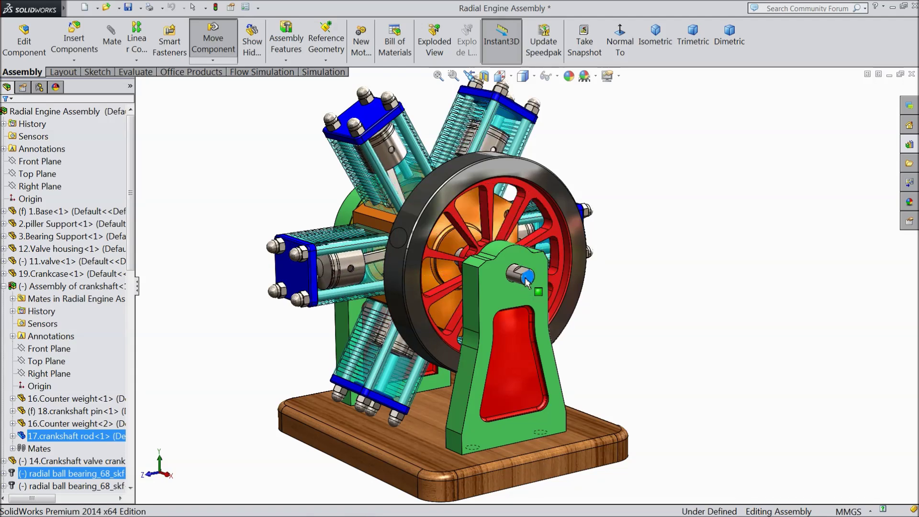
Rotate the crankshaft rod of the radial engine assembly to examine the motion of the pistons and flywheel
left_click_drag(516, 281, 525, 274)
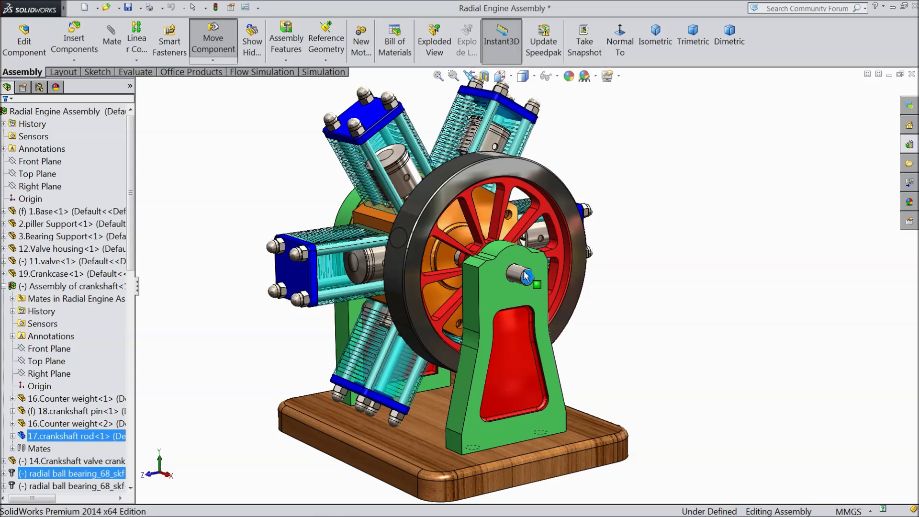
left_click_drag(534, 285, 524, 282)
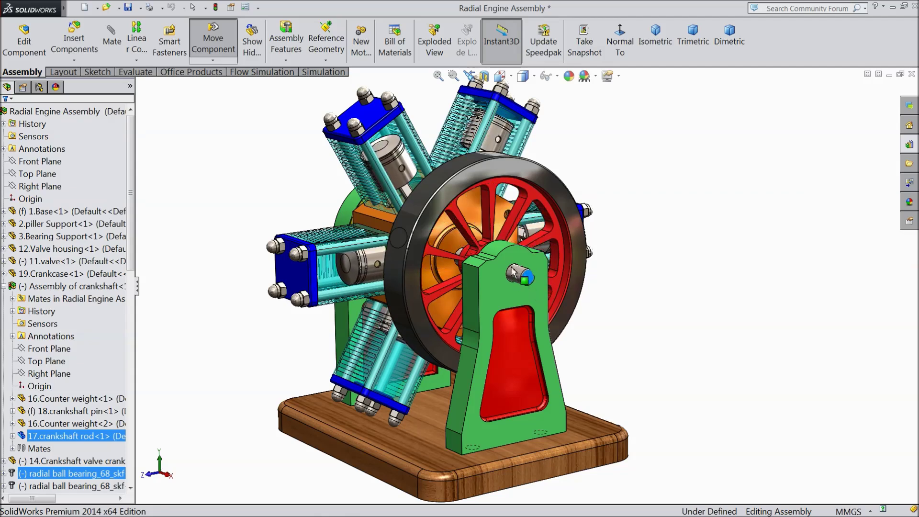
left_click_drag(530, 274, 582, 341)
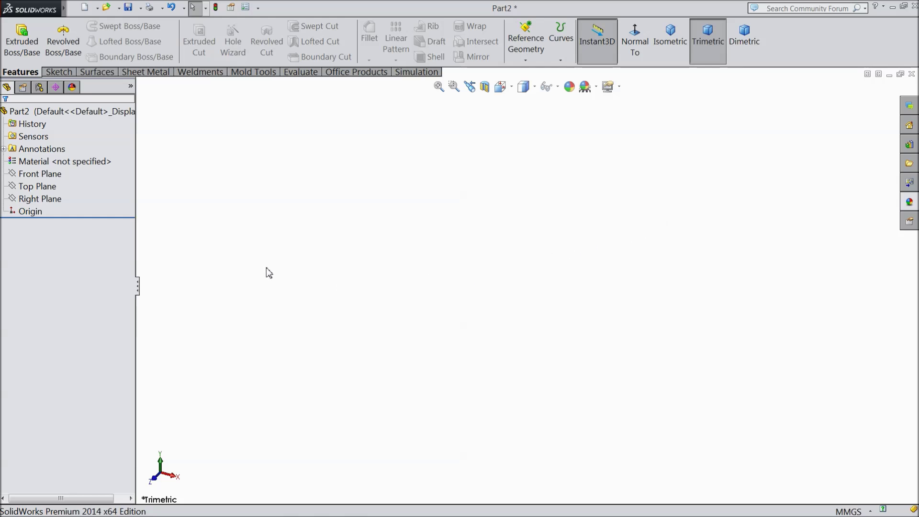
Start a sketch on the Top Plane and draw a center rectangle about 221 by 138 mm from the origin
left_click(39, 186)
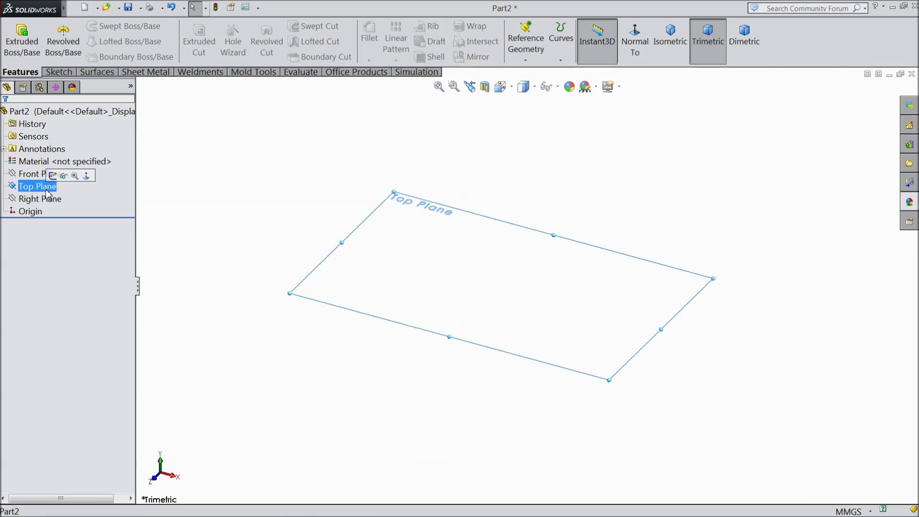
left_click(52, 176)
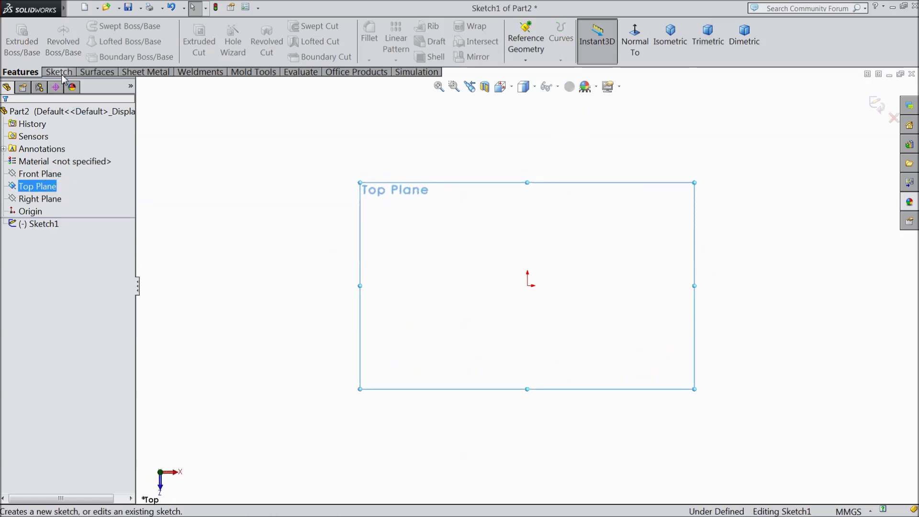
left_click(93, 42)
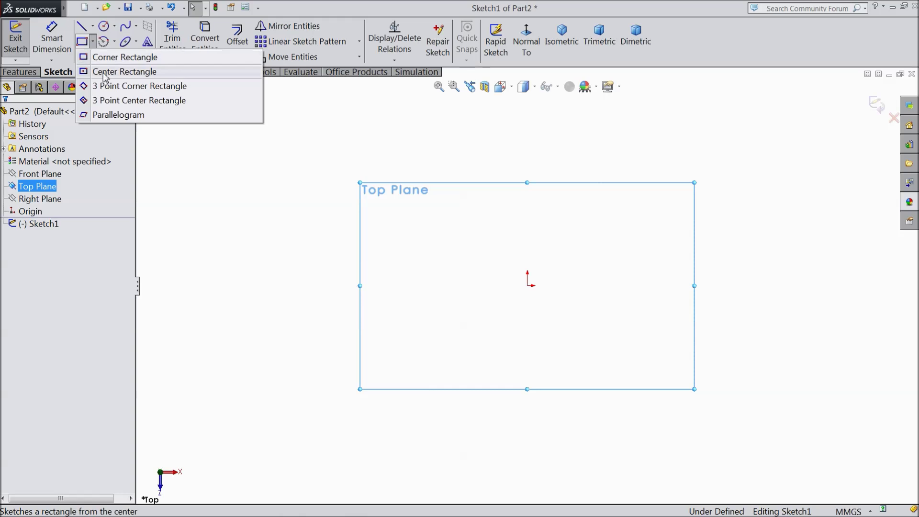
left_click(119, 70)
left_click(527, 286)
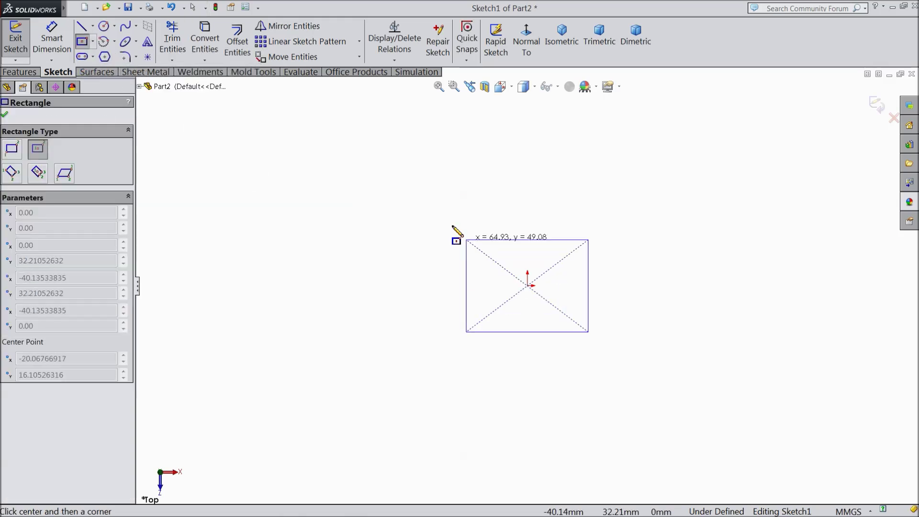
left_click(321, 157)
Dimension the rectangle to 230 mm wide and 180 mm high
left_click(52, 38)
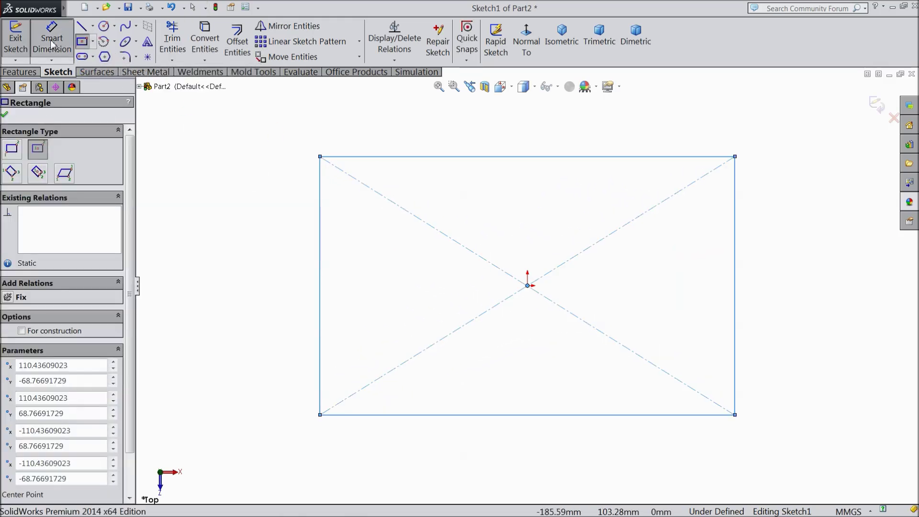
key("f")
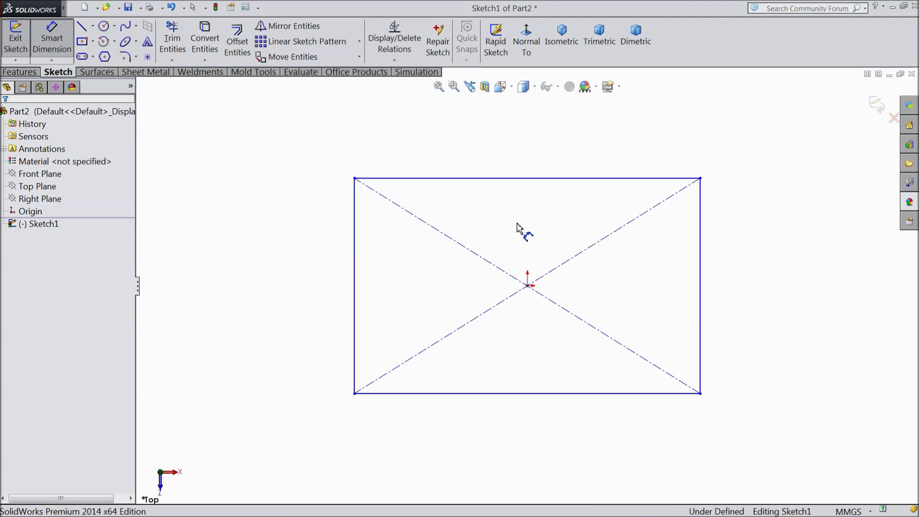
left_click(522, 179)
left_click(517, 164)
type("230")
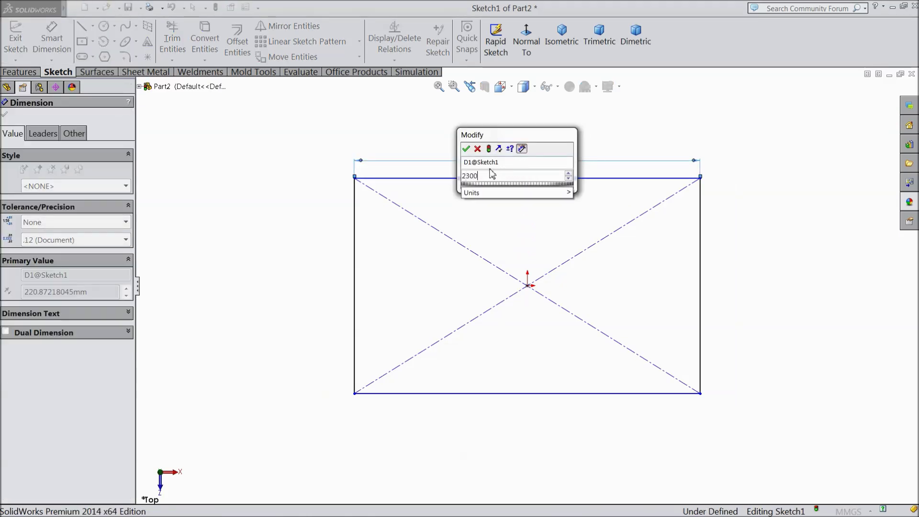
left_click(466, 149)
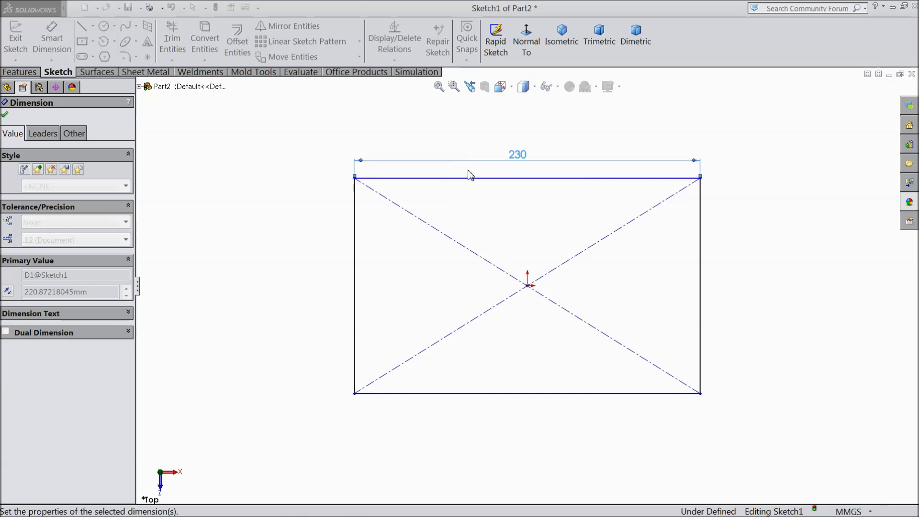
left_click(355, 286)
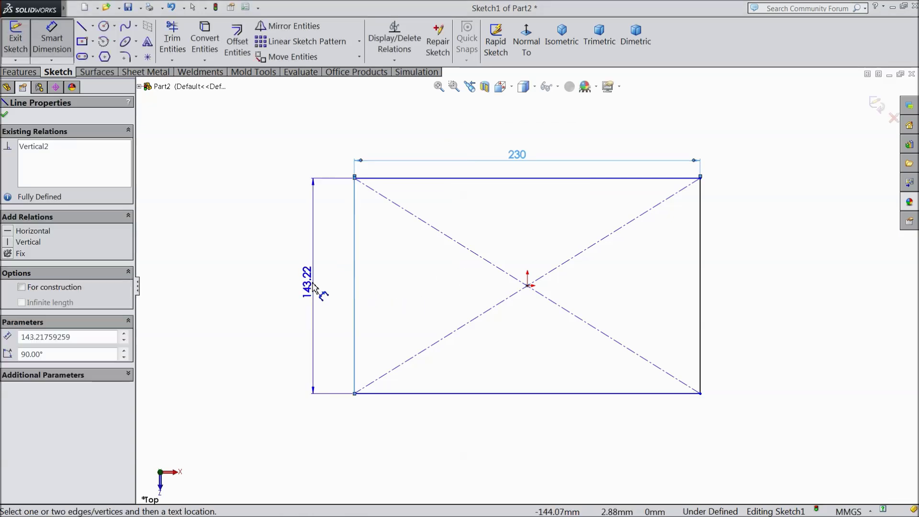
left_click(309, 288)
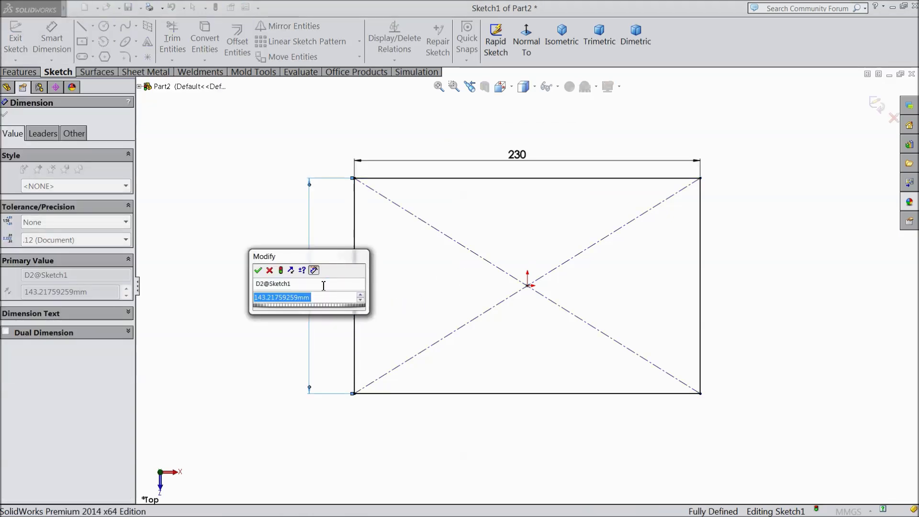
type("180")
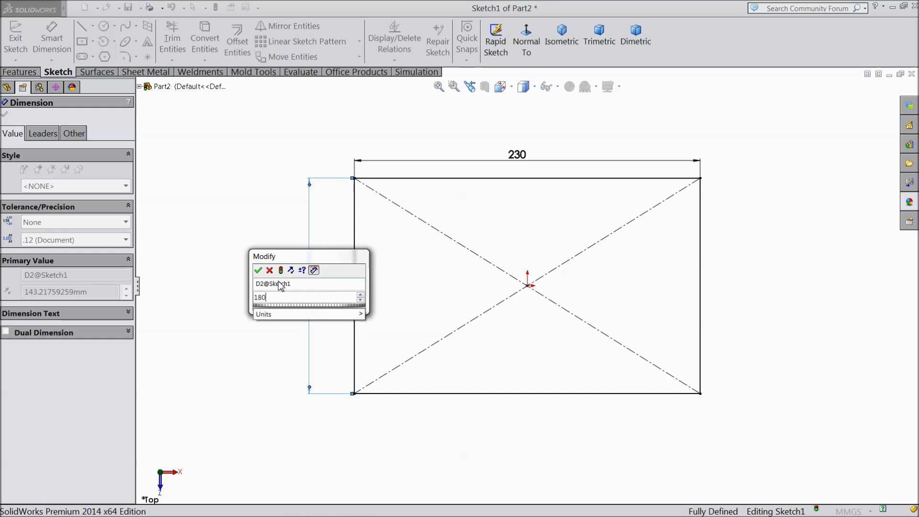
left_click(259, 271)
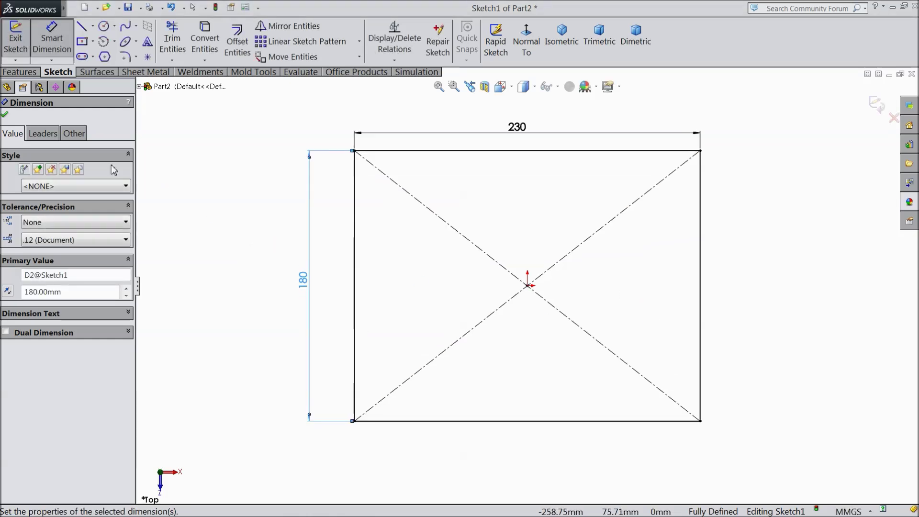
left_click(4, 116)
Round all four corners of the rectangle with 20 mm sketch fillets, keeping constrained corners
left_click(133, 57)
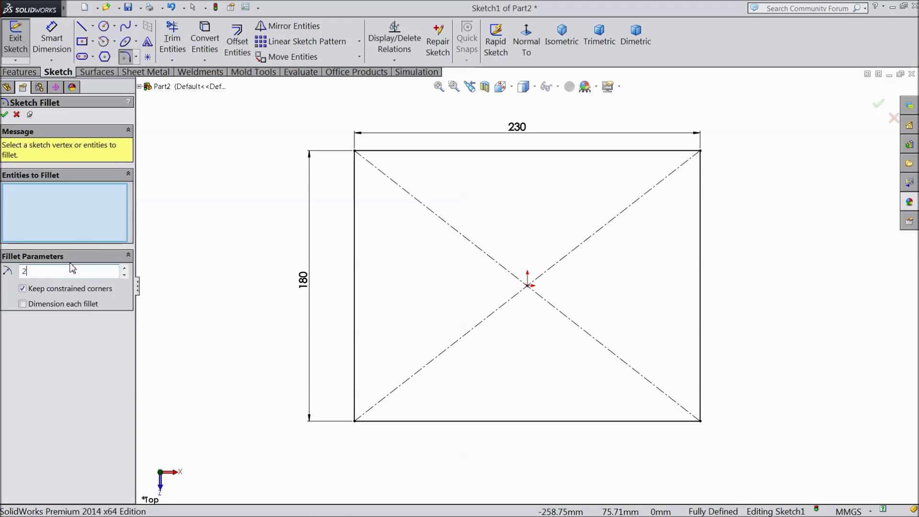
key("Return")
scroll(296, 261, "up", 1)
left_click_drag(310, 134, 754, 448)
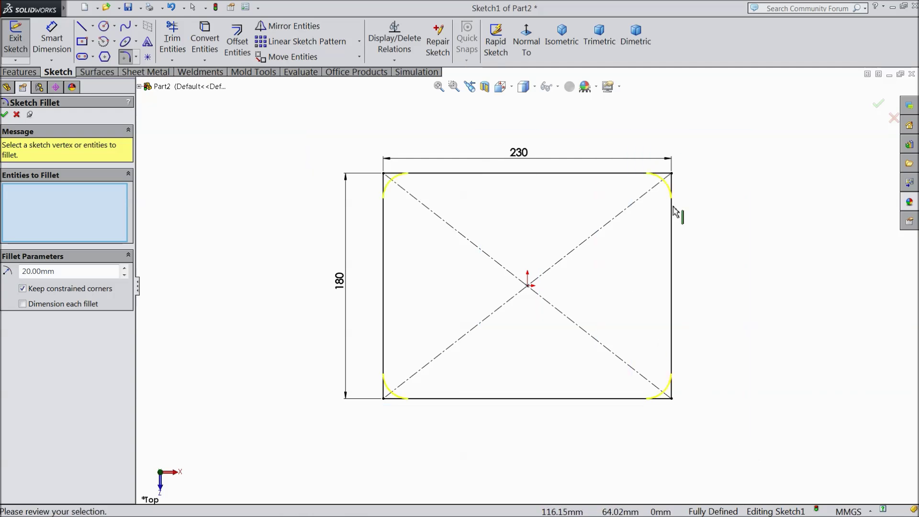
scroll(699, 301, "down", 1)
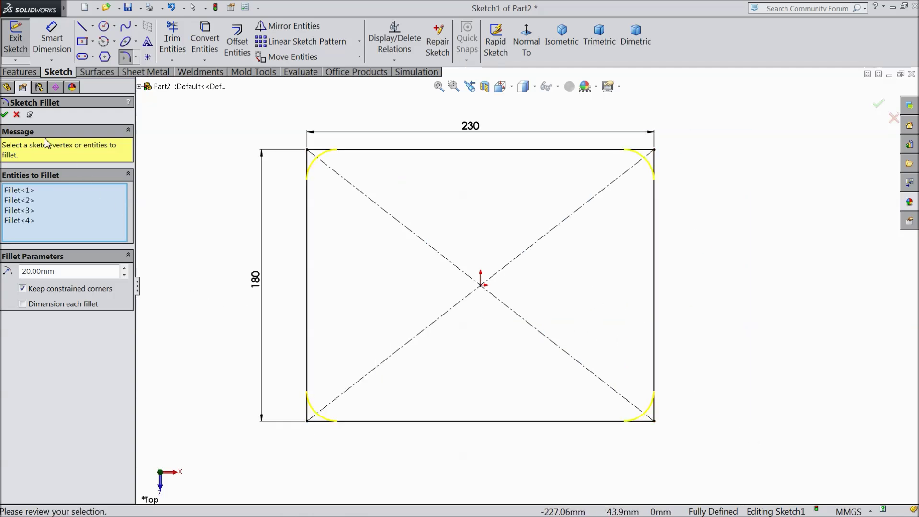
left_click(4, 115)
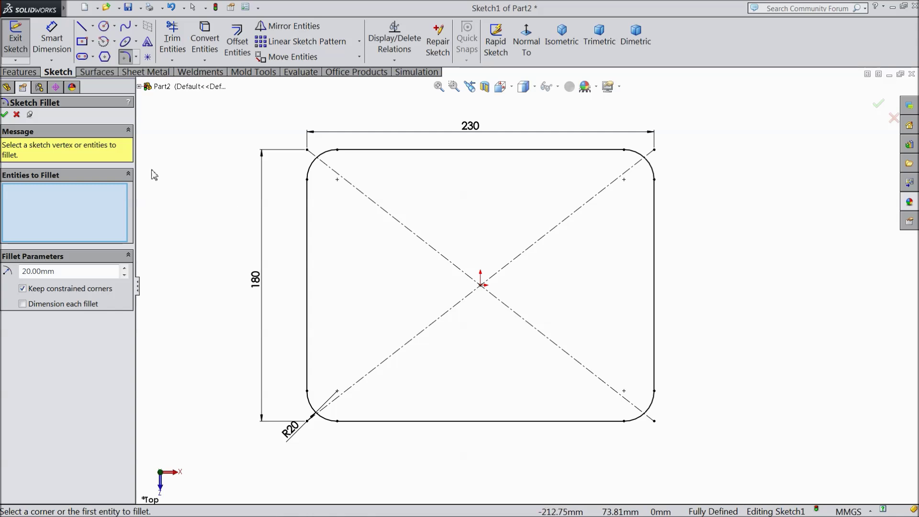
left_click(6, 114)
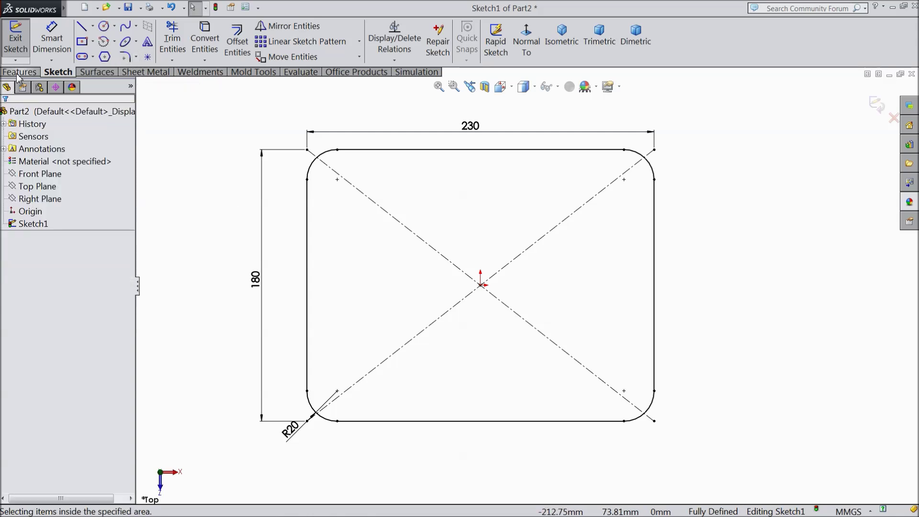
Extrude the rounded rectangle upward as a boss with a blind depth of 20 mm
left_click(19, 72)
left_click(22, 41)
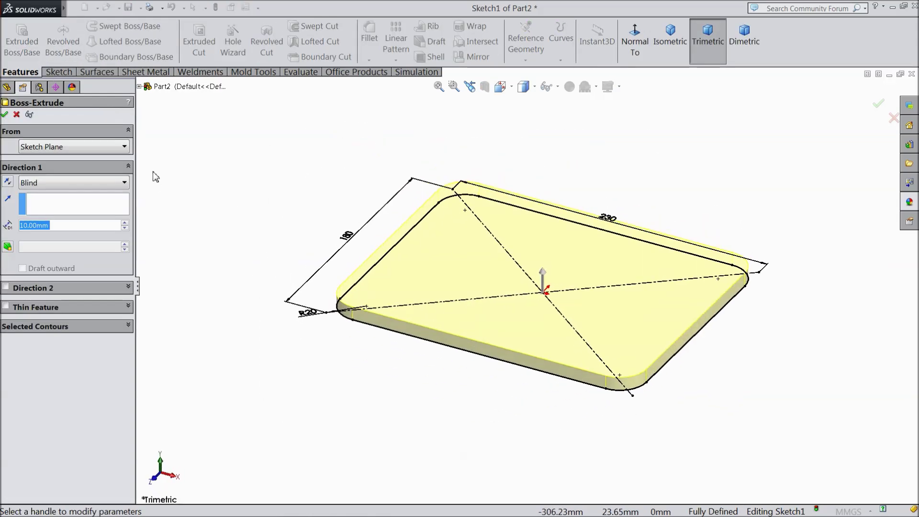
left_click(124, 223)
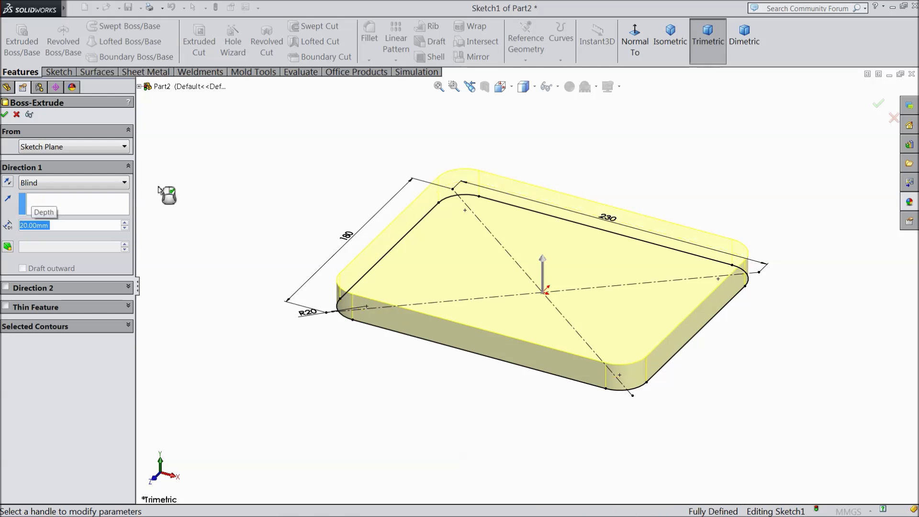
left_click(4, 115)
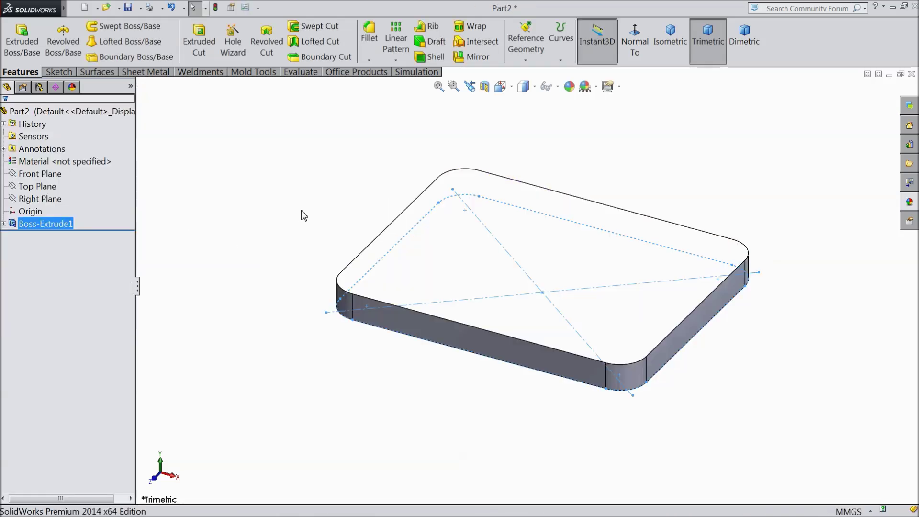
Fillet the edges of the plate's top face with a constant 5 mm radius
left_click(370, 41)
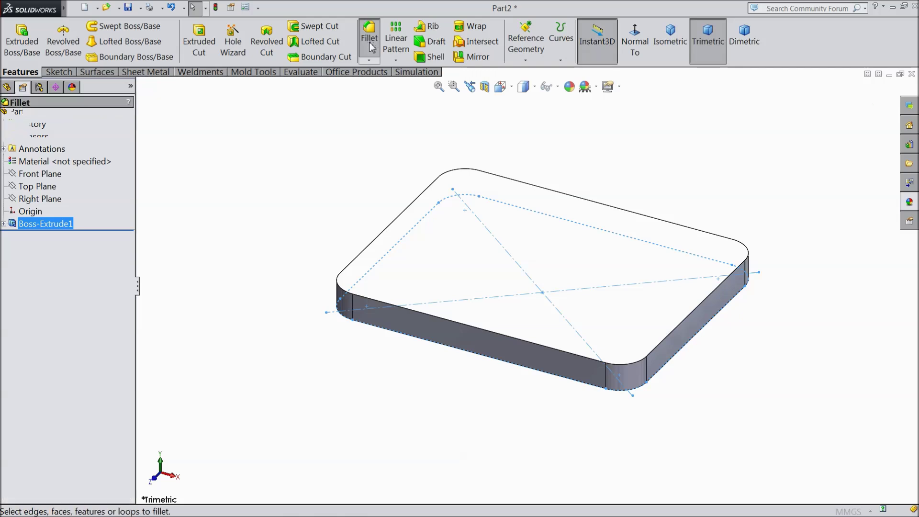
left_click(557, 263)
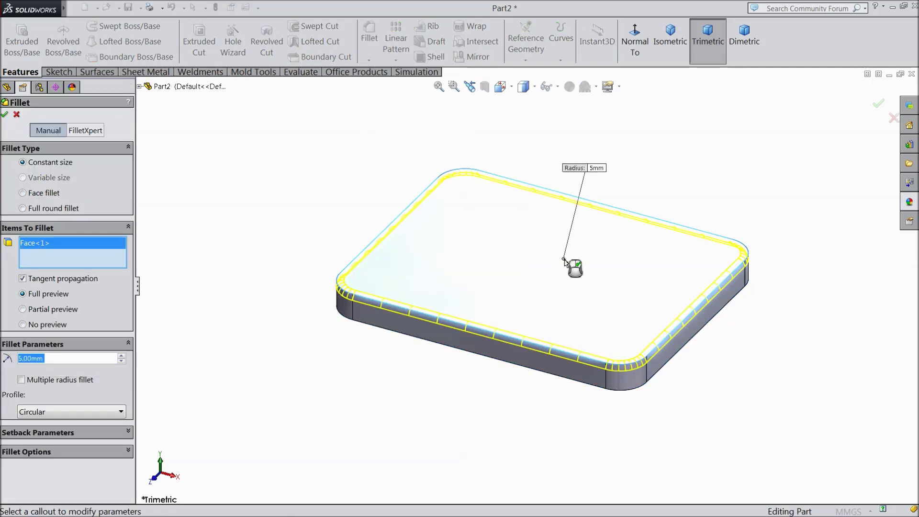
left_click(5, 115)
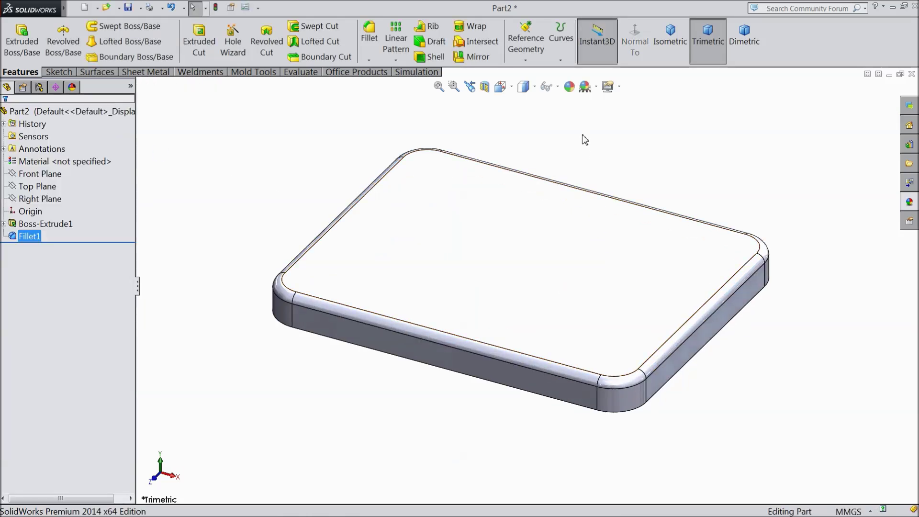
Turn on perspective display for the part view
left_click(595, 87)
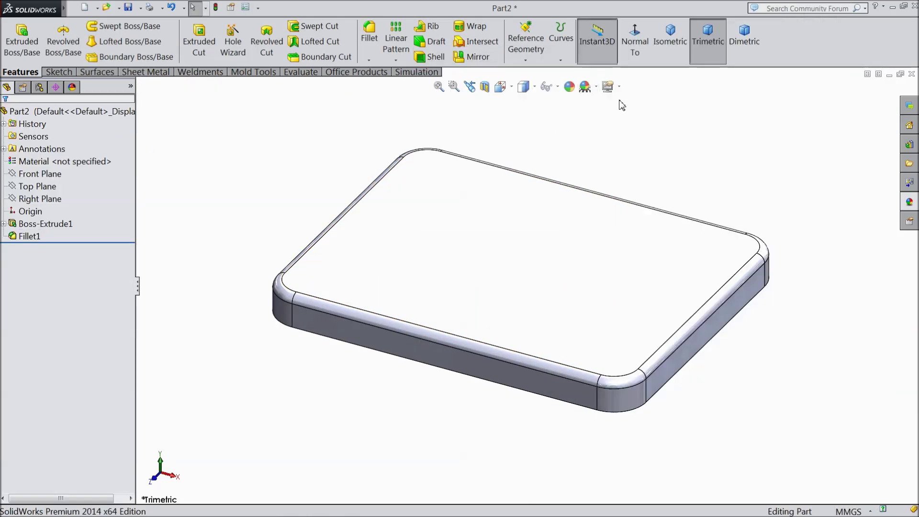
left_click(613, 87)
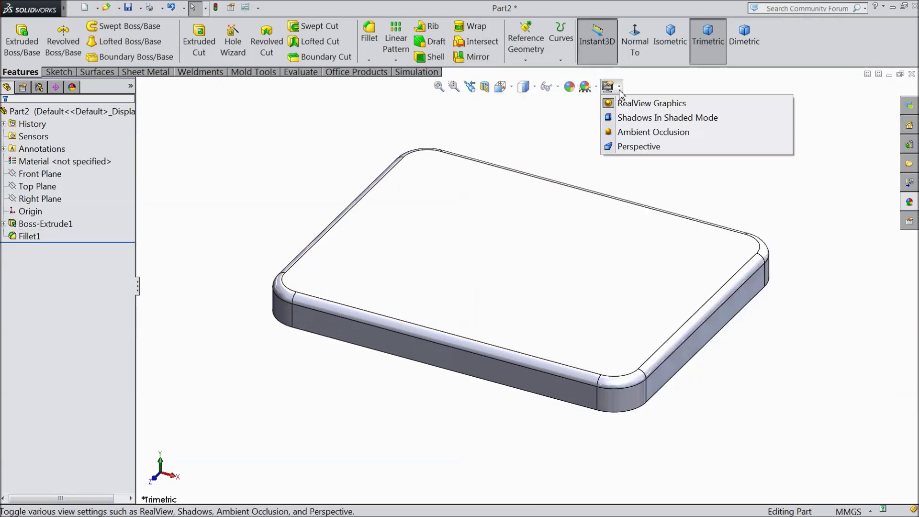
left_click(637, 146)
Start a new sketch on the plate's top face and orient the view normal to it
middle_click_drag(611, 199, 624, 220)
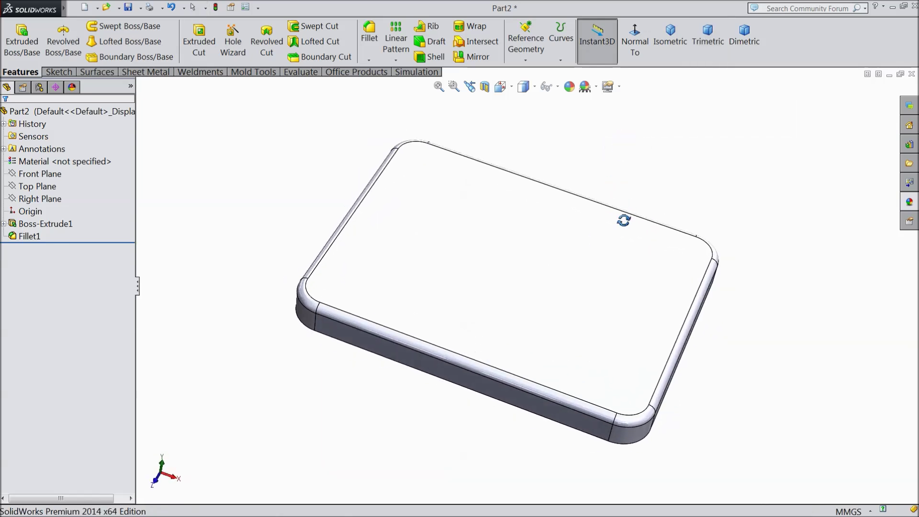
scroll(544, 335, "down", 2)
left_click(542, 329)
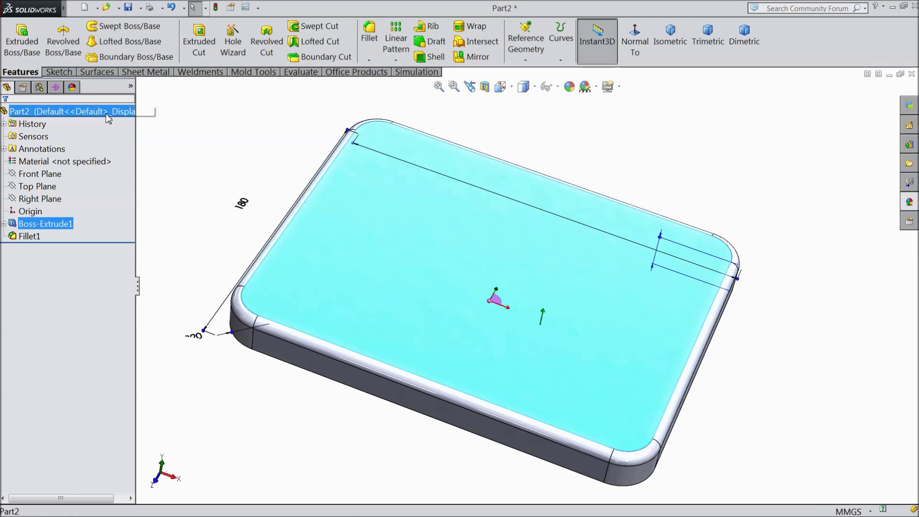
left_click(58, 71)
left_click(16, 37)
left_click(528, 37)
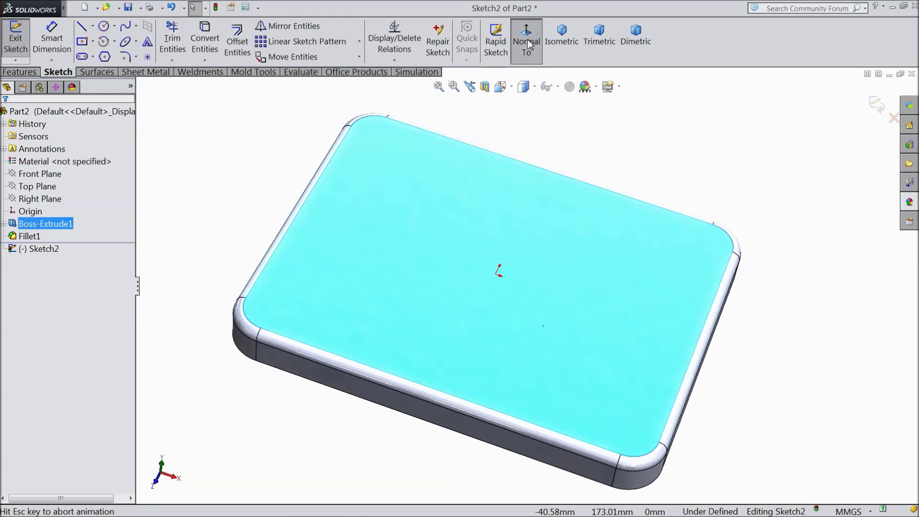
Draw two circles on the top face, a smaller one near the upper-left corner and one about 11 mm in radius near the upper-right corner
left_click(104, 27)
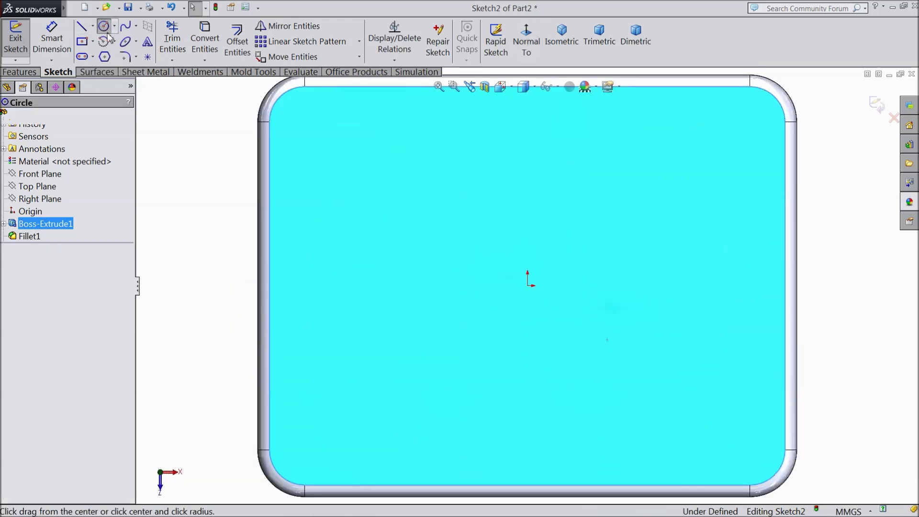
left_click(389, 175)
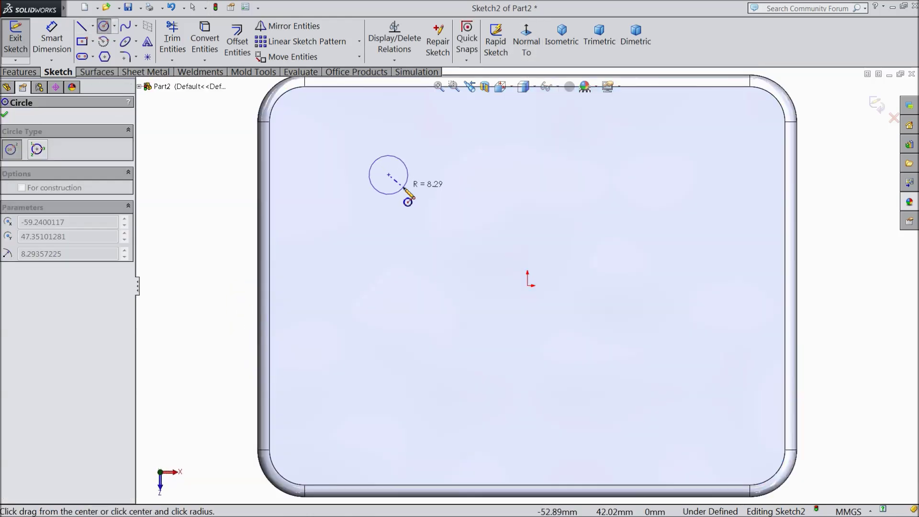
left_click(402, 190)
left_click(642, 163)
left_click(658, 184)
right_click(336, 157)
left_click(371, 123)
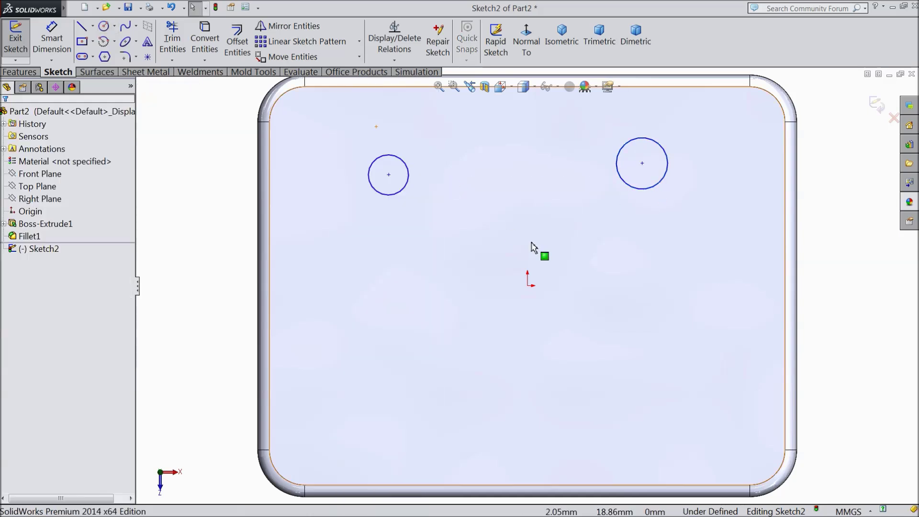
Make the two sketched circles equal in size and align their centres horizontally
scroll(567, 215, "down", 2)
left_click(643, 188)
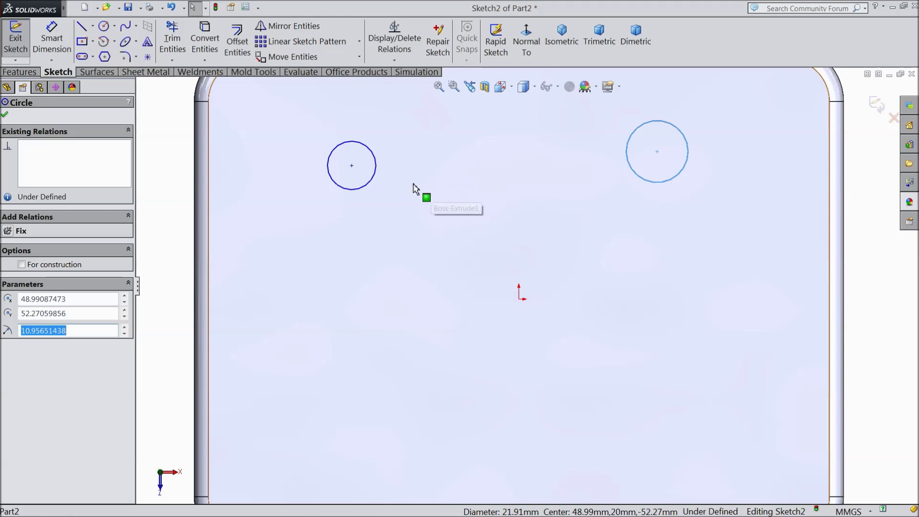
left_click(368, 183, "ctrl")
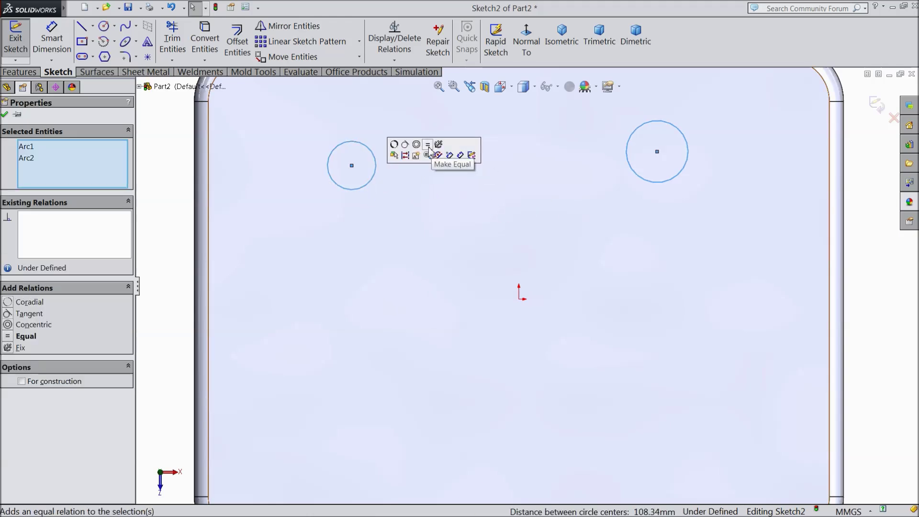
left_click(427, 144)
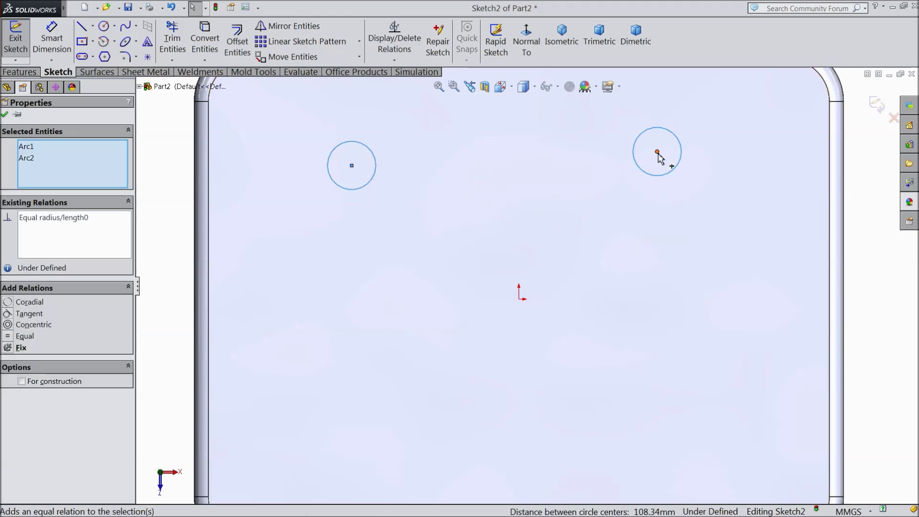
left_click(658, 153)
left_click(351, 166, "ctrl")
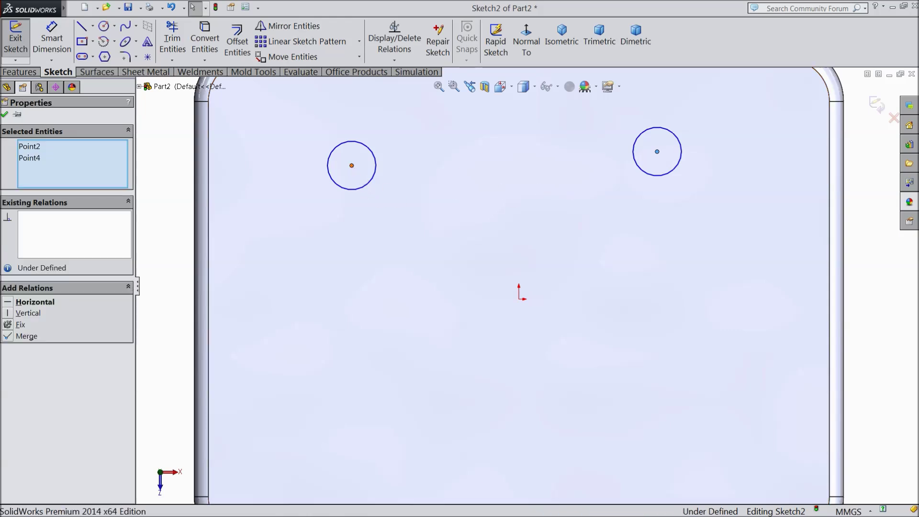
left_click(379, 125)
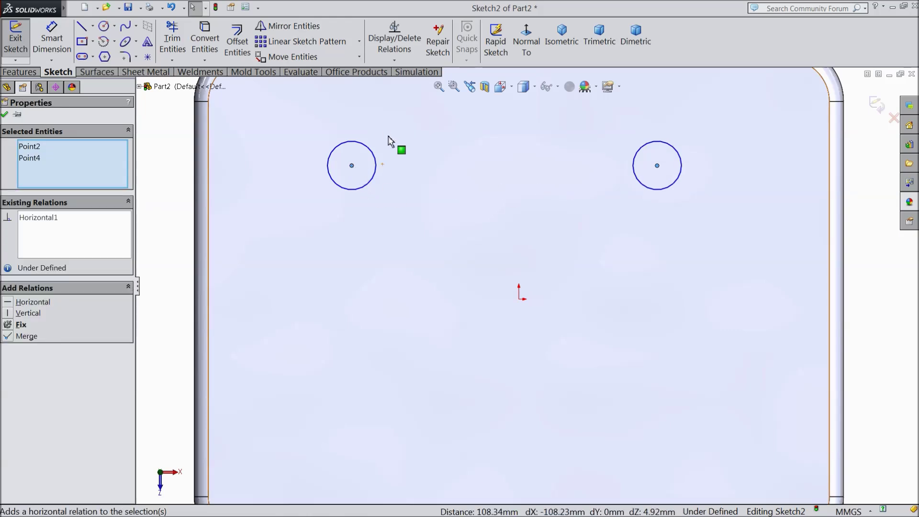
left_click(4, 114)
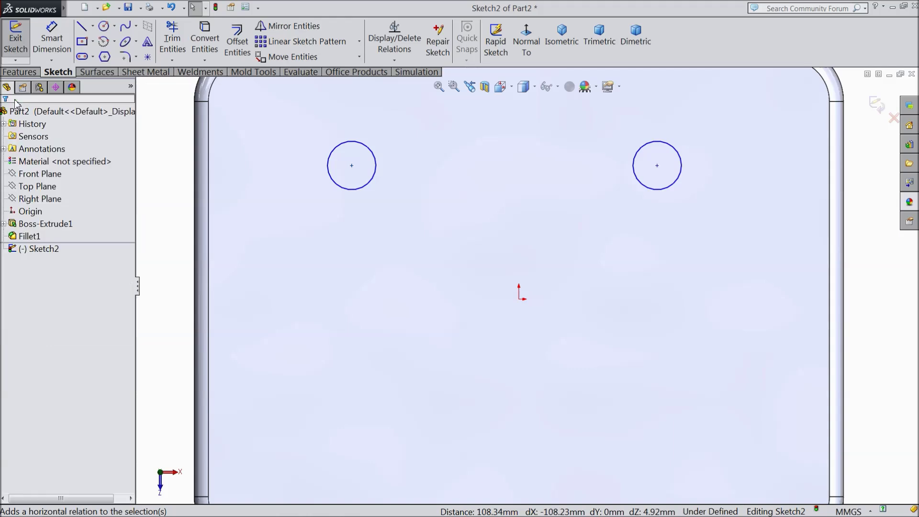
Dimension the left circle's centre 30 mm vertically above the origin
left_click(51, 38)
key("f")
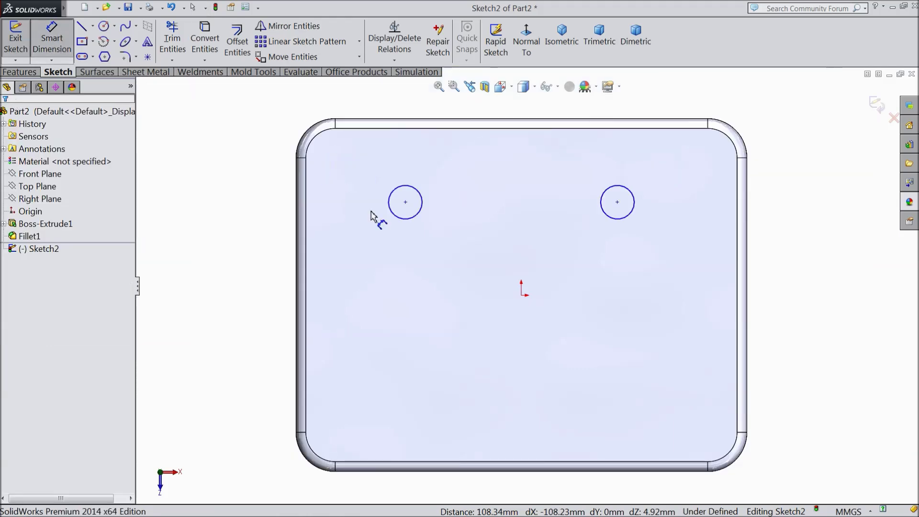
left_click(522, 295)
left_click(406, 203)
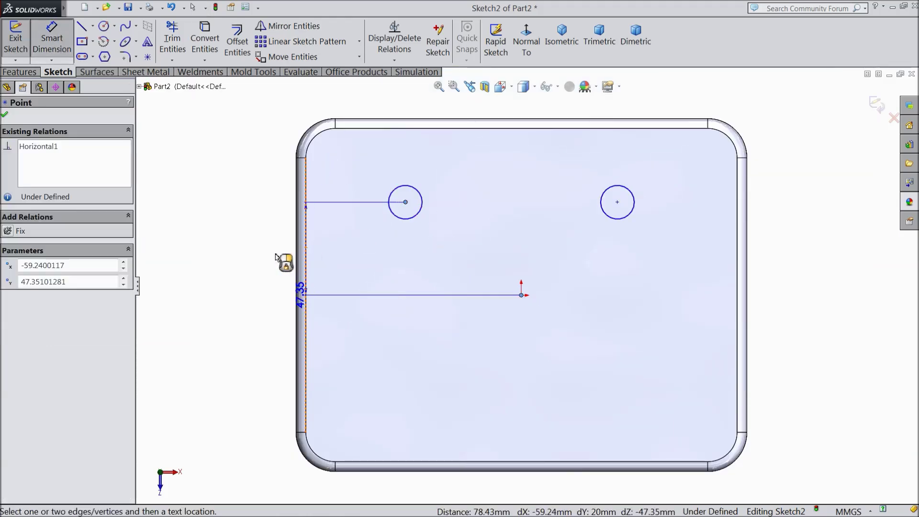
left_click(250, 244)
type("30")
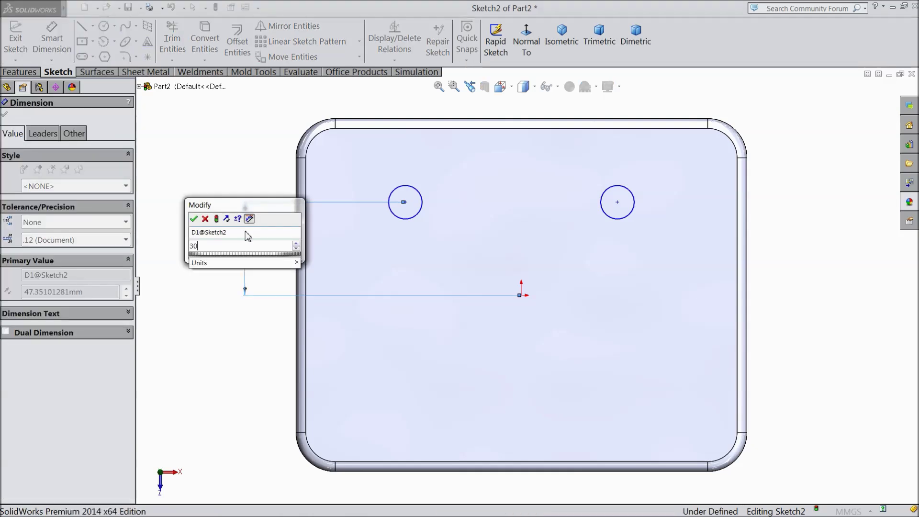
key("Return")
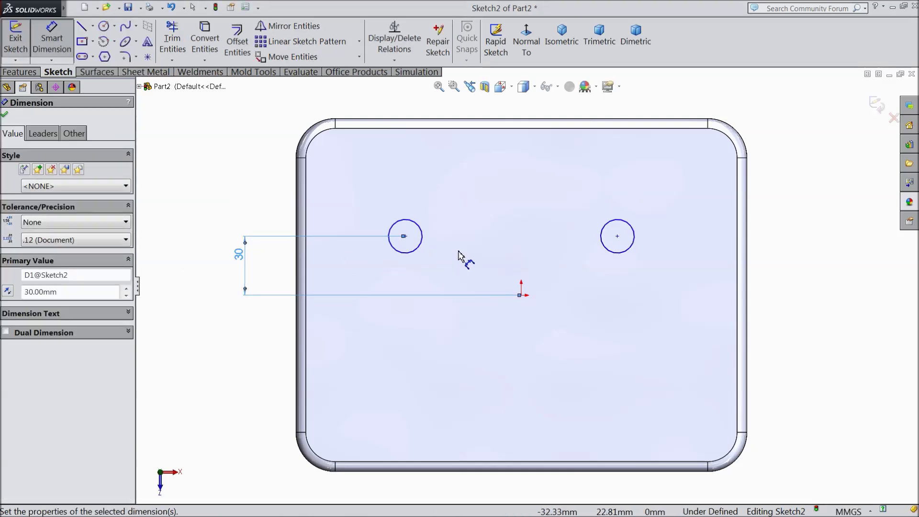
Dimension the left circle's centre 75 mm horizontally from the origin
left_click(405, 236)
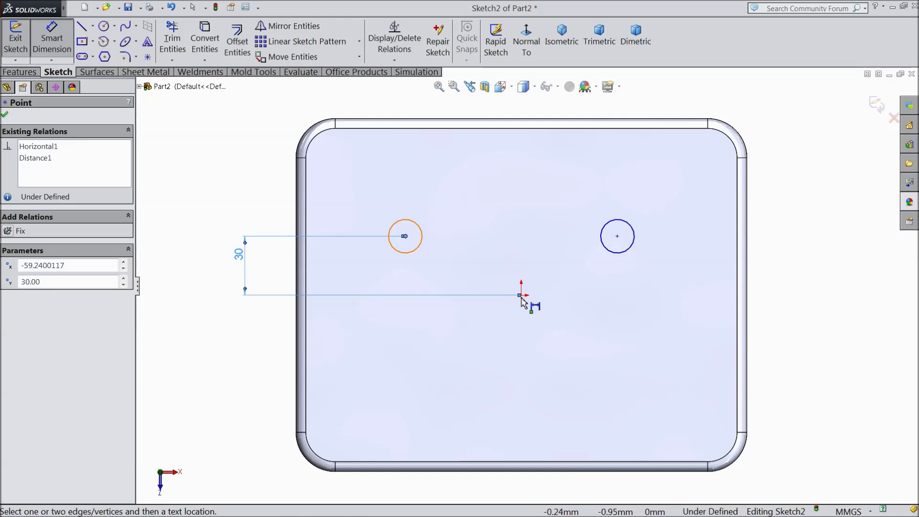
left_click(522, 296)
scroll(522, 293, "up", 3)
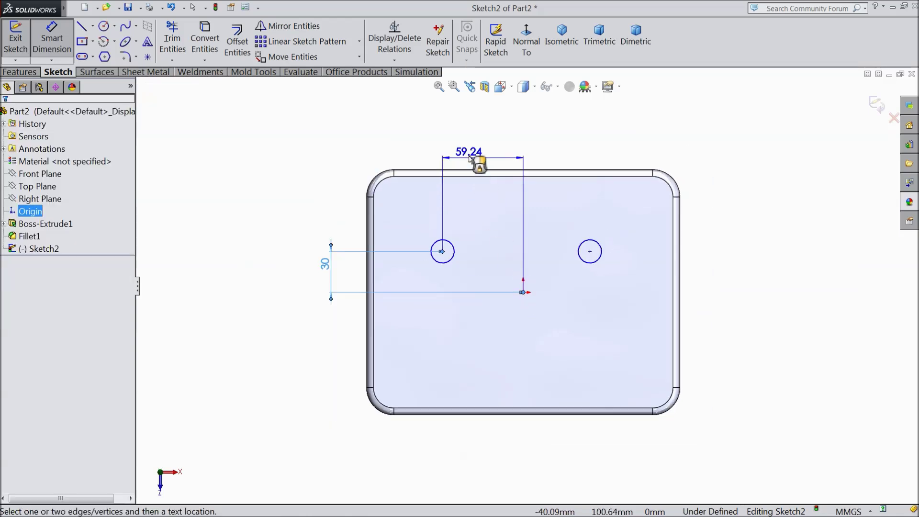
left_click(476, 149)
type("75")
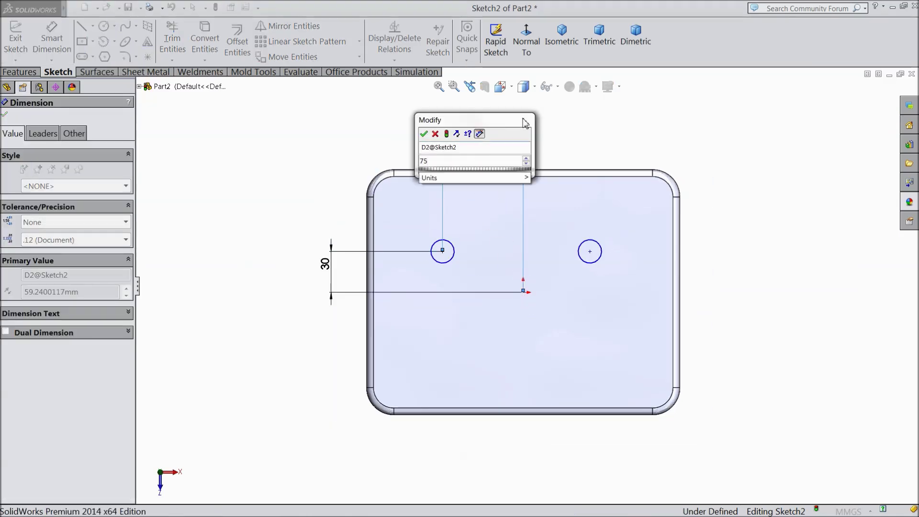
left_click(424, 134)
Dimension the right circle's centre 75 mm horizontally from the origin and finish dimensioning
left_click(591, 252)
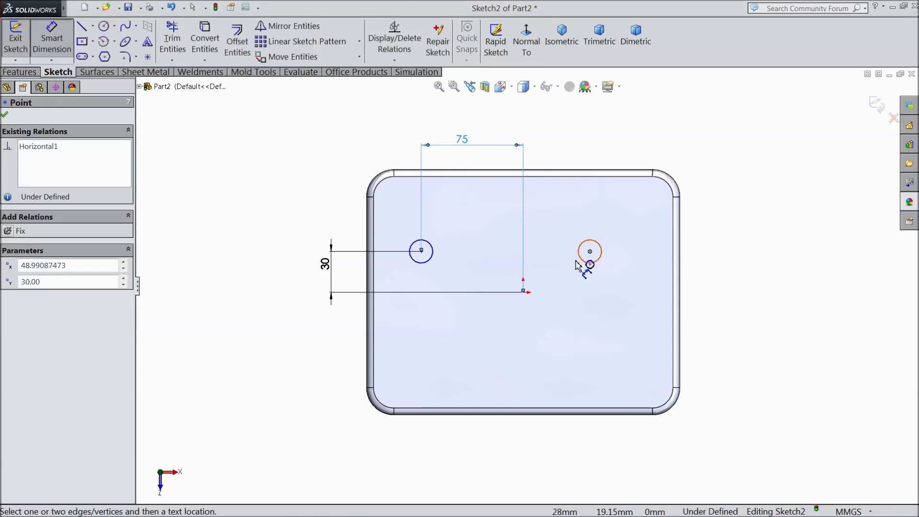
left_click(523, 292)
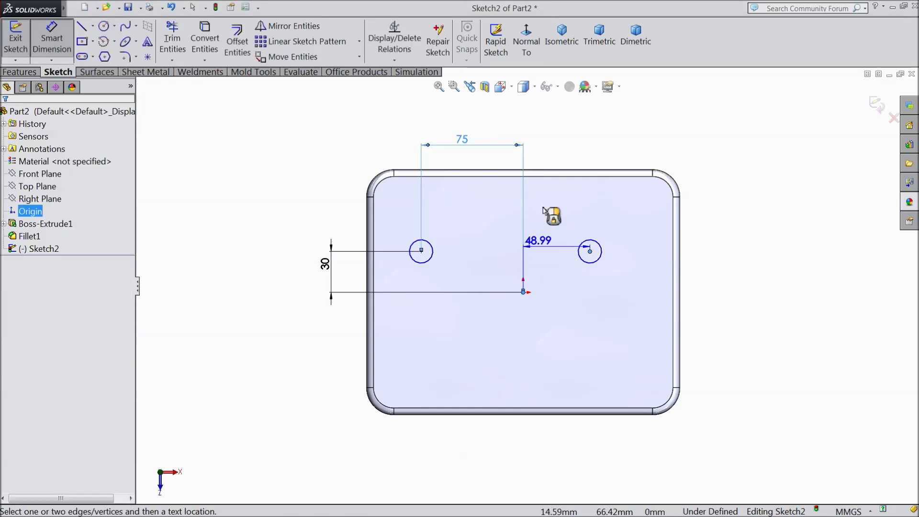
left_click(555, 146)
type("75")
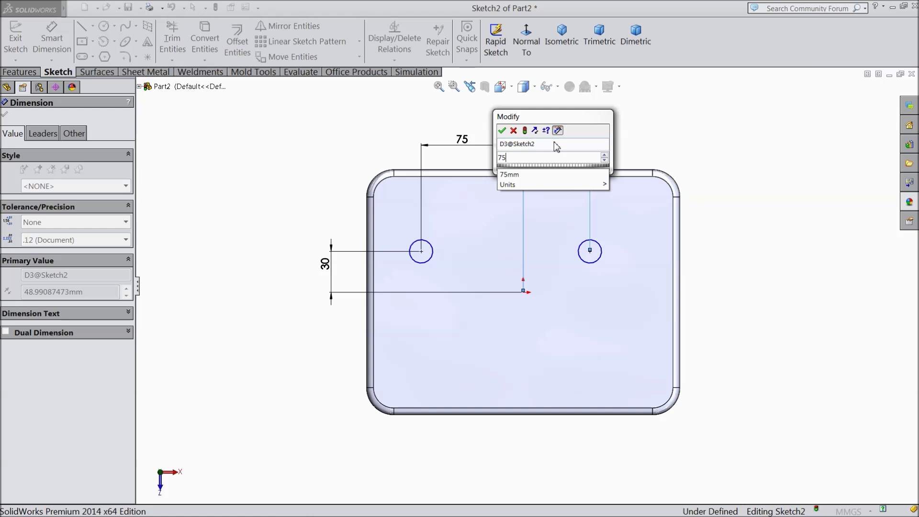
left_click(502, 131)
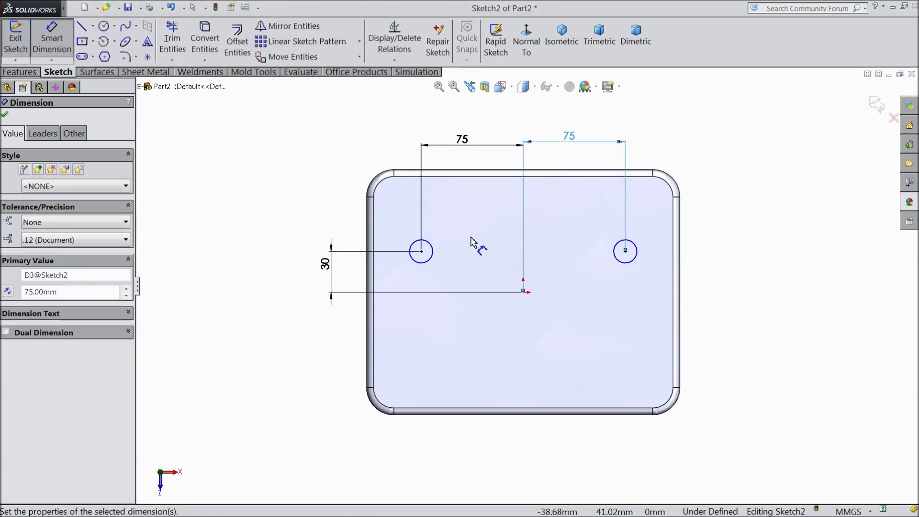
left_click(4, 117)
Cut the two circles through the whole plate with an Extruded Cut set to Through All
left_click(19, 72)
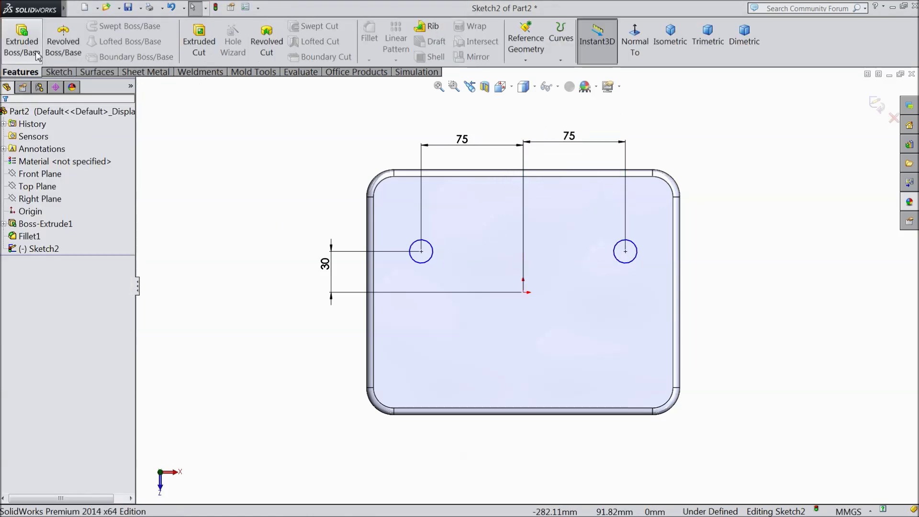
left_click(198, 42)
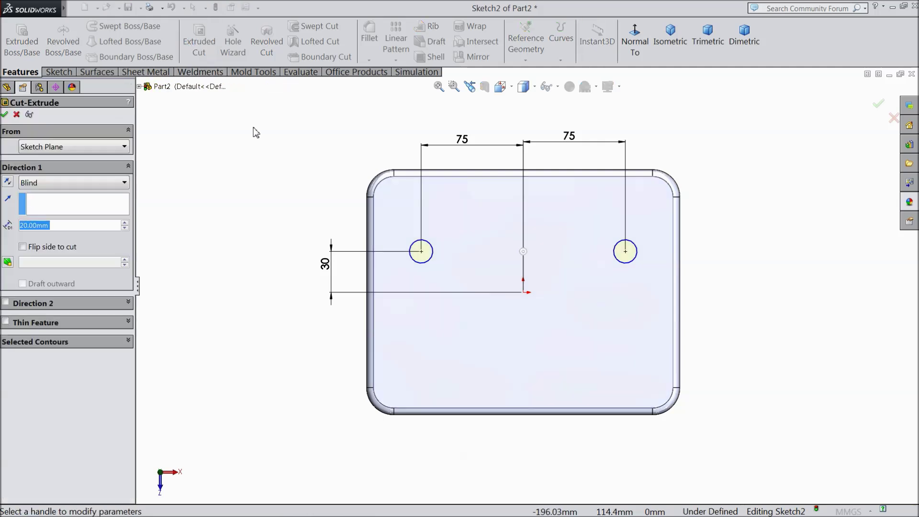
left_click(91, 184)
left_click(65, 206)
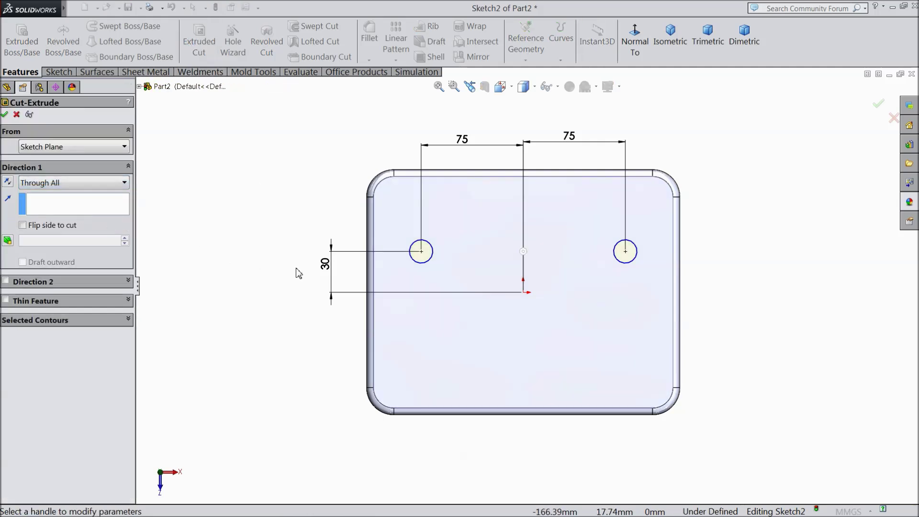
middle_click_drag(288, 321, 355, 248)
scroll(410, 262, "down", 3)
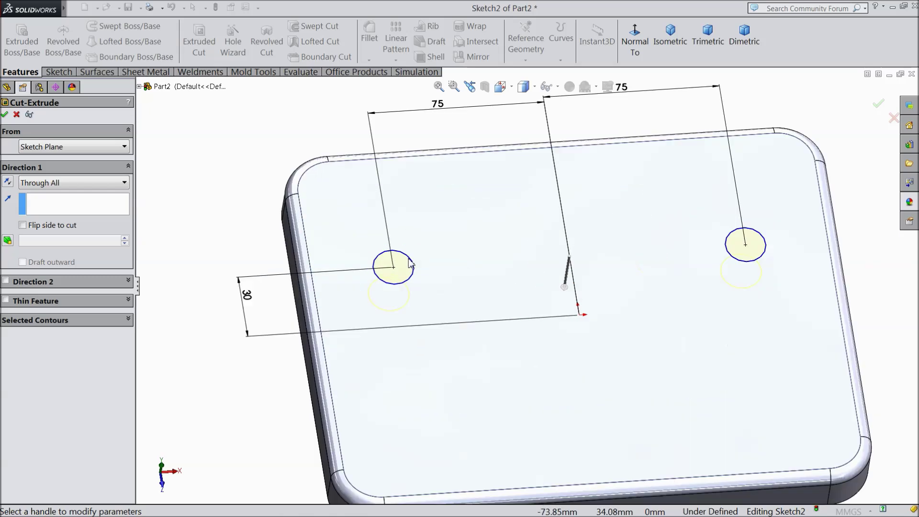
left_click(6, 115)
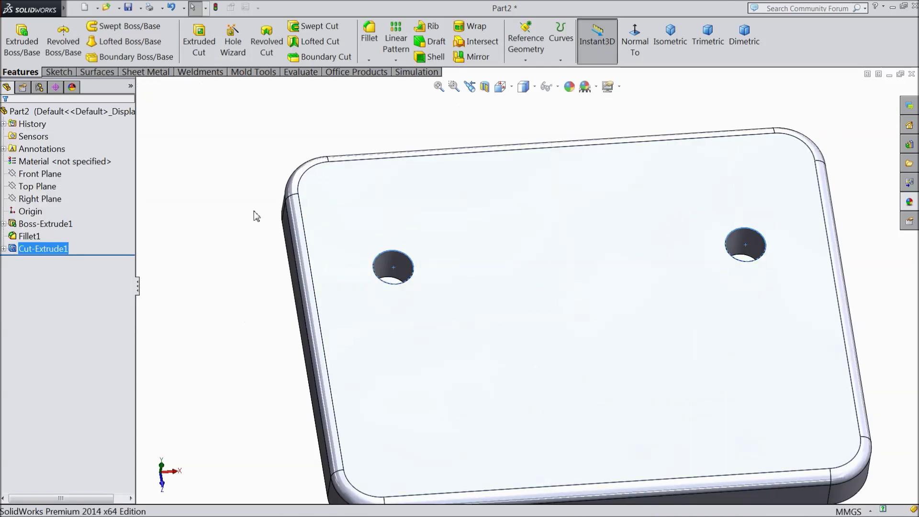
Turn on perspective display for the plate with its two holes
middle_click_drag(244, 225, 236, 306)
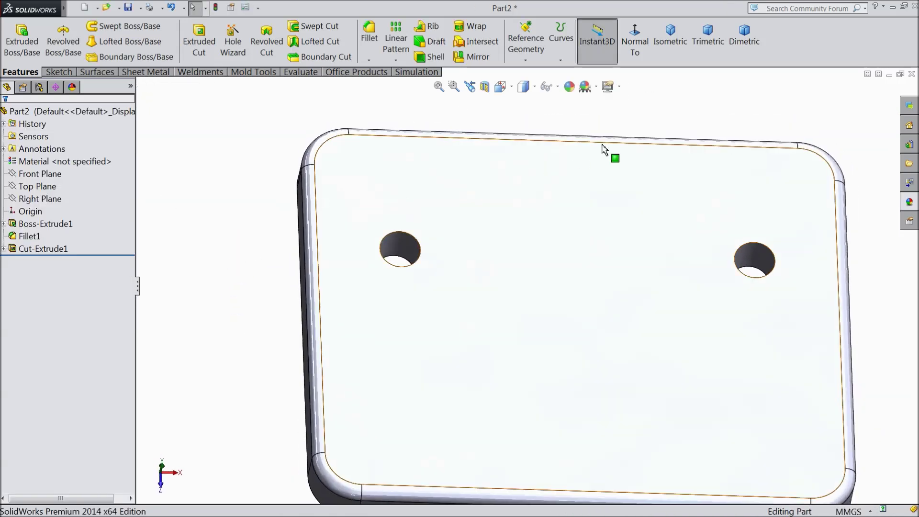
left_click(611, 86)
left_click(623, 147)
Start a new sketch on the plate's bottom face and orient the view normal to it
middle_click_drag(541, 230, 504, 287)
middle_click_drag(496, 397, 506, 246)
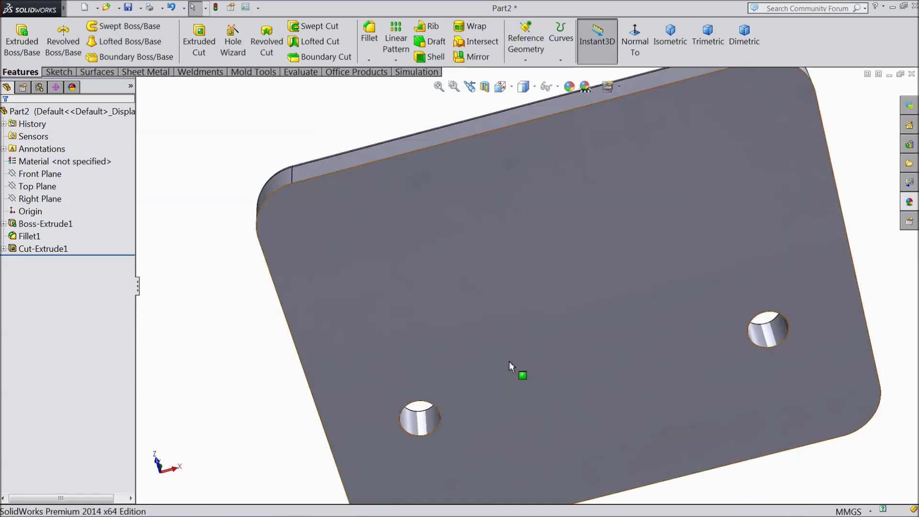
left_click(531, 370)
left_click(570, 340)
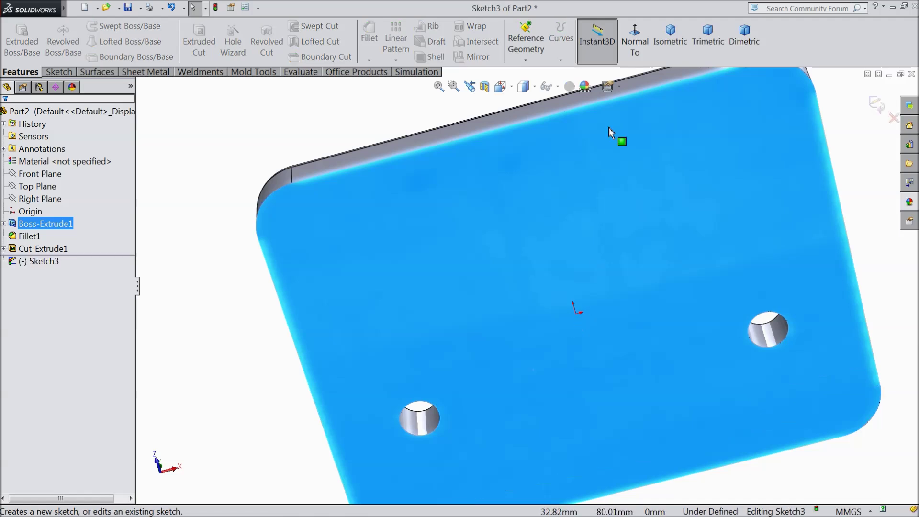
left_click(628, 41)
Draw a circle concentric with each hole, about 16 mm in radius around the left one and about 18 mm around the right one
left_click(70, 72)
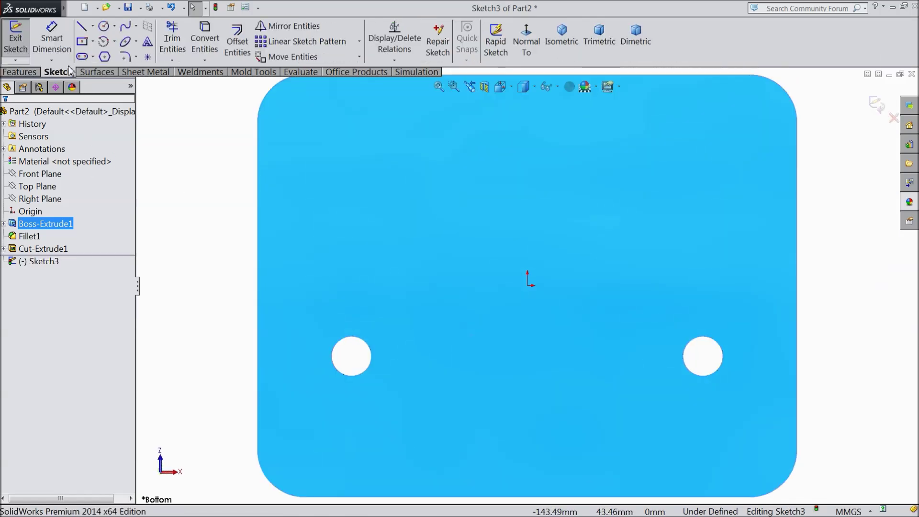
left_click(104, 27)
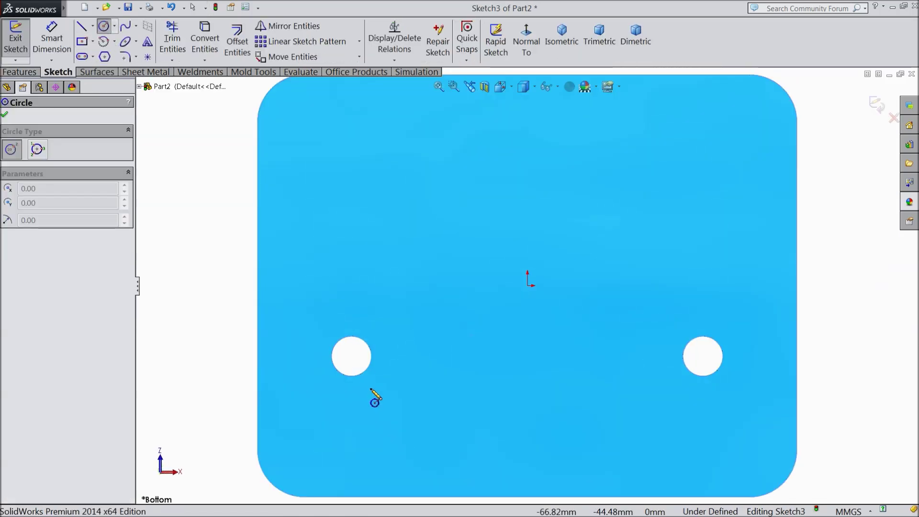
left_click(352, 357)
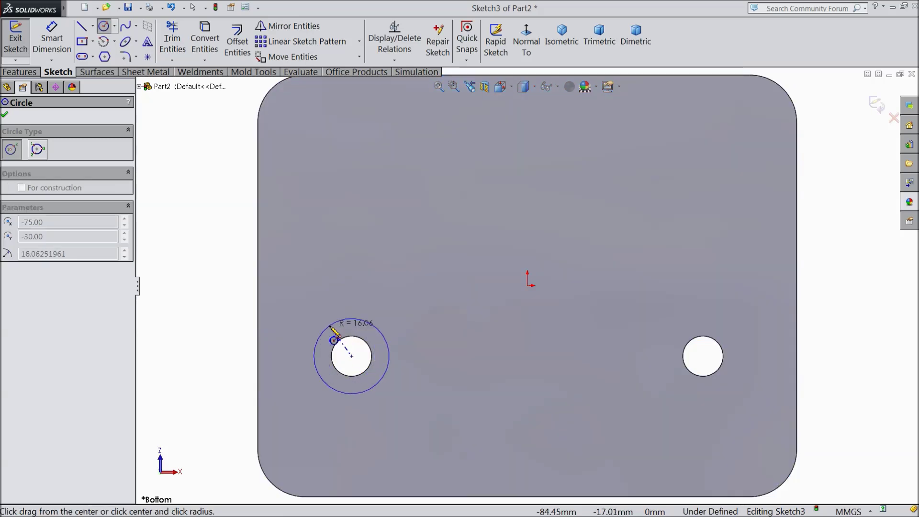
left_click(334, 327)
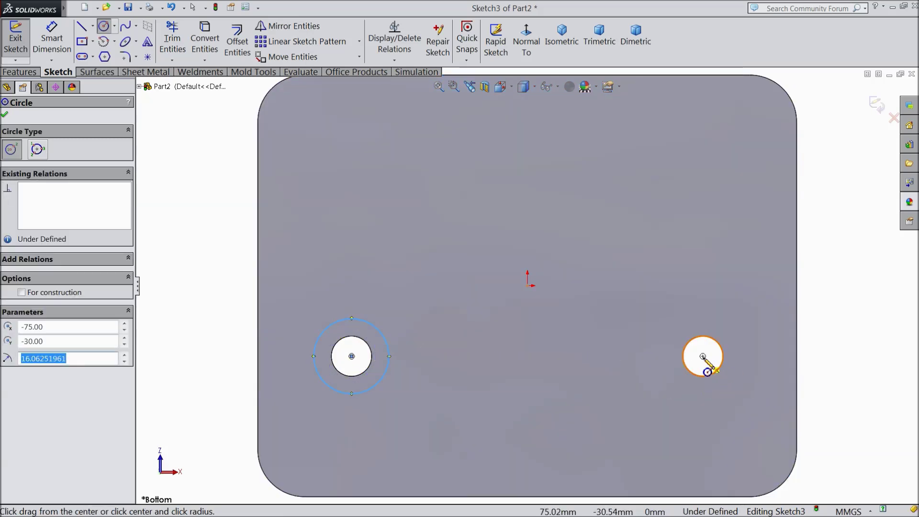
left_click(703, 357)
left_click(692, 324)
right_click(214, 158)
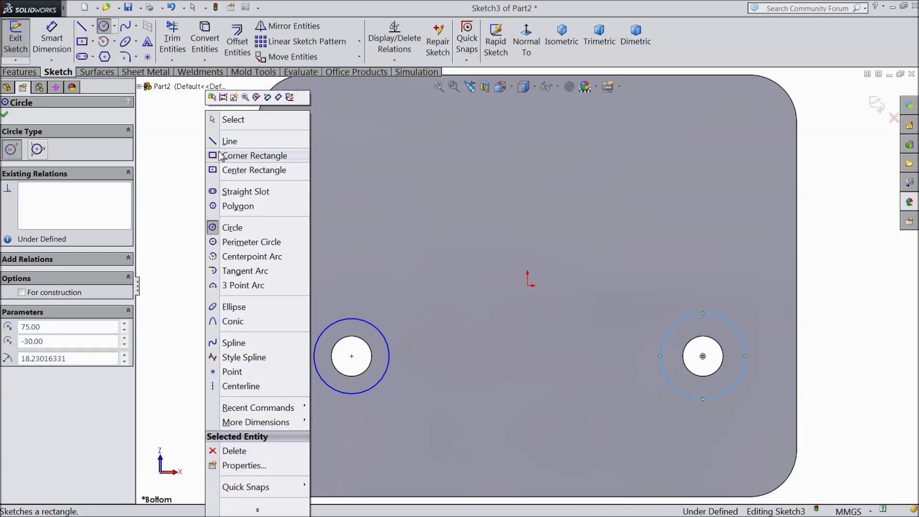
left_click(227, 120)
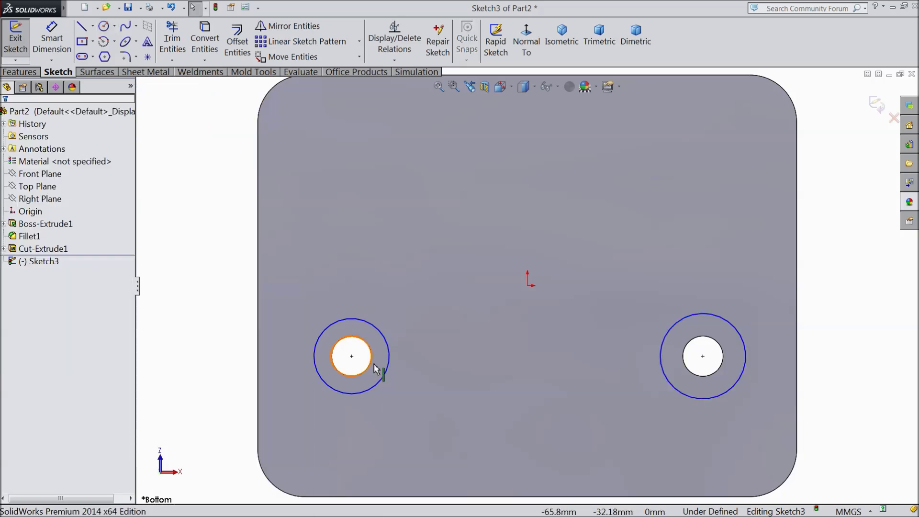
Add an Equal relation between the two circles around the holes on the bottom face
left_click(381, 390)
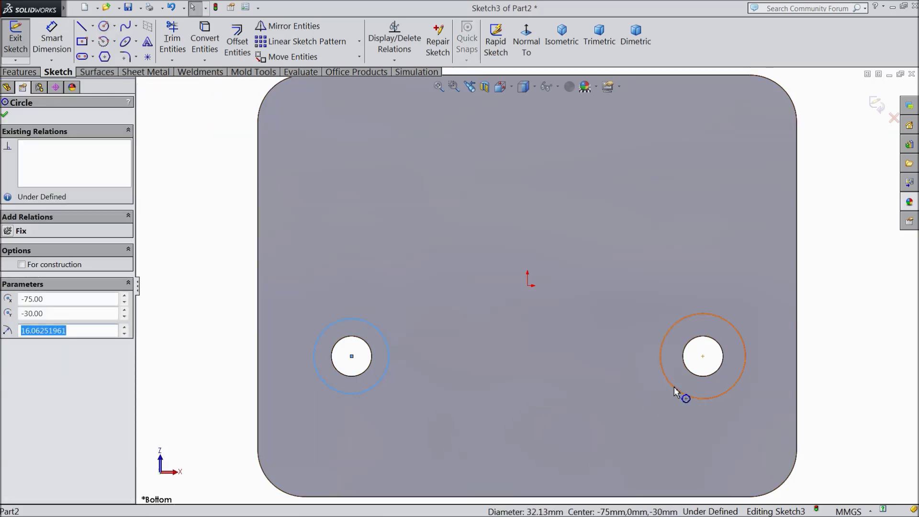
left_click(686, 396, "ctrl")
left_click(27, 336)
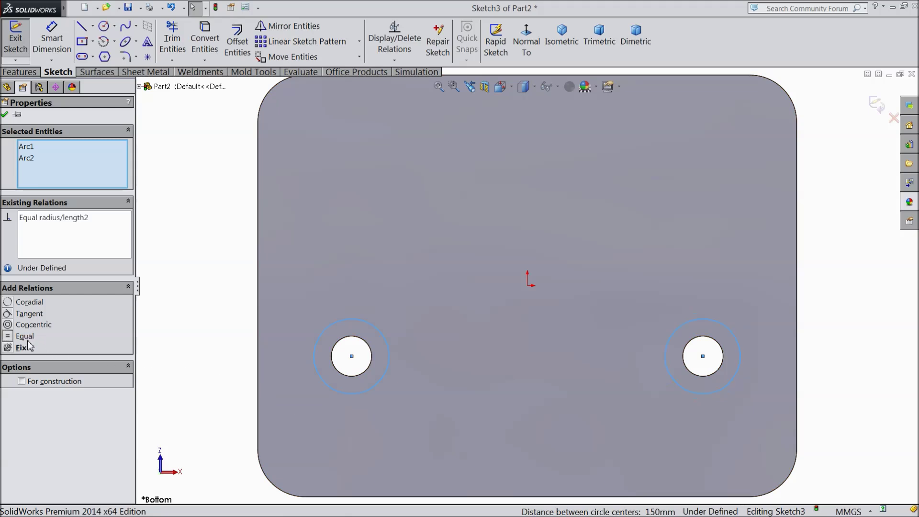
left_click(5, 116)
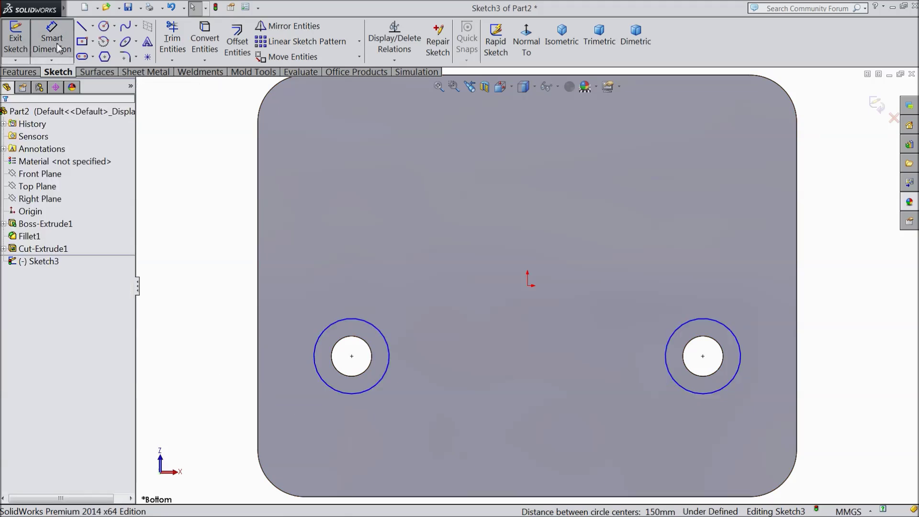
Dimension the left circle on the bottom face to a diameter of 18 mm
left_click(316, 346)
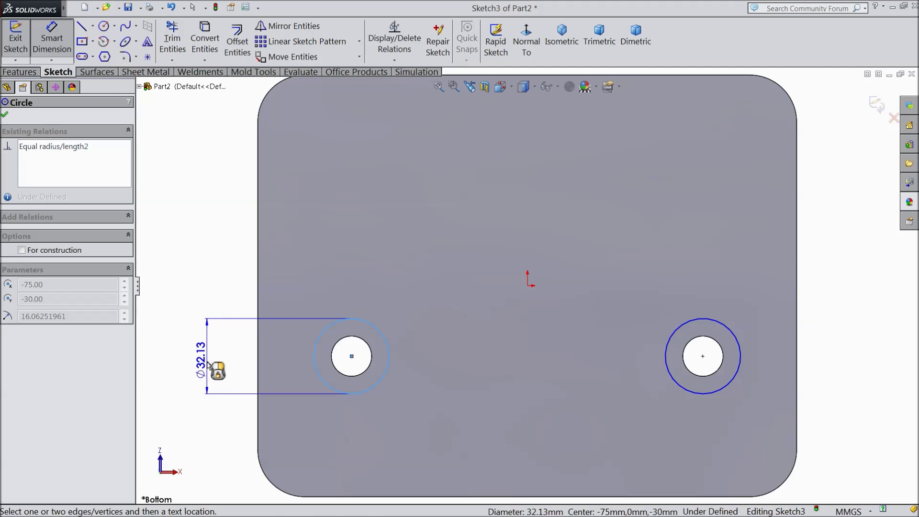
left_click(207, 367)
type("18")
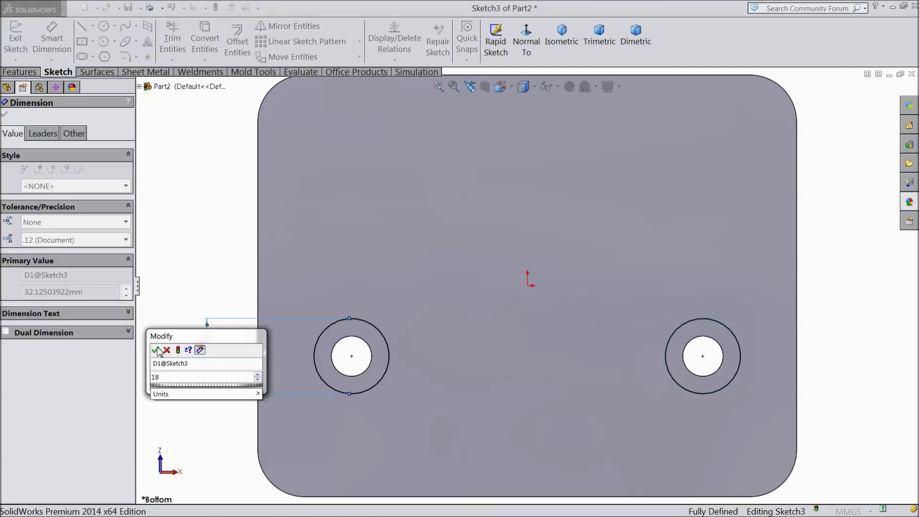
left_click(158, 350)
scroll(389, 358, "down", 3)
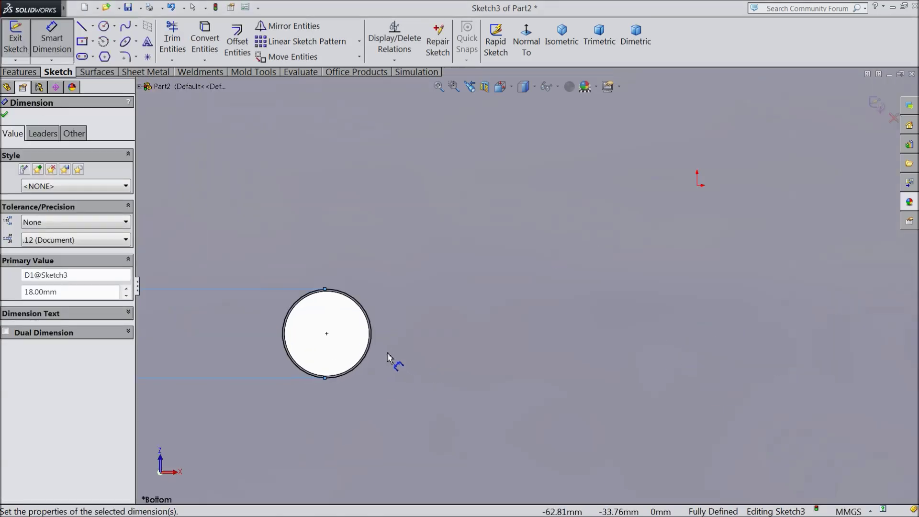
scroll(346, 359, "down", 3)
scroll(353, 369, "up", 5)
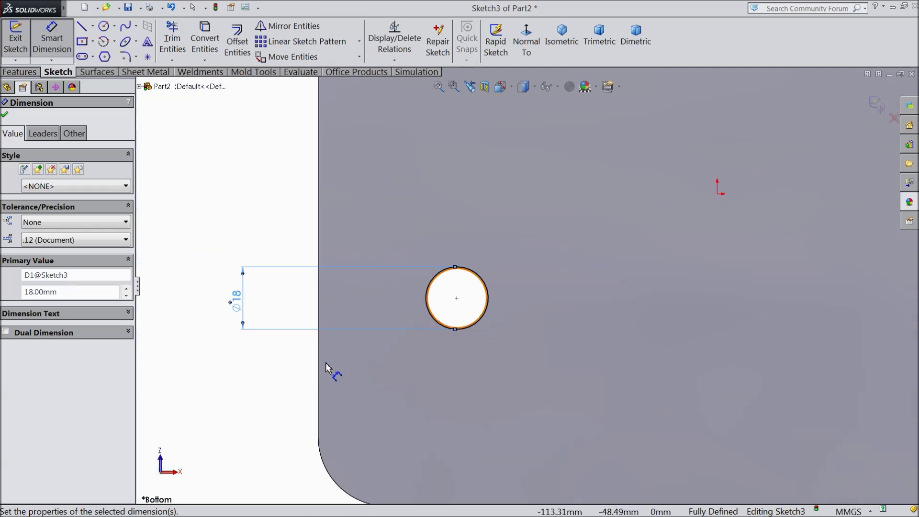
scroll(223, 301, "up", 3)
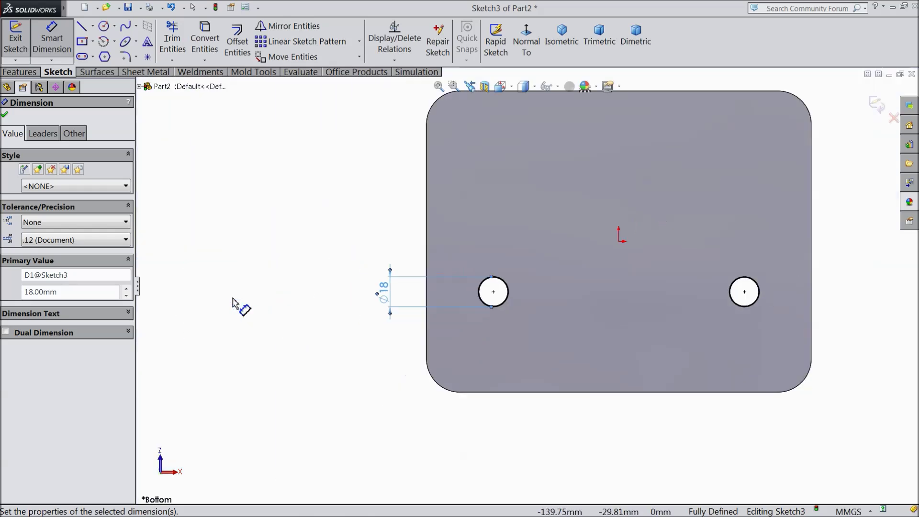
left_click(5, 116)
Extrude-cut the two 18 mm circles into the plate with a Blind depth of 11 mm
left_click(17, 73)
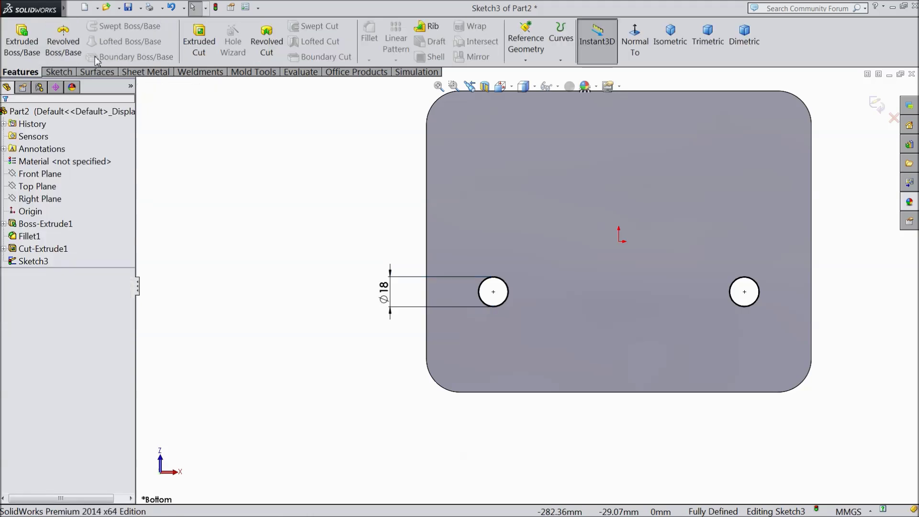
left_click(199, 41)
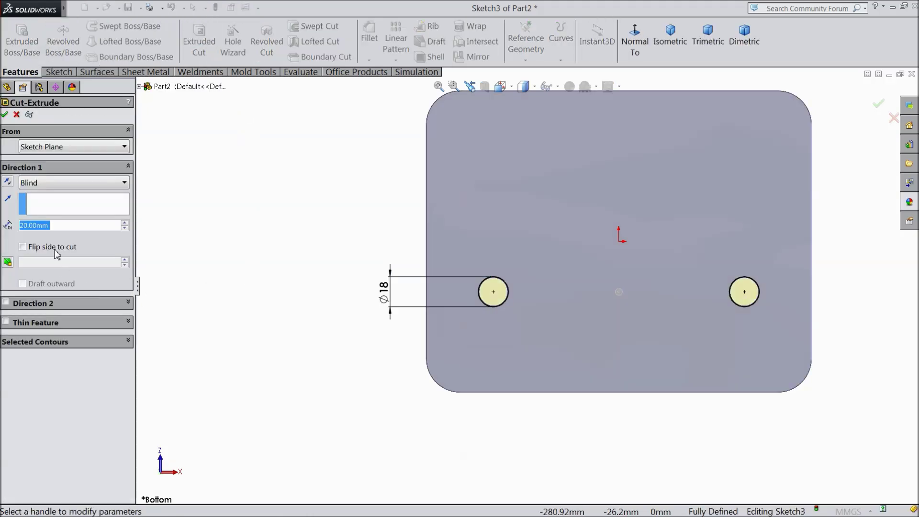
type("11")
key("Return")
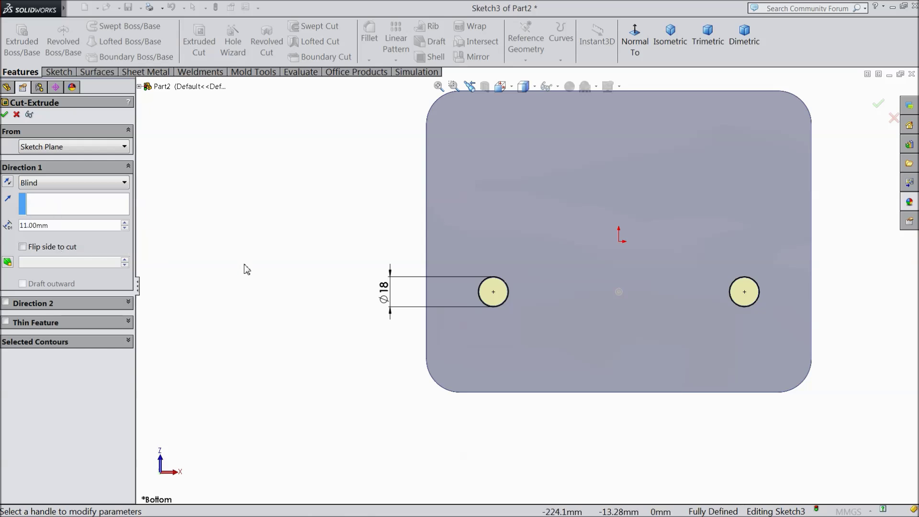
left_click(5, 114)
Examine the stepped holes in the plate from the bottom and top sides
scroll(543, 272, "down", 5)
left_click(490, 280)
middle_click_drag(490, 280, 520, 264)
scroll(484, 314, "up", 2)
scroll(484, 313, "up", 3)
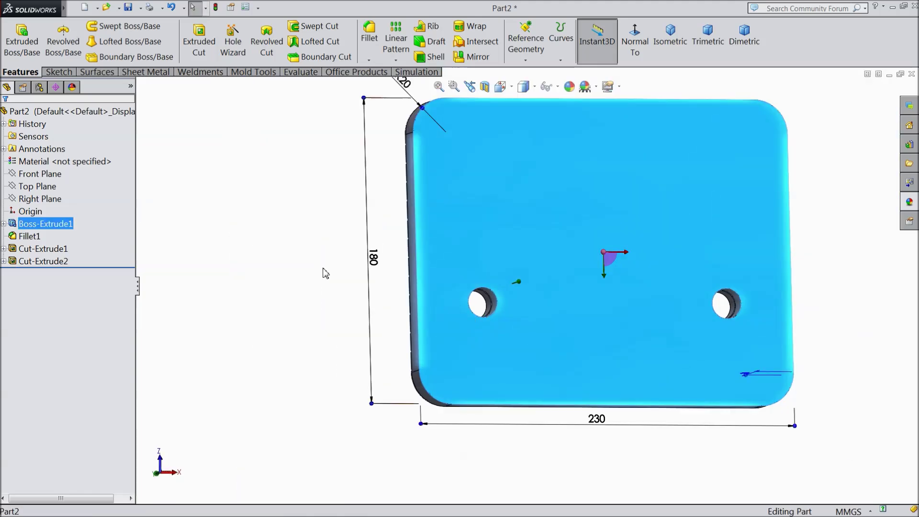
left_click(320, 261)
mouse_move(318, 258)
middle_mouse_down()
mouse_move(493, 225)
mouse_move(520, 159)
mouse_move(511, 185)
middle_mouse_up()
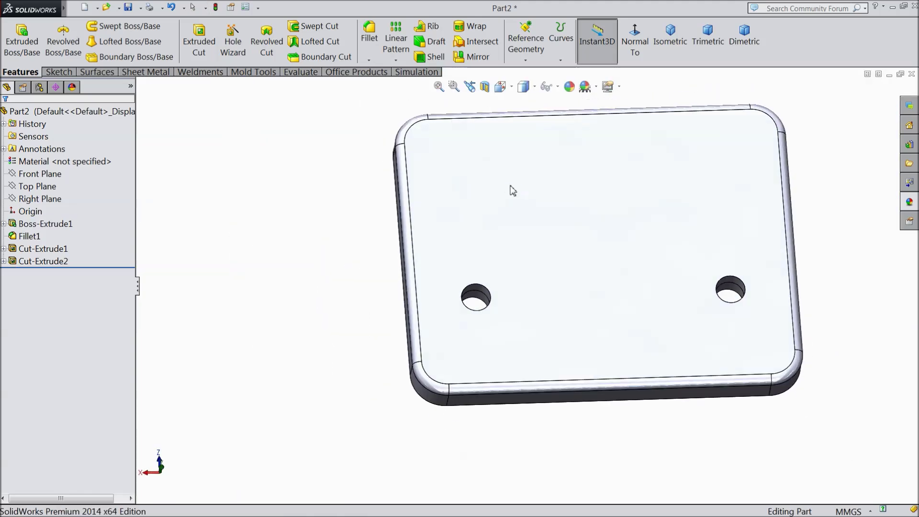
Open the sketch of the first hole cut, Sketch2 under Cut-Extrude1, for editing
scroll(322, 296, "down", 3)
left_click(5, 249)
left_click(46, 261)
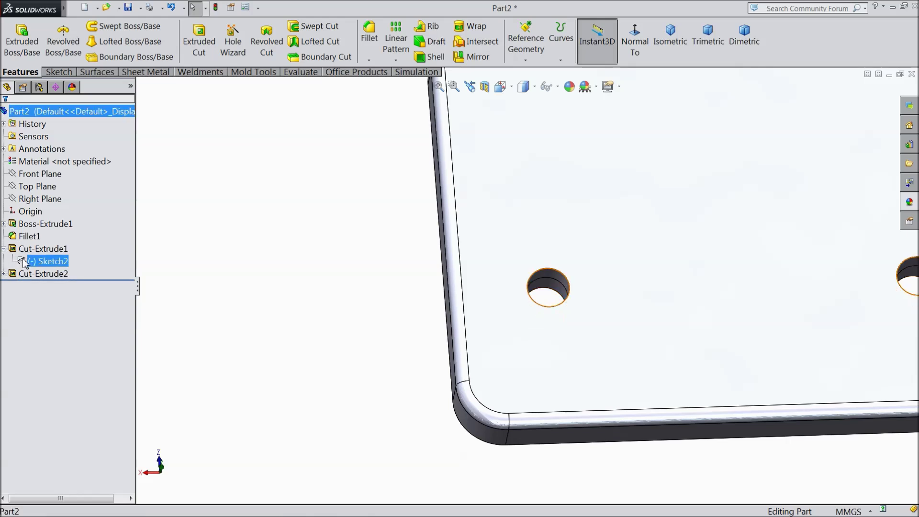
scroll(193, 316, "up", 3)
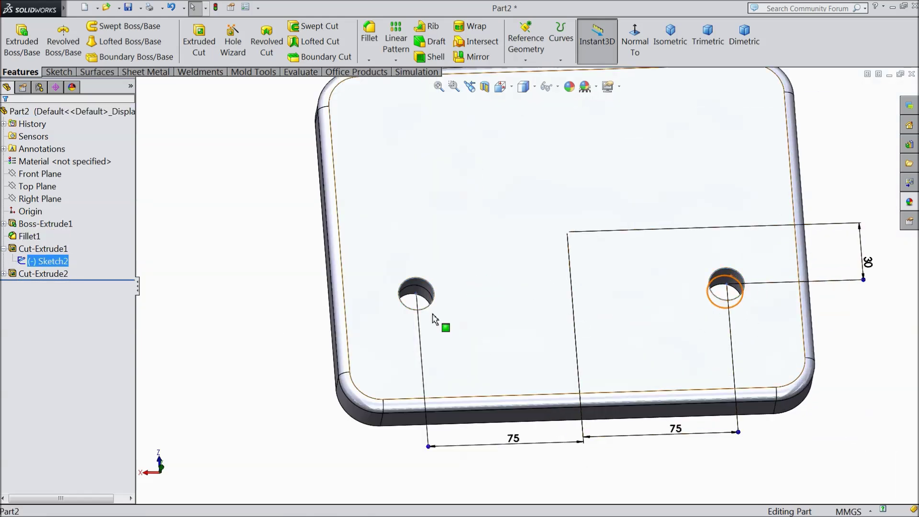
scroll(429, 313, "down", 5)
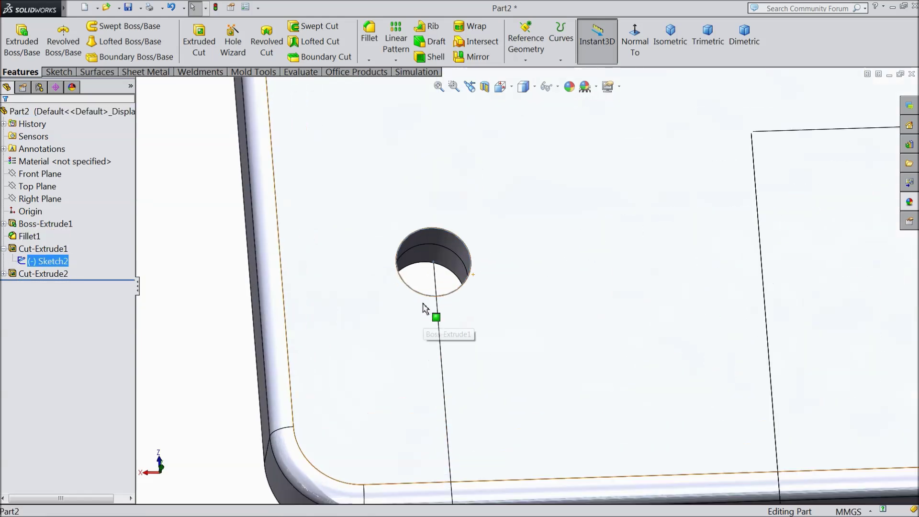
left_click(23, 264)
left_click(29, 240)
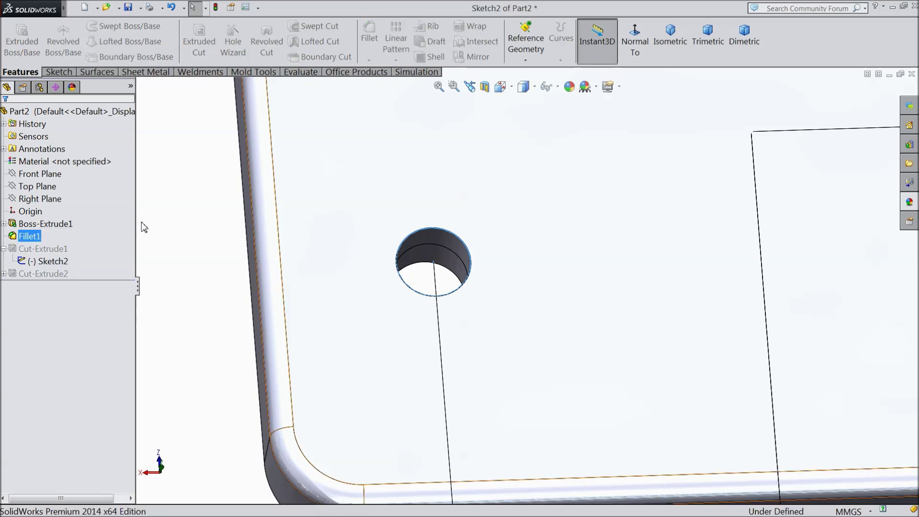
Dimension the left hole circle to a diameter of 11 mm and exit the sketch
left_click(58, 72)
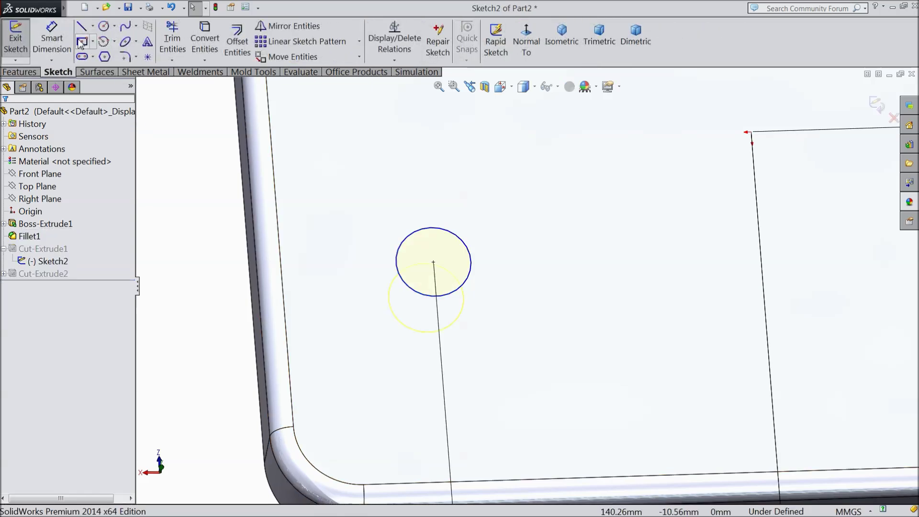
scroll(434, 250, "up", 2)
left_click(491, 286)
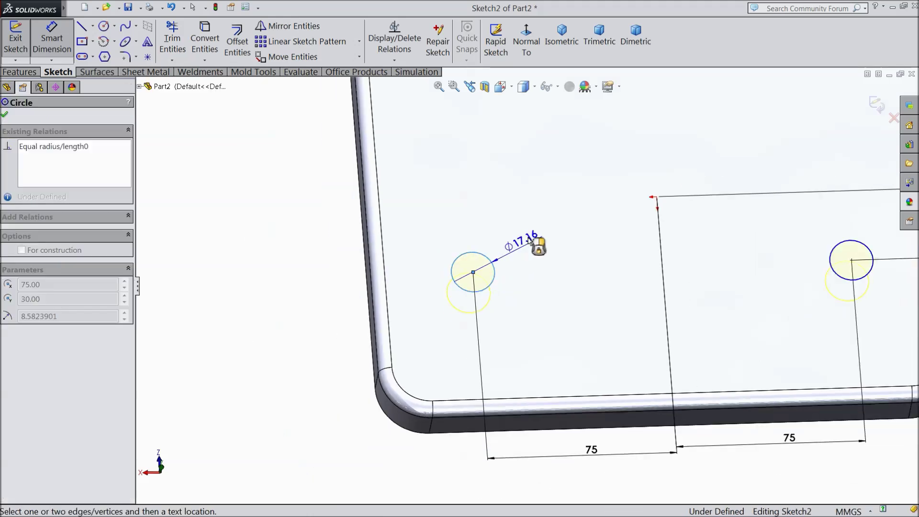
left_click(538, 228)
type("11")
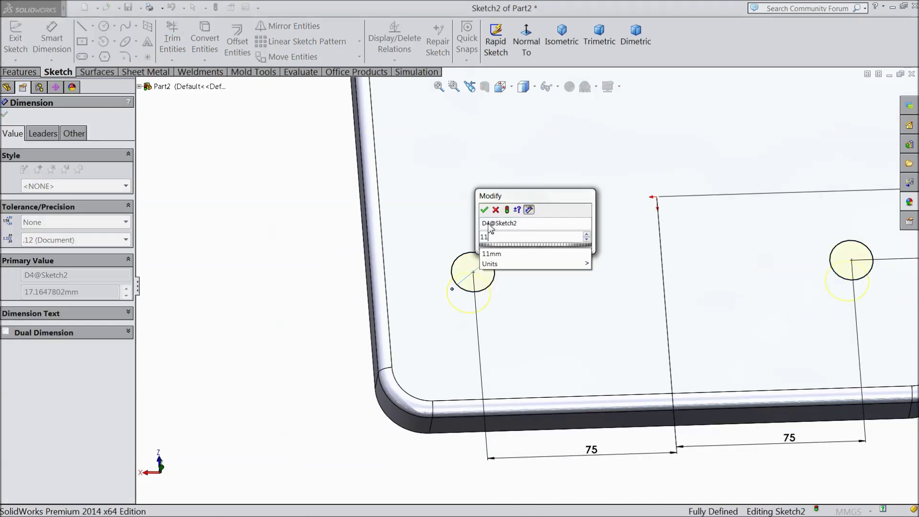
left_click(485, 209)
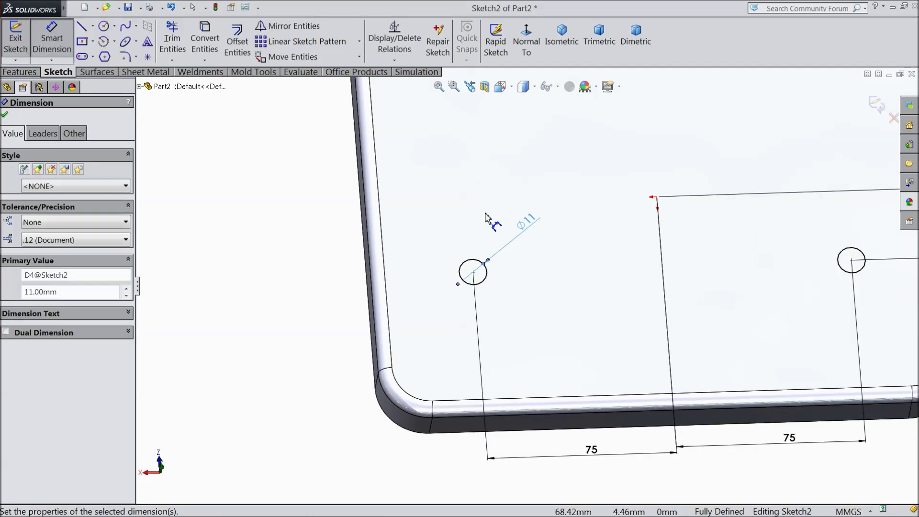
left_click(3, 117)
left_click(877, 104)
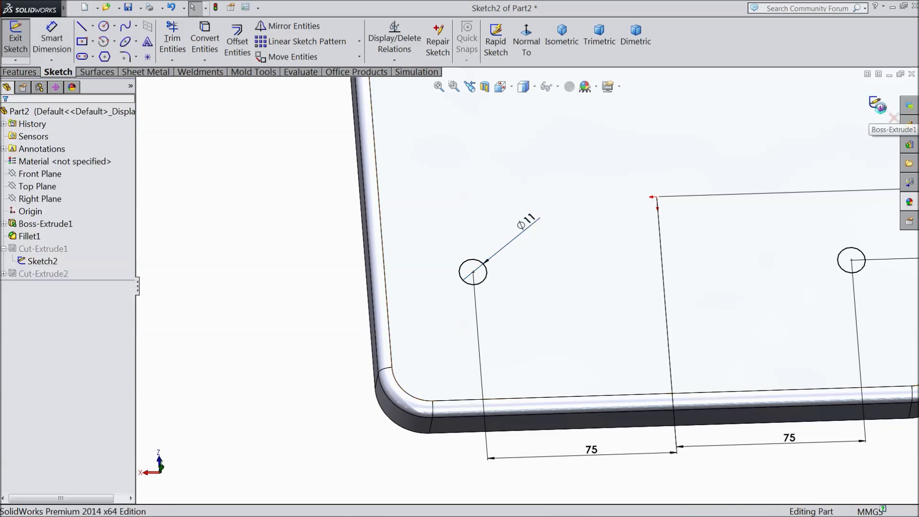
Inspect the resized holes from both sides, and set the plate to an isometric view with perspective display
scroll(276, 282, "up", 3)
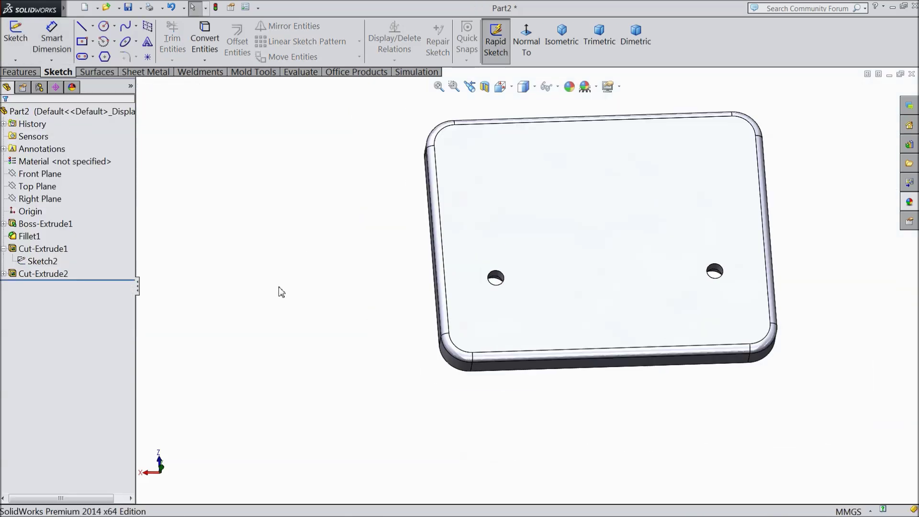
middle_click_drag(279, 287, 275, 80)
middle_click_drag(324, 342, 328, 215)
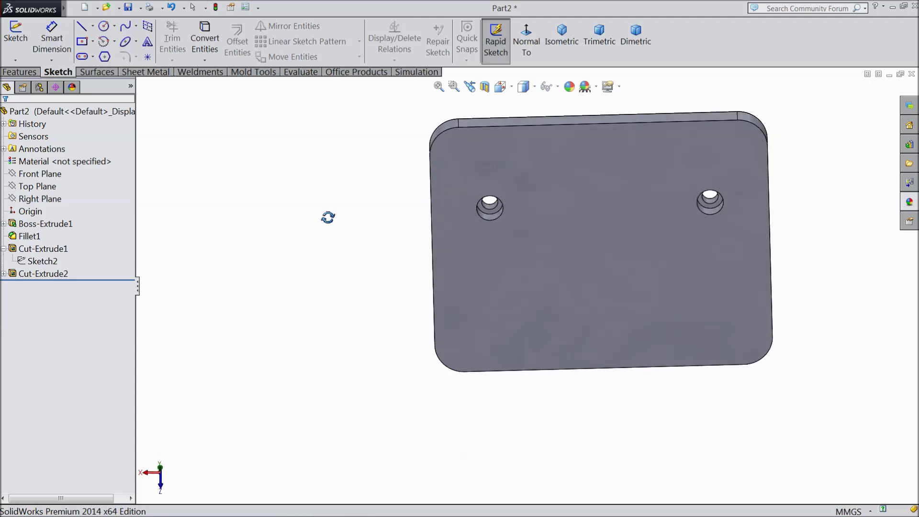
scroll(482, 181, "down", 3)
middle_click_drag(521, 180, 530, 450)
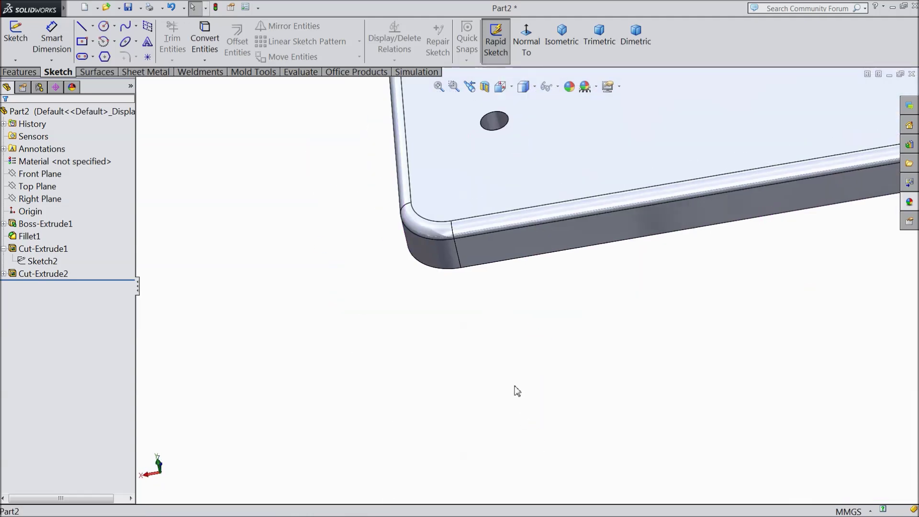
scroll(516, 387, "up", 3)
left_click(562, 34)
left_click(609, 86)
left_click(637, 146)
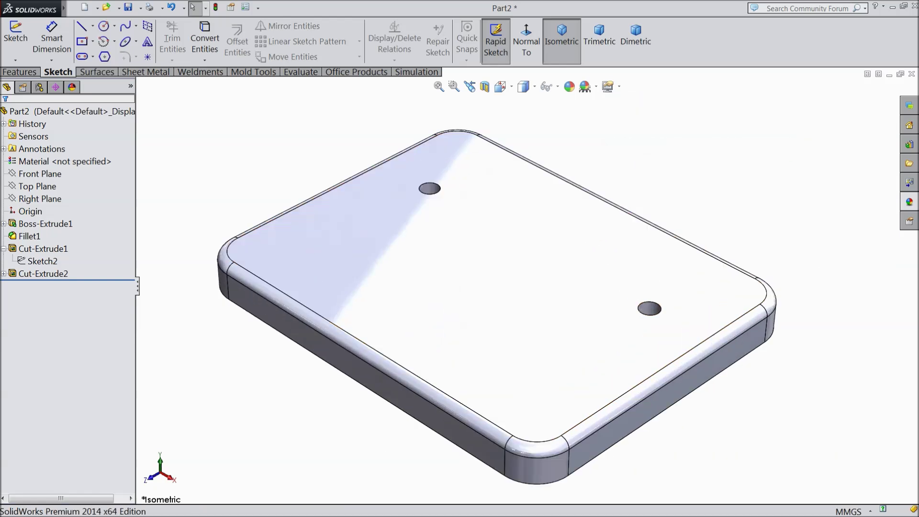
Apply the polished teak 2d wood appearance to the whole plate and return to the isometric view
left_click(911, 202)
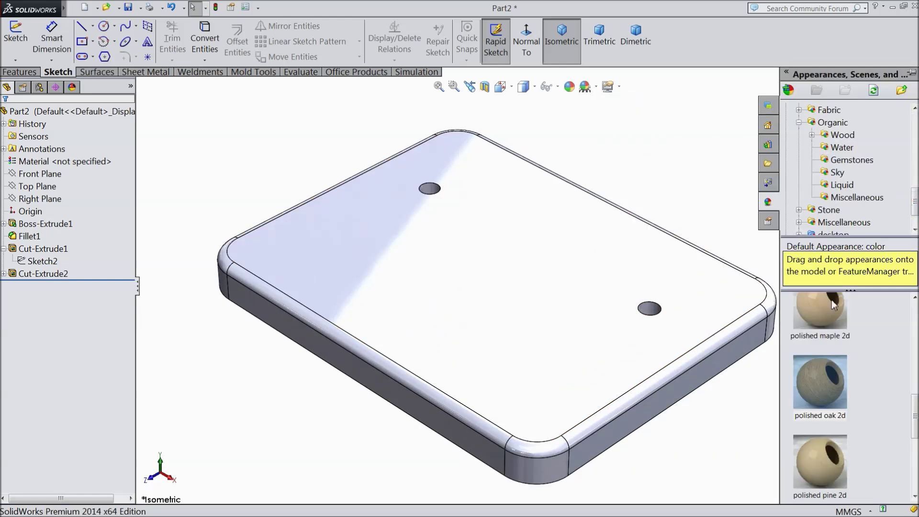
scroll(830, 397, "down", 3)
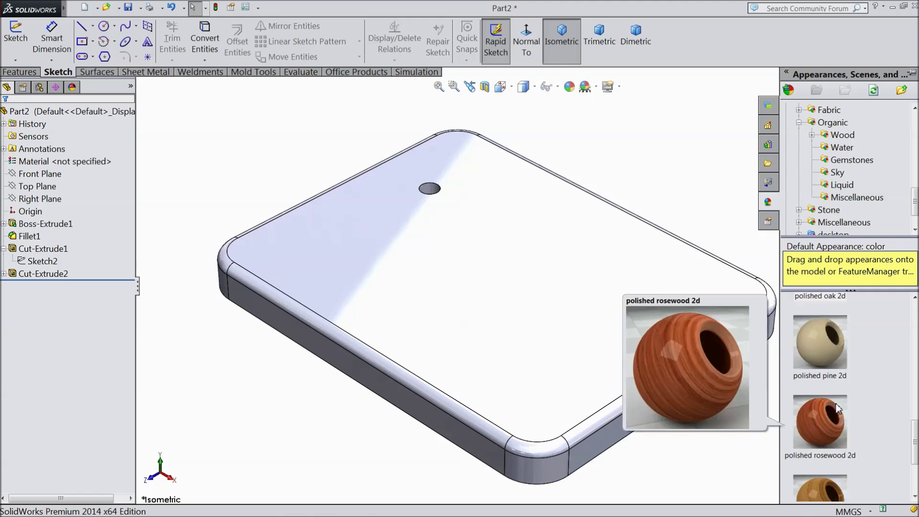
double_click(831, 481)
scroll(665, 259, "up", 2)
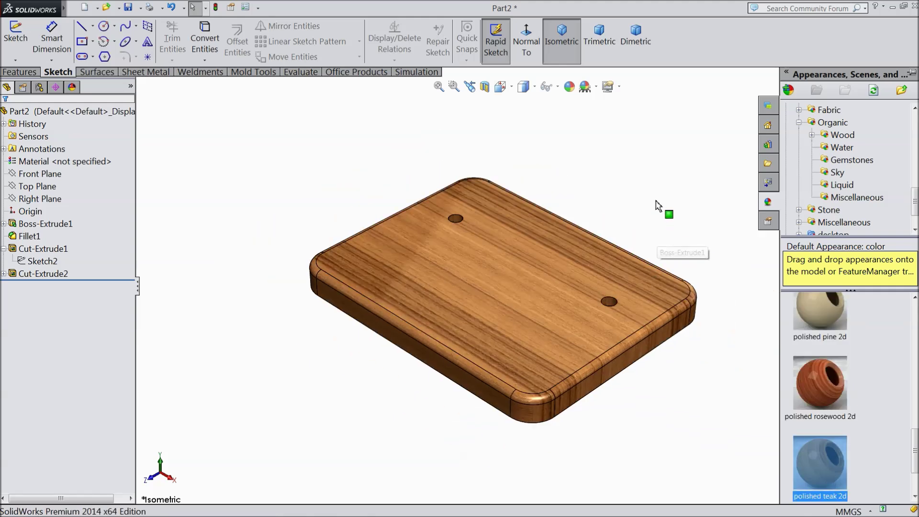
left_click(657, 199)
middle_click_drag(642, 207, 437, 314)
left_click(562, 57)
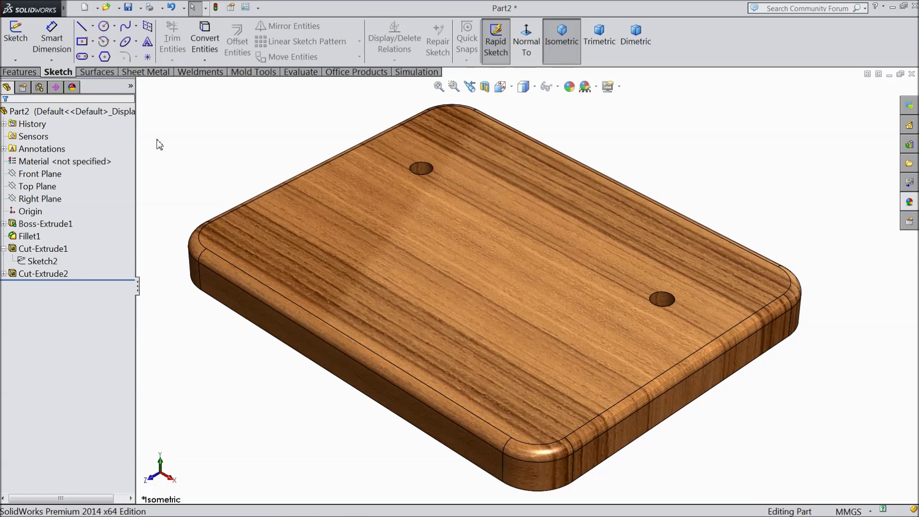
Save the part as 1.Base in a new Desktop folder named 6 Cylinder Radial Engine
left_click(128, 6)
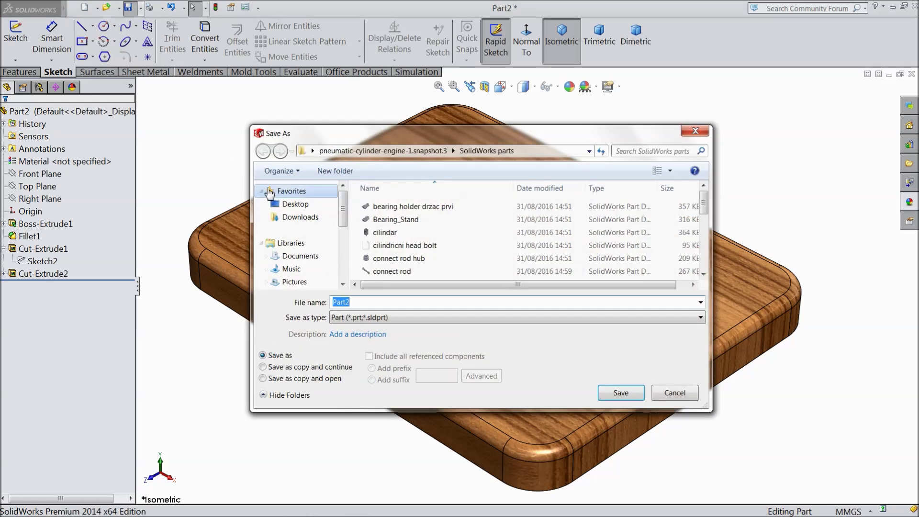
left_click(296, 204)
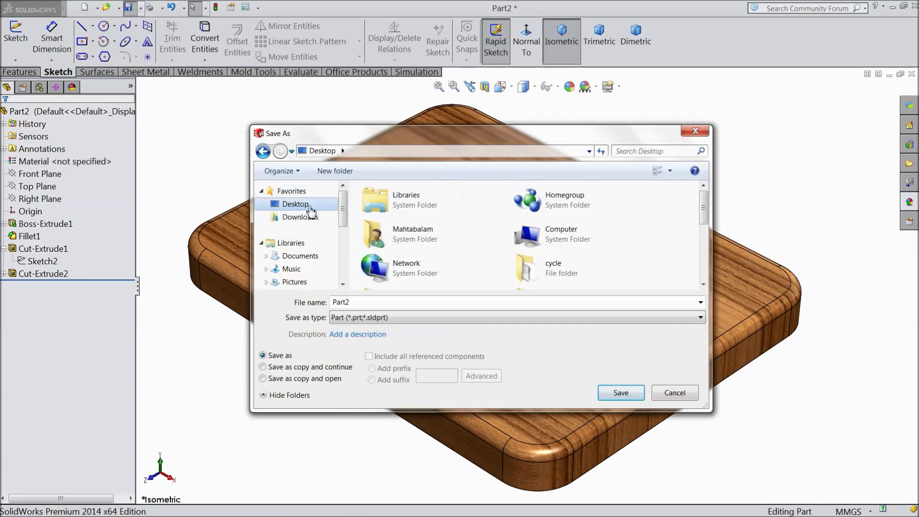
left_click(335, 171)
type("6 Cylinder Radial Engine")
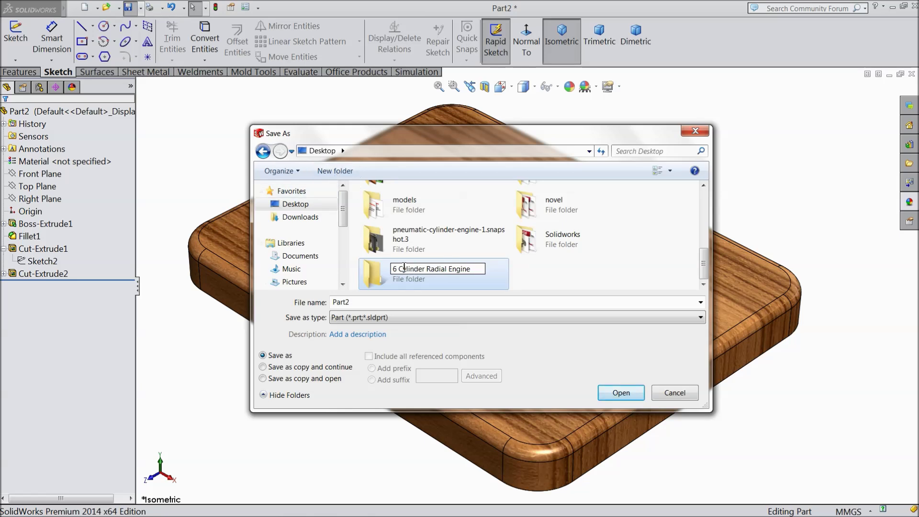
left_click(618, 404)
left_click(617, 401)
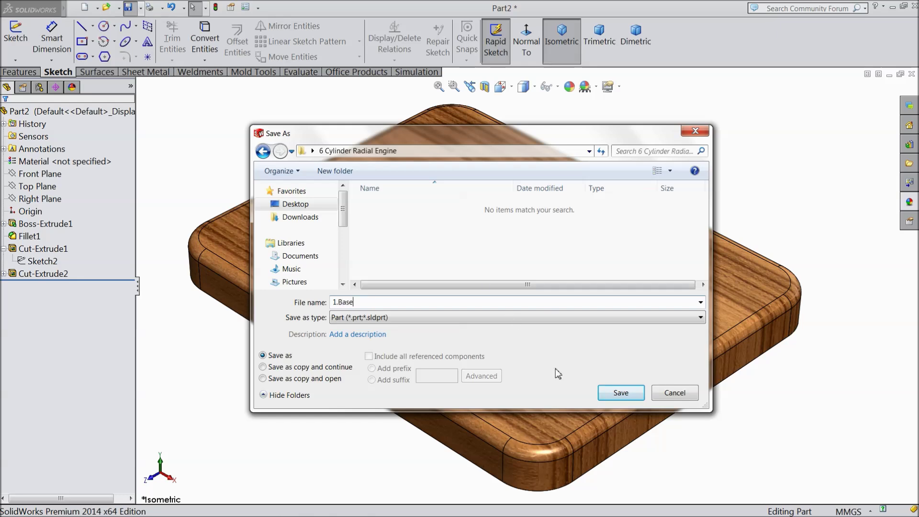
left_click(621, 393)
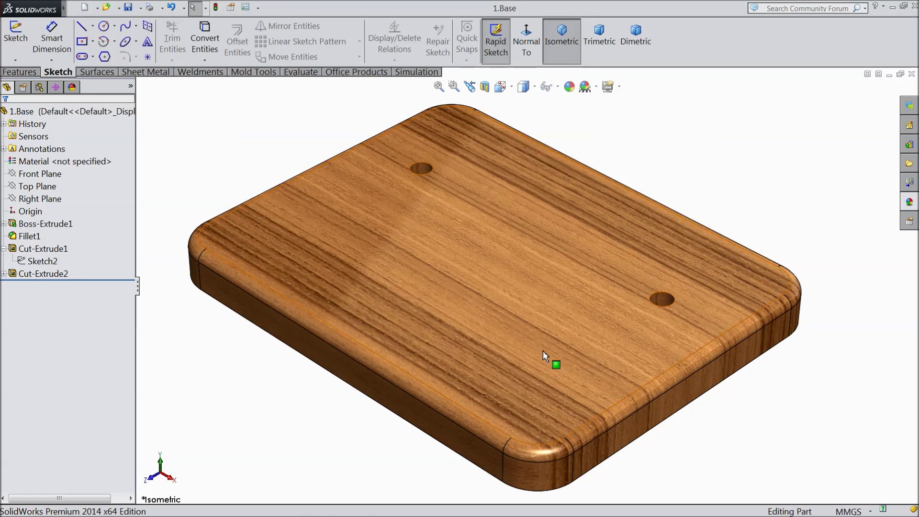
Mirror the Cut-Extrude1 and Cut-Extrude2 hole features about the Front Plane
scroll(524, 345, "up", 2)
middle_click_drag(438, 372, 329, 364)
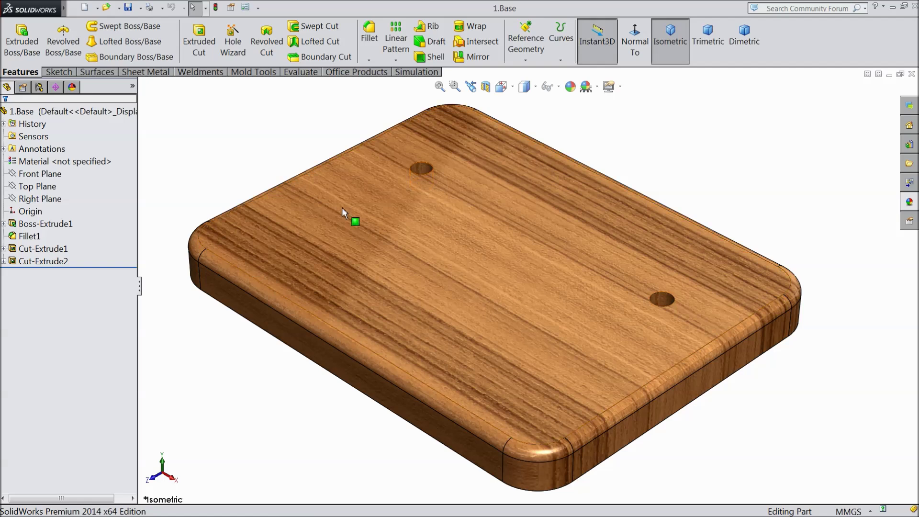
mouse_move(355, 226)
middle_mouse_down()
mouse_move(362, 246)
mouse_move(357, 231)
middle_mouse_up()
left_click(45, 188)
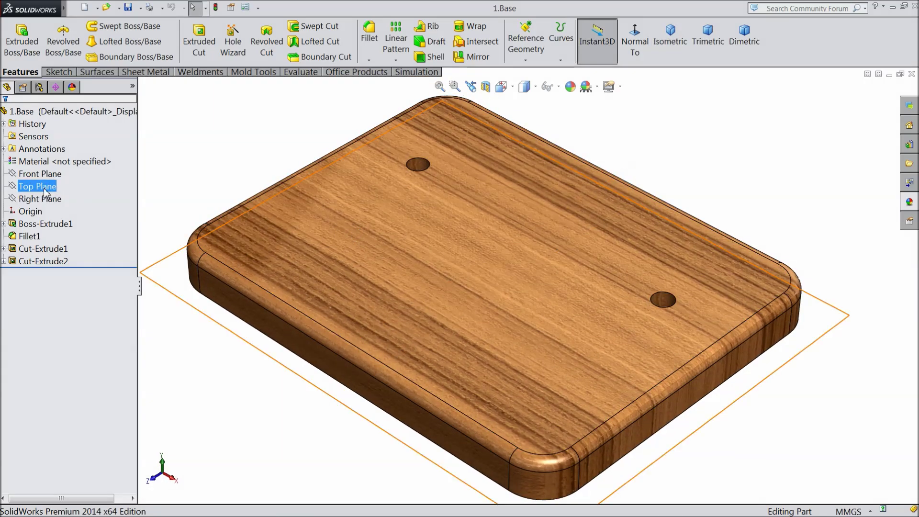
left_click(44, 176)
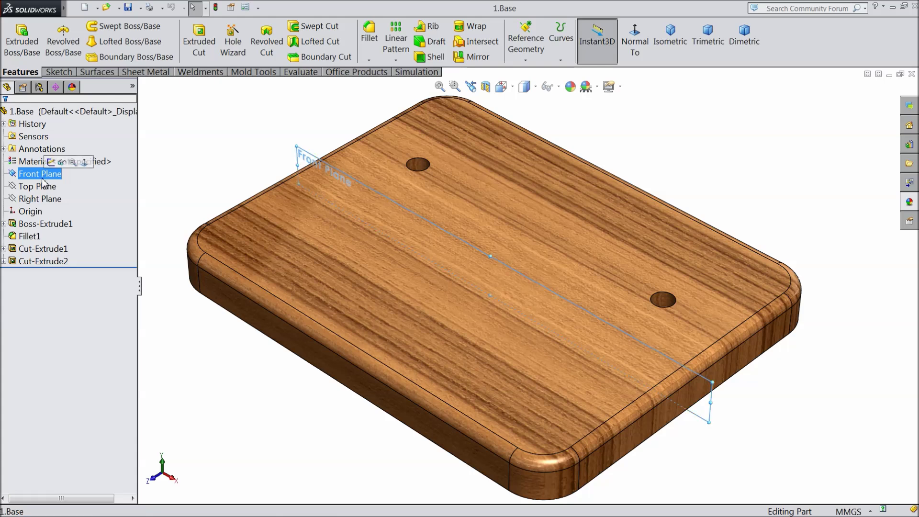
left_click(396, 59)
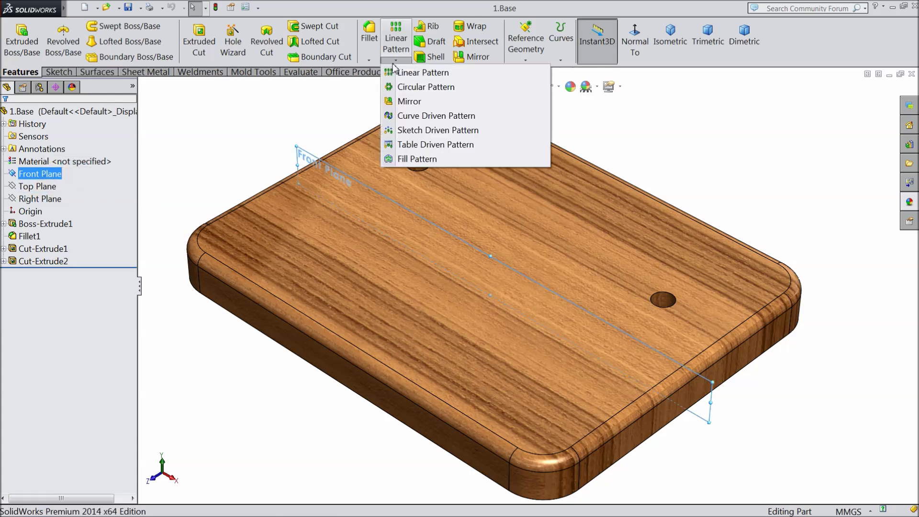
left_click(411, 99)
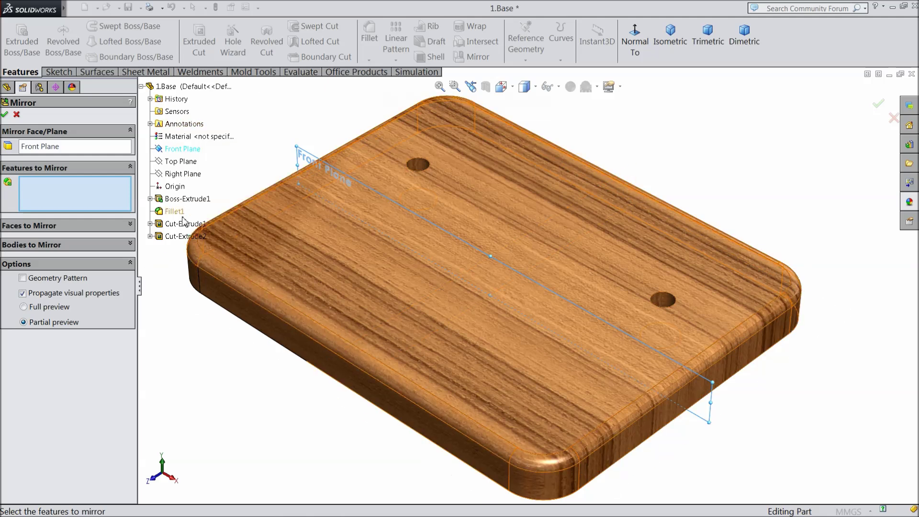
left_click(175, 236)
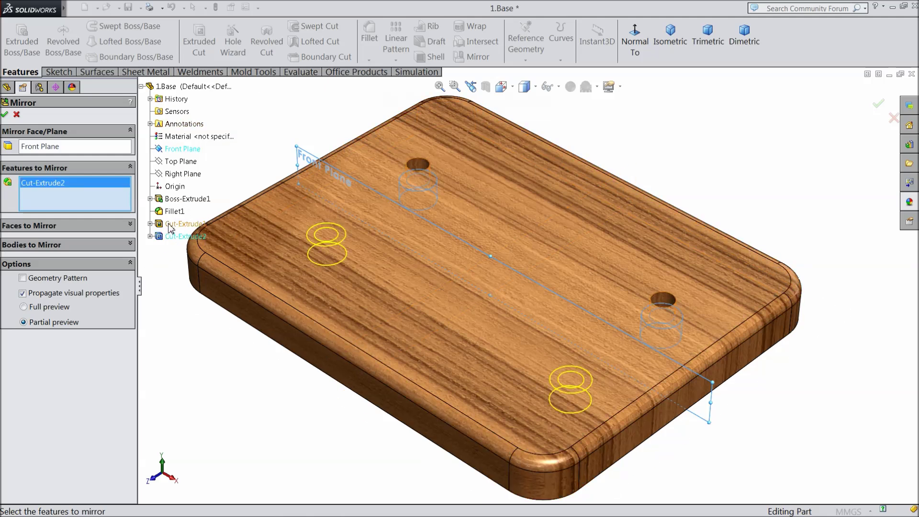
left_click(178, 225)
key("f")
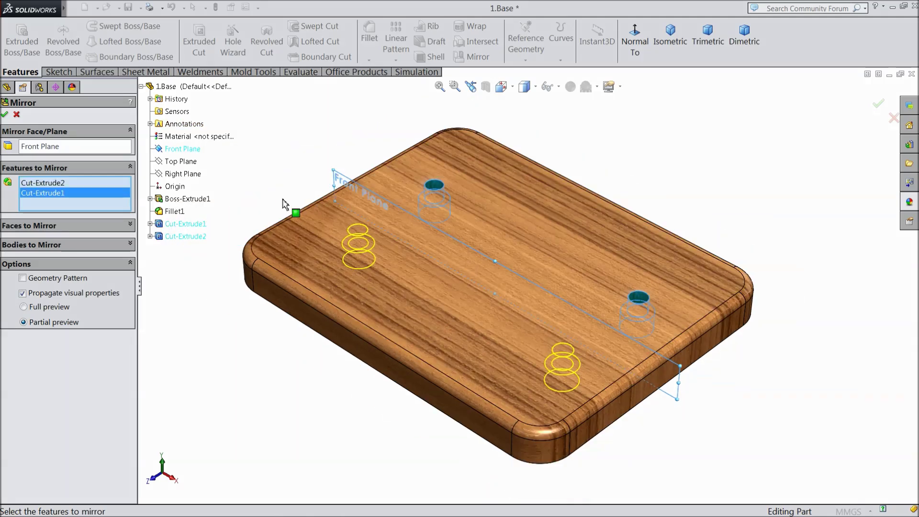
left_click(5, 115)
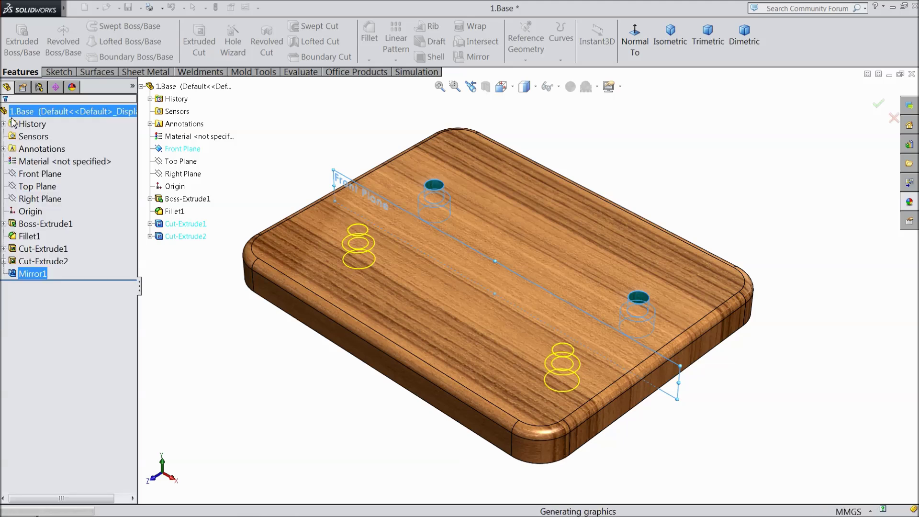
Check the plate with its mirrored holes and save the part
mouse_move(240, 286)
middle_mouse_down()
mouse_move(279, 183)
mouse_move(236, 269)
middle_mouse_up()
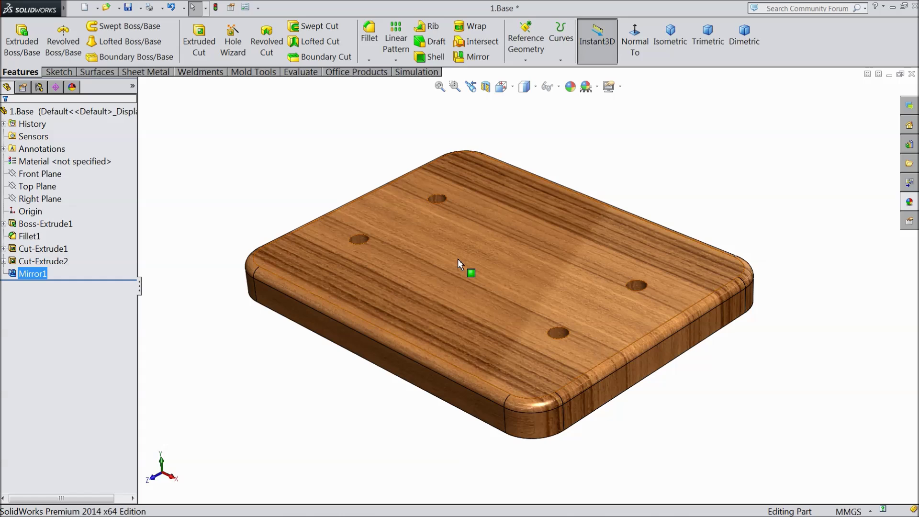
scroll(458, 259, "down", 2)
left_click(128, 7)
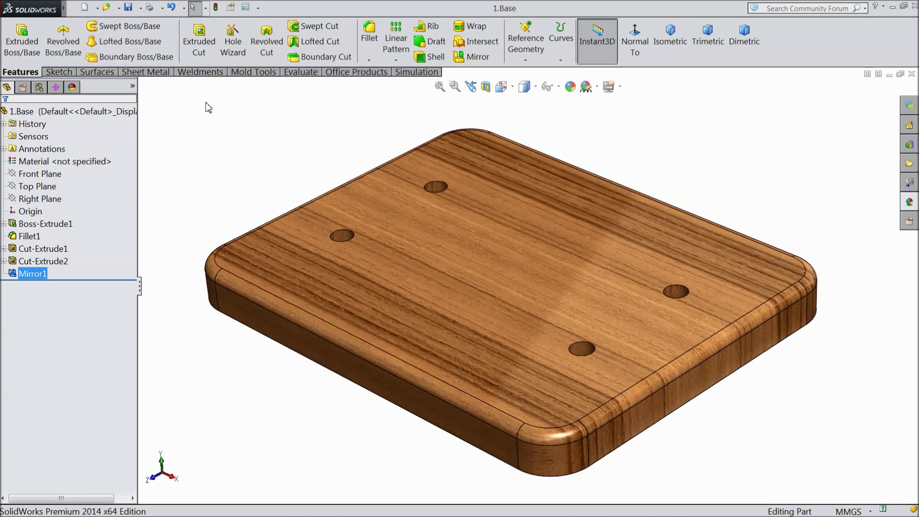
middle_click_drag(300, 178, 310, 177)
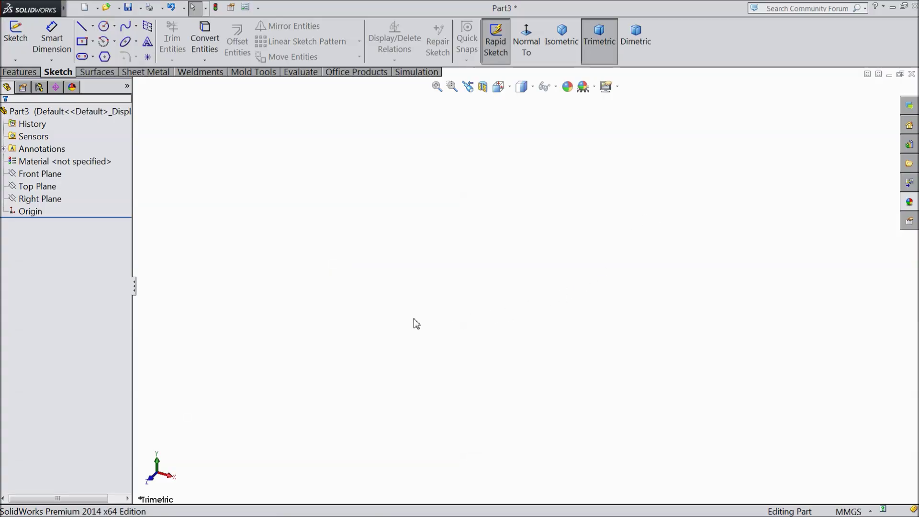
On the new part's Front Plane, sketch a circle of about 25 mm radius centred about 48 mm directly above the origin
left_click(48, 173)
left_click(59, 163)
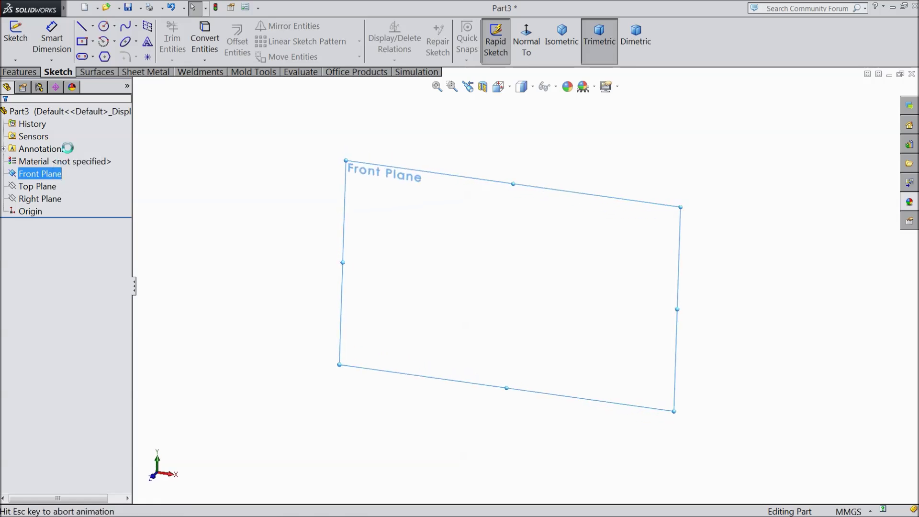
left_click(103, 26)
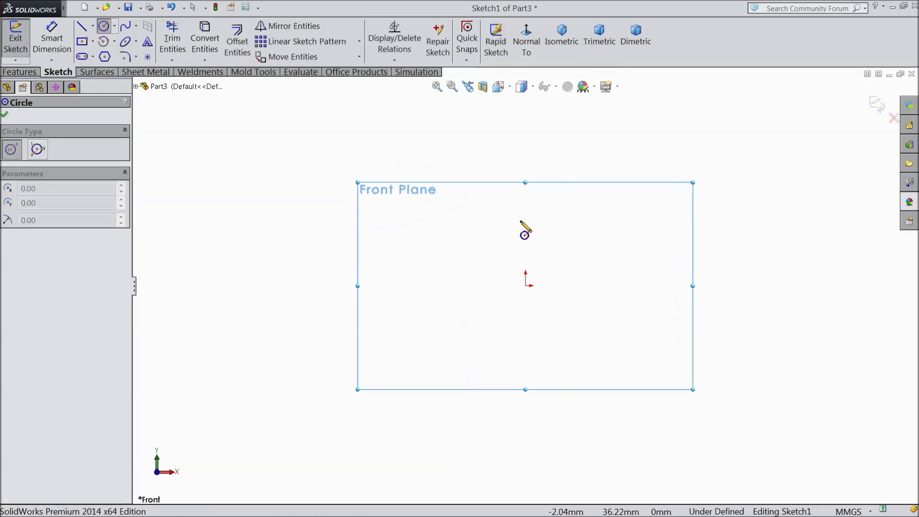
left_click(526, 196)
left_click(532, 150)
scroll(532, 152, "down", 2)
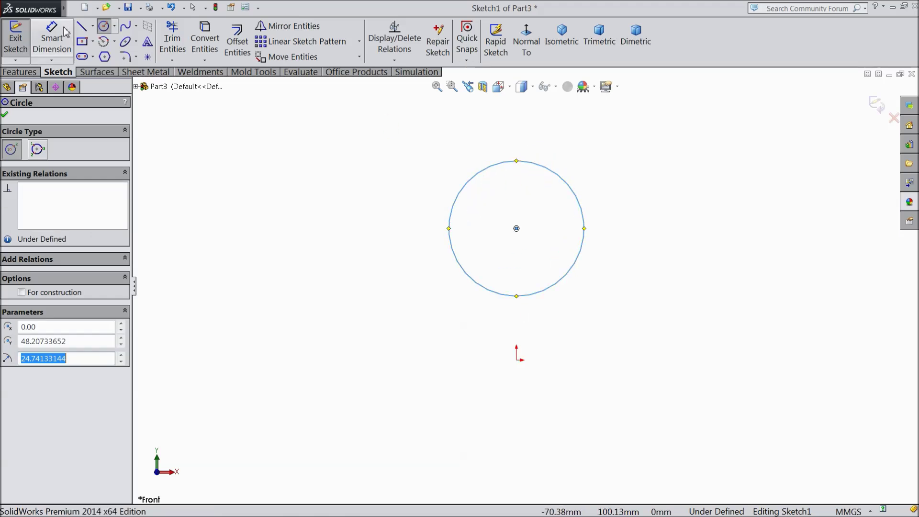
Dimension the vertical distance between the circle's centre and the origin to 125 mm
left_click(56, 45)
left_click(516, 228)
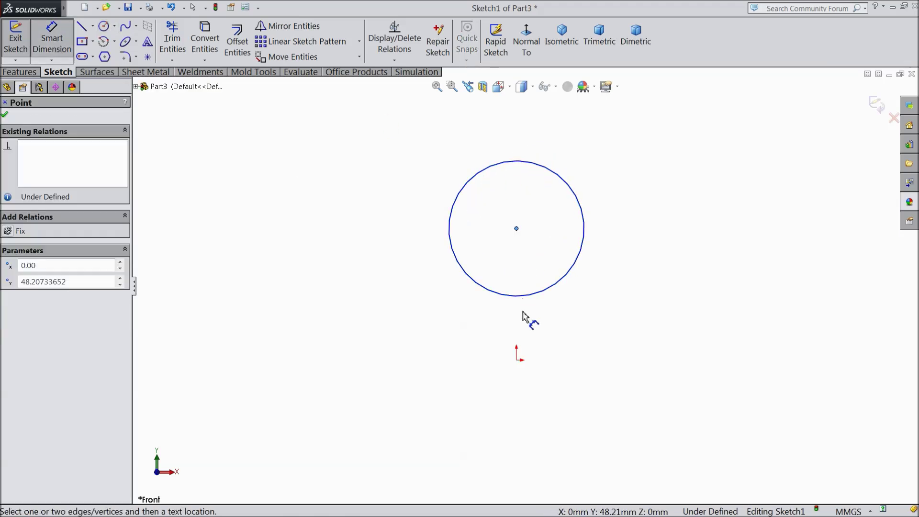
left_click(517, 359)
left_click(642, 293)
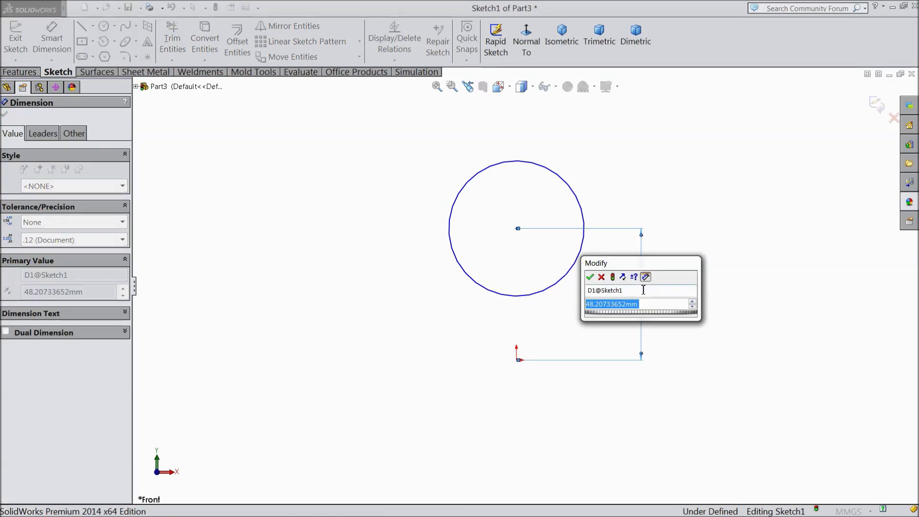
type("125")
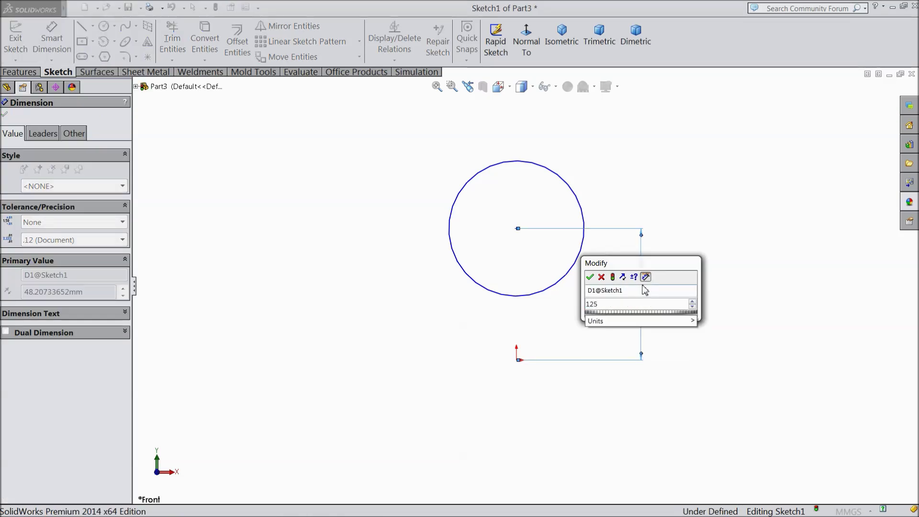
left_click(590, 278)
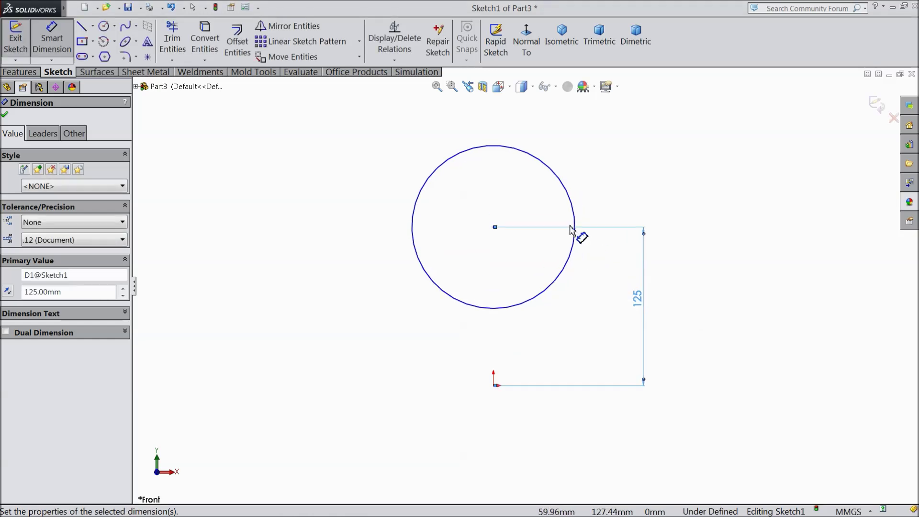
Dimension the circle's diameter to 92 mm
left_click(573, 217)
left_click(714, 216)
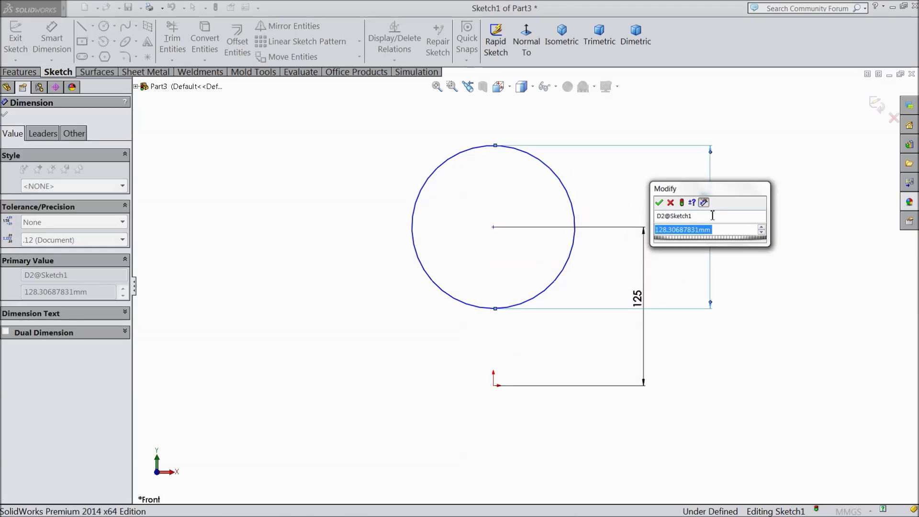
type("92")
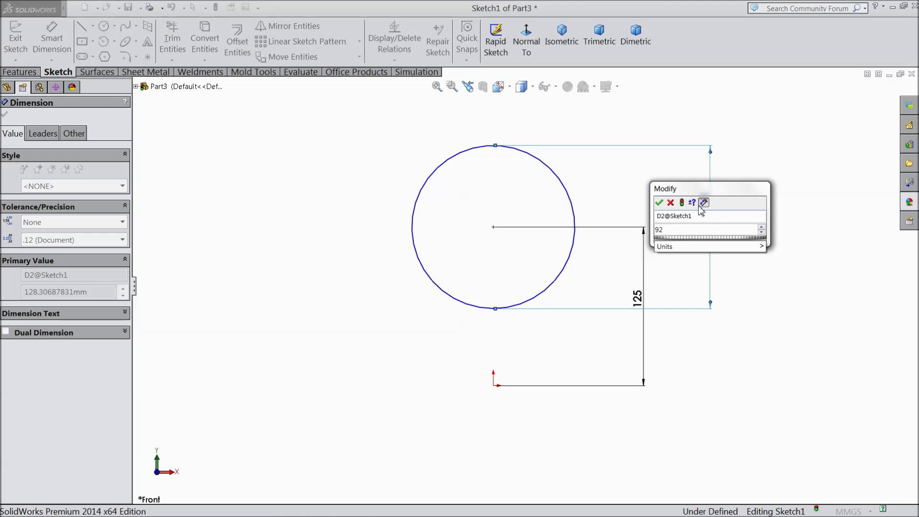
left_click(659, 202)
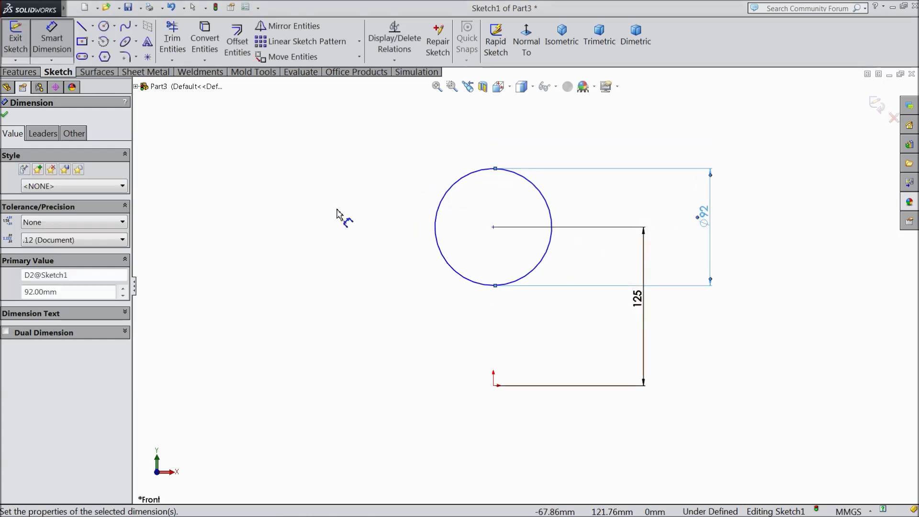
left_click(6, 115)
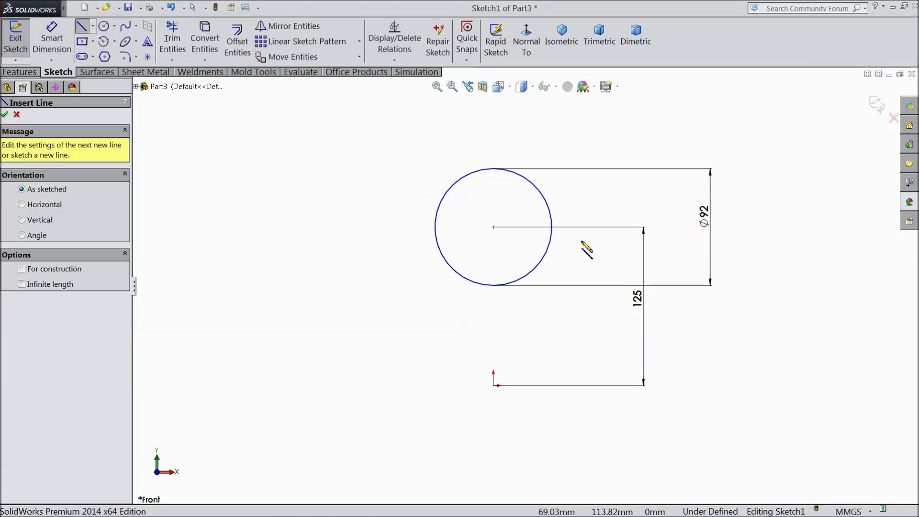
Draw three connected lines from the circle's right quadrant down to origin level, across through the origin, and up to its left quadrant
left_click(553, 228)
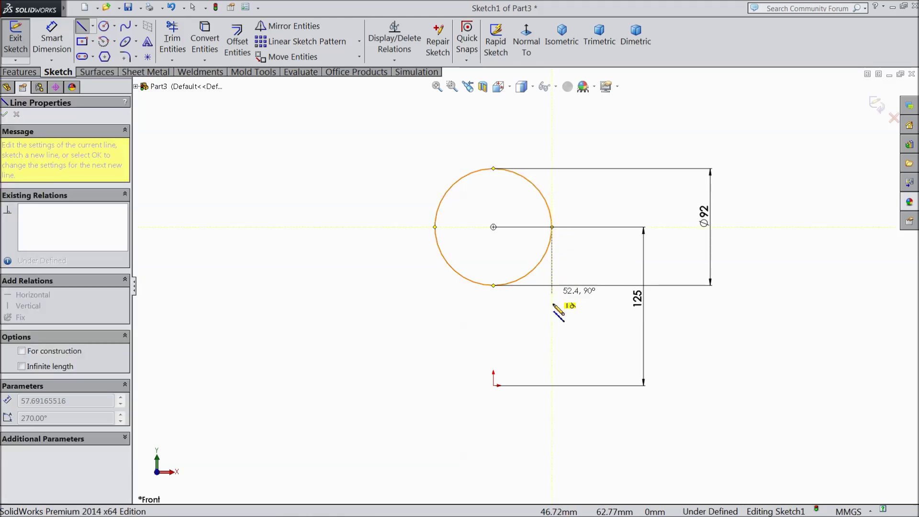
left_click(552, 386)
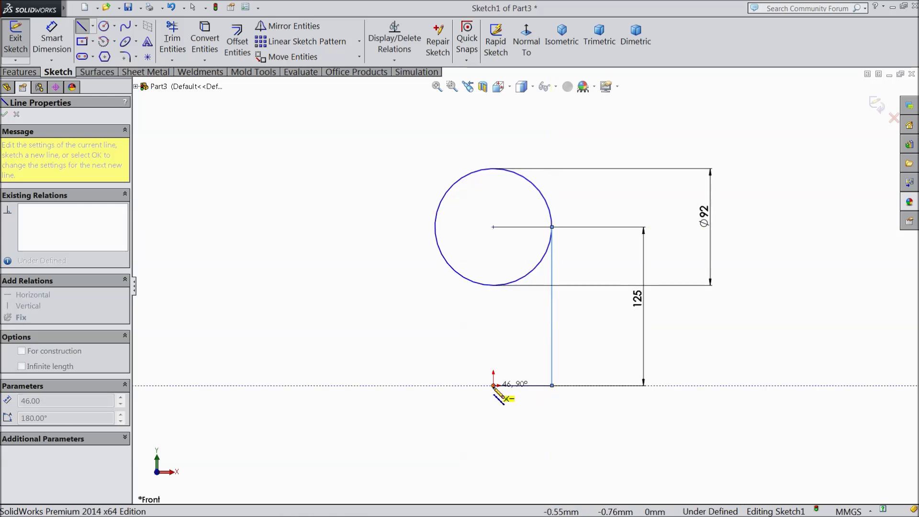
left_click(435, 386)
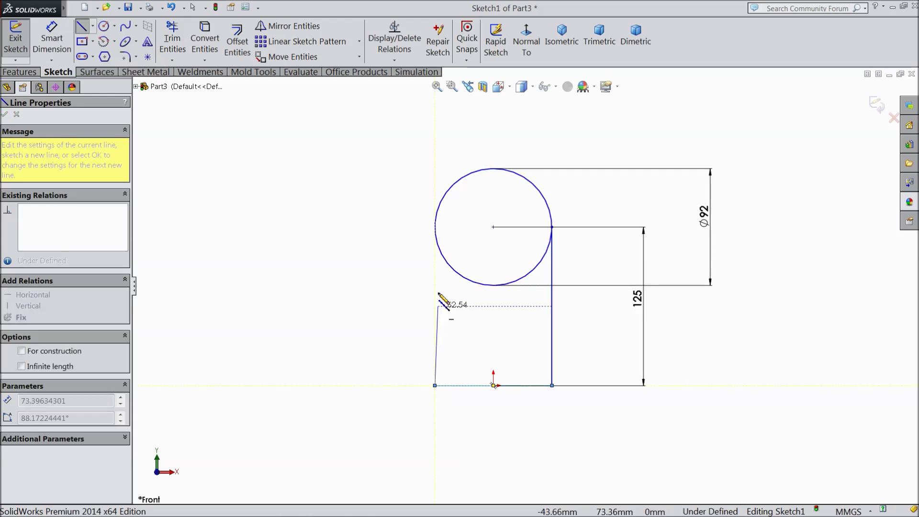
left_click(435, 227)
right_click(356, 231)
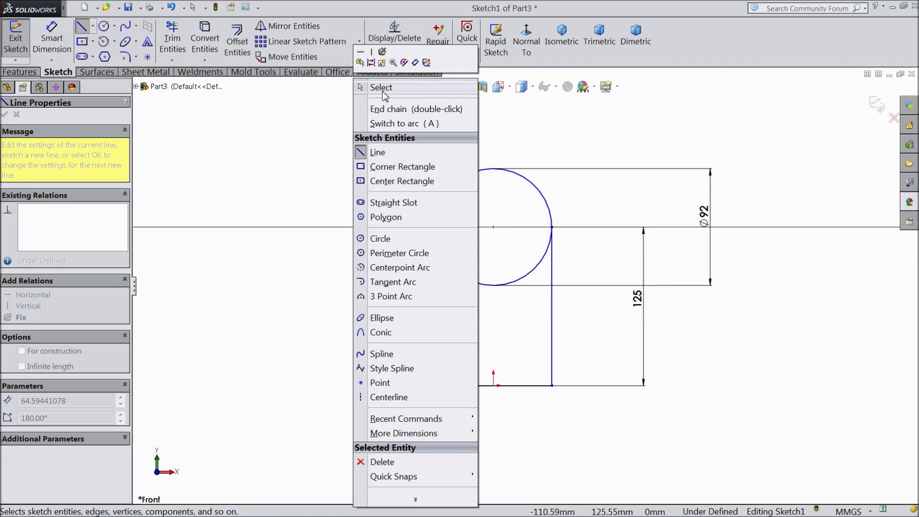
left_click(365, 88)
left_click(435, 295)
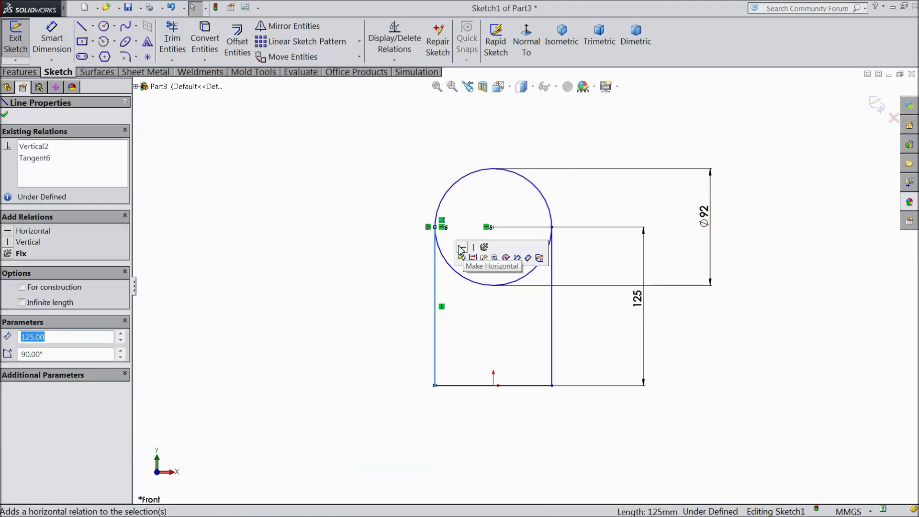
left_click(551, 314)
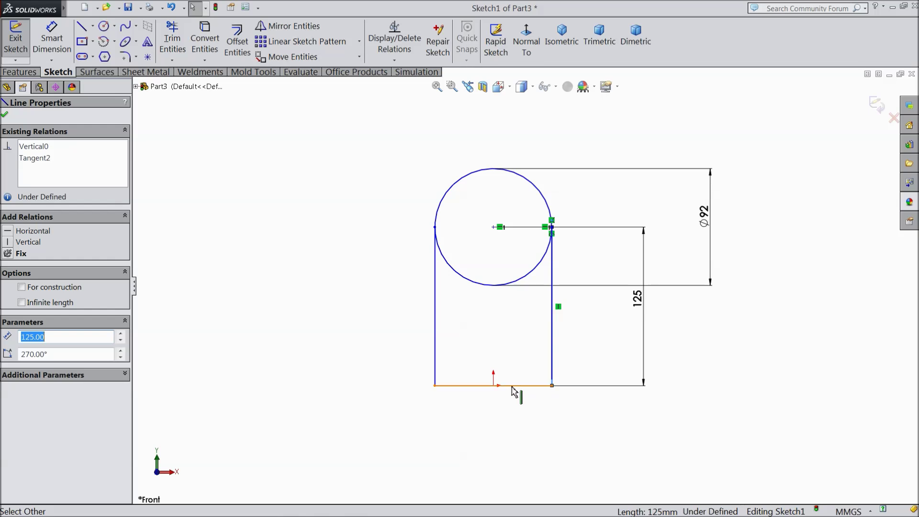
left_click(380, 284)
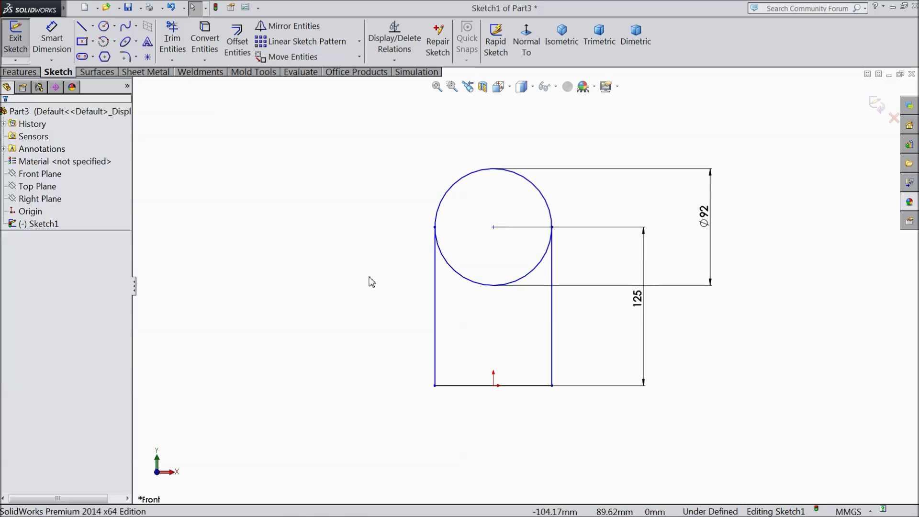
Trim away the lower half of the circle between the two vertical lines
left_click(169, 46)
left_click(472, 283)
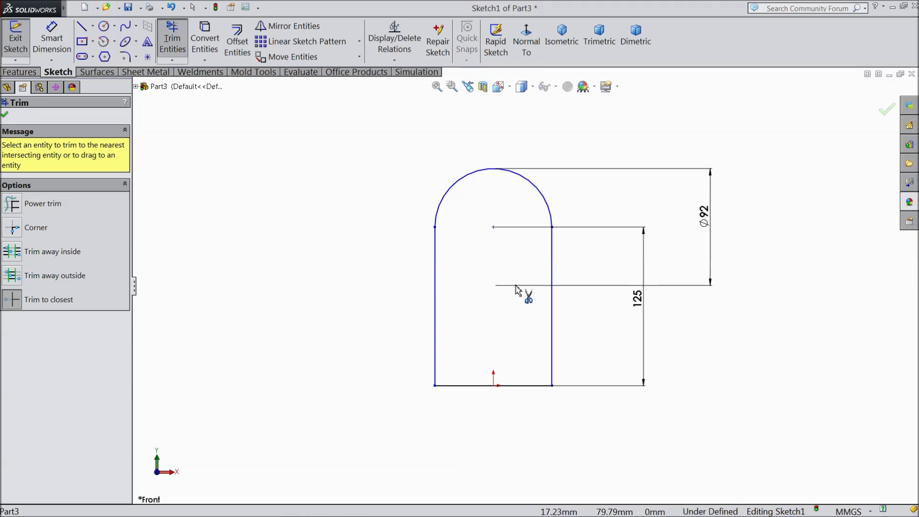
left_click(7, 116)
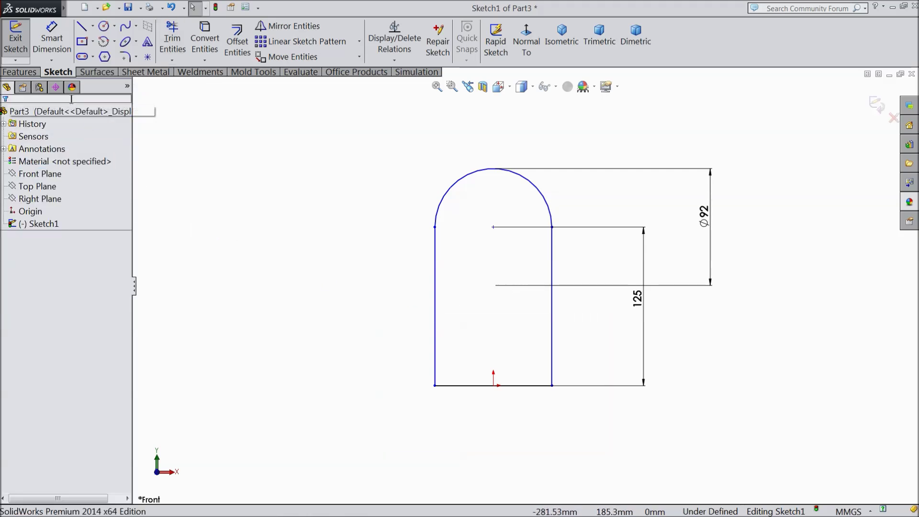
Extrude the arched profile with a blind depth of 20 mm
left_click(19, 72)
left_click(22, 51)
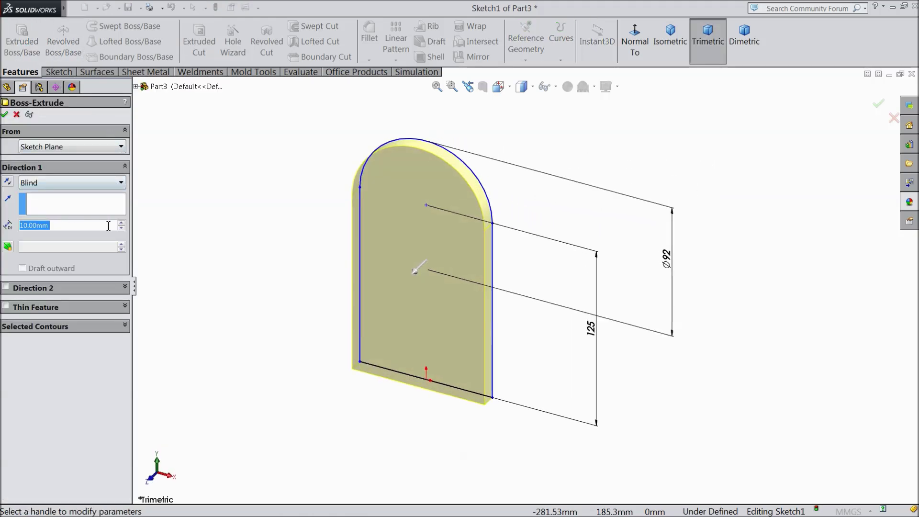
left_click(122, 223)
left_click(5, 115)
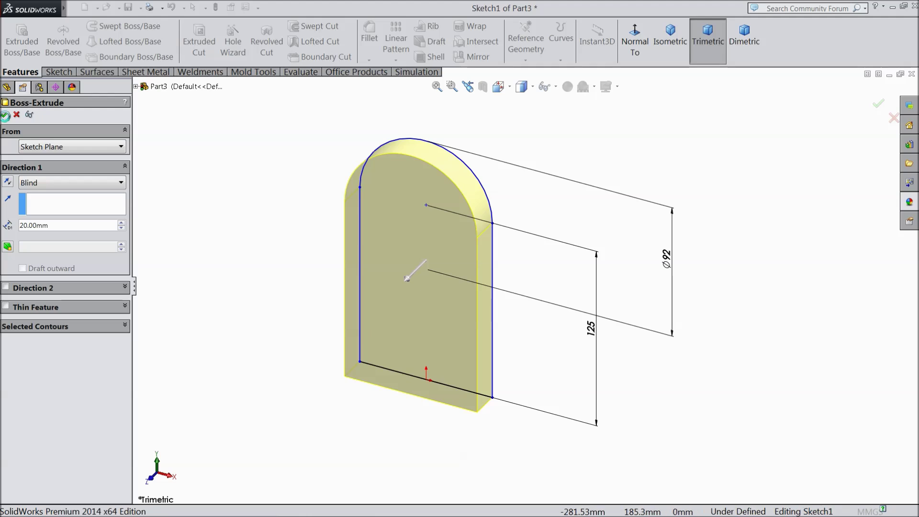
left_click(249, 228)
Reopen the arched plate's profile sketch and draw a circle about 33 mm in diameter centred on the arc's centre
middle_click_drag(287, 262, 283, 245)
left_click(4, 224)
left_click(26, 235)
left_click(38, 215)
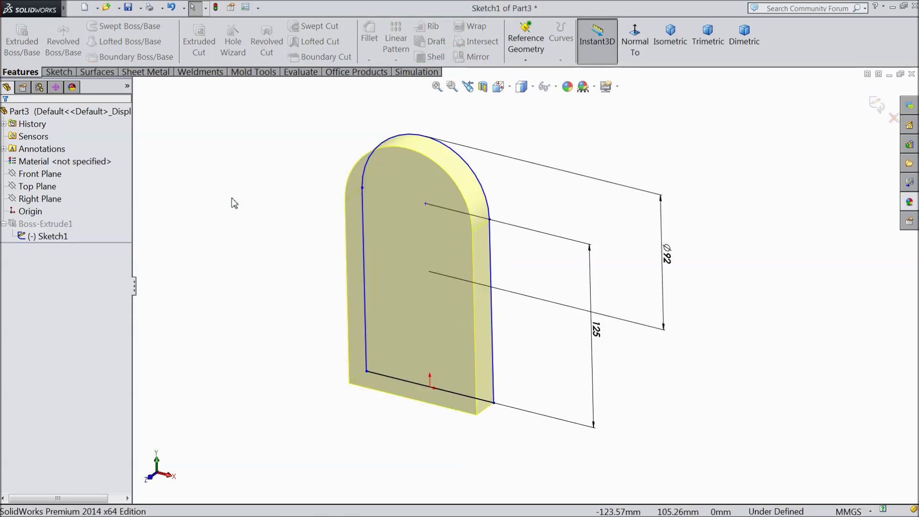
left_click(638, 48)
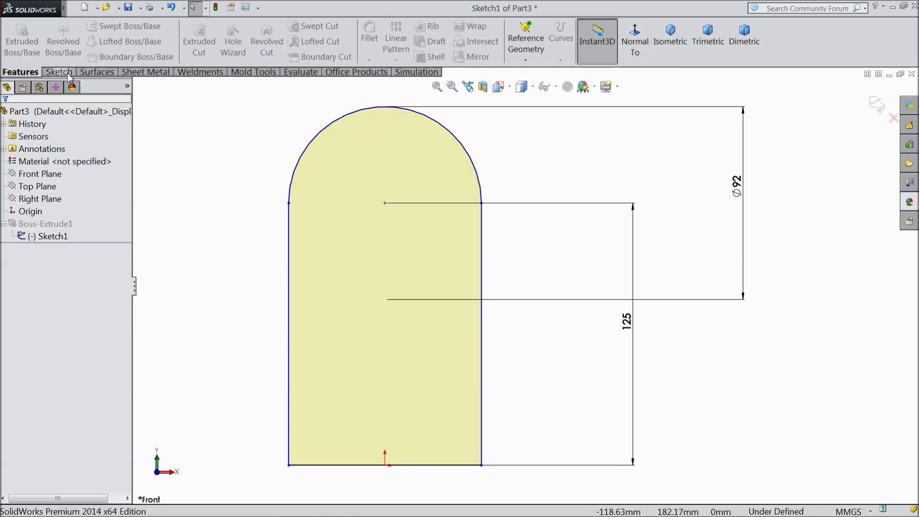
left_click(59, 71)
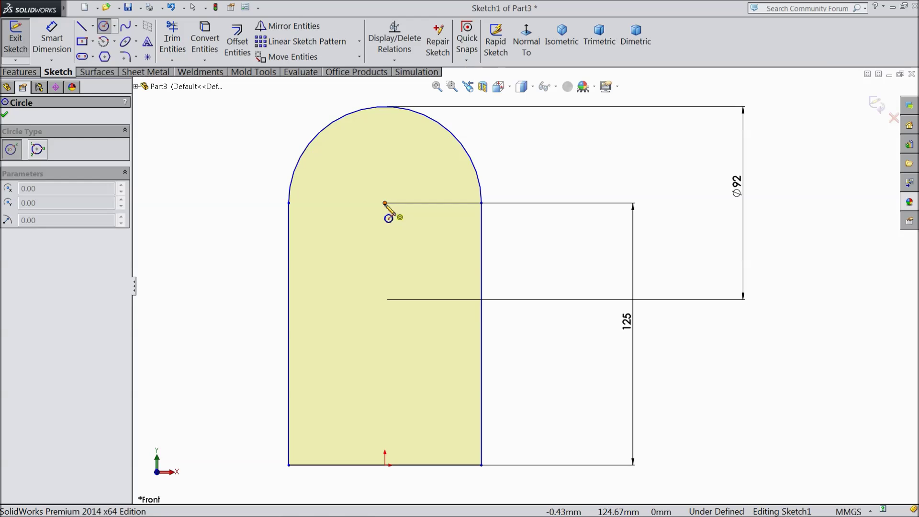
left_click(385, 203)
left_click(385, 169)
Set the new circle's diameter to 16 mm and exit the sketch to rebuild the plate
left_click(52, 39)
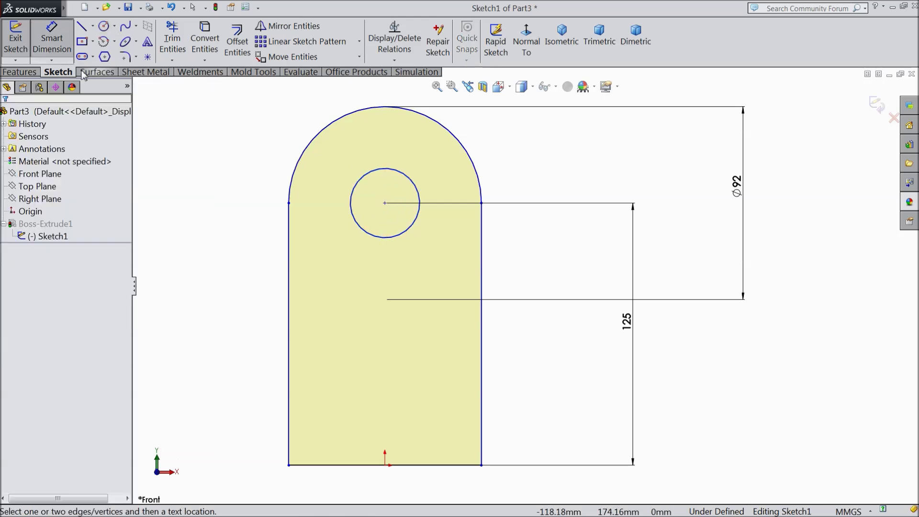
left_click(415, 222)
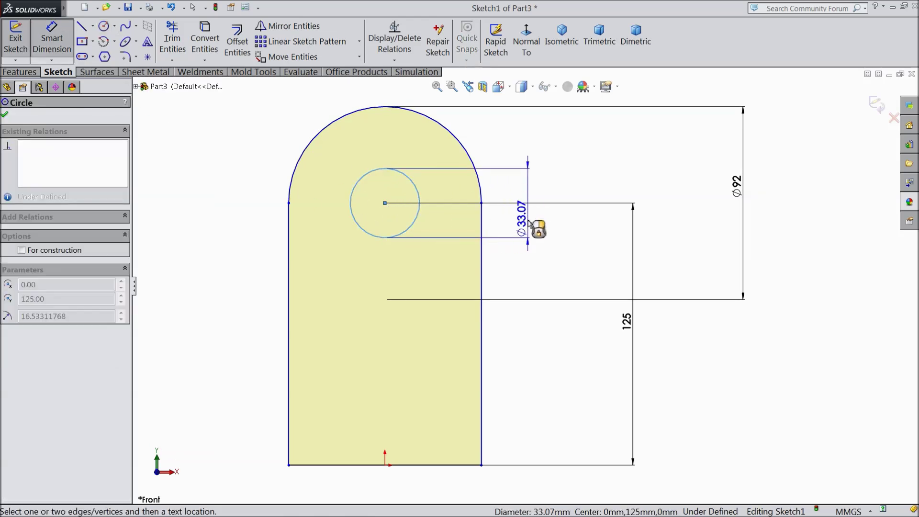
left_click(532, 216)
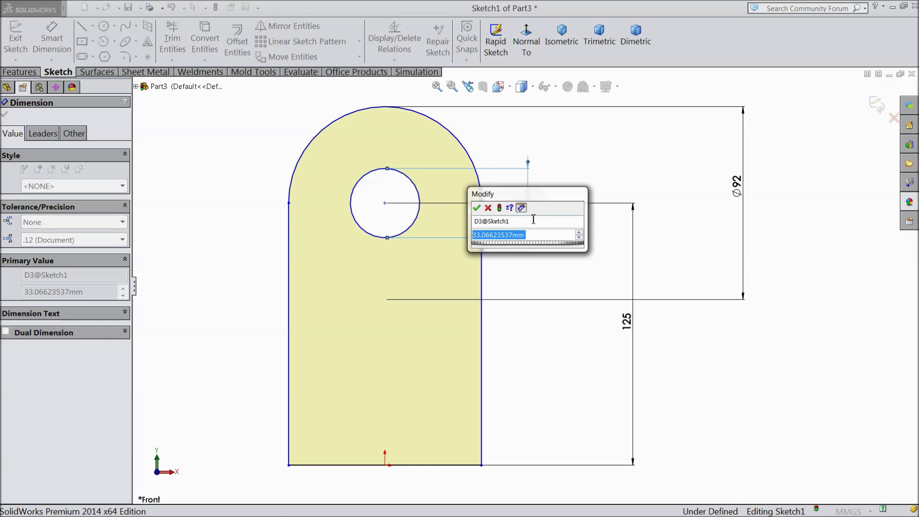
type("16")
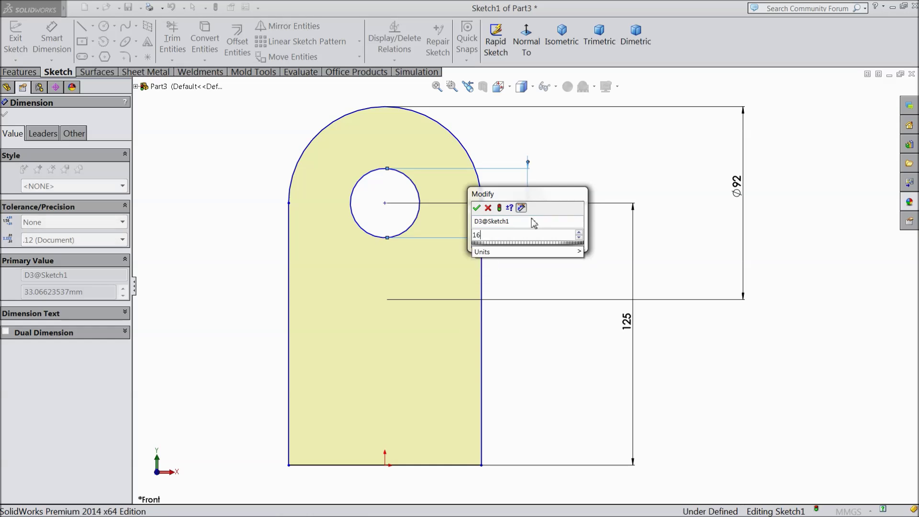
left_click(477, 208)
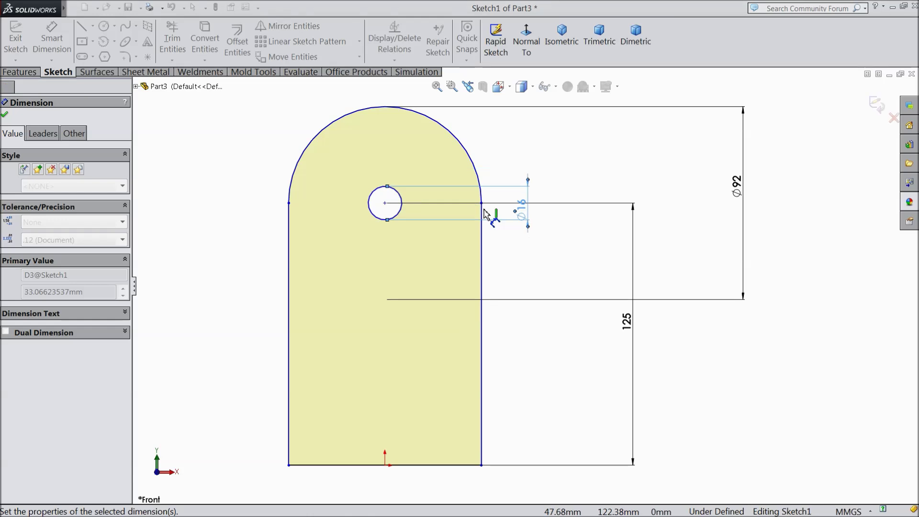
left_click(876, 104)
Start a sketch on the plate's front face and draw a circle about 34 mm in diameter concentric with the hole
mouse_move(607, 172)
middle_mouse_down()
mouse_move(589, 234)
mouse_move(523, 242)
mouse_move(533, 271)
mouse_move(547, 260)
mouse_move(550, 268)
middle_mouse_up()
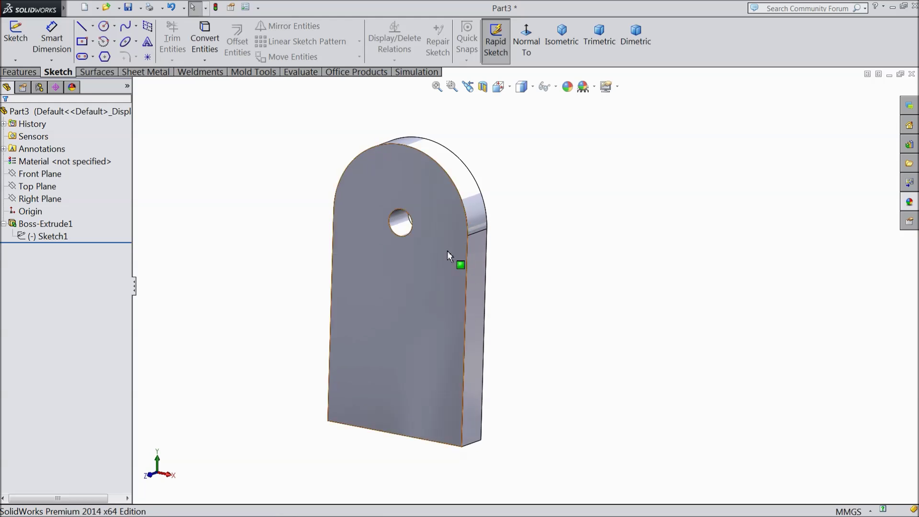
left_click(448, 251)
left_click(488, 221)
left_click(526, 43)
left_click(104, 27)
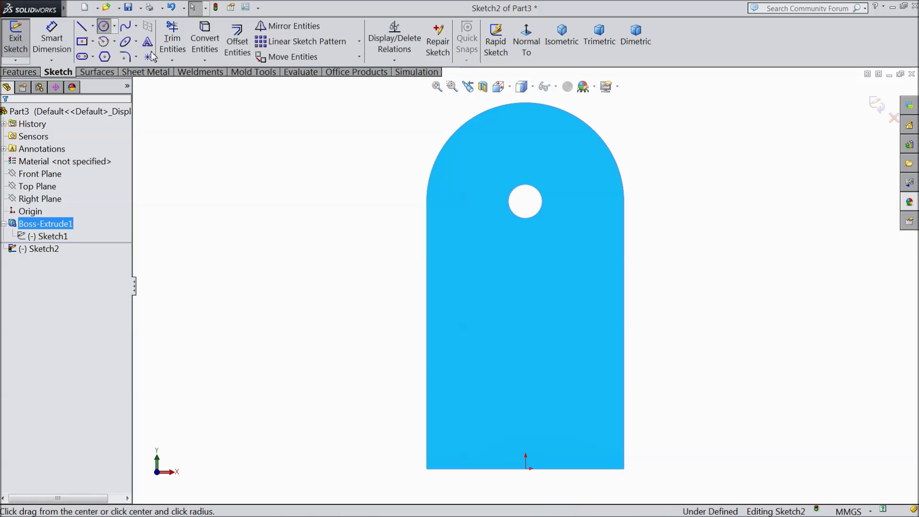
left_click(525, 202)
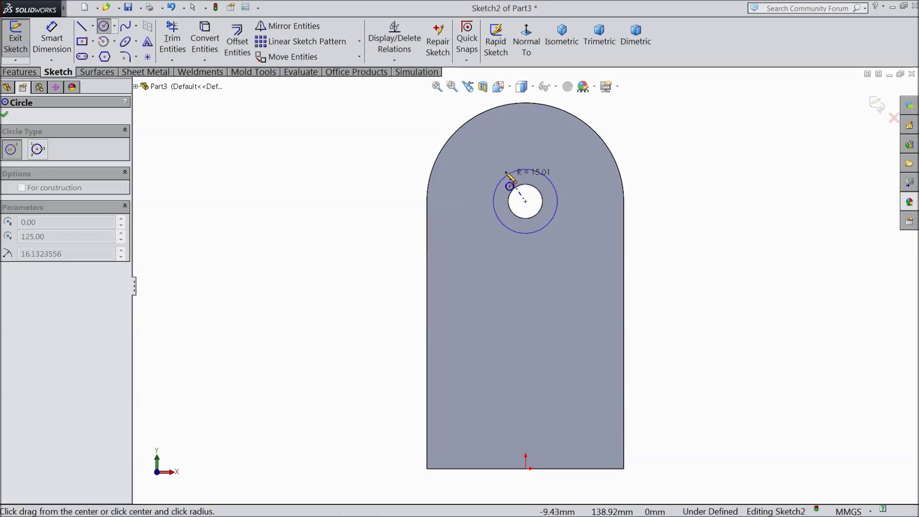
left_click(505, 172)
scroll(542, 194, "down", 2)
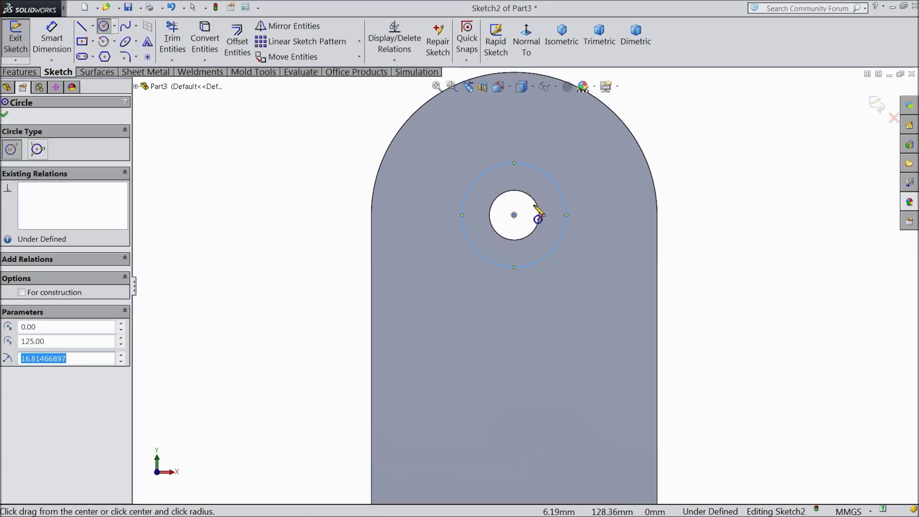
left_click(33, 75)
left_click(22, 36)
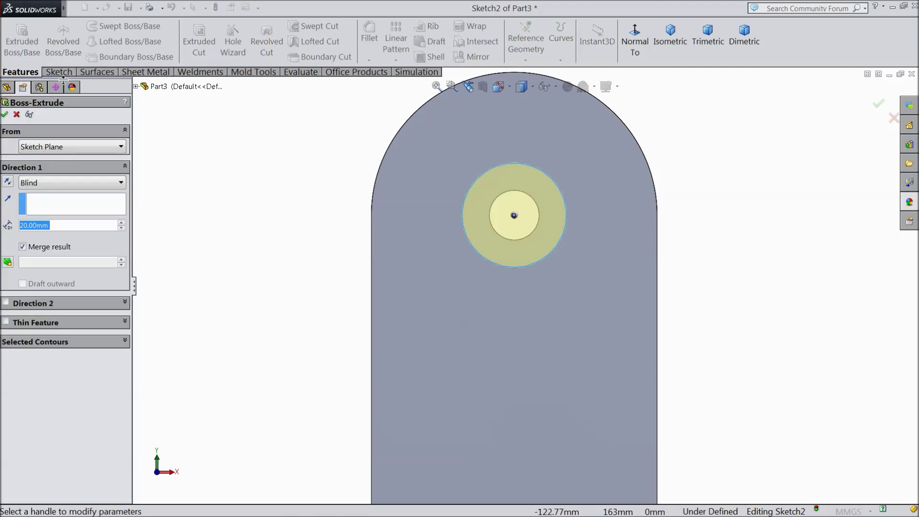
left_click(16, 115)
Dimension the circle around the hole to a diameter of 25 mm
left_click(58, 72)
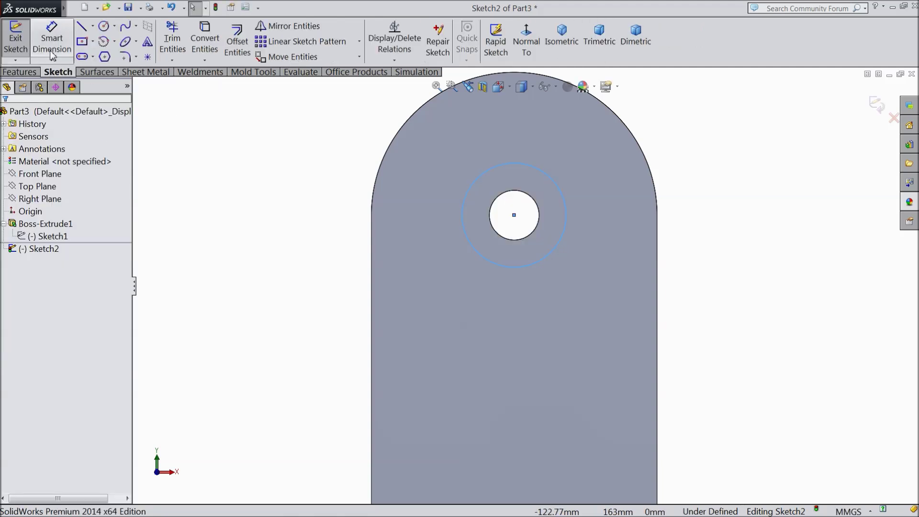
left_click(576, 229)
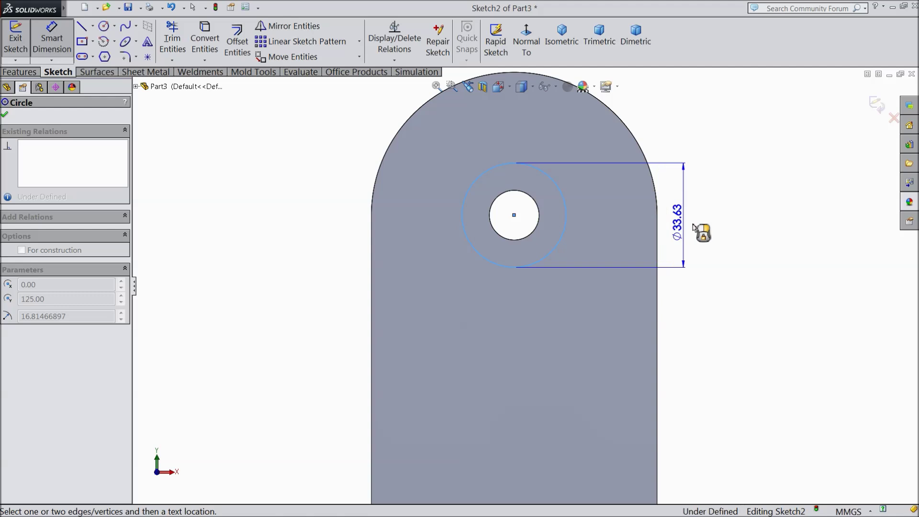
left_click(702, 236)
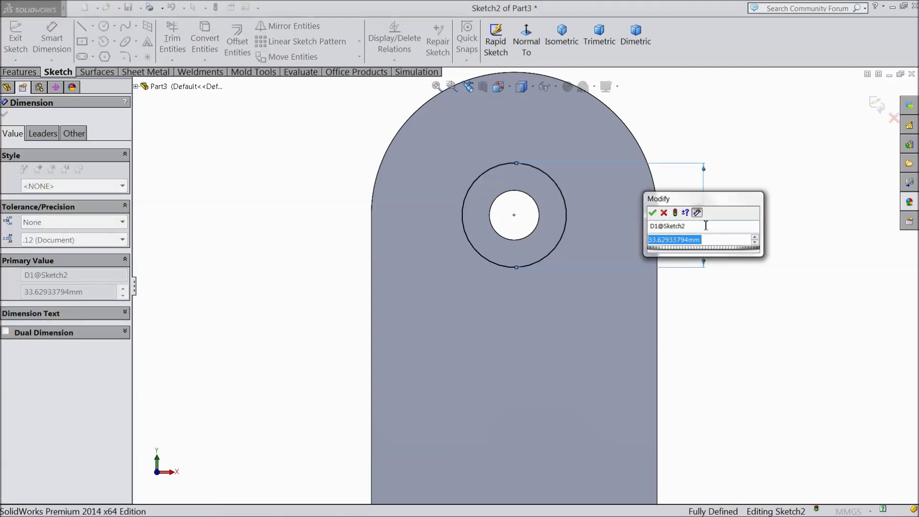
type("25")
left_click(653, 213)
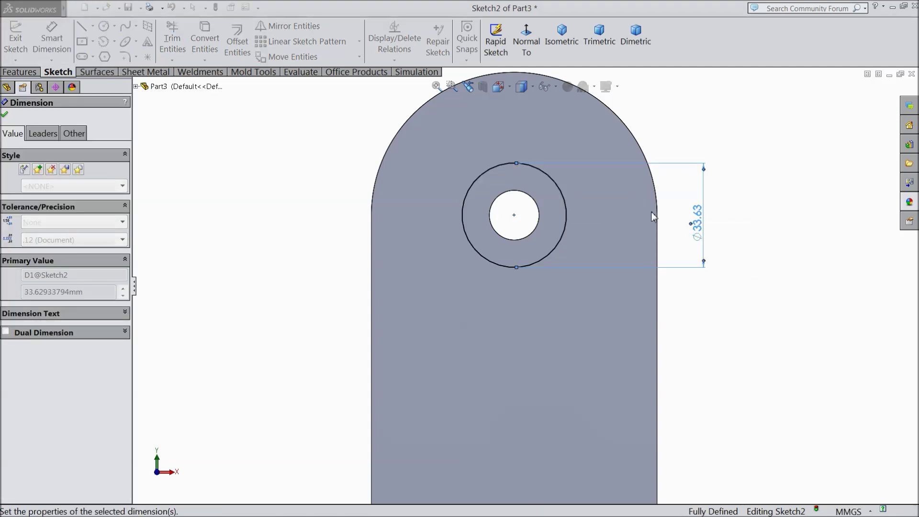
left_click(5, 114)
left_click(22, 72)
left_click(22, 42)
left_click(16, 114)
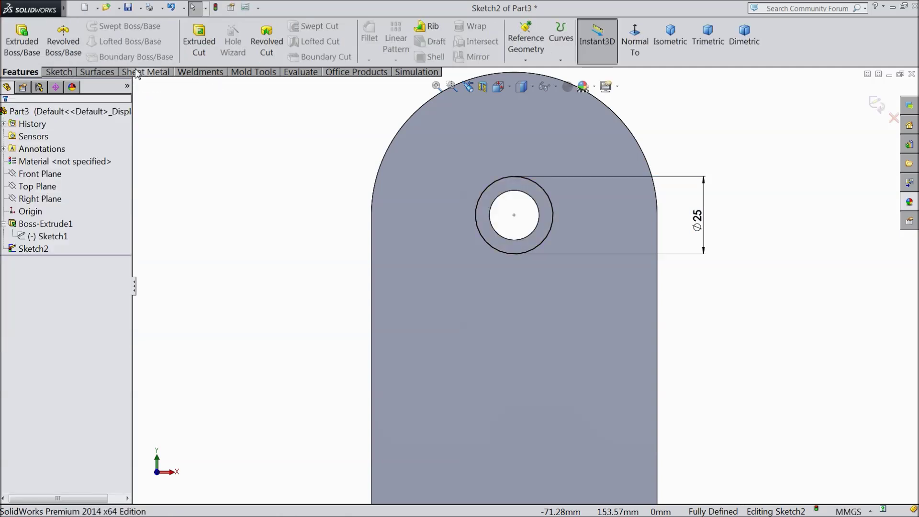
Cut the 25 mm circle into the plate as a blind Extruded Cut with a depth of 10 mm
left_click(200, 41)
middle_click_drag(262, 199, 253, 225)
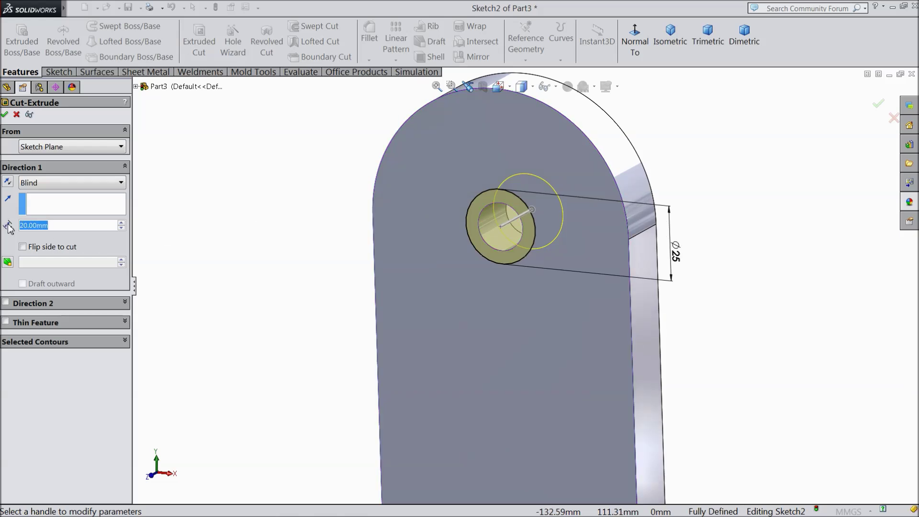
type("10")
key("Return")
left_click(5, 114)
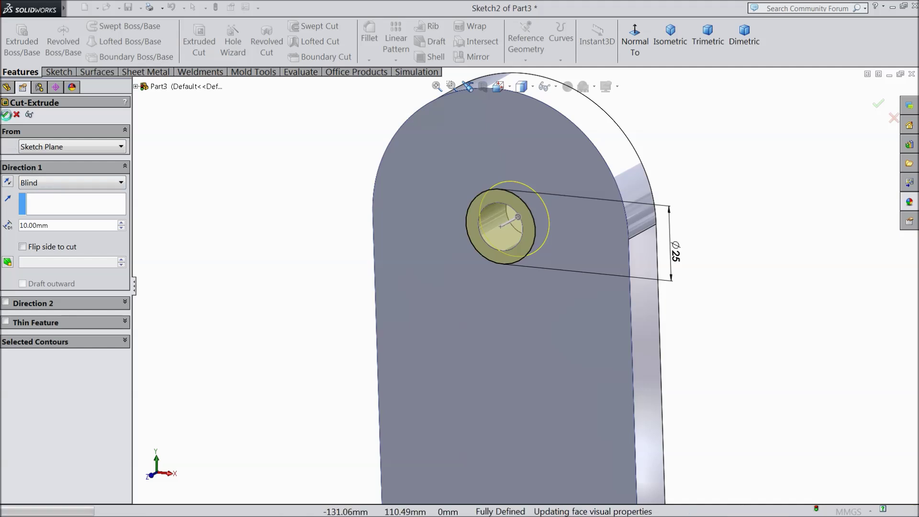
Start a sketch on the plate's front face and draw a circle of about 3.7 mm radius directly above the hole, near the arched edge
left_click(486, 322)
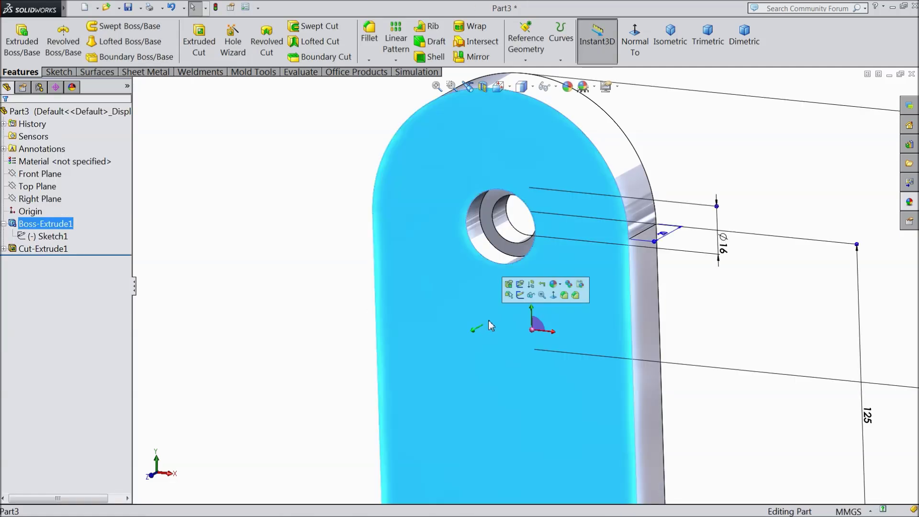
left_click(520, 297)
left_click(634, 47)
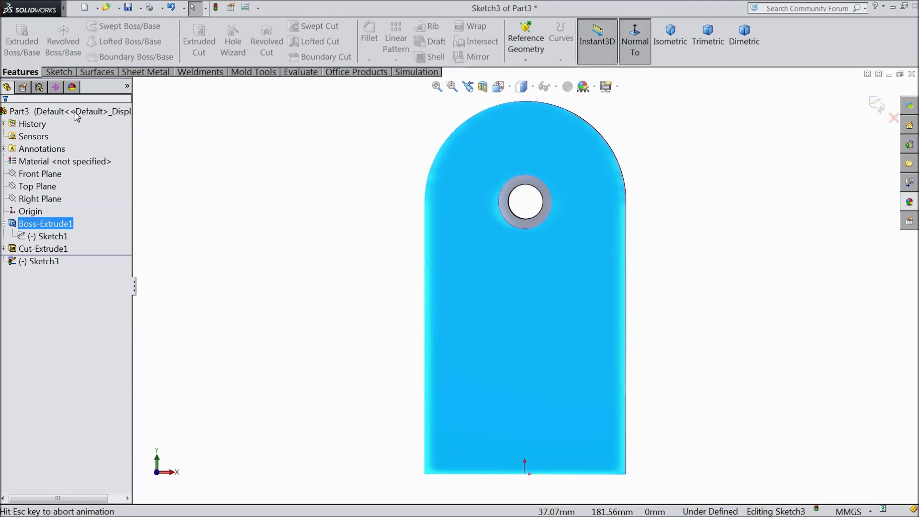
left_click(59, 72)
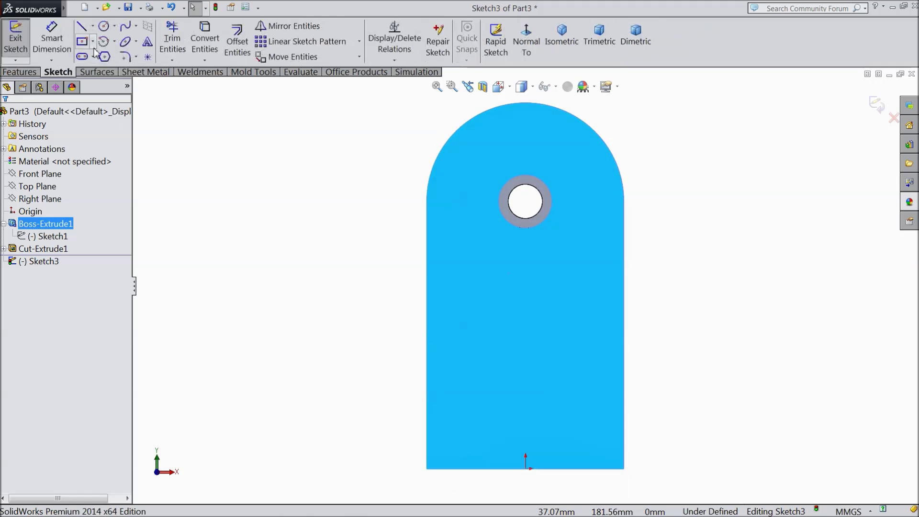
left_click(104, 27)
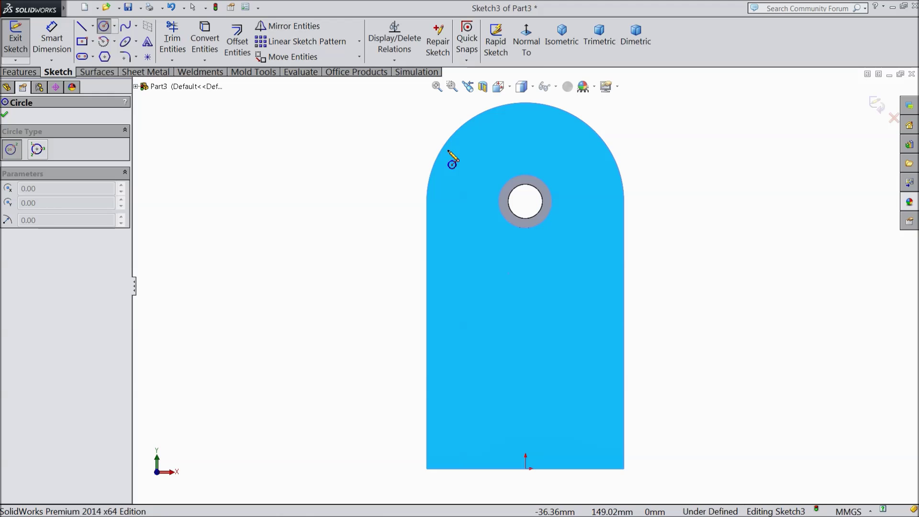
scroll(573, 214, "down", 3)
scroll(546, 182, "up", 2)
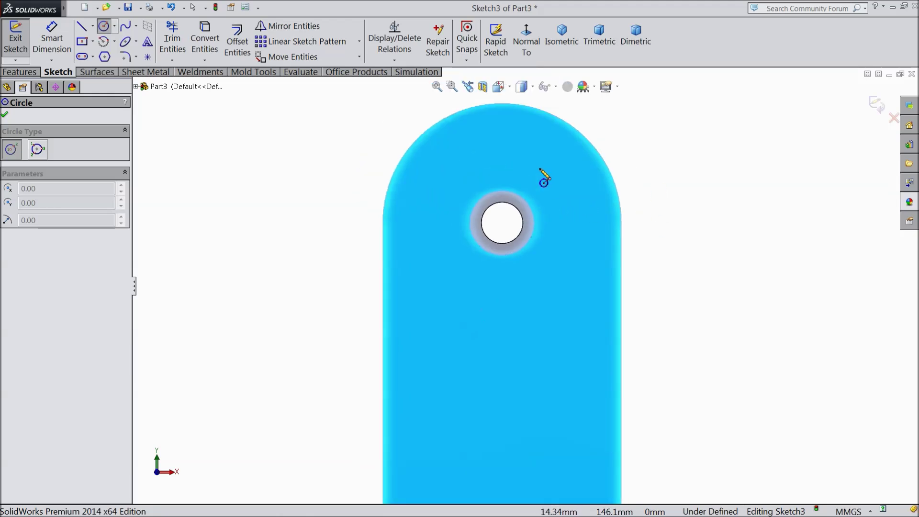
scroll(541, 180, "down", 2)
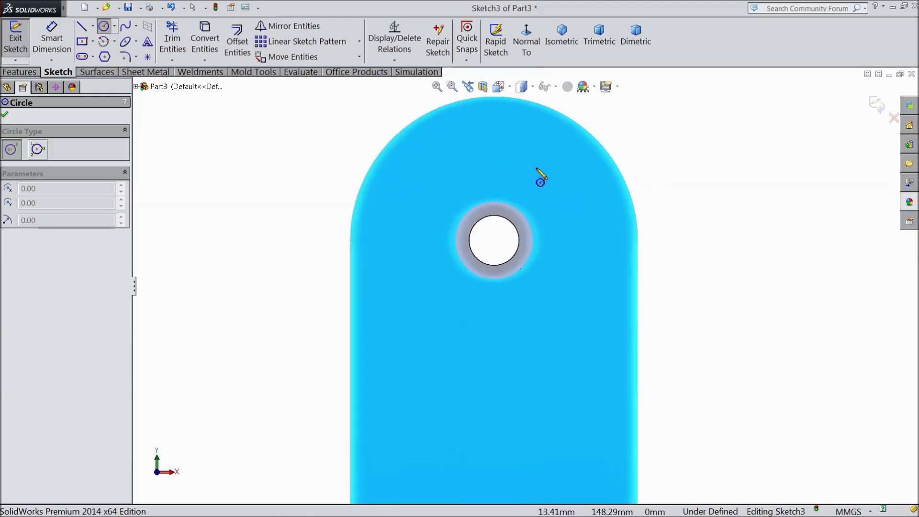
left_click(494, 130)
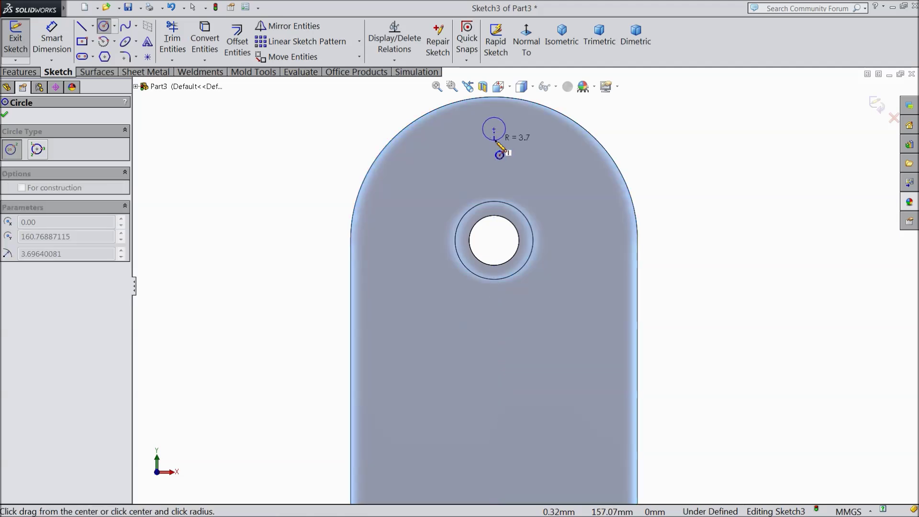
left_click(499, 154)
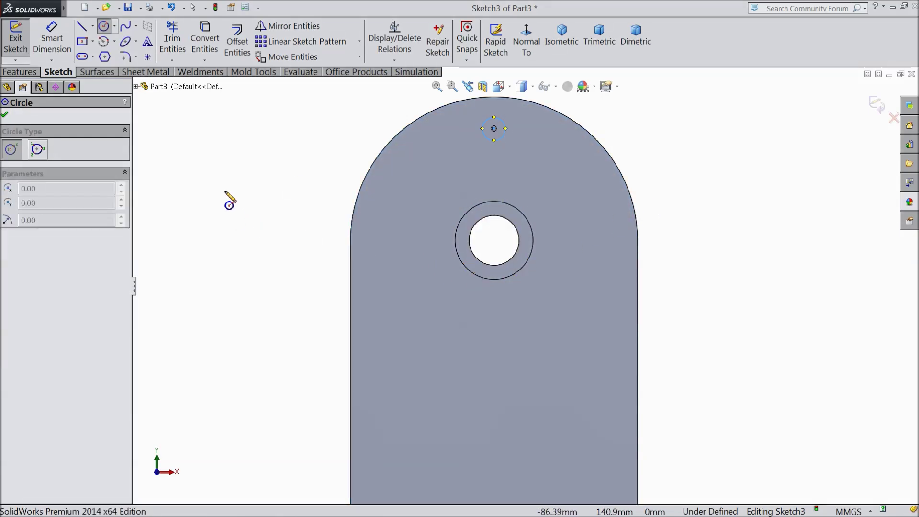
right_click(232, 175)
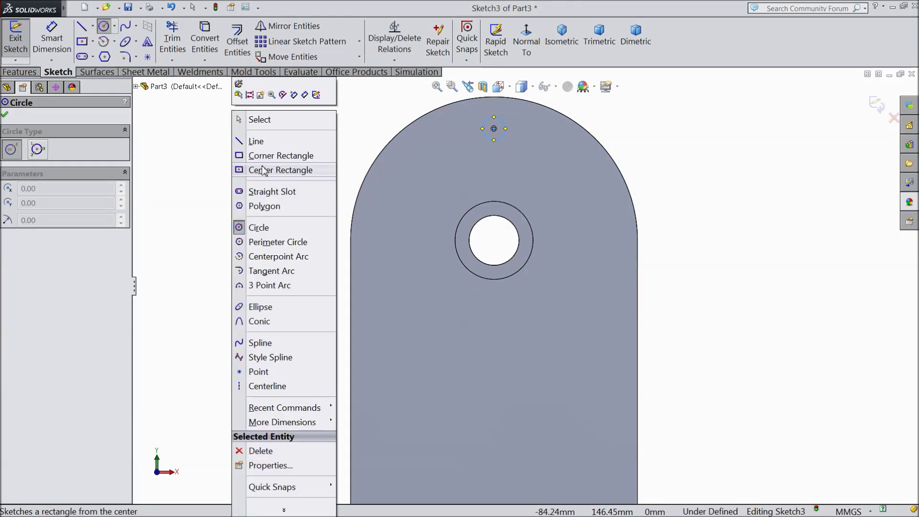
left_click(277, 121)
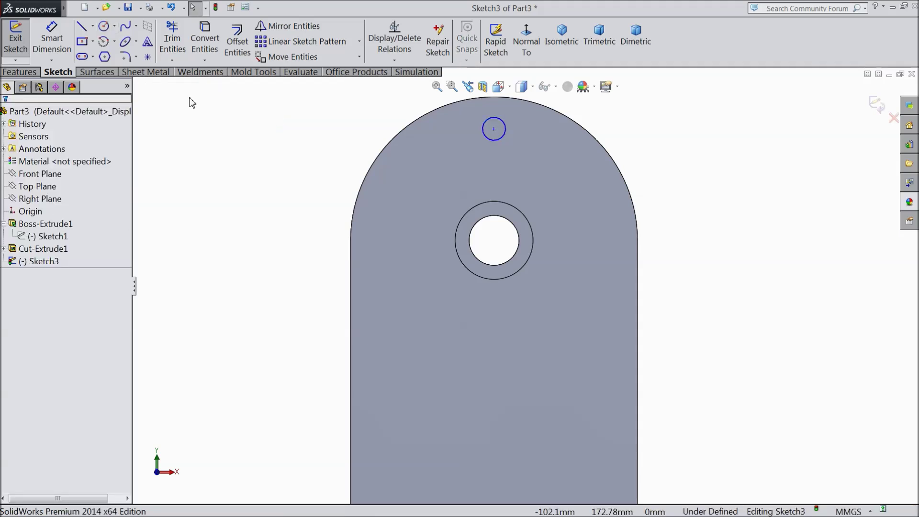
Draw a construction circle of about 36.4 mm radius concentric with the counterbored hole
left_click(105, 26)
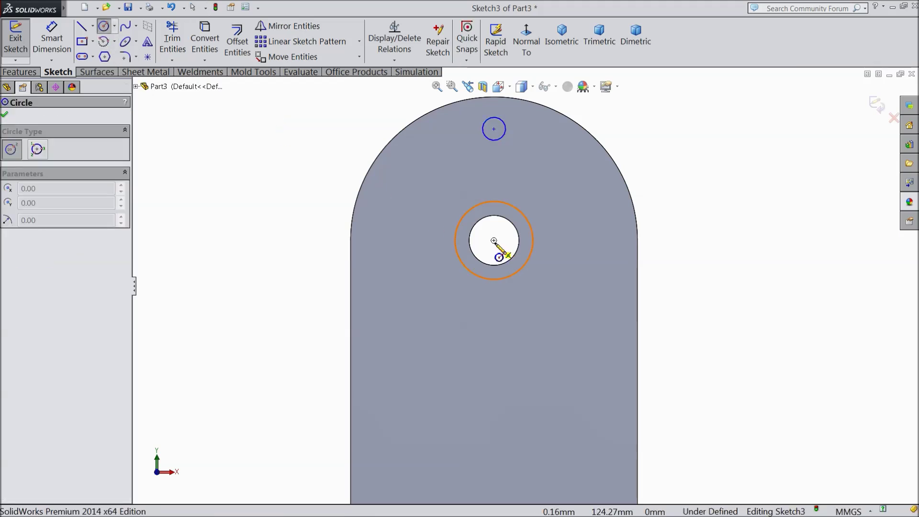
left_click(494, 240)
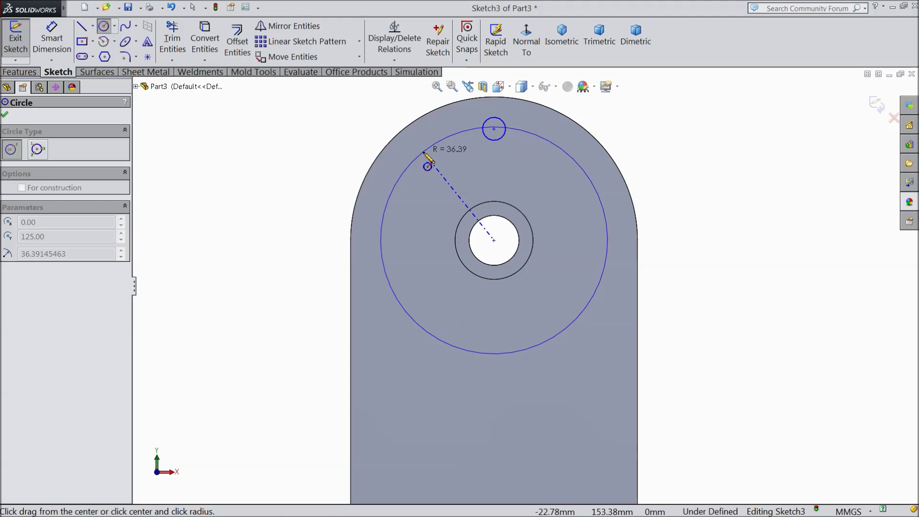
left_click(421, 154)
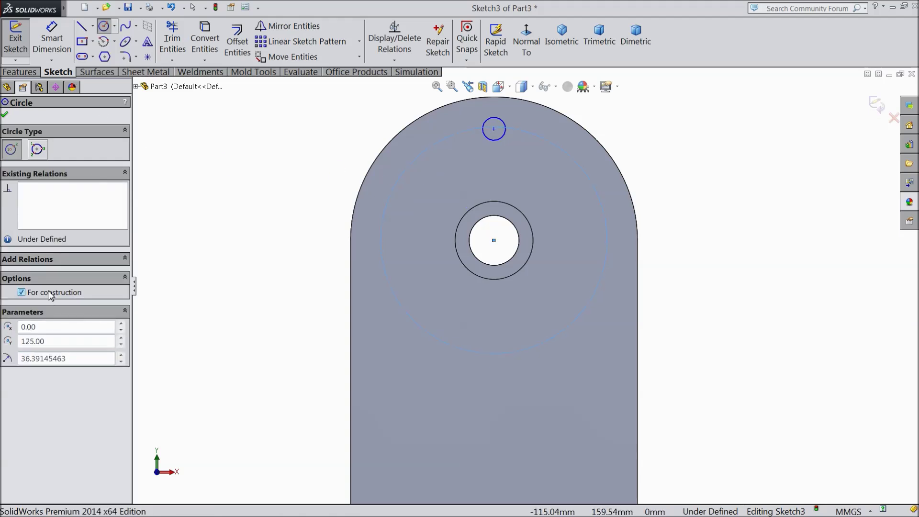
left_click(4, 116)
Dimension the construction circle around the counterbored hole to a diameter of 72 mm
left_click(52, 38)
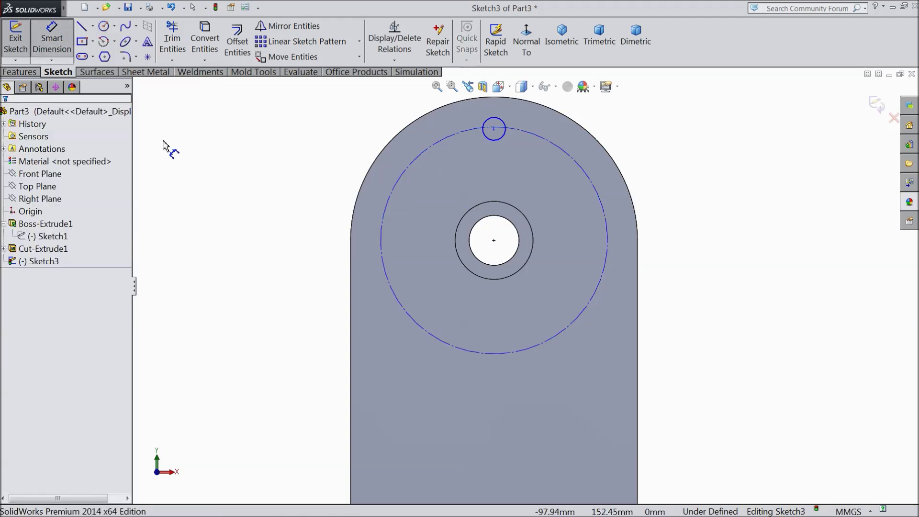
left_click(383, 232)
left_click(288, 228)
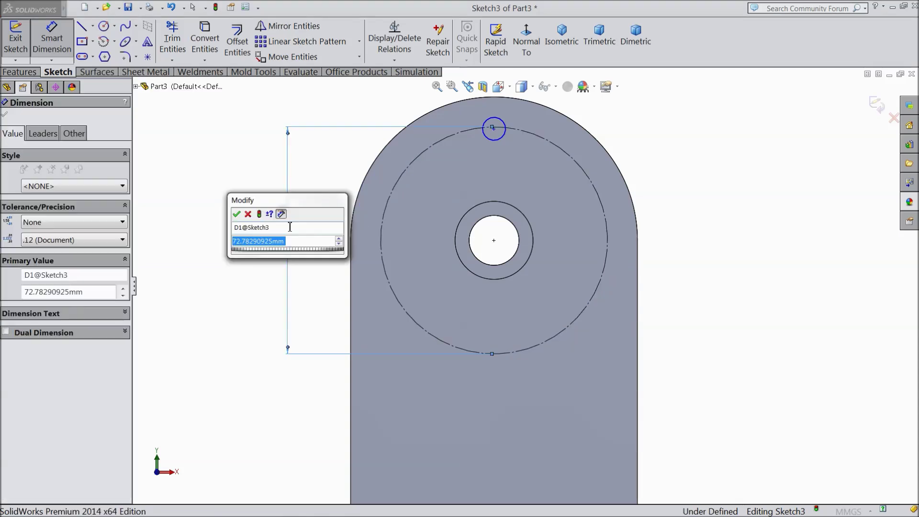
type("72")
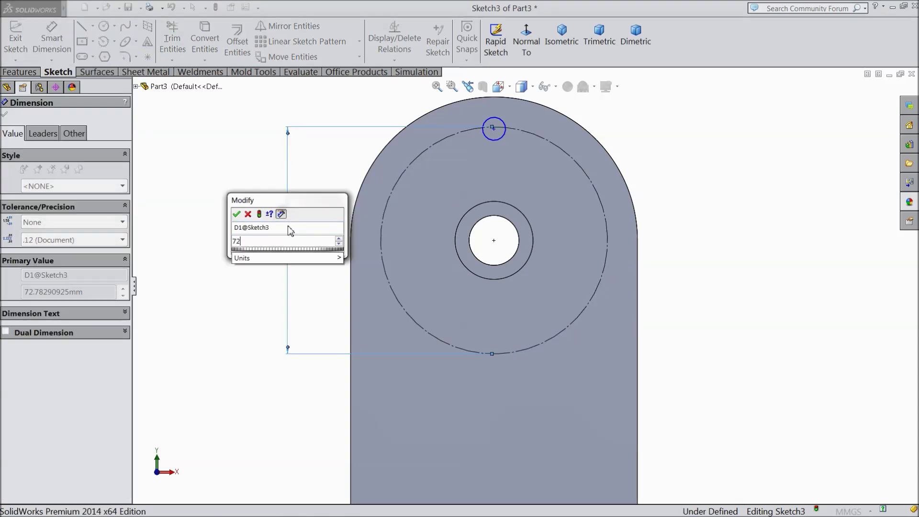
left_click(236, 214)
scroll(501, 155, "down", 4)
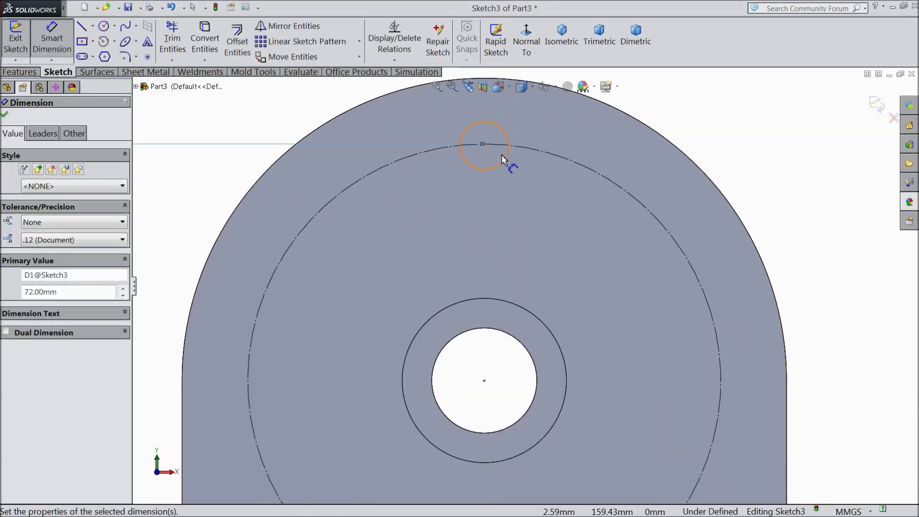
left_click(6, 115)
Make the small circle's centre point coincident with the construction circle
scroll(476, 179, "down", 5)
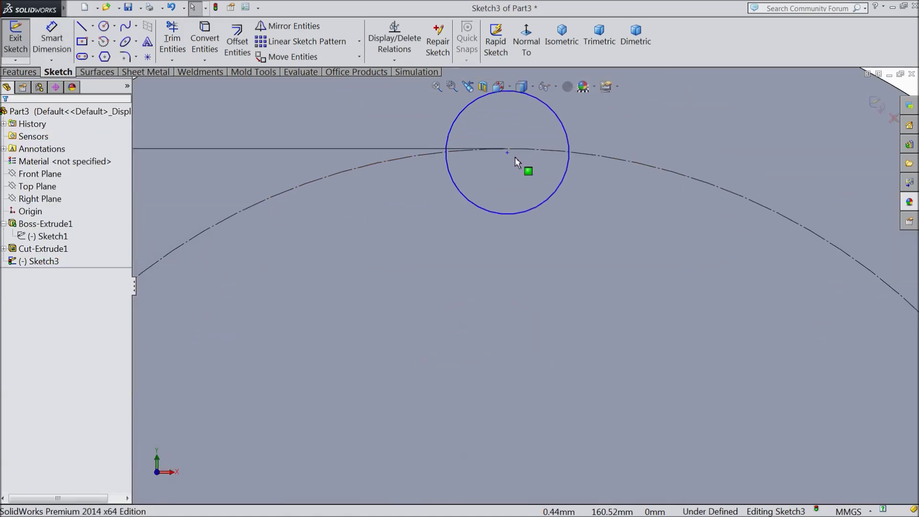
scroll(517, 163, "down", 2)
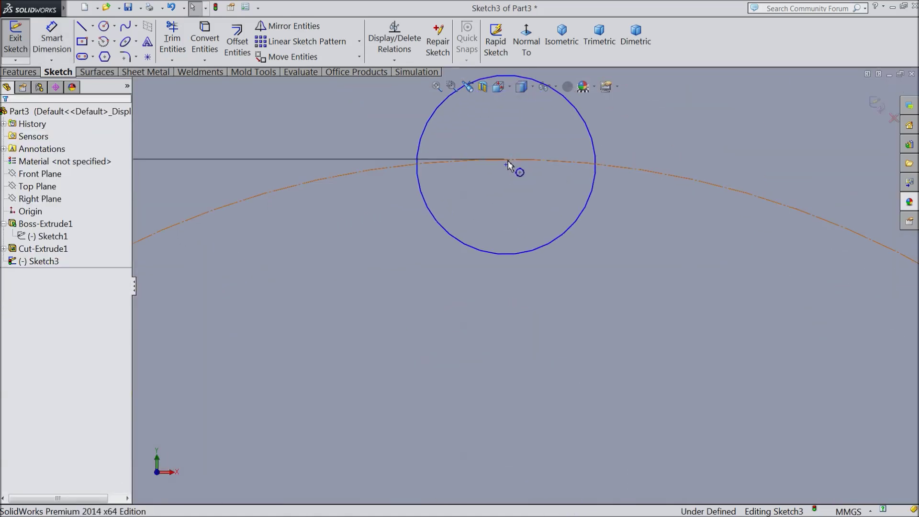
left_click(506, 165)
mouse_move(507, 165)
left_mouse_down()
mouse_move(509, 138)
mouse_move(515, 144)
left_mouse_up()
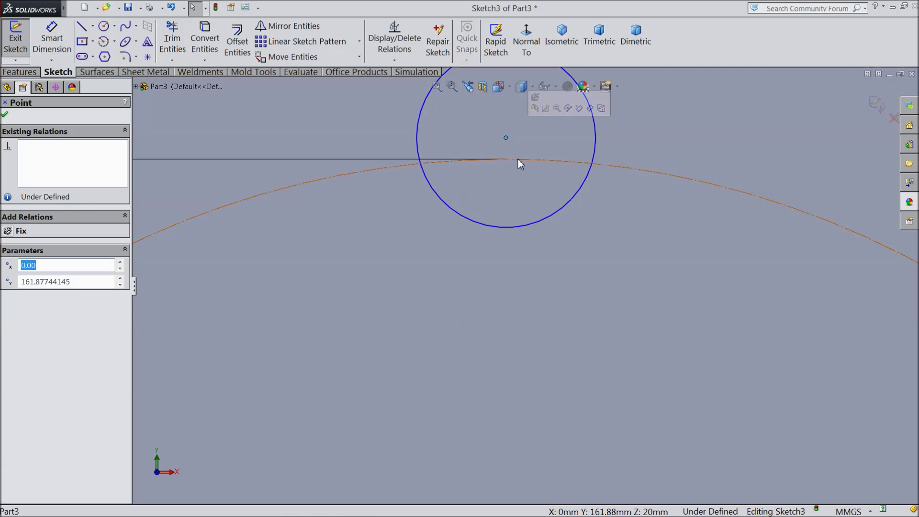
left_click(519, 158)
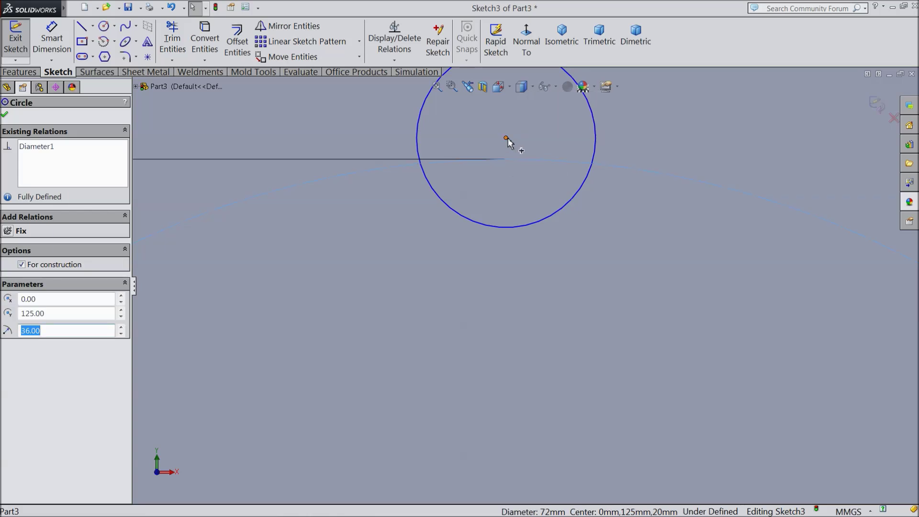
left_click(506, 138, "ctrl")
left_click(545, 98)
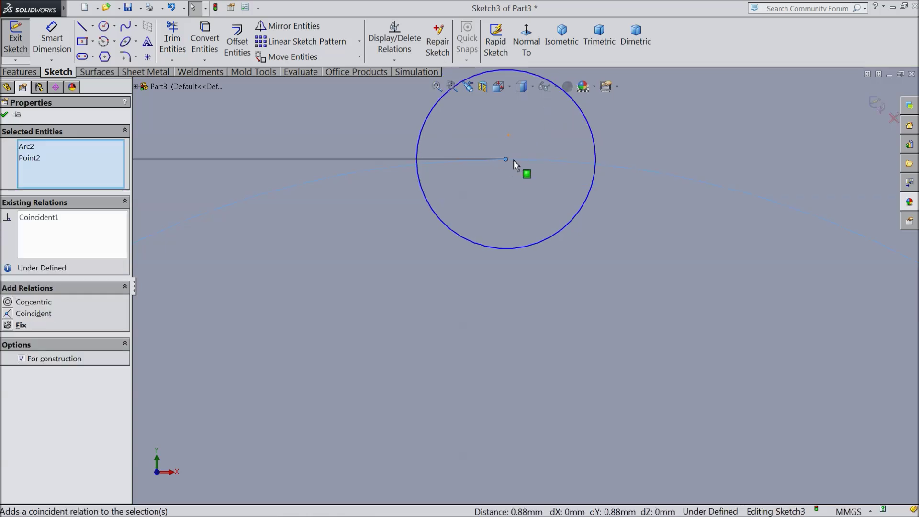
Add a vertical relation between the small circle's centre and the centre of the construction circle
scroll(499, 195, "up", 12)
scroll(531, 332, "down", 3)
left_click(392, 119)
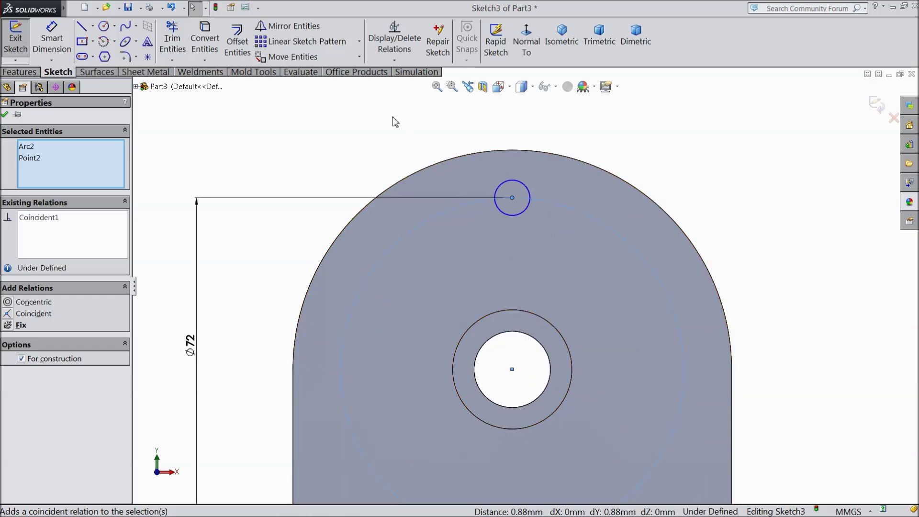
left_click(512, 198)
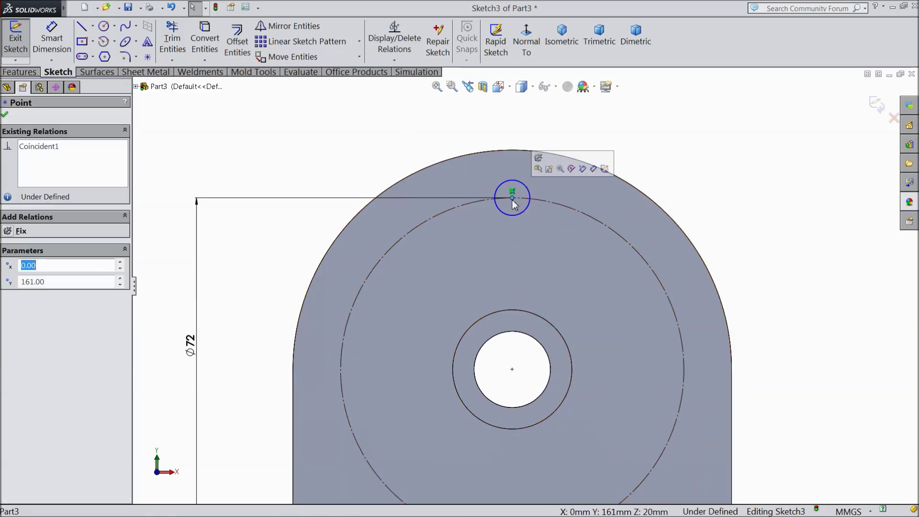
left_click(513, 369, "ctrl")
left_click(550, 338)
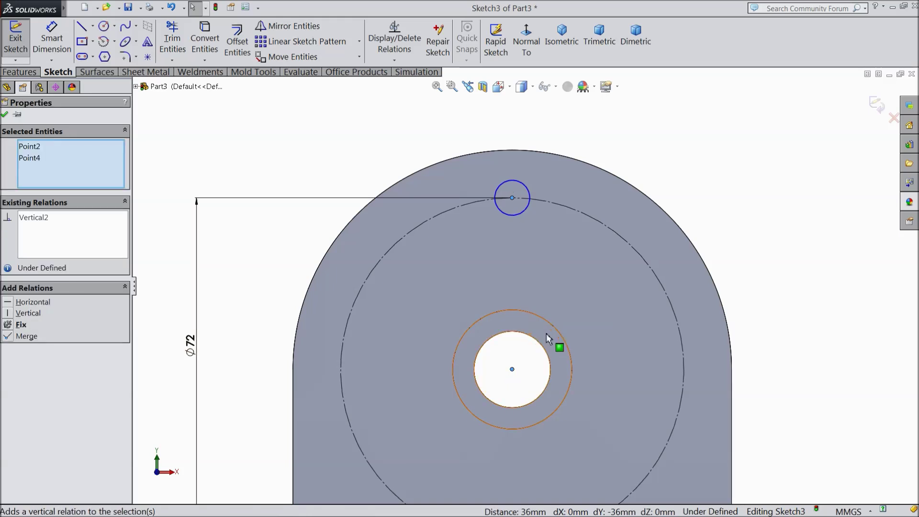
left_click(5, 115)
Dimension the small circle near the arched edge to a diameter of 7 mm
left_click(52, 38)
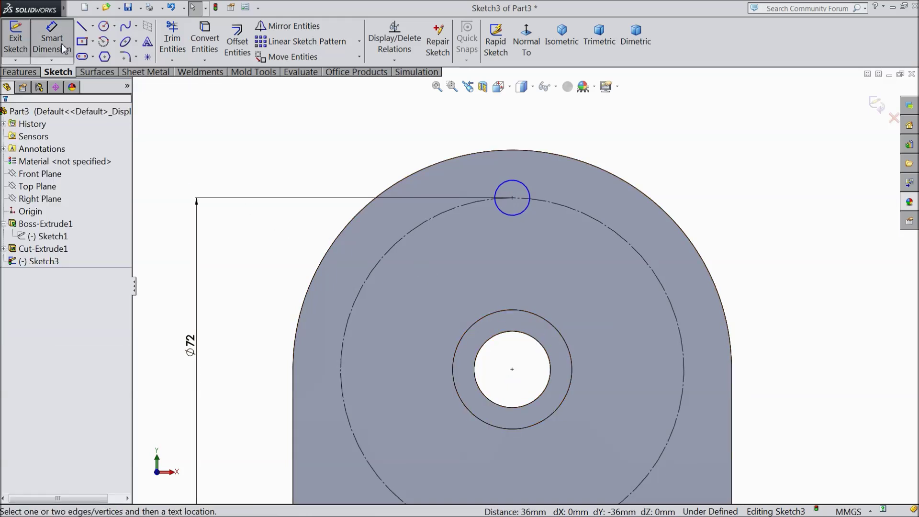
left_click(523, 188)
left_click(635, 132)
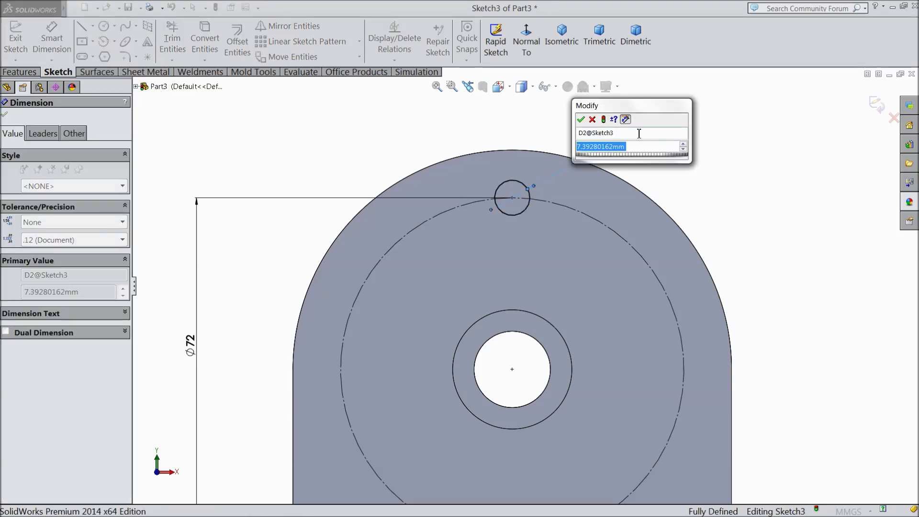
type("7")
left_click(581, 119)
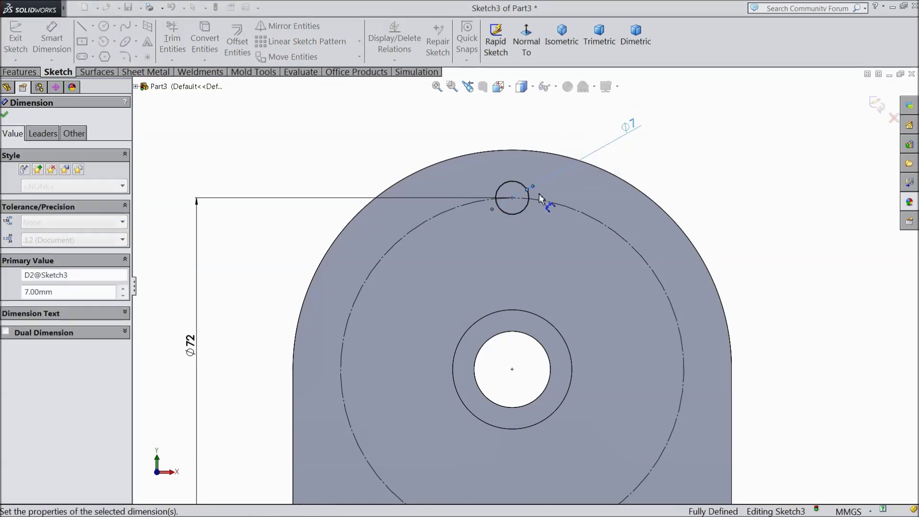
left_click(4, 115)
Cut the 7 mm circle through the plate as an Extruded Cut with the Through All end condition
left_click(21, 72)
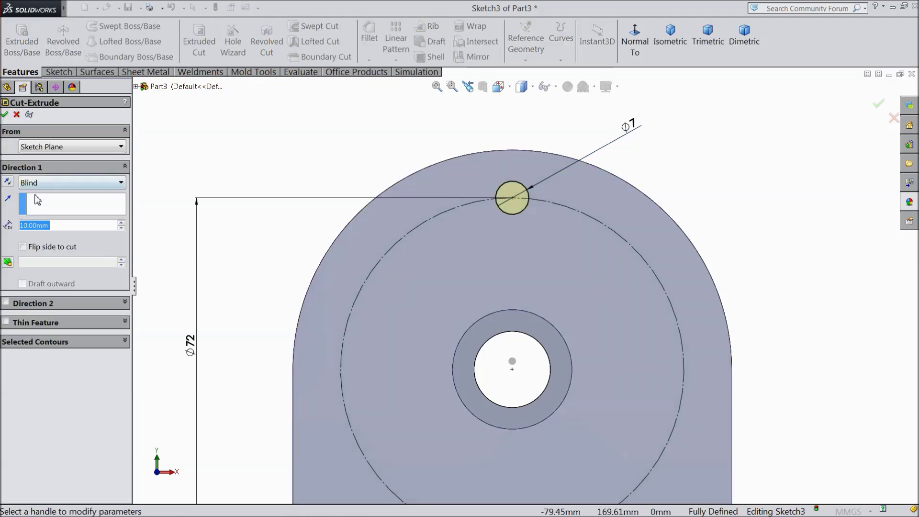
left_click(46, 183)
left_click(47, 205)
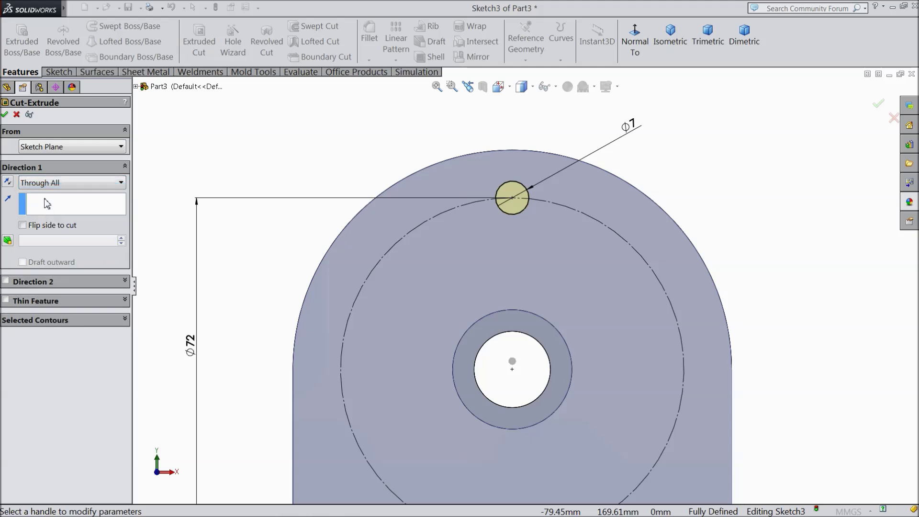
left_click(5, 115)
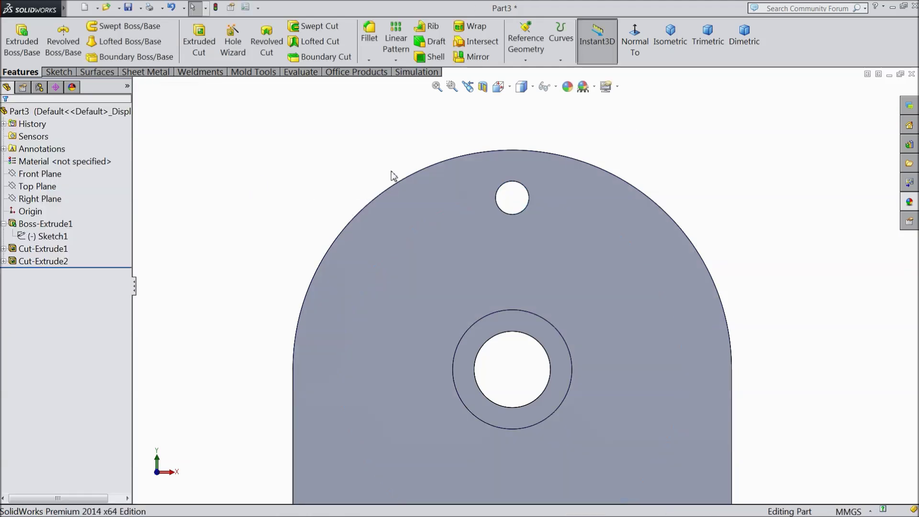
Start a sketch on the plate's back face and draw a circle of about 6.8 mm radius concentric with the small hole
key("z")
middle_click_drag(358, 225, 461, 253)
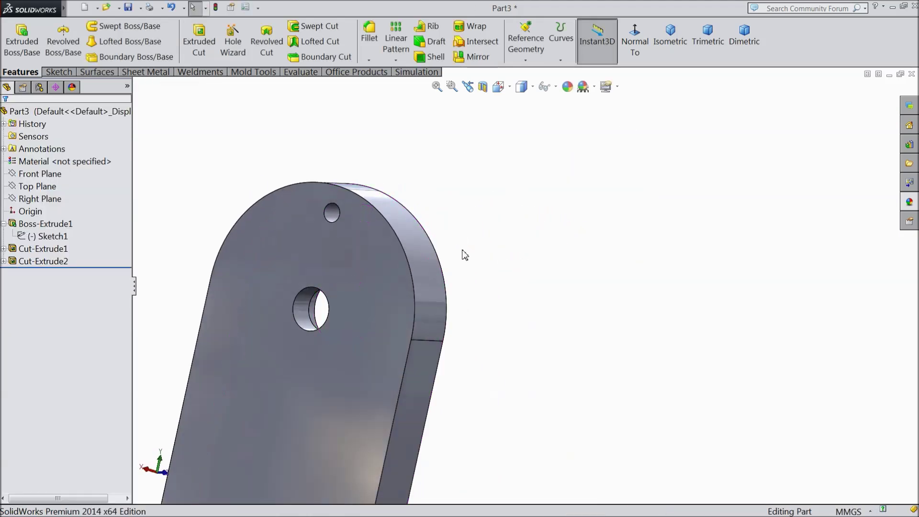
left_click(350, 239)
left_click(392, 206)
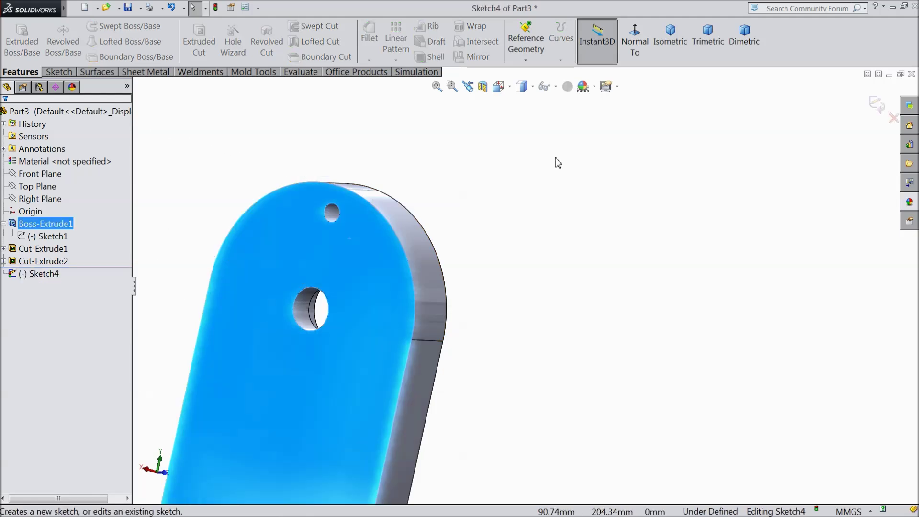
left_click(633, 44)
left_click(62, 73)
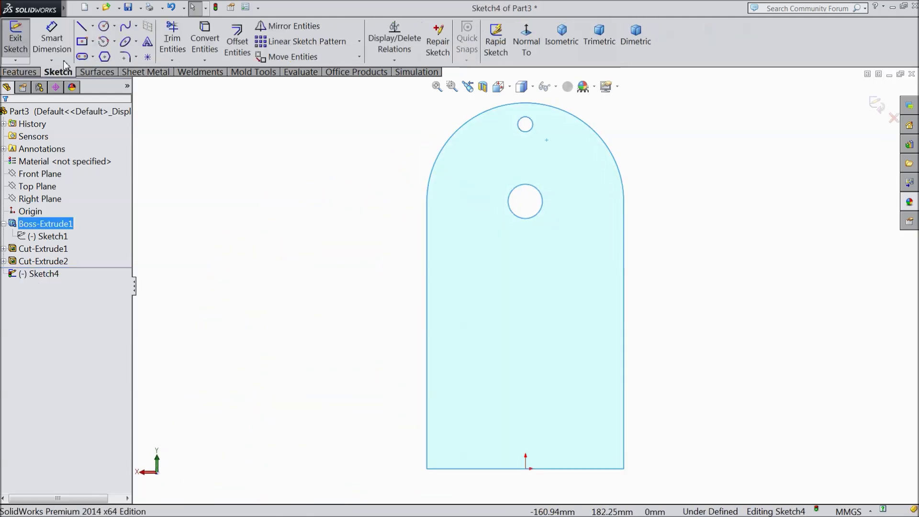
left_click(103, 28)
scroll(526, 127, "down", 5)
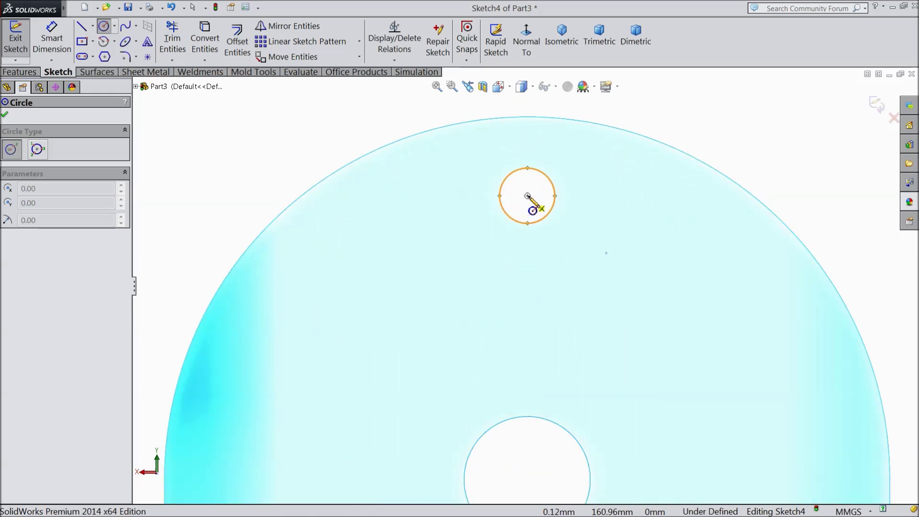
left_click(527, 196)
left_click(479, 176)
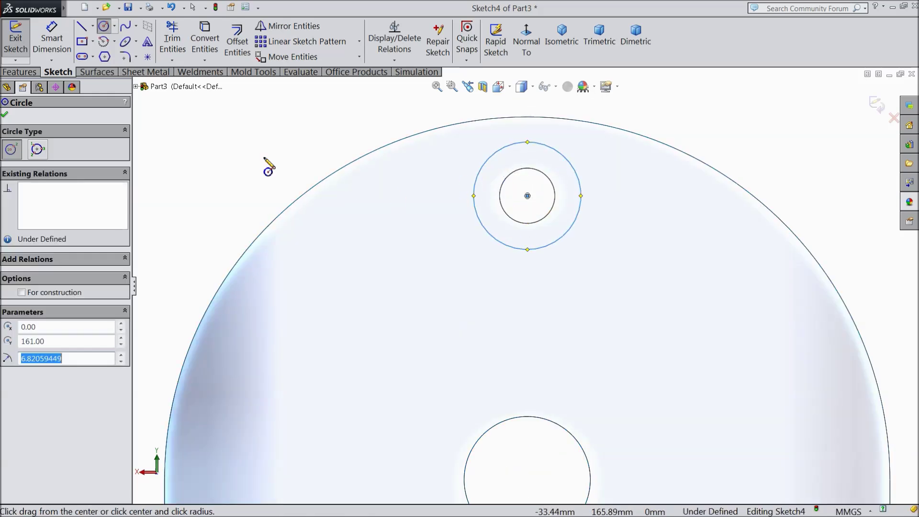
Dimension the circle around the small hole to a diameter of 12 mm
left_click(51, 43)
left_click(584, 216)
left_click(670, 211)
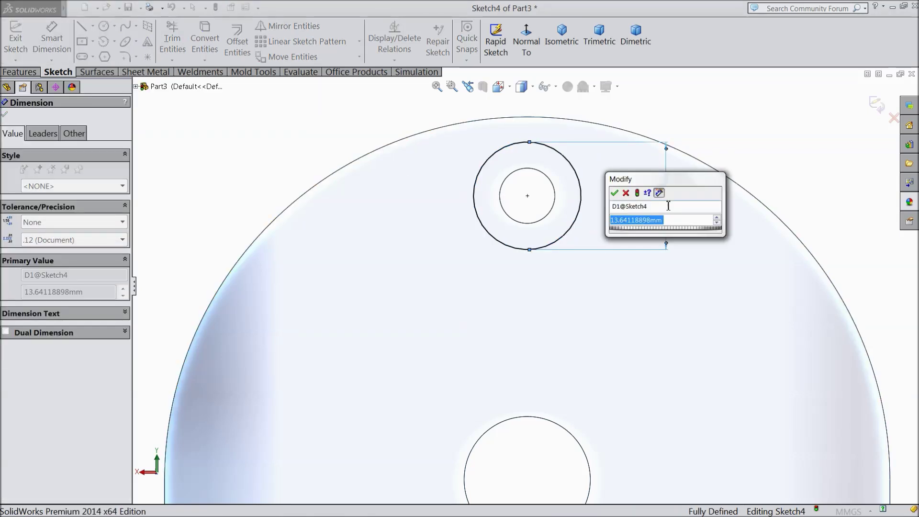
type("12")
left_click(615, 193)
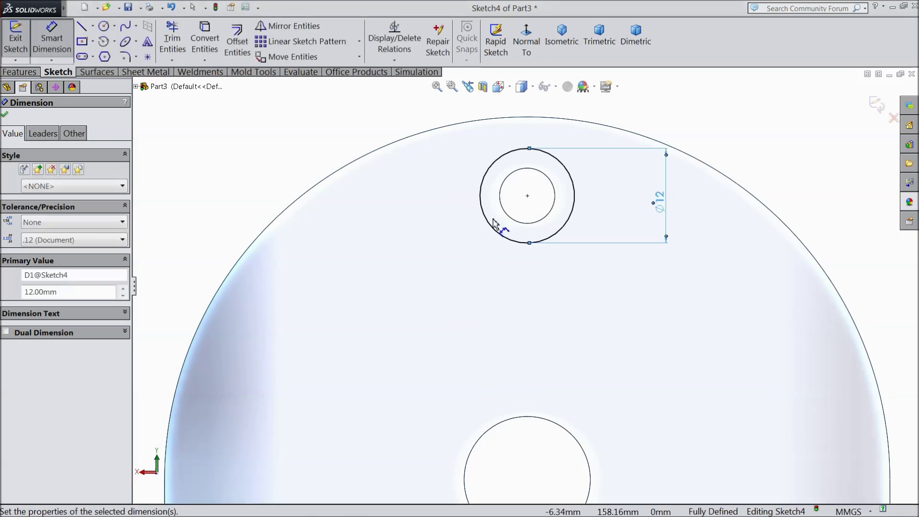
left_click(5, 115)
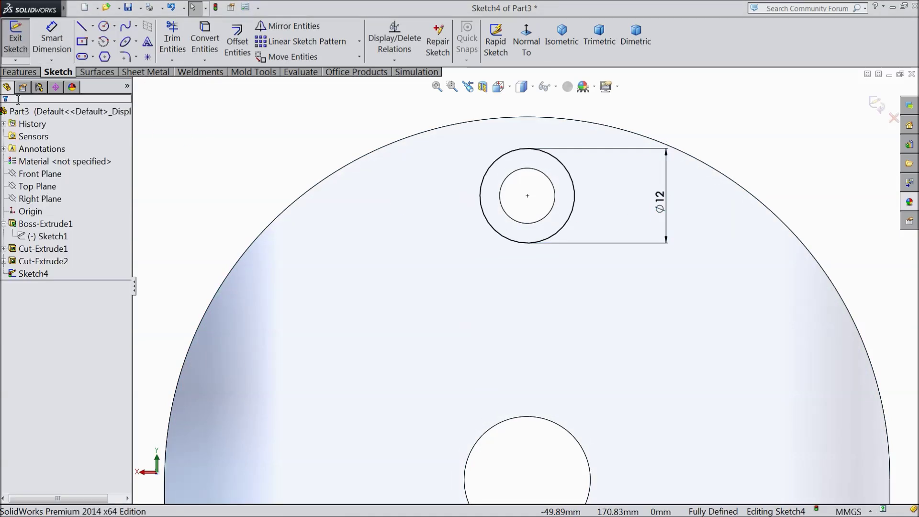
Cut the 12 mm circle into the plate's back face as a blind Extruded Cut with a depth of 6 mm
left_click(32, 73)
left_click(200, 42)
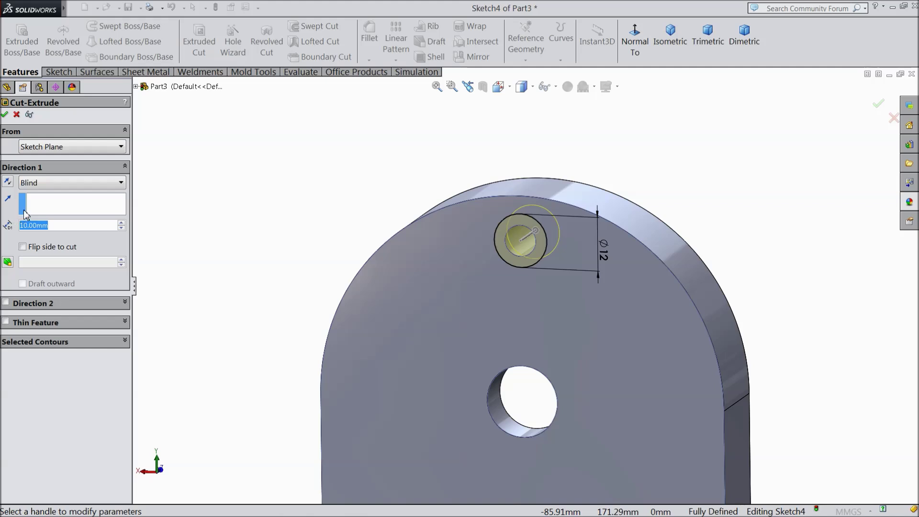
type("6")
key("Return")
middle_click_drag(153, 215, 177, 257)
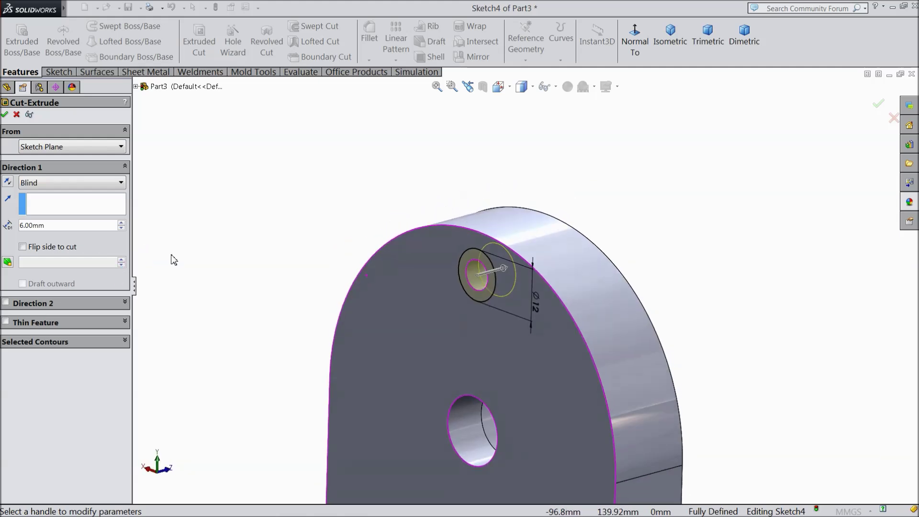
left_click(5, 115)
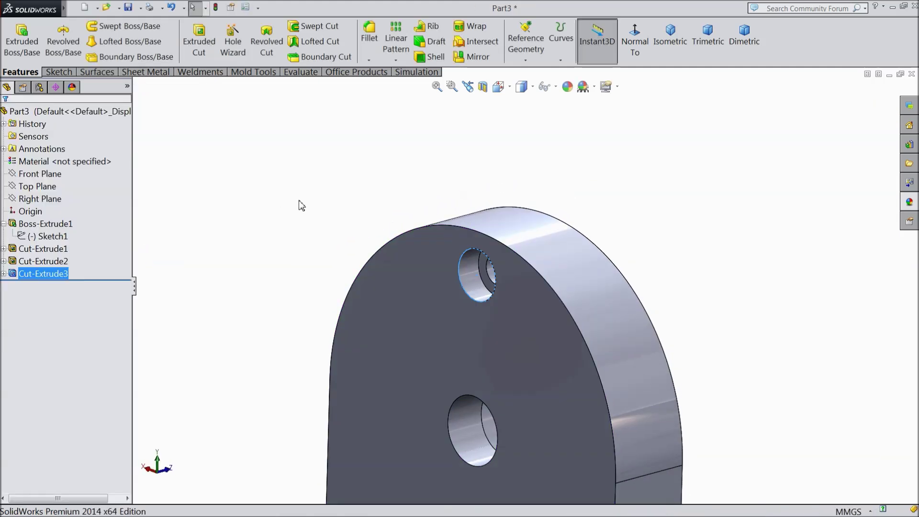
Start a circular pattern with the small 7 mm through hole and its 12 mm counterbore as the features to pattern
scroll(294, 208, "up", 3)
scroll(334, 277, "up", 2)
middle_click_drag(334, 276, 341, 347)
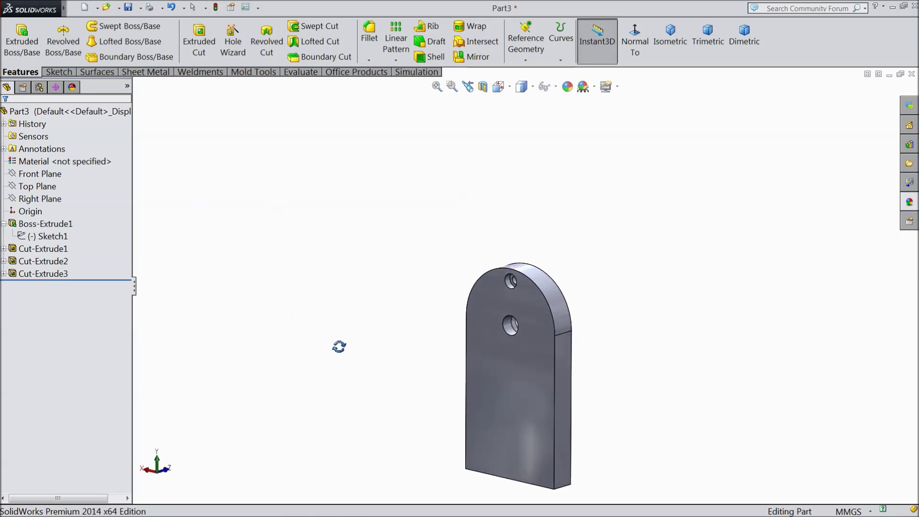
scroll(536, 339, "down", 3)
middle_click_drag(535, 334, 502, 201, "shift")
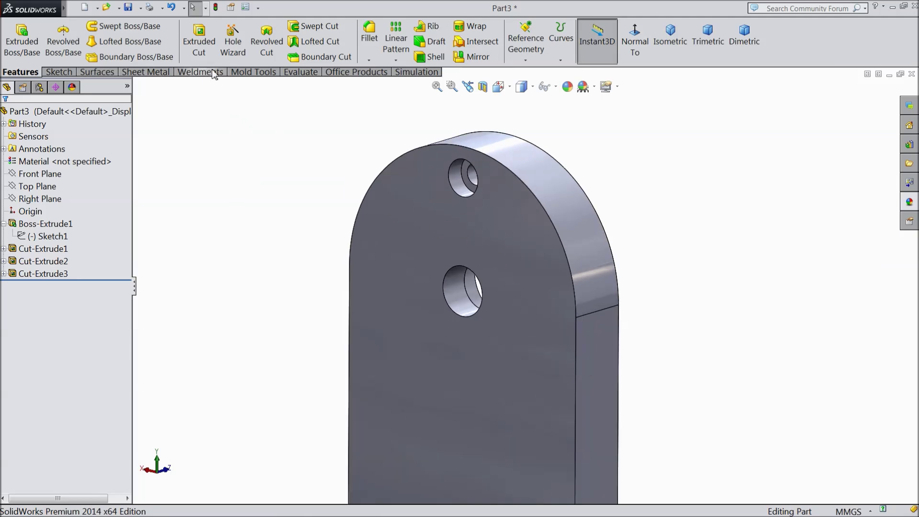
left_click(395, 60)
left_click(415, 88)
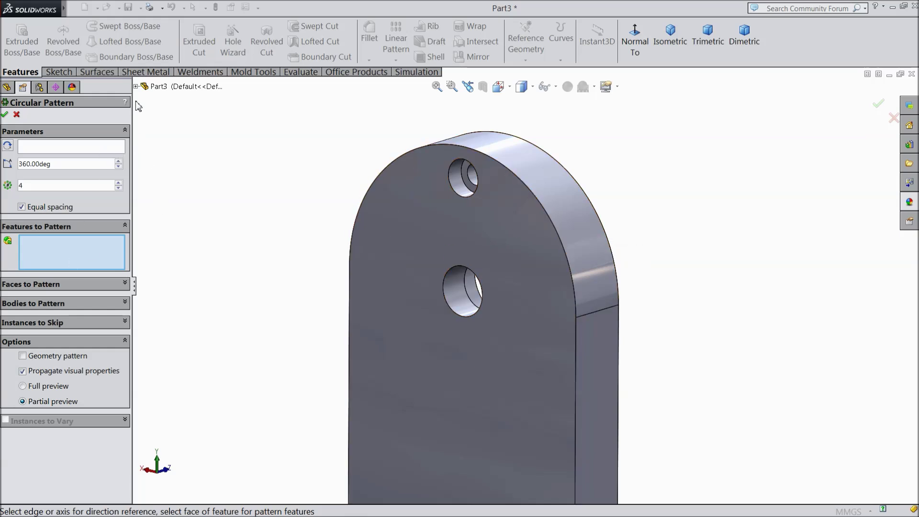
left_click(137, 86)
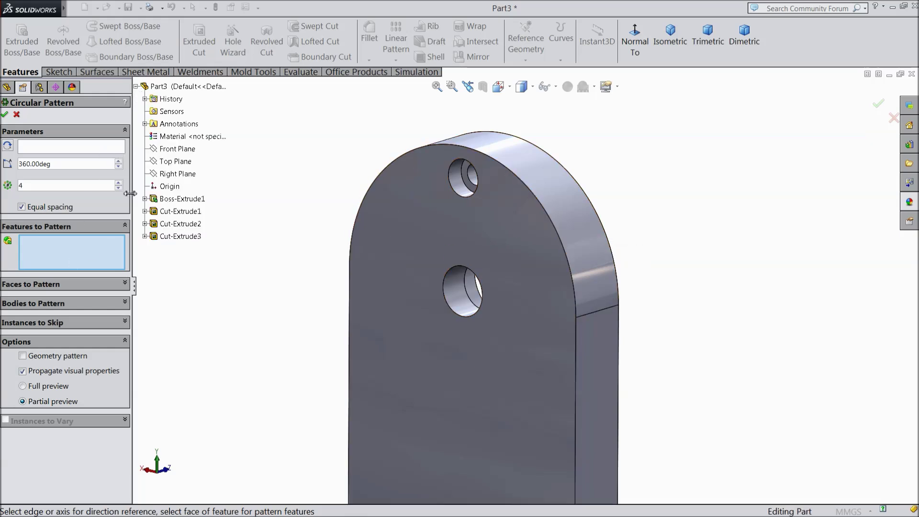
left_click(177, 236)
left_click(180, 223)
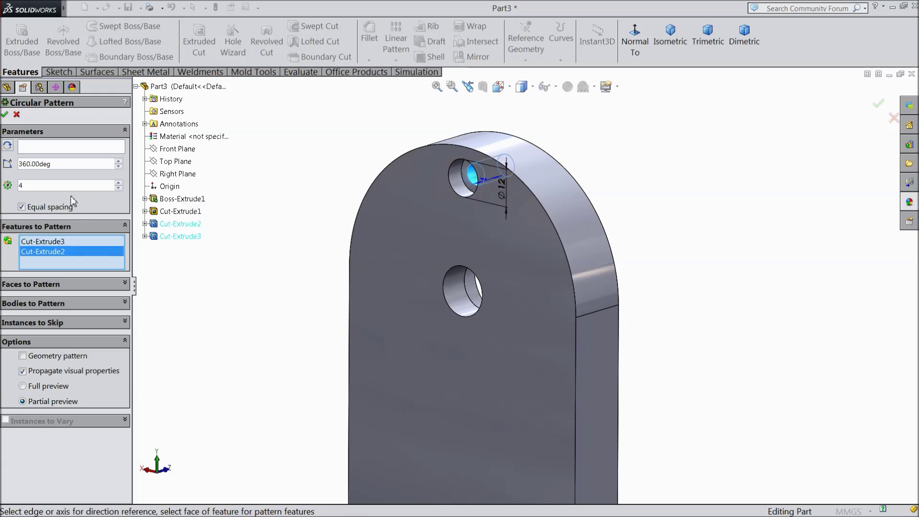
Use the central hole's cylindrical face as the pattern axis and remove the plate's base extrusion from the features to pattern
left_click(62, 148)
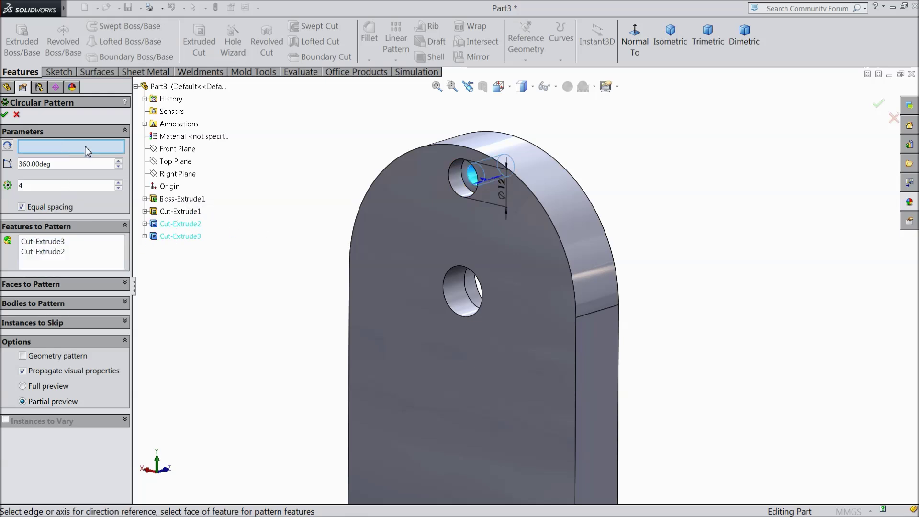
left_click(559, 244)
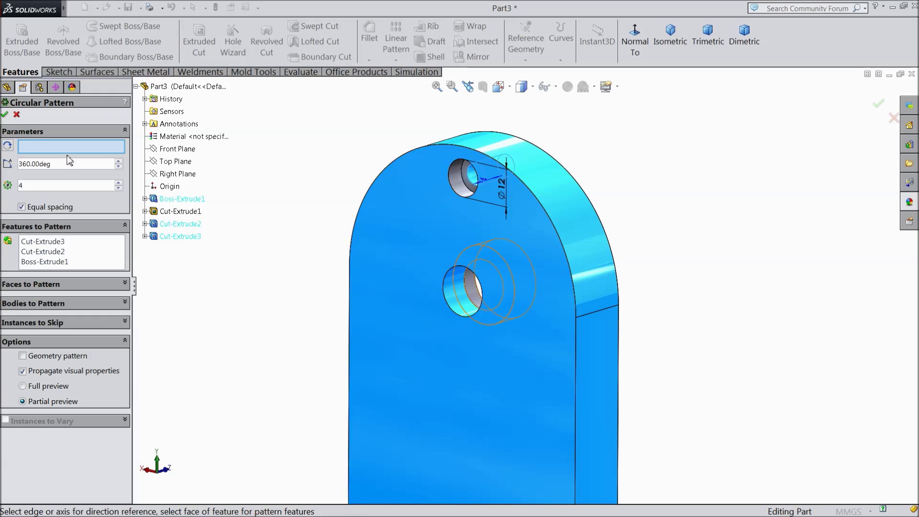
left_click(467, 307)
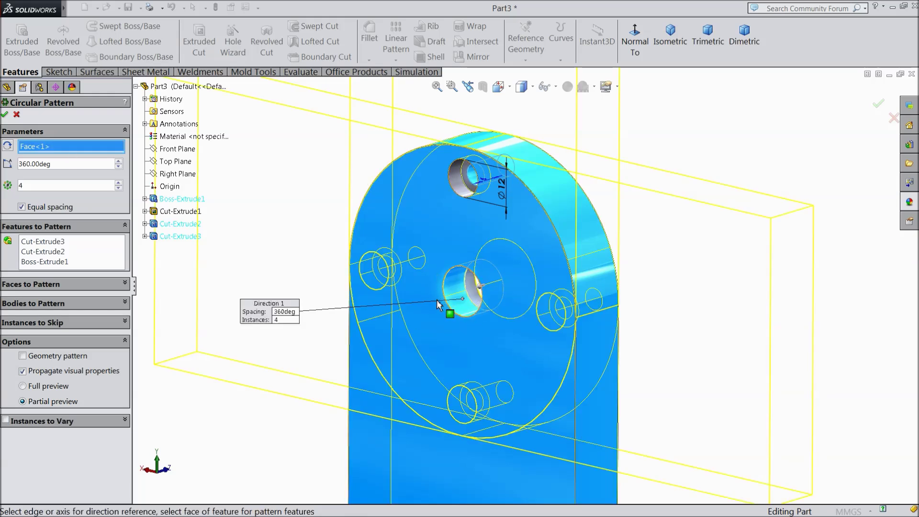
left_click(66, 261)
right_click(61, 262)
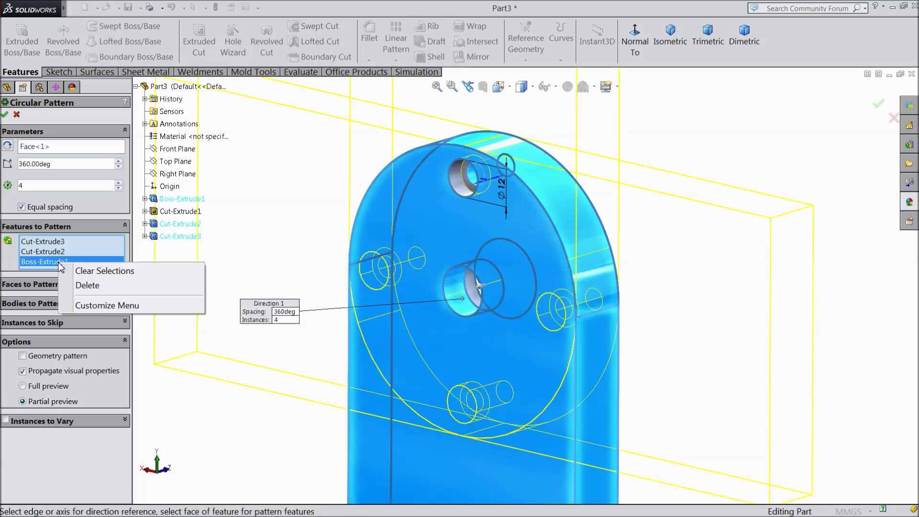
left_click(79, 287)
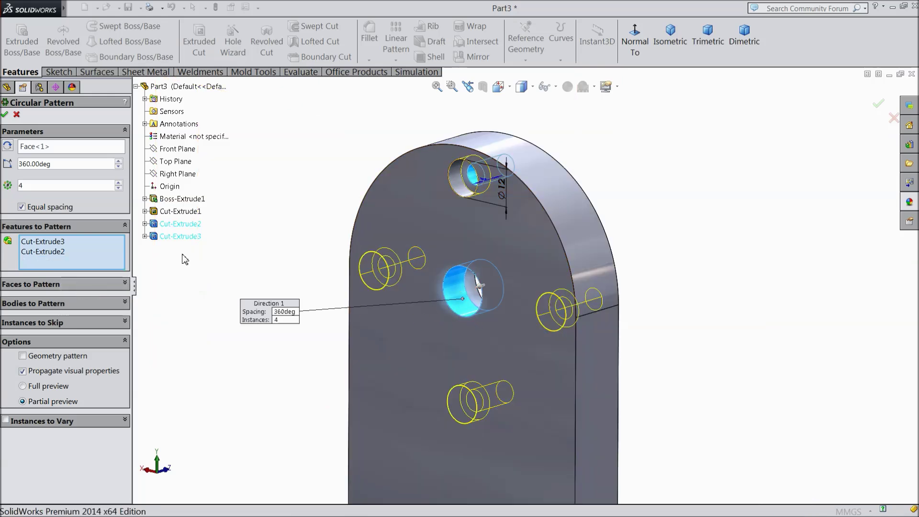
Set the circular pattern to 7 equally spaced instances over 360 degrees and create it
left_click(119, 183)
left_click(119, 182)
left_click(119, 182)
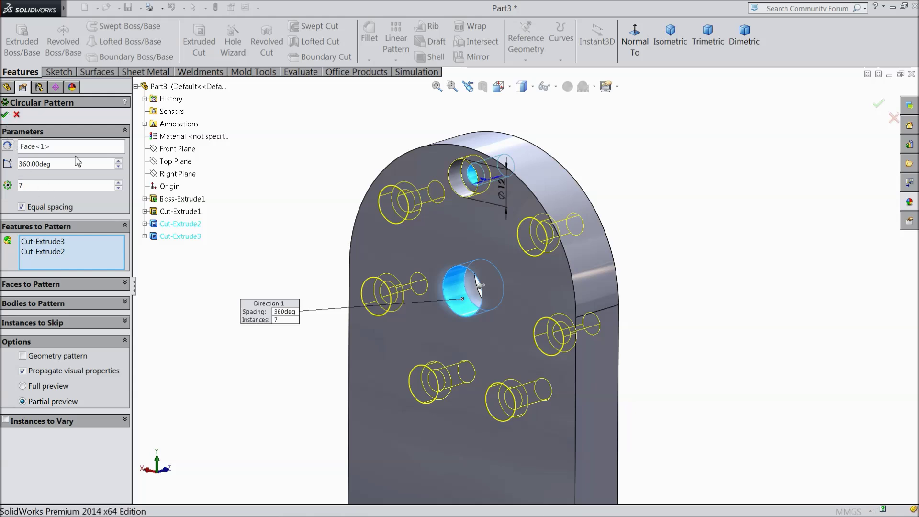
key("Return")
mouse_move(222, 193)
middle_mouse_down()
mouse_move(211, 265)
mouse_move(148, 213)
mouse_move(152, 274)
mouse_move(143, 234)
middle_mouse_up()
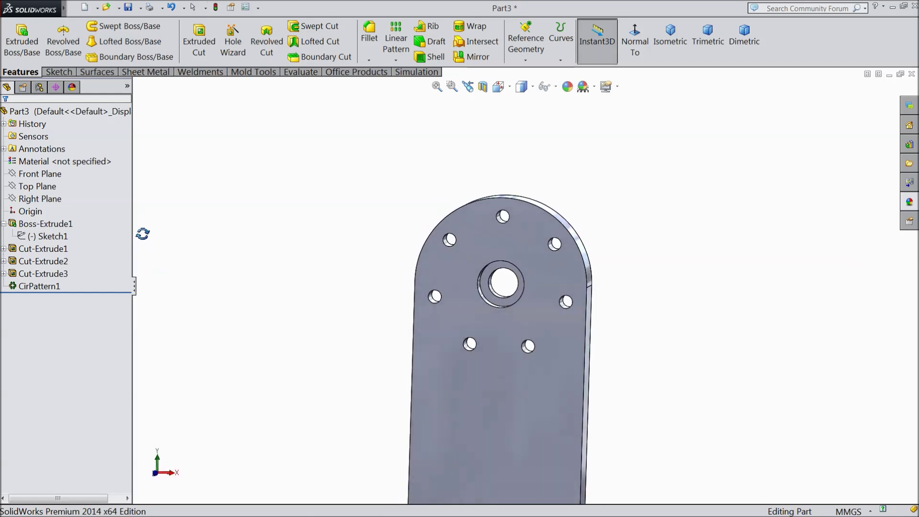
Edit the circular pattern of small holes to have 6 instances
key("Escape")
left_click(16, 287)
left_click(21, 262)
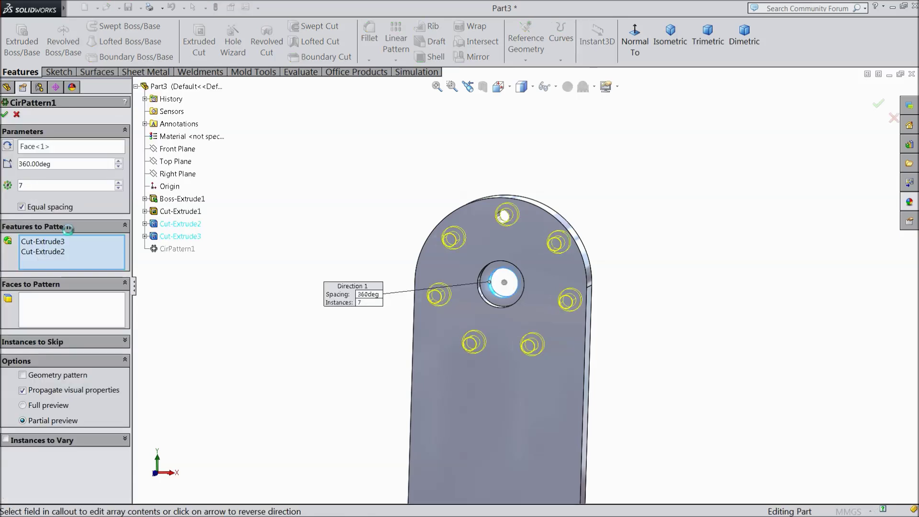
left_click(119, 189)
left_click(4, 115)
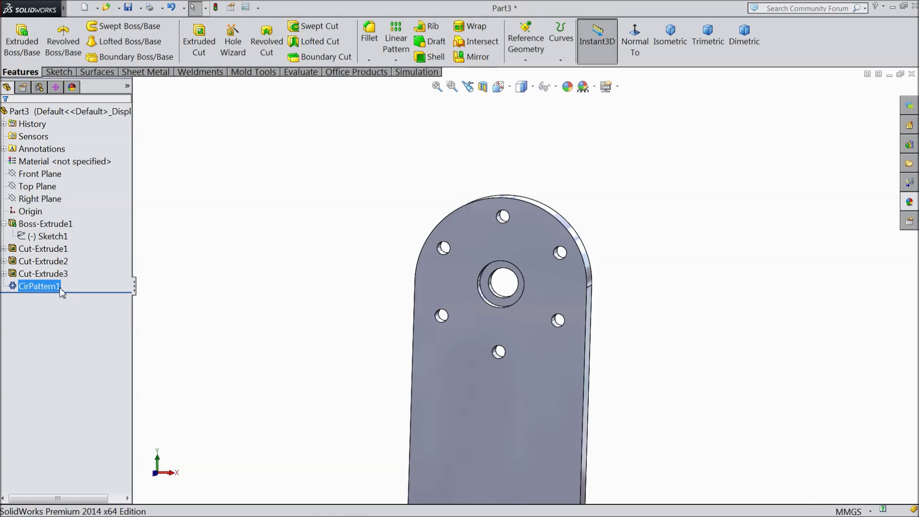
Apply the Green appearance from the Solid category to the whole part
left_click(55, 275, "ctrl")
left_click(48, 262, "ctrl")
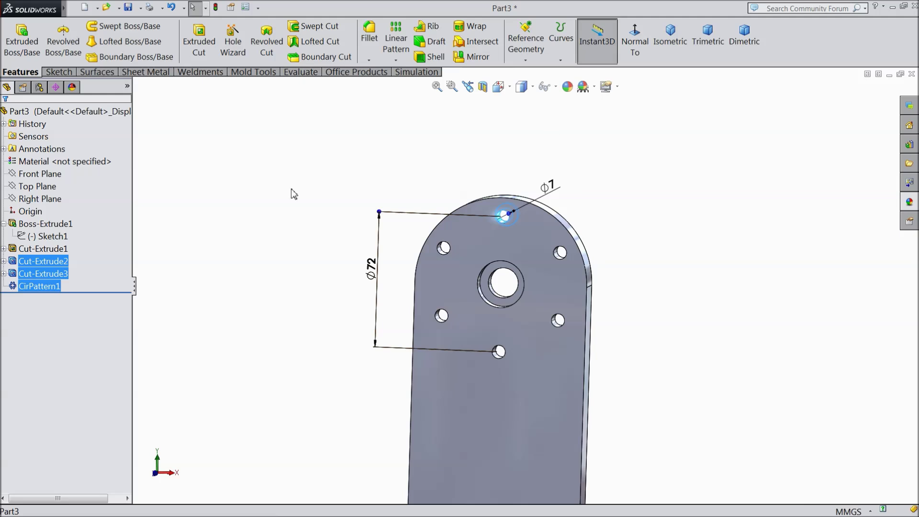
left_click(97, 114)
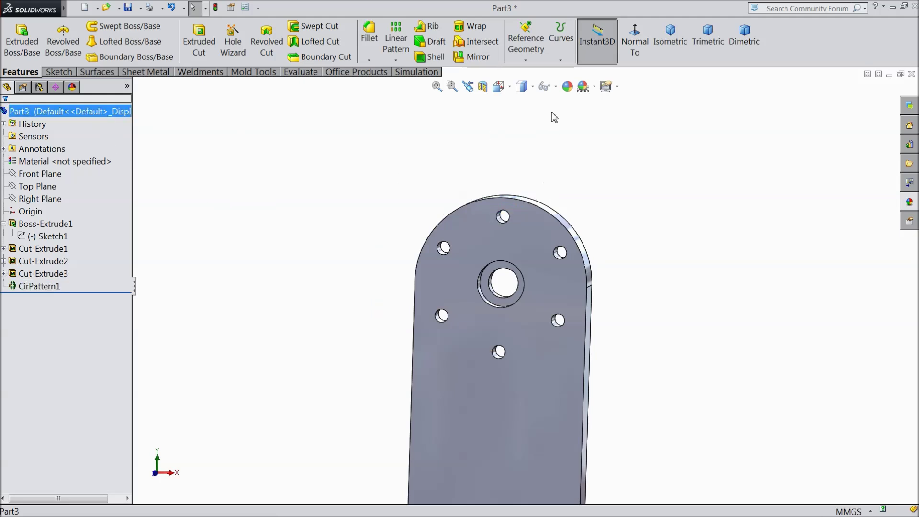
left_click(909, 203)
scroll(875, 373, "down", 1)
scroll(874, 374, "up", 2)
scroll(846, 172, "down", 1)
scroll(847, 173, "up", 5)
scroll(844, 176, "up", 3)
scroll(841, 185, "down", 4)
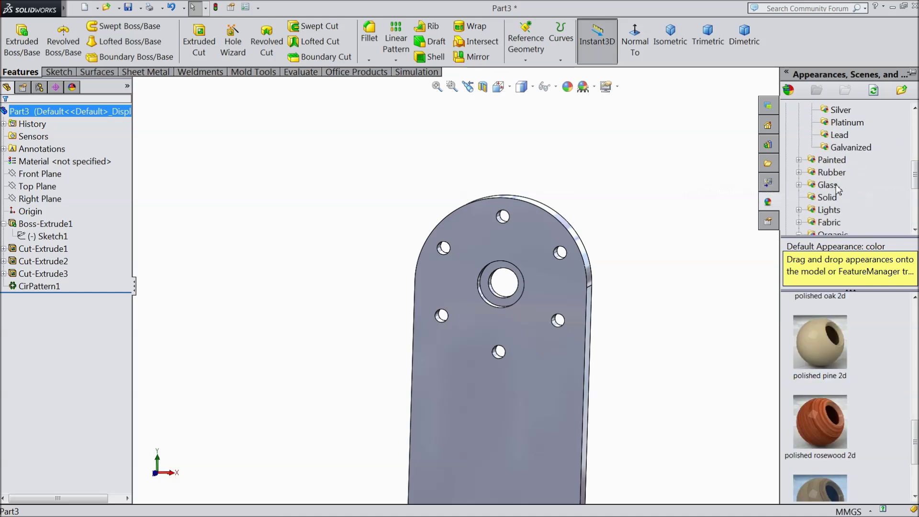
left_click(828, 197)
scroll(867, 417, "down", 2)
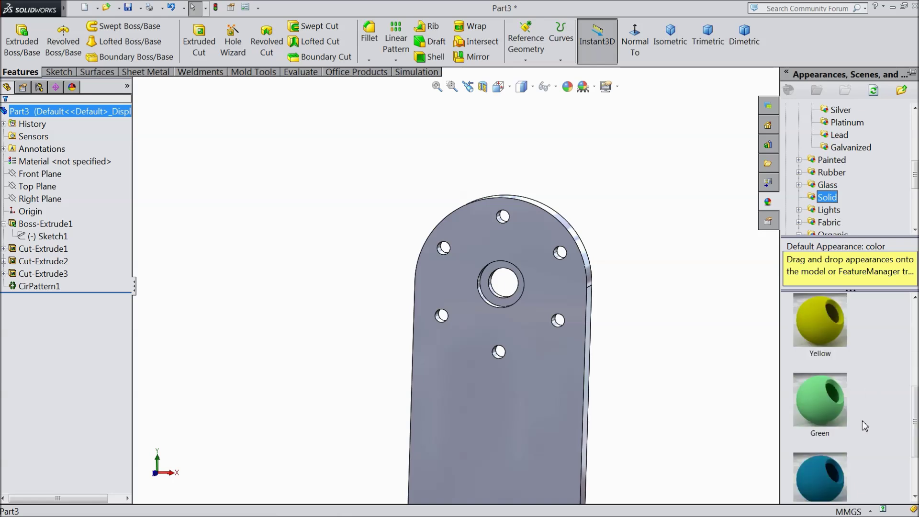
double_click(827, 410)
key("f")
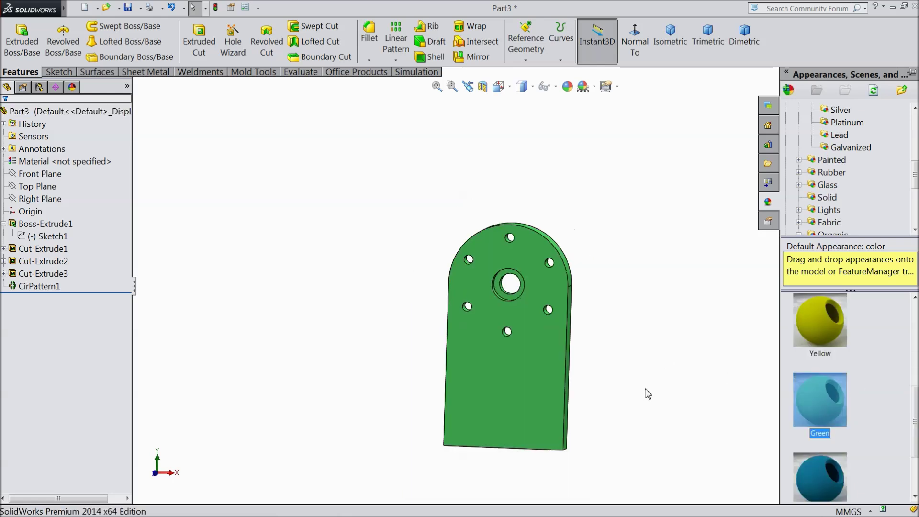
Color the small hole, its counterbore and their circular pattern red (RGB 255, 0, 0)
left_click(44, 264)
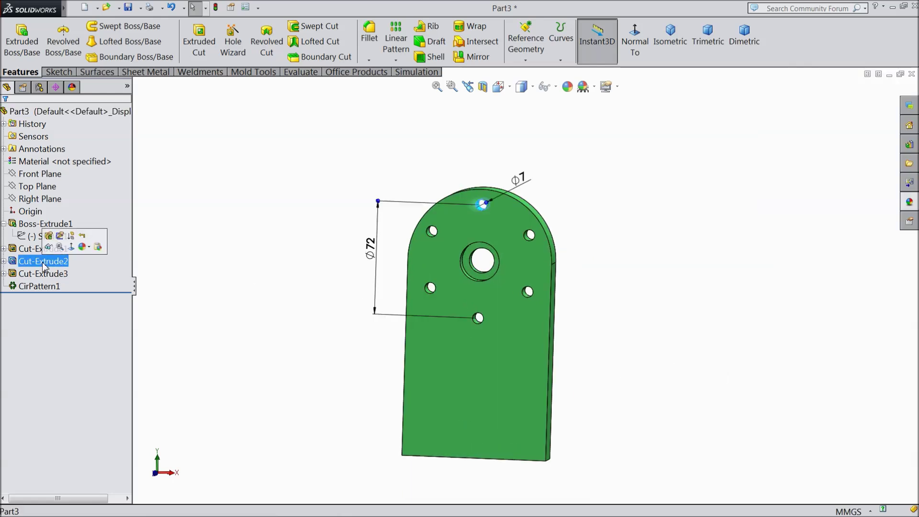
left_click(44, 274, "ctrl")
left_click(41, 286, "ctrl")
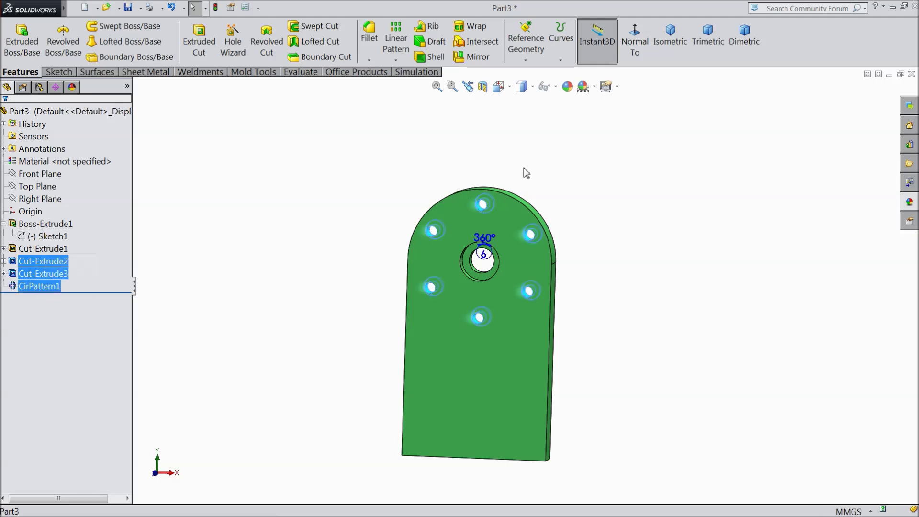
left_click(568, 87)
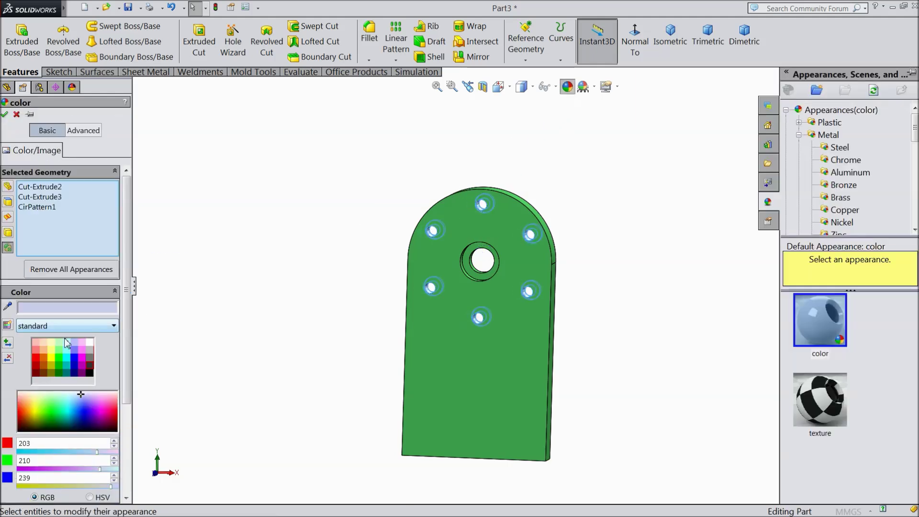
left_click(36, 357)
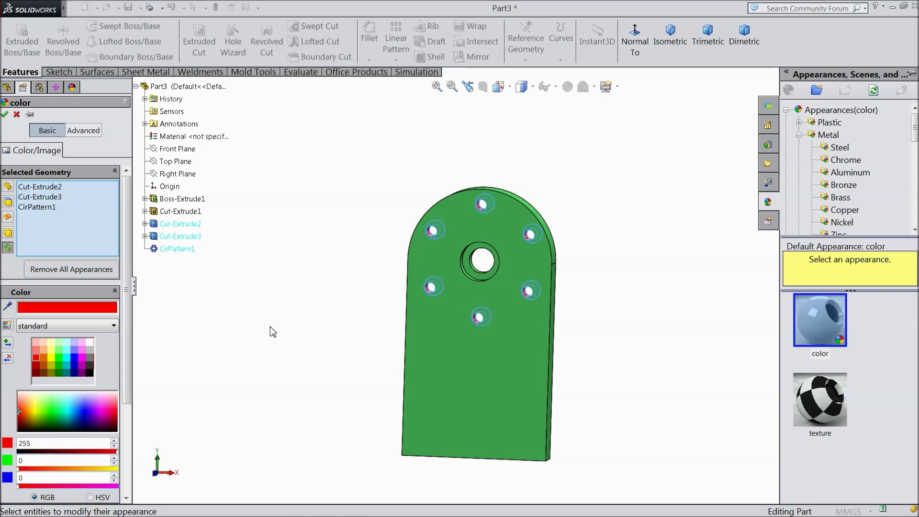
middle_click_drag(302, 312, 217, 334)
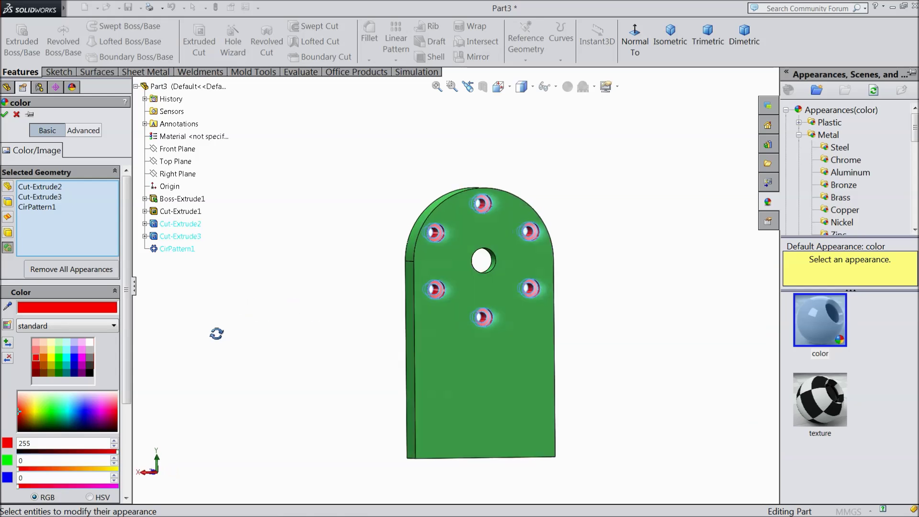
left_click(5, 115)
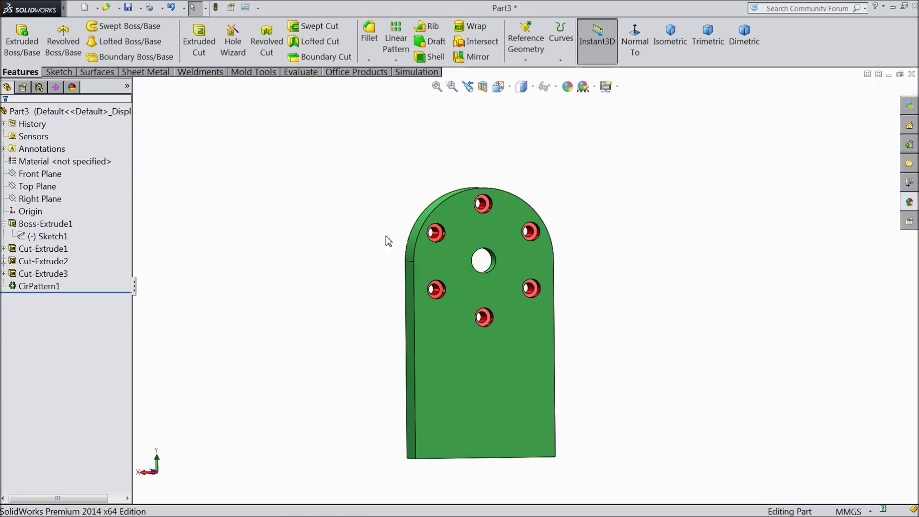
Color the cylindrical inner face of the central hole red
middle_click_drag(350, 282, 542, 335)
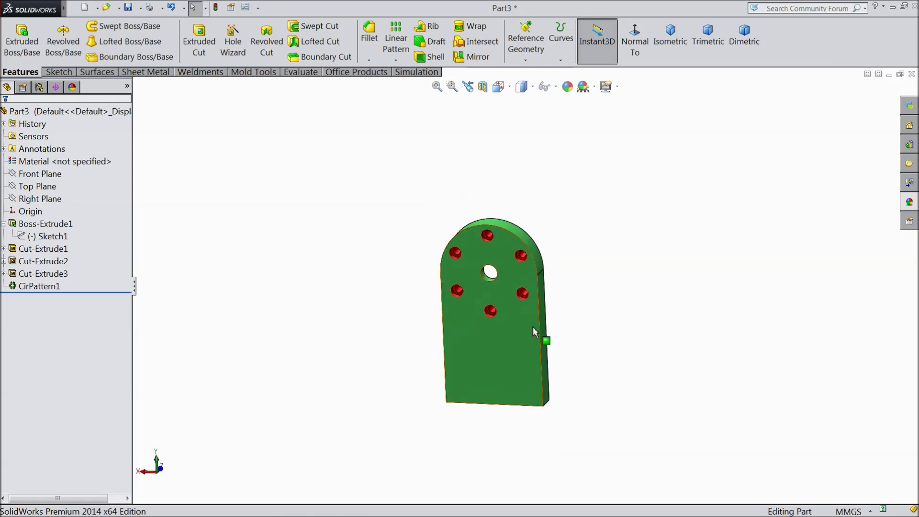
scroll(476, 277, "down", 5)
left_click(432, 238)
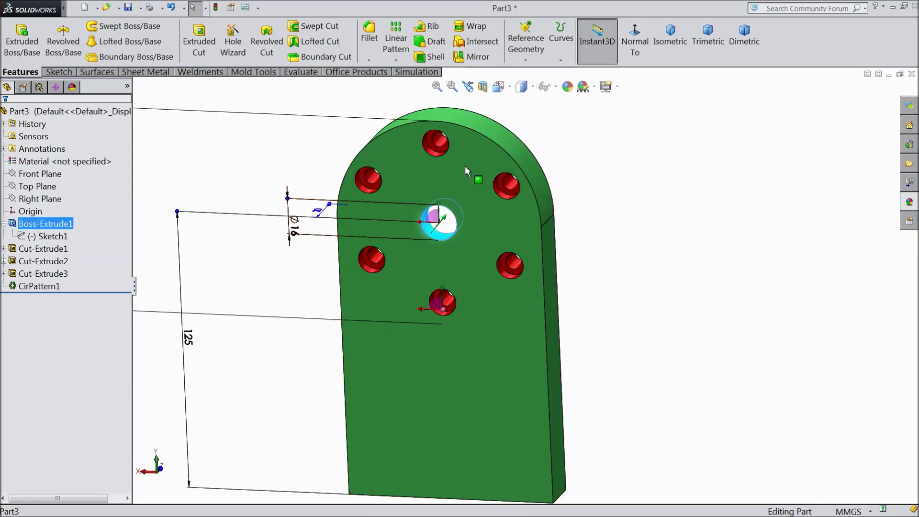
left_click(568, 87)
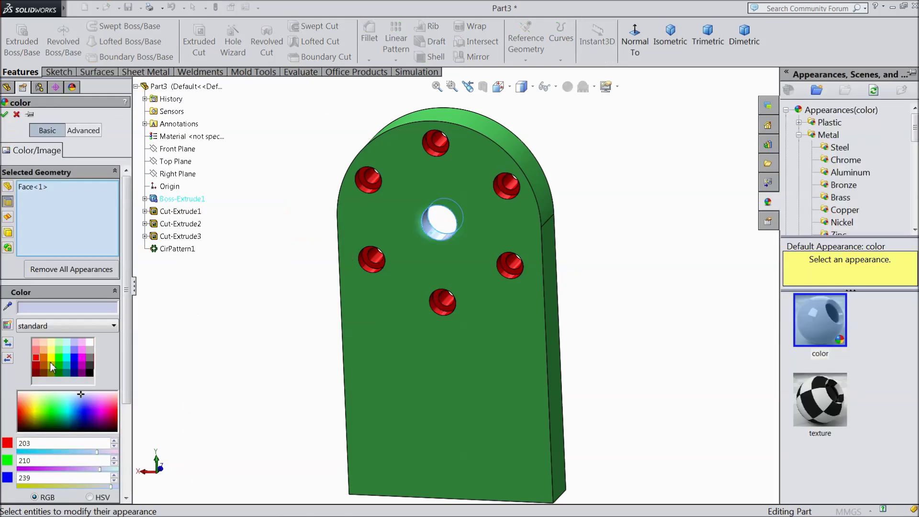
left_click(36, 356)
left_click(4, 114)
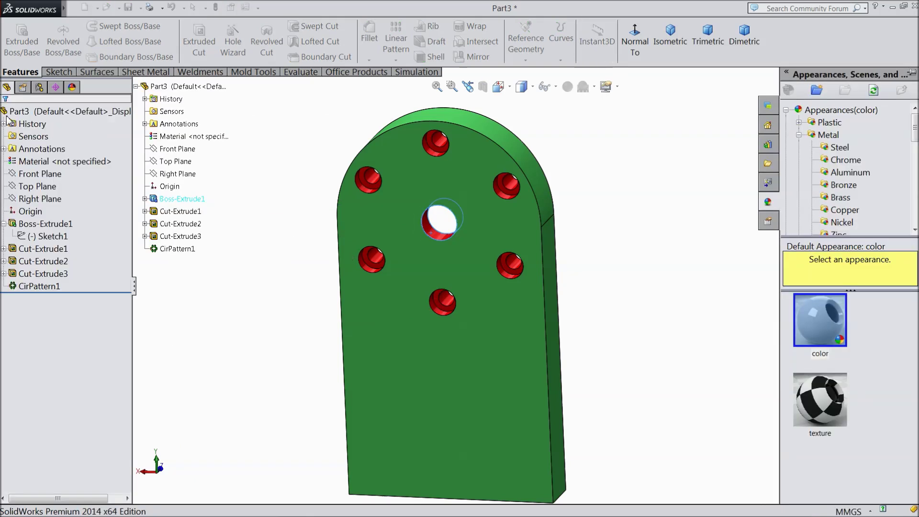
Start a Hole Wizard hole on the plate's flat end face: ISO tap drill, size M10x1.25, Blind end condition with 24 mm depth
scroll(241, 285, "up", 3)
middle_click_drag(287, 358, 493, 366)
left_click(445, 299)
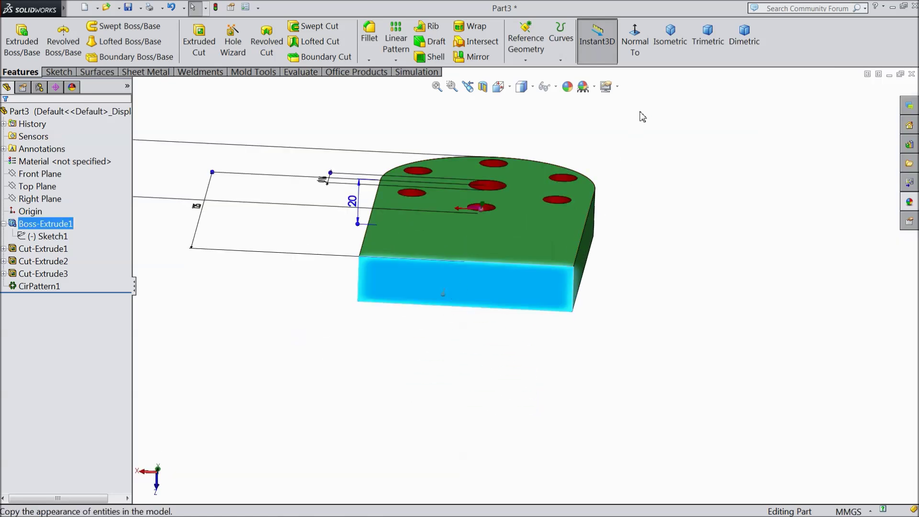
left_click(637, 52)
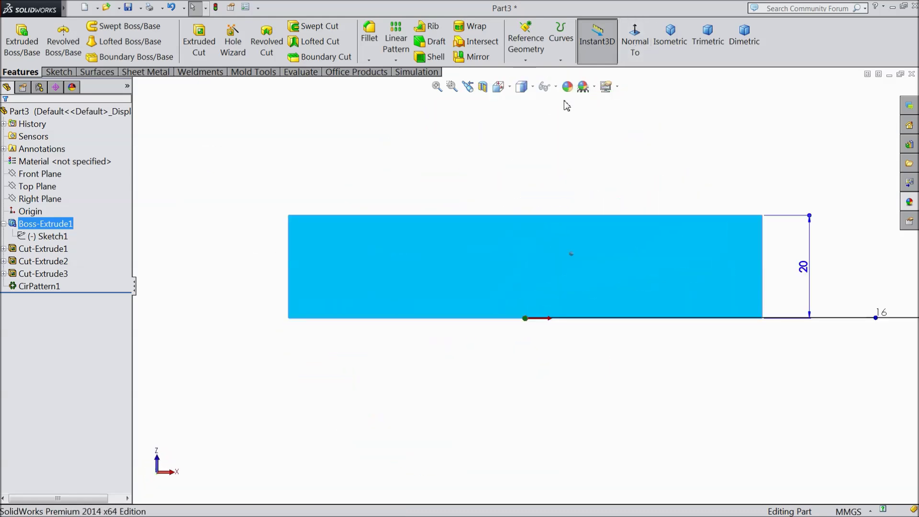
left_click(233, 48)
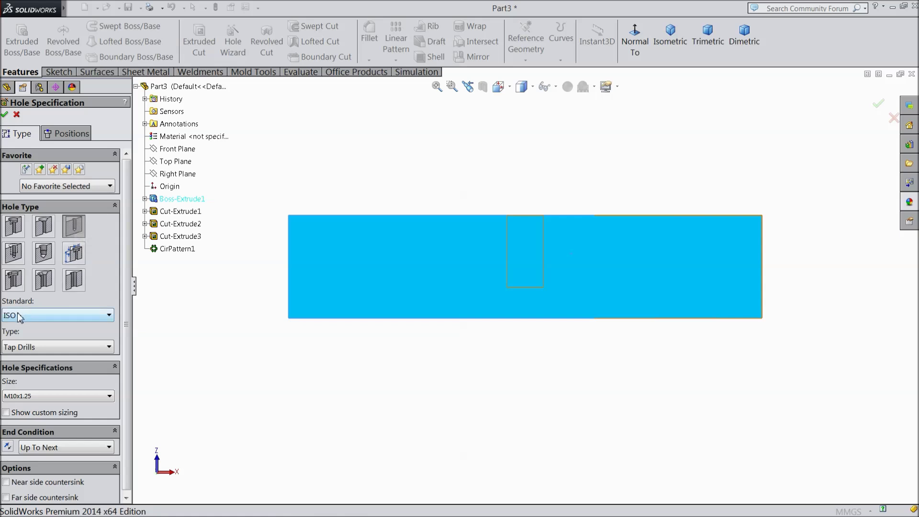
left_click(25, 348)
left_click(24, 348)
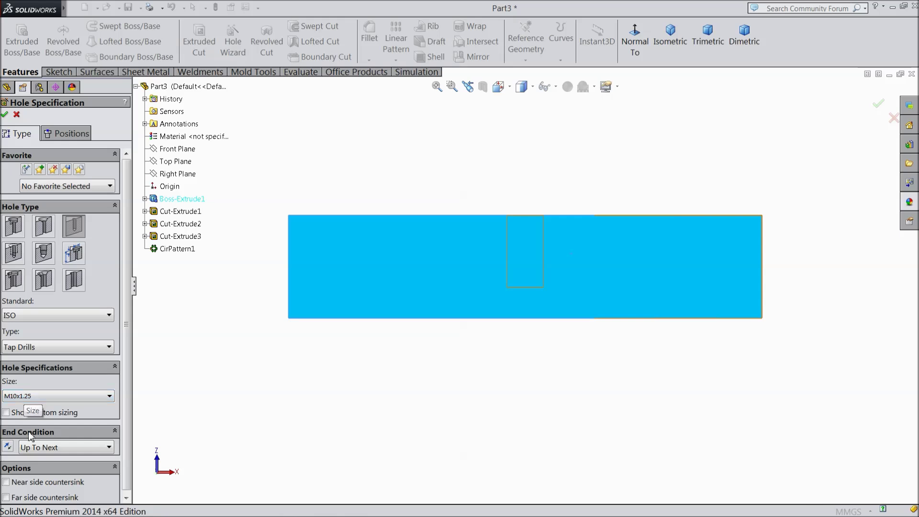
left_click(91, 448)
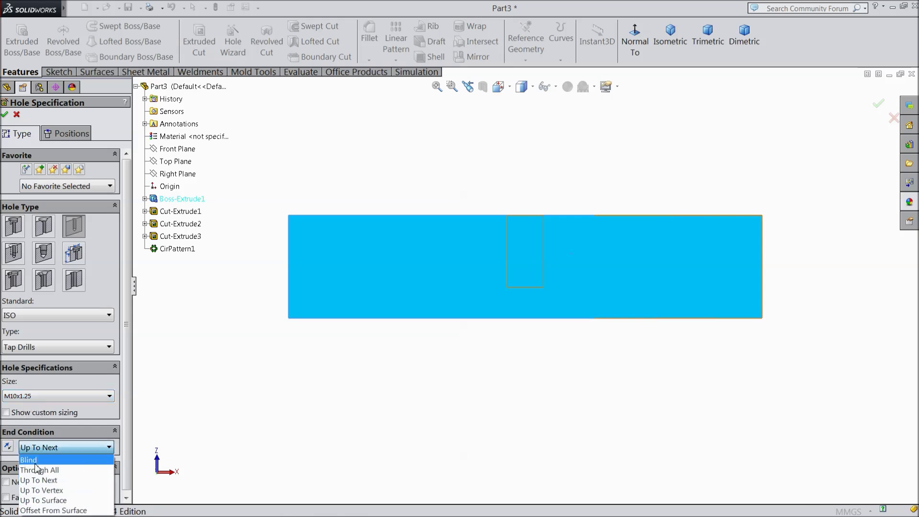
left_click(53, 458)
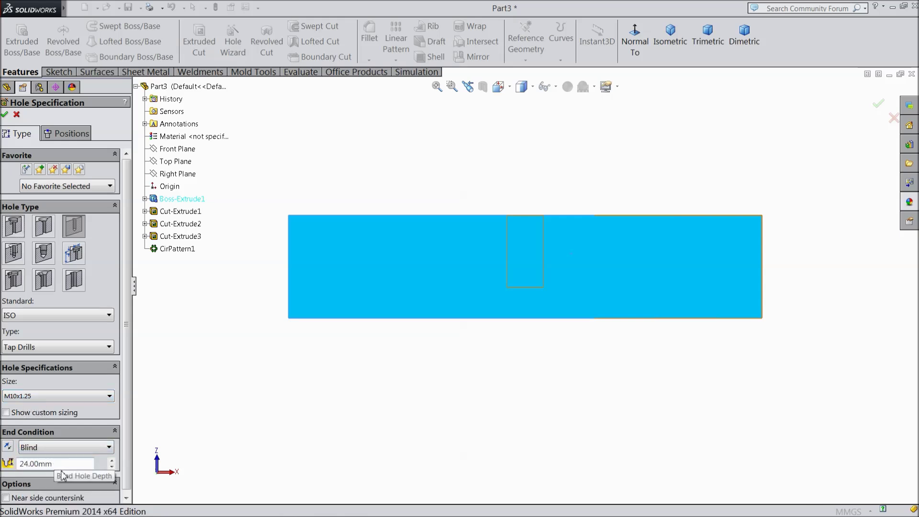
Place two tap-drill holes level with each other on the end face, about 54 mm apart and either side of the middle
left_click(69, 135)
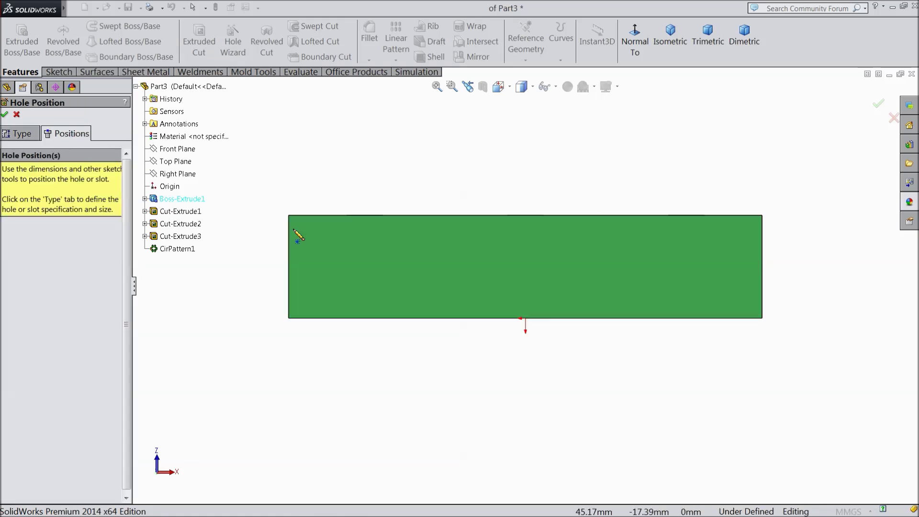
left_click(392, 266)
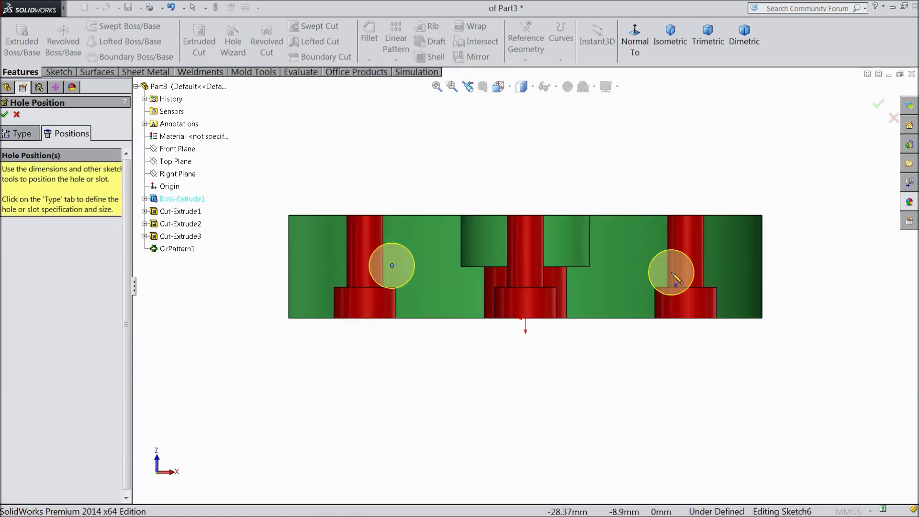
left_click(672, 266)
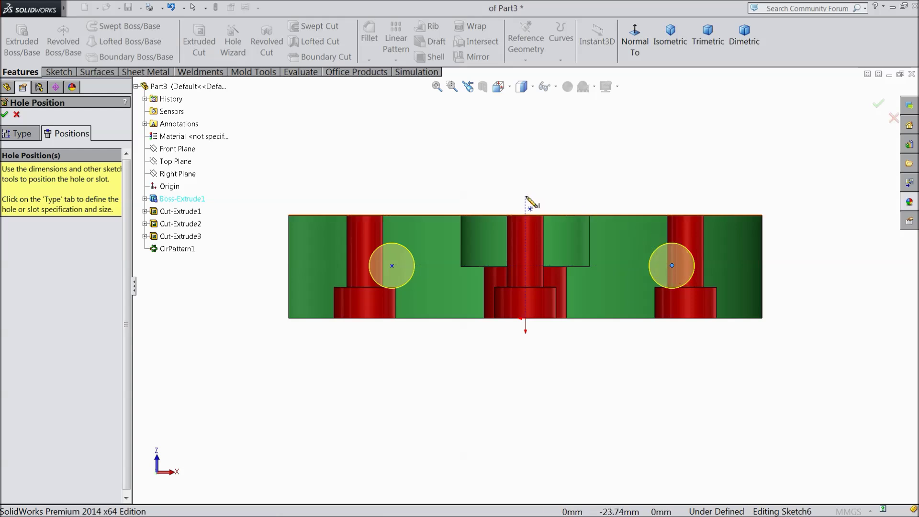
key("Escape")
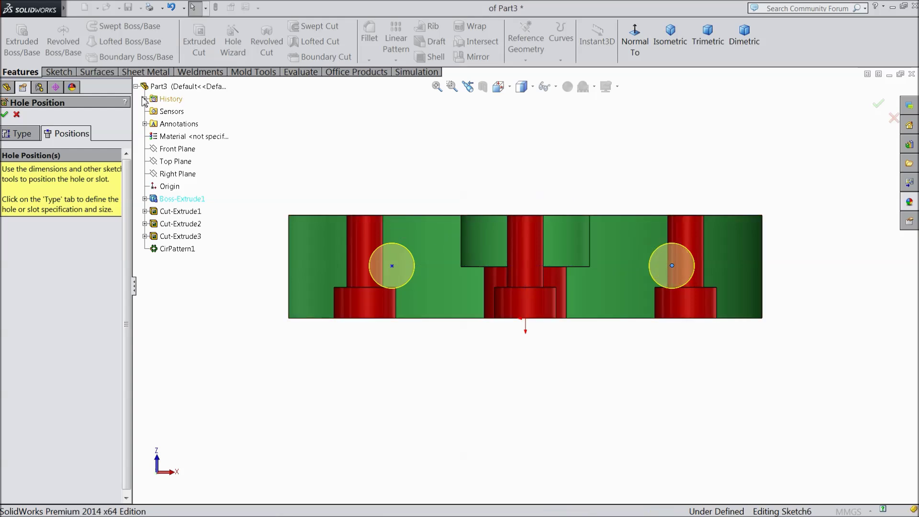
Dimension the spacing between the two hole centers to 60 mm
left_click(59, 72)
left_click(52, 39)
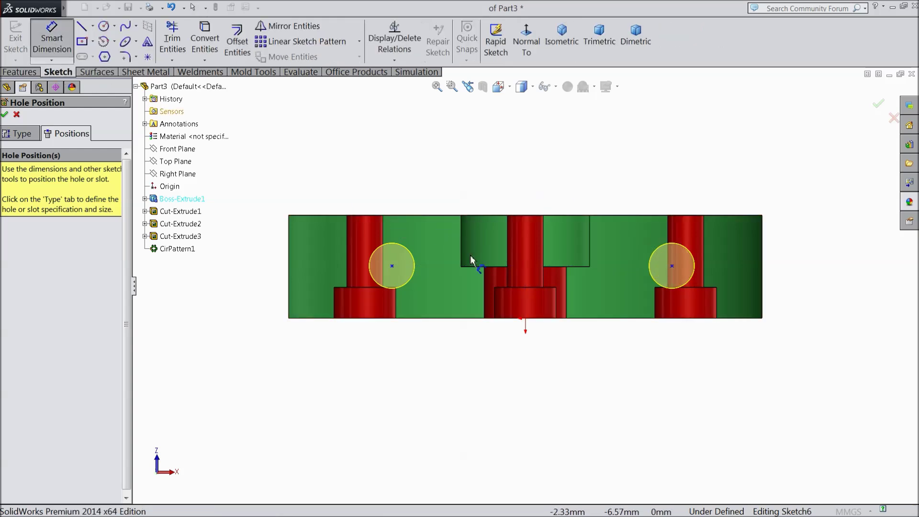
left_click(392, 266)
left_click(673, 267)
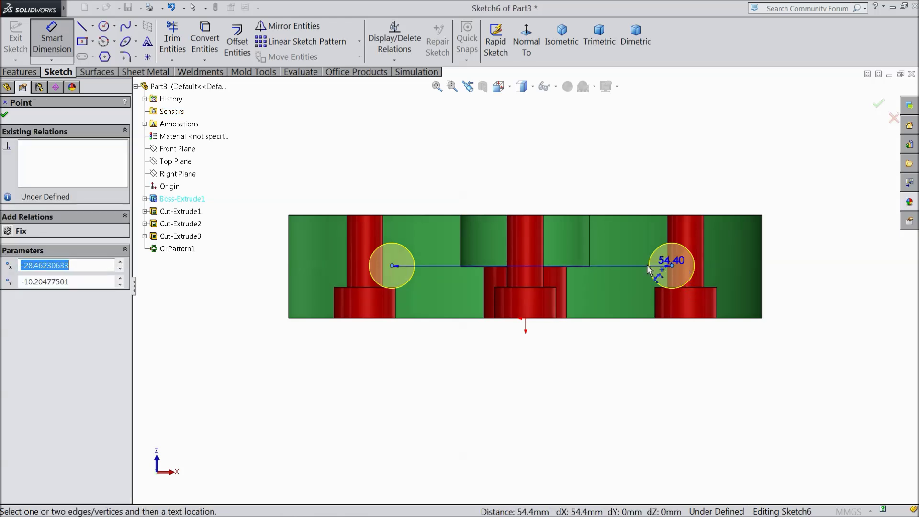
left_click(541, 196)
type("60")
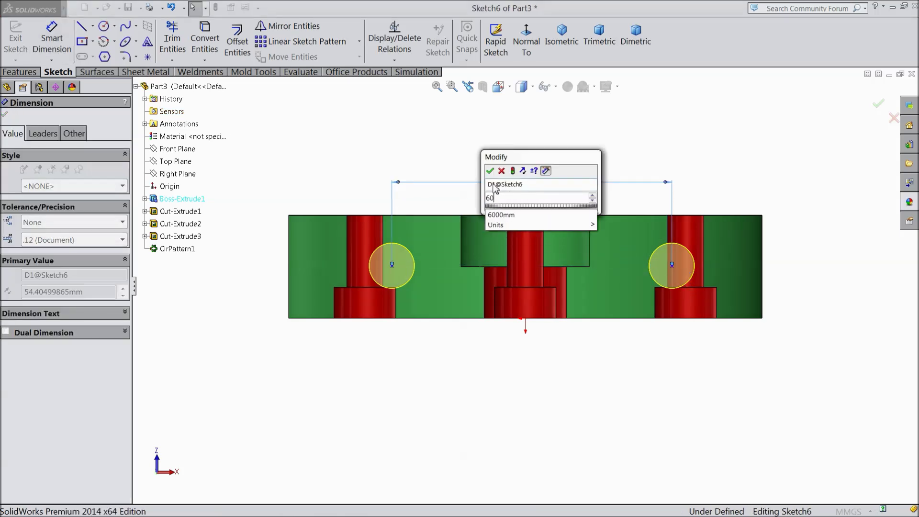
left_click(491, 172)
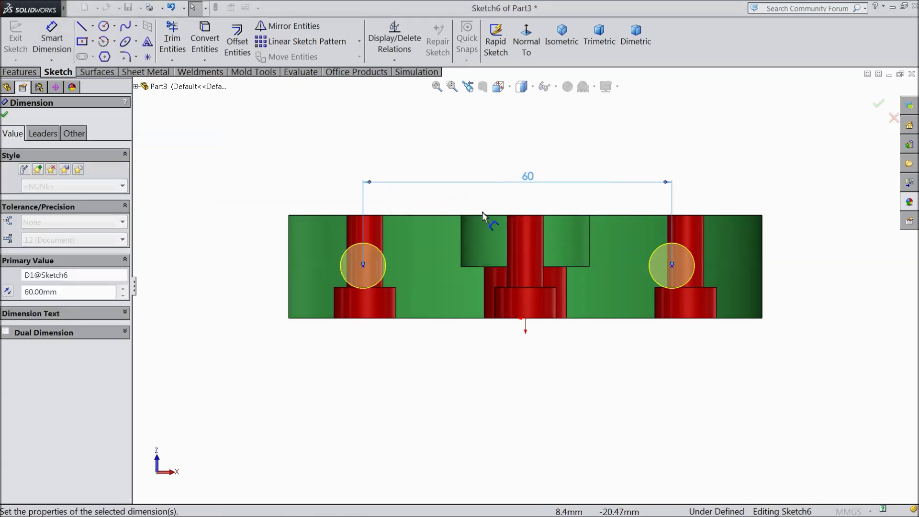
Dimension the left hole center 10 mm above the end face's lower long edge
left_click(364, 265)
left_click(390, 318)
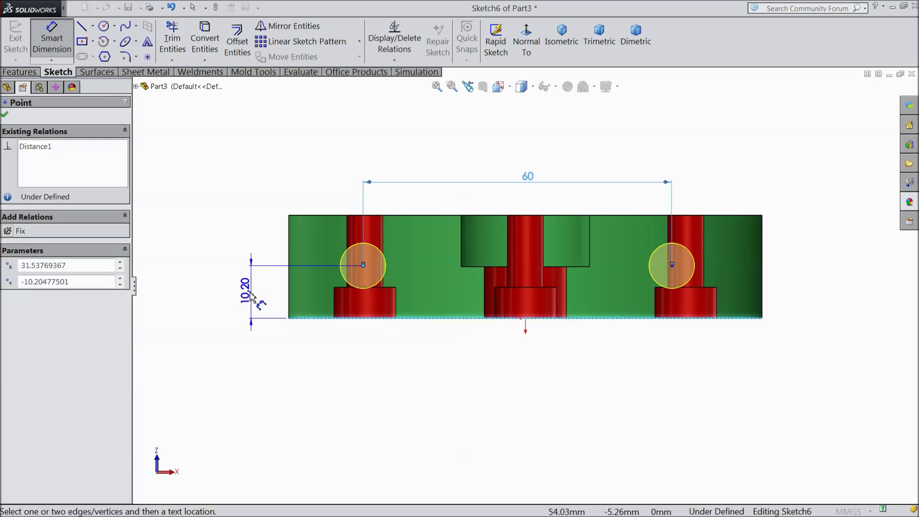
left_click(244, 290)
type("10")
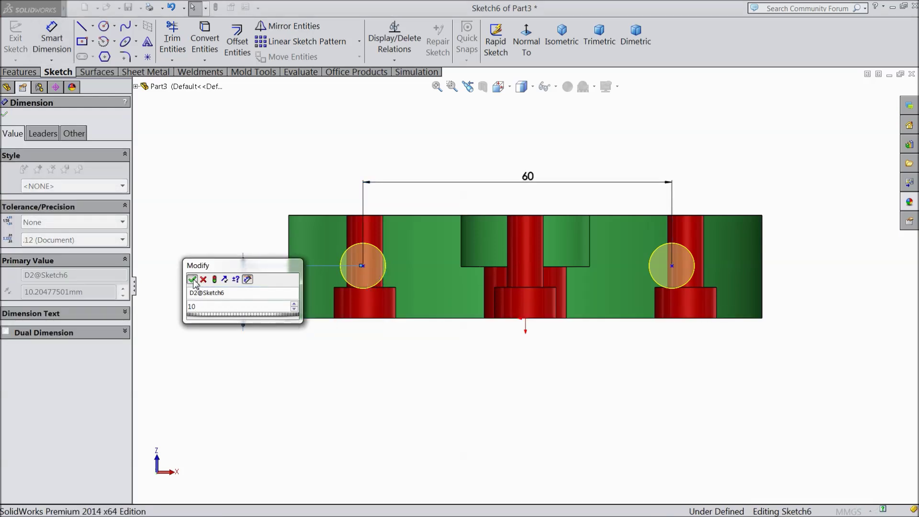
left_click(191, 279)
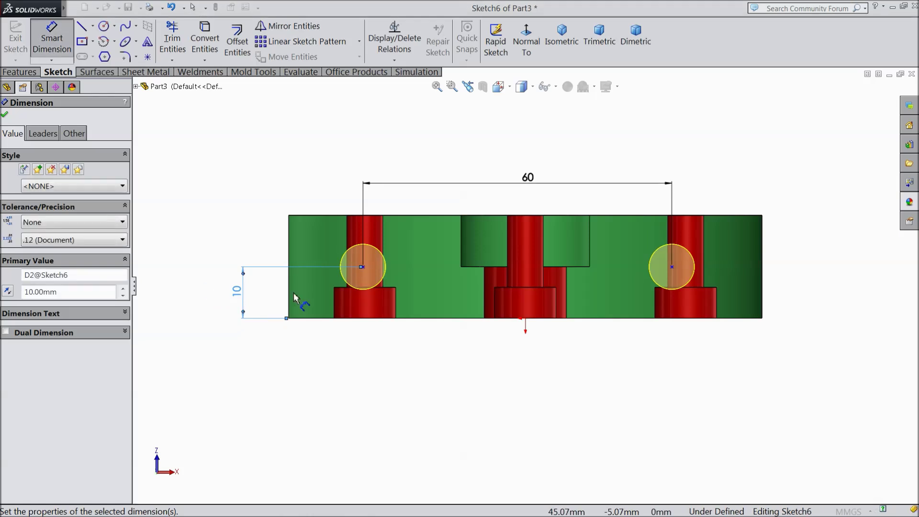
Dimension the left hole center 16 mm from the end face's left short edge
left_click(363, 267)
left_click(290, 250)
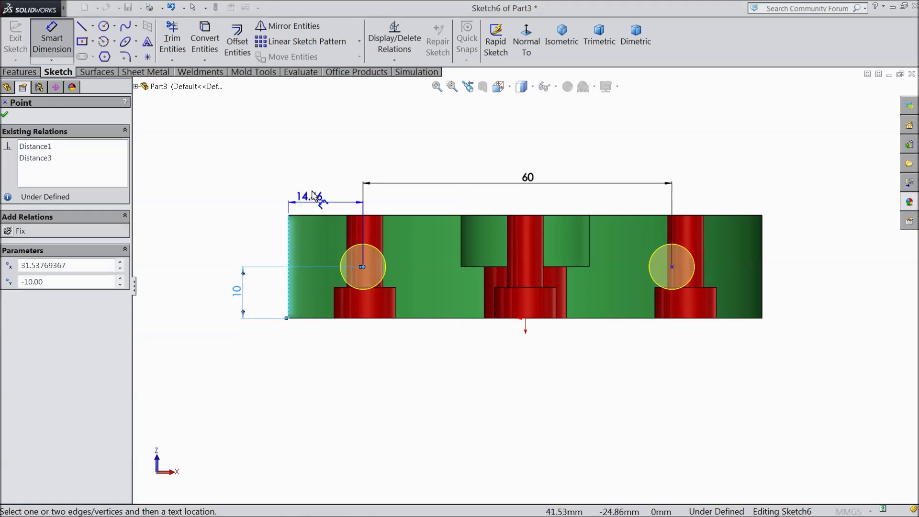
left_click(316, 169)
type("16")
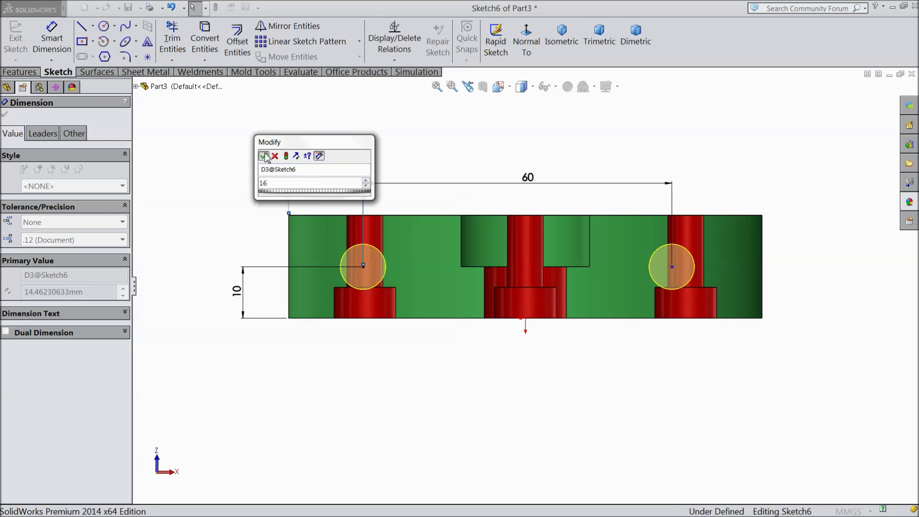
key("Return")
left_click(6, 114)
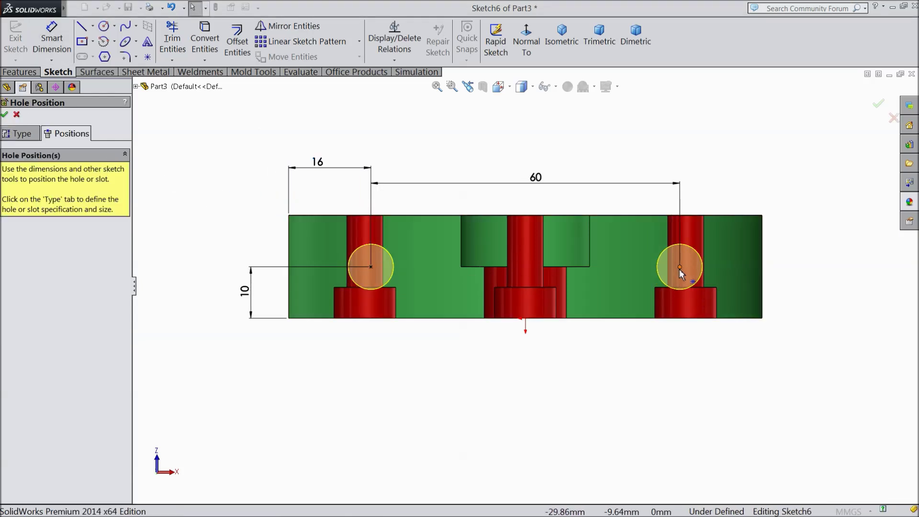
Add a Horizontal relation between the two hole centers and finish the tap-drill hole feature
left_click(680, 268)
left_click(372, 267, "ctrl")
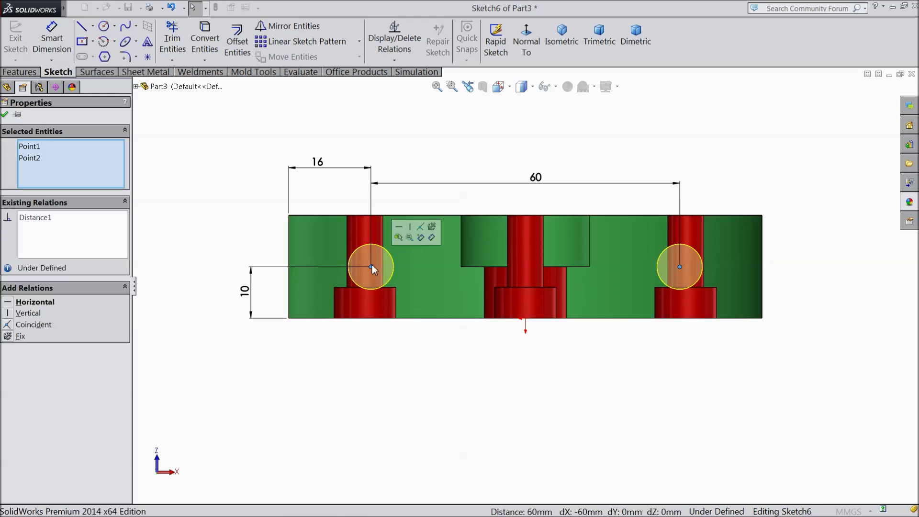
left_click(30, 303)
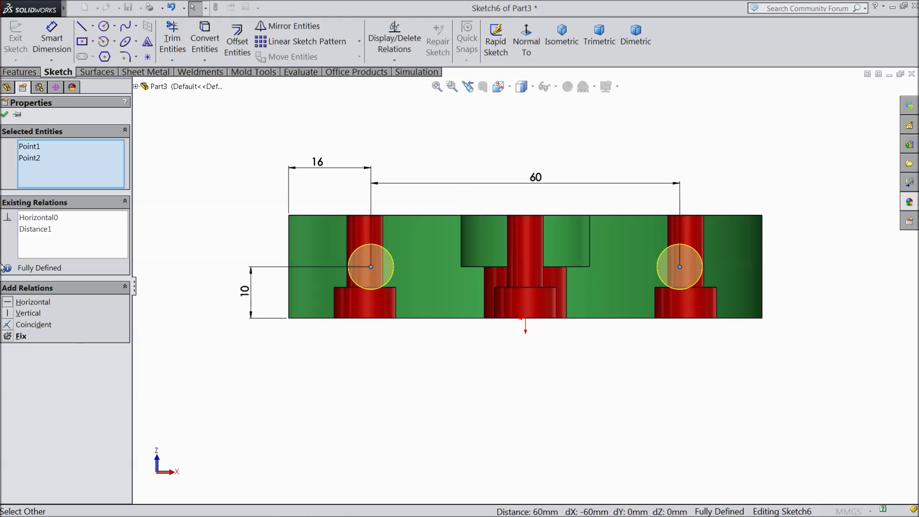
left_click(4, 115)
left_click(5, 115)
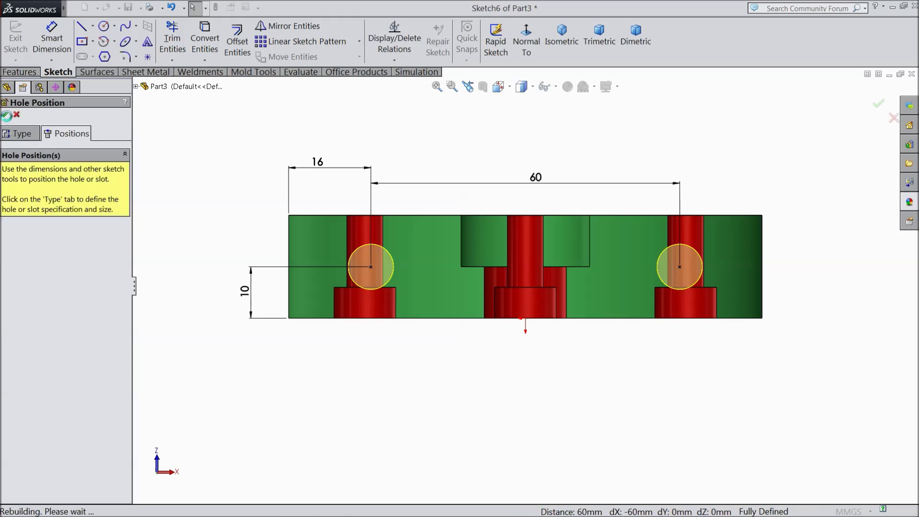
Sketch a circle about 119 mm in diameter, centered on the central hole, on the plate's large face with the central recess
left_click(268, 226)
middle_click_drag(268, 225, 306, 347)
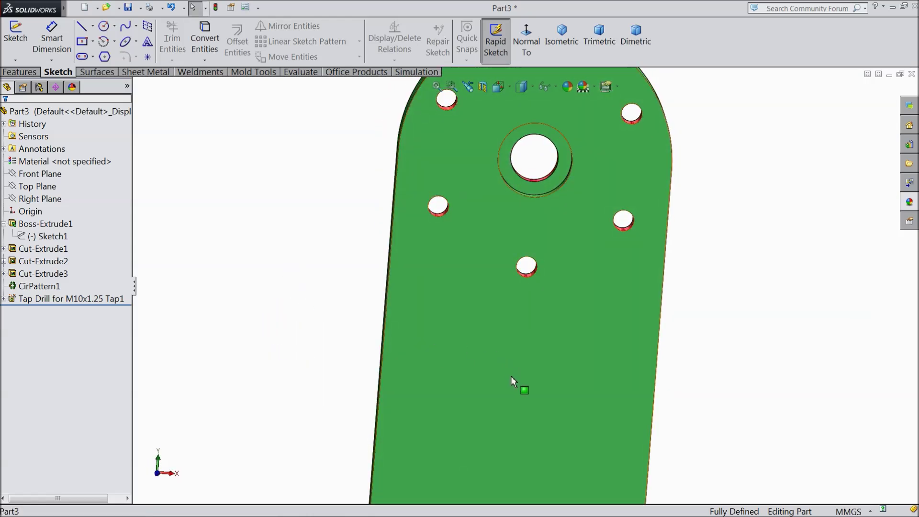
left_click(511, 376)
left_click(547, 346)
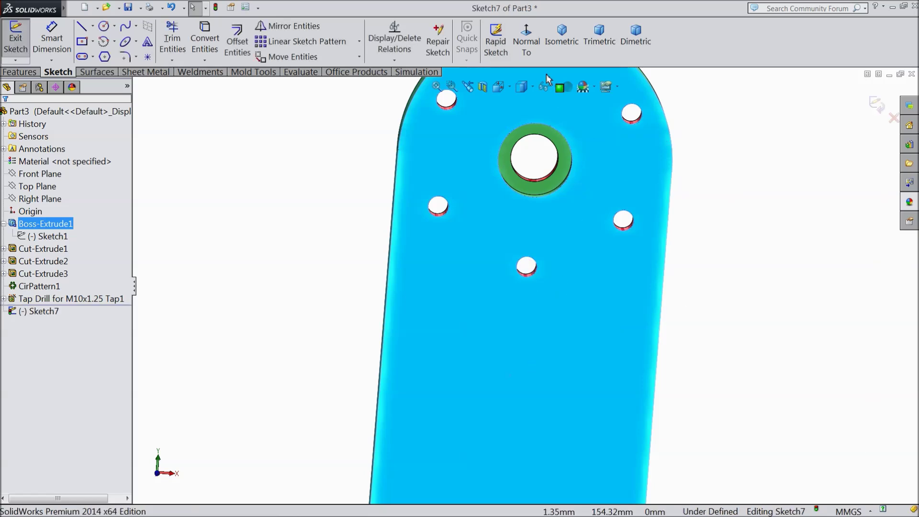
left_click(527, 44)
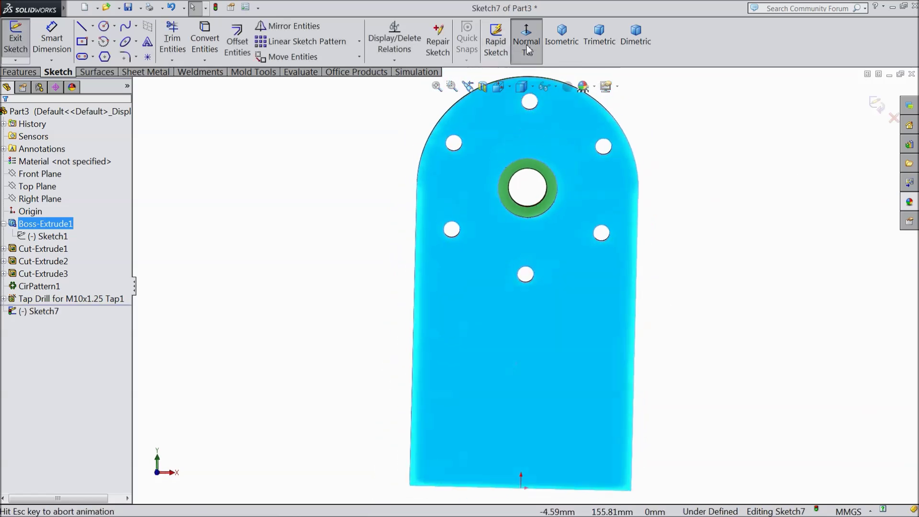
left_click(104, 26)
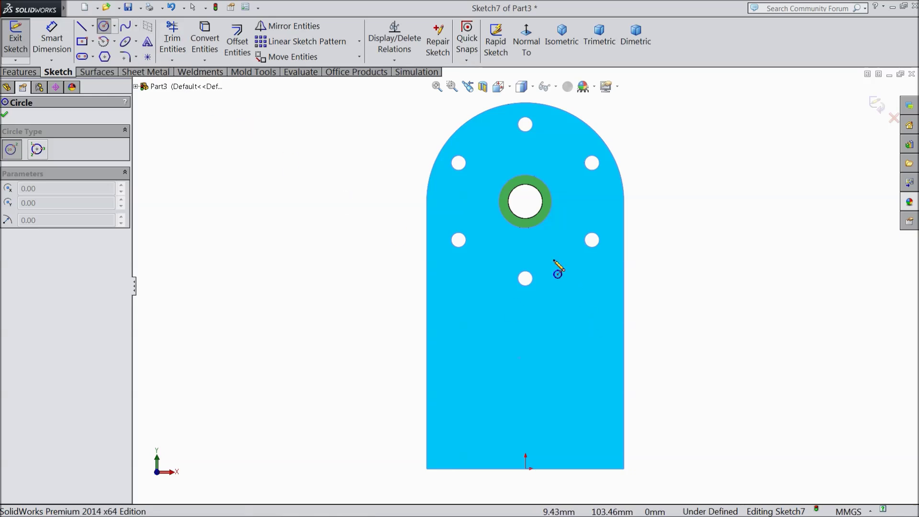
left_click(525, 202)
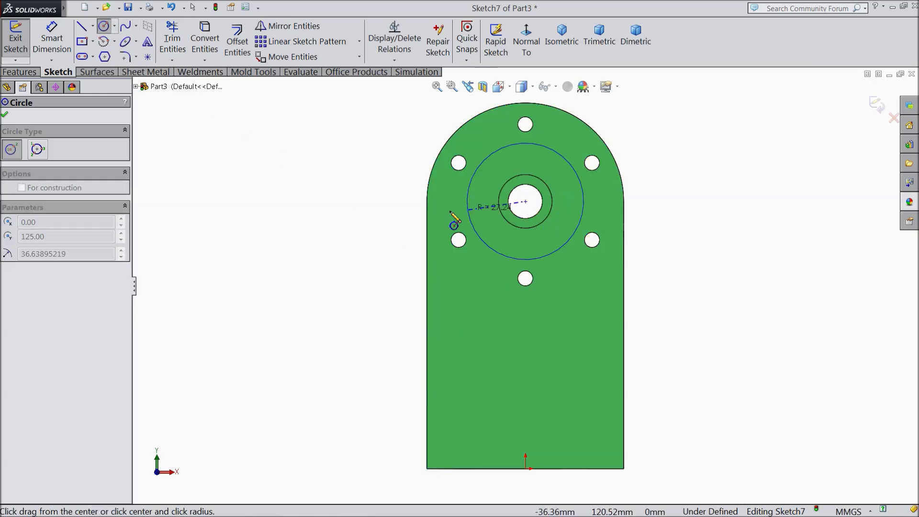
left_click(402, 220)
Dimension the circle around the central hole to a diameter of 104 mm
left_click(52, 38)
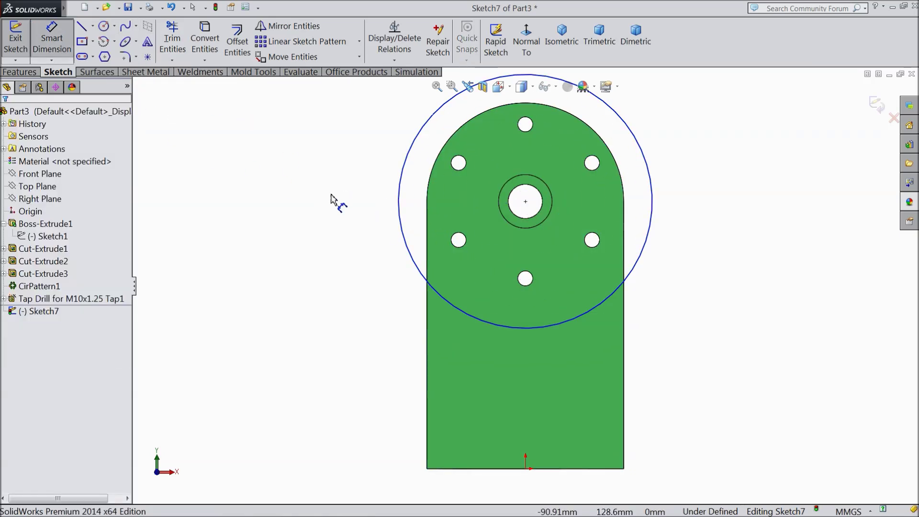
left_click(401, 217)
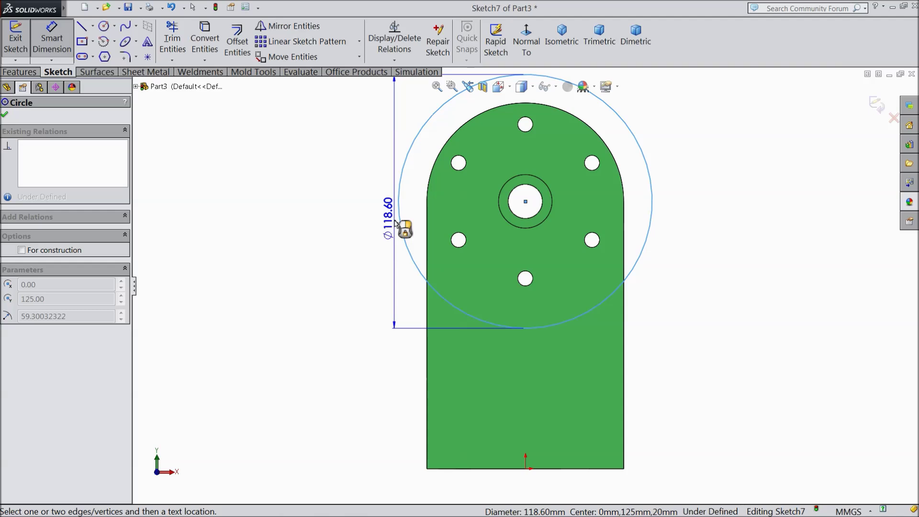
left_click(380, 208)
type("104")
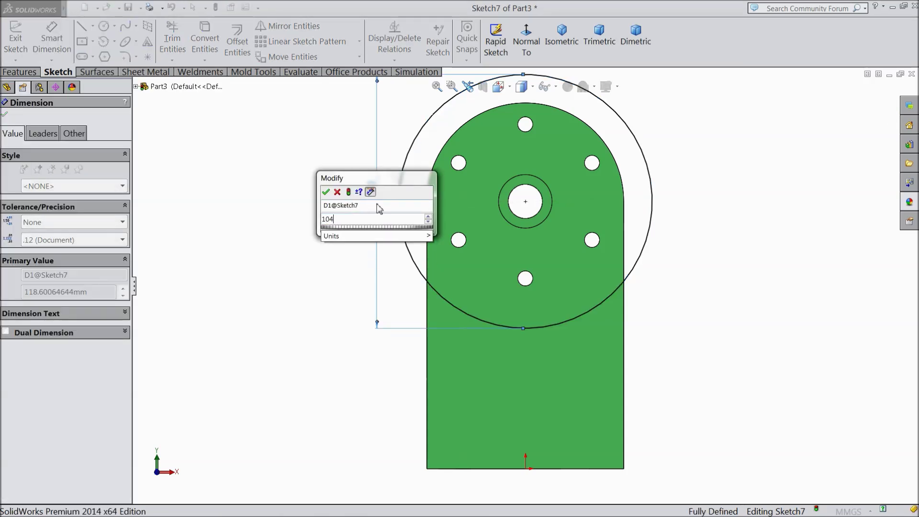
left_click(326, 193)
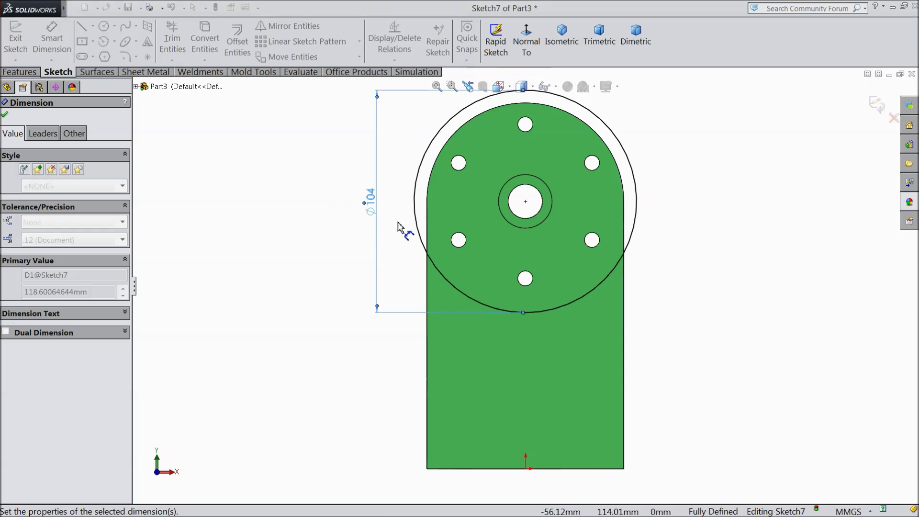
left_click(5, 115)
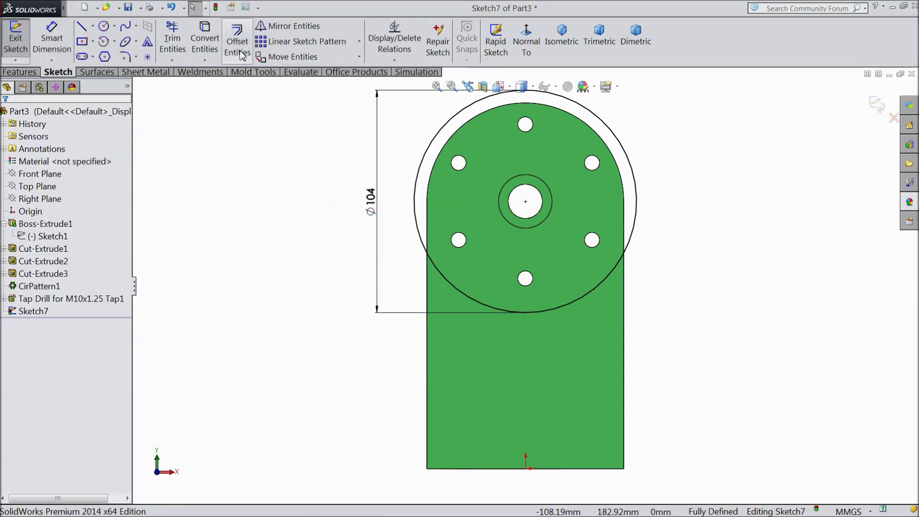
scroll(475, 342, "down", 3)
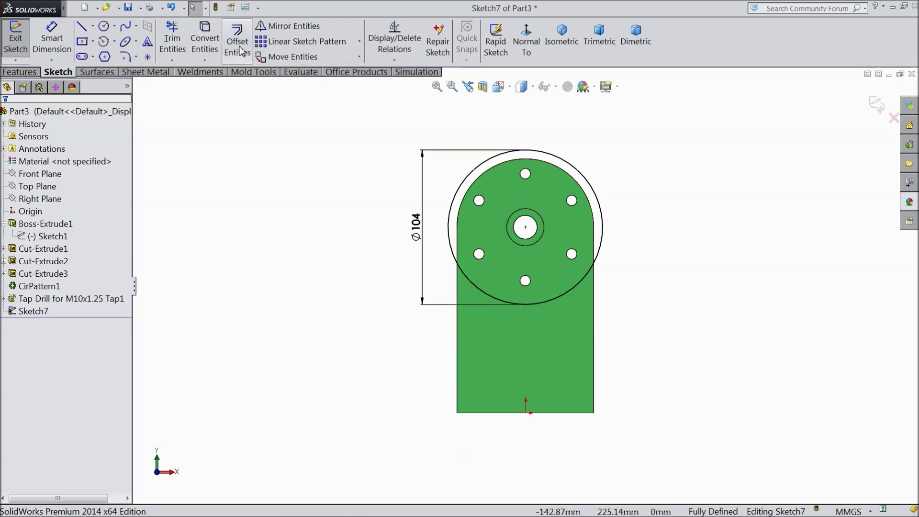
scroll(609, 373, "down", 2)
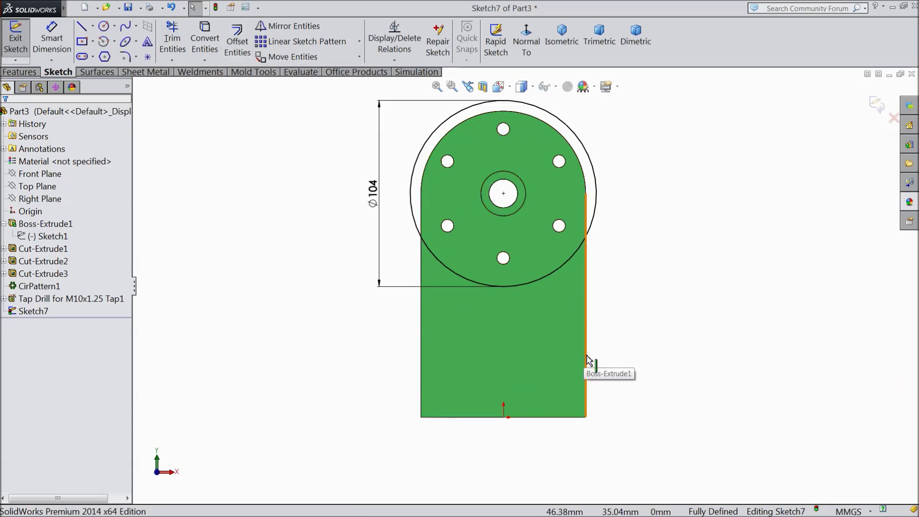
Offset the plate's two long straight edges and its short bottom edge inward by 12 mm
left_click(573, 393)
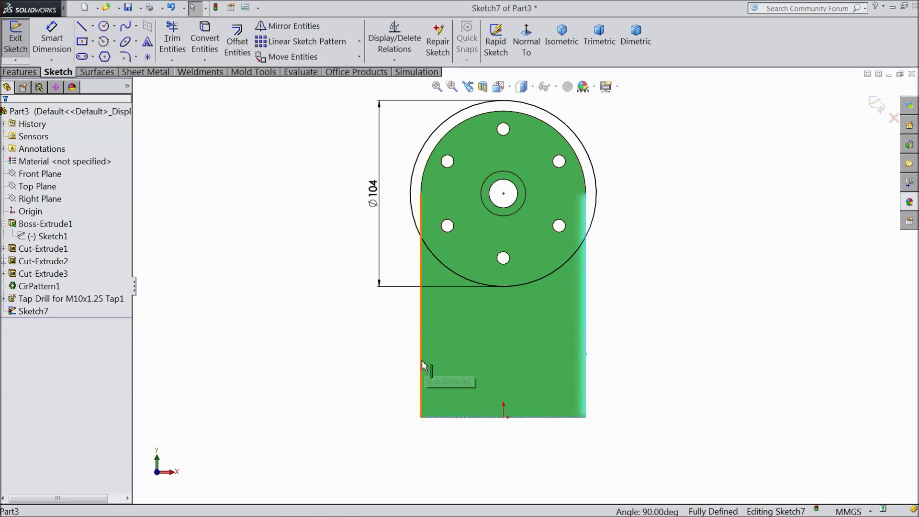
left_click(237, 50)
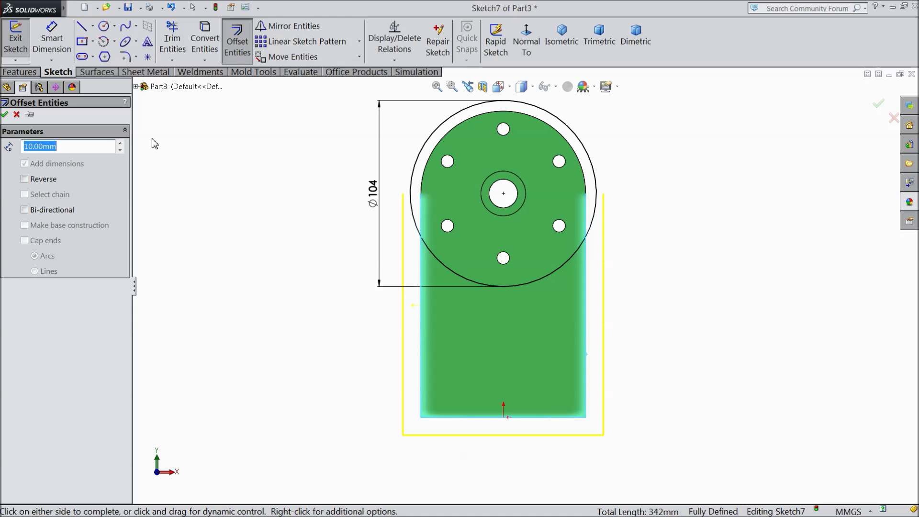
key("Return")
left_click(24, 180)
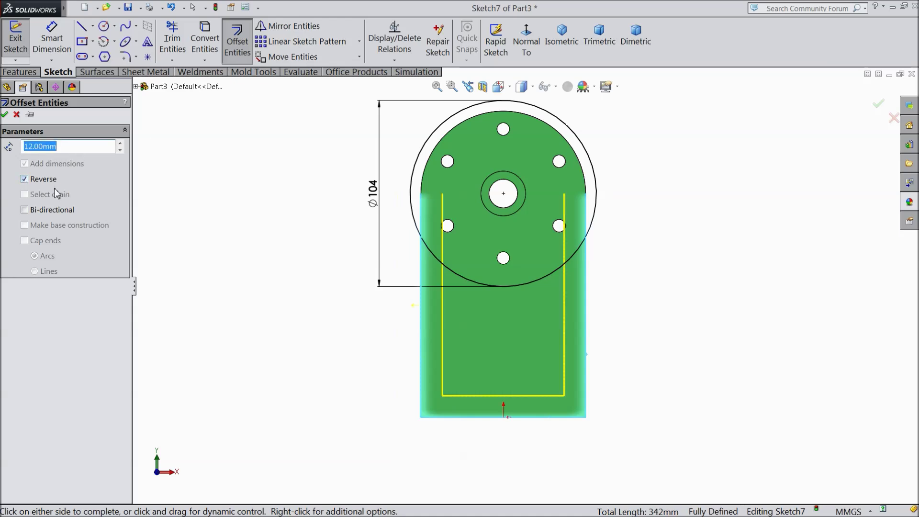
left_click(4, 115)
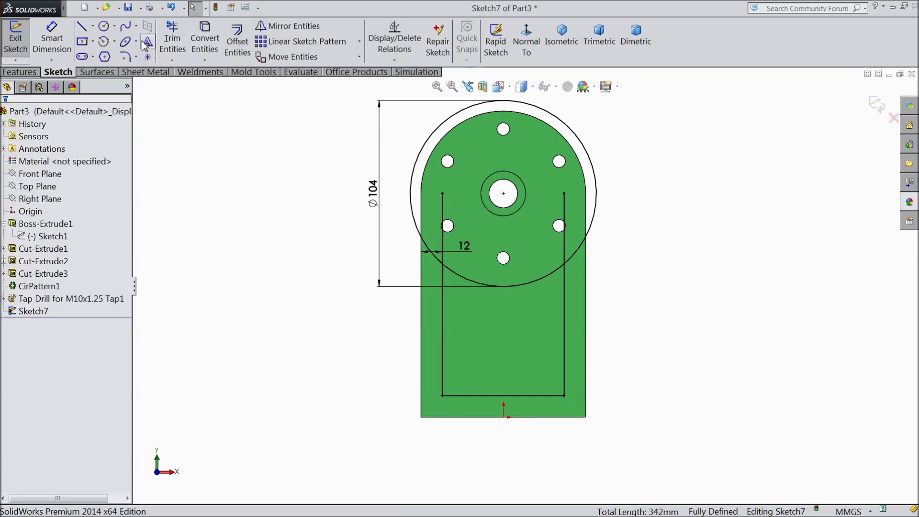
Trim the 104 mm circle and the offset lines to leave a closed pocket outline with a concave arc at its upper end
left_click(172, 42)
scroll(518, 235, "down", 2)
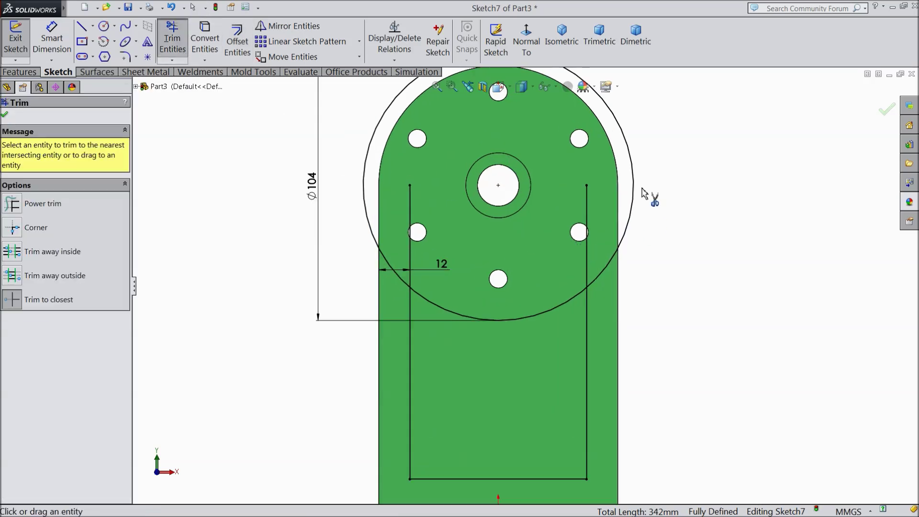
left_click(635, 189)
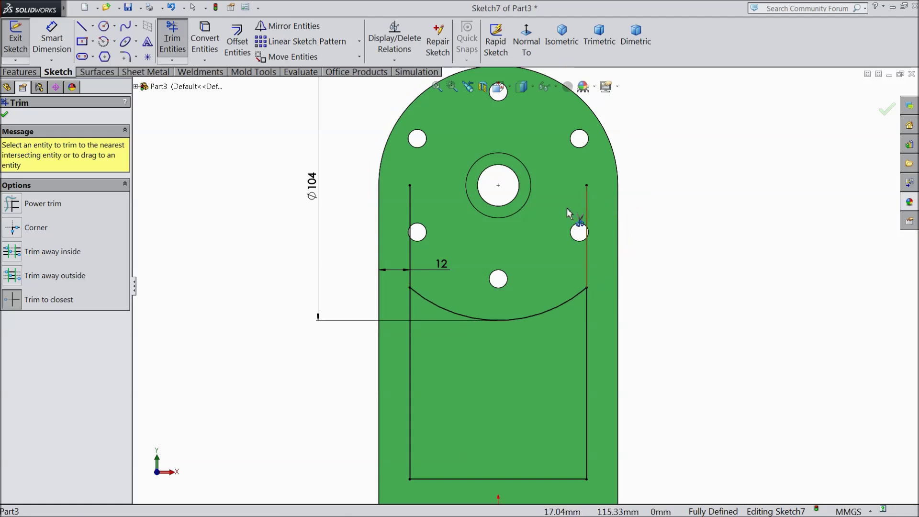
left_click(410, 210)
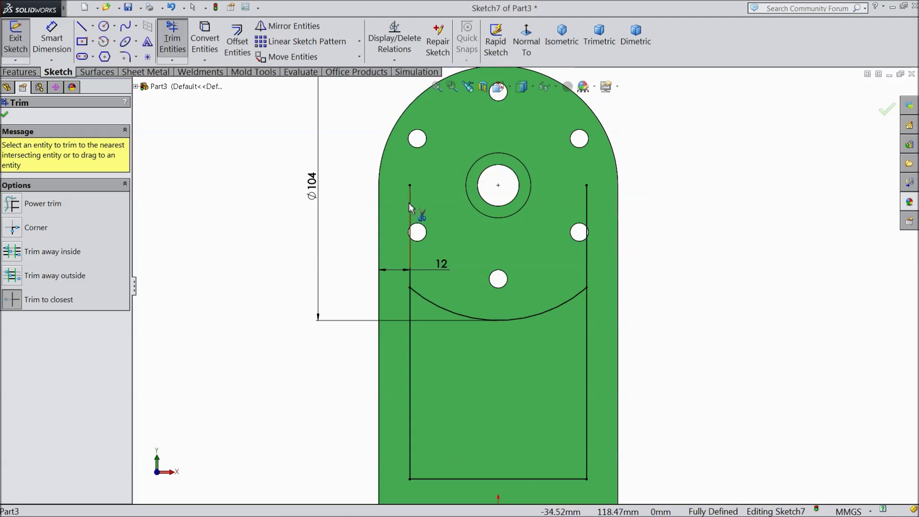
left_click(587, 208)
scroll(341, 263, "up", 2)
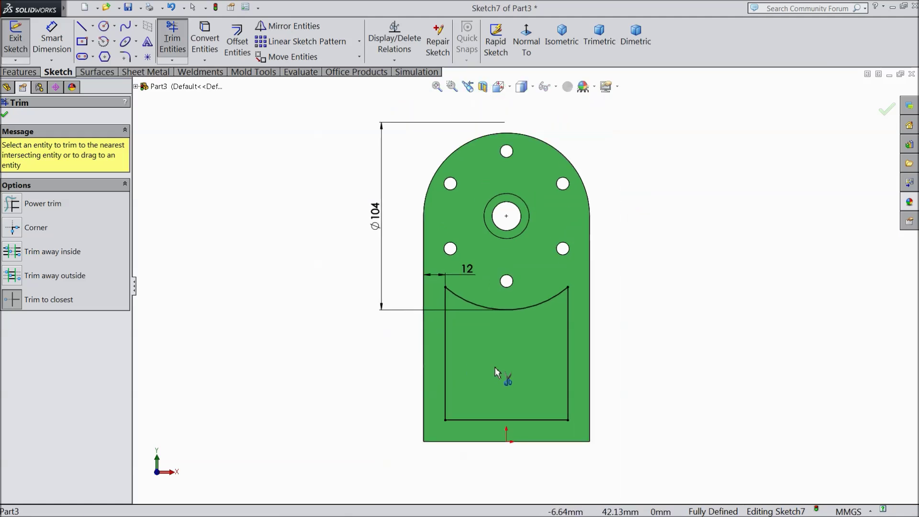
scroll(494, 369, "down", 2)
left_click(7, 114)
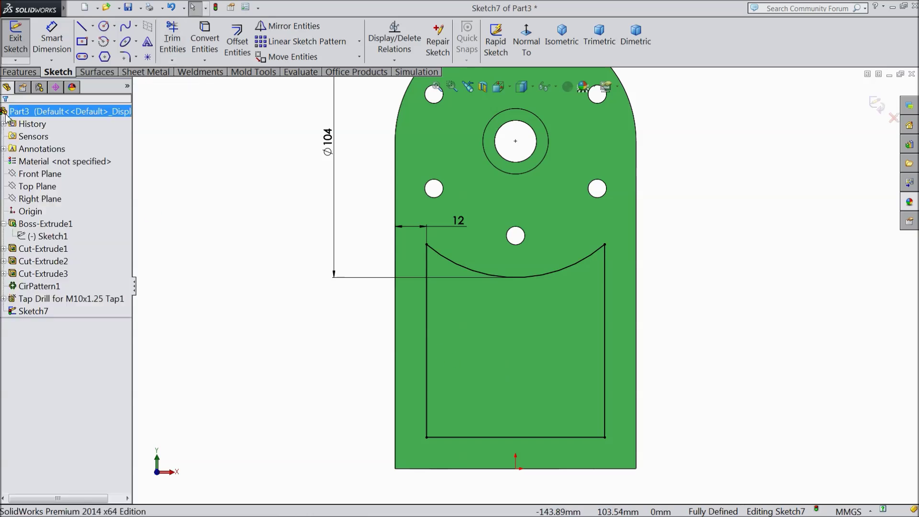
Round the two upper corners of the pocket outline with 6 mm sketch fillets
left_click(128, 58)
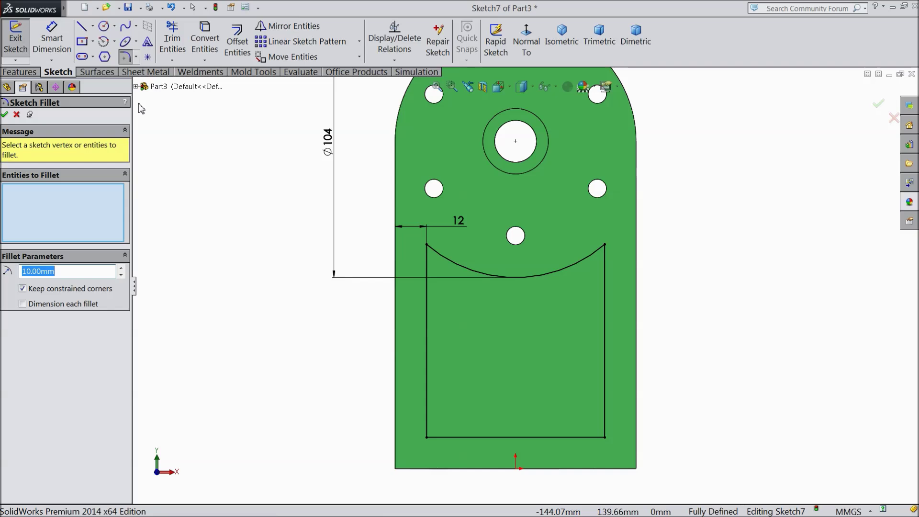
type("6")
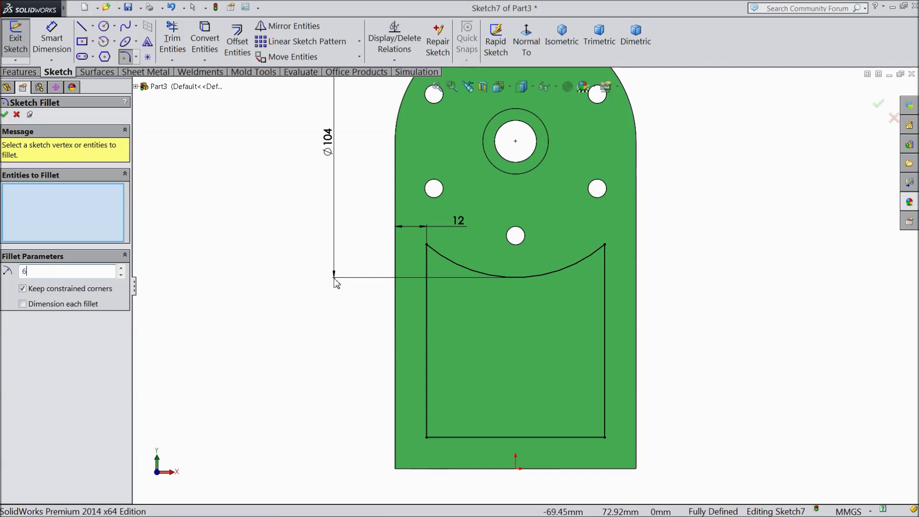
left_click(426, 246)
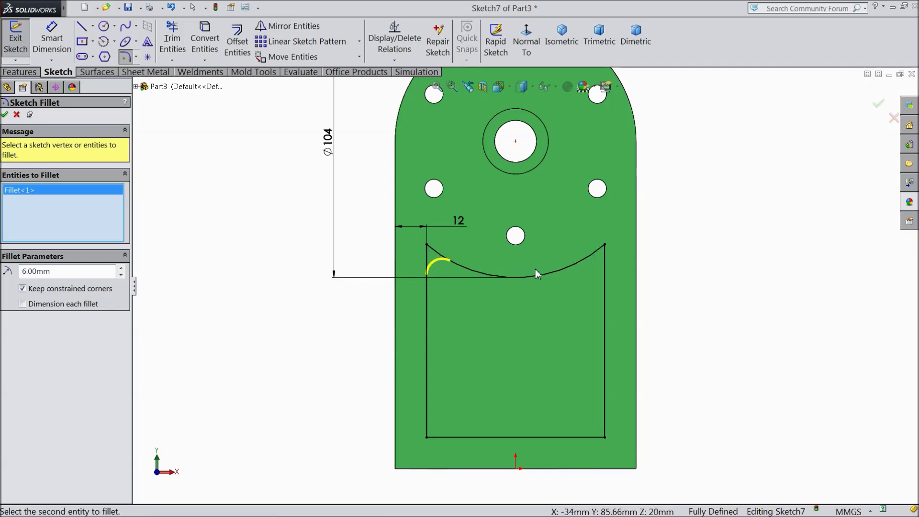
left_click(605, 246)
left_click(4, 115)
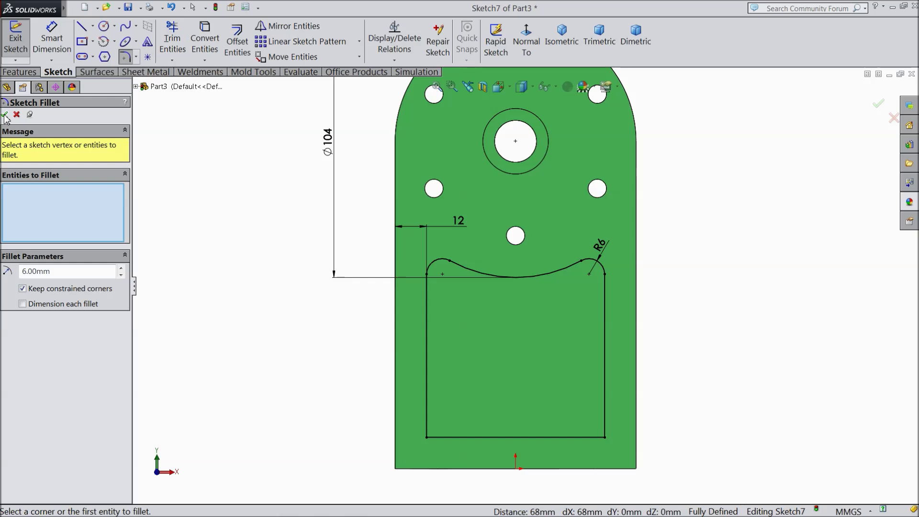
left_click(4, 116)
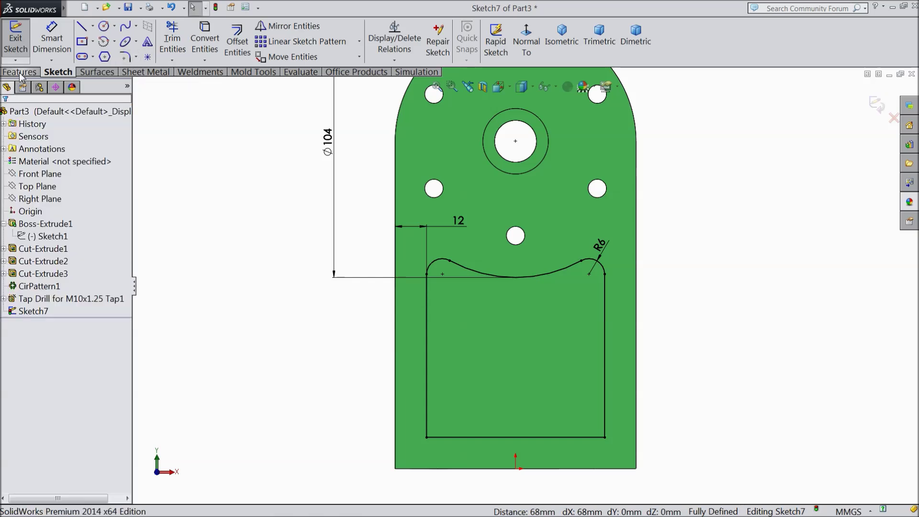
Cut the pocket outline 4 mm deep into the plate
left_click(19, 72)
left_click(198, 42)
type("4")
key("Return")
middle_click_drag(215, 279, 216, 280)
left_click(5, 115)
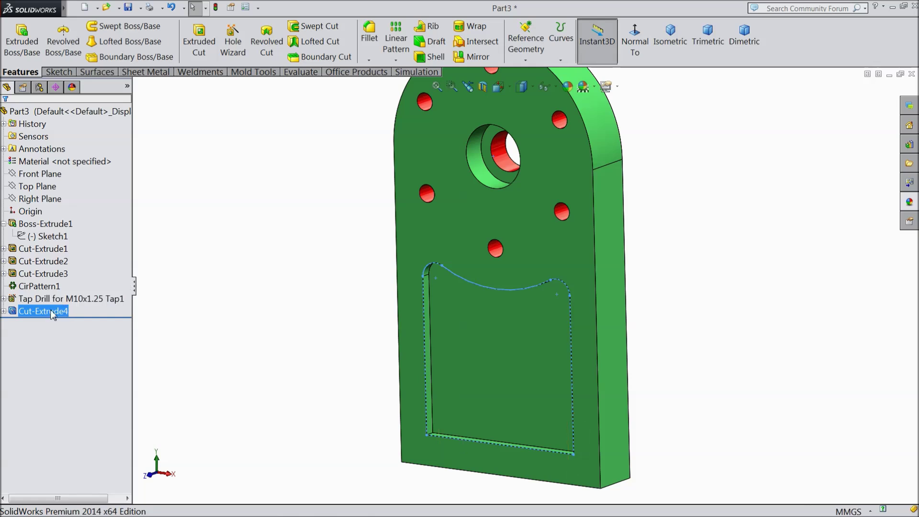
Set up a constant-size 2 mm fillet on the pocket's upper rim edge and its floor face
left_click(369, 38)
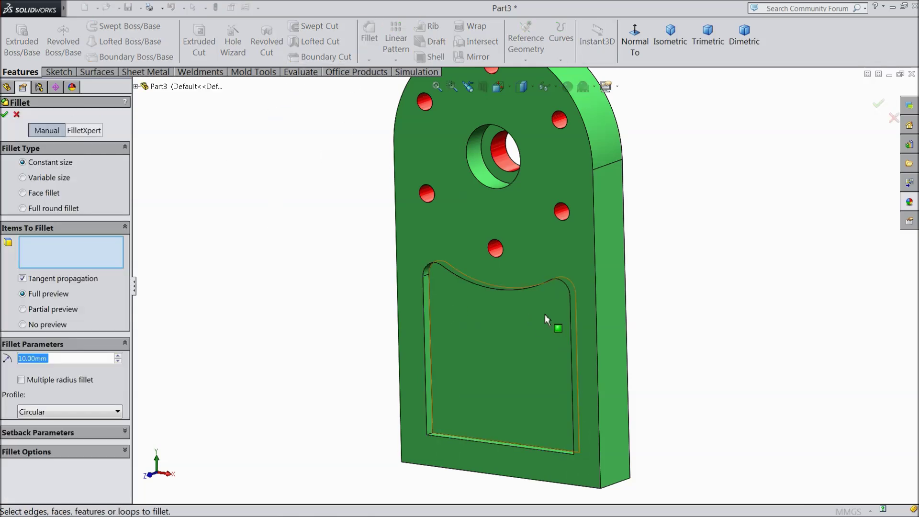
scroll(545, 315, "down", 5)
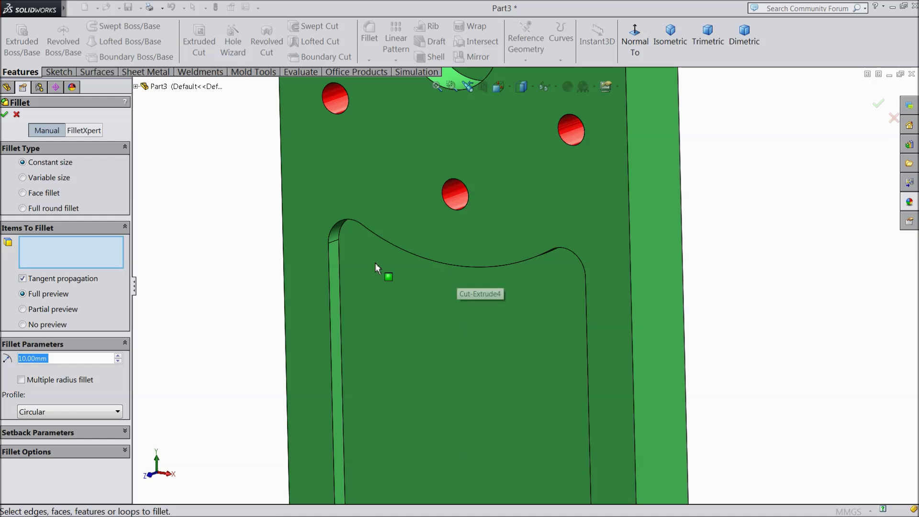
type("2")
left_click(348, 225)
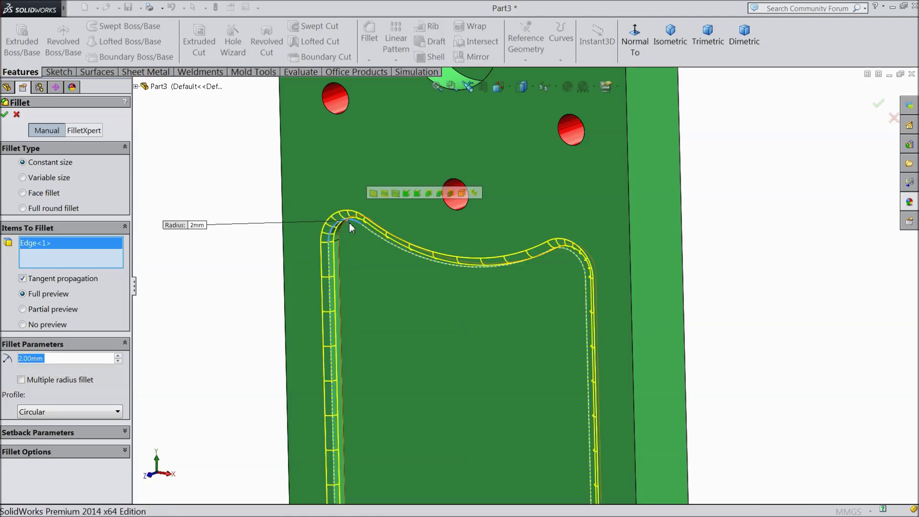
scroll(450, 276, "up", 2)
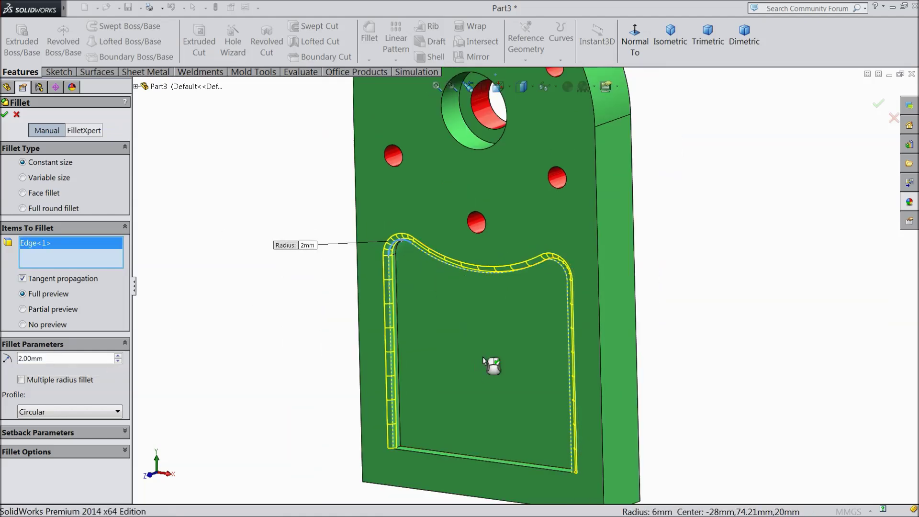
left_click(491, 376)
Add the pocket's lower rim edge to the fillet and set the radius to 2 mm again
scroll(421, 374, "down", 5)
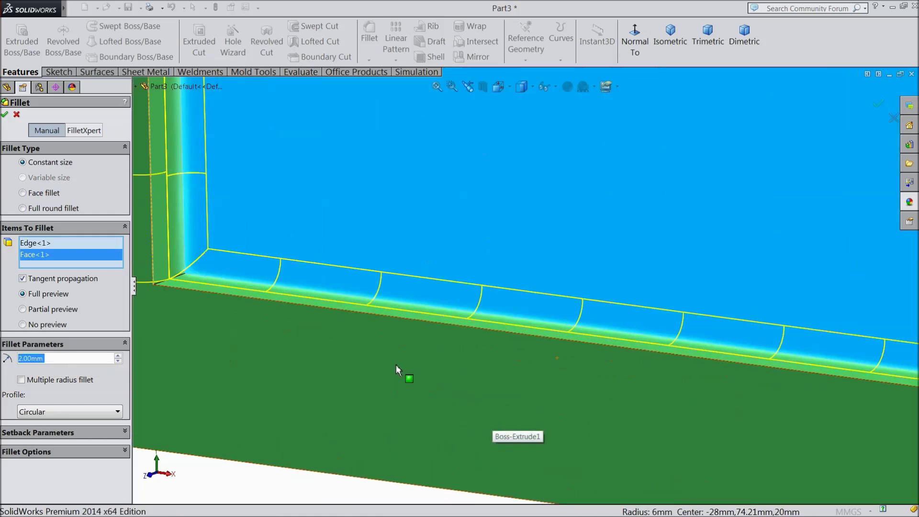
scroll(384, 316, "up", 3)
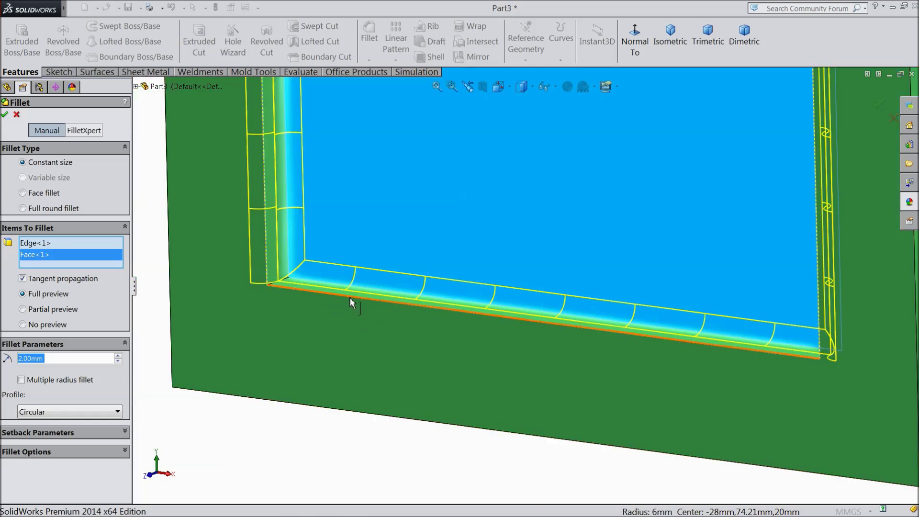
left_click(351, 297)
scroll(310, 314, "up", 3)
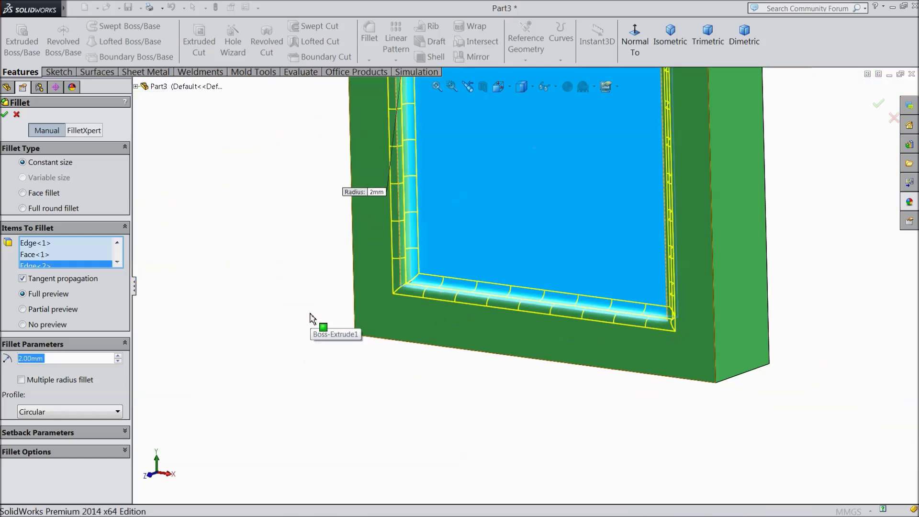
type("32")
key("Return")
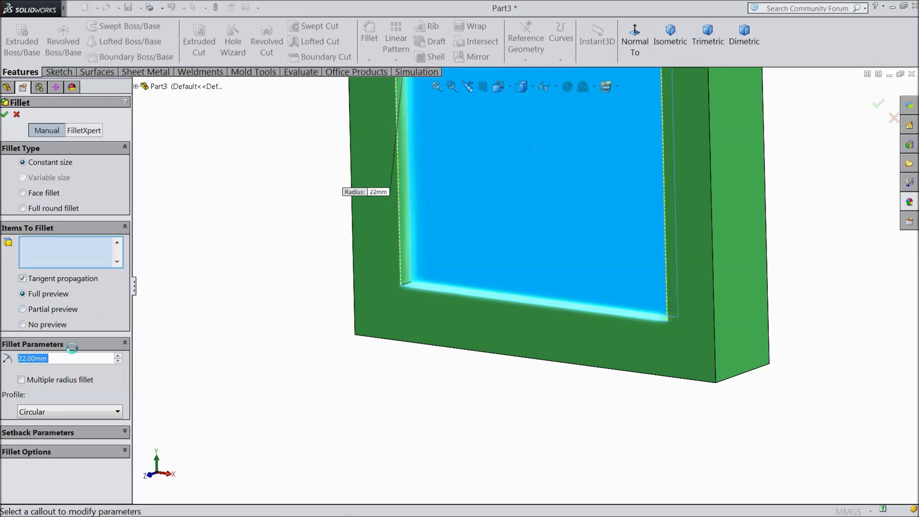
type("2")
key("Return")
scroll(425, 256, "up", 3)
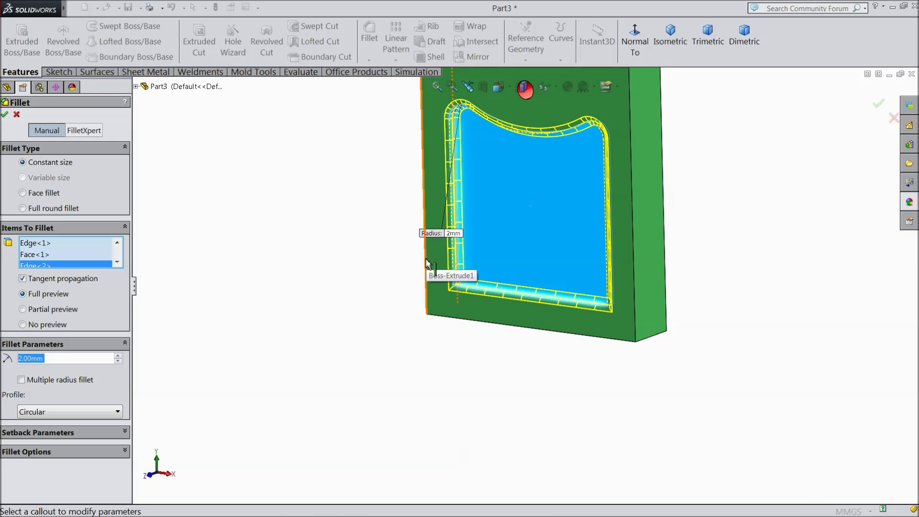
middle_click_drag(415, 261, 411, 263)
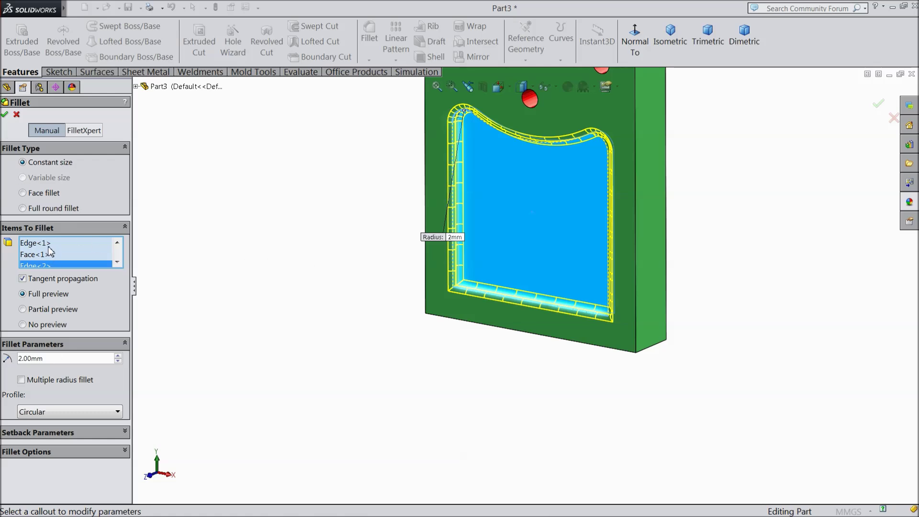
Remove the rim edges from the fillet selection, keep only the pocket's floor face, and finish the 2 mm fillet
left_click(50, 246)
right_click(50, 252)
left_click(72, 267)
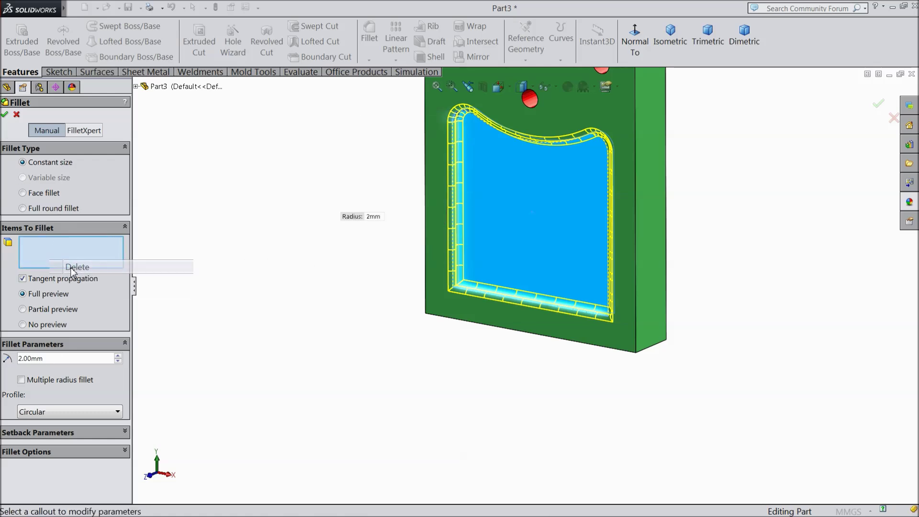
left_click(42, 253)
right_click(42, 252)
left_click(71, 276)
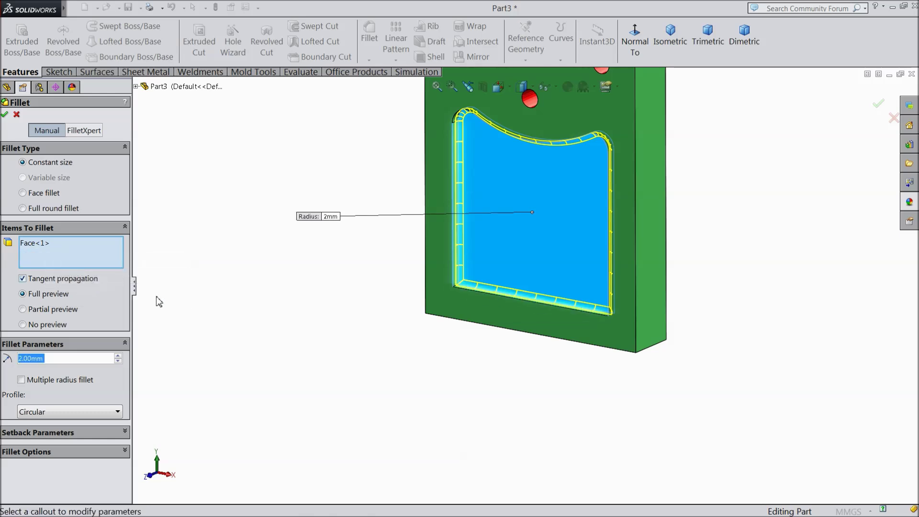
left_click(5, 115)
Apply a red appearance to the pocket cut and its floor fillet
scroll(275, 229, "up", 3)
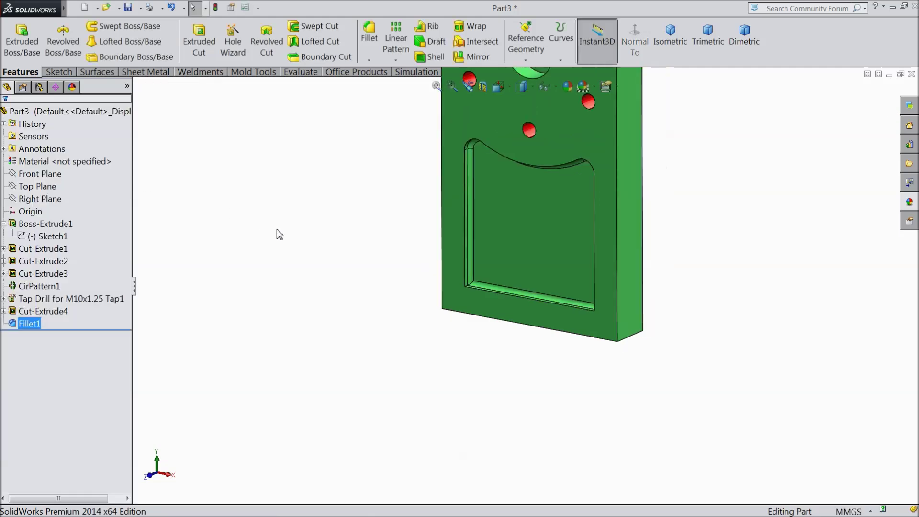
scroll(582, 192, "down", 3)
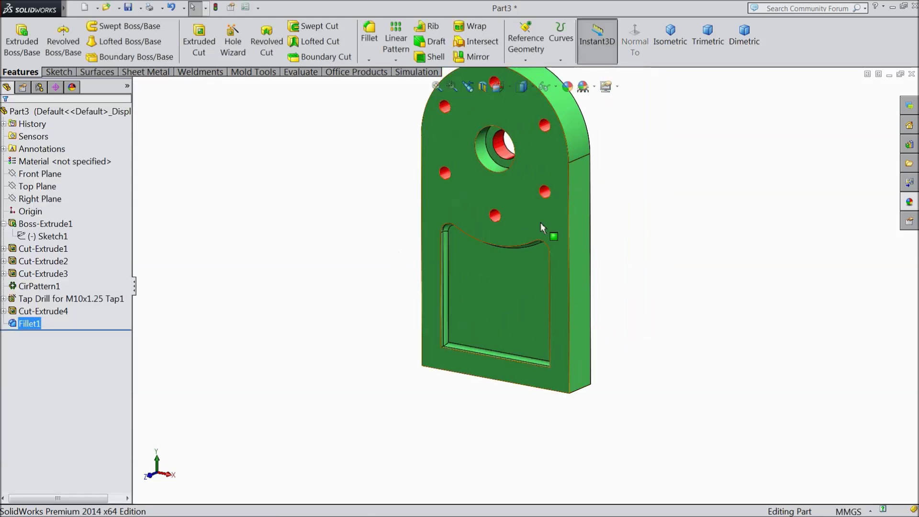
left_click(502, 276)
left_click(29, 325, "ctrl")
left_click(30, 324)
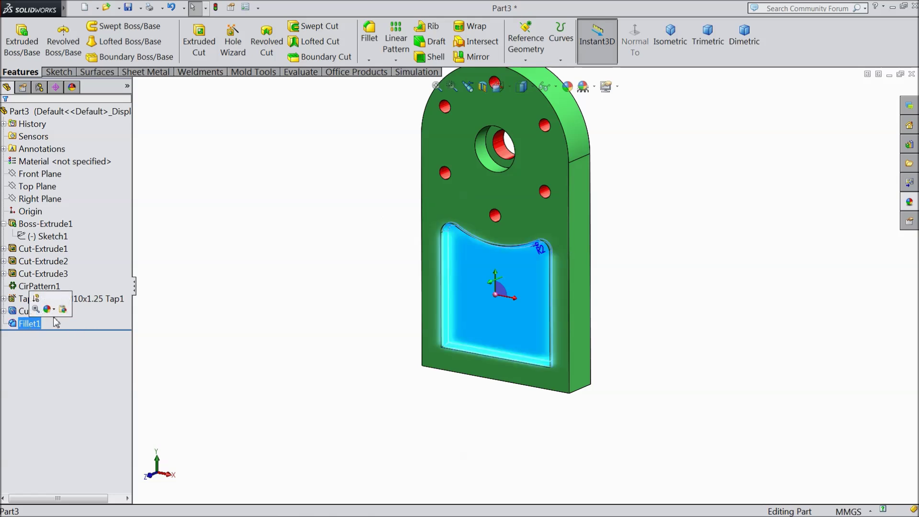
left_click(24, 312, "ctrl")
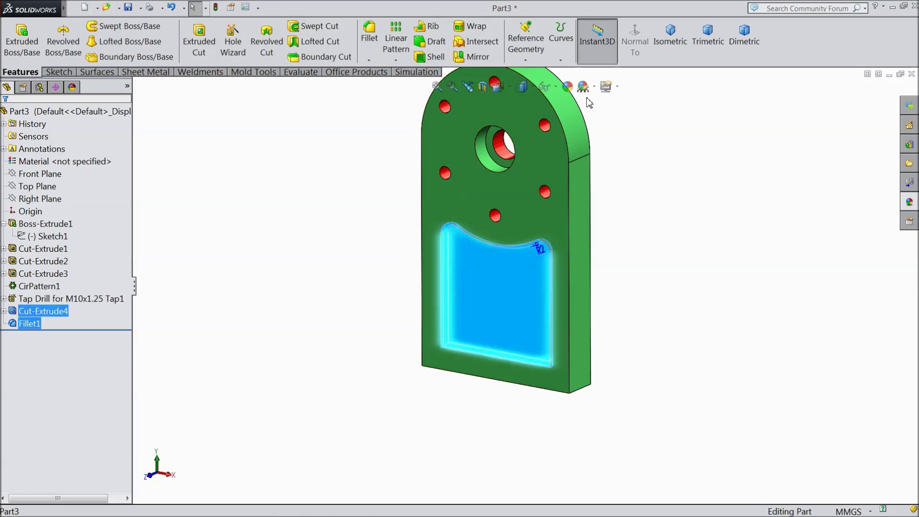
left_click(583, 87)
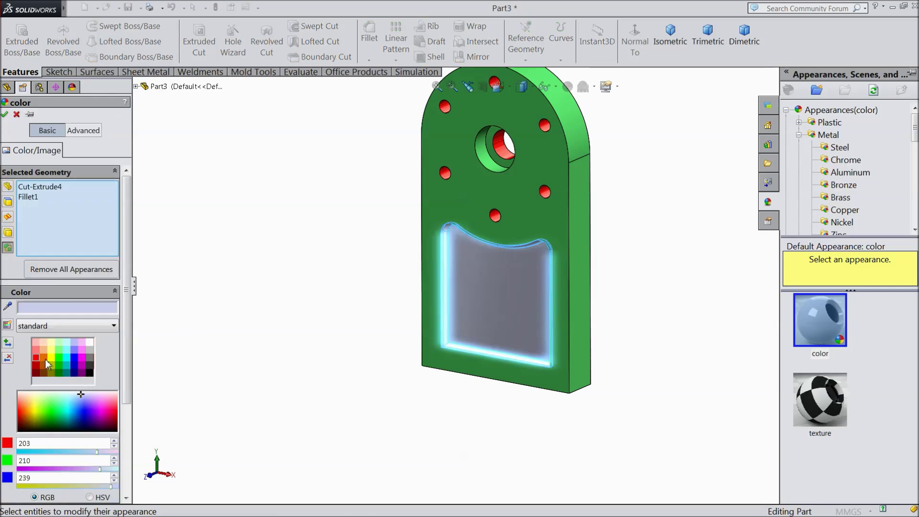
left_click(36, 359)
left_click(7, 115)
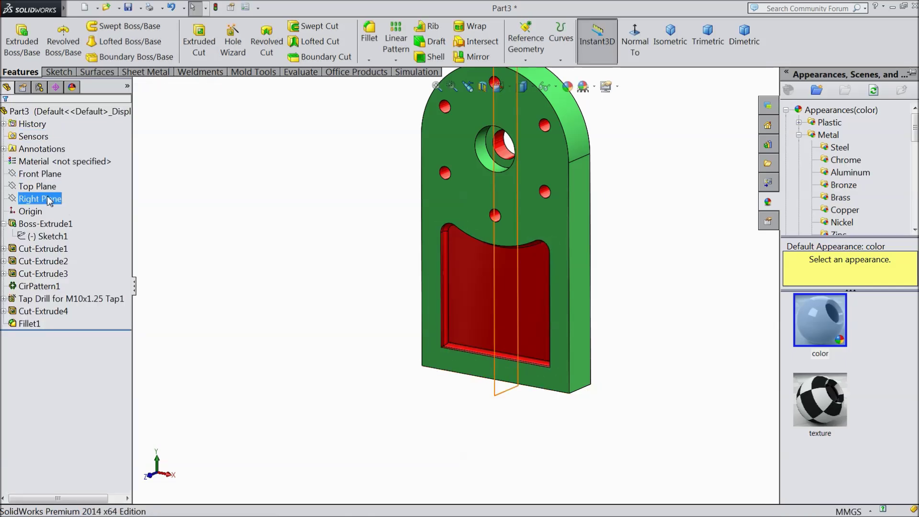
left_click(40, 174)
middle_click_drag(329, 230, 306, 213)
key("Escape")
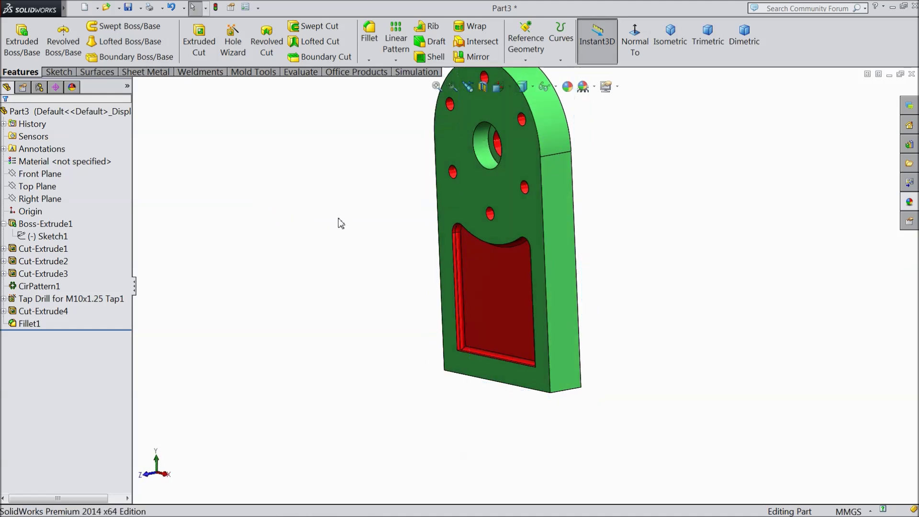
Edit the plate's base extrusion and change its end condition to Mid Plane
middle_click_drag(492, 211, 538, 205)
left_click(44, 199)
left_click(24, 224)
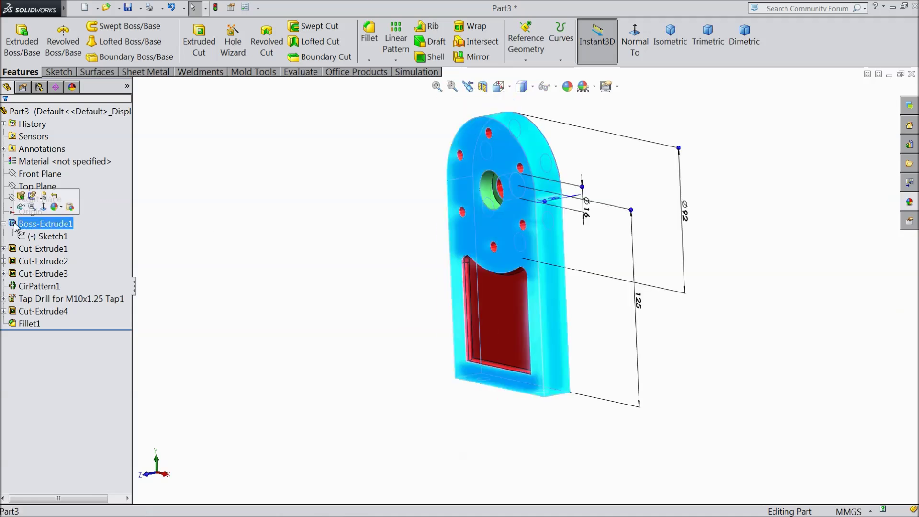
left_click(21, 196)
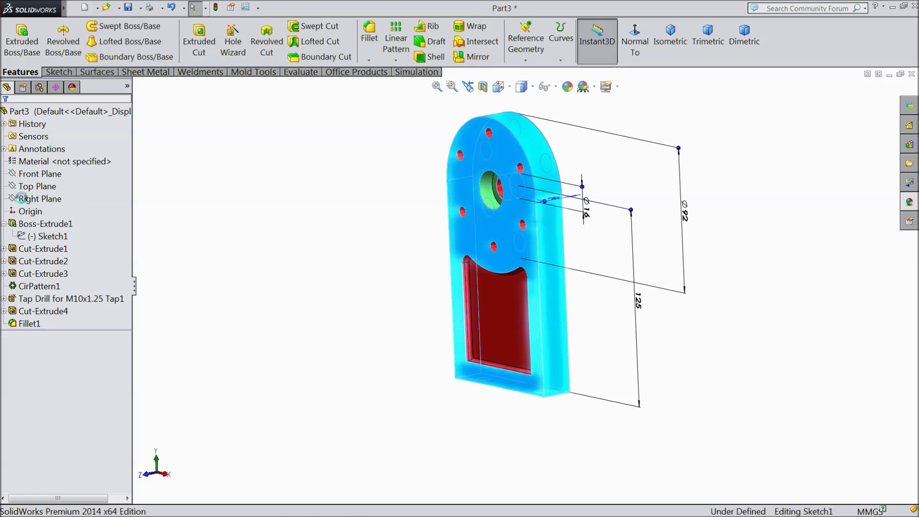
left_click(37, 190)
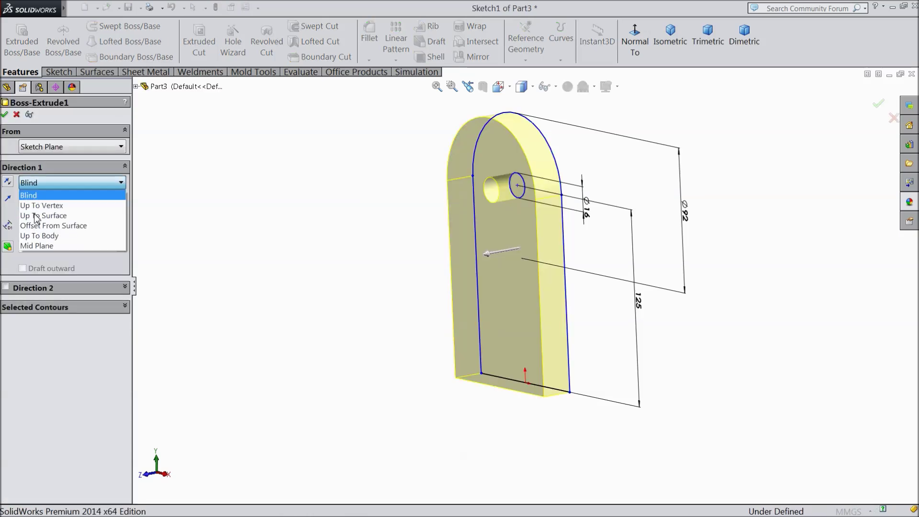
left_click(40, 248)
left_click(6, 115)
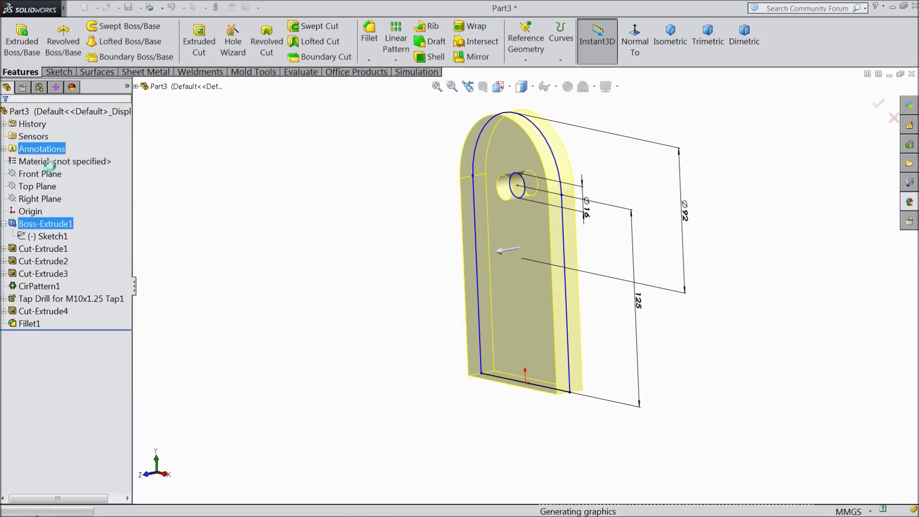
middle_click_drag(230, 237, 317, 270)
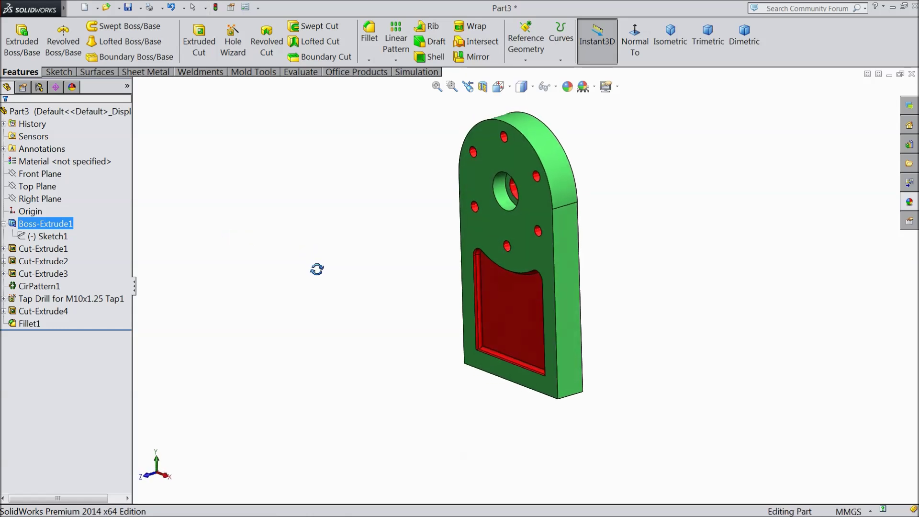
Mirror the pocket cut Cut-Extrude4 and its Fillet1 about the Front Plane onto the plate's opposite face
left_click(41, 174)
middle_click_drag(242, 266, 269, 266)
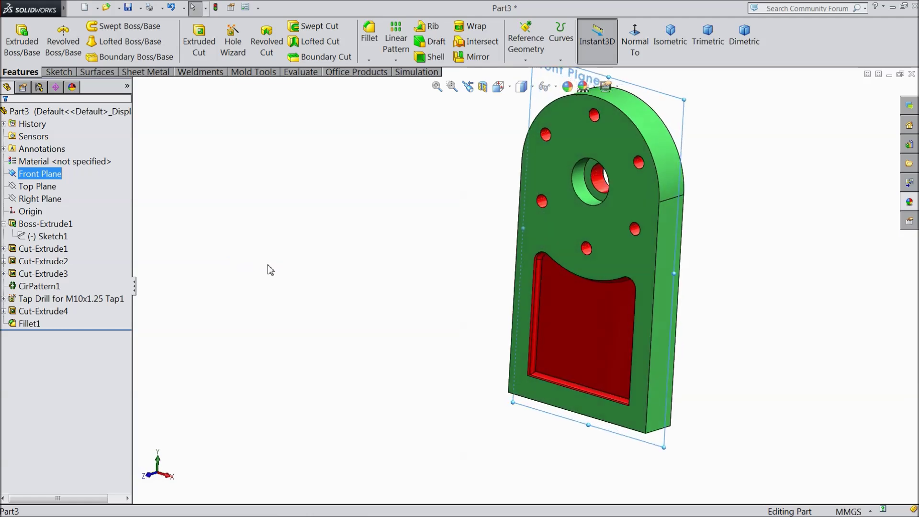
left_click(396, 59)
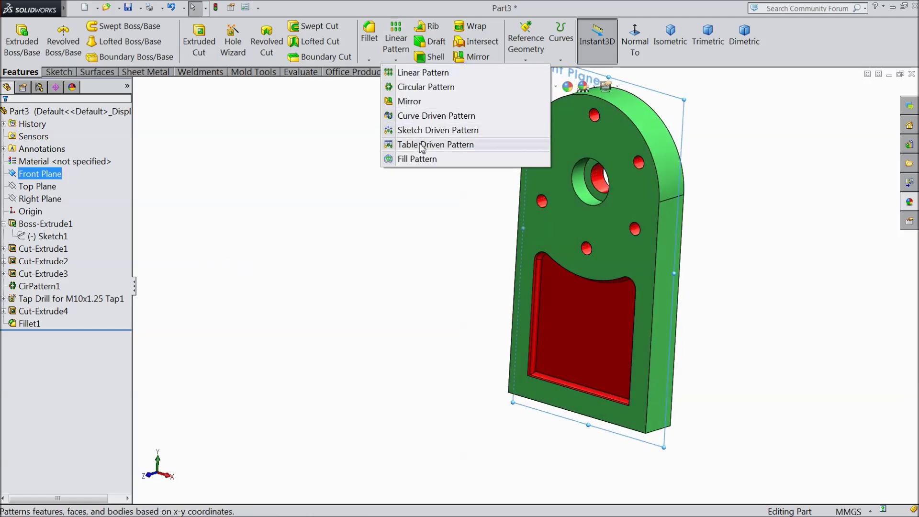
left_click(406, 101)
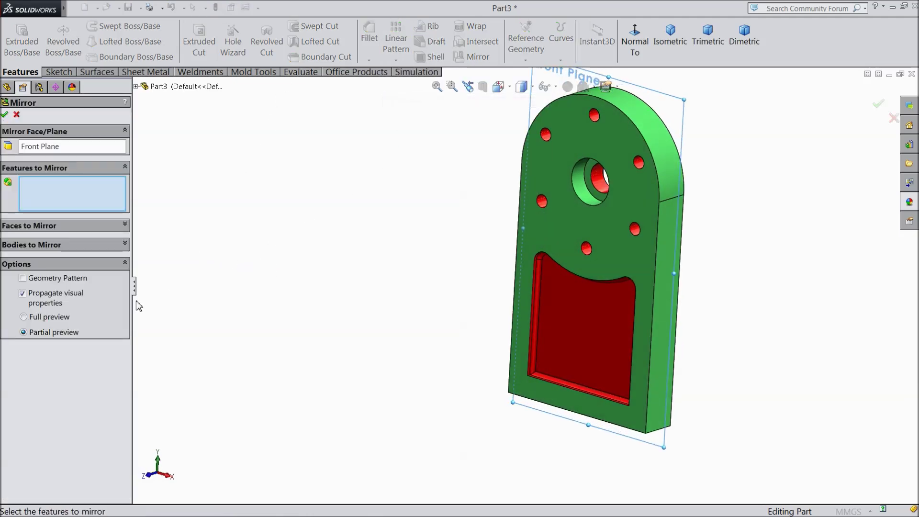
left_click(135, 86)
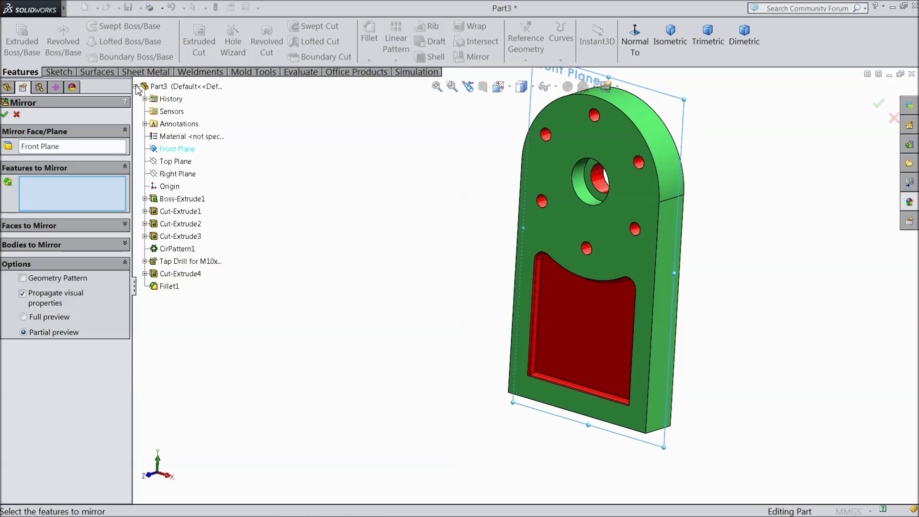
left_click(176, 275)
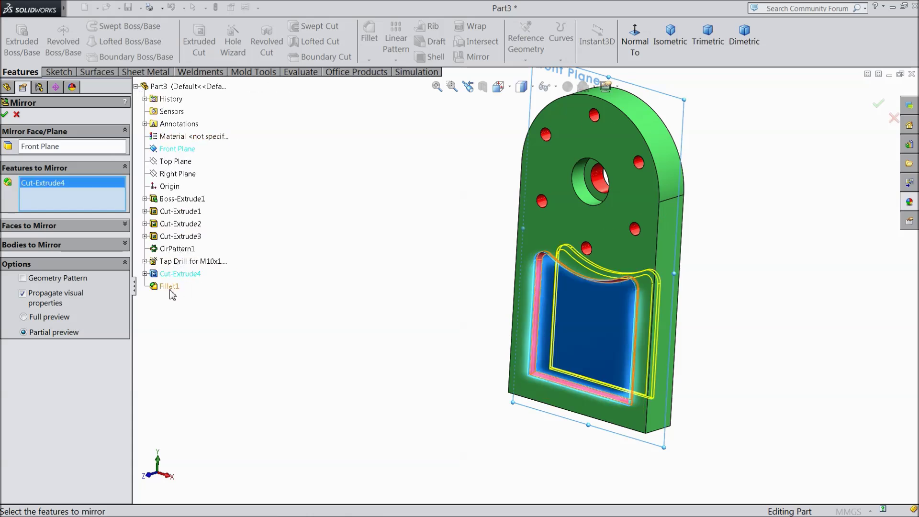
left_click(169, 287)
middle_click_drag(333, 322, 235, 310)
left_click(5, 115)
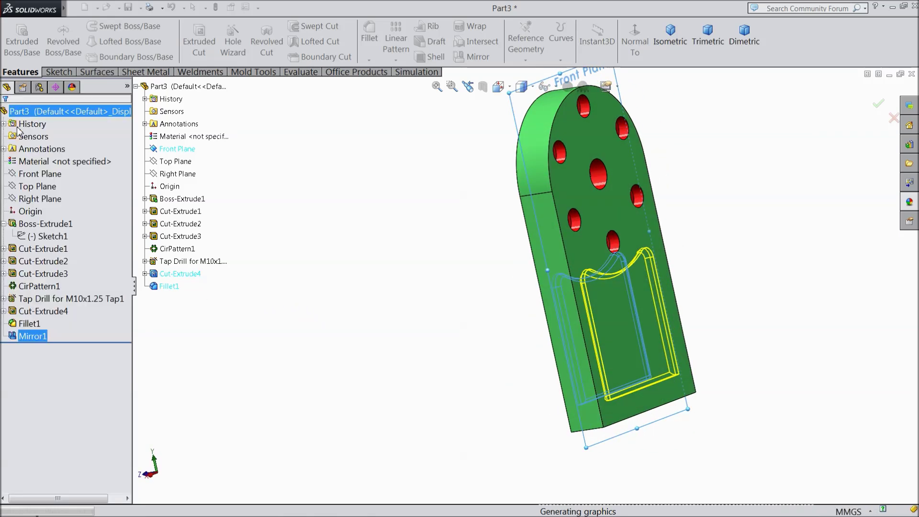
middle_click_drag(361, 312, 596, 127)
Switch the display to Perspective and inspect the plate with its mirrored pocket
left_click(616, 89)
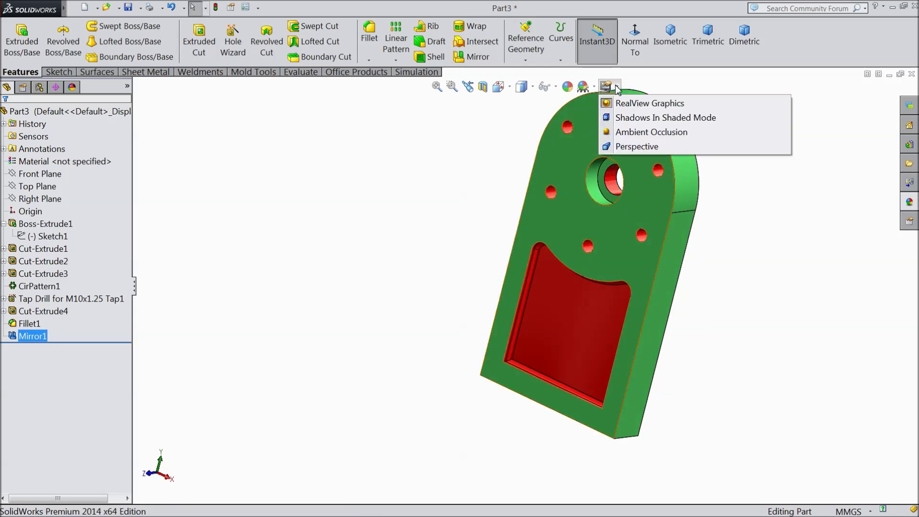
left_click(637, 146)
mouse_move(687, 314)
middle_mouse_down()
mouse_move(732, 273)
mouse_move(670, 313)
mouse_move(685, 309)
mouse_move(679, 302)
mouse_move(694, 333)
mouse_move(694, 316)
middle_mouse_up()
scroll(688, 240, "up", 2)
scroll(674, 233, "down", 2)
middle_click_drag(636, 279, 642, 257)
scroll(607, 246, "down", 2)
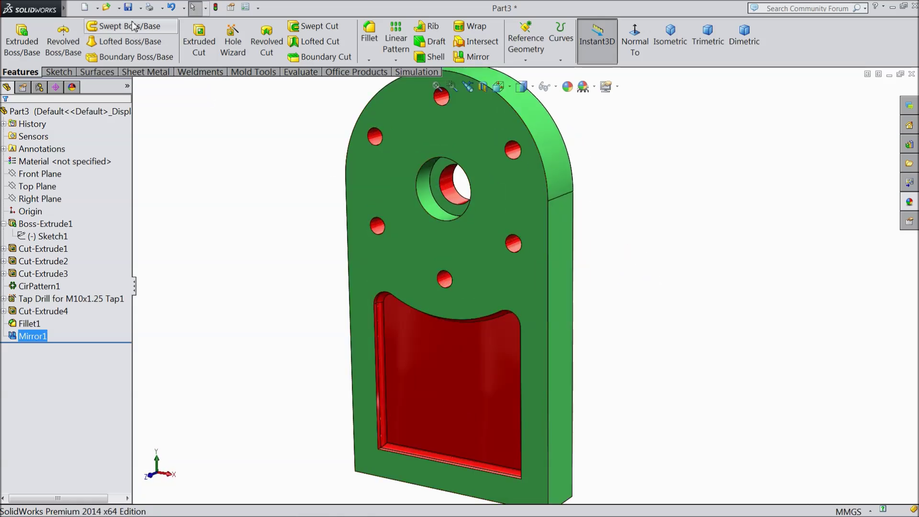
Save the part as "2.piller Support" in the 6 Cylinder Radial Engine folder on the Desktop
left_click(128, 6)
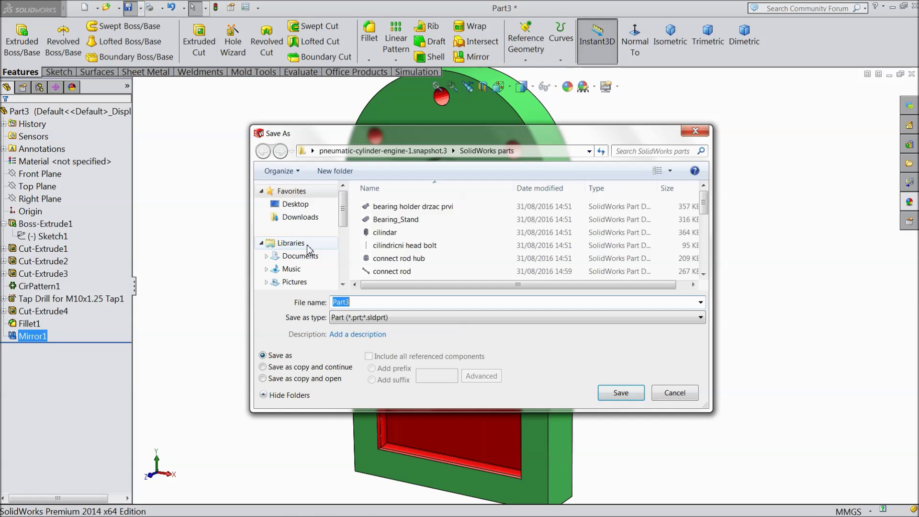
left_click(304, 204)
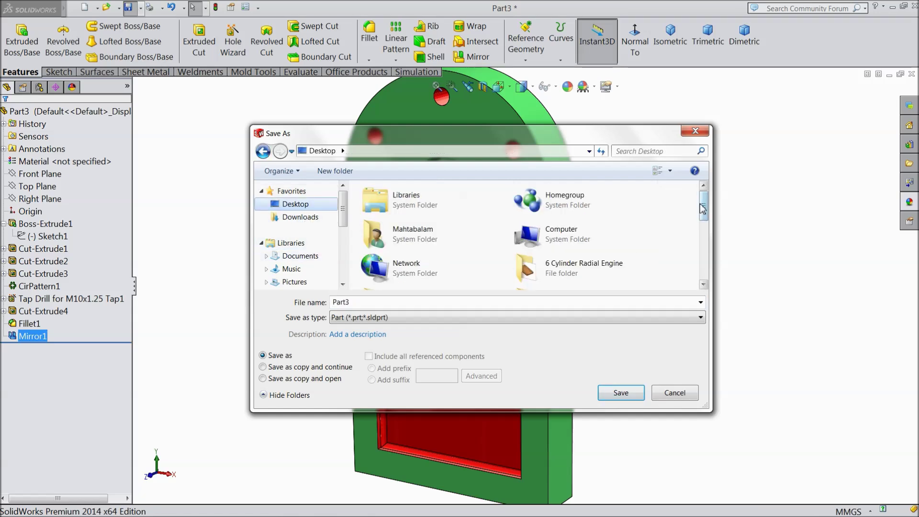
double_click(592, 274)
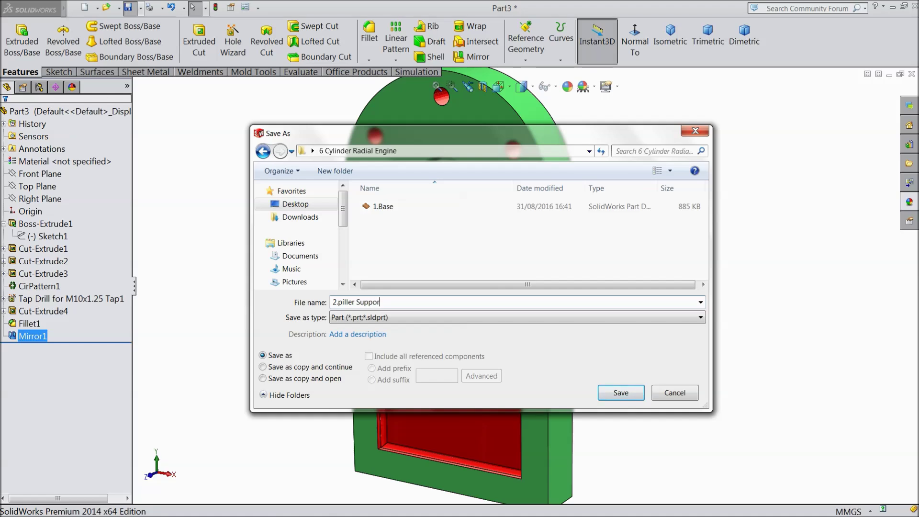
left_click(613, 396)
middle_click_drag(618, 397, 601, 301)
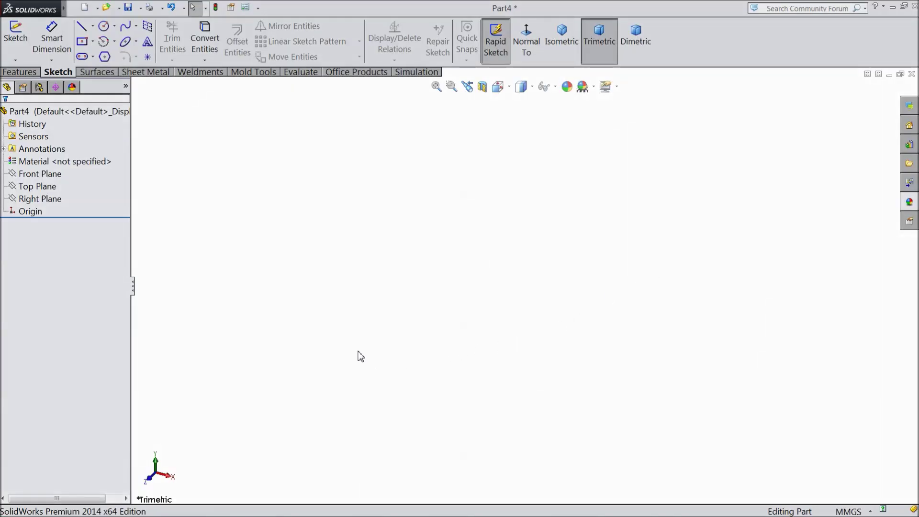
On the Front Plane, sketch two concentric circles centred about 76 mm above the origin, the outer one about 23.5 mm in radius
left_click(40, 173)
left_click(54, 158)
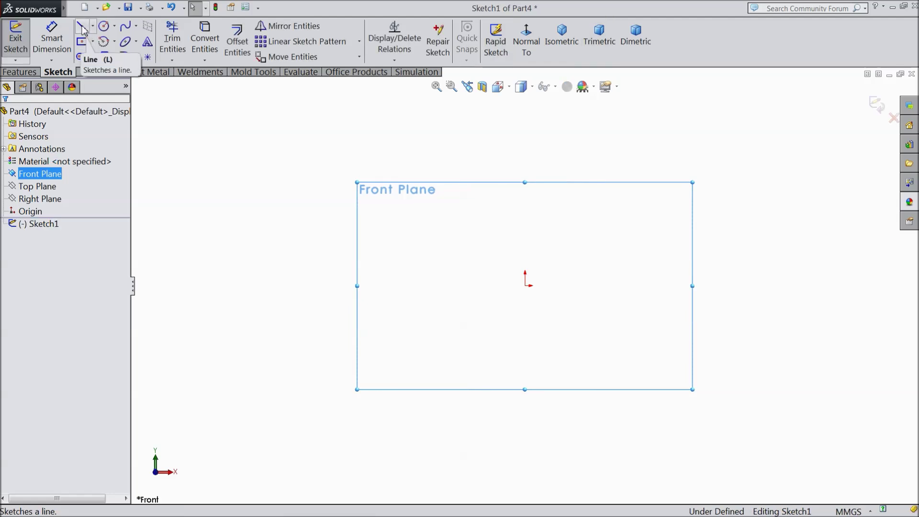
left_click(105, 28)
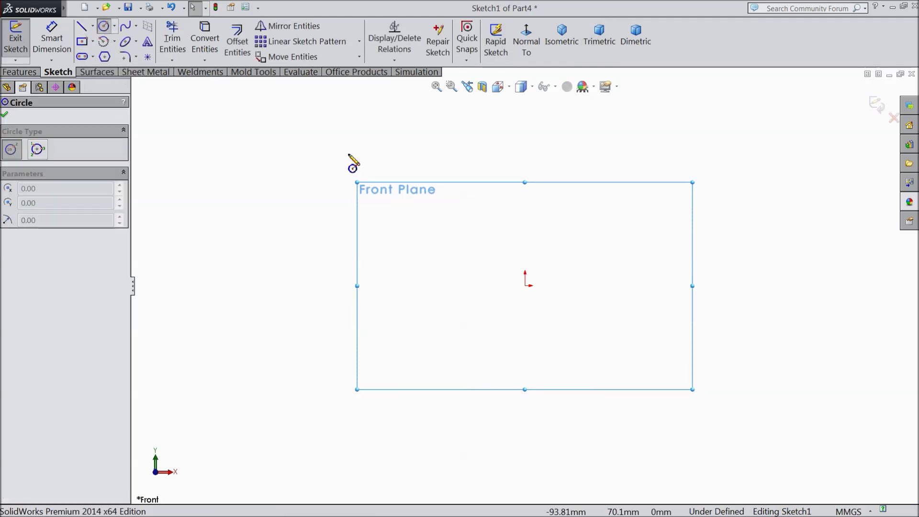
left_click(526, 144)
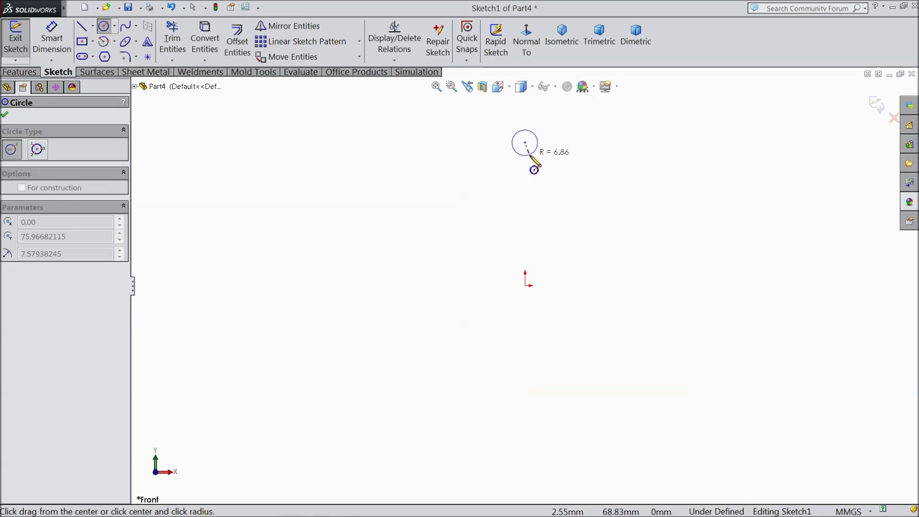
left_click(533, 159)
left_click(525, 143)
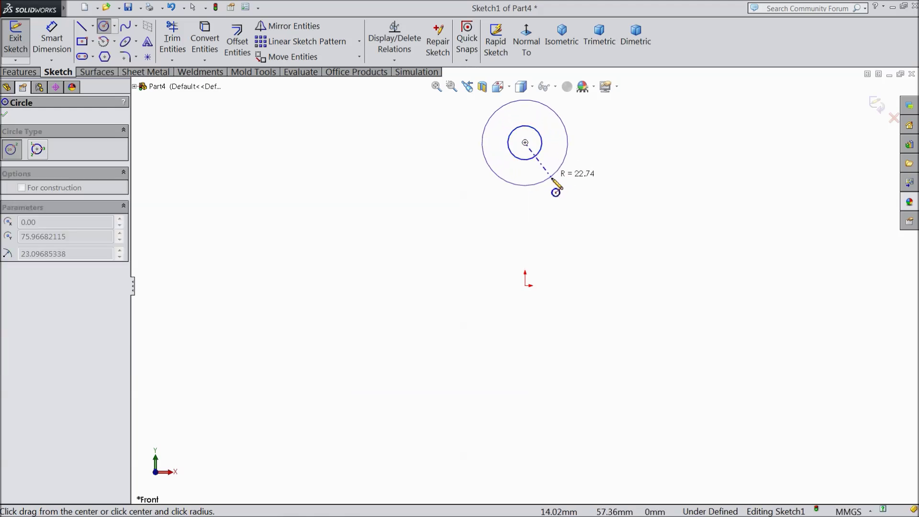
left_click(551, 178)
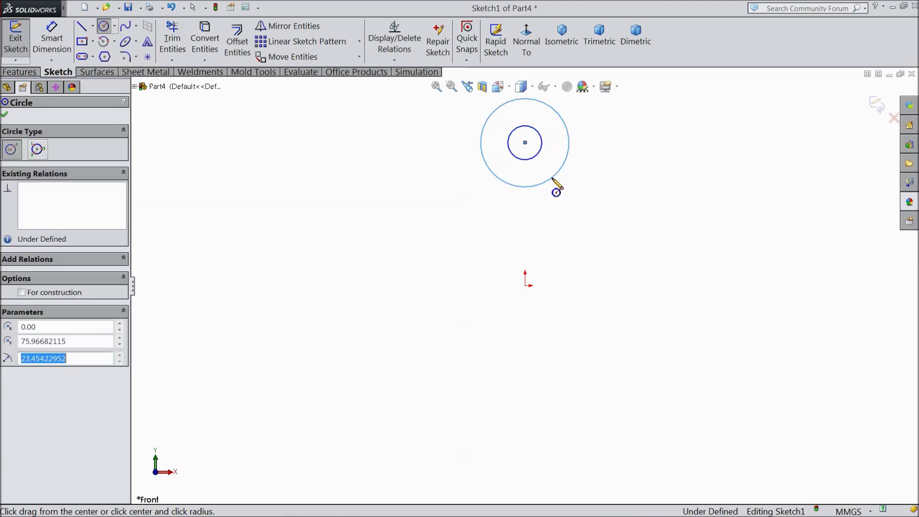
left_click(4, 115)
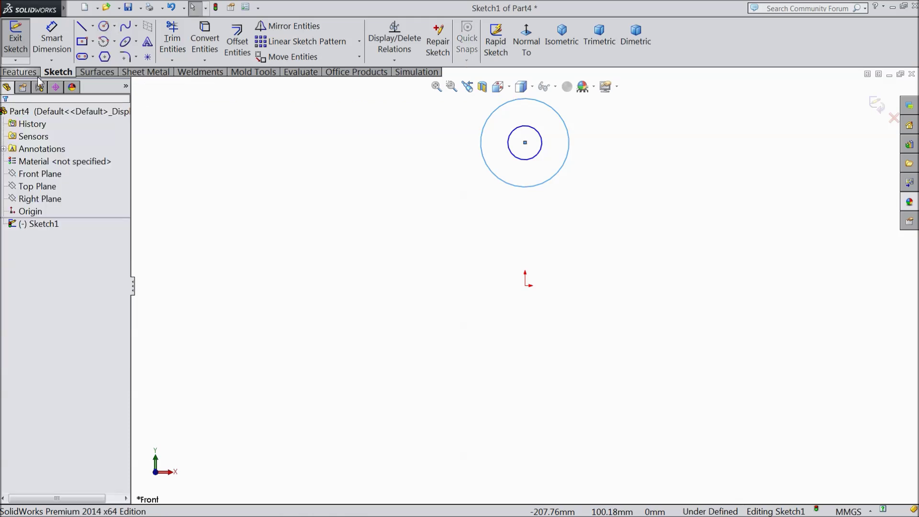
Dimension the vertical distance from the origin to the circles' centre as 125 mm
left_click(52, 48)
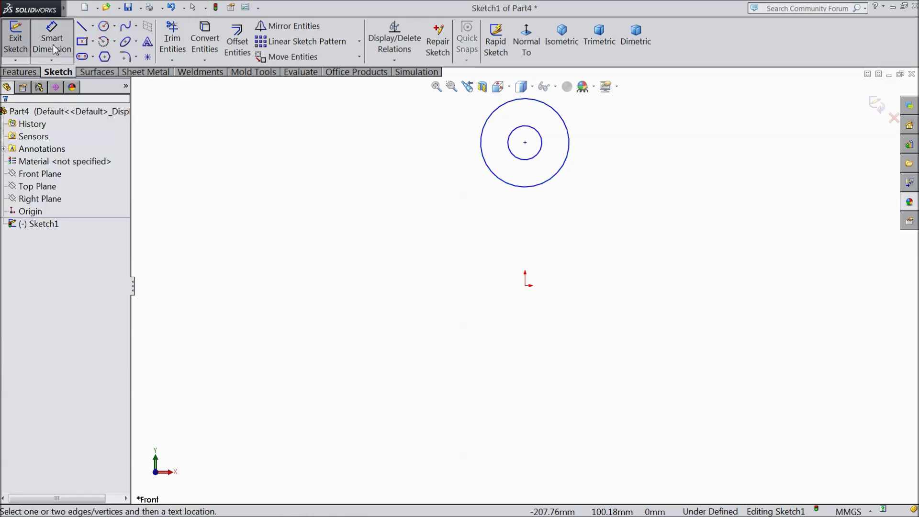
left_click(525, 143)
left_click(525, 286)
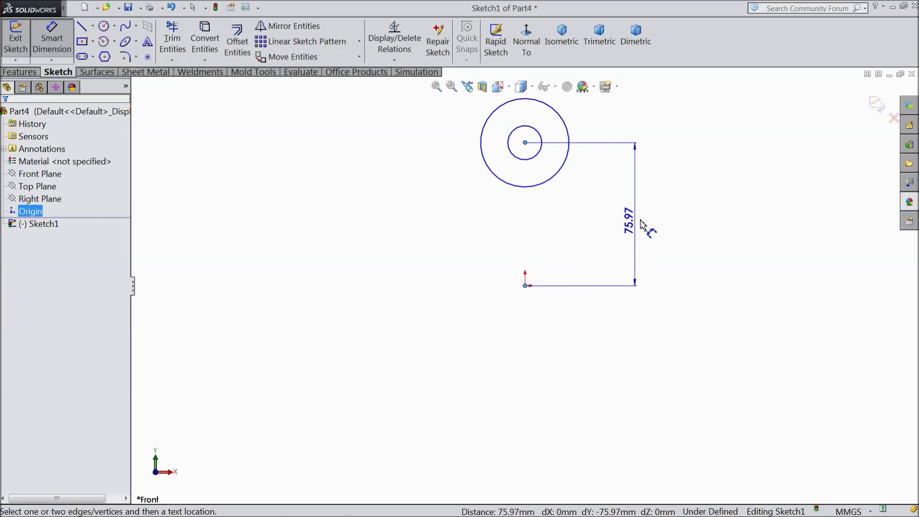
left_click(651, 221)
type("125")
key("Return")
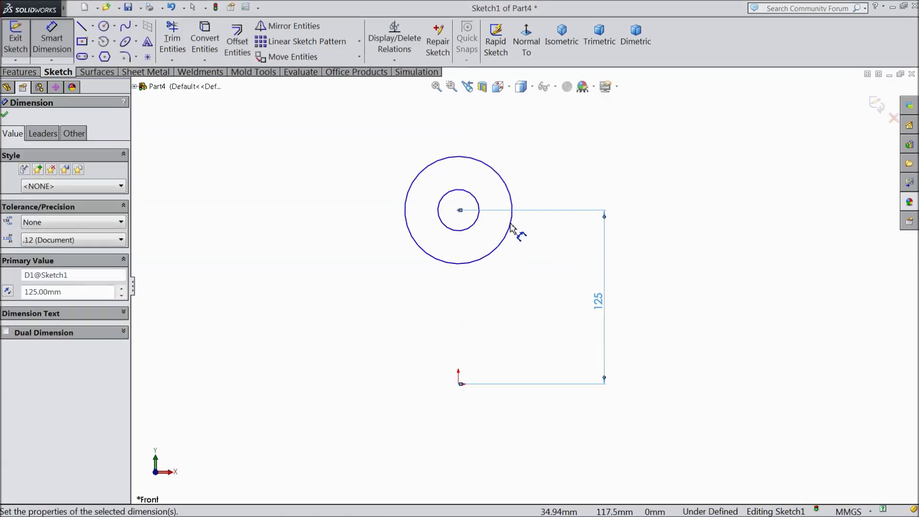
Dimension the inner circle's diameter as 13 mm and the outer circle's diameter as 40 mm
left_click(479, 211)
left_click(607, 165)
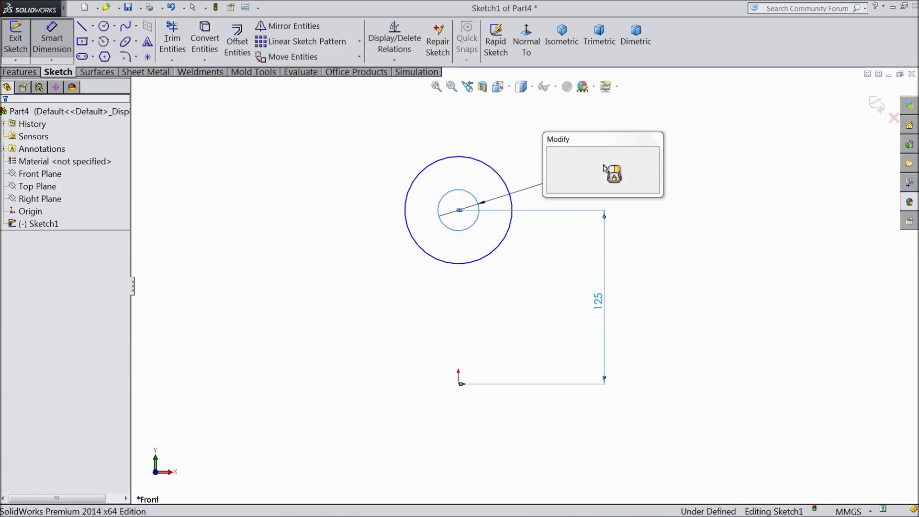
type("13")
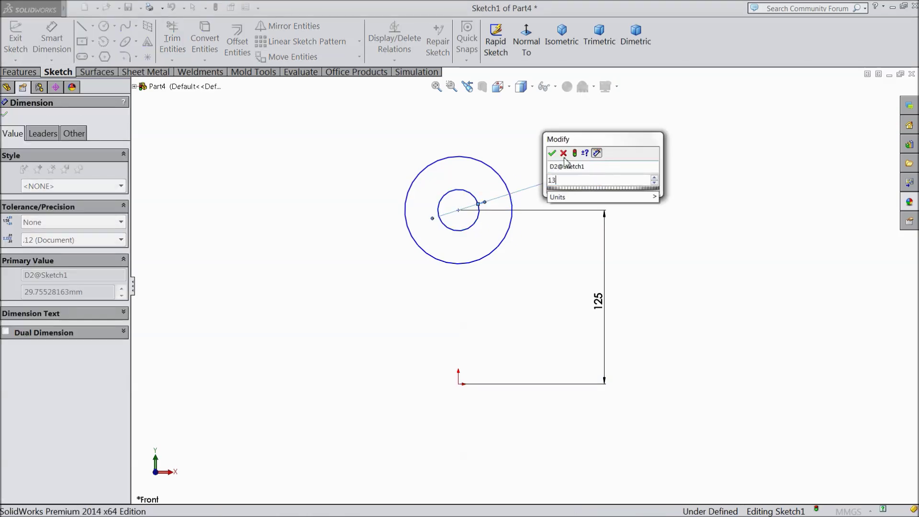
left_click(552, 153)
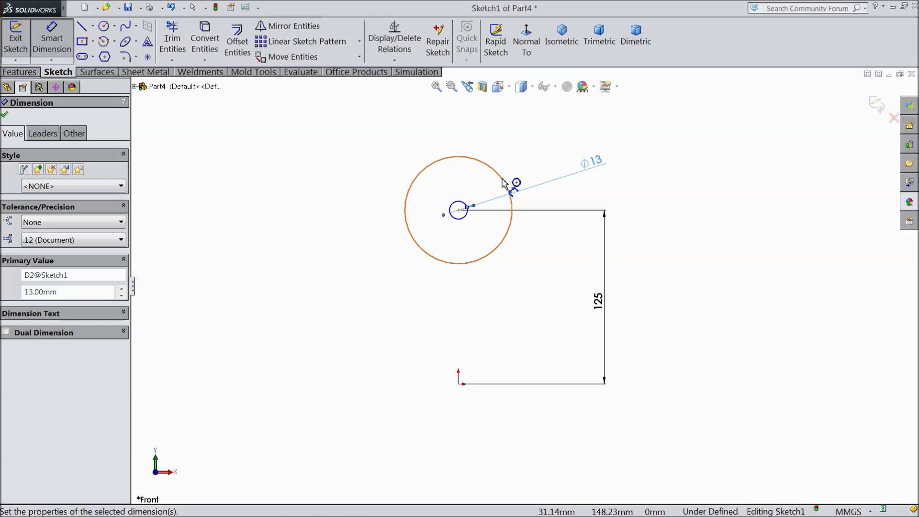
left_click(504, 183)
left_click(564, 146)
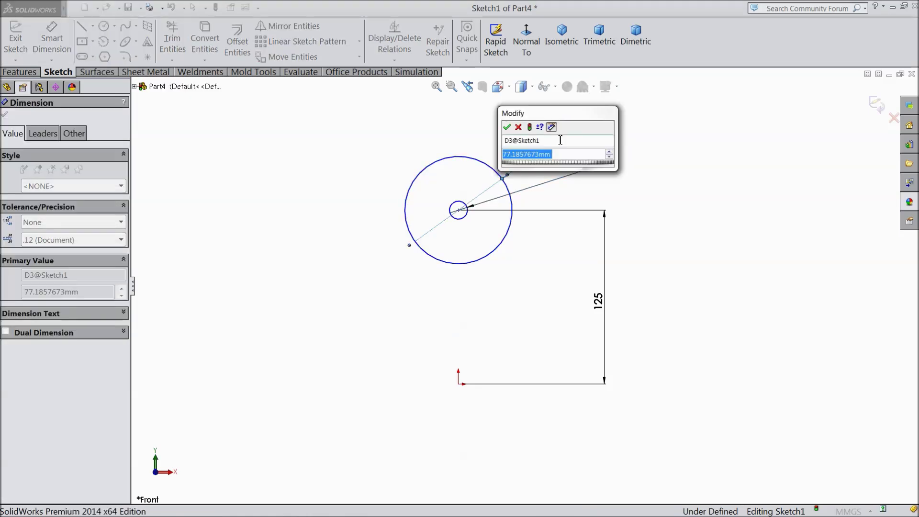
type("40")
left_click(508, 128)
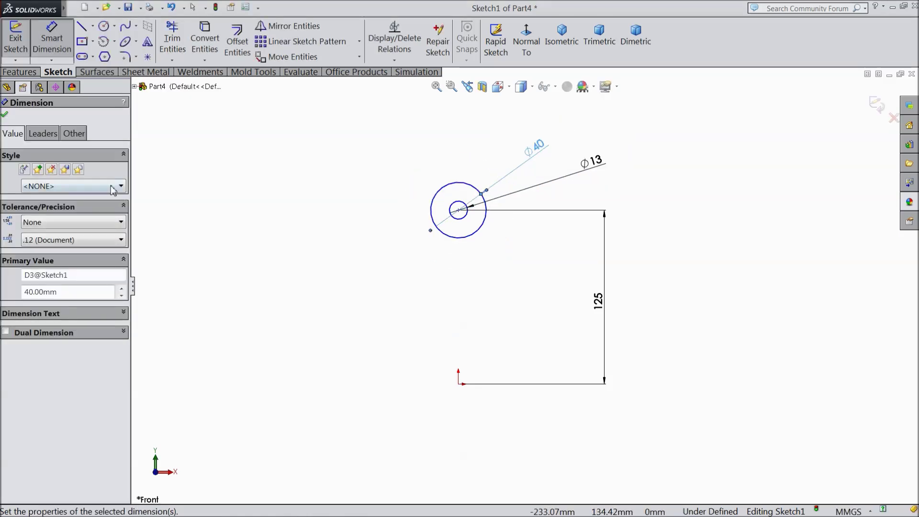
left_click(4, 116)
Sketch five connected lines from the origin: about 41 mm right, 15 mm up, 51 mm up sloping inward, 73 mm up, then back to the outer circle
left_click(81, 26)
scroll(419, 385, "down", 2)
left_click(476, 383)
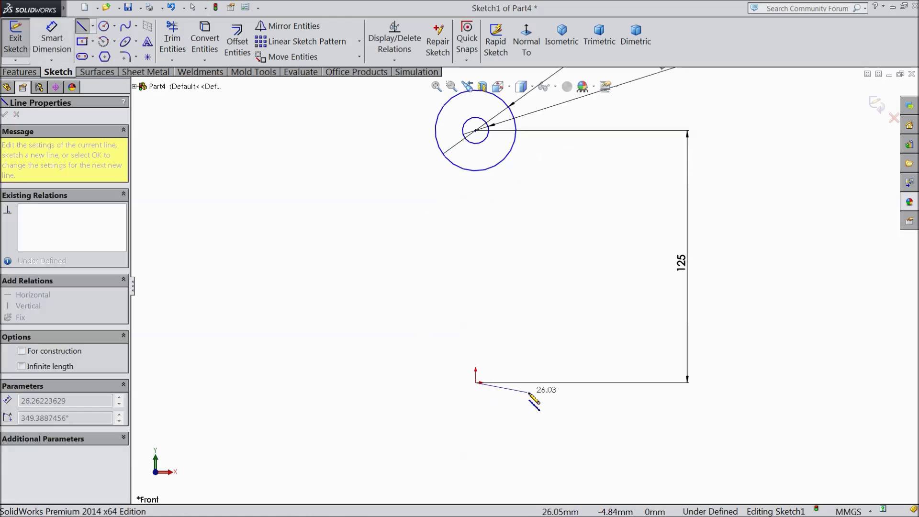
left_click(559, 383)
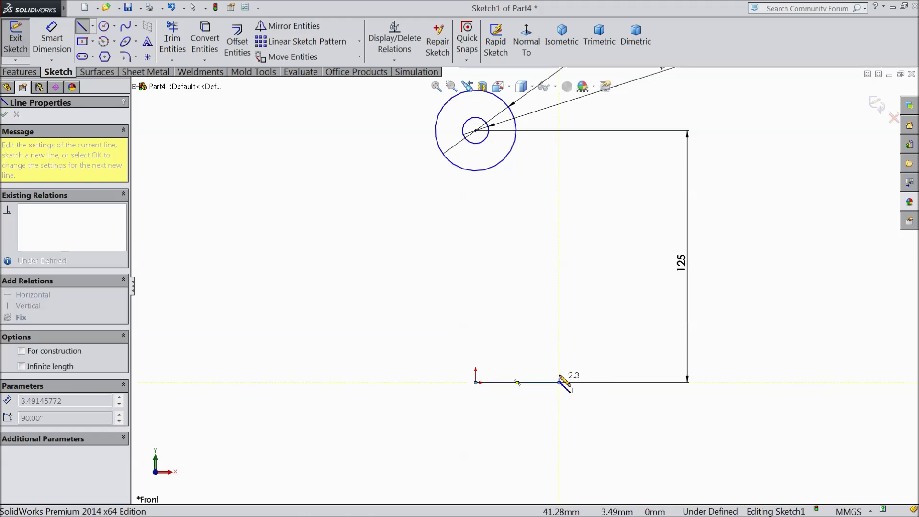
left_click(560, 351)
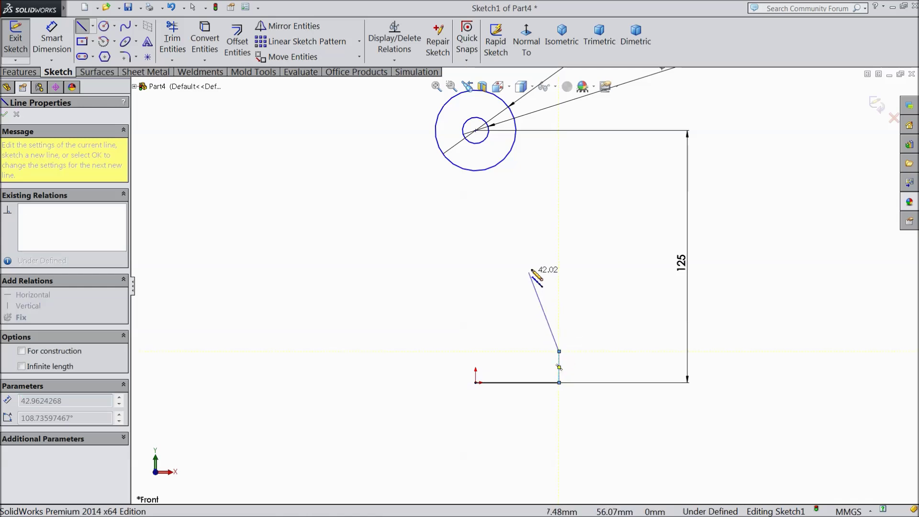
left_click(541, 248)
scroll(539, 147, "down", 3)
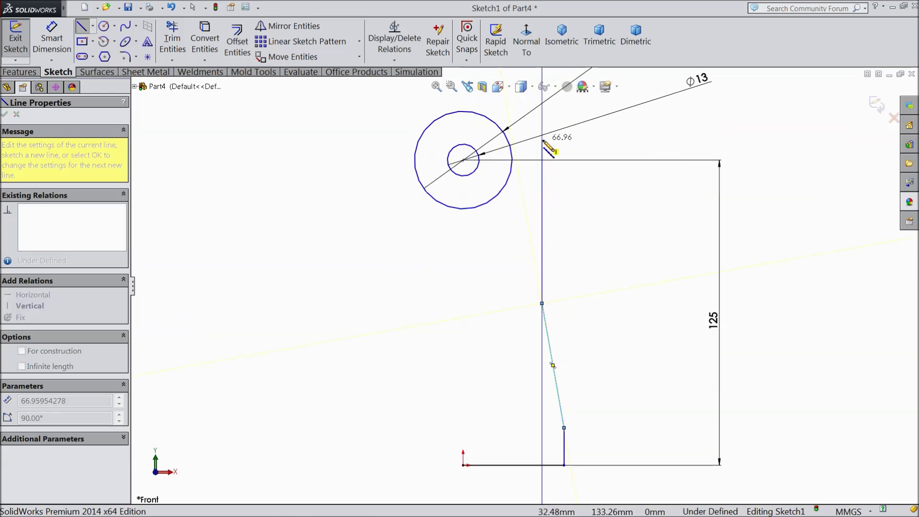
left_click(542, 126)
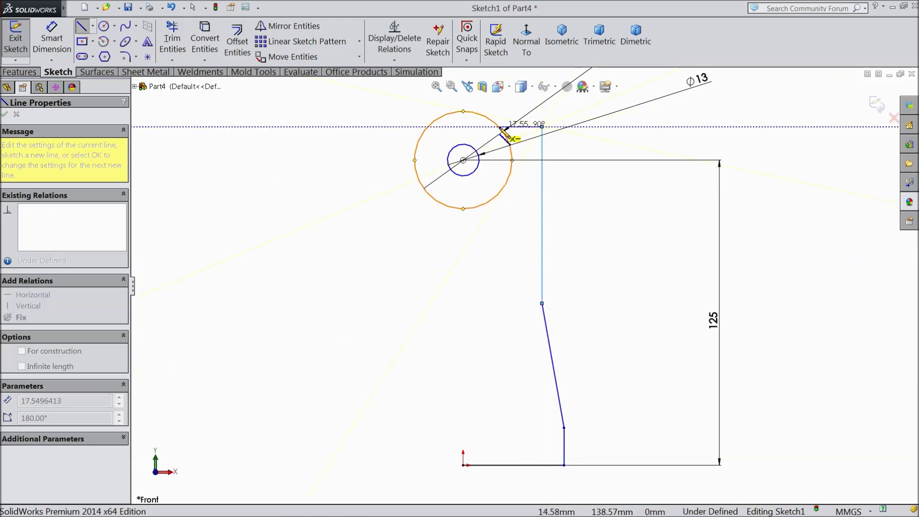
right_click(312, 134)
left_click(324, 86)
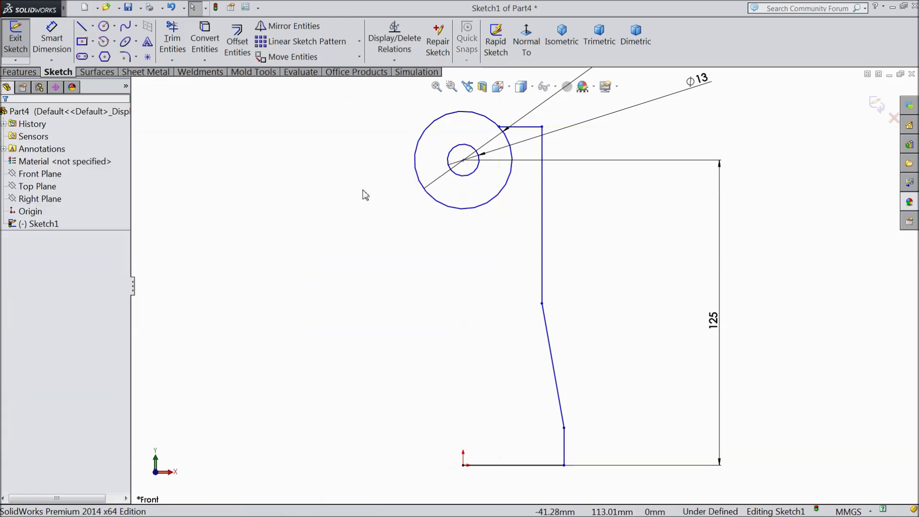
Dimension the horizontal base line as 92/2 (46 mm) and the short vertical line at its end as 15 mm
scroll(324, 249, "up", 2)
left_click(50, 54)
scroll(514, 361, "down", 3)
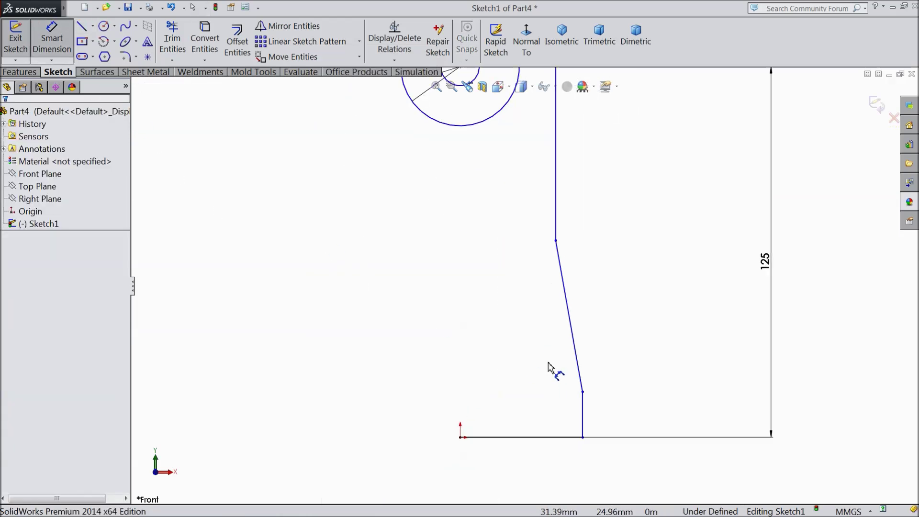
left_click(523, 437)
left_click(527, 467)
type("92/2")
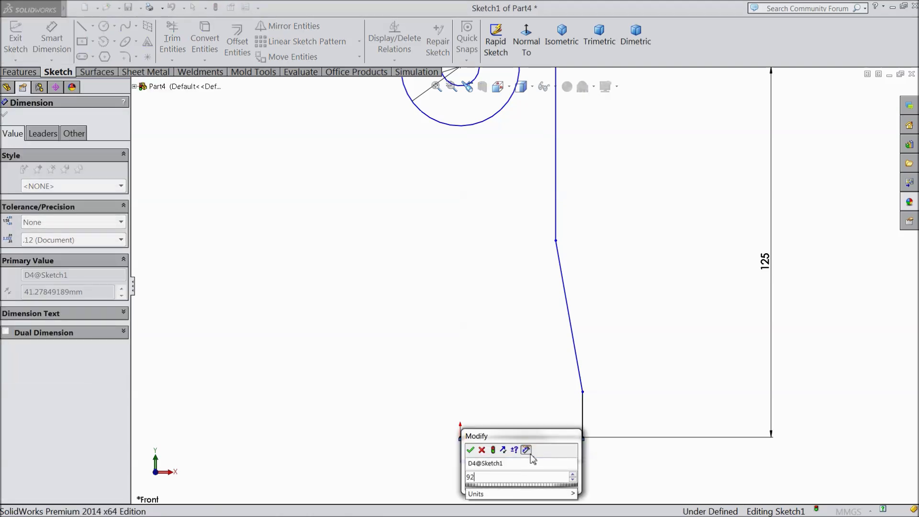
left_click(470, 450)
left_click(599, 419)
left_click(628, 421)
type("15")
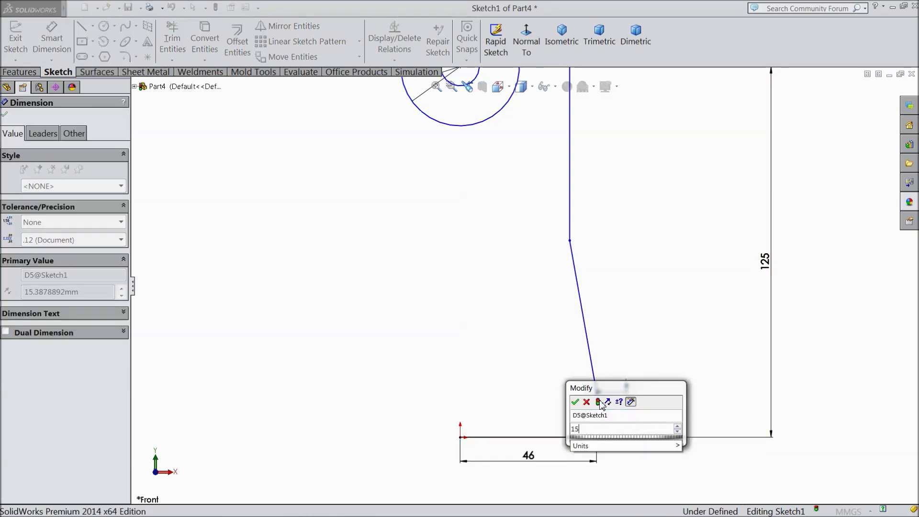
left_click(575, 402)
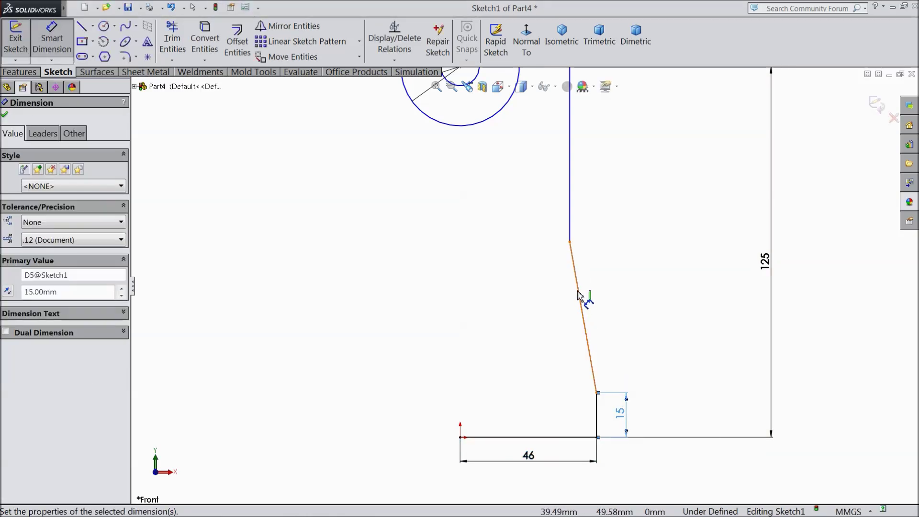
Dimension the vertical distance between the sloped line's endpoints as 65 mm
left_click(571, 242)
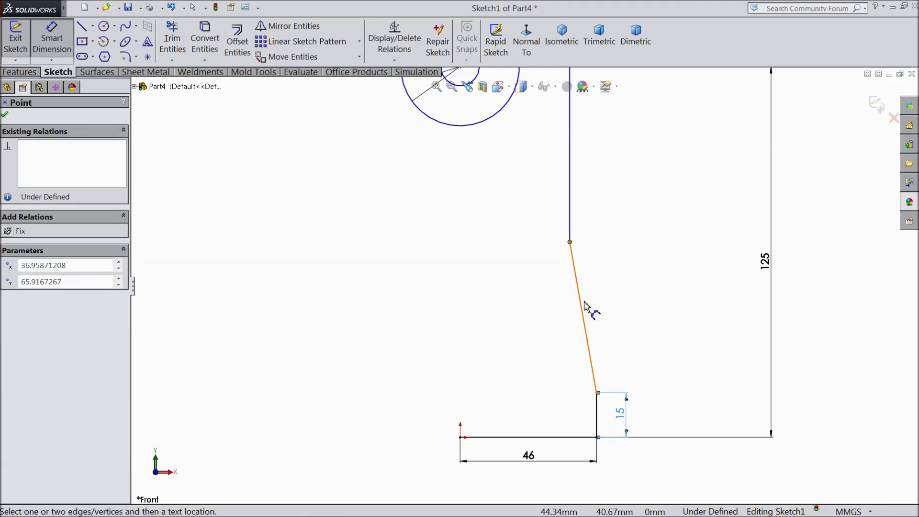
left_click(598, 394)
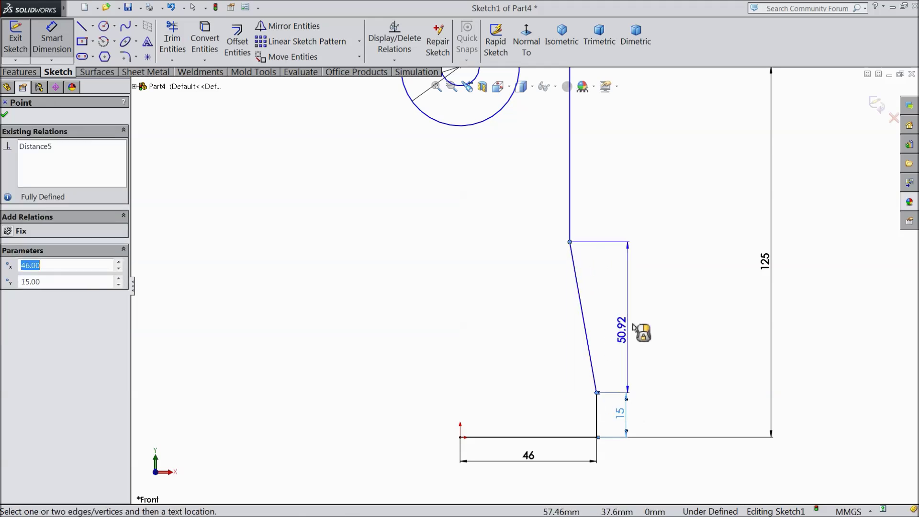
left_click(669, 306)
type("65")
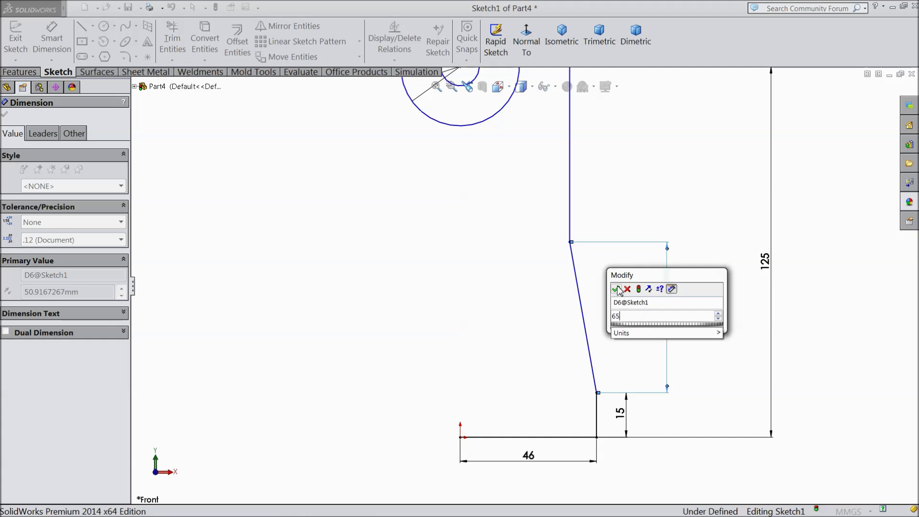
left_click(618, 289)
scroll(614, 291, "up", 3)
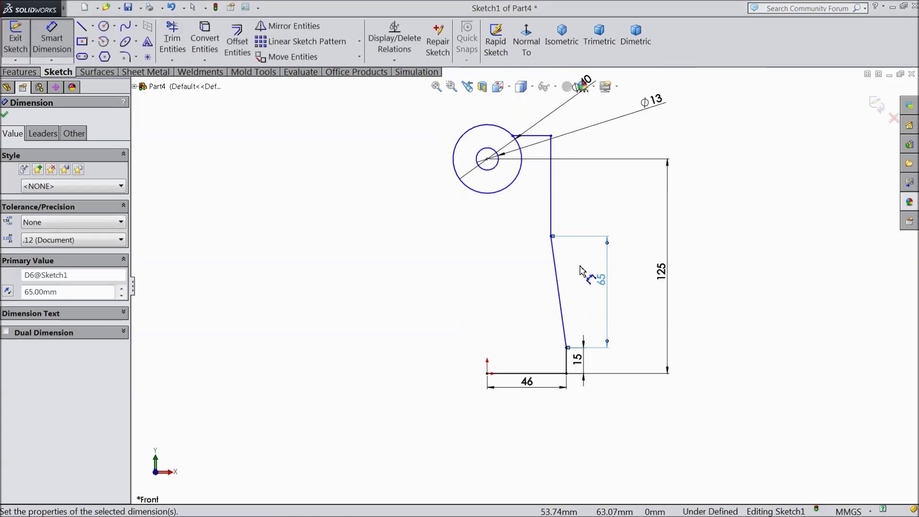
Dimension the vertical distance between the upper horizontal line and the circles' centre as 12 mm
scroll(536, 148, "down", 2)
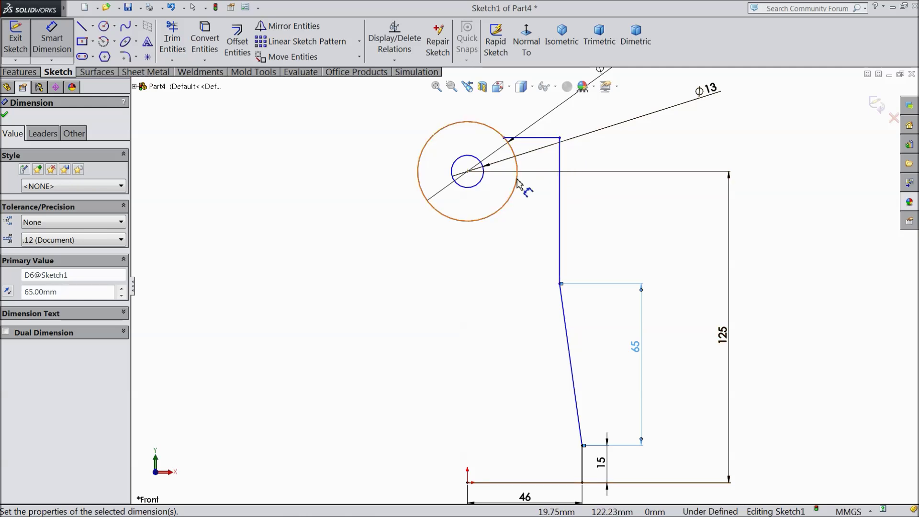
scroll(513, 168, "down", 2)
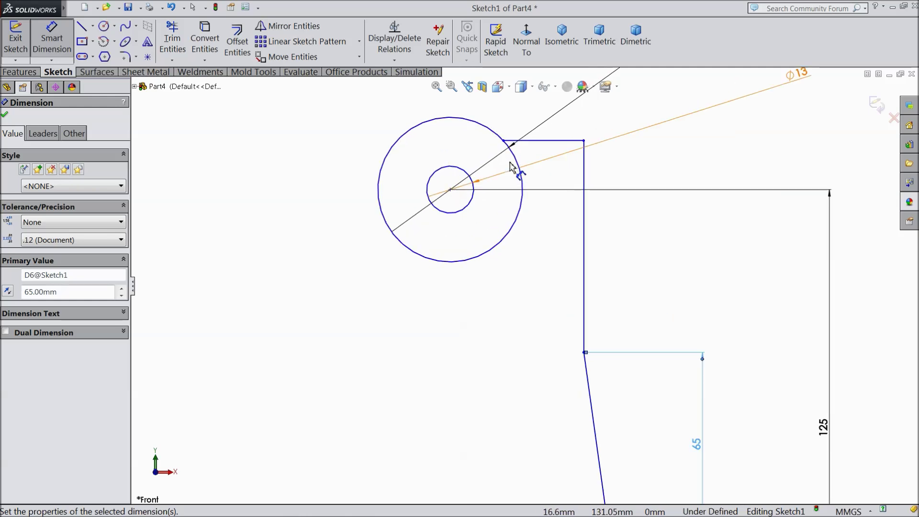
left_click(548, 142)
left_click(452, 190)
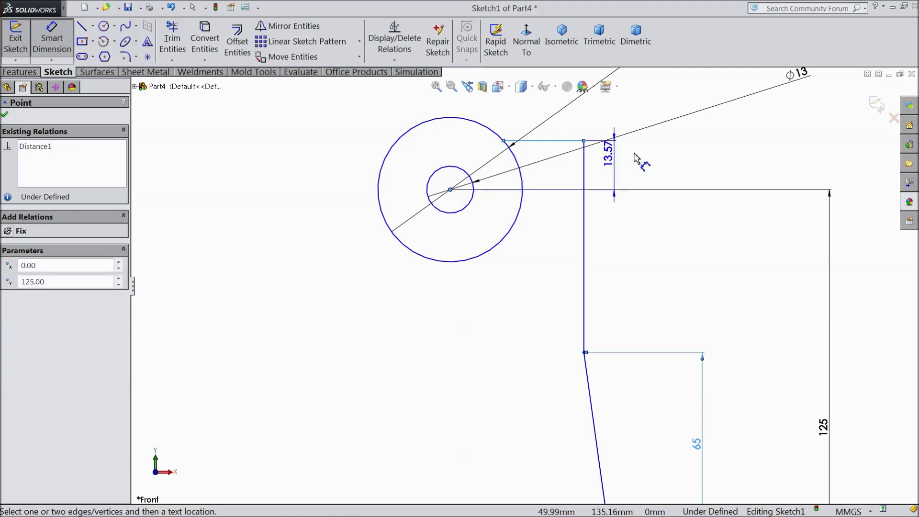
left_click(670, 162)
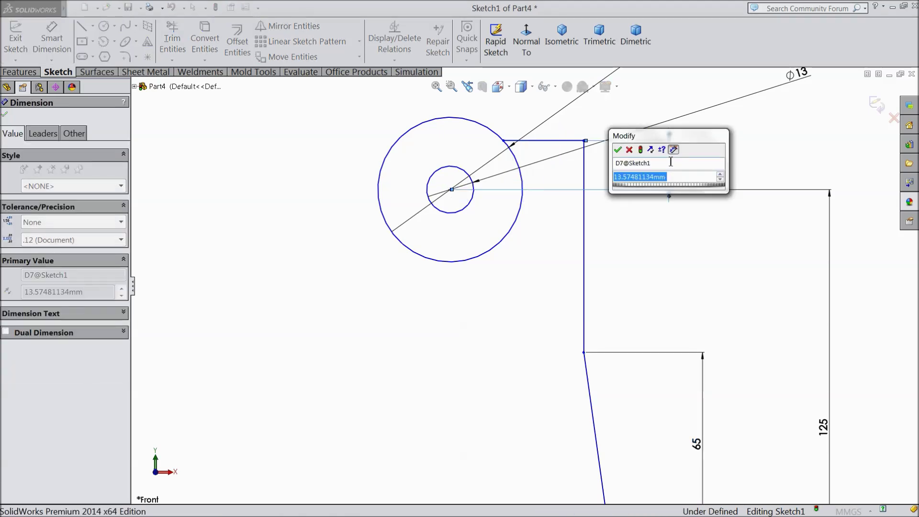
type("12")
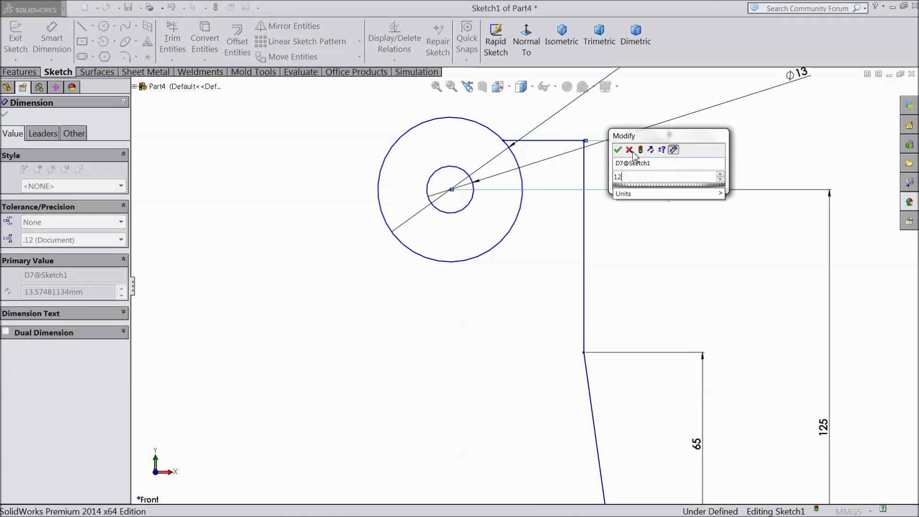
left_click(618, 150)
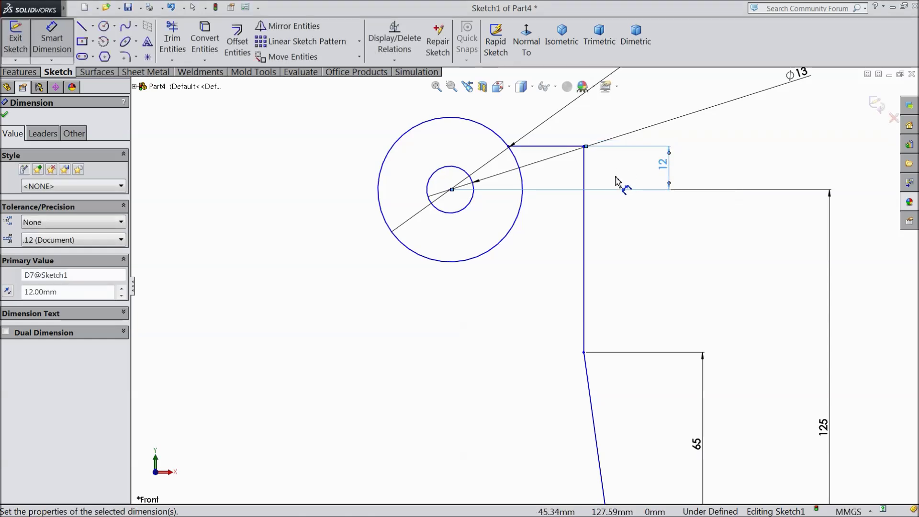
Dimension the horizontal distance from the circles' centre to the long vertical line as 30 mm
key("f")
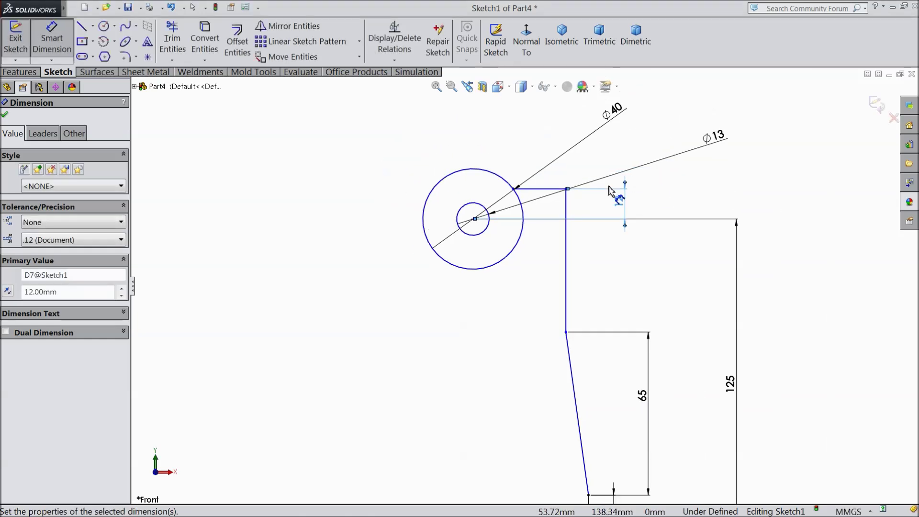
left_click(567, 239)
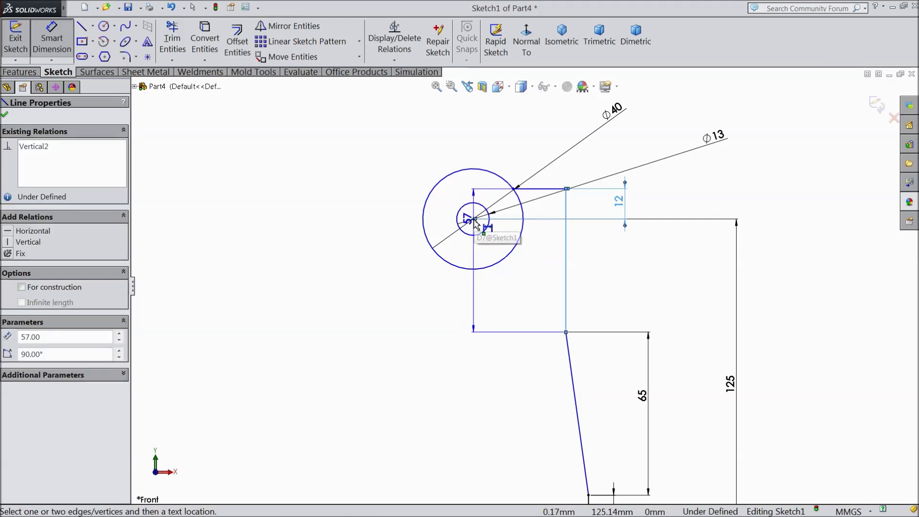
left_click(474, 220)
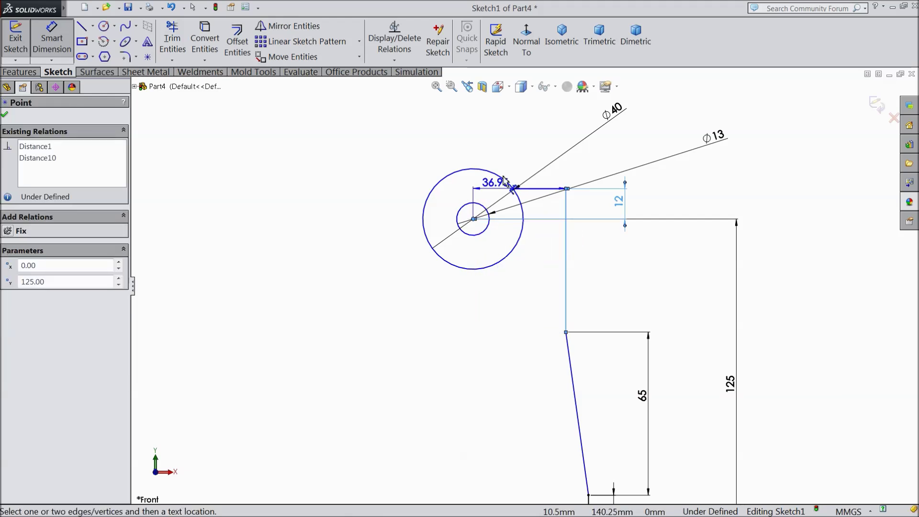
left_click(521, 129)
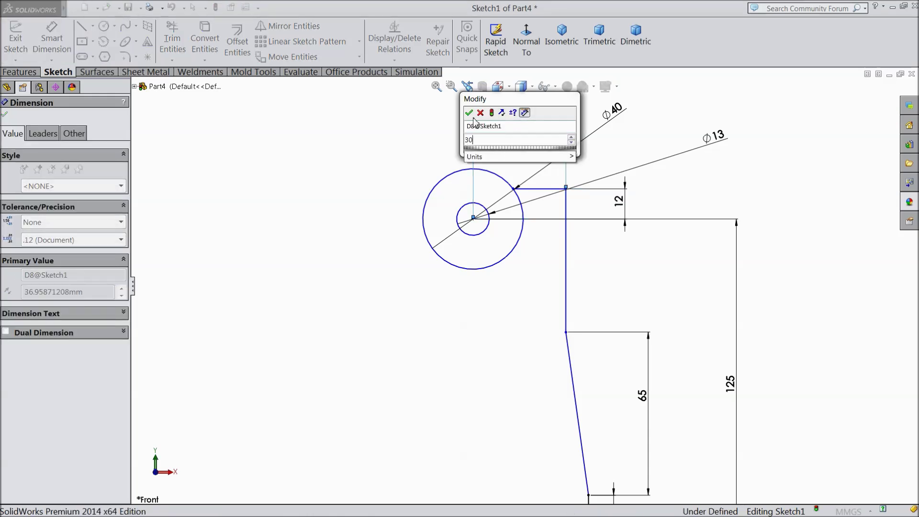
left_click(471, 126)
scroll(461, 190, "up", 3)
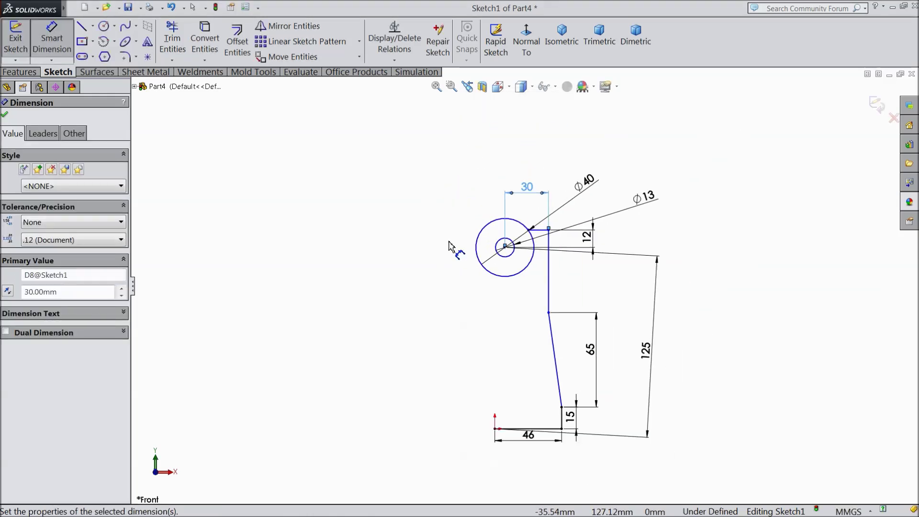
left_click(4, 114)
Add a vertical relation between the circles' centre point and the origin
scroll(549, 345, "down", 2)
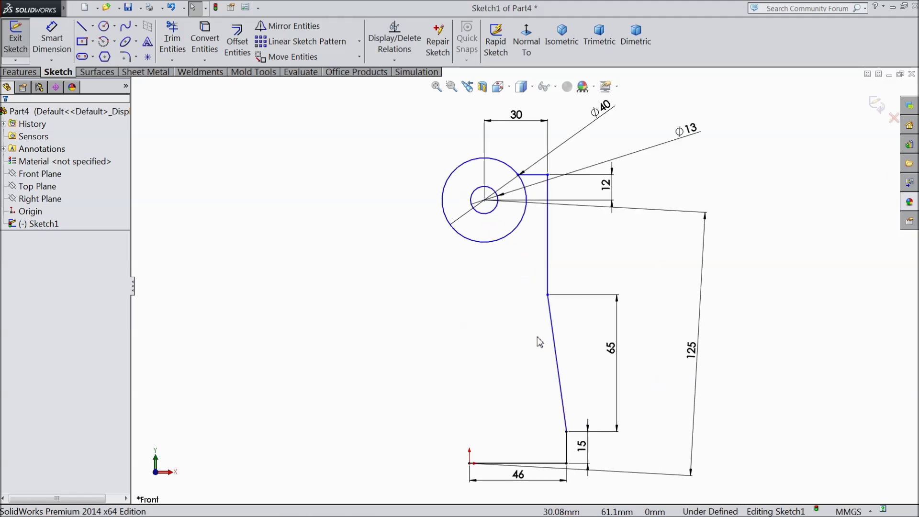
left_click(485, 202)
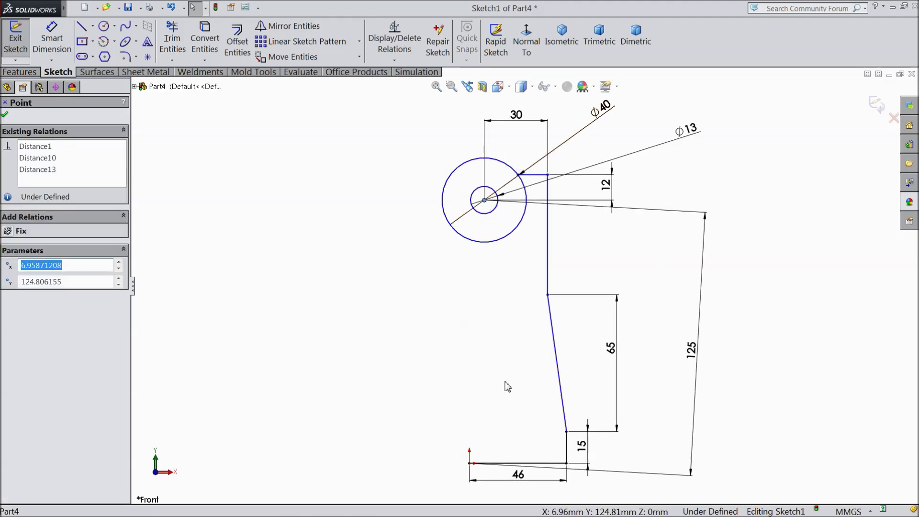
left_click(470, 464, "ctrl")
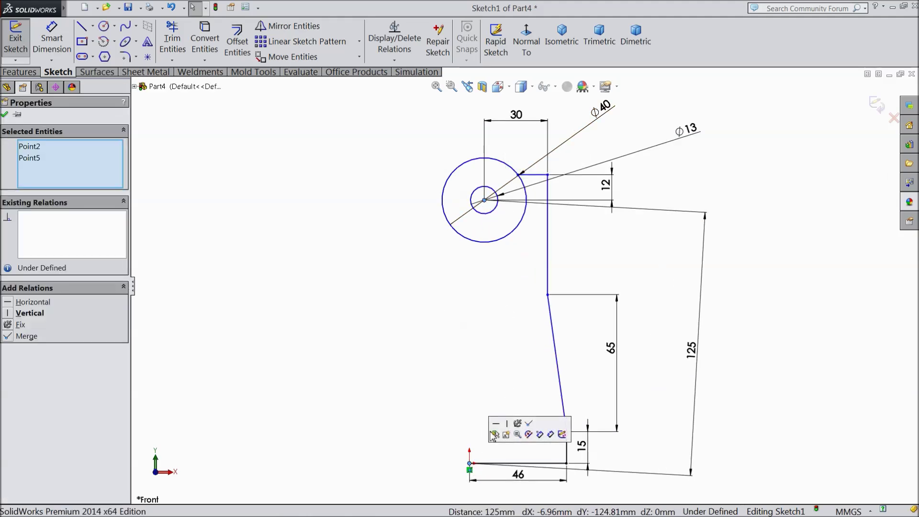
left_click(509, 424)
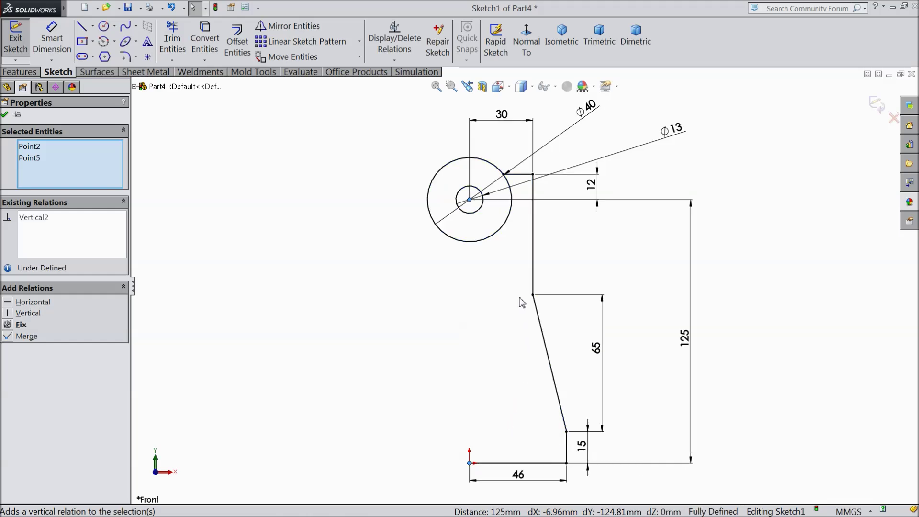
scroll(513, 316, "up", 1)
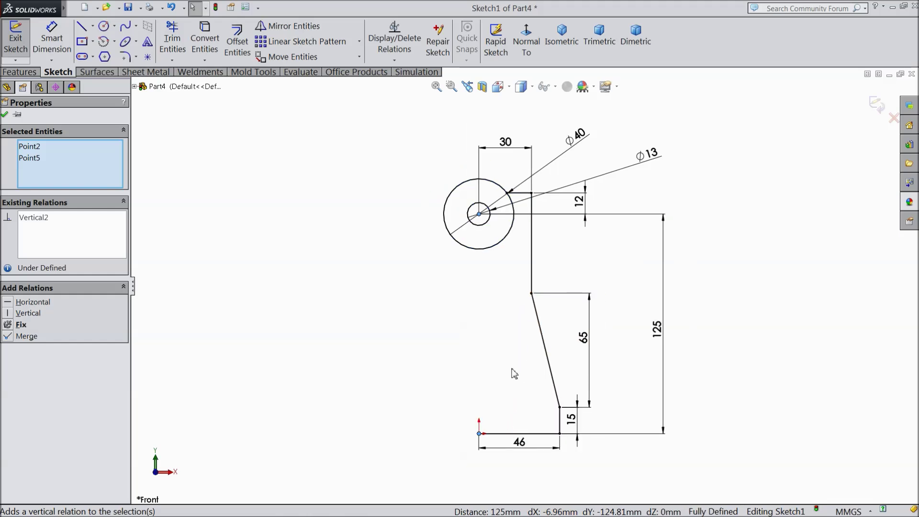
scroll(514, 373, "down", 1)
left_click(5, 114)
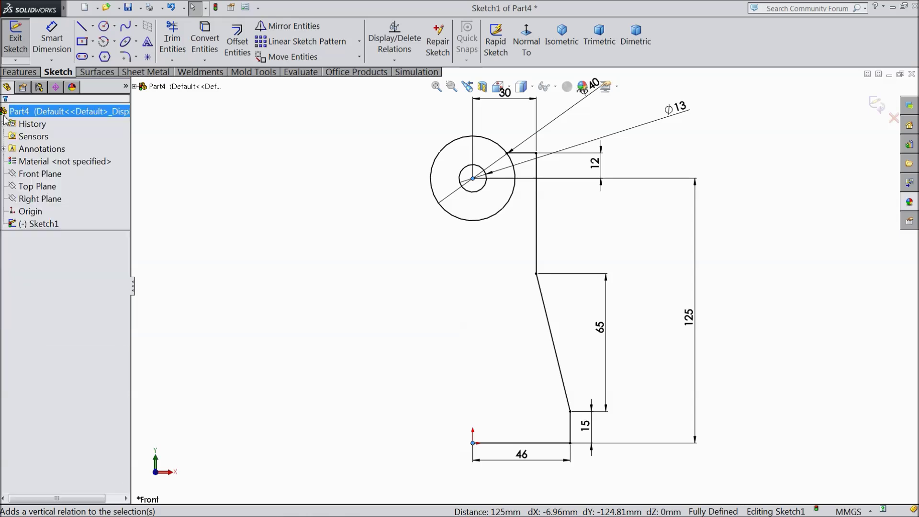
left_click(287, 26)
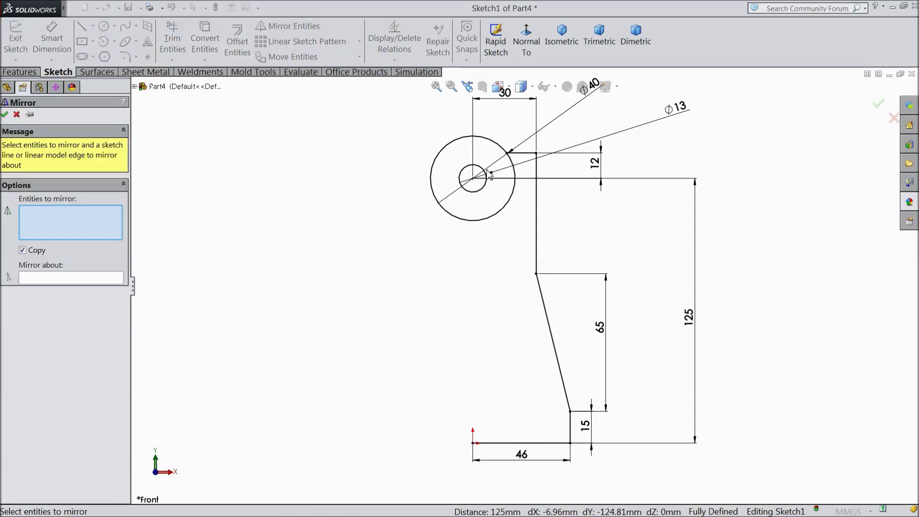
left_click(521, 154)
left_click(537, 218)
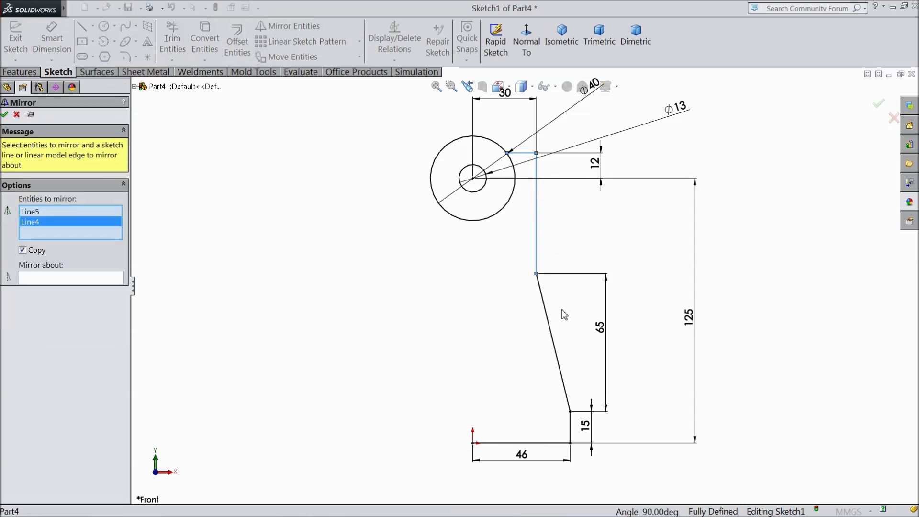
left_click(553, 340)
left_click(573, 429)
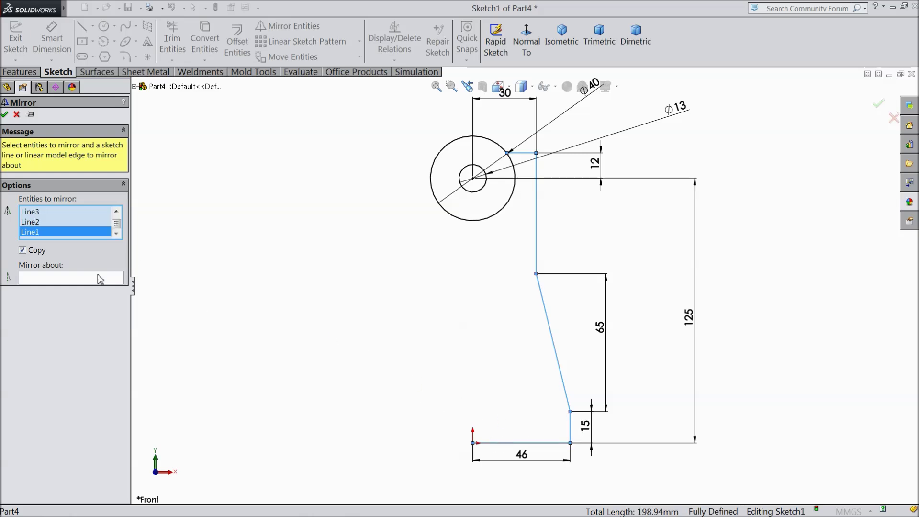
left_click(16, 114)
Draw a vertical centerline about 96 mm long upward from the origin
left_click(93, 27)
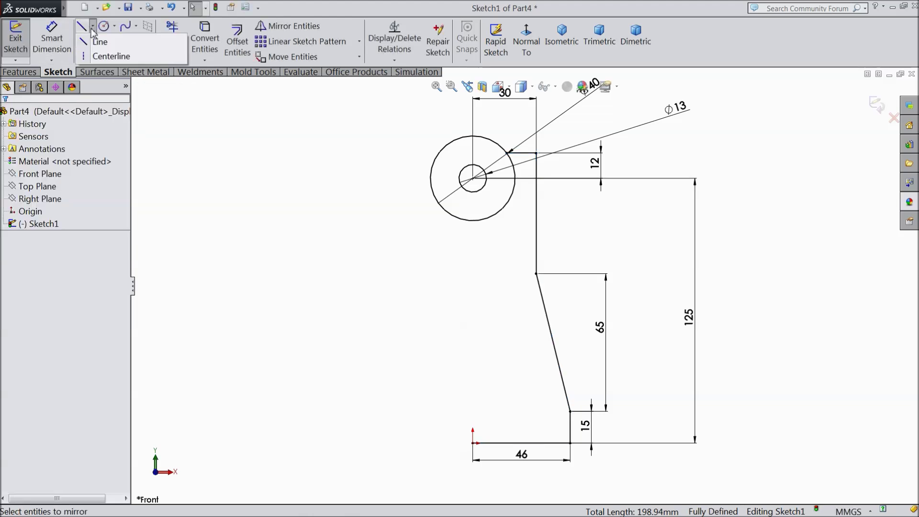
left_click(101, 57)
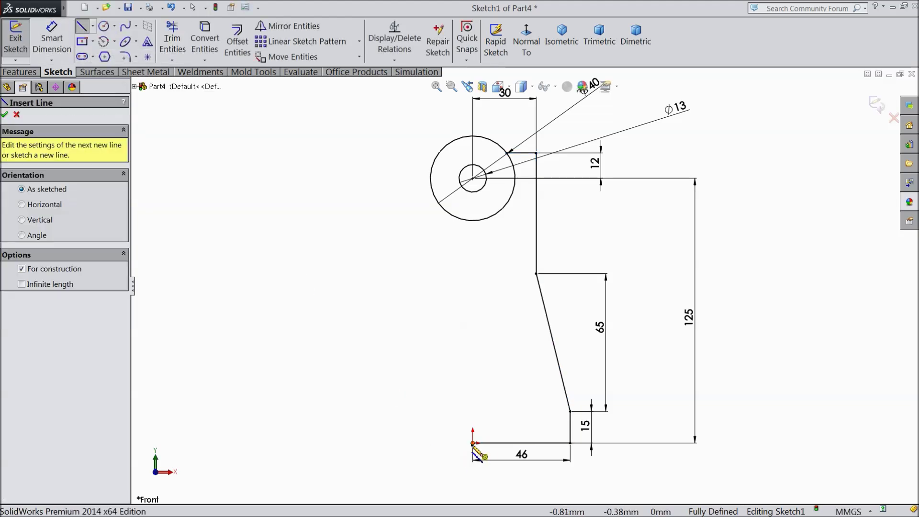
left_click(473, 444)
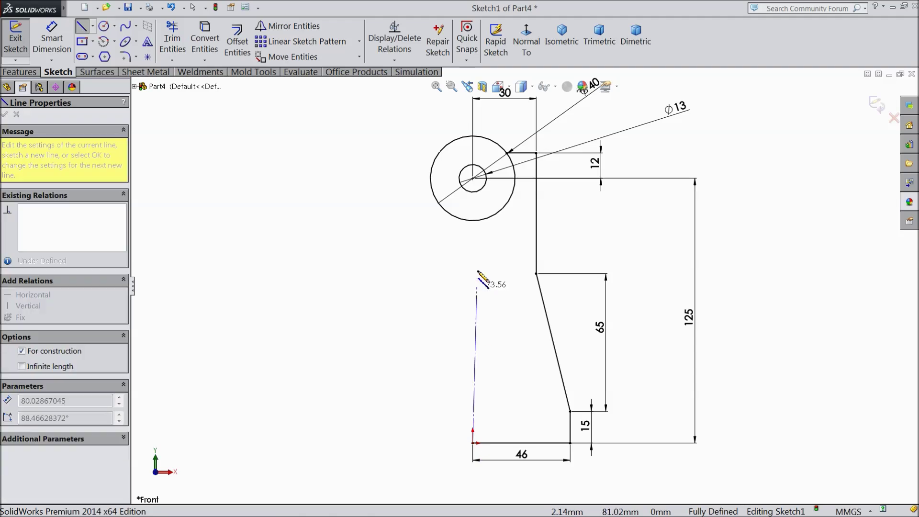
left_click(473, 241)
right_click(473, 241)
left_click(505, 94)
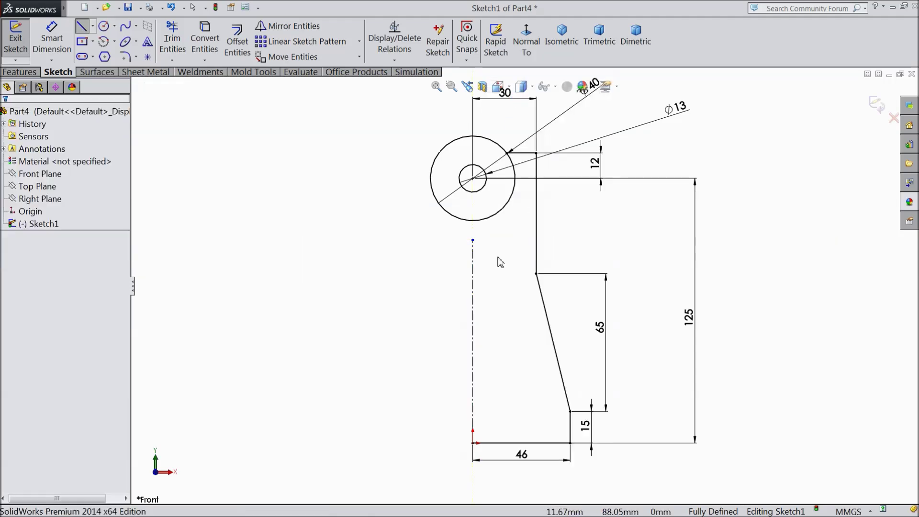
left_click(477, 307)
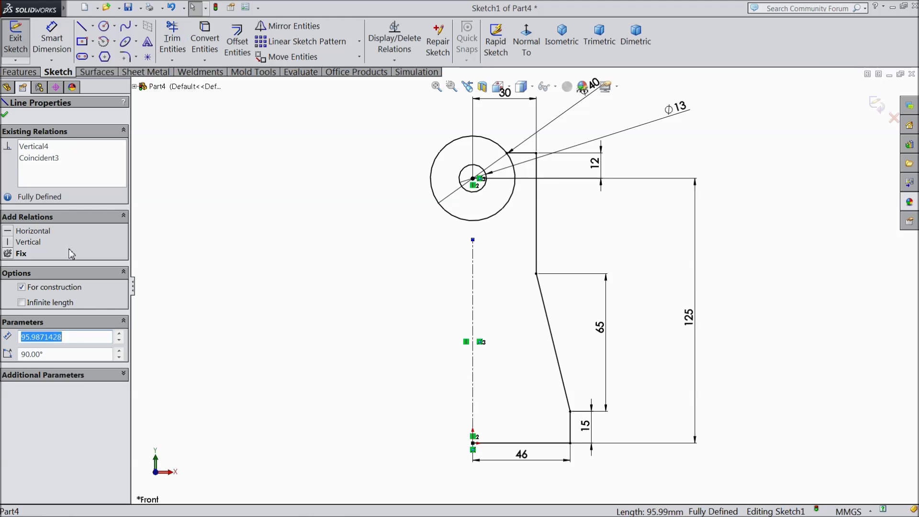
left_click(664, 189)
Mirror the five profile lines of the dimensioned half about the vertical centerline
left_click_drag(579, 130, 528, 224)
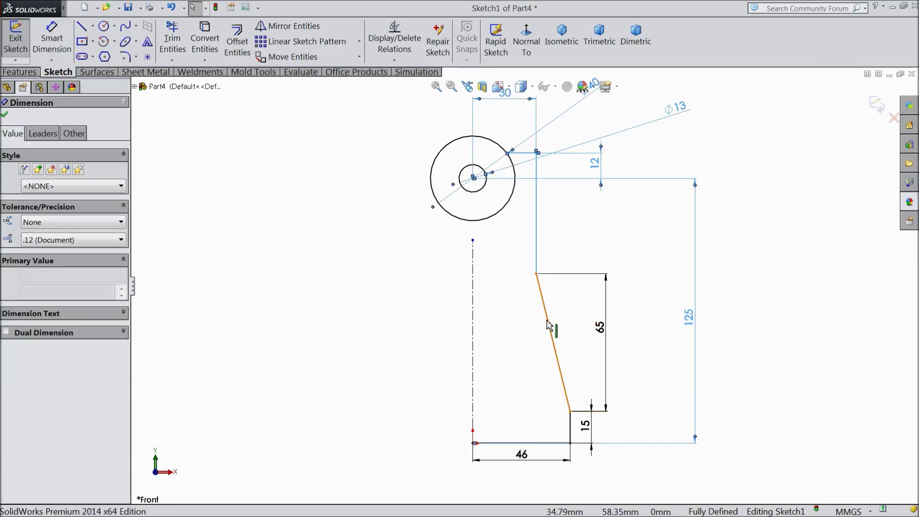
left_click(549, 326, "ctrl")
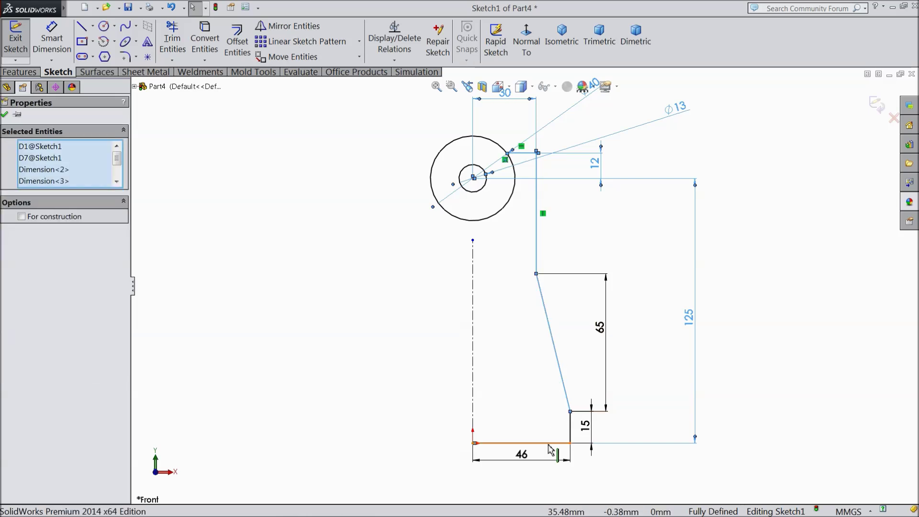
left_click(525, 443, "ctrl")
left_click(570, 428, "ctrl")
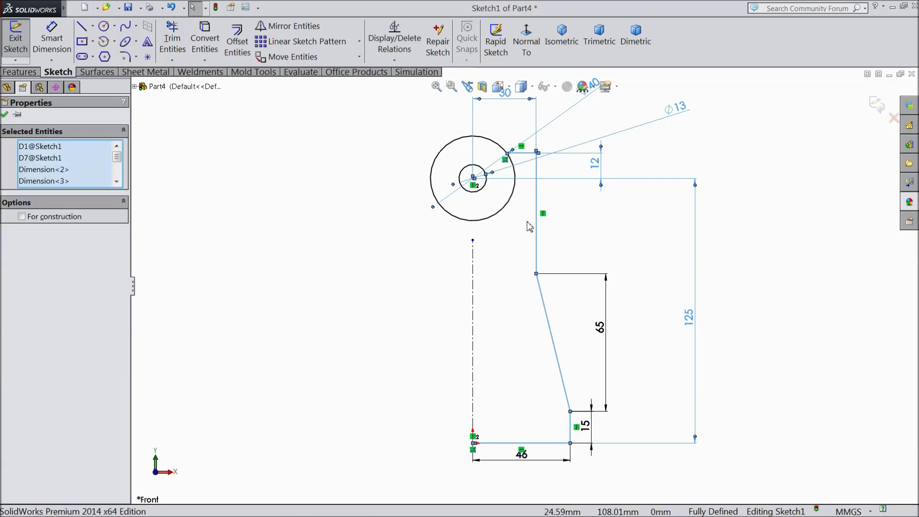
left_click(288, 26)
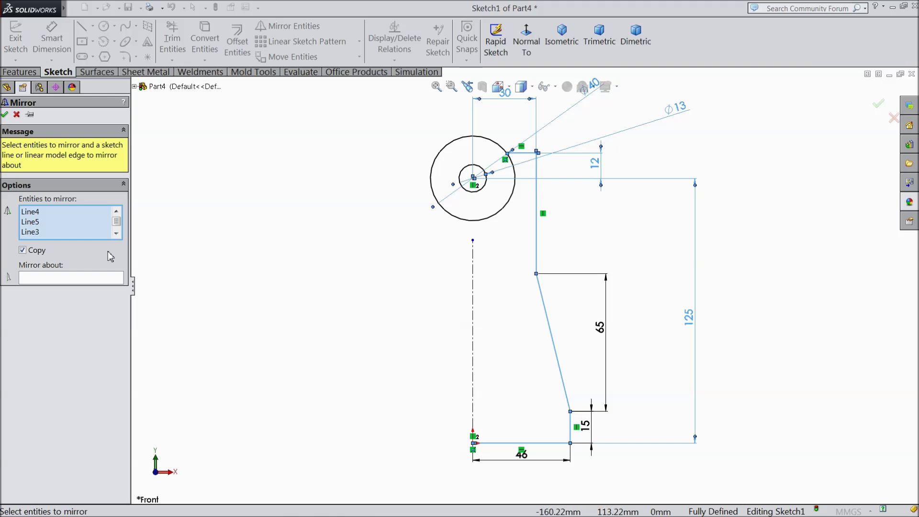
left_click(106, 284)
left_click(473, 291)
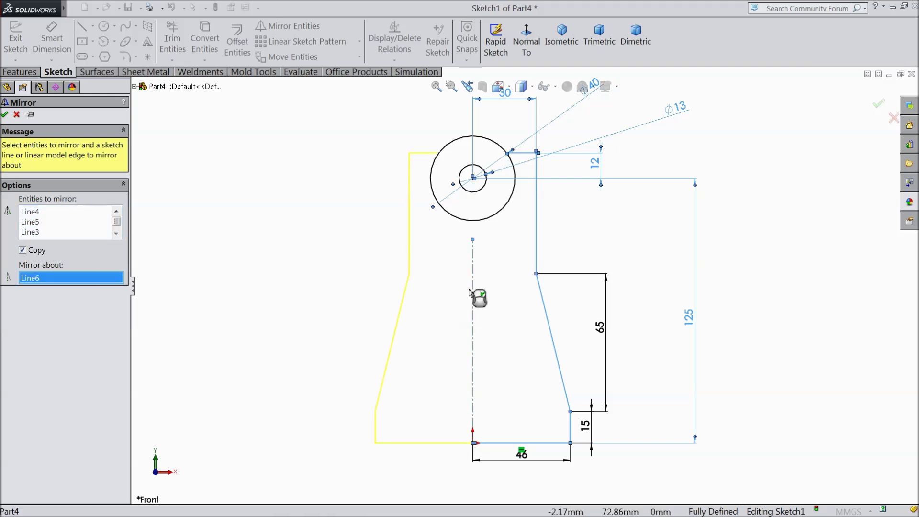
left_click(5, 115)
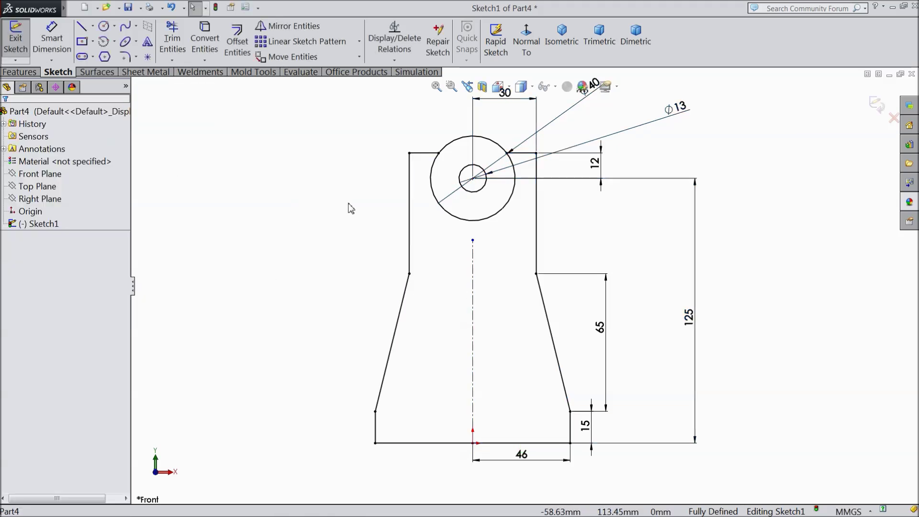
Trim away the lower arc of the 40 mm circle that lies inside the profile
left_click(168, 47)
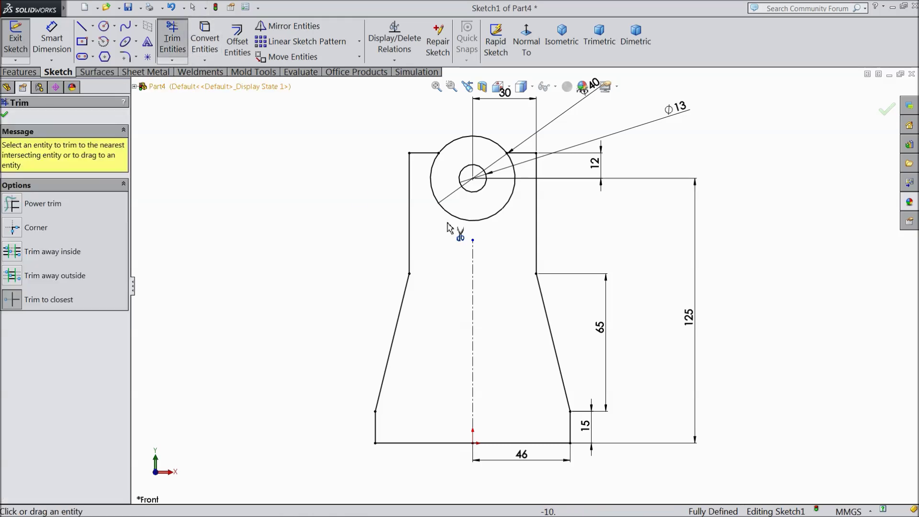
left_click(484, 220)
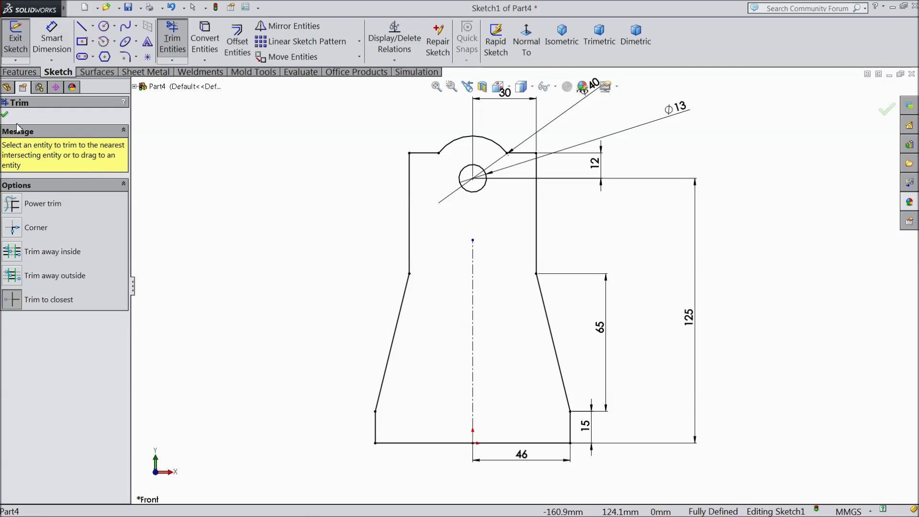
left_click(5, 114)
Add 50 mm sketch fillets at the two corners where the vertical sides meet the sloped lines
left_click(125, 57)
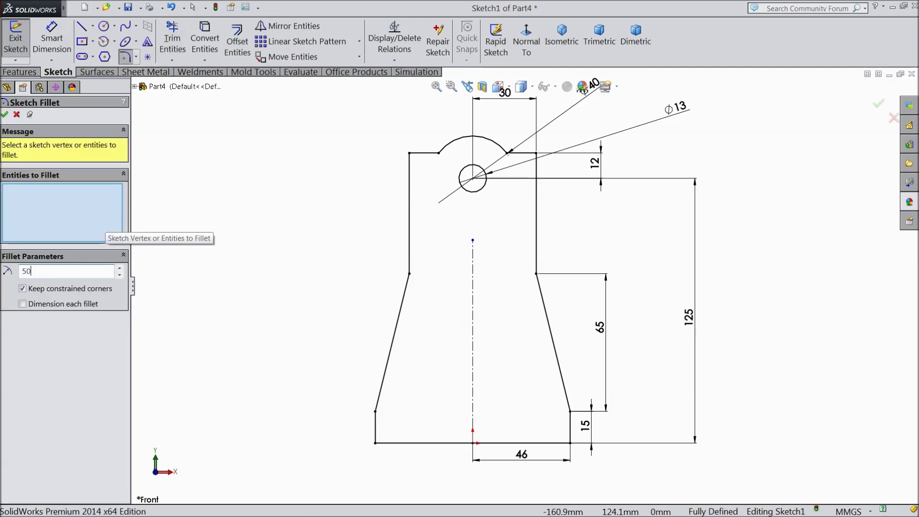
left_click(410, 276)
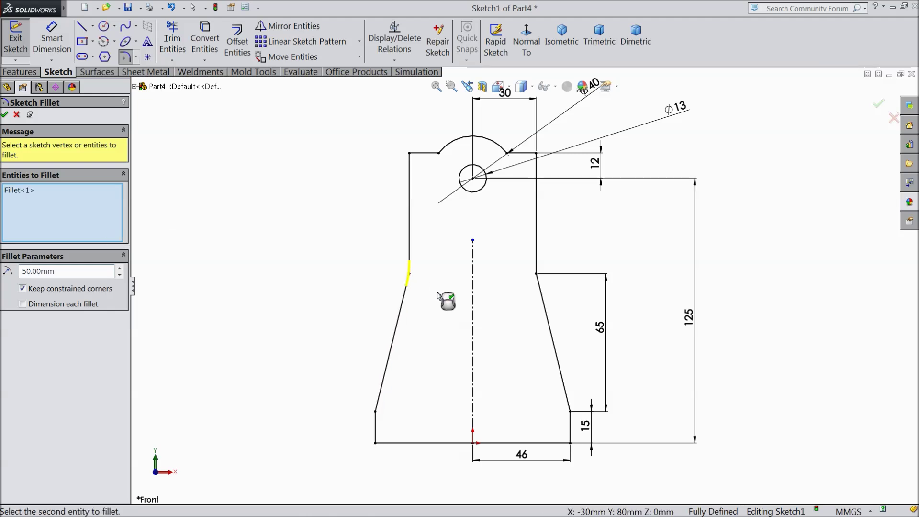
left_click(537, 275)
scroll(498, 293, "down", 2)
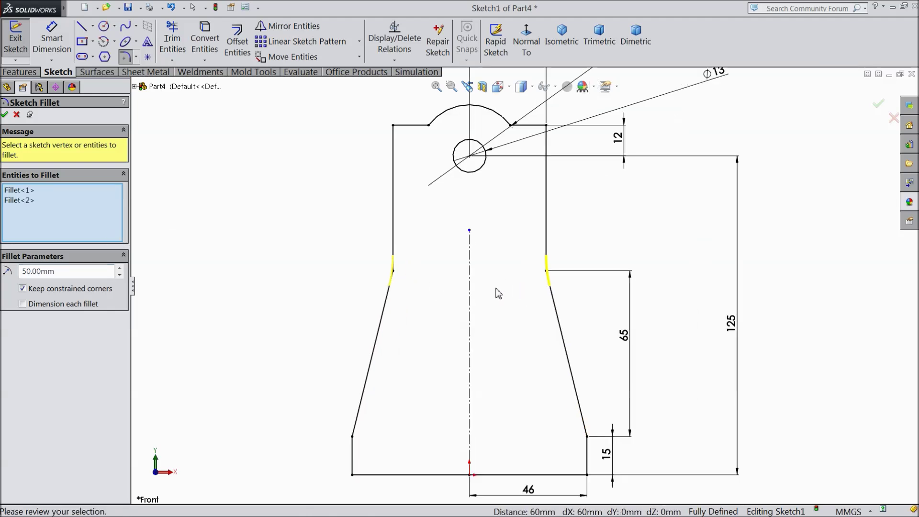
scroll(502, 280, "up", 1)
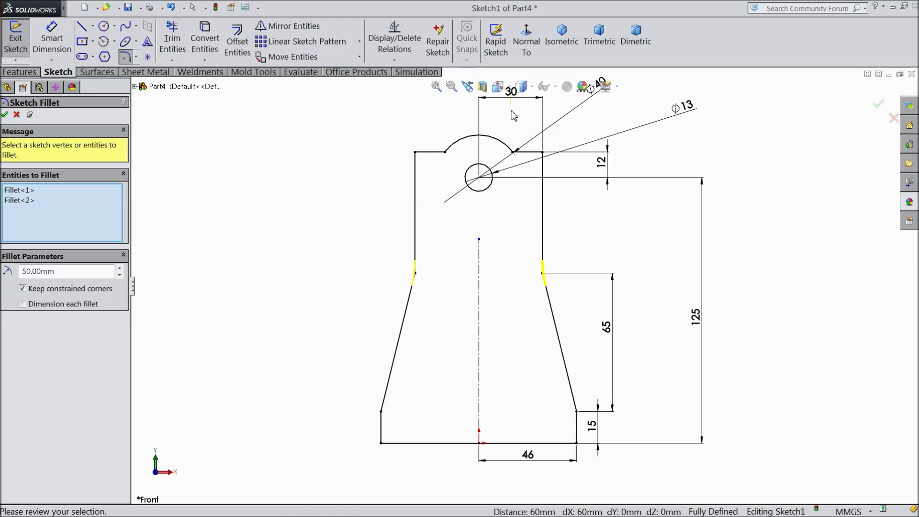
left_click(5, 115)
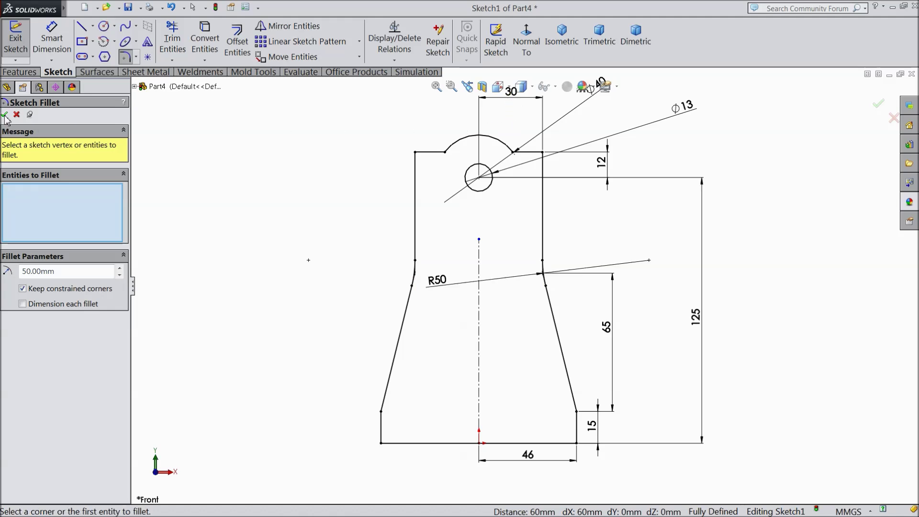
left_click(5, 115)
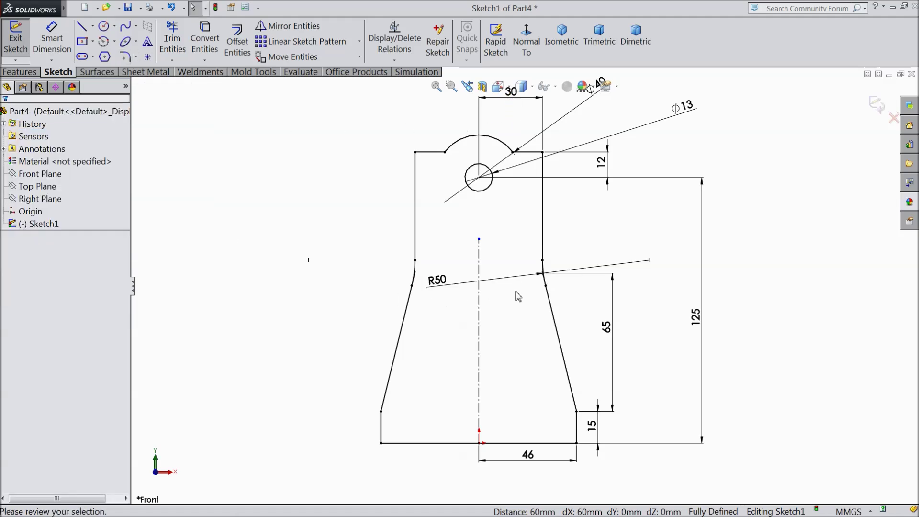
Extrude the profile as a boss with a Mid Plane end condition and 20 mm depth
left_click(18, 71)
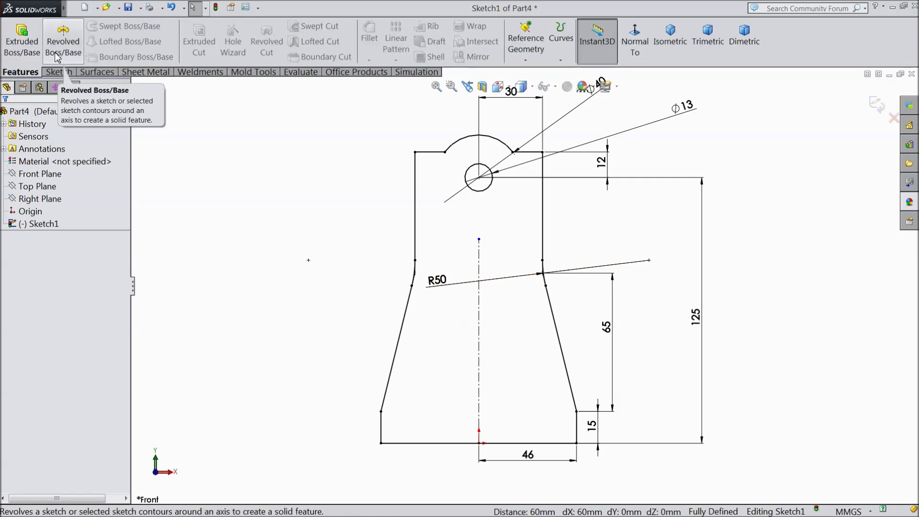
left_click(21, 40)
left_click(88, 187)
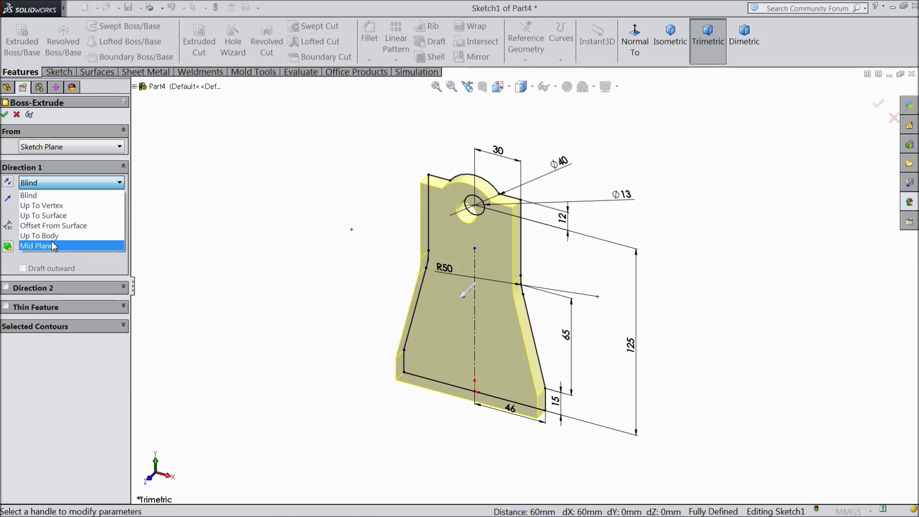
left_click(70, 241)
left_click(119, 222)
key("f")
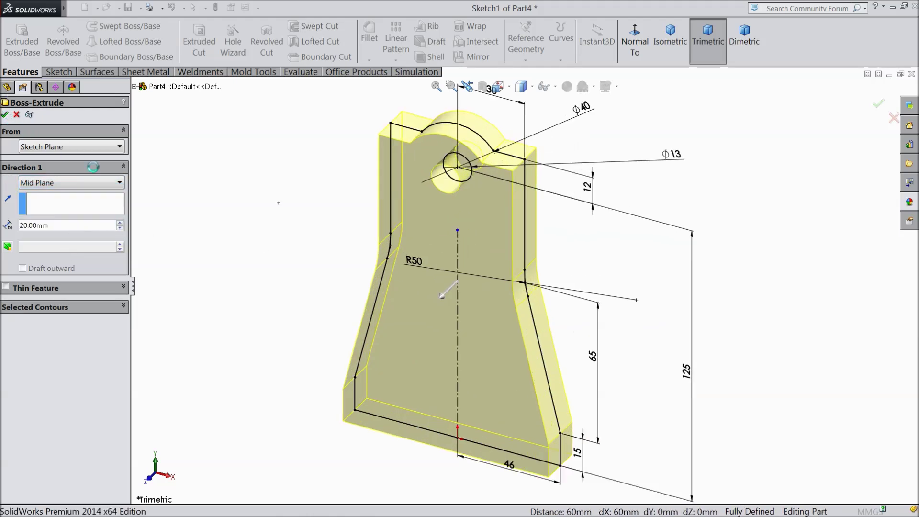
left_click(5, 115)
Start a sketch on the front face and draw a circle about 27.7 mm in diameter, concentric with the hole
left_click(462, 219)
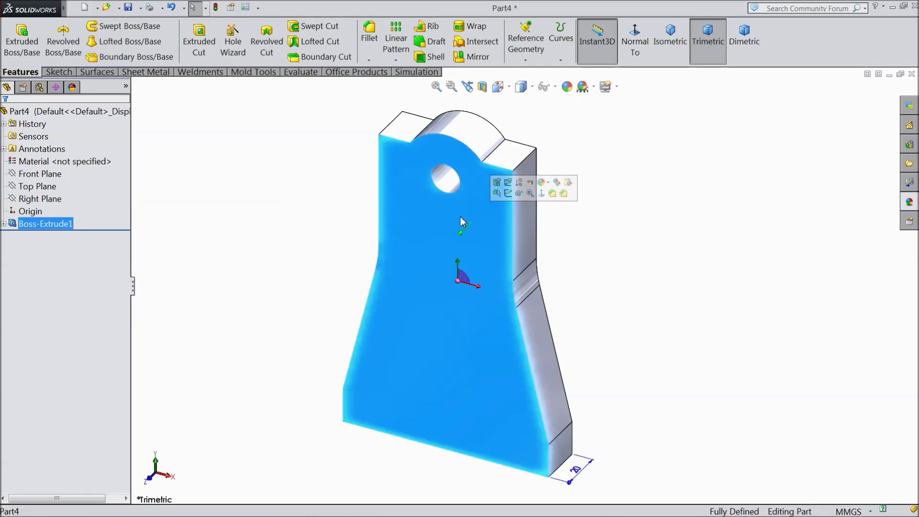
left_click(508, 194)
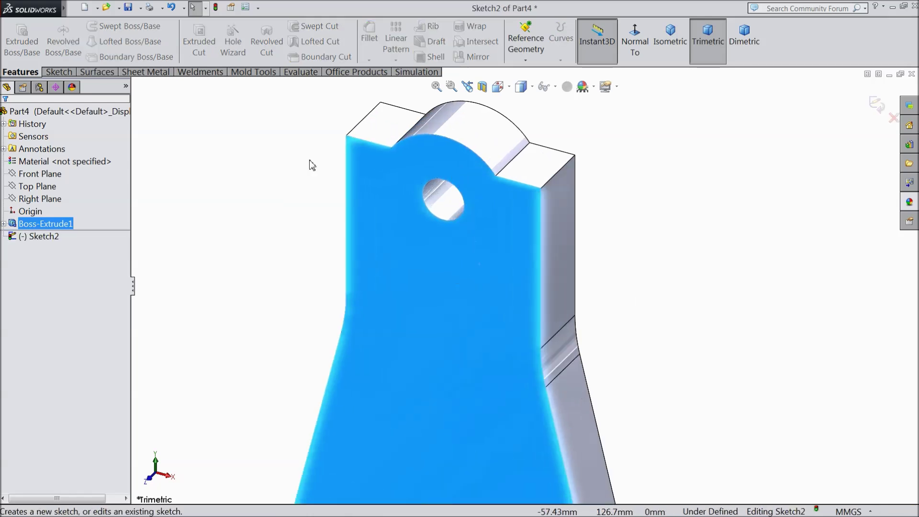
left_click(59, 72)
left_click(103, 26)
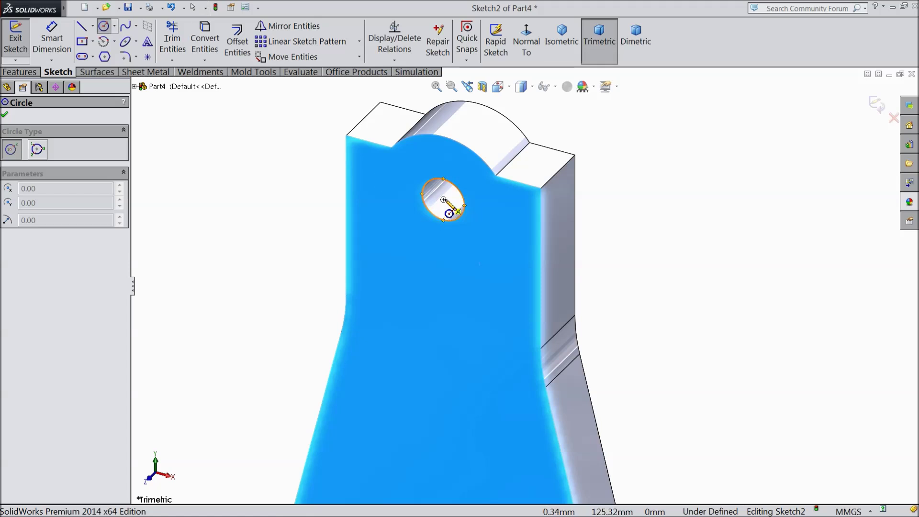
left_click(443, 200)
left_click(402, 173)
Dimension the diameter of the circle around the hole
left_click(54, 52)
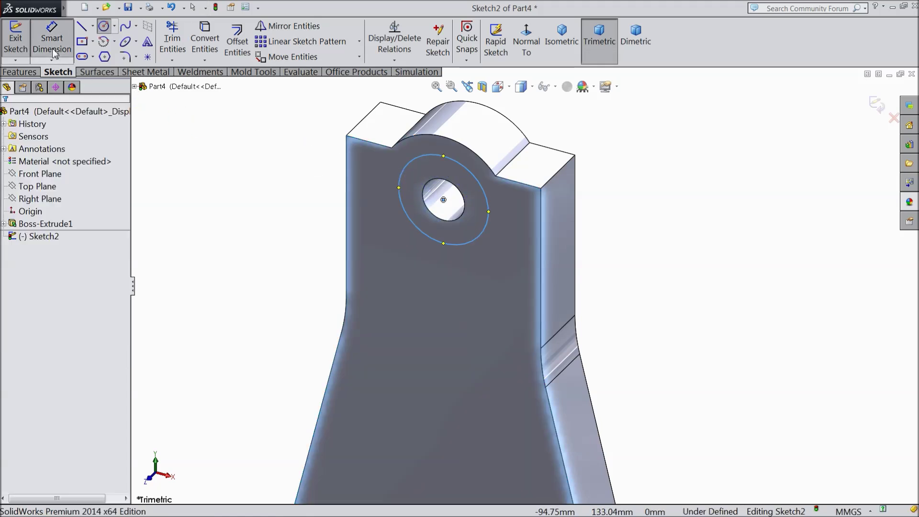
scroll(429, 208, "down", 3)
left_click(405, 198)
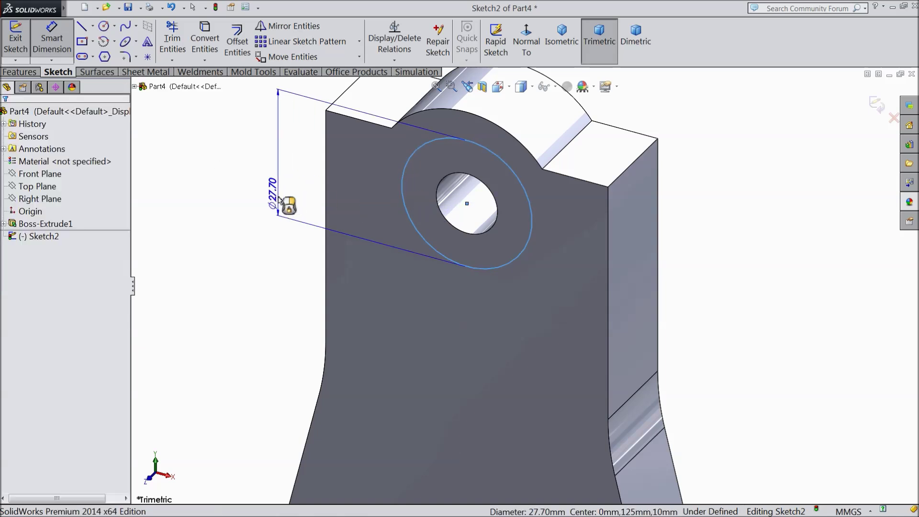
Place the diameter dimension of the circle around the hole and set it to 28 mm
left_click(280, 199)
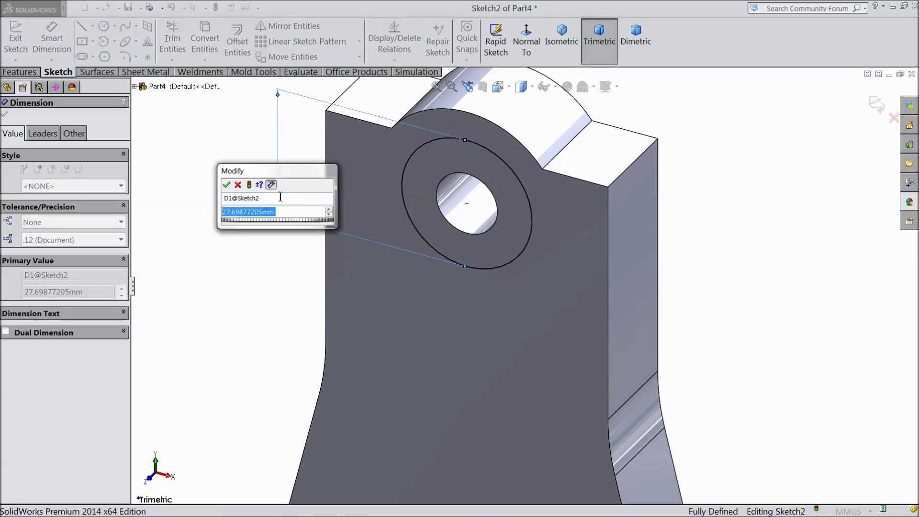
type("28")
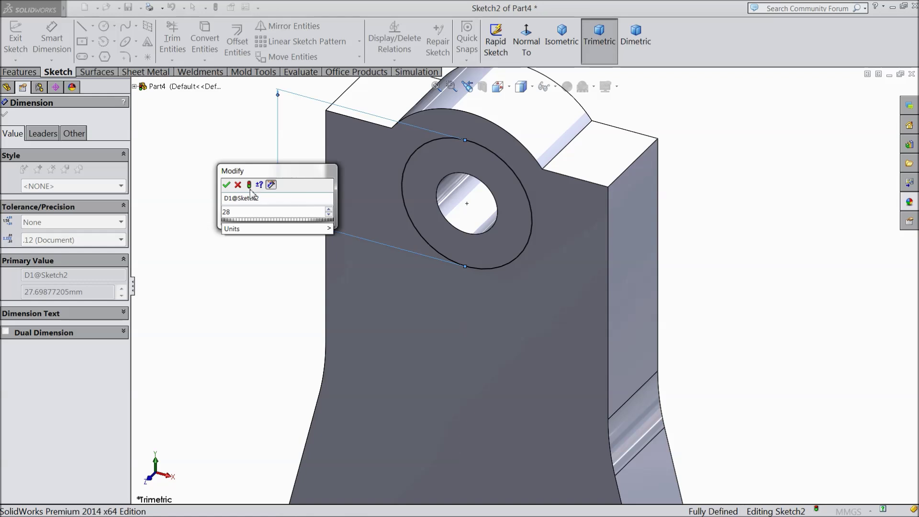
left_click(227, 185)
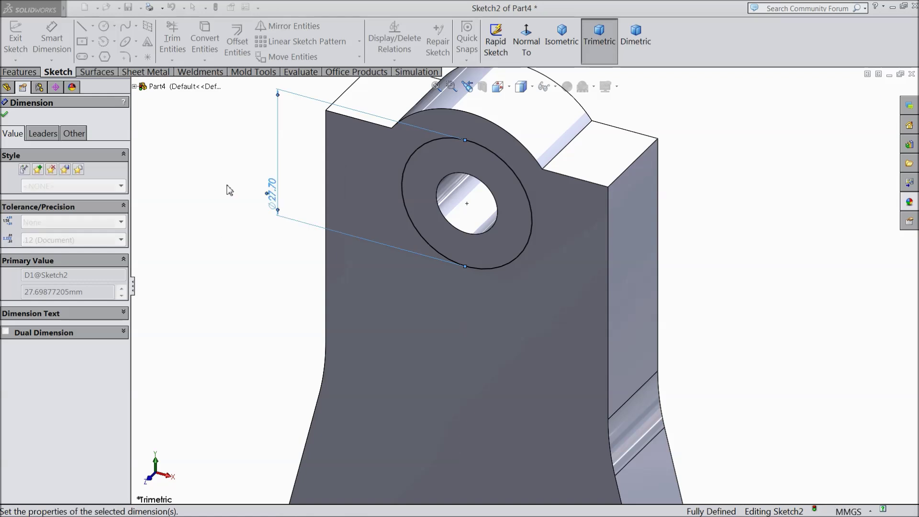
left_click(4, 116)
Cut-extrude the 28 mm circle as a blind counterbore 14 mm deep
left_click(18, 72)
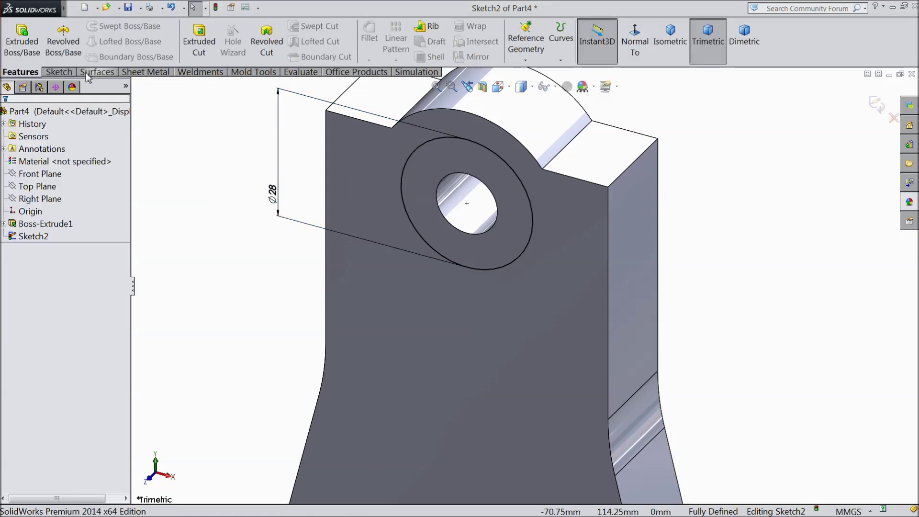
left_click(199, 43)
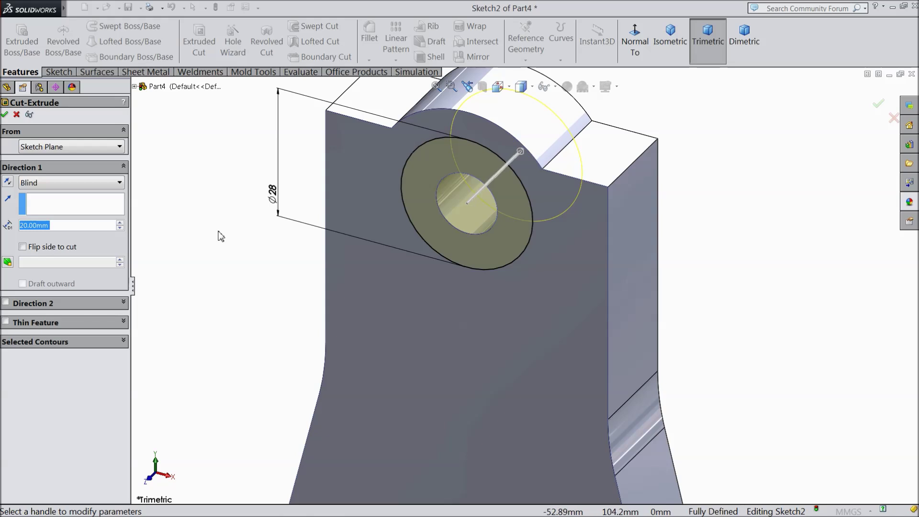
type("14")
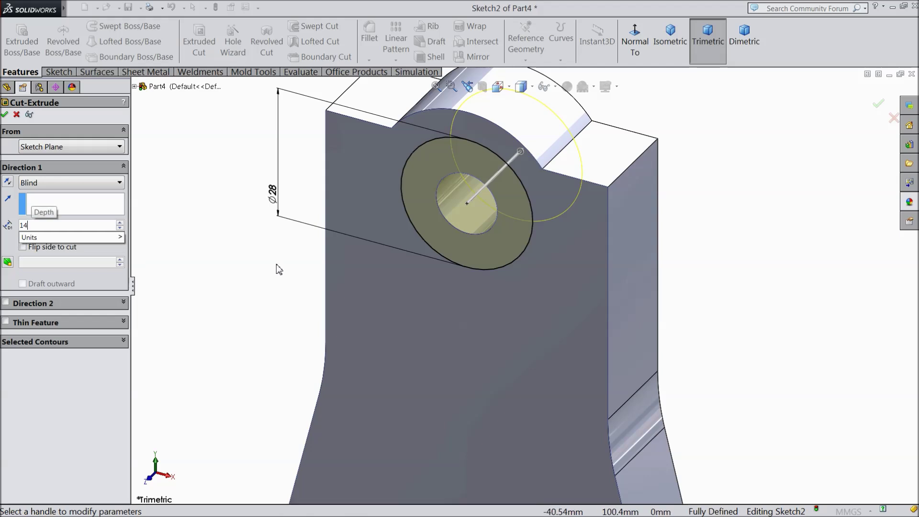
key("Return")
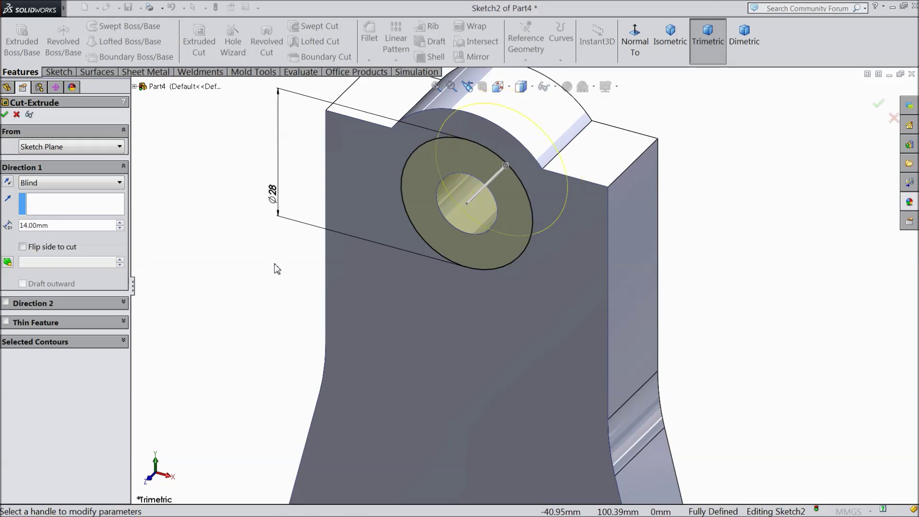
left_click(5, 116)
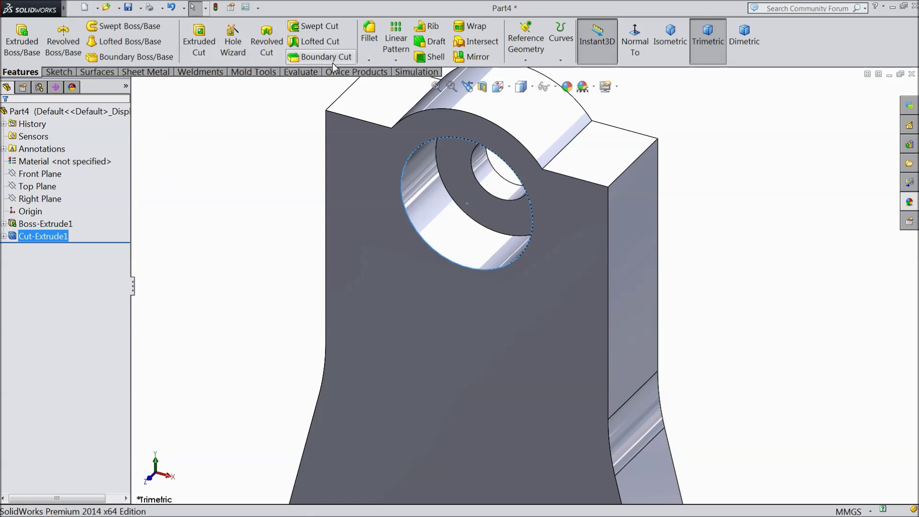
Chamfer the front circular edge of the counterbore with a 1 mm distance at 60 degrees
left_click(371, 60)
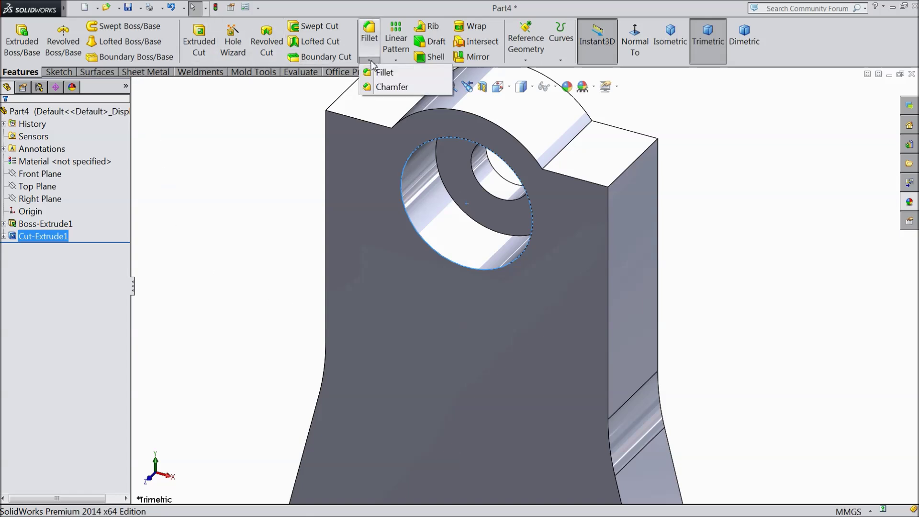
left_click(386, 86)
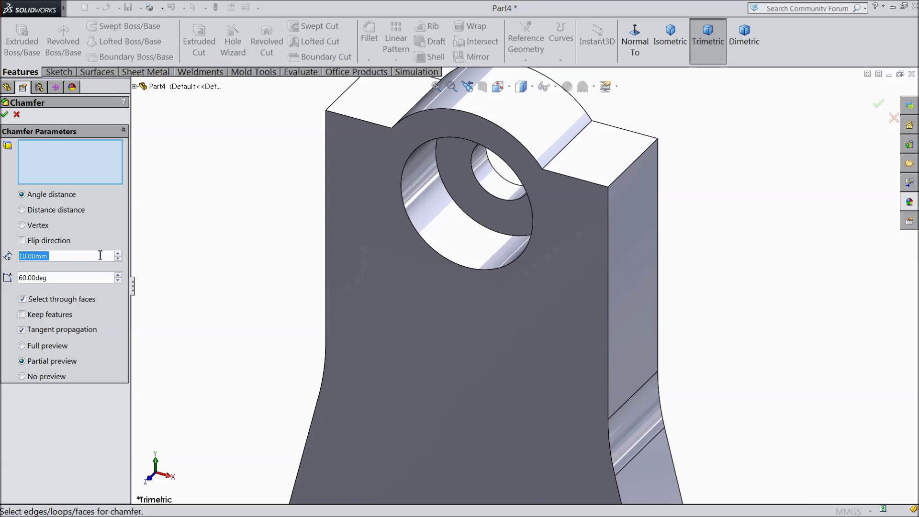
type("1")
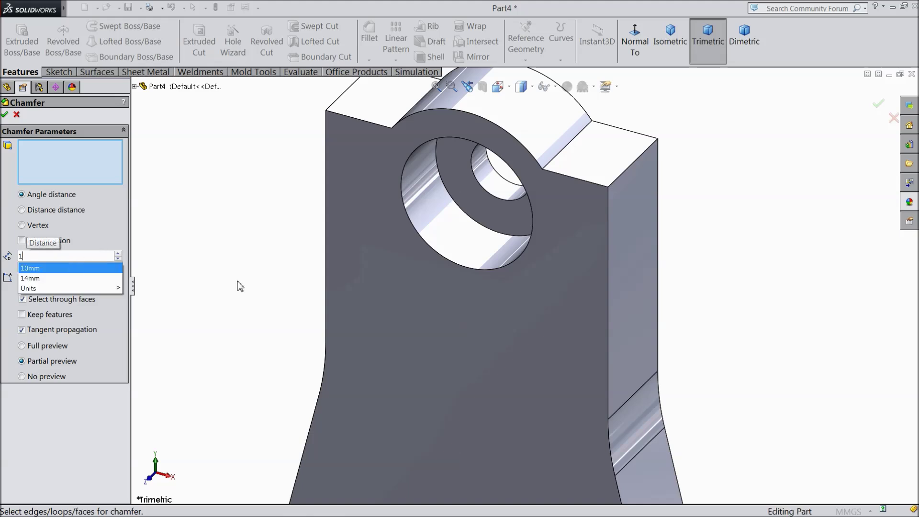
left_click(467, 269)
left_click(5, 114)
Chamfer the two outer top edges of the plate's shoulders with a 4 mm distance at 60 degrees
left_click(369, 60)
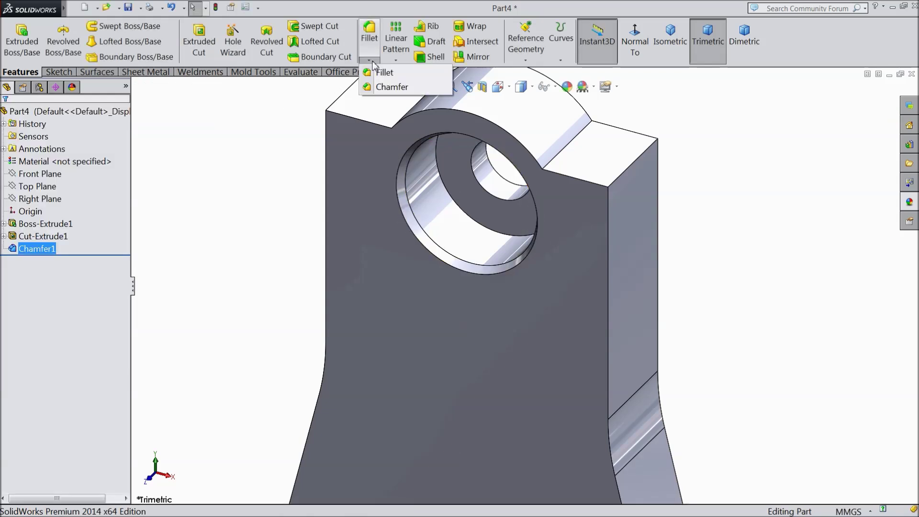
left_click(386, 86)
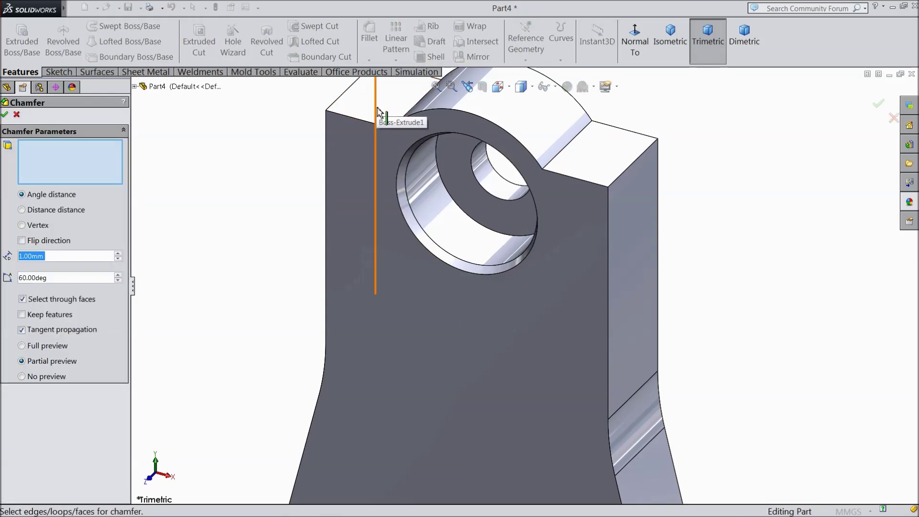
type("4")
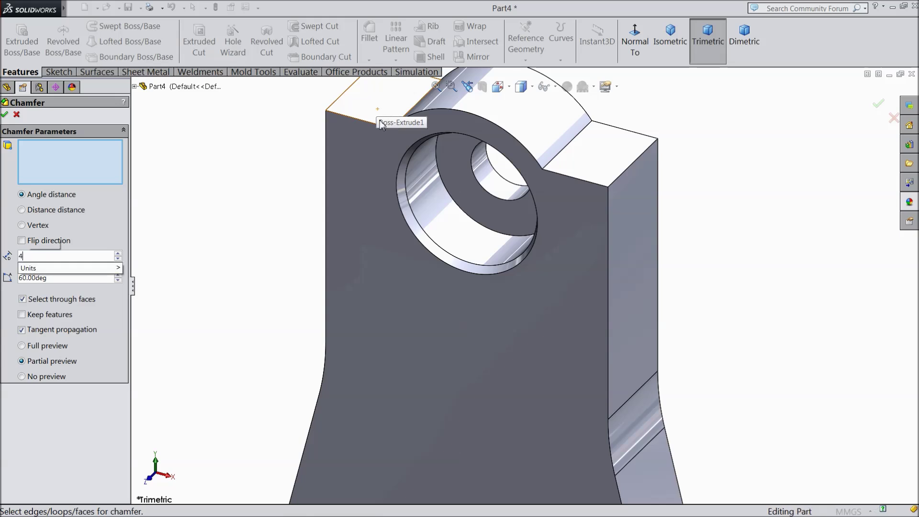
left_click(627, 171)
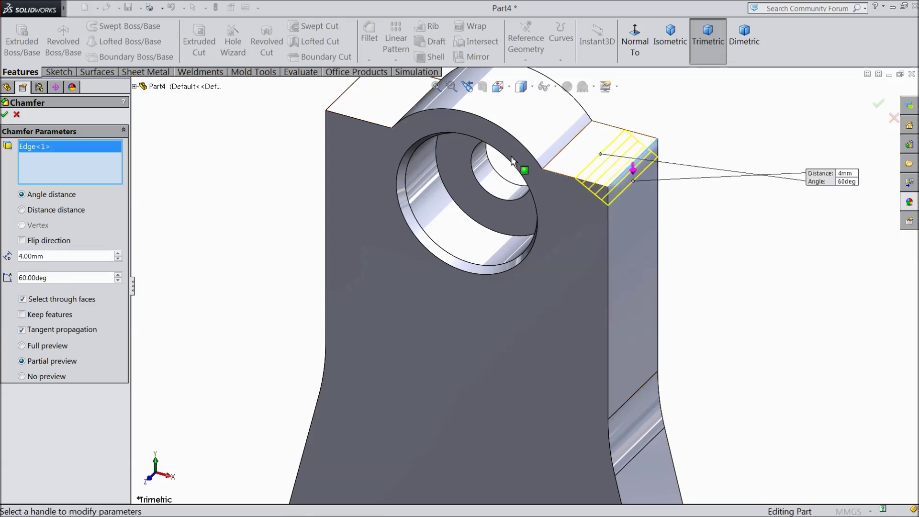
left_click(340, 99)
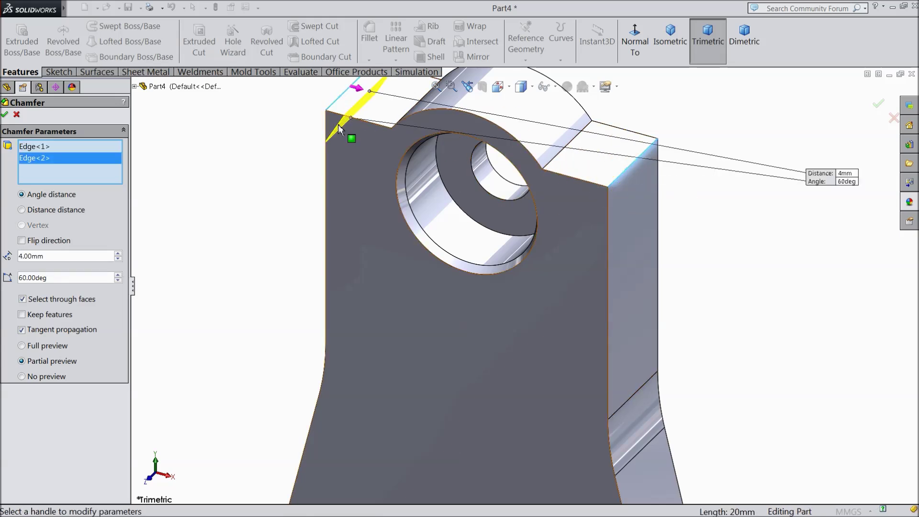
left_click(5, 115)
Fillet the two edges where the rounded top meets the flat shoulders with a 5 mm radius
left_click(372, 51)
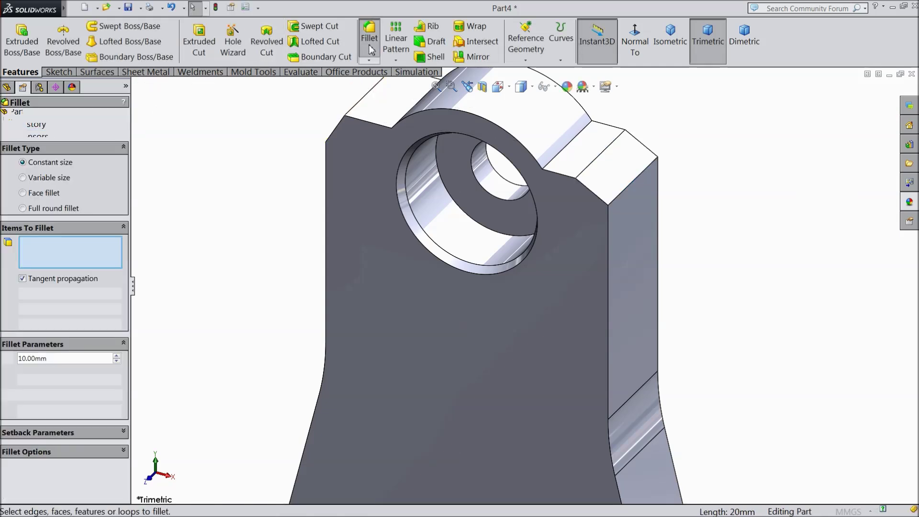
type("5")
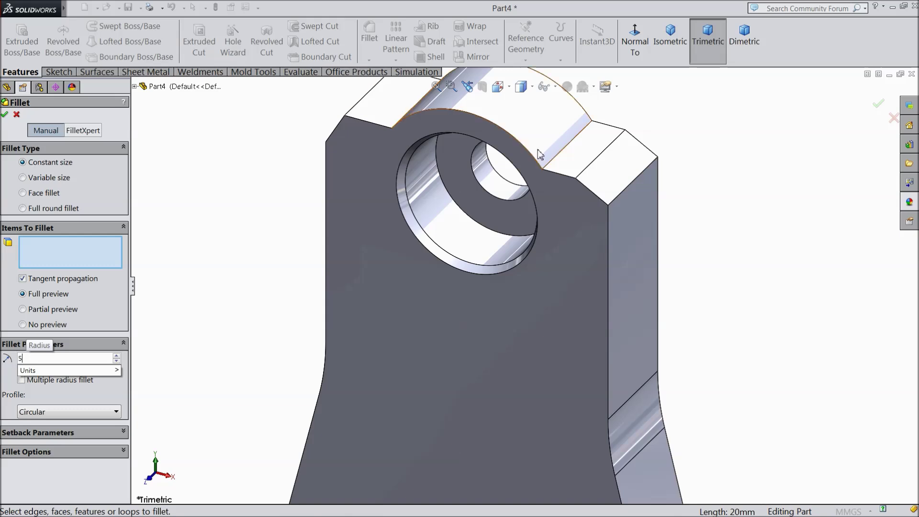
scroll(551, 160, "up", 2)
left_click(576, 176)
middle_click_drag(576, 177, 612, 181)
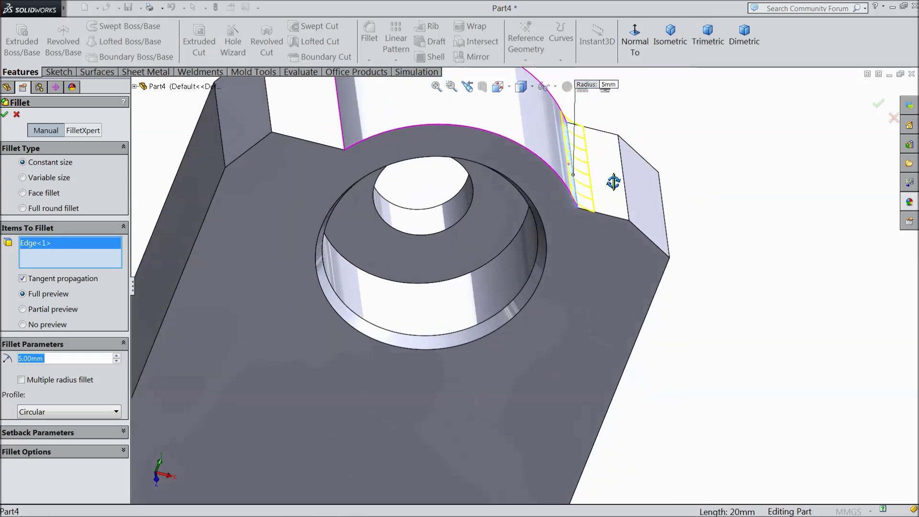
left_click(338, 131)
left_click(5, 116)
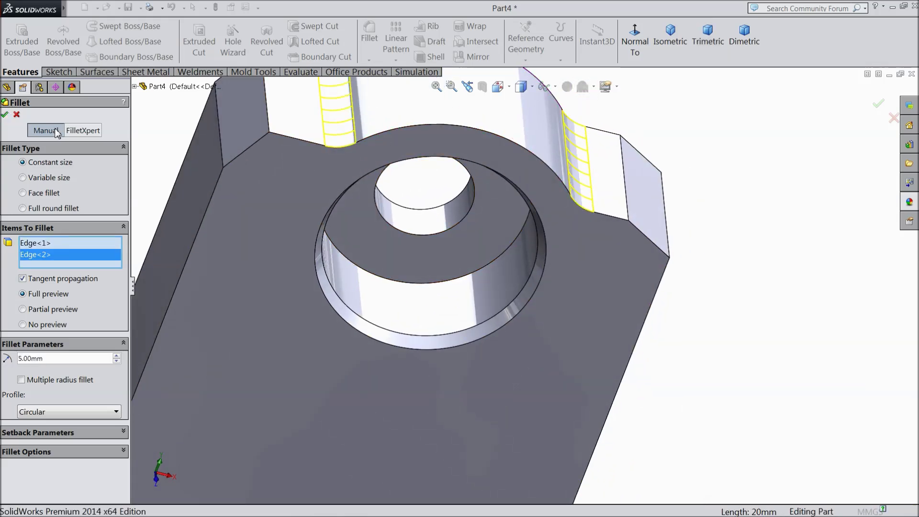
Apply the solid Green appearance from the Organic neighbour category Solid to the whole part
scroll(364, 206, "up", 5)
middle_click_drag(339, 216, 302, 189)
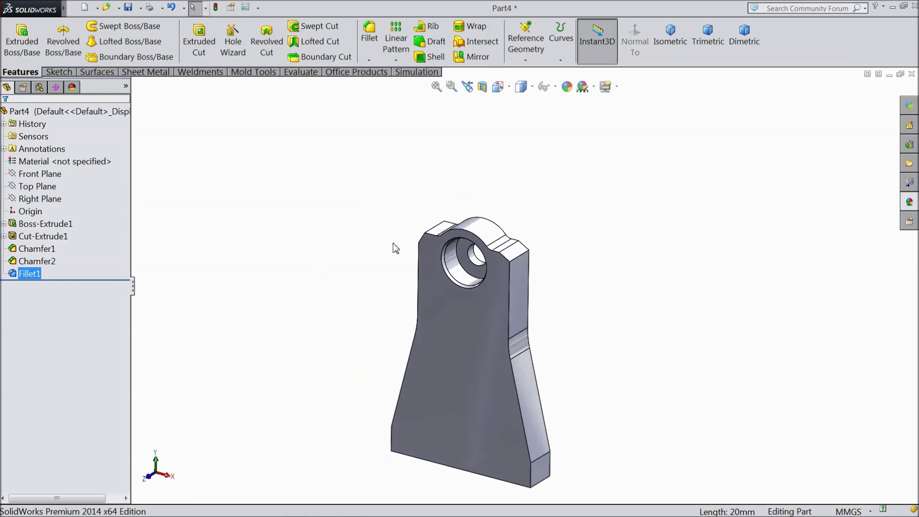
scroll(495, 289, "up", 2)
scroll(536, 386, "down", 3)
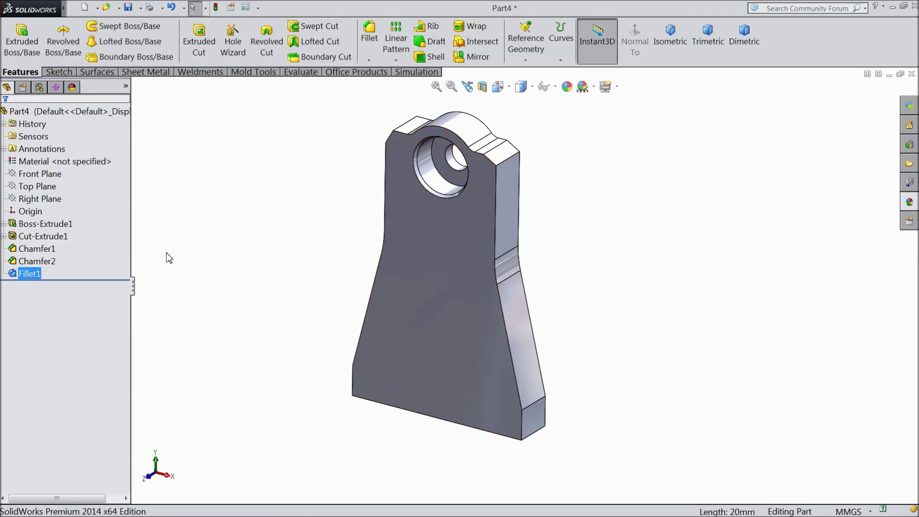
left_click(615, 227)
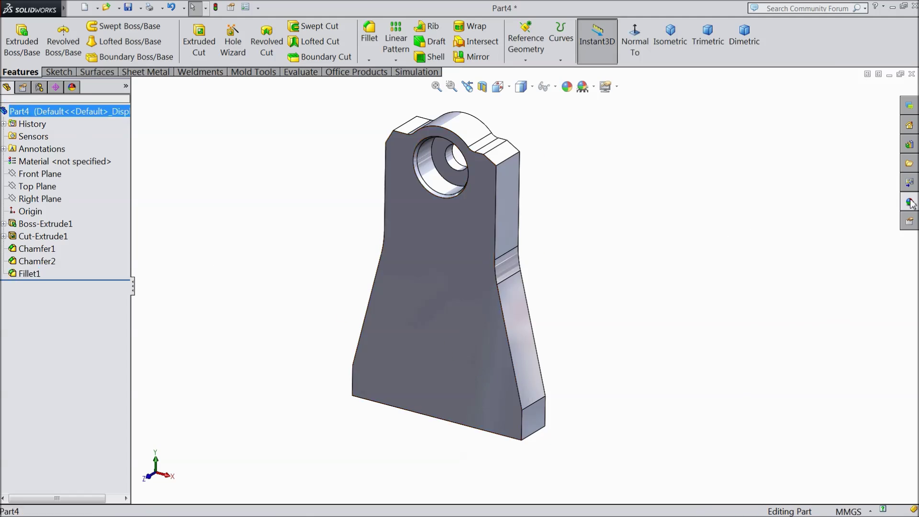
left_click(911, 202)
scroll(821, 204, "down", 3)
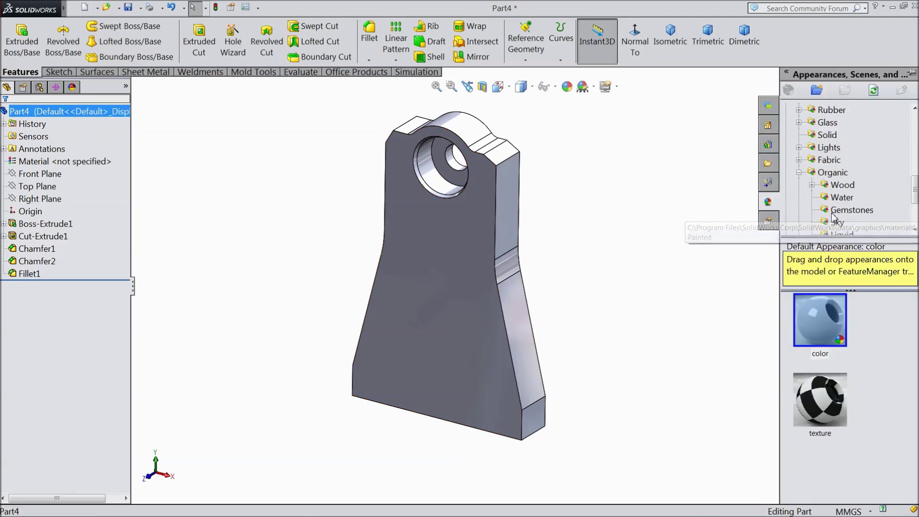
left_click(827, 135)
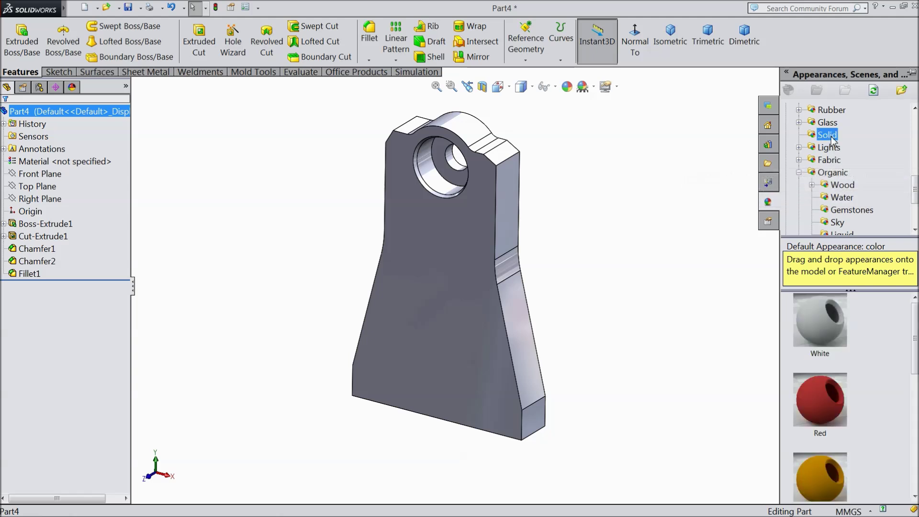
double_click(839, 402)
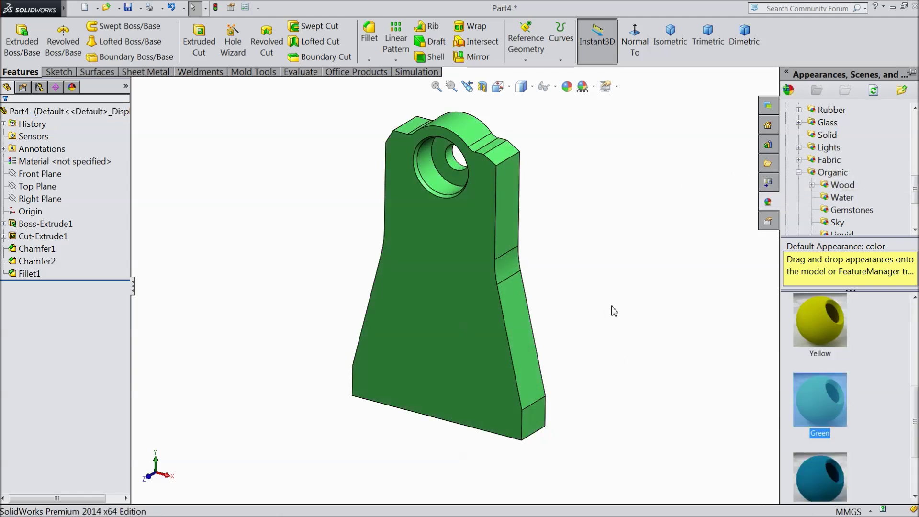
left_click(608, 311)
Start a new sketch on the large front face of the plate
middle_click_drag(607, 318, 624, 248)
left_click(432, 345)
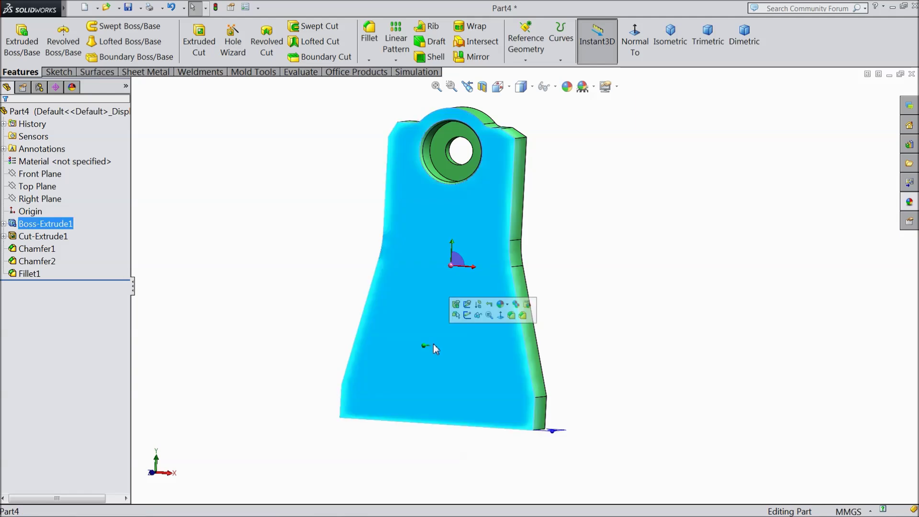
left_click(466, 315)
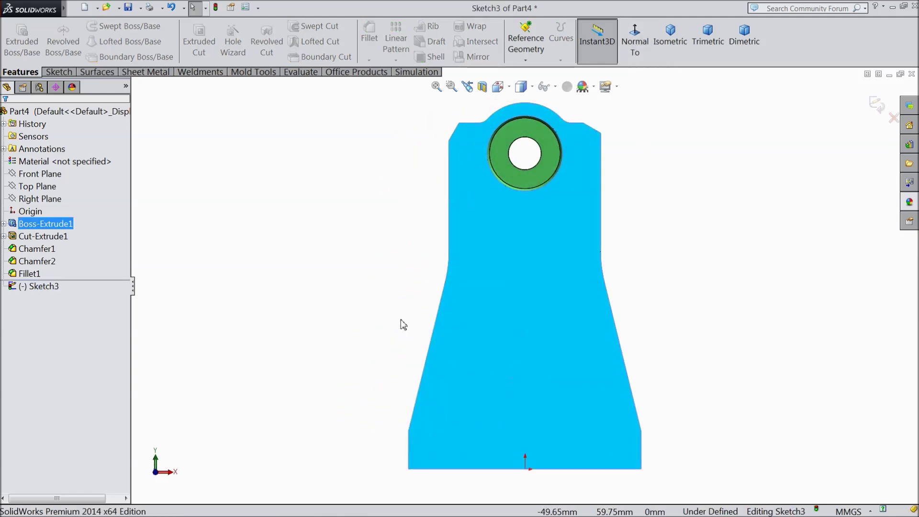
left_click(437, 321)
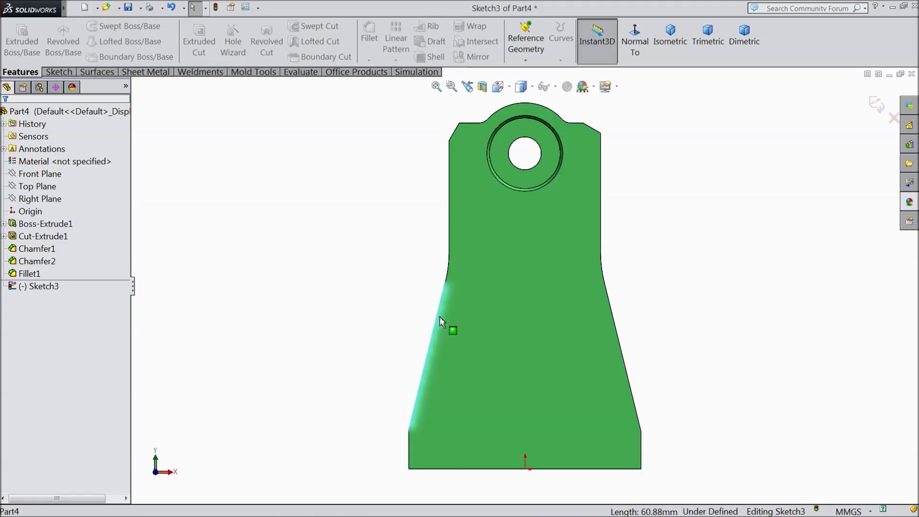
left_click(449, 270, "ctrl")
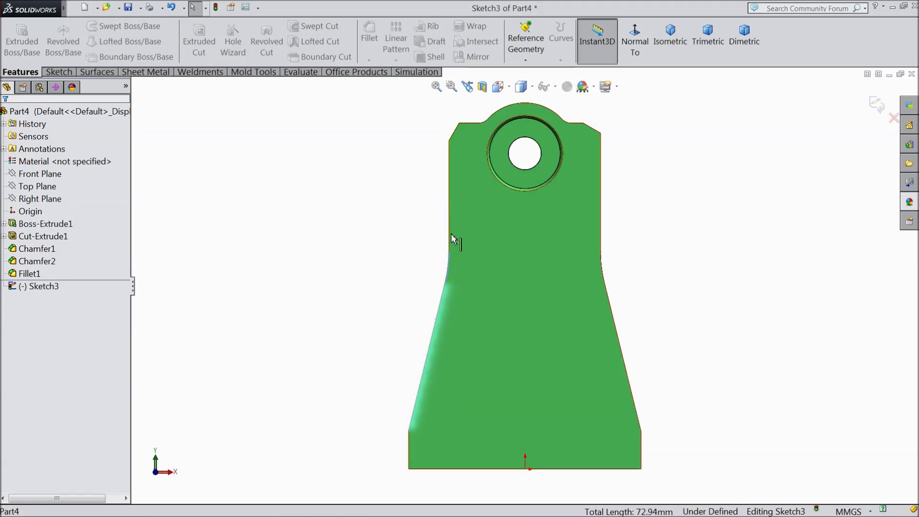
left_click(450, 240, "ctrl")
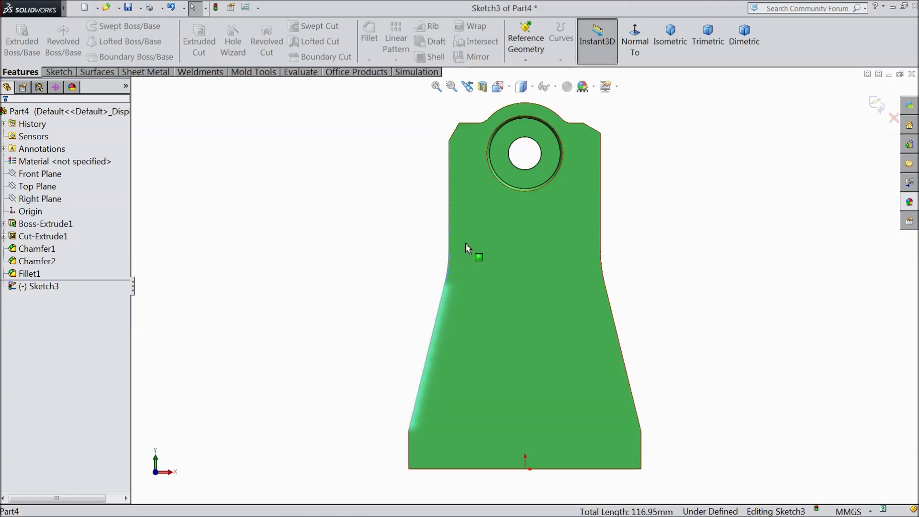
left_click(617, 335, "ctrl")
left_click(602, 271, "ctrl")
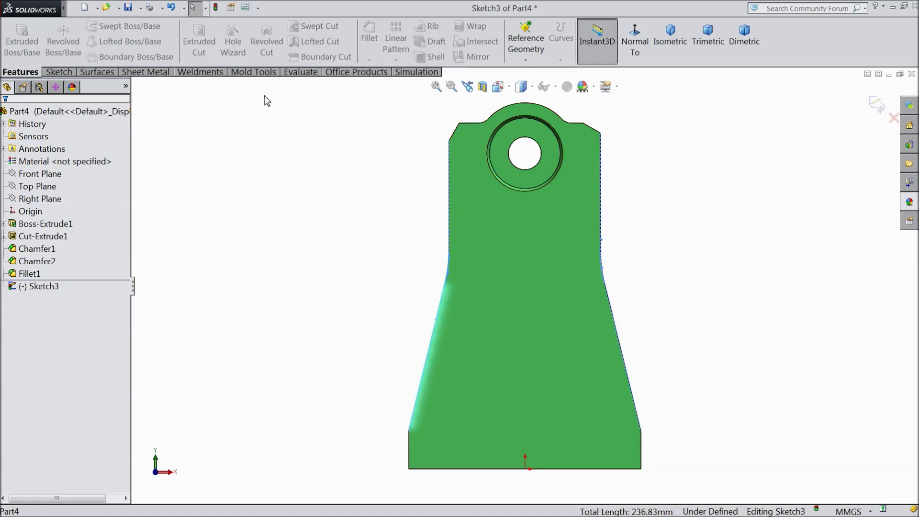
left_click(59, 72)
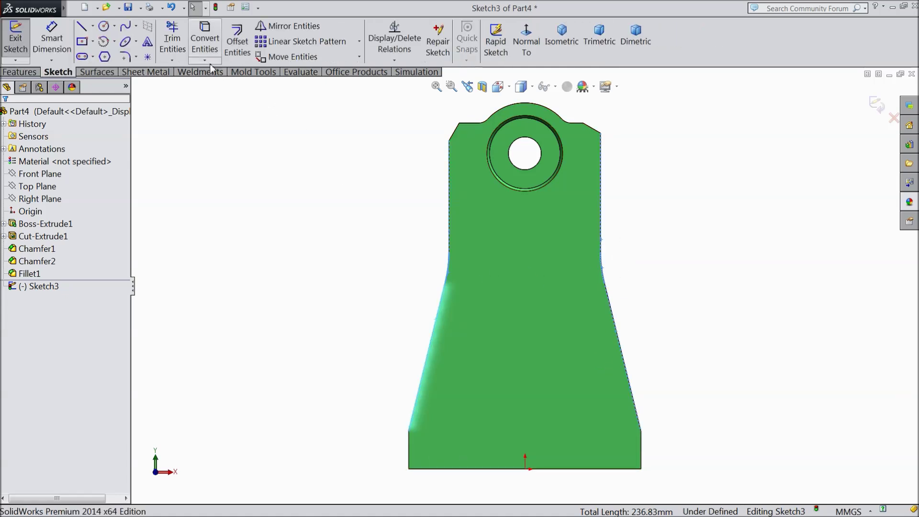
left_click(237, 44)
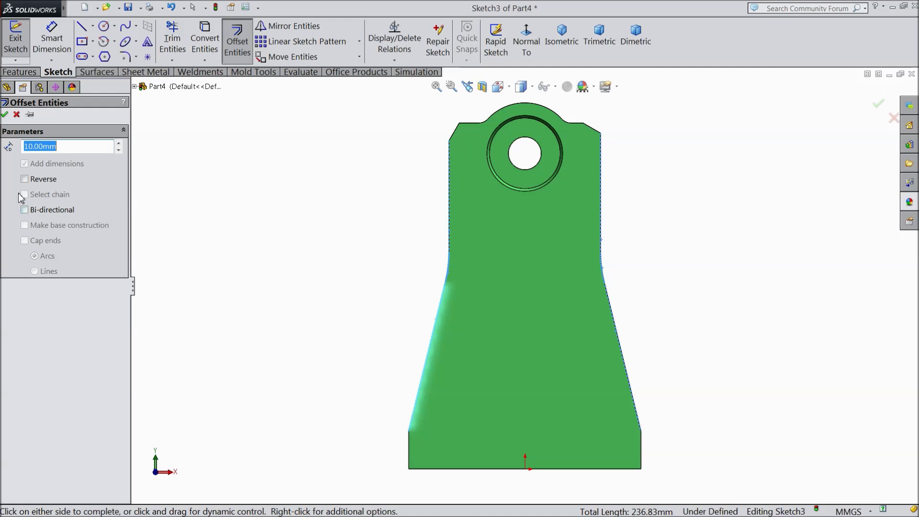
type("12")
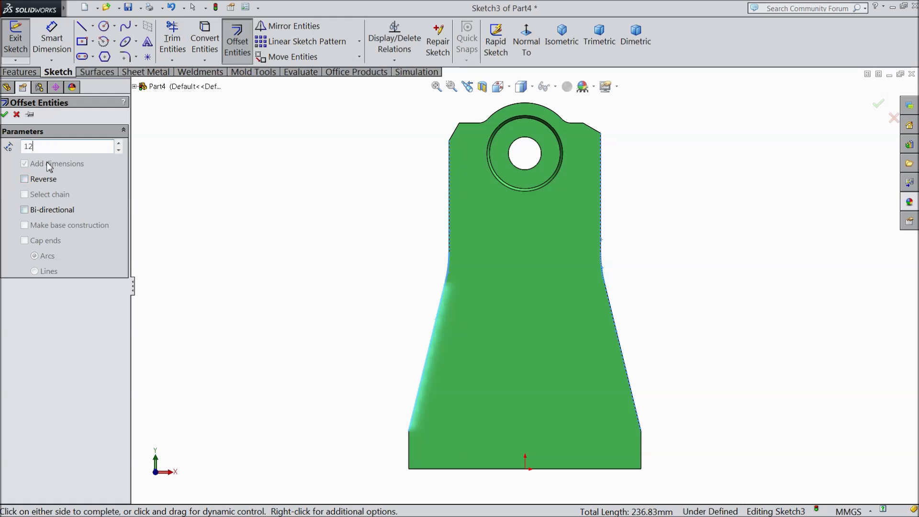
left_click(25, 179)
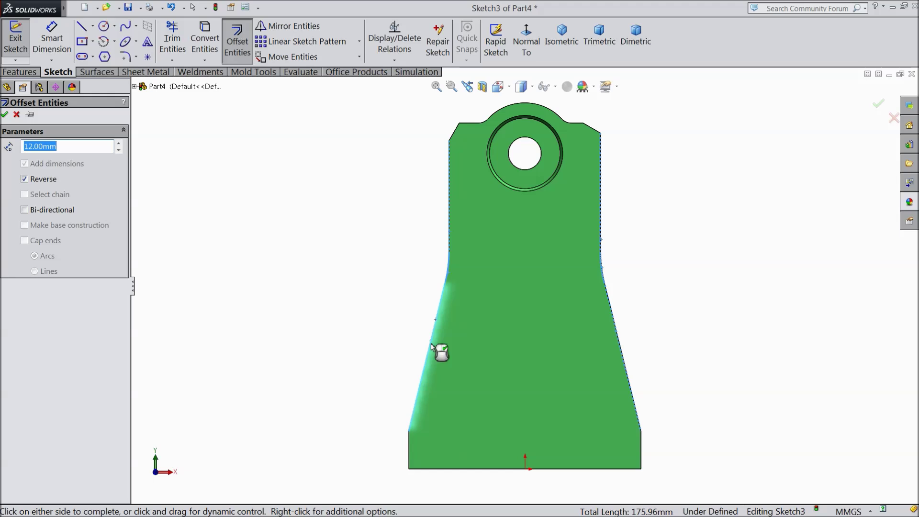
left_click(17, 115)
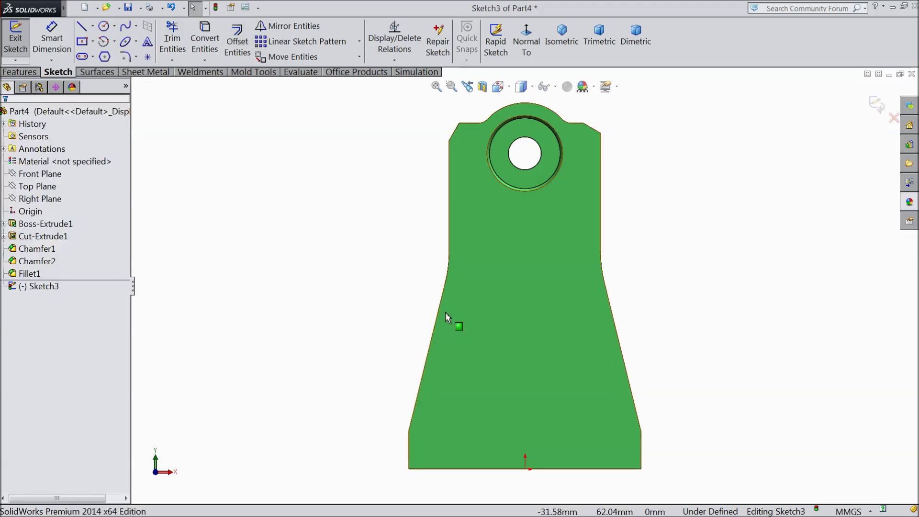
Offset the plate's left side edges (slanted edge, arc and vertical edge) 12 mm inward into the sketch
left_click(431, 298)
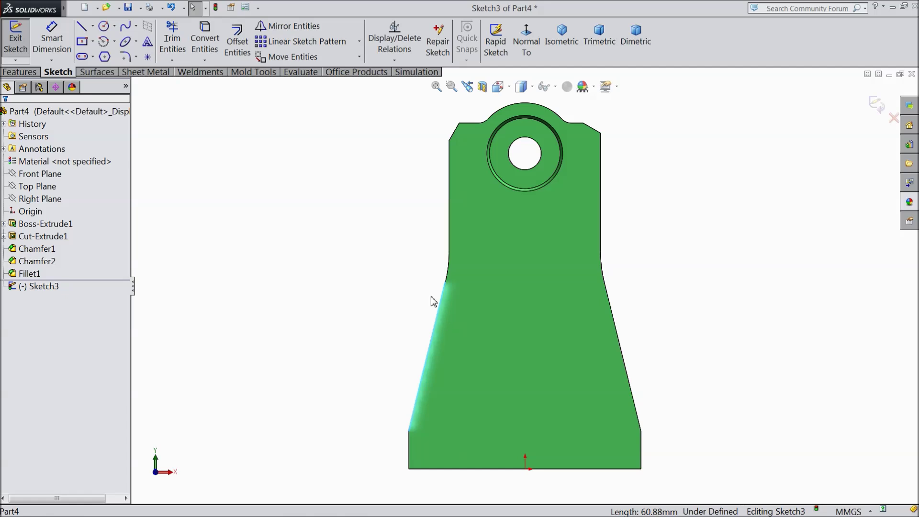
left_click(237, 42)
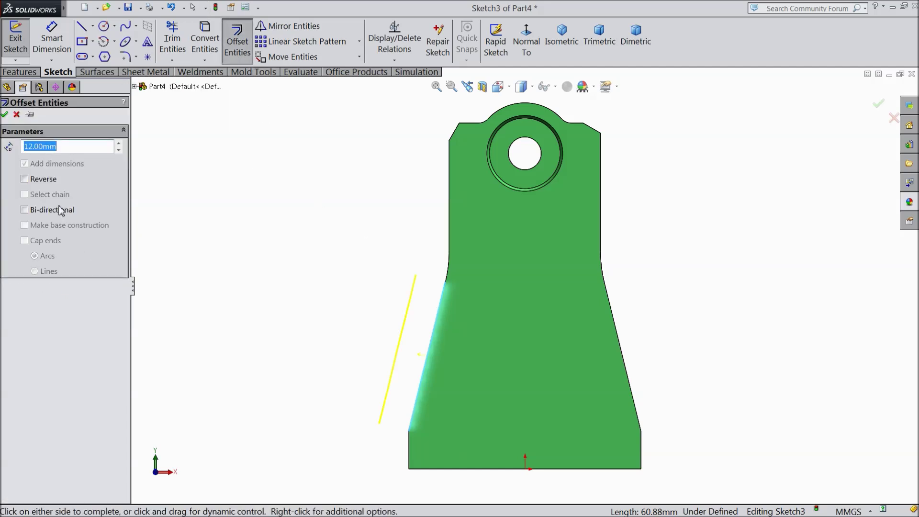
left_click(24, 180)
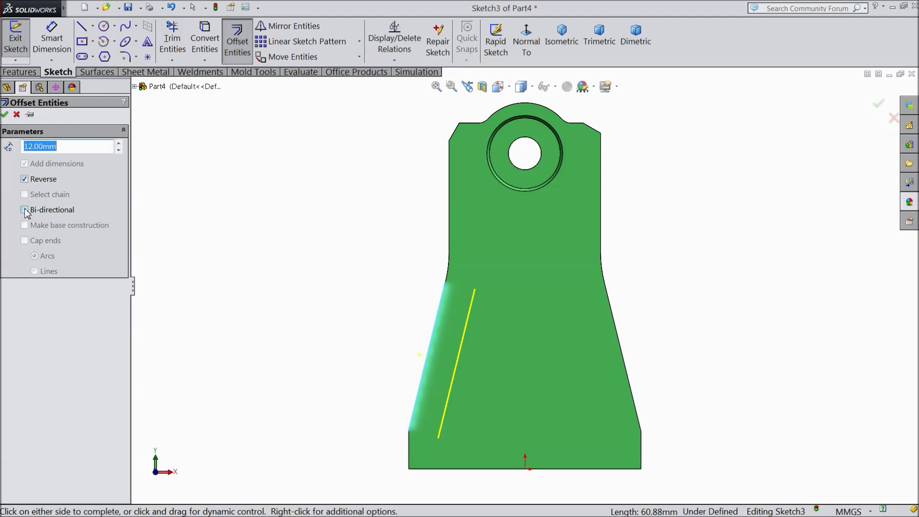
left_click(449, 274)
left_click(450, 237)
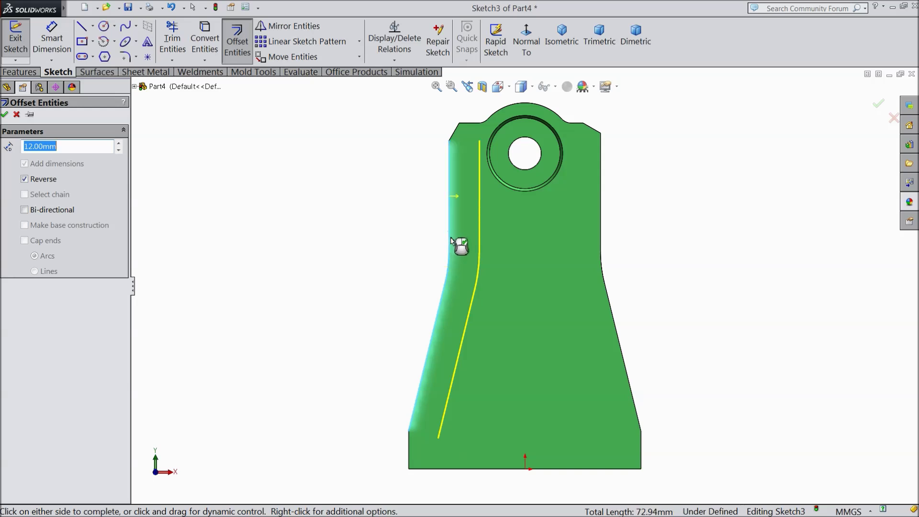
left_click(5, 114)
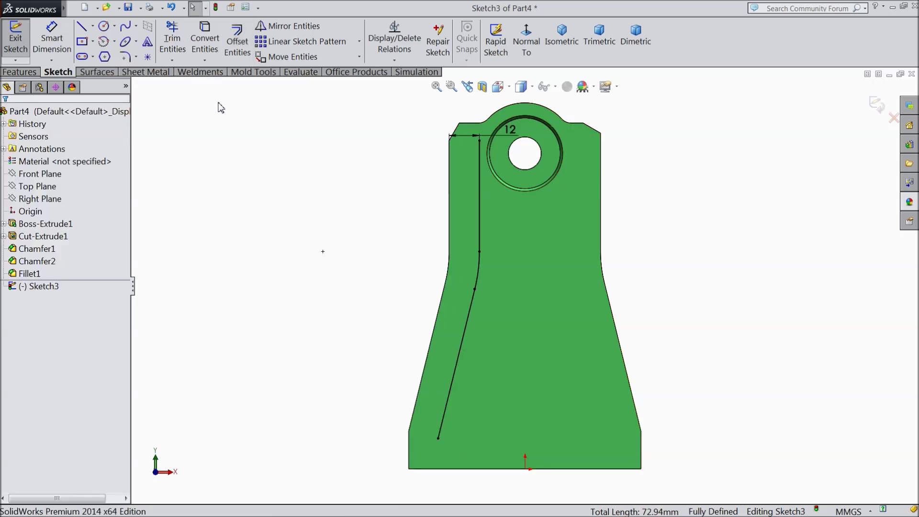
Offset the plate's right slanted edge, arc and vertical edge 12 mm inward into the sketch
left_click(237, 41)
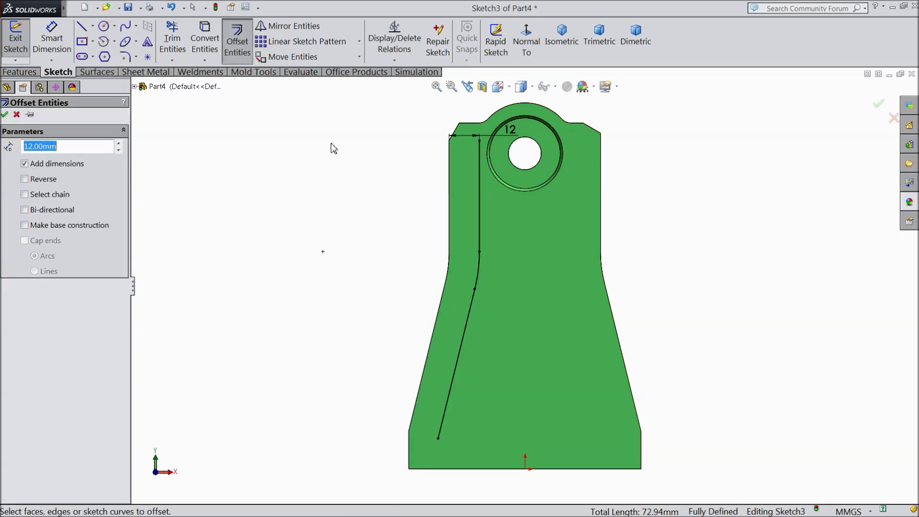
left_click(615, 316)
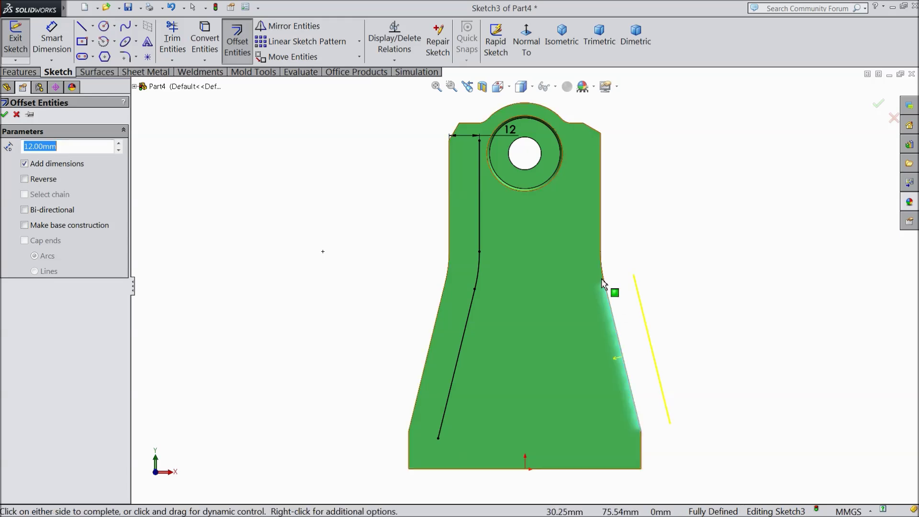
left_click(601, 231)
left_click(25, 179)
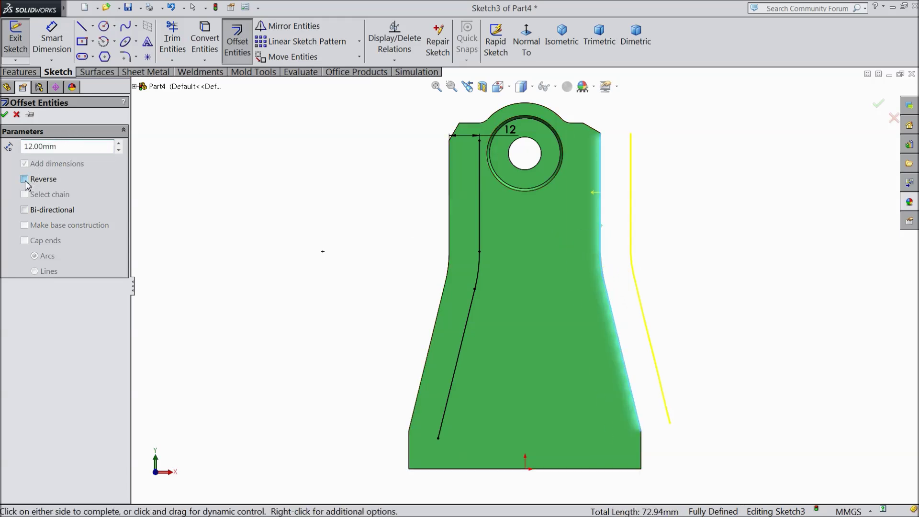
left_click(4, 116)
Offset the plate's bottom edge 20 mm upward onto the front face
left_click(237, 43)
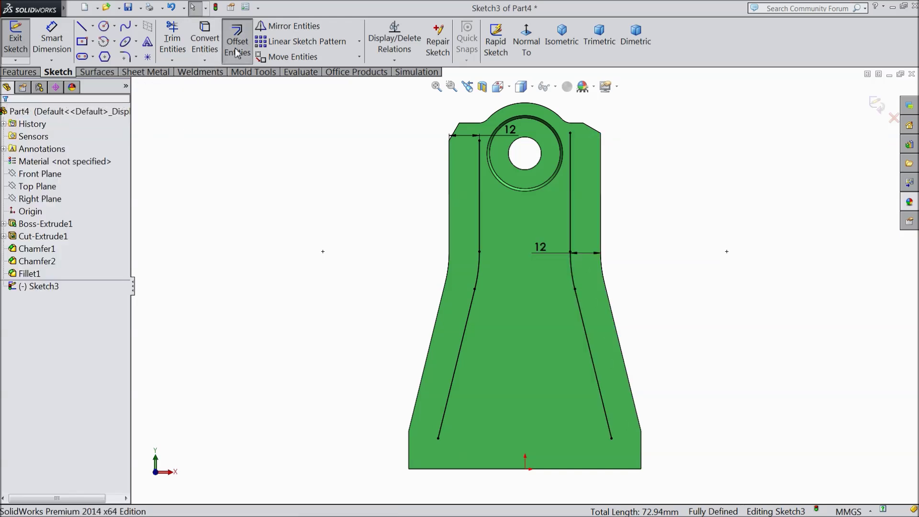
type("20")
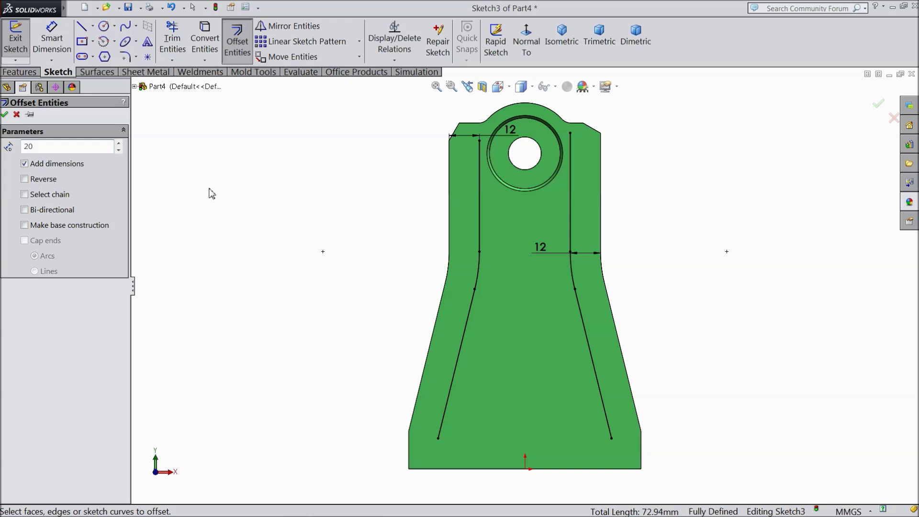
left_click(503, 468)
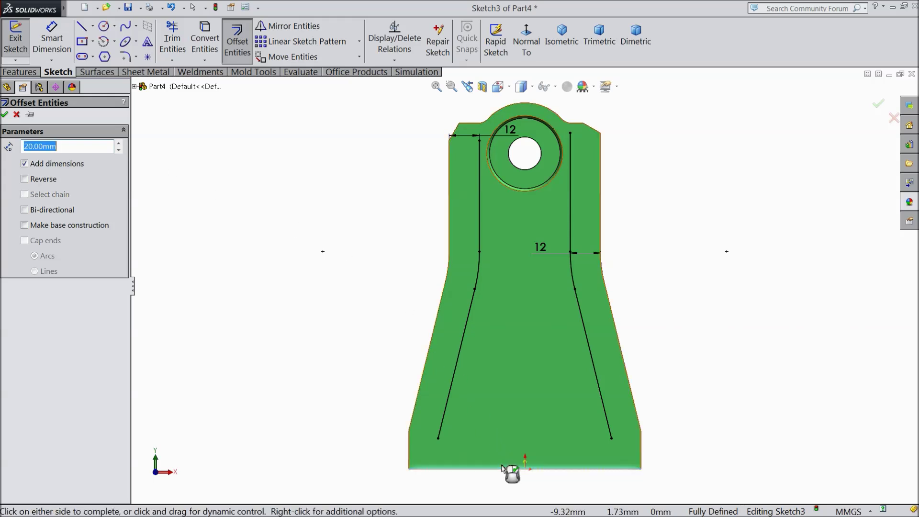
key("z")
left_click(24, 179)
left_click(491, 343)
scroll(590, 371, "down", 2)
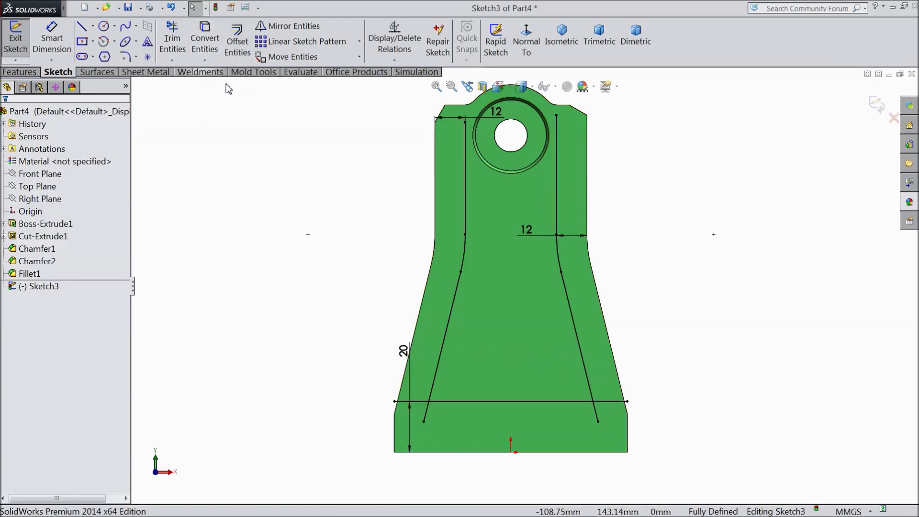
Sketch a horizontal line below the counterbored hole, crossing both vertical offset lines, about 85 mm above the lower offset line
left_click(81, 27)
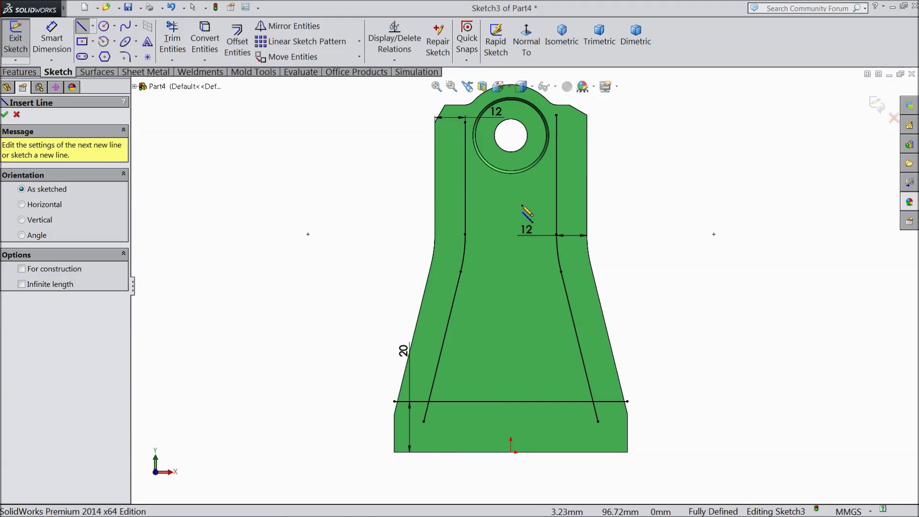
left_click(454, 187)
left_click(561, 187)
right_click(569, 188)
left_click(597, 88)
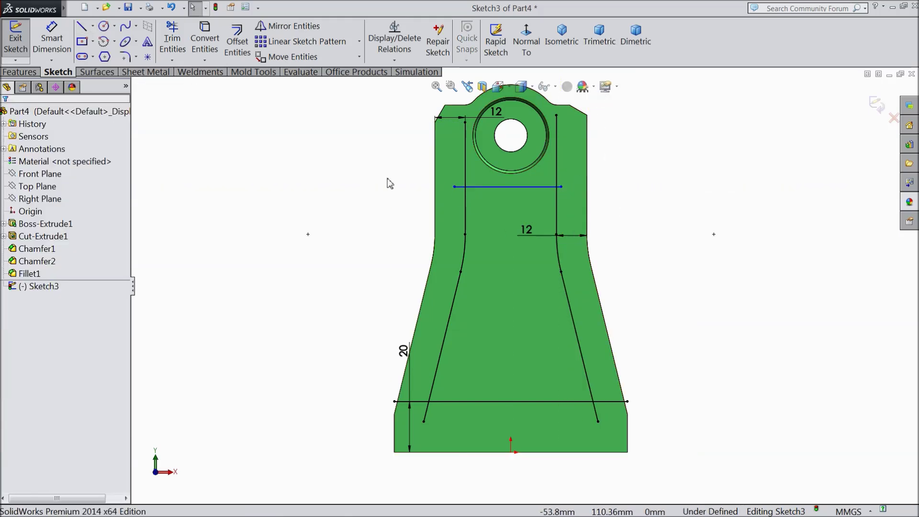
Try a 100 mm dimension between the upper horizontal line and the lower offset line, and delete it
left_click(69, 43)
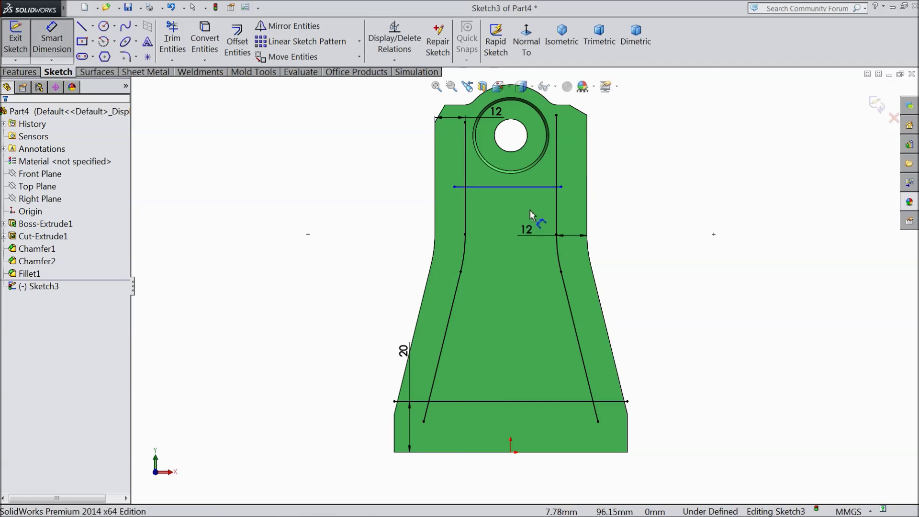
left_click(537, 187)
left_click(566, 402)
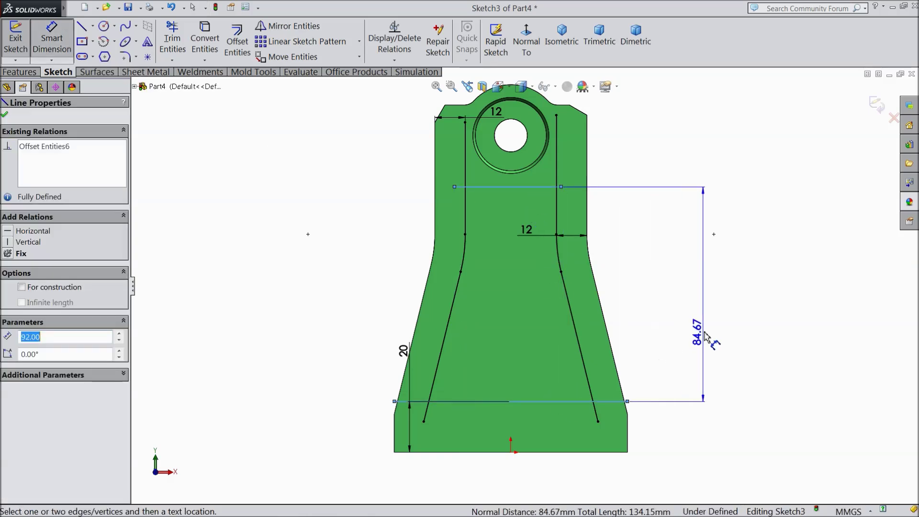
left_click(705, 325)
type("100")
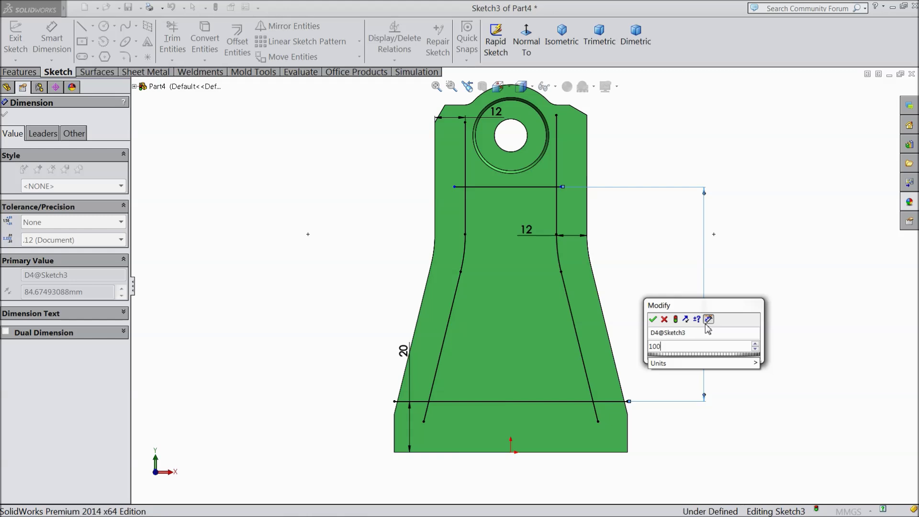
left_click(653, 319)
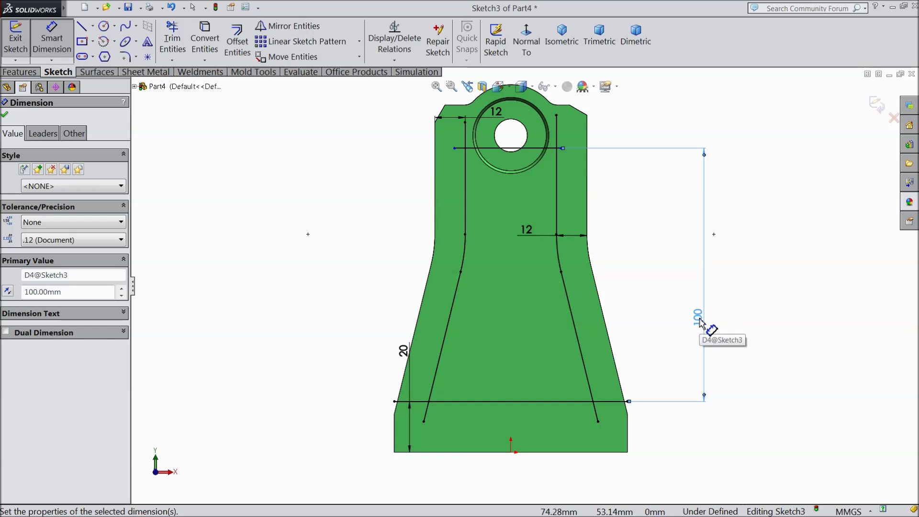
key("Delete")
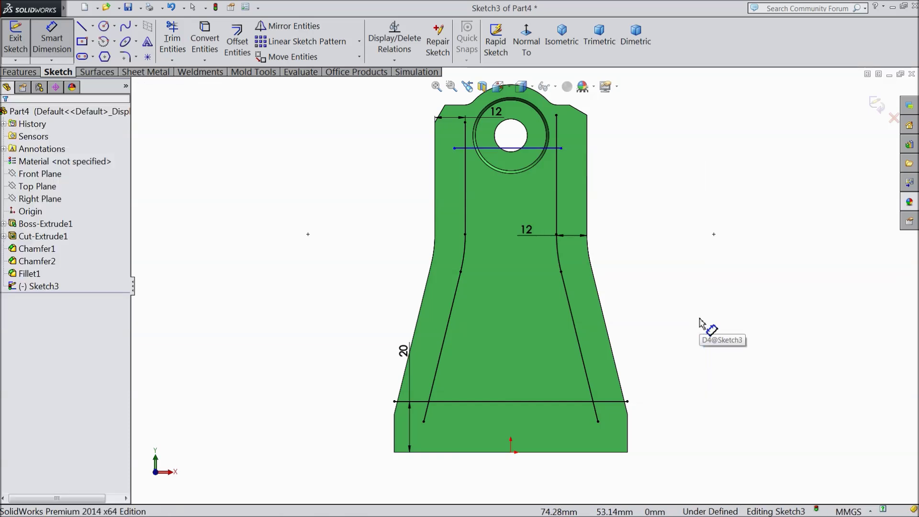
Dimension the upper horizontal line 100 mm from the plate's bottom edge
left_click(529, 149)
left_click(591, 452)
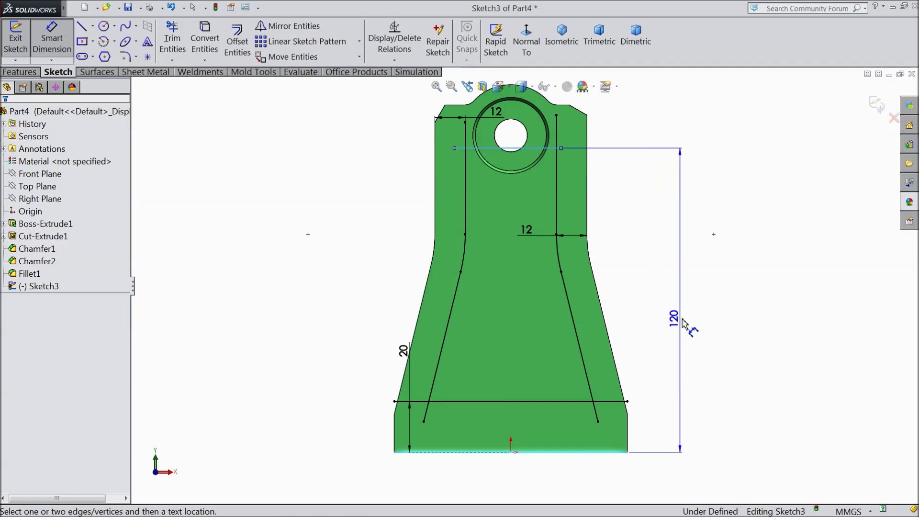
left_click(688, 321)
type("100")
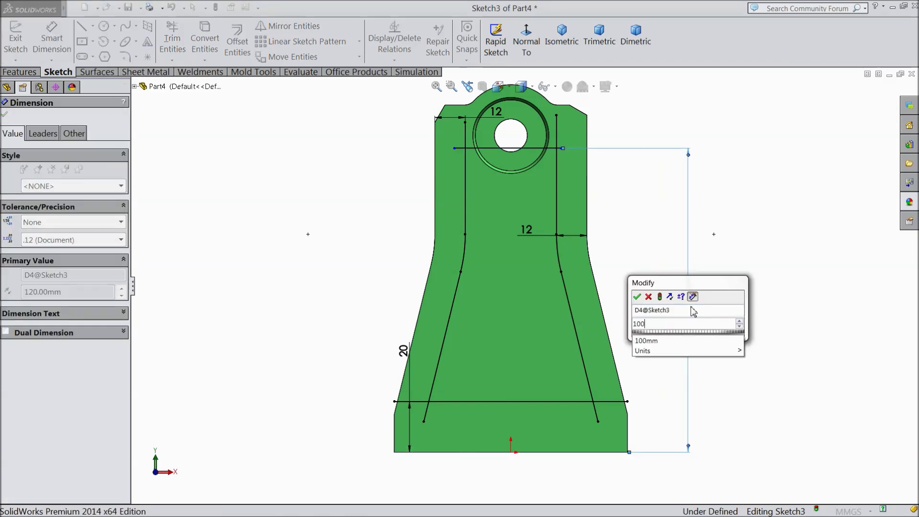
left_click(638, 297)
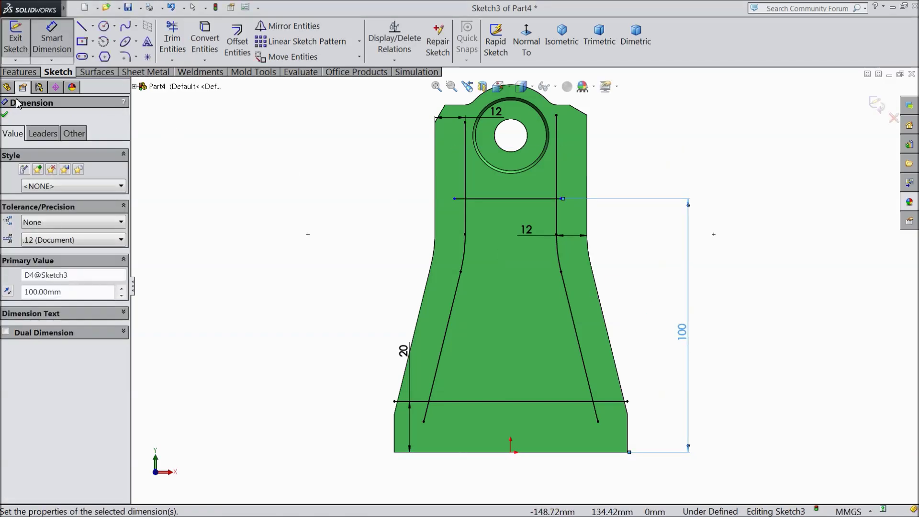
left_click(6, 114)
Trim the vertical offset lines above the upper horizontal line and that line's two overhanging ends
left_click(172, 40)
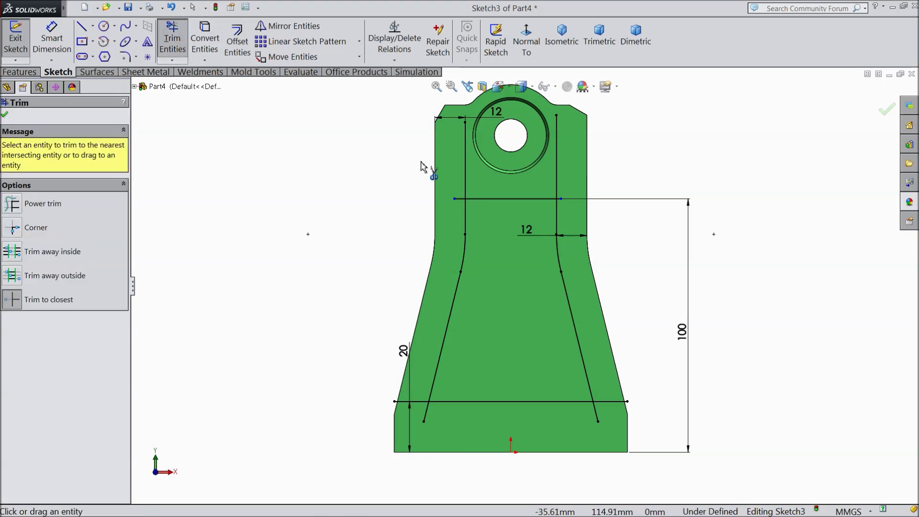
left_click(466, 175)
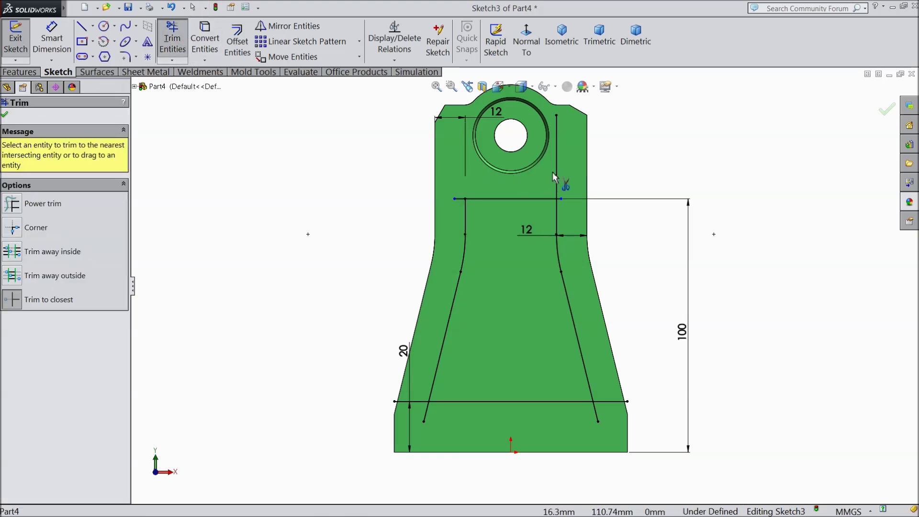
left_click(557, 177)
left_click(461, 199)
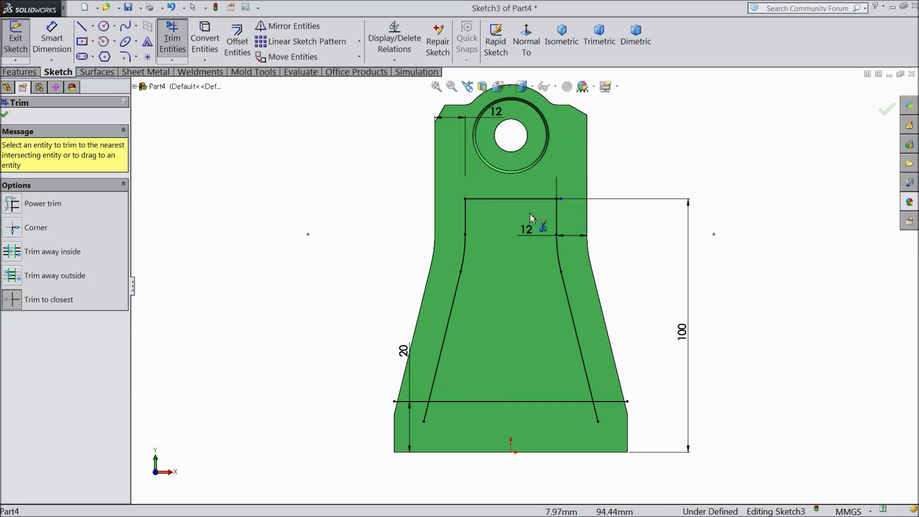
left_click(561, 200)
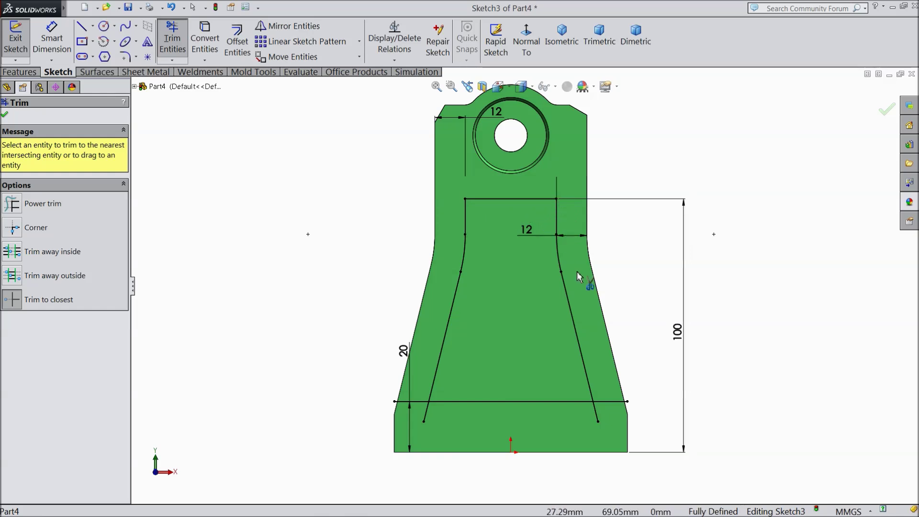
Trim the sloped offset lines below the lower horizontal line and that line's two overhanging ends
left_click(598, 417)
left_click(615, 403)
left_click(414, 405)
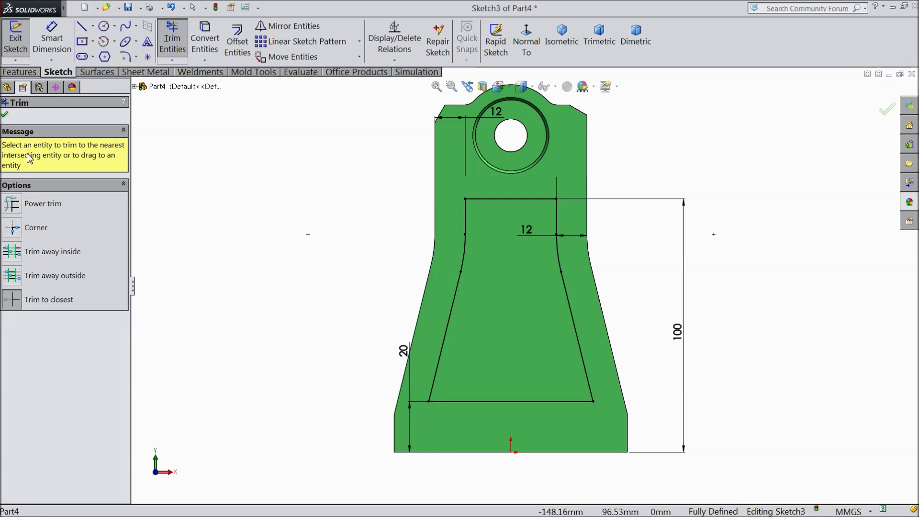
left_click(6, 116)
Round all four corners of the closed profile with 8 mm sketch fillets
left_click(125, 57)
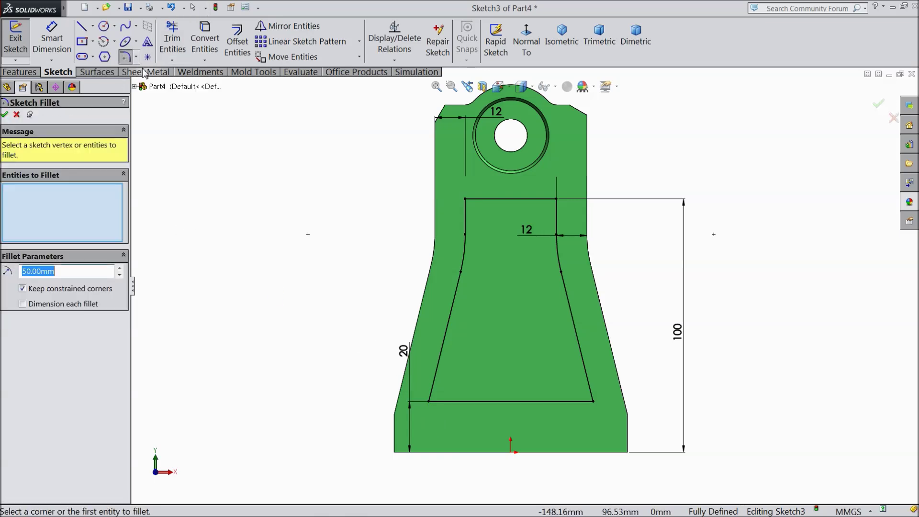
type("8")
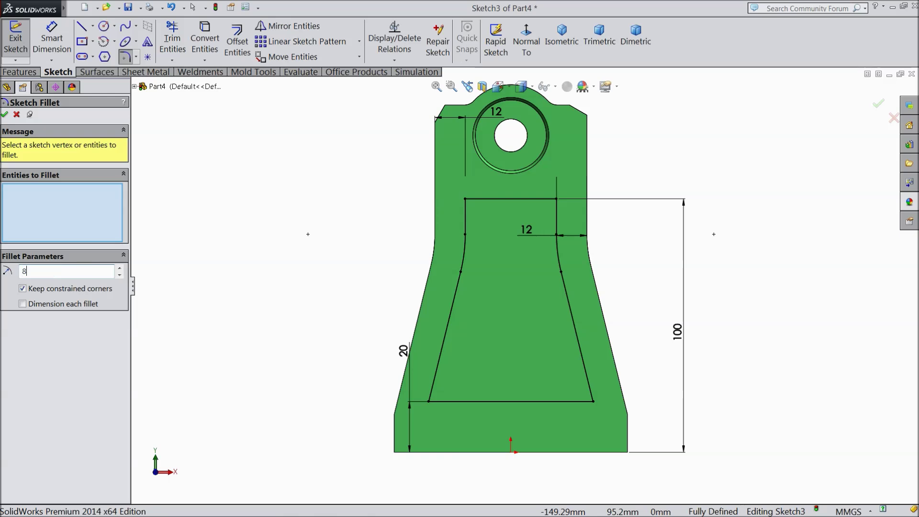
left_click(466, 200)
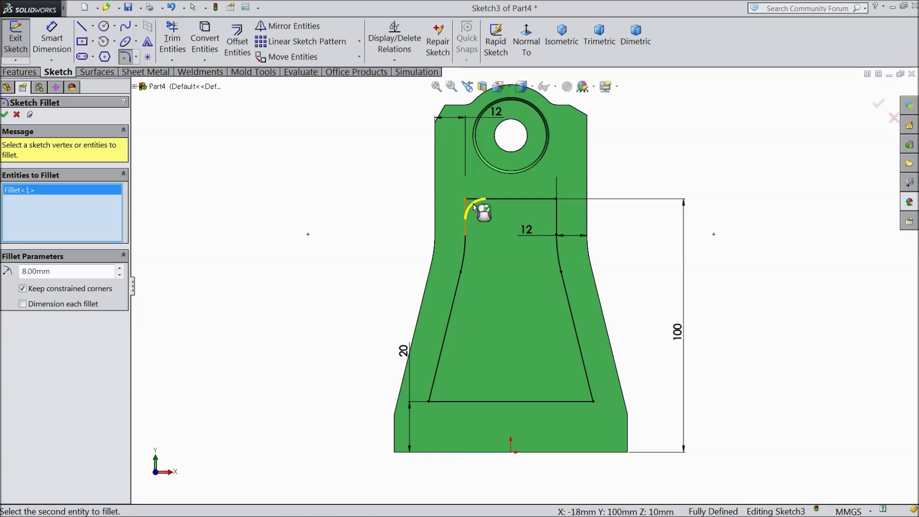
left_click(557, 200)
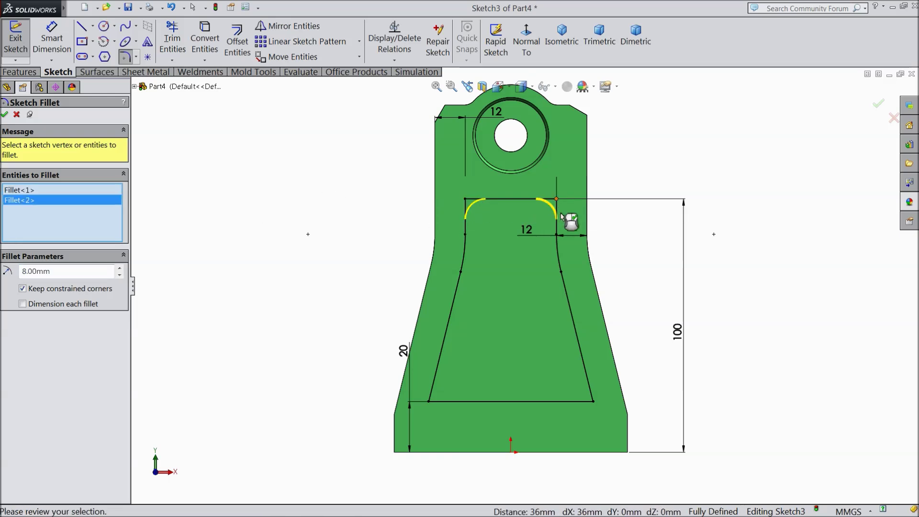
left_click(594, 405)
left_click(431, 403)
left_click(432, 406)
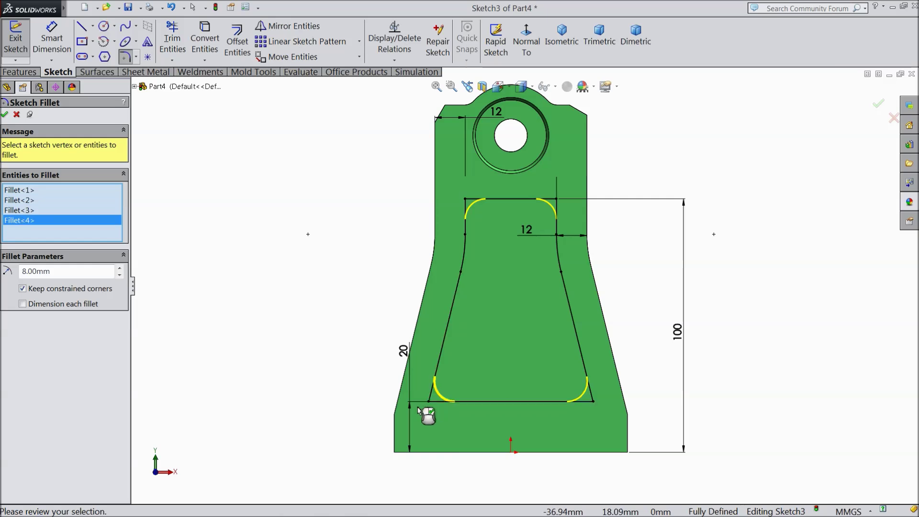
left_click(5, 115)
left_click(5, 115)
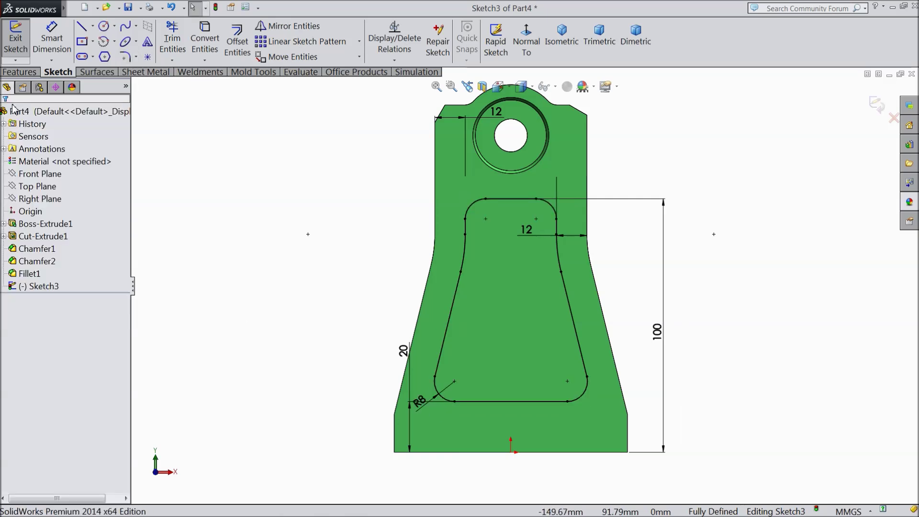
Cut the rounded profile into the plate's front face as a blind pocket 4 mm deep
left_click(20, 72)
left_click(198, 40)
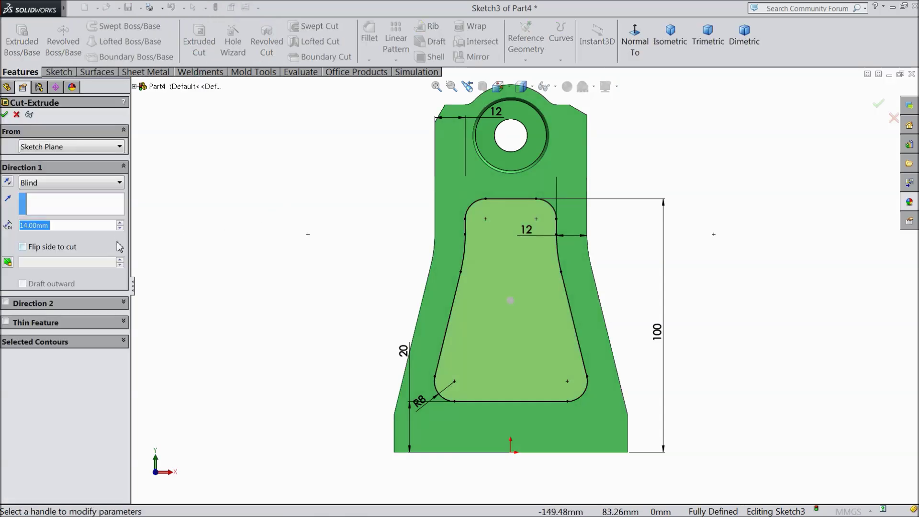
type("4")
key("Return")
middle_click_drag(278, 224, 266, 248)
left_click(6, 115)
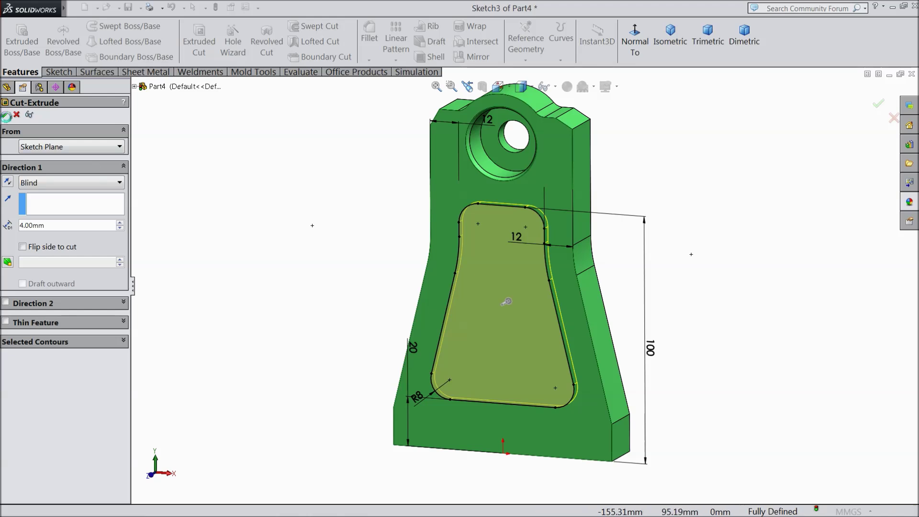
Add a 2 mm constant-size fillet around the pocket's floor face
left_click(369, 38)
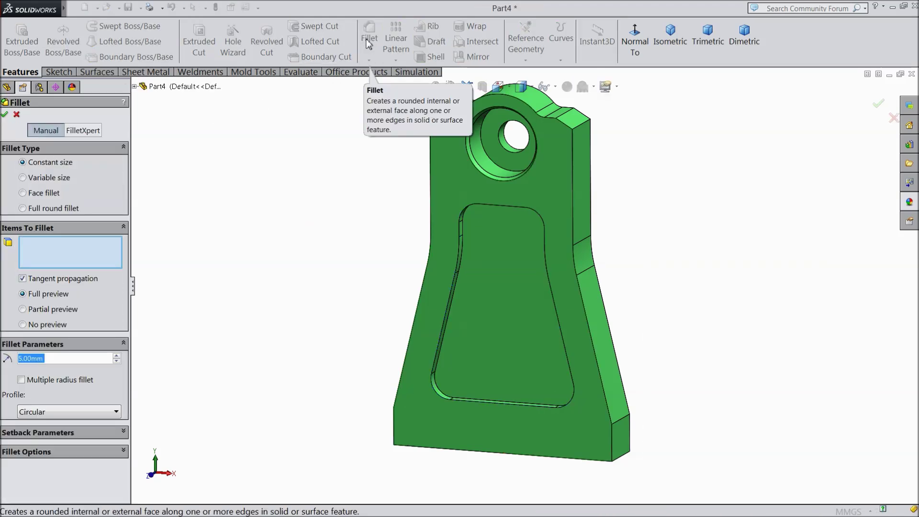
type("2")
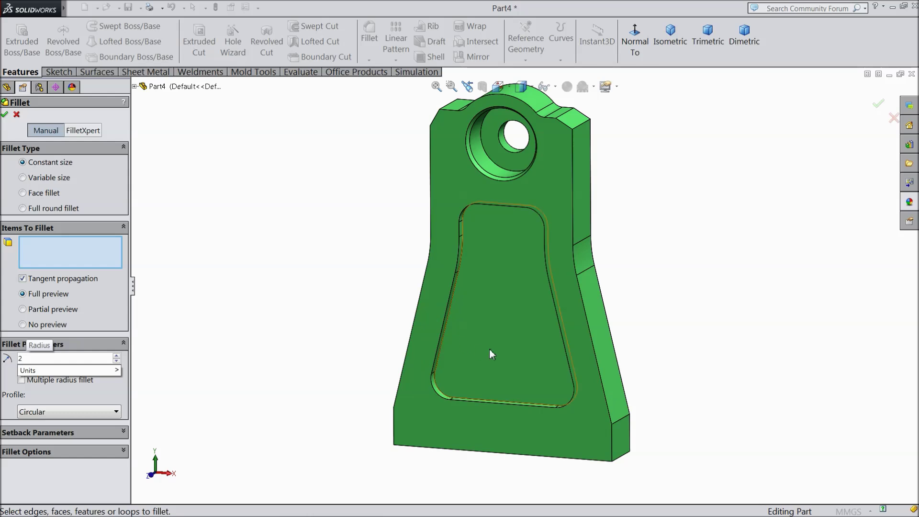
left_click(512, 328)
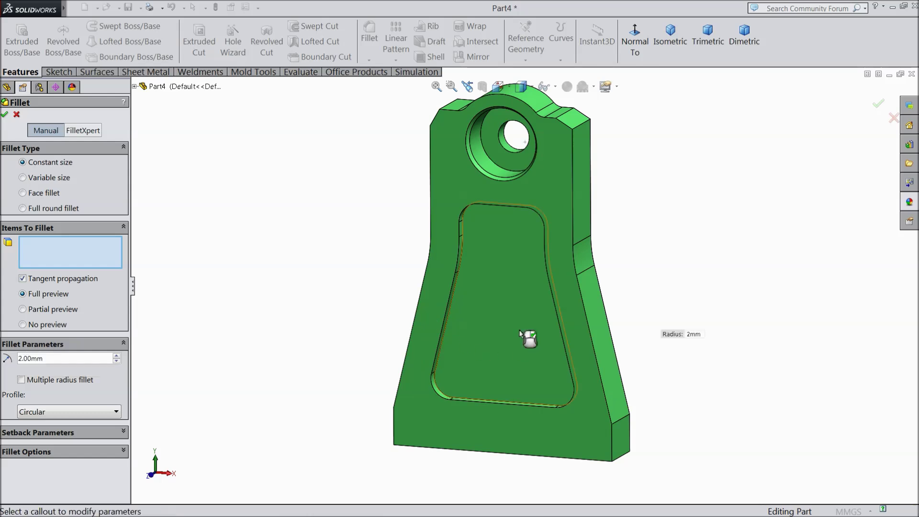
left_click(5, 115)
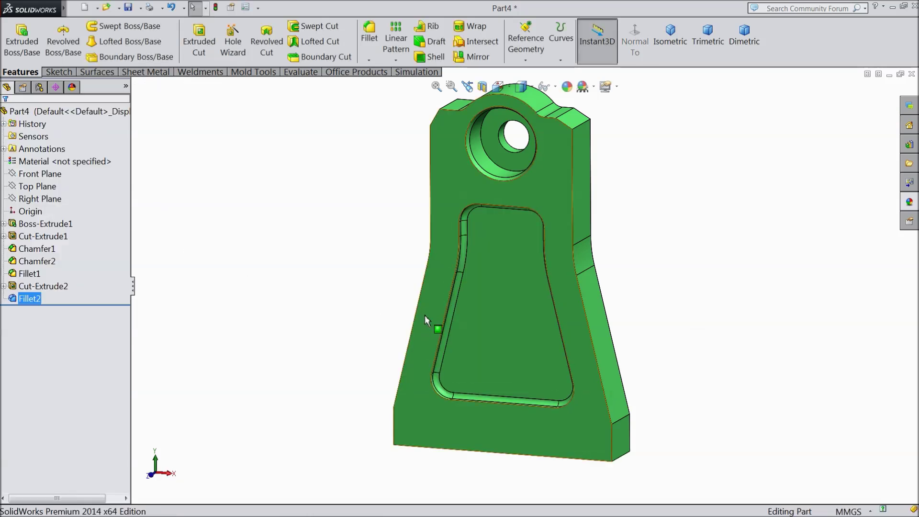
Apply a red appearance (RGB 255, 0, 0) to the pocket cut and its floor fillet
left_click(507, 323)
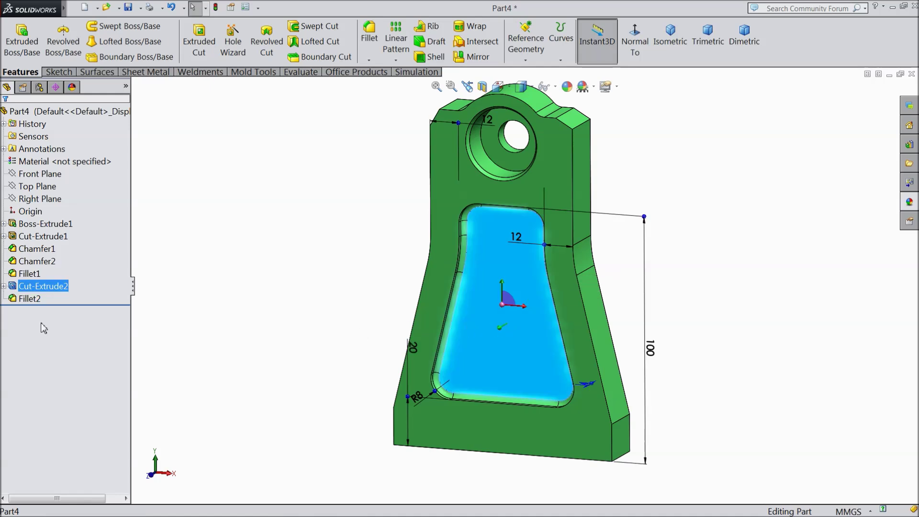
left_click(30, 300)
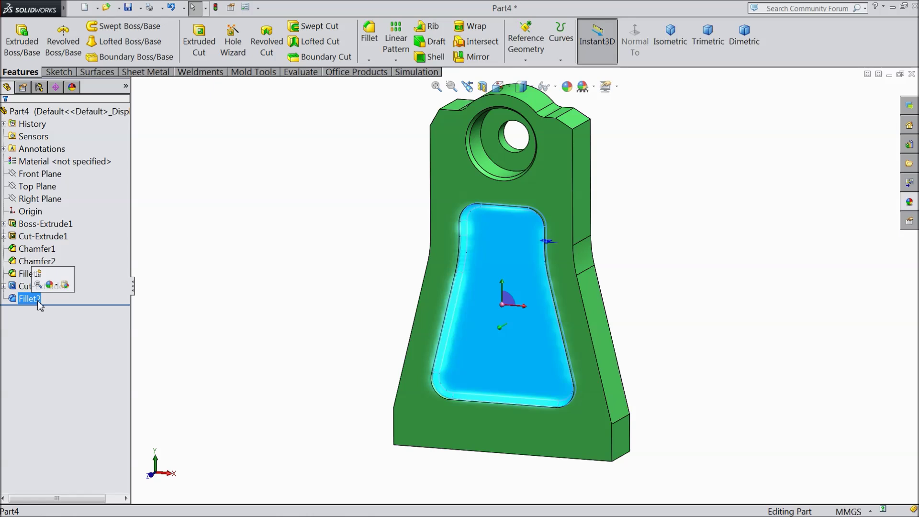
left_click(43, 286, "ctrl")
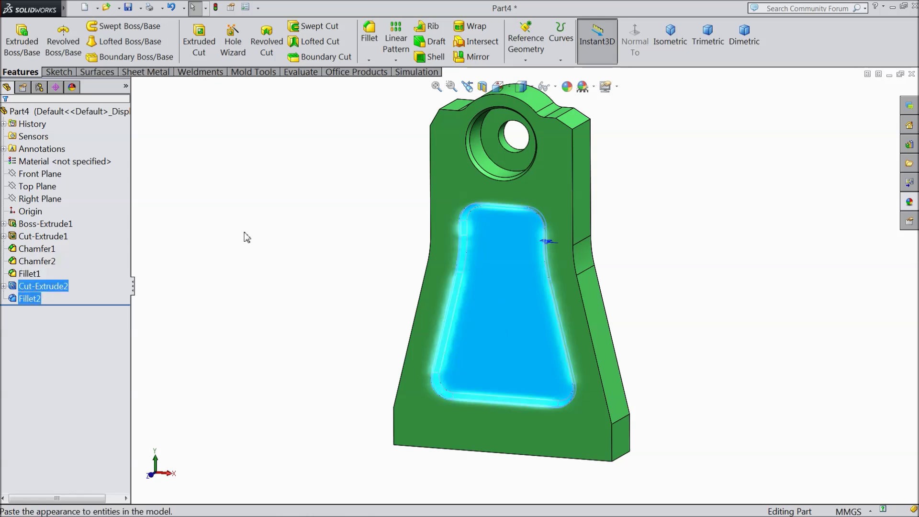
left_click(568, 89)
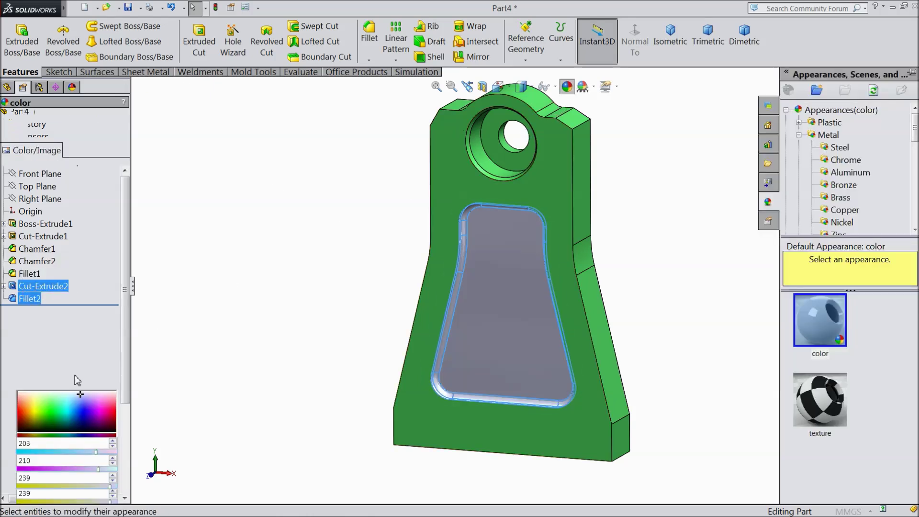
left_click(34, 358)
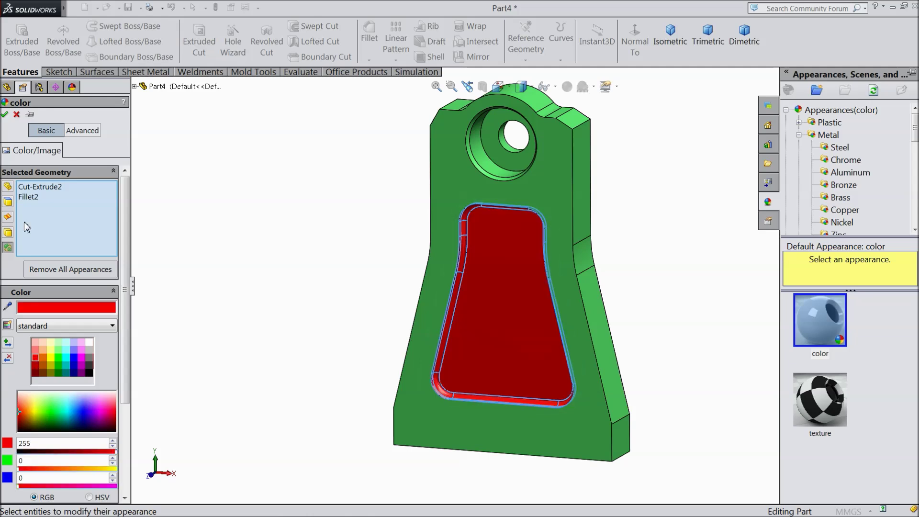
left_click(4, 114)
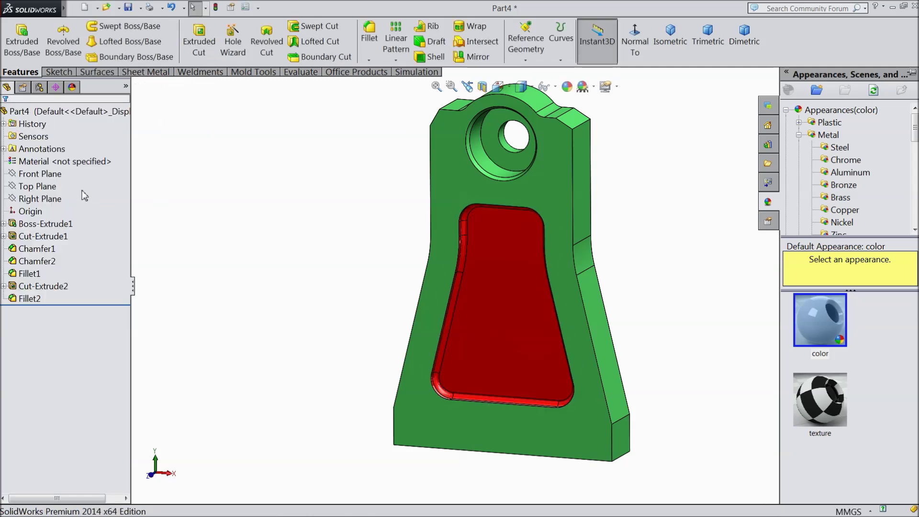
Mirror the pocket cut and its floor fillet about the Front Plane
left_click(40, 173)
middle_click_drag(225, 244, 224, 303)
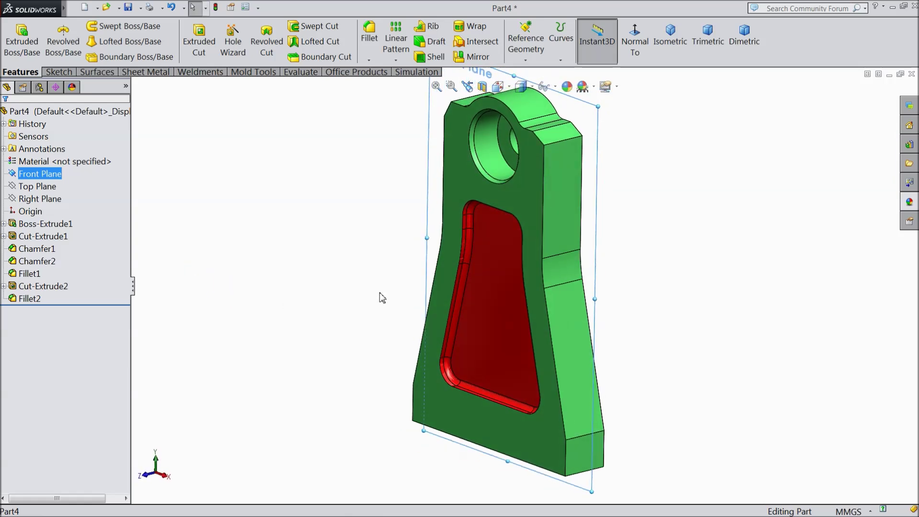
left_click(395, 60)
left_click(405, 96)
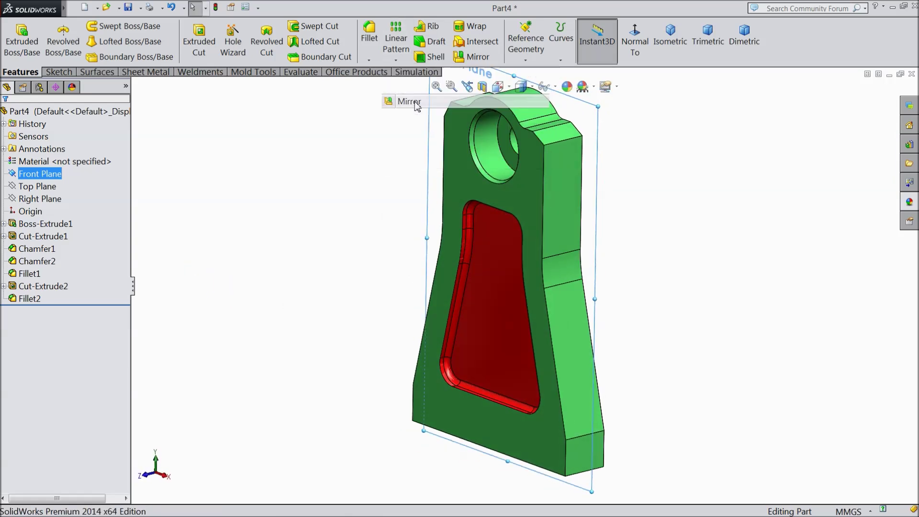
left_click(134, 86)
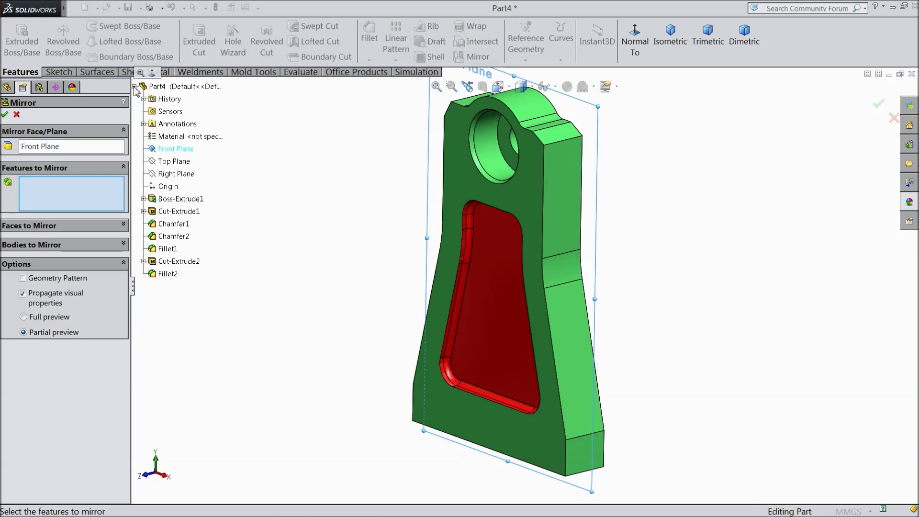
left_click(178, 261)
left_click(168, 274)
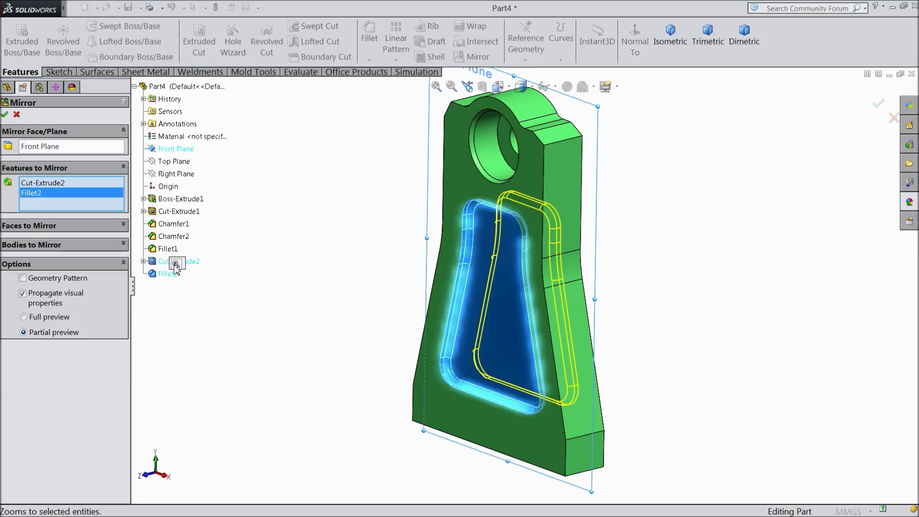
left_click(5, 116)
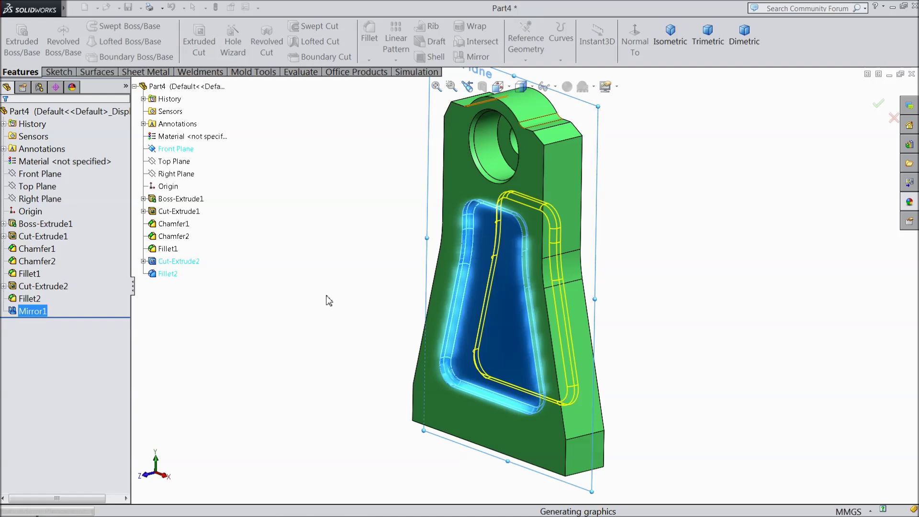
Start a Hole Wizard straight tap on the plate's bottom face as an ISO Bottoming Tapped Hole, size M10x1.25
middle_click_drag(342, 310, 430, 289)
left_click(437, 295)
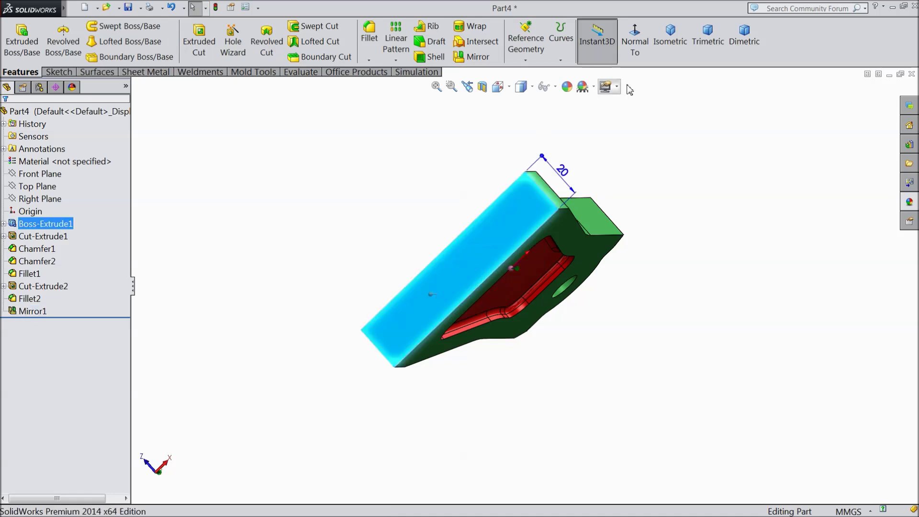
left_click(635, 41)
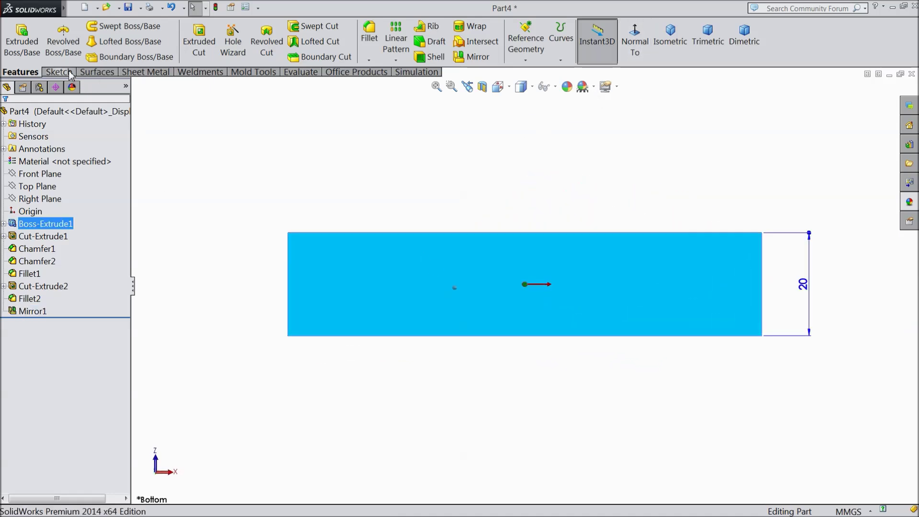
left_click(233, 40)
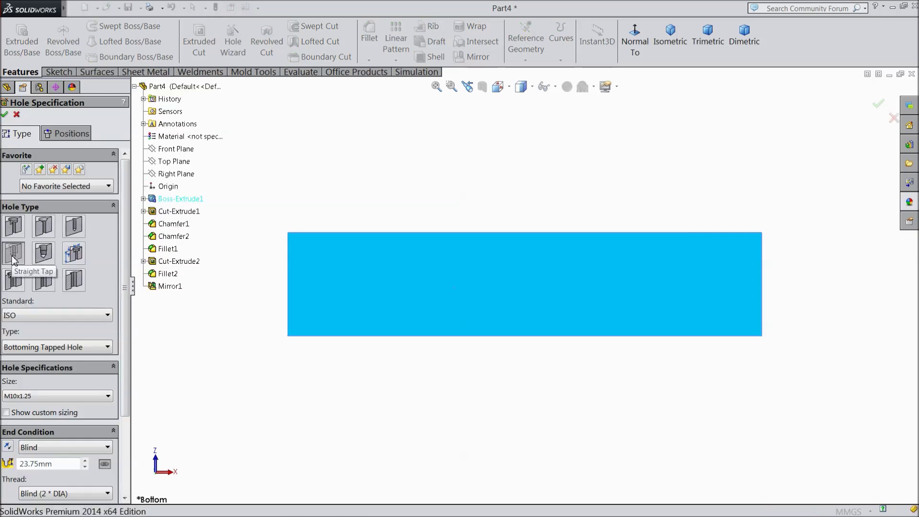
left_click(31, 349)
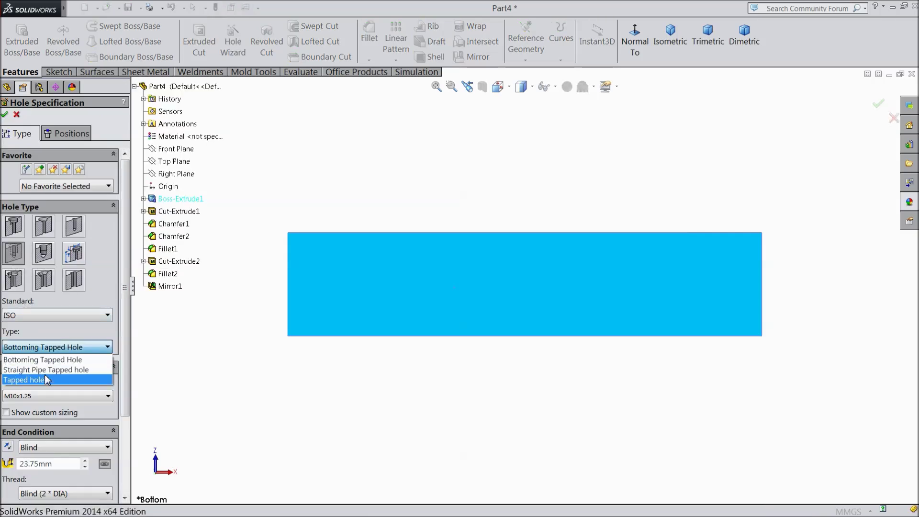
left_click(54, 363)
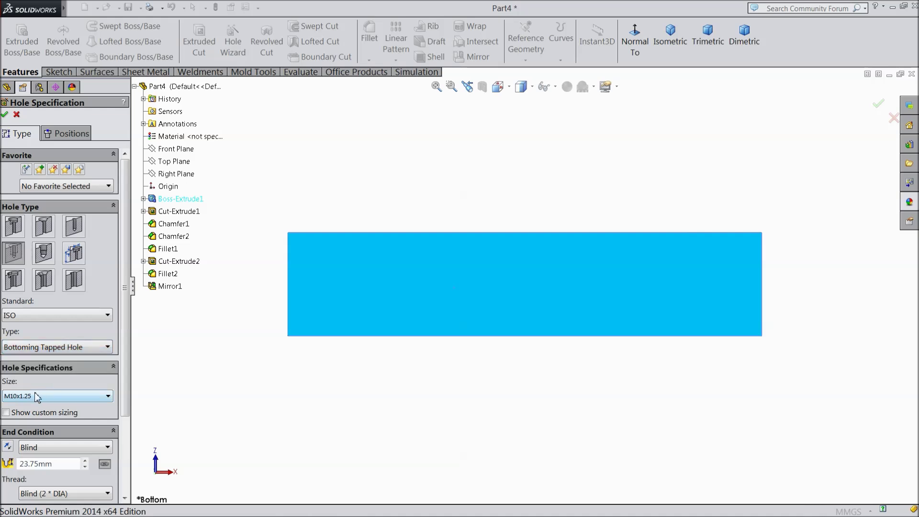
left_click(28, 397)
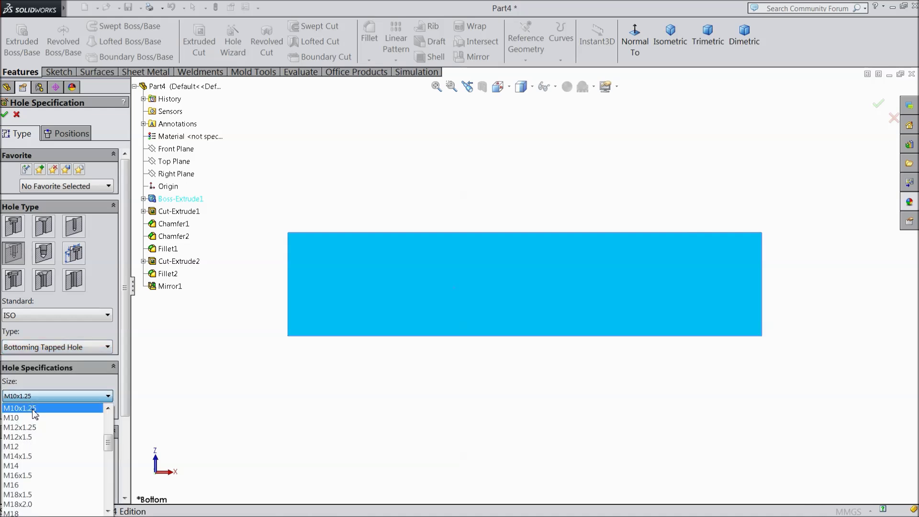
left_click(34, 397)
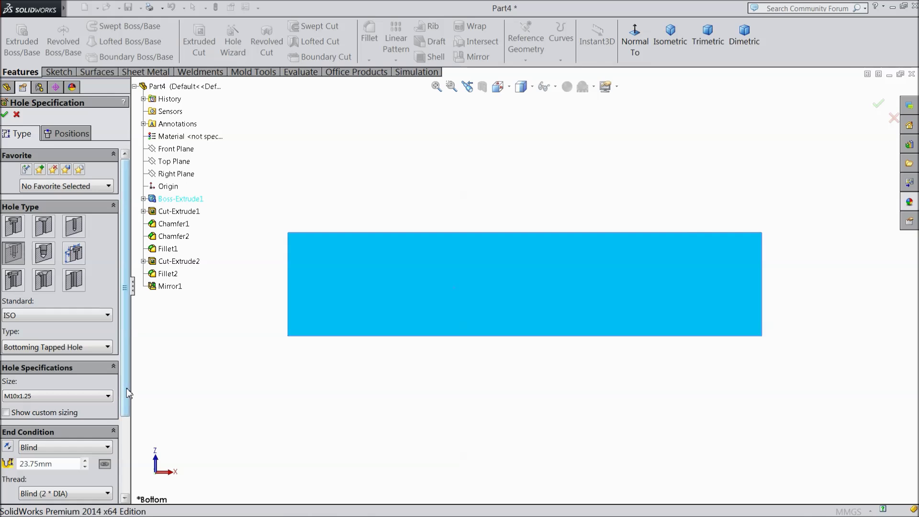
Set the tapped hole's blind depth to 20 mm and start positioning it on the bottom face
scroll(127, 389, "down", 3)
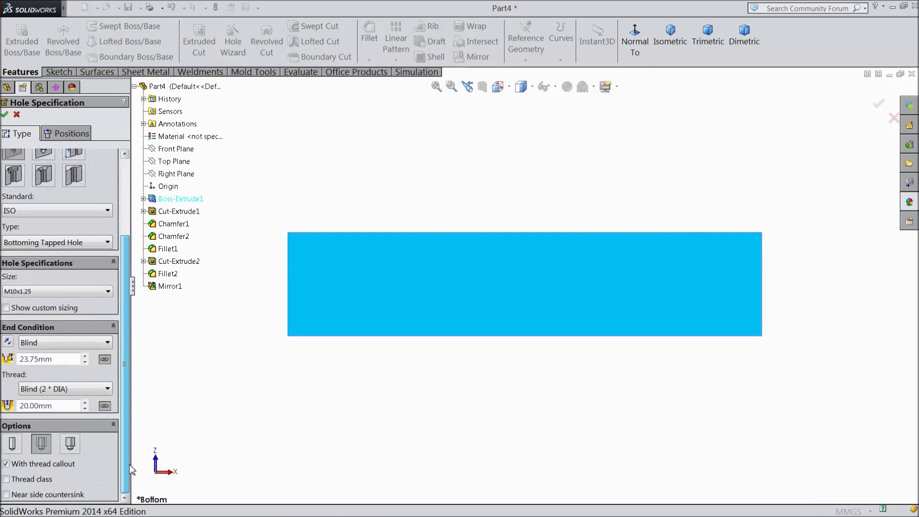
double_click(61, 362)
type("20")
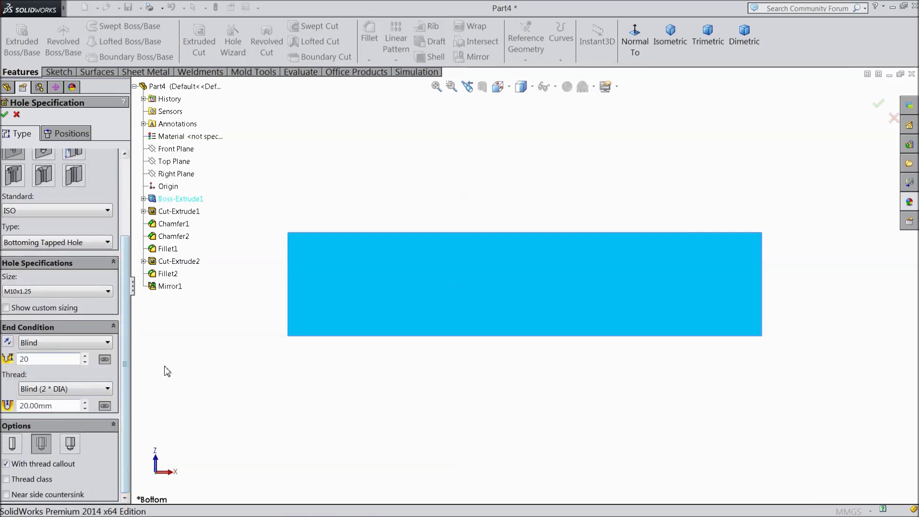
key("Return")
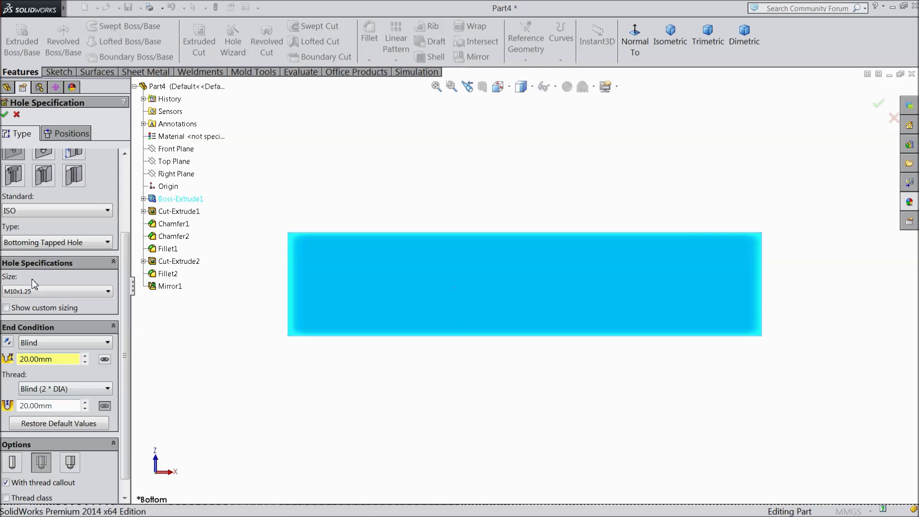
left_click(67, 136)
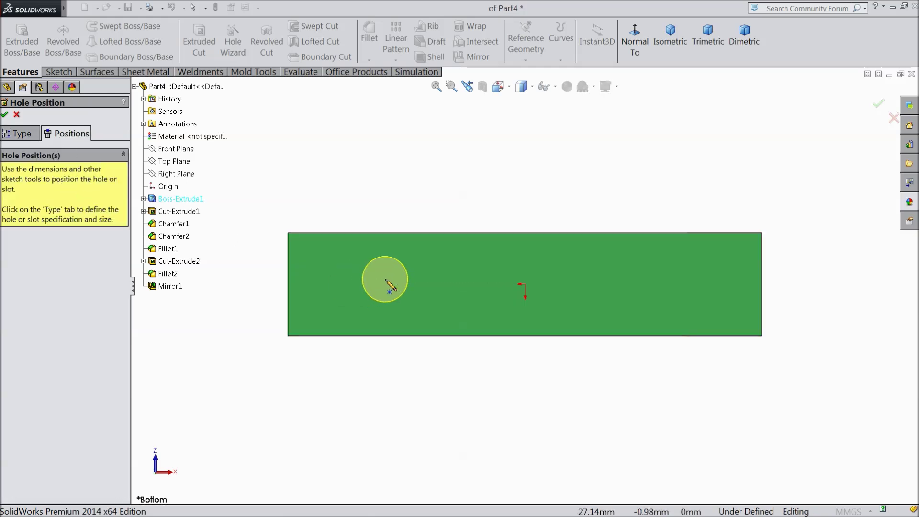
Place two tapped-hole points side by side on the plate's bottom face and dimension their centre spacing as 30 mm
left_click(386, 281)
left_click(668, 279)
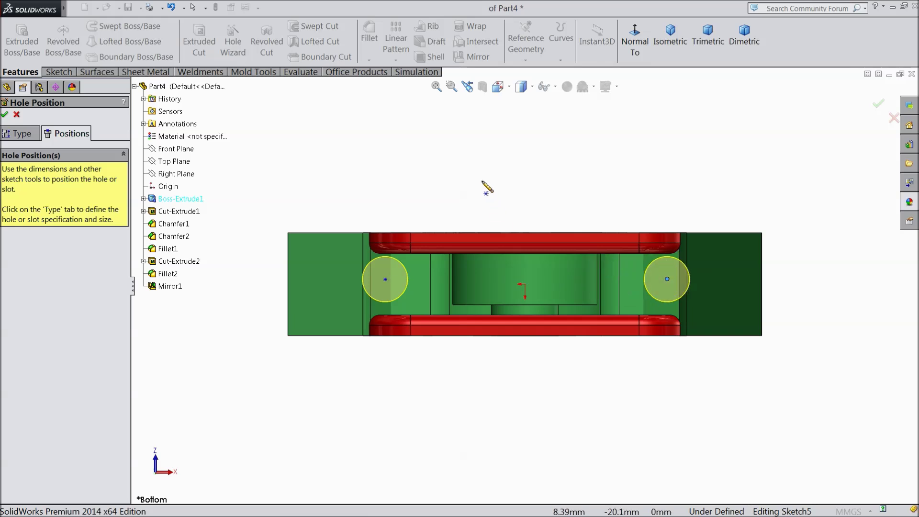
left_click(66, 74)
left_click(53, 42)
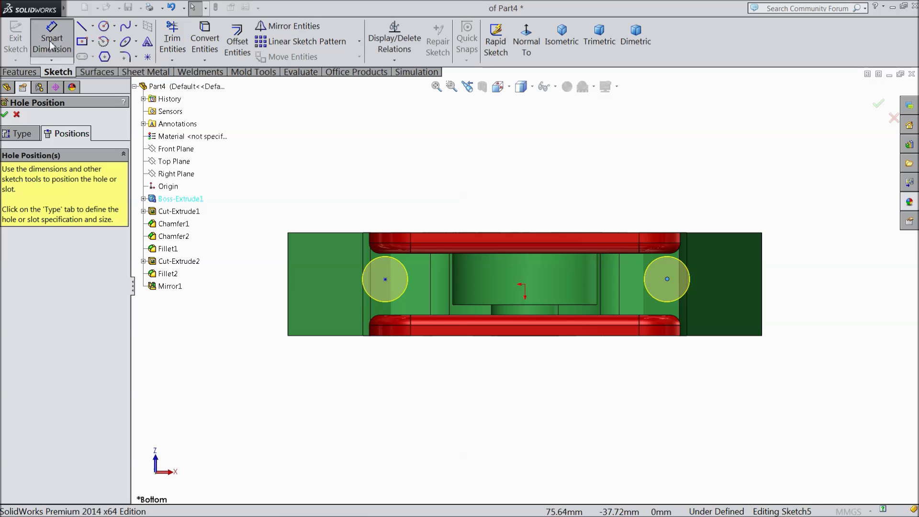
left_click(386, 280)
left_click(668, 280)
left_click(467, 202)
type("30")
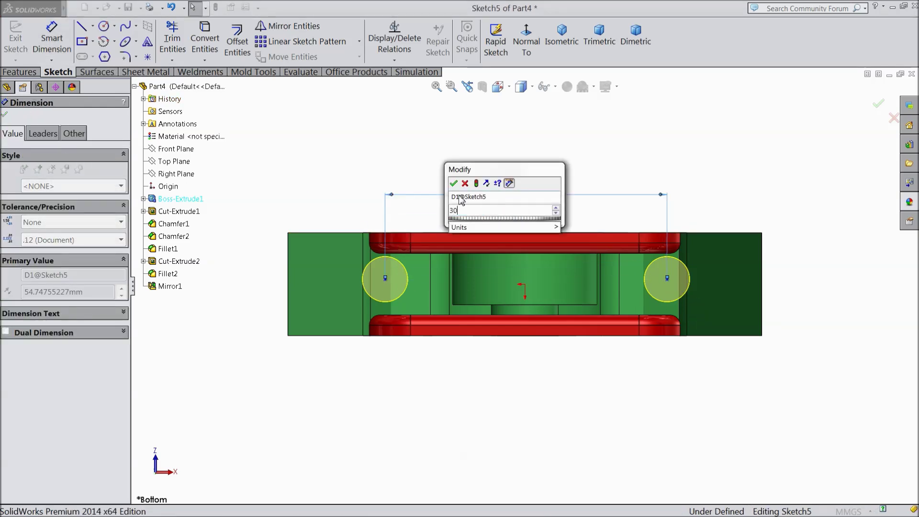
left_click(453, 183)
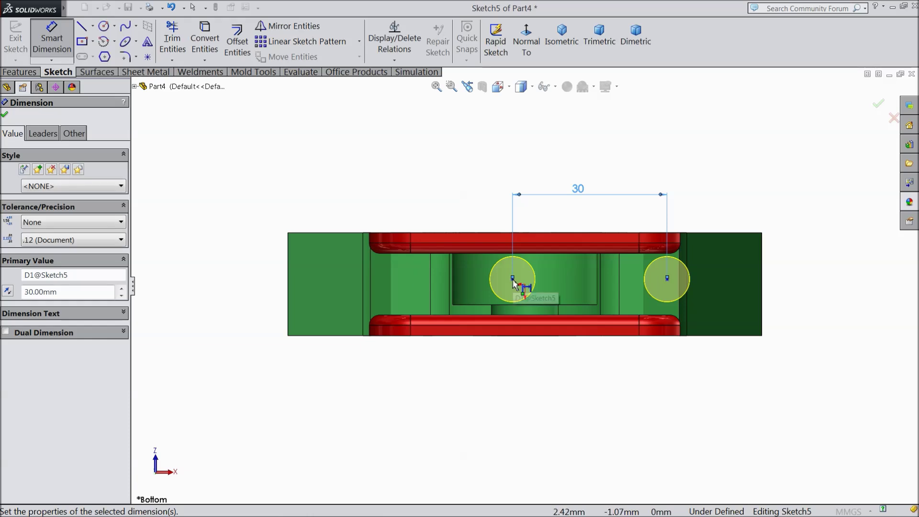
Set the spacing between the two tapped-hole centres to 60 mm
double_click(580, 191)
type("60")
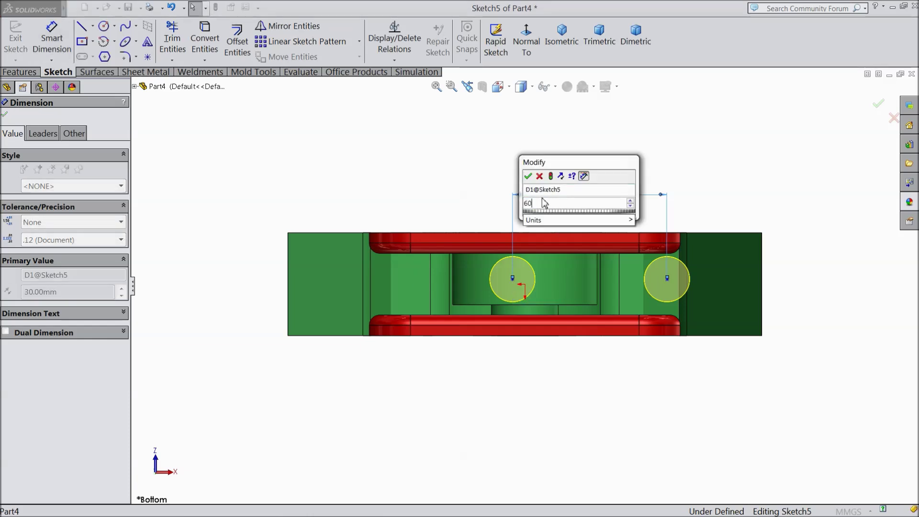
key("Return")
key("Return")
Dimension the left hole's centre 16 mm from the left short edge of the bottom face
left_click(357, 279)
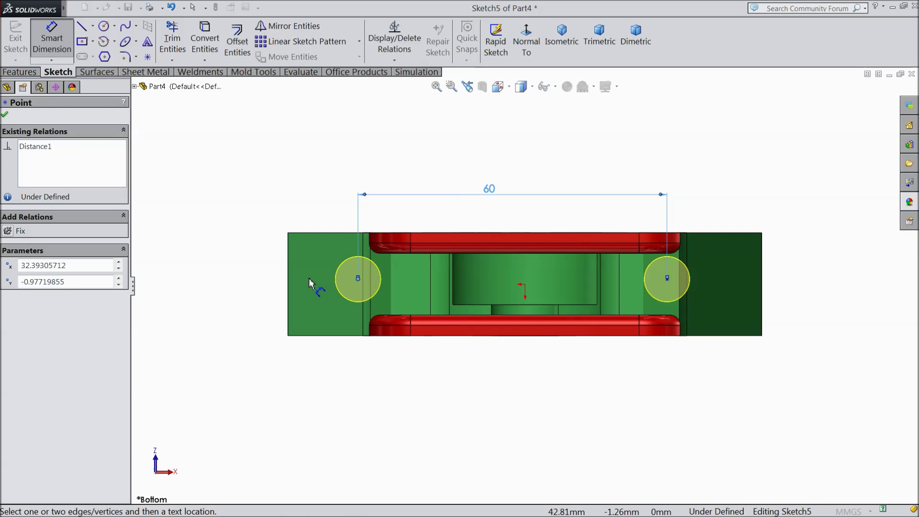
left_click(288, 283)
left_click(311, 203)
type("16")
key("Return")
key("Return")
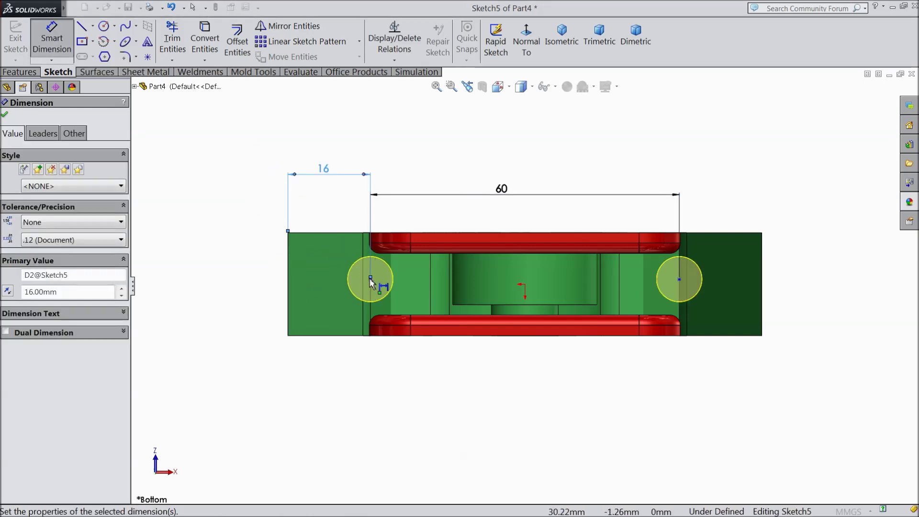
Dimension the left hole's centre 10 mm from the lower long edge of the bottom face and leave dimensioning
left_click(371, 280)
left_click(357, 339)
left_click(230, 314)
type("10")
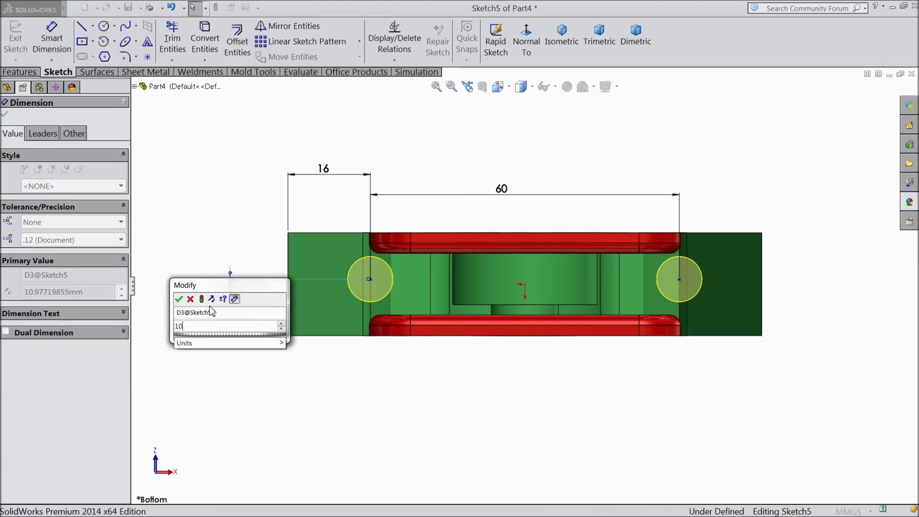
left_click(179, 300)
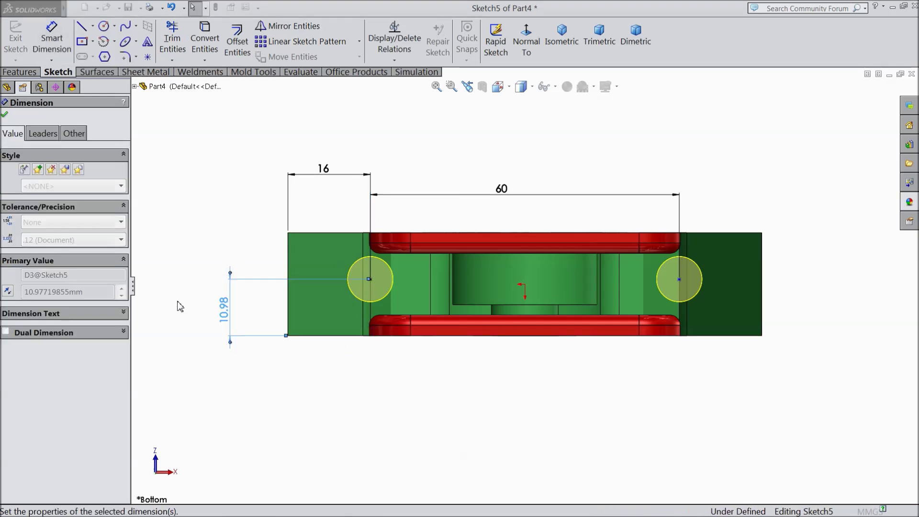
left_click(5, 115)
key("Escape")
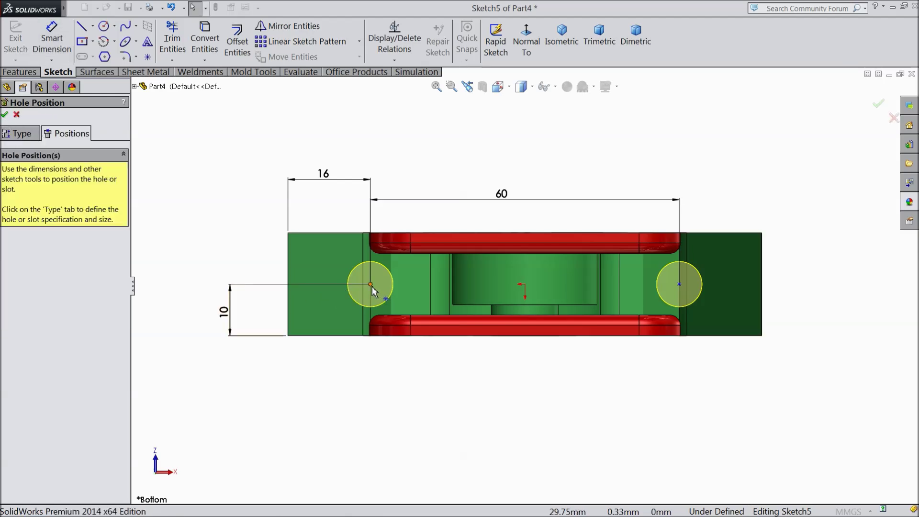
Try to align both hole centres and the origin with a horizontal relation, and undo it
left_click(371, 284)
left_click(680, 284, "ctrl")
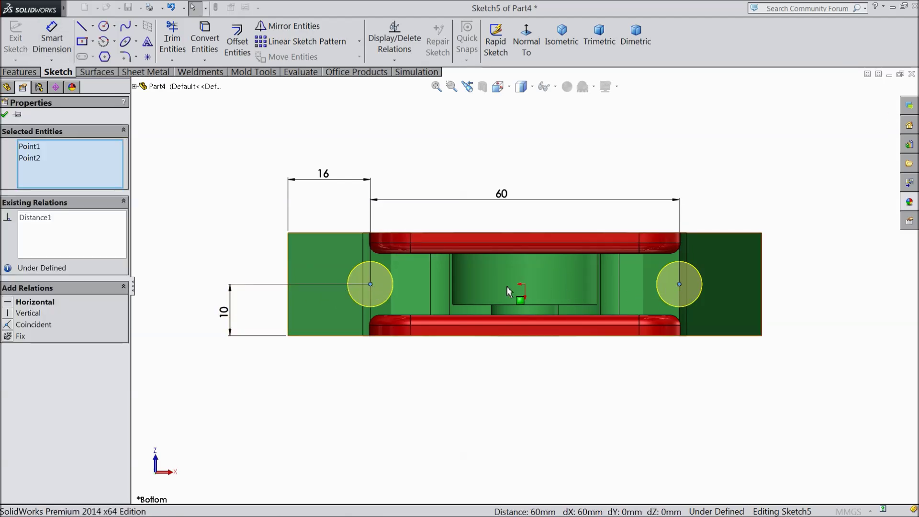
left_click(525, 285, "ctrl")
left_click(42, 304)
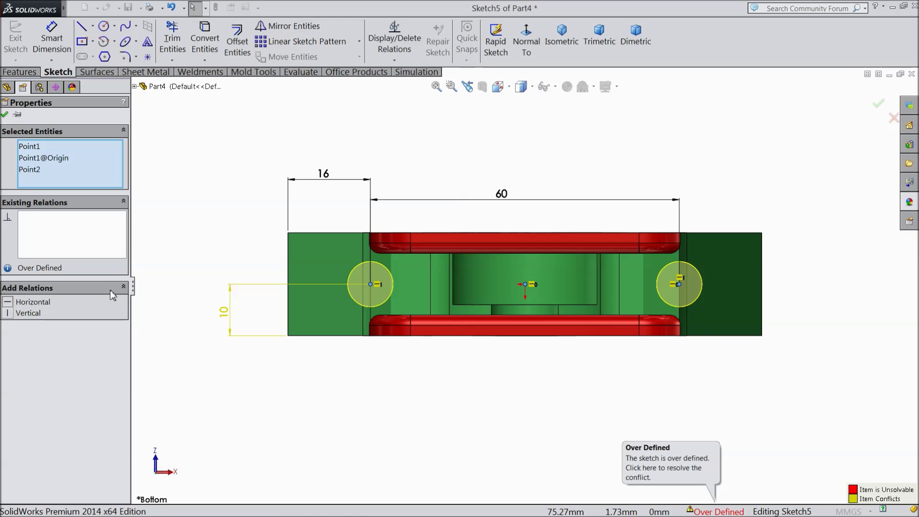
left_click(171, 7)
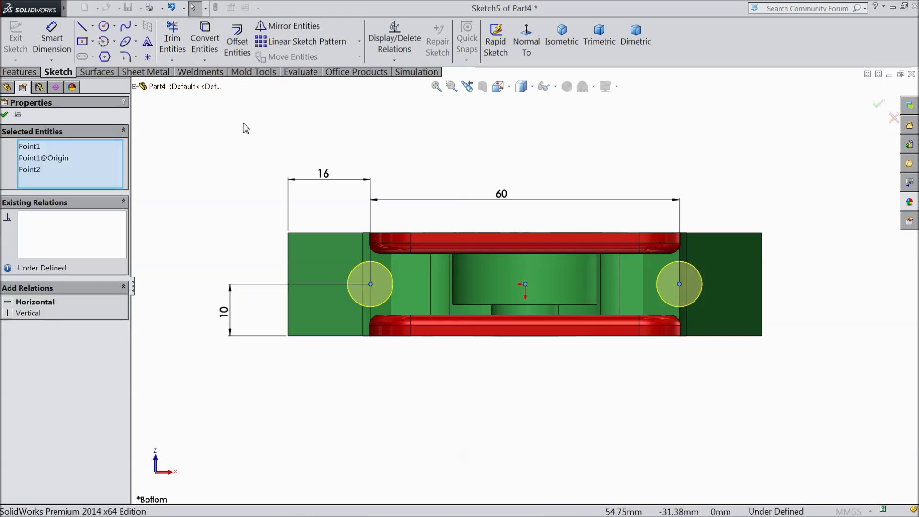
left_click(5, 115)
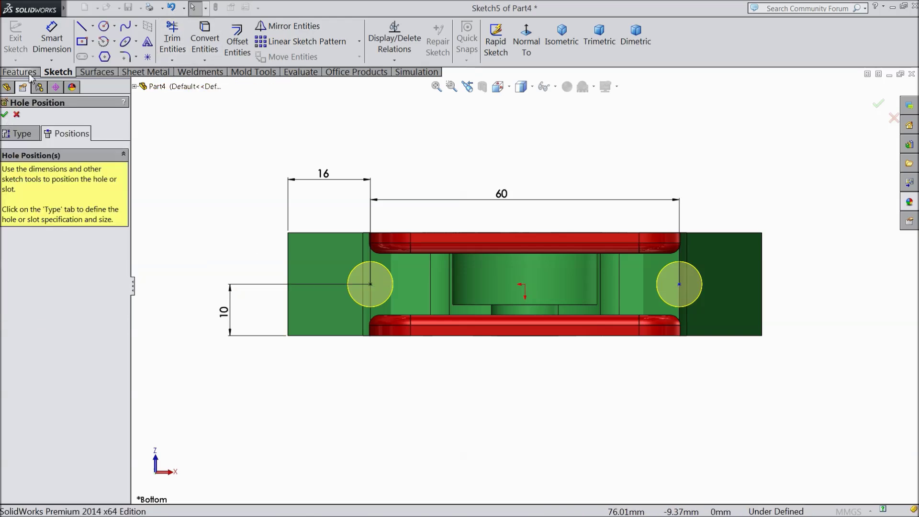
Finish positioning and create the two M10x1.25 tapped holes in the plate's bottom face
left_click(5, 115)
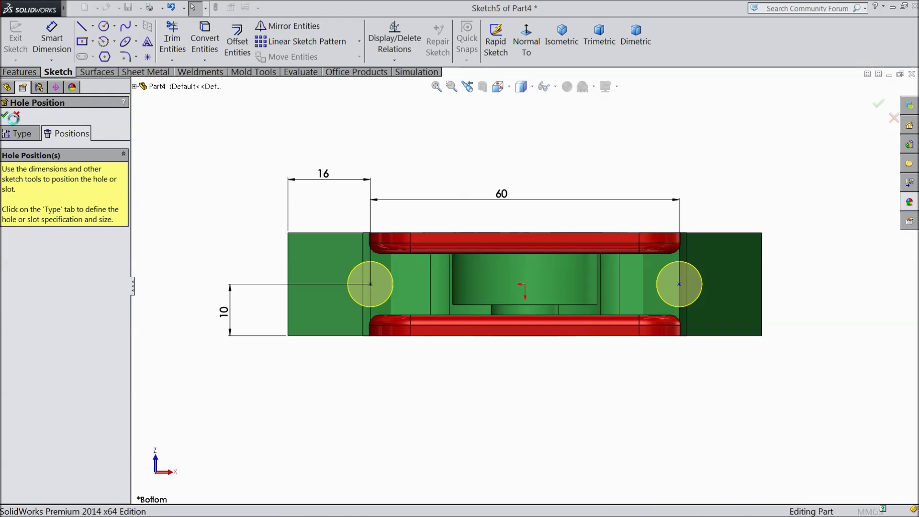
left_click(231, 251)
middle_click_drag(231, 255, 247, 210)
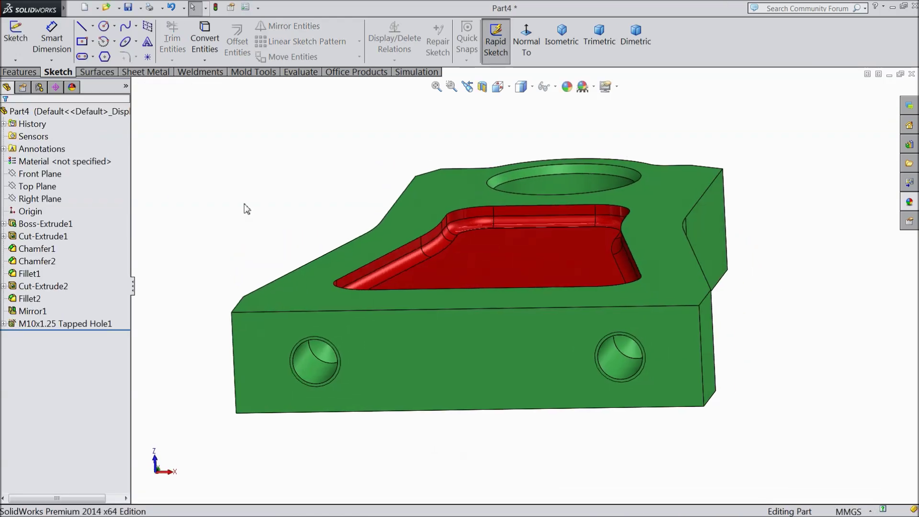
Enable shaded cosmetic threads in the Detailing settings of the document properties
left_click(259, 8)
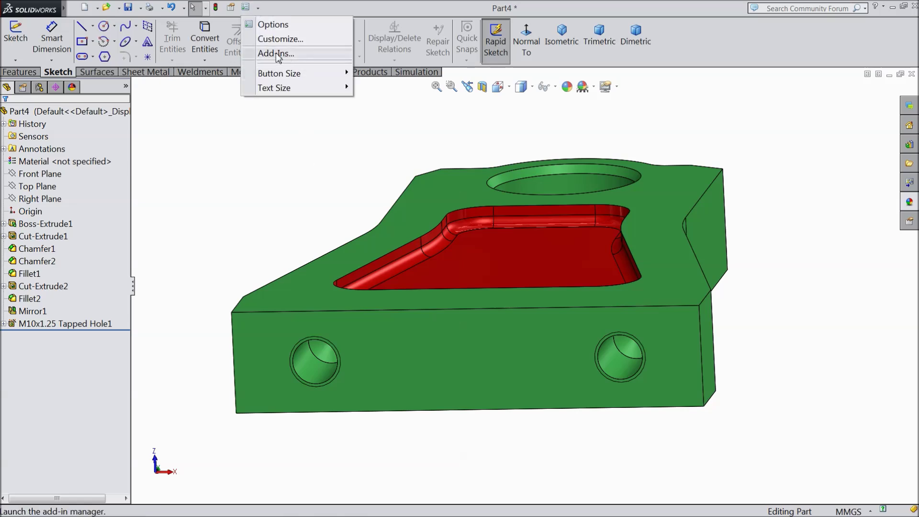
left_click(273, 24)
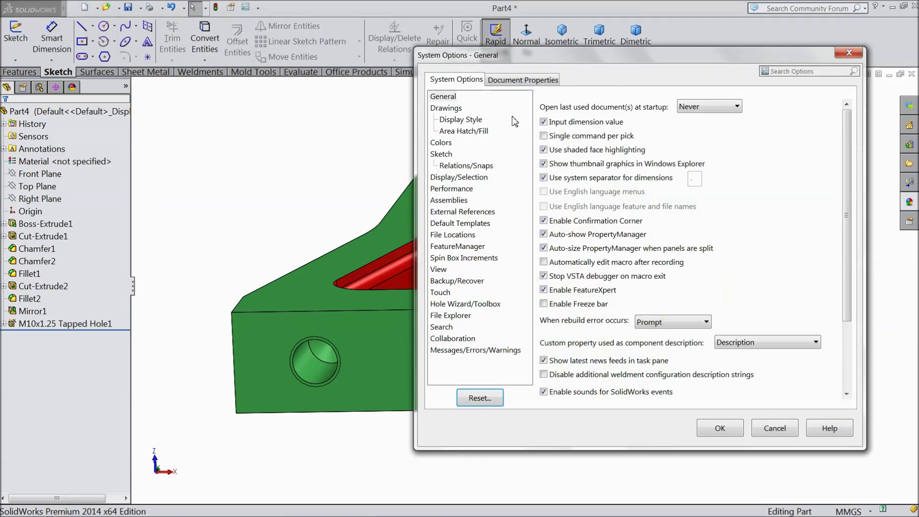
left_click(530, 82)
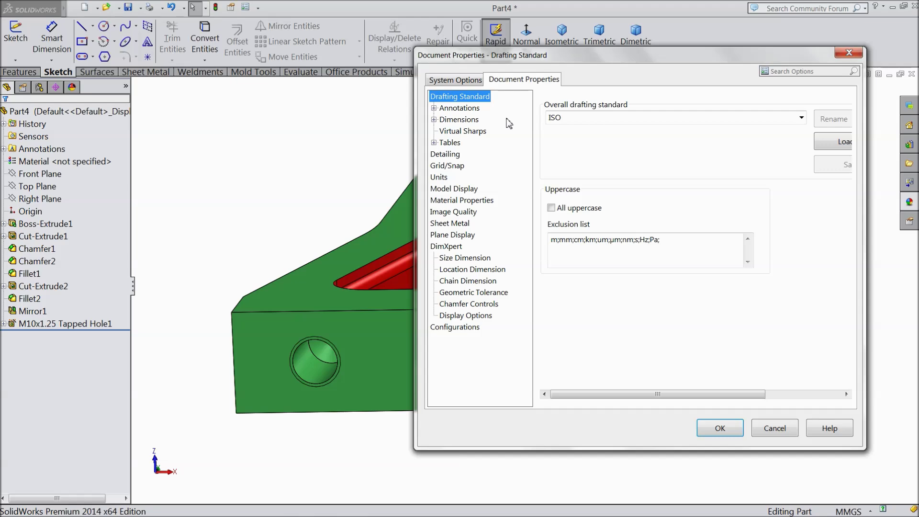
left_click(446, 155)
left_click(670, 119)
left_click(721, 428)
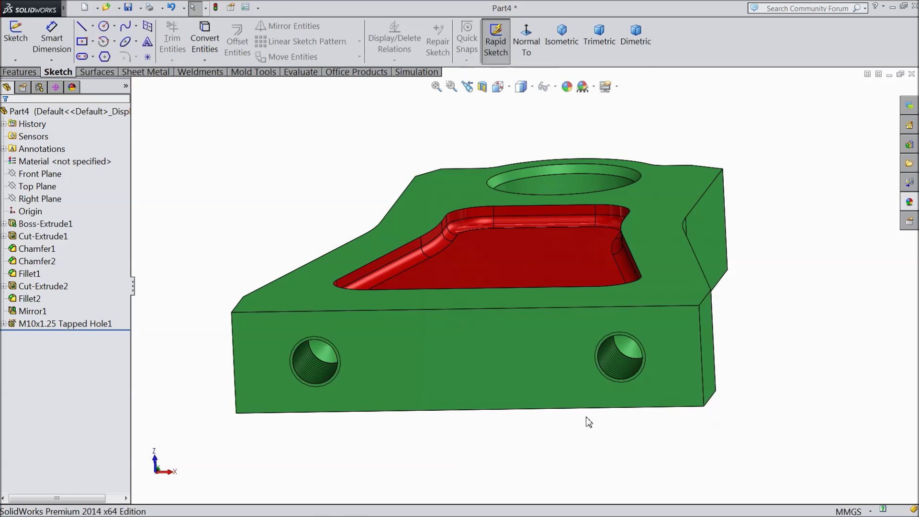
Show the part in trimetric view and save it as 3.Bearing Support in the 6 Cylinder Radial Engine folder
mouse_move(312, 371)
middle_mouse_down()
mouse_move(420, 375)
mouse_move(406, 392)
middle_mouse_up()
scroll(352, 382, "down", 5)
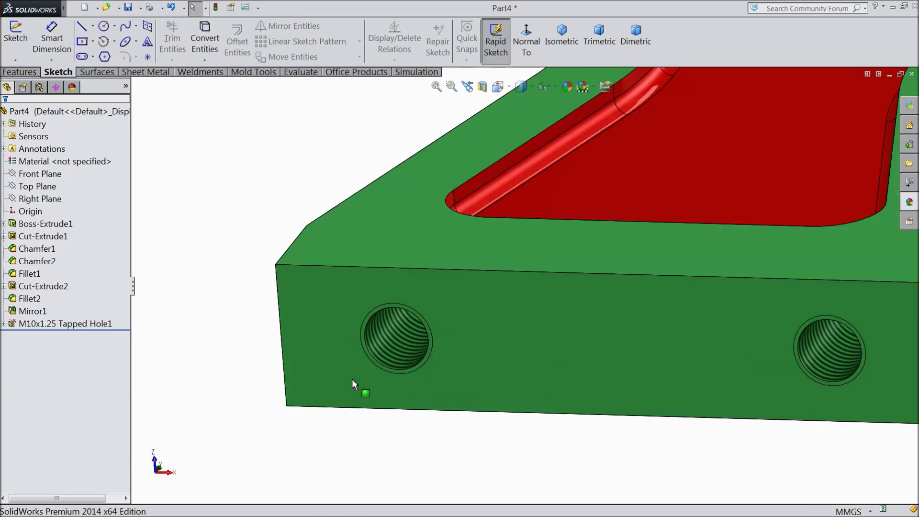
scroll(407, 352, "up", 10)
middle_click_drag(386, 247, 363, 401)
left_click(571, 39)
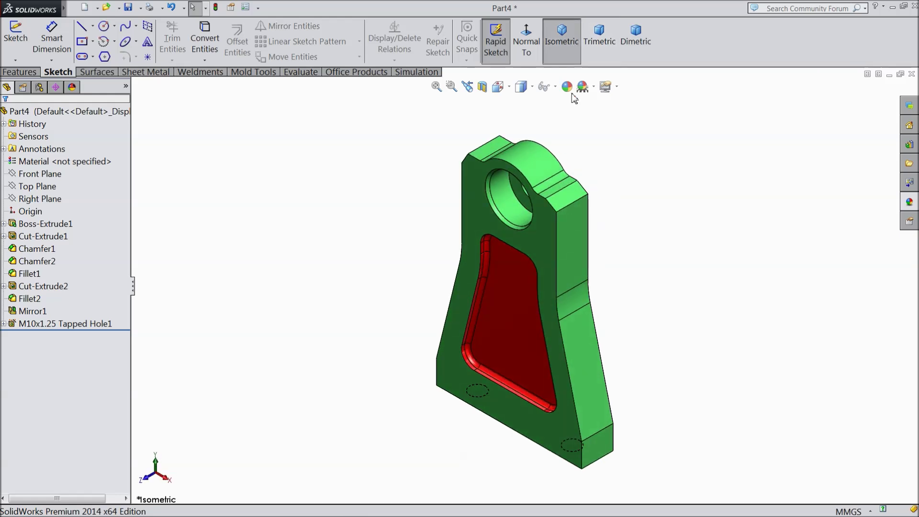
left_click(599, 38)
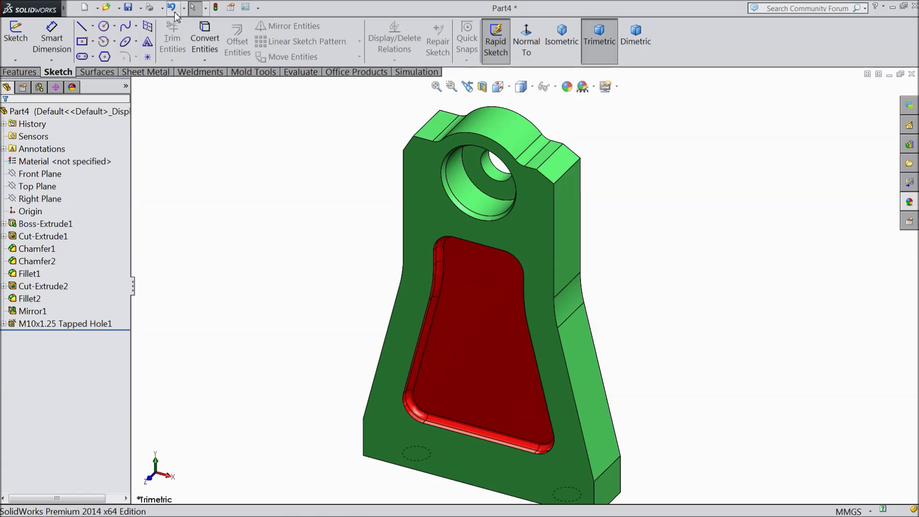
left_click(128, 7)
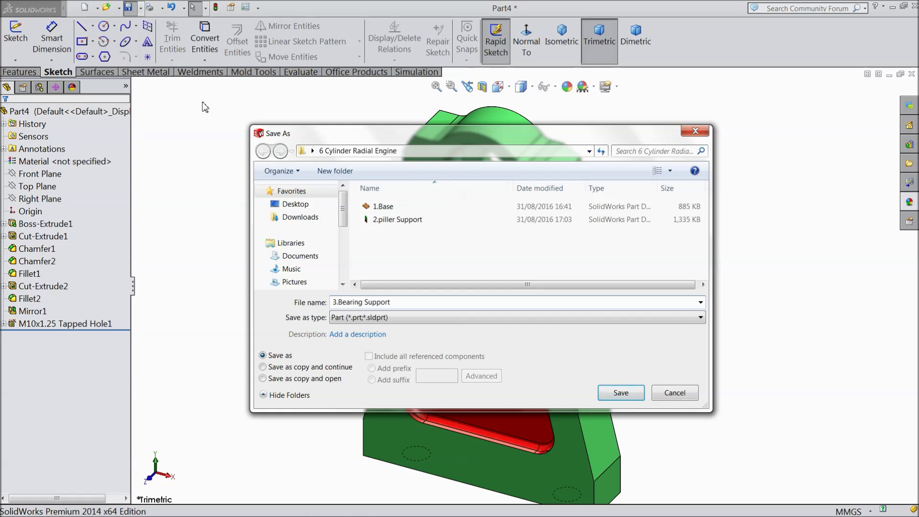
left_click(621, 393)
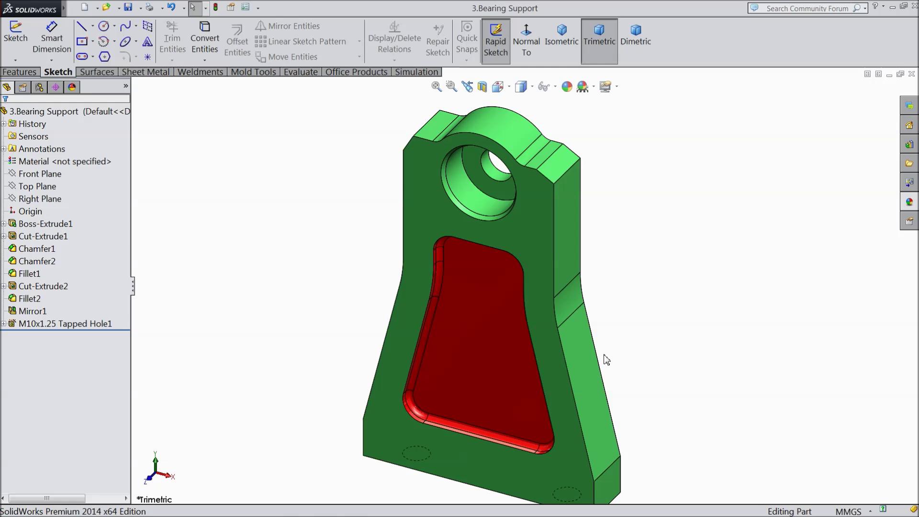
mouse_move(606, 333)
middle_mouse_down()
mouse_move(436, 297)
mouse_move(459, 306)
mouse_move(581, 291)
mouse_move(587, 350)
mouse_move(587, 328)
mouse_move(612, 322)
middle_mouse_up()
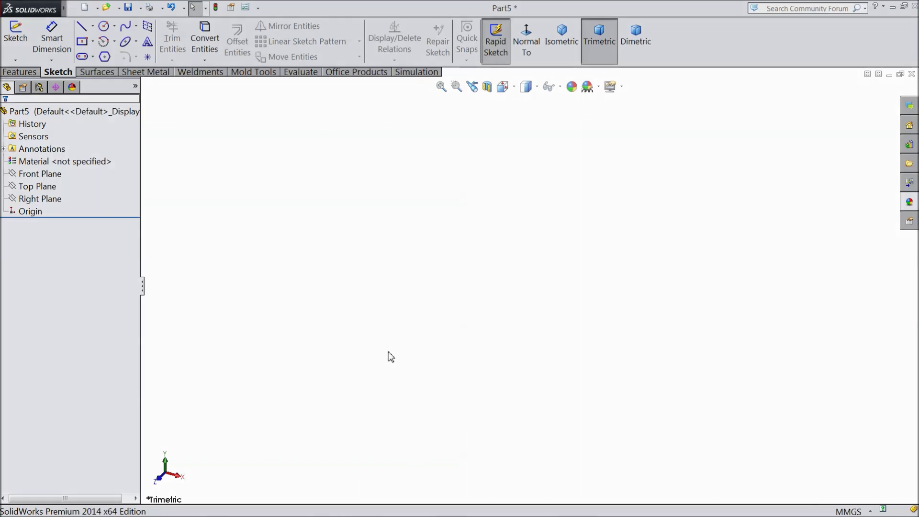
Sketch a closed profile on the Front Plane from the origin, with a horizontal base, two vertical sides, a sloping top line and a tangent arc
left_click(51, 174)
left_click(53, 163)
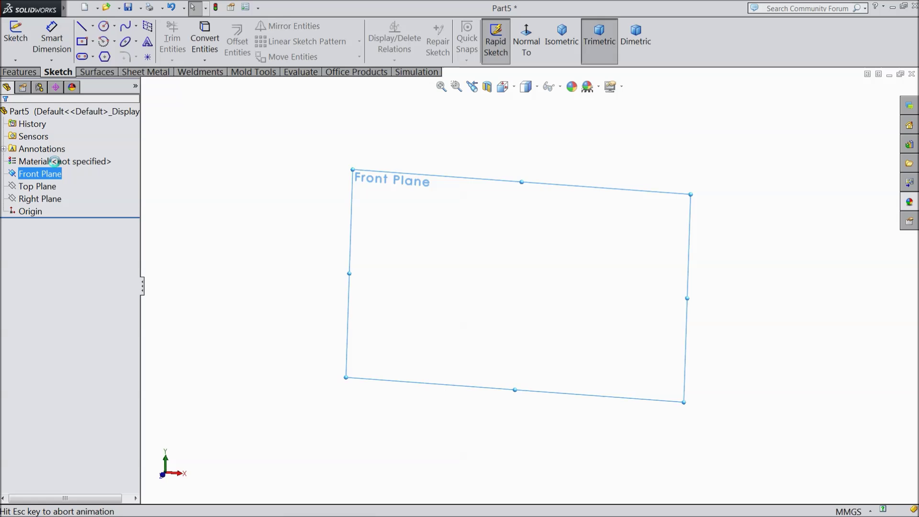
left_click(84, 27)
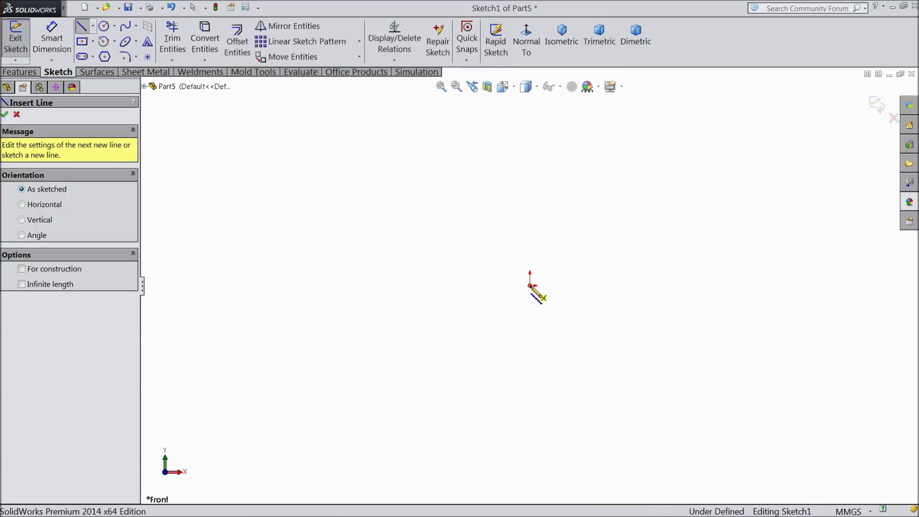
left_click(530, 286)
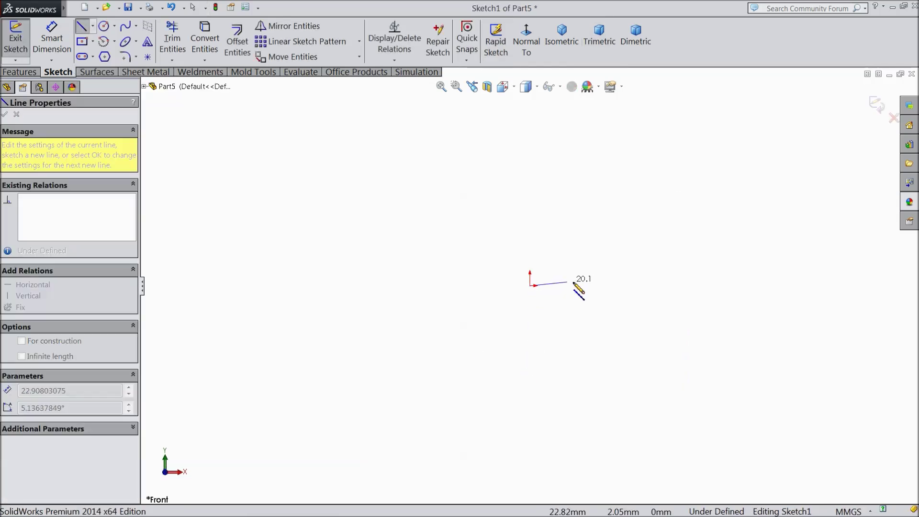
left_click(646, 286)
left_click(646, 147)
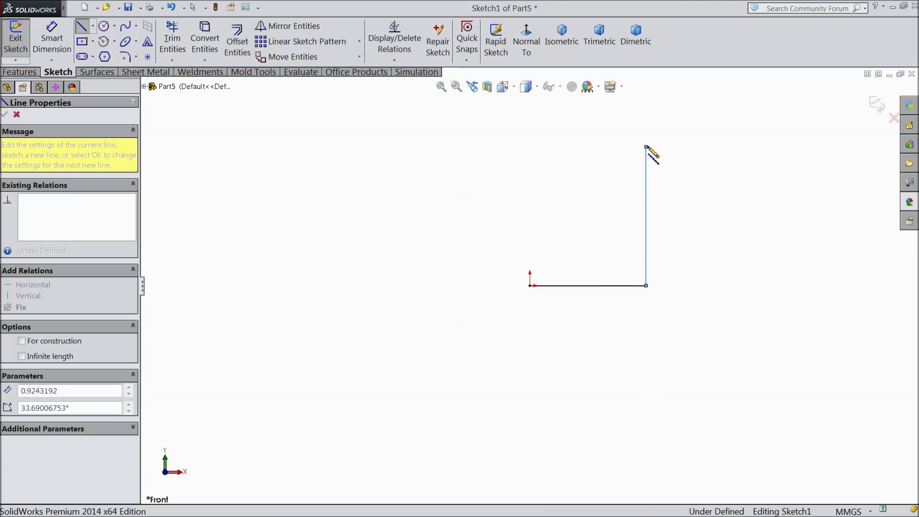
left_click(561, 138)
scroll(562, 139, "down", 2)
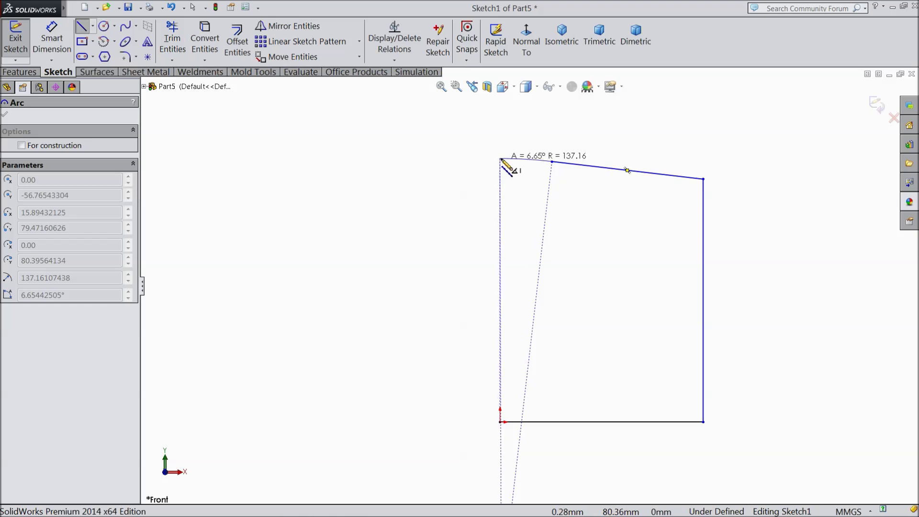
left_click(501, 158)
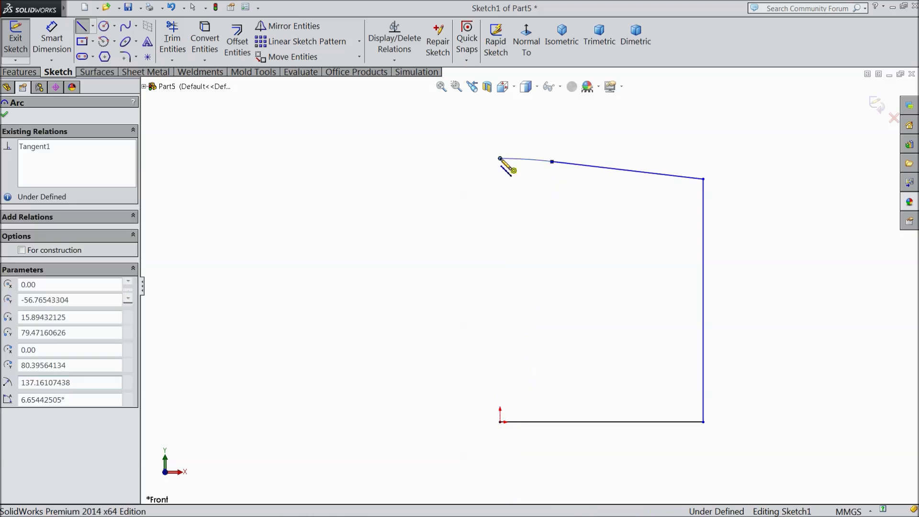
left_click(501, 422)
right_click(377, 95)
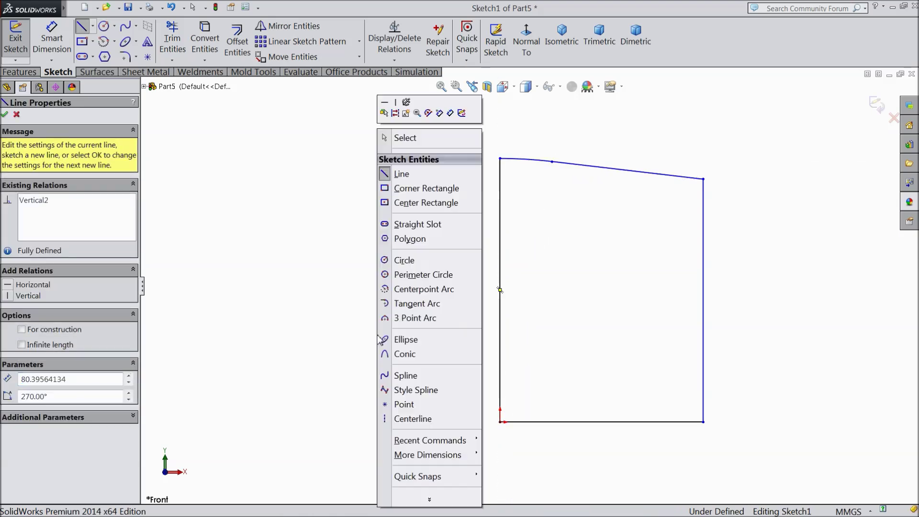
left_click(408, 137)
Dimension the left vertical side of the profile and set its height to 30 mm
left_click(52, 38)
left_click(500, 273)
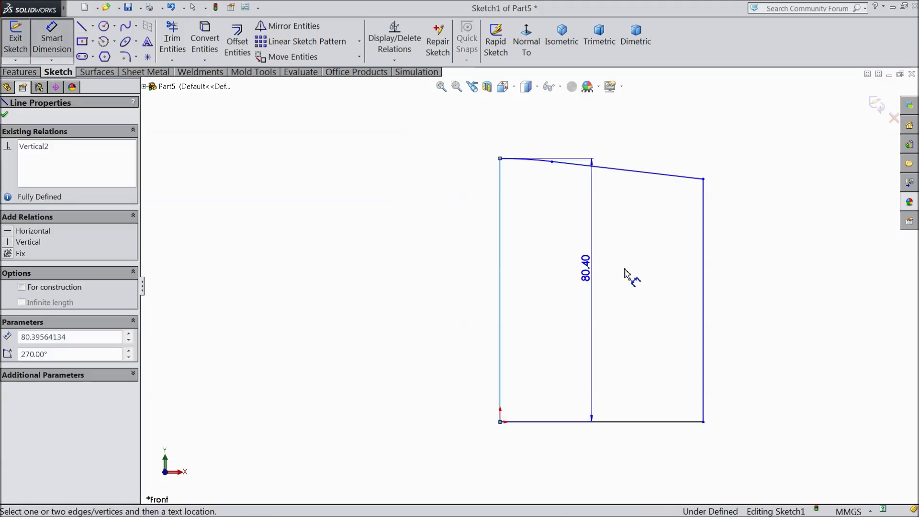
left_click(761, 276)
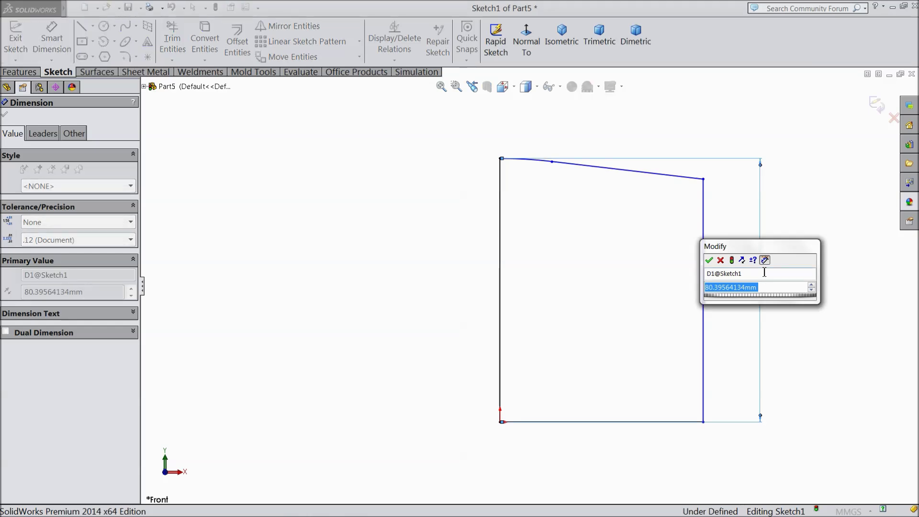
type("30")
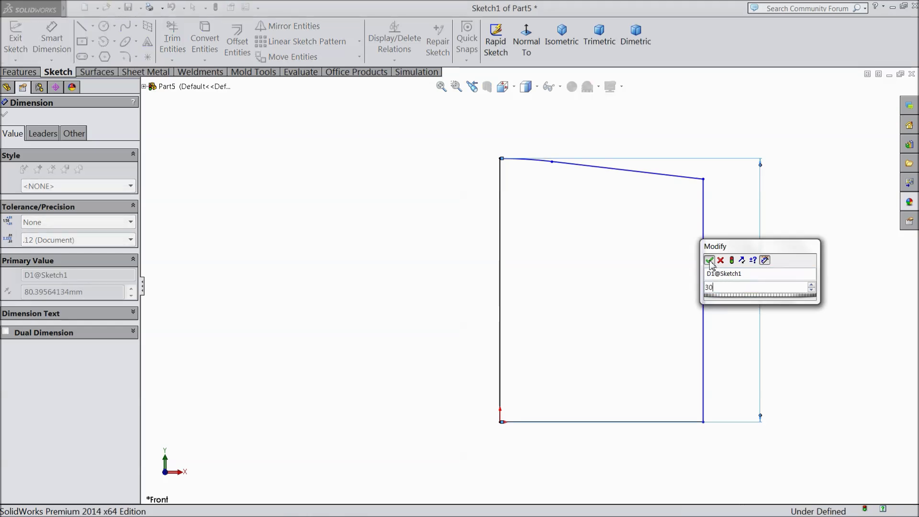
left_click(709, 261)
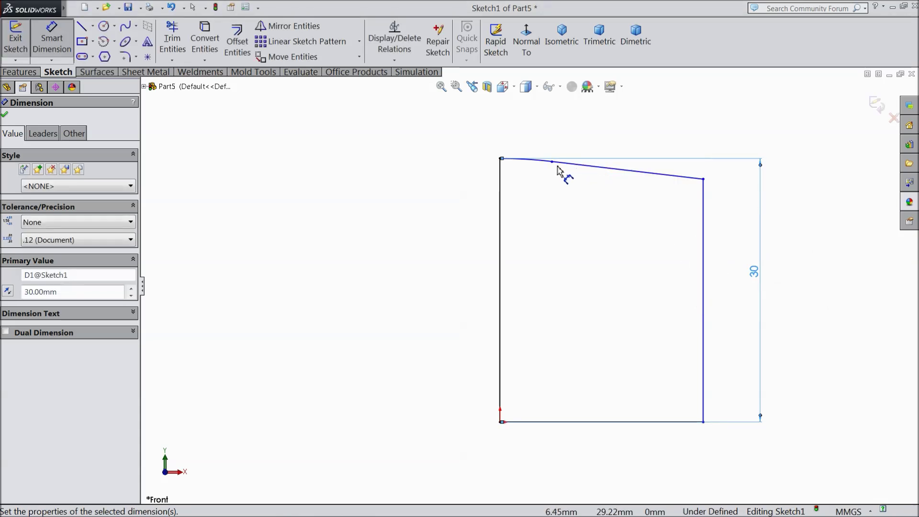
Dimension the profile's width from the arc's start point to the opposite vertical side and set it to 16 mm
left_click(502, 159)
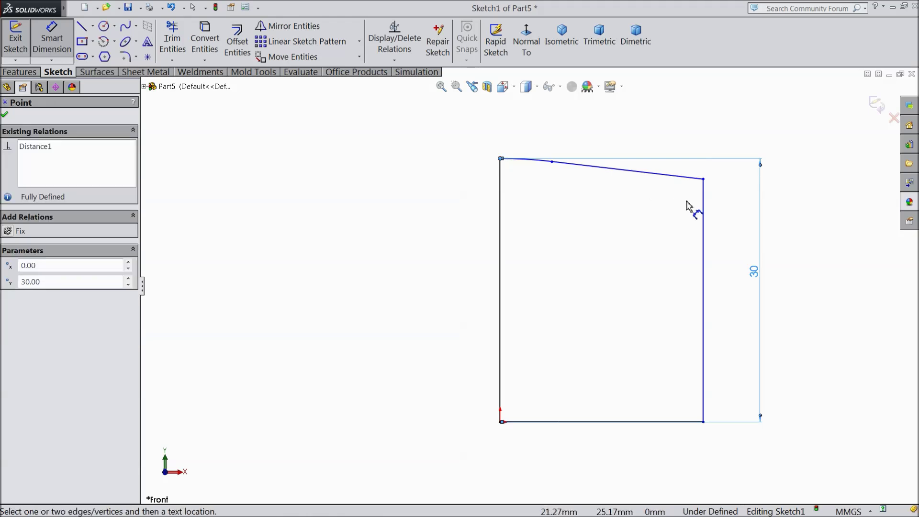
left_click(703, 213)
left_click(603, 131)
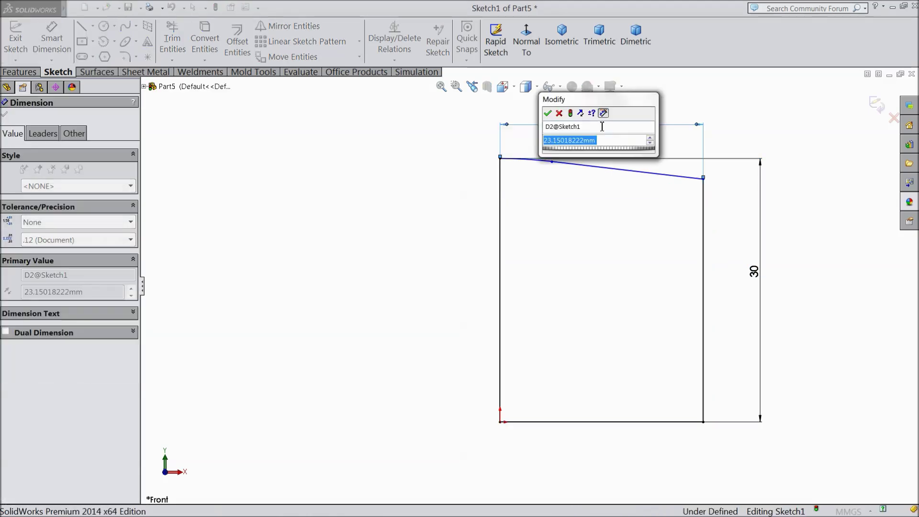
type("16")
key("Return")
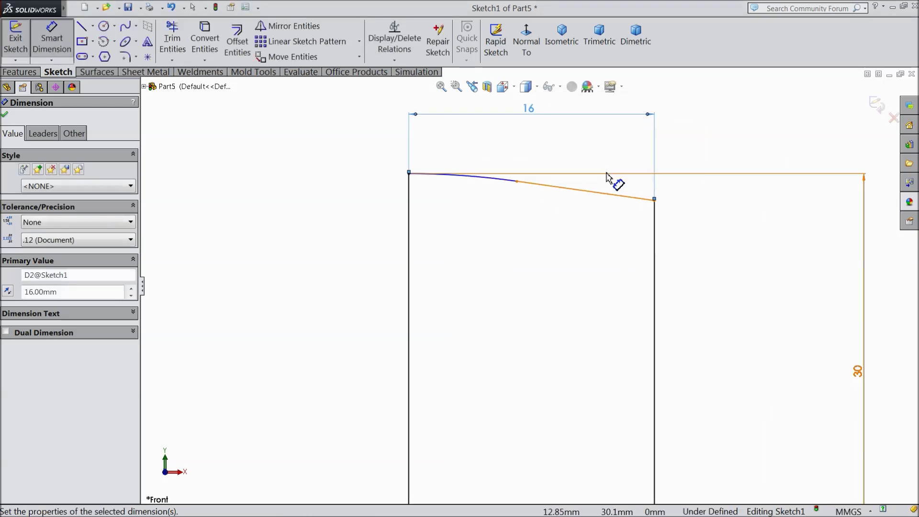
left_click(608, 176)
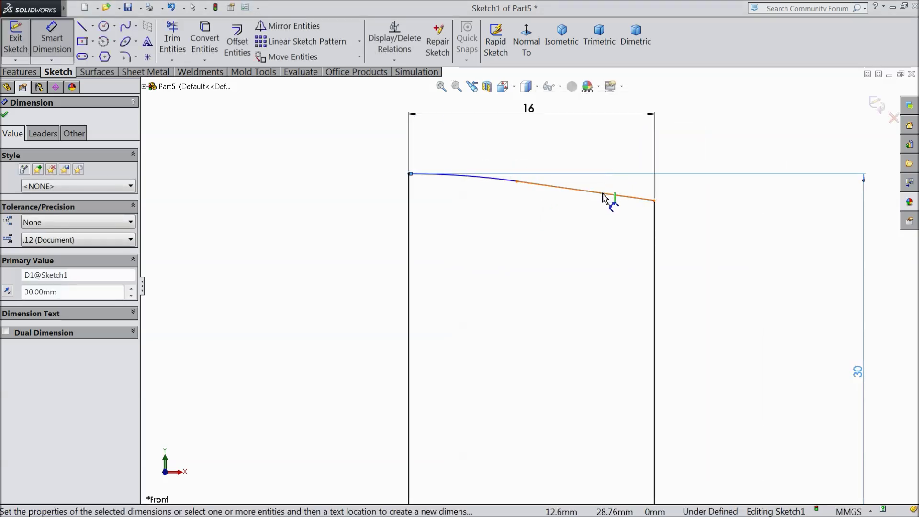
left_click(604, 198)
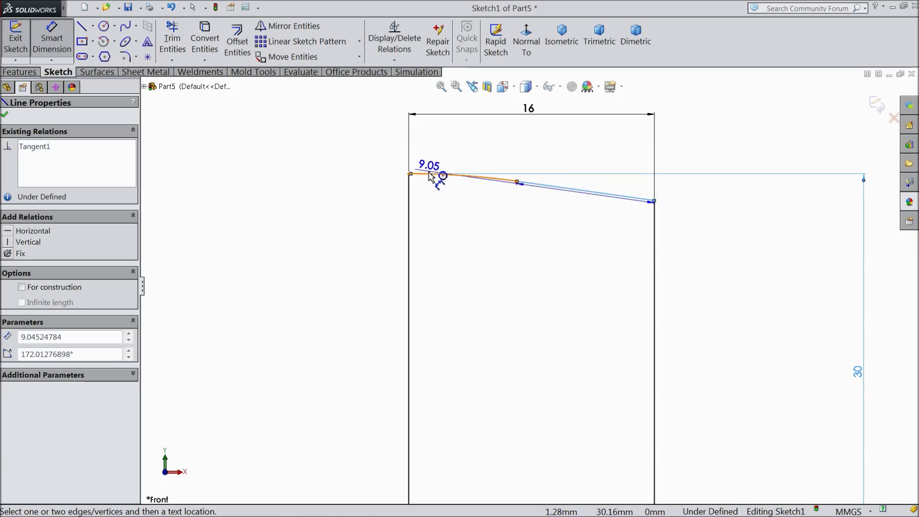
key("Escape")
Draw a horizontal construction centerline from the profile's upper left corner to beyond its right side
left_click(94, 27)
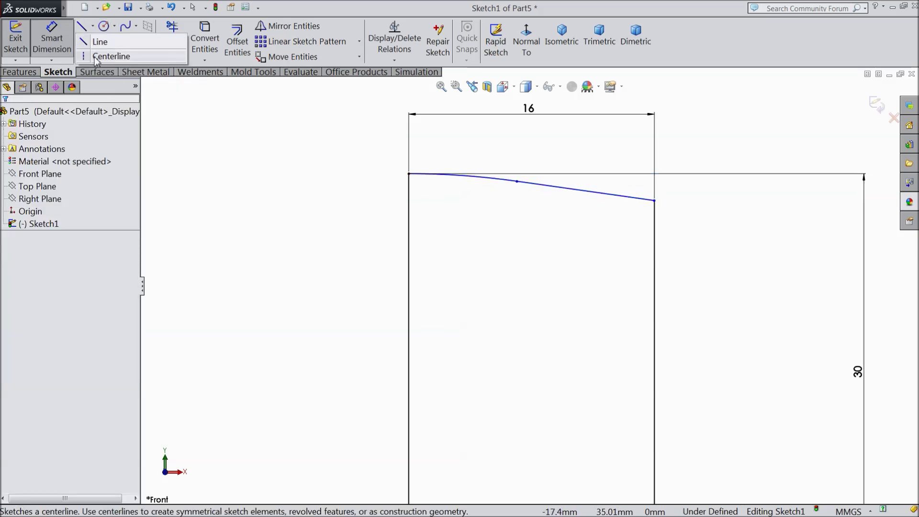
left_click(99, 56)
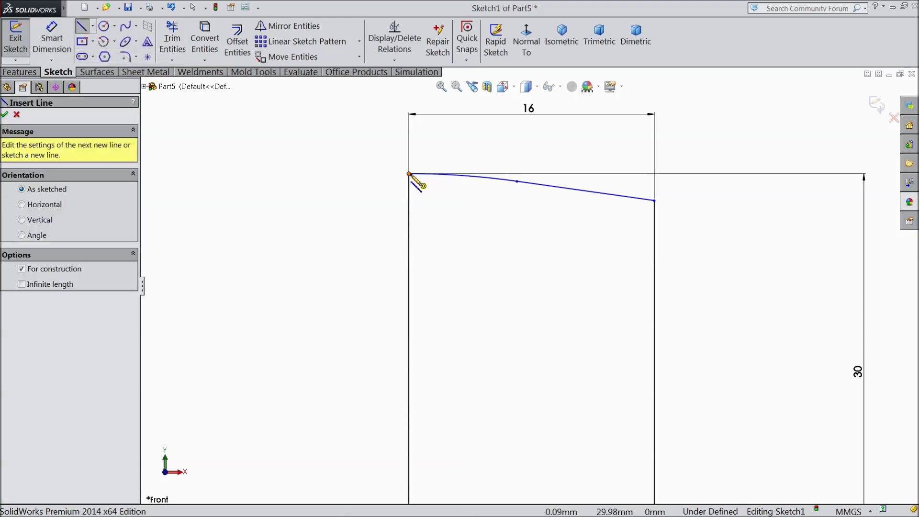
left_click(409, 174)
right_click(703, 165)
left_click(718, 95)
Dimension the angle between the horizontal centerline and the sloping top line and set it to 10°
left_click(51, 46)
left_click(627, 175)
left_click(640, 198)
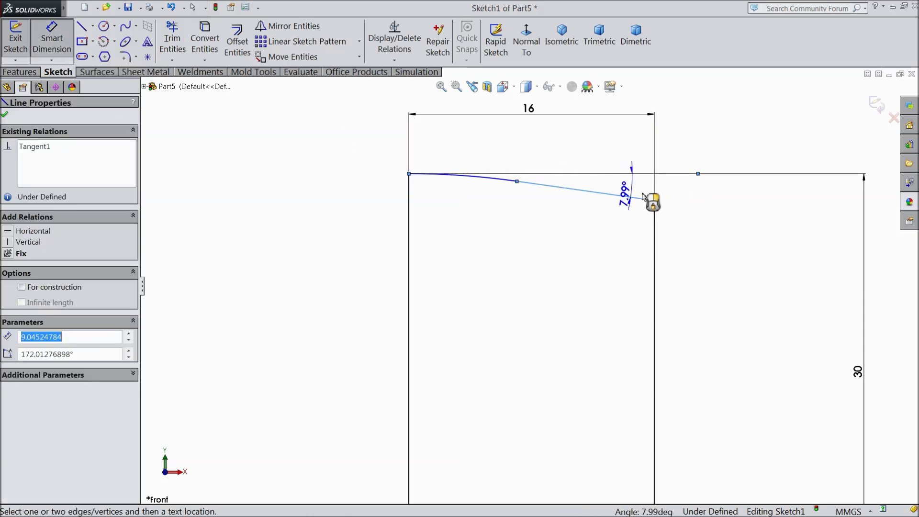
left_click(702, 193)
type("10")
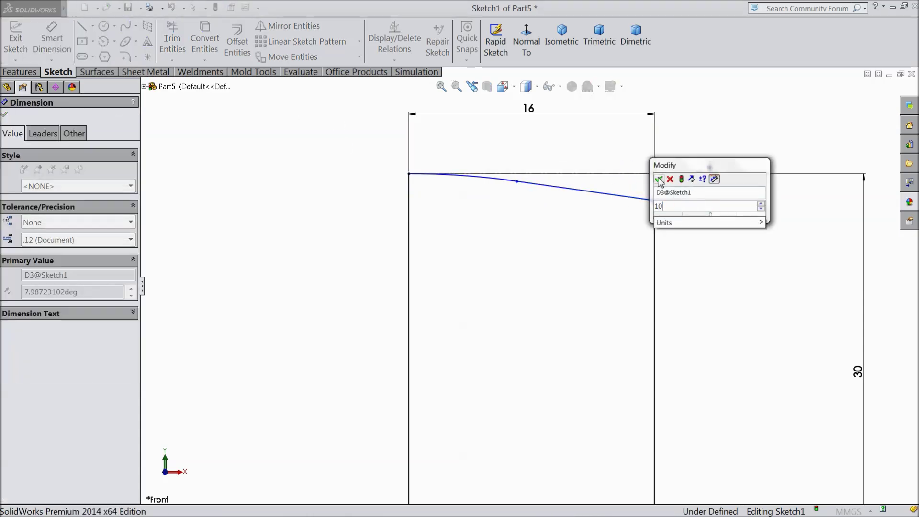
left_click(659, 180)
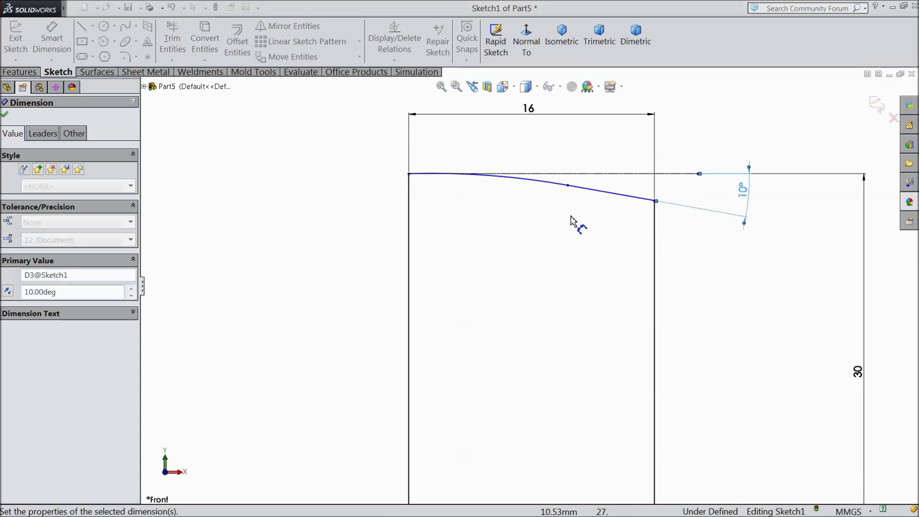
left_click(5, 117)
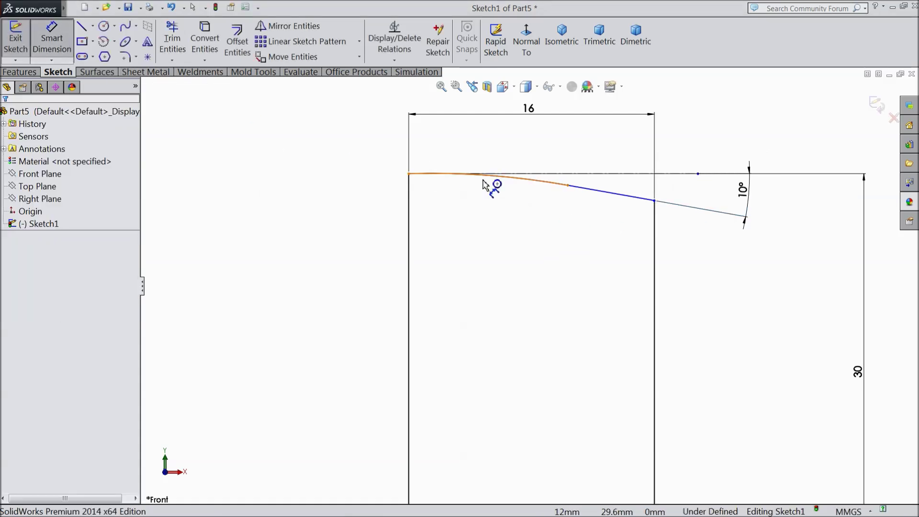
Dimension the radius of the tangent arc and set it to 40 mm
left_click(511, 179)
left_click(499, 150)
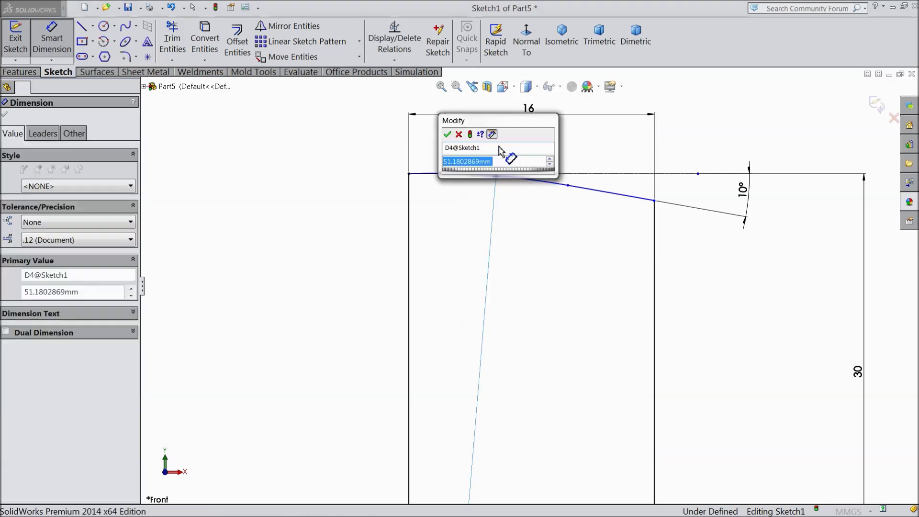
type("40")
left_click(448, 133)
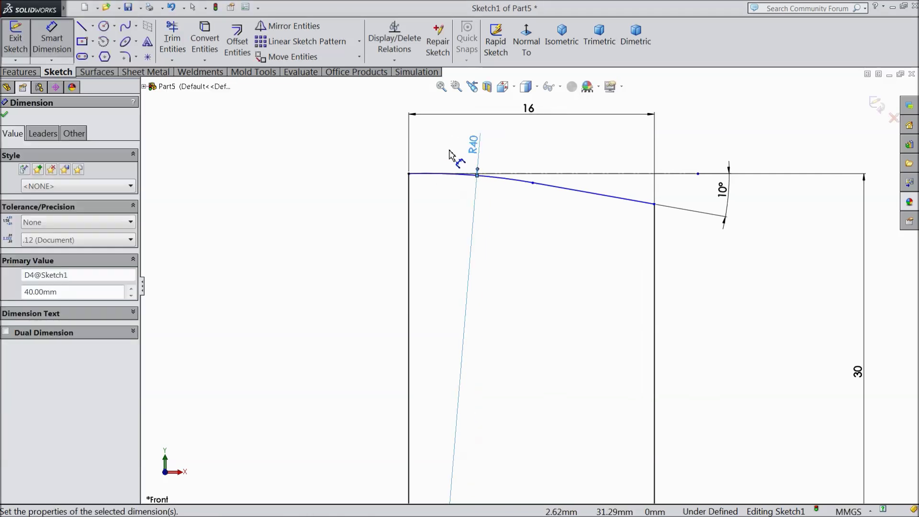
left_click(4, 115)
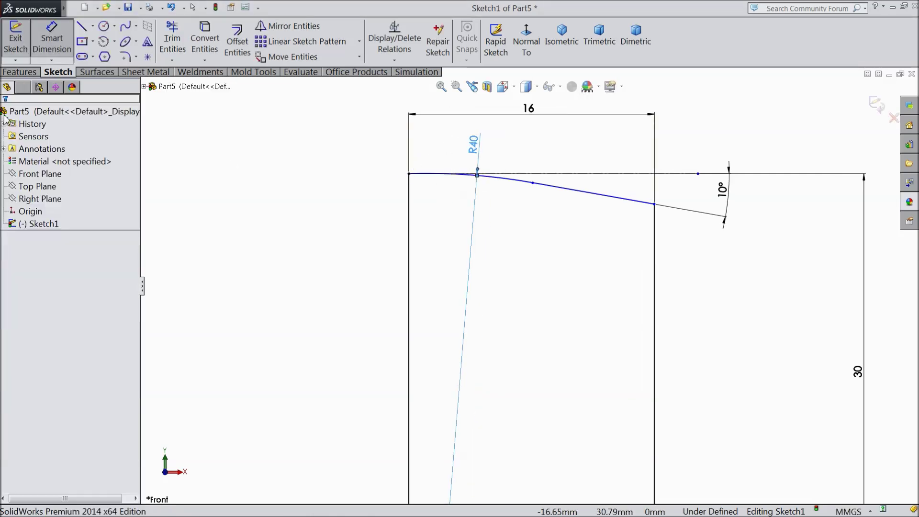
Reposition the R40 dimension beside the profile's left vertical side
key("f")
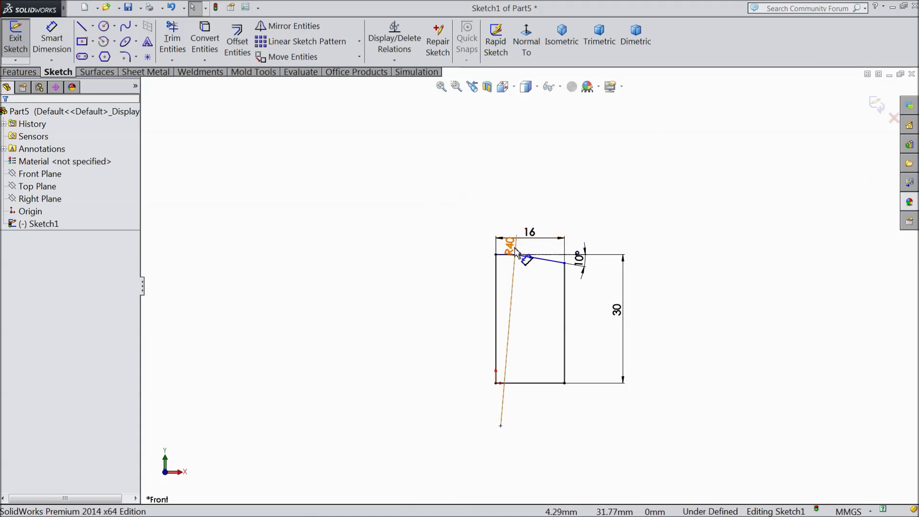
mouse_move(509, 246)
left_mouse_down()
mouse_move(458, 242)
mouse_move(495, 232)
left_mouse_up()
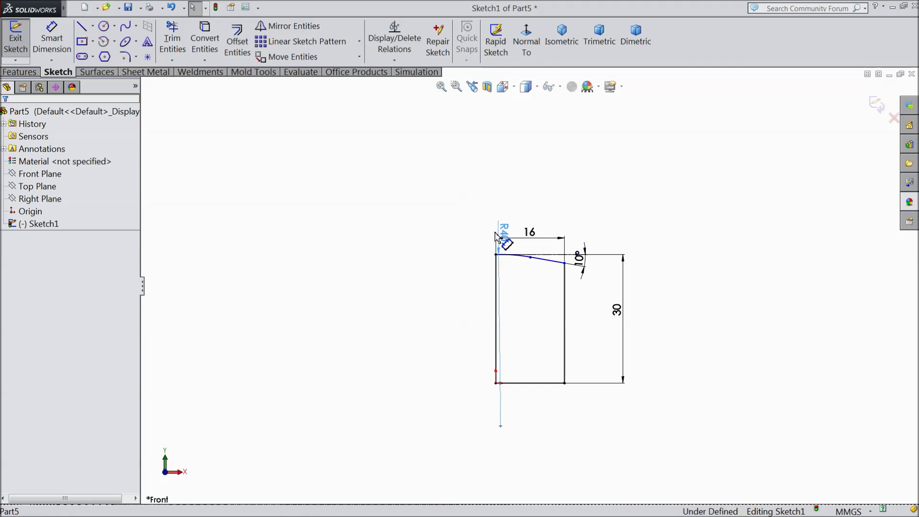
scroll(536, 402, "down", 3)
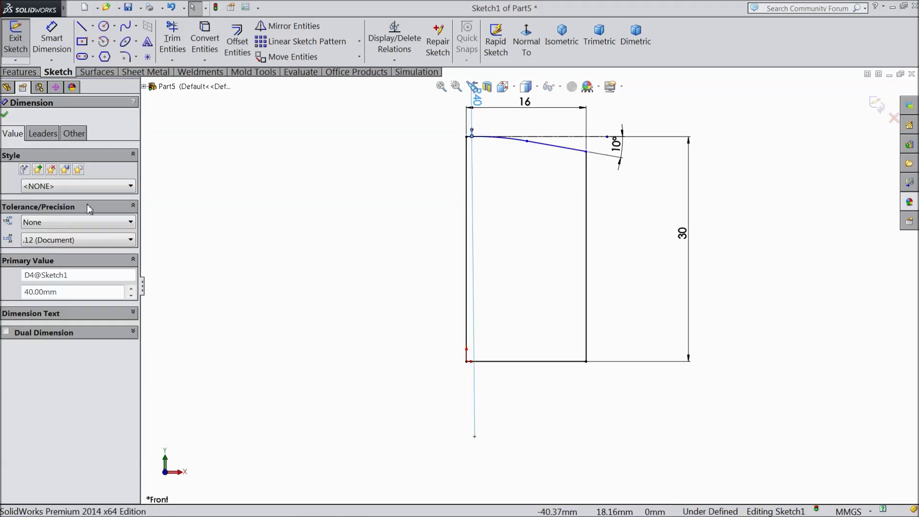
left_click(6, 118)
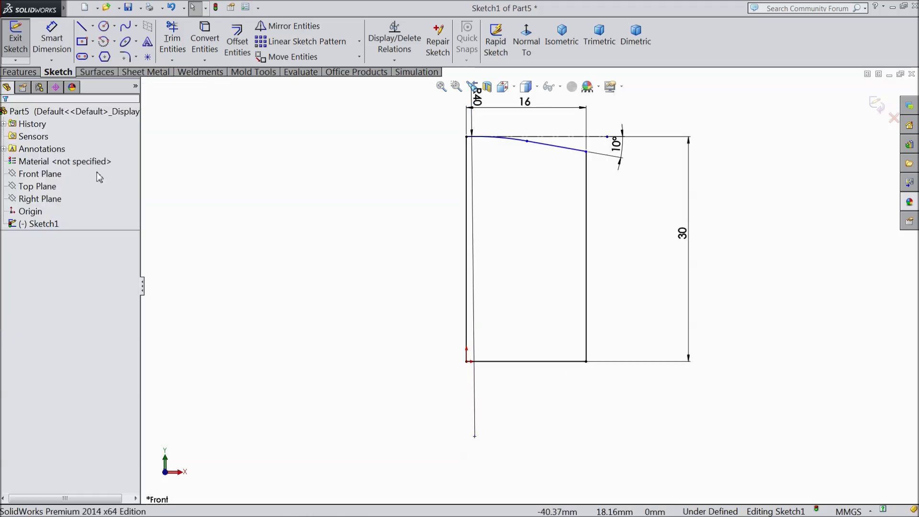
Add a vertical relation between the origin point and the center point of the R40 arc
left_click(468, 363)
left_click(475, 437, "ctrl")
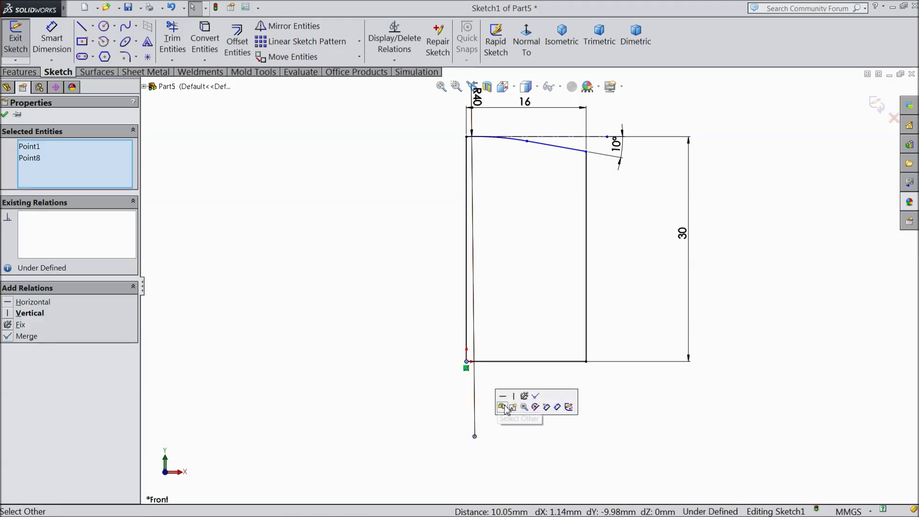
left_click(513, 393)
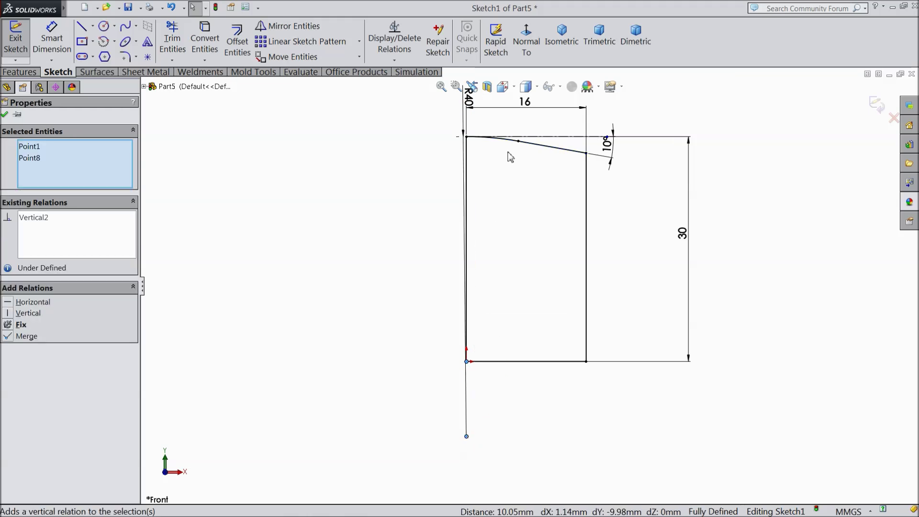
scroll(510, 157, "down", 2)
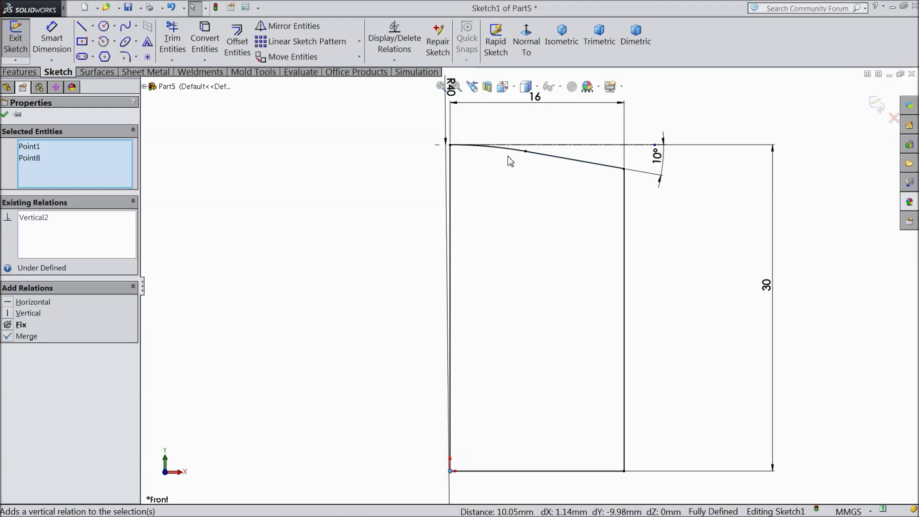
left_click(5, 115)
Try to move the junction between the arc and the sloping line to check the sketch's freedom
scroll(551, 128, "down", 2)
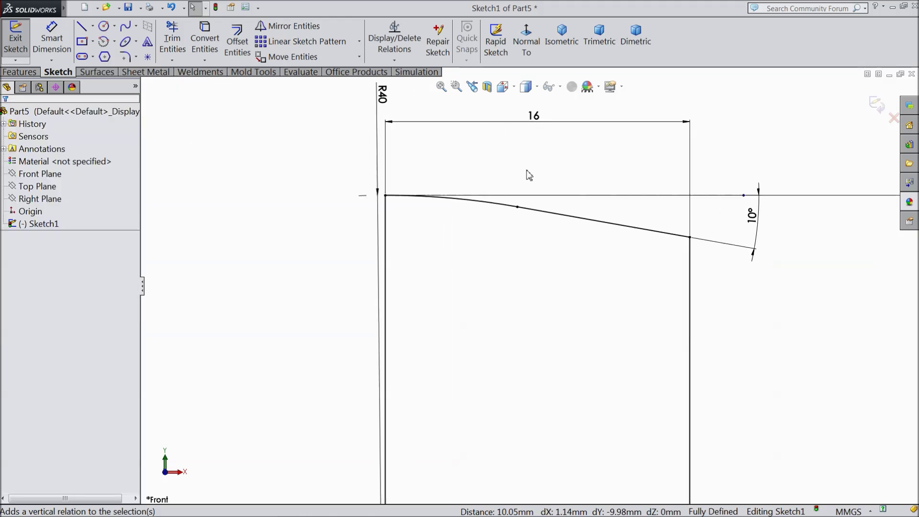
left_click(518, 207)
left_click_drag(518, 207, 495, 202)
left_click(289, 155)
scroll(163, 129, "up", 2)
scroll(156, 127, "up", 3)
scroll(201, 152, "up", 3)
scroll(517, 356, "down", 1)
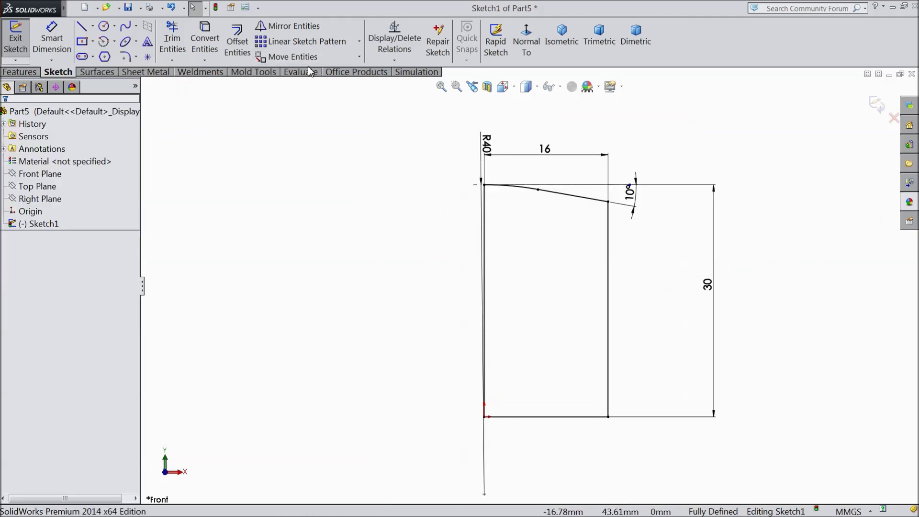
Revolve the profile 360° about its left vertical line into a solid body
left_click(32, 73)
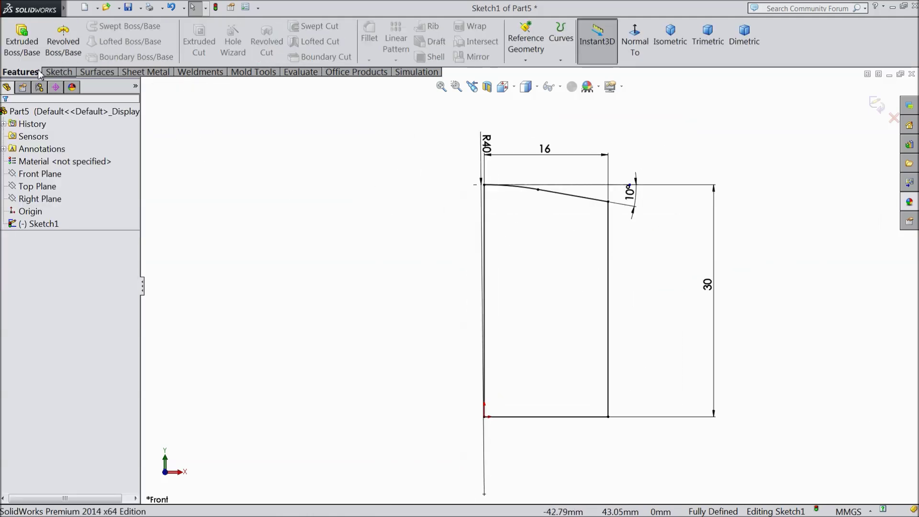
left_click(63, 42)
left_click(414, 210)
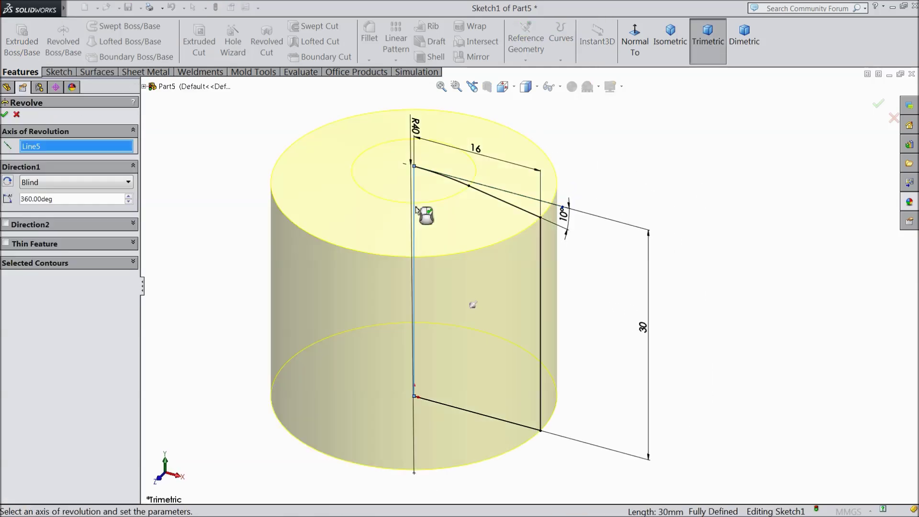
left_click(5, 115)
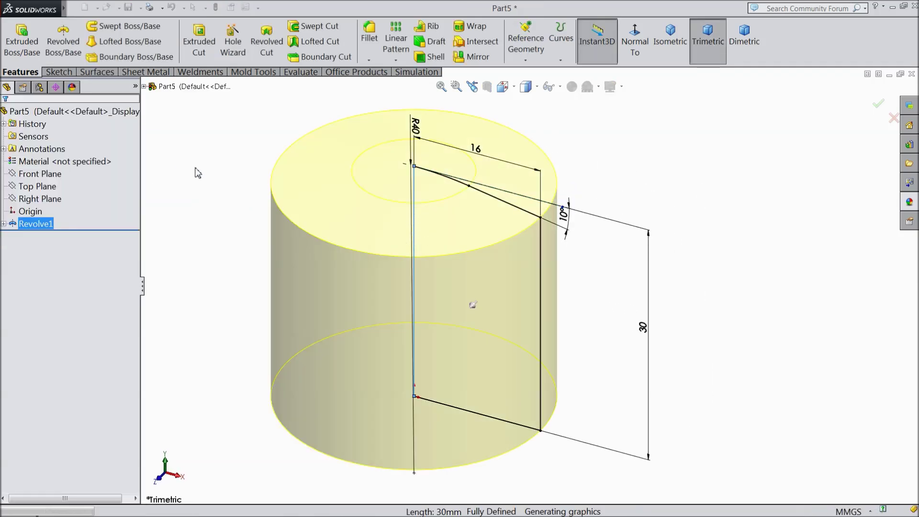
Start a sketch on the Front Plane, viewed head-on, and draw a vertical construction centerline from the origin to just below the dome's top
scroll(343, 268, "up", 3)
middle_click_drag(340, 283, 352, 258)
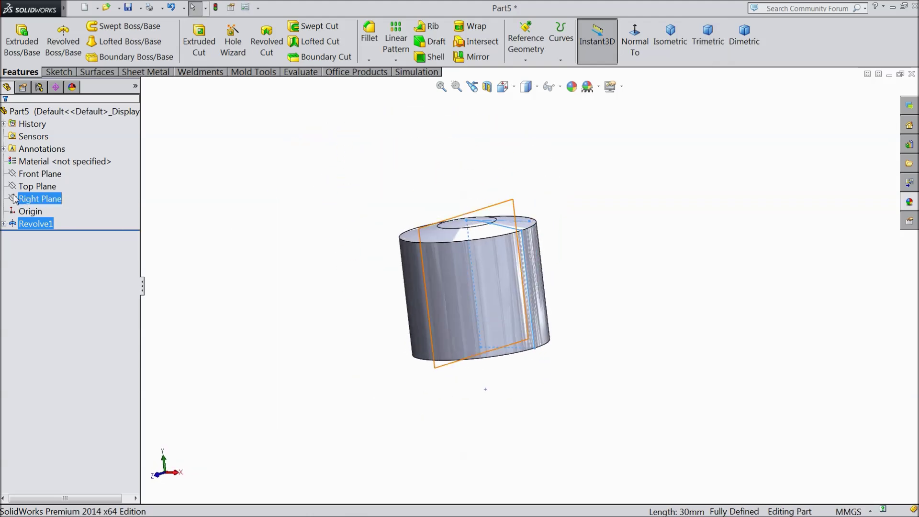
left_click(45, 174)
left_click(44, 160)
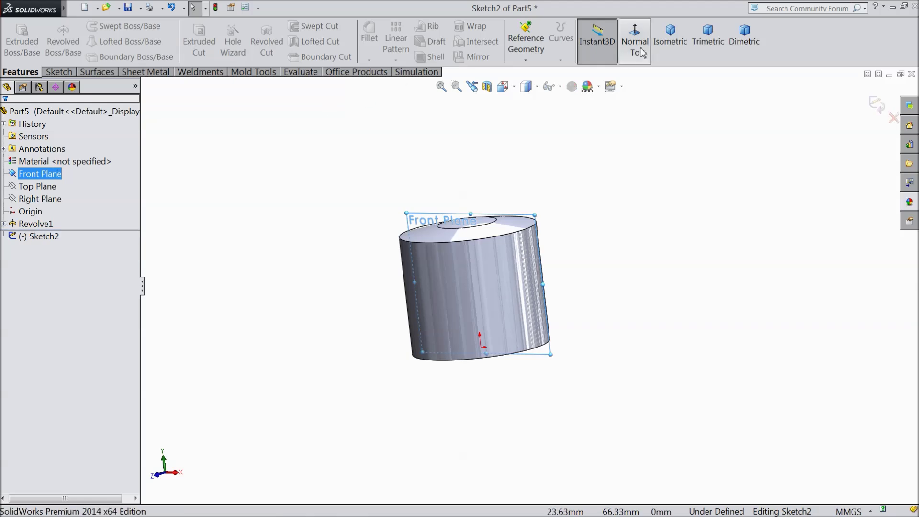
left_click(58, 72)
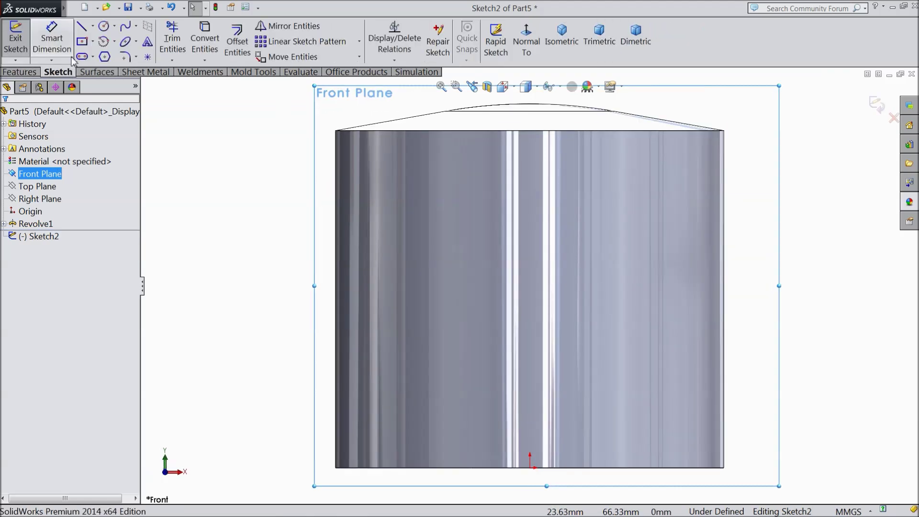
left_click(92, 26)
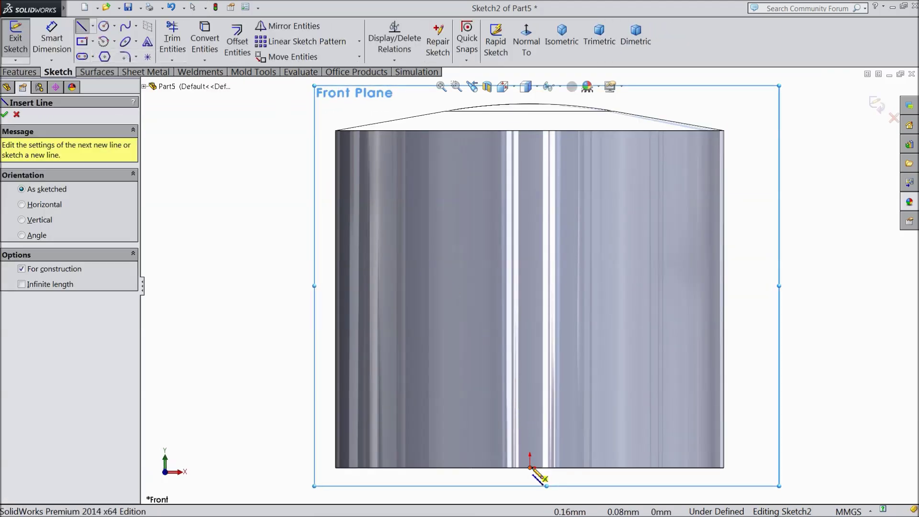
left_click(531, 466)
left_click(531, 119)
right_click(543, 116)
left_click(568, 104)
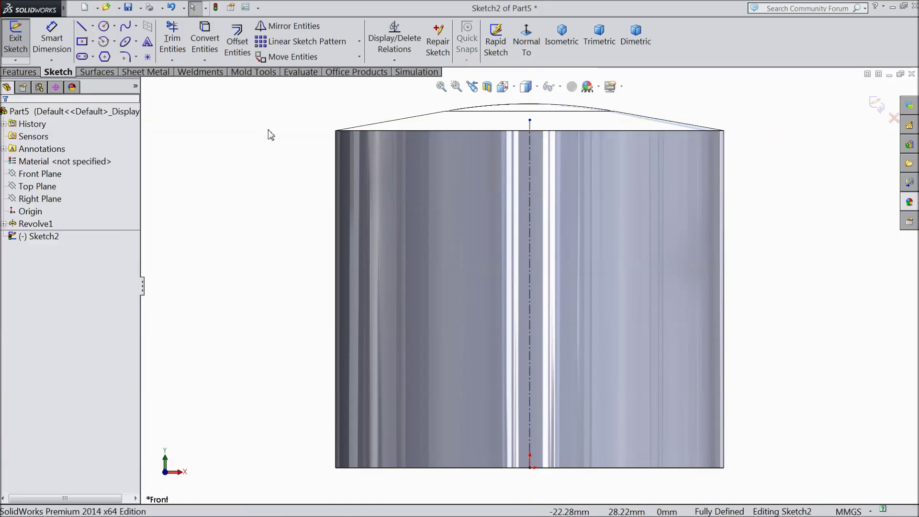
Draw two corner rectangles, one above the other, crossing the cylinder's right edge near its upper end, each about 5 mm wide and 2 mm high
left_click(93, 41)
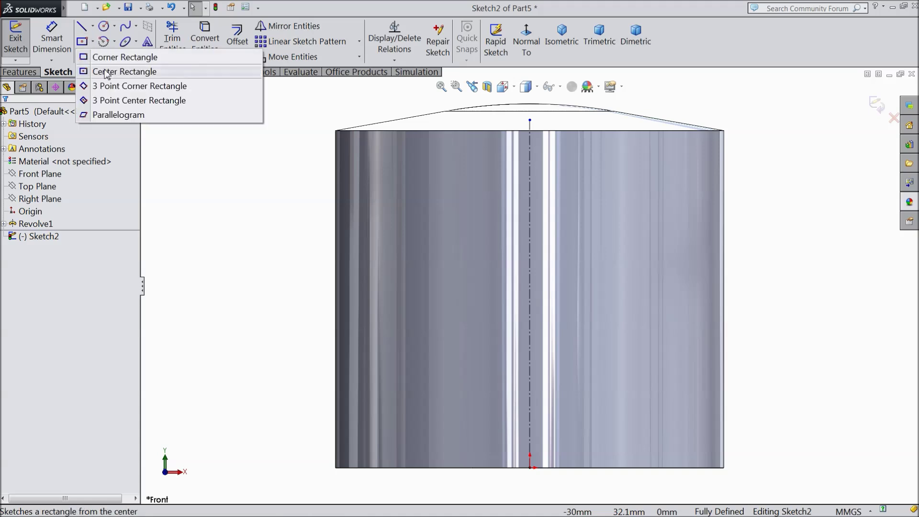
left_click(120, 55)
left_click(702, 180)
left_click(762, 201)
left_click(706, 238)
left_click(768, 263)
right_click(788, 216)
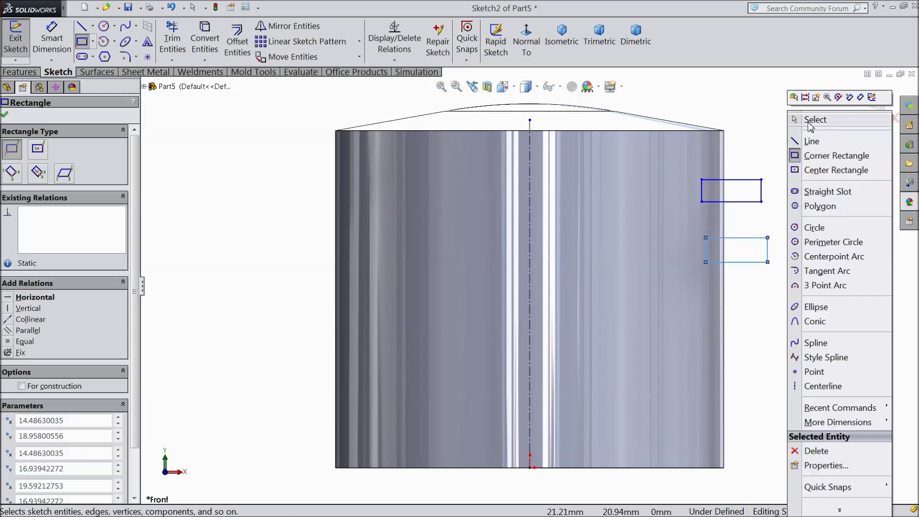
left_click(815, 120)
Add a collinear relation between the left vertical sides of the two rectangles
scroll(737, 252, "down", 2)
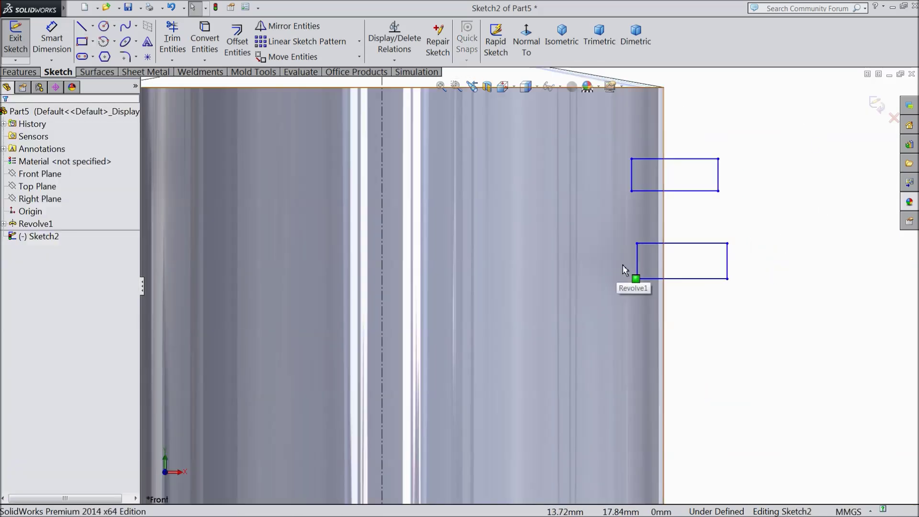
left_click(637, 262)
left_click(632, 185, "ctrl")
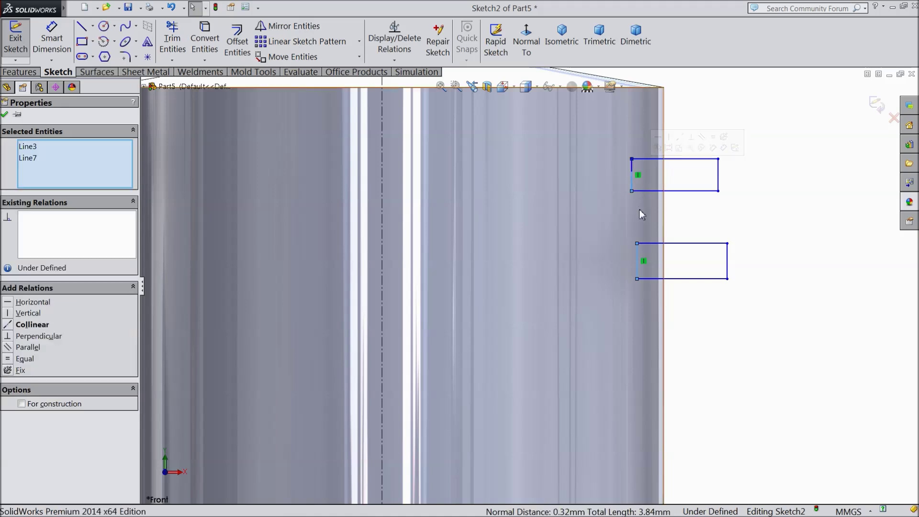
left_click(680, 138)
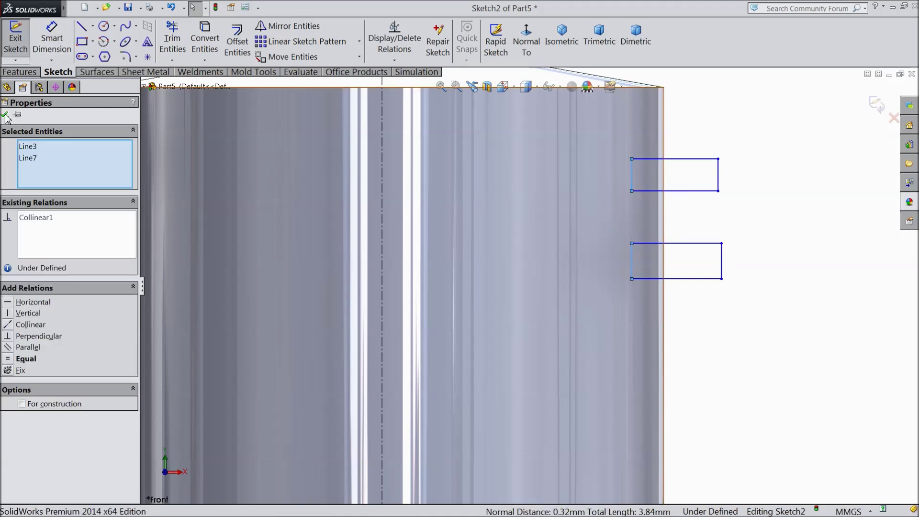
left_click(4, 115)
Dimension the vertical gap between the two rectangles as 3 mm
left_click(51, 39)
left_click(695, 190)
left_click(697, 243)
left_click(747, 224)
type("3")
key("Return")
Dimension the heights of the upper and lower rectangles as 1.5 mm each
left_click(721, 184)
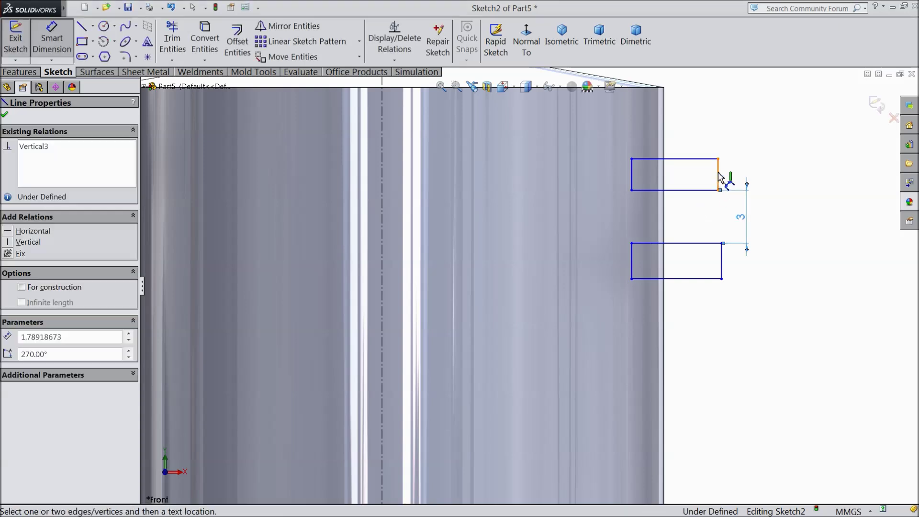
left_click(739, 183)
type("1.5")
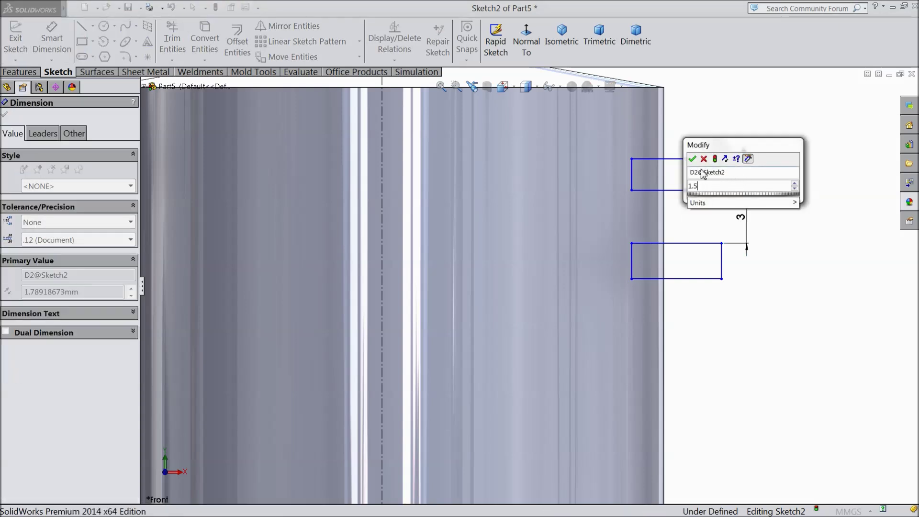
left_click(692, 159)
left_click(723, 269)
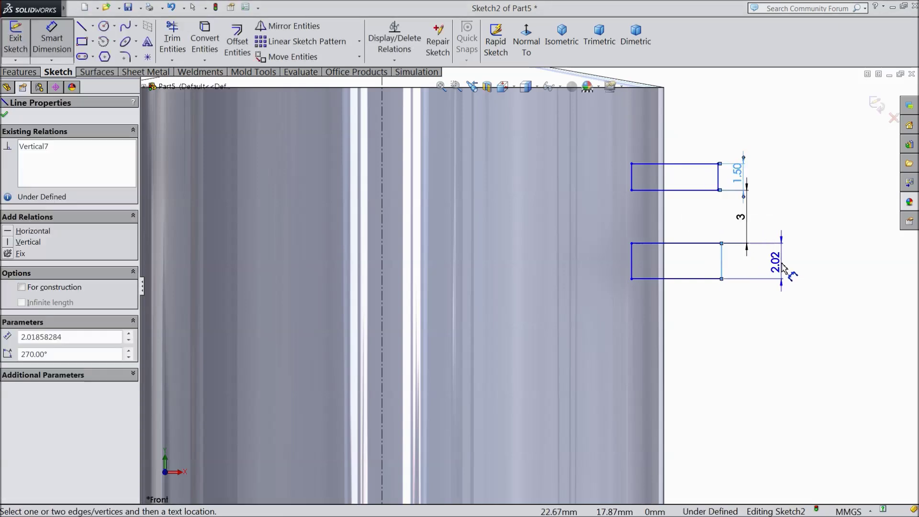
left_click(735, 261)
type("1.5")
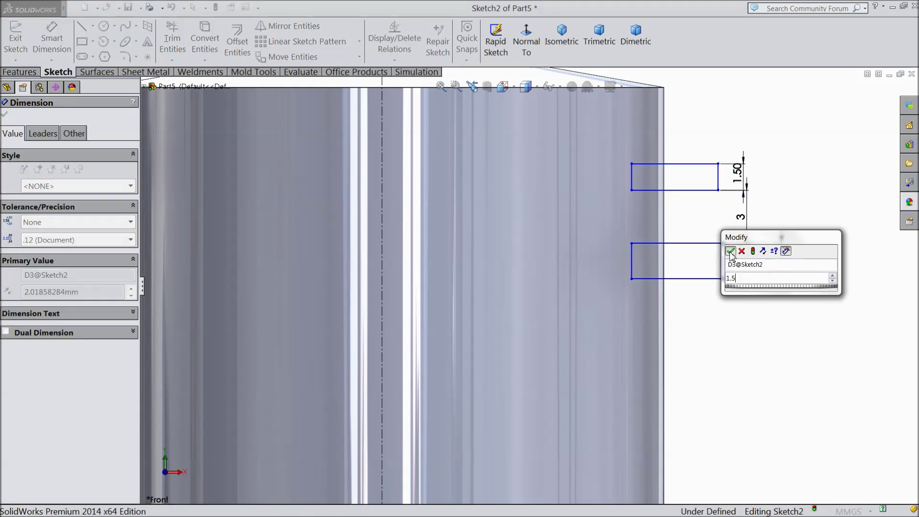
left_click(731, 251)
key("f")
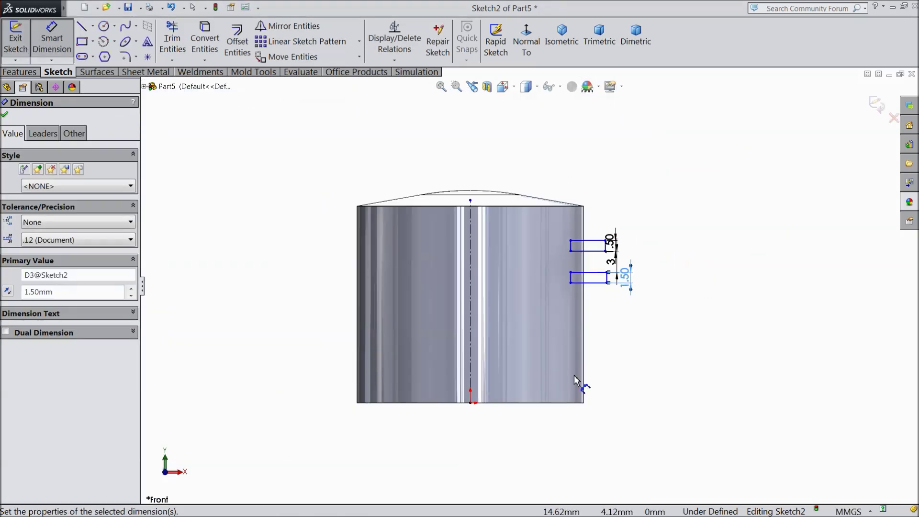
scroll(593, 374, "down", 4)
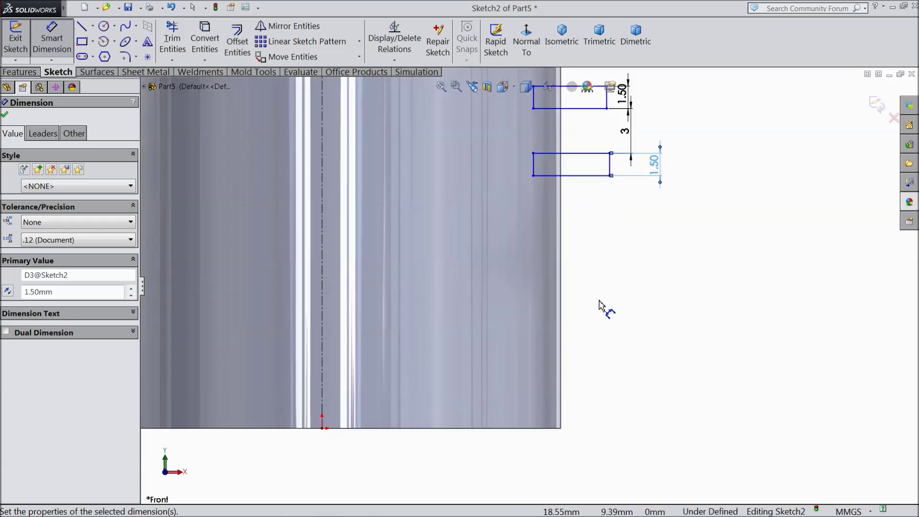
left_click(582, 176)
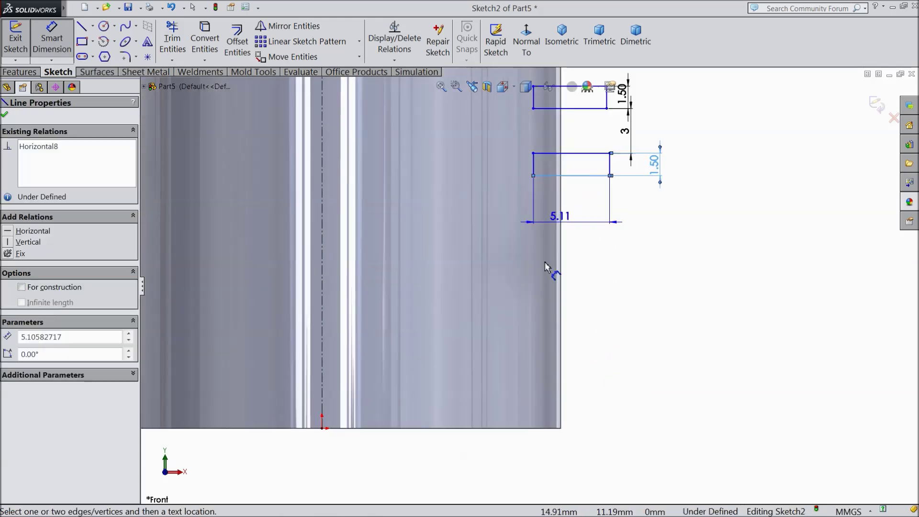
left_click(545, 427)
left_click_drag(524, 407, 704, 307)
left_click_drag(554, 426, 604, 367)
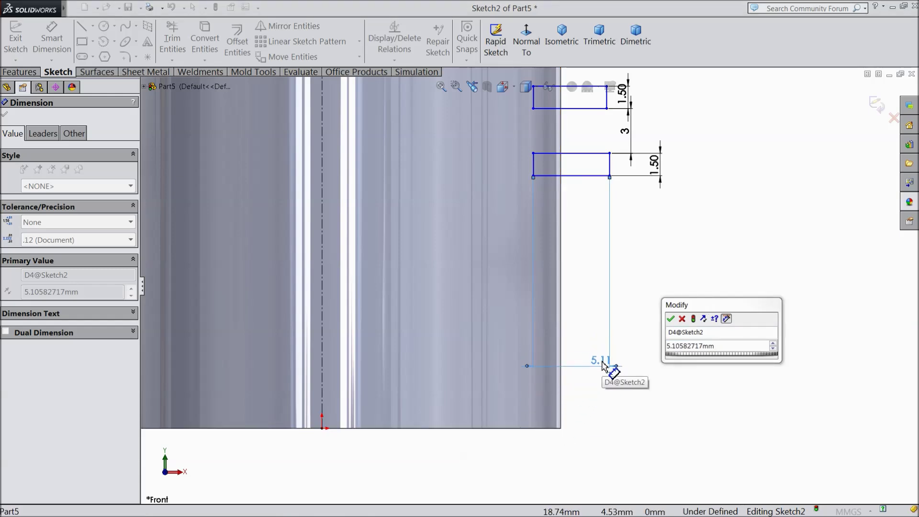
left_click(671, 318)
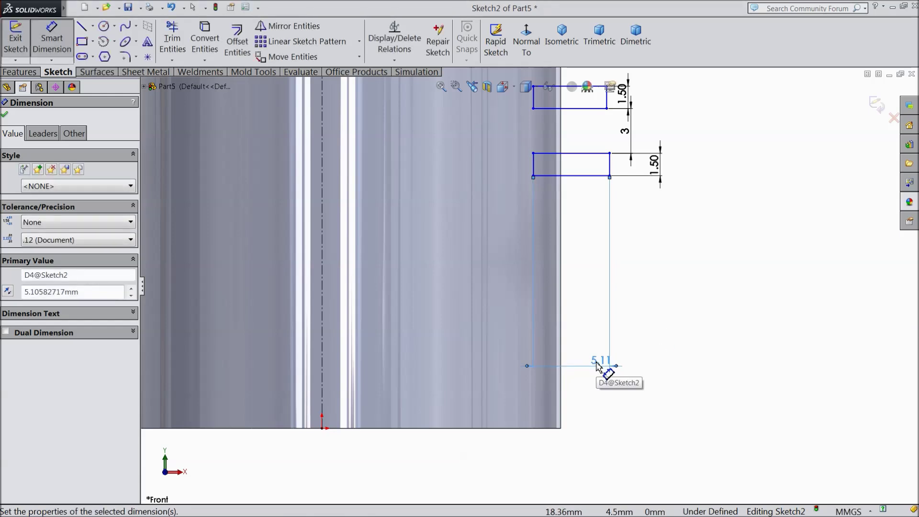
key("Delete")
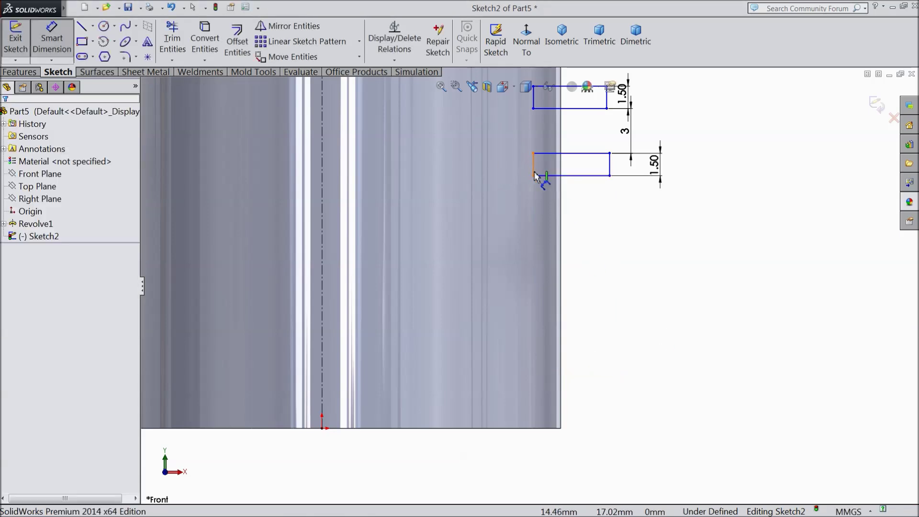
Dimension the distance from the lower rectangle's bottom line to the cylinder's bottom edge as 21 mm
left_click(590, 176)
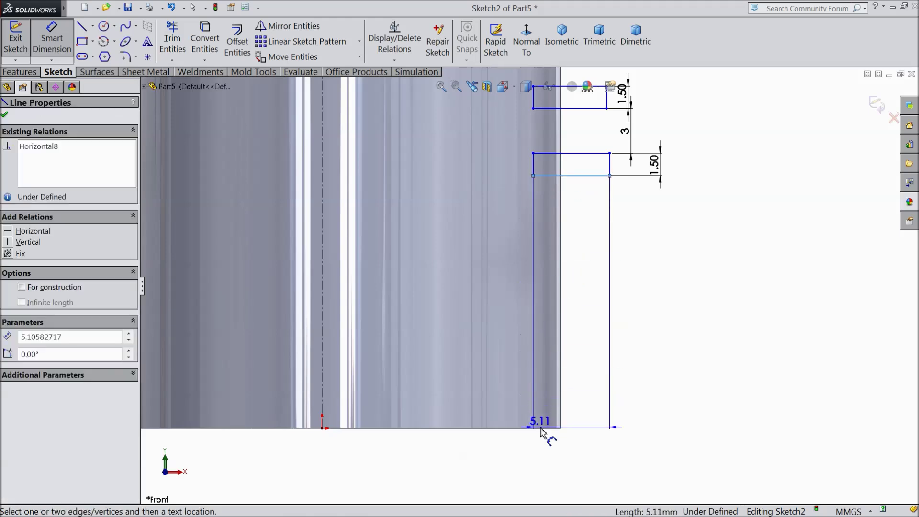
left_click(544, 428)
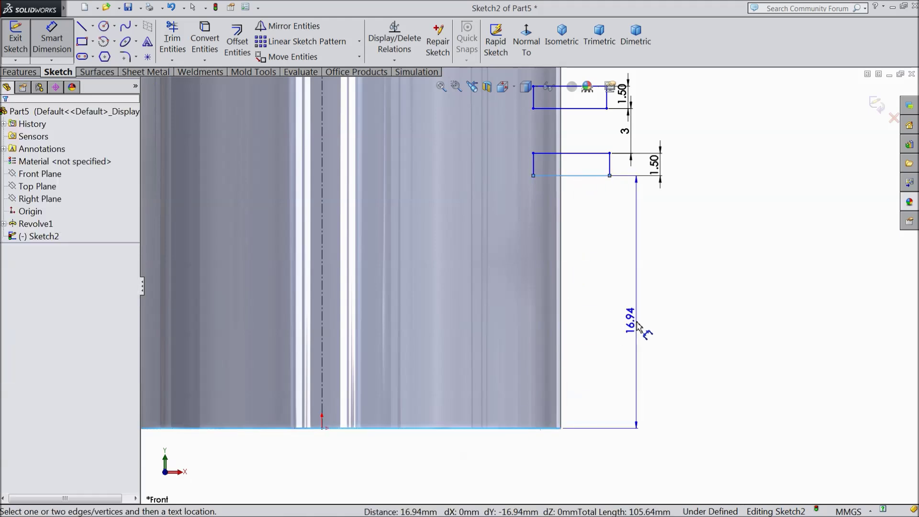
left_click(640, 330)
type("2")
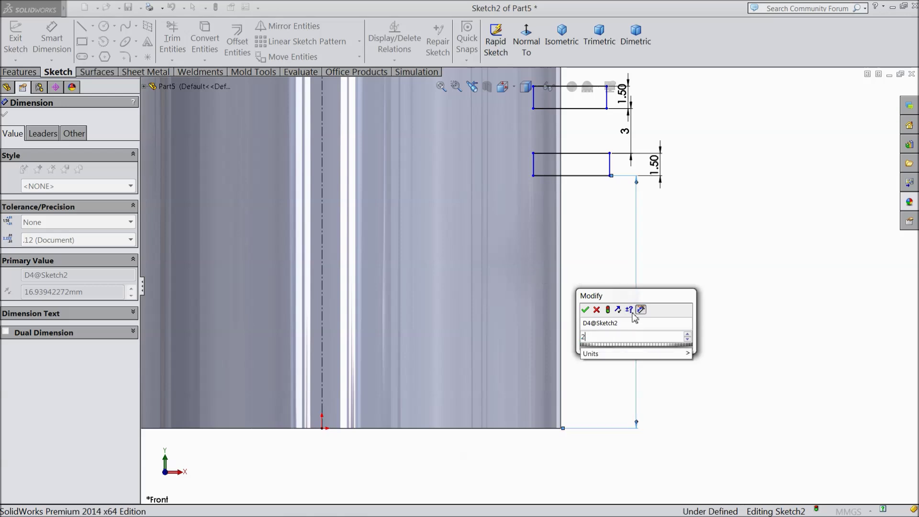
left_click(585, 310)
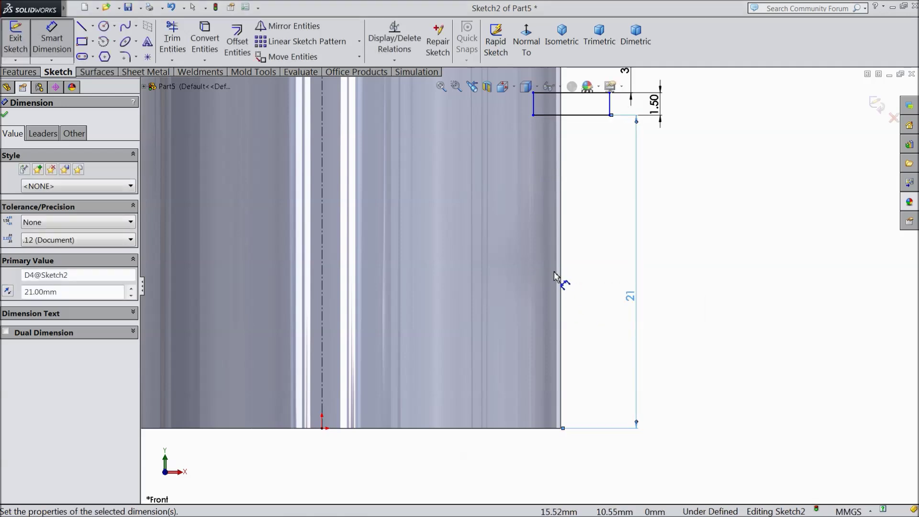
Dimension the distance from the lower rectangle's left side to the vertical centerline as 14.5 mm
key("f")
scroll(522, 148, "down", 1)
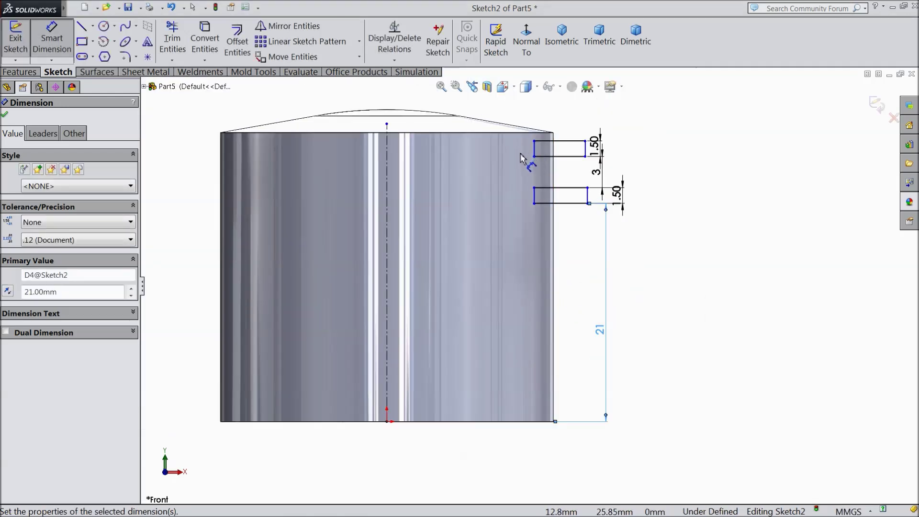
scroll(523, 158, "down", 1)
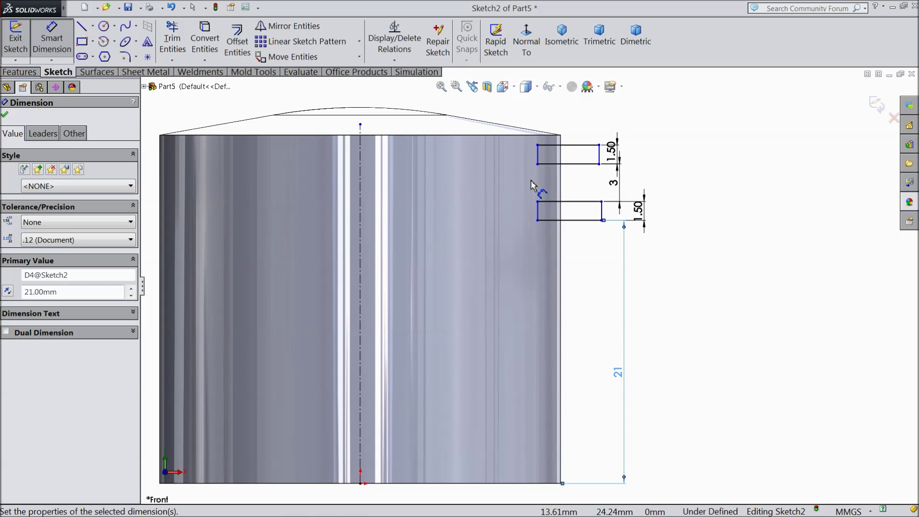
scroll(536, 182, "up", 1)
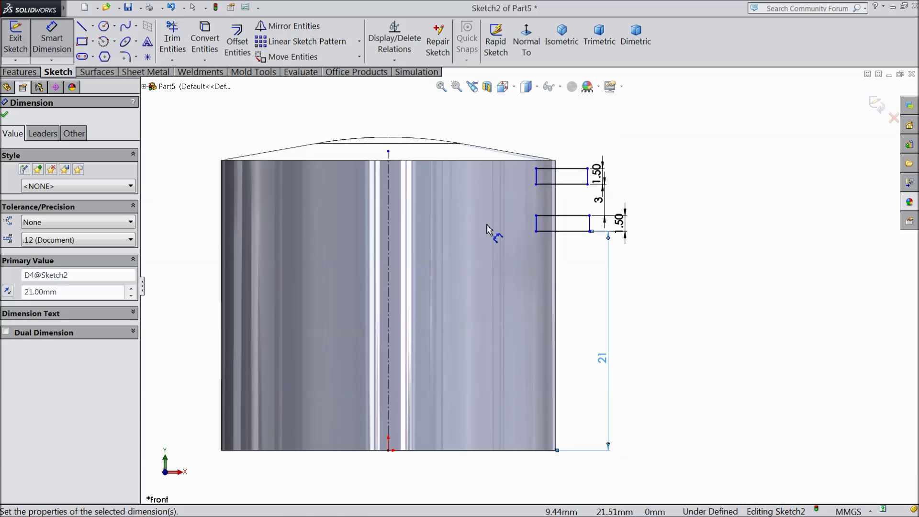
left_click(536, 224)
left_click(389, 218)
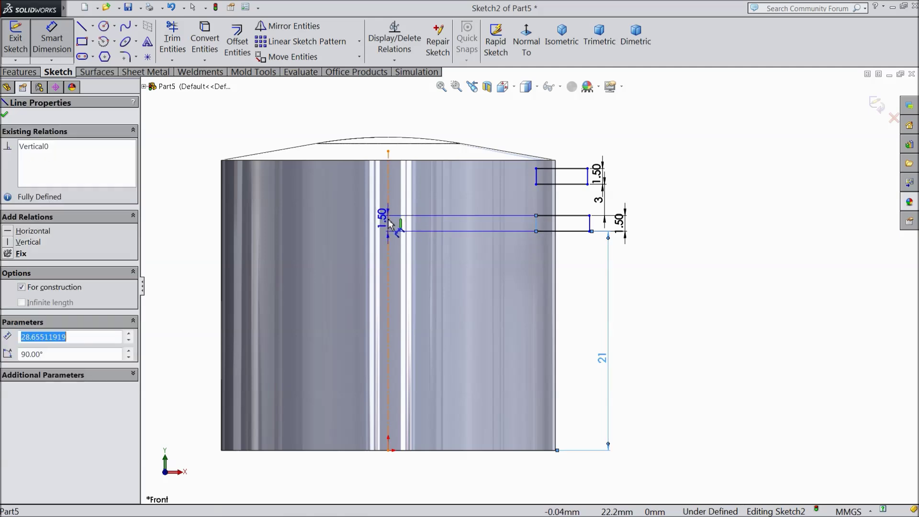
left_click(476, 289)
type("14.")
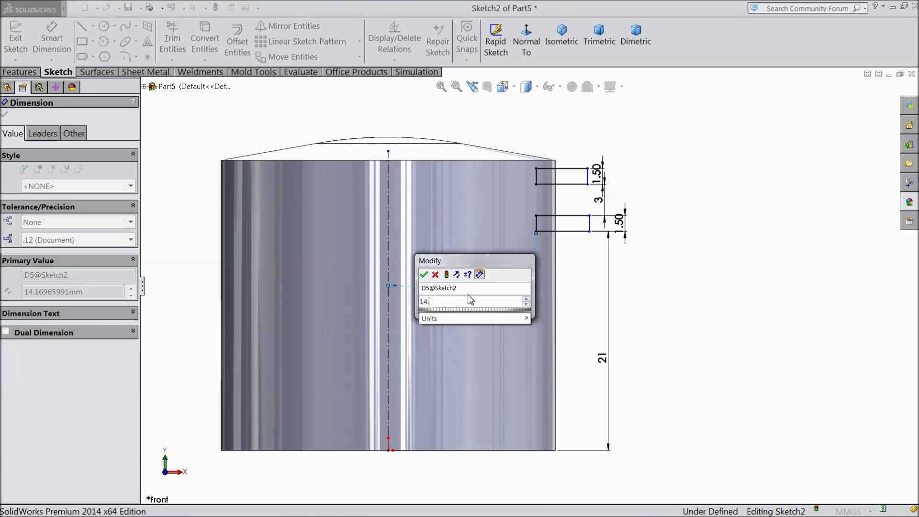
type("5")
key("Return")
scroll(424, 274, "down", 1)
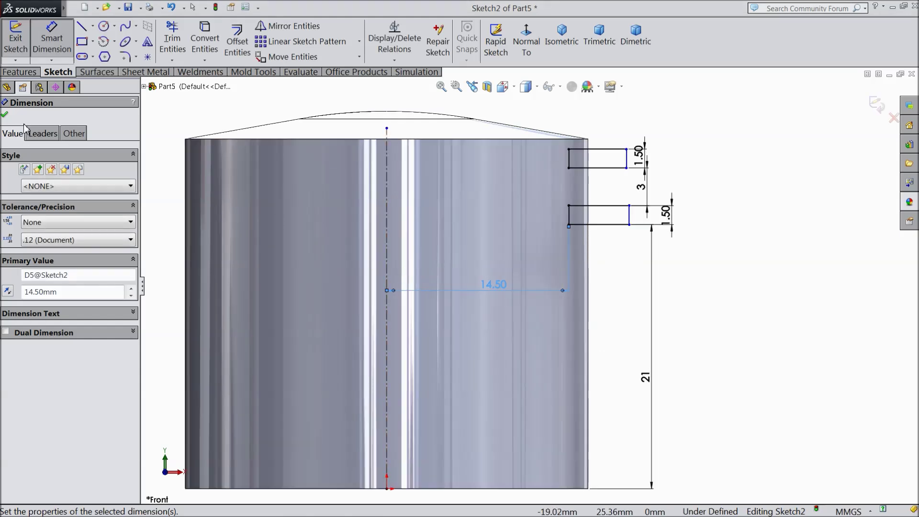
left_click(5, 116)
Cut two ring grooves with a 360° Revolved Cut of both rectangles about the vertical centerline
left_click(20, 72)
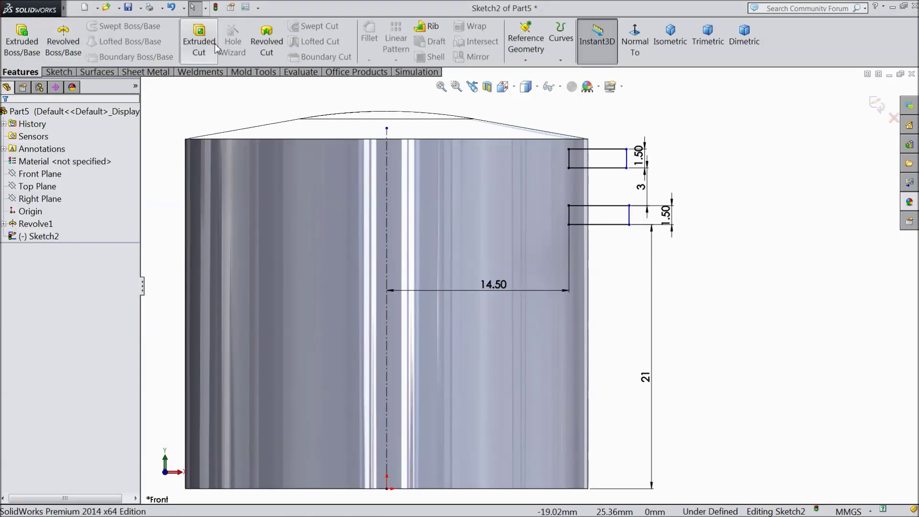
left_click(265, 47)
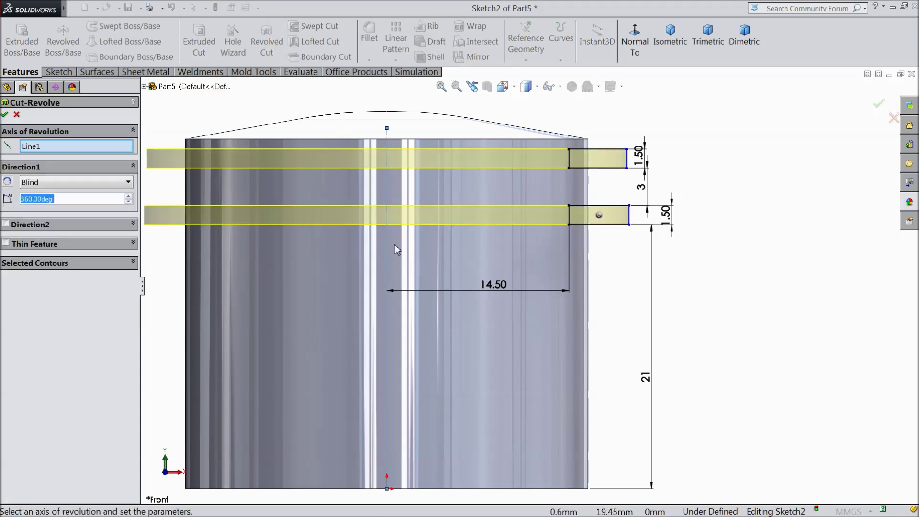
left_click(5, 116)
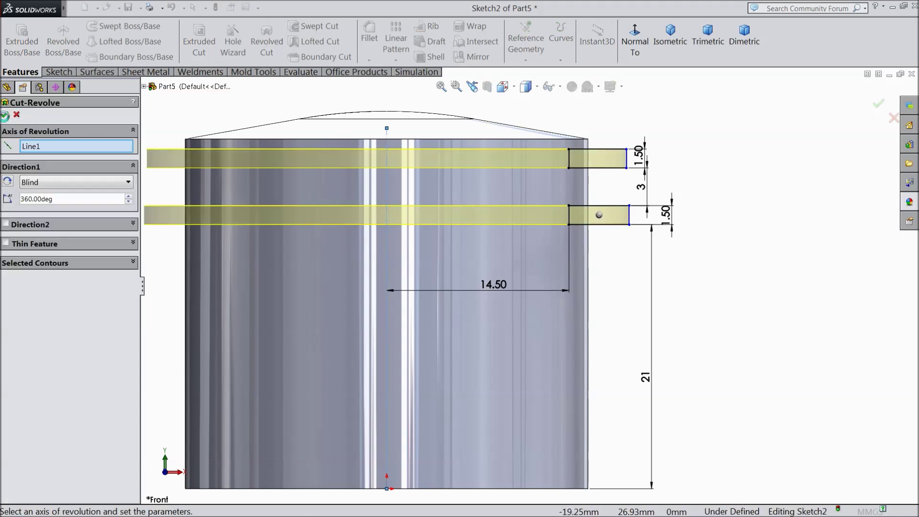
Start a sketch on the cylinder's flat bottom face and draw a circle of about 11.6 mm radius centered on the origin
scroll(391, 212, "up", 2)
left_click(624, 242)
middle_click_drag(624, 243, 546, 168)
middle_click_drag(436, 386, 406, 277)
left_click(407, 277)
left_click(442, 244)
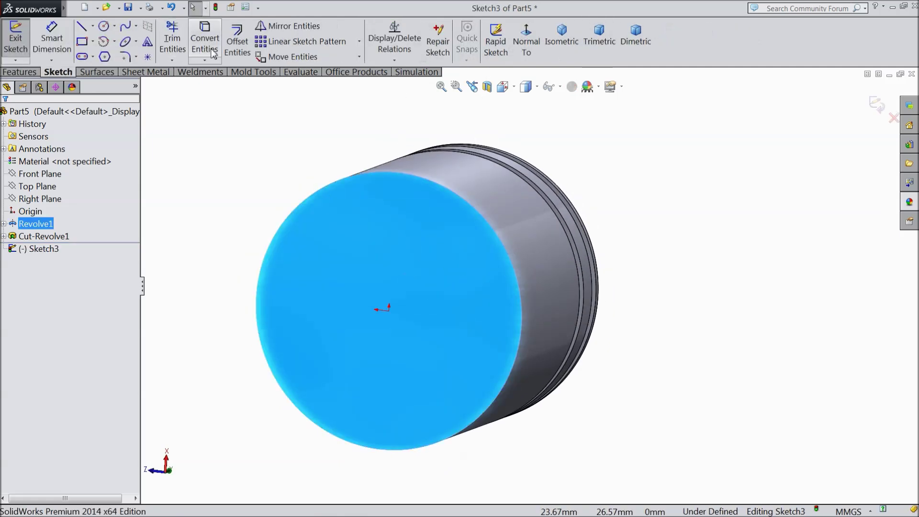
left_click(104, 28)
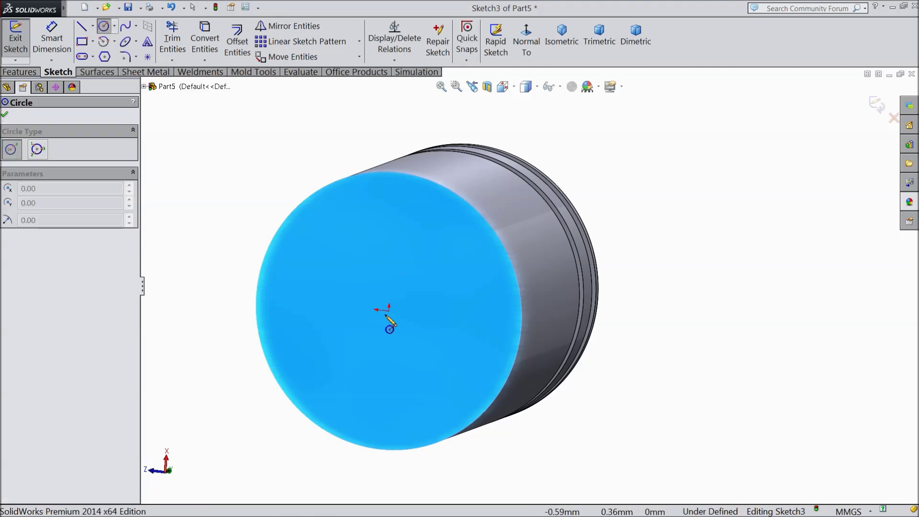
left_click(388, 311)
left_click(360, 215)
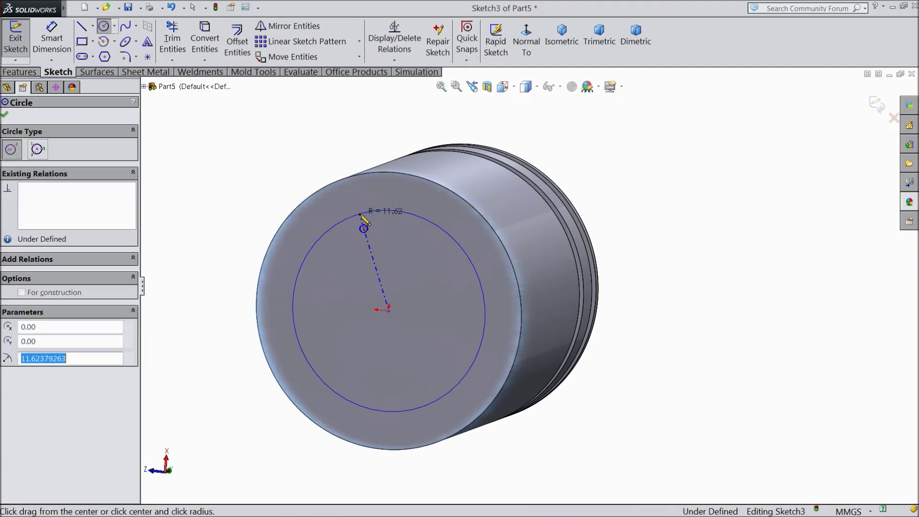
Dimension the circle on the bottom face with a diameter of 20 mm
left_click(57, 52)
left_click(486, 313)
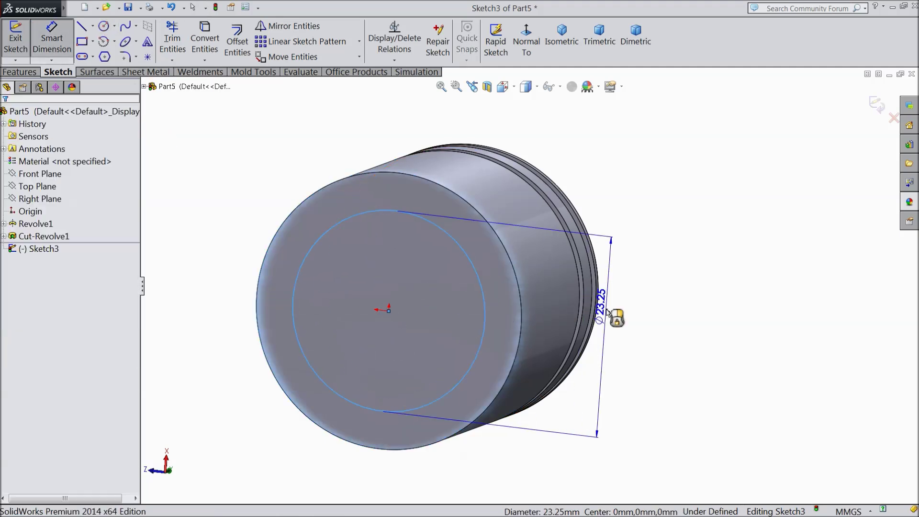
left_click(608, 314)
type("20")
left_click(555, 297)
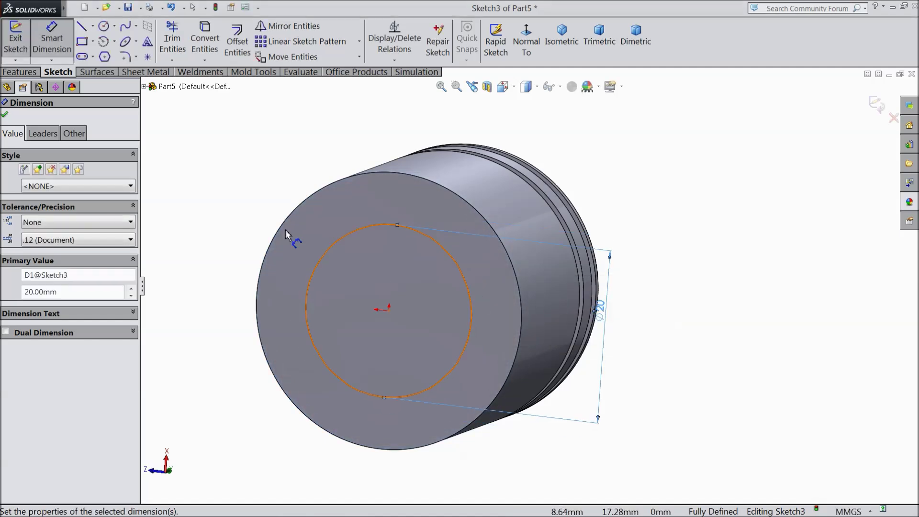
left_click(6, 115)
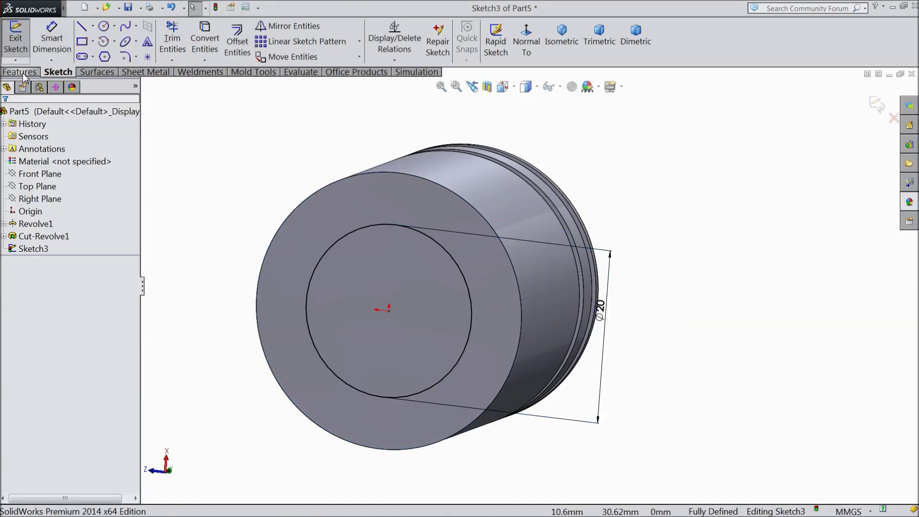
left_click(20, 72)
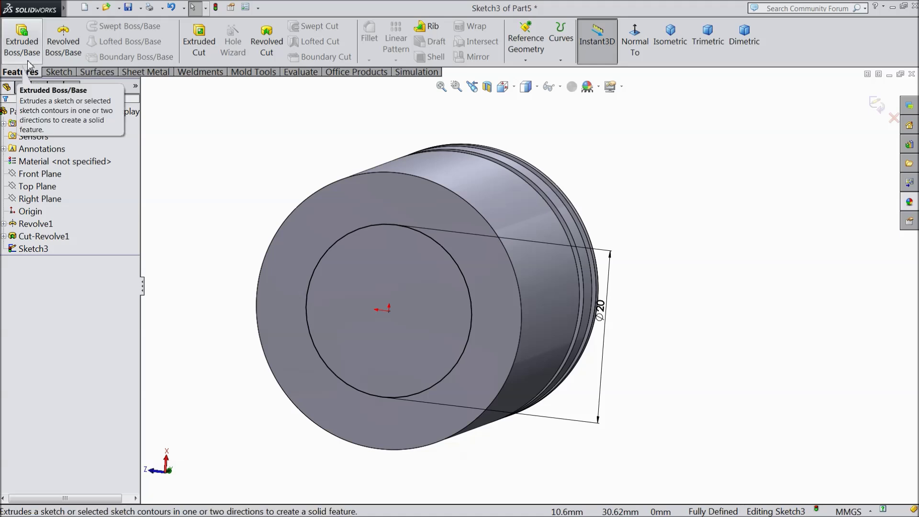
Cut the 20 mm circle 24 mm deep into the piston's flat bottom with a blind Extruded Cut
left_click(194, 51)
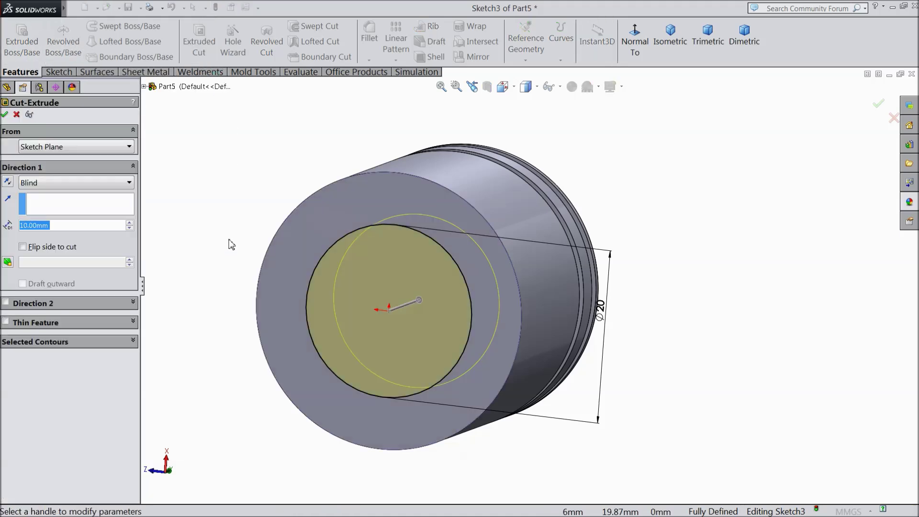
type("24")
key("Return")
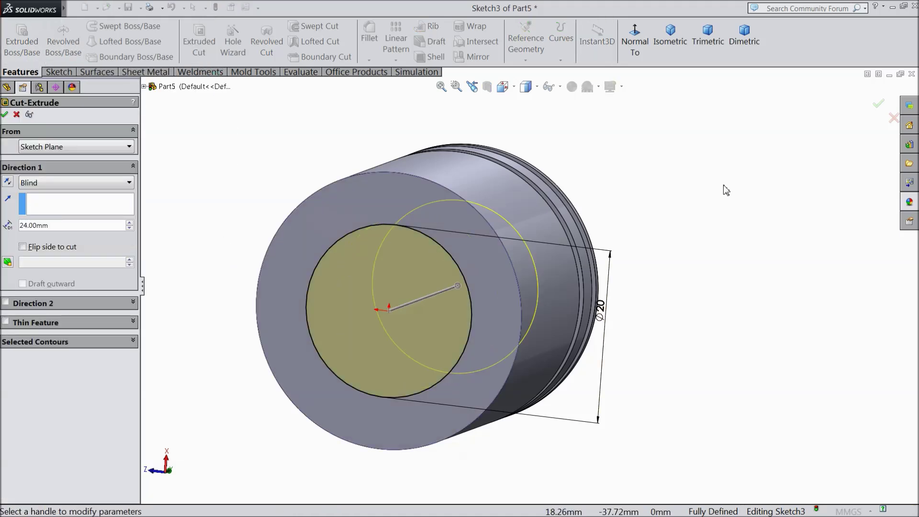
left_click(4, 115)
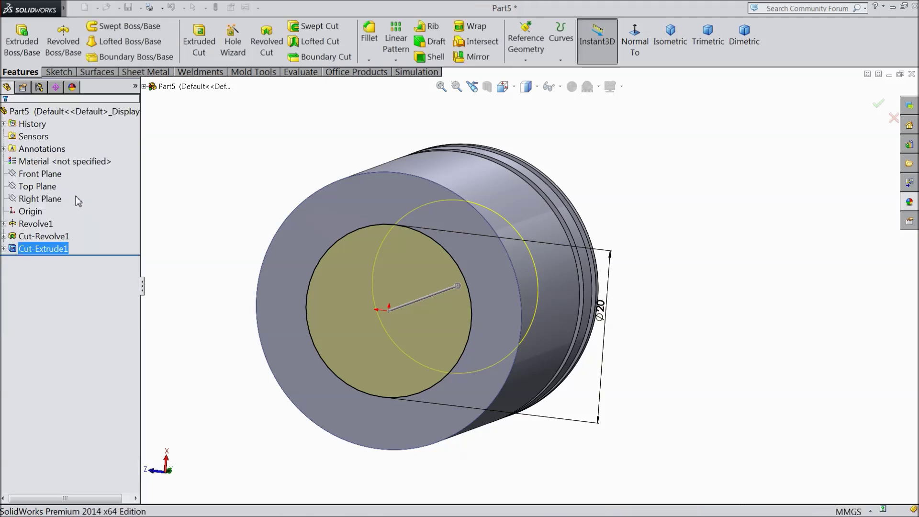
Start a sketch on the ring-shaped bottom face and draw an origin-centered circle between the bore and the outer edge
left_click(480, 365)
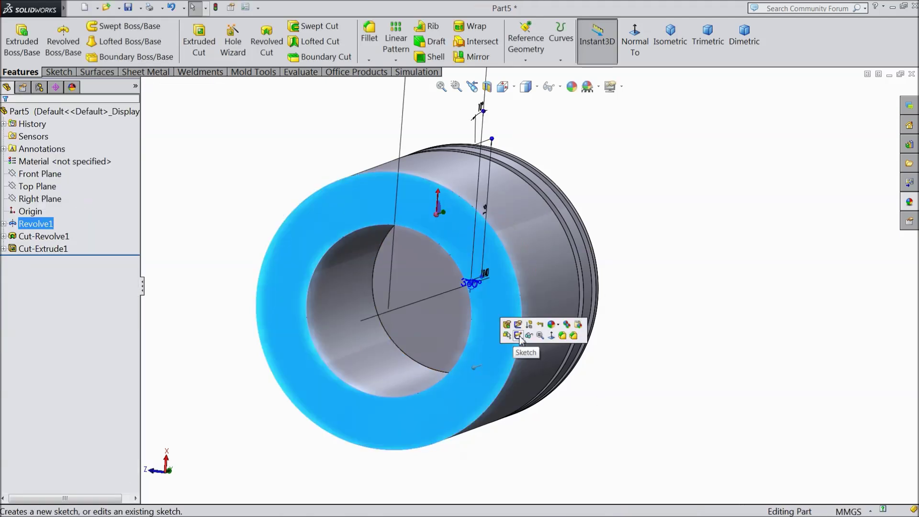
left_click(523, 341)
left_click(59, 72)
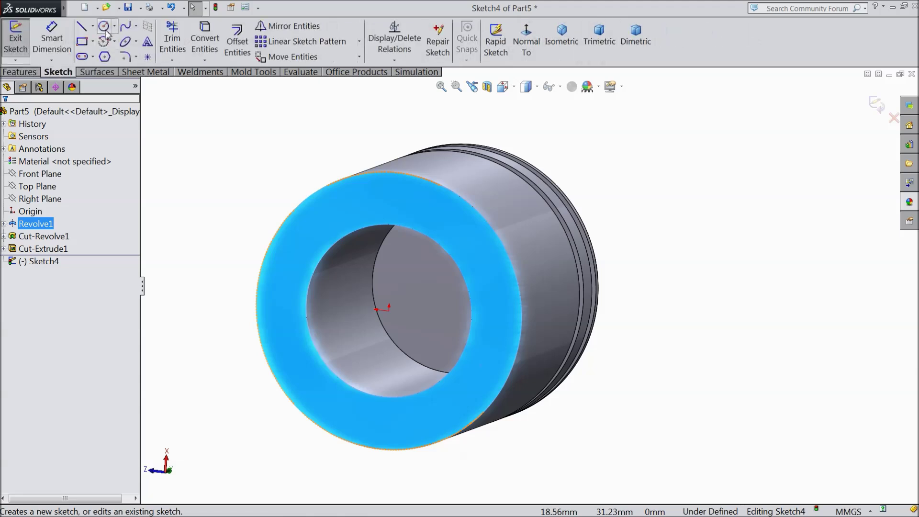
left_click(104, 26)
left_click(389, 311)
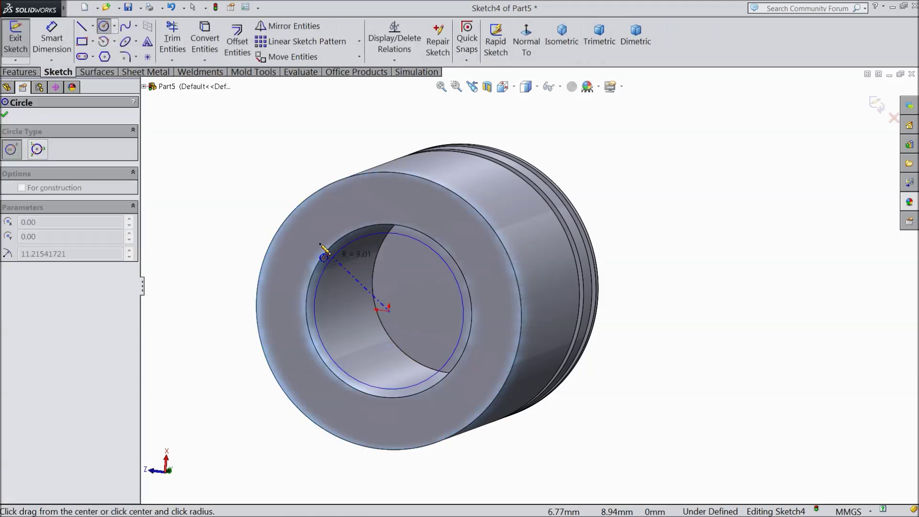
left_click(313, 239)
Dimension the new circle on the bottom face with a diameter of 26 mm
left_click(43, 47)
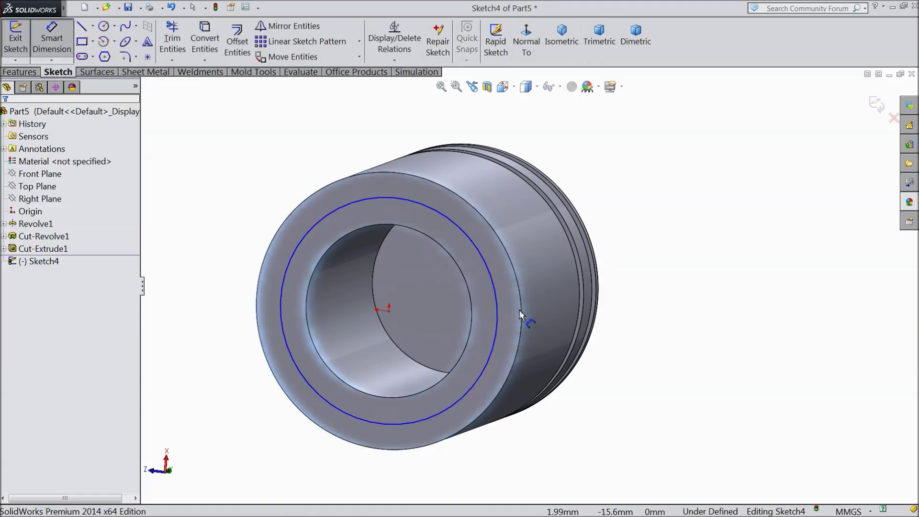
left_click(498, 311)
left_click(610, 313)
type("26")
key("Return")
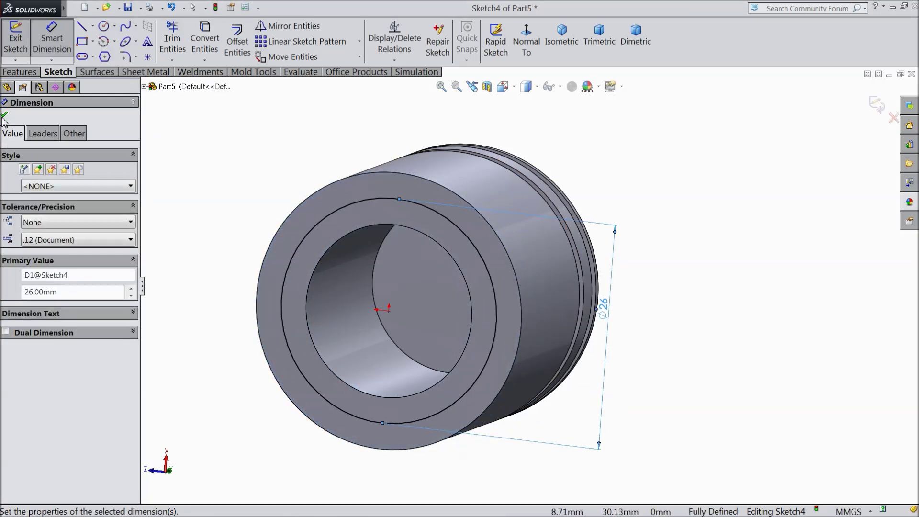
left_click(4, 115)
Cut the 26 mm circle 10 mm deep into the piston's bottom with a blind Extruded Cut
left_click(20, 72)
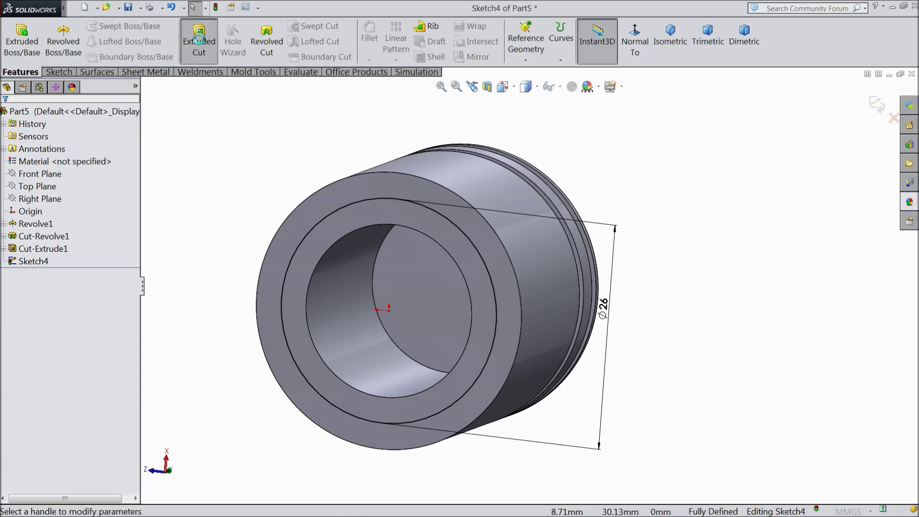
left_click(199, 38)
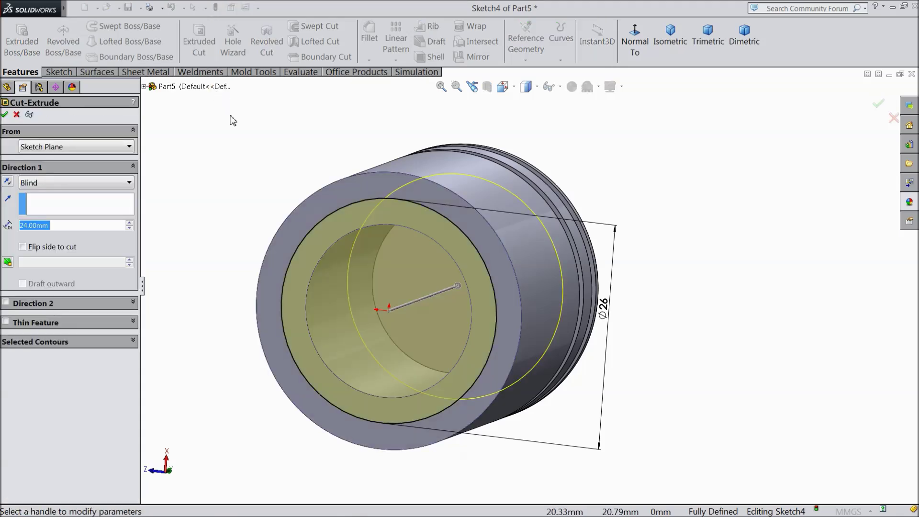
type("10")
key("Return")
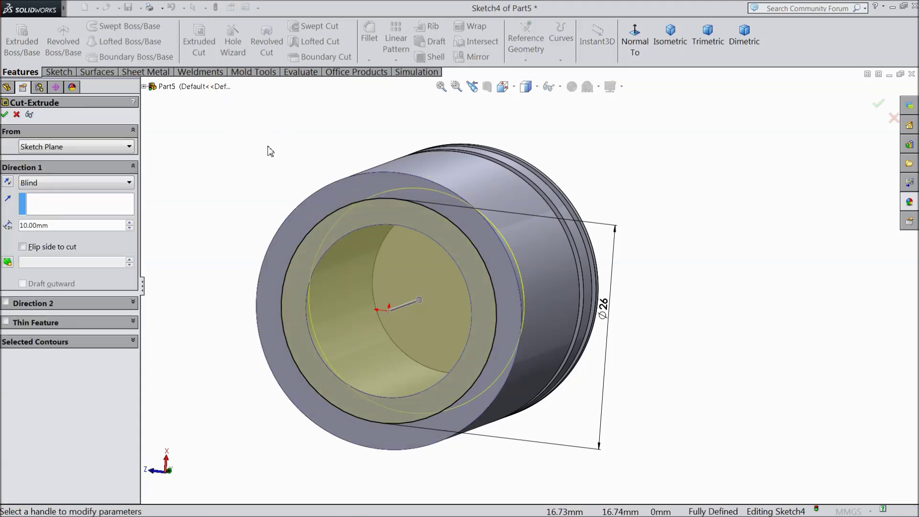
left_click(5, 115)
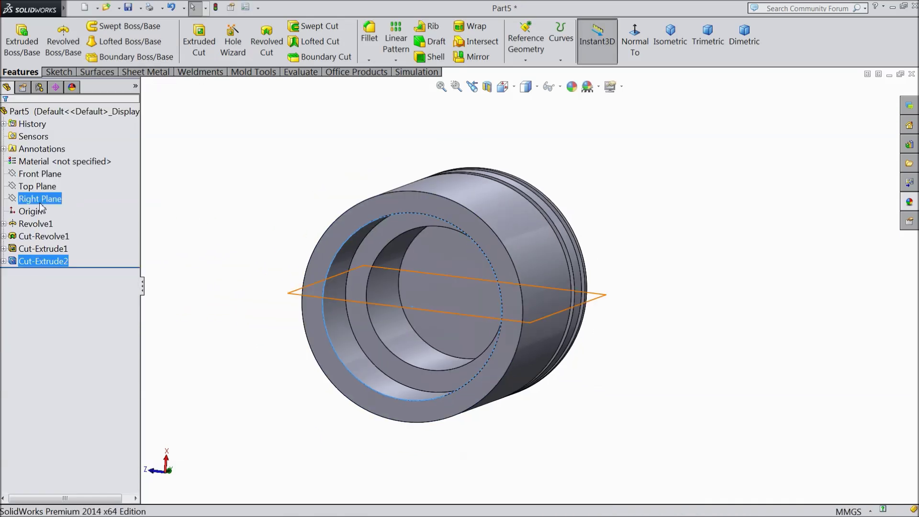
Start a sketch on the Right Plane and draw a circle about 6.8 mm in diameter, centered about 10.6 mm directly above the origin
left_click(44, 198)
left_click(47, 191)
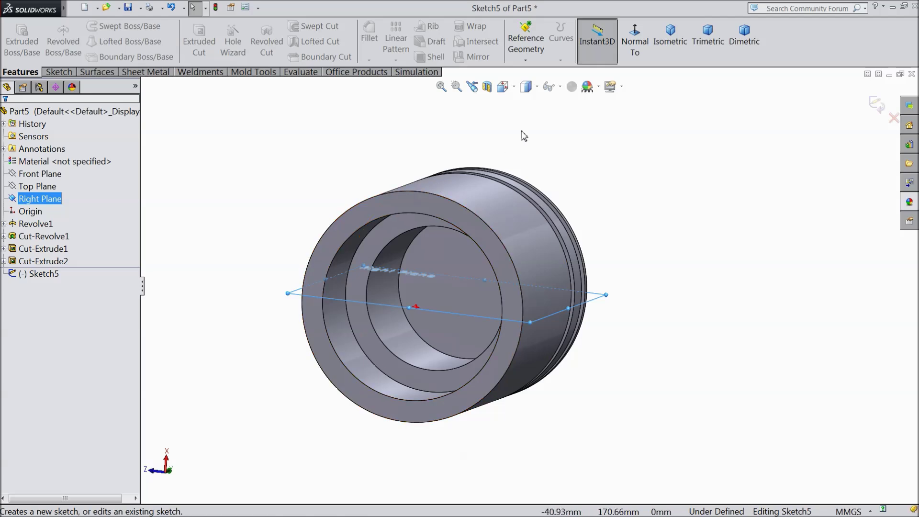
left_click(635, 41)
left_click(66, 72)
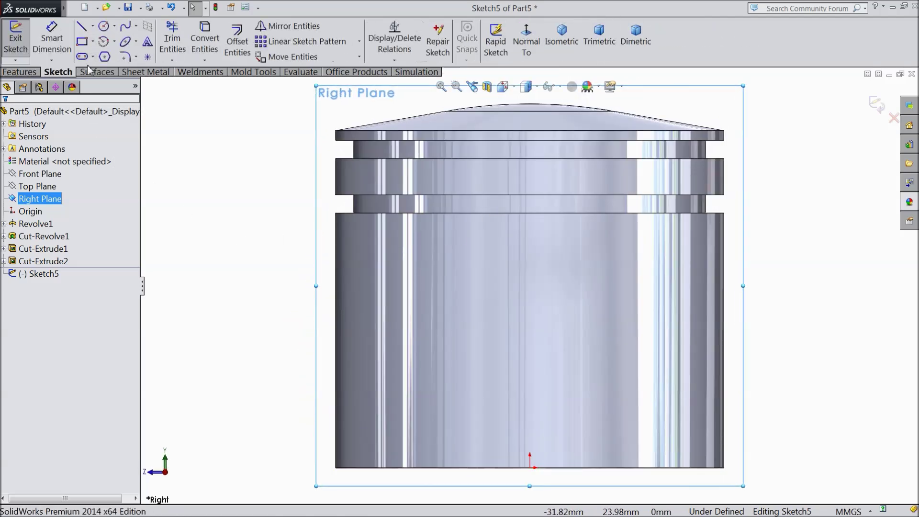
left_click(104, 26)
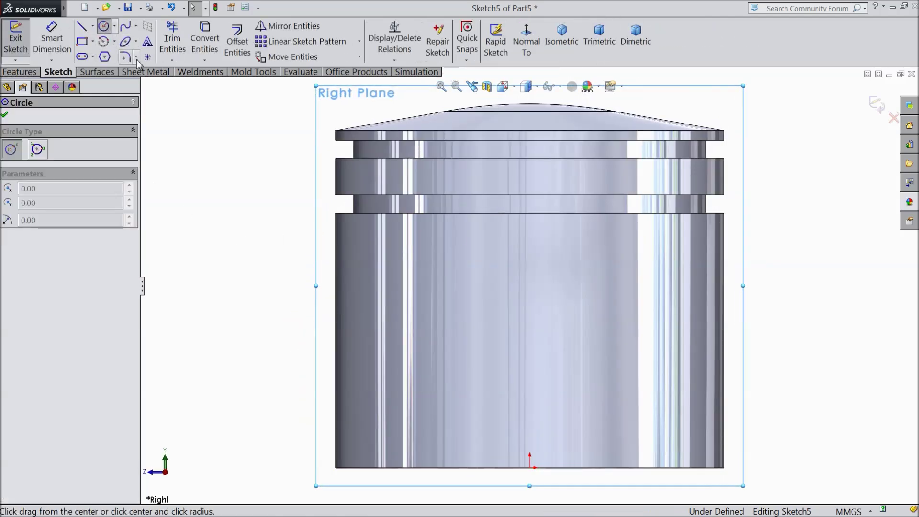
left_click(529, 339)
left_click(534, 298)
Dimension the circle on the Right Plane with a diameter of 5 mm
left_click(53, 42)
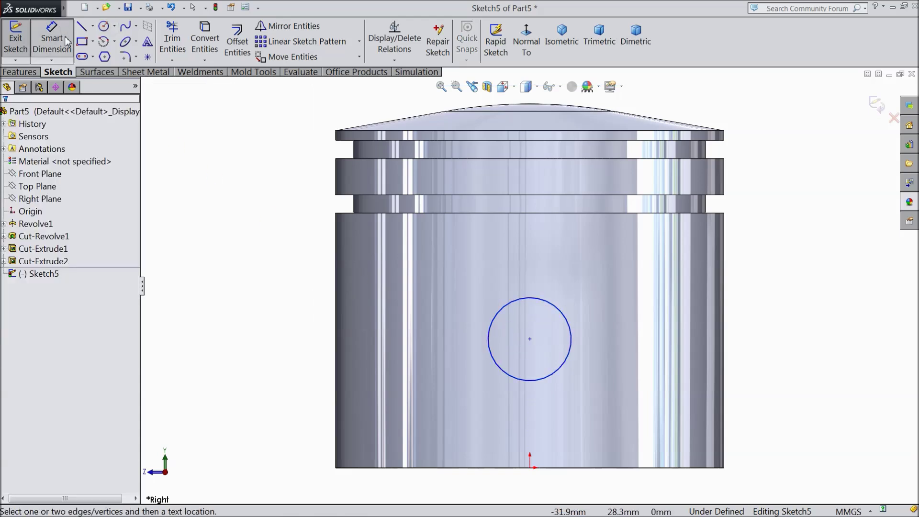
left_click(570, 330)
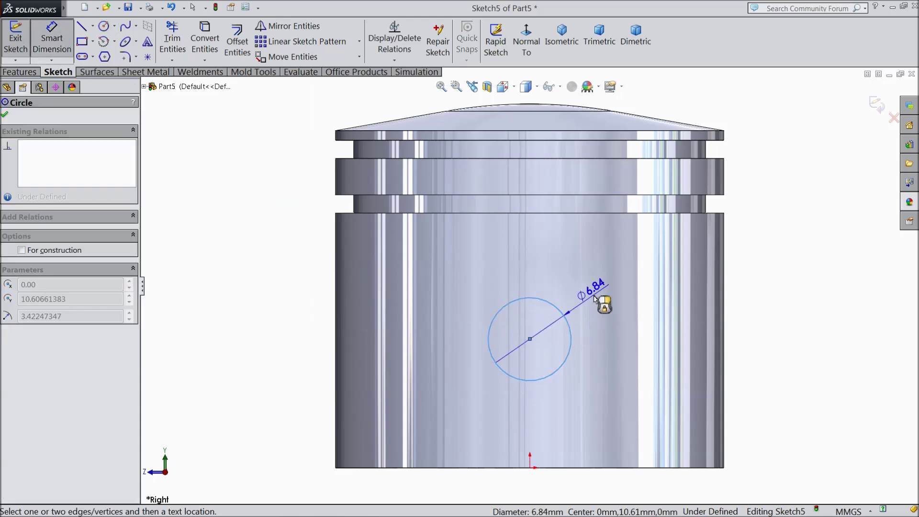
left_click(594, 298)
type("5")
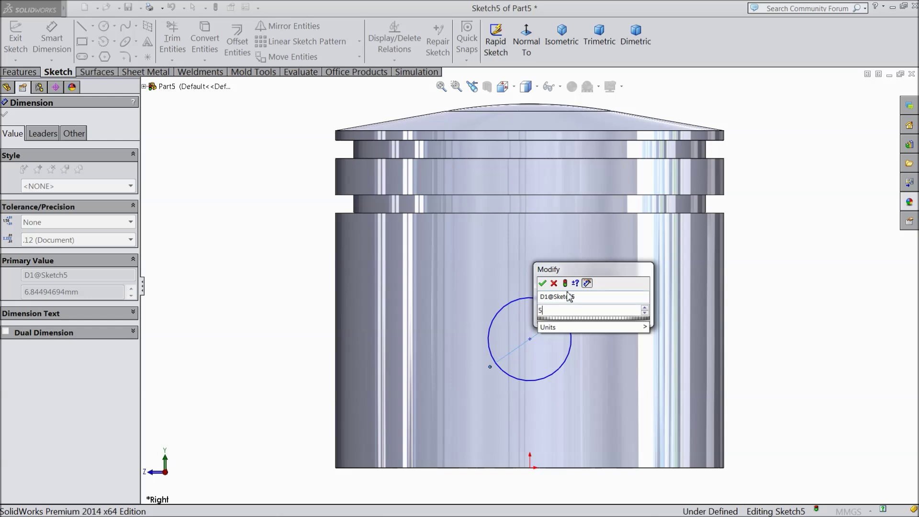
left_click(543, 283)
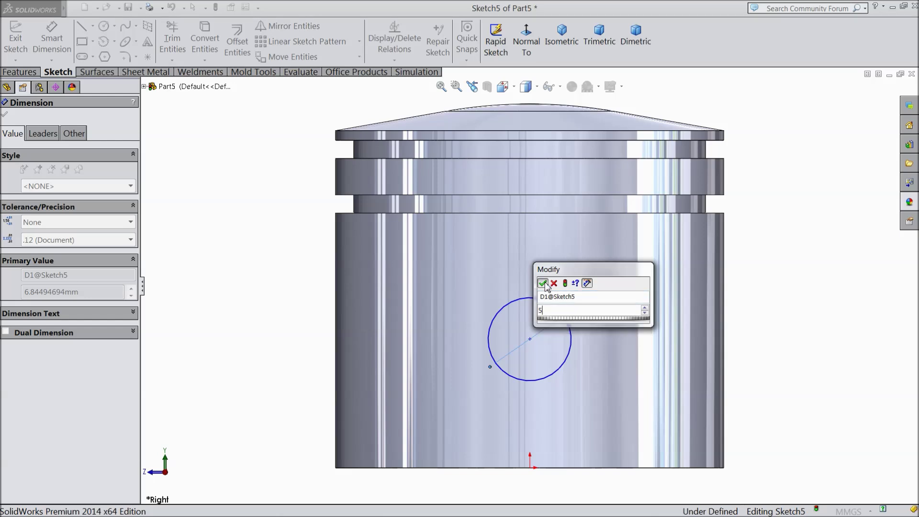
Dimension the height of the circle's center above the origin as 12 mm
left_click(530, 340)
left_click(530, 468)
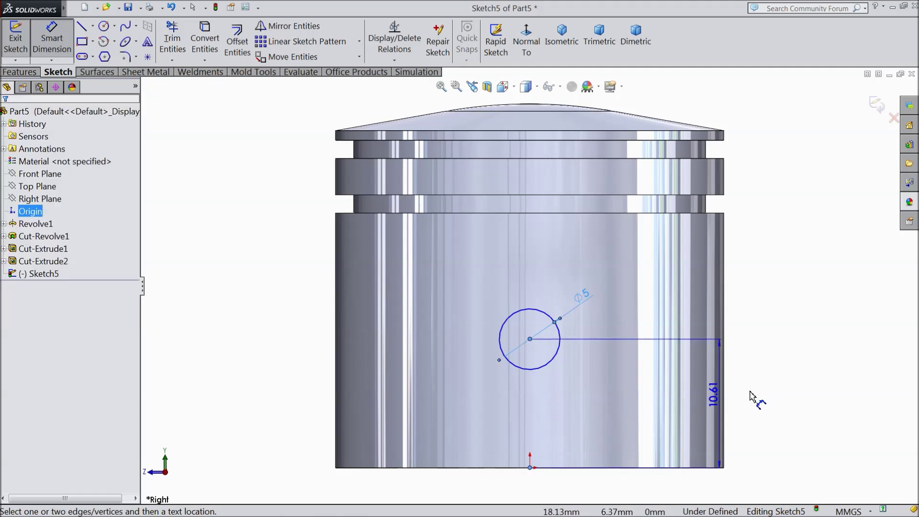
left_click(766, 402)
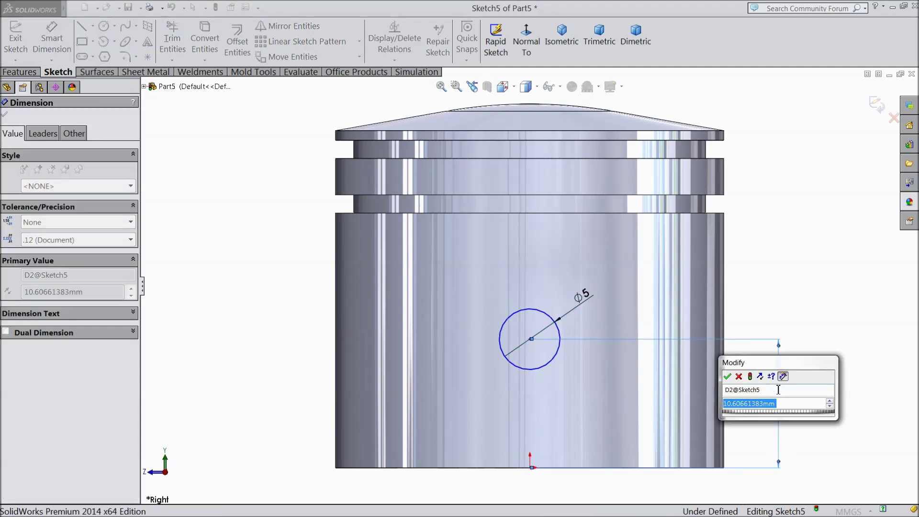
type("12")
left_click(728, 376)
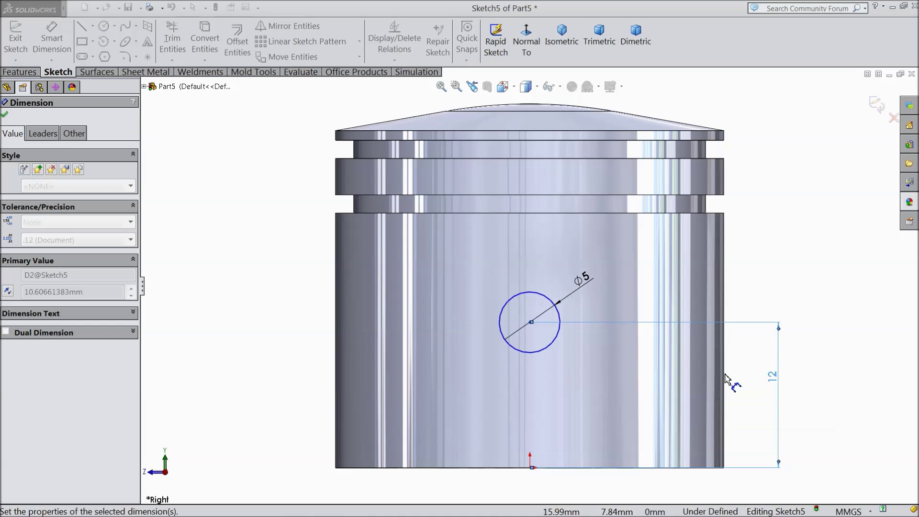
left_click(5, 114)
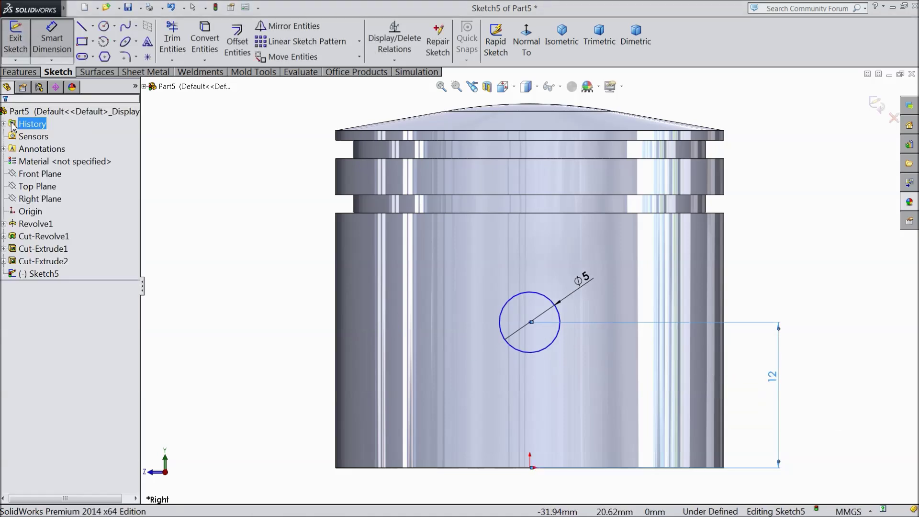
Add a Vertical relation between the circle's center and the origin
left_click(531, 324)
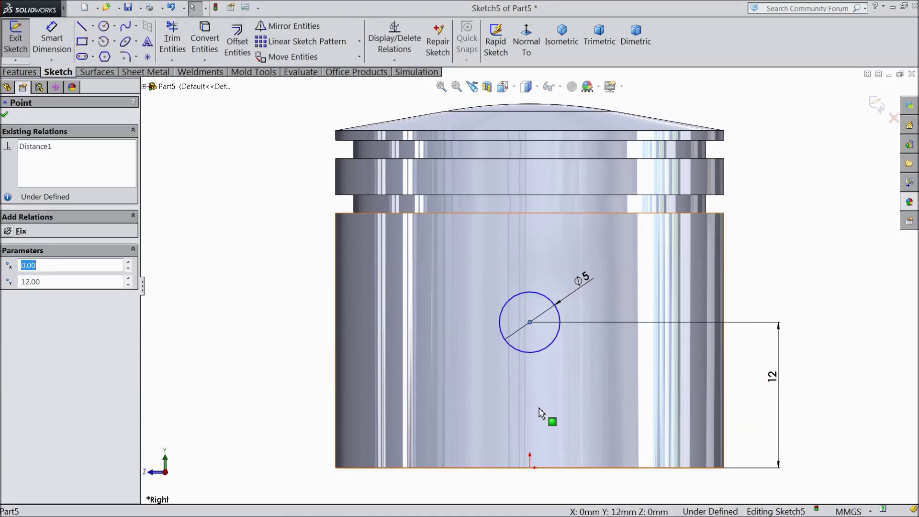
left_click(531, 467, "ctrl")
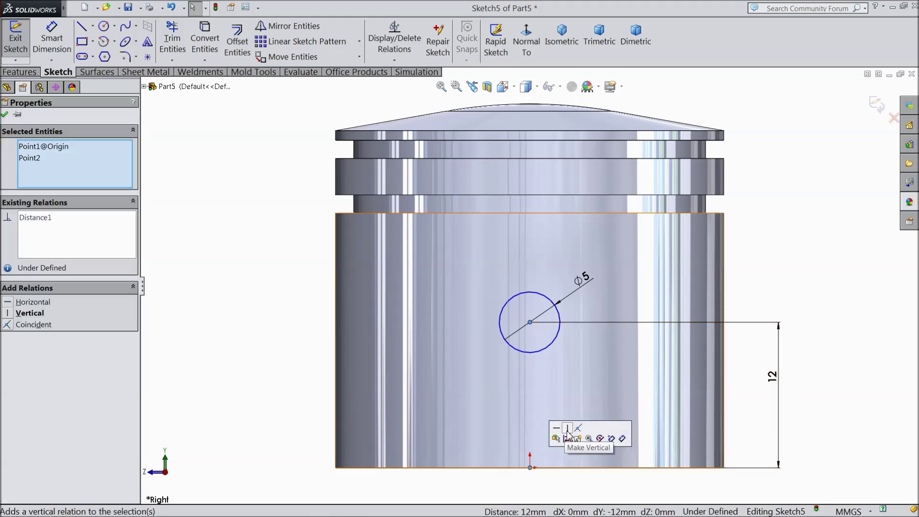
left_click(567, 428)
left_click(5, 114)
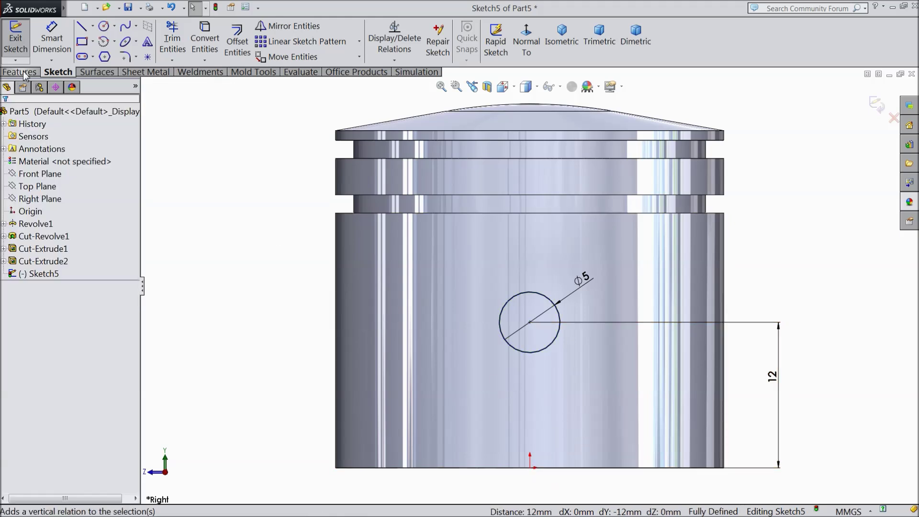
Cut the 5 mm pin hole across the piston with an Extruded Cut set to Through All - Both
left_click(25, 71)
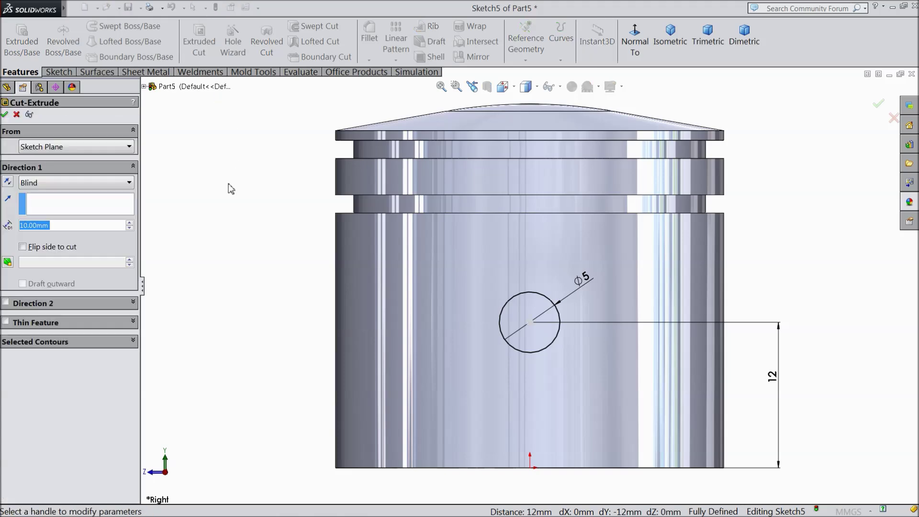
left_click(85, 182)
left_click(88, 212)
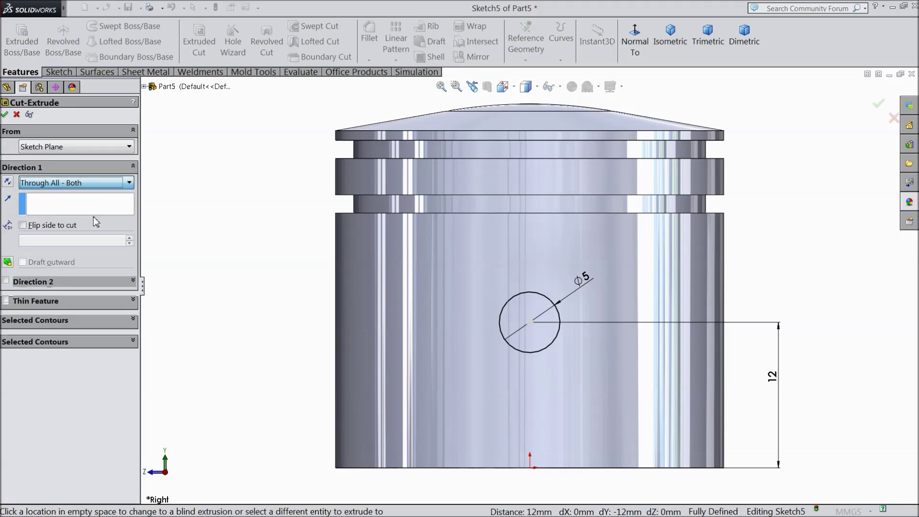
middle_click_drag(267, 248, 332, 302)
scroll(487, 338, "up", 1)
scroll(563, 345, "down", 1)
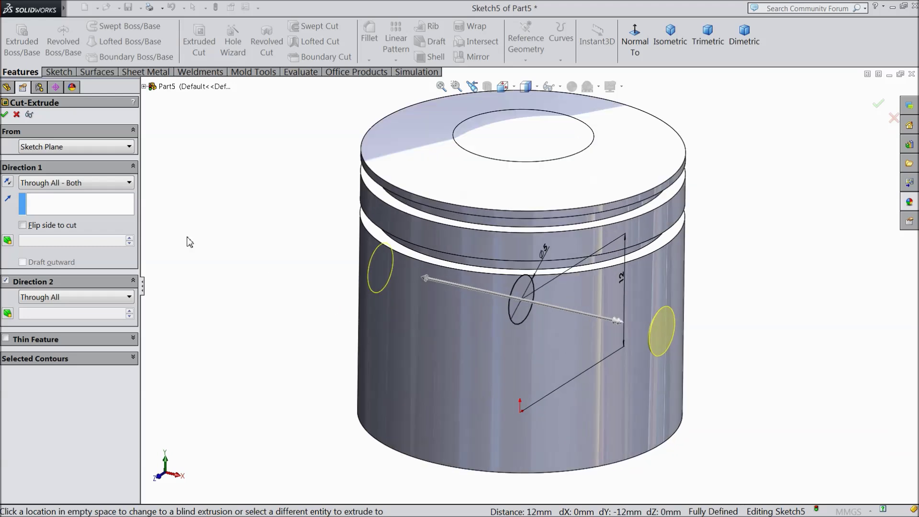
left_click(5, 115)
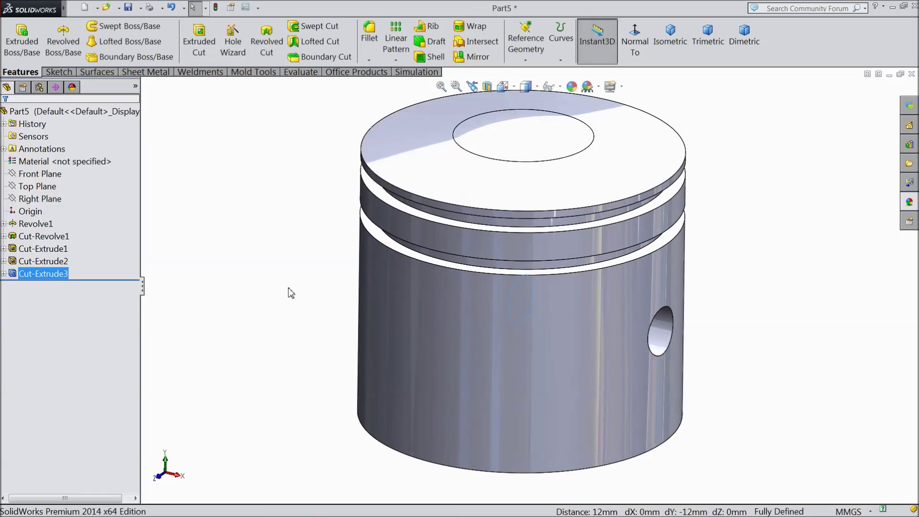
Apply the satin finish stainless steel appearance to the piston
middle_click_drag(291, 295, 316, 350)
scroll(611, 279, "down", 4)
middle_click_drag(611, 279, 609, 291)
left_click(911, 203)
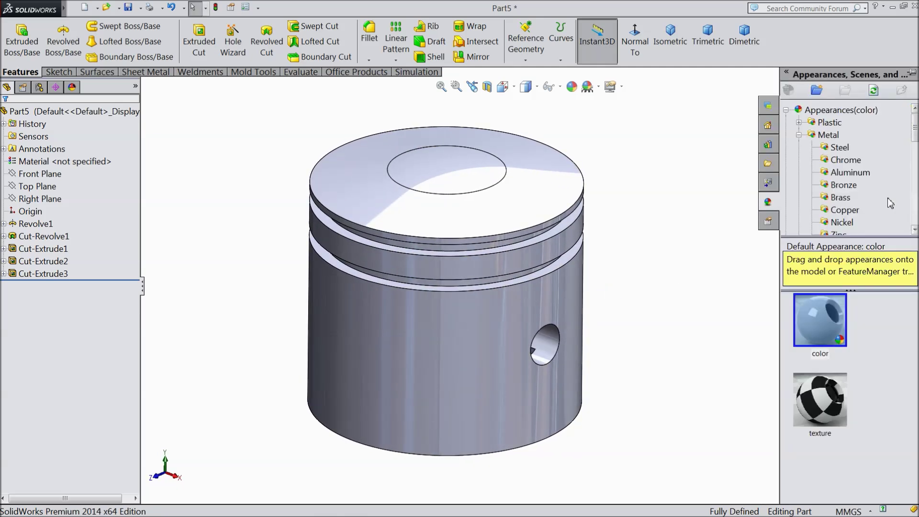
left_click(840, 148)
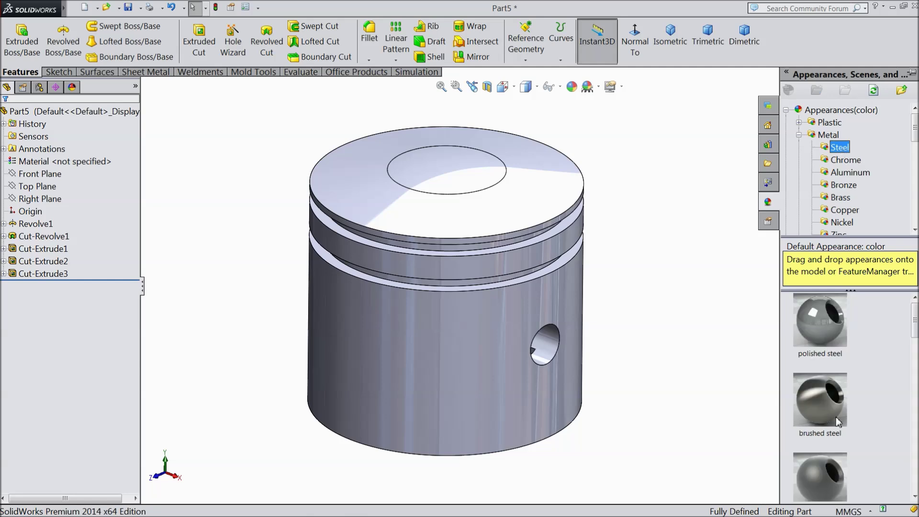
double_click(828, 481)
Save the piston part under the file name 4
mouse_move(698, 369)
middle_mouse_down()
mouse_move(618, 284)
mouse_move(717, 378)
mouse_move(697, 381)
mouse_move(704, 367)
mouse_move(698, 374)
middle_mouse_up()
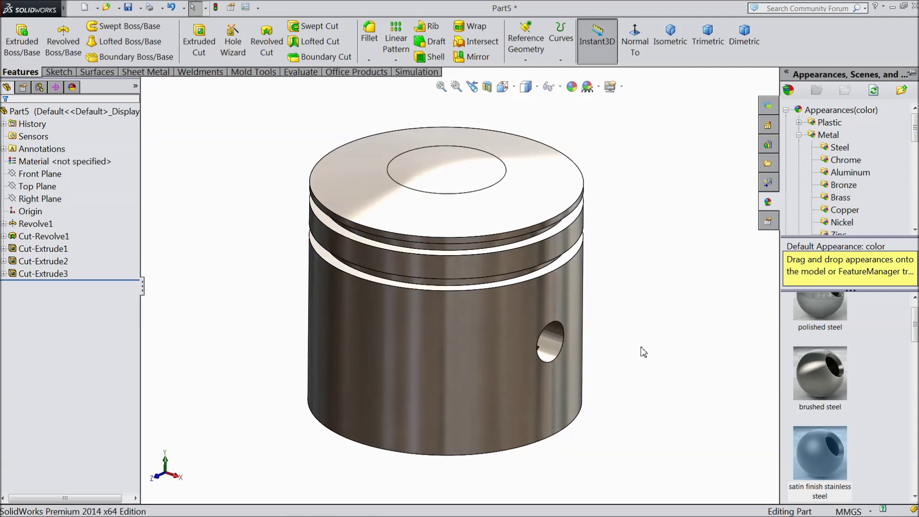
scroll(621, 335, "down", 2)
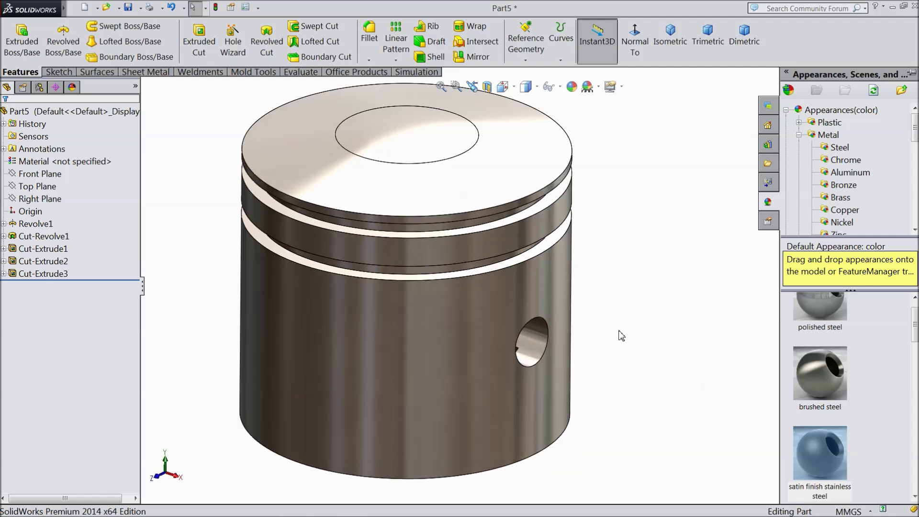
left_click(129, 8)
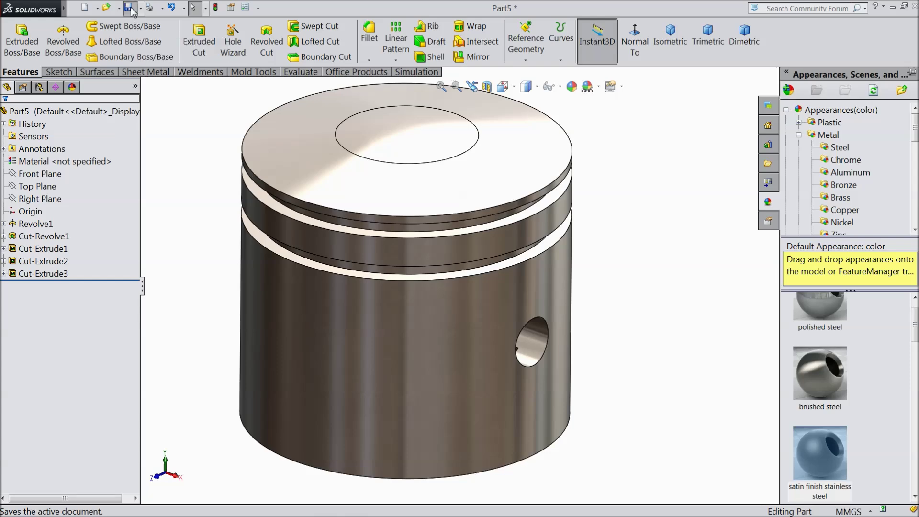
type("4")
key("Return")
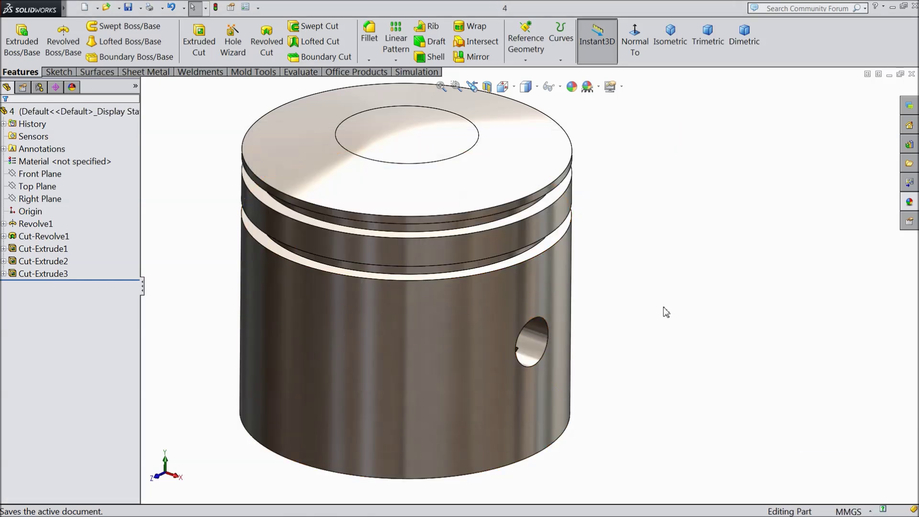
Save the piston part under the new name 4.Piston in the 6 Cylinder Radial Engine folder
left_click(141, 8)
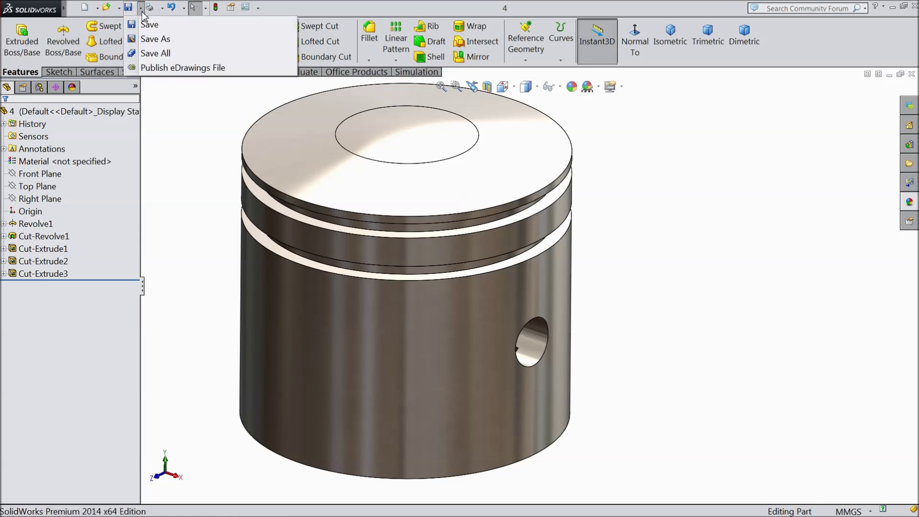
left_click(151, 38)
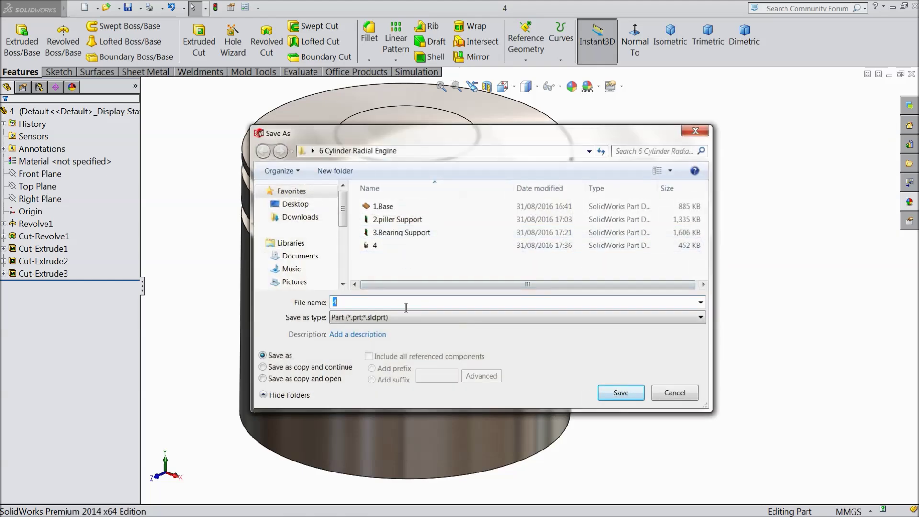
type("4")
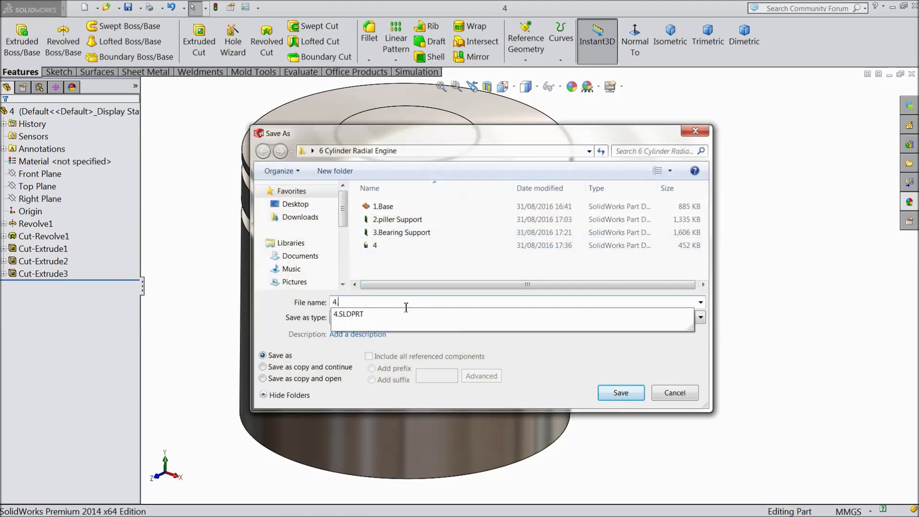
type(".Piston")
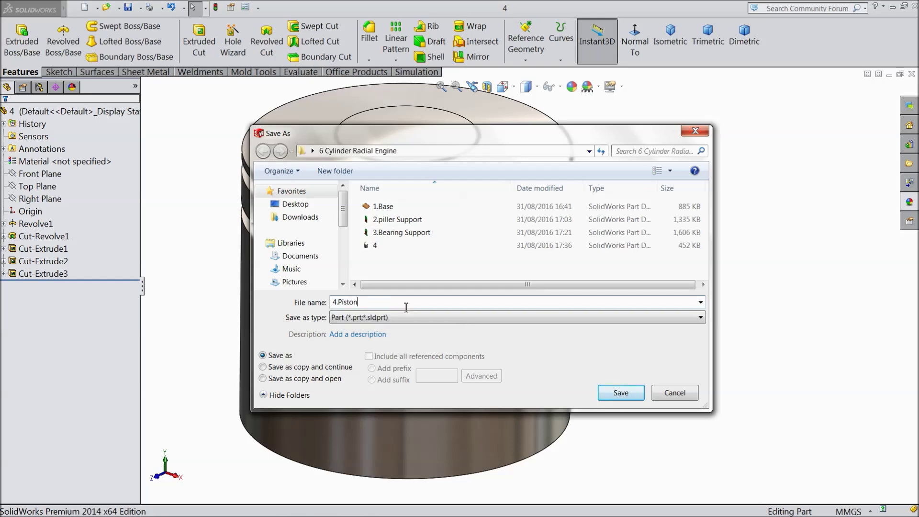
left_click(621, 393)
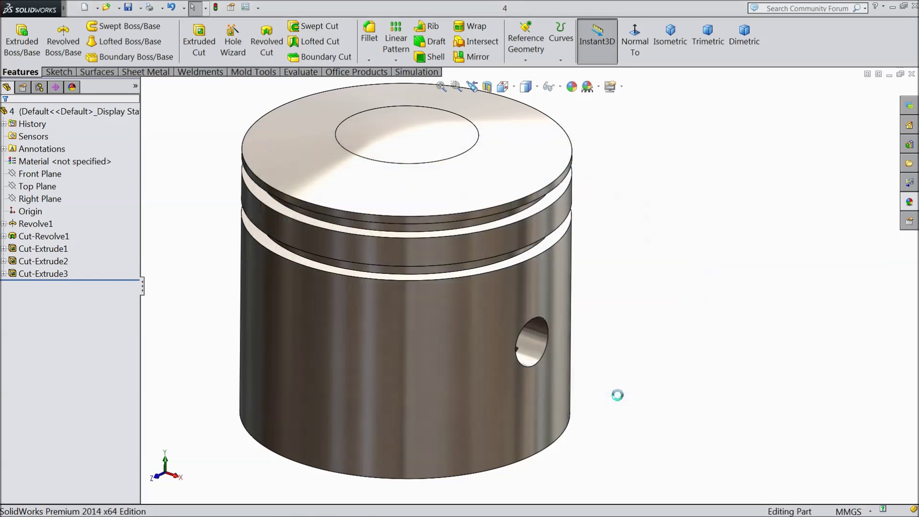
middle_click_drag(600, 384, 581, 361)
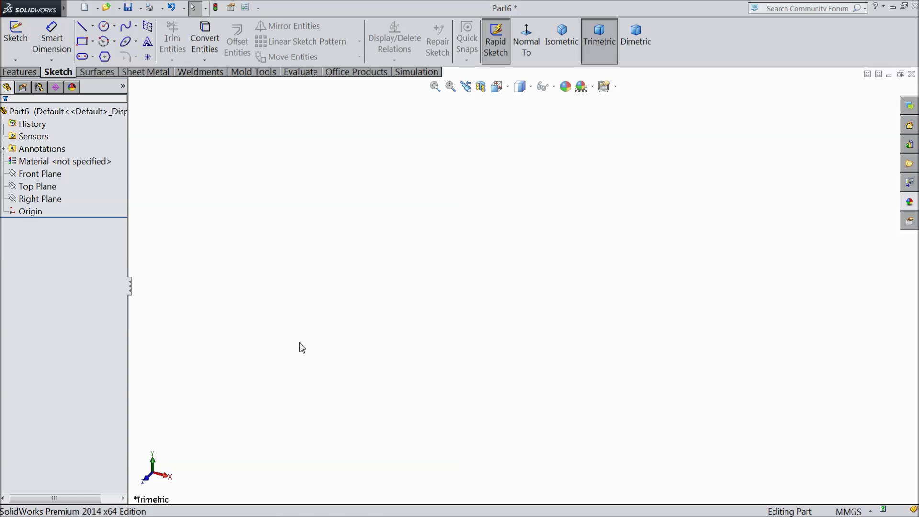
Sketch a corner rectangle about 163 mm long on the Front Plane, starting at the origin and extending toward negative X
left_click(43, 189)
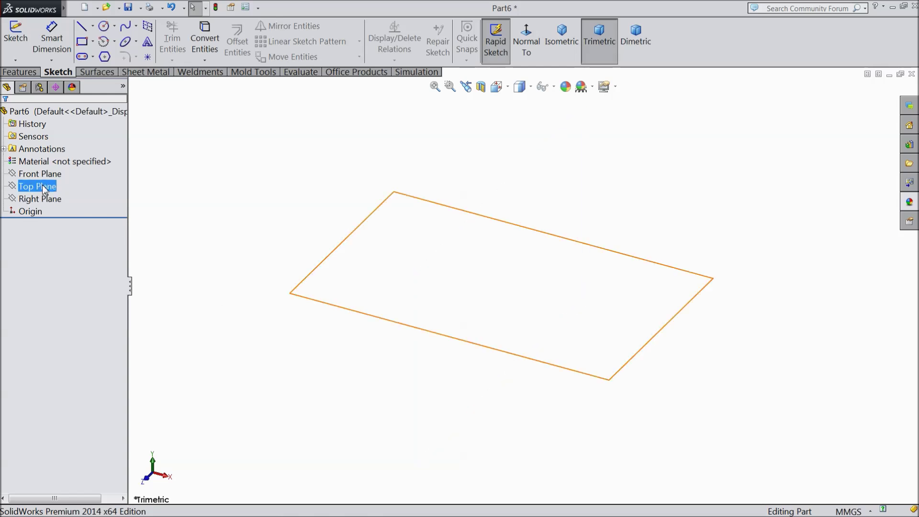
left_click(46, 175)
left_click(51, 159)
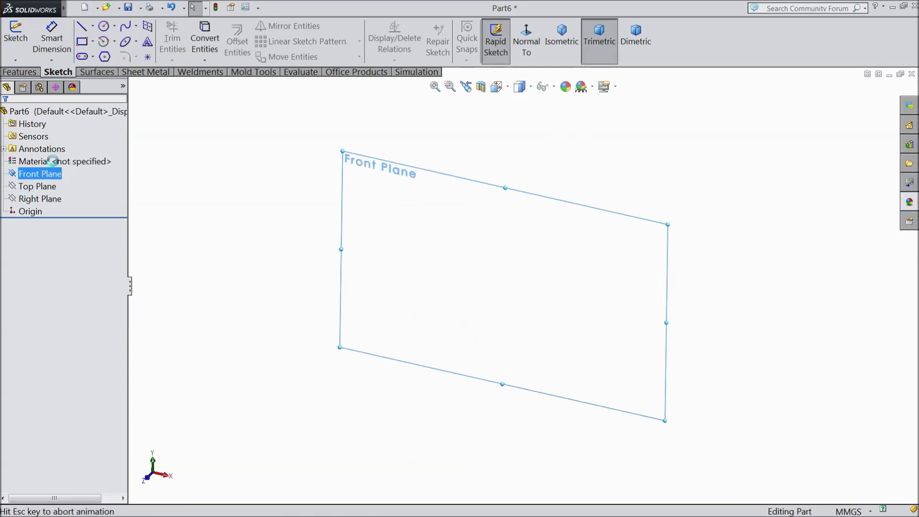
left_click(82, 42)
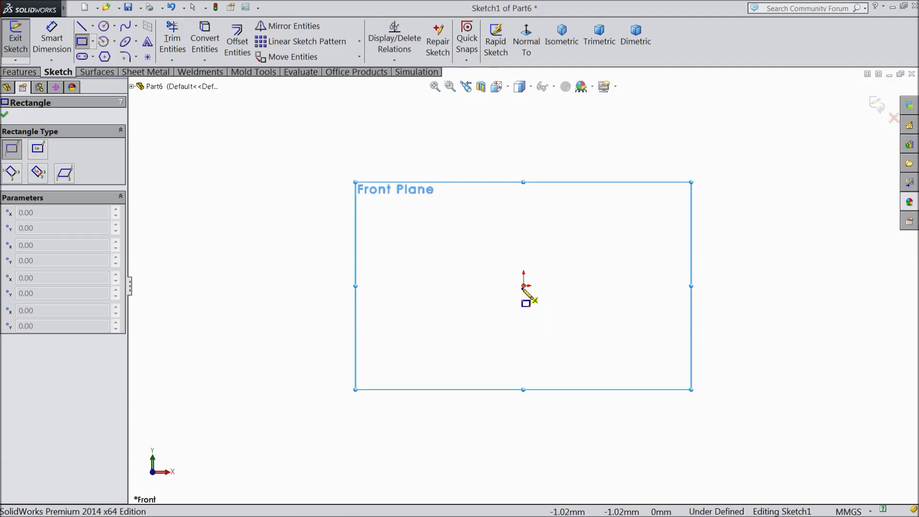
left_click(524, 286)
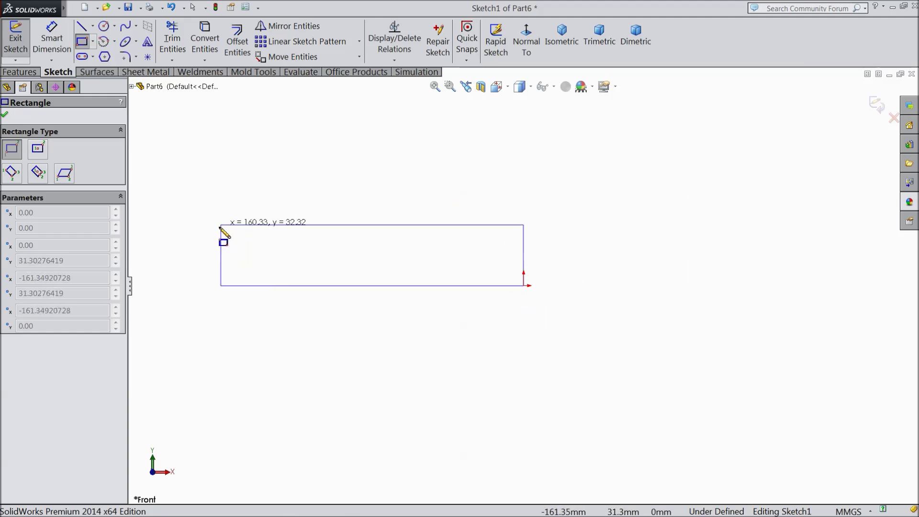
left_click(216, 249)
Dimension the rectangle's horizontal length as 30 mm
left_click(51, 38)
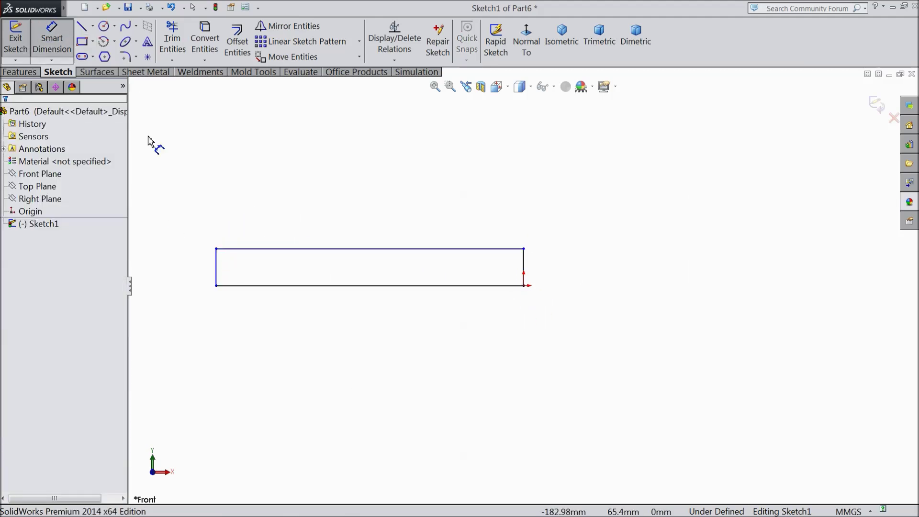
left_click(324, 249)
left_click(334, 206)
type("30")
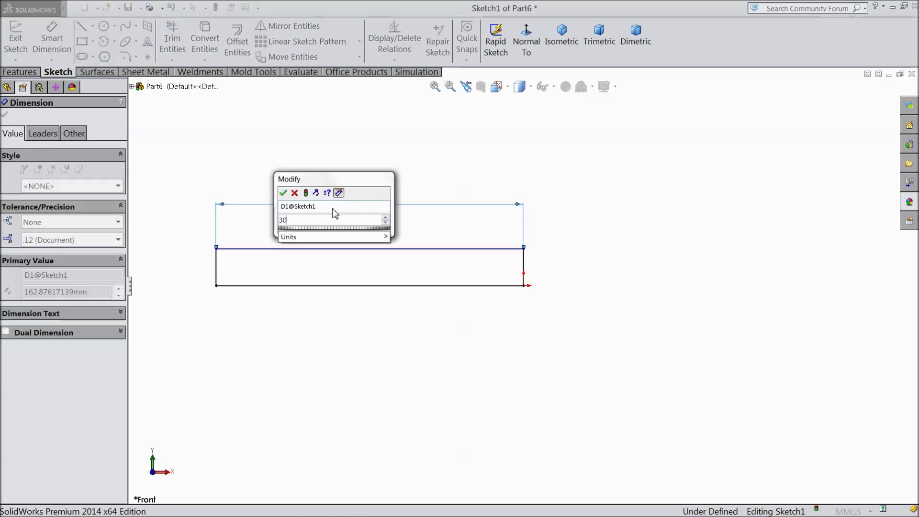
left_click(284, 193)
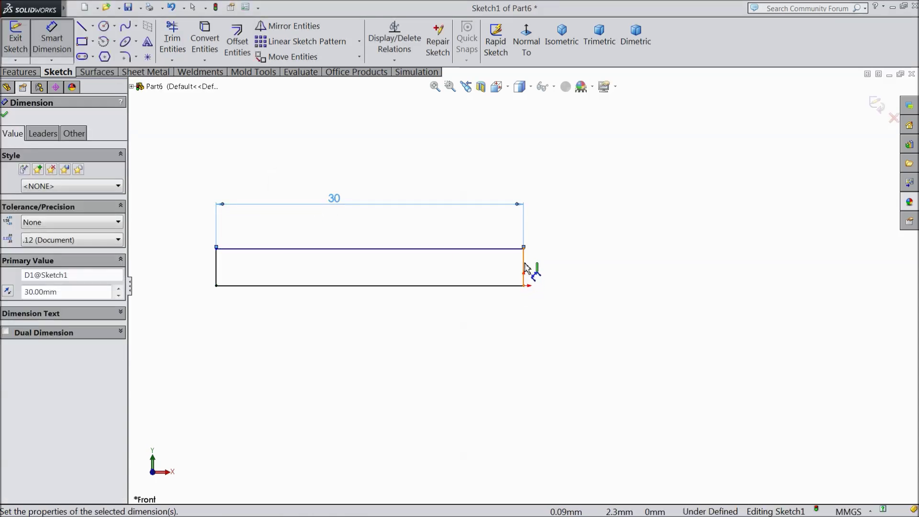
Dimension the rectangle's height at the origin end as 2.5 mm
left_click(525, 273)
left_click(577, 273)
type("2.5")
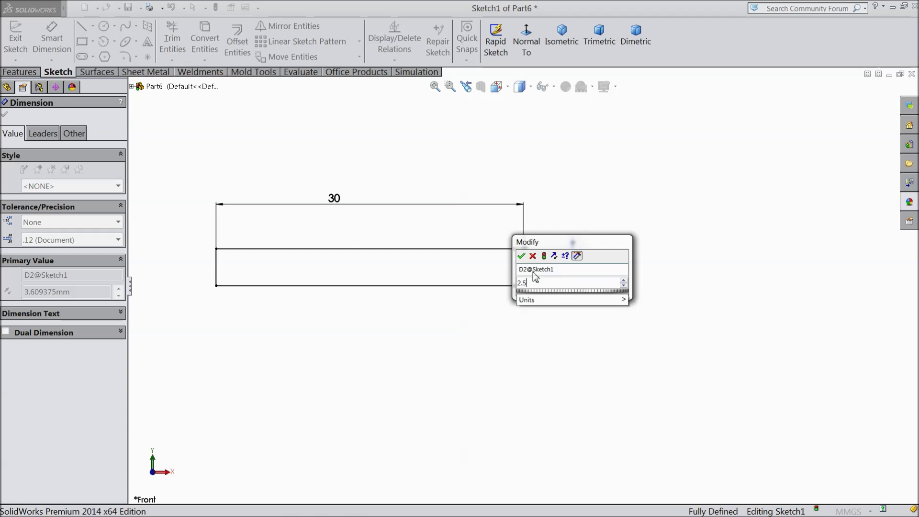
left_click(522, 256)
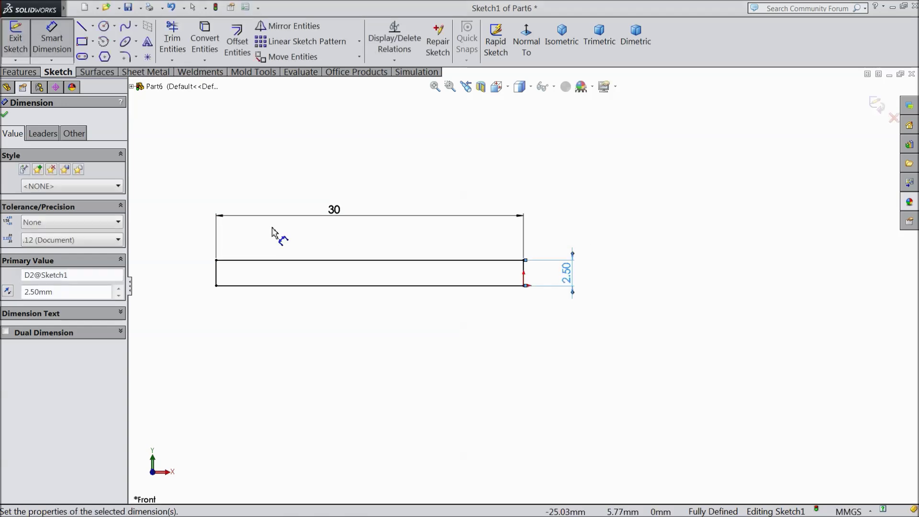
left_click(4, 115)
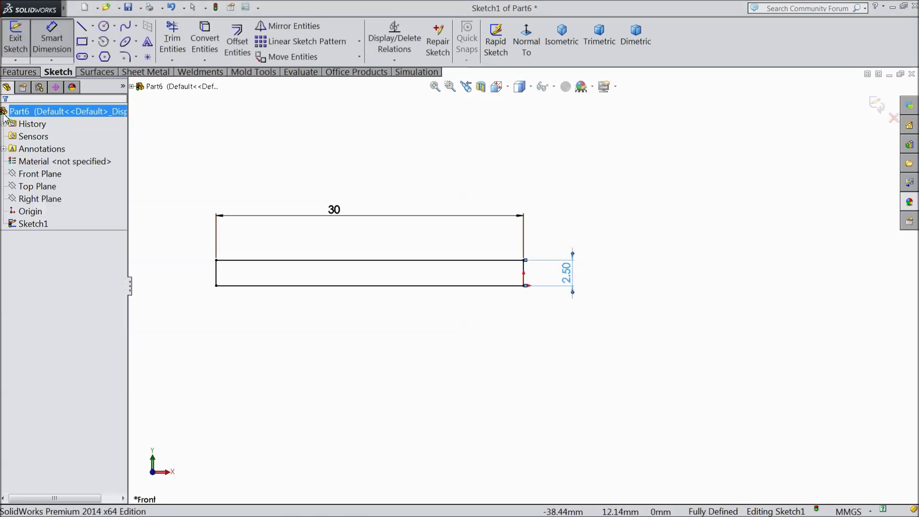
Revolve the rectangle 360 degrees about its lower long edge into a solid pin
left_click(18, 72)
left_click(63, 41)
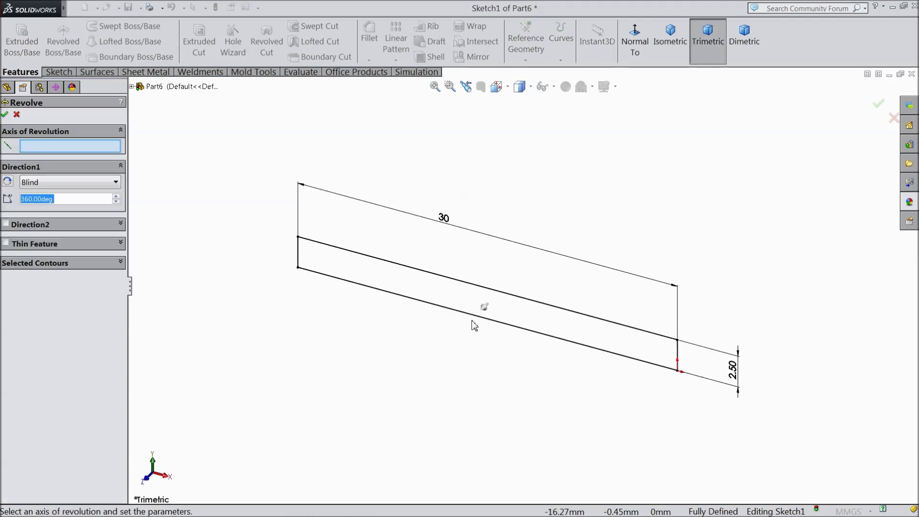
left_click(475, 317)
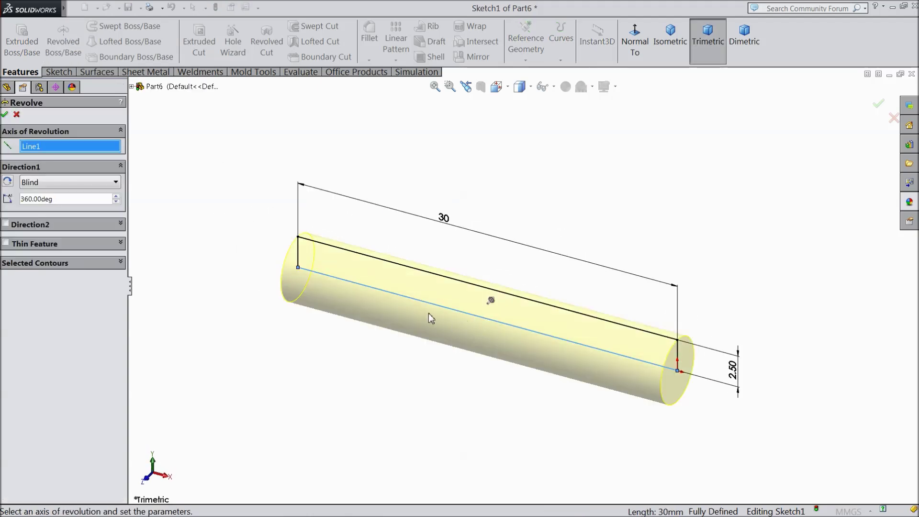
left_click(4, 116)
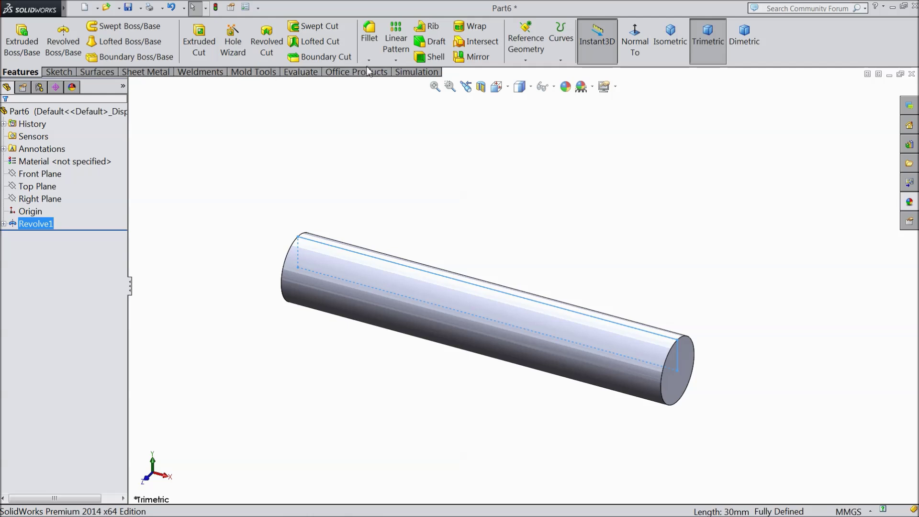
Chamfer both ends of the pin with an angle-distance chamfer of 0.2 mm at 60 degrees
left_click(369, 61)
left_click(389, 87)
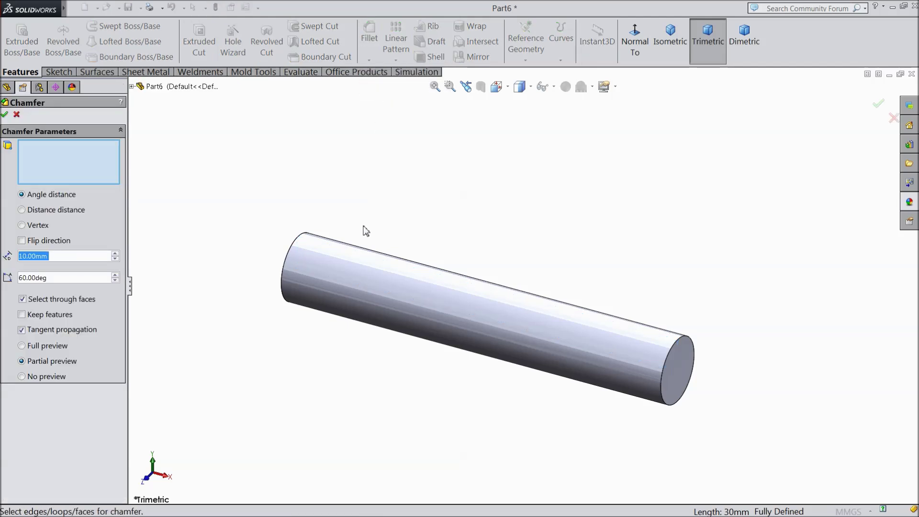
type("0.5")
left_click(677, 369)
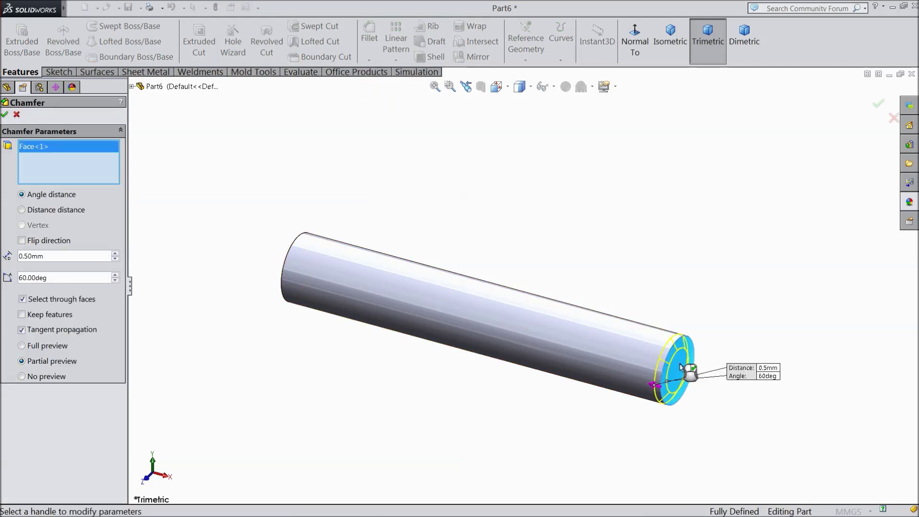
left_click_drag(51, 260, 6, 249)
type("0.2")
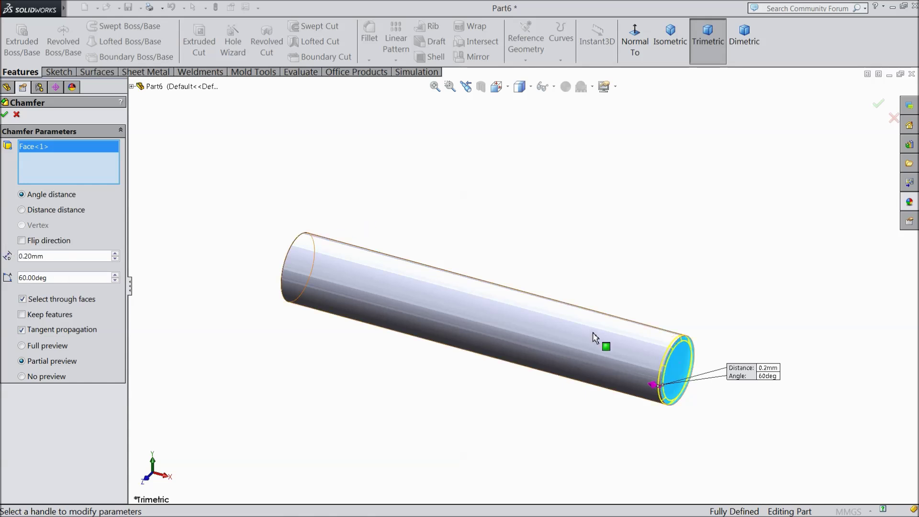
left_click(282, 281)
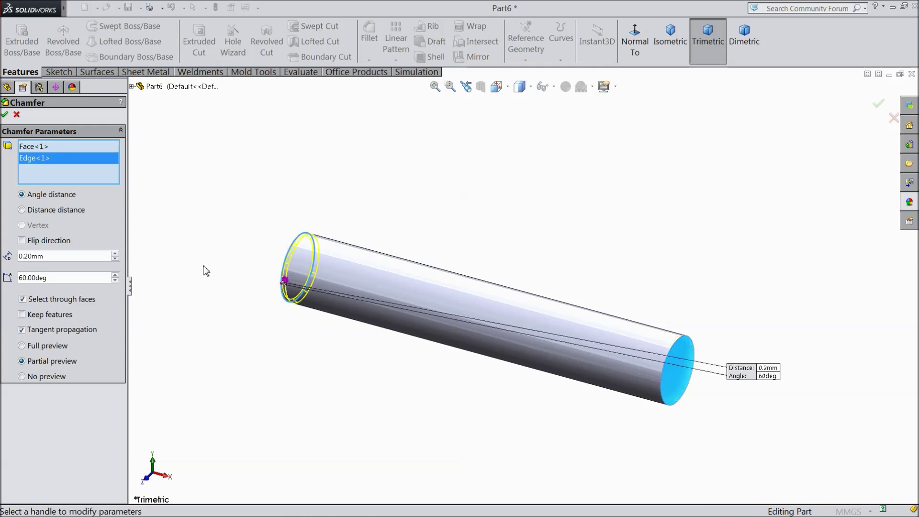
left_click(4, 116)
mouse_move(236, 343)
middle_mouse_down()
mouse_move(206, 318)
mouse_move(236, 333)
middle_mouse_up()
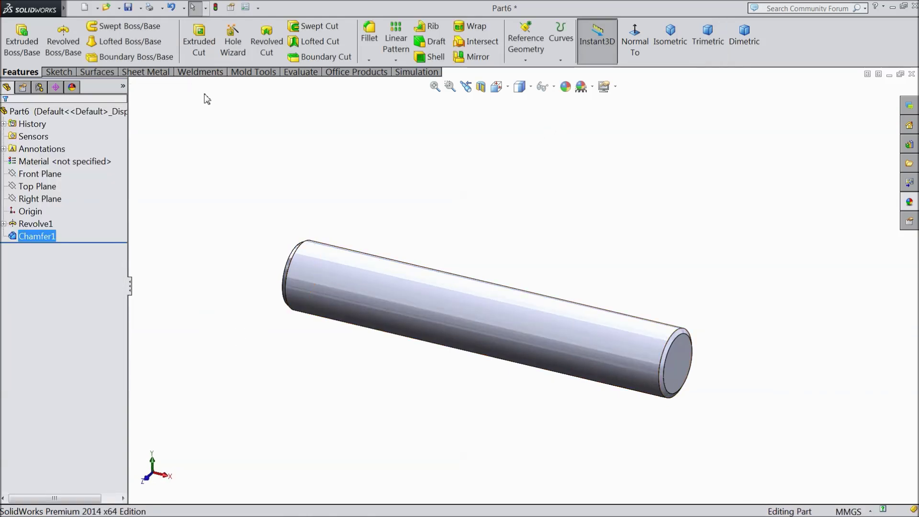
Apply the polished steel appearance to the whole pin part
left_click(93, 114)
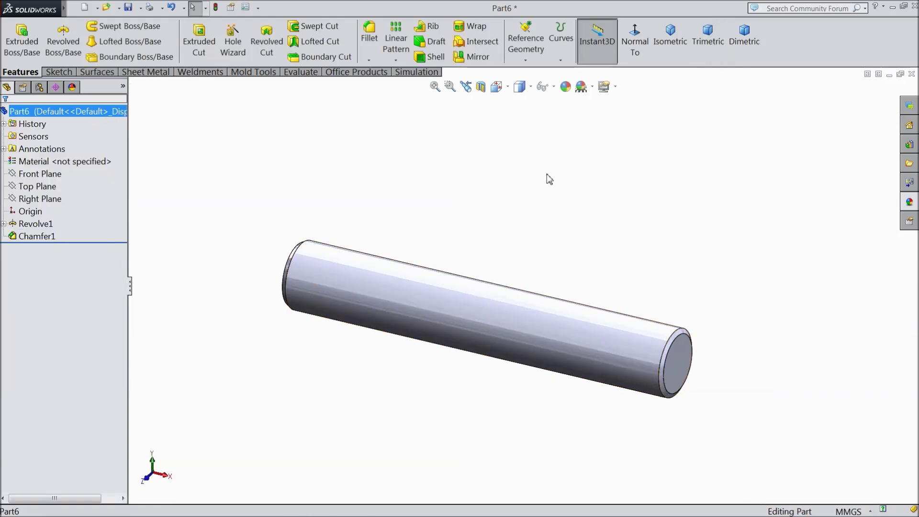
left_click(911, 203)
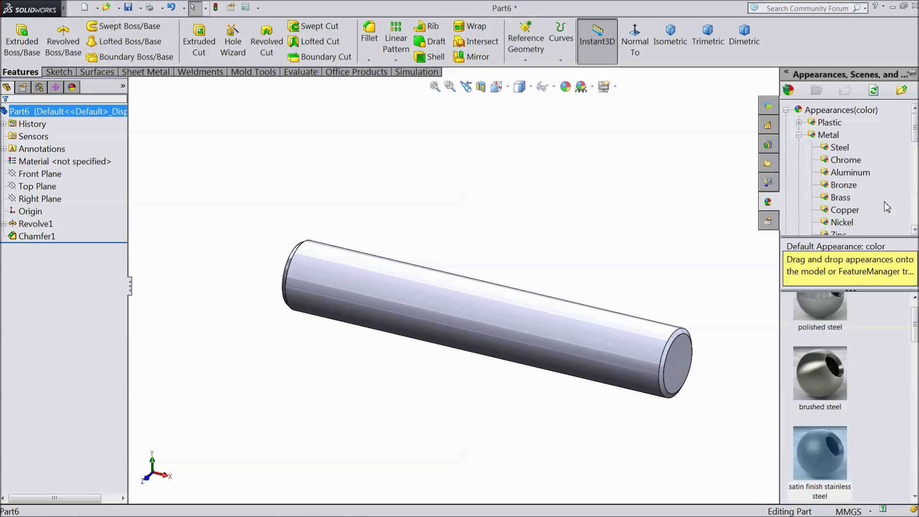
double_click(834, 307)
middle_click_drag(756, 396, 737, 425)
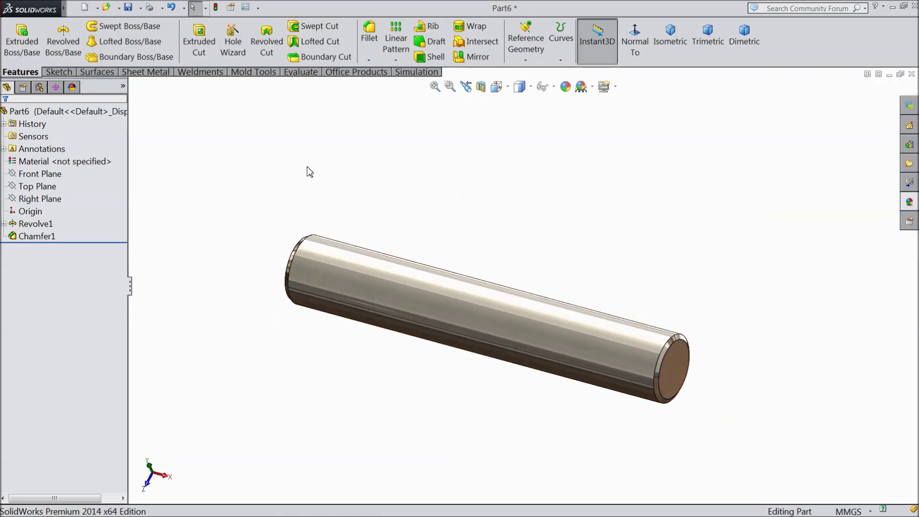
Save the pin part as 5.Piston Pin in the 6 Cylinder Radial Engine folder on the Desktop
left_click(128, 7)
type("5")
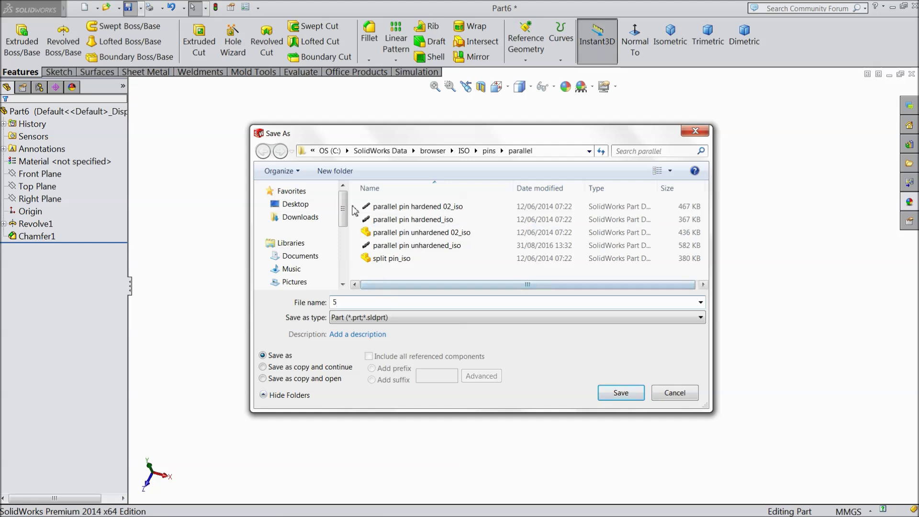
left_click(294, 204)
double_click(546, 274)
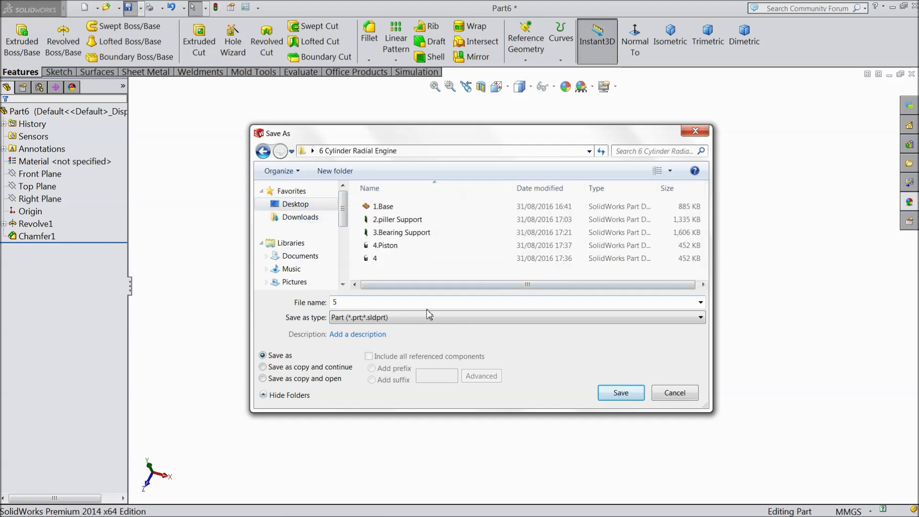
double_click(352, 300)
type("5.Piston")
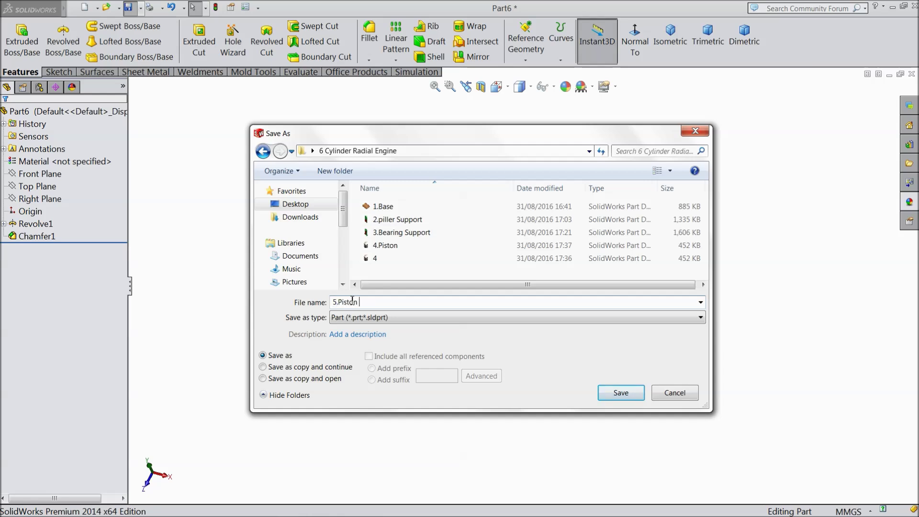
type("Pin")
left_click(613, 394)
middle_click_drag(413, 405, 403, 386)
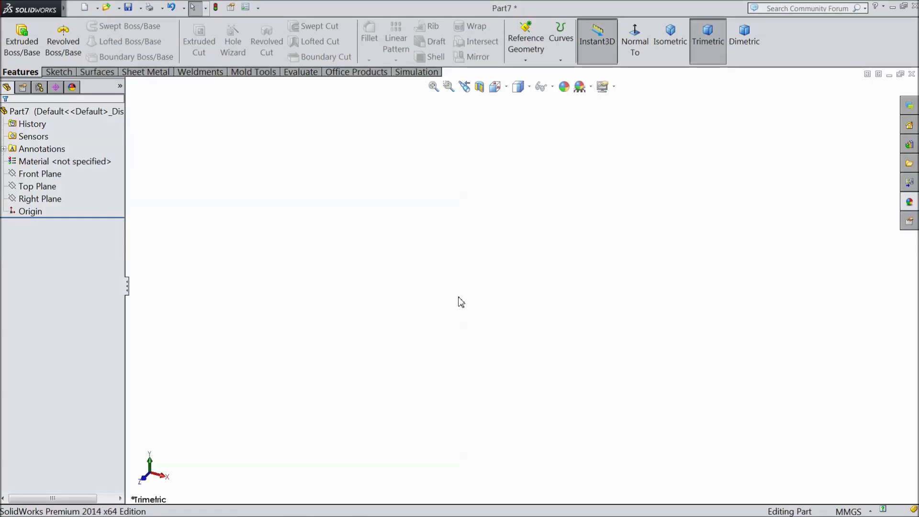
Sketch two concentric circles, about 46 mm and 21 mm in diameter, centred on the origin of the Top Plane
left_click(47, 187)
left_click(54, 174)
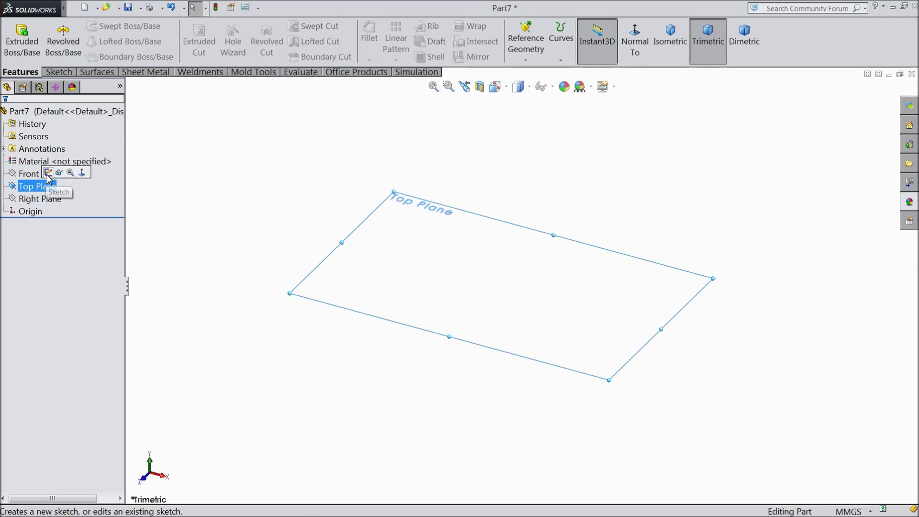
left_click(70, 75)
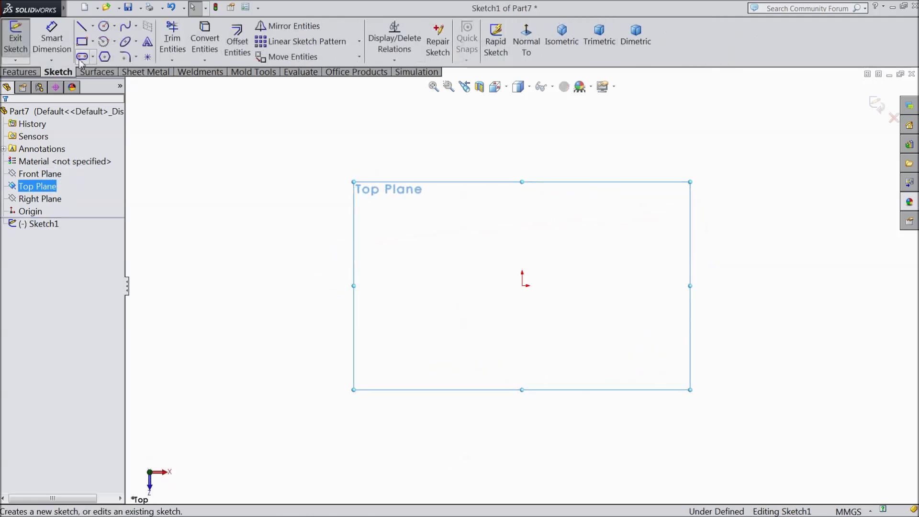
left_click(103, 25)
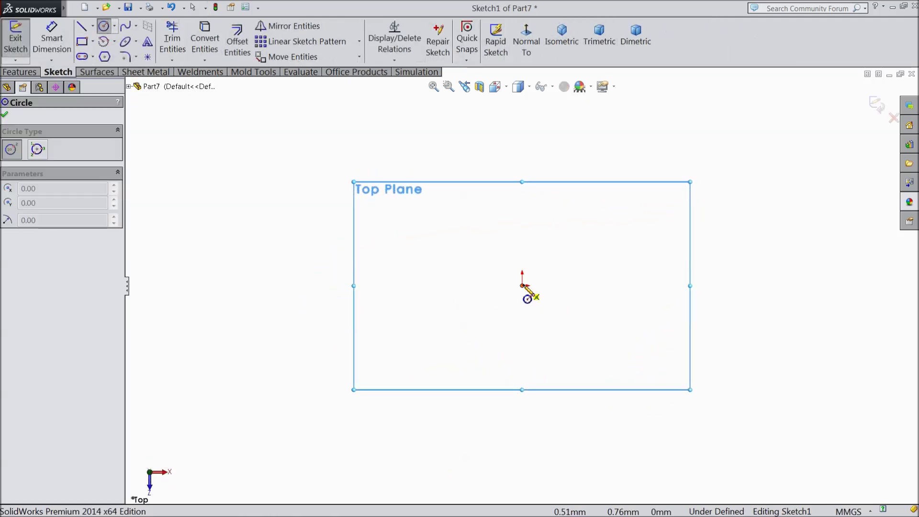
left_click(522, 285)
left_click(556, 269)
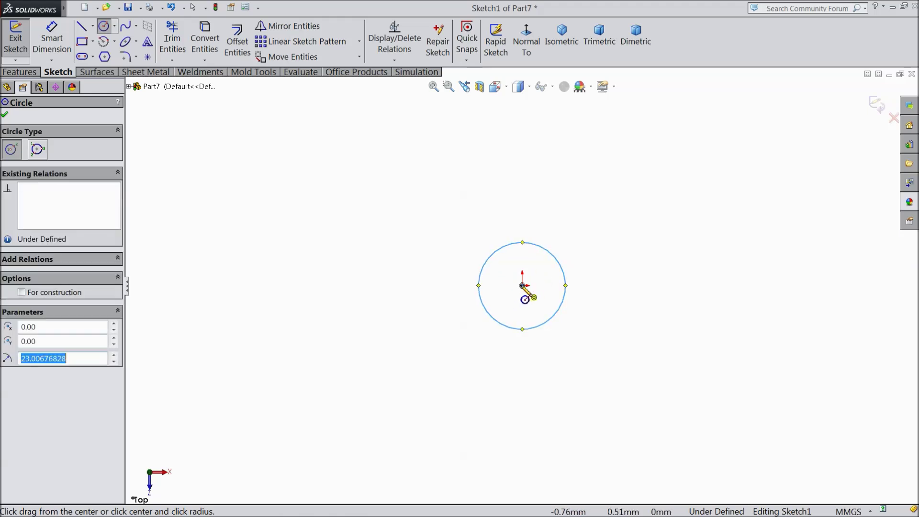
left_click(522, 286)
left_click(529, 268)
scroll(567, 314, "up", 3)
scroll(781, 288, "down", 3)
Sketch a second pair of concentric circles about 258 mm to the right of the origin, level with the first pair
left_click(626, 291)
left_click(646, 291)
left_click(626, 291)
left_click(593, 258)
right_click(420, 152)
left_click(455, 124)
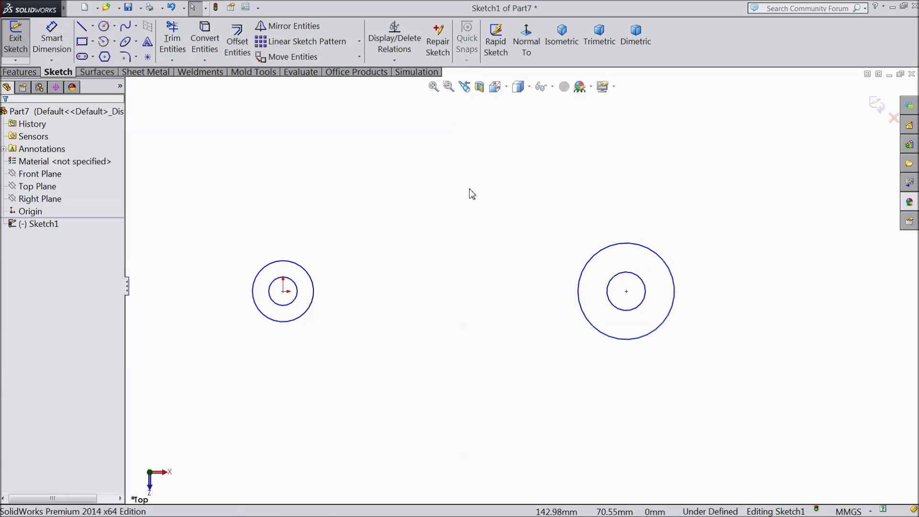
Add a horizontal relation between the centre points of the two circle pairs
left_click(628, 292)
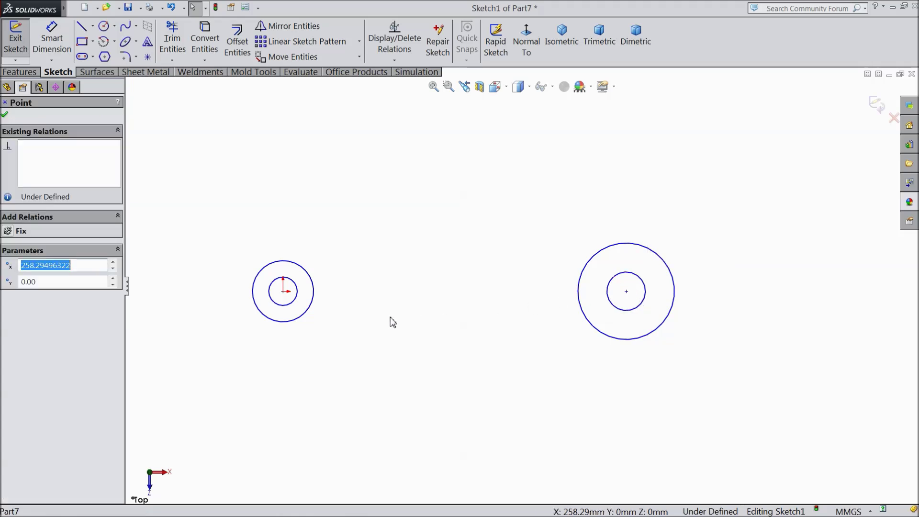
left_click(284, 292, "ctrl")
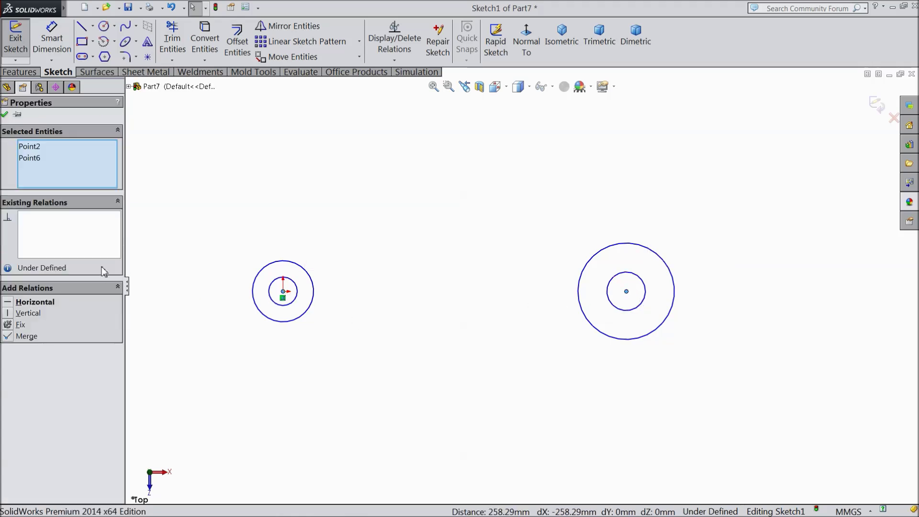
left_click(20, 303)
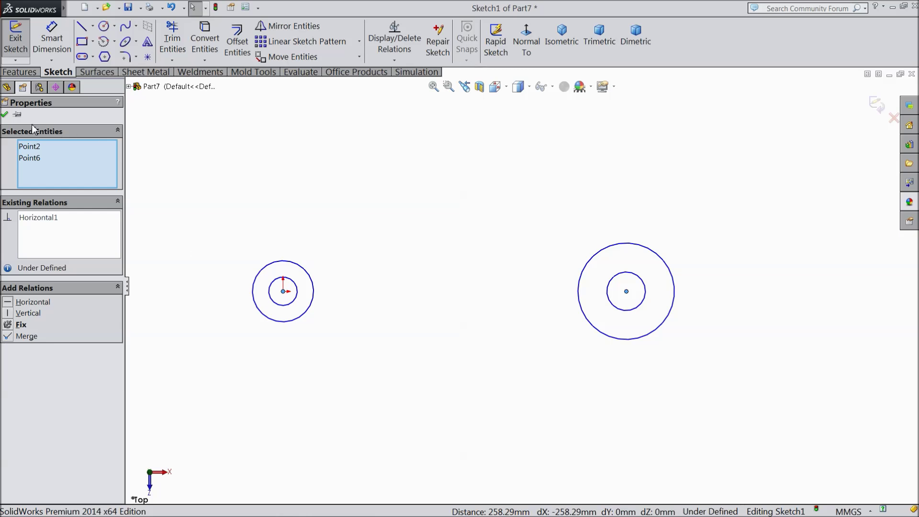
Add equal relations between the two inner circles and between the two outer circles
left_click(297, 300)
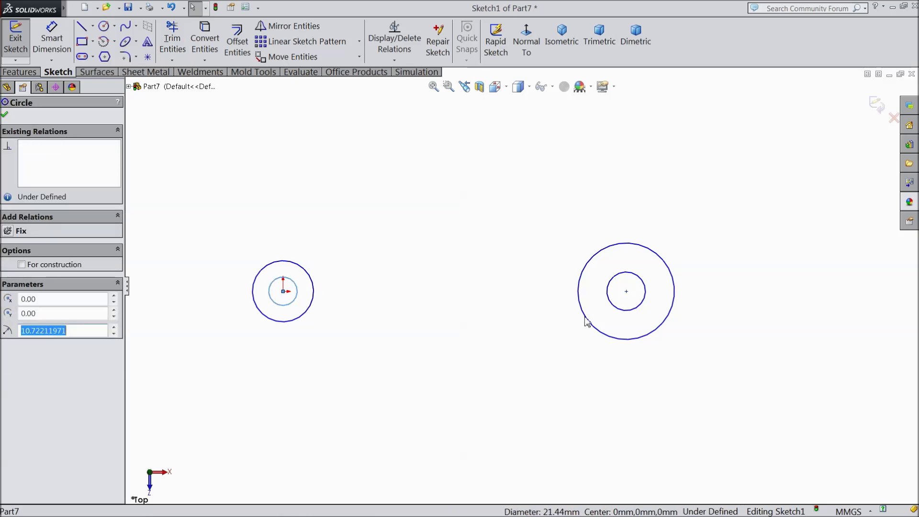
left_click(638, 309, "ctrl")
left_click(693, 269)
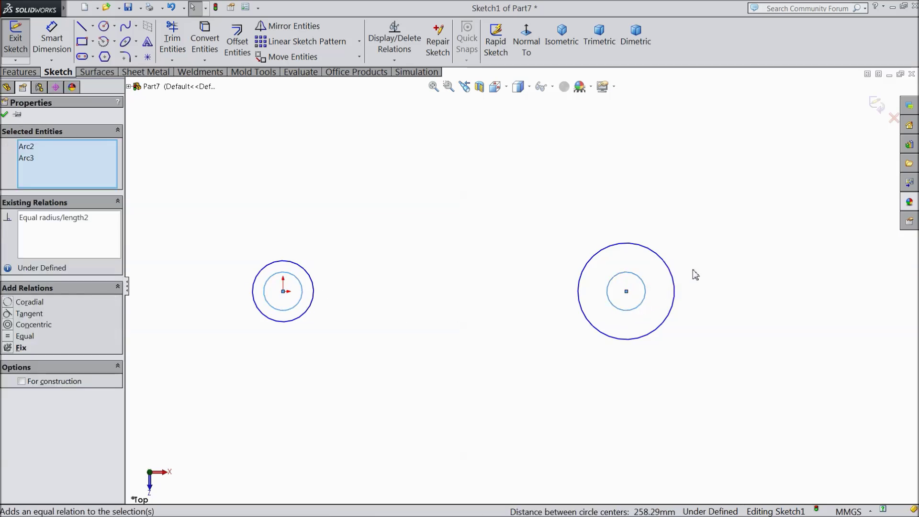
left_click(307, 311)
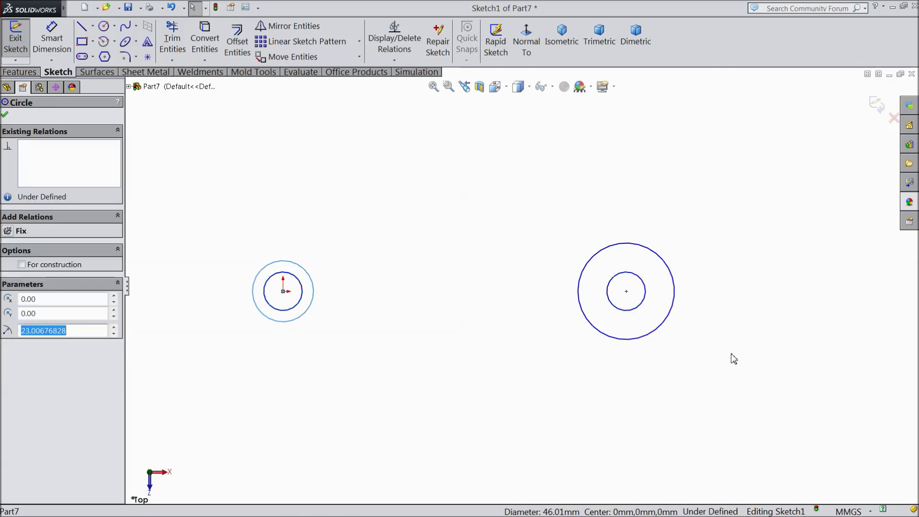
left_click(657, 331, "ctrl")
left_click(718, 299)
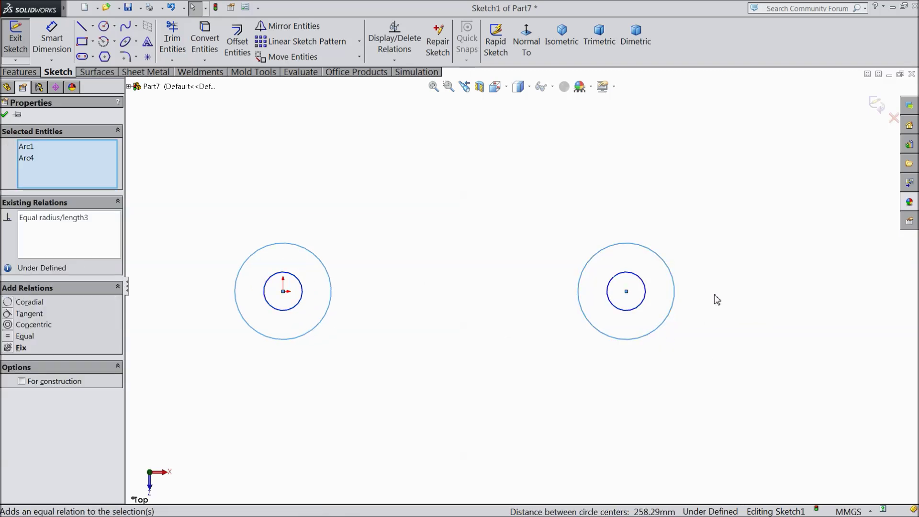
left_click(4, 115)
Dimension the distance between the centres of the two circle pairs as 67 mm
left_click(52, 39)
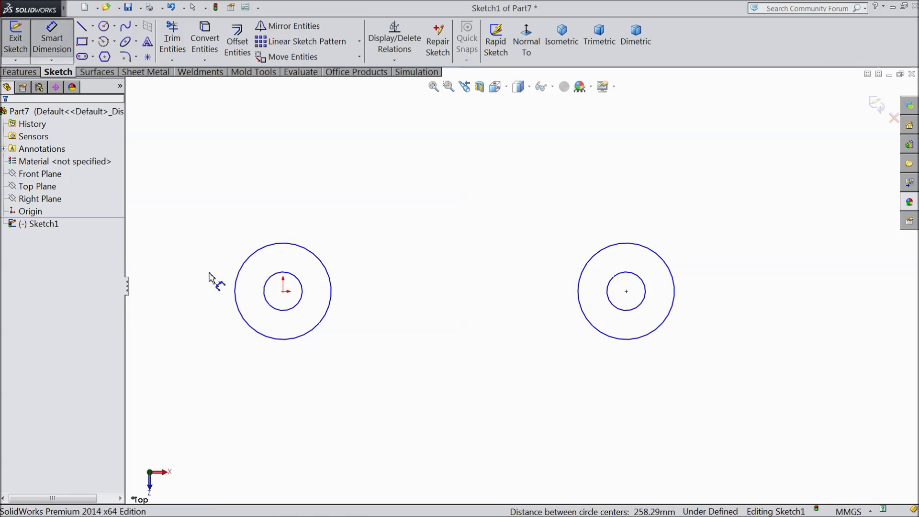
left_click(283, 291)
left_click(626, 292)
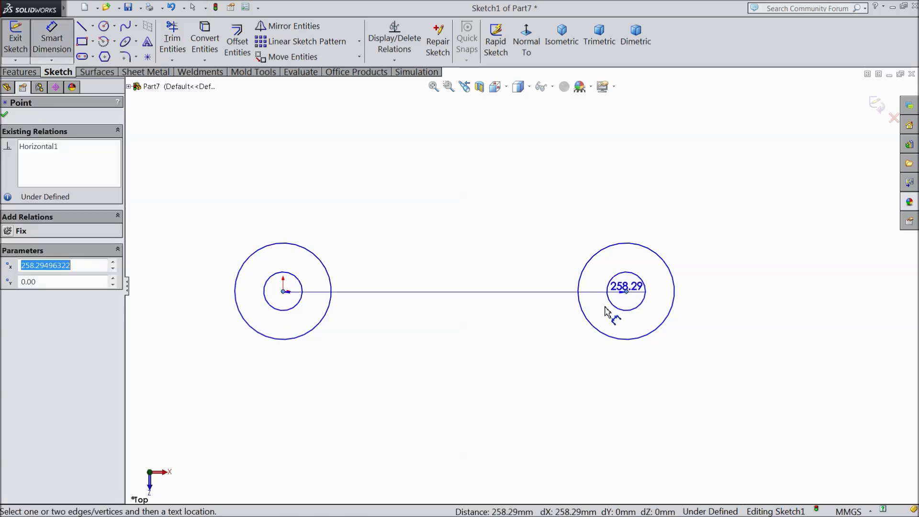
left_click(469, 360)
type("6")
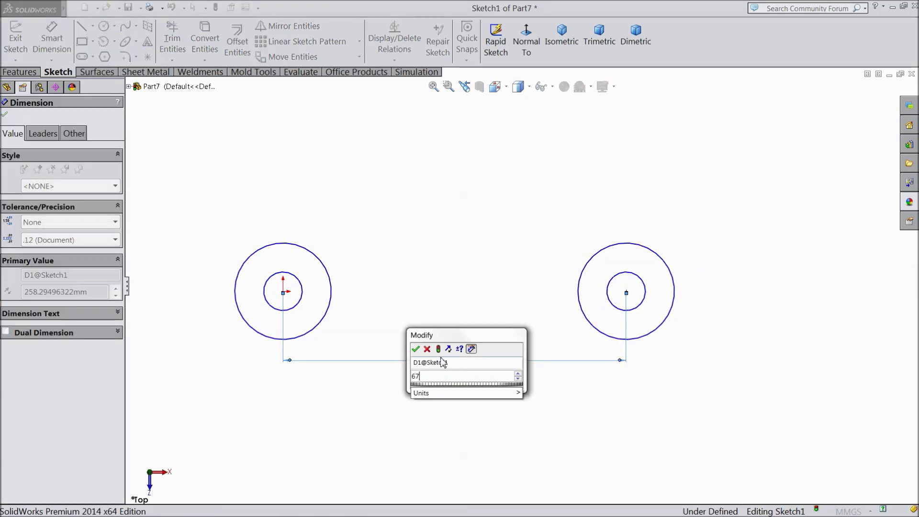
type("7")
left_click(417, 348)
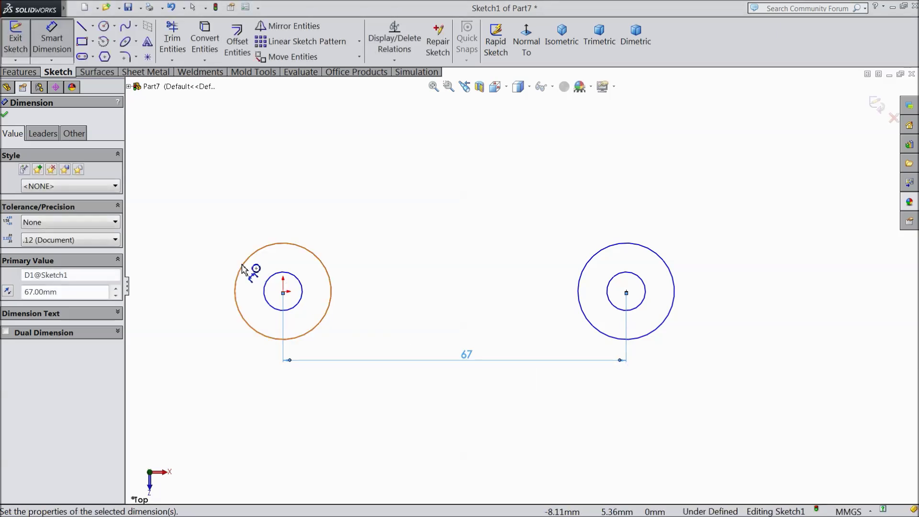
Dimension the origin pair's outer circle at 10 mm diameter and its inner circle at 5 mm diameter
left_click(246, 264)
left_click(163, 293)
type("10")
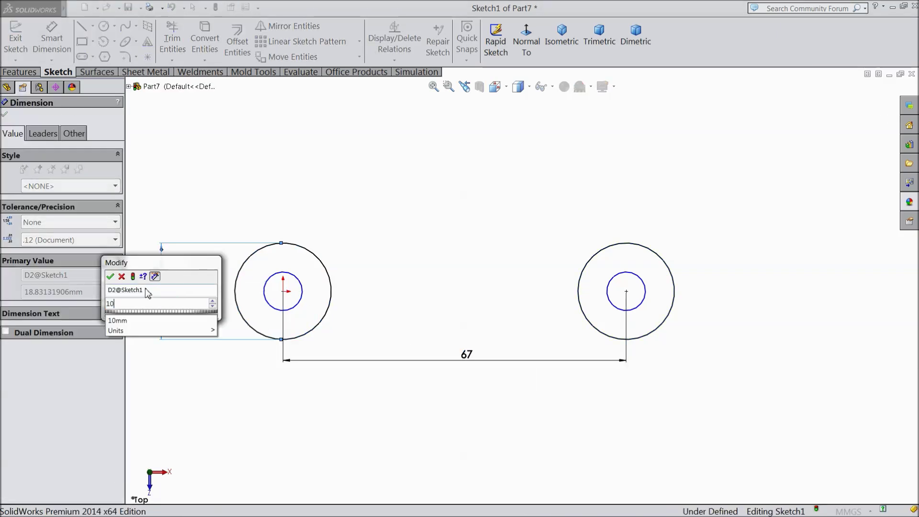
left_click(110, 277)
left_click(281, 309)
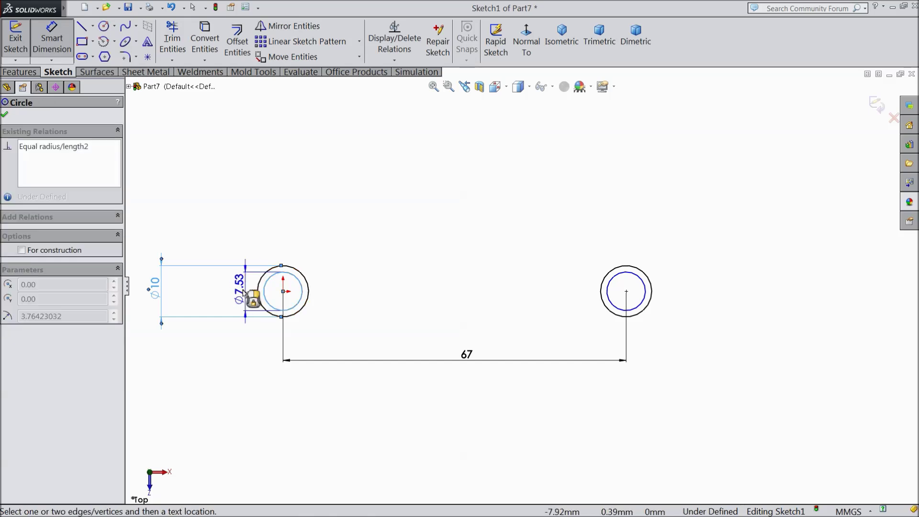
left_click(235, 293)
type("5")
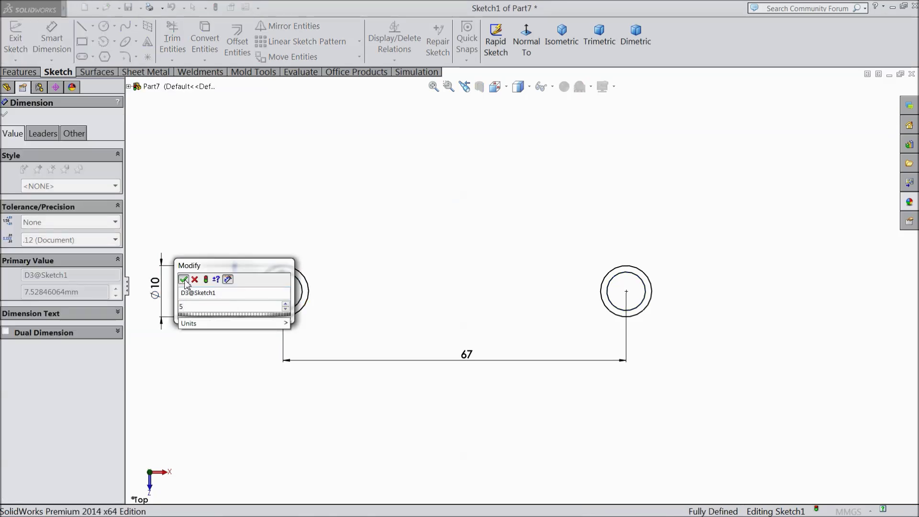
left_click(187, 271)
left_click(5, 114)
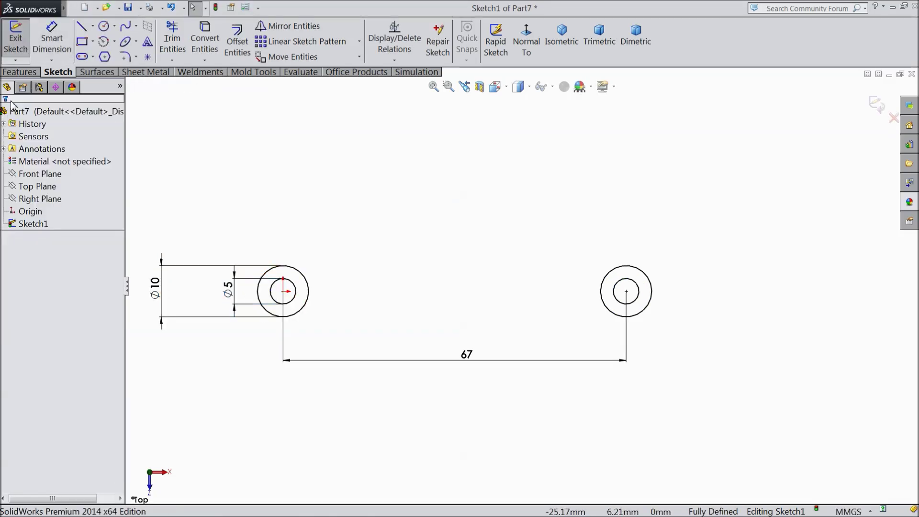
Extrude the ring profiles 10 mm with the Mid Plane end condition
left_click(20, 72)
left_click(29, 44)
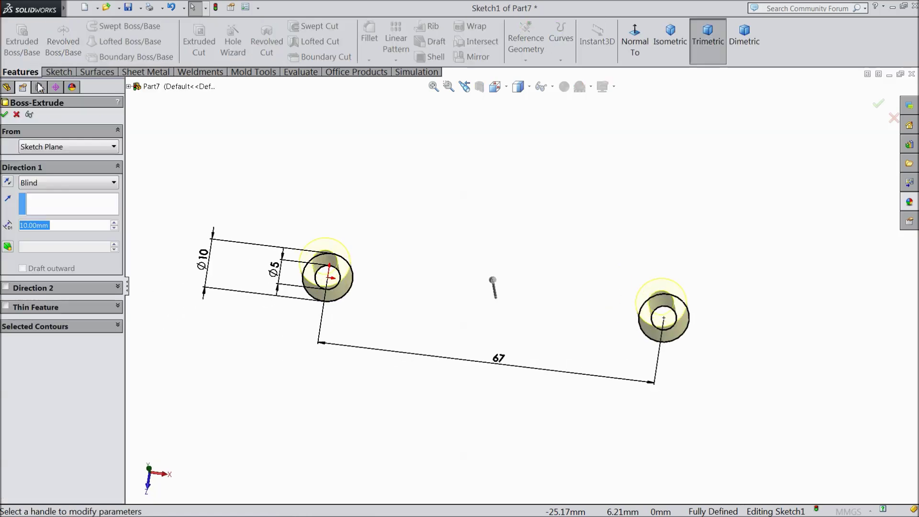
left_click(34, 187)
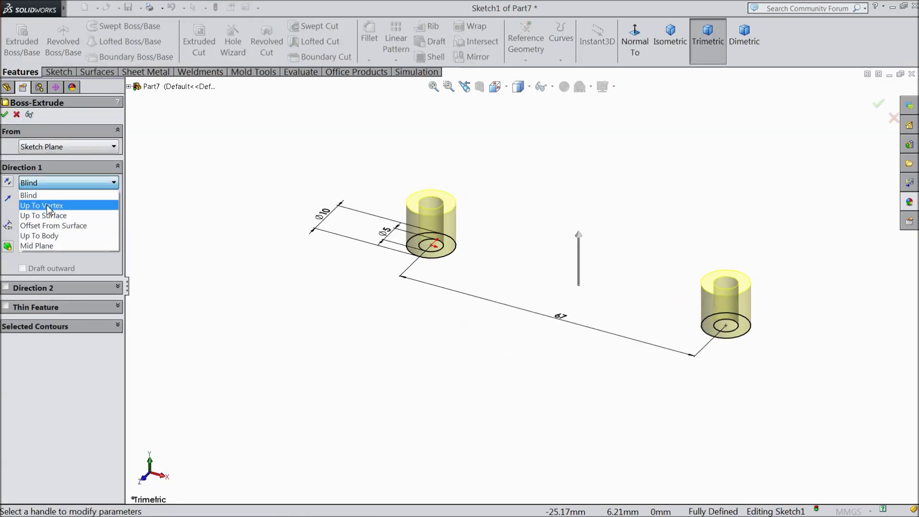
left_click(51, 246)
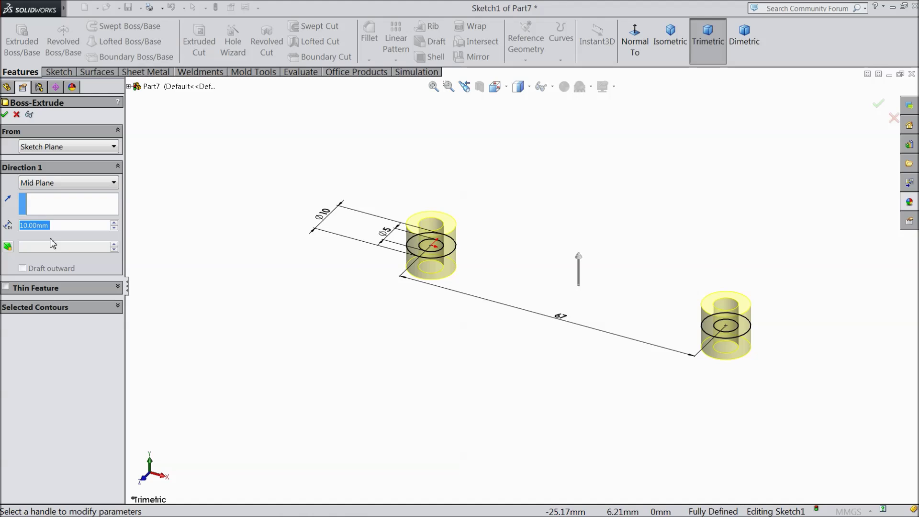
left_click(4, 113)
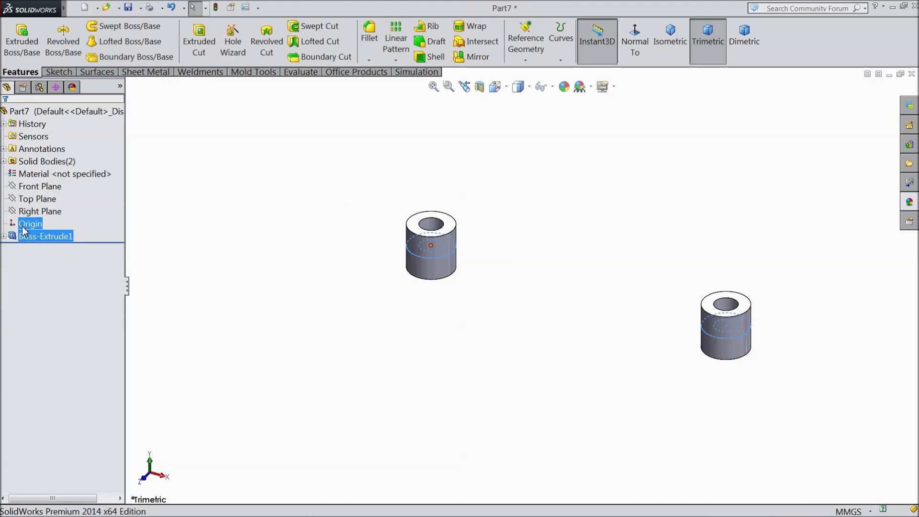
Start a new sketch on the Top Plane and draw a centerline joining the centres of the two rings
left_click(39, 199)
left_click(48, 184)
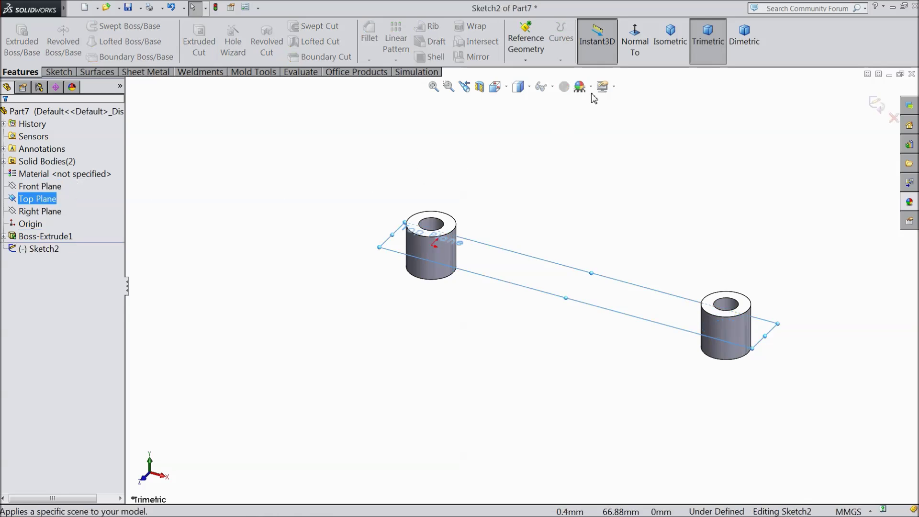
left_click(57, 73)
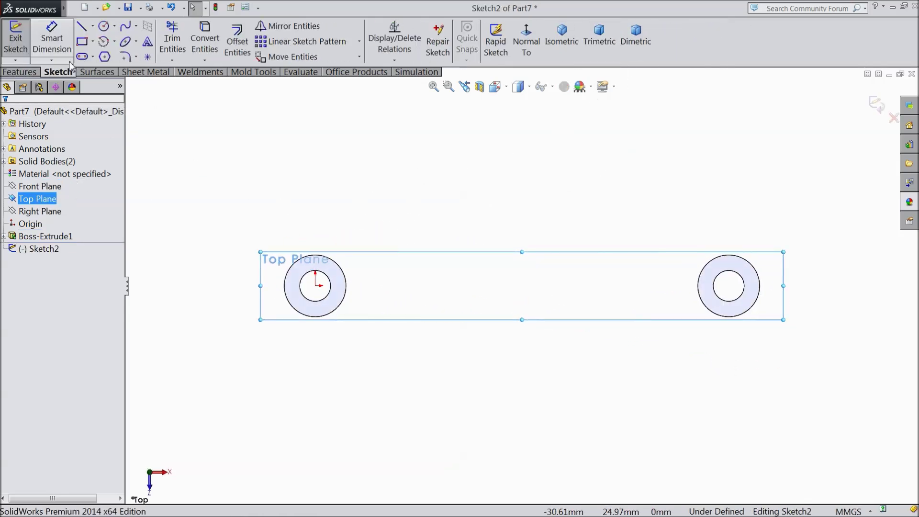
left_click(93, 27)
left_click(100, 56)
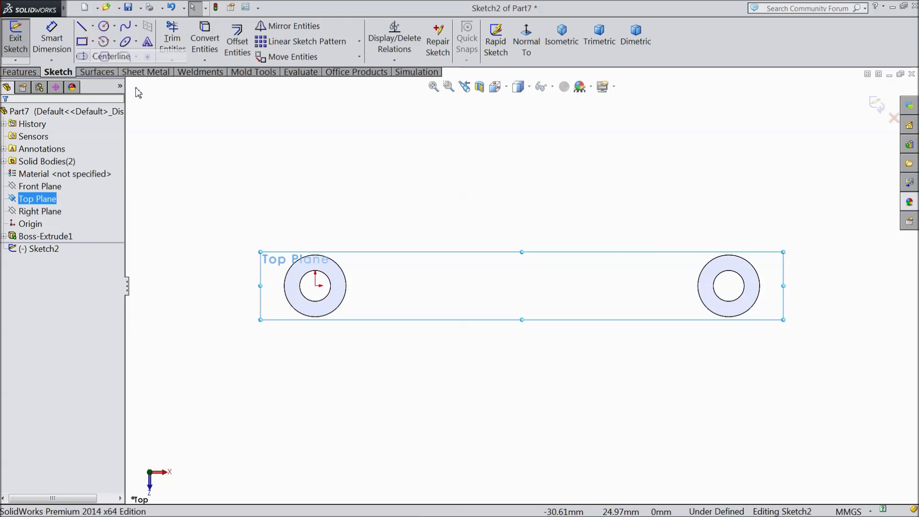
left_click(315, 285)
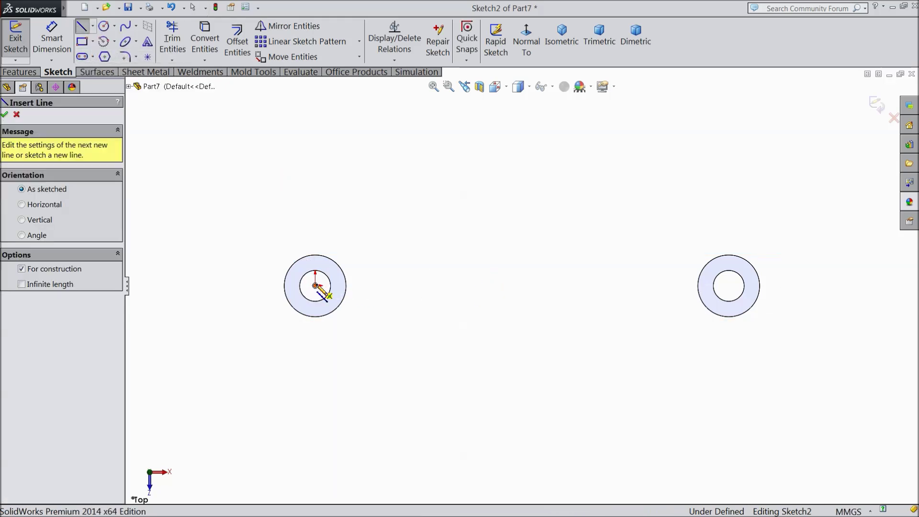
left_click(729, 286)
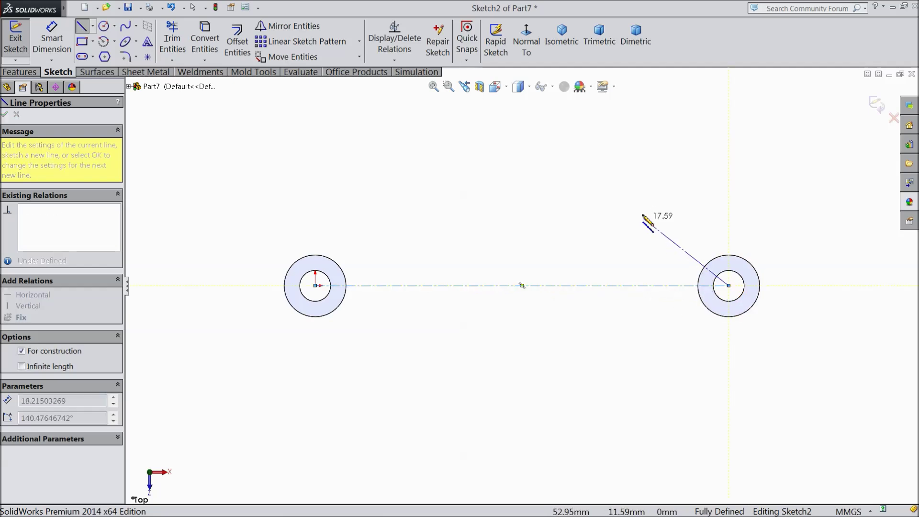
right_click(642, 246)
left_click(667, 94)
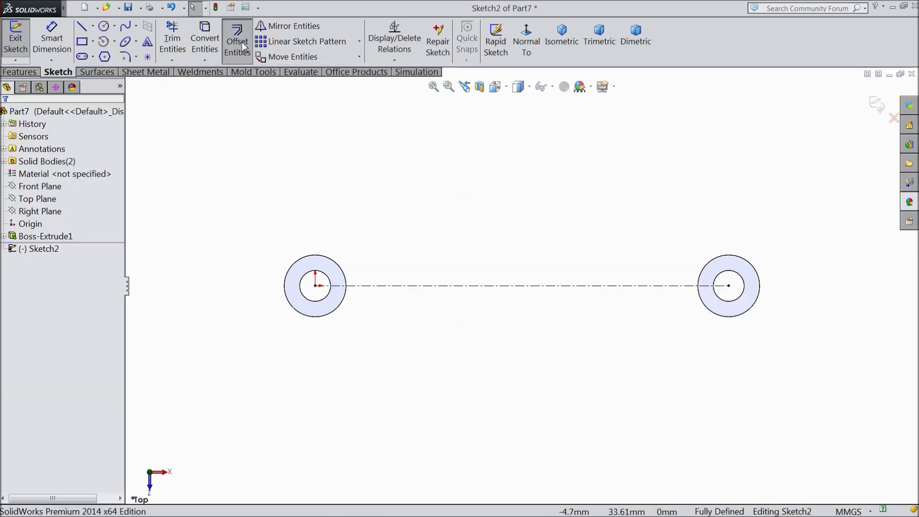
Offset the centerline 4 mm bi-directionally to create parallel lines on both sides of it
left_click(239, 42)
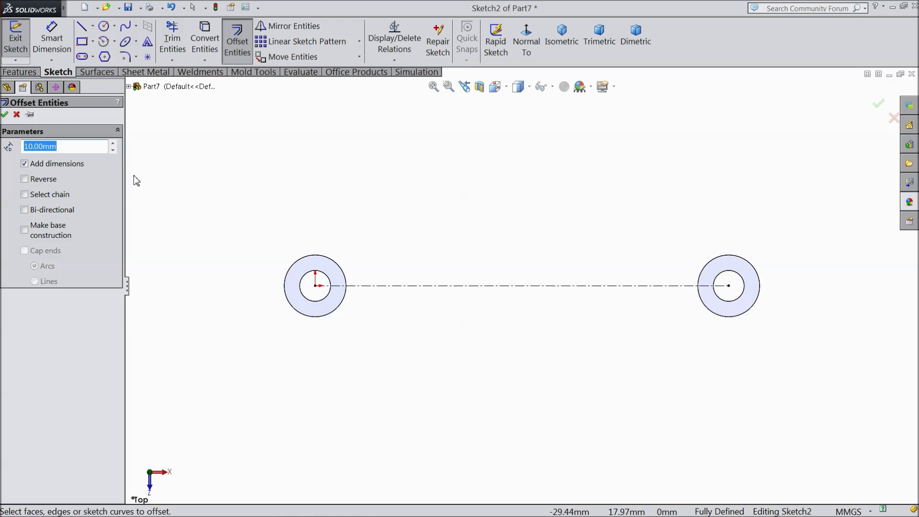
type("8")
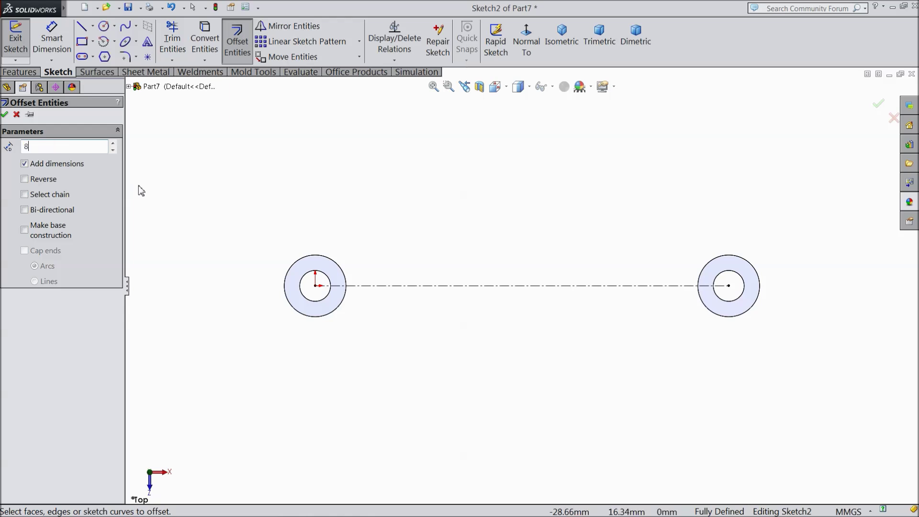
left_click(400, 287)
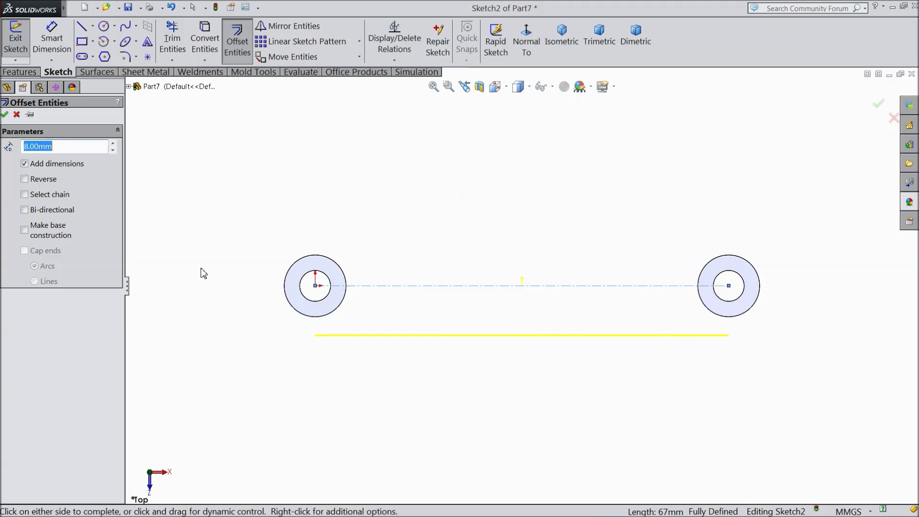
left_click(25, 210)
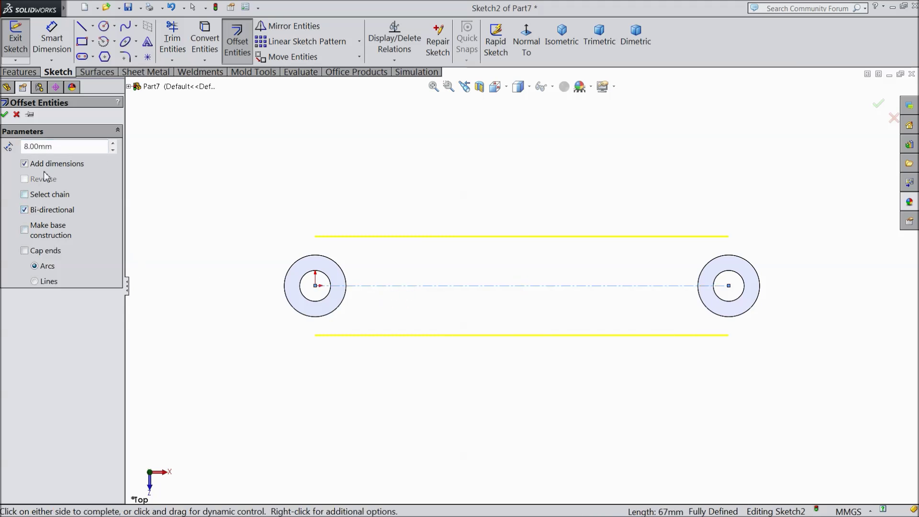
double_click(60, 148)
type("4")
key("Return")
left_click(4, 114)
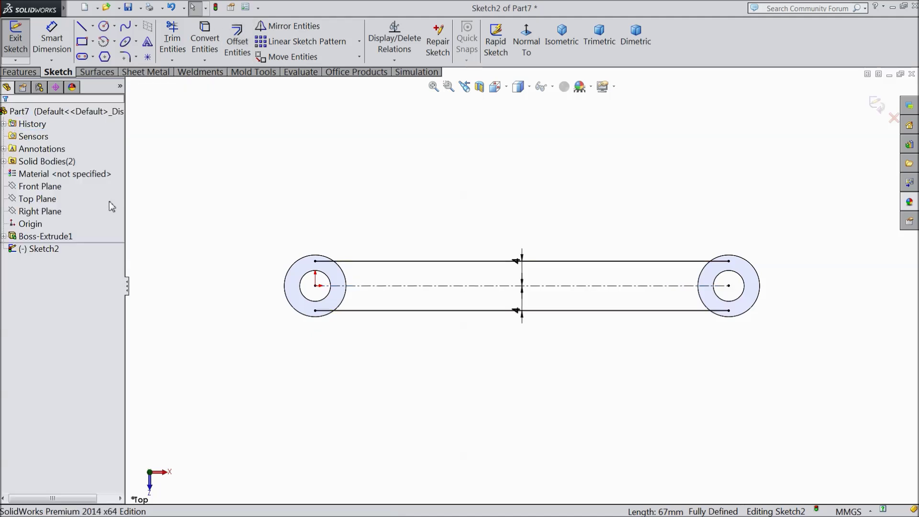
Convert the outer circular edges of both rings into sketch entities
scroll(459, 333, "up", 2)
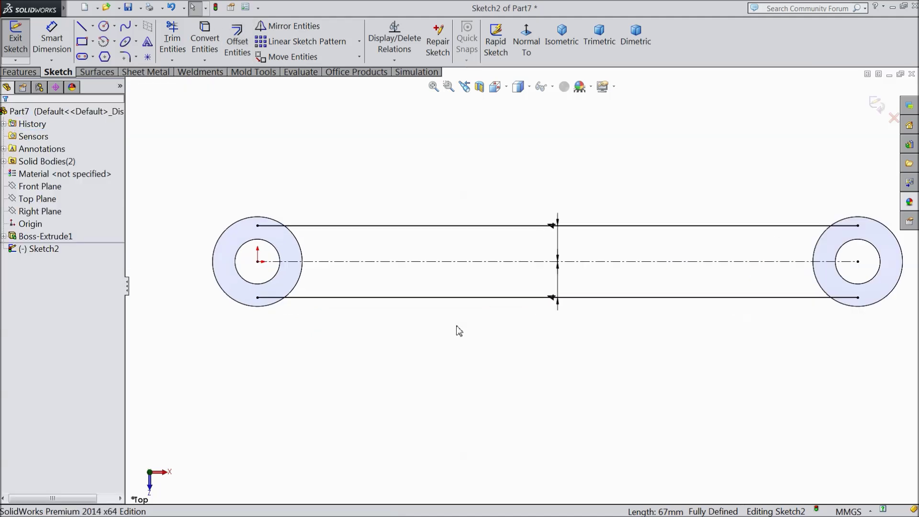
left_click(302, 279)
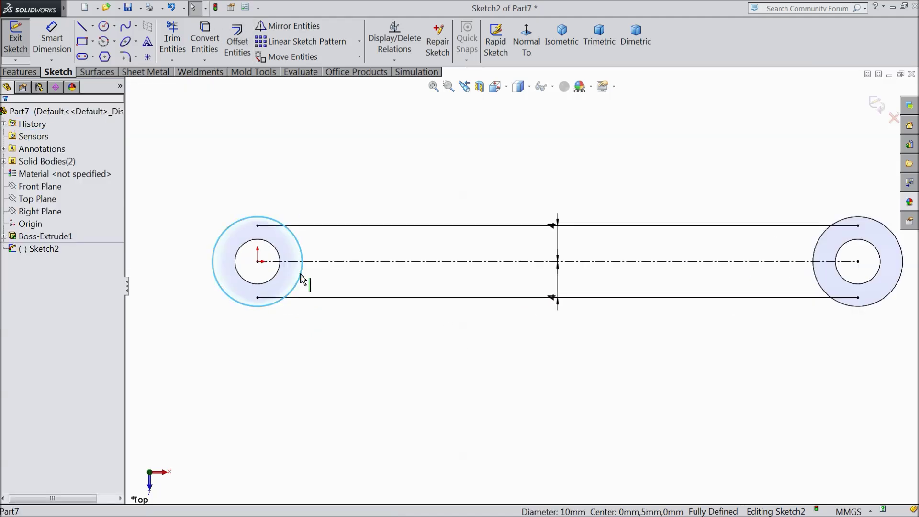
left_click(817, 284, "ctrl")
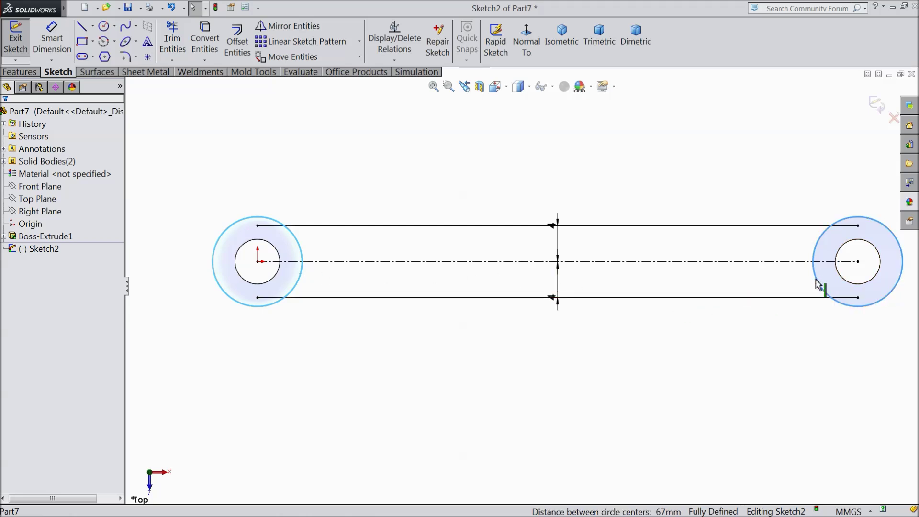
left_click(206, 42)
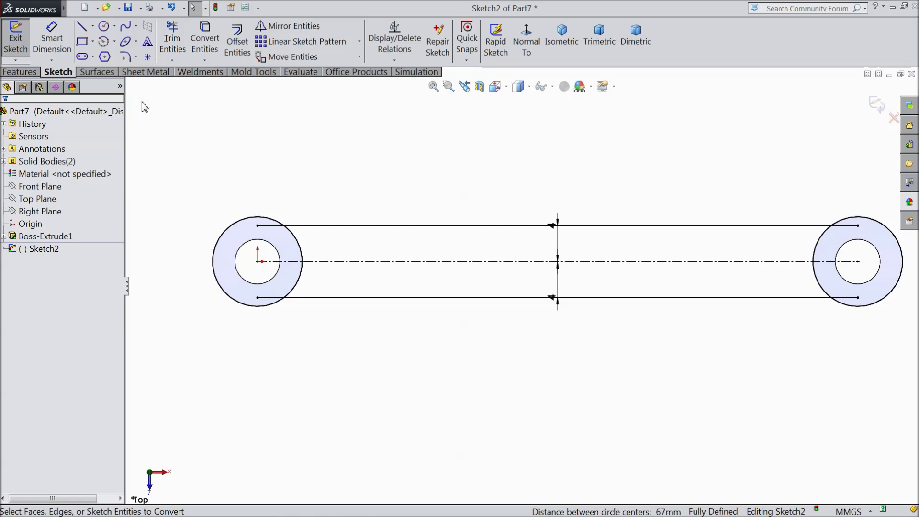
Trim the ends of both offset lines that lie inside the two rings, back to the outer circles
left_click(172, 40)
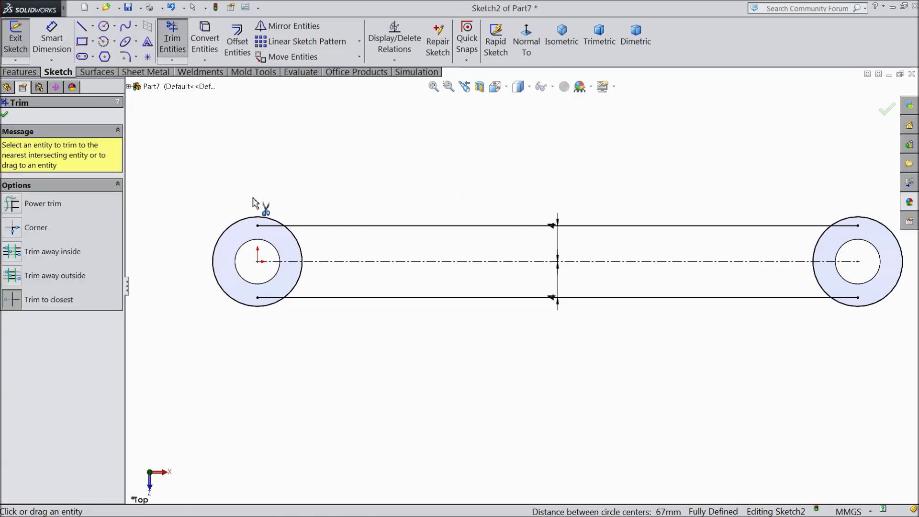
left_click(264, 226)
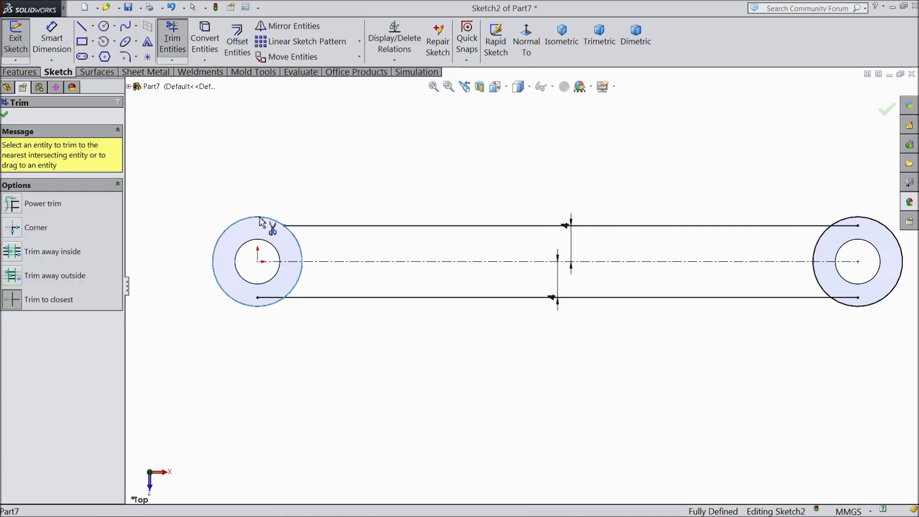
left_click(279, 298)
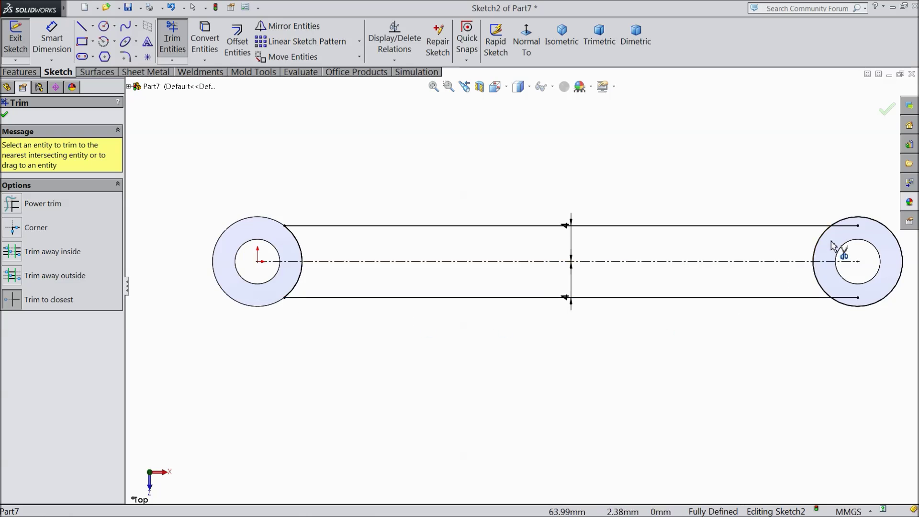
left_click(856, 228)
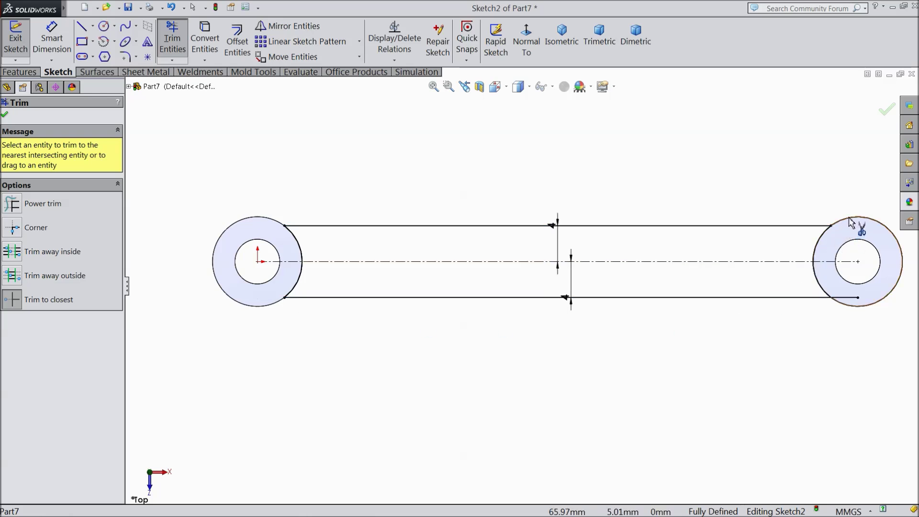
left_click(848, 298)
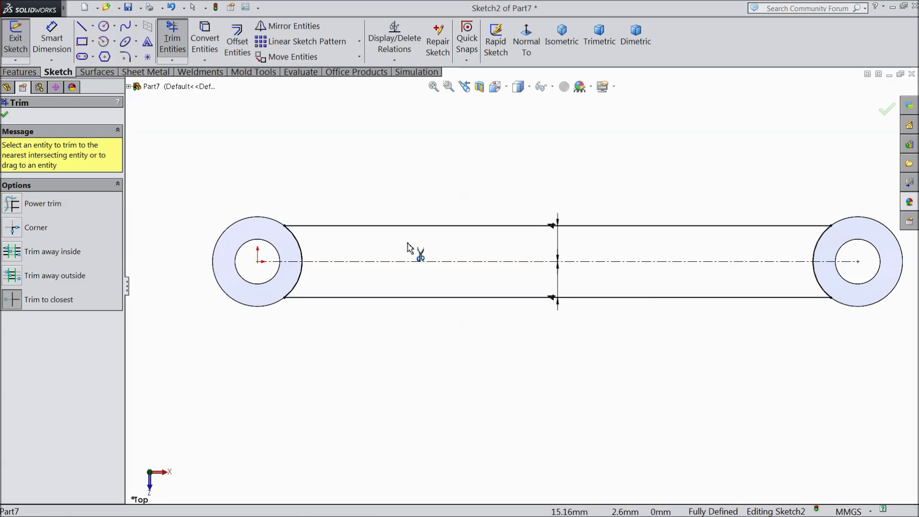
left_click(4, 116)
Extrude the shank profile 4 mm with the Mid Plane end condition, merged with the rings
left_click(17, 75)
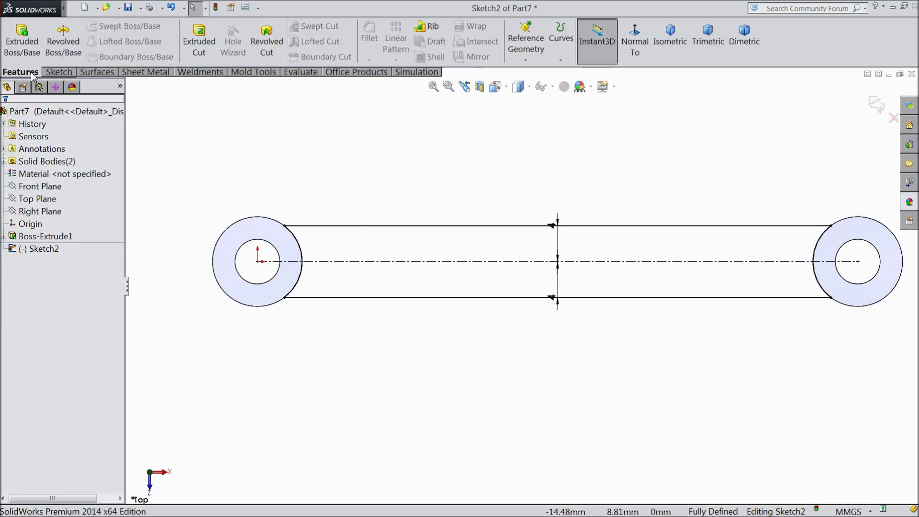
left_click(22, 39)
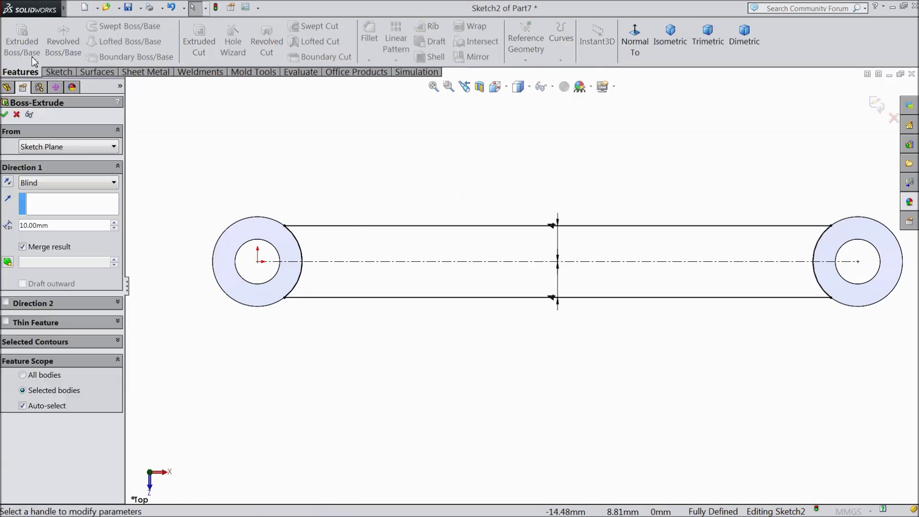
left_click(662, 46)
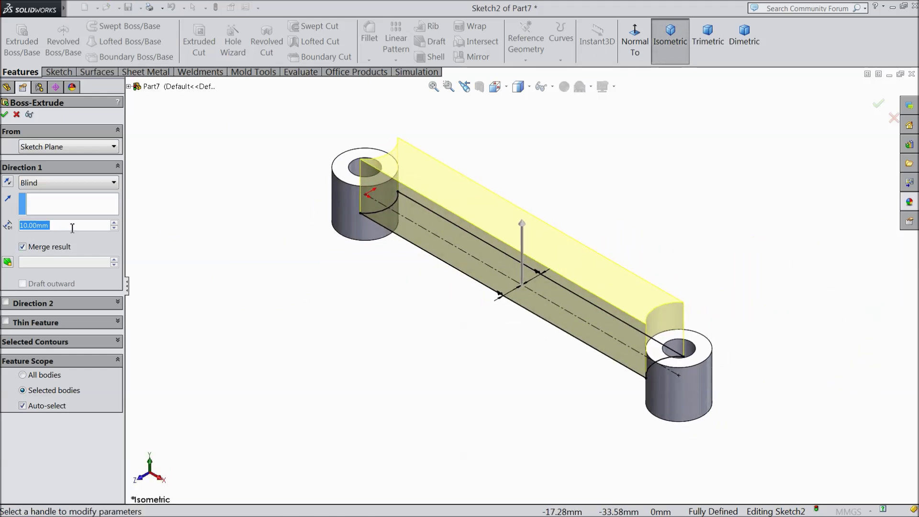
type("5")
key("Return")
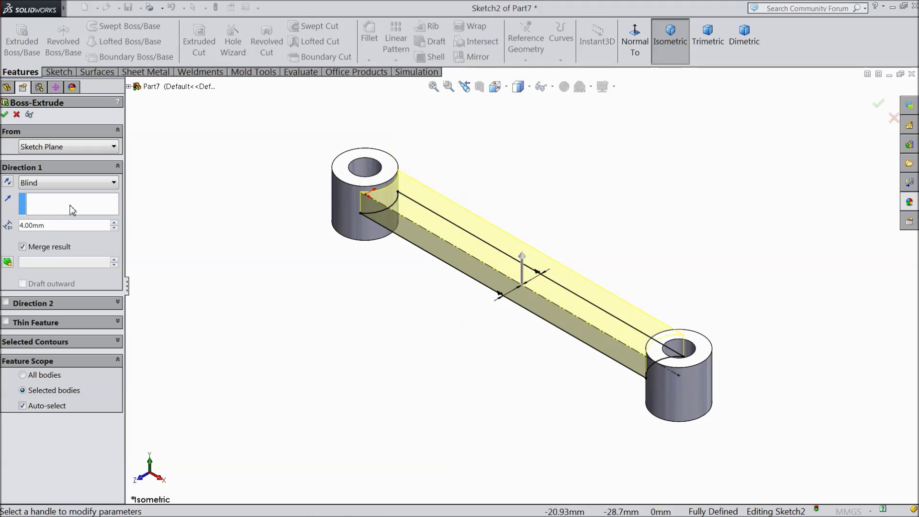
left_click(30, 183)
left_click(36, 259)
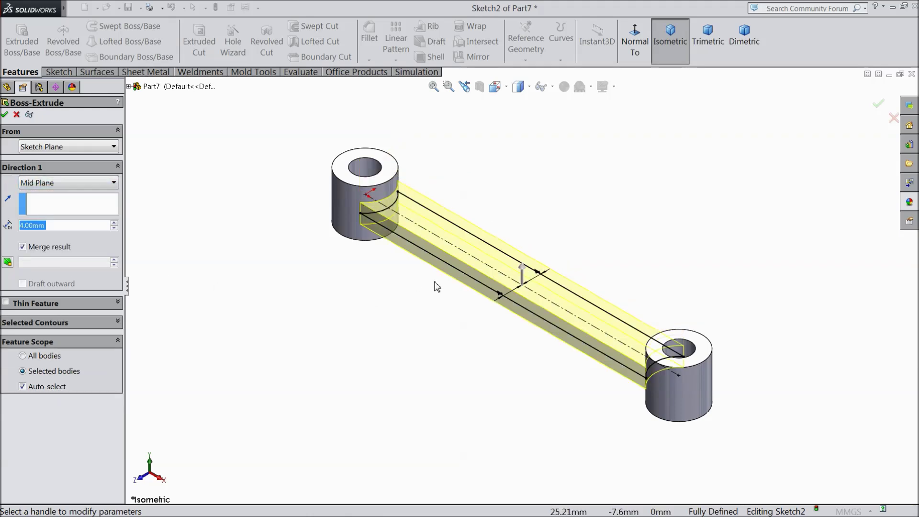
scroll(490, 297, "down", 2)
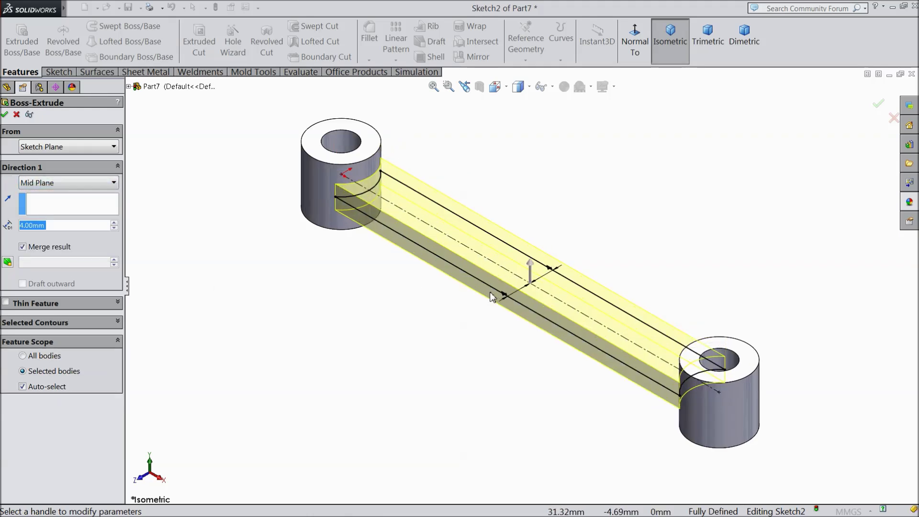
left_click(6, 116)
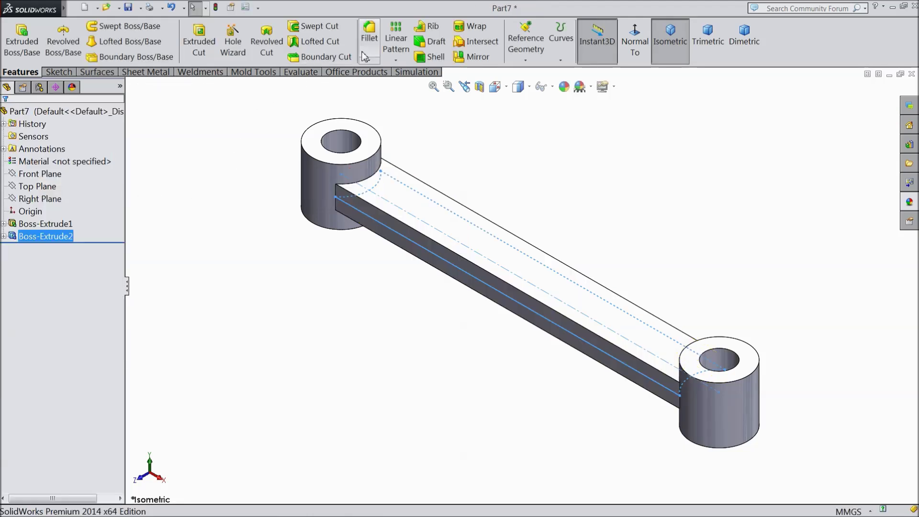
Fillet the four short edges where the shank's side faces meet the rings with a 4 mm radius
left_click(365, 57)
type("4")
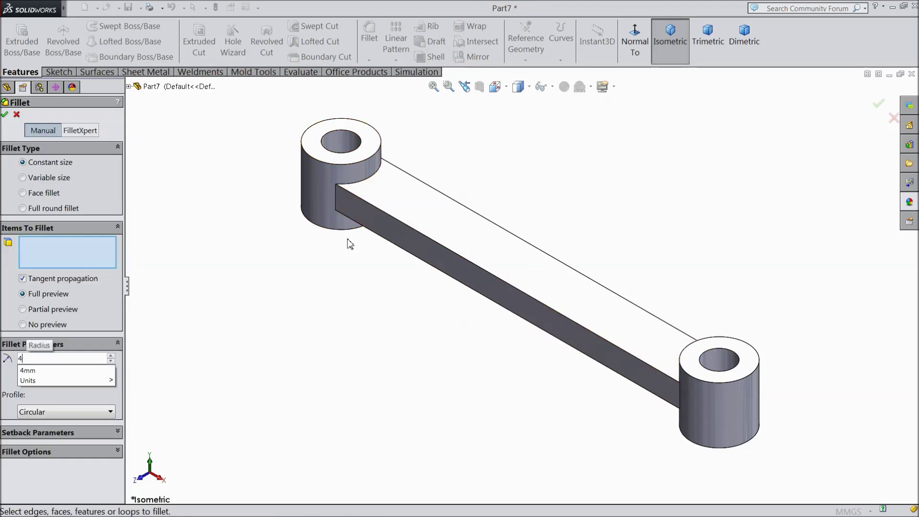
left_click(336, 203)
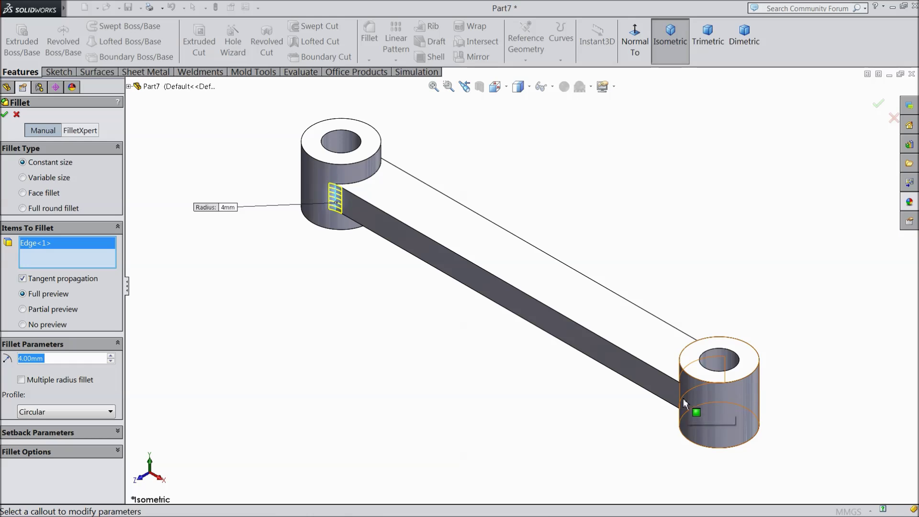
left_click(684, 403)
middle_click_drag(513, 370, 409, 337)
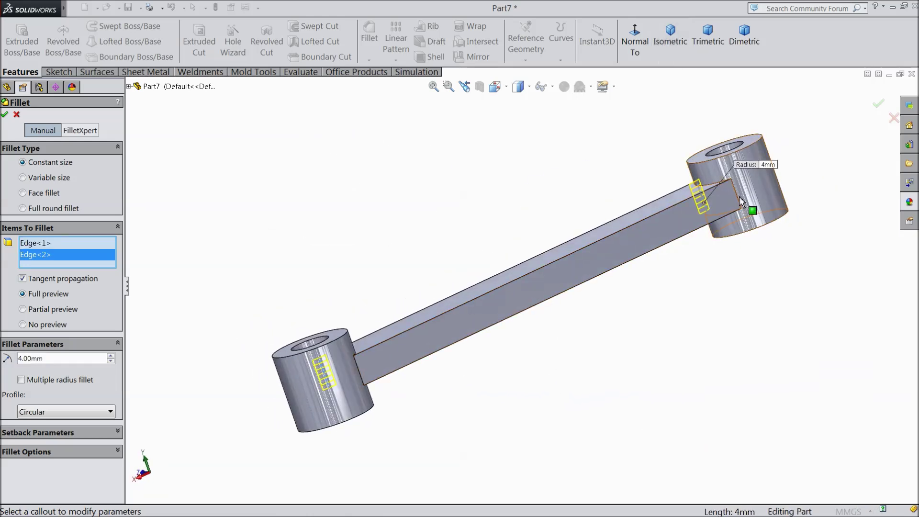
left_click(740, 202)
middle_click_drag(739, 202, 660, 322)
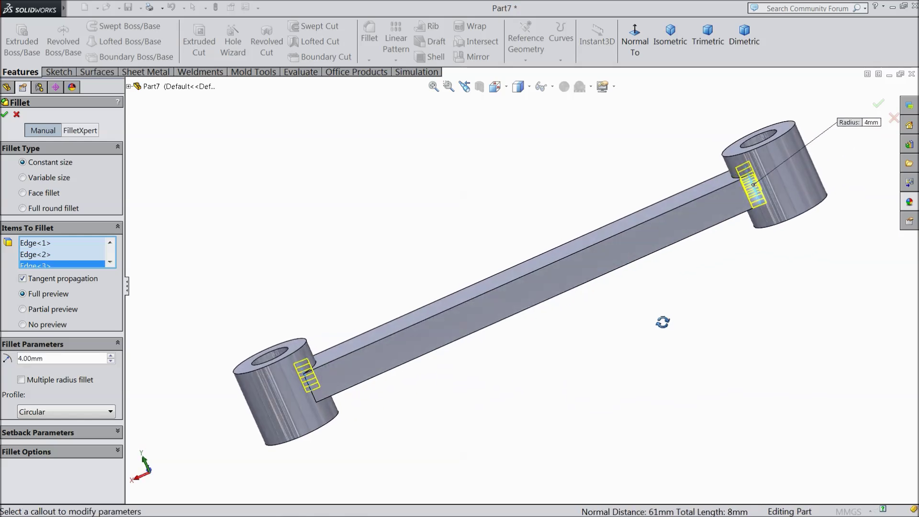
left_click(316, 397)
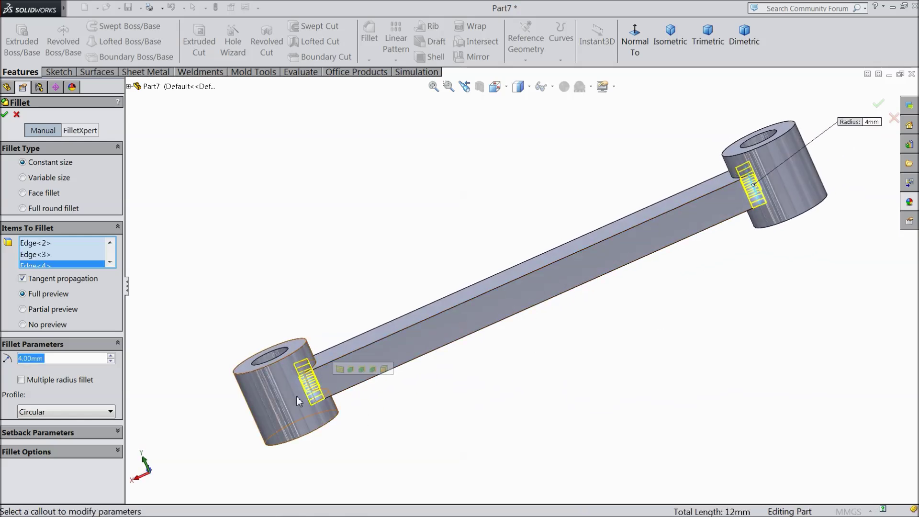
left_click(5, 115)
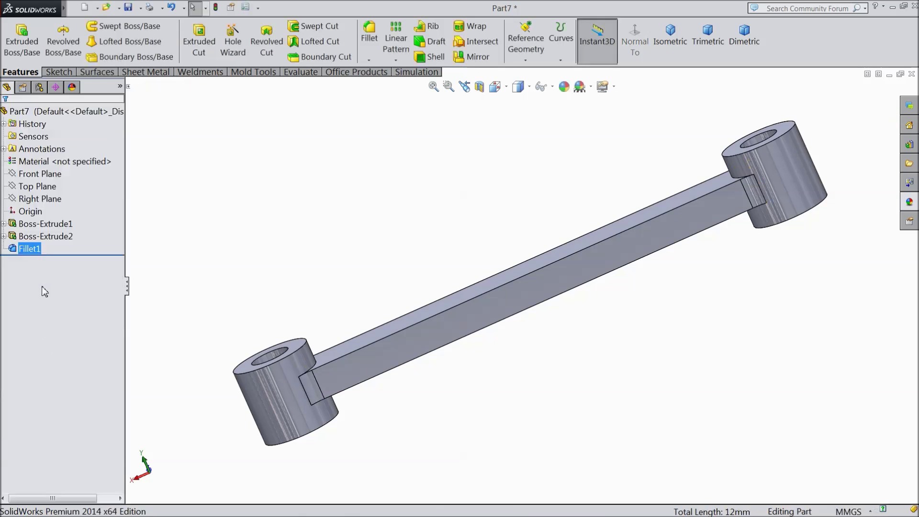
Fillet the four curved edges where the shank's two broad faces meet the rings with a 2 mm radius
left_click(375, 52)
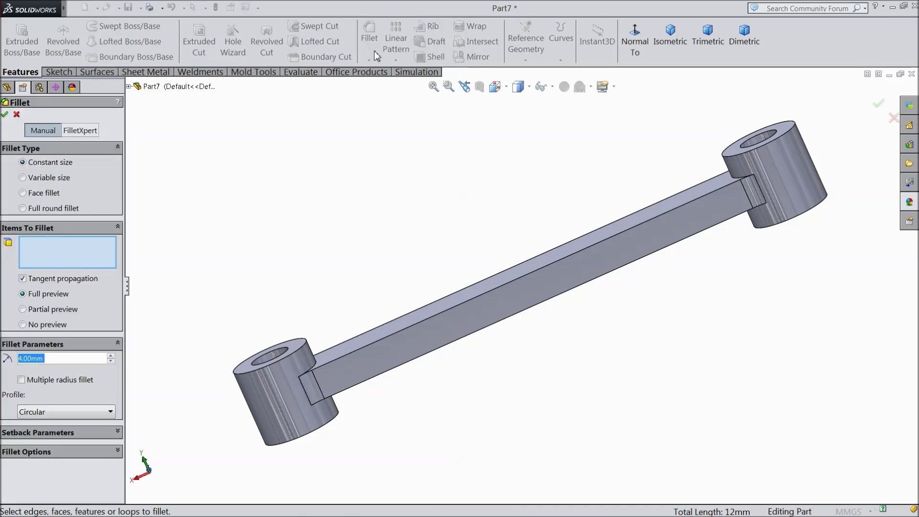
middle_click_drag(451, 144, 498, 182)
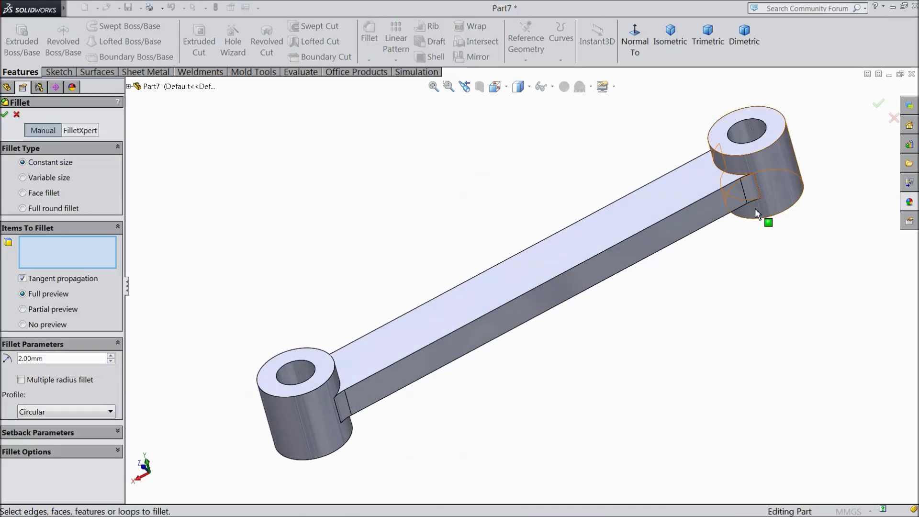
left_click(731, 176)
middle_click_drag(646, 230, 605, 228)
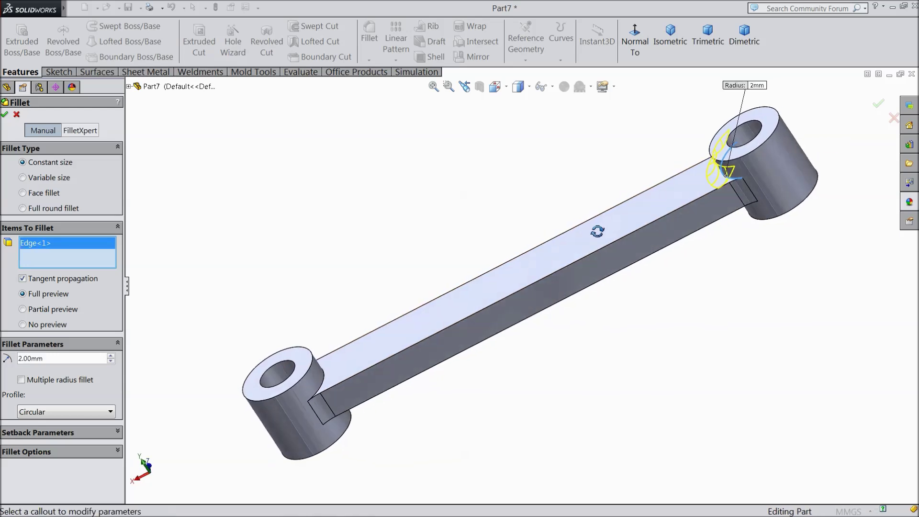
left_click(324, 381)
middle_click_drag(325, 382, 524, 210)
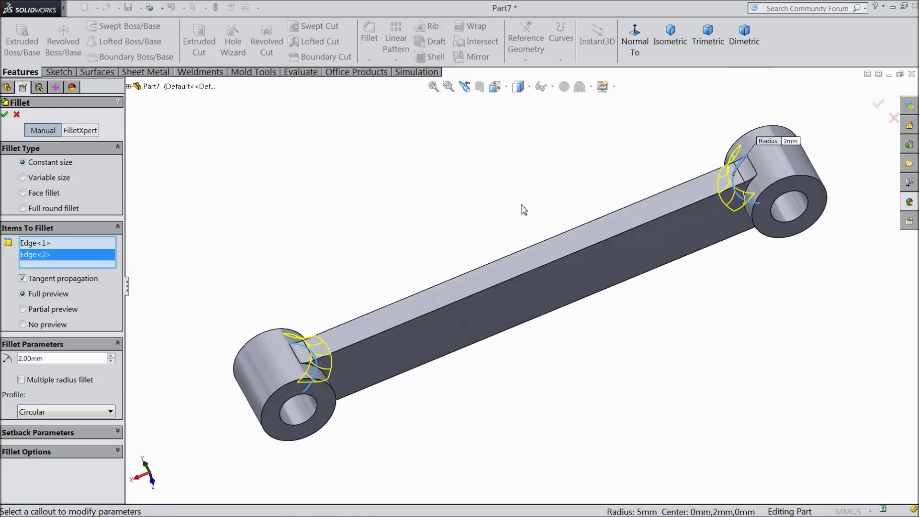
left_click(750, 225)
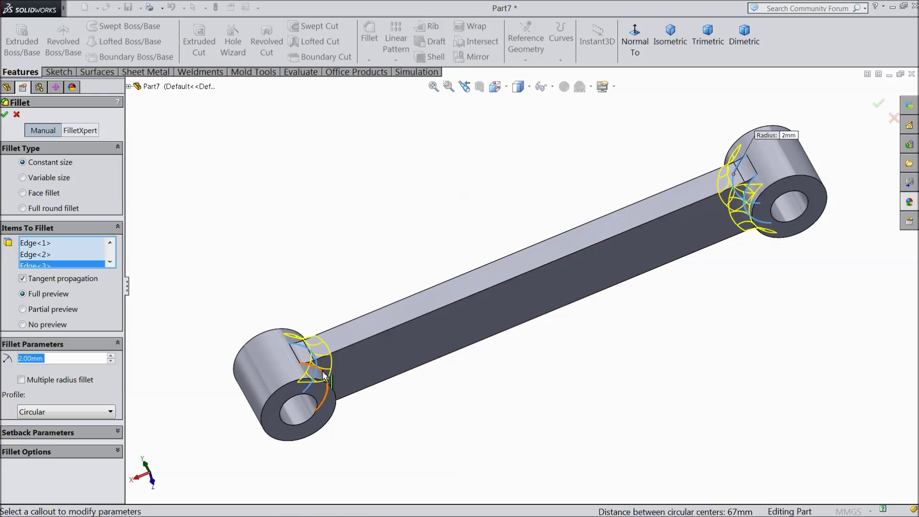
left_click(341, 396)
left_click(5, 114)
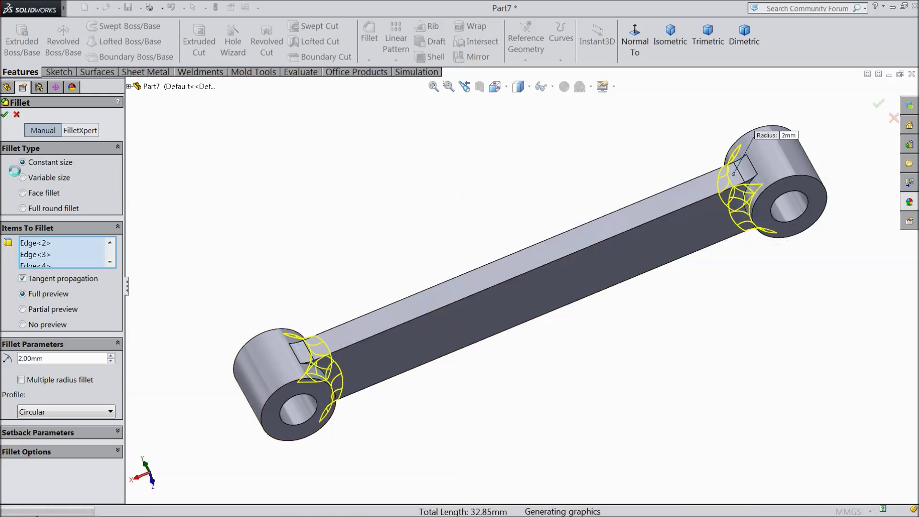
Fillet the four long edges of the shank with a 1 mm radius
left_click(368, 51)
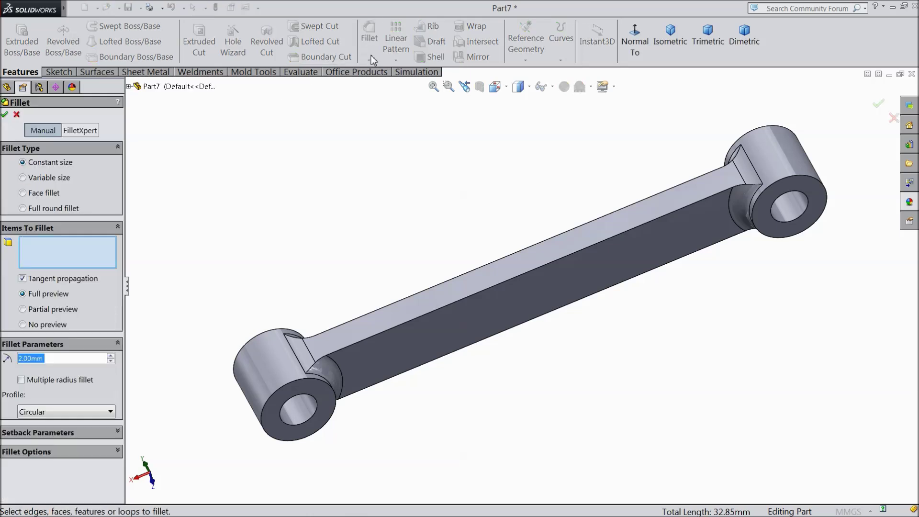
scroll(504, 283, "down", 2)
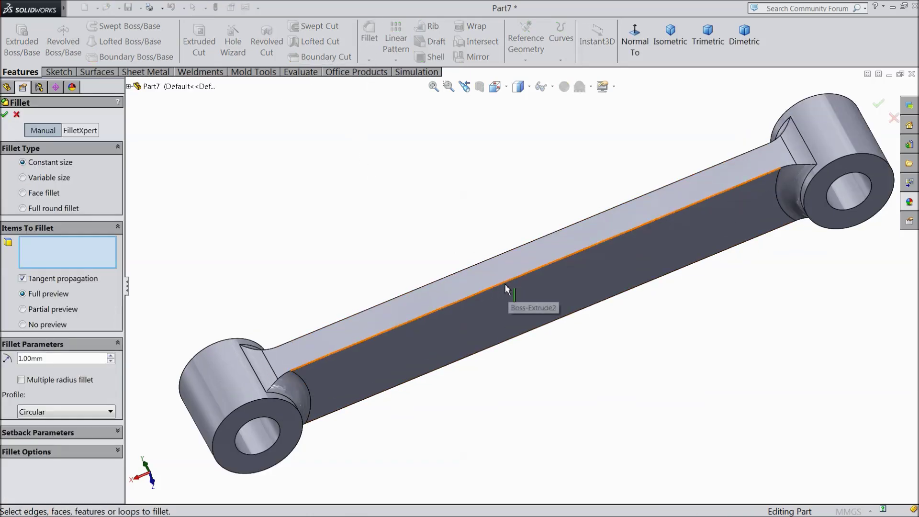
left_click(504, 283)
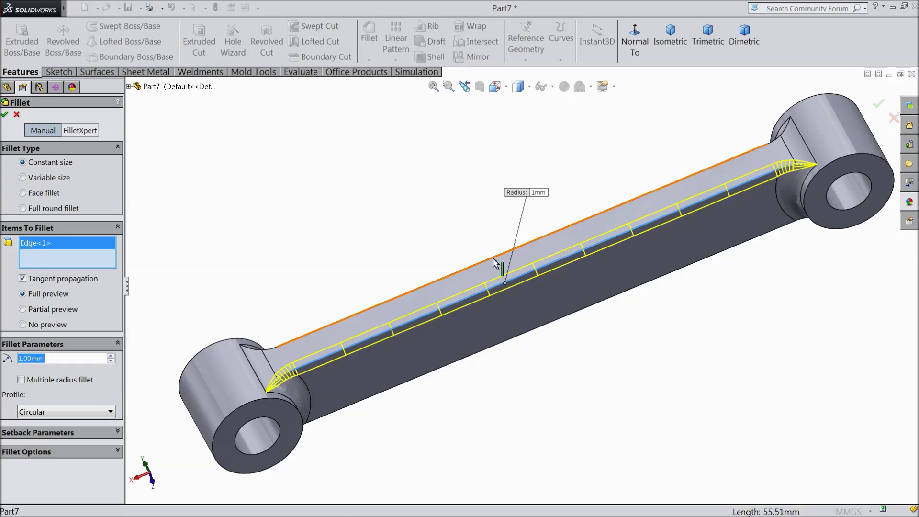
left_click(494, 256)
left_click(539, 331)
middle_click_drag(479, 281, 553, 295)
scroll(498, 306, "down", 3)
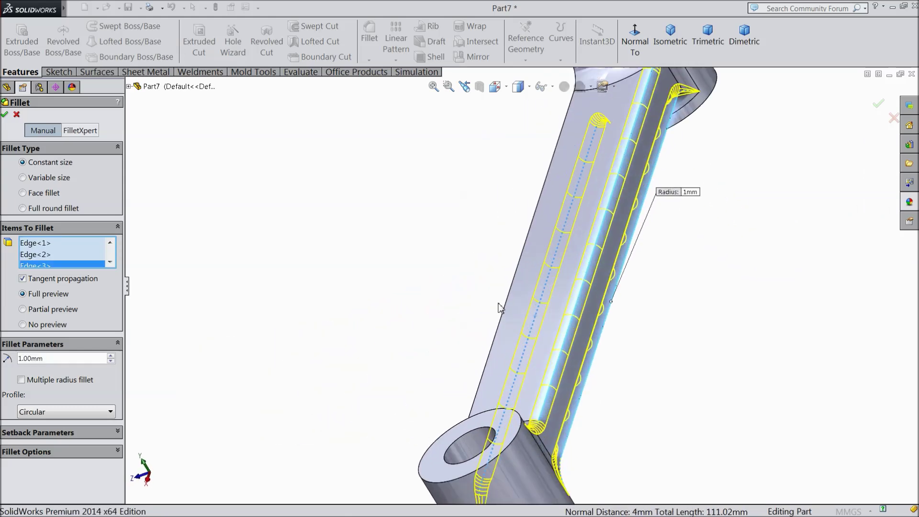
left_click(499, 313)
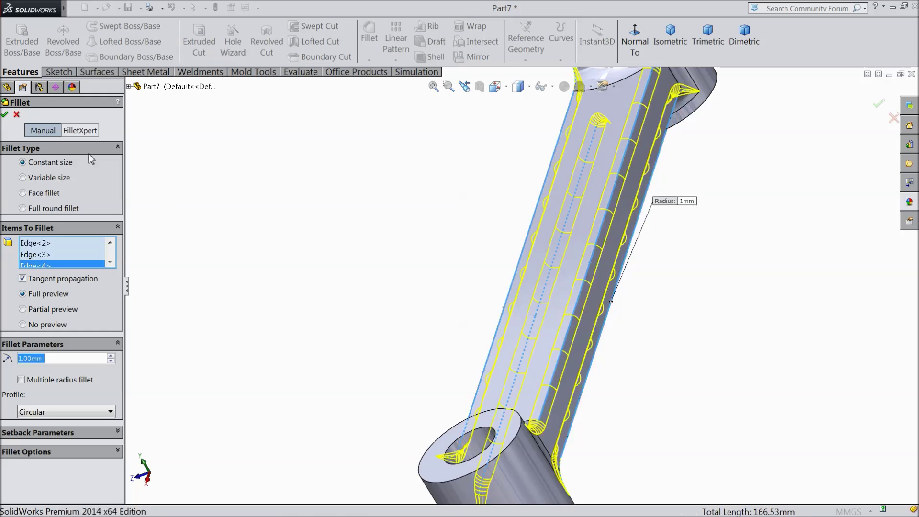
left_click(5, 114)
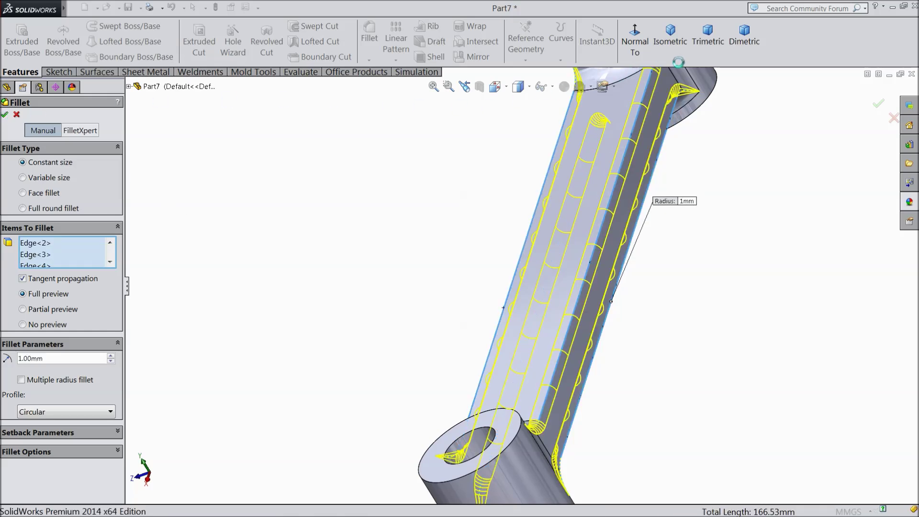
left_click(668, 47)
scroll(505, 234, "down", 1)
mouse_move(343, 343)
middle_mouse_down()
mouse_move(402, 296)
mouse_move(363, 342)
mouse_move(354, 322)
mouse_move(357, 338)
middle_mouse_up()
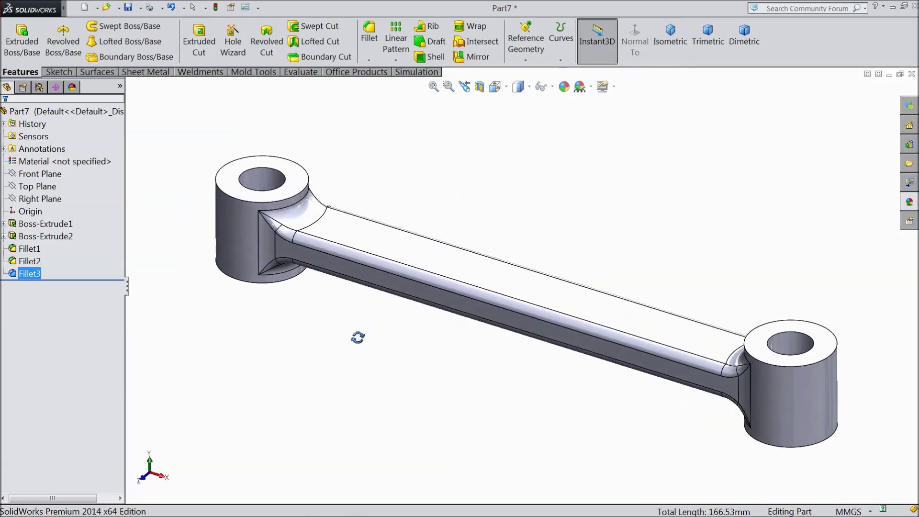
left_click(565, 87)
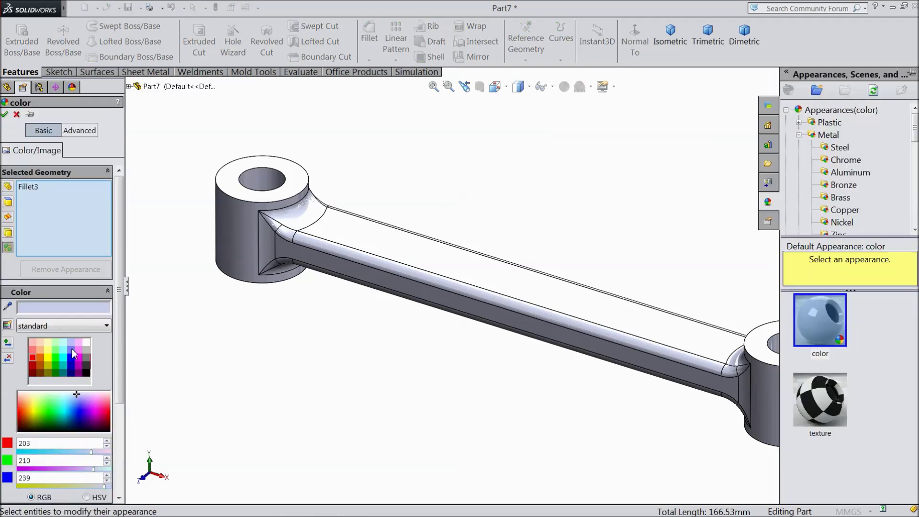
left_click(41, 351)
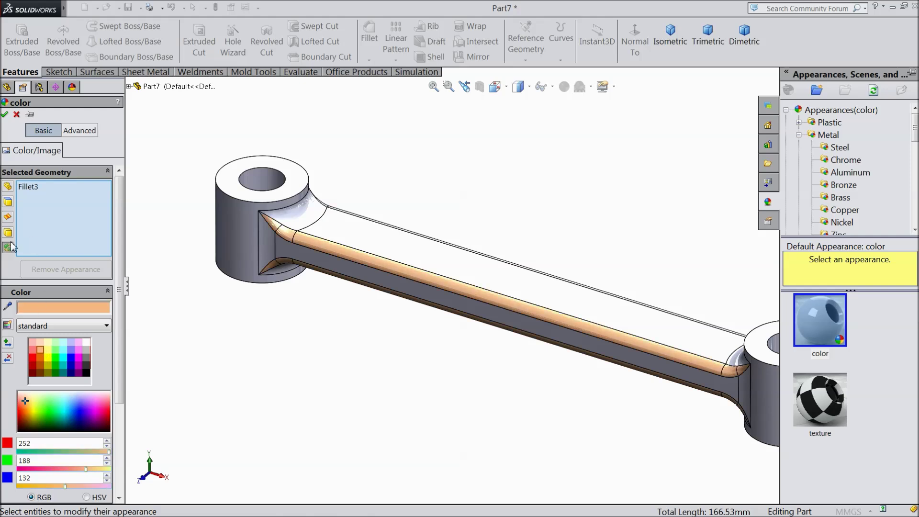
left_click(292, 242)
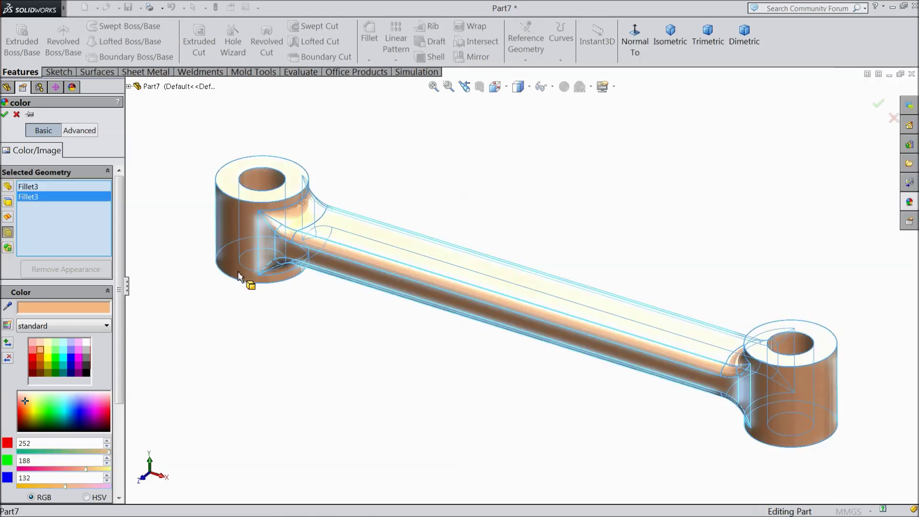
left_click(16, 115)
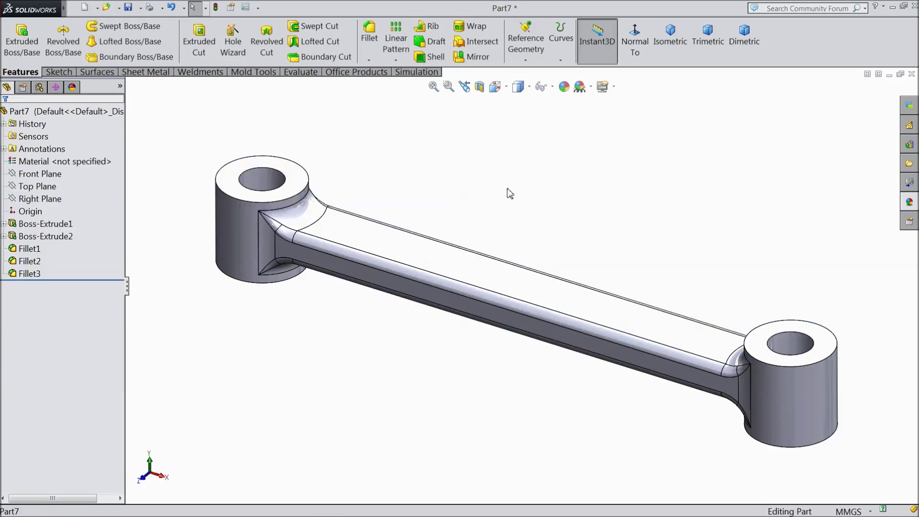
Try the brushed aluminum appearance on the connecting rod, and apply brushed chromium to the whole part instead
left_click(912, 203)
left_click(844, 173)
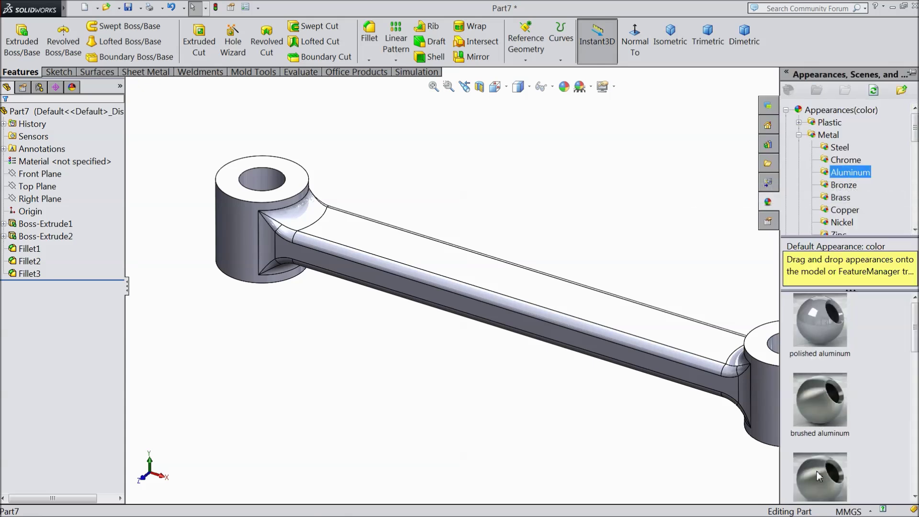
double_click(819, 476)
left_click(821, 394)
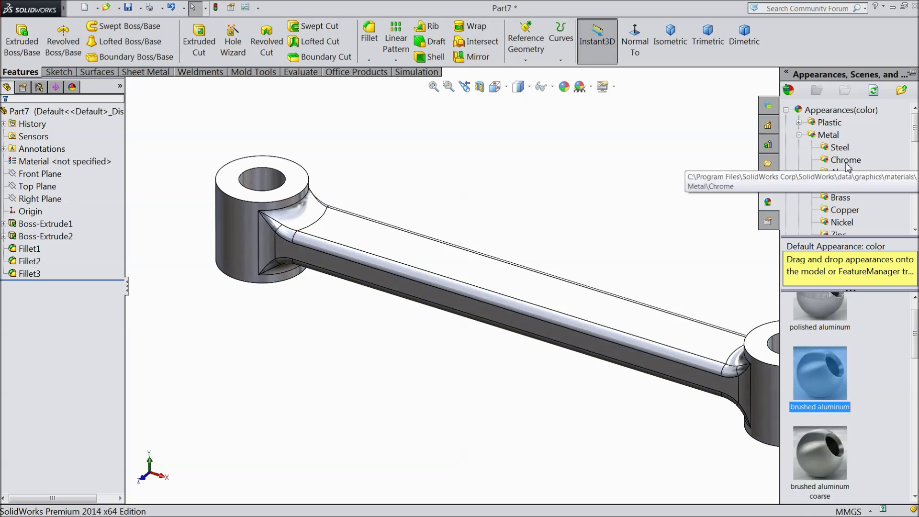
left_click(845, 160)
left_click(820, 409)
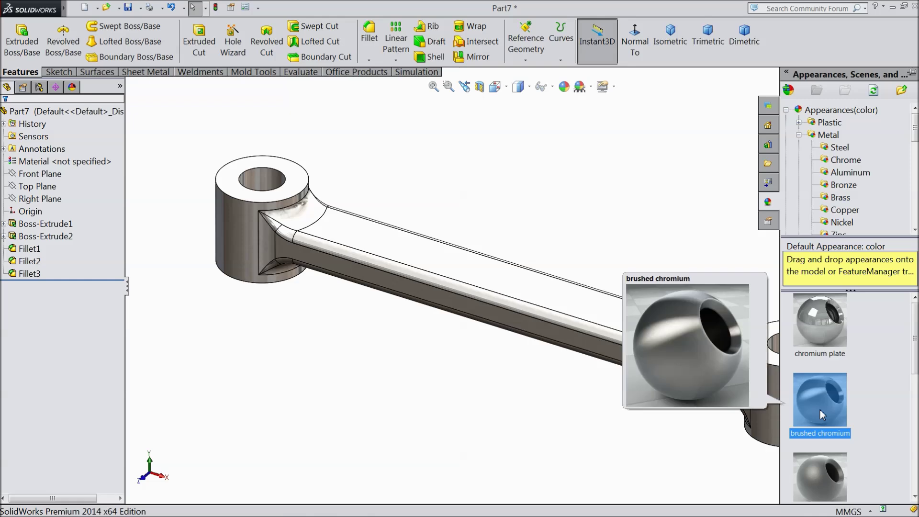
Save the part as 6.connecting rod in the 6 Cylinder Radial Engine folder
mouse_move(599, 410)
middle_mouse_down()
mouse_move(382, 372)
mouse_move(328, 297)
mouse_move(371, 230)
mouse_move(371, 203)
mouse_move(348, 323)
mouse_move(355, 187)
mouse_move(344, 318)
middle_mouse_up()
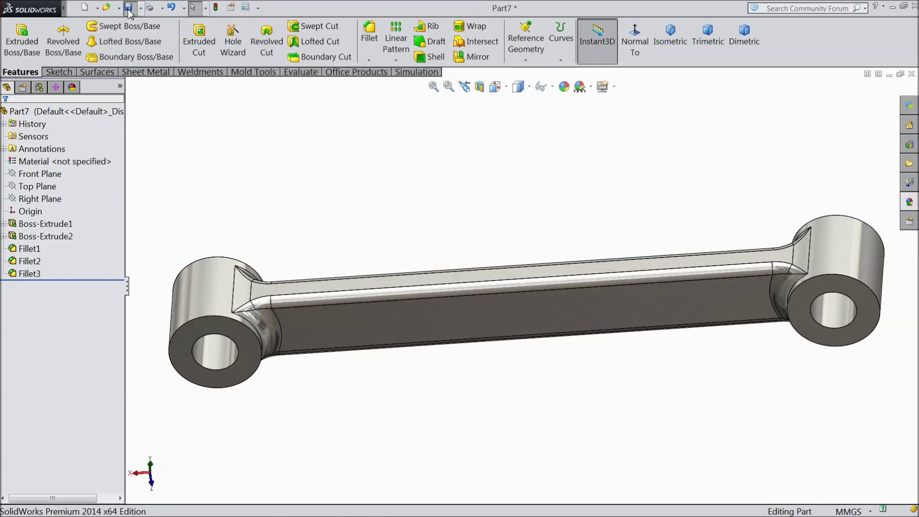
key("ctrl+s")
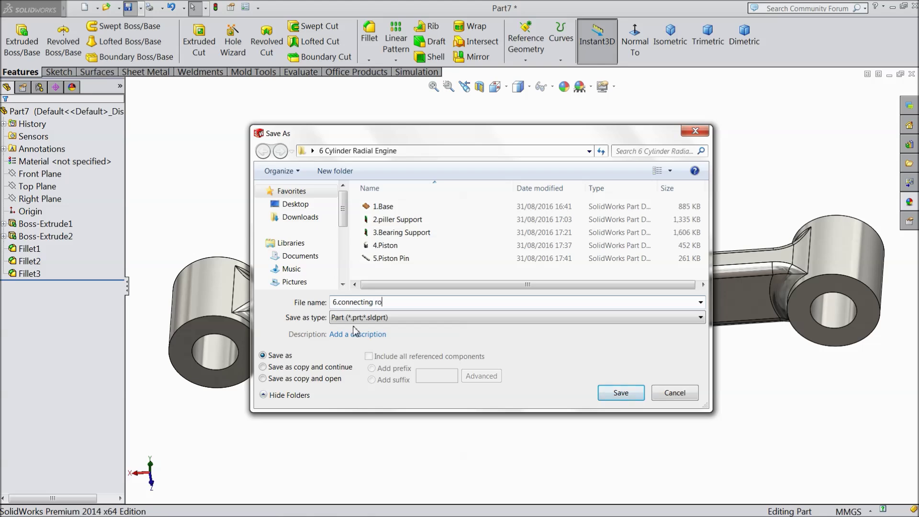
left_click(620, 393)
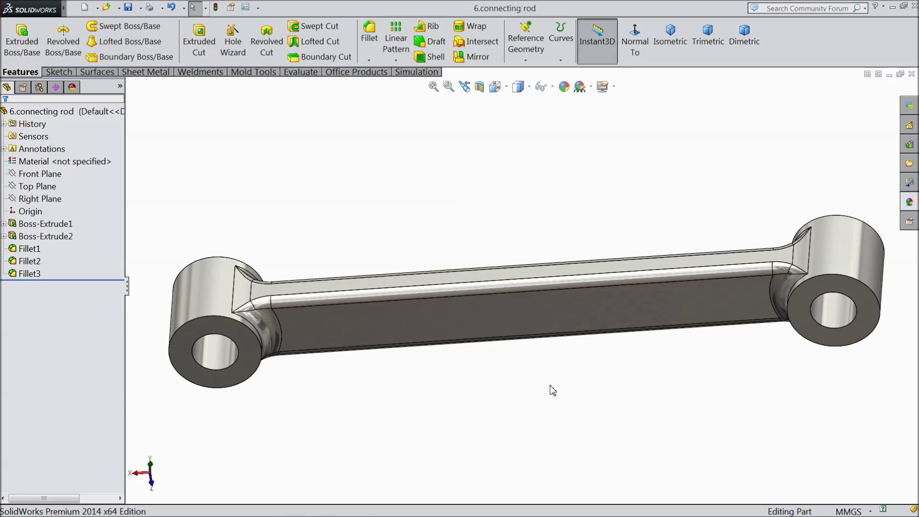
middle_click_drag(504, 379, 525, 333)
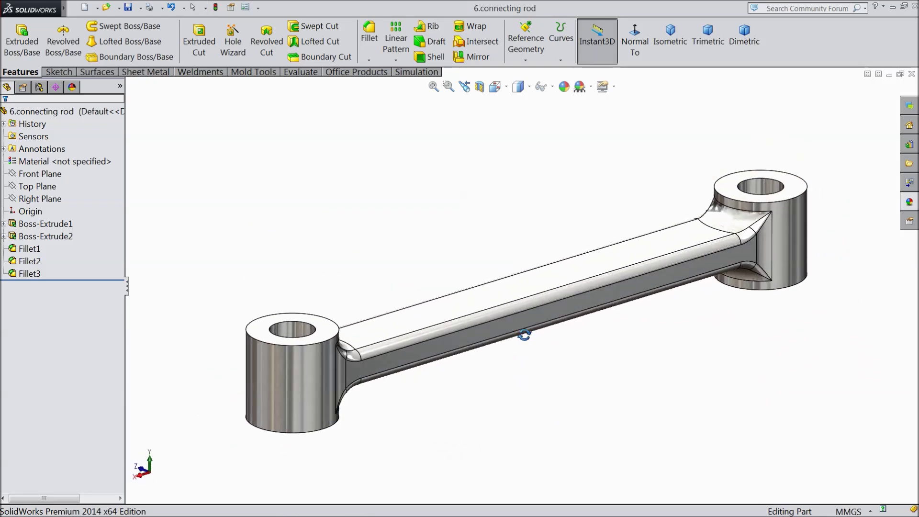
scroll(595, 354, "down", 2)
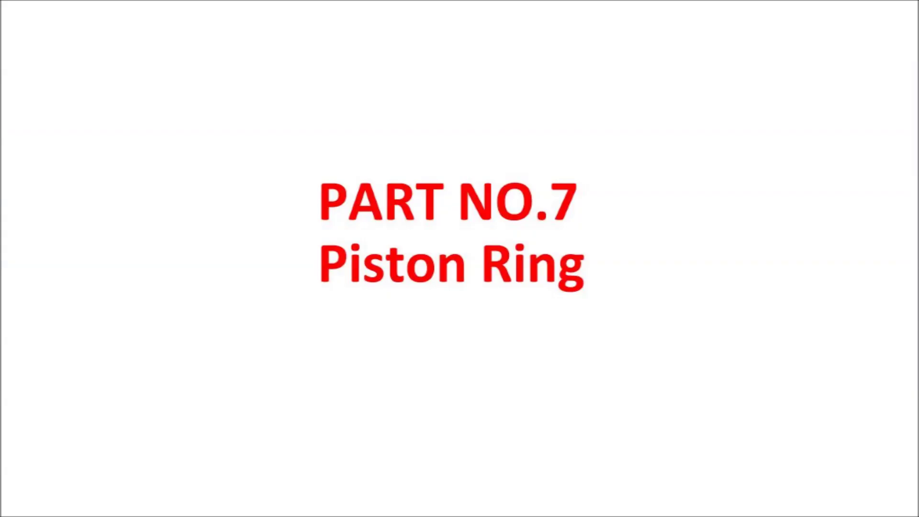
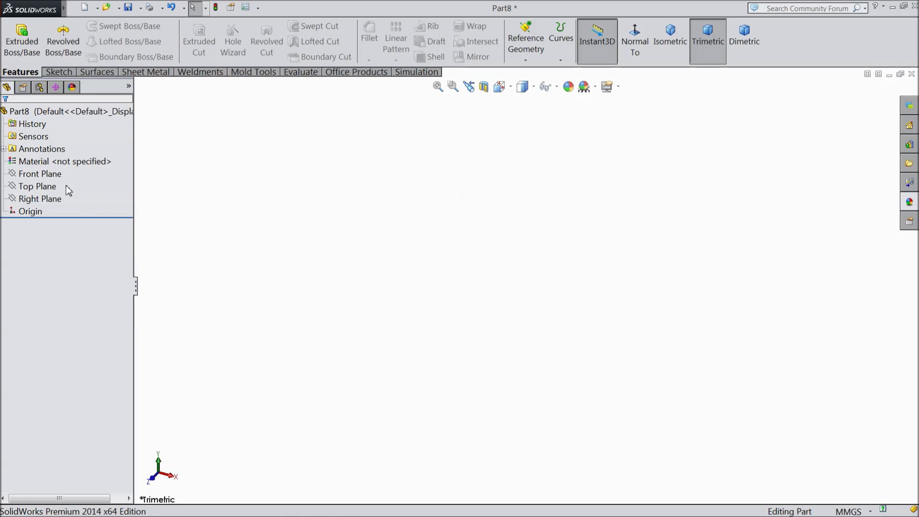
Sketch two concentric circles centred on the origin on the Top Plane, the outer one with a radius of about 92 mm
left_click(45, 176)
left_click(38, 186)
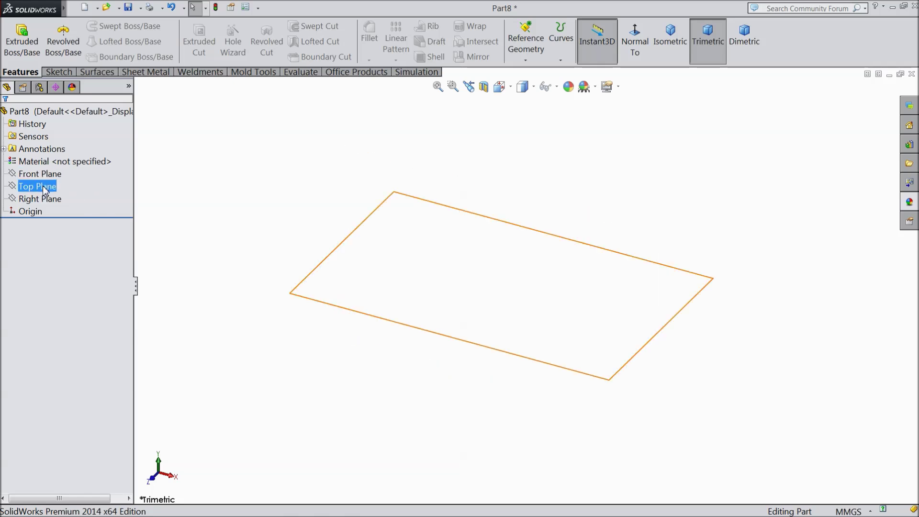
left_click(61, 174)
left_click(61, 74)
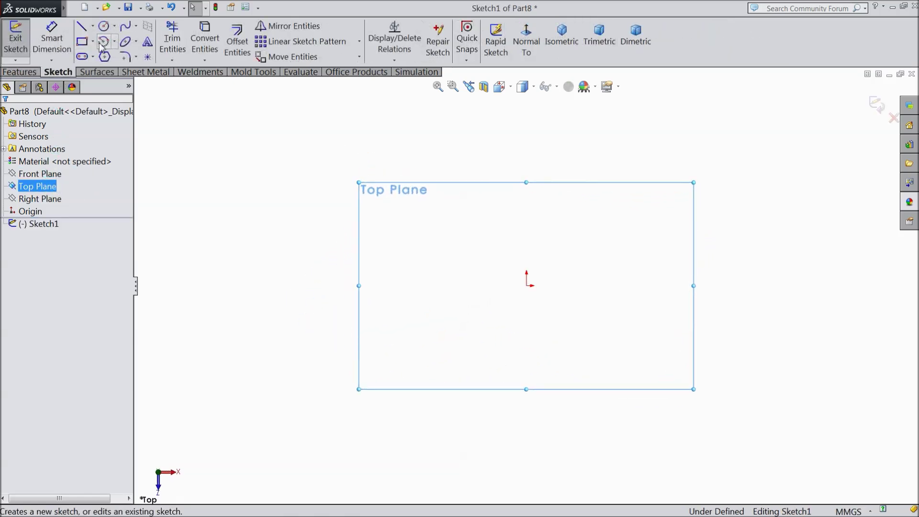
left_click(106, 26)
left_click(527, 286)
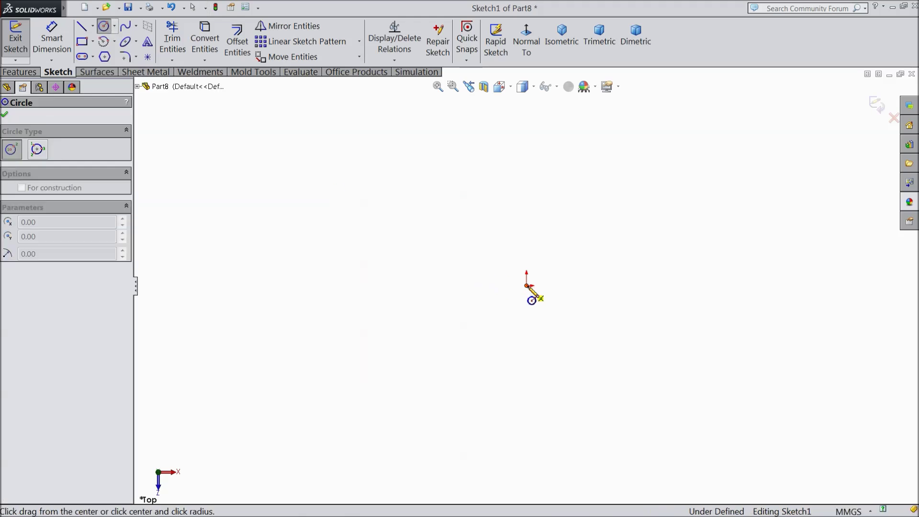
left_click(376, 201)
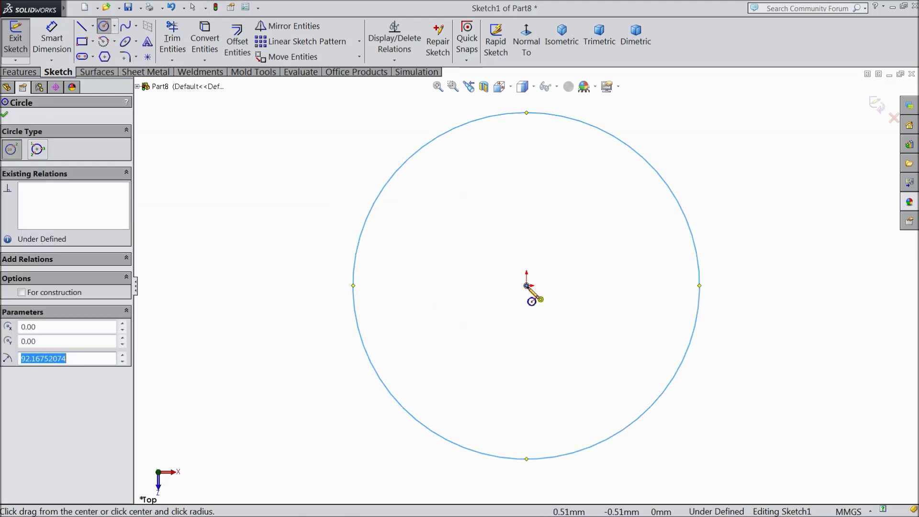
left_click(527, 286)
left_click(391, 270)
Dimension the outer circle's diameter as 32 mm and the inner circle's diameter as 29 mm
left_click(52, 42)
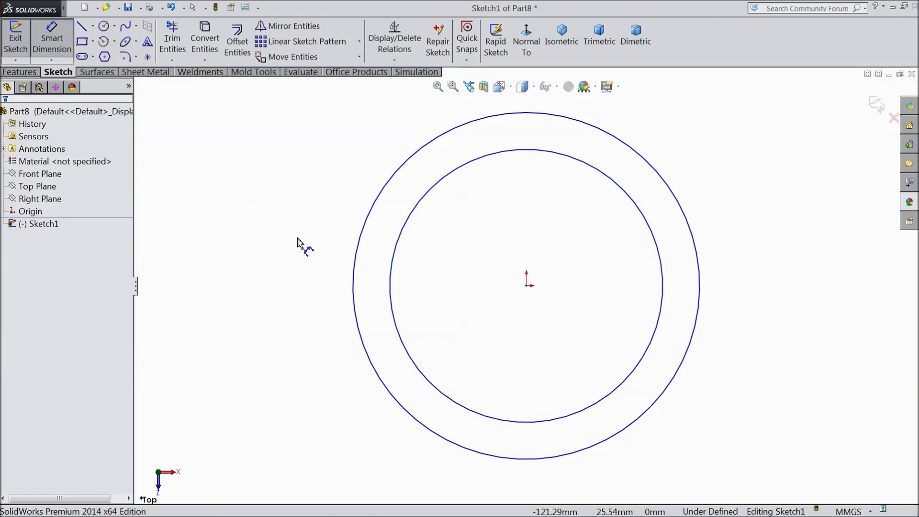
left_click(353, 283)
left_click(309, 306)
type("32")
key("Return")
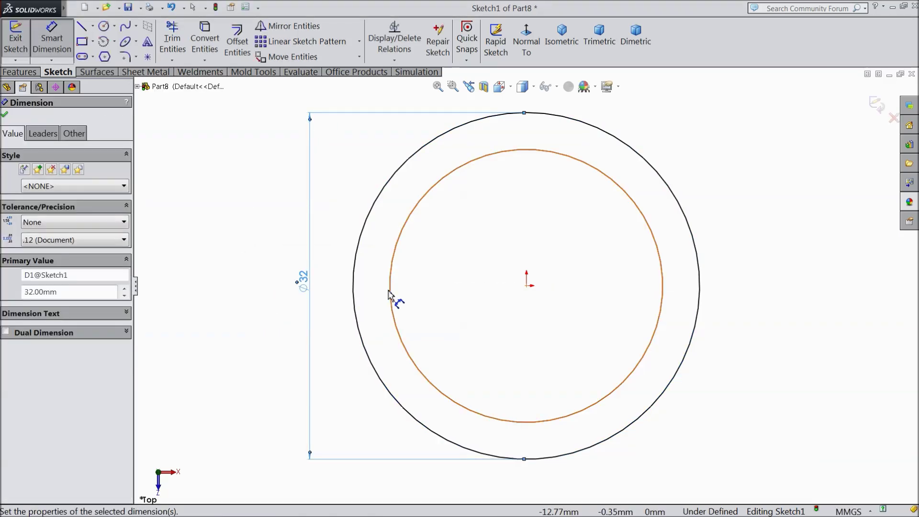
left_click(390, 297)
left_click(336, 301)
type("29")
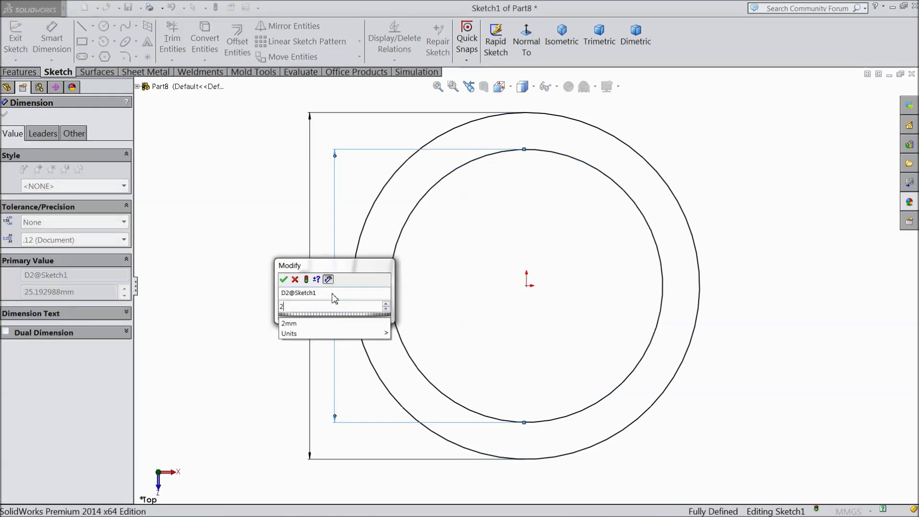
left_click(283, 280)
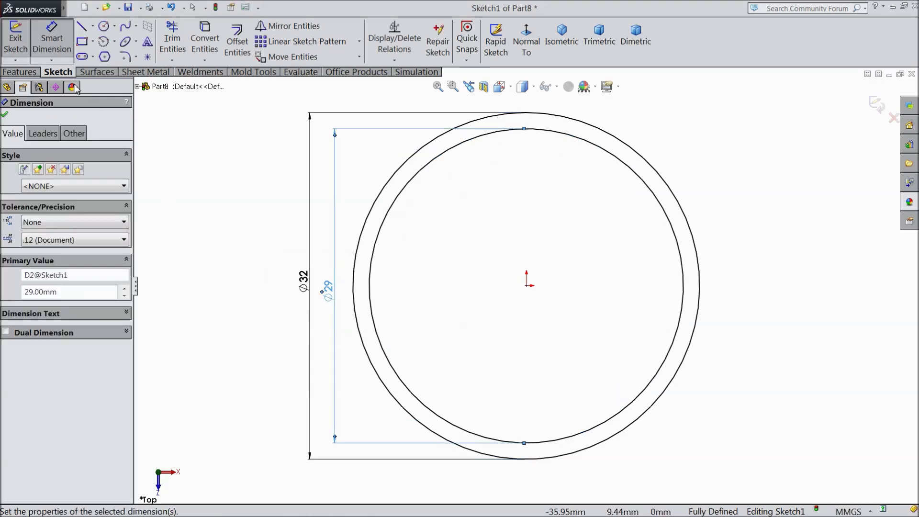
Draw a centerline about 16.7 mm long from the origin downward to just beyond the outer circle
left_click(92, 26)
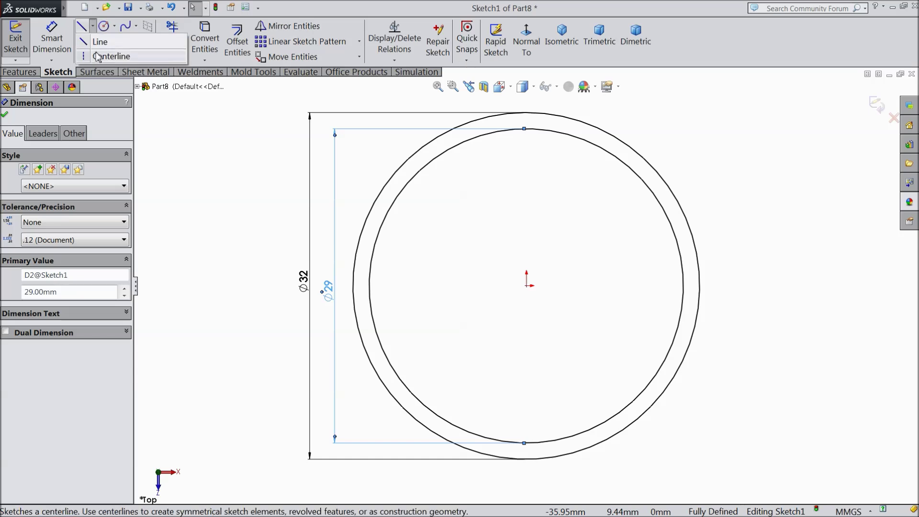
left_click(96, 56)
scroll(569, 374, "down", 2)
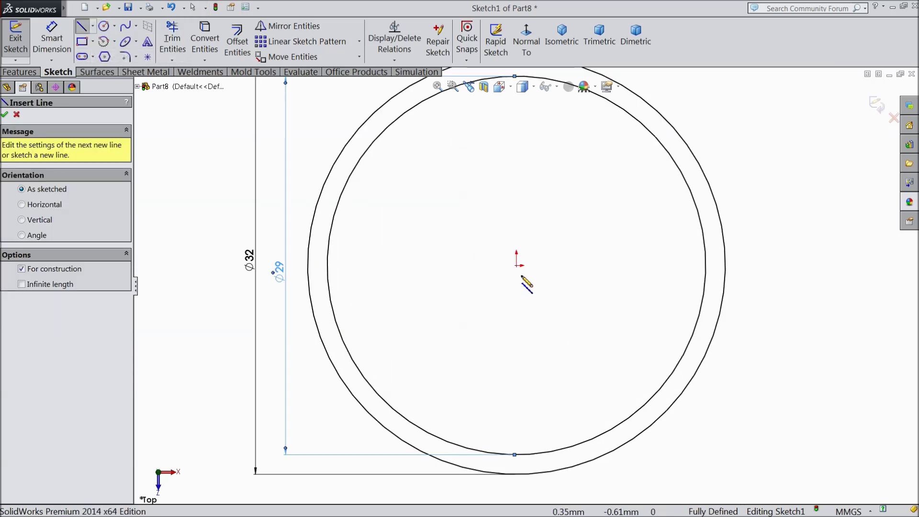
left_click(516, 265)
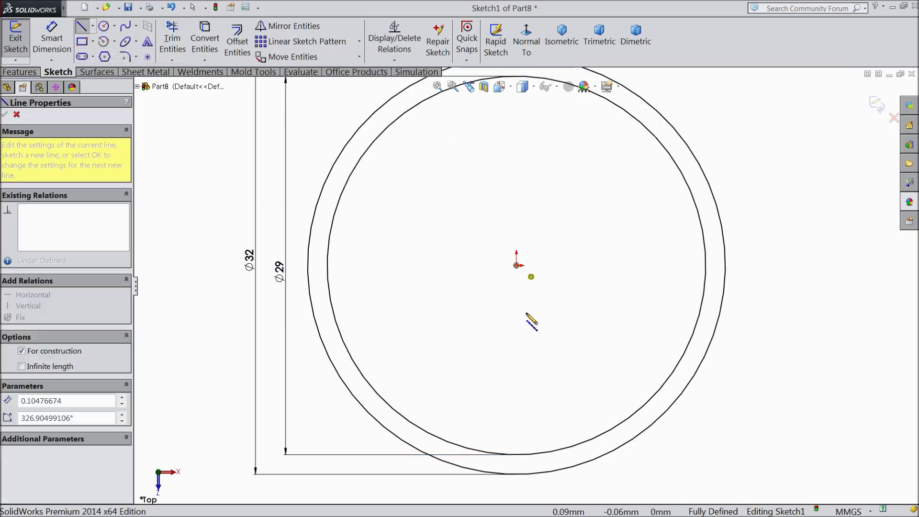
left_click(521, 483)
right_click(560, 380)
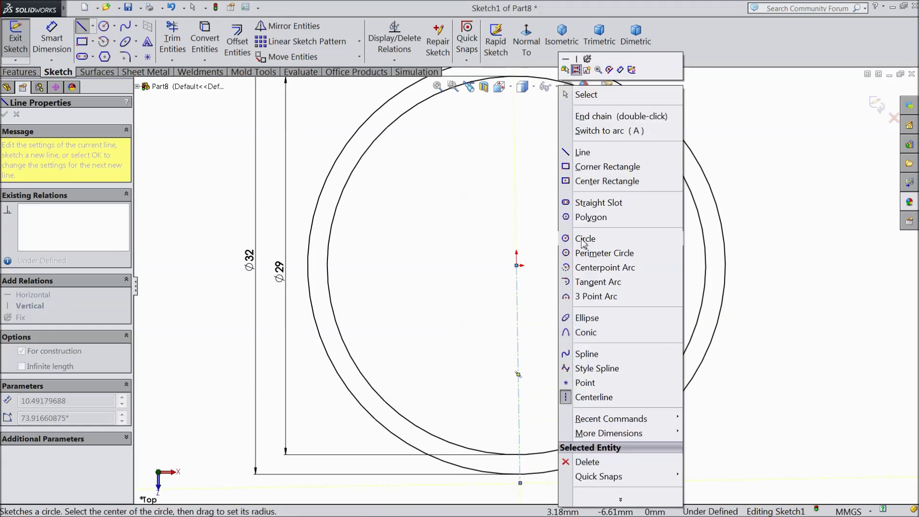
left_click(588, 110)
Try horizontal and vertical relations on the centerline, and delete all of its relations
left_click(526, 329)
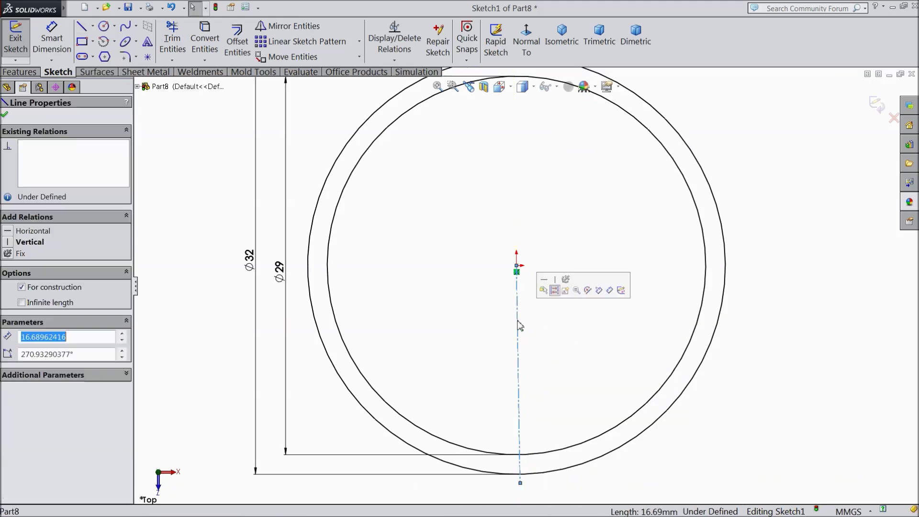
left_click(27, 233)
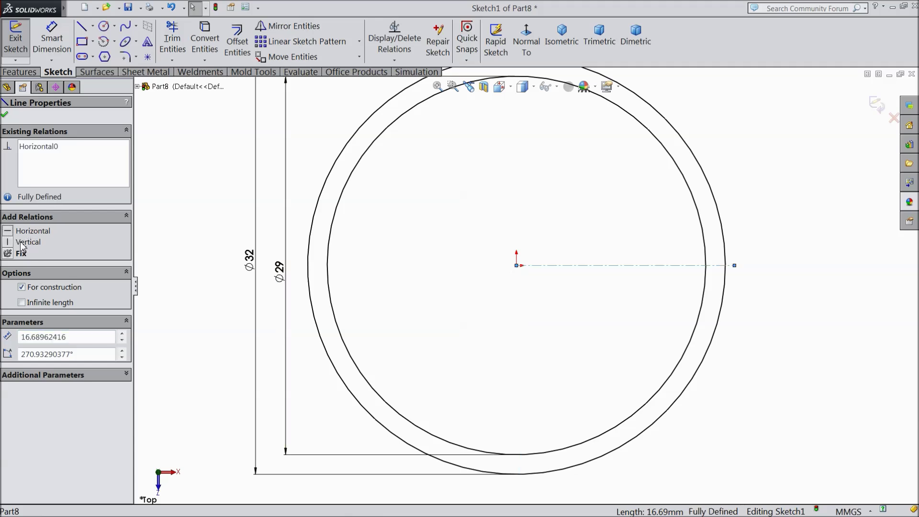
left_click(22, 243)
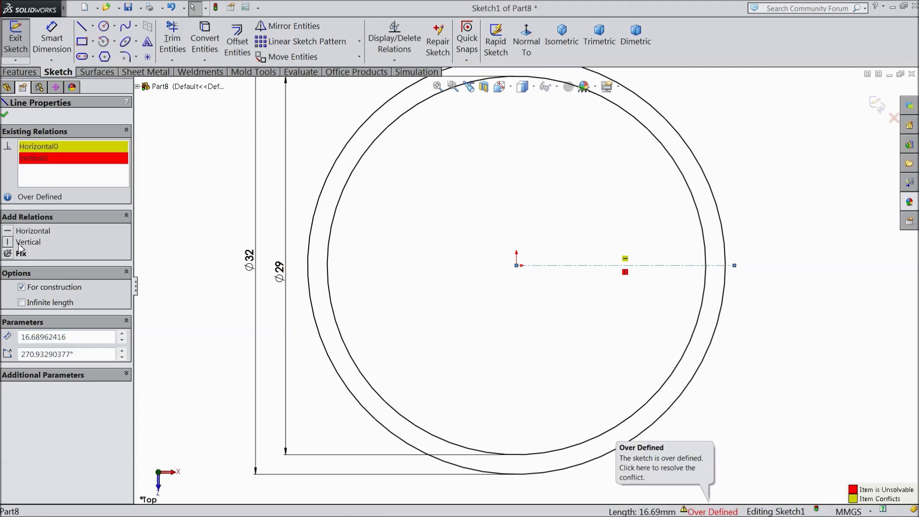
right_click(34, 146)
left_click(66, 152)
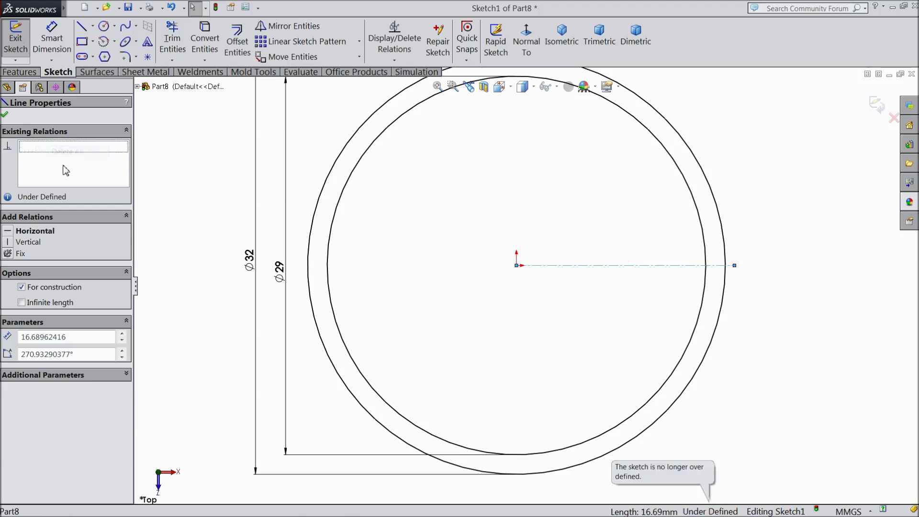
Add a vertical relation to the centerline that starts at the origin
left_click(20, 244)
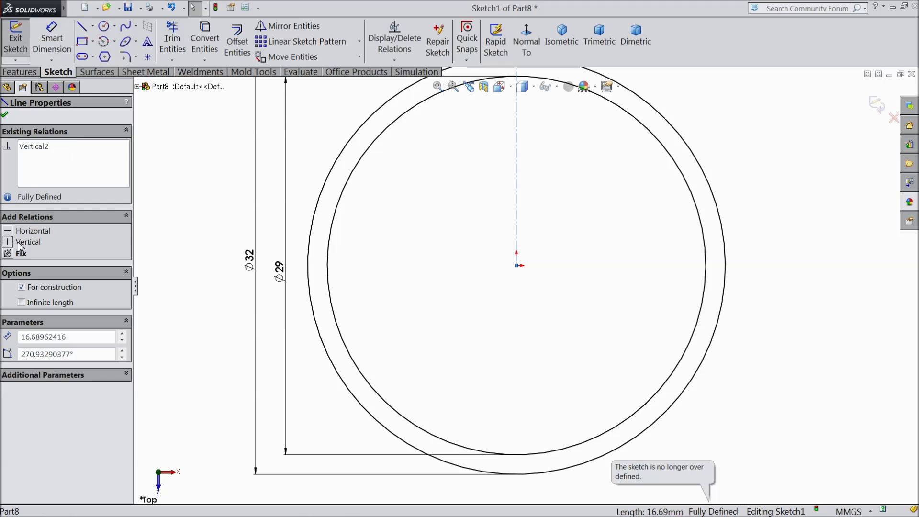
left_click(34, 147)
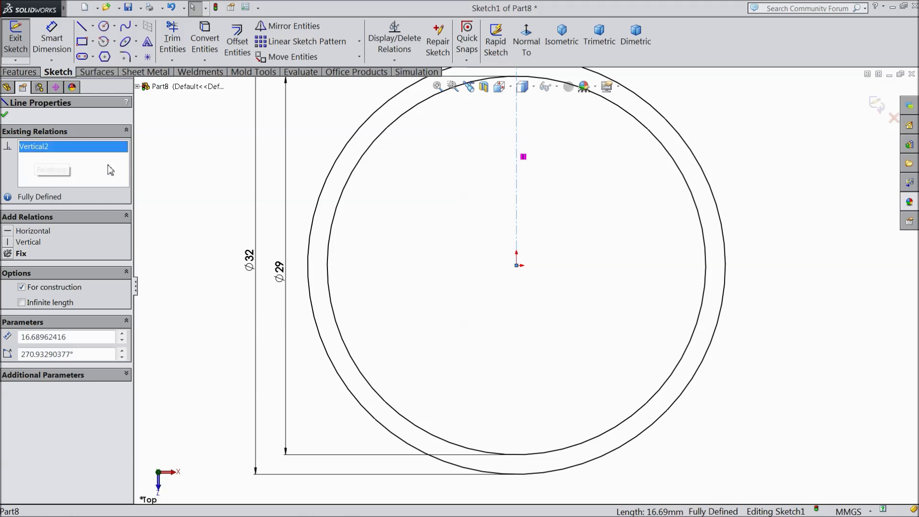
left_click(4, 112)
key("f")
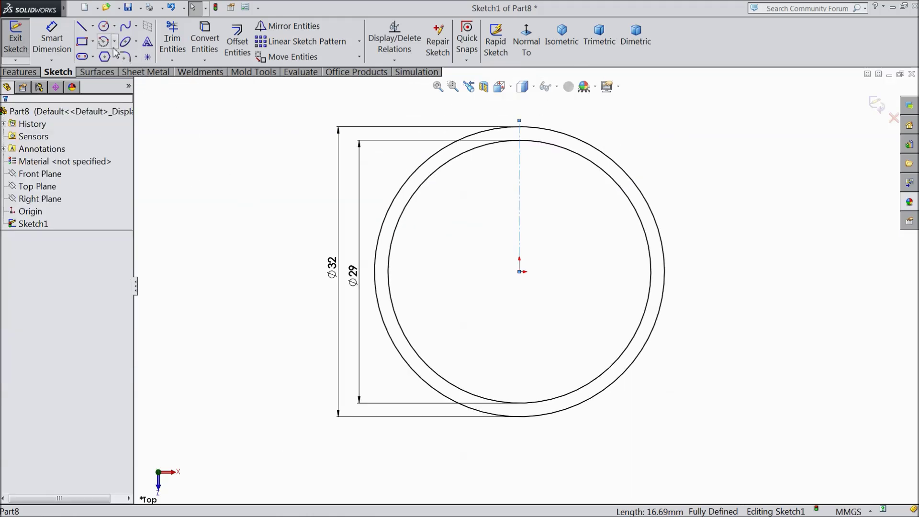
Draw a vertical line about 17.5 mm long, about 1.6 mm left of the origin, from origin level down past the outer circle
left_click(86, 30)
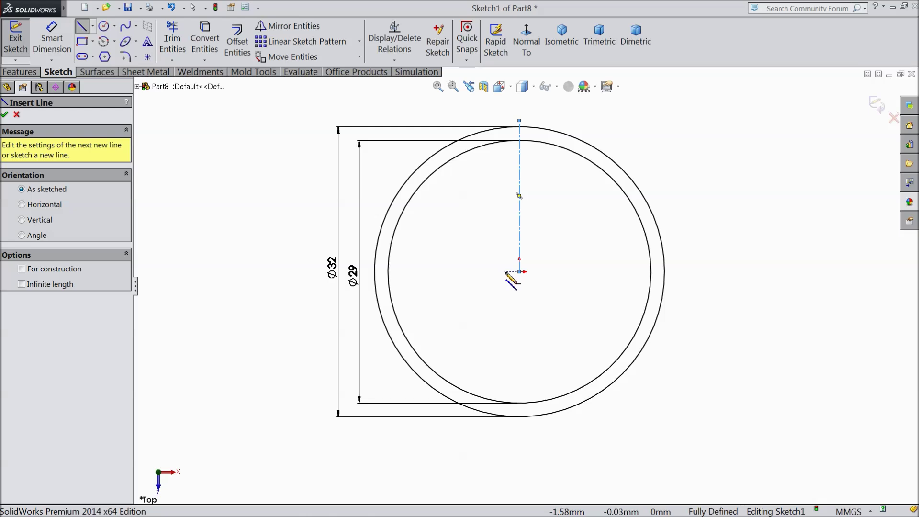
left_click(506, 273)
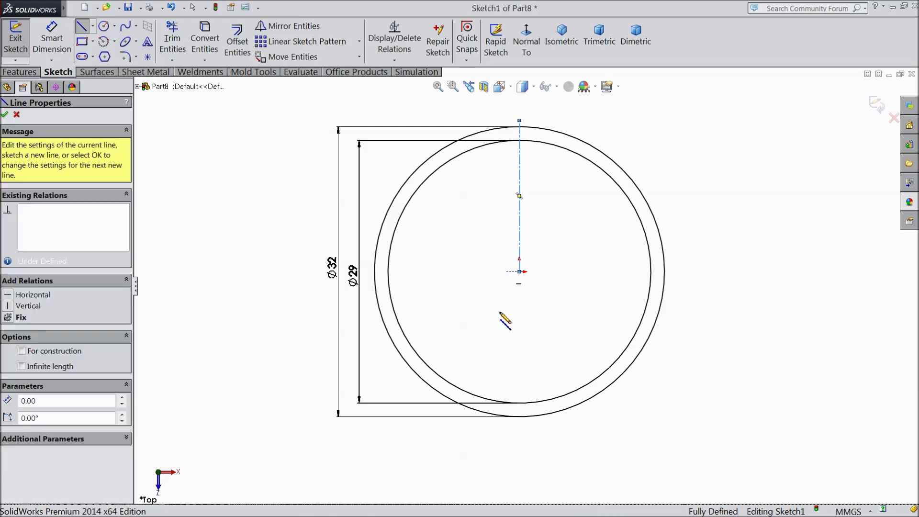
left_click(507, 430)
right_click(521, 430)
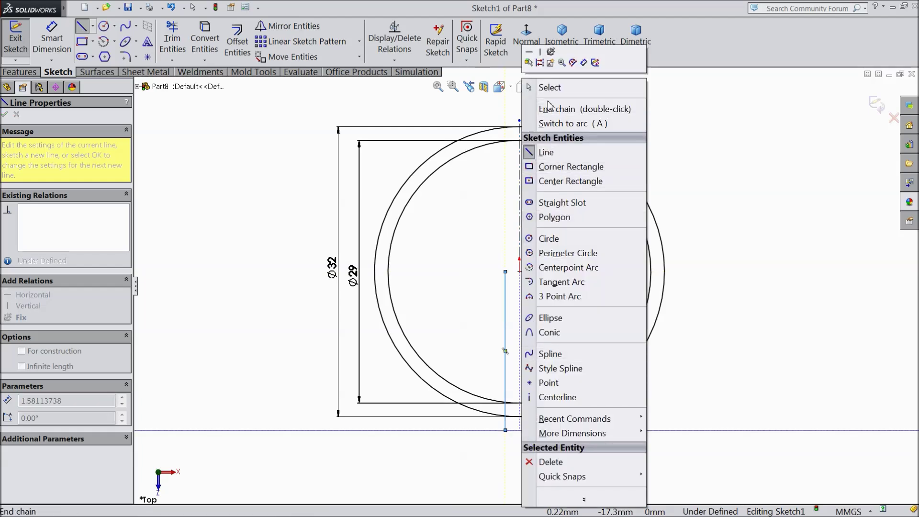
left_click(539, 89)
Draw a matching vertical line about 17.5 mm long, about 2.7 mm right of the origin, ending level with the first line
scroll(535, 435, "down", 2)
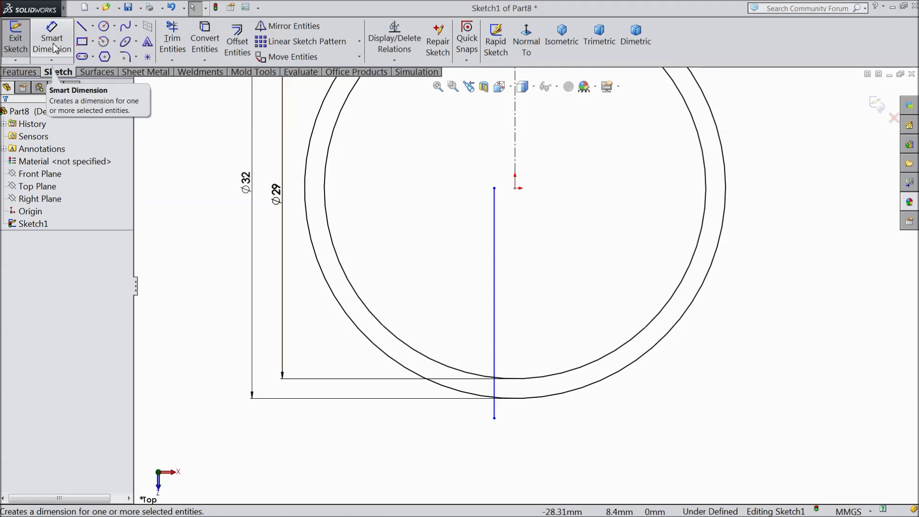
left_click(81, 33)
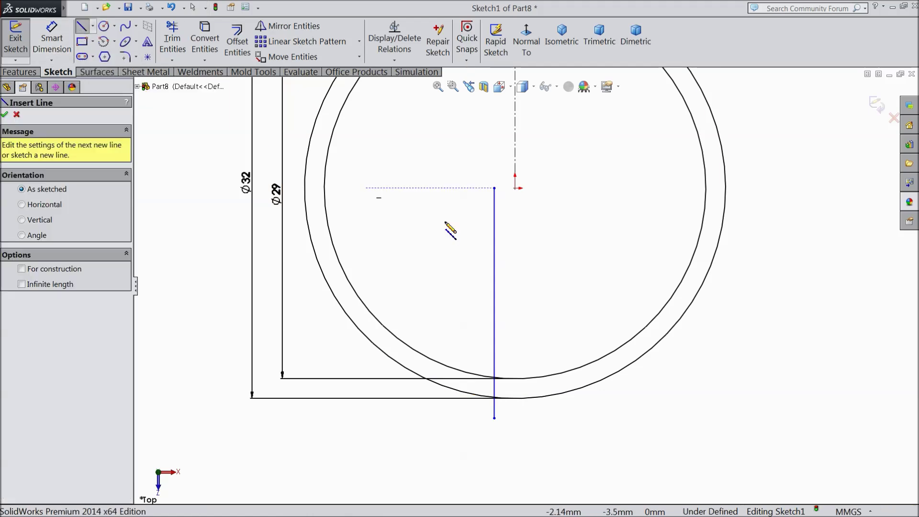
left_click(552, 188)
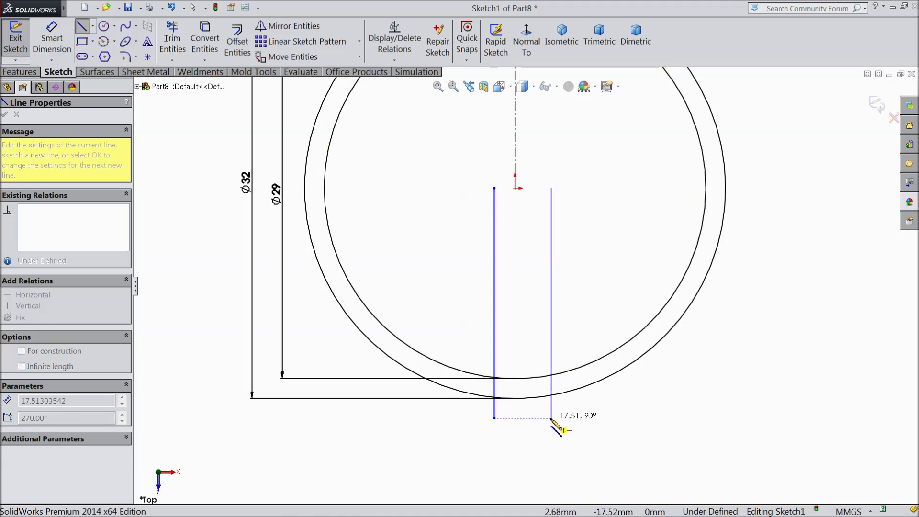
left_click(552, 418)
right_click(577, 419)
left_click(607, 87)
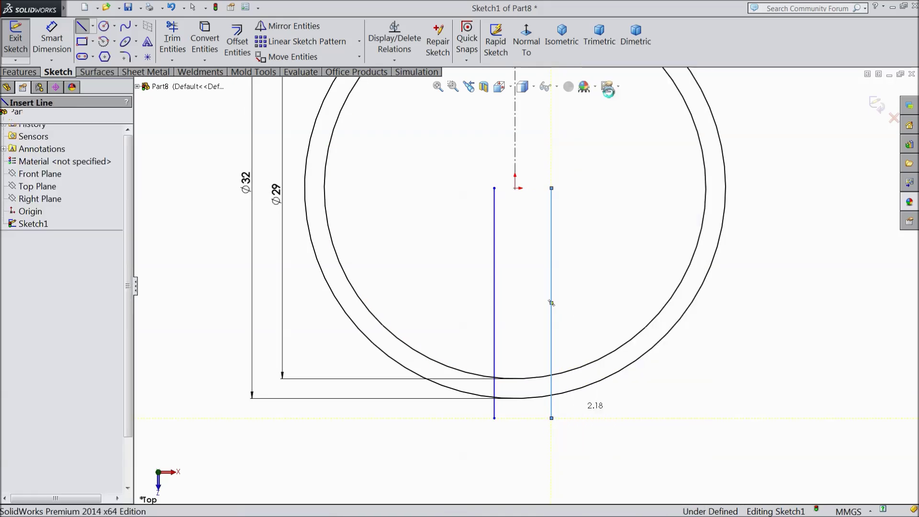
Dimension the distance between the two vertical lines as 2 mm
left_click(51, 38)
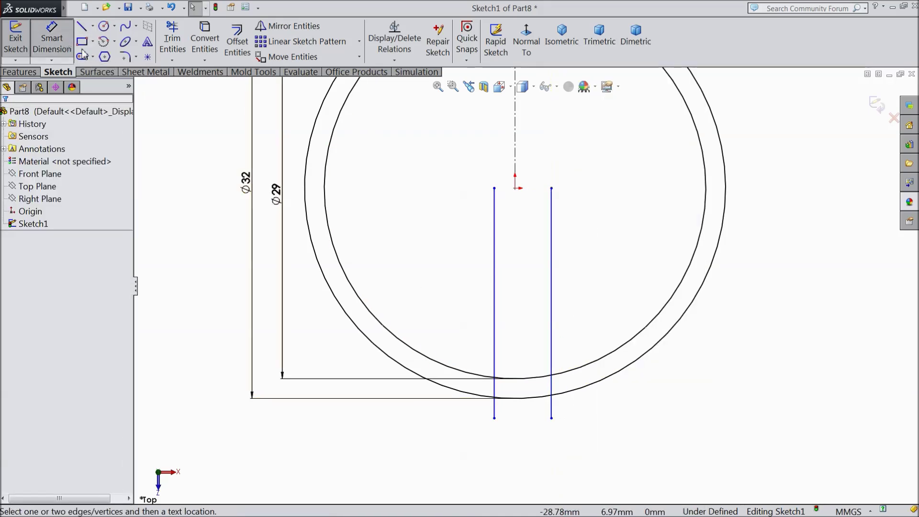
left_click(552, 287)
left_click(494, 287)
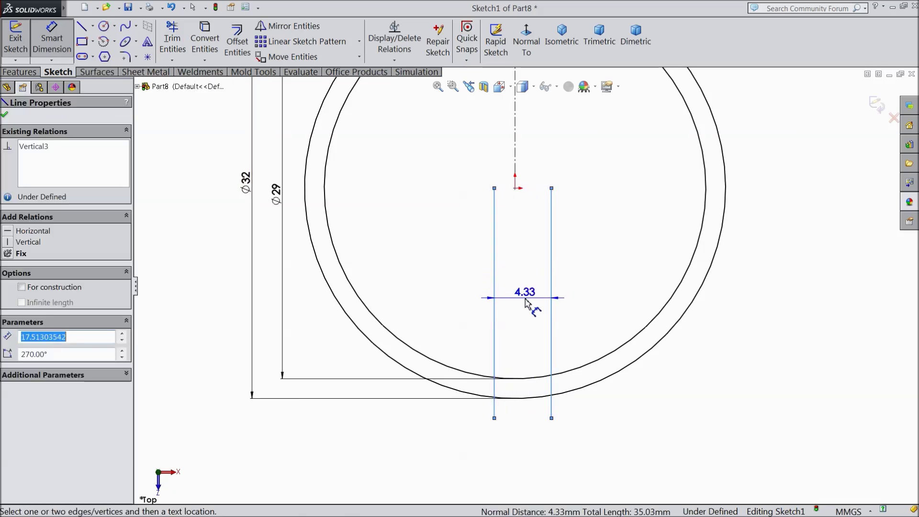
left_click(526, 304)
type("2")
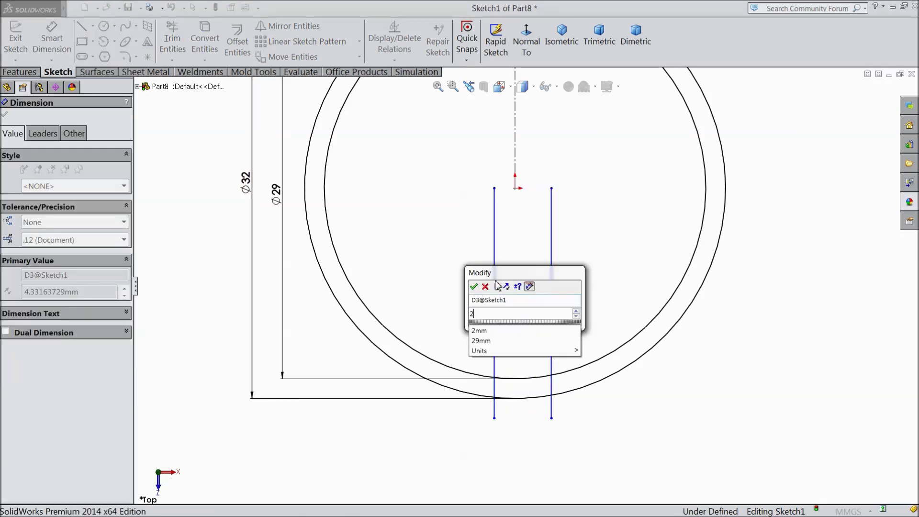
left_click(474, 286)
Dimension the distance from the vertical centerline to the right-hand vertical line as 1 mm
scroll(524, 277, "down", 2)
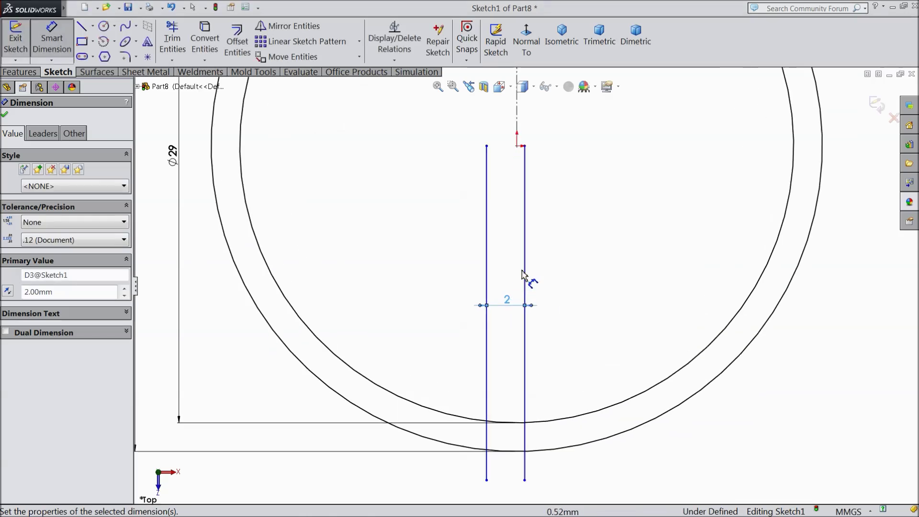
left_click(517, 127)
left_click(526, 155)
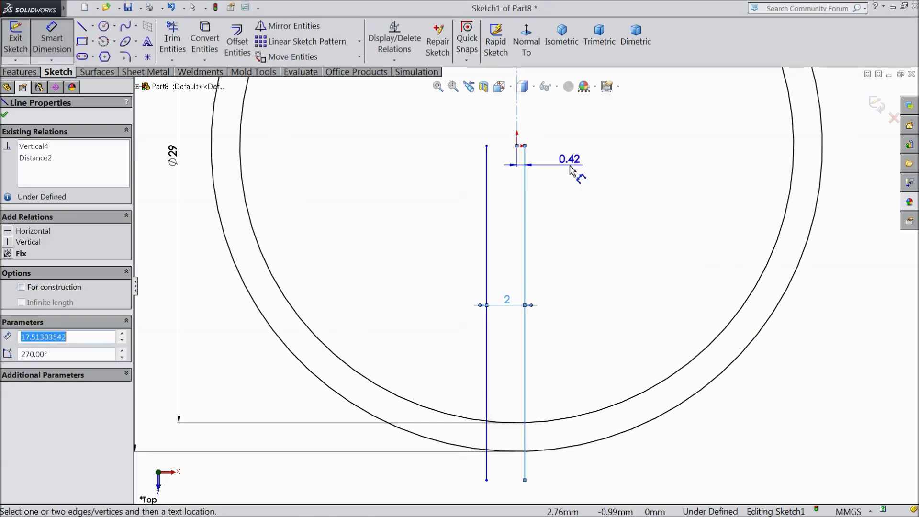
left_click(570, 165)
type("1")
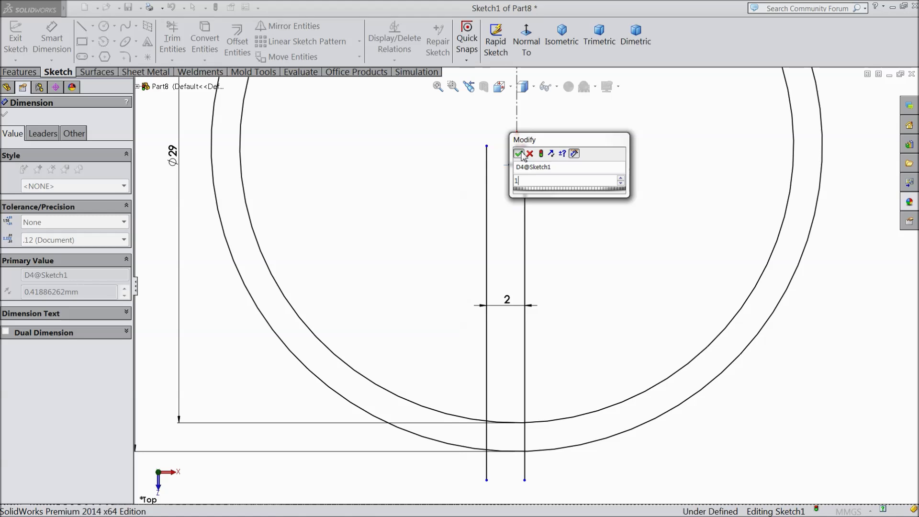
left_click(519, 152)
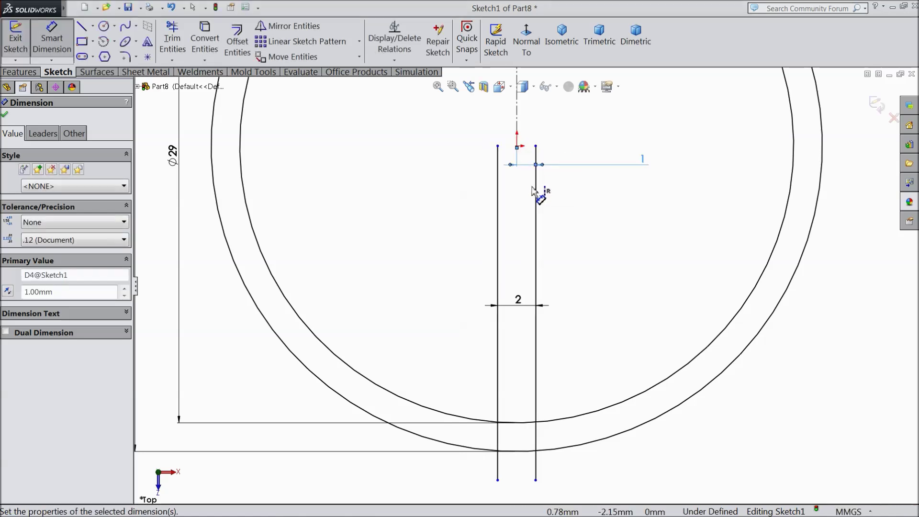
Trim away the parts of the two vertical lines inside the inner circle and outside the outer circle
left_click(6, 115)
left_click(173, 41)
left_click_drag(498, 235, 543, 245)
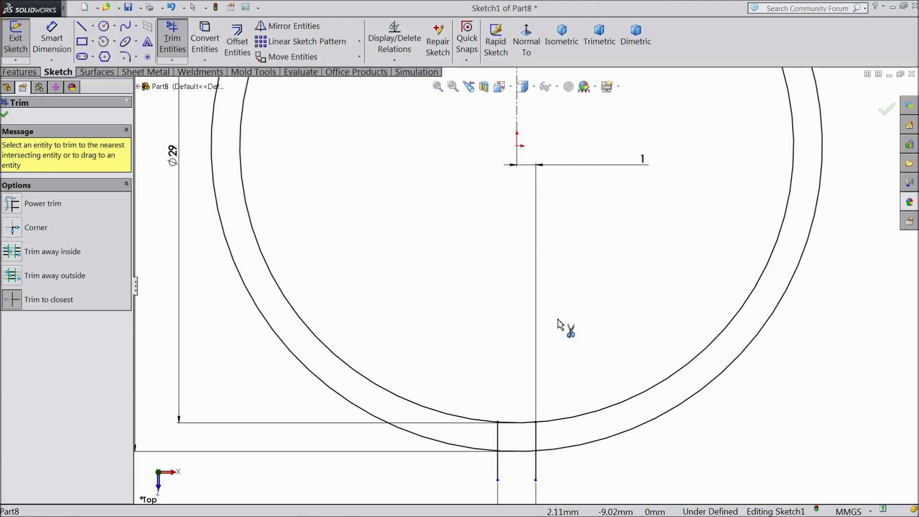
scroll(561, 325, "up", 3)
scroll(495, 361, "down", 5)
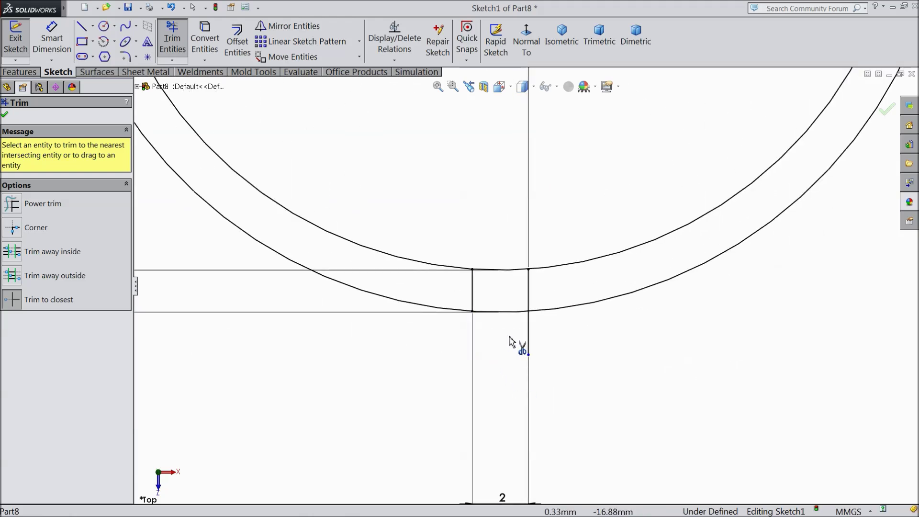
left_click(529, 339)
Trim the outer and inner circle segments between the two vertical lines to open the ring's 2 mm gap
left_click(513, 312)
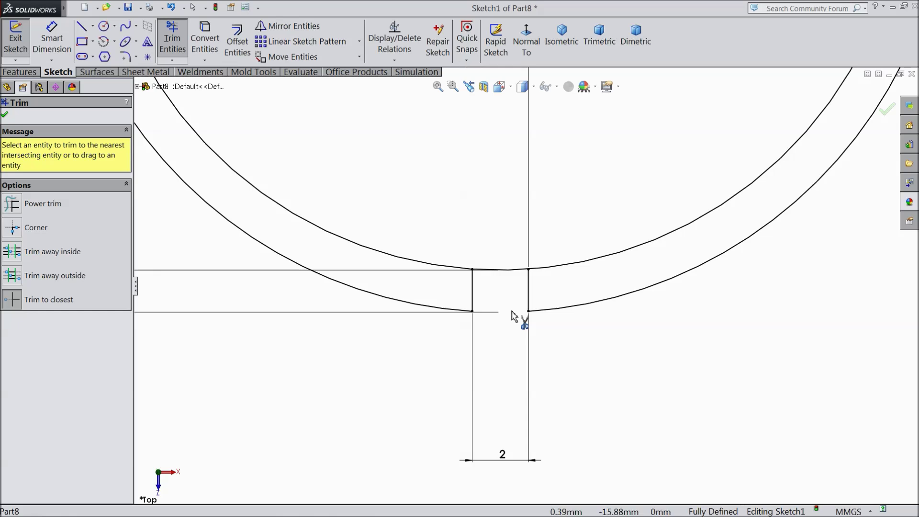
left_click(507, 269)
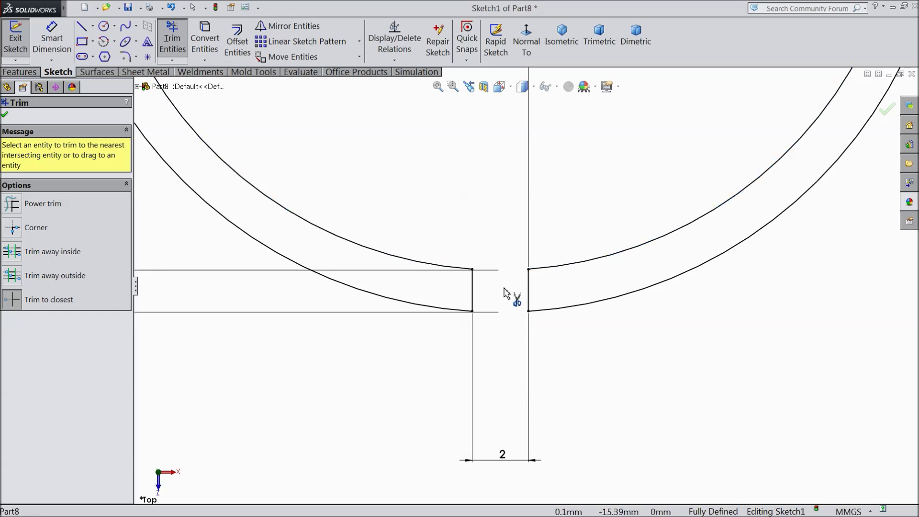
scroll(505, 293, "up", 5)
left_click(5, 115)
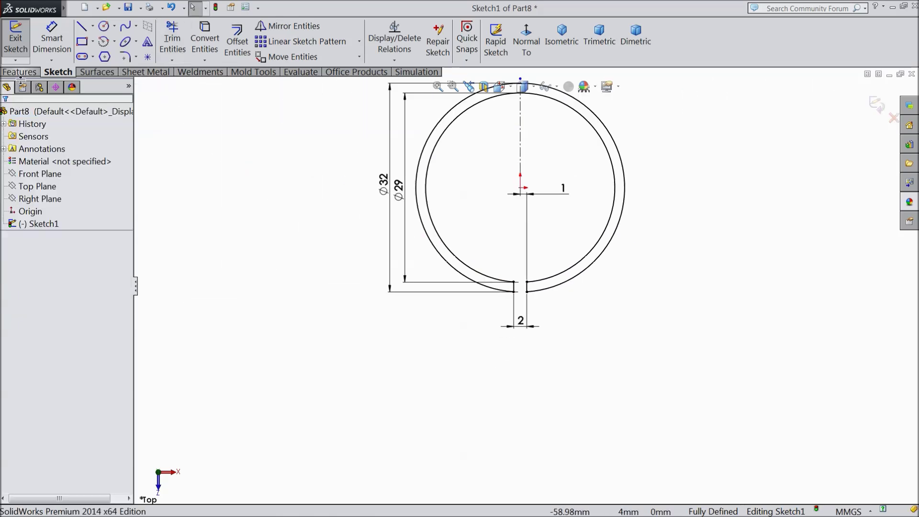
Extrude the split ring profile as a blind boss with a depth of 1.5 mm
left_click(19, 72)
left_click(23, 48)
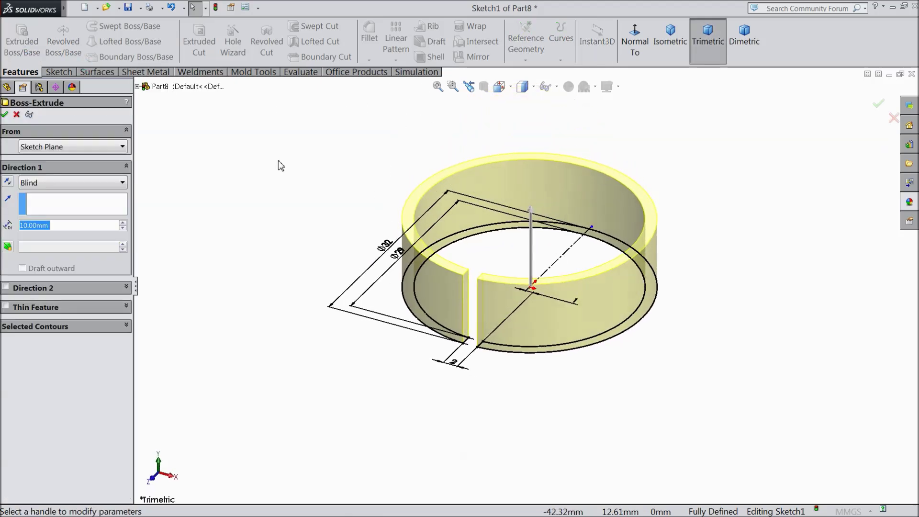
type("1.5")
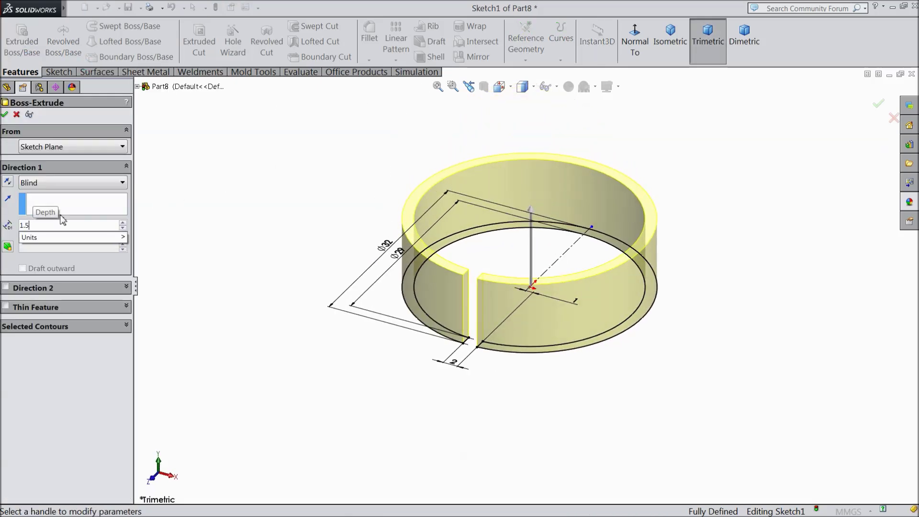
key("Return")
scroll(363, 221, "down", 2)
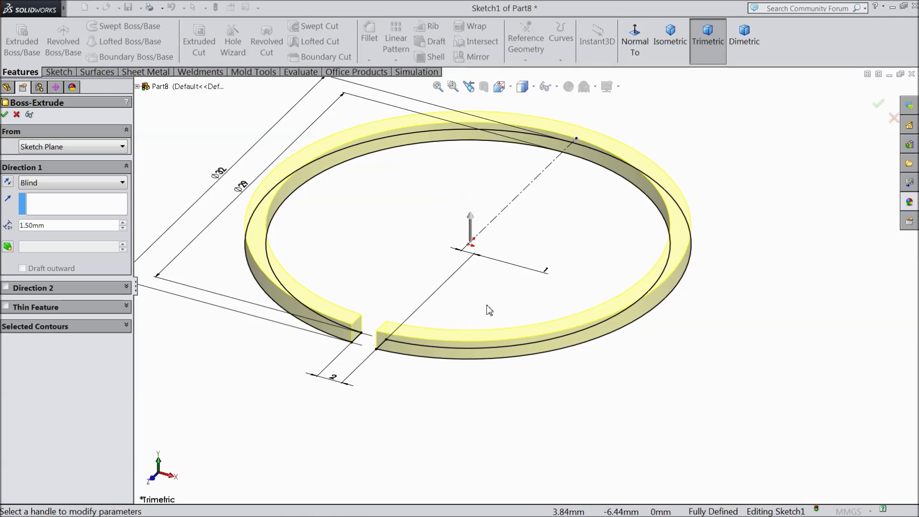
scroll(431, 239, "up", 1)
scroll(398, 197, "down", 1)
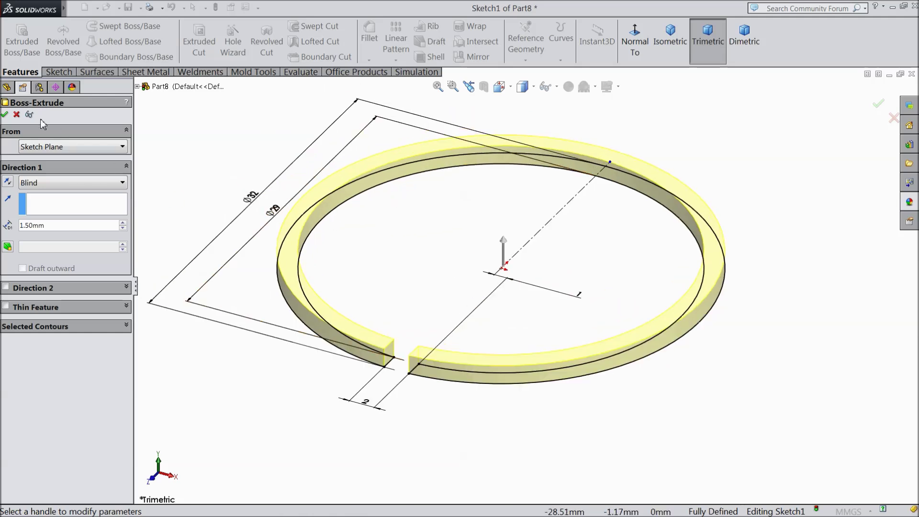
left_click(5, 115)
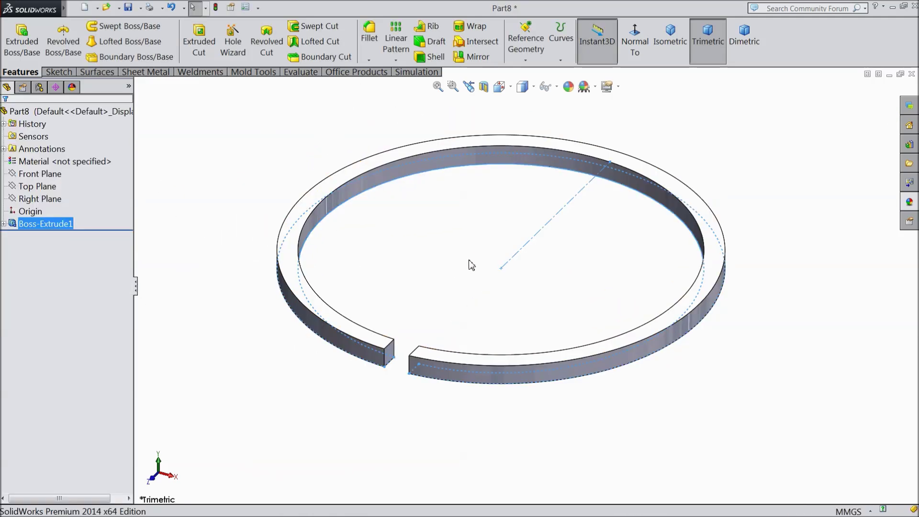
Apply the chromium plate metal appearance to the ring
left_click(913, 203)
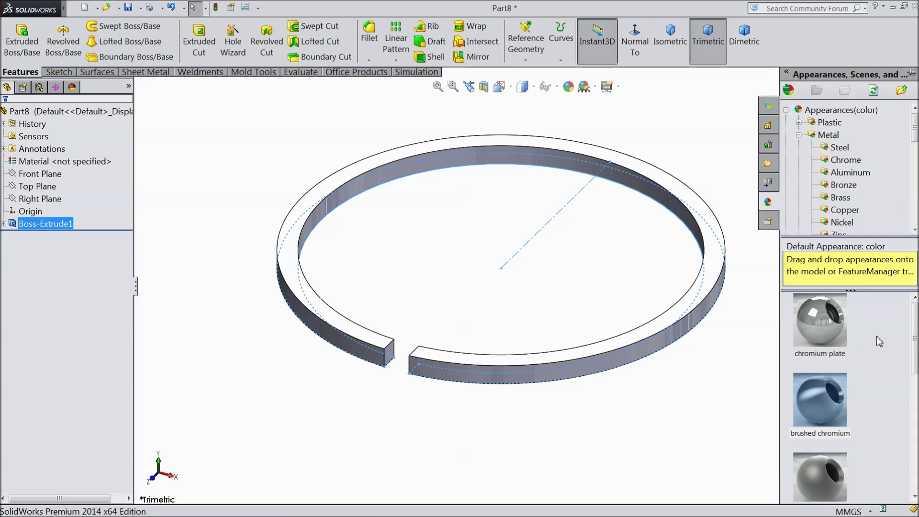
double_click(837, 332)
middle_click_drag(642, 403, 632, 318)
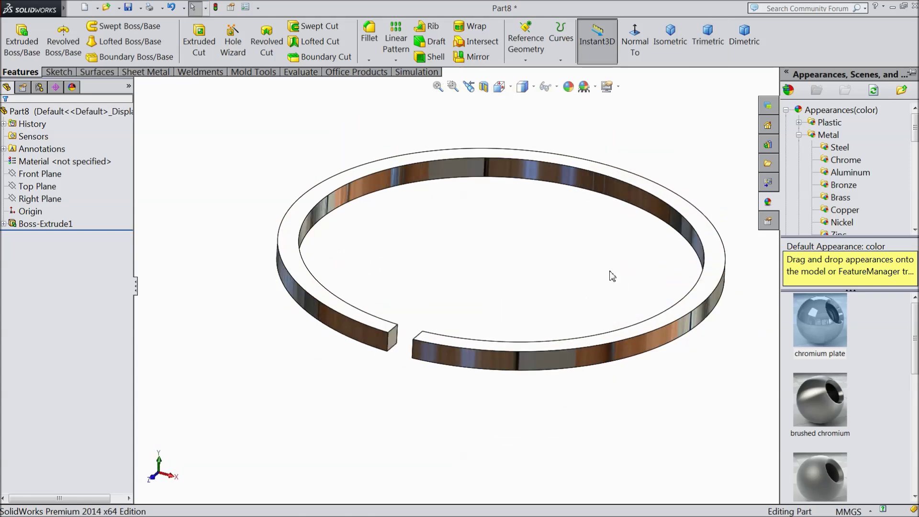
scroll(610, 269, "down", 3)
Save the piston ring as part number 7 in the 6 Cylinder Radial Engine folder
left_click(127, 8)
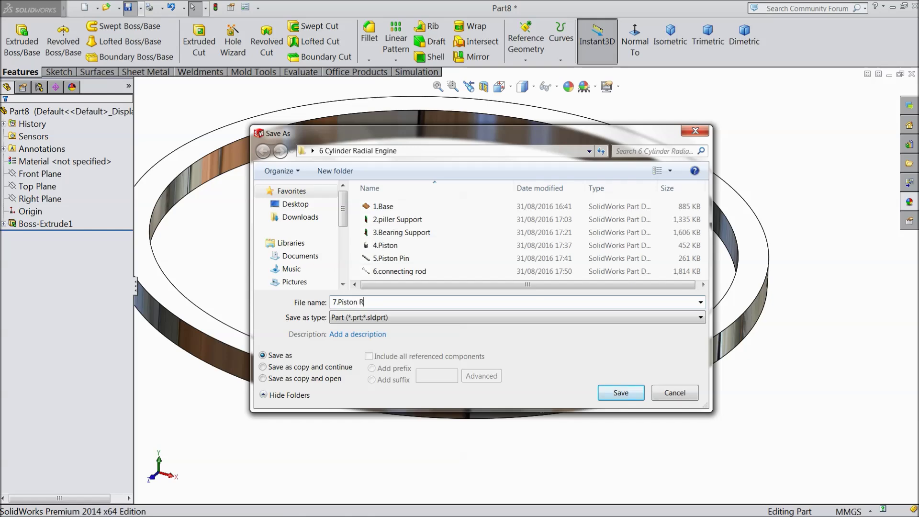
left_click(620, 392)
scroll(508, 343, "up", 2)
mouse_move(414, 303)
middle_mouse_down()
mouse_move(412, 245)
mouse_move(402, 308)
middle_mouse_up()
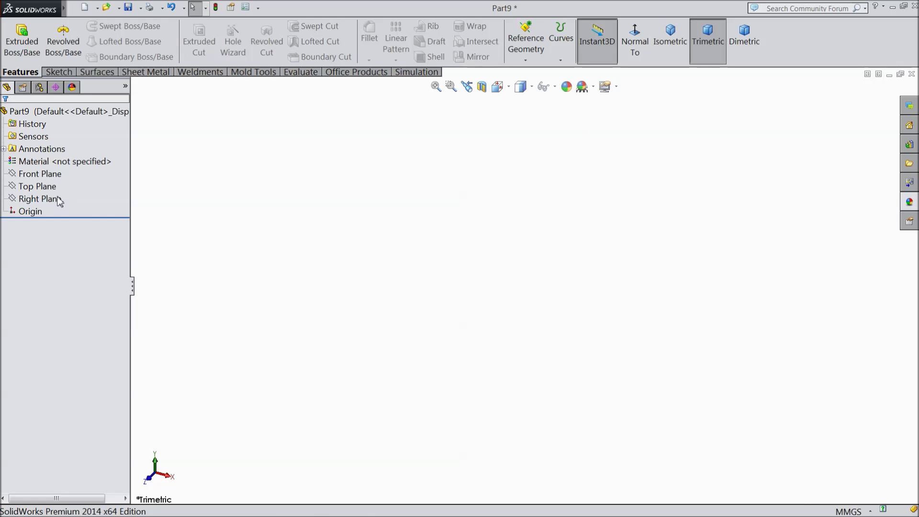
Start a sketch on the Top Plane of the new part and draw a corner rectangle about 114 mm wide around the origin
left_click(49, 191)
left_click(54, 176)
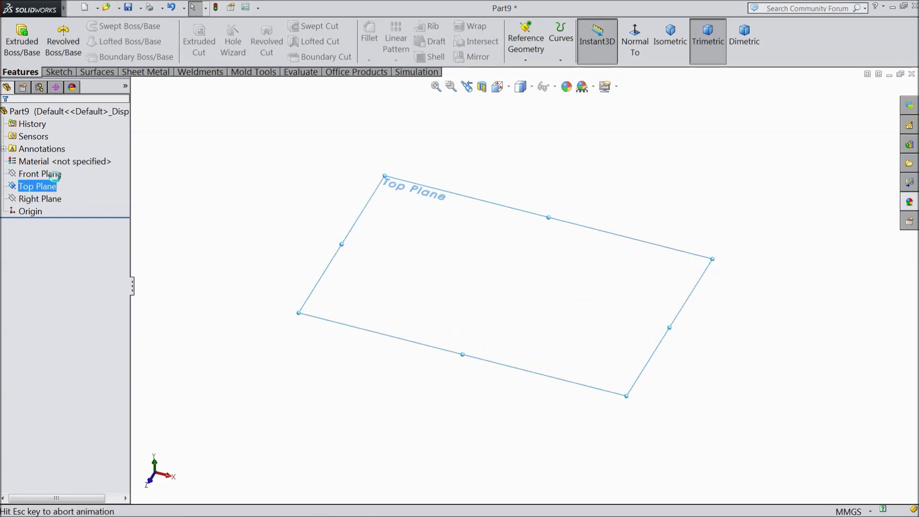
left_click(58, 72)
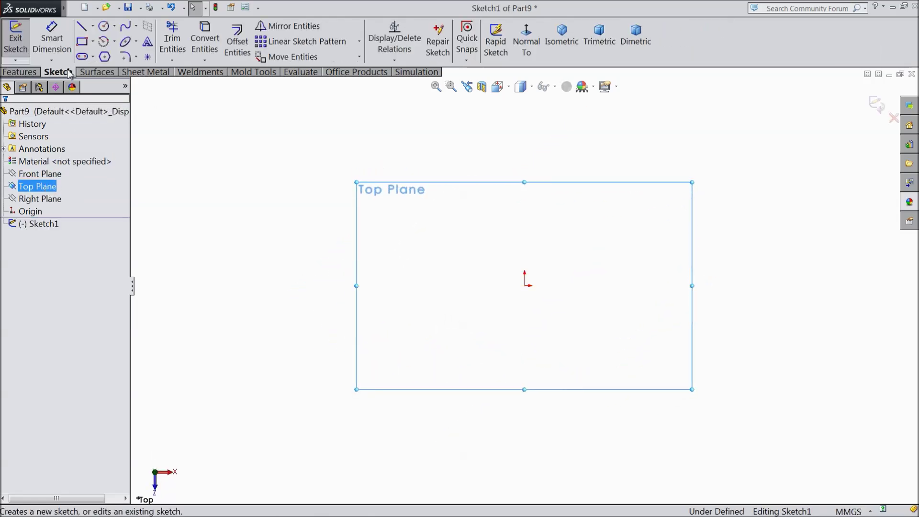
left_click(93, 42)
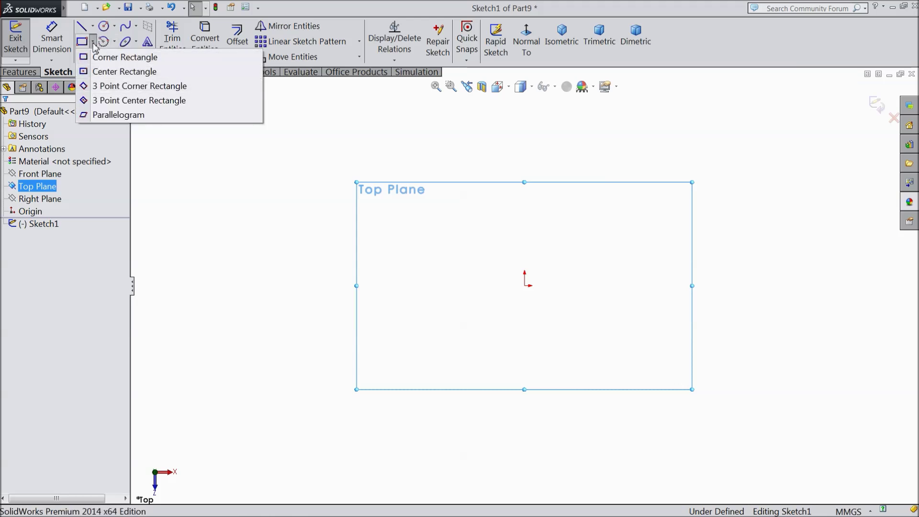
left_click(107, 57)
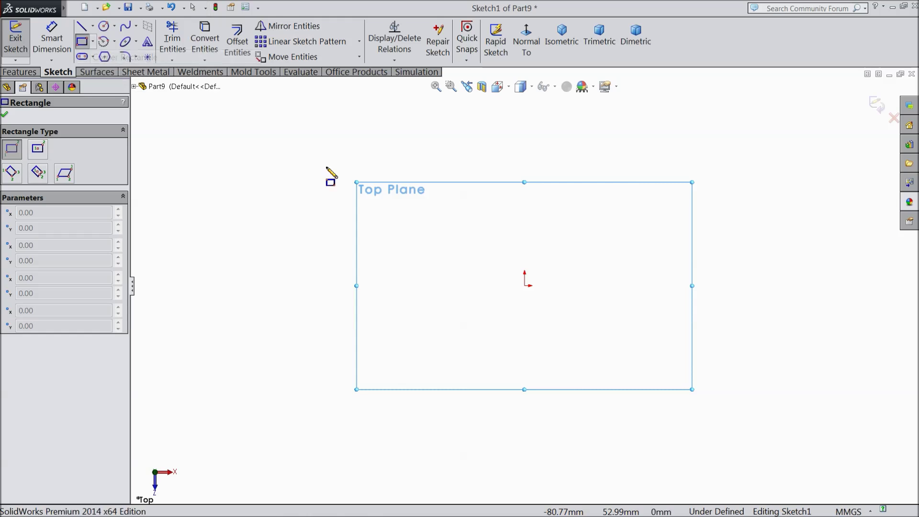
left_click(593, 200)
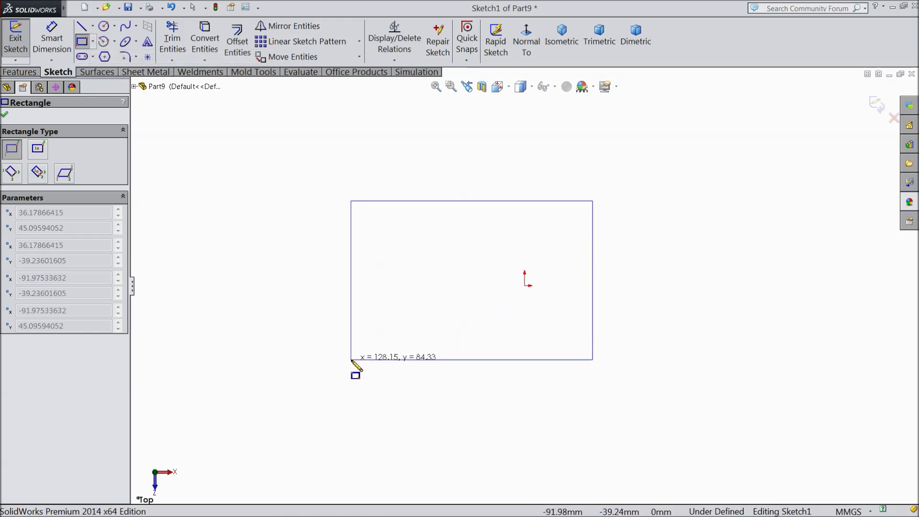
left_click(378, 356)
left_click(5, 114)
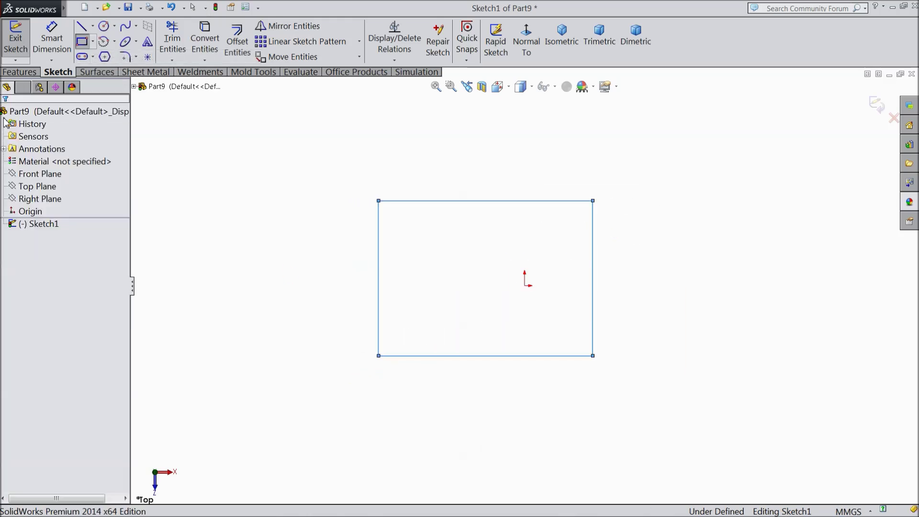
Dimension the rectangle with a width of 50 mm and a height of 45 mm
left_click(52, 38)
left_click(472, 201)
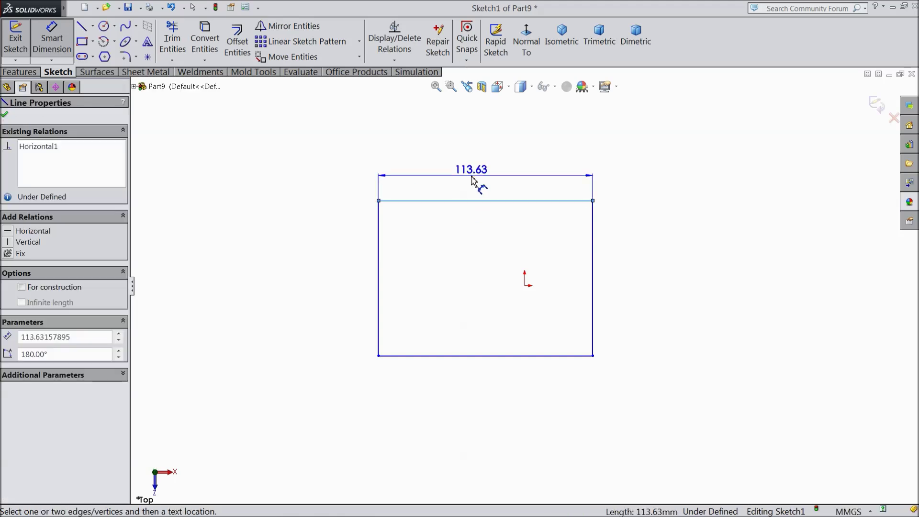
left_click(473, 175)
type("50")
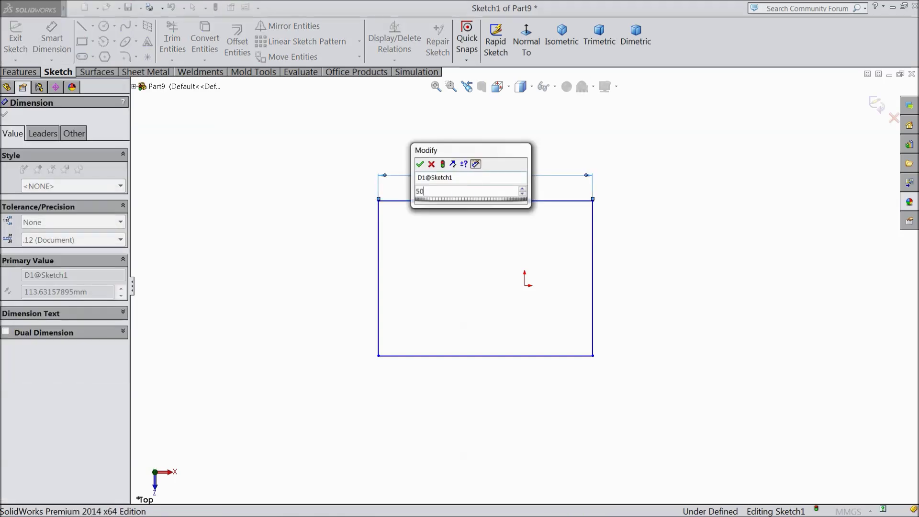
key("Return")
left_click(594, 255)
left_click(656, 261)
type("45")
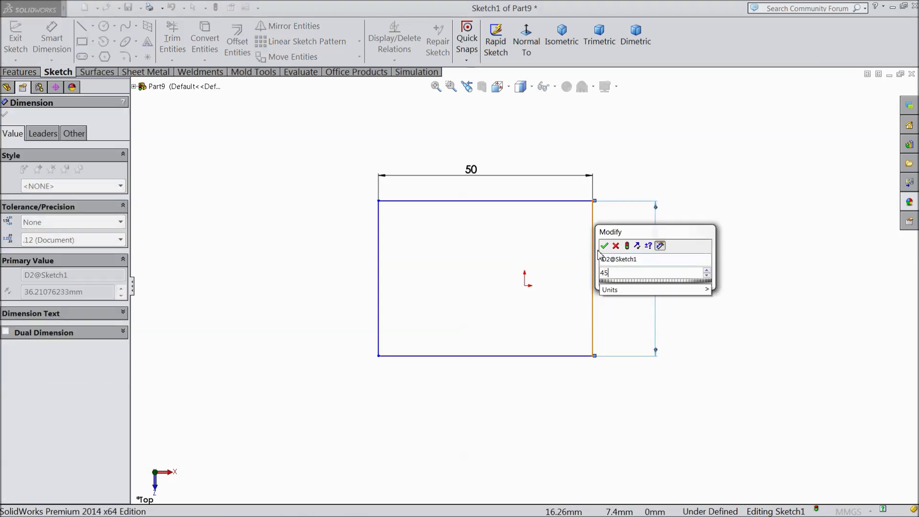
left_click(604, 246)
Dimension the horizontal distance from the origin to the rectangle's right edge as 22 mm
left_click(526, 287)
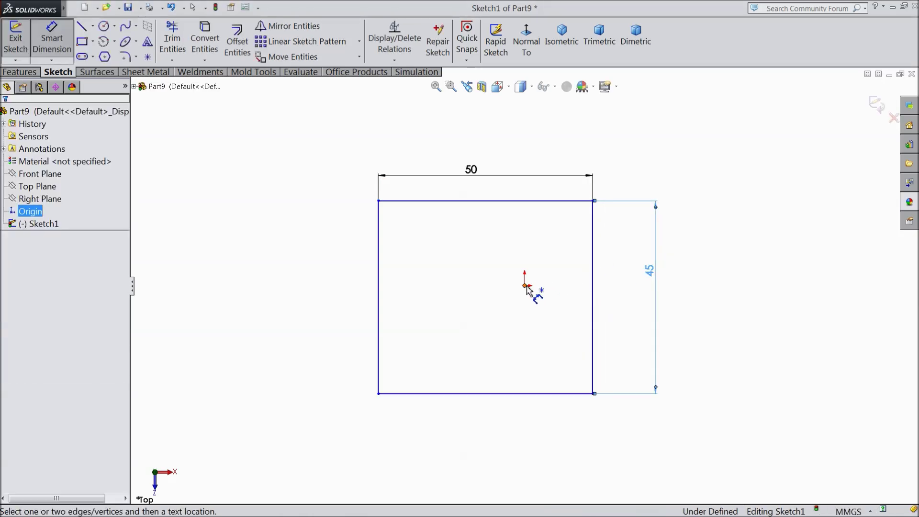
left_click(593, 294)
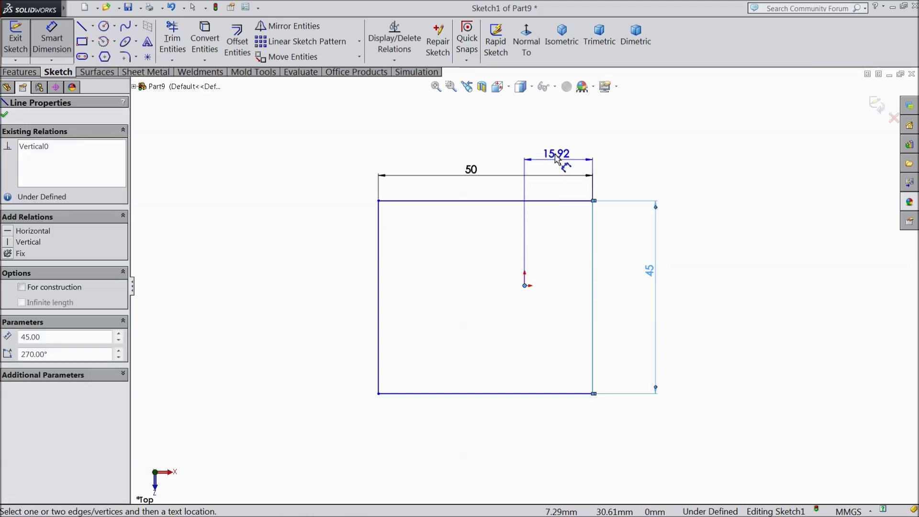
left_click(556, 157)
type("22")
key("Return")
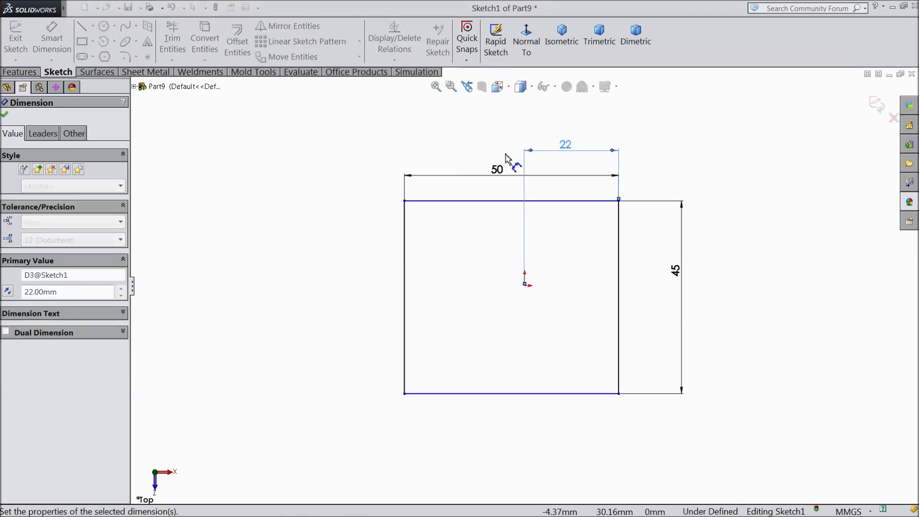
Dimension the vertical distance from the origin to the rectangle's top edge as 22.5 mm
left_click(587, 201)
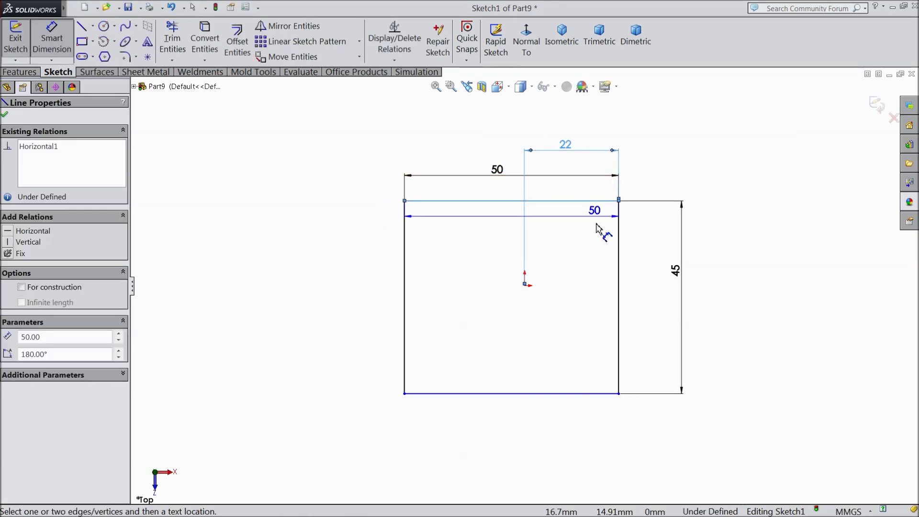
left_click(525, 285)
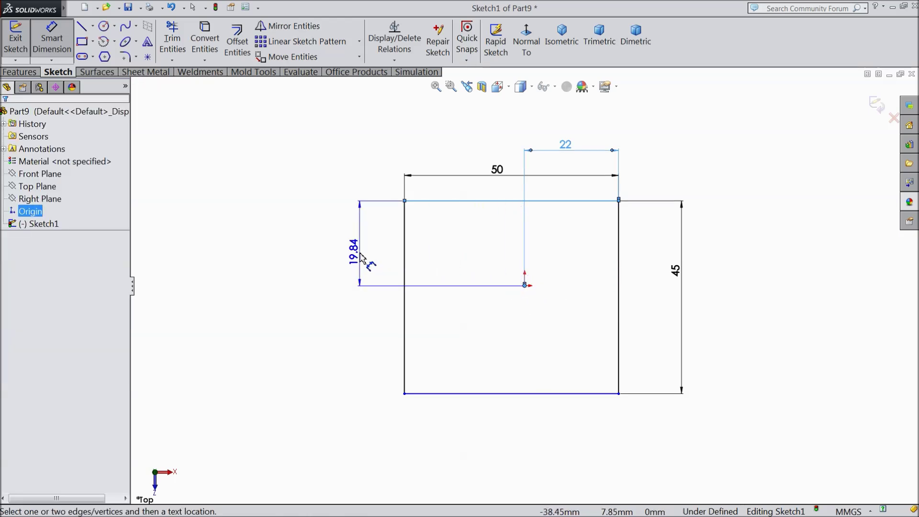
left_click(358, 251)
type("11")
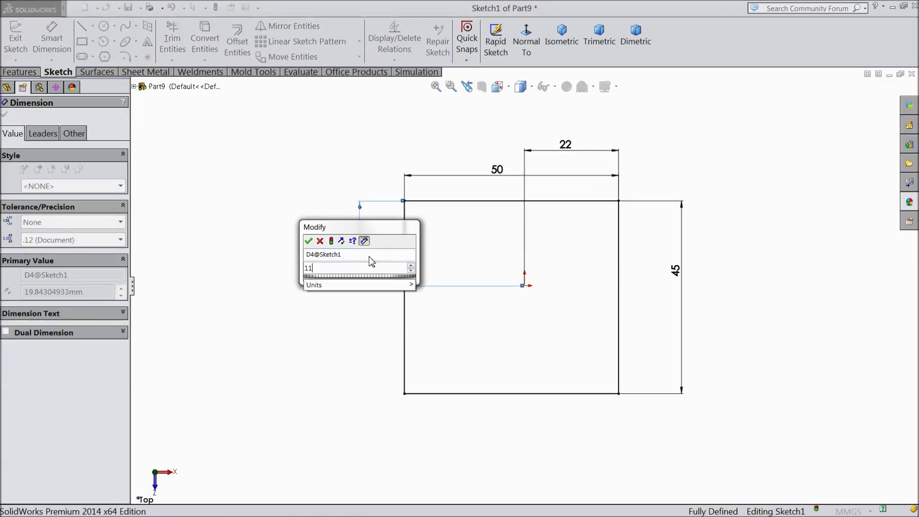
key("BackSpace")
key("BackSpace")
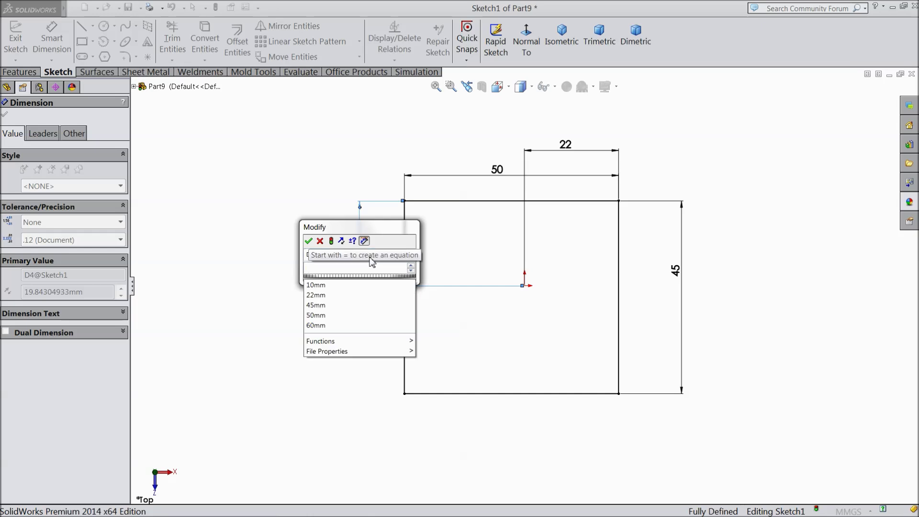
type("22.5")
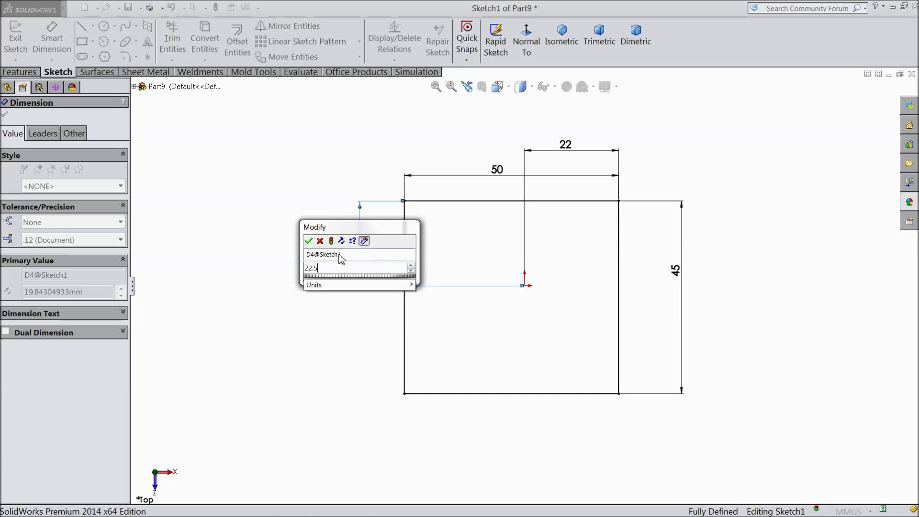
left_click(309, 242)
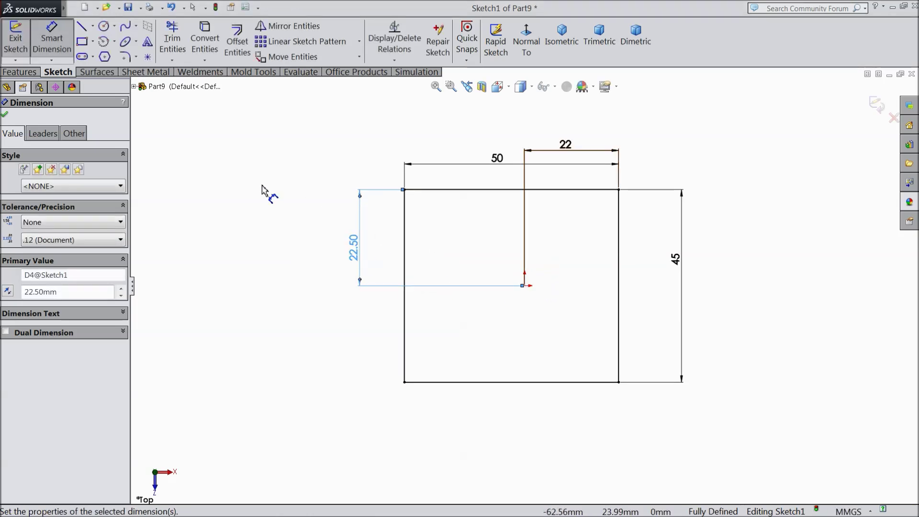
left_click(4, 115)
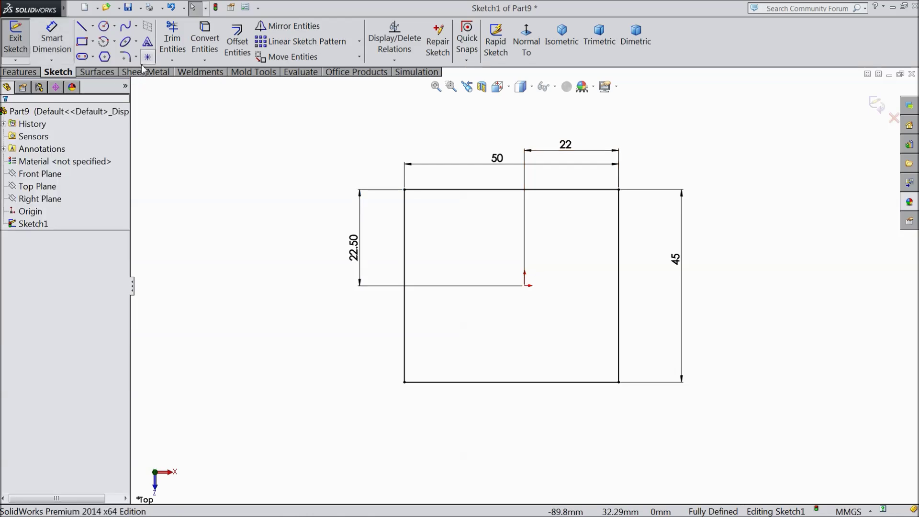
Fillet all four corners of the sketched rectangle with a 4 mm radius
left_click(125, 57)
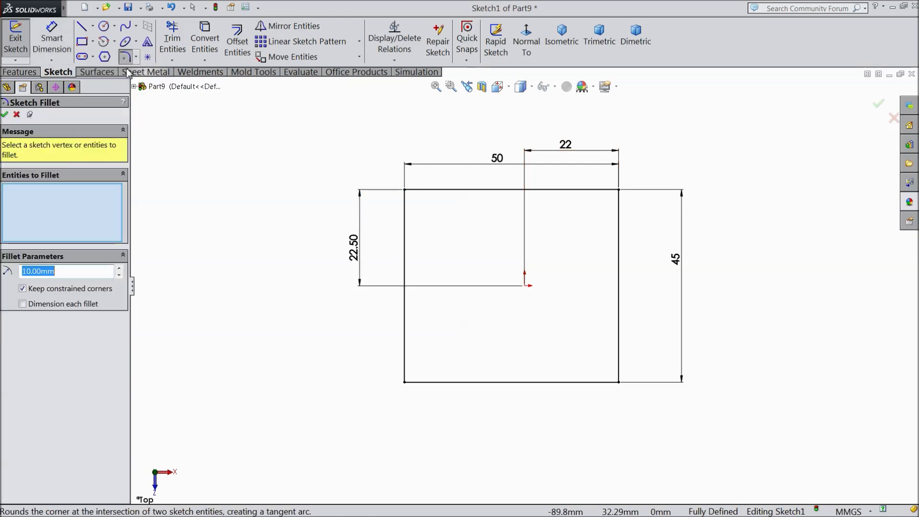
type("4")
left_click_drag(300, 143, 792, 428)
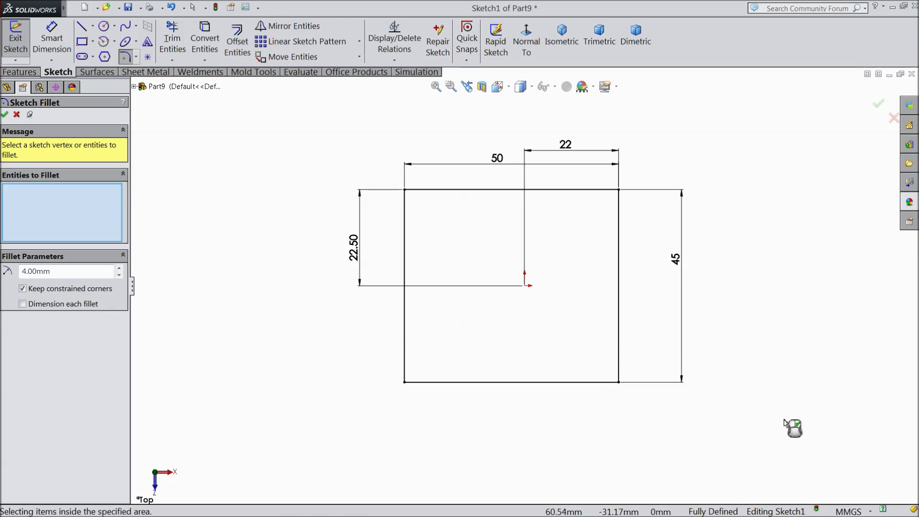
left_click(5, 115)
left_click(5, 115)
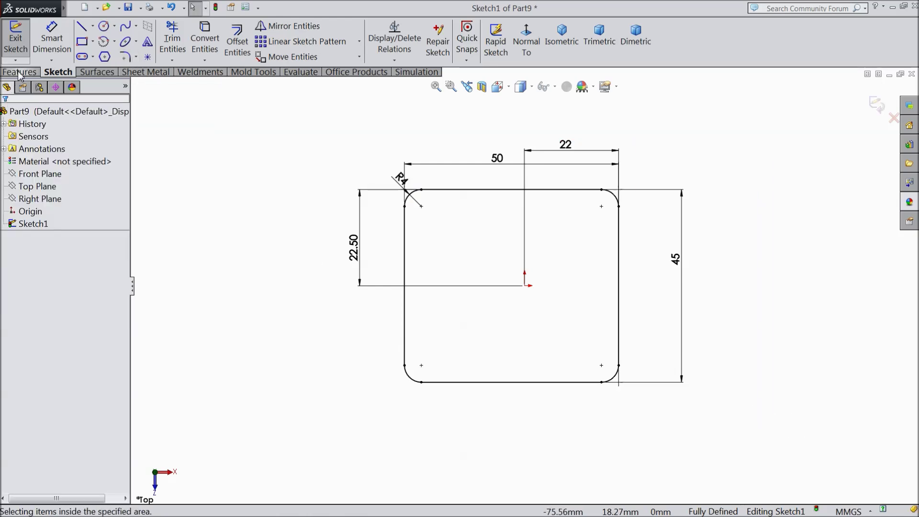
Extrude the rounded rectangle 62 mm as a blind boss
left_click(19, 71)
left_click(22, 41)
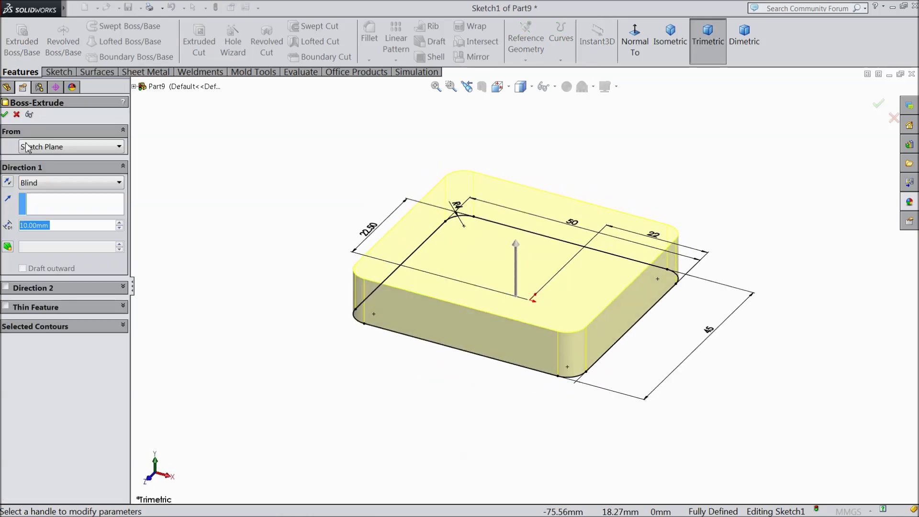
type("62")
key("Return")
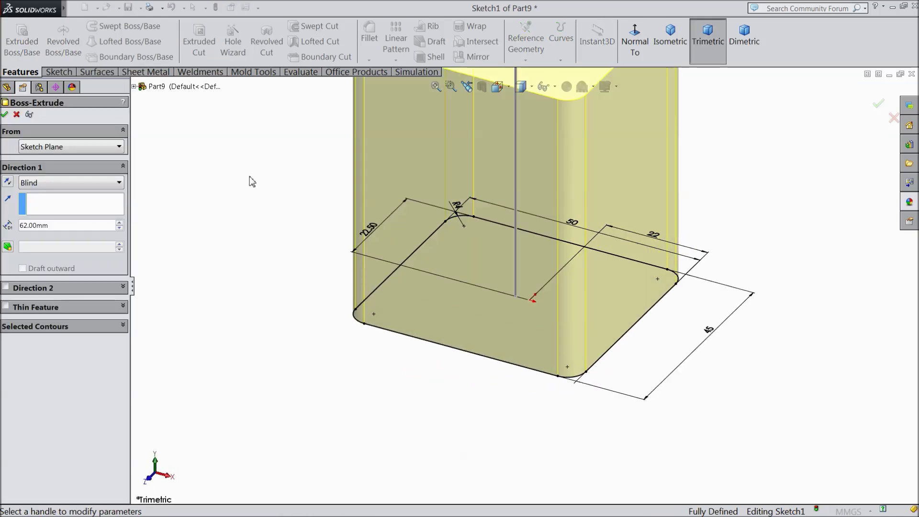
scroll(249, 204, "up", 3)
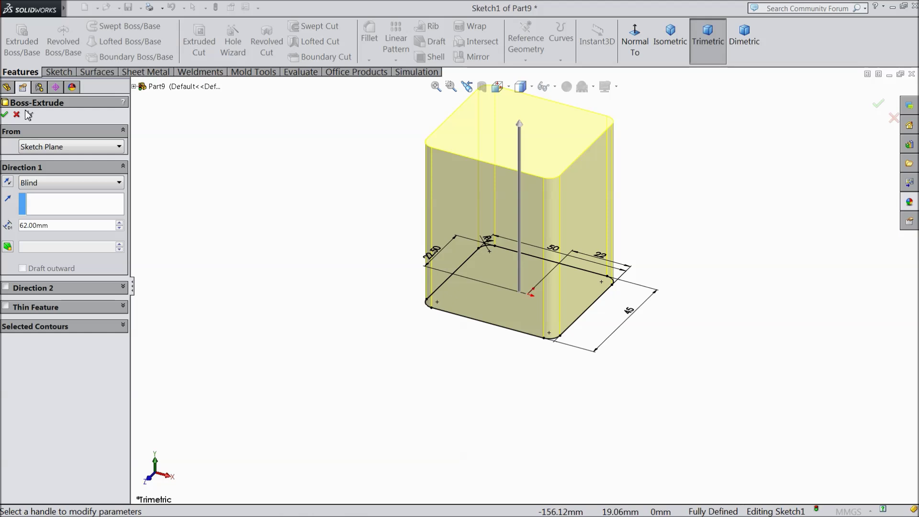
left_click(5, 115)
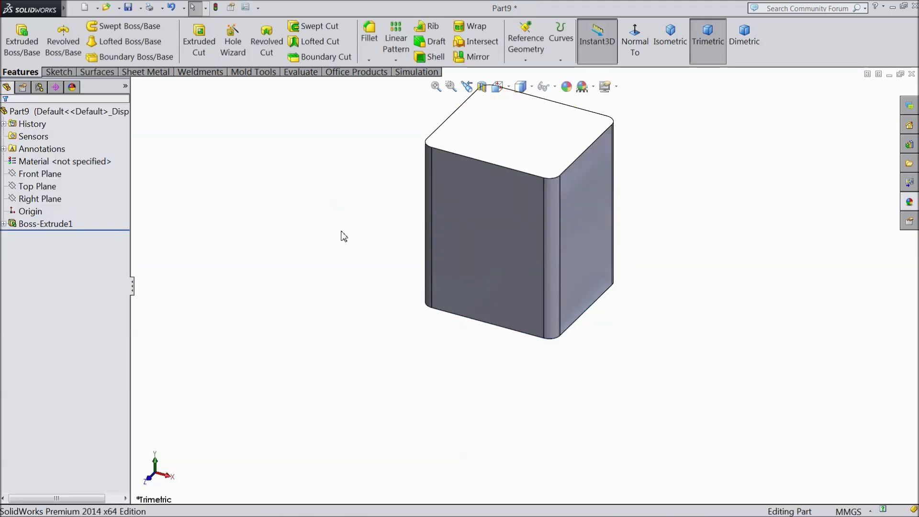
Start a sketch on the block's bottom face and draw a circle of about 15.5 mm radius centred on the origin
middle_click_drag(383, 308, 357, 86)
left_click(535, 273)
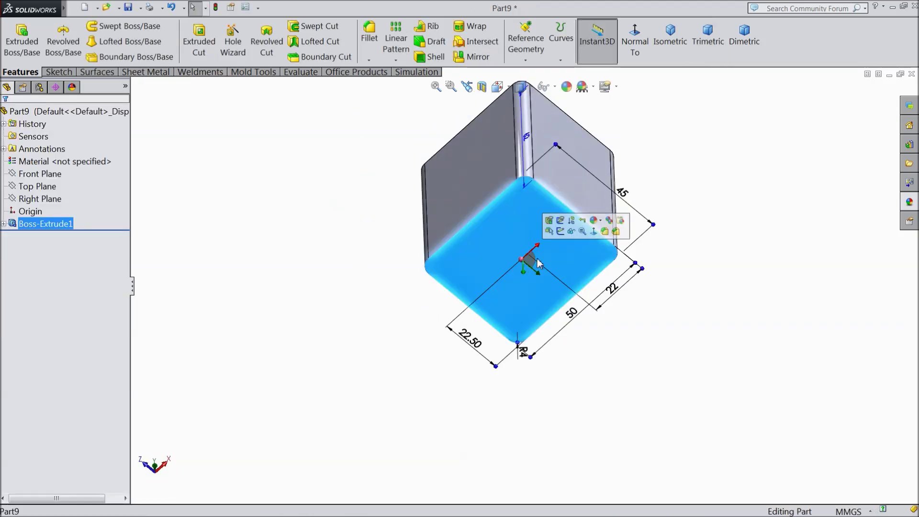
left_click(560, 232)
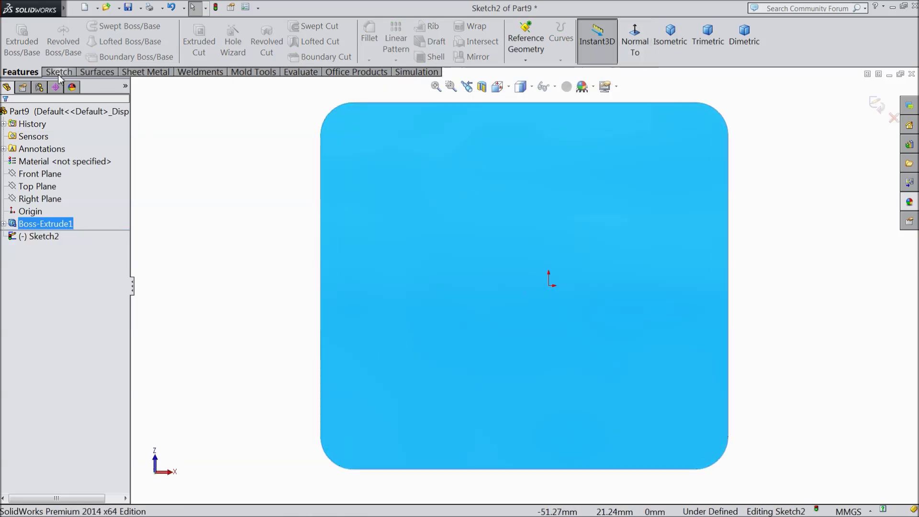
left_click(59, 72)
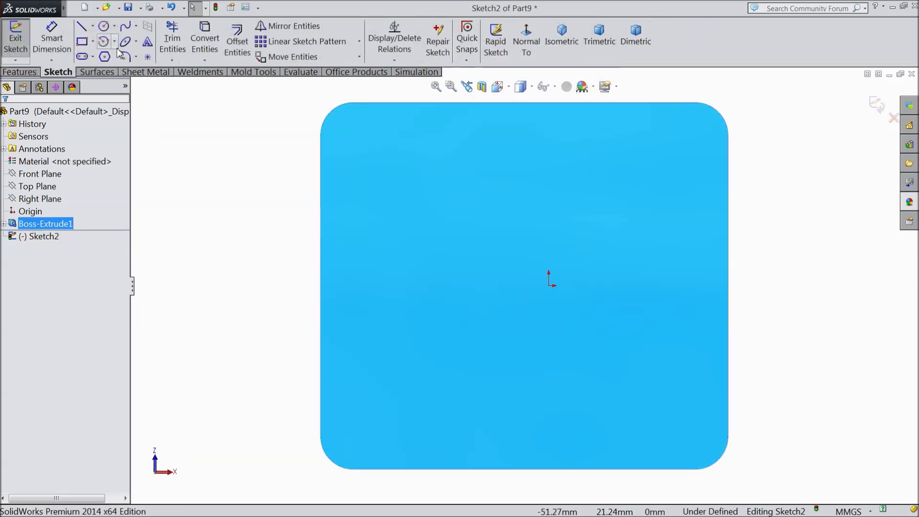
left_click(104, 26)
left_click_drag(549, 286, 504, 181)
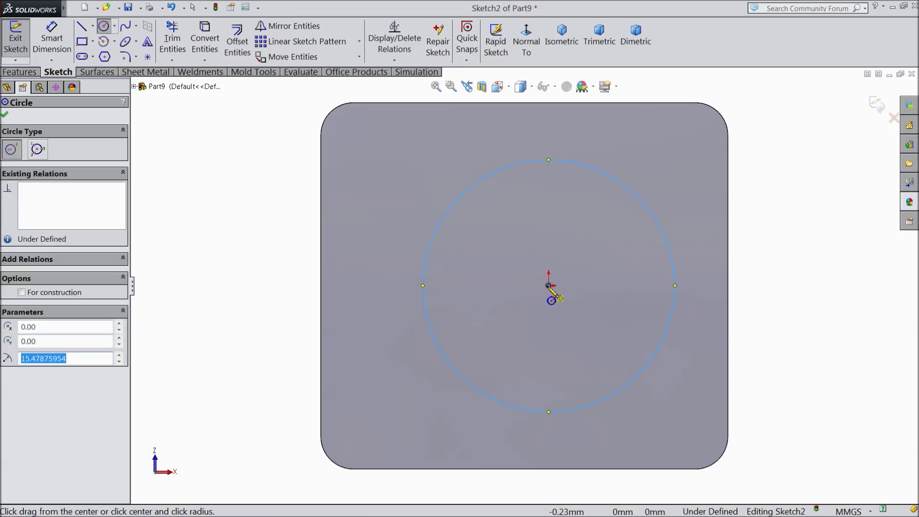
Dimension the circle on the bottom face with a diameter of 36 mm
left_click(51, 38)
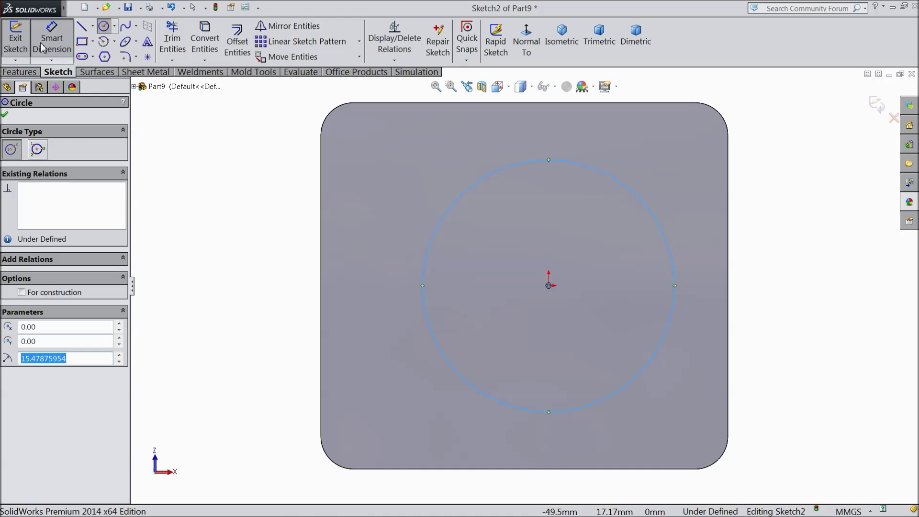
left_click(426, 277)
left_click(781, 288)
type("3")
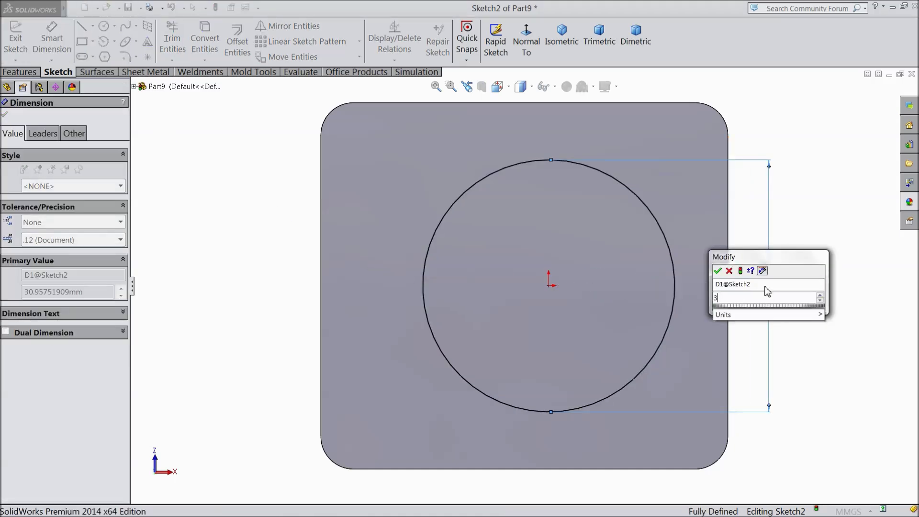
left_click(716, 271)
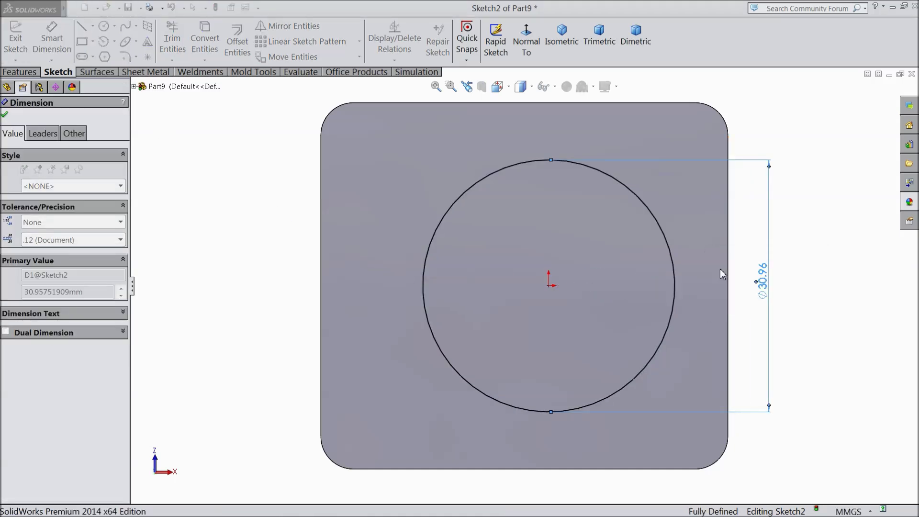
left_click(5, 114)
Extrude the 36 mm circle 2 mm outward from the block's bottom face as a blind boss
left_click(19, 72)
left_click(21, 43)
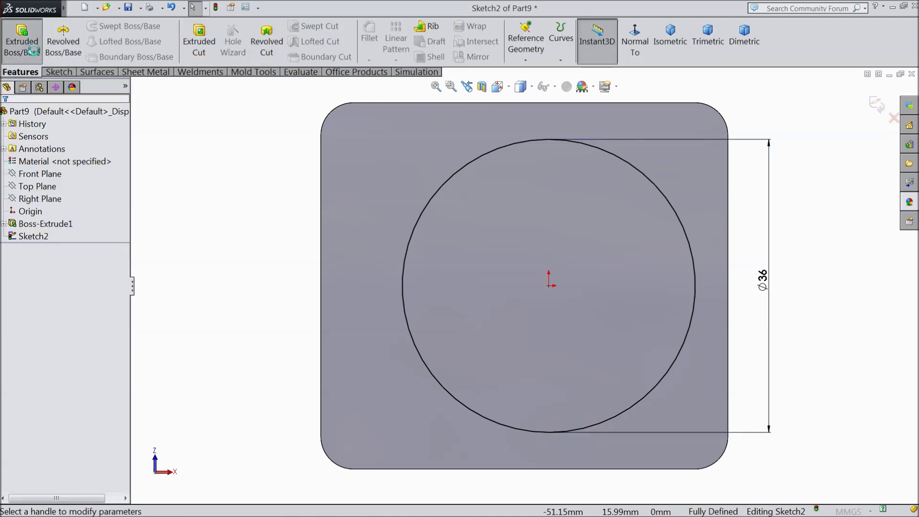
type("2")
key("Return")
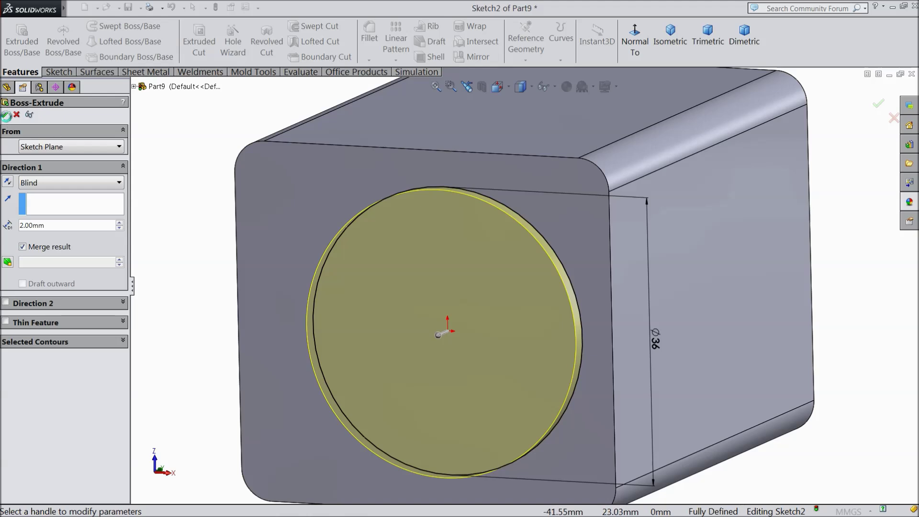
left_click(6, 116)
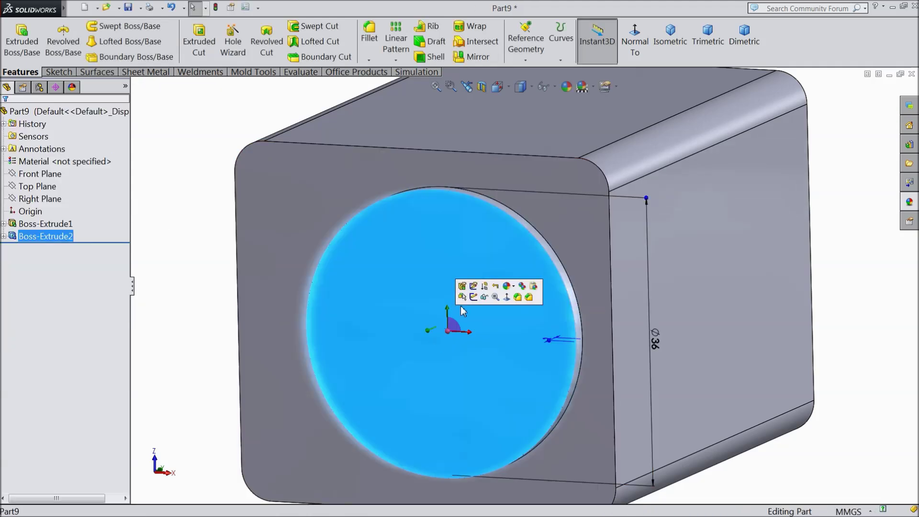
Start a sketch on the round boss's end face and draw a smaller circle centred on the origin
left_click(474, 298)
left_click(59, 72)
left_click(103, 26)
left_click(441, 334)
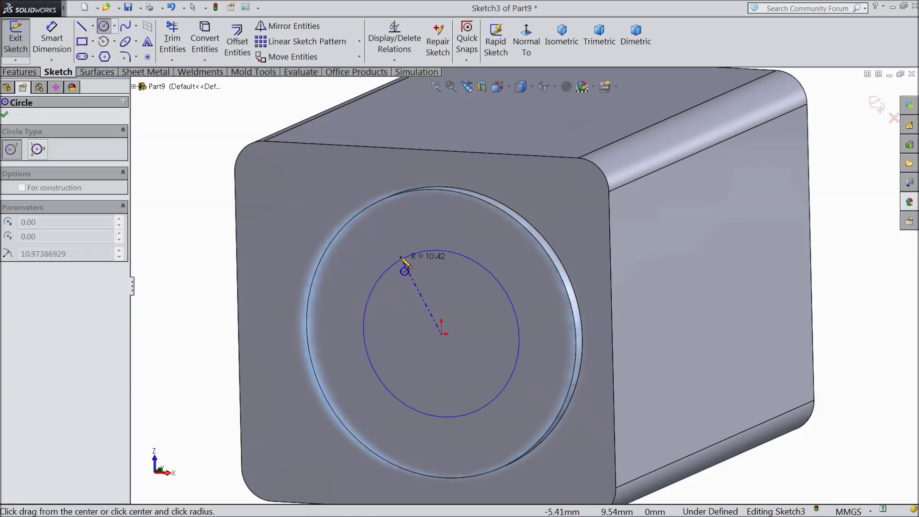
left_click(380, 229)
Dimension the inner circle on the round boss with a diameter of 32 mm
left_click(54, 46)
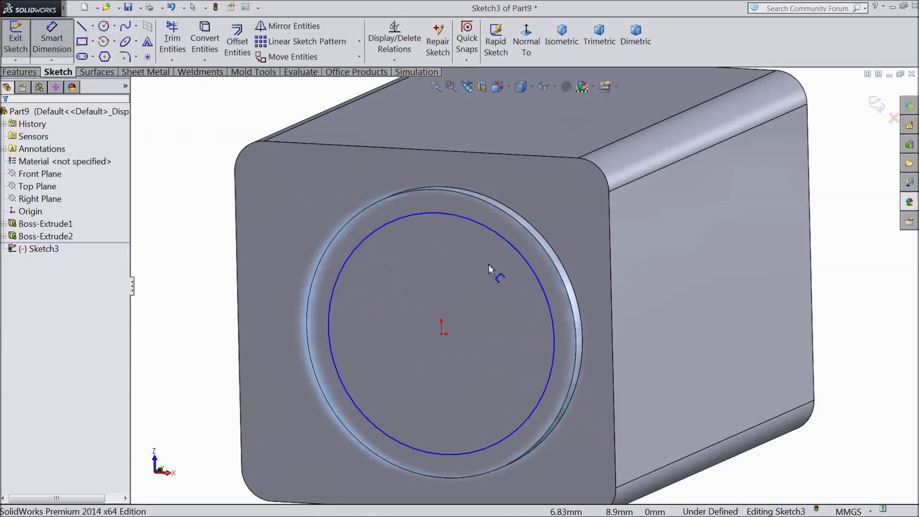
left_click(550, 300)
left_click(696, 340)
type("32")
left_click(634, 320)
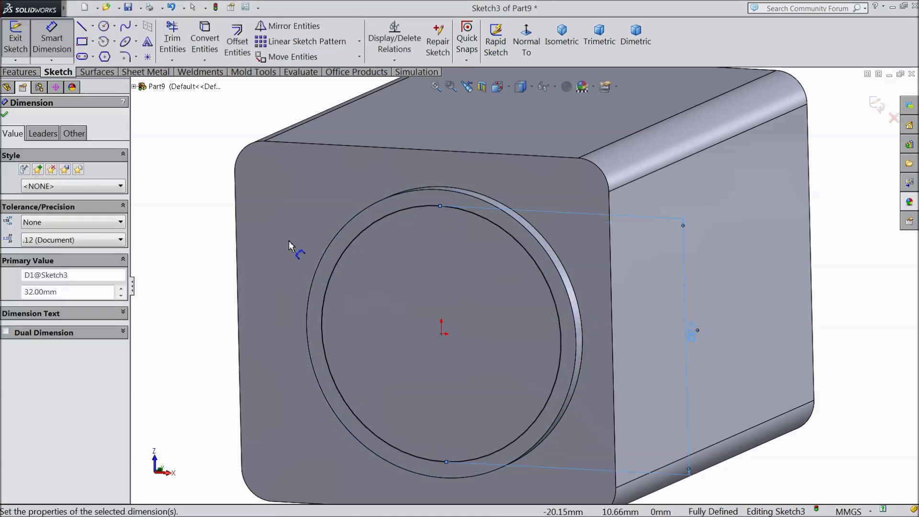
left_click(5, 115)
Cut the 32 mm circle through the whole block with the Through All end condition
left_click(20, 71)
left_click(200, 42)
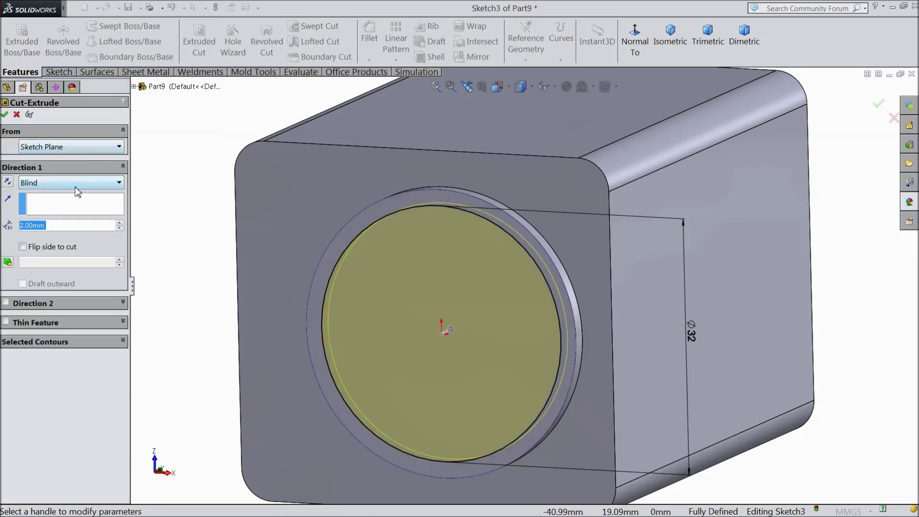
left_click(102, 185)
left_click(104, 206)
scroll(340, 261, "up", 1)
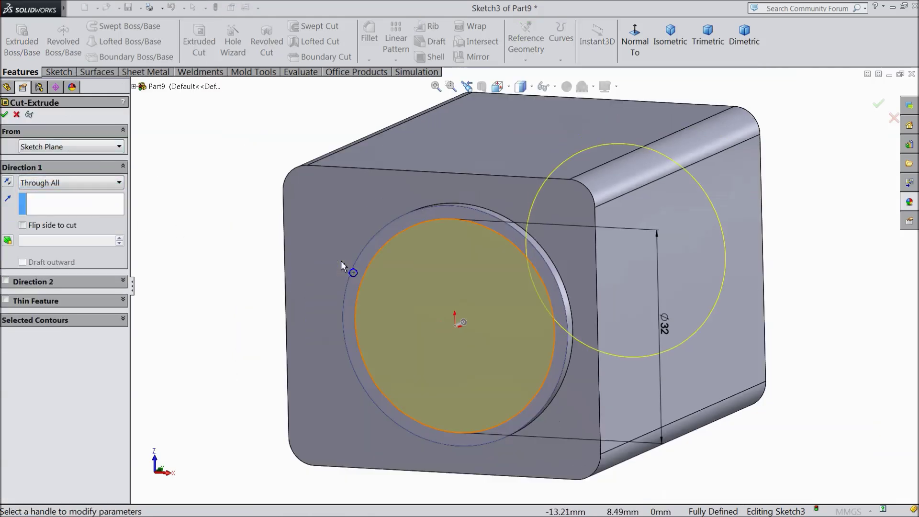
scroll(342, 264, "up", 1)
left_click(5, 115)
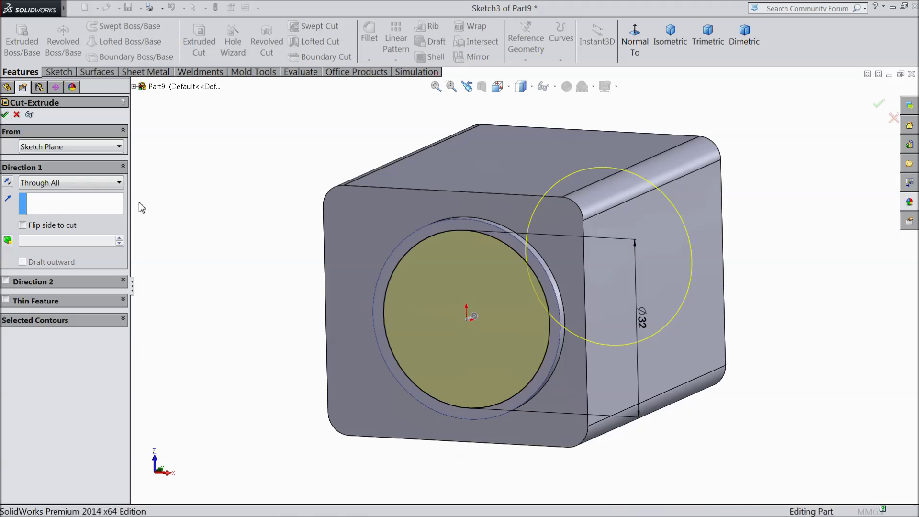
Start a sketch on the block's top face and draw a corner rectangle about 14 by 4 mm across the bore's left edge
middle_click_drag(289, 252, 487, 324)
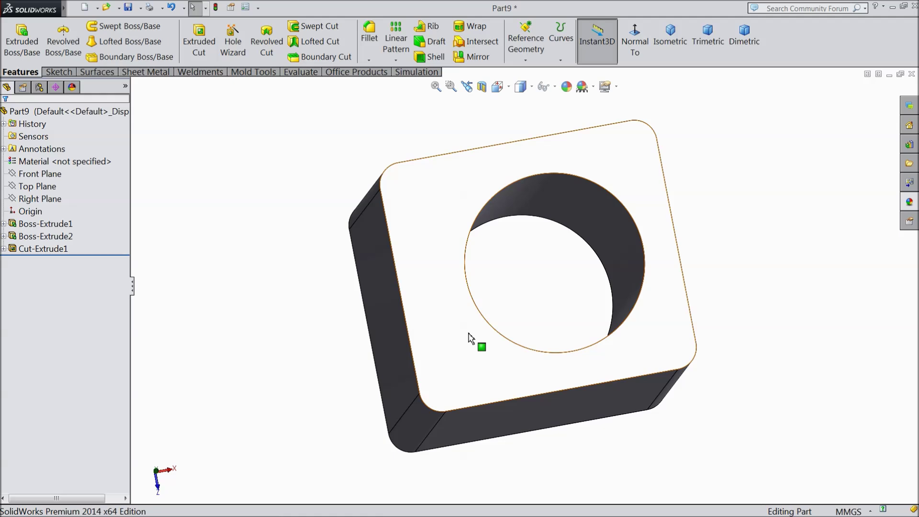
left_click(473, 337)
left_click(508, 309)
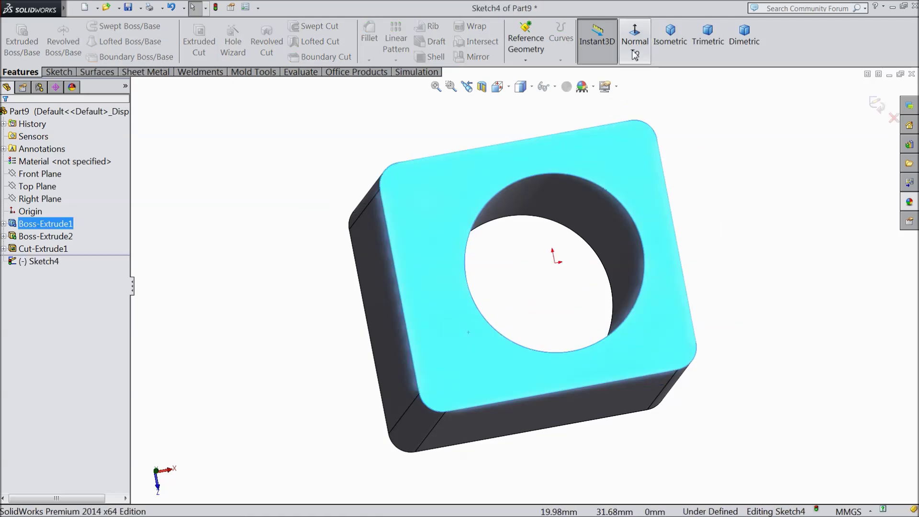
left_click(59, 72)
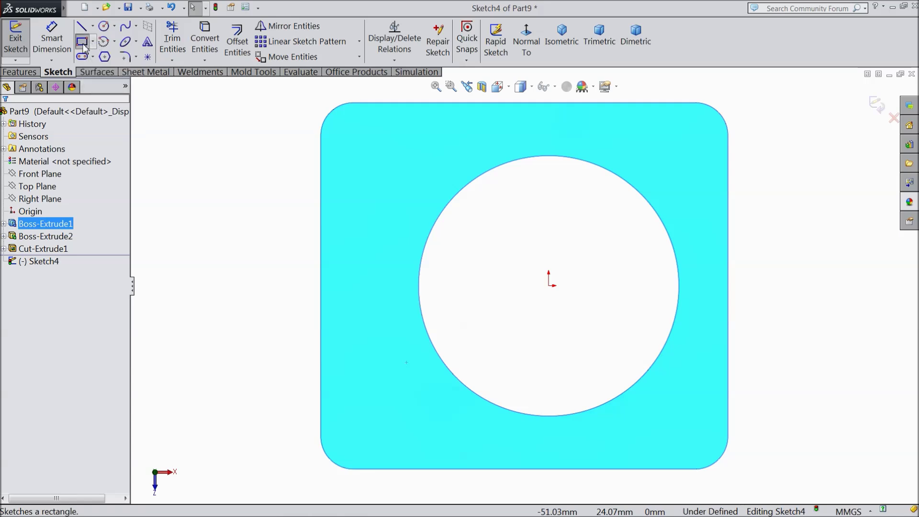
left_click(82, 42)
scroll(447, 302, "down", 3)
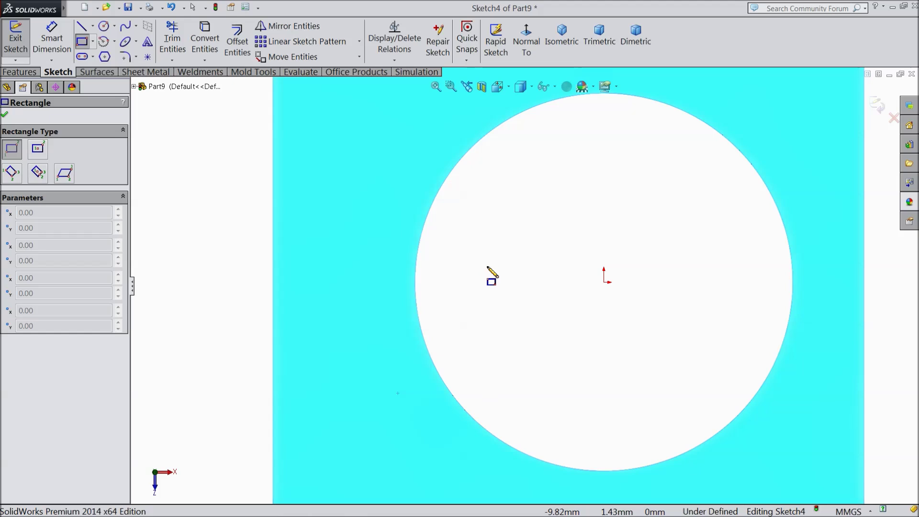
left_click_drag(489, 263, 320, 312)
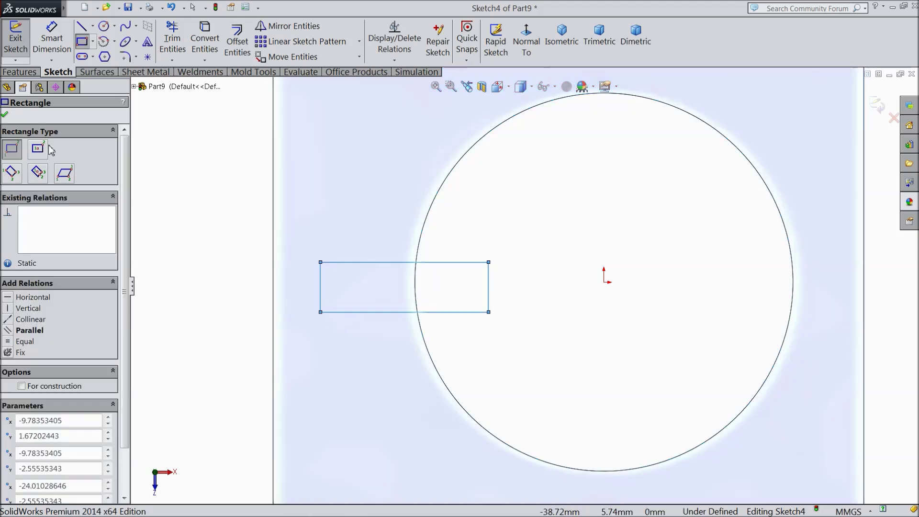
Dimension the height of the small rectangle at the bore's edge as 4 mm
left_click(56, 46)
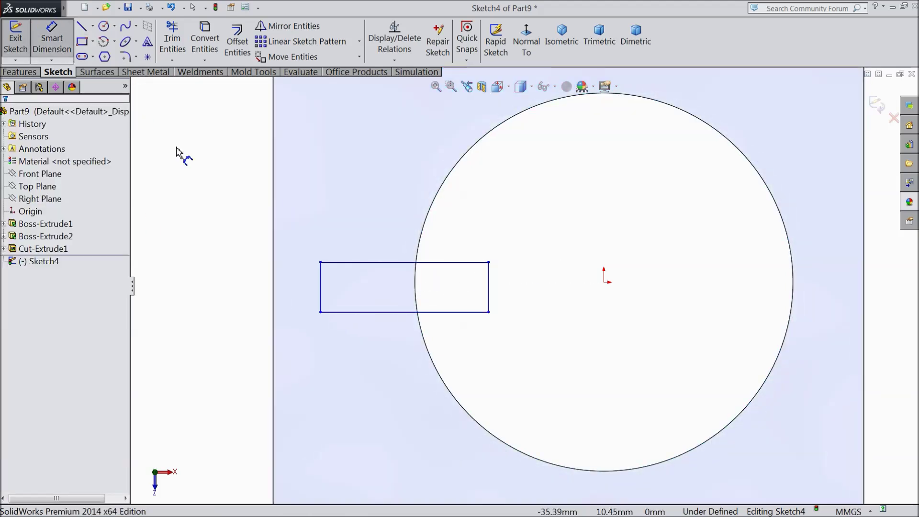
left_click(321, 288)
left_click(338, 293)
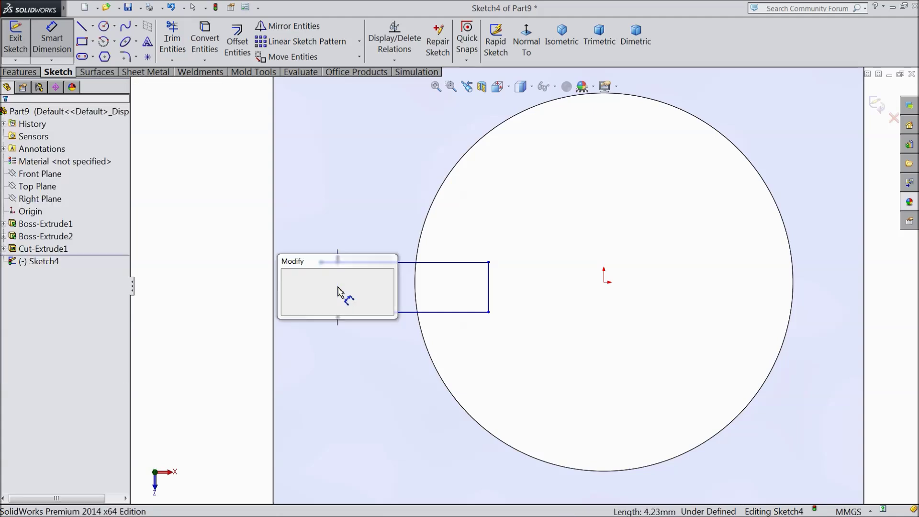
type("4")
left_click(287, 275)
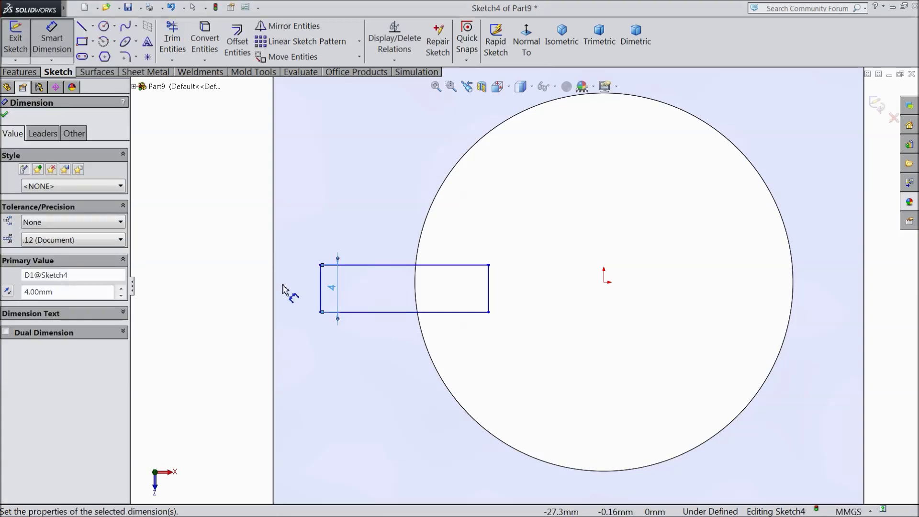
Dimension the vertical distance from the origin to the small rectangle's top edge as 2 mm
left_click(481, 265)
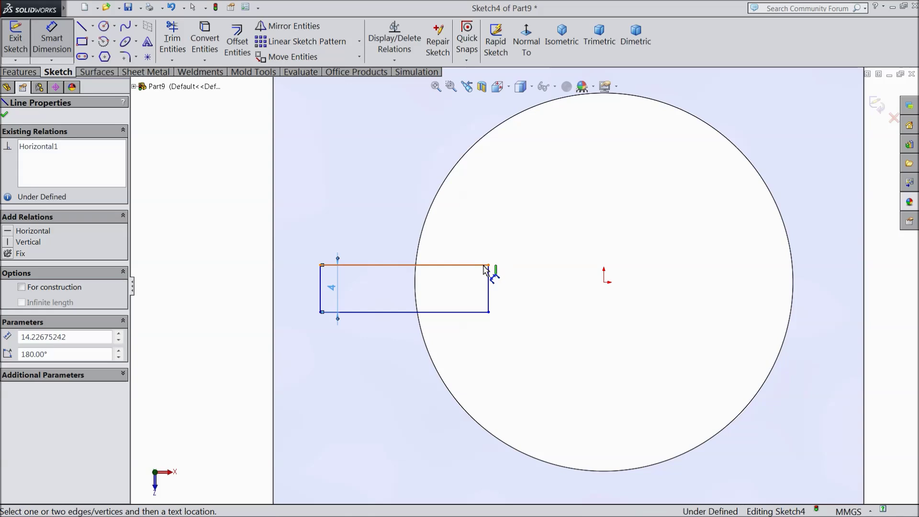
left_click(605, 282)
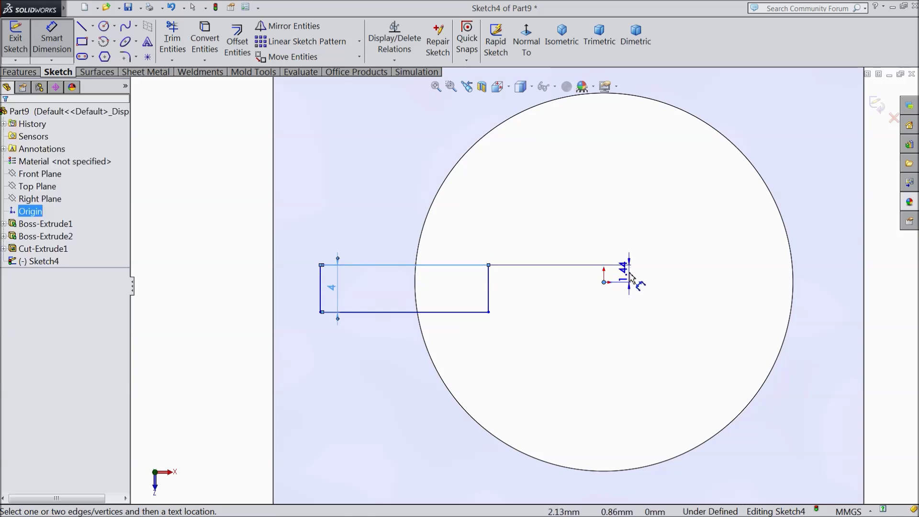
left_click(627, 278)
type("2")
left_click(579, 261)
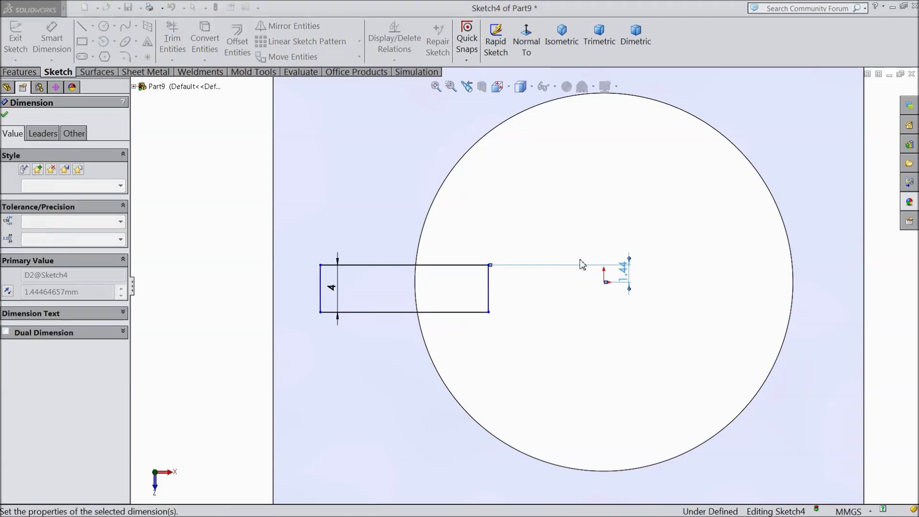
left_click(4, 115)
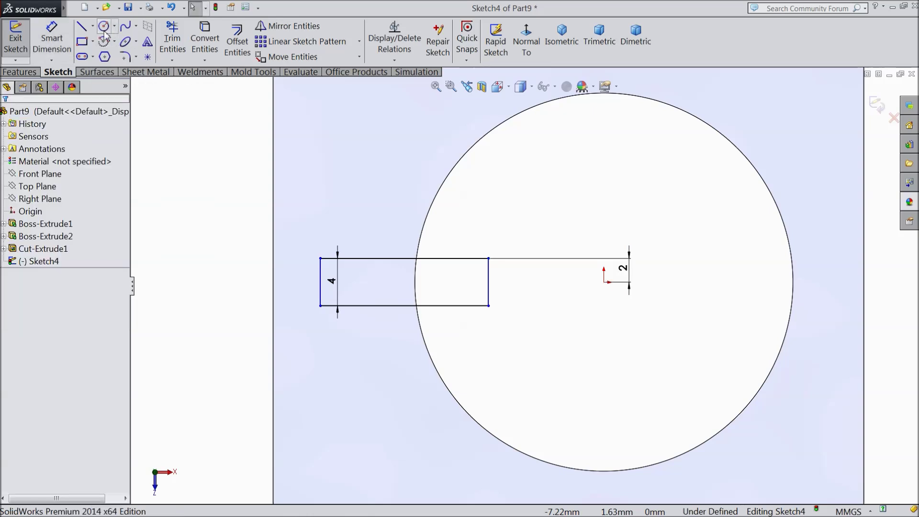
Draw a 2 mm radius circle centred on the midpoint of the small rectangle's left edge, reaching its corners
left_click(104, 26)
left_click(320, 282)
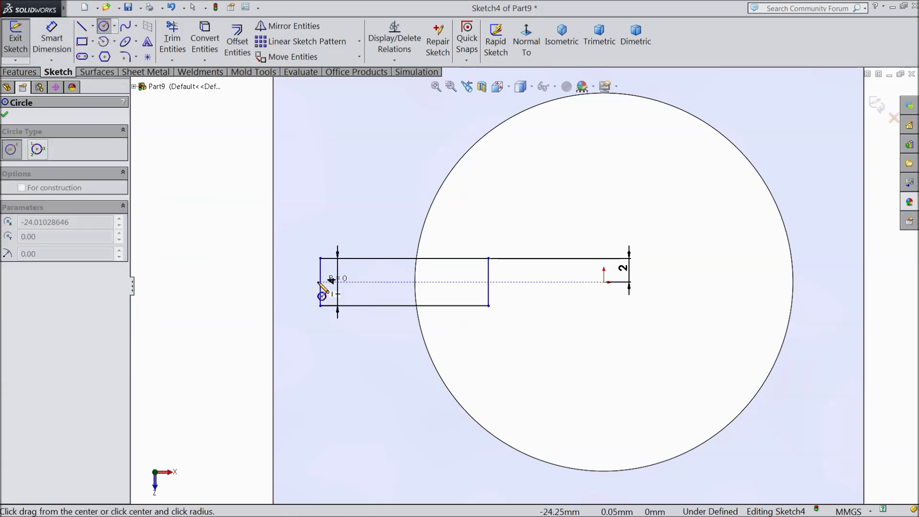
left_click(321, 259)
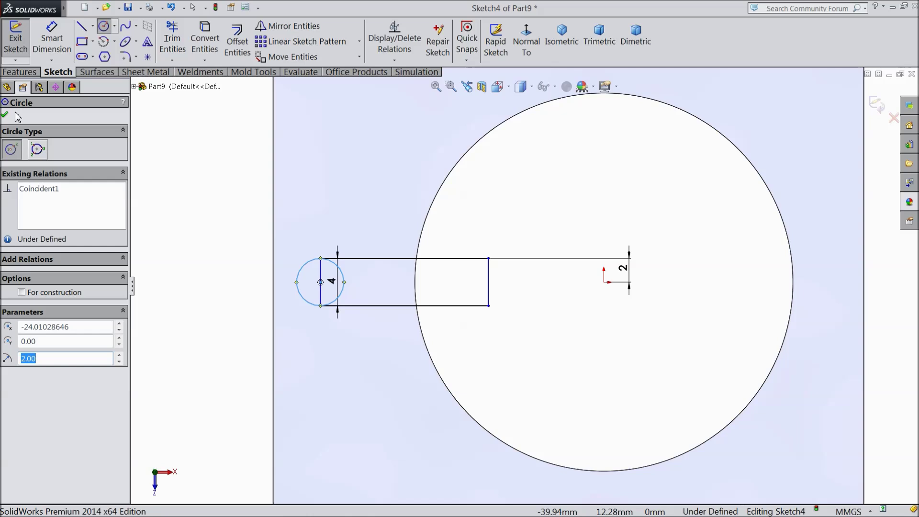
key("Escape")
Trim away the circle's half inside the small rectangle and the rectangle's left edge to leave a rounded slot end
left_click(173, 41)
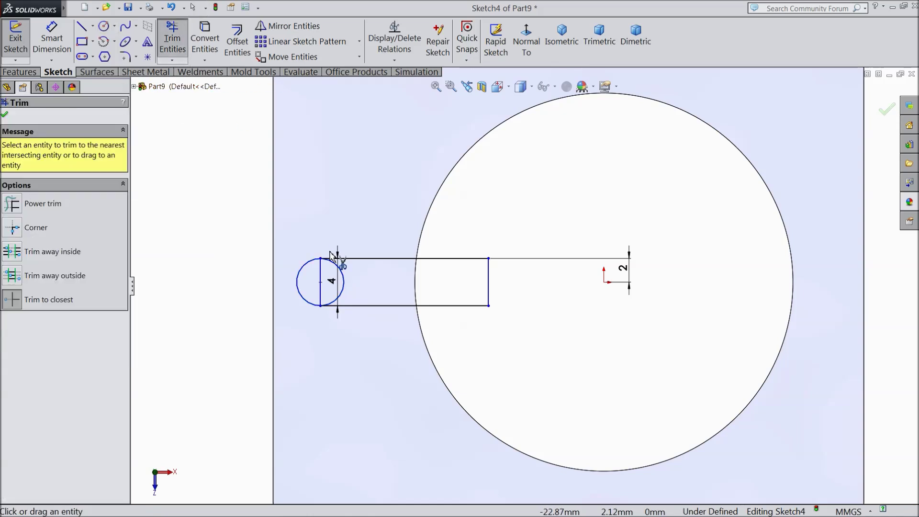
left_click_drag(352, 294, 327, 282)
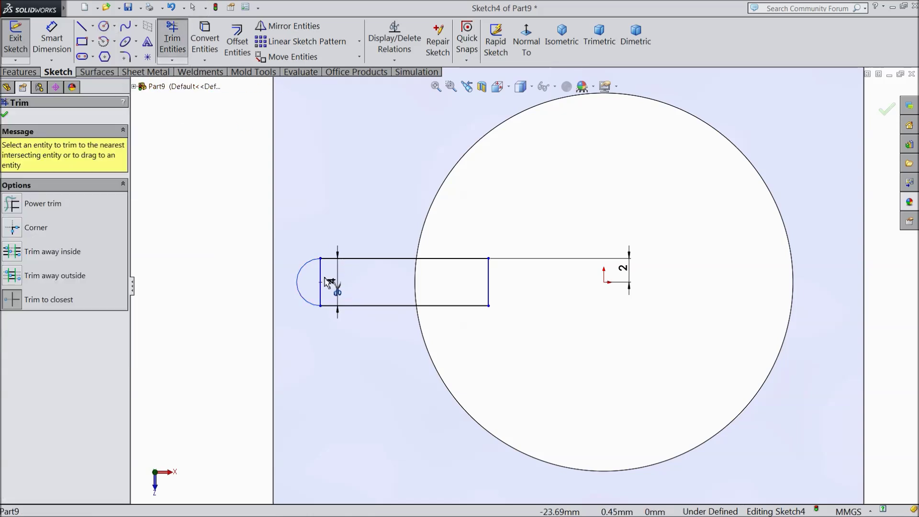
left_click(320, 282)
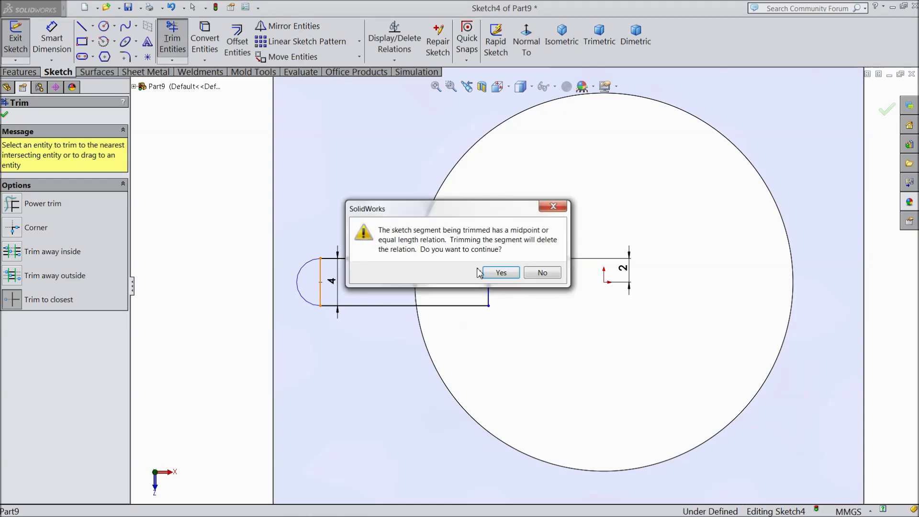
left_click(500, 273)
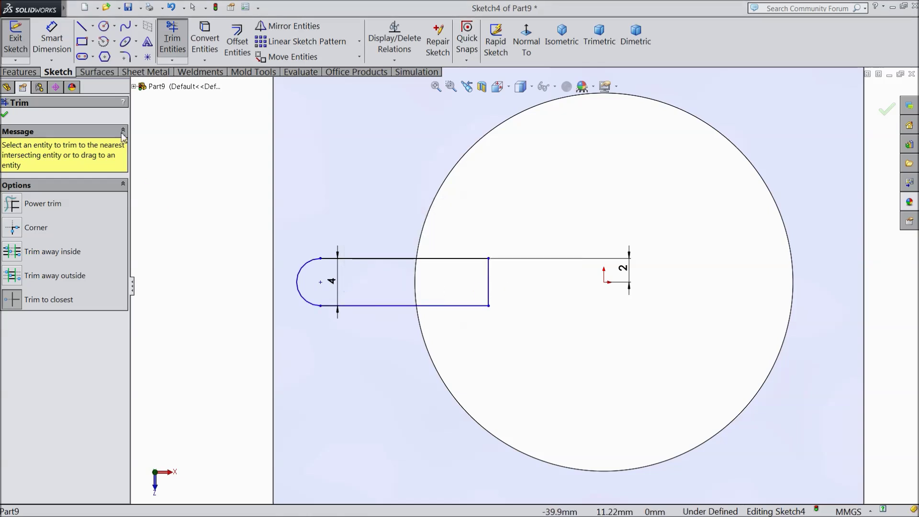
left_click(5, 115)
Dimension the distance from the slot arc's centre to the block's left edge as 5.39 mm
left_click(52, 38)
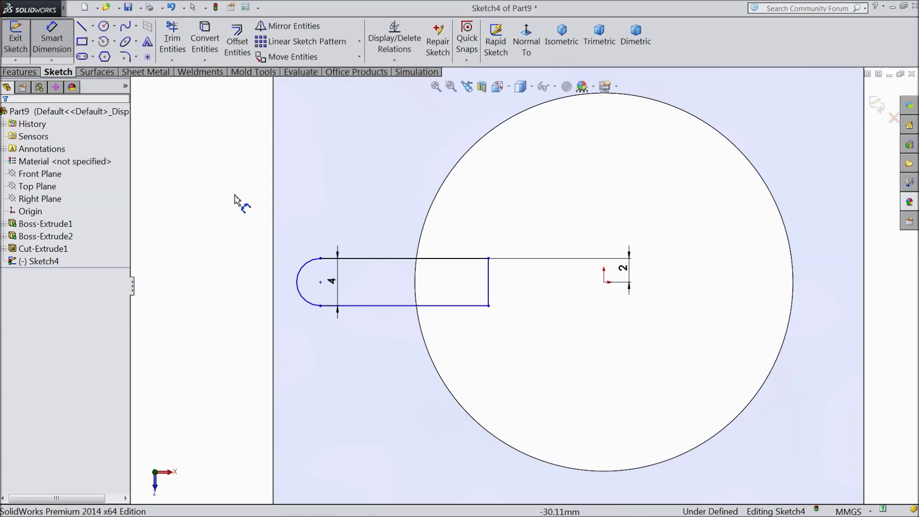
left_click(320, 282)
left_click(273, 287)
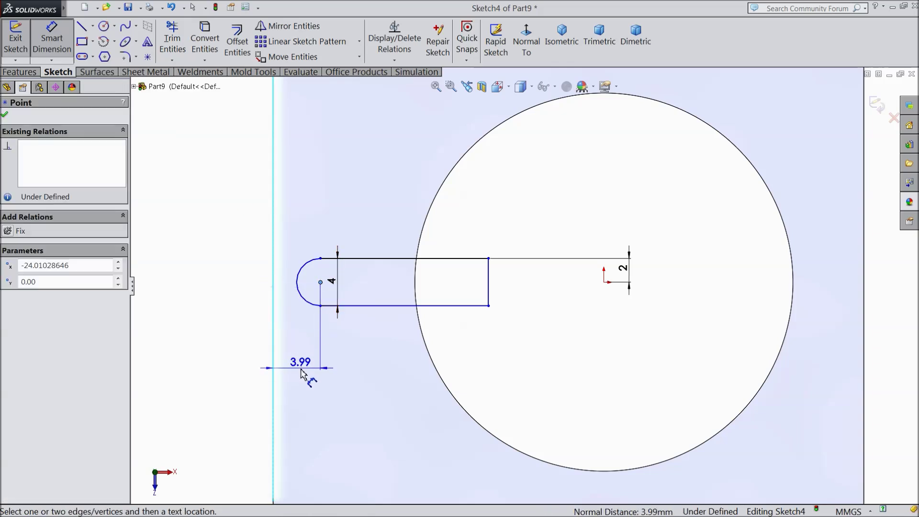
left_click(290, 375)
type("5.")
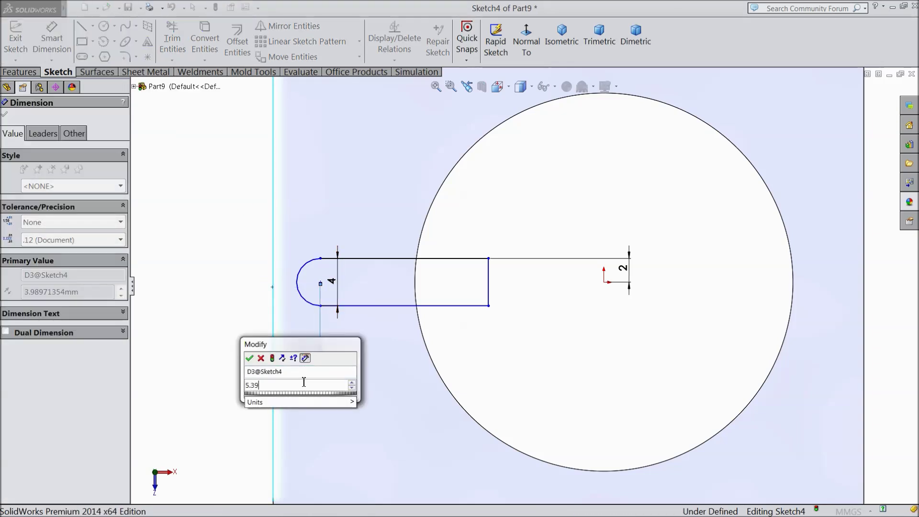
type("39")
key("Return")
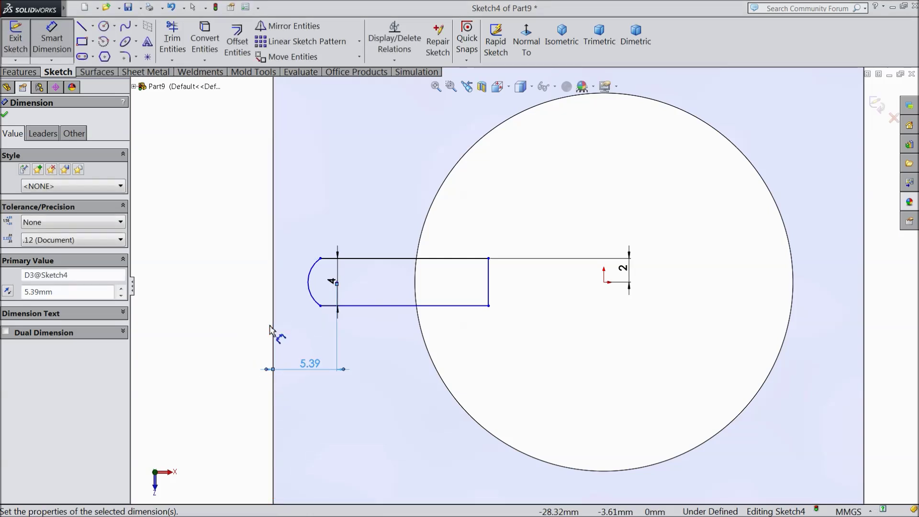
left_click(5, 115)
Make the slot's end arc tangent to the slot's upper line
scroll(258, 244, "down", 3)
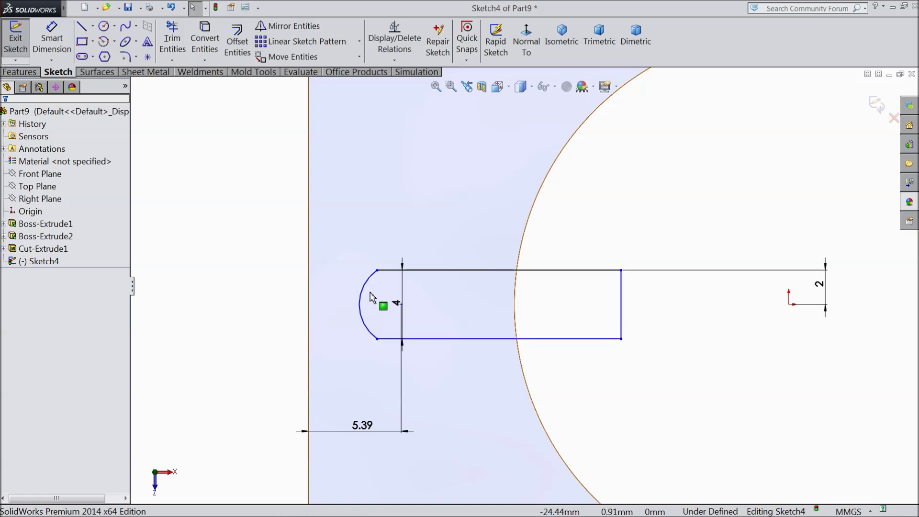
left_click(398, 271)
left_click(372, 282, "ctrl")
left_click(372, 283)
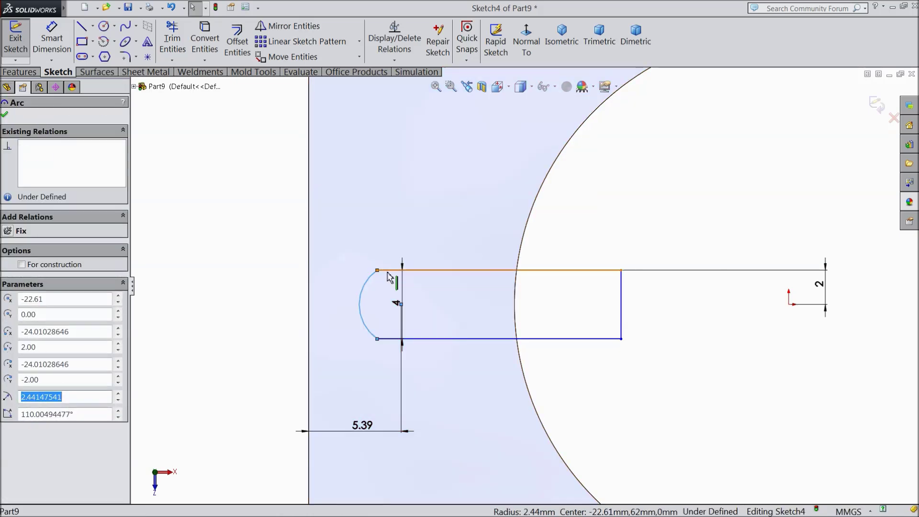
left_click(389, 271, "ctrl")
left_click(414, 231)
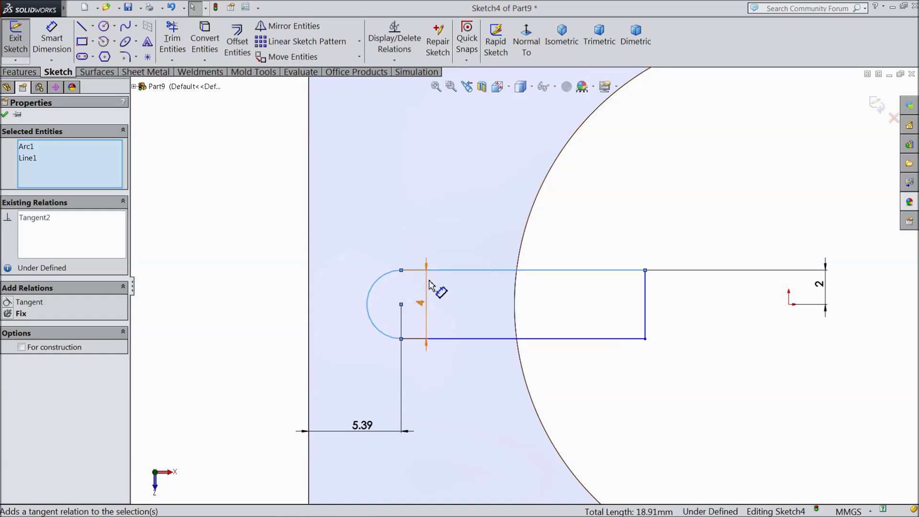
left_click(5, 114)
Shorten the slot slightly at its end inside the bore and make the end arc tangent to the lower line
key("z")
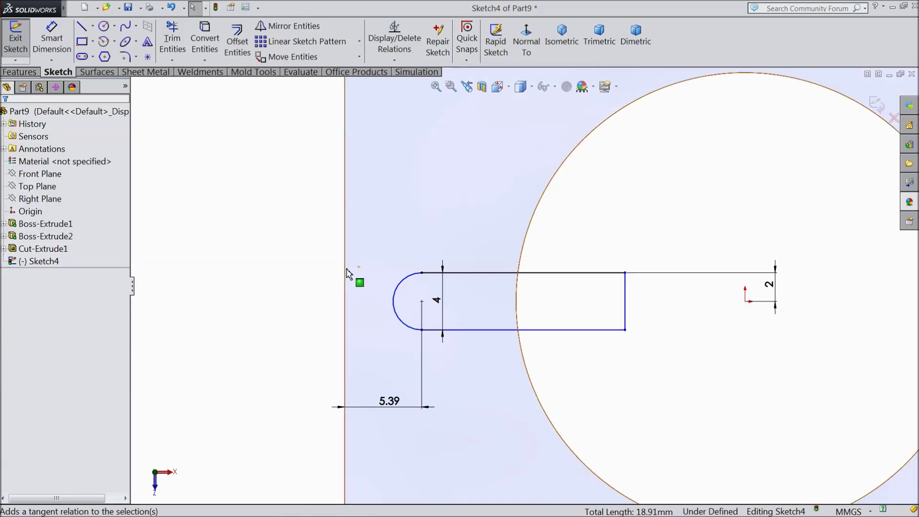
key("z")
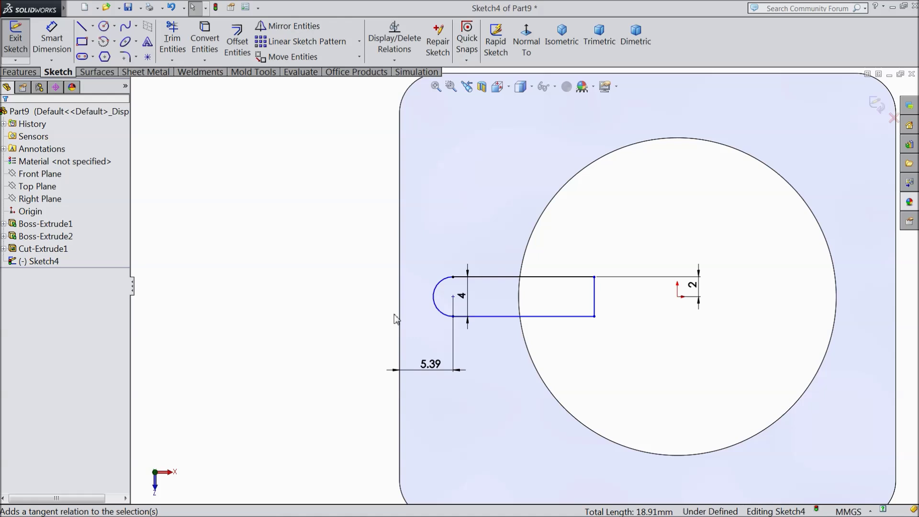
left_click_drag(594, 317, 580, 317)
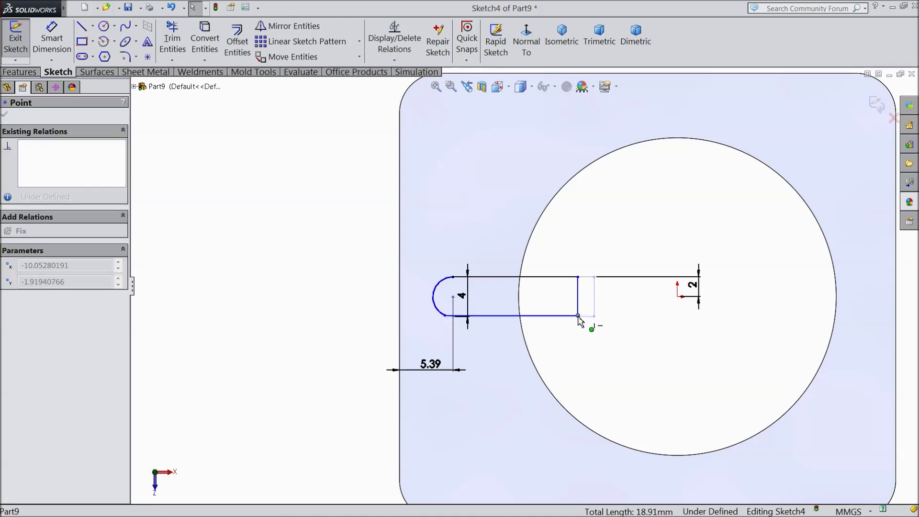
scroll(461, 327, "down", 3)
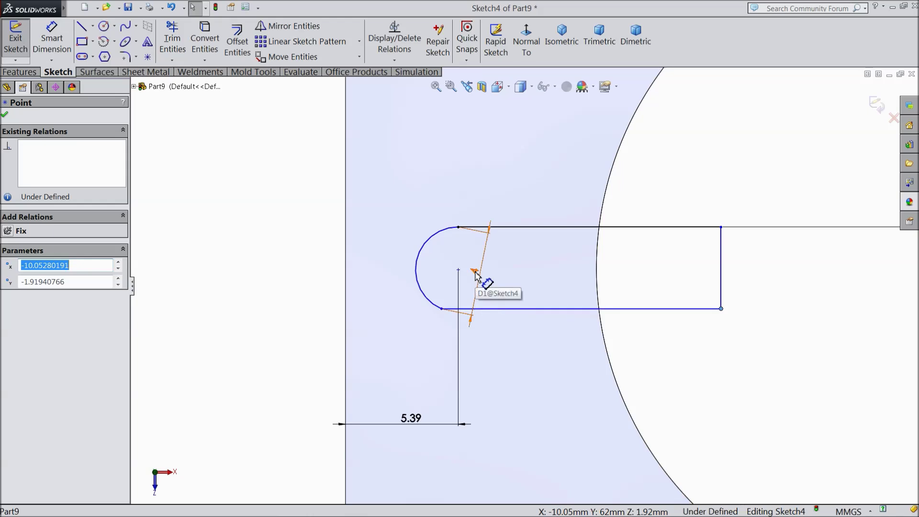
left_click(469, 309)
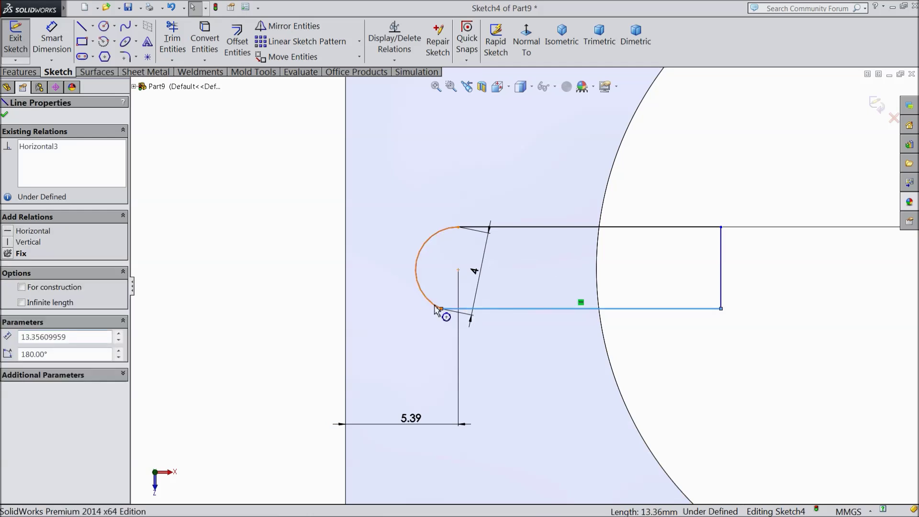
left_click(439, 309, "ctrl")
left_click(470, 268)
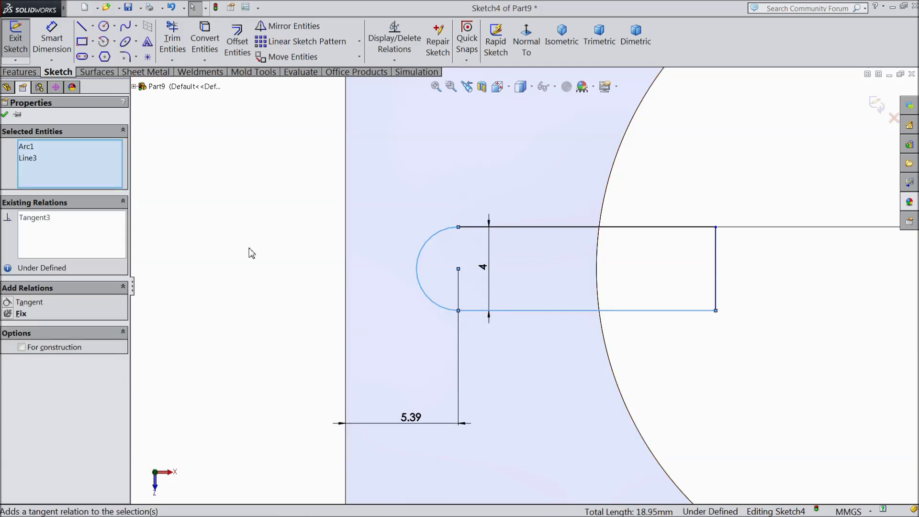
left_click(5, 116)
Cut the slot profile into the block with a Blind extruded cut 2 mm deep
left_click(19, 72)
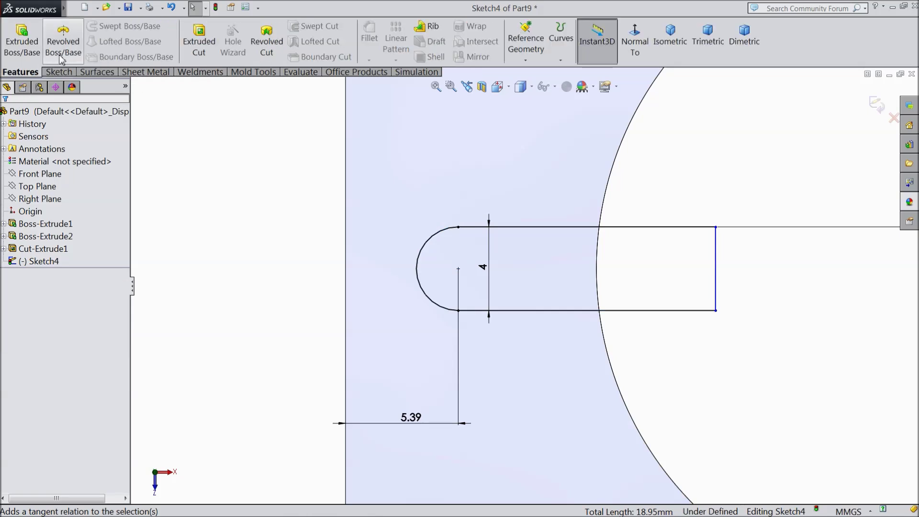
left_click(196, 43)
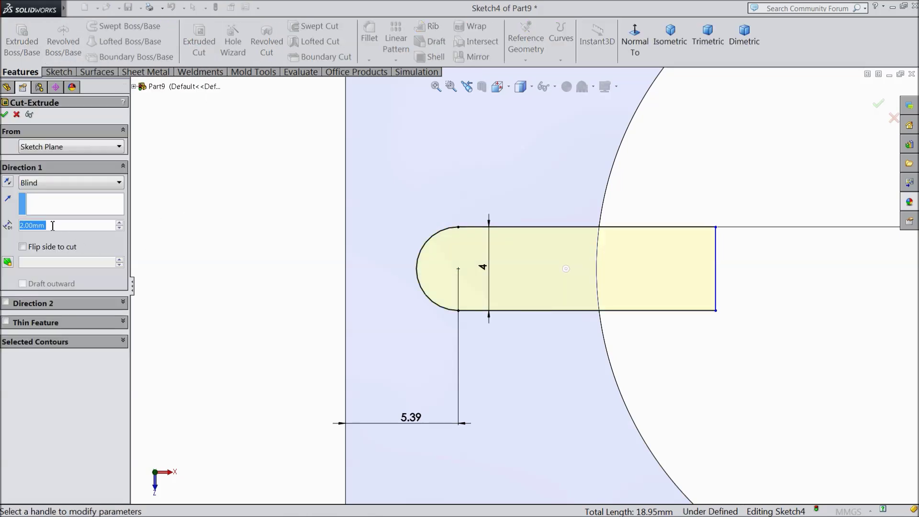
left_click(5, 114)
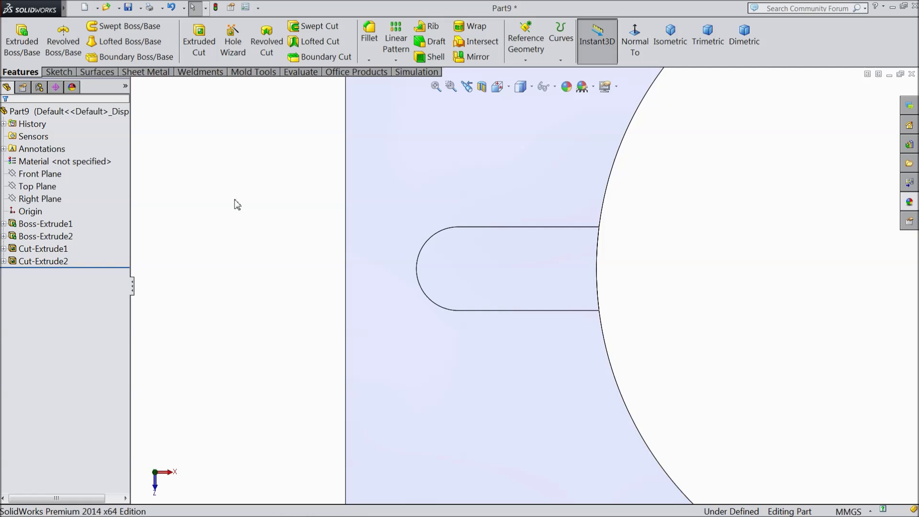
Start a sketch on the block's slotted face and view it straight on
middle_click_drag(246, 226, 229, 244)
scroll(571, 294, "up", 5)
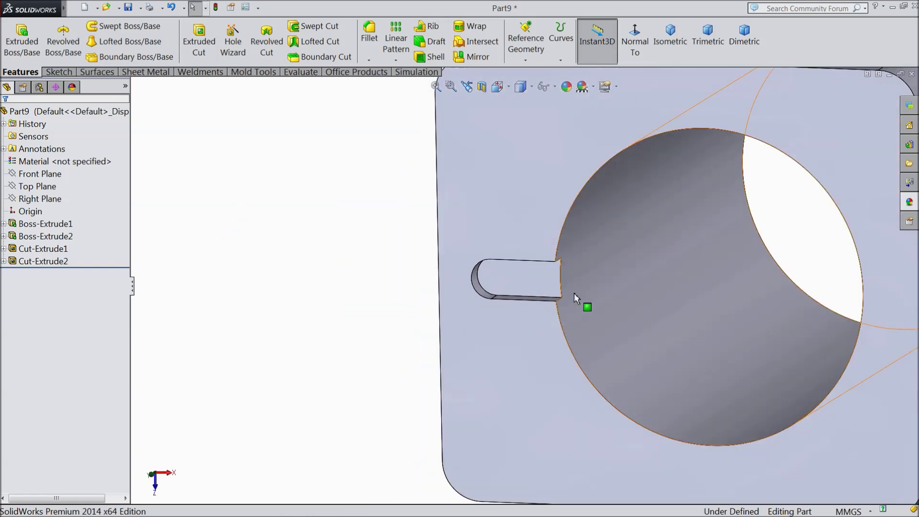
scroll(509, 302, "up", 4)
scroll(487, 324, "up", 3)
scroll(612, 323, "down", 3)
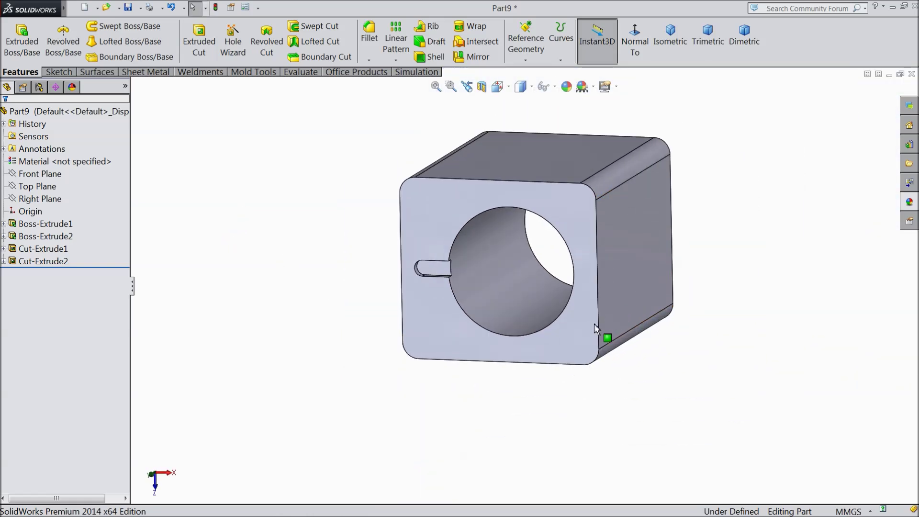
middle_click_drag(577, 351, 590, 338)
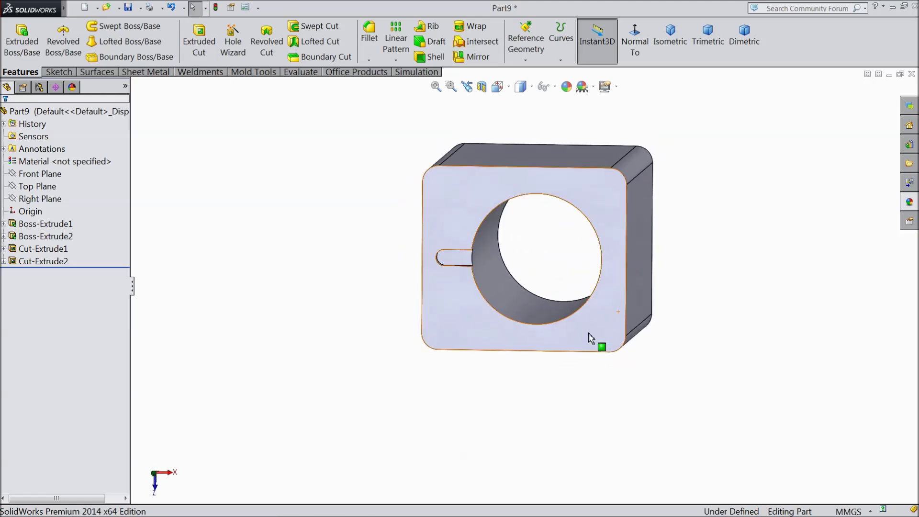
left_click(597, 335)
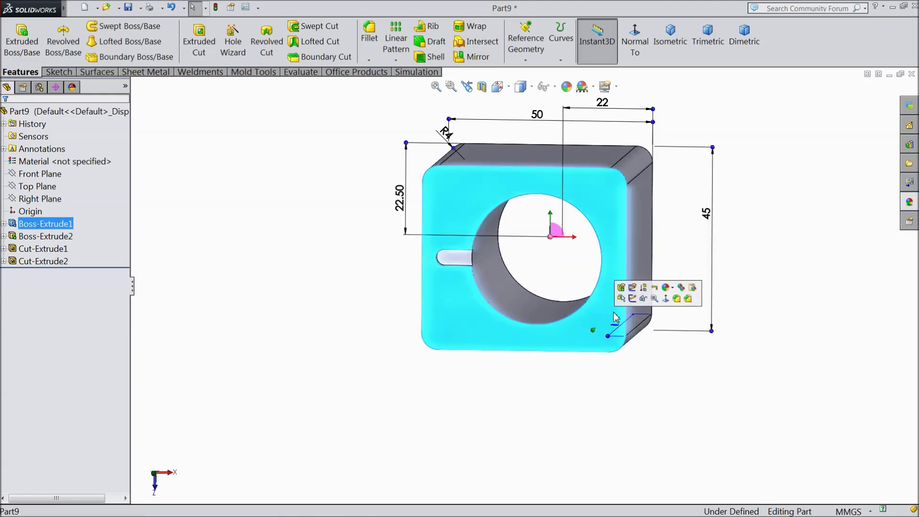
left_click(631, 305)
left_click(635, 48)
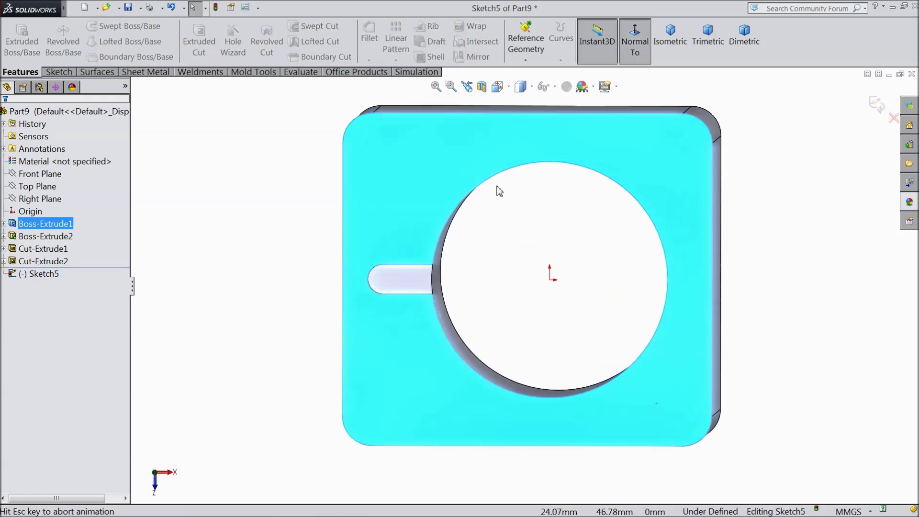
Draw a construction circle about 43 mm in diameter around the bore, centred on the origin
left_click(58, 72)
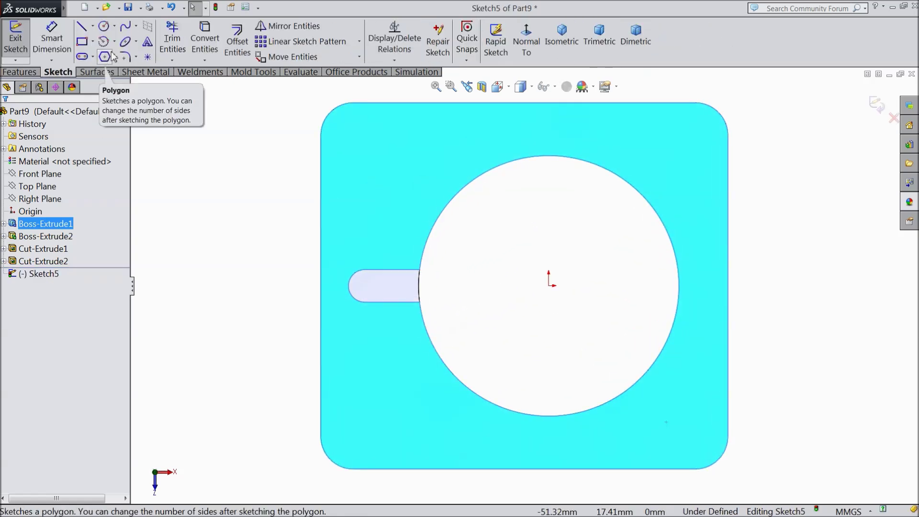
left_click(104, 26)
left_click(549, 286)
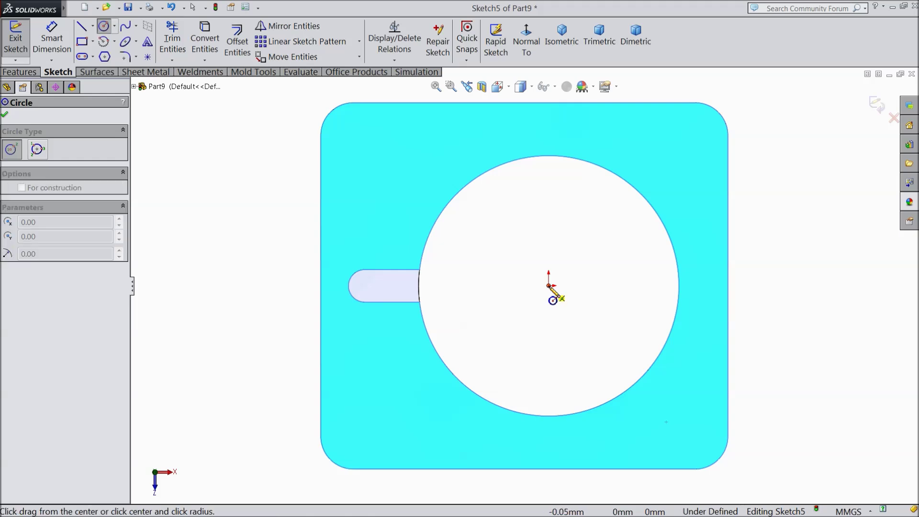
left_click(385, 234)
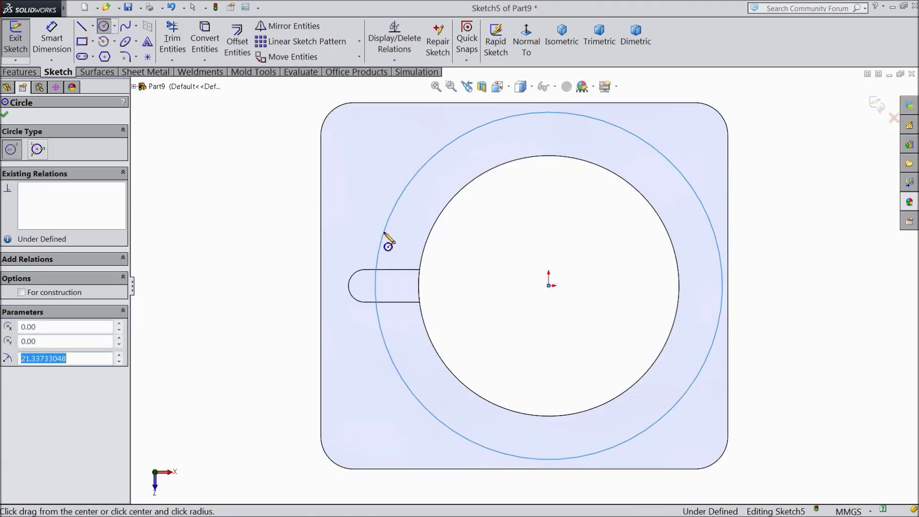
left_click(21, 292)
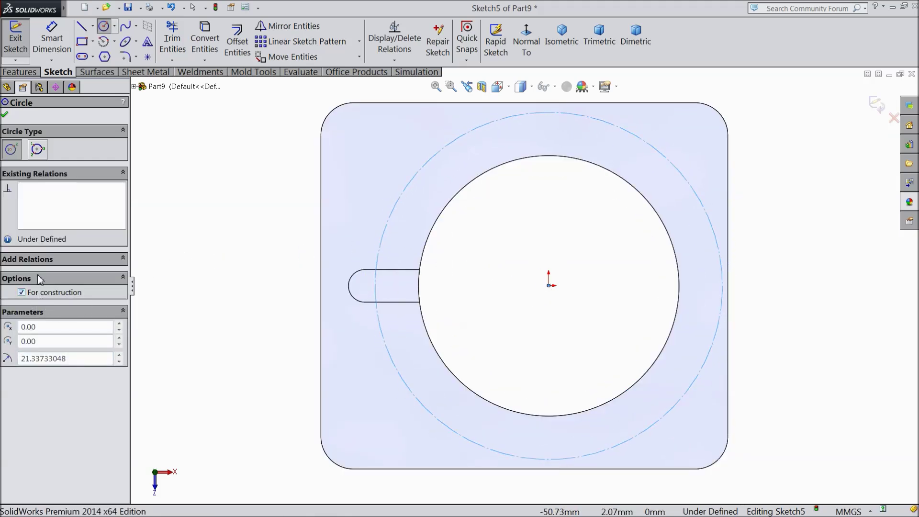
left_click(5, 114)
Dimension the construction circle's diameter as 40 mm
left_click(51, 39)
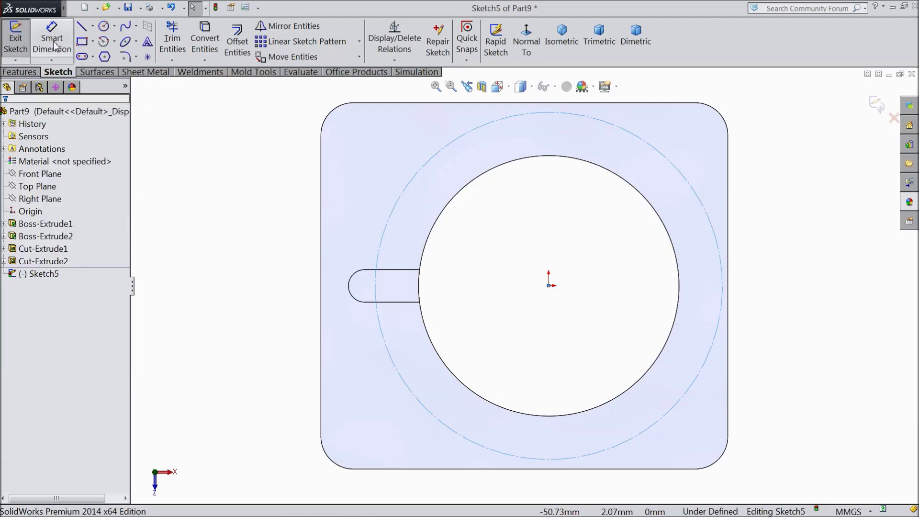
left_click(723, 287)
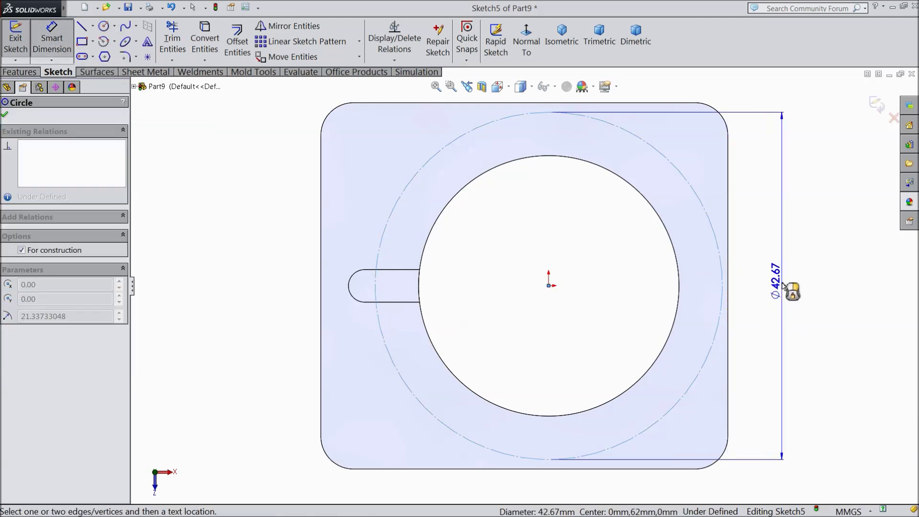
left_click(784, 286)
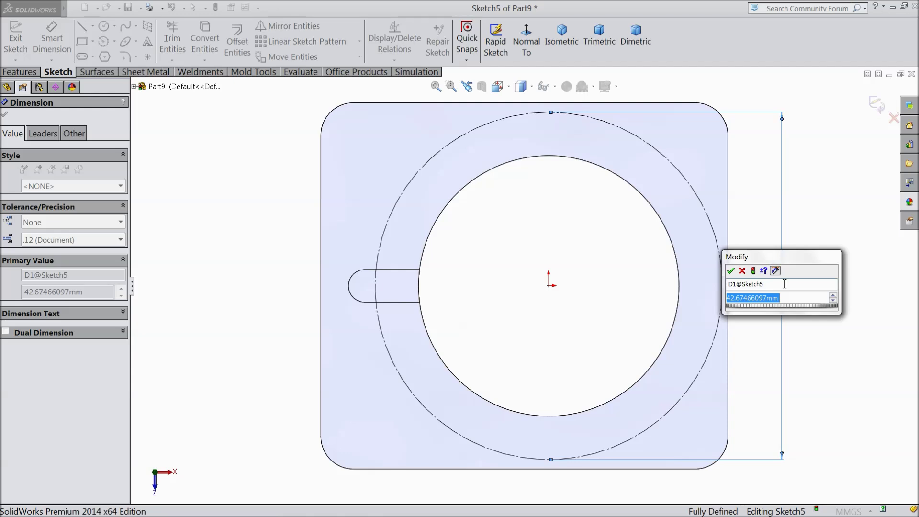
type("40")
left_click(731, 271)
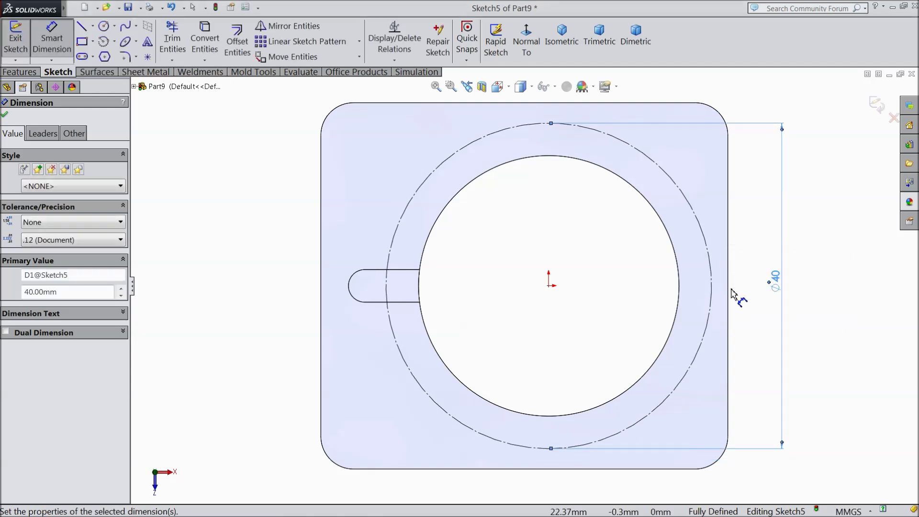
Set the construction circle's diameter to 46 mm
double_click(775, 282)
type("46")
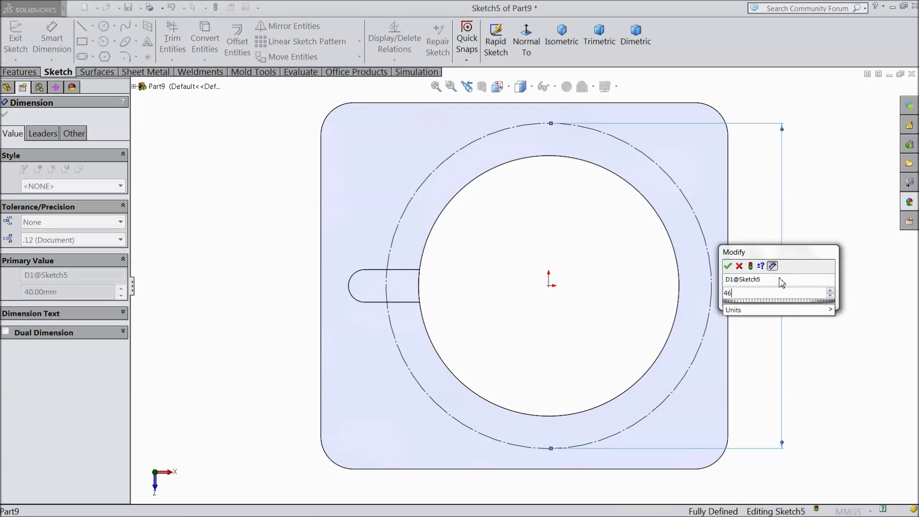
left_click(728, 266)
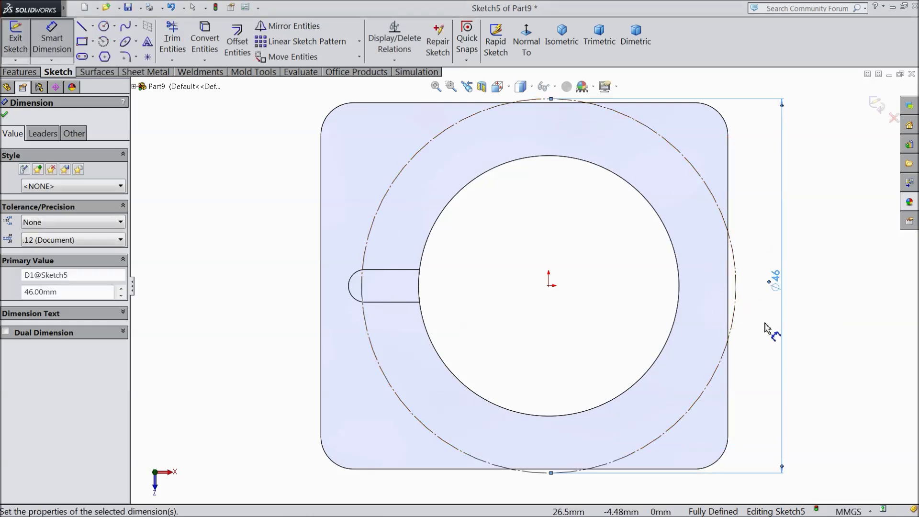
Draw a horizontal centerline from the origin to the construction circle on the side opposite the slot
scroll(710, 330, "up", 1)
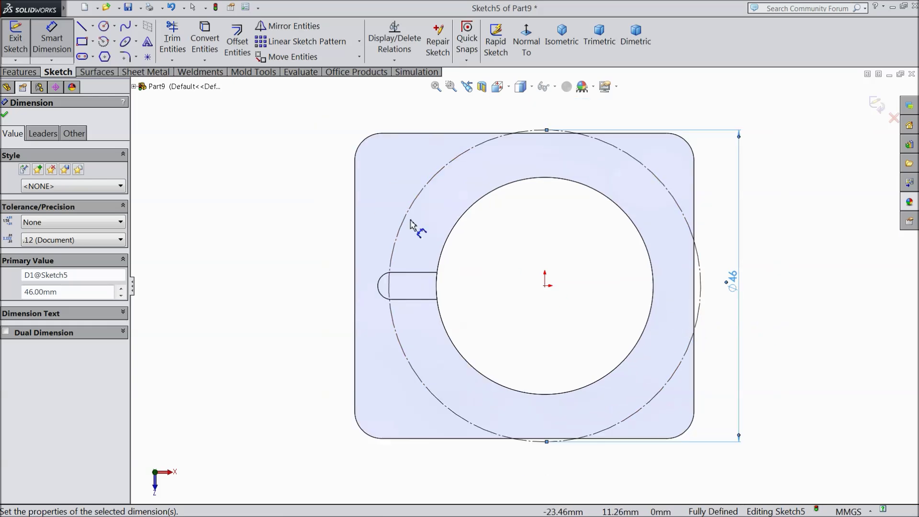
left_click(93, 26)
left_click(99, 54)
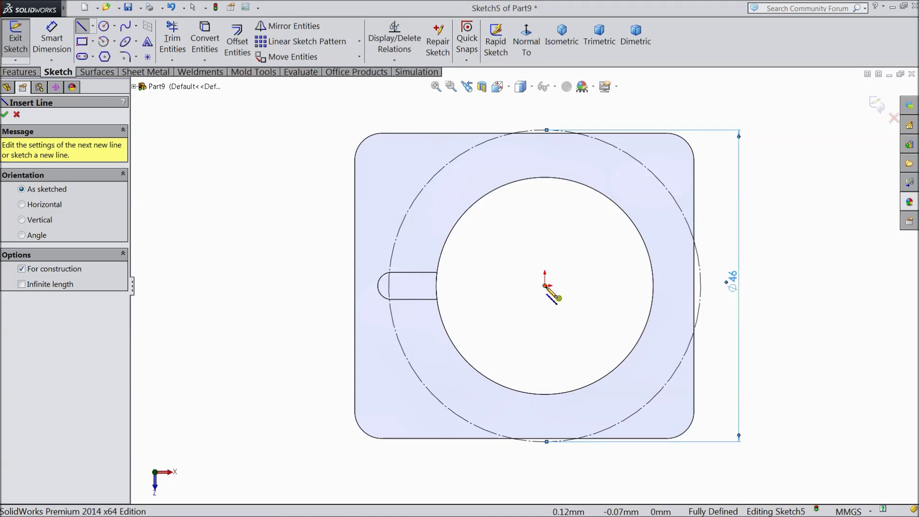
left_click(545, 286)
left_click(701, 286)
right_click(718, 270)
left_click(761, 95)
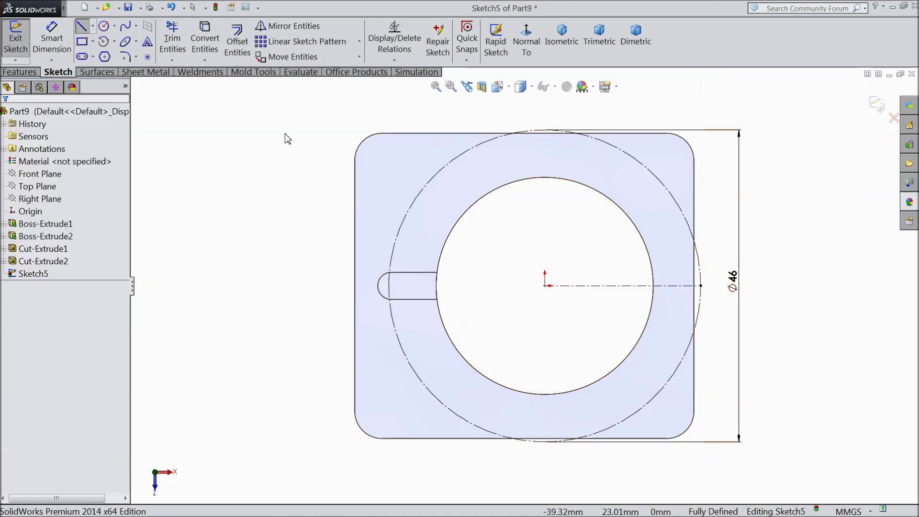
Draw a second centerline from the origin to the construction circle, angled up at about 50 degrees from the horizontal centerline
left_click(92, 26)
left_click(105, 53)
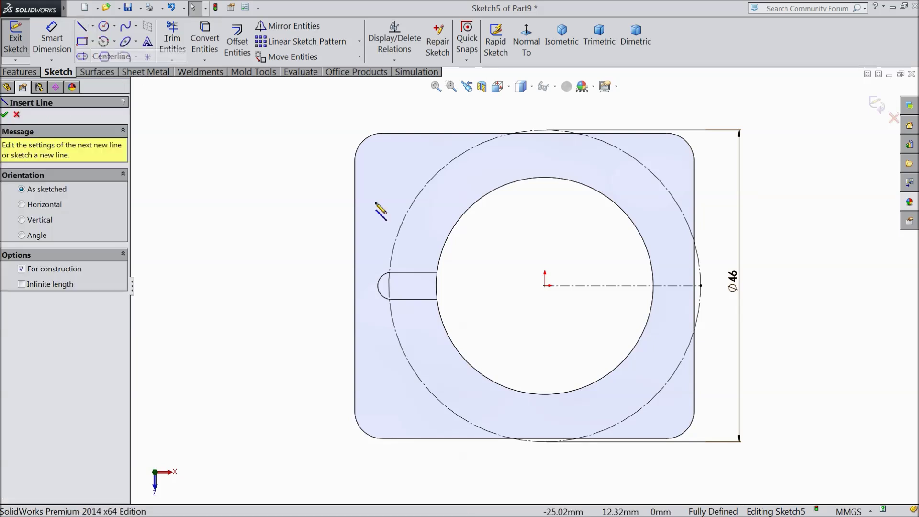
left_click(545, 286)
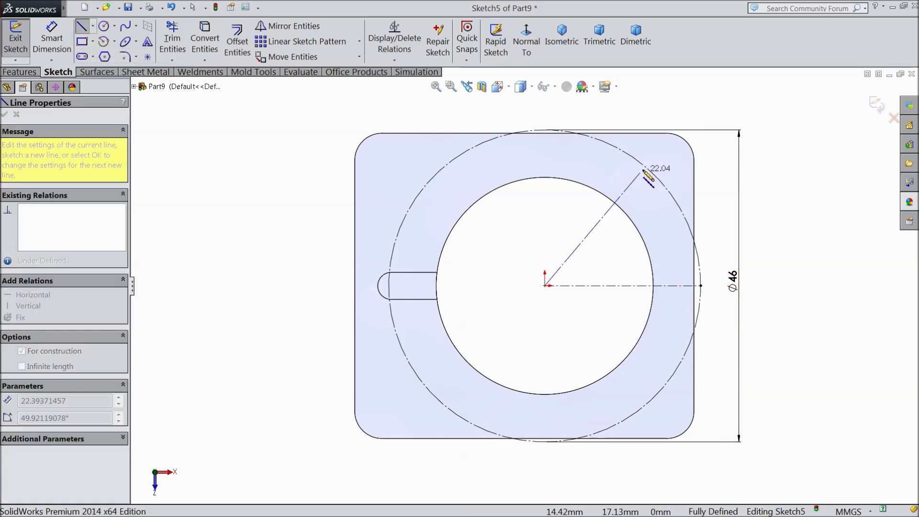
left_click(646, 166)
right_click(676, 153)
left_click(689, 102)
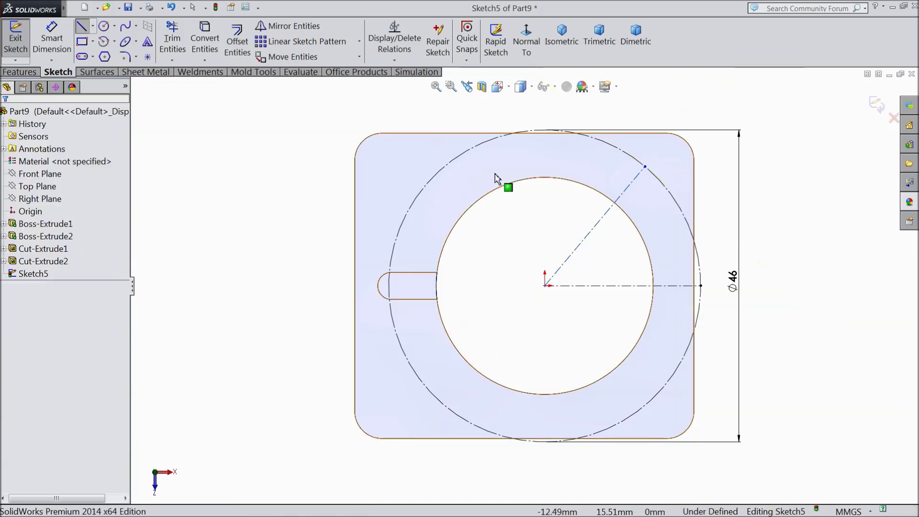
Dimension the angle between the two centerlines as 45 degrees
left_click(52, 38)
left_click(573, 253)
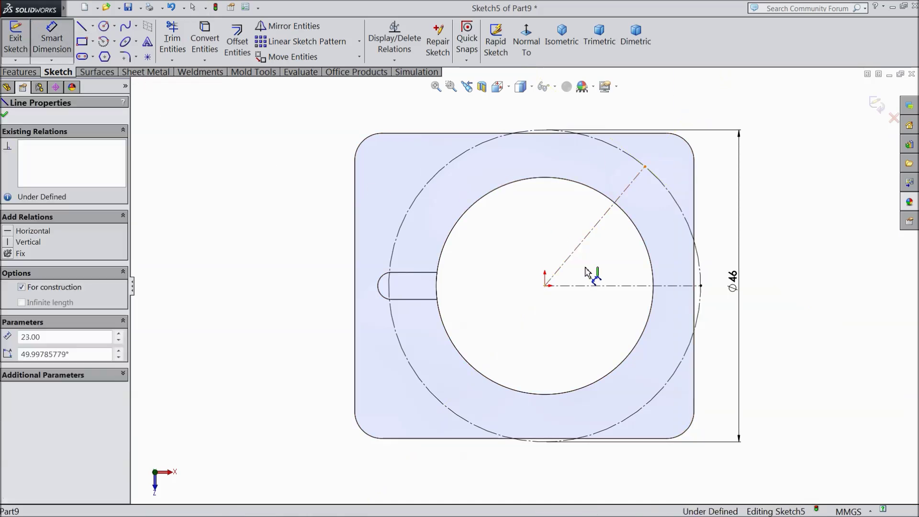
left_click(592, 285)
left_click(600, 270)
type("45")
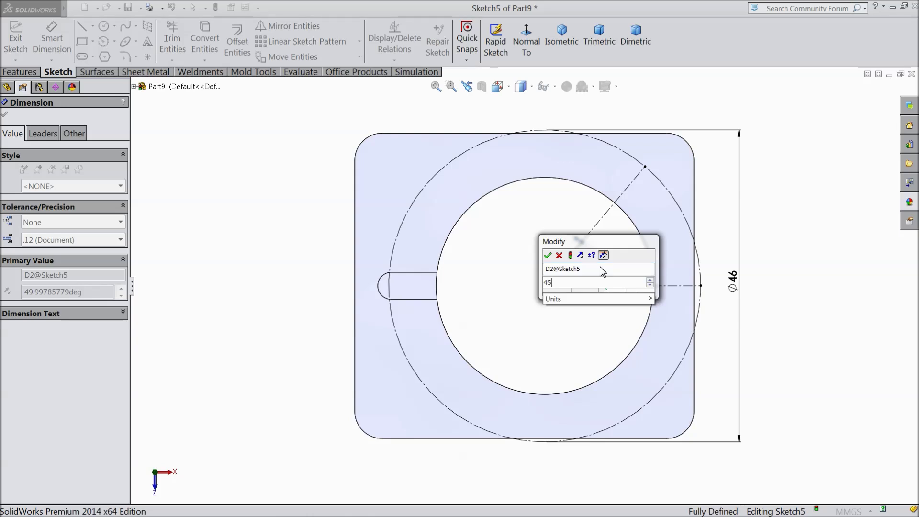
key("Return")
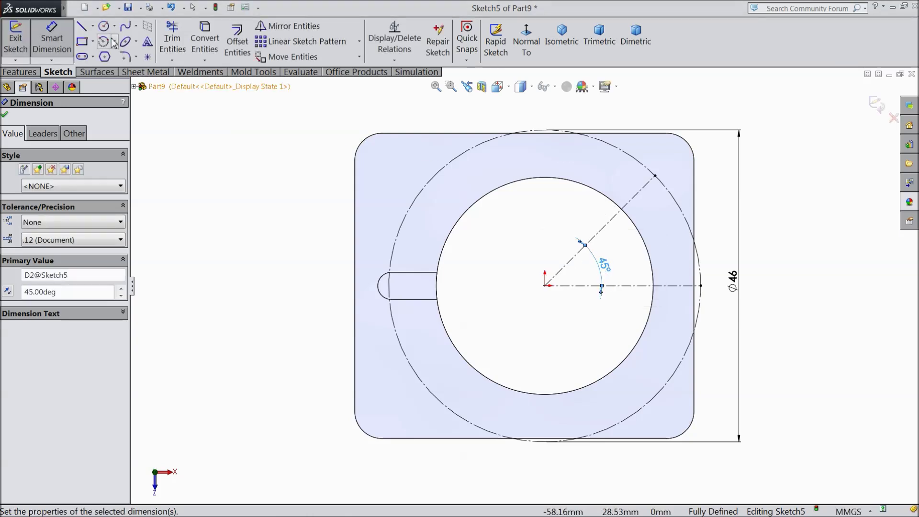
Draw a circle centred on the angled centerline's outer endpoint and dimension its diameter as 7 mm
left_click(104, 27)
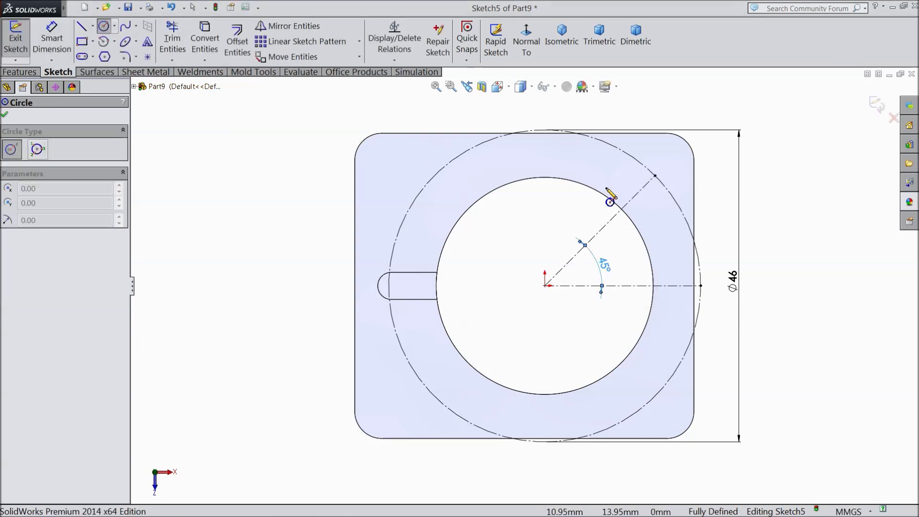
left_click(655, 176)
left_click(676, 173)
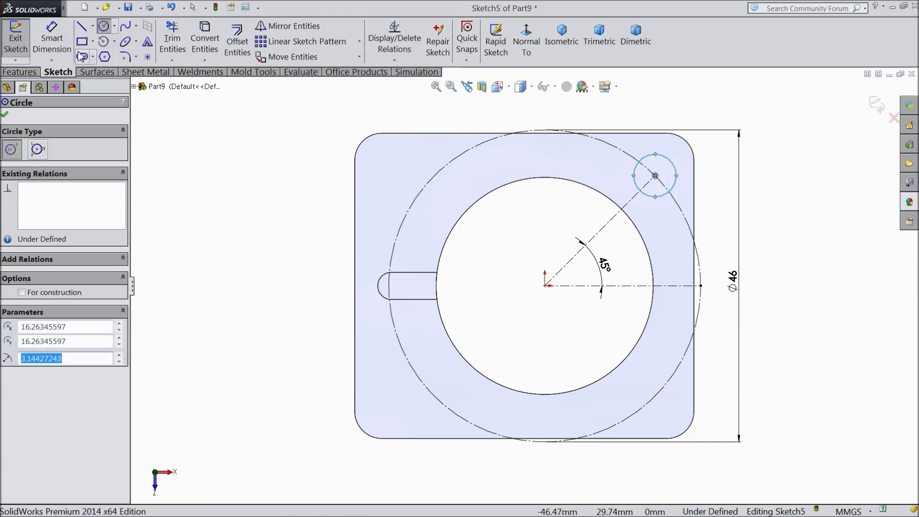
left_click(57, 39)
left_click(673, 199)
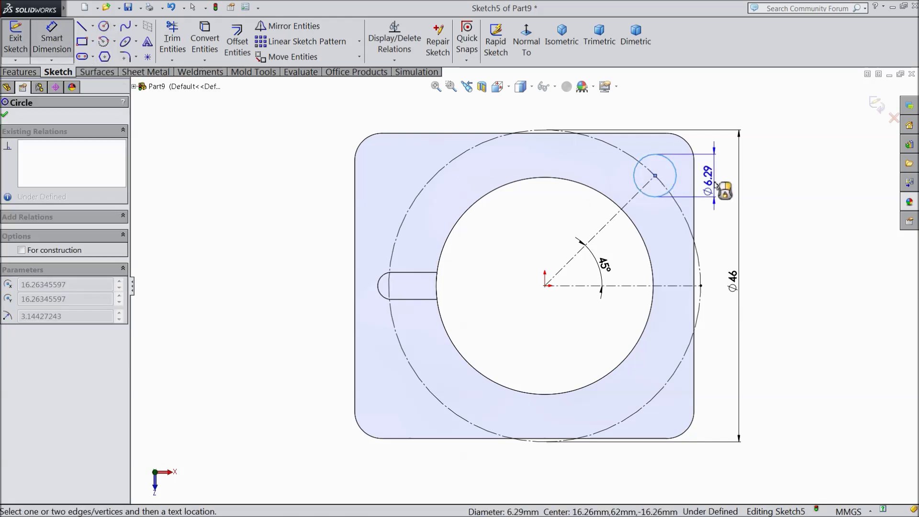
left_click(776, 182)
type("7")
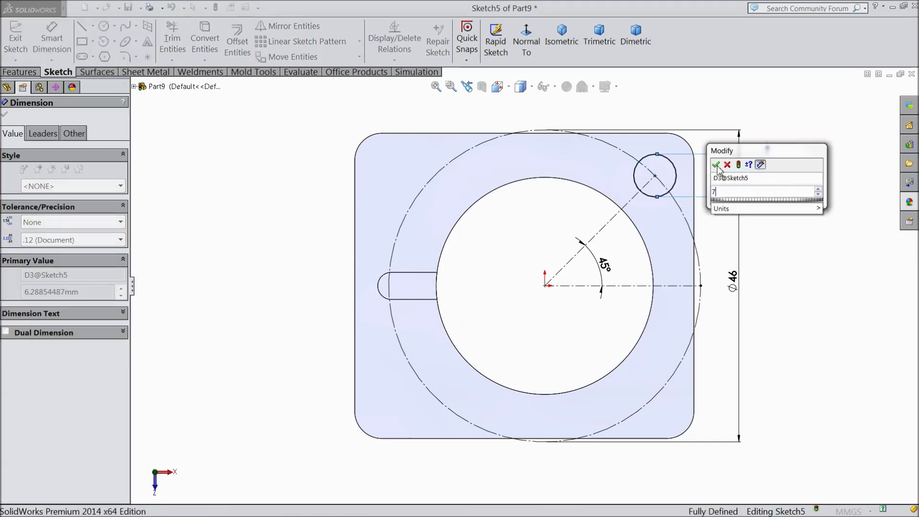
key("Return")
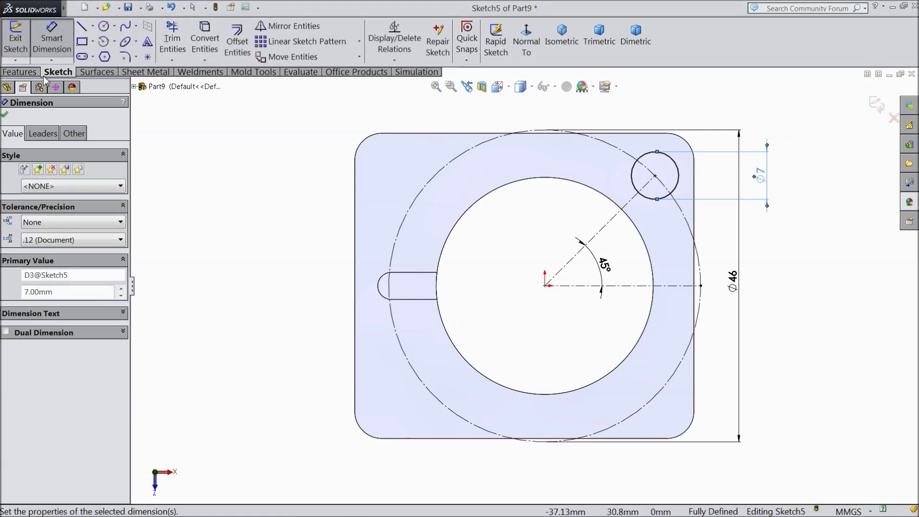
Create a circular sketch pattern of the 7 mm circle around the origin with 4 equally spaced instances over 360 degrees
left_click(52, 39)
left_click(359, 43)
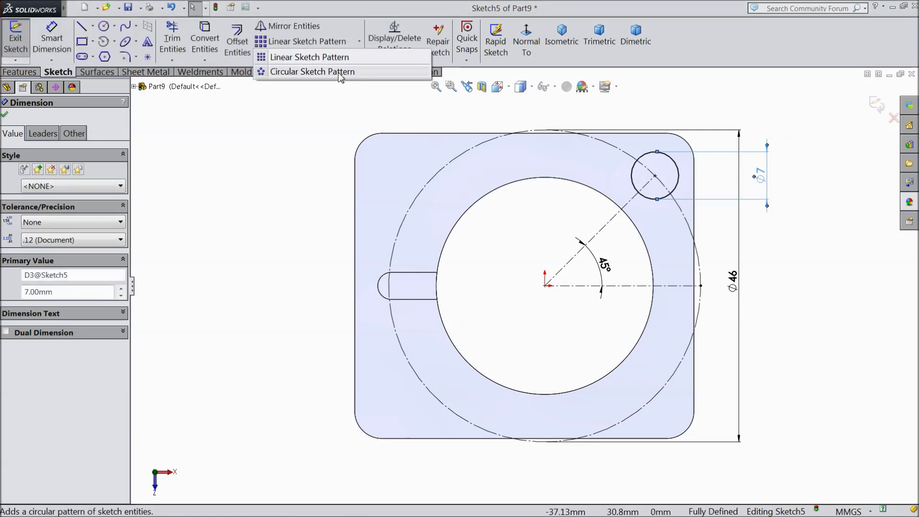
left_click(330, 71)
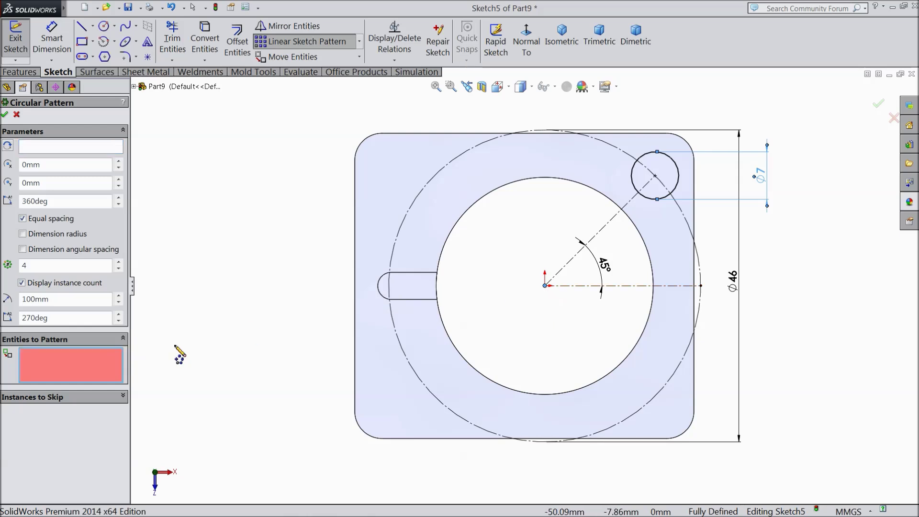
left_click(652, 203)
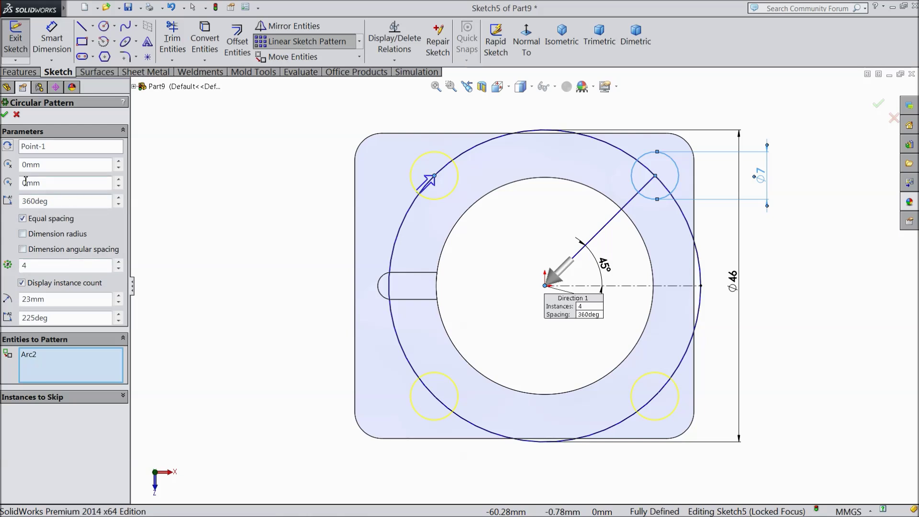
left_click(6, 116)
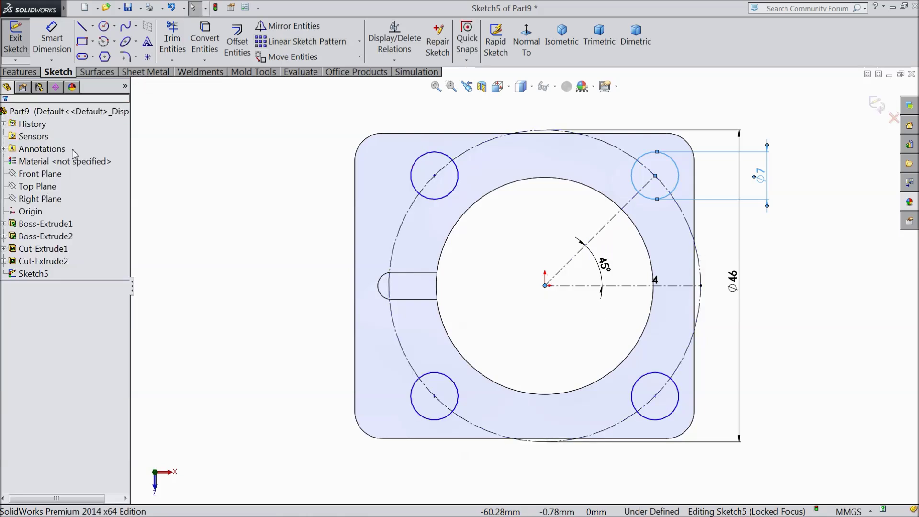
Cut the four patterned circles through the block with a Through All extruded cut
left_click(15, 73)
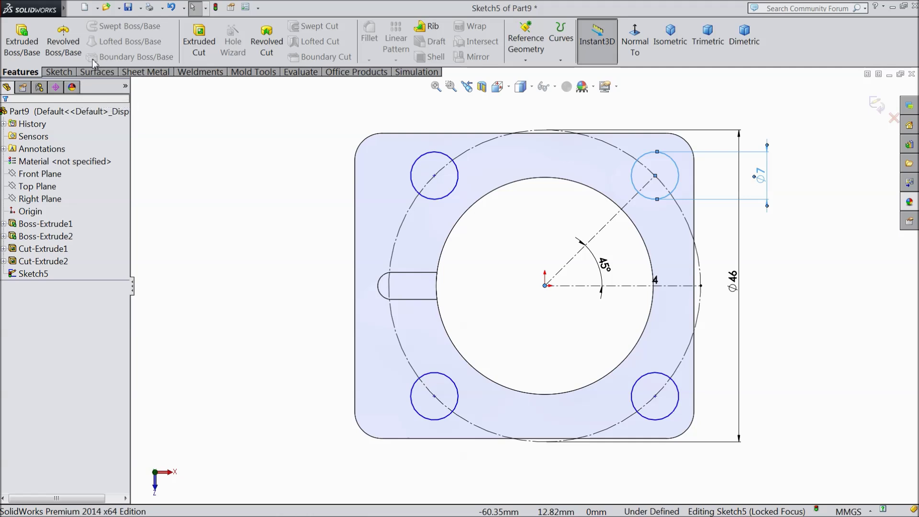
left_click(199, 42)
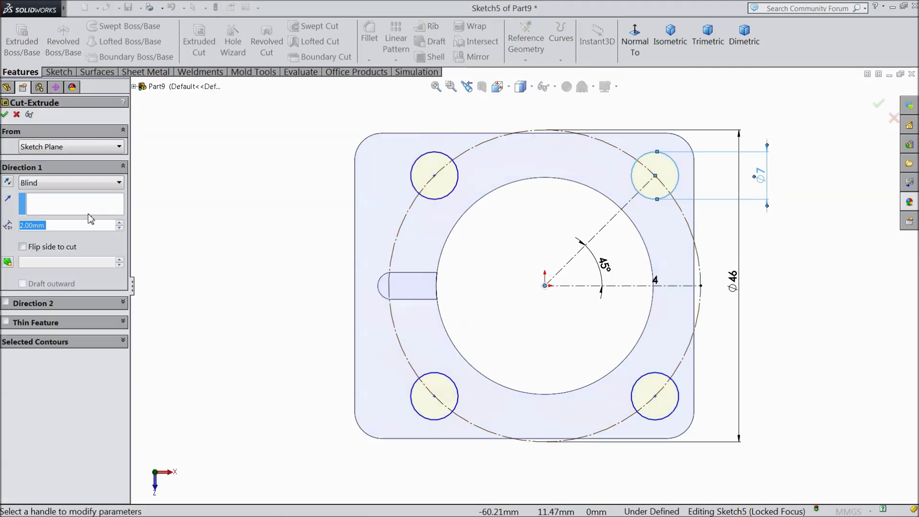
left_click(41, 185)
left_click(72, 203)
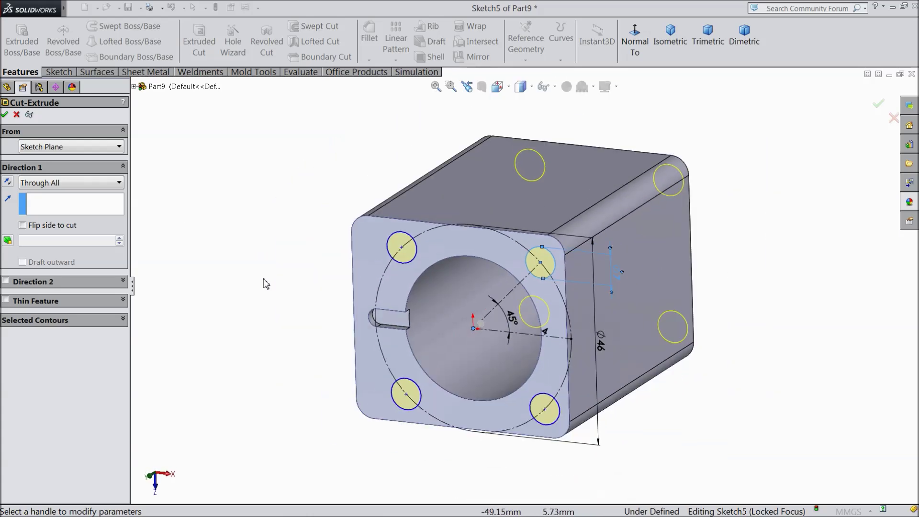
left_click(4, 115)
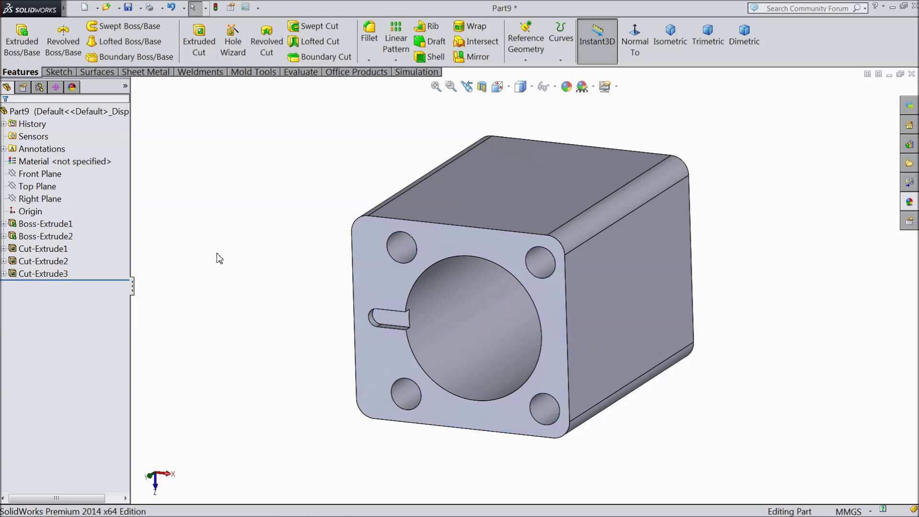
Create a reference plane offset 3 mm from the Right Plane, flipped toward the slot side
left_click(52, 203)
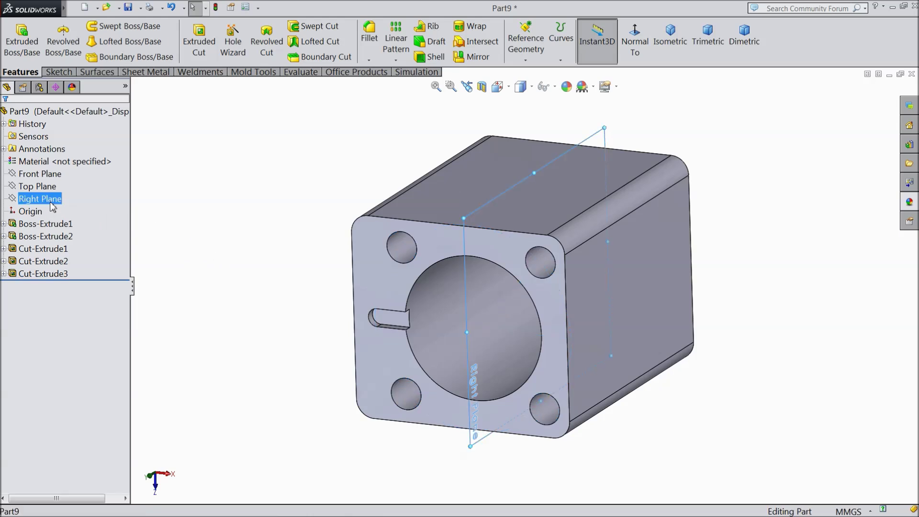
middle_click_drag(226, 268, 247, 184)
left_click(526, 59)
left_click(531, 74)
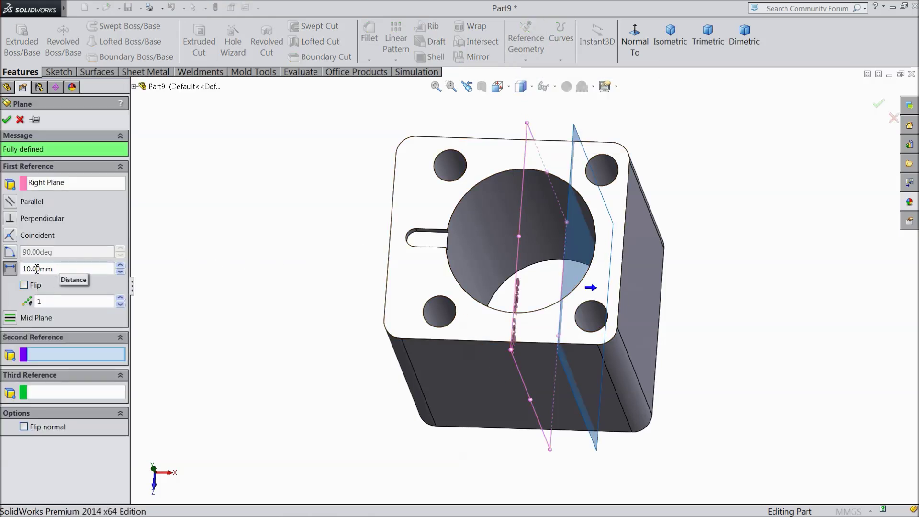
left_click(11, 268)
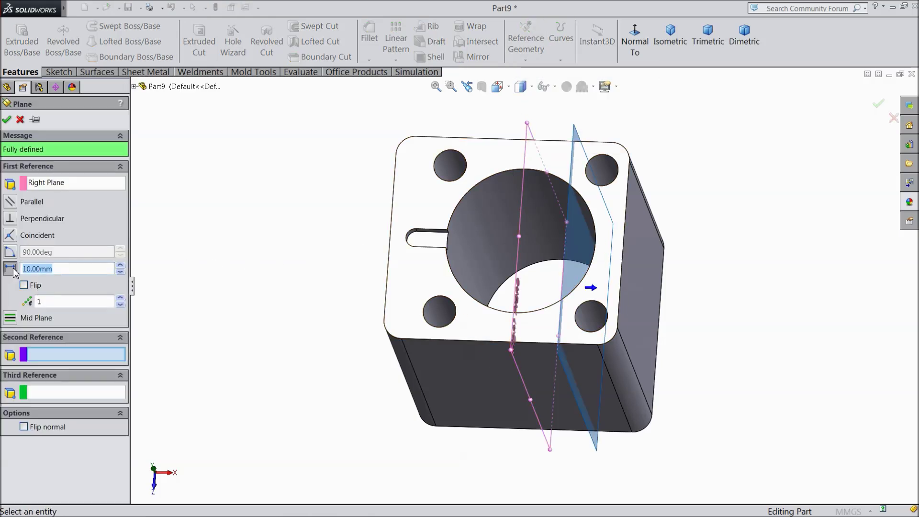
key("Return")
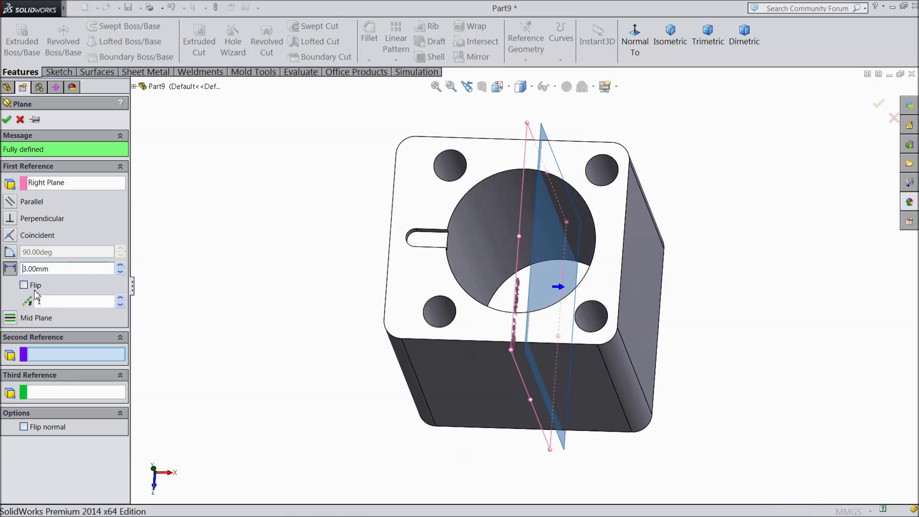
left_click(24, 286)
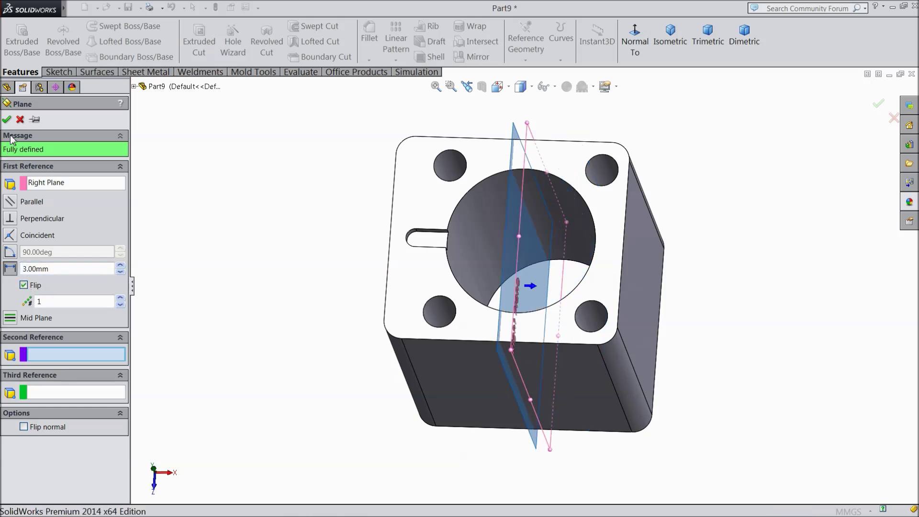
left_click(7, 120)
Start a sketch on the new offset plane and view it straight on
middle_click_drag(205, 266, 161, 200)
middle_click_drag(218, 233, 244, 205)
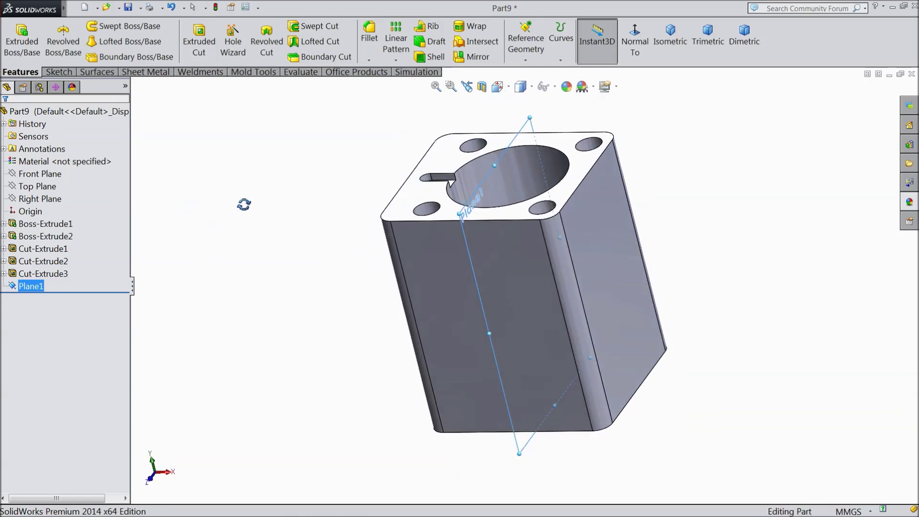
left_click(59, 72)
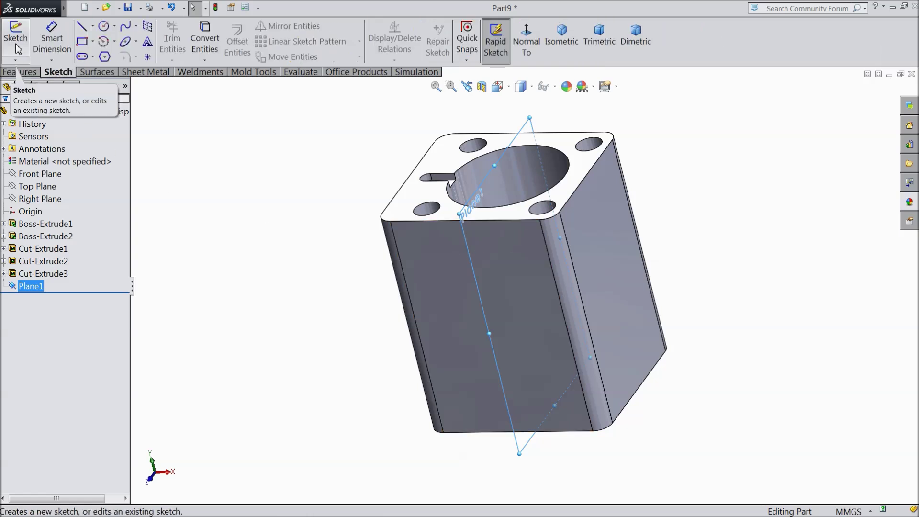
left_click(18, 48)
left_click(527, 48)
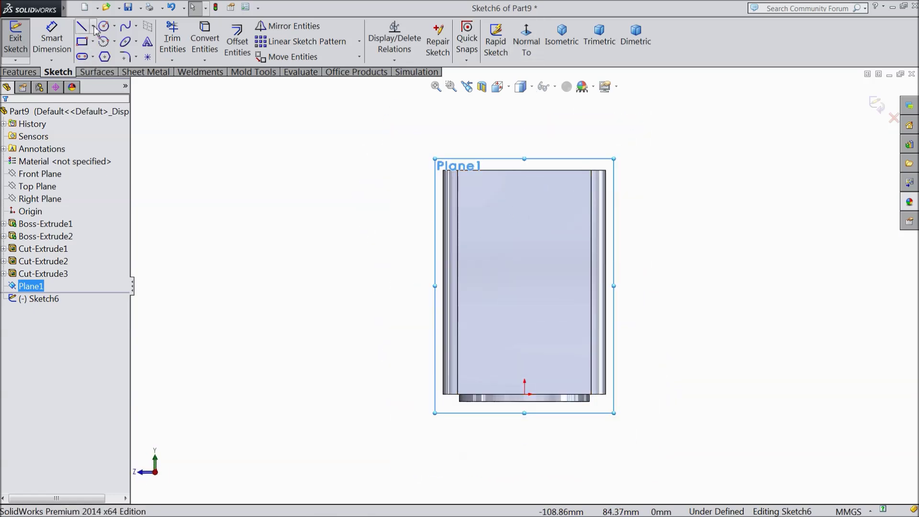
Draw a corner rectangle about 59.6 by 3.85 mm near the block's upper end, extending from inside the block out past its side
left_click(82, 41)
scroll(427, 218, "down", 2)
mouse_move(501, 183)
left_mouse_down()
mouse_move(242, 220)
mouse_move(189, 201)
left_mouse_up()
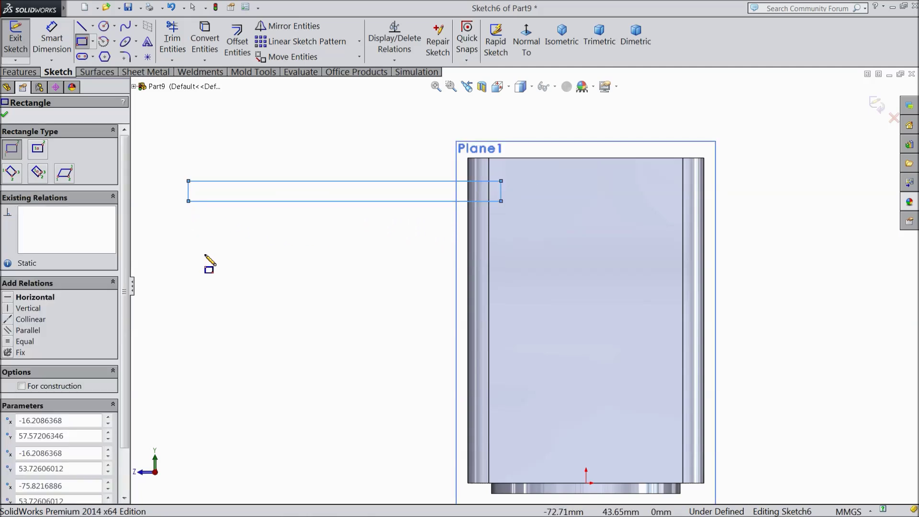
left_click(4, 115)
Dimension the rectangle's inner end 4 mm in from the block's adjacent outer side edge
left_click(48, 44)
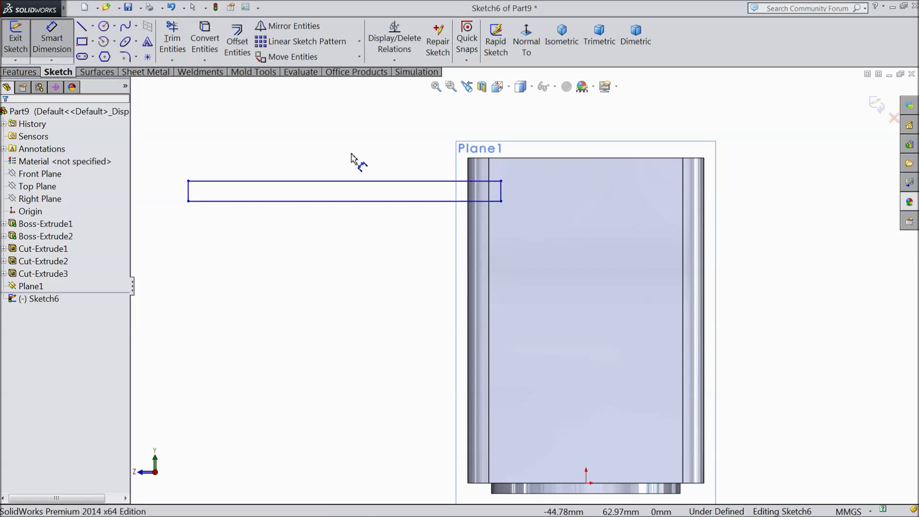
scroll(529, 231, "up", 2)
scroll(483, 215, "down", 4)
left_click(477, 227)
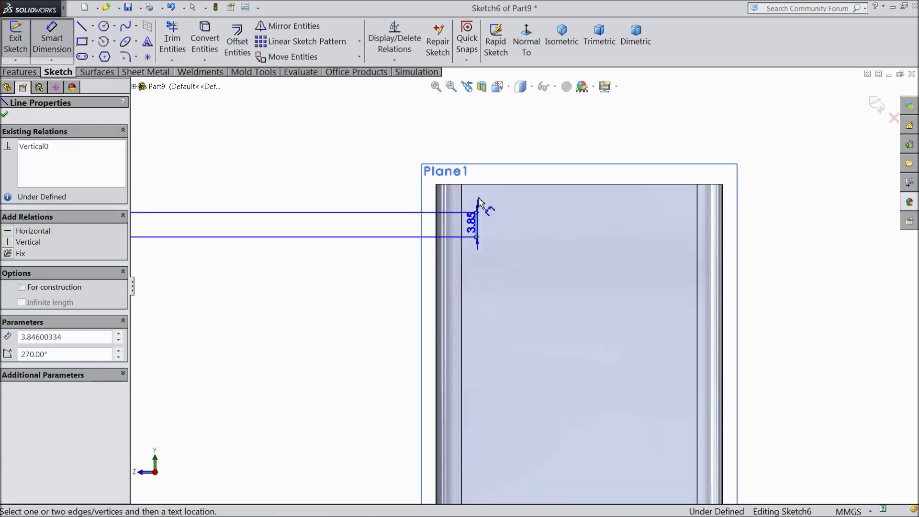
left_click(481, 185)
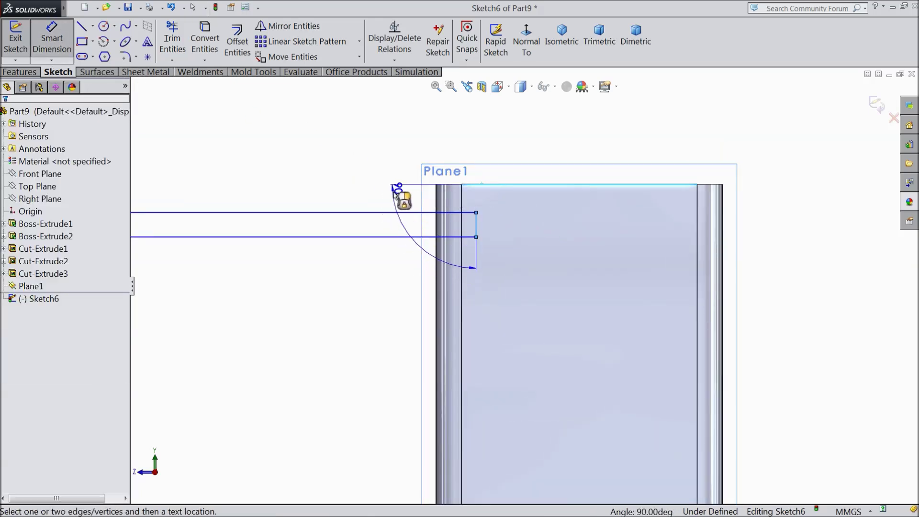
left_click(436, 205)
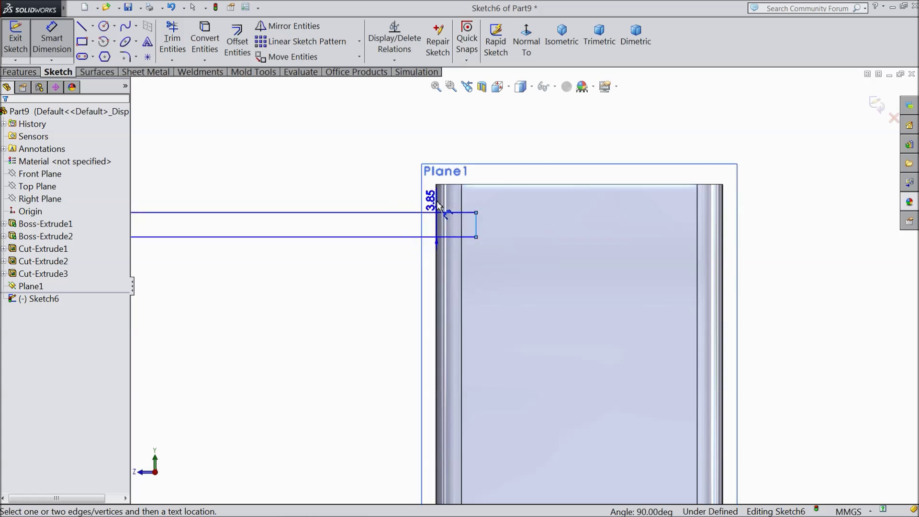
left_click(460, 144)
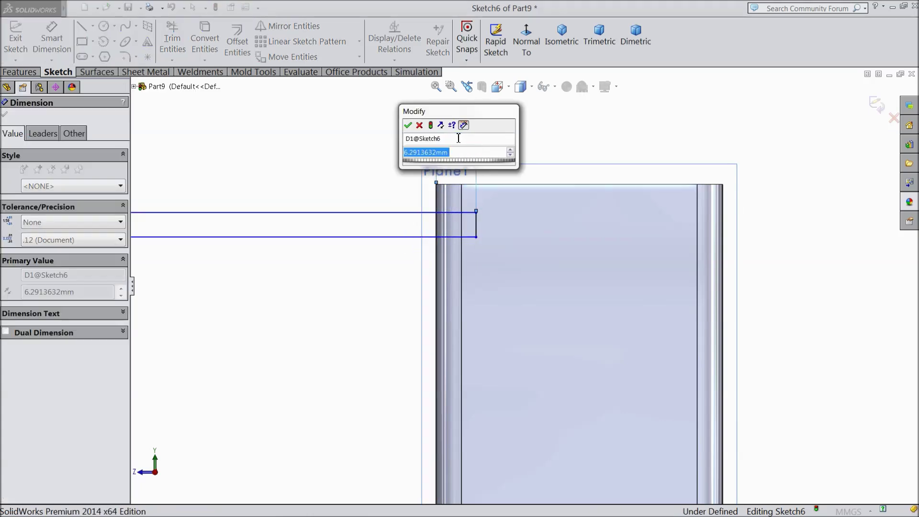
type("4")
left_click(409, 125)
Dimension the rectangle's upper line 4 mm below the block's top edge
scroll(493, 209, "down", 3)
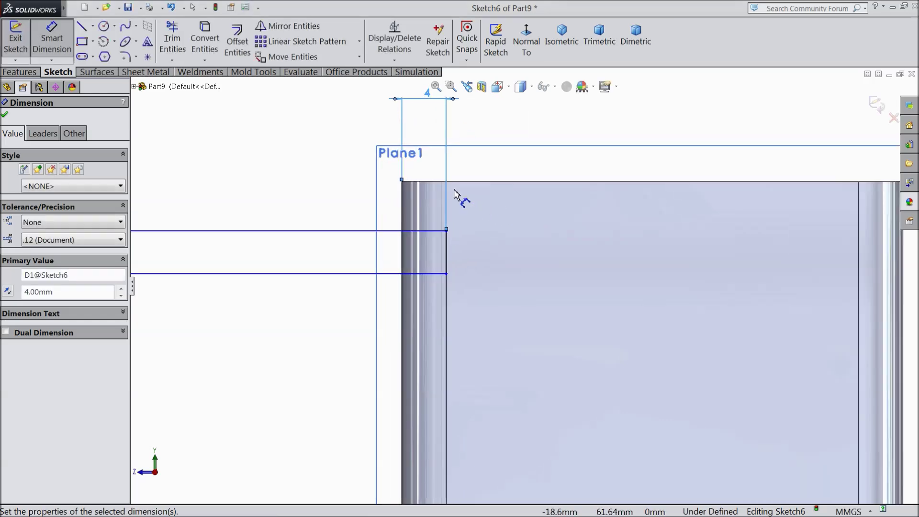
left_click(429, 231)
left_click(364, 273)
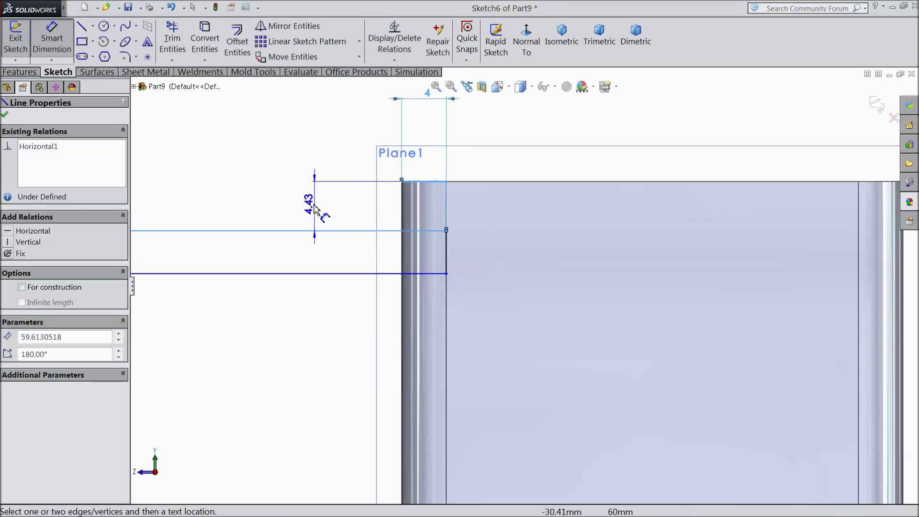
left_click(314, 207)
type("4")
left_click(262, 192)
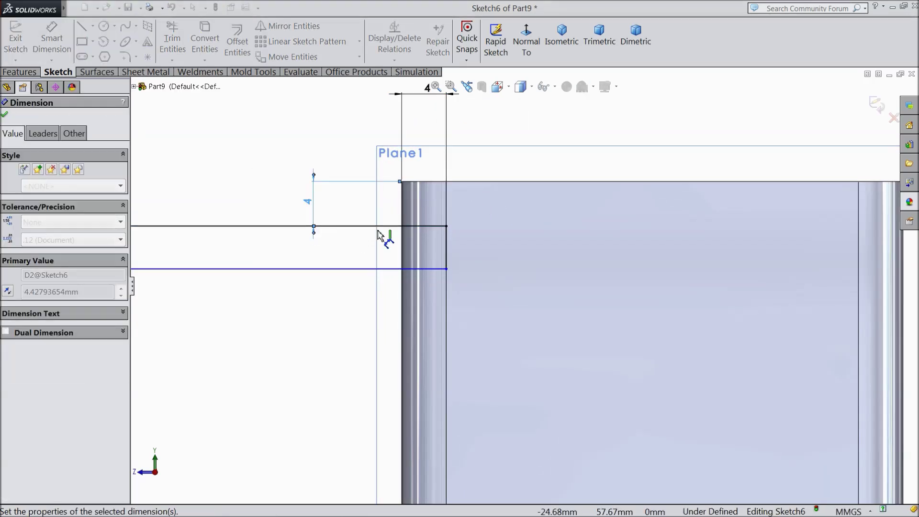
Set the rectangle's length to 48 mm and finish dimensioning
scroll(407, 256, "up", 3)
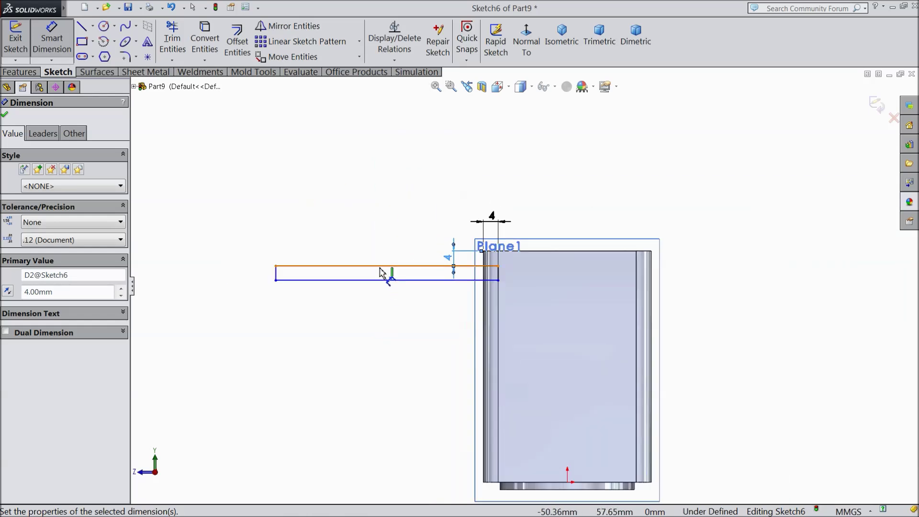
left_click(381, 266)
left_click(382, 220)
type("48")
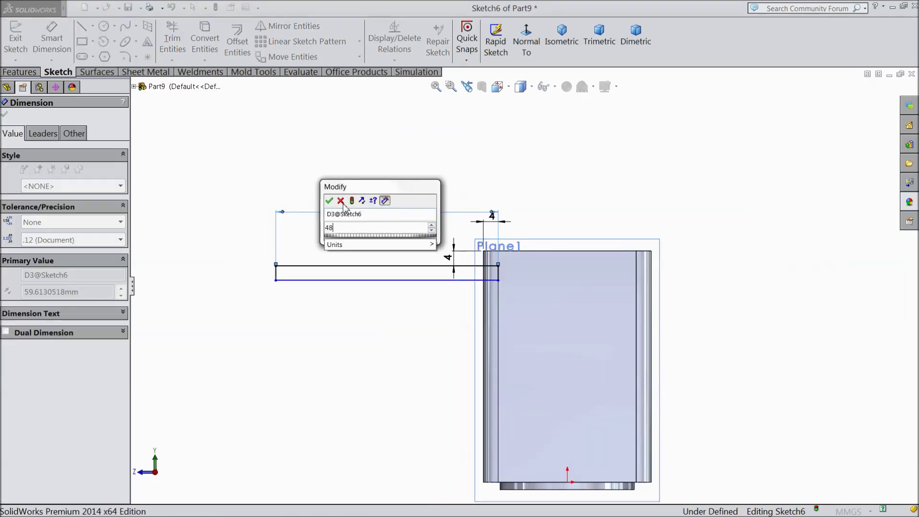
left_click(329, 200)
scroll(335, 254, "down", 3)
scroll(437, 316, "down", 2)
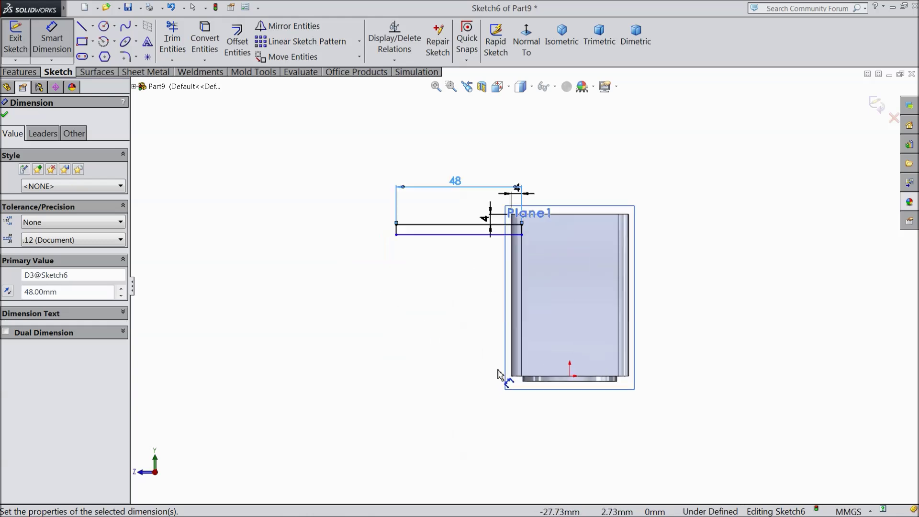
left_click(5, 116)
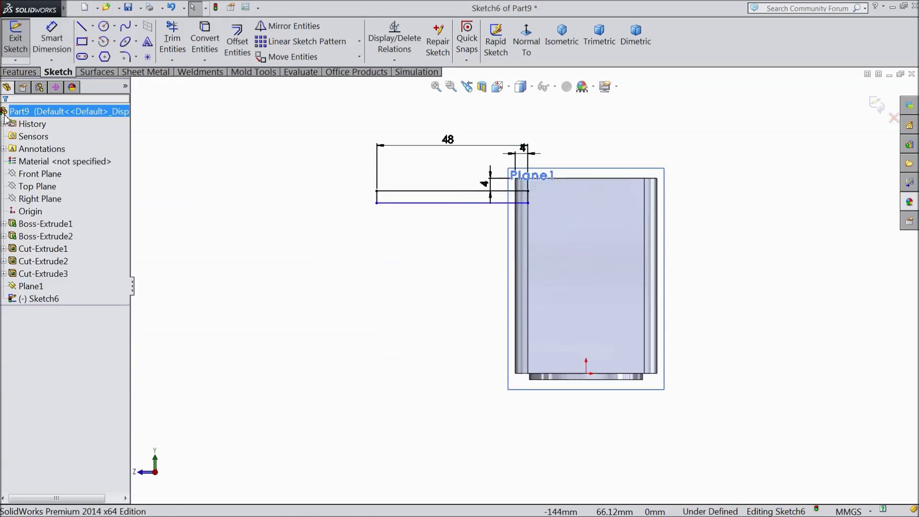
Make a 360-degree revolved cut of the rectangle about its outer short line, cutting a curved slot into the block's side
left_click(19, 72)
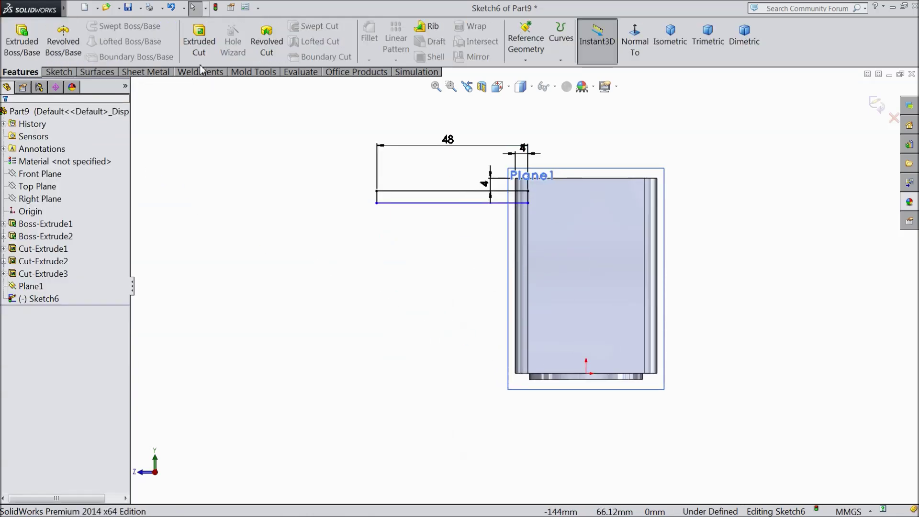
left_click(267, 44)
scroll(411, 211, "down", 2)
scroll(378, 229, "down", 1)
left_click(377, 237)
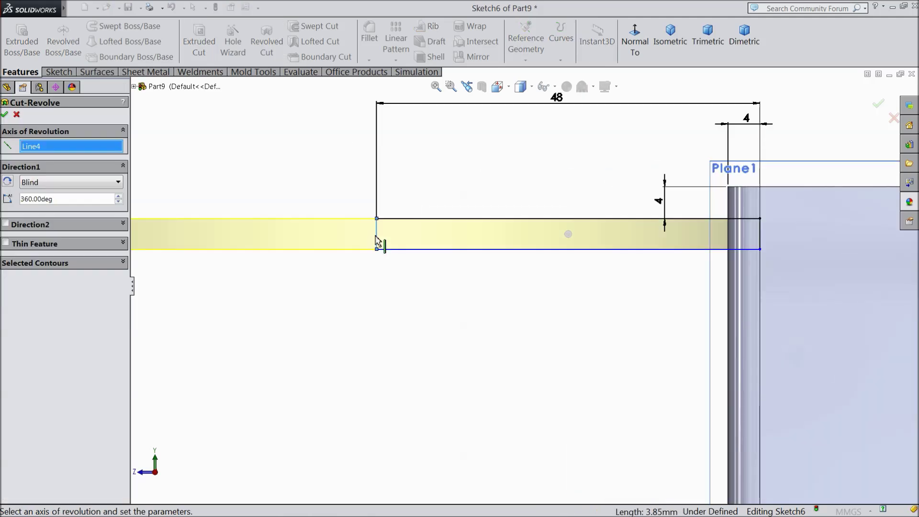
scroll(343, 251, "up", 6)
middle_click_drag(353, 225, 378, 296)
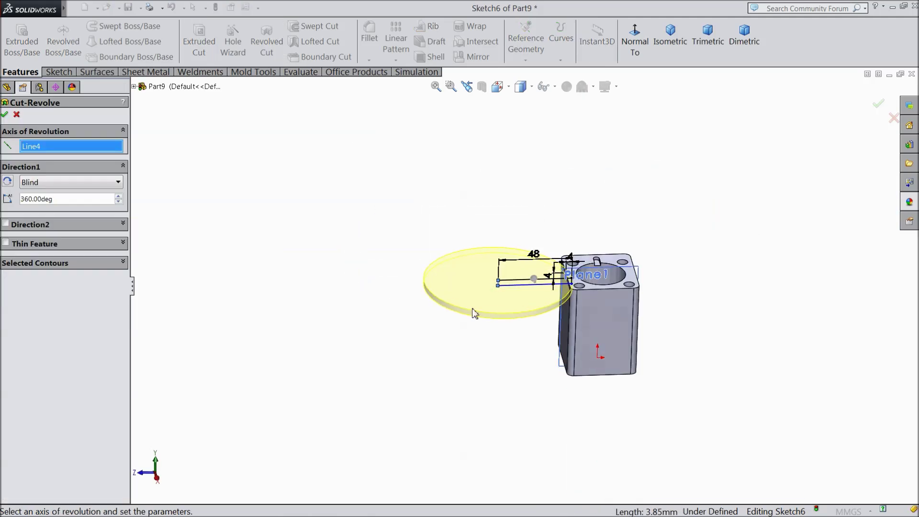
scroll(574, 287, "down", 3)
scroll(467, 282, "down", 2)
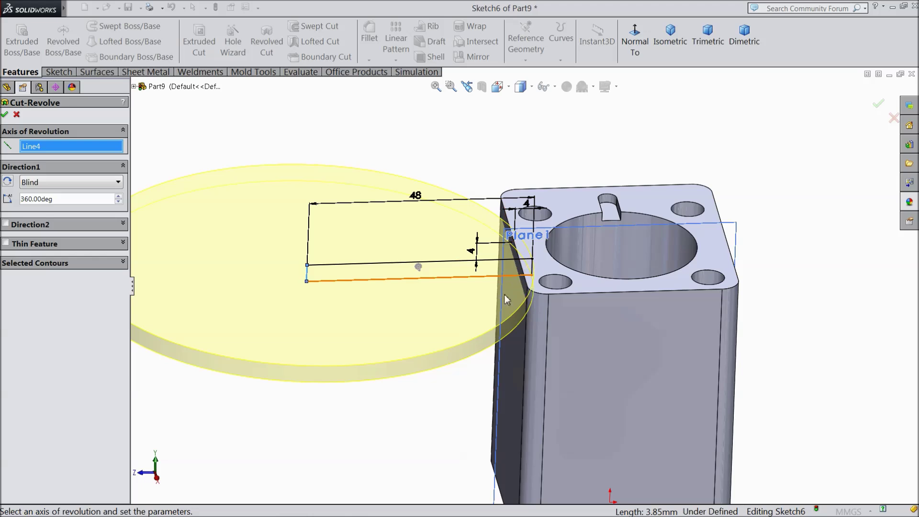
left_click(5, 116)
Hide the offset reference plane used for the revolved cut
scroll(367, 215, "up", 3)
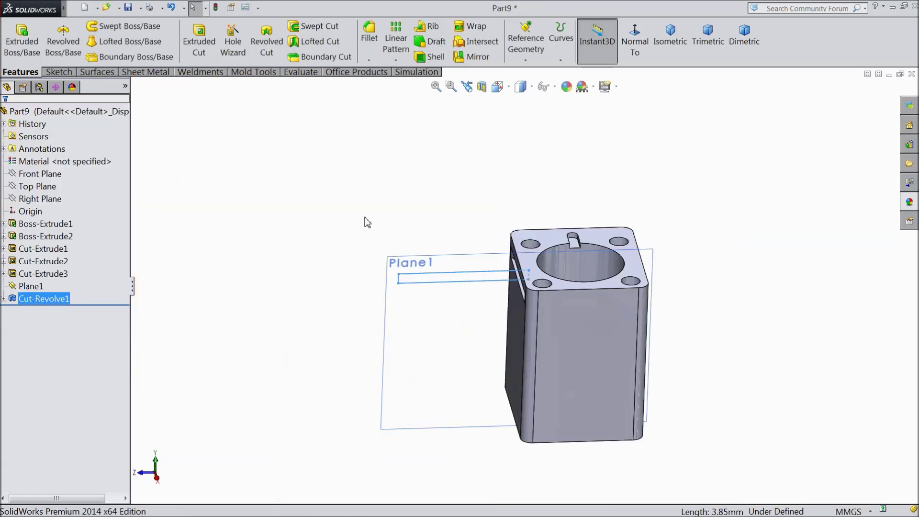
middle_click_drag(375, 245, 455, 282)
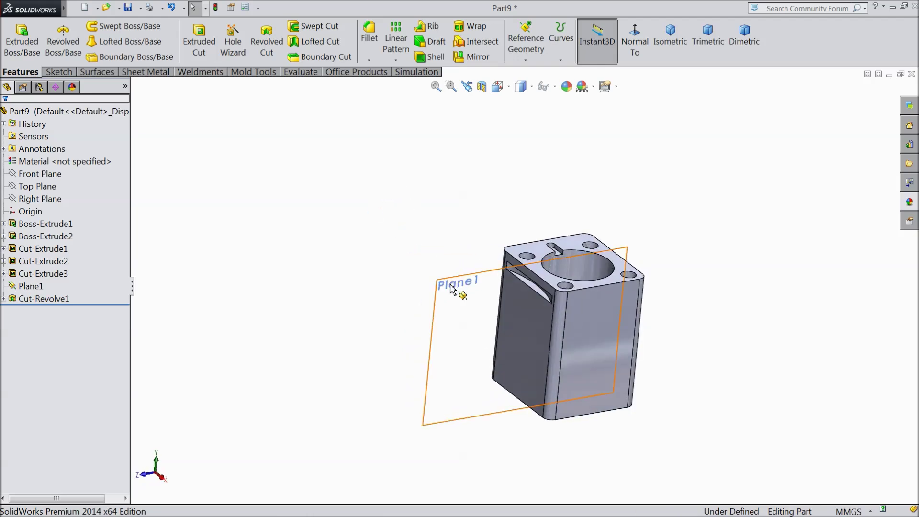
left_click(476, 280)
left_click(498, 254)
scroll(534, 317, "down", 4)
middle_click_drag(533, 316, 436, 263)
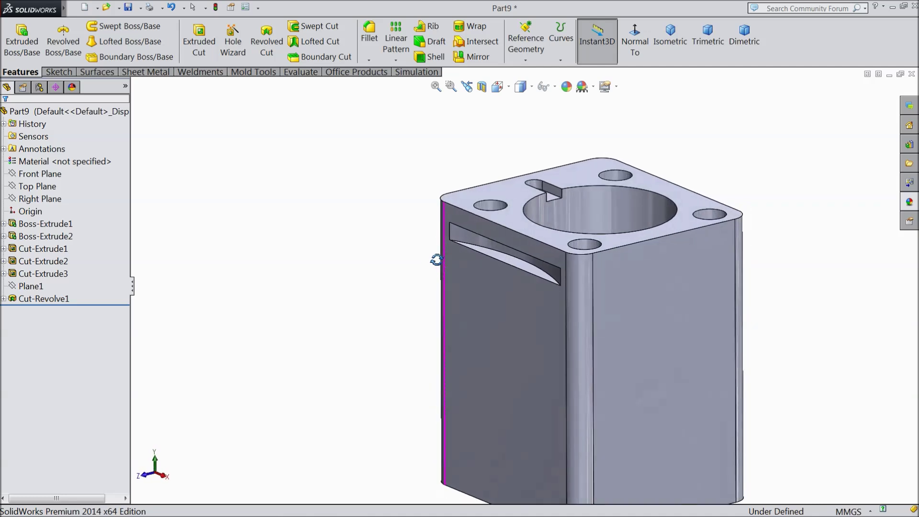
scroll(527, 297, "up", 3)
scroll(584, 348, "down", 5)
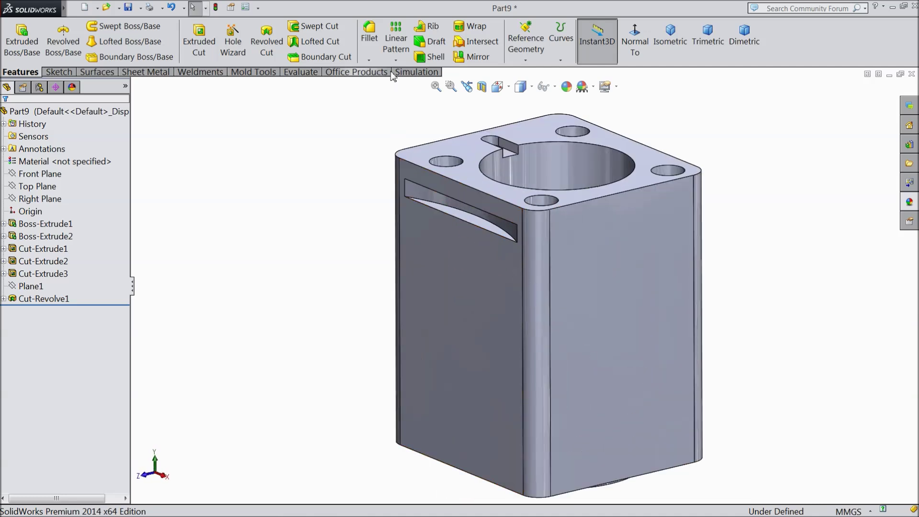
Linear-pattern the revolved cut down the block's vertical edge with 9 instances spaced 6 mm apart
left_click(396, 60)
left_click(421, 70)
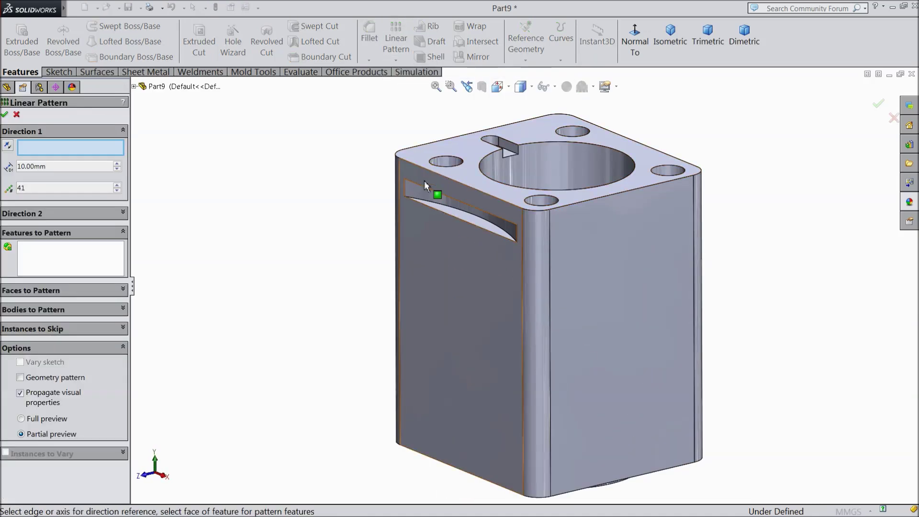
left_click(524, 287)
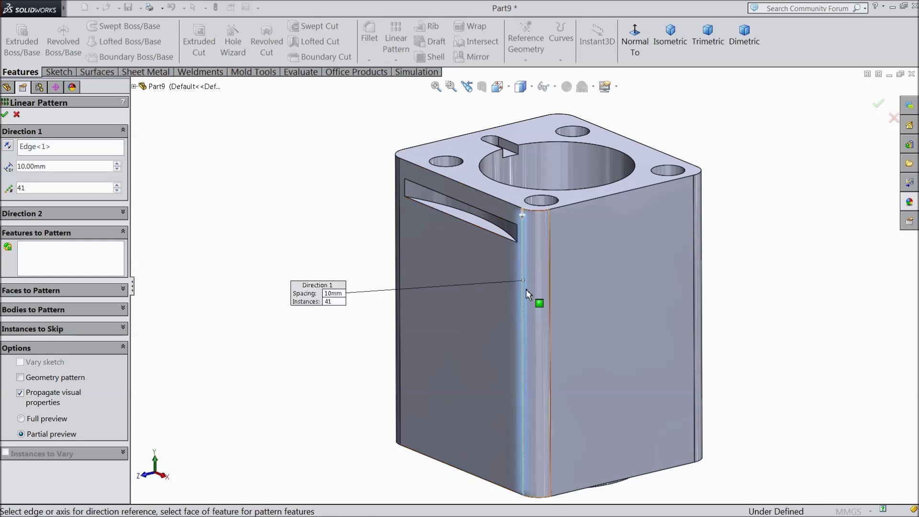
left_click(87, 267)
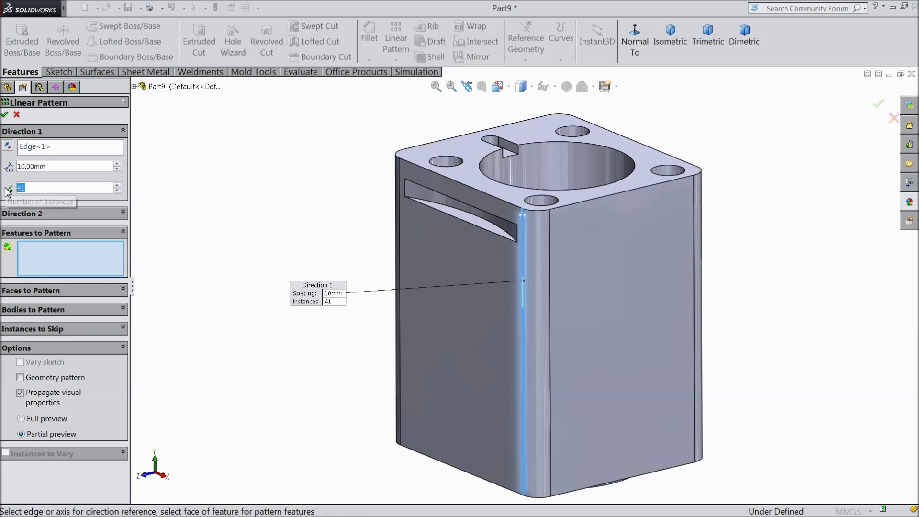
key("Return")
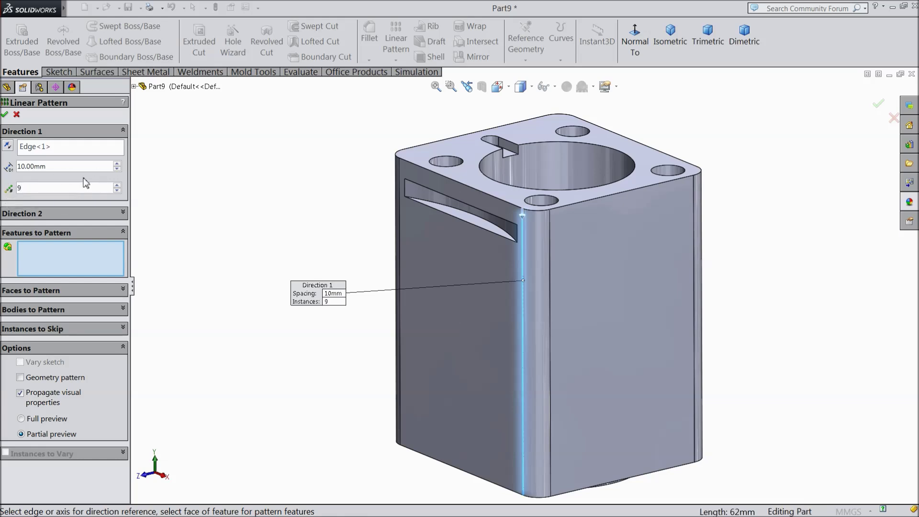
type("6")
key("Return")
left_click(134, 87)
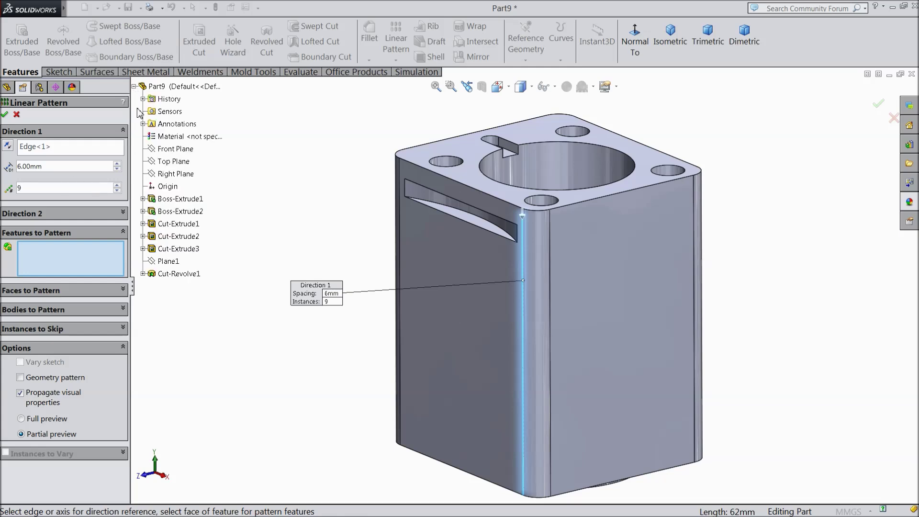
left_click(178, 275)
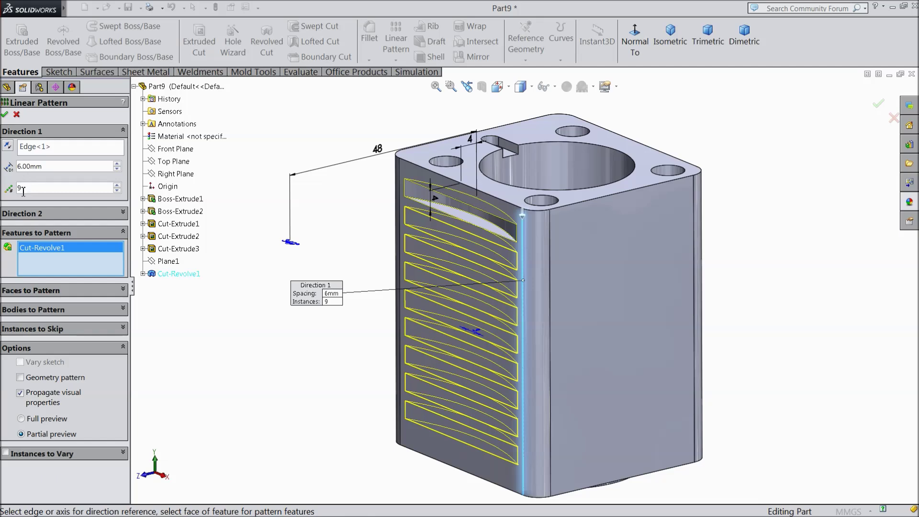
left_click(4, 115)
mouse_move(253, 237)
middle_mouse_down()
mouse_move(261, 199)
mouse_move(246, 220)
mouse_move(252, 237)
middle_mouse_up()
scroll(252, 236, "up", 2)
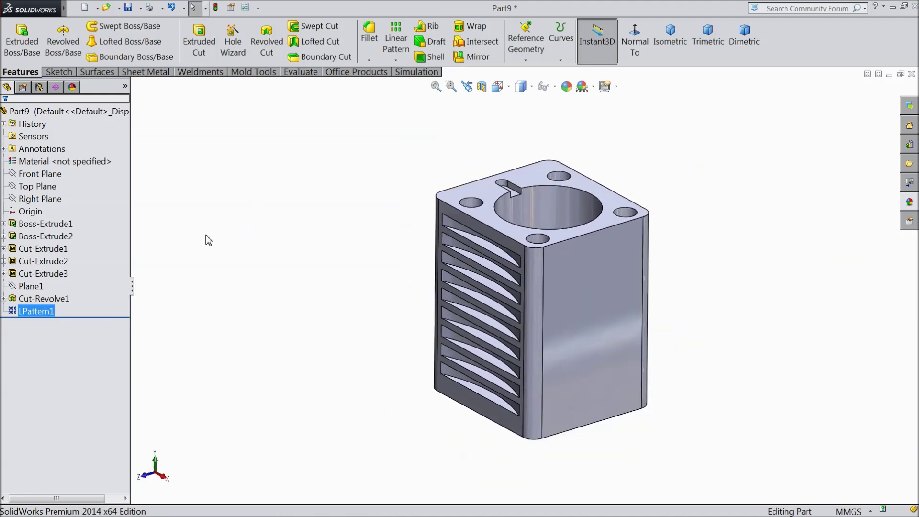
Mirror the revolved cut and its linear pattern about the Front Plane with the Geometry Pattern option enabled
left_click(51, 175)
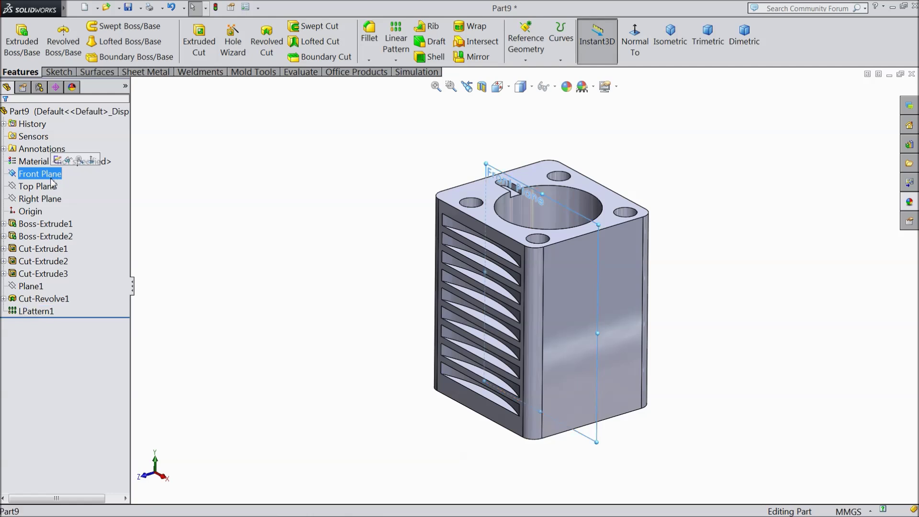
left_click(395, 60)
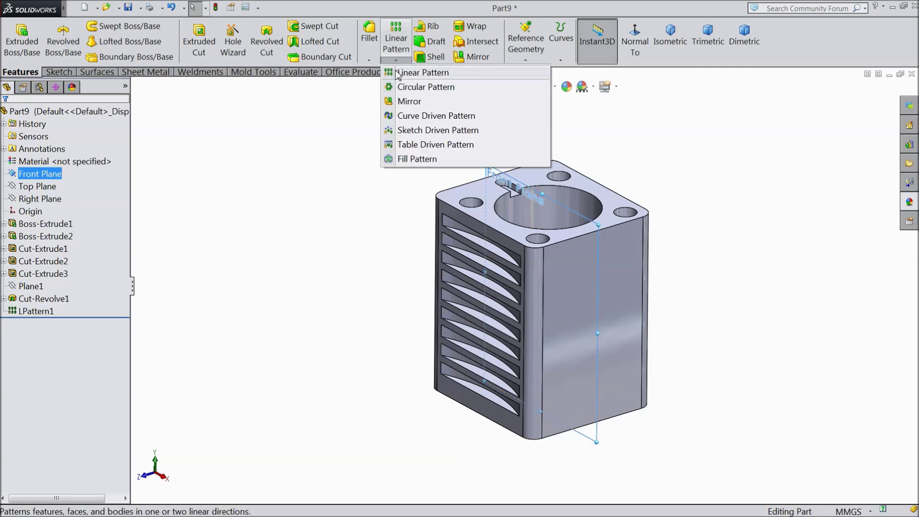
left_click(411, 102)
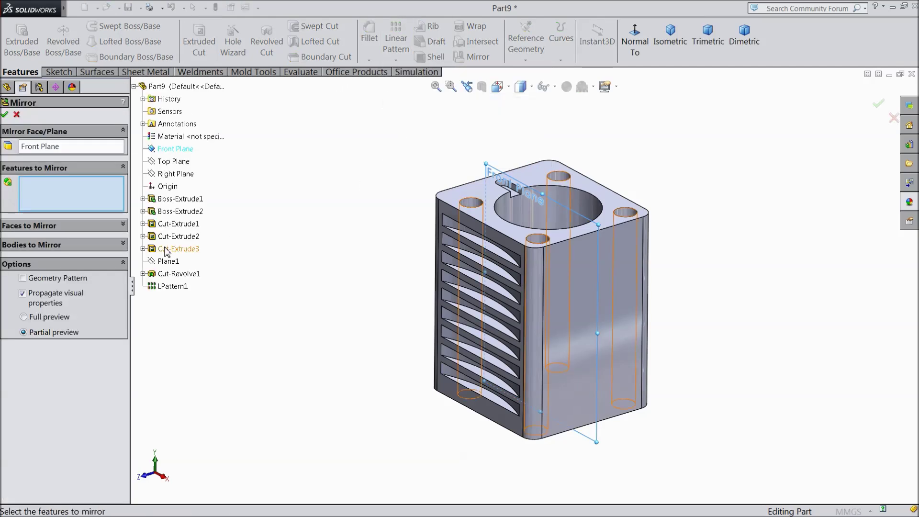
left_click(168, 287)
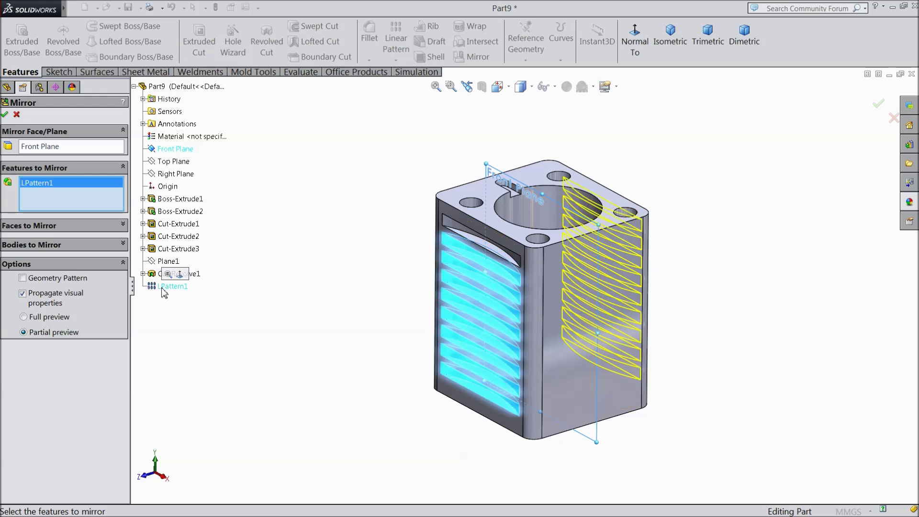
left_click(192, 280)
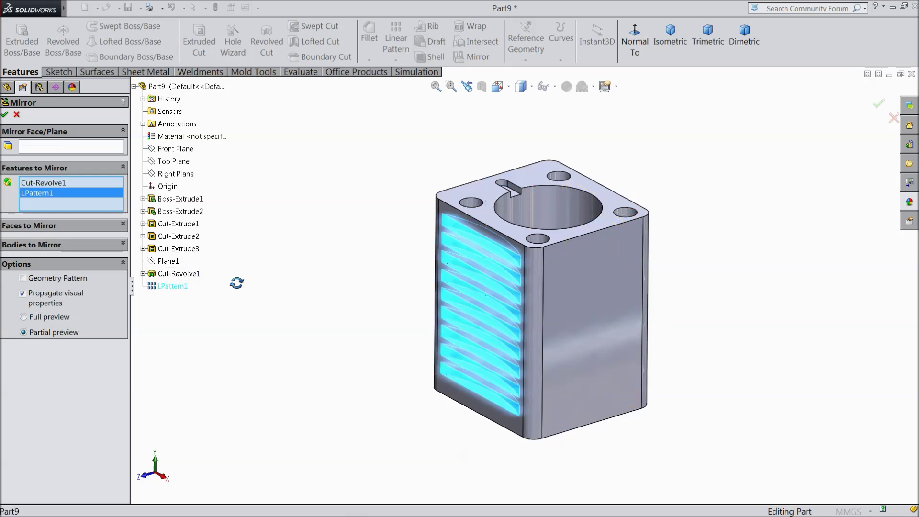
left_click(82, 146)
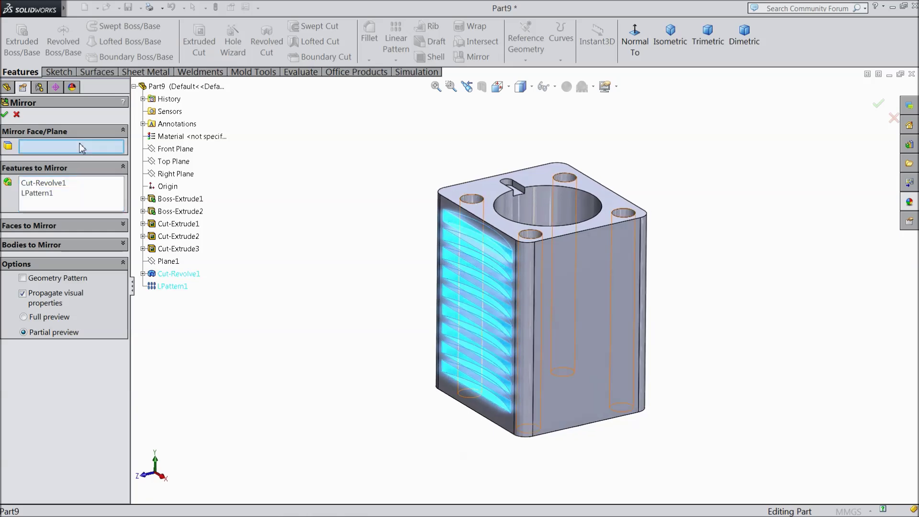
left_click(175, 150)
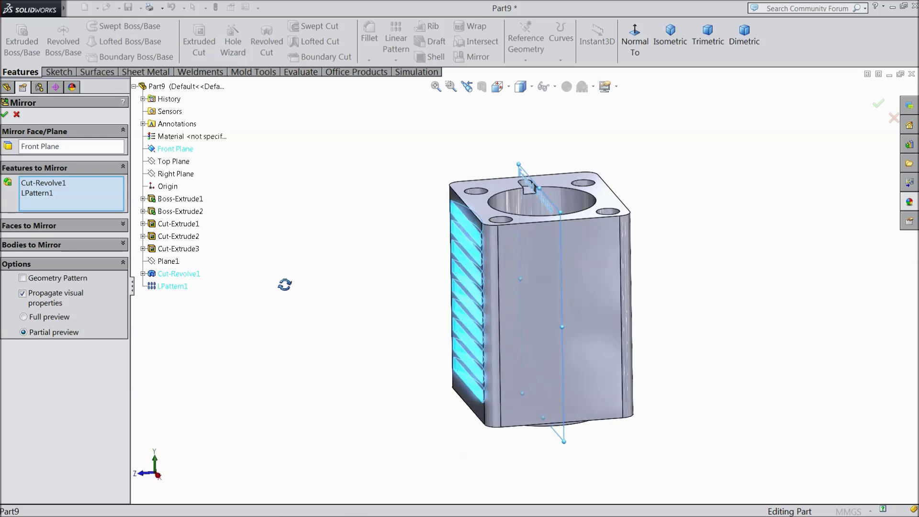
left_click(22, 278)
middle_click_drag(235, 346, 250, 370)
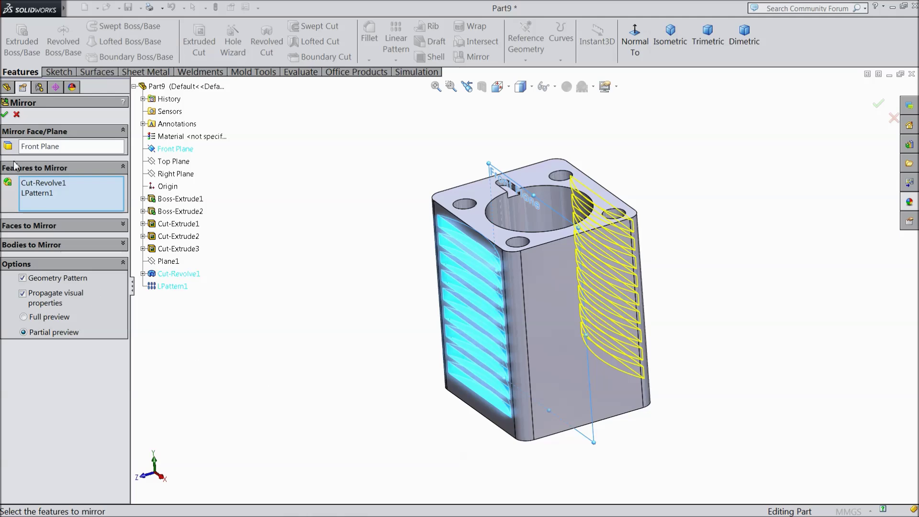
left_click(5, 114)
middle_click_drag(304, 304, 209, 326)
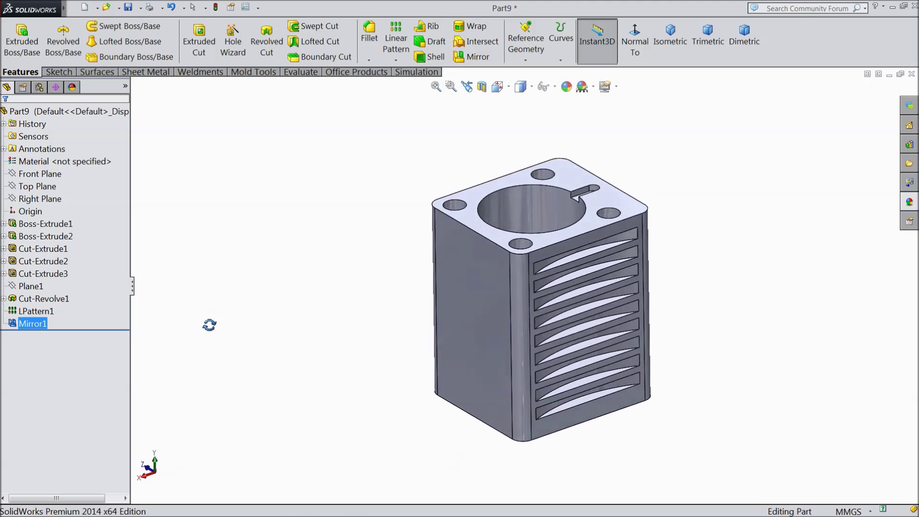
Sketch a rectangle about 45 mm long and 5 mm high on the Right Plane, overlapping the block's side near its upper edge
left_click(39, 199)
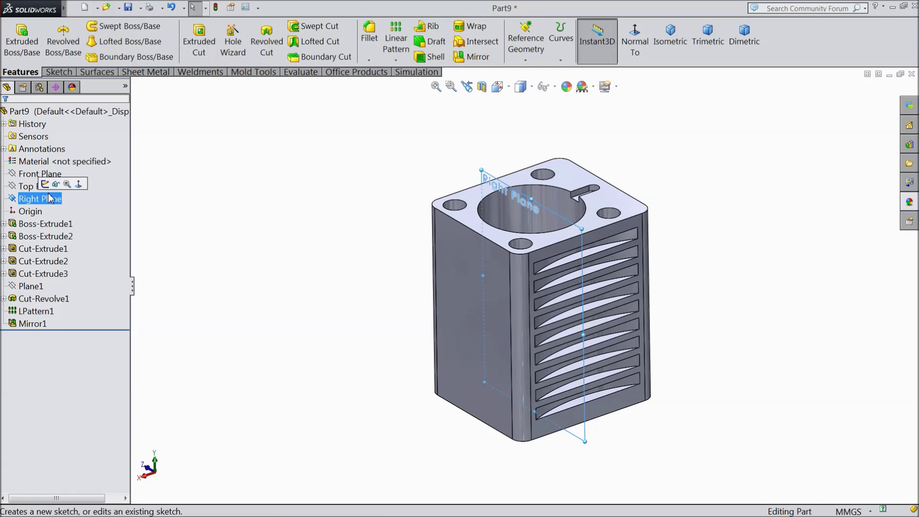
left_click(44, 185)
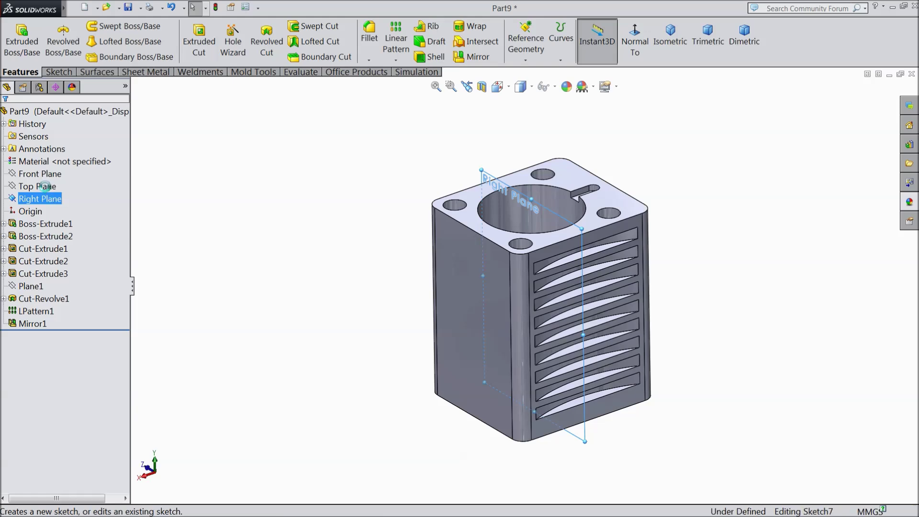
left_click(638, 53)
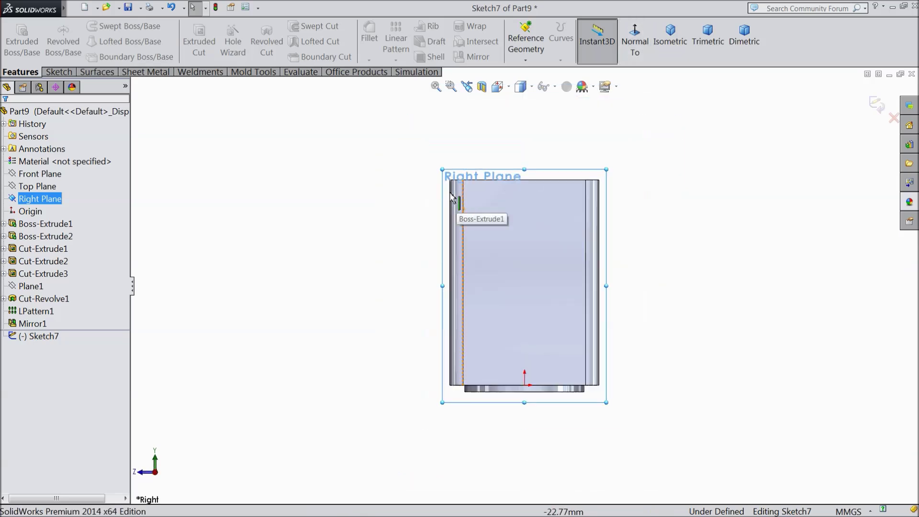
left_click(59, 73)
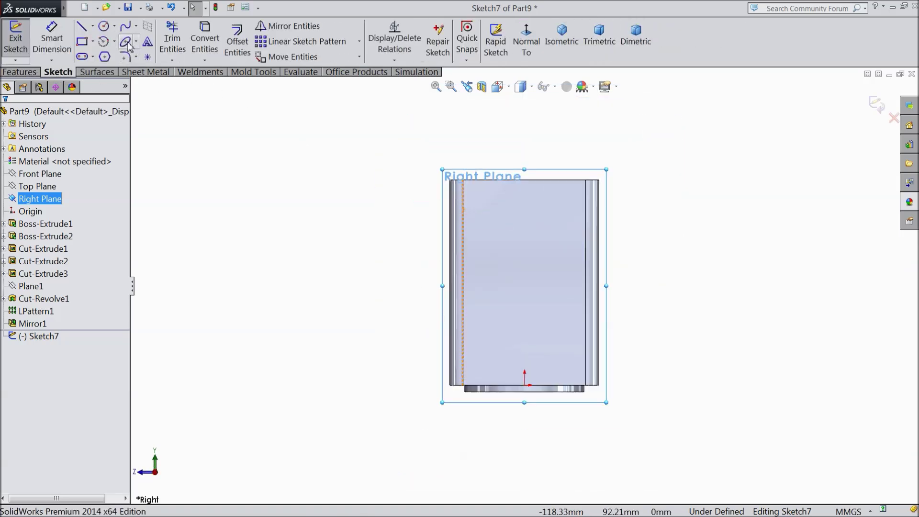
left_click(88, 42)
scroll(433, 176, "down", 1)
left_click(492, 203)
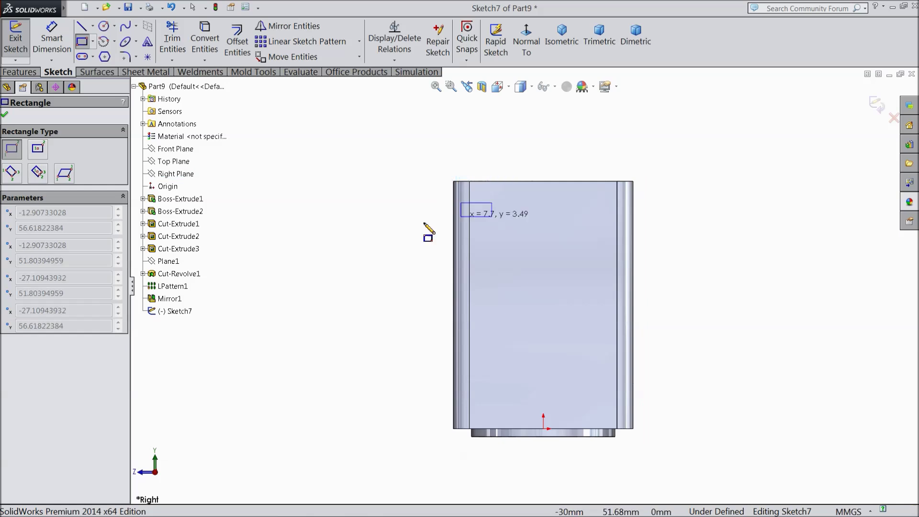
left_click(314, 222)
Dimension the rectangle's inner short line 4 mm inside the block's side edge
left_click(52, 38)
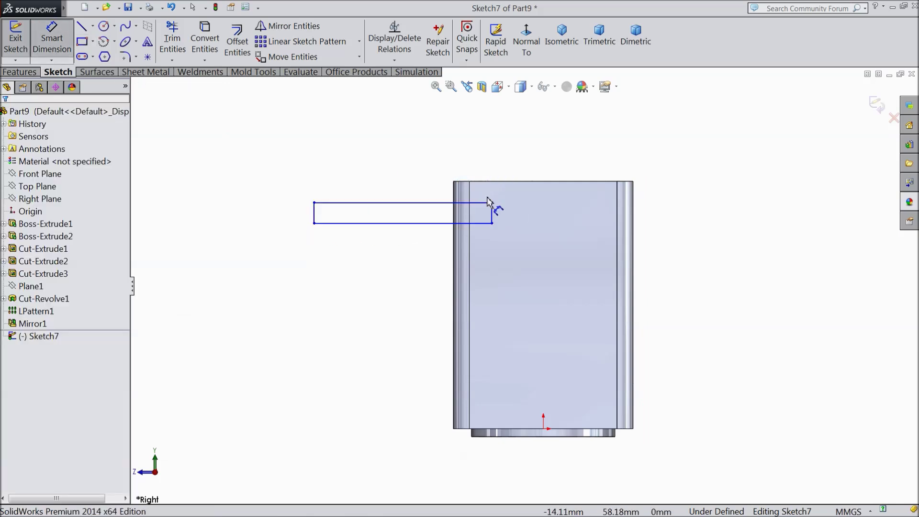
scroll(488, 201, "down", 3)
left_click(505, 248)
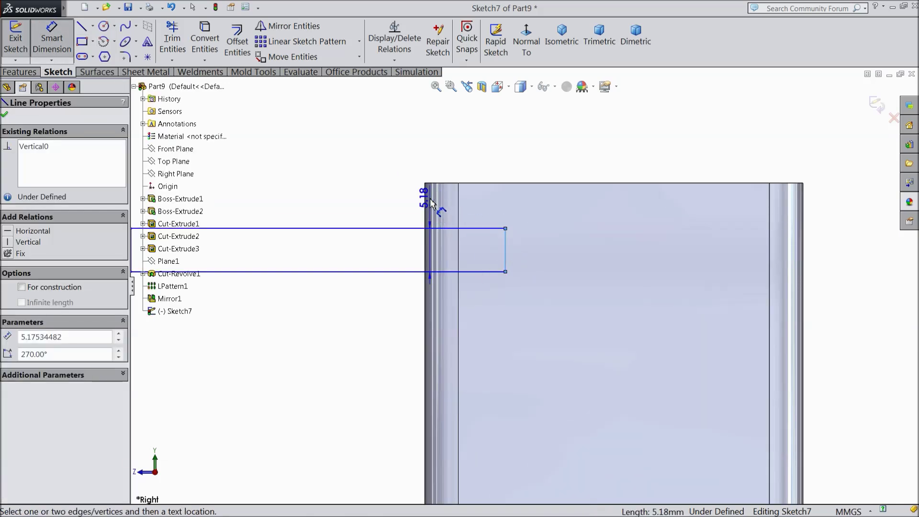
left_click(426, 205)
left_click(453, 153)
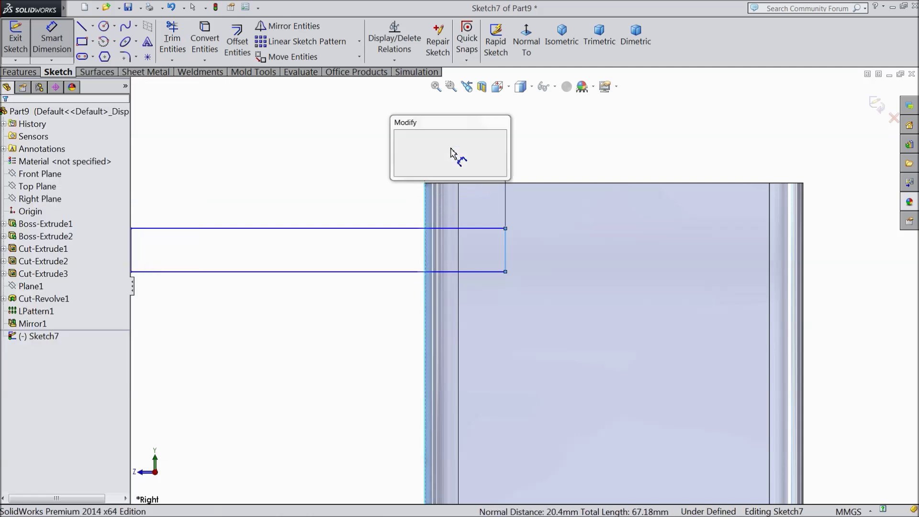
type("4")
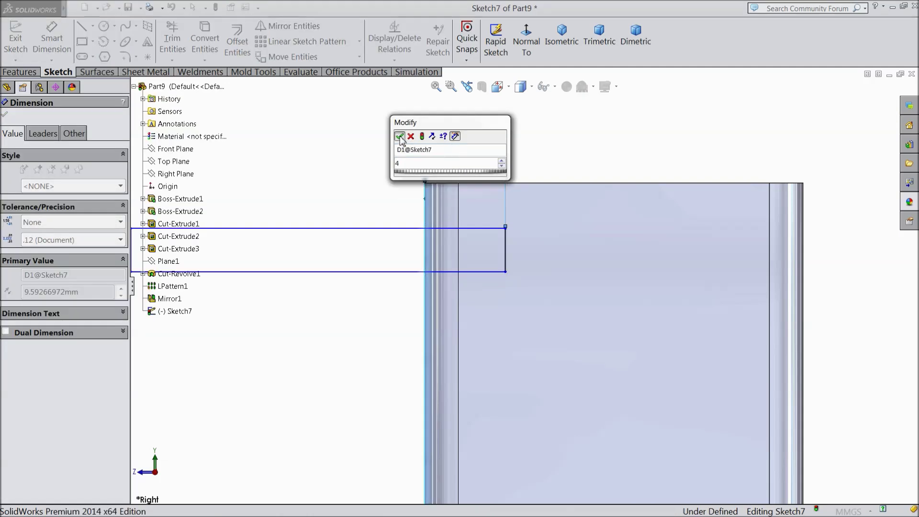
key("Return")
Dimension the rectangle's upper line 3 mm below the block's top edge and set the rectangle's height to 3 mm
left_click(454, 229)
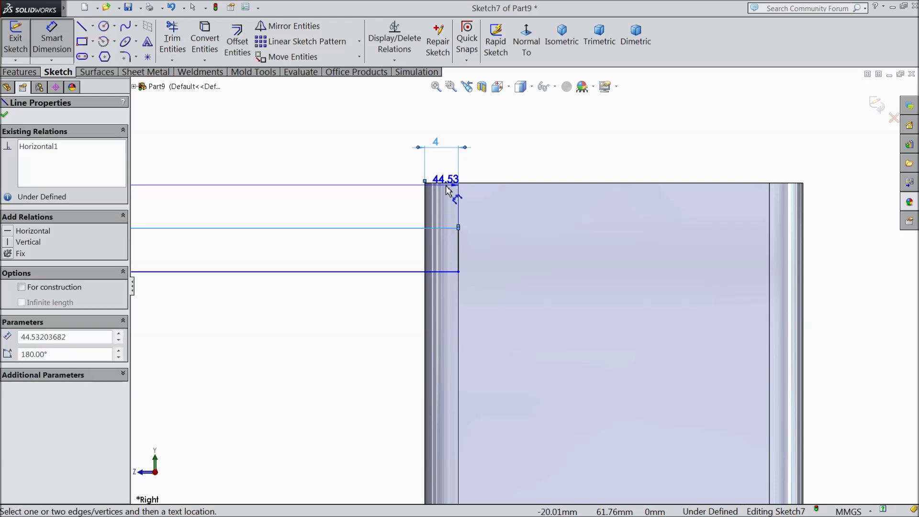
left_click(455, 183)
left_click(375, 209)
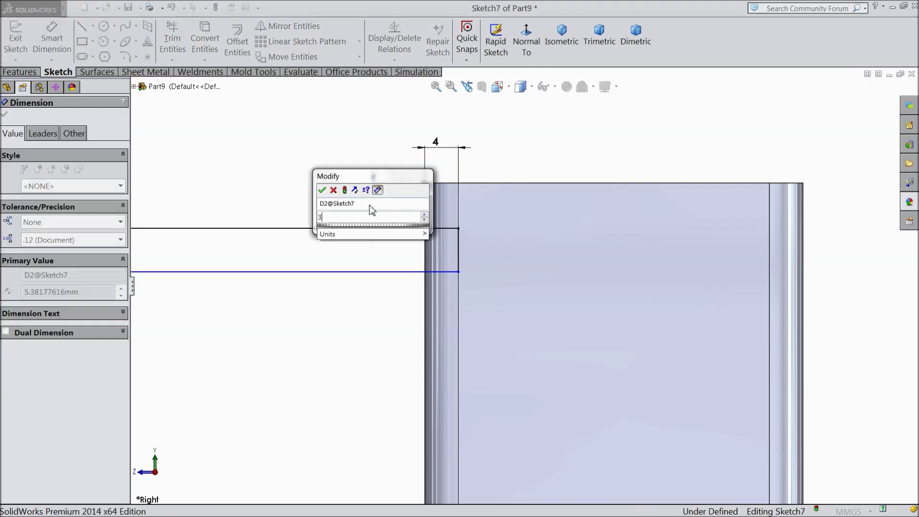
left_click(325, 189)
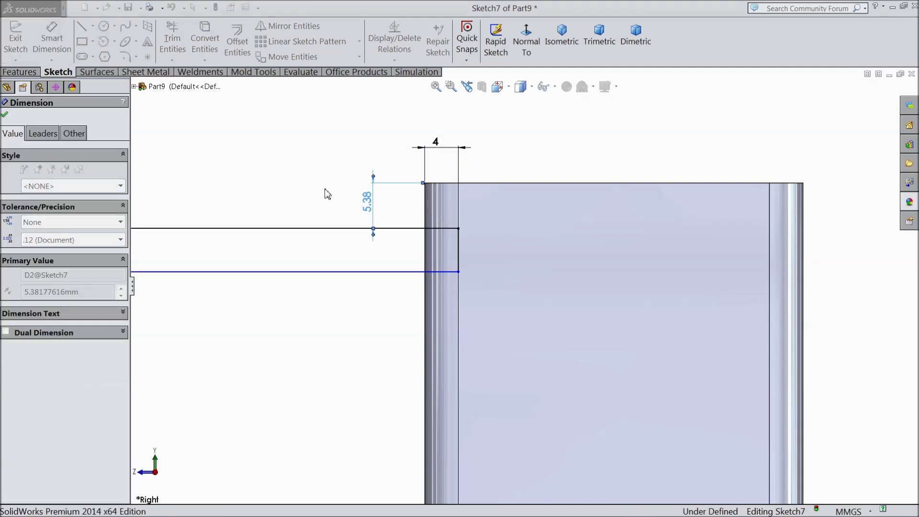
left_click(459, 228)
left_click(483, 229)
type("3")
left_click(431, 215)
Set the length of the rectangle on the Right Plane to 48 mm and finish dimensioning
scroll(476, 275, "down", 3)
scroll(440, 264, "up", 2)
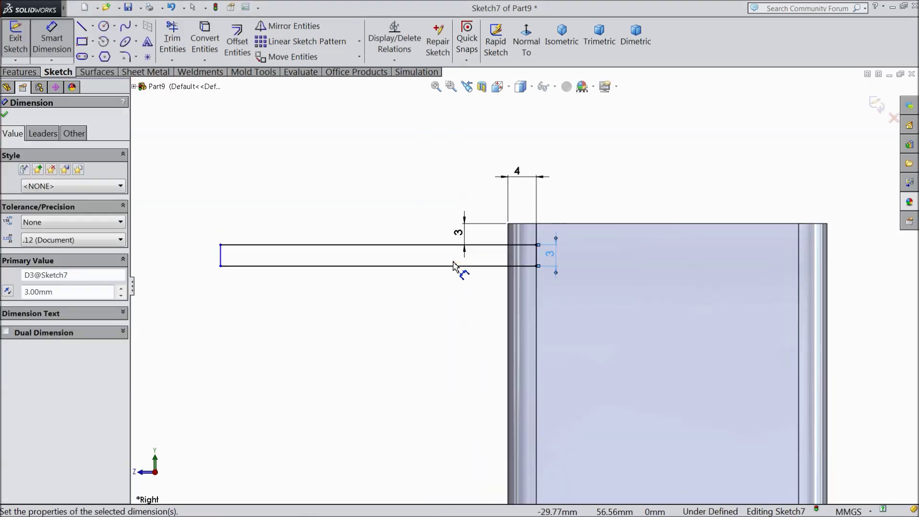
left_click(536, 256)
left_click(217, 271)
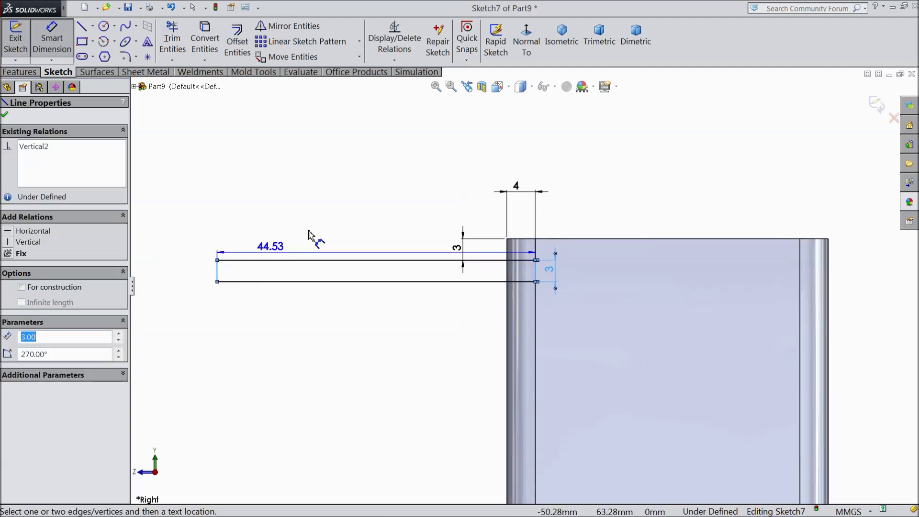
left_click(367, 178)
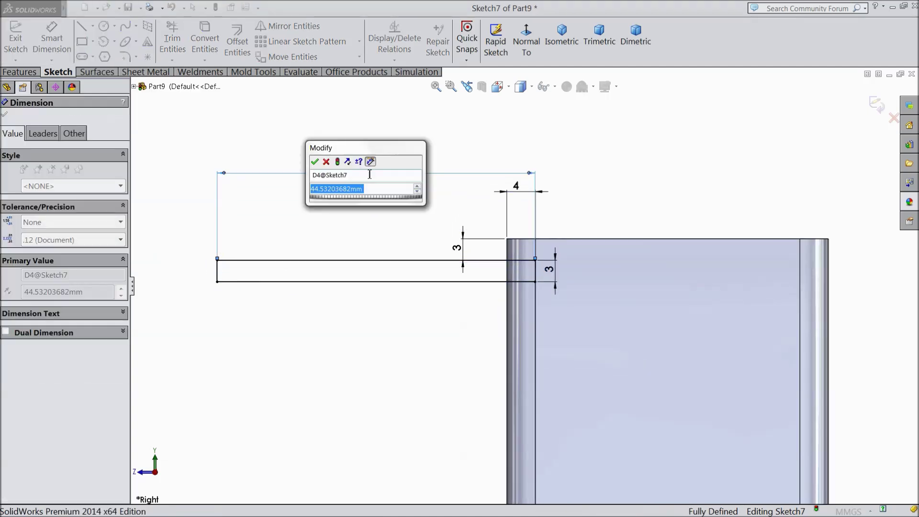
left_click(313, 158)
scroll(358, 215, "up", 7)
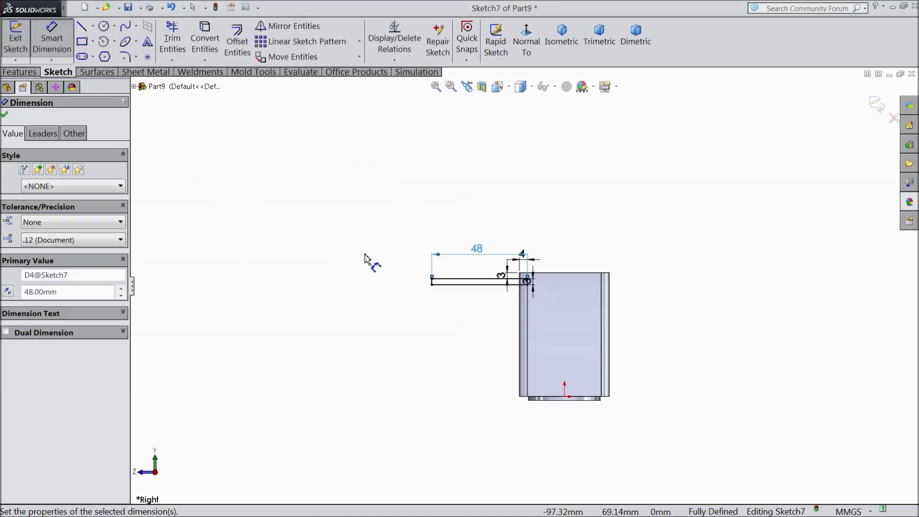
scroll(483, 320, "down", 3)
scroll(490, 316, "down", 1)
left_click(5, 115)
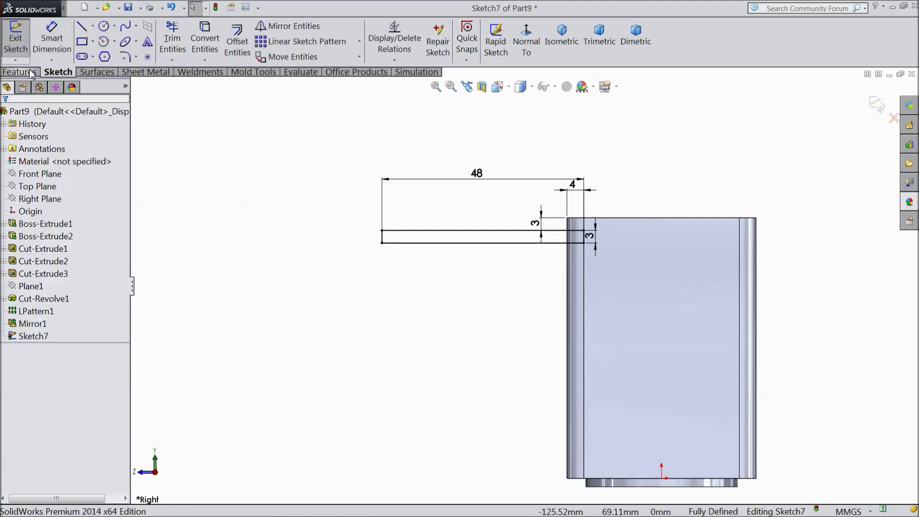
Make a 360-degree revolved cut of the Right Plane rectangle about its outer short line
left_click(30, 72)
left_click(267, 44)
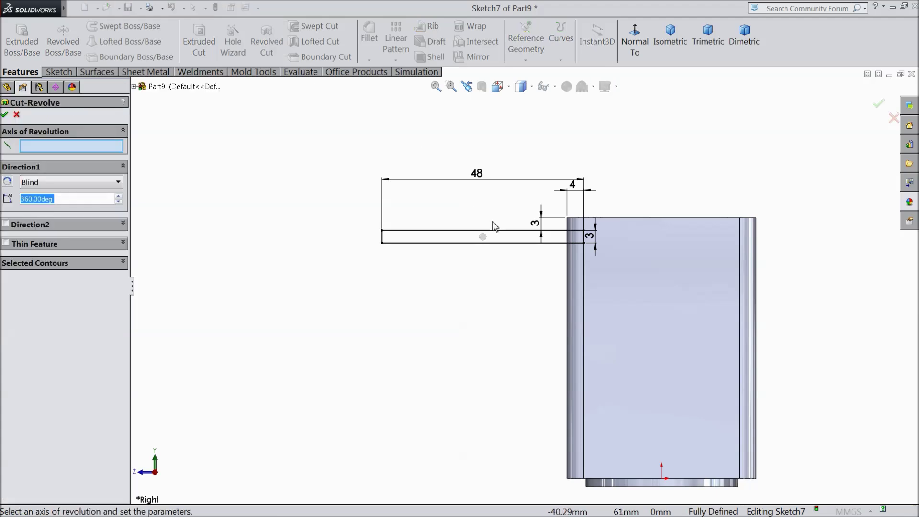
scroll(484, 237, "down", 2)
left_click(337, 252)
scroll(382, 258, "up", 3)
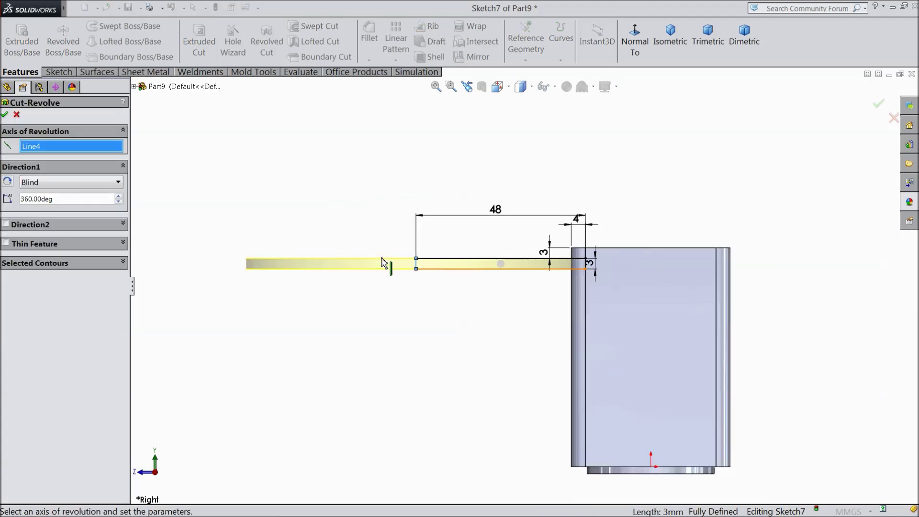
middle_click_drag(363, 175, 338, 214)
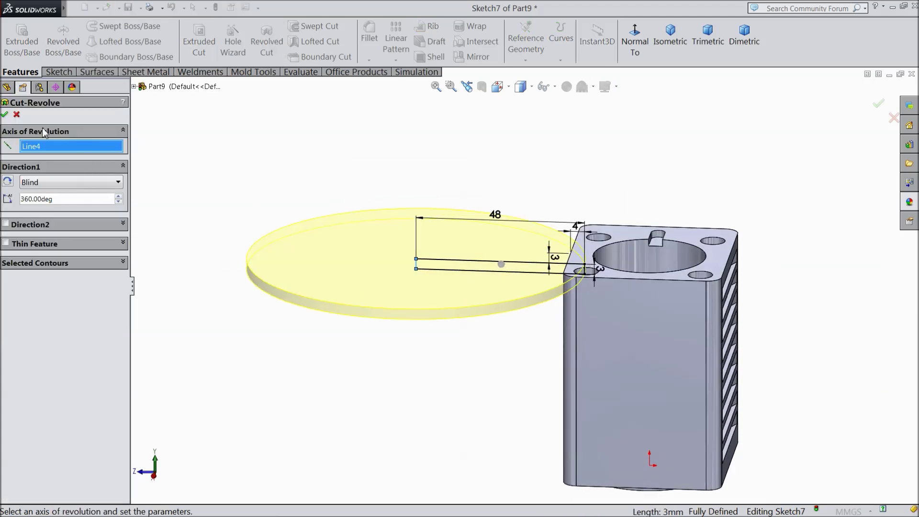
left_click(6, 114)
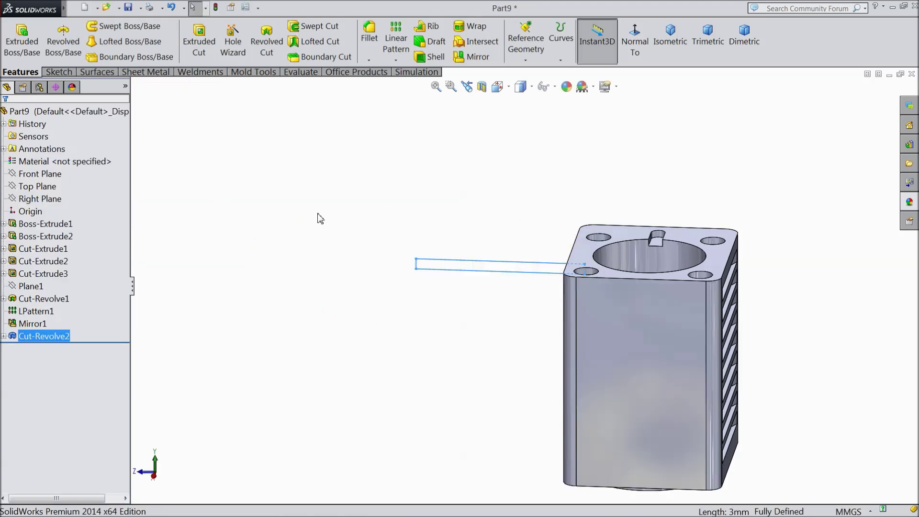
Delete the second revolved cut and its leftover rectangle sketch
middle_click_drag(355, 194, 429, 199)
scroll(581, 299, "down", 4)
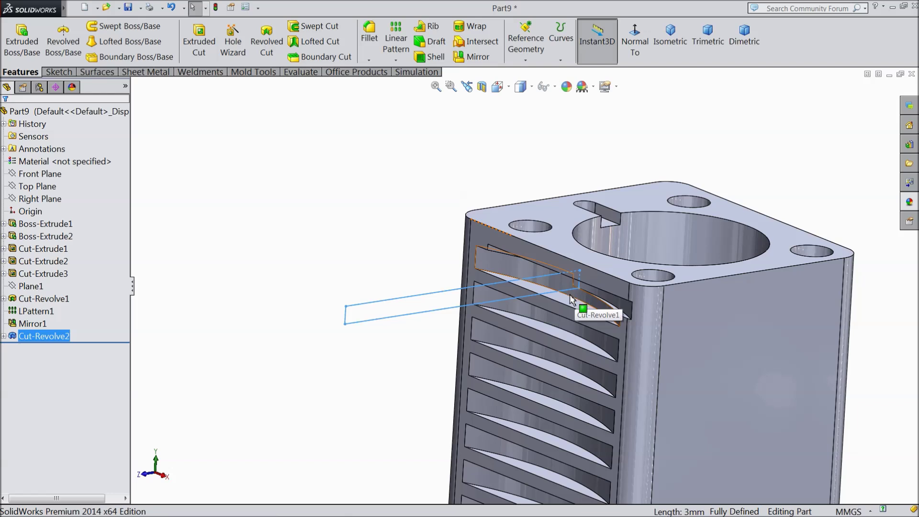
right_click(33, 338)
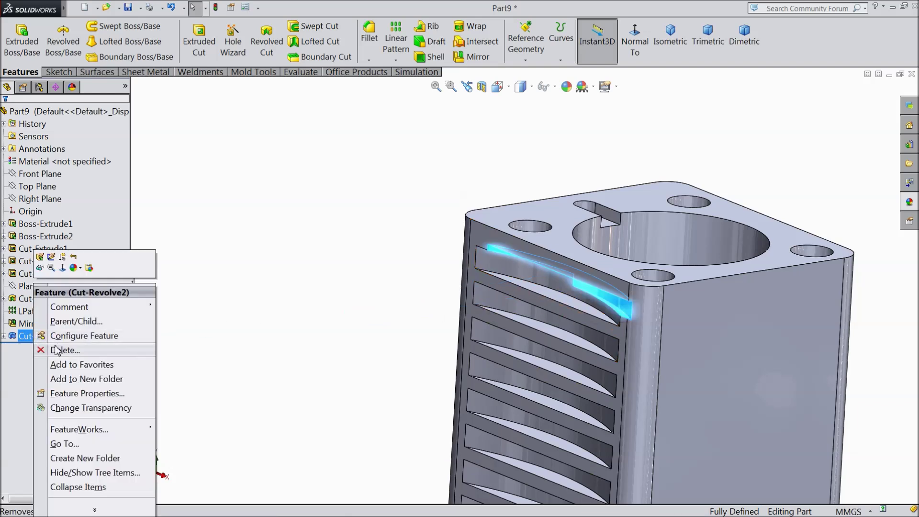
left_click(60, 351)
left_click(539, 187)
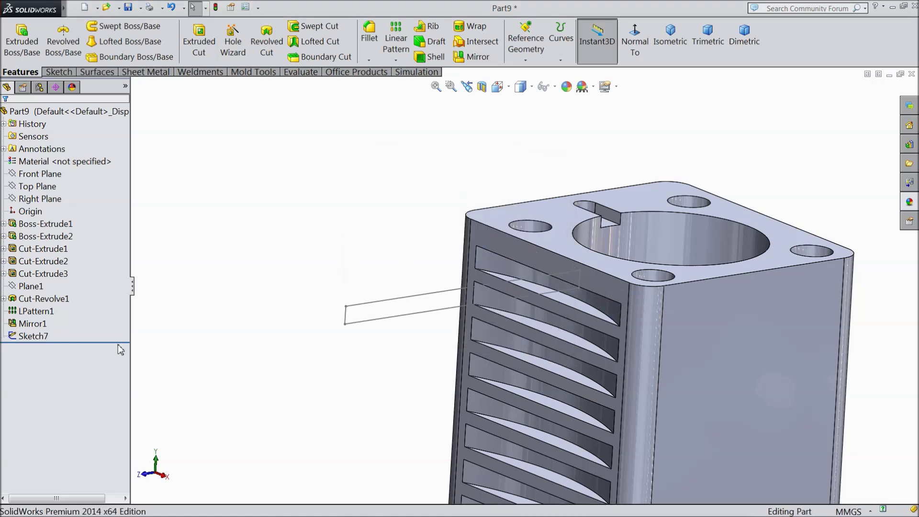
right_click(33, 338)
left_click(55, 365)
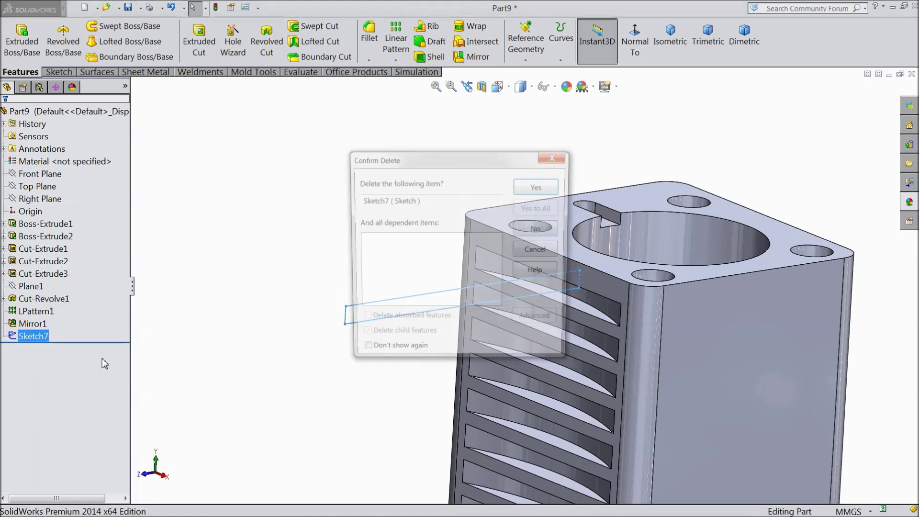
left_click(533, 187)
scroll(277, 268, "up", 5)
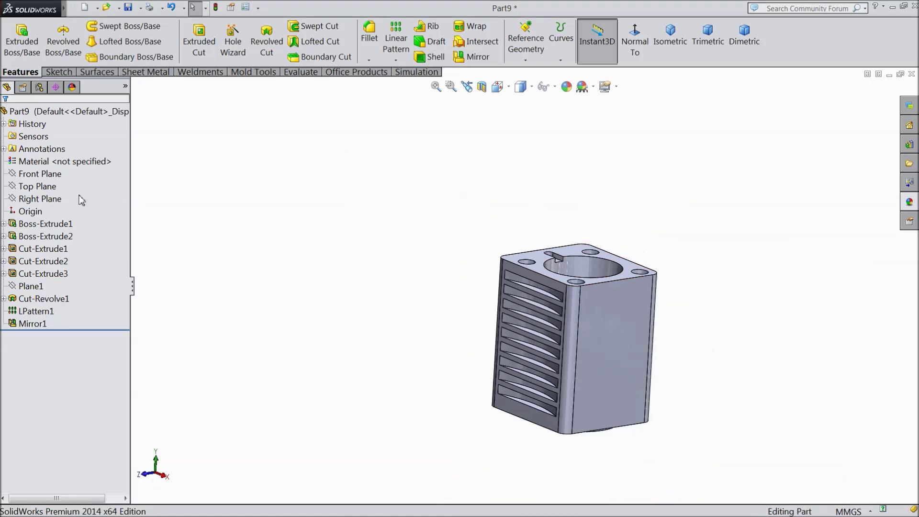
Open the rectangle sketch of the first revolved cut for editing
left_click(49, 175)
left_click(43, 249)
left_click(14, 325)
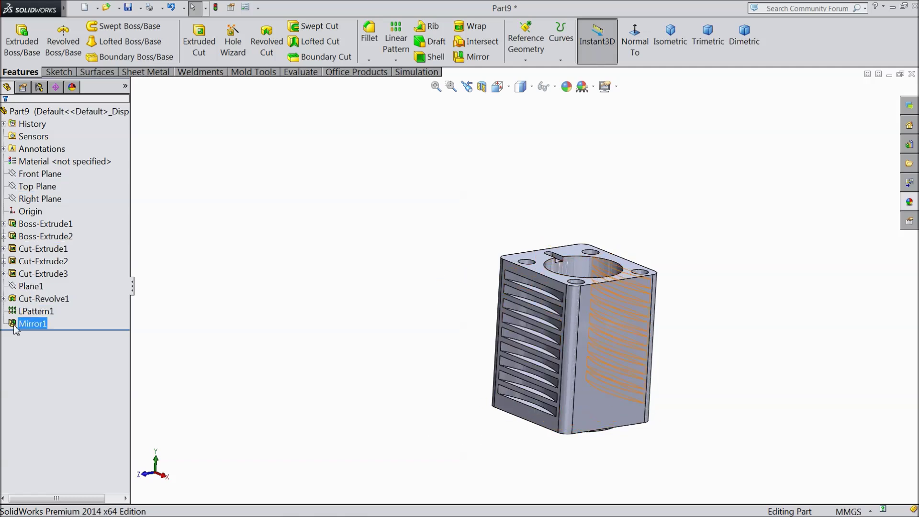
left_click(24, 299)
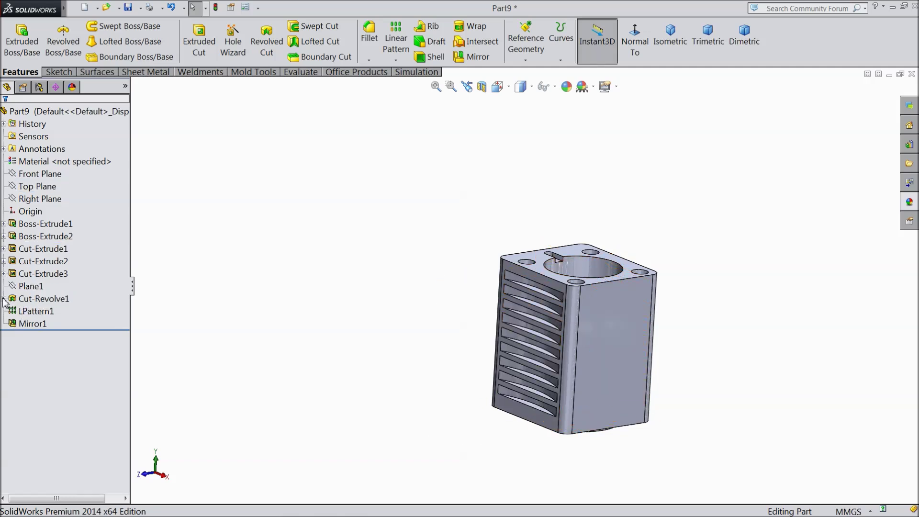
left_click(3, 299)
left_click(28, 309)
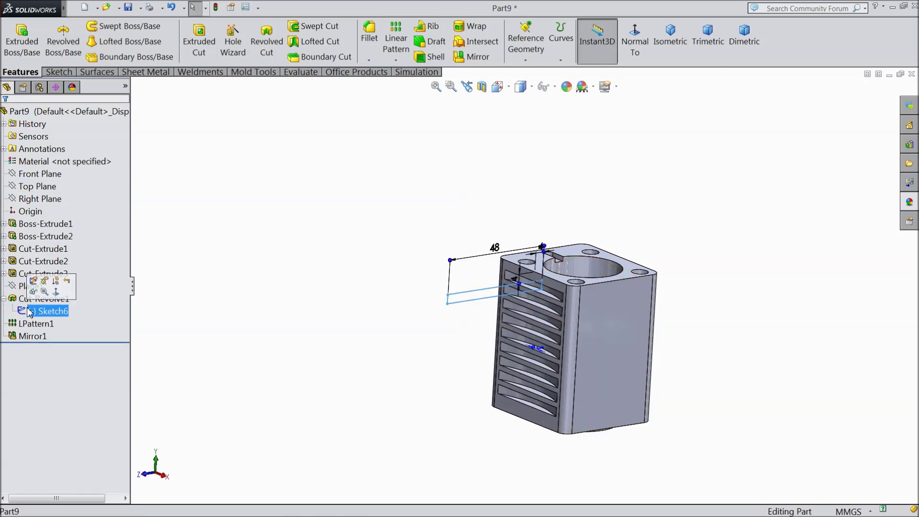
left_click(44, 281)
scroll(544, 286, "down", 4)
scroll(544, 287, "down", 3)
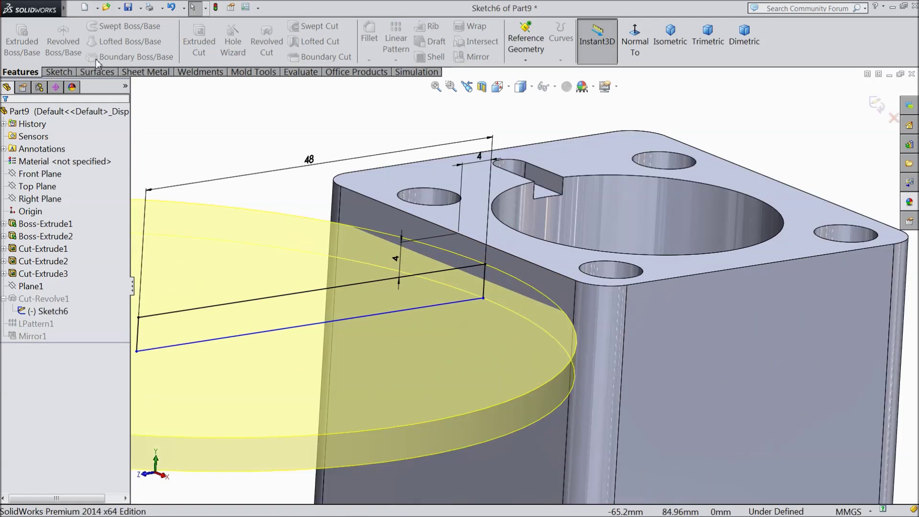
Dimension the height of the first revolved cut's rectangle to 3 mm and exit the sketch
left_click(58, 71)
left_click(52, 38)
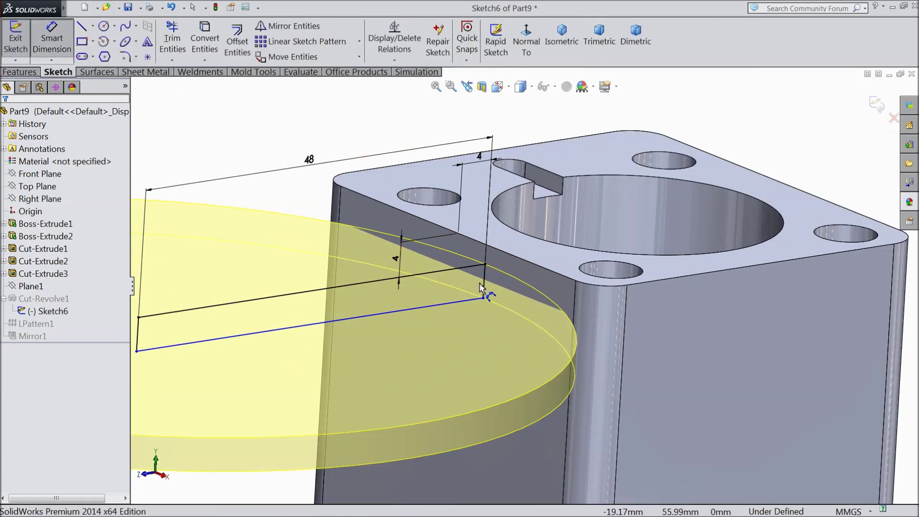
left_click(485, 285)
left_click(458, 293)
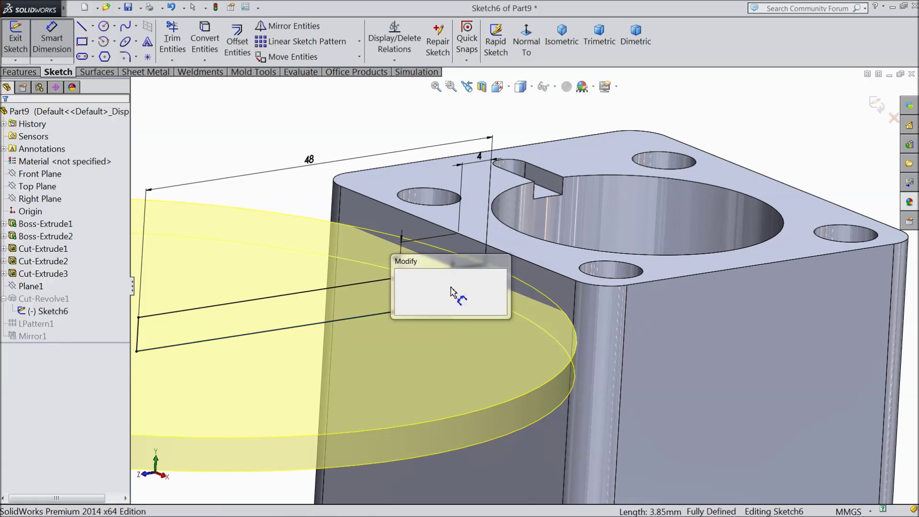
type("3")
left_click(400, 276)
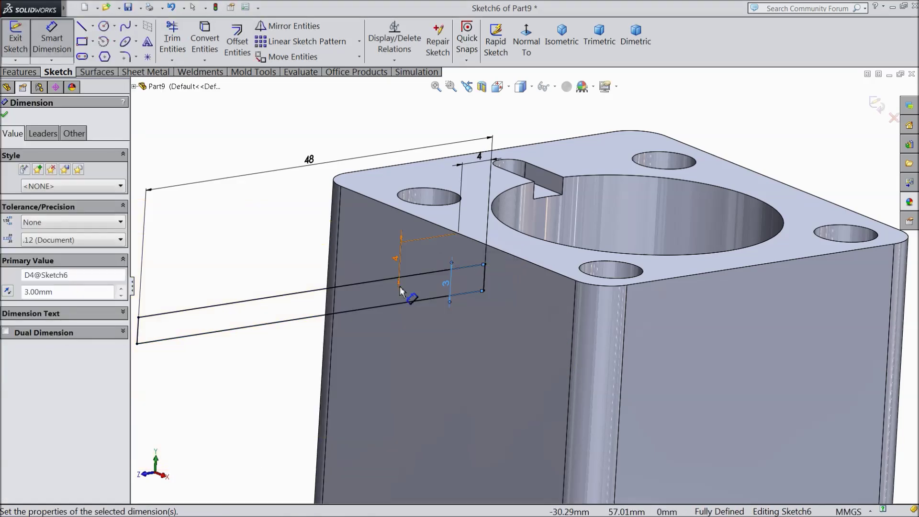
left_click(875, 105)
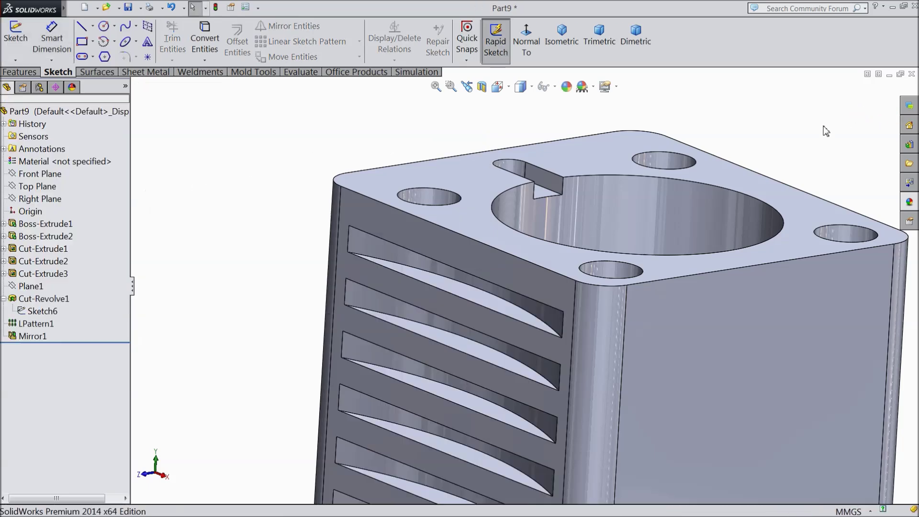
Start a new sketch on the Front Plane and view it straight on
scroll(479, 220, "up", 5)
middle_click_drag(479, 221, 541, 332)
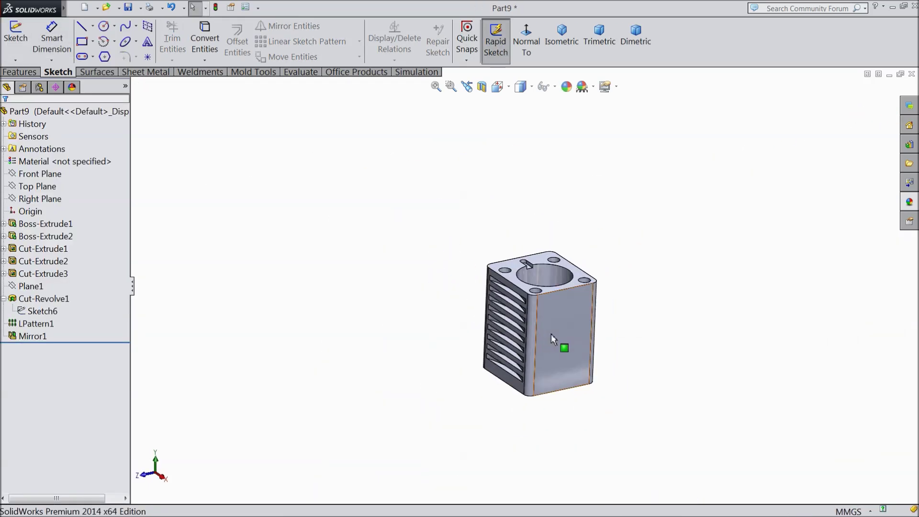
scroll(542, 294, "down", 5)
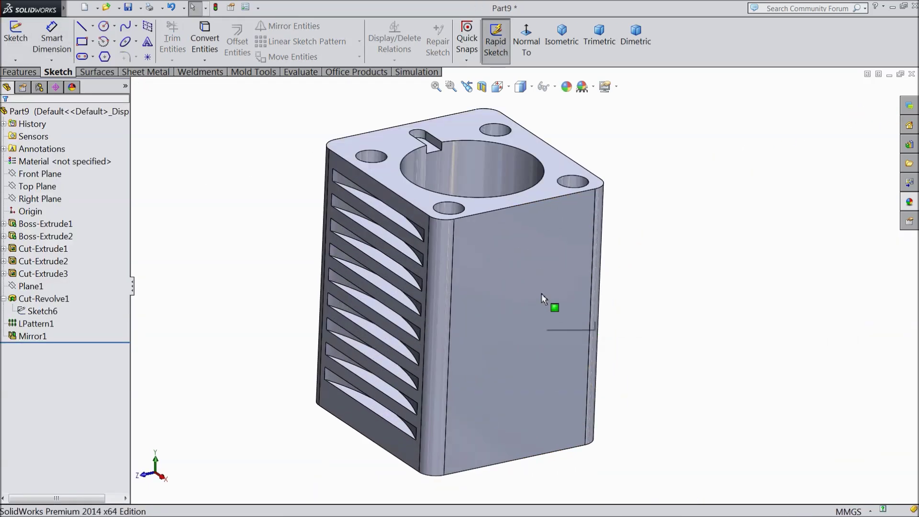
left_click(40, 174)
middle_click_drag(192, 219, 178, 185)
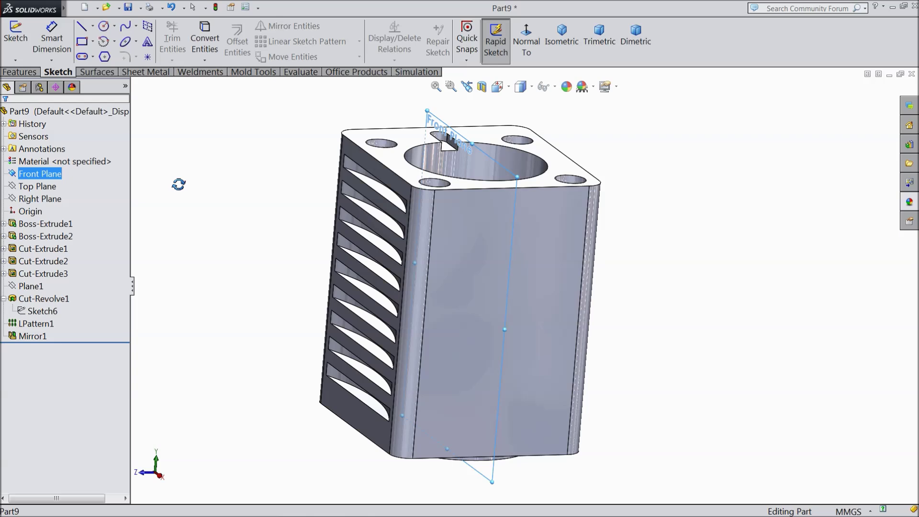
left_click(39, 198)
middle_click_drag(190, 250, 176, 218)
left_click(48, 175)
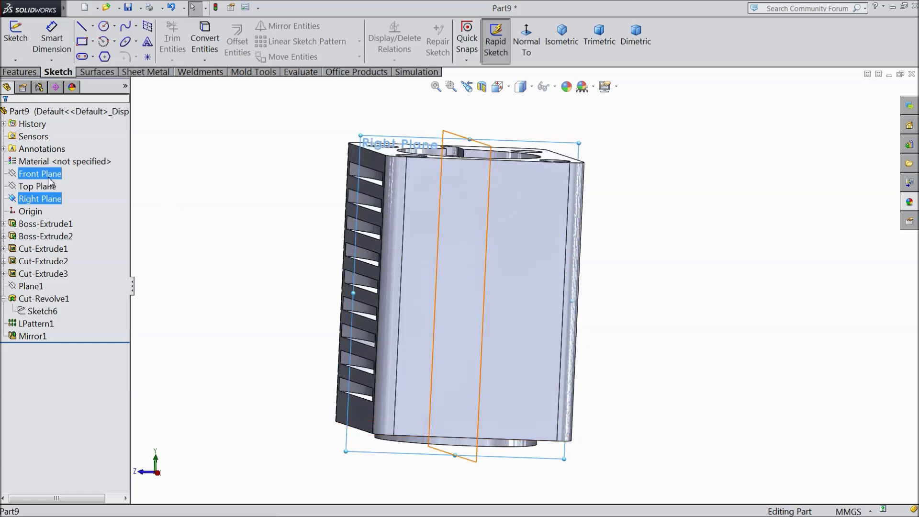
left_click(57, 170)
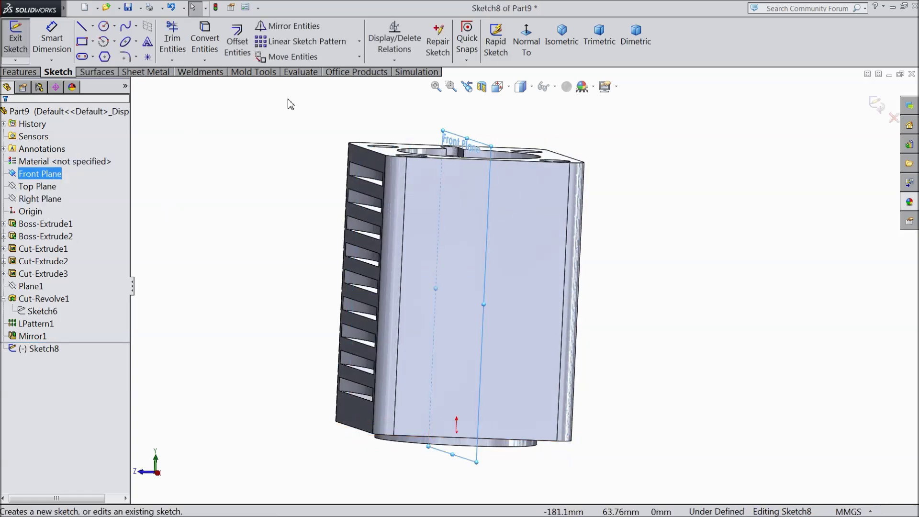
left_click(16, 73)
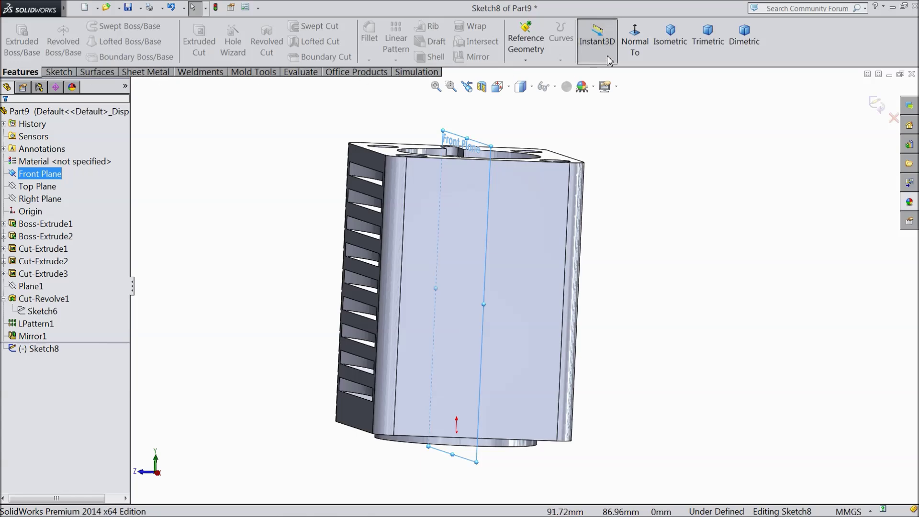
left_click(642, 39)
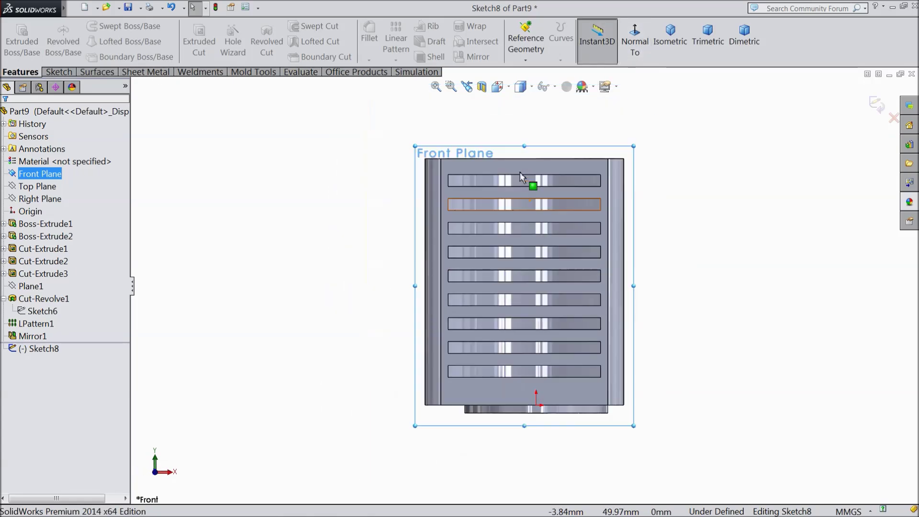
Sketch a horizontal rectangle about 51 mm long and 4 mm high, crossing the block's upper left side and extending outward
left_click(58, 73)
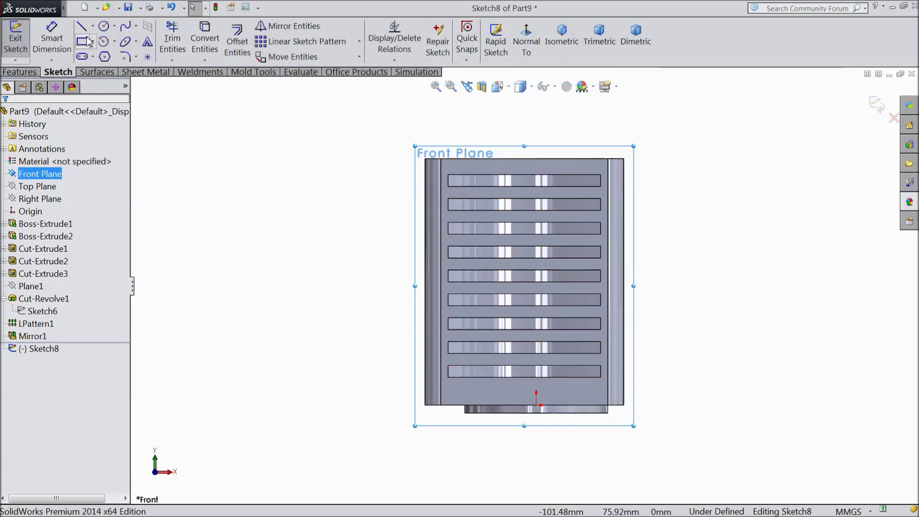
left_click(83, 42)
scroll(527, 210, "down", 3)
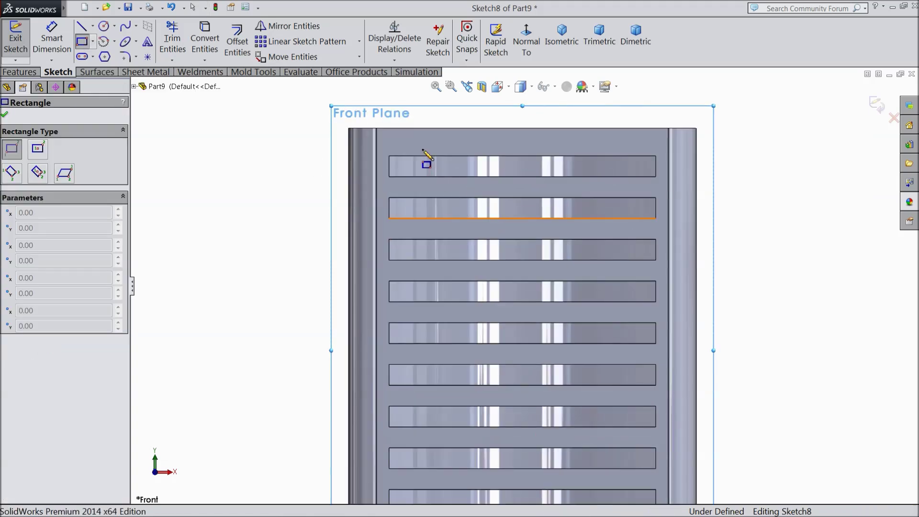
left_click(422, 150)
scroll(225, 199, "up", 3)
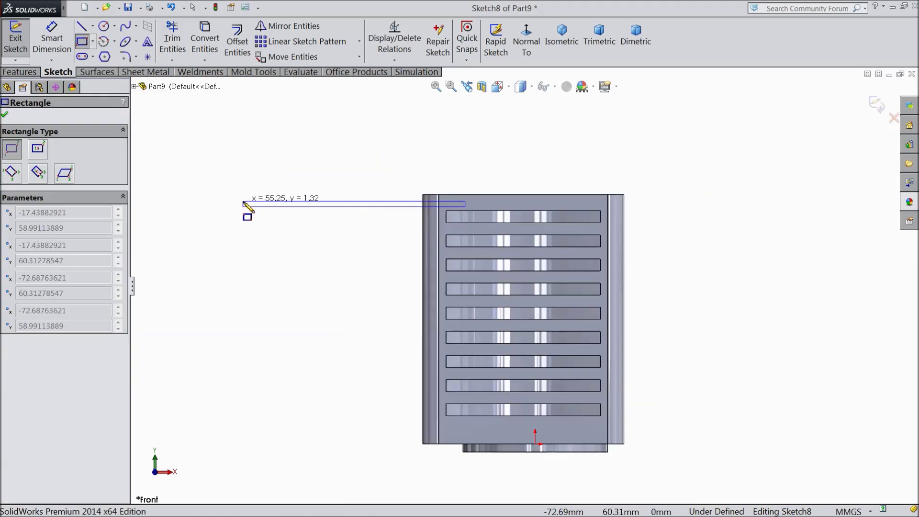
left_click(259, 224)
scroll(456, 206, "down", 3)
Dimension the rectangle's upper line 4 mm below the block's top edge
left_click(57, 46)
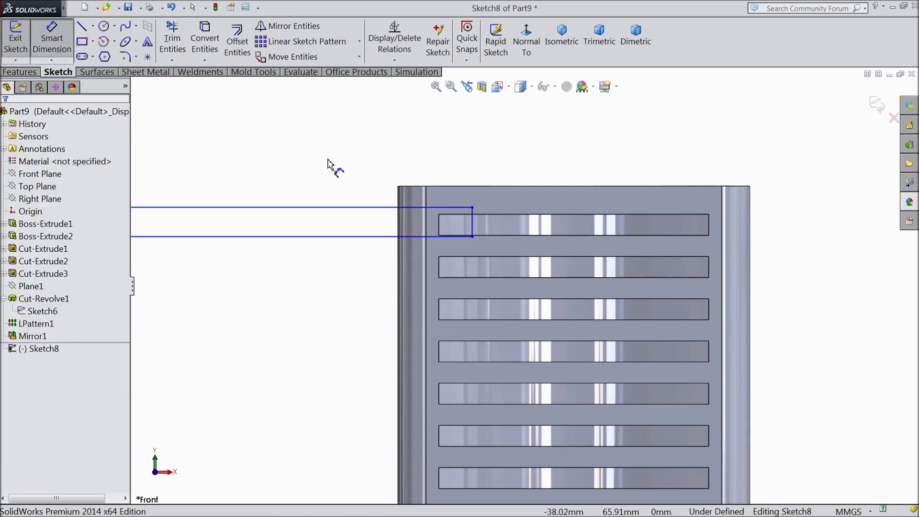
scroll(400, 134, "down", 2)
left_click(455, 265)
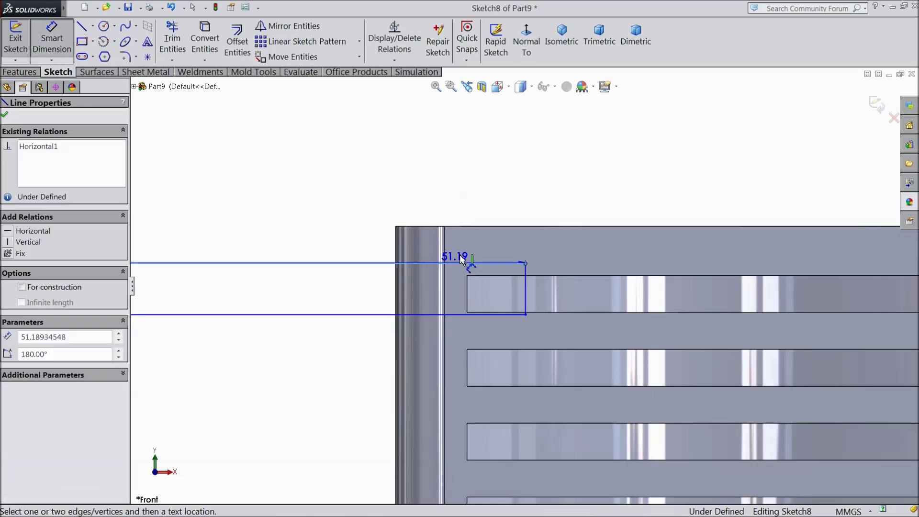
left_click(474, 228)
left_click(360, 243)
type("4")
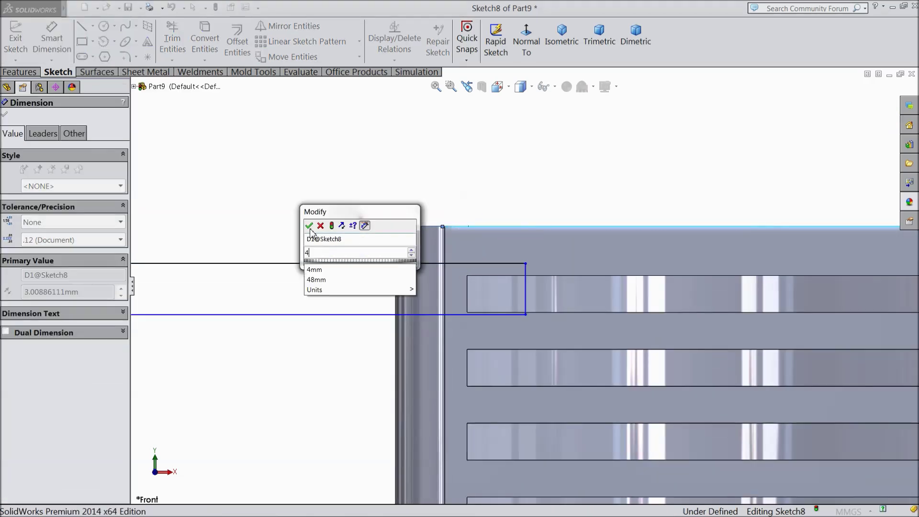
key("Return")
Place the rectangle's inner short line 4 mm inside the block's side edge and set the rectangle's height to 3 mm
left_click(526, 297)
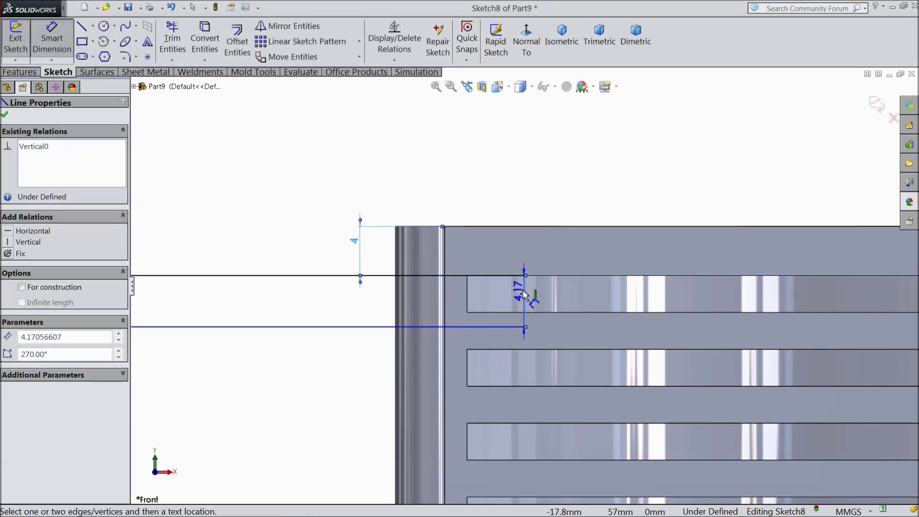
left_click(396, 245)
left_click(425, 161)
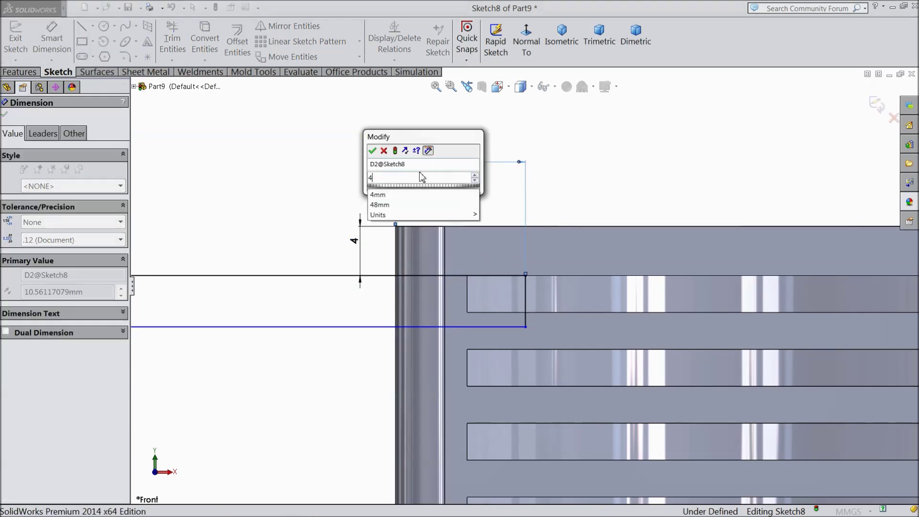
left_click(372, 153)
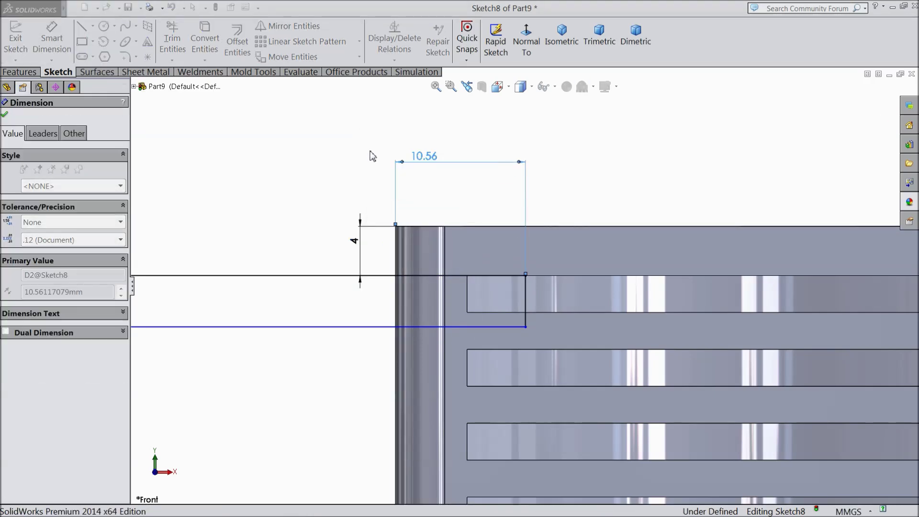
left_click(444, 302)
left_click(374, 305)
type("3")
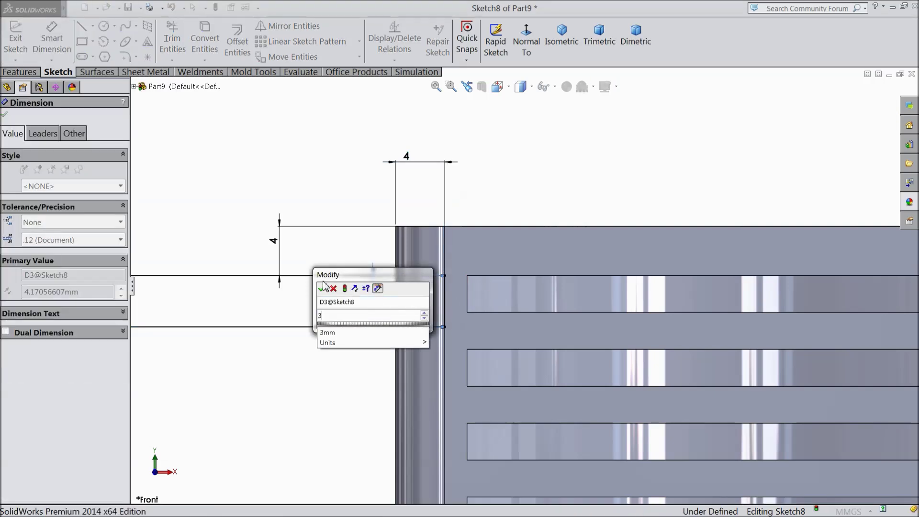
key("Return")
Set the length of the rectangle on the Front Plane to 48 mm and finish dimensioning
scroll(401, 322, "up", 3)
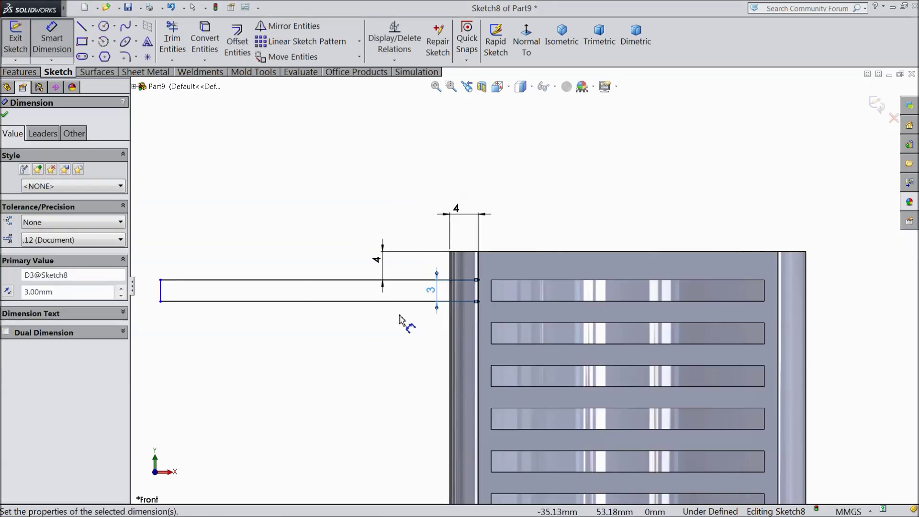
left_click(338, 281)
left_click(329, 221)
type("48")
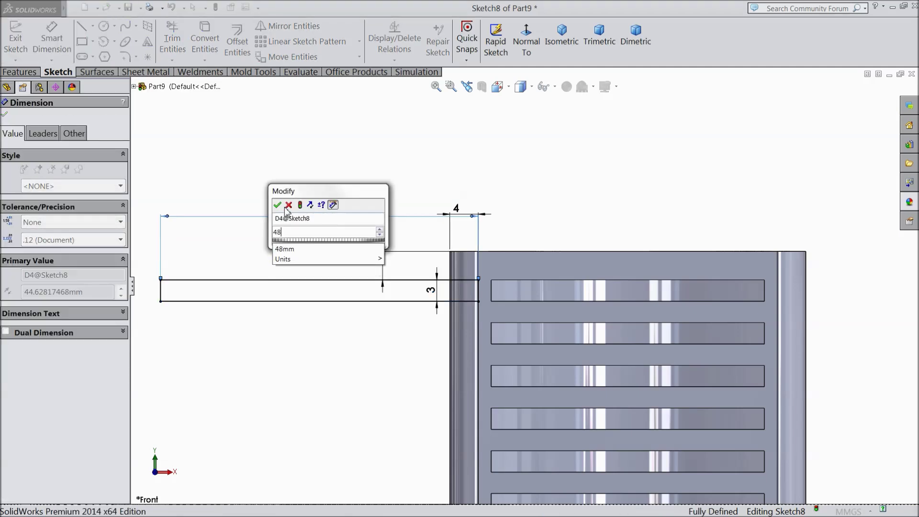
key("Return")
scroll(391, 323, "up", 5)
scroll(452, 347, "down", 3)
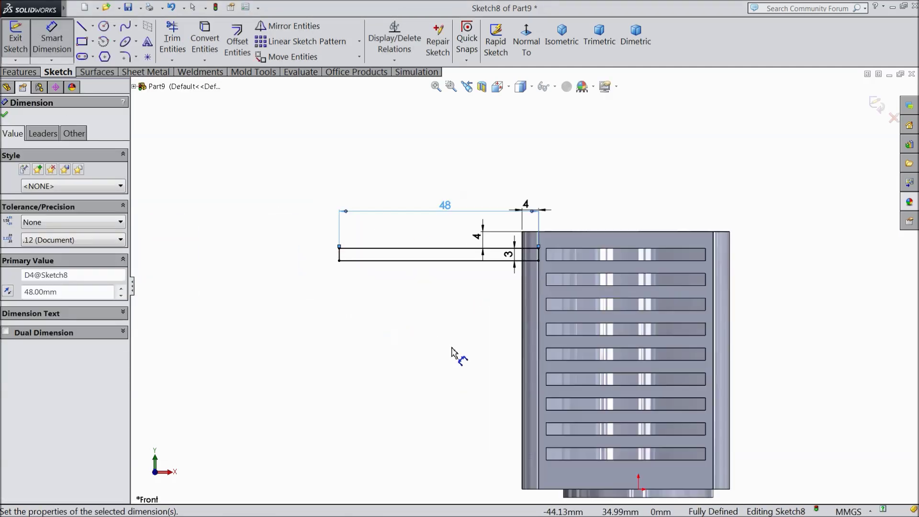
left_click(6, 115)
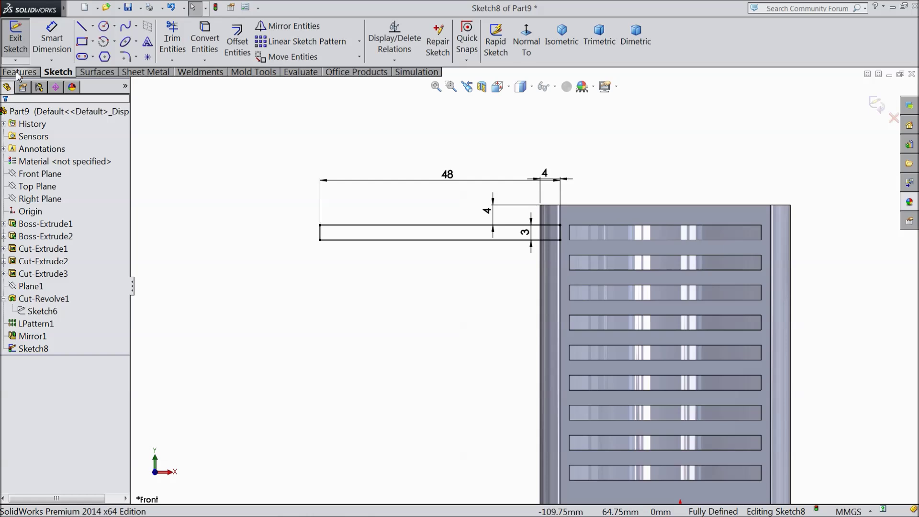
Make a 360-degree revolved cut of the Front Plane rectangle about its outer short line
left_click(20, 72)
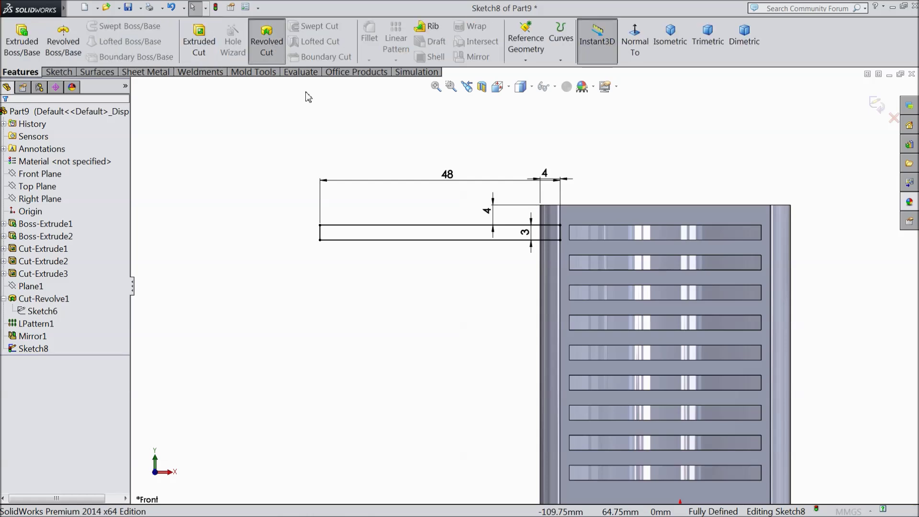
left_click(320, 238)
scroll(324, 287, "up", 3)
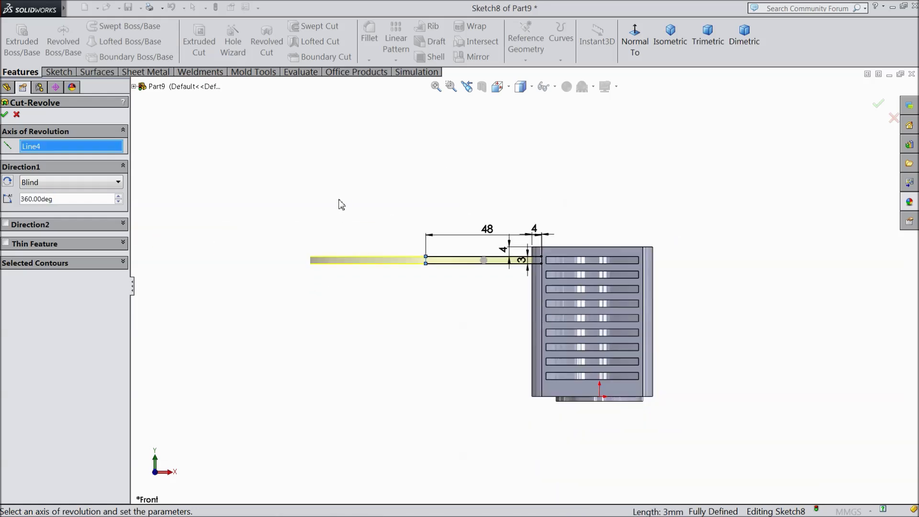
middle_click_drag(341, 203, 338, 245)
scroll(514, 277, "down", 3)
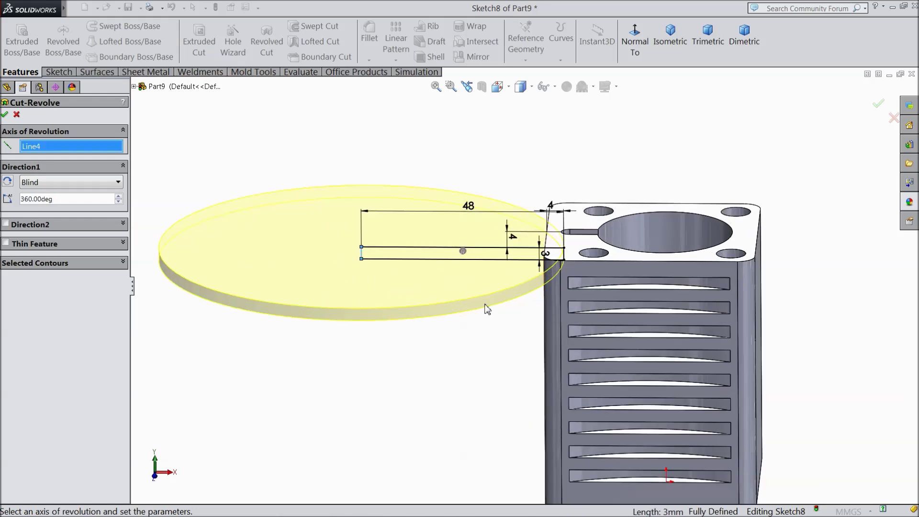
left_click(5, 115)
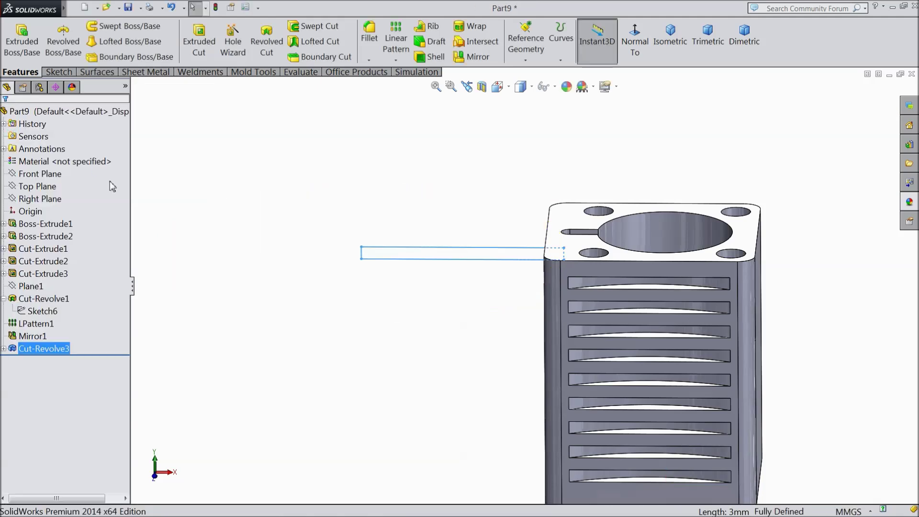
Linear-pattern the new revolved cut down the block's vertical edge with 6 mm spacing and 9 instances
middle_click_drag(320, 191, 372, 260)
scroll(490, 319, "up", 4)
scroll(491, 319, "down", 5)
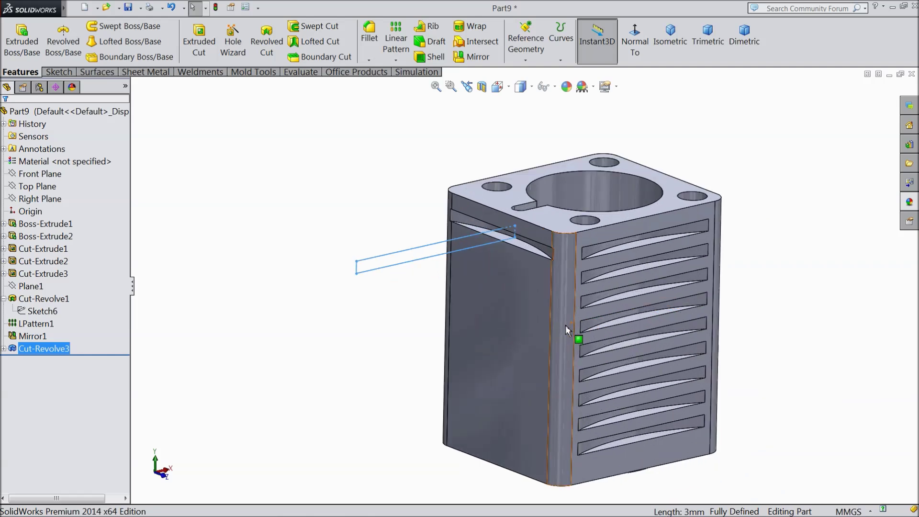
left_click(397, 61)
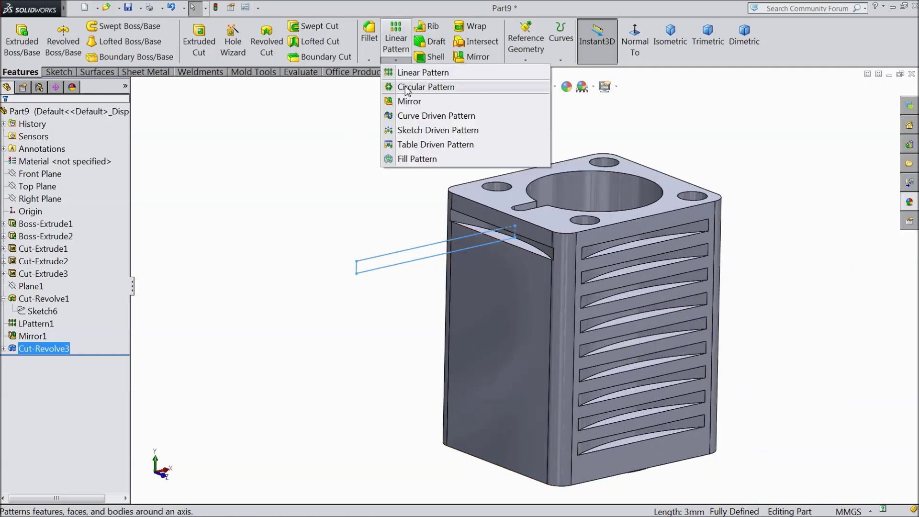
left_click(405, 73)
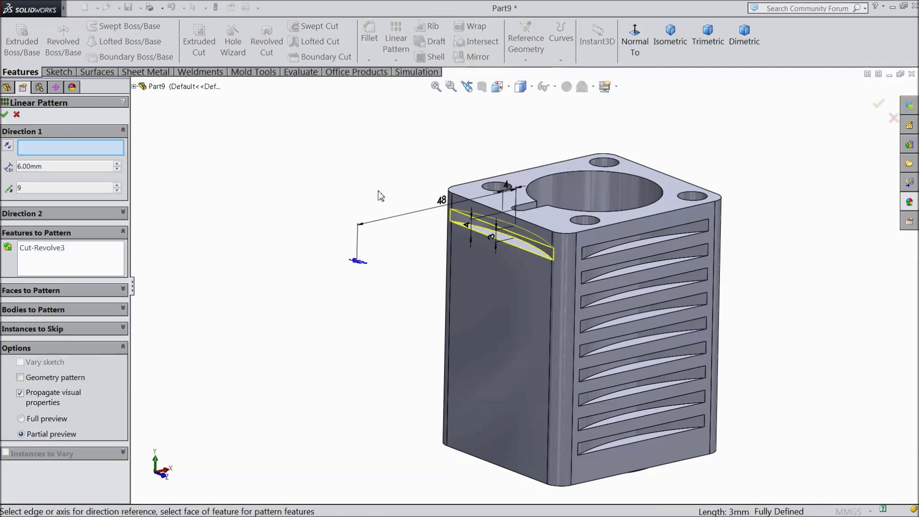
left_click(575, 333)
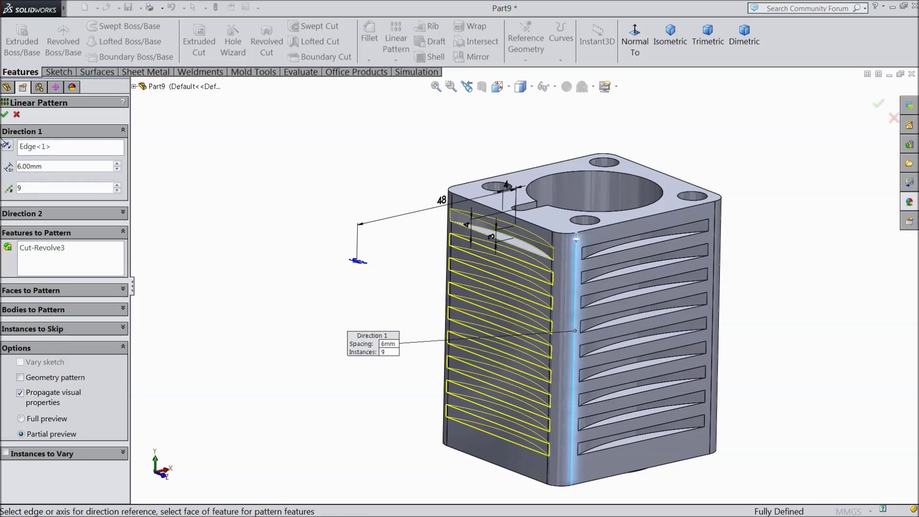
left_click(5, 114)
middle_click_drag(278, 212, 297, 251)
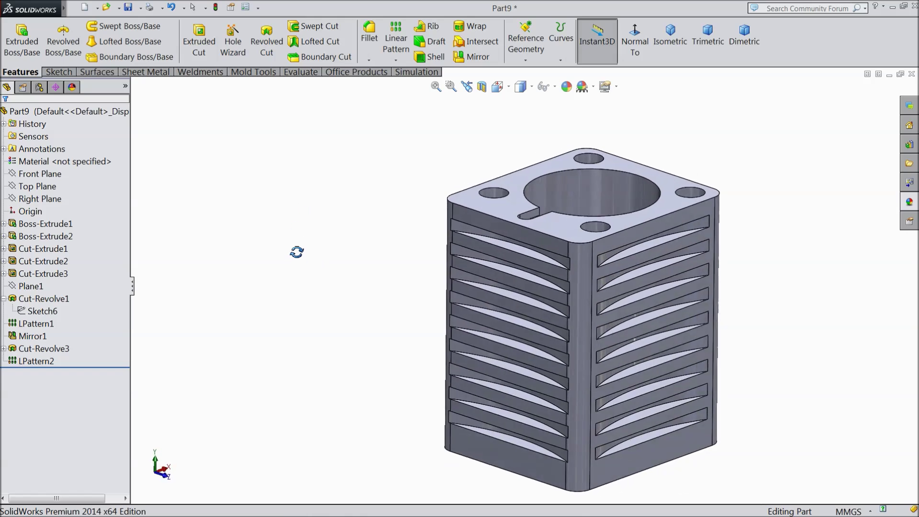
scroll(388, 278, "up", 2)
scroll(663, 328, "down", 2)
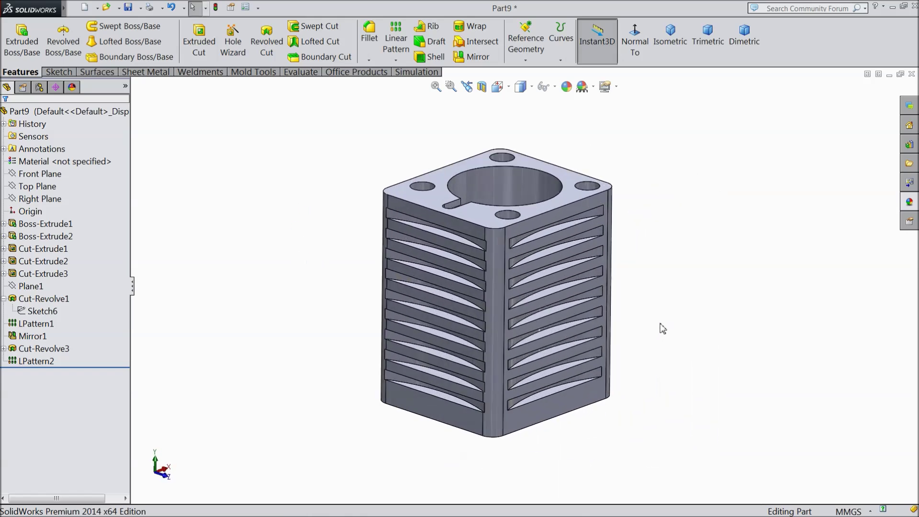
Apply the chromium plate metal appearance to the whole cylinder block
left_click(667, 42)
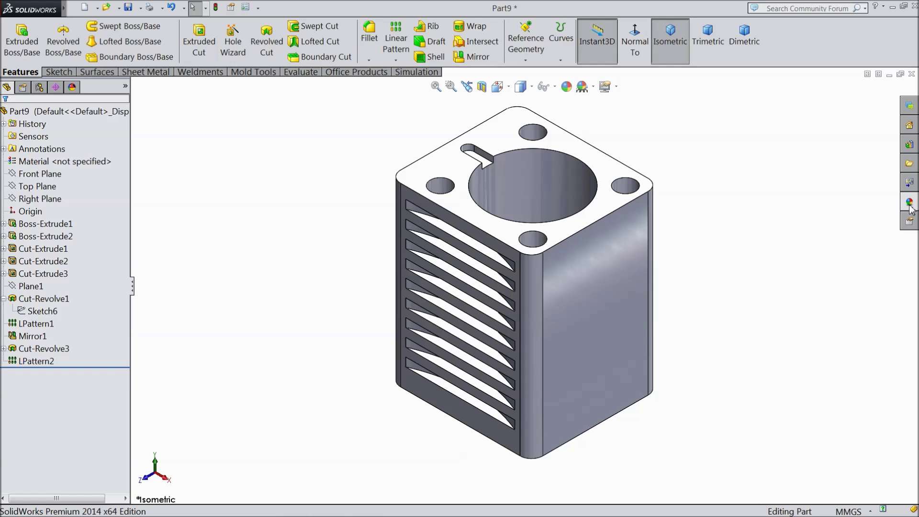
left_click(910, 203)
double_click(821, 320)
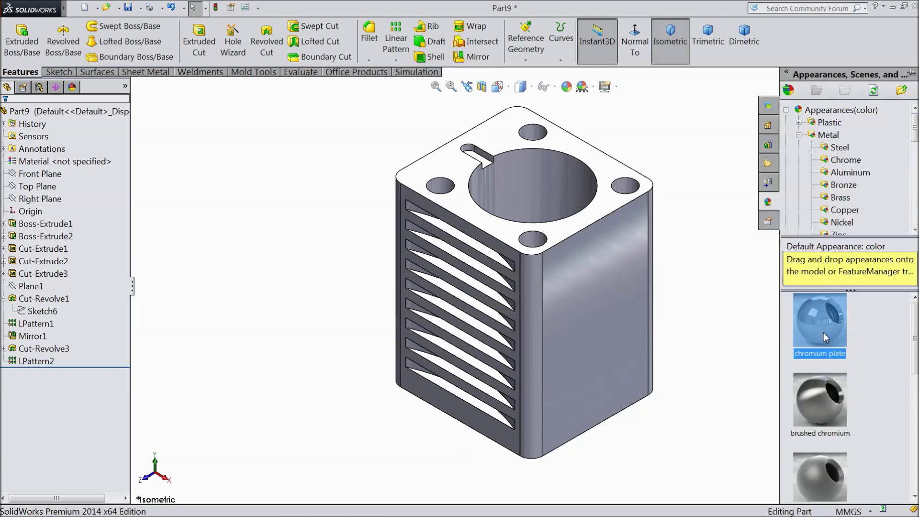
middle_click_drag(726, 346, 754, 292)
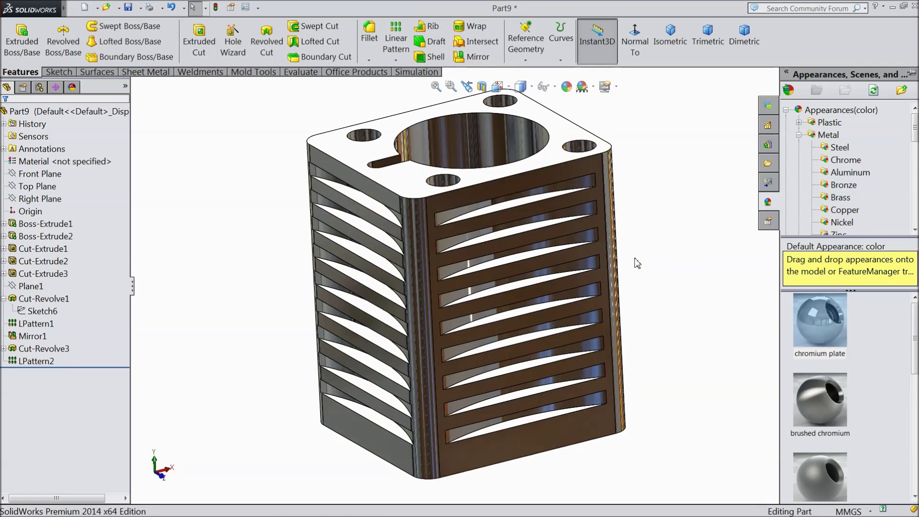
scroll(642, 260, "up", 2)
left_click(566, 86)
left_click(66, 375)
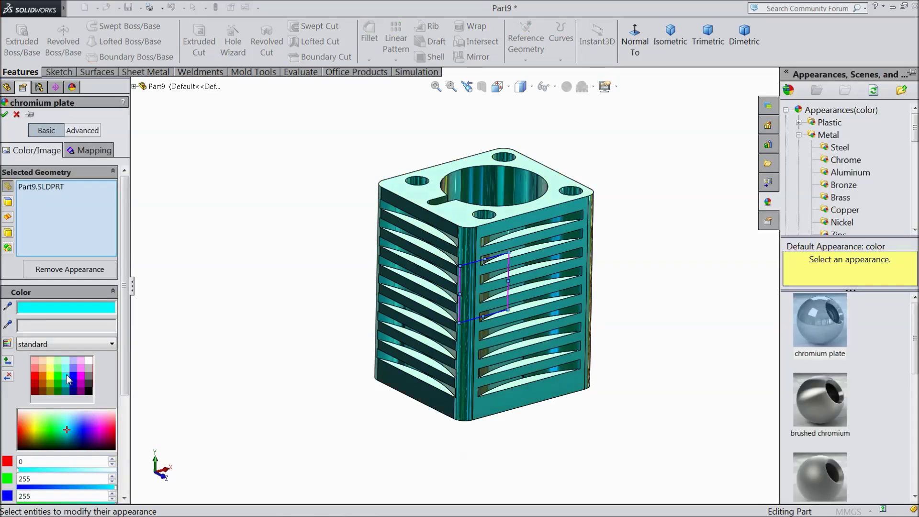
middle_click_drag(316, 376, 331, 362)
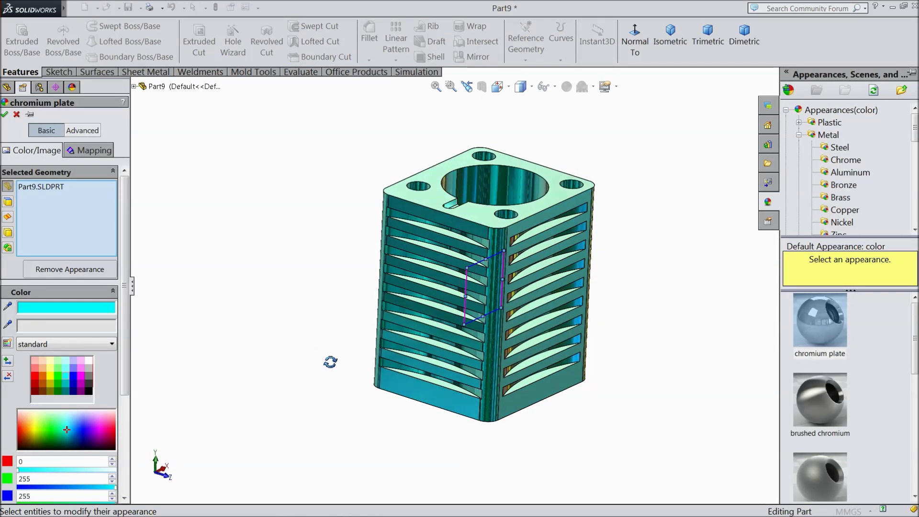
left_click(66, 368)
middle_click_drag(140, 383, 342, 317)
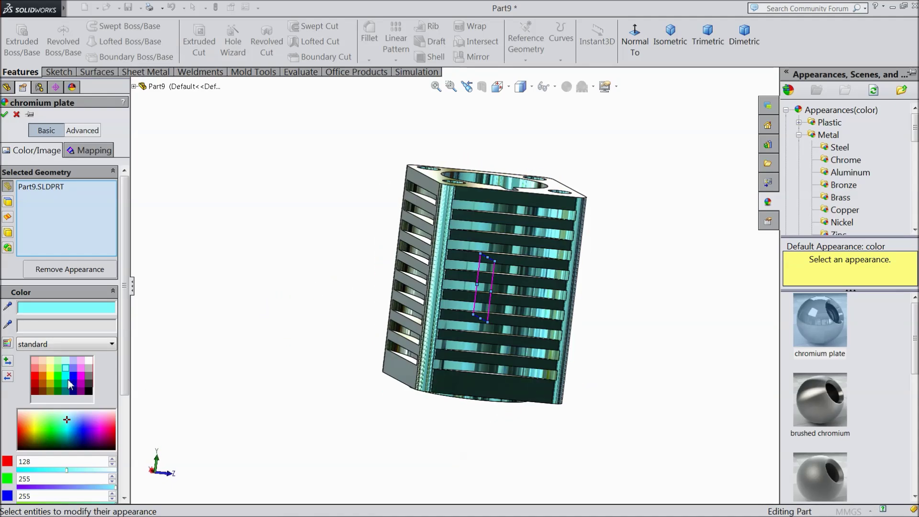
left_click(67, 381)
middle_click_drag(297, 380, 292, 357)
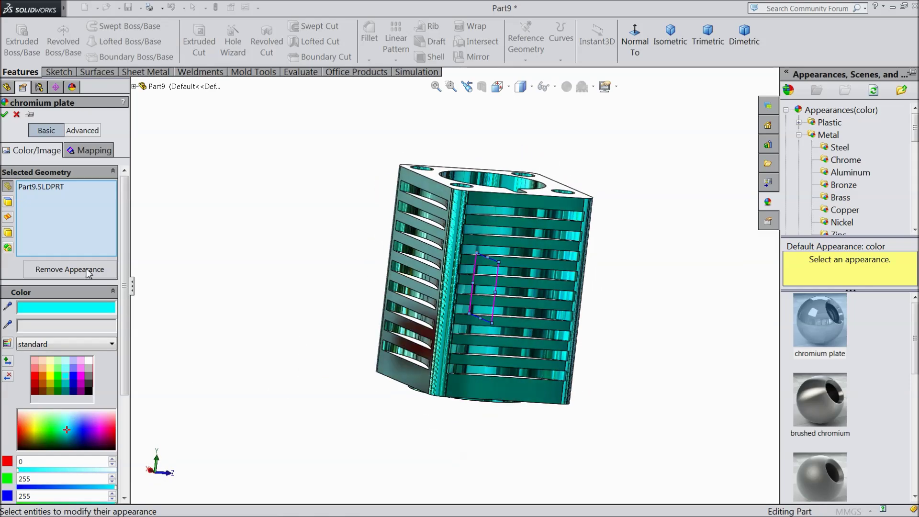
left_click(5, 114)
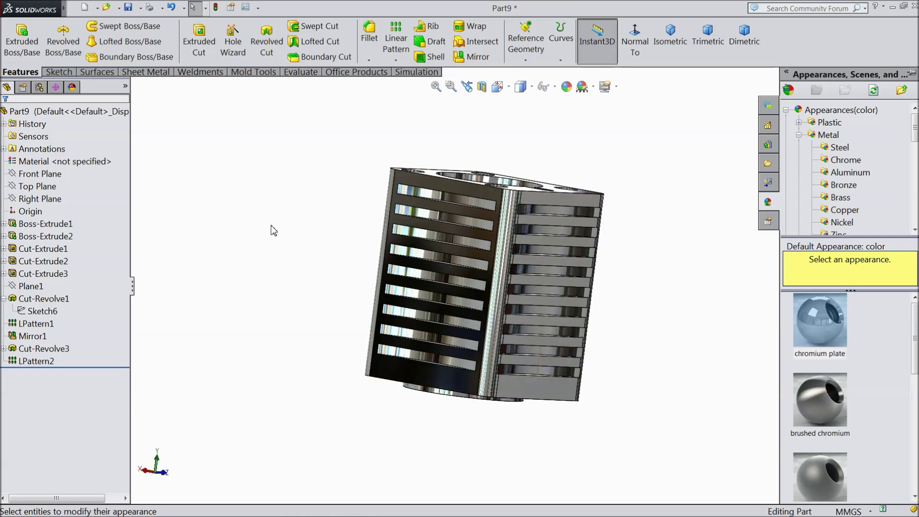
Show the block in isometric view and save the part as "8.Cylinder body" in the 6 Cylinder Radial Engine folder
left_click(677, 44)
middle_click_drag(628, 368, 712, 297)
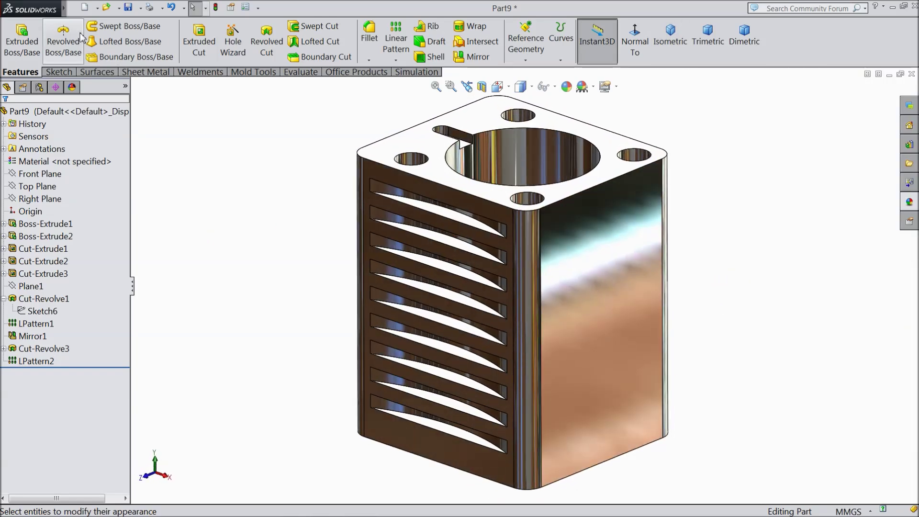
left_click(128, 7)
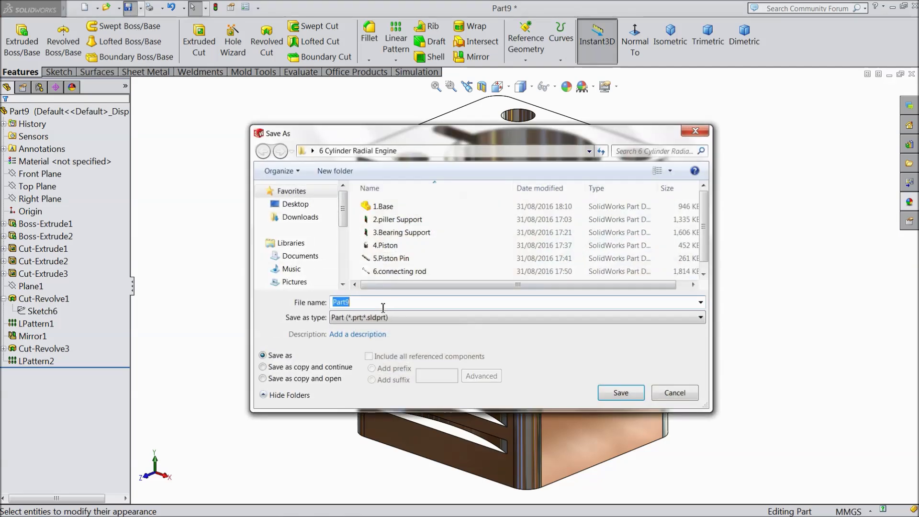
scroll(703, 225, "down", 1)
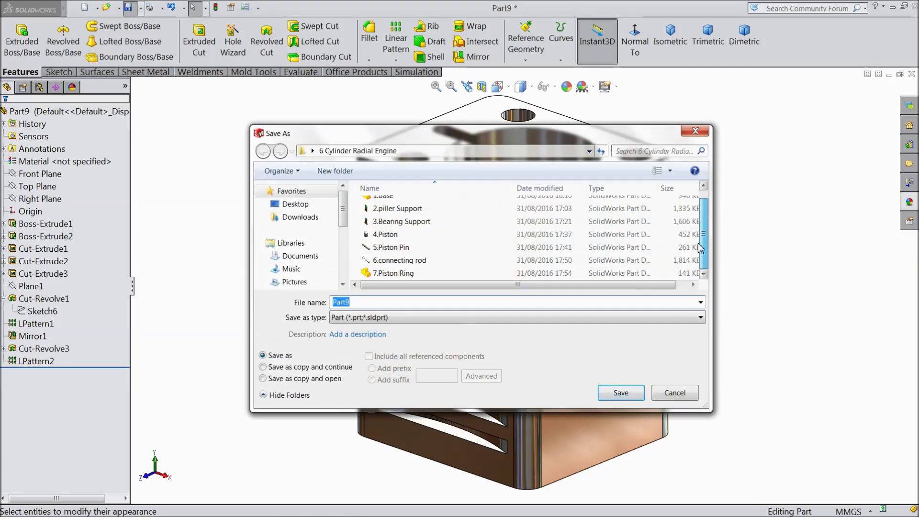
type("8.Cylinder body")
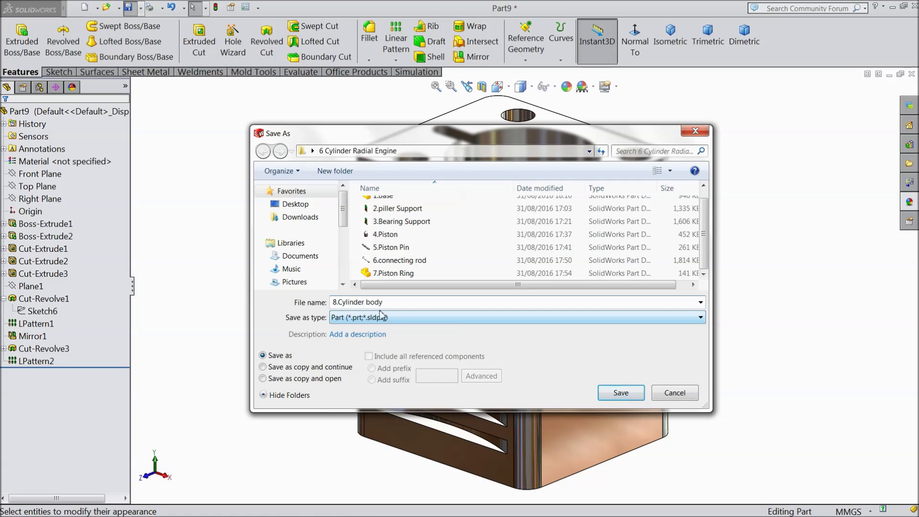
left_click(625, 395)
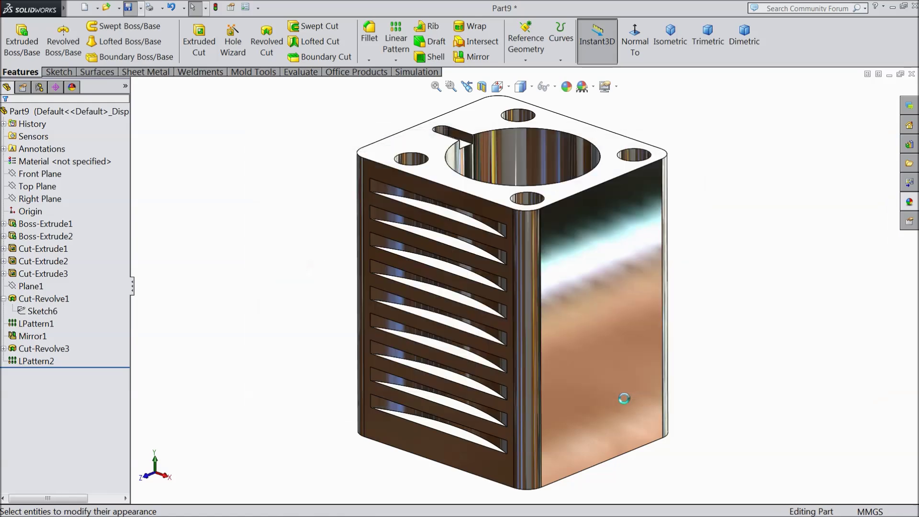
mouse_move(661, 343)
middle_mouse_down()
mouse_move(685, 214)
mouse_move(654, 259)
mouse_move(662, 178)
mouse_move(661, 311)
mouse_move(462, 269)
mouse_move(473, 281)
mouse_move(456, 263)
mouse_move(484, 322)
mouse_move(544, 394)
mouse_move(678, 283)
mouse_move(679, 337)
mouse_move(669, 343)
middle_mouse_up()
scroll(665, 349, "down", 2)
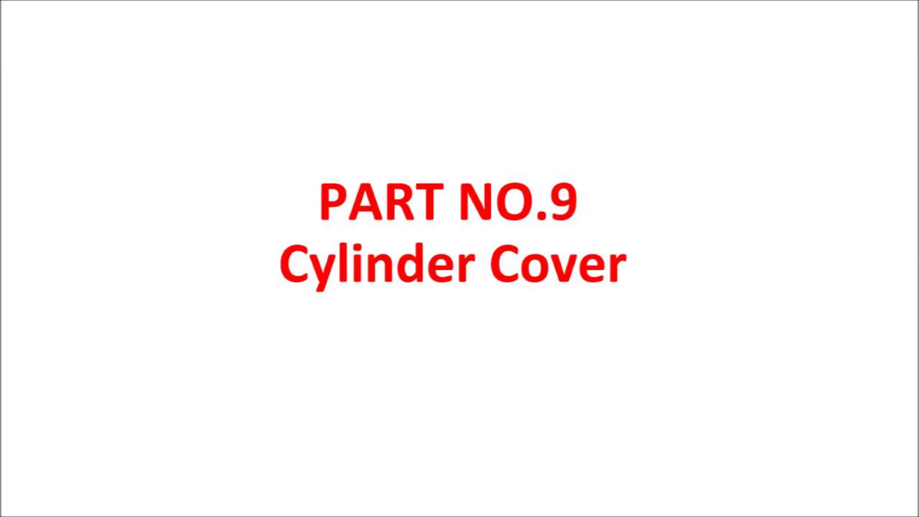
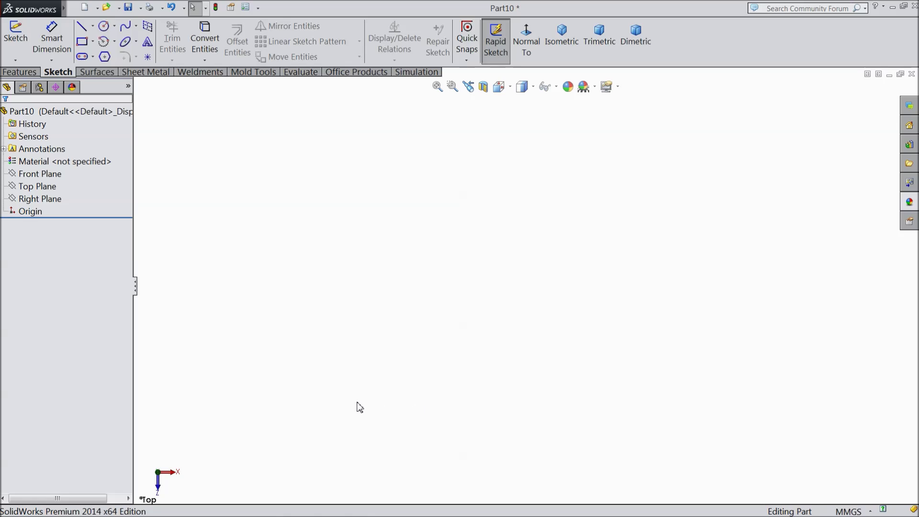
Start a sketch on the Top Plane and draw a corner rectangle about 103 mm wide around the origin
left_click(39, 187)
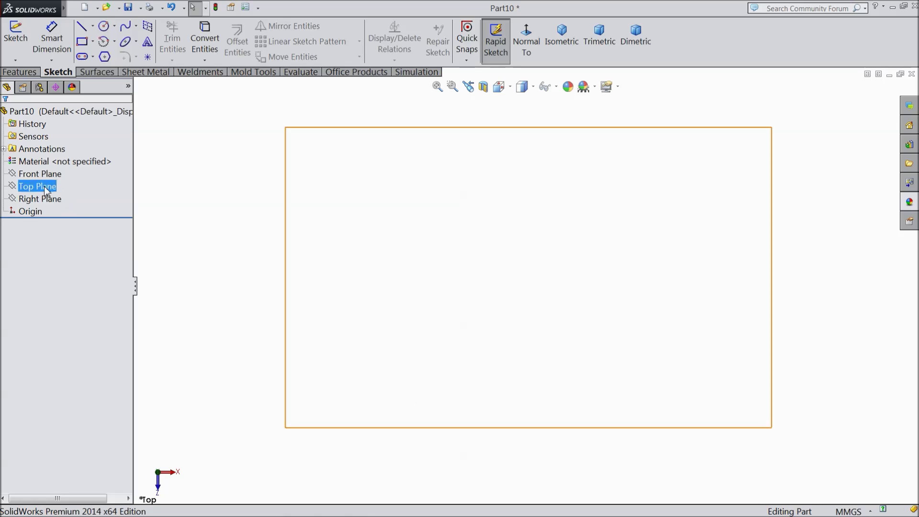
left_click(60, 171)
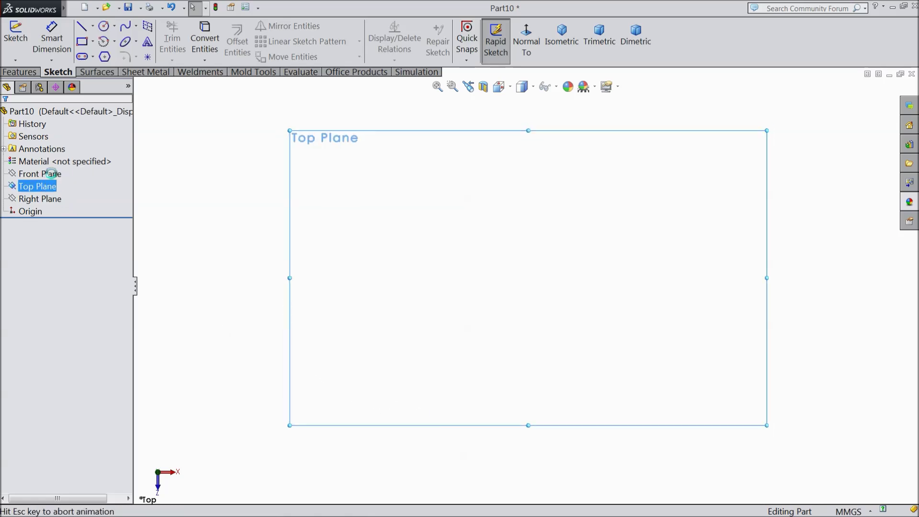
left_click(83, 42)
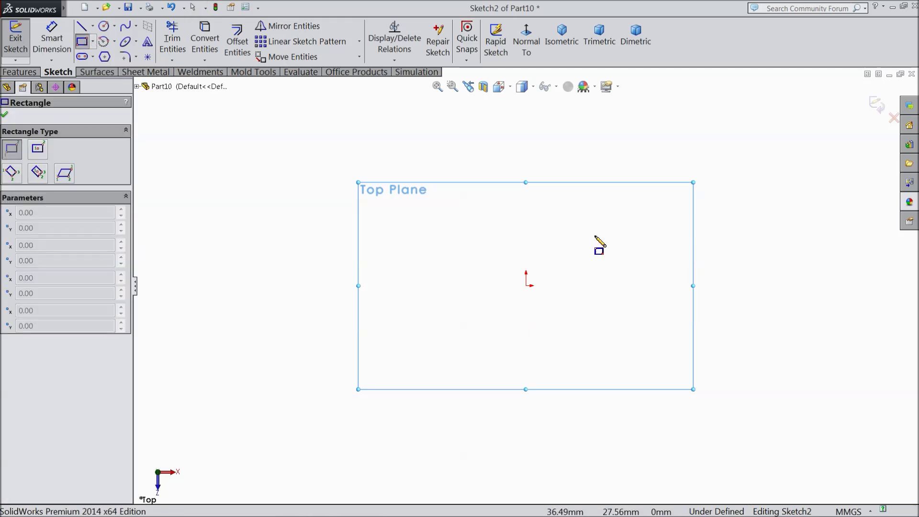
left_click(596, 213)
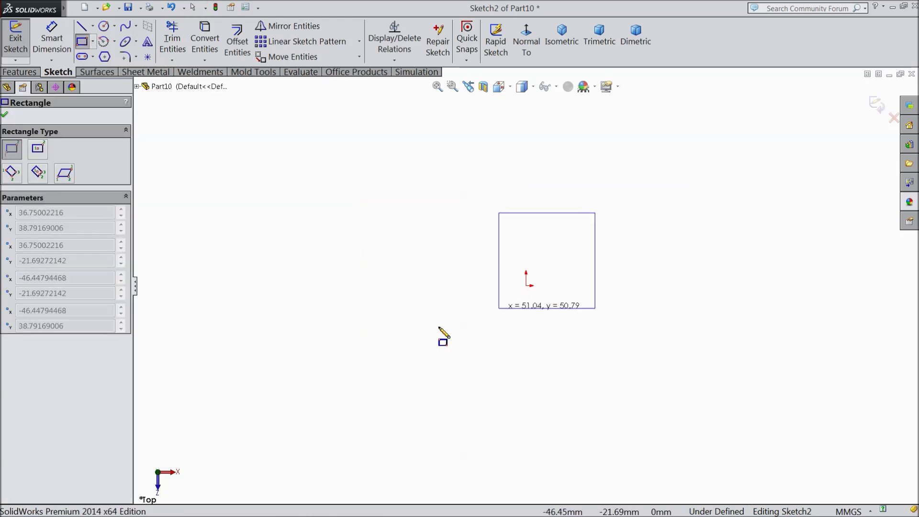
left_click(401, 357)
scroll(544, 353, "down", 5)
Dimension the rectangle to 50 mm wide and 45 mm high
left_click(52, 38)
scroll(143, 113, "up", 1)
scroll(411, 144, "down", 1)
left_click(458, 144)
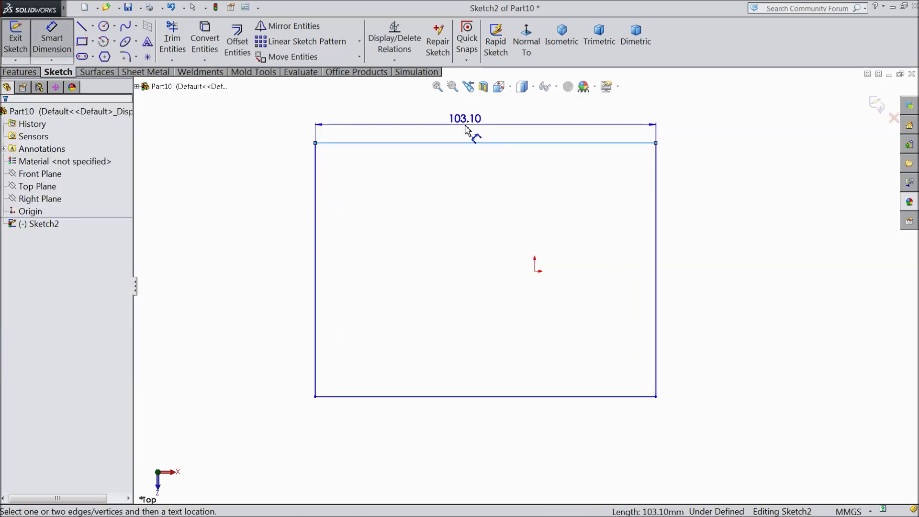
left_click(431, 120)
type("50")
left_click(414, 115)
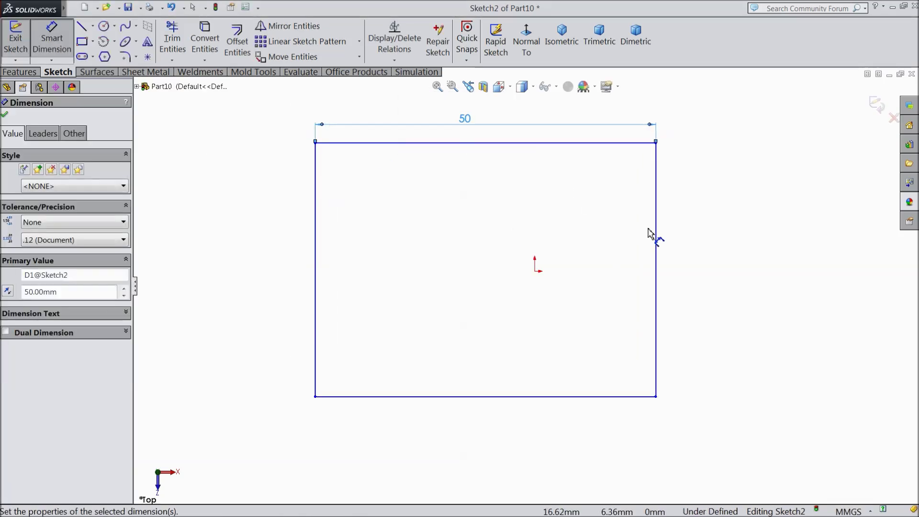
left_click(657, 239)
left_click(698, 241)
type("45")
left_click(646, 223)
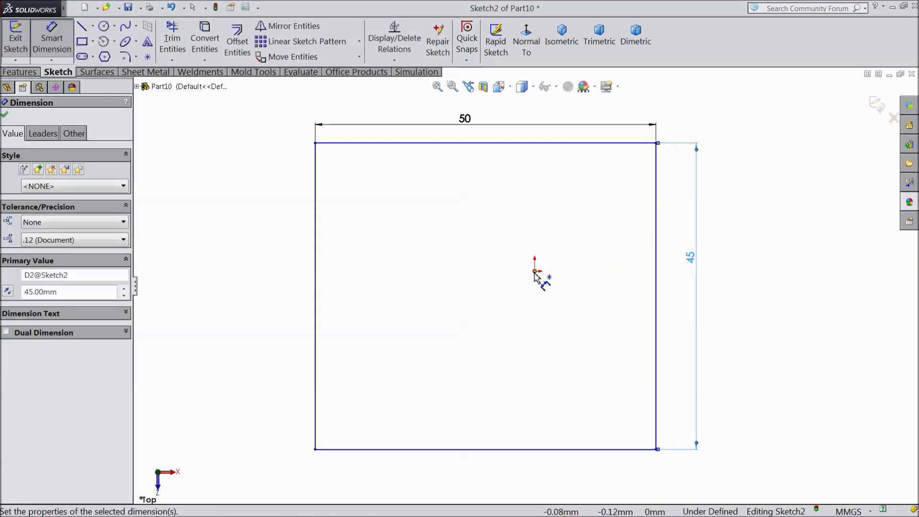
Set the horizontal distance from the origin to the rectangle's left side to 22 mm
left_click(535, 271)
left_click(316, 273)
scroll(415, 335, "up", 2)
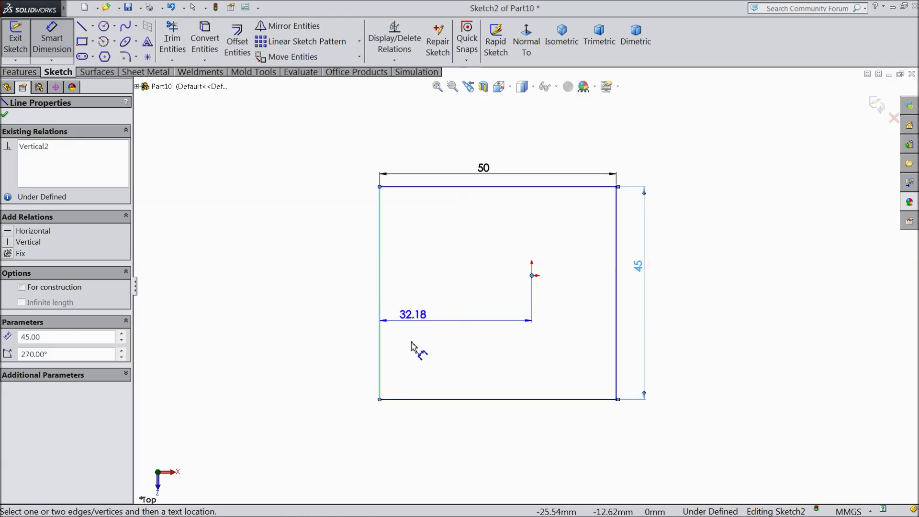
left_click(438, 431)
type("22")
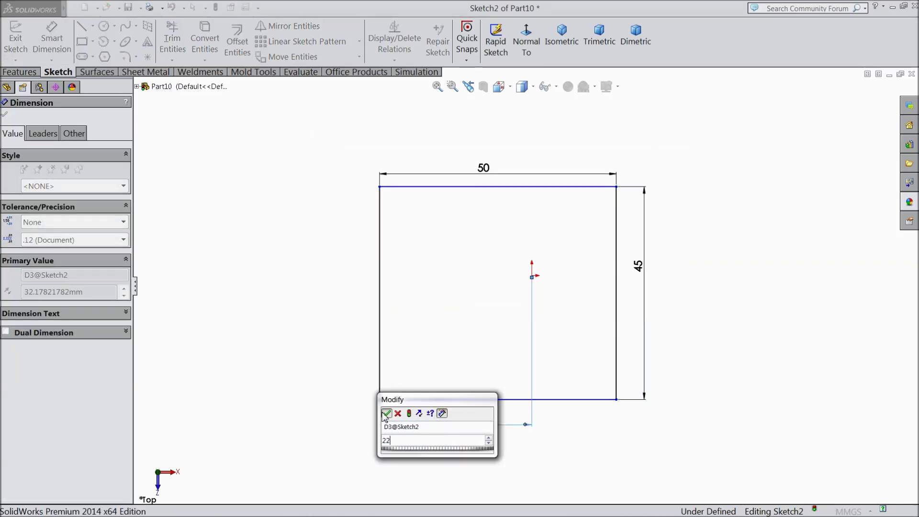
left_click(386, 413)
scroll(529, 359, "down", 2)
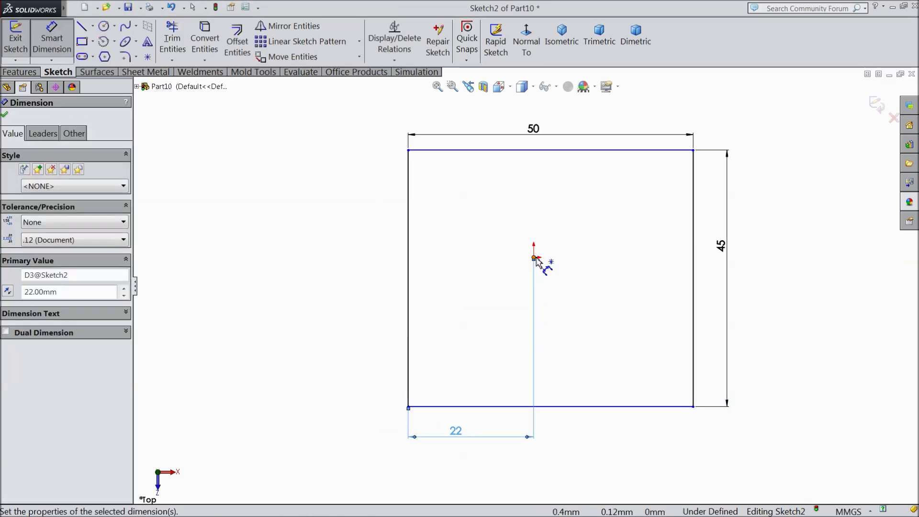
Set the vertical distance from the origin to the rectangle's lower line to 22.5 mm and finish dimensioning
left_click(535, 259)
left_click(630, 406)
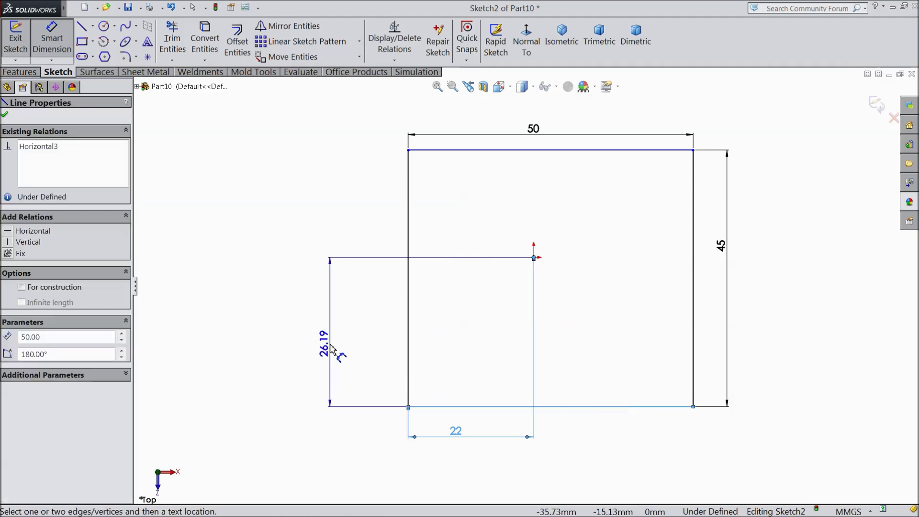
left_click(338, 352)
type("22.5")
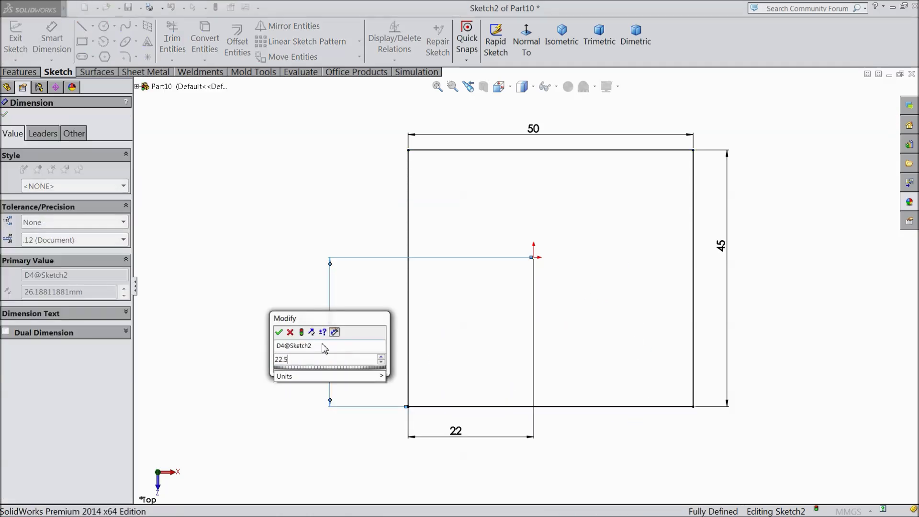
left_click(279, 332)
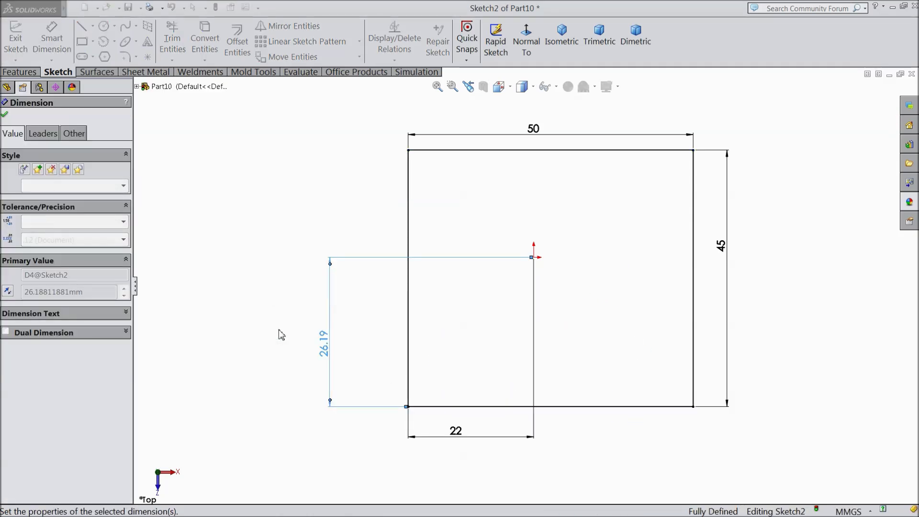
left_click(4, 114)
Round all four corners of the sketched rectangle with 4 mm sketch fillets
left_click(125, 57)
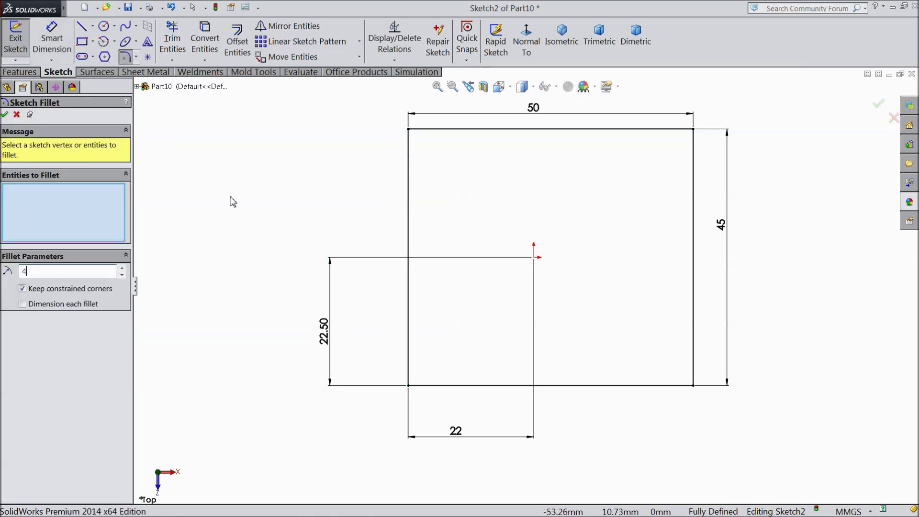
left_click_drag(340, 94, 775, 414)
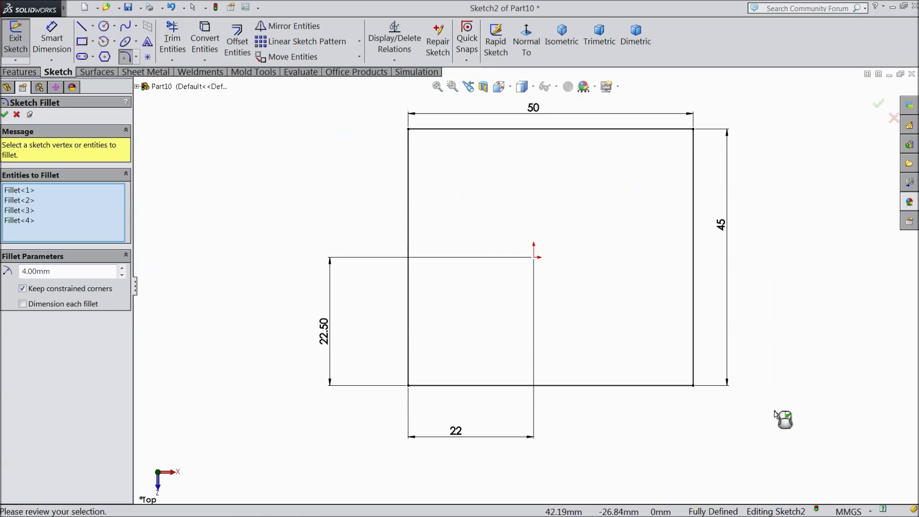
left_click(5, 115)
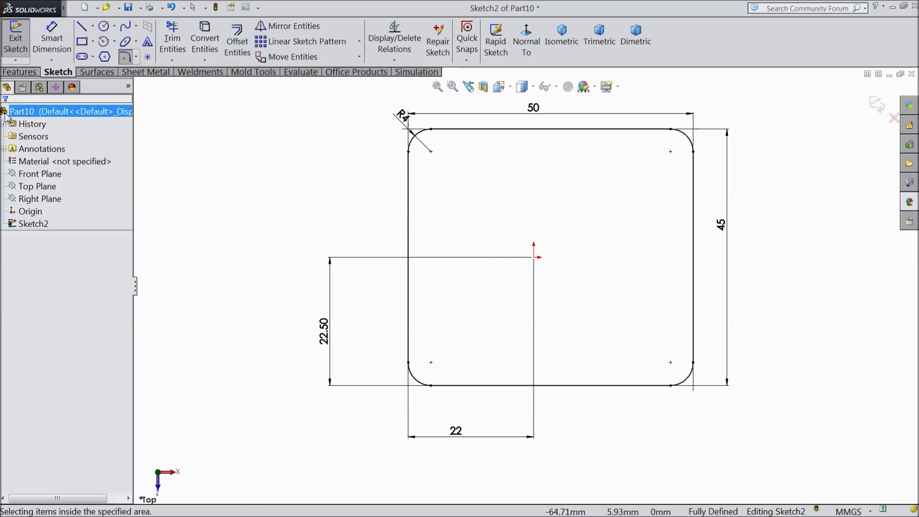
Extrude the rounded rectangle sketch 6 mm as a blind boss
left_click(19, 72)
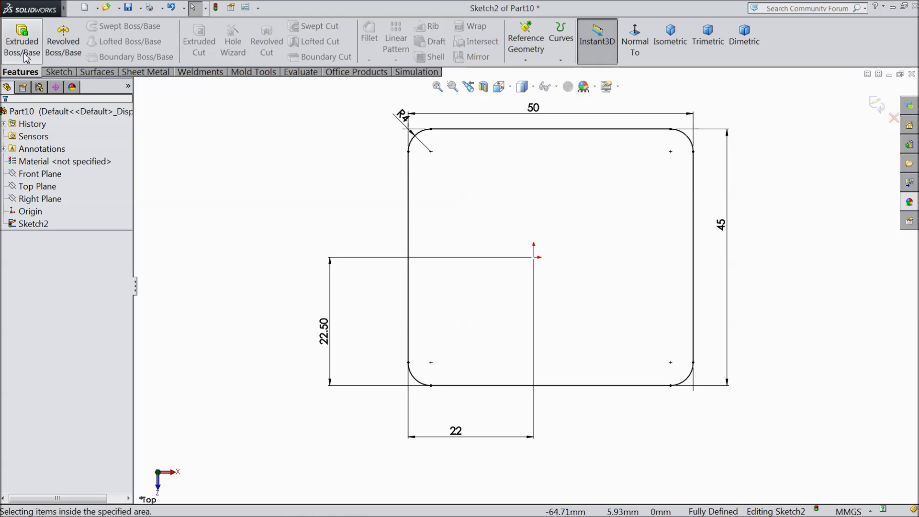
left_click(24, 53)
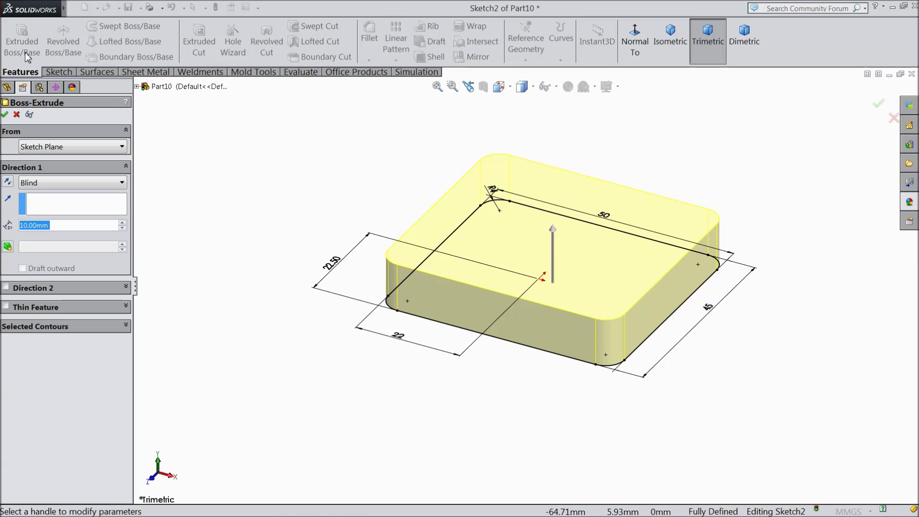
type("6")
key("Return")
scroll(665, 313, "down", 2)
left_click(4, 114)
mouse_move(303, 311)
middle_mouse_down()
mouse_move(310, 155)
mouse_move(309, 308)
middle_mouse_up()
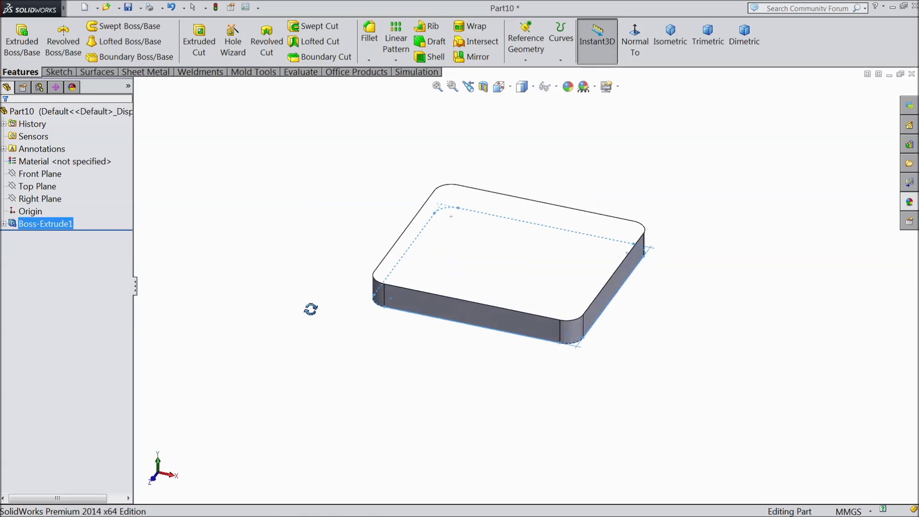
left_click(263, 212)
Fillet the edges around the plate's top face with a constant 1 mm radius
left_click(370, 58)
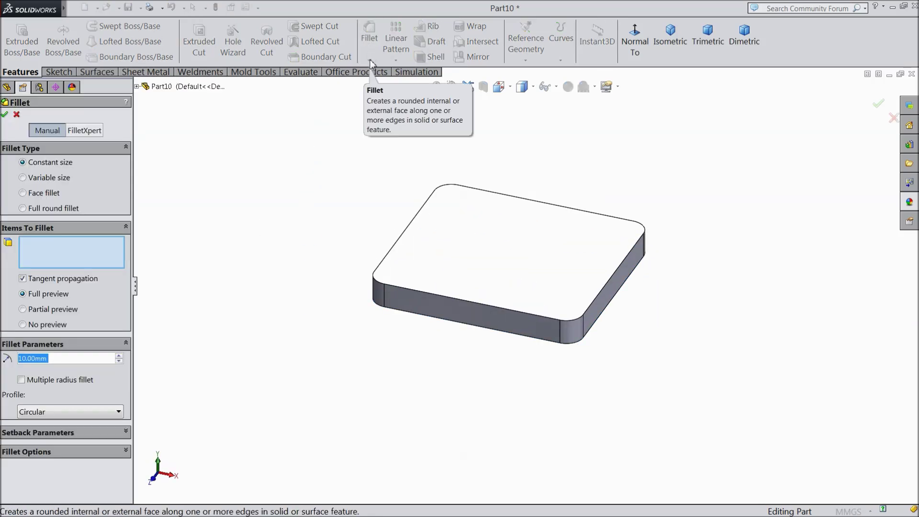
type("1")
key("Return")
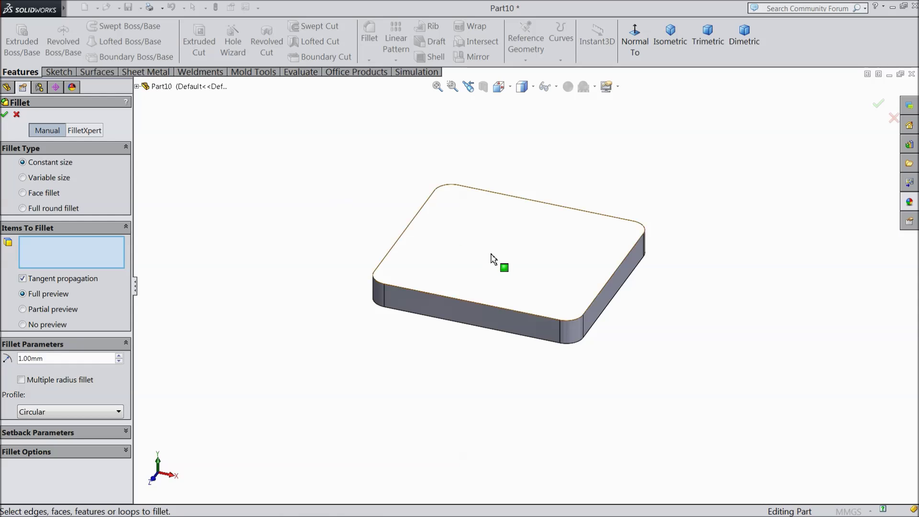
left_click(493, 260)
scroll(491, 261, "down", 3)
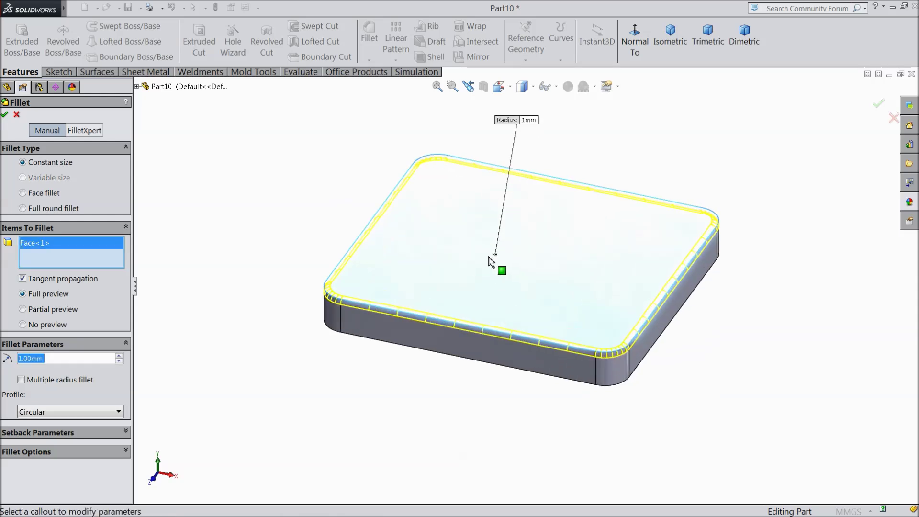
left_click(5, 115)
Start a sketch on the plate's underside and draw a circle of about 18.9 mm radius centred on the origin
mouse_move(254, 267)
middle_mouse_down()
mouse_move(260, 129)
mouse_move(297, 182)
middle_mouse_up()
left_click(412, 285)
left_click(470, 262)
left_click(635, 43)
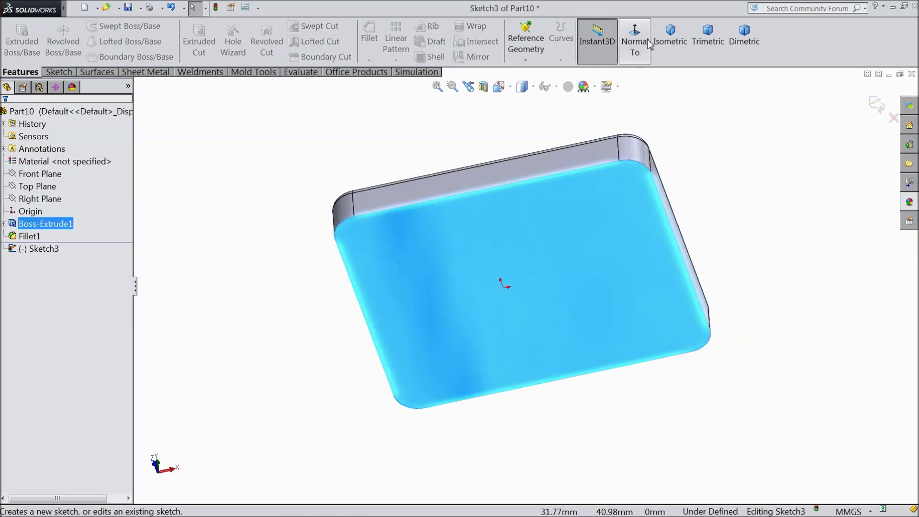
left_click(637, 44)
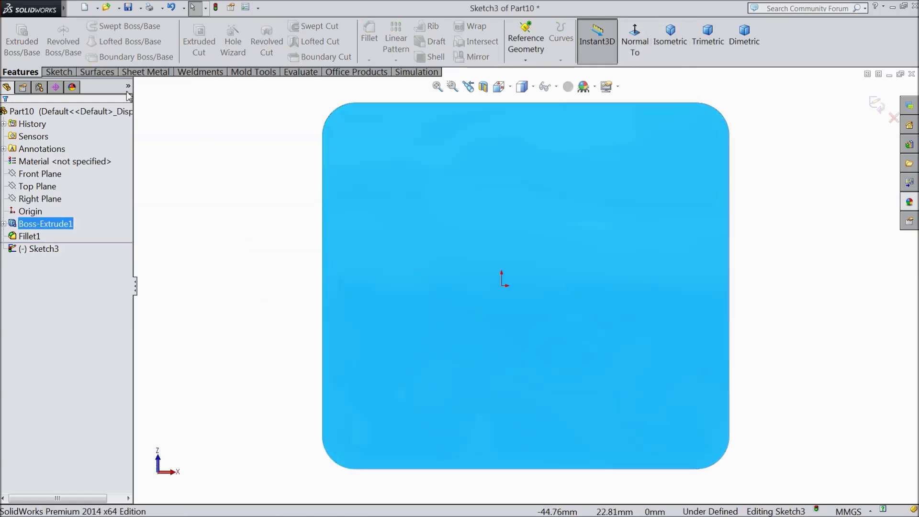
left_click(58, 72)
left_click(104, 26)
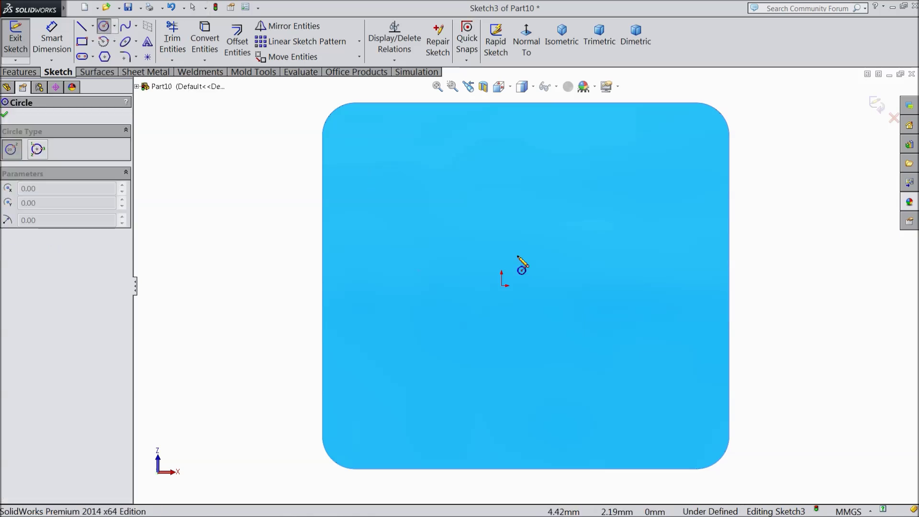
left_click(502, 286)
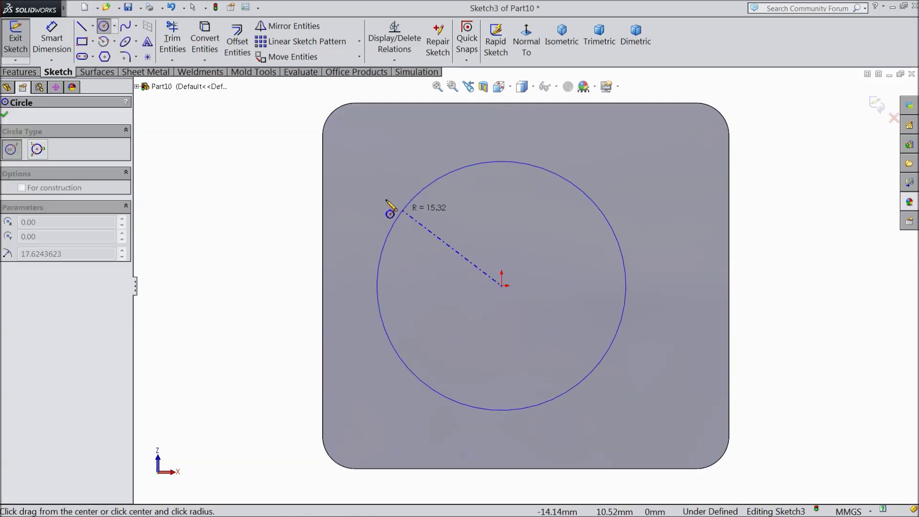
left_click(380, 194)
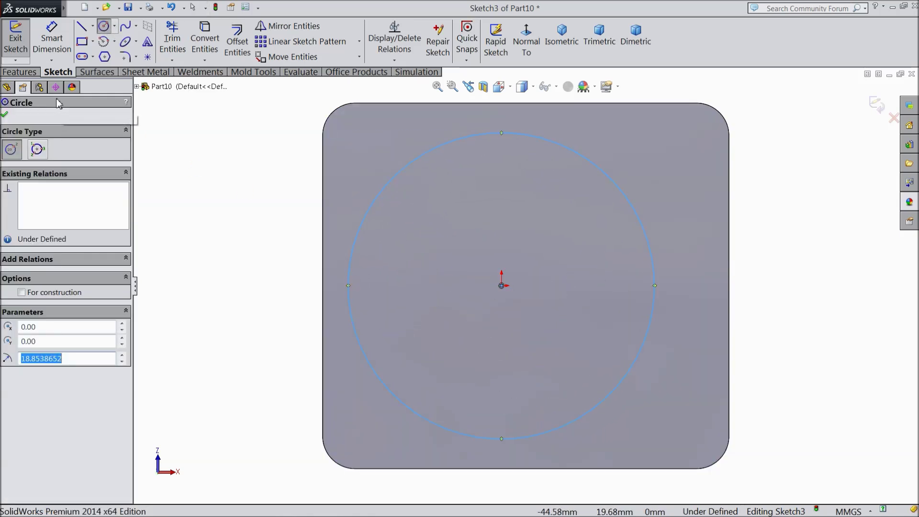
Dimension the circle on the underside to a diameter of 32 mm
left_click(52, 39)
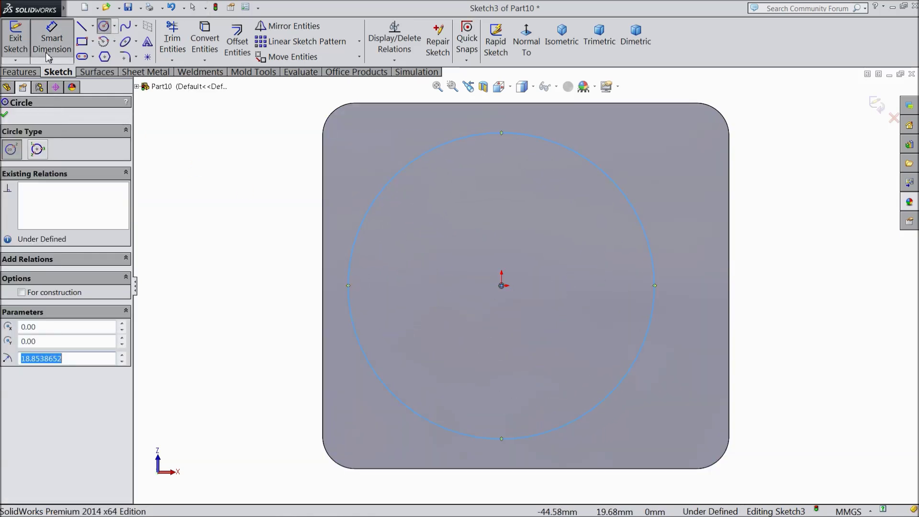
left_click(347, 288)
left_click(283, 288)
type("3")
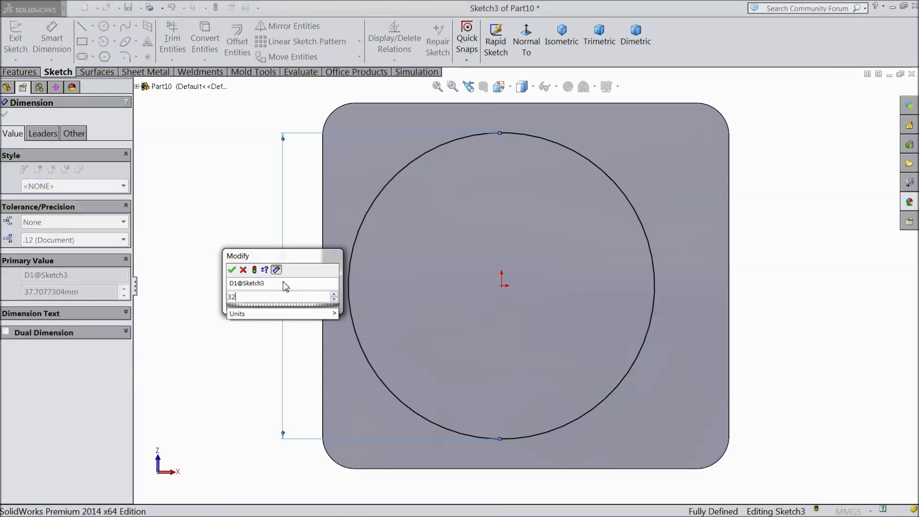
type("2")
key("Return")
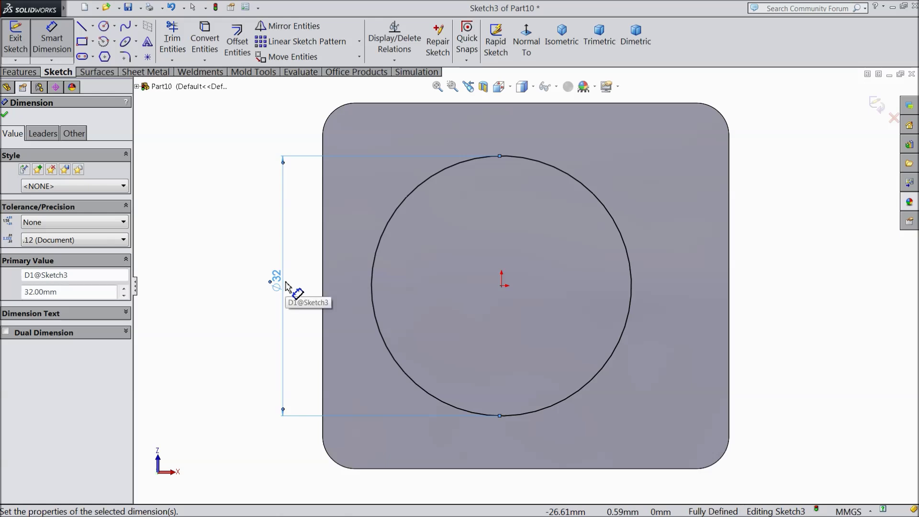
left_click(5, 116)
Extrude the 32 mm circle 2 mm outward from the underside, merged with the plate
left_click(20, 72)
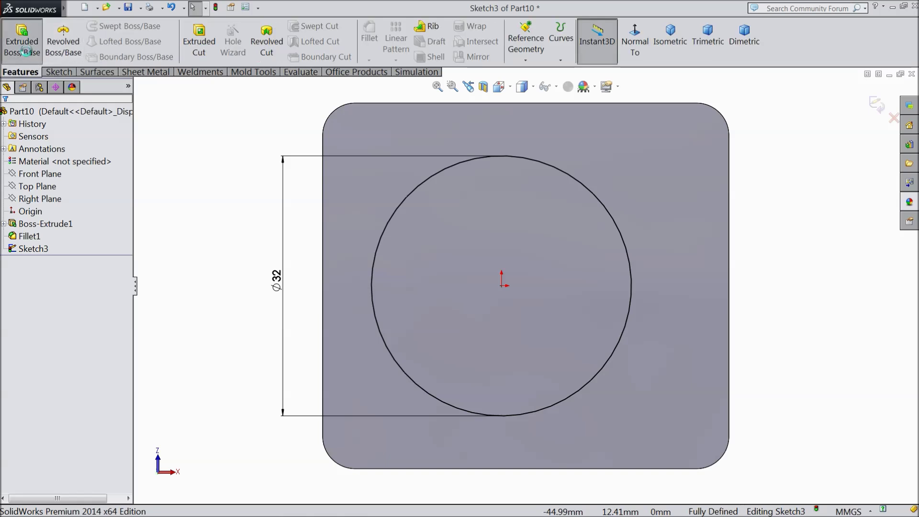
left_click(22, 47)
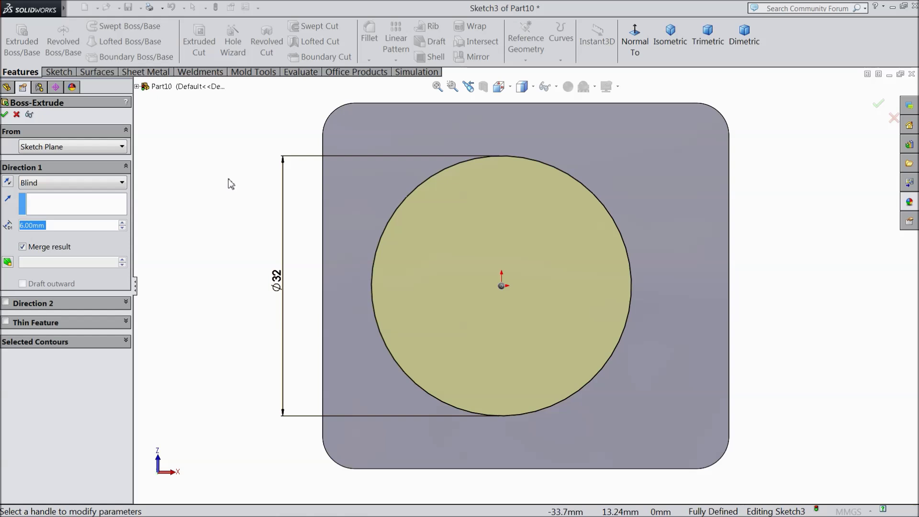
type("2")
middle_click_drag(206, 201, 182, 265)
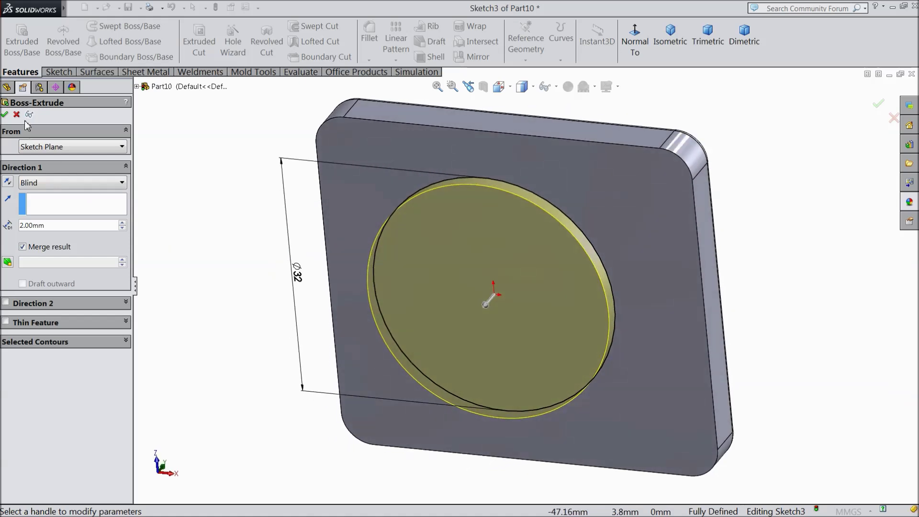
left_click(5, 115)
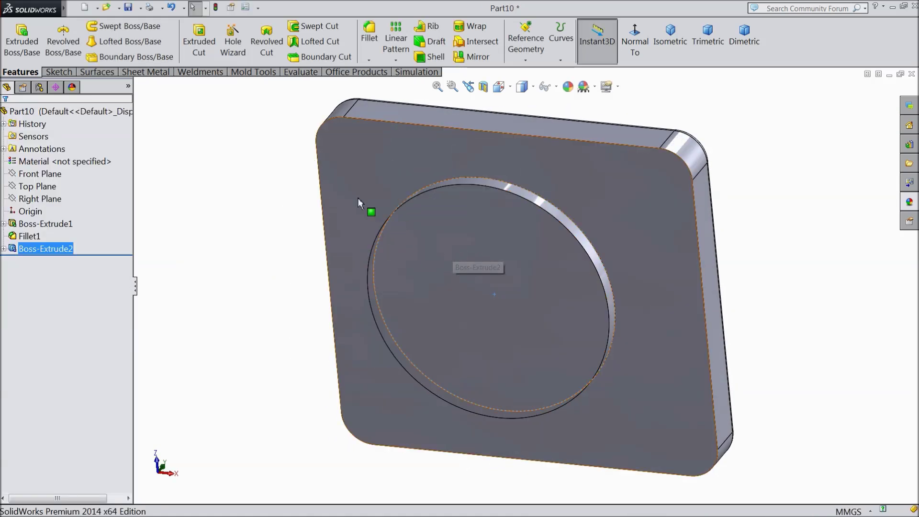
Chamfer the outer face of the round boss on the underside by angle and distance, with a 1 mm distance
left_click(369, 60)
left_click(390, 87)
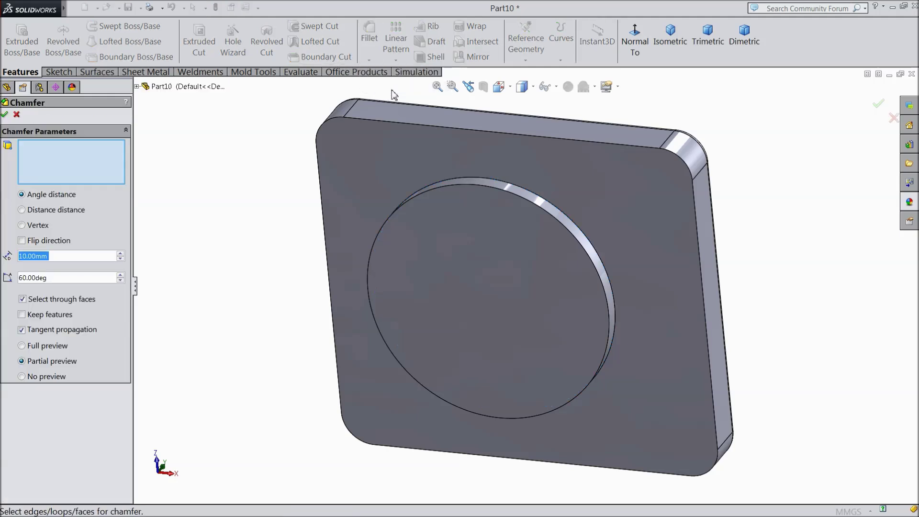
type("1")
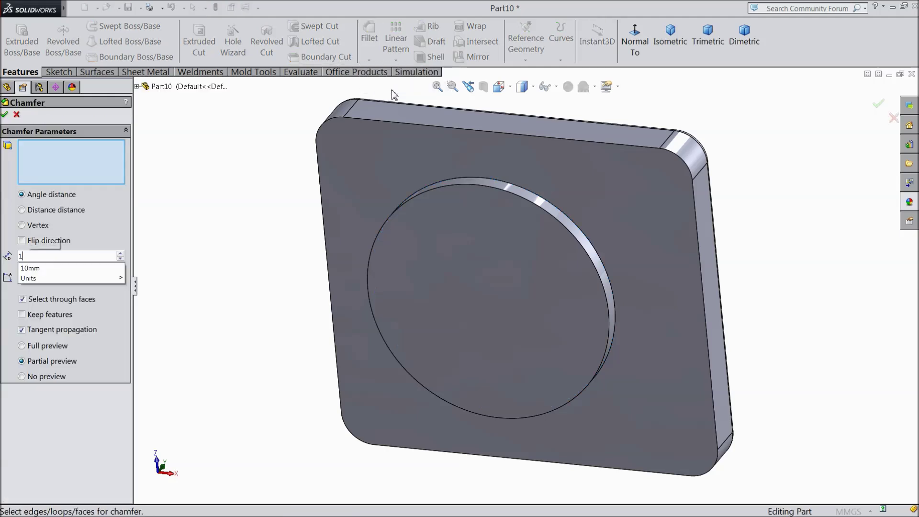
left_click(496, 216)
middle_click_drag(500, 219, 406, 216)
left_click(5, 115)
Start a sketch on the plate's top face and draw a construction circle about 41 mm in diameter centred on the origin
middle_click_drag(257, 198, 313, 158)
middle_click_drag(271, 217, 390, 319)
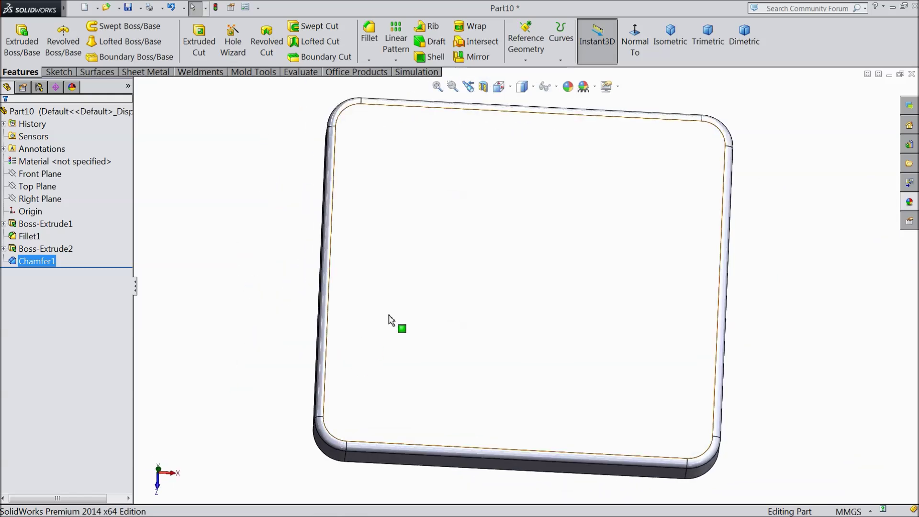
left_click(390, 320)
left_click(430, 287)
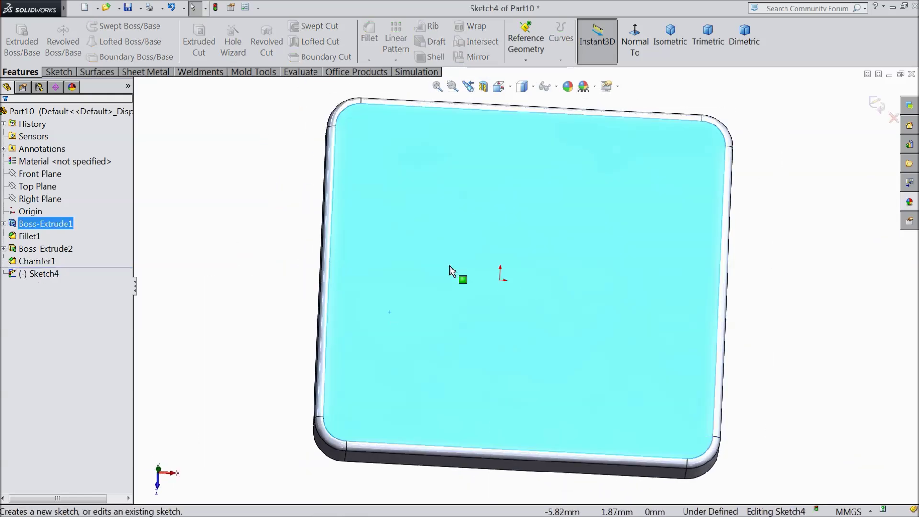
left_click(649, 51)
left_click(58, 72)
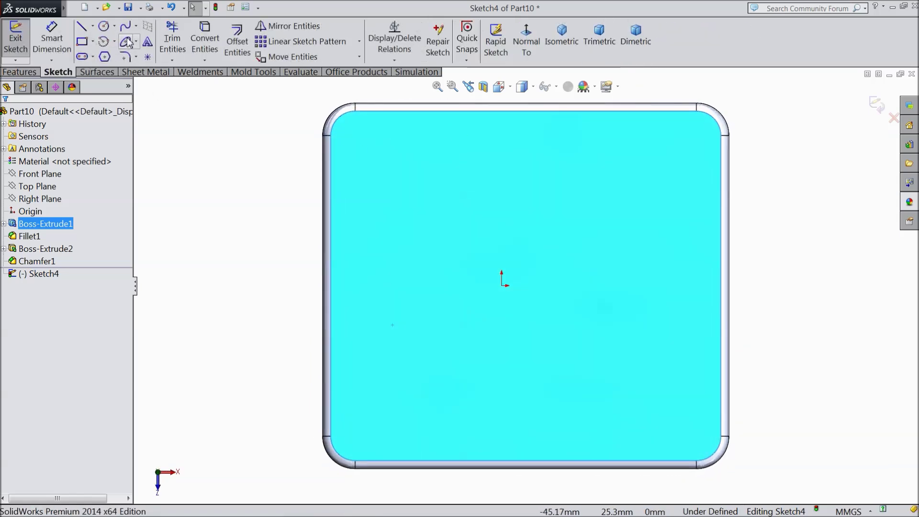
left_click(104, 27)
left_click(502, 286)
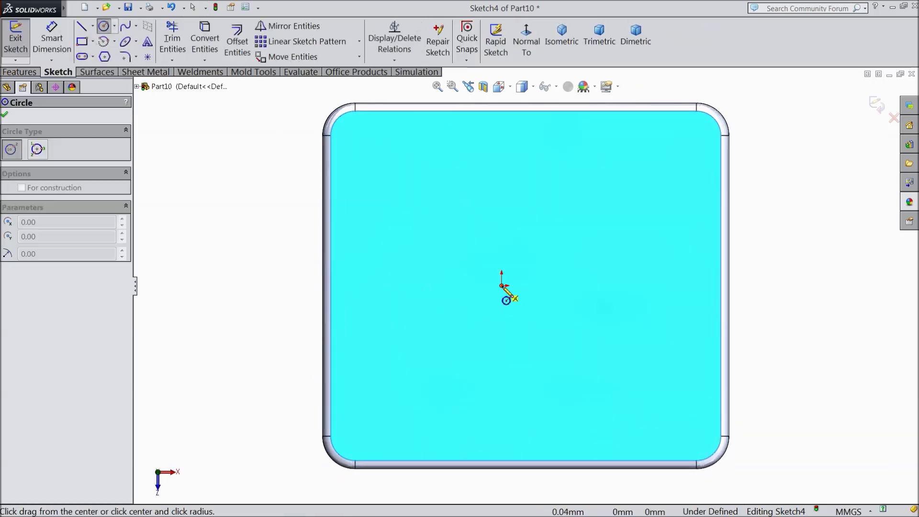
left_click(363, 198)
left_click(22, 293)
left_click(5, 113)
Dimension the construction circle to a diameter of 46 mm
left_click(48, 55)
left_click(352, 223)
left_click(264, 245)
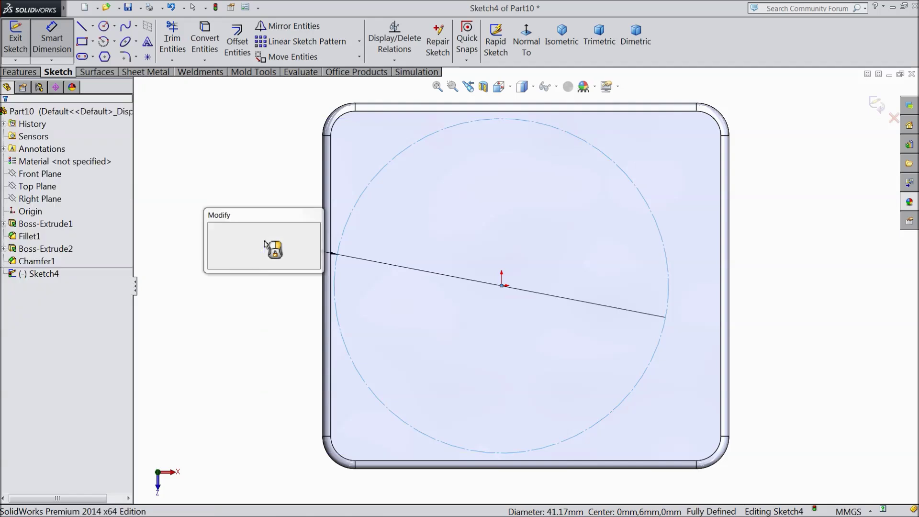
type("46")
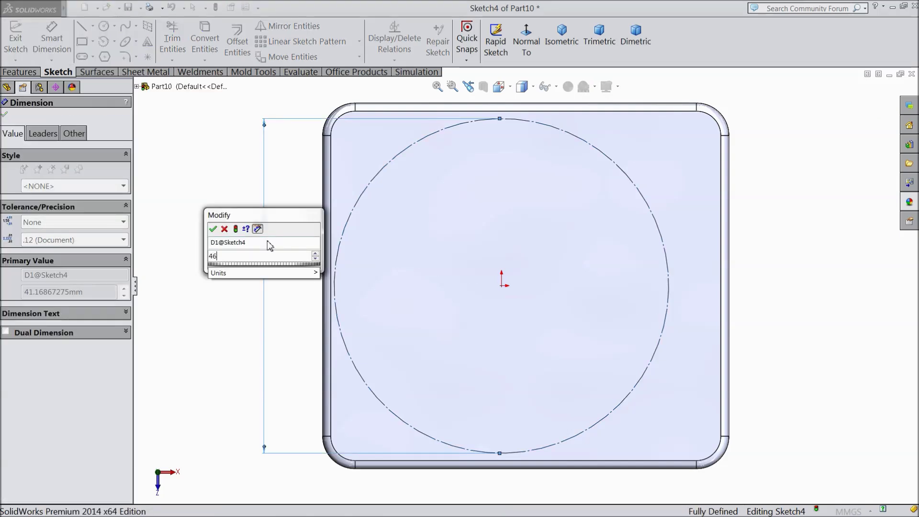
left_click(213, 229)
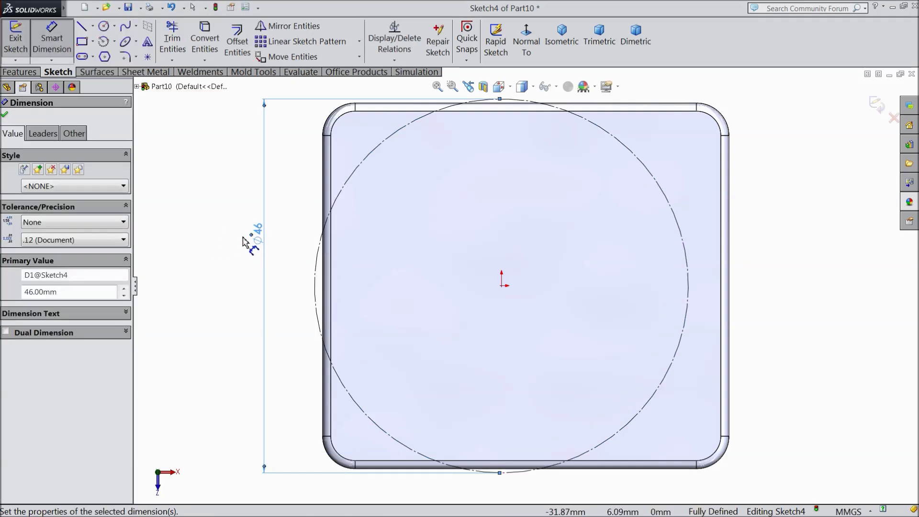
left_click(5, 115)
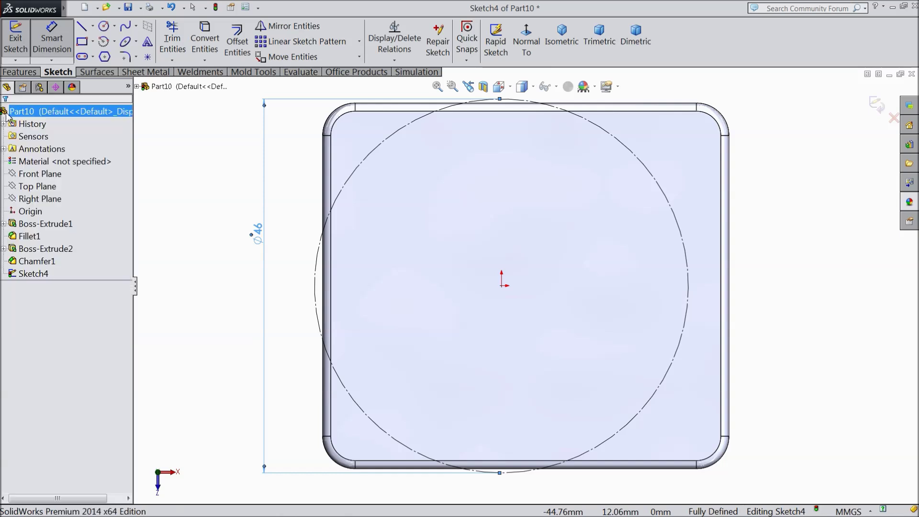
Draw two centerlines joining the origin to the construction circle, one diagonal to its upper-left arc and one horizontal to its left side
left_click(92, 27)
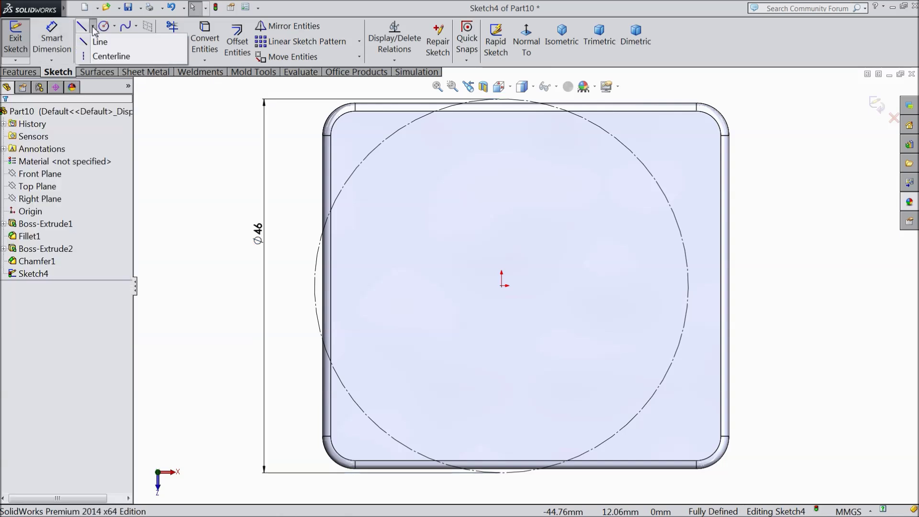
left_click(106, 57)
left_click(369, 154)
left_click(502, 286)
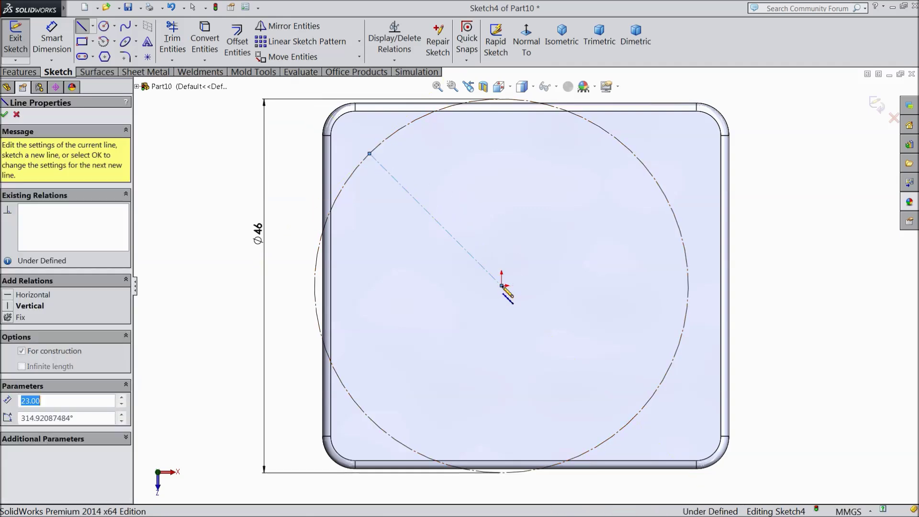
left_click(314, 286)
right_click(210, 285)
left_click(219, 96)
Set the angle between the diagonal and horizontal centerlines to 45°
left_click(52, 37)
left_click(462, 247)
left_click(439, 286)
left_click(436, 257)
type("45")
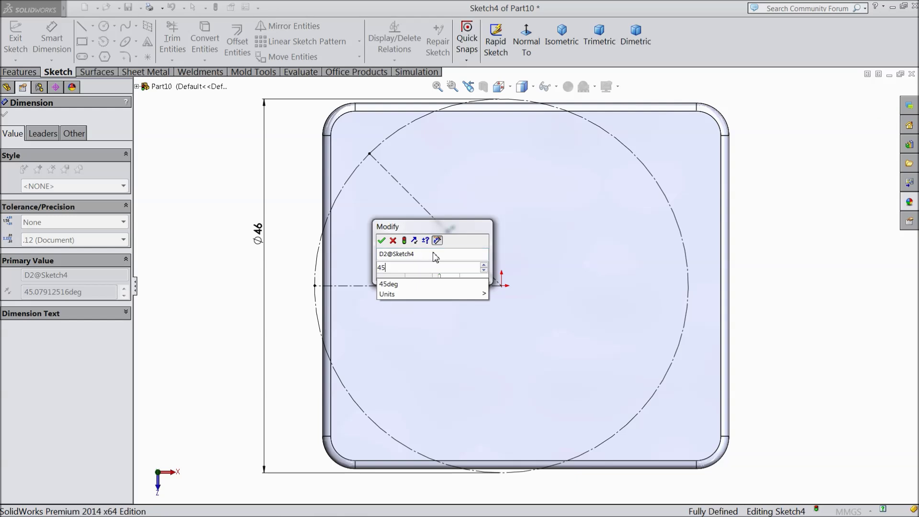
left_click(382, 241)
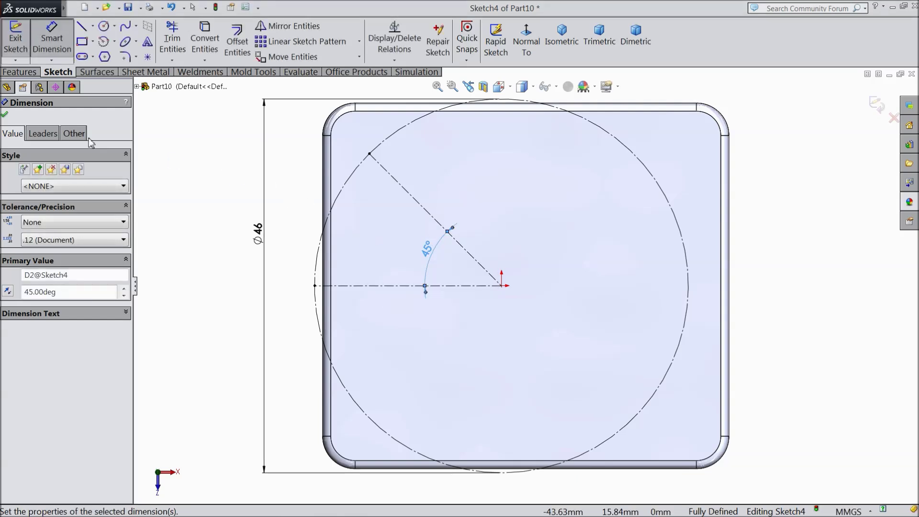
Draw a circle about 7.3 mm in diameter centred on the outer end of the diagonal centerline
left_click(5, 115)
left_click(104, 26)
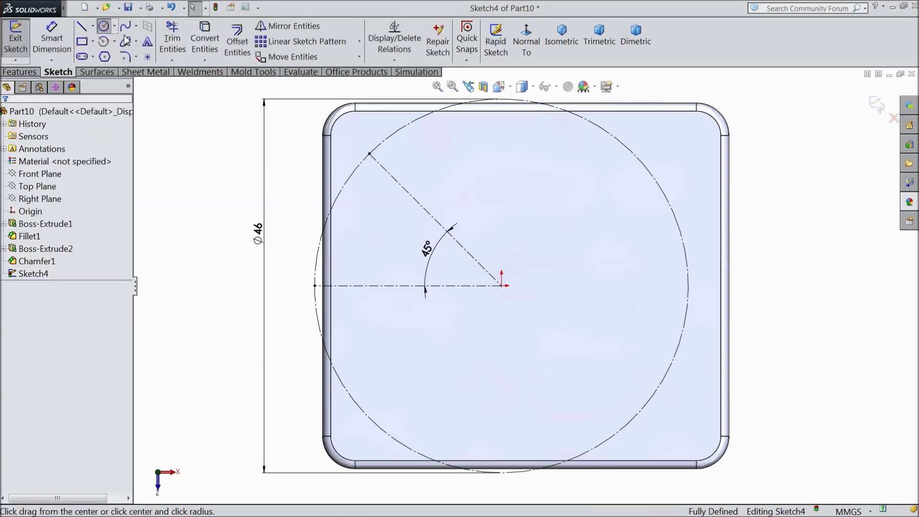
left_click(370, 154)
left_click(390, 174)
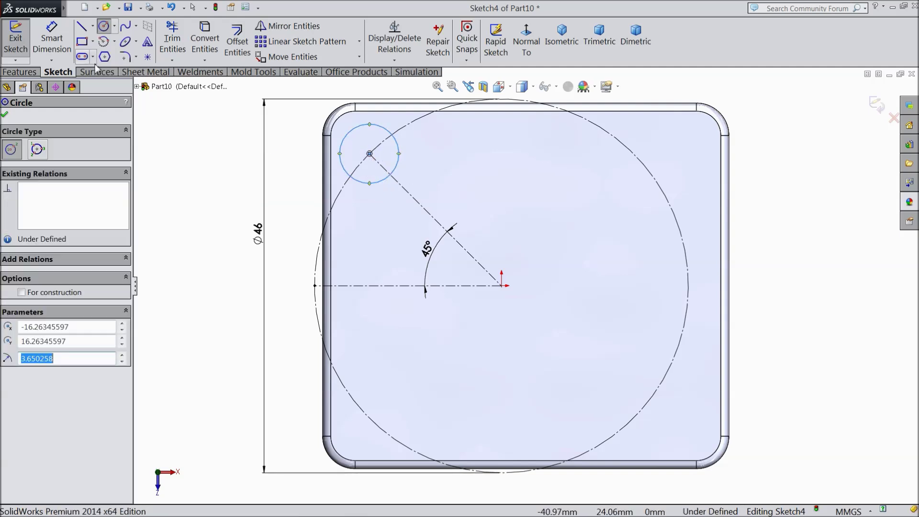
Dimension the small corner circle to a diameter of 7 mm
left_click(51, 38)
left_click(349, 133)
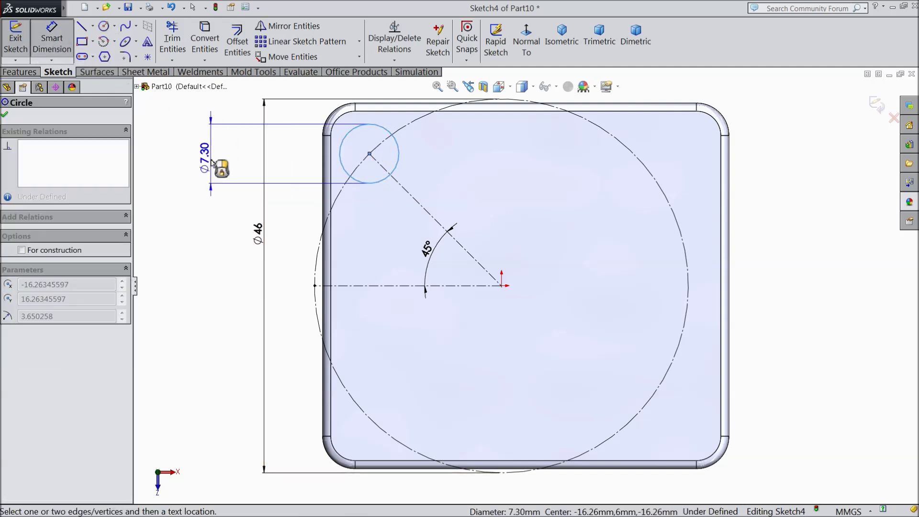
left_click(214, 166)
type("7")
key("Return")
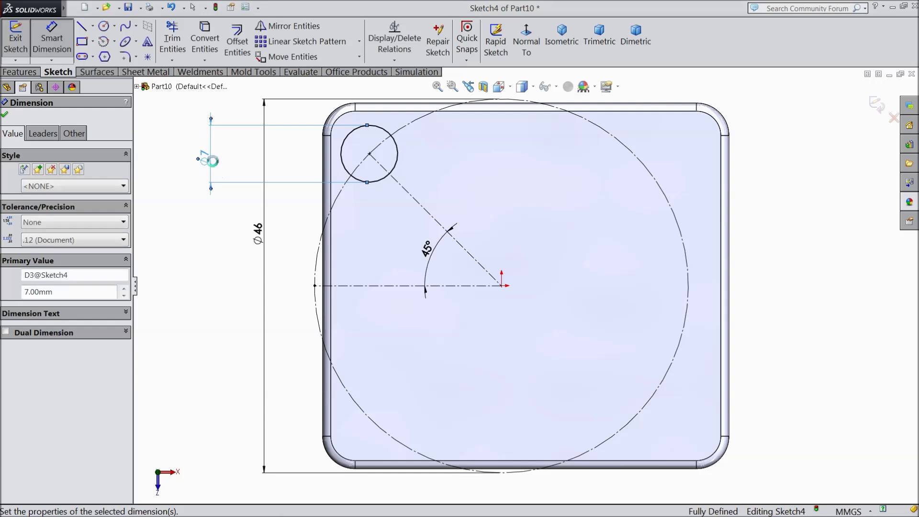
left_click(5, 116)
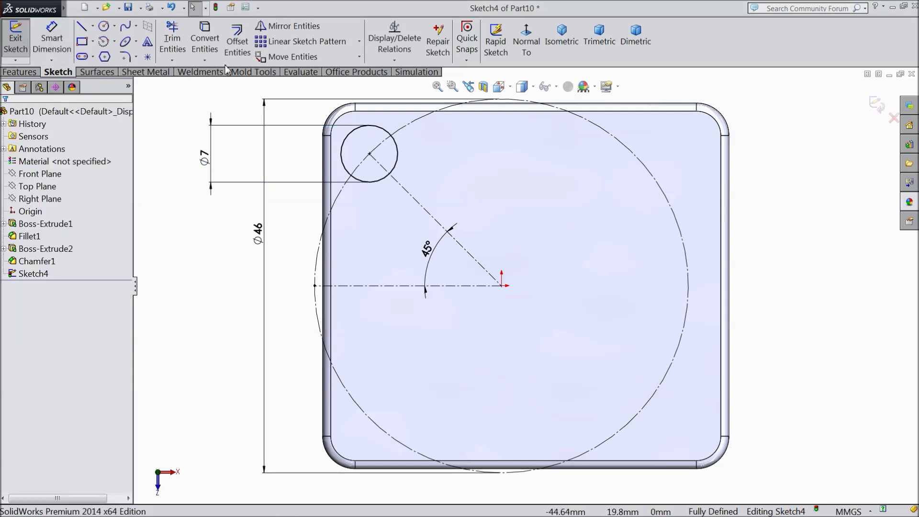
Create a circular sketch pattern of the 7 mm circle around the origin with 4 equally spaced instances over 360°
left_click(359, 41)
left_click(311, 71)
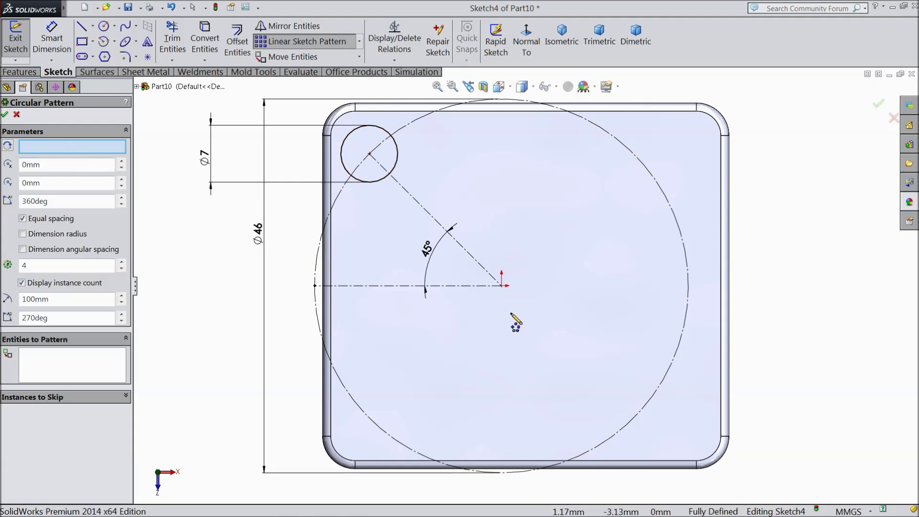
left_click(94, 376)
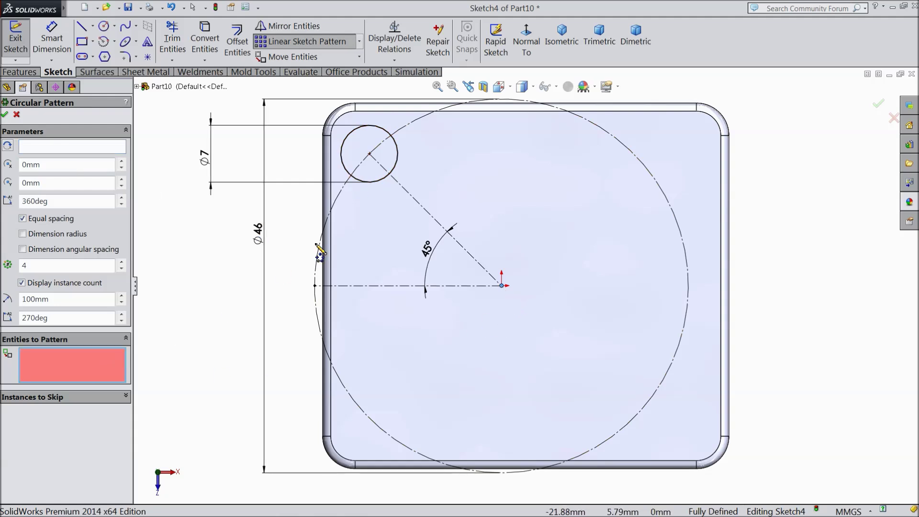
left_click(382, 180)
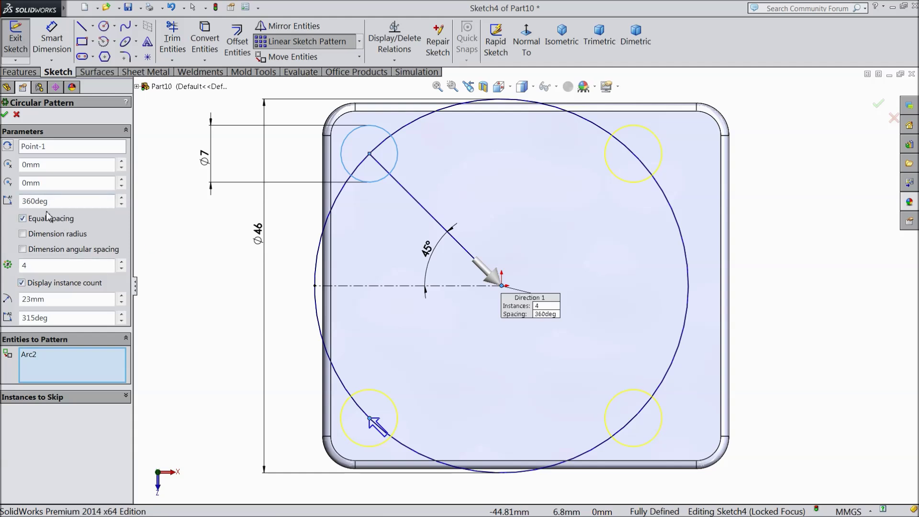
left_click(4, 115)
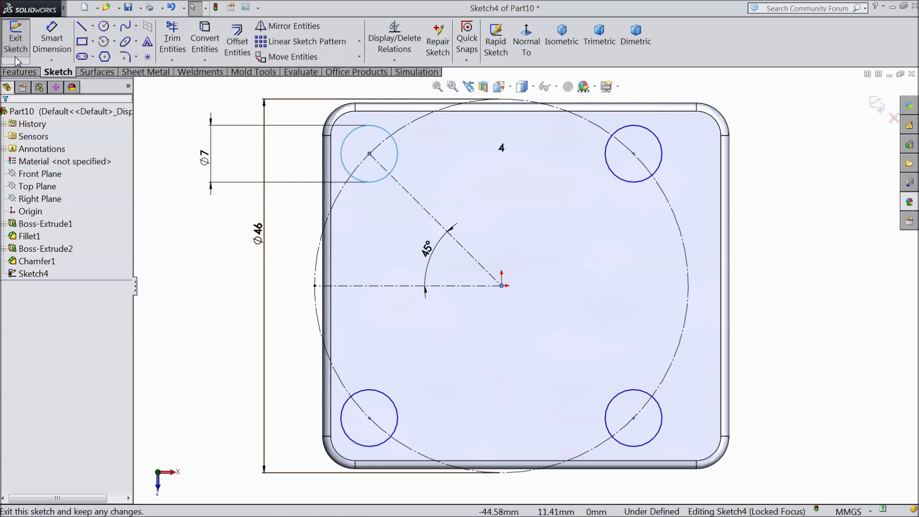
Cut the four patterned circles through the plate with an Extruded Cut set to Through All
left_click(19, 73)
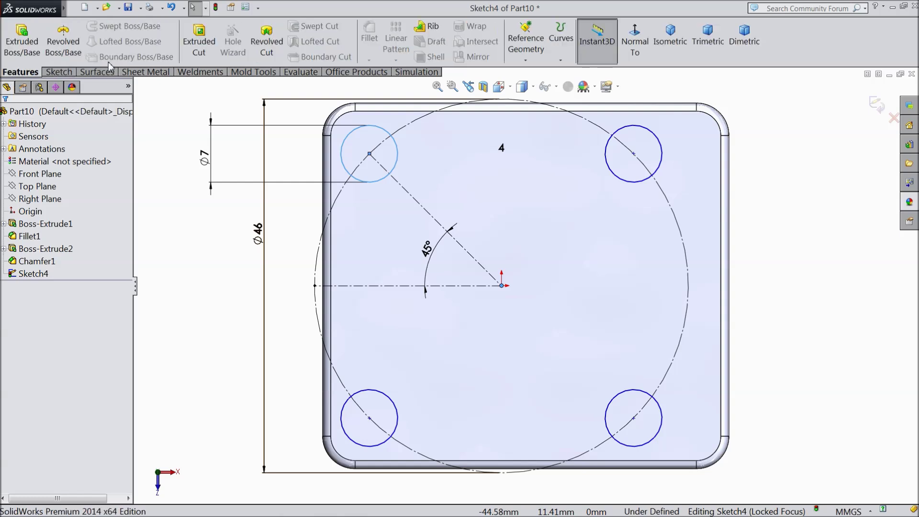
left_click(199, 43)
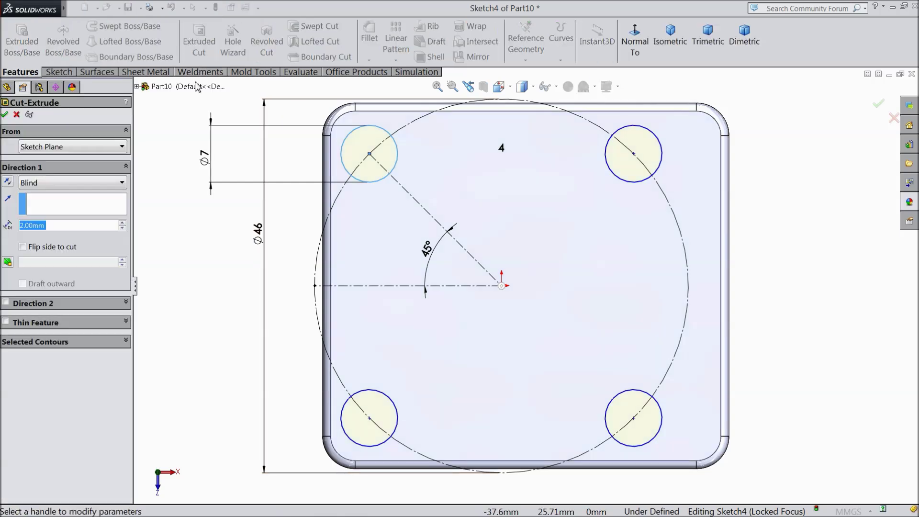
left_click(39, 184)
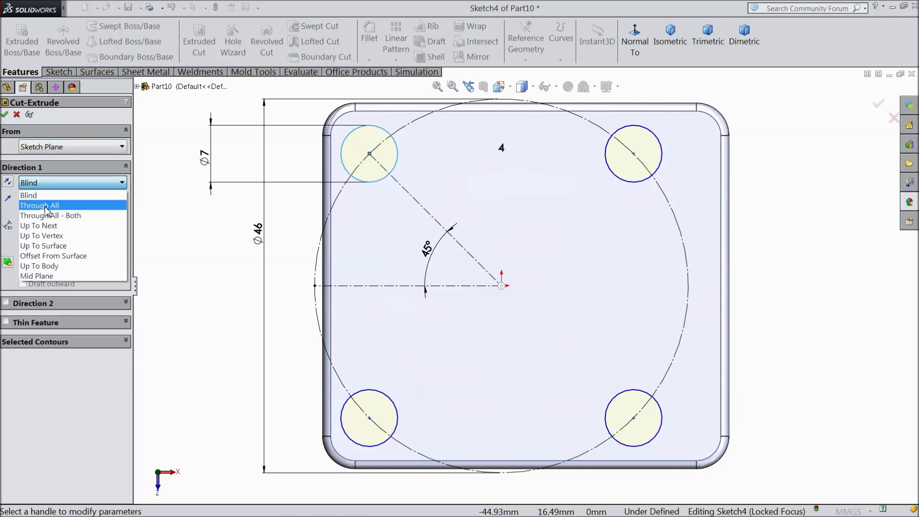
left_click(45, 206)
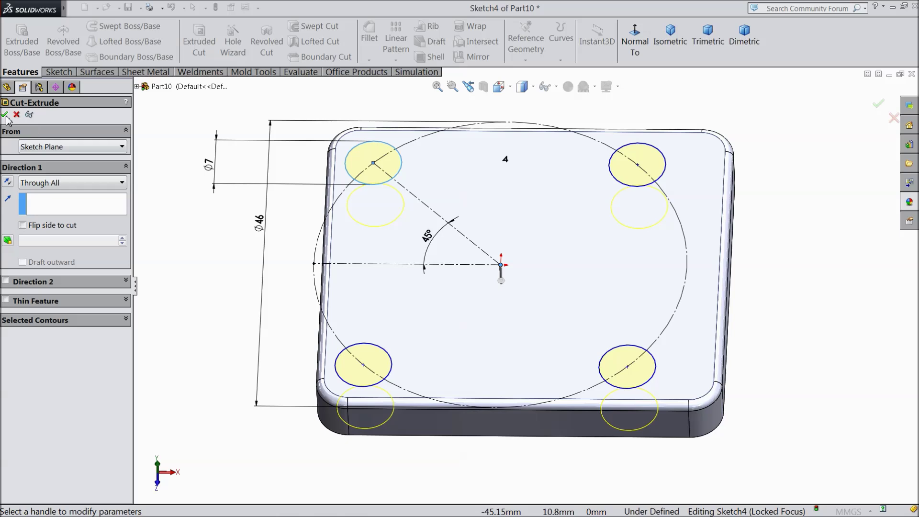
left_click(5, 115)
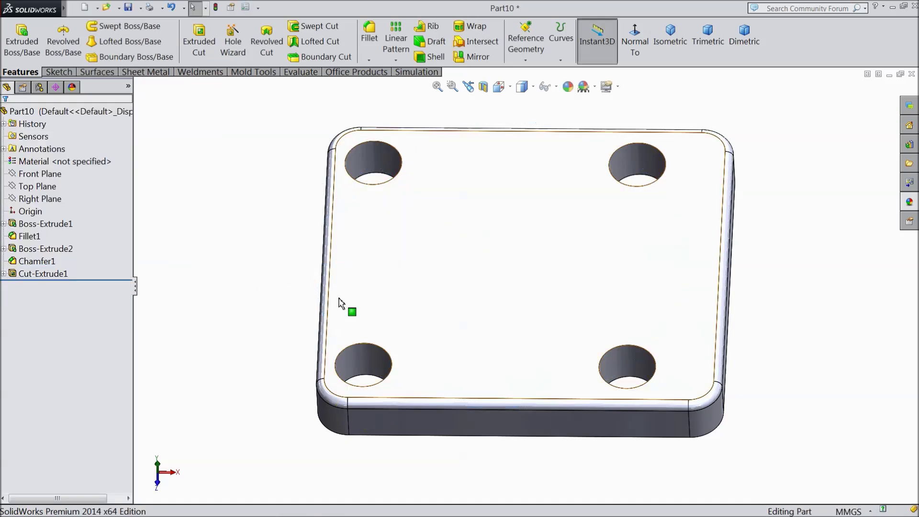
Apply the Blue appearance to the whole part and change its colour to pure blue, RGB 0, 0, 255
left_click(910, 202)
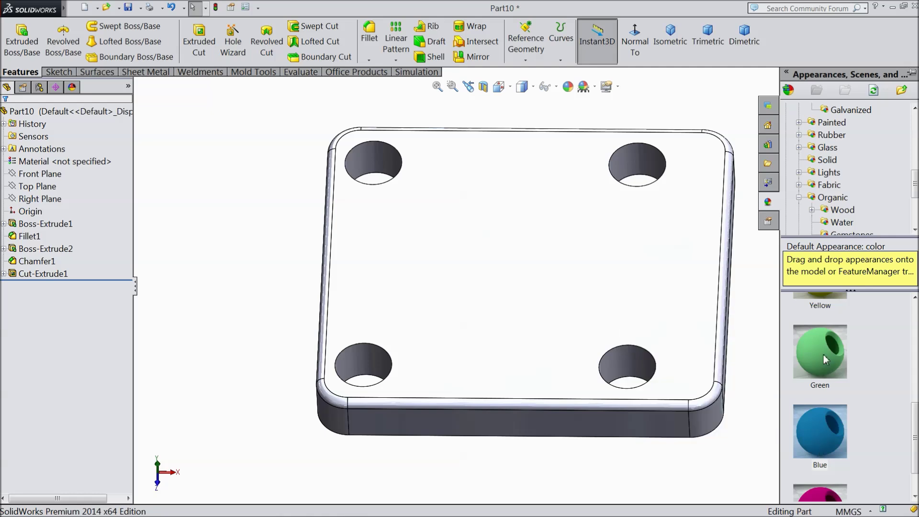
mouse_move(824, 355)
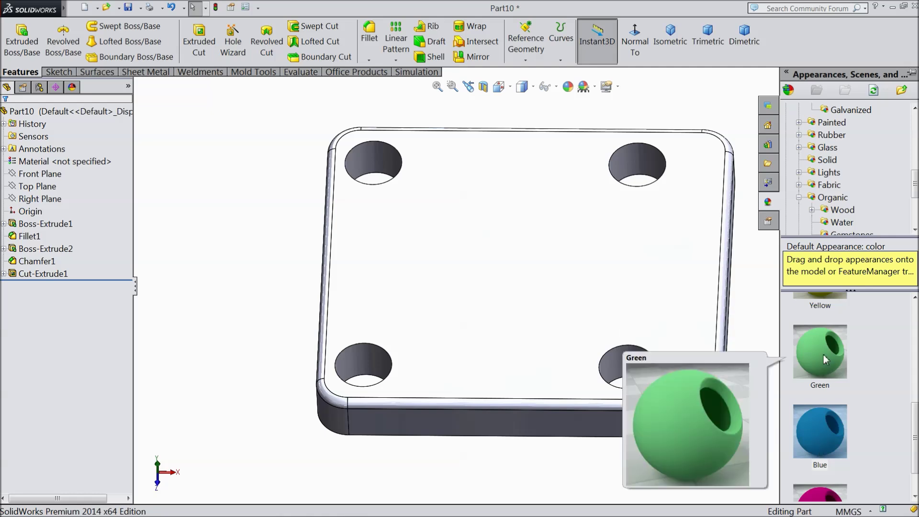
double_click(818, 445)
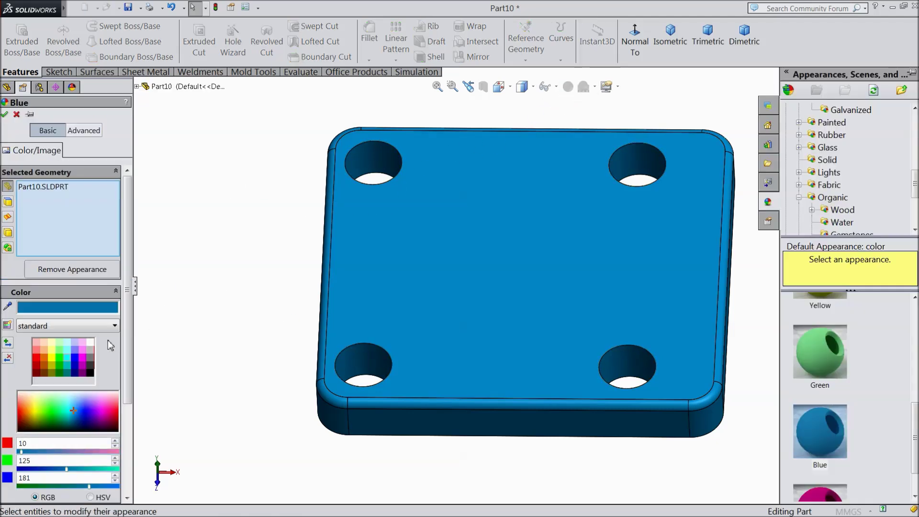
left_click(86, 413)
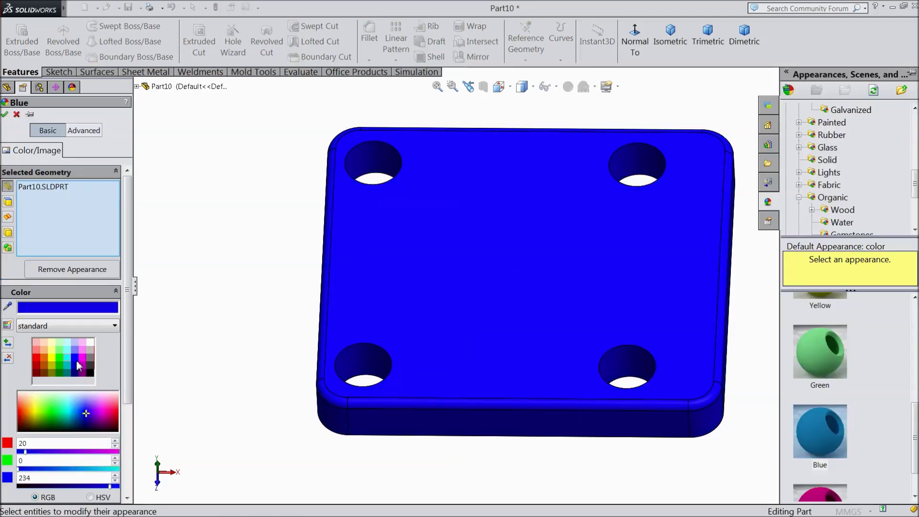
middle_click_drag(151, 353, 135, 297)
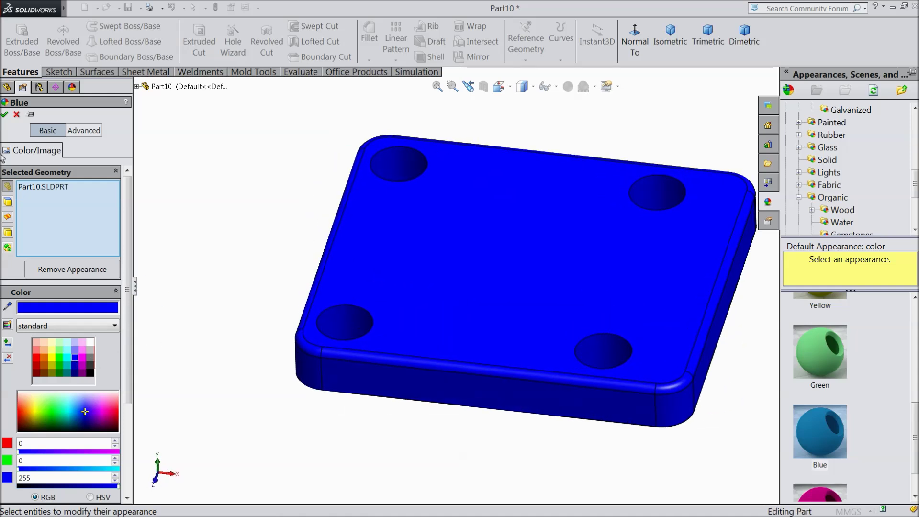
left_click(6, 115)
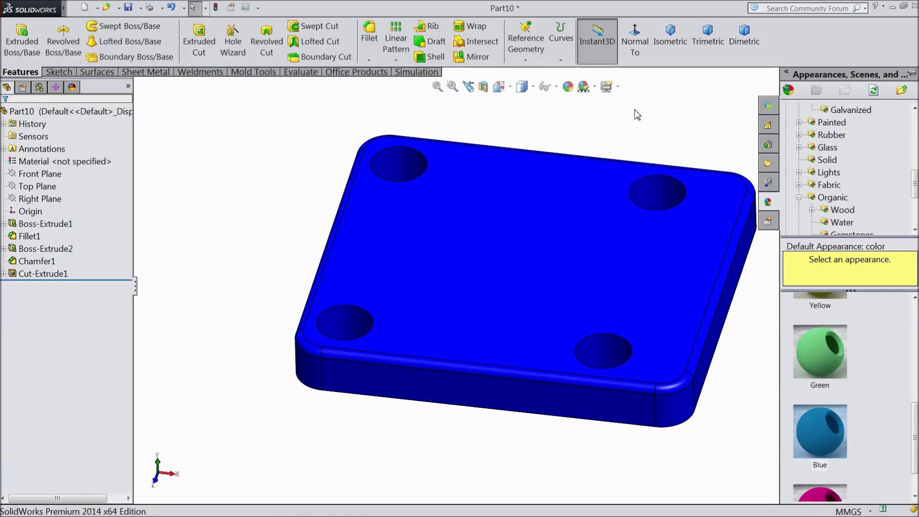
Switch the model display to perspective and view the blue cover at an angle from above
left_click(617, 87)
left_click(680, 144)
middle_click_drag(688, 155, 570, 321)
scroll(570, 277, "down", 5)
middle_click_drag(570, 276, 525, 289)
scroll(543, 291, "up", 2)
scroll(527, 320, "down", 1)
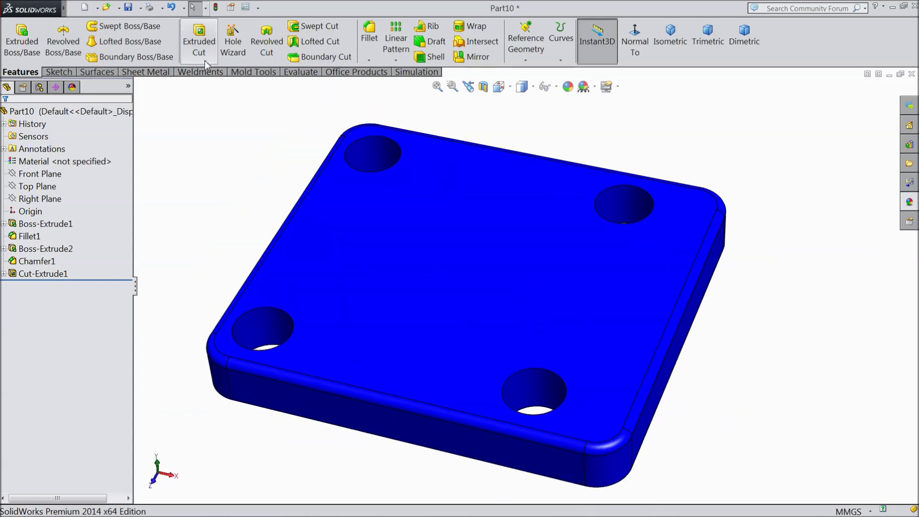
Save the part as "9.Cylinder cover" in the 6 Cylinder Radial Engine folder
left_click(129, 8)
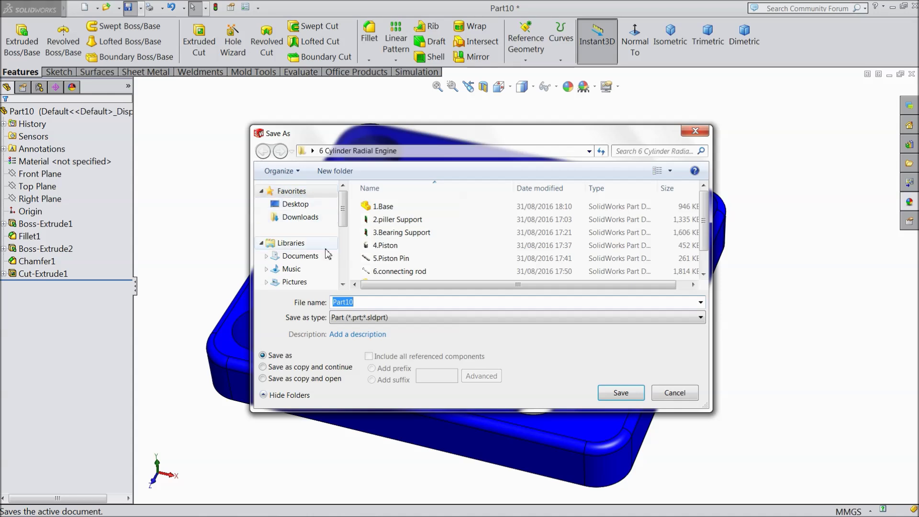
scroll(704, 268, "down", 1)
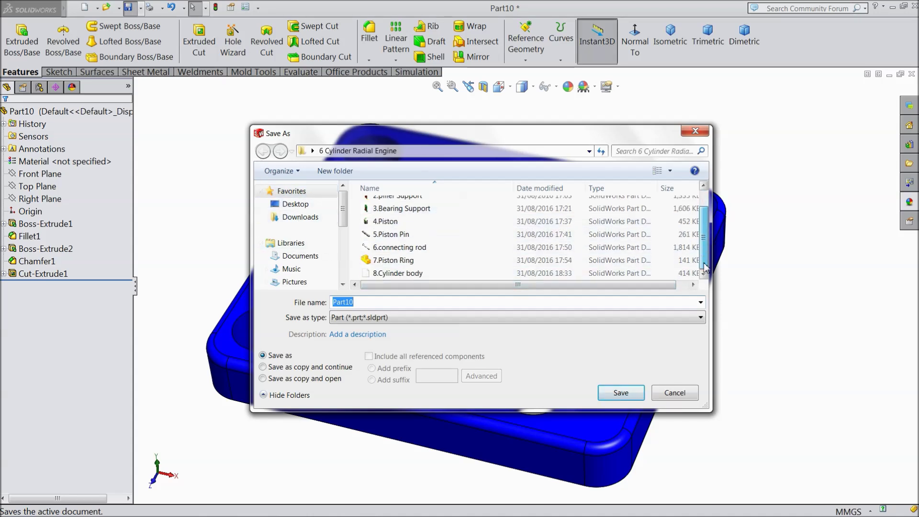
type("9.")
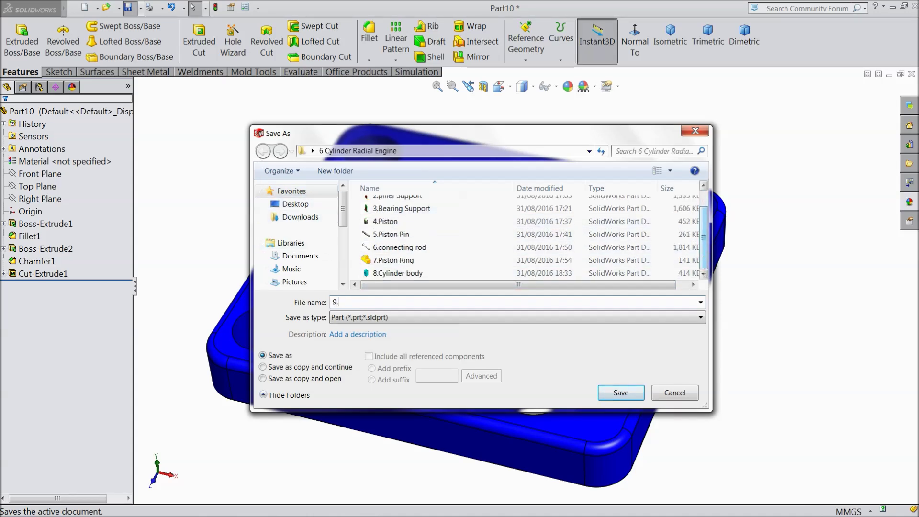
type("Cylinder cover")
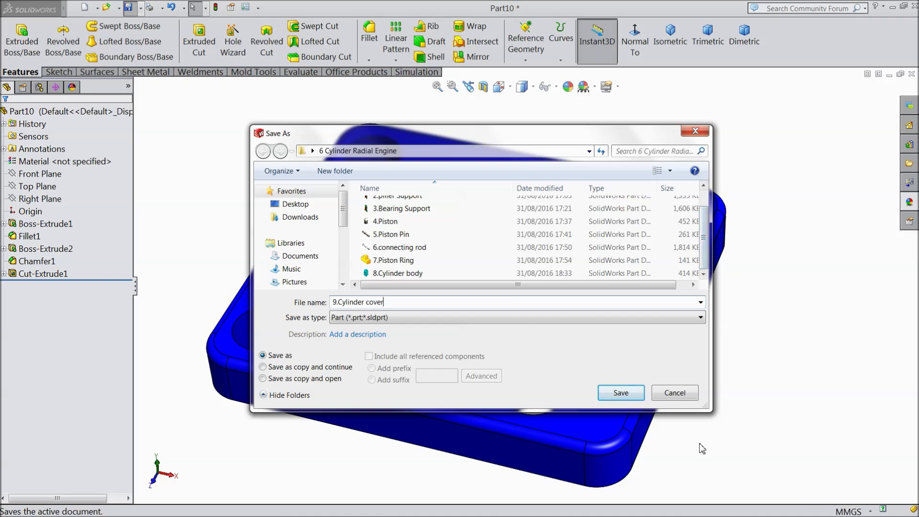
left_click(624, 400)
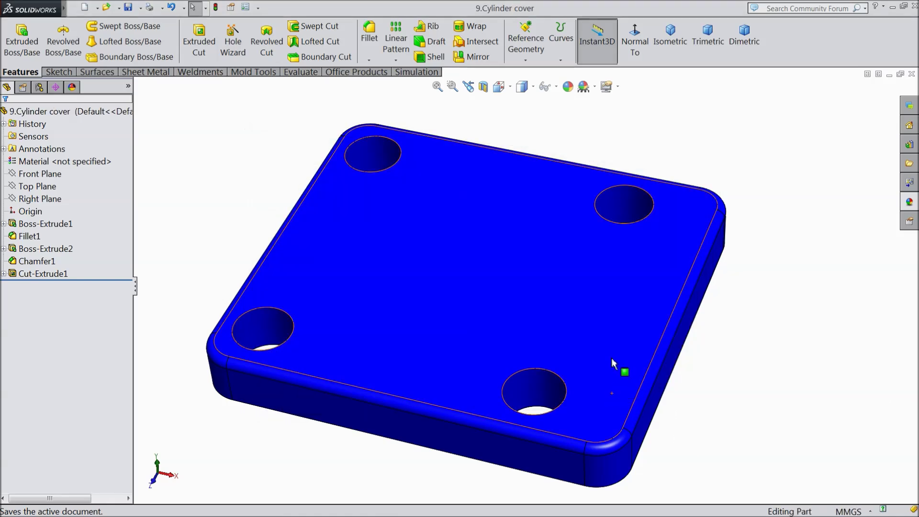
middle_click_drag(751, 324, 753, 273)
scroll(737, 313, "up", 3)
mouse_move(698, 383)
middle_mouse_down()
mouse_move(663, 174)
mouse_move(673, 387)
mouse_move(695, 341)
mouse_move(704, 371)
mouse_move(693, 380)
middle_mouse_up()
scroll(522, 305, "down", 4)
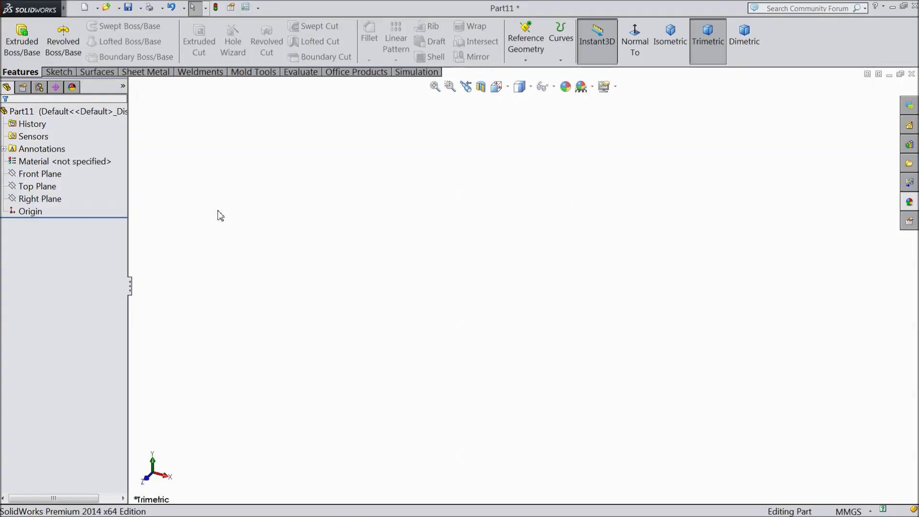
Start a sketch on the new part's Front Plane and draw a circle about 112 mm in diameter centred on the origin
left_click(52, 187)
left_click(54, 176)
left_click(60, 164)
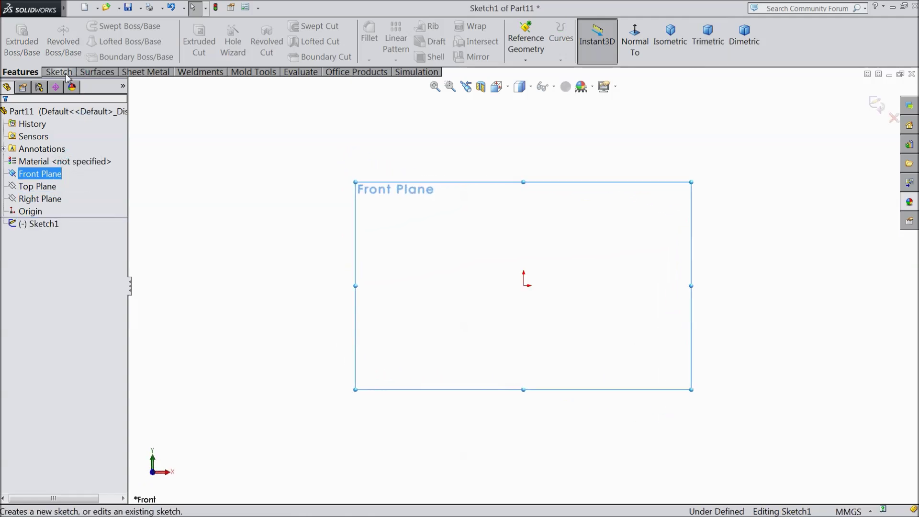
left_click(105, 27)
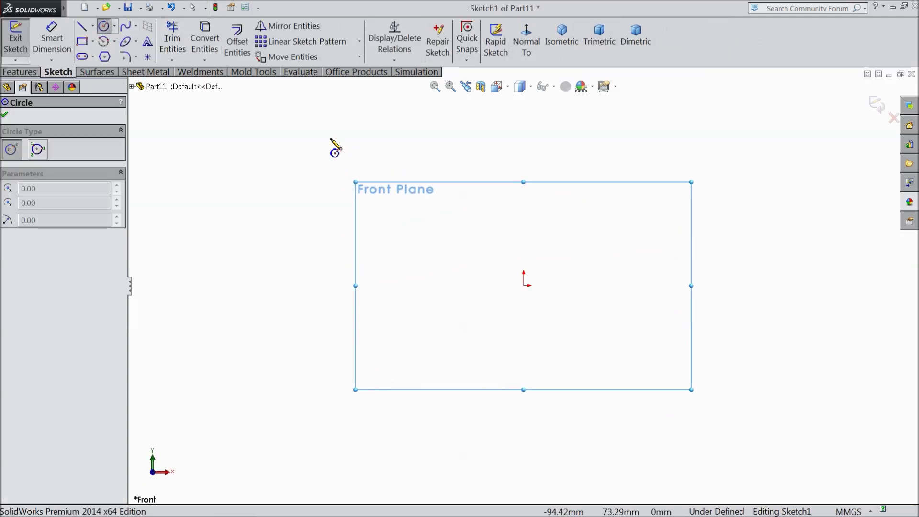
left_click(524, 285)
left_click(426, 247)
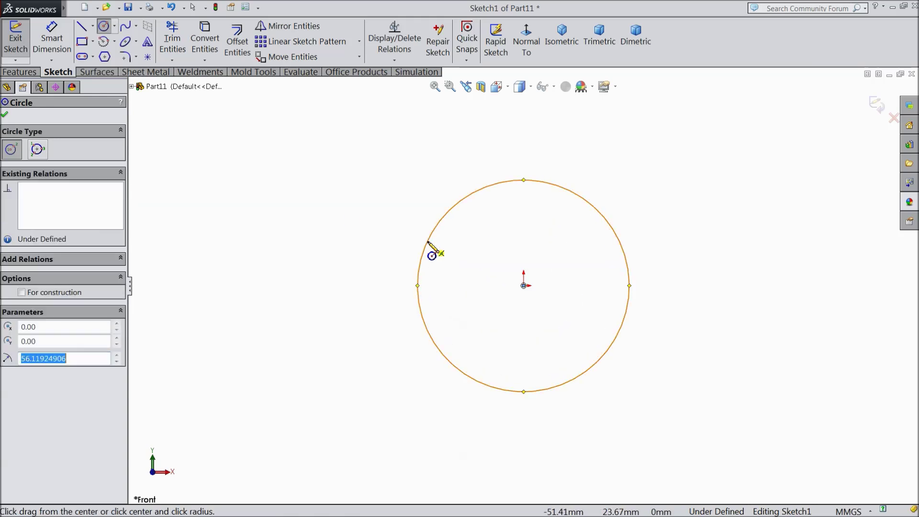
Dimension the circle to a diameter of 6.95 mm
left_click(51, 38)
left_click(418, 285)
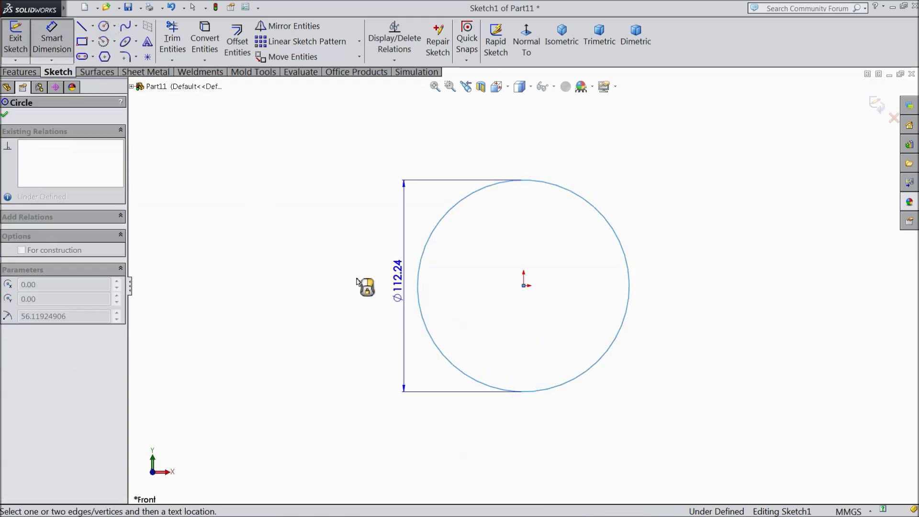
left_click(359, 283)
type("6.95")
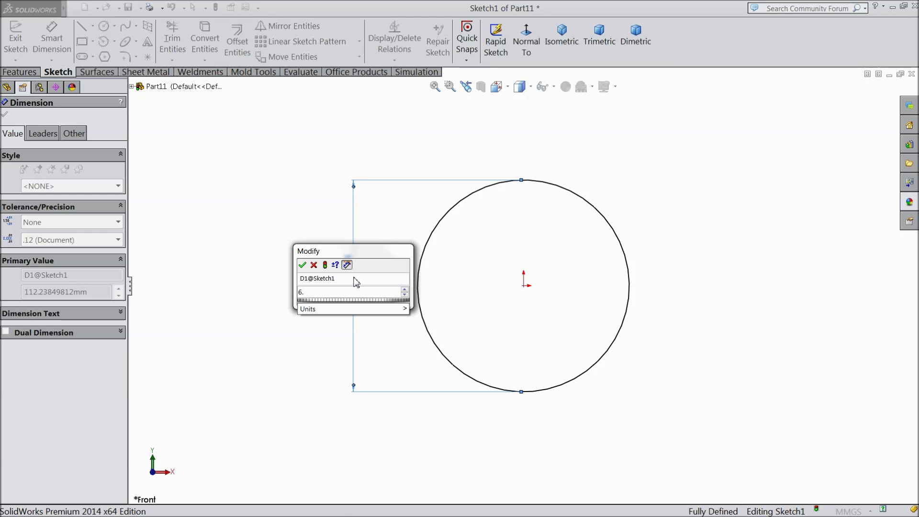
left_click(302, 266)
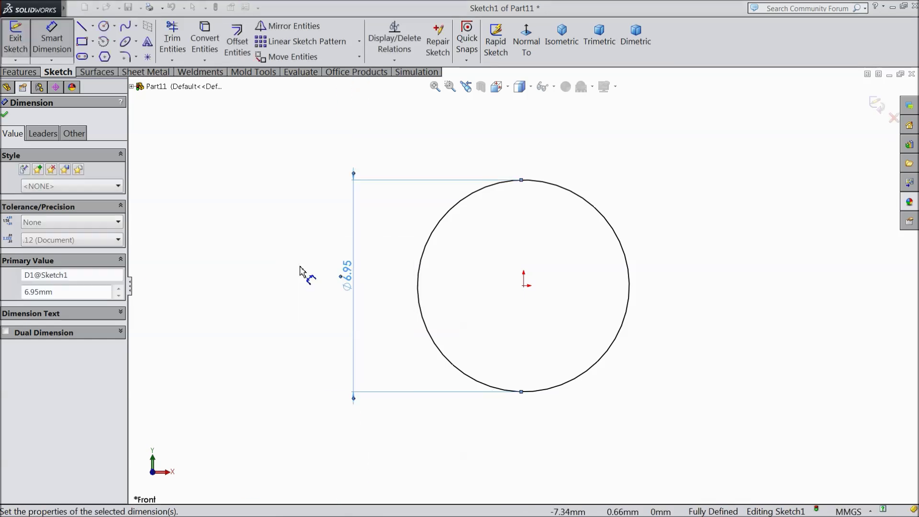
left_click(4, 115)
Extrude the 6.95 mm circle symmetrically about the sketch plane with Mid Plane to a depth of 84 mm
left_click(19, 72)
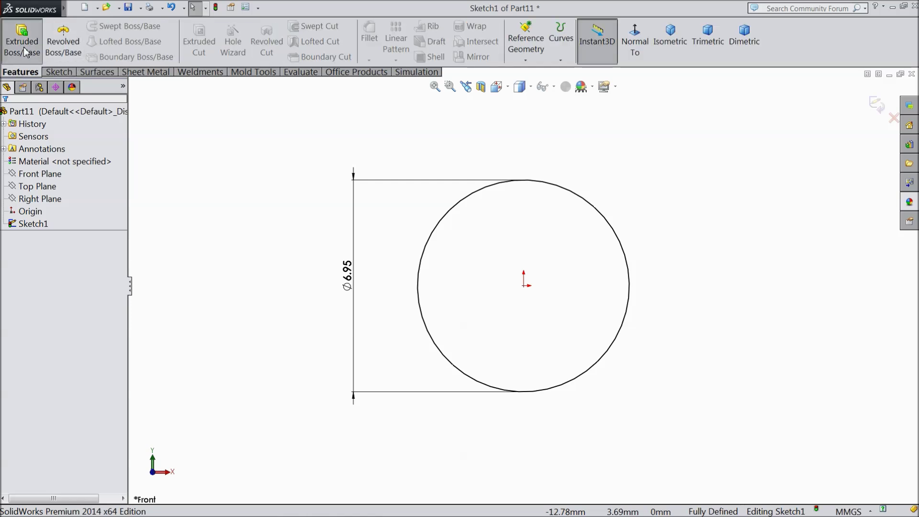
left_click(24, 47)
left_click(38, 183)
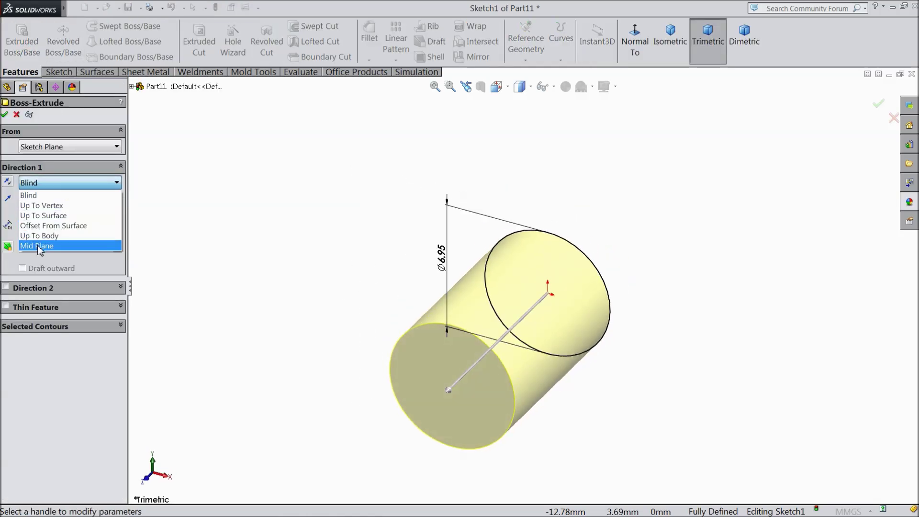
left_click(37, 244)
type("84")
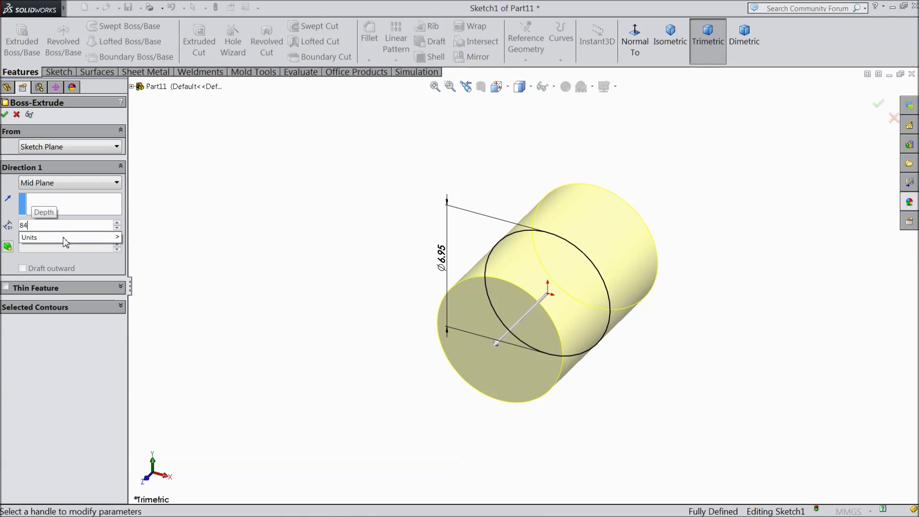
key("Return")
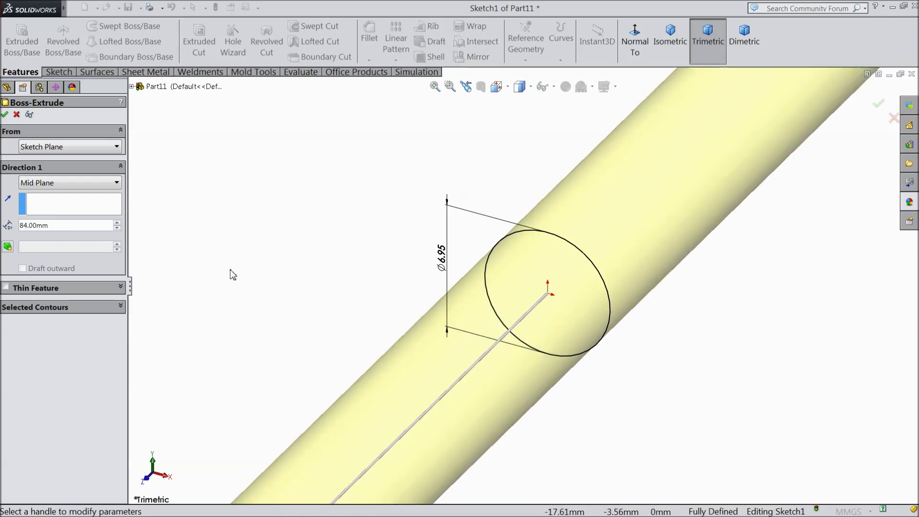
left_click(5, 114)
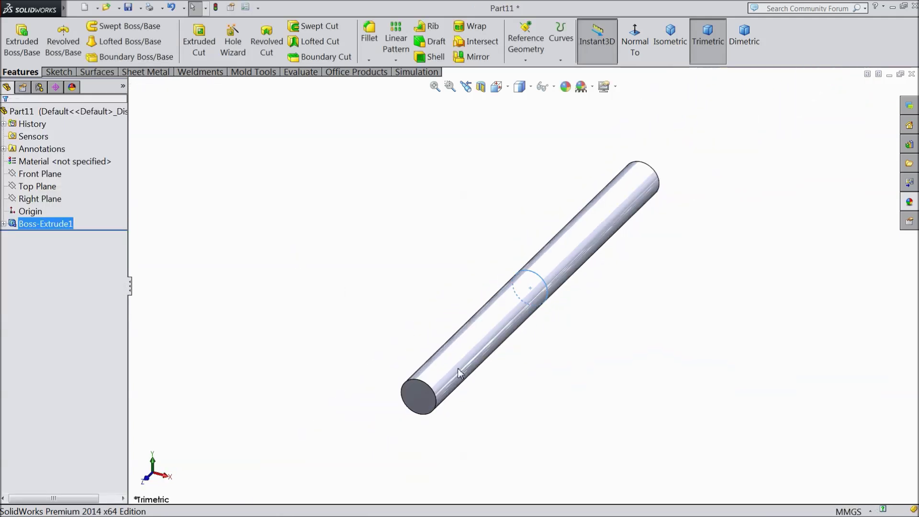
Chamfer the circular edges at both ends of the rod by 0.2 mm at 60 degrees
left_click(369, 60)
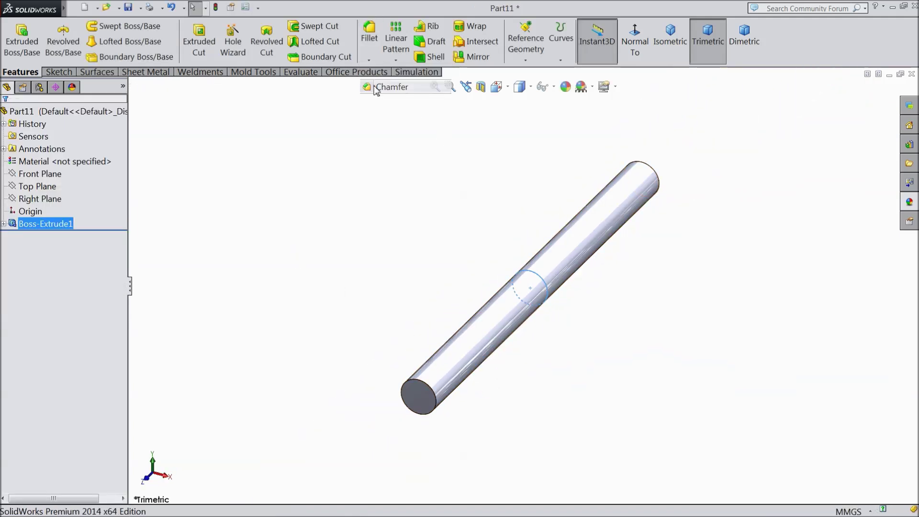
left_click(385, 87)
type("0.")
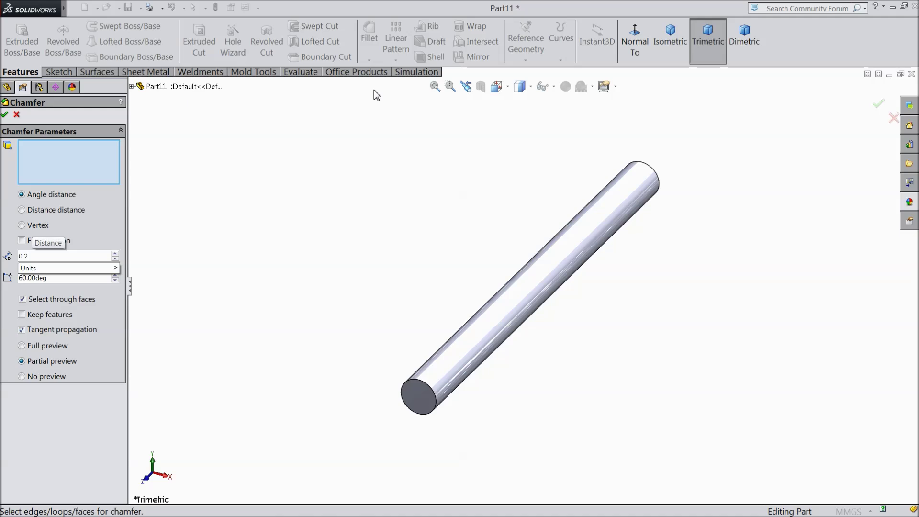
type("2")
left_click(417, 395)
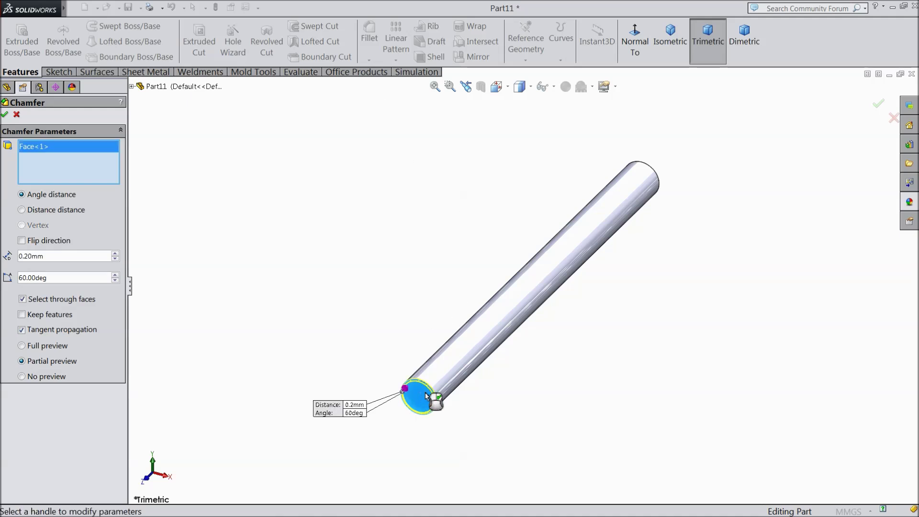
left_click(659, 179)
scroll(577, 282, "down", 3)
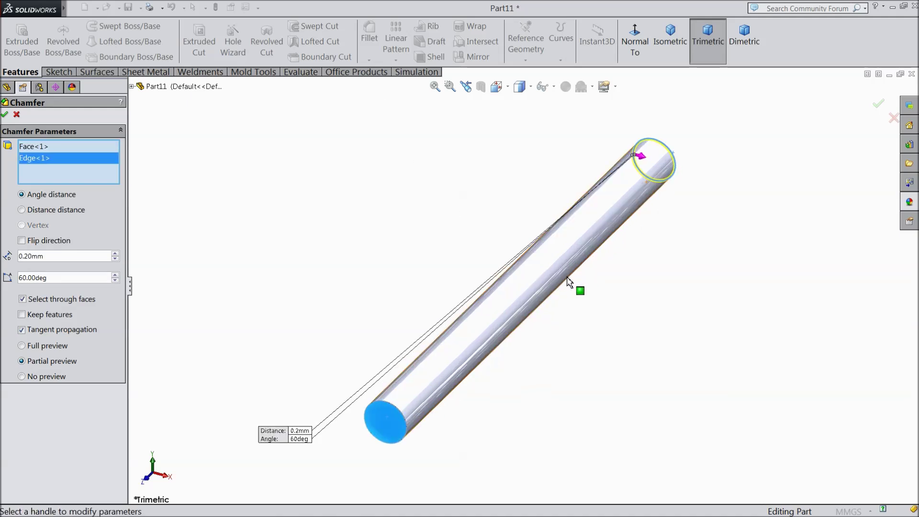
left_click(5, 115)
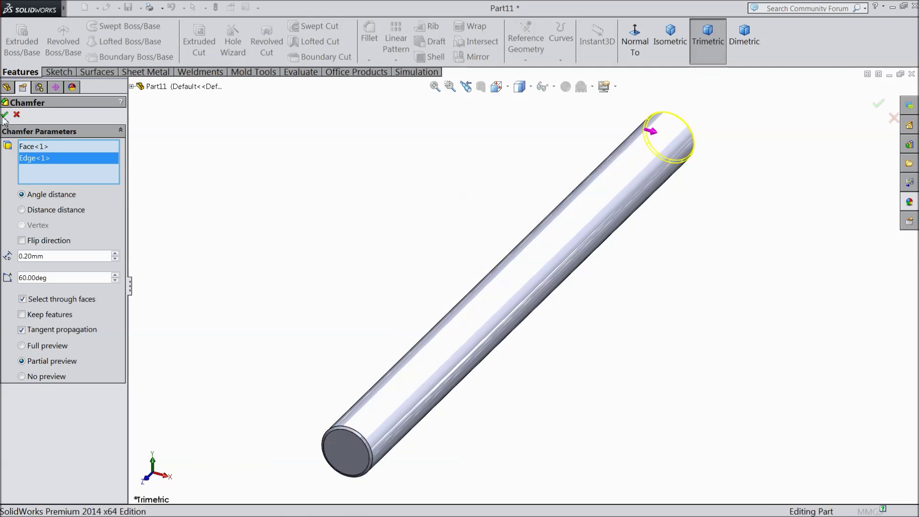
mouse_move(187, 199)
middle_mouse_down()
mouse_move(207, 181)
mouse_move(200, 205)
middle_mouse_up()
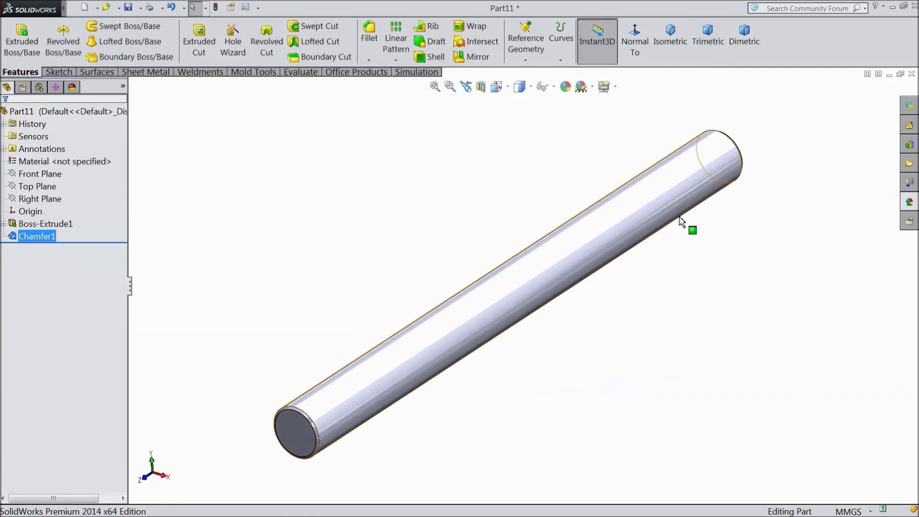
Apply the satin finish stainless steel appearance to the rod
left_click(910, 201)
scroll(832, 173, "up", 6)
left_click(841, 148)
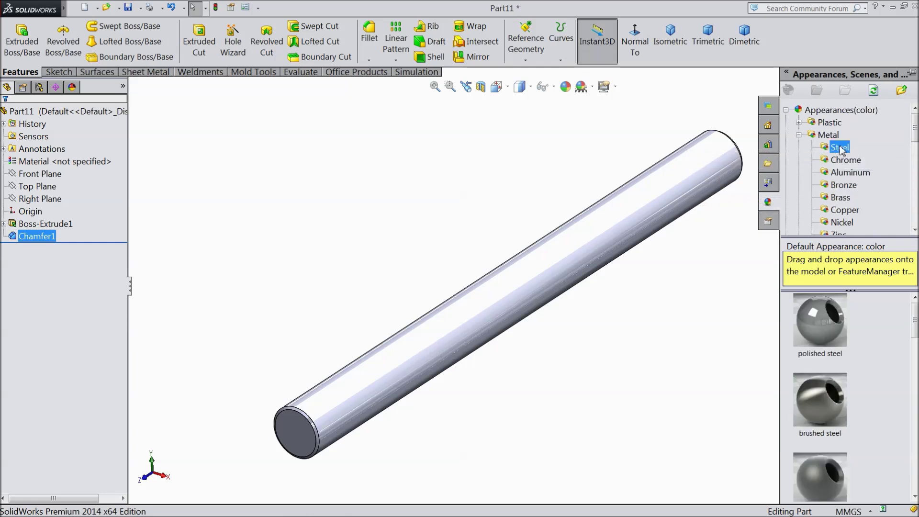
double_click(829, 483)
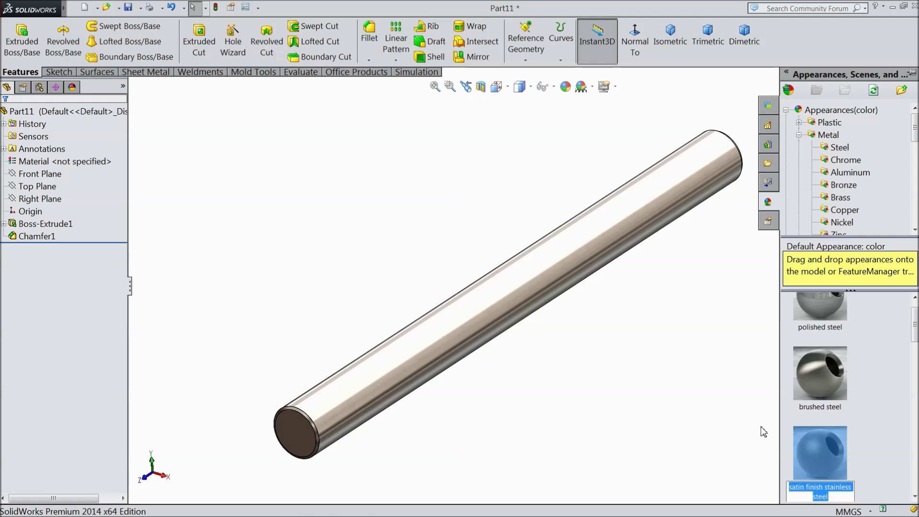
middle_click_drag(718, 390, 649, 283)
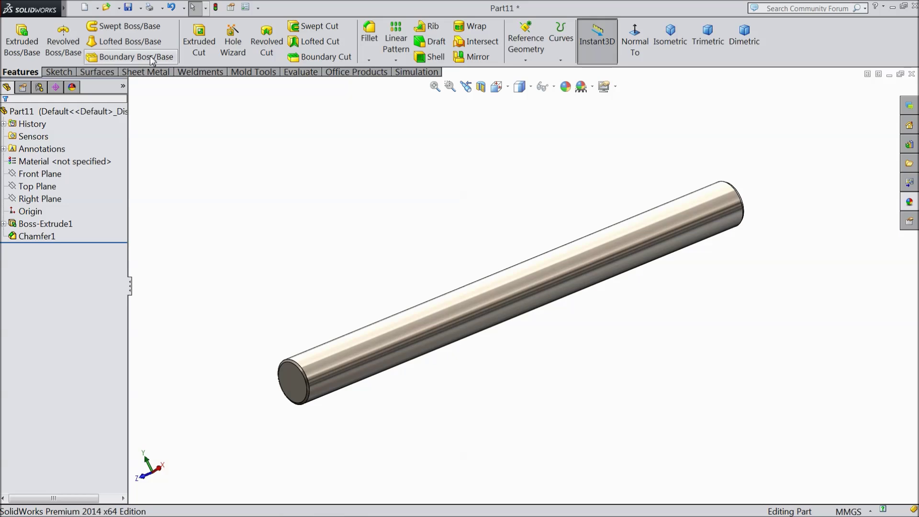
Save the part as "10. cylinder bolt" in the 6 Cylinder Radial Engine folder on the Desktop
left_click(128, 7)
left_click_drag(704, 207, 705, 265)
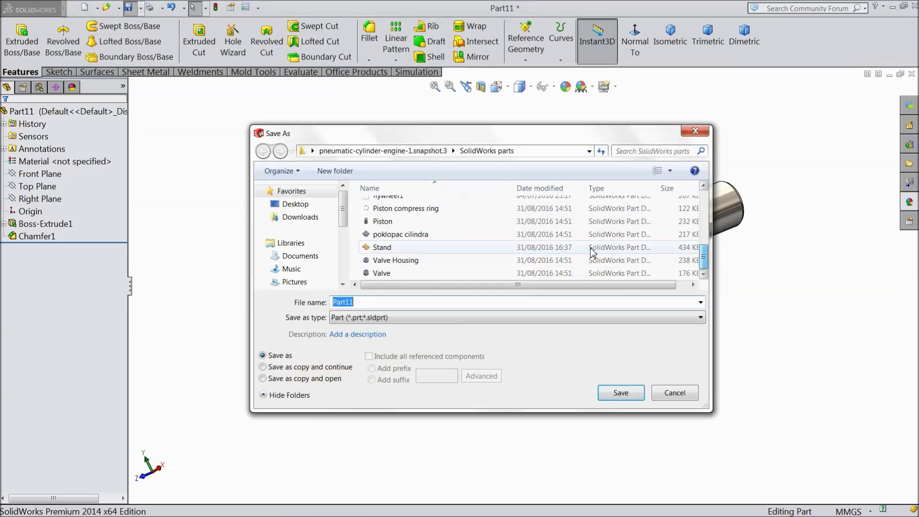
left_click(295, 204)
double_click(583, 274)
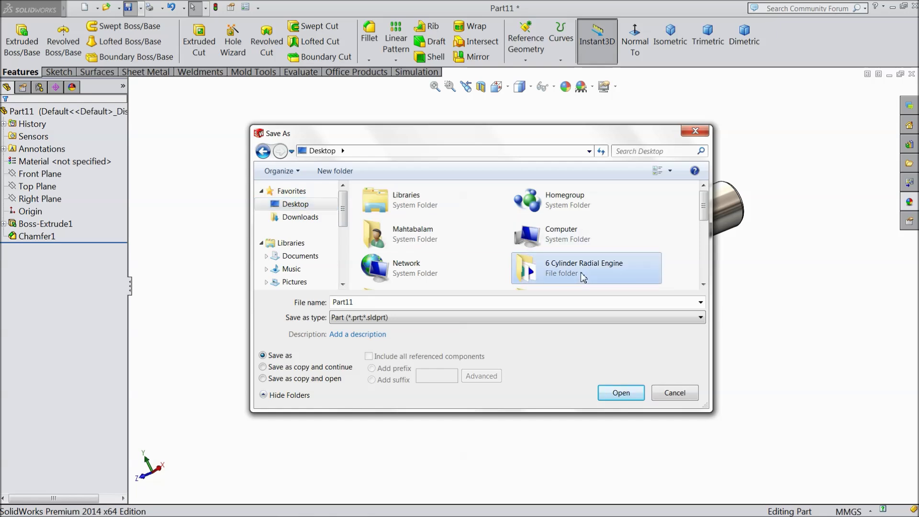
scroll(670, 230, "down", 2)
double_click(359, 301)
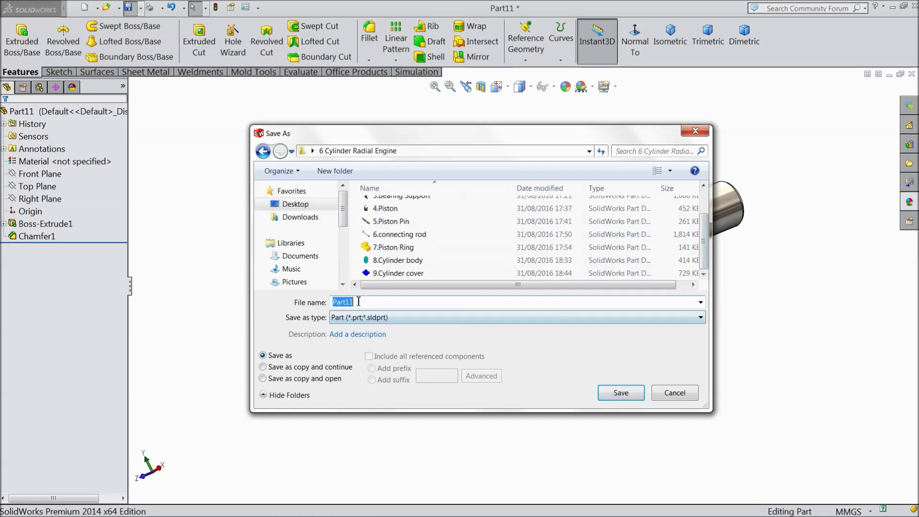
type("10. cylinder bolt")
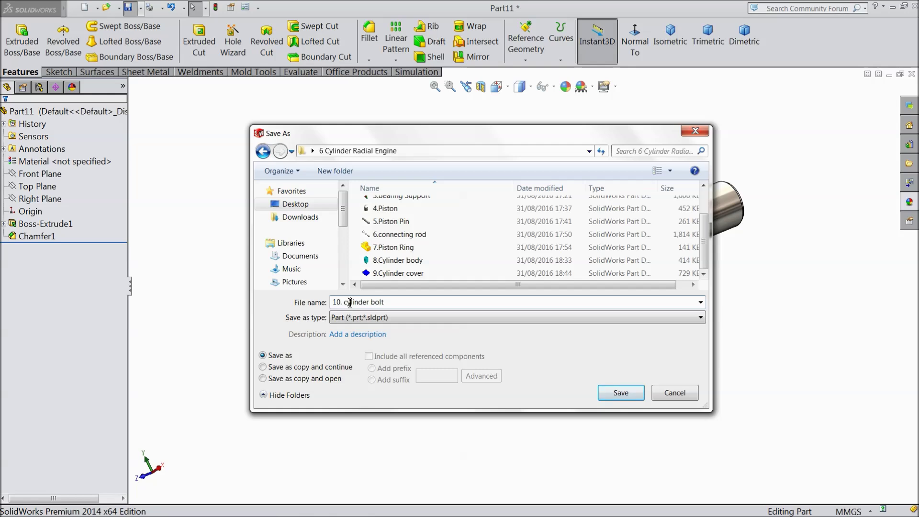
left_click(618, 398)
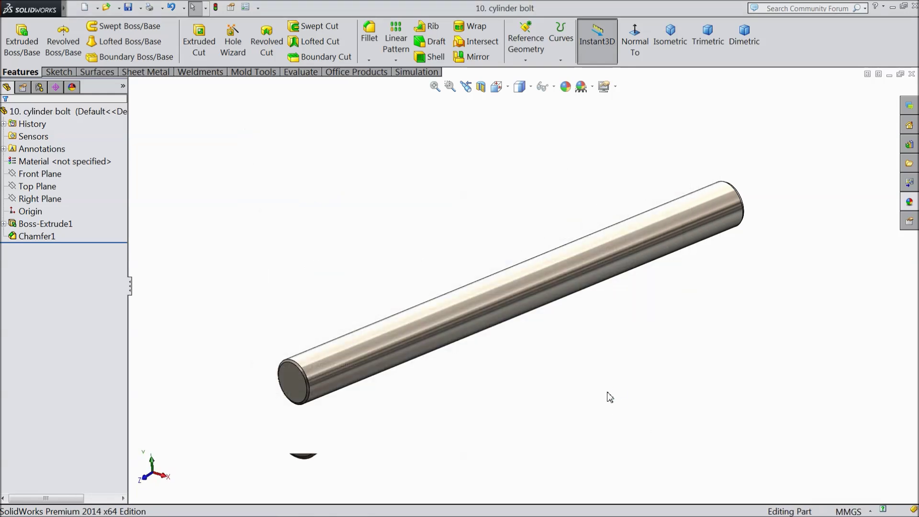
middle_click_drag(587, 342, 585, 324)
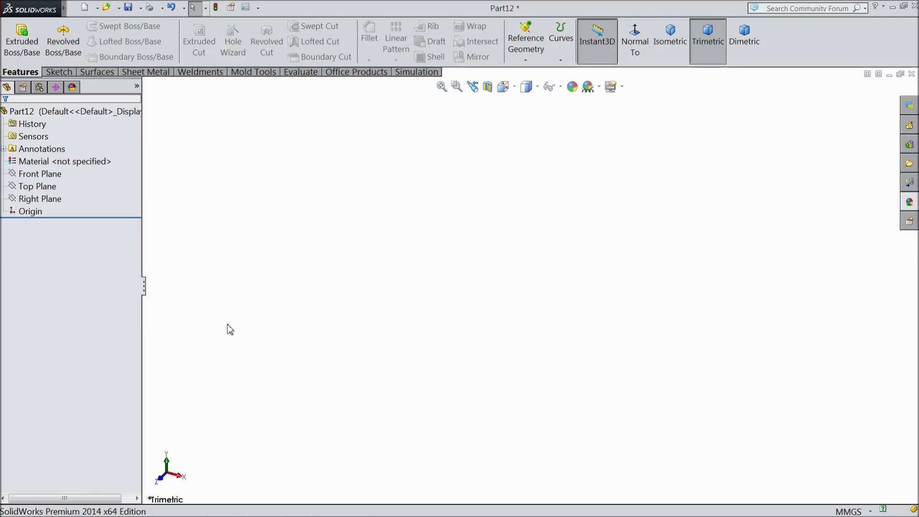
Start a sketch on the new part's Top Plane and draw a circle about 192 mm in diameter centred on the origin
left_click(41, 186)
left_click(45, 174)
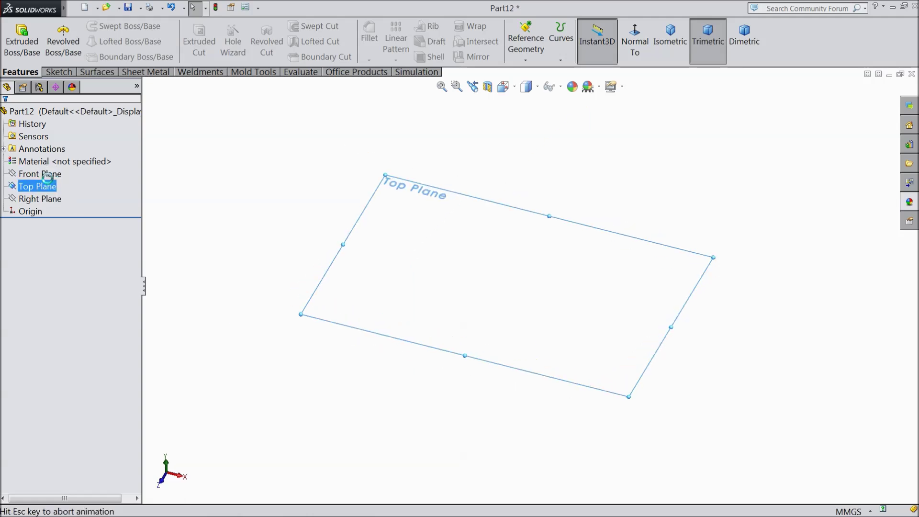
left_click(104, 26)
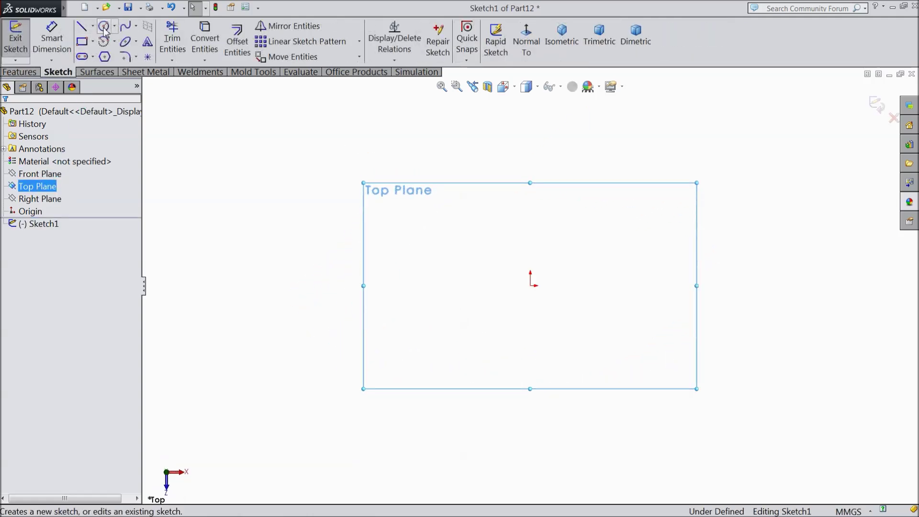
left_click_drag(531, 286, 388, 191)
Dimension the circle to a diameter of 42 mm
left_click(70, 58)
left_click(358, 262)
left_click(288, 266)
type("42")
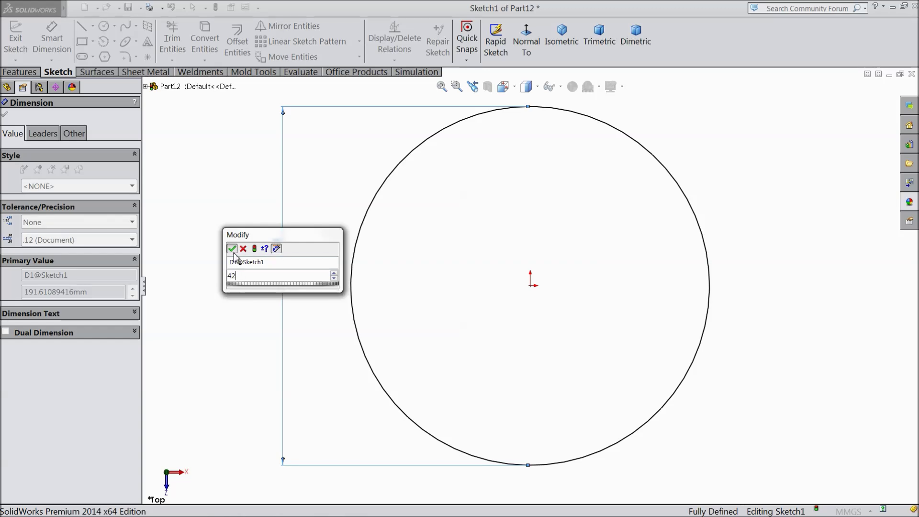
left_click(232, 248)
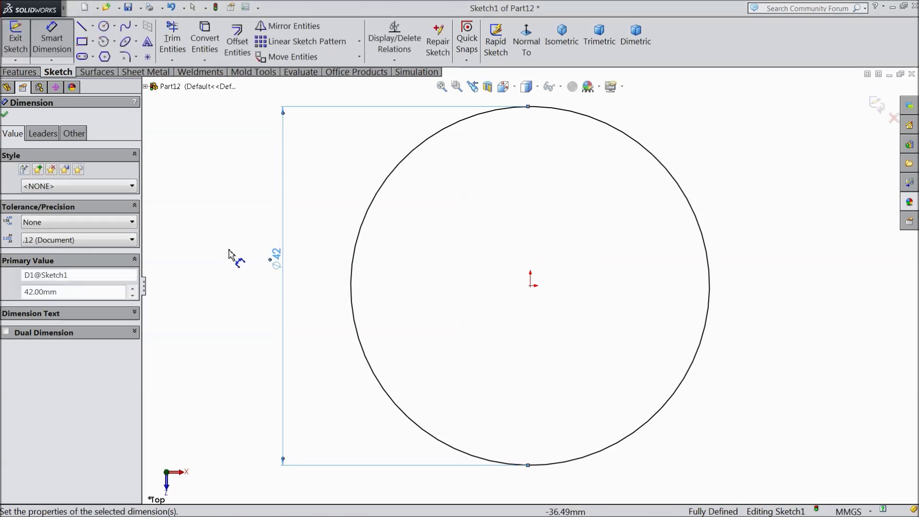
left_click(5, 115)
Extrude the 42 mm circle 14 mm upward from the sketch plane as a solid disc
left_click(18, 72)
left_click(22, 41)
type("14")
key("Return")
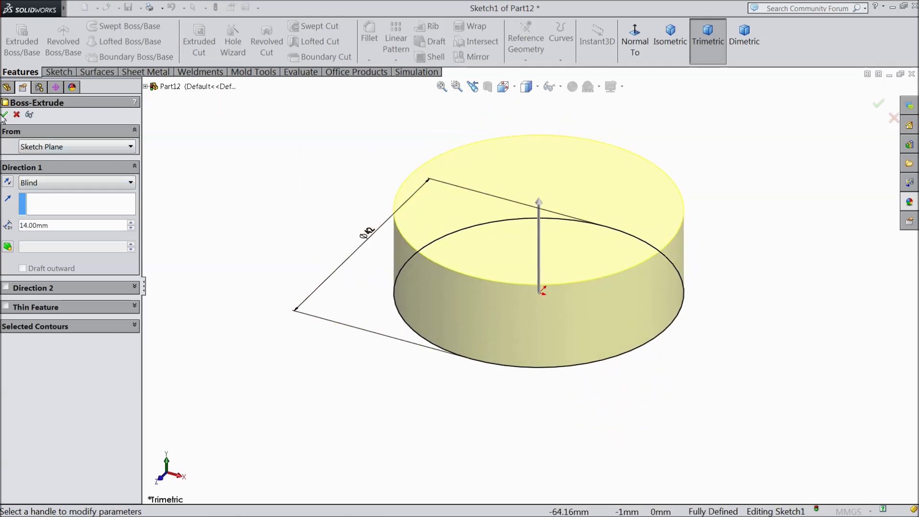
left_click(4, 115)
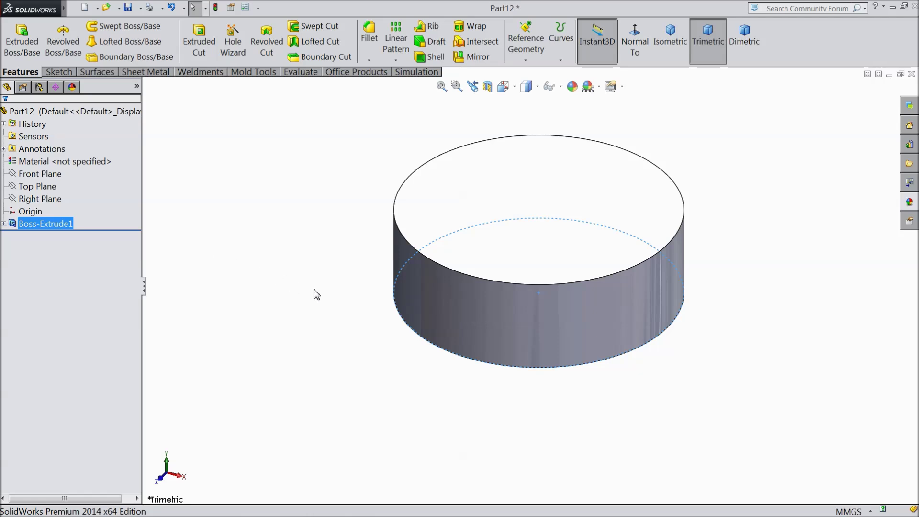
Start a sketch on the disc's top face and draw a circle about 23.5 mm in diameter centred on the origin
left_click(517, 256)
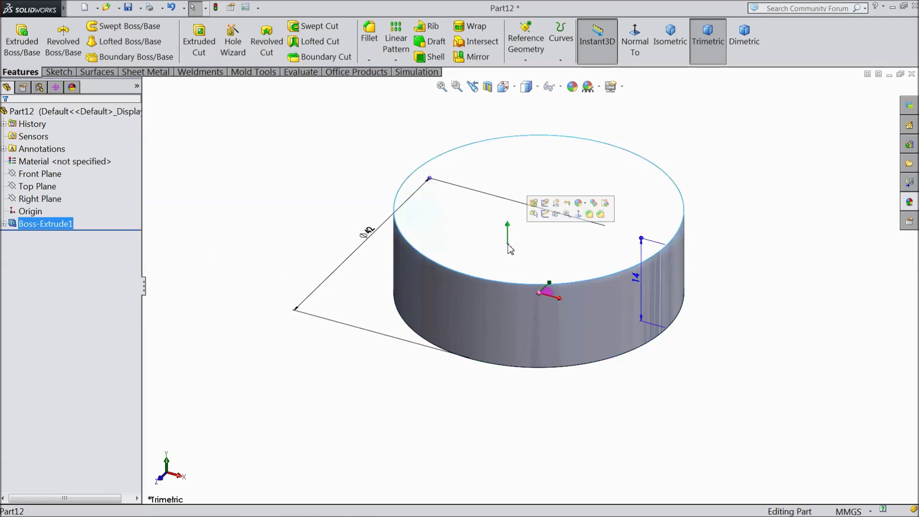
left_click(546, 216)
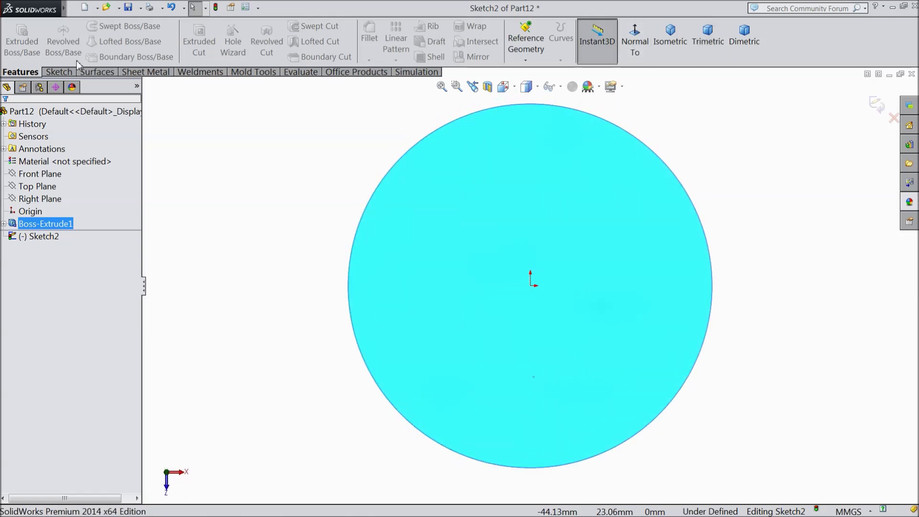
left_click(58, 72)
left_click(103, 25)
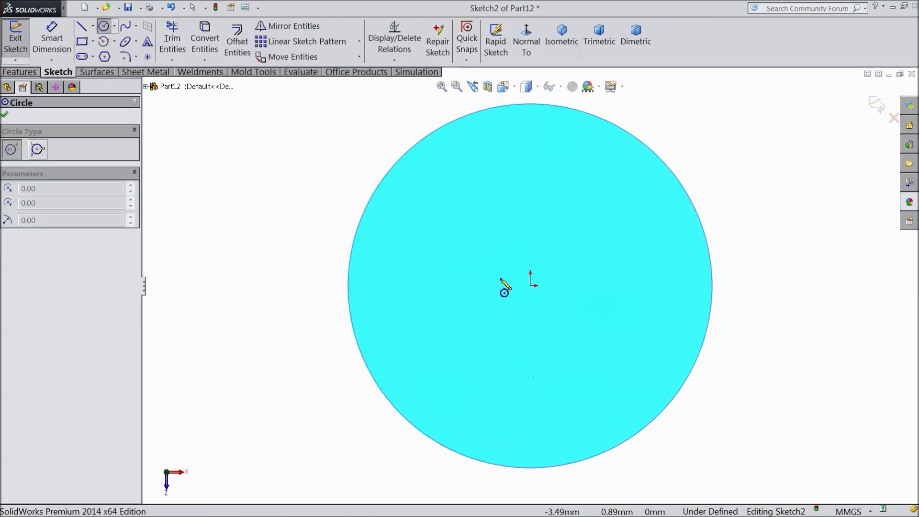
left_click(530, 286)
left_click(447, 228)
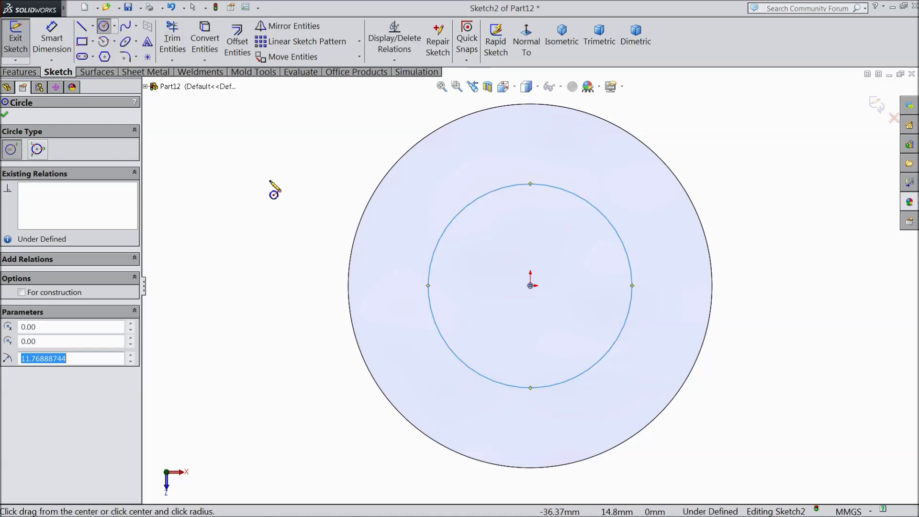
Dimension the circle on the disc's top face to a diameter of 30 mm
left_click(53, 47)
left_click(429, 287)
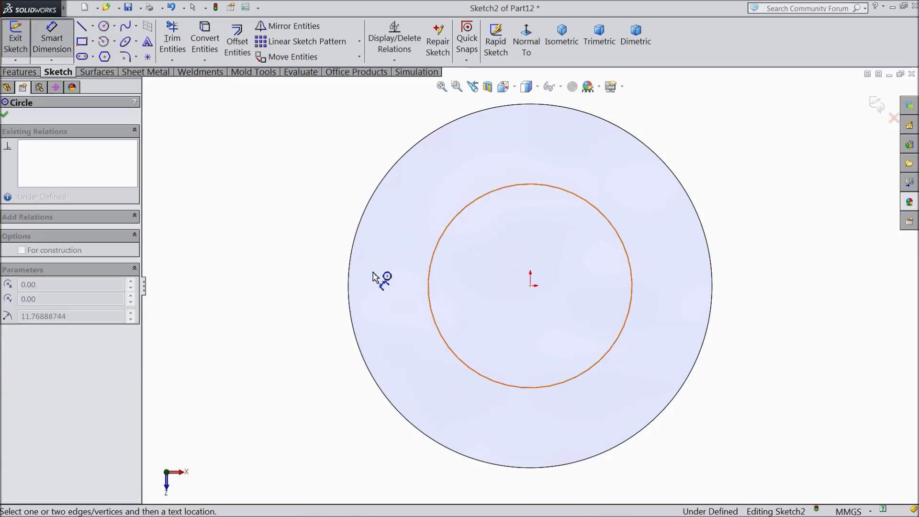
left_click(316, 269)
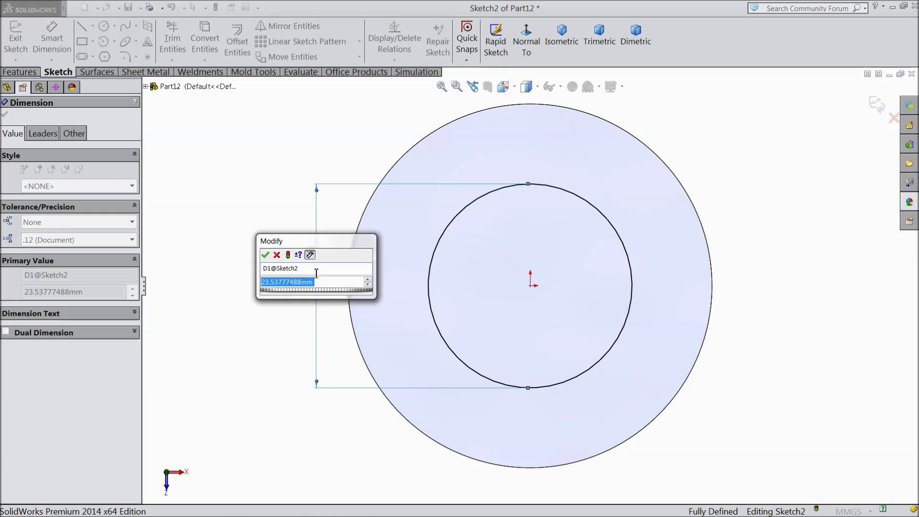
type("30")
left_click(265, 256)
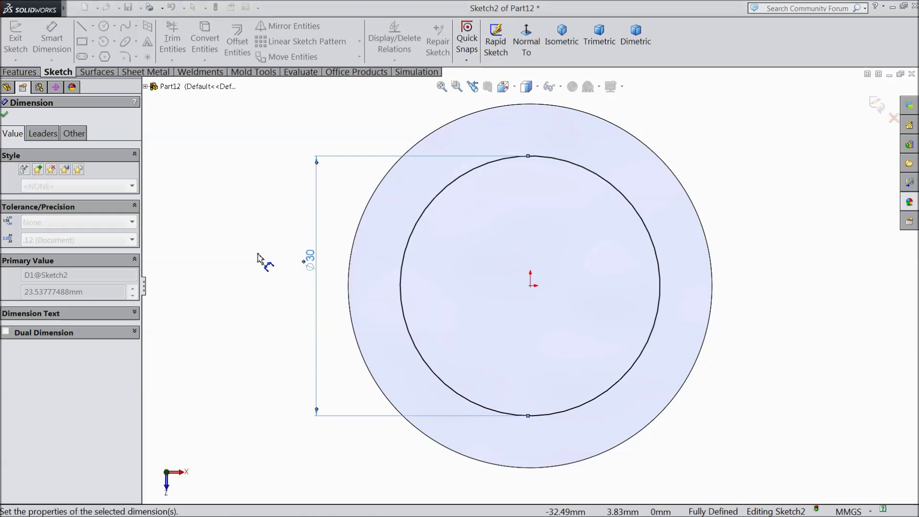
left_click(5, 114)
left_click(19, 72)
left_click(22, 41)
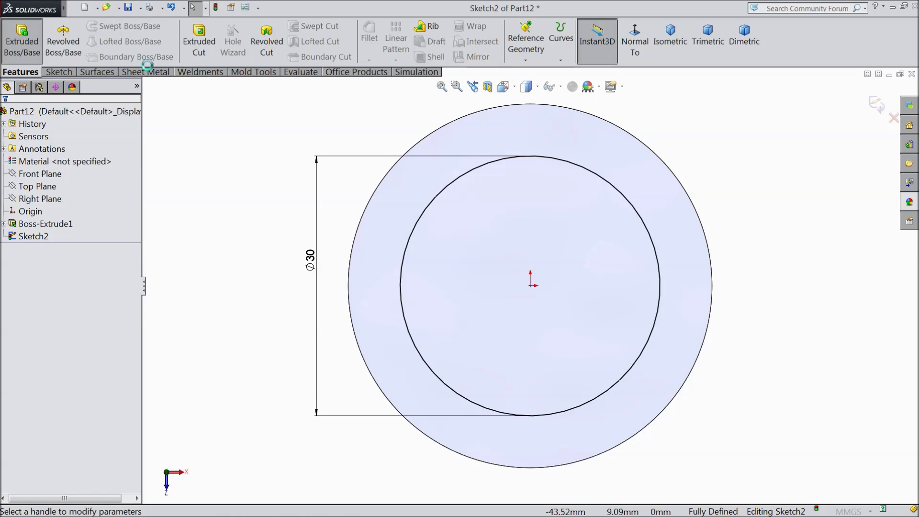
left_click(664, 45)
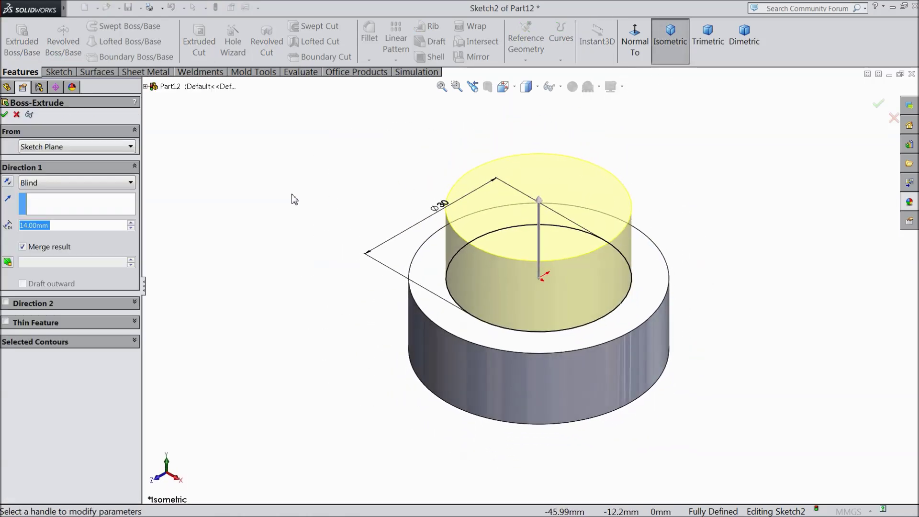
left_click(16, 114)
Cut the 30 mm circle 4 mm deep into the disc's top face as a blind extruded cut
left_click(200, 48)
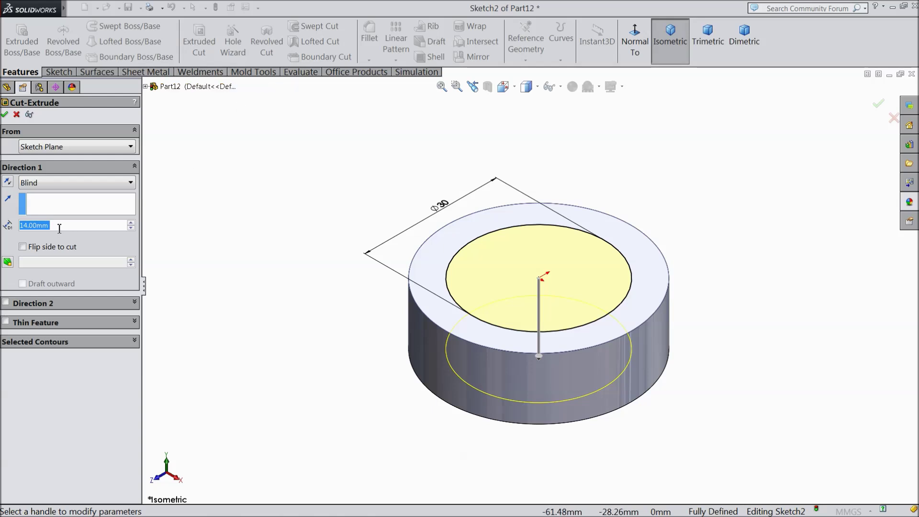
type("4")
key("Return")
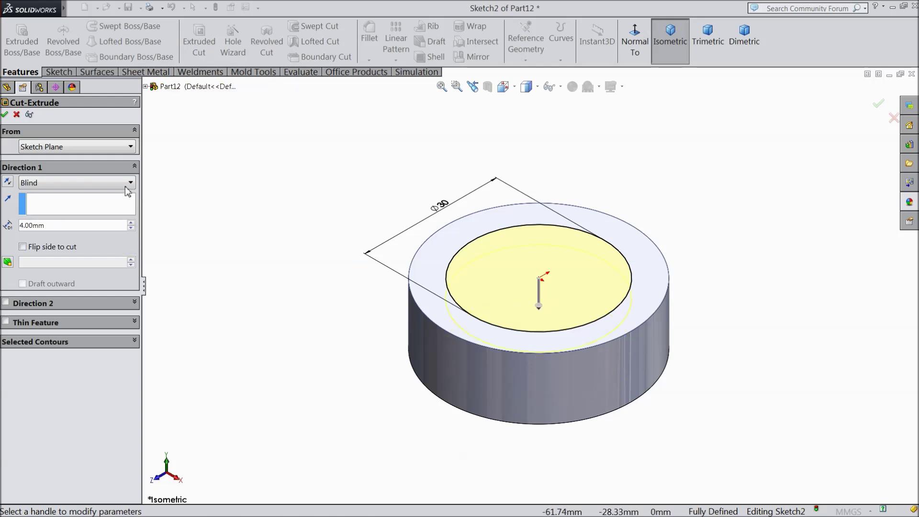
left_click(5, 115)
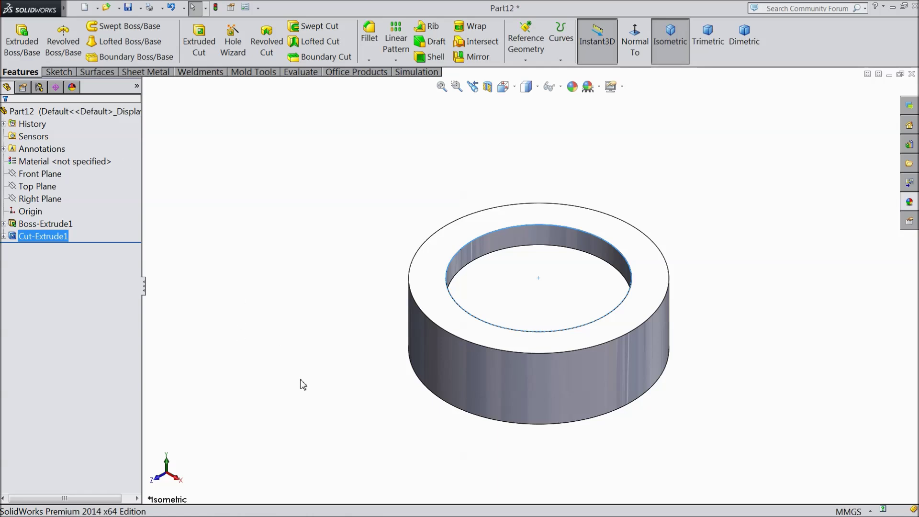
Start a sketch on the disc's bottom face and draw two circles centred on the origin, about 35 mm and 17.4 mm in diameter
middle_click_drag(303, 385, 307, 160)
left_click(481, 368)
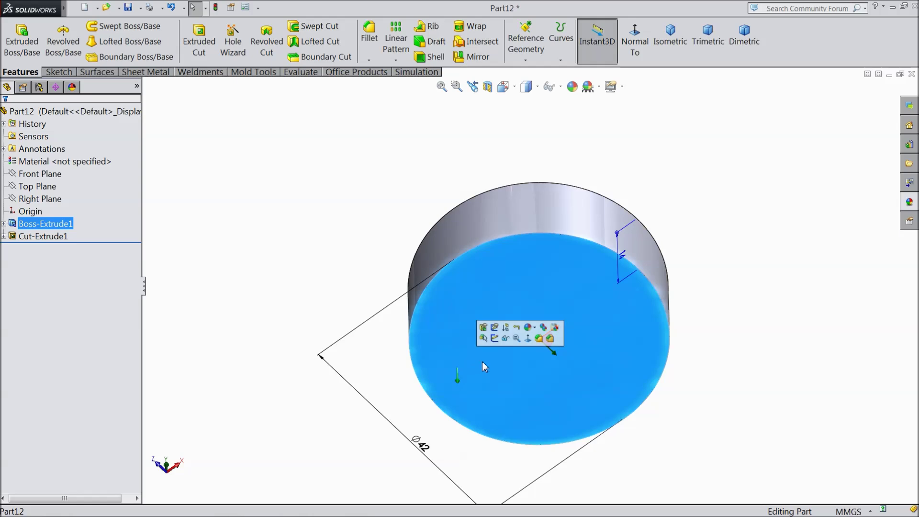
left_click(494, 338)
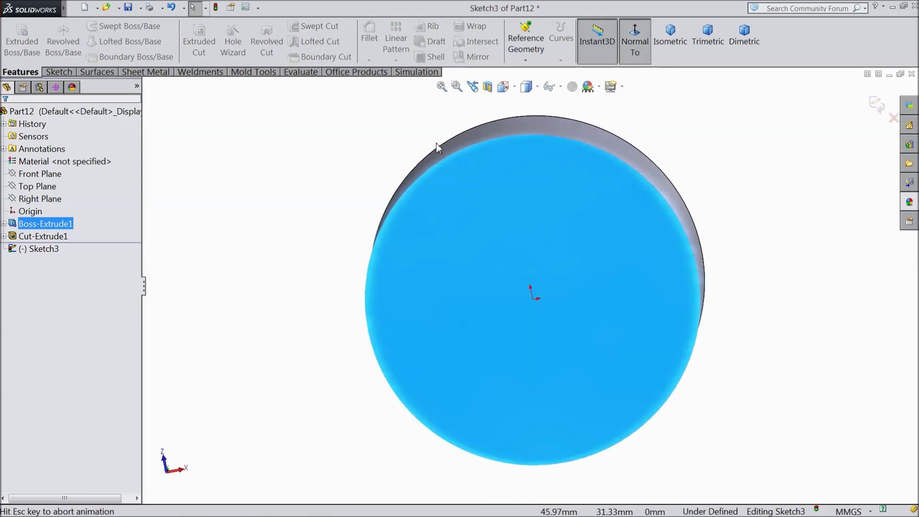
left_click(59, 73)
left_click(104, 27)
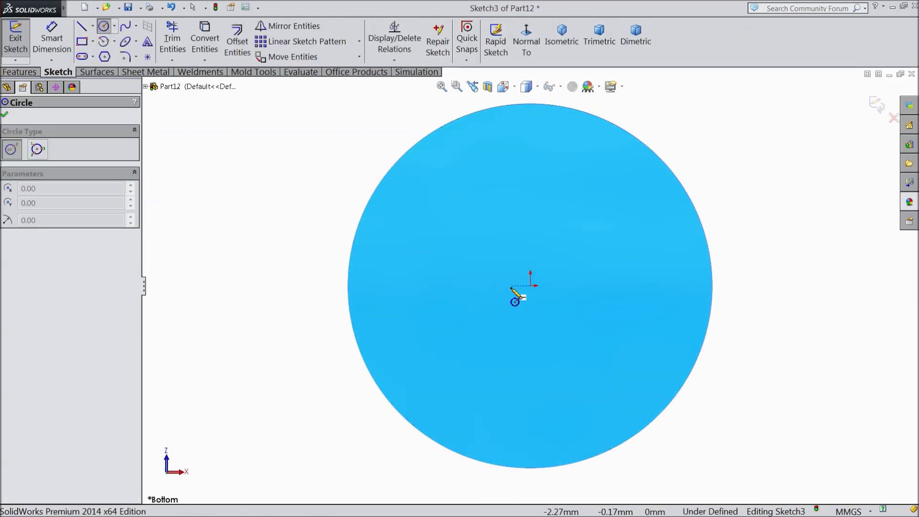
left_click_drag(530, 285, 385, 242)
left_click_drag(531, 286, 455, 280)
Dimension the outer circle on the bottom face to a diameter of 38 mm
left_click(52, 44)
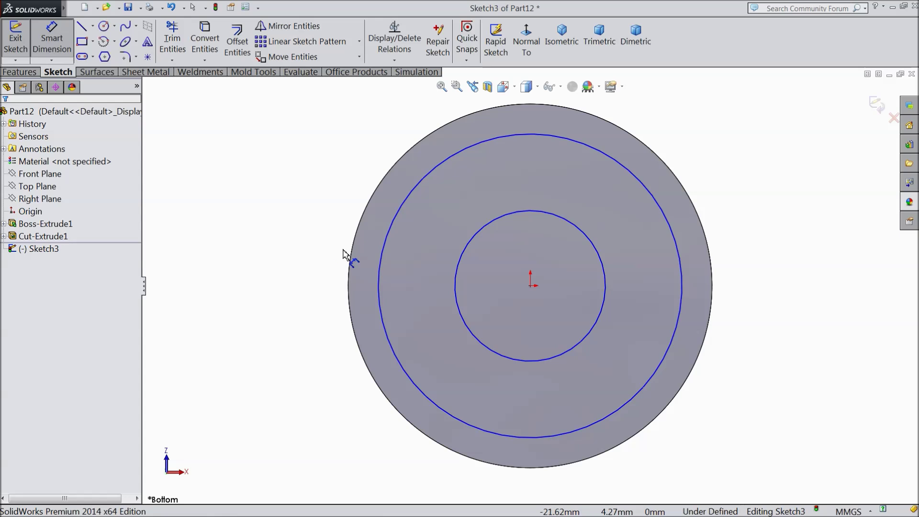
left_click(380, 285)
left_click(278, 290)
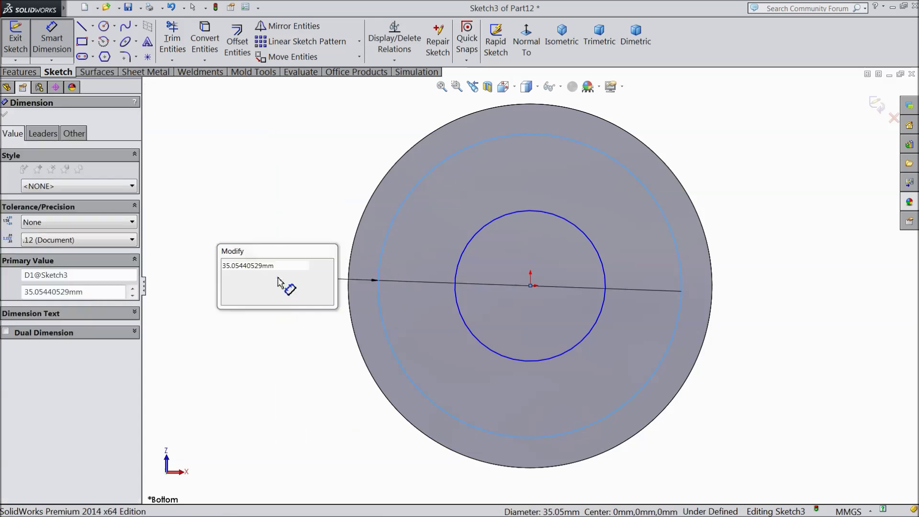
type("38")
left_click(227, 265)
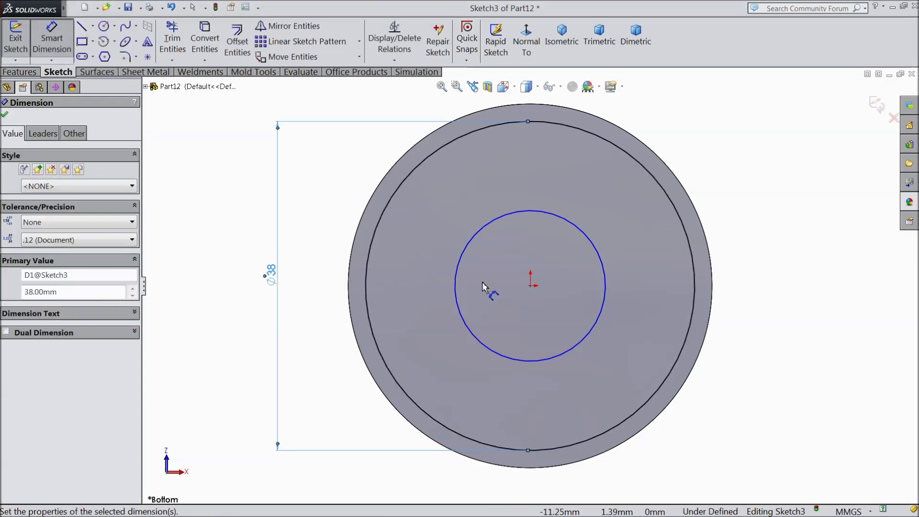
Dimension the inner circle on the bottom face to a diameter of 10 mm and finish dimensioning
left_click(457, 282)
left_click(321, 287)
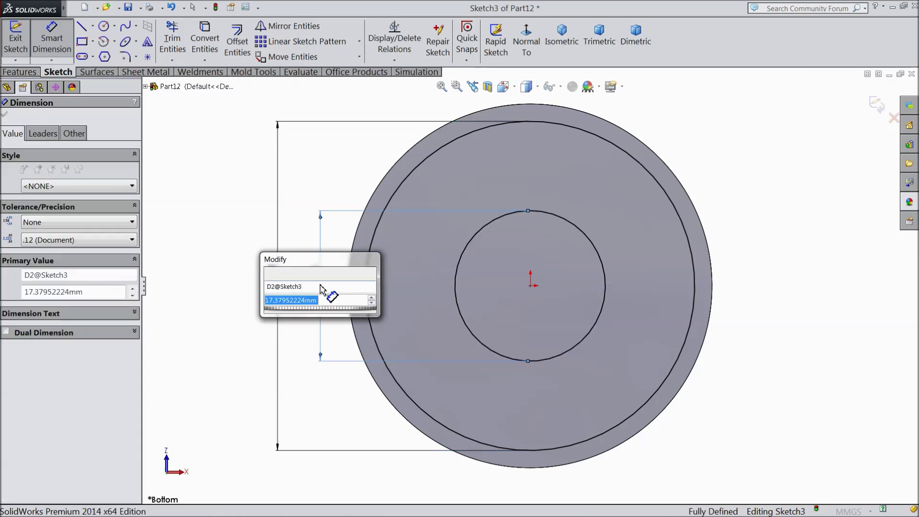
type("10")
left_click(269, 273)
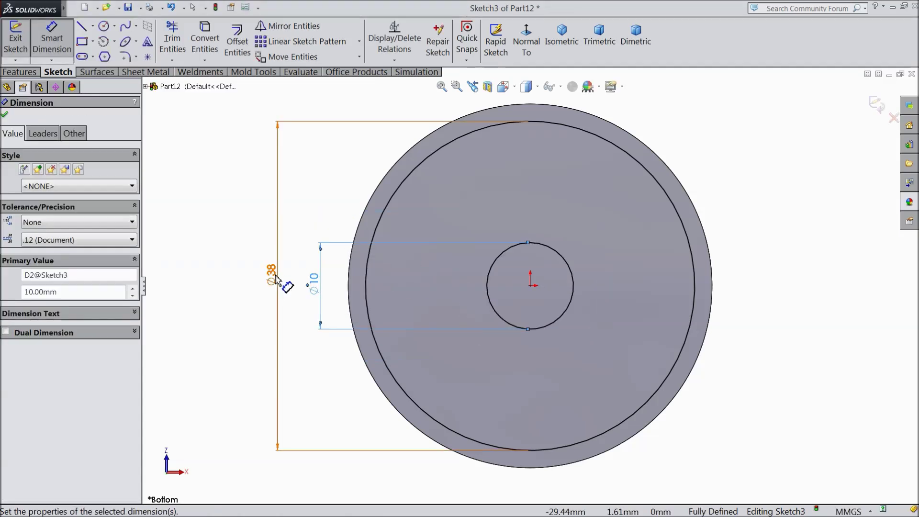
left_click(5, 115)
Cut the ring between the 38 mm and 10 mm circles 4 mm deep into the bottom face, leaving a central boss
left_click(18, 72)
left_click(199, 40)
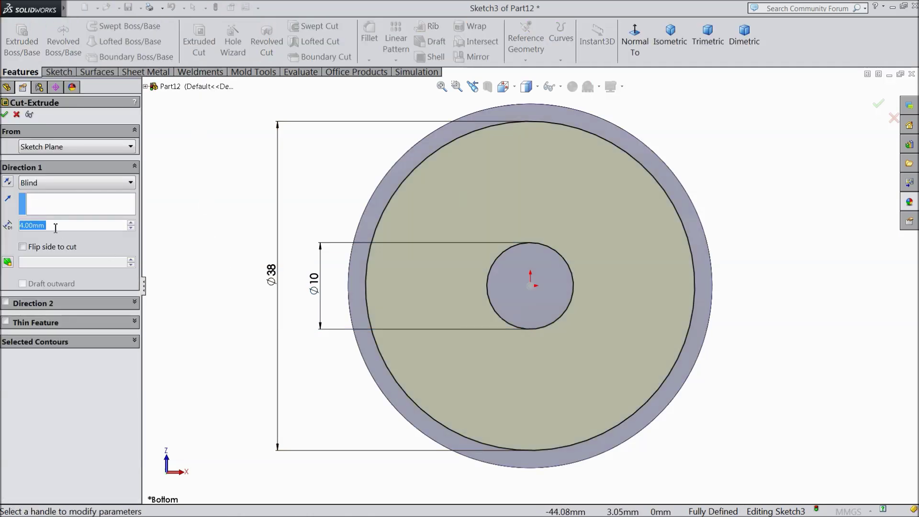
middle_click_drag(179, 287, 173, 205)
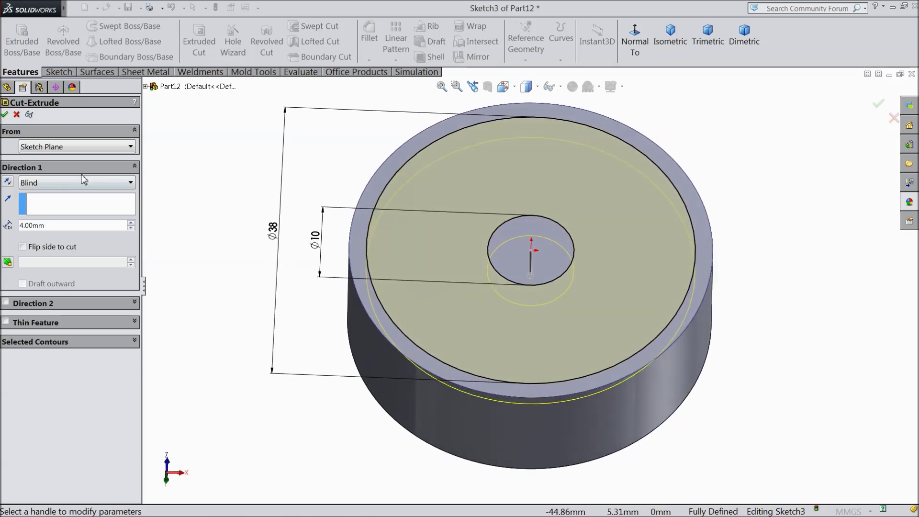
left_click(5, 115)
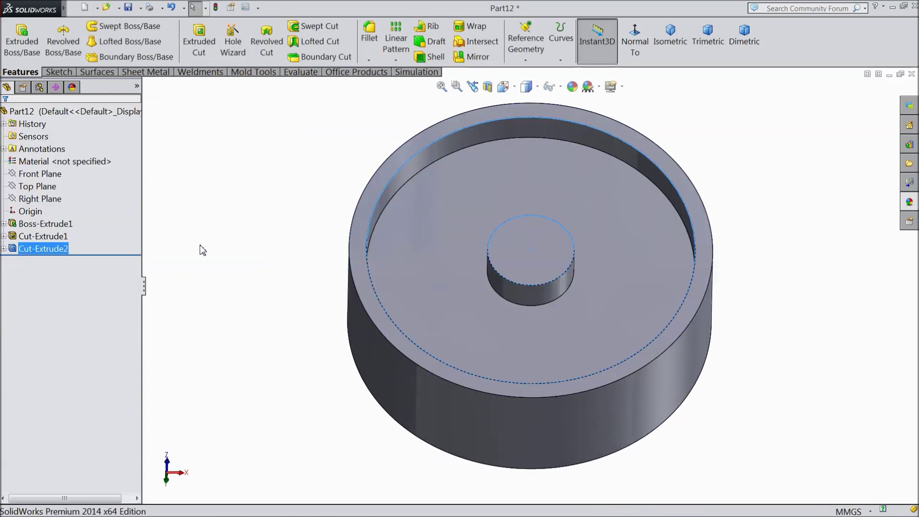
Start a sketch on the end face of the central 10 mm boss, viewed normal to the face
middle_click_drag(233, 228, 244, 285)
left_click(535, 271)
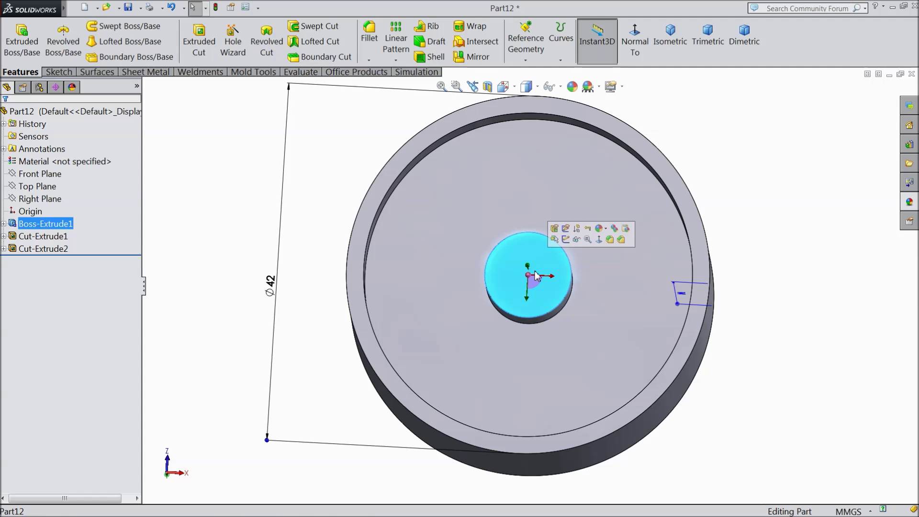
left_click(566, 238)
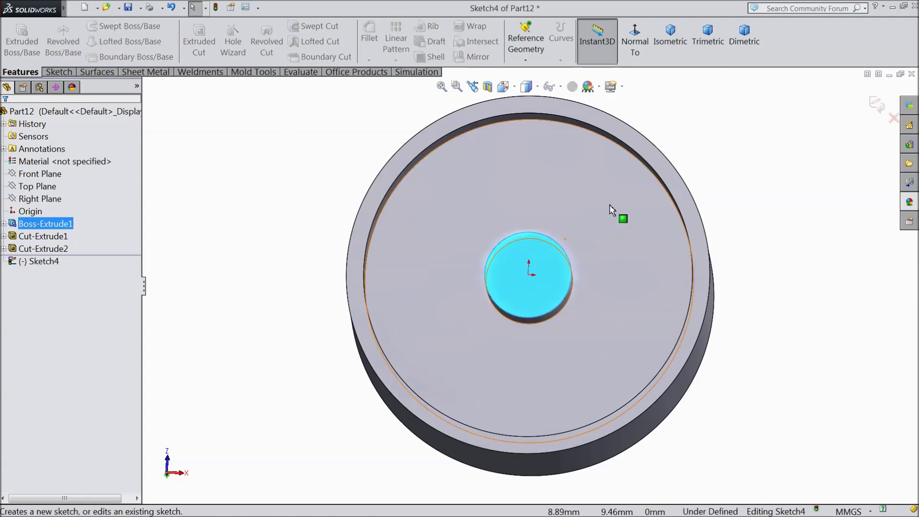
left_click(635, 48)
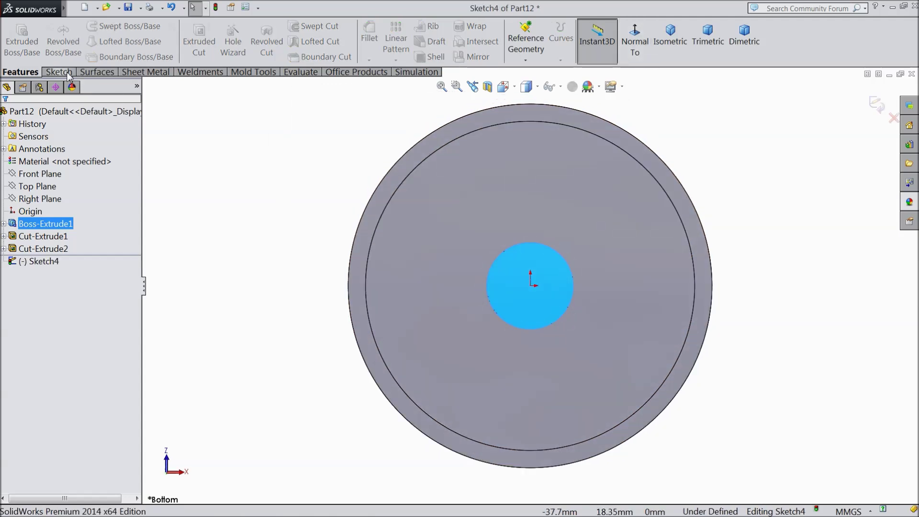
Sketch a circle centred on the origin on the central hub face, about 4.9 mm in diameter
left_click(67, 73)
left_click(103, 26)
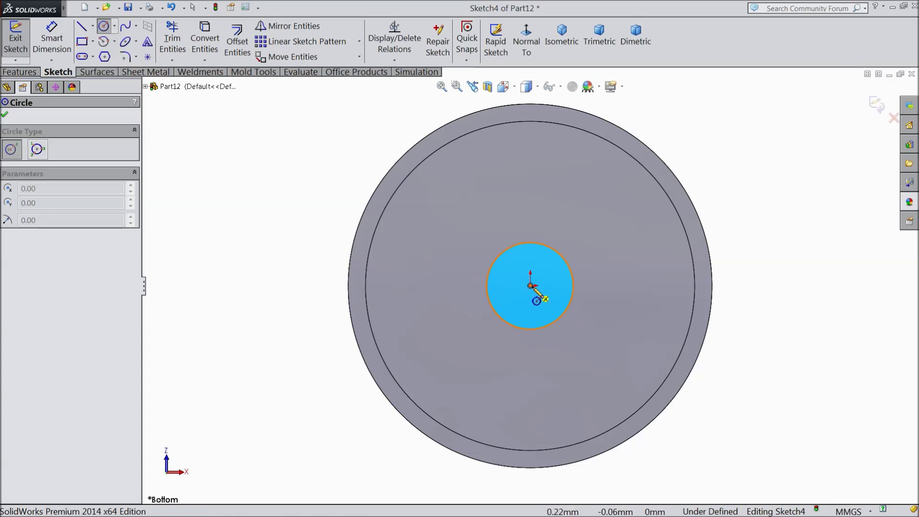
left_click(530, 286)
left_click(520, 267)
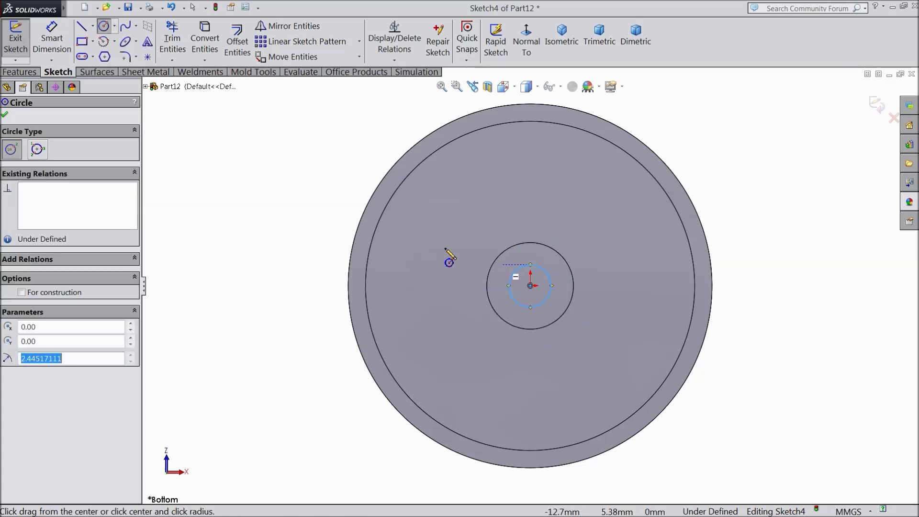
Dimension the hub circle's diameter to 4 mm
left_click(56, 44)
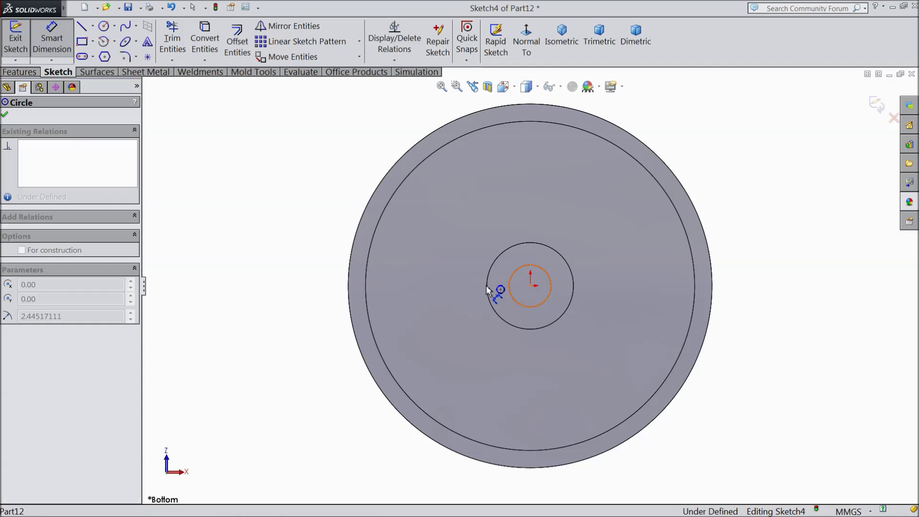
left_click(510, 288)
left_click(279, 288)
type("4")
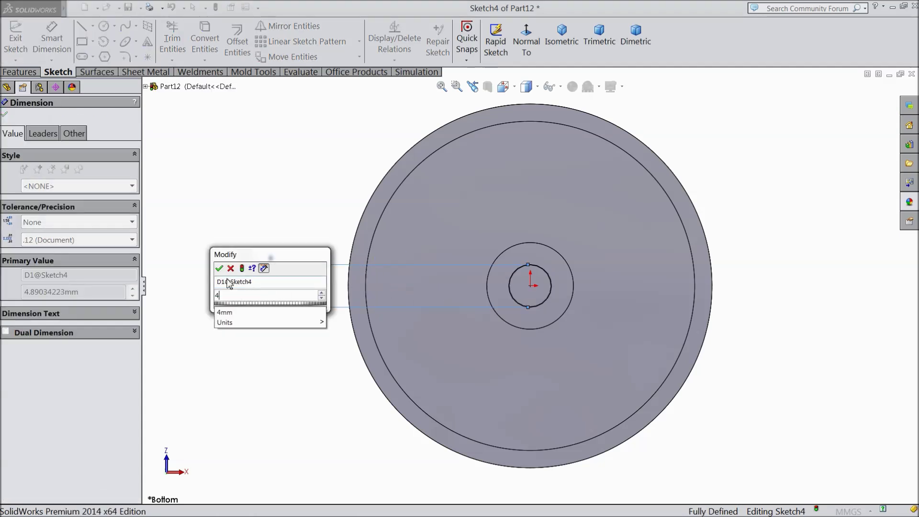
left_click(220, 268)
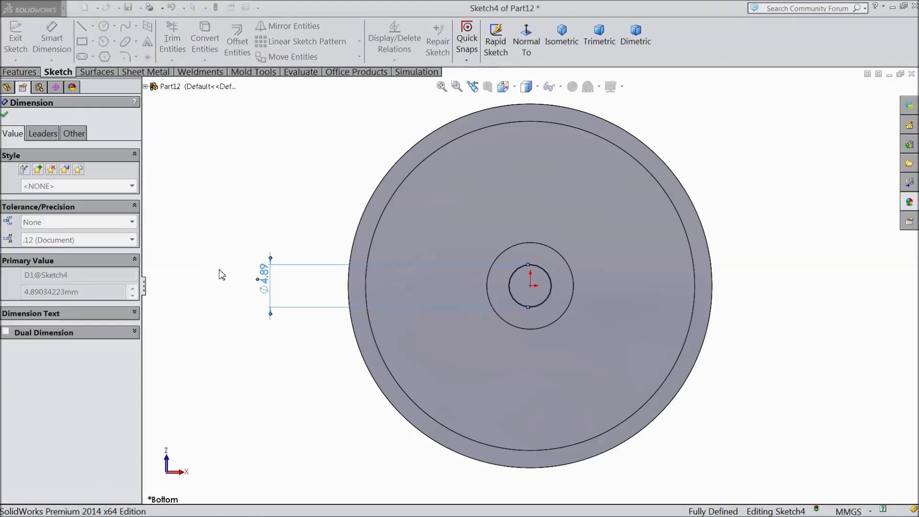
left_click(4, 115)
Cut the 4 mm circle through the whole part with an Extruded Cut set to Through All
left_click(19, 72)
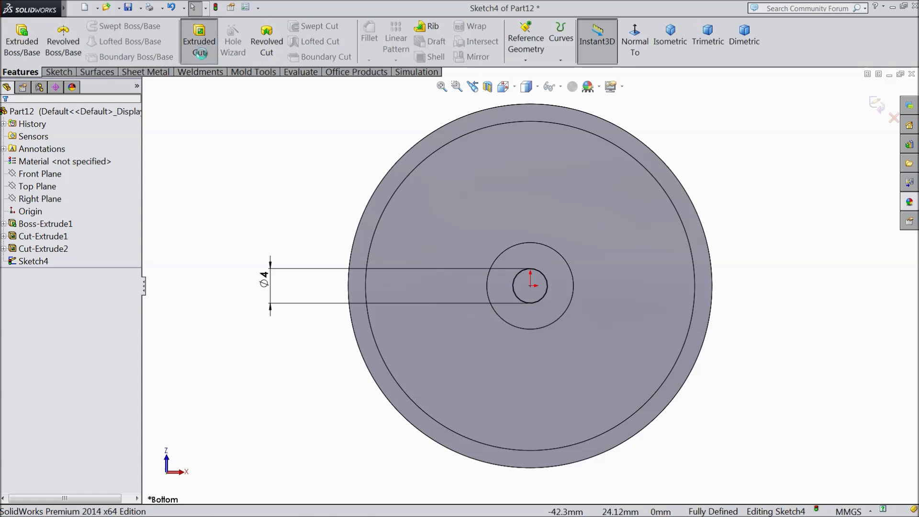
left_click(199, 41)
left_click(90, 183)
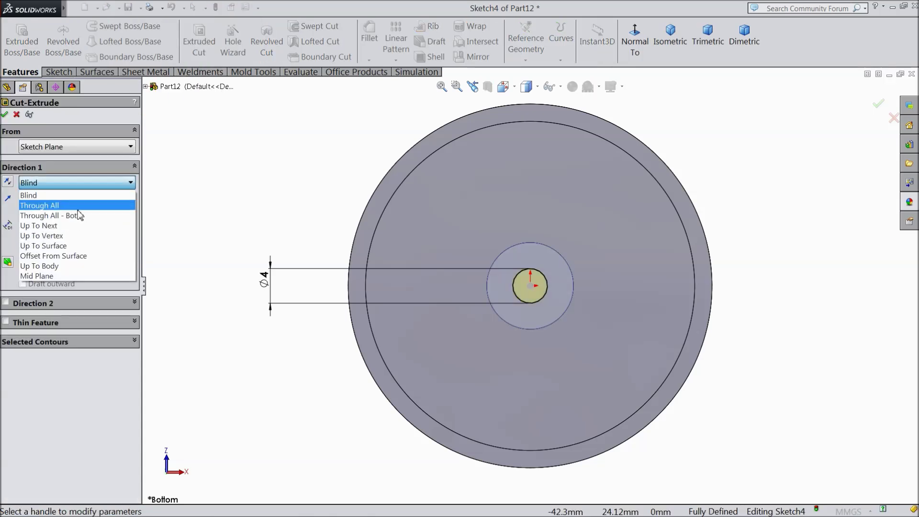
left_click(79, 200)
middle_click_drag(180, 240, 234, 338)
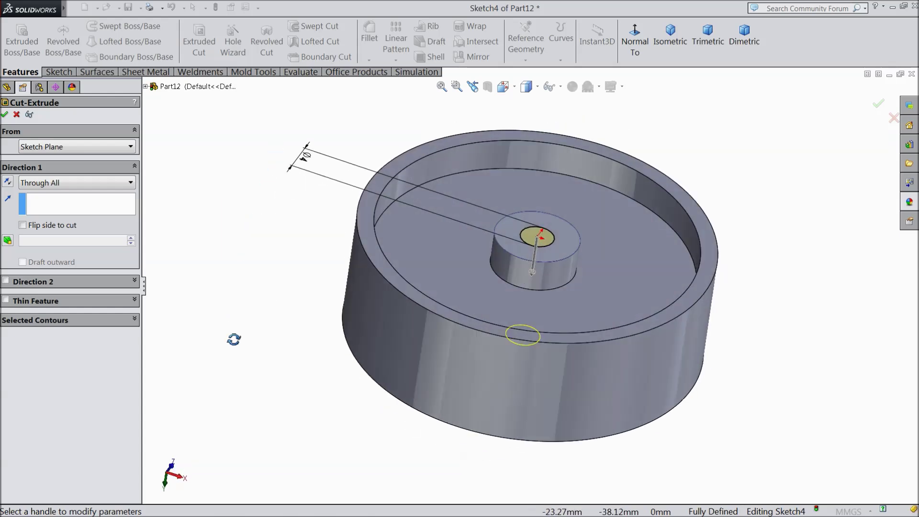
left_click(5, 115)
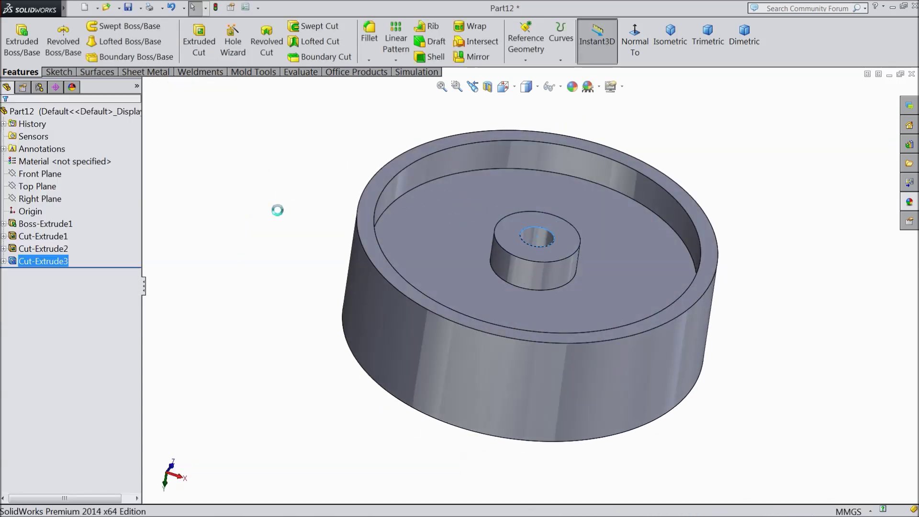
Start a sketch on the recessed face around the hub and draw an origin-centred construction circle about 28 mm in diameter
middle_click_drag(277, 199, 265, 347)
left_click(489, 205)
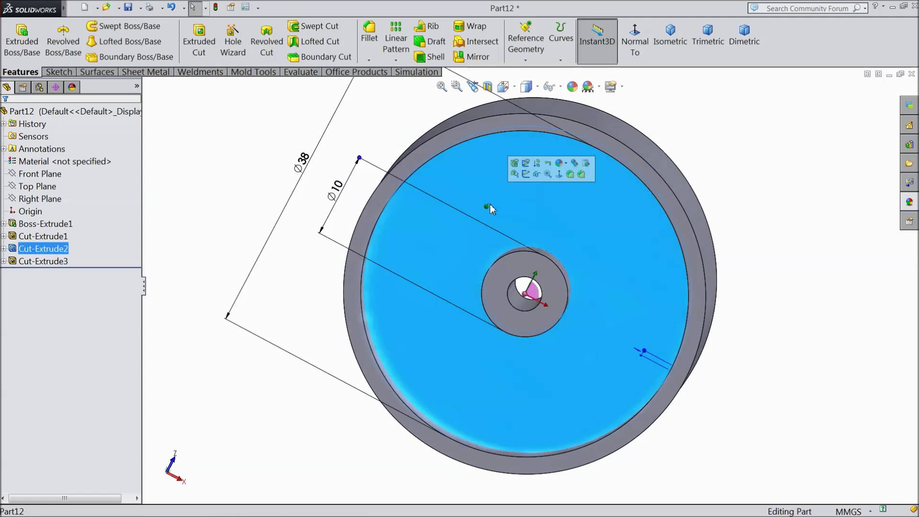
left_click(527, 175)
left_click(635, 44)
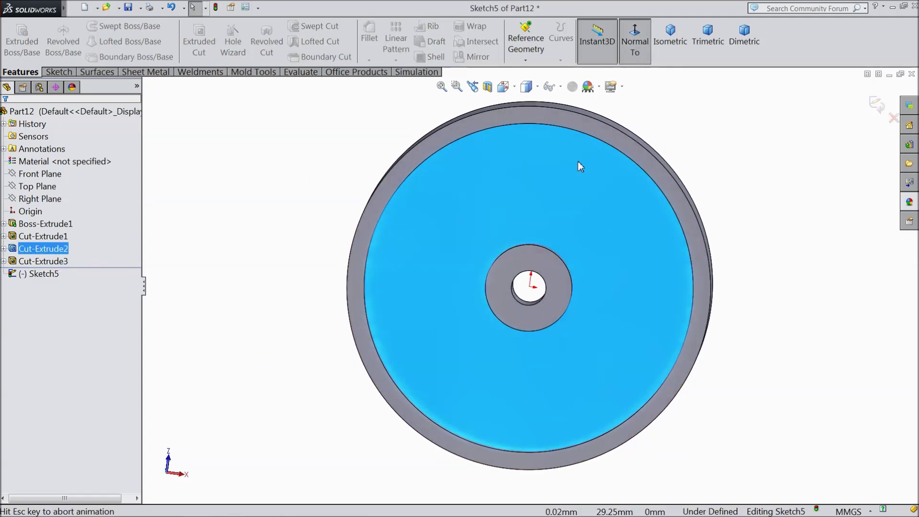
left_click(55, 71)
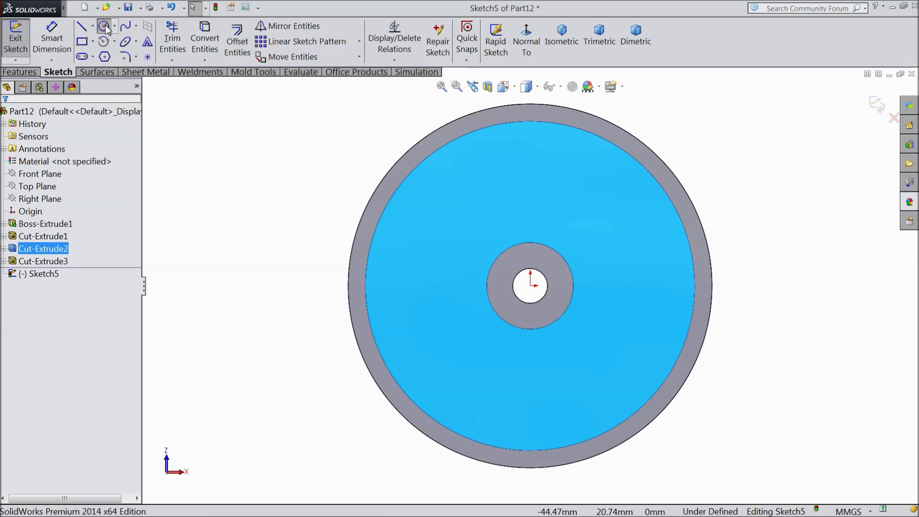
left_click(104, 26)
left_click_drag(531, 286, 426, 226)
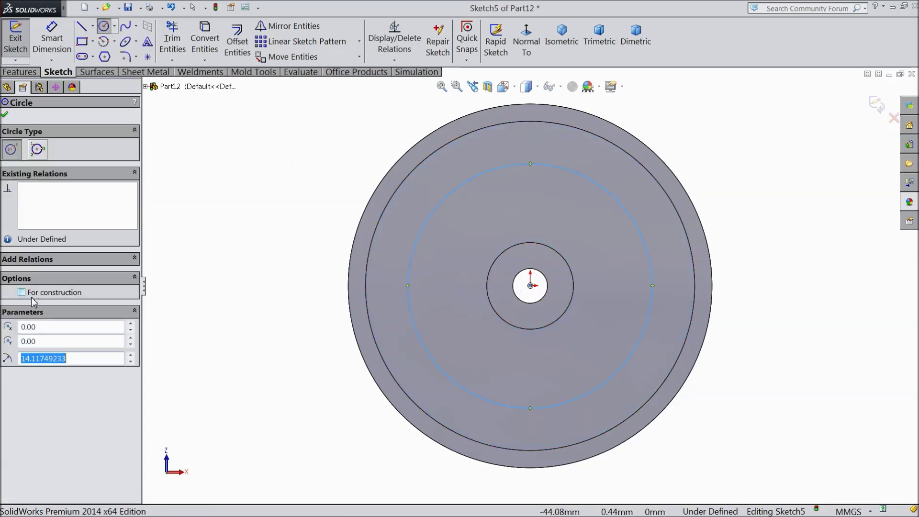
left_click(6, 117)
Dimension the construction circle's diameter to 24 mm
left_click(52, 41)
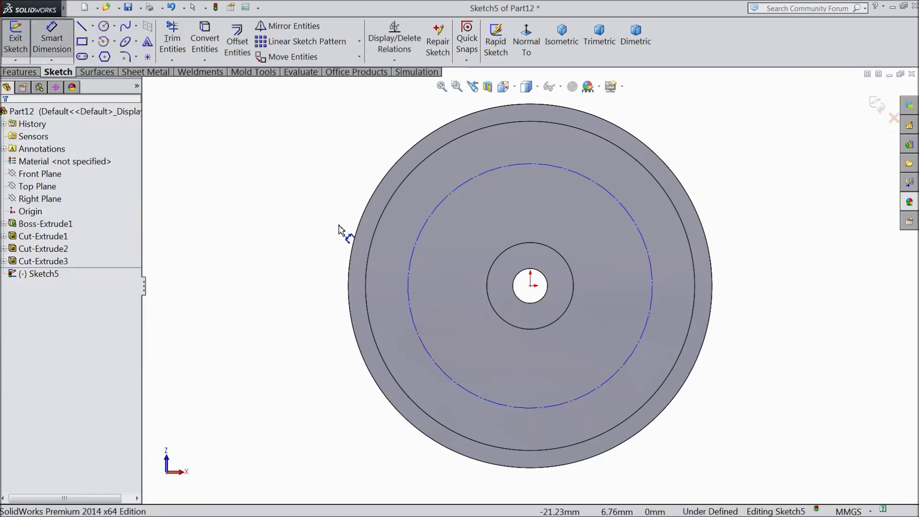
left_click(410, 280)
left_click(297, 282)
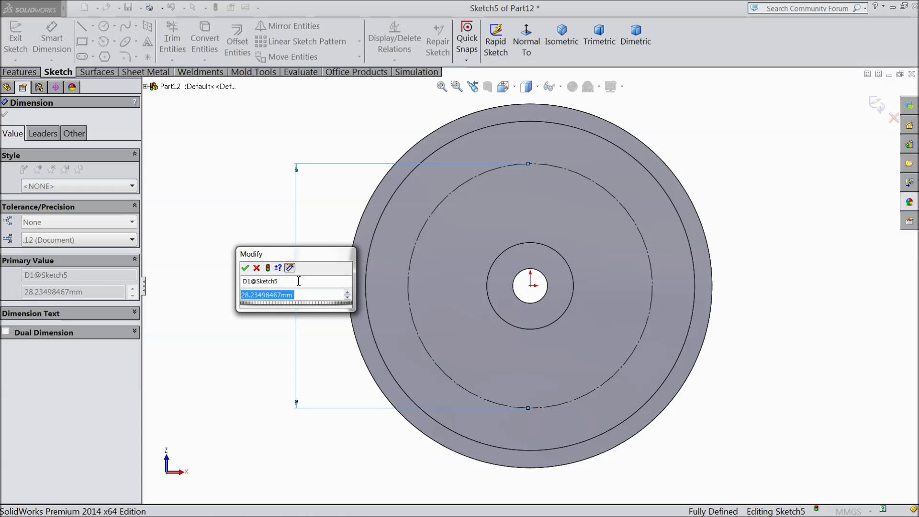
type("24")
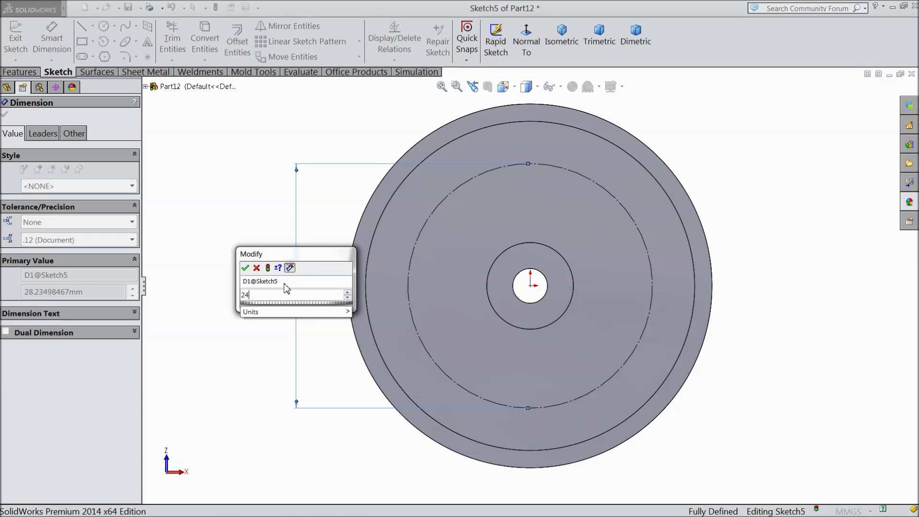
left_click(245, 269)
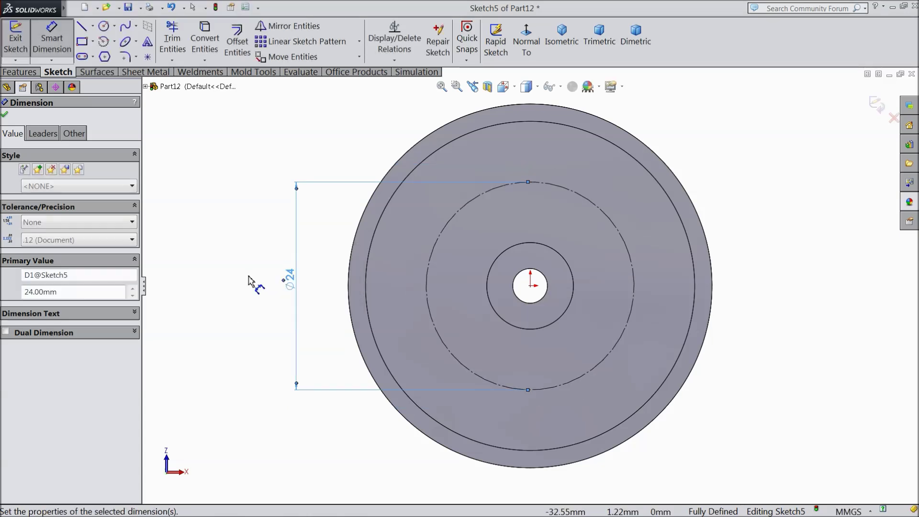
left_click(5, 116)
Sketch a circle about 5.2 mm in diameter centred on the construction circle's upper quadrant point
left_click(104, 26)
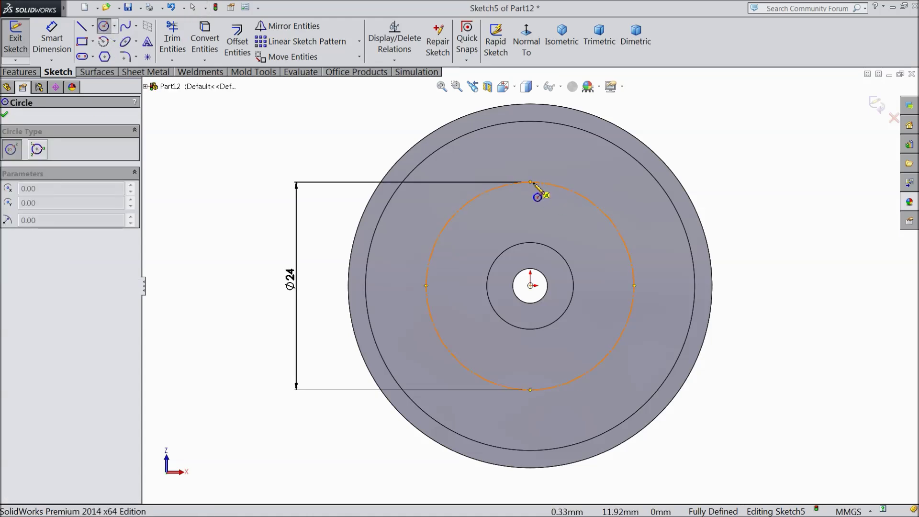
left_click(531, 182)
left_click(537, 202)
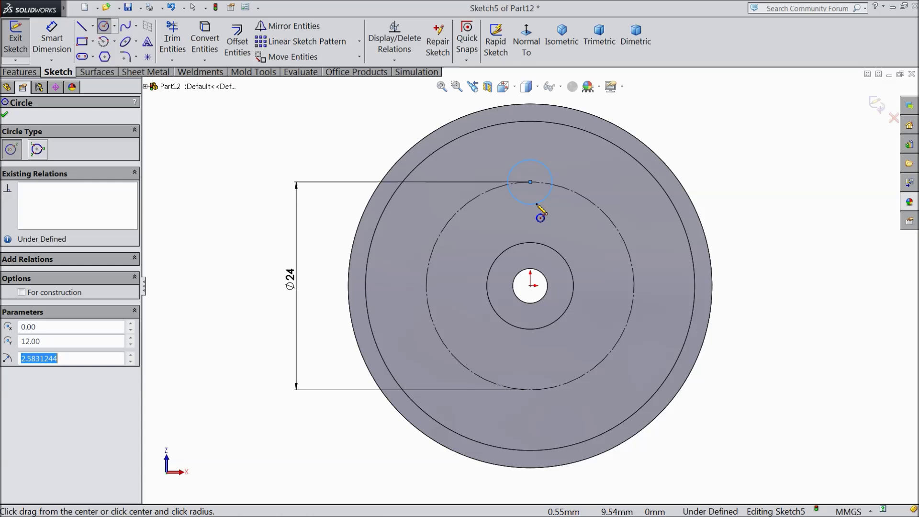
Dimension the small circle on the construction circle to a diameter of 4 mm
left_click(48, 42)
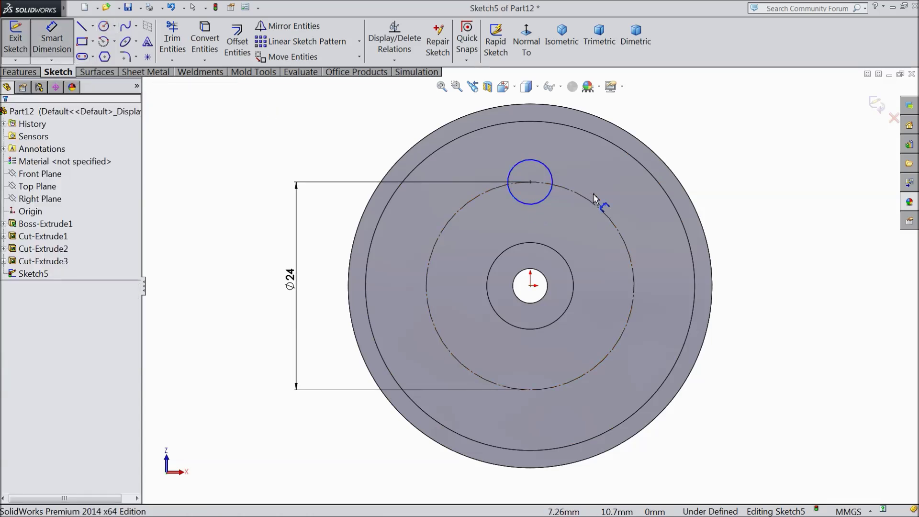
left_click(554, 180)
left_click(723, 167)
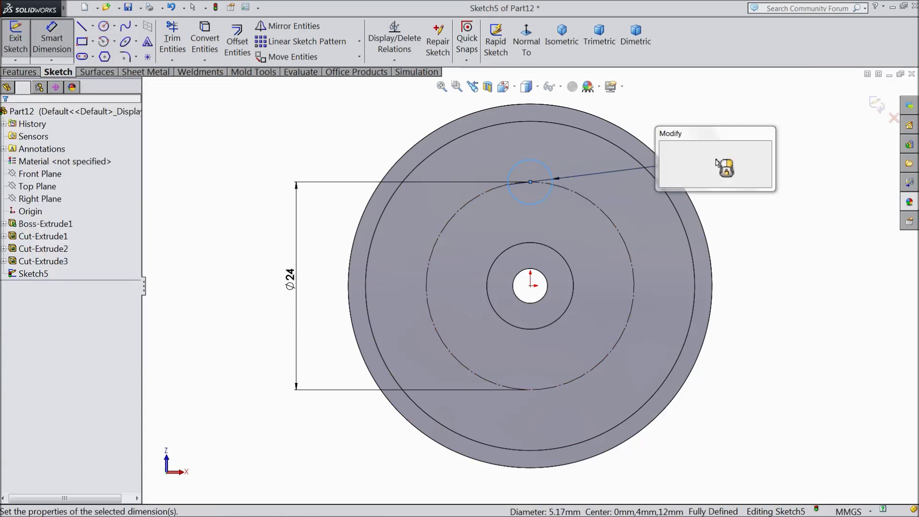
type("4")
left_click(664, 147)
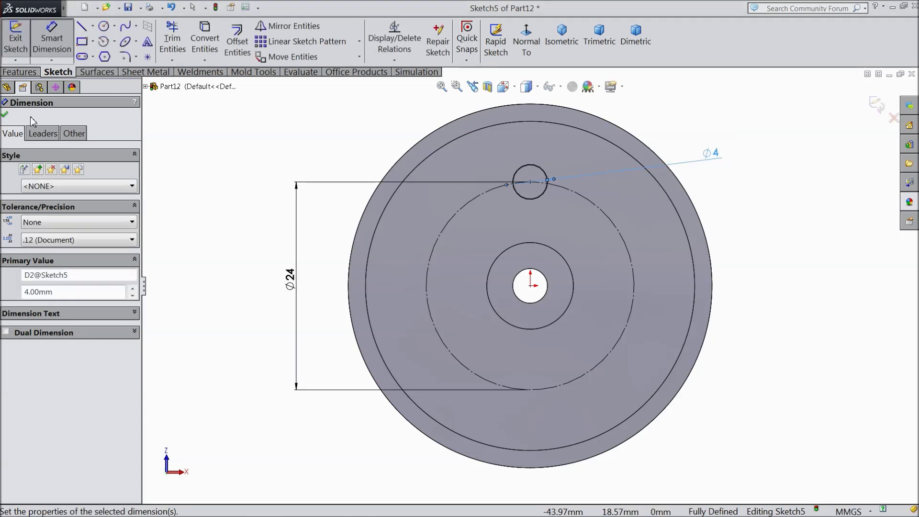
left_click(4, 115)
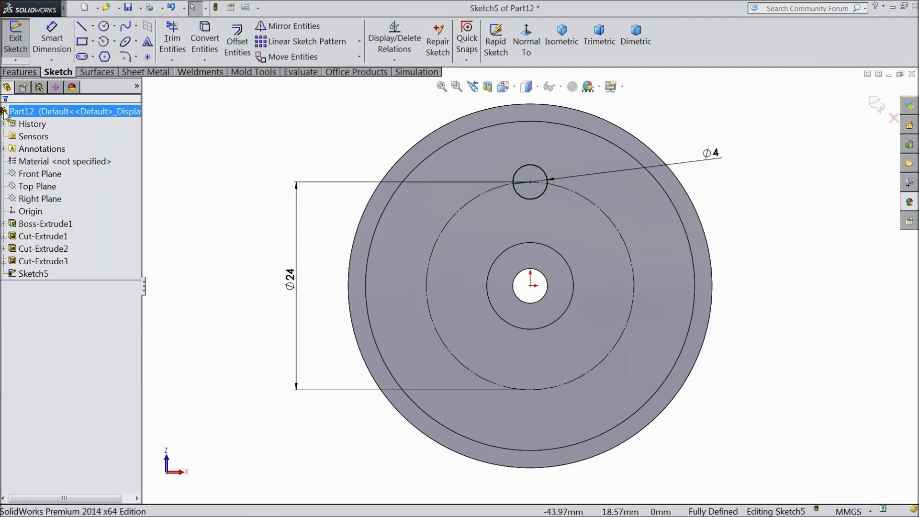
Create a circular sketch pattern of the small circle around the origin with 6 equally spaced instances over 360 degrees
left_click(359, 43)
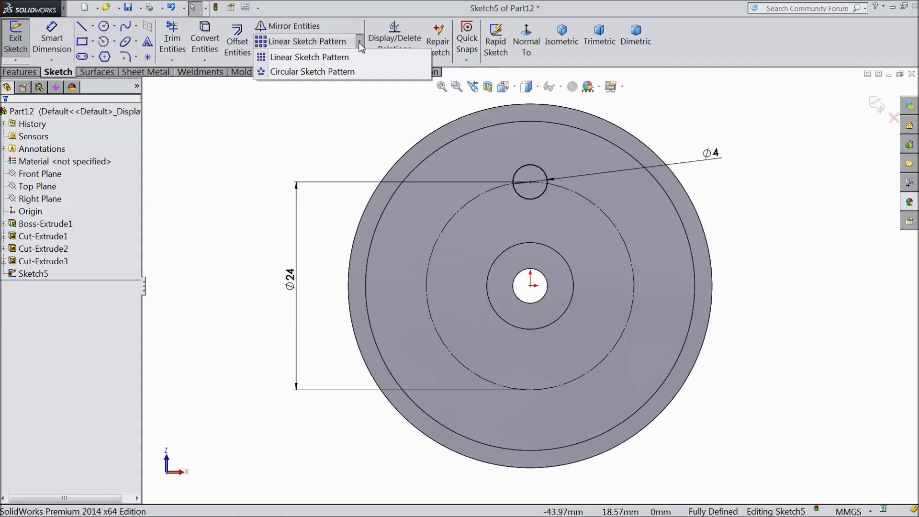
left_click(312, 72)
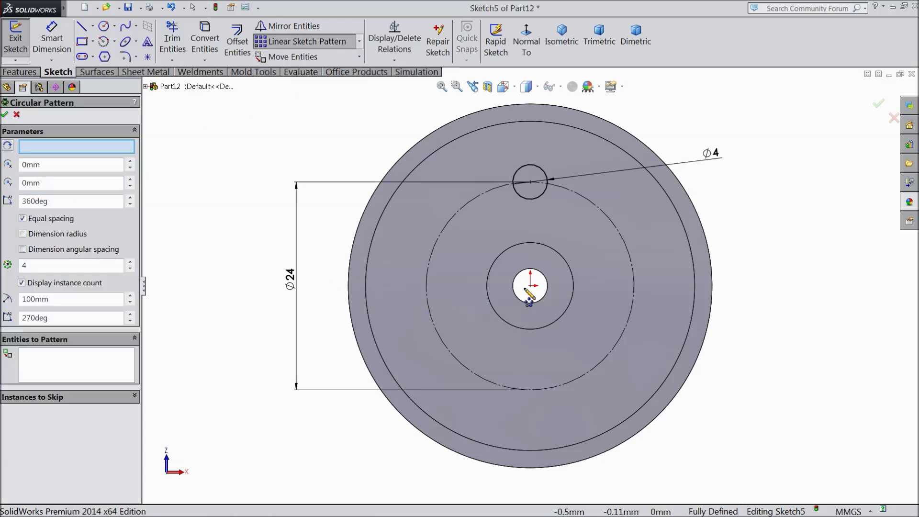
left_click(110, 372)
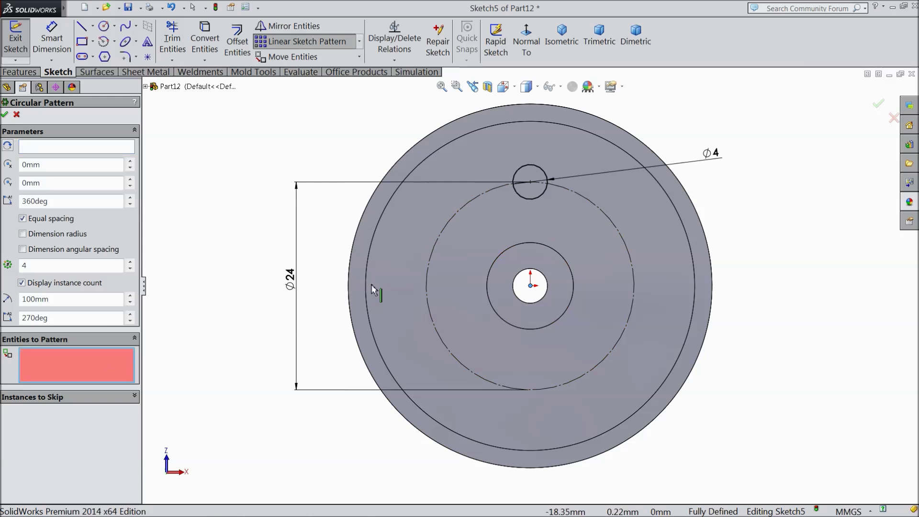
left_click(536, 198)
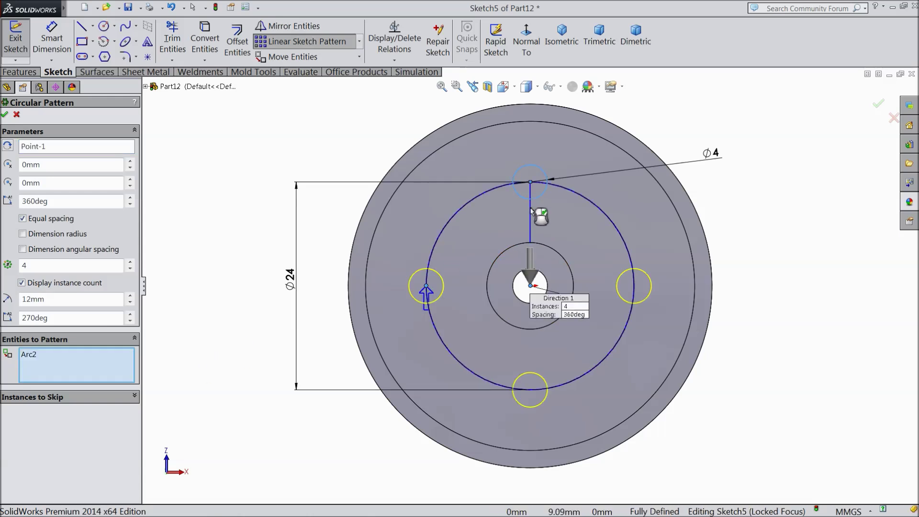
double_click(131, 263)
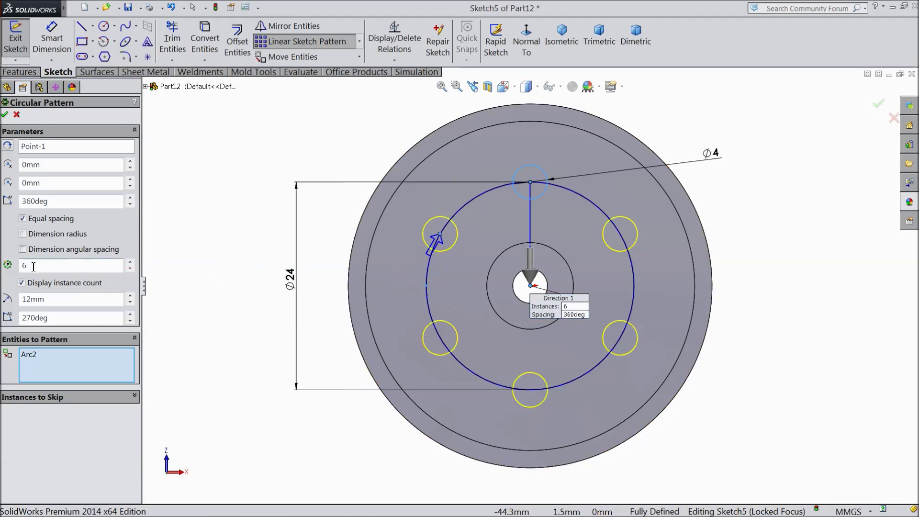
left_click(5, 115)
Cut the six patterned circles through the part with an Extruded Cut set to Through All
left_click(21, 71)
left_click(199, 47)
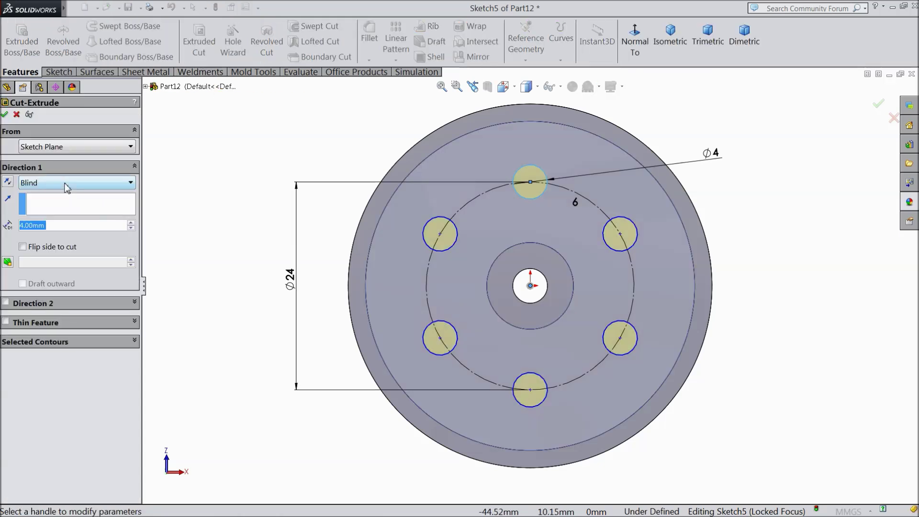
left_click(66, 186)
left_click(39, 200)
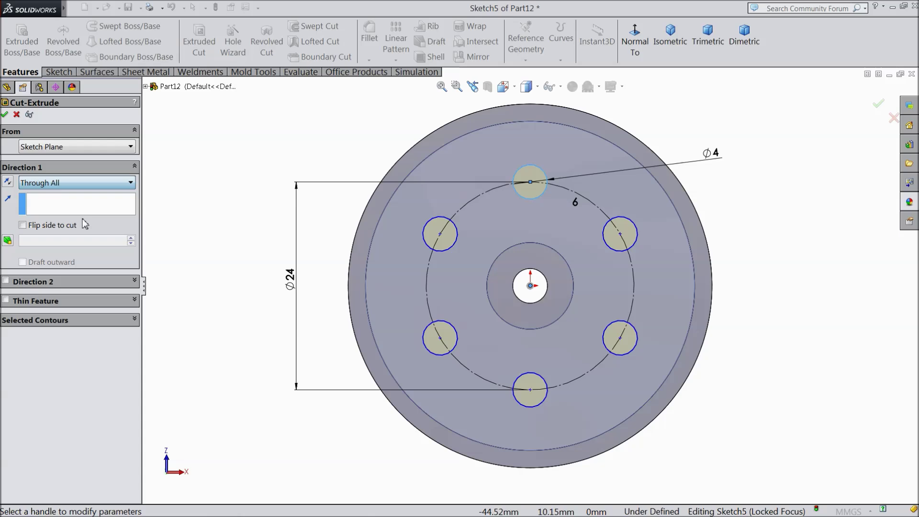
middle_click_drag(255, 243, 211, 285)
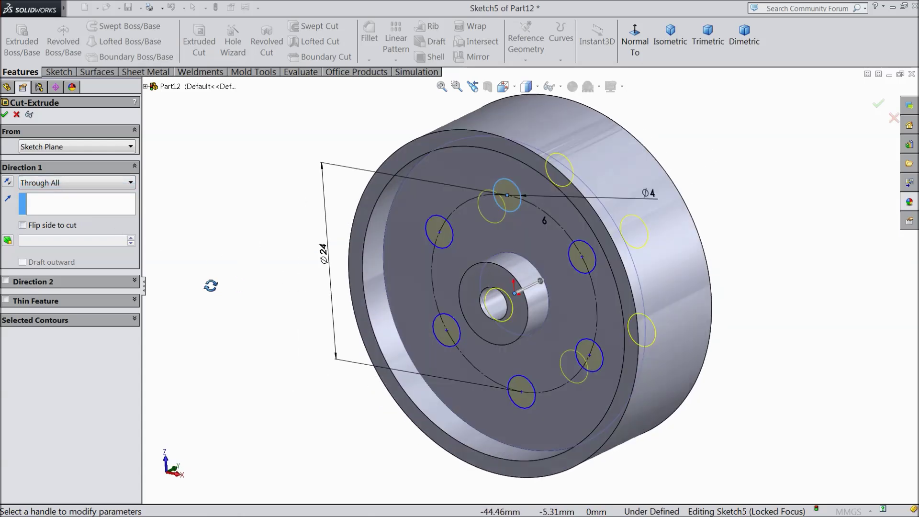
left_click(5, 115)
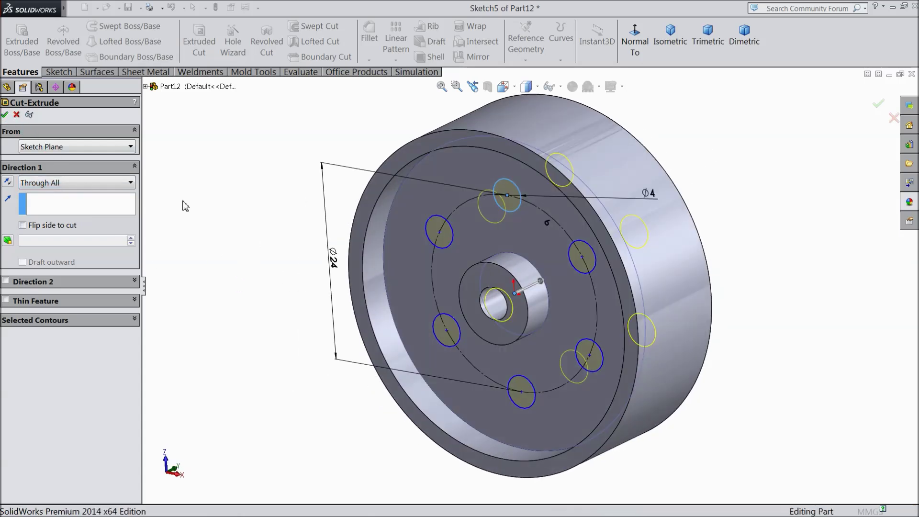
Apply the Green appearance from the Solid appearance category to the whole wheel
scroll(247, 288, "up", 3)
middle_click_drag(248, 301, 316, 249)
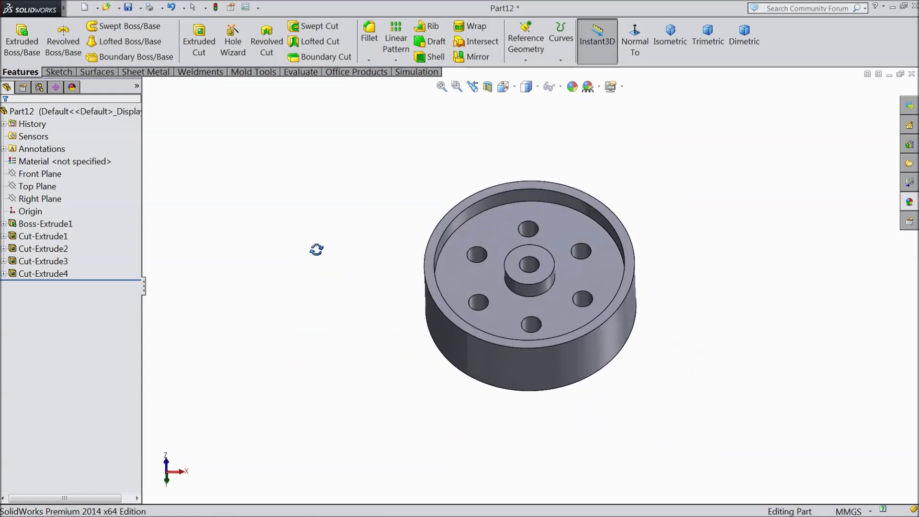
left_click(912, 202)
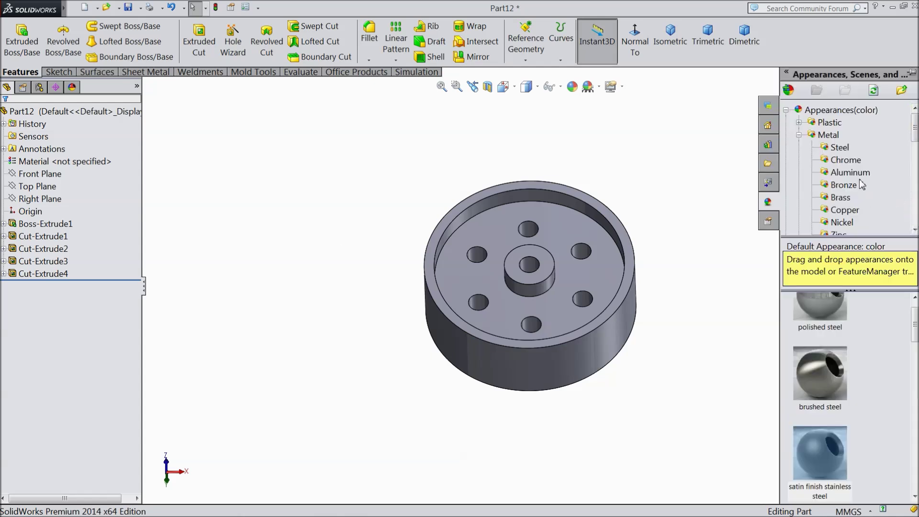
left_click(839, 148)
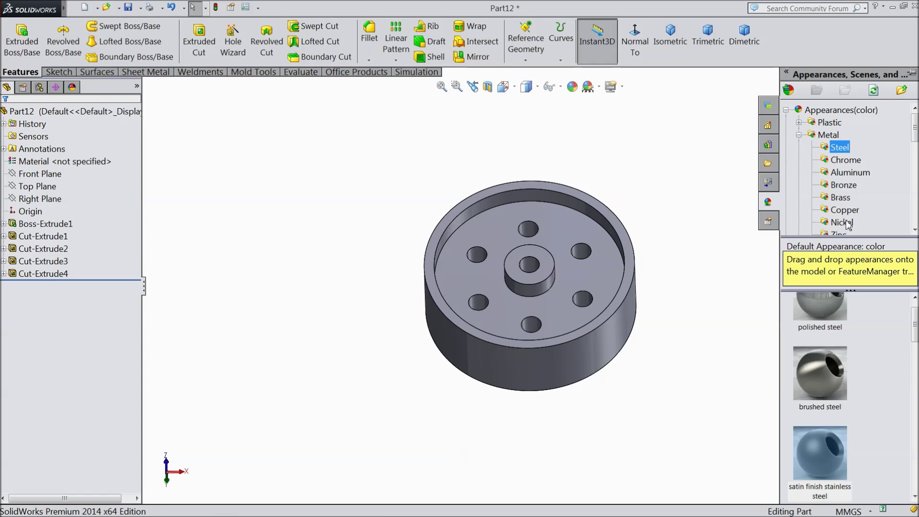
scroll(848, 220, "down", 1)
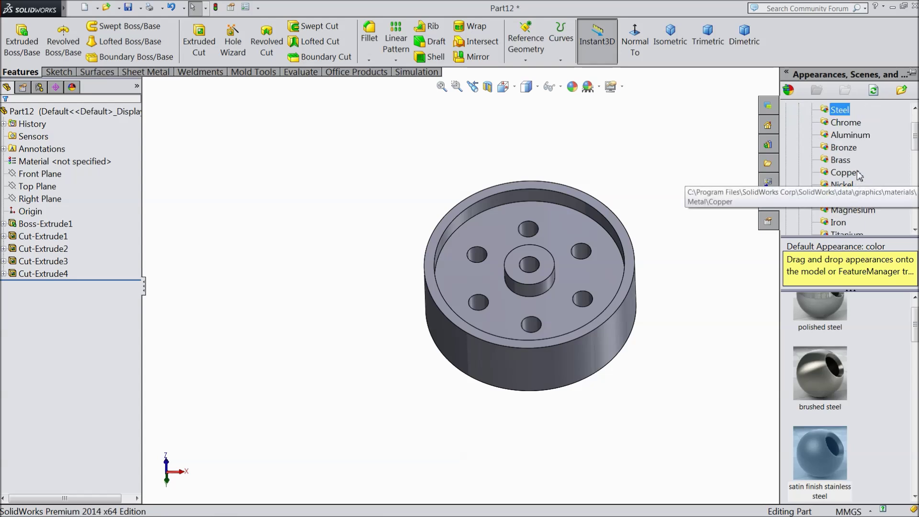
scroll(857, 177, "down", 8)
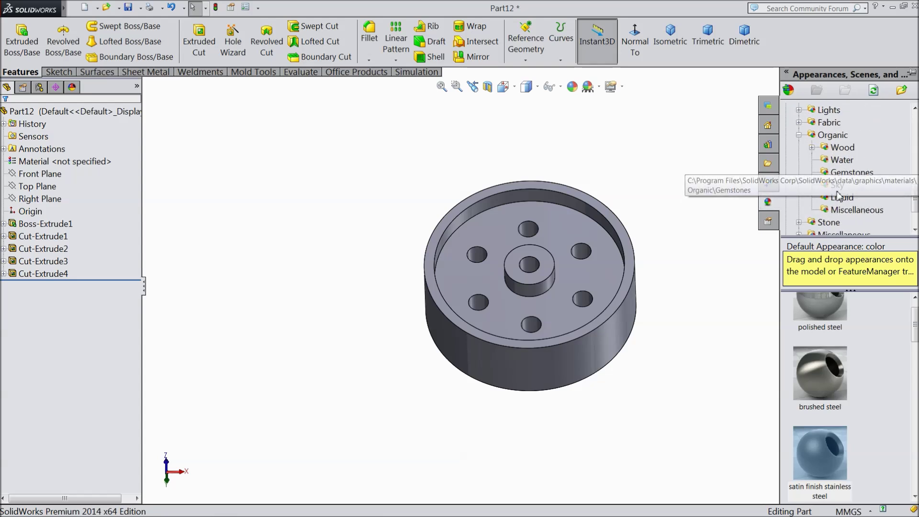
scroll(842, 153, "up", 1)
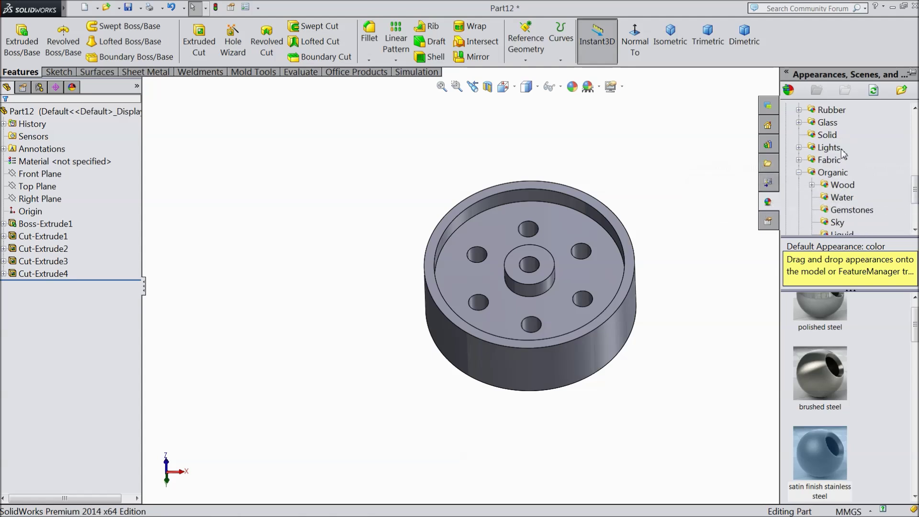
left_click(827, 135)
scroll(839, 370, "down", 1)
scroll(839, 370, "down", 1)
double_click(820, 400)
middle_click_drag(743, 322, 633, 304)
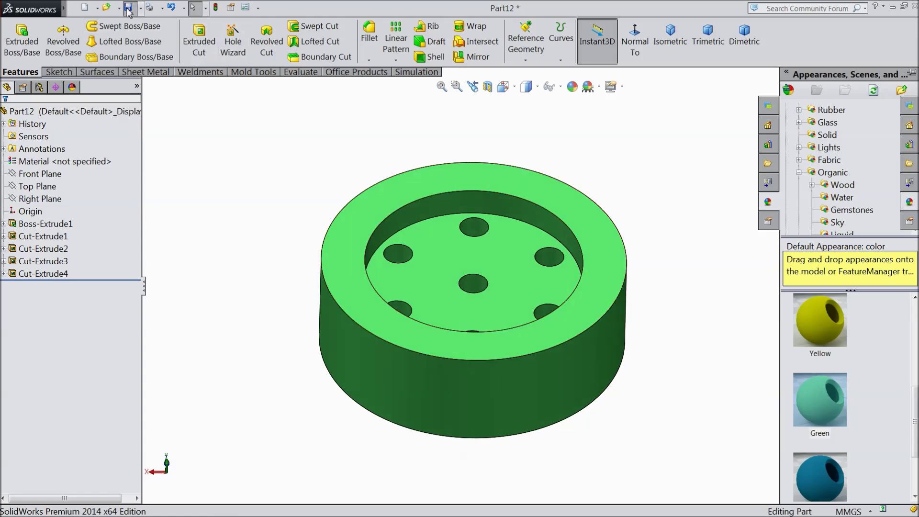
Save the wheel part as 11.valve in the 6 Cylinder Radial Engine folder on the Desktop
left_click(128, 9)
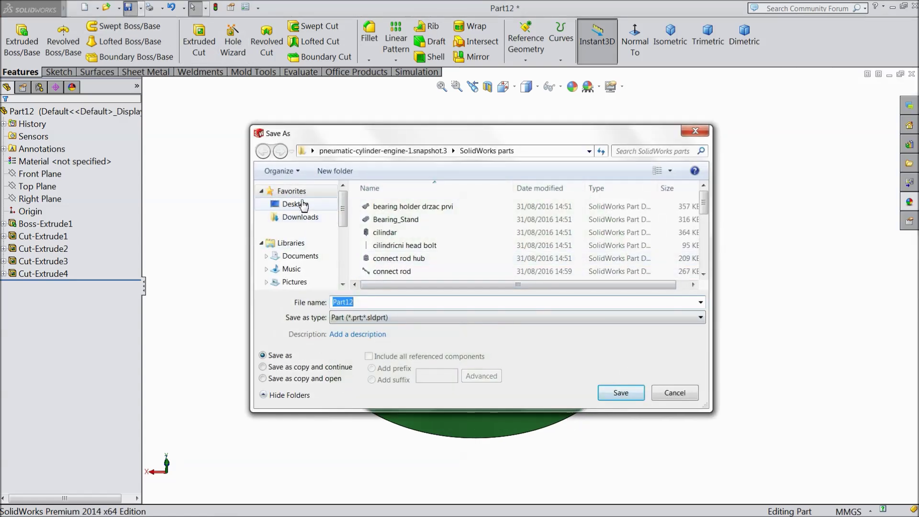
left_click(295, 203)
double_click(546, 271)
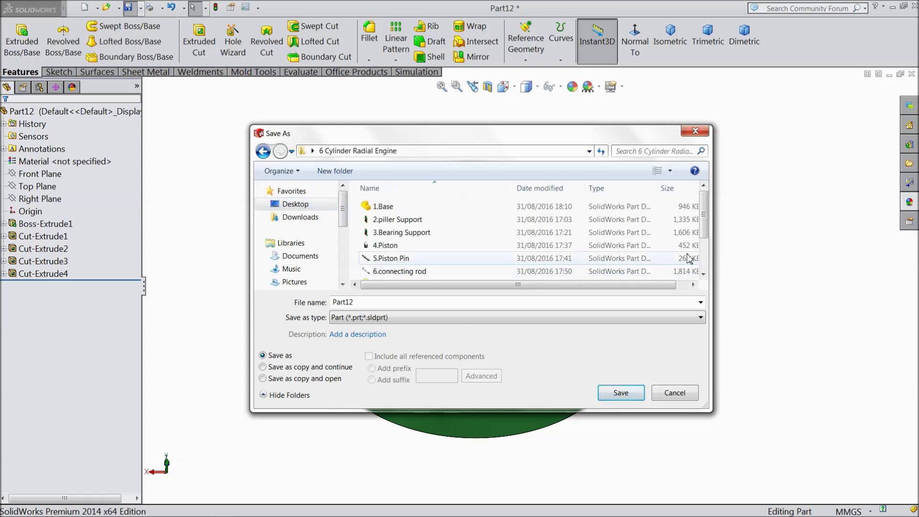
scroll(689, 259, "down", 2)
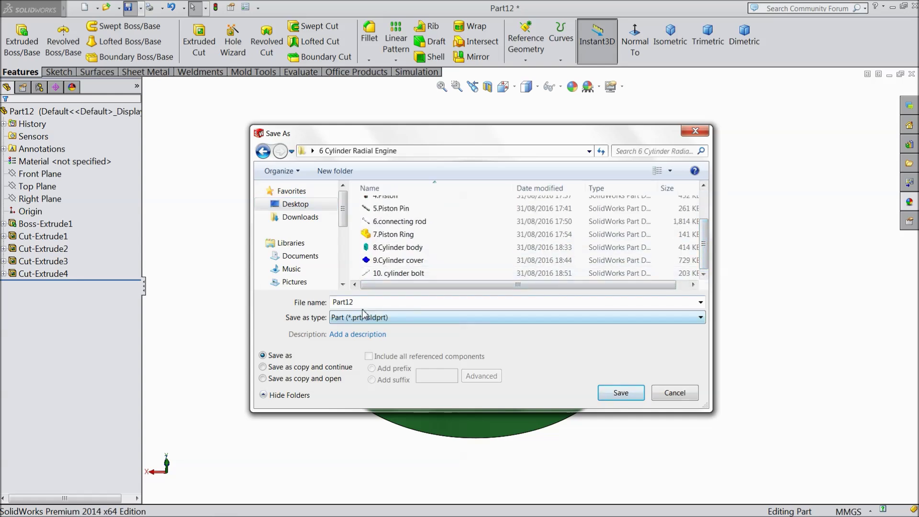
type("11.valve")
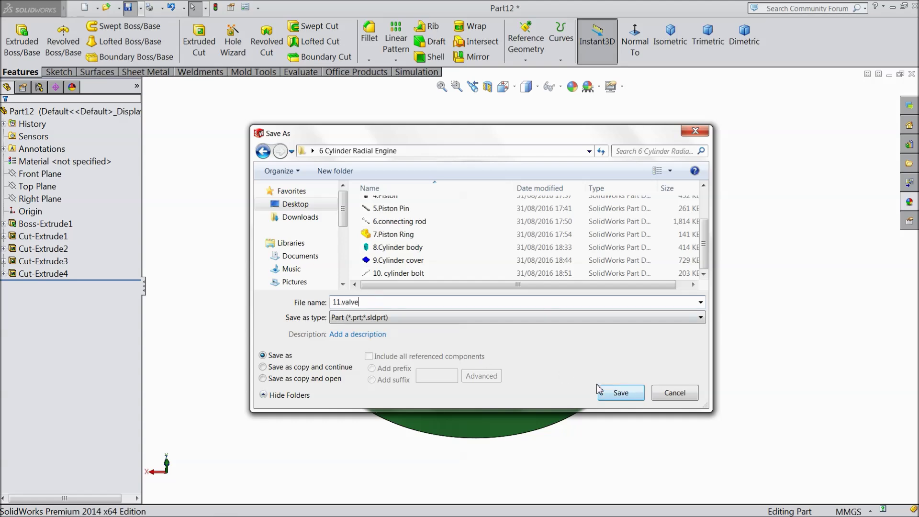
left_click(618, 399)
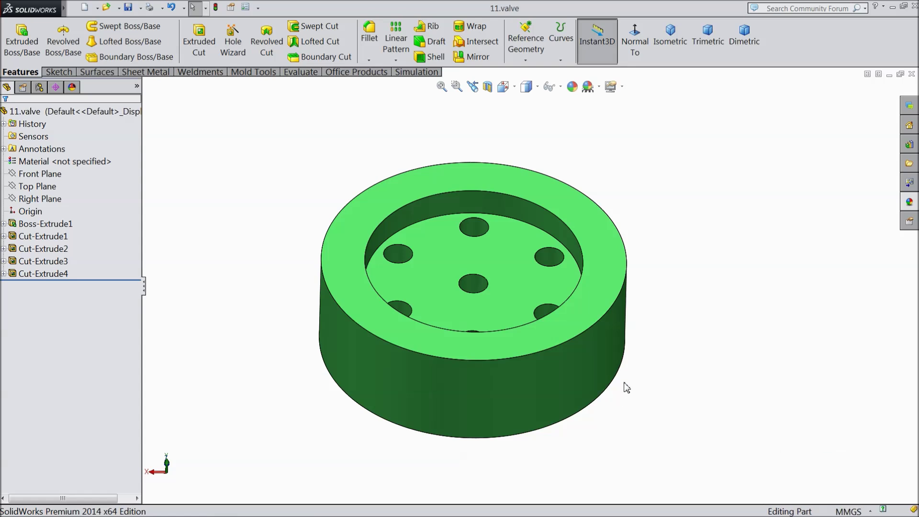
middle_click_drag(693, 301, 648, 308)
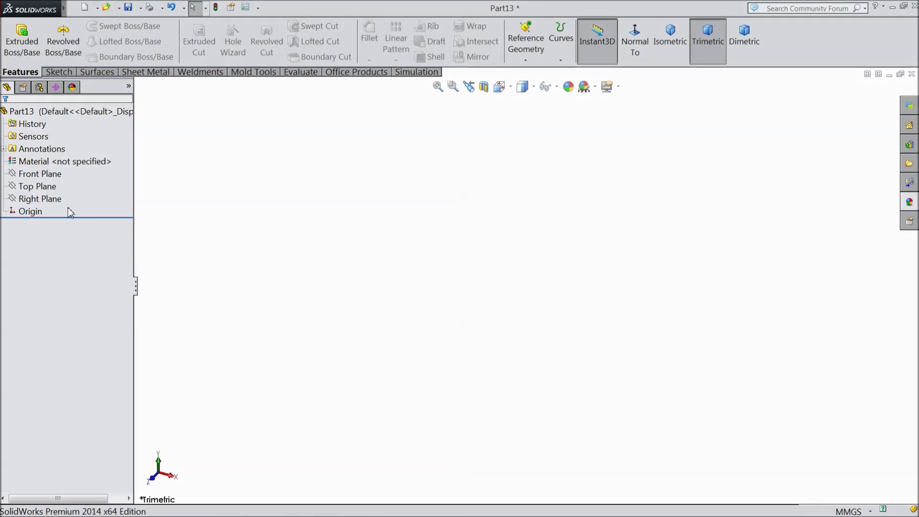
Start a sketch on the Top Plane and draw a circle about 145 mm in diameter centred on the origin
left_click(52, 188)
left_click(55, 178)
left_click(70, 74)
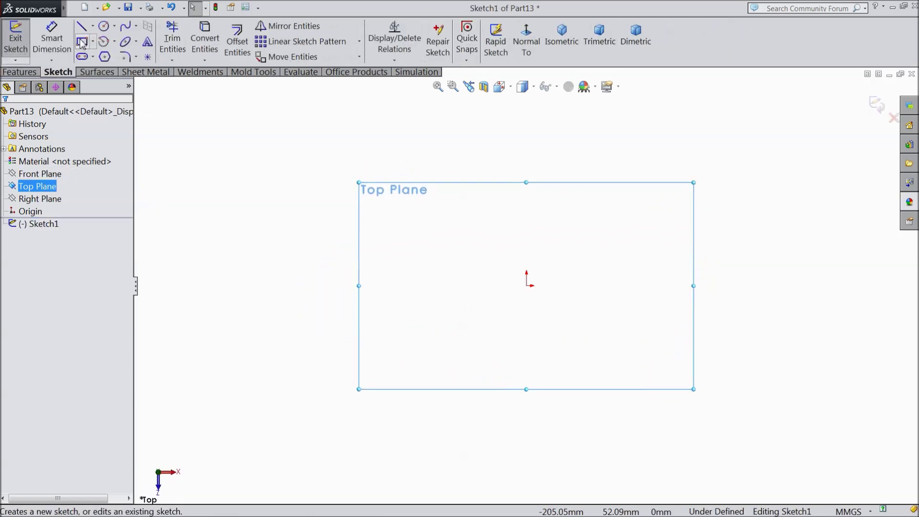
left_click(103, 26)
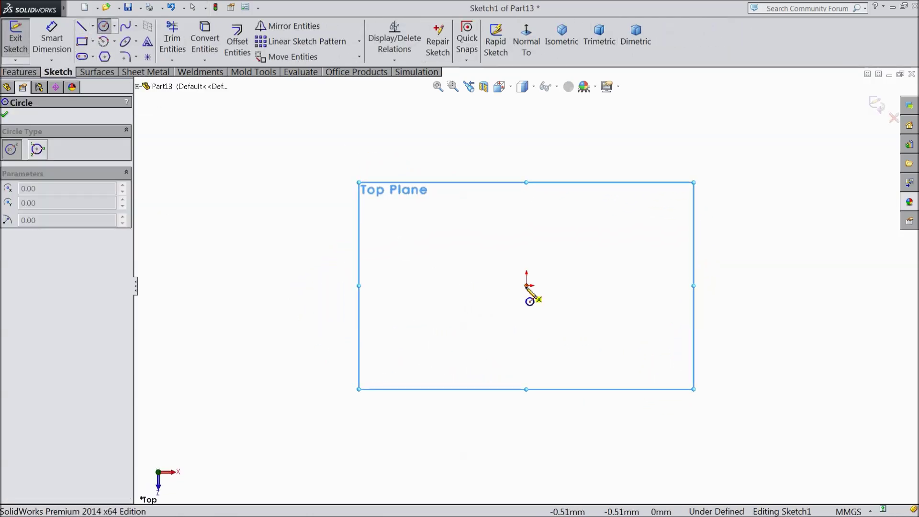
left_click(527, 286)
left_click(410, 232)
Dimension the circle to a diameter of 92 mm
left_click(52, 38)
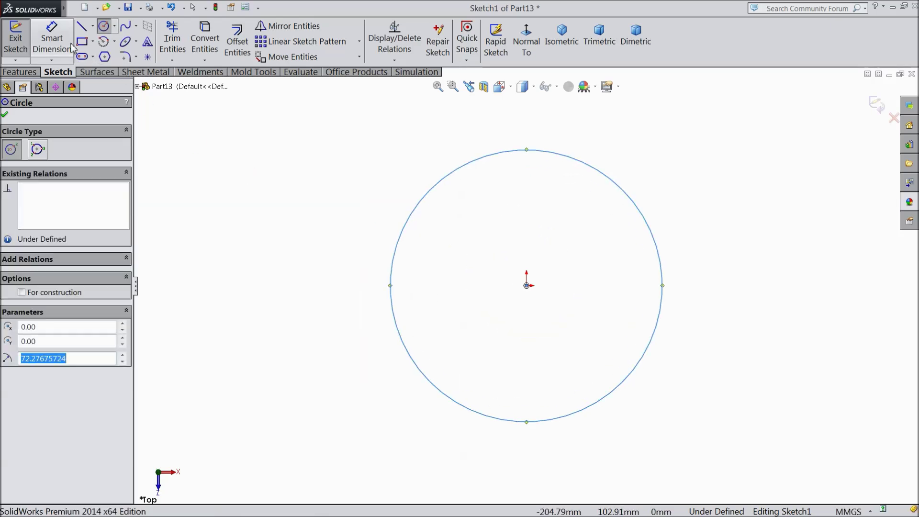
left_click(394, 284)
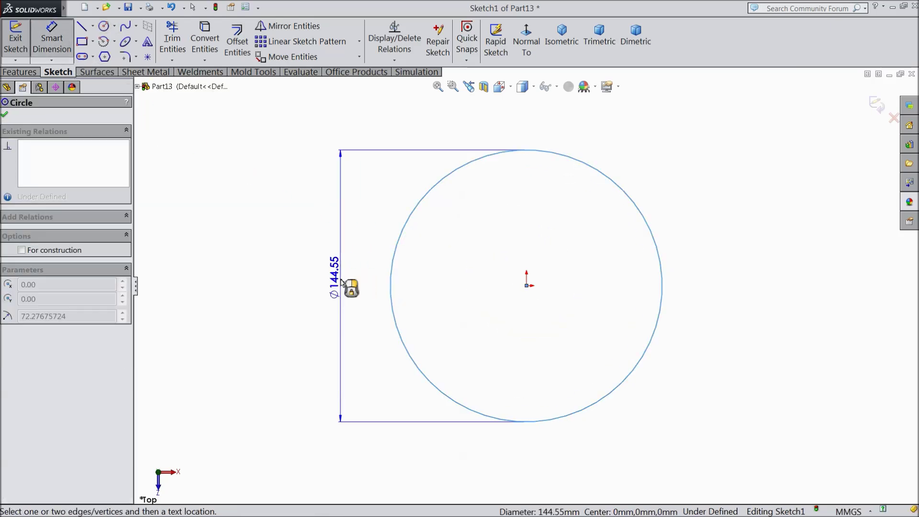
left_click(342, 283)
type("92")
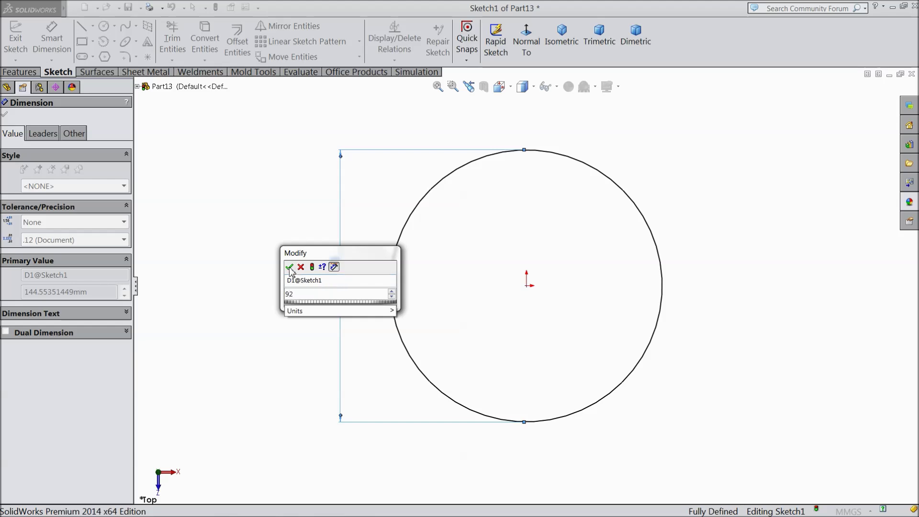
left_click(289, 269)
Sketch a construction circle about 69 mm in diameter centred on the origin inside the 92 mm circle
left_click(104, 25)
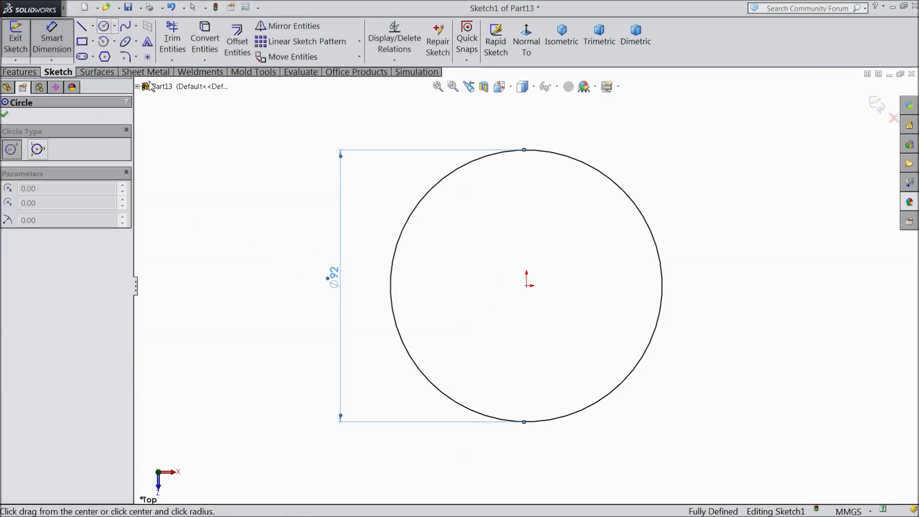
left_click(527, 286)
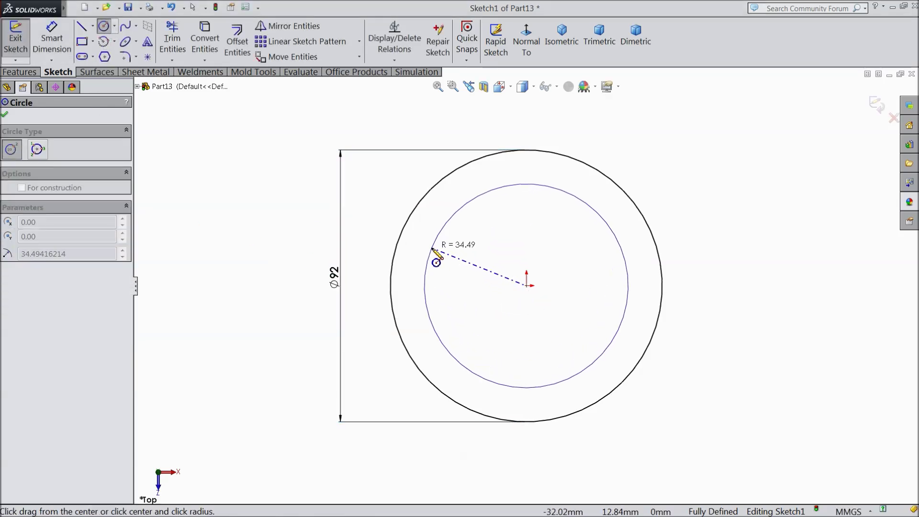
left_click(431, 249)
left_click(22, 292)
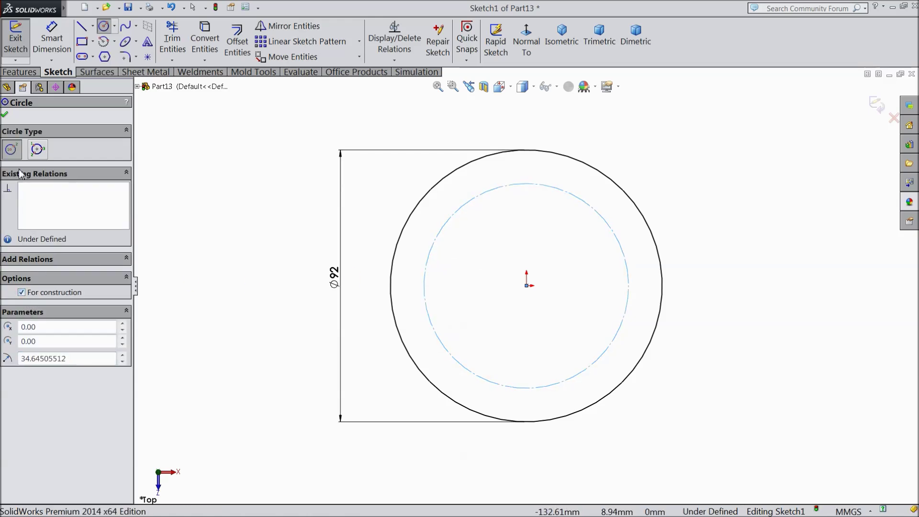
left_click(6, 116)
Dimension the construction circle to a diameter of 78 mm
left_click(52, 38)
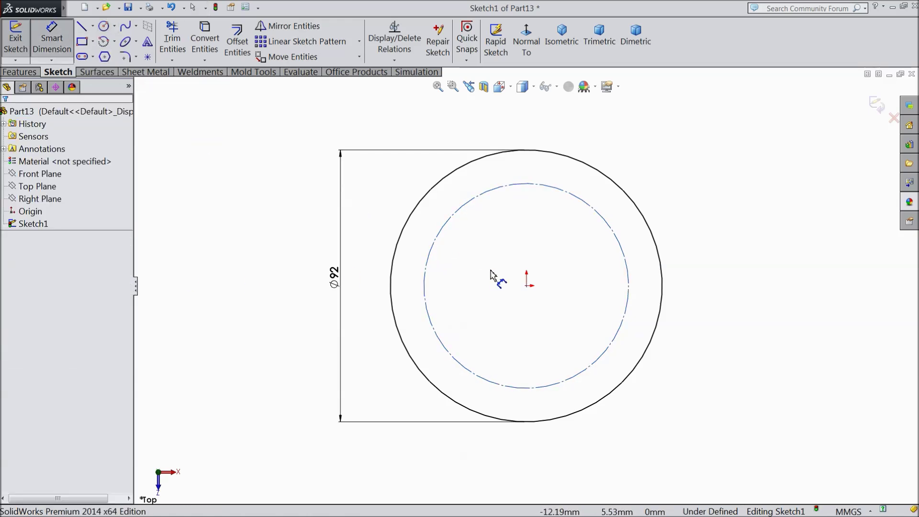
left_click(628, 293)
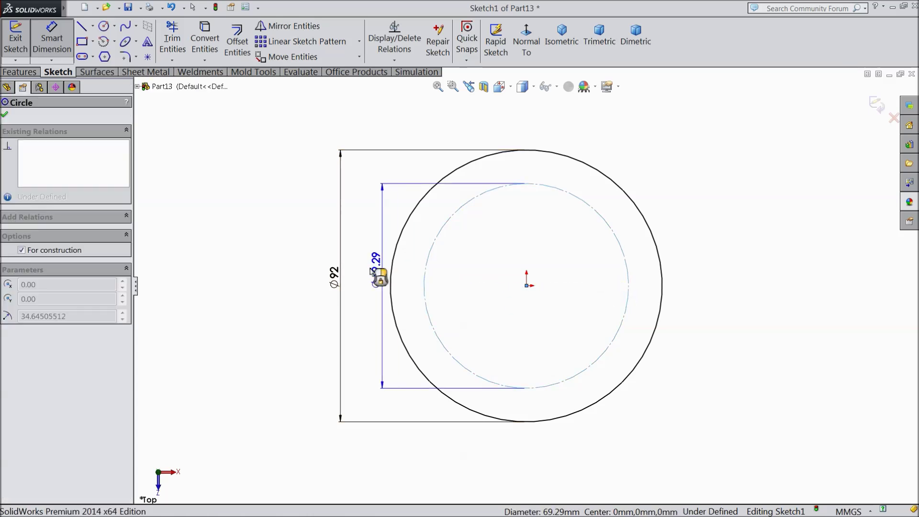
left_click(371, 272)
type("78")
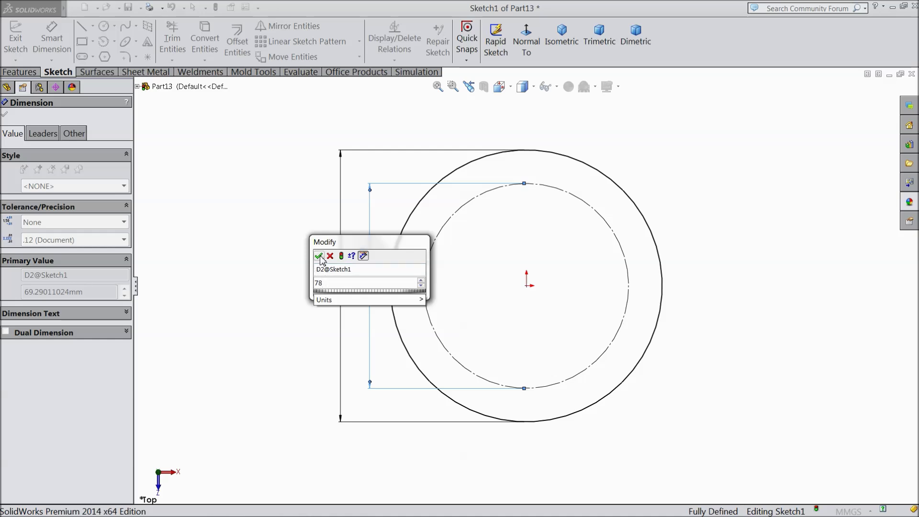
left_click(318, 257)
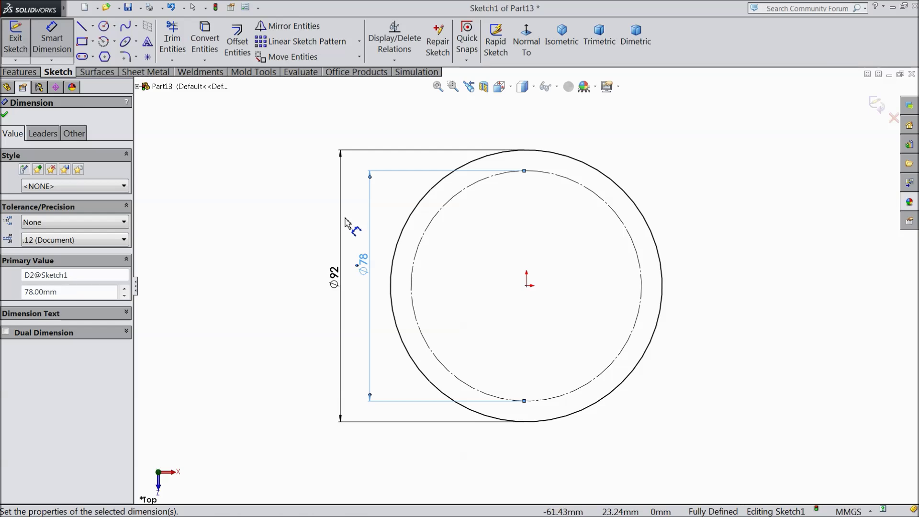
Sketch a circle about 7.6 mm in diameter centred on the construction circle's upper quadrant point
left_click(103, 25)
left_click(527, 171)
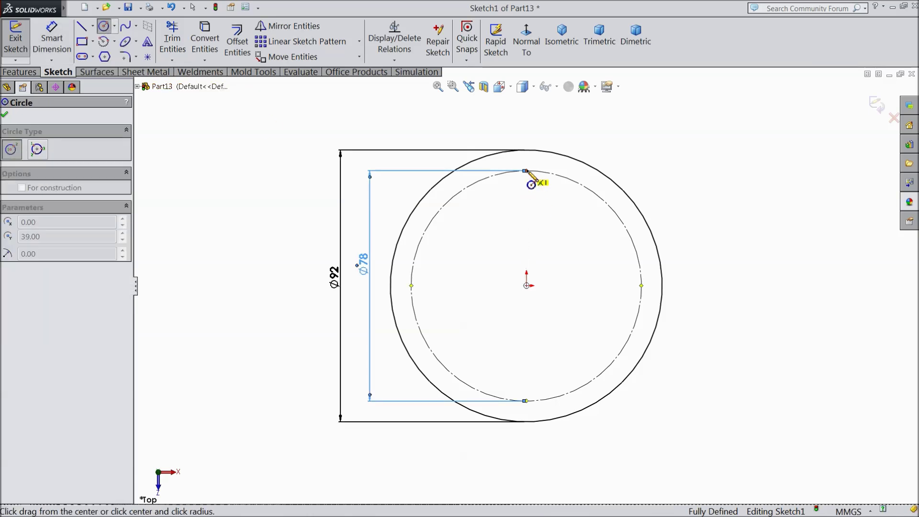
left_click(531, 182)
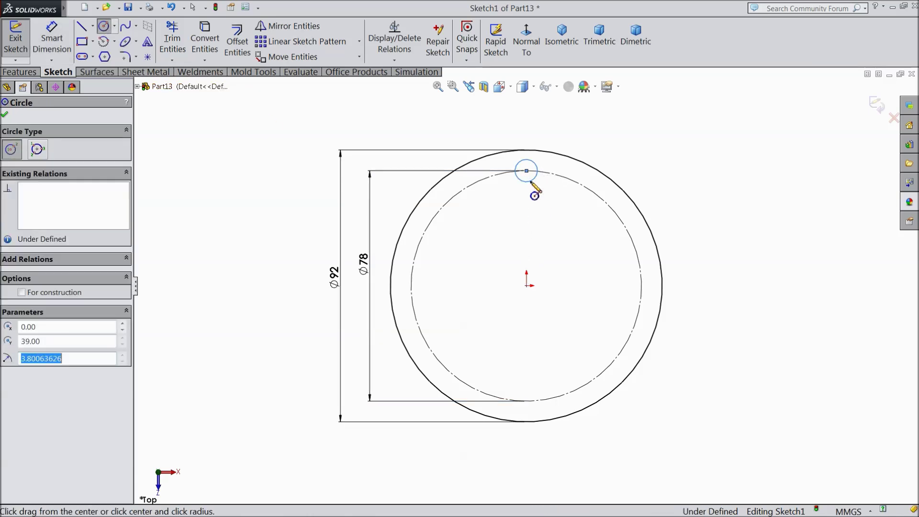
left_click(4, 115)
Dimension the small circle on the construction circle to a diameter of 7 mm
left_click(536, 174)
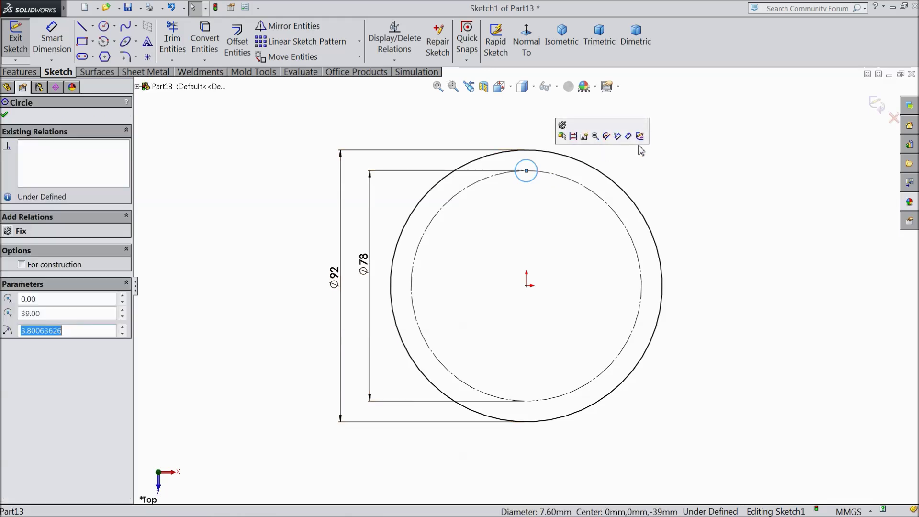
left_click(52, 38)
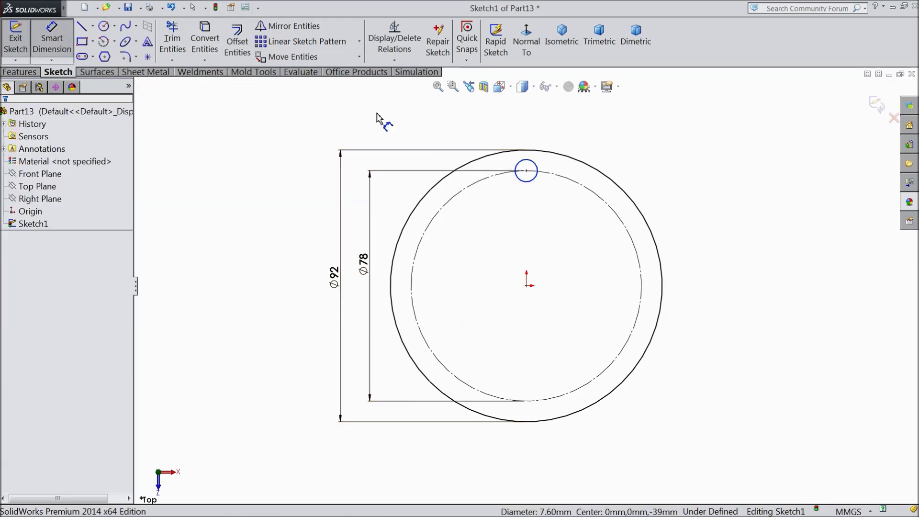
left_click(537, 169)
left_click(627, 151)
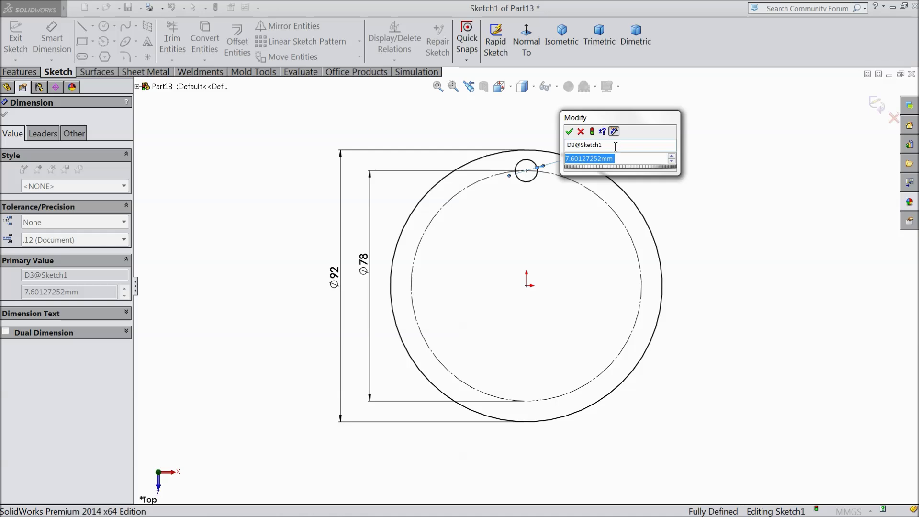
type("7")
left_click(570, 131)
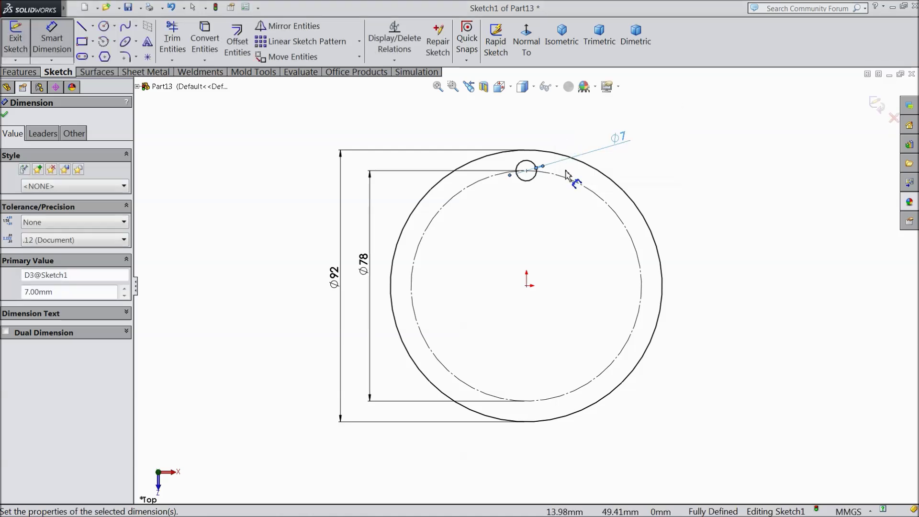
key("Escape")
Circular-pattern the 7 mm circle about the origin into 6 equally spaced instances over 360 degrees
left_click(359, 41)
left_click(307, 72)
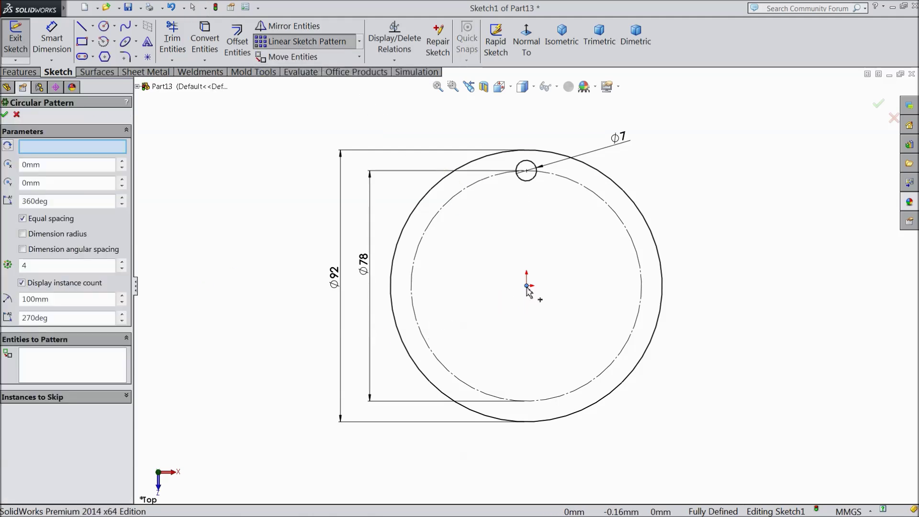
left_click(72, 365)
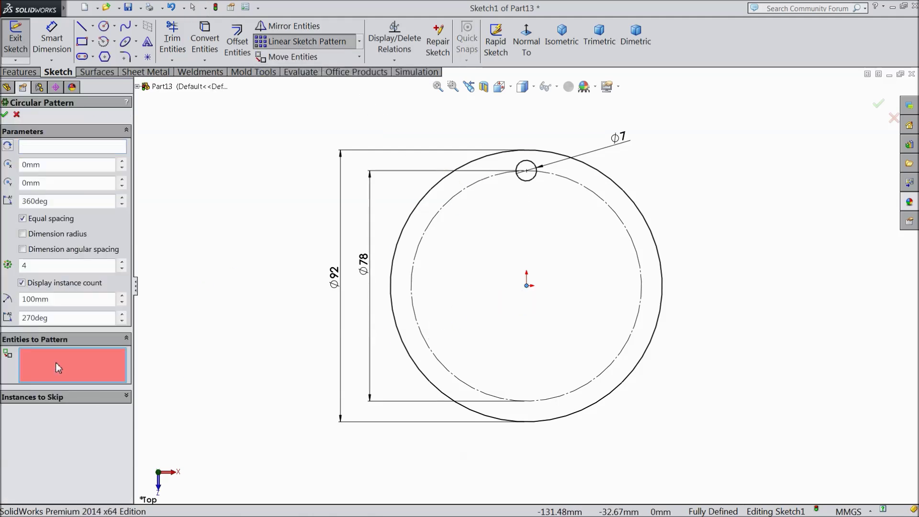
left_click(531, 182)
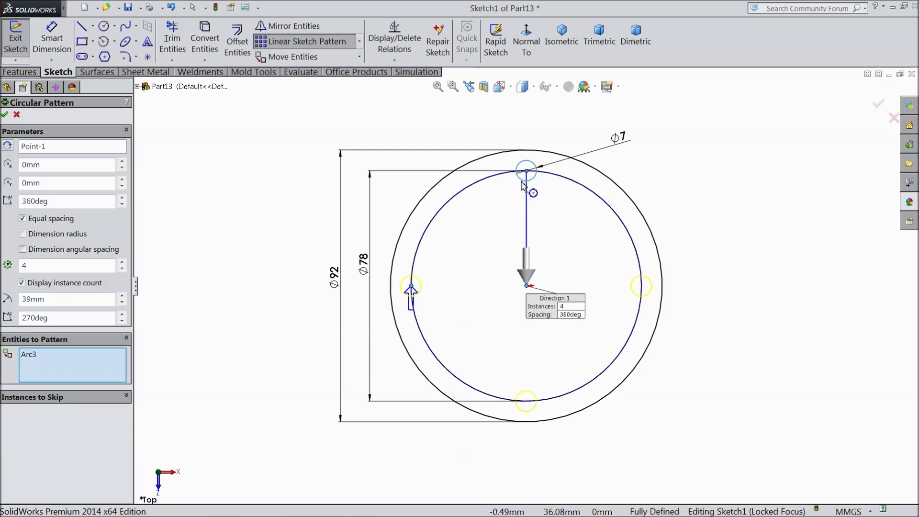
left_click(122, 262)
left_click(122, 263)
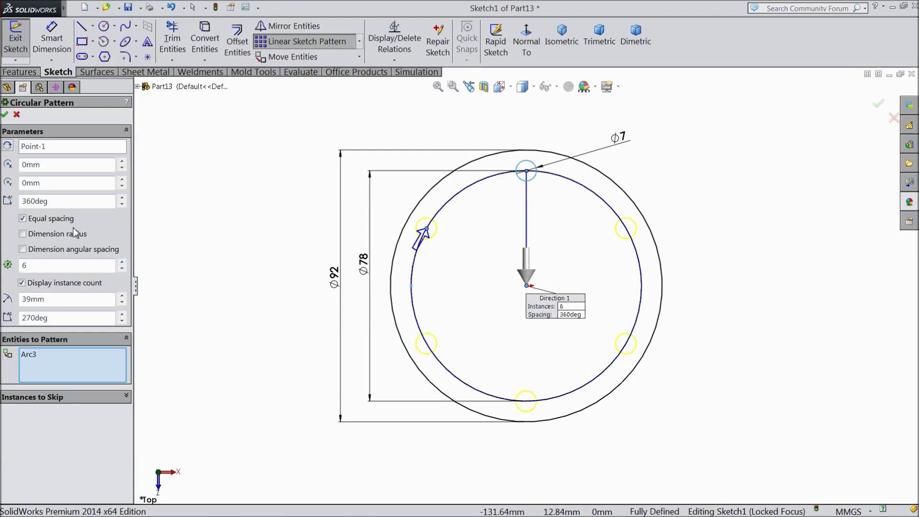
left_click(4, 115)
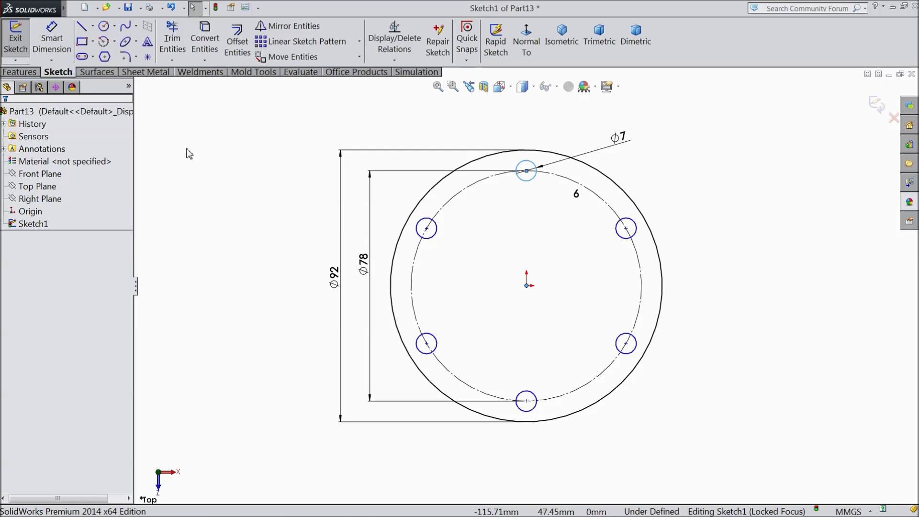
Extrude the 92 mm disc profile with its six holes to a blind depth of 20 mm
left_click(19, 72)
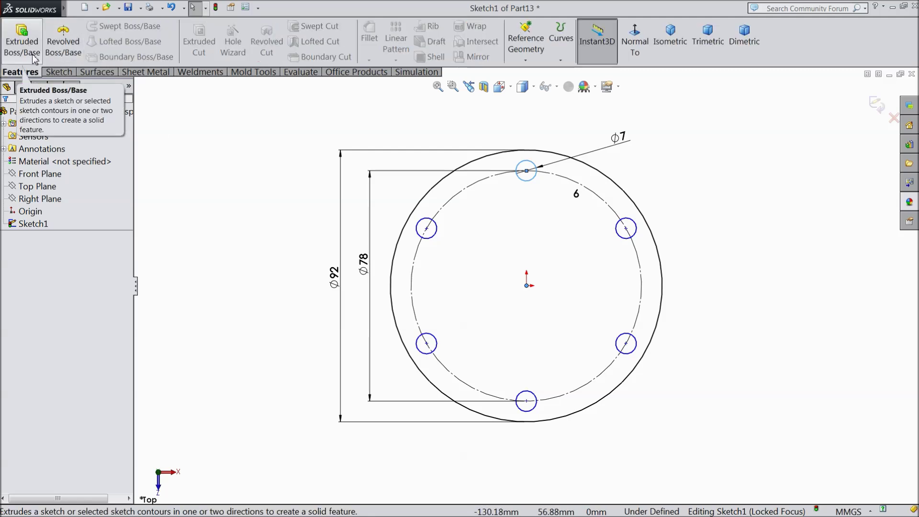
left_click(35, 58)
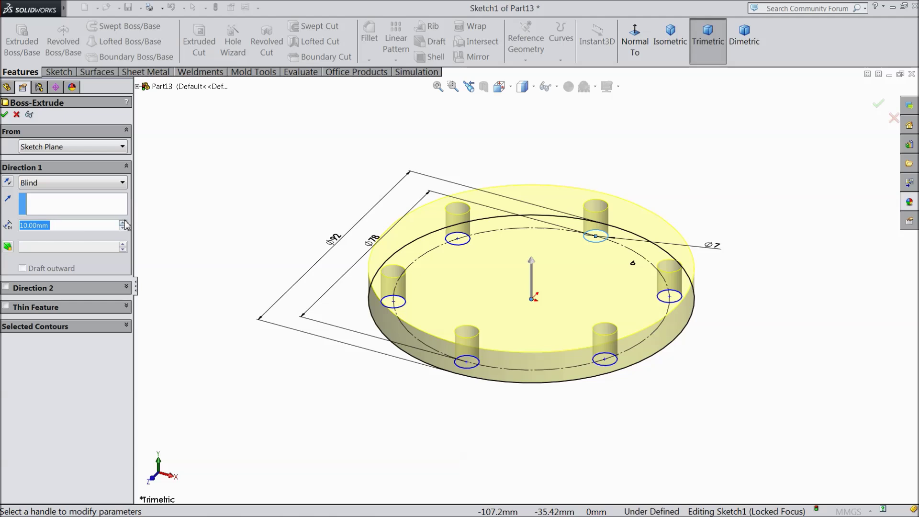
left_click(123, 224)
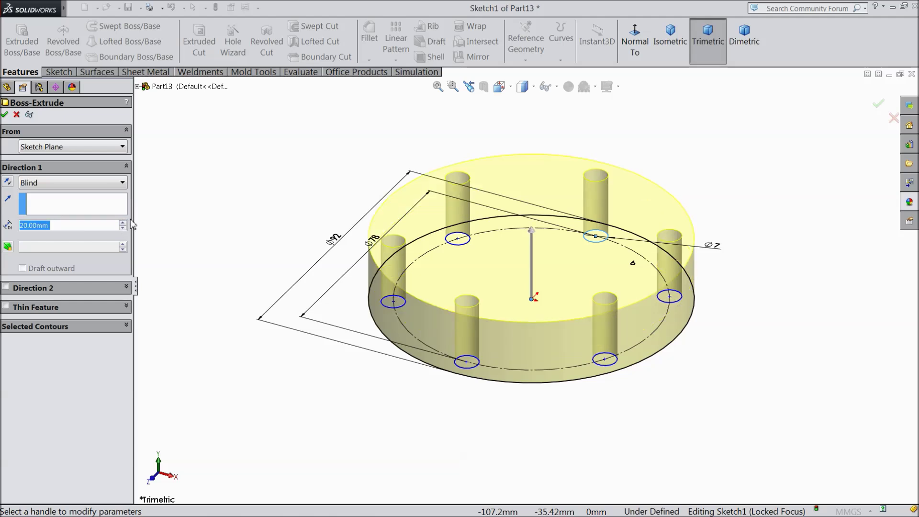
left_click(6, 115)
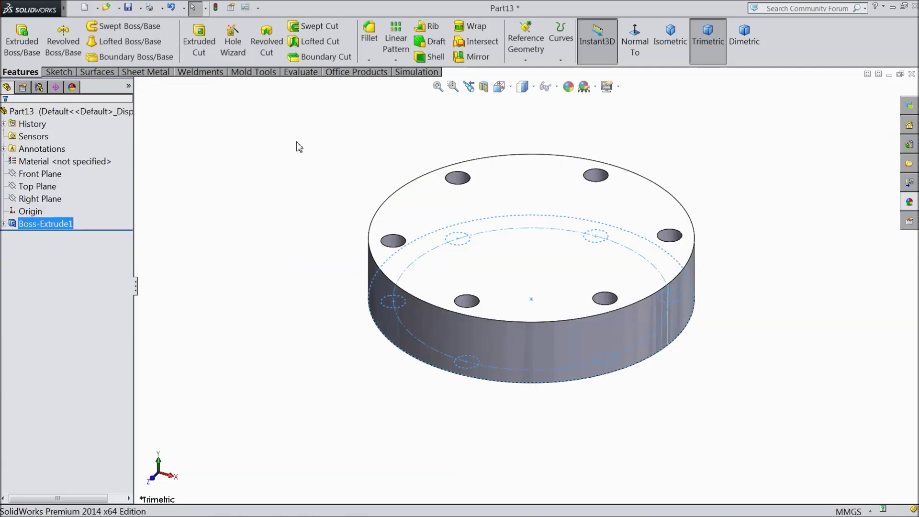
Fillet the disc's upper outer edge with a constant 1 mm radius
left_click(378, 53)
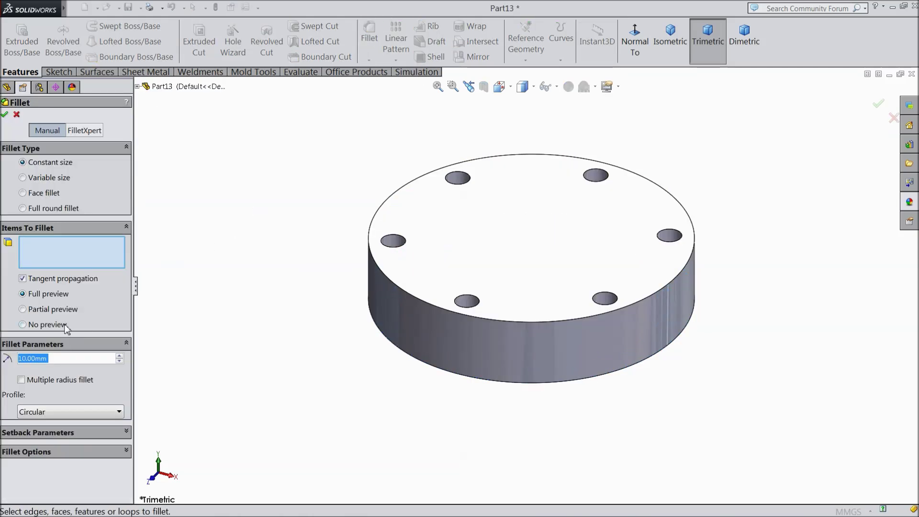
type("1")
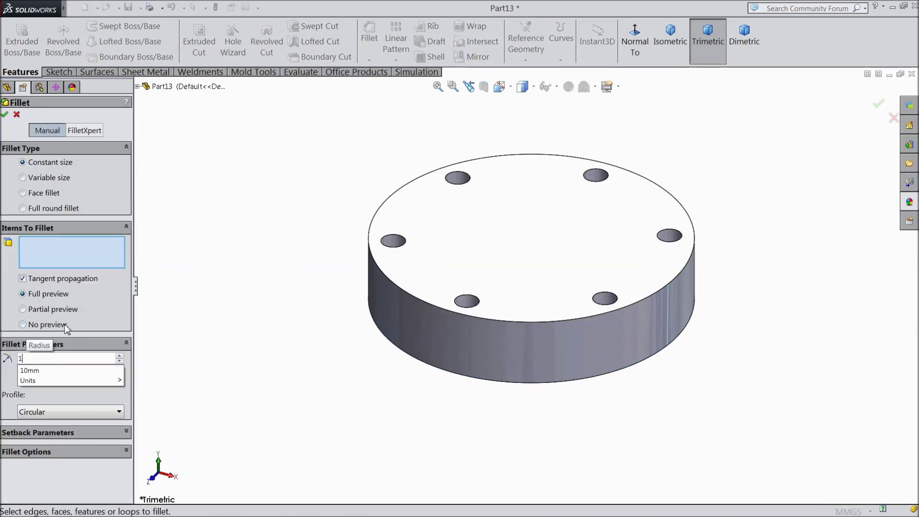
left_click(411, 294)
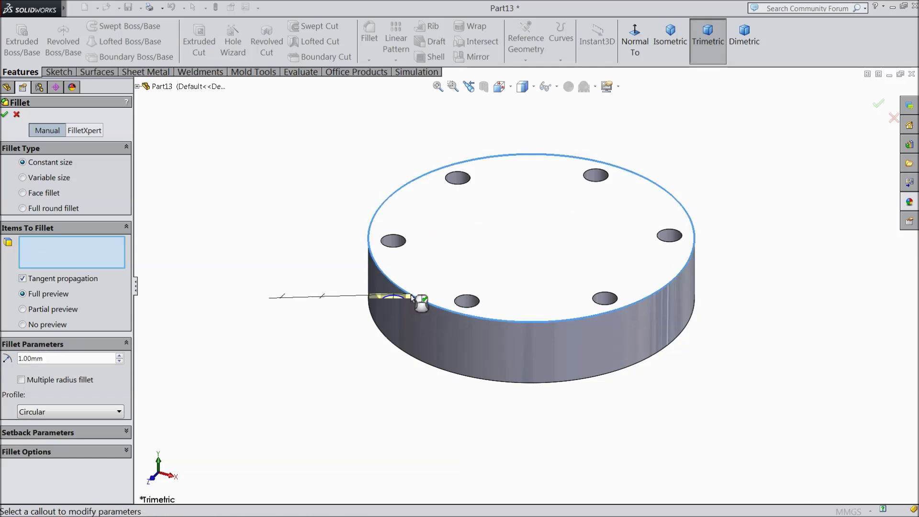
left_click(5, 115)
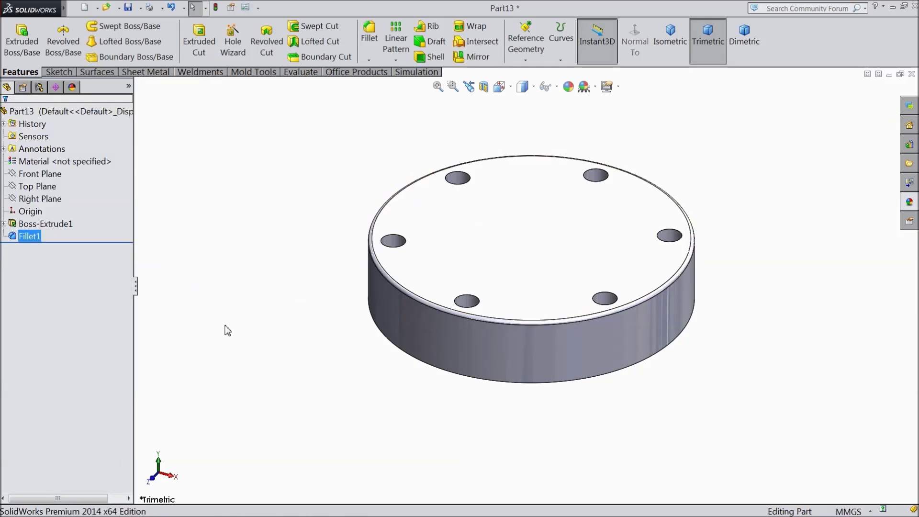
Start a sketch on the disc's top face and draw a circle about 37 mm in diameter centred on the origin
left_click(524, 263)
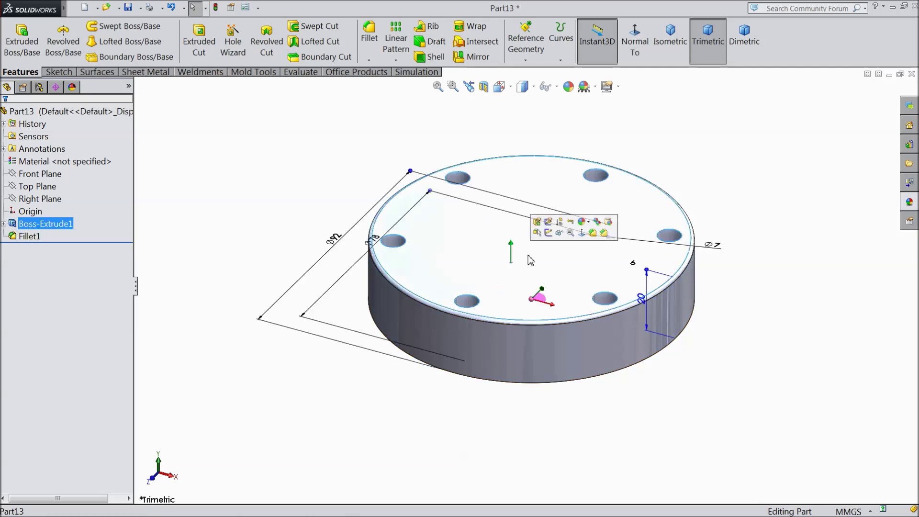
left_click(549, 234)
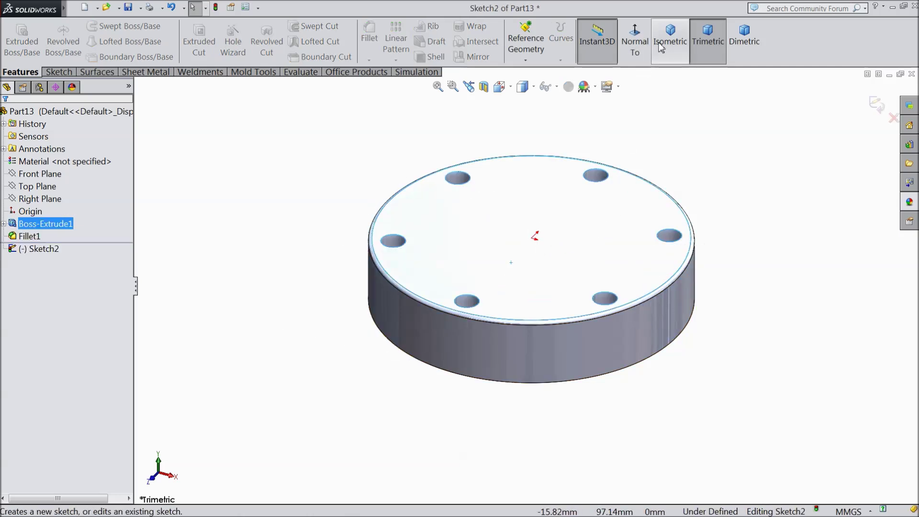
left_click(637, 45)
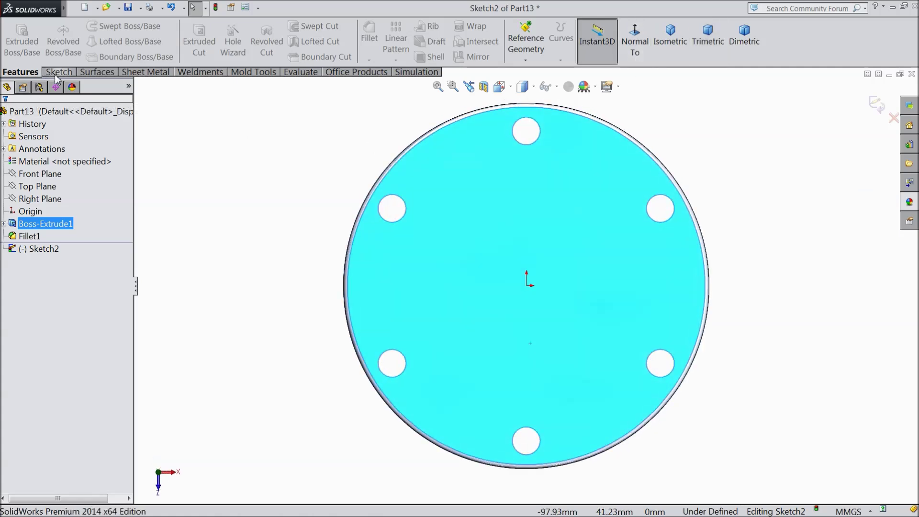
left_click(73, 72)
left_click(104, 26)
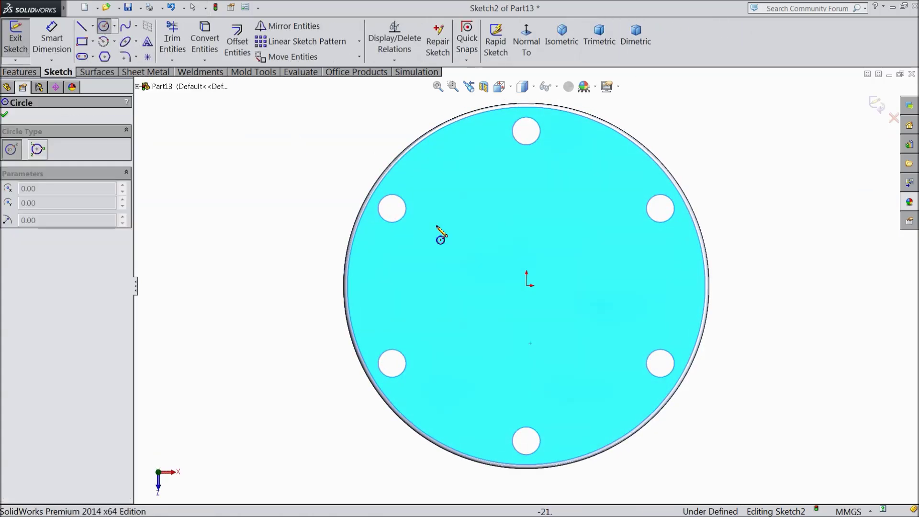
left_click(527, 285)
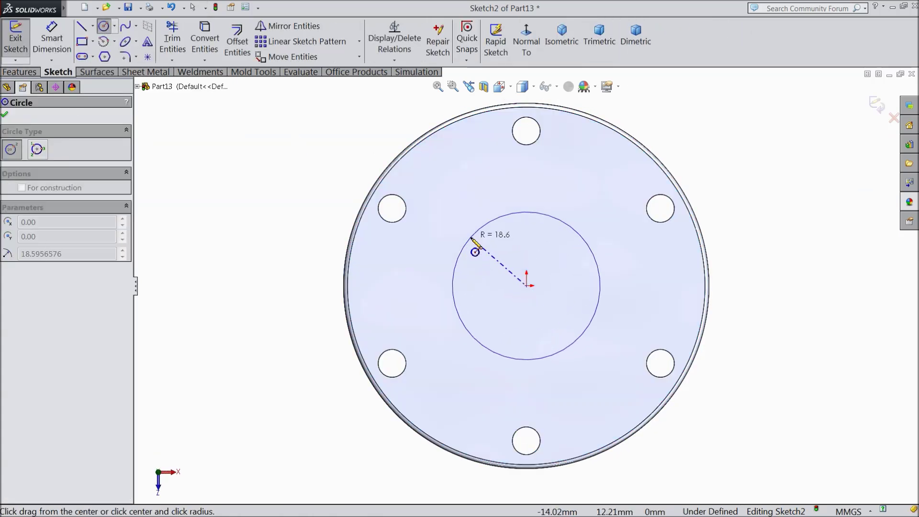
left_click(475, 234)
Dimension the circle on the top face to a diameter of 24 mm
left_click(52, 38)
left_click(452, 282)
left_click(283, 282)
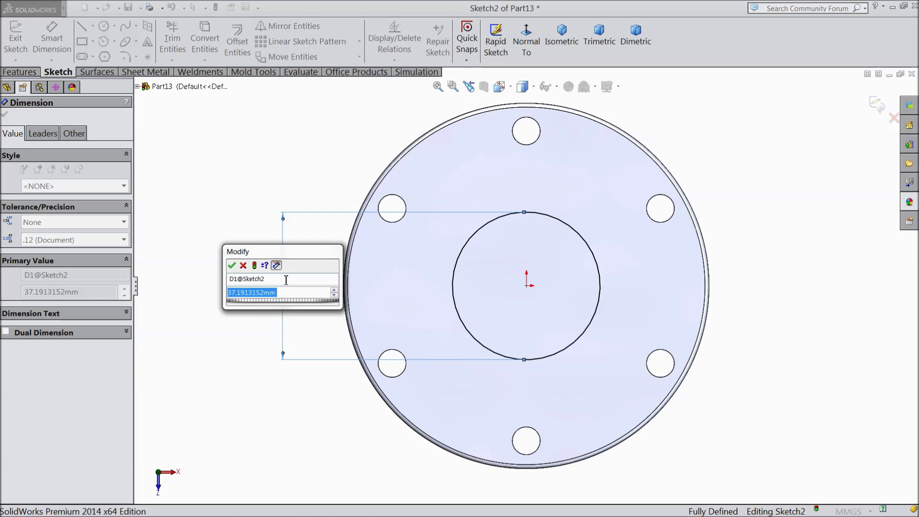
type("24")
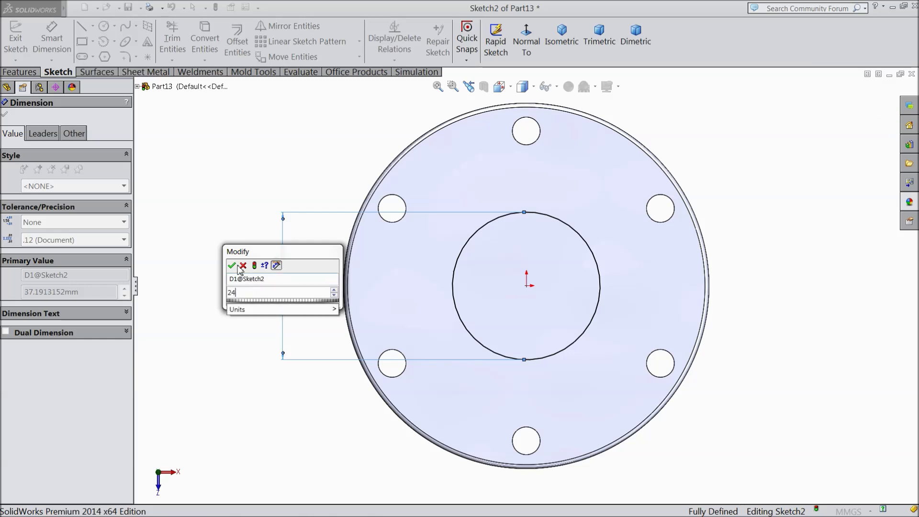
key("Return")
left_click(5, 113)
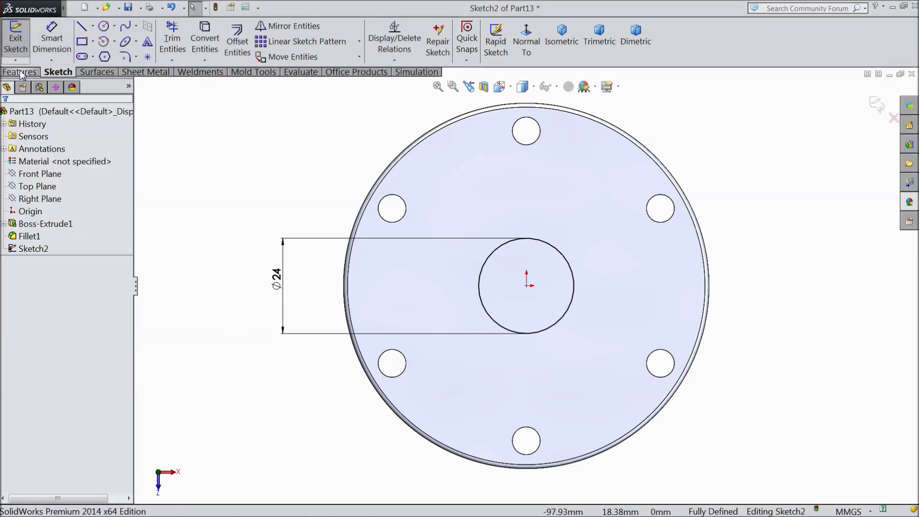
Extrude the 24 mm circle 10 mm upward as a central boss merged with the disc
left_click(20, 72)
left_click(22, 43)
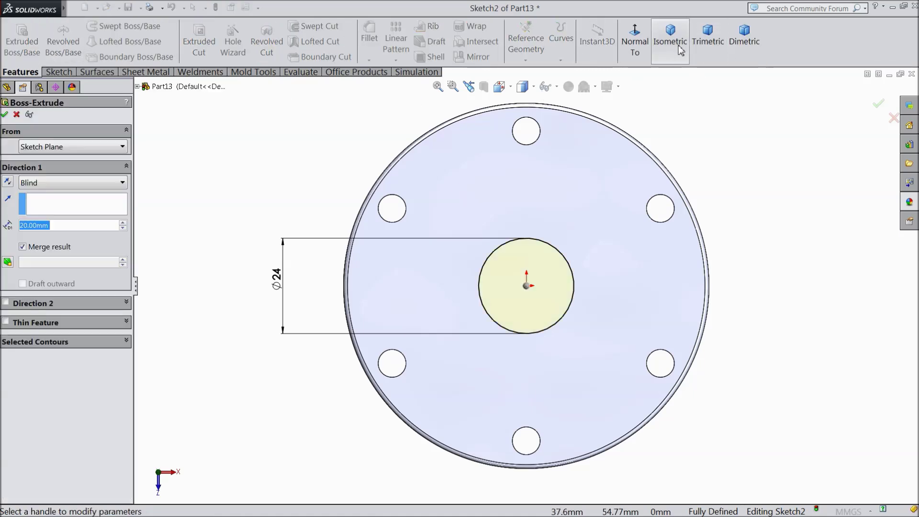
left_click(671, 36)
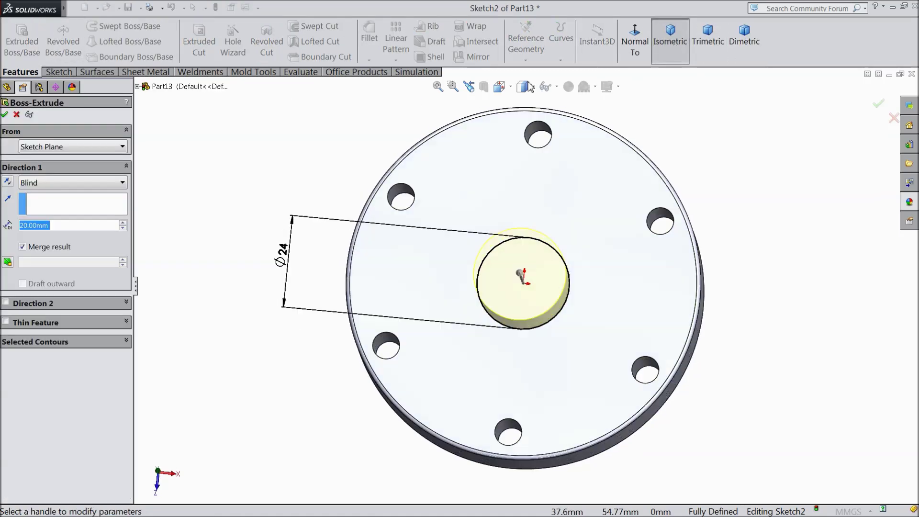
left_click(123, 228)
left_click(4, 115)
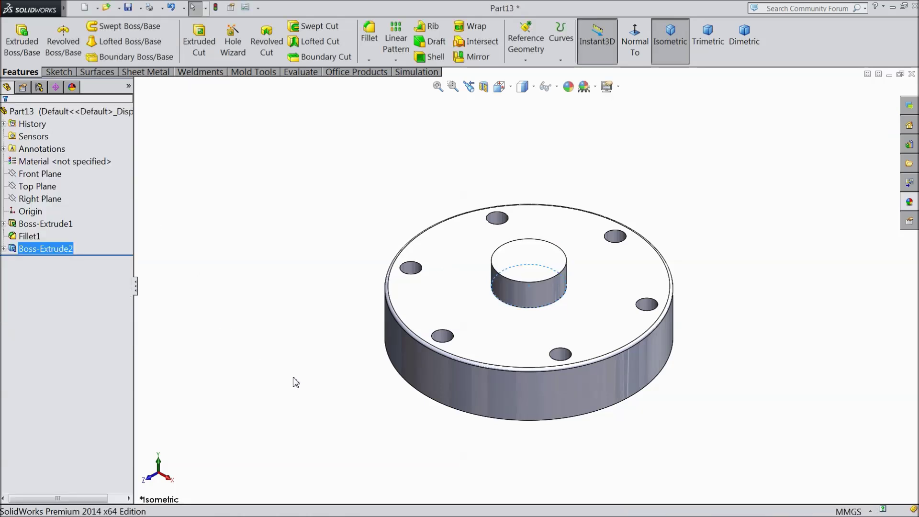
Start a sketch on the disc's bottom face and draw a circle about 63 mm in diameter centred on the origin
middle_click_drag(330, 433, 365, 182)
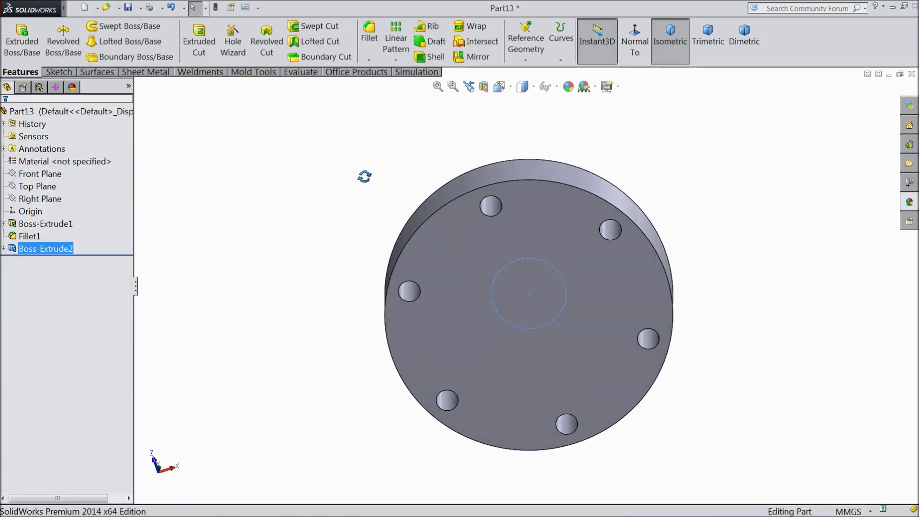
left_click(340, 316)
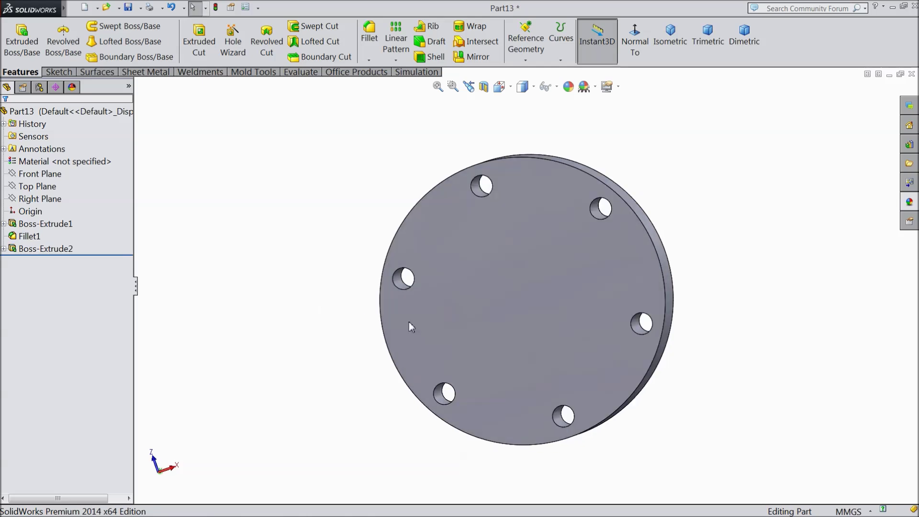
left_click(527, 309)
left_click(569, 279)
left_click(636, 52)
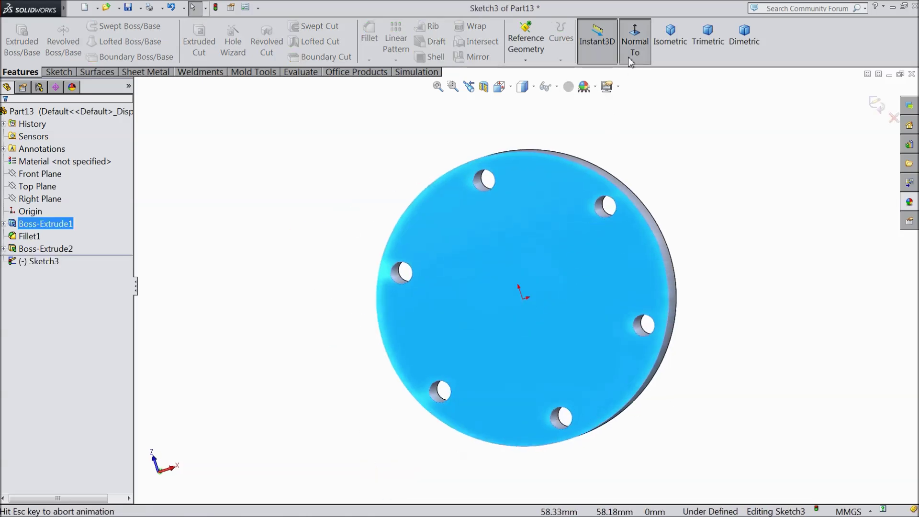
left_click(58, 72)
left_click(103, 29)
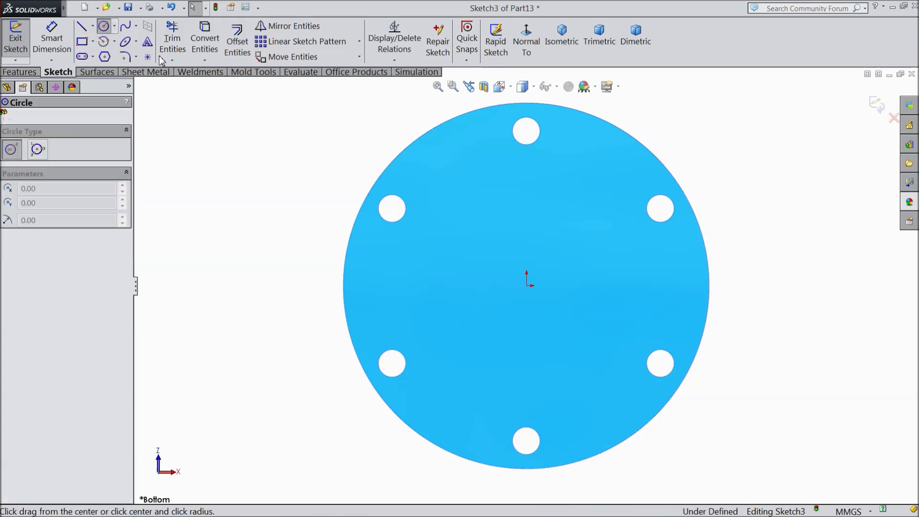
left_click(527, 286)
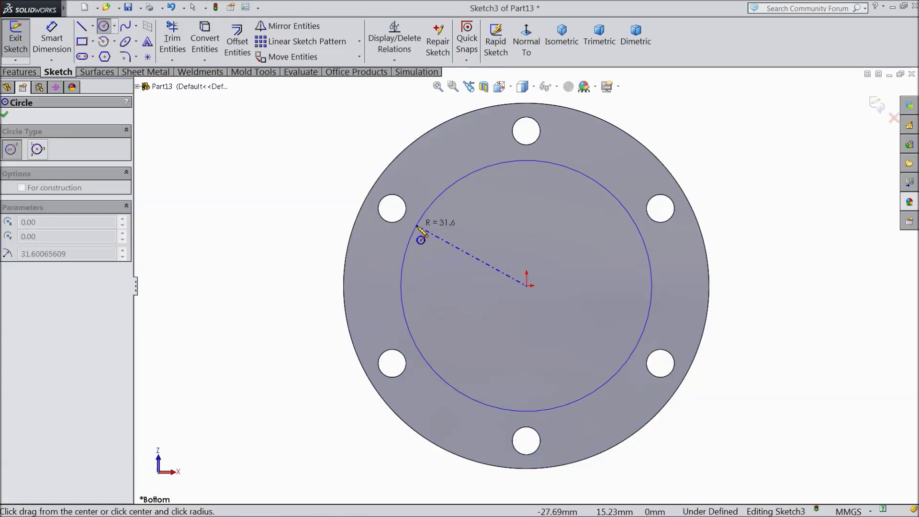
left_click(416, 228)
Dimension the circle on the bottom face to a diameter of 66 mm
left_click(52, 43)
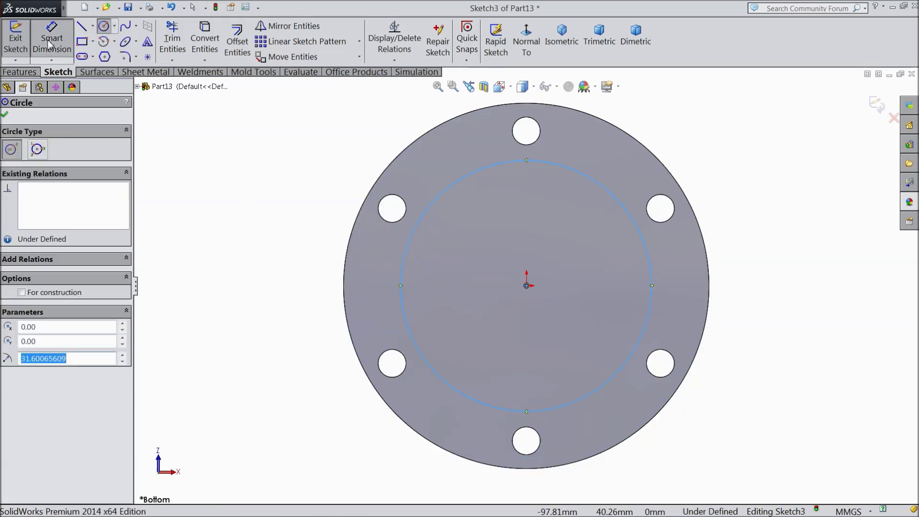
left_click(402, 282)
left_click(302, 268)
type("66")
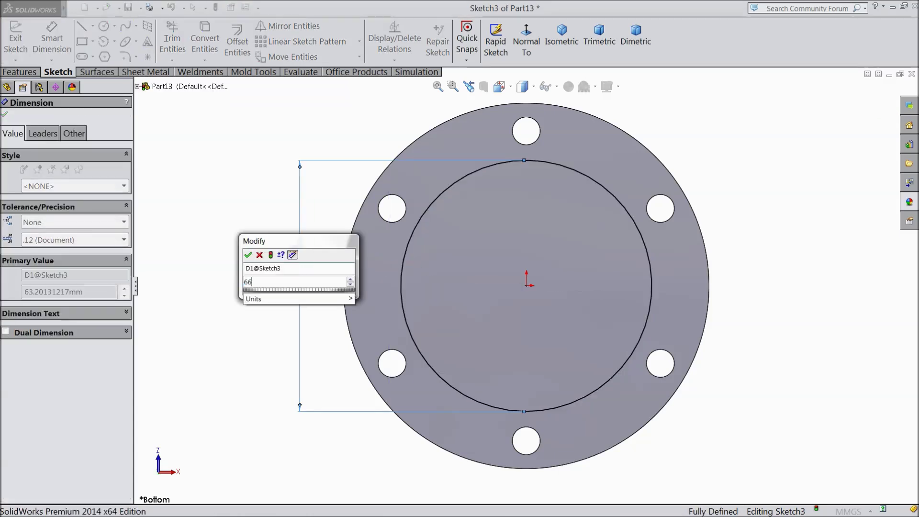
left_click(249, 255)
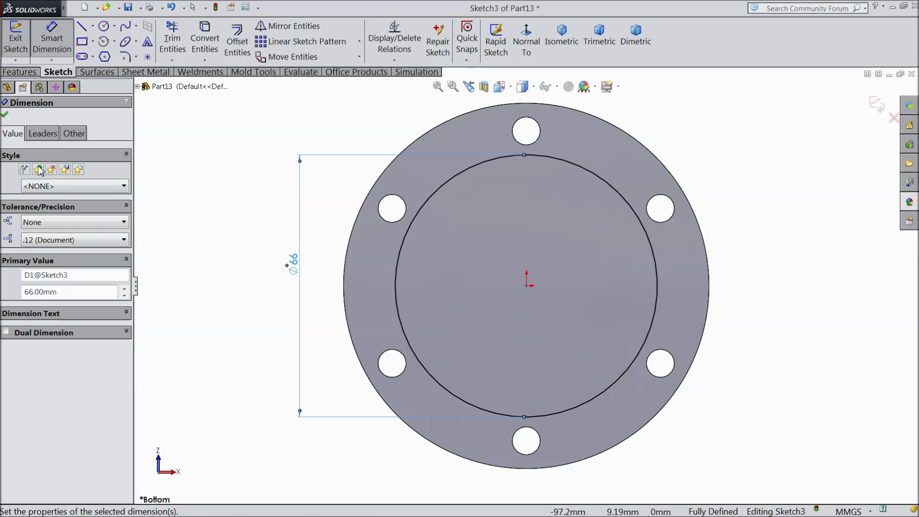
left_click(6, 115)
Cut the 66 mm circle 14 mm deep into the disc's underside as a blind recess
left_click(20, 72)
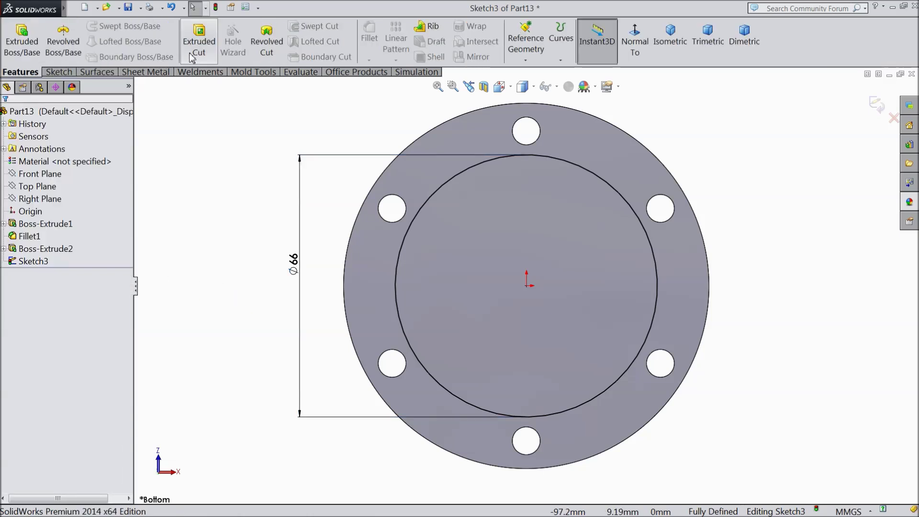
left_click(200, 52)
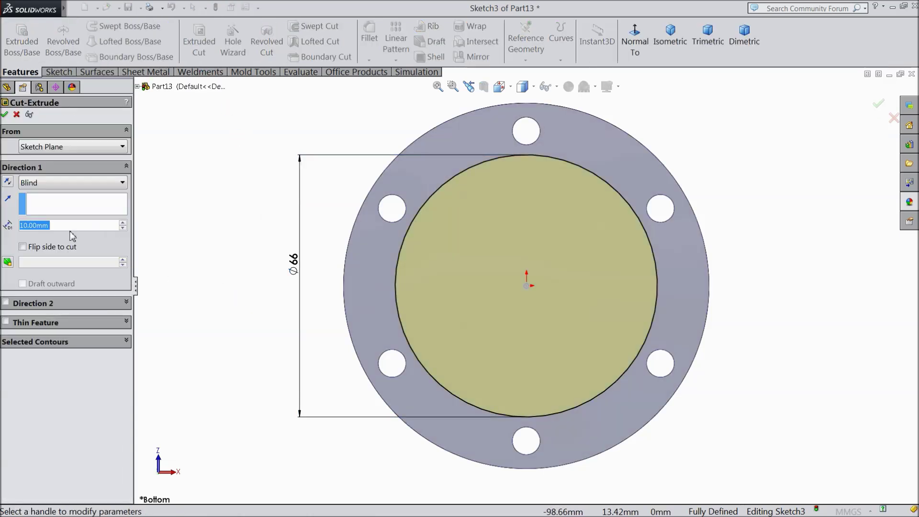
type("14")
key("Return")
middle_click_drag(221, 205, 200, 265)
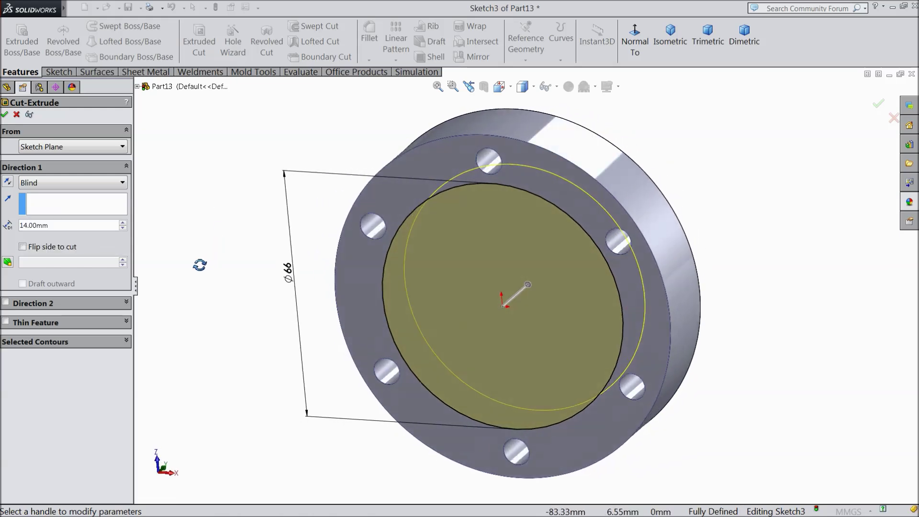
left_click(6, 115)
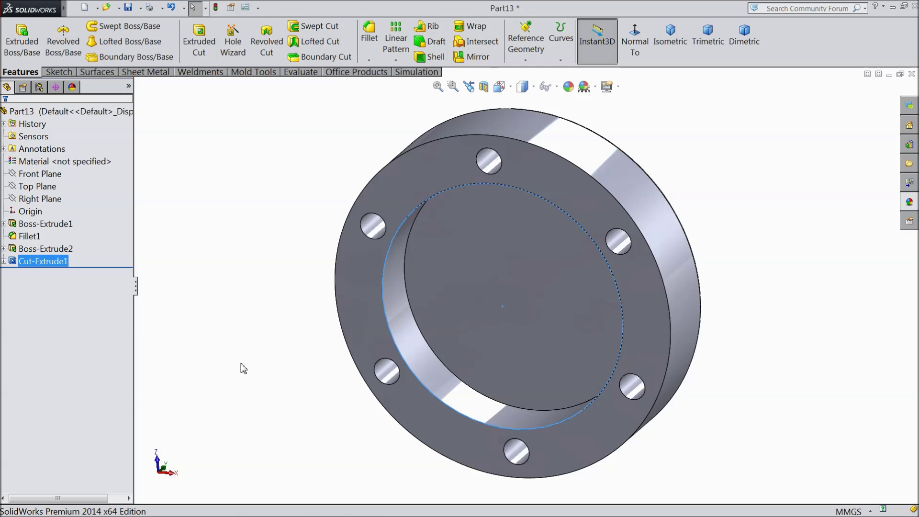
Start a sketch on the recess floor and draw a circle about 11 mm in diameter centred on the origin
middle_click_drag(243, 368, 268, 336)
left_click(535, 317)
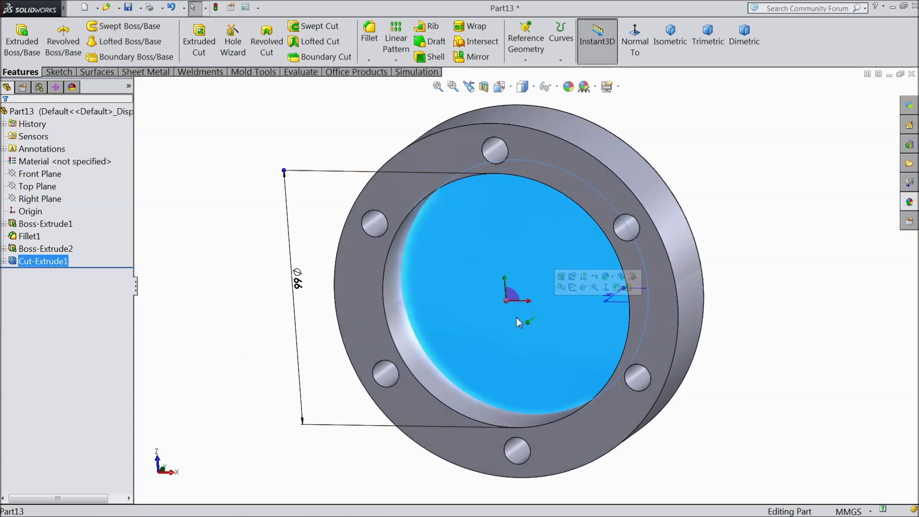
left_click(573, 287)
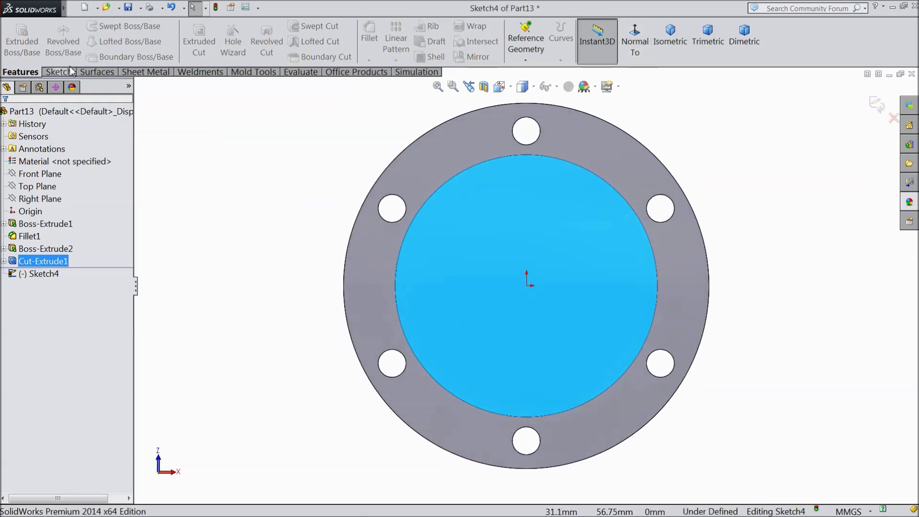
left_click(60, 72)
left_click(104, 26)
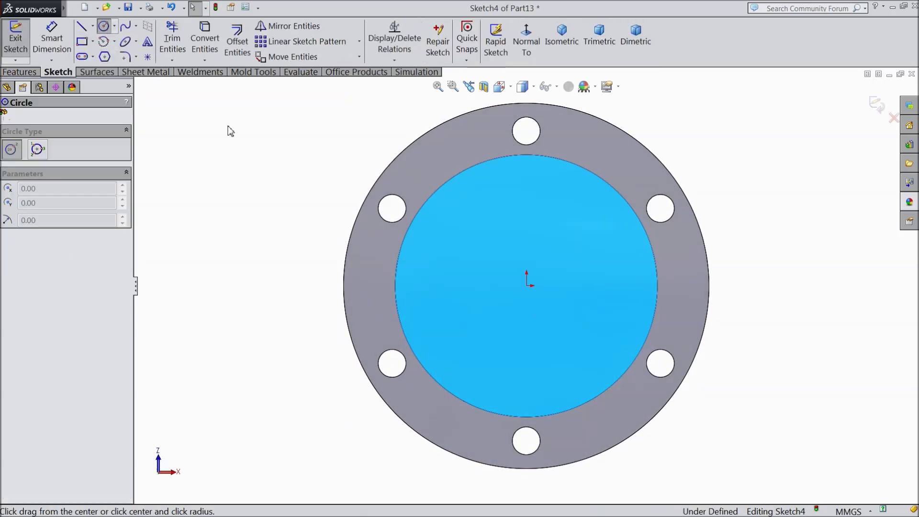
left_click(527, 286)
left_click(524, 264)
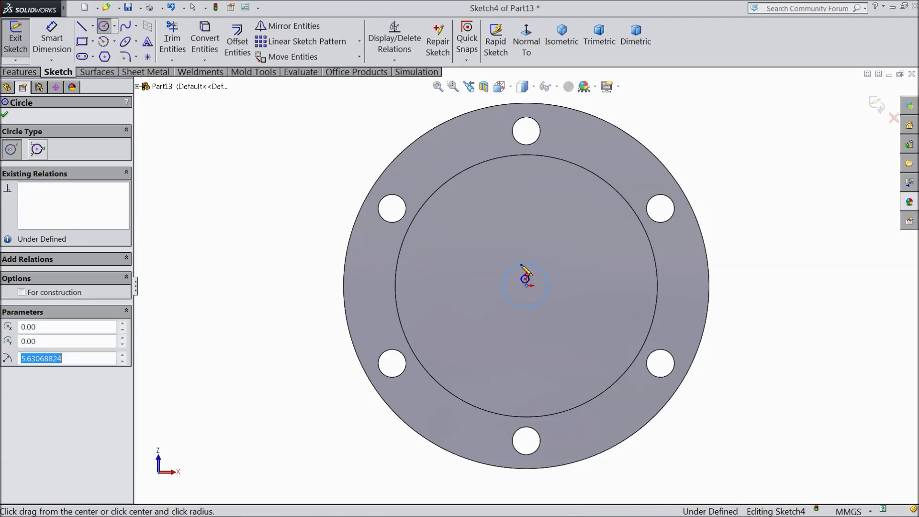
Dimension the circle on the recess floor to a diameter of 5 mm
left_click(65, 48)
left_click(506, 290)
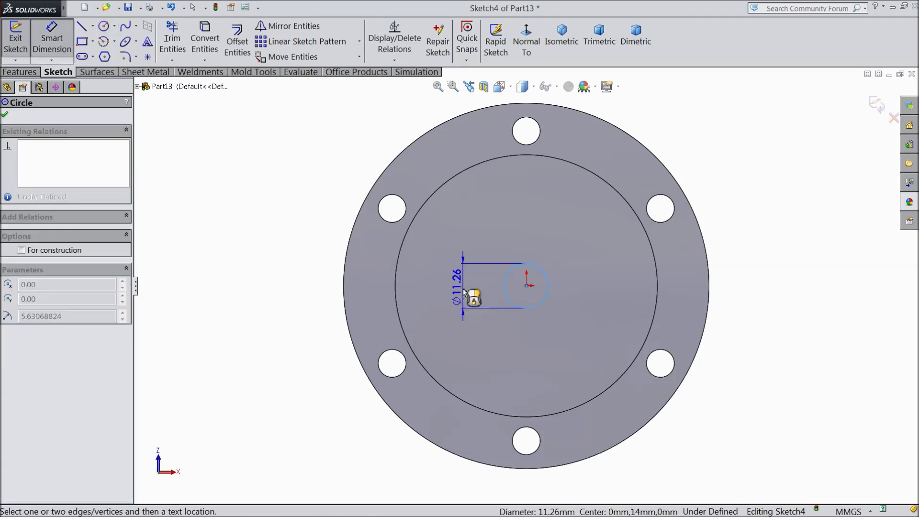
left_click(465, 290)
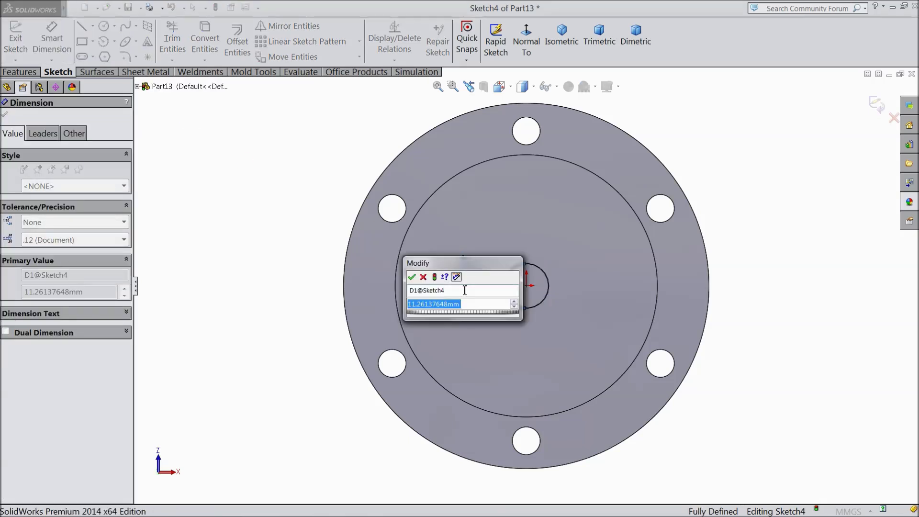
type("5")
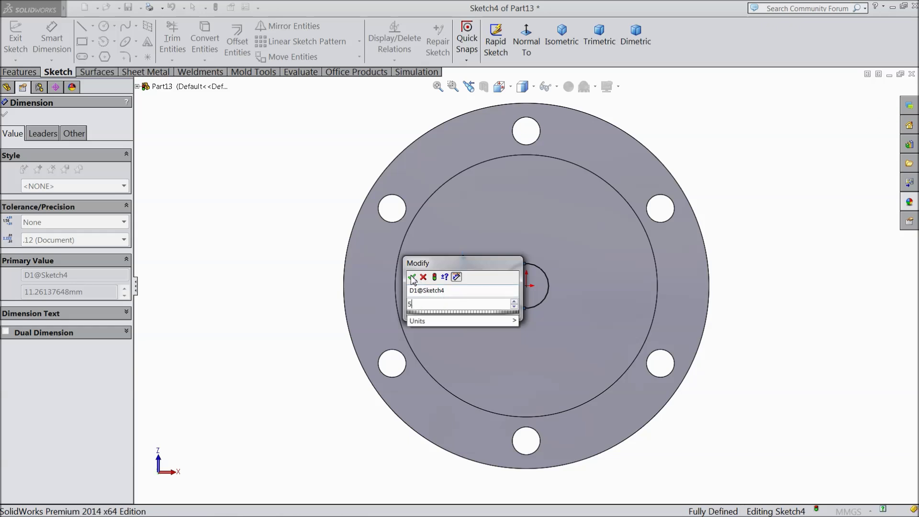
key("Return")
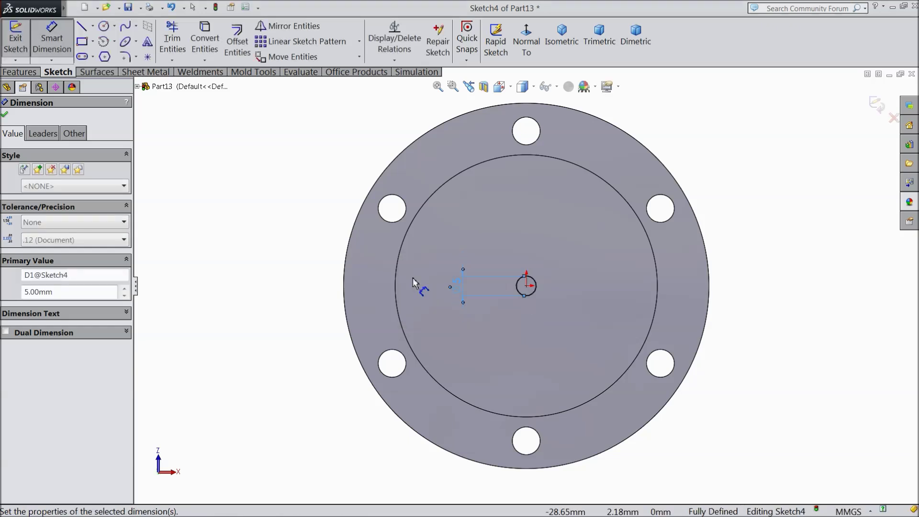
left_click(5, 115)
Cut the 5 mm circle 6 mm deep into the recess floor as a blind hole
left_click(20, 71)
left_click(199, 41)
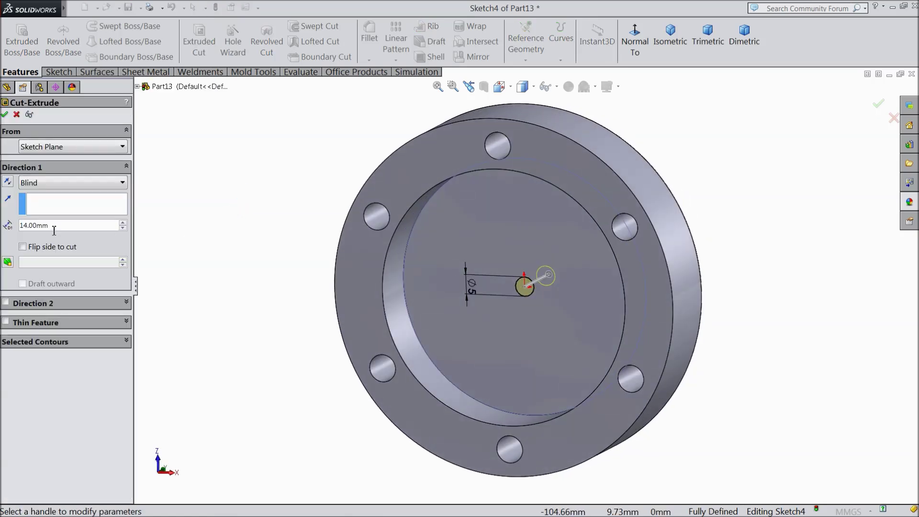
type("4")
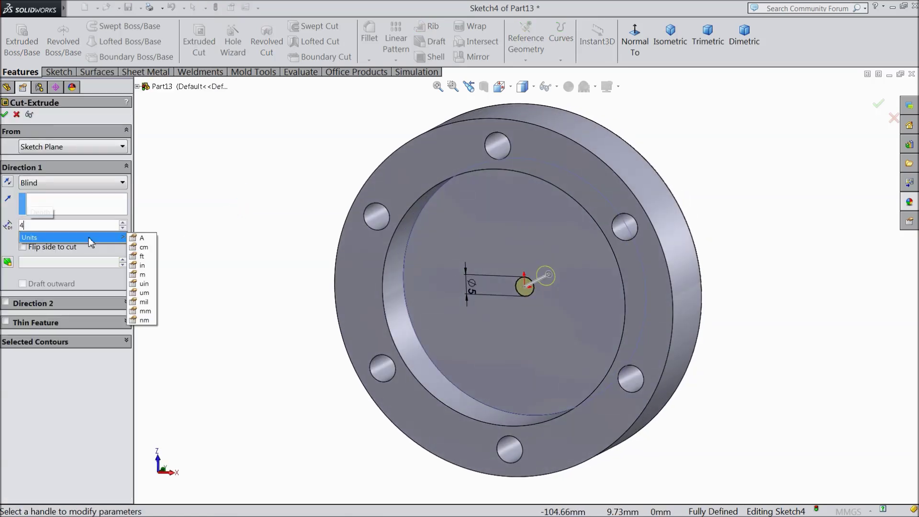
key("Return")
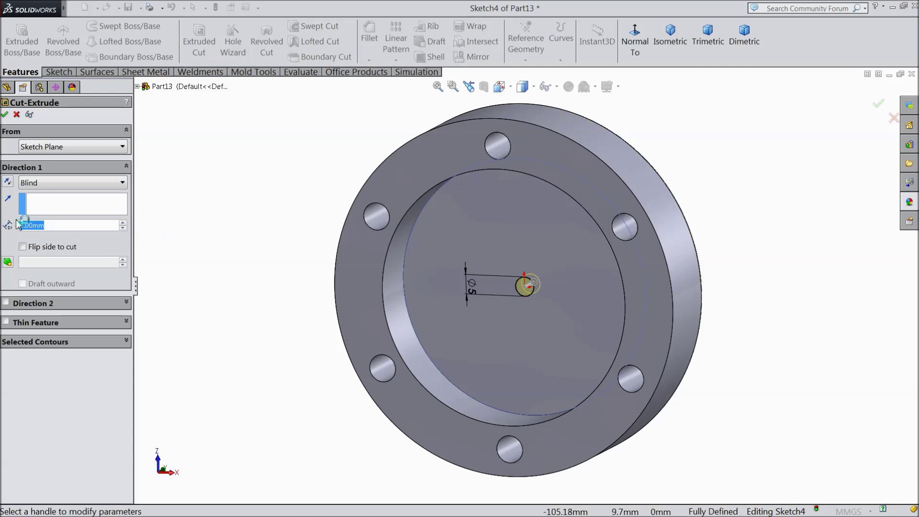
type("6")
key("Return")
middle_click_drag(266, 277, 277, 264)
left_click(5, 115)
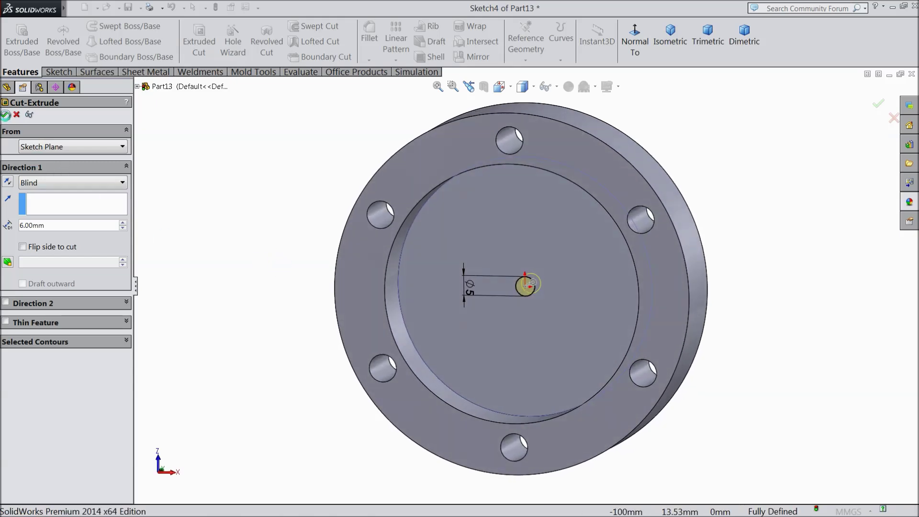
Start a sketch on the boss's top face and draw a circle about 12 mm in diameter centred on the origin
middle_click_drag(247, 253, 546, 306)
left_click(557, 288)
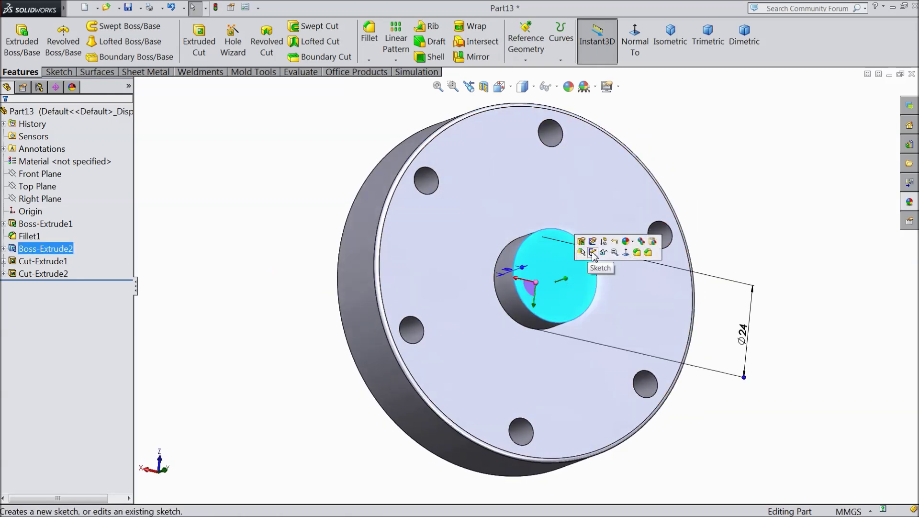
left_click(594, 250)
left_click(636, 54)
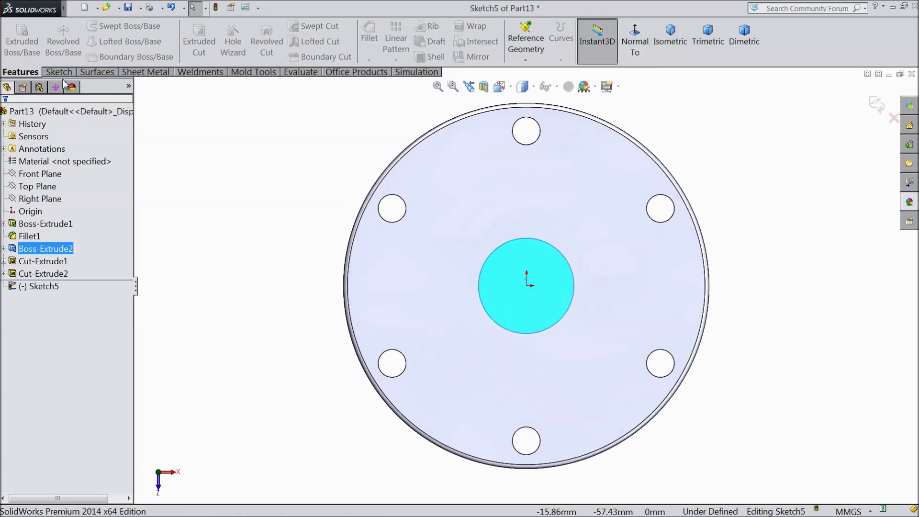
left_click(58, 72)
left_click(104, 26)
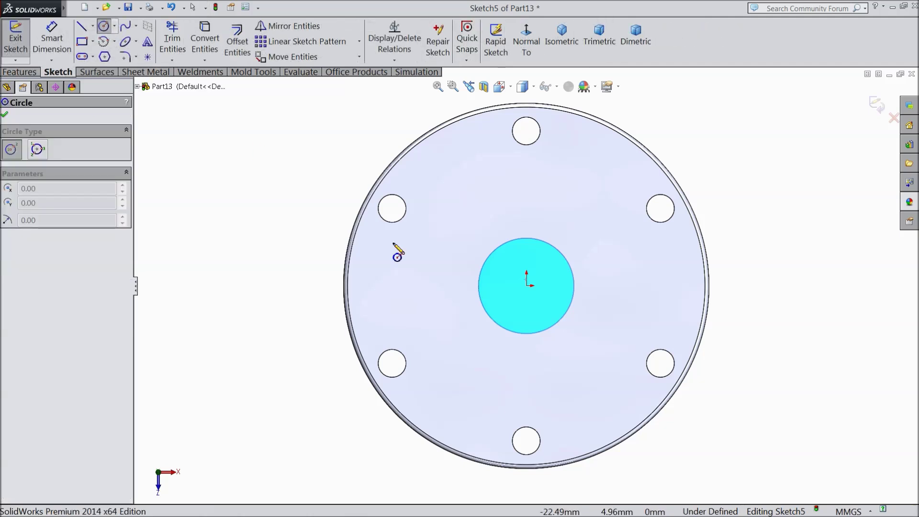
left_click(526, 285)
left_click(509, 269)
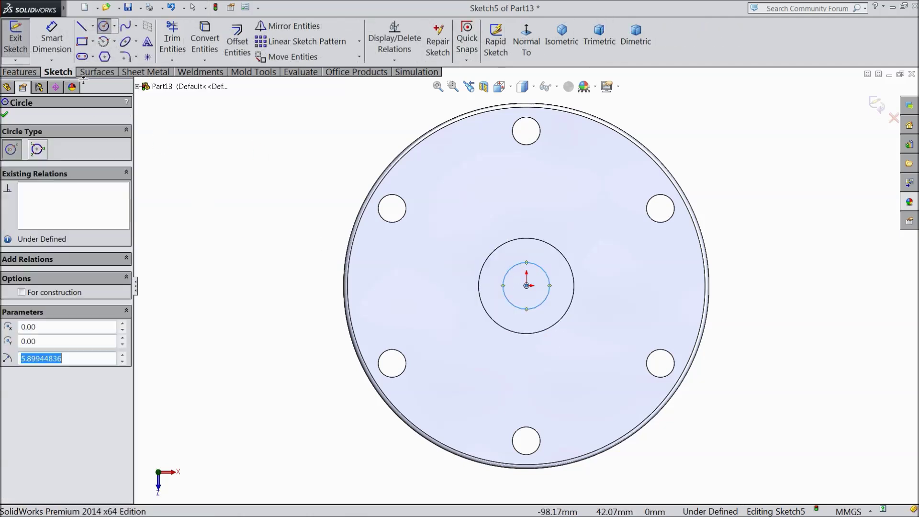
Dimension the circle on the boss's top face to a diameter of 14 mm
left_click(61, 46)
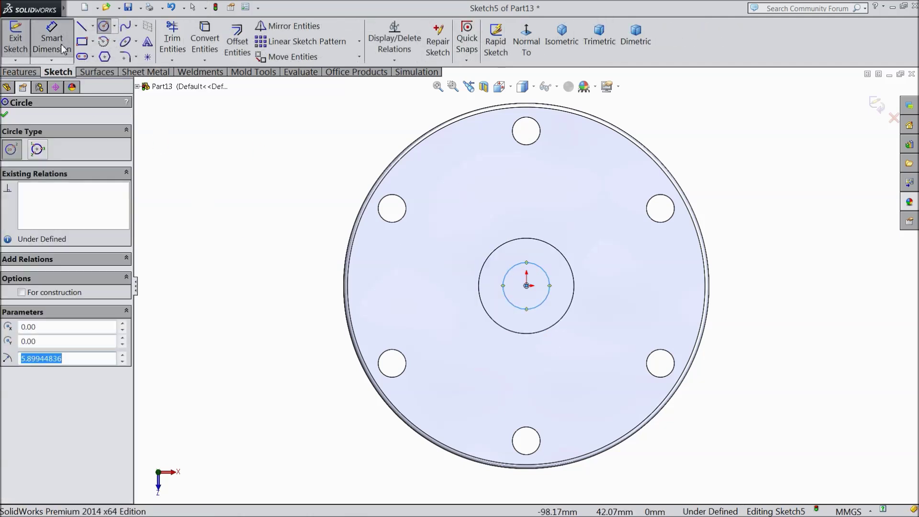
left_click(504, 290)
left_click(259, 293)
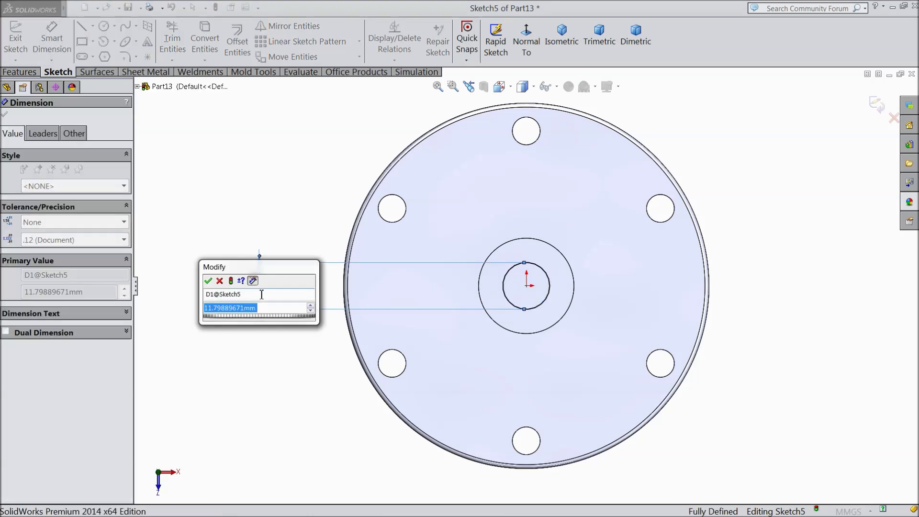
type("14")
left_click(208, 280)
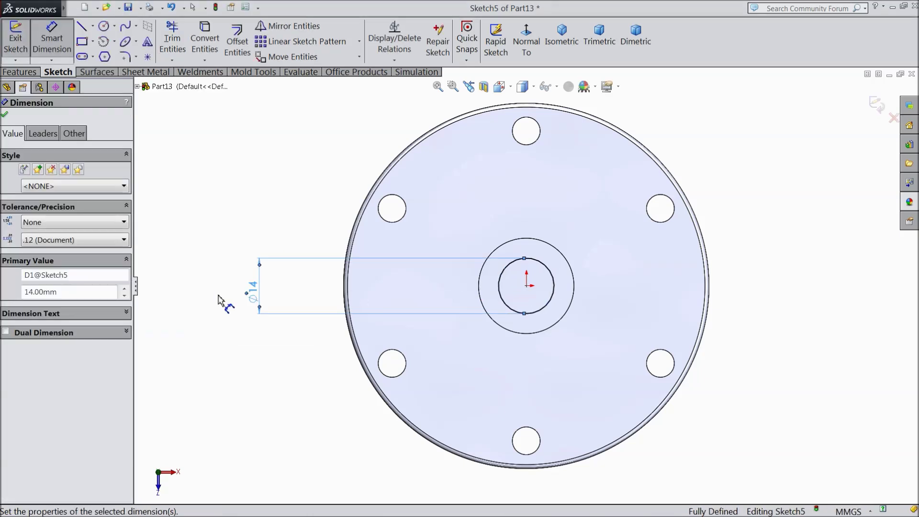
left_click(5, 113)
Cut the 14 mm circle down into the central boss as a blind bore
left_click(20, 72)
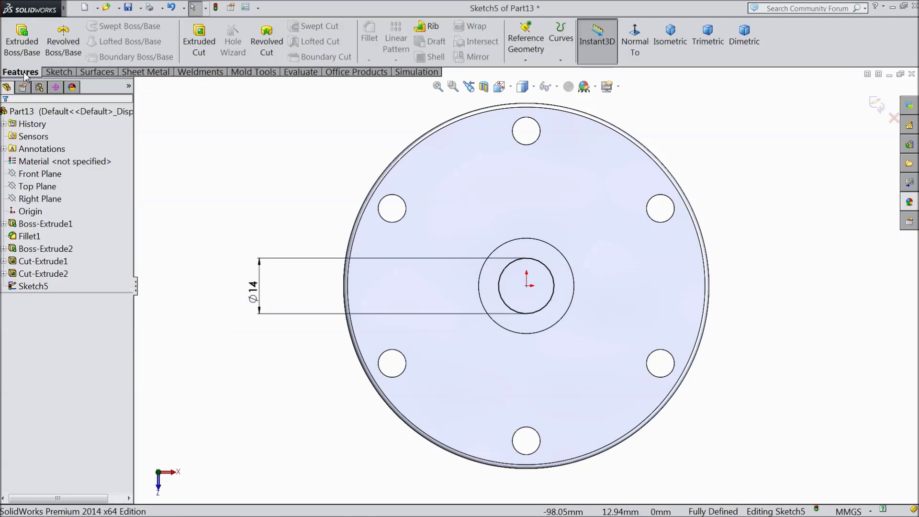
left_click(189, 58)
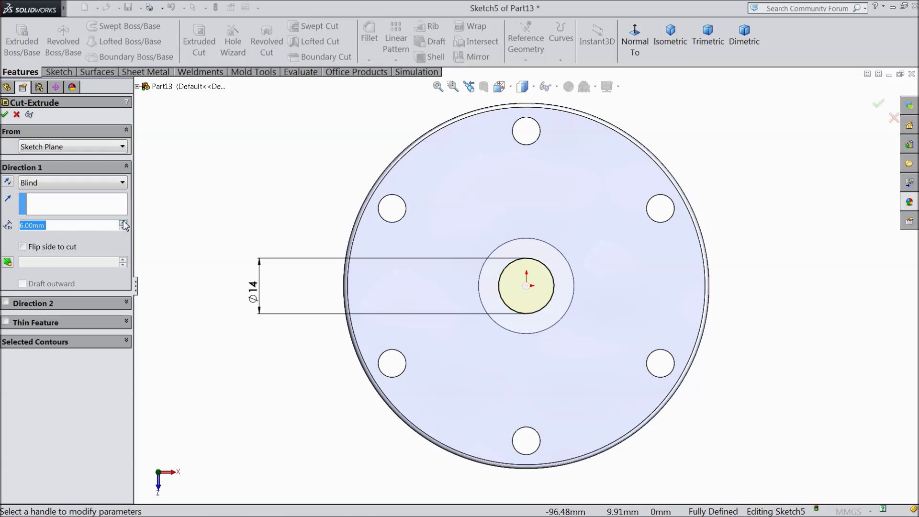
left_click(124, 237)
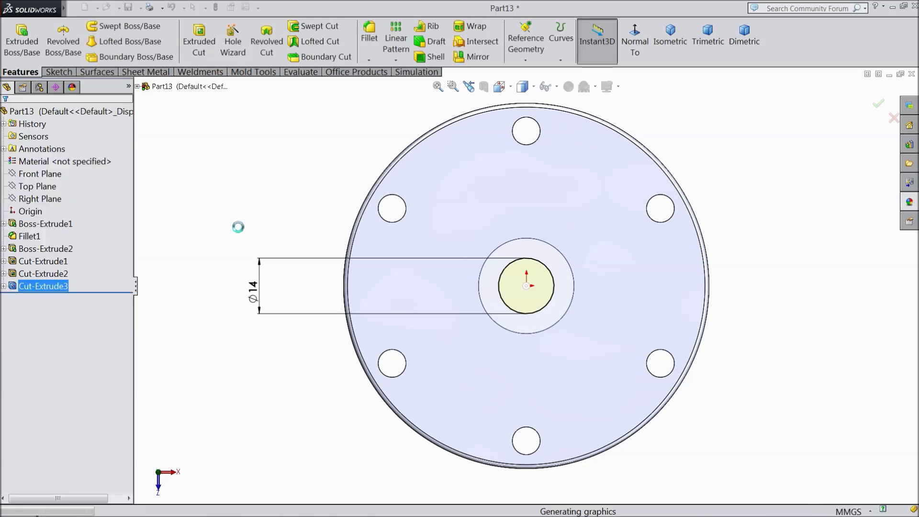
Chamfer the upper edge of the 14 mm bore in the boss by 1 mm at 45 degrees
mouse_move(285, 259)
middle_mouse_down()
mouse_move(300, 232)
mouse_move(264, 261)
mouse_move(275, 271)
mouse_move(281, 246)
mouse_move(277, 266)
middle_mouse_up()
scroll(512, 302, "down", 3)
mouse_move(516, 300)
middle_mouse_down()
mouse_move(505, 307)
mouse_move(517, 311)
middle_mouse_up()
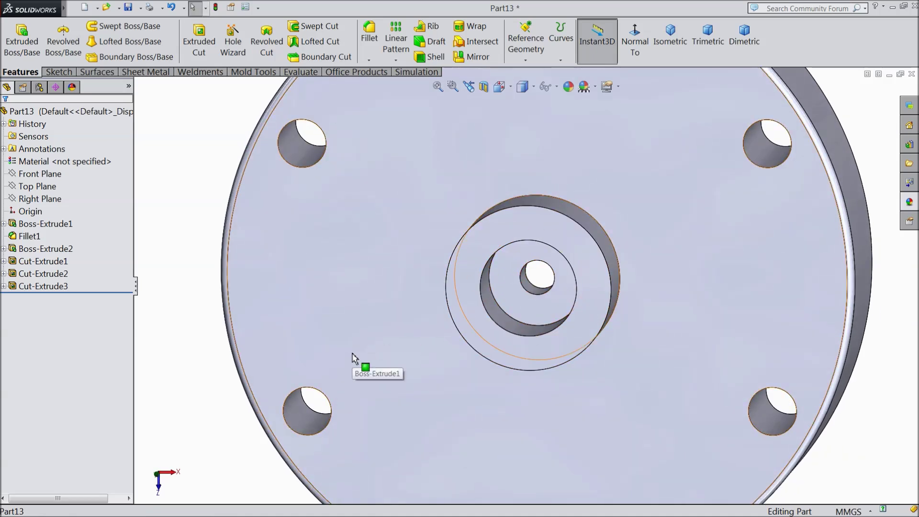
middle_click_drag(352, 345, 341, 343)
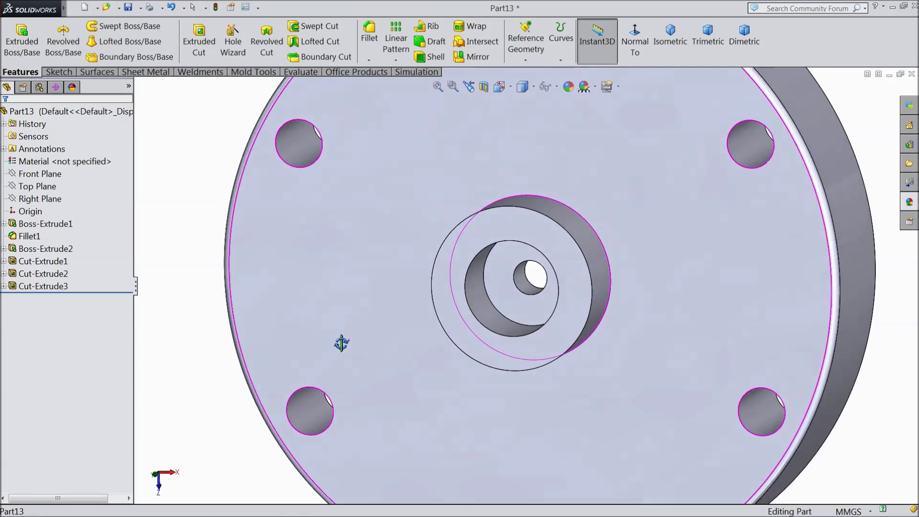
left_click(369, 60)
left_click(388, 86)
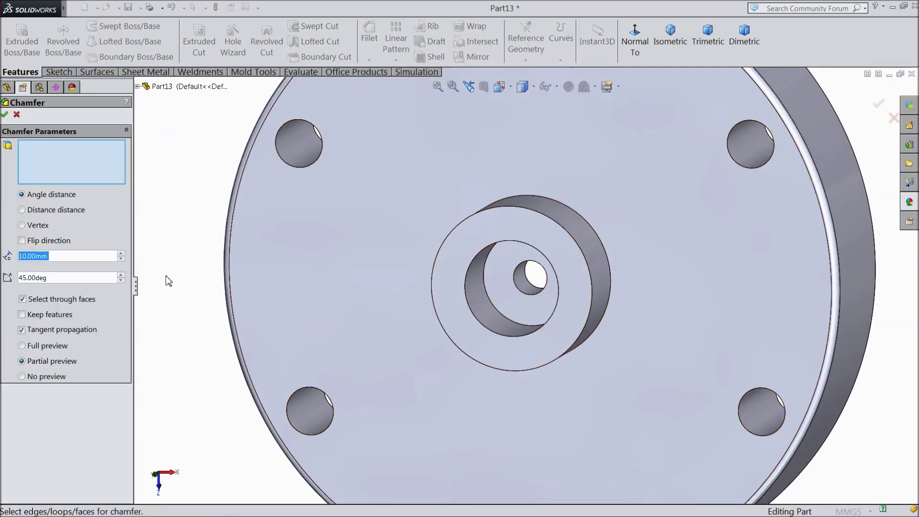
type("1")
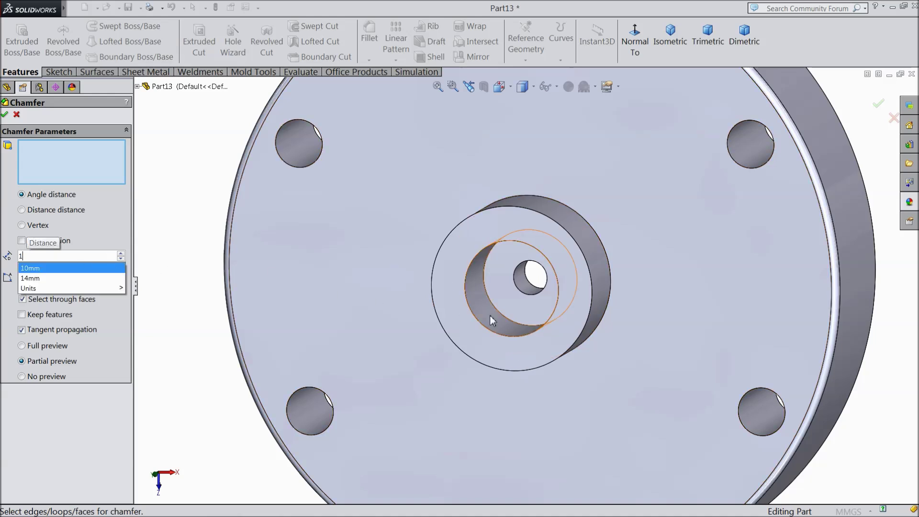
left_click(478, 324)
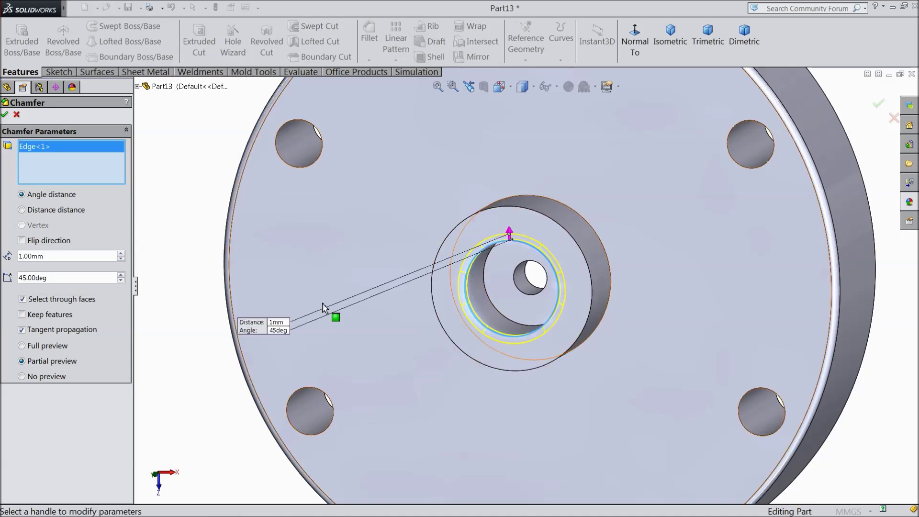
left_click(6, 115)
Start a cosmetic thread on the inner circular edge at the bottom of the boss's 14 mm bore
scroll(369, 322, "up", 3)
middle_click_drag(369, 322, 360, 317)
scroll(472, 310, "down", 3)
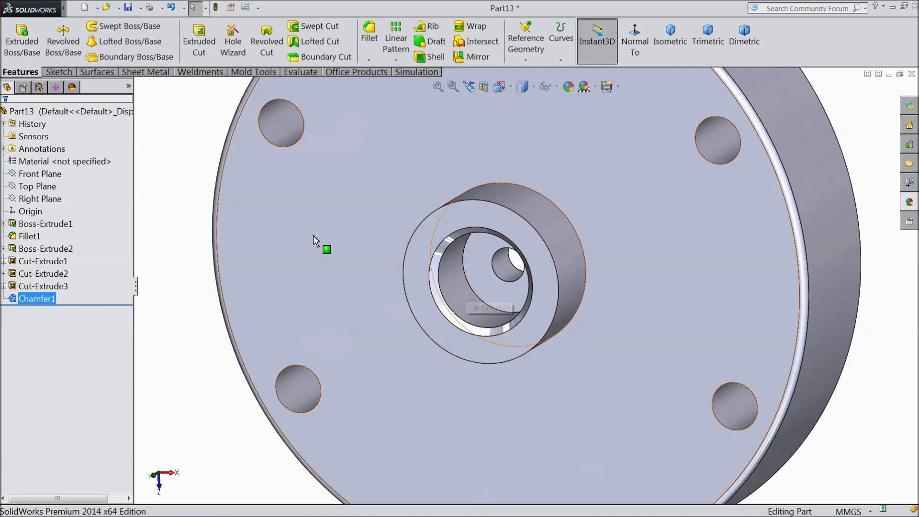
mouse_move(67, 8)
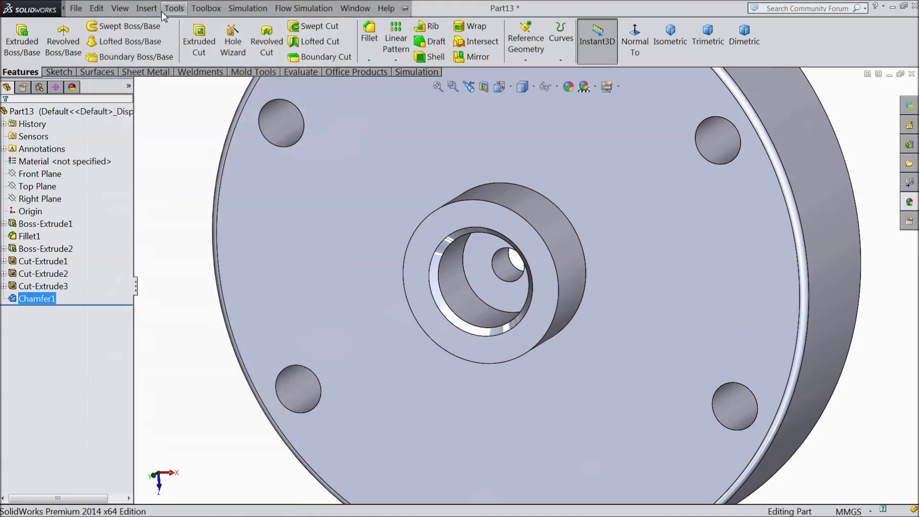
left_click(146, 8)
mouse_move(204, 416)
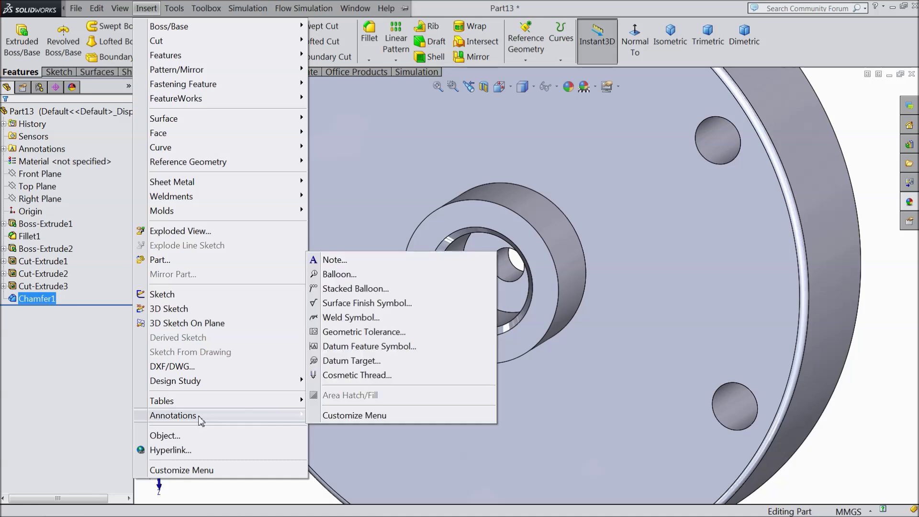
left_click(335, 375)
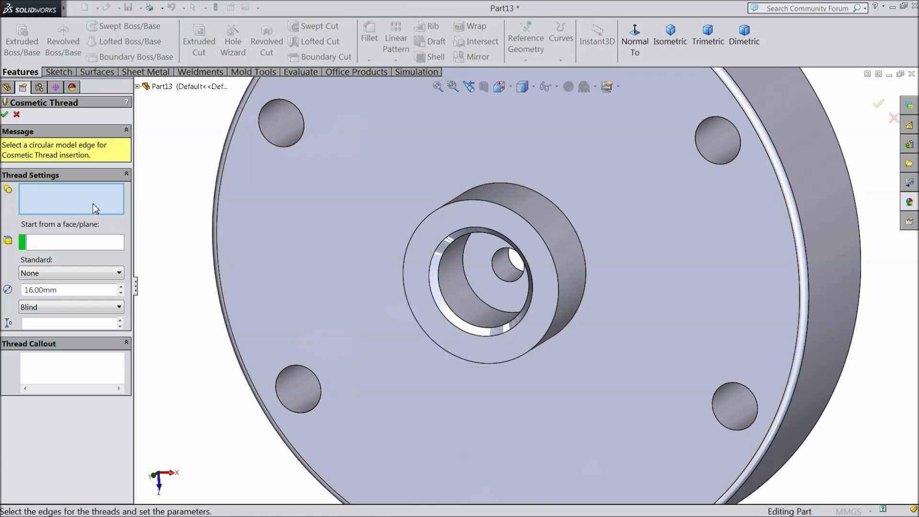
left_click(482, 303)
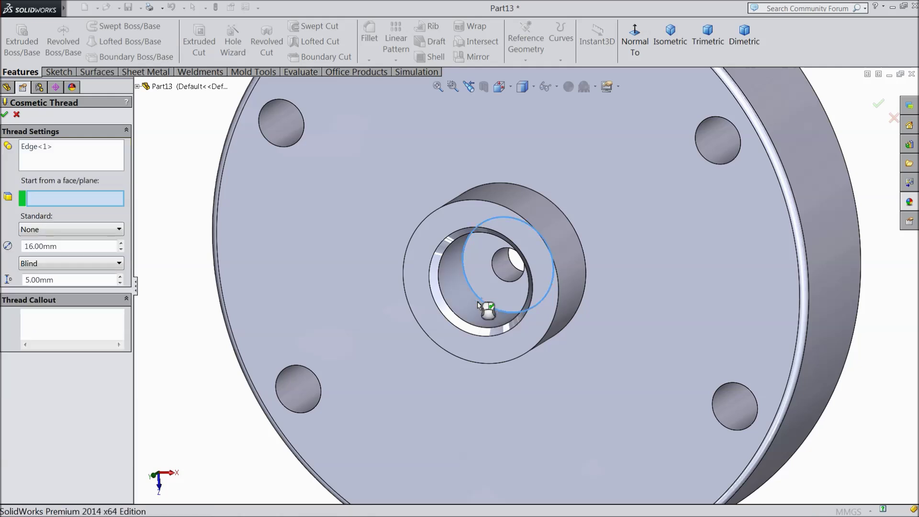
Apply the bore's cosmetic thread as ISO Machine Threads, size M16, with a blind depth of 10 mm
left_click(62, 234)
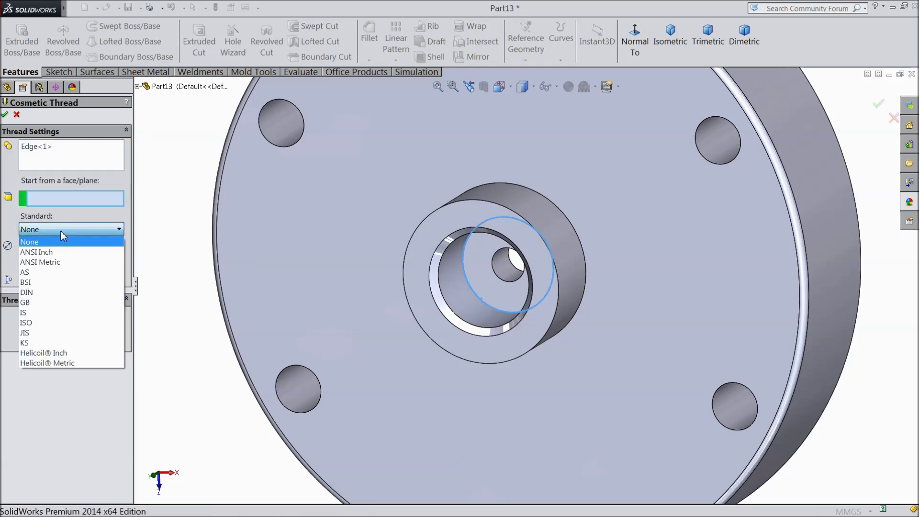
left_click(35, 324)
left_click(65, 264)
left_click(64, 259)
left_click(59, 288)
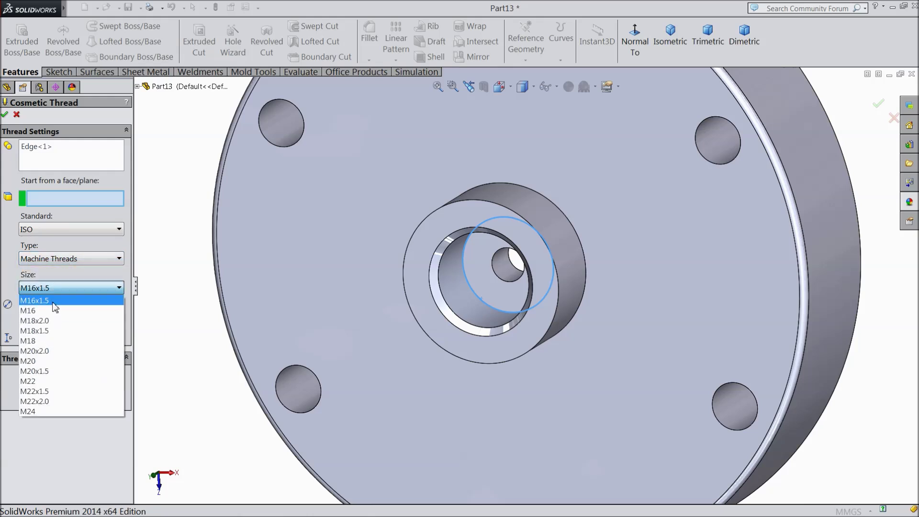
left_click(46, 310)
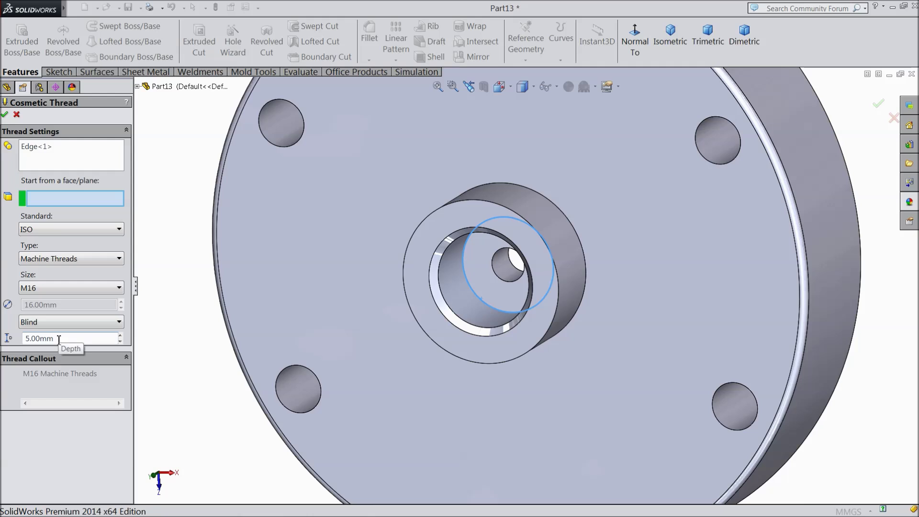
left_click_drag(59, 338, 31, 337)
type("1")
left_click(191, 320)
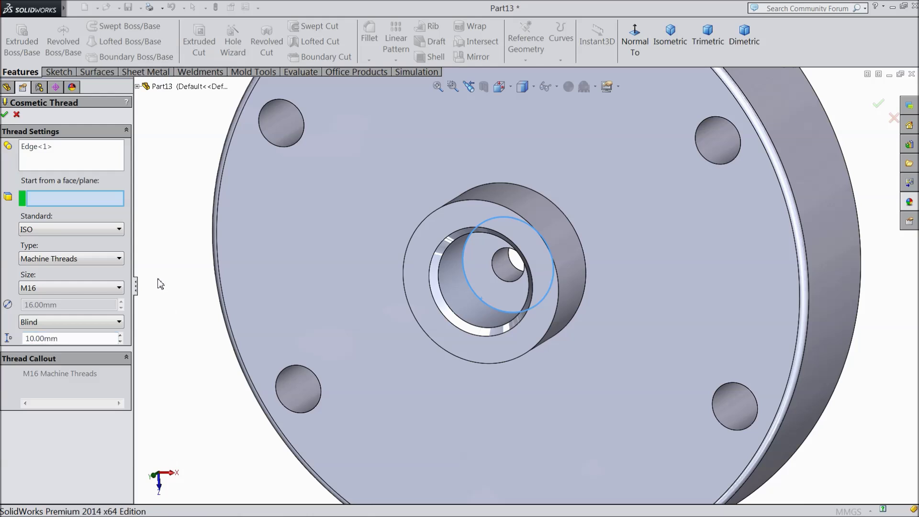
left_click(4, 116)
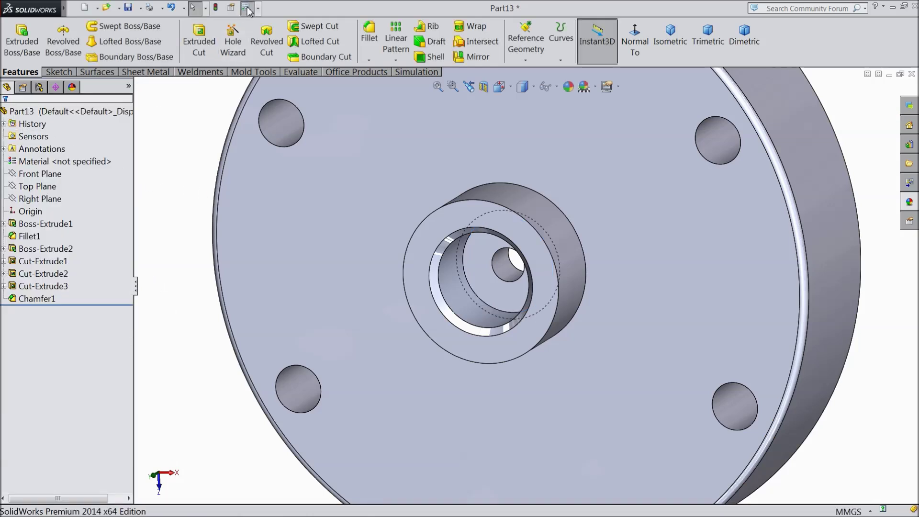
Enable shaded cosmetic threads in the document's detailing display filter
left_click(247, 9)
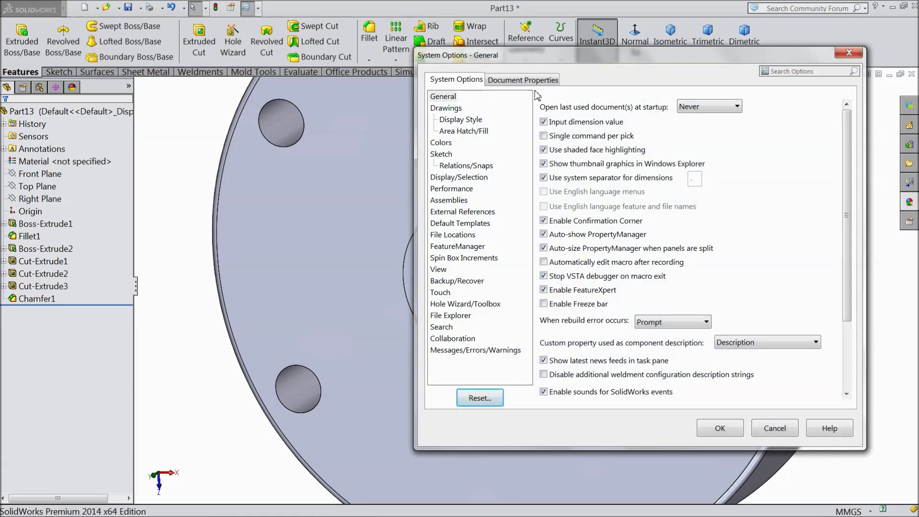
left_click(526, 80)
left_click(449, 156)
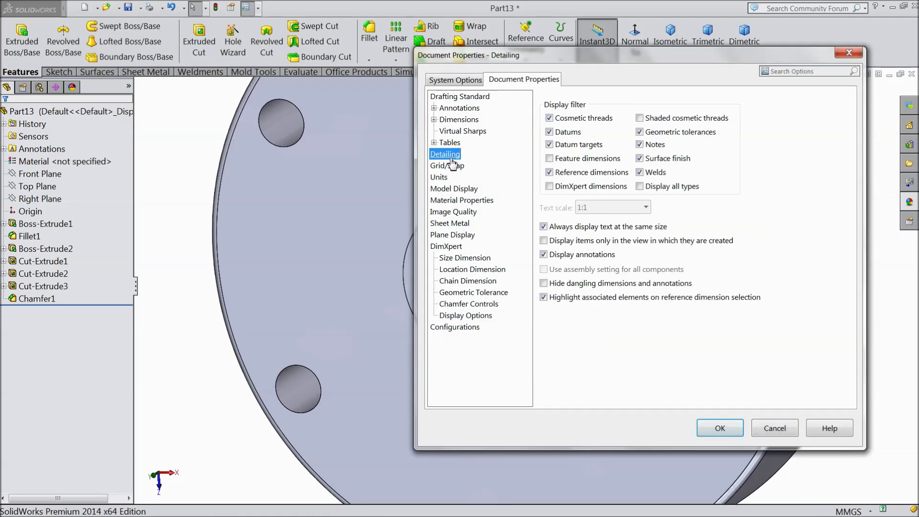
left_click(641, 119)
left_click(721, 428)
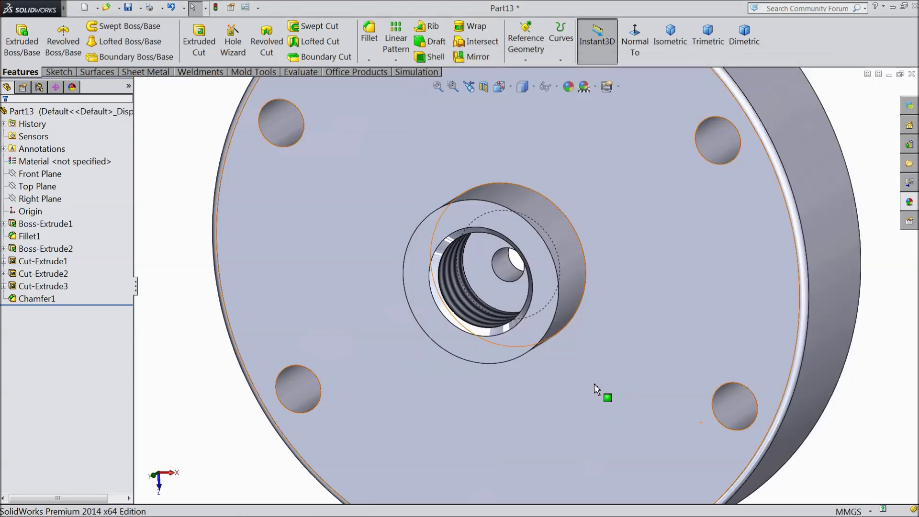
Start a sketch on the Right Plane and draw a circle about 8.4 mm in diameter directly above the origin
middle_click_drag(497, 319, 499, 349)
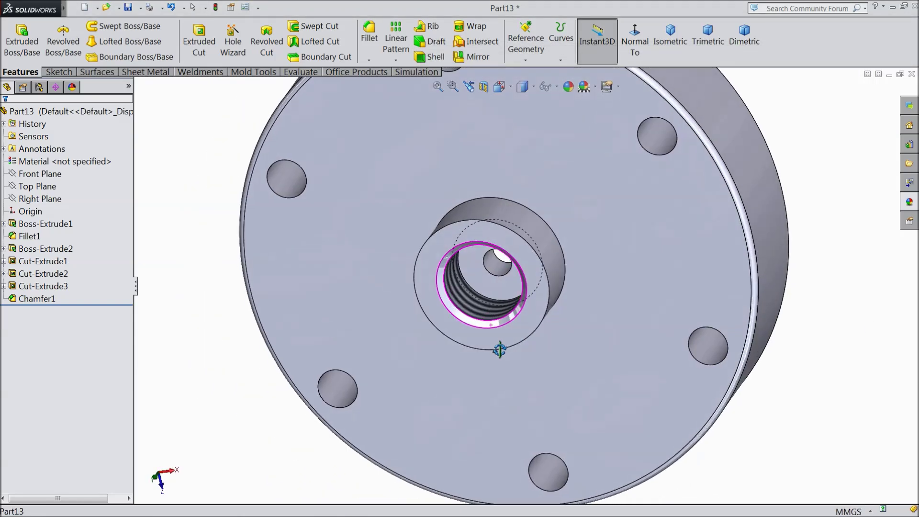
scroll(466, 313, "down", 4)
middle_click_drag(466, 313, 475, 278)
scroll(446, 295, "up", 4)
scroll(447, 295, "up", 2)
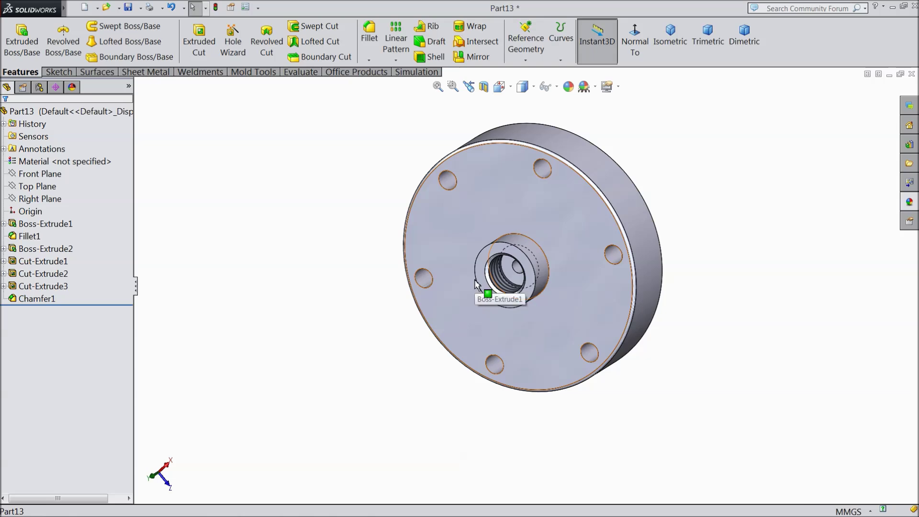
left_click(54, 199)
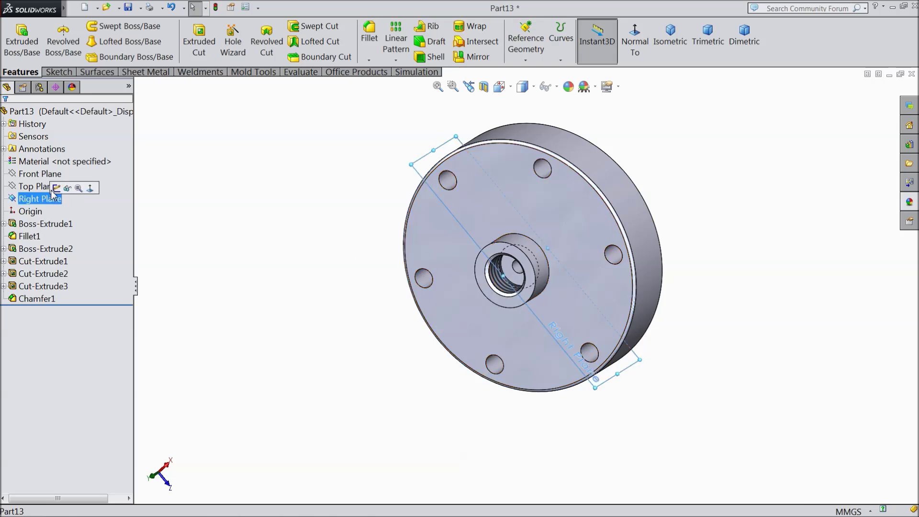
left_click(57, 188)
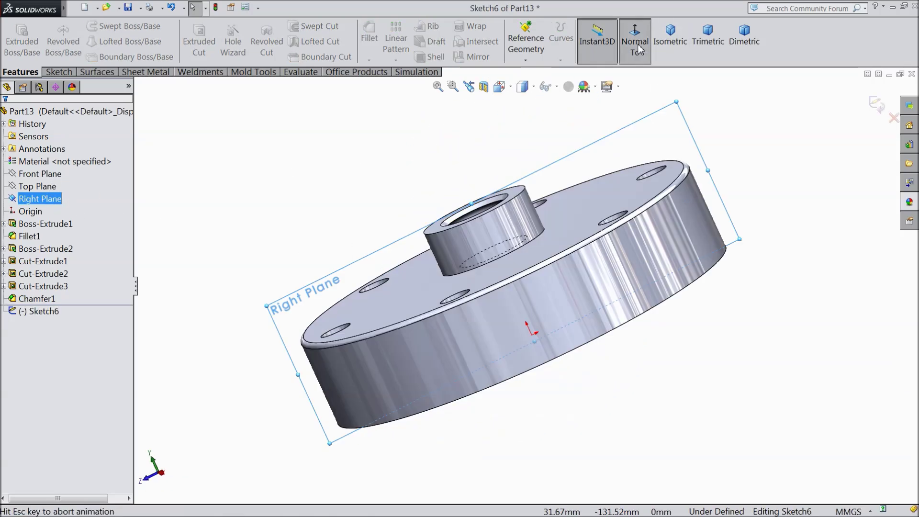
left_click(60, 72)
left_click(103, 26)
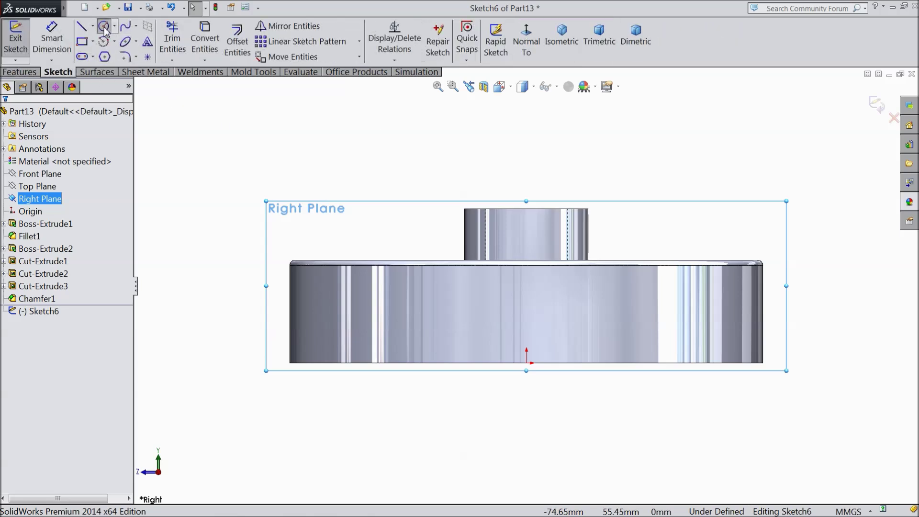
left_click(526, 318)
left_click(544, 334)
scroll(558, 354, "down", 3)
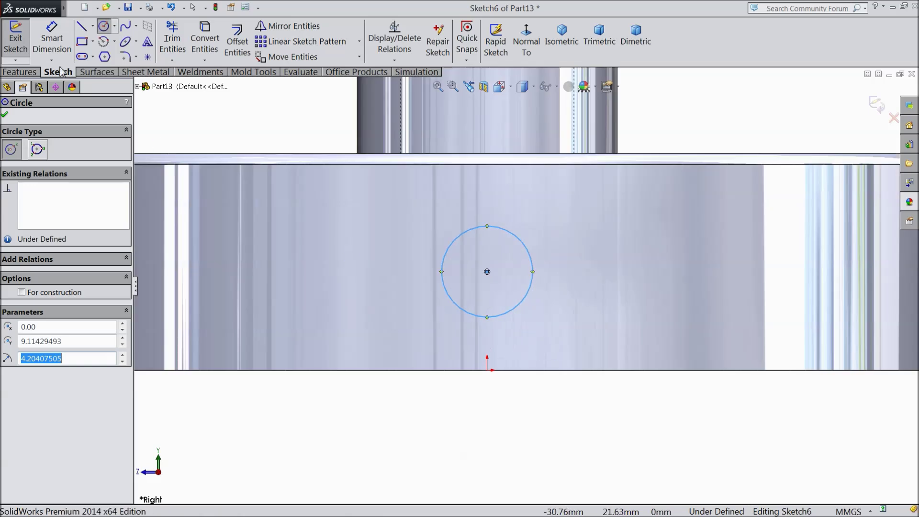
Dimension the circle on the Right Plane to a diameter of 8 mm
left_click(52, 39)
left_click(533, 283)
left_click(639, 286)
type("8")
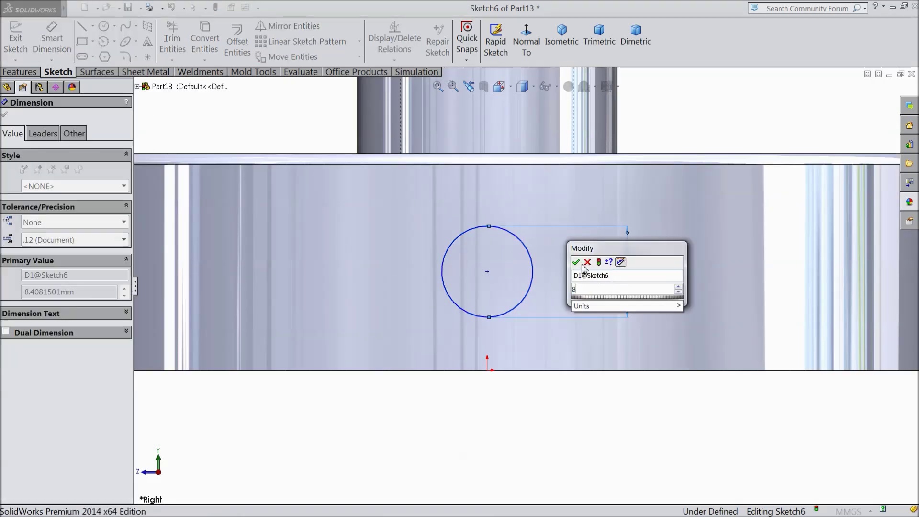
left_click(577, 262)
Dimension the circle's centre 8 mm above the cover's bottom edge
left_click(487, 272)
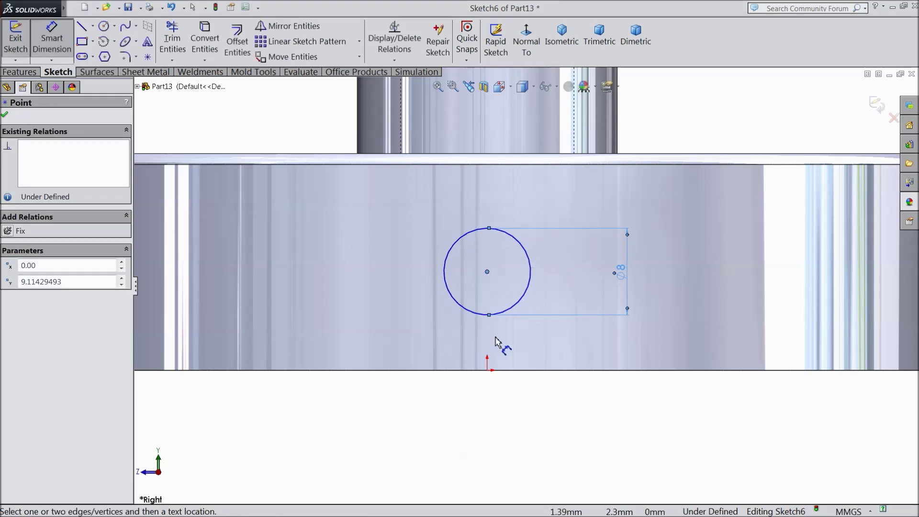
left_click(516, 371)
left_click(383, 323)
type("8")
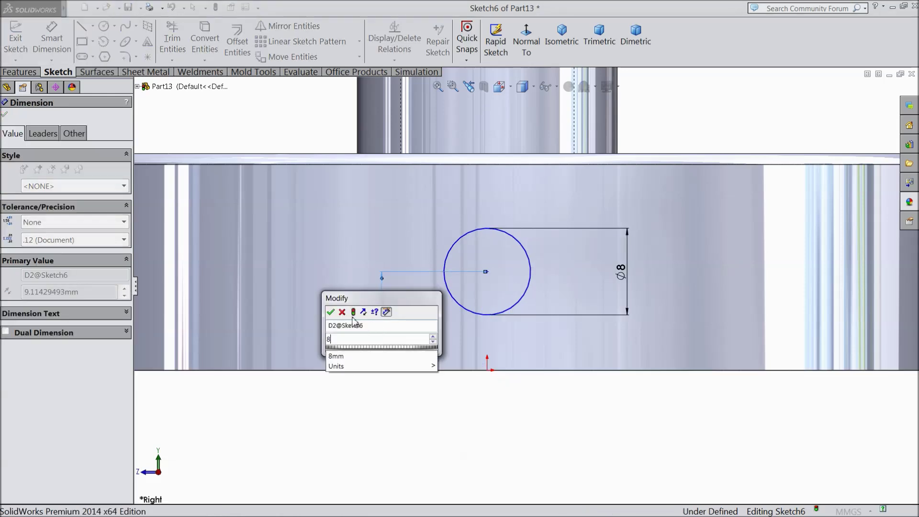
left_click(330, 312)
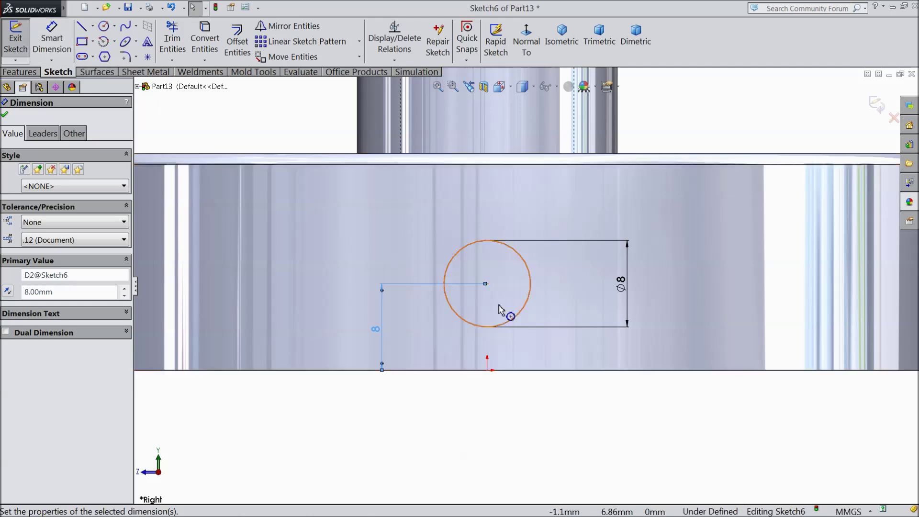
Add a vertical relation between the circle's centre and the origin
left_click_drag(486, 284, 488, 285)
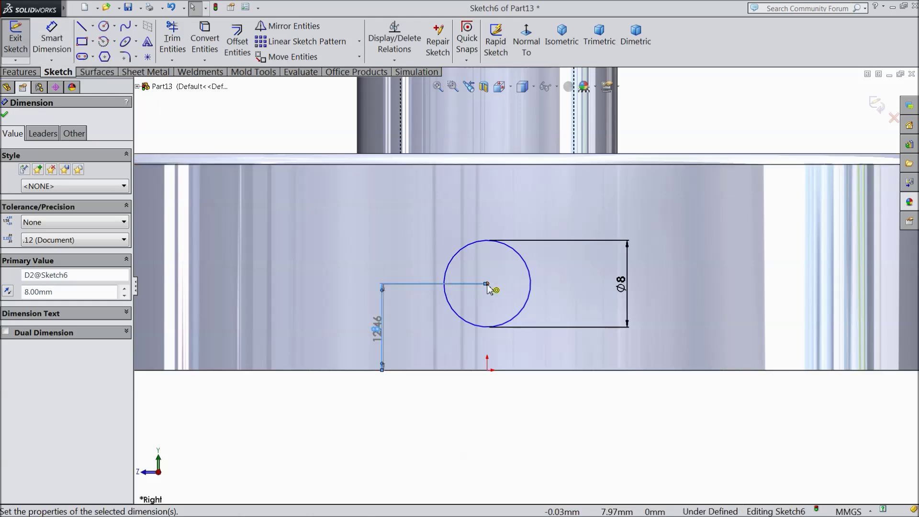
left_click(488, 285)
left_click(487, 370)
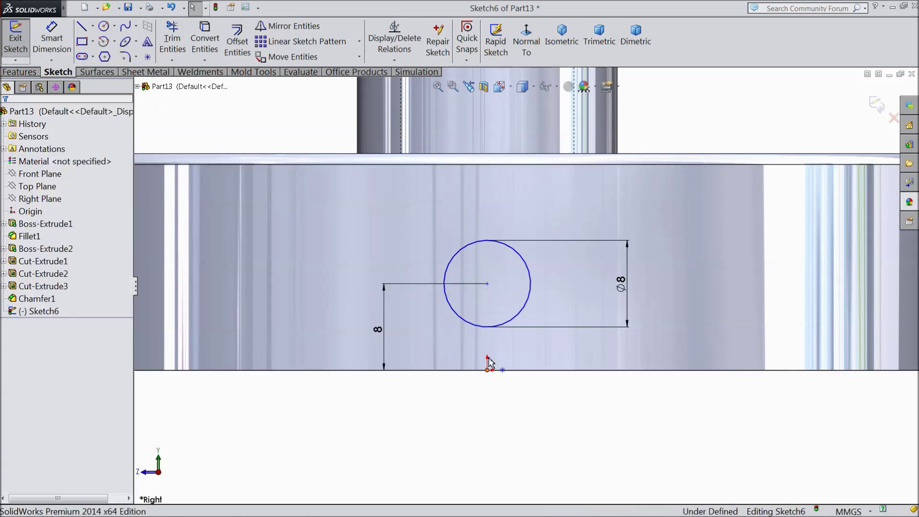
left_click(487, 284, "ctrl")
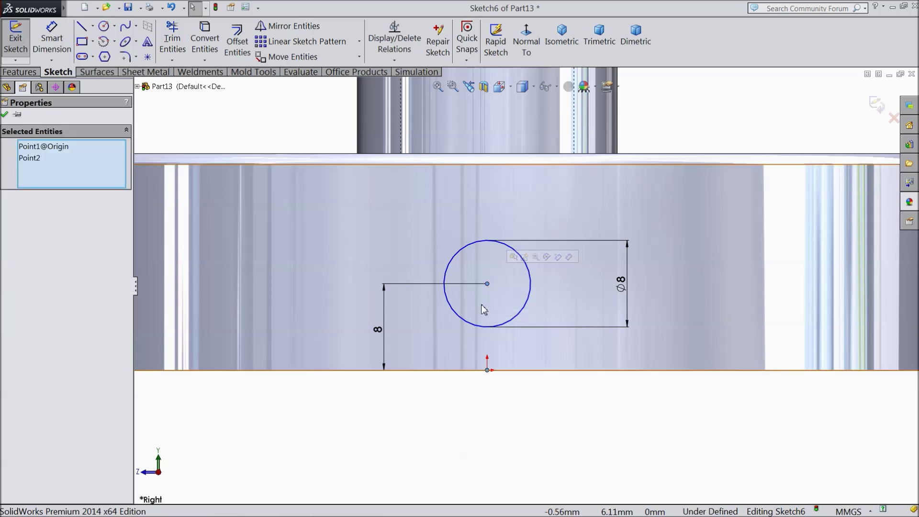
left_click(302, 131)
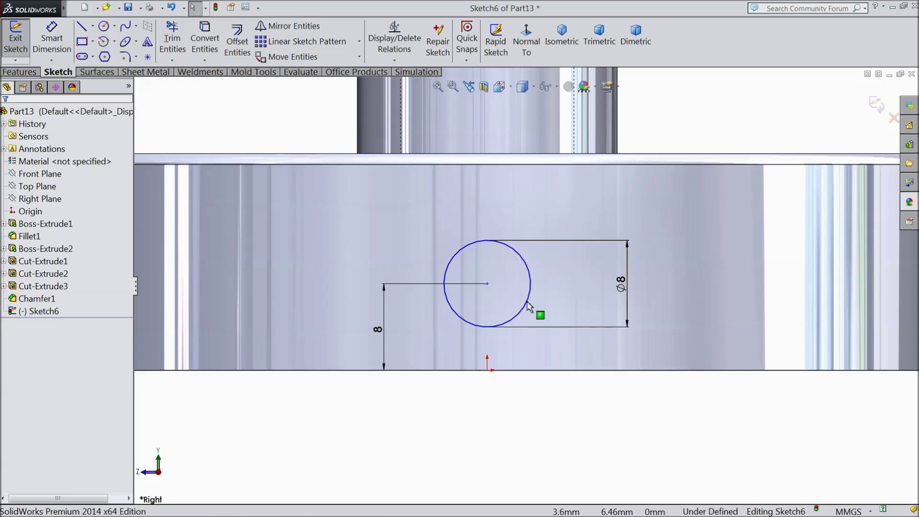
left_click(488, 284)
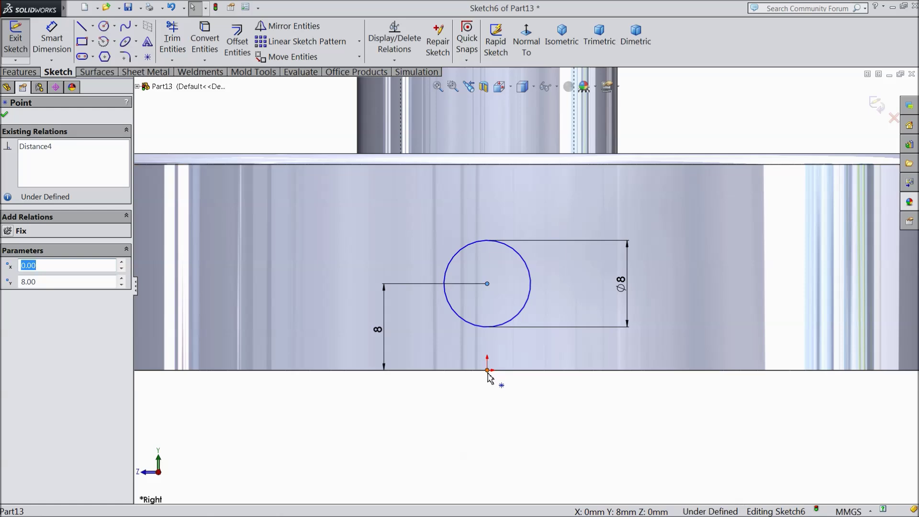
left_click(487, 370, "ctrl")
left_click(529, 331)
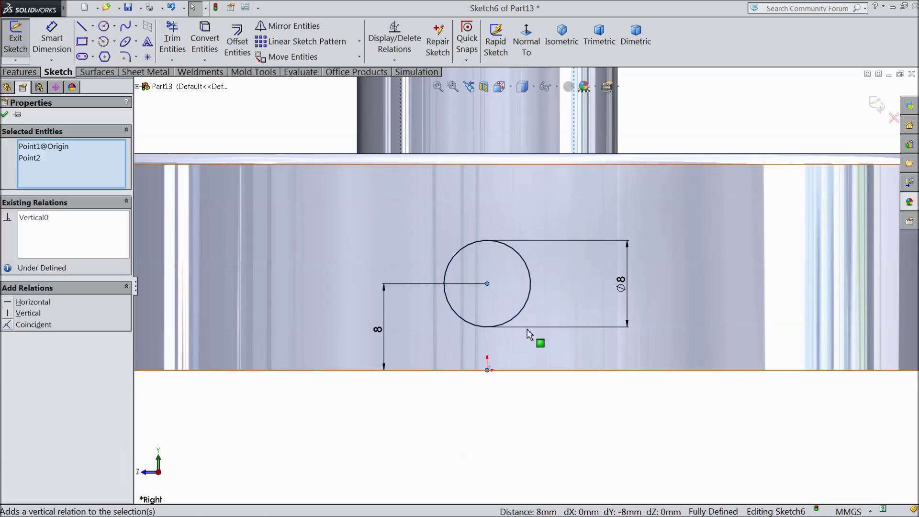
left_click(4, 116)
Cut-extrude the 8 mm circle blind to 80 mm in the reversed direction, through one side of the cover's wall
left_click(24, 74)
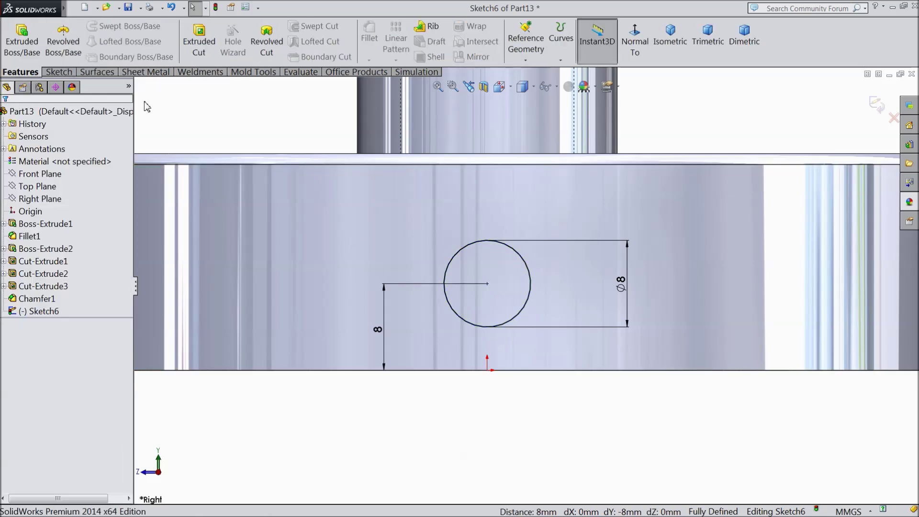
scroll(220, 119, "up", 4)
middle_click_drag(226, 143, 271, 207)
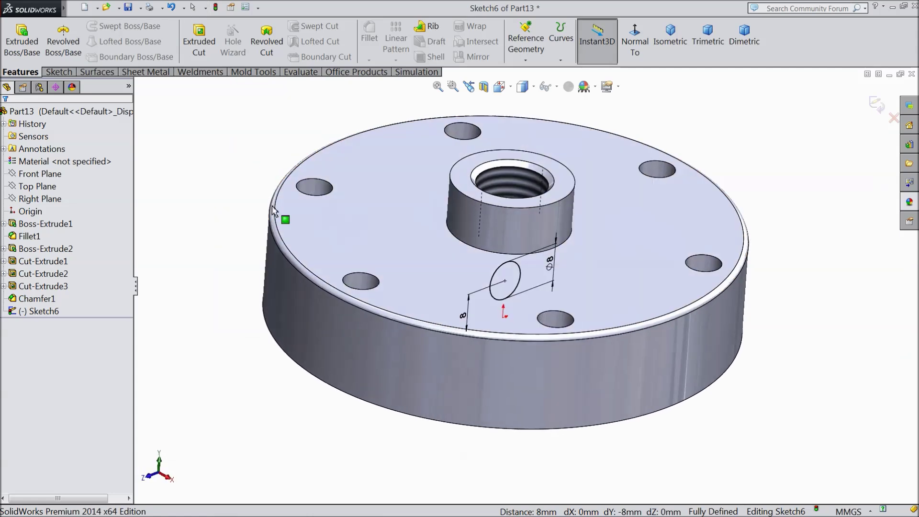
left_click(201, 53)
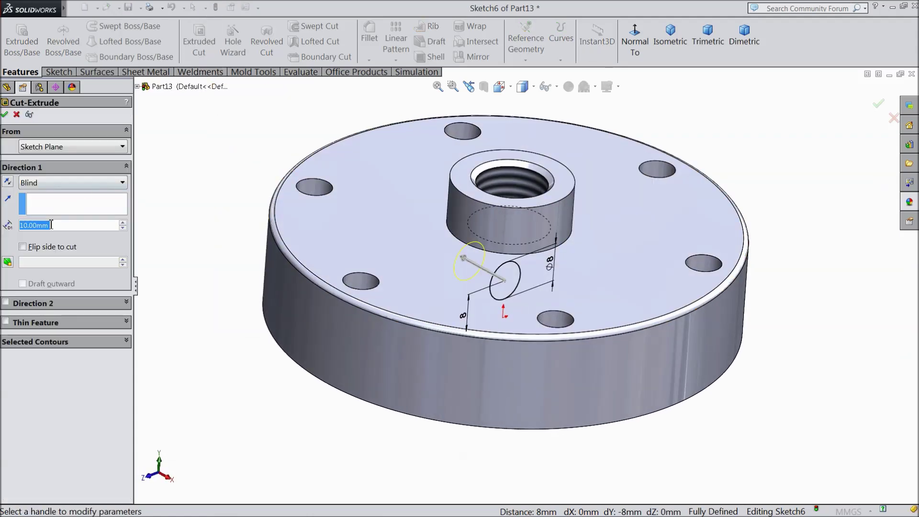
left_click(123, 223)
left_click(123, 223)
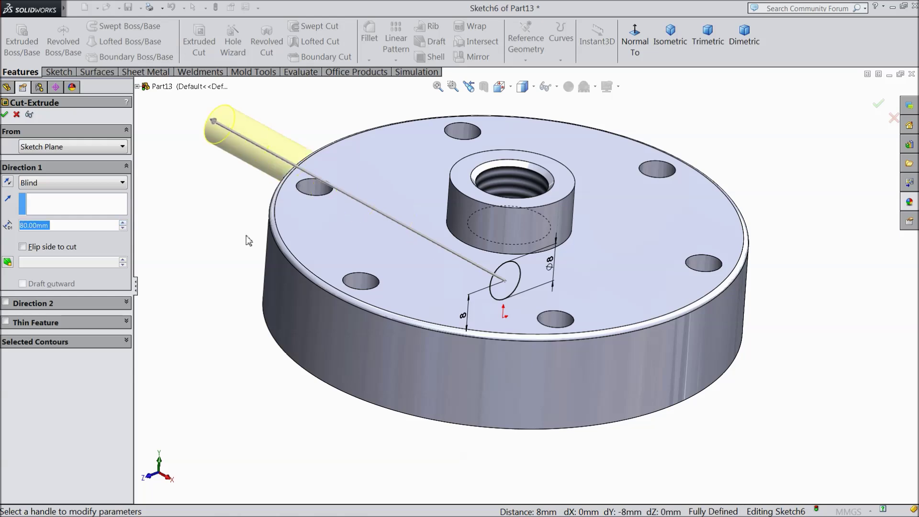
left_click(8, 181)
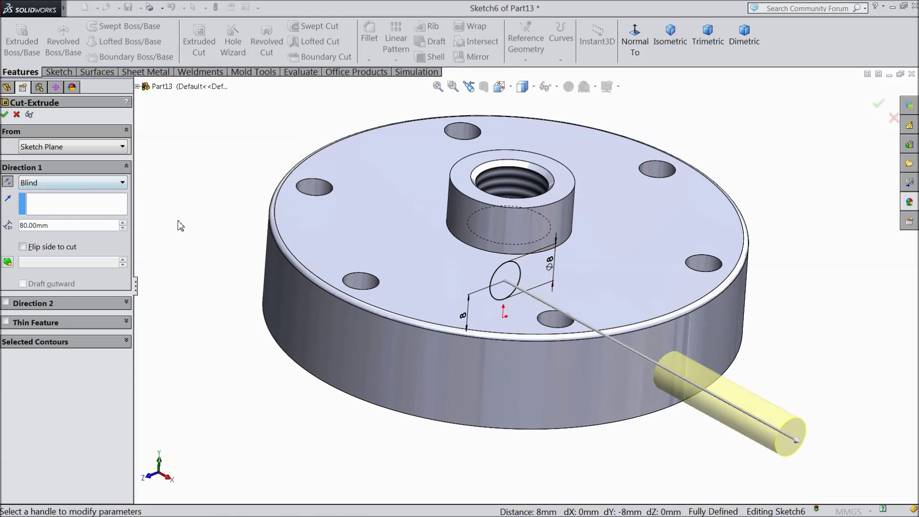
scroll(181, 221, "up", 4)
middle_click_drag(289, 312, 359, 210)
scroll(608, 263, "up", 3)
scroll(632, 244, "up", 2)
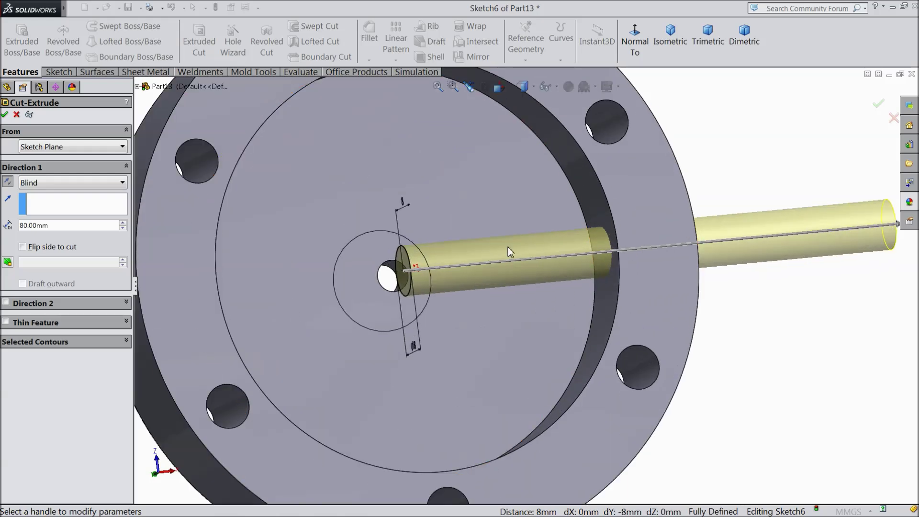
left_click(4, 114)
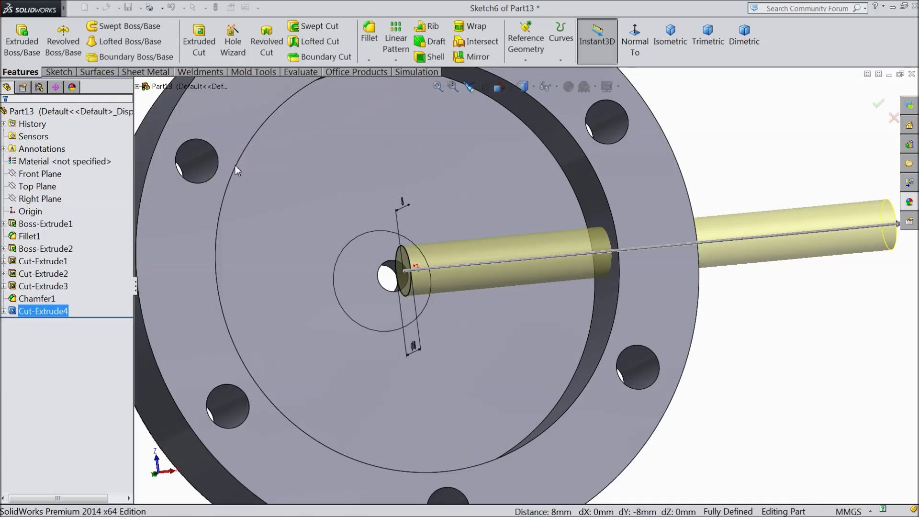
Change the whole part's appearance colour to yellow, RGB 192, 192, 0
scroll(308, 228, "down", 5)
left_click(298, 185)
middle_click_drag(298, 185, 506, 211)
scroll(504, 279, "down", 3)
mouse_move(484, 314)
middle_mouse_down()
mouse_move(480, 304)
mouse_move(488, 320)
middle_mouse_up()
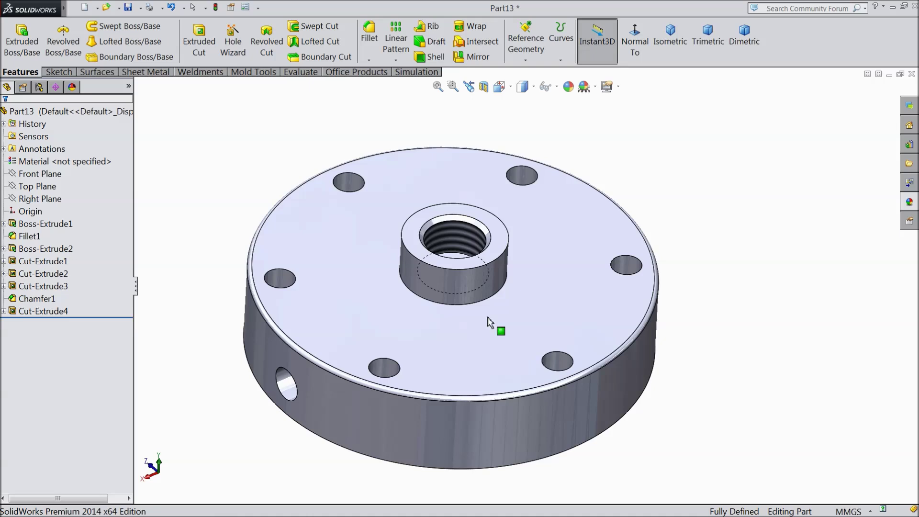
left_click(568, 87)
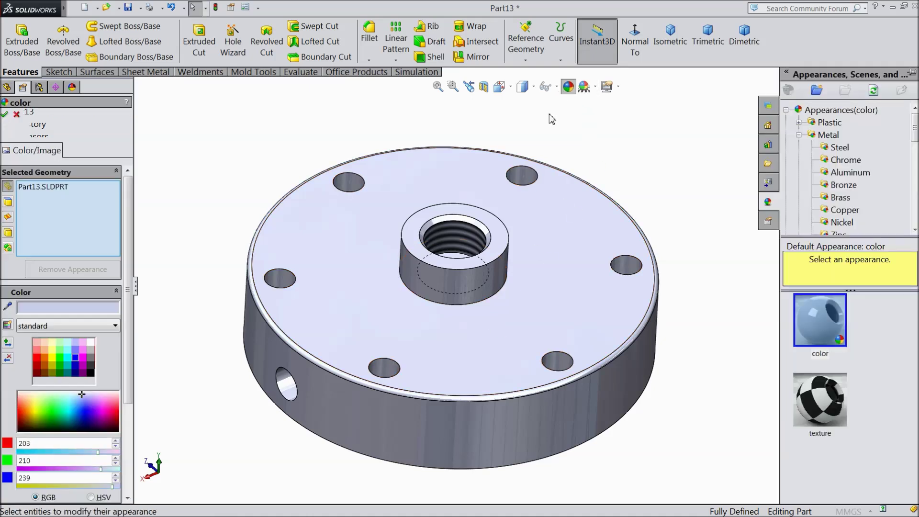
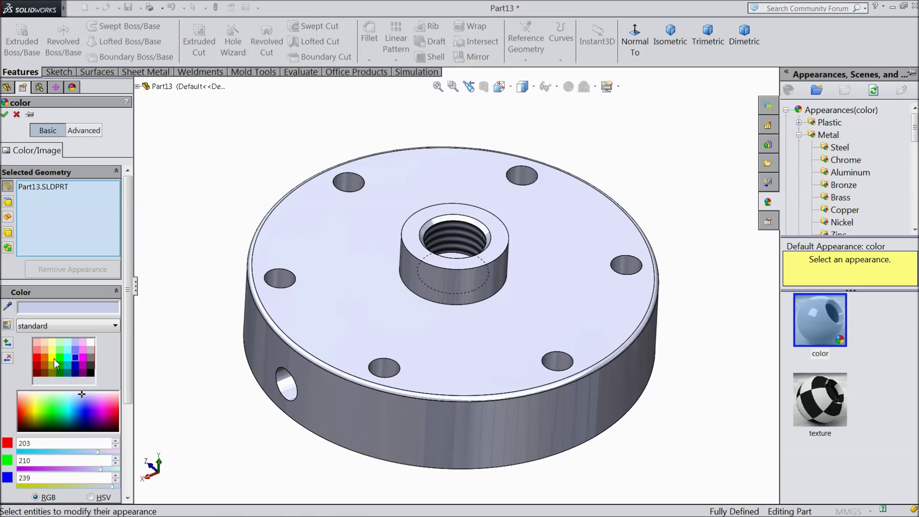
left_click(54, 358)
left_click(52, 366)
left_click(51, 373)
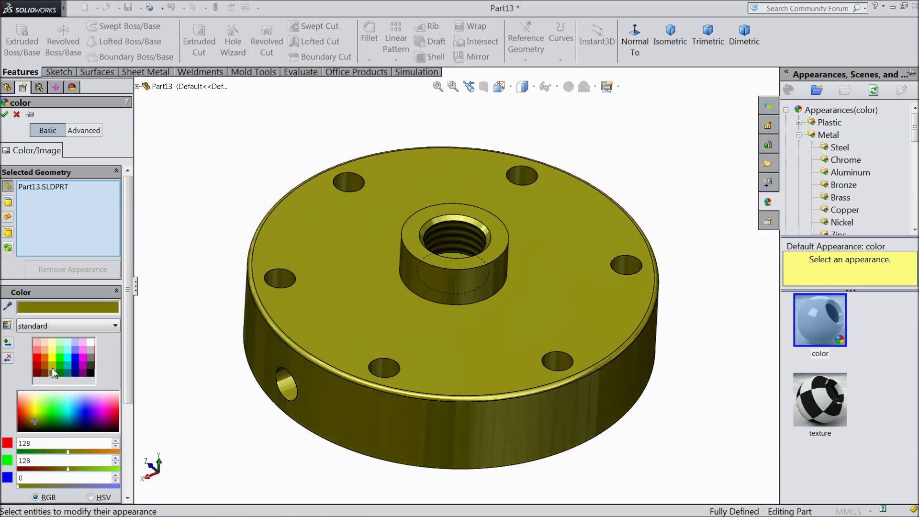
left_click(53, 369)
left_click(54, 375)
middle_click_drag(246, 376, 254, 264)
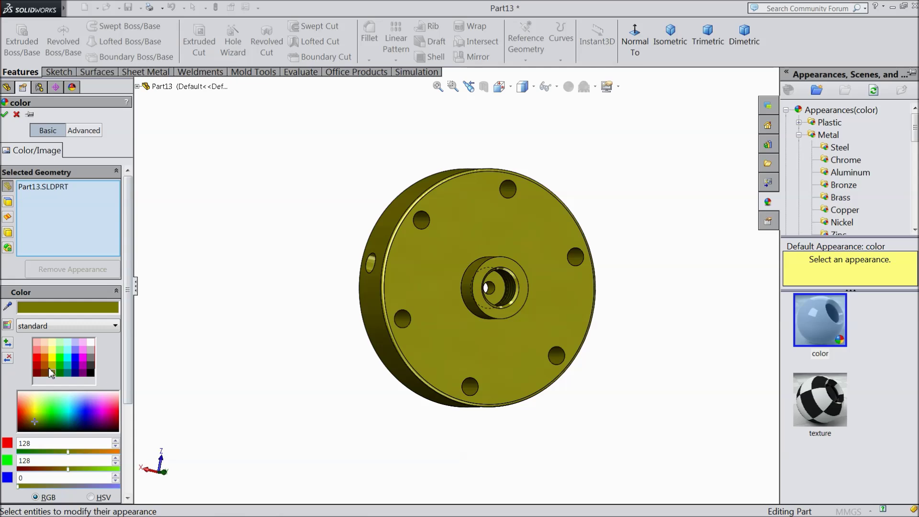
left_click(51, 372)
middle_click_drag(185, 375, 498, 319)
scroll(540, 314, "down", 3)
middle_click_drag(379, 342, 357, 342)
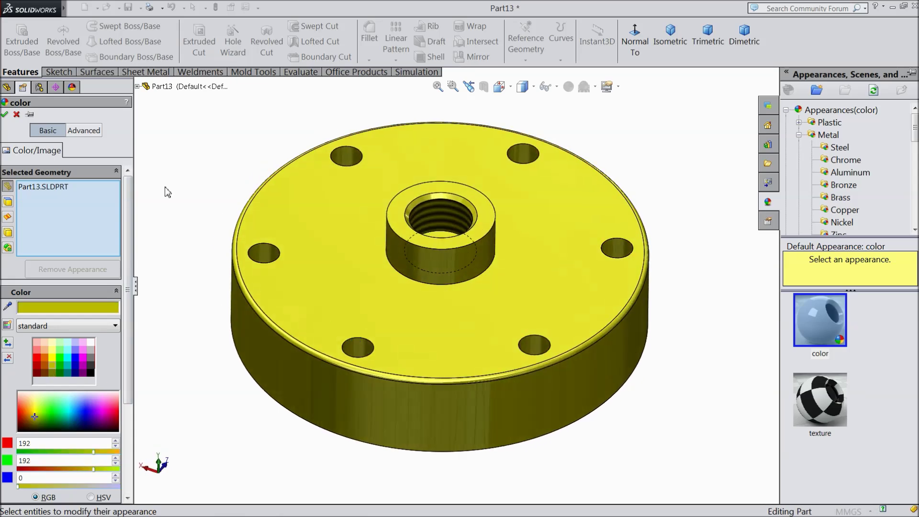
left_click(5, 115)
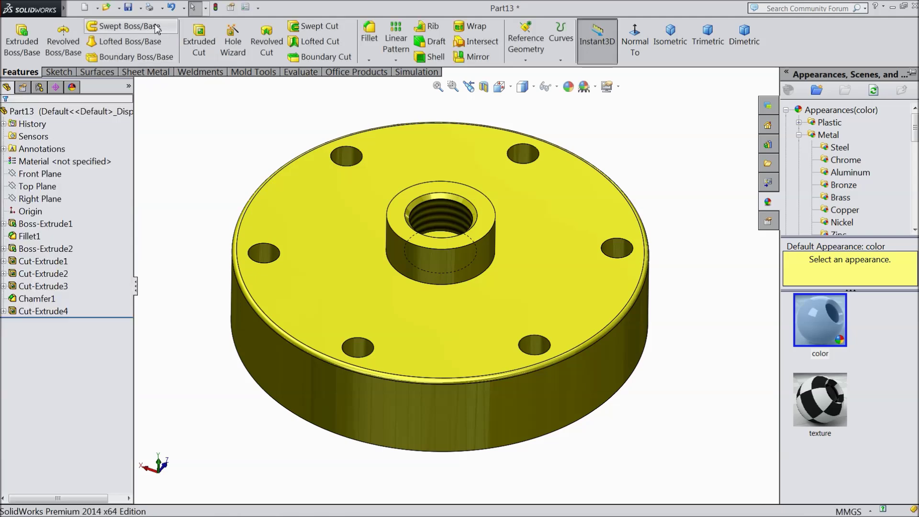
Save the part as "12.Valve housing" in the 6 Cylinder Radial Engine folder
left_click(130, 8)
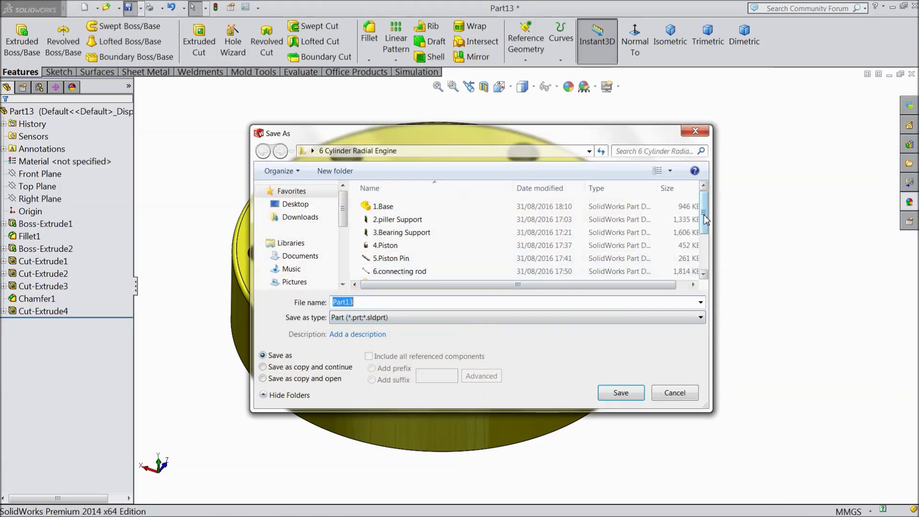
left_click_drag(705, 220, 708, 261)
type("12.Valve housing")
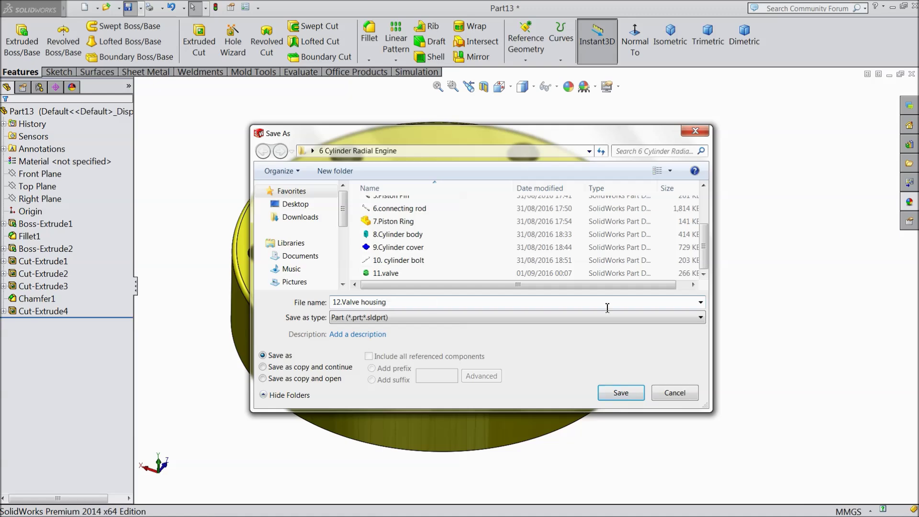
left_click(620, 391)
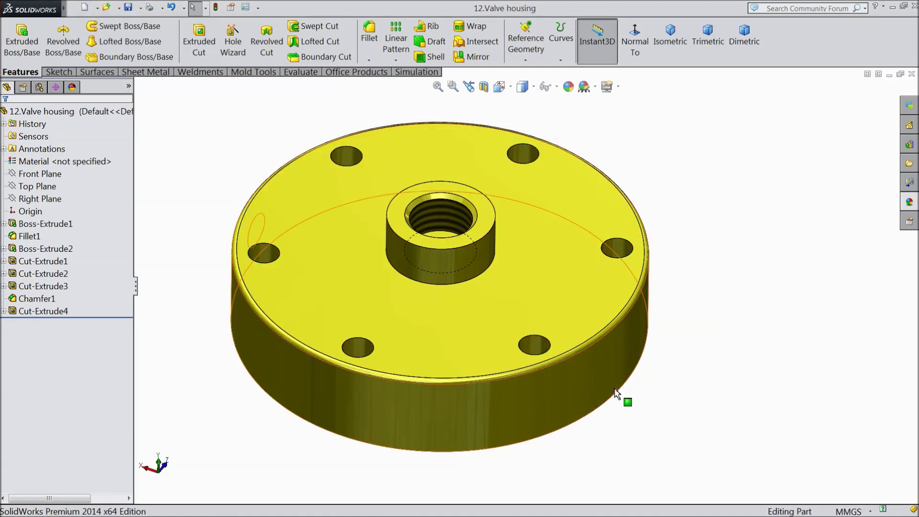
middle_click_drag(729, 345, 634, 332)
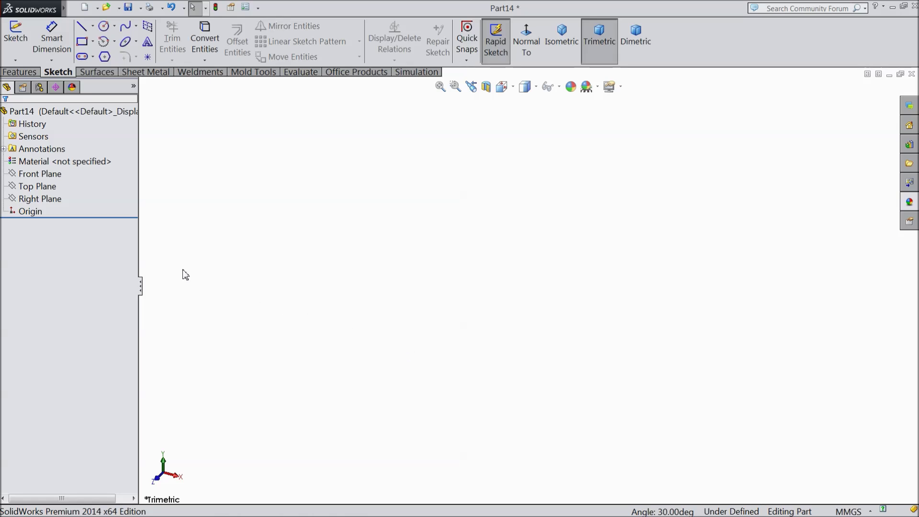
Start a sketch on the Front Plane and draw two concentric circles at the origin, about 208 mm and 19 mm in diameter
left_click(50, 188)
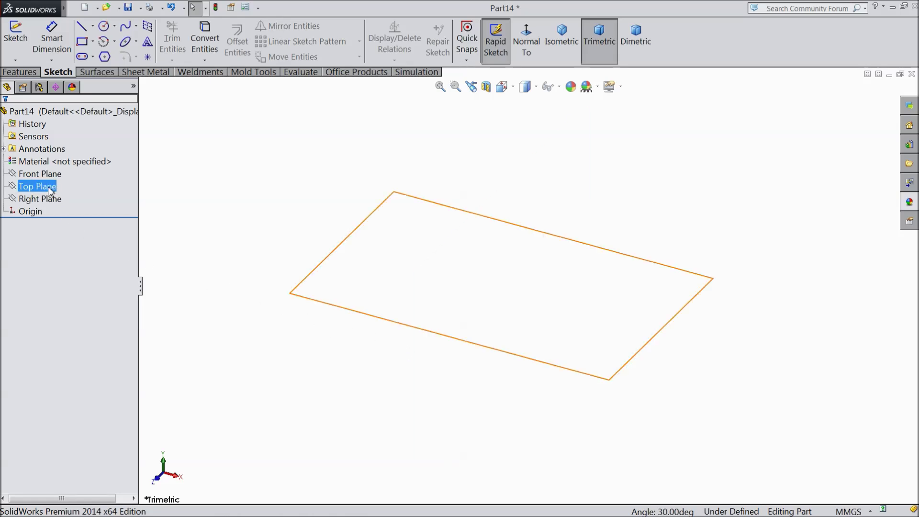
left_click(50, 174)
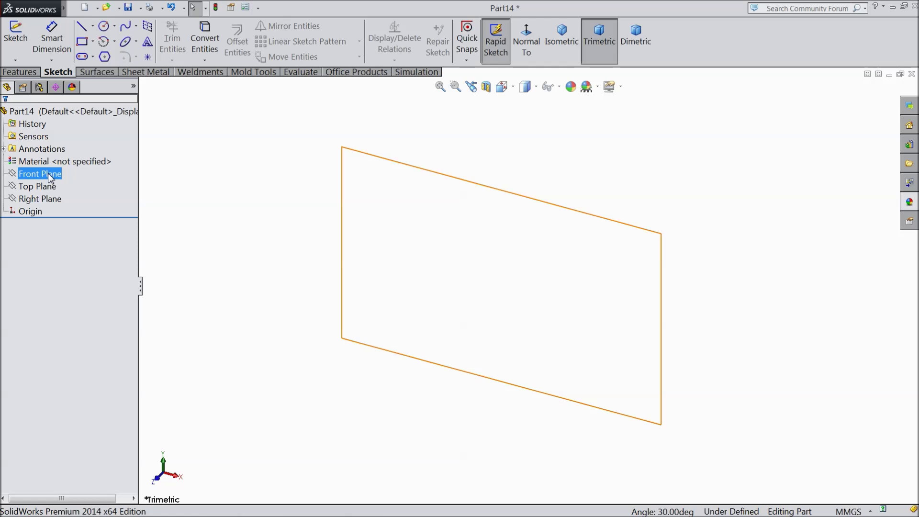
left_click(59, 160)
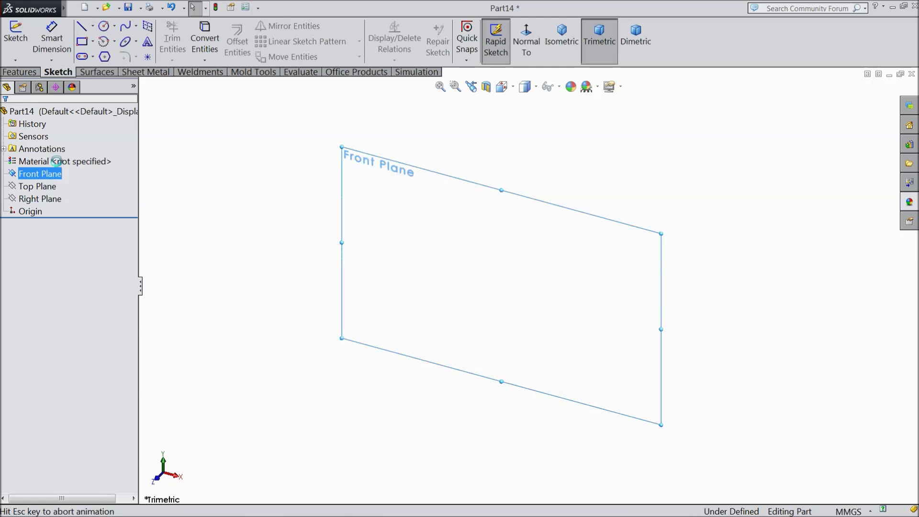
left_click(19, 71)
left_click(60, 71)
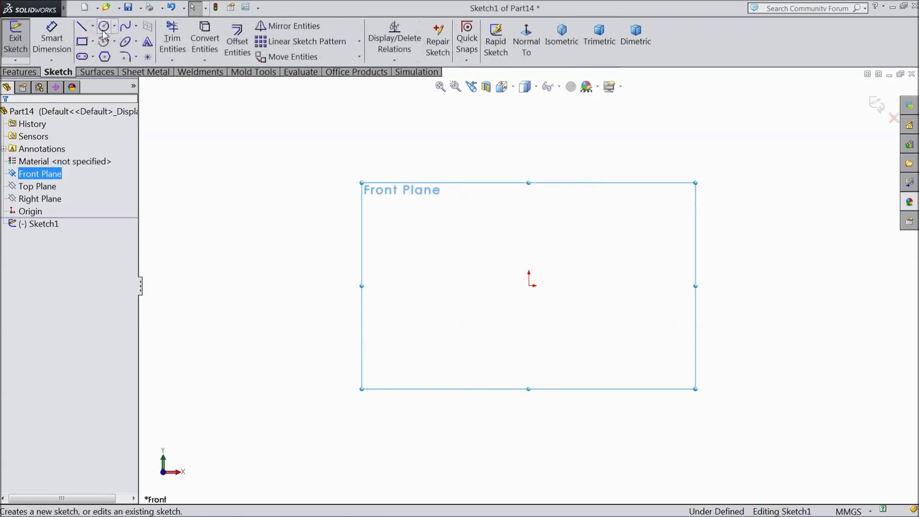
left_click(104, 26)
mouse_move(529, 286)
left_mouse_down()
mouse_move(388, 203)
mouse_move(371, 181)
left_mouse_up()
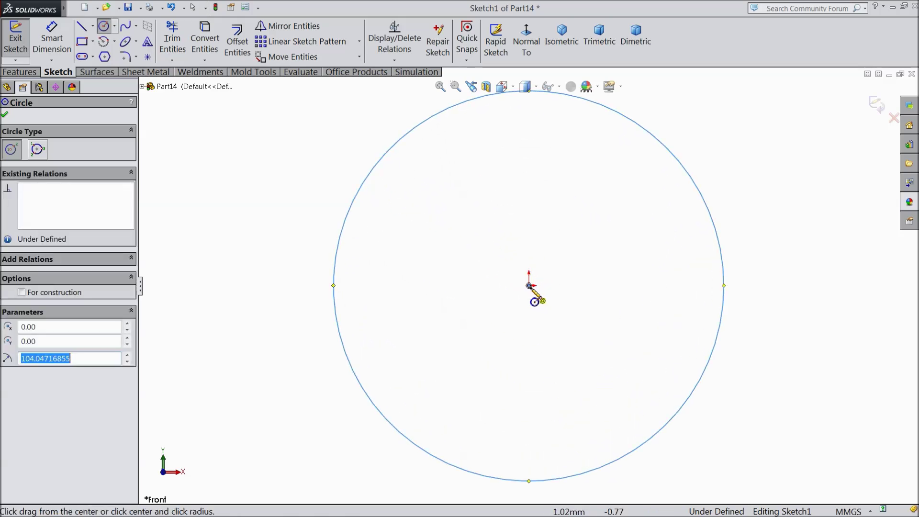
left_click_drag(529, 286, 541, 274)
scroll(517, 282, "up", 3)
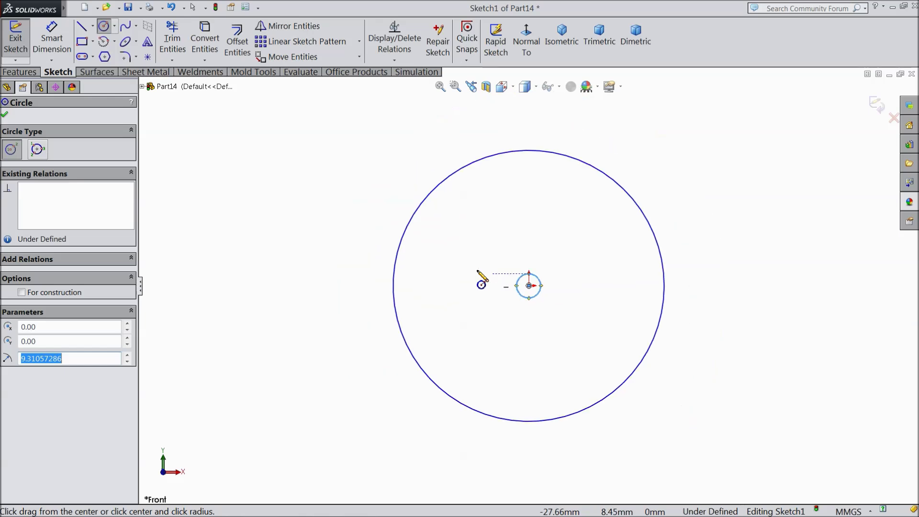
Dimension the outer circle to a diameter of 130 mm
left_click(52, 38)
left_click(394, 276)
left_click(343, 277)
type("130")
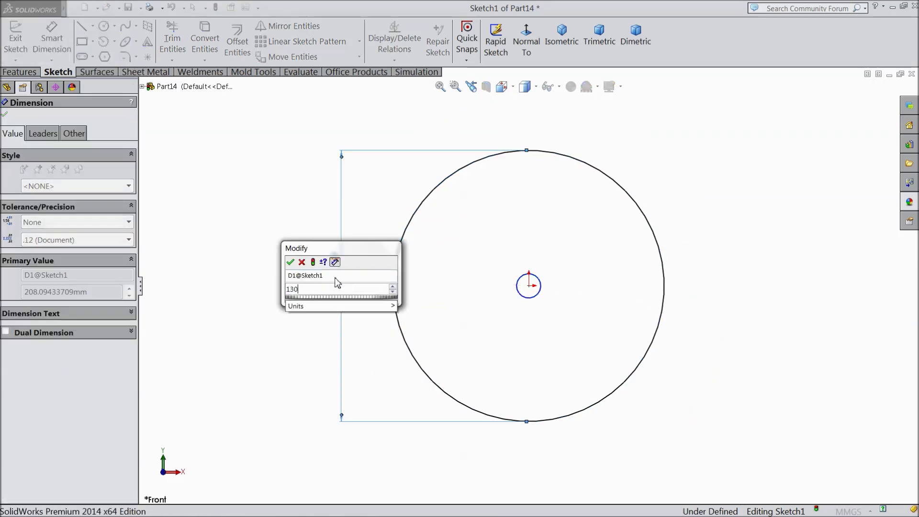
left_click(294, 265)
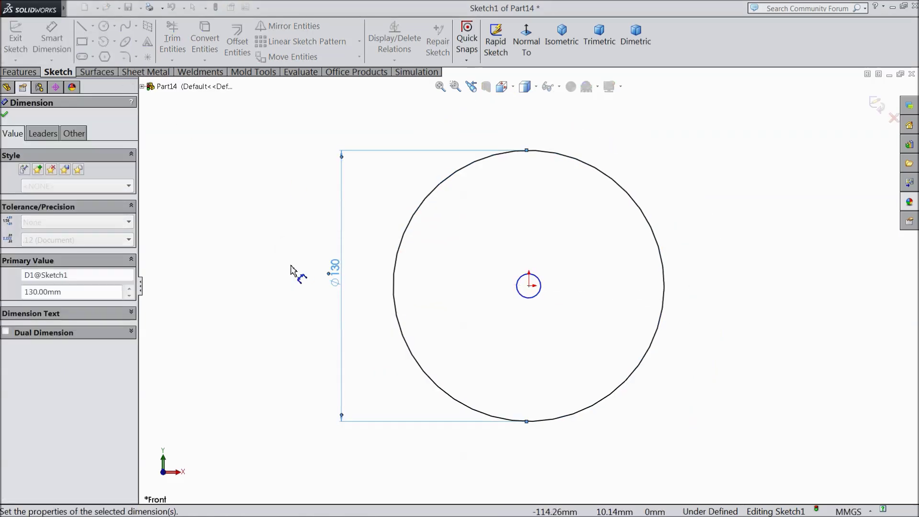
Dimension the inner circle to a diameter of 12 mm
left_click(532, 300)
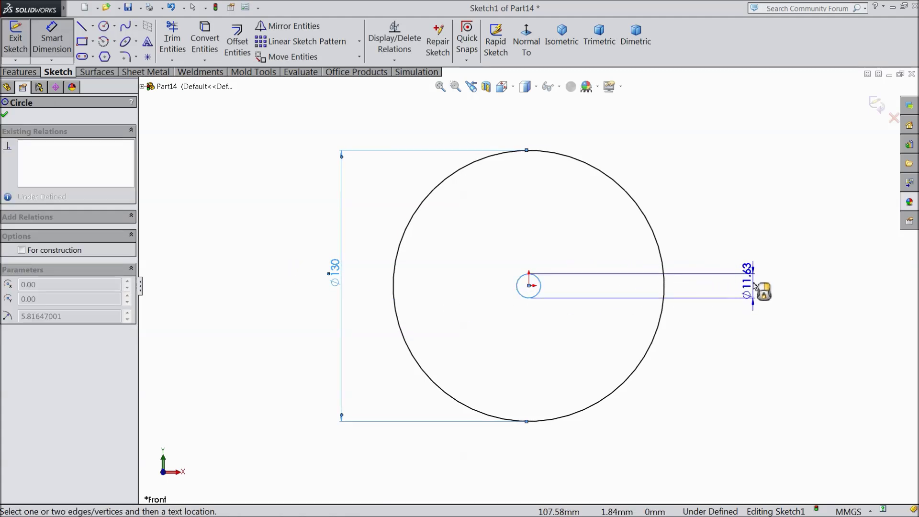
left_click(759, 293)
type("12")
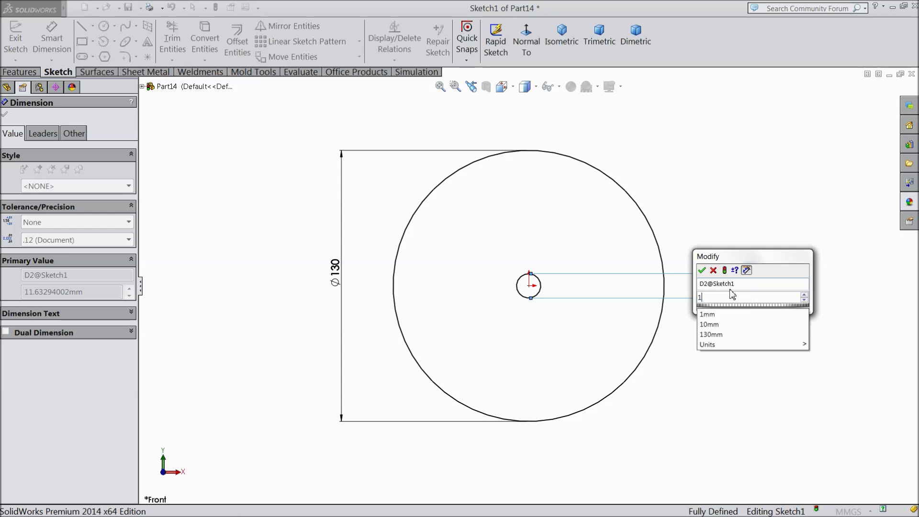
left_click(702, 270)
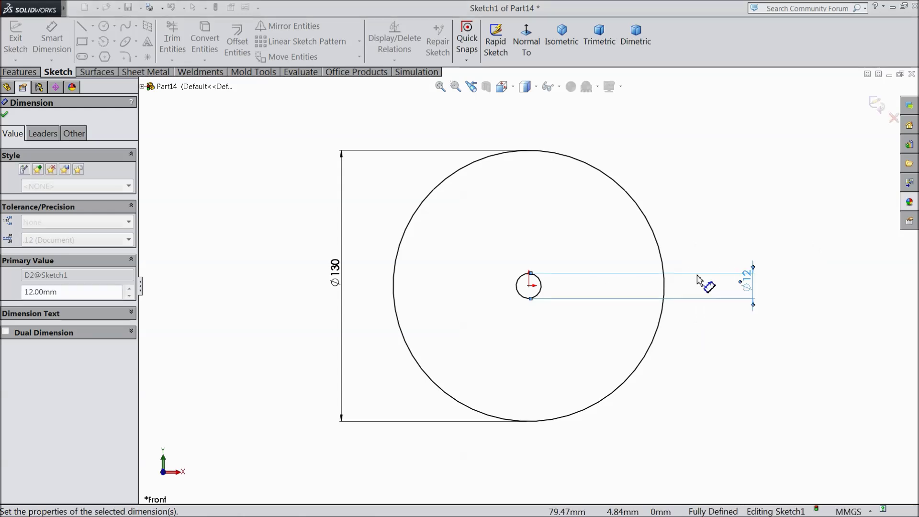
Change the outer circle's diameter to 160 mm
double_click(336, 268)
type("160")
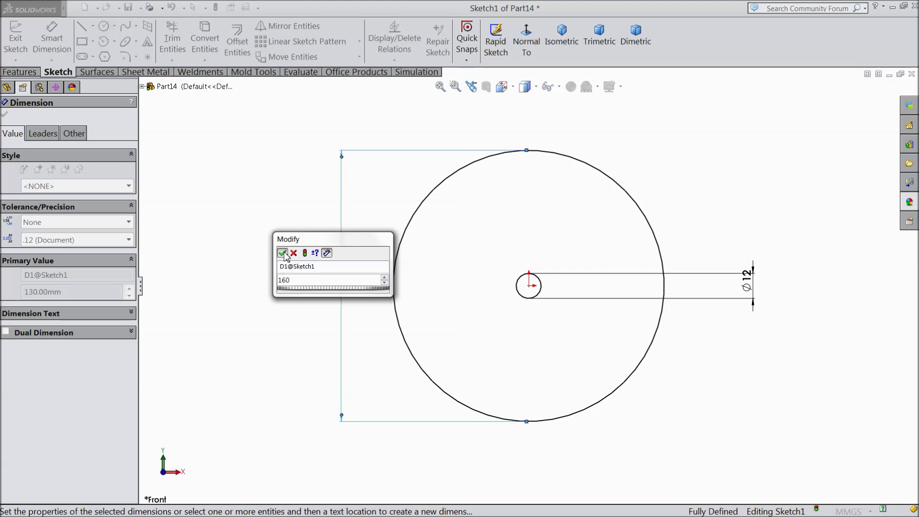
key("Return")
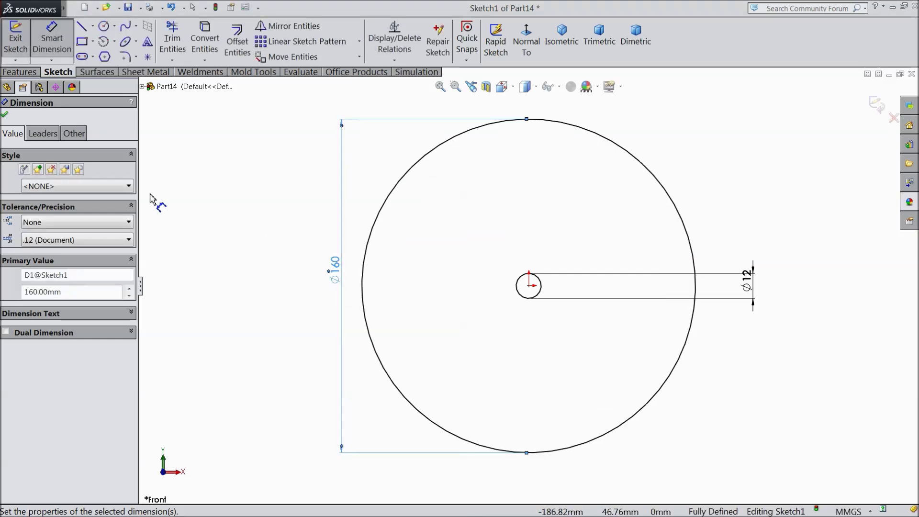
left_click(5, 115)
Extrude the two-circle disc sketch 26 mm with a Mid Plane end condition
left_click(20, 72)
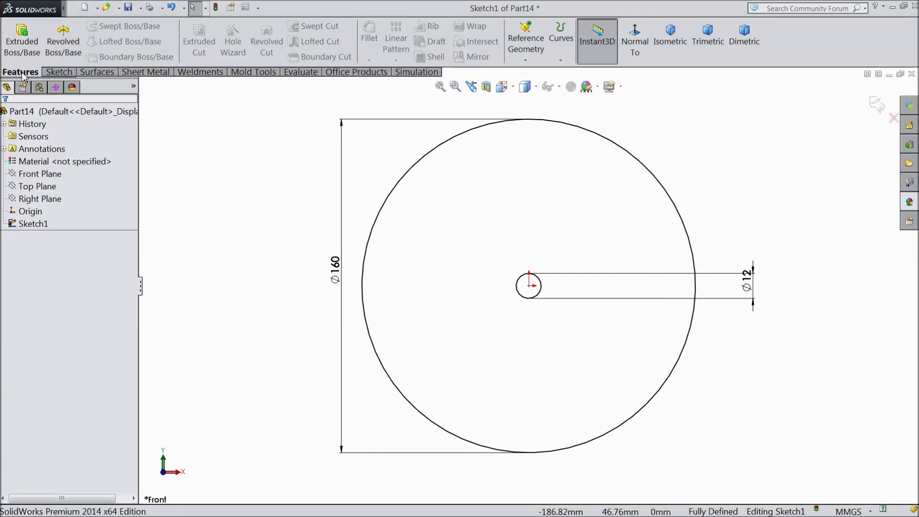
left_click(23, 43)
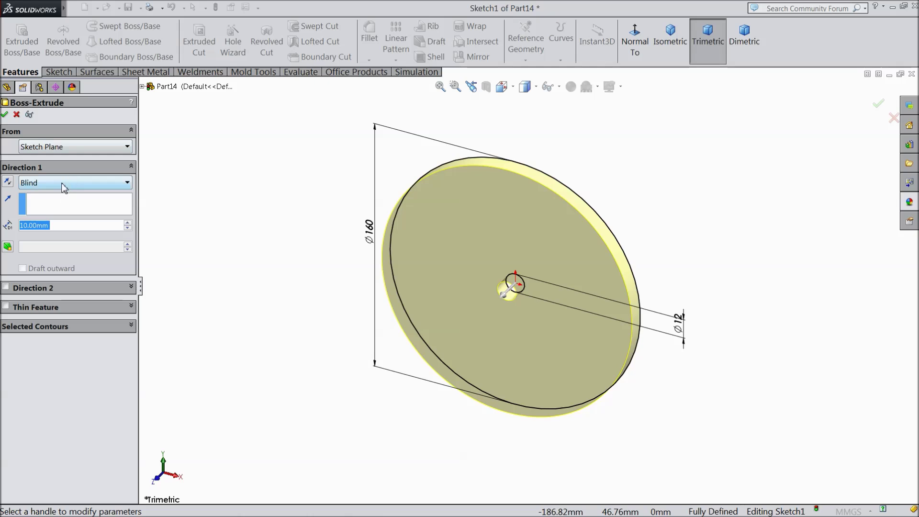
left_click(65, 187)
left_click(57, 247)
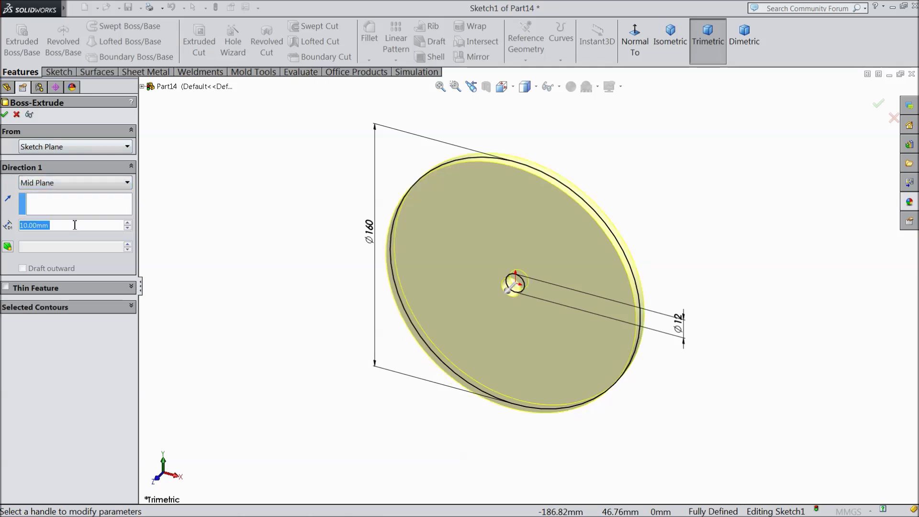
type("26")
key("Return")
scroll(475, 247, "down", 2)
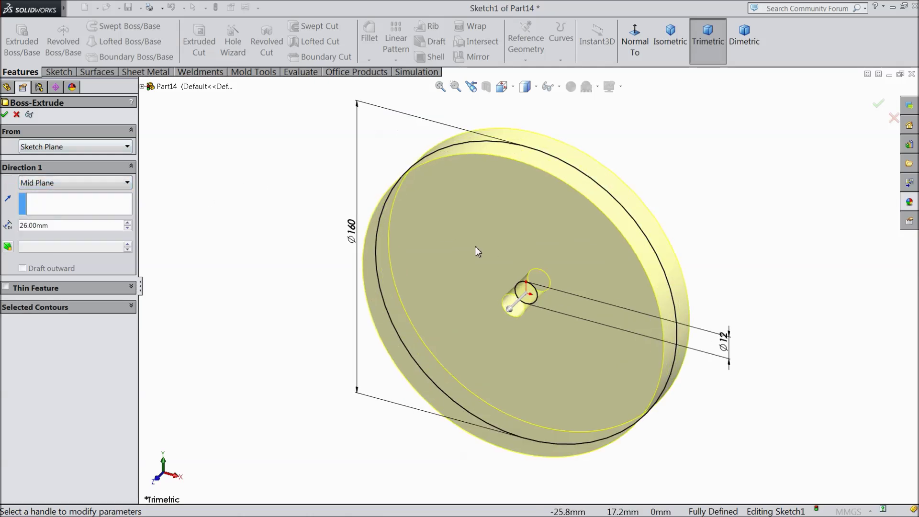
key("Return")
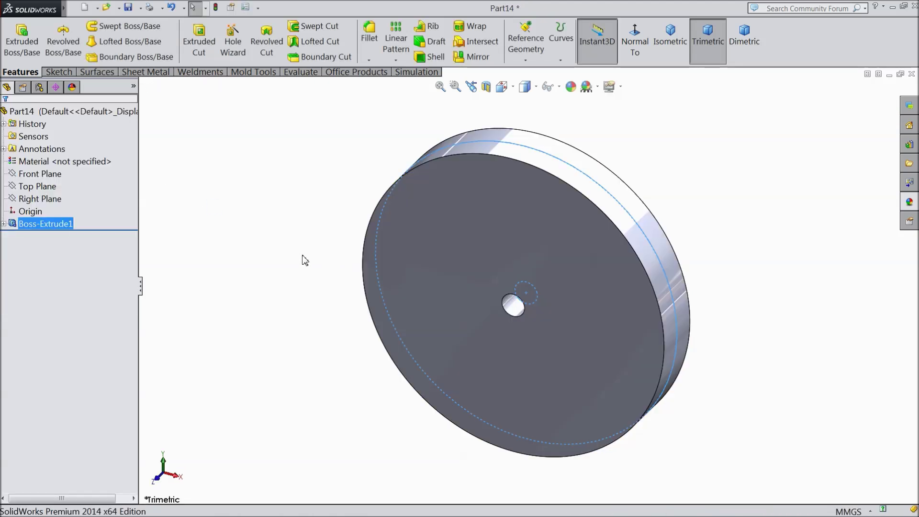
Start a sketch on the disc's front face and draw a circle at the origin, about 111 mm in diameter
left_click(477, 313)
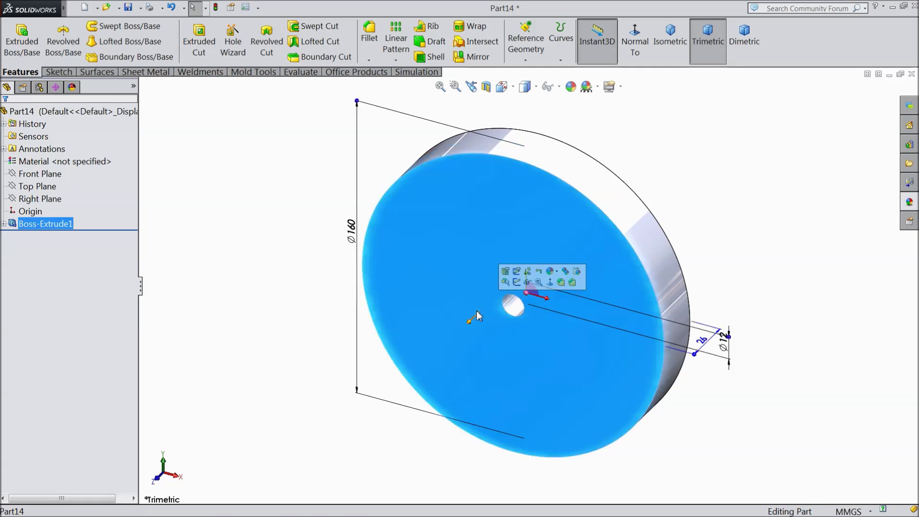
left_click(517, 282)
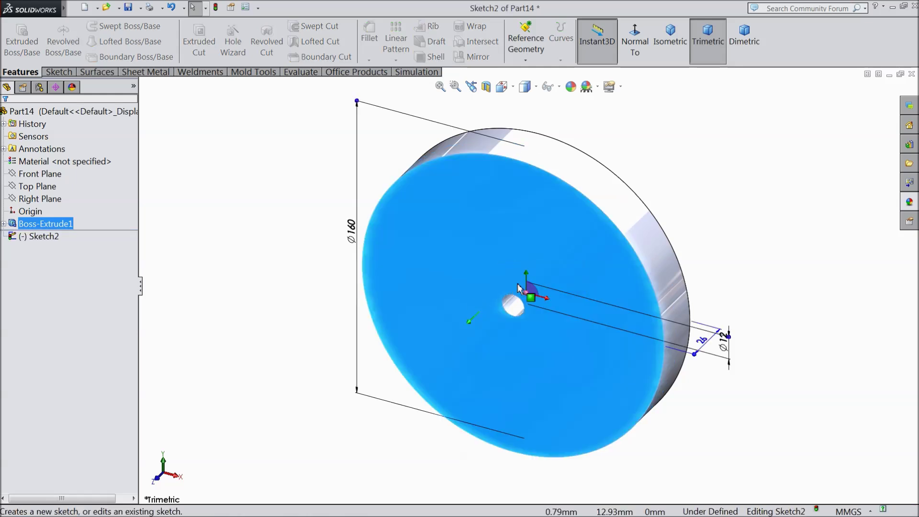
left_click(58, 72)
left_click(104, 26)
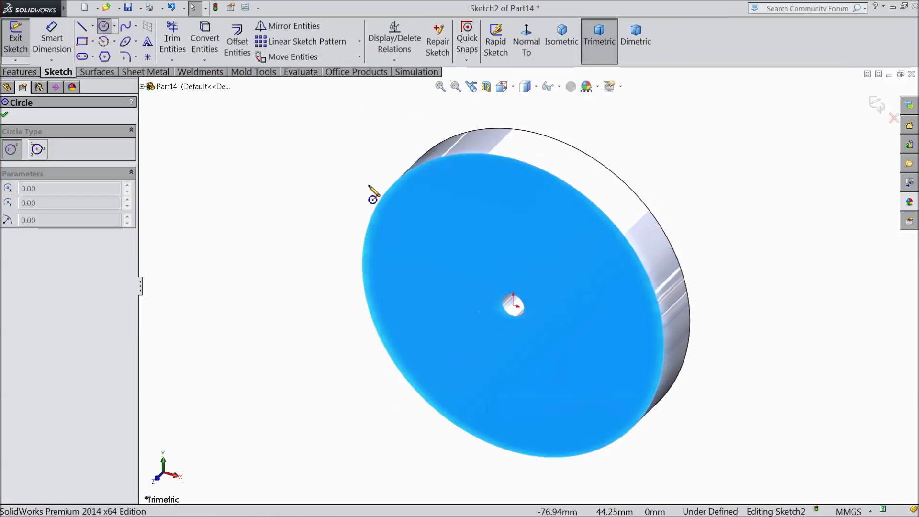
left_click(513, 305)
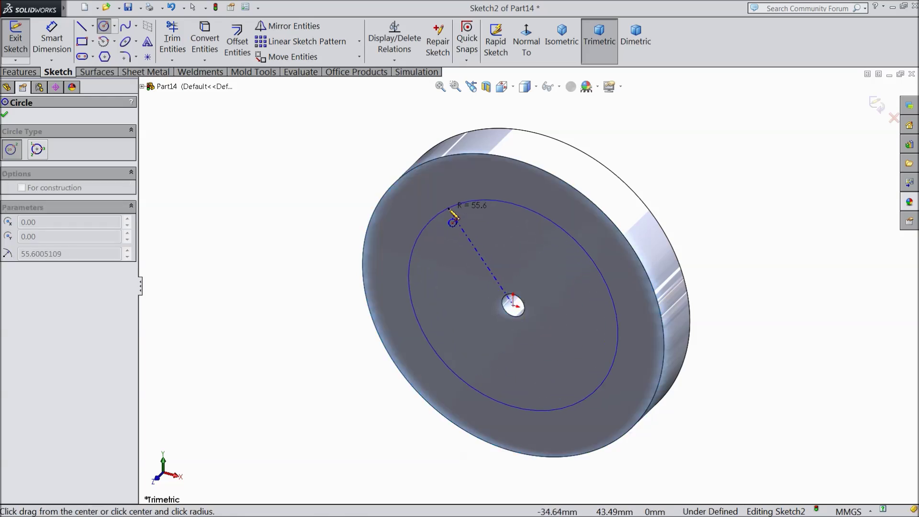
left_click(449, 215)
Dimension the new circle on the disc's face to a diameter of 130 mm
left_click(52, 38)
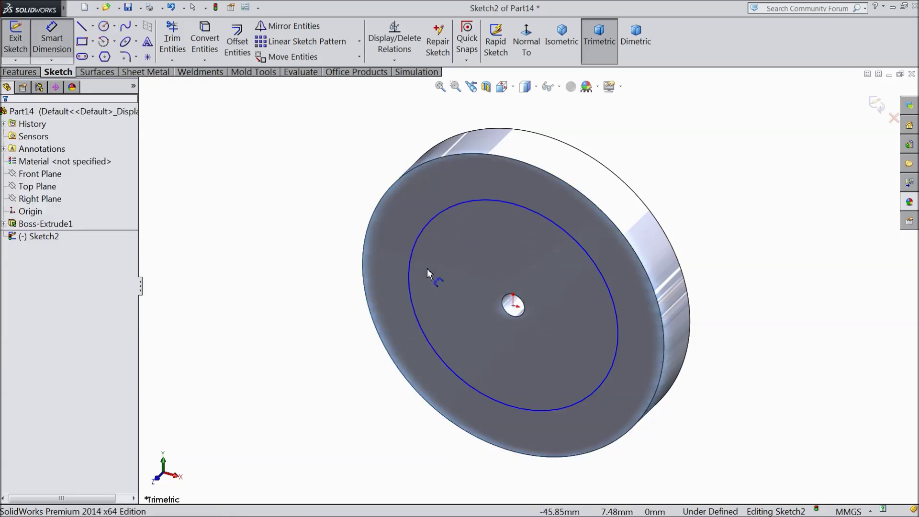
left_click(409, 274)
left_click(336, 240)
type("130")
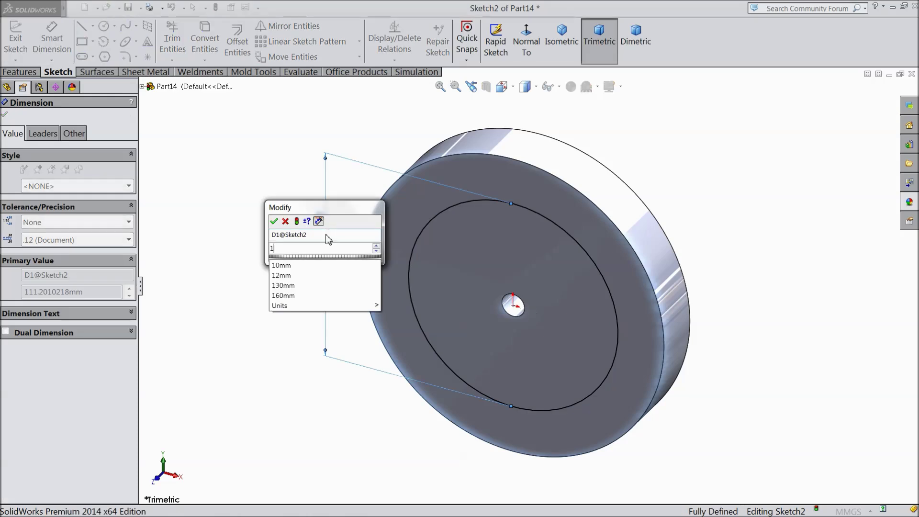
left_click(275, 222)
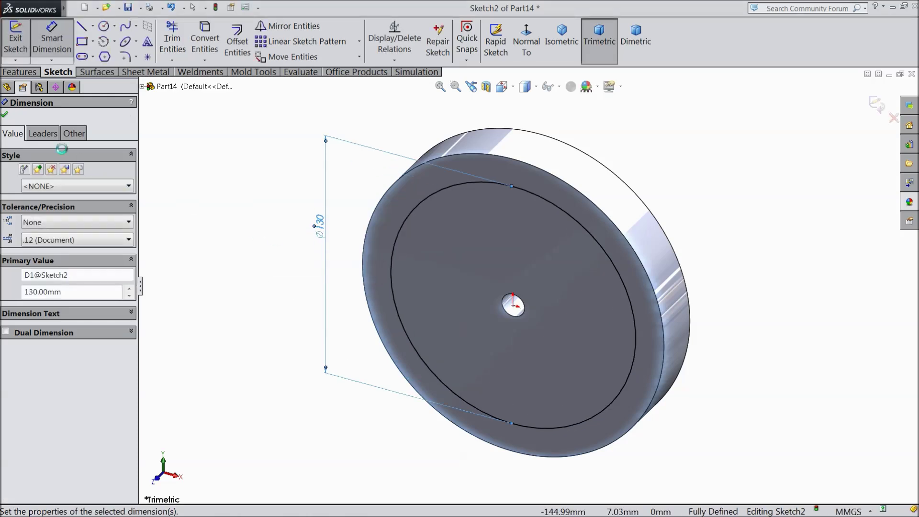
left_click(4, 115)
Cut the 130 mm circle into the disc as a blind recess 8 mm deep
left_click(21, 72)
left_click(199, 41)
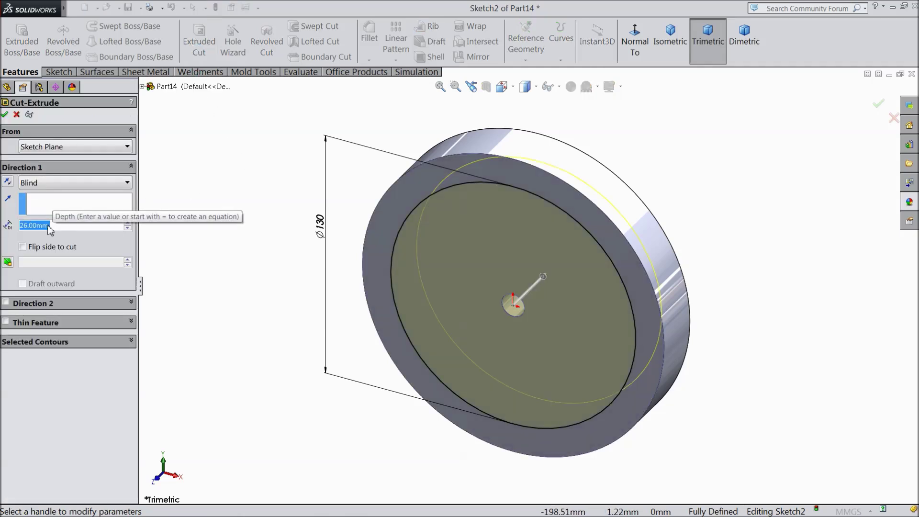
type("8")
key("Return")
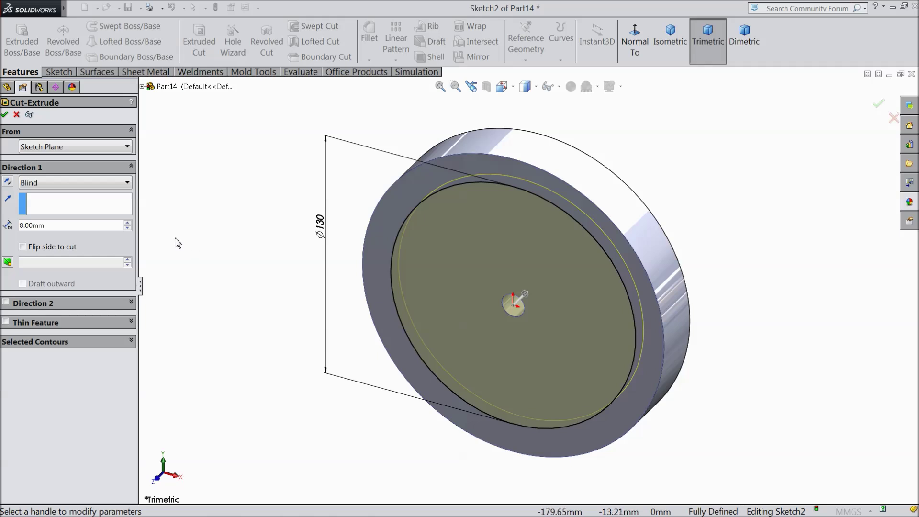
left_click(5, 114)
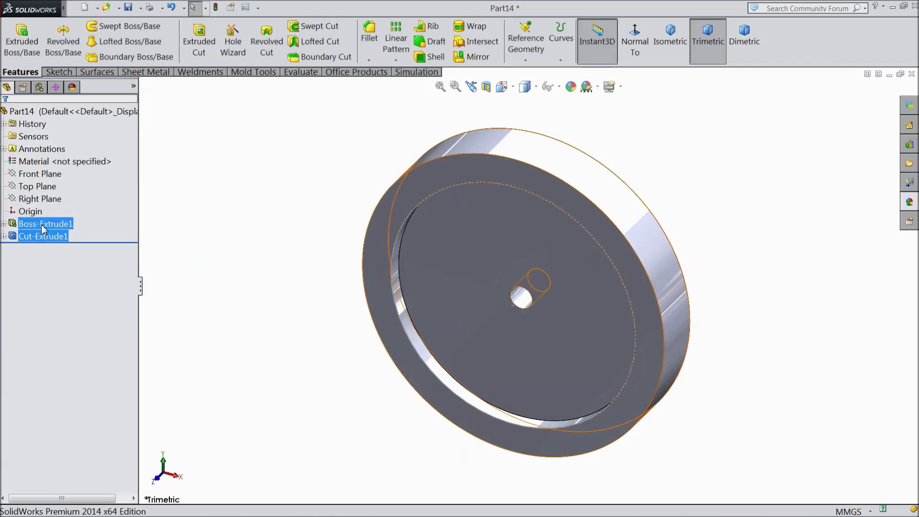
Mirror the circular recess cut about the Front Plane to the disc's opposite side
left_click(41, 174)
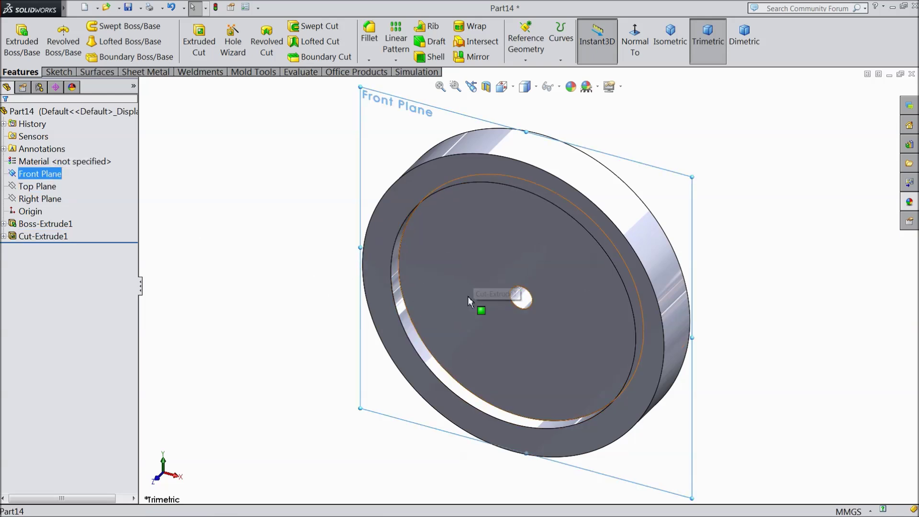
left_click(474, 59)
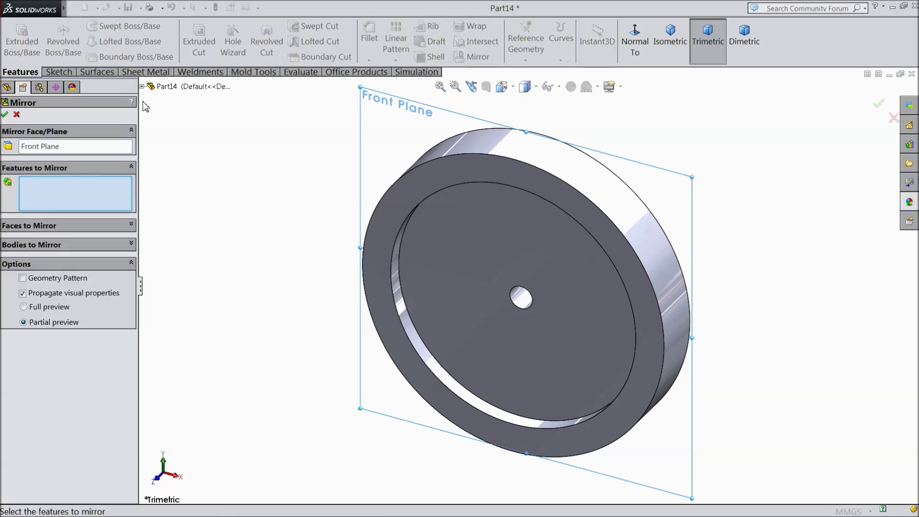
left_click(143, 87)
left_click(189, 213)
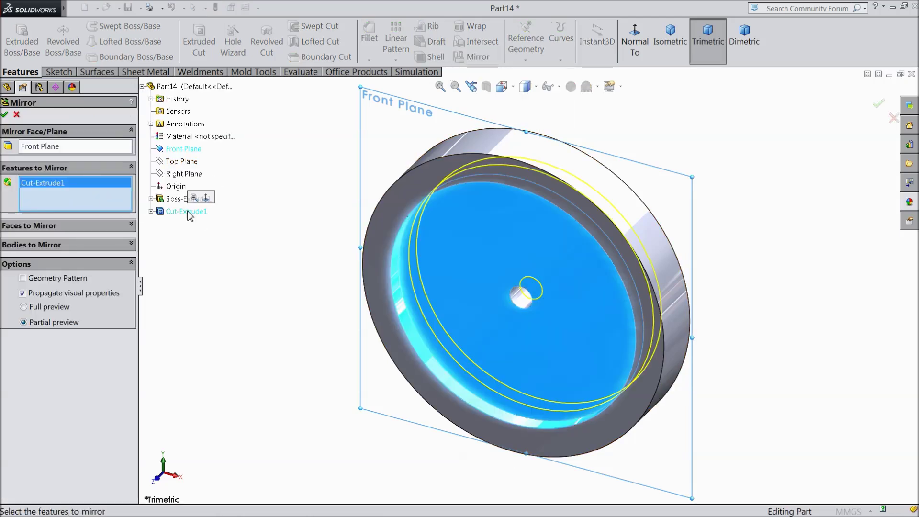
middle_click_drag(277, 272, 187, 293)
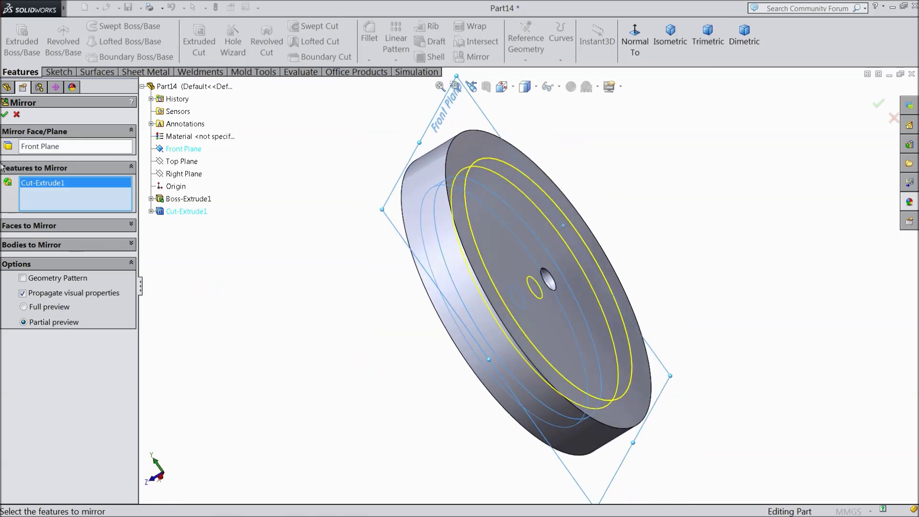
left_click(6, 115)
middle_click_drag(338, 351, 405, 232)
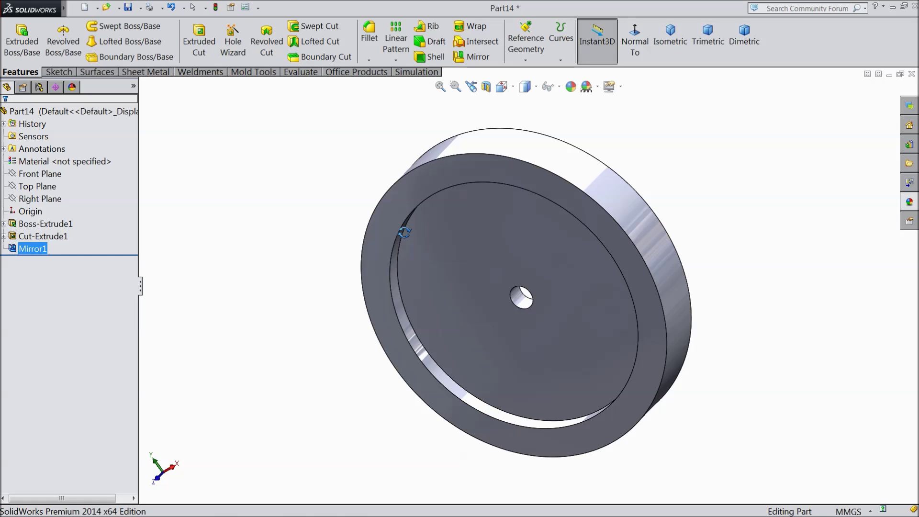
Start a sketch on the Front Plane and convert the central bore's edge into a sketch circle
left_click(52, 175)
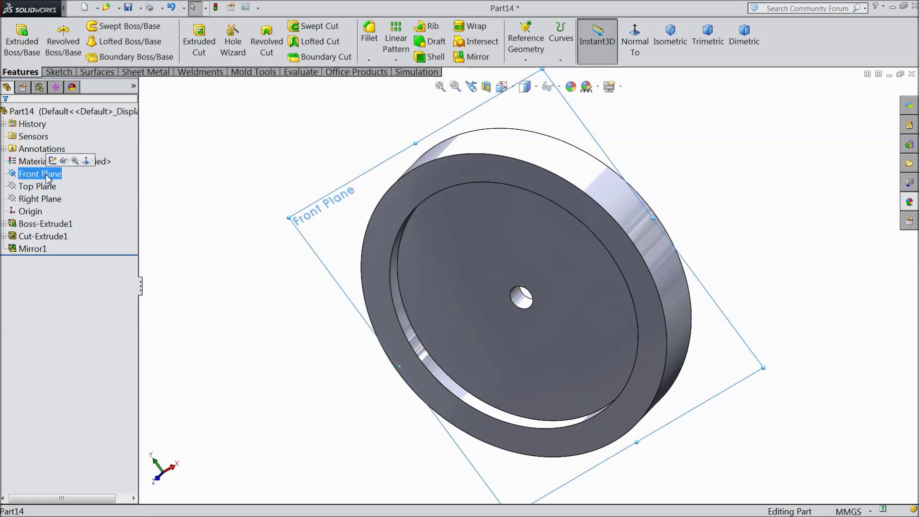
left_click(53, 161)
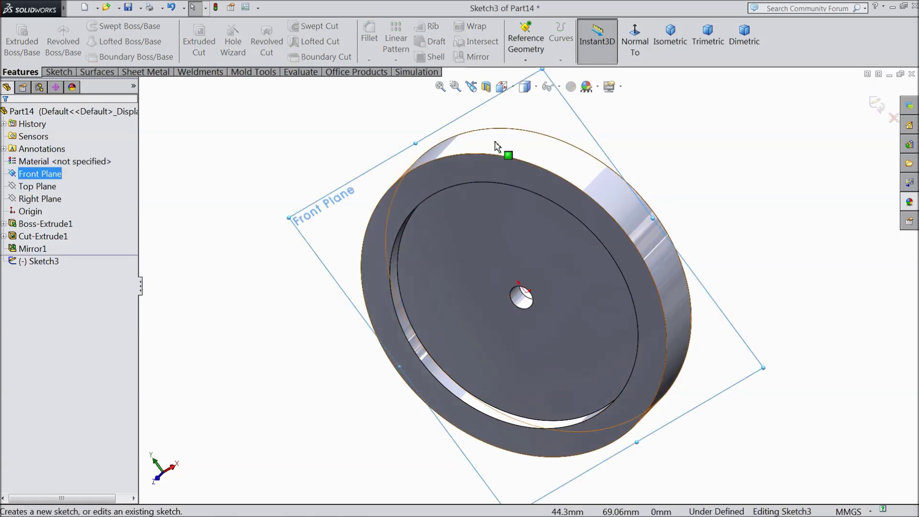
left_click(636, 43)
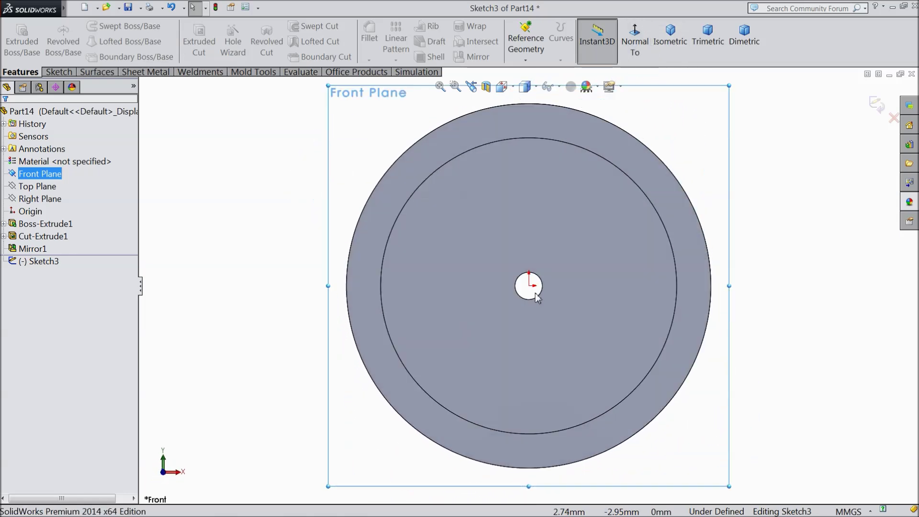
scroll(541, 301, "down", 3)
left_click(536, 297)
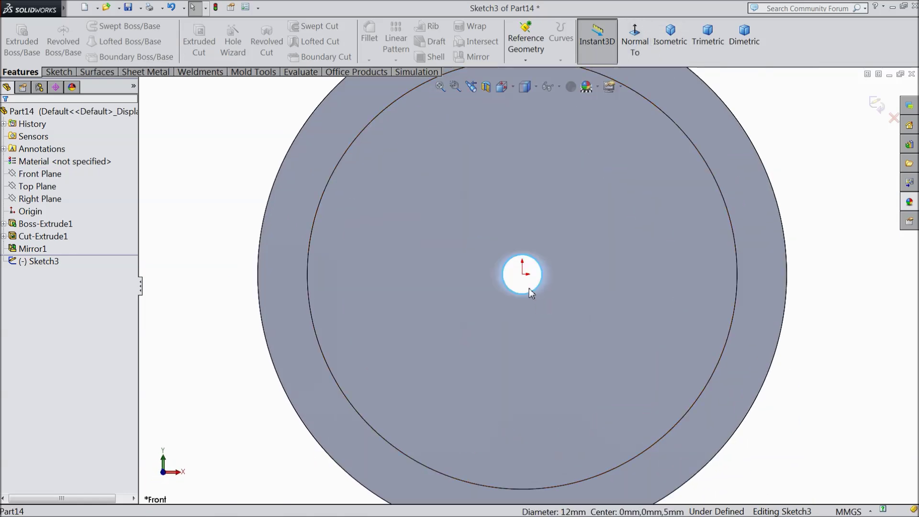
left_click(59, 72)
left_click(211, 44)
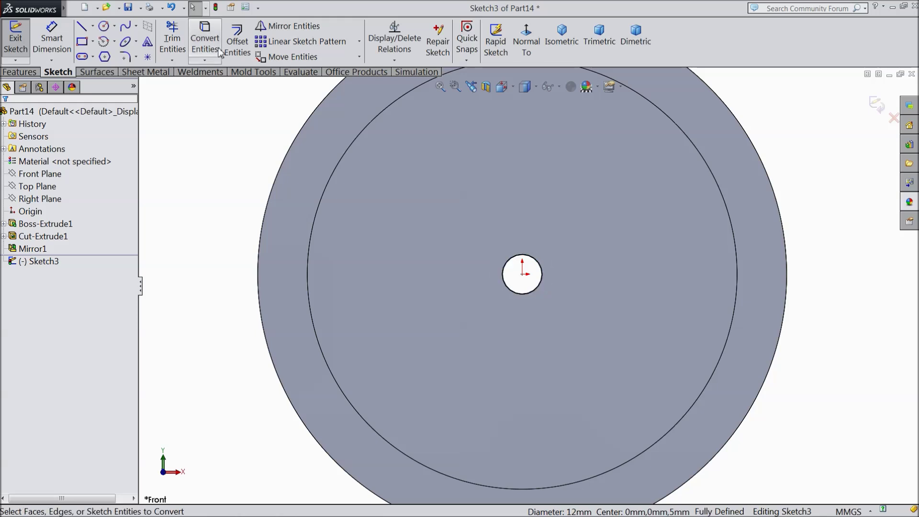
Draw a circle around the bore, centred on the origin, about 43 mm in diameter
left_click(103, 27)
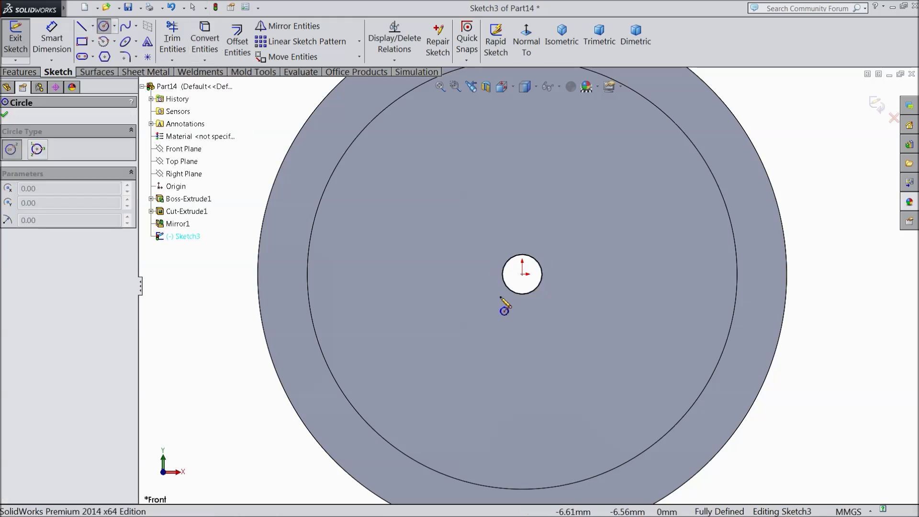
left_click(523, 274)
left_click(463, 236)
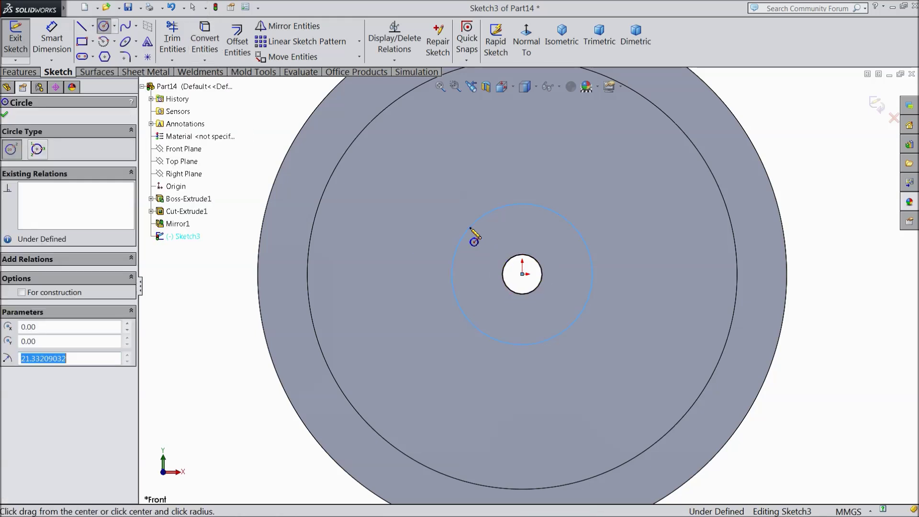
Dimension the circle around the bore to a diameter of 26 mm
left_click(52, 38)
left_click(453, 282)
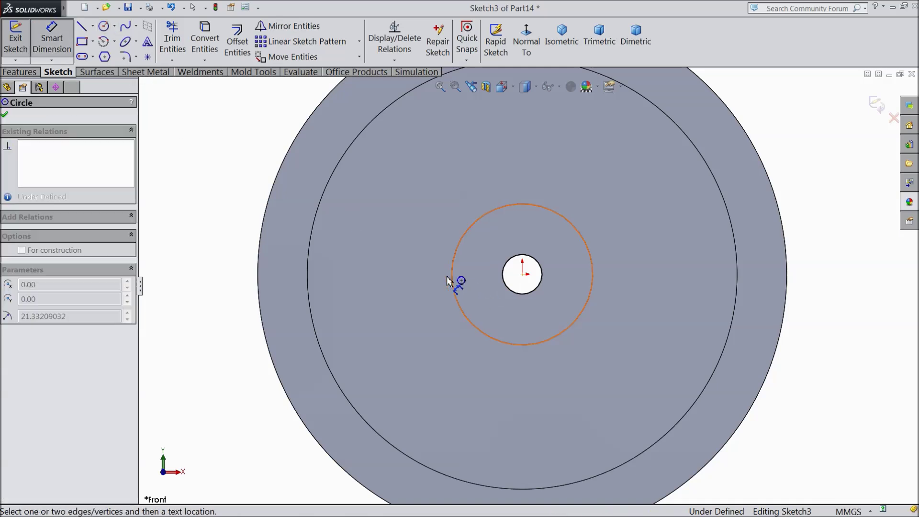
left_click(408, 271)
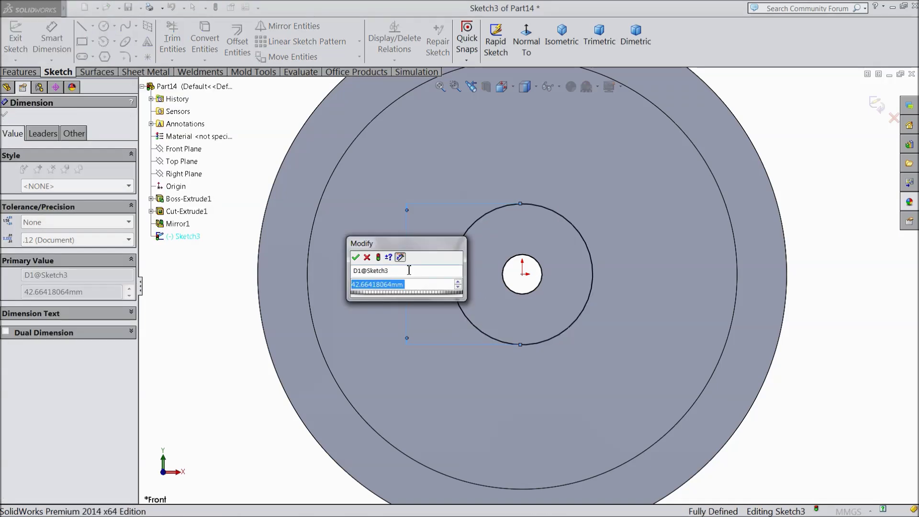
type("26")
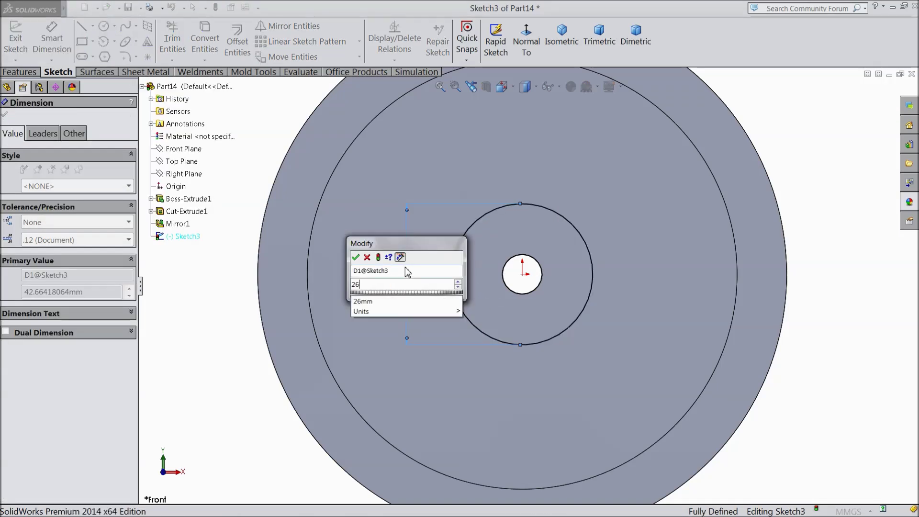
left_click(357, 258)
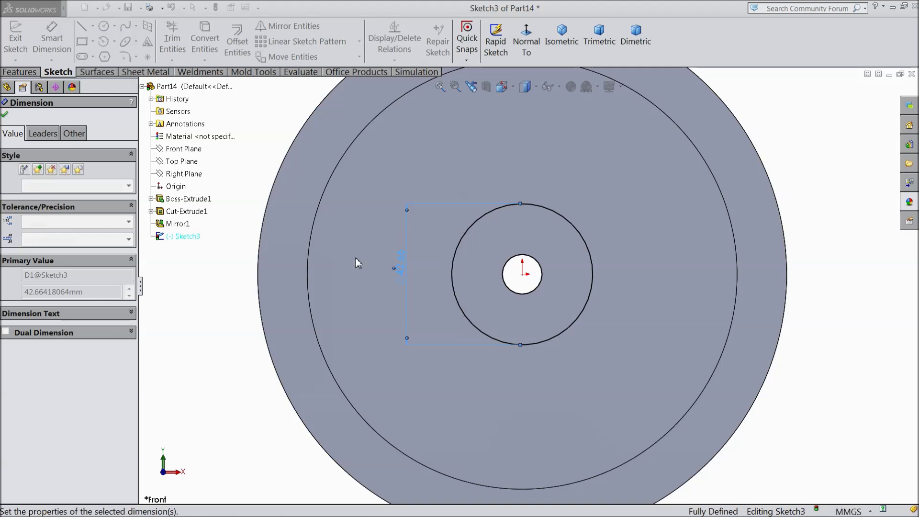
left_click(5, 116)
Extrude the 26 mm ring sketch around the bore as a boss, Mid Plane, 36 mm deep, merged with the disc
left_click(20, 72)
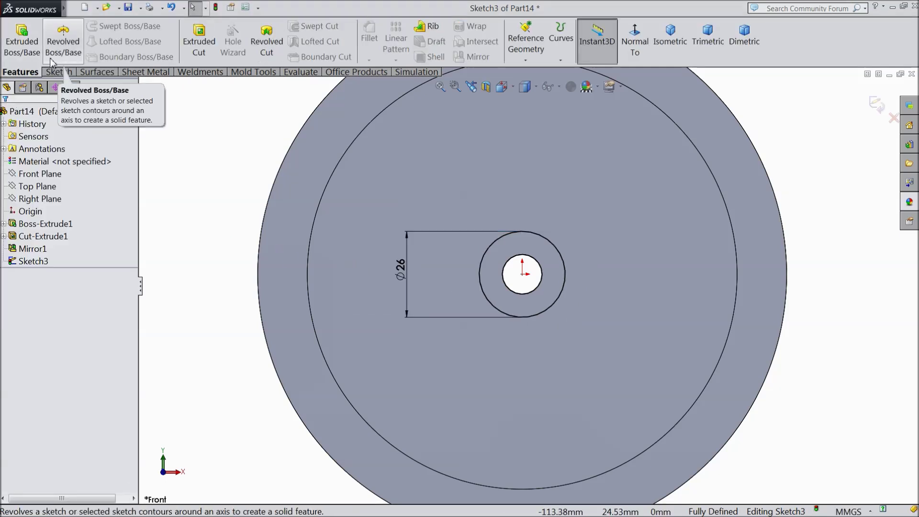
left_click(21, 40)
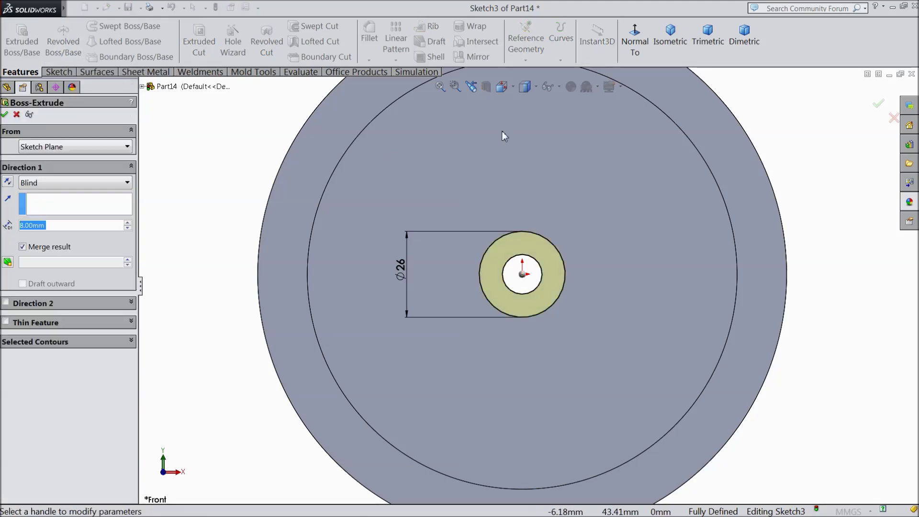
left_click(666, 45)
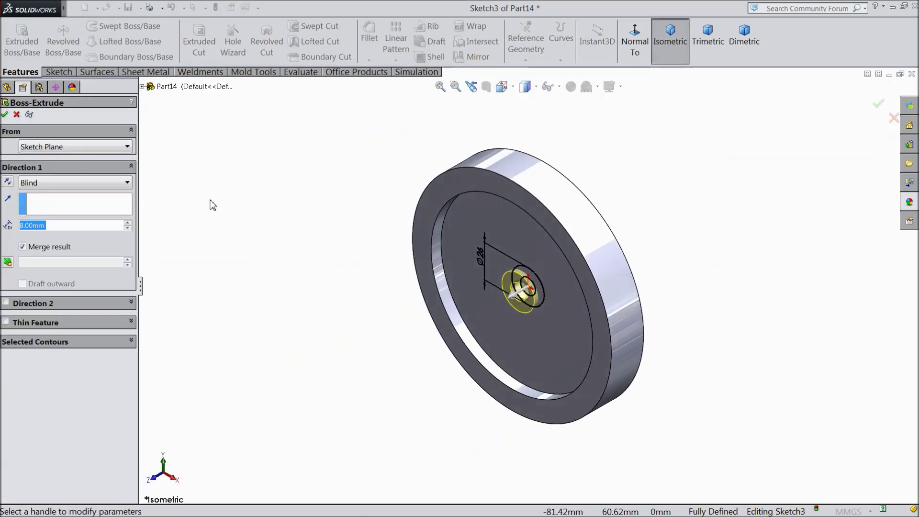
left_click(43, 183)
left_click(52, 256)
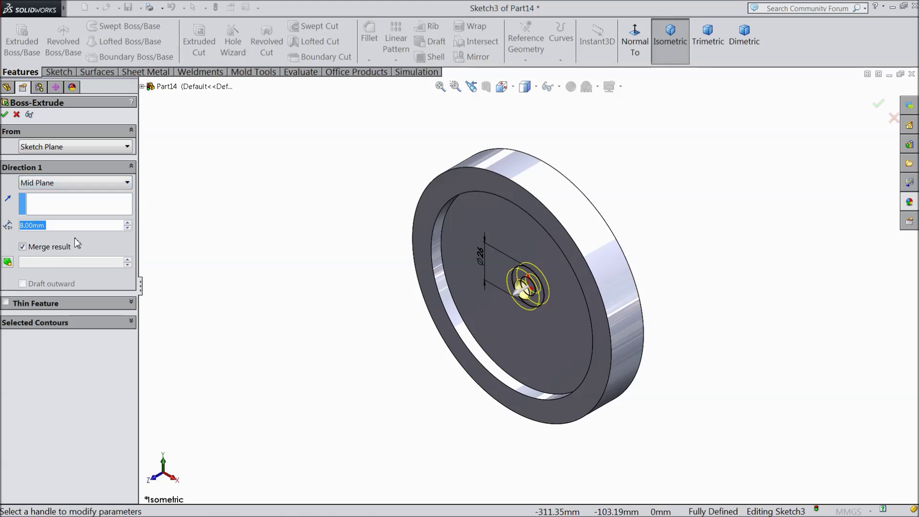
type("36")
key("Return")
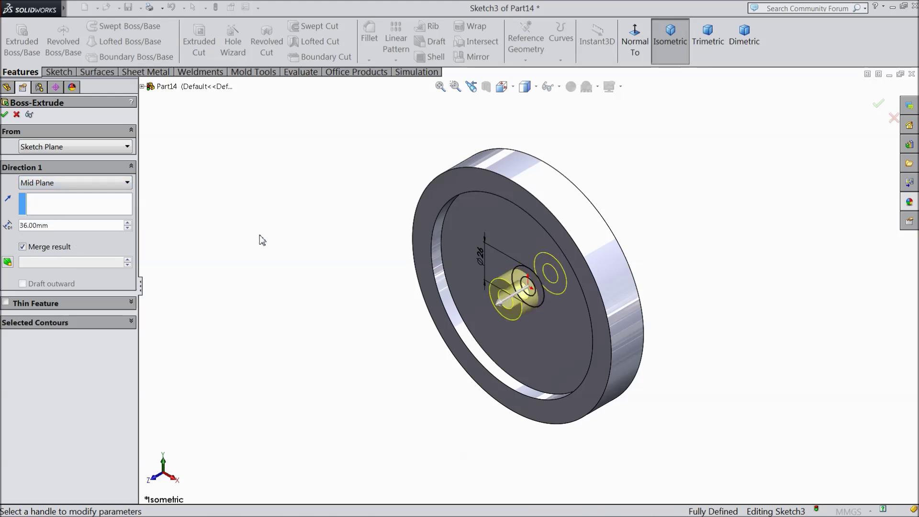
left_click(4, 115)
Chamfer the edges of the flat rim faces on both sides of the disc by 1 mm at 45 degrees
mouse_move(370, 362)
middle_mouse_down()
mouse_move(410, 287)
mouse_move(223, 314)
mouse_move(281, 337)
mouse_move(377, 352)
mouse_move(376, 371)
middle_mouse_up()
scroll(479, 305, "down", 2)
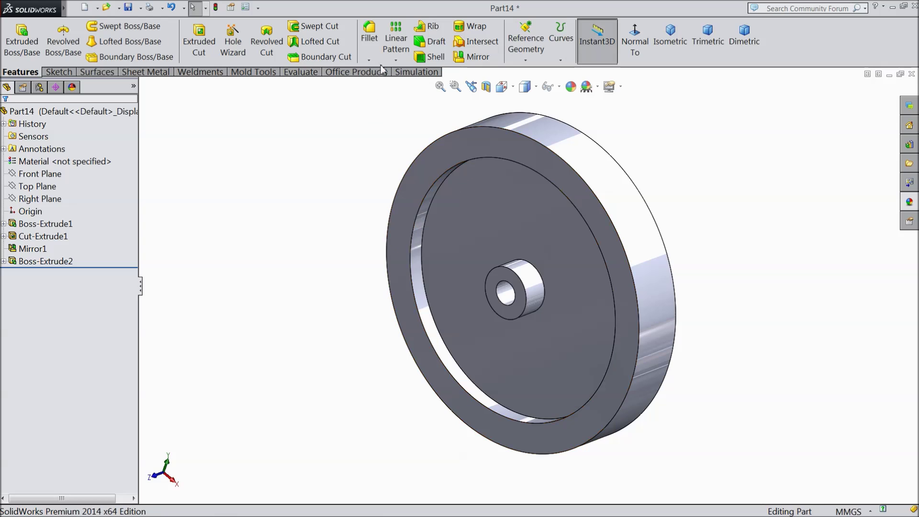
left_click(369, 60)
left_click(388, 86)
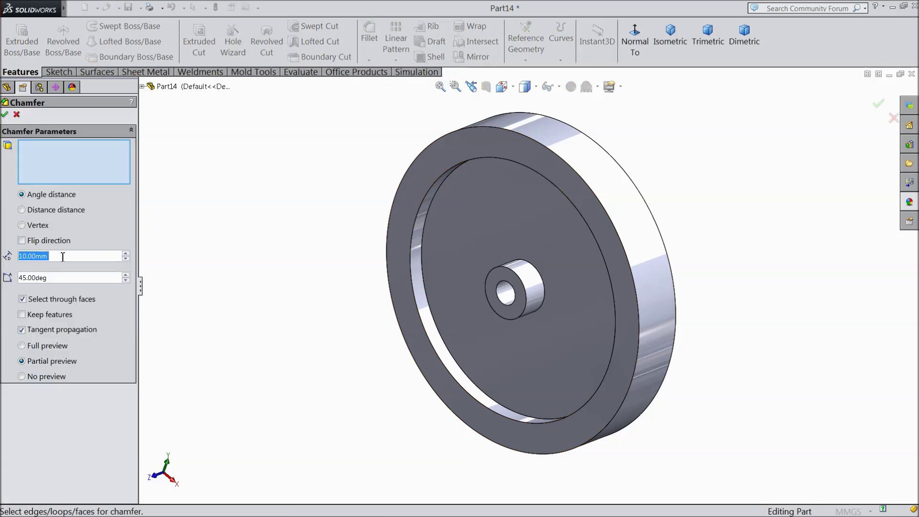
type("1")
key("Return")
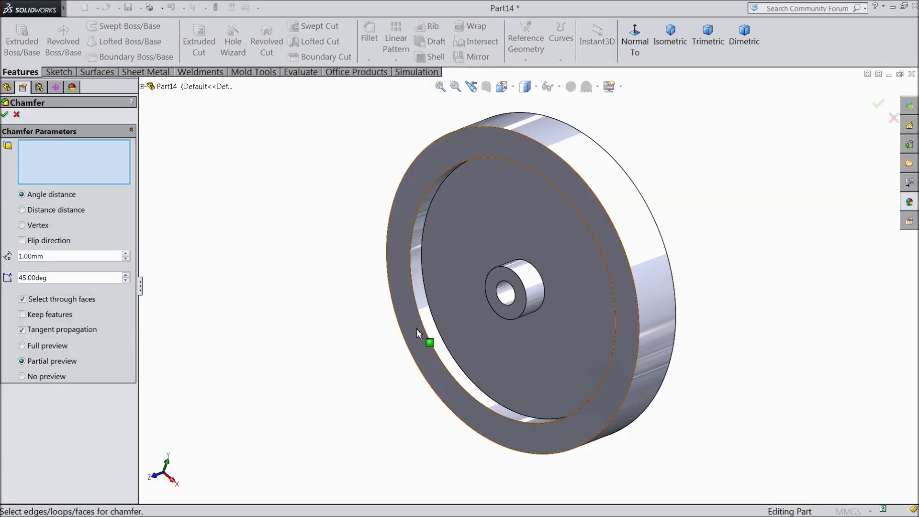
left_click(415, 330)
middle_click_drag(413, 332, 312, 374)
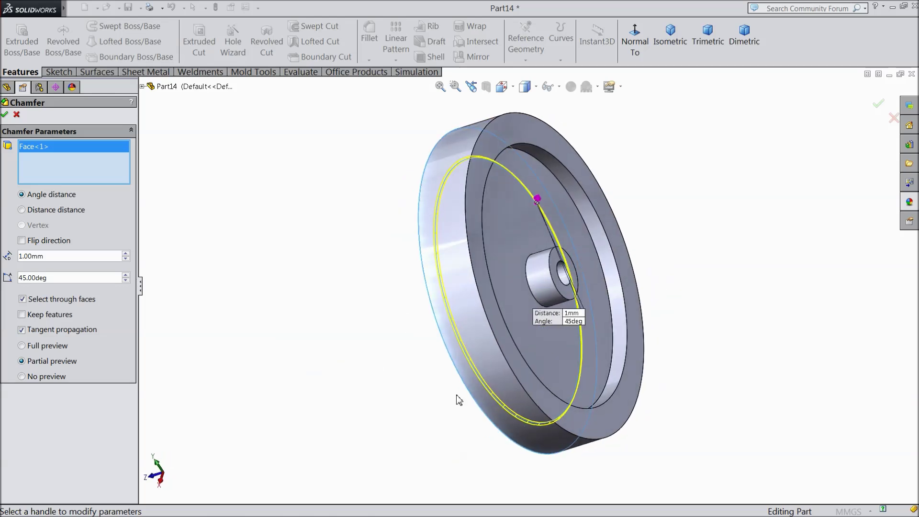
left_click(627, 420)
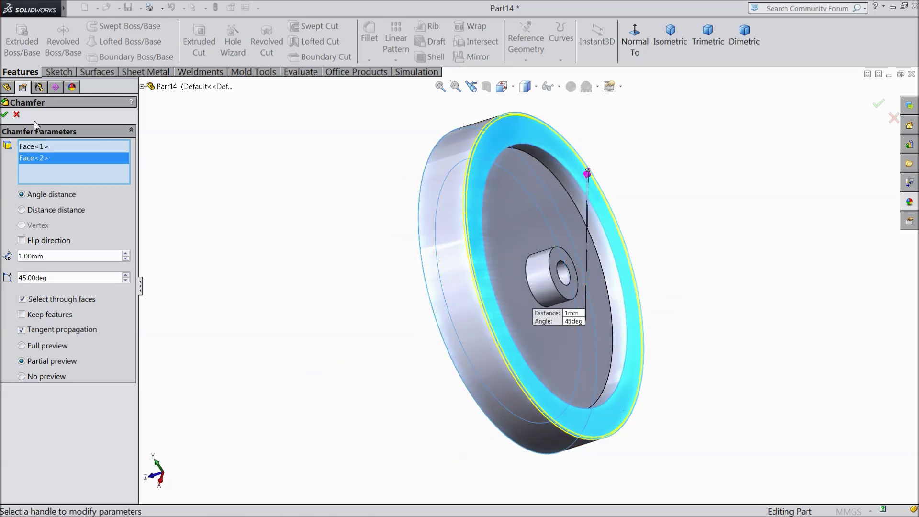
left_click(5, 114)
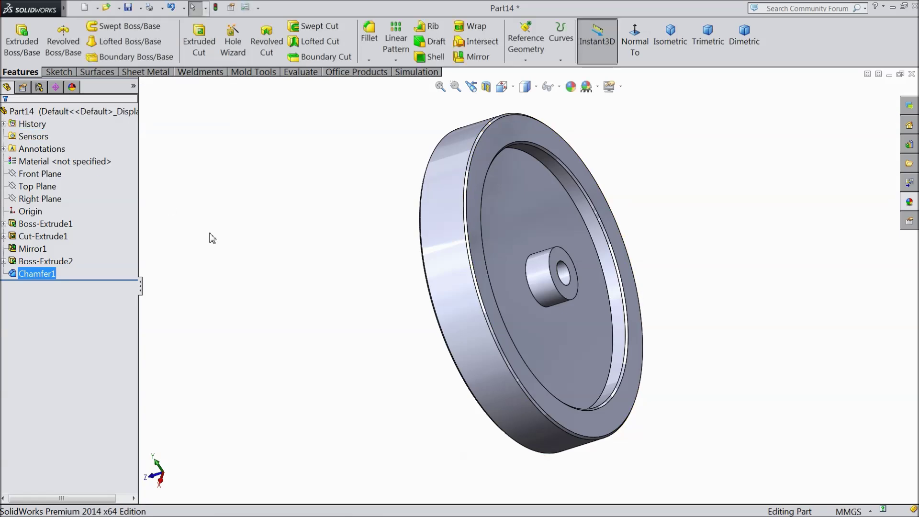
Start a sketch on the recess floor and draw two origin-centred circles, about 35 mm and about 120 mm in diameter
middle_click_drag(333, 313, 433, 289)
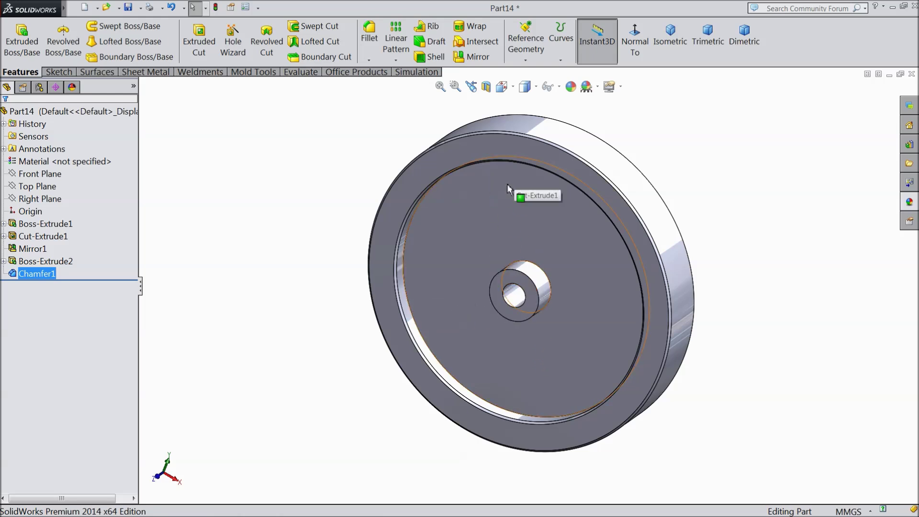
left_click(567, 222)
left_click(605, 192)
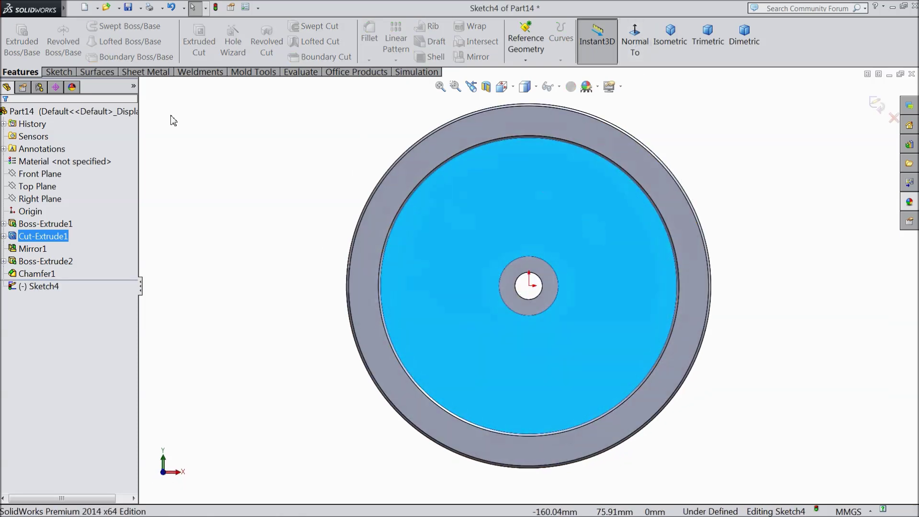
left_click(59, 72)
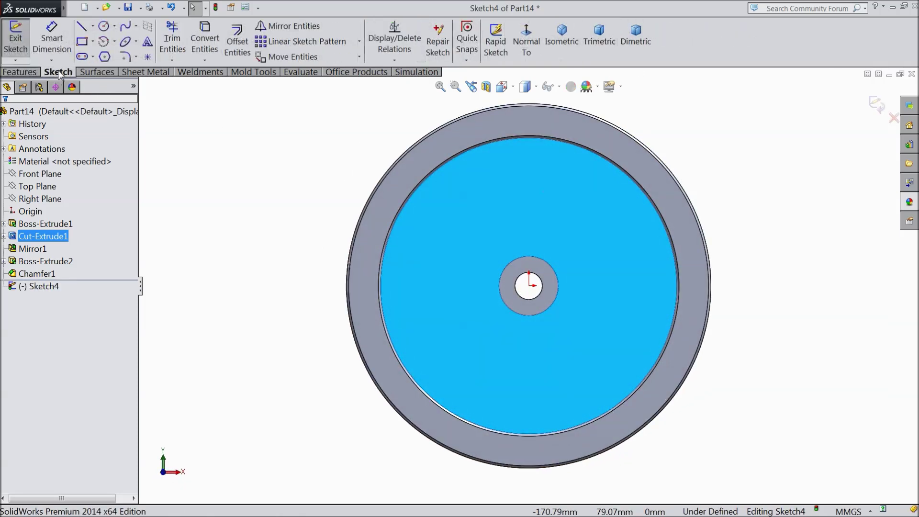
left_click(104, 27)
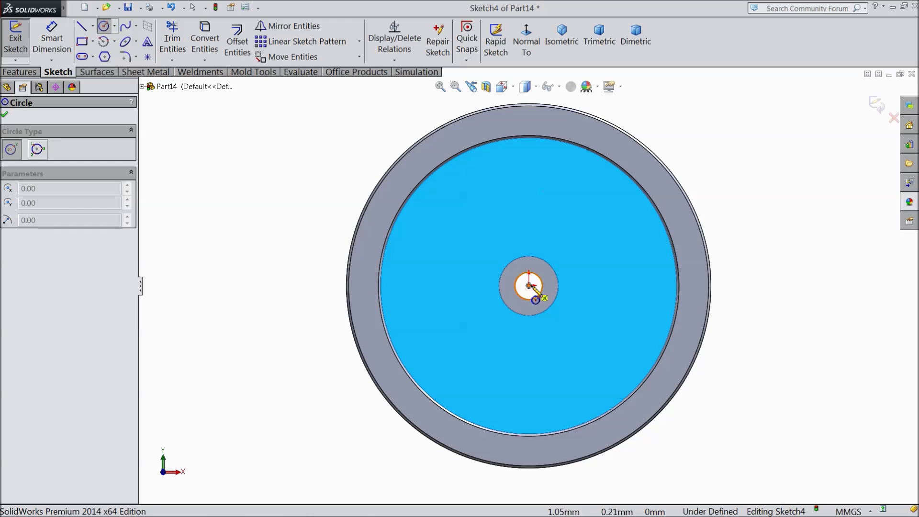
left_click(531, 286)
left_click(494, 270)
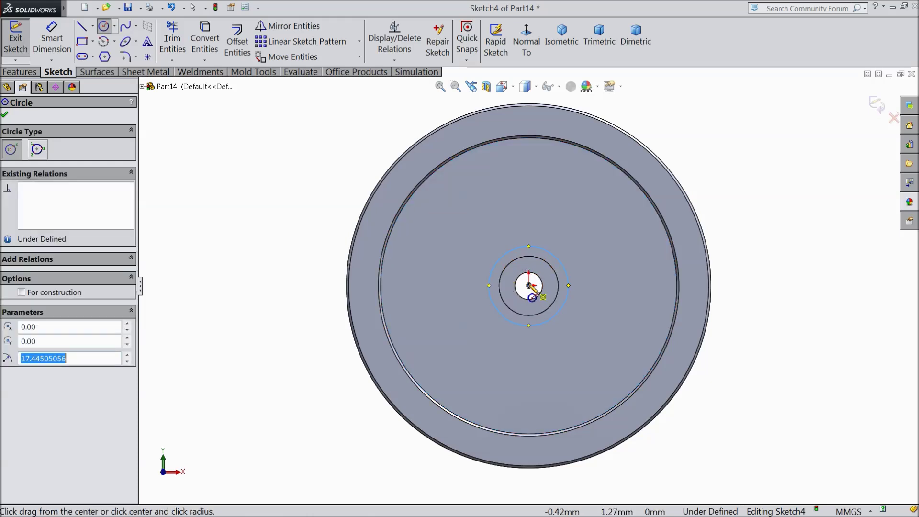
left_click(529, 286)
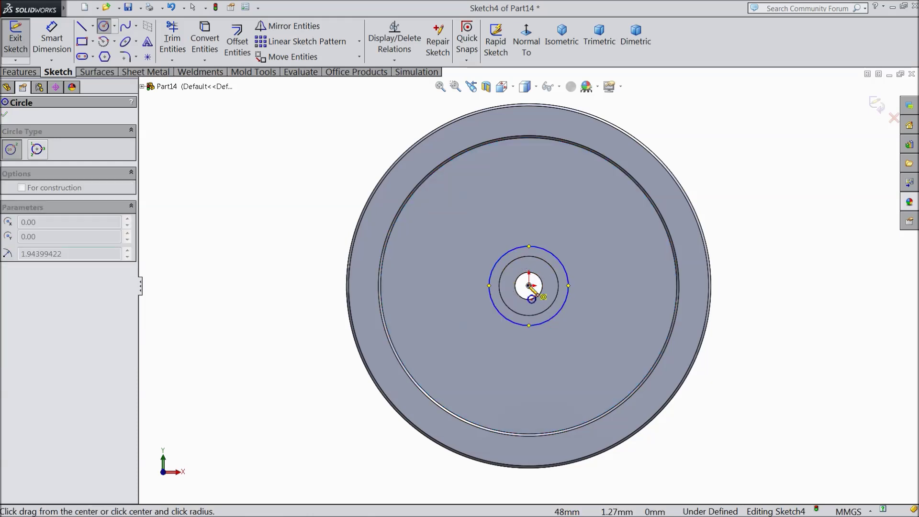
left_click(415, 212)
Dimension the larger sketch circle to a diameter of 120 mm
left_click(59, 40)
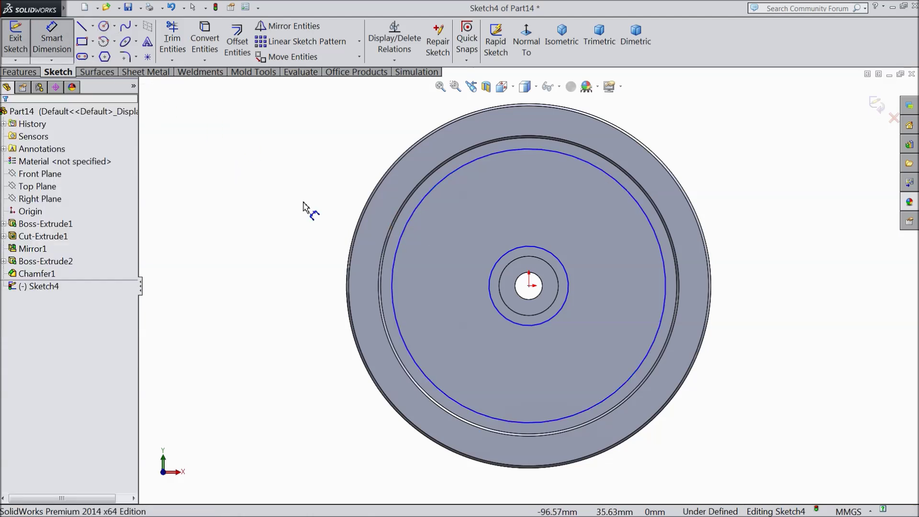
left_click(394, 276)
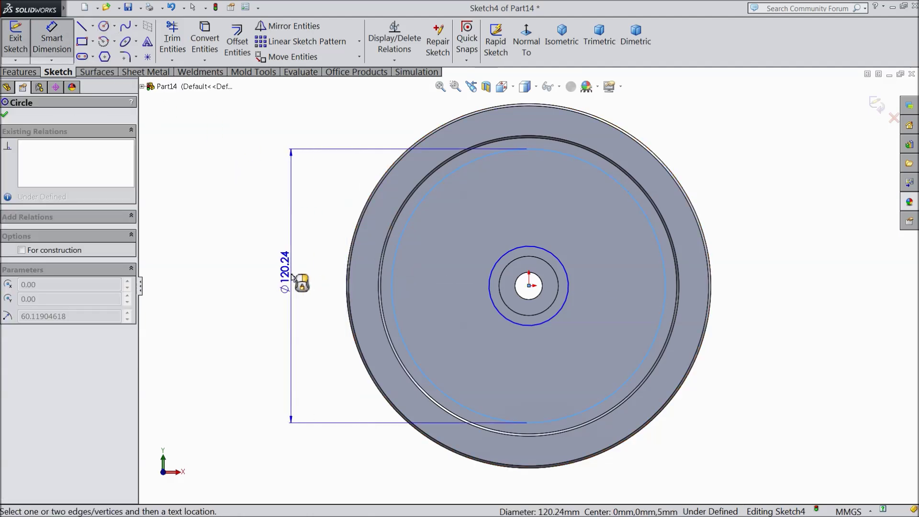
left_click(300, 282)
type("120")
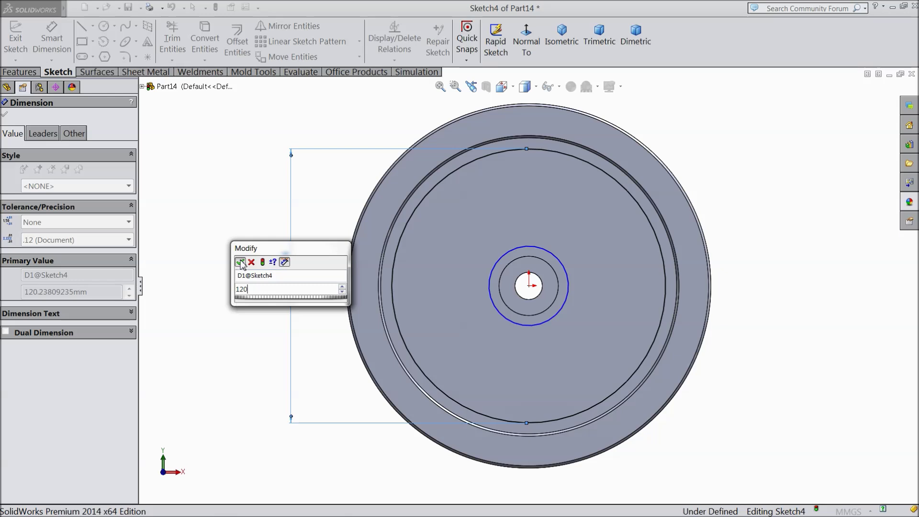
left_click(240, 262)
Dimension the smaller sketch circle around the hub to a diameter of 35 mm
left_click(490, 288)
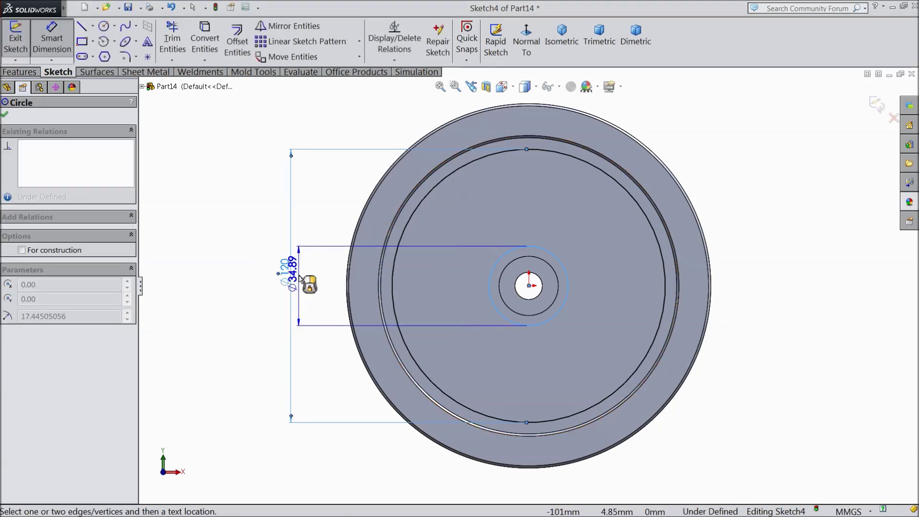
left_click(315, 281)
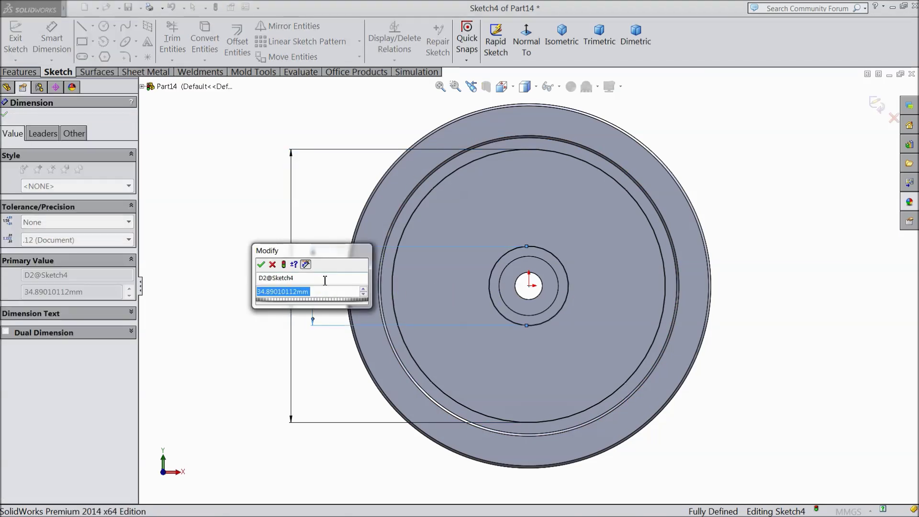
type("35")
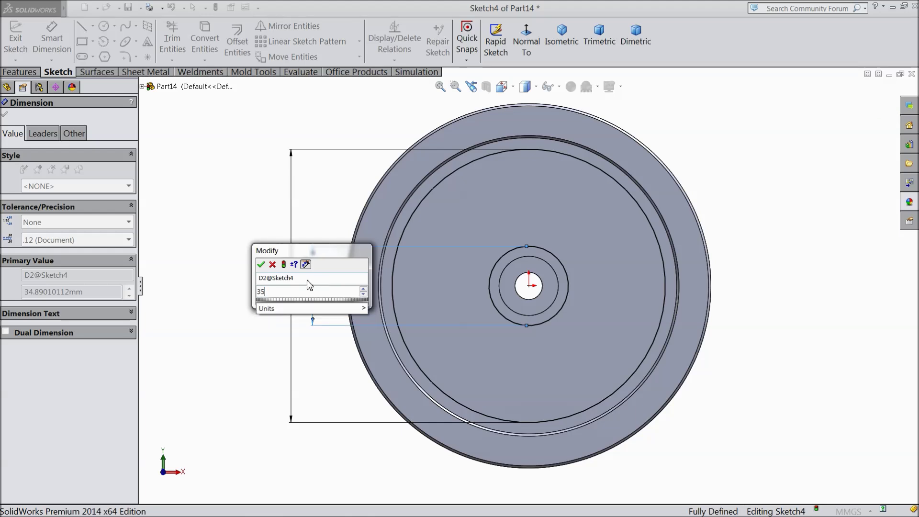
left_click(261, 265)
left_click(4, 114)
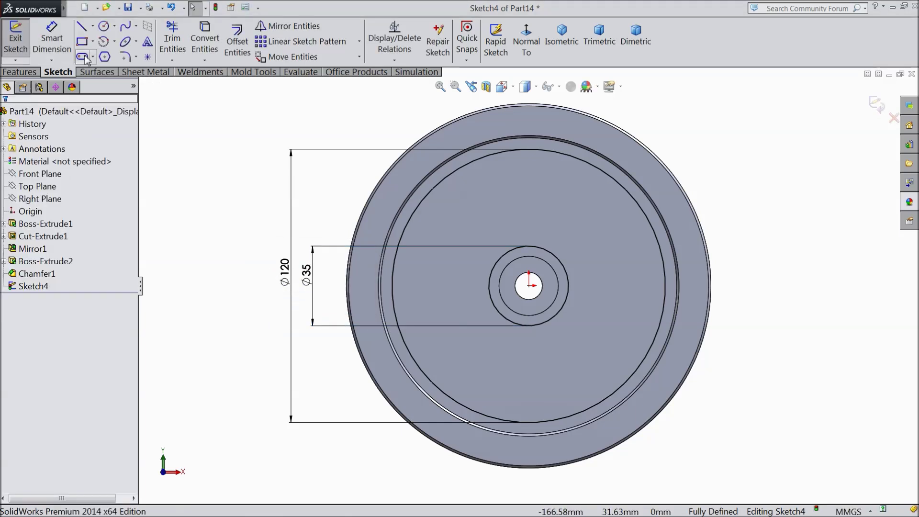
Draw a vertical centerline from the top point of the 35 mm circle to the top point of the 120 mm circle
left_click(93, 27)
left_click(103, 53)
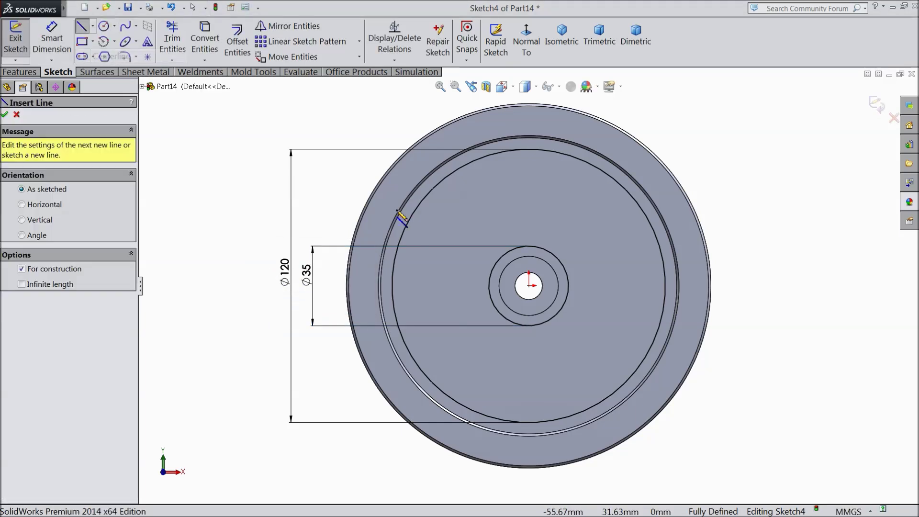
left_click(529, 246)
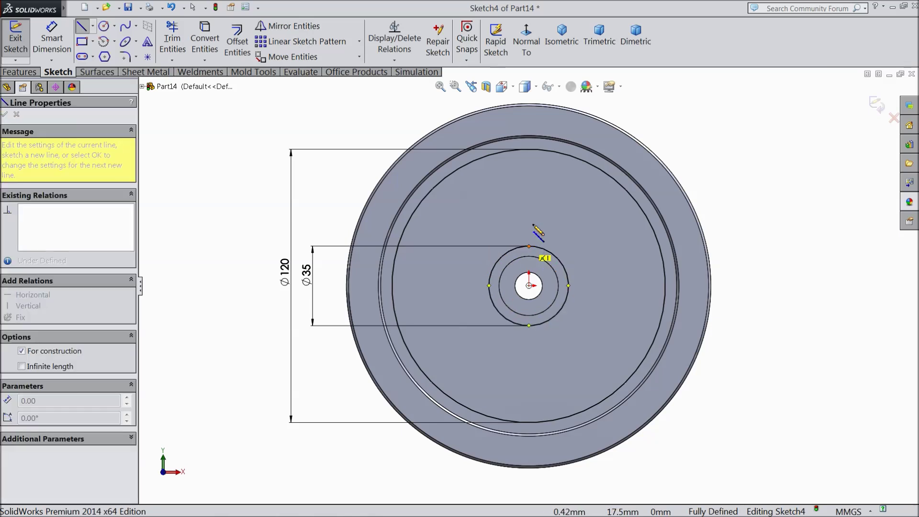
left_click(529, 150)
right_click(543, 169)
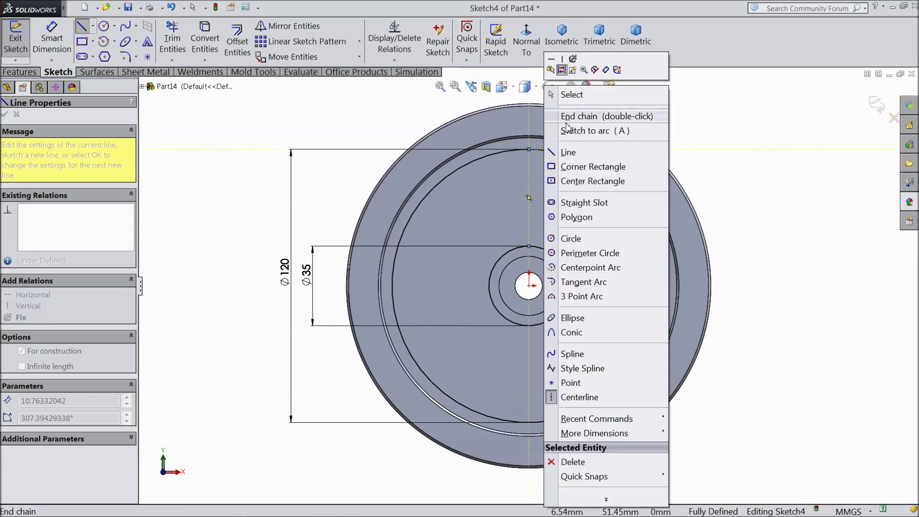
left_click(571, 95)
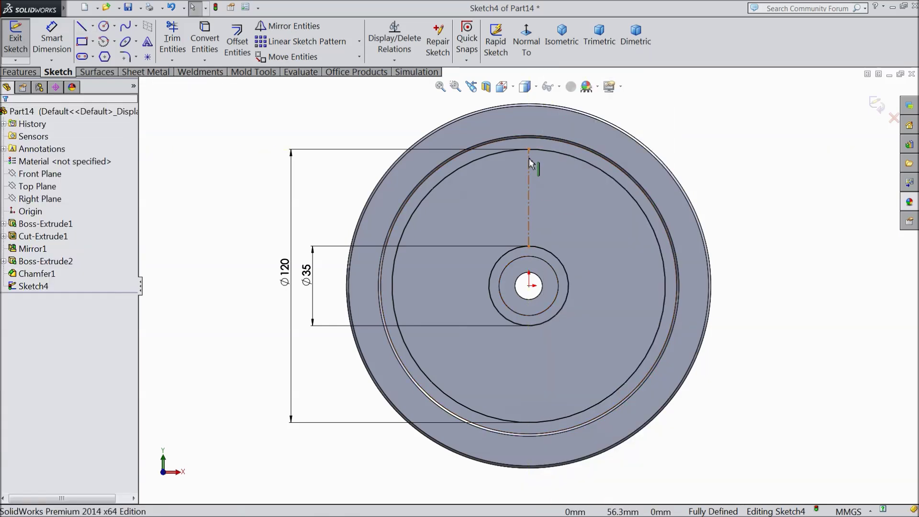
Draw a slanted centerline from the origin to the 120 mm circle, about 24 degrees to the left of the vertical centerline
left_click(93, 27)
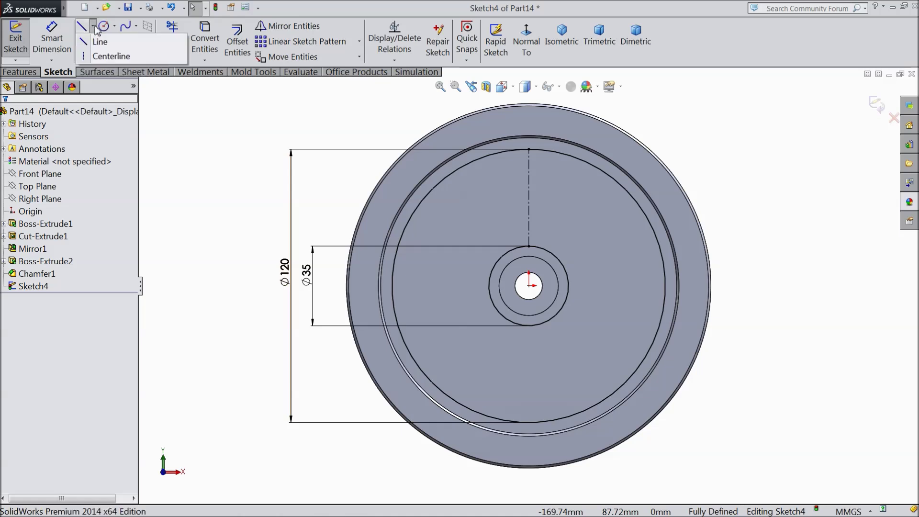
left_click(103, 56)
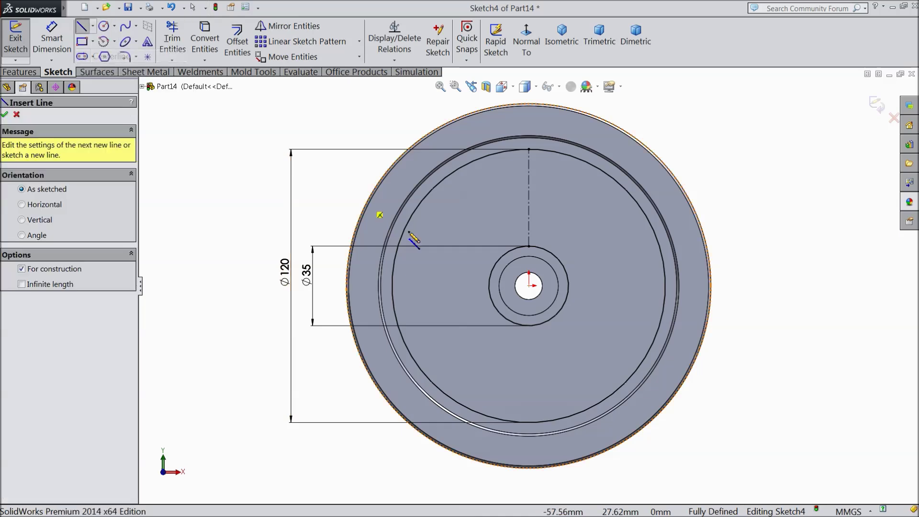
left_click(529, 286)
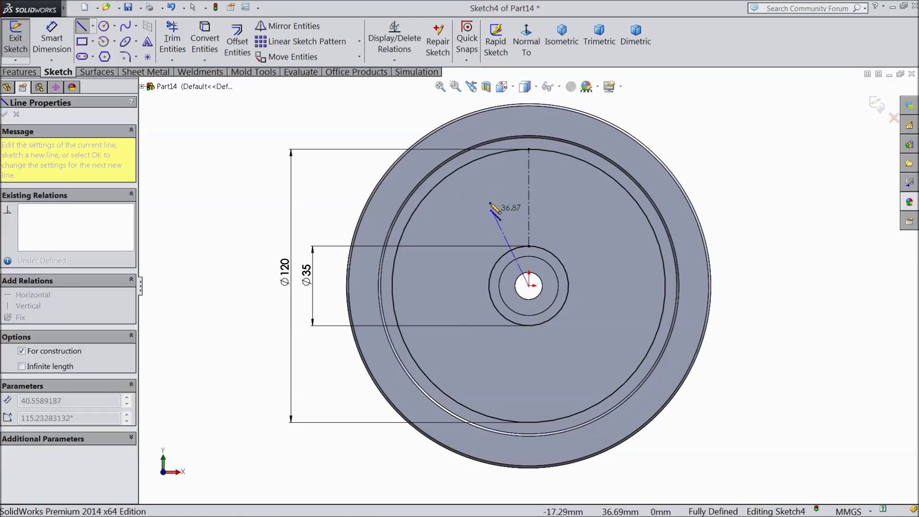
left_click(474, 164)
right_click(467, 155)
left_click(484, 95)
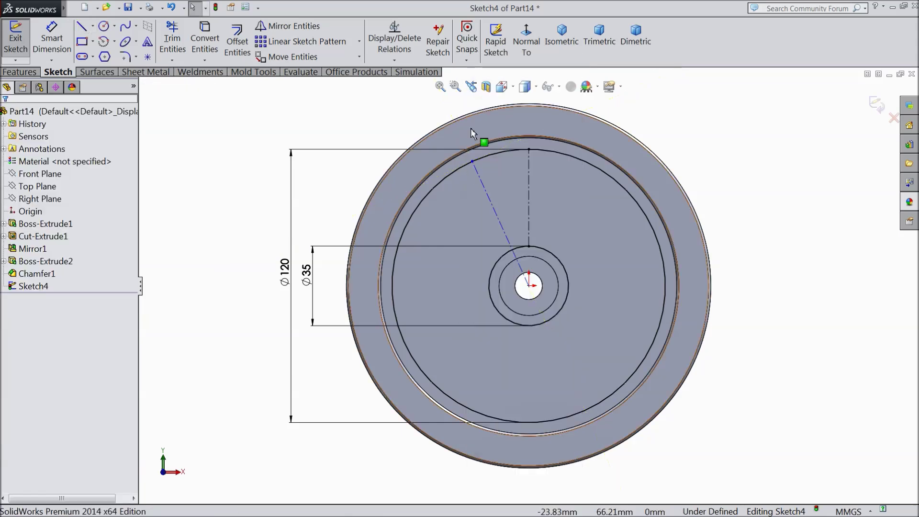
Dimension the angle between the vertical and slanted centerlines to 30 degrees
left_click(51, 39)
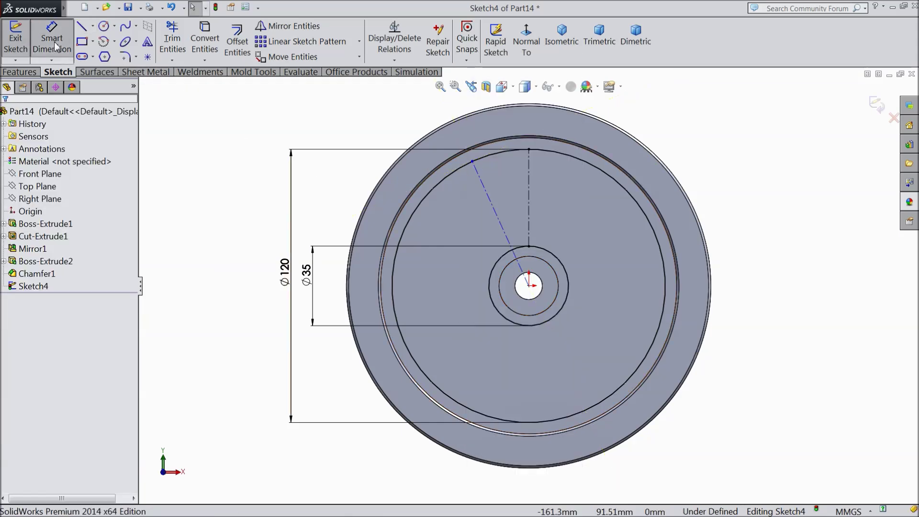
left_click(529, 211)
left_click(493, 207)
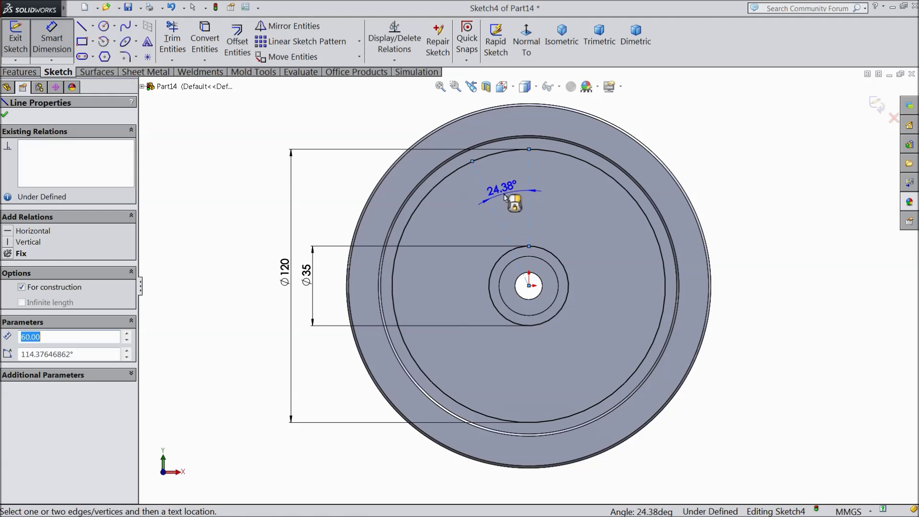
left_click(505, 196)
type("30")
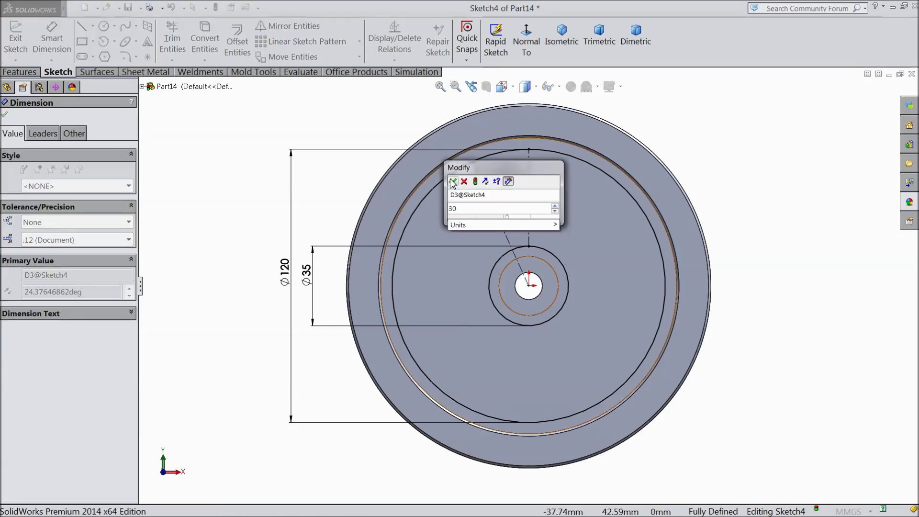
left_click(452, 182)
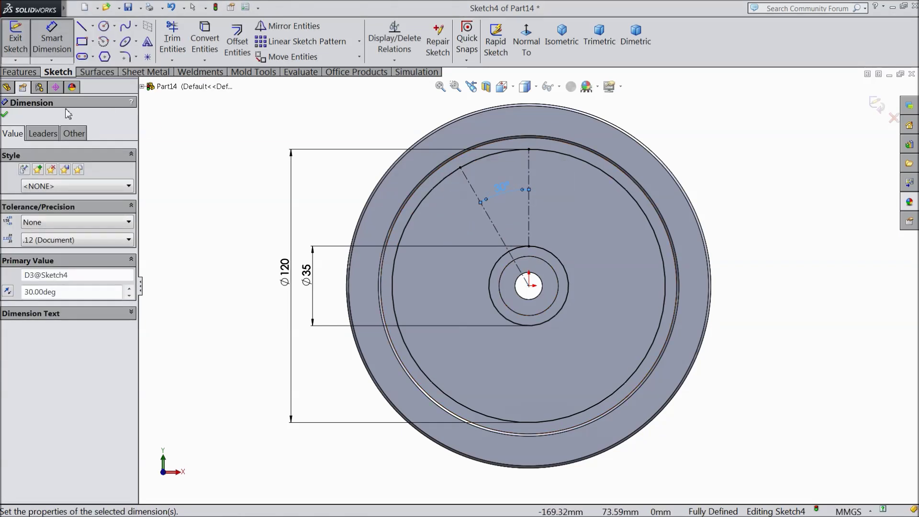
left_click(8, 116)
Draw solid lines from the top point of the 120 mm circle to the origin and on to the slanted centerline's outer end
scroll(543, 218, "down", 2)
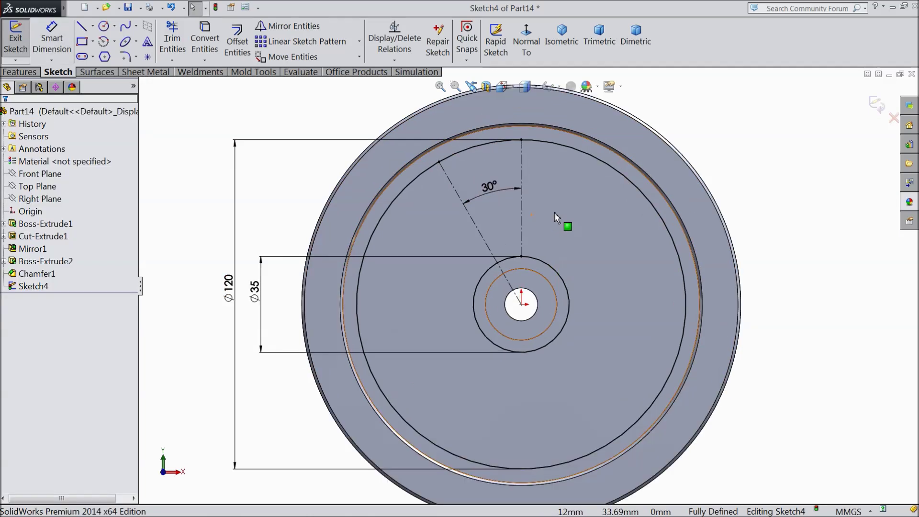
left_click(81, 25)
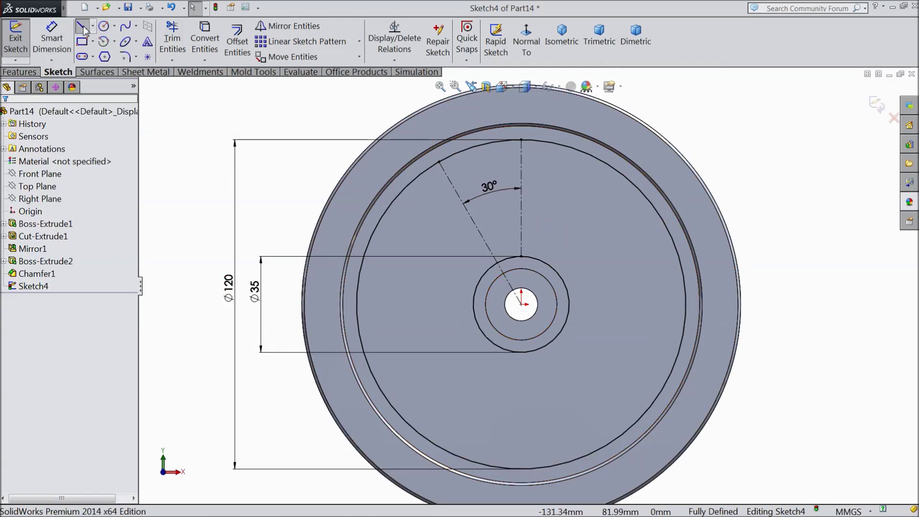
left_click(521, 140)
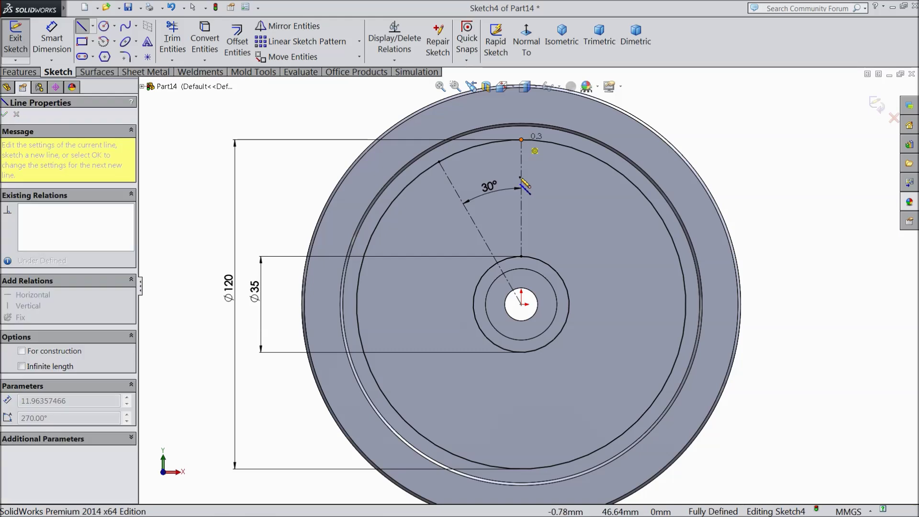
left_click(522, 304)
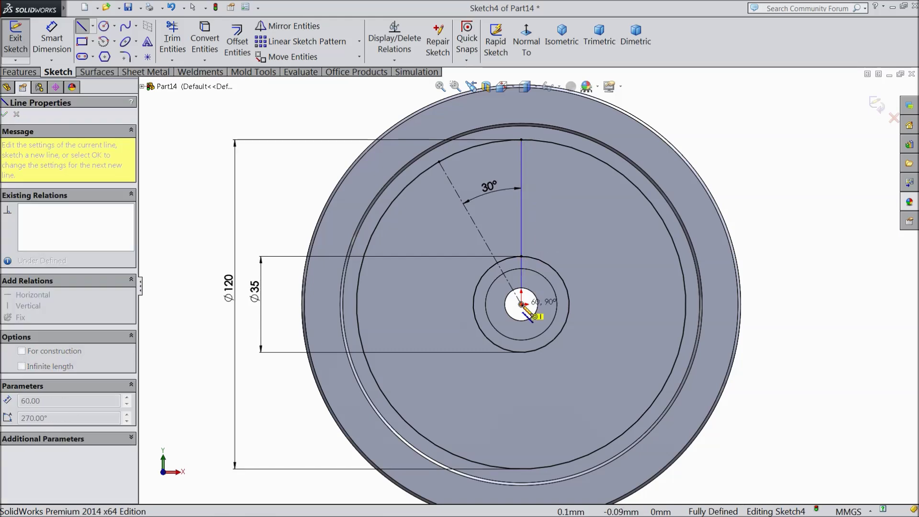
left_click(439, 161)
right_click(301, 163)
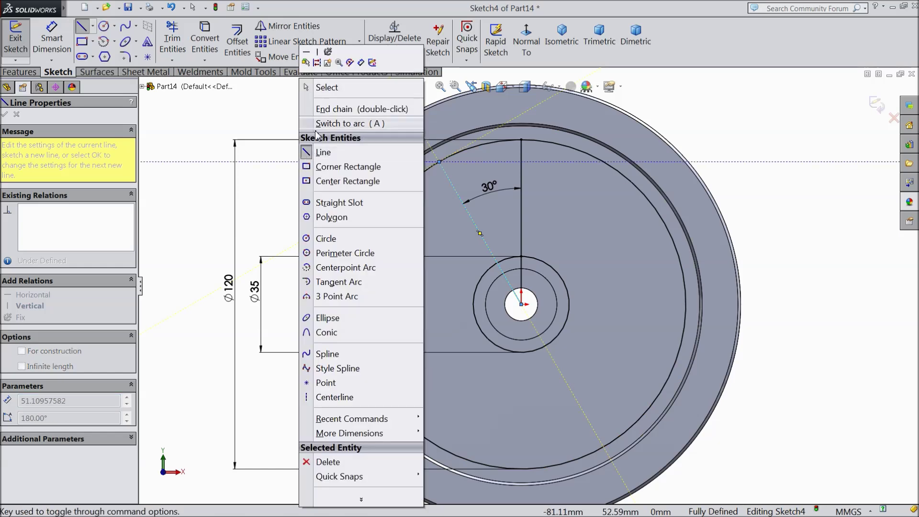
left_click(329, 88)
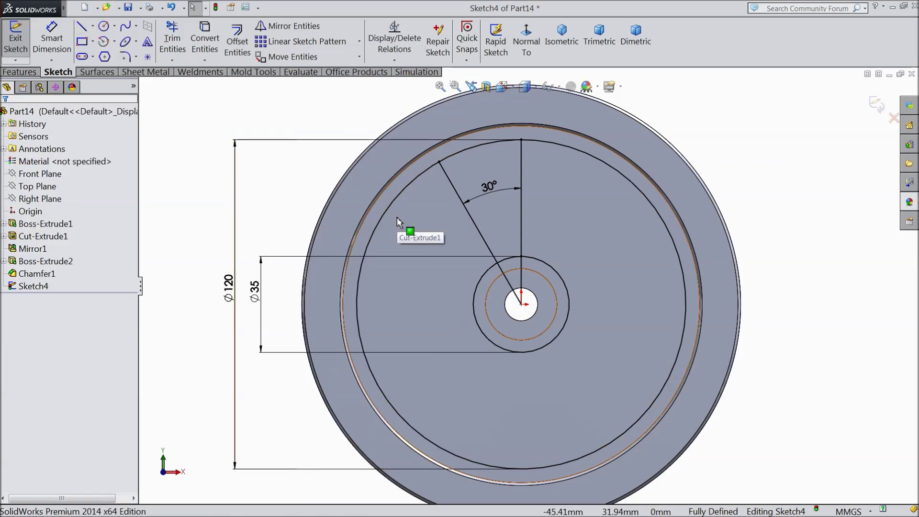
Trim both circles and the line portions near the origin, leaving a closed 30-degree wedge between the 35 mm and 120 mm arcs
left_click(172, 40)
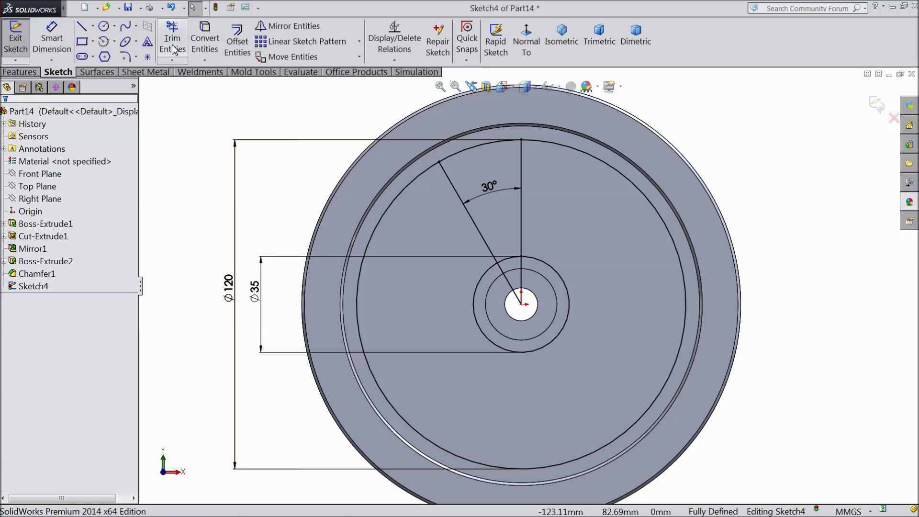
left_click(398, 197)
scroll(526, 293, "down", 2)
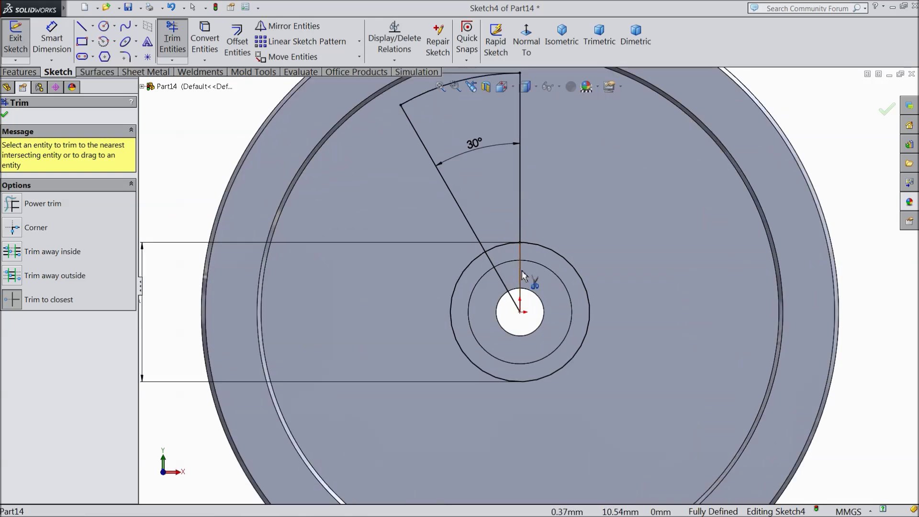
left_click(501, 283)
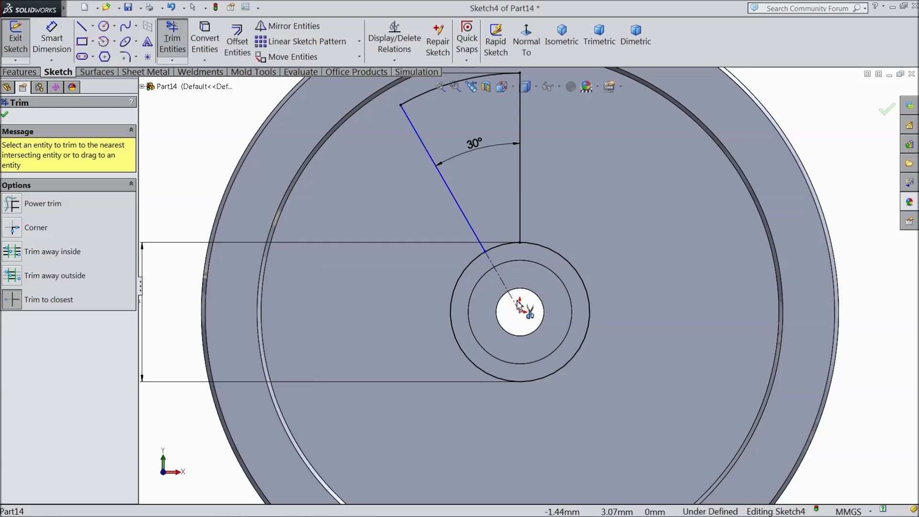
left_click(453, 296)
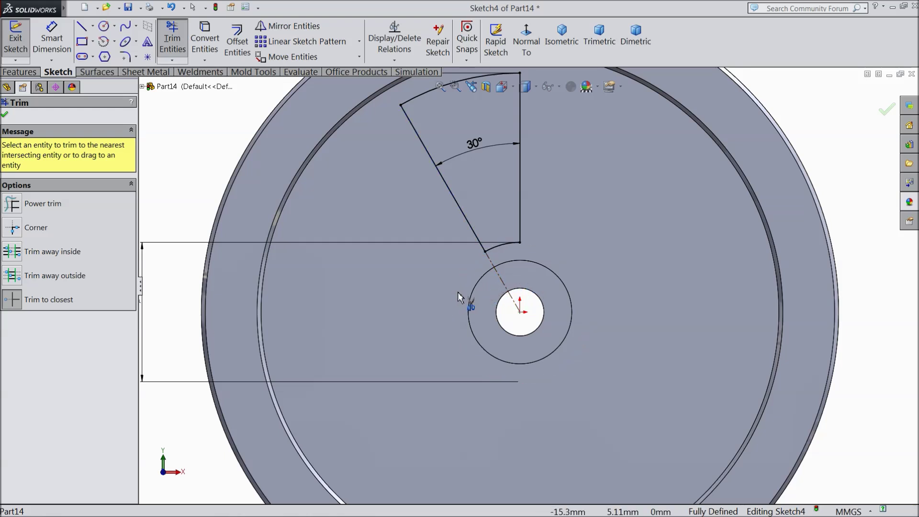
scroll(512, 280, "up", 2)
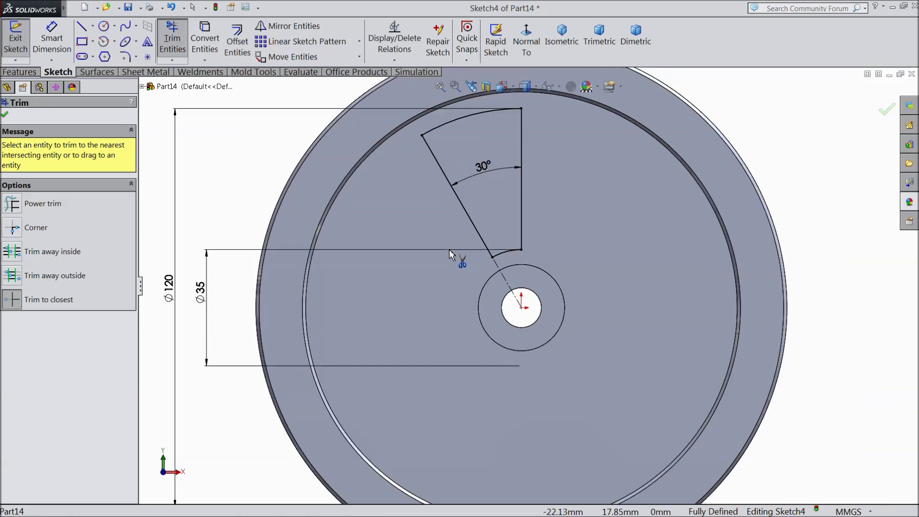
left_click(4, 114)
Fillet the two outer corners of the wedge profile with a 5 mm radius
left_click(127, 57)
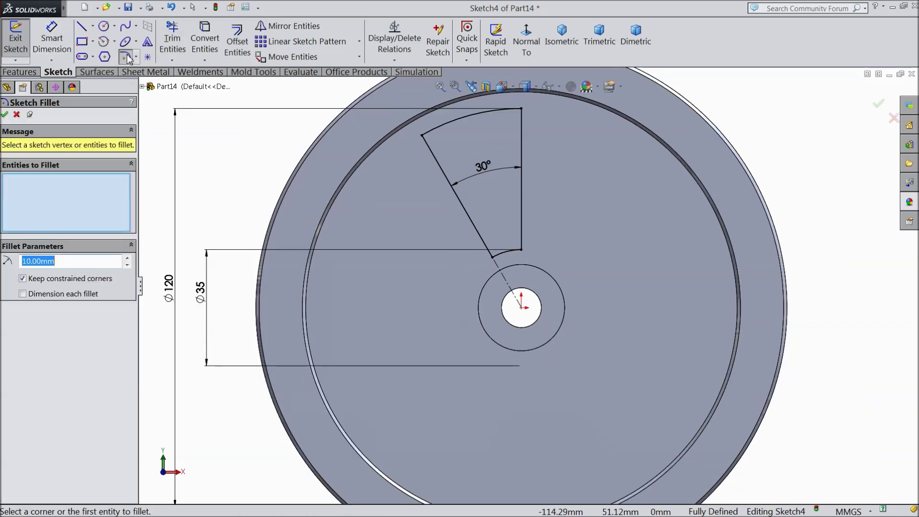
left_click(422, 137)
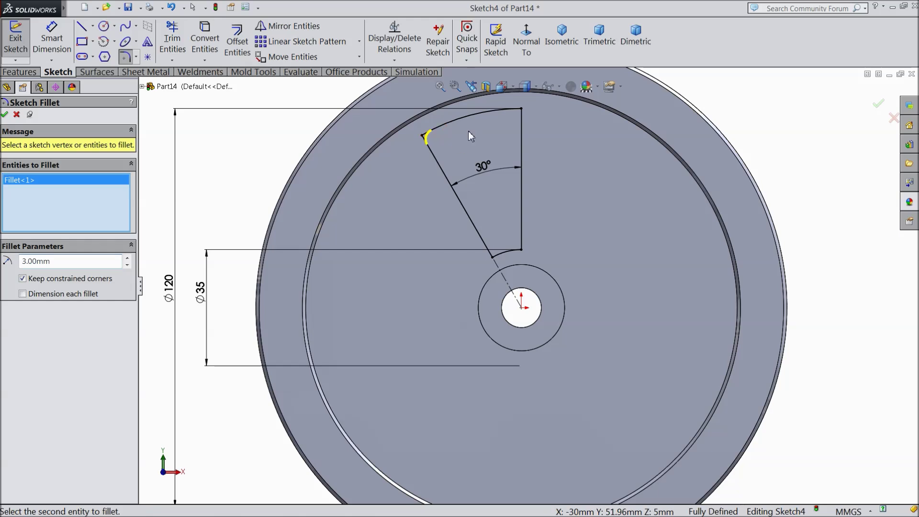
left_click(522, 110)
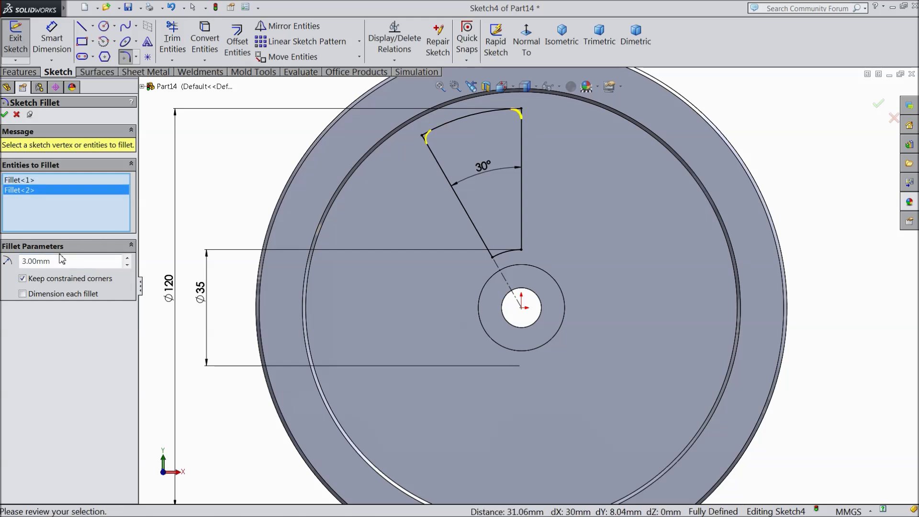
left_click_drag(53, 261, 13, 261)
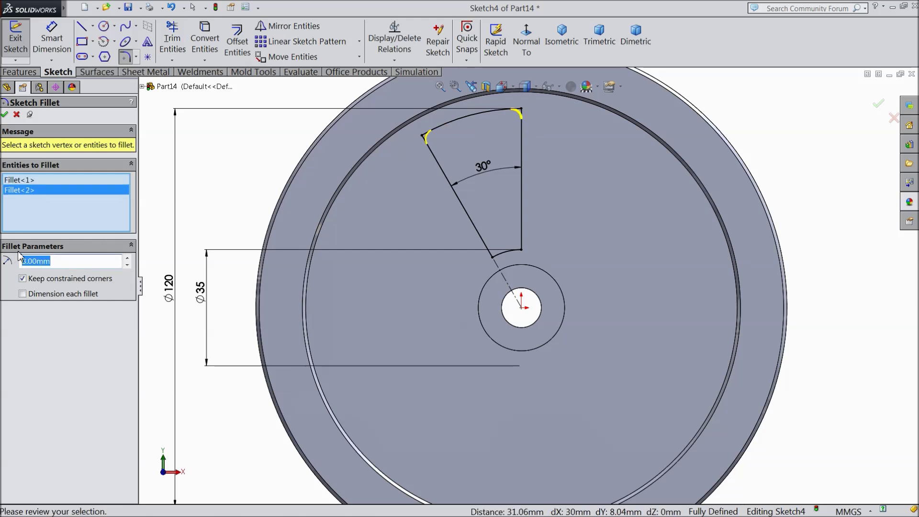
type("5")
key("Return")
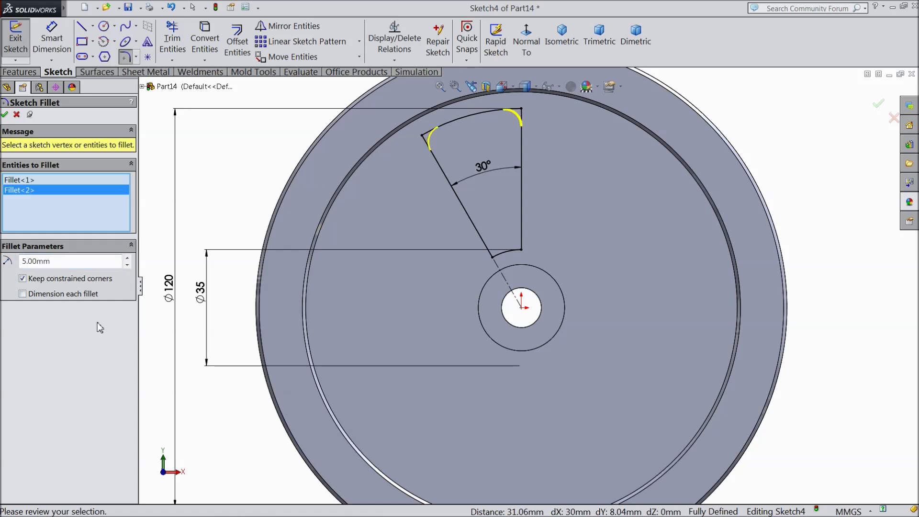
left_click(5, 115)
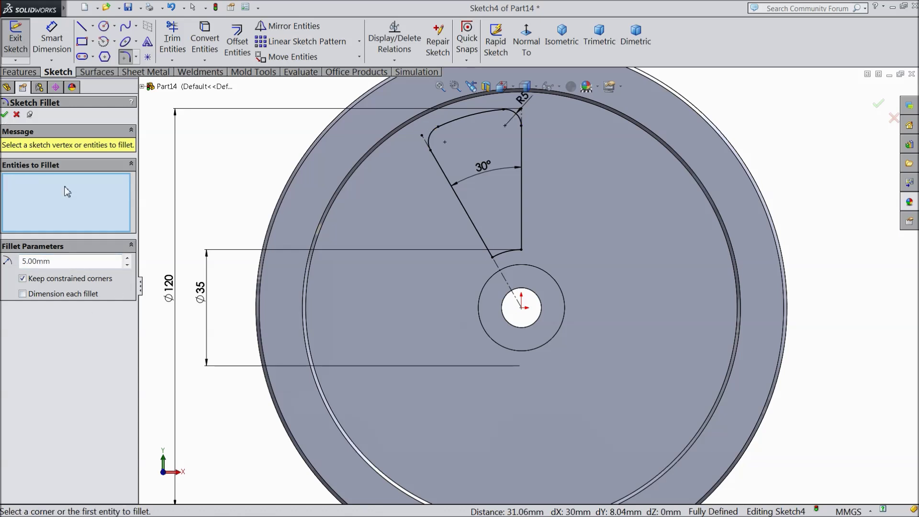
Fillet the two inner corners of the wedge profile near the hub with a 2 mm radius
left_click_drag(65, 263, 12, 261)
type("2")
left_click(493, 257)
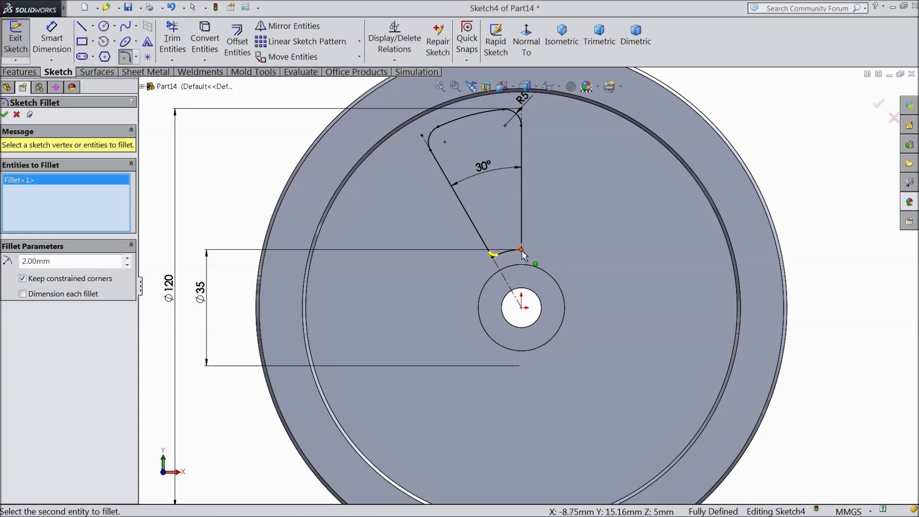
left_click(521, 249)
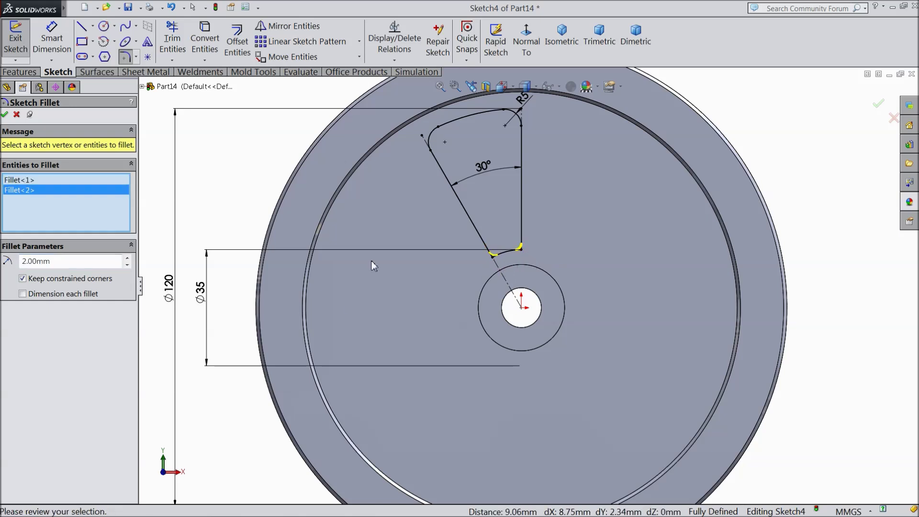
left_click(5, 115)
left_click(5, 116)
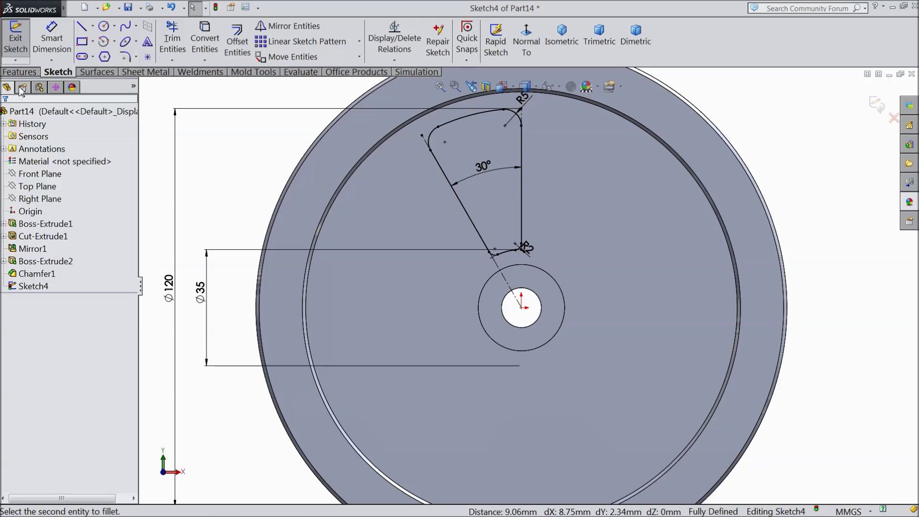
Cut the filleted wedge profile through the disc with an Extruded Cut set to Through All
left_click(19, 72)
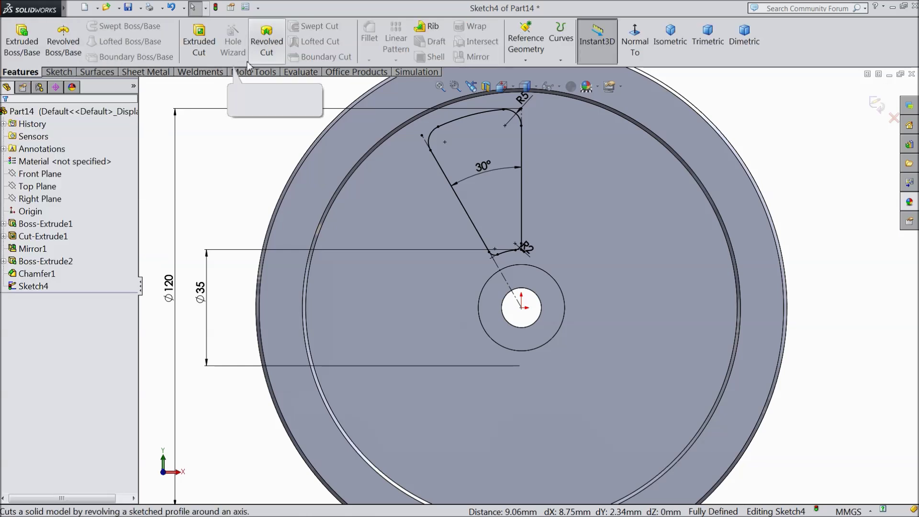
left_click(200, 43)
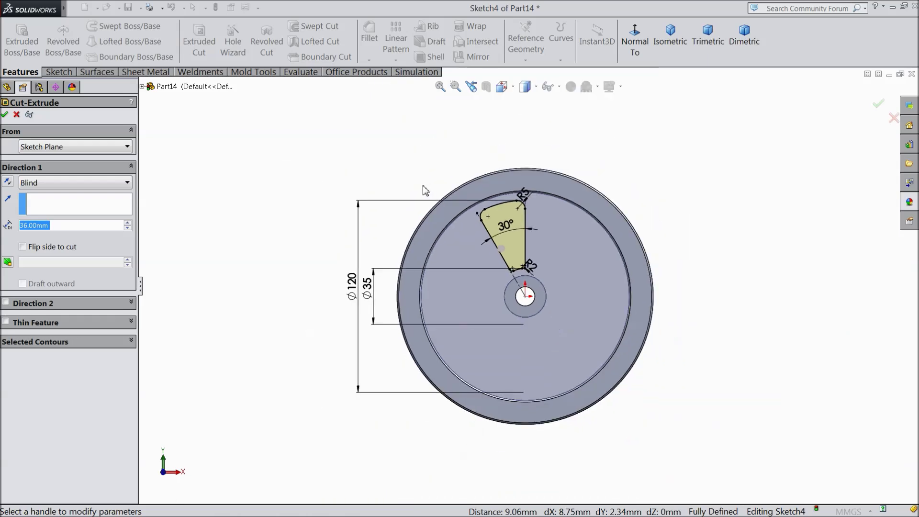
mouse_move(344, 243)
middle_mouse_down()
mouse_move(243, 244)
mouse_move(291, 240)
mouse_move(335, 259)
middle_mouse_up()
left_click(101, 185)
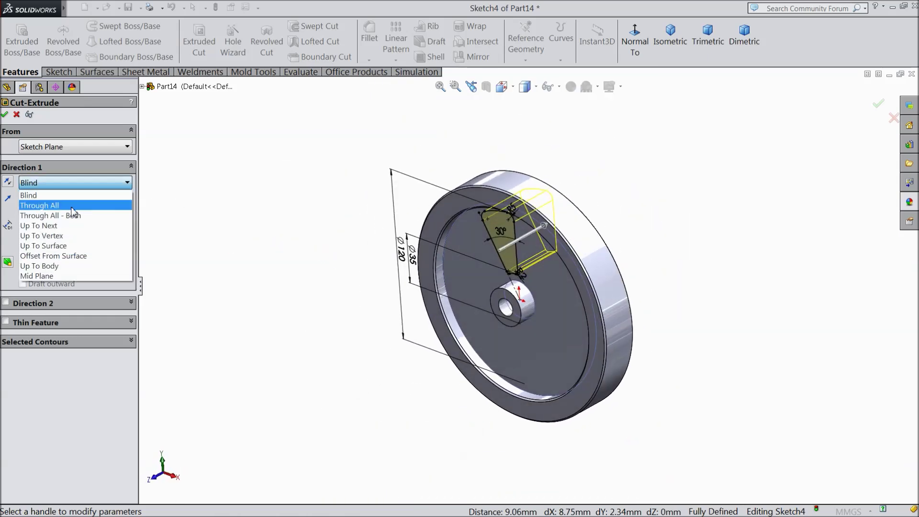
left_click(56, 200)
left_click(5, 114)
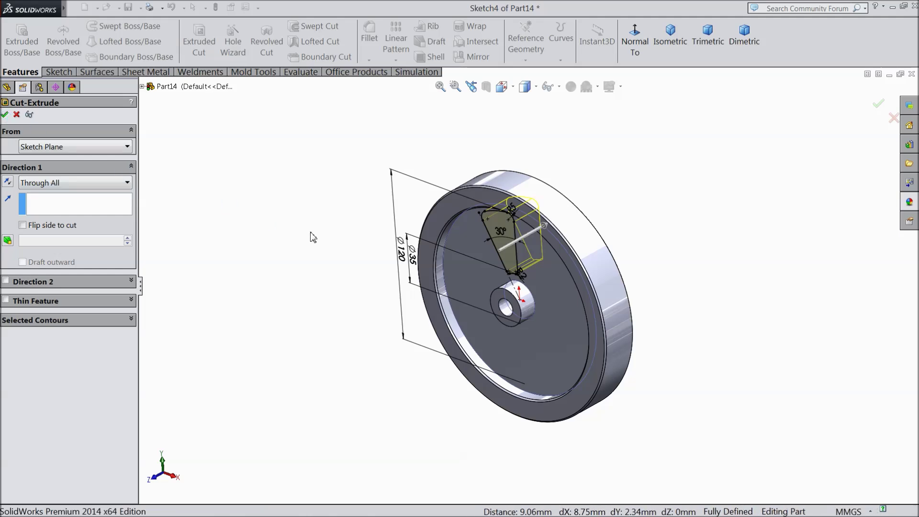
Set up a Circular Pattern of the wedge cut about the recess's circular edge, with 8 equally spaced instances over 360 degrees
mouse_move(354, 246)
middle_mouse_down()
mouse_move(400, 179)
mouse_move(432, 237)
mouse_move(349, 199)
mouse_move(354, 261)
middle_mouse_up()
scroll(556, 290, "down", 2)
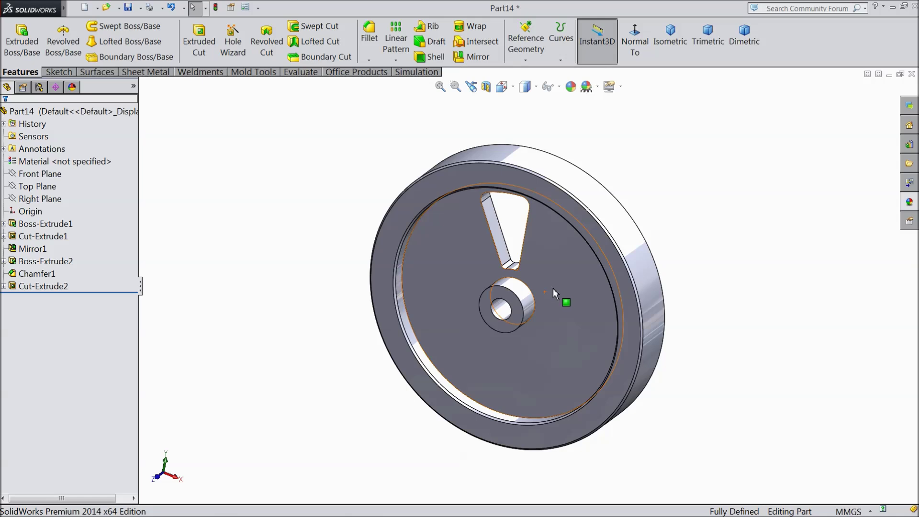
left_click(395, 60)
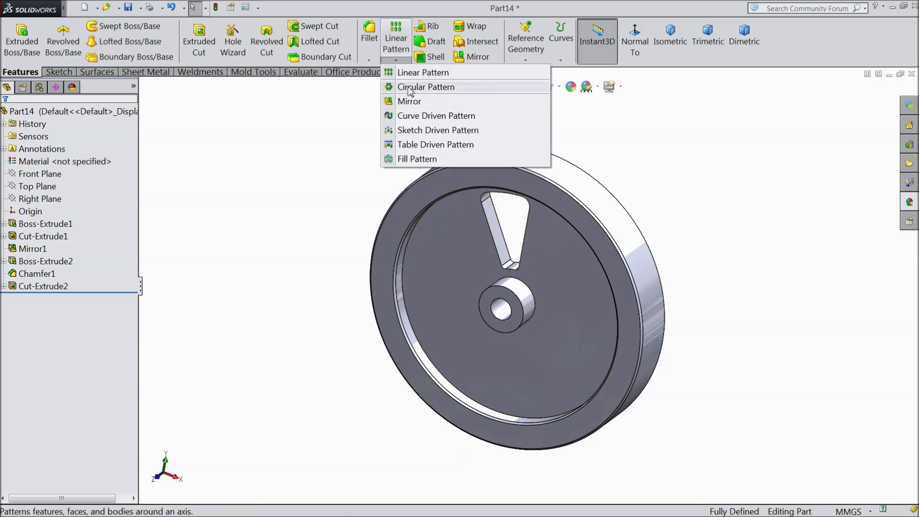
left_click(405, 87)
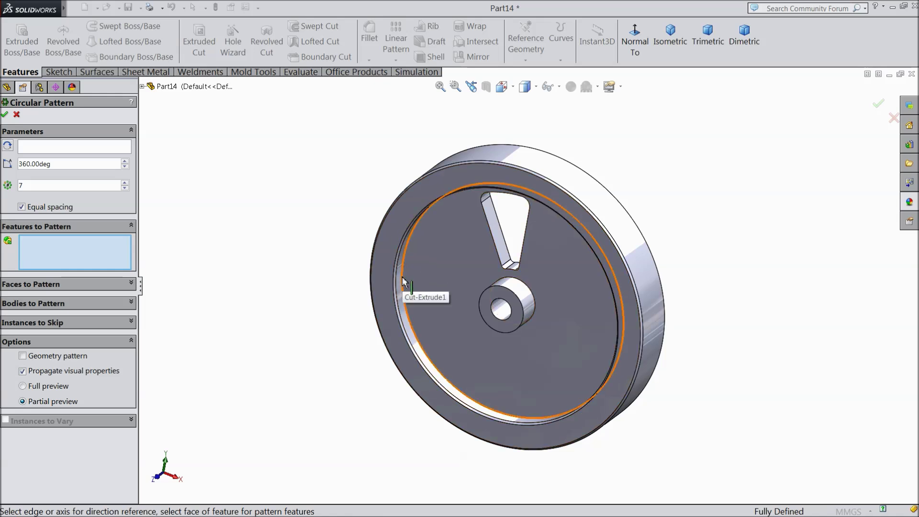
left_click(72, 146)
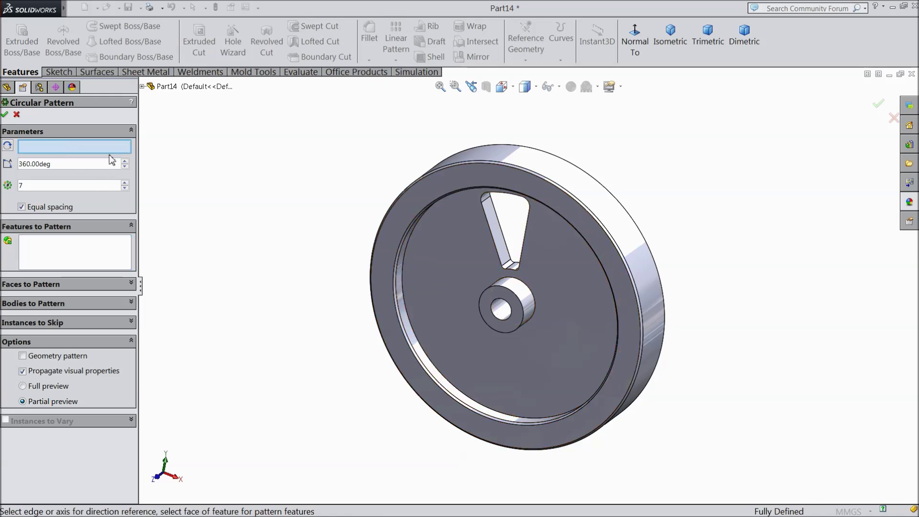
left_click(403, 267)
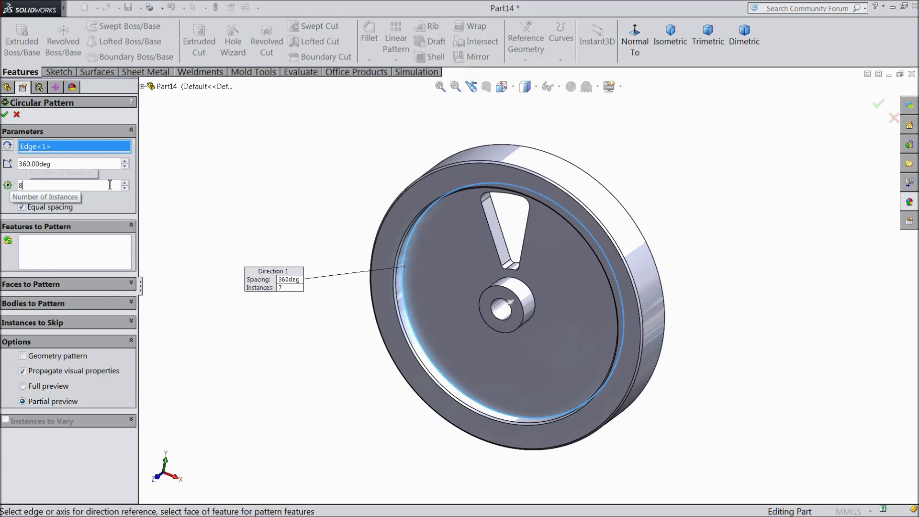
type("8")
left_click(68, 252)
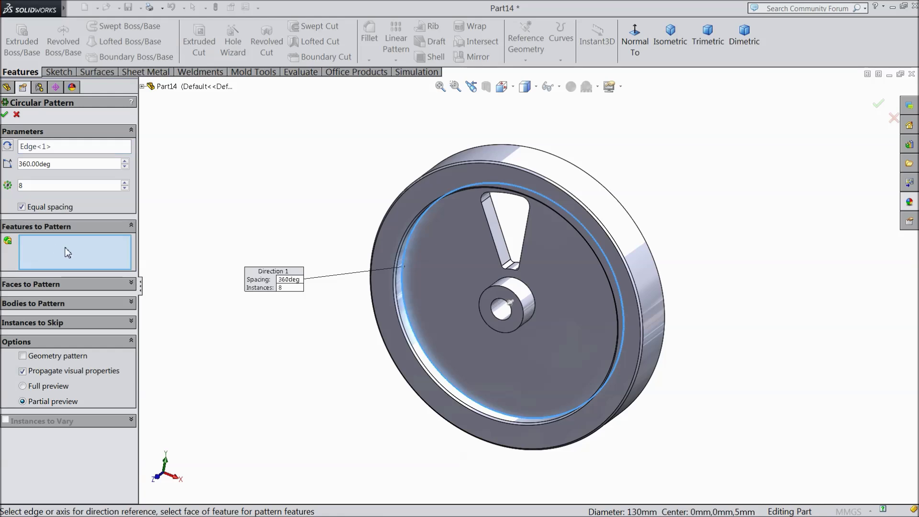
left_click(143, 87)
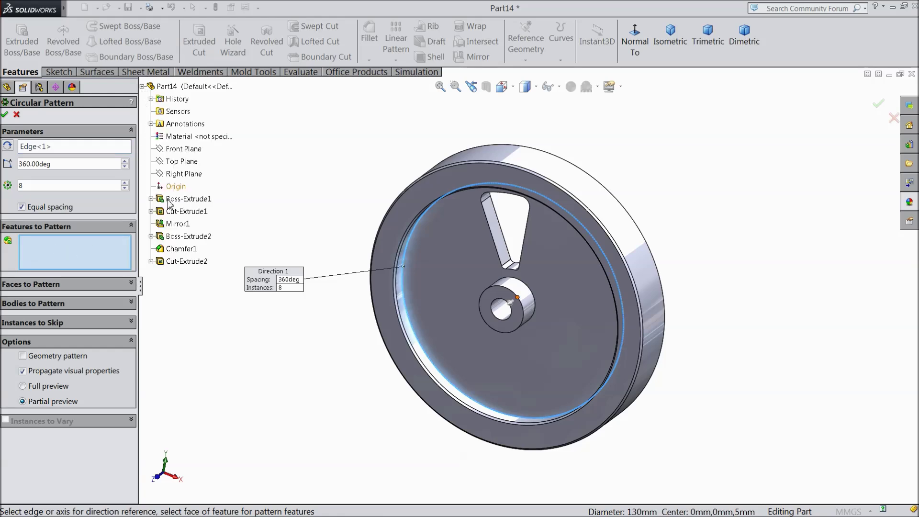
left_click(186, 261)
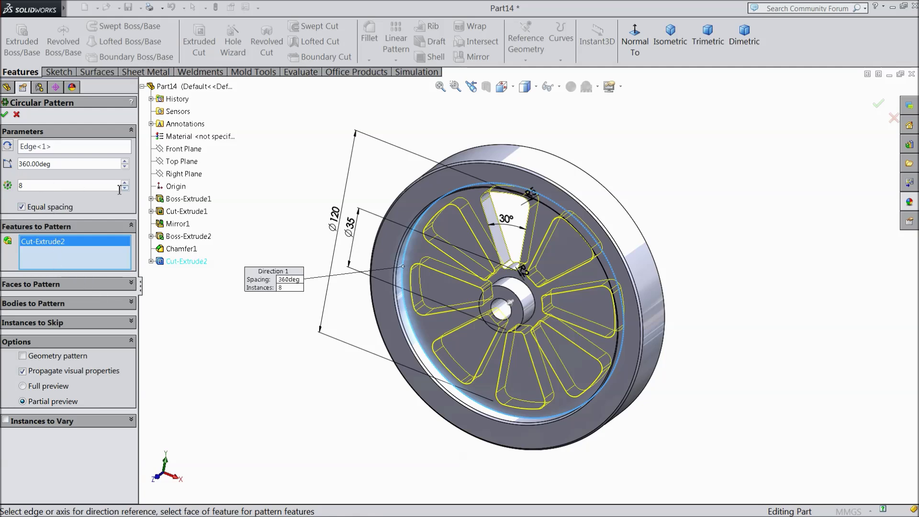
Raise the circular pattern's instance count to 10 and create the pattern
left_click(126, 183)
middle_click_drag(265, 300, 283, 252)
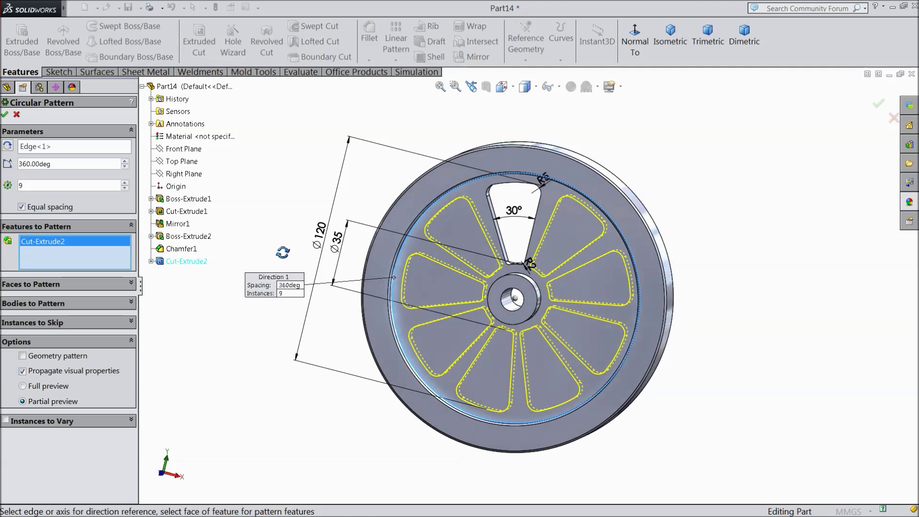
left_click(124, 183)
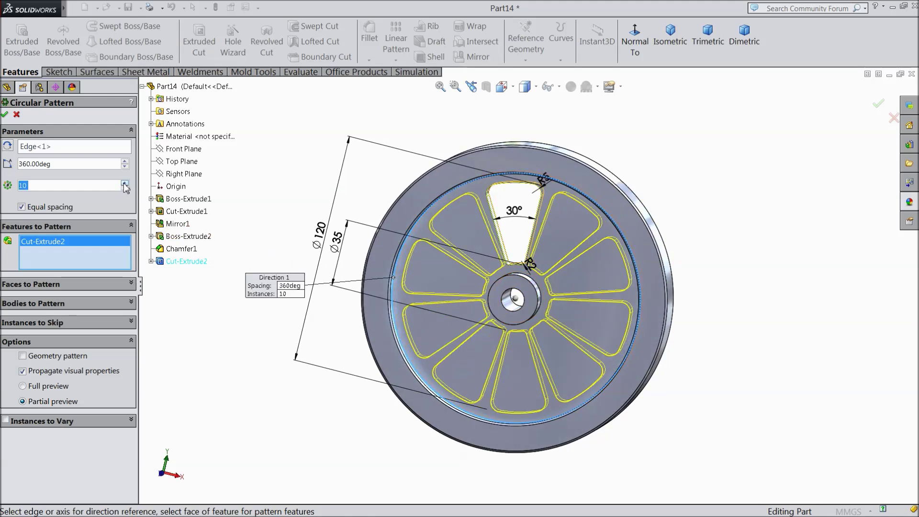
middle_click_drag(335, 218, 290, 273)
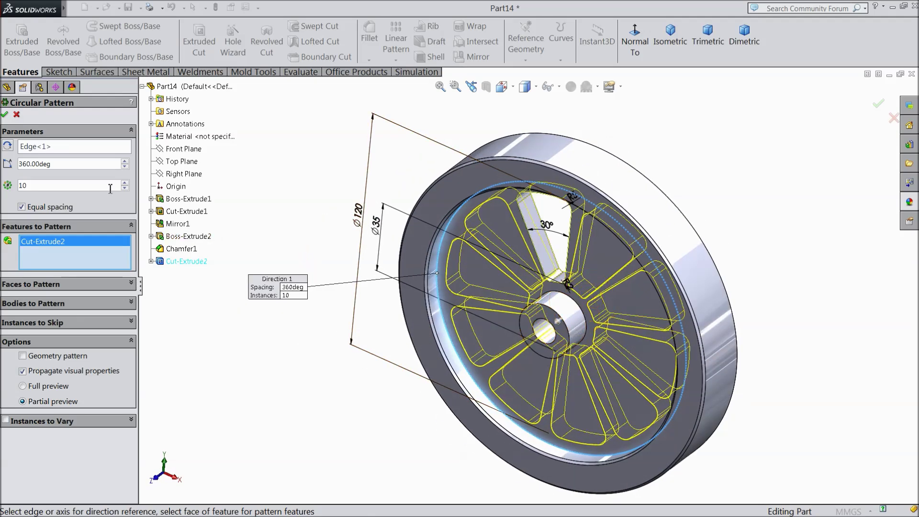
left_click(5, 116)
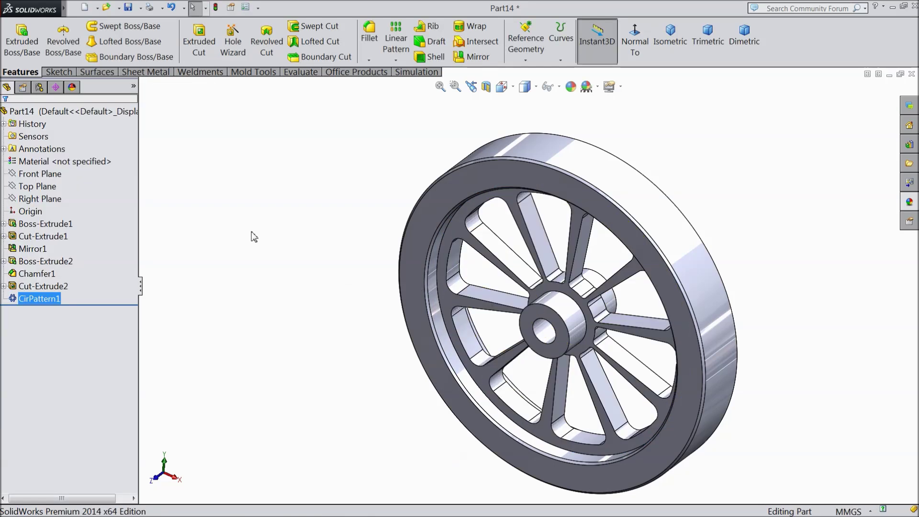
Apply the Red appearance from the Solid category to the entire wheel
scroll(253, 231, "down", 3)
middle_click_drag(252, 232, 326, 335)
scroll(637, 358, "down", 3)
mouse_move(637, 358)
middle_mouse_down()
mouse_move(625, 267)
mouse_move(611, 364)
mouse_move(628, 357)
middle_mouse_up()
left_click(910, 202)
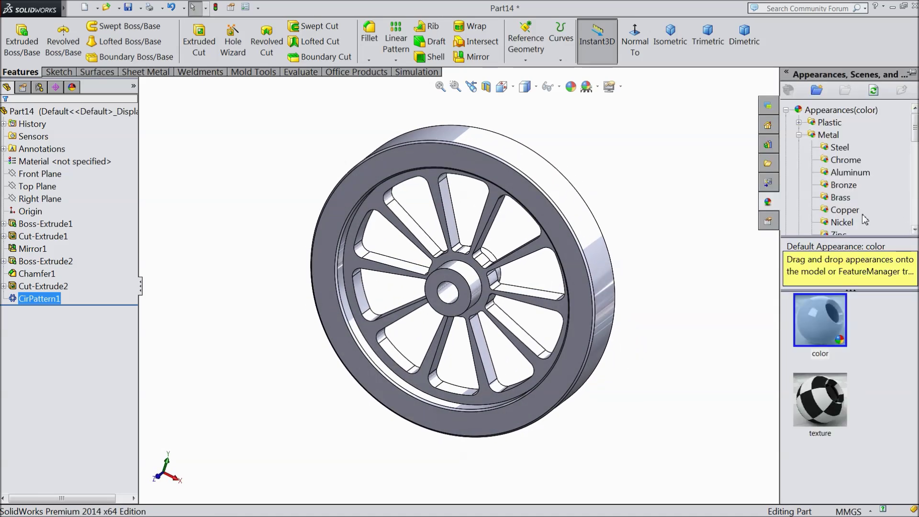
scroll(852, 205, "down", 5)
scroll(851, 205, "down", 3)
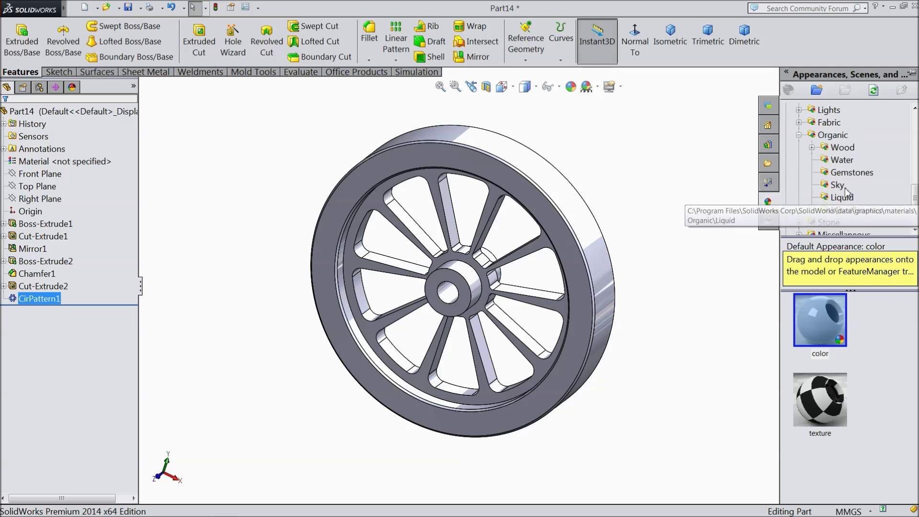
scroll(843, 201, "up", 1)
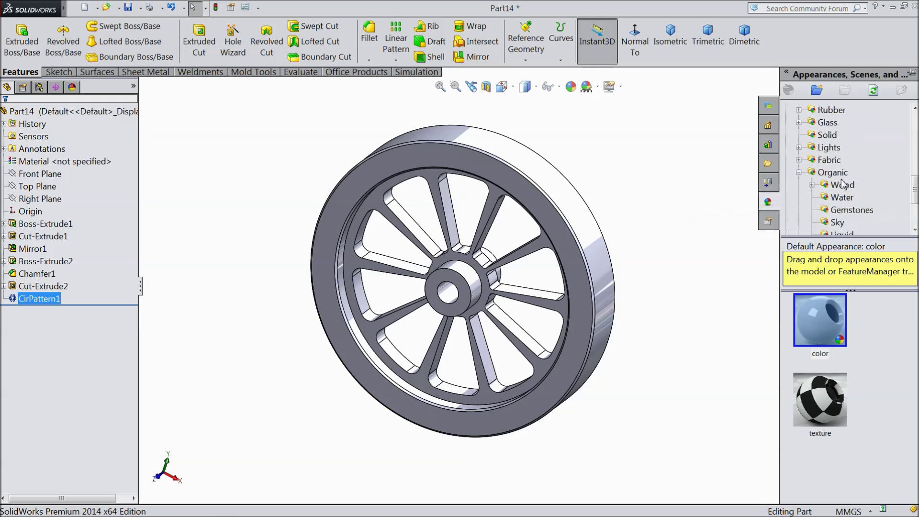
left_click(828, 135)
double_click(826, 400)
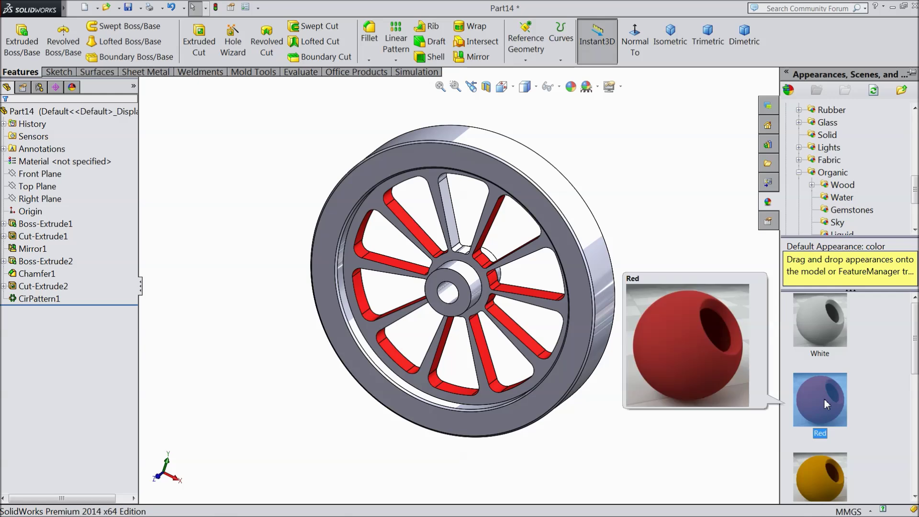
middle_click_drag(714, 382, 698, 355)
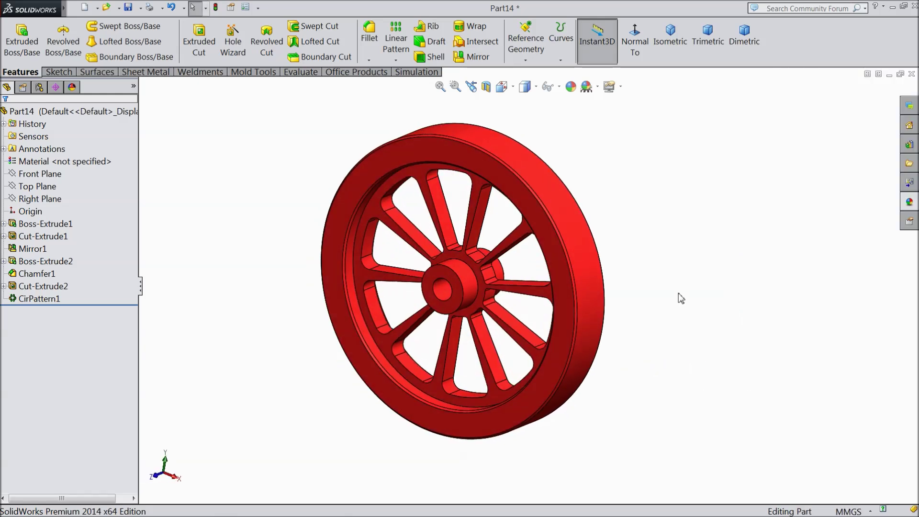
Override the color of the wheel's outer cylindrical face, front rim face and front chamfer with dark gray, RGB 64, 64, 64
left_click(578, 241)
left_click(649, 199)
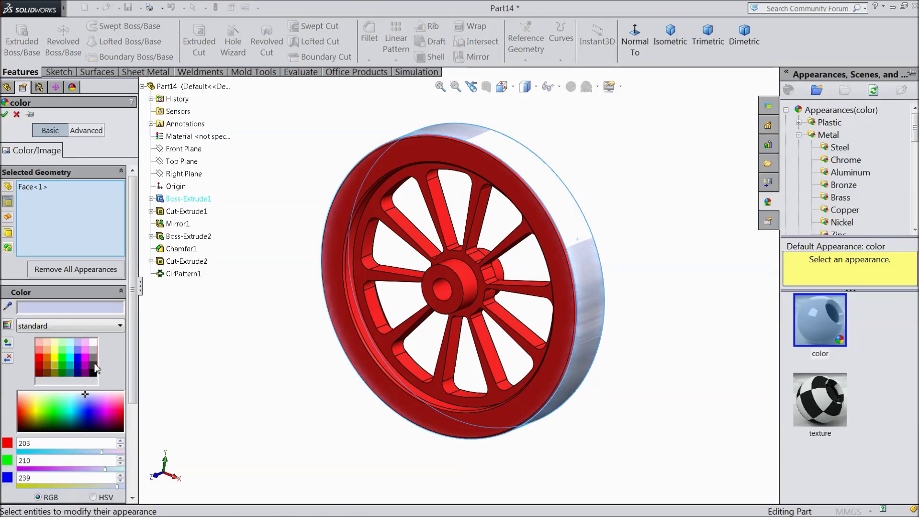
left_click(94, 369)
scroll(596, 303, "down", 3)
left_click(525, 319)
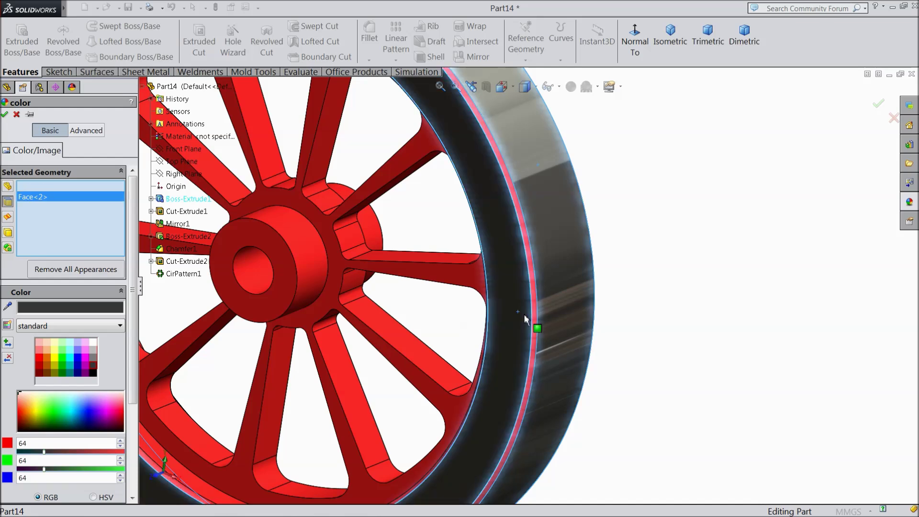
left_click(536, 317)
Add the opposite rim face and its chamfer to the dark gray color selection and apply the color
scroll(563, 341, "up", 5)
middle_click_drag(606, 340, 357, 374)
left_click(354, 353)
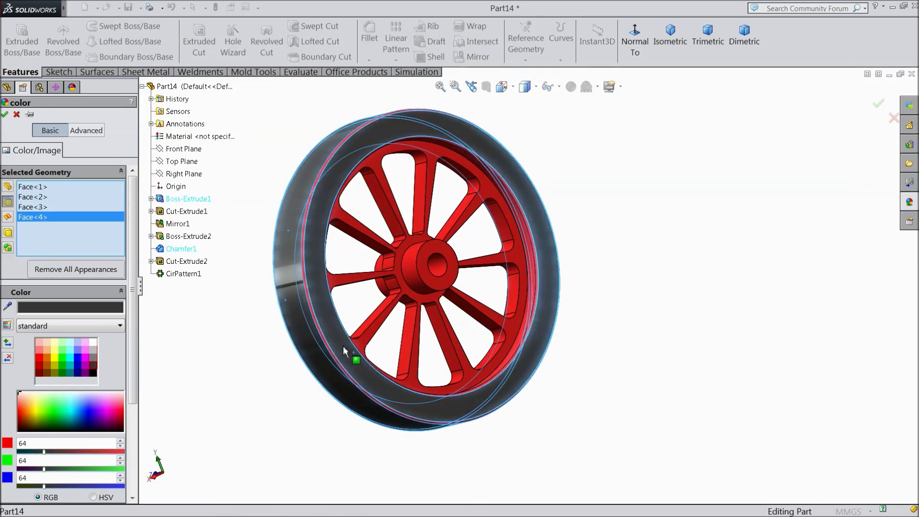
scroll(343, 345, "down", 3)
left_click(369, 353)
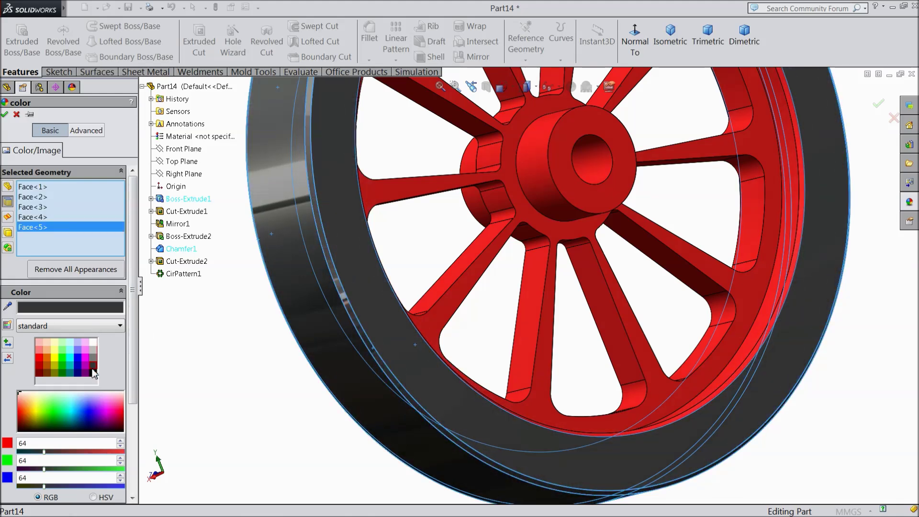
left_click(5, 115)
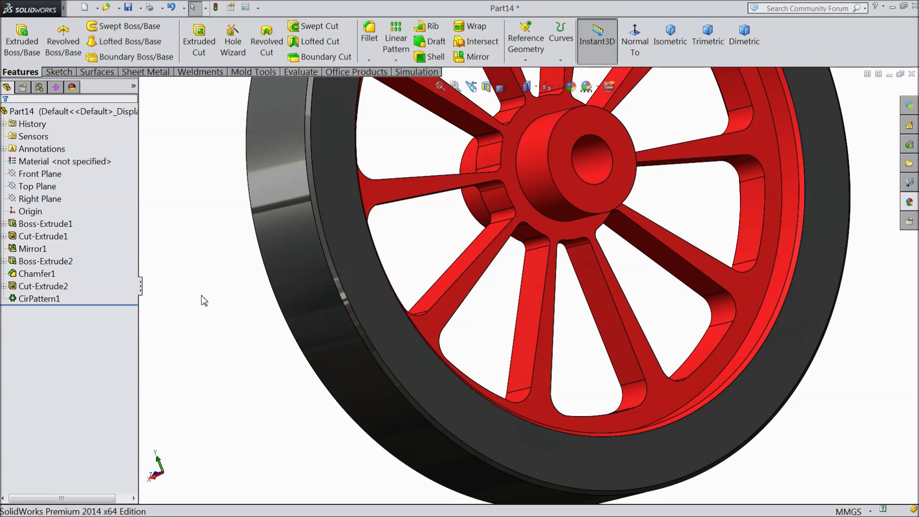
Save the part as 13.Flywheel in the 6 Cylinder Radial Engine folder
key("f")
middle_click_drag(214, 322, 427, 341)
scroll(428, 341, "up", 1)
scroll(592, 216, "down", 2)
mouse_move(563, 290)
middle_mouse_down()
mouse_move(562, 235)
mouse_move(566, 297)
middle_mouse_up()
scroll(580, 265, "down", 1)
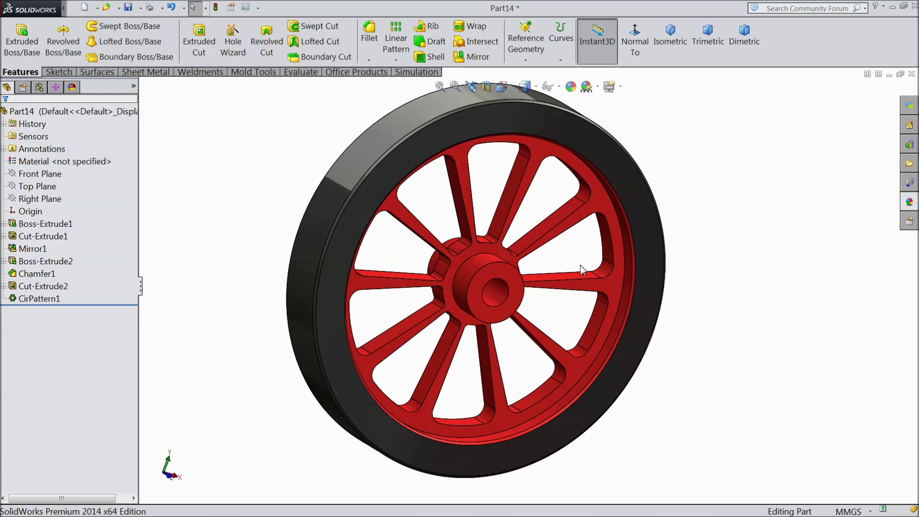
left_click(132, 12)
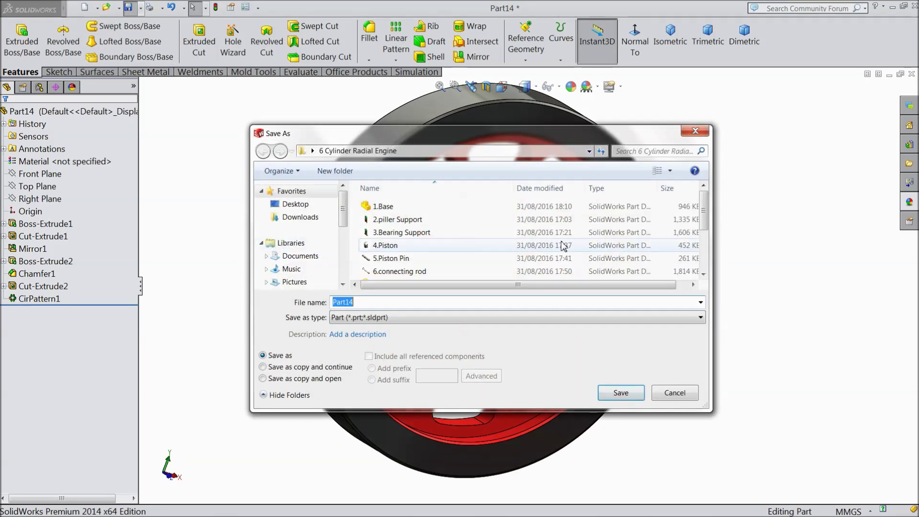
scroll(679, 225, "down", 2)
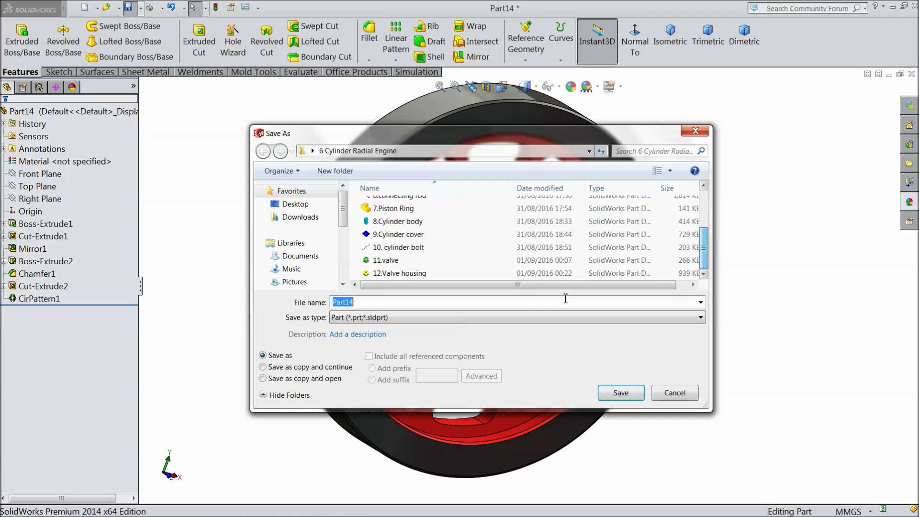
type("13.Flywheel")
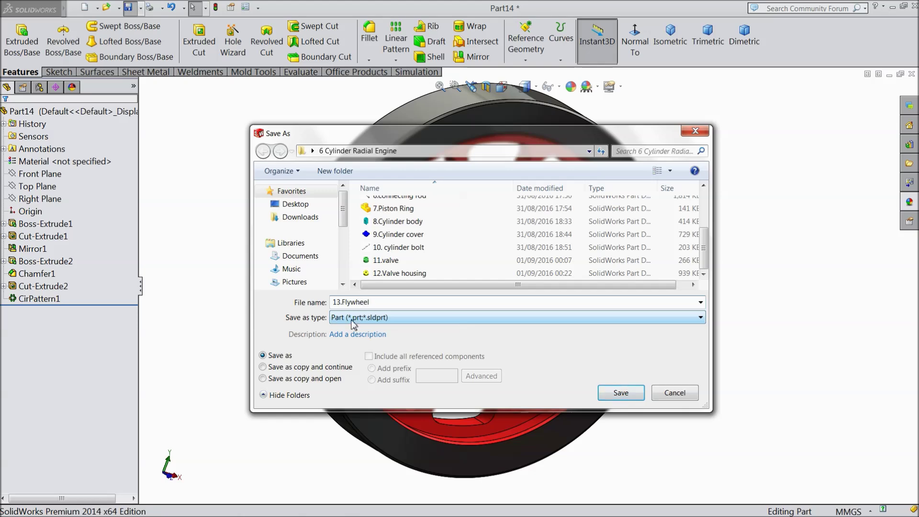
left_click(619, 393)
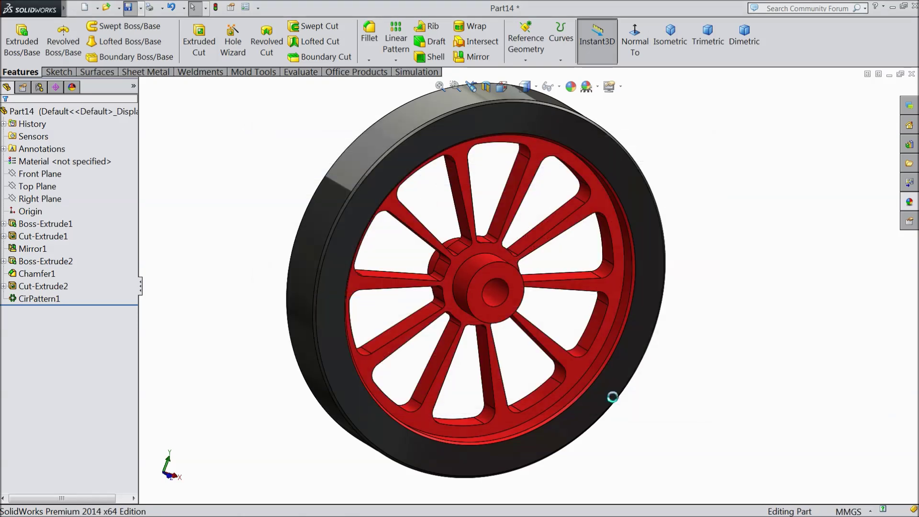
mouse_move(774, 352)
middle_mouse_down()
mouse_move(760, 291)
mouse_move(749, 349)
mouse_move(700, 360)
mouse_move(769, 323)
mouse_move(770, 347)
middle_mouse_up()
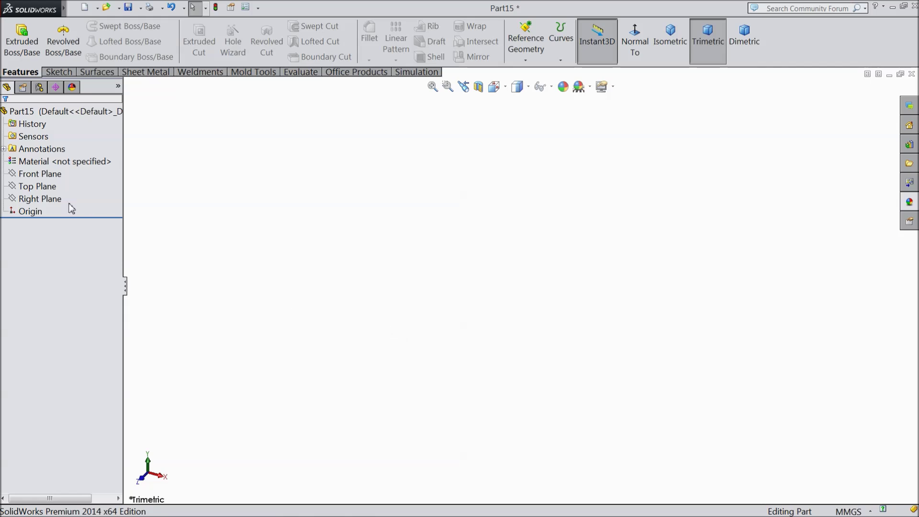
Sketch a circle about 109 mm in diameter centered on the origin on the Top Plane of the new part
left_click(39, 190)
left_click(67, 175)
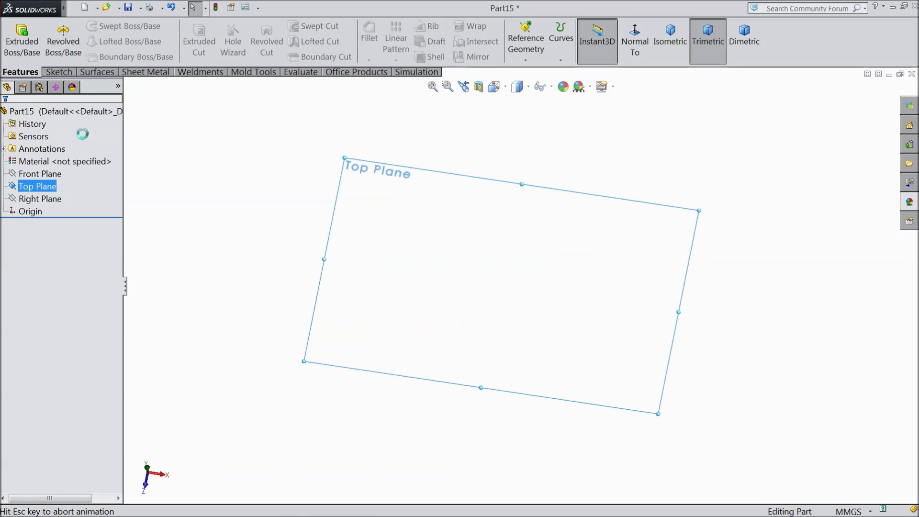
left_click(103, 26)
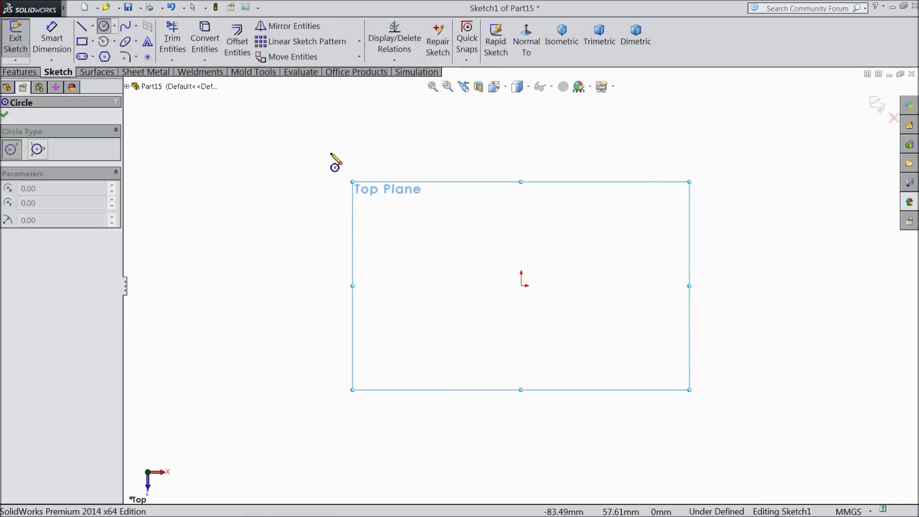
left_click(521, 286)
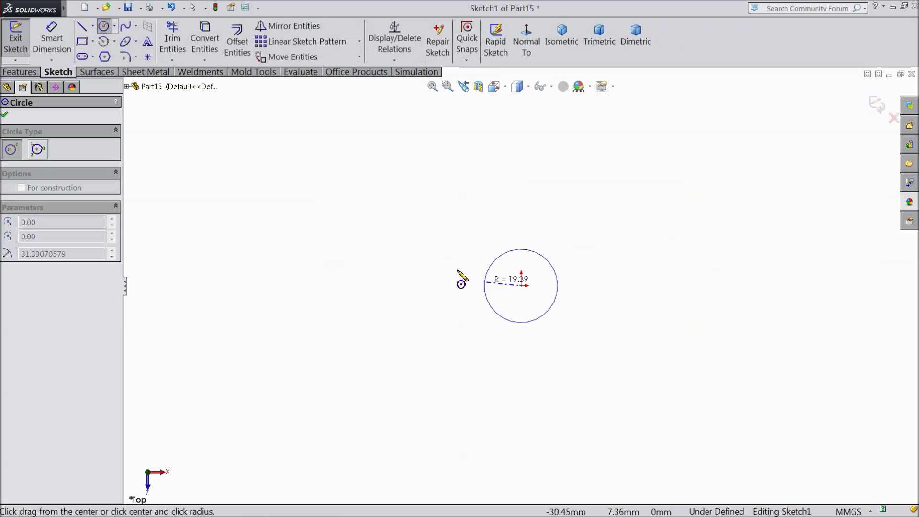
left_click(422, 257)
Dimension the circle's diameter and set it to 12 mm
left_click(52, 39)
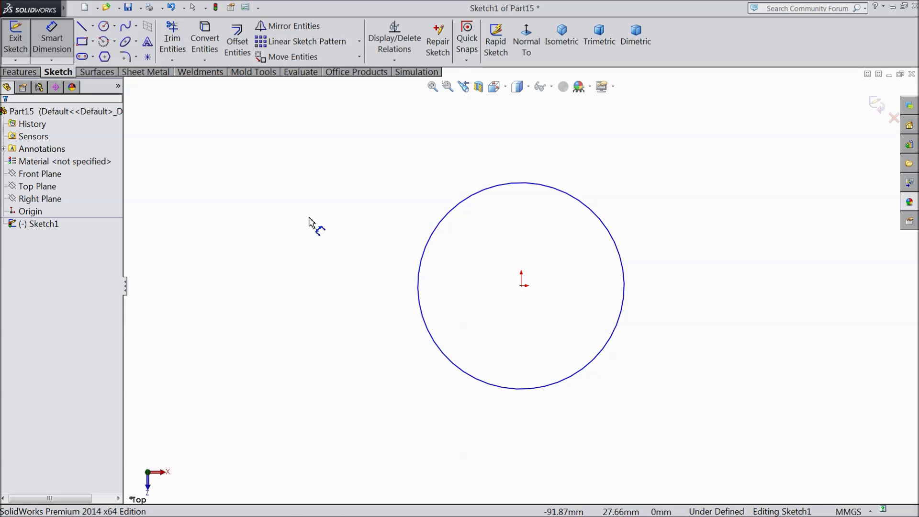
left_click(420, 283)
left_click(366, 286)
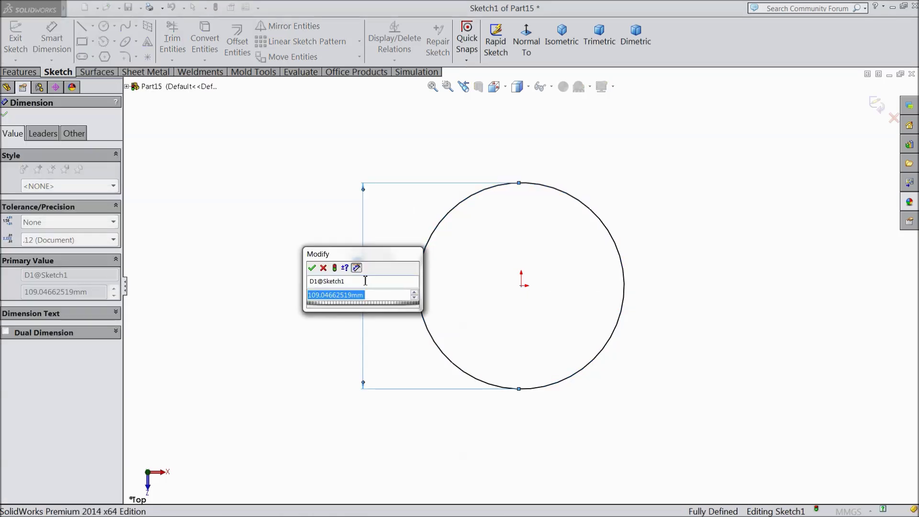
type("12")
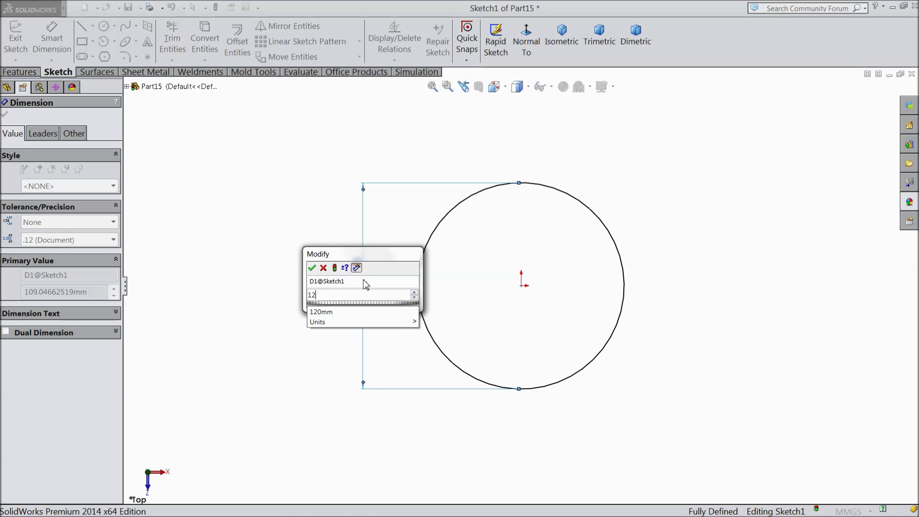
key("Return")
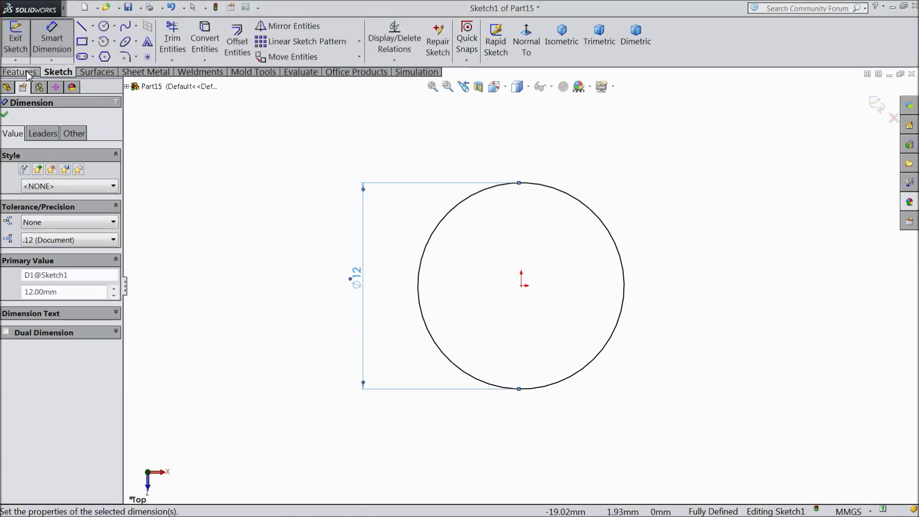
Extrude the 12 mm circle upward as a boss with a blind depth of 23 mm
left_click(19, 72)
left_click(21, 40)
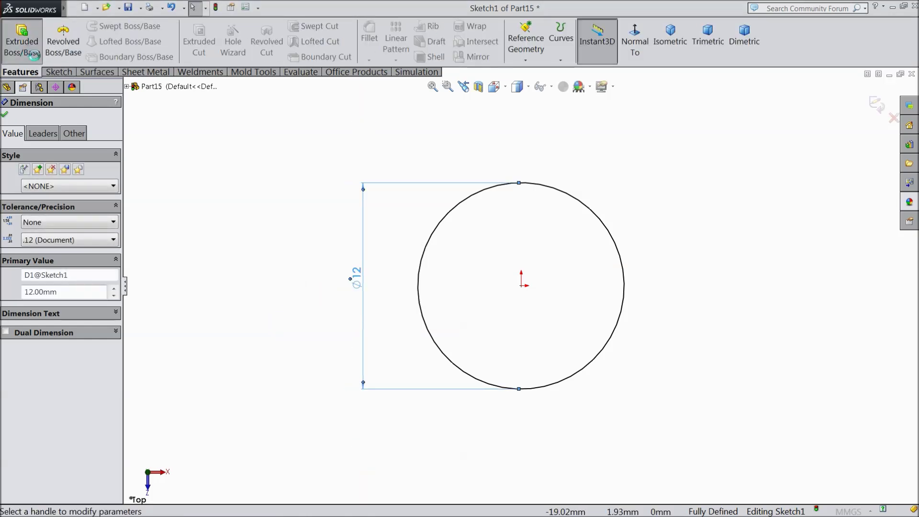
key("Return")
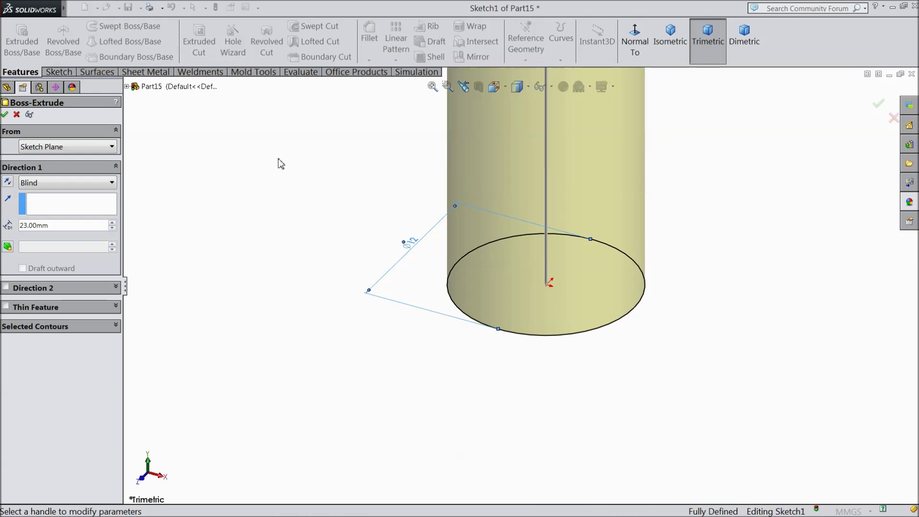
scroll(615, 191, "up", 5)
scroll(577, 150, "down", 3)
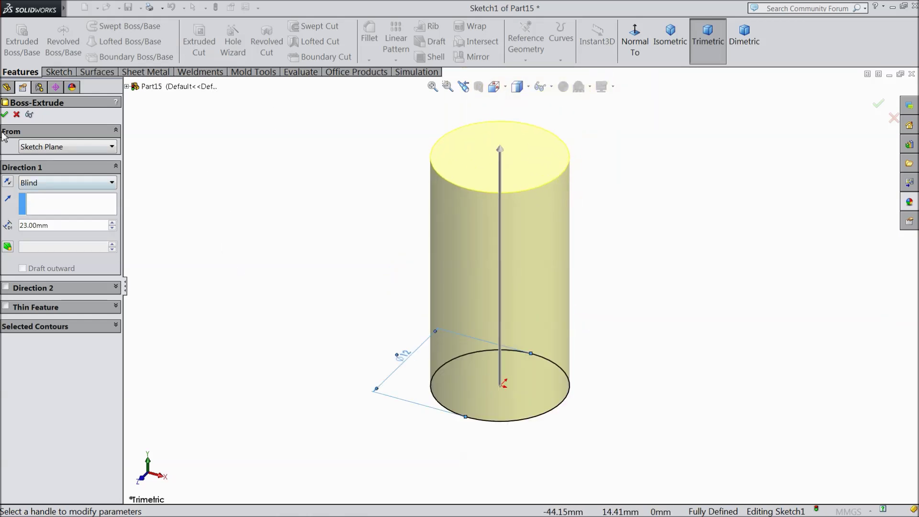
left_click(6, 115)
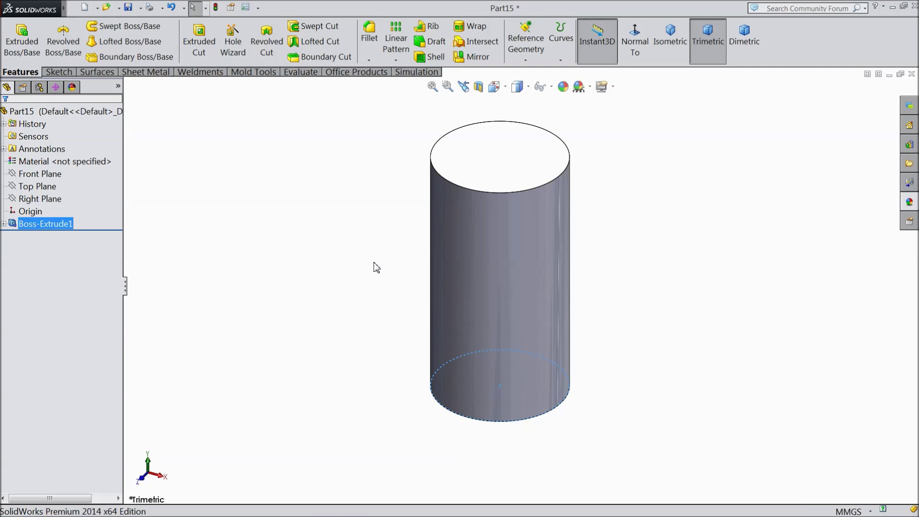
Sketch a circle about 2.7 mm in diameter on the cylinder's top face, centered about 3.3 mm directly below the origin
left_click(492, 178)
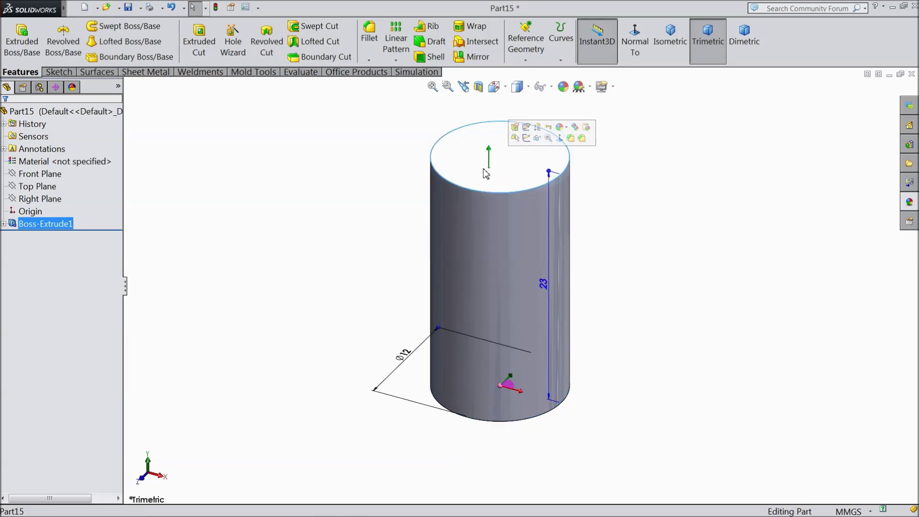
left_click(526, 138)
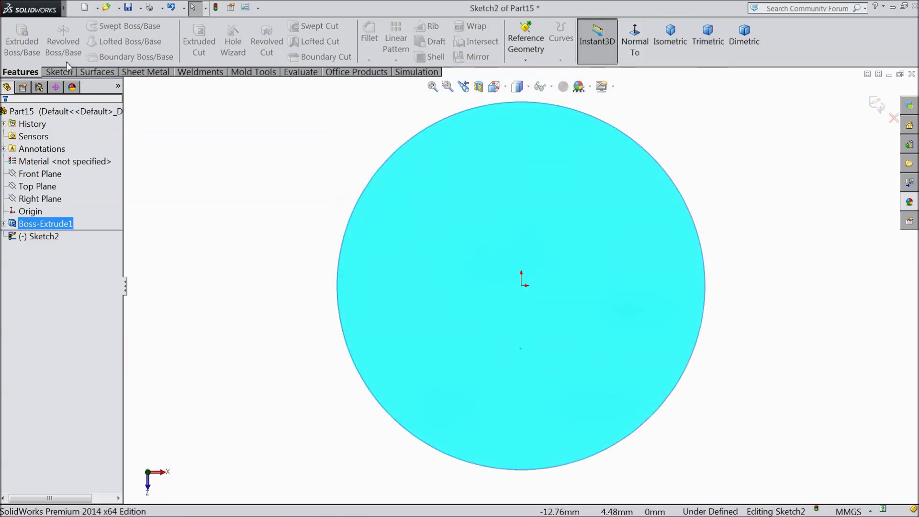
left_click(58, 72)
left_click(105, 28)
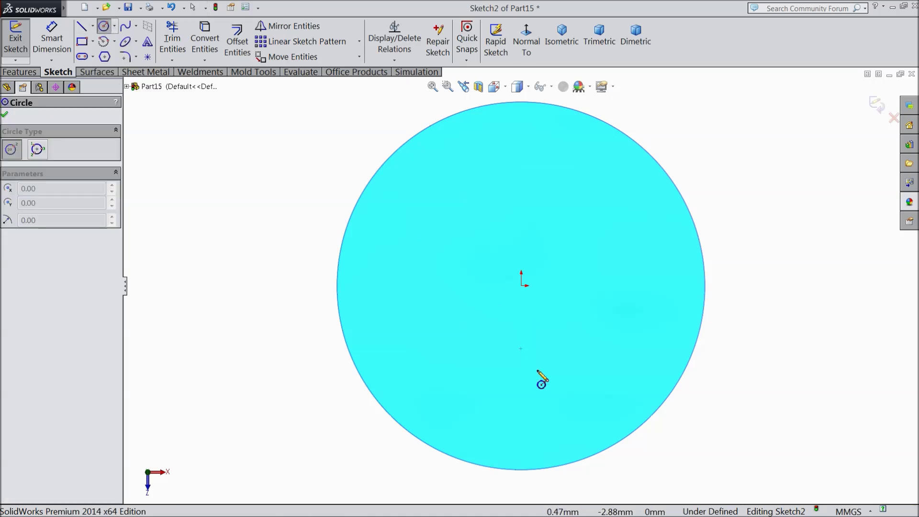
left_click(522, 387)
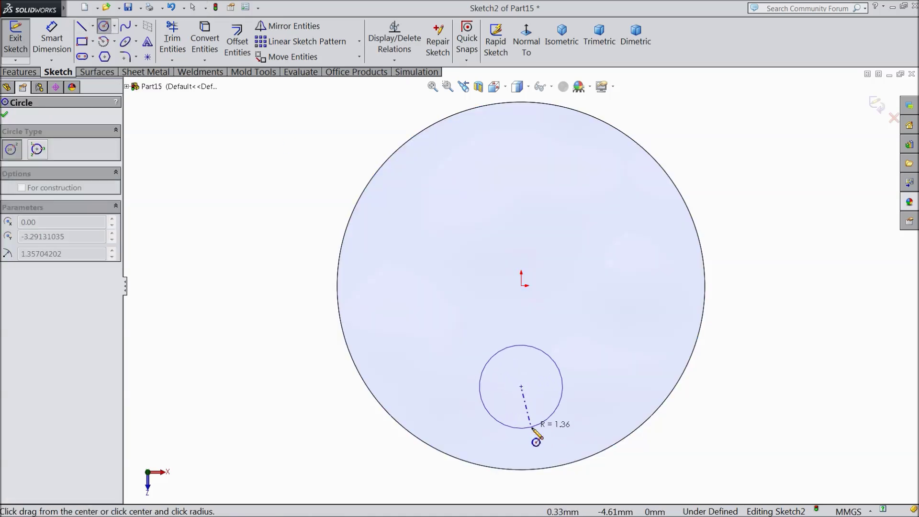
left_click(532, 428)
Dimension the distance between the small circle's center and the origin and set it to 3 mm
left_click(53, 43)
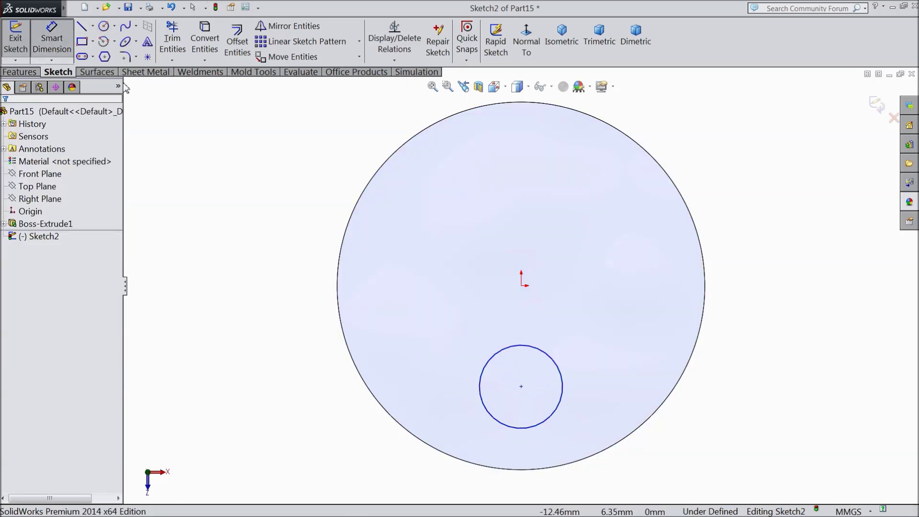
left_click(521, 387)
left_click(521, 286)
left_click(295, 330)
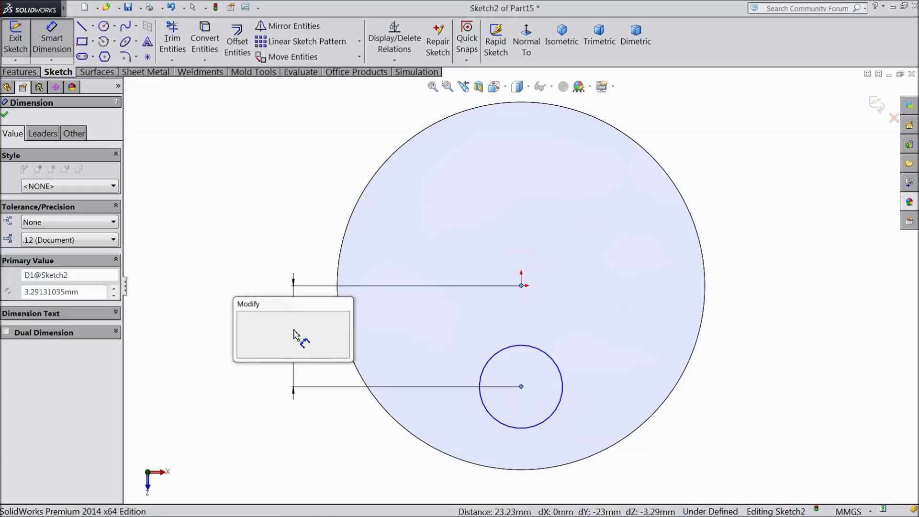
type("3")
left_click(242, 317)
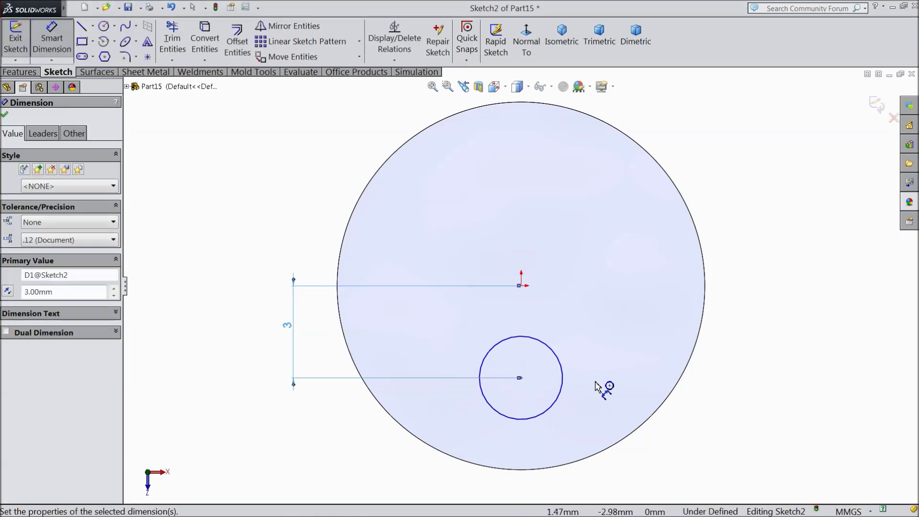
Dimension the small circle's diameter and set it to 4 mm
left_click(563, 379)
left_click(719, 375)
type("4")
key("Return")
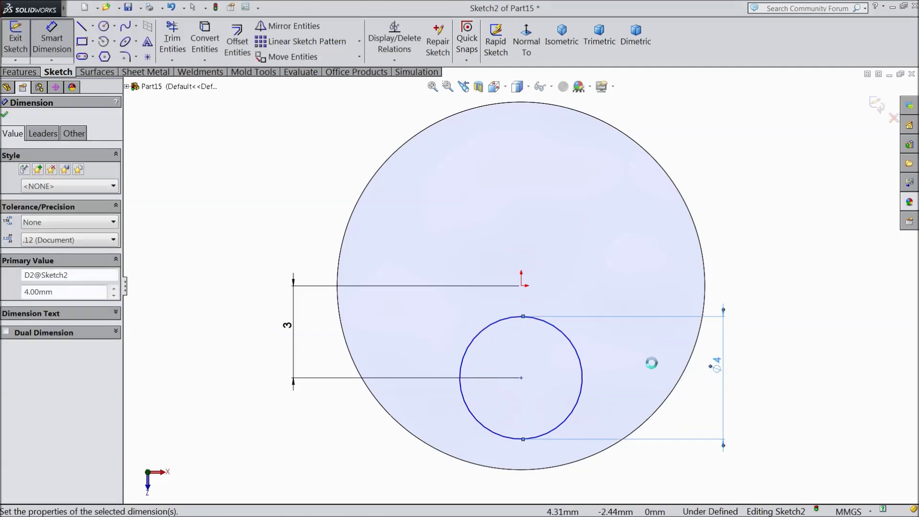
left_click(6, 115)
Add a vertical relation between the origin and the 4 mm circle's center
left_click(521, 286)
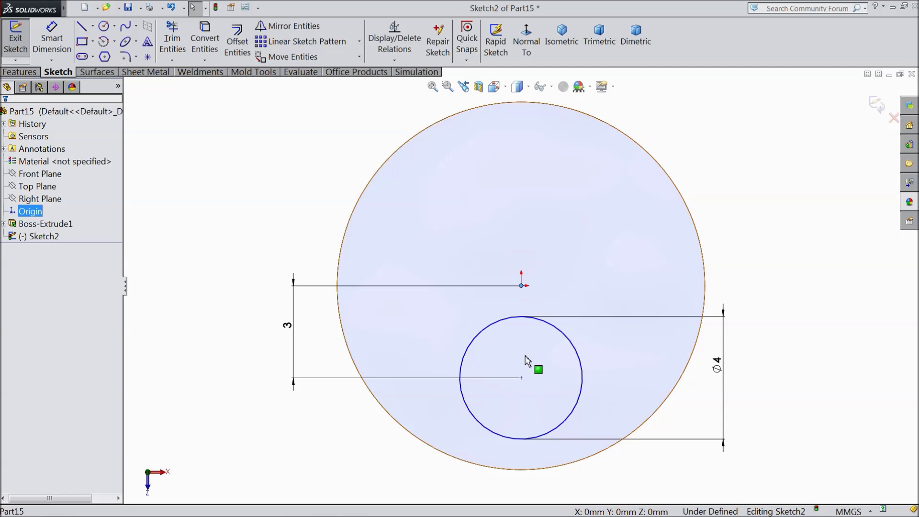
left_click(521, 377, "ctrl")
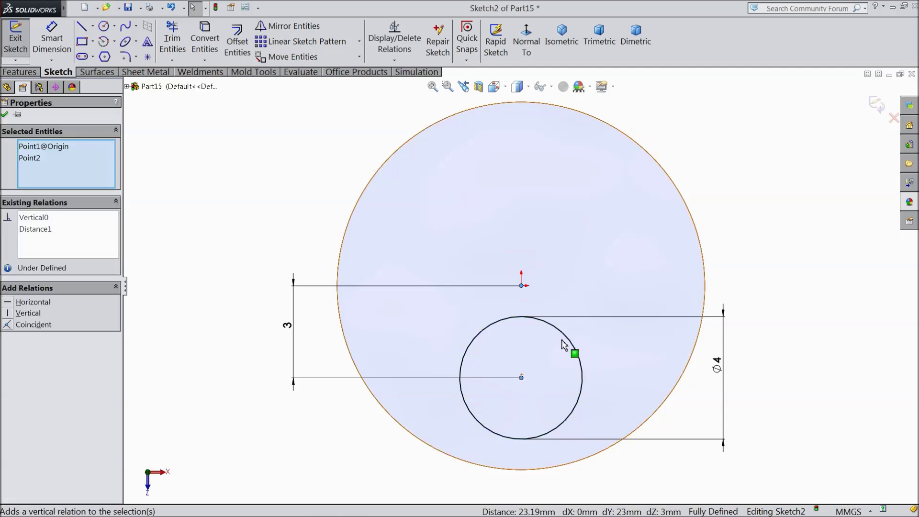
left_click(4, 114)
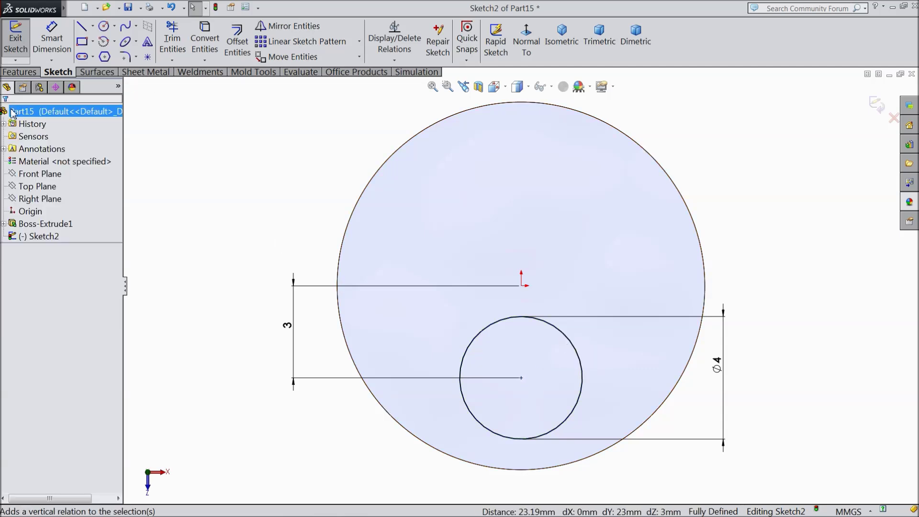
Extrude the 4 mm circle 10 mm upward from the cylinder's top face as a merged pin
left_click(21, 72)
left_click(21, 41)
left_click(635, 39)
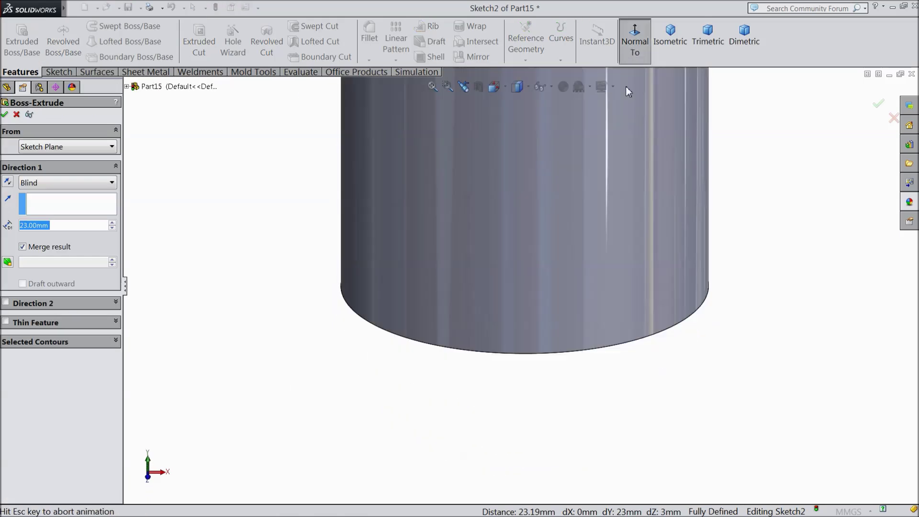
left_click(673, 44)
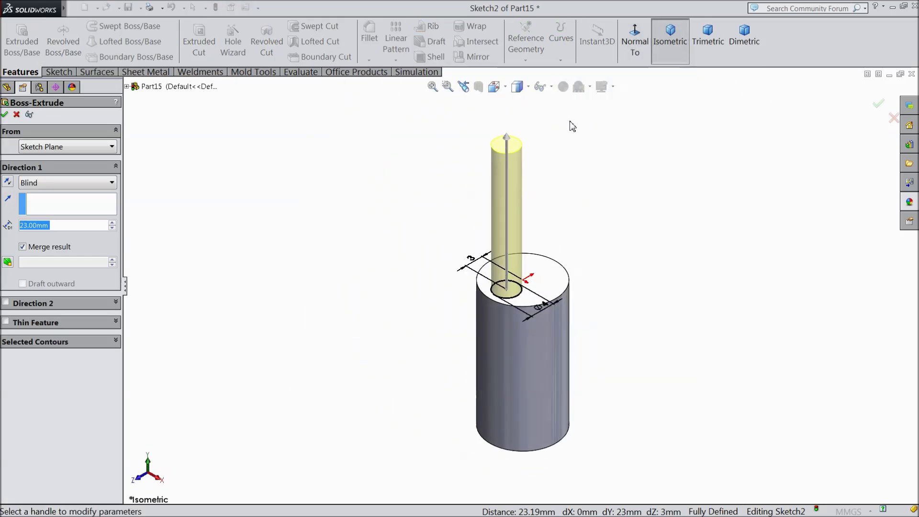
type("10")
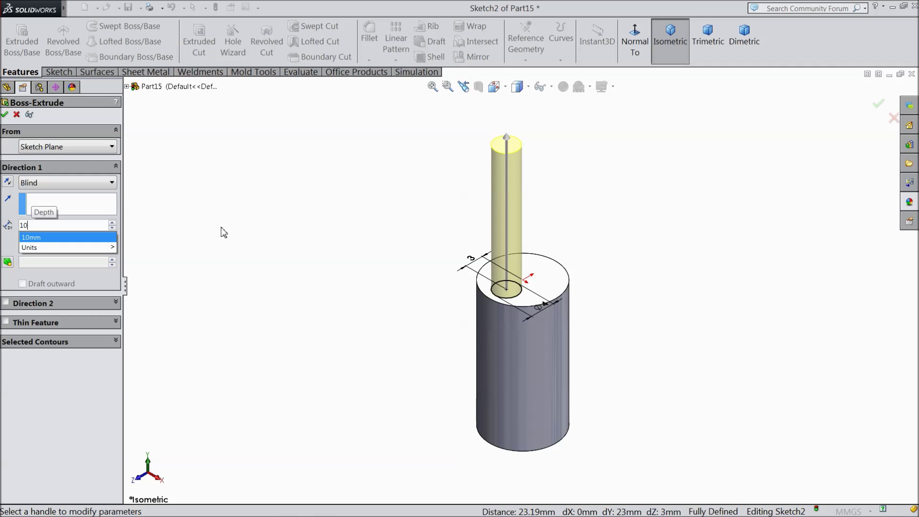
key("Return")
left_click(4, 114)
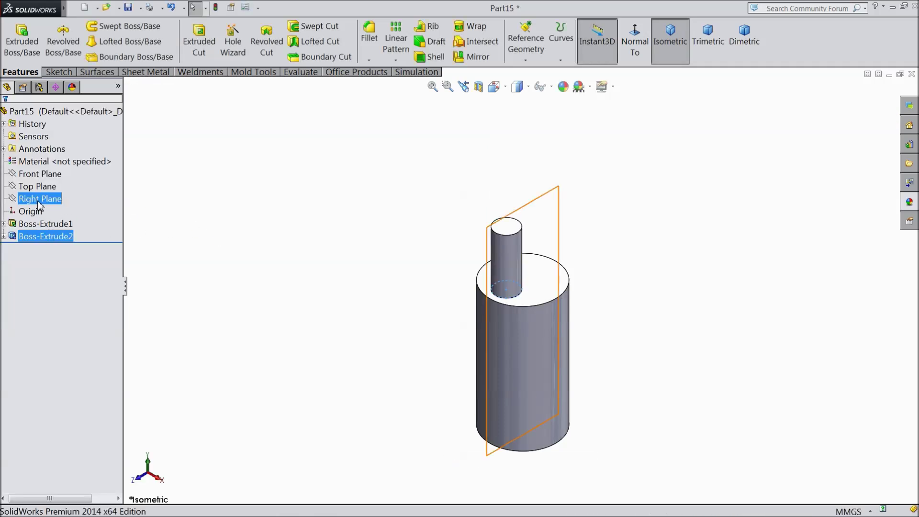
Sketch a circle about 4.6 mm in diameter on the Right Plane, centered about 5.4 mm directly above the origin
left_click(40, 198)
left_click(58, 187)
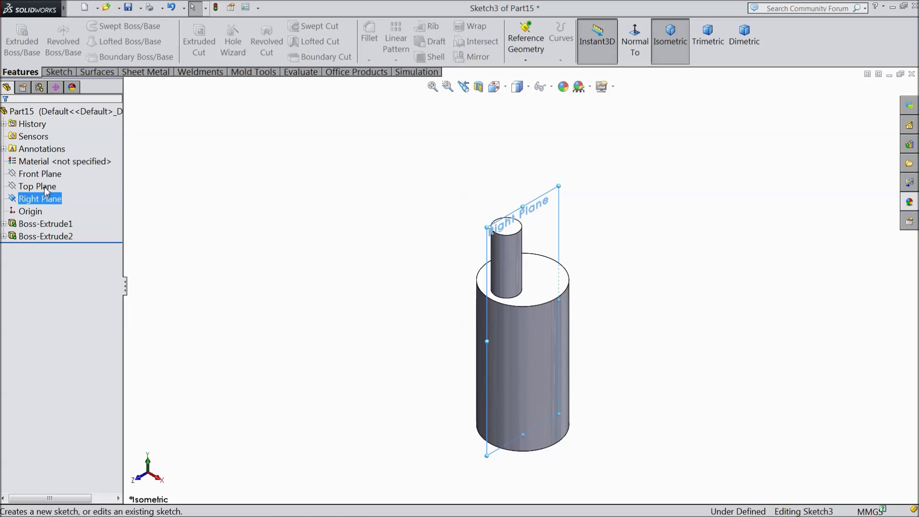
left_click(635, 43)
left_click(68, 73)
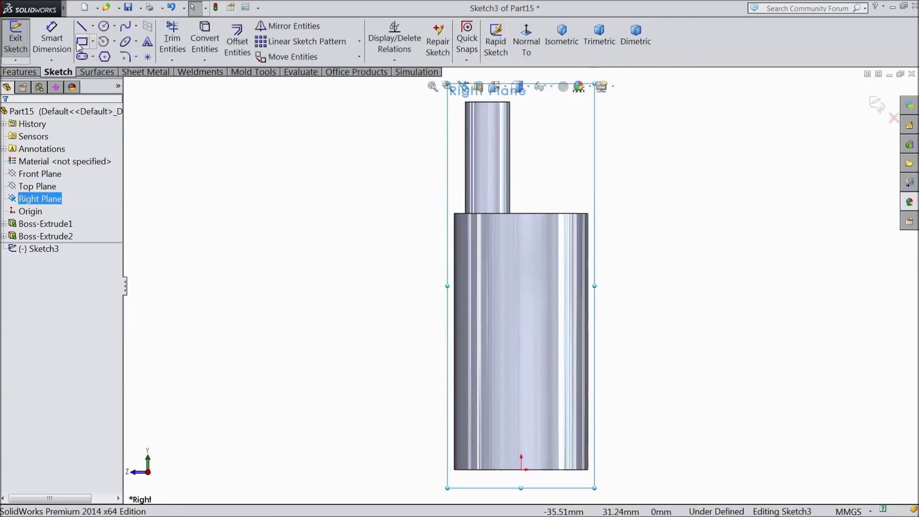
left_click(104, 26)
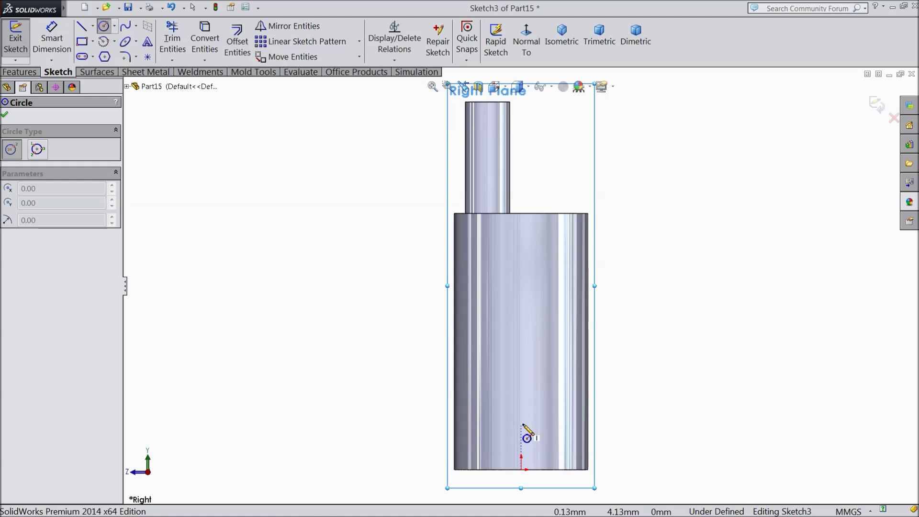
left_click(521, 410)
left_click(546, 430)
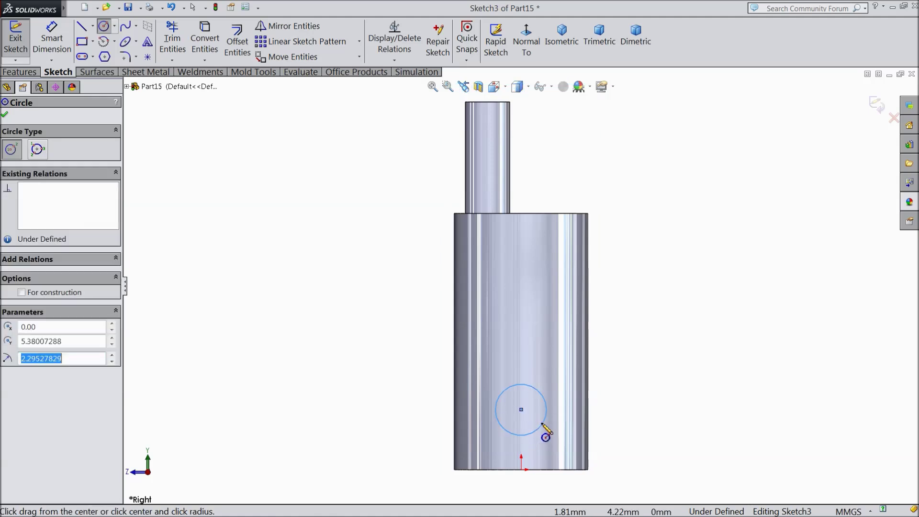
Dimension the diameter of the circle on the Right Plane and set it to 3 mm
left_click(52, 39)
key("f")
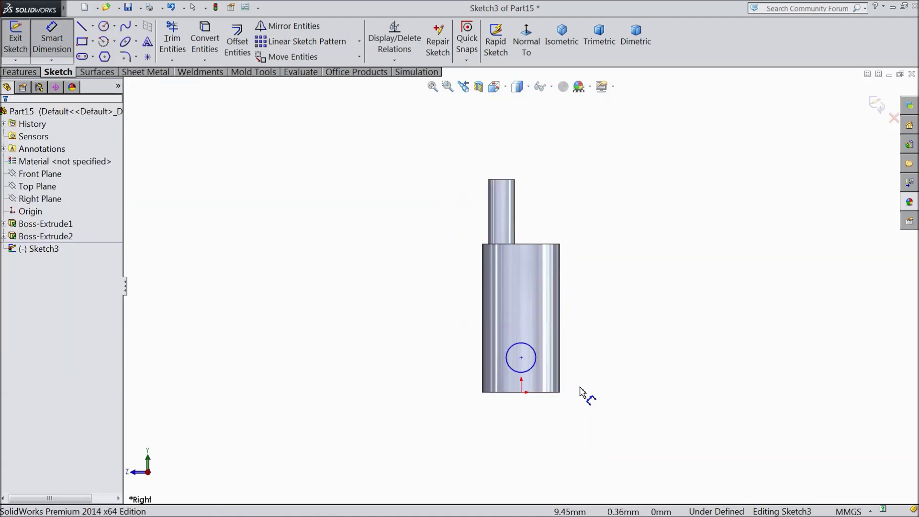
scroll(579, 394, "down", 4)
left_click(457, 288)
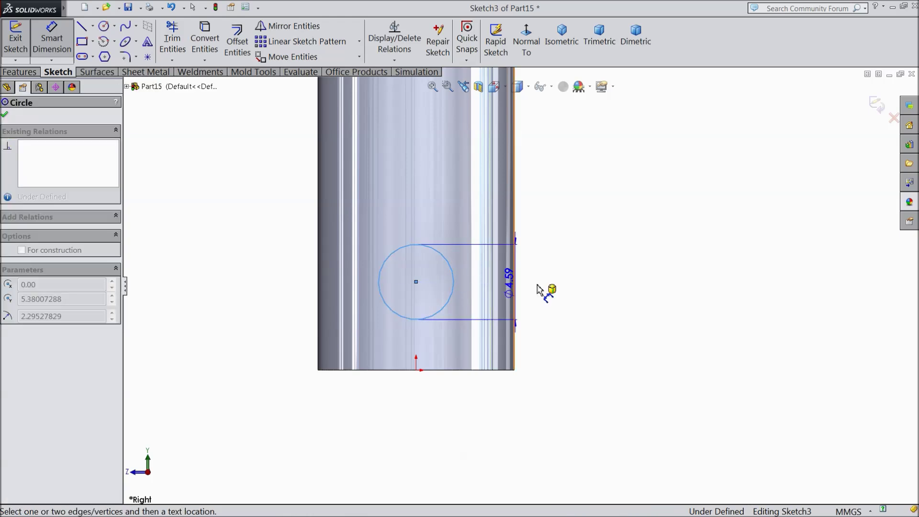
left_click(561, 287)
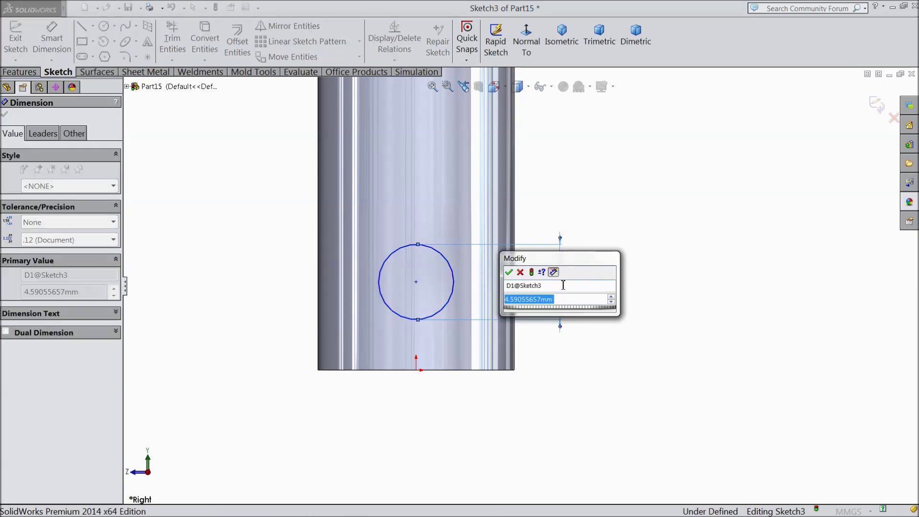
type("3")
left_click(509, 272)
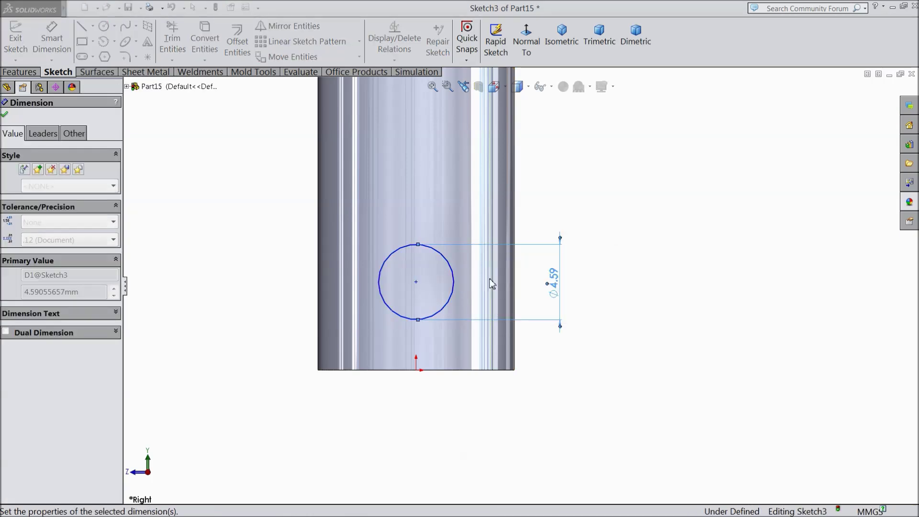
Dimension the height of the 3 mm circle's center above the cylinder's bottom edge and set it to 5 mm
left_click(416, 282)
left_click(433, 370)
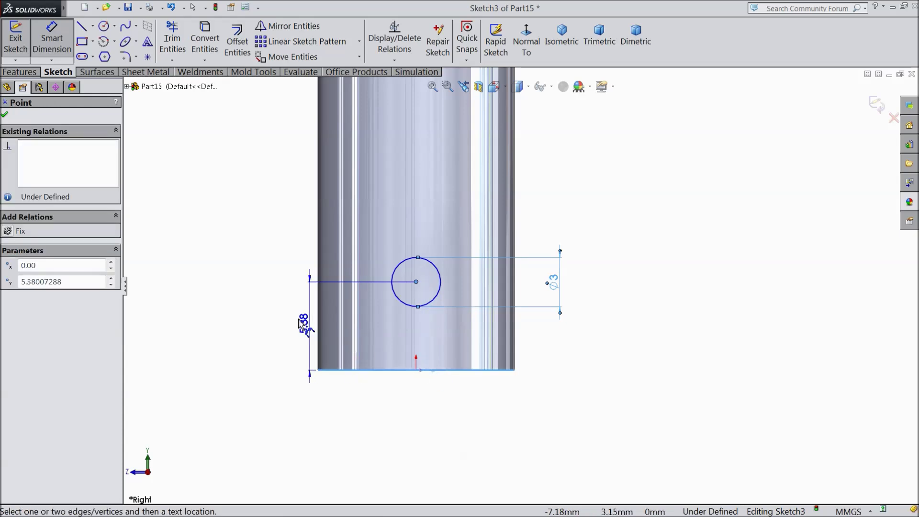
left_click(298, 321)
type("5")
left_click(244, 304)
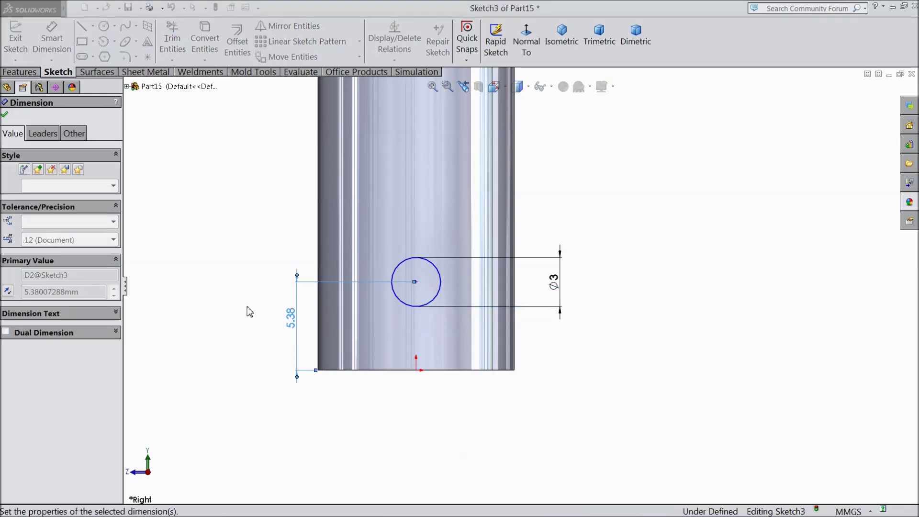
key("Escape")
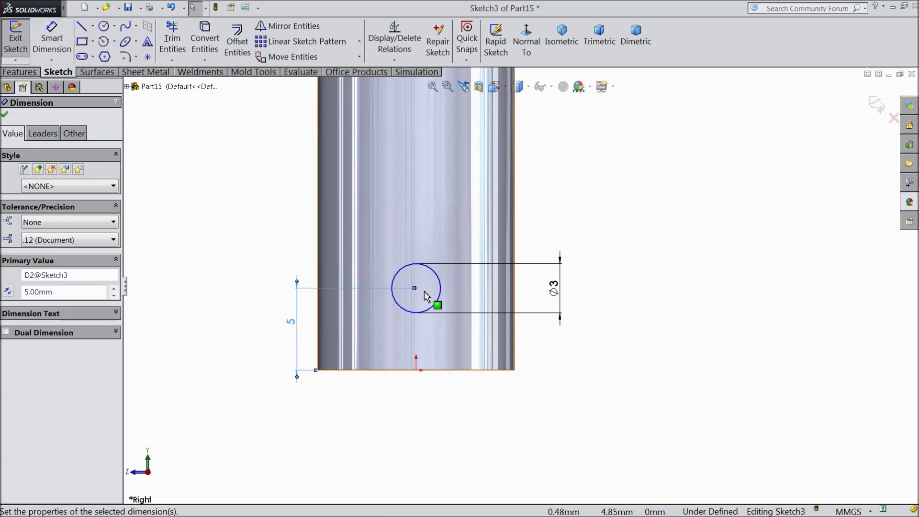
Add a vertical relation between the 3 mm circle's center and the origin
left_click(416, 289)
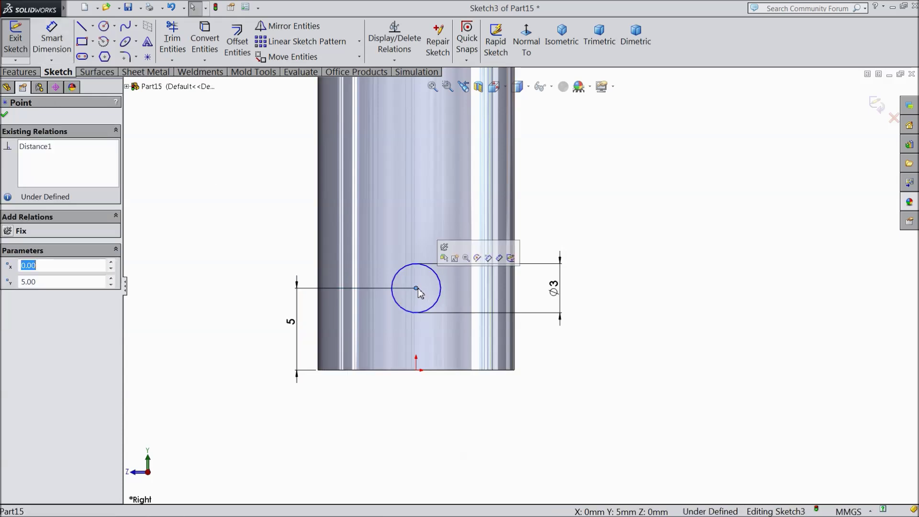
left_click(416, 371, "ctrl")
left_click(475, 338)
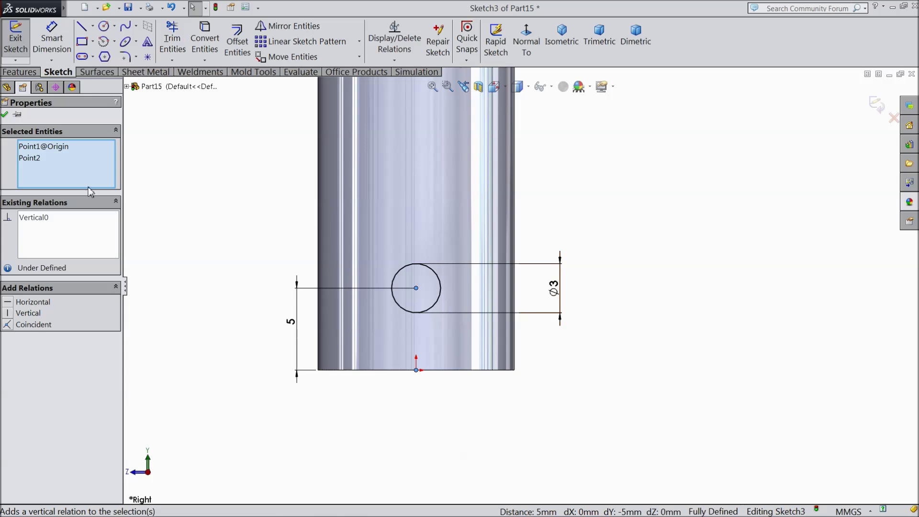
left_click(5, 115)
Cut the 3 mm circle through the cylinder in both directions using Through All - Both
left_click(19, 71)
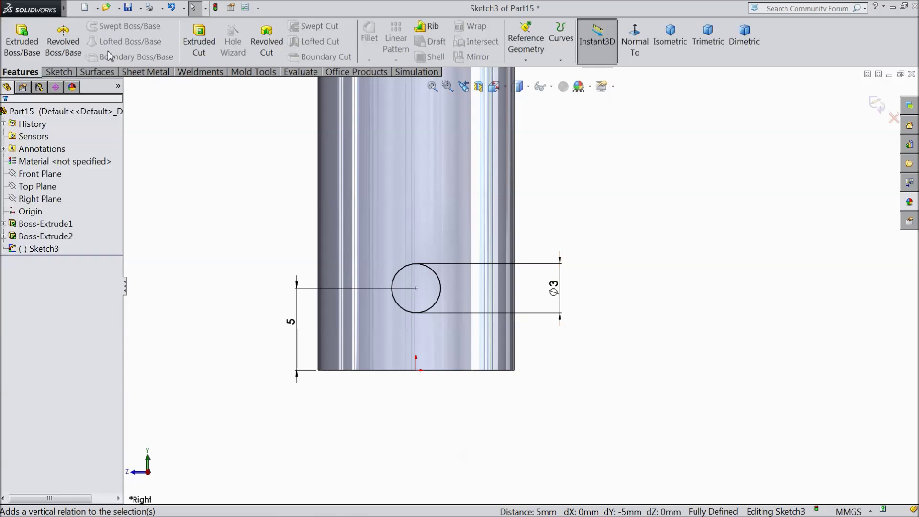
left_click(200, 47)
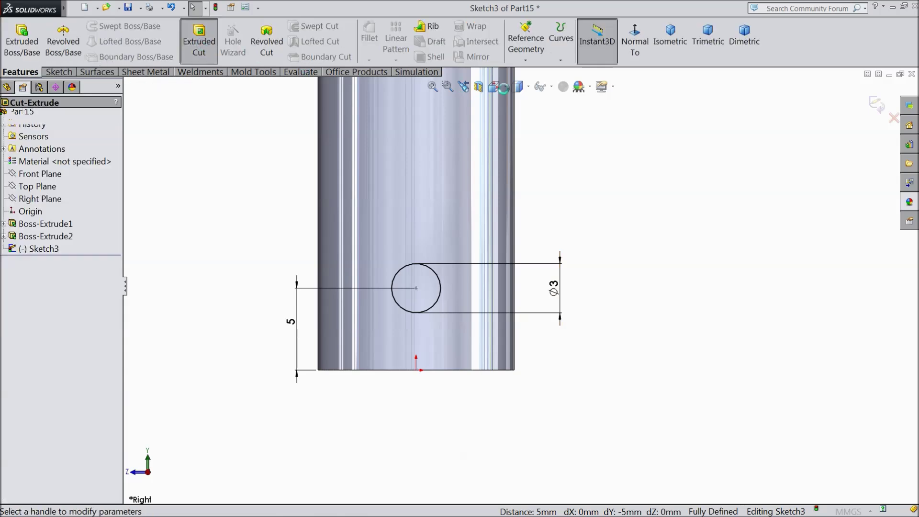
left_click(669, 52)
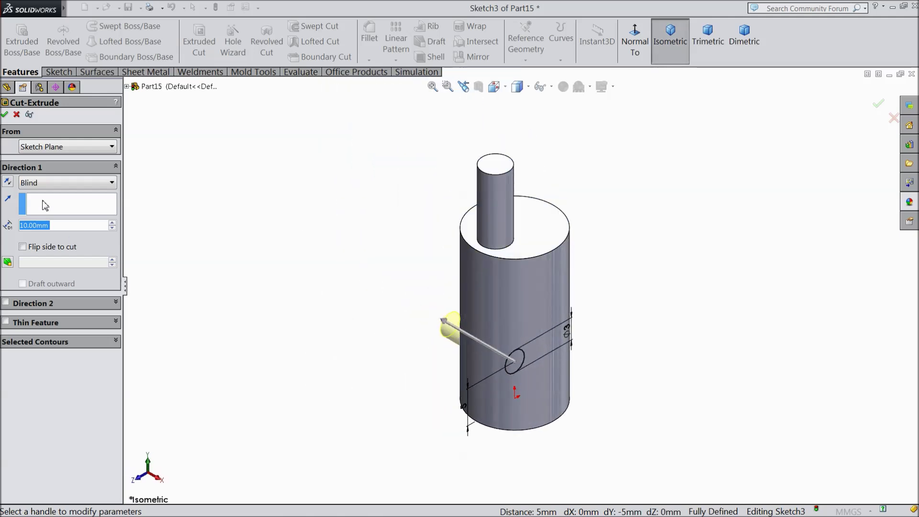
left_click(46, 184)
left_click(46, 276)
left_click(72, 184)
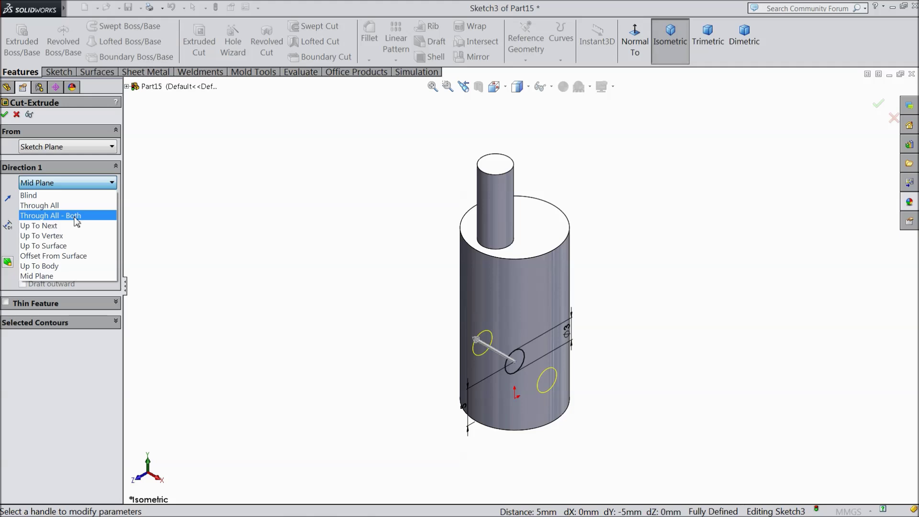
left_click(75, 217)
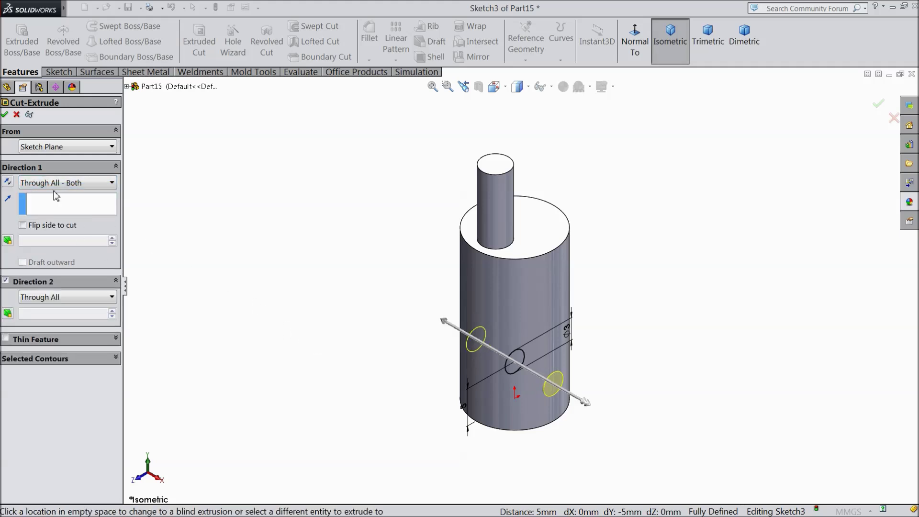
left_click(5, 115)
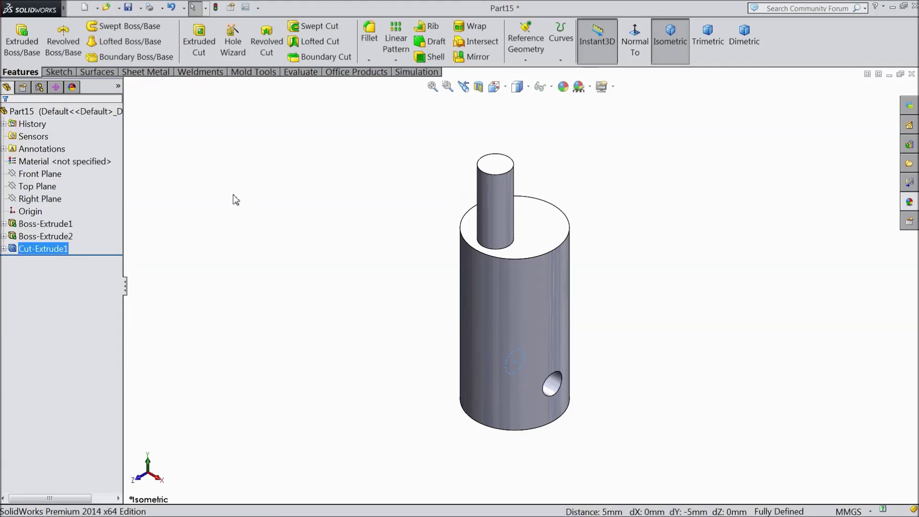
Chamfer the top edge of the offset pin with a distance of 0.25 mm at 45 degrees
left_click(368, 60)
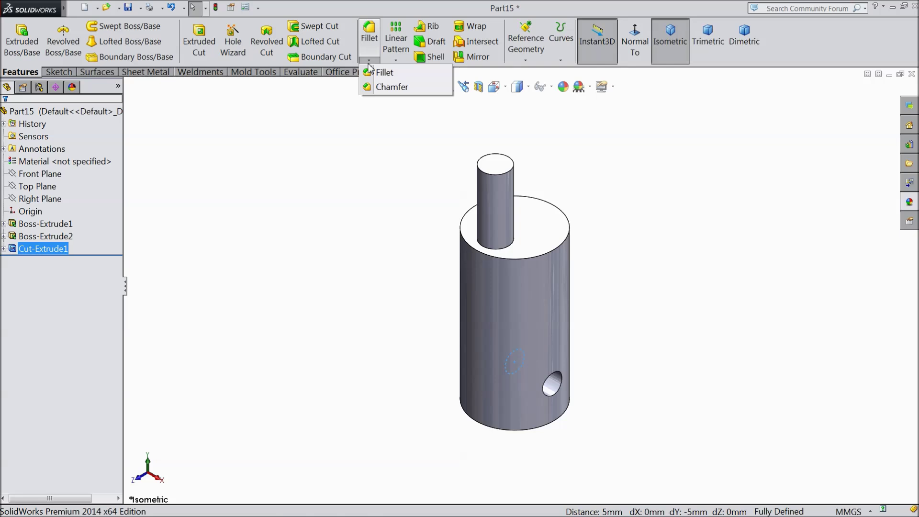
left_click(385, 84)
type("0.25")
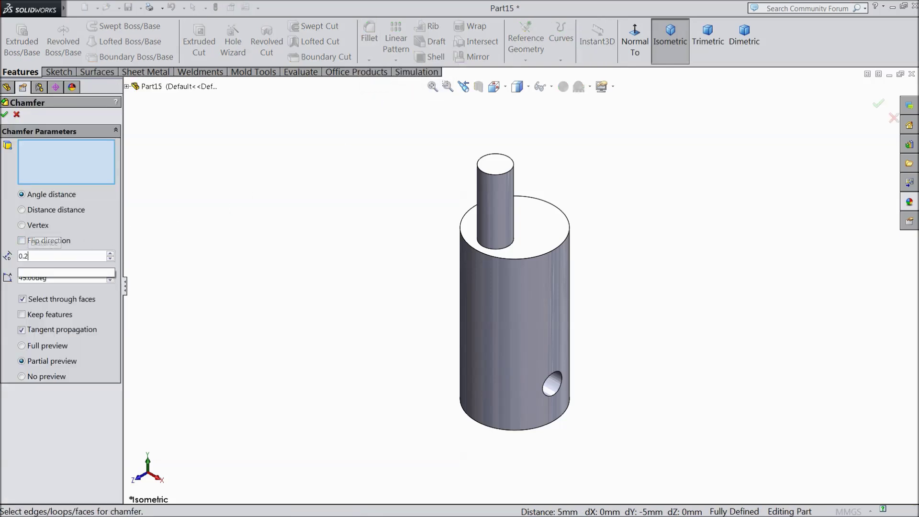
left_click(512, 168)
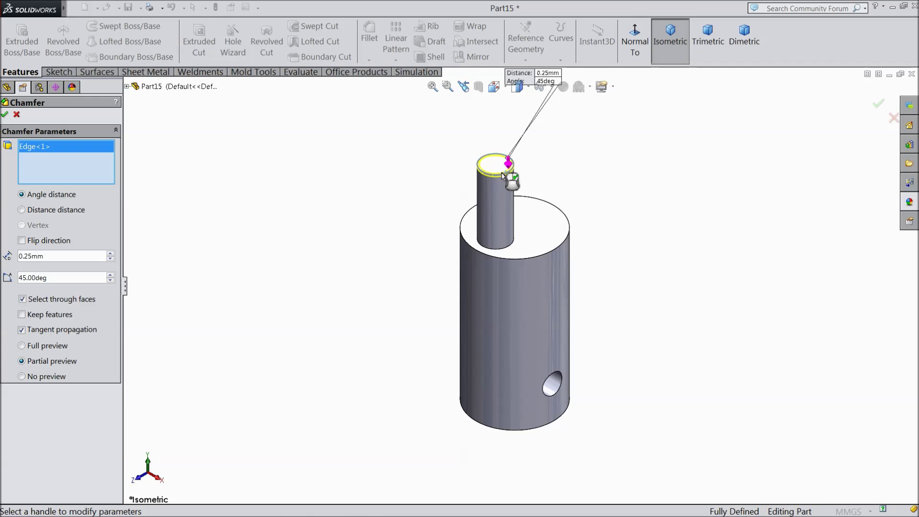
left_click(5, 115)
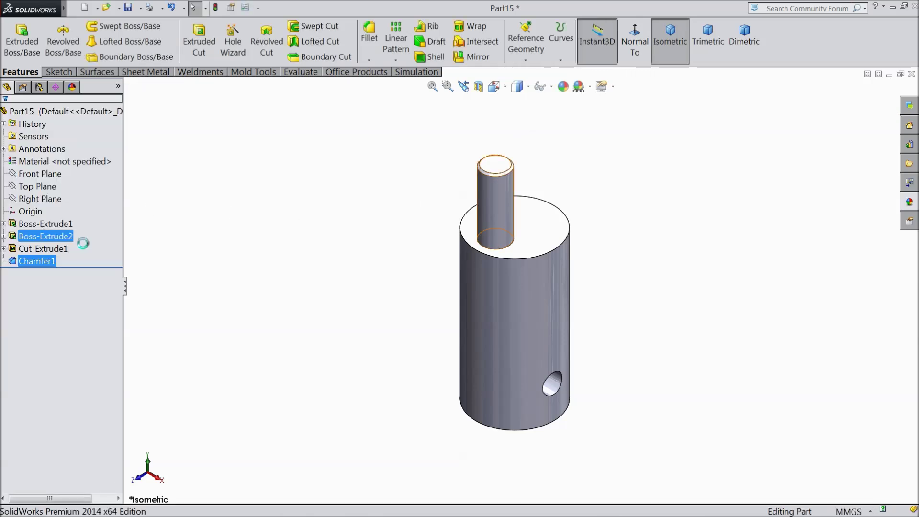
Chamfer the top and bottom outer edges of the large cylinder with a distance of 0.5 mm at 45 degrees
left_click(369, 60)
left_click(386, 86)
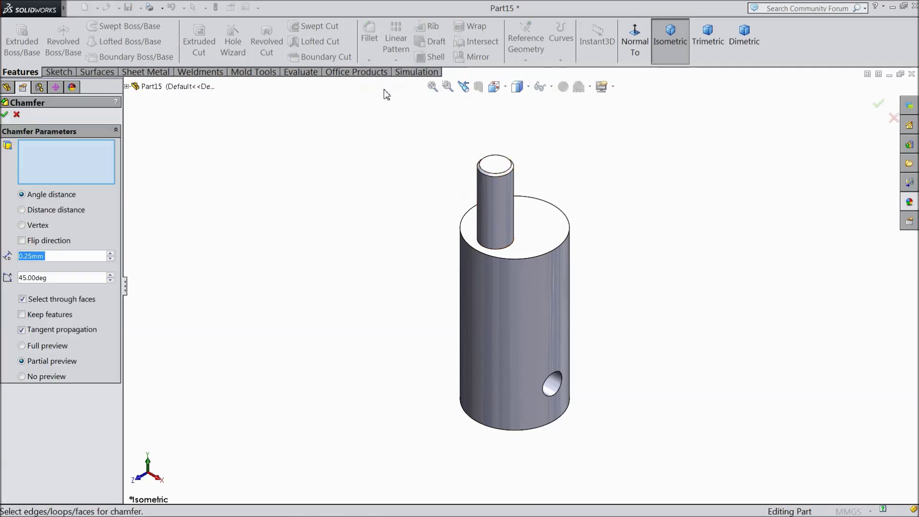
type("0.5")
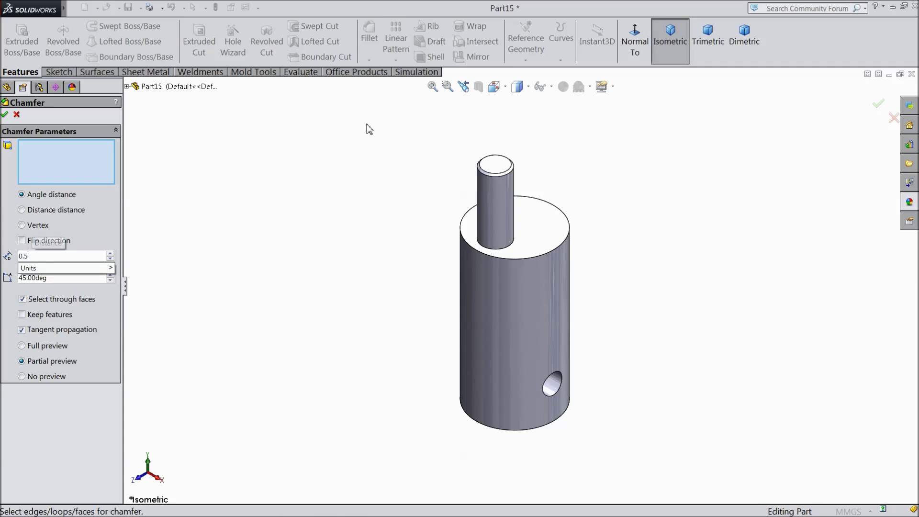
key("Return")
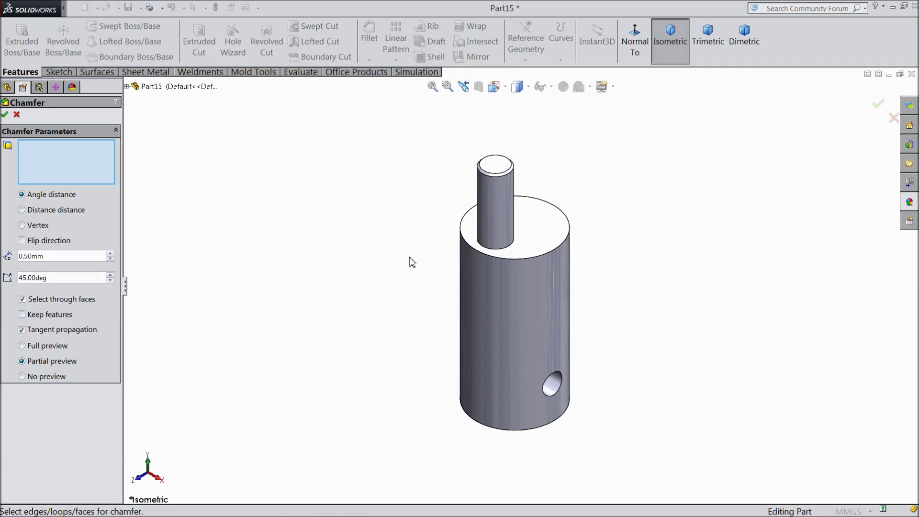
left_click(542, 257)
left_click(530, 431)
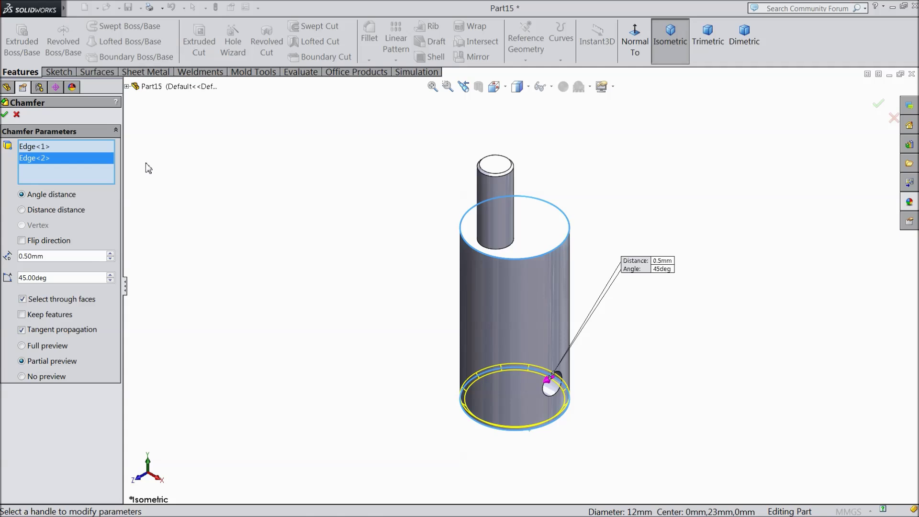
left_click(4, 115)
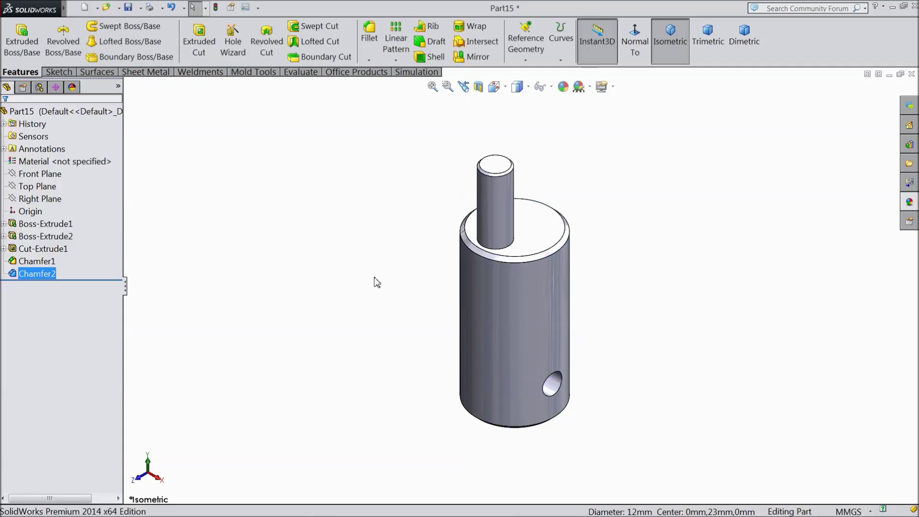
Color the whole body, including the large cylinder's end chamfers, blue with RGB 0, 0, 255
scroll(596, 290, "down", 2)
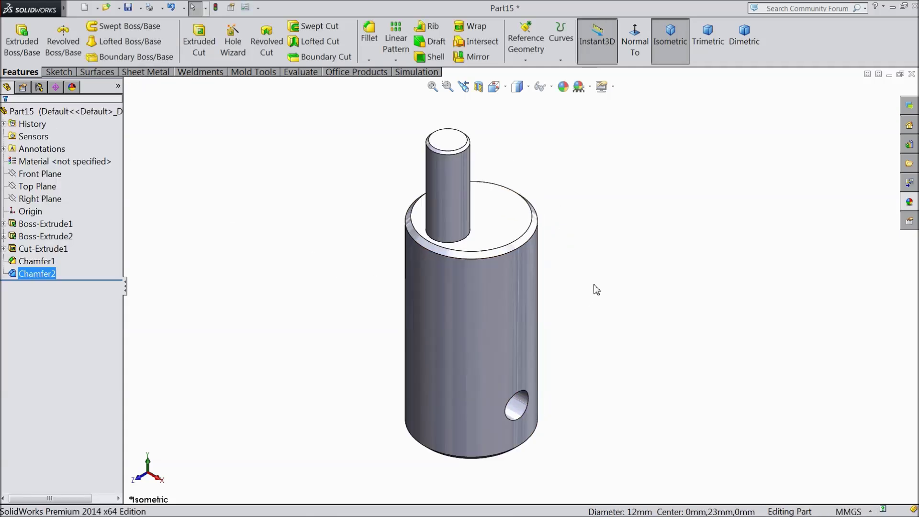
left_click(564, 87)
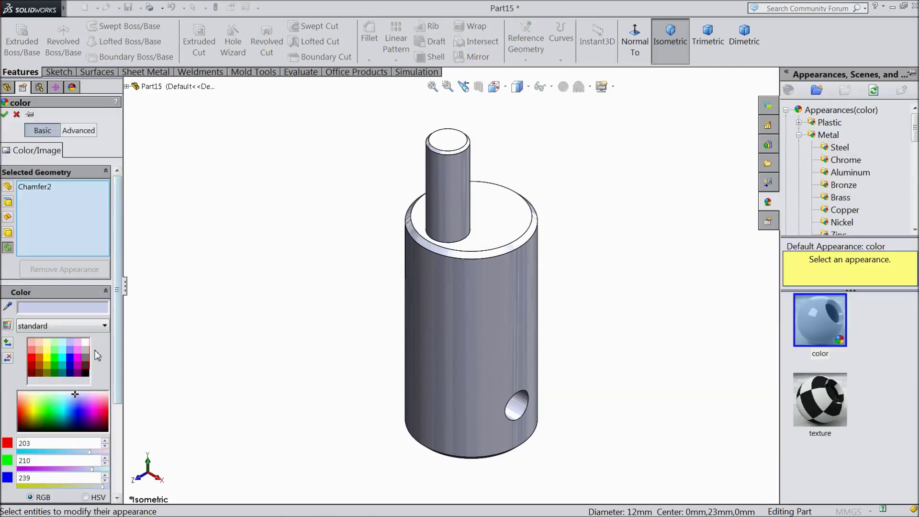
left_click(85, 343)
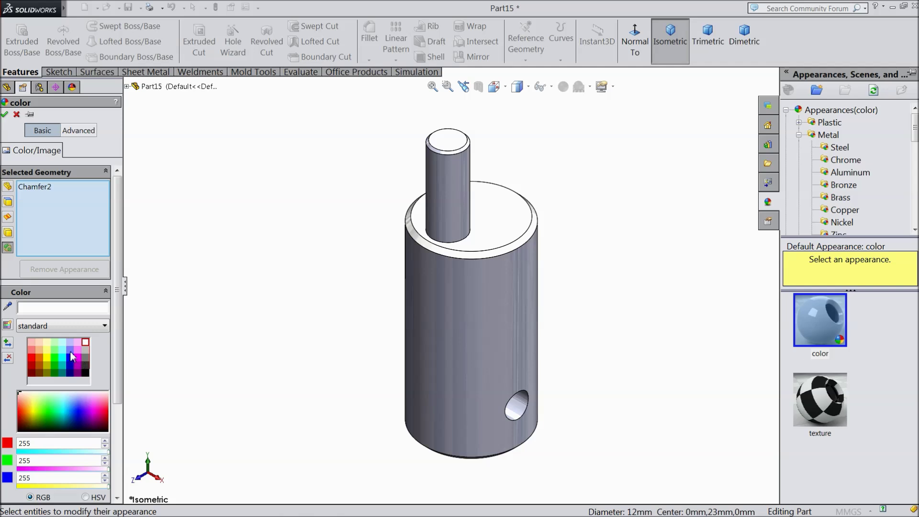
left_click(70, 351)
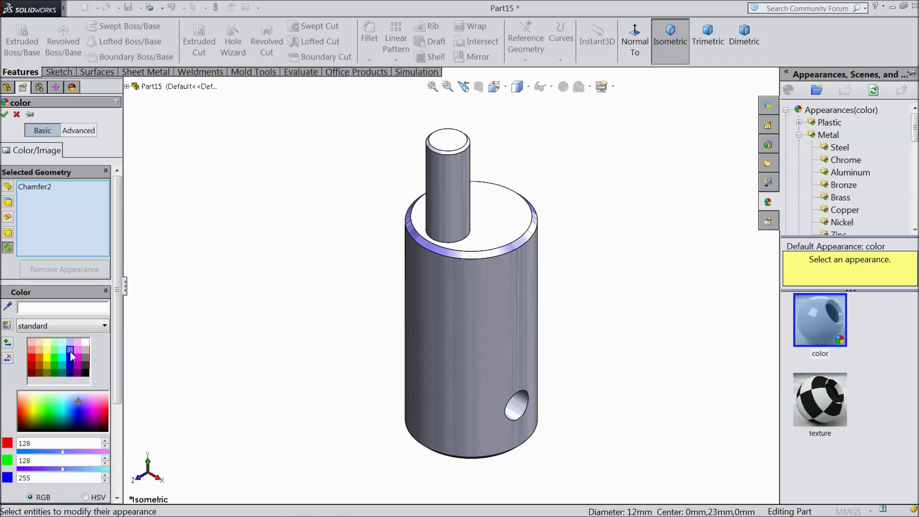
left_click(8, 233)
left_click(447, 358)
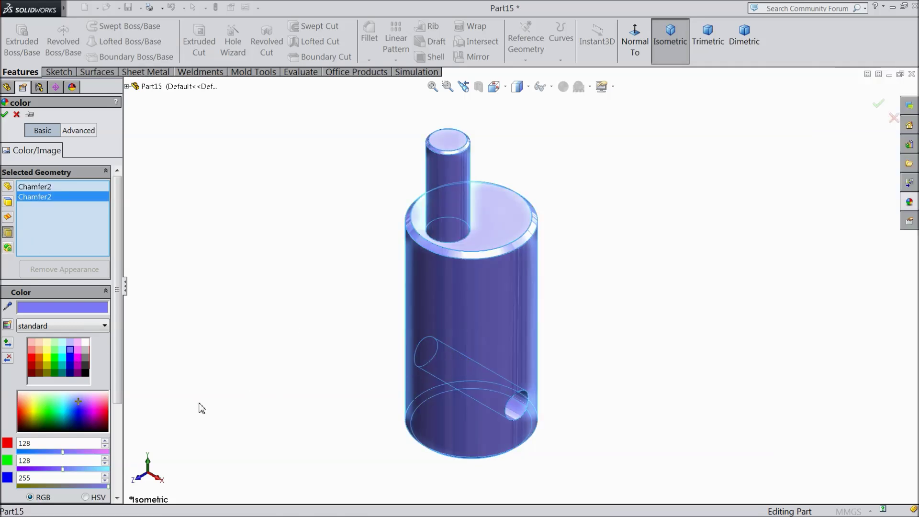
left_click(72, 358)
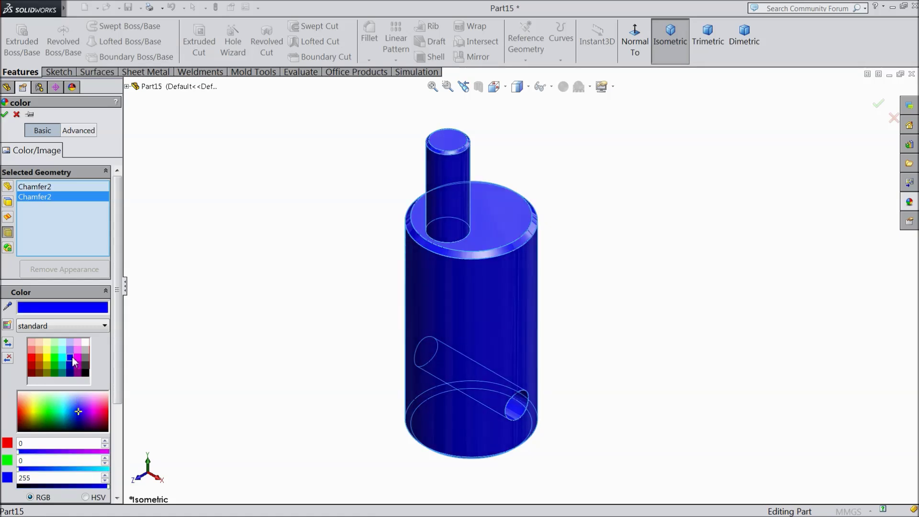
left_click(5, 115)
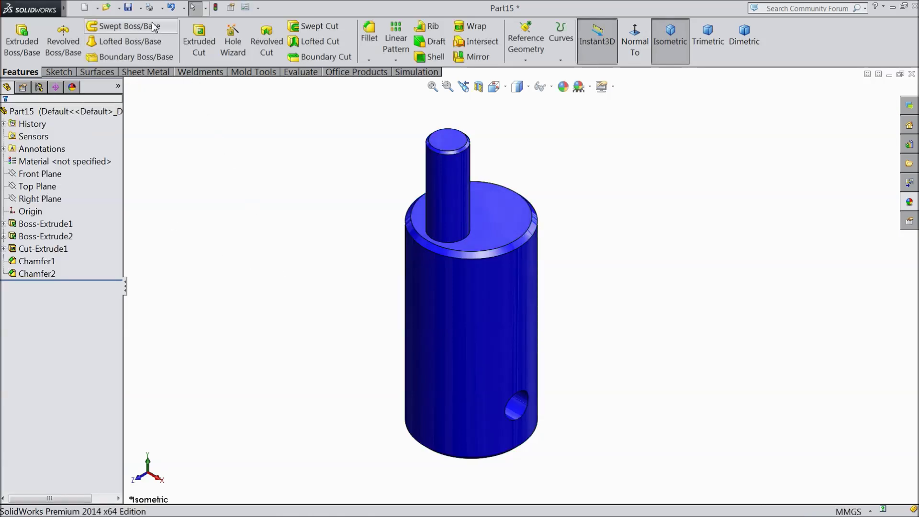
Save the part as "14.Crankshaft valve crank" in the 6 Cylinder Radial Engine folder
left_click(128, 8)
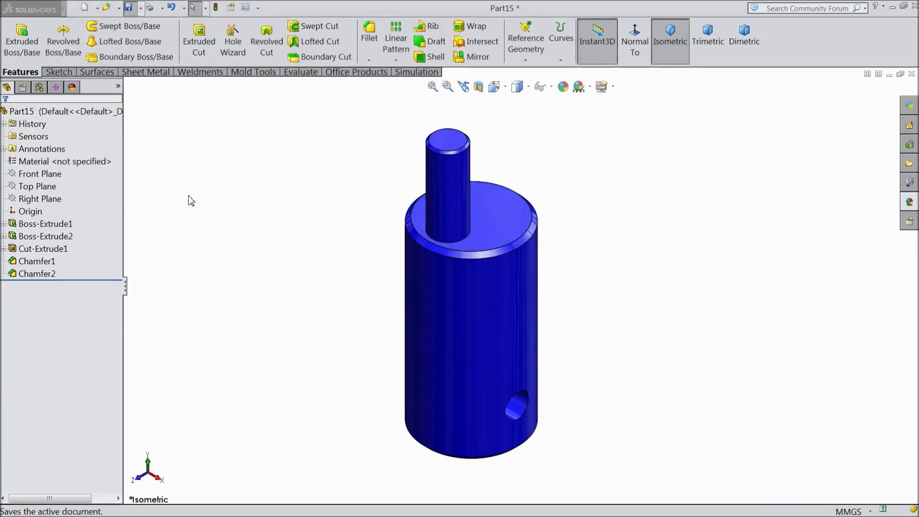
type("14.Crankshaft valve crank")
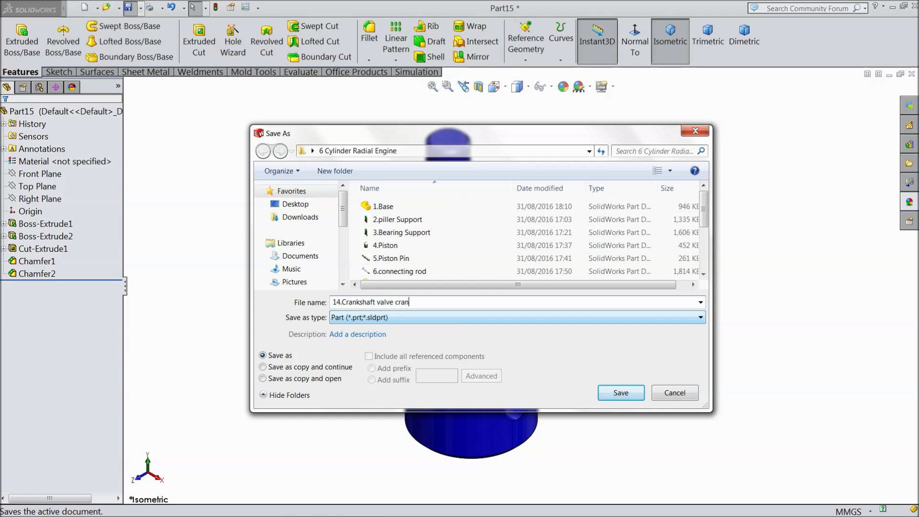
left_click(618, 393)
Sketch two concentric circles at the origin on the new part's Top Plane, the outer one about 176 mm in diameter
middle_click_drag(579, 399, 347, 324)
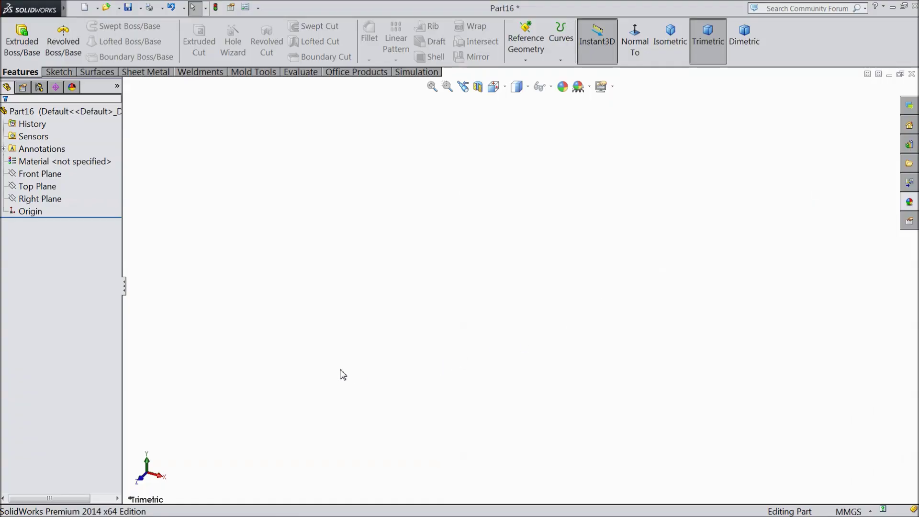
left_click(39, 186)
left_click(59, 171)
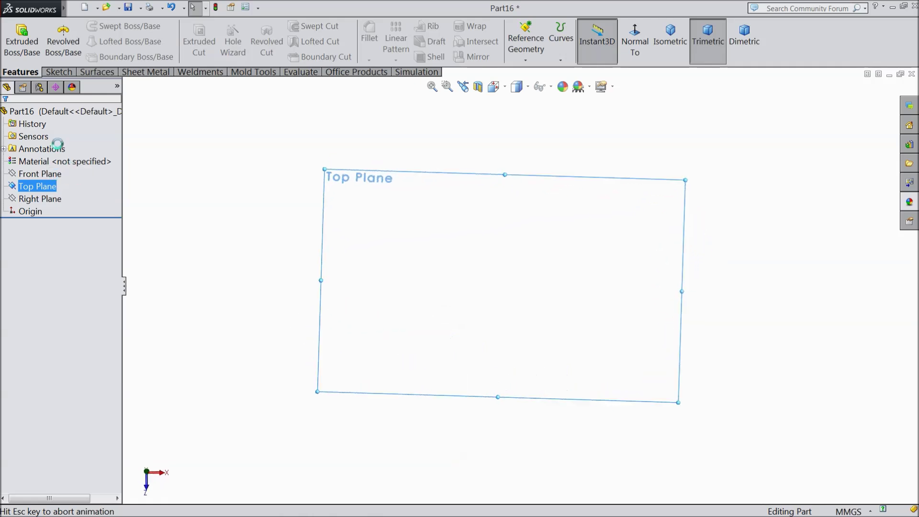
left_click(59, 72)
left_click(104, 25)
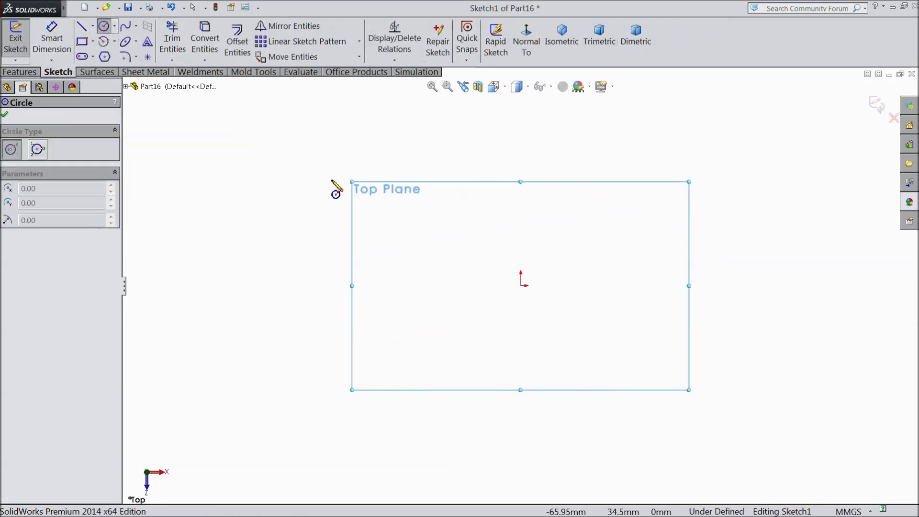
mouse_move(521, 285)
left_mouse_down()
mouse_move(488, 285)
mouse_move(524, 293)
mouse_move(367, 226)
left_mouse_up()
Dimension the diameter of the outer circle and set it to 42 mm
left_click(51, 38)
left_click(355, 290)
left_click(307, 288)
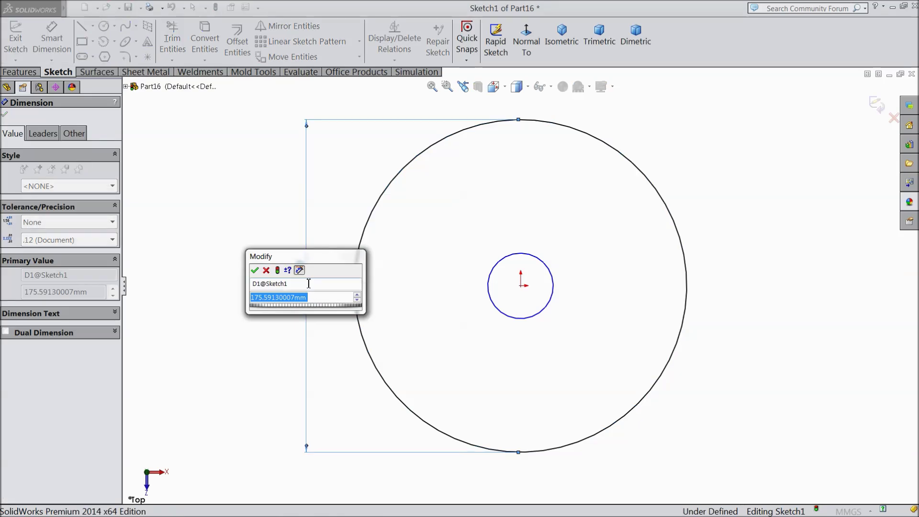
type("42")
left_click(256, 270)
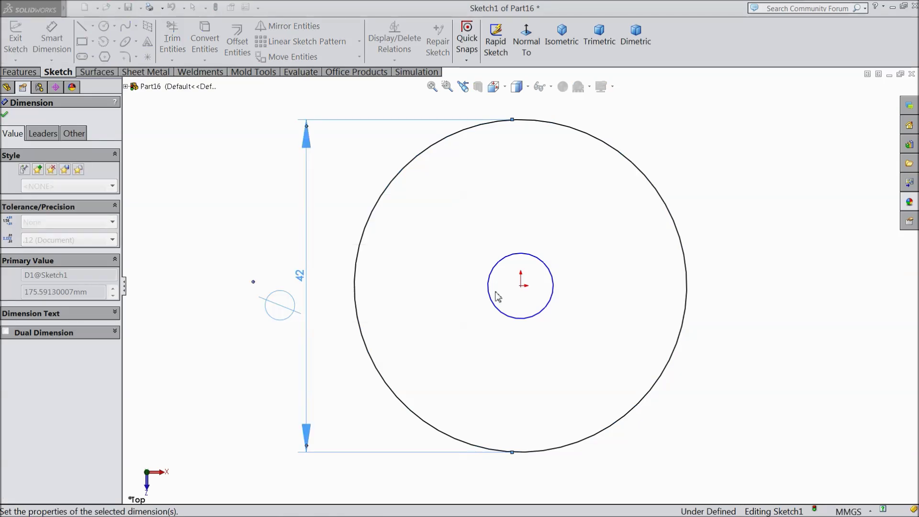
Dimension the diameter of the inner circle and set it to 12 mm
left_click(489, 290)
left_click(365, 294)
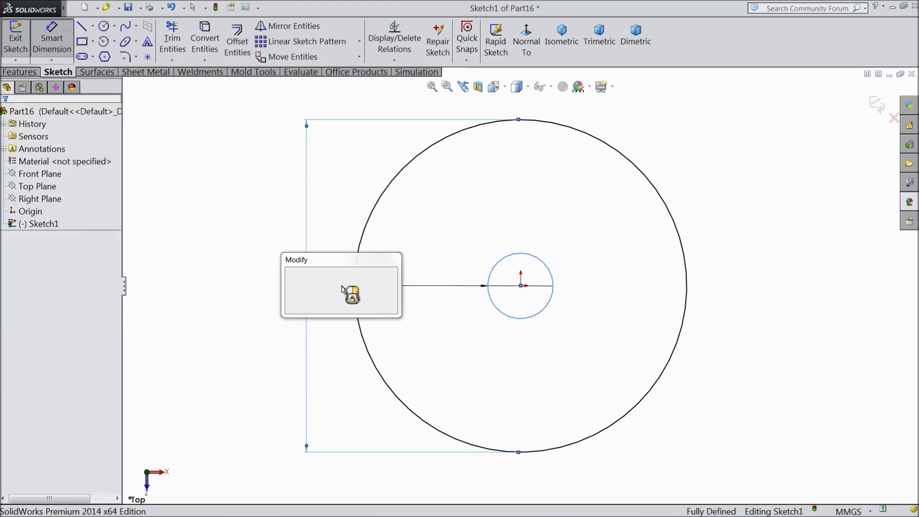
type("12")
left_click(289, 275)
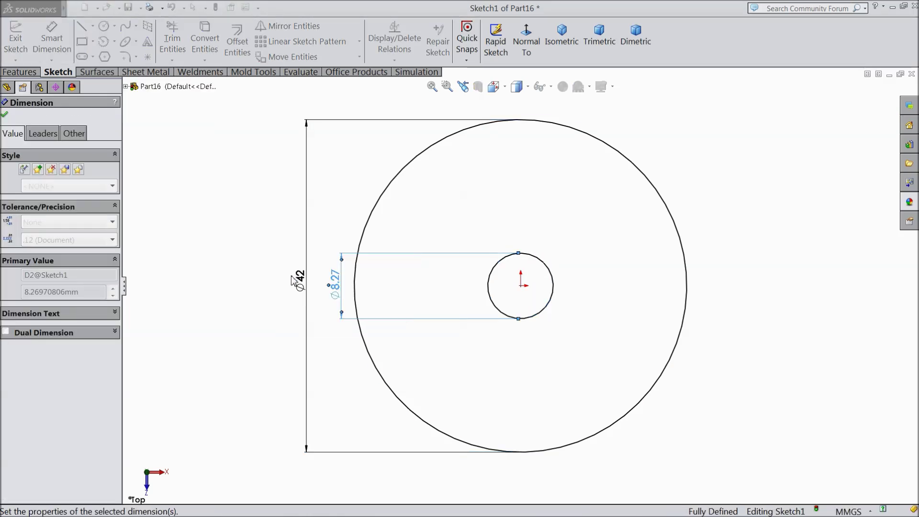
left_click(6, 116)
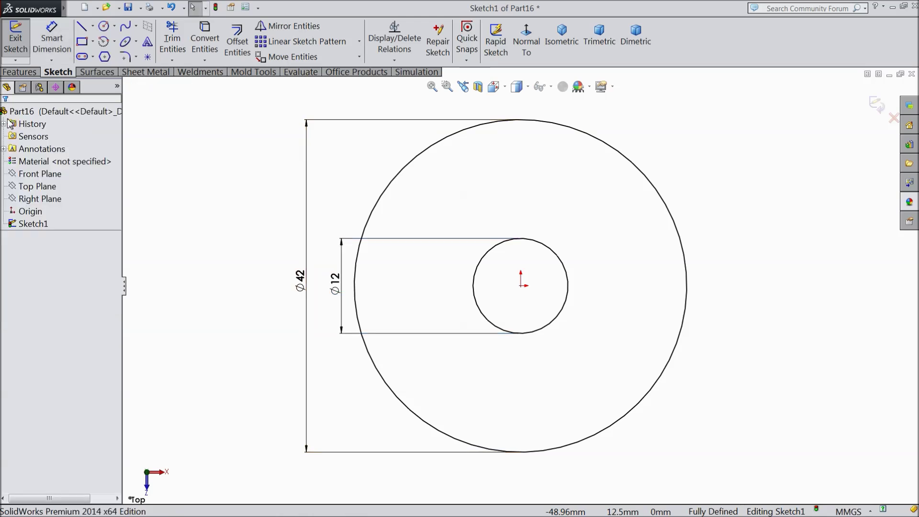
Sketch a construction circle centered on the origin, about 32.2 mm in diameter, between the 12 mm and 42 mm circles
left_click(106, 28)
left_click(521, 286)
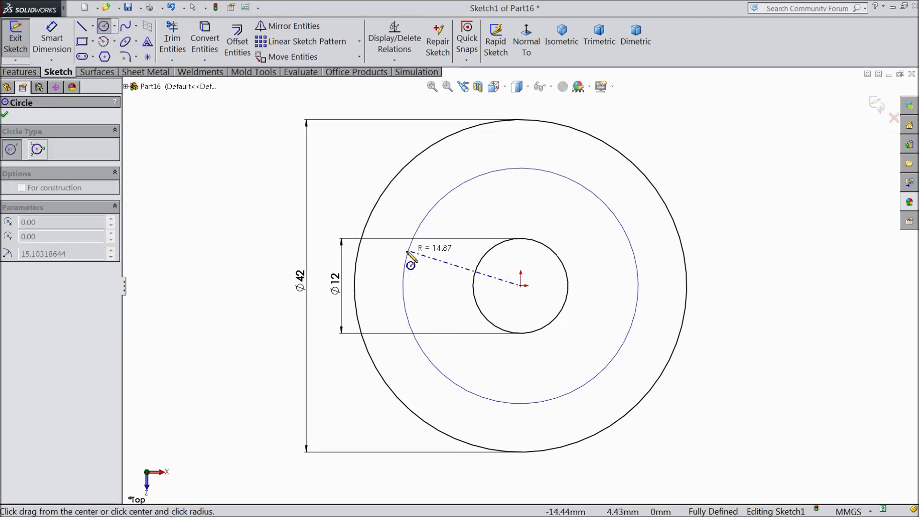
left_click(401, 260)
left_click(22, 292)
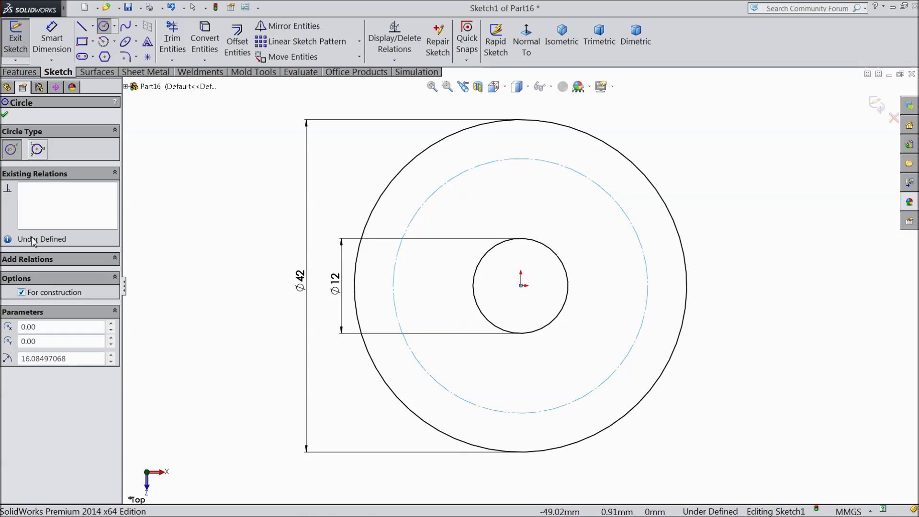
left_click(6, 116)
Dimension the diameter of the construction circle and set it to 32 mm
left_click(52, 40)
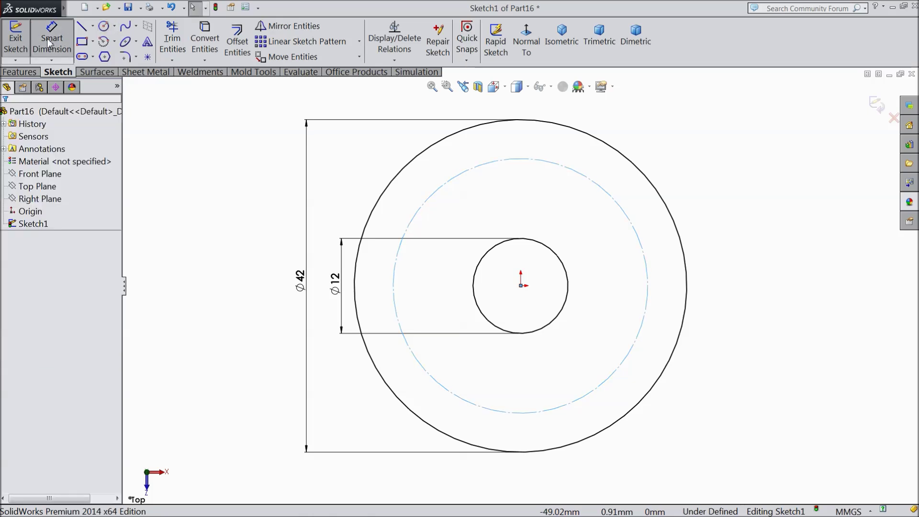
left_click(646, 315)
left_click(754, 311)
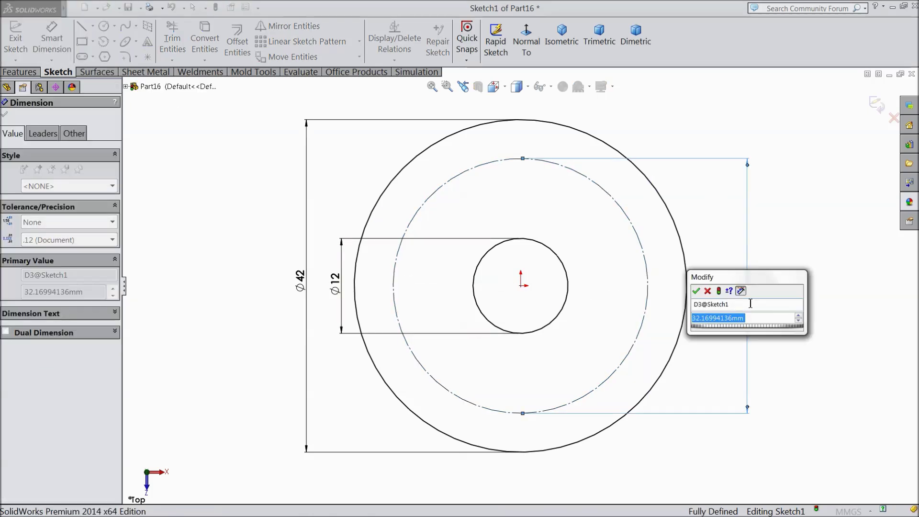
type("3")
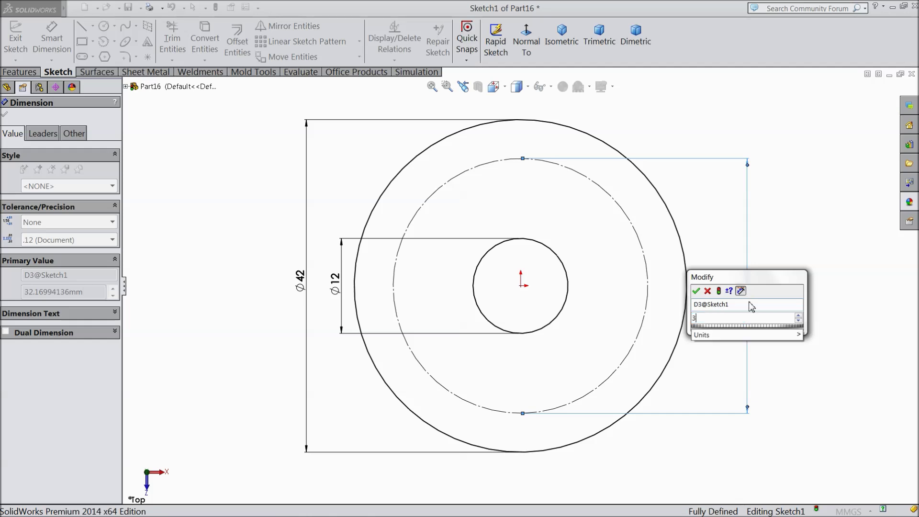
key("Return")
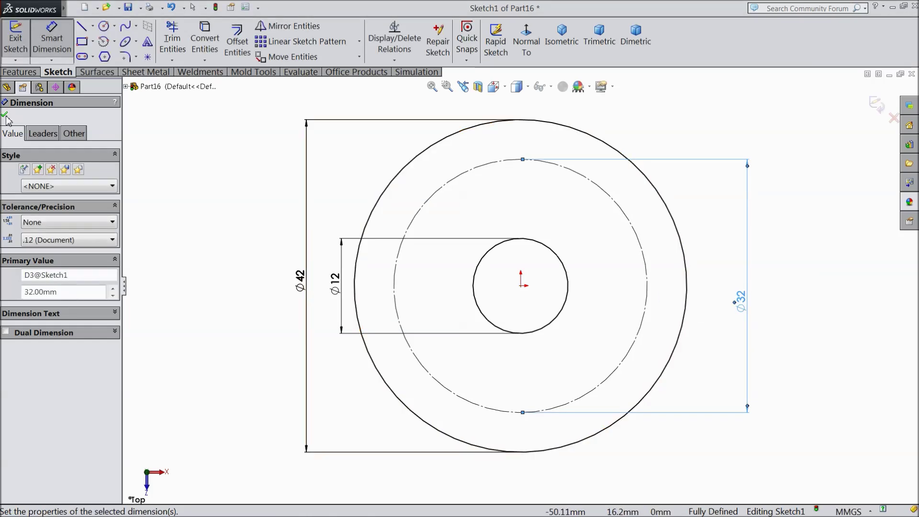
left_click(6, 116)
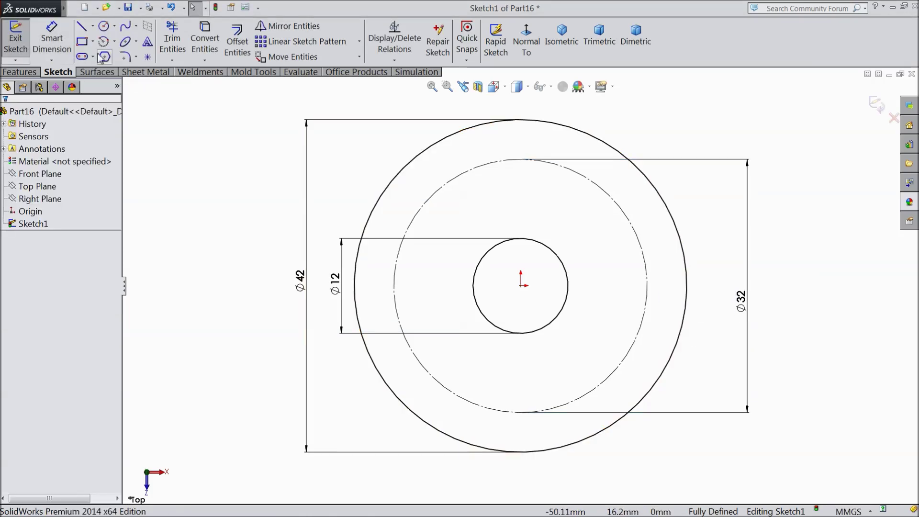
Sketch a circle about 4.9 mm in diameter centered on the 32 mm construction circle, directly above the origin
left_click(521, 159)
left_click(529, 176)
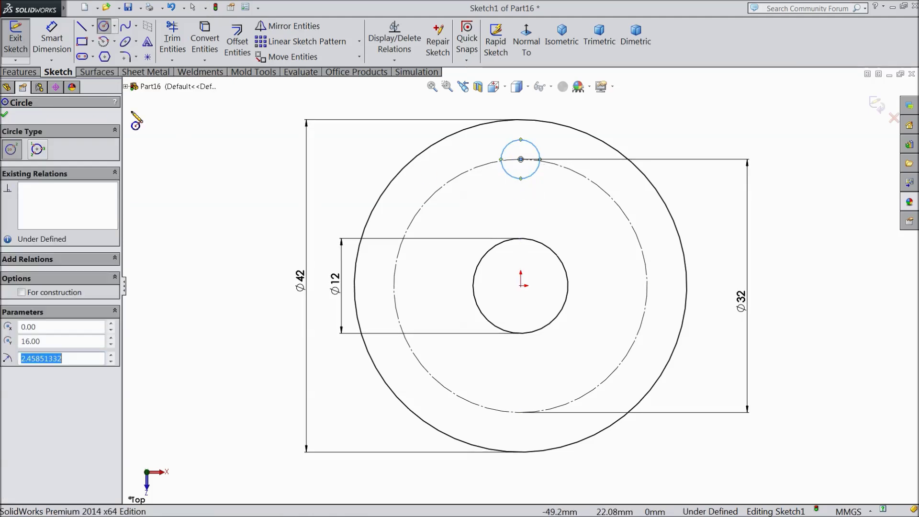
Dimension the small circle on the construction circle to a 5 mm diameter
left_click(52, 38)
left_click(540, 156)
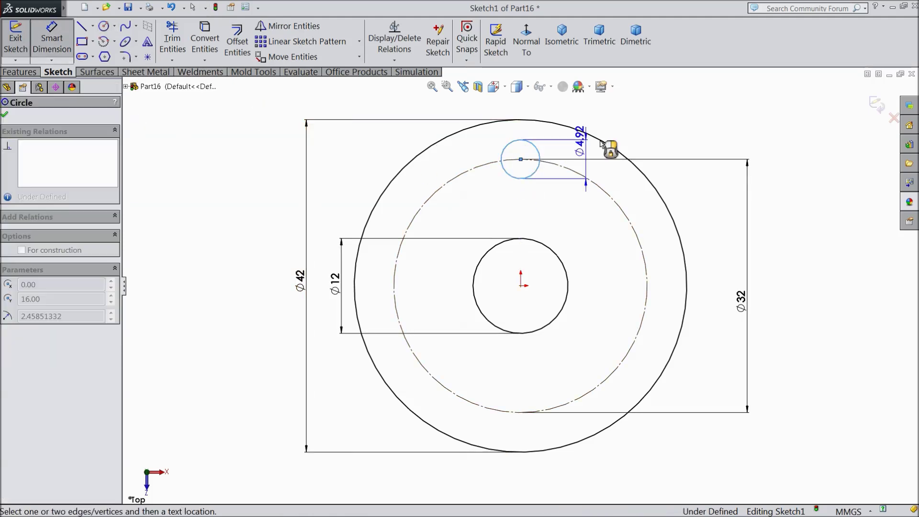
left_click(594, 124)
type("5")
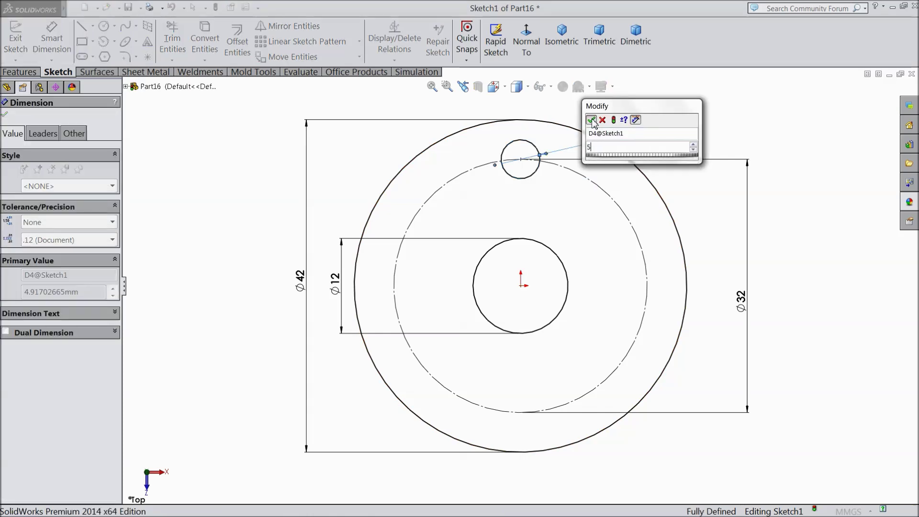
left_click(592, 121)
Create a circular sketch pattern of the 5 mm circle around the origin with 6 equally spaced instances over 360 degrees
left_click(360, 42)
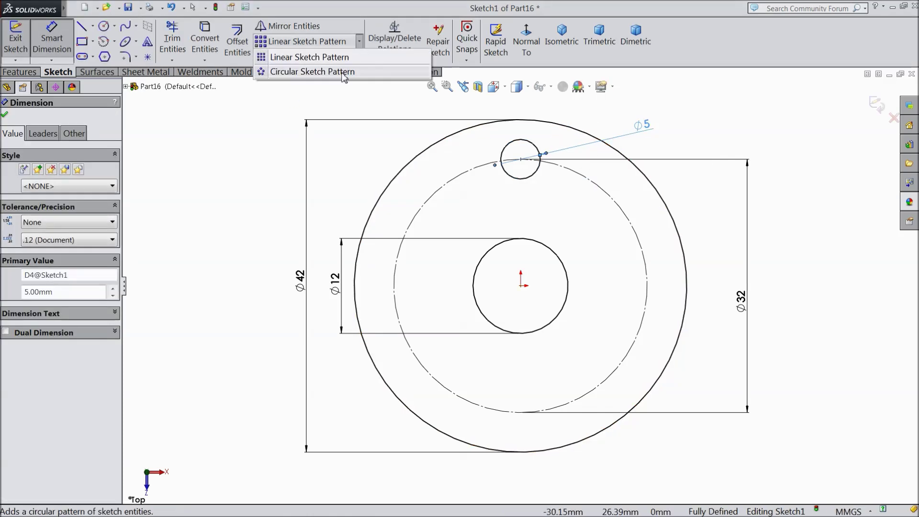
left_click(347, 72)
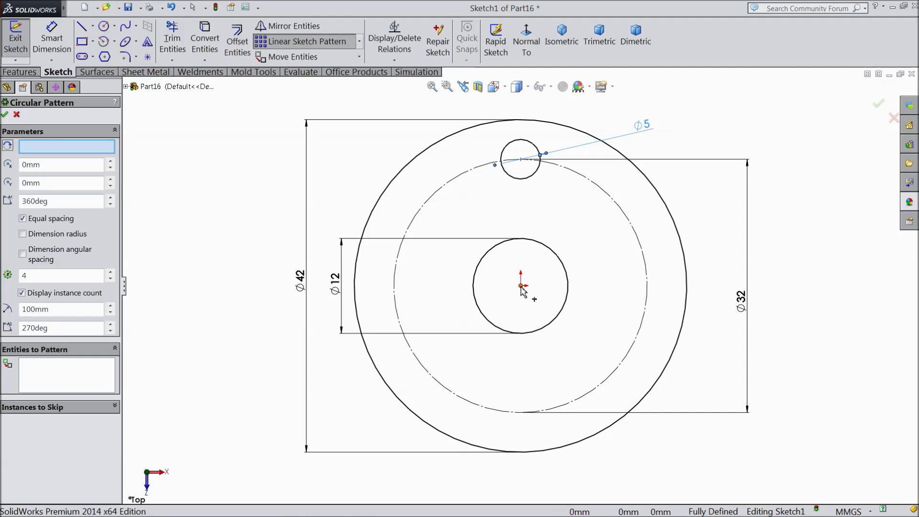
left_click(65, 387)
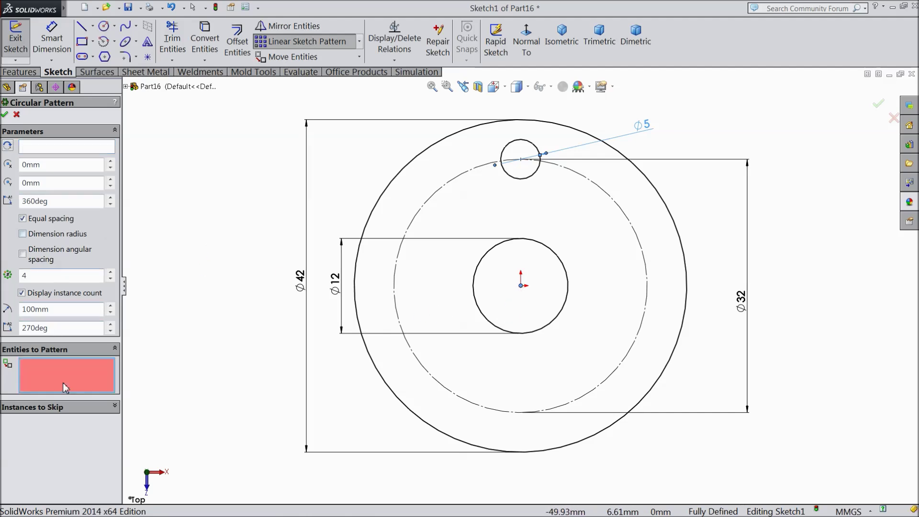
left_click(533, 176)
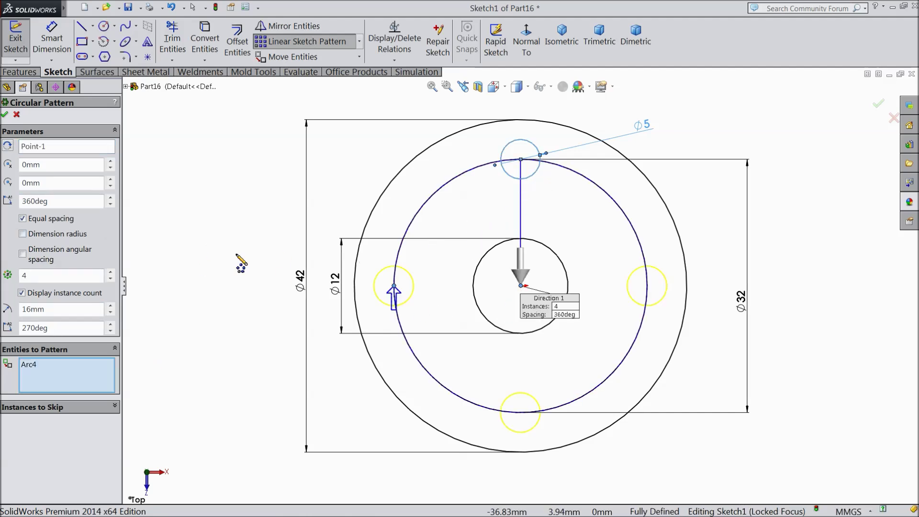
left_click(111, 272)
left_click(110, 272)
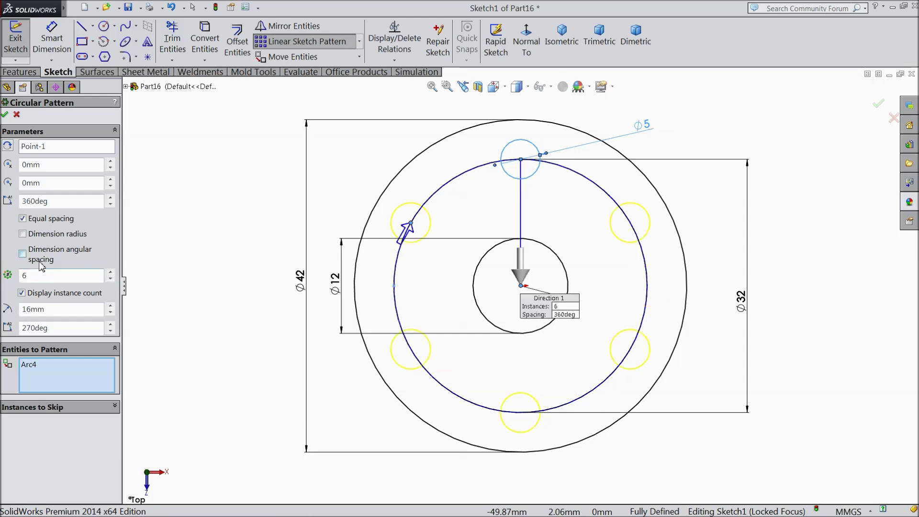
left_click(5, 114)
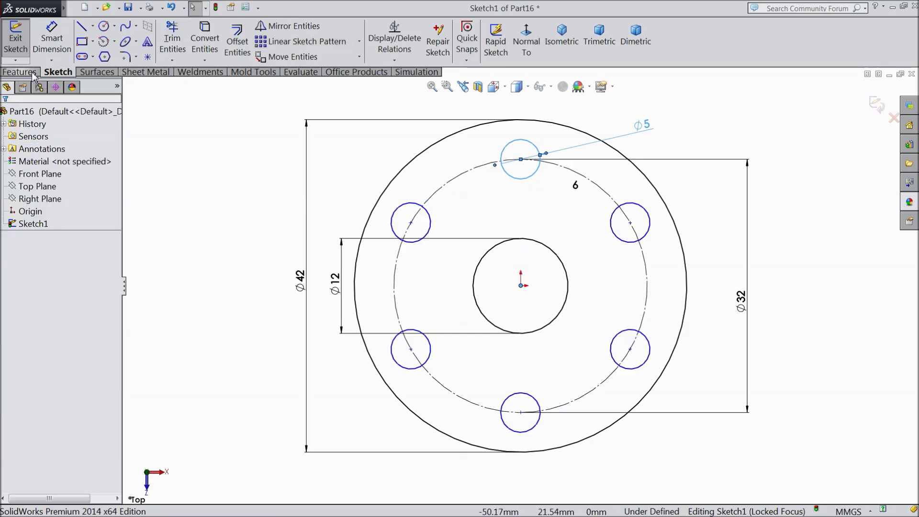
Extrude the flange sketch as a blind boss 16 mm deep
left_click(20, 72)
left_click(21, 41)
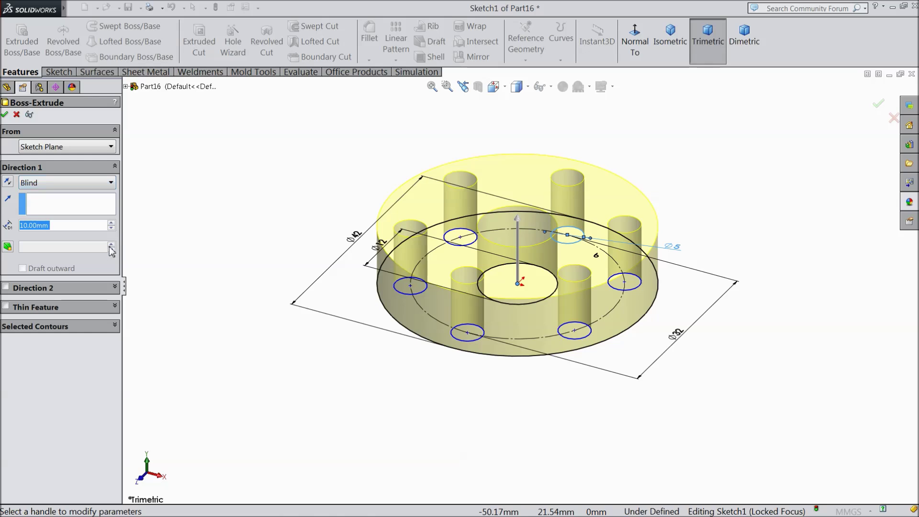
type("16")
key("Return")
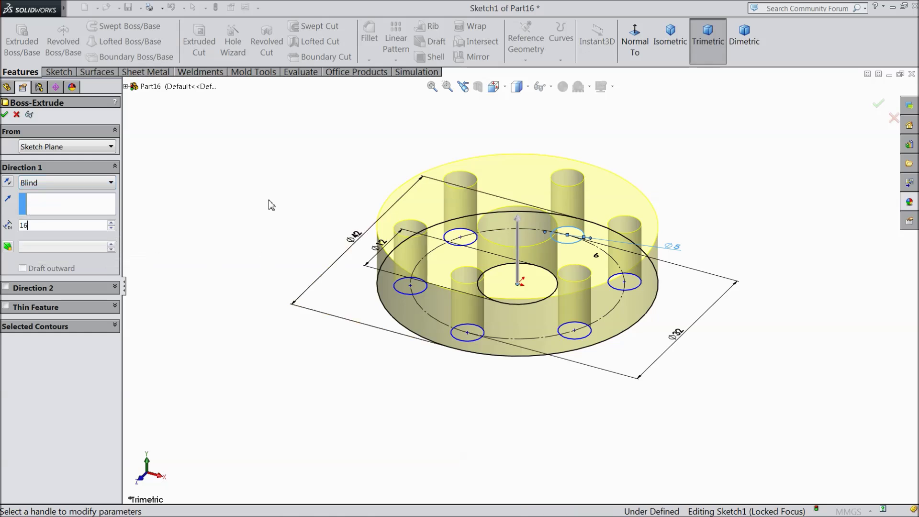
left_click(5, 115)
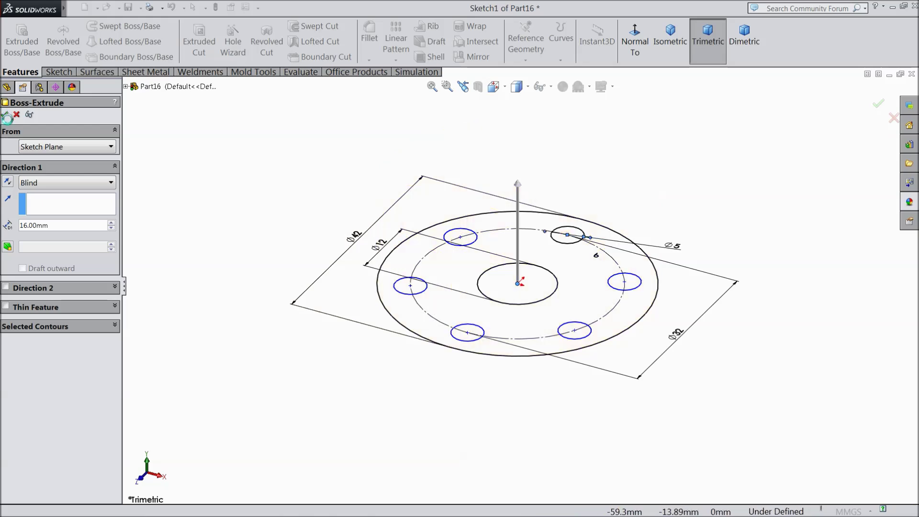
Start a new sketch on the Right Plane and view it head-on
left_click(50, 189)
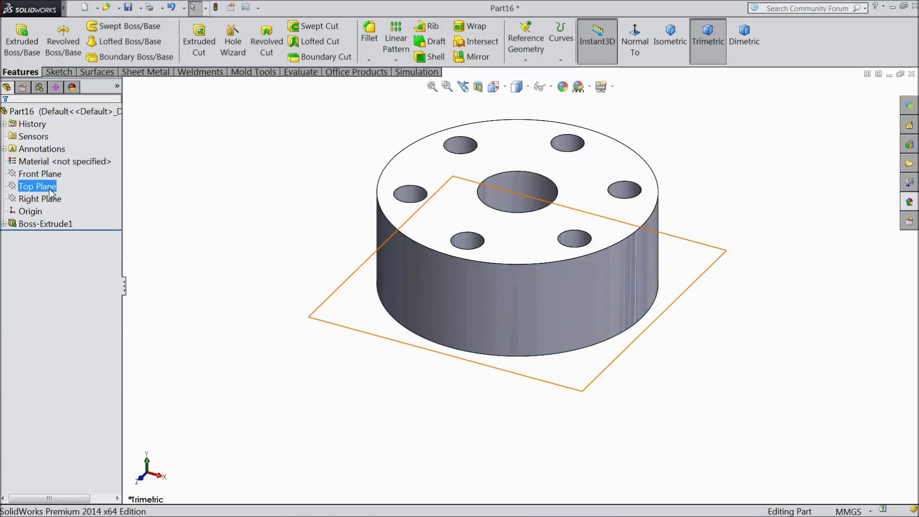
left_click(44, 199, "ctrl")
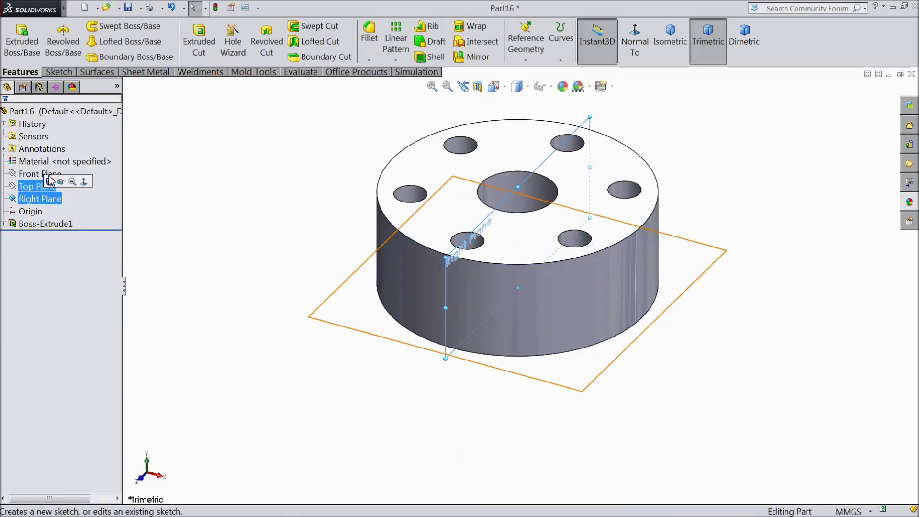
left_click(50, 181)
left_click(635, 45)
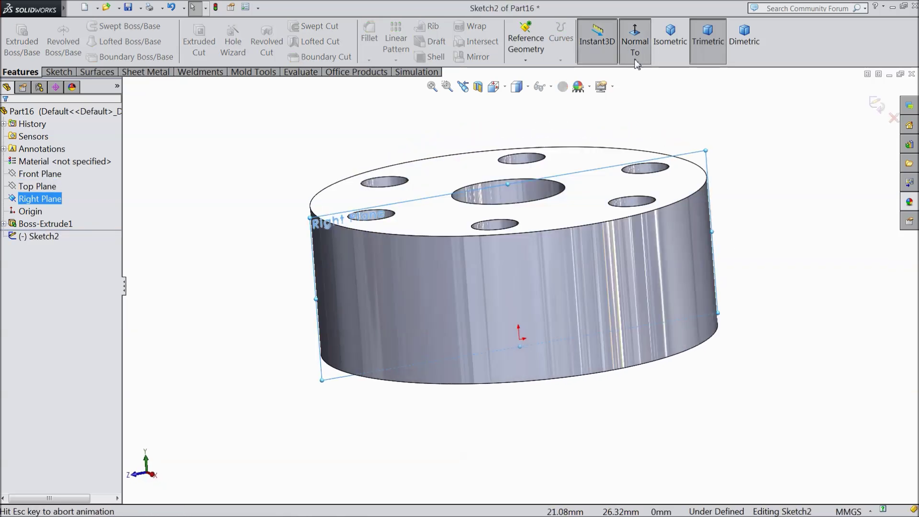
Draw a vertical centerline from the origin up to a point above the part's upper edge
left_click(58, 72)
left_click(93, 26)
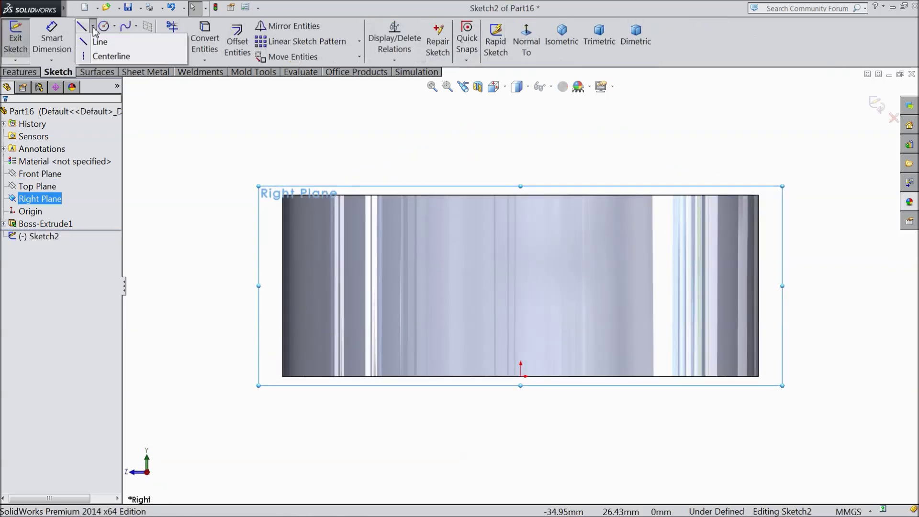
left_click(103, 58)
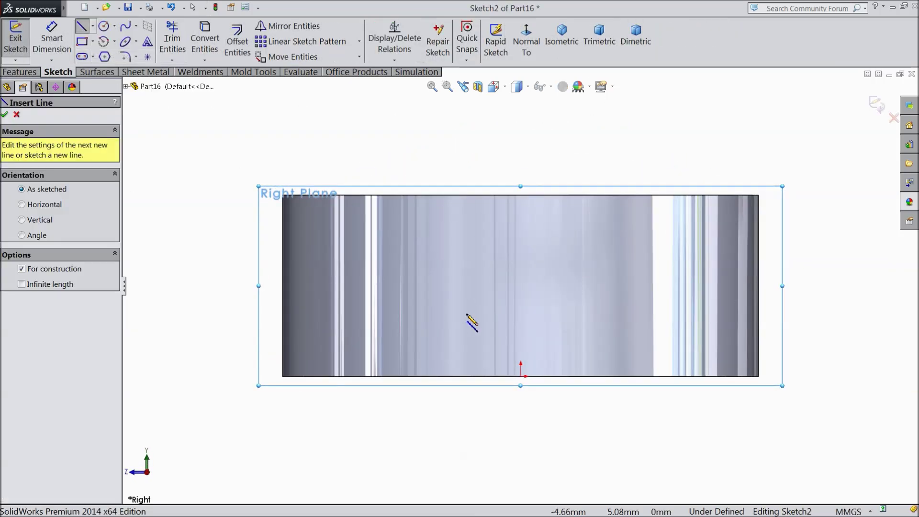
left_click(521, 378)
left_click(521, 143)
right_click(525, 152)
left_click(567, 111)
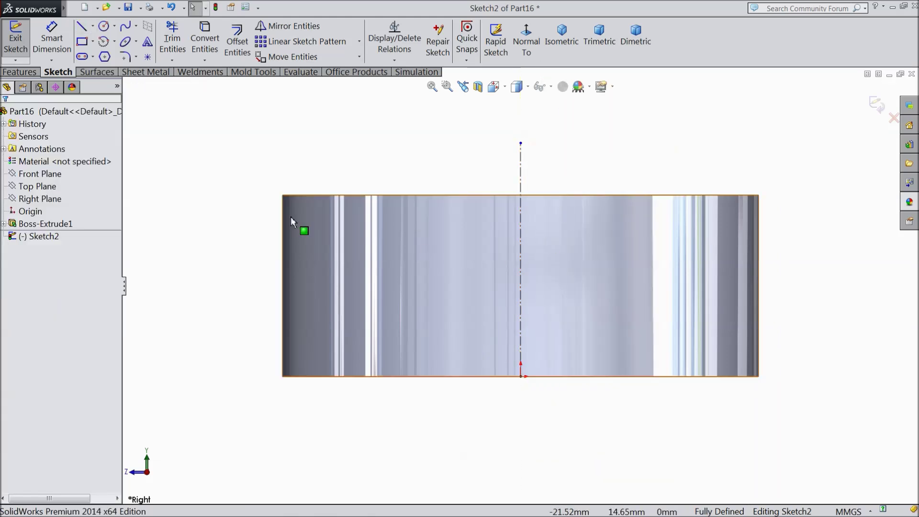
Sketch a corner rectangle about 18.5 by 6.9 mm beside the centerline, extending past the part's outer edge
left_click(82, 41)
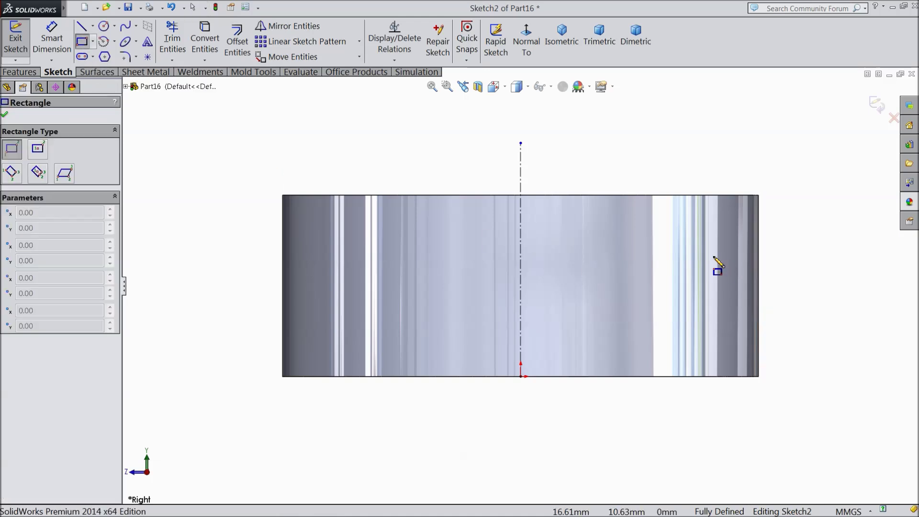
left_click(641, 248)
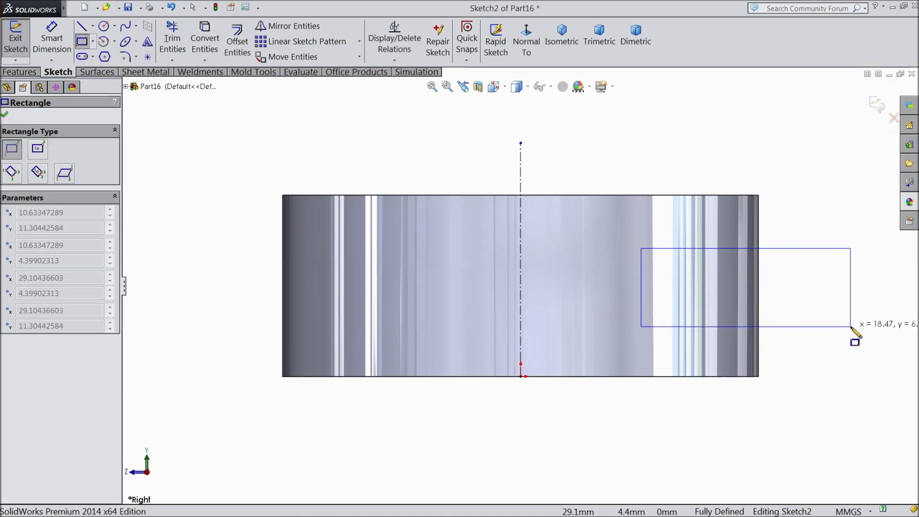
left_click(851, 326)
left_click(6, 115)
Dimension the rectangle's upper side 3 mm below the part's upper edge
left_click(51, 38)
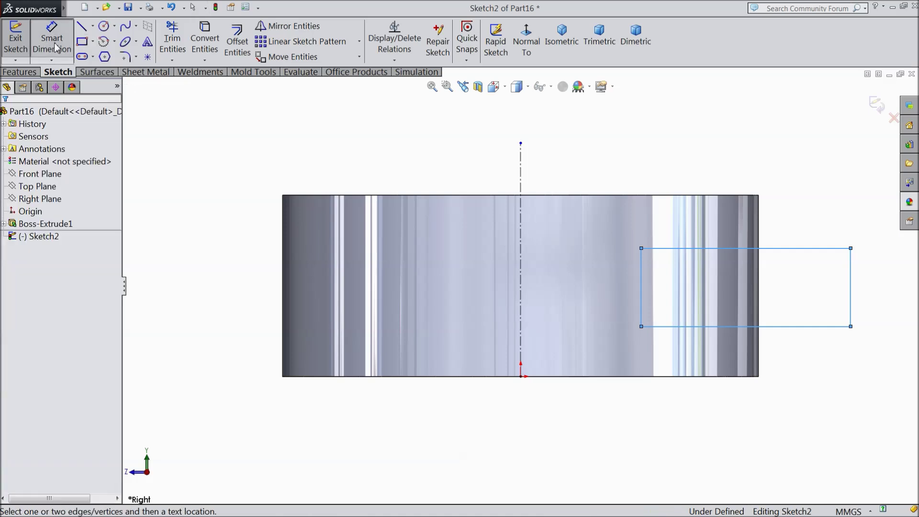
left_click(697, 248)
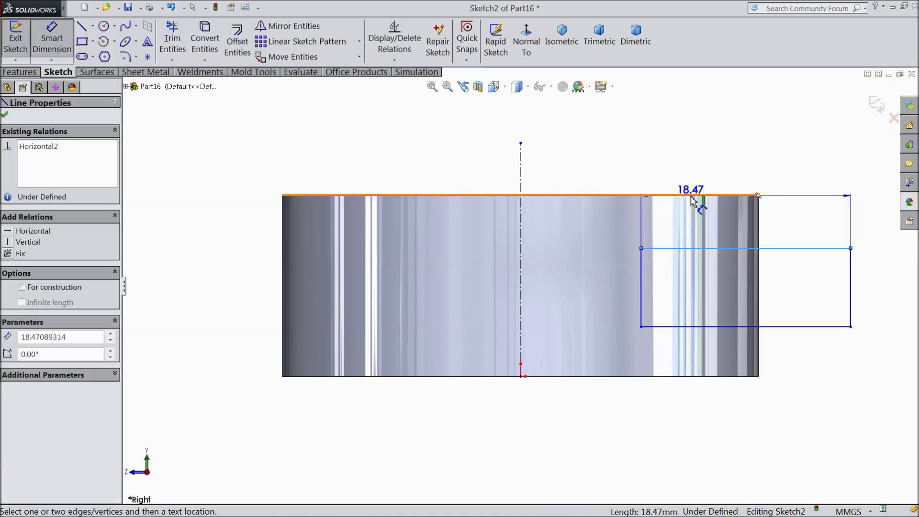
left_click(698, 196)
left_click(793, 229)
type("3")
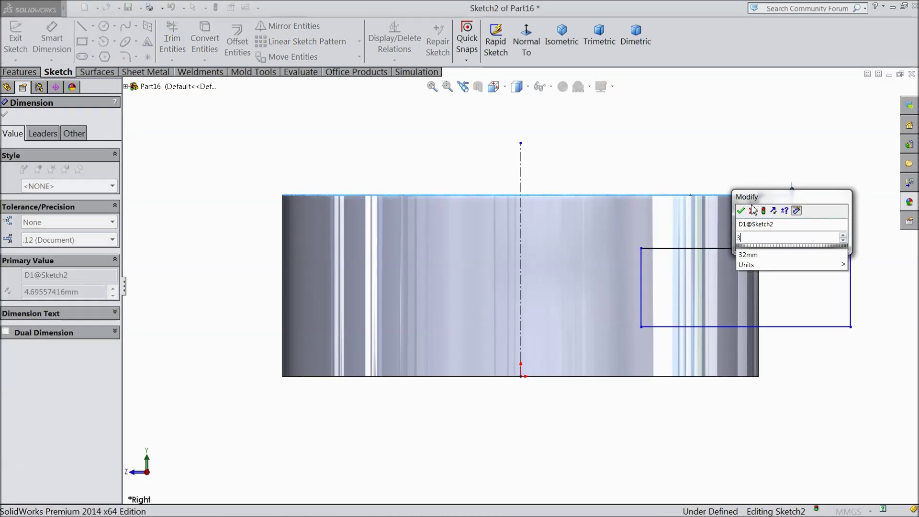
key("Return")
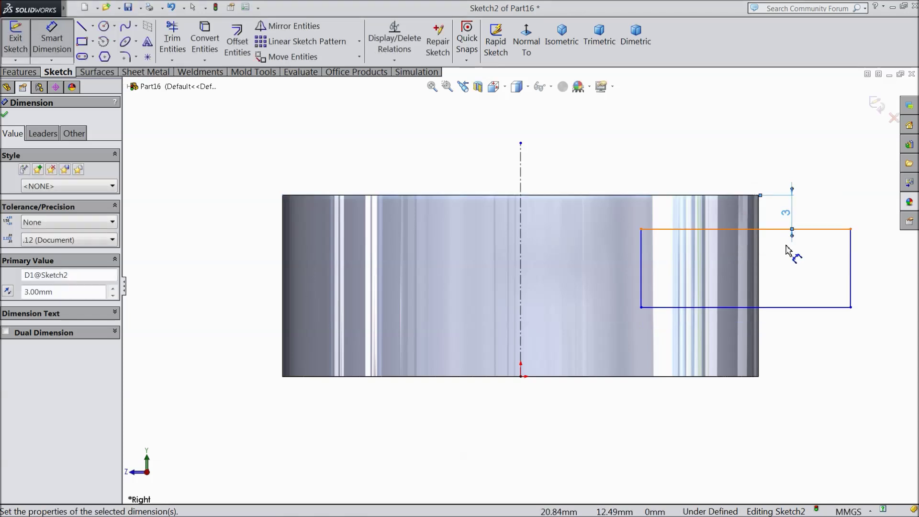
Dimension the rectangle's lower side 3 mm above the part's lower edge
left_click(741, 309)
left_click(725, 377)
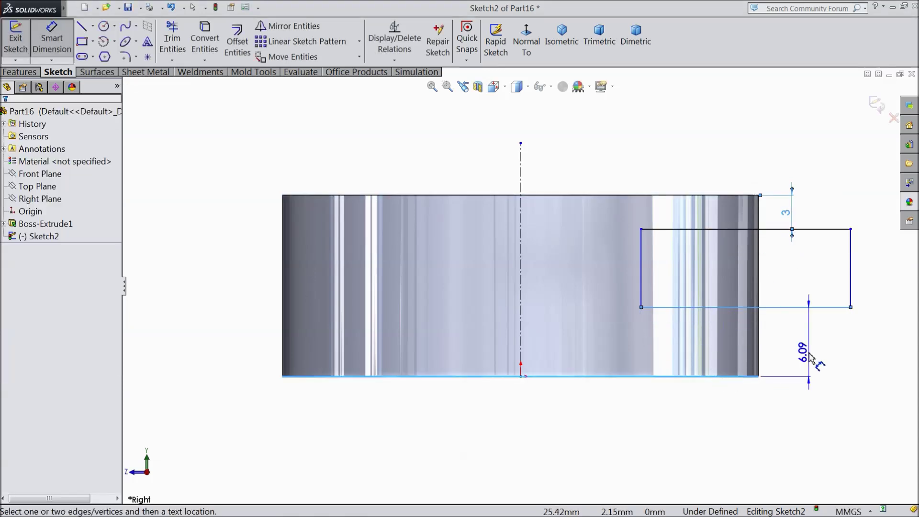
left_click(815, 364)
type("3")
left_click(757, 340)
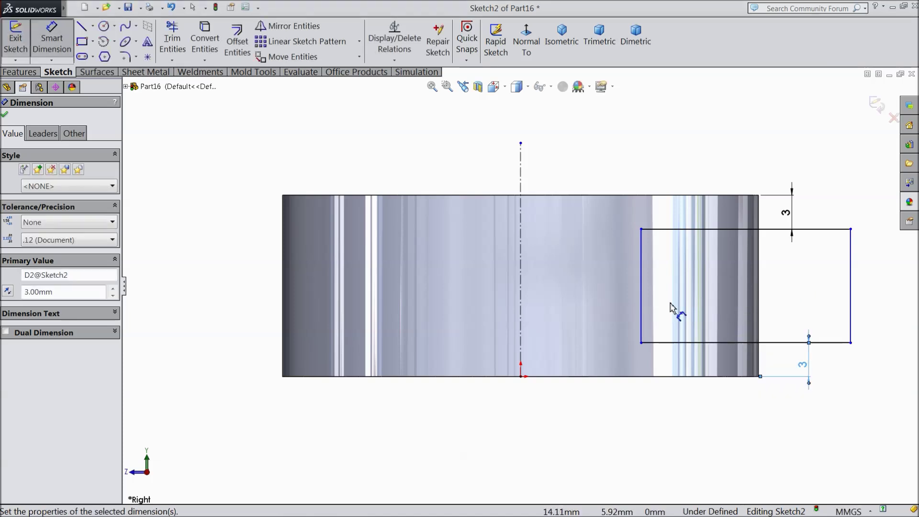
Dimension the rectangle's inner vertical side 10 mm from the centerline
left_click(642, 299)
left_click(521, 259)
left_click(575, 167)
type("10")
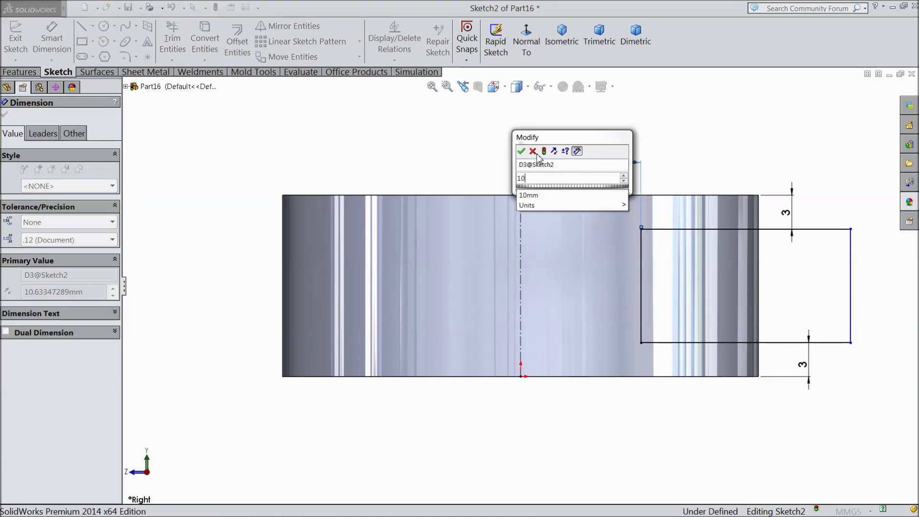
key("Return")
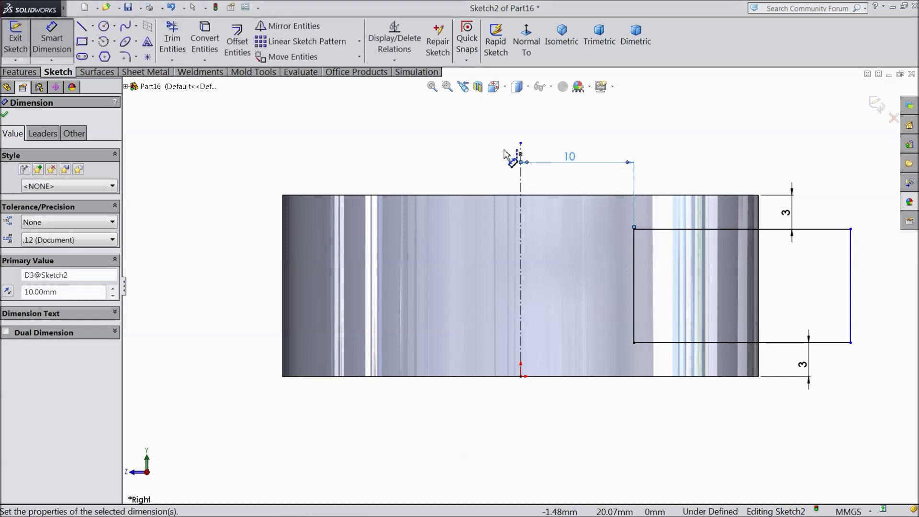
left_click(6, 115)
Revolve-cut the rectangle 360 degrees around the centerline to form a groove between two flanges
left_click(19, 72)
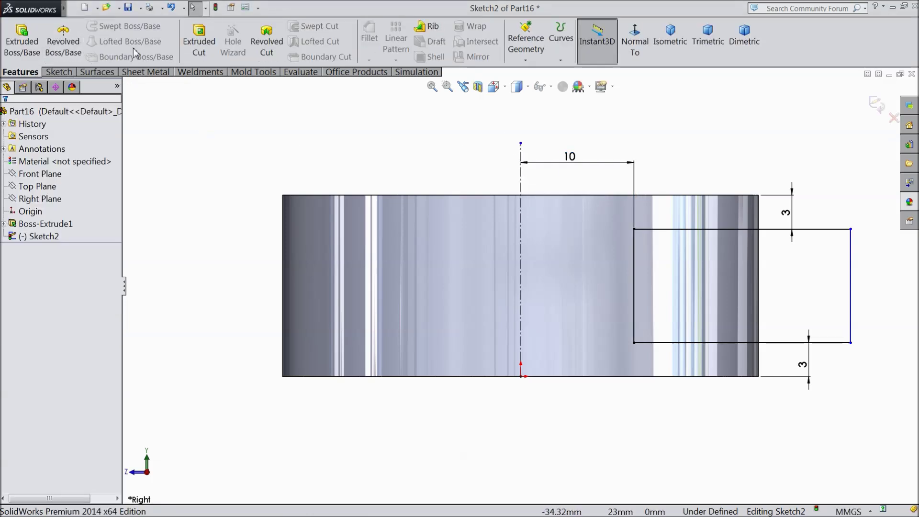
left_click(269, 44)
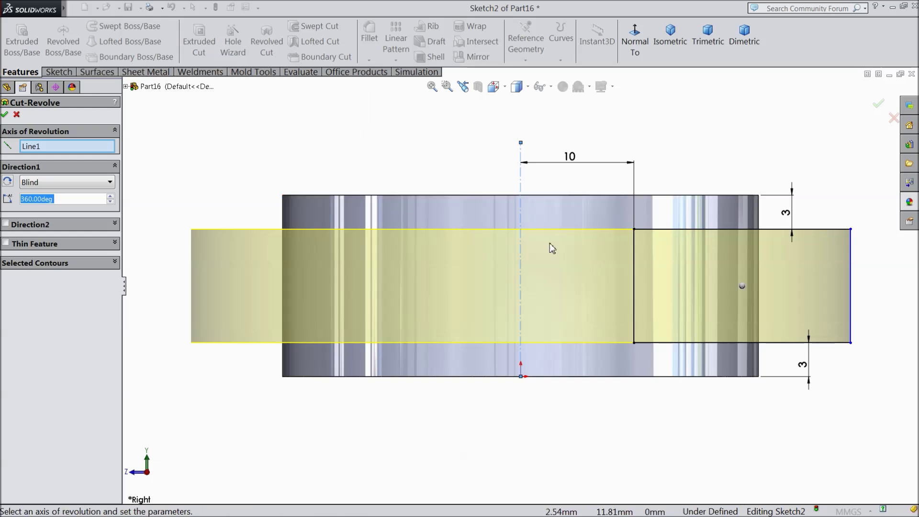
scroll(551, 245, "up", 3)
middle_click_drag(480, 165, 469, 220)
scroll(549, 270, "down", 2)
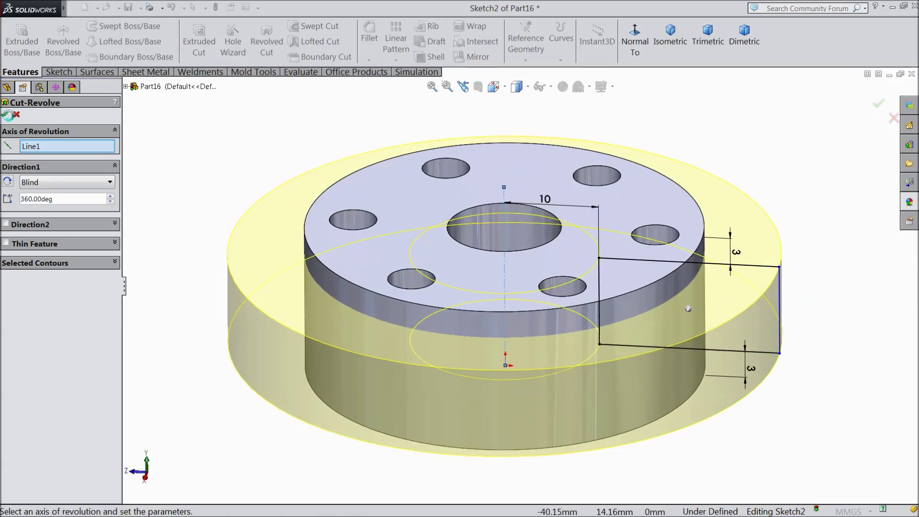
left_click(5, 115)
Chamfer the outer cylindrical faces of both flanges with a 0.5 mm distance and a 60 degree angle
mouse_move(255, 286)
middle_mouse_down()
mouse_move(265, 181)
mouse_move(254, 268)
middle_mouse_up()
left_click(370, 61)
left_click(386, 85)
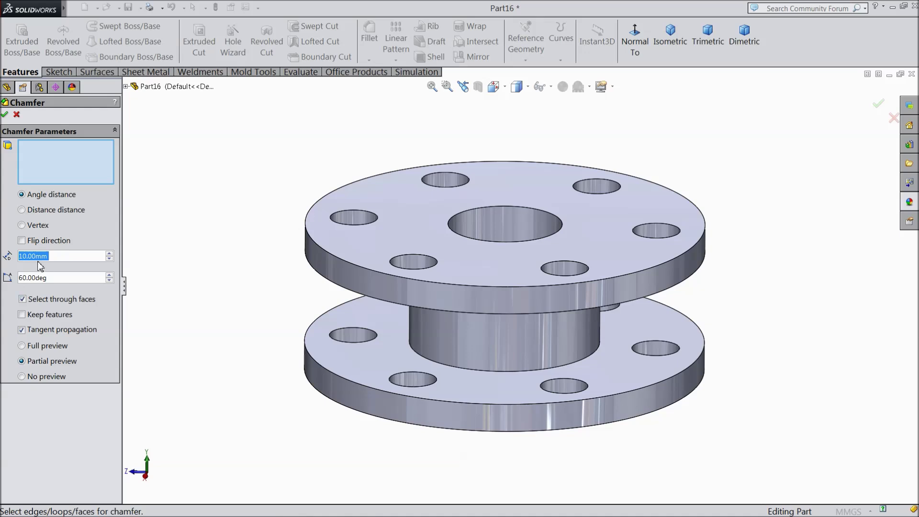
type("0.5")
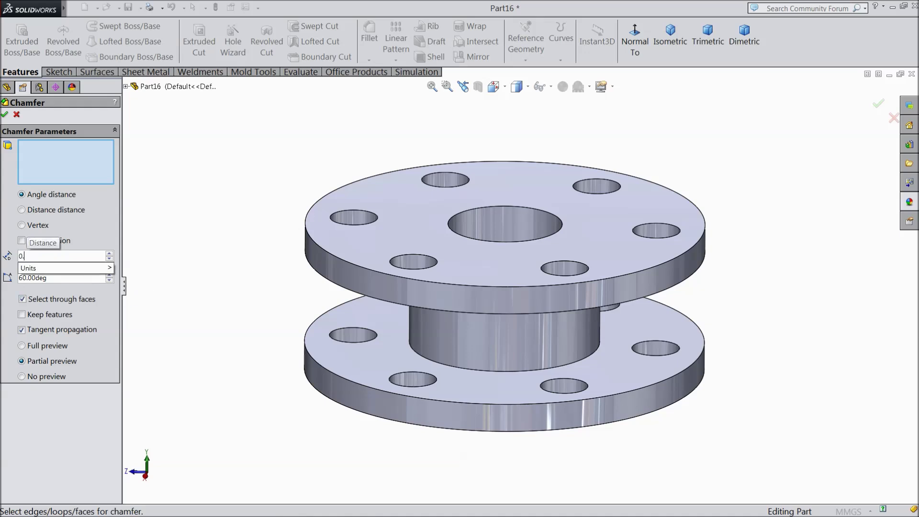
key("Return")
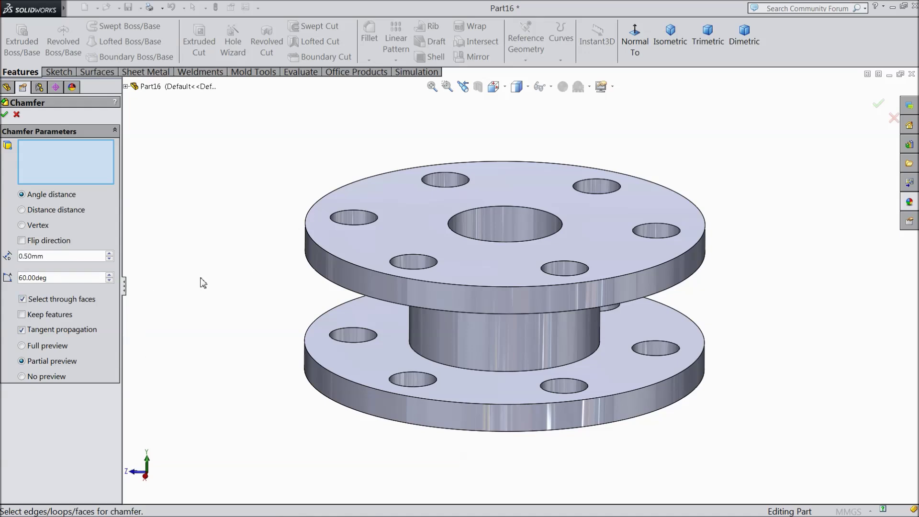
left_click(415, 303)
left_click(407, 414)
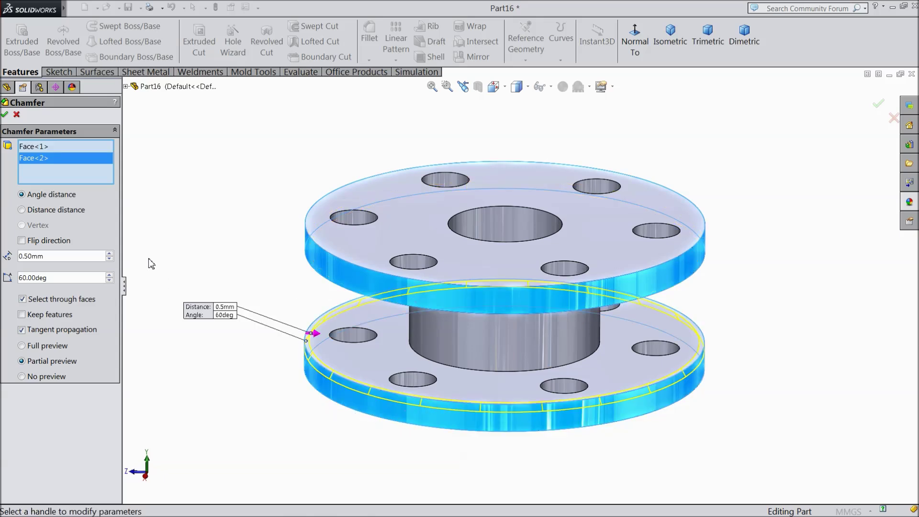
left_click(6, 115)
mouse_move(231, 252)
middle_mouse_down()
mouse_move(238, 134)
mouse_move(240, 292)
mouse_move(244, 259)
middle_mouse_up()
left_click(909, 201)
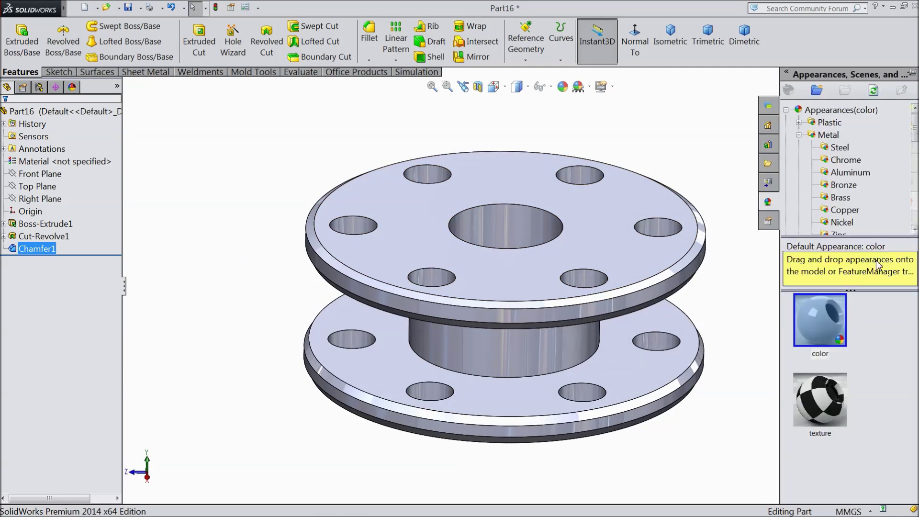
scroll(859, 172, "down", 4)
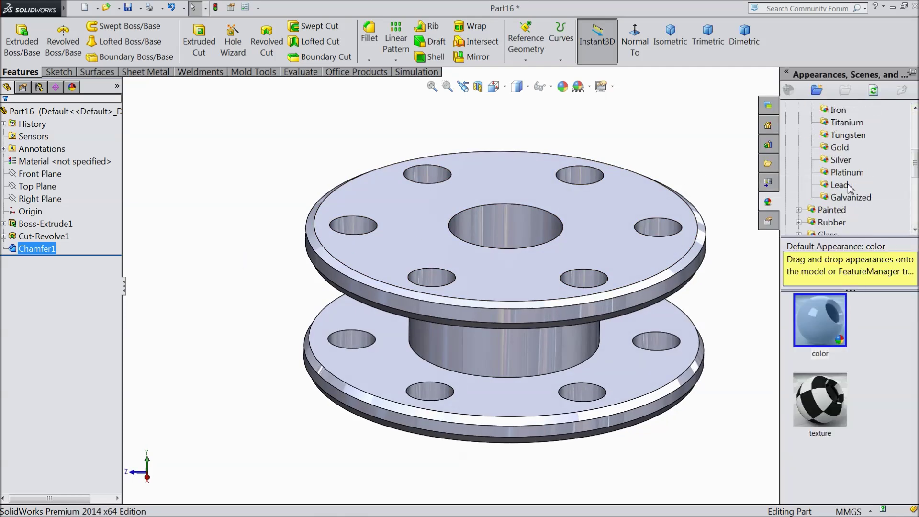
left_click_drag(824, 234, 271, 189)
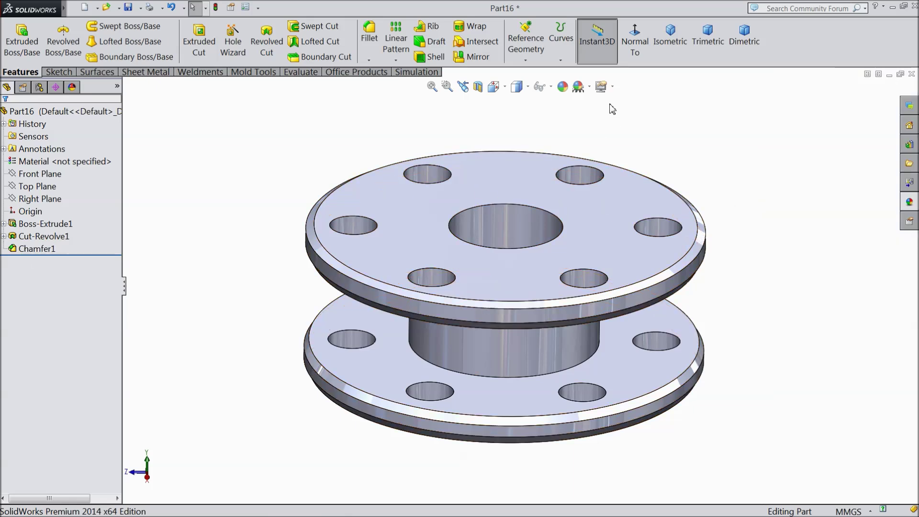
Apply a yellow colour (RGB 255, 255, 0) to the whole part
left_click(563, 86)
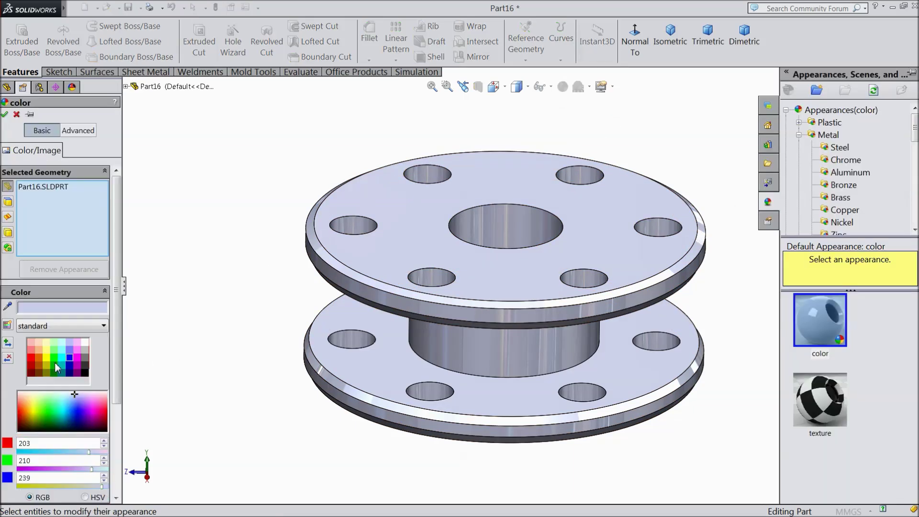
left_click(47, 361)
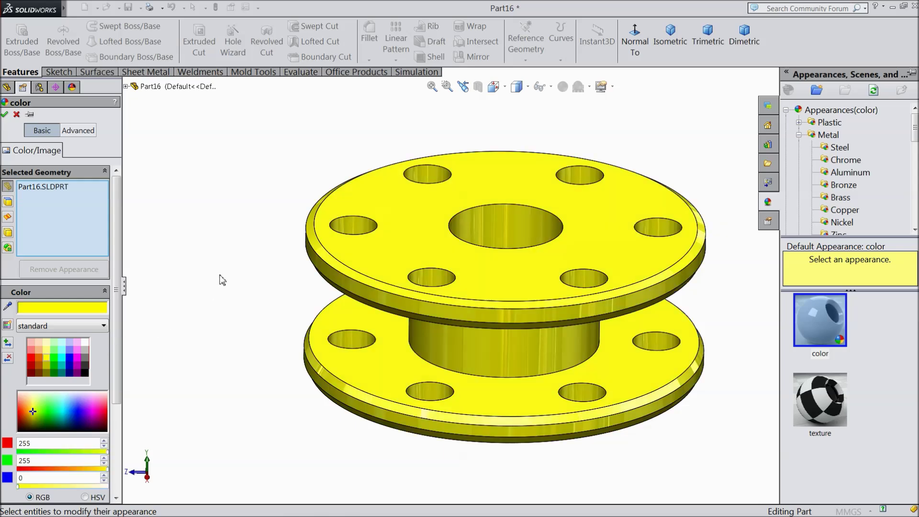
mouse_move(277, 228)
middle_mouse_down()
mouse_move(267, 266)
mouse_move(271, 240)
middle_mouse_up()
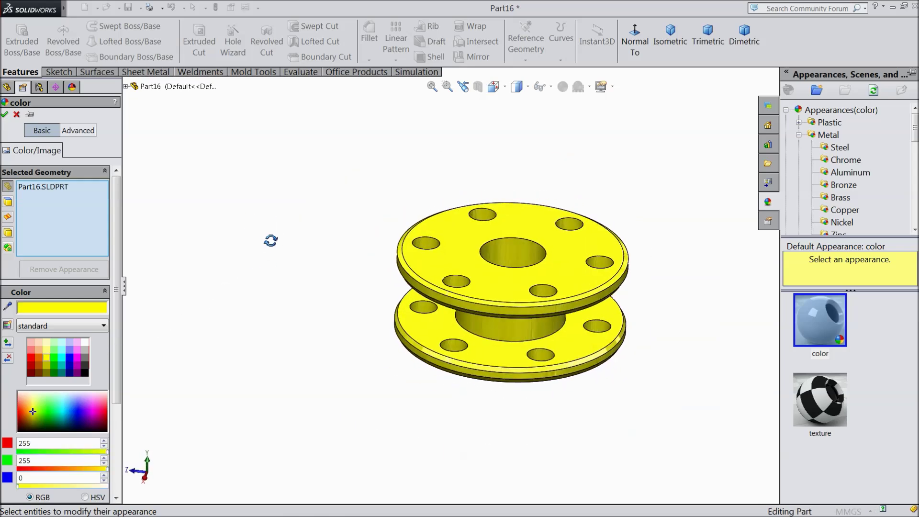
scroll(515, 296, "up", 2)
scroll(592, 313, "down", 2)
middle_click_drag(591, 312, 625, 299)
scroll(611, 288, "down", 2)
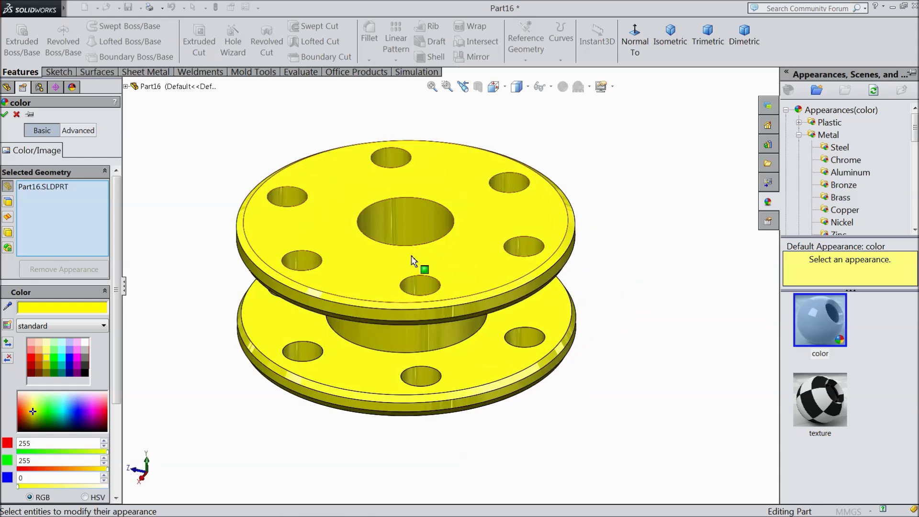
scroll(411, 256, "up", 2)
scroll(365, 254, "down", 2)
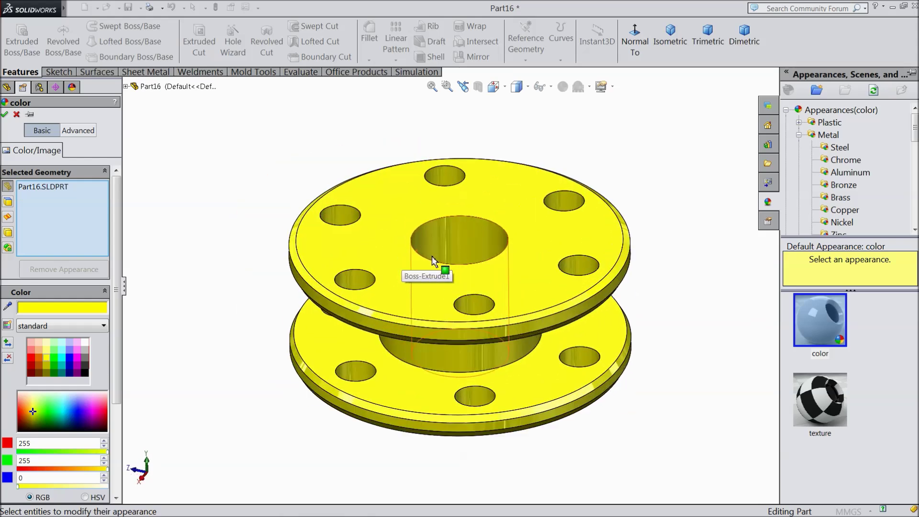
left_click(6, 115)
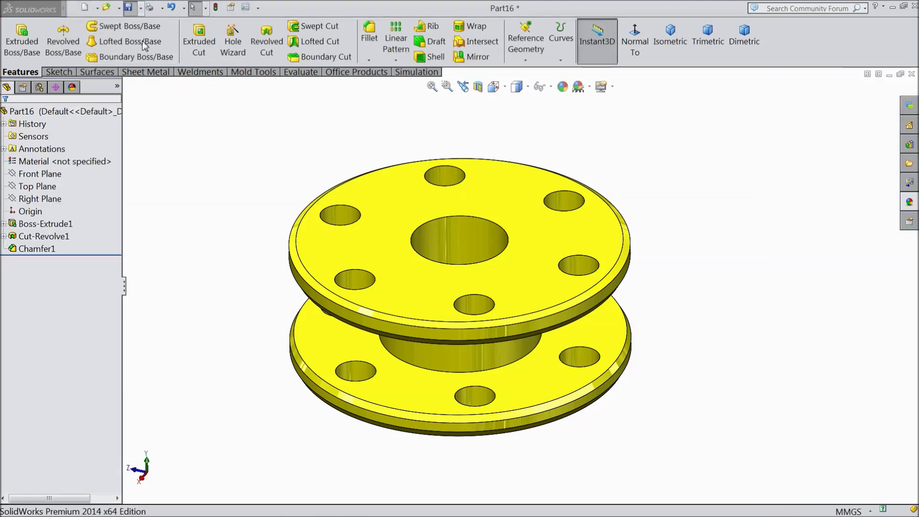
Save the part as "15.connecting rod hub" in the 6 Cylinder Radial Engine folder
key("ctrl+s")
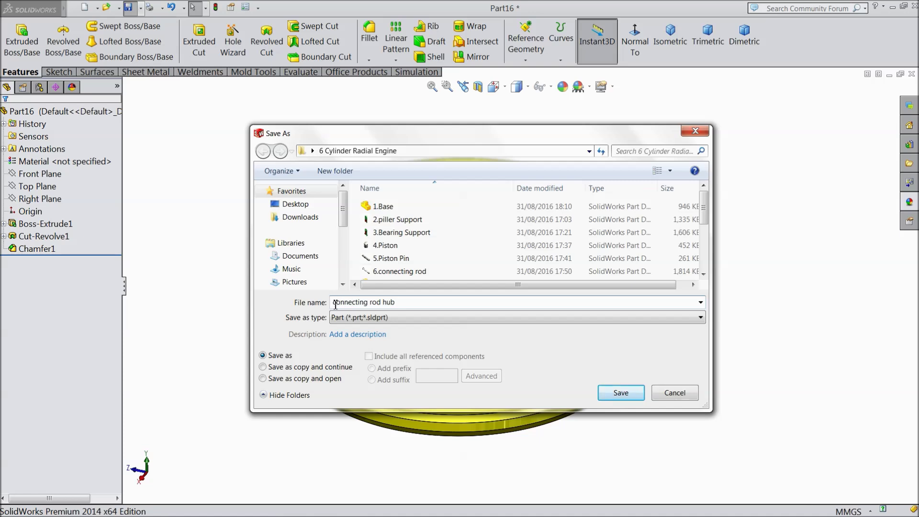
scroll(623, 230, "down", 3)
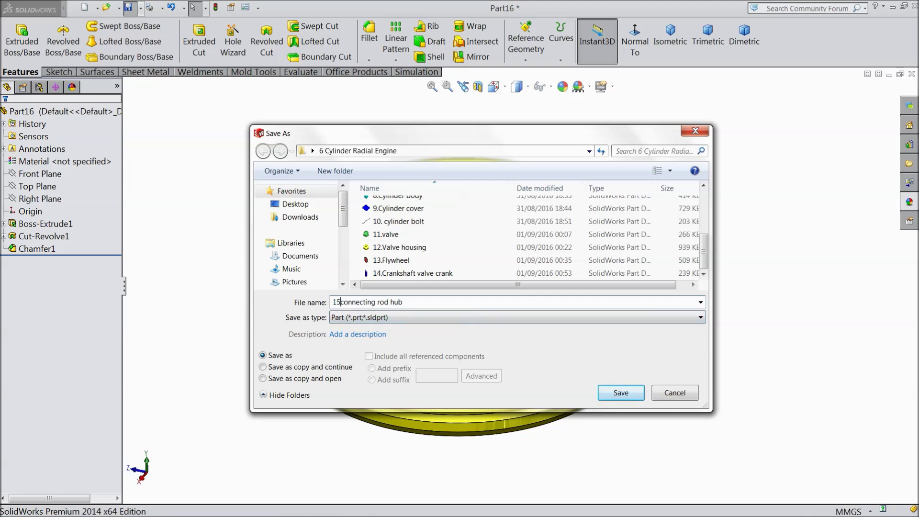
left_click(621, 393)
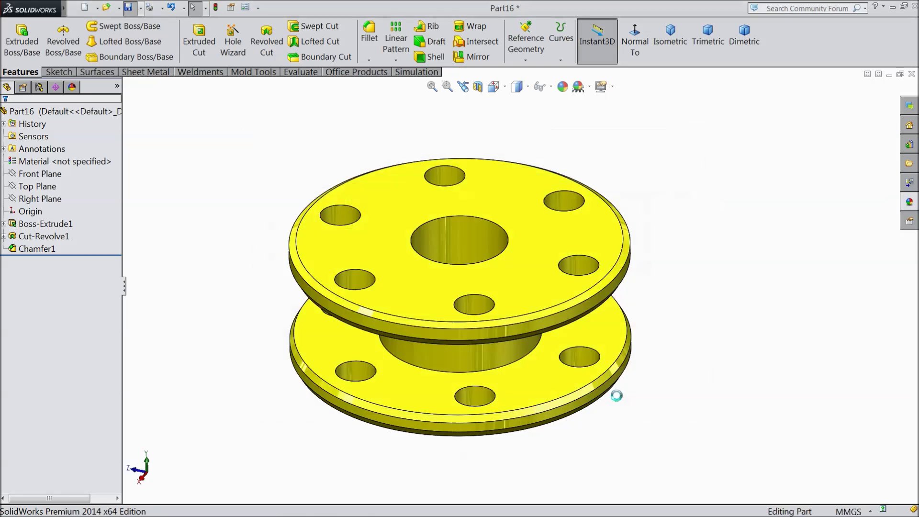
middle_click_drag(622, 417, 554, 380)
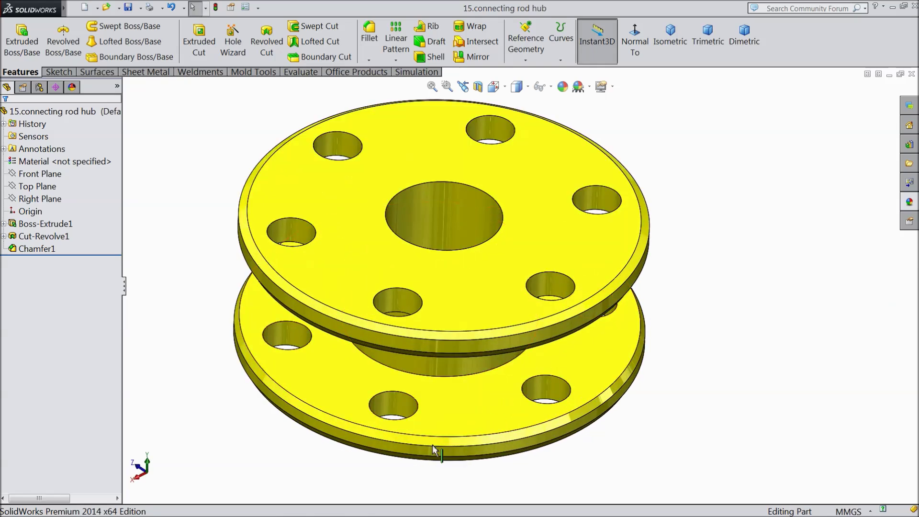
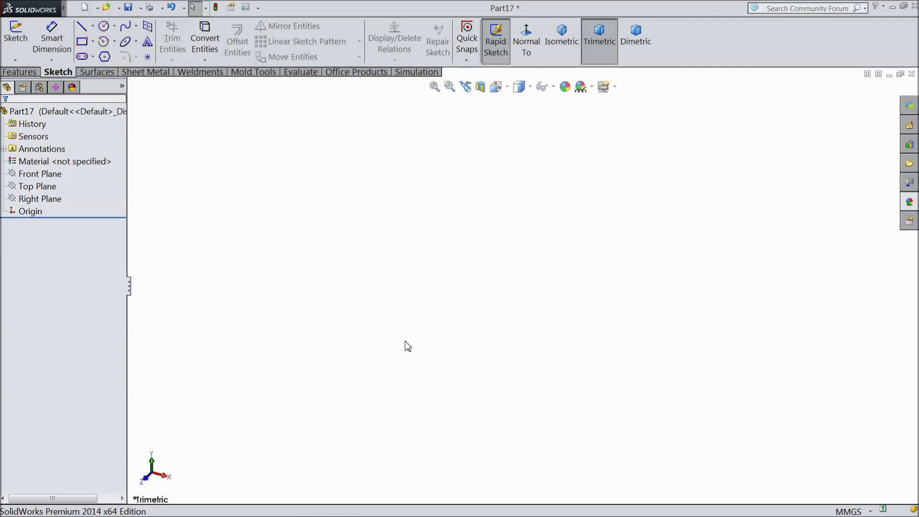
Sketch a circle of about 24 mm radius on the Top Plane, centred about 49 mm directly above the origin
left_click(45, 191)
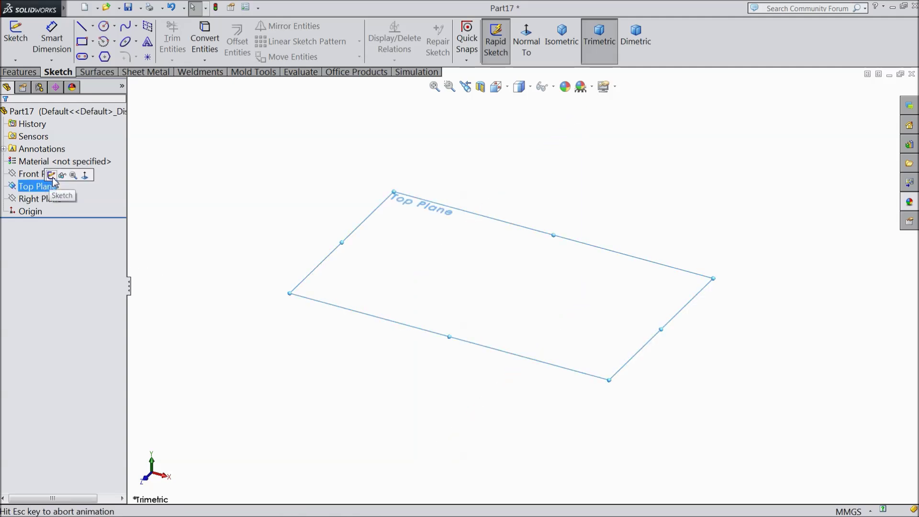
left_click(56, 176)
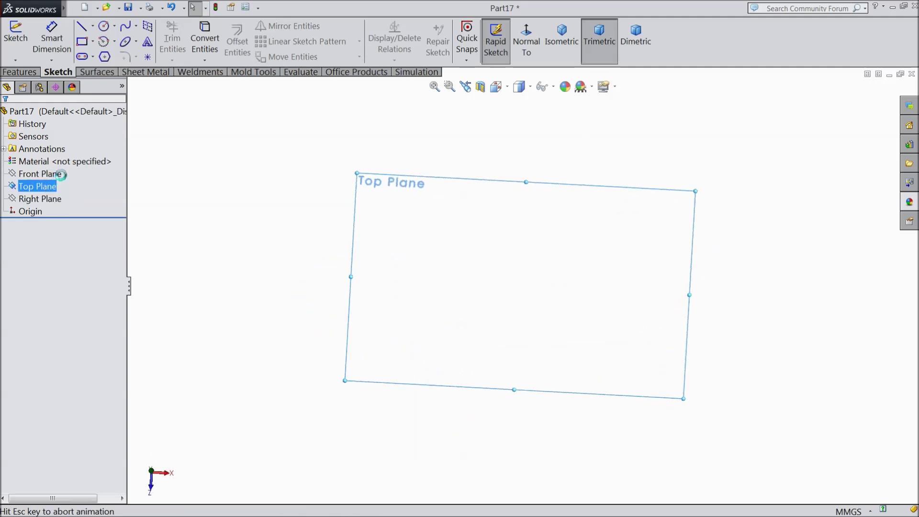
left_click(104, 27)
left_click(523, 194)
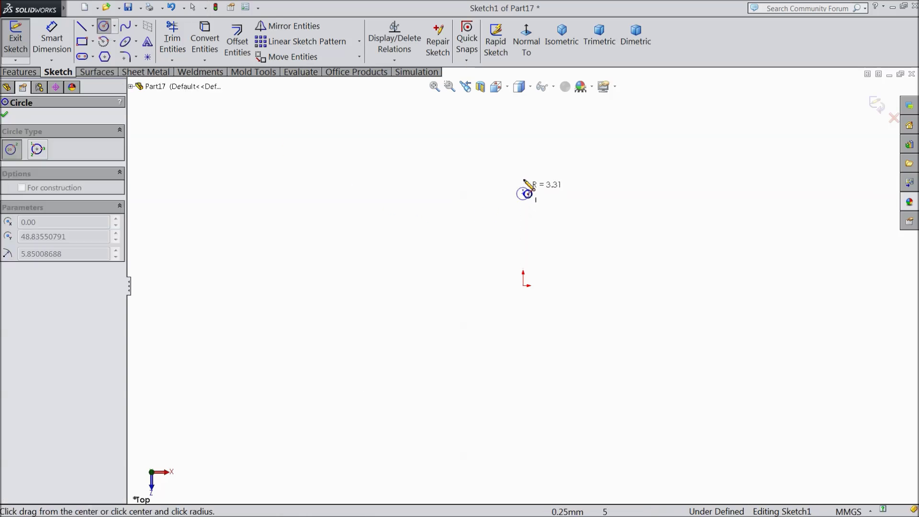
left_click(524, 148)
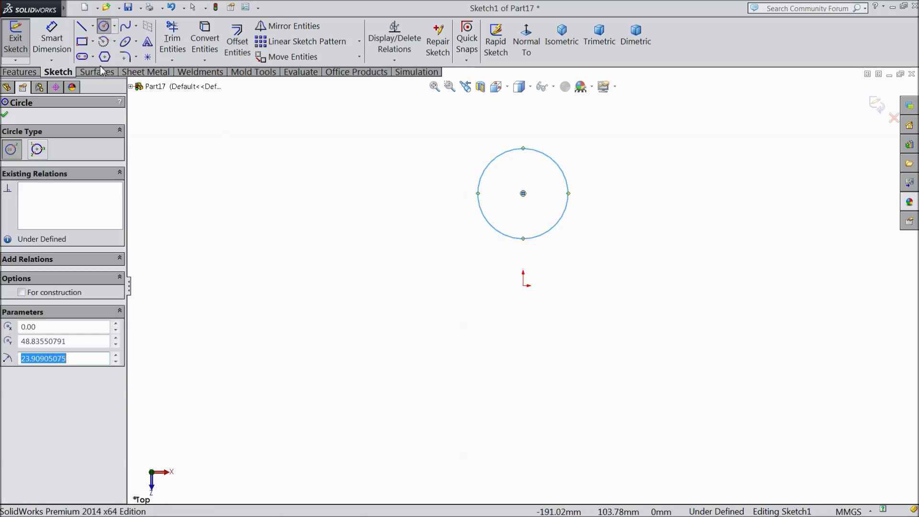
Dimension the vertical distance between the circle's centre and the origin as 18 mm
left_click(61, 45)
scroll(531, 268, "down", 2)
left_click(515, 159)
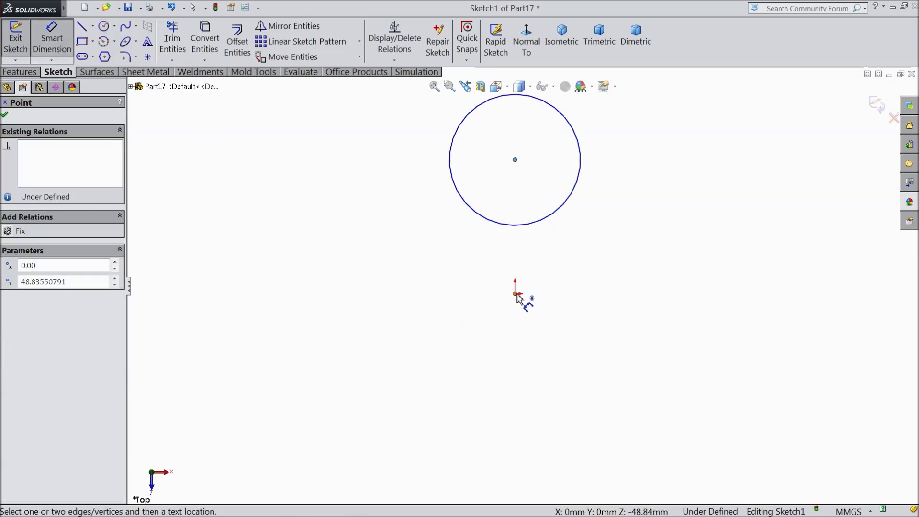
left_click(516, 293)
left_click(623, 240)
type("18")
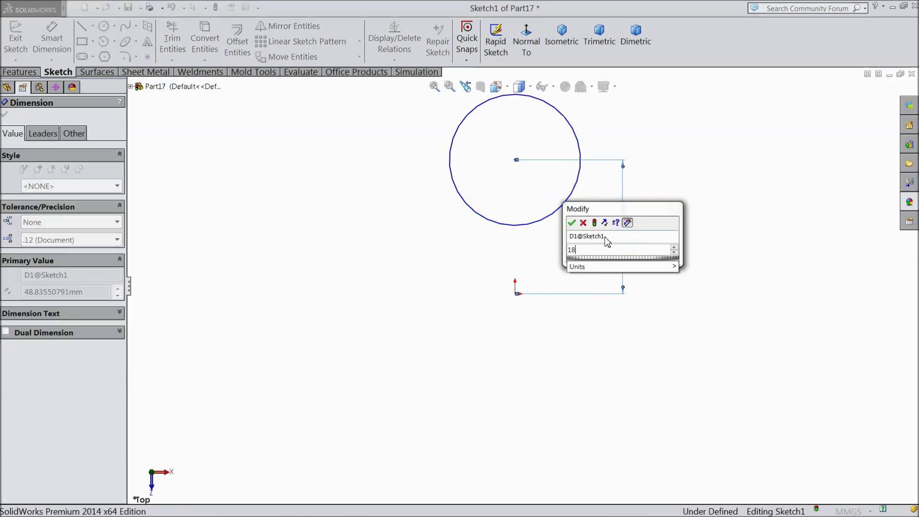
left_click(571, 224)
Dimension the circle's diameter as 32 mm
left_click(581, 155)
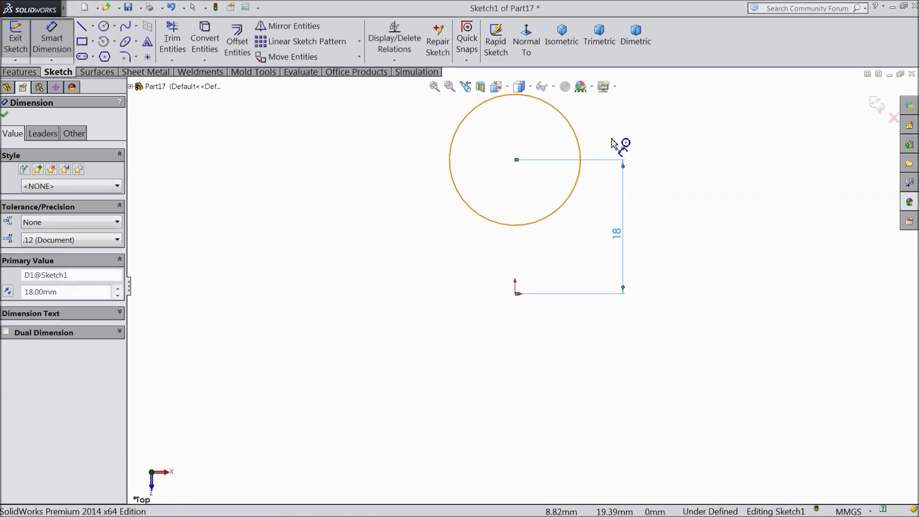
left_click(700, 144)
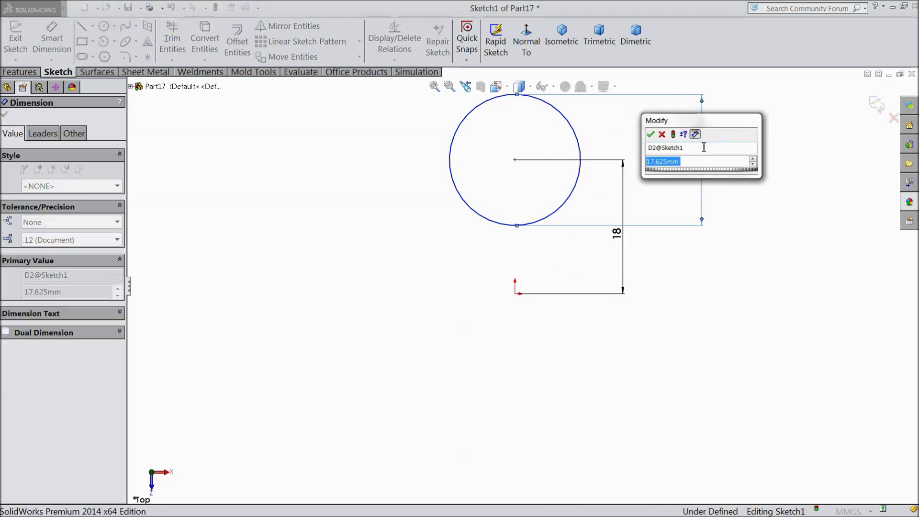
type("32")
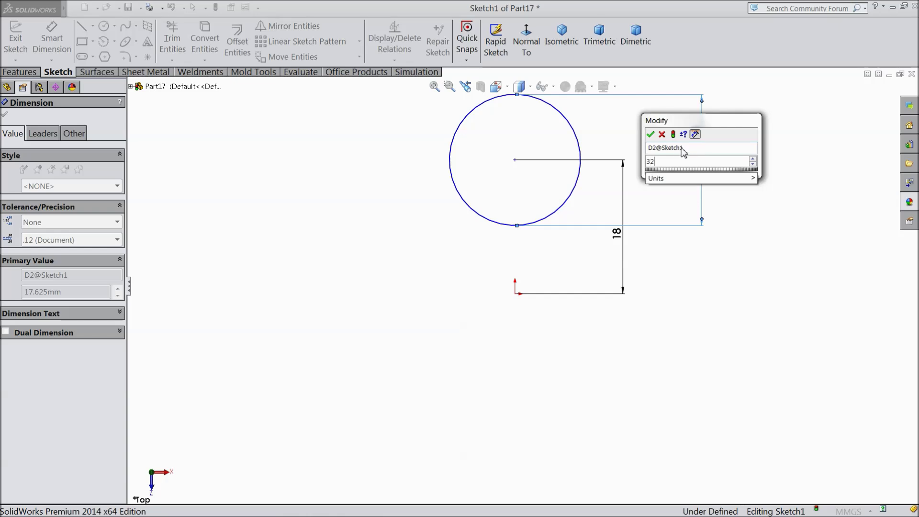
left_click(651, 135)
key("z")
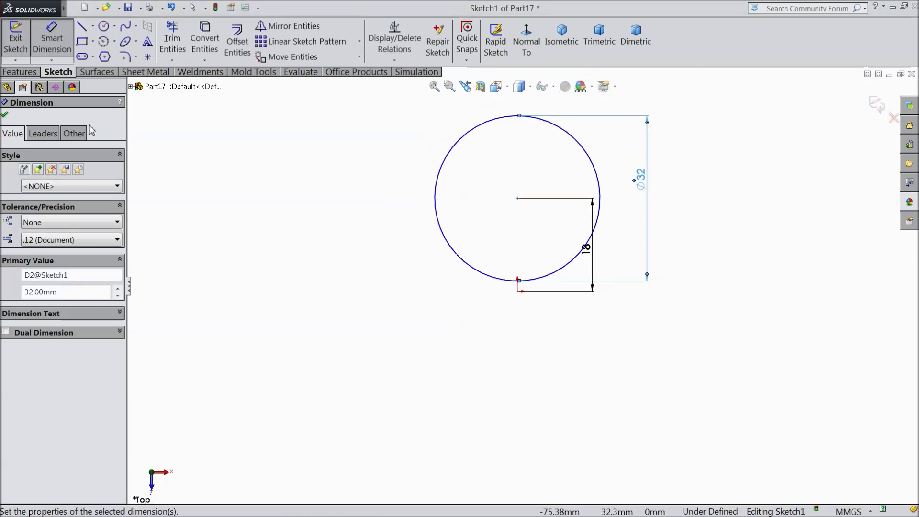
left_click(4, 116)
Draw a vertical centerline about 62 mm long from the circle's top point down through the origin
left_click(92, 25)
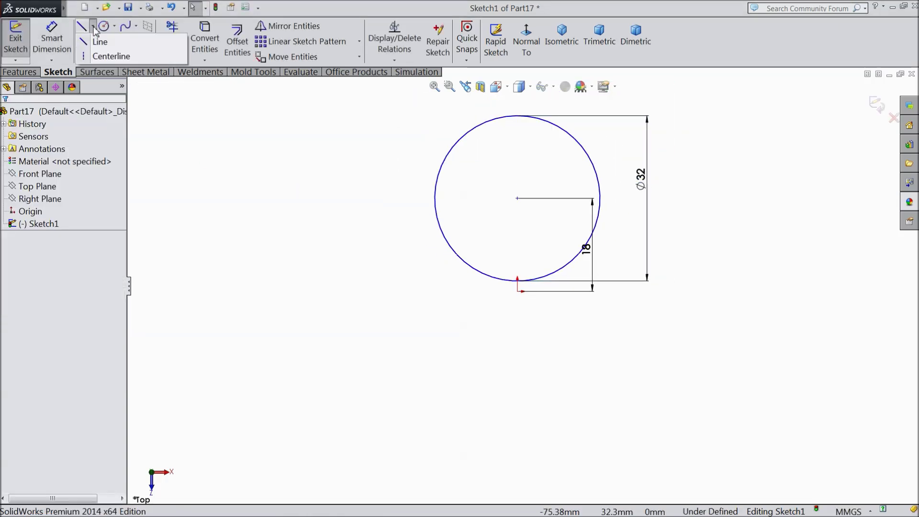
left_click(106, 57)
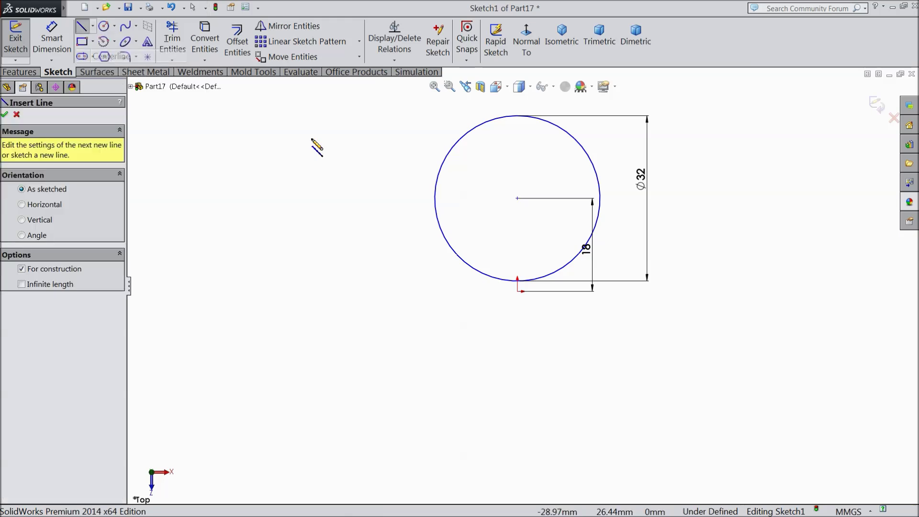
left_click(518, 116)
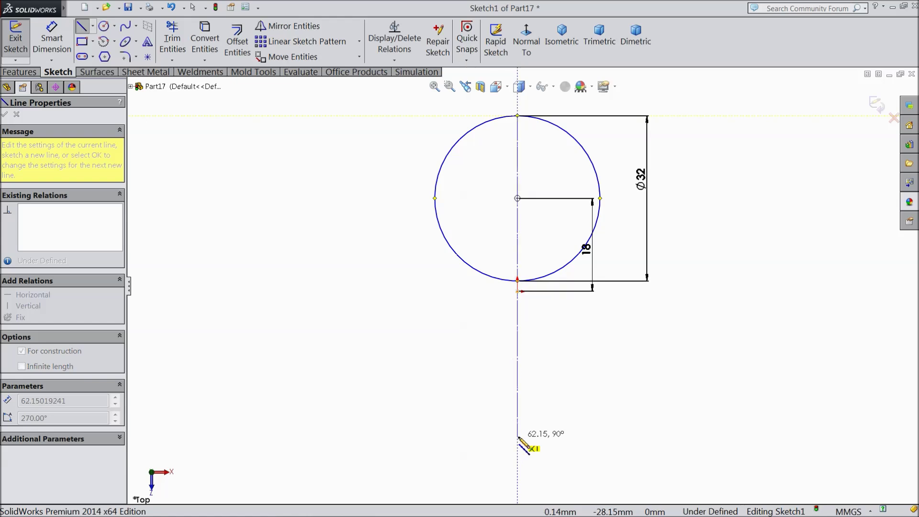
left_click(517, 436)
right_click(587, 401)
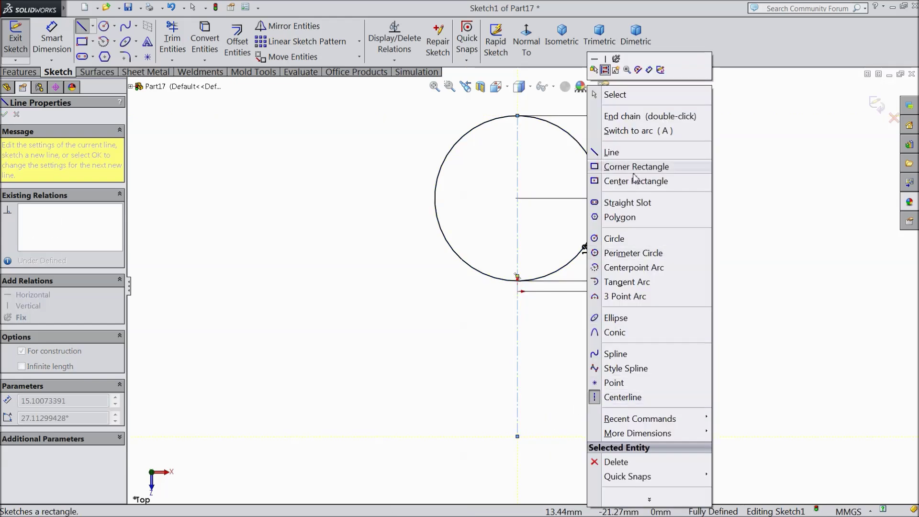
left_click(621, 95)
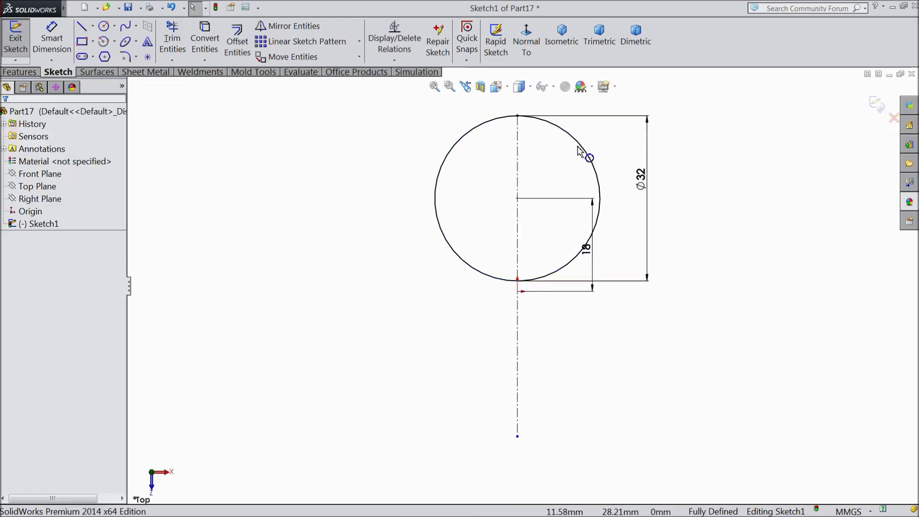
Offset the vertical centerline 10 mm bi-directionally to create a parallel line on each side
left_click(240, 47)
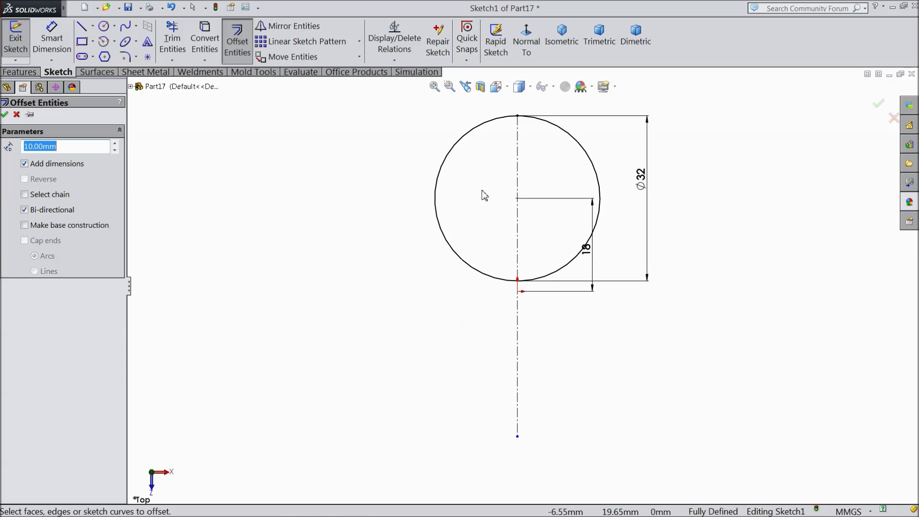
left_click(518, 172)
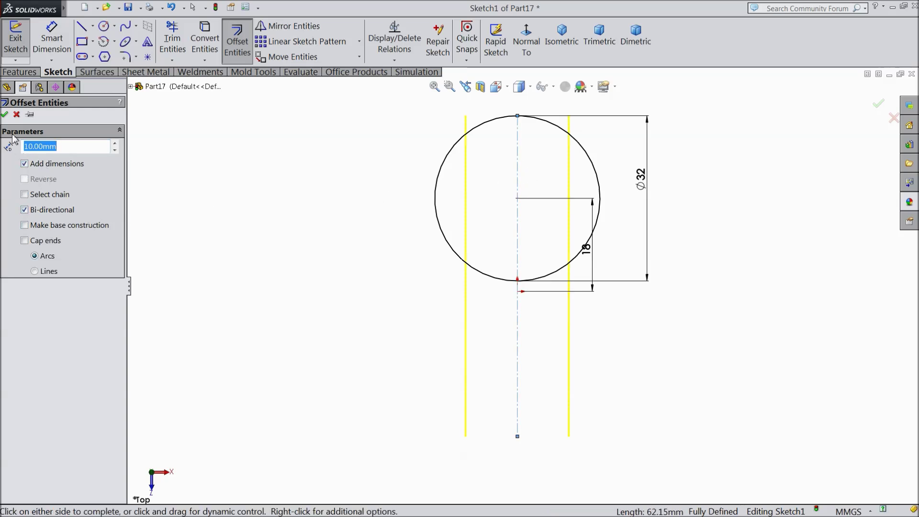
left_click(5, 115)
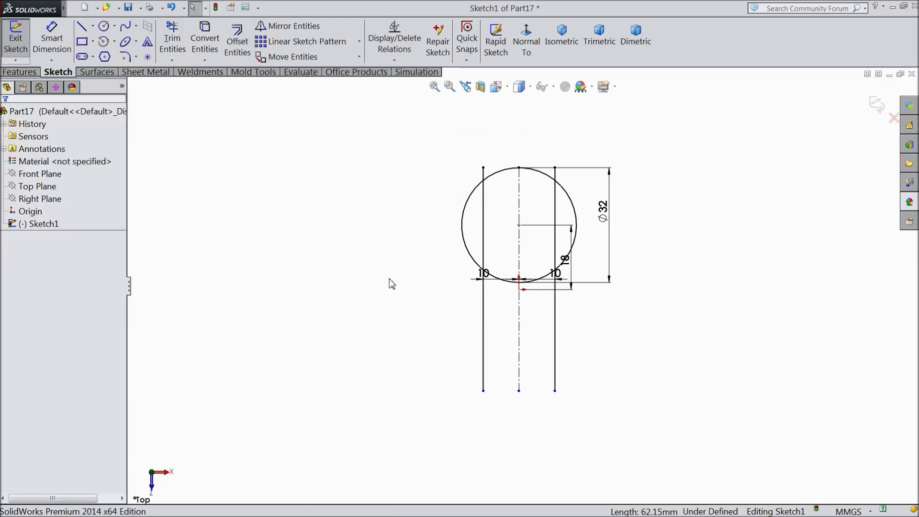
Move both 10 mm offset dimensions clear of the geometry, above the circle
scroll(549, 278, "down", 1)
mouse_move(559, 274)
left_mouse_down()
mouse_move(574, 261)
mouse_move(574, 113)
mouse_move(560, 105)
left_mouse_up()
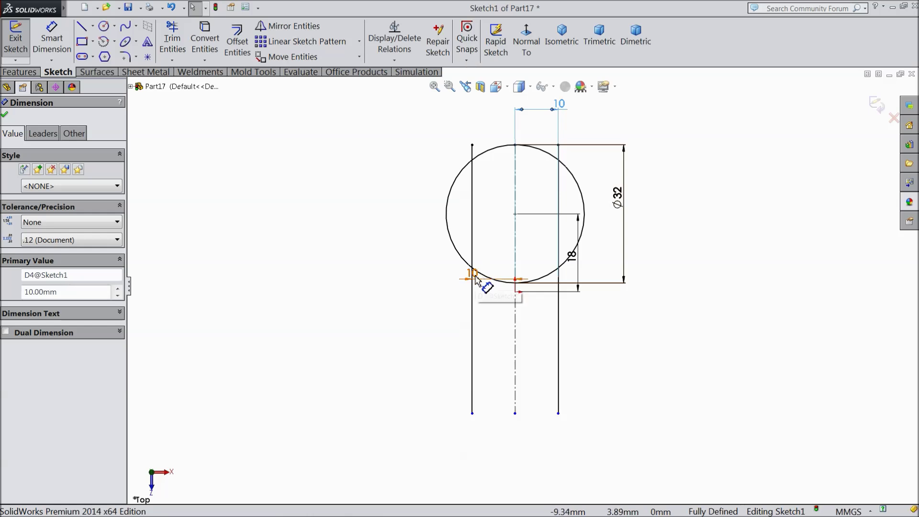
left_click_drag(475, 277, 493, 118)
left_click(494, 115)
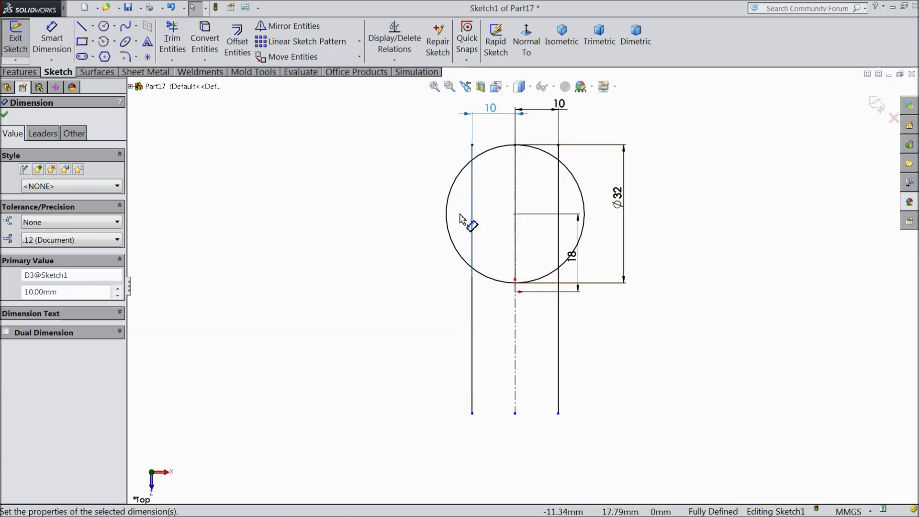
Trim the two offset lines' ends above the circle and the circle's side arcs outside the lines
left_click(165, 44)
scroll(527, 197, "down", 4)
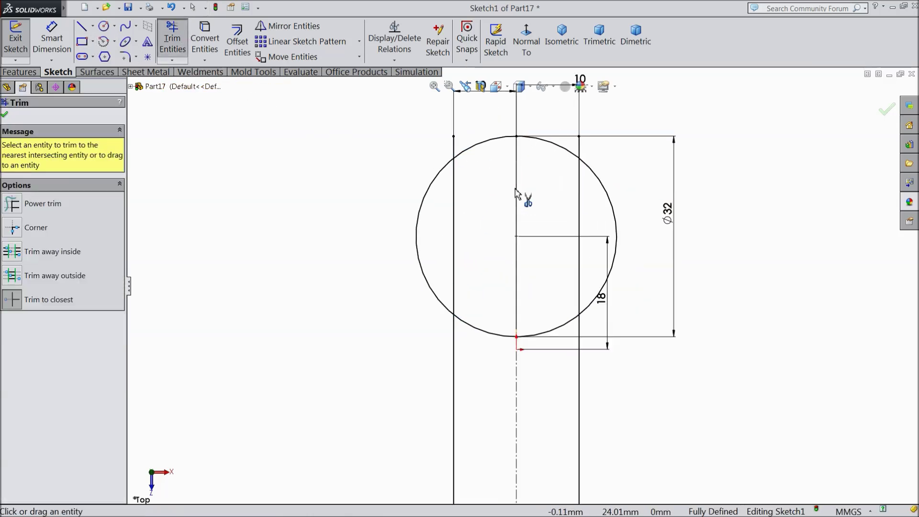
left_click(443, 143)
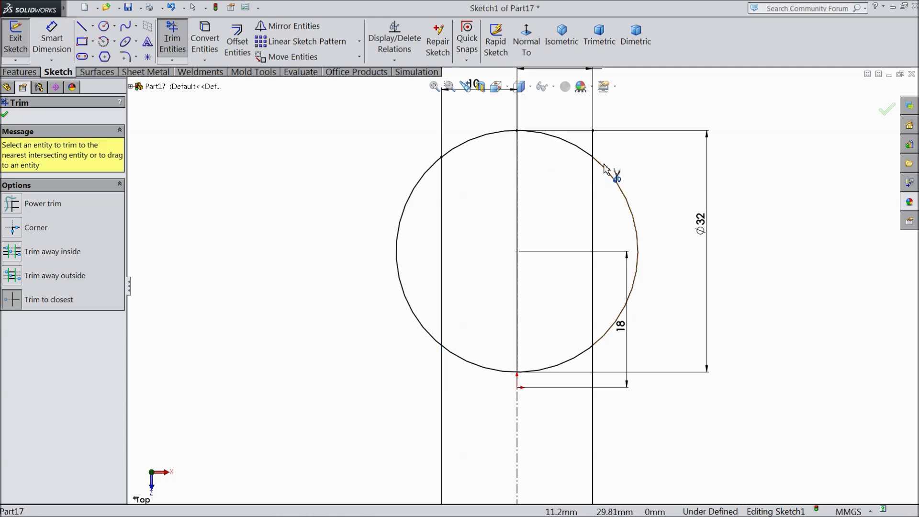
left_click(595, 144)
left_click(627, 207)
left_click(397, 249)
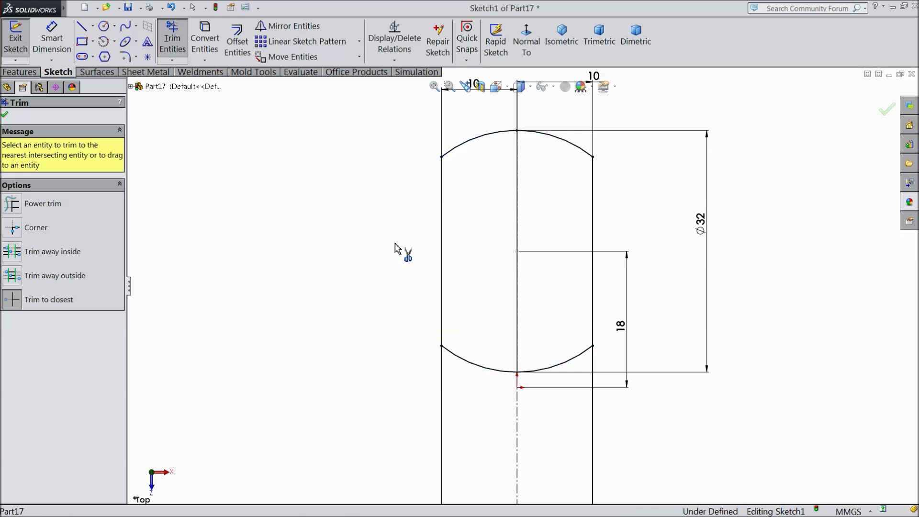
scroll(446, 261, "up", 5)
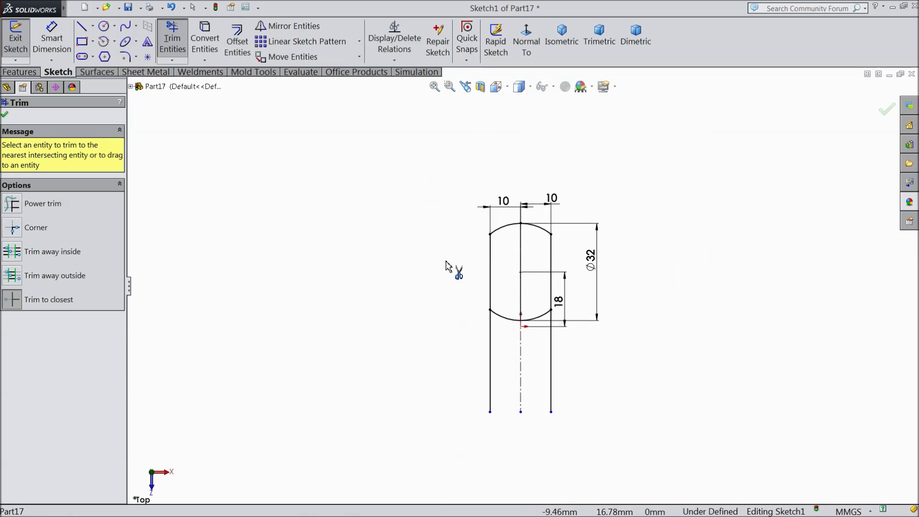
scroll(429, 270, "down", 2)
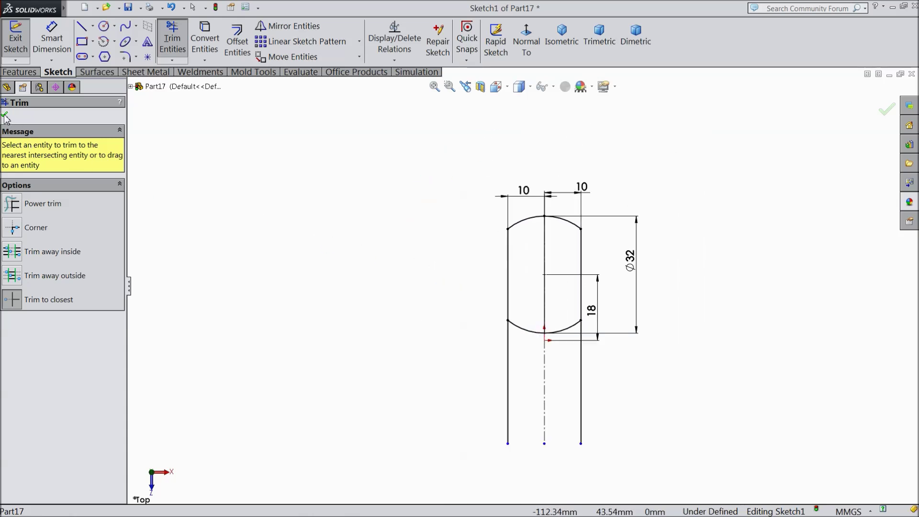
left_click(4, 115)
Sketch a centerpoint arc centred on the origin, about 31.5 mm in radius and spanning about 129°, sweeping below the offset lines
scroll(380, 294, "up", 2)
scroll(380, 294, "down", 4)
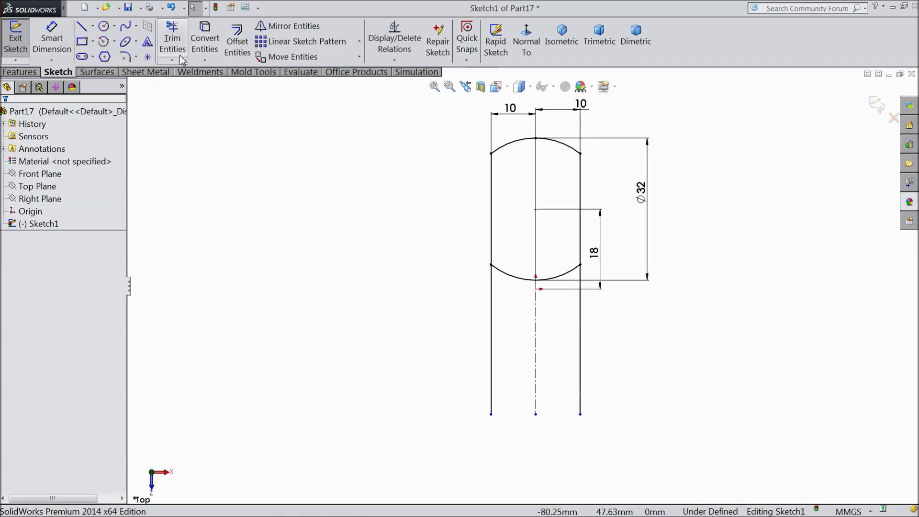
left_click(104, 27)
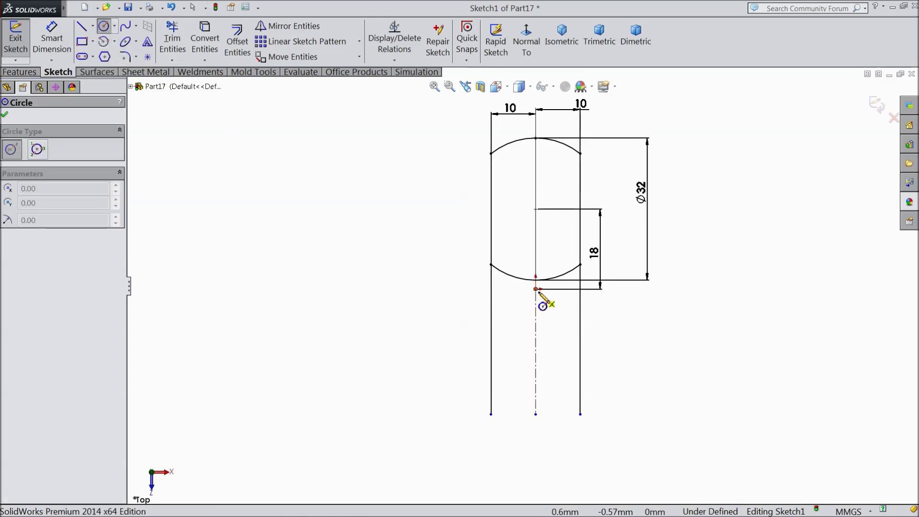
left_click(115, 42)
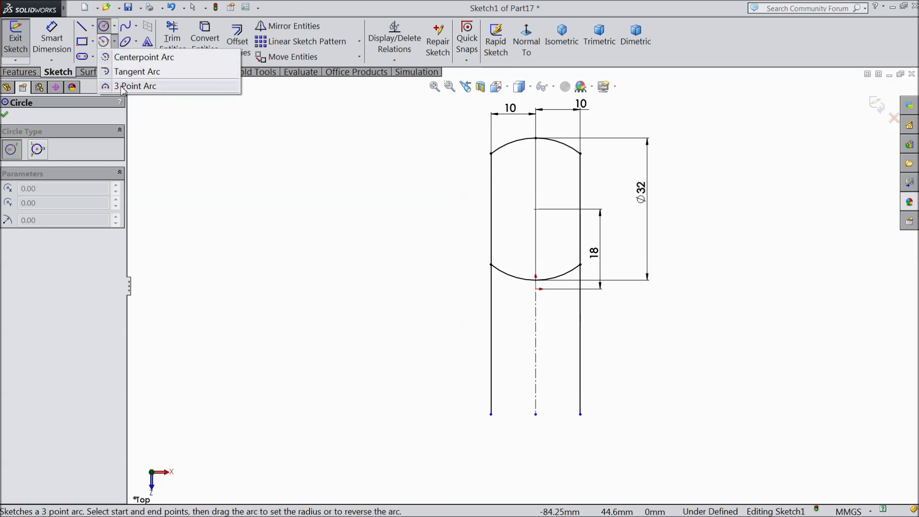
left_click(132, 57)
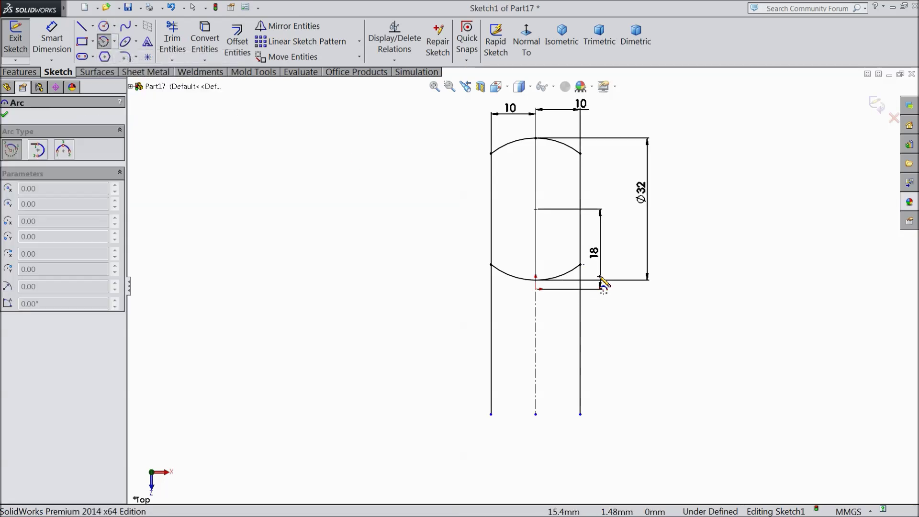
left_click(535, 289)
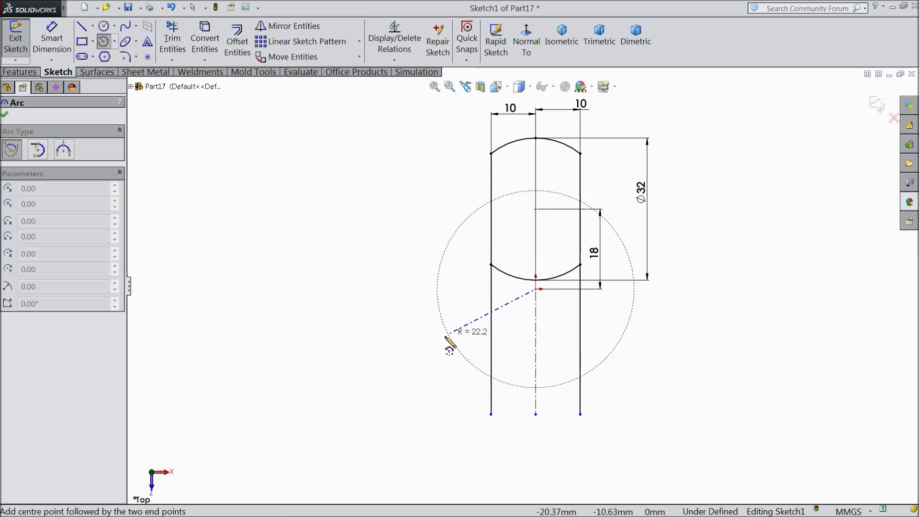
left_click(421, 369)
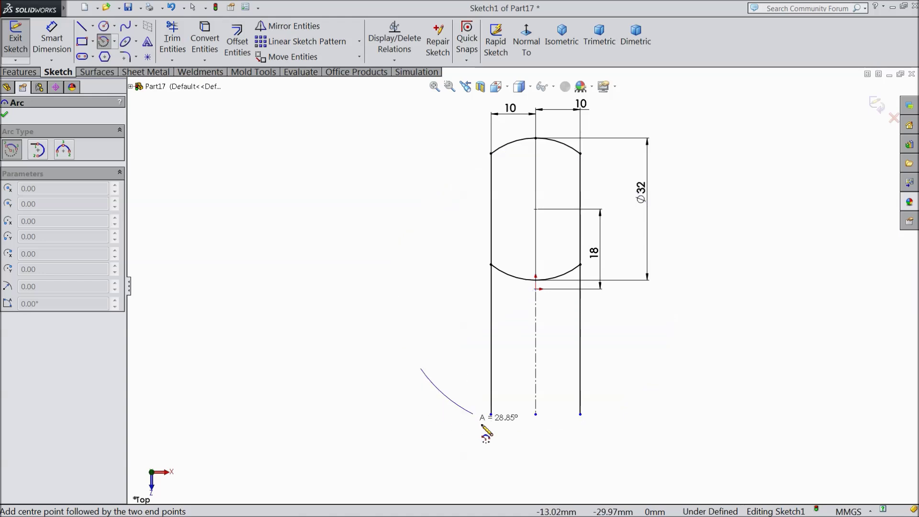
left_click(685, 334)
right_click(712, 262)
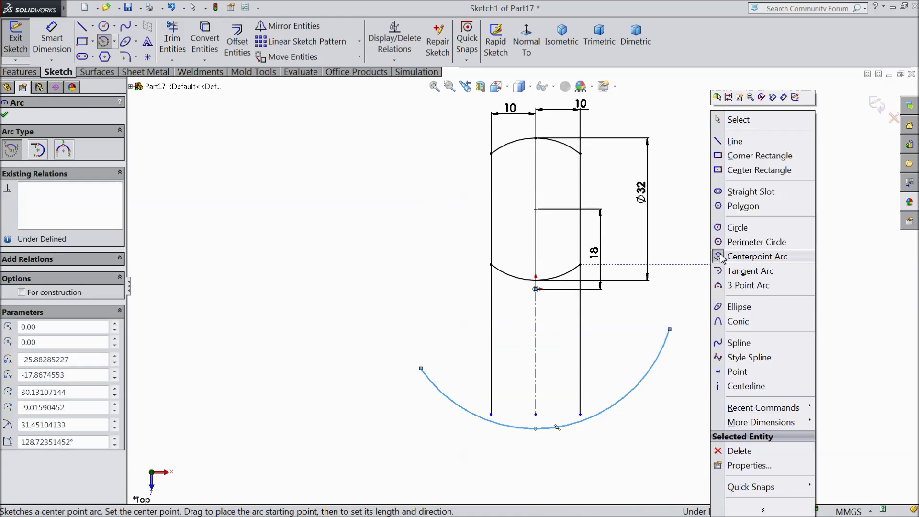
left_click(737, 119)
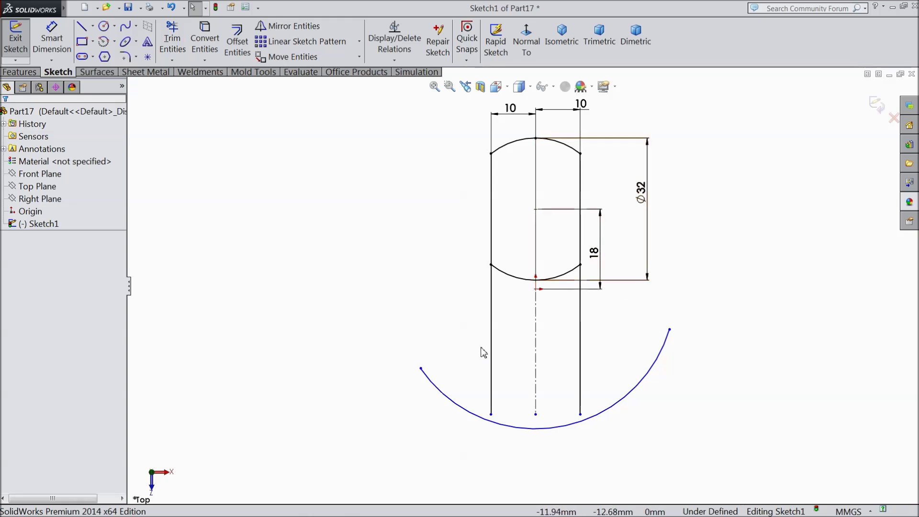
Dimension the lower arc's radius as 26 mm
left_click(62, 46)
scroll(428, 268, "up", 1)
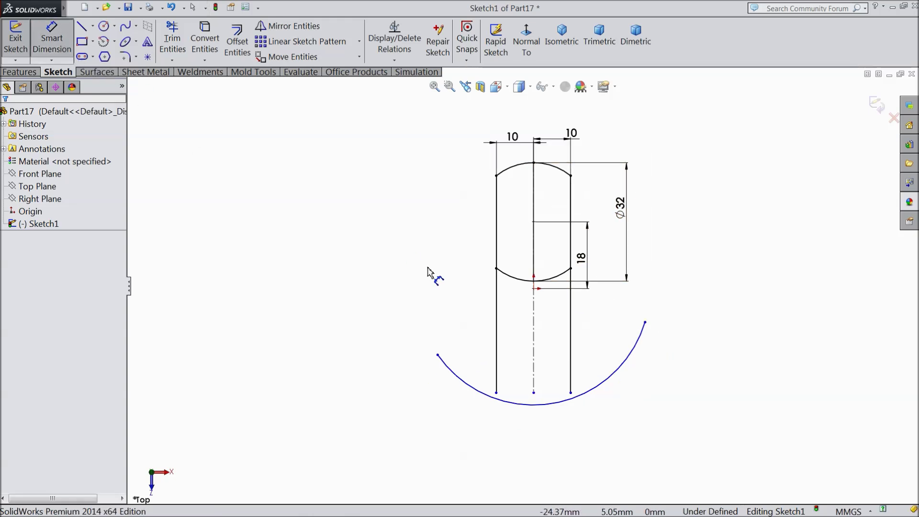
left_click(473, 389)
left_click(412, 418)
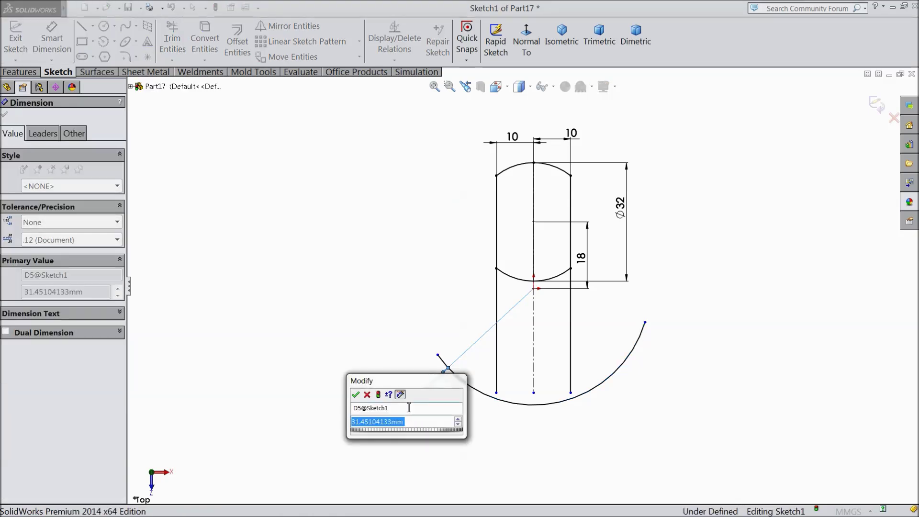
type("26")
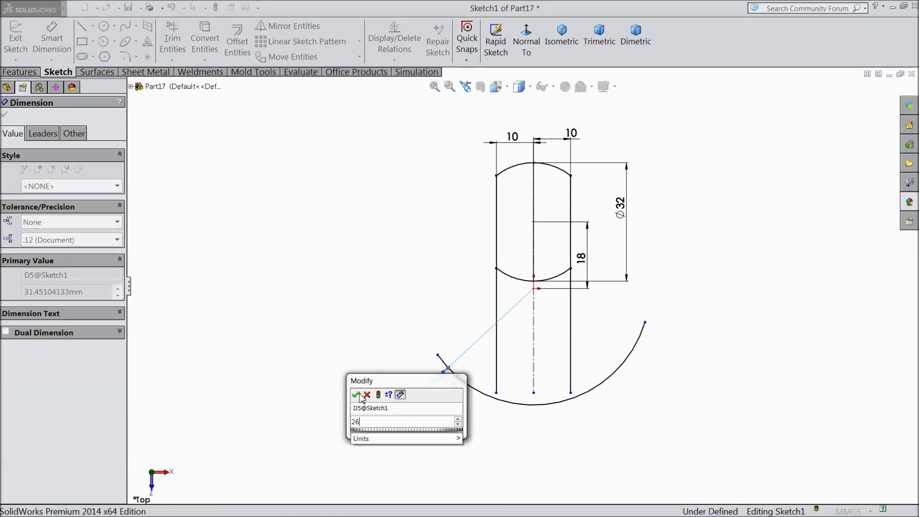
left_click(357, 395)
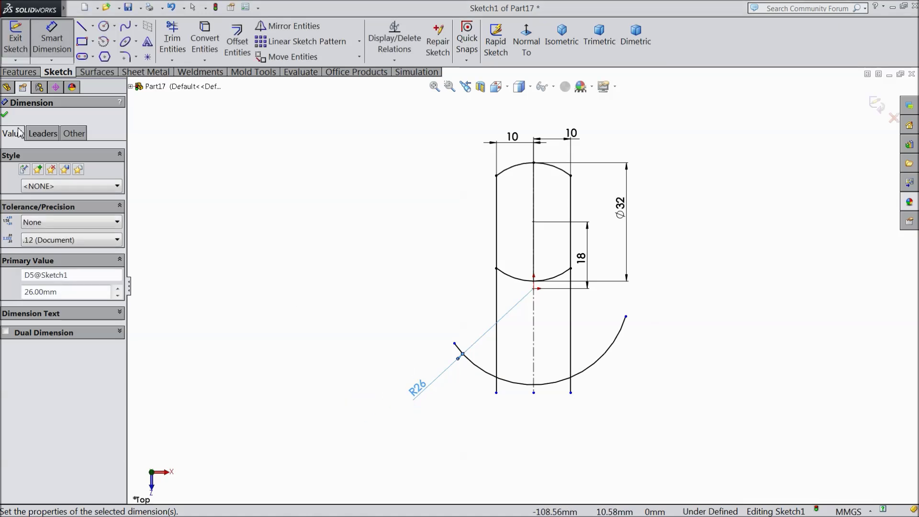
left_click(5, 116)
Draw a construction centerline from the origin to the left endpoint of the R26 arc
left_click(82, 27)
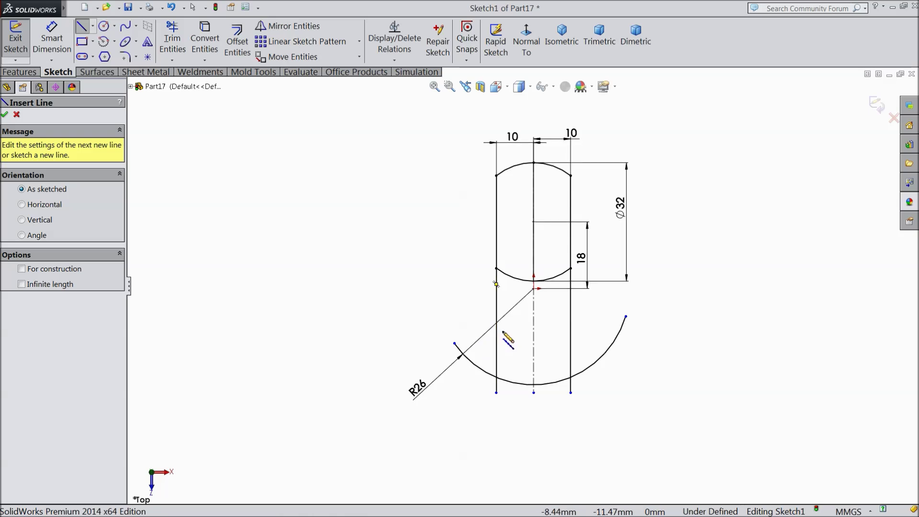
scroll(500, 336, "down", 1)
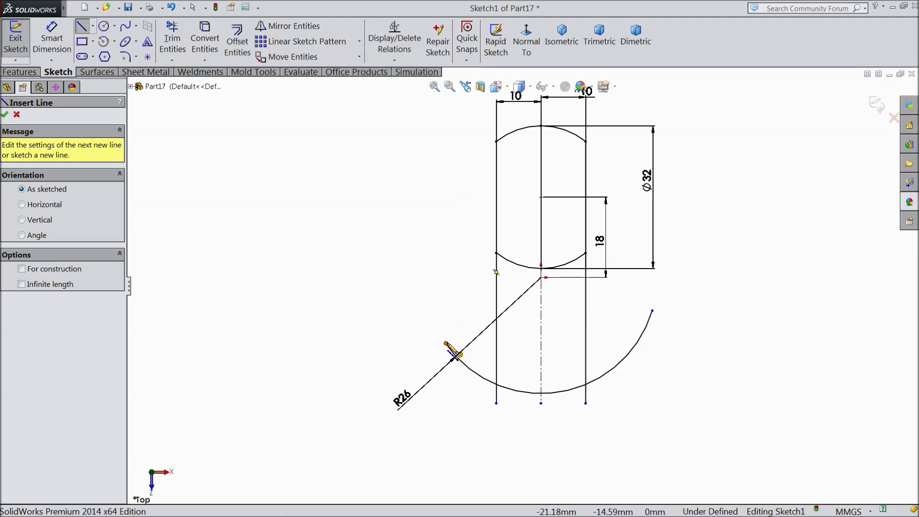
left_click(92, 26)
left_click(110, 56)
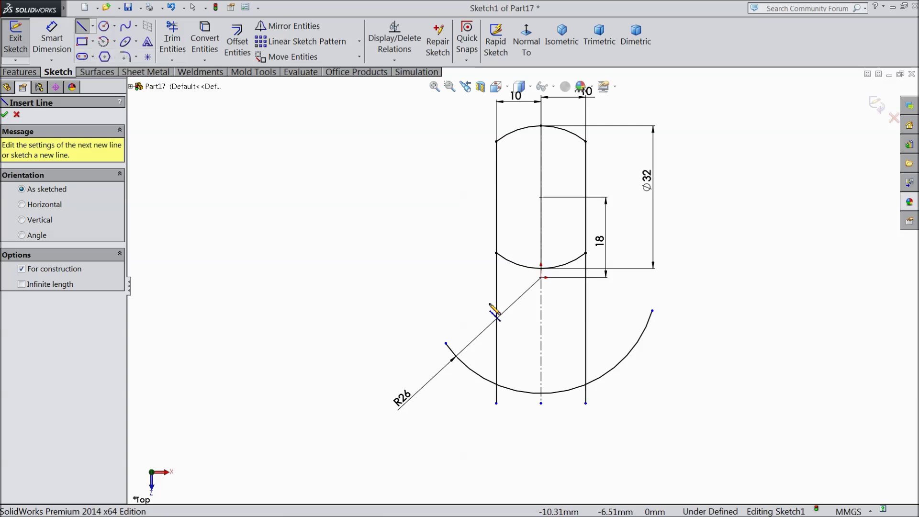
left_click(541, 277)
left_click(446, 344)
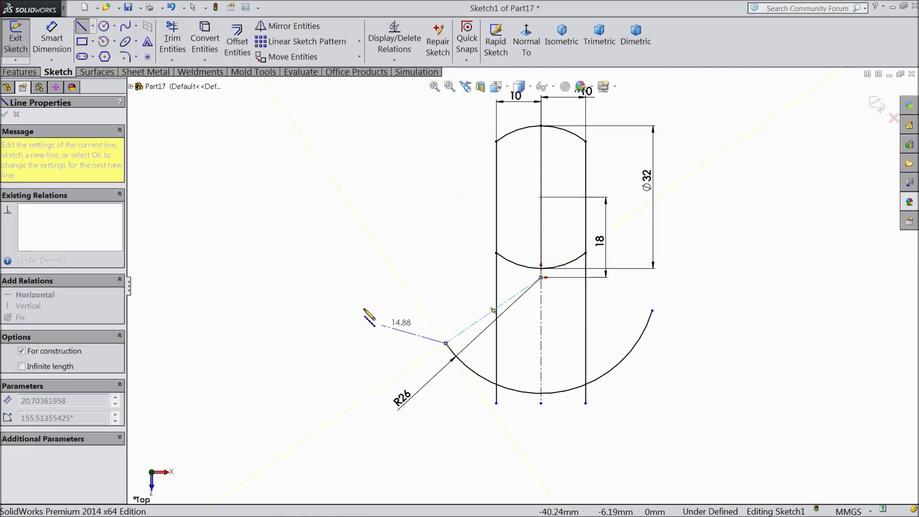
right_click(356, 309)
left_click(377, 93)
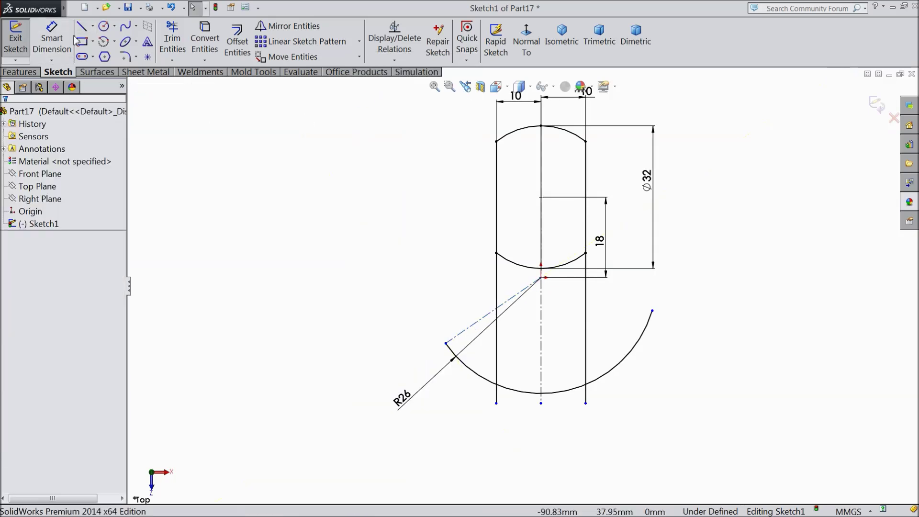
Draw a construction centerline from the origin to the right endpoint of the R26 arc
left_click(93, 26)
left_click(95, 56)
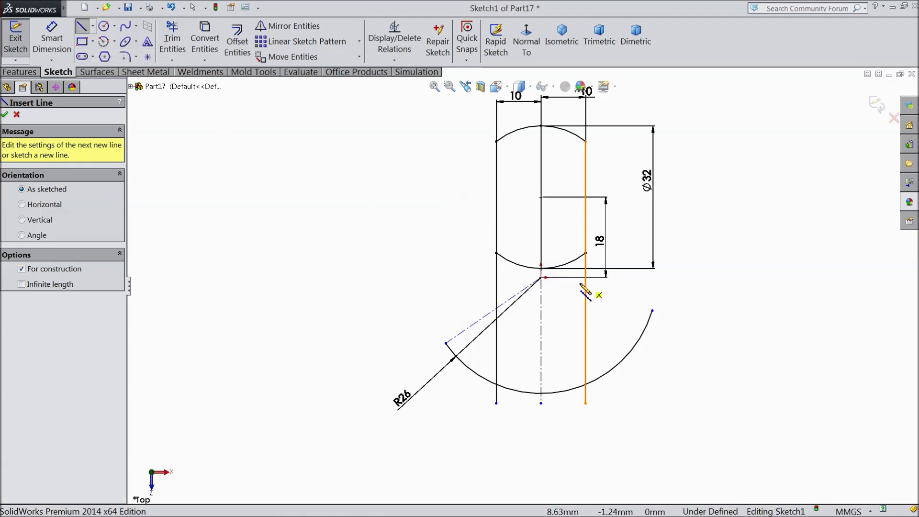
left_click(541, 278)
left_click(652, 310)
right_click(653, 311)
left_click(698, 92)
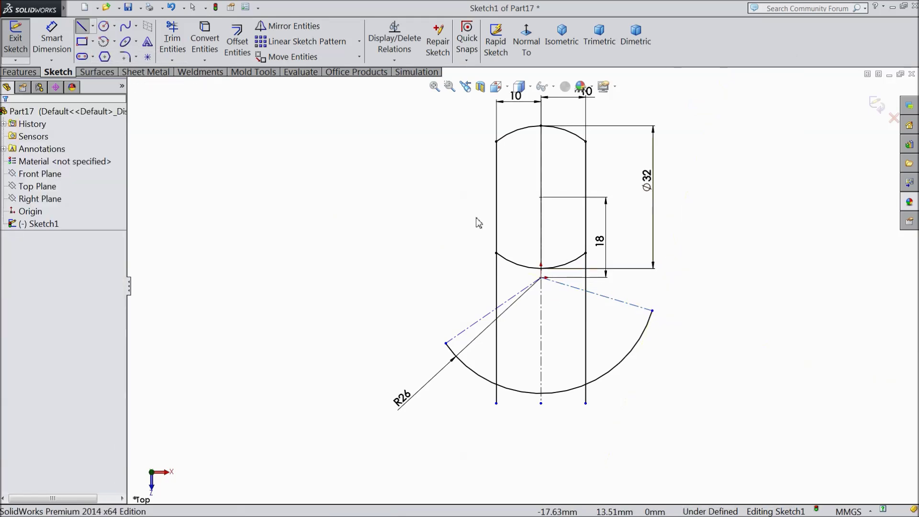
Dimension the angle between the left slanted centerline and the vertical centerline as 75°
left_click(52, 39)
left_click(492, 312)
left_click(541, 335)
left_click(474, 424)
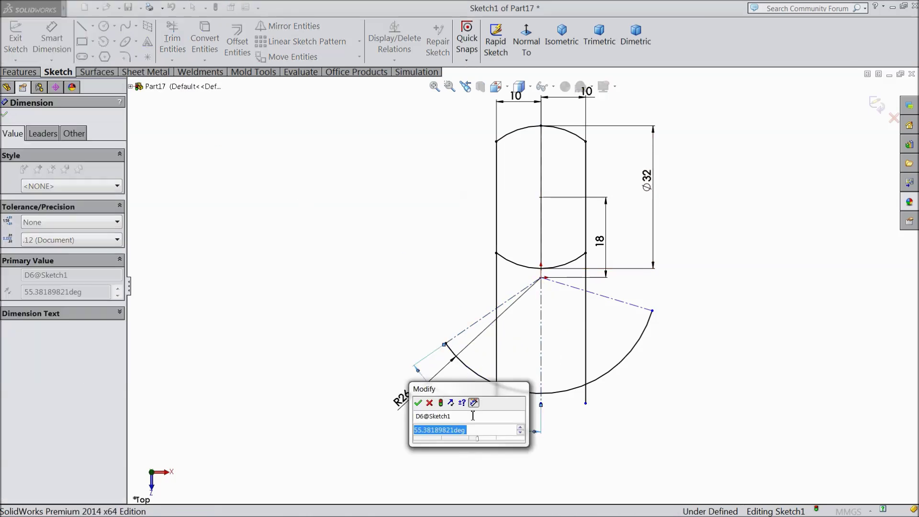
type("75")
key("Return")
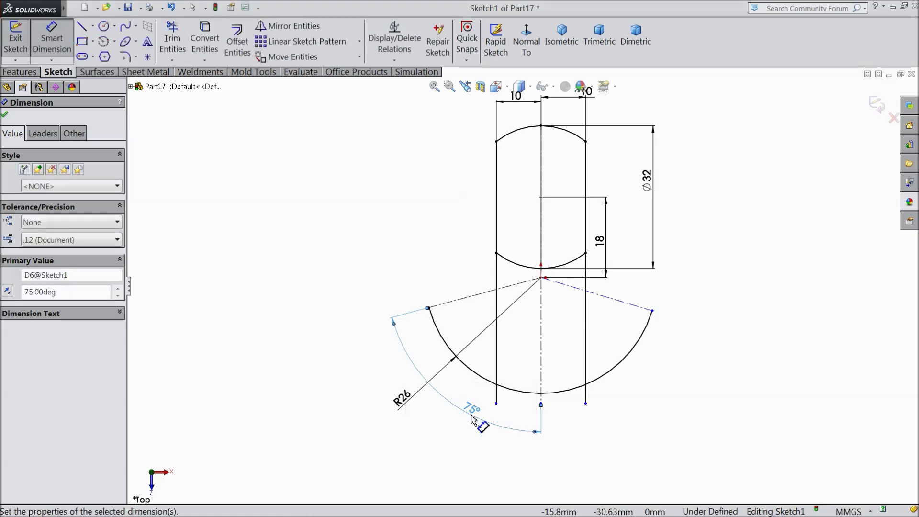
Dimension the angle between the right slanted centerline and the vertical centerline as 75°
left_click(622, 304)
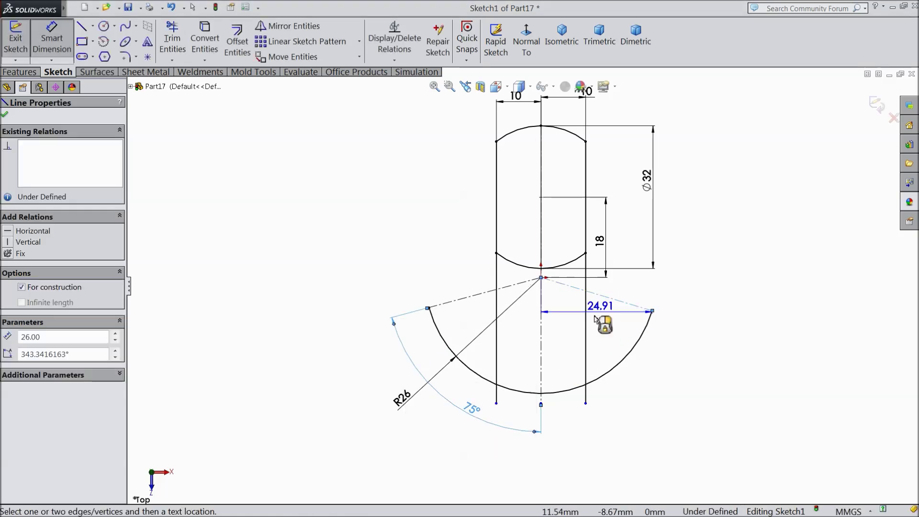
left_click(543, 340)
left_click(654, 402)
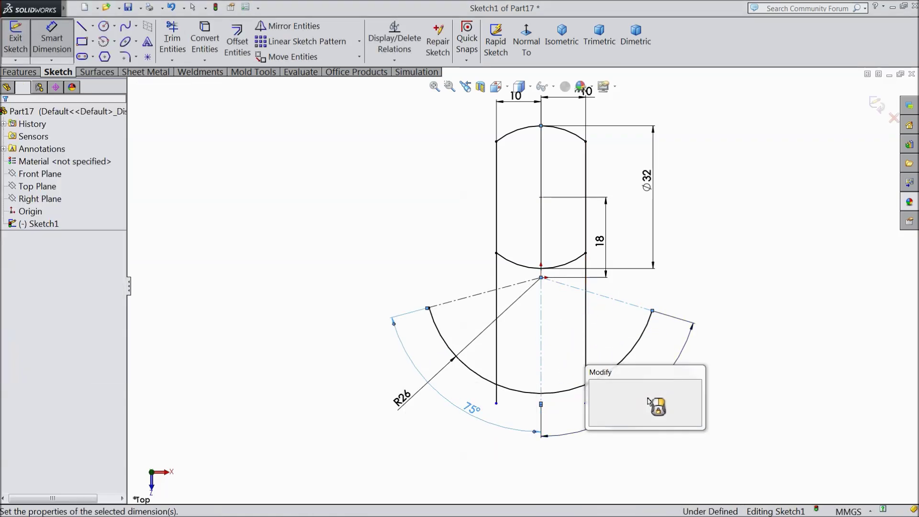
type("75")
key("Return")
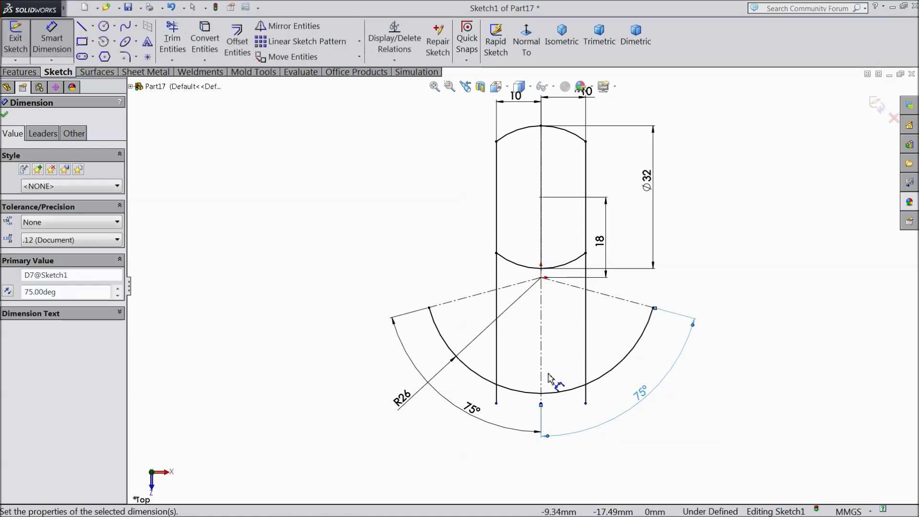
left_click(4, 115)
Trim both offset lines below the slanted centerlines and remove the remaining lower arc of the 32 mm circle
left_click(172, 42)
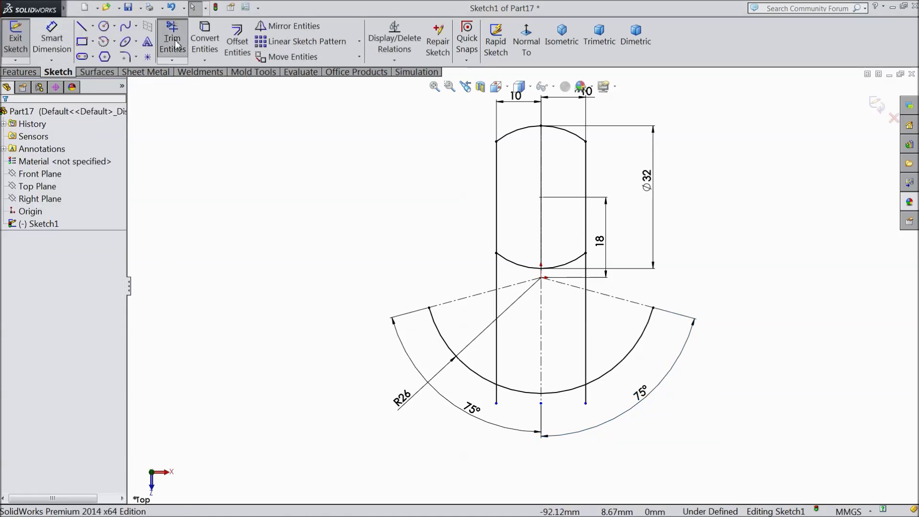
left_click(497, 396)
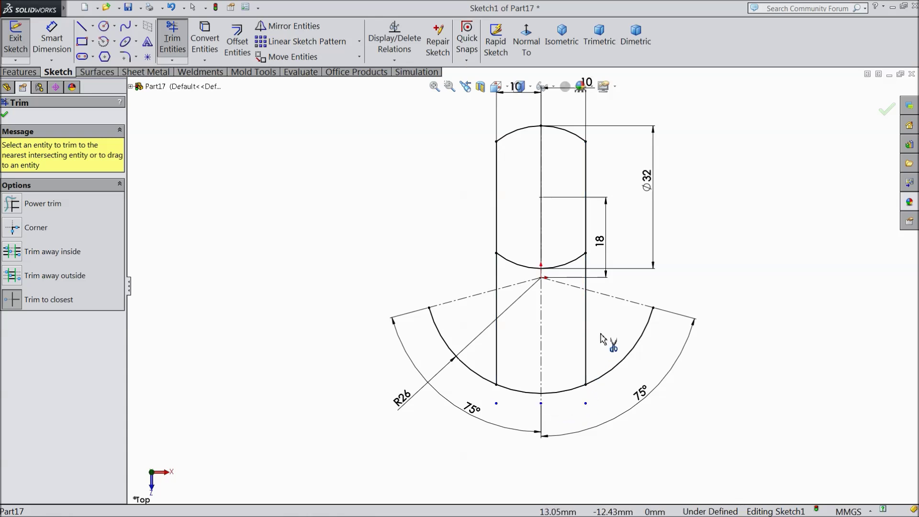
left_click(586, 333)
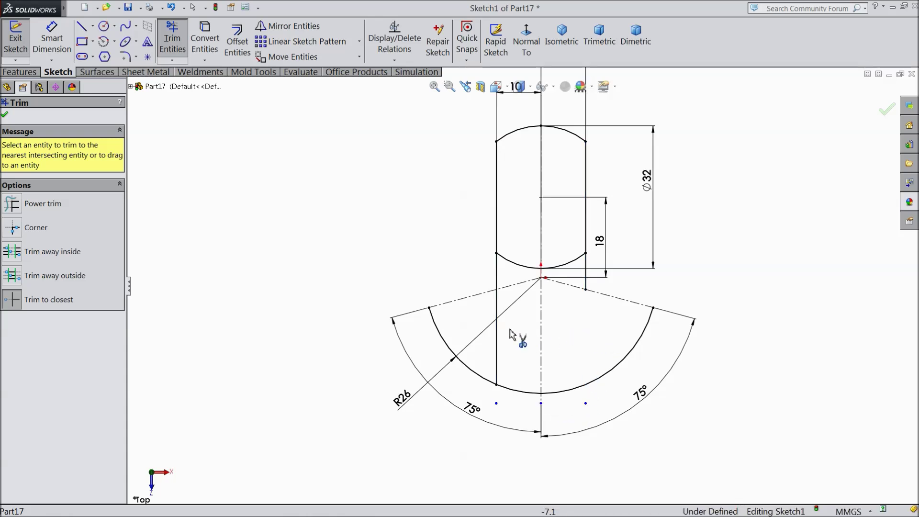
left_click(497, 338)
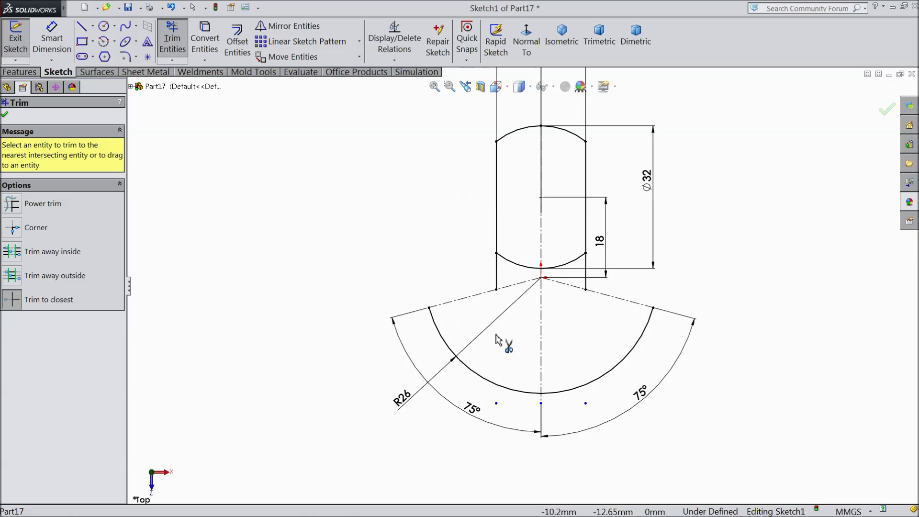
left_click(523, 267)
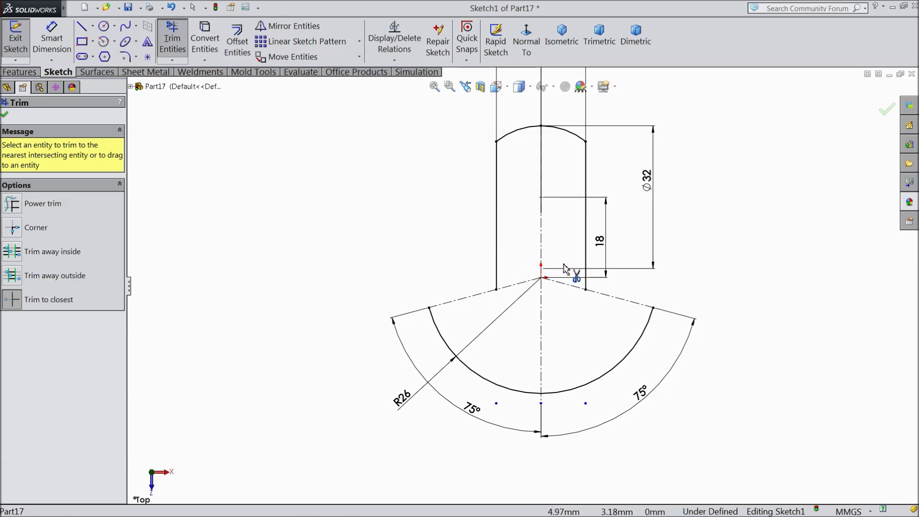
left_click(5, 115)
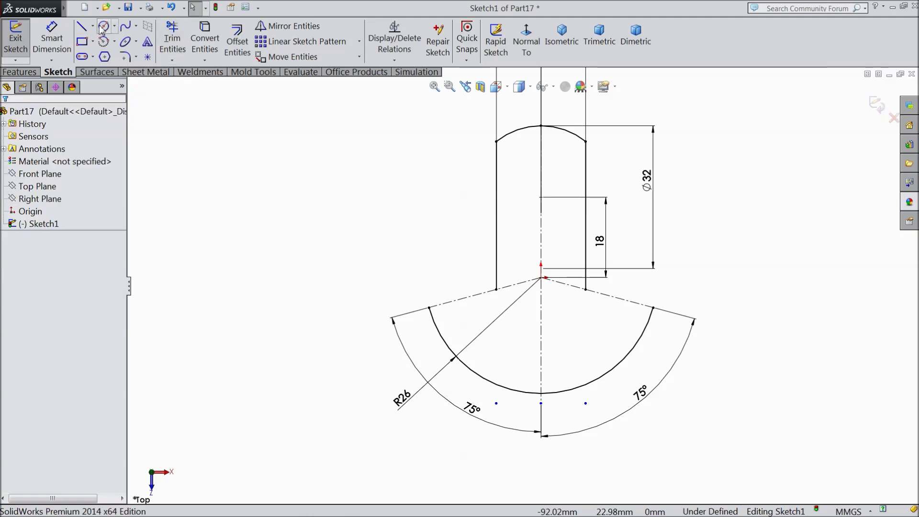
Draw two lines along the slanted centerlines, joining the arm's lower endpoints to the ends of the R26 arc
left_click(85, 30)
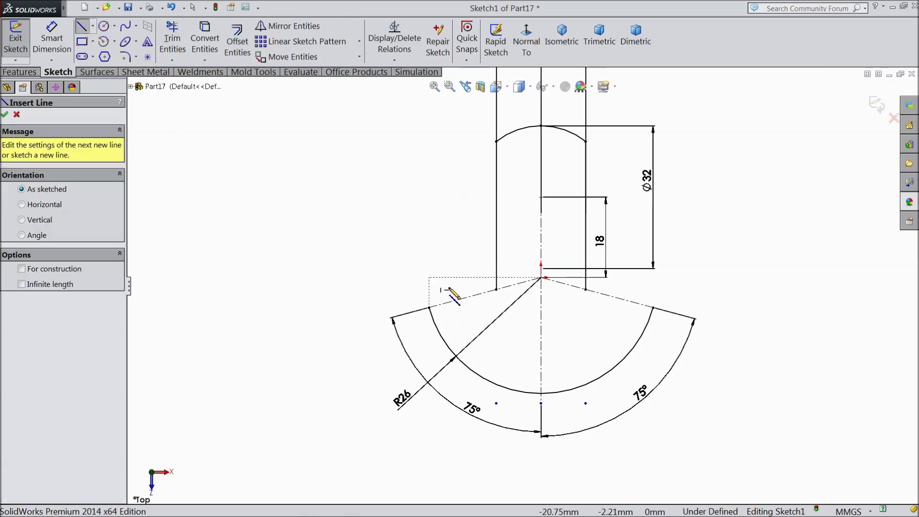
left_click(497, 289)
left_click(430, 308)
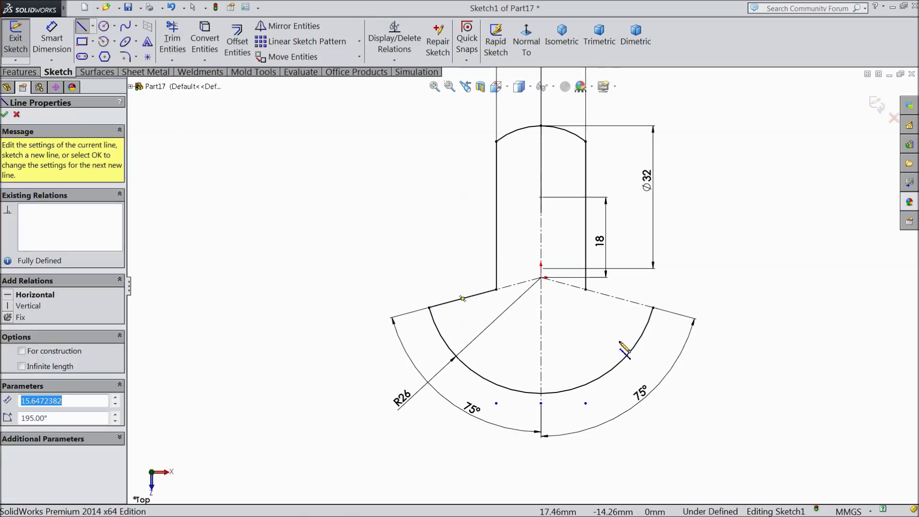
left_click(653, 307)
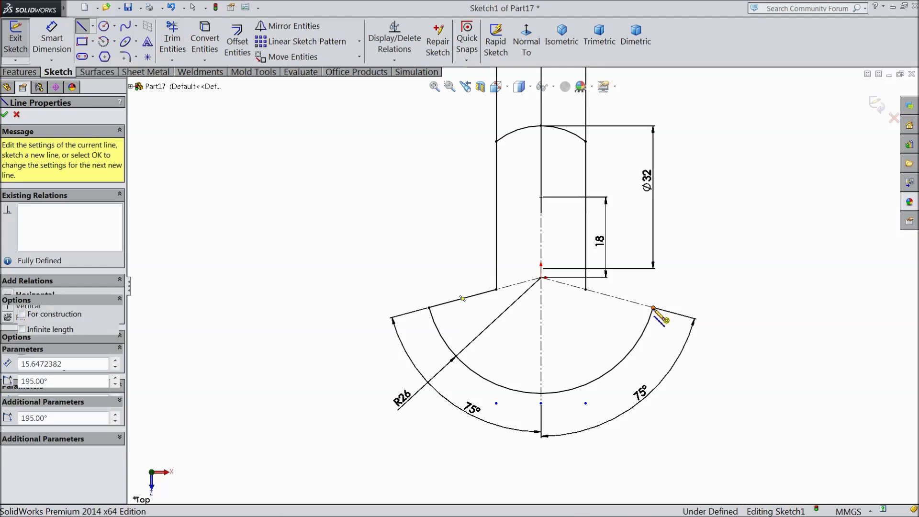
left_click(586, 290)
right_click(383, 193)
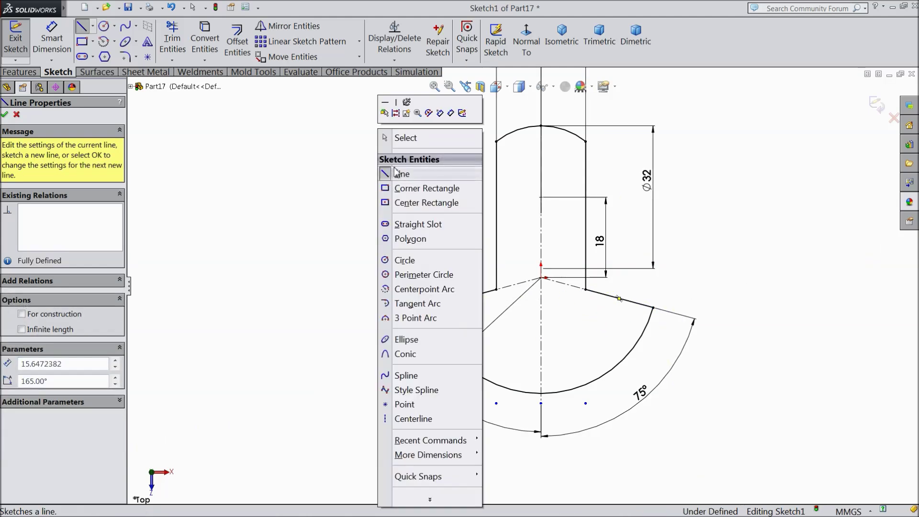
left_click(406, 139)
Reposition the 32 mm diameter, 18 mm and both 10 mm dimensions for a clearer layout around the profile
left_click(543, 181)
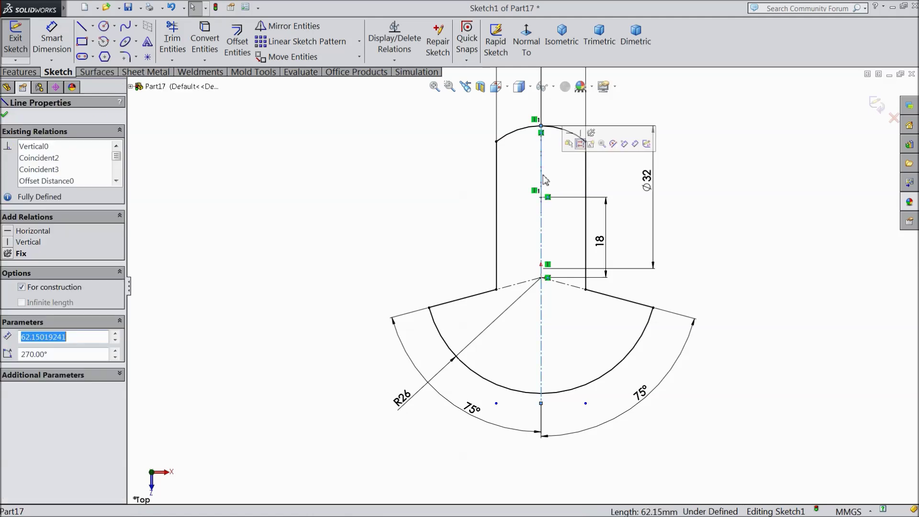
scroll(369, 209, "up", 2)
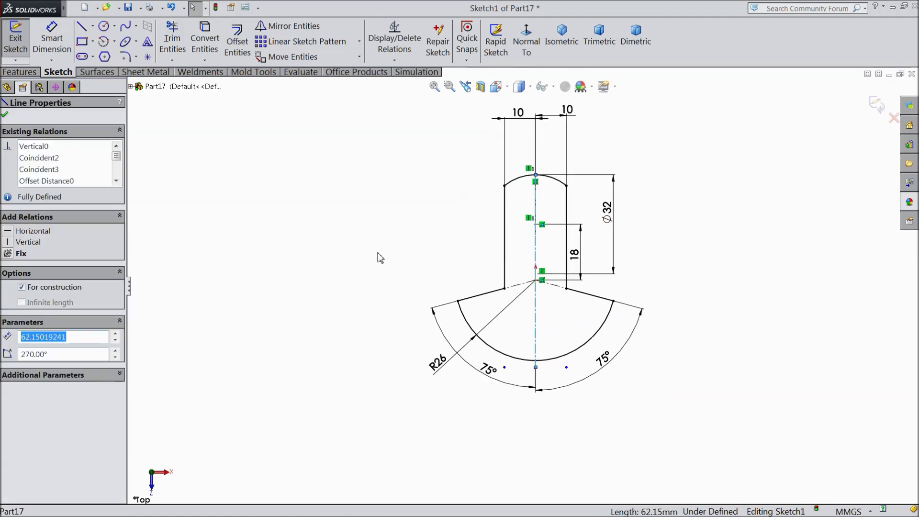
left_click(405, 262)
scroll(566, 239, "down", 2)
mouse_move(638, 202)
left_mouse_down()
mouse_move(651, 212)
mouse_move(734, 209)
left_mouse_up()
left_click_drag(594, 265, 656, 257)
scroll(523, 284, "up", 3)
left_click_drag(545, 151, 536, 189)
left_click_drag(504, 151, 504, 185)
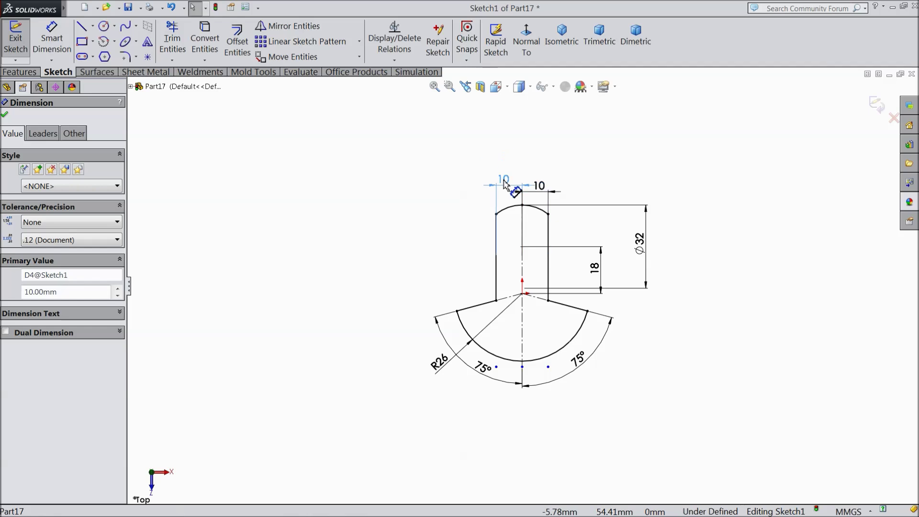
scroll(550, 234, "down", 3)
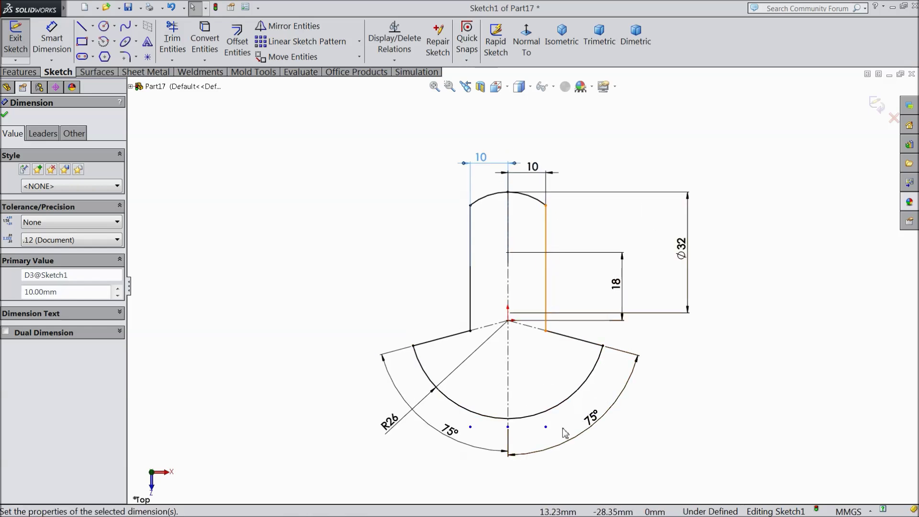
left_click(6, 116)
Extrude the profile 10 mm with the Mid Plane end condition
left_click(28, 72)
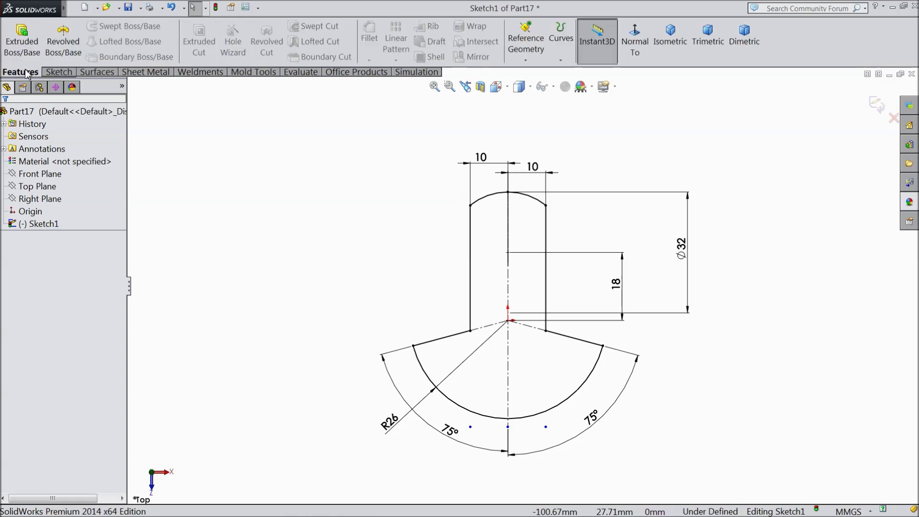
left_click(22, 41)
left_click(39, 182)
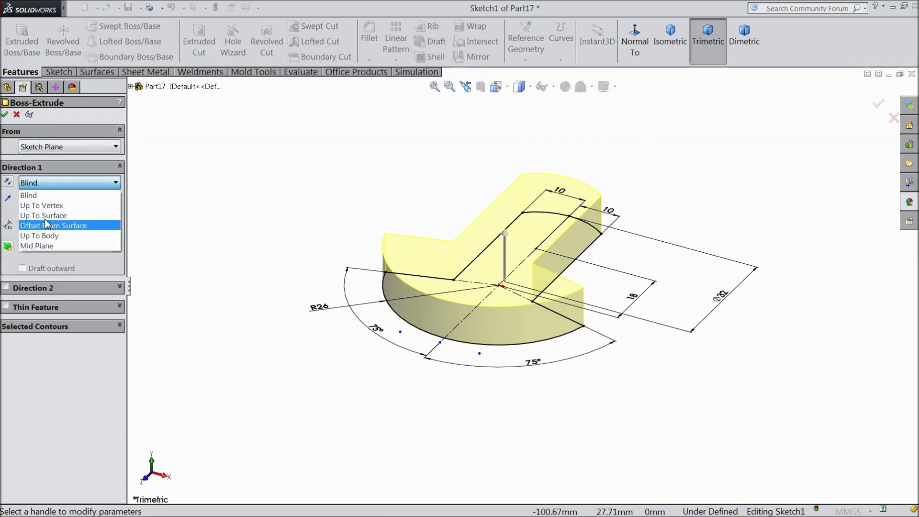
left_click(41, 246)
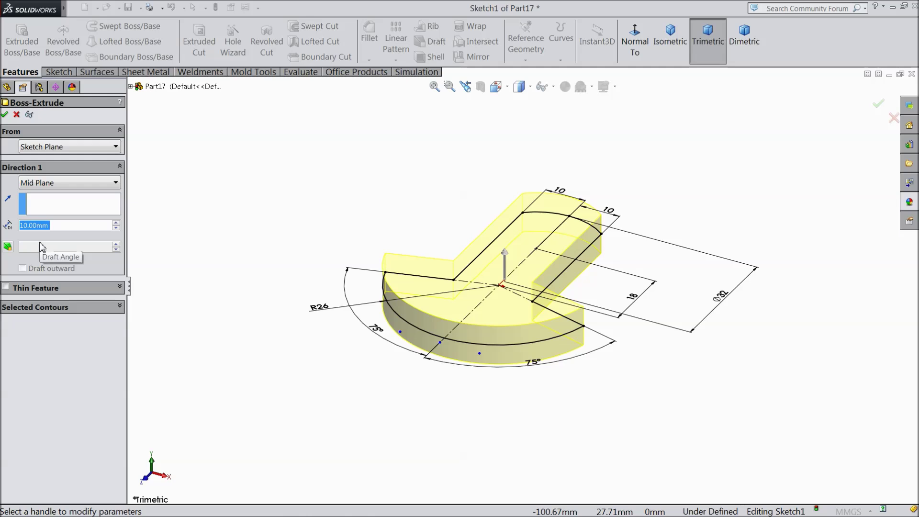
left_click(6, 115)
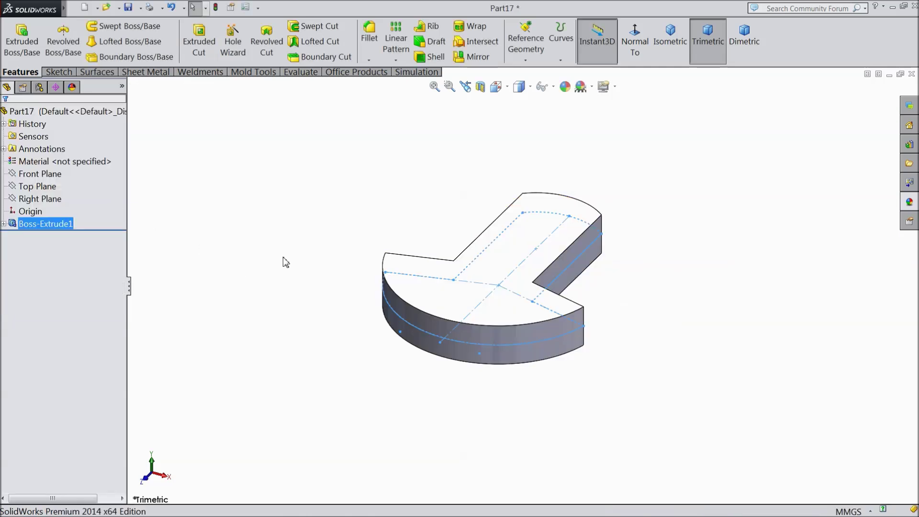
Fillet the six thickness edges at the arm's end corners, the inner corners and the arc's outer corners with a 4 mm radius
left_click(376, 48)
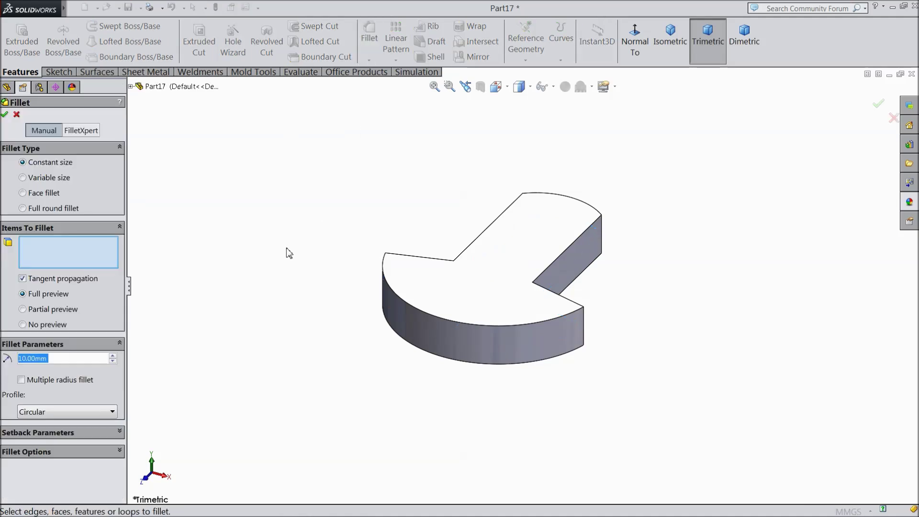
type("4")
key("Return")
middle_click_drag(310, 203, 286, 377)
left_click(601, 212)
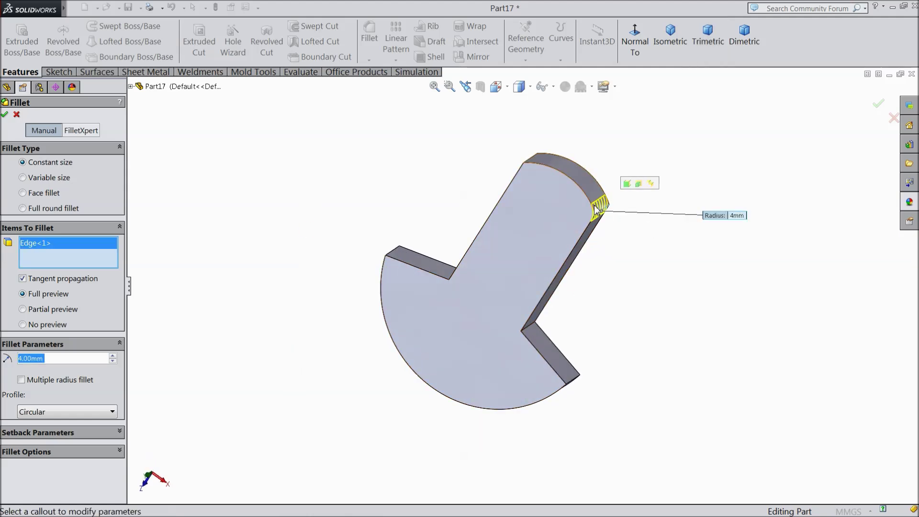
left_click(530, 164)
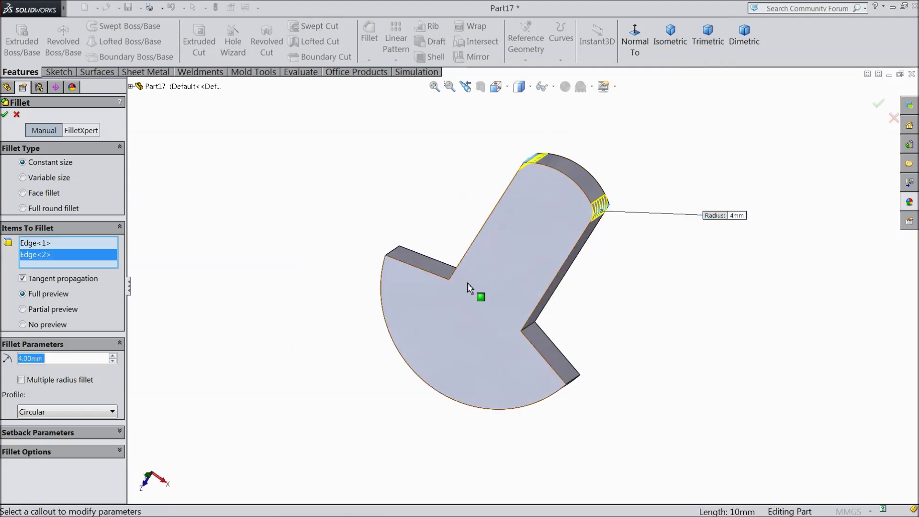
left_click(529, 329)
left_click(571, 380)
left_click(389, 259)
middle_click_drag(388, 261, 437, 319)
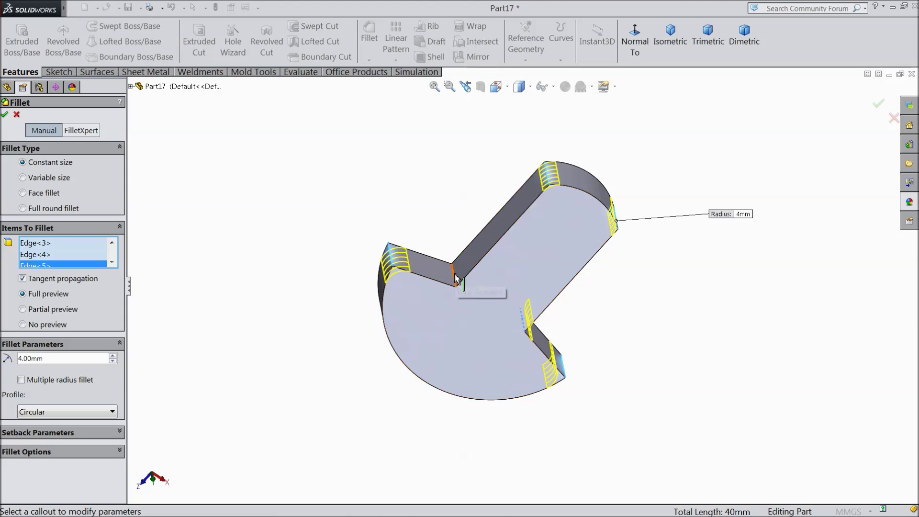
left_click(454, 282)
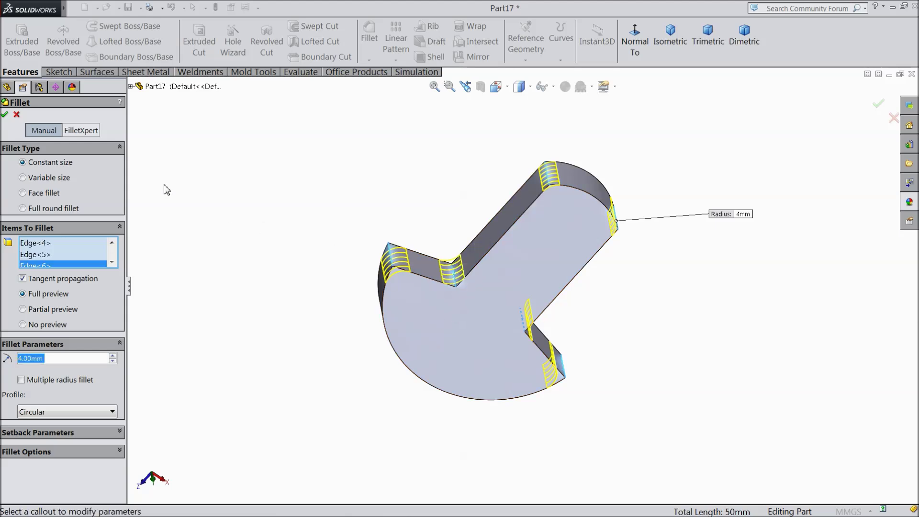
left_click(4, 115)
Start a sketch on the body's flat bottom face and draw a circle about 16.2 mm in diameter centered on the origin
middle_click_drag(263, 292, 433, 337)
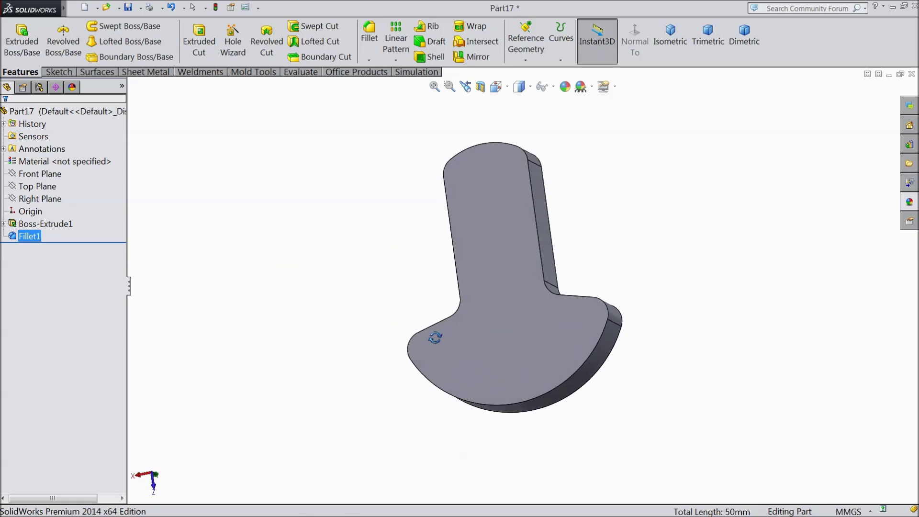
left_click(488, 306)
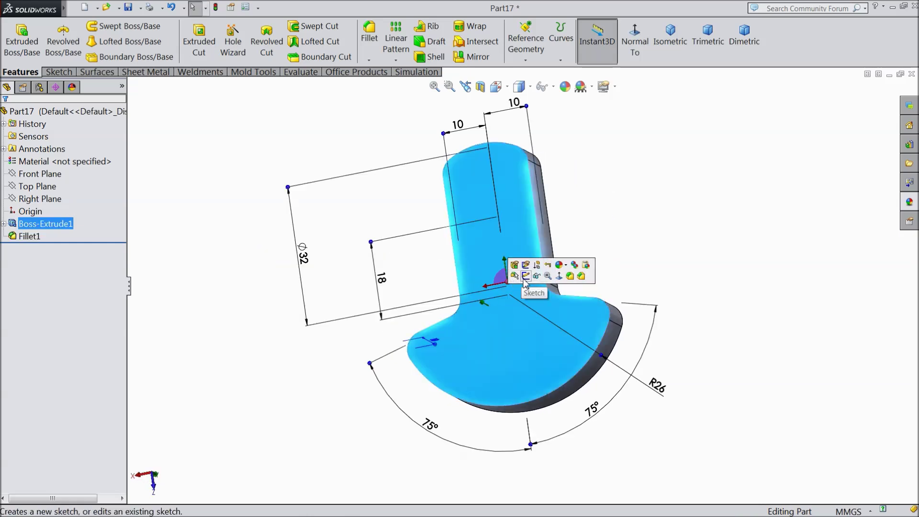
left_click(526, 276)
left_click(635, 41)
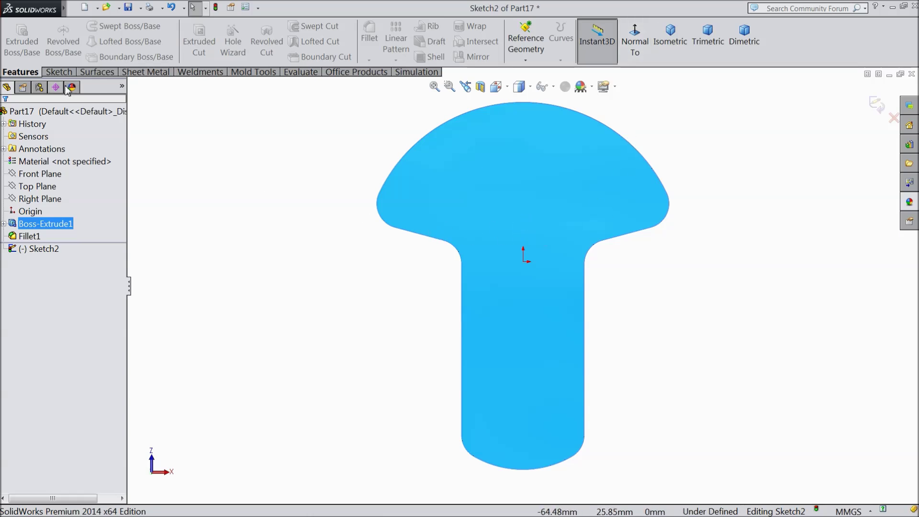
left_click(57, 73)
left_click(103, 26)
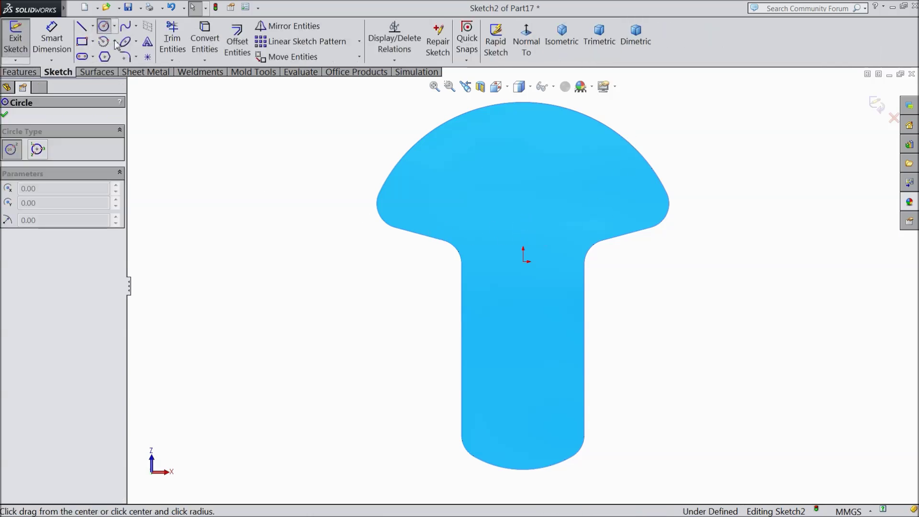
left_click(523, 262)
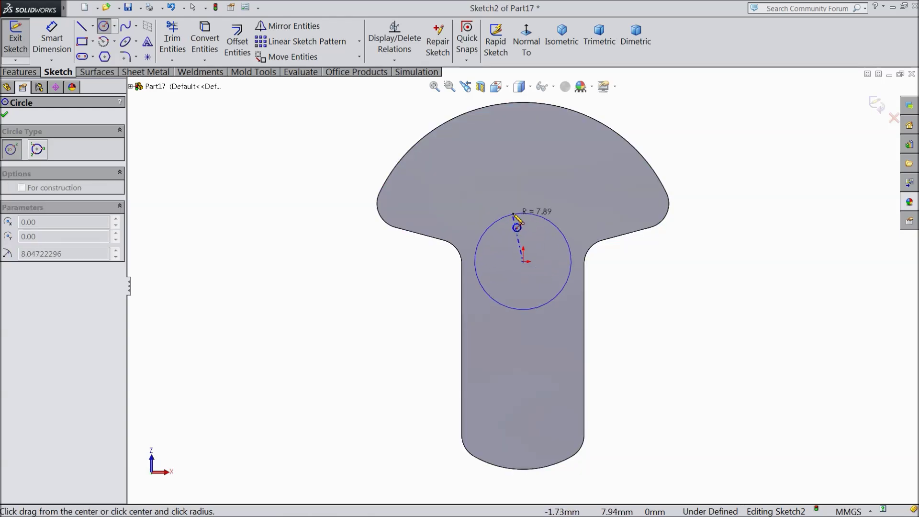
left_click(522, 212)
Dimension the circle at the origin with a diameter of 16 mm
left_click(46, 40)
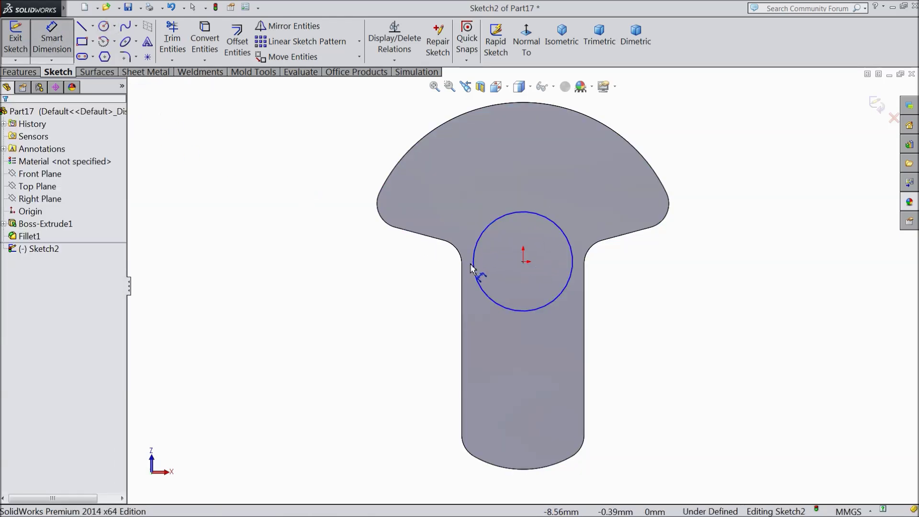
left_click(473, 264)
left_click(349, 276)
type("16")
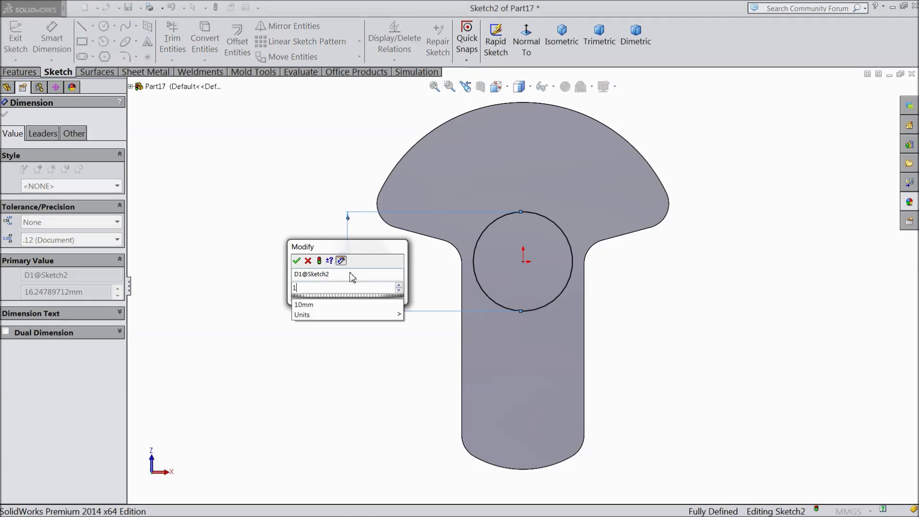
left_click(297, 261)
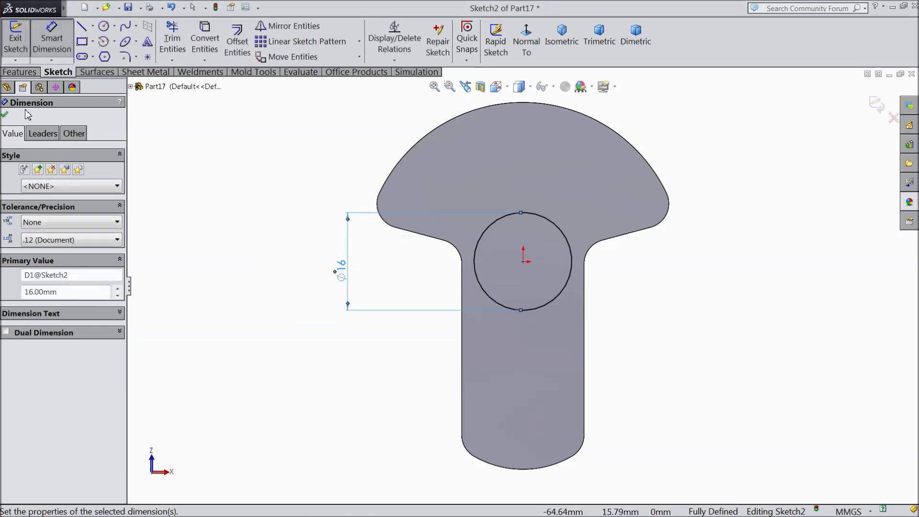
left_click(4, 117)
Extrude the 16 mm circle 1 mm outward as a Blind boss merged with the body
left_click(18, 73)
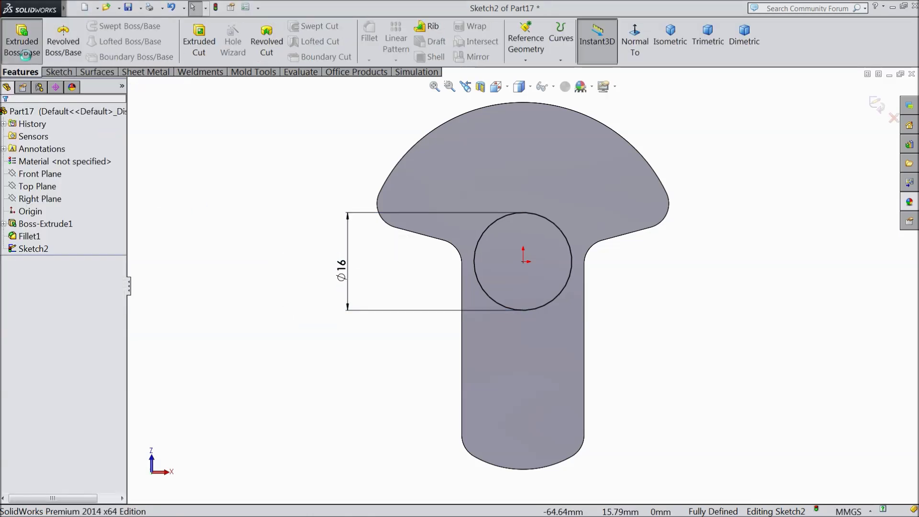
left_click(22, 40)
type("1")
key("Return")
middle_click_drag(261, 322, 256, 205)
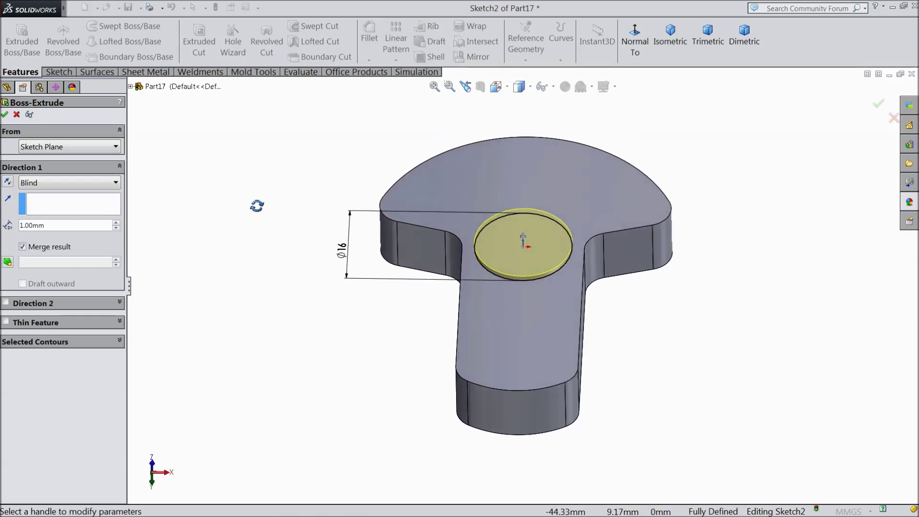
left_click(4, 115)
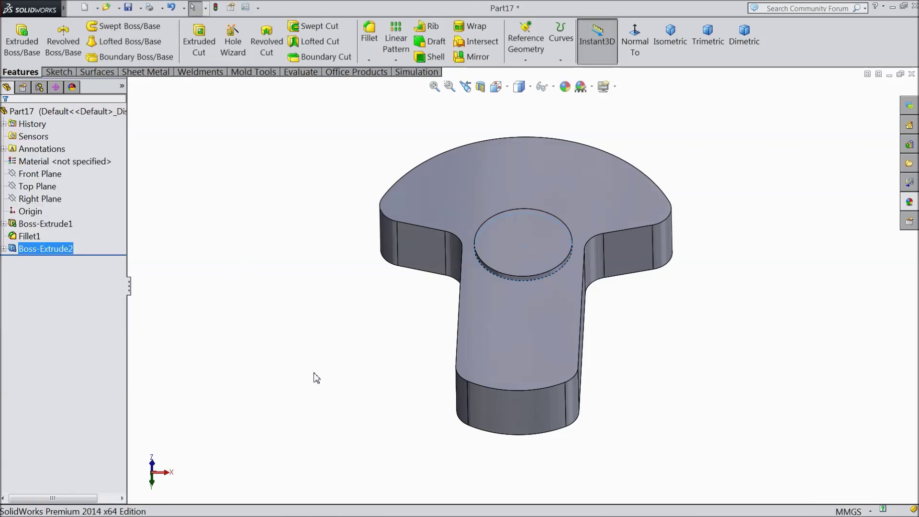
Start a sketch on the opposite flat face and draw a circle about 16.9 mm in diameter on the arm, vertically above the origin
middle_click_drag(318, 378, 477, 174)
left_click(593, 357)
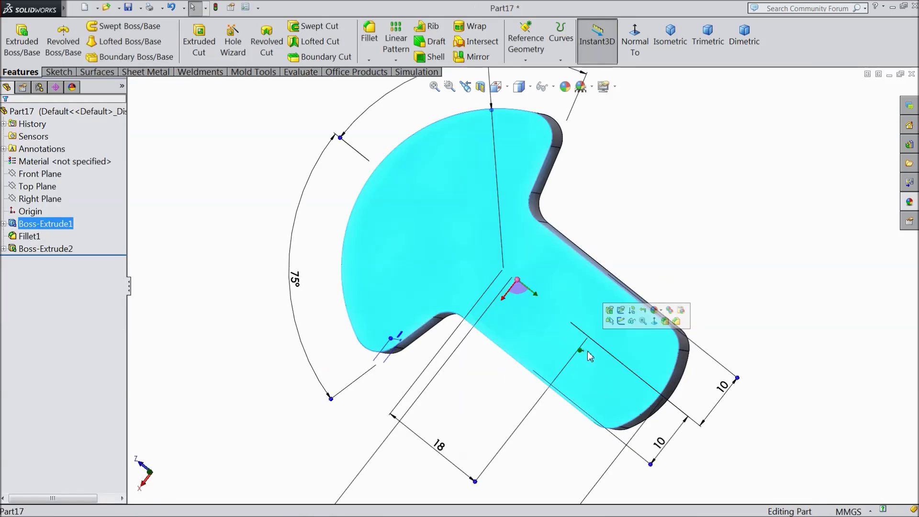
left_click(621, 322)
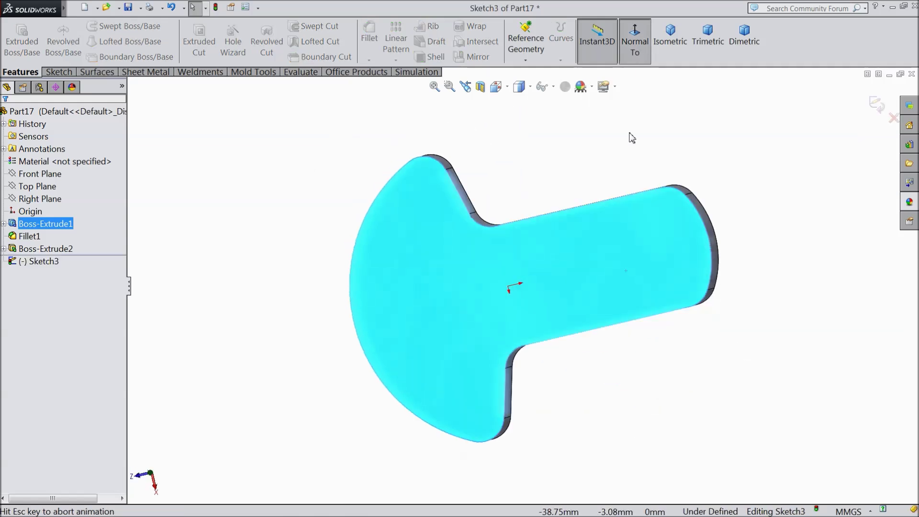
left_click(58, 72)
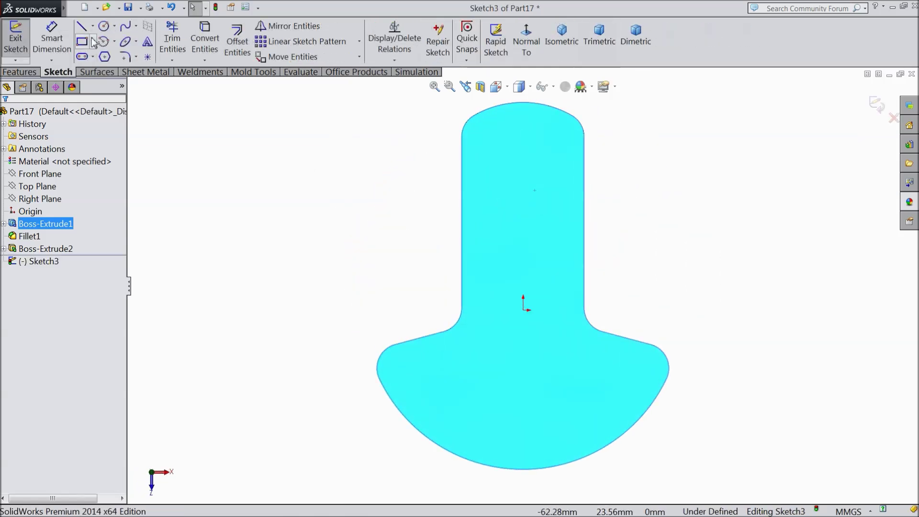
left_click(104, 27)
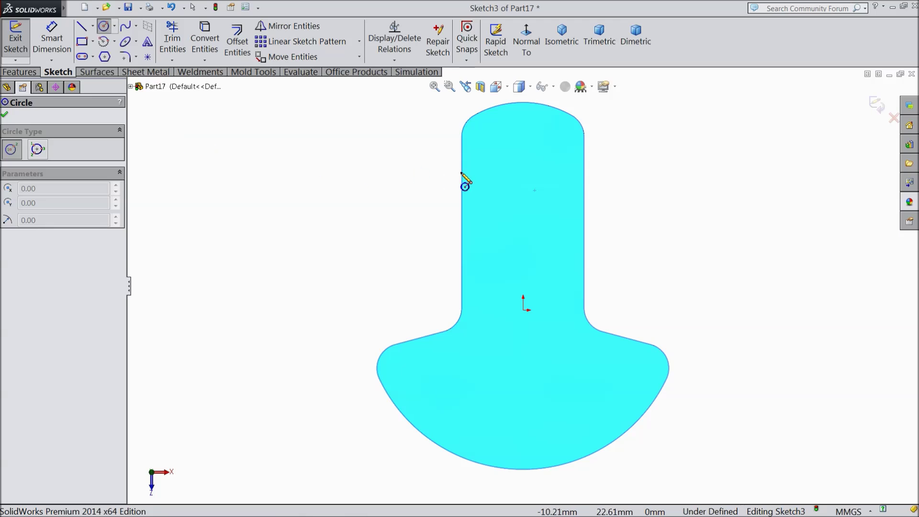
left_click(523, 191)
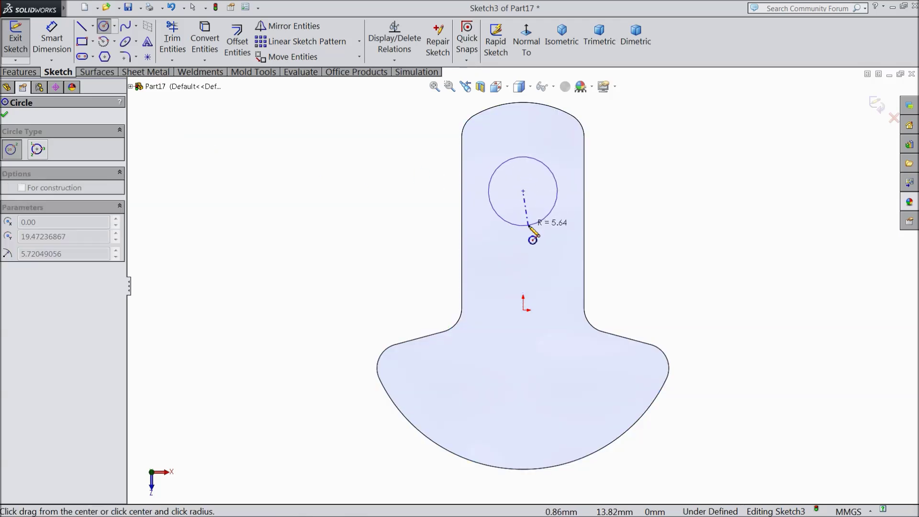
left_click(531, 243)
Dimension the circle on the arm with a diameter of 16 mm
left_click(50, 41)
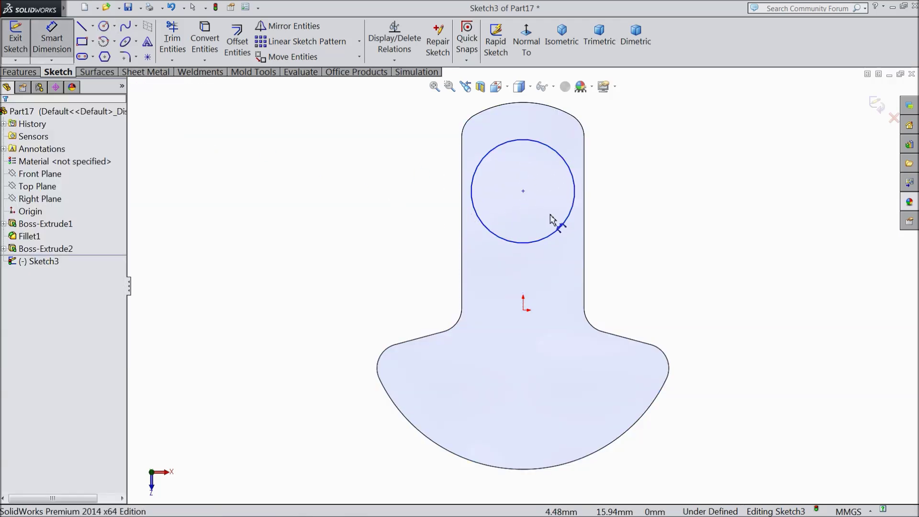
left_click(574, 209)
left_click(652, 206)
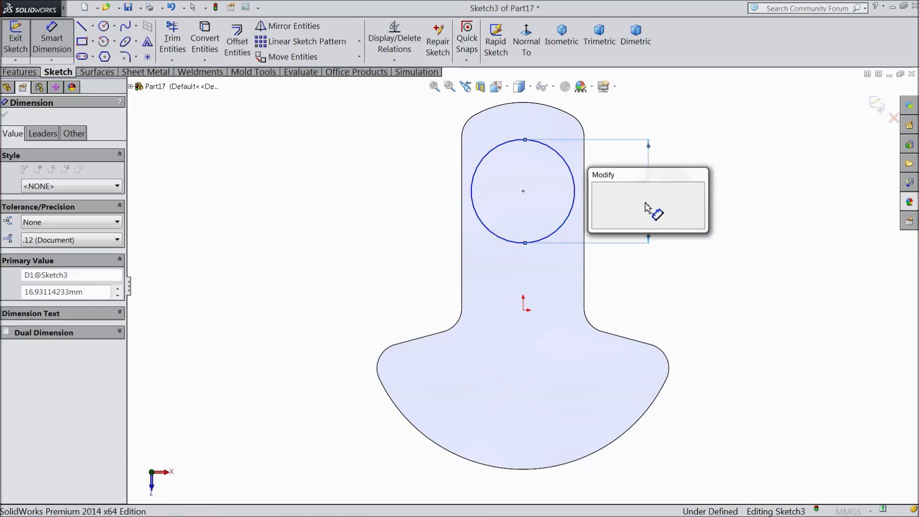
type("16")
left_click(597, 188)
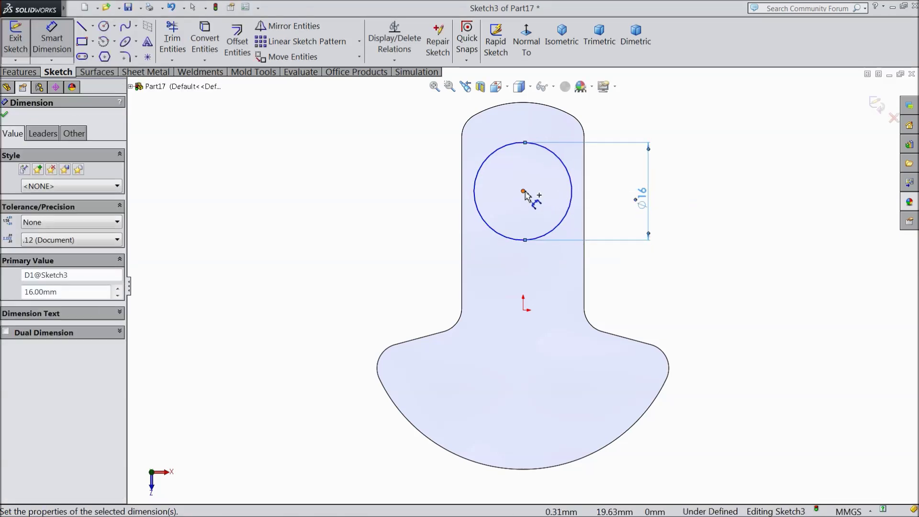
Dimension the circle's center 18 mm from the origin and add a Vertical relation between the two points
left_click(523, 191)
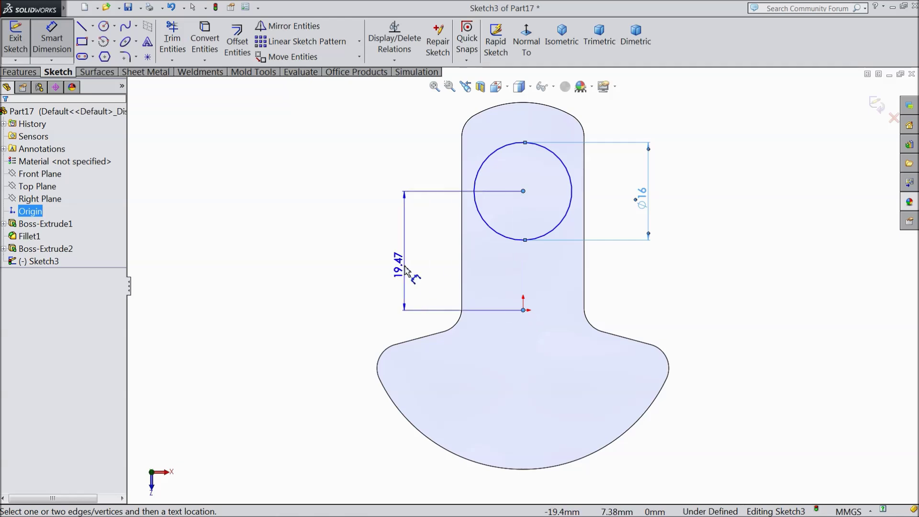
left_click(397, 272)
type("18")
left_click(353, 254)
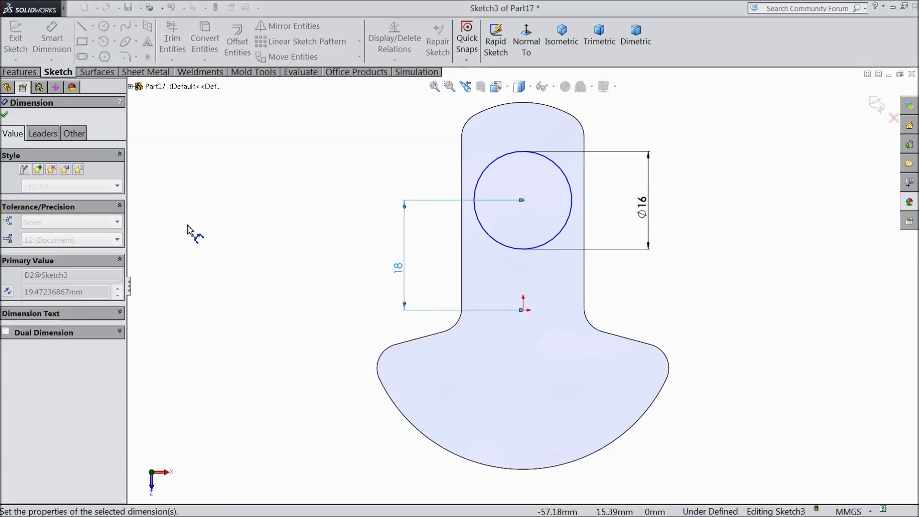
left_click(524, 201)
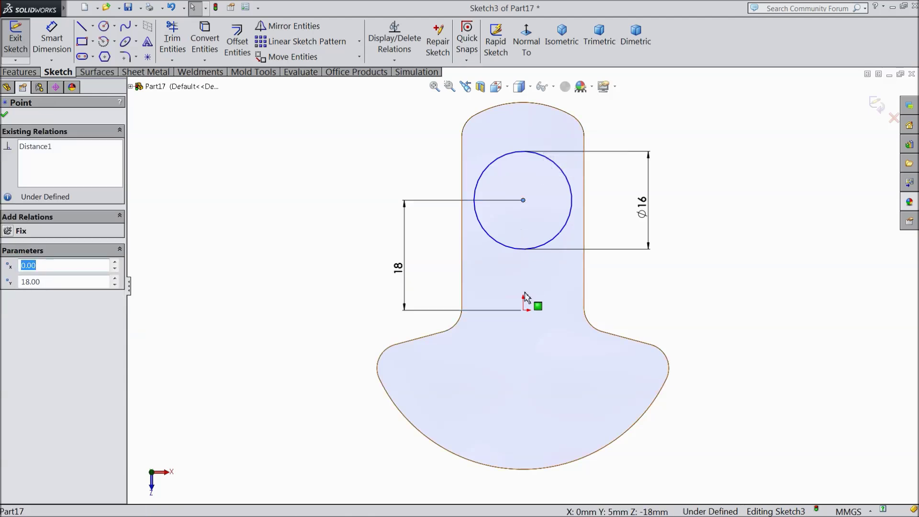
left_click(523, 310, "ctrl")
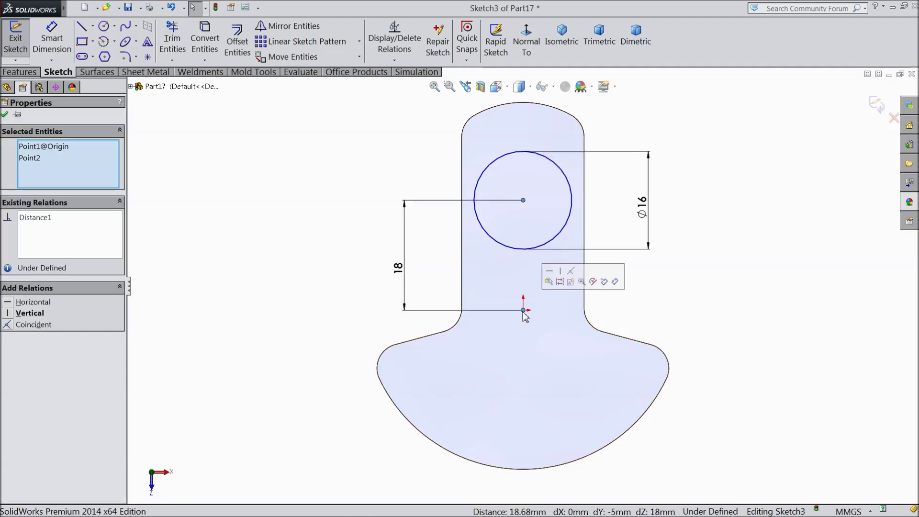
left_click(30, 314)
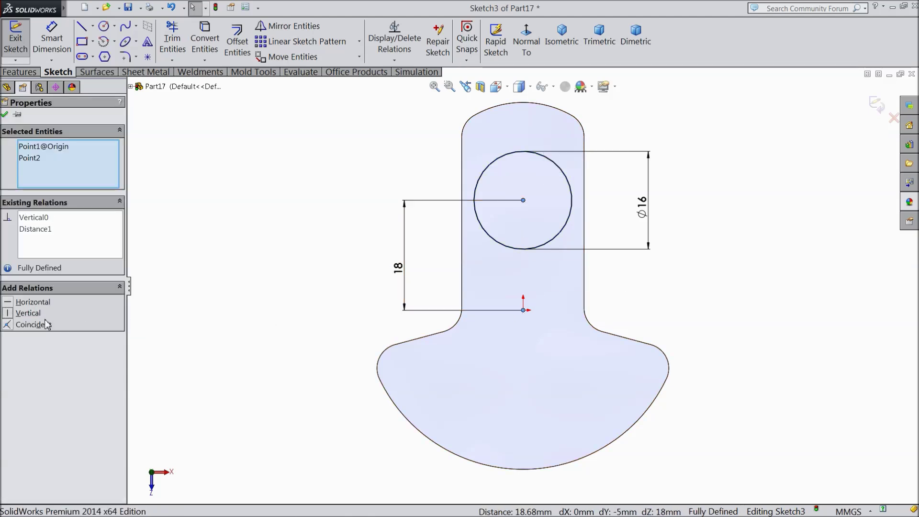
left_click(4, 114)
Extrude the 16 mm arm circle 1 mm outward as a Blind boss merged with the body
left_click(21, 72)
left_click(22, 41)
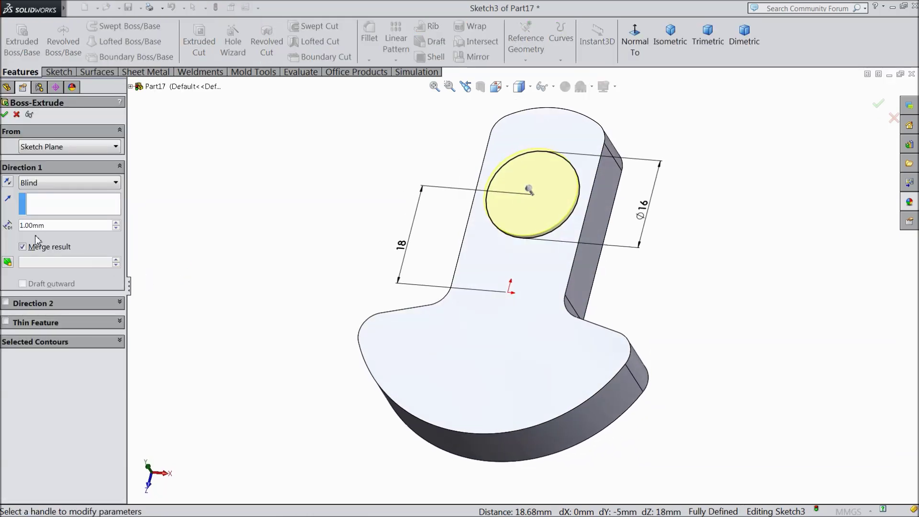
left_click(5, 115)
middle_click_drag(286, 311, 335, 233)
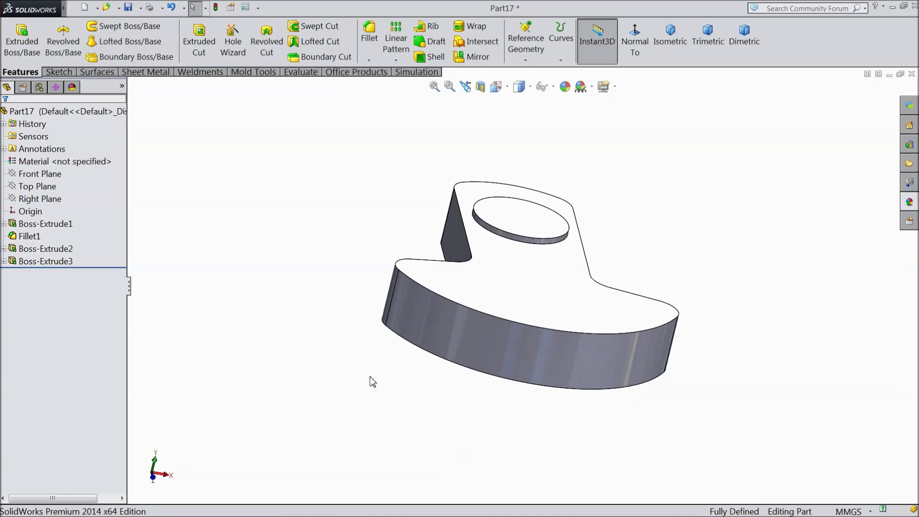
left_click(673, 46)
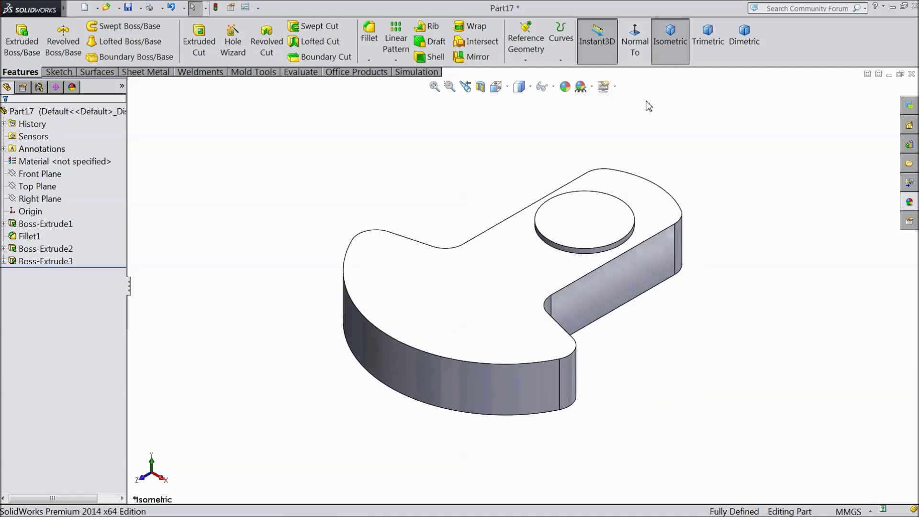
Start a sketch on the face of the round boss at the origin and draw a centered circle about 12.5 mm in diameter
middle_click_drag(416, 431, 381, 294)
left_click(510, 268)
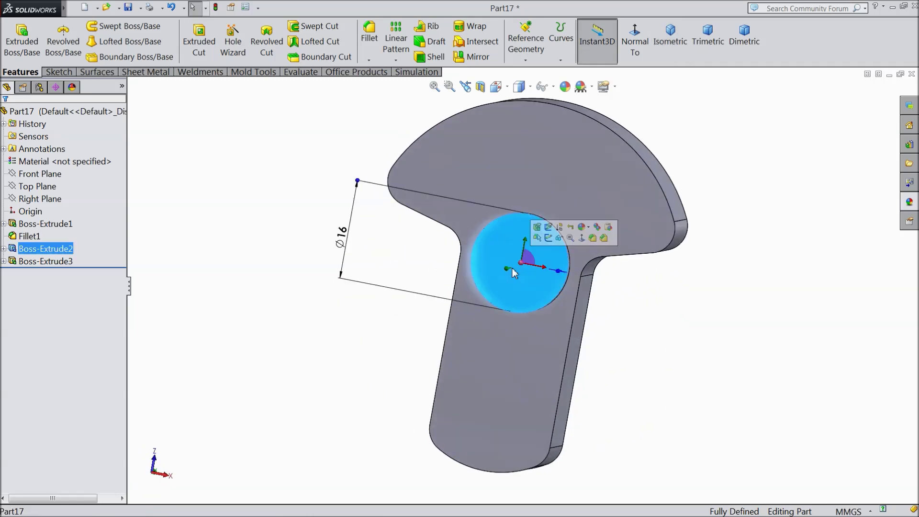
scroll(474, 311, "down", 3)
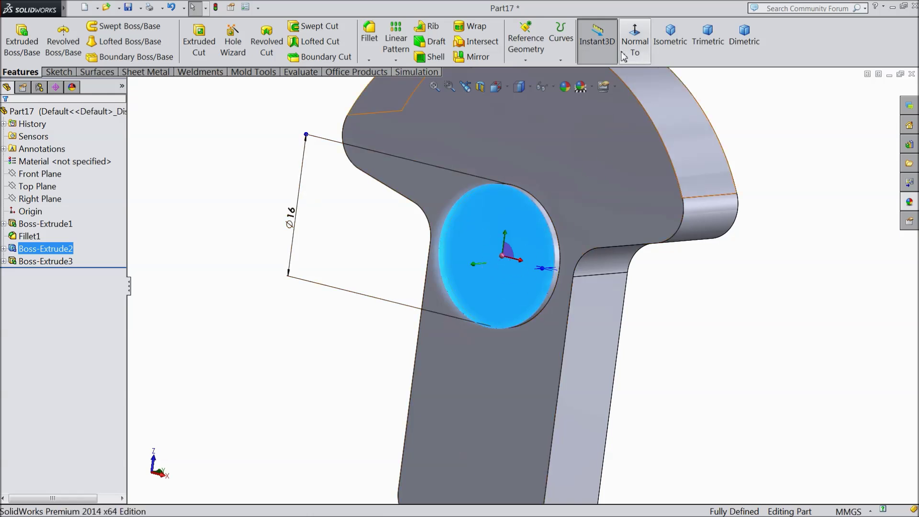
left_click(57, 72)
left_click(16, 38)
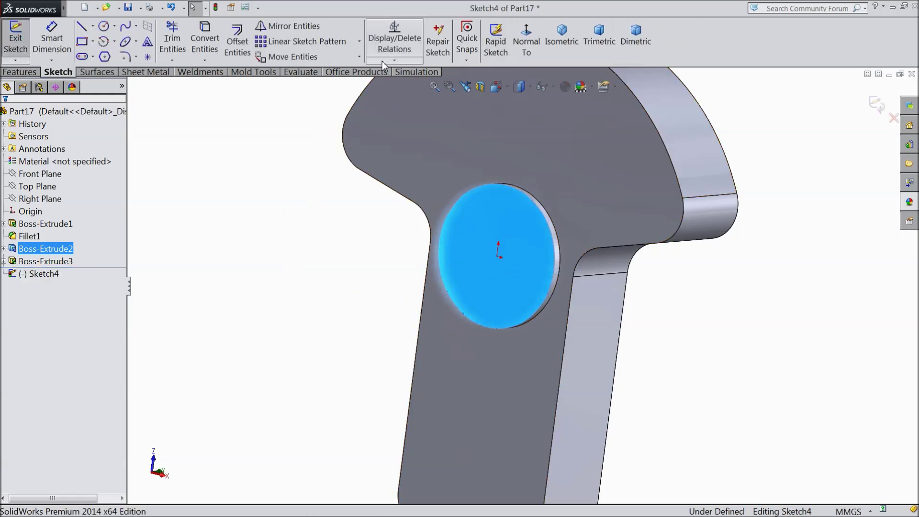
left_click(527, 43)
left_click(104, 26)
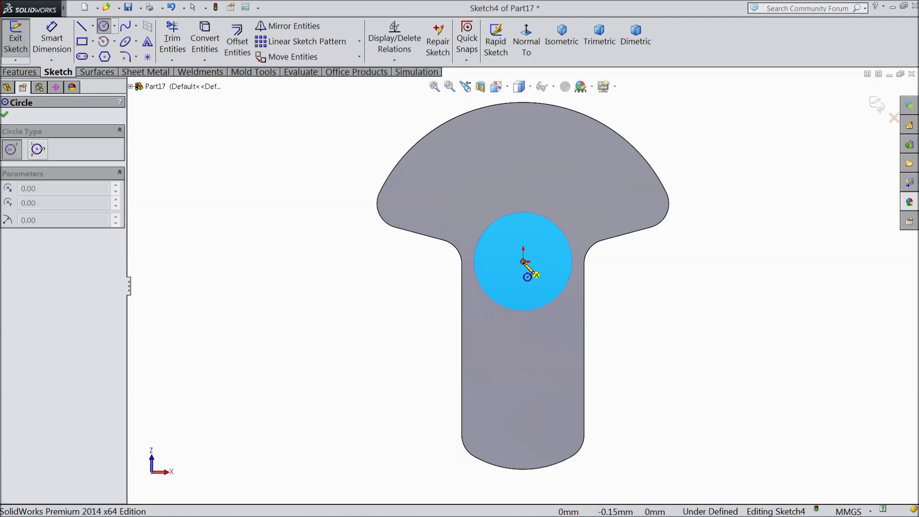
left_click_drag(523, 261, 538, 225)
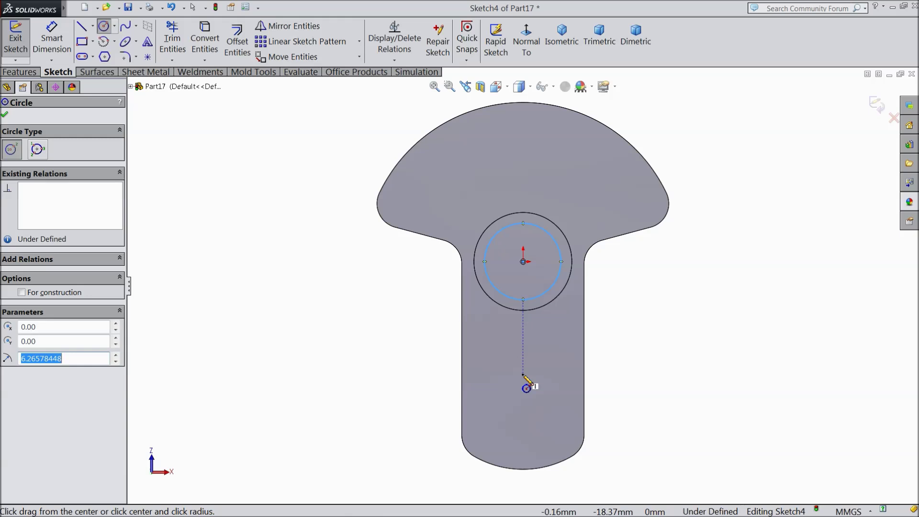
left_click(4, 116)
Switch the display to Wireframe and draw a circle about 12.9 mm in diameter concentric with the arm's boss
left_click(530, 86)
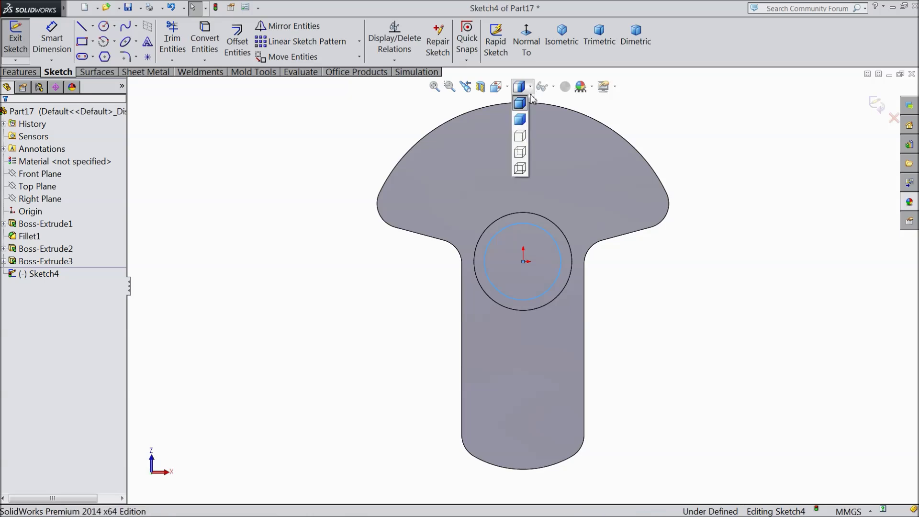
left_click(520, 168)
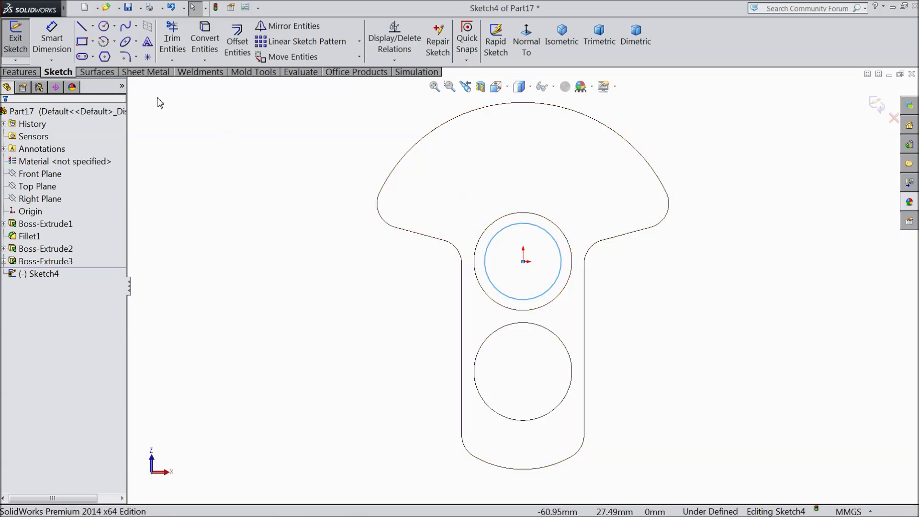
left_click(105, 27)
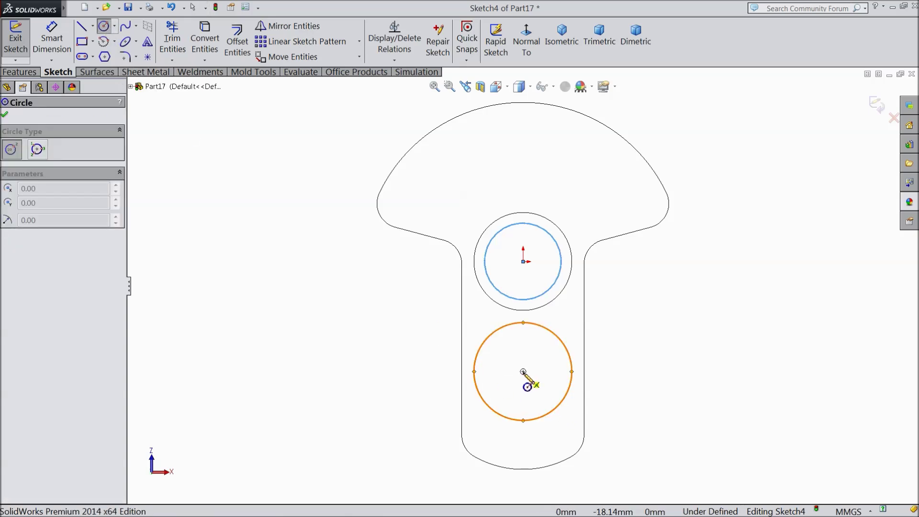
left_click(523, 372)
left_click(496, 344)
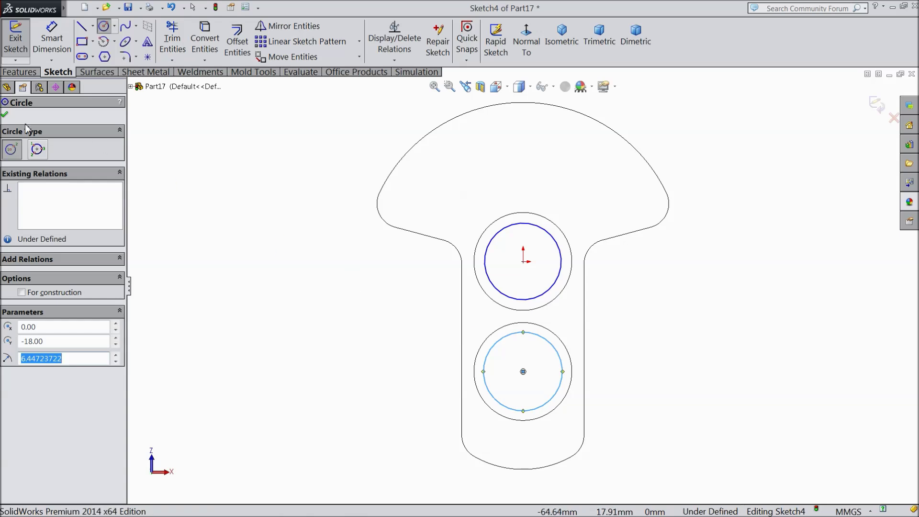
left_click(5, 115)
Dimension both inner circles with a diameter of 12 mm and restore the Shaded With Edges display
left_click(52, 38)
left_click(485, 263)
left_click(407, 265)
type("12")
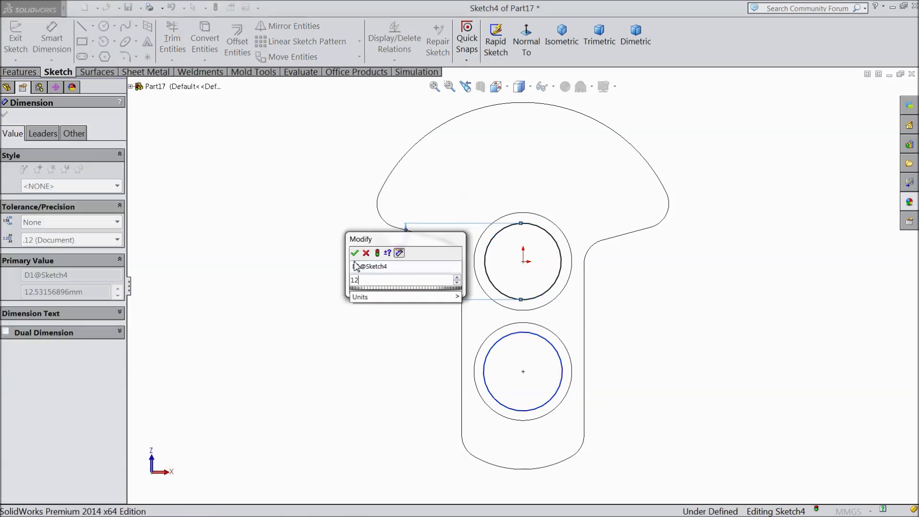
left_click(355, 253)
left_click(484, 375)
left_click(416, 364)
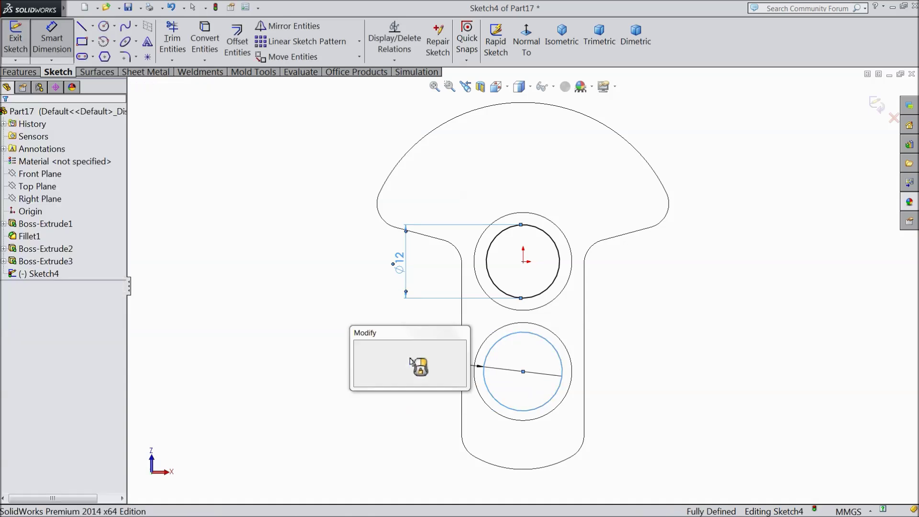
type("12")
left_click(358, 346)
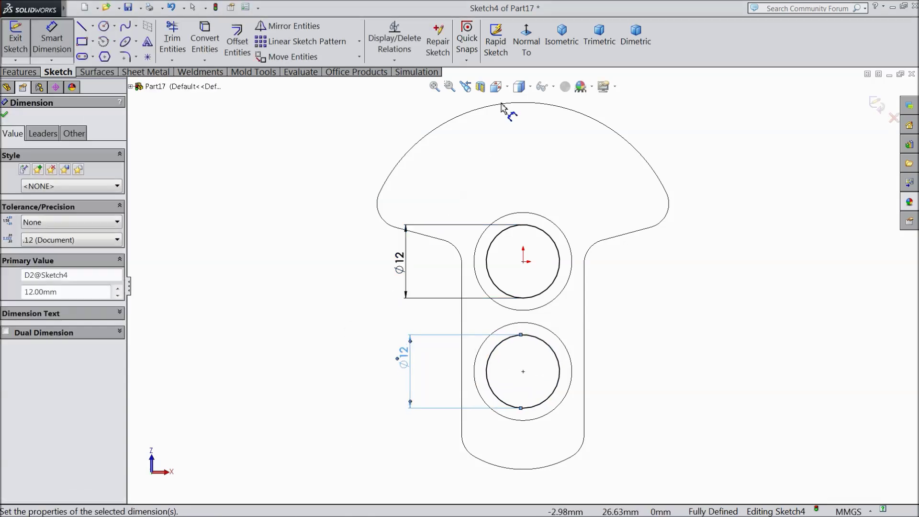
left_click(532, 87)
left_click(524, 107)
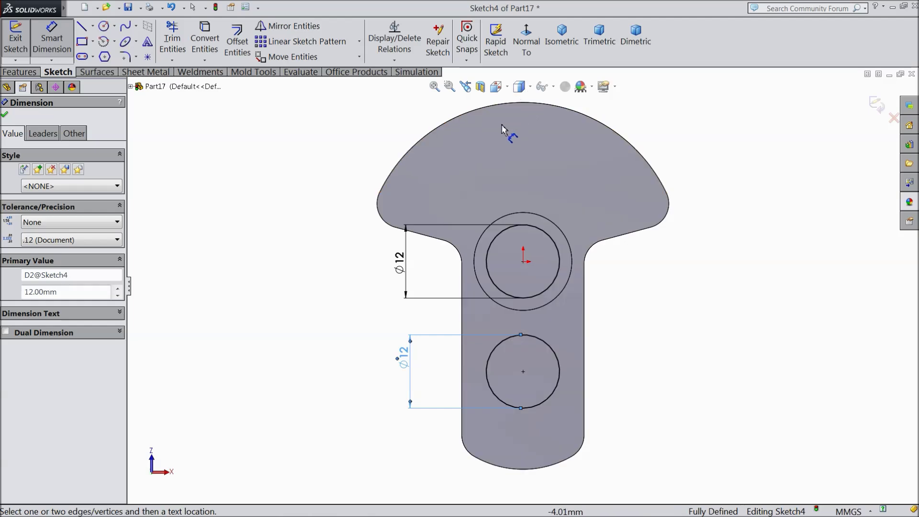
Cut both 12 mm circles through the body with an Extruded Cut set to Through All
mouse_move(349, 288)
middle_mouse_down()
mouse_move(345, 324)
mouse_move(324, 192)
mouse_move(326, 236)
middle_mouse_up()
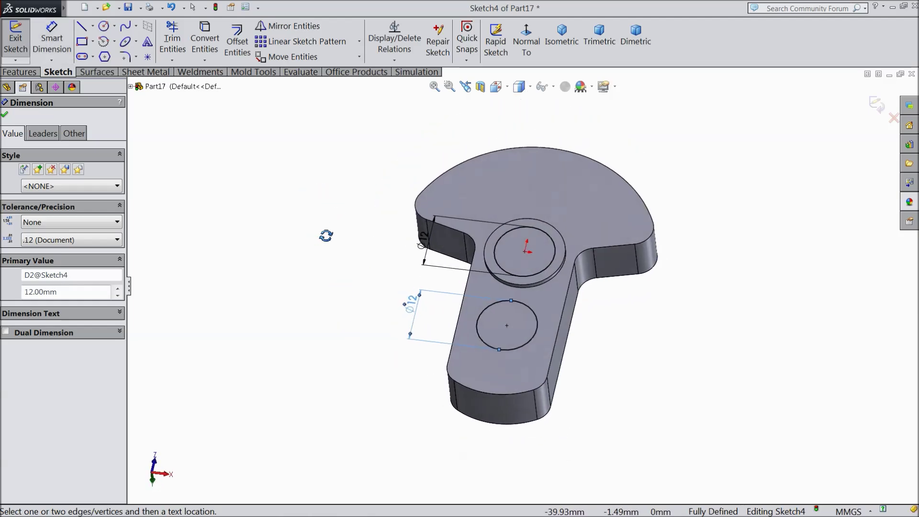
left_click(5, 115)
left_click(19, 72)
left_click(198, 41)
left_click(39, 183)
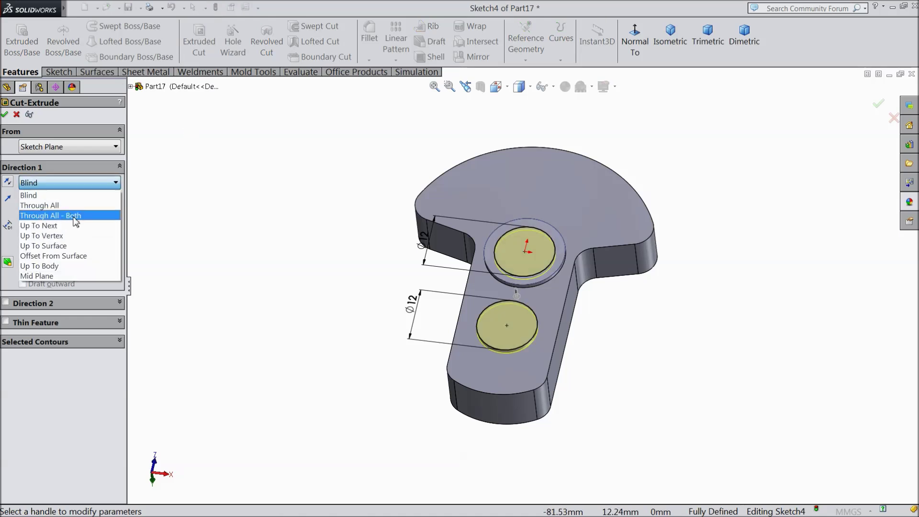
left_click(62, 206)
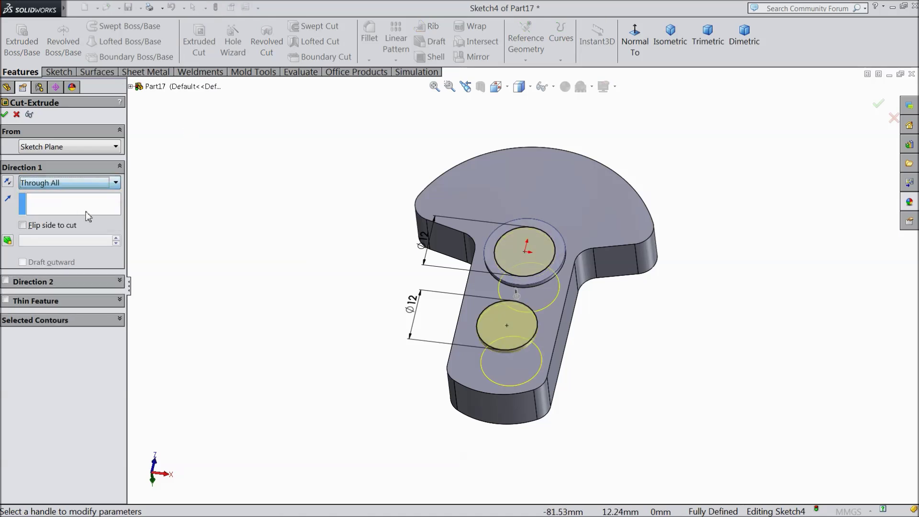
middle_click_drag(334, 335, 269, 306)
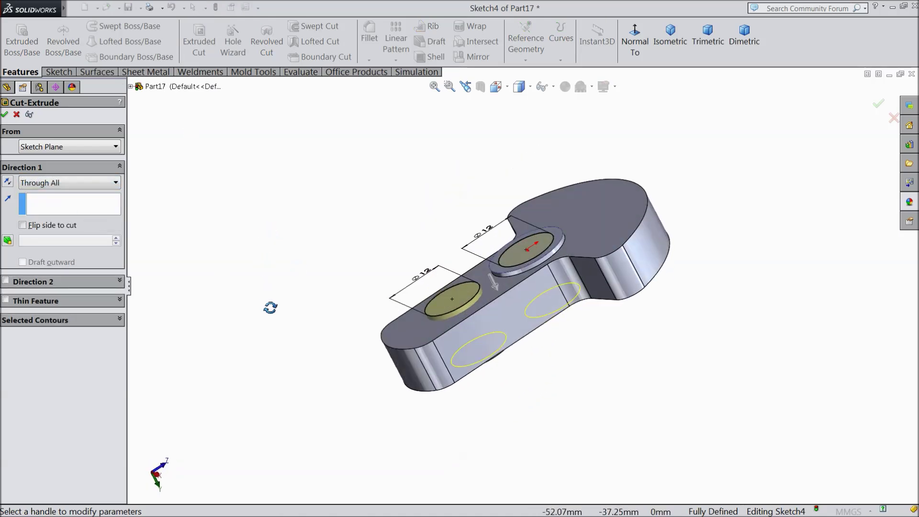
left_click(5, 115)
middle_click_drag(322, 283, 394, 384)
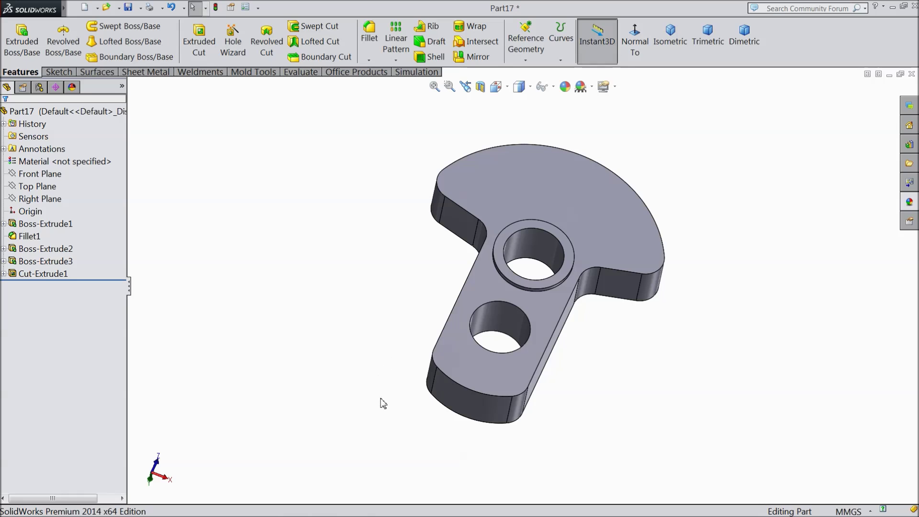
Start a sketch on the web's flat face that carries the arm's boss and view it face-on
middle_click_drag(383, 404, 425, 160)
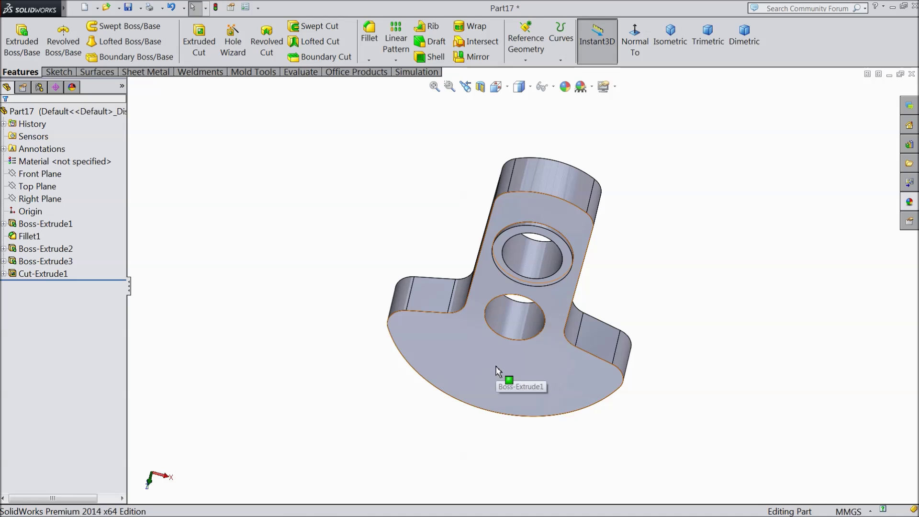
left_click(495, 366)
left_click(538, 338)
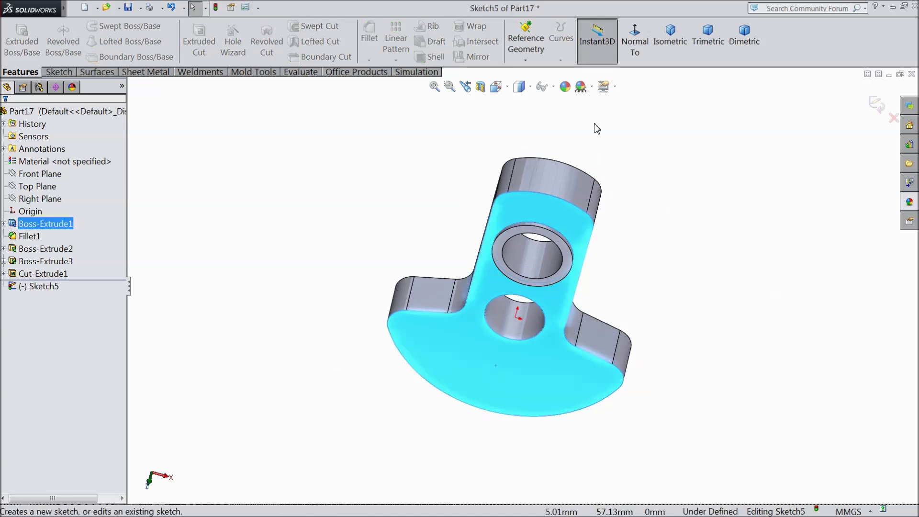
left_click(635, 54)
scroll(539, 392, "down", 2)
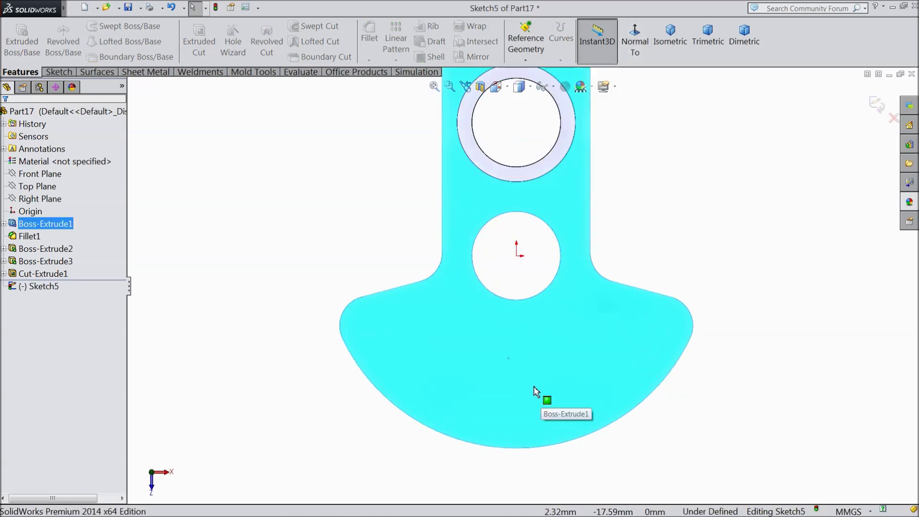
scroll(536, 390, "up", 2)
scroll(537, 391, "down", 1)
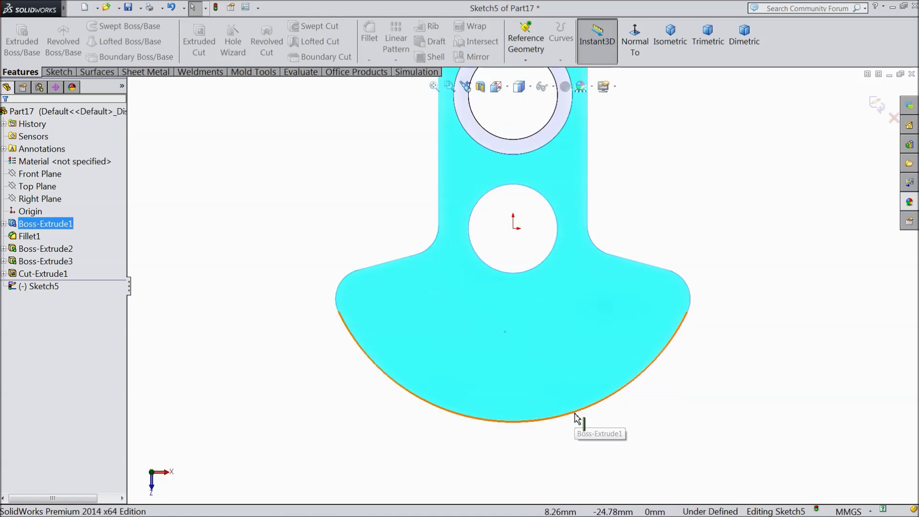
Offset the counterweight's outer edges, from one neck fillet around to the other, 3 mm inward in one direction only
left_click(575, 414)
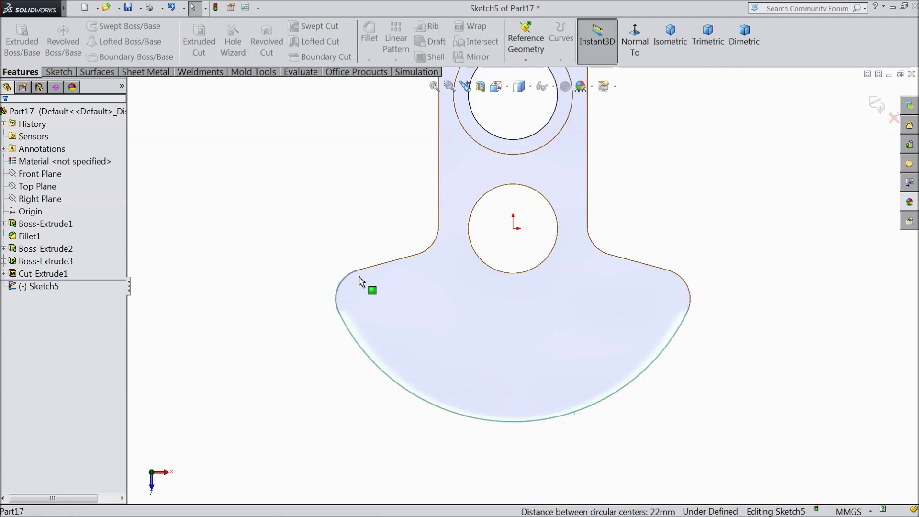
left_click(386, 266, "ctrl")
left_click(431, 250, "ctrl")
left_click(599, 253, "ctrl")
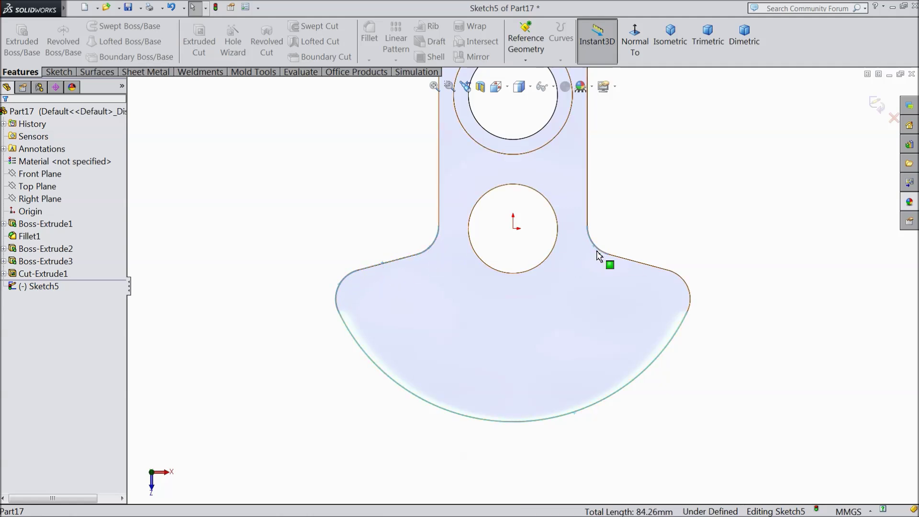
left_click(626, 265, "ctrl")
left_click(688, 292, "ctrl")
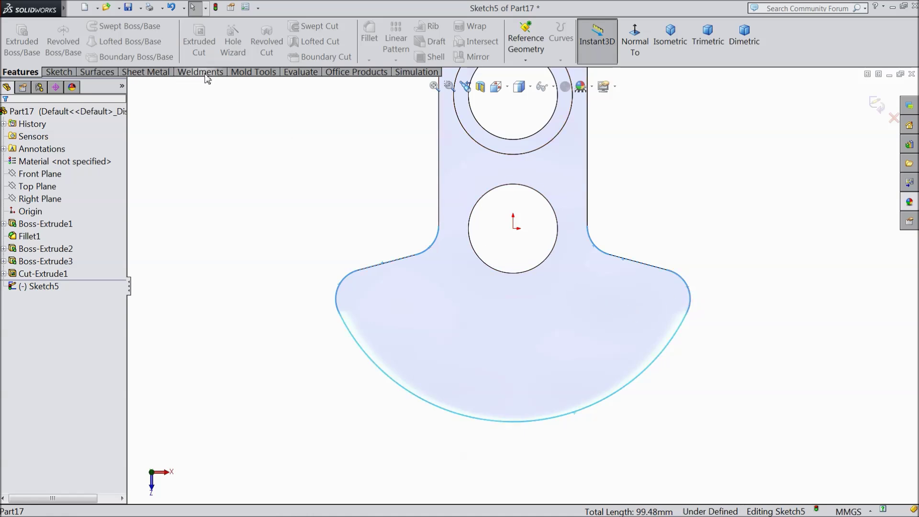
left_click(58, 72)
left_click(236, 46)
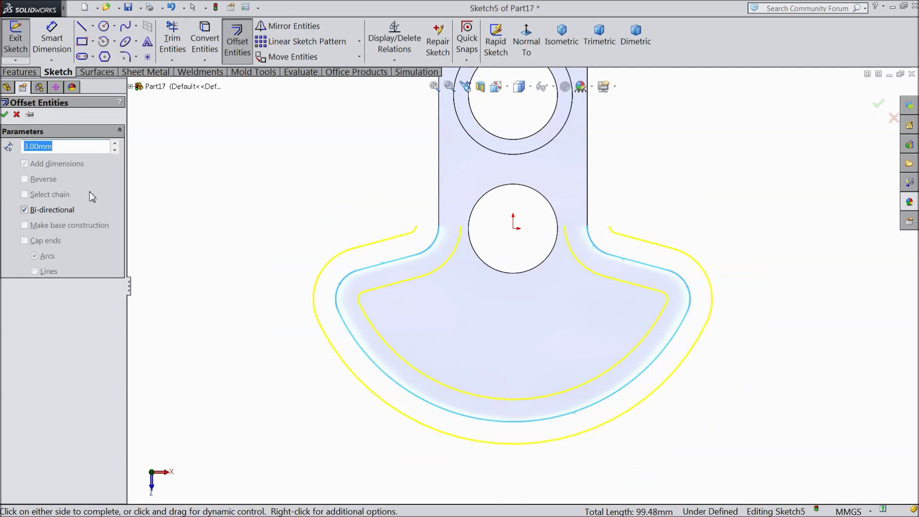
left_click(24, 211)
left_click(23, 211)
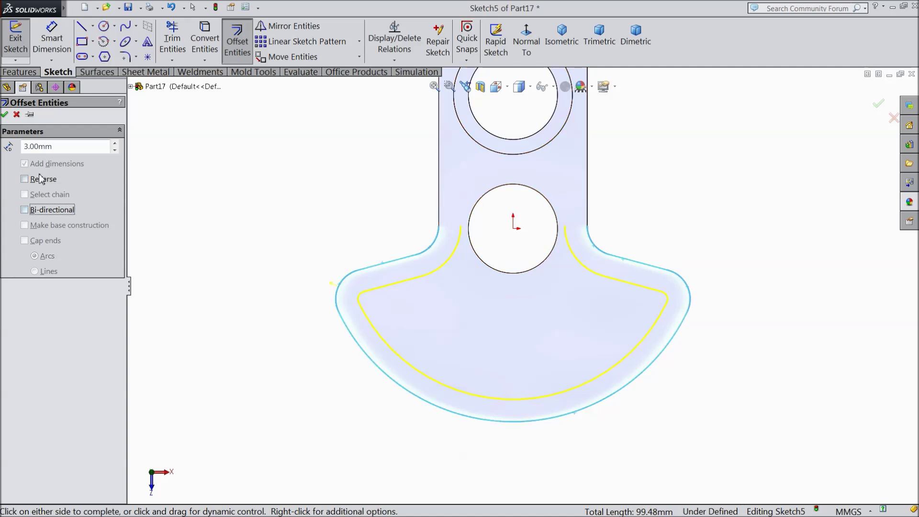
left_click(5, 115)
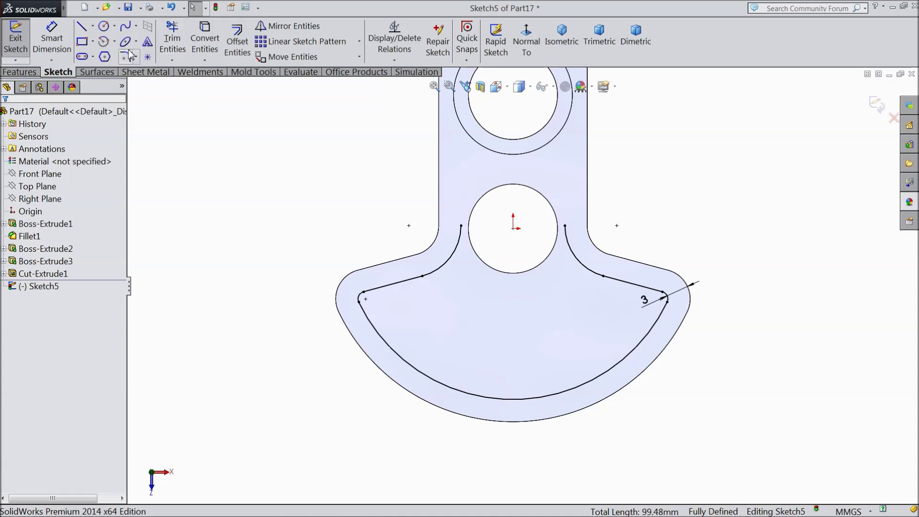
Draw a circle centred on the origin around the lower hole and dimension its diameter as 22 mm
left_click(104, 27)
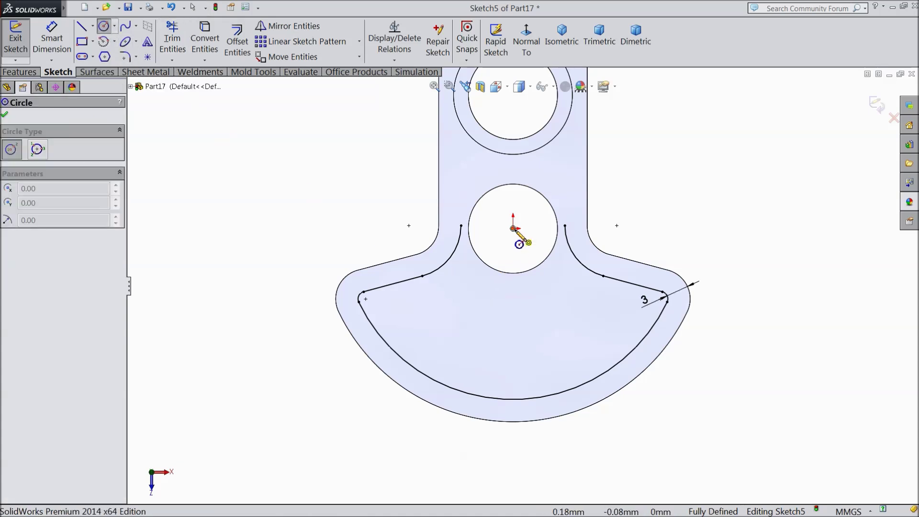
left_click(513, 229)
left_click(504, 316)
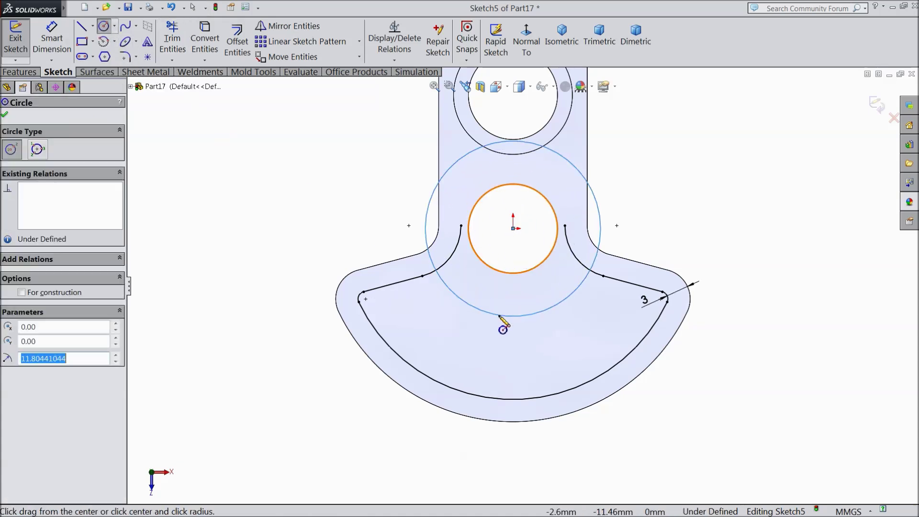
left_click(37, 49)
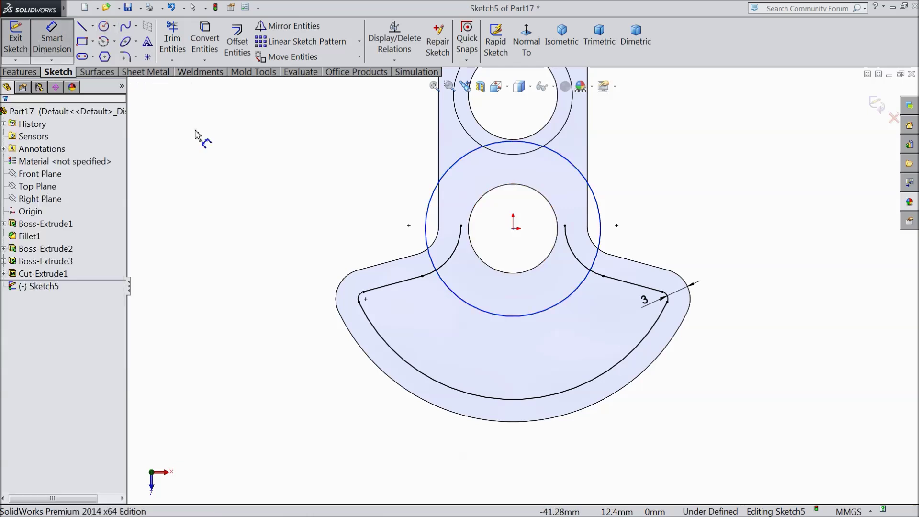
left_click(427, 224)
left_click(290, 230)
type("22")
left_click(237, 220)
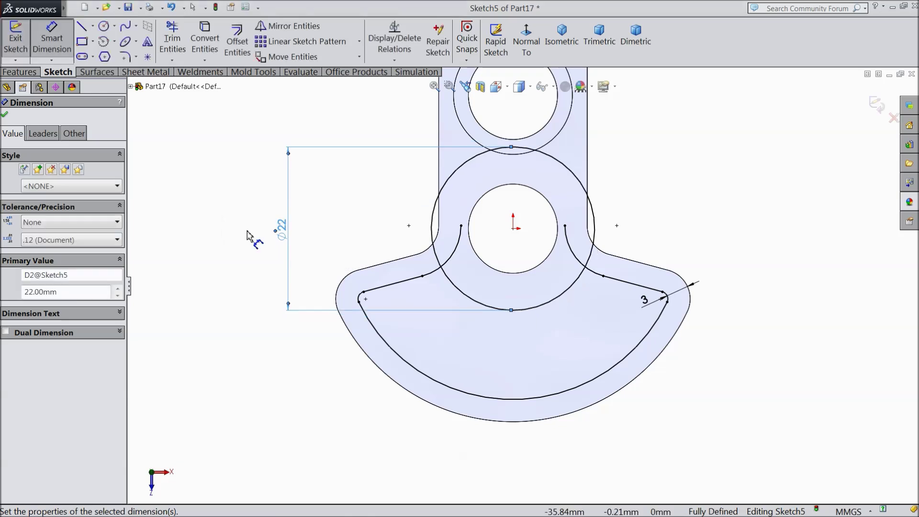
left_click(6, 115)
Trim the circle's upper arc and the offset arc ends inside it, leaving a closed counterweight pocket profile
left_click(172, 44)
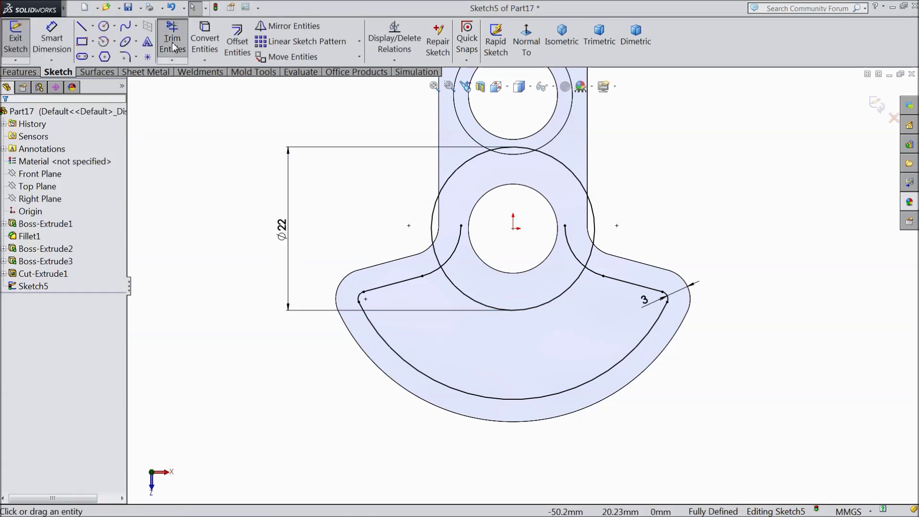
left_click(463, 173)
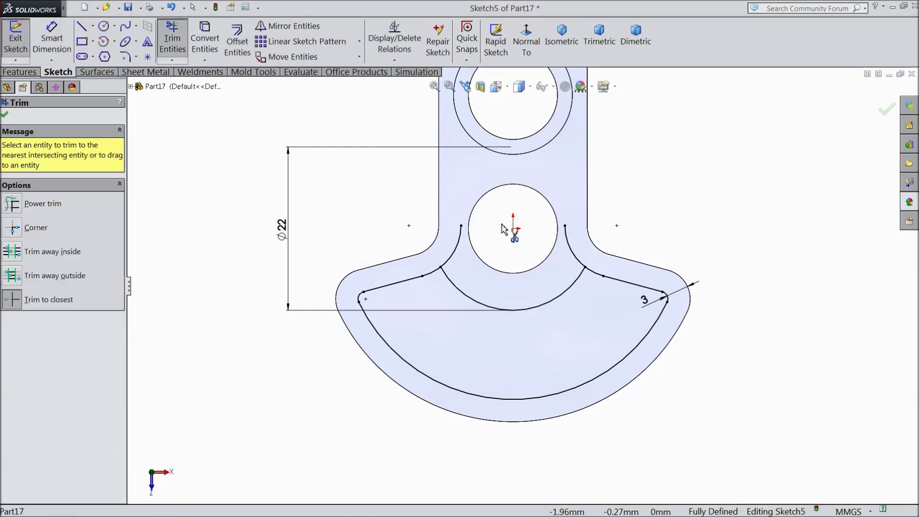
left_click(458, 253)
left_click(572, 258)
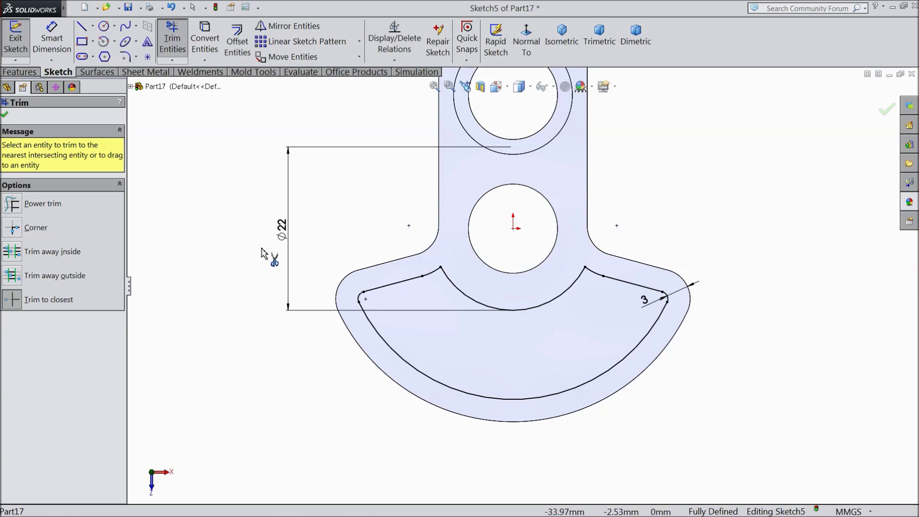
left_click(5, 116)
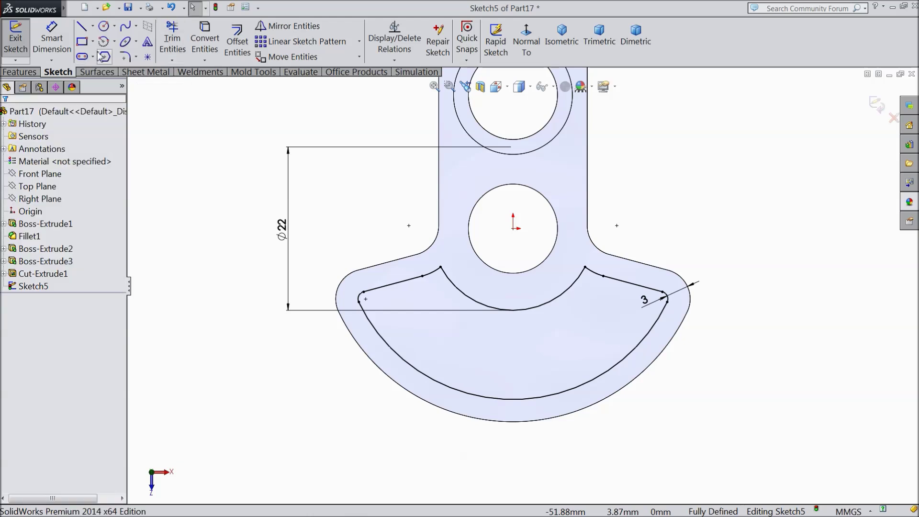
Round the pocket profile's two upper corners beside the 22 mm arc with 1 mm sketch fillets
left_click(127, 60)
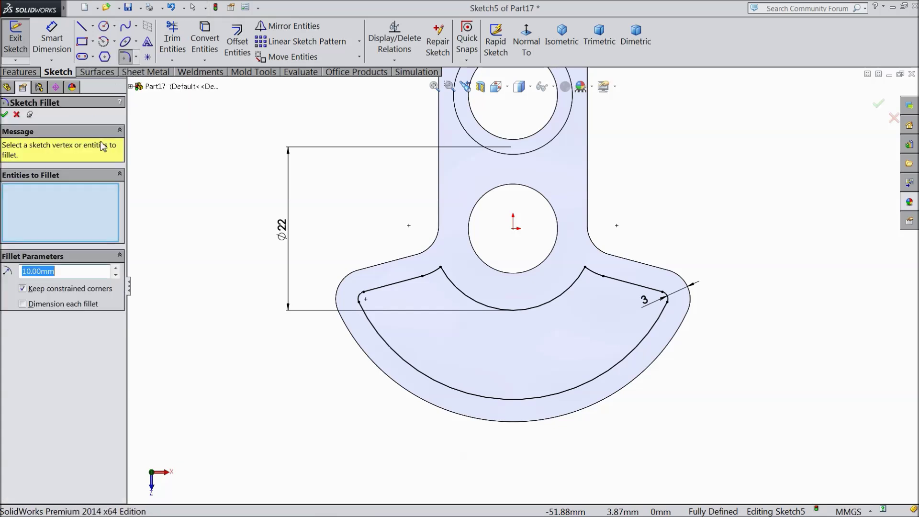
type("1")
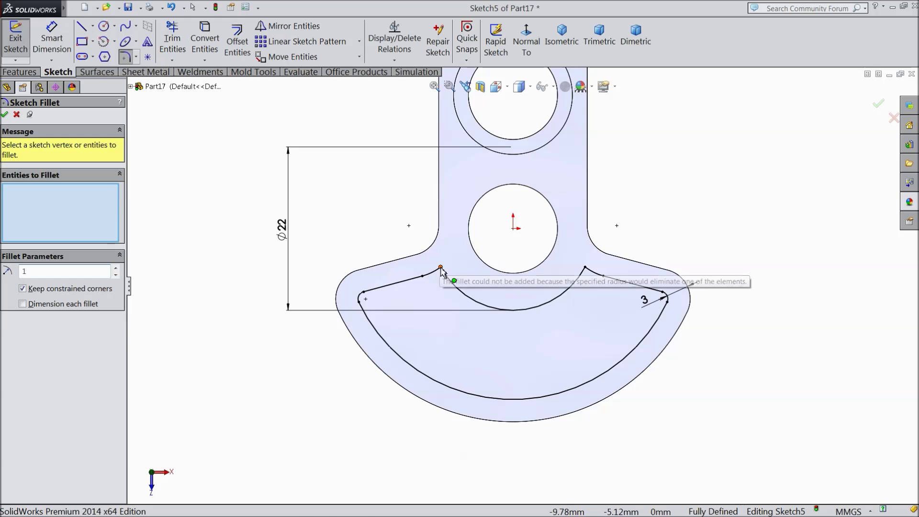
left_click(441, 267)
left_click(585, 268)
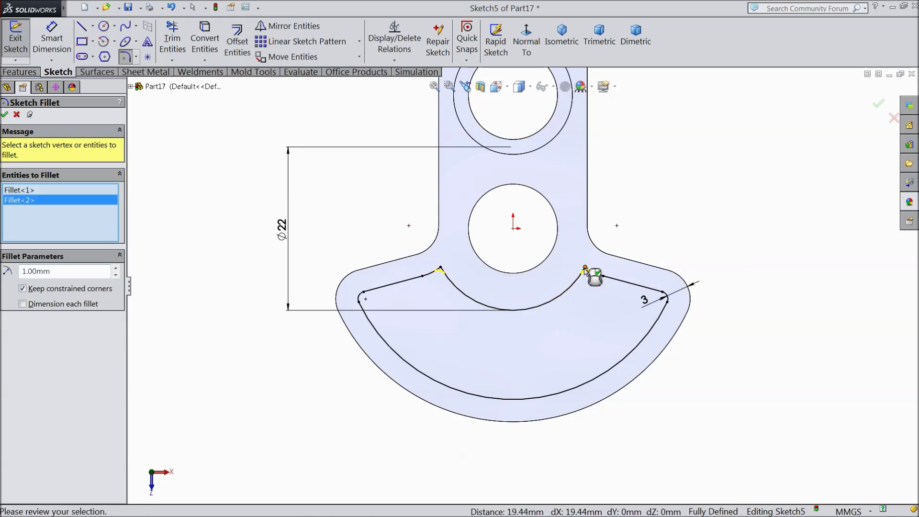
left_click(5, 115)
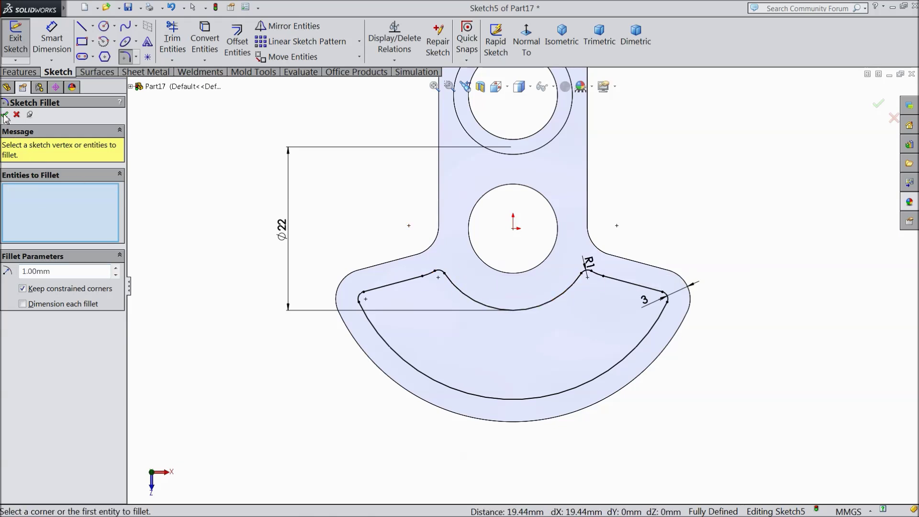
left_click(5, 115)
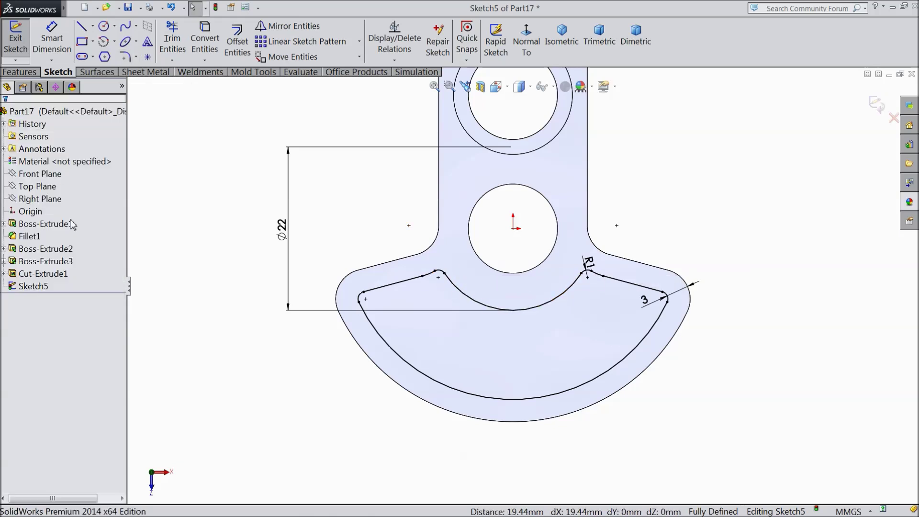
Cut the pocket profile into the counterweight with a Blind Extruded Cut 2 mm deep
left_click(20, 72)
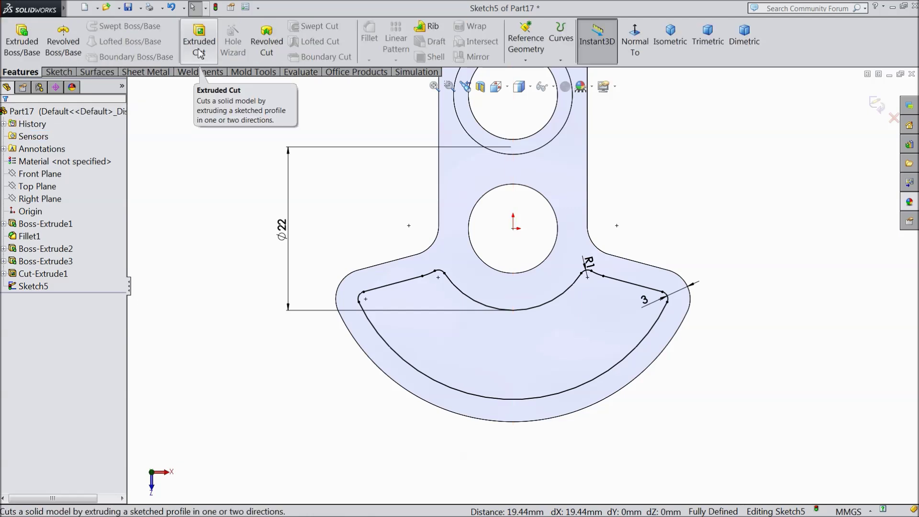
left_click(199, 52)
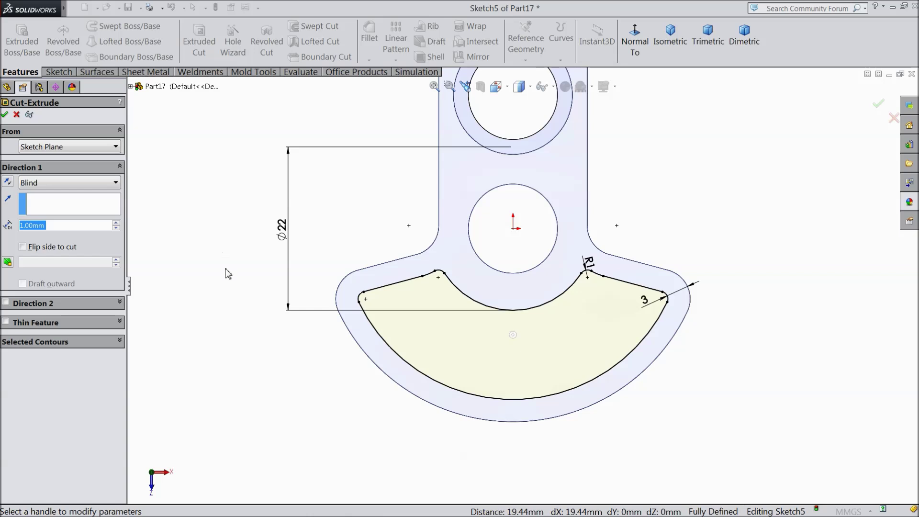
type("2")
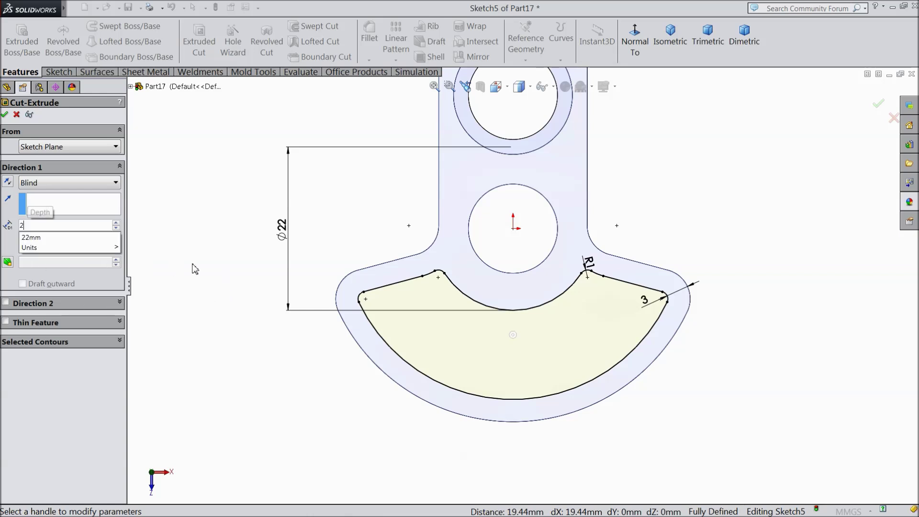
key("Return")
middle_click_drag(232, 312, 202, 351)
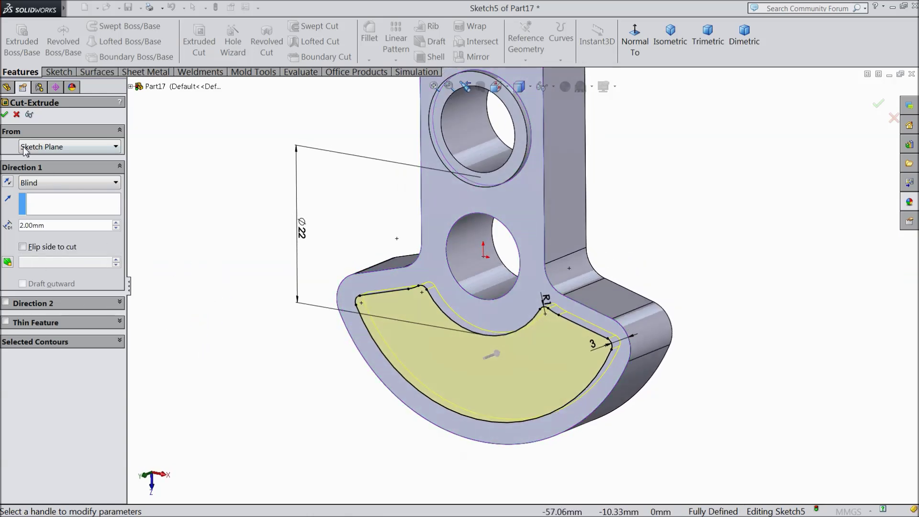
left_click(6, 114)
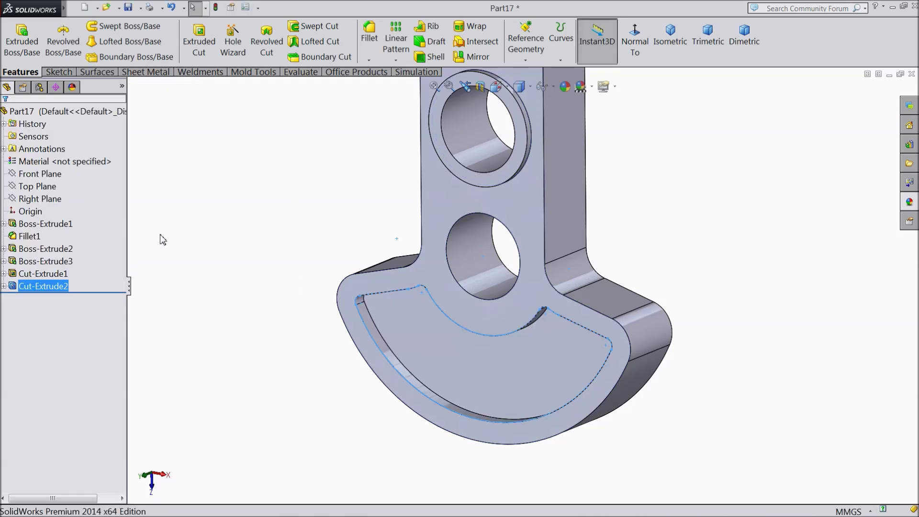
Chamfer the pocket's rim edge with an angle-distance chamfer of 1 mm at 60 degrees, with the direction flipped
left_click(231, 242)
left_click(370, 61)
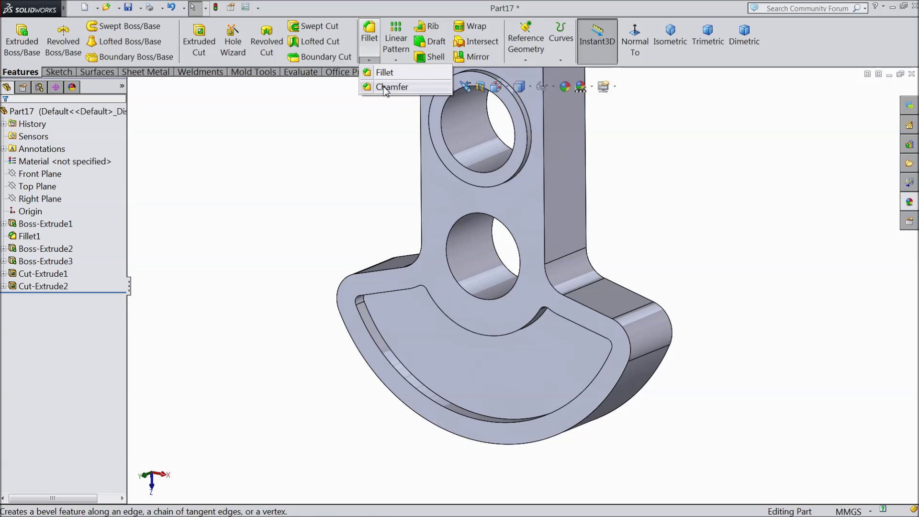
left_click(389, 87)
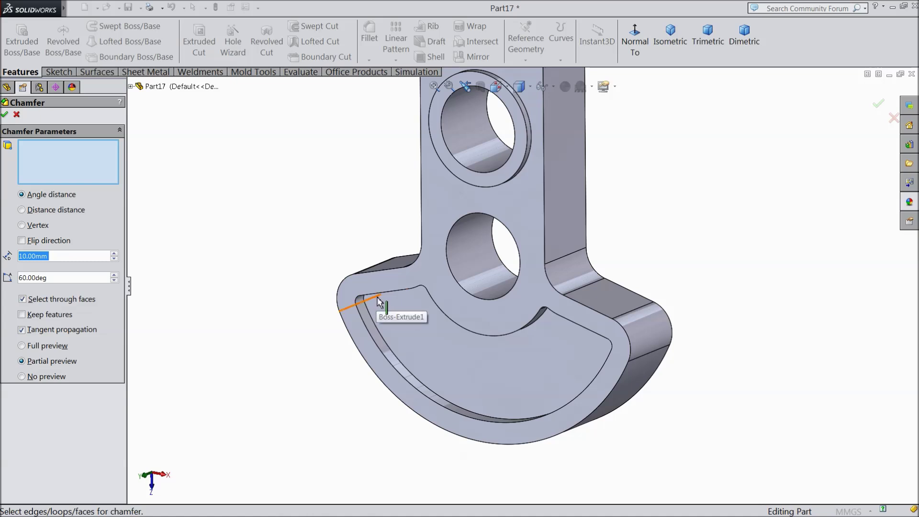
type("1")
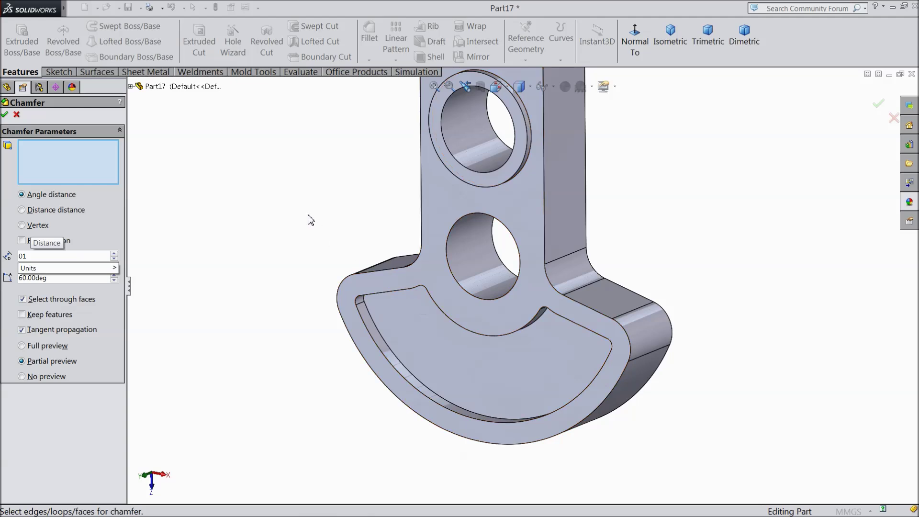
left_click(390, 288)
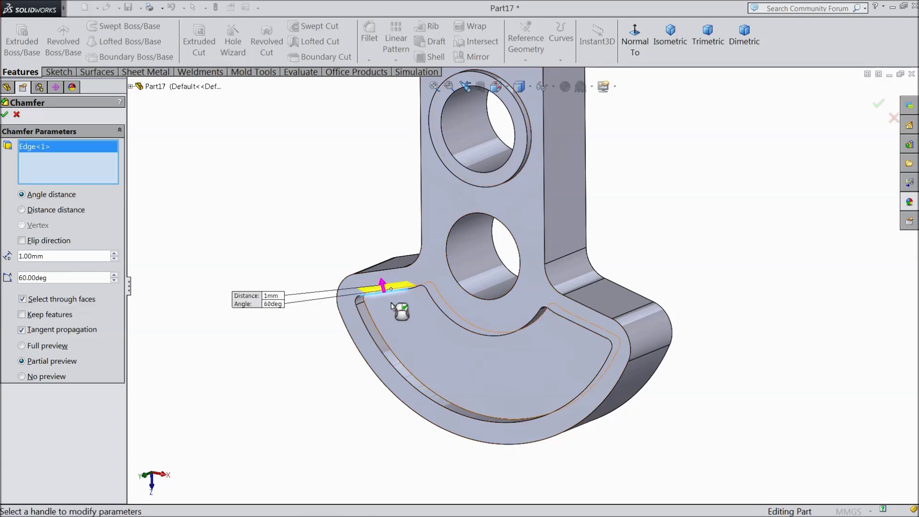
middle_click_drag(327, 350, 339, 314)
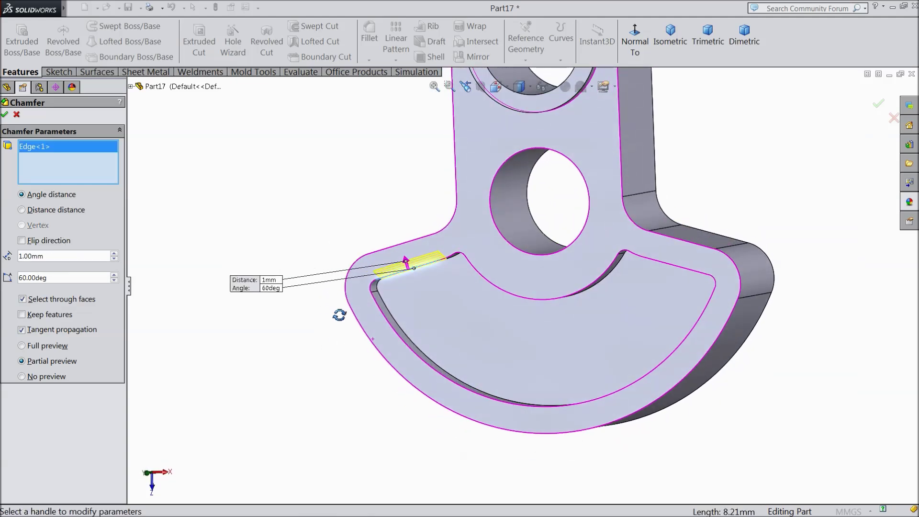
left_click(22, 241)
mouse_move(242, 252)
middle_mouse_down()
mouse_move(396, 261)
mouse_move(201, 263)
mouse_move(201, 208)
mouse_move(243, 243)
middle_mouse_up()
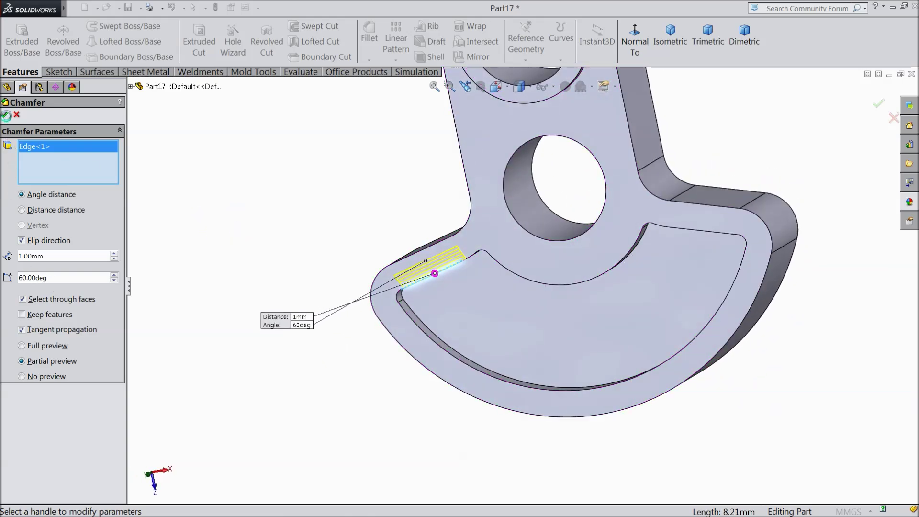
key("Return")
middle_click_drag(244, 277, 254, 296)
middle_click_drag(277, 284, 238, 316)
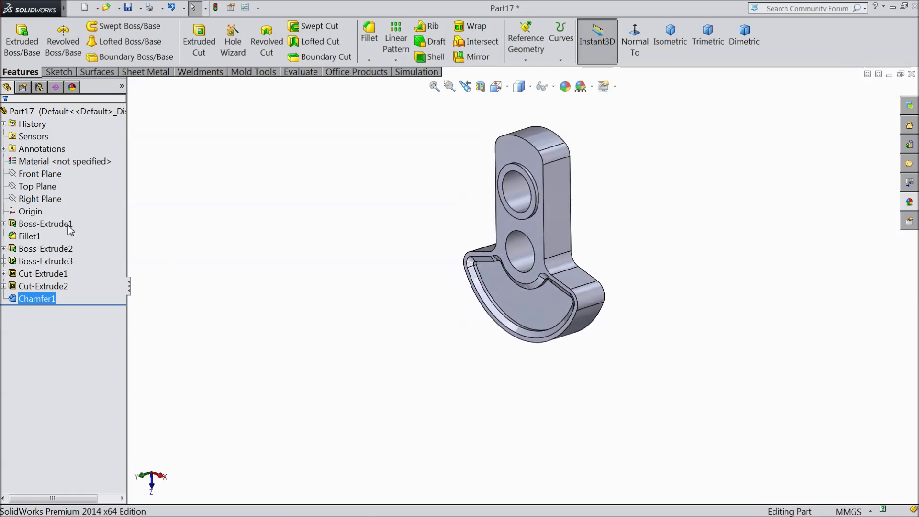
Mirror the counterweight pocket cut and its rim chamfer about the Top Plane, with Geometry Pattern enabled
mouse_move(48, 176)
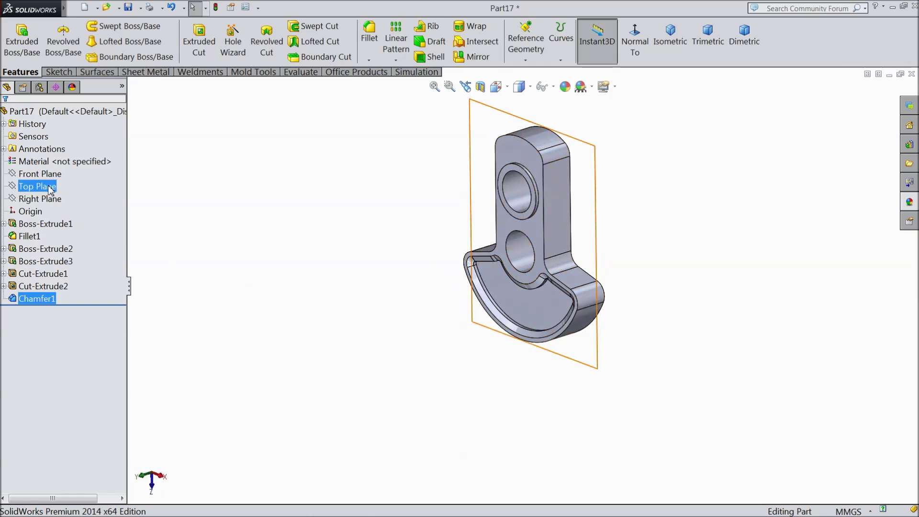
left_click(46, 186)
middle_click_drag(267, 311, 296, 282)
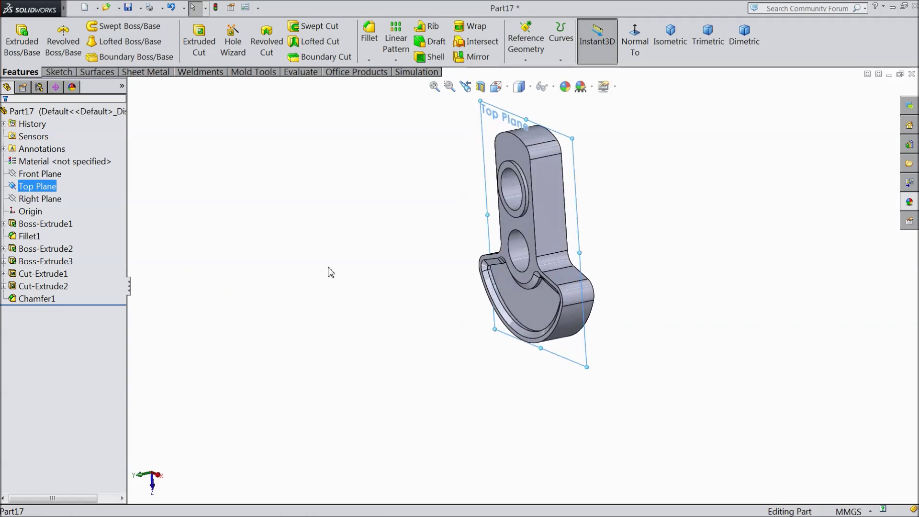
left_click(474, 57)
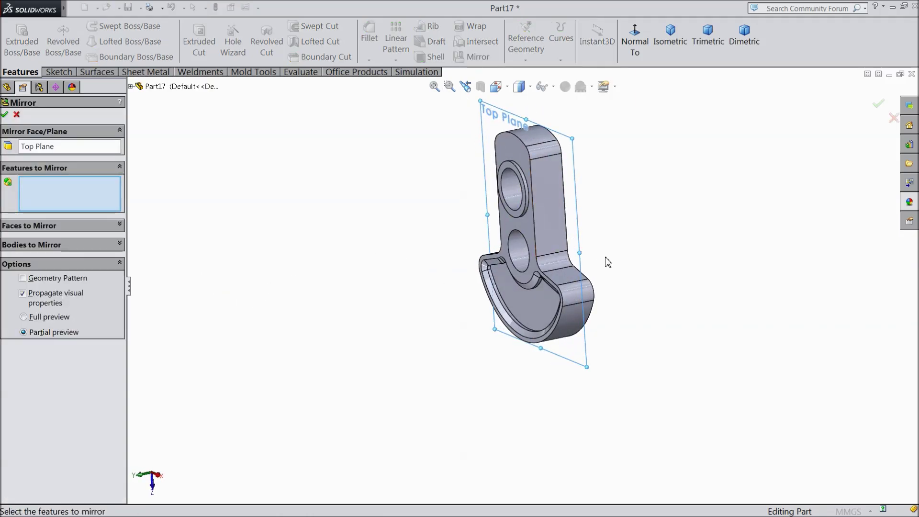
scroll(605, 261, "down", 3)
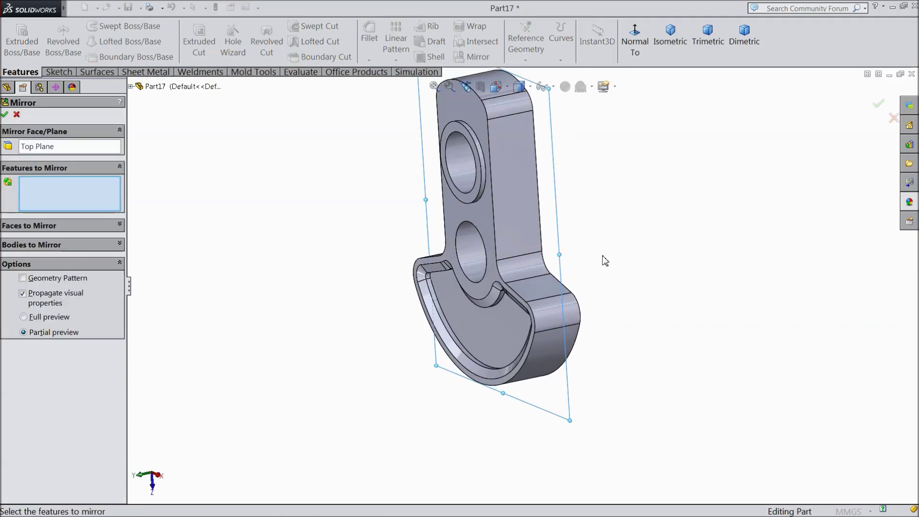
left_click(130, 87)
left_click(180, 261)
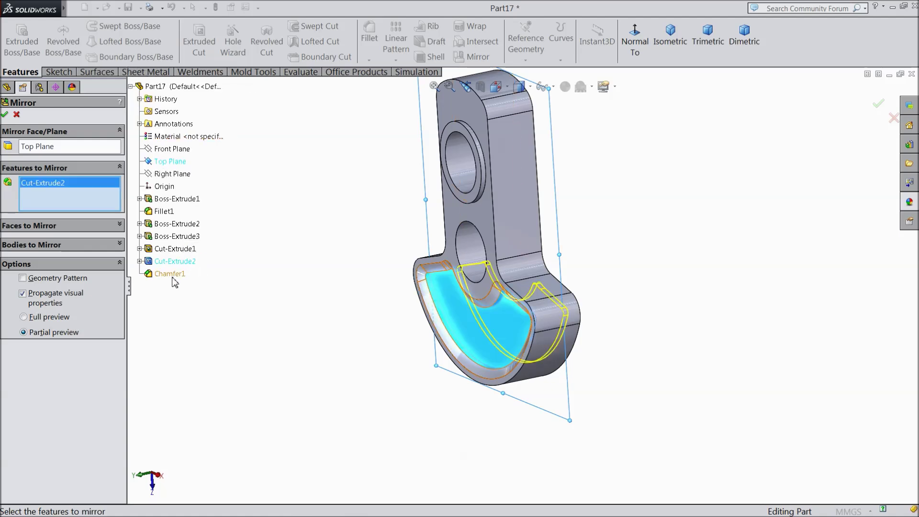
left_click(174, 275)
middle_click_drag(300, 322, 234, 328)
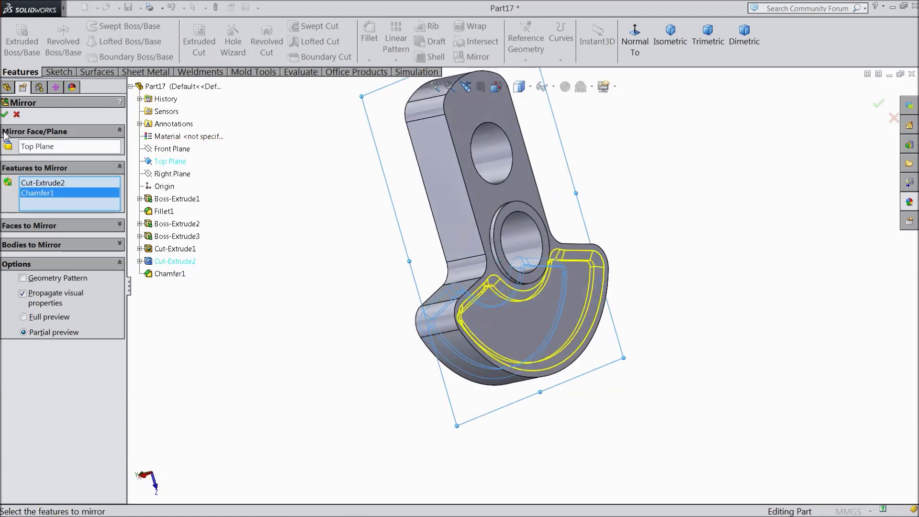
left_click(6, 116)
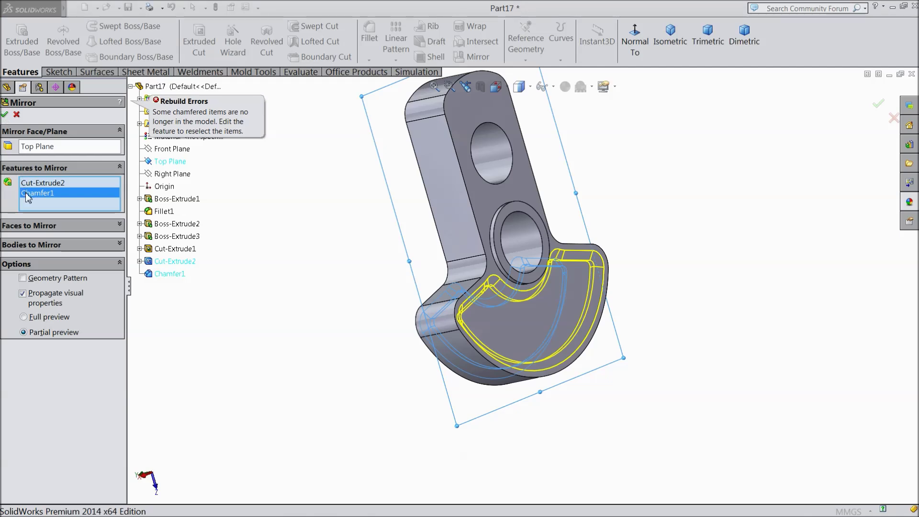
left_click(22, 279)
left_click(6, 115)
middle_click_drag(219, 287, 405, 240)
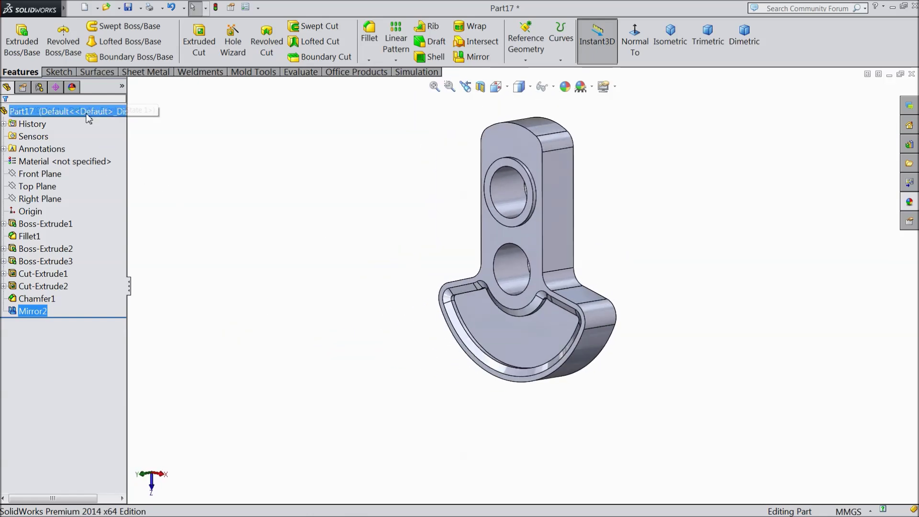
Apply a red colour appearance (RGB 255, 0, 0) to the whole part
left_click(67, 111)
left_click(565, 86)
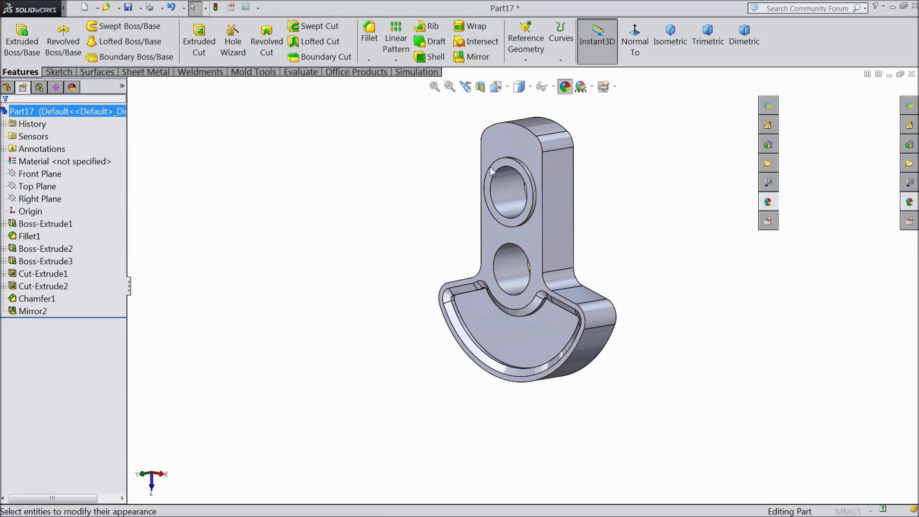
left_click(32, 357)
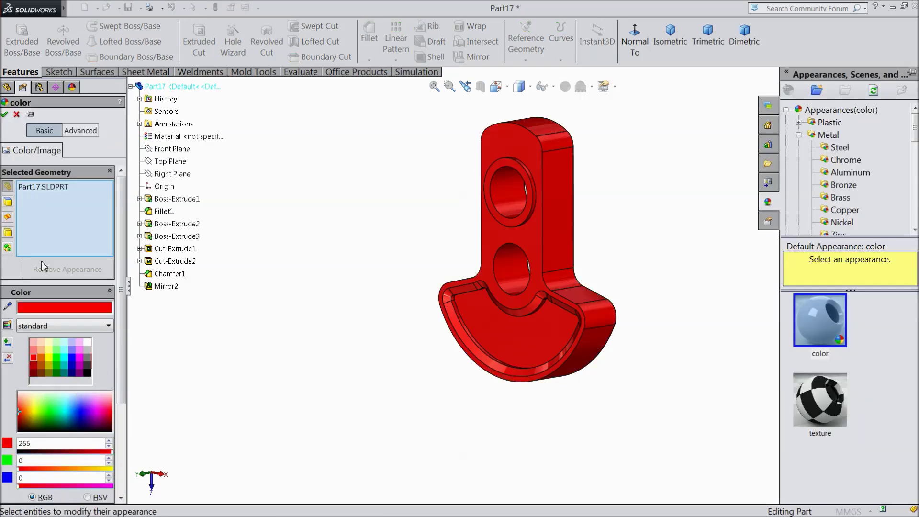
left_click(6, 115)
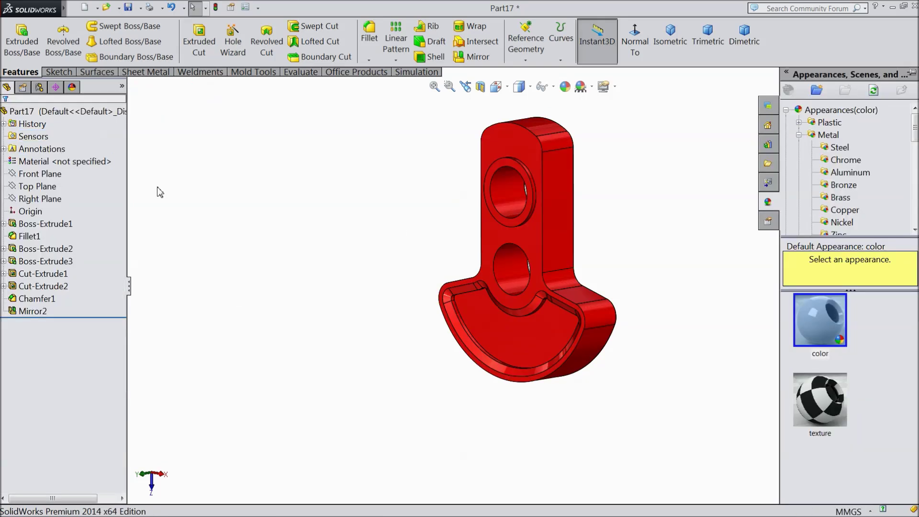
Colour the counterweight pocket floor faces on both sides black (RGB 0, 0, 0)
left_click(516, 343)
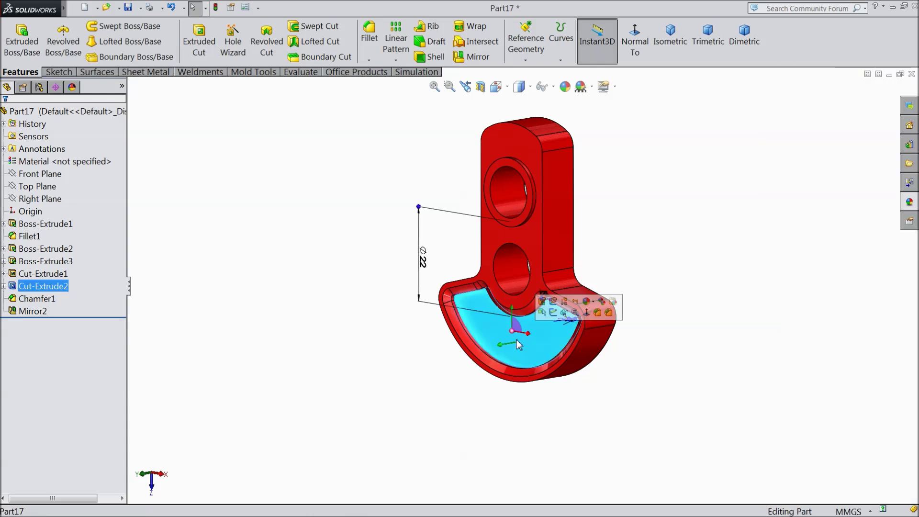
left_click(565, 87)
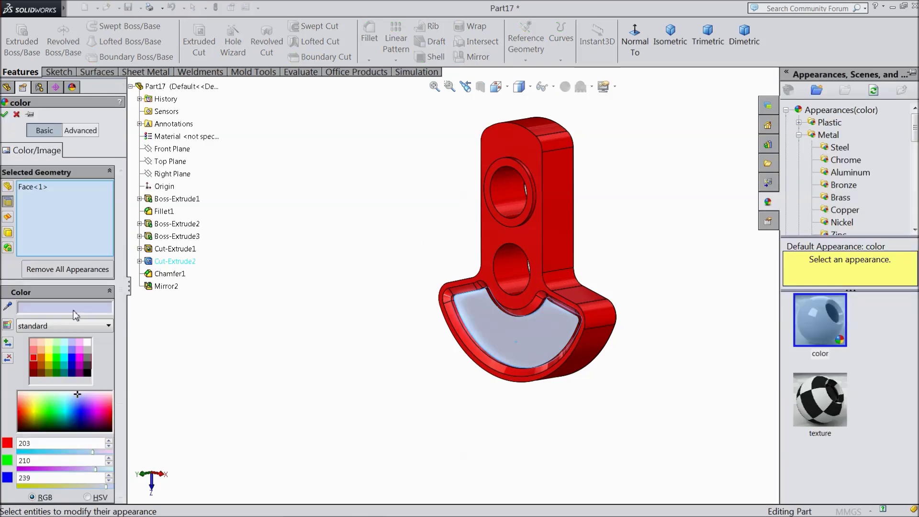
left_click(88, 366)
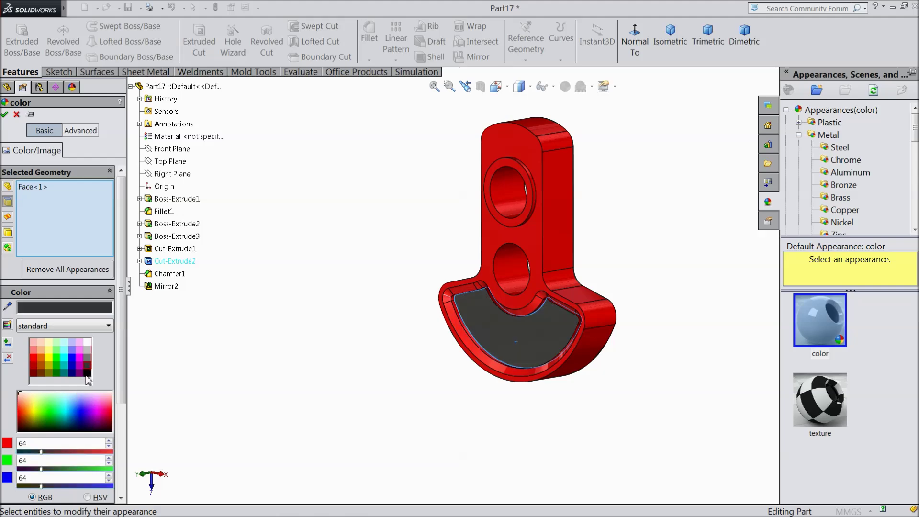
left_click(87, 373)
middle_click_drag(370, 425, 242, 408)
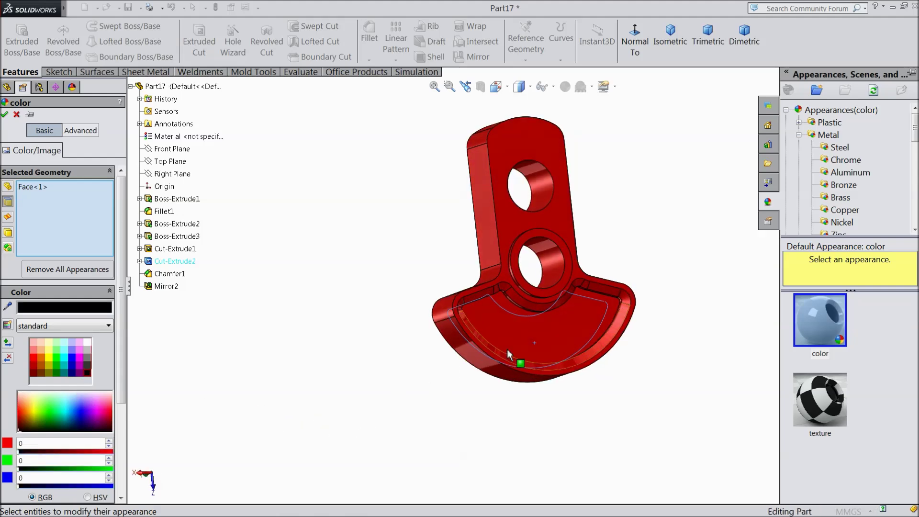
left_click(555, 330)
scroll(556, 329, "down", 4)
middle_click_drag(536, 327, 675, 332)
scroll(577, 344, "up", 6)
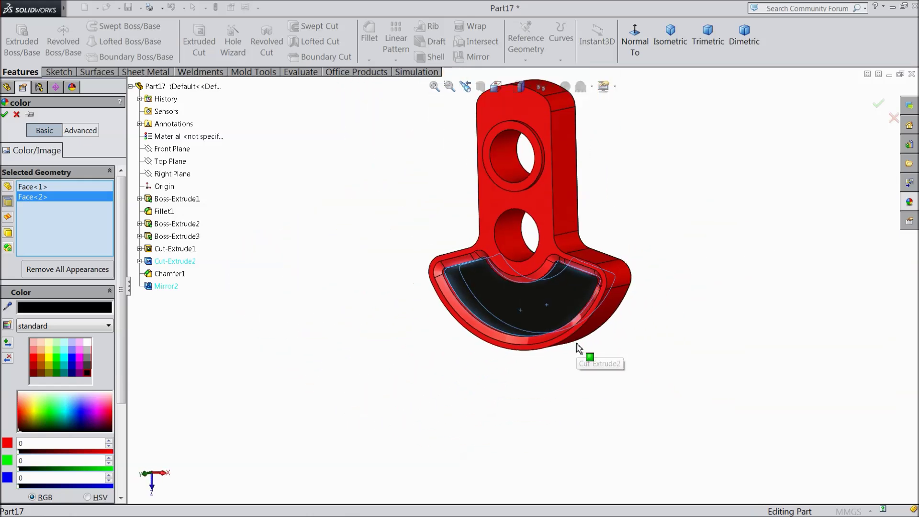
Add the inner faces of both web holes to the black colour selection and apply the appearance
scroll(545, 205, "down", 2)
left_click(487, 180)
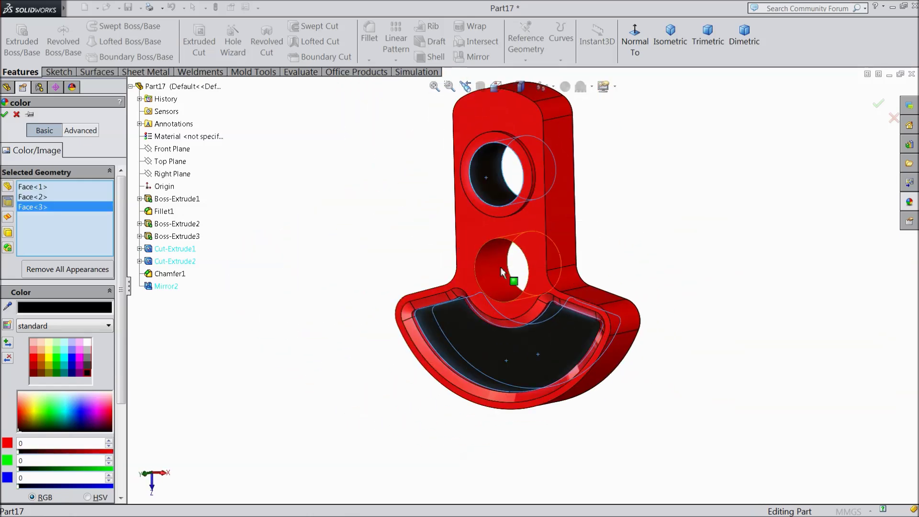
left_click(496, 272)
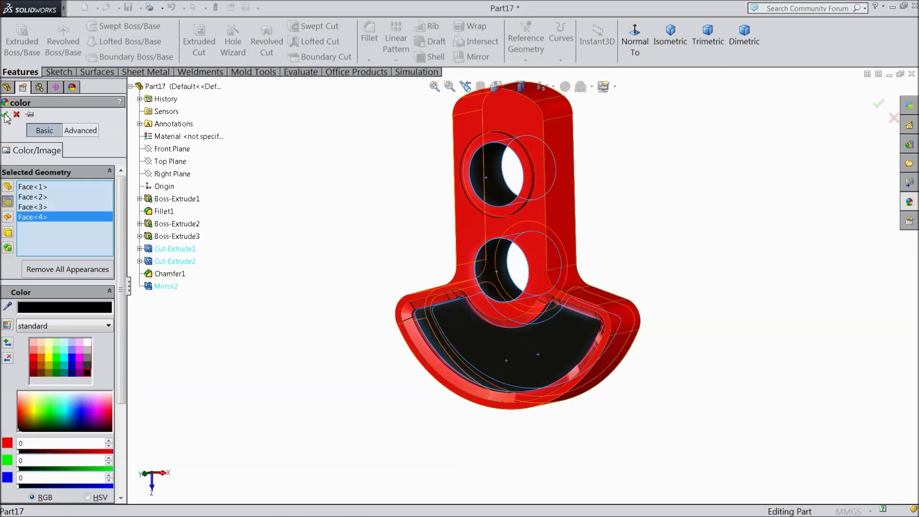
left_click(5, 115)
middle_click_drag(353, 311, 275, 270)
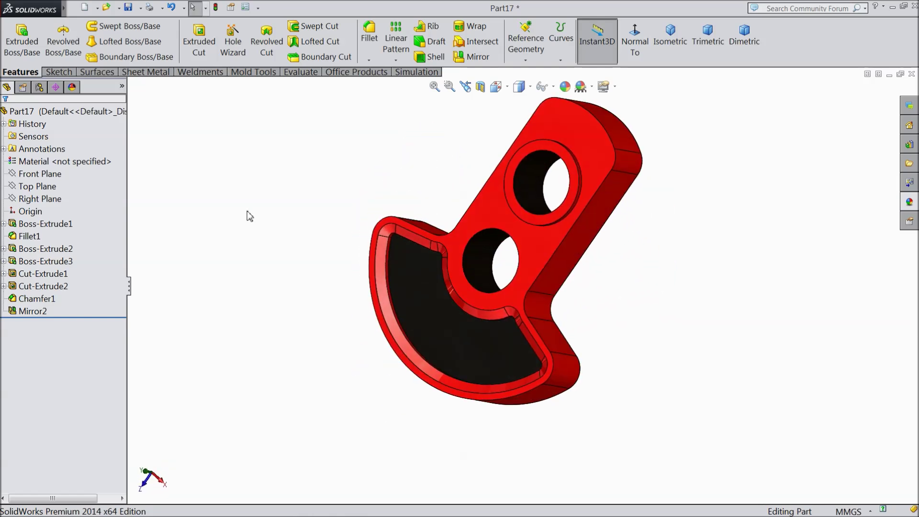
Save the part as "16.Counter weight" in the 6 Cylinder Radial Engine folder
left_click(128, 7)
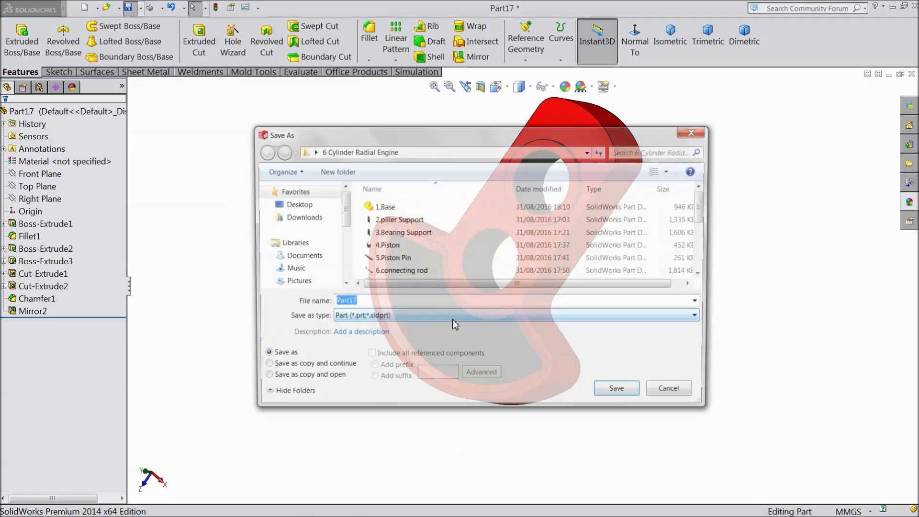
scroll(704, 275, "down", 3)
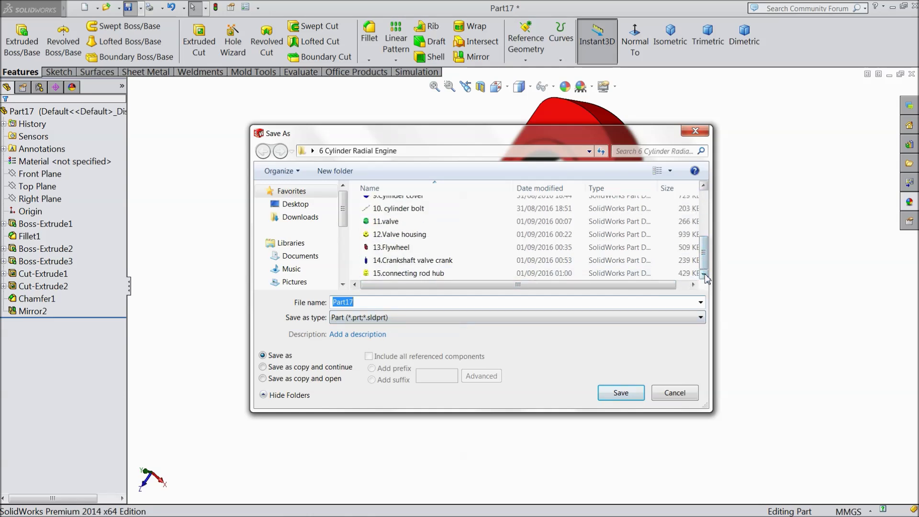
type("16.Counter weight")
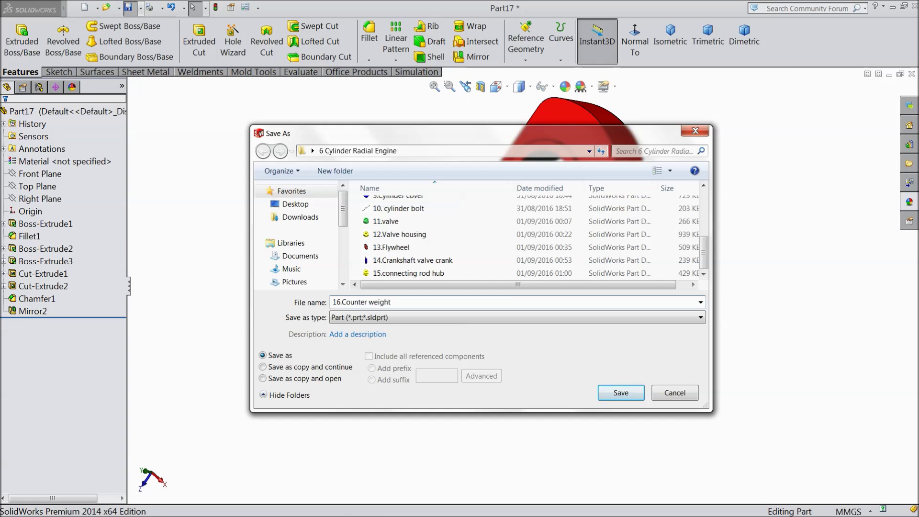
left_click(617, 393)
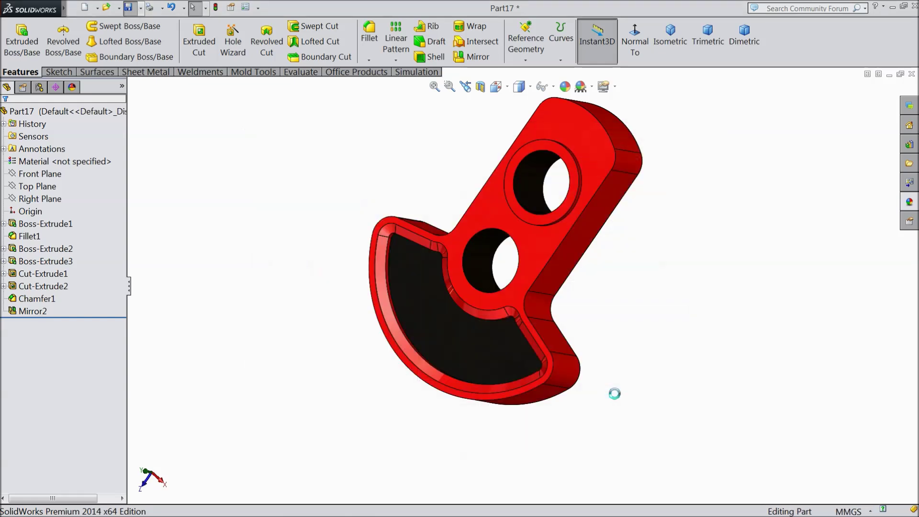
Sketch two circles on the Right Plane, one centred on the origin and one about 16.5 mm away along the web
scroll(601, 268, "down", 2)
mouse_move(607, 326)
middle_mouse_down()
mouse_move(638, 230)
mouse_move(617, 334)
mouse_move(656, 269)
mouse_move(622, 307)
mouse_move(626, 366)
mouse_move(601, 341)
mouse_move(576, 224)
mouse_move(642, 294)
mouse_move(622, 325)
middle_mouse_up()
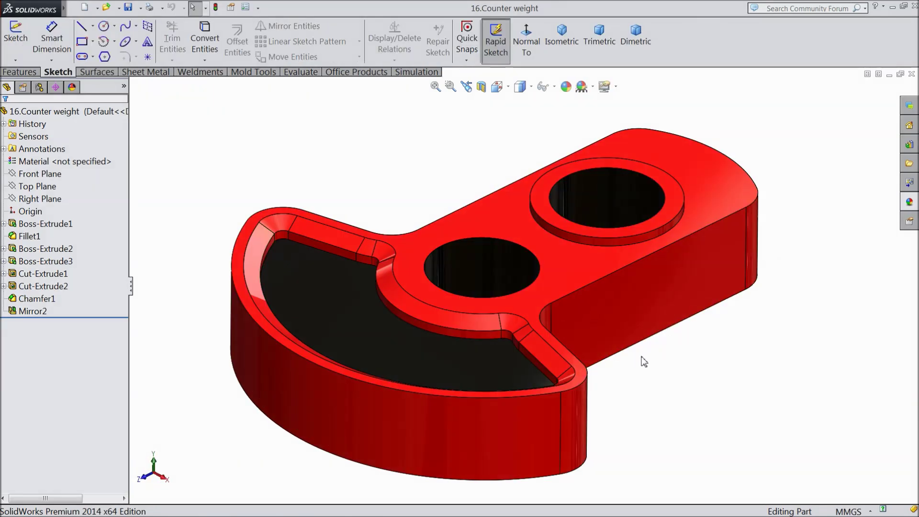
scroll(517, 339, "up", 1)
scroll(518, 336, "down", 1)
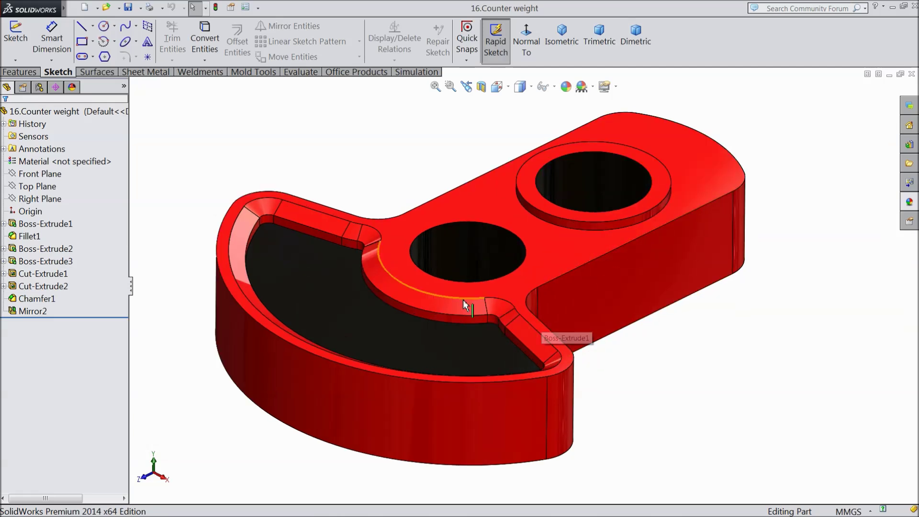
left_click(42, 200)
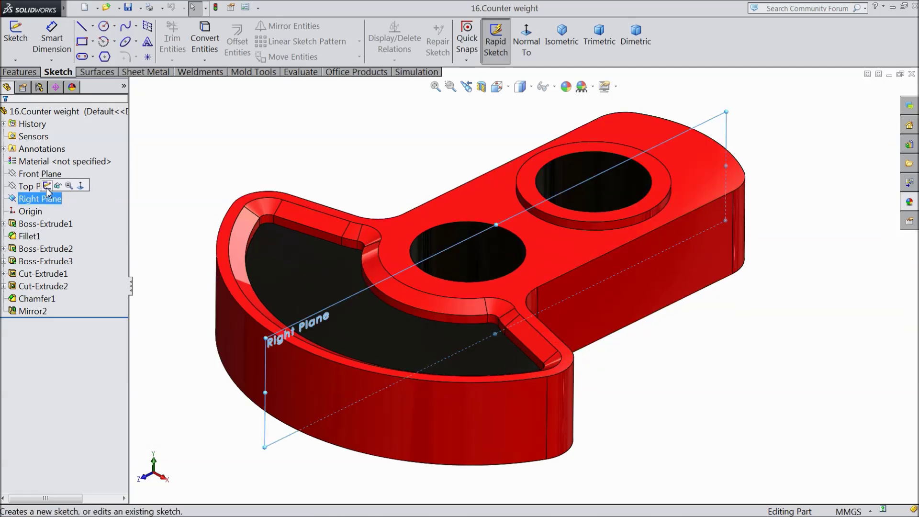
left_click(47, 186)
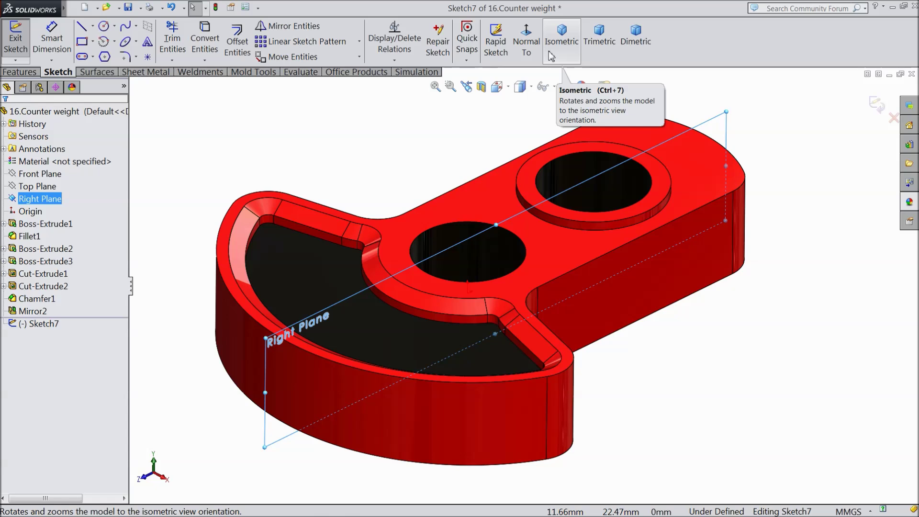
left_click(528, 47)
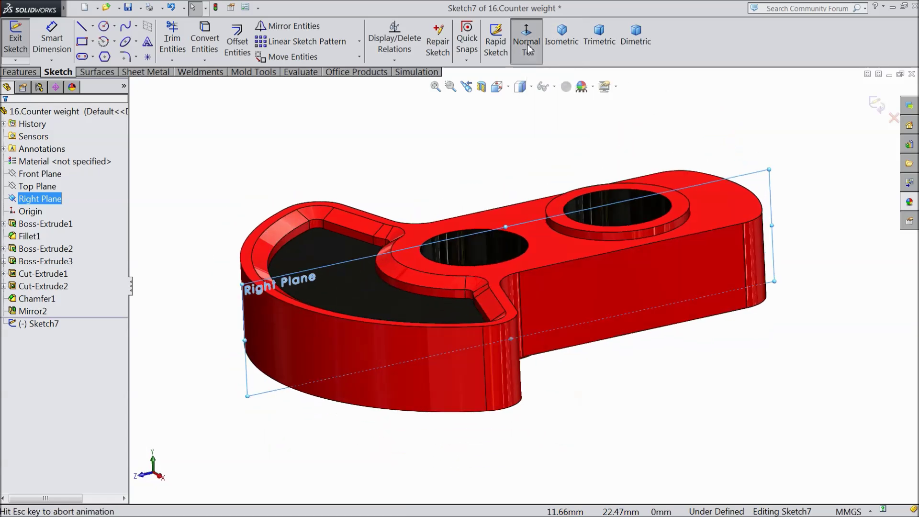
left_click(103, 26)
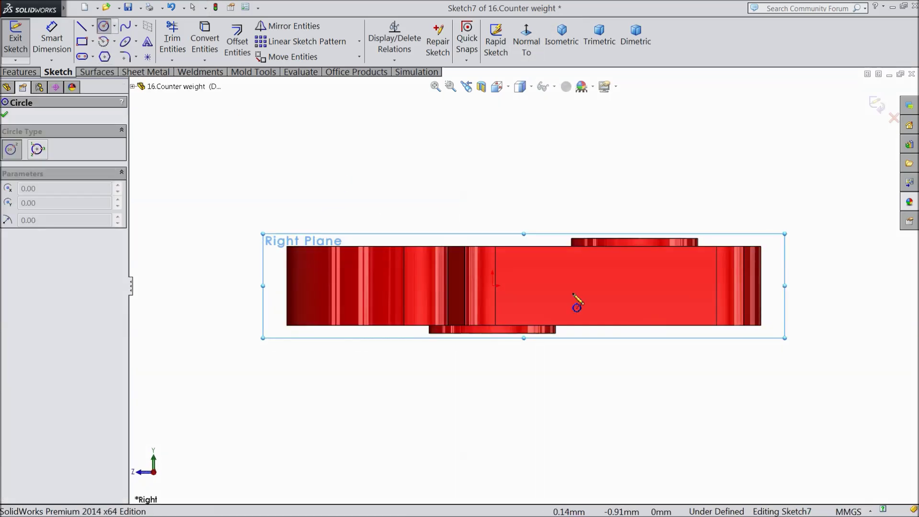
scroll(498, 303, "down", 2)
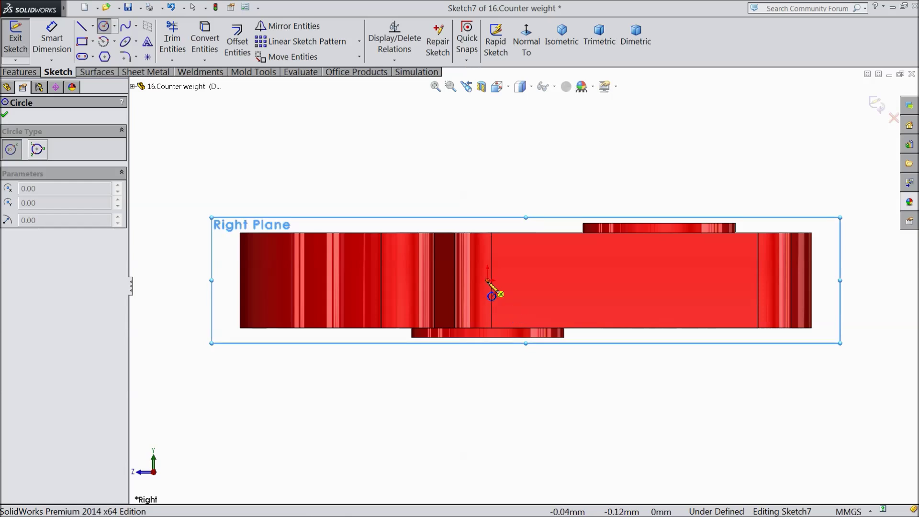
left_click_drag(488, 281, 493, 302)
left_click_drag(646, 280, 661, 296)
left_click(6, 117)
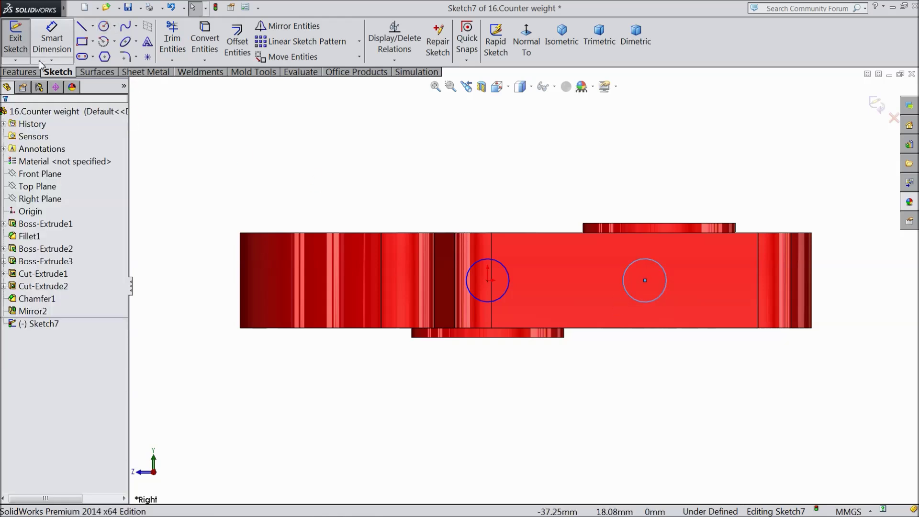
Dimension the distance between the two circle centres as 18 mm
left_click(51, 38)
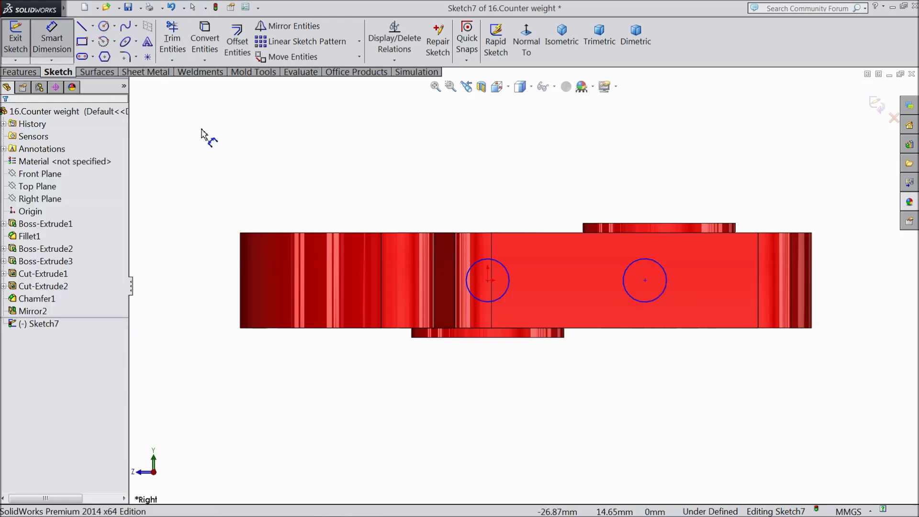
left_click(488, 281)
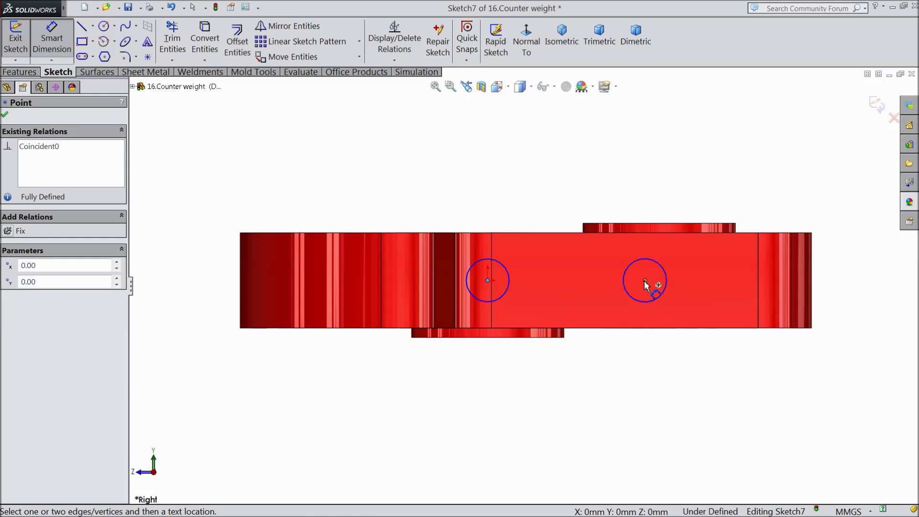
left_click(645, 281)
left_click(557, 190)
type("18")
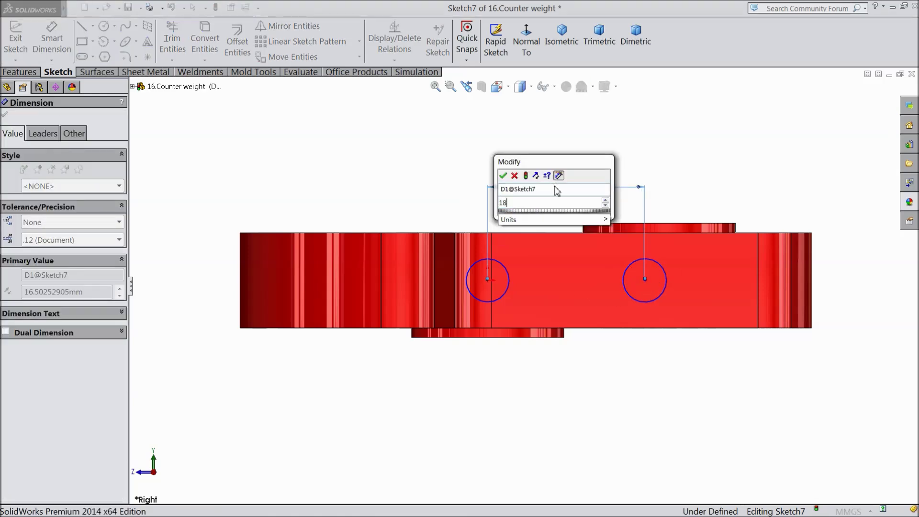
left_click(507, 177)
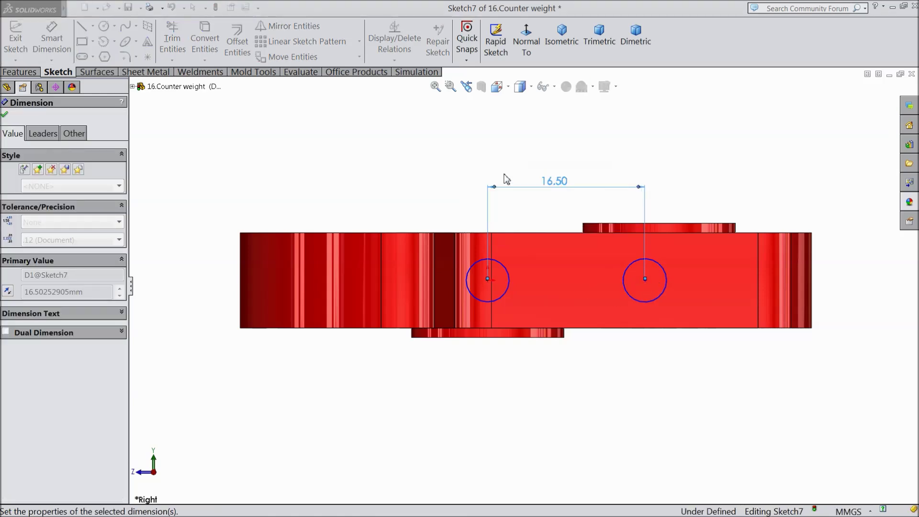
Dimension both circles on the Right Plane sketch with a diameter of 3 mm each
left_click(506, 291)
left_click(545, 366)
type("3")
key("Return")
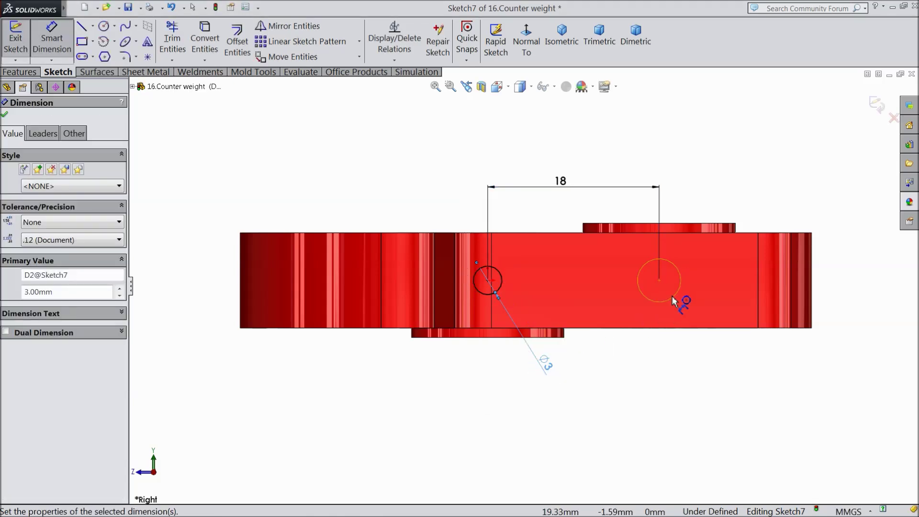
left_click(670, 301)
left_click(690, 371)
type("3")
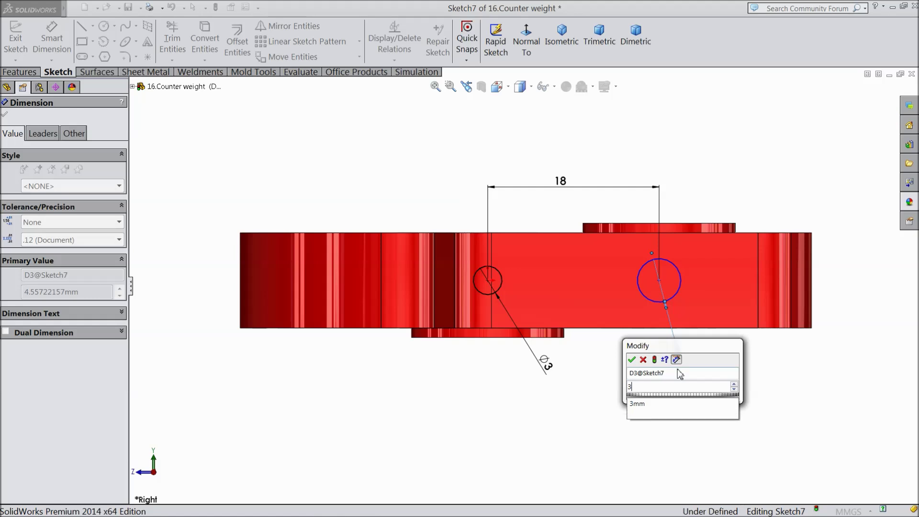
left_click(632, 360)
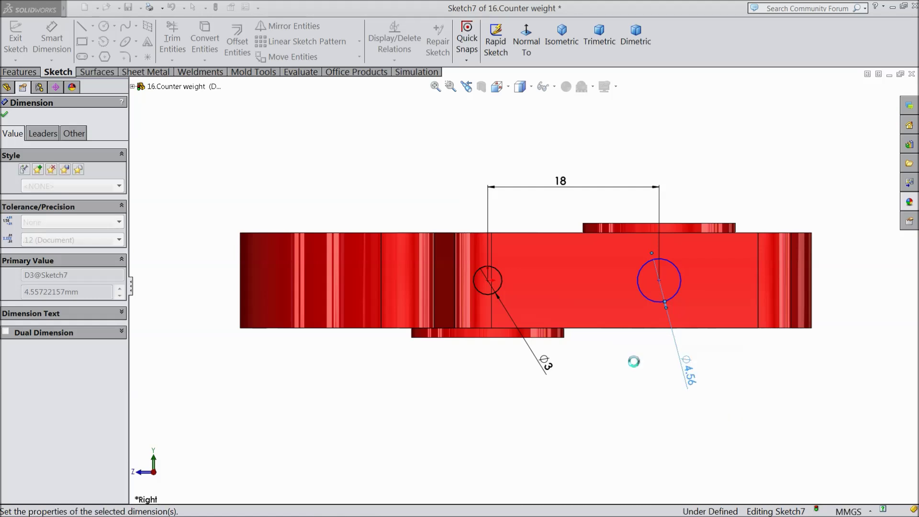
left_click(5, 116)
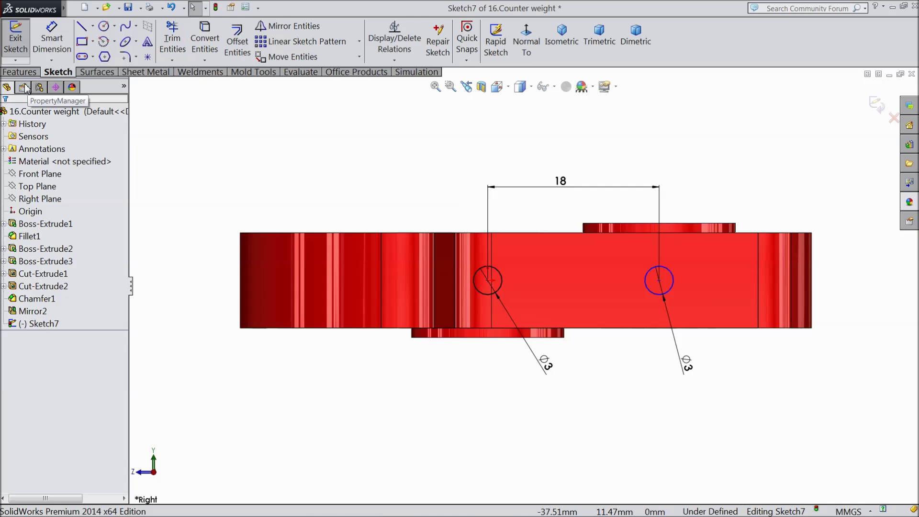
Cut-extrude the two 3 mm circles through the counterweight using the Through All - Both end condition
left_click(19, 71)
left_click(197, 43)
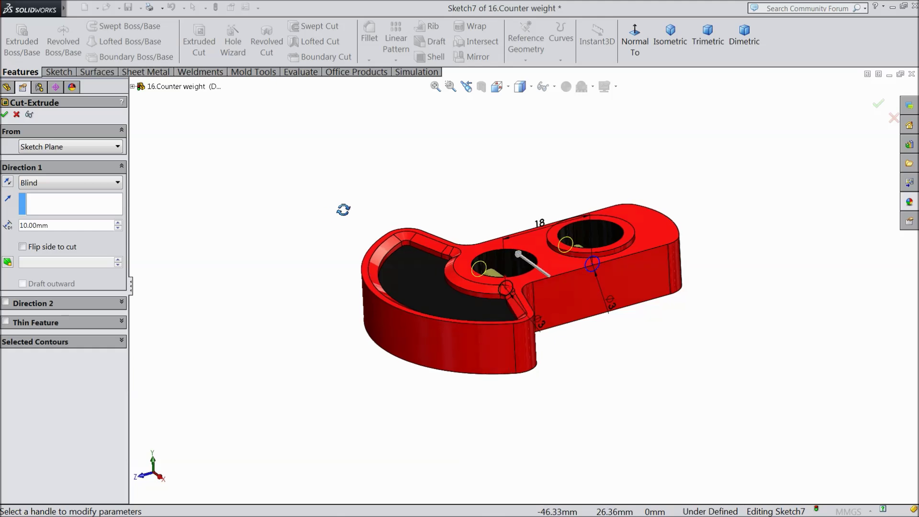
middle_click_drag(343, 209, 341, 223)
left_click(78, 184)
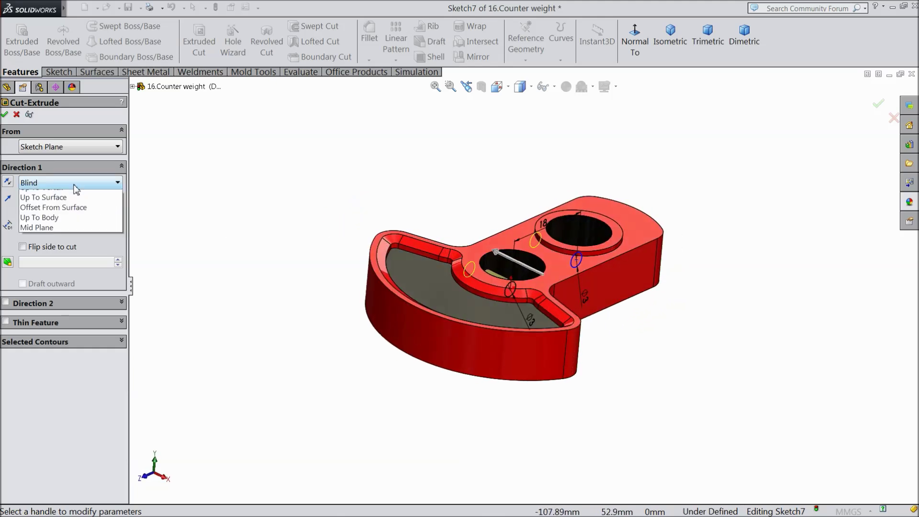
left_click(78, 216)
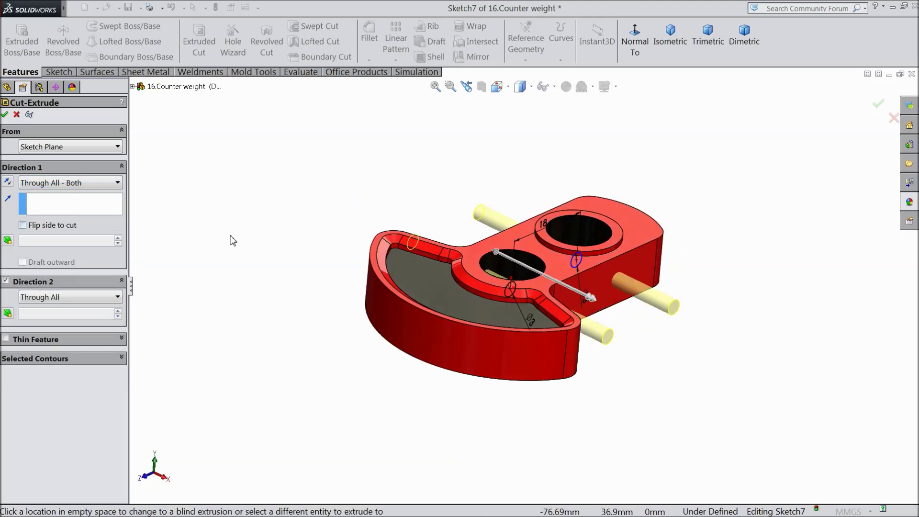
left_click(5, 114)
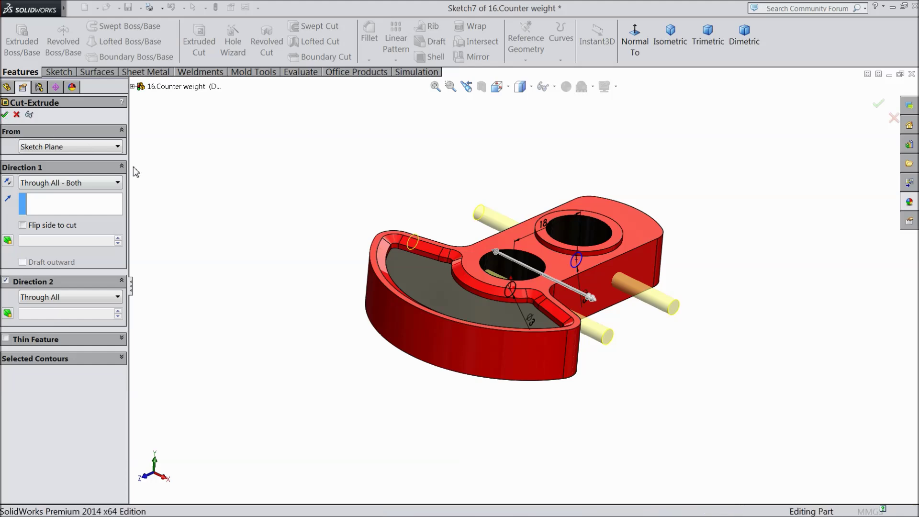
middle_click_drag(263, 238, 273, 265)
left_click(235, 182)
scroll(529, 257, "down", 2)
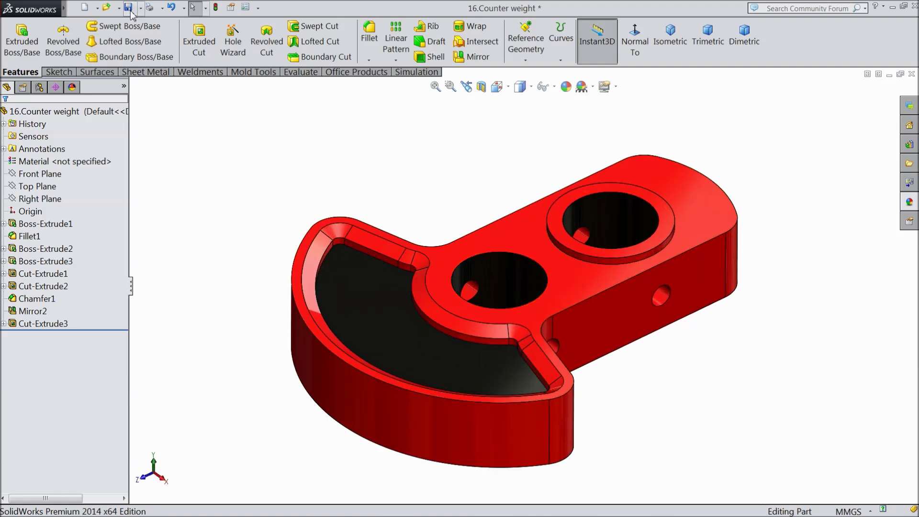
middle_click_drag(260, 160, 246, 189)
middle_click_drag(476, 294, 642, 365)
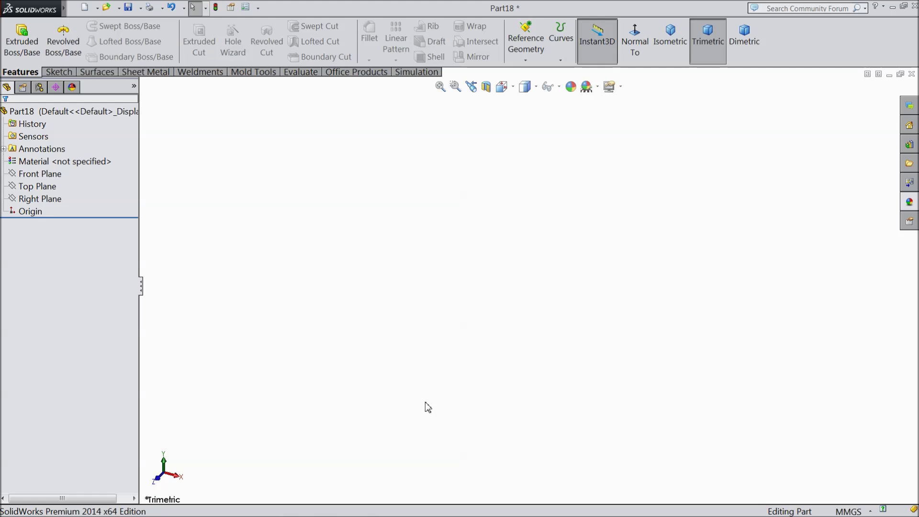
In the new part, sketch a circle about 59 mm in diameter on the Top Plane, centred on the origin
left_click(37, 186)
left_click(48, 172)
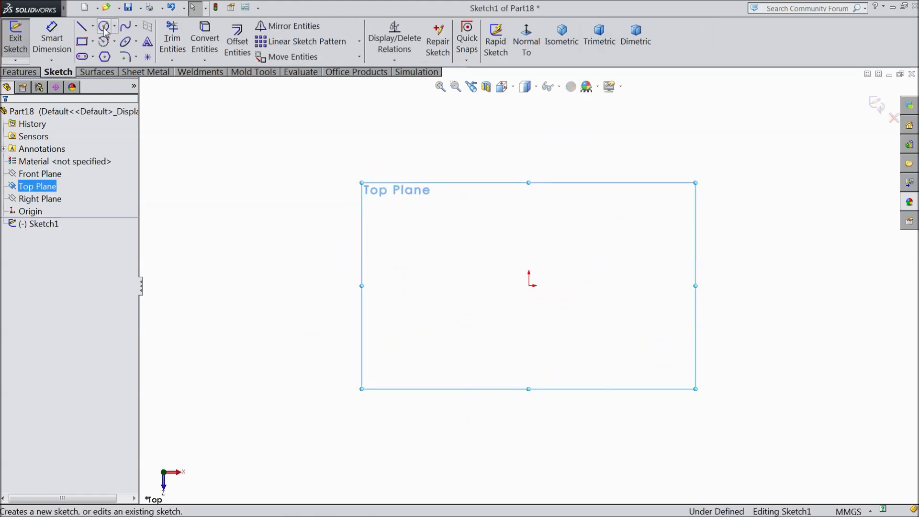
left_click(104, 28)
left_click(529, 286)
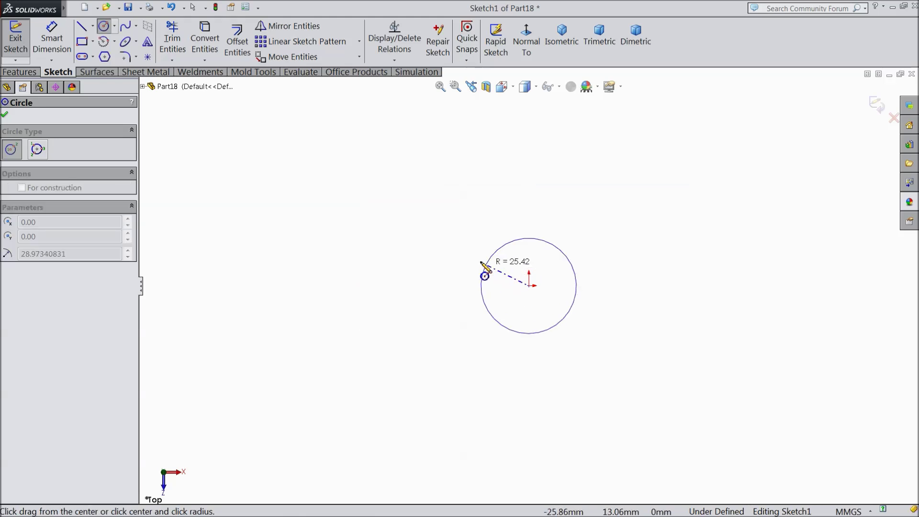
left_click(482, 258)
Dimension the circle's diameter as 12 mm
left_click(72, 62)
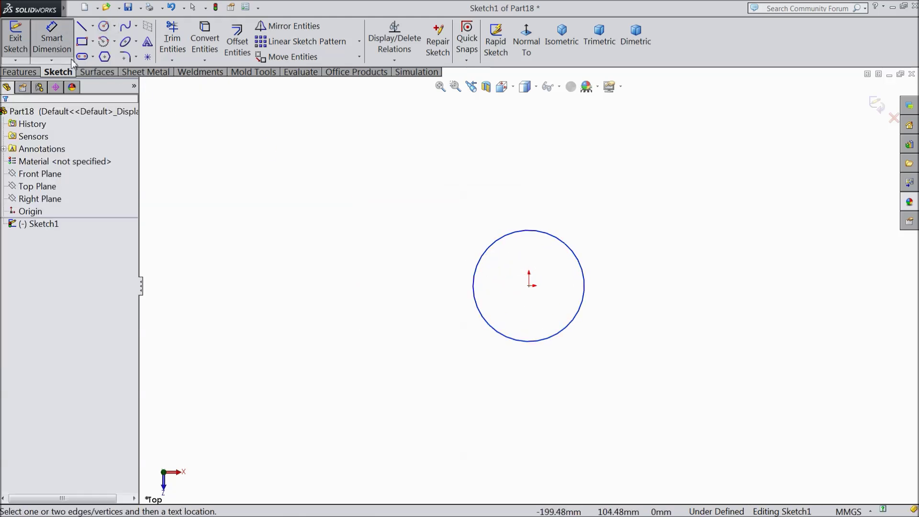
left_click(476, 276)
left_click(428, 289)
type("12")
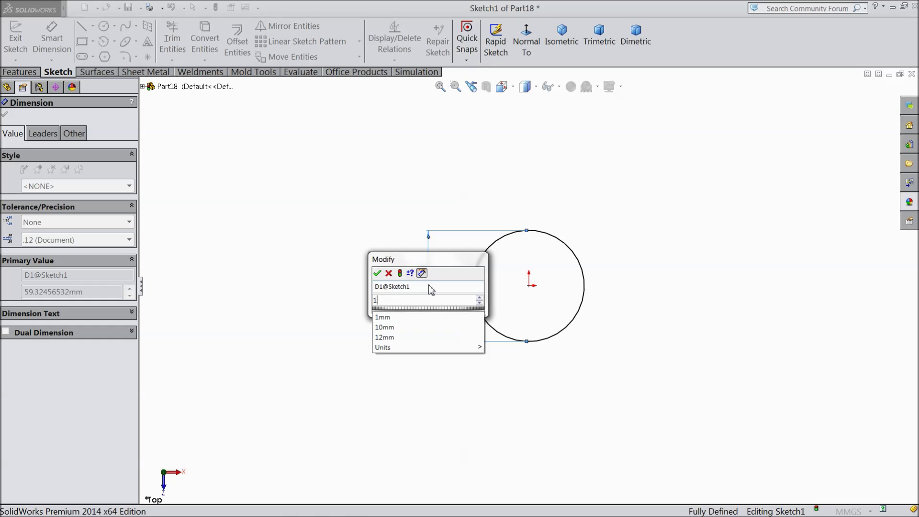
left_click(376, 271)
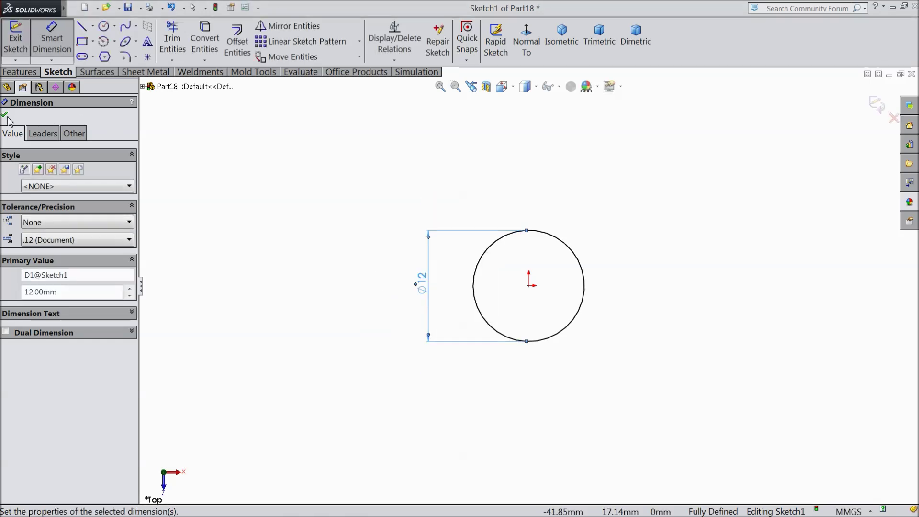
Extrude the circle as a blind boss 106 mm long
left_click(18, 72)
left_click(21, 41)
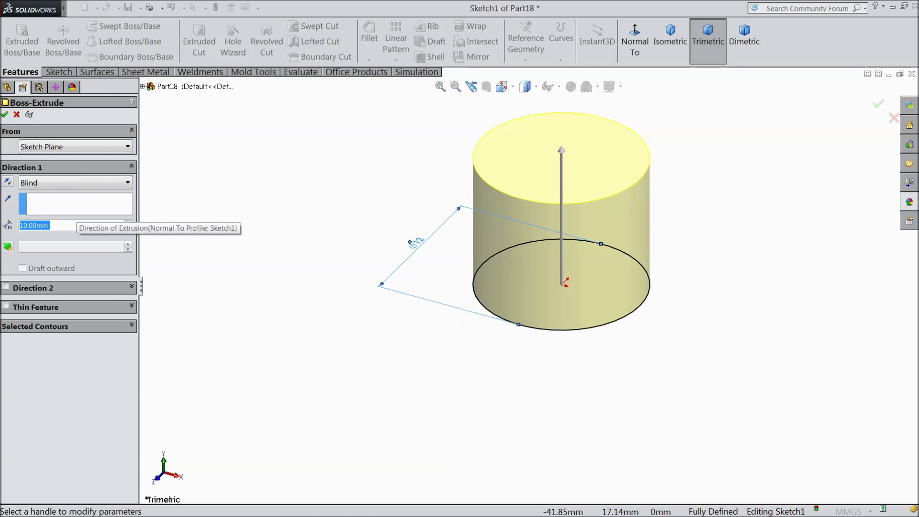
type("106")
key("Return")
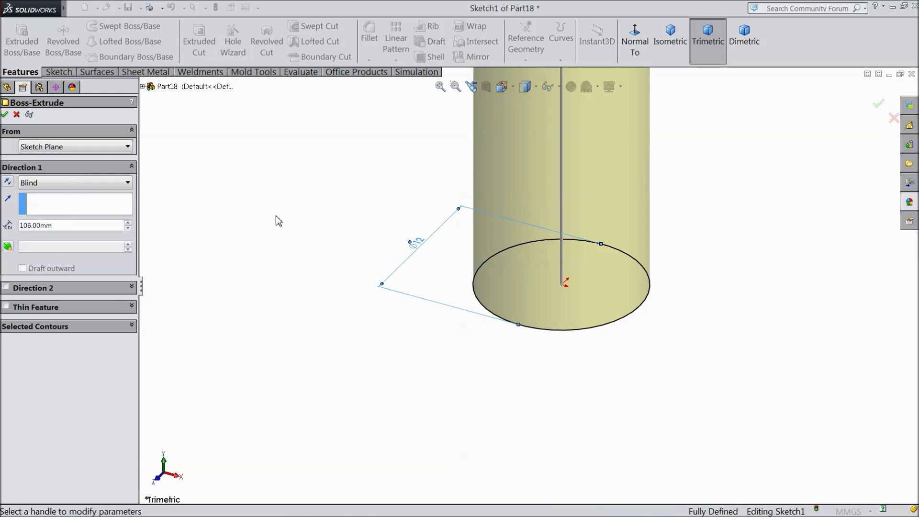
left_click(4, 115)
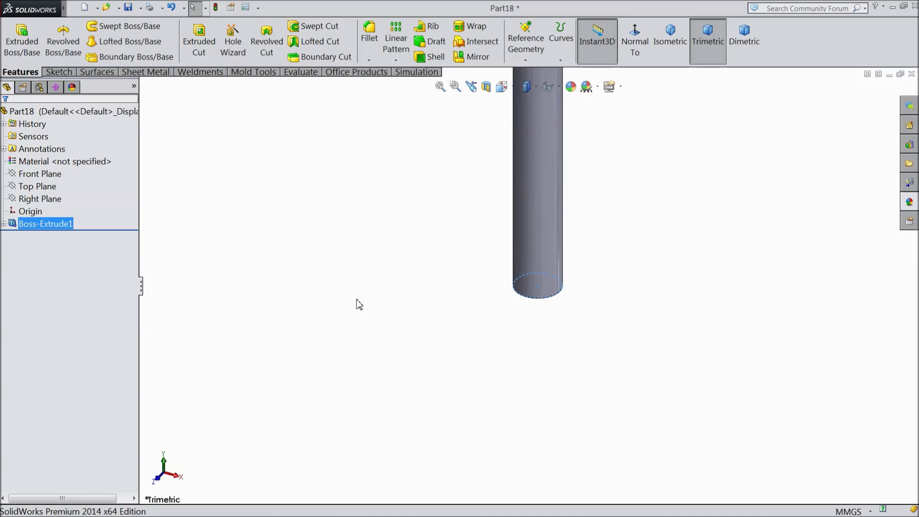
Sketch a corner rectangle about 15 mm wide on the shaft's upper end face, overlapping one side of the circular edge
middle_click_drag(364, 306, 463, 252)
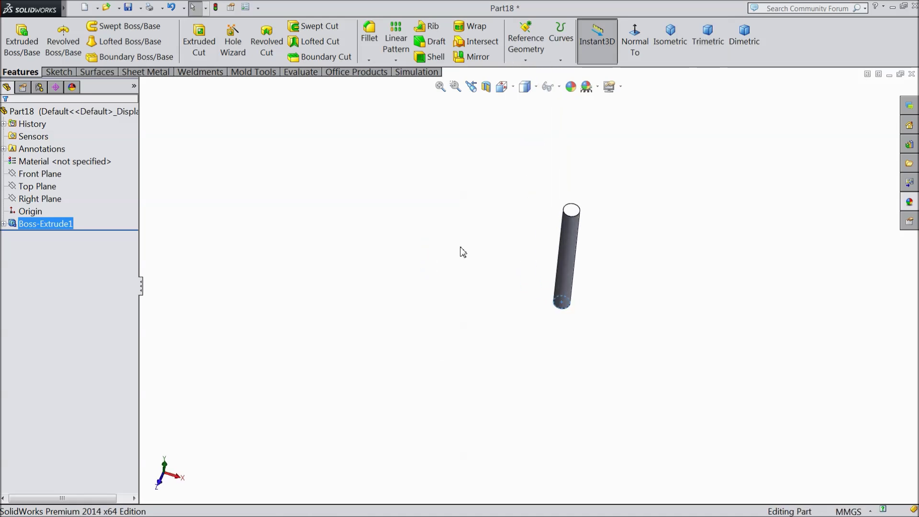
left_click(573, 210)
left_click(612, 179)
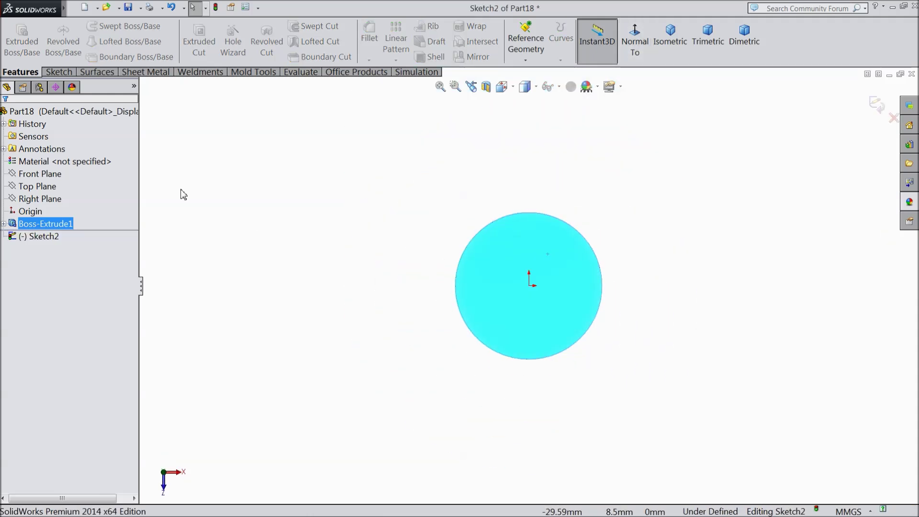
left_click(59, 72)
left_click(82, 42)
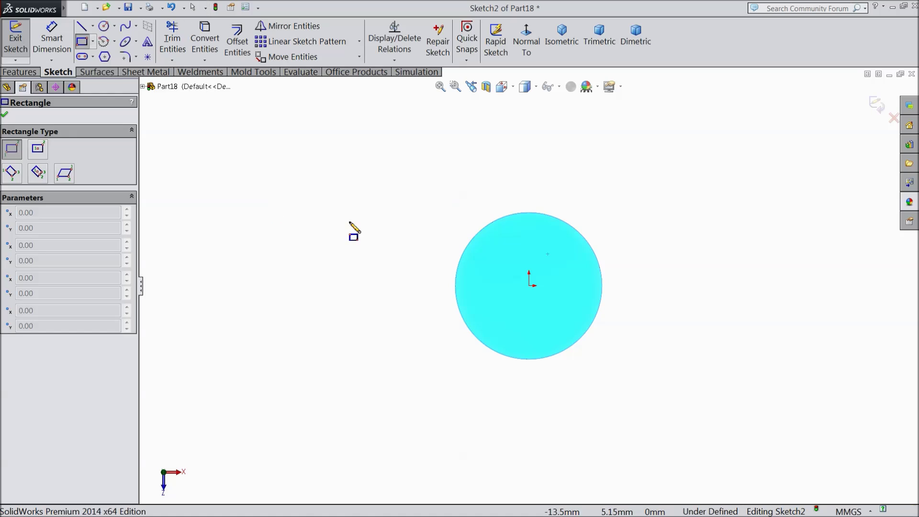
left_click(446, 189)
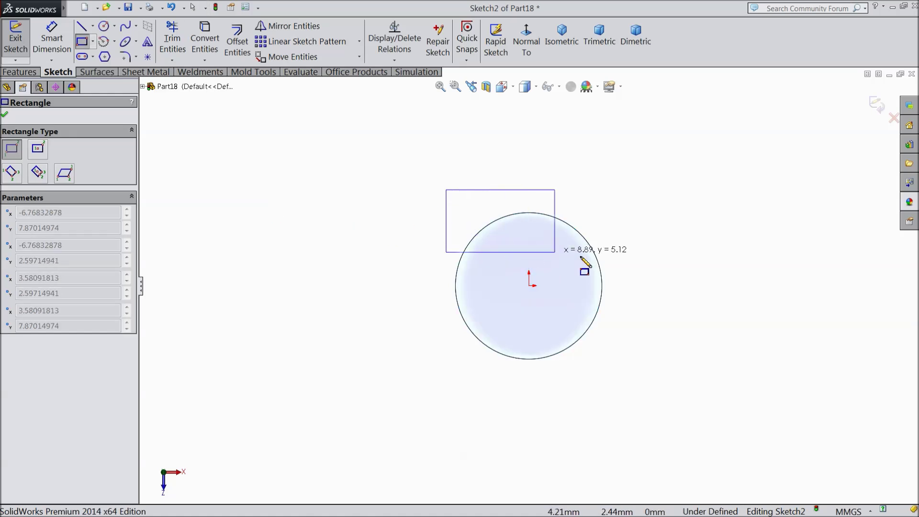
left_click(630, 257)
Dimension the distance from the origin to the rectangle's nearest long edge as 1.5 mm
left_click(54, 49)
scroll(574, 369, "down", 2)
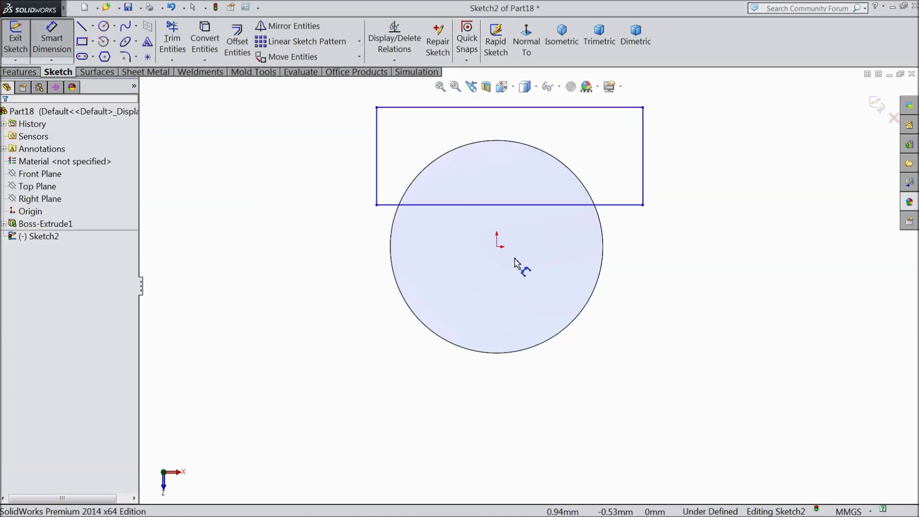
left_click(526, 206)
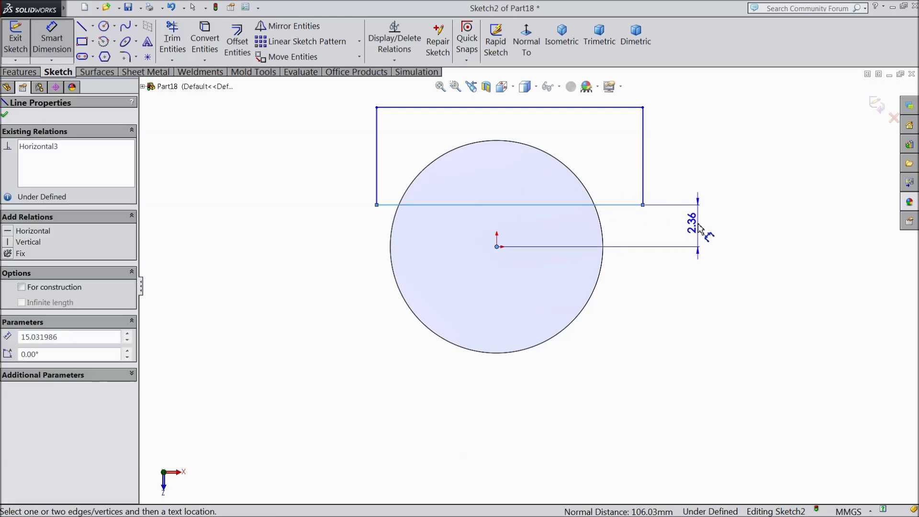
left_click(699, 230)
type("1.5")
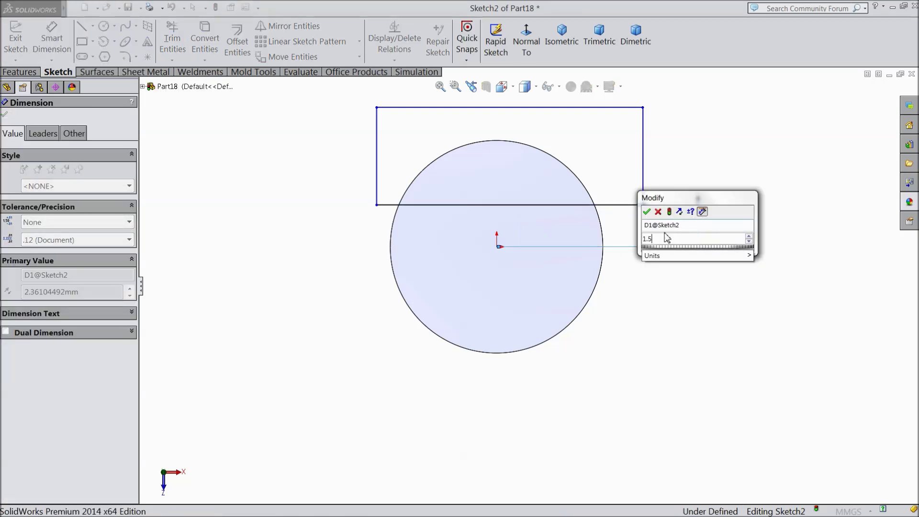
left_click(646, 212)
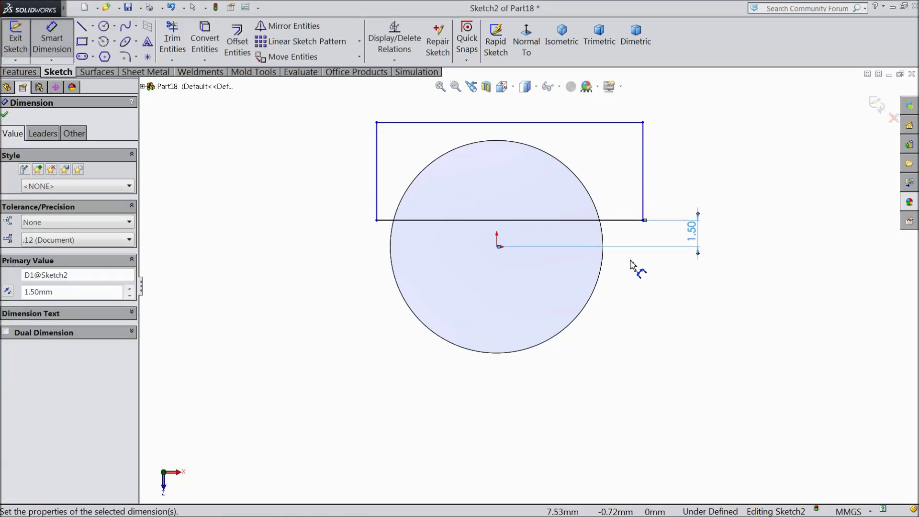
Set the distance between the origin and the rectangle's nearest long edge to 4.5 mm
double_click(698, 233)
type("4.5")
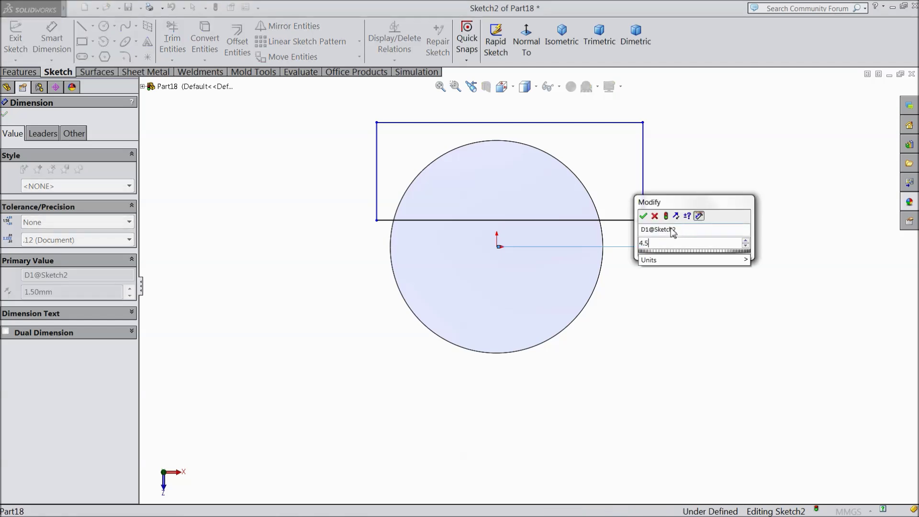
left_click(643, 216)
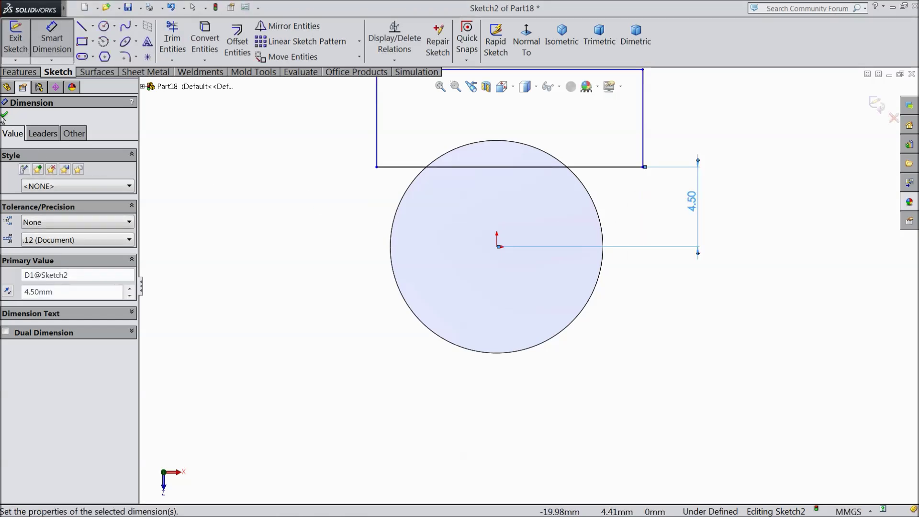
Cut-extrude the rectangle to a blind depth of 10 mm to form a flat on the shaft end
left_click(19, 72)
left_click(199, 40)
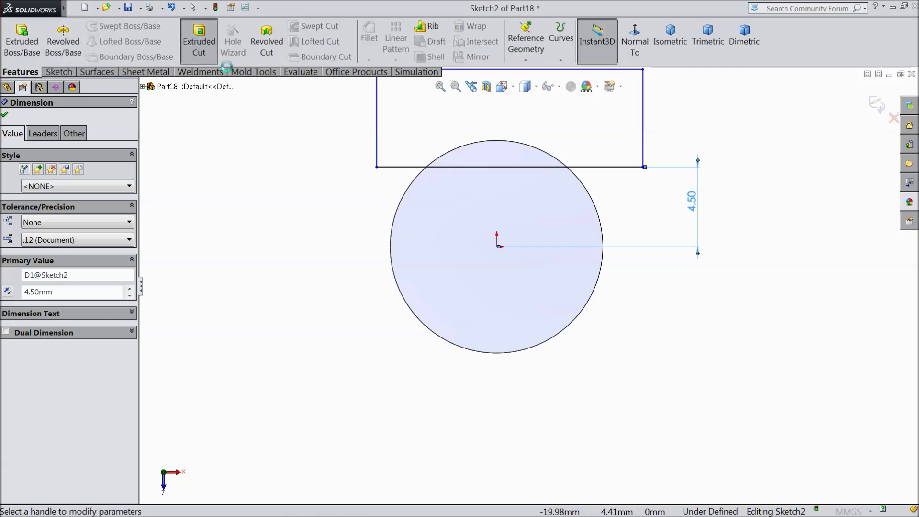
type("10")
key("Return")
middle_click_drag(316, 301, 321, 326)
scroll(702, 332, "down", 4)
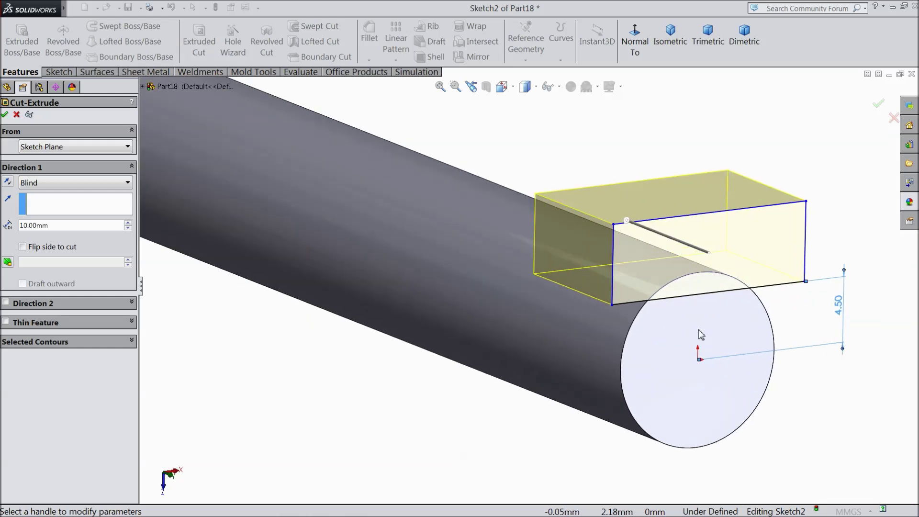
left_click(4, 114)
scroll(437, 309, "up", 3)
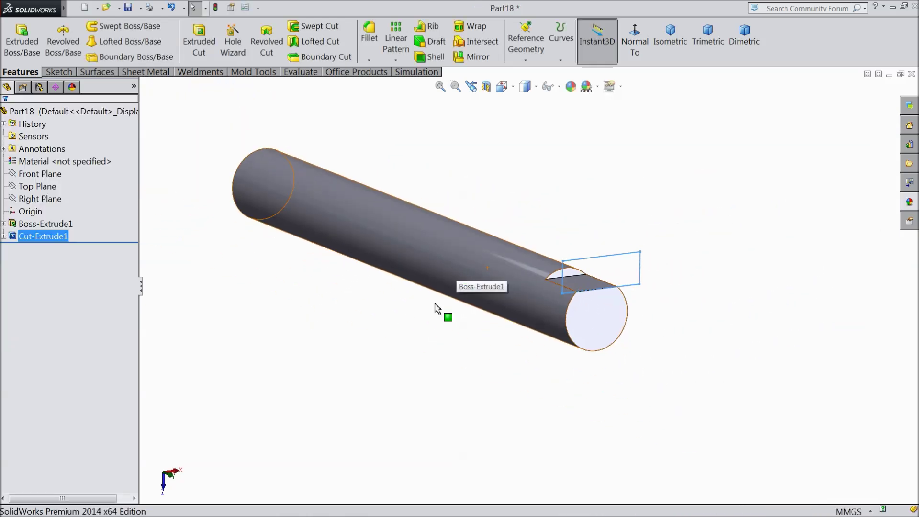
left_click(427, 328)
middle_click_drag(425, 349, 457, 353)
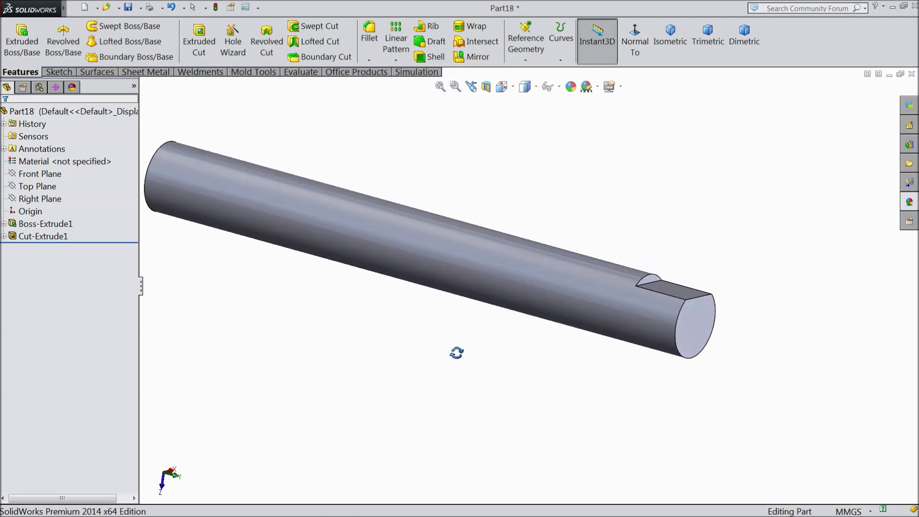
Sketch a circle about 4.7 mm in diameter on the Right Plane, centred about 9.6 mm above the origin
left_click(44, 197)
left_click(50, 184)
left_click(635, 42)
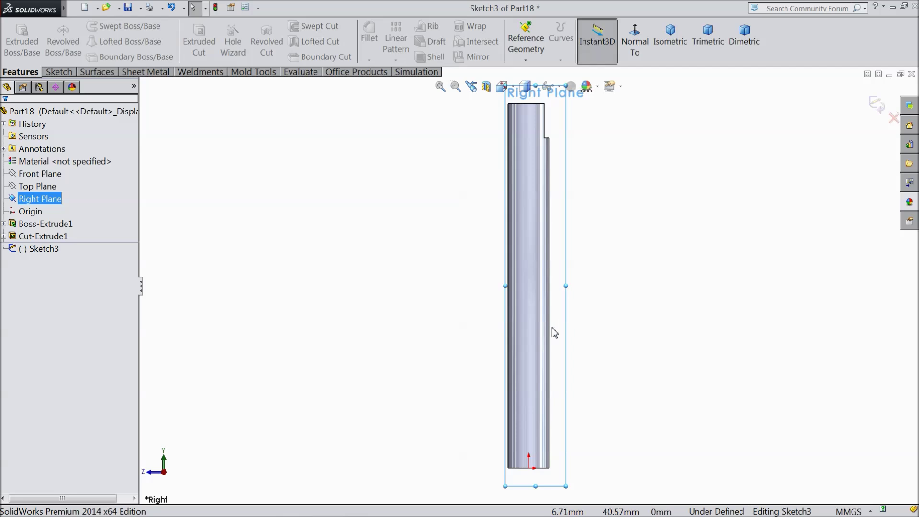
scroll(554, 421, "down", 4)
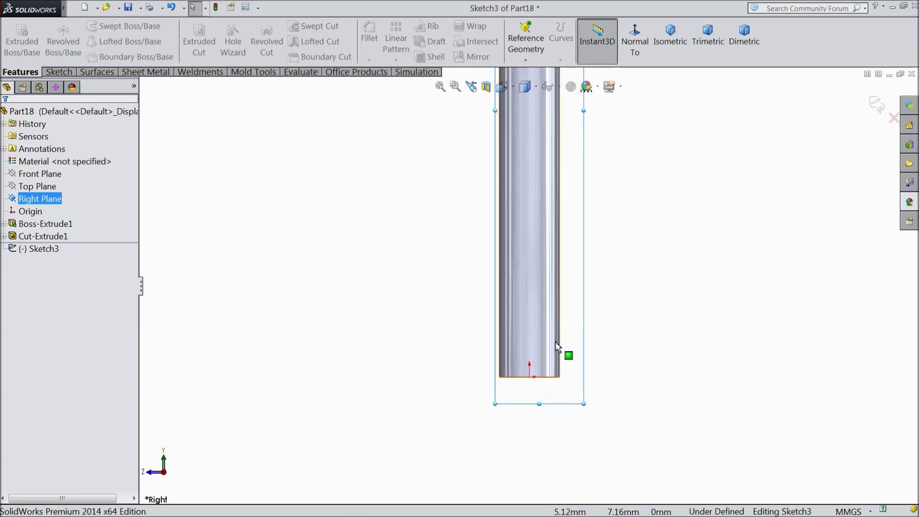
left_click(56, 72)
left_click(106, 26)
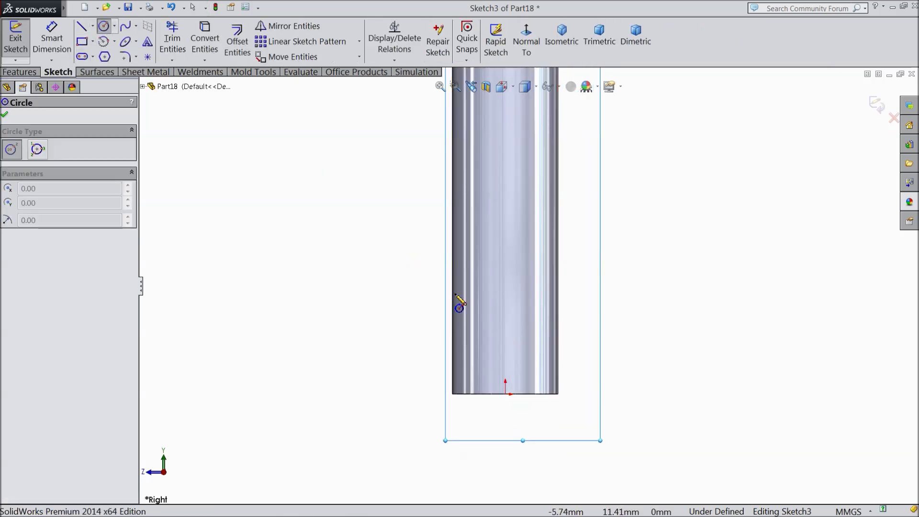
left_click(505, 310)
left_click(522, 322)
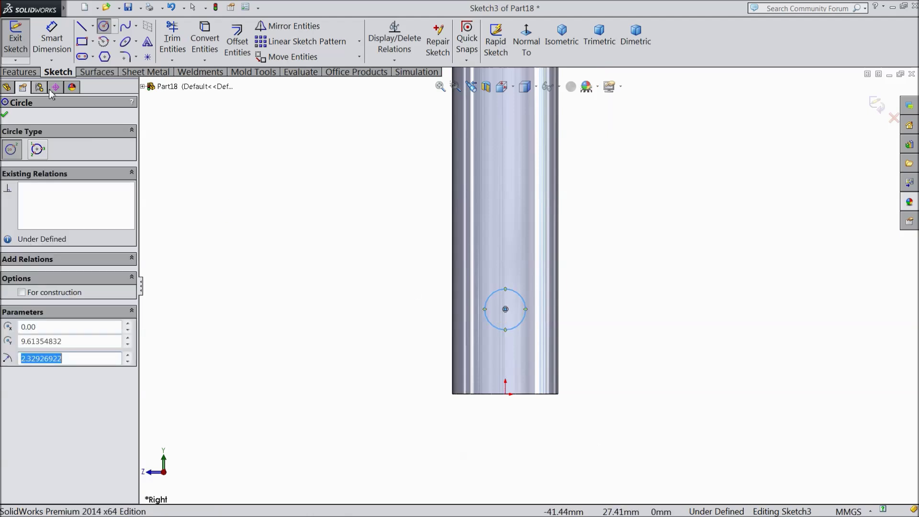
Dimension the circle's diameter as 3 mm
left_click(56, 44)
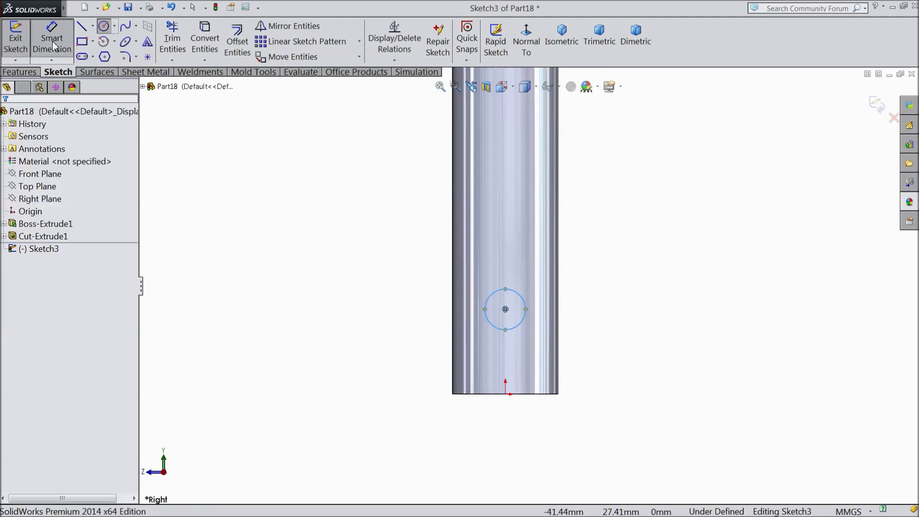
left_click(526, 310)
left_click(582, 265)
type("3")
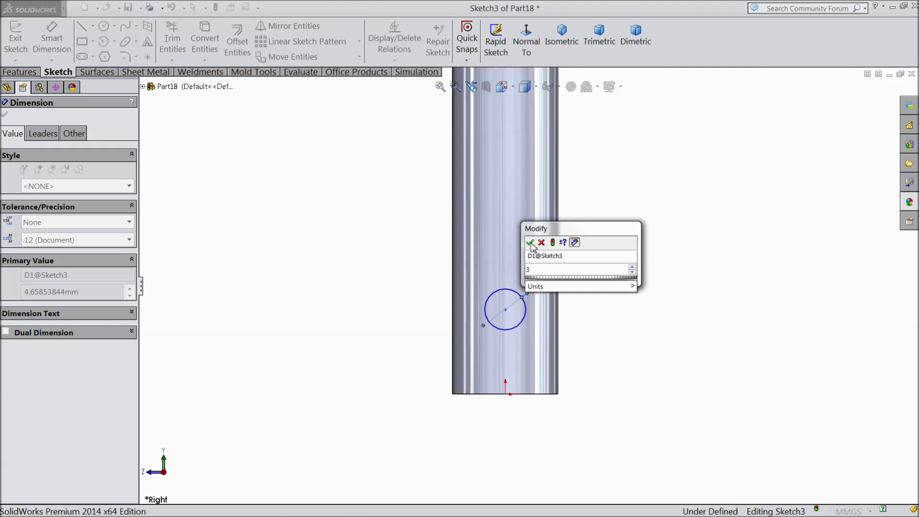
left_click(530, 242)
Dimension the distance from the circle to the shaft's bottom edge as 5 mm
left_click(517, 320)
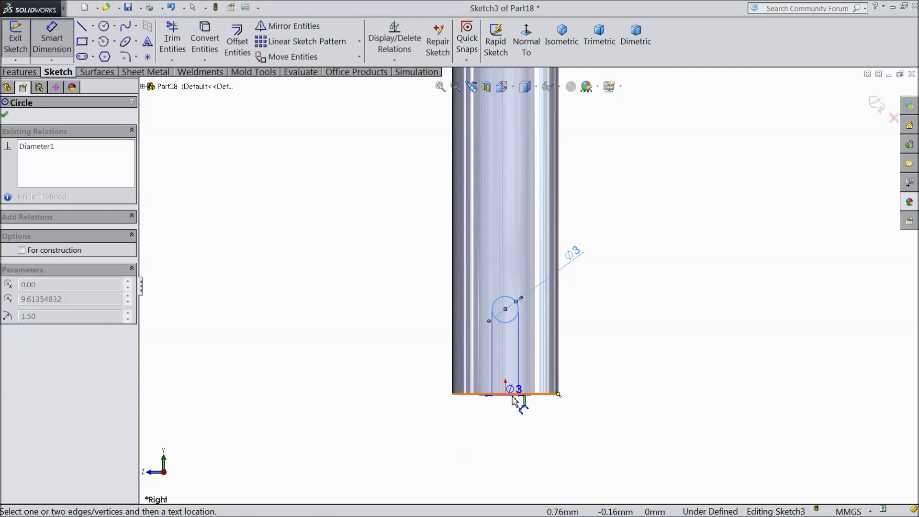
left_click(516, 394)
left_click(618, 359)
type("5")
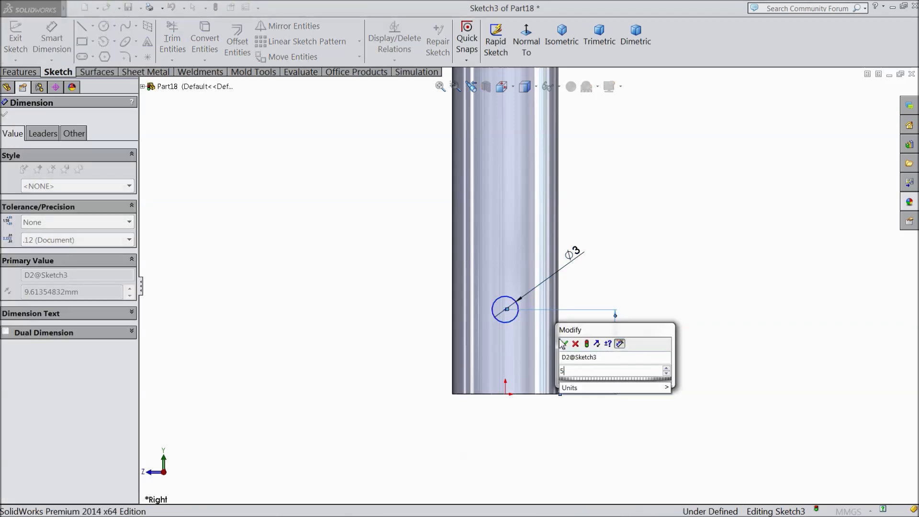
key("Return")
key("Escape")
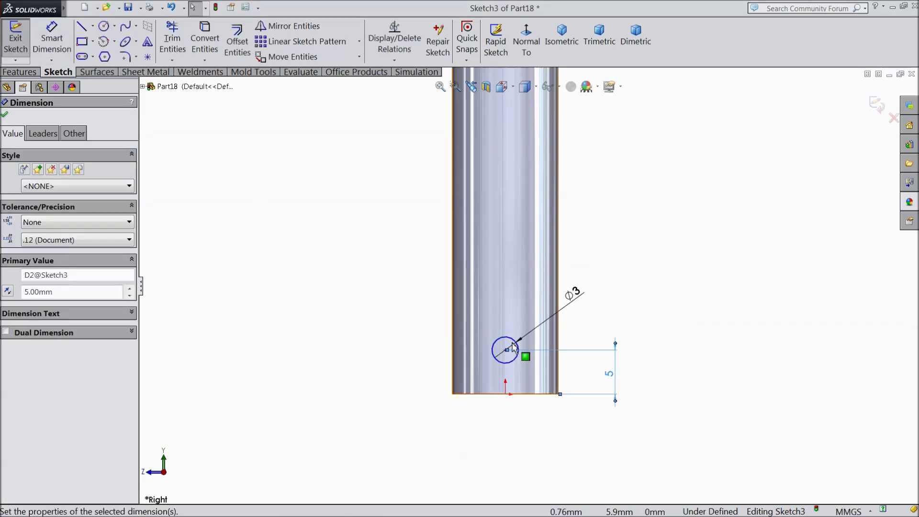
Add a Vertical relation between the circle's centre point and the origin
left_click(506, 352)
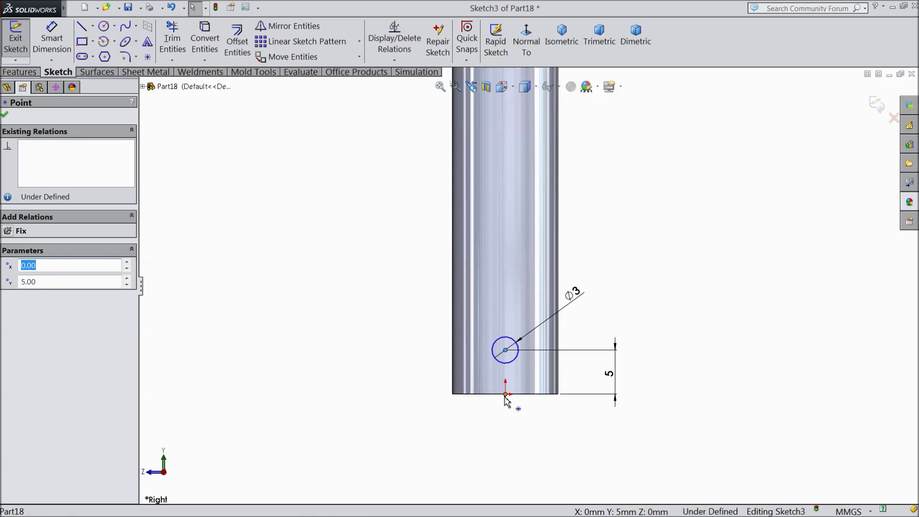
left_click(506, 394, "ctrl")
left_click(542, 355)
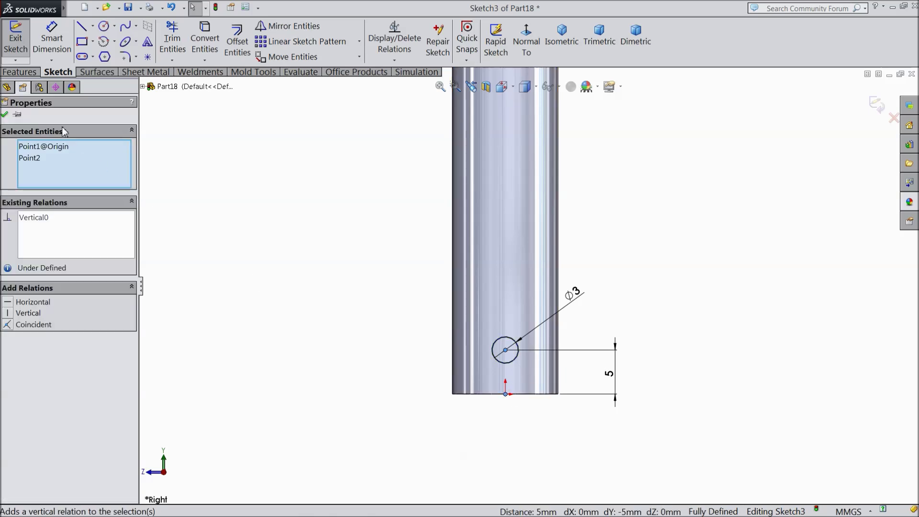
left_click(4, 115)
Cut-extrude the circle with a Mid Plane depth of 40 mm to make a cross hole through the shaft
left_click(27, 73)
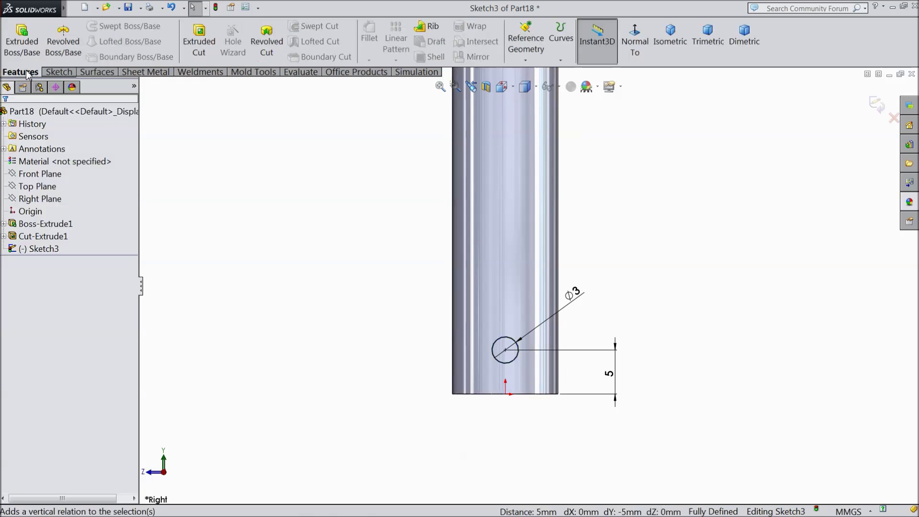
left_click(194, 41)
left_click(670, 36)
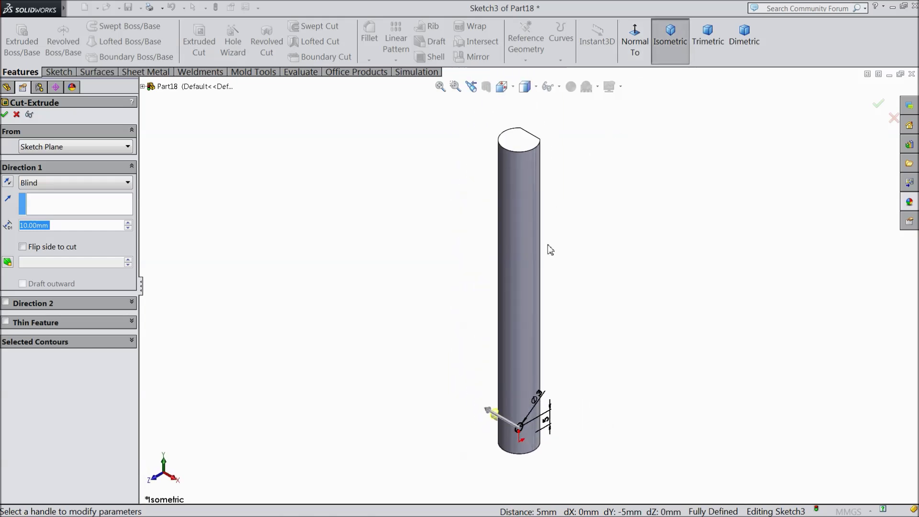
scroll(526, 458, "down", 5)
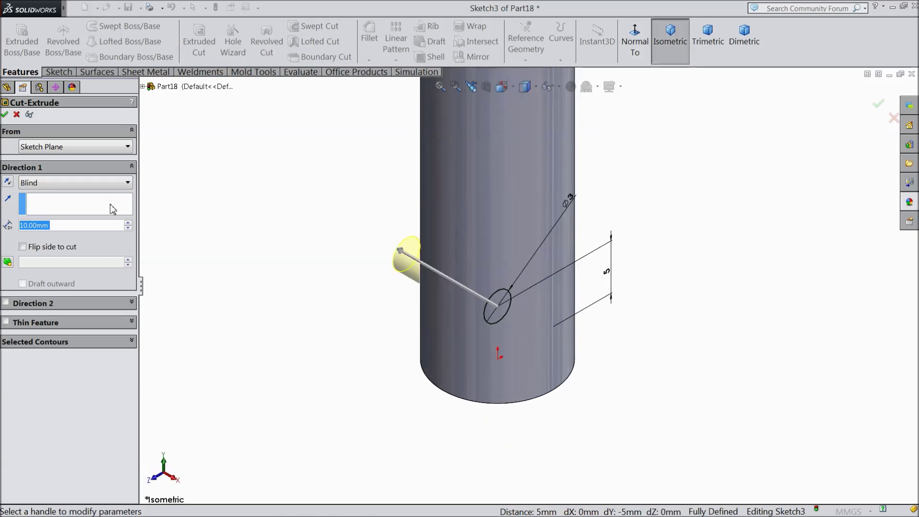
left_click(78, 183)
left_click(50, 276)
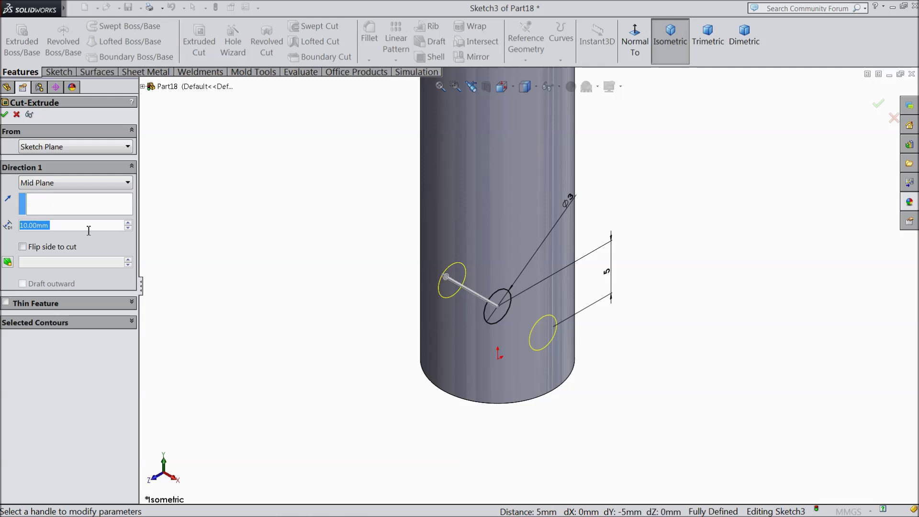
left_click(128, 223)
left_click(128, 223)
left_click(129, 223)
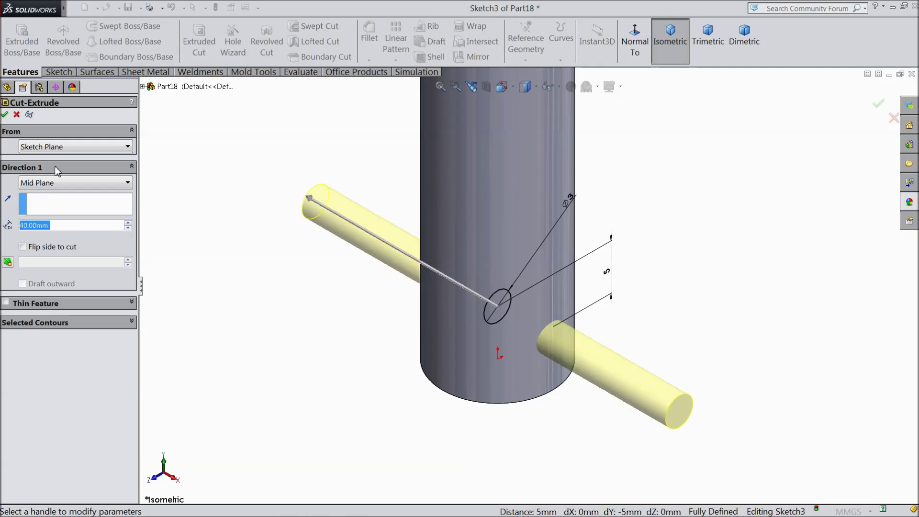
left_click(5, 114)
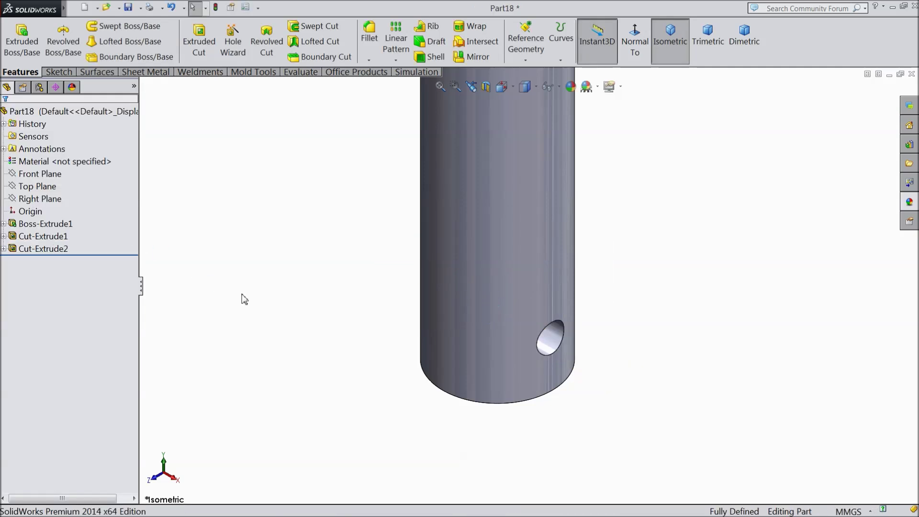
Chamfer the circular edges at both ends of the shaft with a 0.5 mm distance and a 60 degree angle
left_click(369, 60)
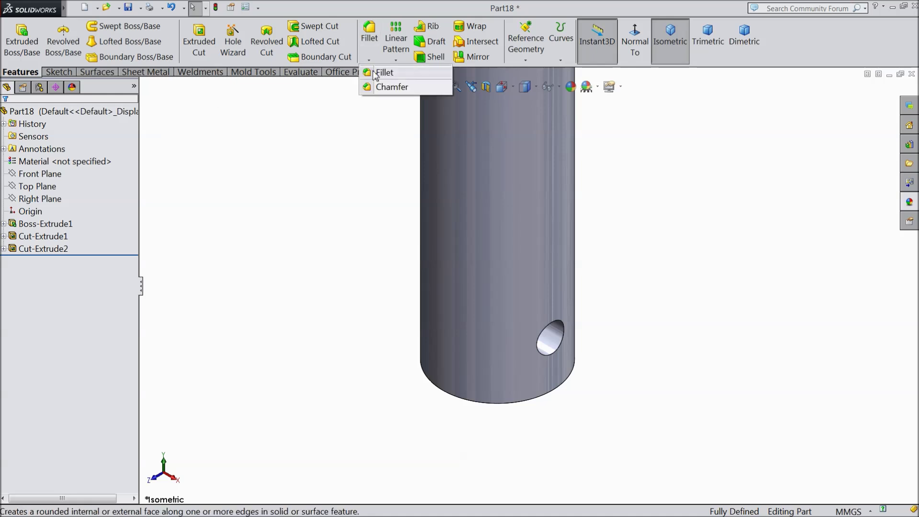
left_click(385, 86)
type("0.")
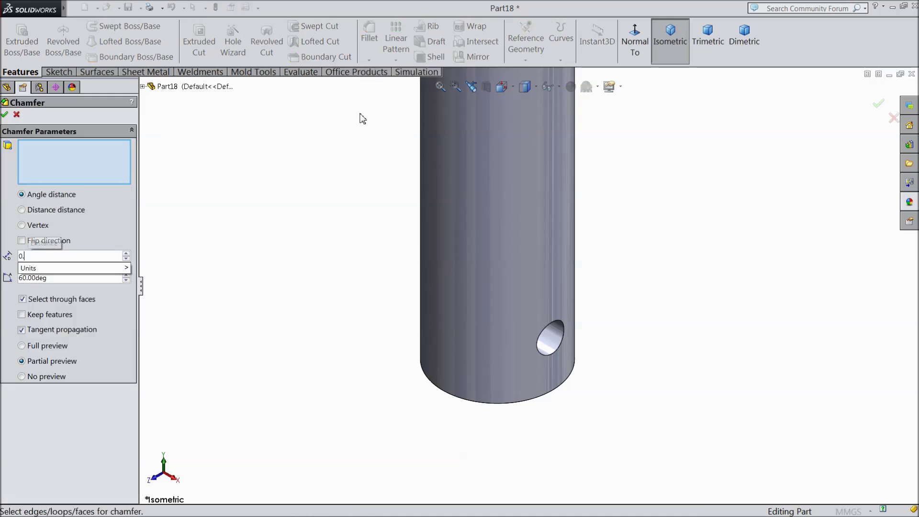
key("Return")
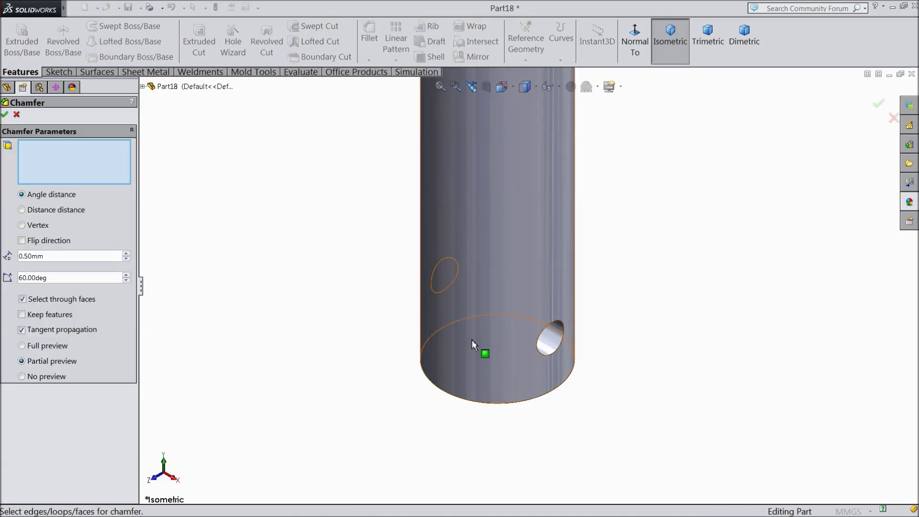
left_click(510, 403)
scroll(527, 306, "up", 5)
scroll(517, 187, "down", 3)
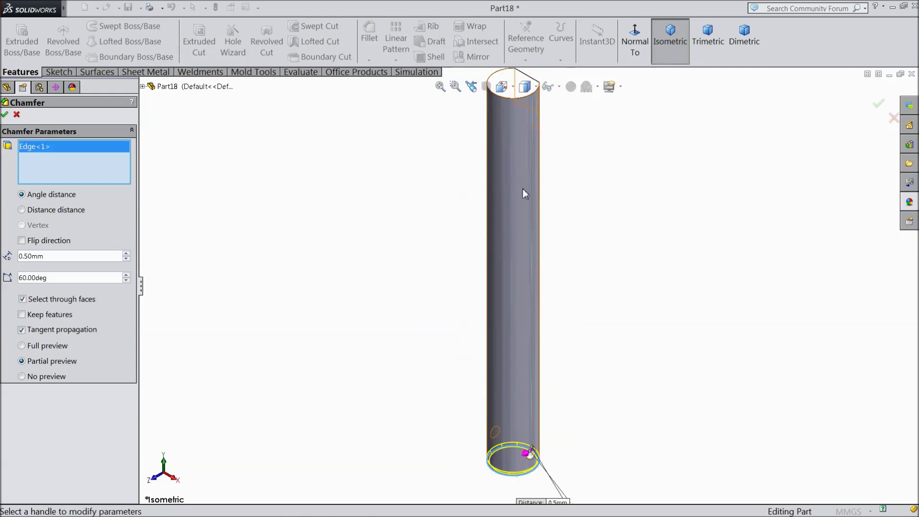
scroll(520, 182, "up", 2)
scroll(513, 202, "down", 3)
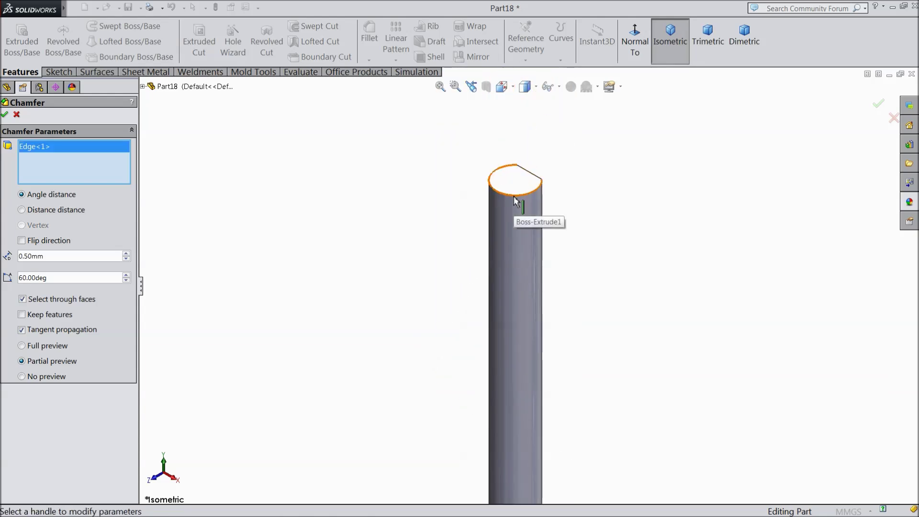
left_click(513, 197)
left_click(6, 115)
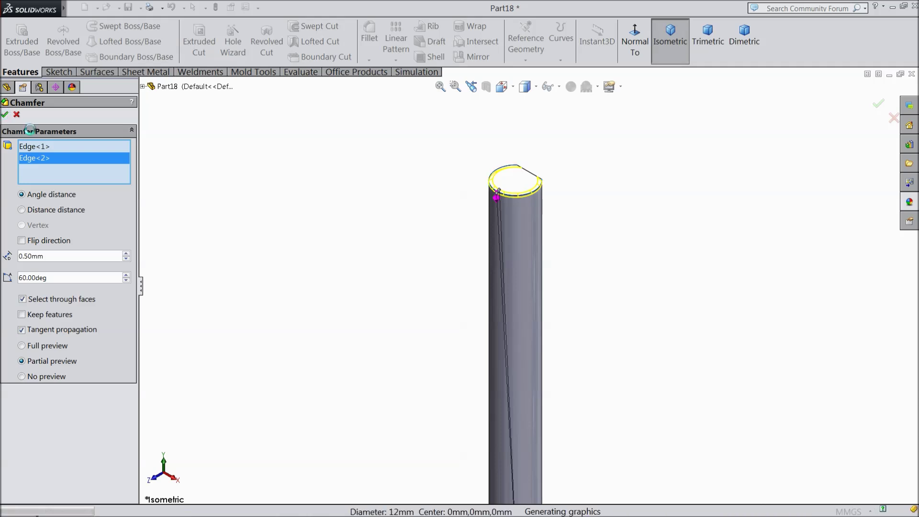
Apply the satin finish stainless steel appearance from the metal steels to the shaft
key("f")
scroll(532, 316, "down", 3)
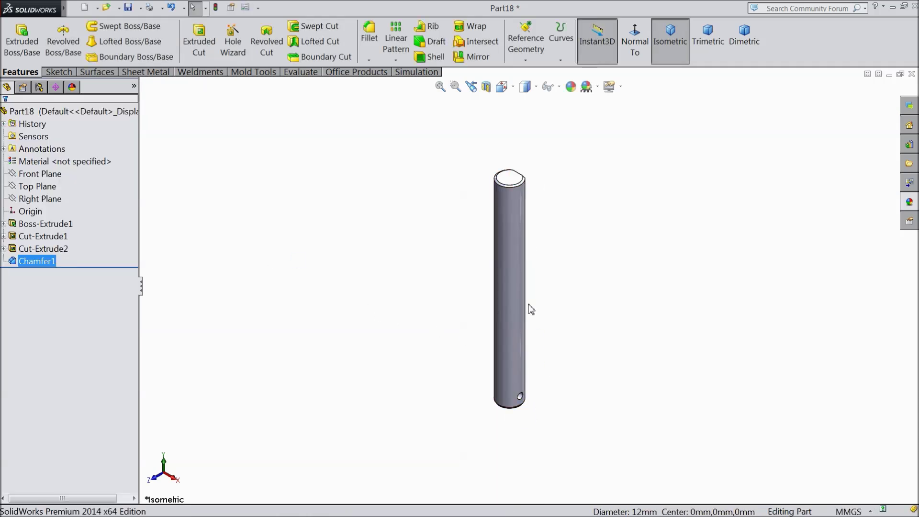
middle_click_drag(551, 299, 654, 314)
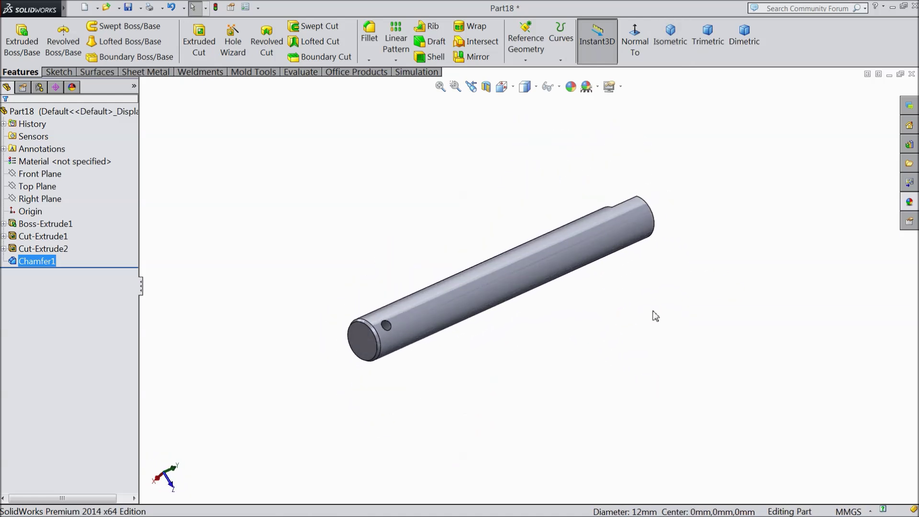
scroll(540, 281, "down", 2)
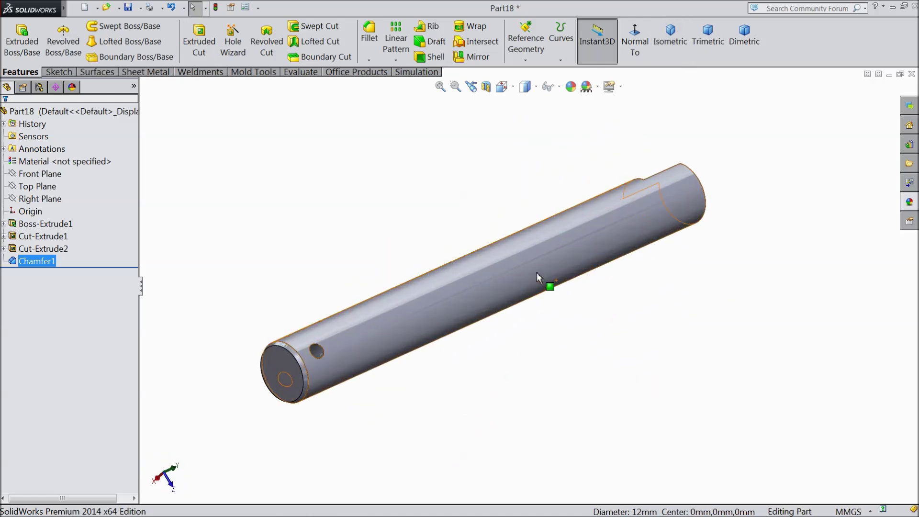
left_click(911, 204)
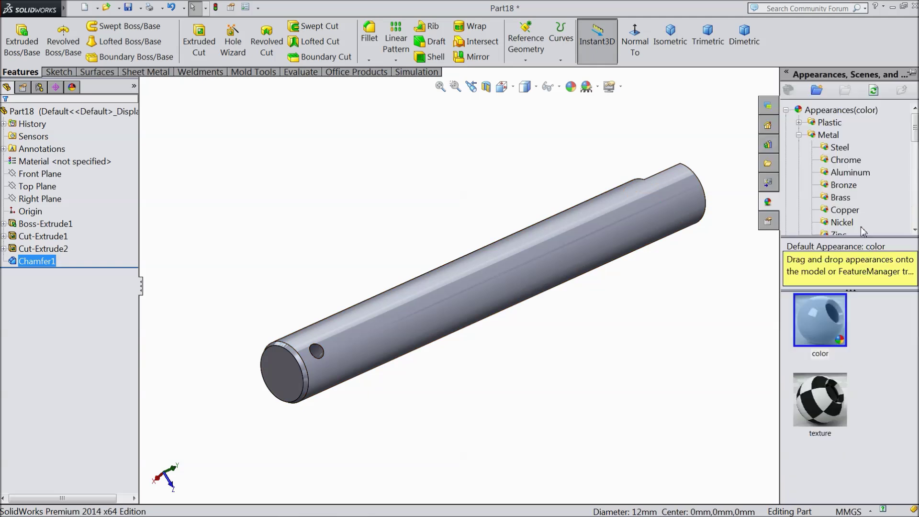
left_click(840, 148)
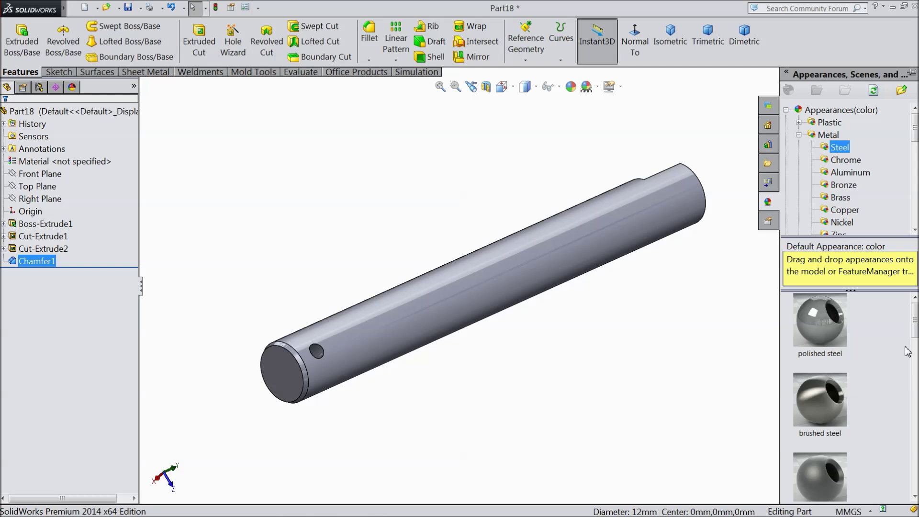
scroll(820, 397, "down", 5)
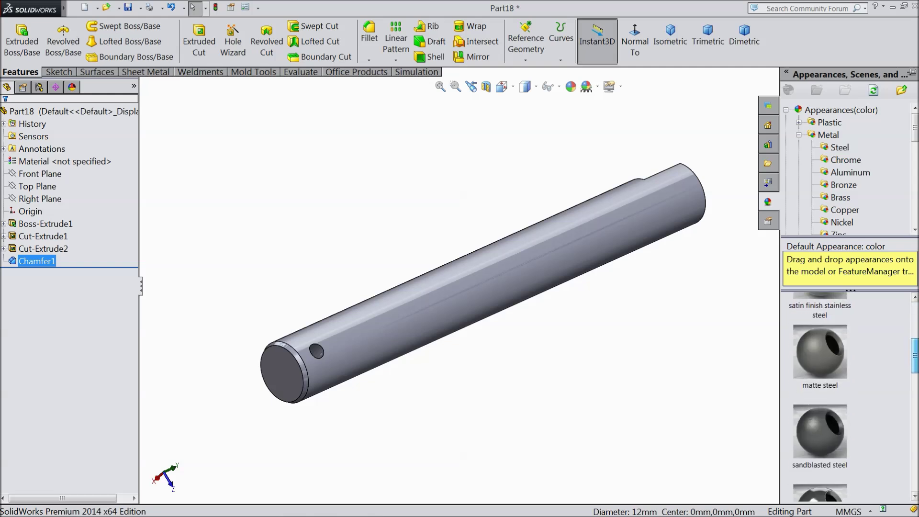
scroll(820, 397, "down", 5)
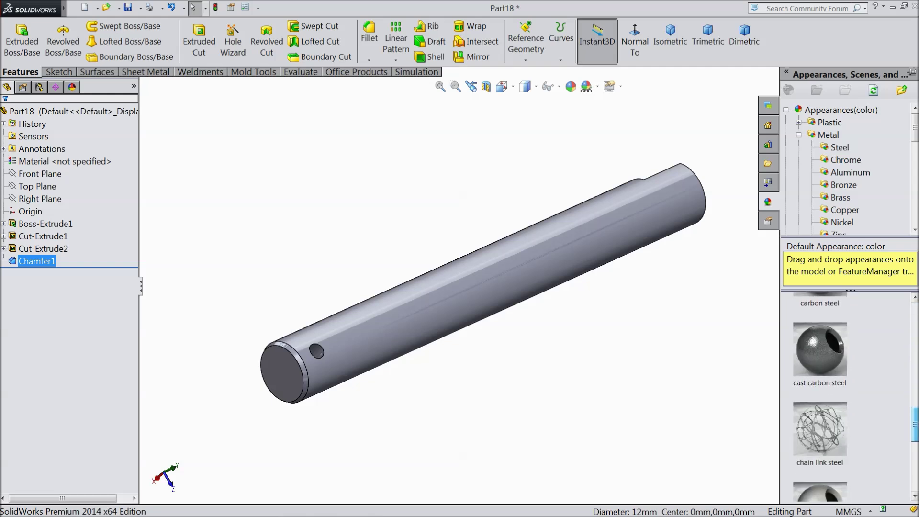
scroll(821, 398, "up", 8)
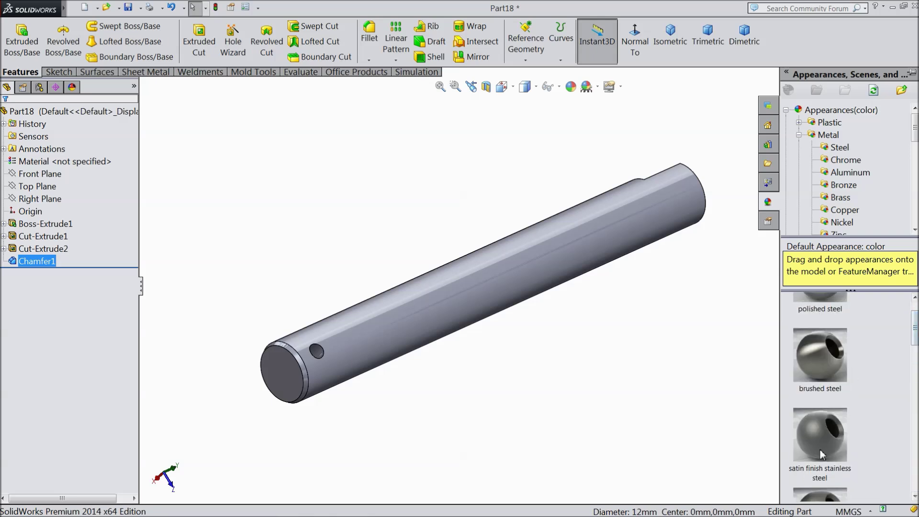
left_click(824, 450)
double_click(824, 450)
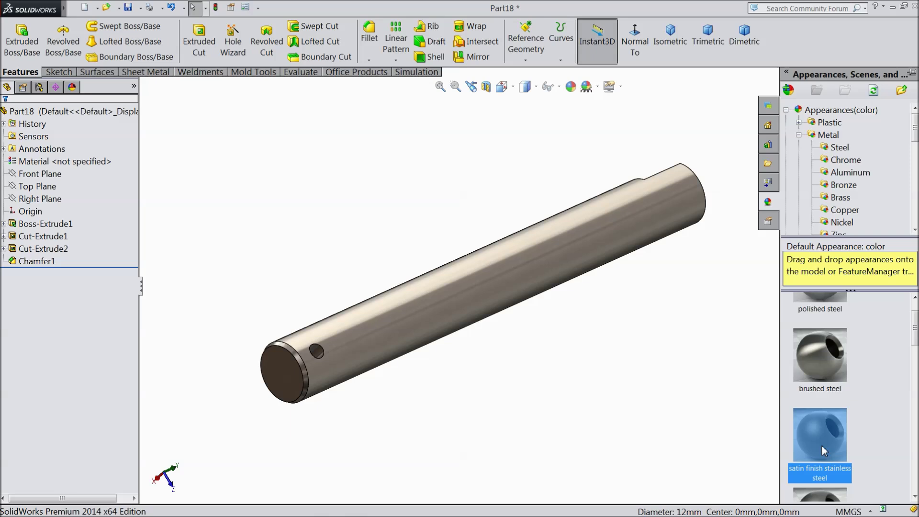
mouse_move(827, 449)
Save the part as "crankshaft rod" in the 6 Cylinder Radial Engine folder
middle_click_drag(630, 376, 636, 443)
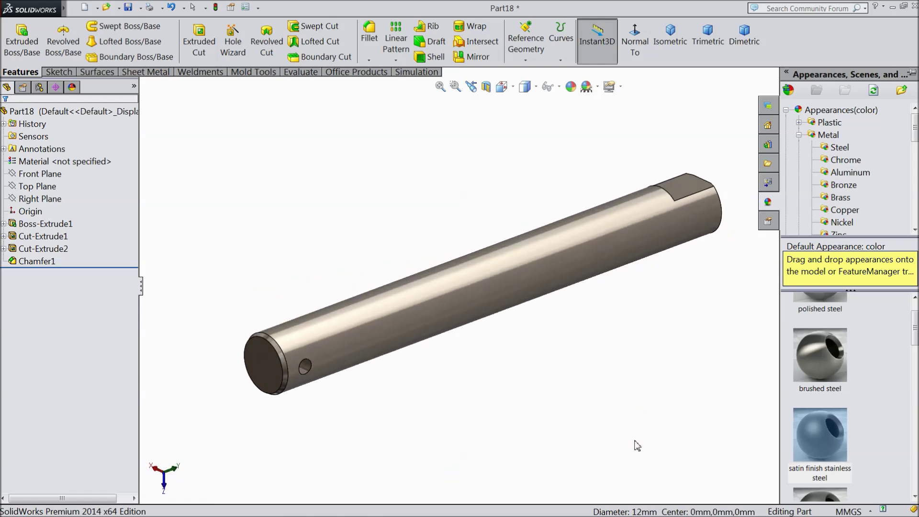
left_click(128, 7)
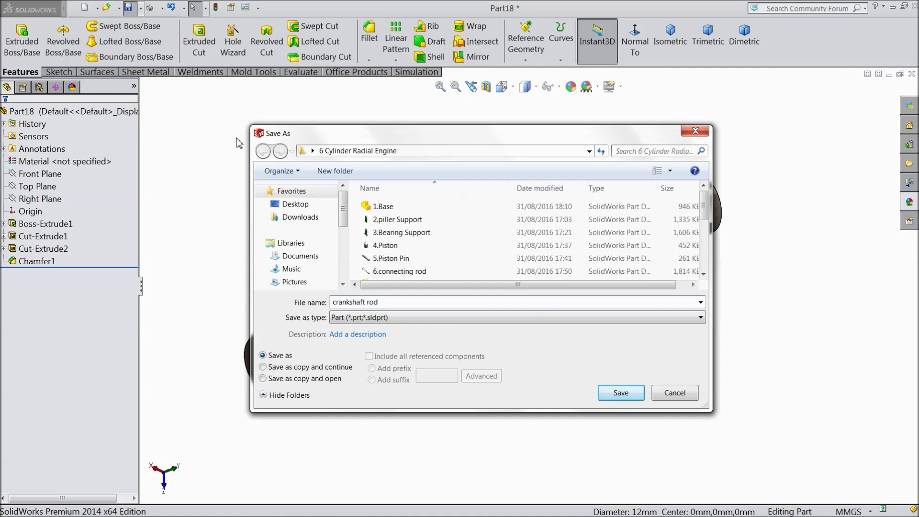
left_click(621, 393)
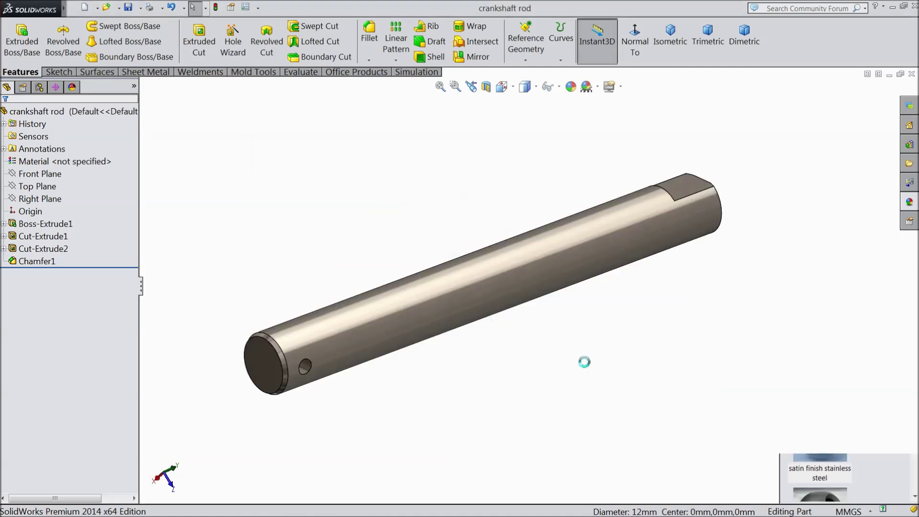
middle_click_drag(521, 348, 524, 367)
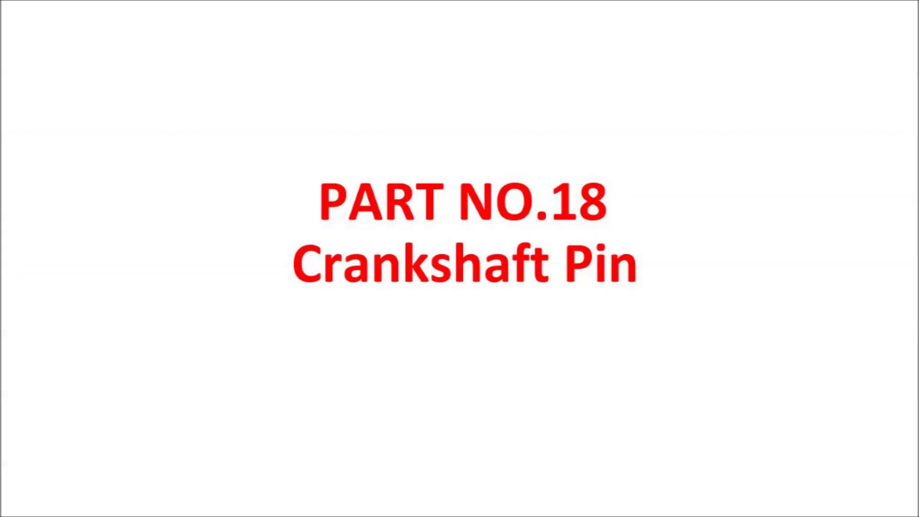
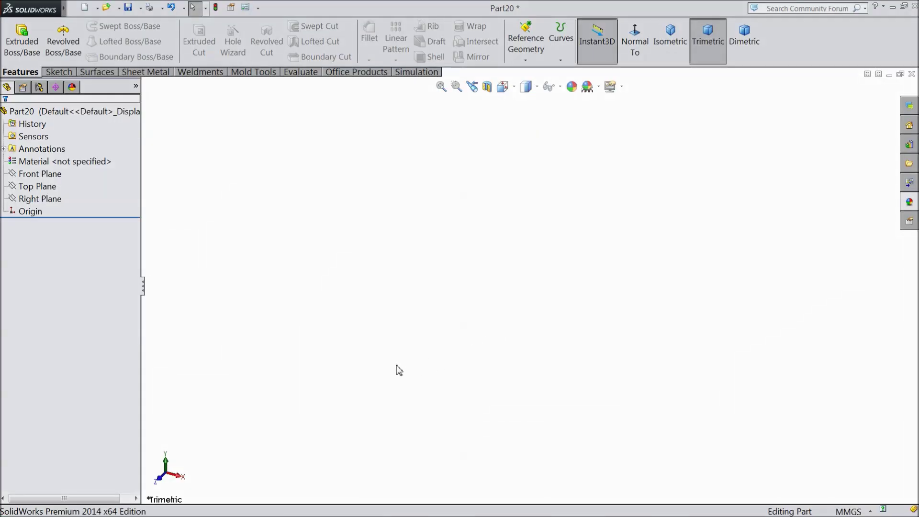
Sketch a circle about 94 mm in diameter on the Top Plane, centred at the origin
left_click(44, 187)
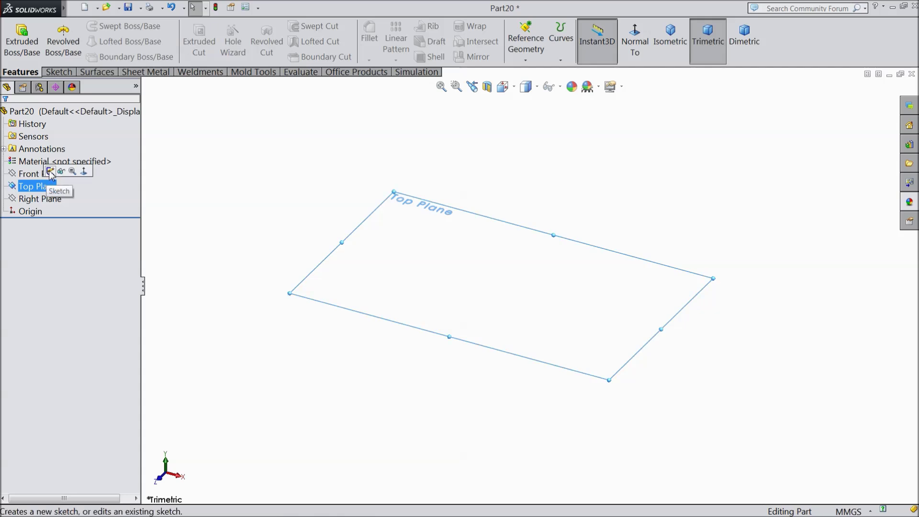
left_click(54, 171)
left_click(58, 73)
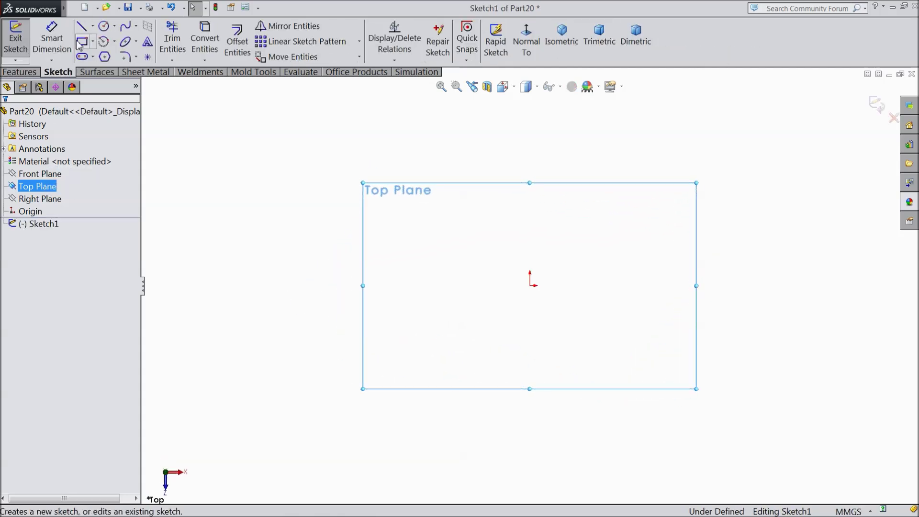
left_click(103, 25)
left_click(530, 286)
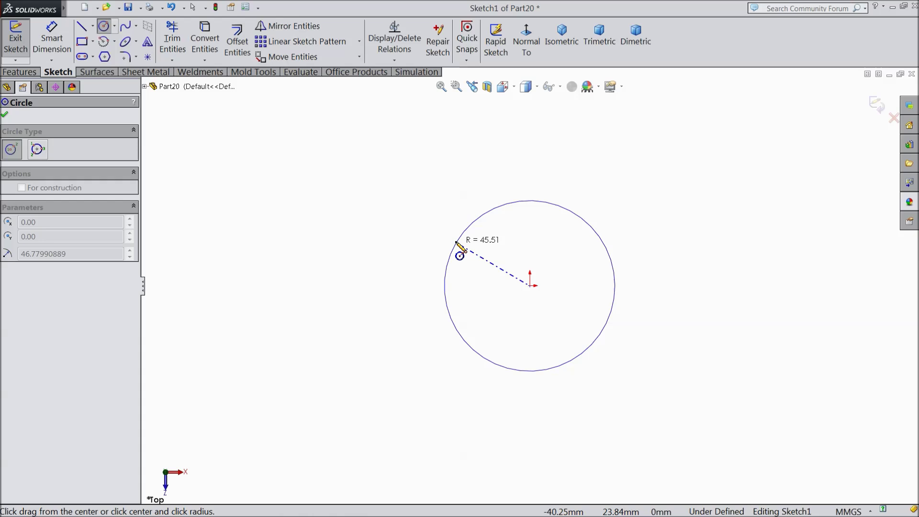
left_click(453, 242)
Dimension the circle's diameter as 12 mm
left_click(47, 40)
left_click(438, 284)
left_click(411, 288)
type("12")
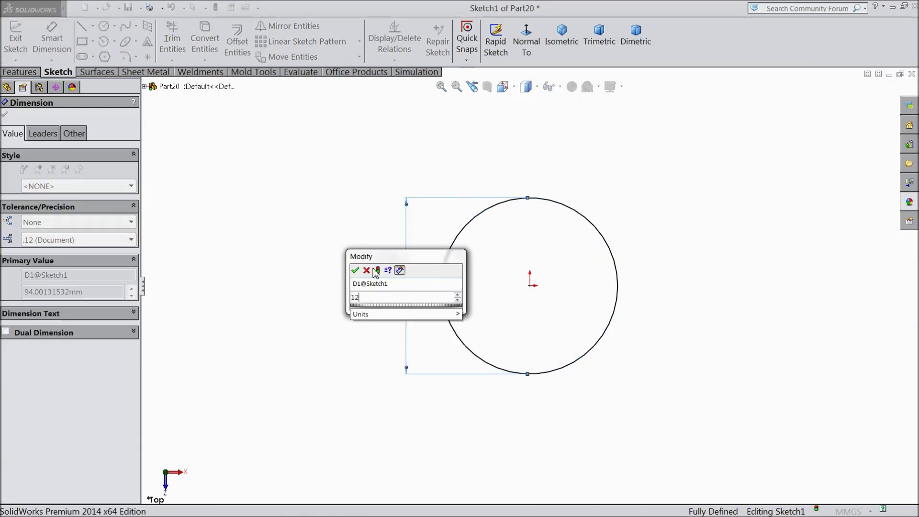
left_click(355, 270)
Extrude the circle into a solid cylinder with a Mid Plane depth of 38 mm
left_click(20, 72)
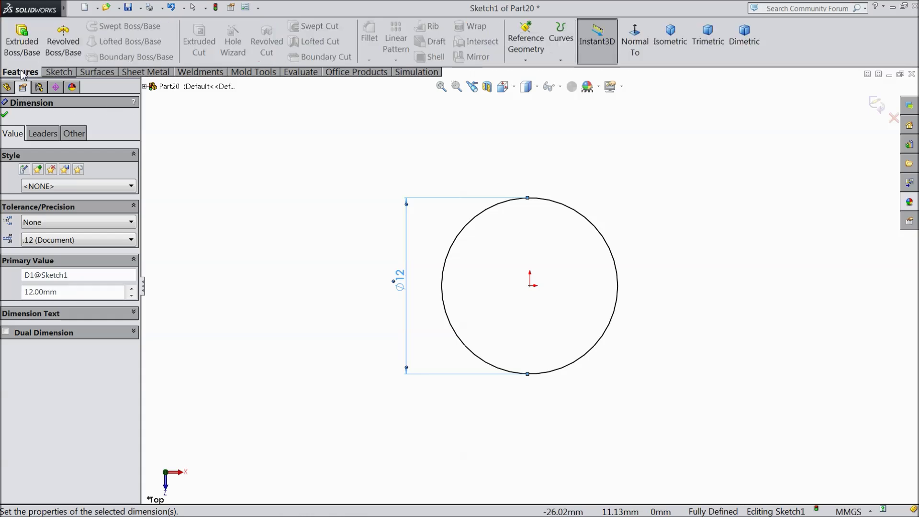
left_click(21, 39)
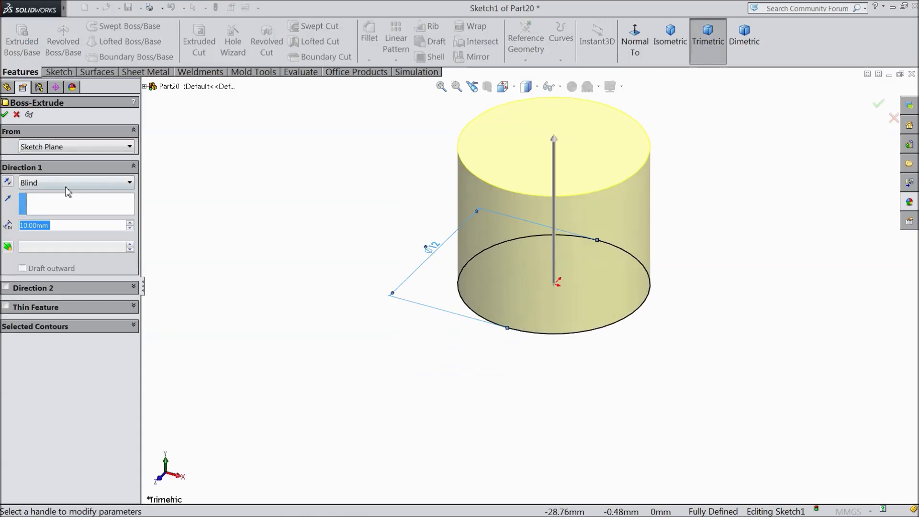
left_click(68, 183)
left_click(54, 245)
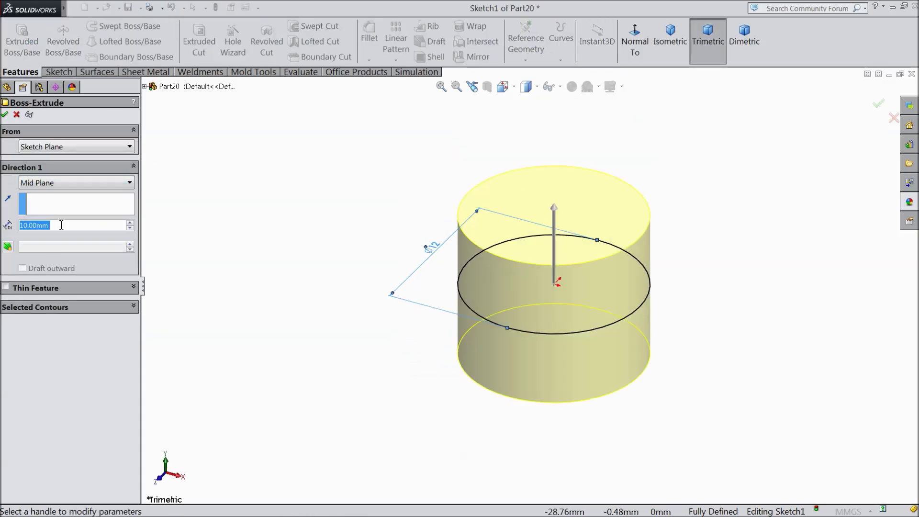
type("38")
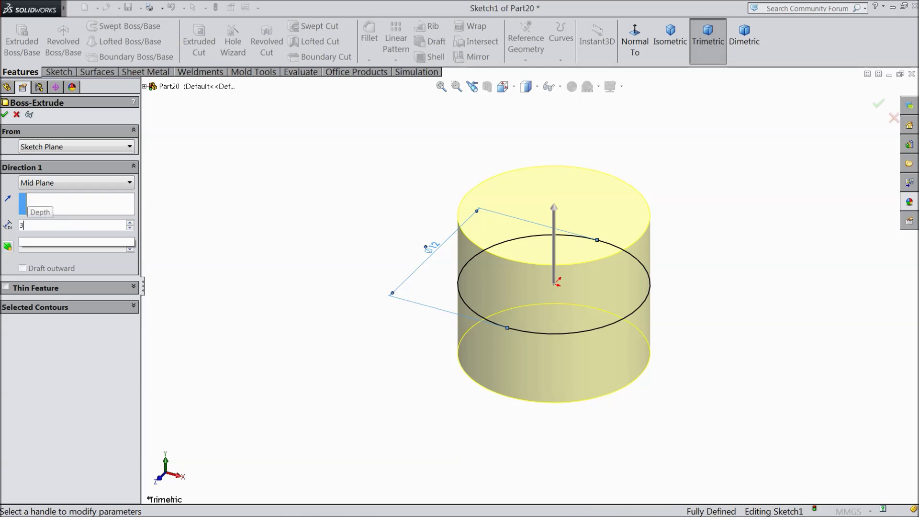
key("Return")
key("f")
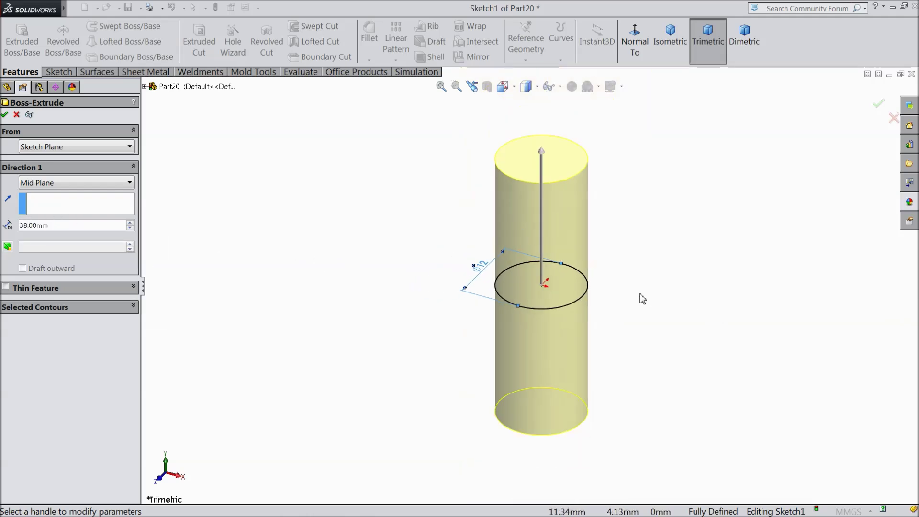
left_click(6, 115)
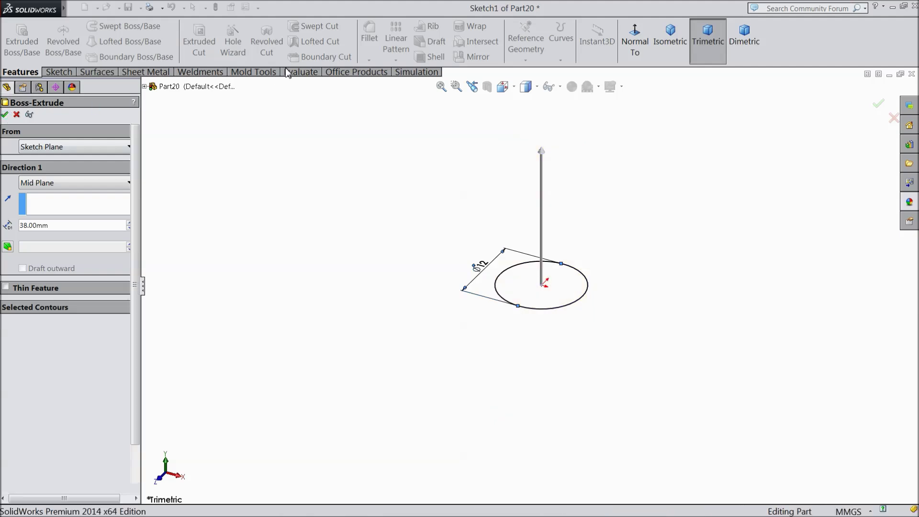
Chamfer the cylinder's top face and bottom circular edge with a 0.5 mm distance and a 60 degree angle
left_click(369, 60)
left_click(376, 86)
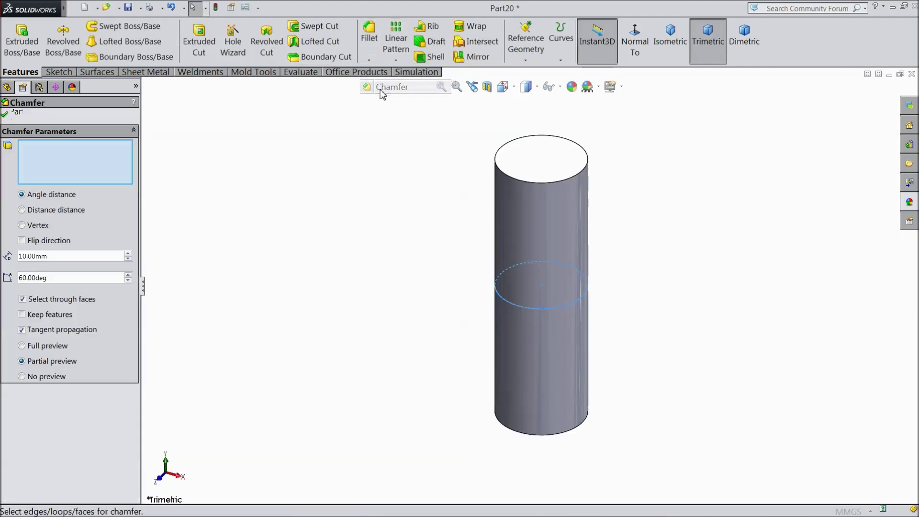
type("0.5")
left_click(555, 173)
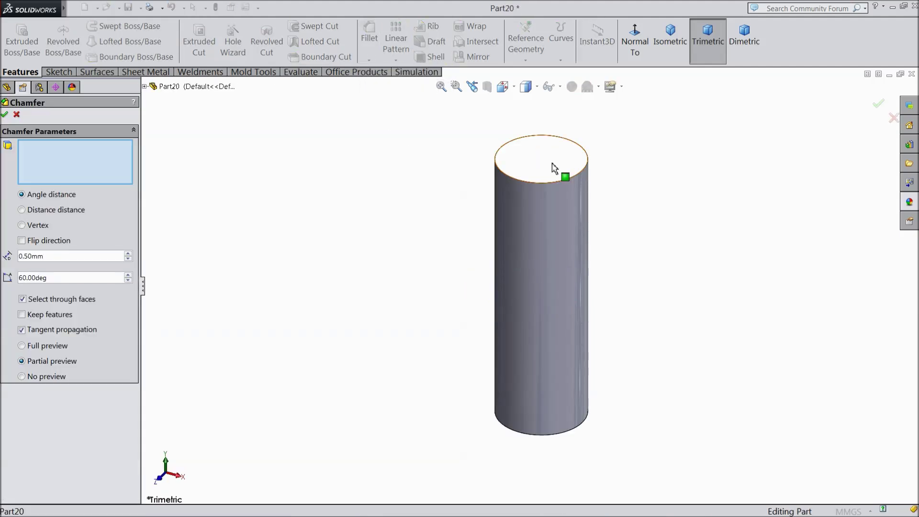
left_click(558, 435)
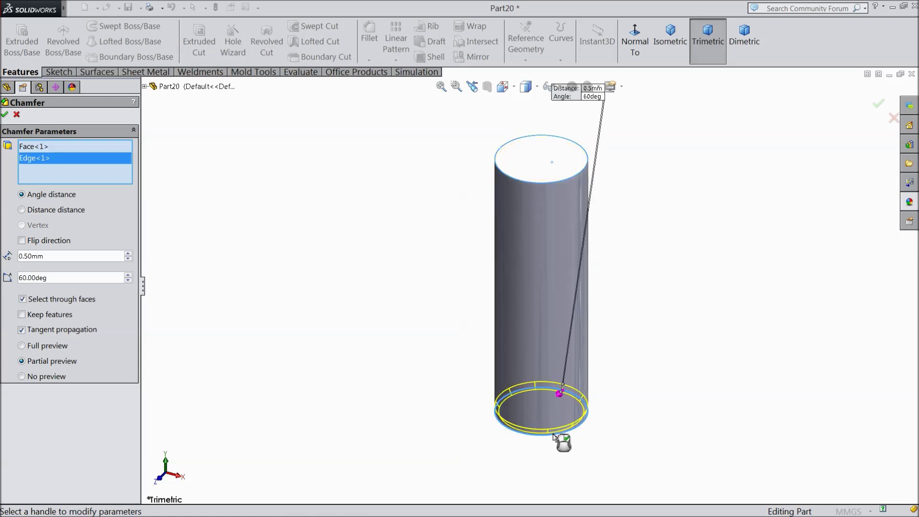
left_click(6, 114)
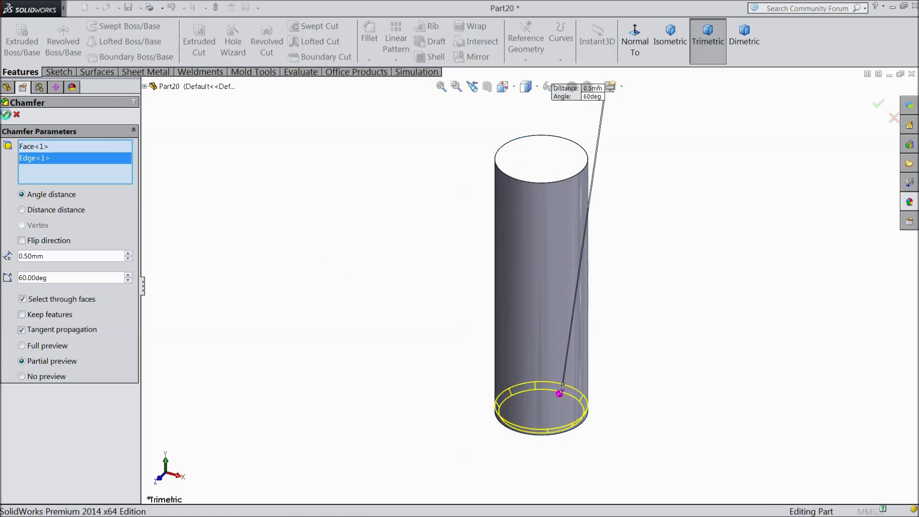
Sketch two circles on the Front Plane along the pin's axis, about 5.8 mm in diameter near the upper end and 5.6 mm near the lower end
left_click(40, 177)
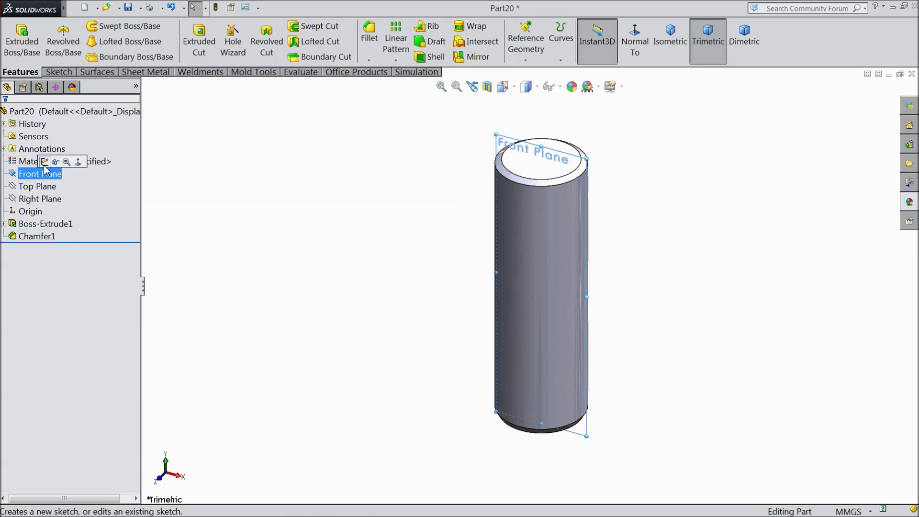
left_click(48, 164)
left_click(636, 46)
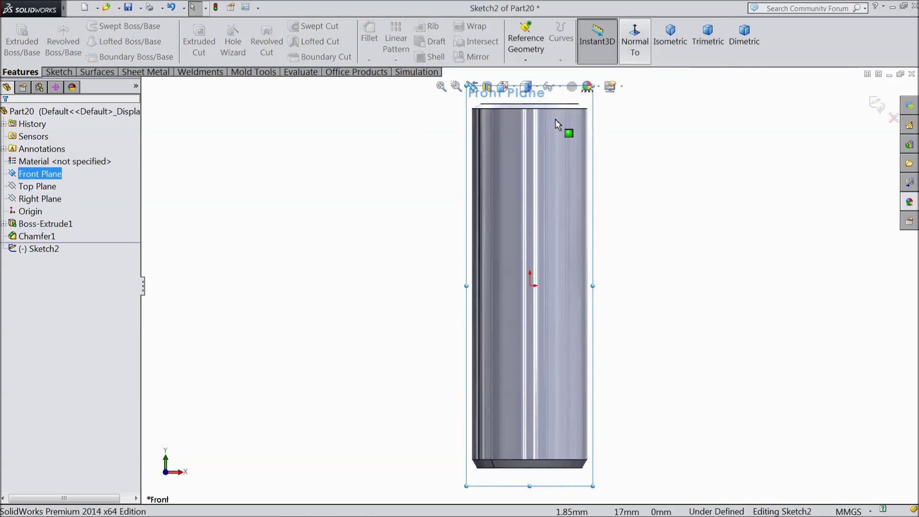
left_click(59, 72)
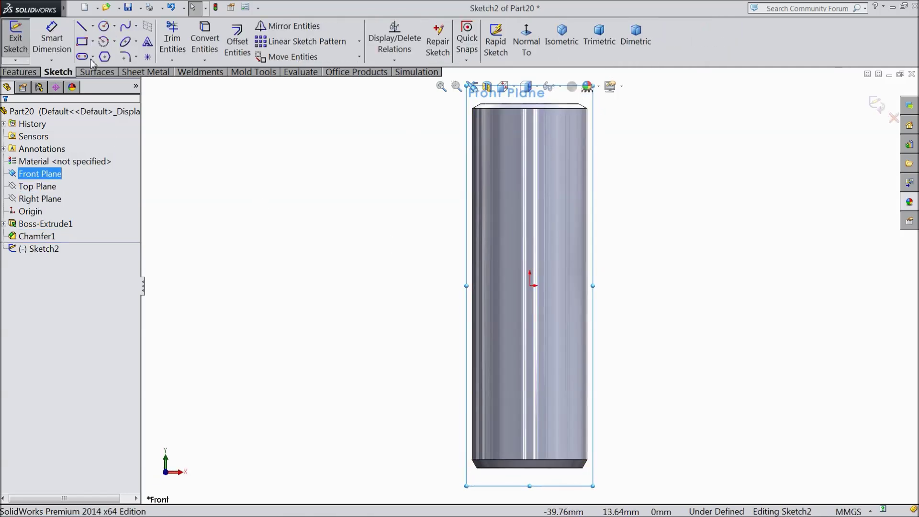
left_click(104, 26)
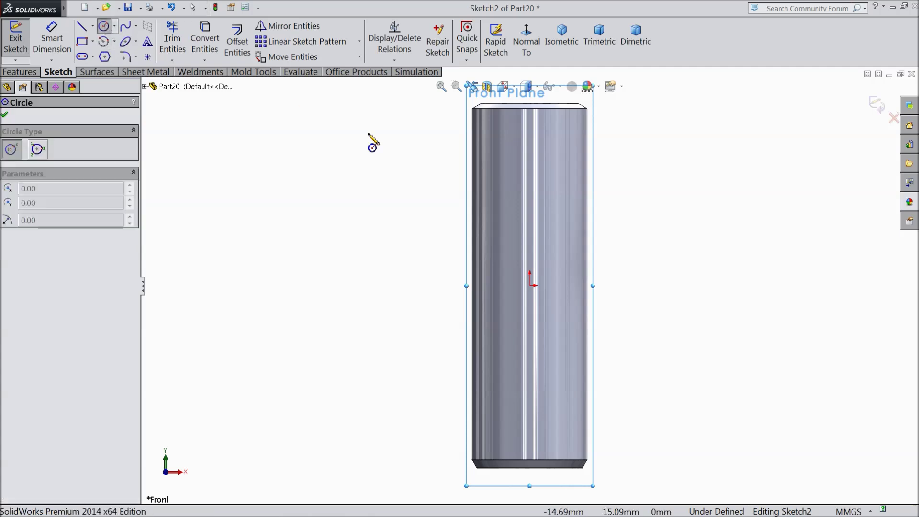
left_click(530, 154)
left_click(541, 181)
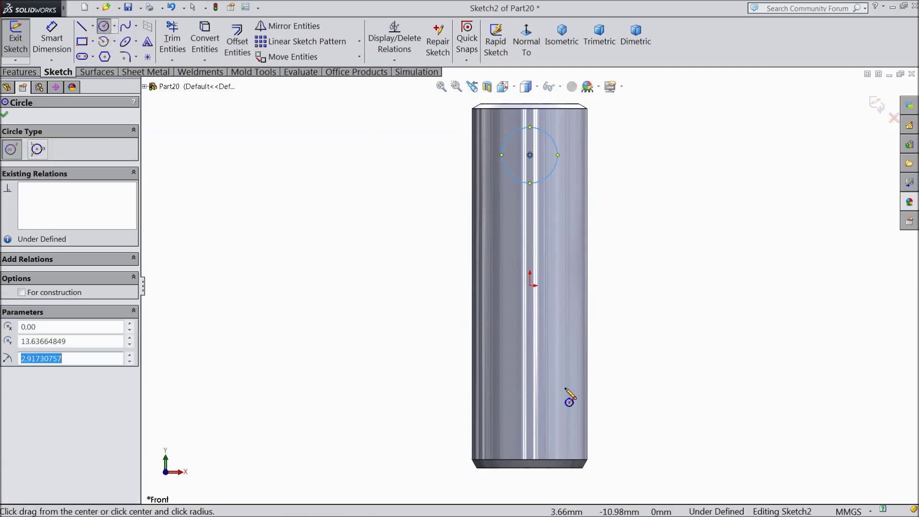
left_click(531, 396)
left_click(537, 422)
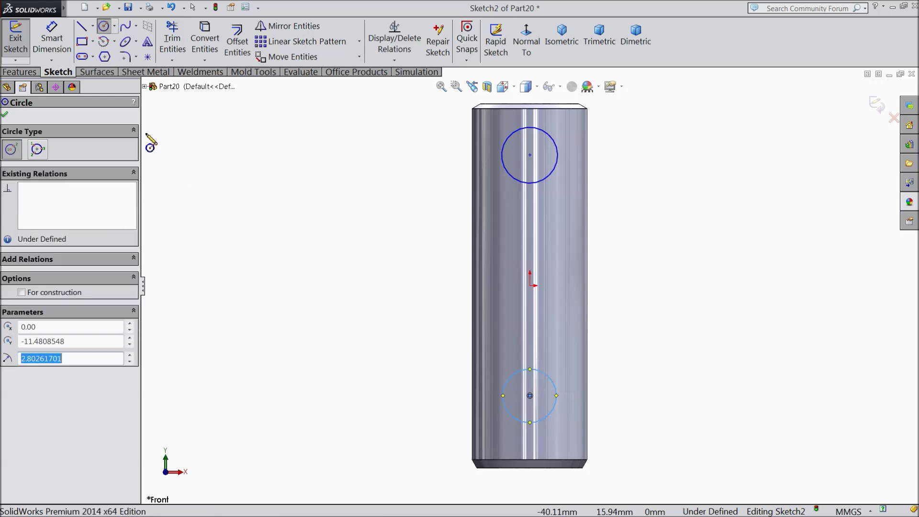
Dimension the upper circle with a 3 mm diameter and place its centre 5 mm from the pin's top edge
left_click(52, 44)
left_click(553, 170)
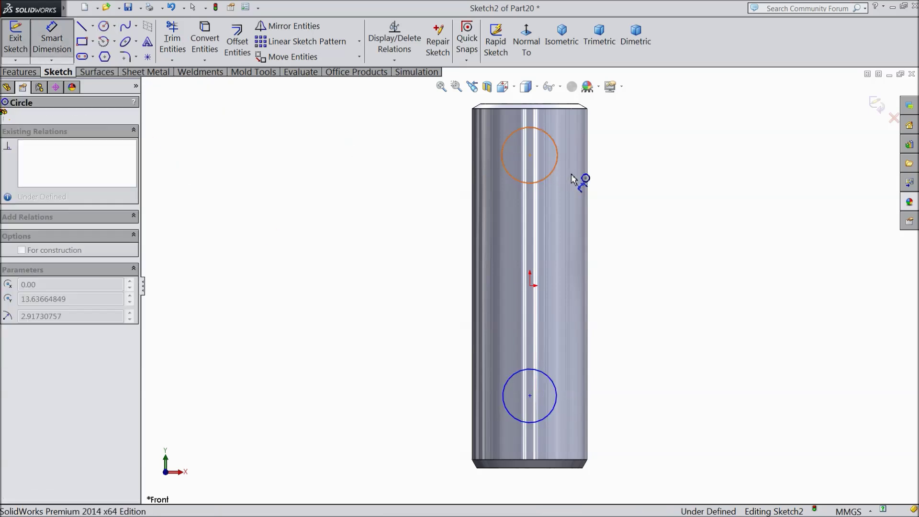
left_click(642, 177)
type("3")
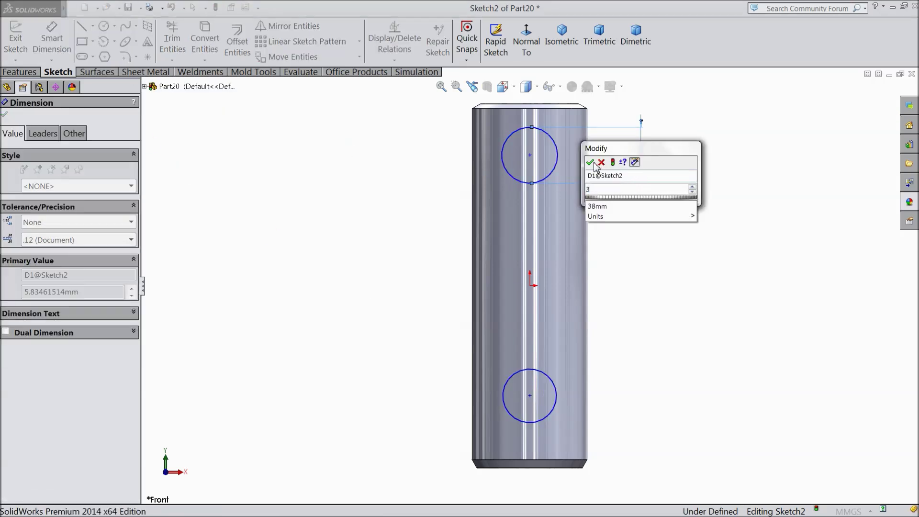
left_click(591, 162)
left_click(528, 167)
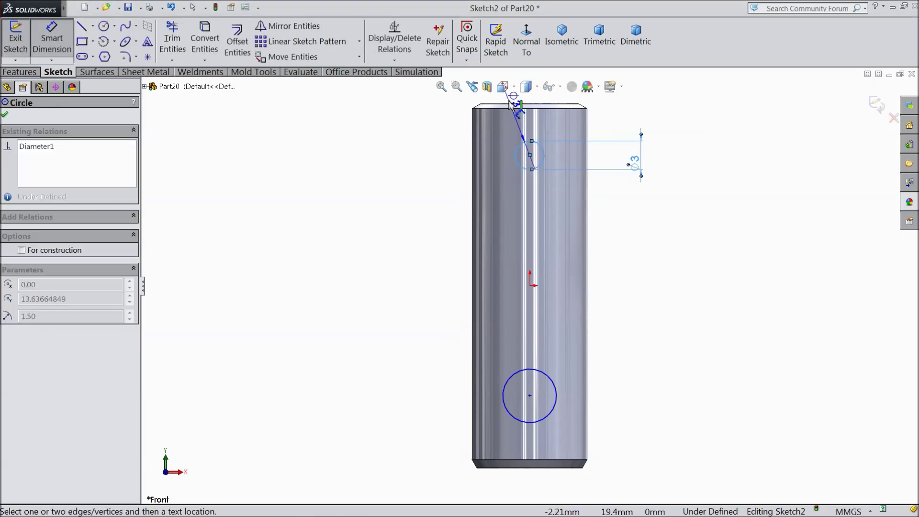
left_click(510, 105)
left_click(421, 132)
type("5")
left_click(386, 117)
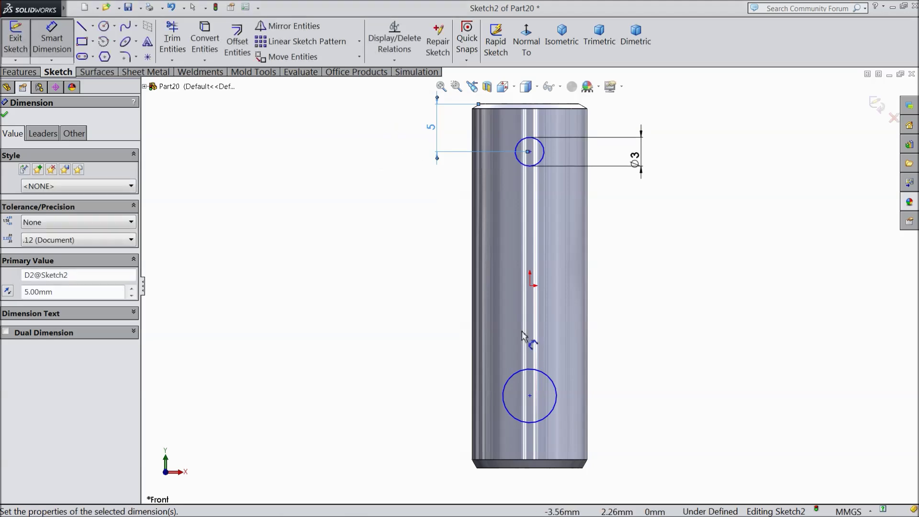
Dimension the lower circle with a 3 mm diameter and place its centre 5 mm from the pin's bottom edge
left_click(554, 412)
left_click(631, 397)
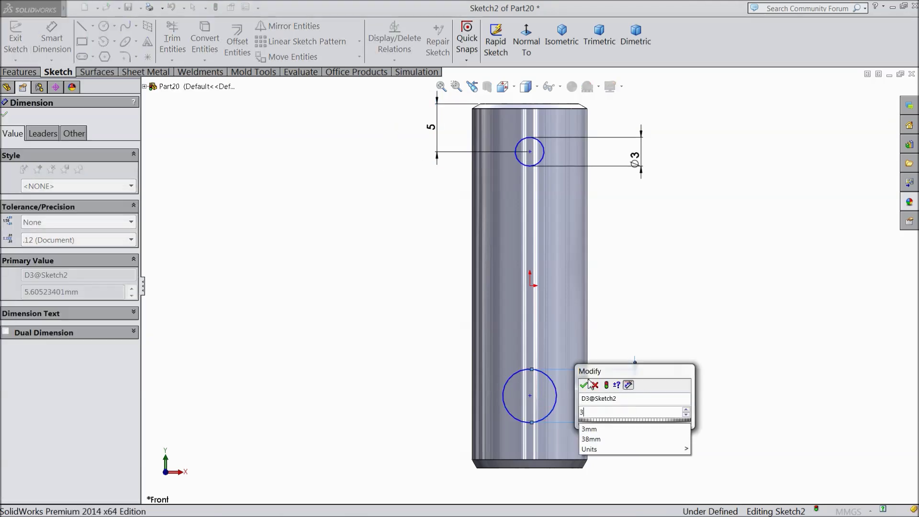
type("3")
key("Return")
left_click(544, 407)
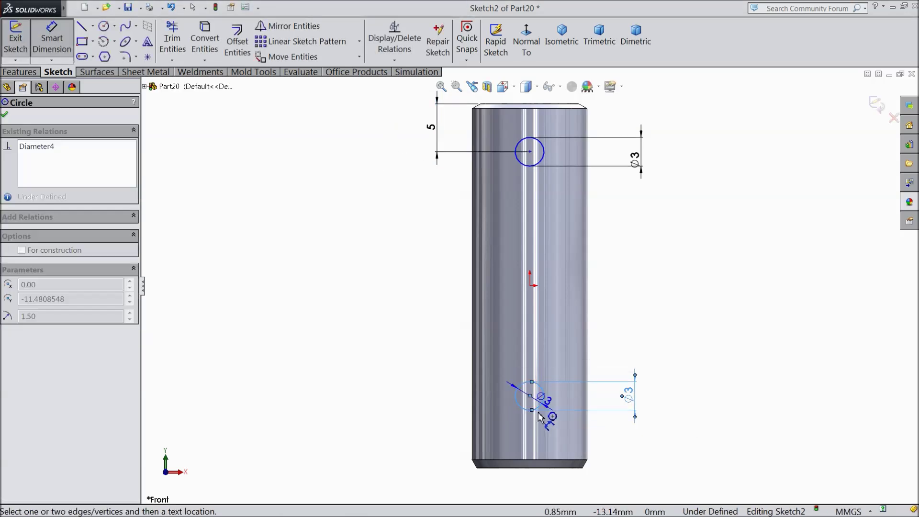
left_click(537, 468)
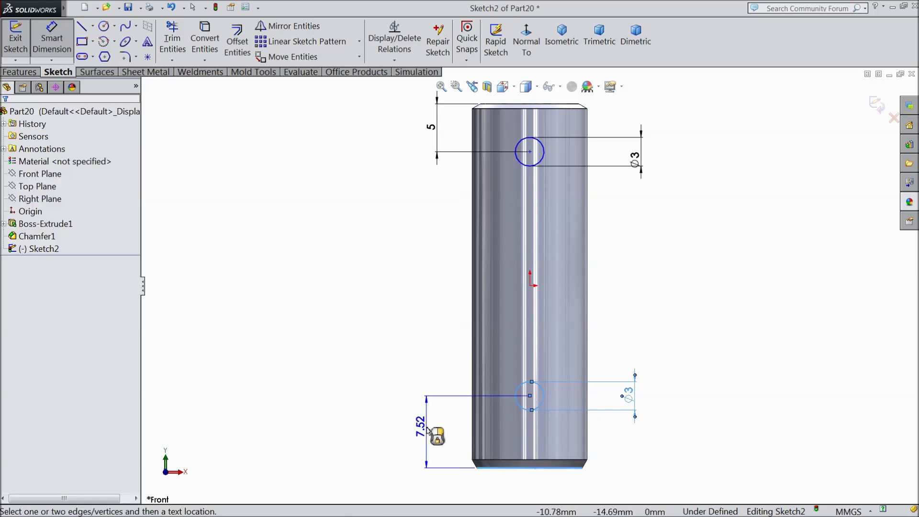
left_click(424, 431)
type("5")
left_click(375, 416)
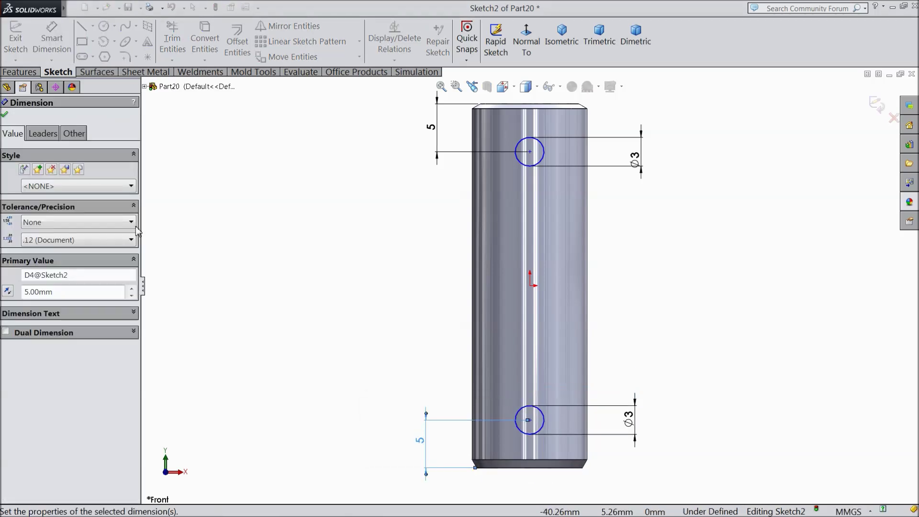
key("Escape")
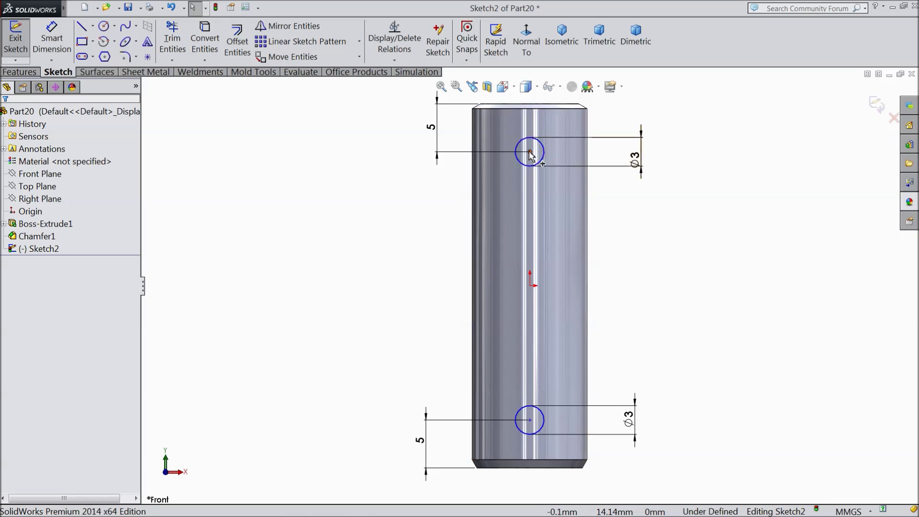
Align both circle centres with the origin using a Vertical relation
left_click(530, 152)
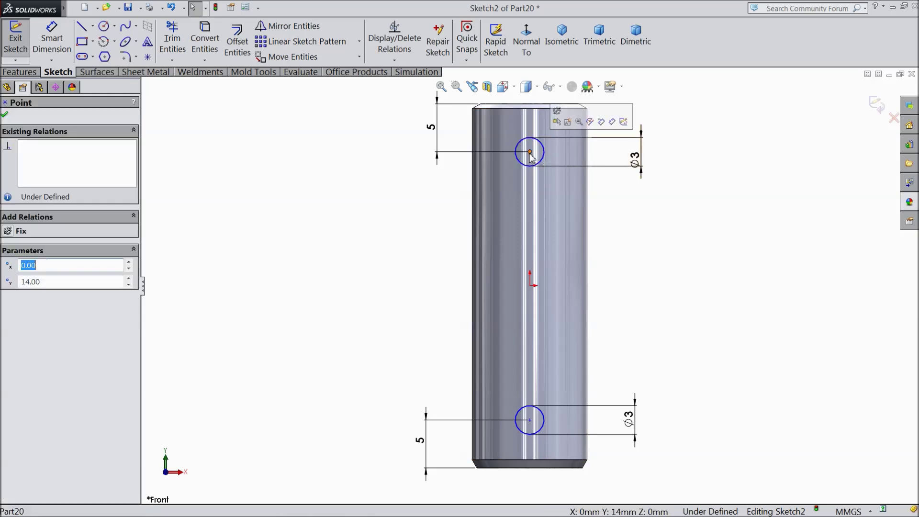
left_click(530, 420, "ctrl")
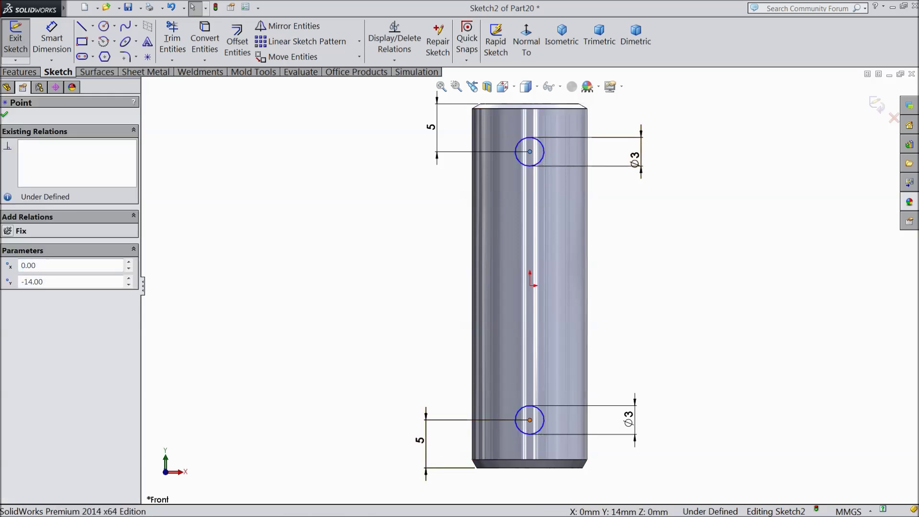
left_click(530, 285, "ctrl")
left_click(29, 313)
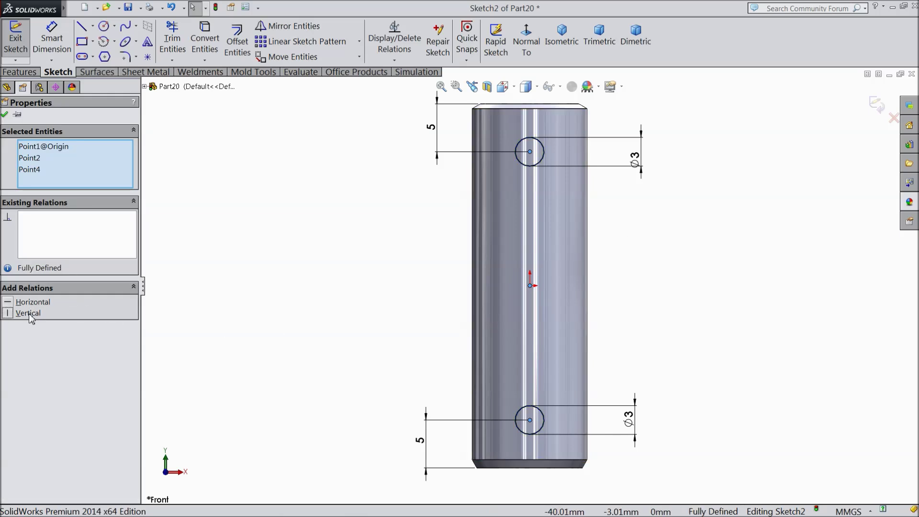
left_click(5, 115)
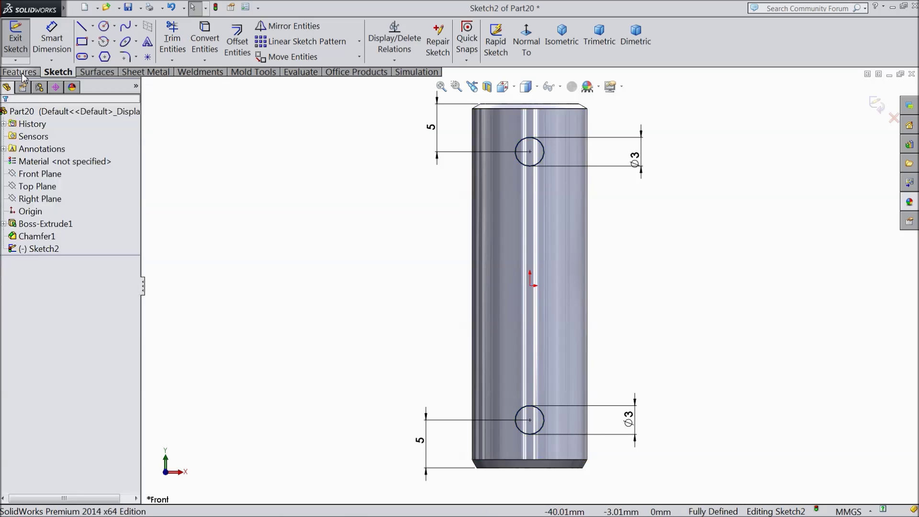
Cut-extrude the two 3 mm circles through the pin with a 38 mm Mid Plane depth
left_click(20, 72)
left_click(199, 41)
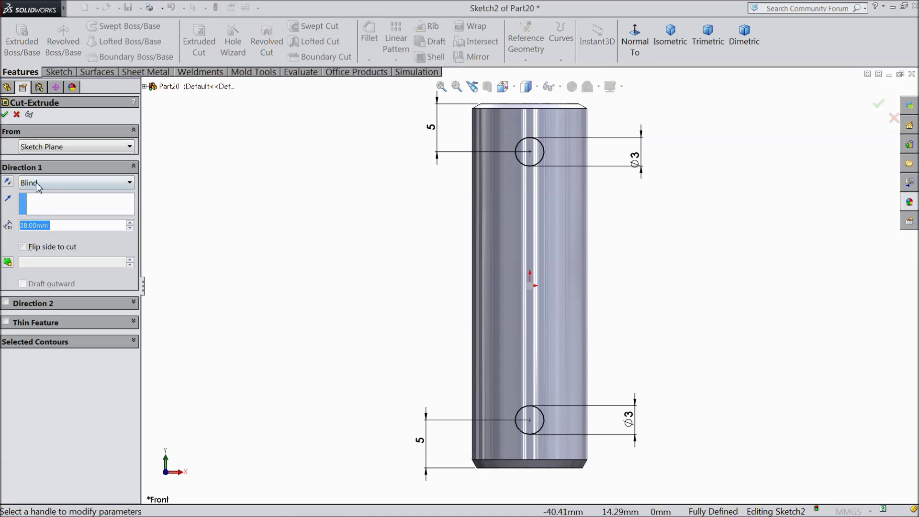
left_click(38, 184)
left_click(46, 277)
middle_click_drag(315, 291, 418, 331)
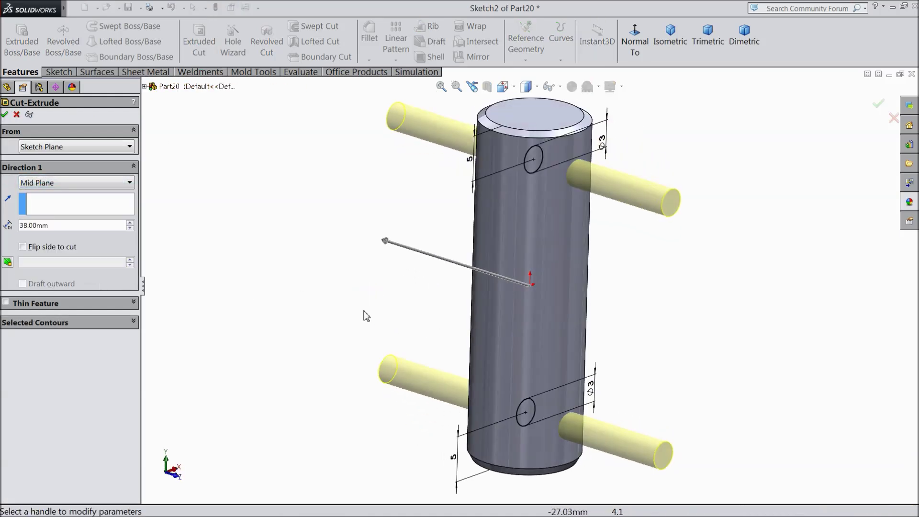
left_click(5, 116)
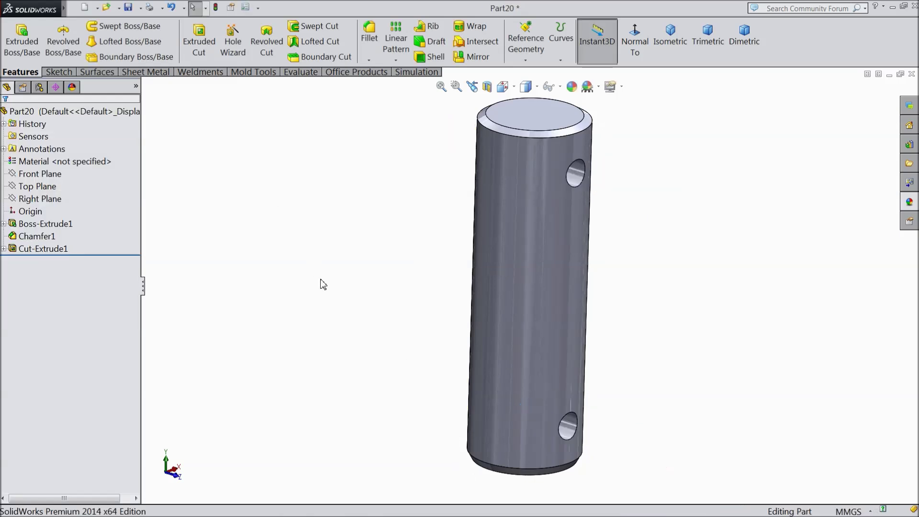
Apply a magenta colour (RGB 255, 0, 255) to the whole pin part
middle_click_drag(364, 326, 468, 288)
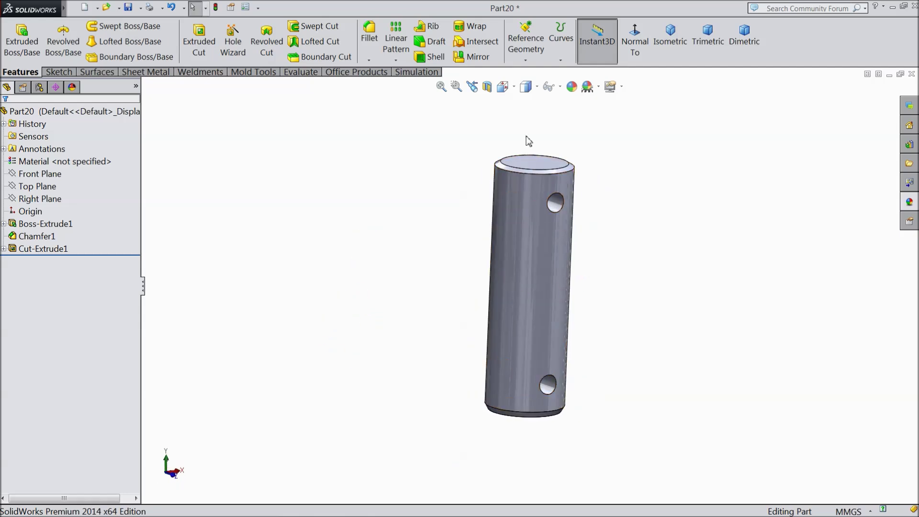
left_click(571, 86)
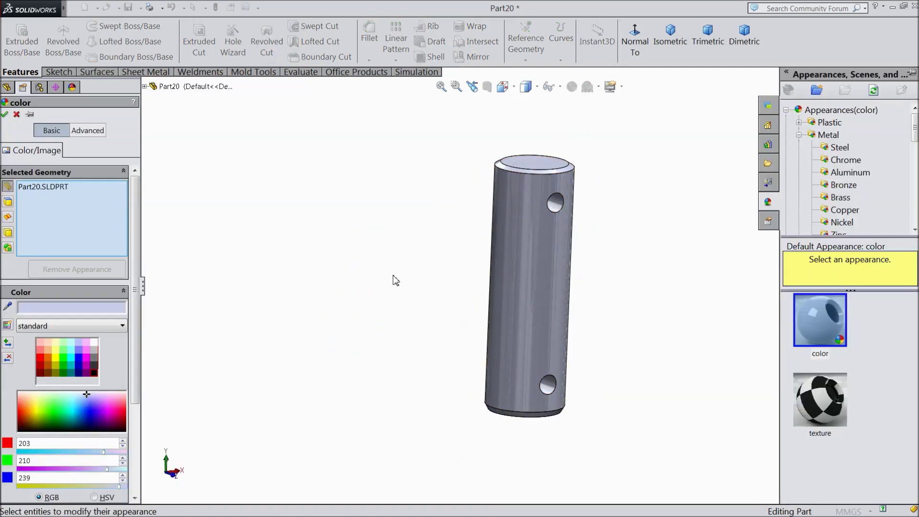
left_click(47, 359)
mouse_move(280, 356)
middle_mouse_down()
mouse_move(269, 272)
mouse_move(260, 320)
mouse_move(283, 353)
mouse_move(263, 361)
mouse_move(279, 355)
middle_mouse_up()
left_click(87, 359)
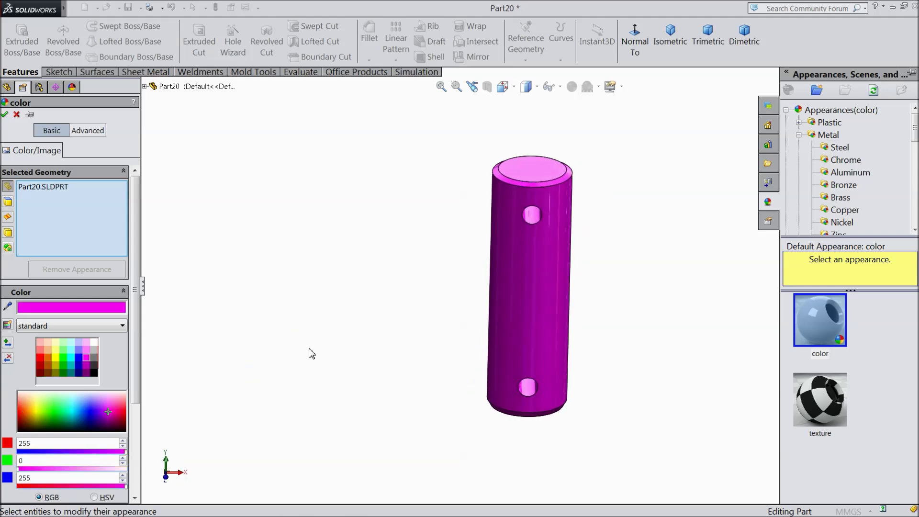
scroll(564, 275, "down", 4)
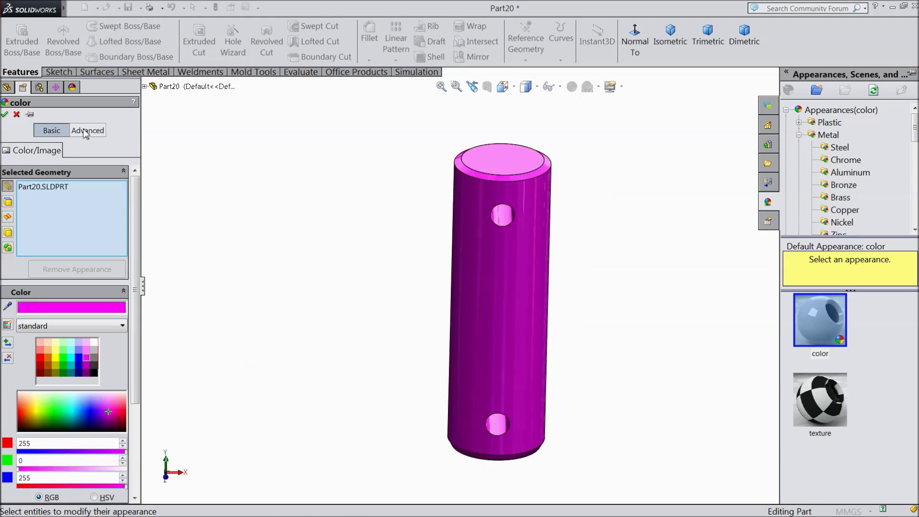
left_click(6, 115)
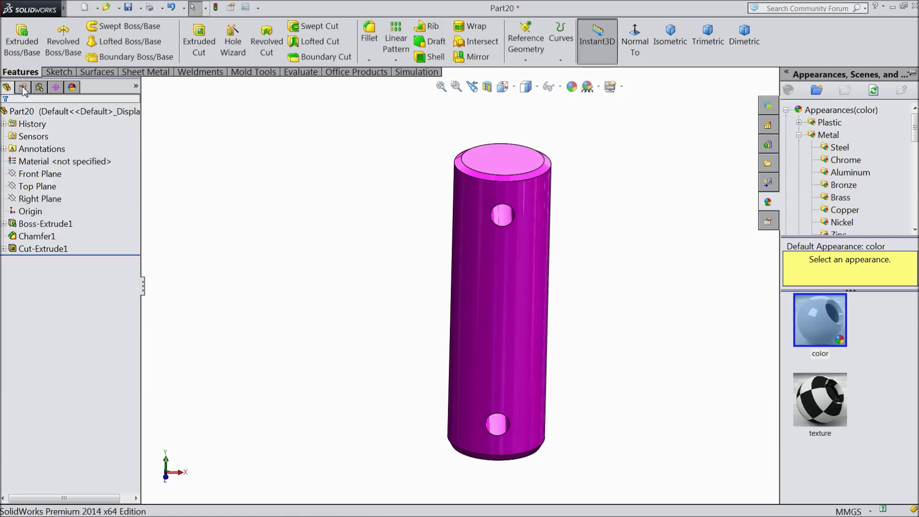
Save the part as "18.crankshaft pin" in the 6 Cylinder Radial Engine folder
left_click(128, 7)
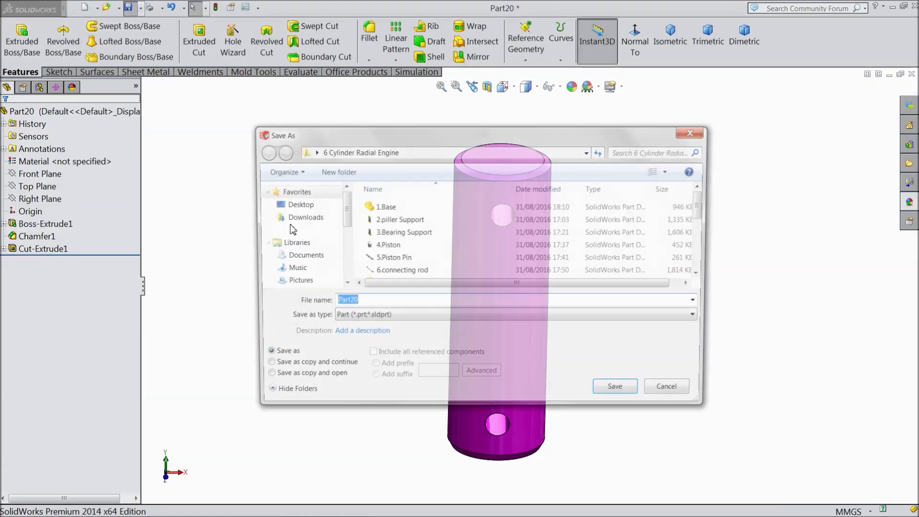
type("18.crankshaft pin")
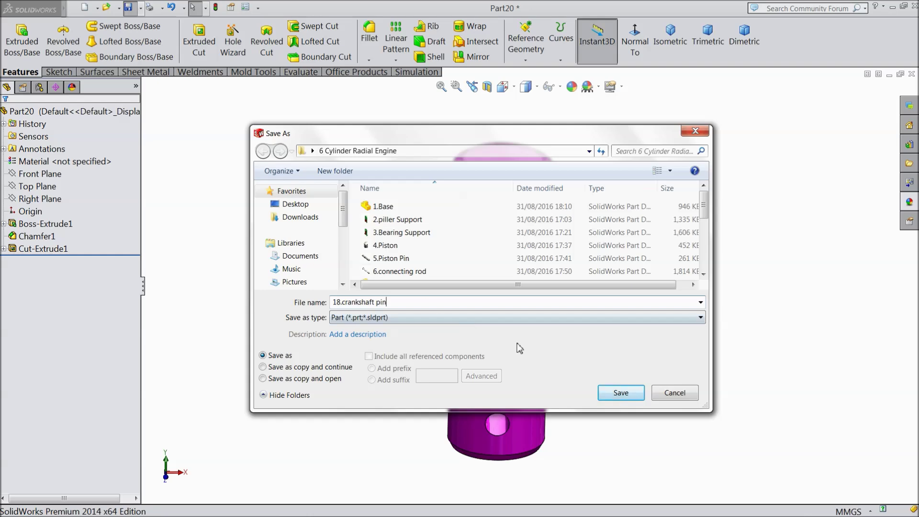
left_click(618, 393)
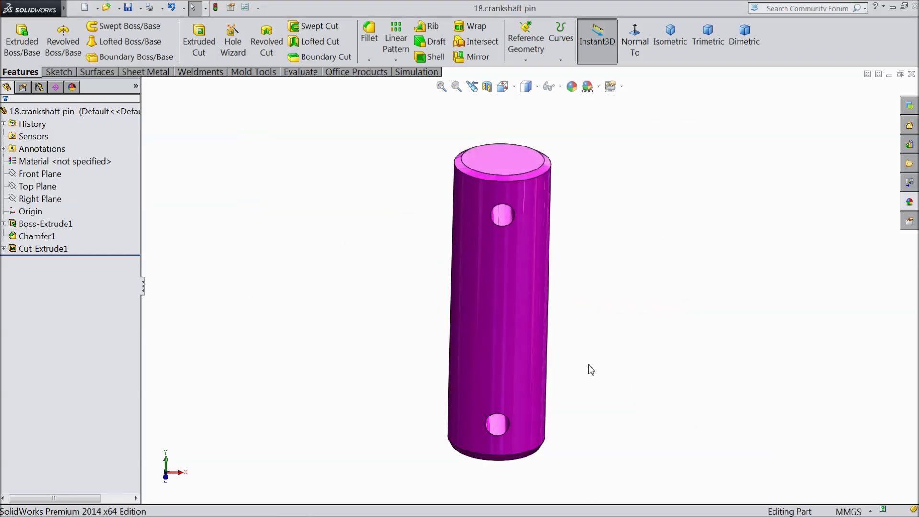
middle_click_drag(587, 365, 564, 344)
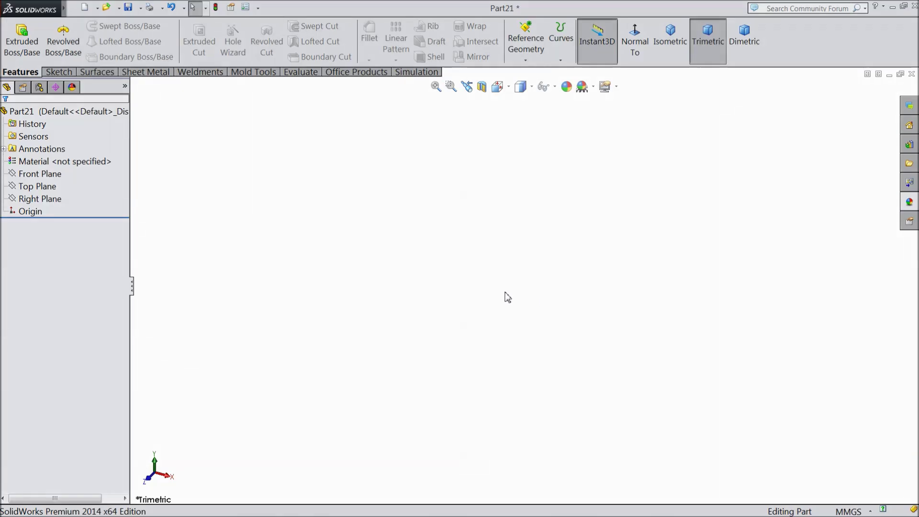
Sketch a hexagon about 143 mm across flats on the Top Plane of the new part, centred on the origin
left_click(46, 187)
left_click(67, 180)
left_click(72, 72)
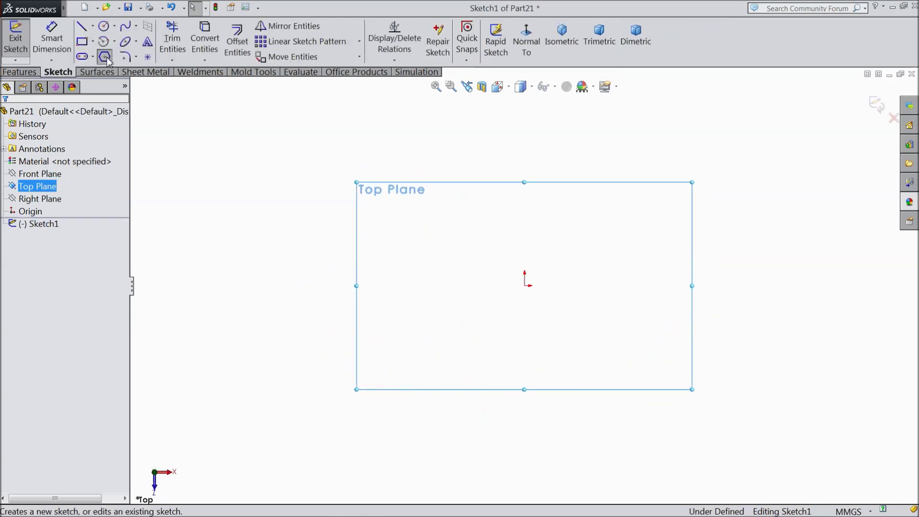
left_click(105, 57)
left_click_drag(525, 286, 525, 130)
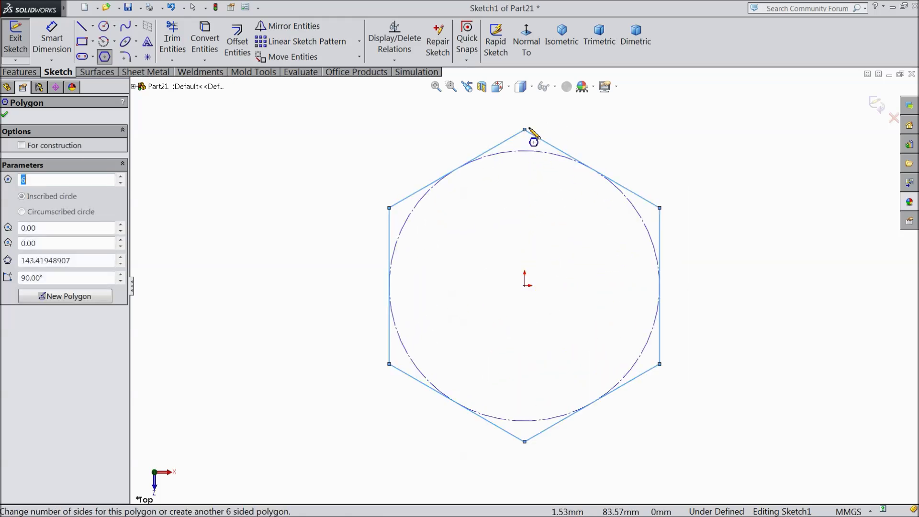
right_click(564, 113)
left_click(581, 119)
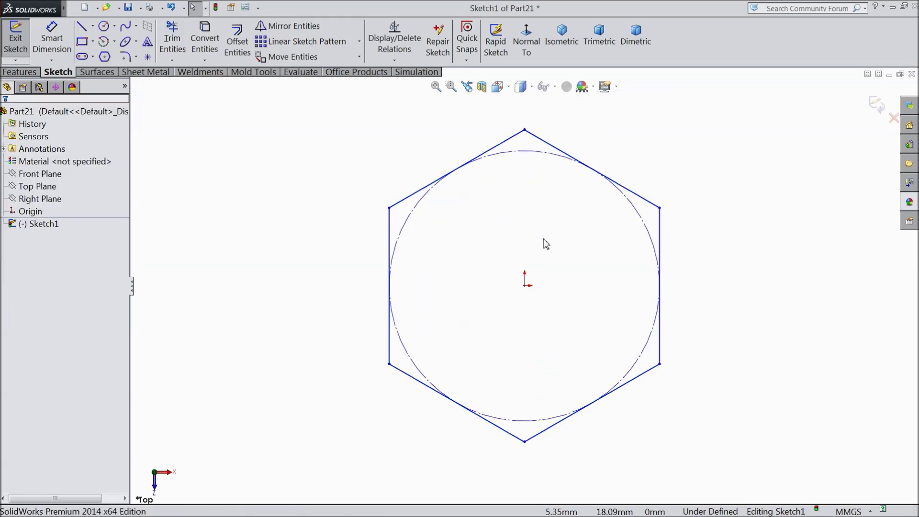
Align the hexagon's upper vertex with its centre point using a Vertical relation
left_click(526, 288)
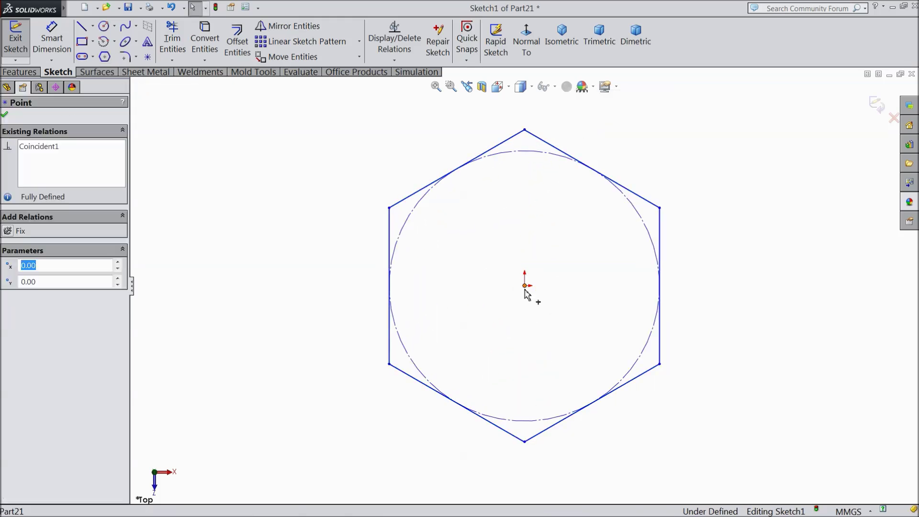
left_click(525, 130, "ctrl")
left_click(569, 99)
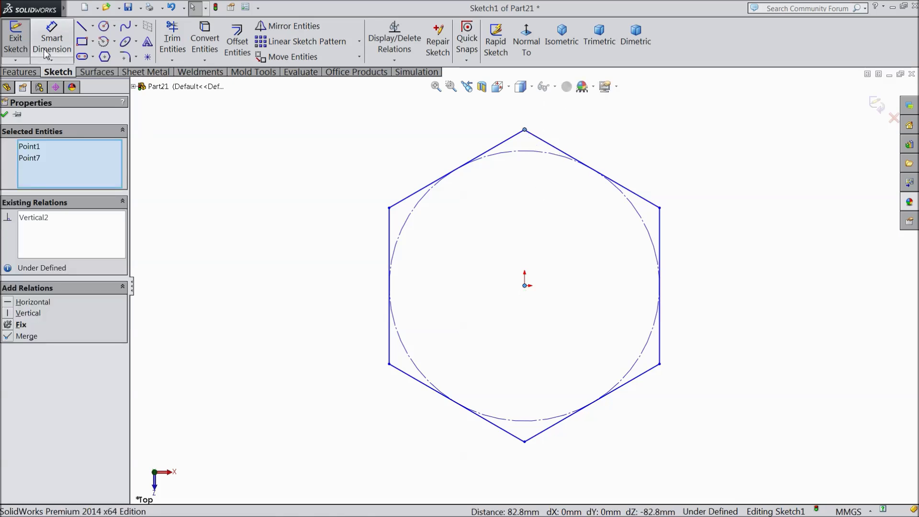
Dimension the distance between the hexagon's two vertical sides as 106 mm
left_click(48, 43)
left_click(390, 265)
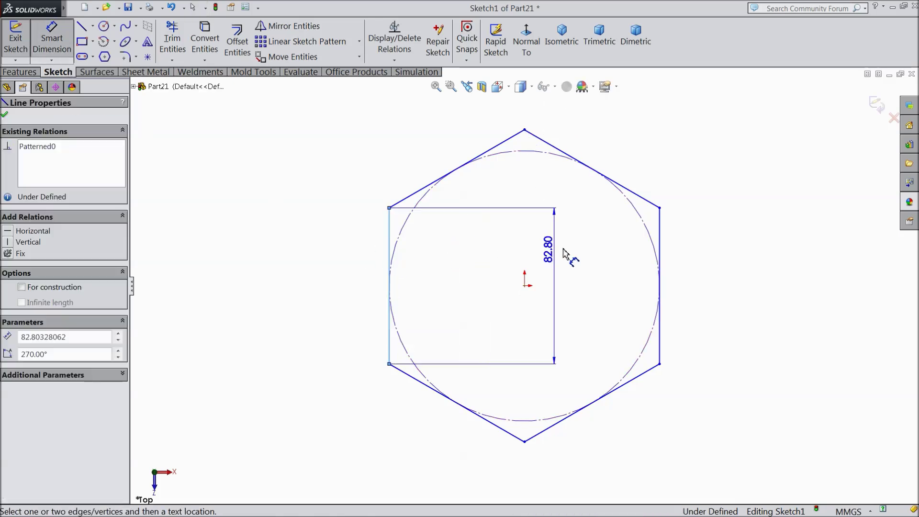
left_click(659, 232)
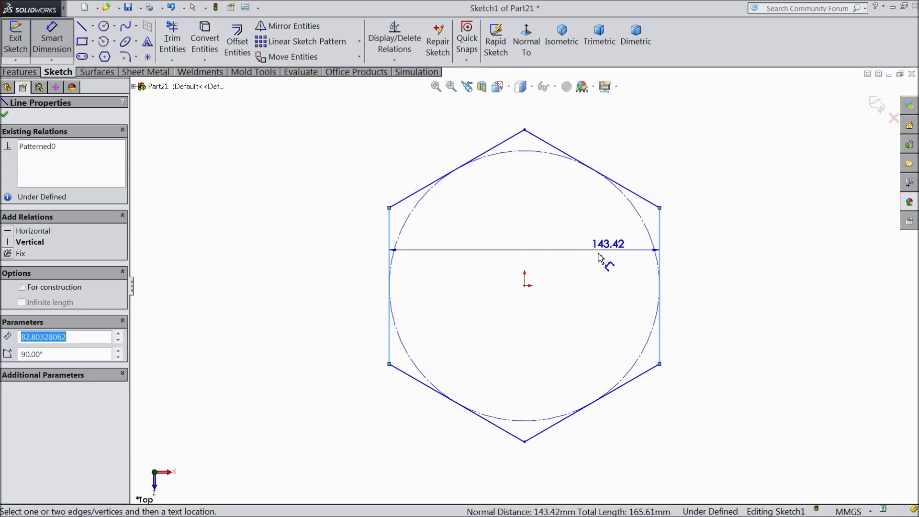
scroll(585, 254, "up", 2)
left_click(513, 148)
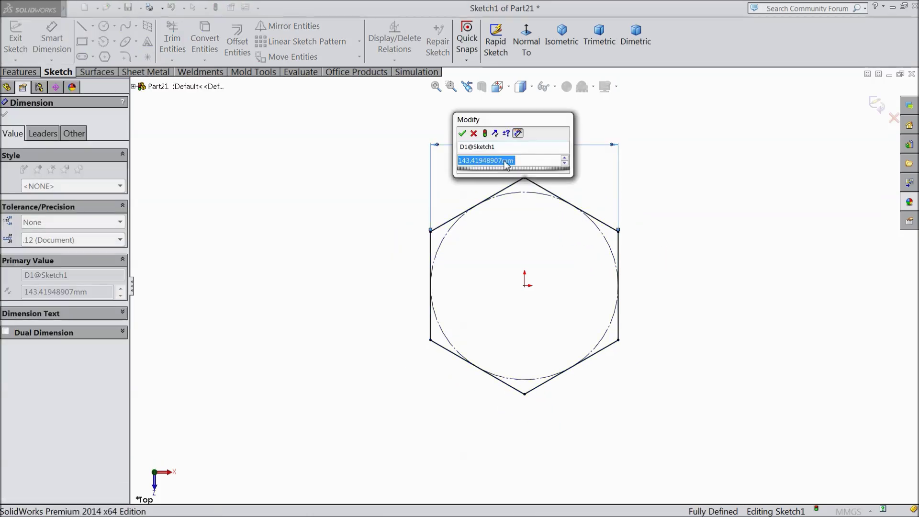
type("106")
left_click(463, 134)
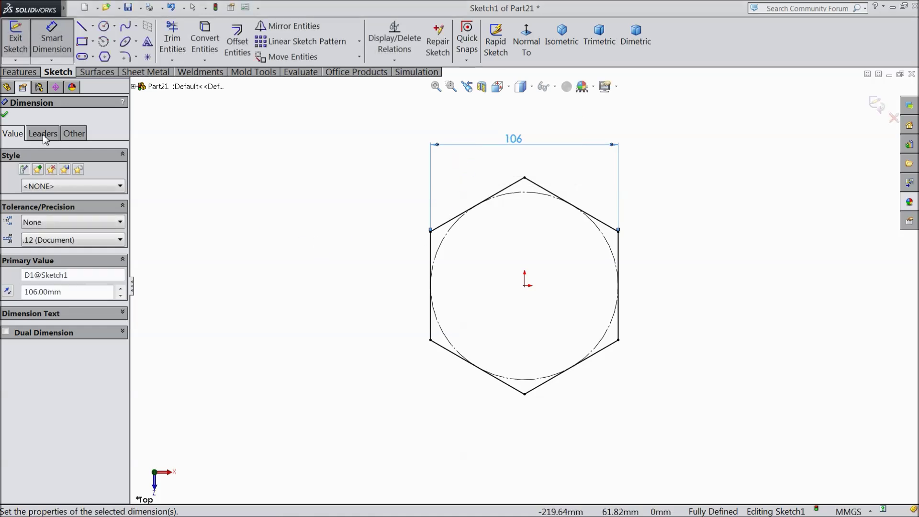
left_click(4, 115)
Extrude the hexagon 25 mm upward in the first direction and 32 mm in the second direction
left_click(19, 72)
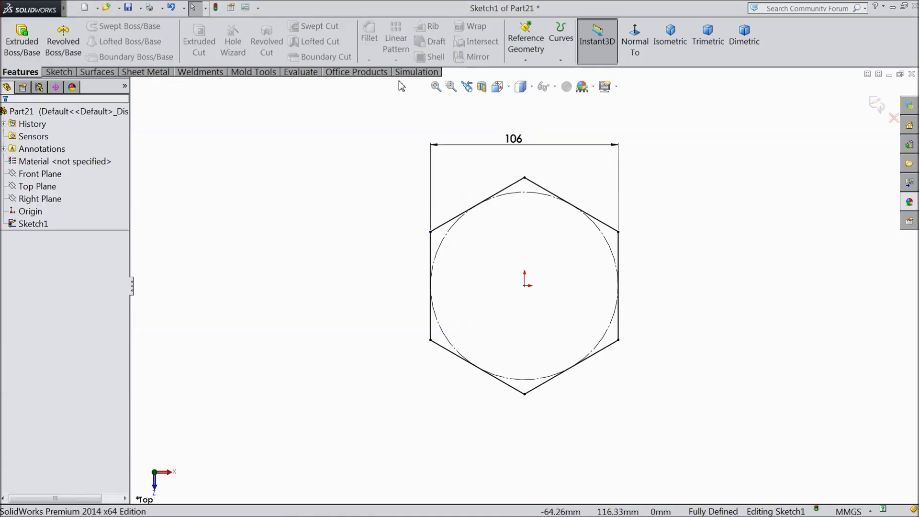
left_click(22, 40)
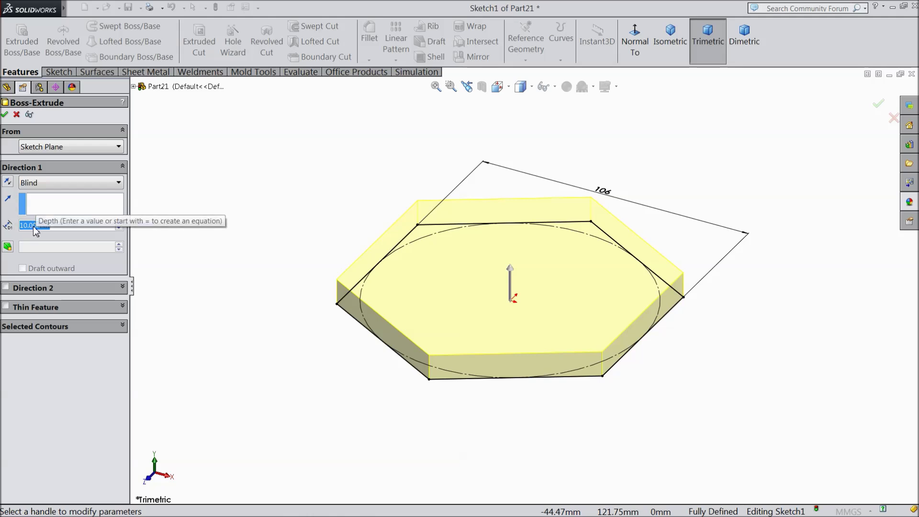
type("25")
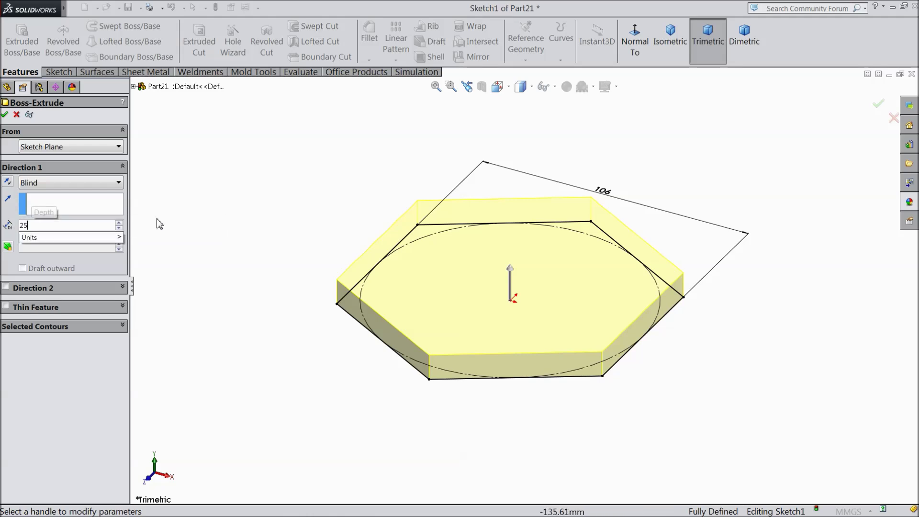
key("Return")
left_click(5, 288)
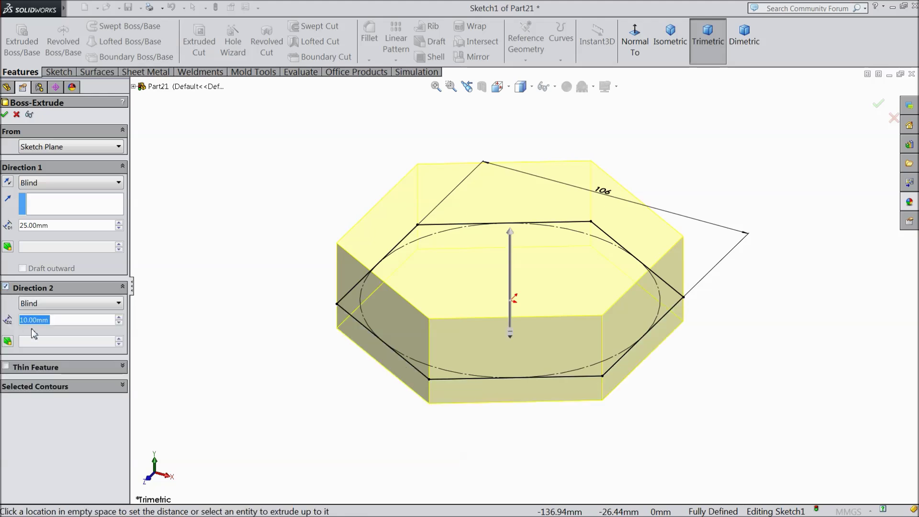
type("32")
key("Return")
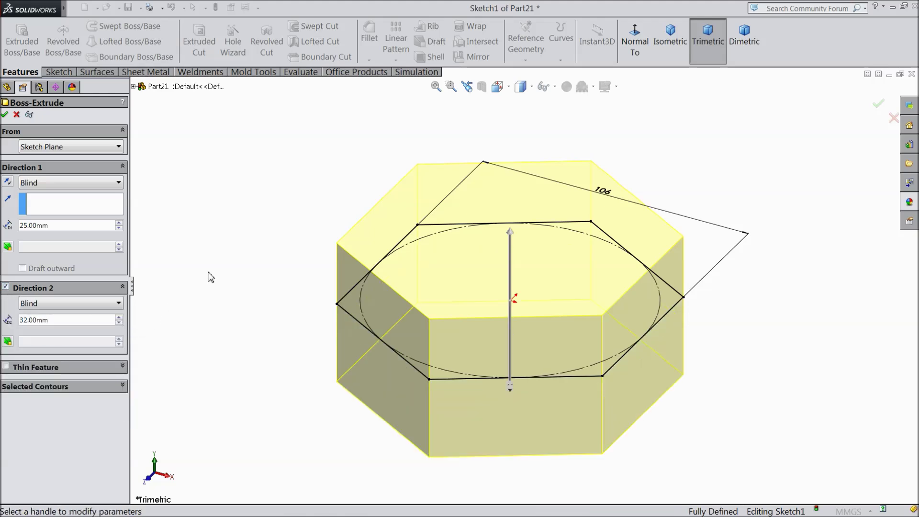
left_click(5, 115)
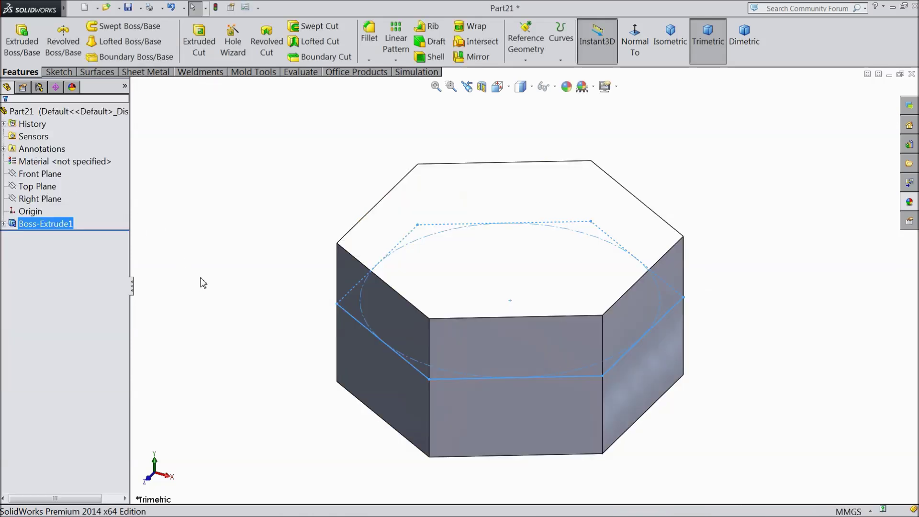
Sketch a circle about 87 mm in diameter on the hexagonal block's top face, centred on the origin
left_click(474, 264)
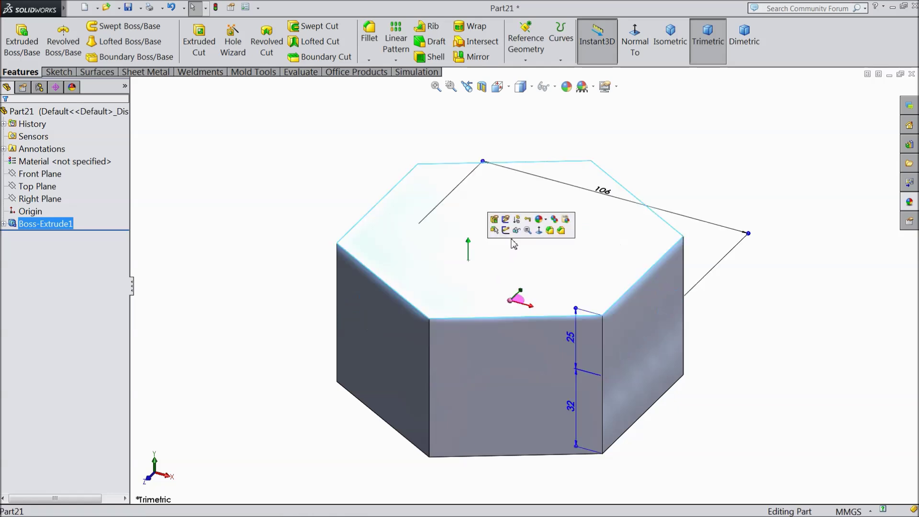
left_click(506, 232)
left_click(635, 42)
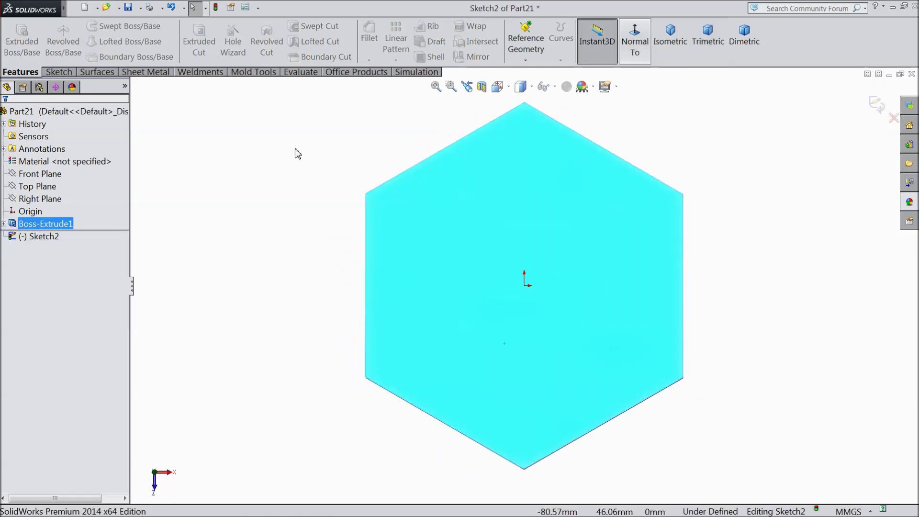
left_click(59, 72)
left_click(103, 26)
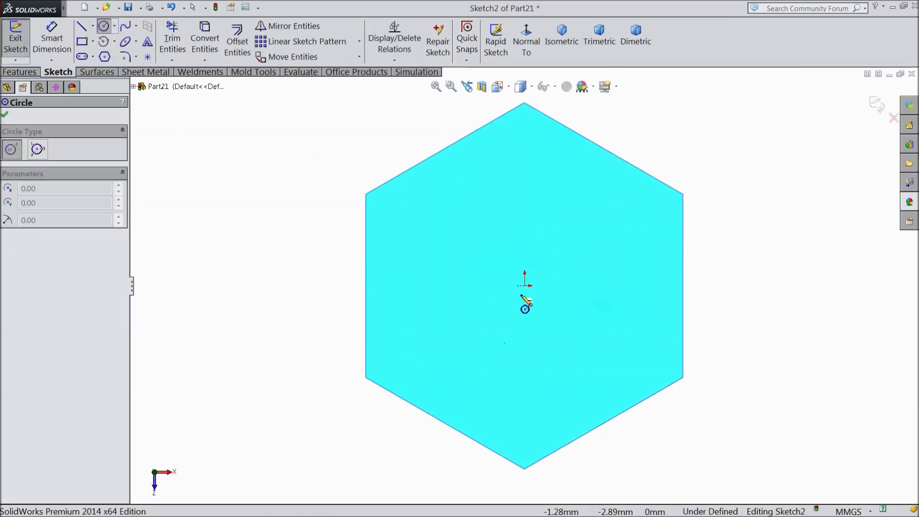
left_click(526, 286)
left_click(433, 194)
Dimension the circle on the top face with a 90 mm diameter
left_click(52, 48)
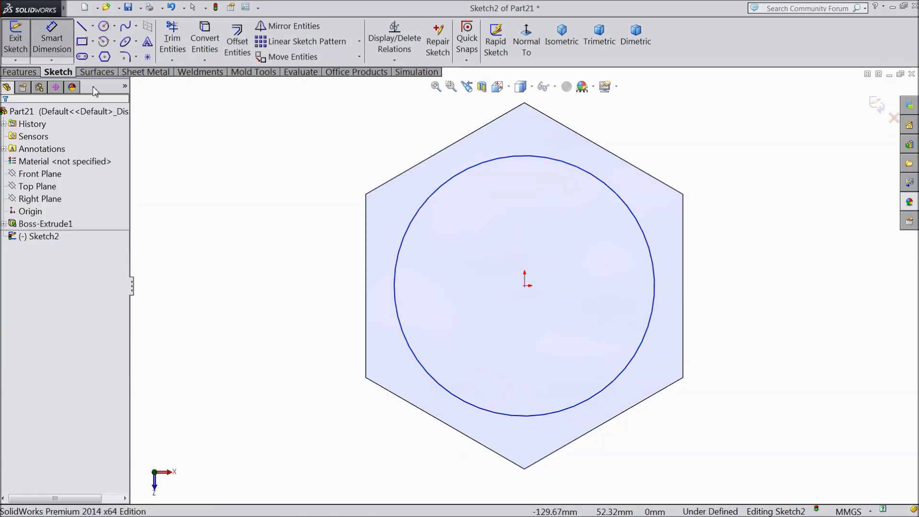
left_click(396, 281)
left_click(323, 287)
type("90")
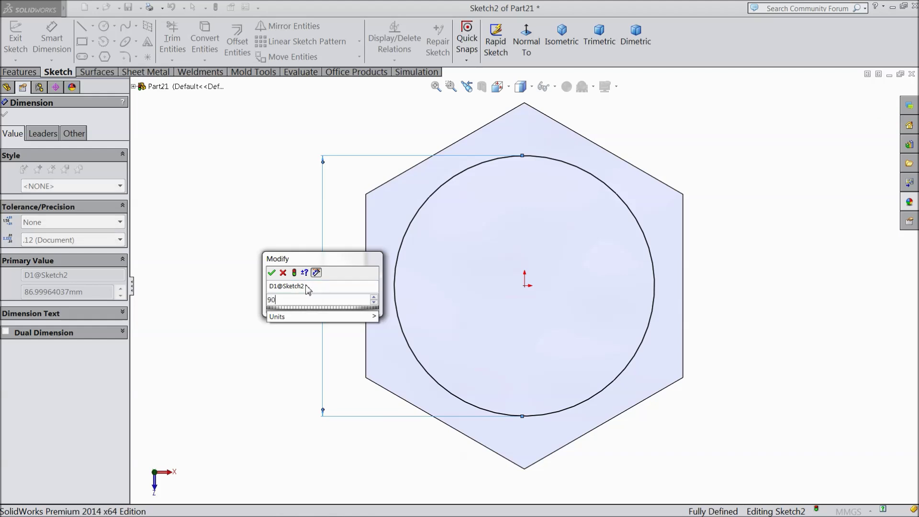
left_click(279, 272)
left_click(5, 114)
Cut-extrude the 90 mm circle 45 mm deep into the hexagonal block from its top face
left_click(19, 71)
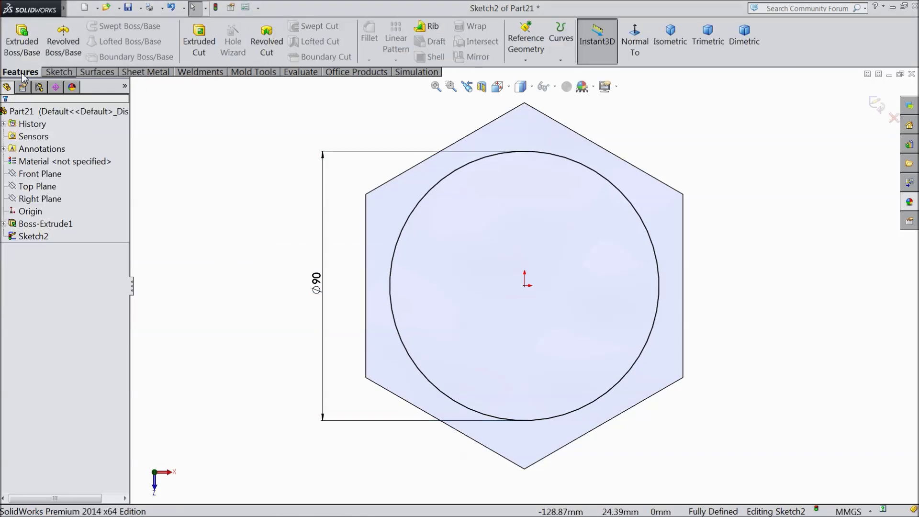
left_click(203, 47)
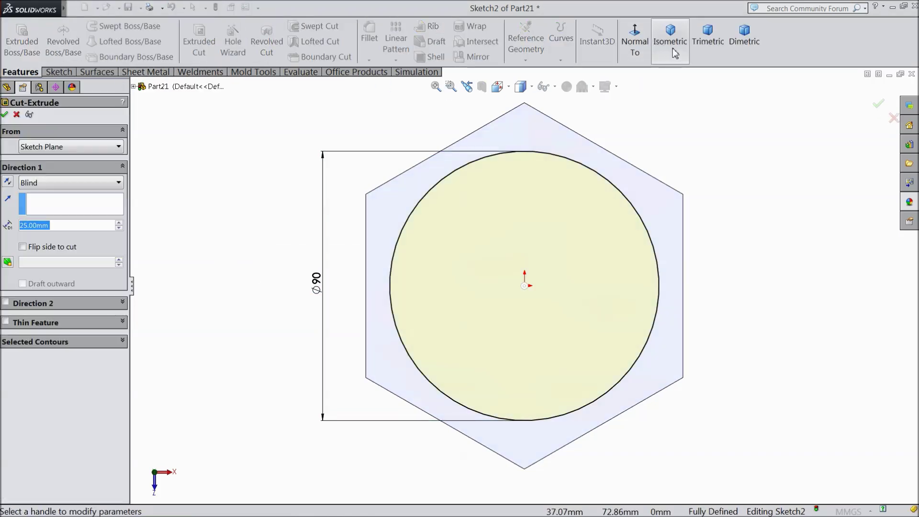
left_click(673, 48)
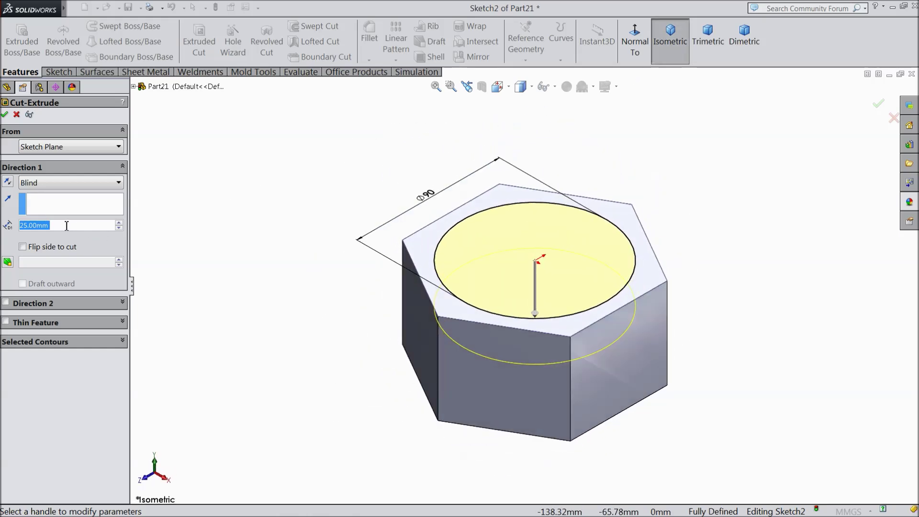
type("45")
key("Return")
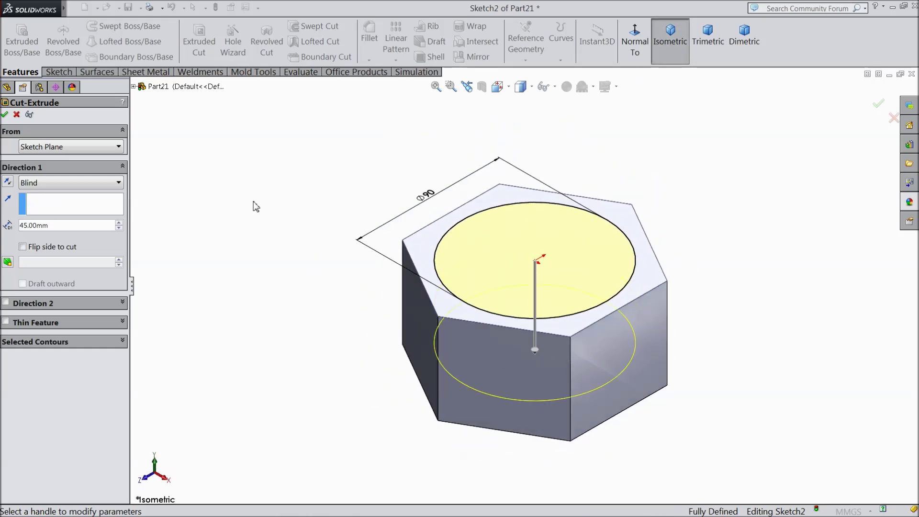
middle_click_drag(258, 349, 261, 323)
left_click(5, 115)
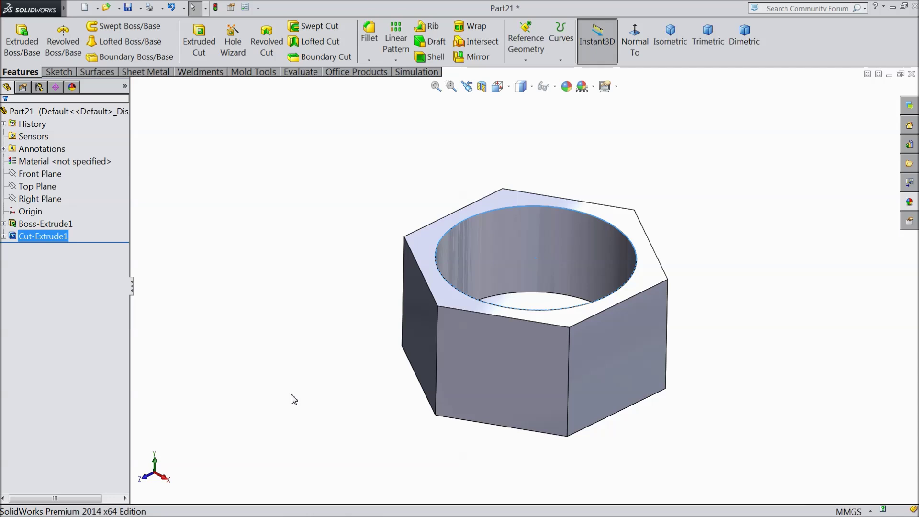
Start a sketch on a side face of the hexagonal block and draw a circle about 44 mm in diameter centred on the origin
middle_click_drag(286, 404, 337, 416)
left_click(484, 368)
left_click(520, 338)
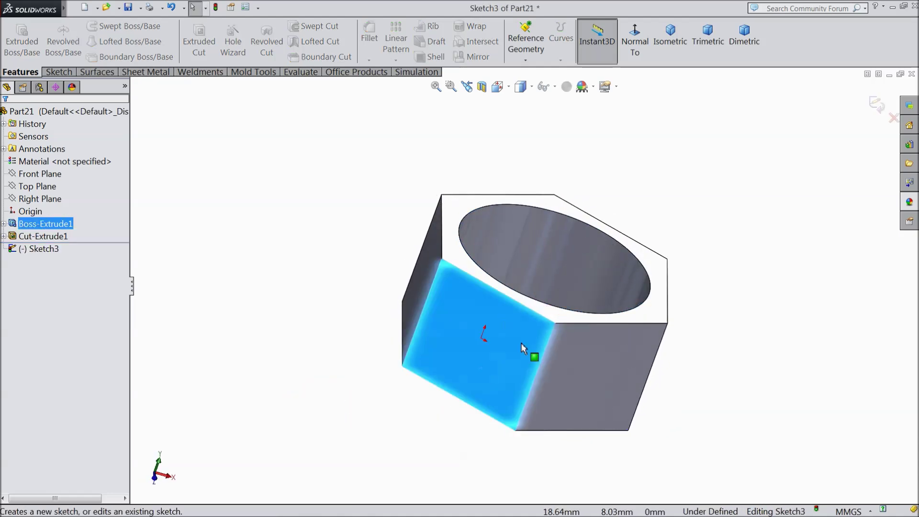
left_click(635, 45)
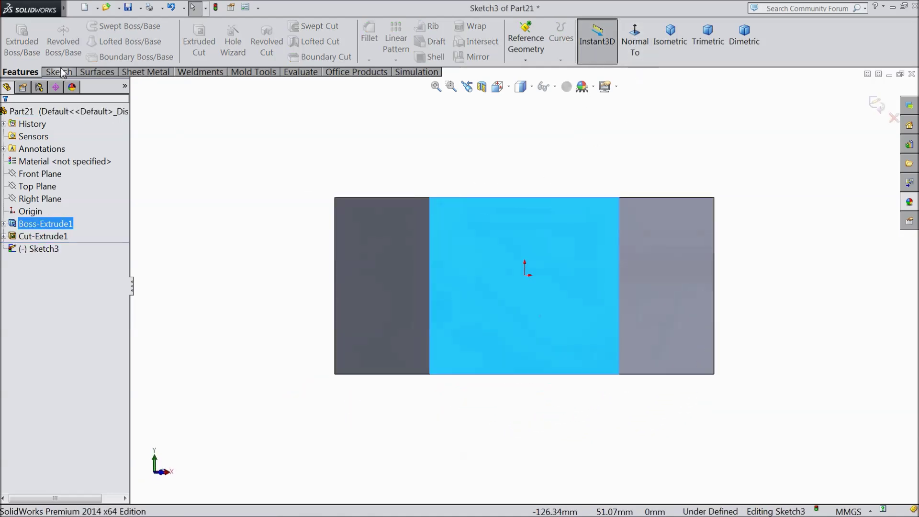
left_click(58, 72)
left_click(105, 29)
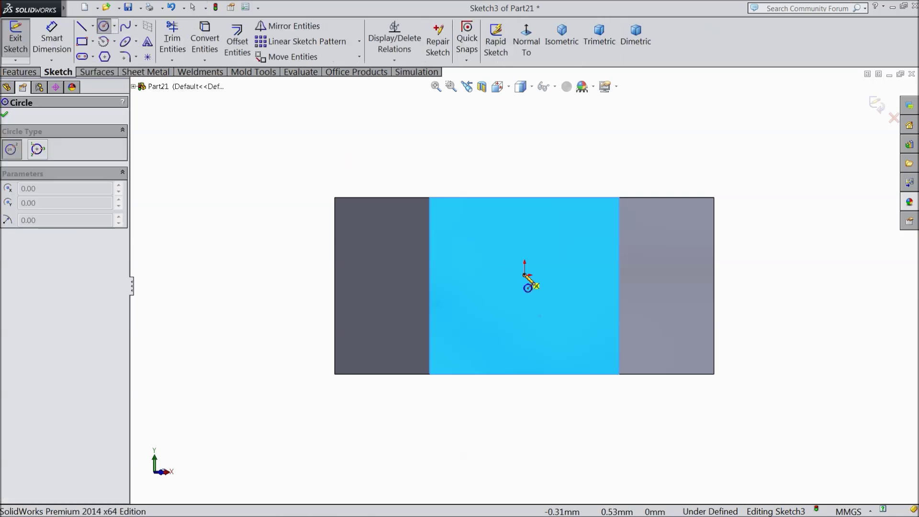
left_click(525, 275)
left_click(460, 259)
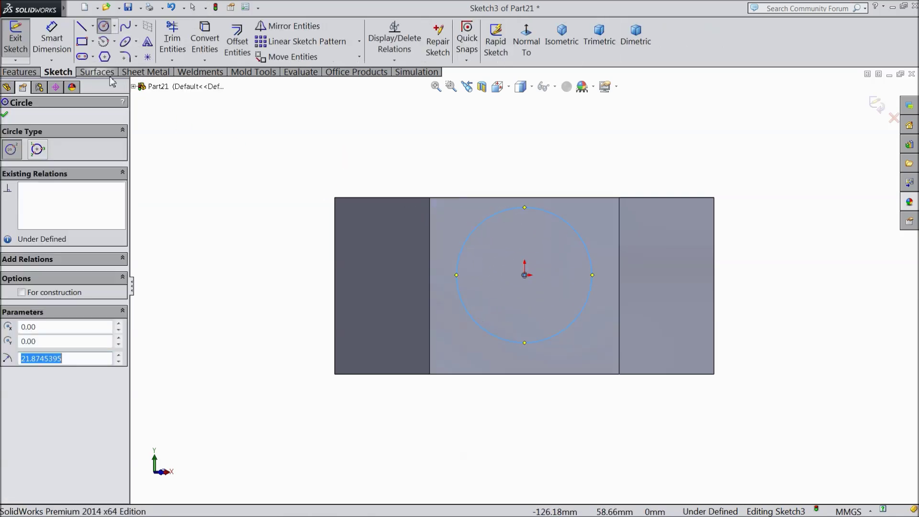
key("Escape")
Dimension the side-face circle with a 36 mm diameter
left_click(456, 271)
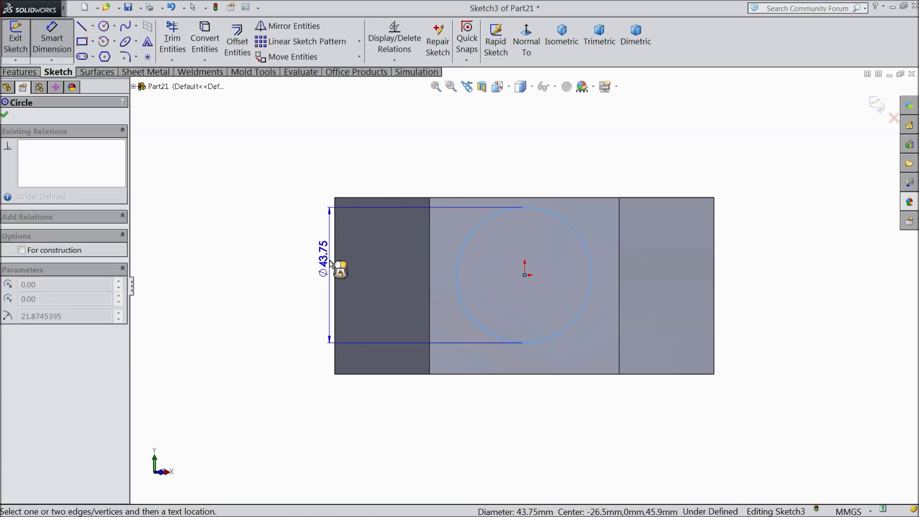
left_click(307, 268)
type("36")
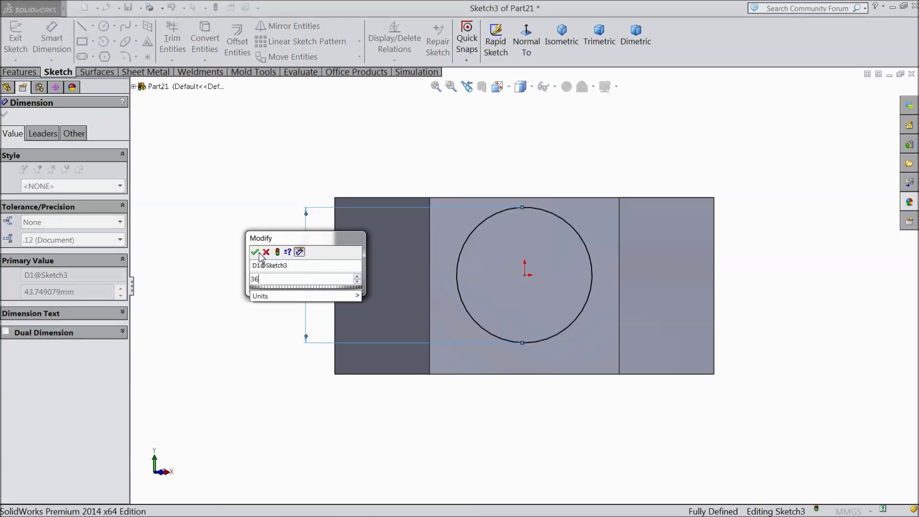
left_click(255, 252)
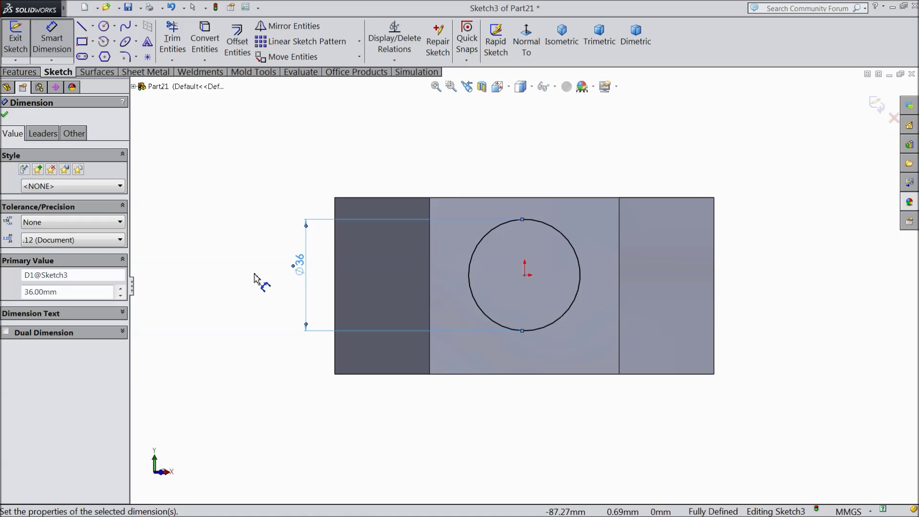
key("Escape")
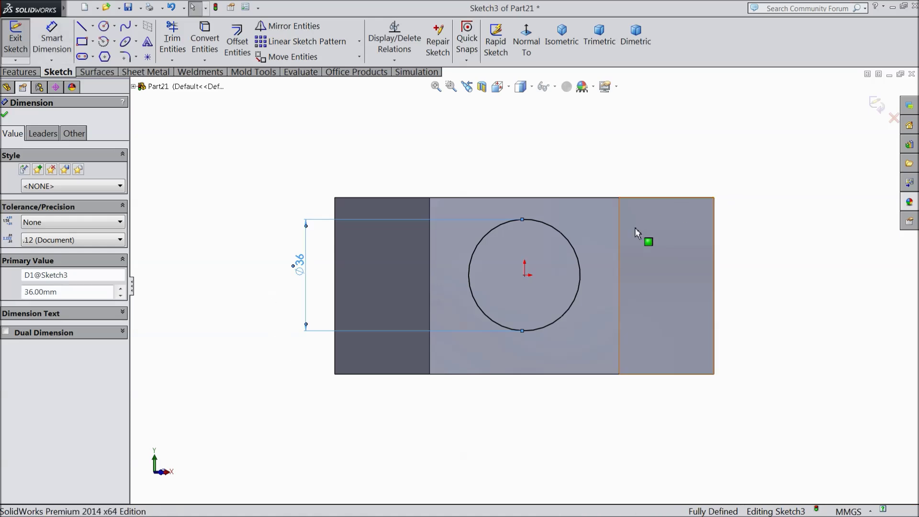
Change the side-face circle's diameter dimension to 32 mm
double_click(301, 262)
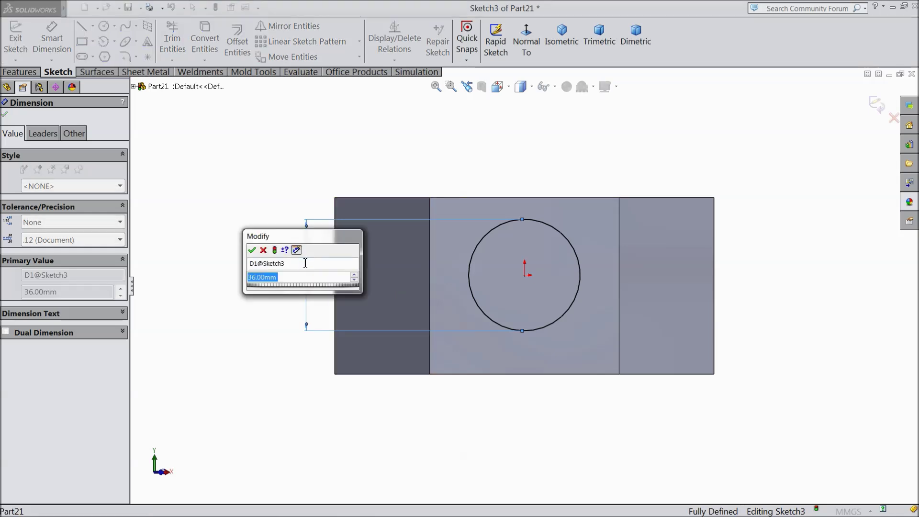
type("32")
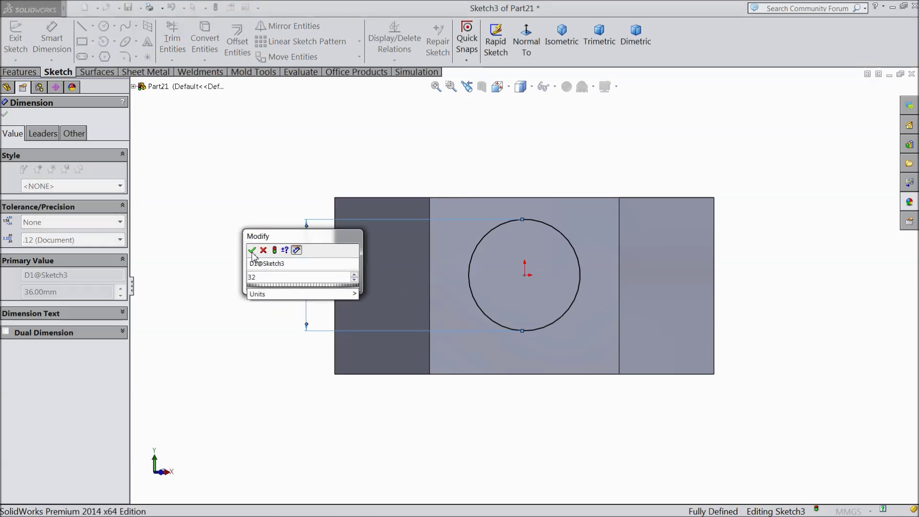
left_click(252, 250)
scroll(392, 264, "down", 1)
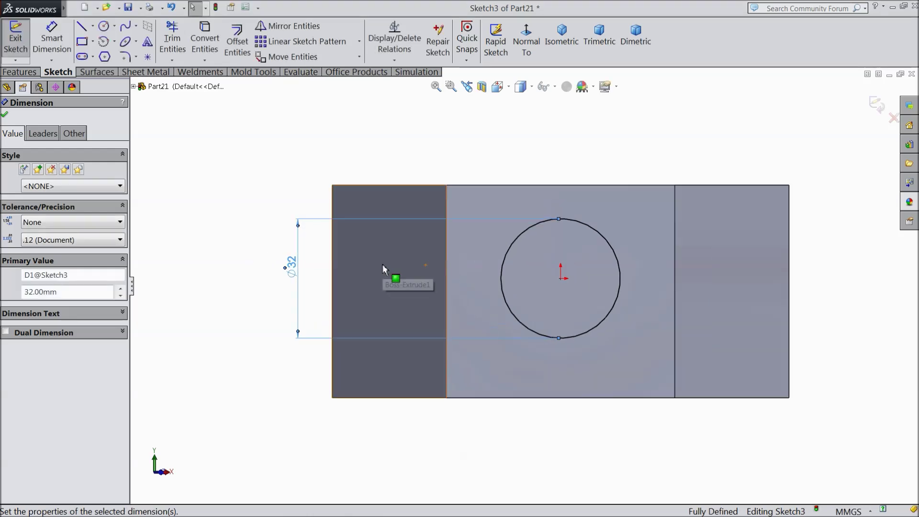
Set the diameter of the circle sketched on the hexagon's side face to 32.05 mm
double_click(291, 267)
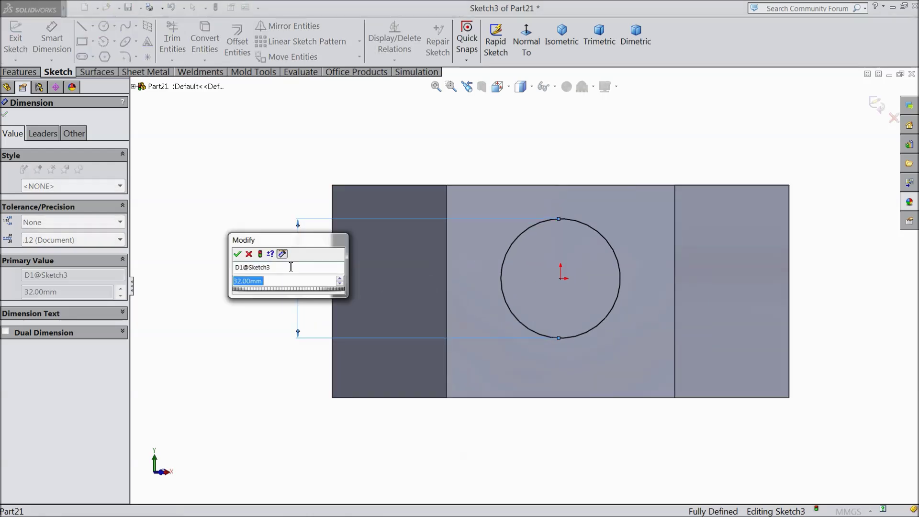
type("32.05")
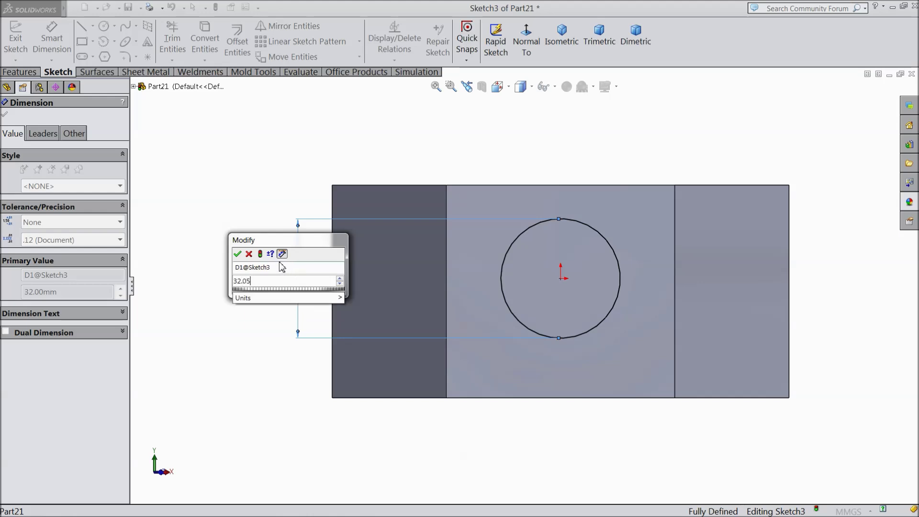
left_click(237, 253)
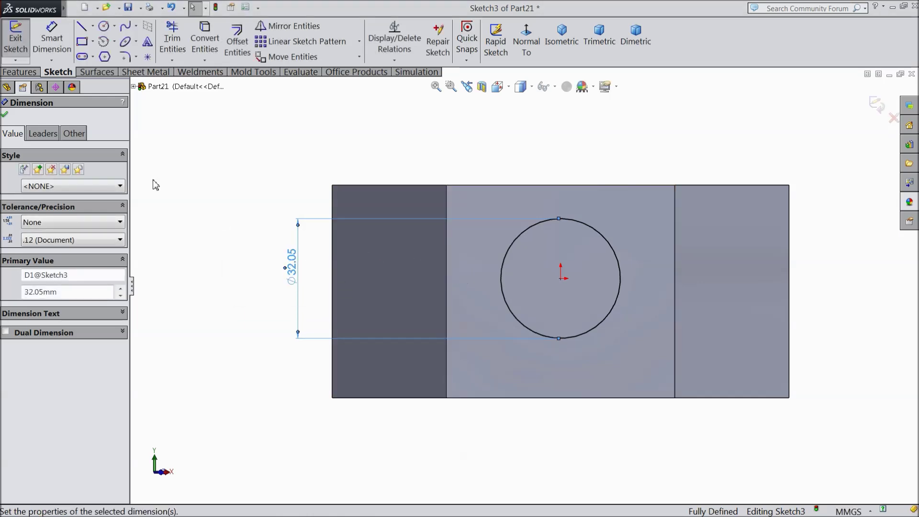
left_click(6, 115)
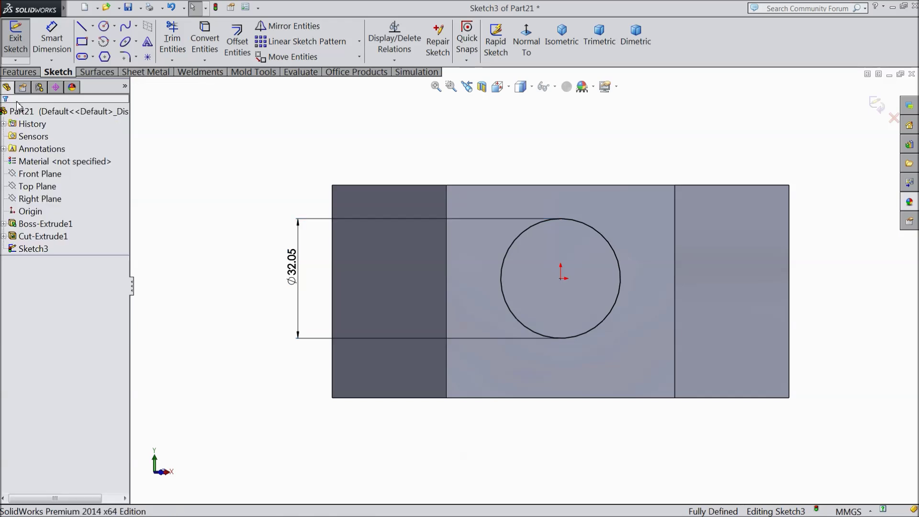
Extrude-cut the circle through the side wall into the central bore with the Up To Next end condition
left_click(20, 72)
left_click(198, 42)
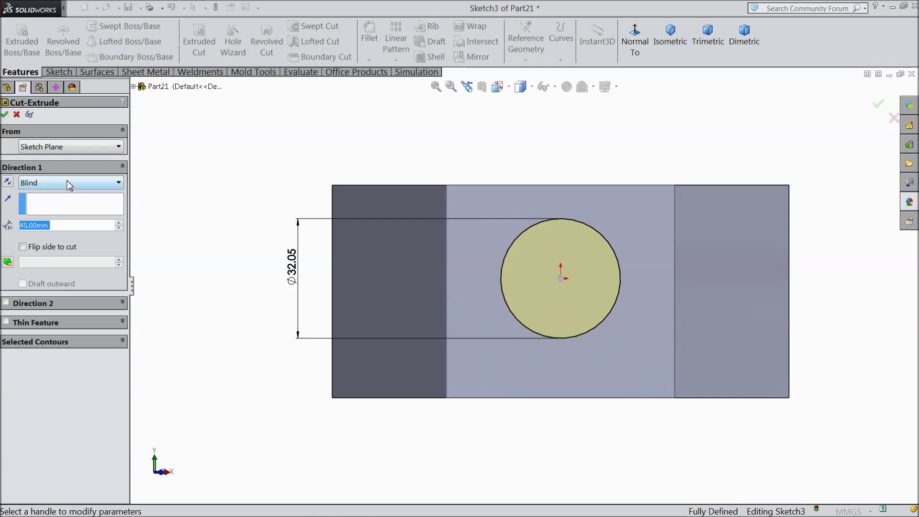
left_click(69, 185)
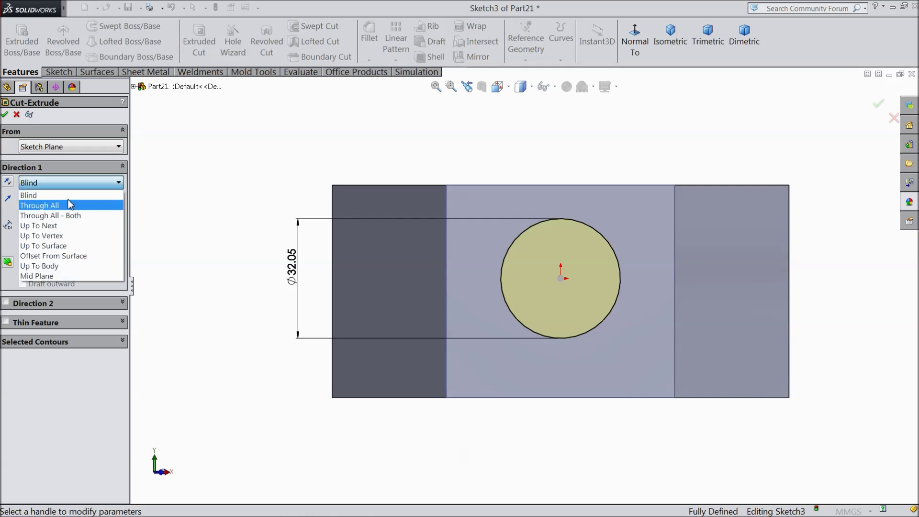
left_click(55, 228)
middle_click_drag(301, 154, 282, 254)
left_click(4, 114)
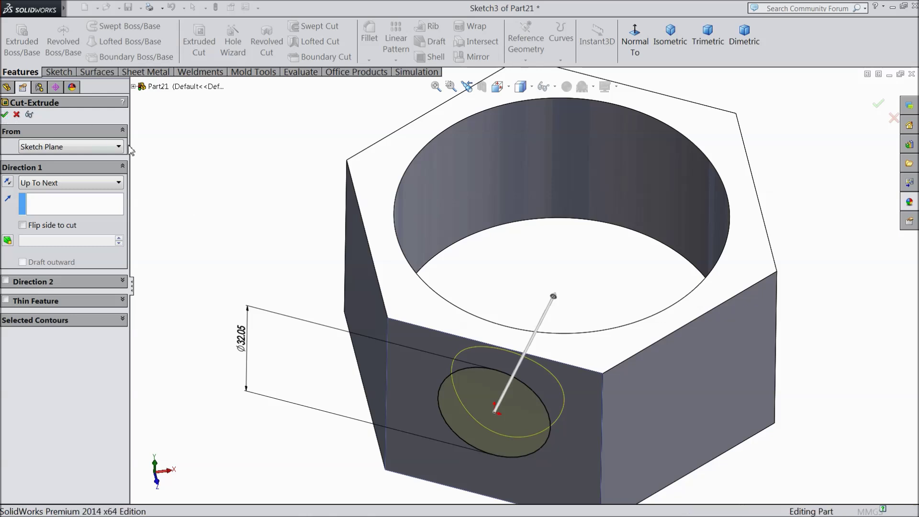
middle_click_drag(246, 241, 244, 281)
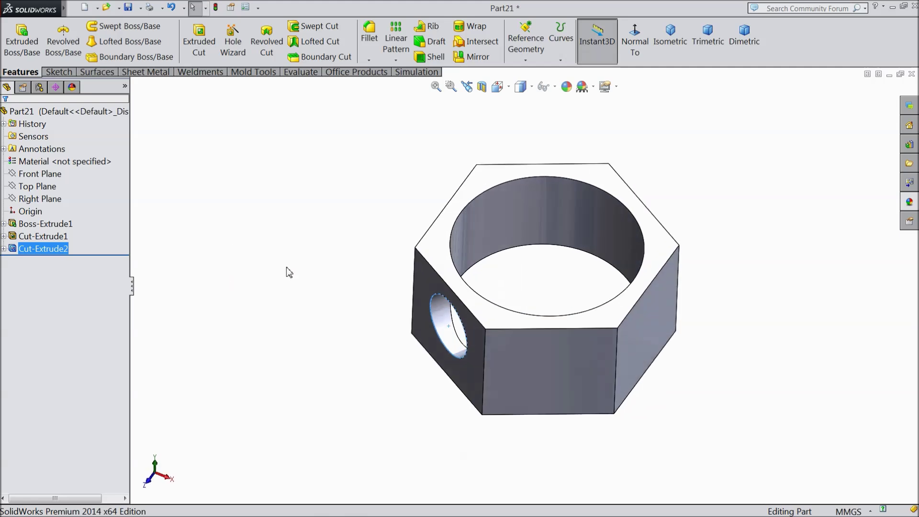
Circular-pattern the side hole around the central bore's circular edge with 6 equally spaced instances over 360 degrees
left_click(396, 60)
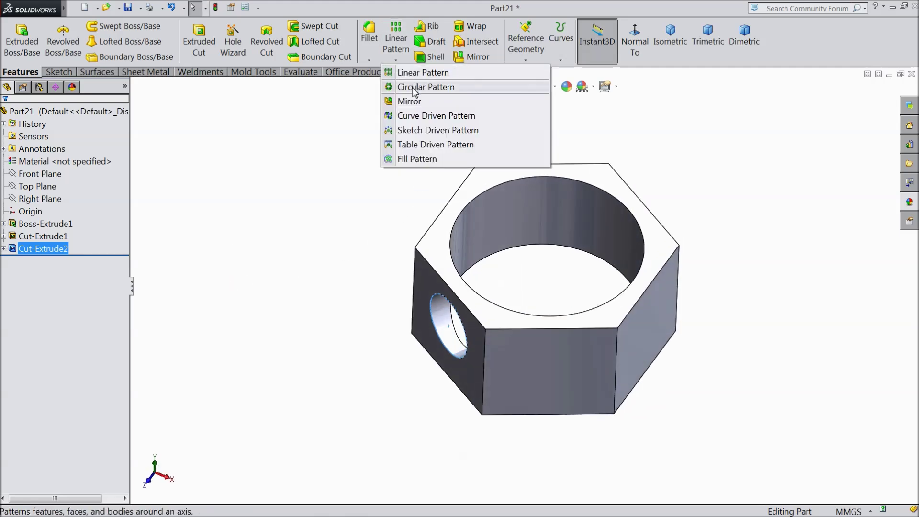
left_click(414, 87)
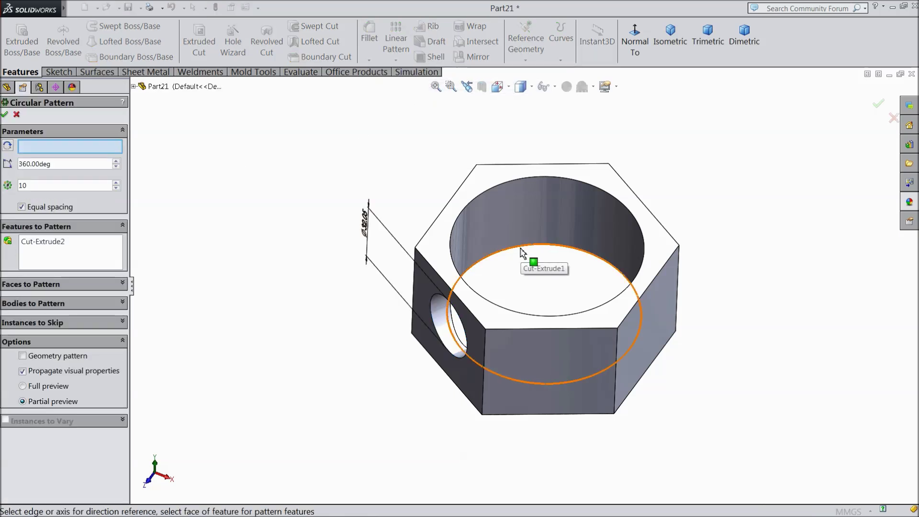
left_click(523, 254)
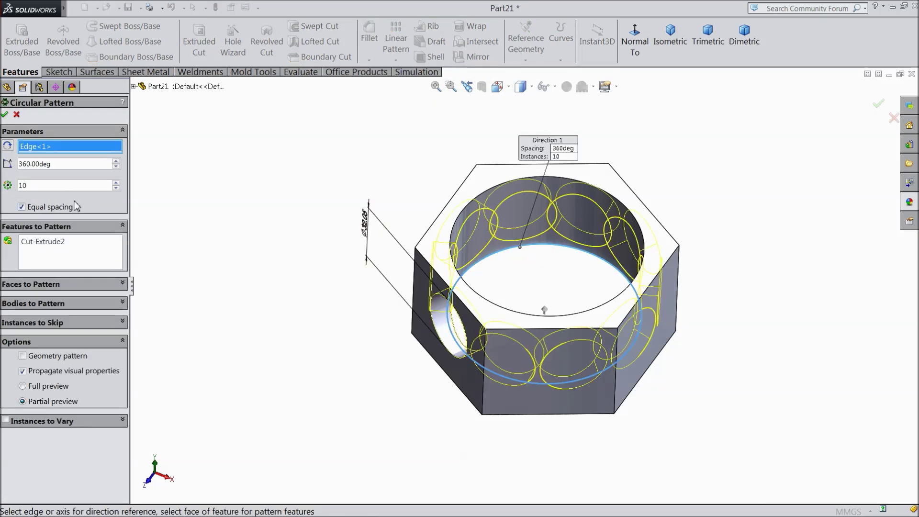
left_click(116, 188)
left_click(116, 188)
left_click(116, 188)
left_click(115, 188)
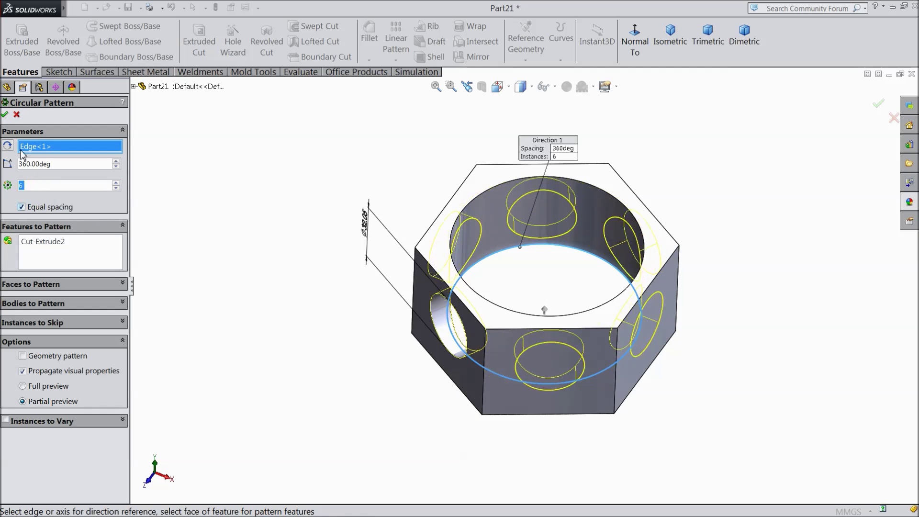
left_click(5, 115)
middle_click_drag(264, 260, 308, 319)
left_click(667, 52)
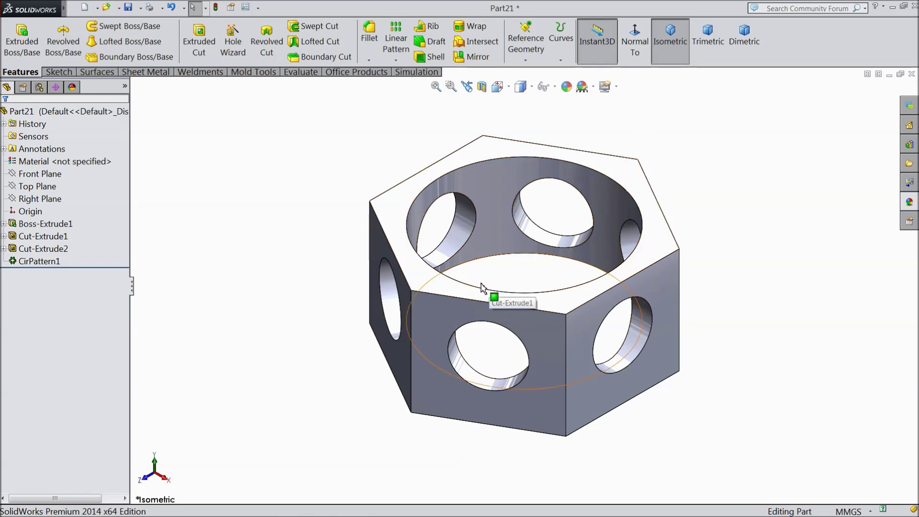
left_click(371, 56)
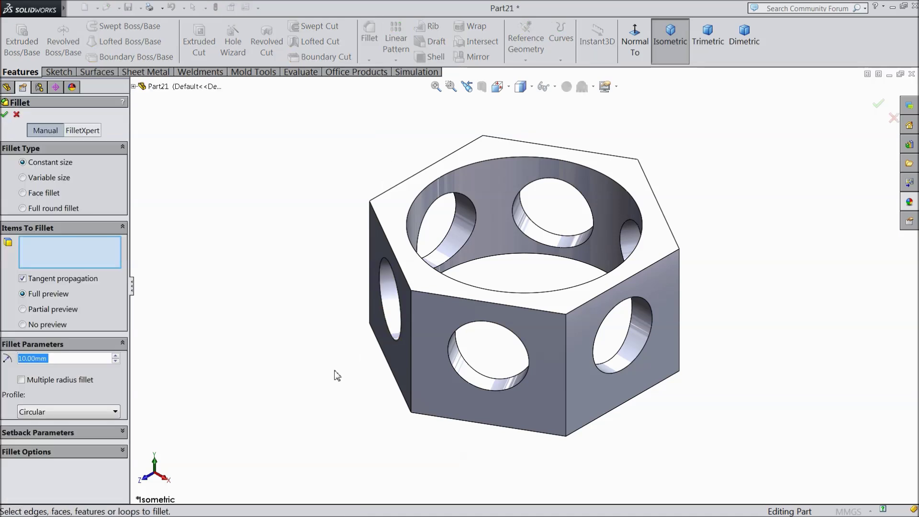
type("2")
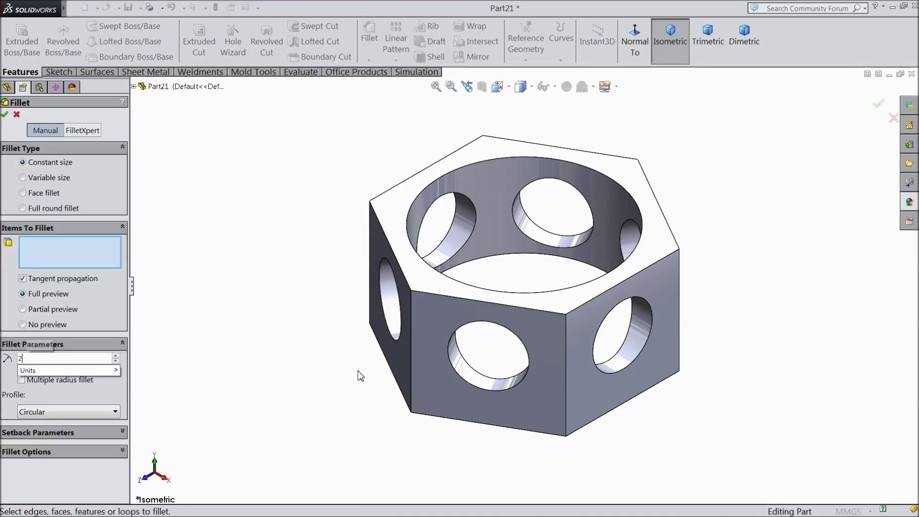
left_click(482, 426)
mouse_move(425, 428)
middle_mouse_down()
mouse_move(453, 302)
mouse_move(421, 377)
mouse_move(420, 412)
middle_mouse_up()
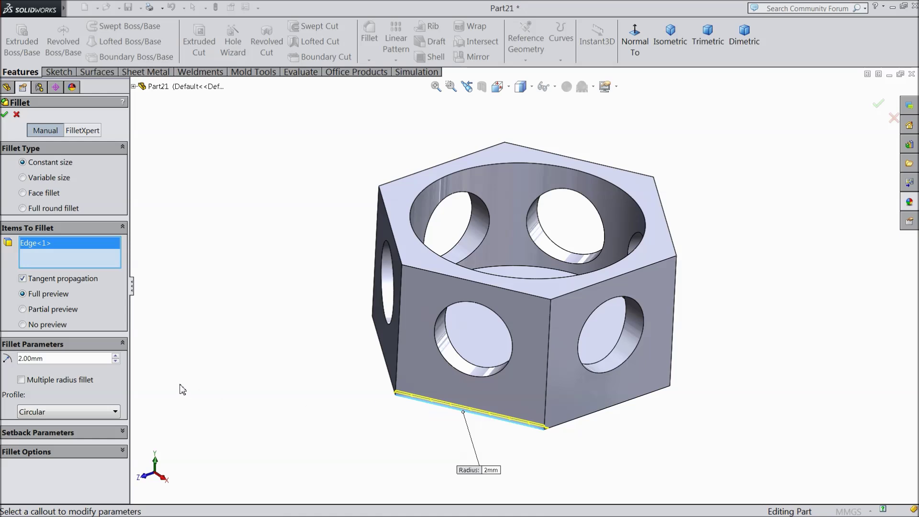
left_click(17, 116)
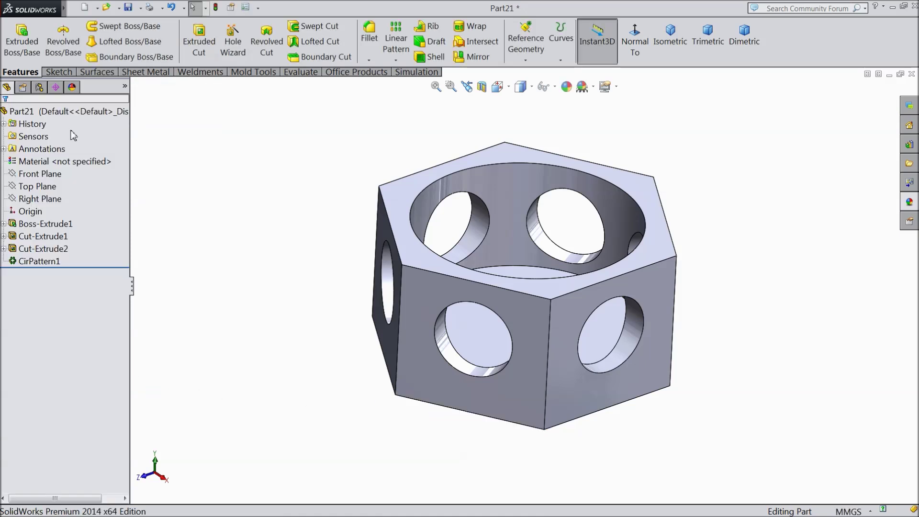
Chamfer the circular edge at the bottom of the central bore with a 2 mm distance at 45 degrees
left_click(368, 60)
left_click(376, 91)
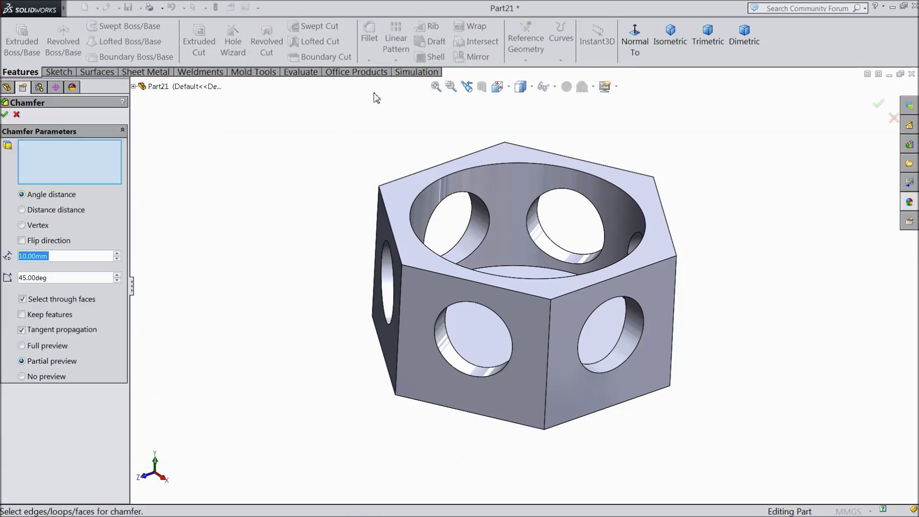
type("2")
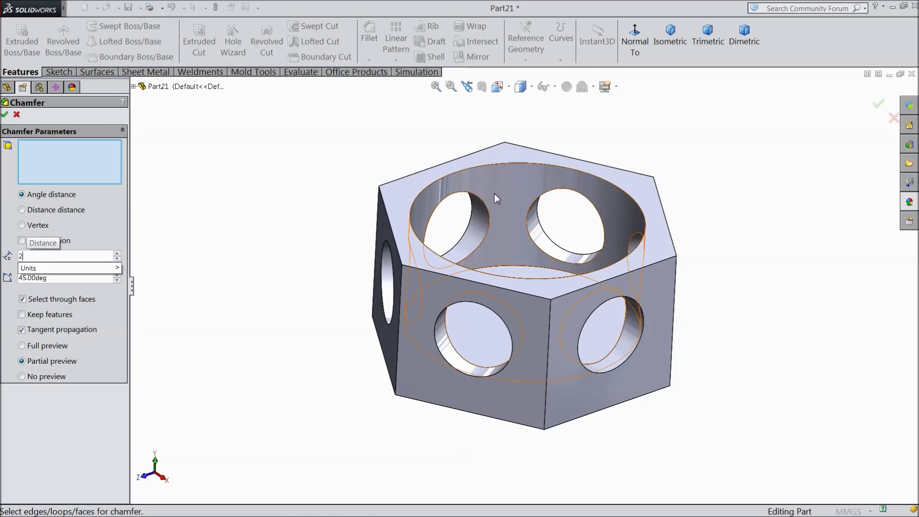
left_click(508, 272)
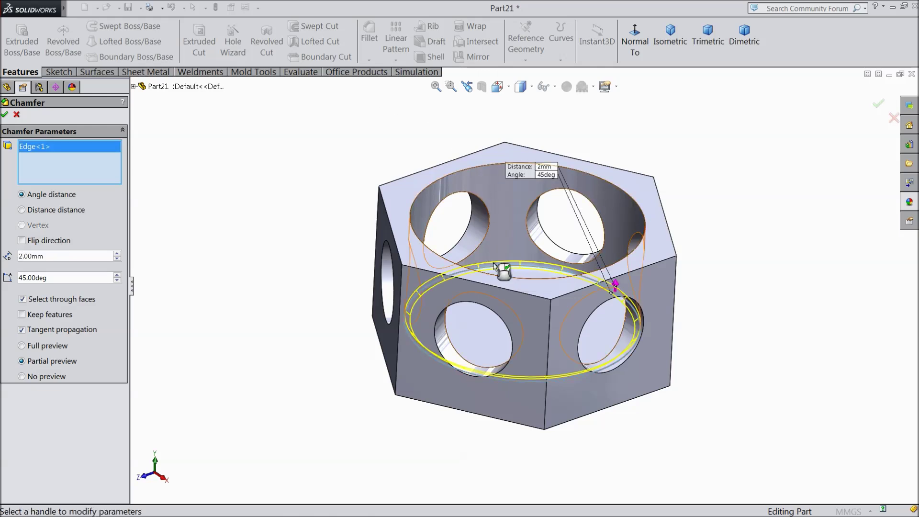
left_click(5, 115)
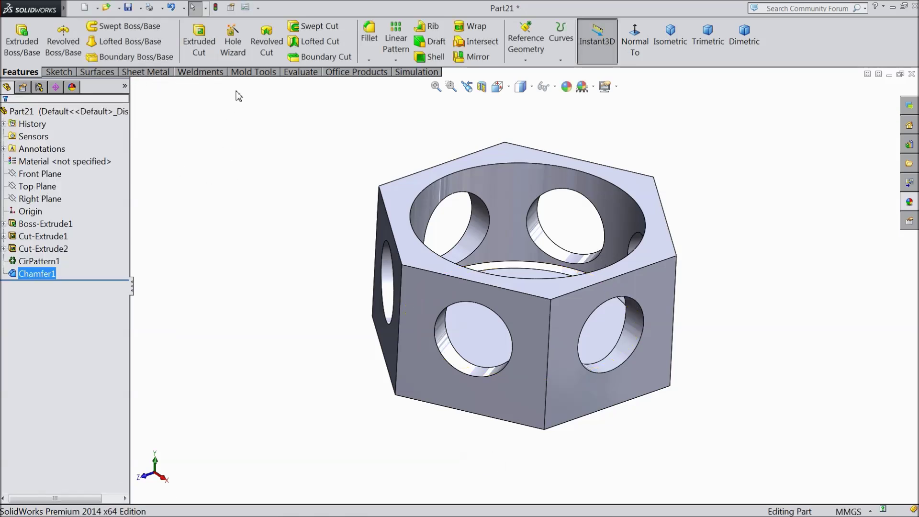
Fillet the outer edges of the hexagonal bottom face with a 2 mm radius, then return to the isometric view
left_click(370, 34)
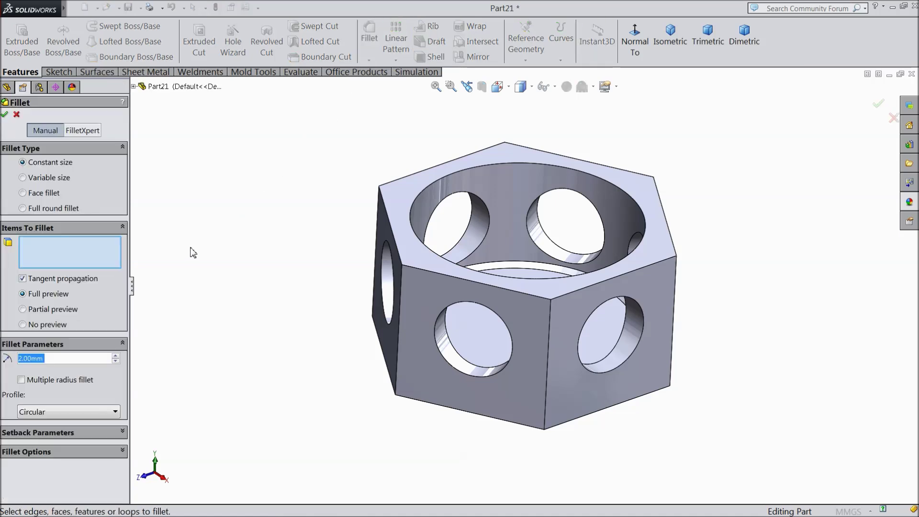
middle_click_drag(229, 296, 279, 104)
left_click(488, 310)
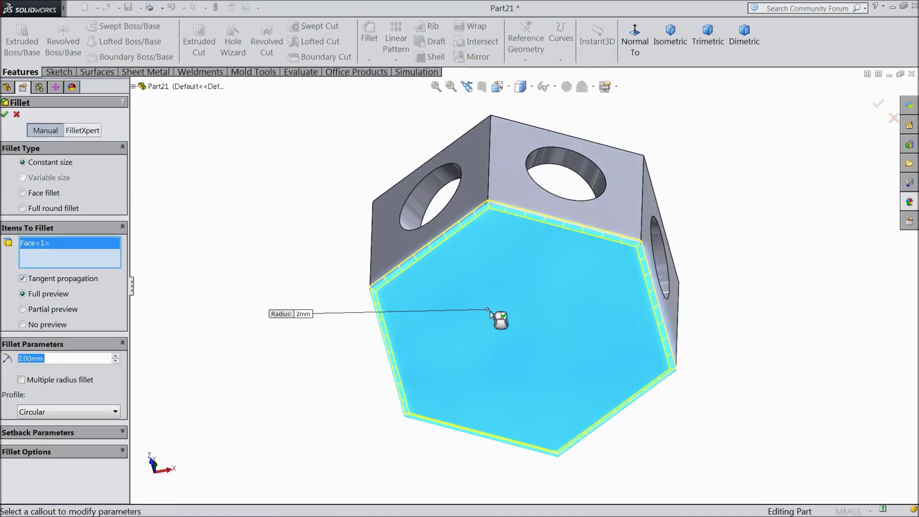
left_click(4, 114)
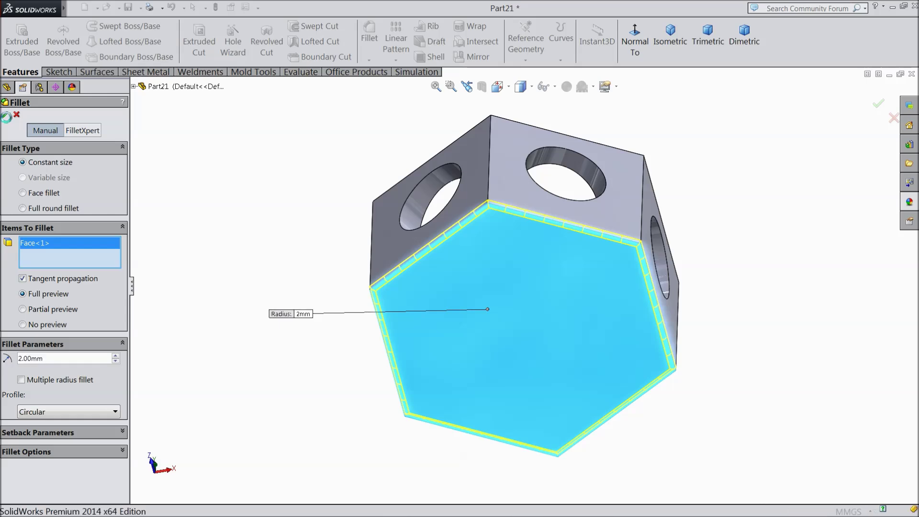
middle_click_drag(343, 151, 267, 320)
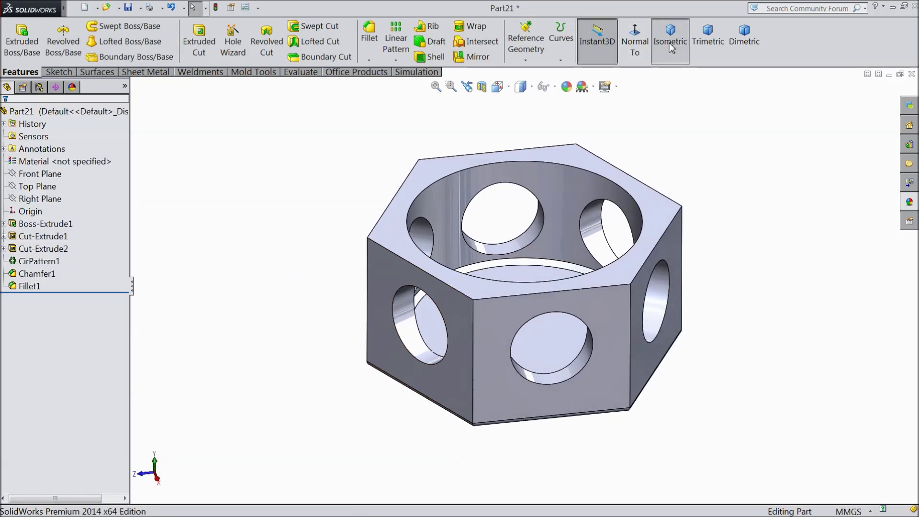
left_click(669, 42)
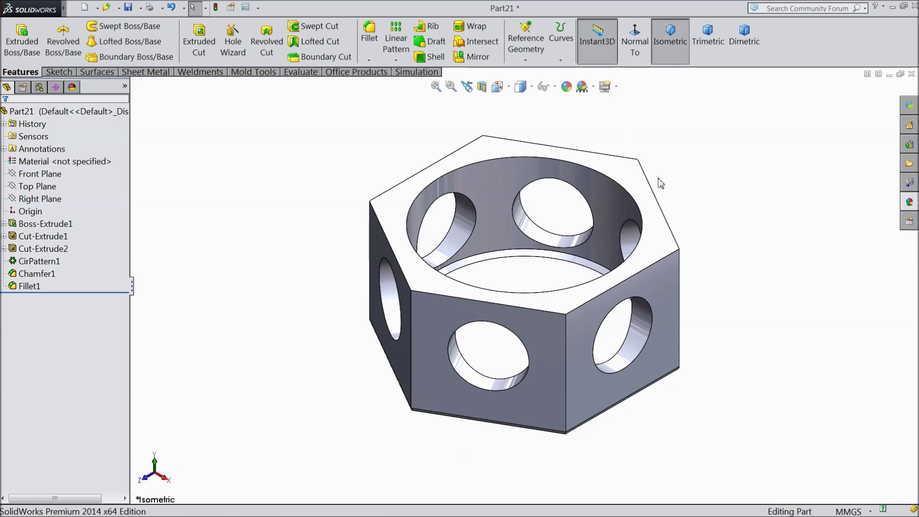
Start a sketch on the top hexagonal face and draw a construction circle of about 50.7 mm radius centred on the origin
scroll(666, 177, "down", 2)
left_click(633, 193)
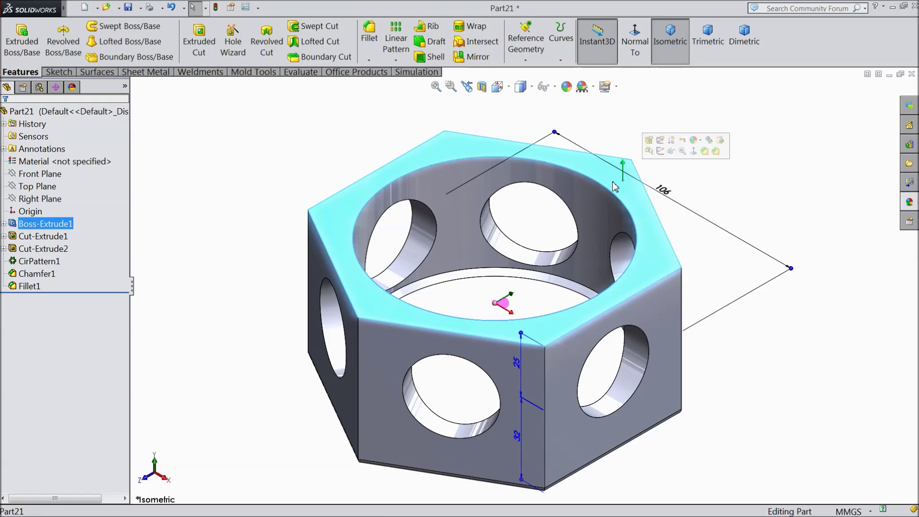
left_click(662, 152)
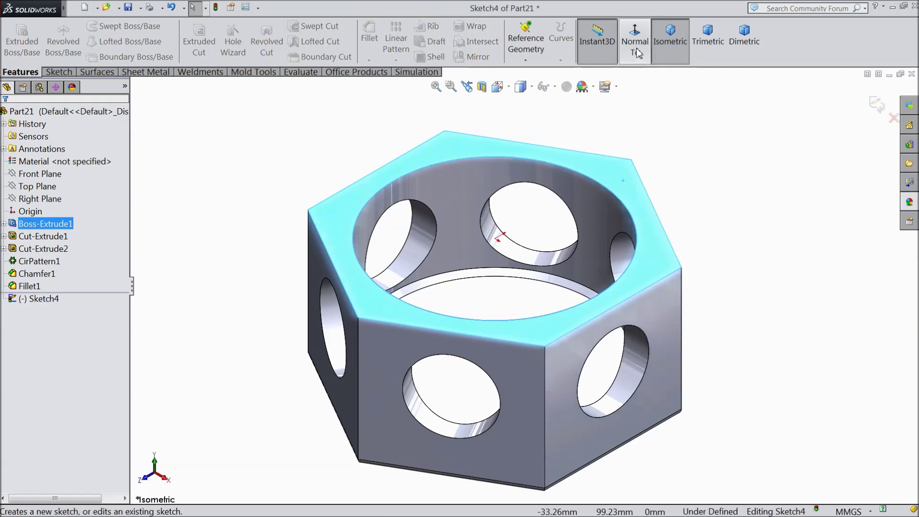
left_click(635, 47)
left_click(58, 71)
left_click(103, 25)
left_click(525, 286)
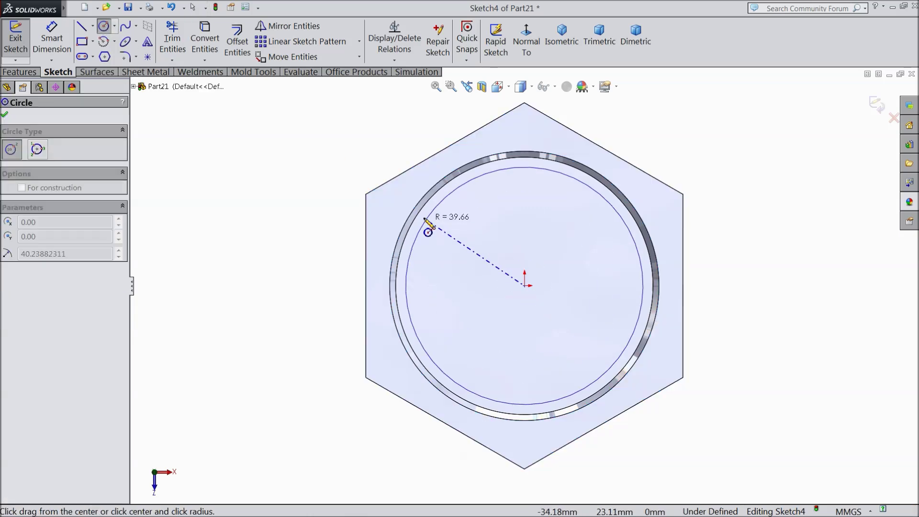
left_click(397, 205)
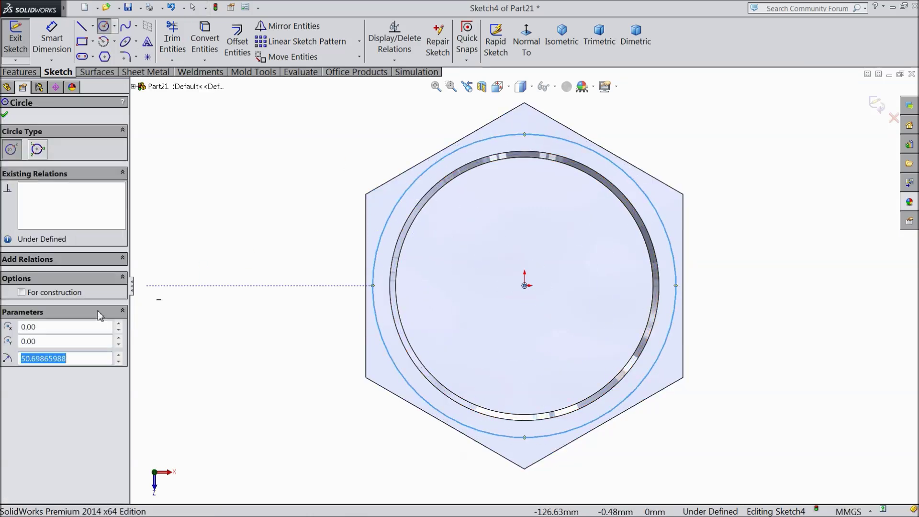
left_click(66, 294)
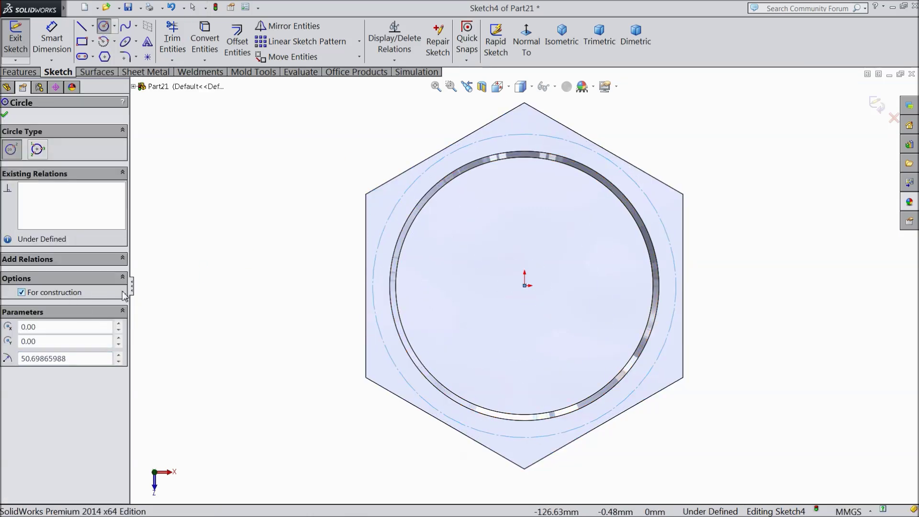
left_click(4, 116)
Dimension the construction circle's diameter as 102 mm
left_click(51, 38)
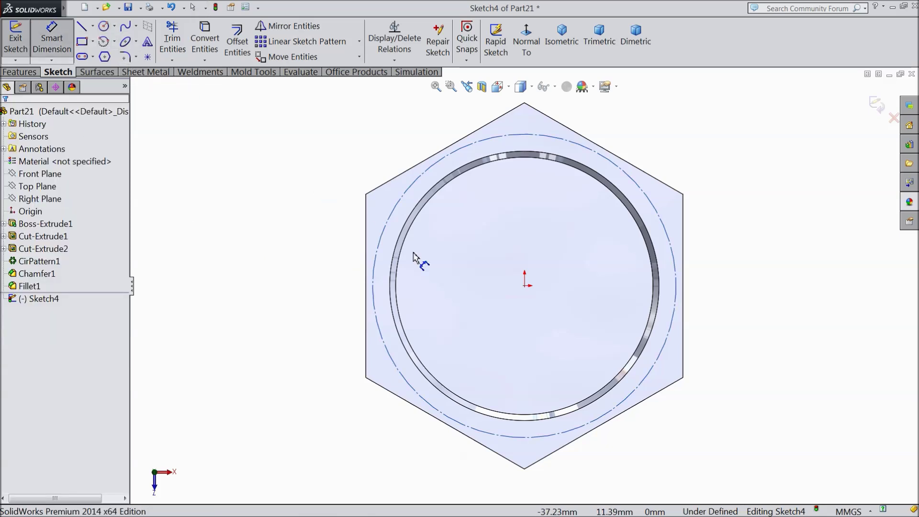
left_click(378, 250)
left_click(291, 266)
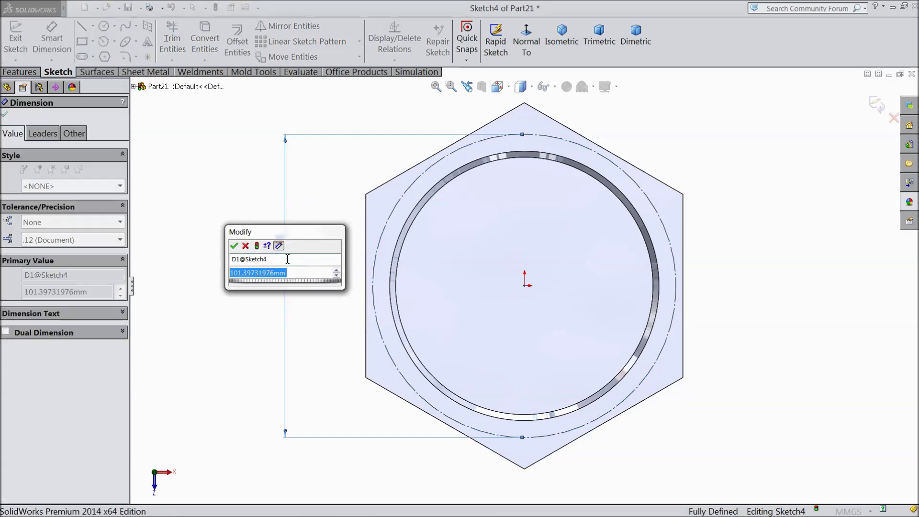
type("10")
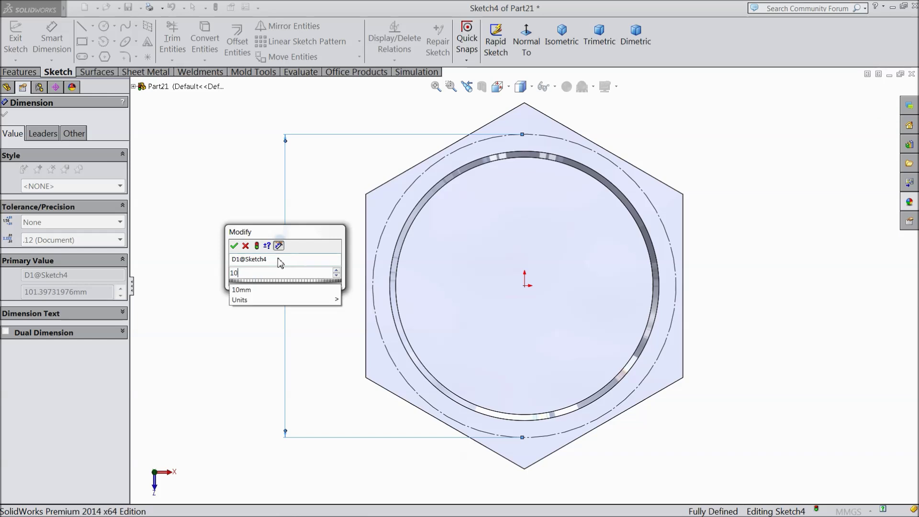
type("2")
left_click(234, 245)
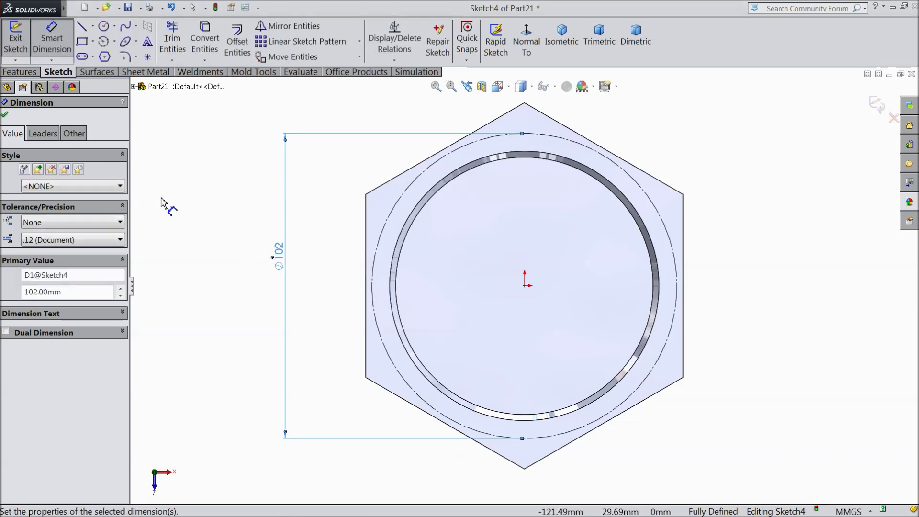
Draw a vertical construction line from the top quadrant of the 102 mm circle to the origin and exit the sketch
left_click(5, 118)
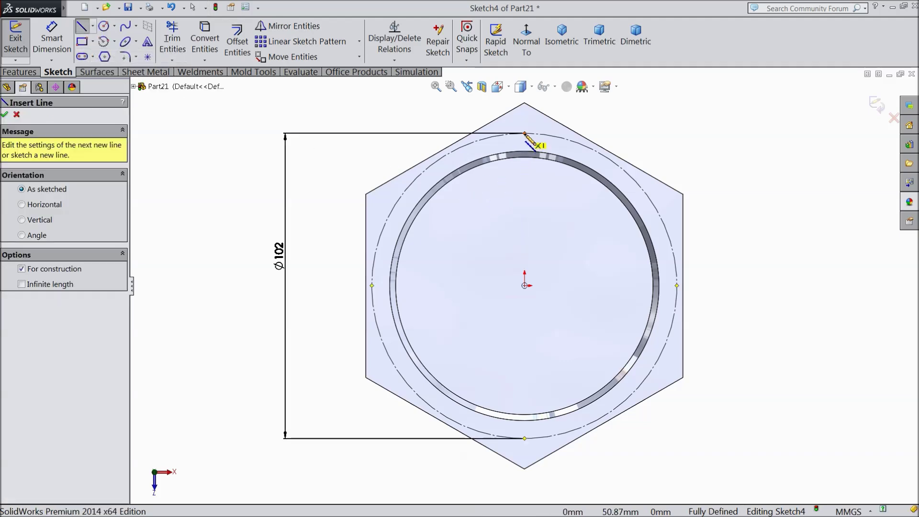
left_click(525, 134)
left_click(525, 285)
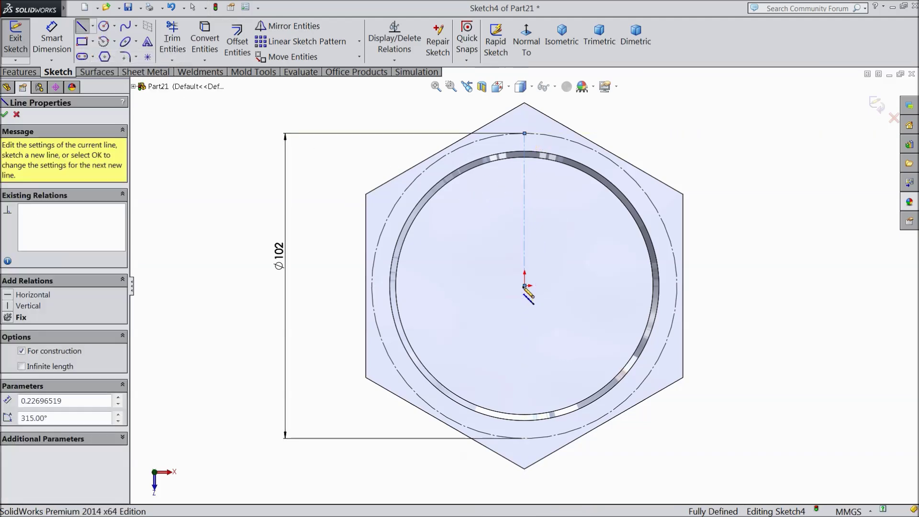
right_click(465, 267)
left_click(492, 94)
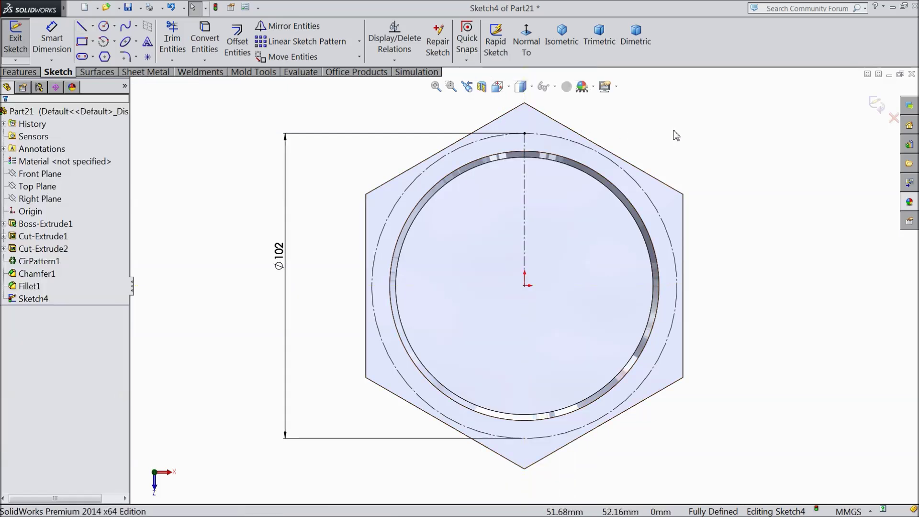
left_click(875, 106)
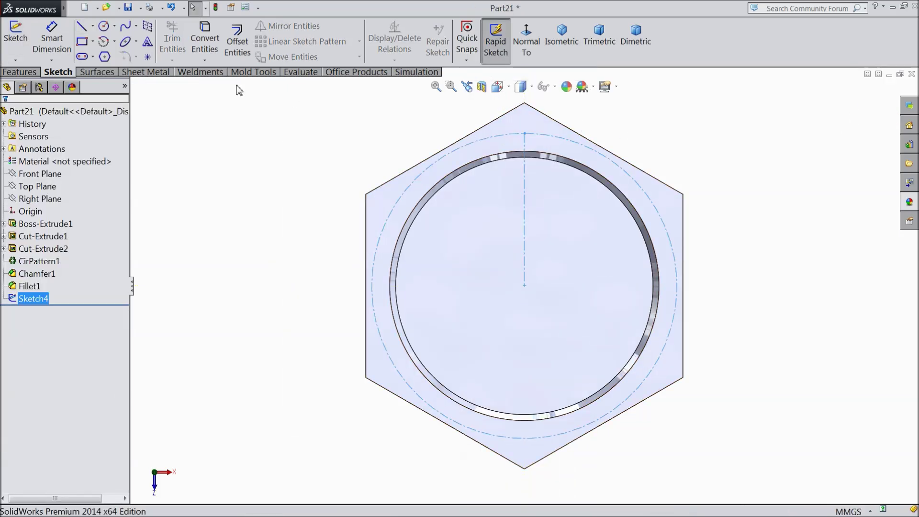
Define an ISO M6 bottoming tapped hole, blind 12 mm deep, on the top face and place it at the construction line's outer end
left_click(20, 72)
left_click(501, 147)
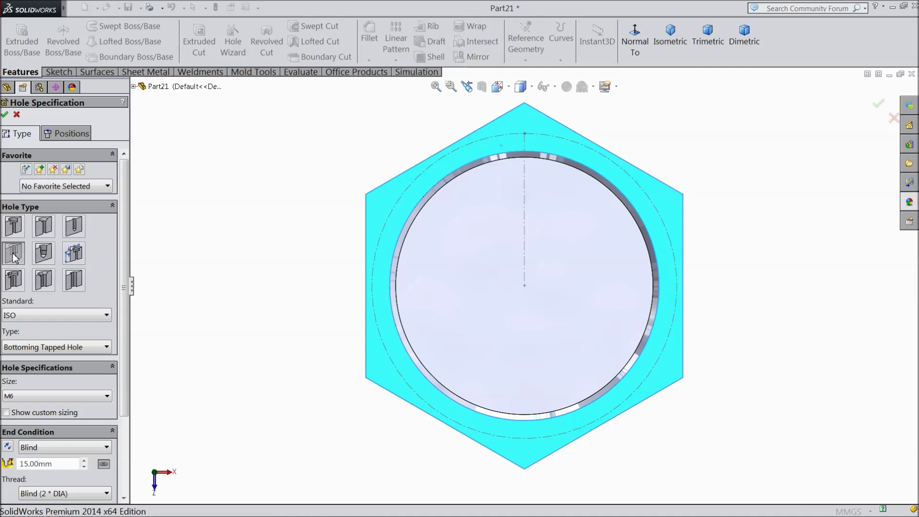
left_click(44, 348)
left_click(43, 353)
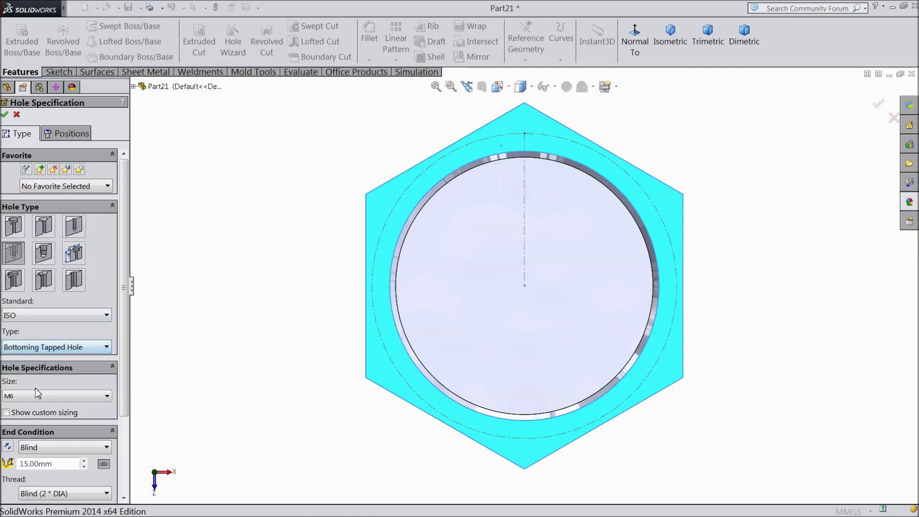
scroll(123, 388, "down", 3)
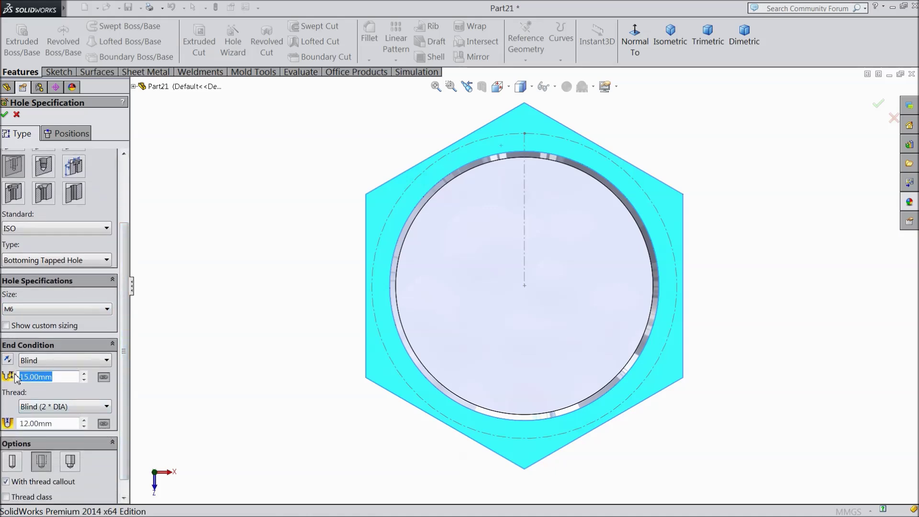
type("12")
key("Return")
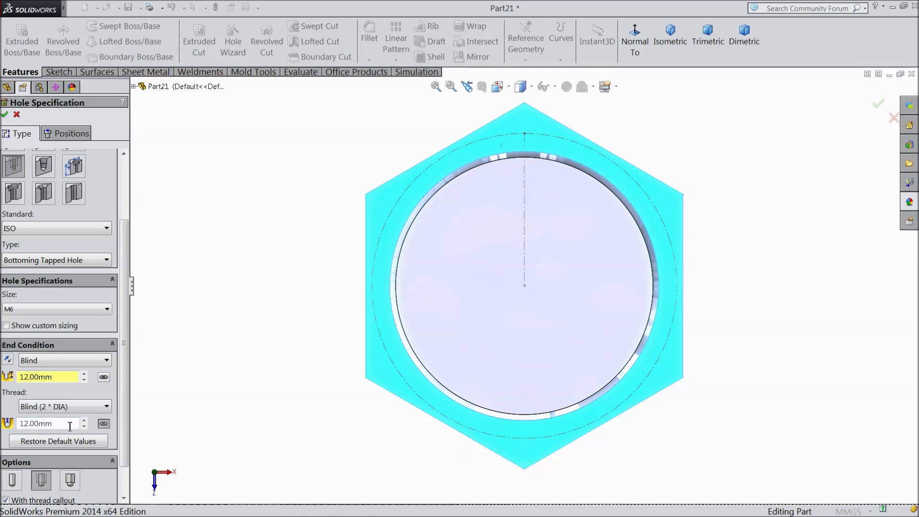
left_click(63, 134)
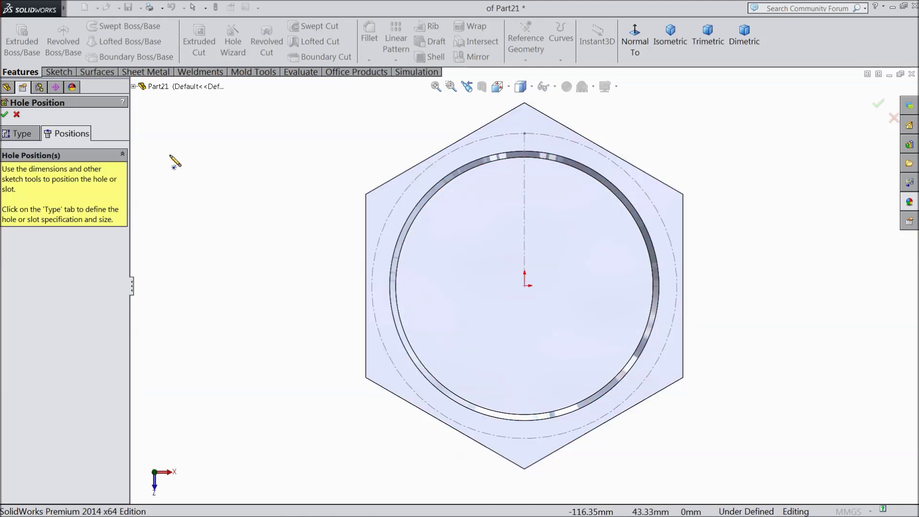
left_click(525, 134)
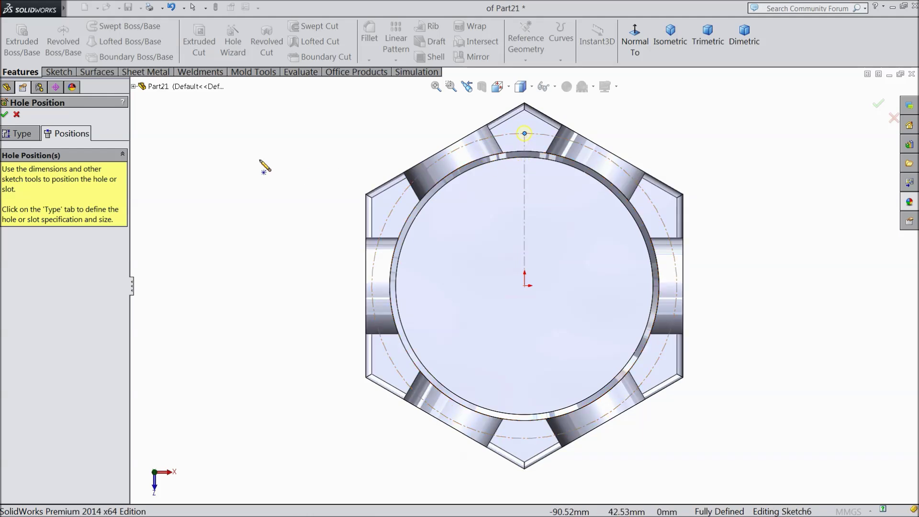
left_click(59, 72)
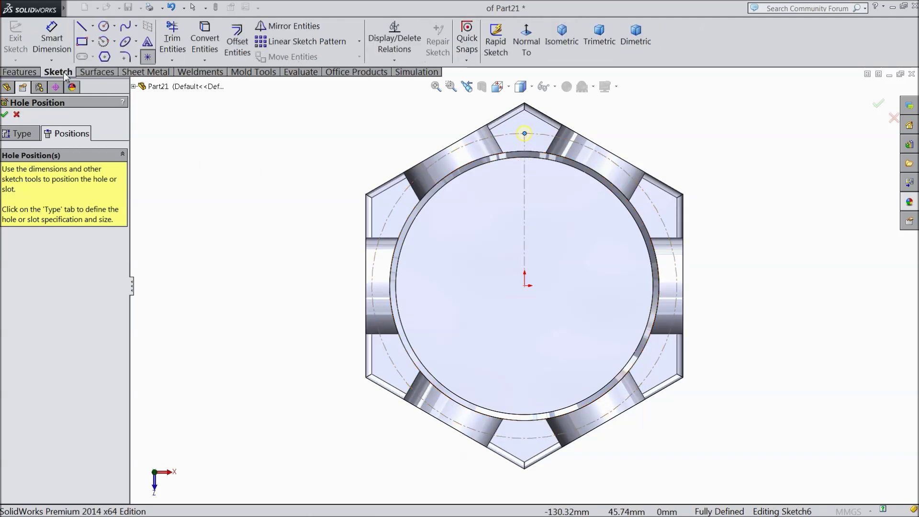
left_click(359, 41)
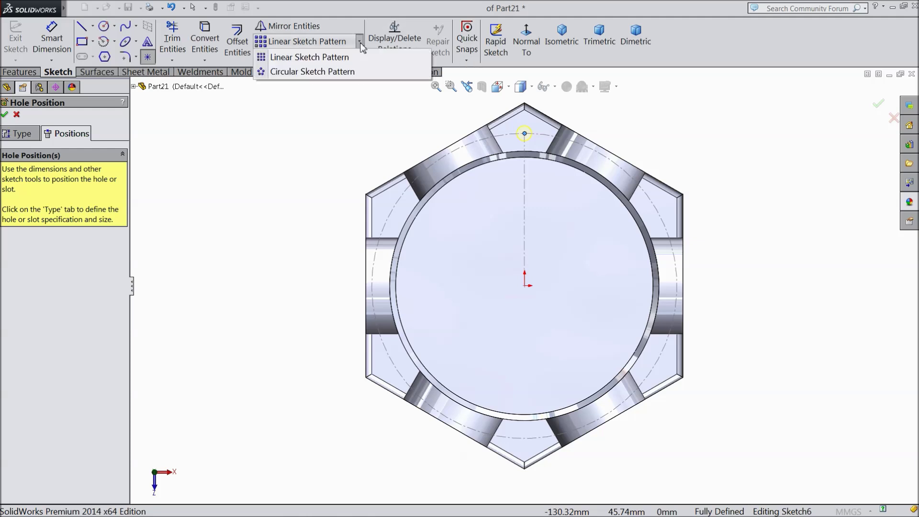
left_click(330, 70)
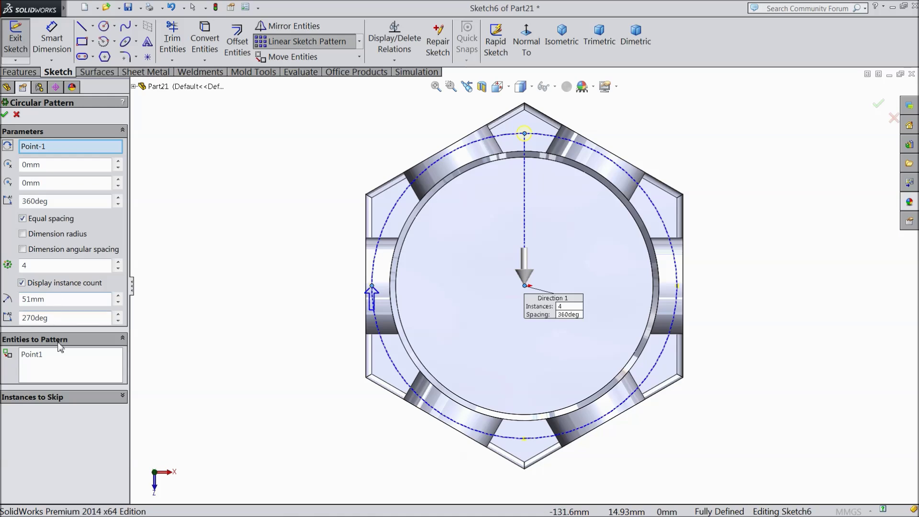
left_click(66, 362)
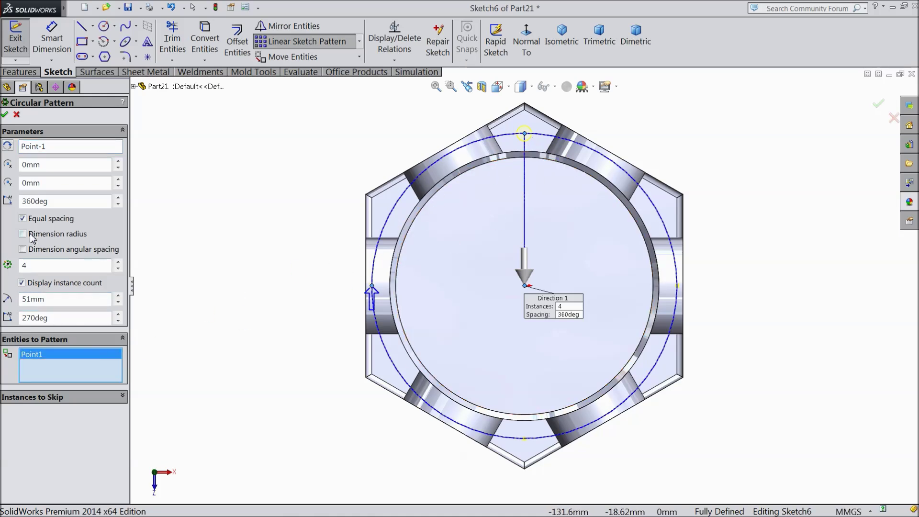
left_click(118, 263)
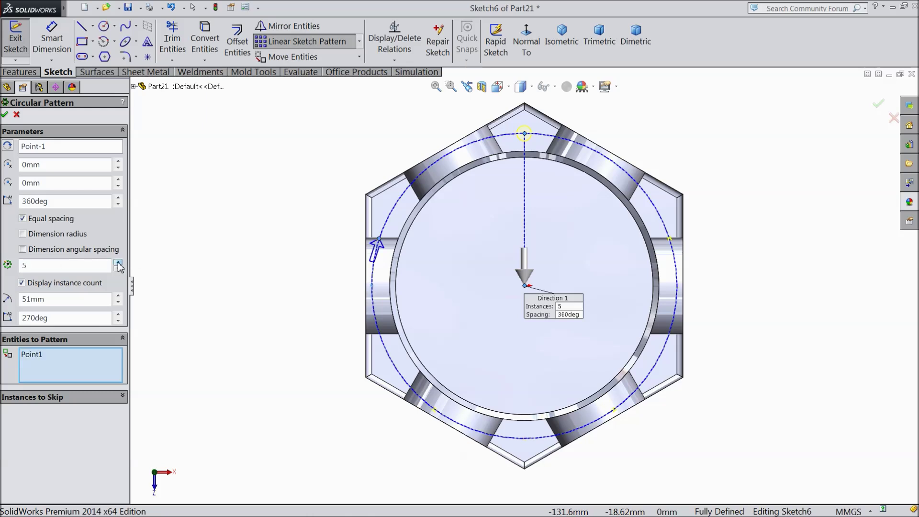
left_click(16, 114)
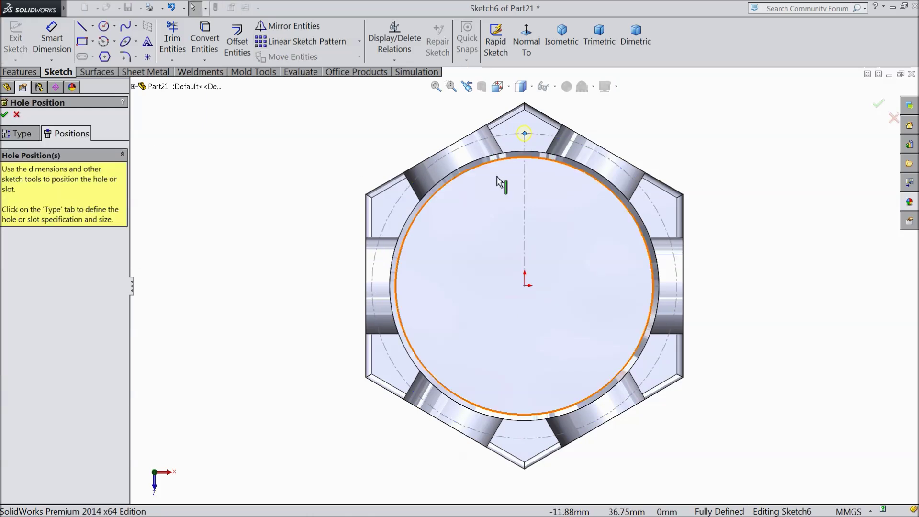
Finish the tapped hole and pattern it circularly around the bore's circular edge with 6 equally spaced instances over 360 degrees
left_click(6, 115)
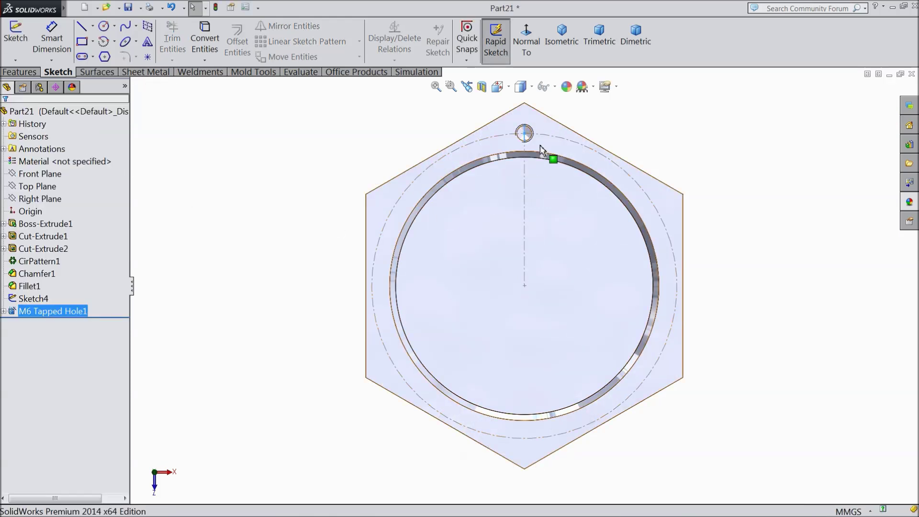
left_click(28, 71)
left_click(396, 60)
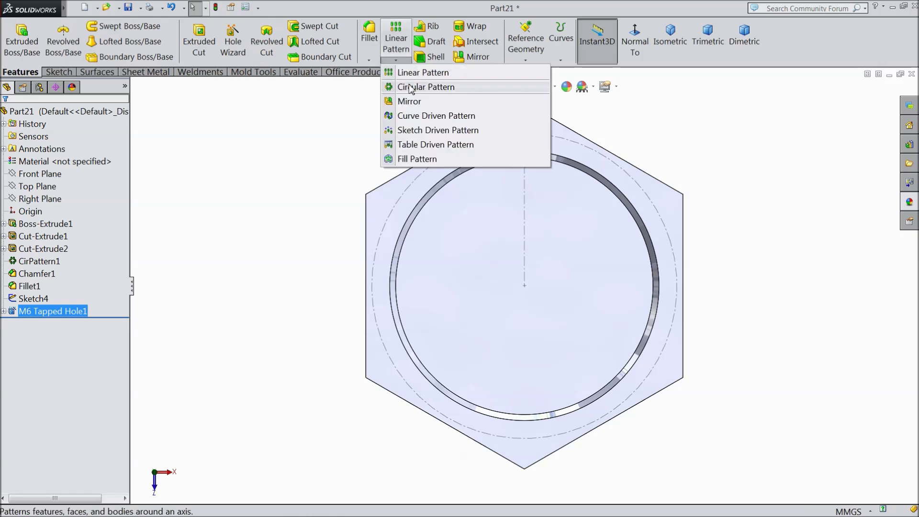
left_click(411, 87)
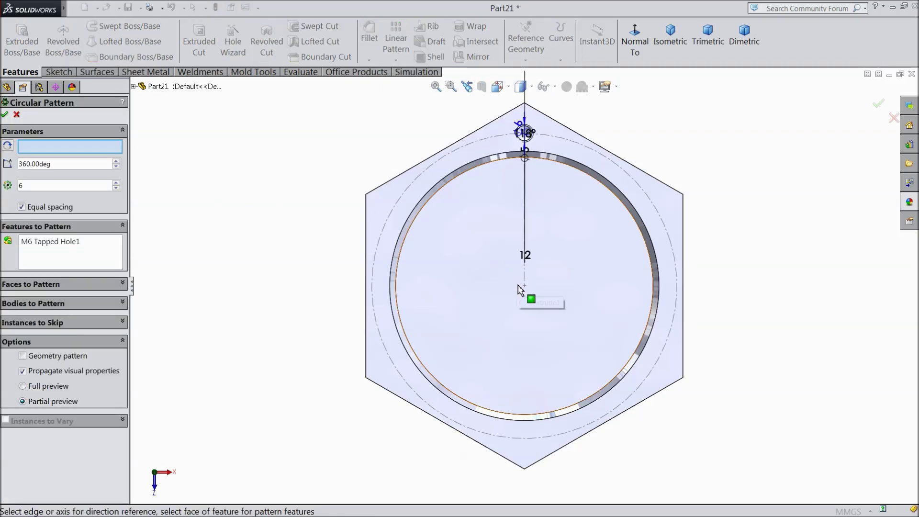
left_click(405, 248)
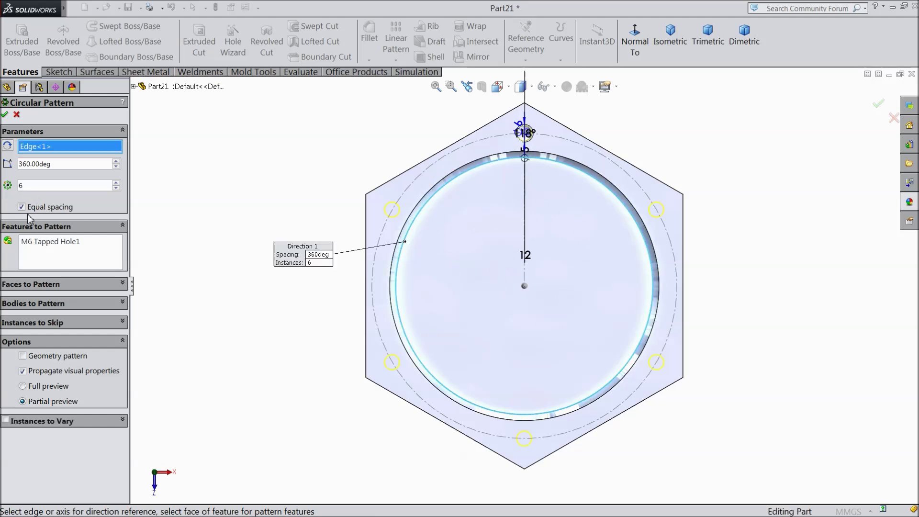
left_click(134, 87)
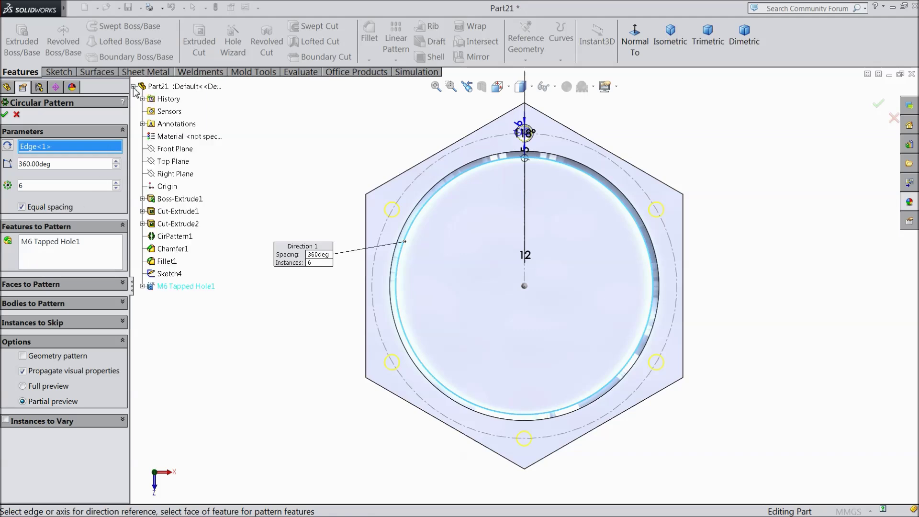
left_click(5, 115)
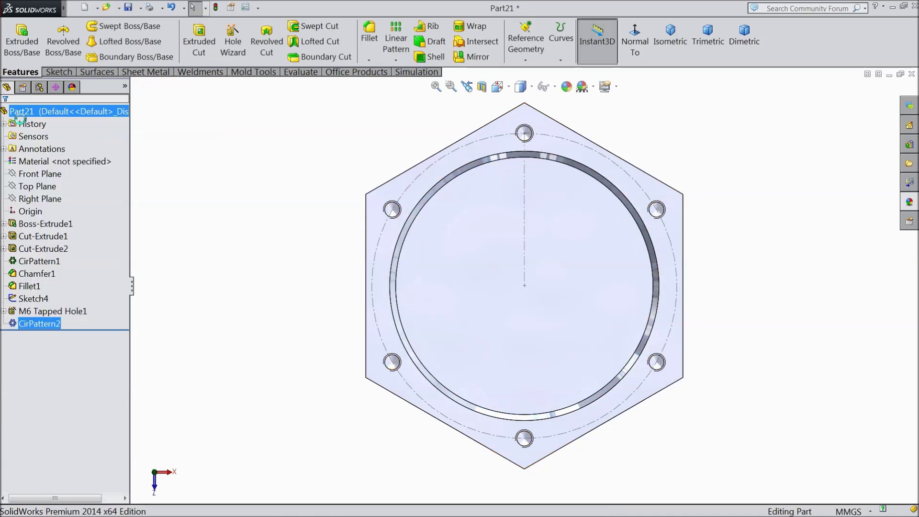
Hide the layout sketch containing the construction circle and line
mouse_move(315, 330)
middle_mouse_down()
mouse_move(324, 269)
mouse_move(312, 265)
middle_mouse_up()
left_click(28, 298)
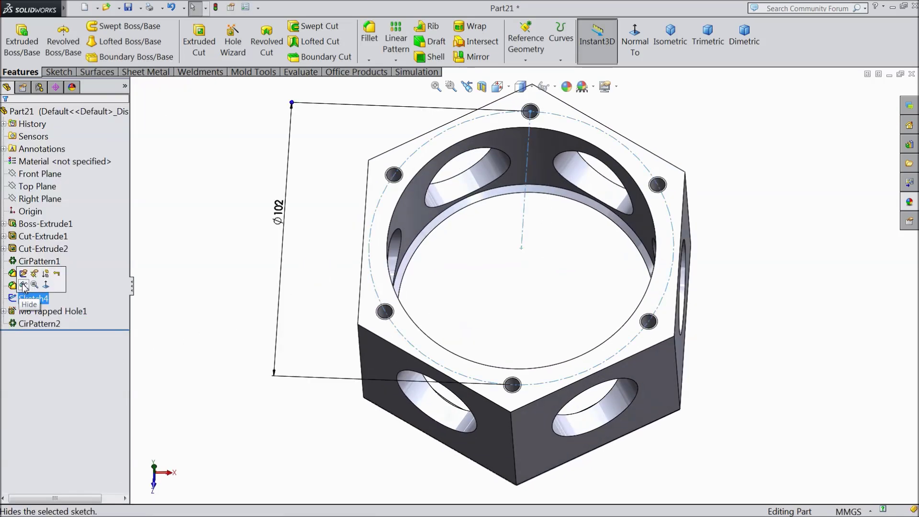
left_click(24, 284)
middle_click_drag(249, 248, 256, 287)
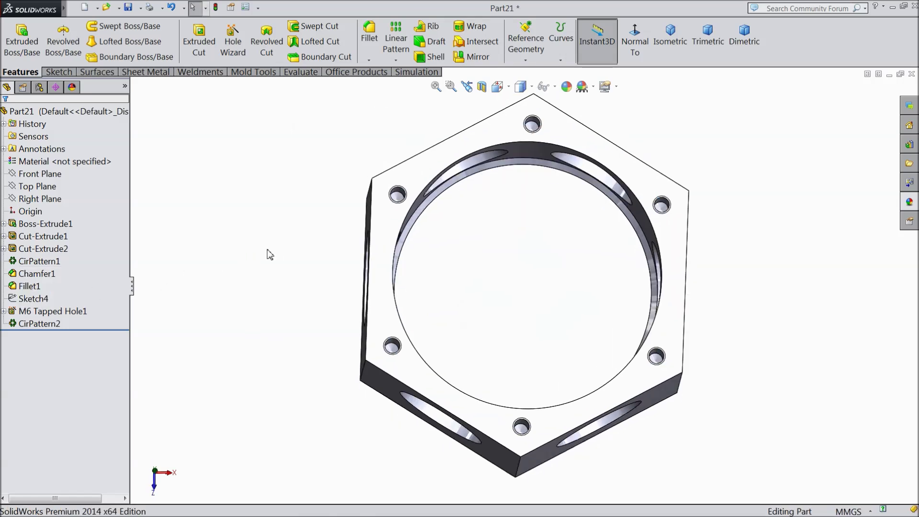
Enable shaded cosmetic threads in the document's detailing properties
left_click(247, 7)
left_click(512, 81)
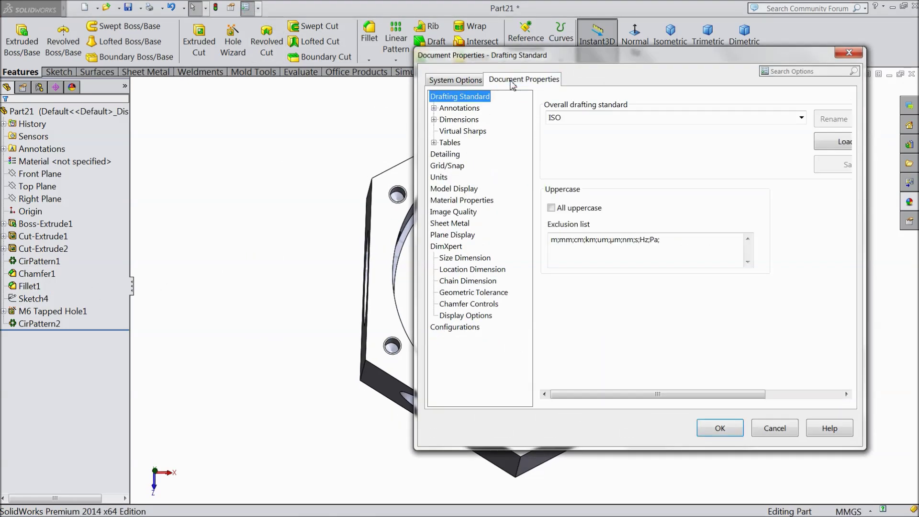
left_click(445, 154)
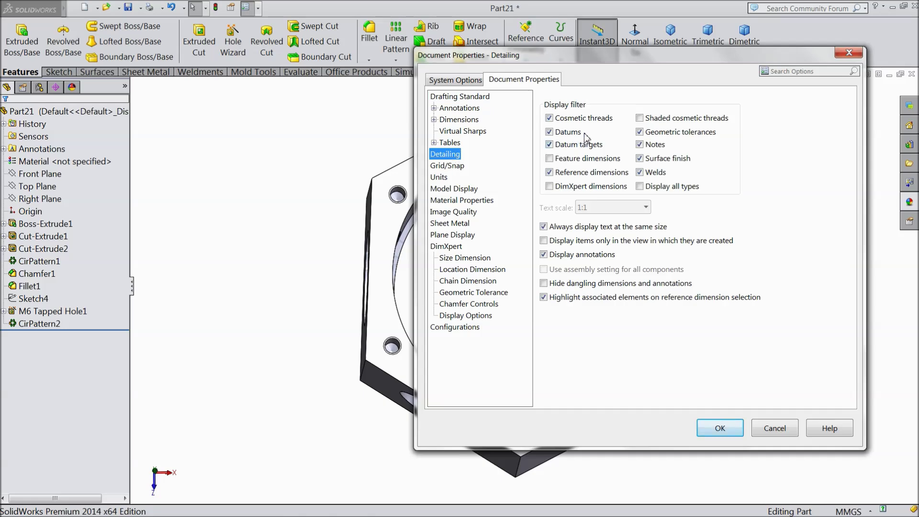
left_click(657, 119)
left_click(720, 428)
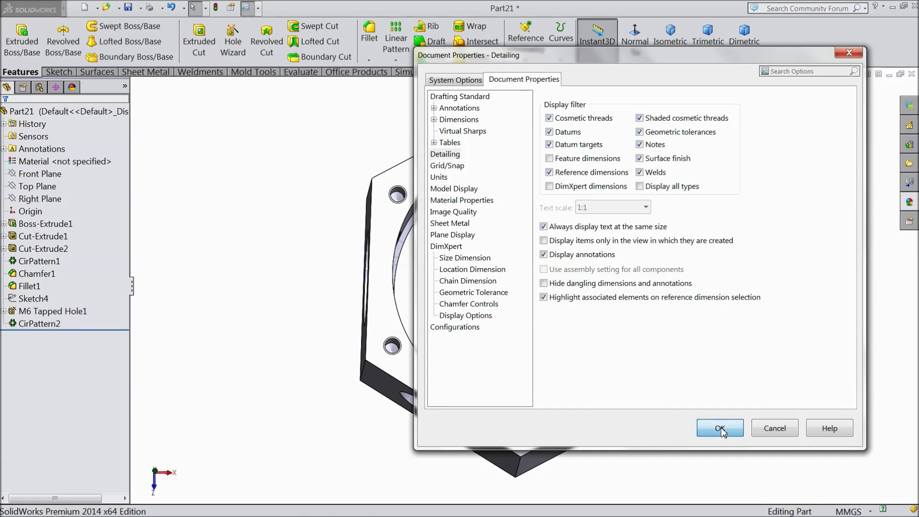
Inspect the thread display in the original and patterned tapped holes, and check the shaded cosmetic threads setting in the document's detailing properties
middle_click_drag(306, 262, 287, 308)
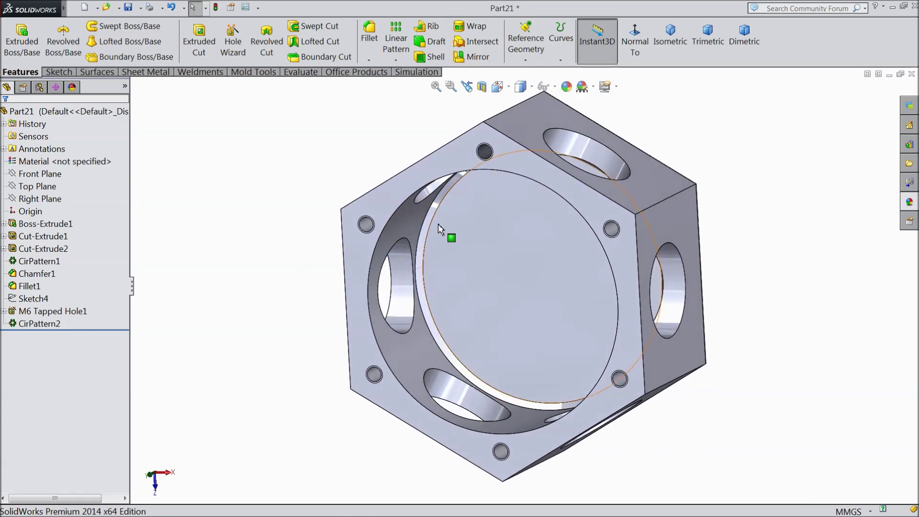
scroll(438, 225, "down", 3)
left_click(38, 323)
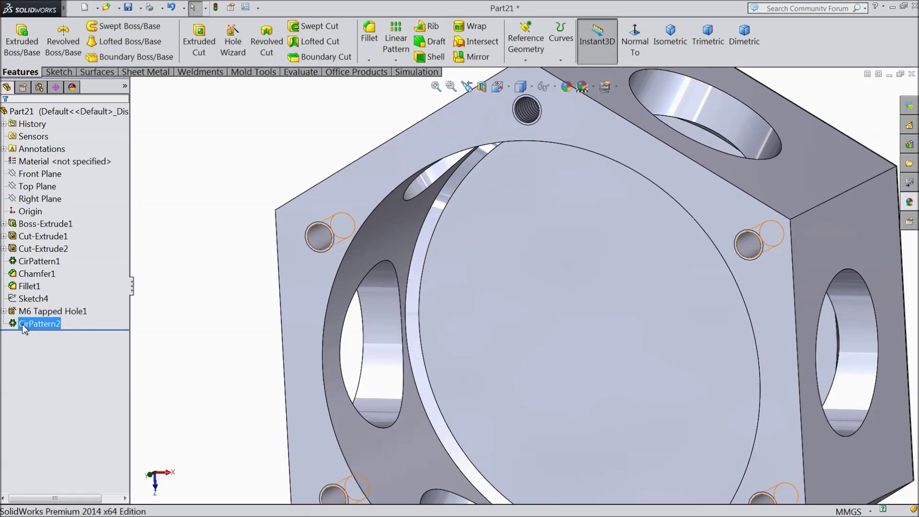
key("f")
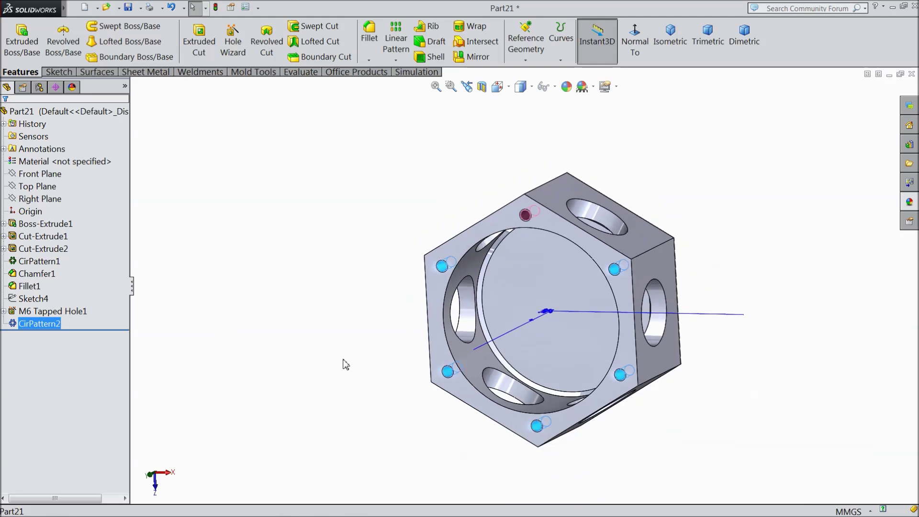
left_click(246, 7)
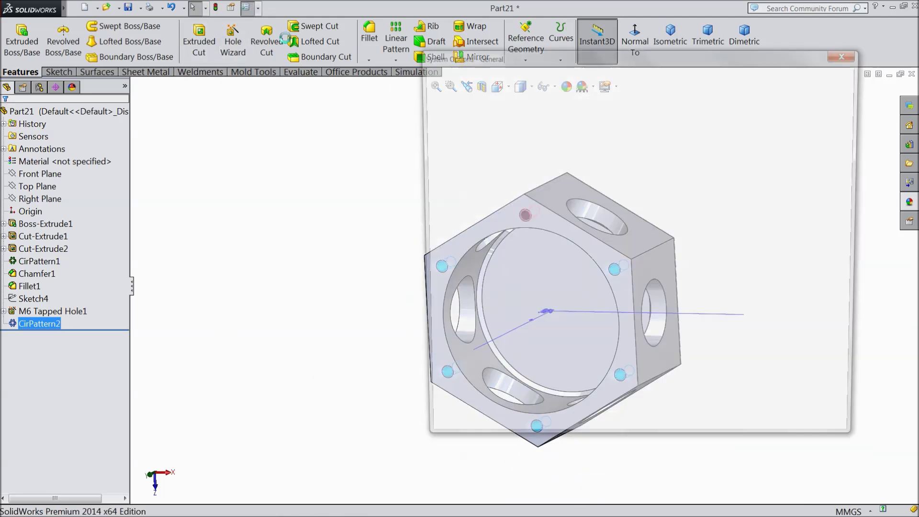
left_click(524, 80)
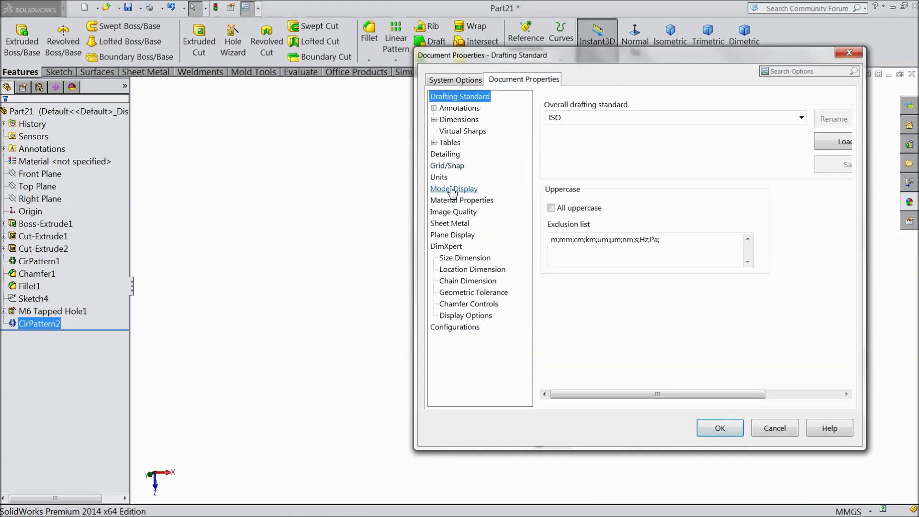
left_click(446, 154)
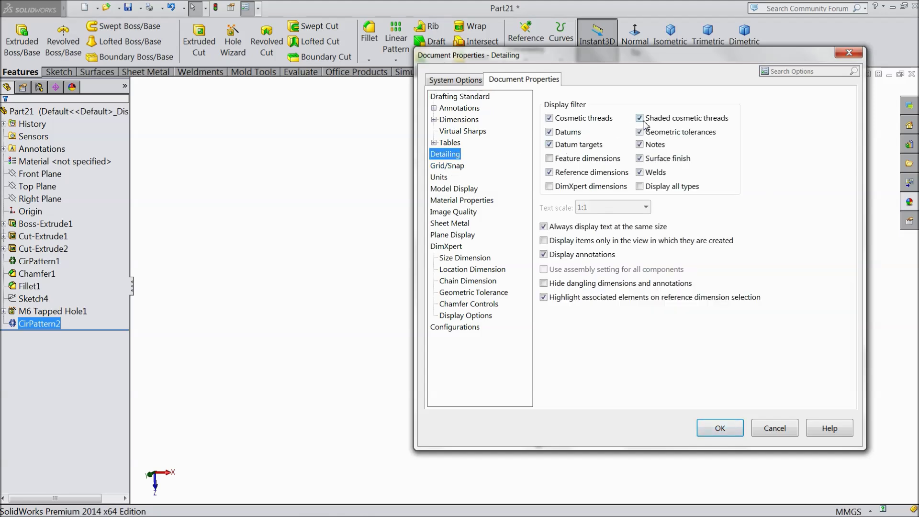
left_click(718, 428)
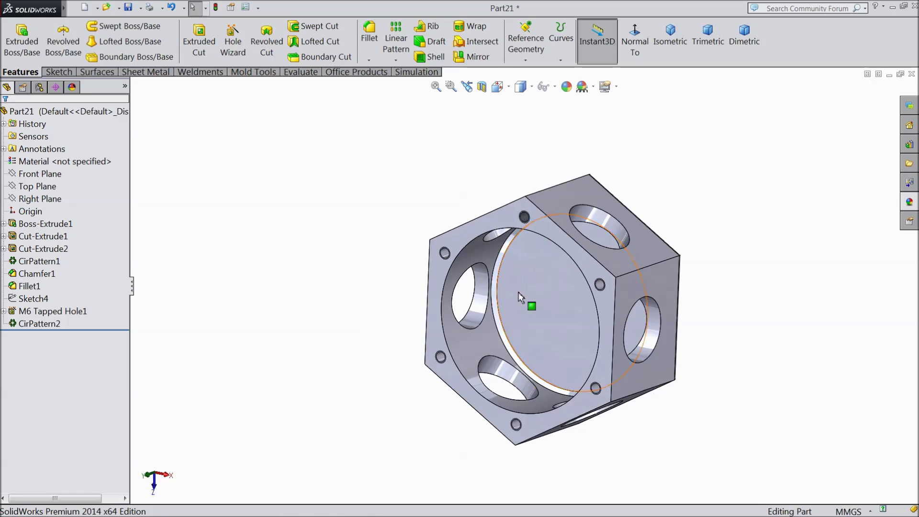
scroll(551, 225, "down", 10)
scroll(561, 237, "up", 10)
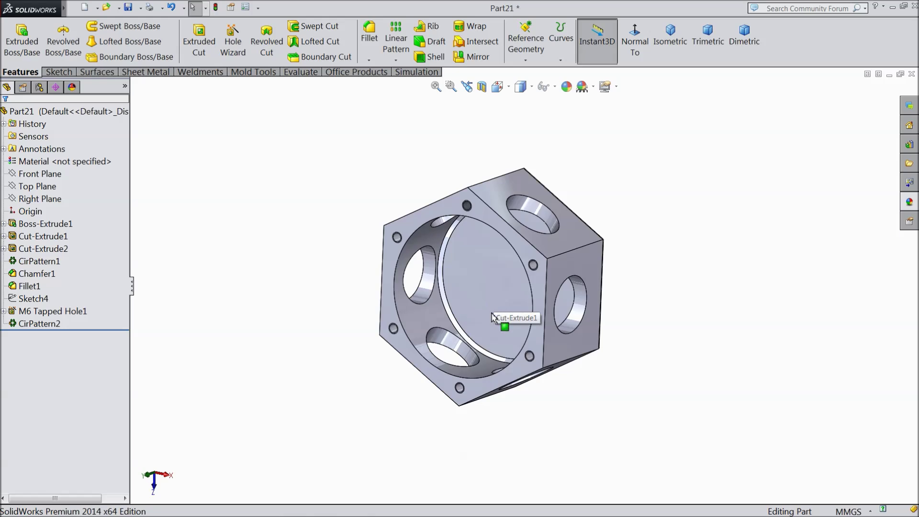
Start a new sketch on the housing's front side face and view the face straight on
scroll(494, 318, "up", 2)
middle_click_drag(441, 375, 467, 352)
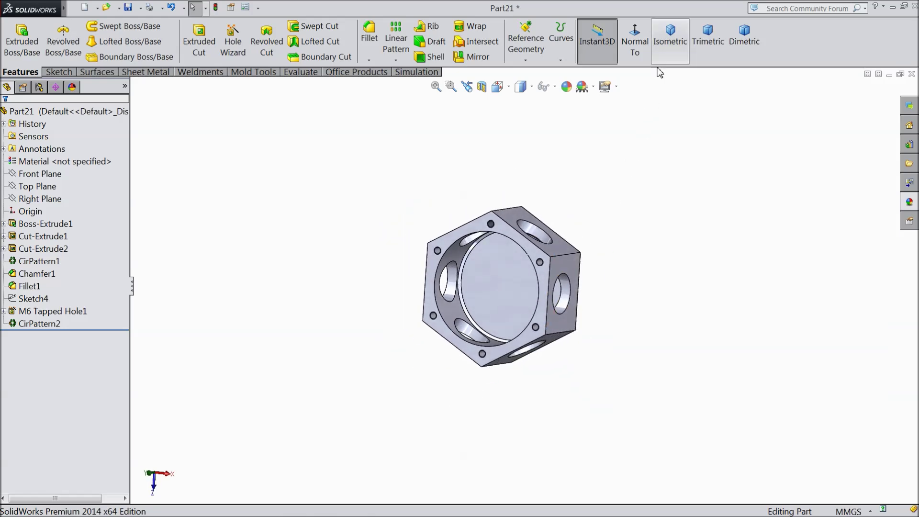
left_click(673, 47)
left_click(538, 400)
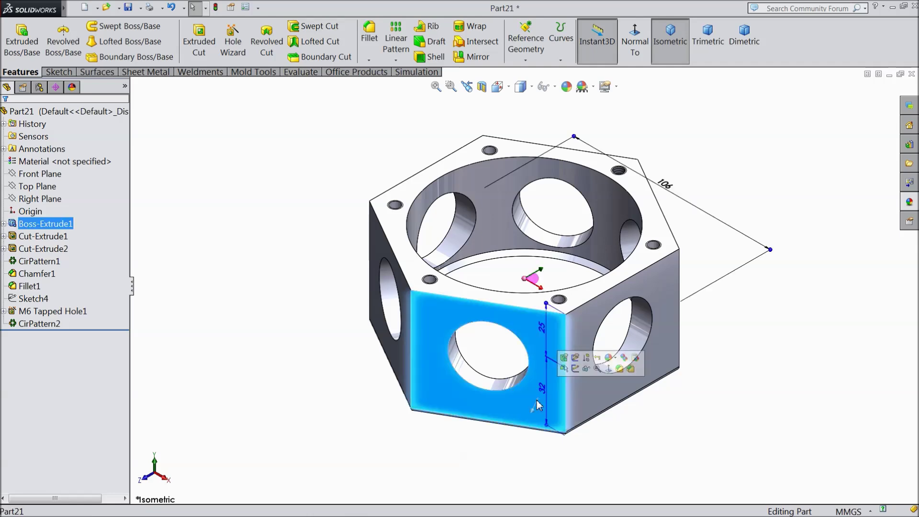
left_click(575, 368)
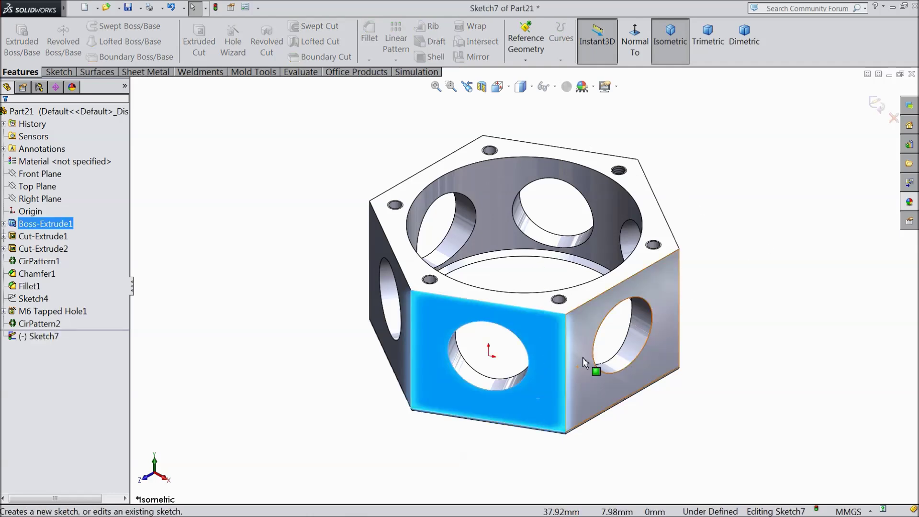
left_click(638, 59)
left_click(63, 73)
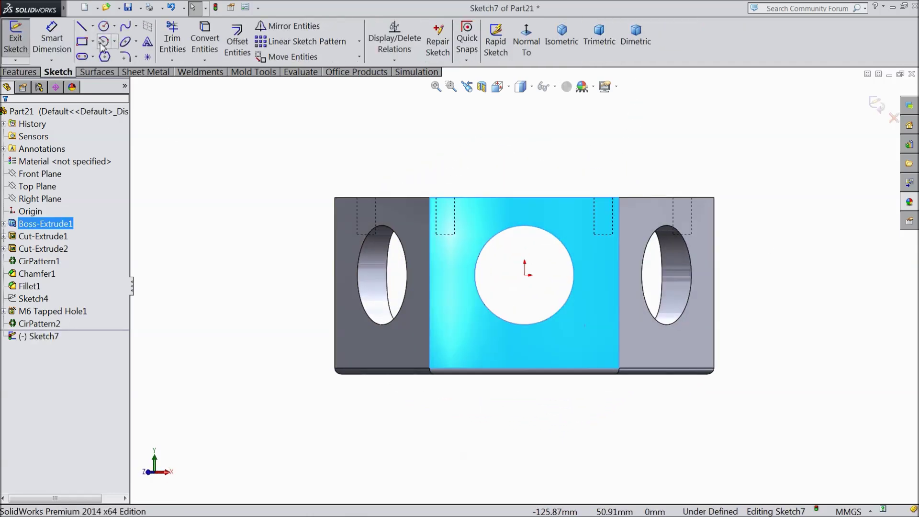
Sketch a construction circle of about 25 mm radius, centred on the side hole
left_click(103, 26)
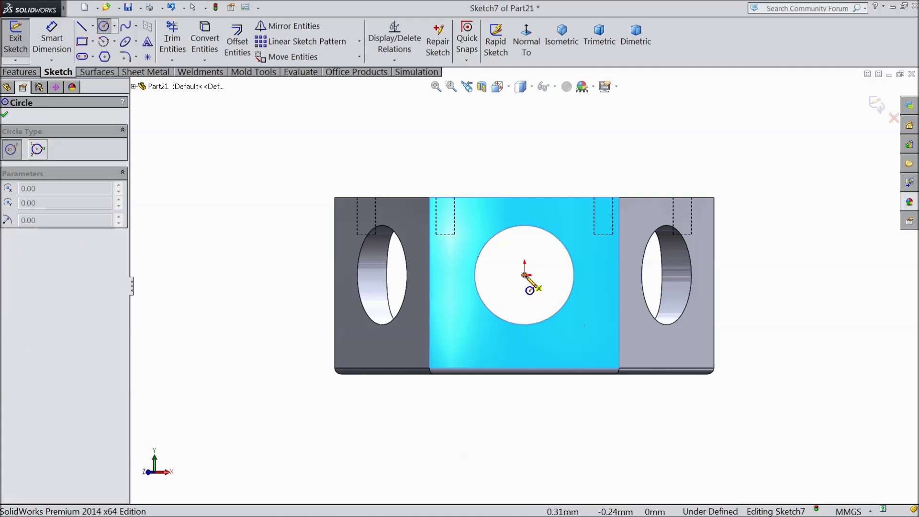
left_click(524, 275)
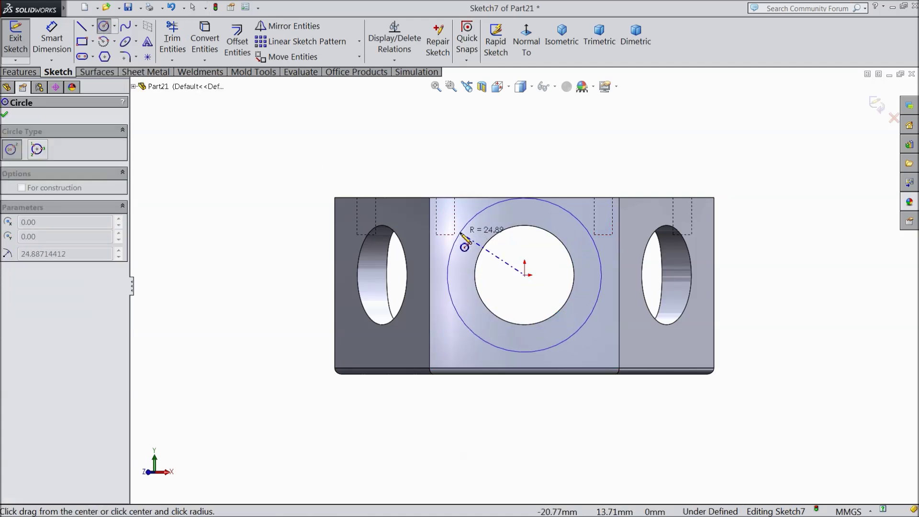
left_click(464, 242)
left_click(50, 294)
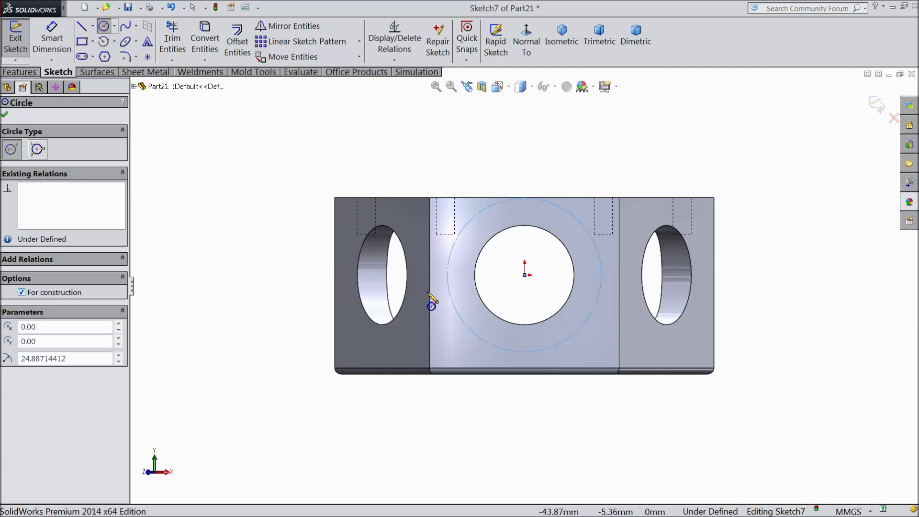
Dimension the construction circle's diameter and set it to 46 mm
left_click(46, 39)
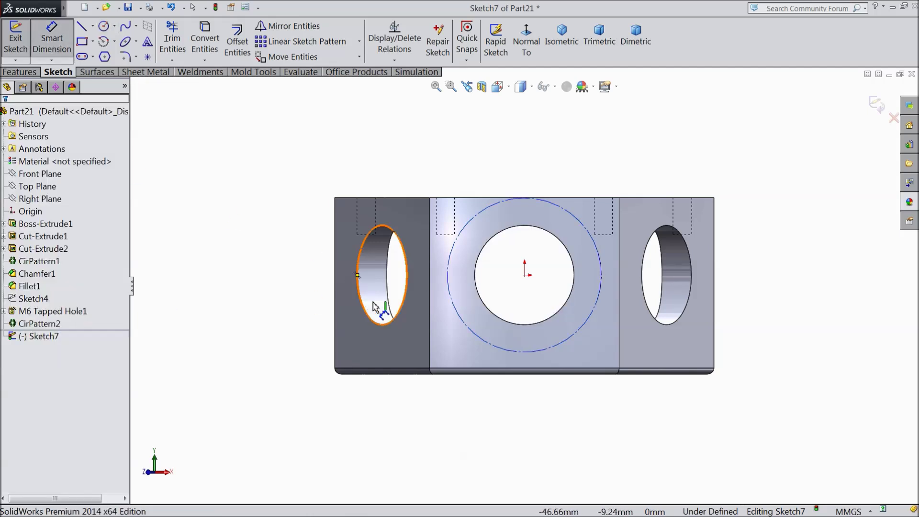
left_click(448, 280)
left_click(301, 284)
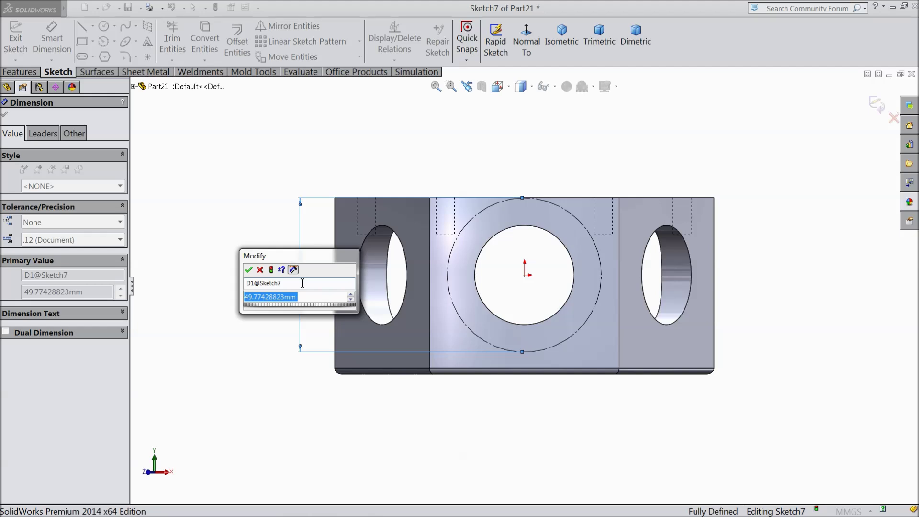
type("46")
key("Return")
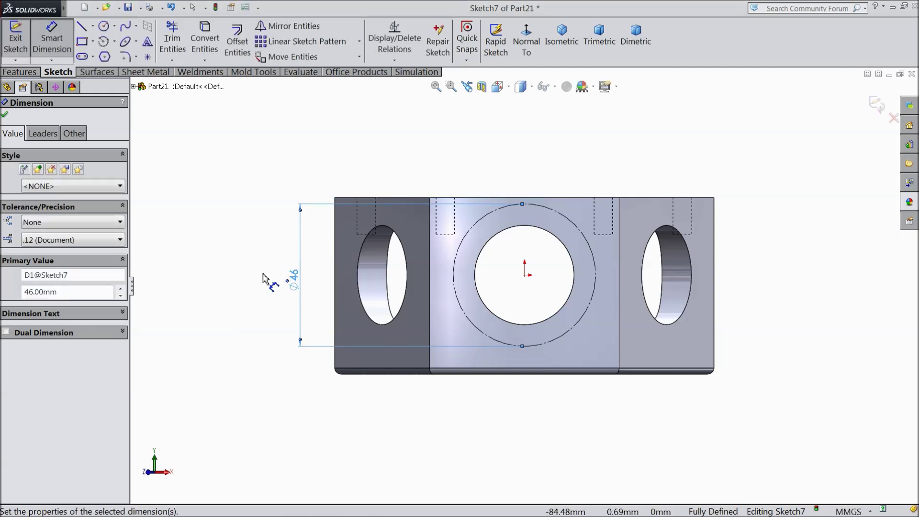
left_click(5, 116)
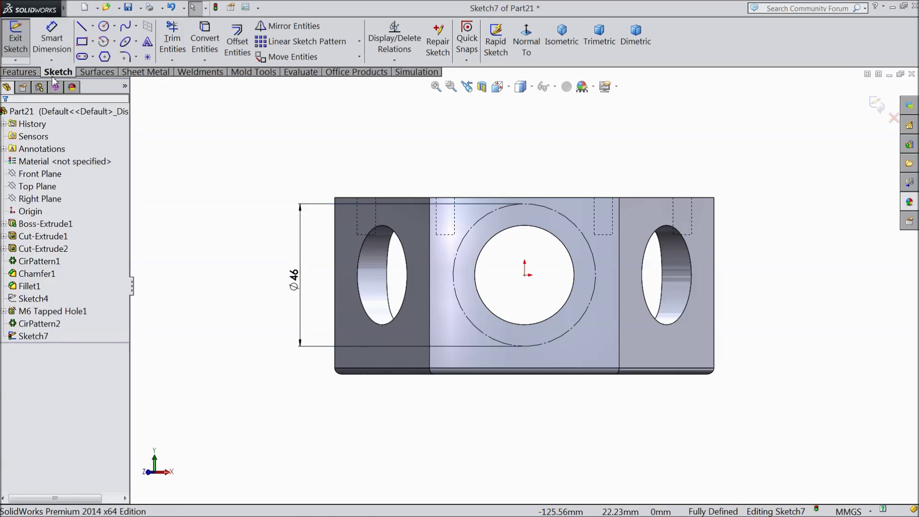
Draw a horizontal centerline from the construction circle to its centre, continuing diagonally up to the circle's upper-right part
left_click(93, 26)
left_click(111, 56)
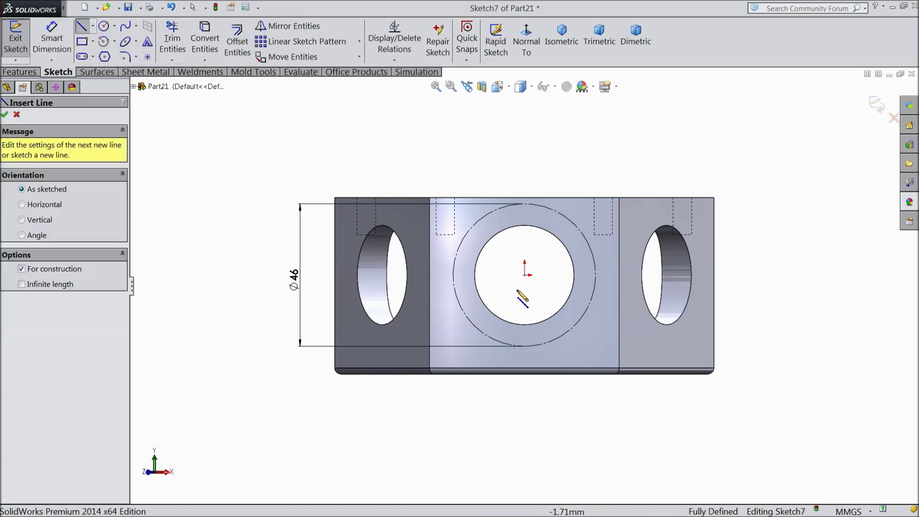
left_click(596, 276)
left_click(525, 275)
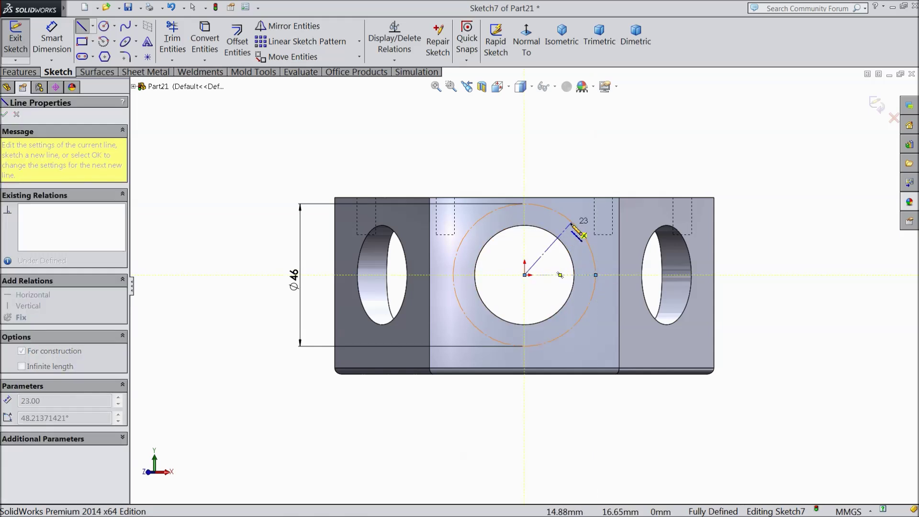
right_click(548, 249)
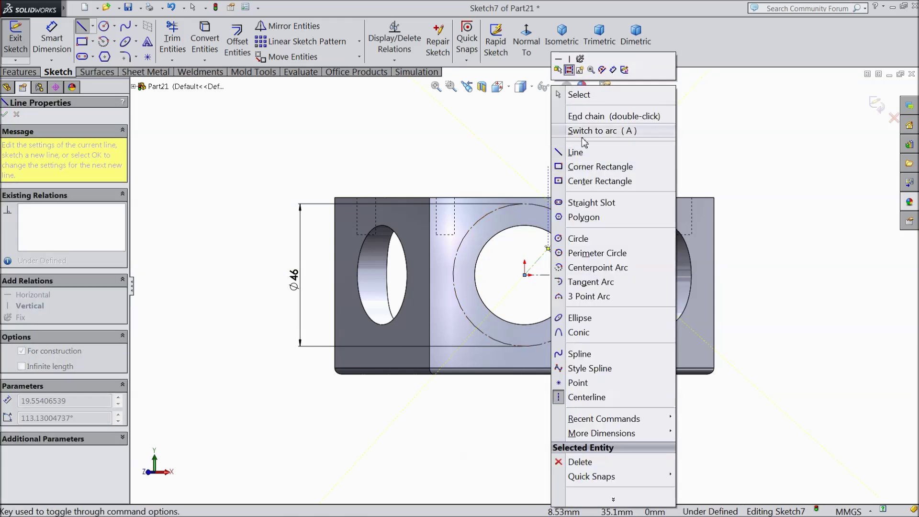
left_click(587, 99)
Set the angle between the two centerlines to 45 degrees and exit the sketch
left_click(46, 38)
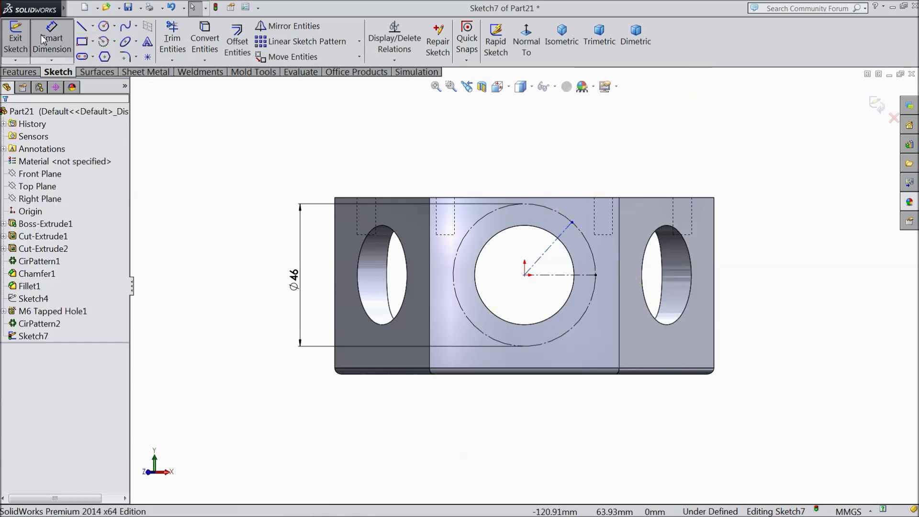
left_click(544, 259)
left_click(567, 275)
left_click(559, 263)
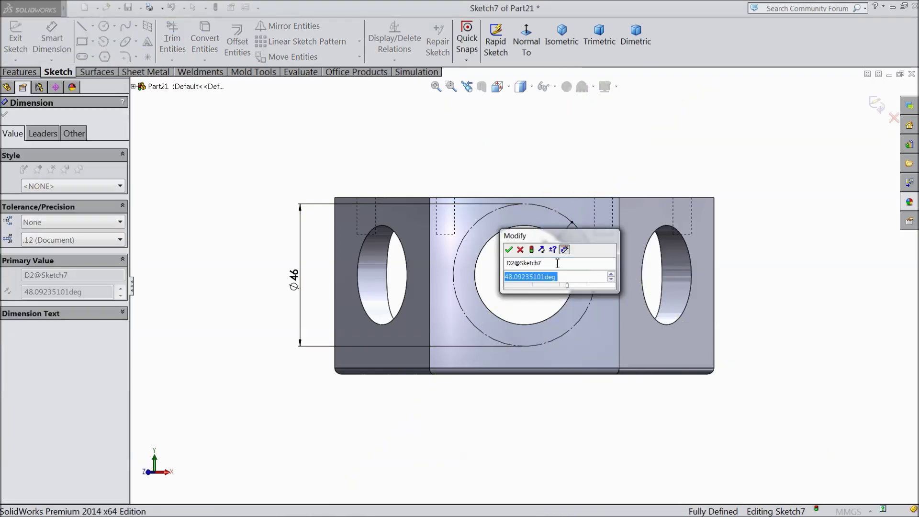
type("45")
left_click(509, 251)
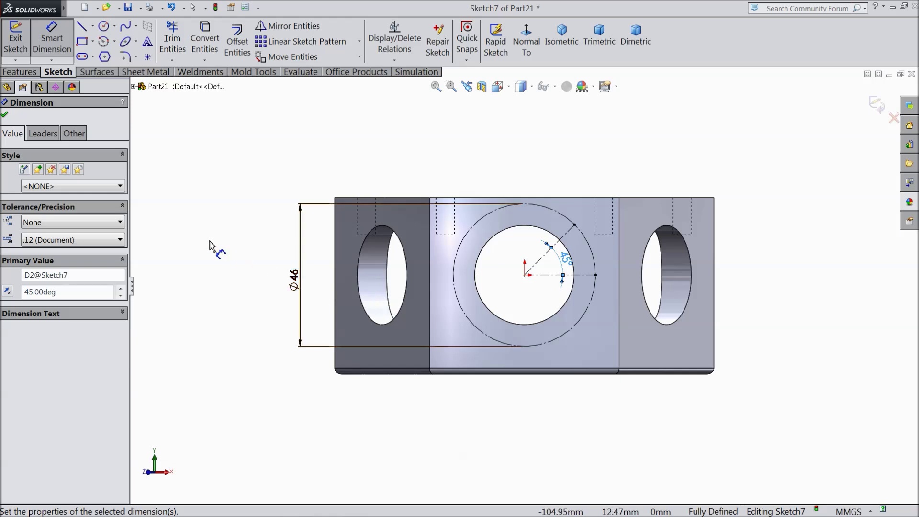
left_click(5, 114)
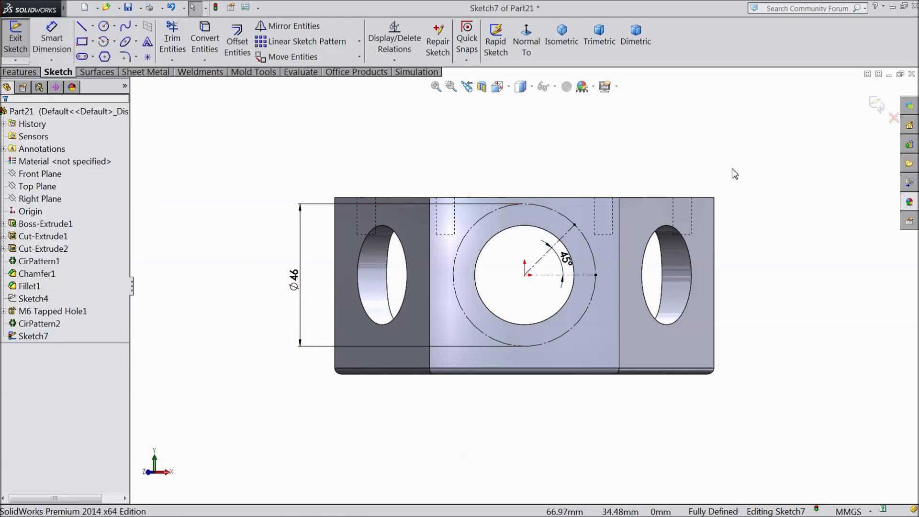
left_click(877, 105)
Create an ISO M6 bottoming tapped hole, 15 mm deep with 12 mm of thread, at the angled centerline's endpoint on the construction circle
left_click(592, 337)
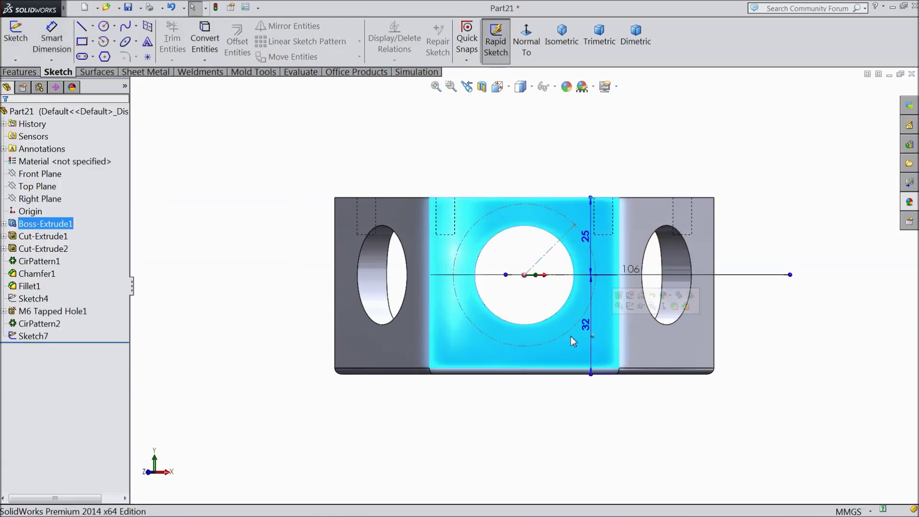
left_click(19, 72)
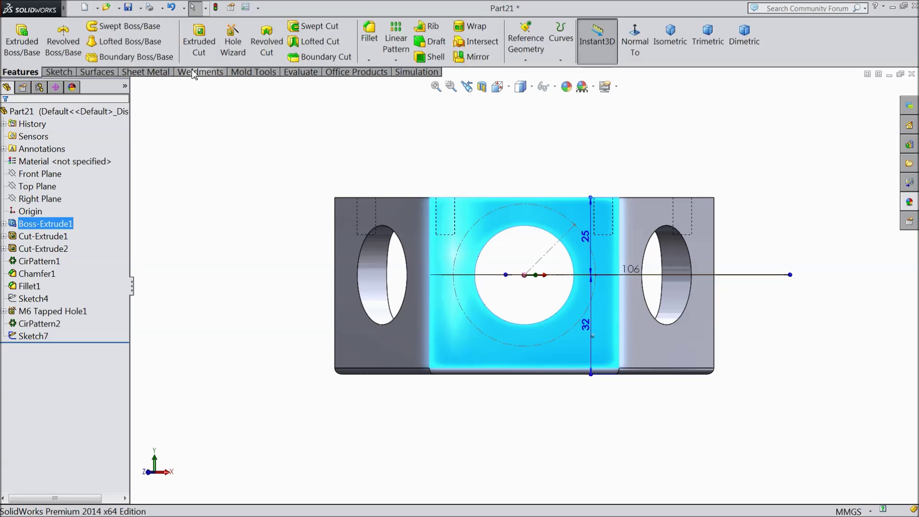
left_click(233, 42)
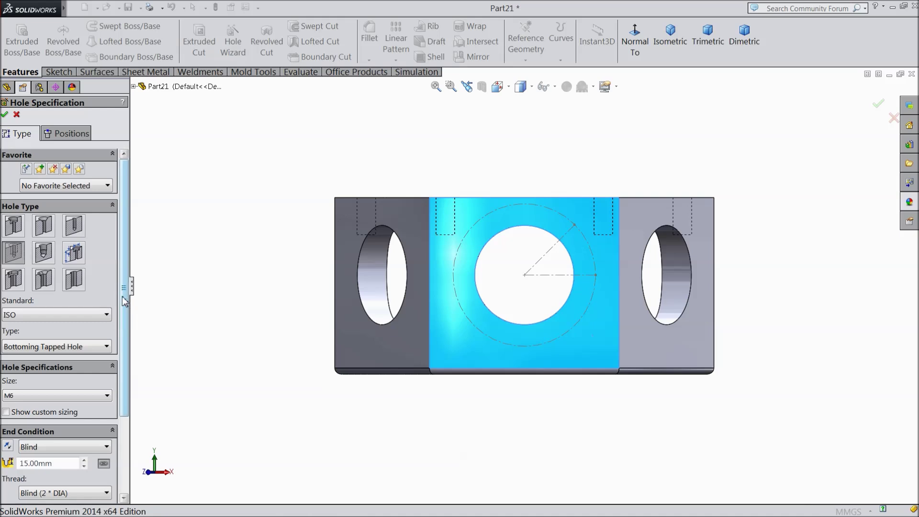
scroll(123, 311, "down", 2)
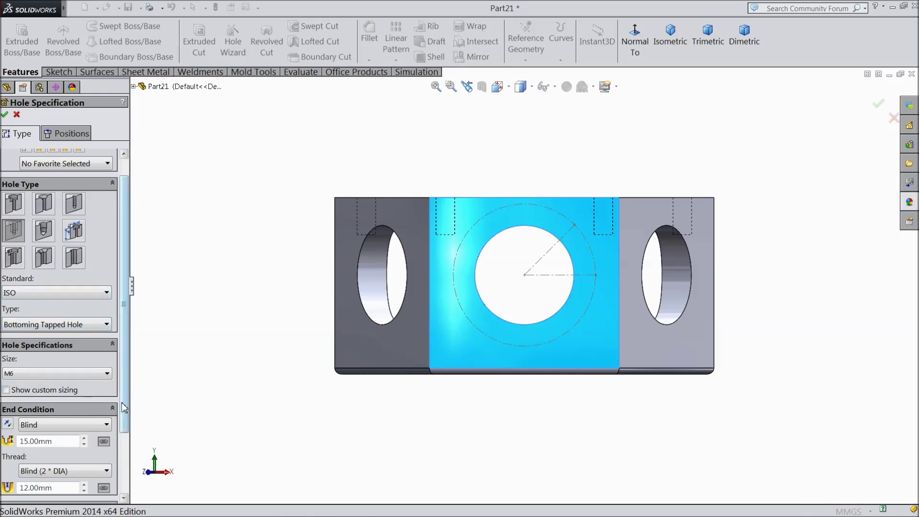
scroll(123, 408, "down", 3)
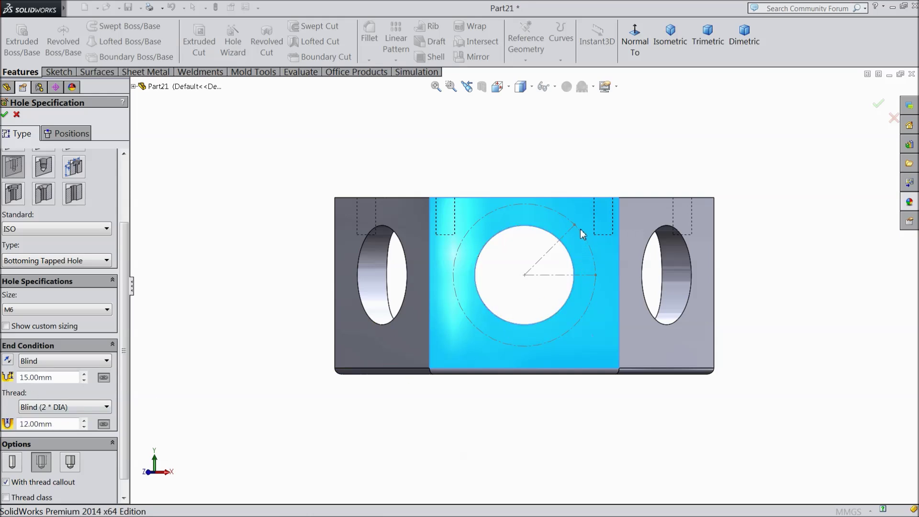
left_click(72, 134)
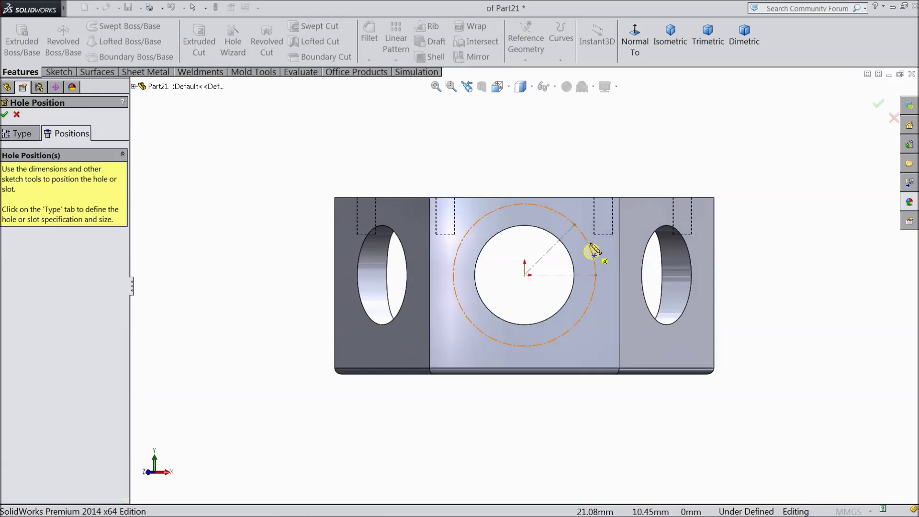
left_click(575, 225)
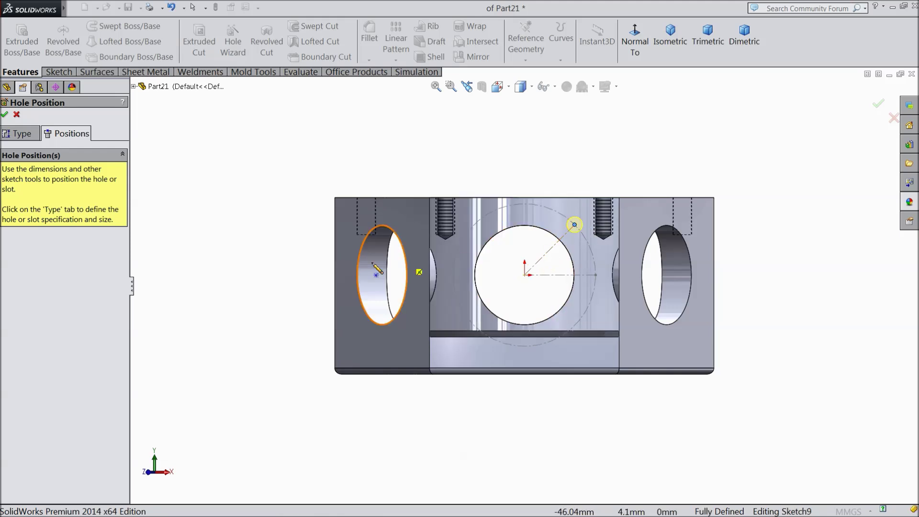
left_click(6, 115)
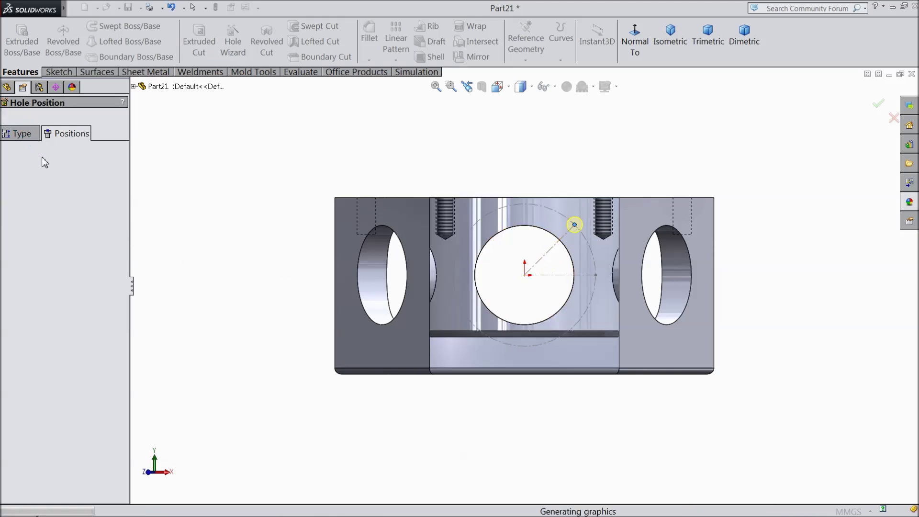
Pattern the new side-face tapped hole circularly around the side hole's edge with 4 equally spaced instances over 360 degrees
left_click(396, 60)
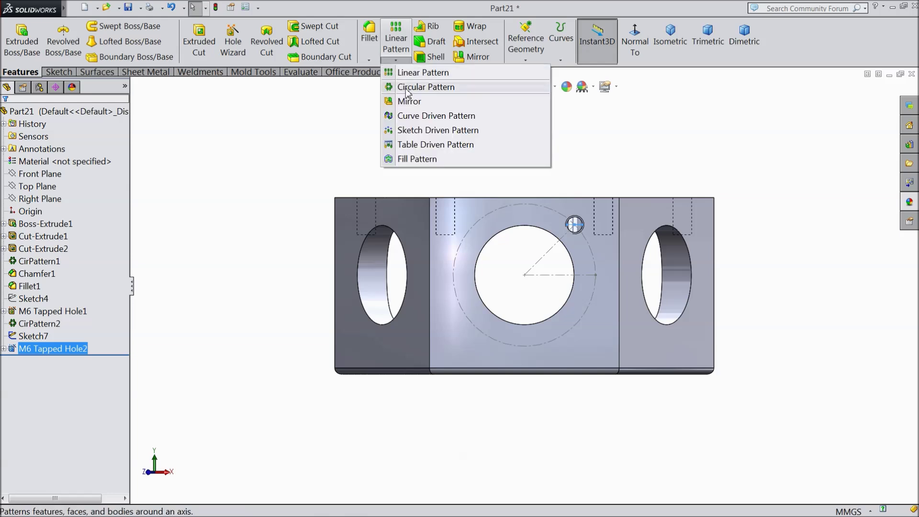
left_click(409, 88)
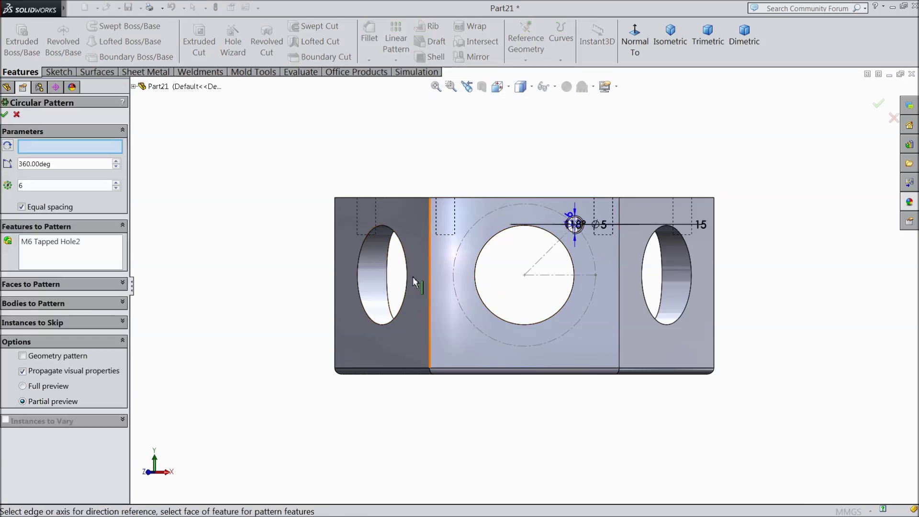
left_click(473, 274)
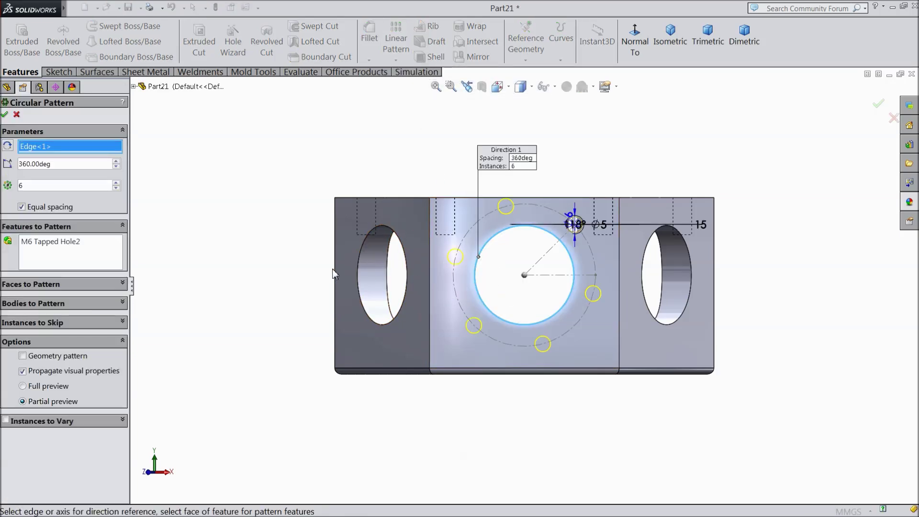
double_click(116, 188)
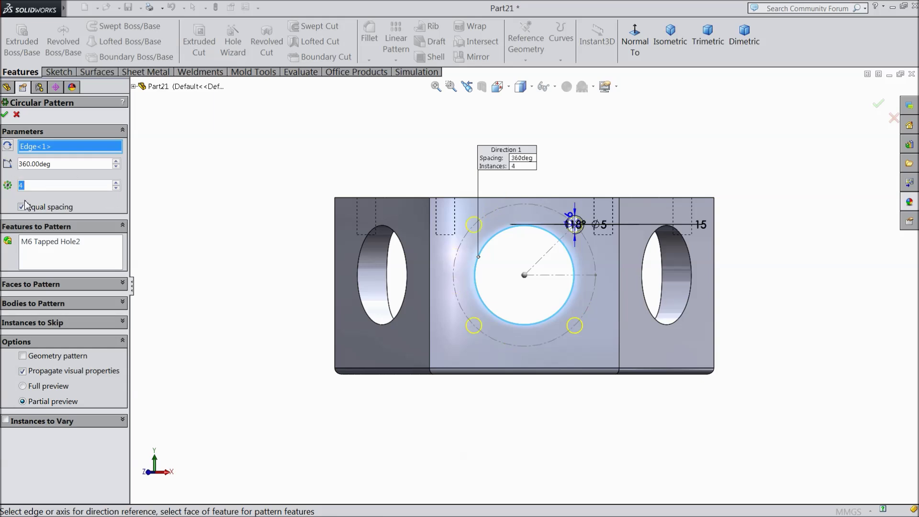
left_click(134, 86)
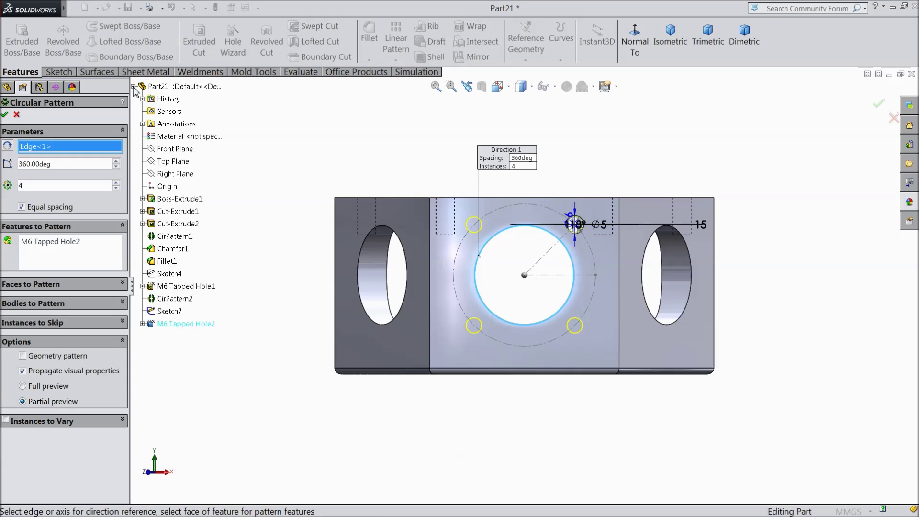
left_click(5, 115)
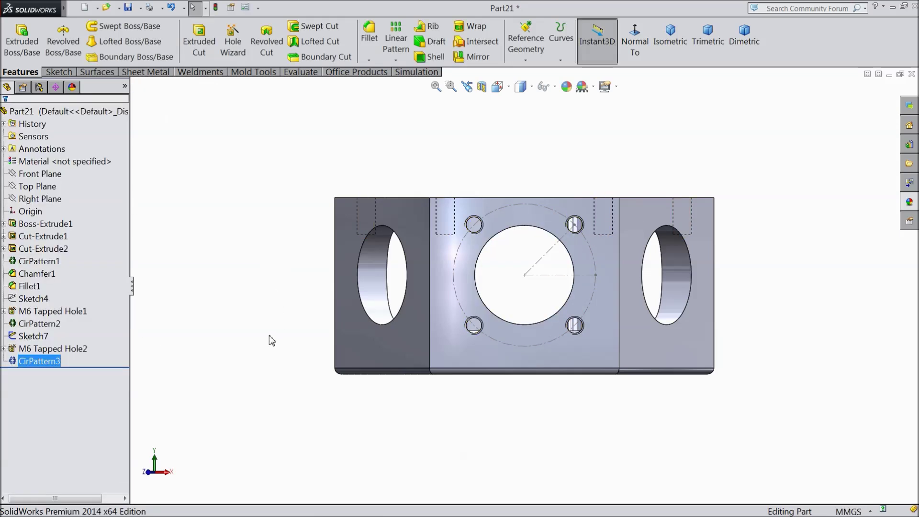
Hide the side-face layout sketch containing the 46 mm construction circle and centerlines
middle_click_drag(267, 241, 259, 304)
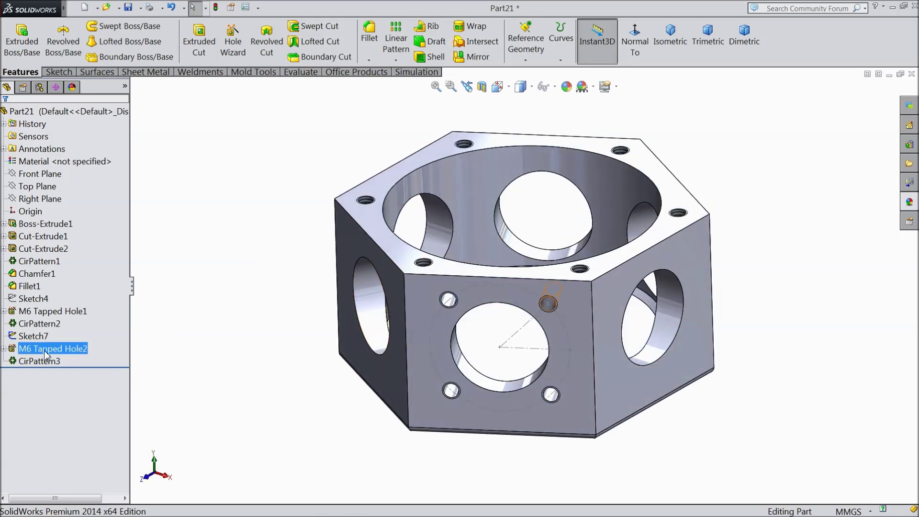
left_click(29, 337)
left_click(30, 316)
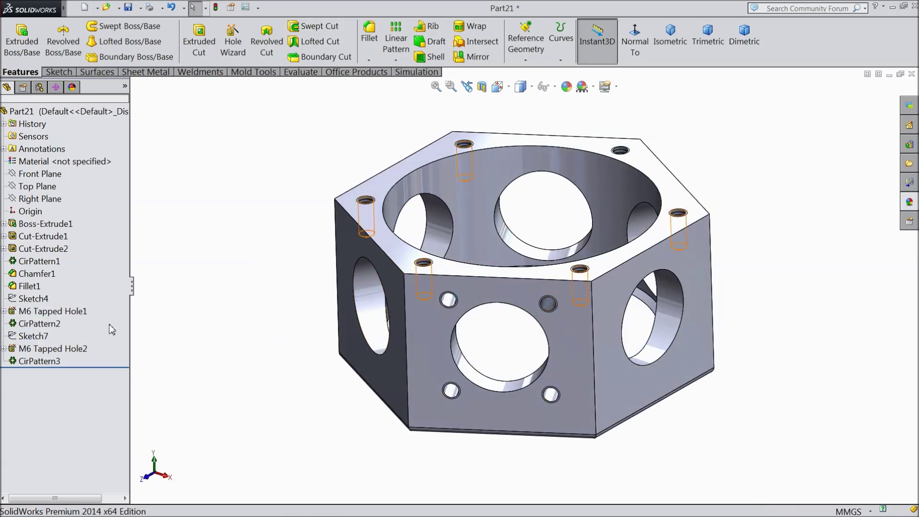
mouse_move(249, 331)
middle_mouse_down()
mouse_move(252, 293)
mouse_move(252, 328)
middle_mouse_up()
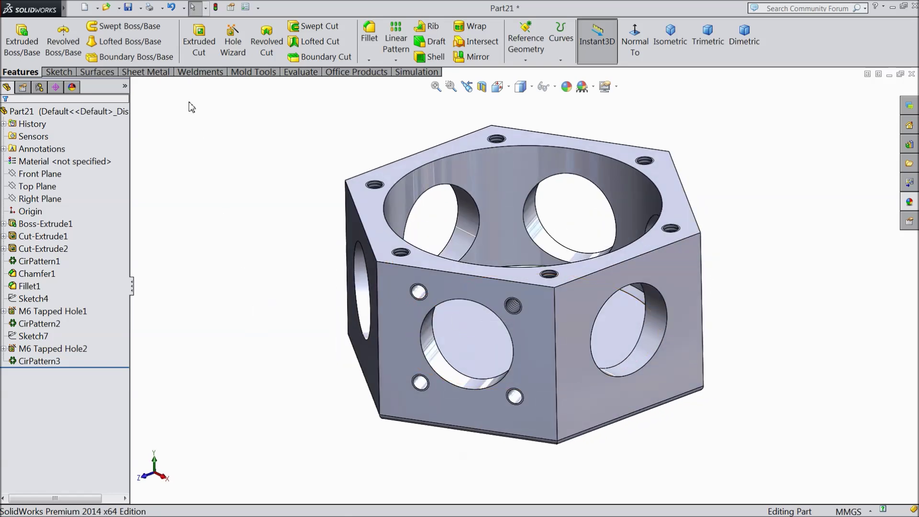
Rebuild the part and examine the threads of the four tapped holes around the side hole
left_click(216, 7)
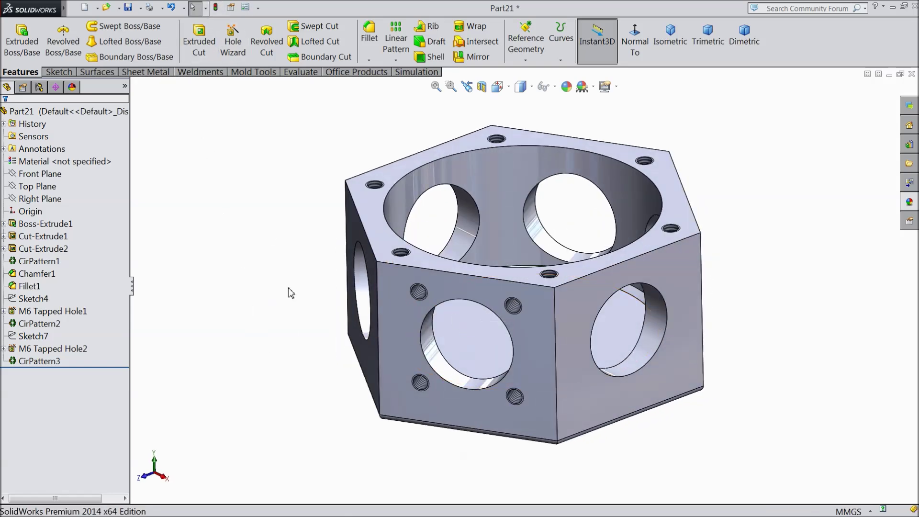
scroll(416, 306, "down", 5)
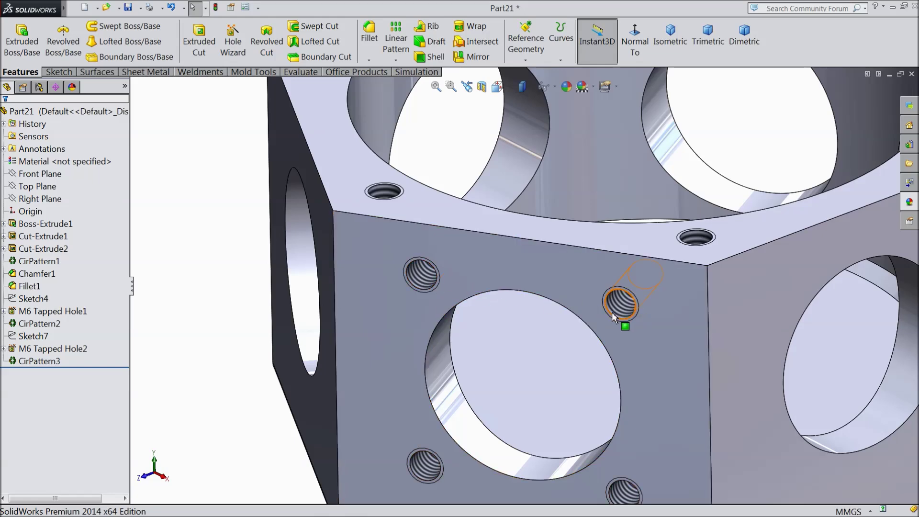
scroll(620, 304, "up", 5)
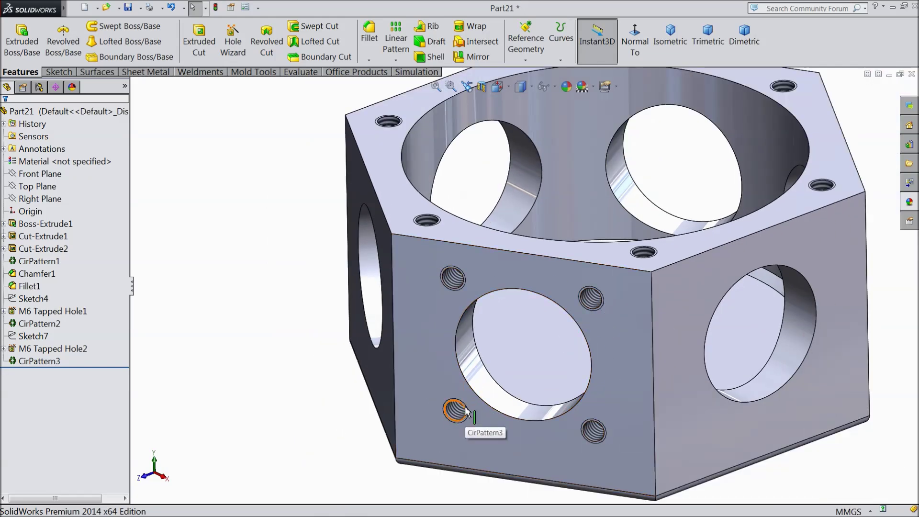
scroll(466, 408, "up", 1)
scroll(590, 298, "down", 1)
scroll(580, 317, "up", 3)
mouse_move(331, 343)
middle_mouse_down()
mouse_move(355, 318)
mouse_move(334, 347)
middle_mouse_up()
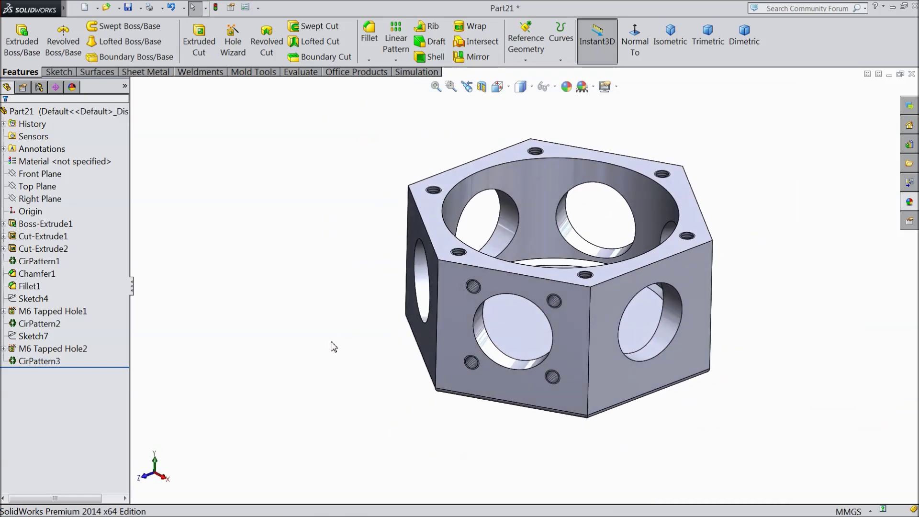
middle_click_drag(457, 329, 624, 263)
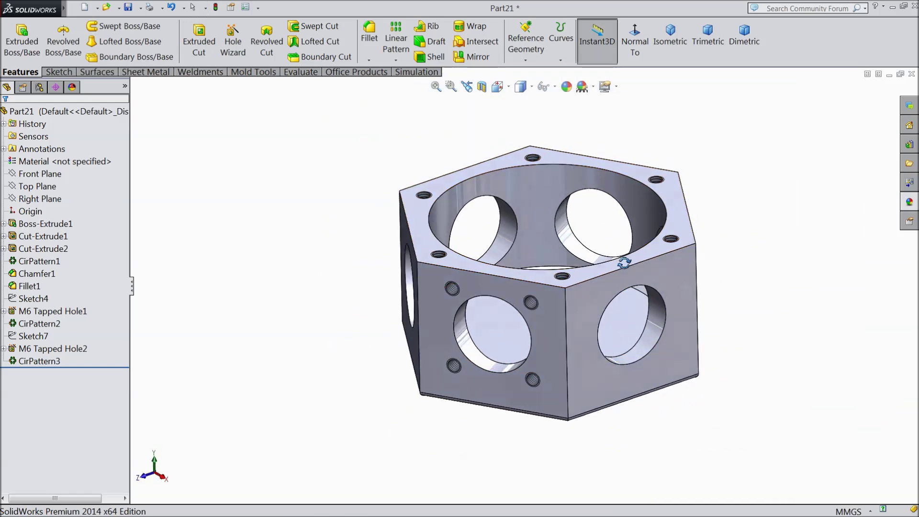
scroll(624, 263, "down", 2)
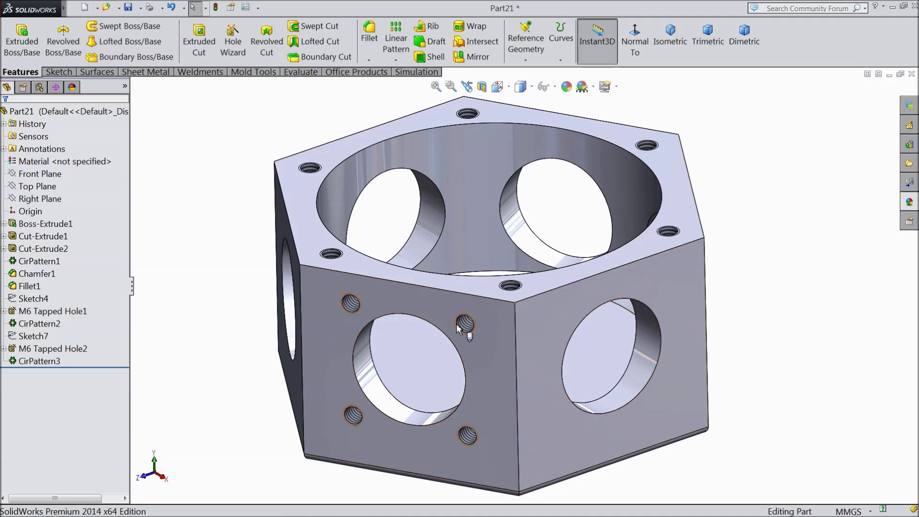
Pattern the side-face tapped hole and its circular pattern around the central bore's edge with 6 equally spaced instances over 360 degrees, and rebuild
left_click(396, 60)
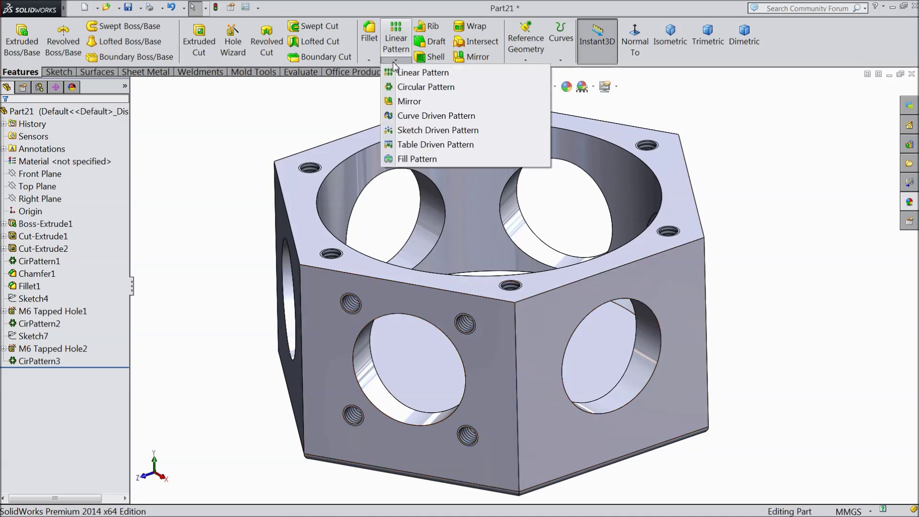
left_click(421, 82)
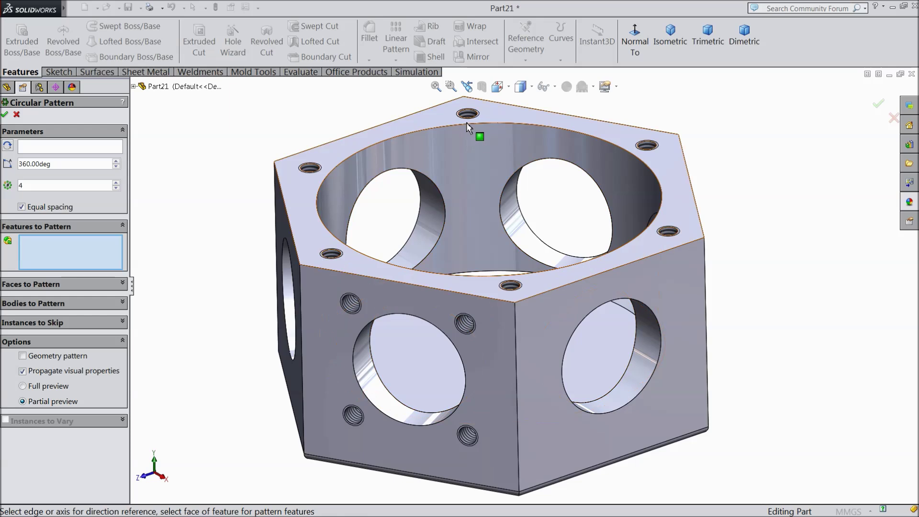
left_click(67, 148)
left_click(373, 143)
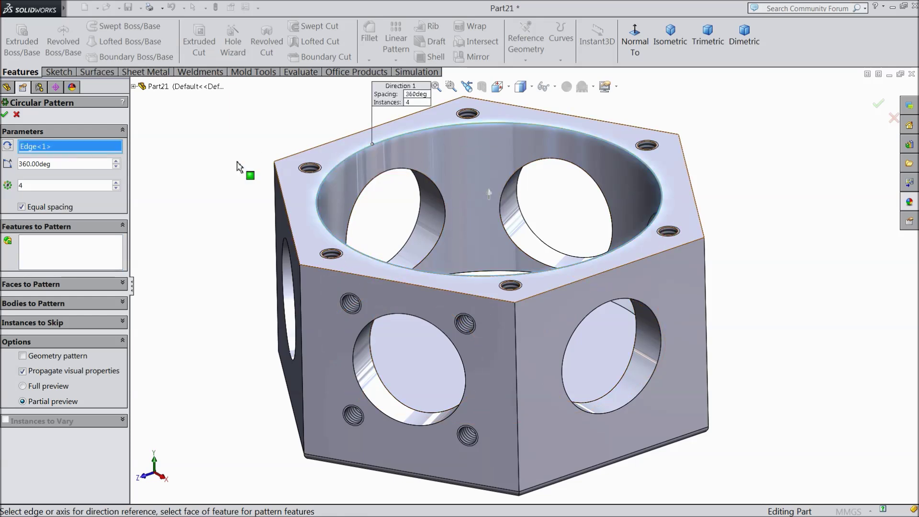
left_click(74, 254)
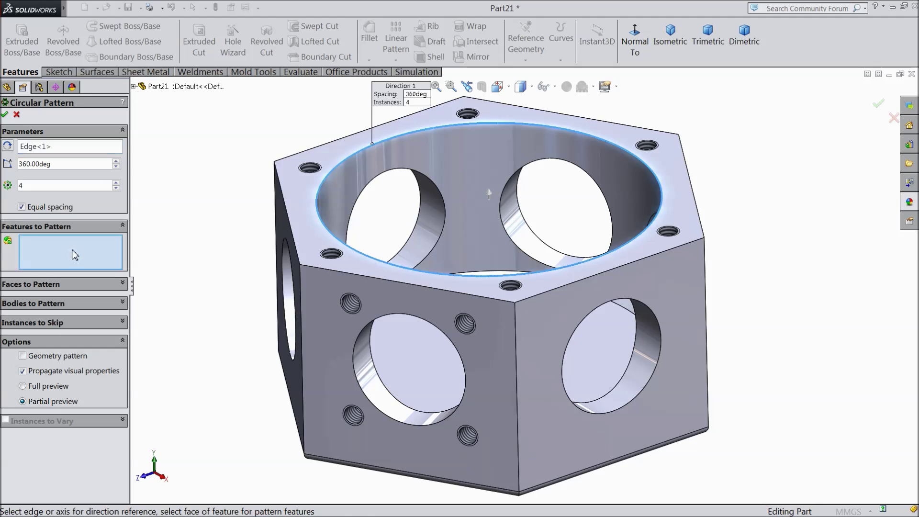
left_click(134, 86)
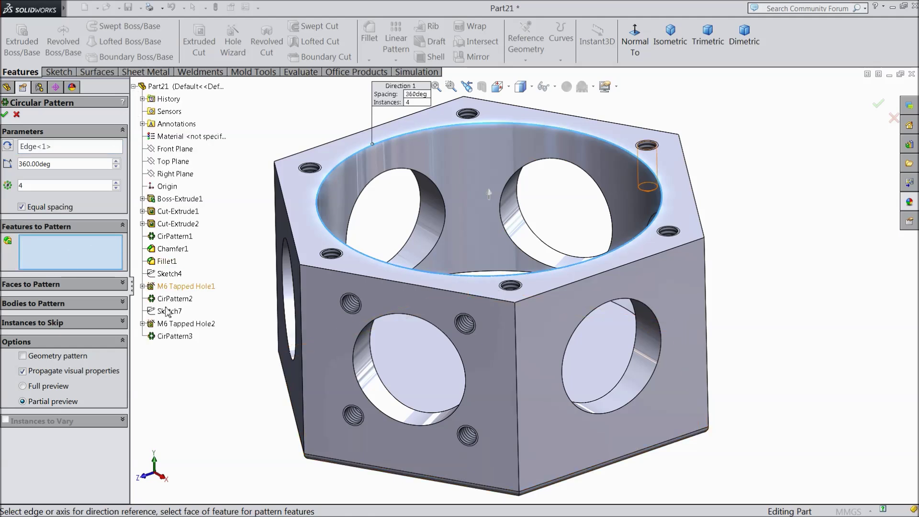
left_click(174, 337)
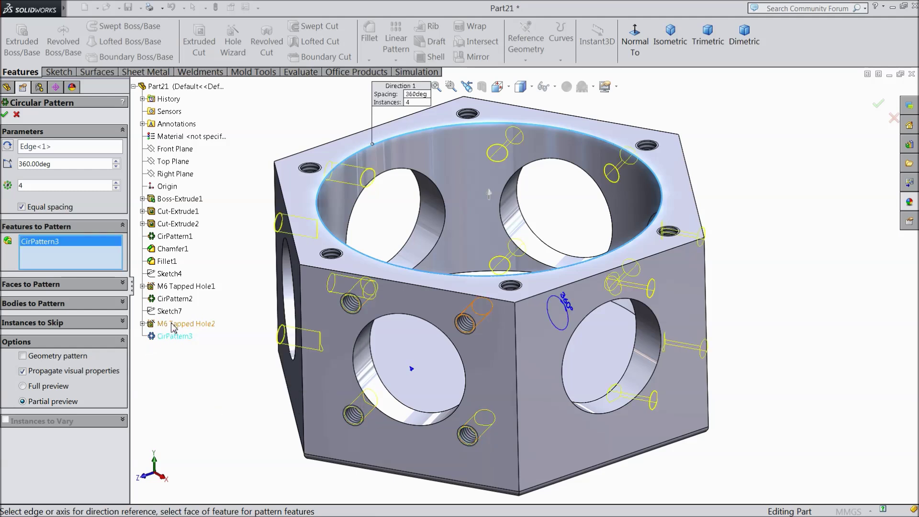
left_click(173, 326)
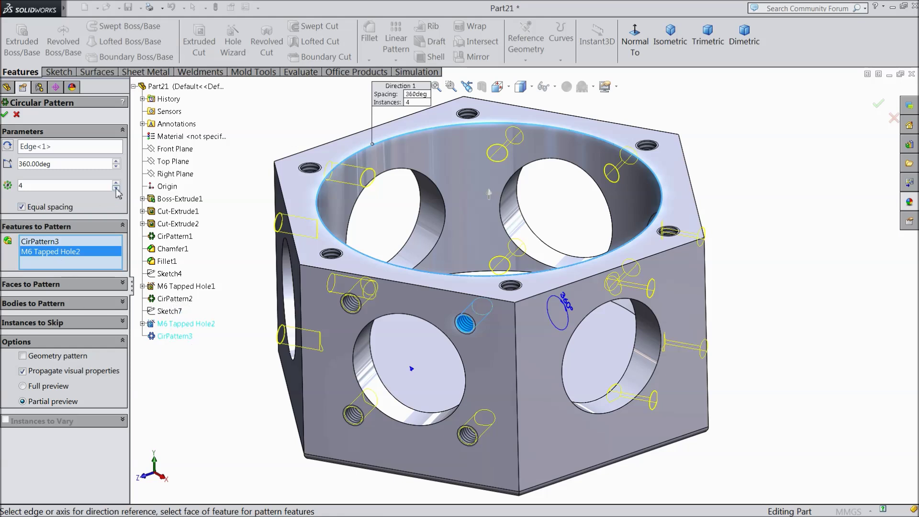
left_click(116, 183)
left_click(115, 182)
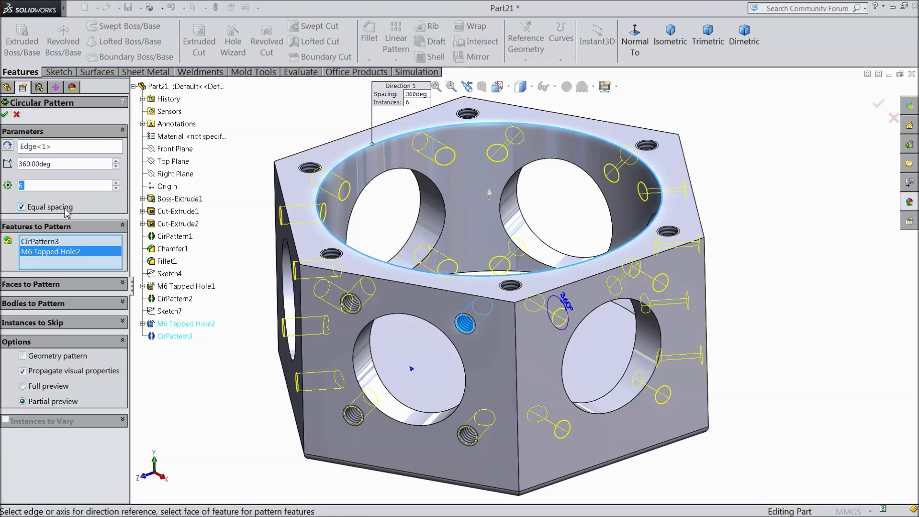
left_click(5, 115)
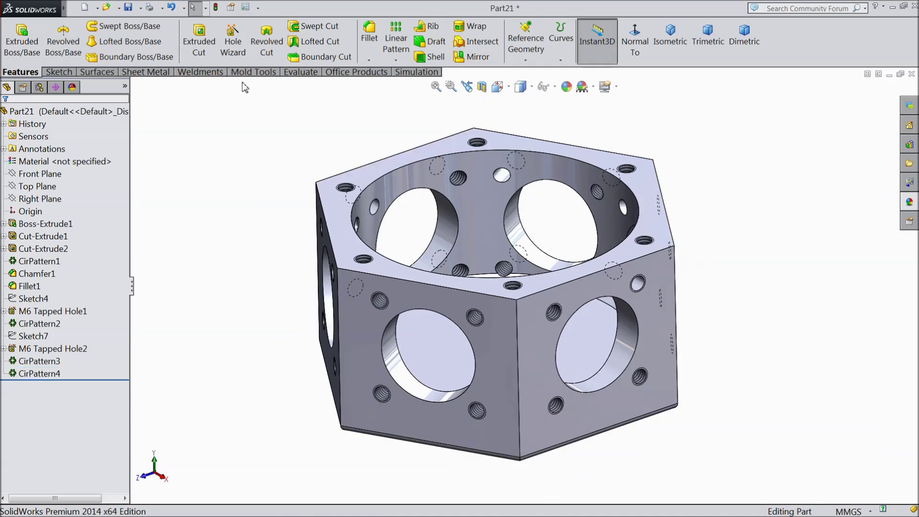
left_click(216, 8)
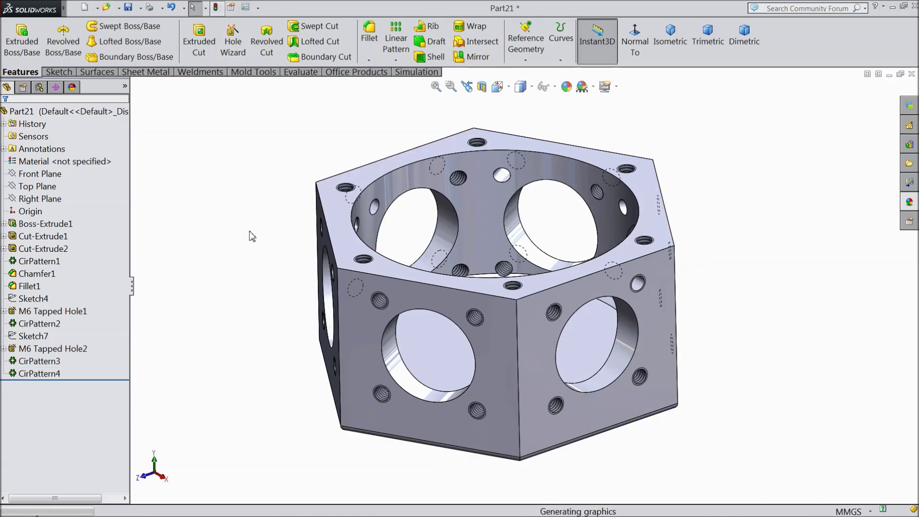
Start a sketch on the housing's bottom face and draw a construction circle about 68 mm in diameter centered on the origin
middle_click_drag(259, 331, 223, 314)
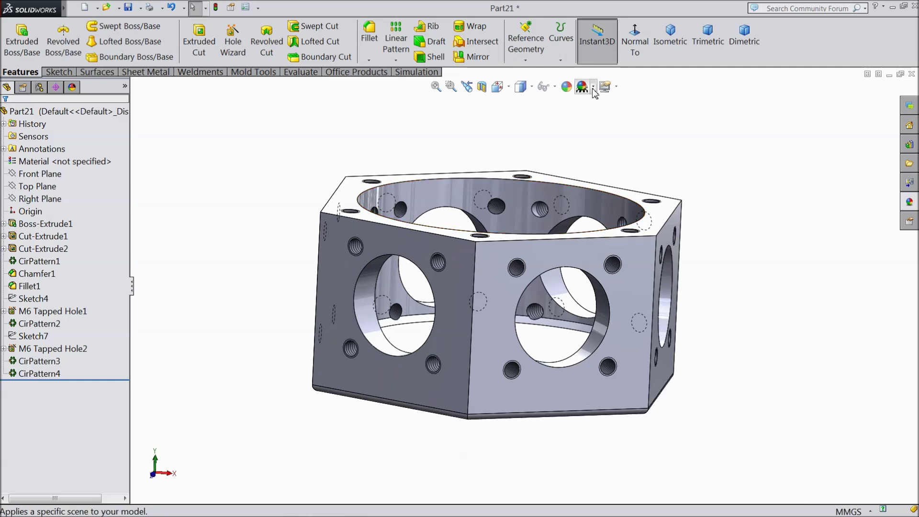
left_click(669, 45)
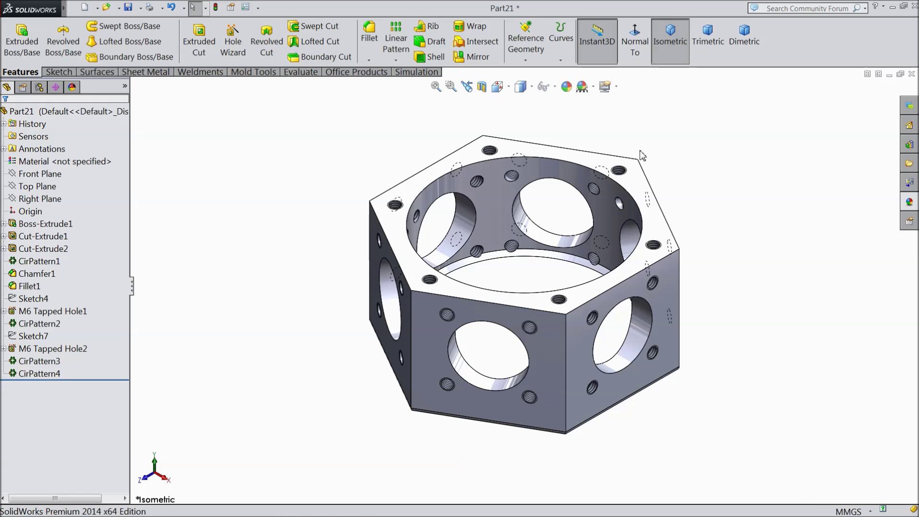
scroll(568, 309, "up", 1)
middle_click_drag(507, 454, 513, 290)
left_click(512, 289)
left_click(555, 263)
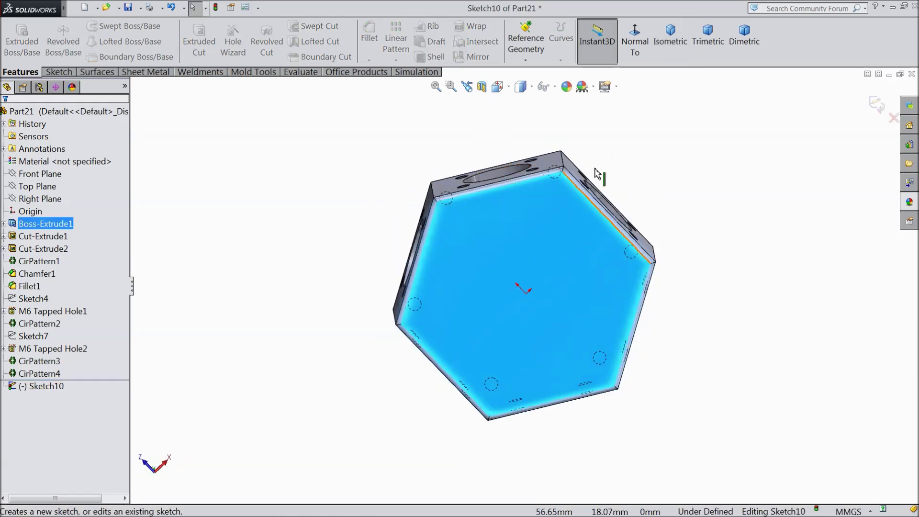
left_click(59, 71)
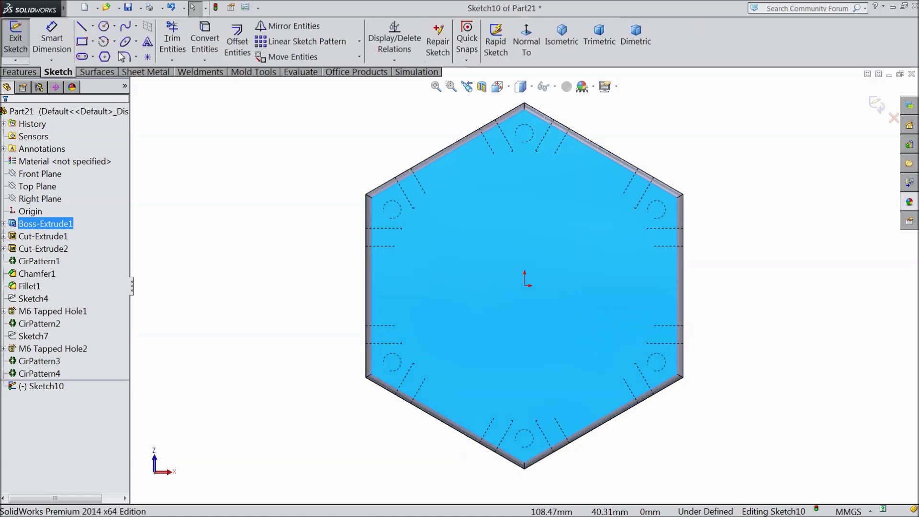
left_click(106, 28)
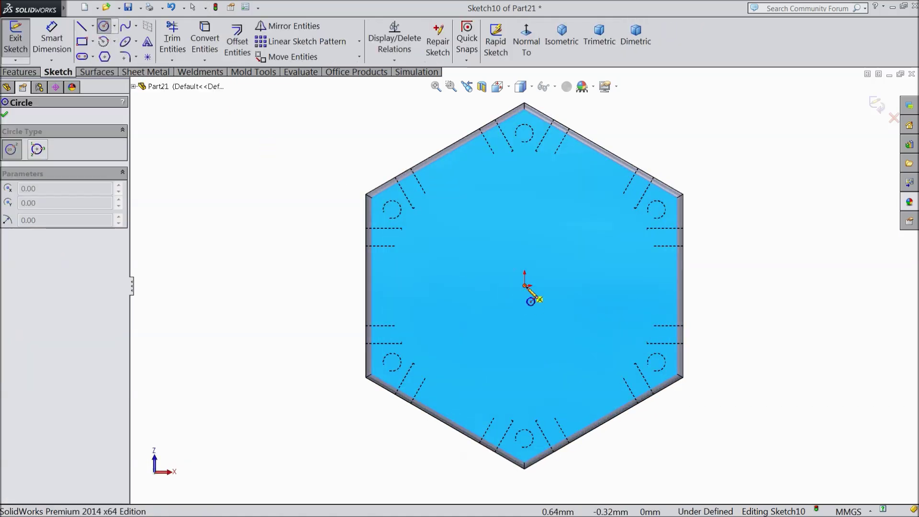
left_click(525, 286)
left_click(440, 236)
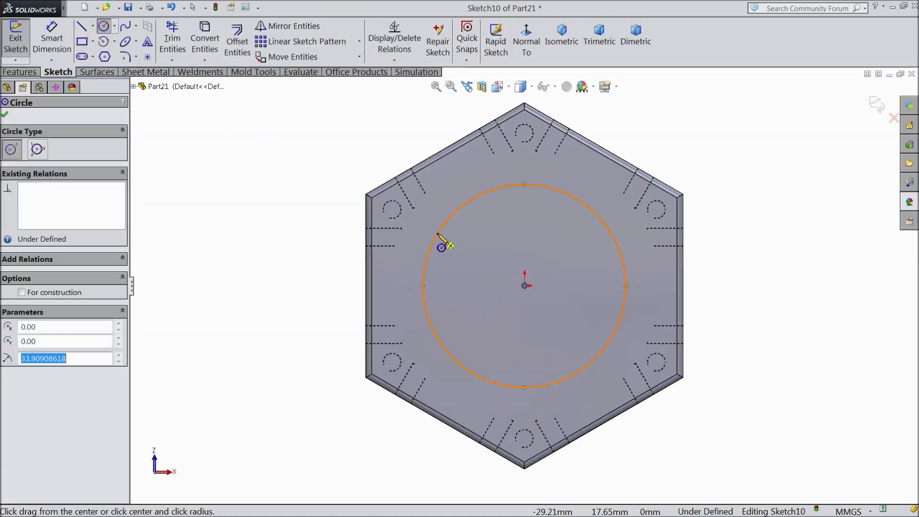
left_click(22, 293)
left_click(6, 114)
Dimension the construction circle's diameter and set it to 78 mm
key("d")
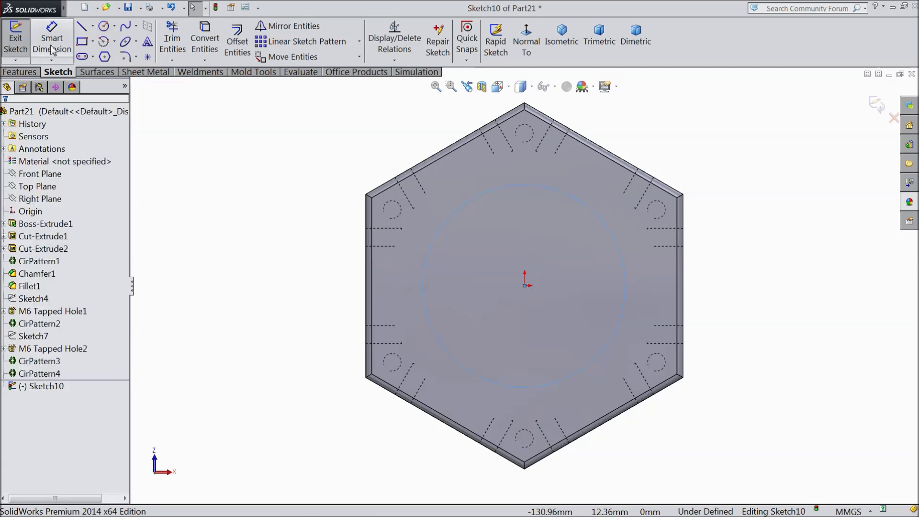
left_click(626, 287)
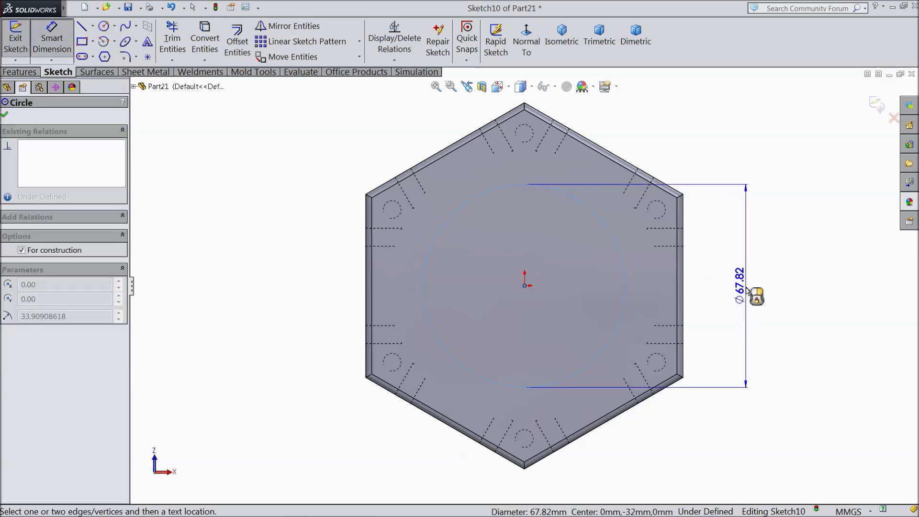
left_click(747, 289)
type("78")
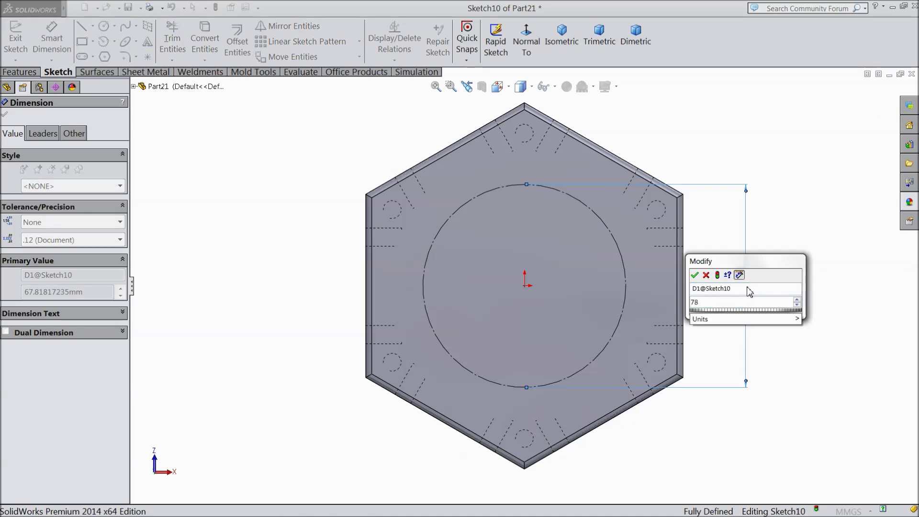
left_click(694, 275)
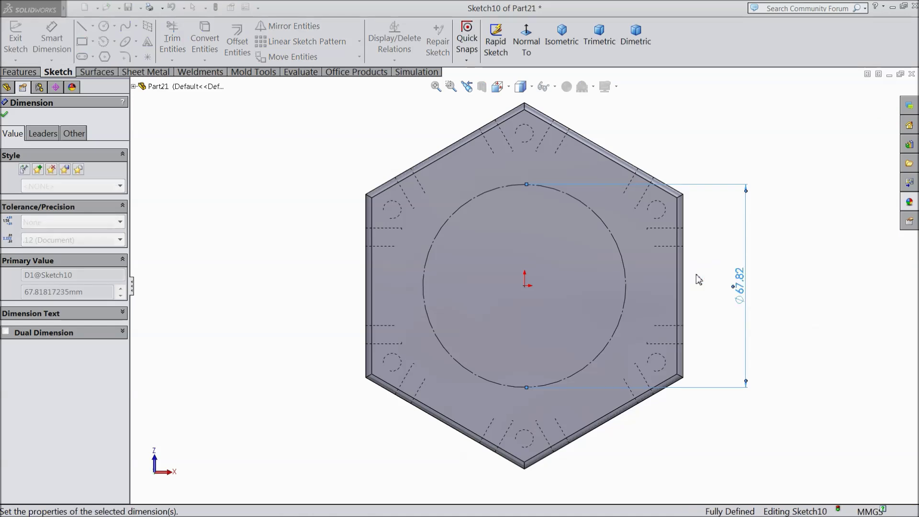
Draw a vertical centerline from the construction circle's upper quadrant point to the origin and exit the sketch
left_click(93, 26)
left_click(103, 56)
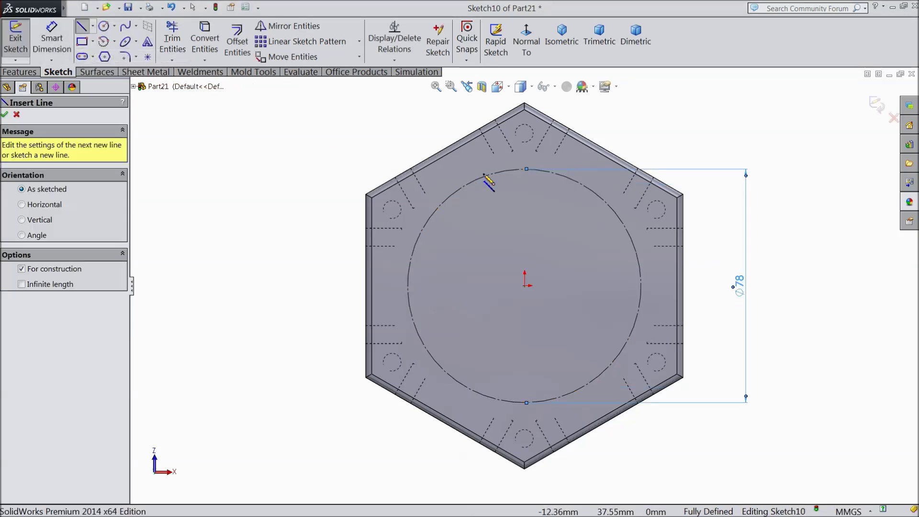
left_click(525, 170)
left_click(524, 285)
right_click(292, 227)
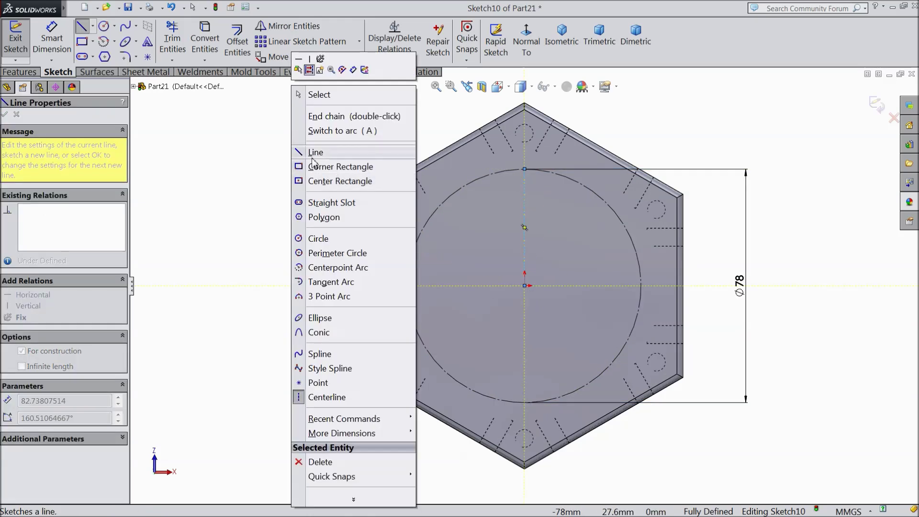
left_click(314, 95)
left_click(877, 104)
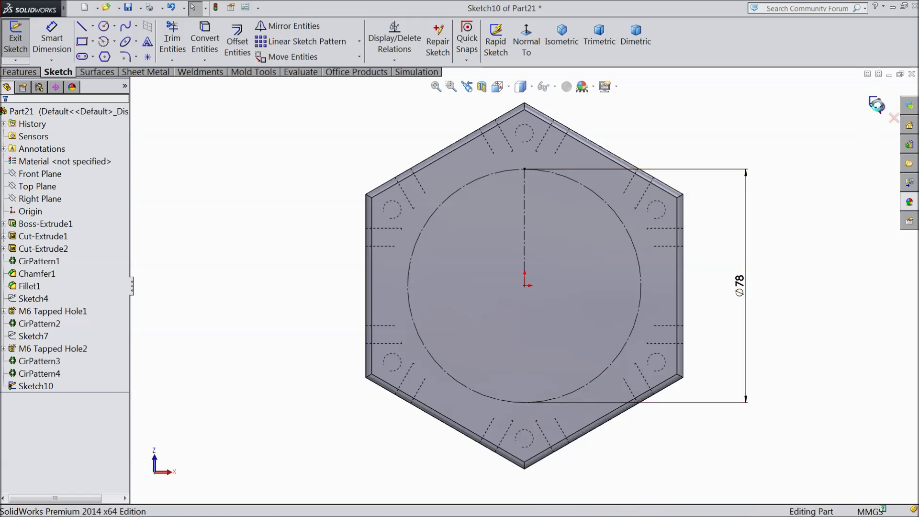
Create an ISO M6 bottoming tapped hole on the bottom face, 15 mm deep with 12 mm of thread, at the centerline's endpoint on the circle
left_click(19, 73)
left_click(416, 220)
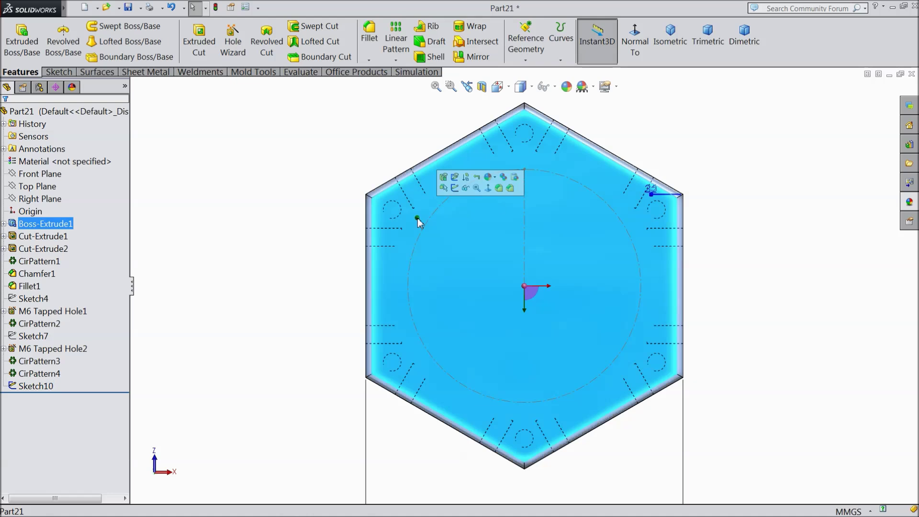
left_click(234, 49)
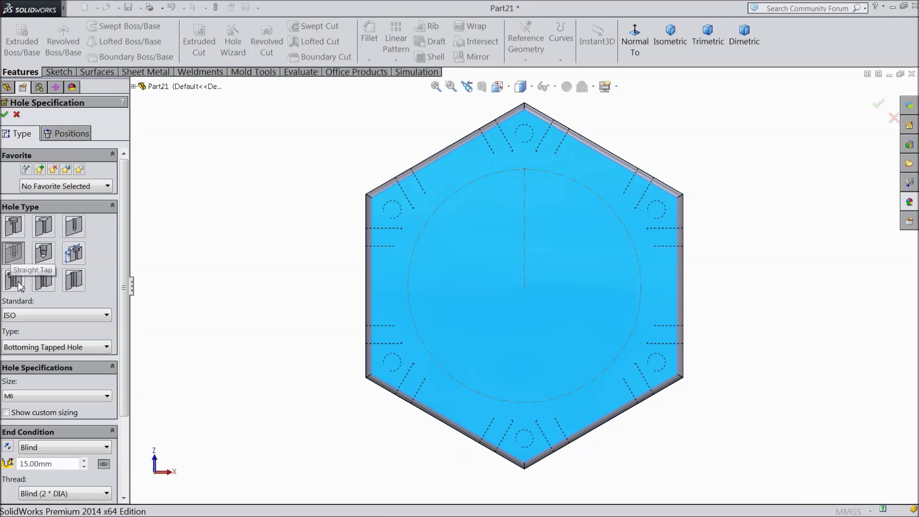
scroll(124, 313, "down", 1)
left_click_drag(125, 314, 120, 353)
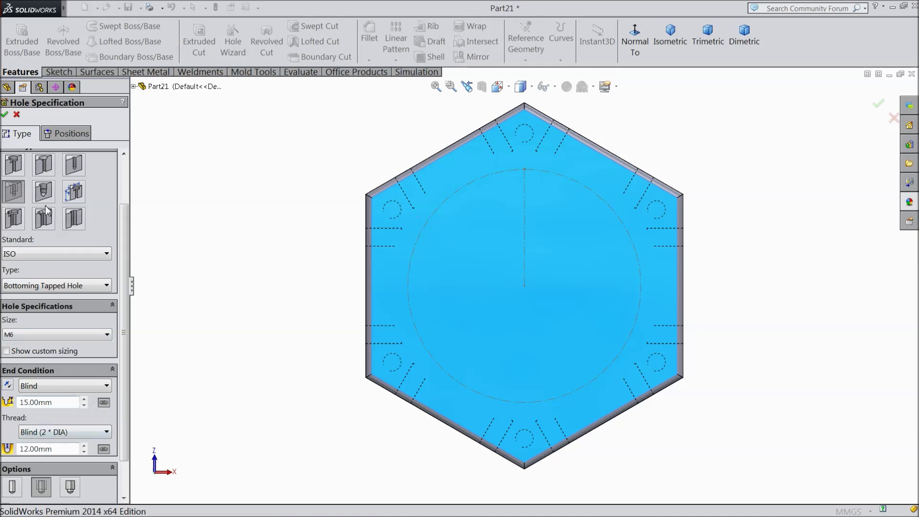
left_click(71, 134)
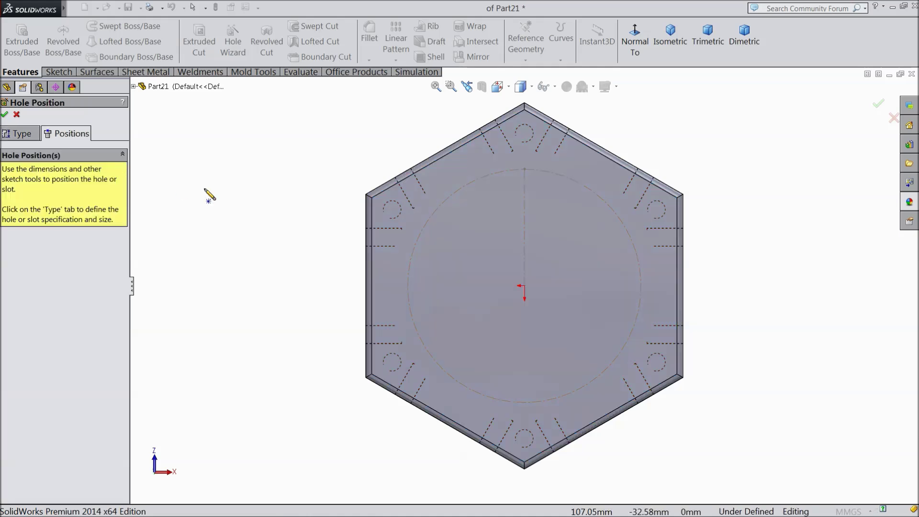
left_click(525, 169)
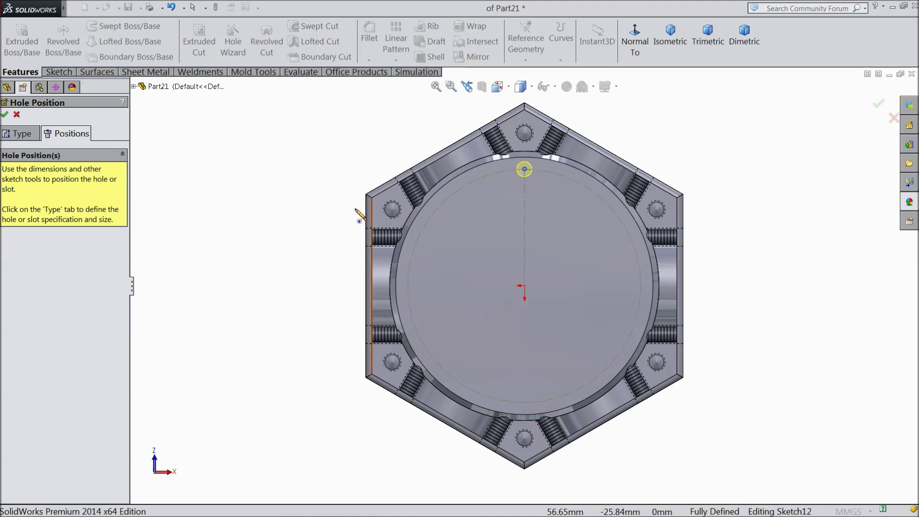
left_click(6, 115)
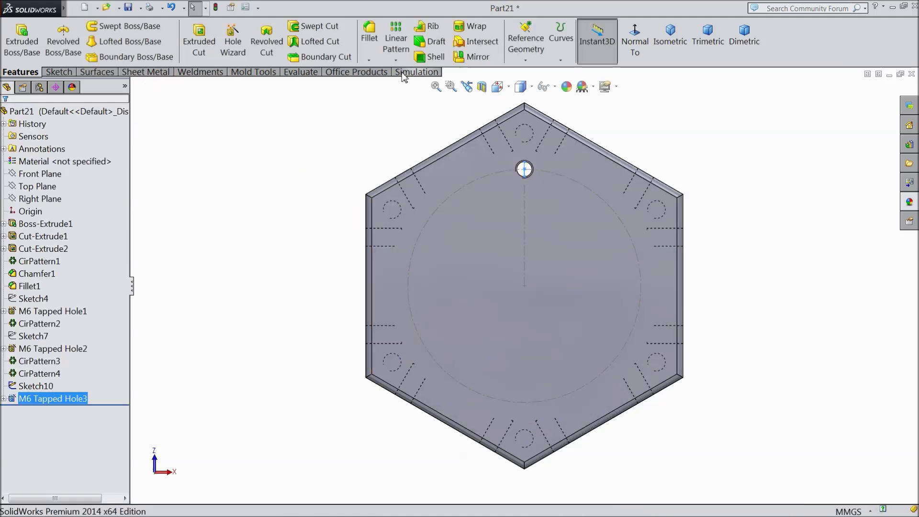
Circular-pattern the bottom-face M6 tapped hole around the central bore's circular edge, with 6 equally spaced instances over 360°
left_click(396, 60)
left_click(421, 88)
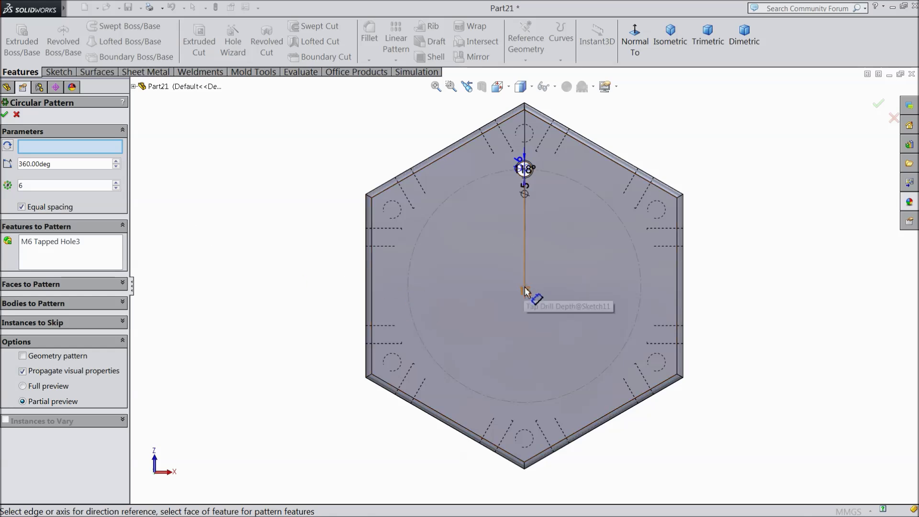
scroll(479, 251, "up", 3)
middle_click_drag(452, 184, 558, 453)
scroll(463, 251, "down", 4)
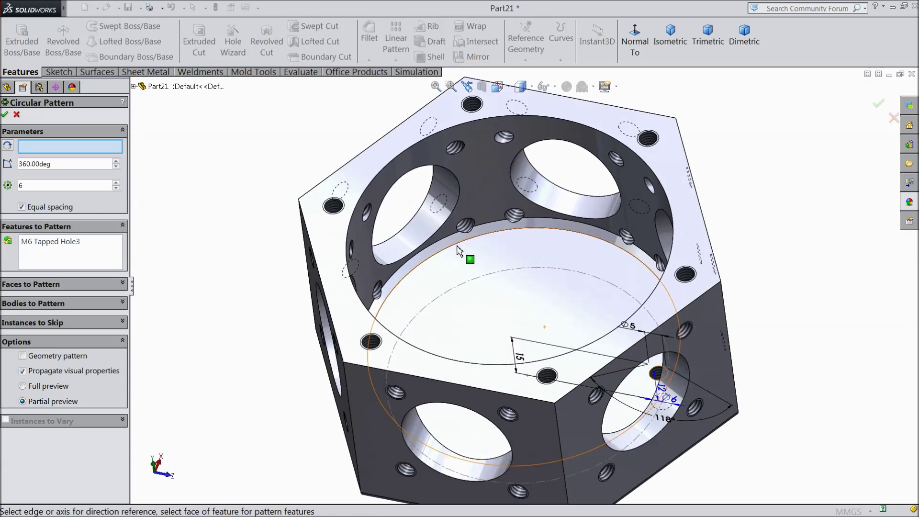
left_click(461, 250)
scroll(472, 419, "up", 3)
middle_click_drag(470, 416, 431, 124)
scroll(558, 331, "down", 2)
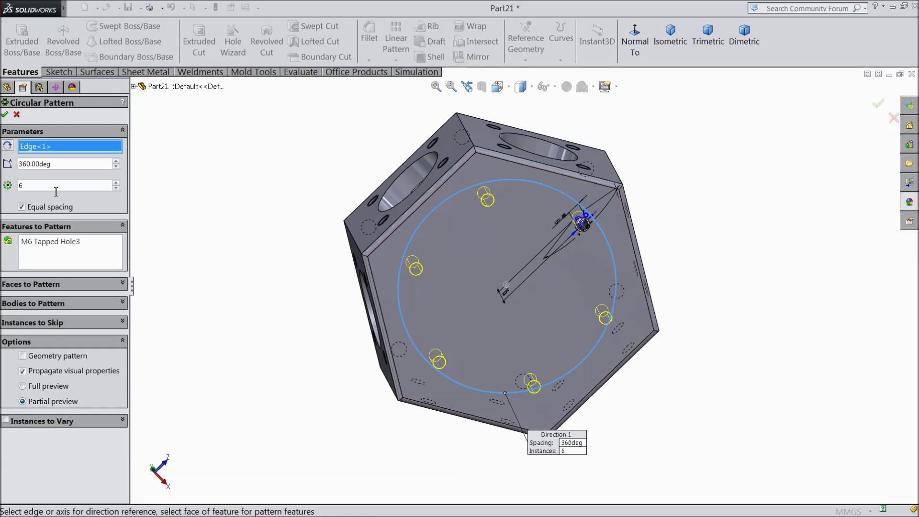
left_click(4, 115)
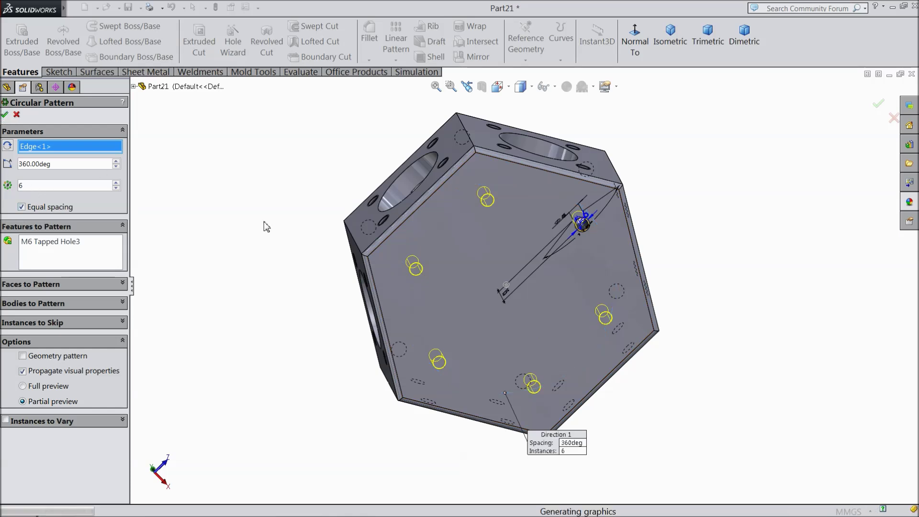
left_click(267, 229)
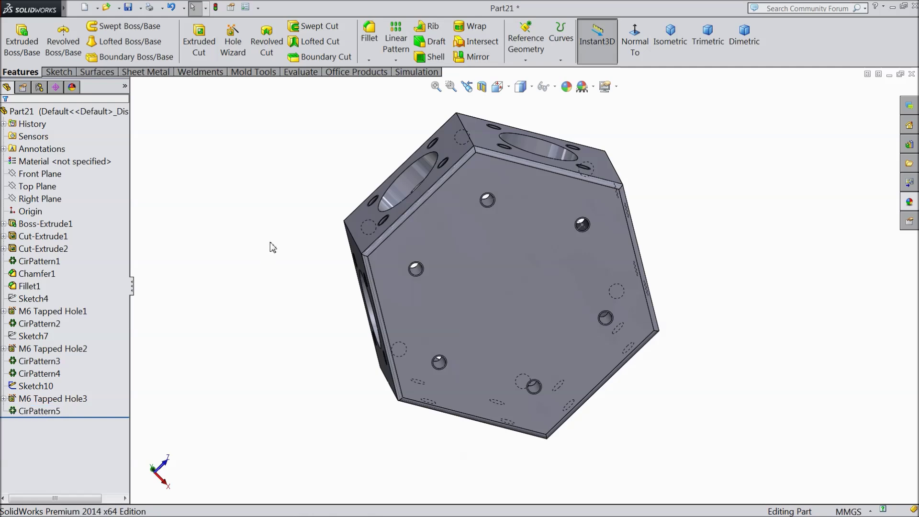
Rebuild the part and hide the sketch with the 78 mm layout circle on the bottom face
left_click(217, 7)
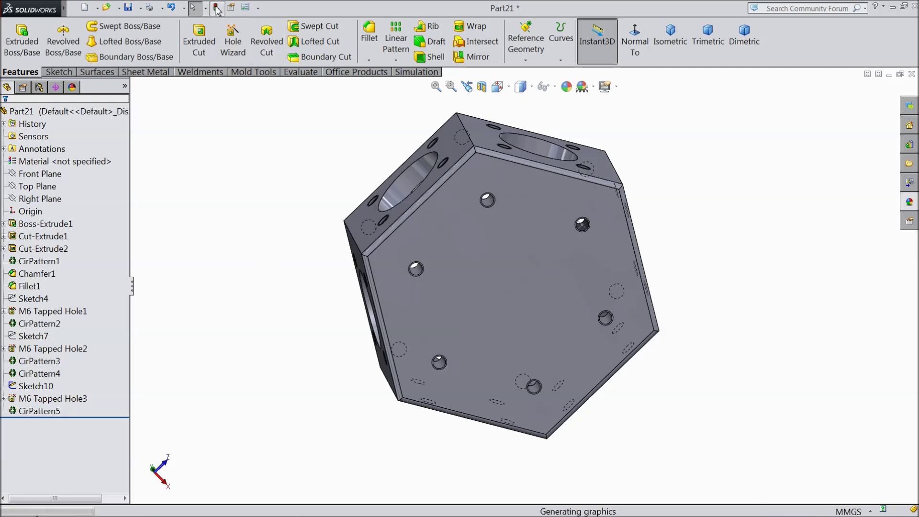
scroll(430, 272, "down", 6)
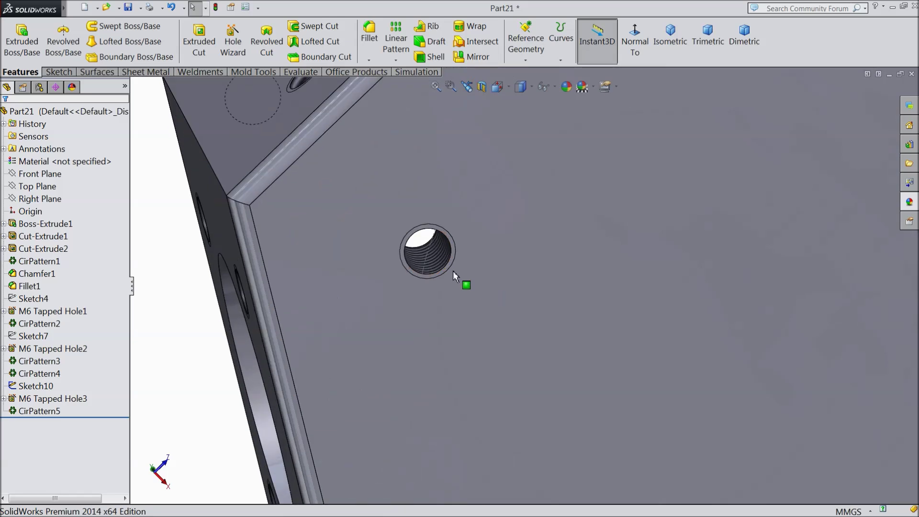
scroll(427, 262, "up", 8)
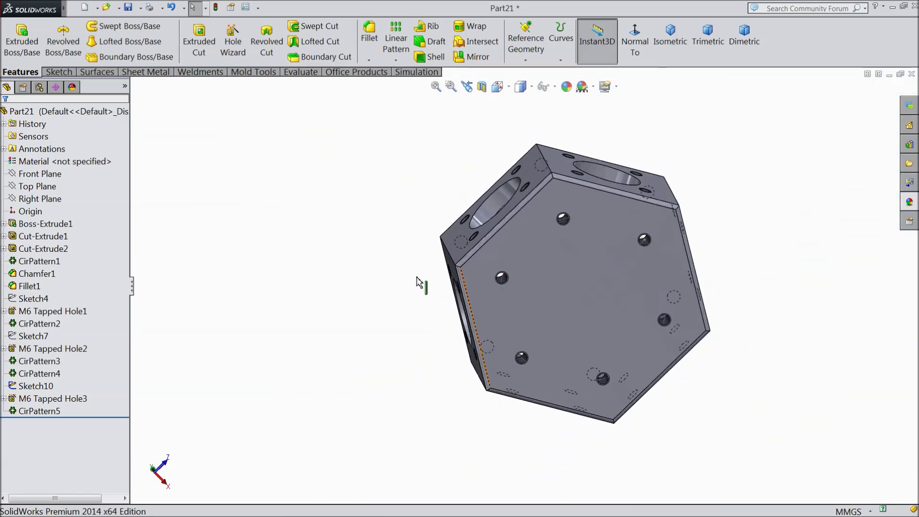
left_click(29, 386)
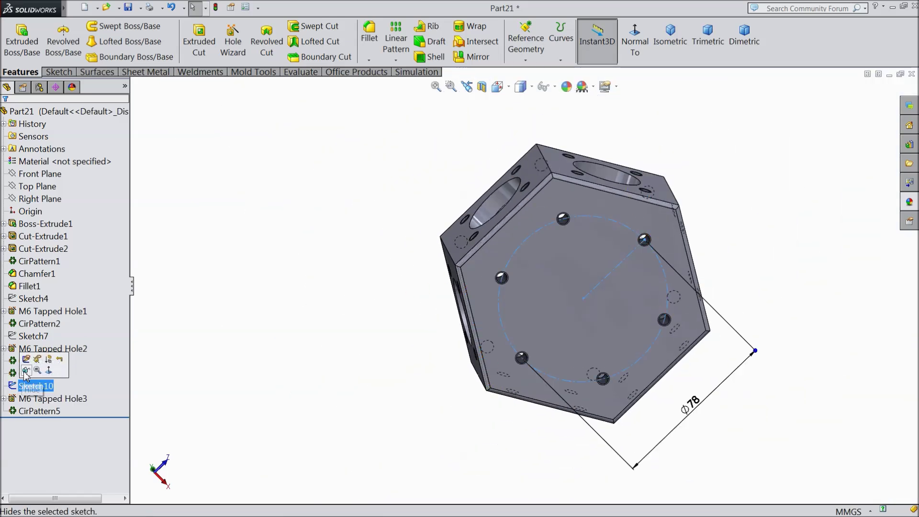
left_click(26, 371)
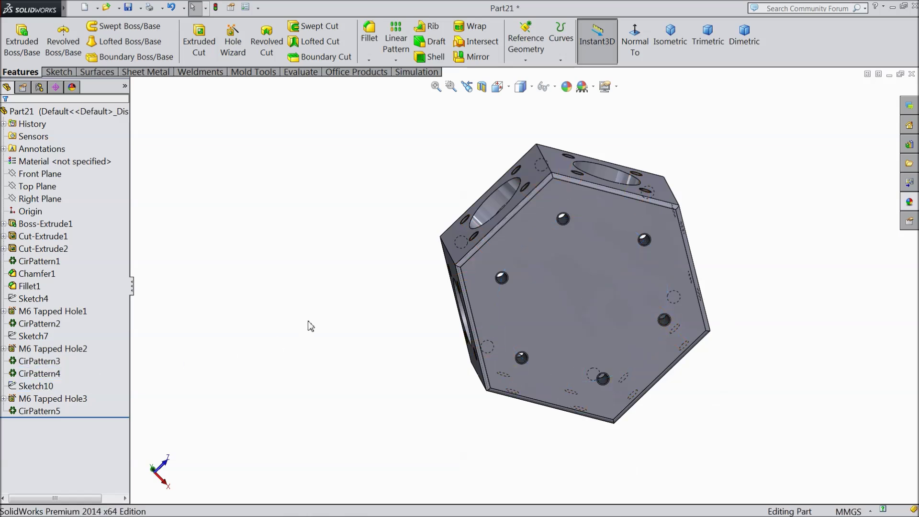
Start a new sketch on the housing's bottom face and draw a circle about 58 mm in diameter centered on the origin
middle_click_drag(309, 324, 304, 300)
left_click(596, 303)
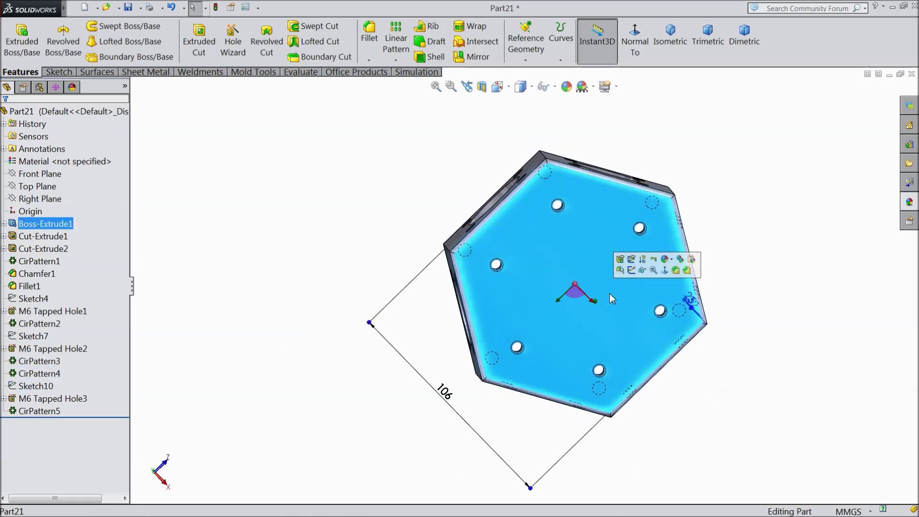
left_click(632, 270)
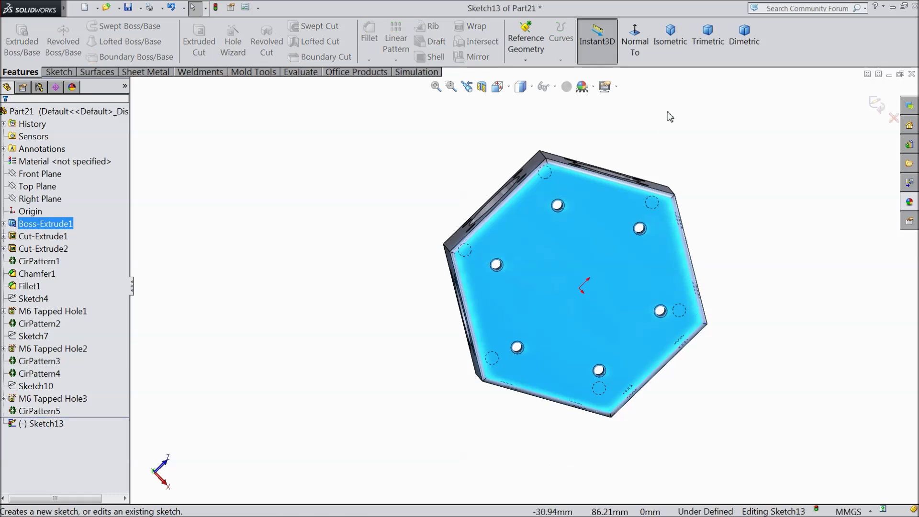
left_click(58, 73)
left_click(103, 26)
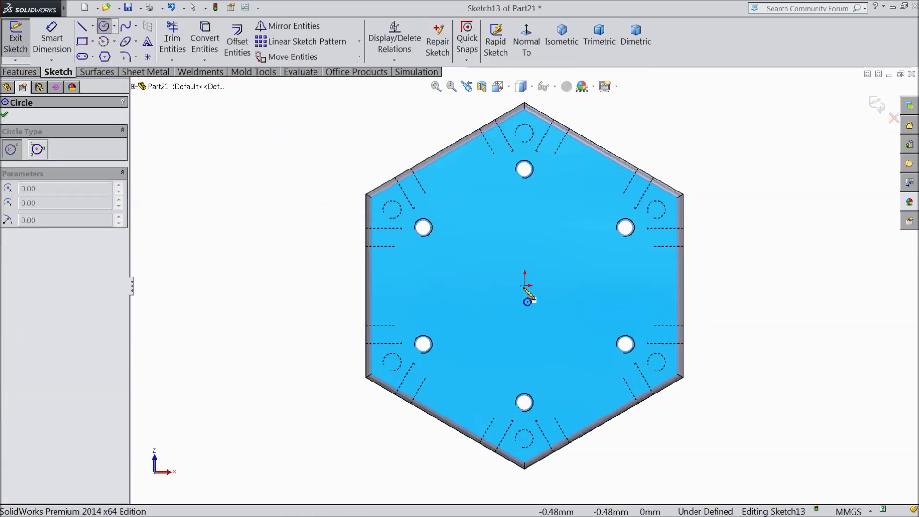
left_click(525, 286)
left_click(460, 231)
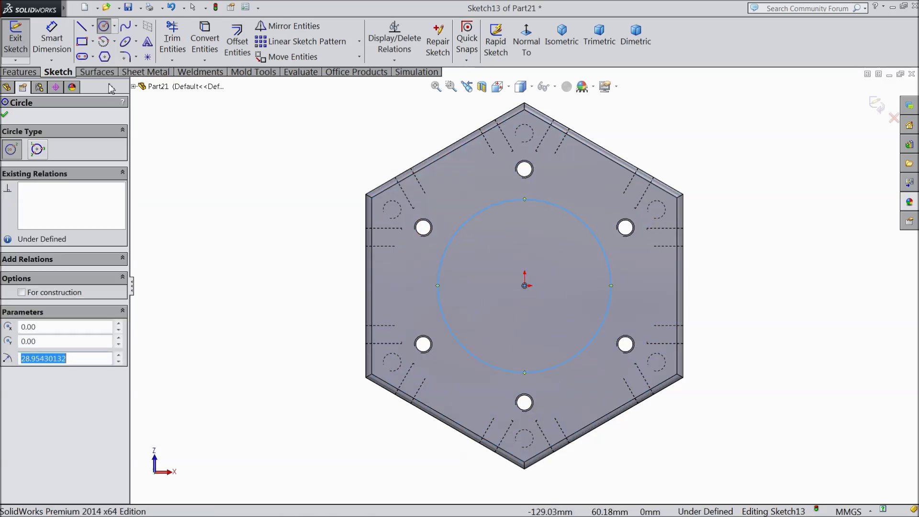
Dimension the circle's diameter, set it to 40 mm, and convert the circle to construction geometry
left_click(52, 32)
left_click(437, 282)
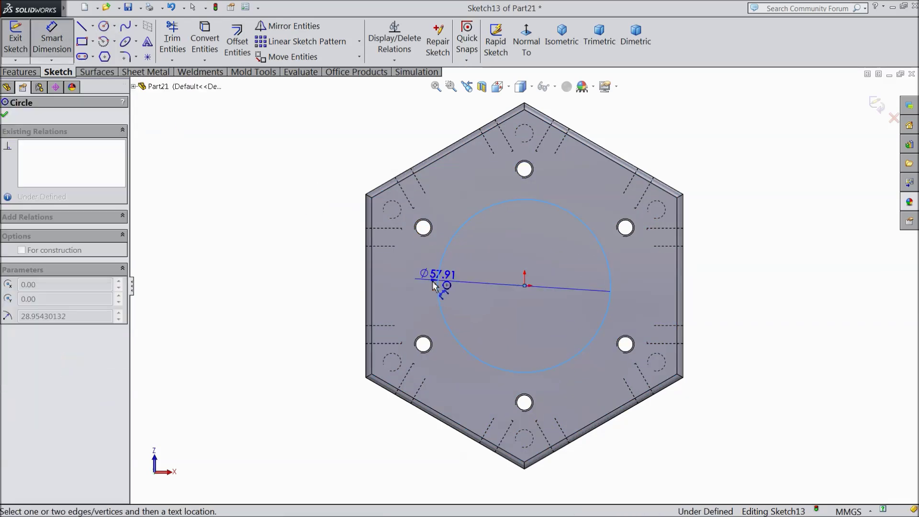
left_click(307, 286)
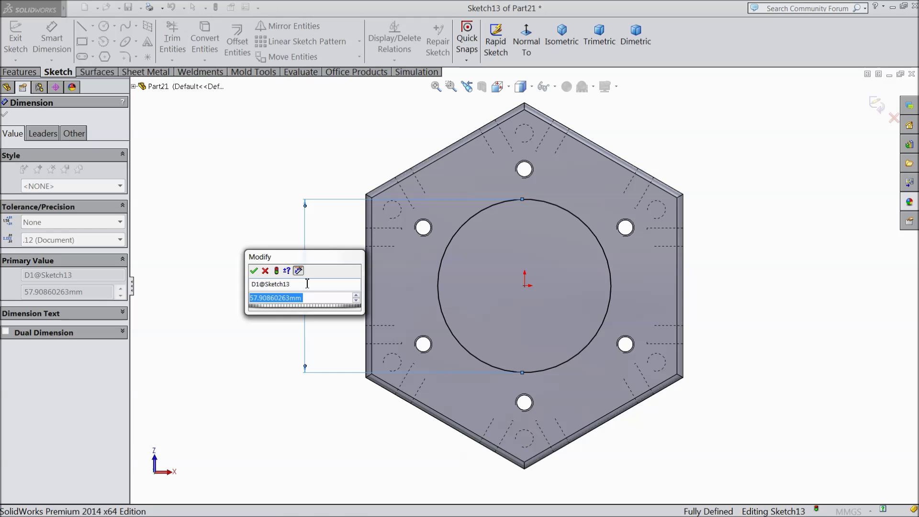
type("40")
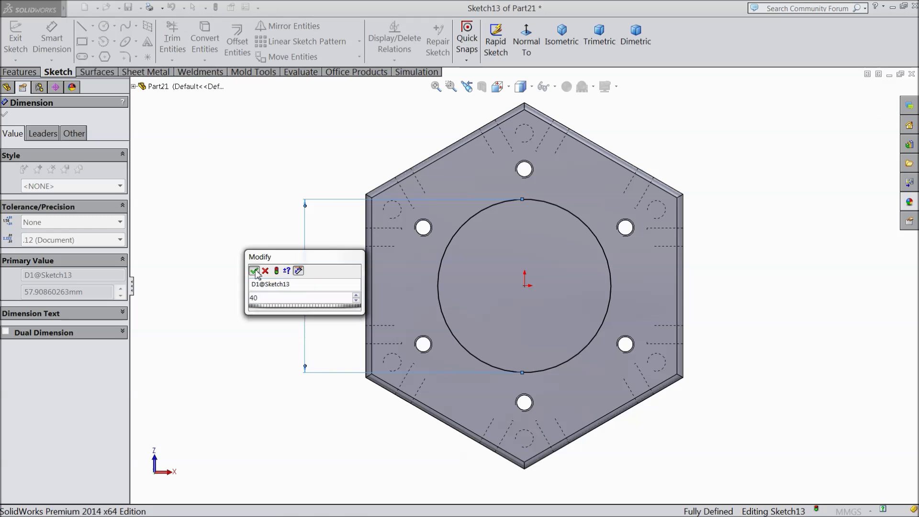
key("Return")
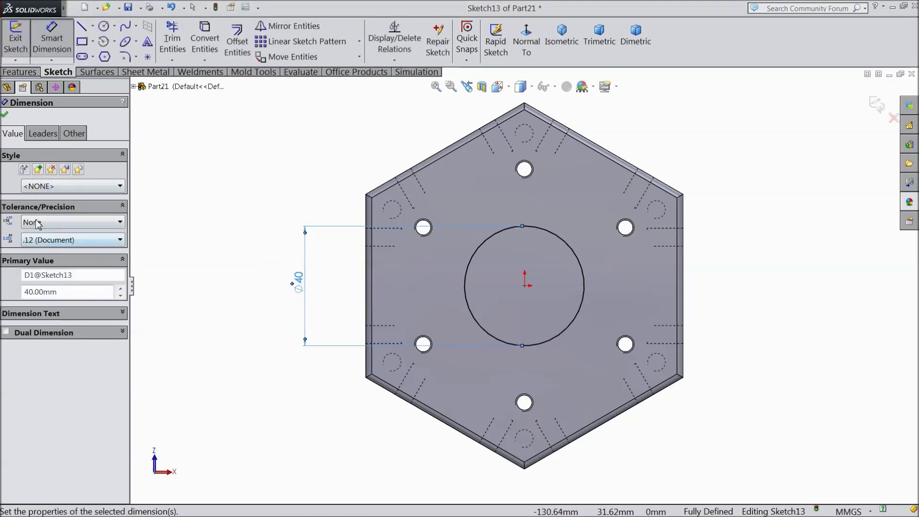
left_click(6, 115)
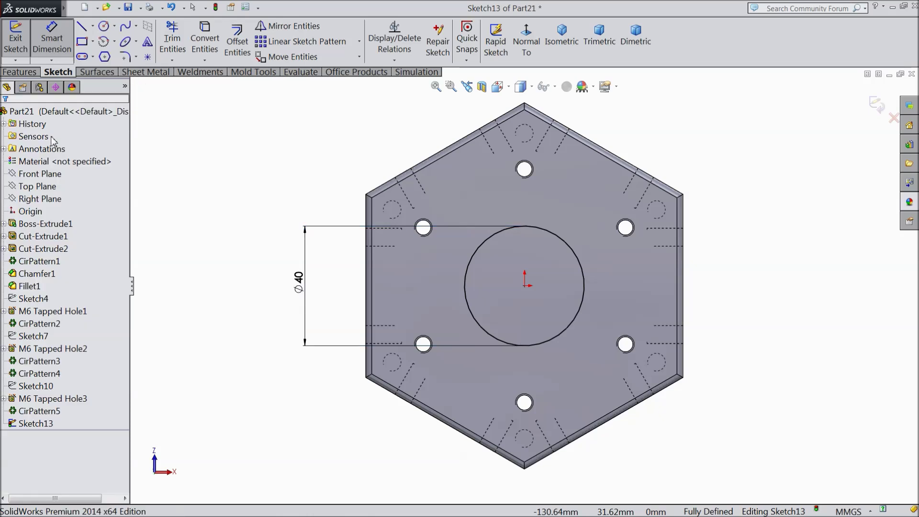
left_click(472, 268)
left_click(506, 242)
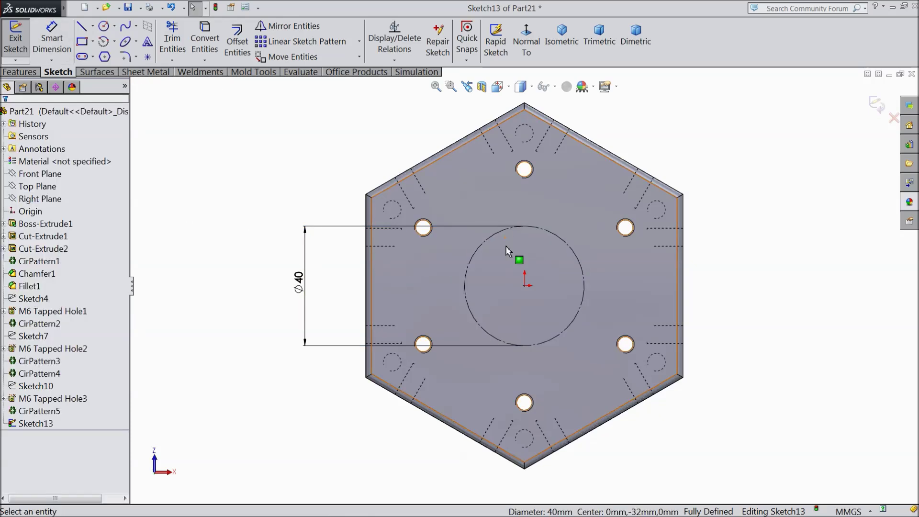
Draw a small circle centered on the construction circle's right quadrant point and set its diameter to 4 mm
left_click(106, 28)
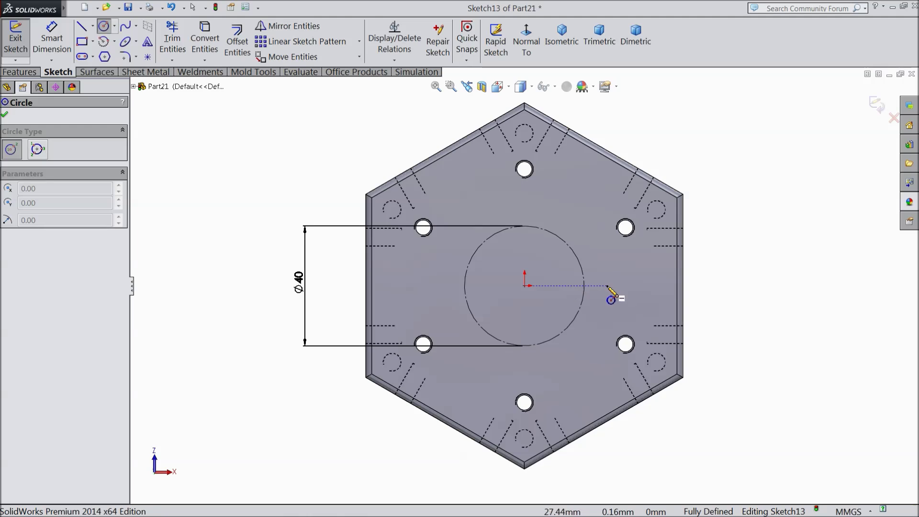
left_click(584, 286)
left_click(599, 287)
left_click(52, 38)
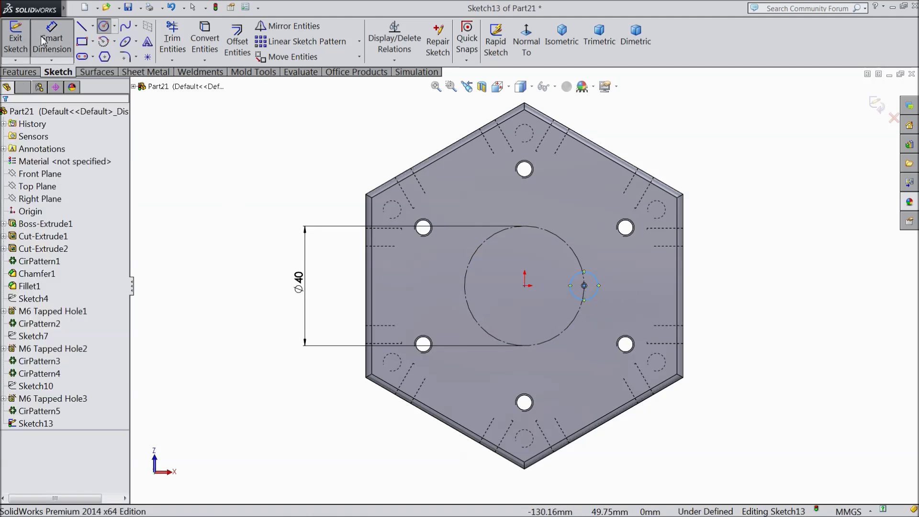
left_click(596, 295)
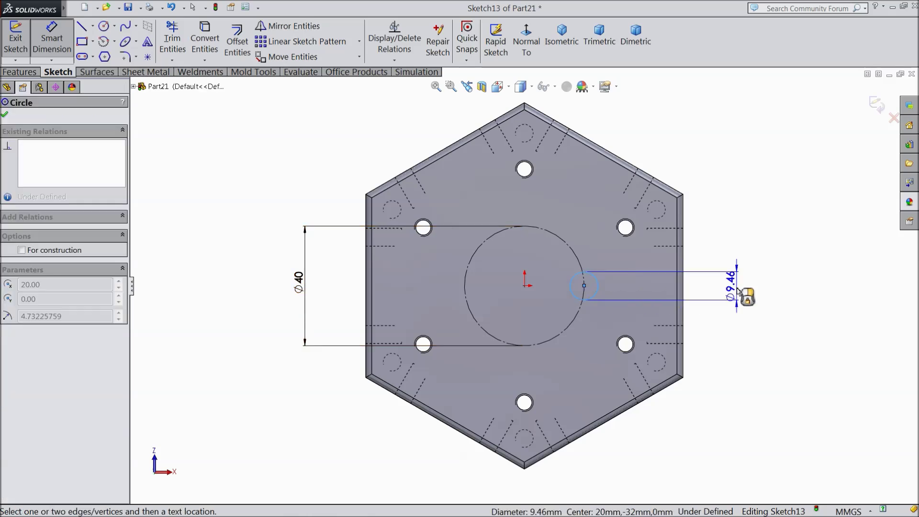
left_click(747, 293)
left_click(690, 281)
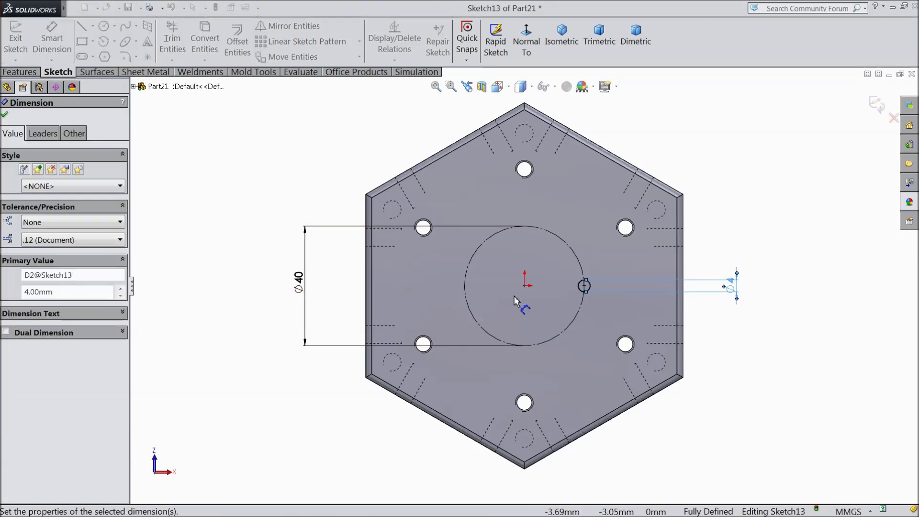
left_click(6, 116)
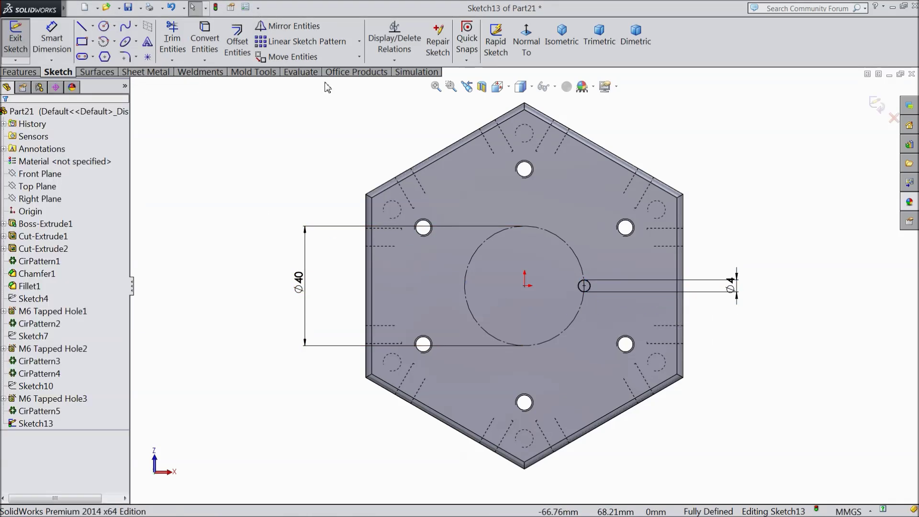
Circular-pattern only the 4 mm sketch circle around the construction circle's center, with 4 equally spaced instances over 360°
left_click(359, 41)
left_click(340, 72)
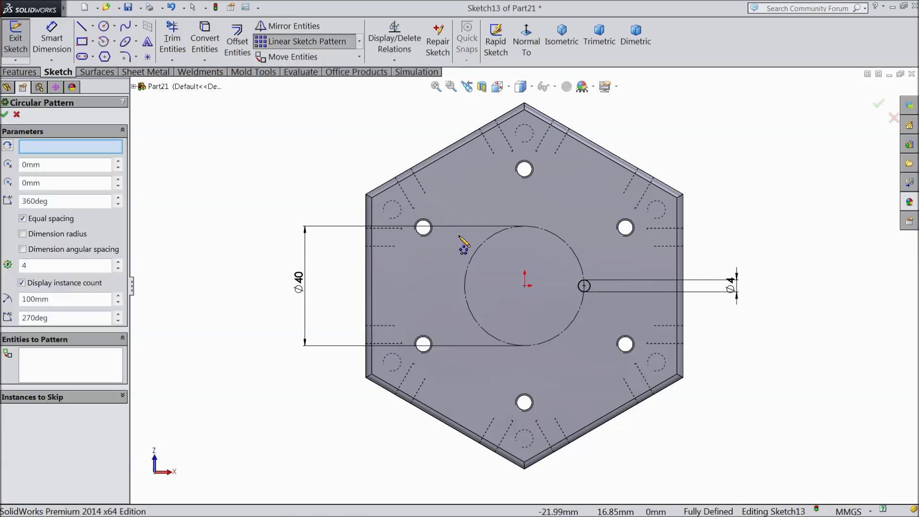
left_click(484, 243)
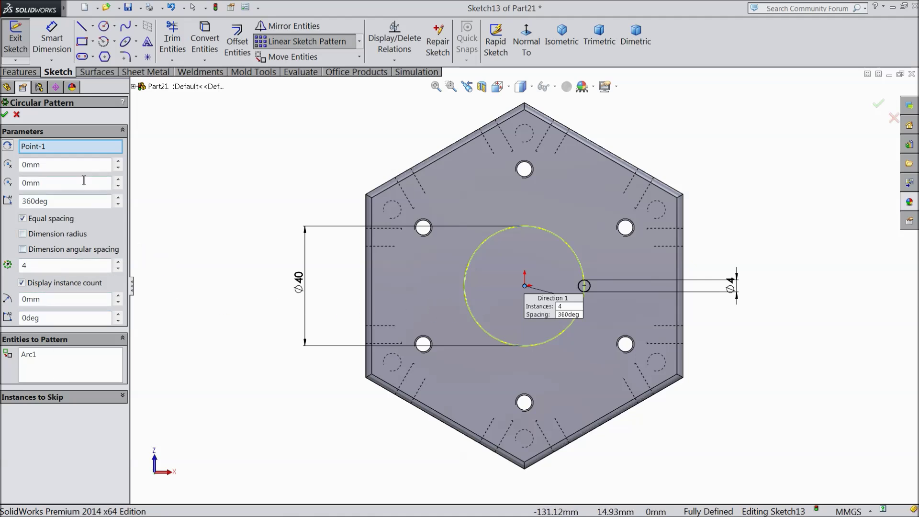
right_click(57, 151)
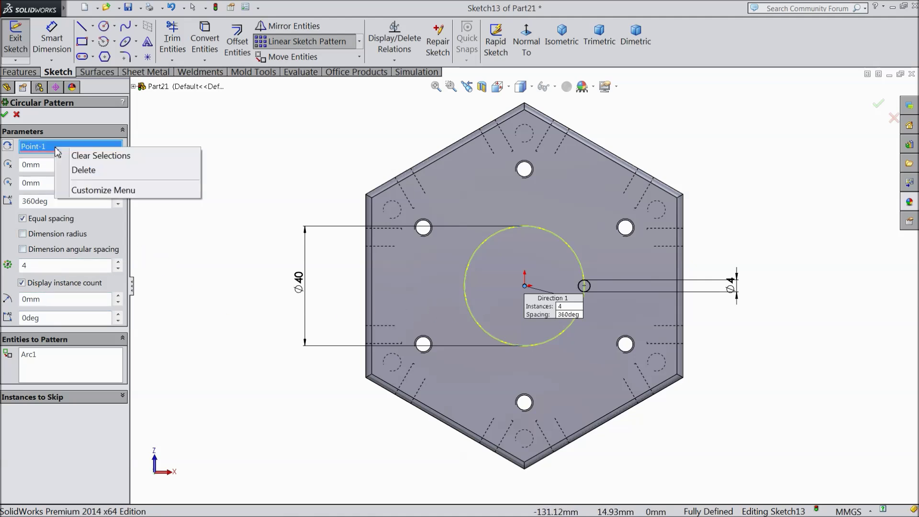
left_click(82, 171)
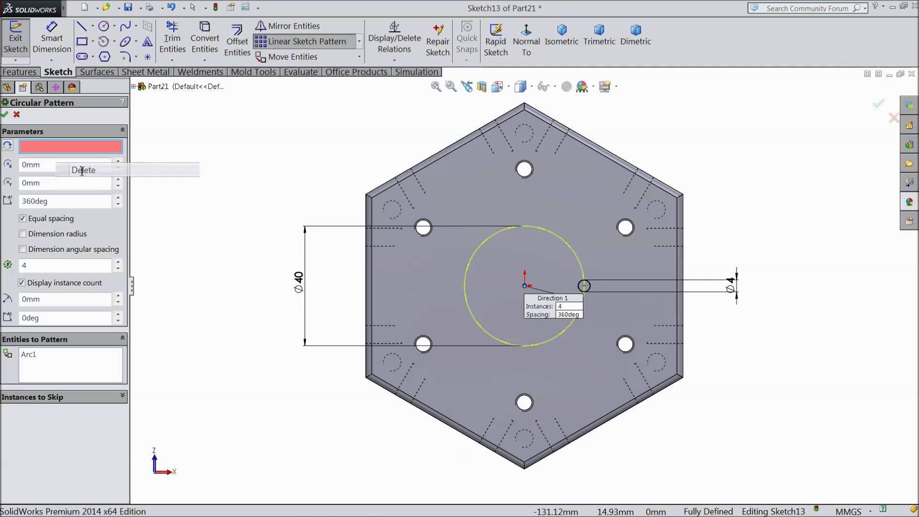
left_click(525, 286)
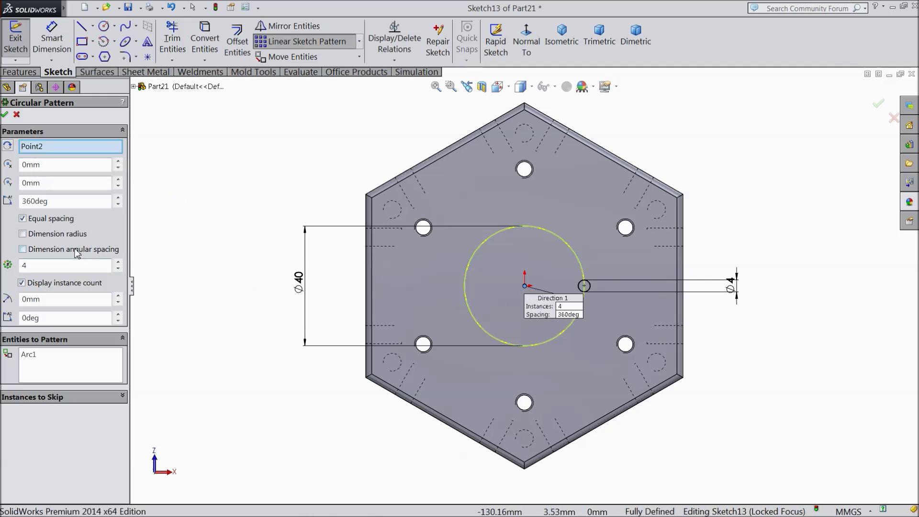
left_click(60, 366)
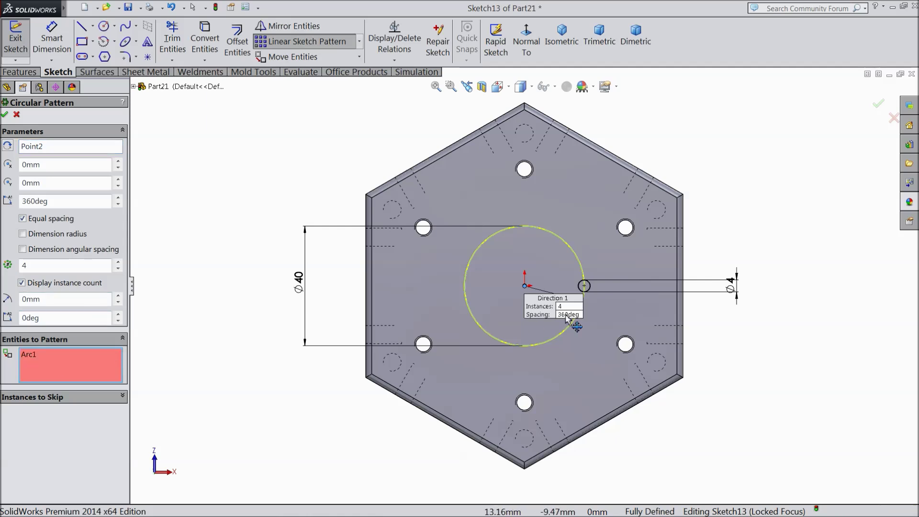
left_click(592, 290)
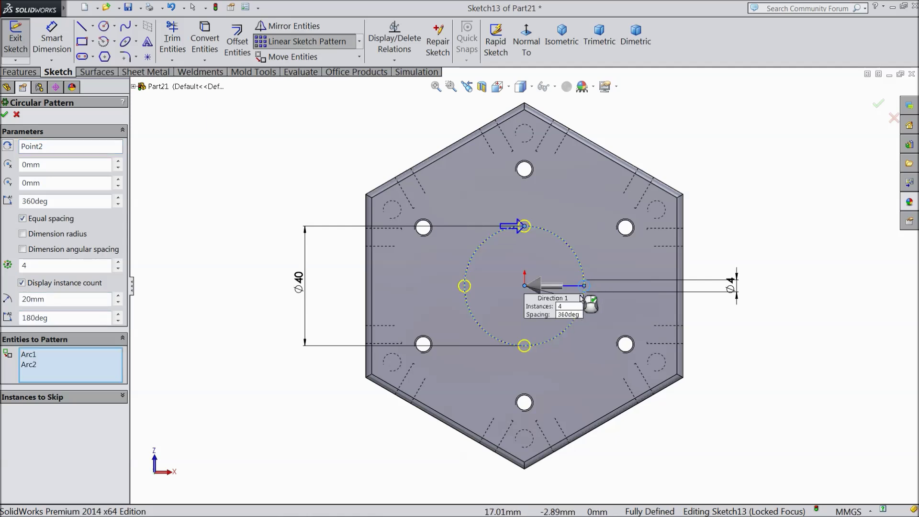
left_click(35, 359)
right_click(34, 359)
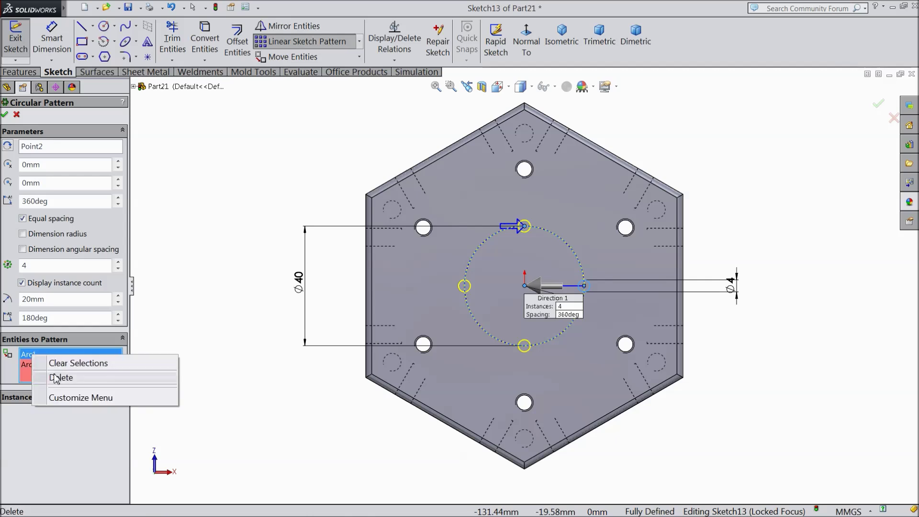
left_click(56, 378)
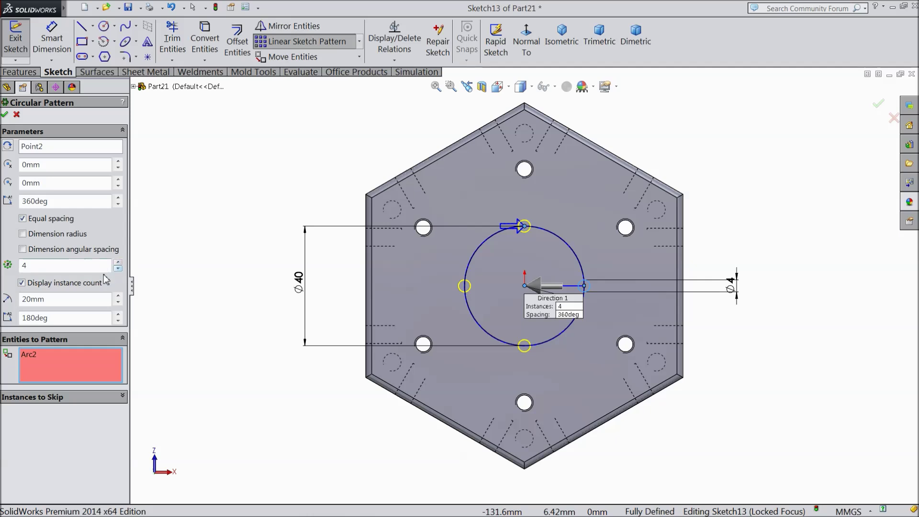
left_click(5, 115)
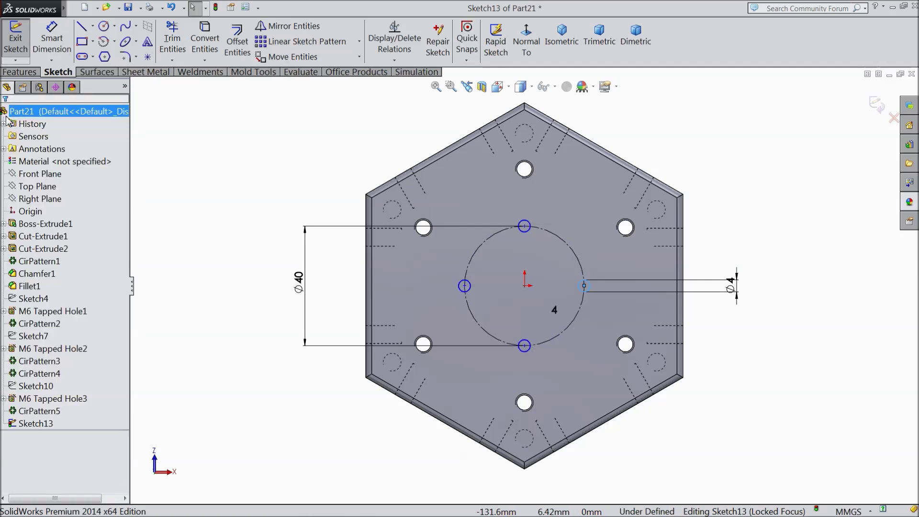
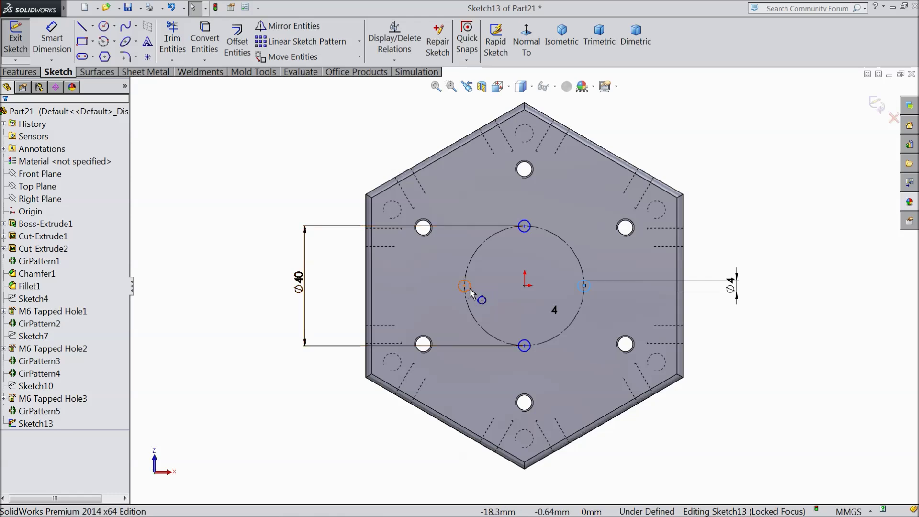
Undo the four-instance circular pattern of the 4 mm sketch circle
left_click(336, 42)
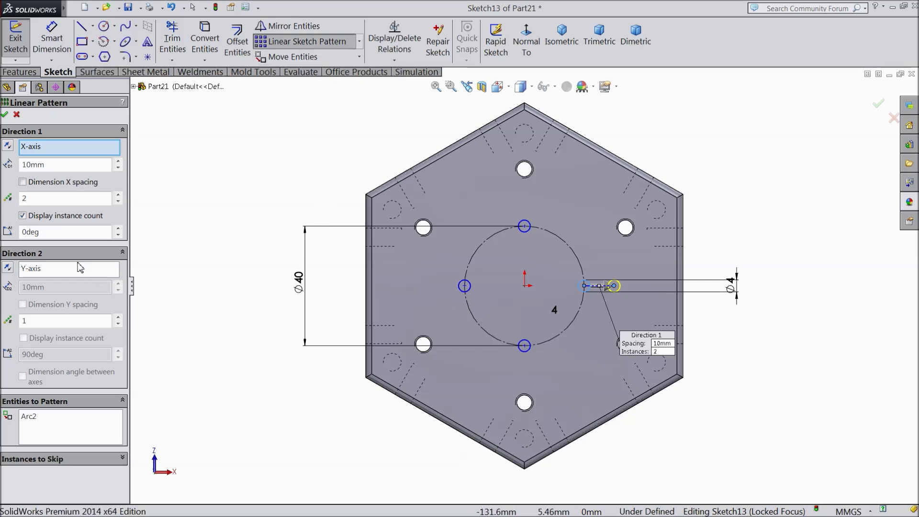
left_click(17, 116)
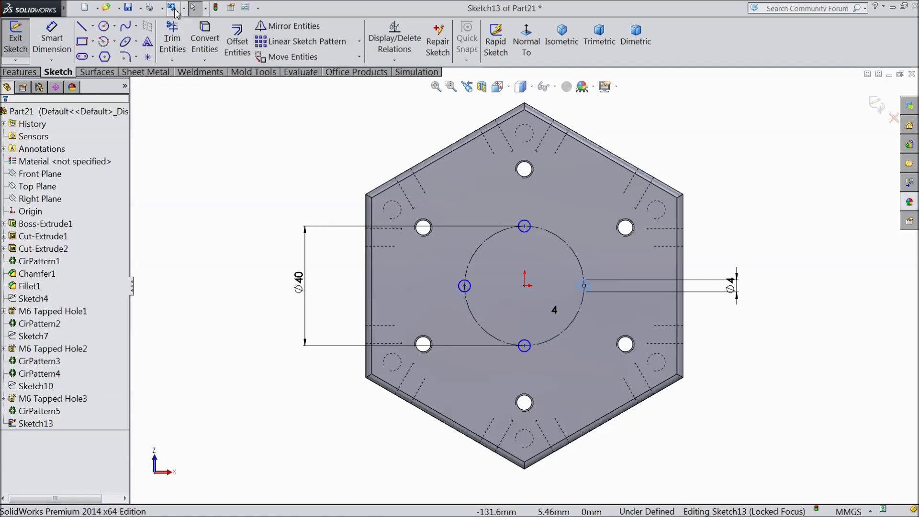
left_click(173, 10)
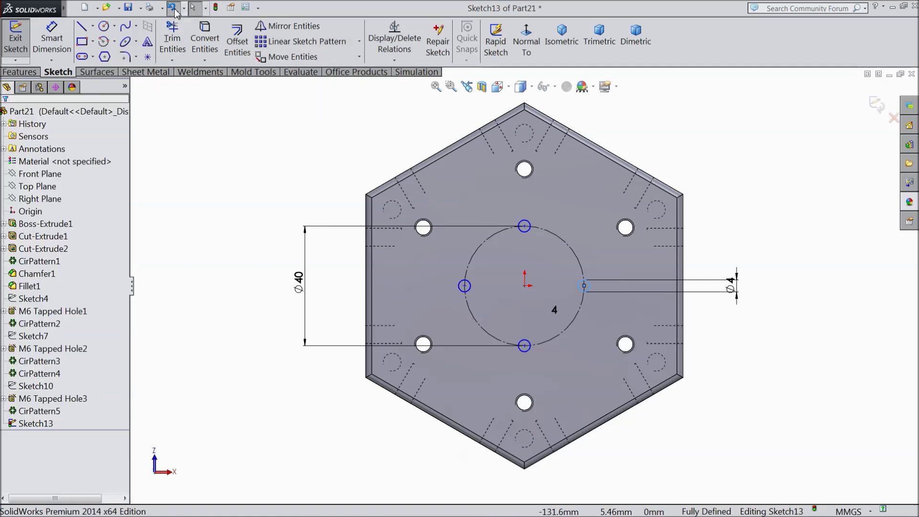
Circular-pattern the 4 mm sketch circle around the origin with 6 equally spaced instances over 360°
left_click(359, 42)
left_click(333, 72)
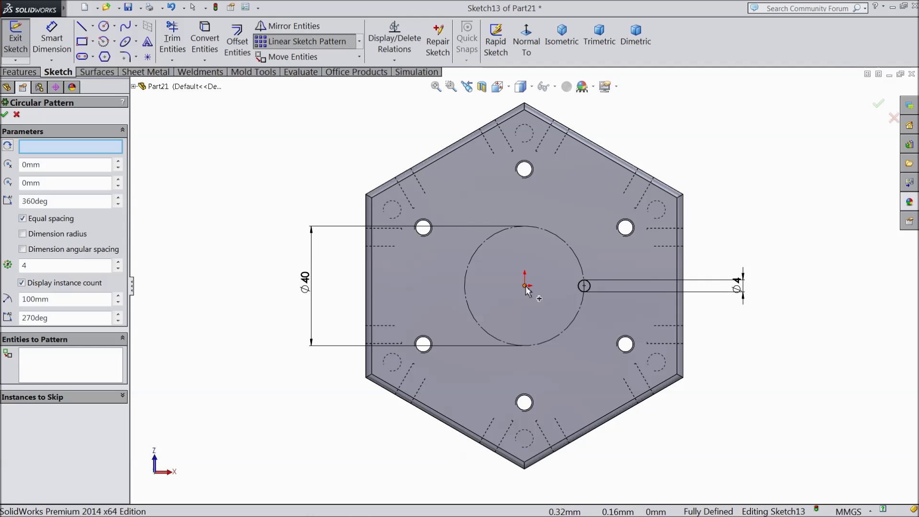
left_click(97, 363)
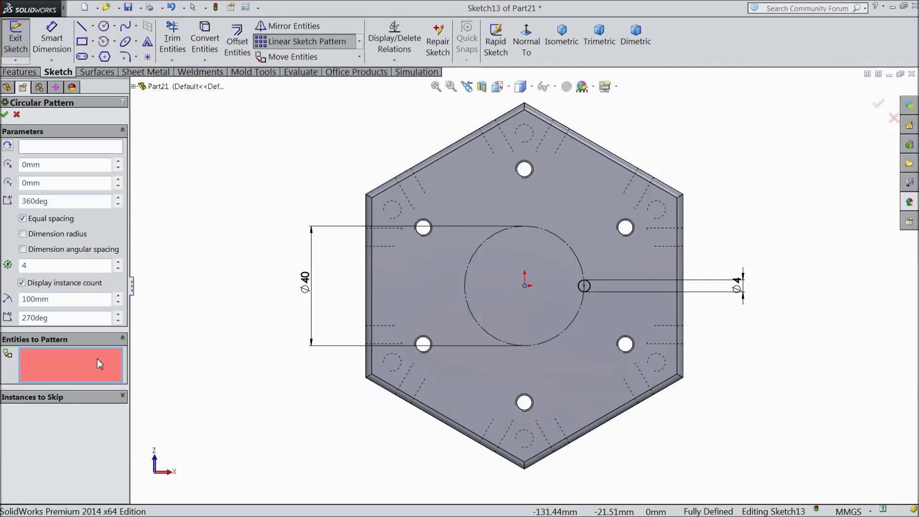
left_click(592, 289)
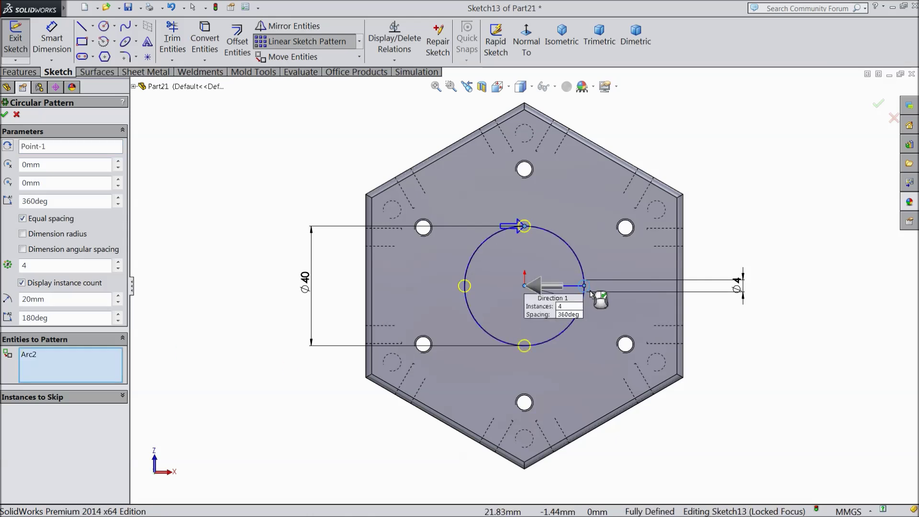
left_click(118, 263)
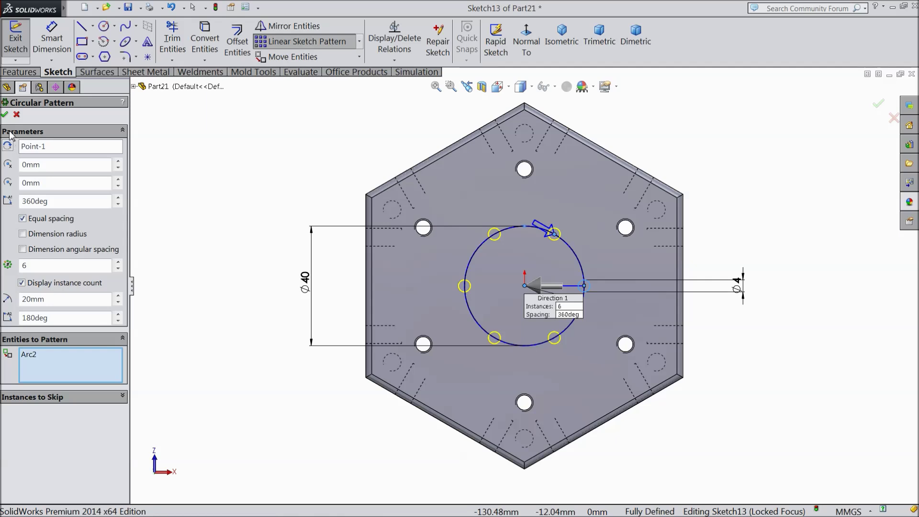
left_click(5, 115)
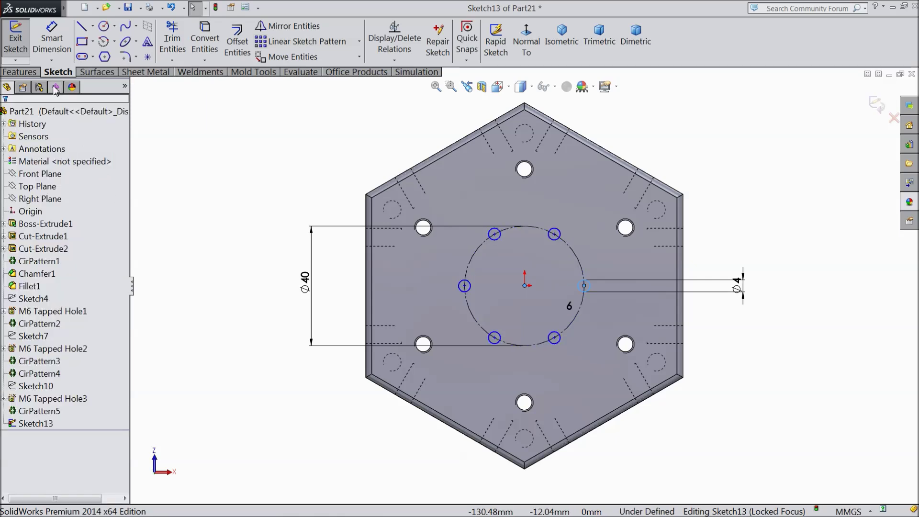
Cut the six patterned 4 mm circles through the bottom with an extruded cut set to Through All
left_click(20, 72)
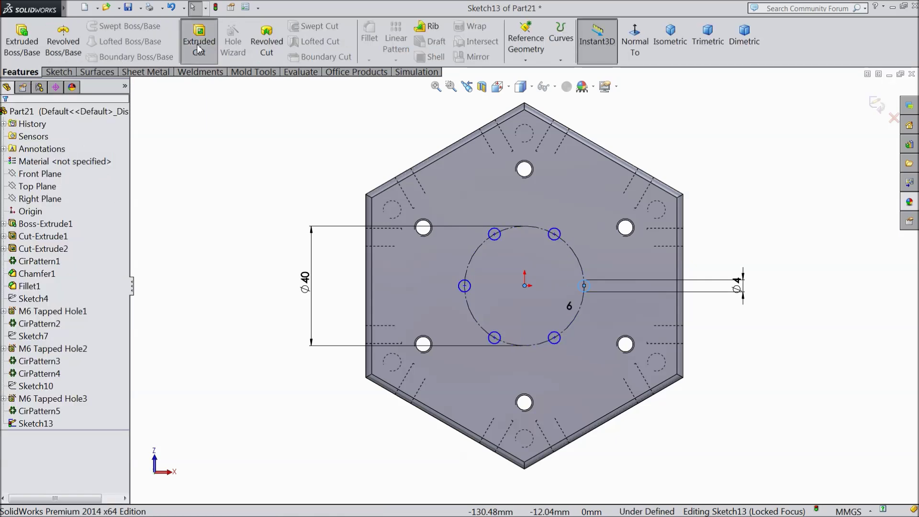
left_click(198, 47)
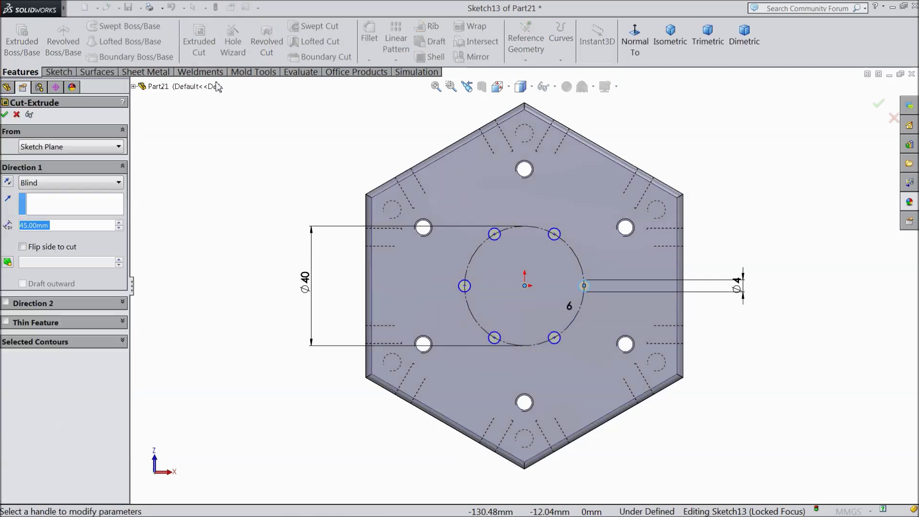
left_click(45, 186)
left_click(68, 204)
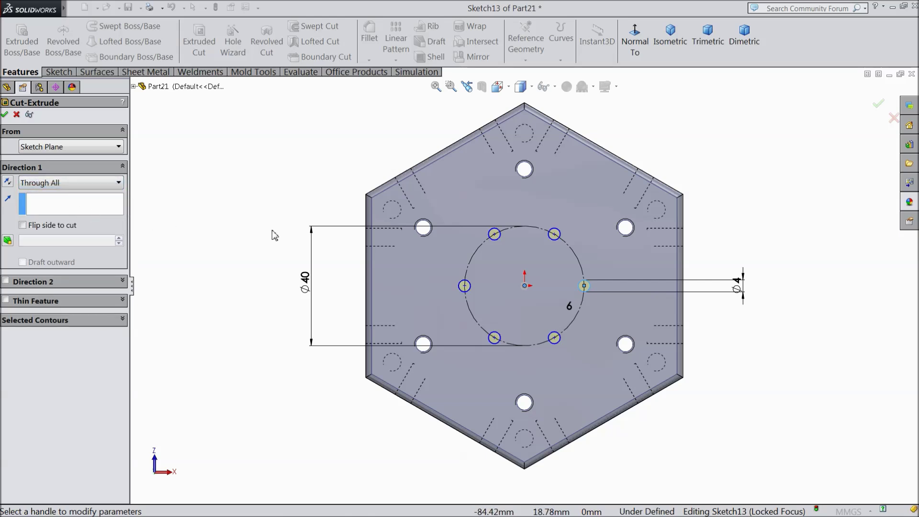
scroll(558, 309, "down", 5)
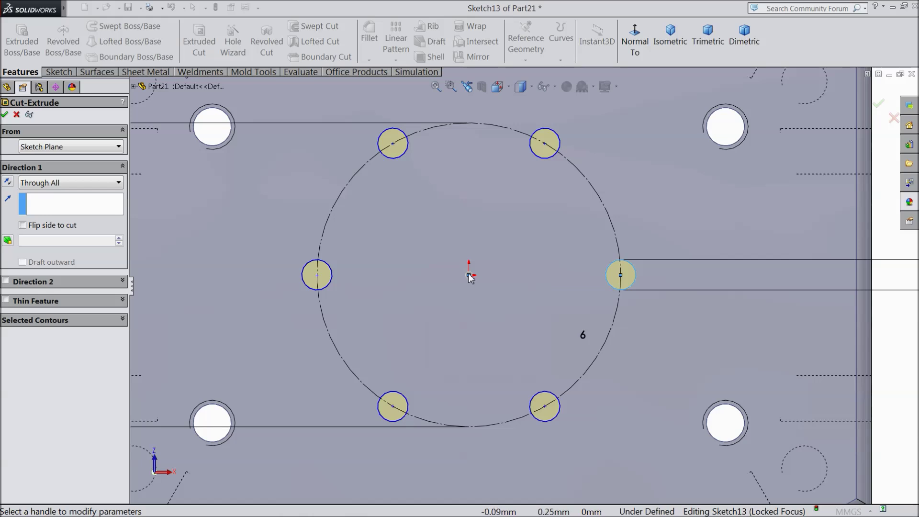
left_click(5, 114)
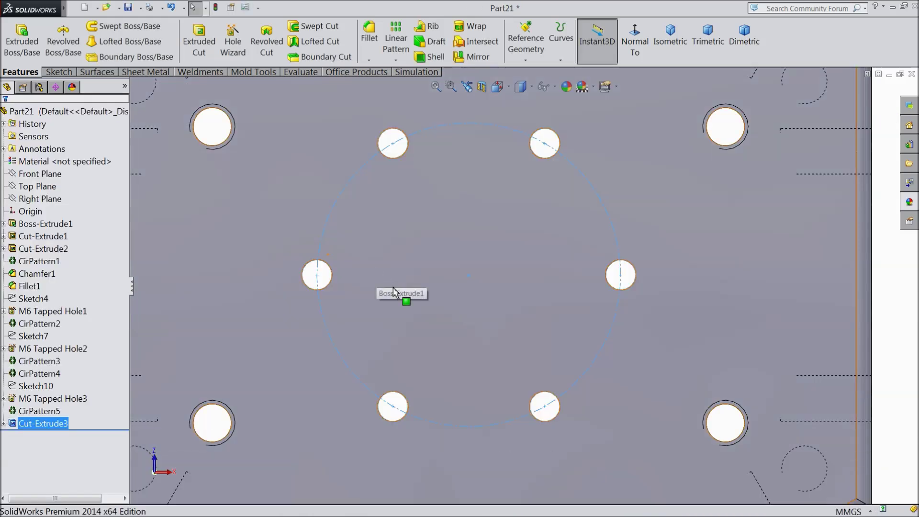
Examine the six new 4 mm holes in the housing's bottom face from several angles
scroll(432, 284, "up", 3)
middle_click_drag(478, 263, 400, 365)
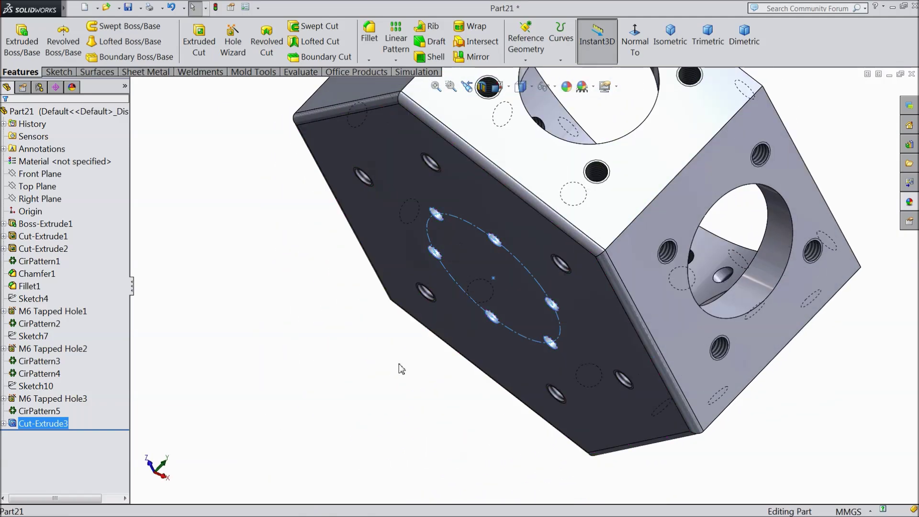
scroll(401, 367, "up", 3)
middle_click_drag(453, 295, 345, 404)
left_click(328, 331)
middle_click_drag(338, 327, 500, 120)
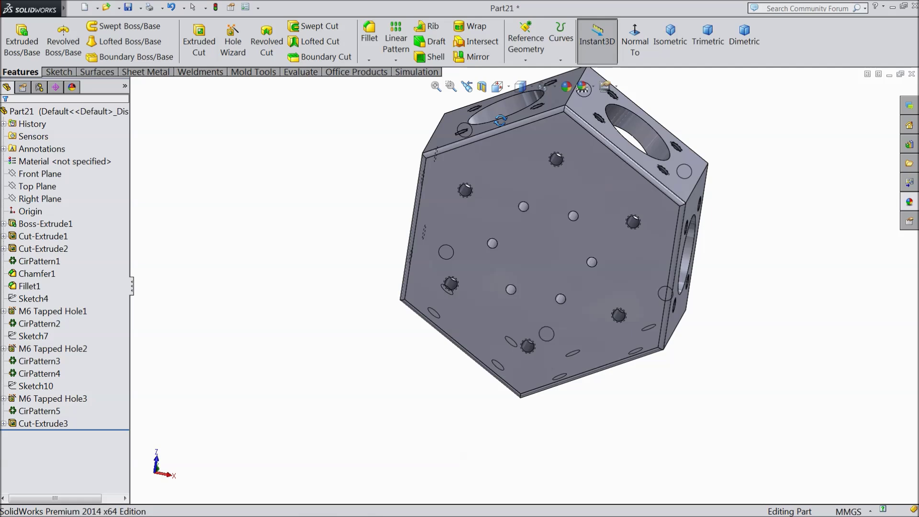
scroll(553, 191, "down", 3)
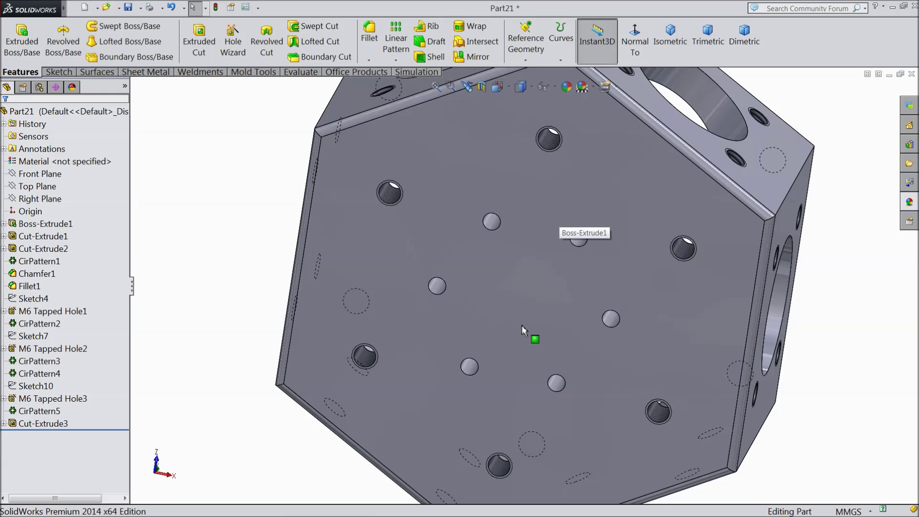
scroll(522, 325, "up", 3)
Start a sketch on one side face of the housing and draw a circle about 9 mm in diameter below the large side hole
left_click(665, 48)
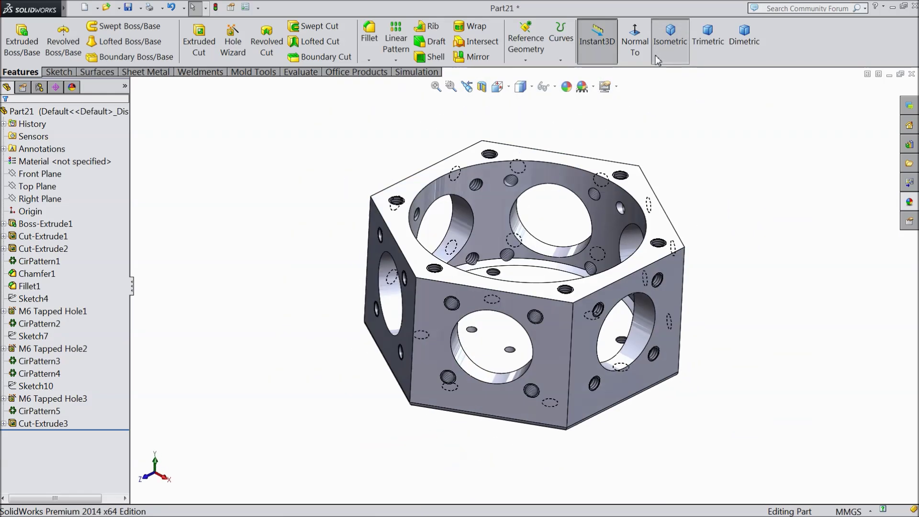
left_click(631, 385)
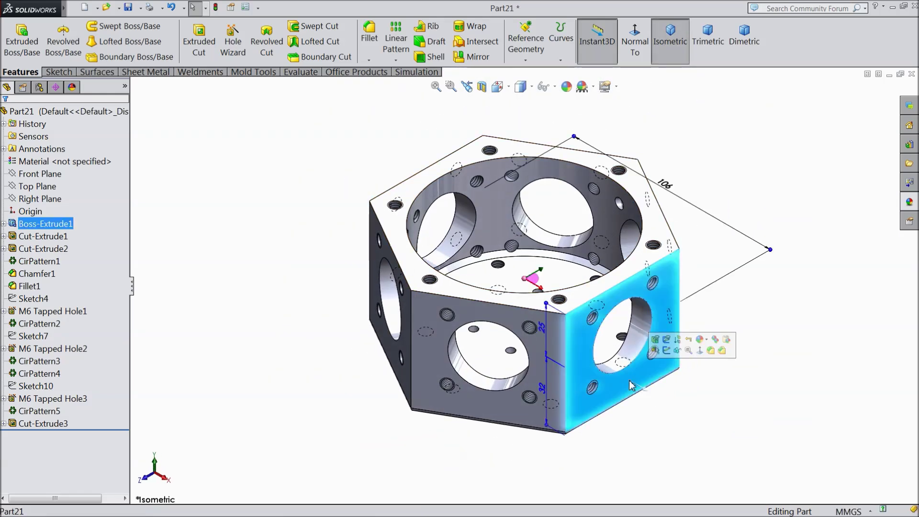
left_click(667, 351)
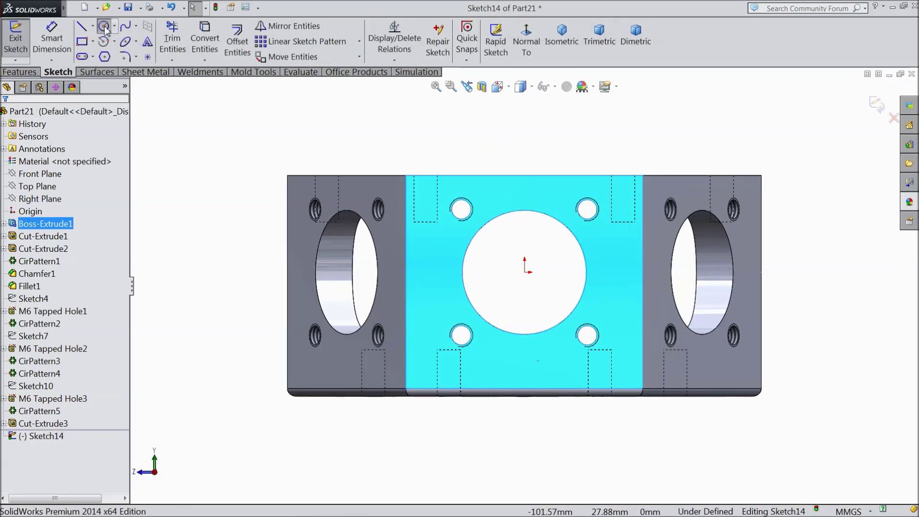
left_click(103, 25)
left_click(524, 359)
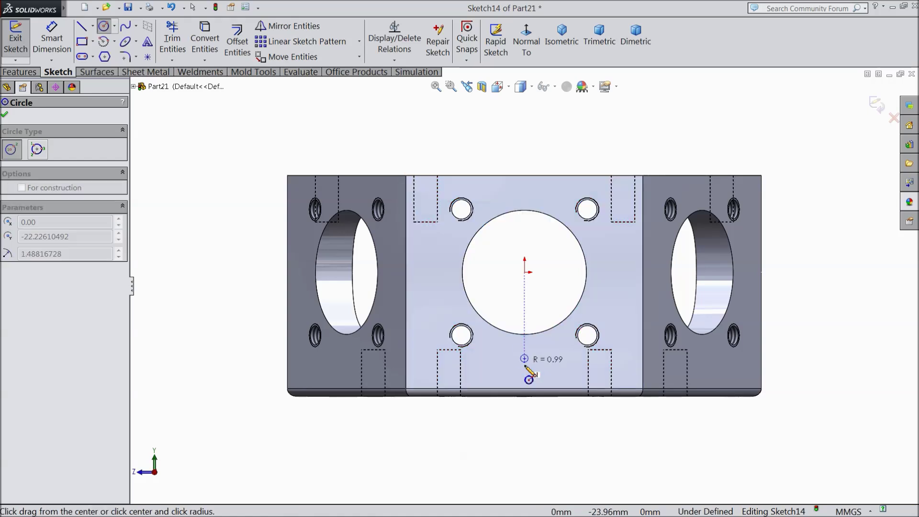
left_click(527, 377)
Dimension the new circle's diameter and set it to 4 mm
left_click(62, 52)
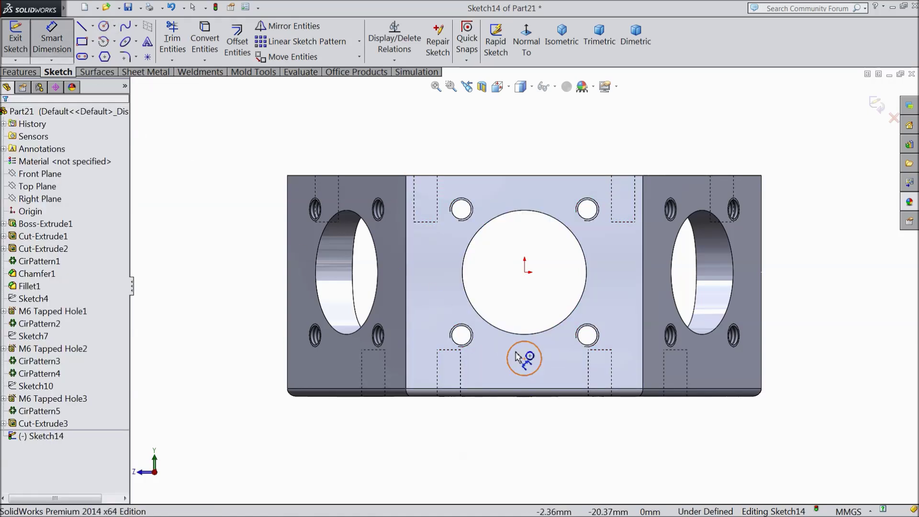
left_click(541, 374)
left_click(638, 437)
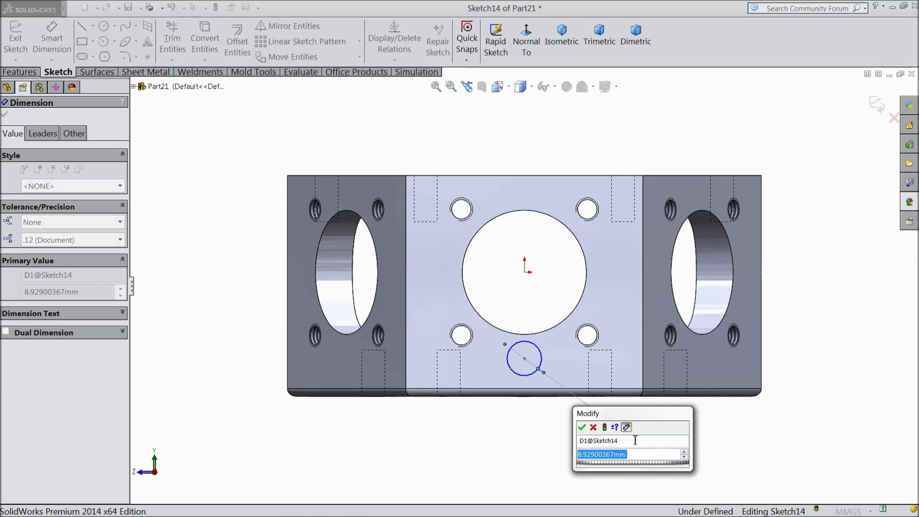
type("4")
left_click(582, 427)
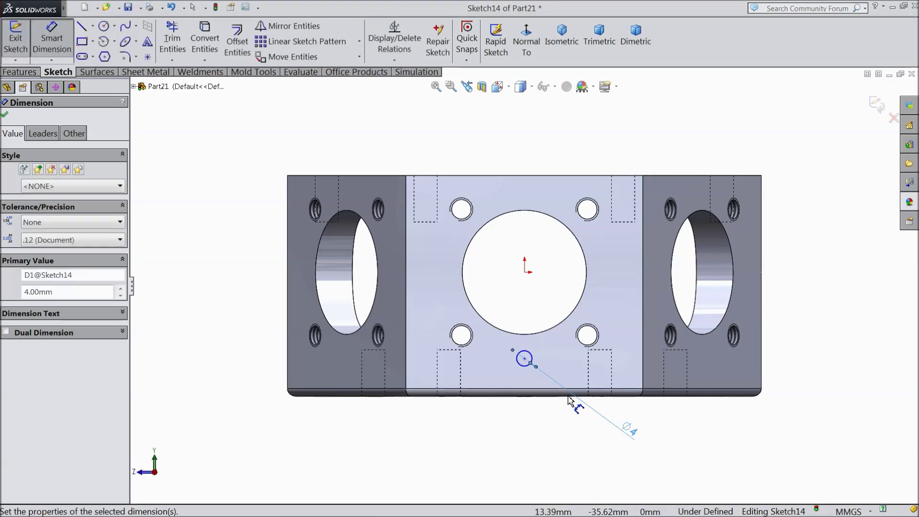
Dimension the vertical distance between the circle's center and the origin and set it to 24 mm
left_click(526, 358)
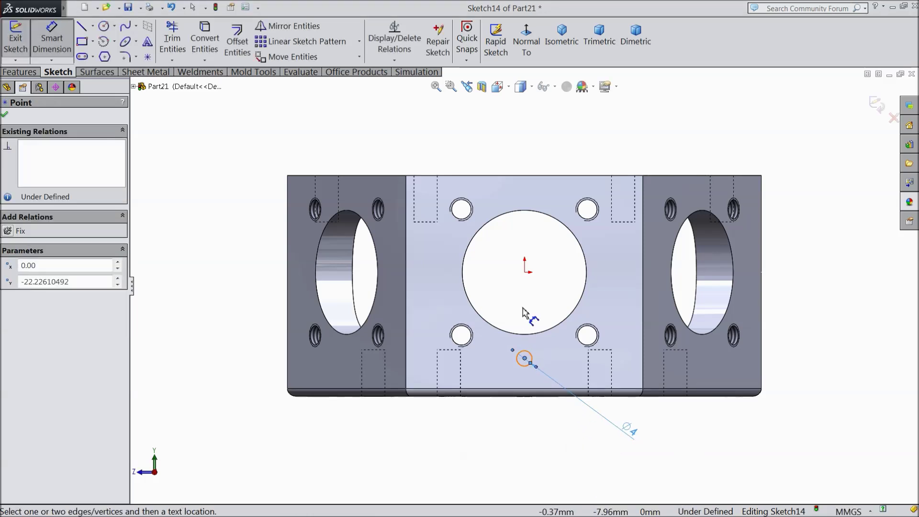
left_click(525, 272)
left_click(234, 311)
type("24")
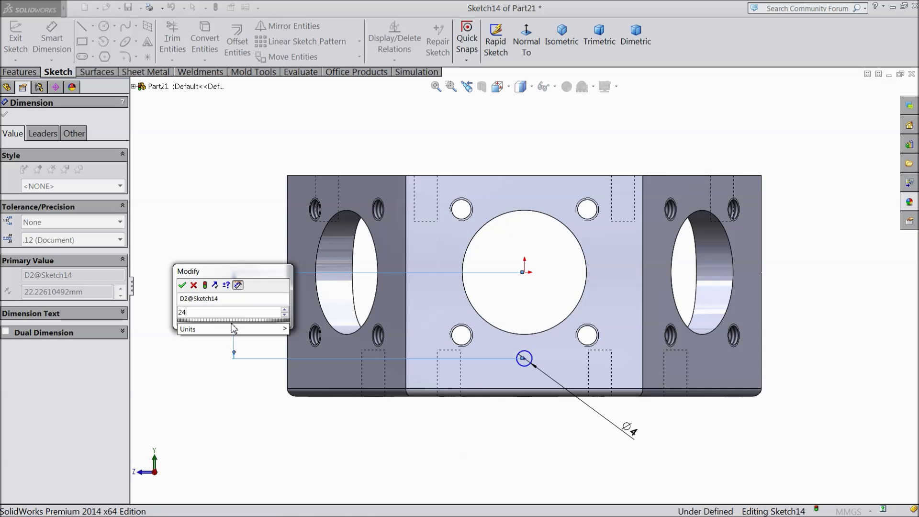
key("Return")
Add a Vertical relation between the 4 mm circle's center and the origin
left_click(53, 48)
left_click(525, 365)
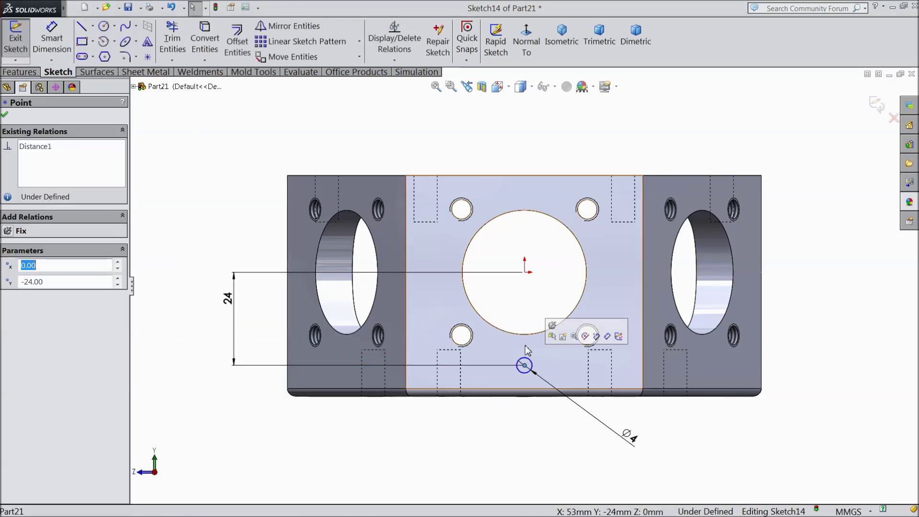
left_click(525, 273, "ctrl")
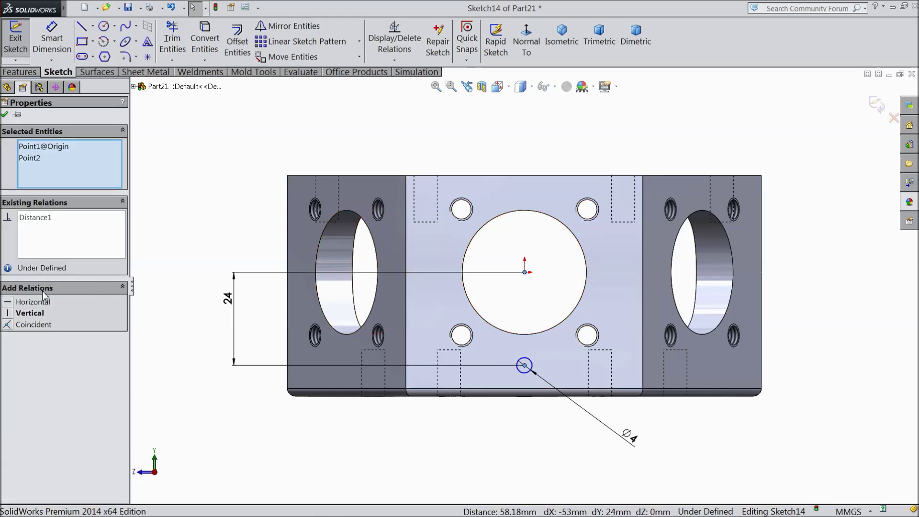
left_click(21, 315)
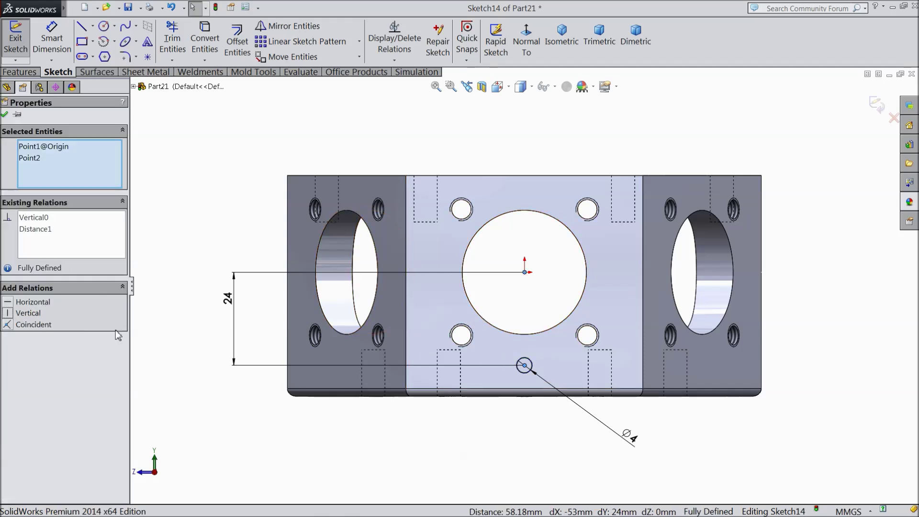
left_click(5, 115)
Cut the 4 mm circle into the side face with a blind extruded cut 36 mm deep
left_click(19, 72)
left_click(202, 51)
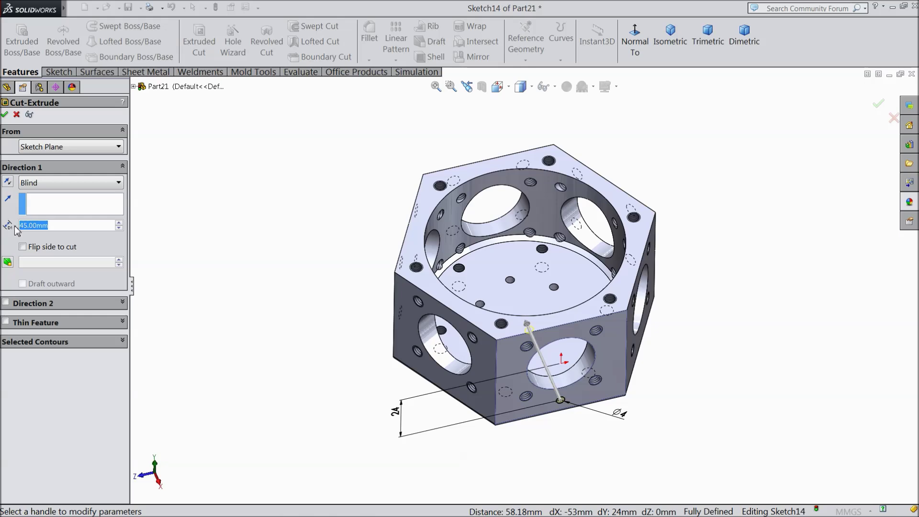
middle_click_drag(211, 331, 176, 504)
middle_click_drag(185, 514, 172, 334)
type("36")
key("Return")
middle_click_drag(276, 318, 358, 298)
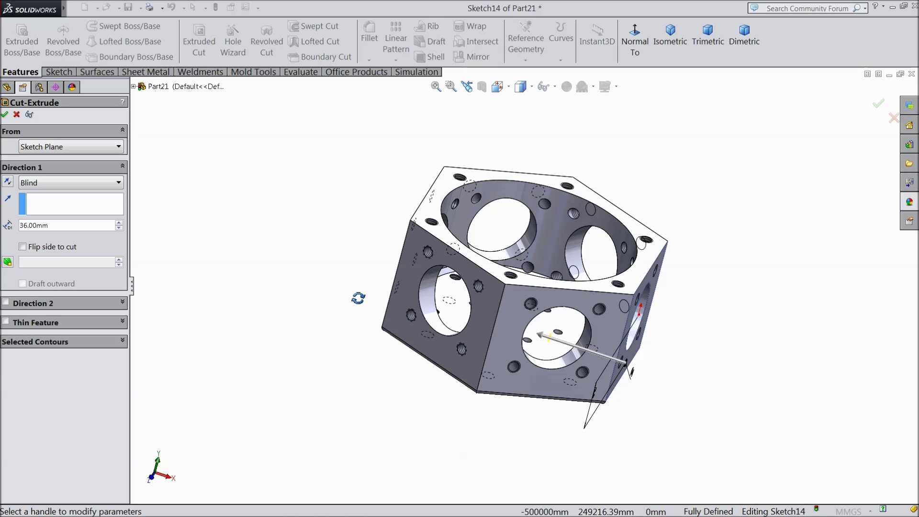
left_click(5, 114)
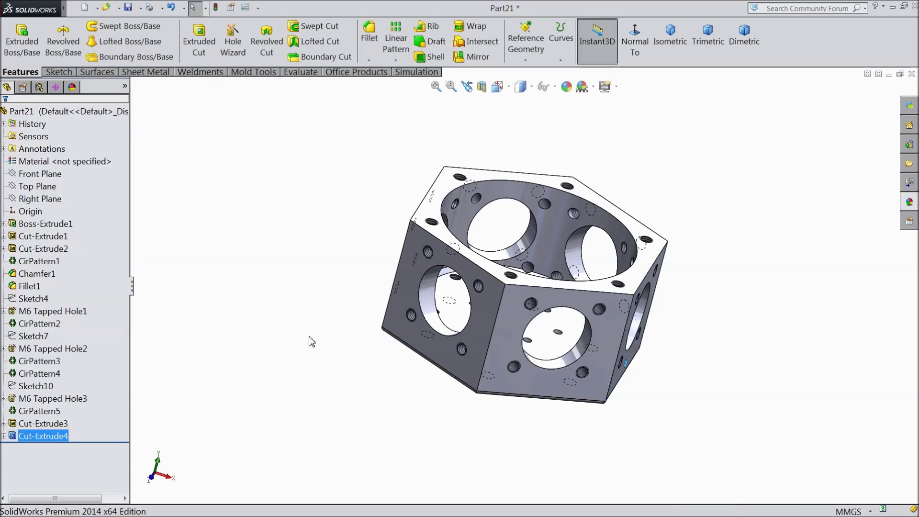
Circular-pattern the 4 mm side hole cut around the bore's top edge, with 6 equally spaced instances over 360 degrees
middle_click_drag(334, 343, 289, 323)
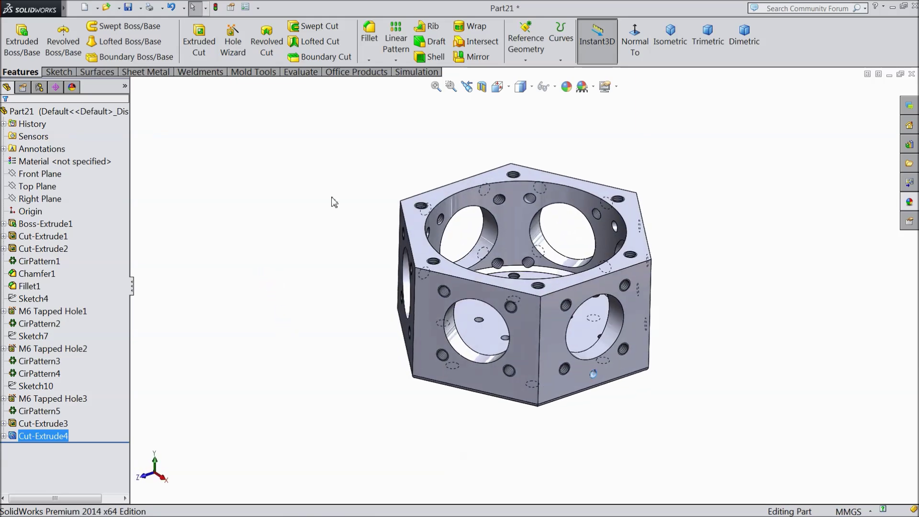
left_click(396, 60)
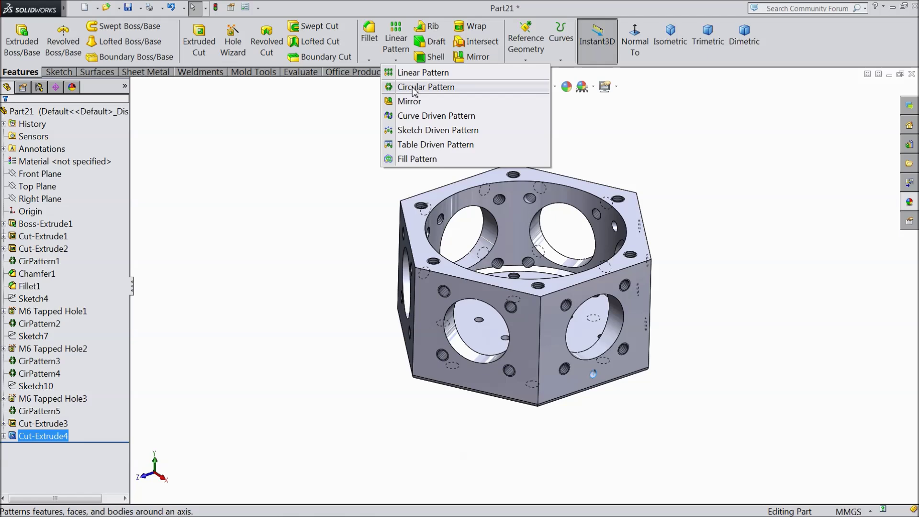
left_click(413, 87)
scroll(527, 288, "down", 3)
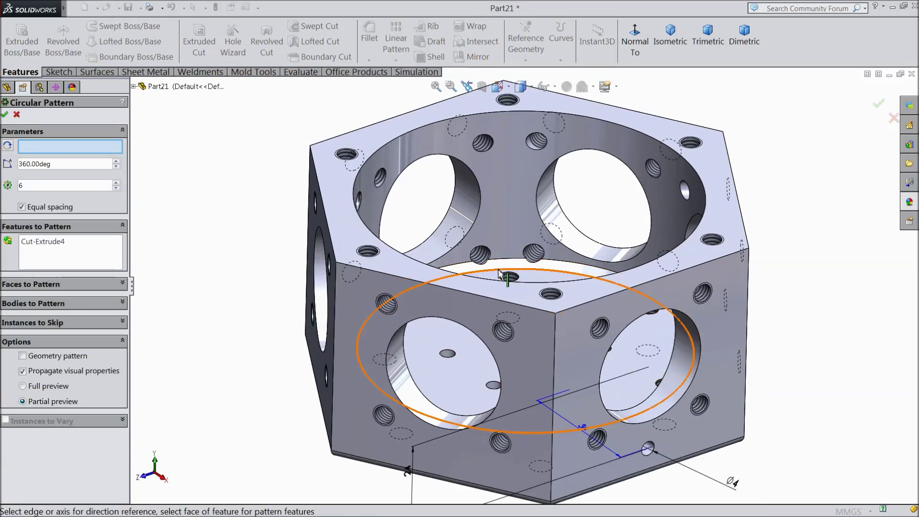
left_click(408, 139)
scroll(318, 254, "up", 3)
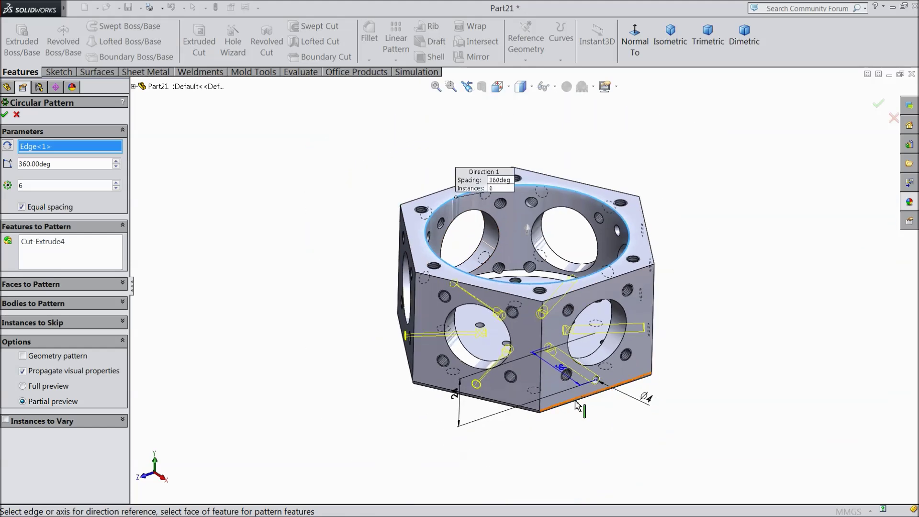
scroll(577, 406, "down", 2)
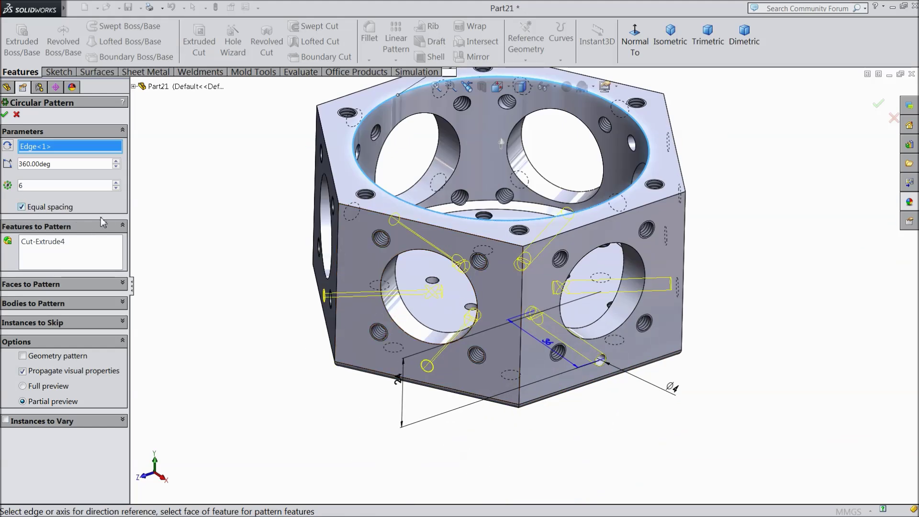
mouse_move(243, 364)
middle_mouse_down()
mouse_move(247, 320)
mouse_move(242, 366)
middle_mouse_up()
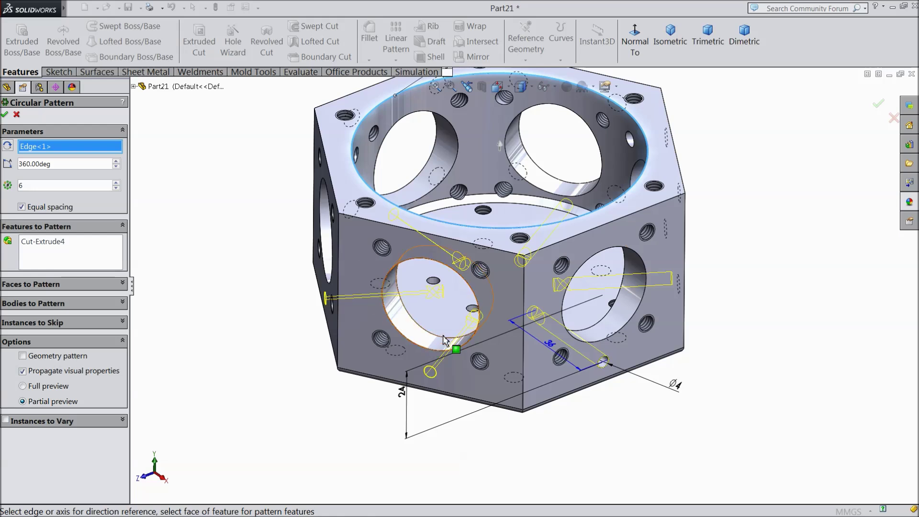
left_click(5, 115)
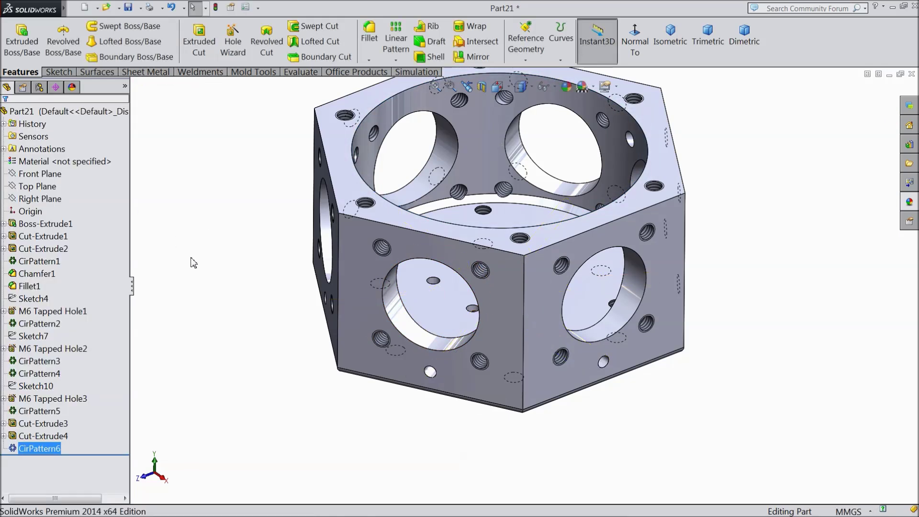
Examine the patterned 4 mm holes on the side faces and the cut they are based on
middle_click_drag(301, 352, 303, 339)
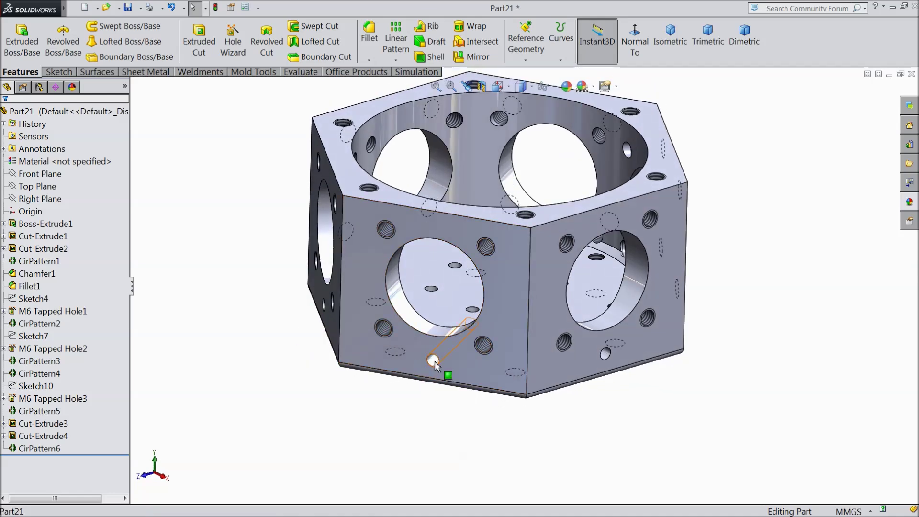
left_click(433, 358)
left_click(602, 355)
middle_click_drag(330, 364, 290, 371)
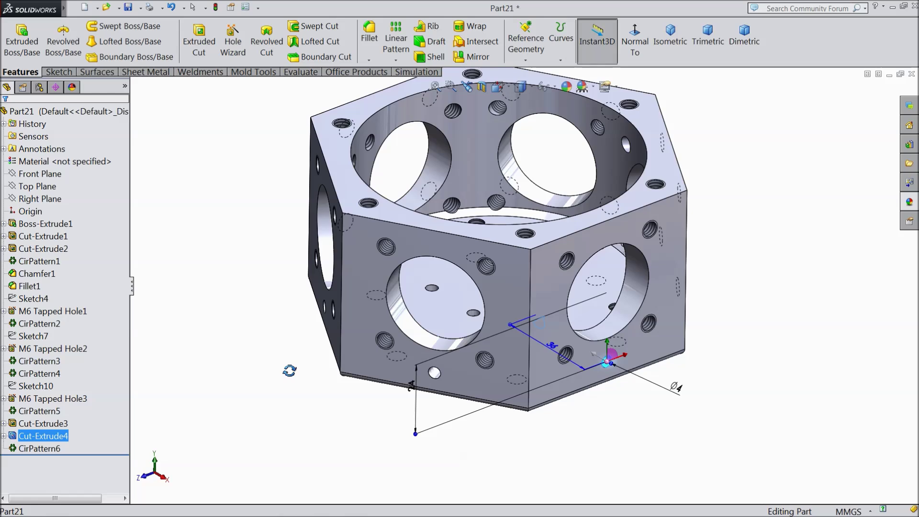
scroll(292, 370, "up", 2)
scroll(534, 243, "down", 2)
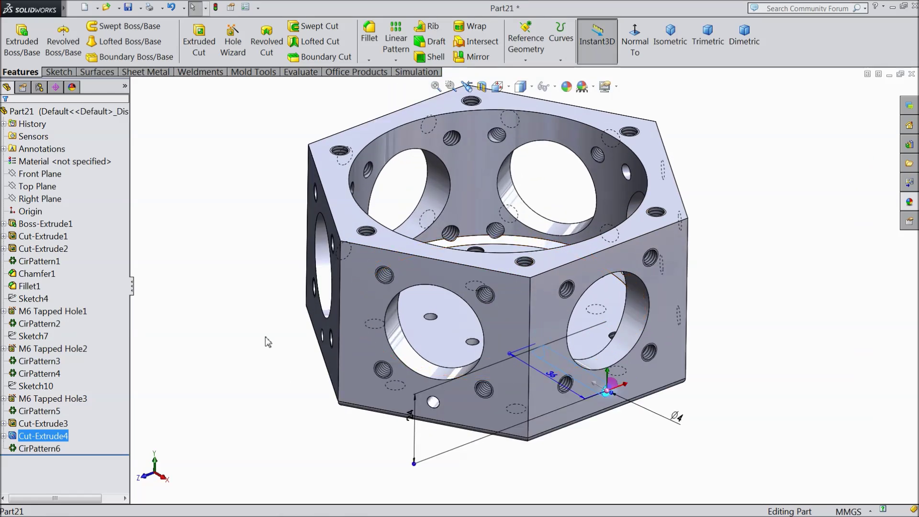
left_click(277, 353)
scroll(278, 355, "up", 2)
Sketch a circle about 17.6 mm in diameter, centered on the origin, on the housing's bottom face
middle_click_drag(277, 355, 468, 283)
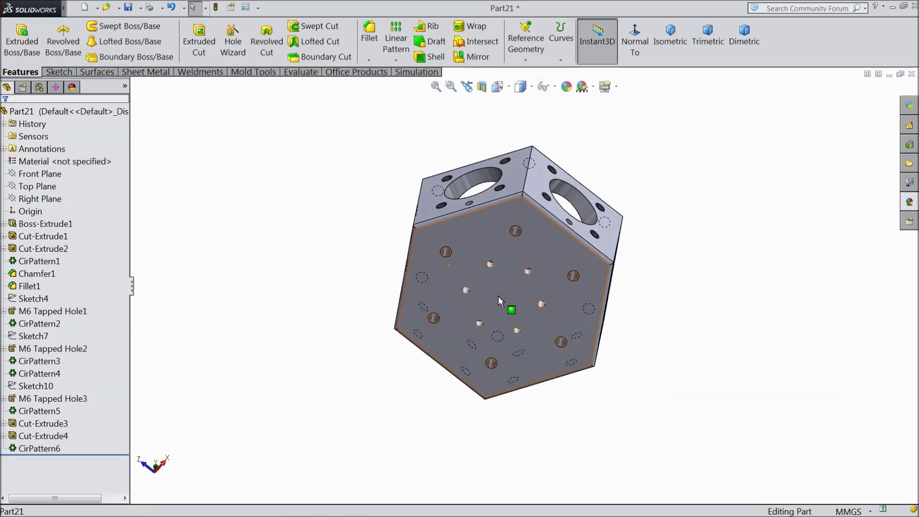
left_click(521, 280)
left_click(535, 266)
left_click(635, 44)
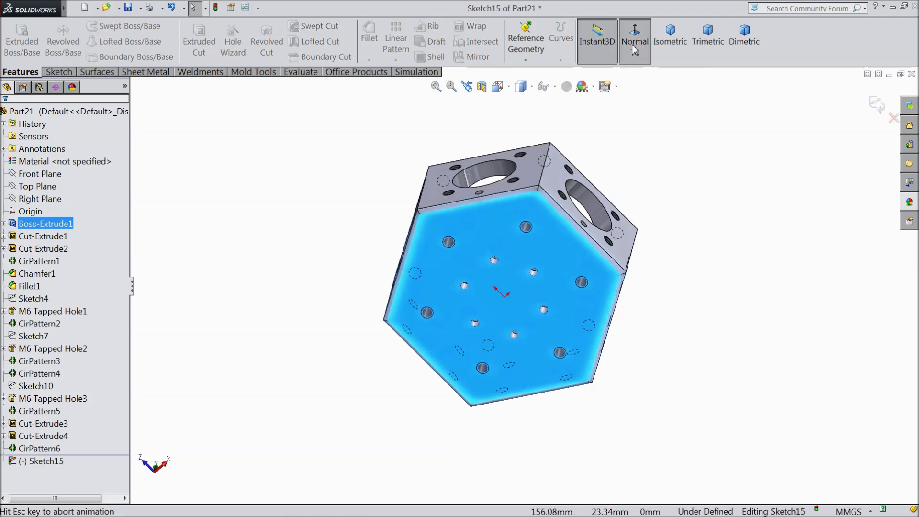
left_click(72, 73)
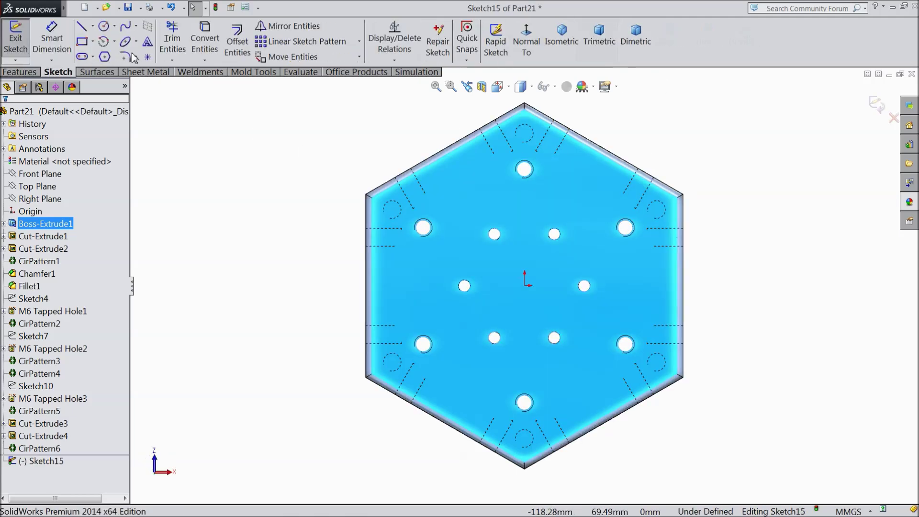
left_click(105, 27)
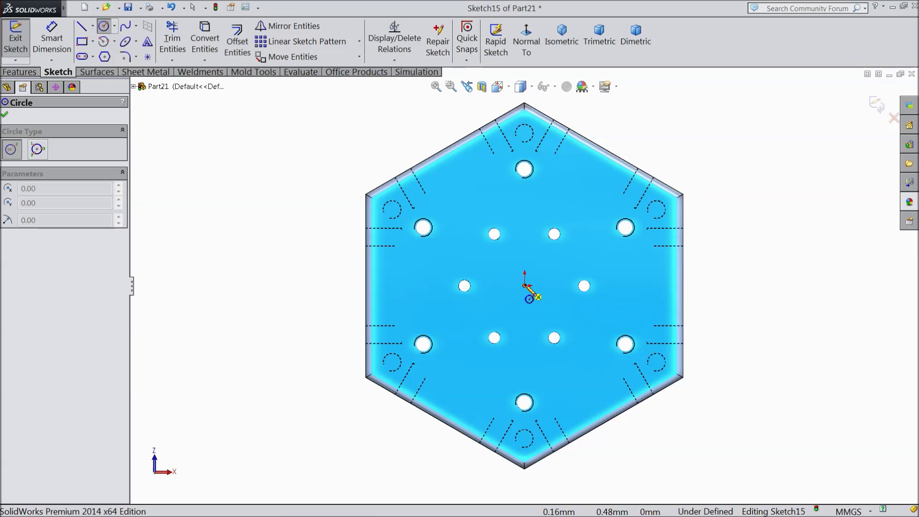
left_click(525, 286)
left_click(544, 268)
Dimension the bottom circle's diameter and set it to 14 mm
left_click(51, 39)
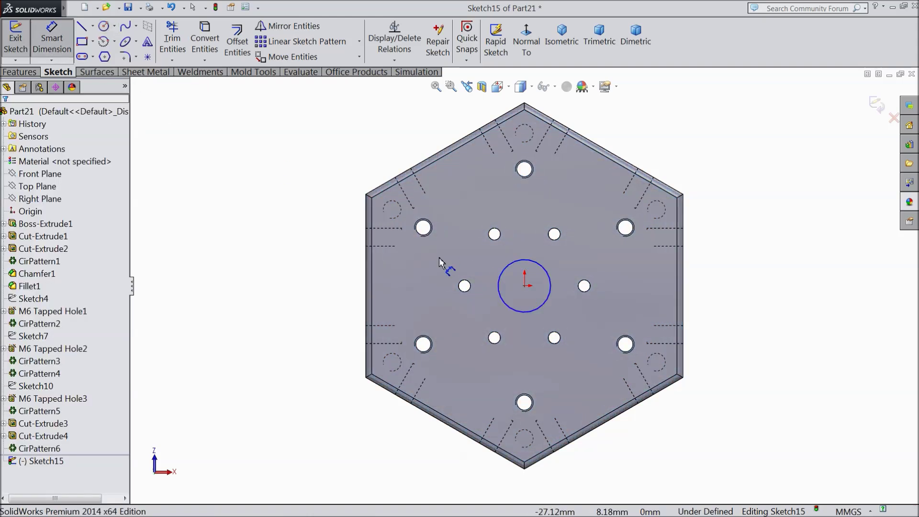
left_click(499, 291)
left_click(426, 294)
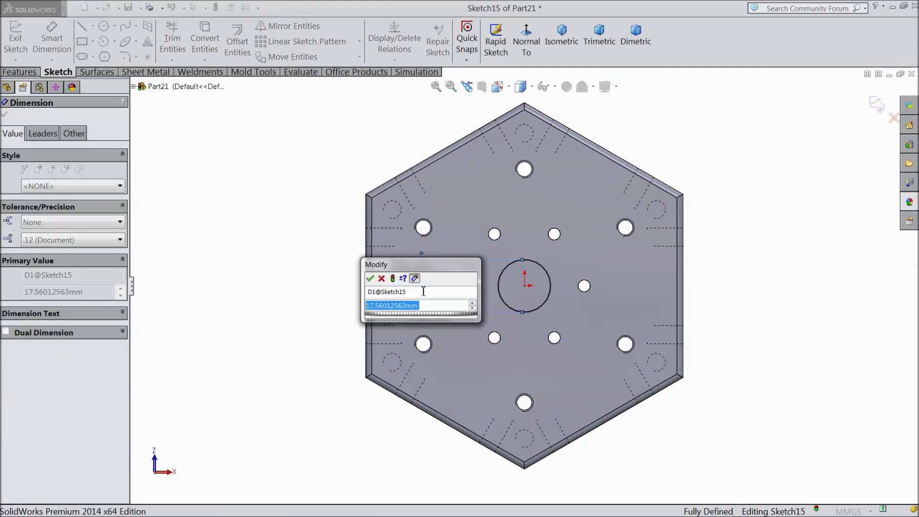
type("14")
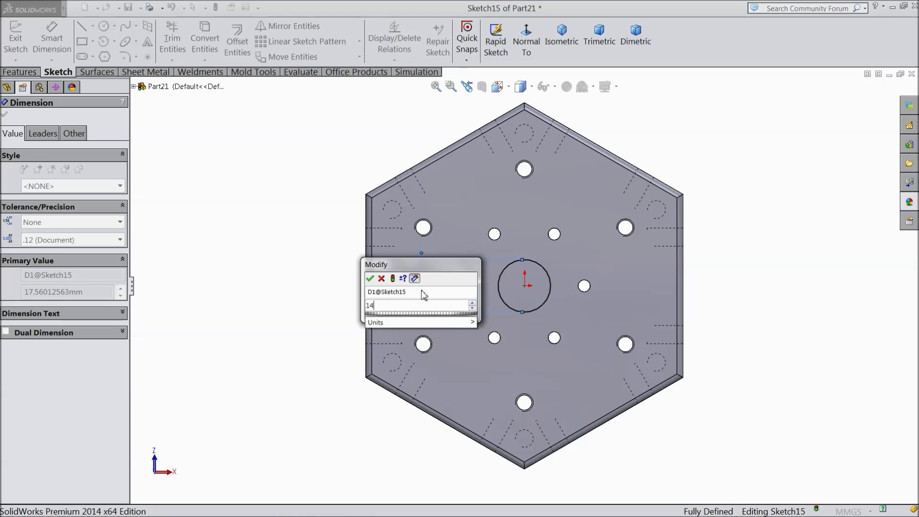
key("Return")
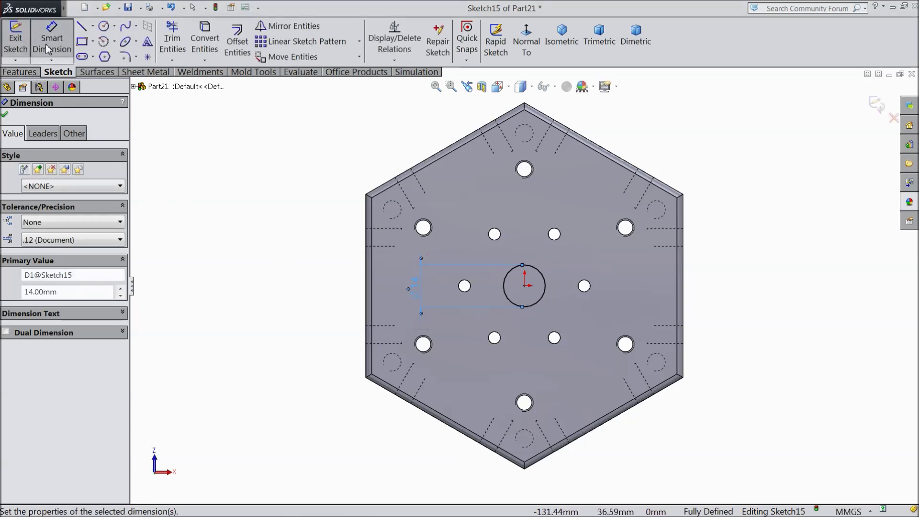
Cut the 14 mm circle through the housing floor with a Through All extruded cut
left_click(22, 73)
left_click(200, 48)
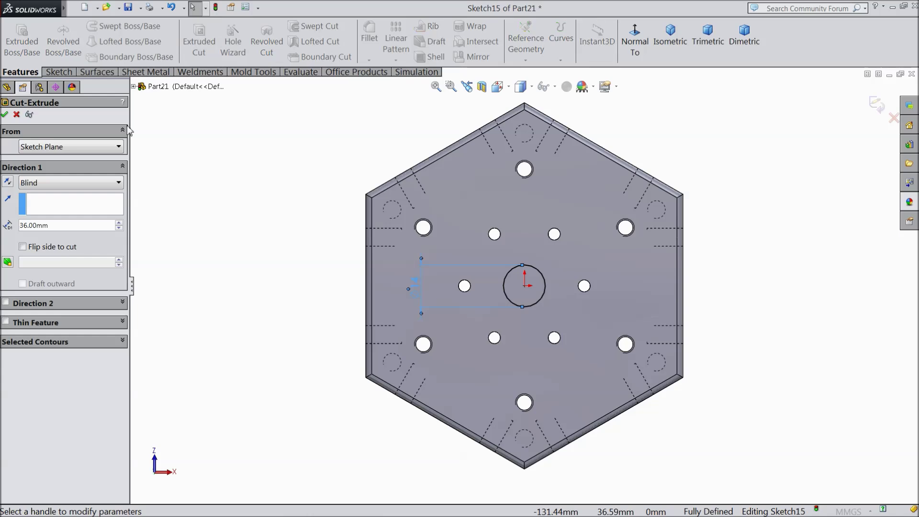
left_click(64, 183)
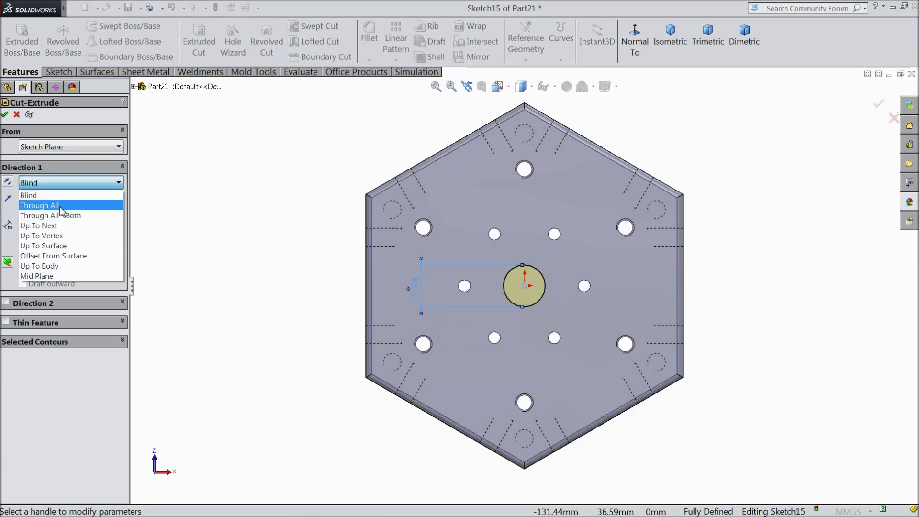
left_click(61, 211)
middle_click_drag(275, 200, 269, 249)
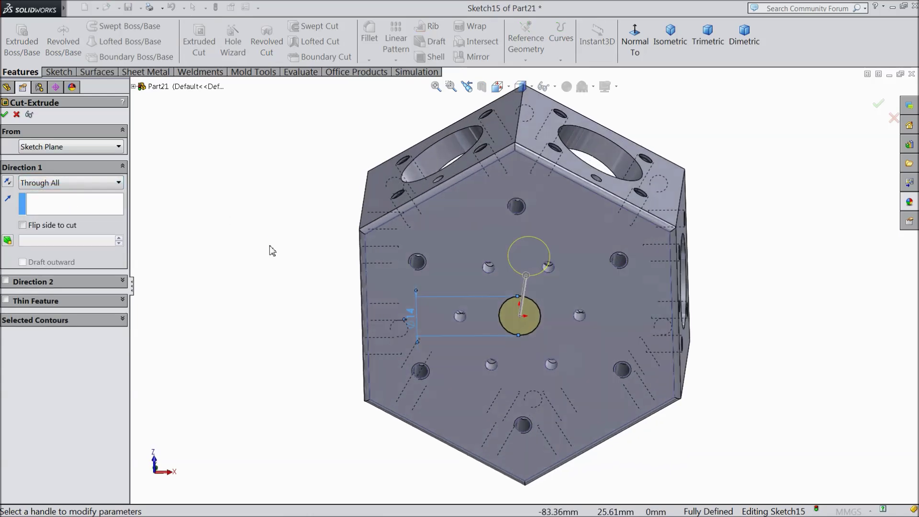
left_click(5, 114)
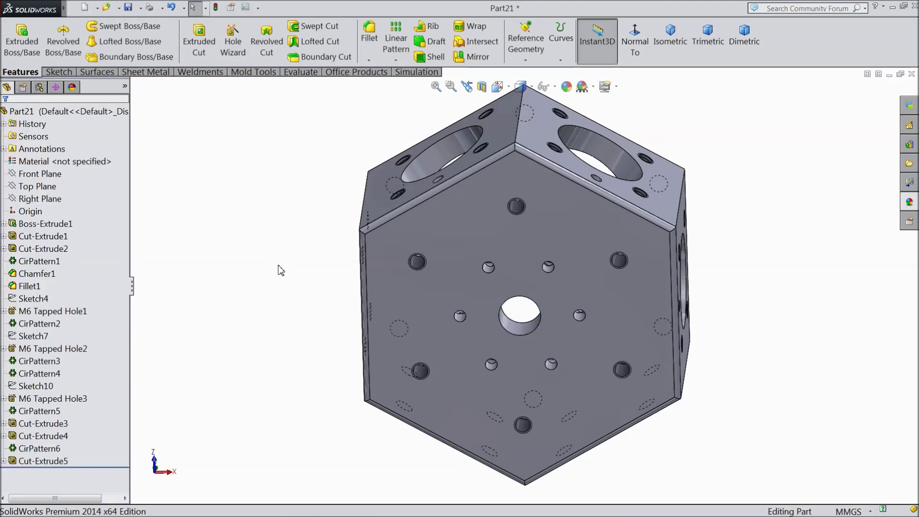
Sketch a circle about 22.3 mm in diameter, centered on the origin, on the floor inside the bore
middle_click_drag(285, 272, 293, 376)
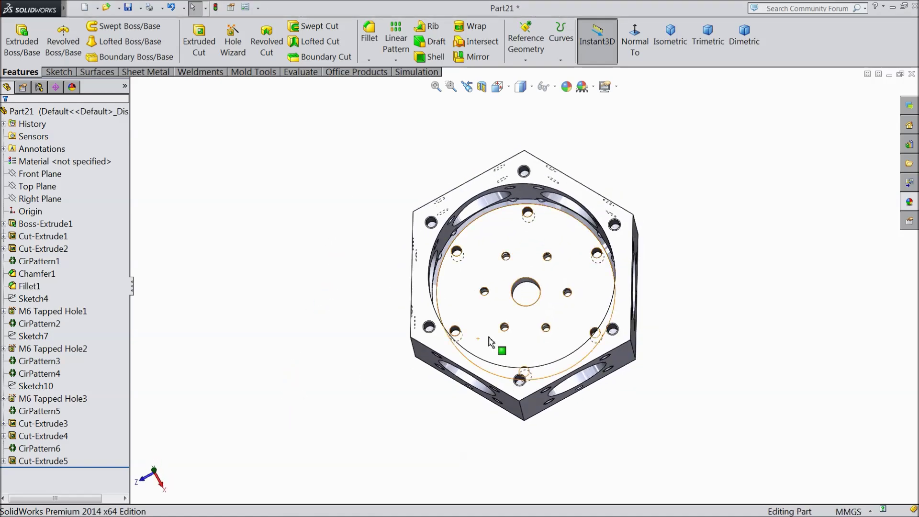
scroll(493, 342, "down", 3)
left_click(554, 302)
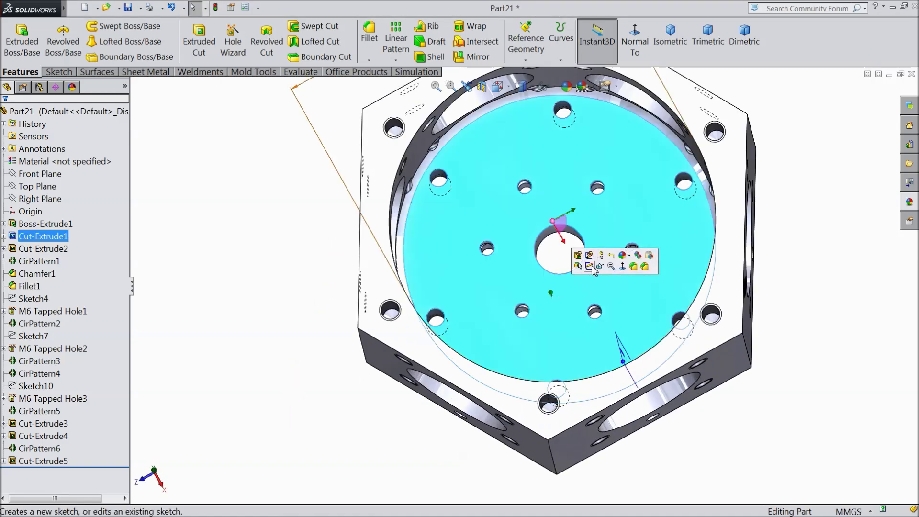
left_click(593, 268)
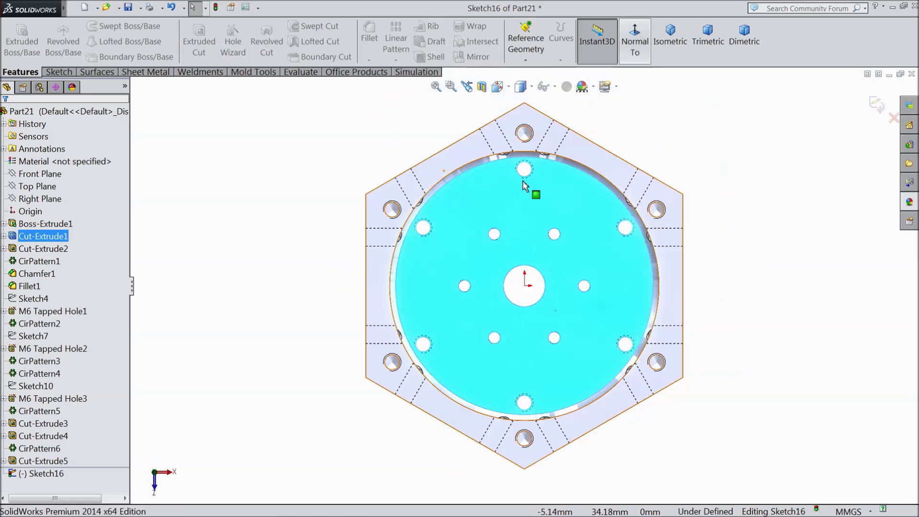
left_click(59, 72)
left_click(103, 26)
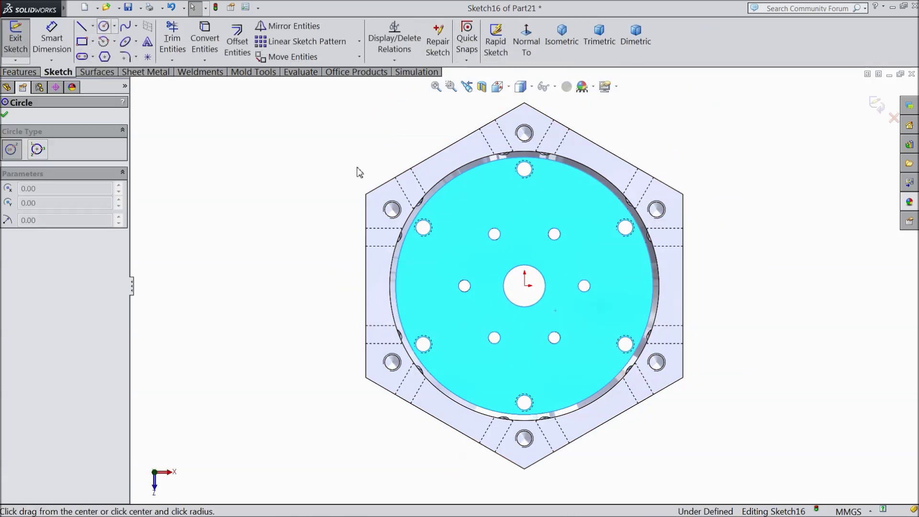
left_click(524, 286)
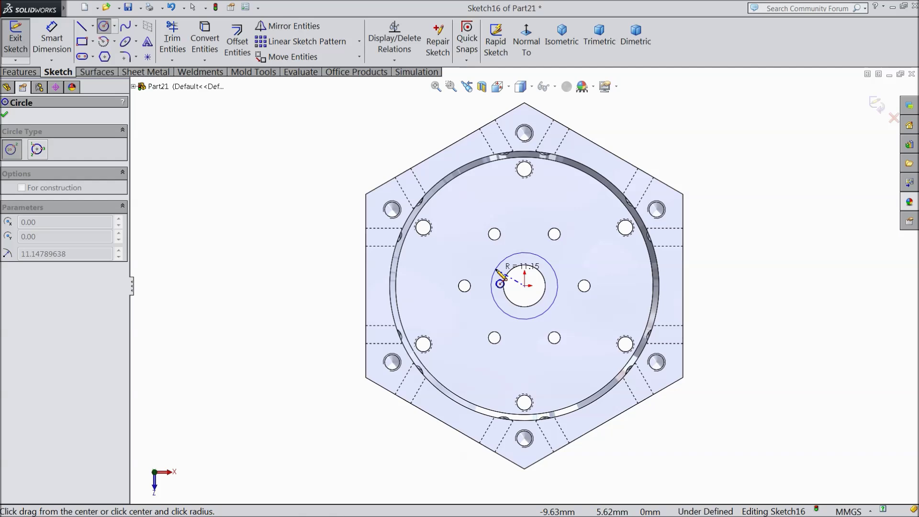
left_click(496, 269)
Dimension the diameter of the circle on the bore floor and set it to 28 mm
left_click(52, 43)
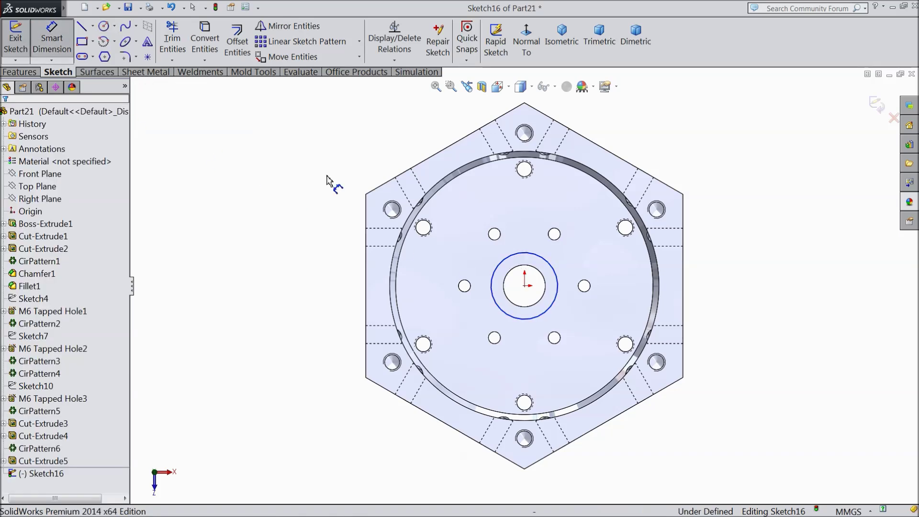
left_click(493, 287)
left_click(438, 286)
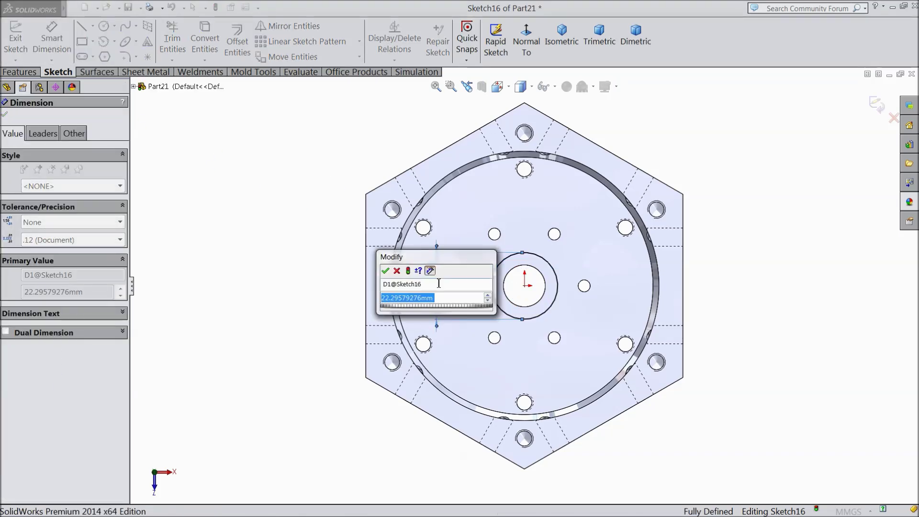
type("28")
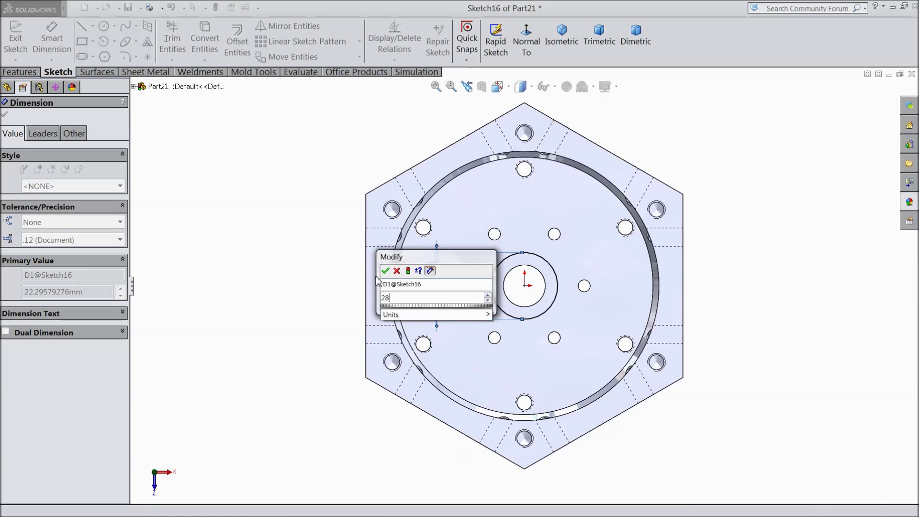
key("Return")
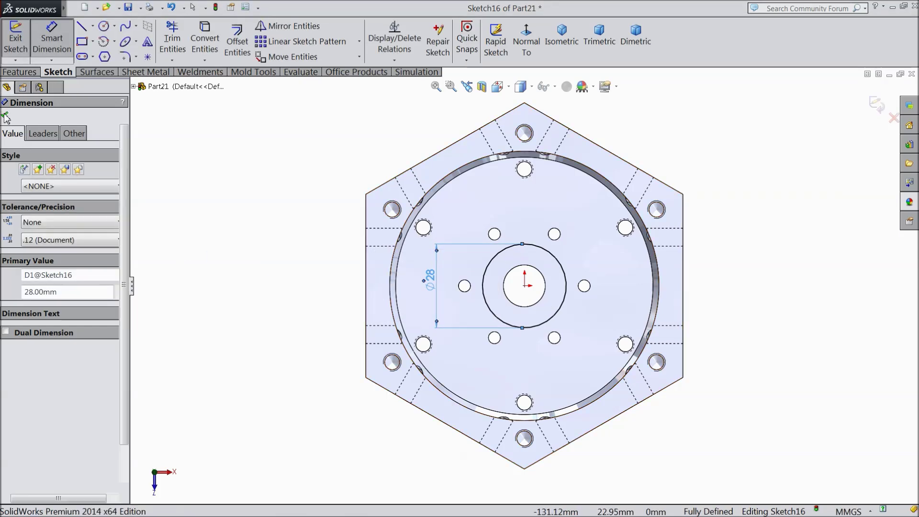
left_click(6, 116)
Cut the 28 mm circle into the bore floor with a blind extruded cut 8 mm deep
left_click(20, 72)
left_click(200, 41)
type("8")
key("Return")
middle_click_drag(232, 283, 269, 294)
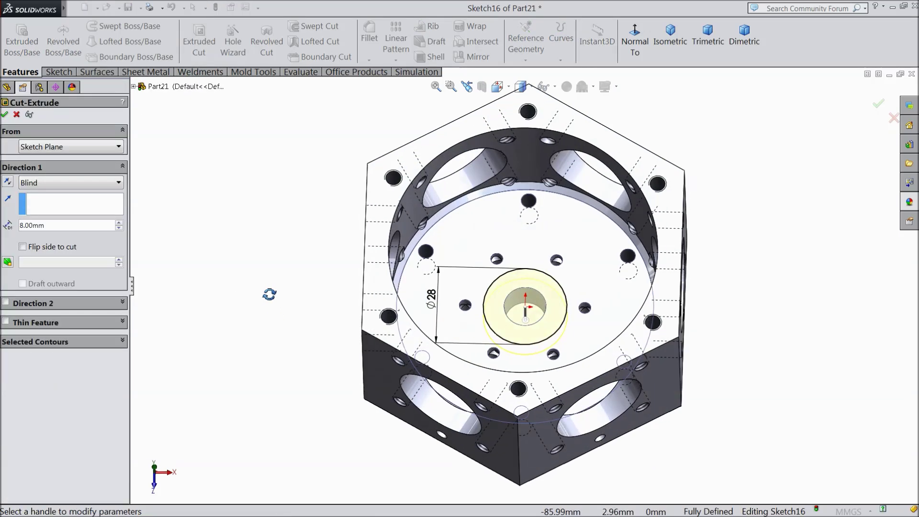
scroll(525, 330, "down", 3)
left_click(6, 115)
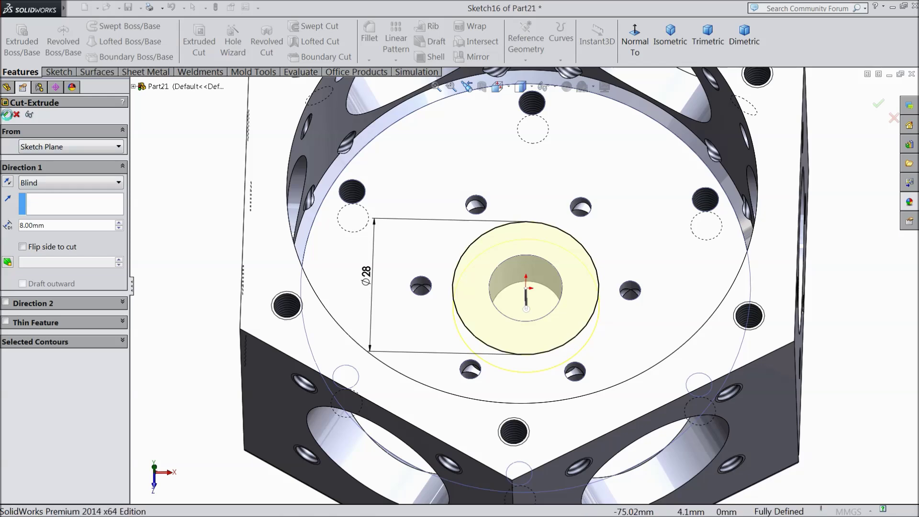
left_click(227, 266)
Apply an orange color (RGB 232, 113, 8) from the standard swatches to the whole part
scroll(236, 280, "up", 3)
middle_click_drag(235, 282, 279, 253)
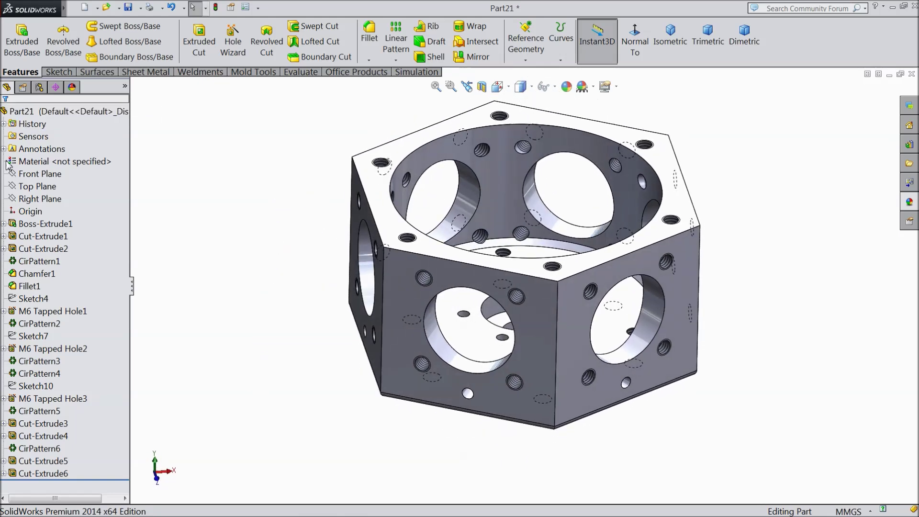
left_click(22, 112)
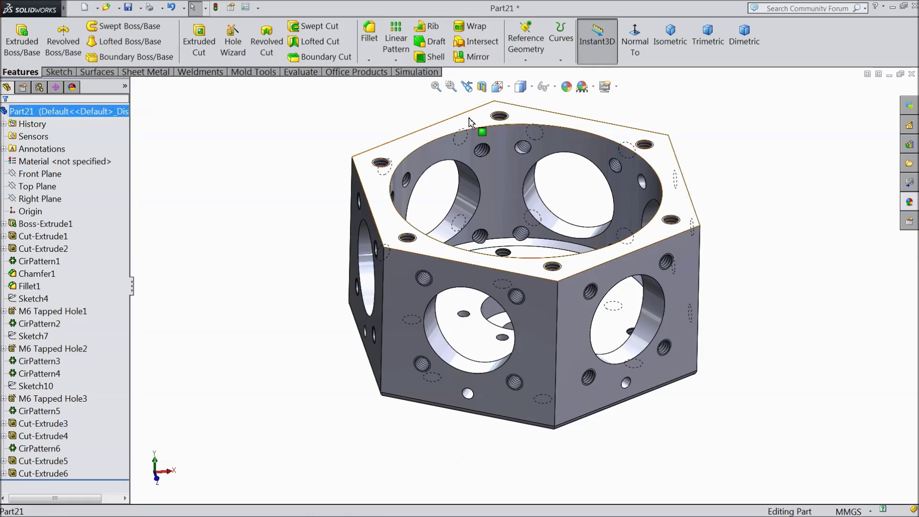
left_click(566, 86)
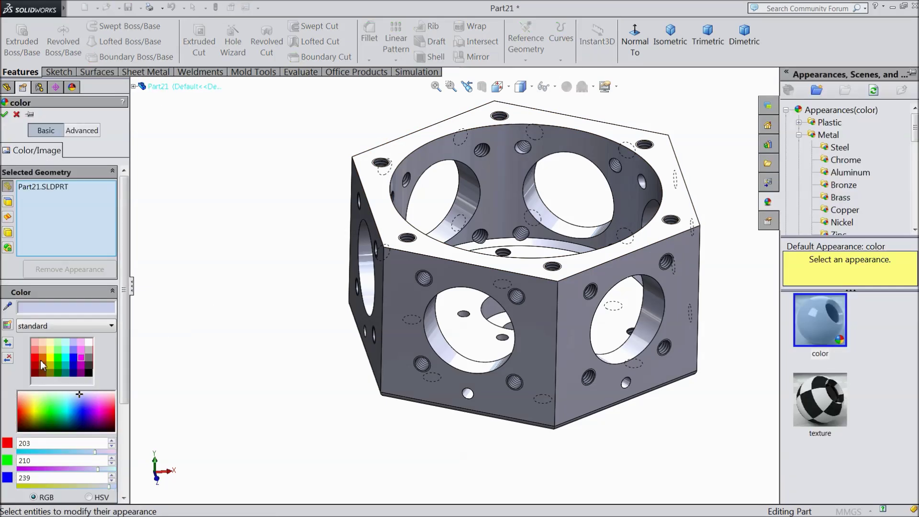
left_click(43, 360)
mouse_move(250, 384)
middle_mouse_down()
mouse_move(275, 329)
mouse_move(226, 353)
mouse_move(218, 379)
mouse_move(224, 368)
middle_mouse_up()
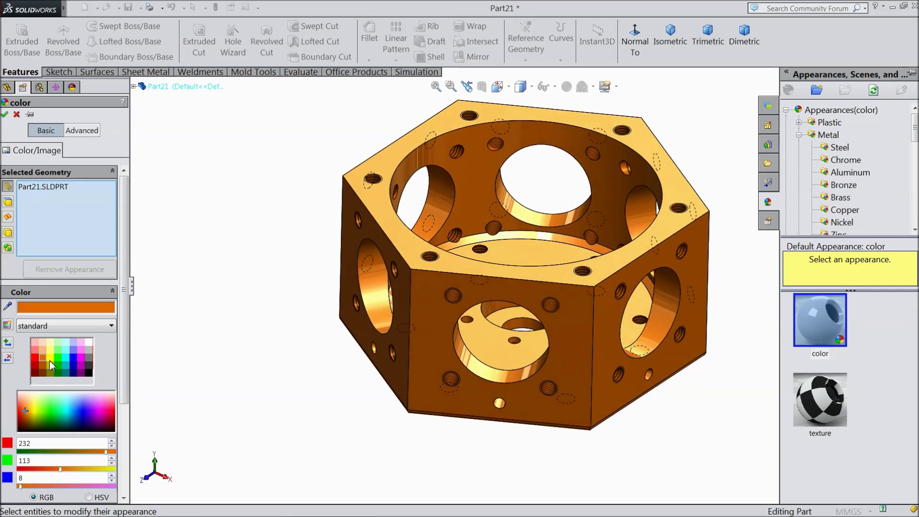
left_click(5, 114)
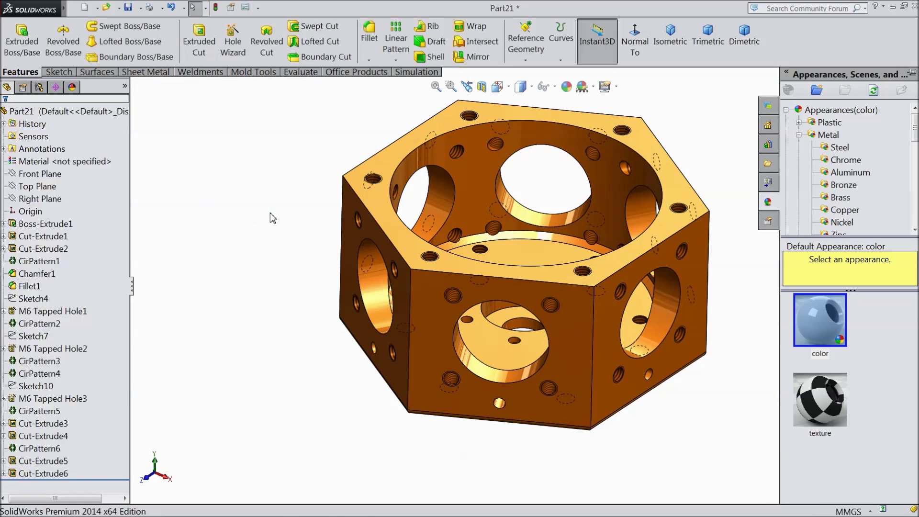
Save the part as 19.Crankcase in the 6 Cylinder Radial Engine folder
middle_click_drag(270, 307, 362, 332)
scroll(523, 266, "up", 1)
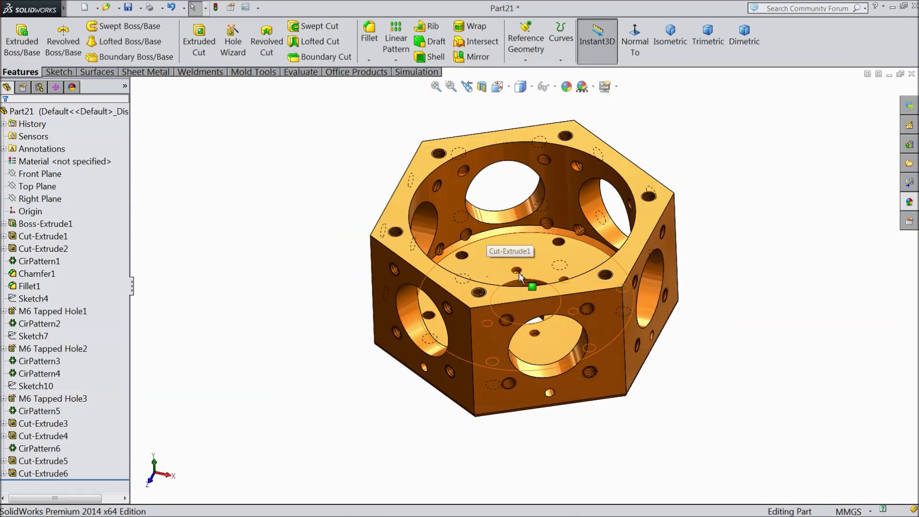
scroll(539, 229, "down", 1)
middle_click_drag(530, 262, 516, 102)
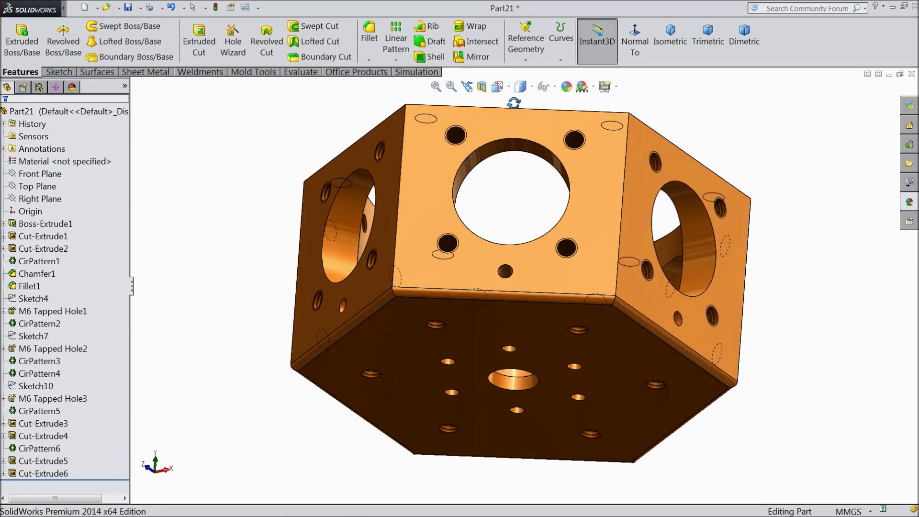
middle_click_drag(447, 153, 403, 277)
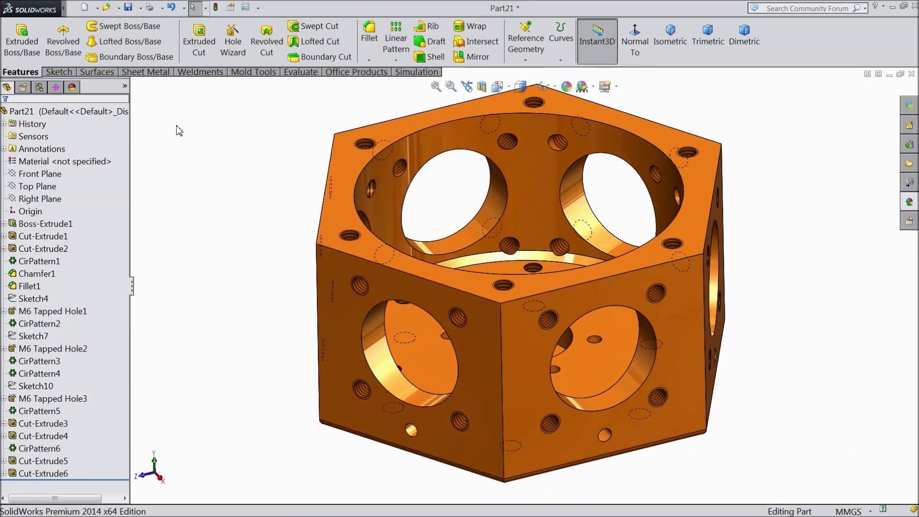
left_click(130, 8)
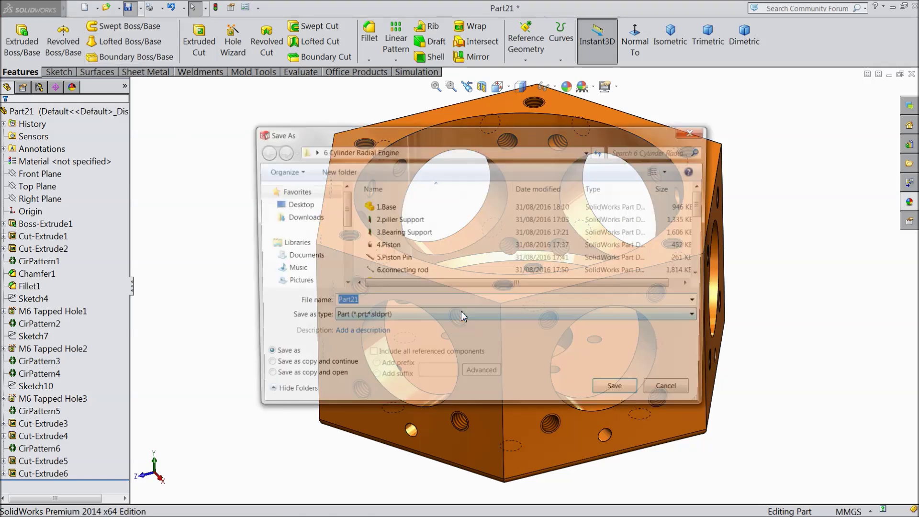
left_click_drag(702, 207, 703, 256)
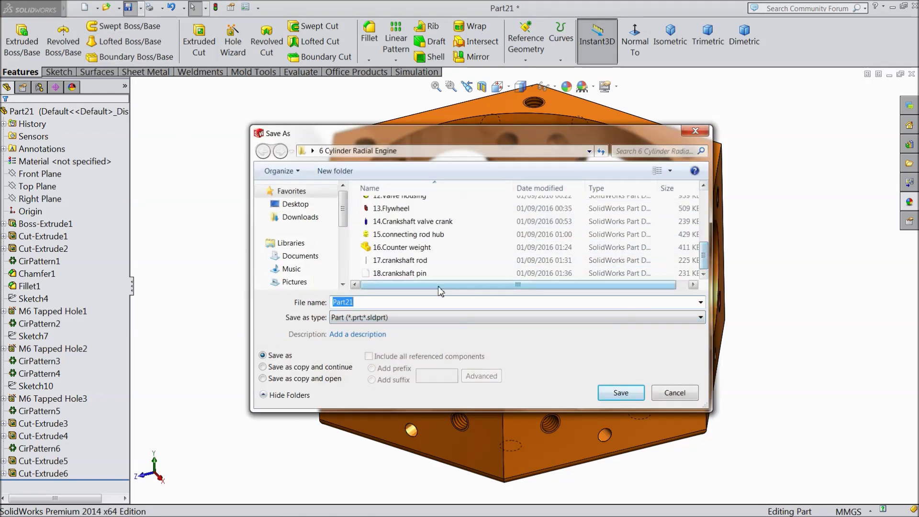
type("19.Crankcase")
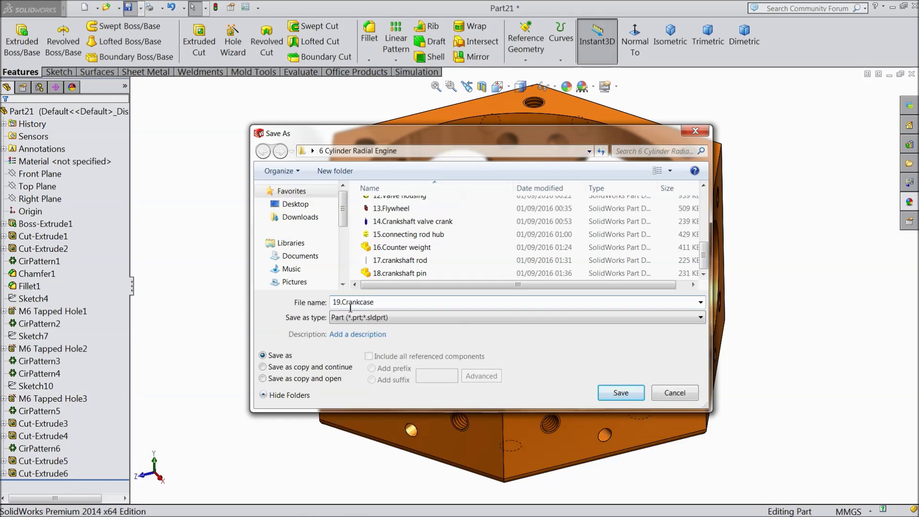
left_click(633, 396)
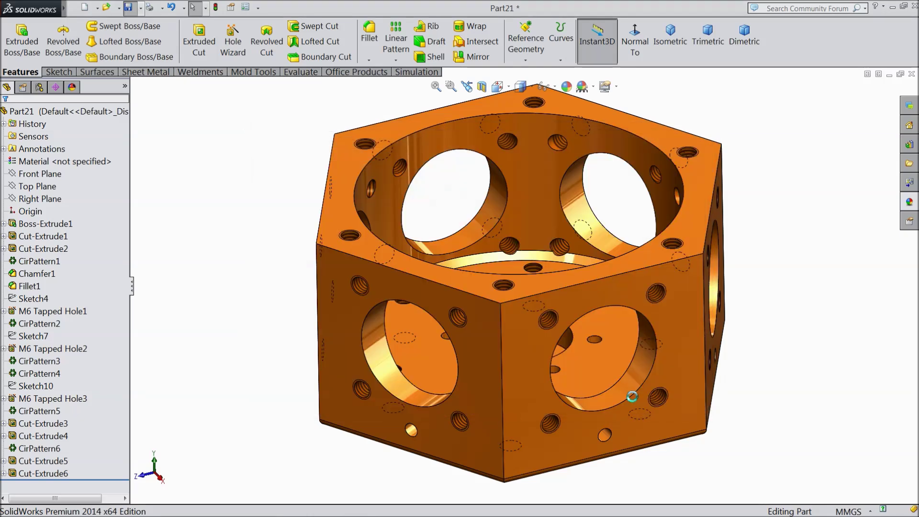
middle_click_drag(621, 394, 593, 387)
mouse_move(713, 334)
middle_mouse_down()
mouse_move(719, 223)
mouse_move(722, 351)
mouse_move(712, 349)
middle_mouse_up()
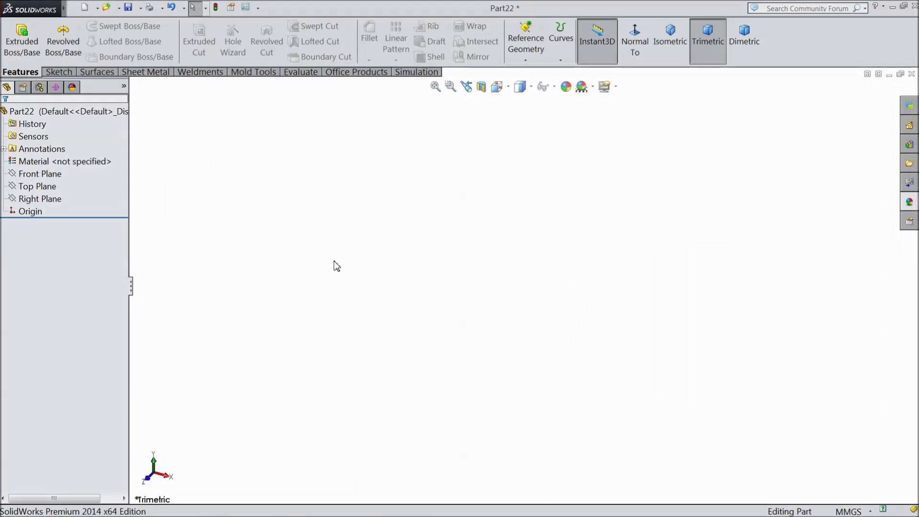
On the Top Plane of the new part, sketch a six-sided polygon centered on the origin, with a vertex about 84 mm straight above it
left_click(37, 187)
left_click(58, 175)
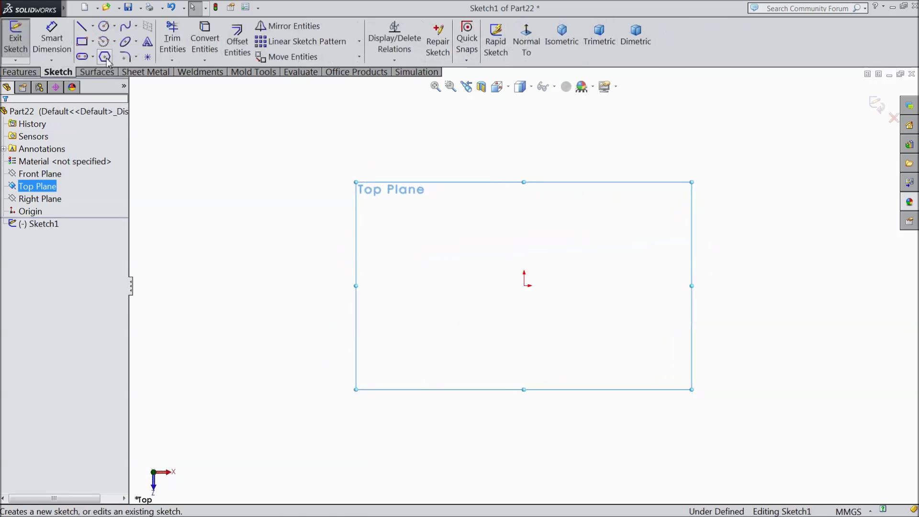
left_click(105, 56)
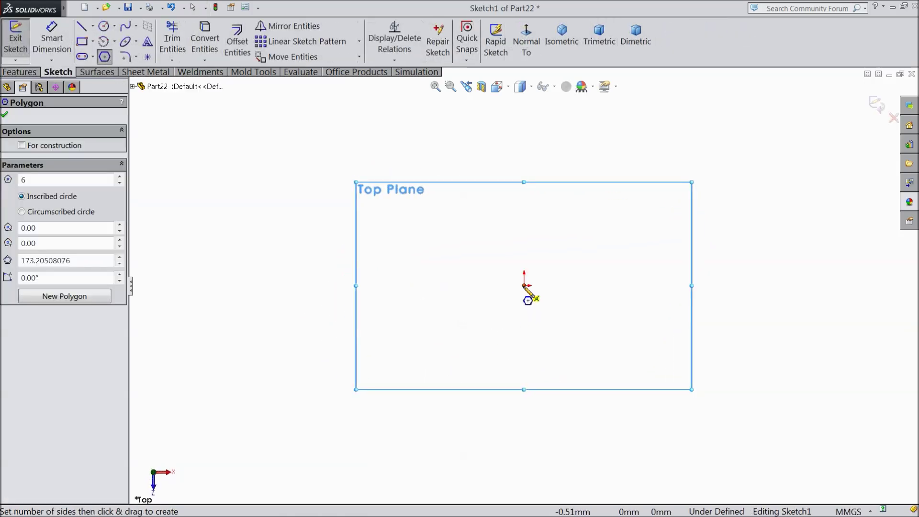
left_click_drag(523, 286, 527, 128)
right_click(551, 128)
left_click(570, 118)
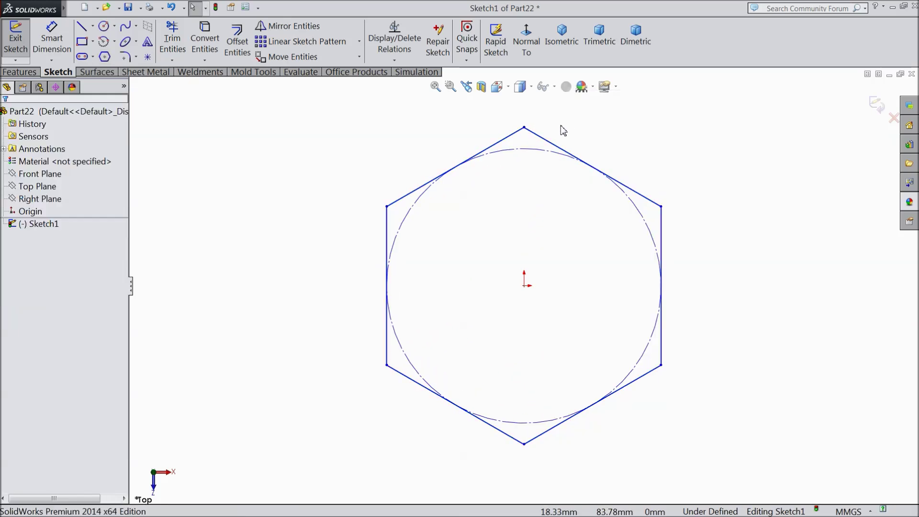
Add a vertical relation between the hexagon's upper vertex and the origin
left_click(524, 128)
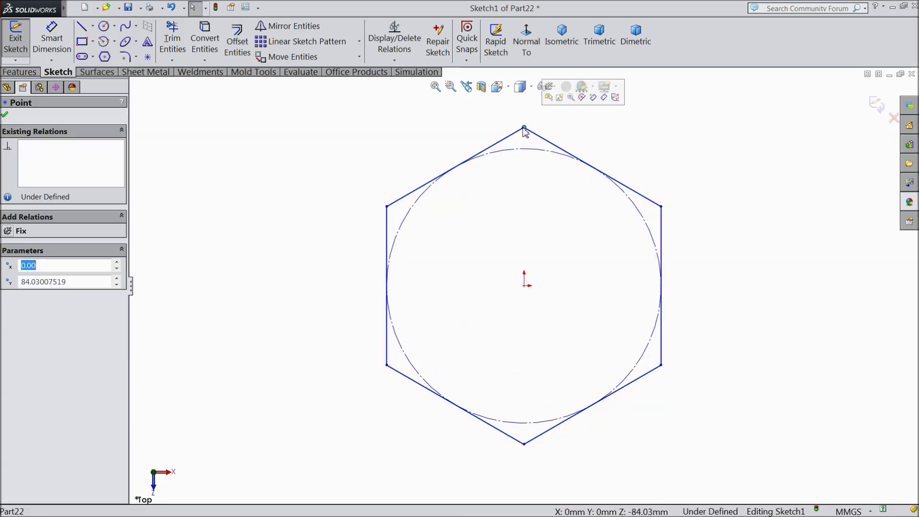
left_click(524, 286, "ctrl")
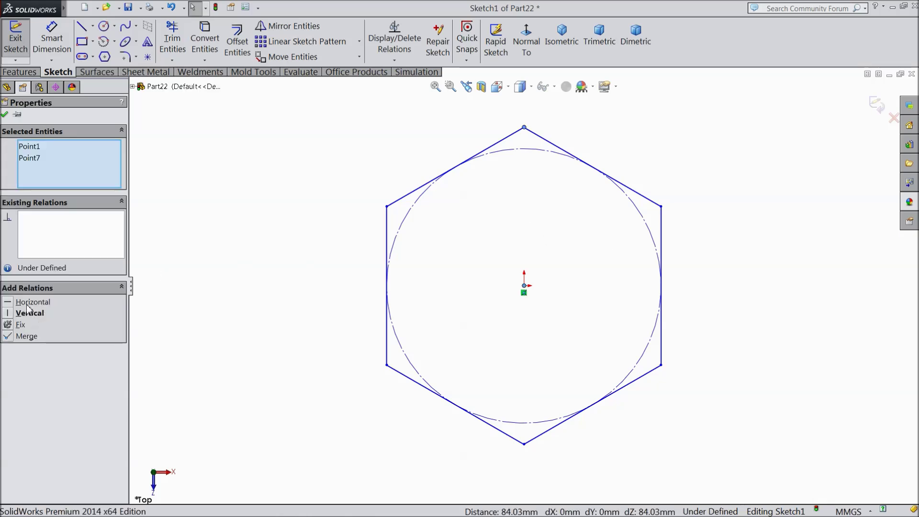
left_click(4, 115)
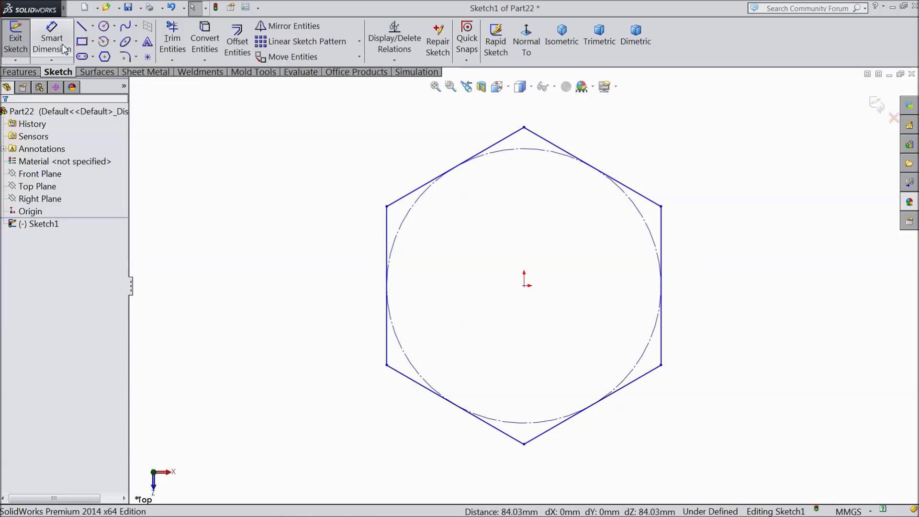
Dimension the distance between the hexagon's two vertical sides and set it to 106 mm
left_click(51, 41)
left_click(388, 240)
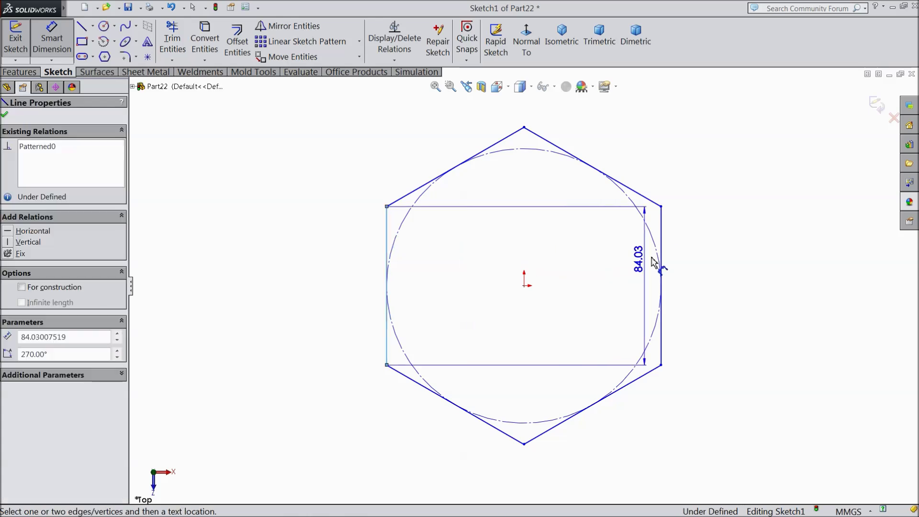
left_click(661, 244)
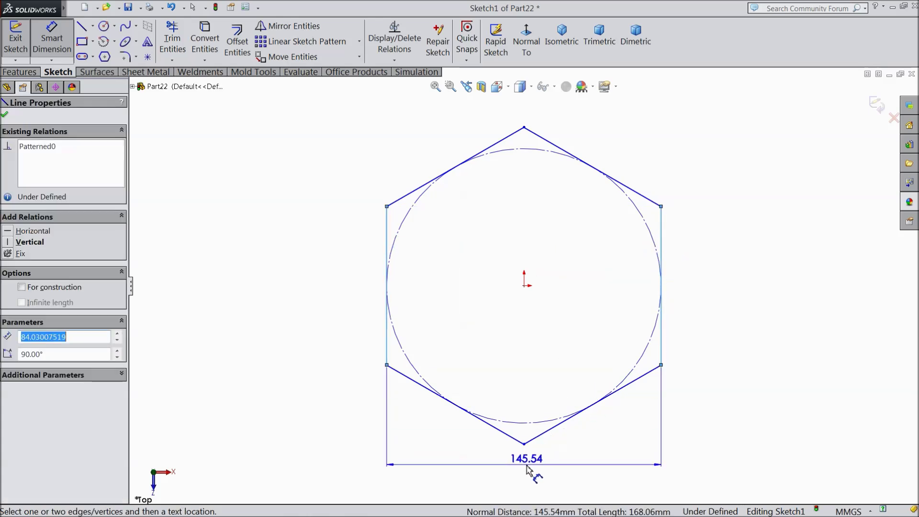
left_click(529, 466)
type("106")
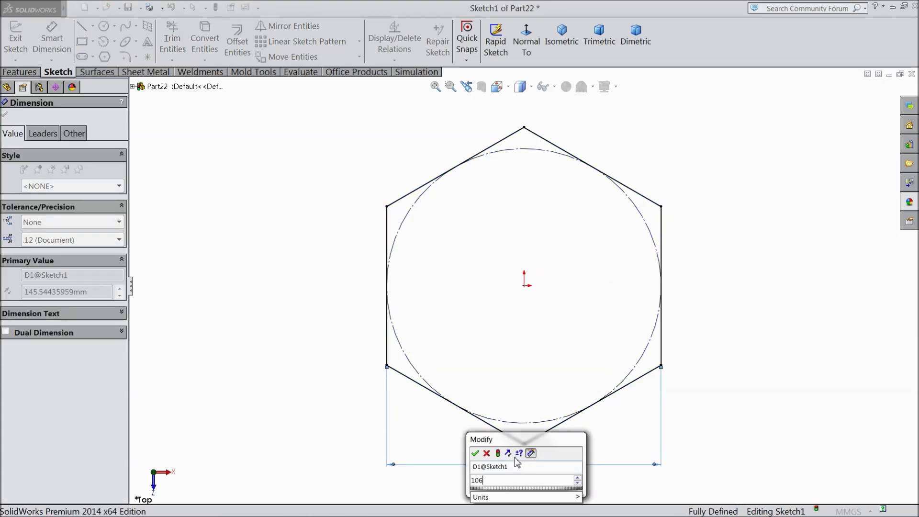
left_click(476, 454)
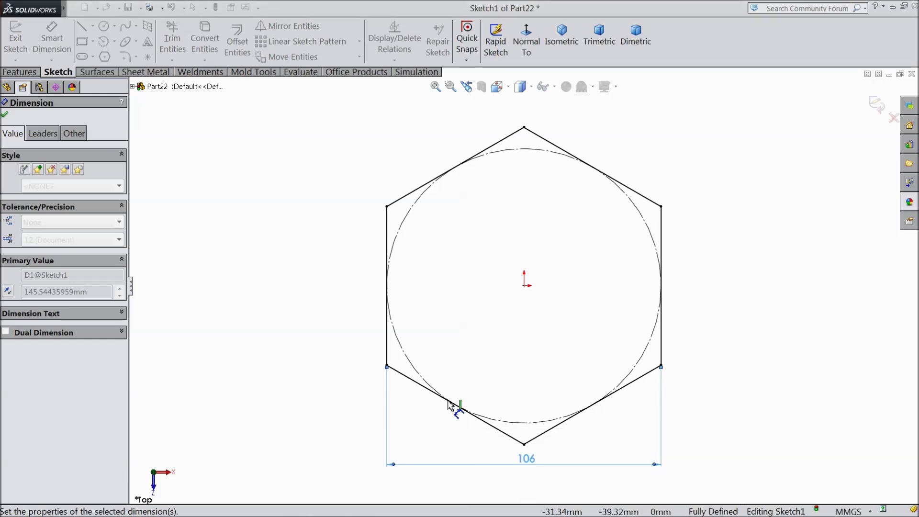
left_click(5, 116)
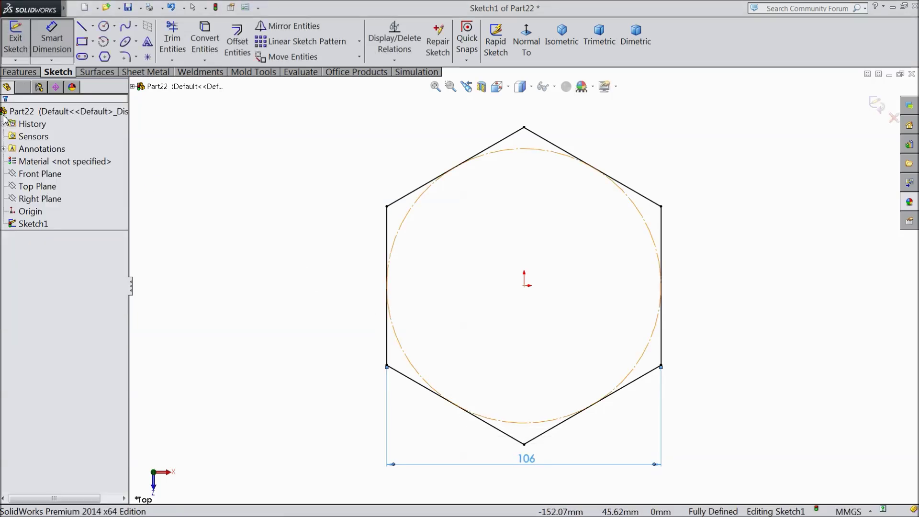
Sketch two circles centered on the origin, about 72 mm and 97 mm in diameter, making the larger one construction geometry
left_click(104, 28)
left_click(525, 285)
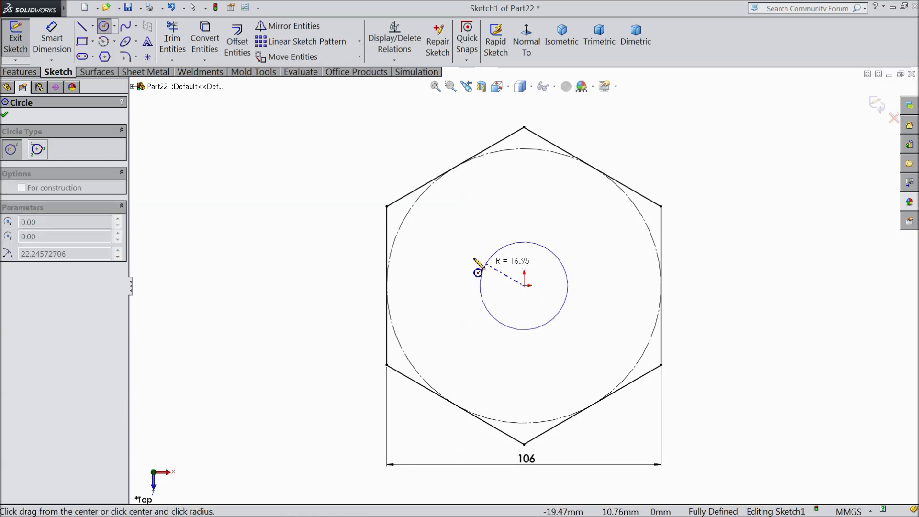
left_click(434, 261)
left_click(525, 285)
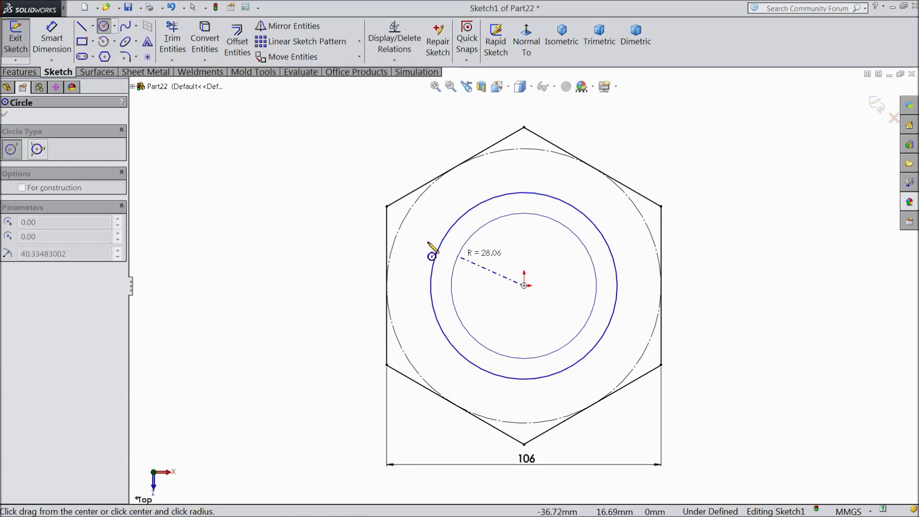
left_click(415, 237)
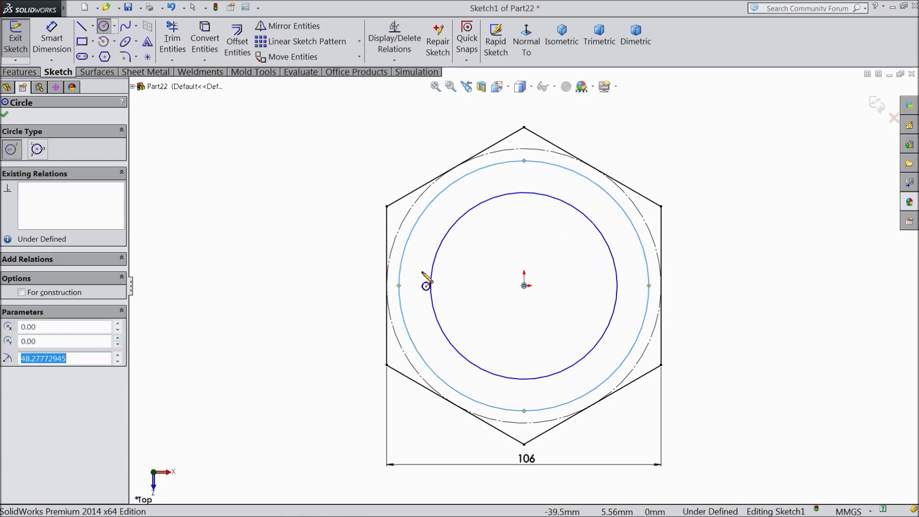
left_click(22, 292)
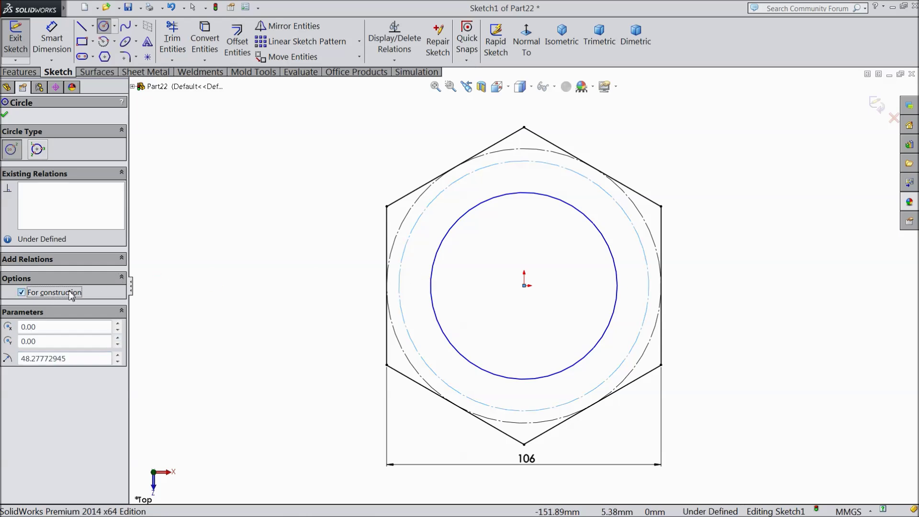
left_click(5, 114)
Dimension the diameter of the outer construction circle and set it to 102 mm
left_click(52, 39)
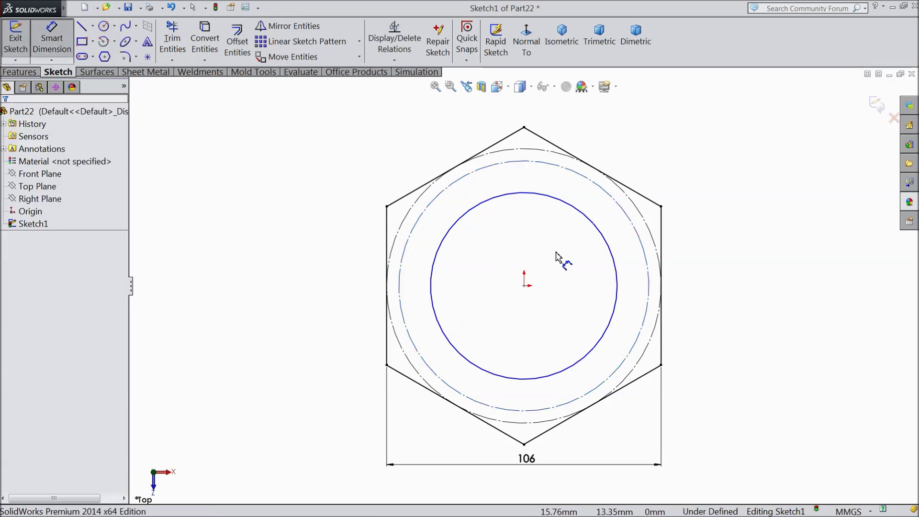
left_click(647, 259)
left_click(764, 281)
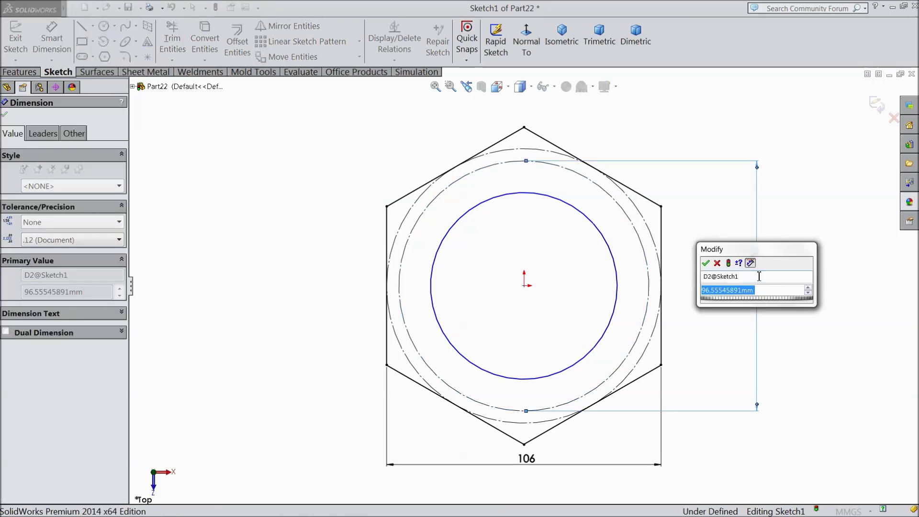
type("102")
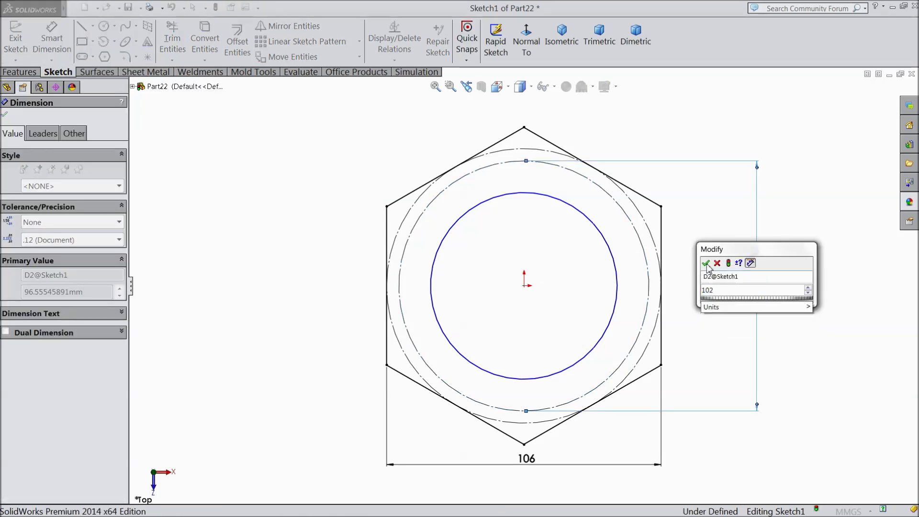
left_click(706, 263)
Dimension the diameter of the inner solid circle and set it to 90 mm
left_click(617, 277)
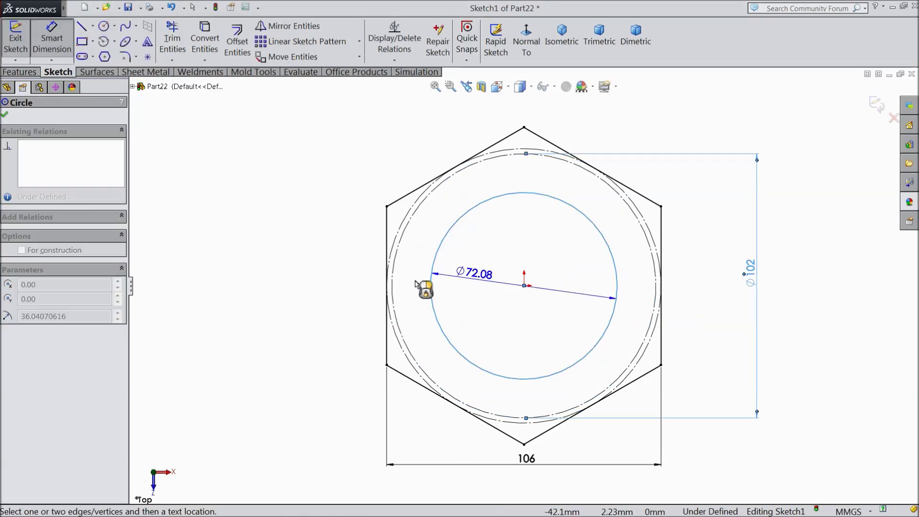
left_click(307, 285)
type("90")
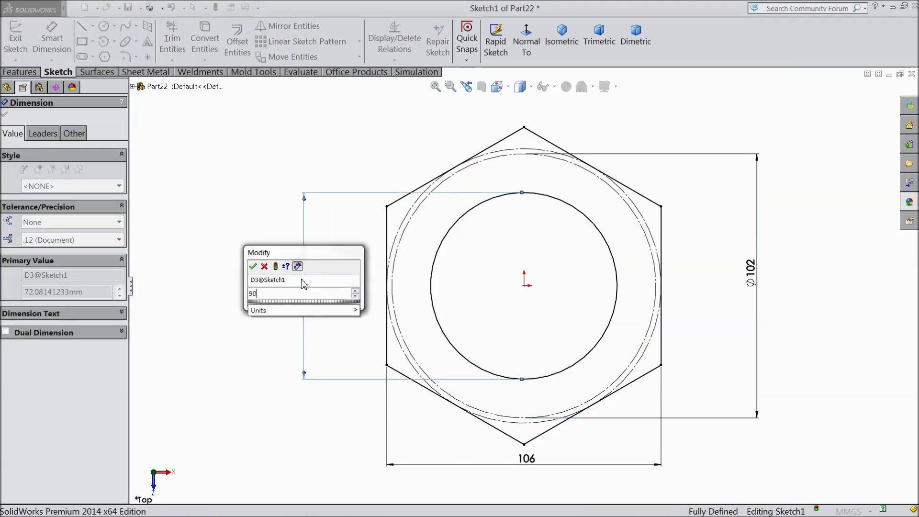
left_click(253, 266)
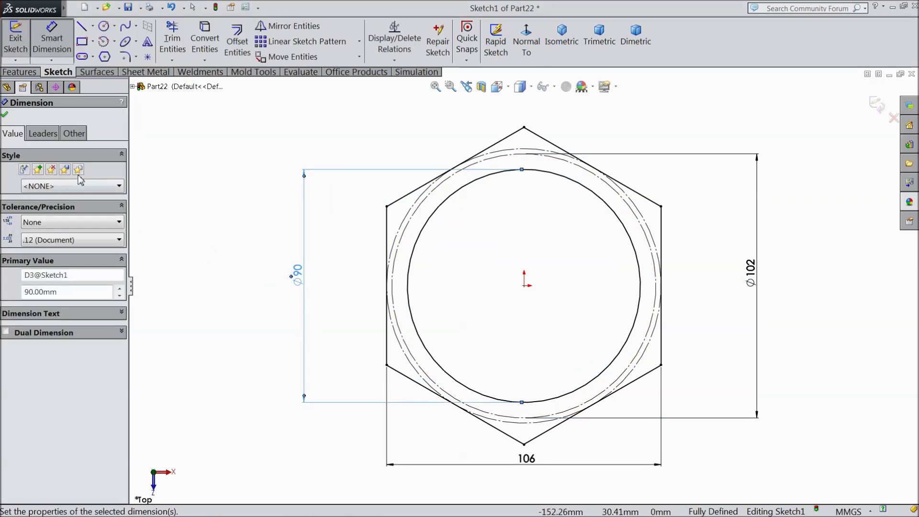
left_click(5, 116)
Sketch a circle about 7.4 mm in diameter centered on the uppermost point of the 102 mm construction circle
left_click(103, 26)
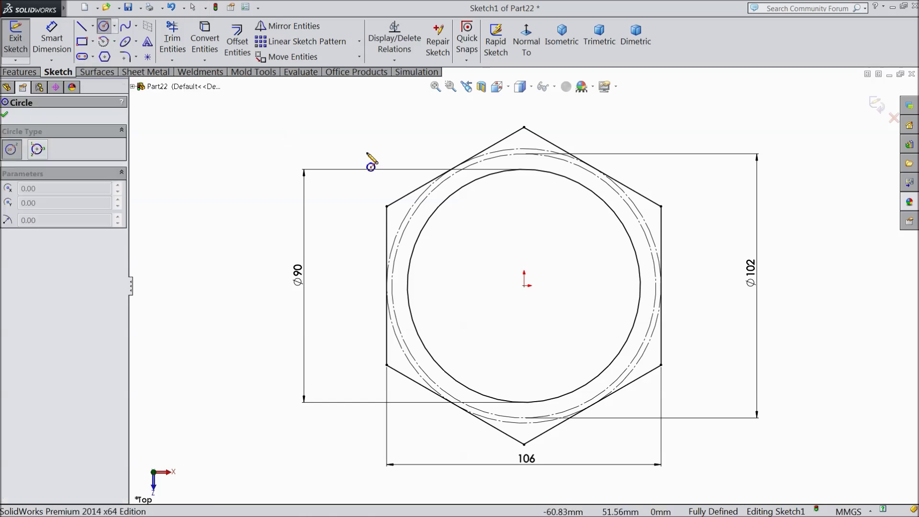
left_click(525, 154)
left_click(531, 161)
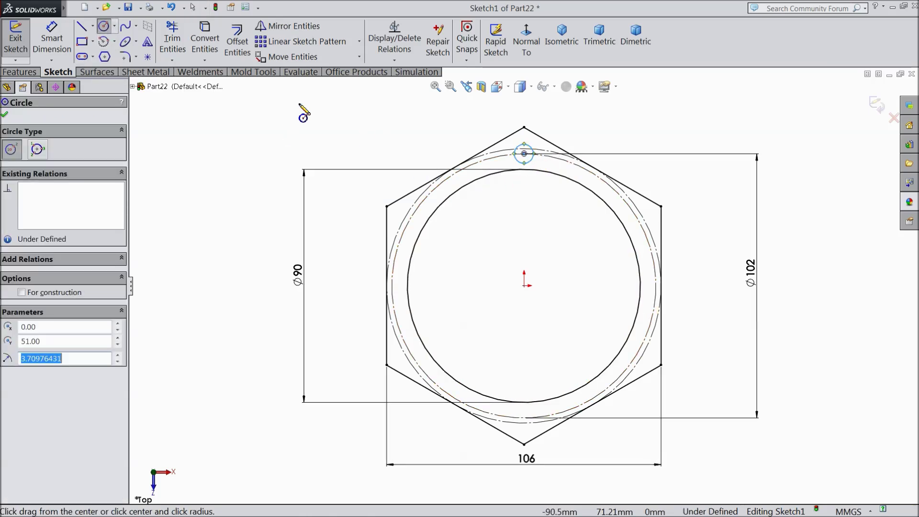
Dimension the small circle's diameter and set it to 7 mm
left_click(53, 44)
left_click(517, 161)
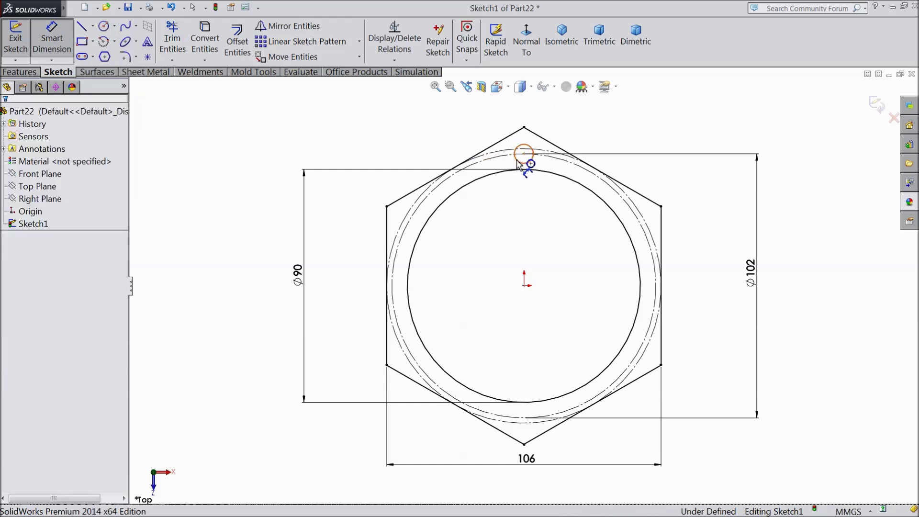
left_click(420, 139)
type("7")
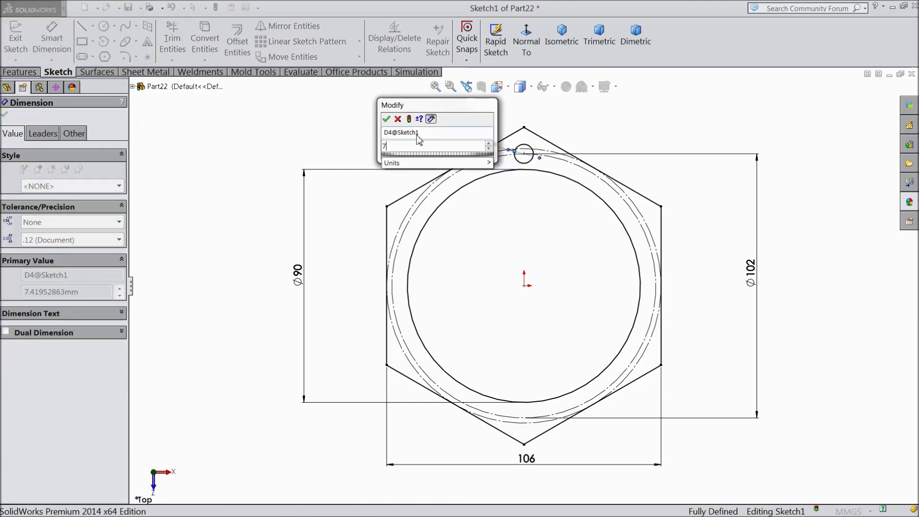
left_click(386, 120)
left_click(5, 116)
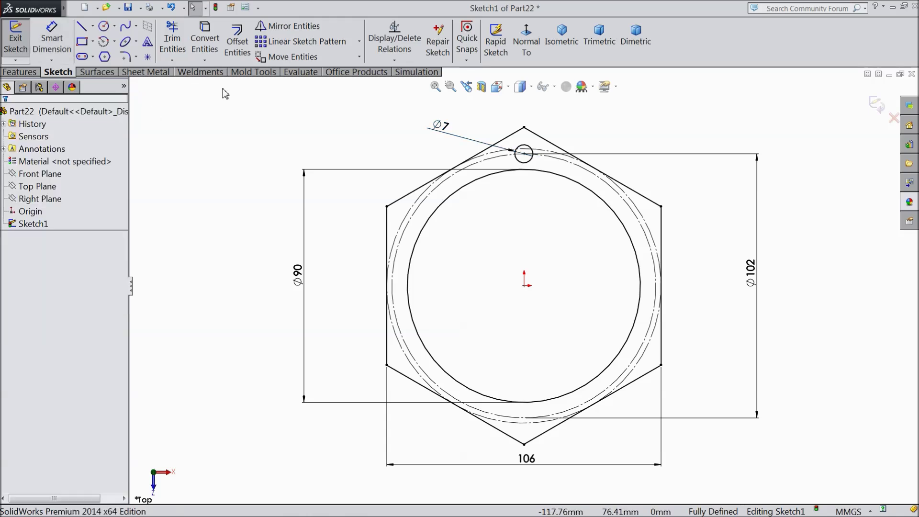
Create a circular sketch pattern of the 7 mm circle around the origin with 6 equally spaced instances over 360 degrees
left_click(359, 42)
left_click(333, 72)
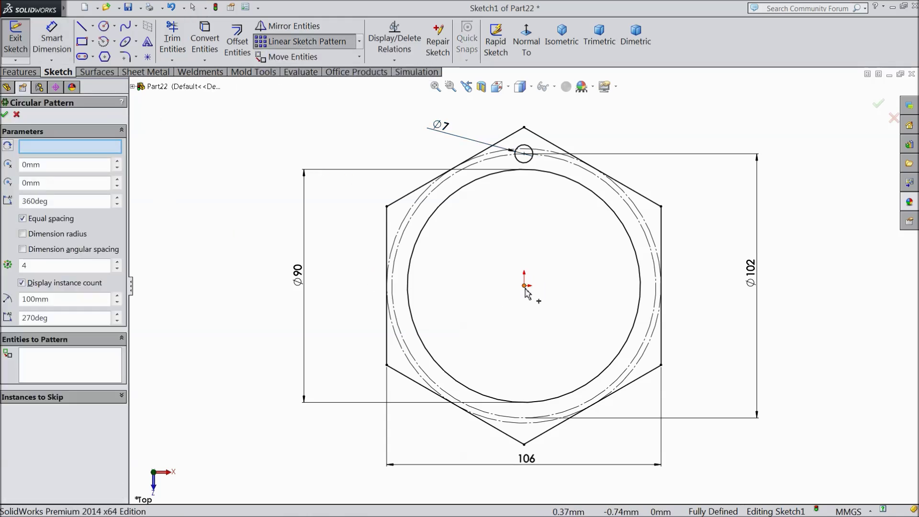
left_click(64, 371)
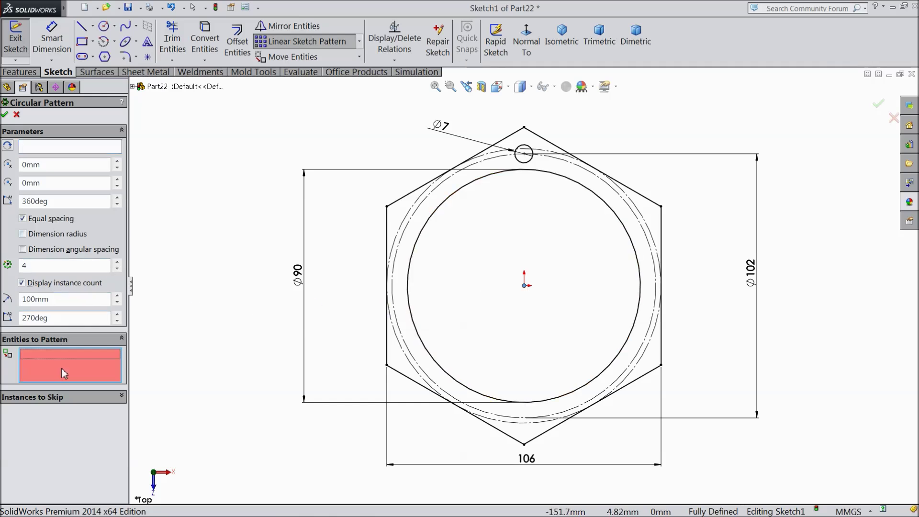
left_click(531, 158)
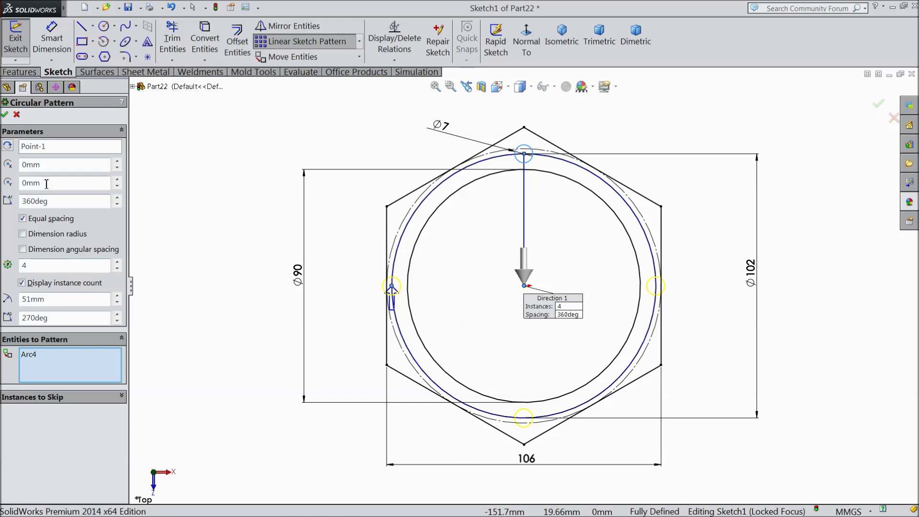
left_click(117, 265)
left_click(116, 265)
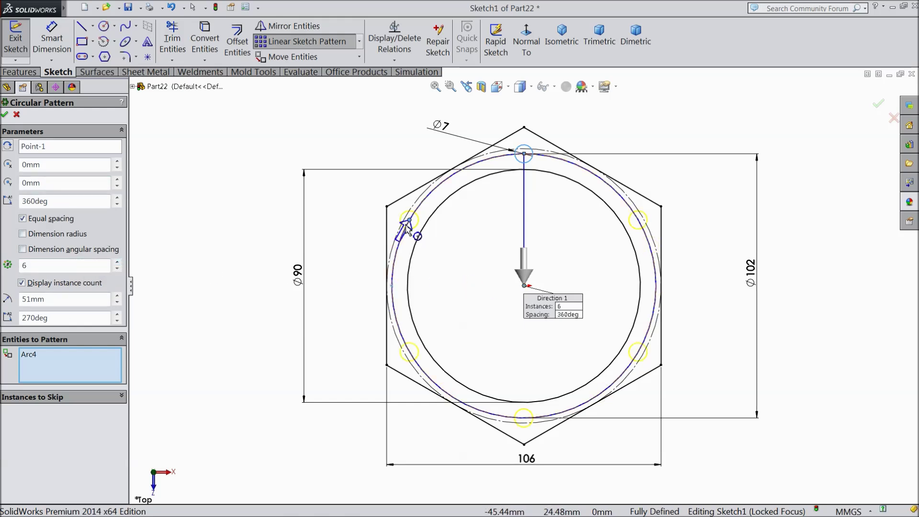
left_click(6, 115)
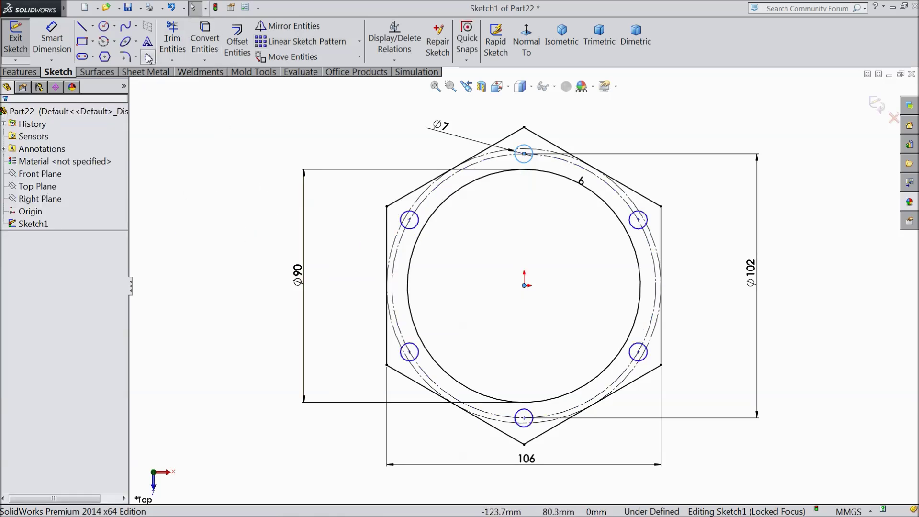
Apply 5 mm sketch fillets to all six corners of the hexagon
left_click(125, 57)
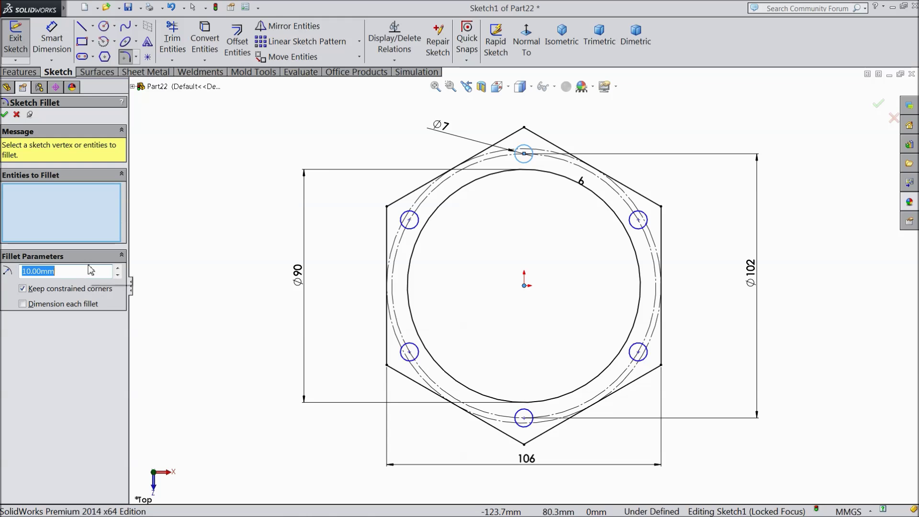
type("4")
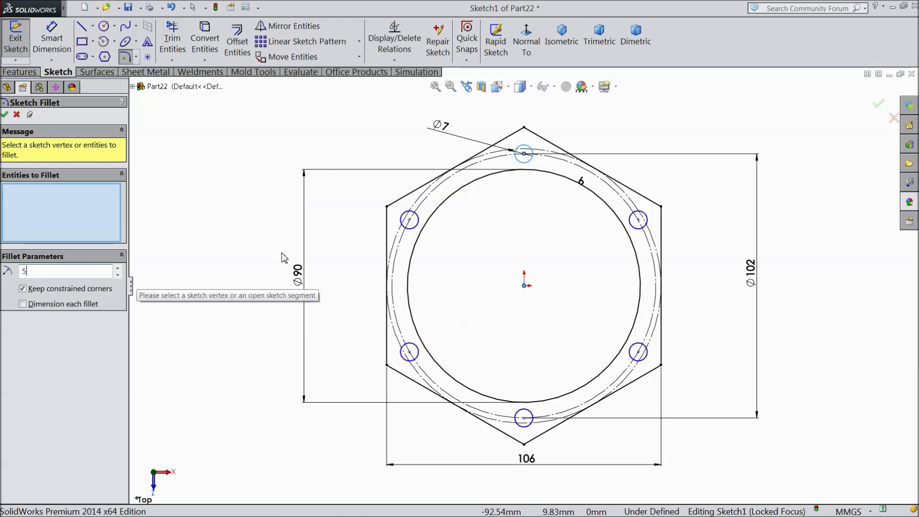
left_click(387, 206)
left_click(388, 364)
left_click(525, 445)
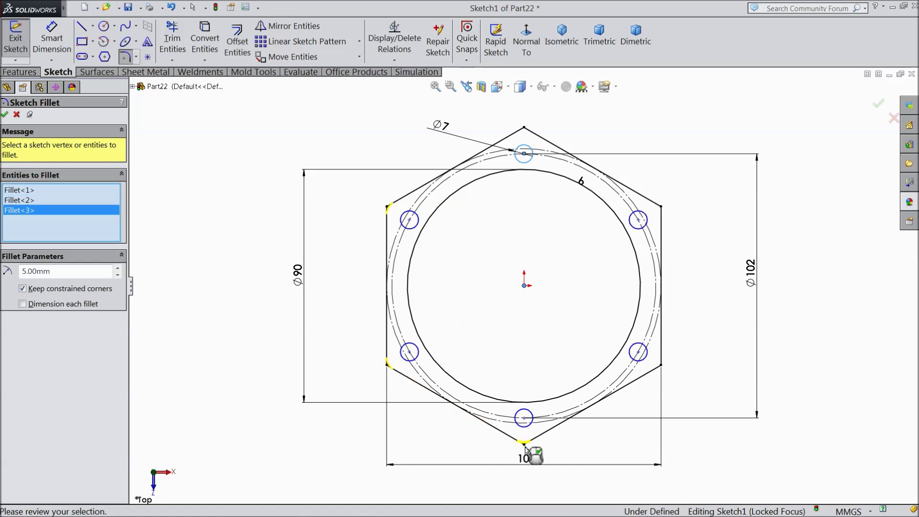
left_click(662, 365)
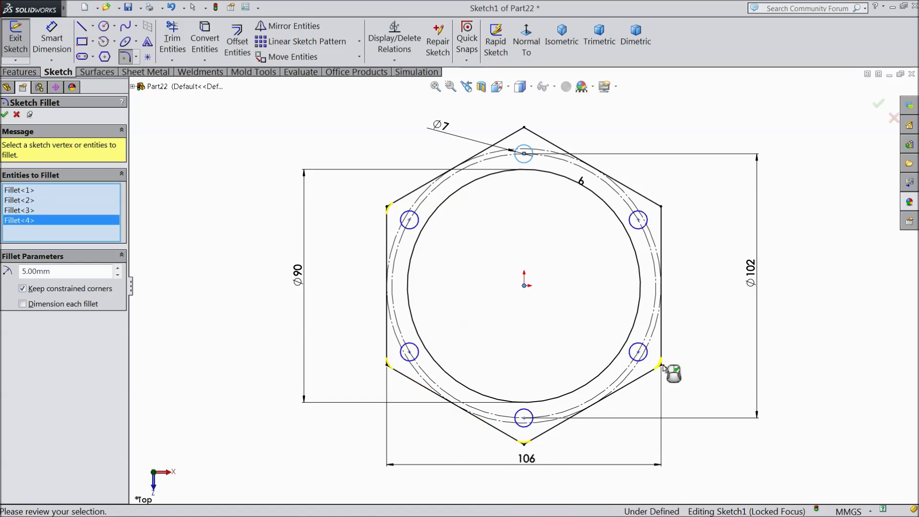
left_click(661, 207)
left_click(525, 127)
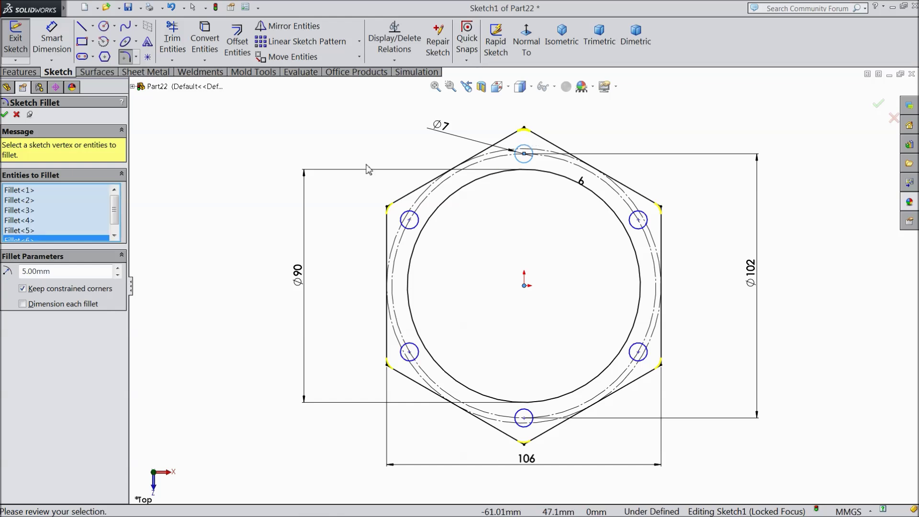
left_click(5, 114)
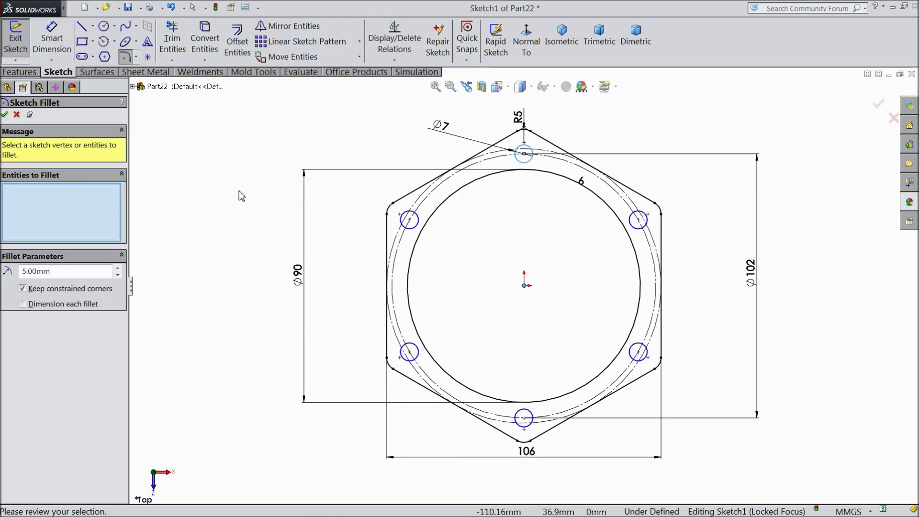
left_click(17, 115)
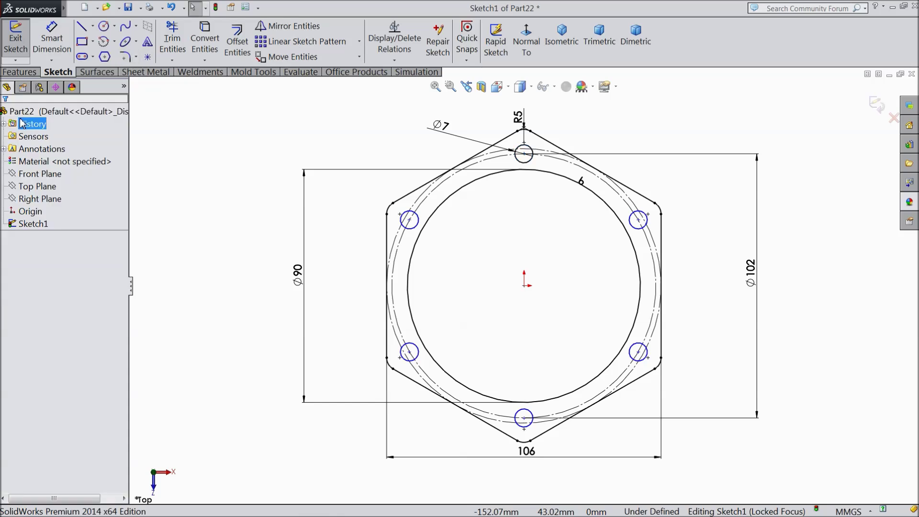
Extrude the hexagonal profile with its bore and six holes to a blind depth of 1 mm
left_click(20, 73)
left_click(28, 52)
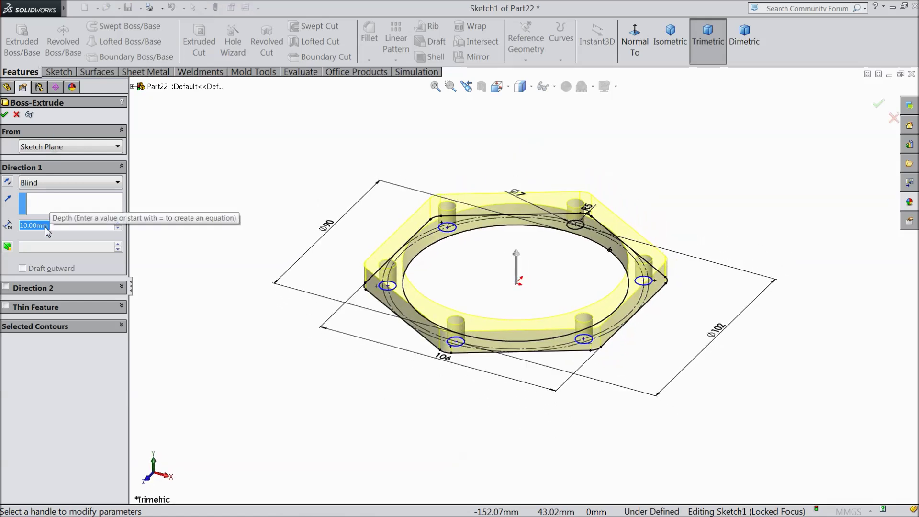
type("1")
key("Return")
scroll(555, 279, "down", 3)
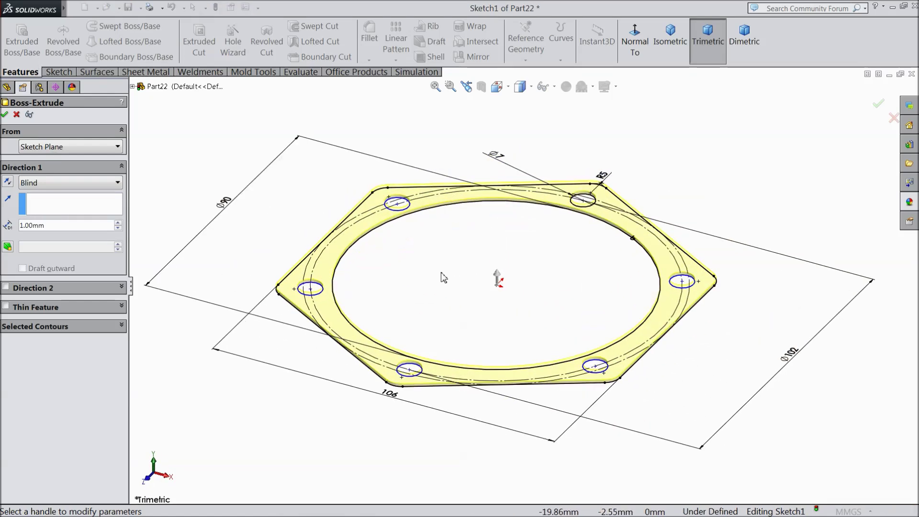
left_click(4, 115)
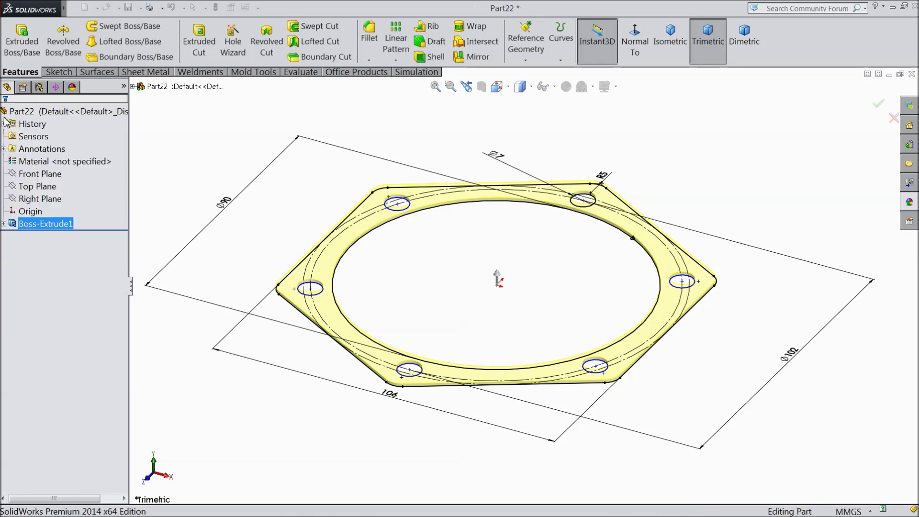
Apply the satin finish stainless steel appearance to the hexagonal plate
middle_click_drag(281, 210, 306, 211)
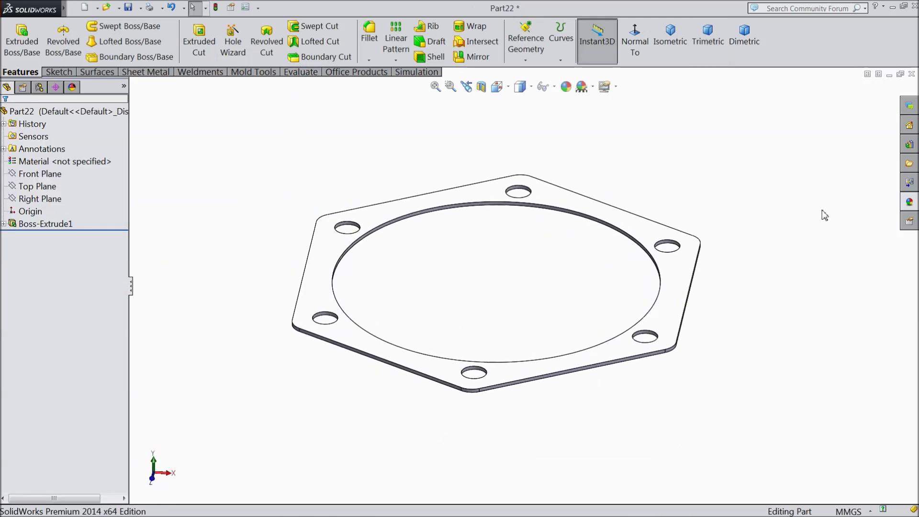
left_click(910, 203)
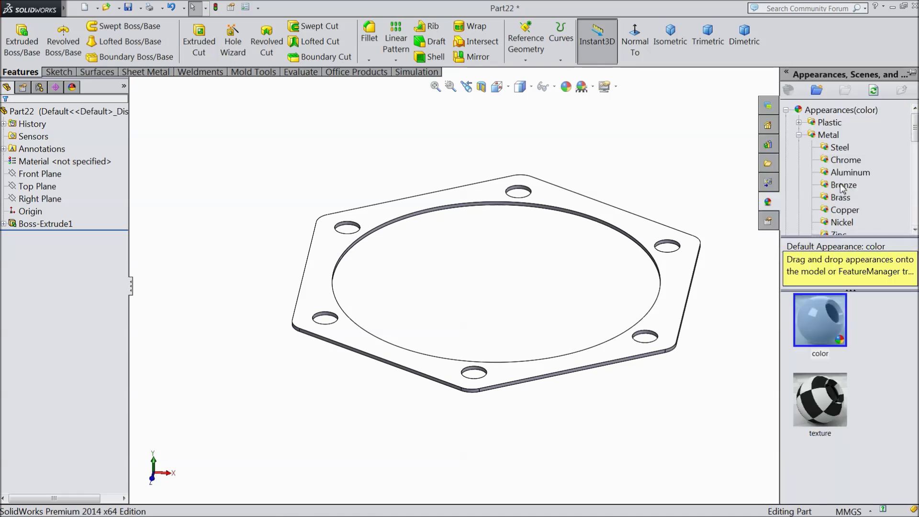
left_click(841, 150)
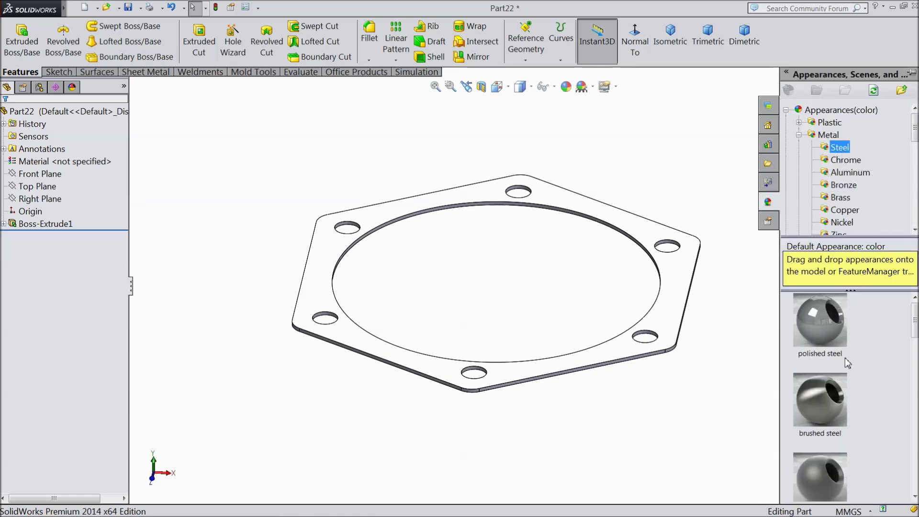
left_click(820, 470)
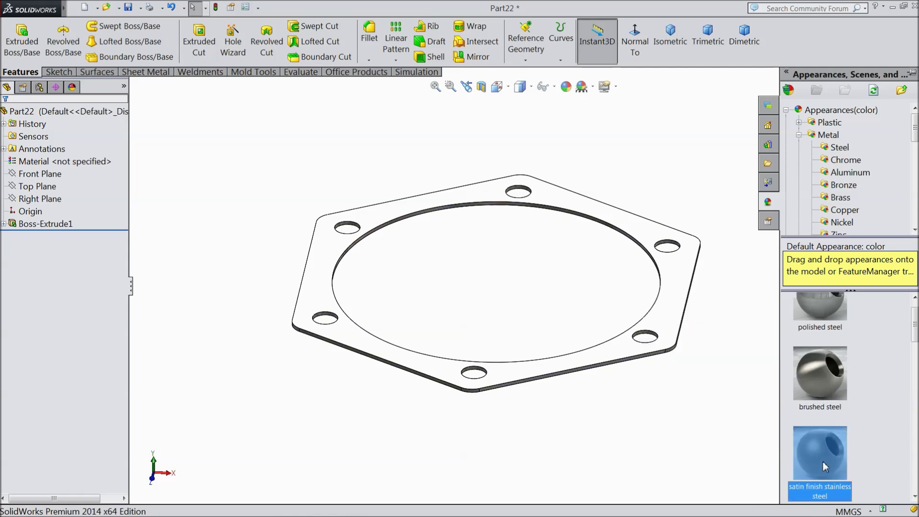
mouse_move(671, 458)
middle_mouse_down()
mouse_move(613, 279)
mouse_move(577, 222)
mouse_move(581, 273)
mouse_move(577, 242)
middle_mouse_up()
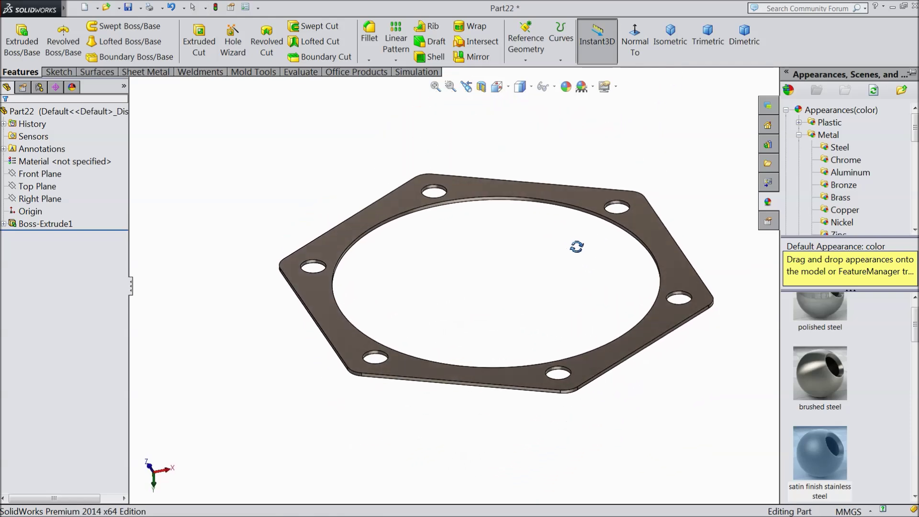
Save the part as 20.Crankcase Gasket in the 6 Cylinder Radial Engine folder
left_click(128, 7)
left_click_drag(702, 201, 681, 293)
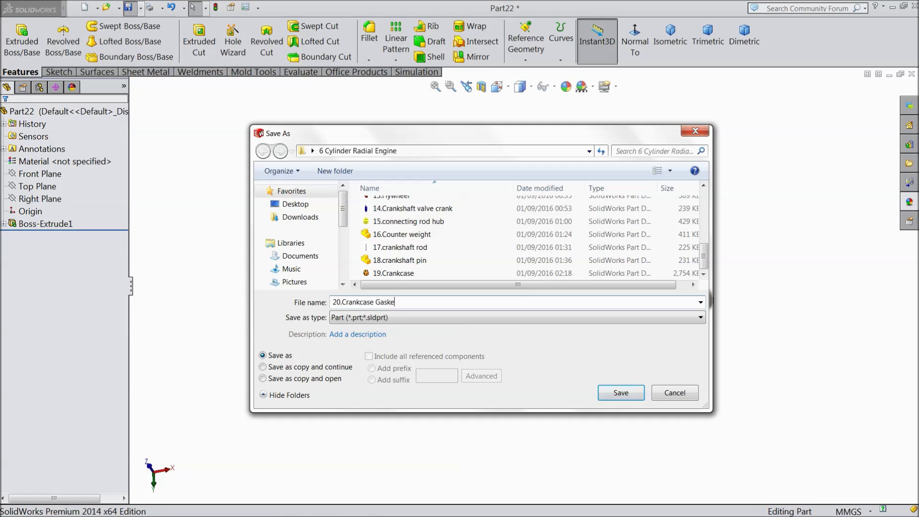
left_click(620, 393)
middle_click_drag(490, 289, 502, 289)
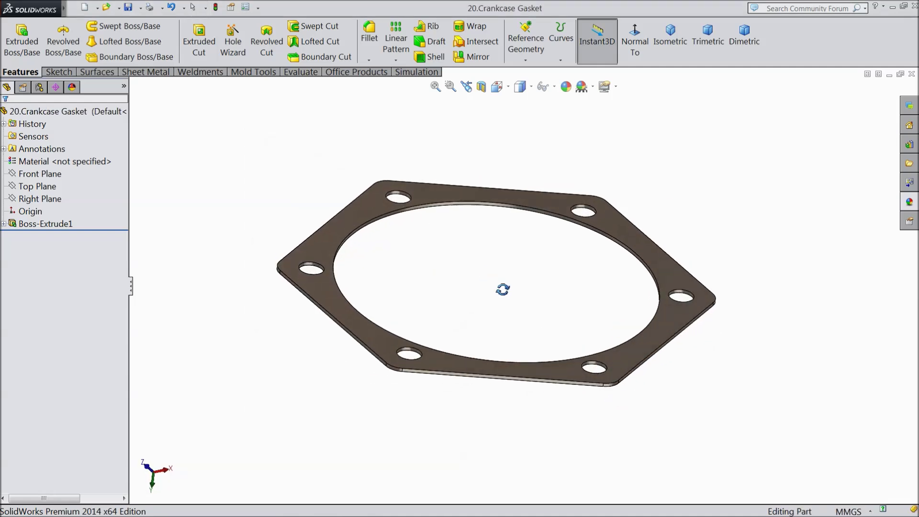
In a new part, sketch a hexagon on the Top Plane centered on the origin, with an inscribed circle about 151 mm in diameter
key("ctrl+5")
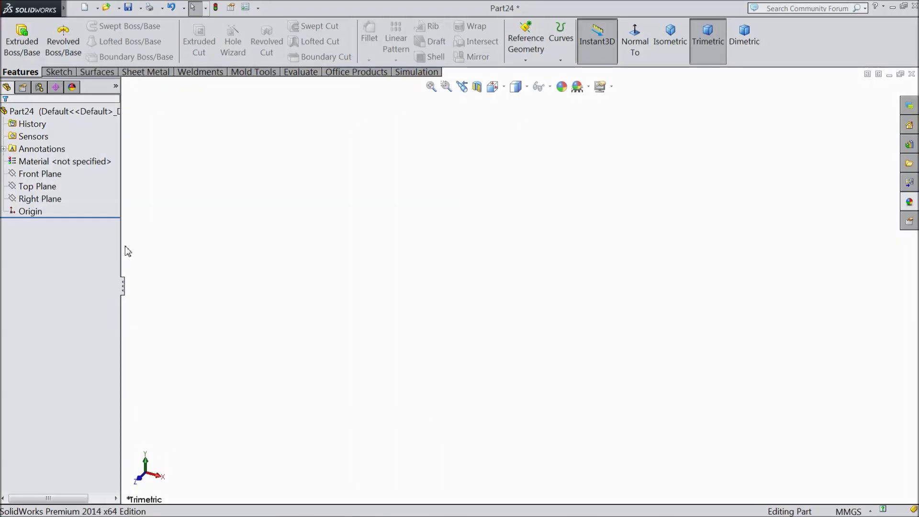
left_click(37, 186)
left_click(48, 176)
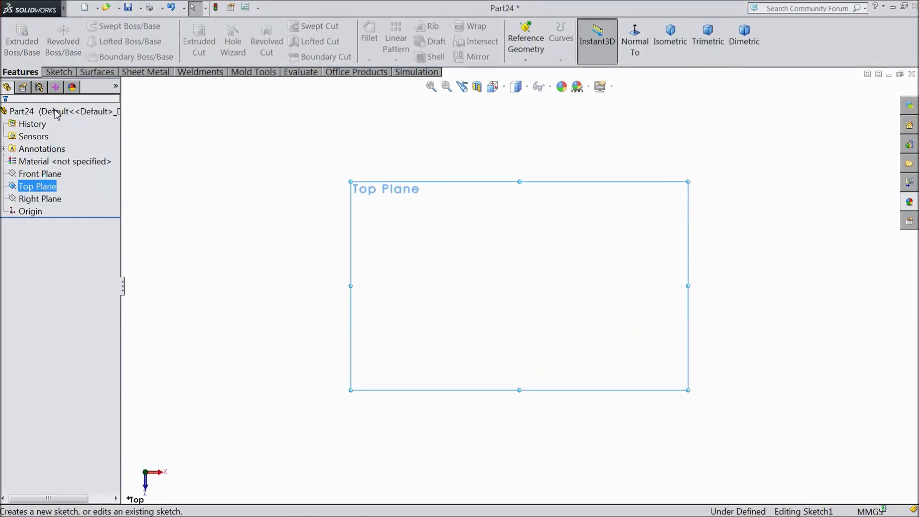
left_click(107, 58)
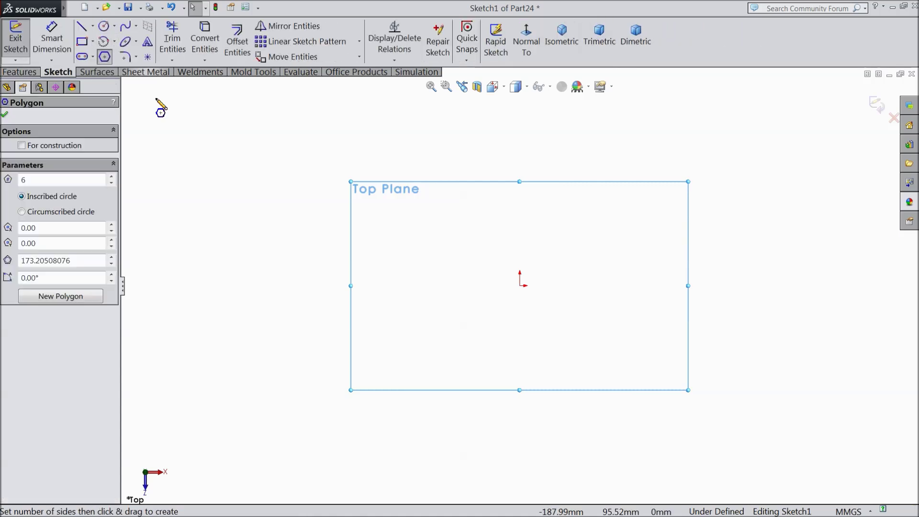
left_click_drag(521, 286, 515, 126)
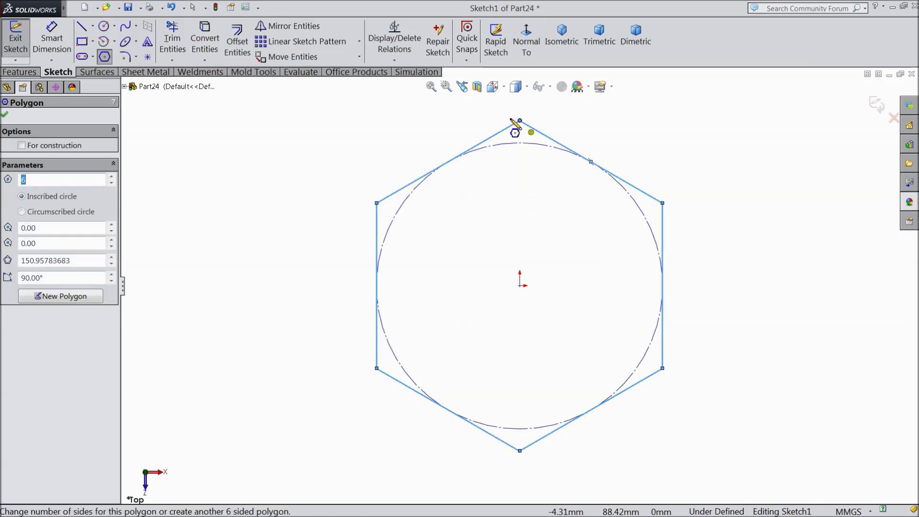
right_click(514, 125)
left_click(501, 118)
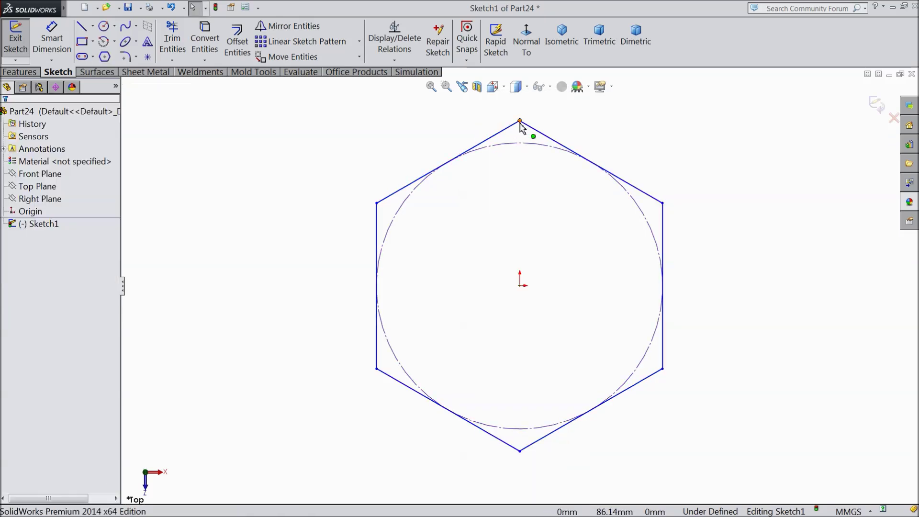
Add a vertical relation between the hexagon's uppermost vertex and the origin
left_click(520, 122)
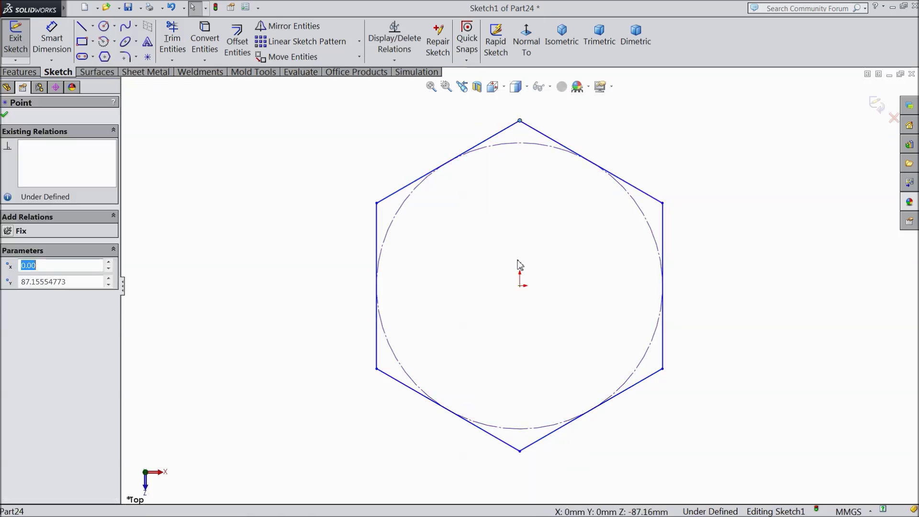
left_click(521, 286, "ctrl")
left_click(561, 248)
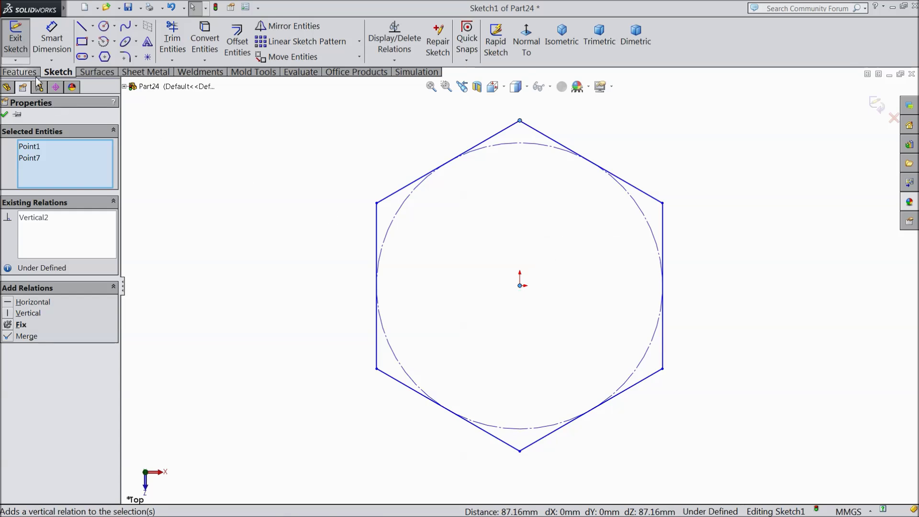
Dimension the hexagon's width between its two vertical sides and set it to 106 mm
left_click(51, 44)
left_click(376, 240)
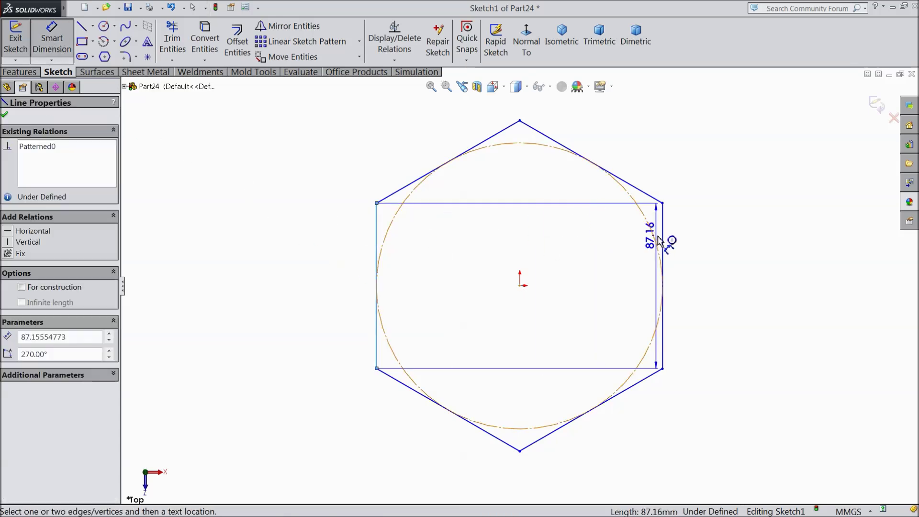
left_click(663, 238)
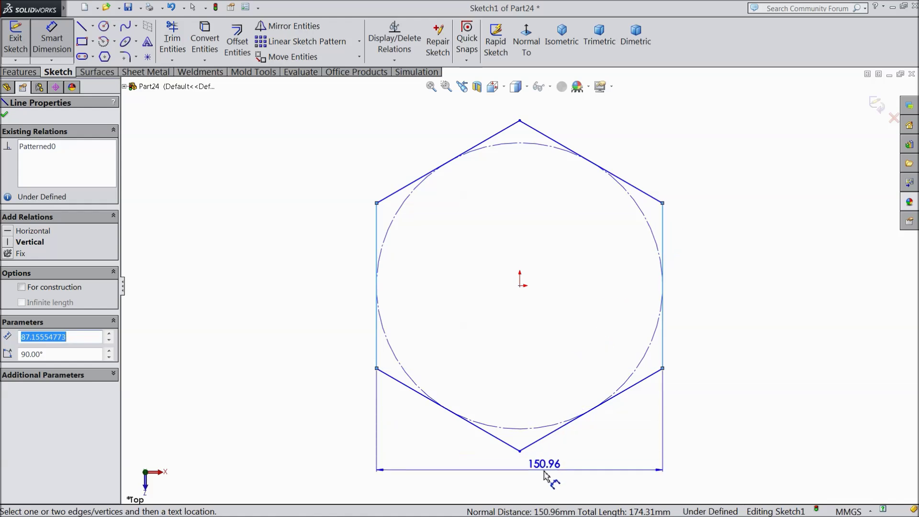
left_click(548, 474)
type("106")
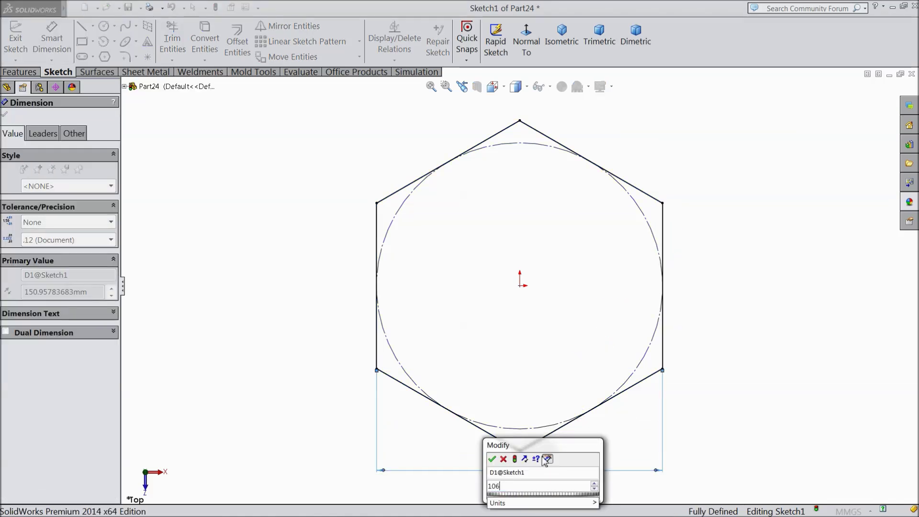
left_click(492, 458)
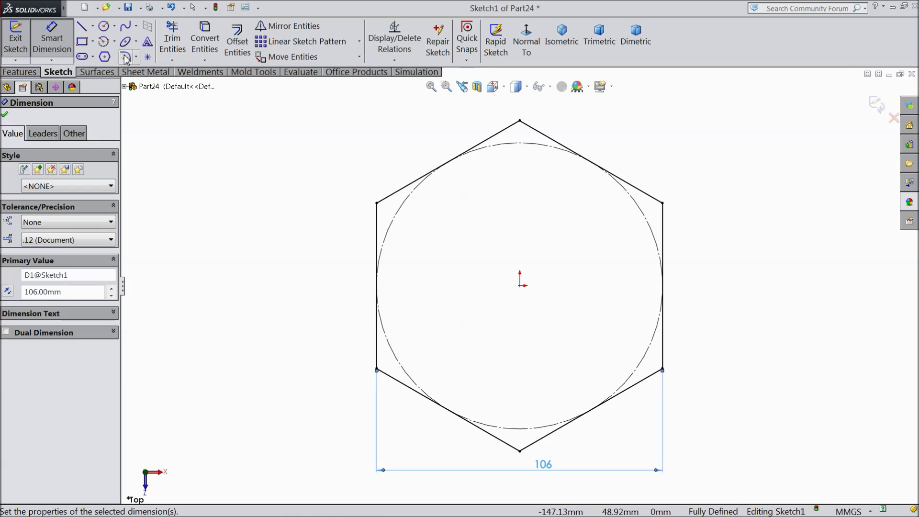
key("Escape")
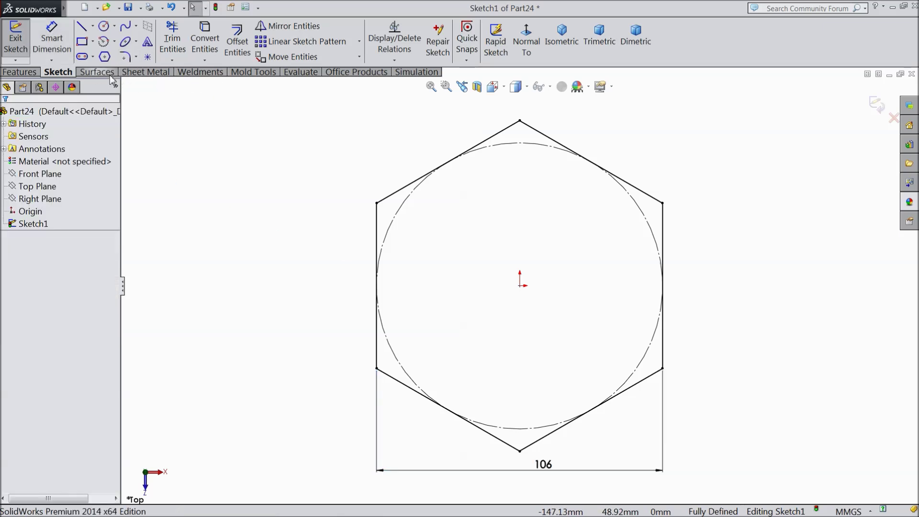
Round all six corners of the hexagon with 4 mm sketch fillets
left_click(125, 57)
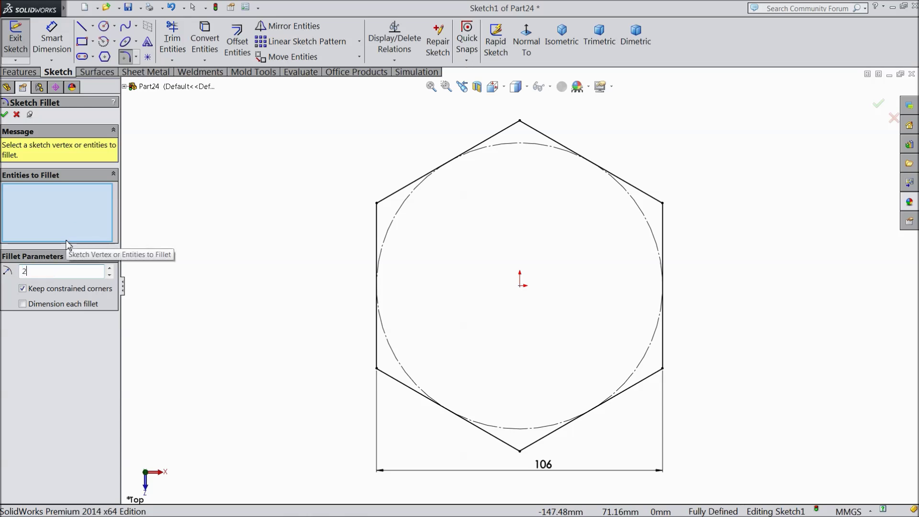
left_click_drag(320, 90, 704, 460)
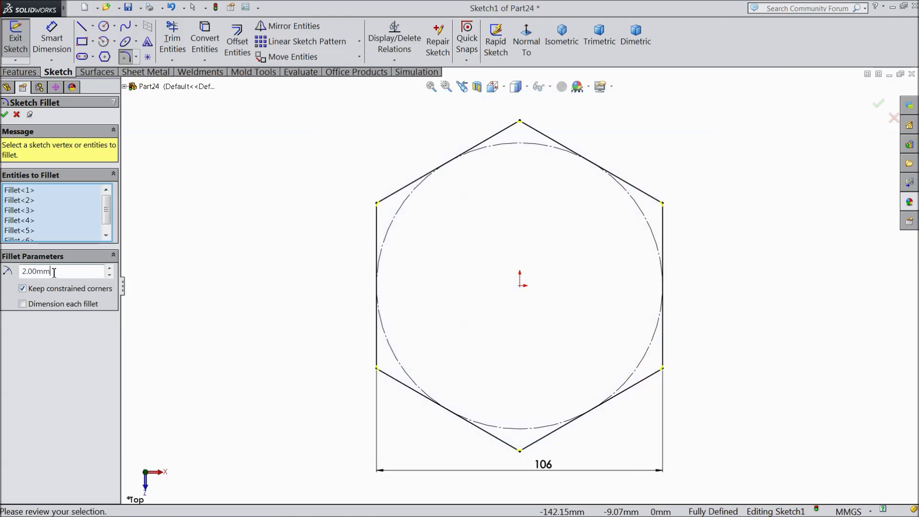
left_click_drag(54, 272, 16, 271)
type("4")
key("Return")
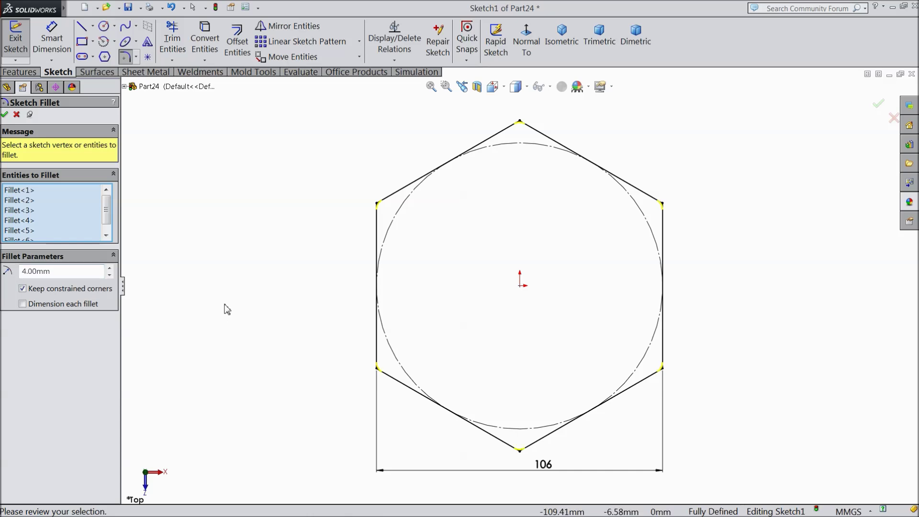
left_click(6, 115)
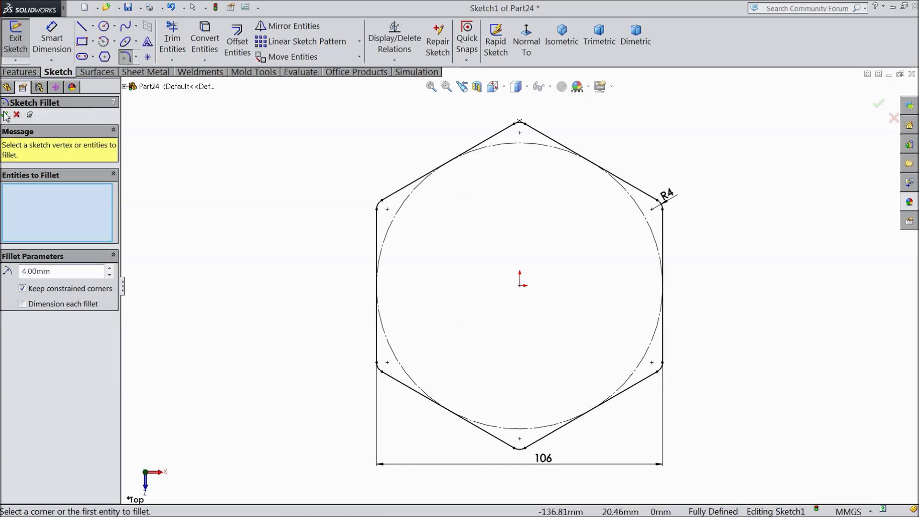
left_click(5, 115)
Extrude the rounded hexagon profile as a blind boss 4 mm thick
left_click(16, 72)
left_click(25, 48)
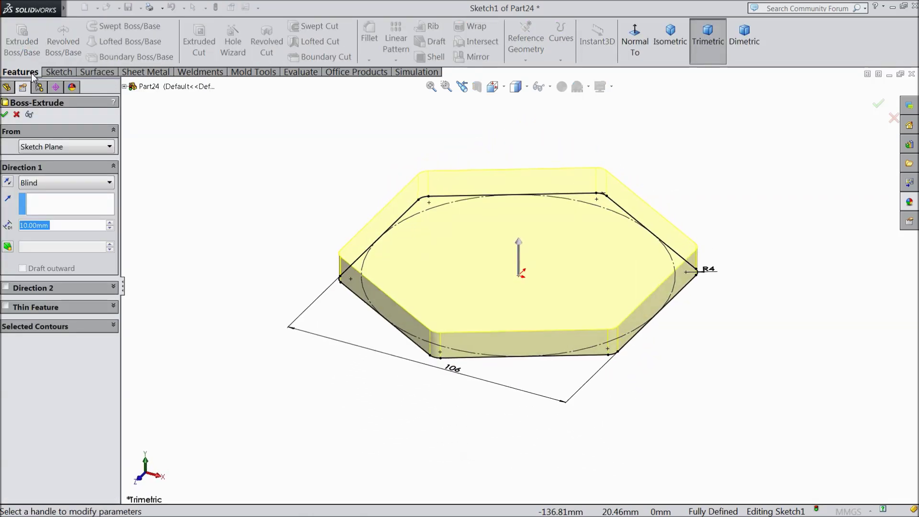
type("4")
key("Return")
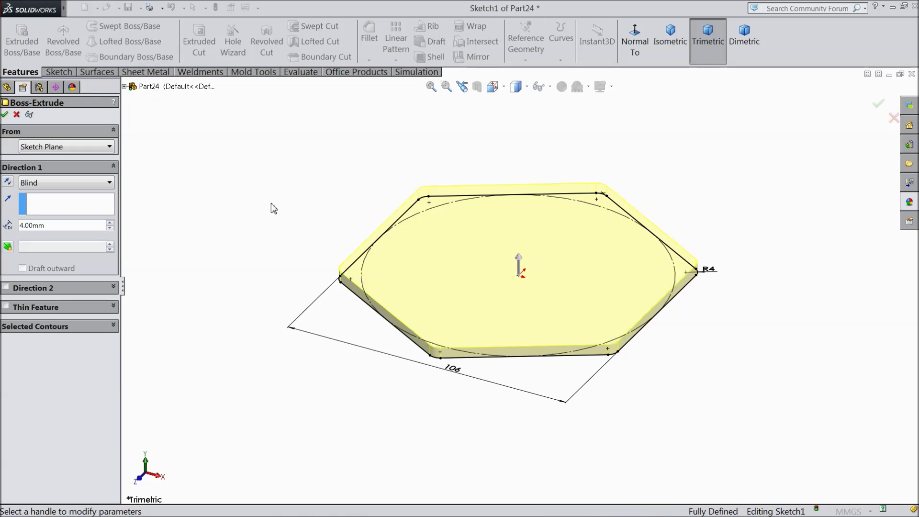
left_click(4, 114)
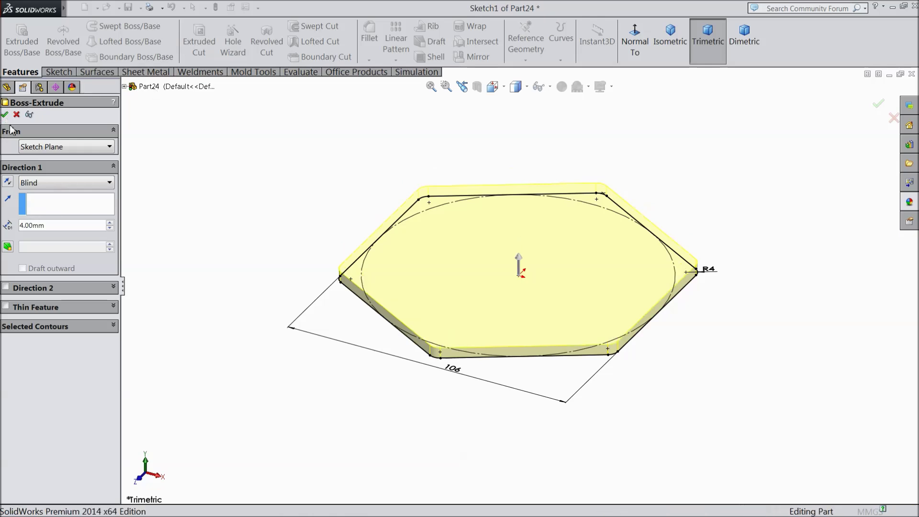
On the plate's upper face, sketch a circle about 50 mm in diameter centered on the origin
left_click(522, 275)
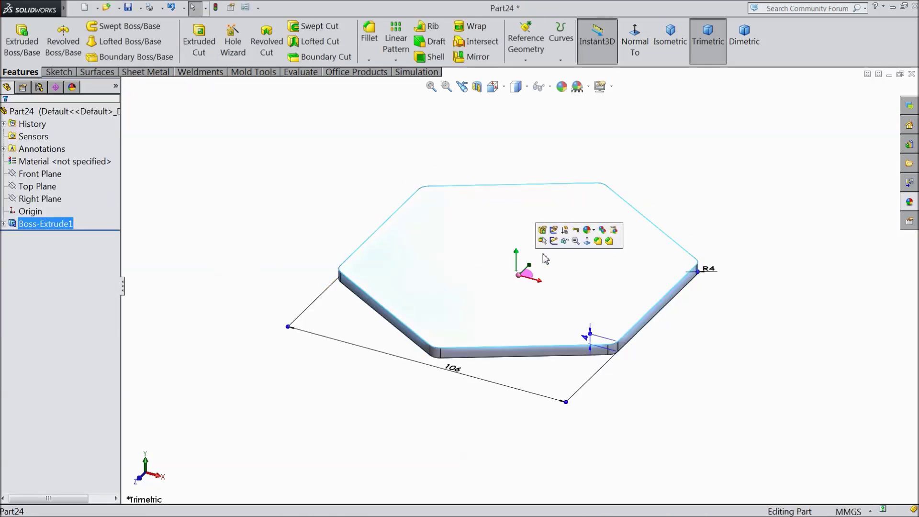
left_click(548, 241)
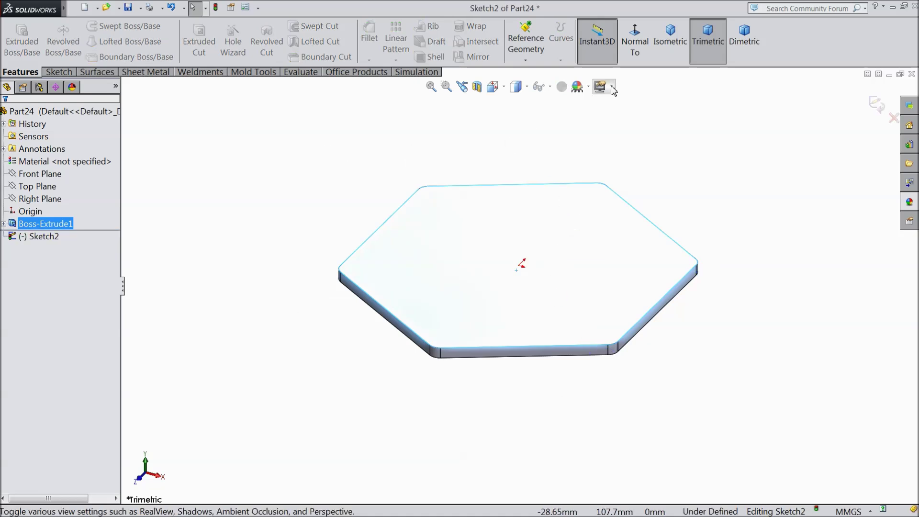
left_click(634, 42)
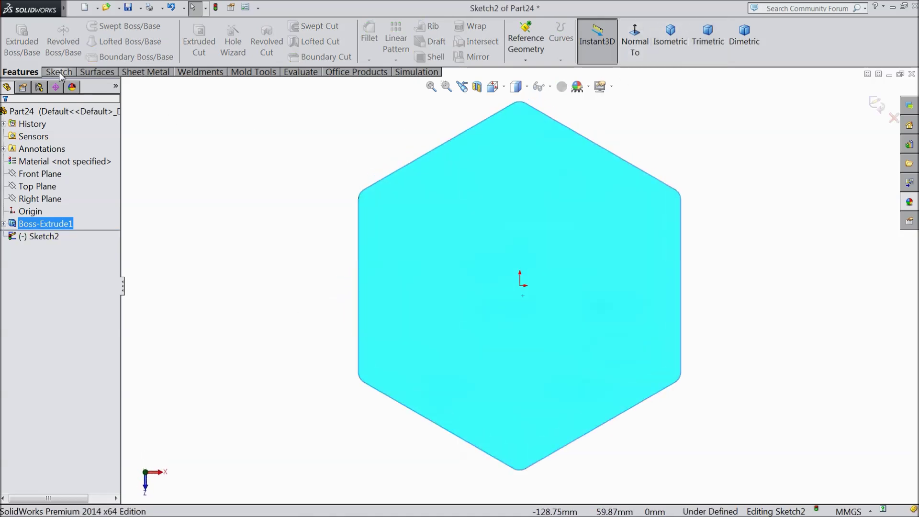
left_click(59, 73)
left_click(104, 26)
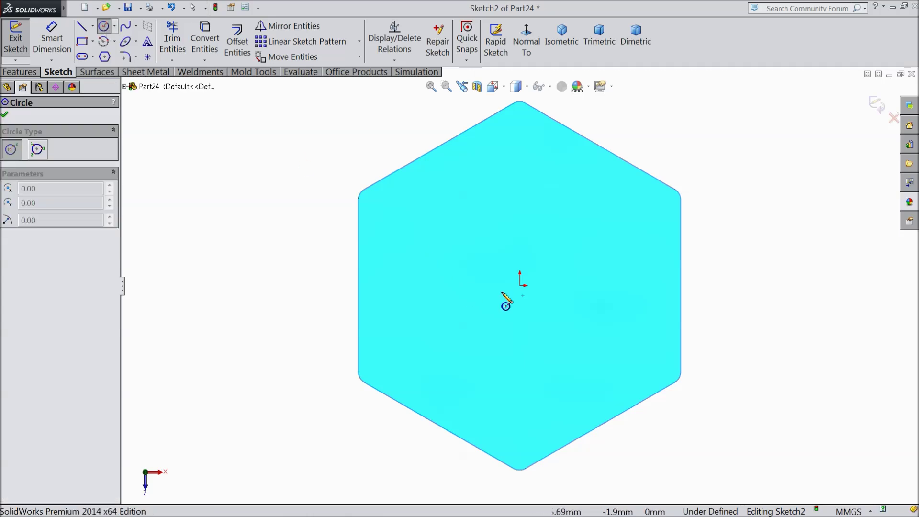
left_click(520, 285)
left_click(464, 254)
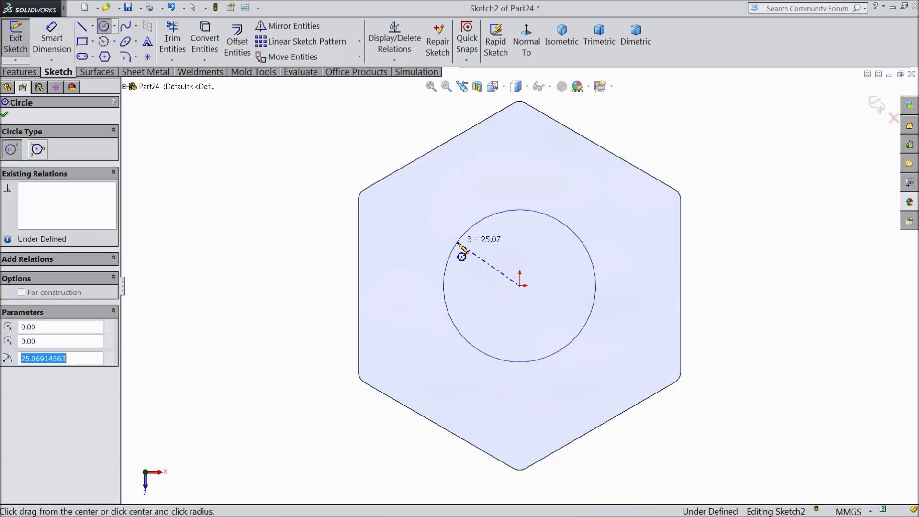
Dimension the circle on the upper face and set its diameter to 46 mm
left_click(52, 38)
left_click(446, 286)
left_click(324, 281)
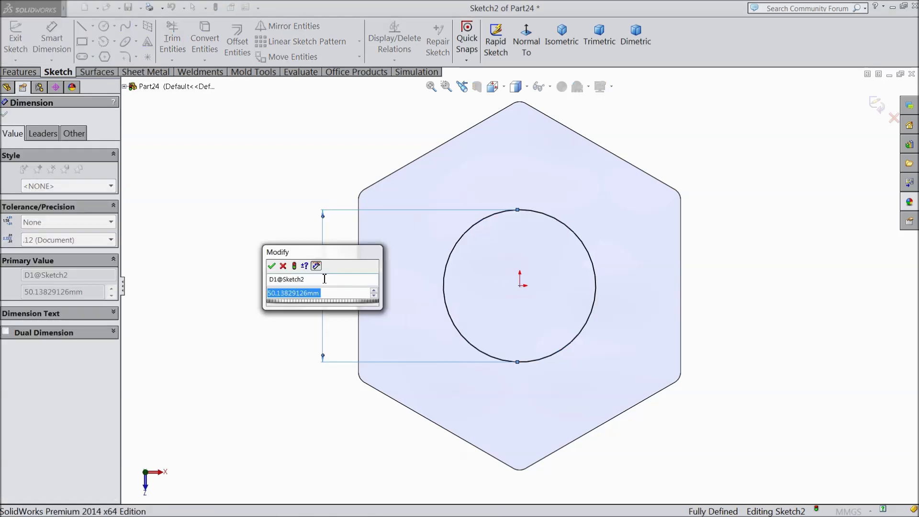
type("46")
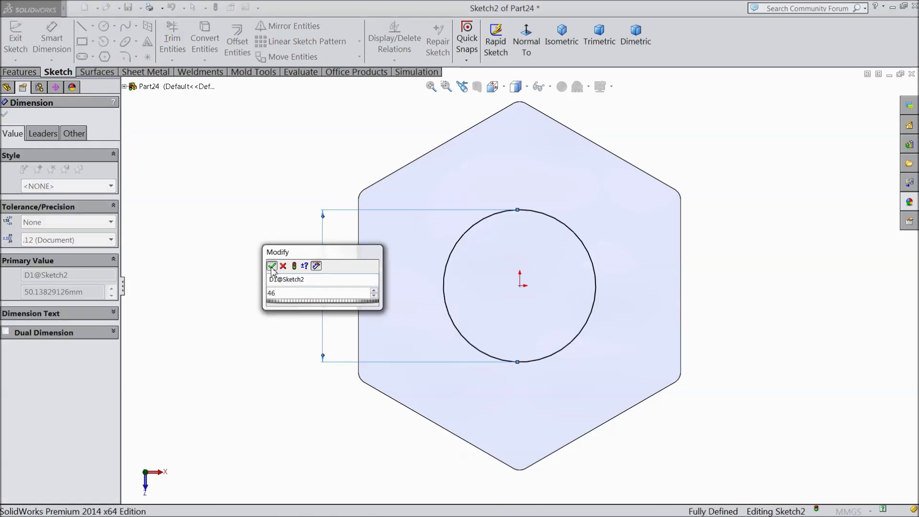
left_click(272, 266)
Extrude the 46 mm circle as a 4 mm blind boss merged with the hexagonal plate
left_click(20, 71)
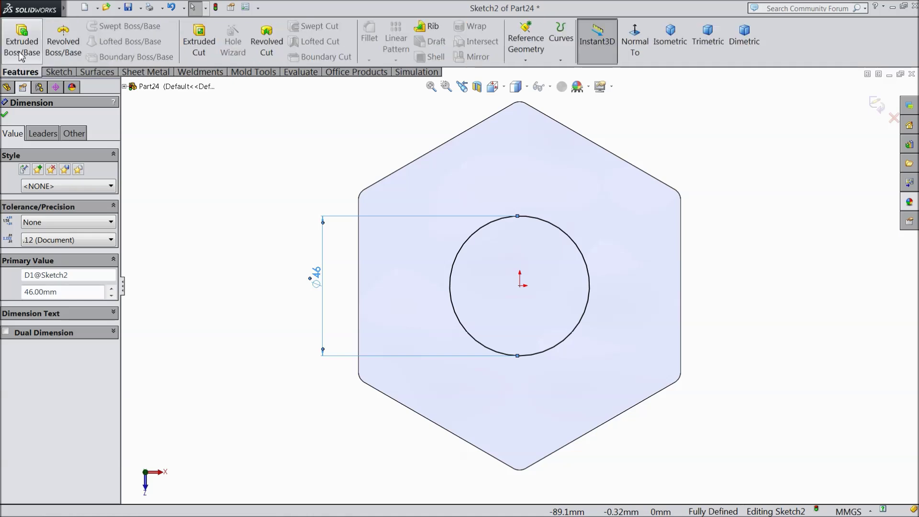
left_click(22, 43)
left_click(671, 56)
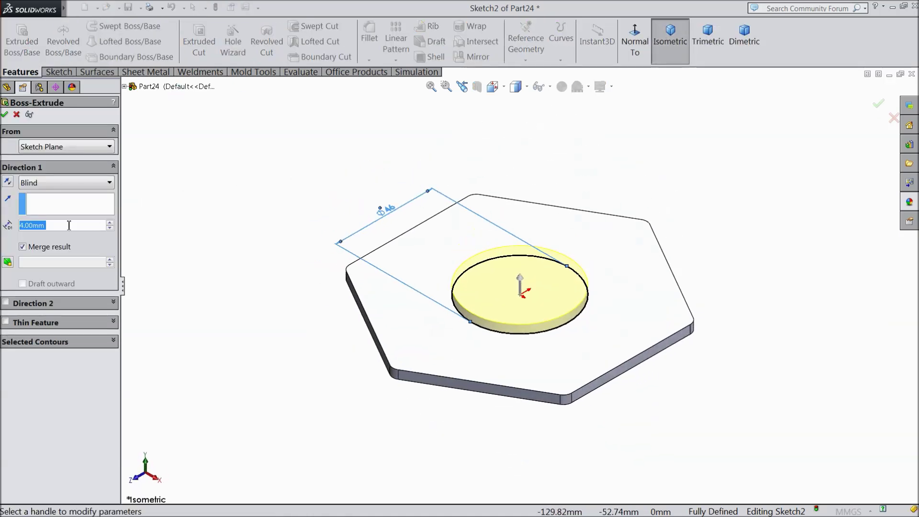
left_click(4, 115)
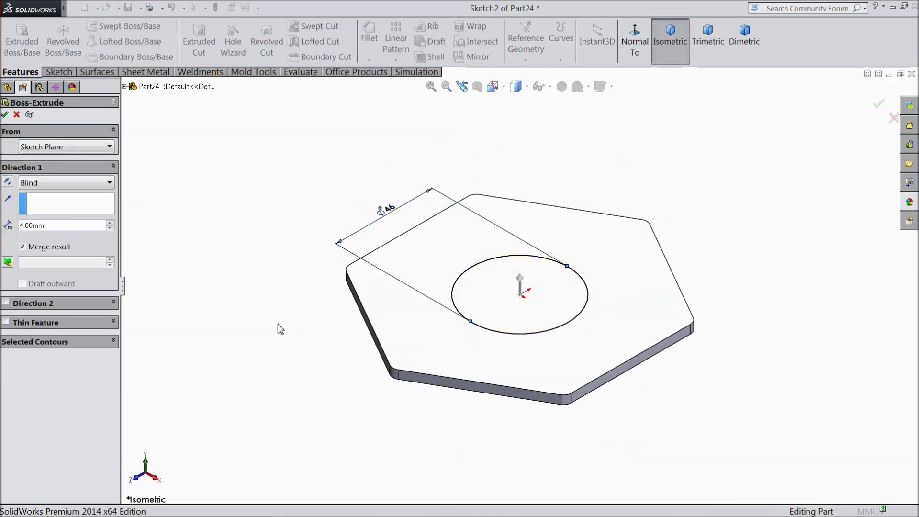
On the plate's underside, sketch a circle about 86 mm in diameter centered on the origin
middle_click_drag(330, 431, 383, 233)
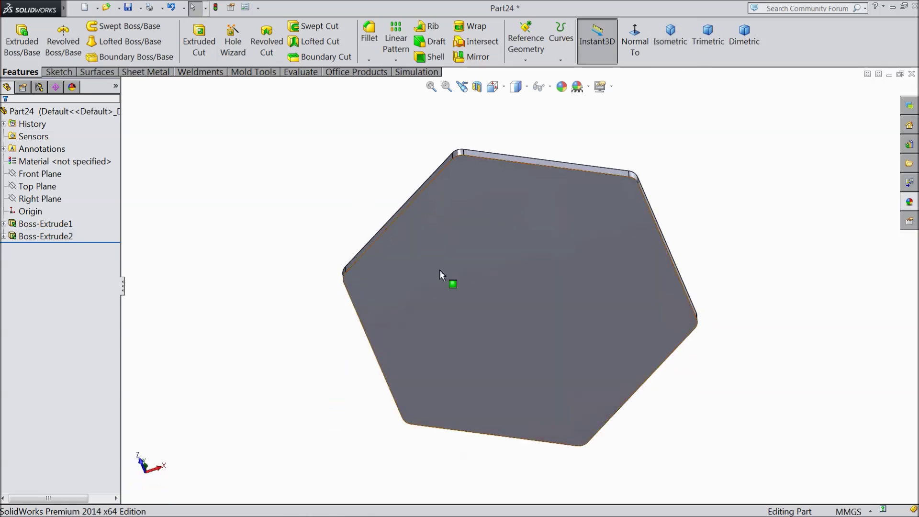
left_click(524, 321)
left_click(562, 294)
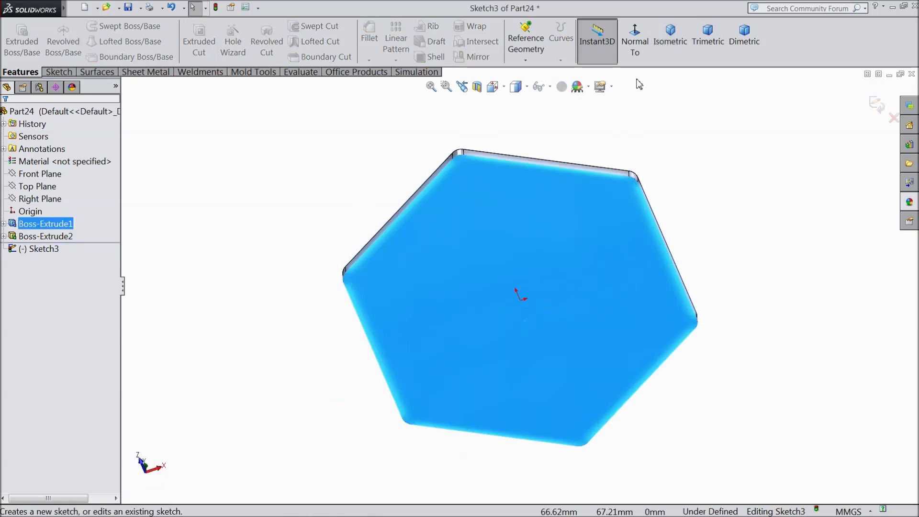
left_click(58, 73)
left_click(103, 26)
left_click(520, 286)
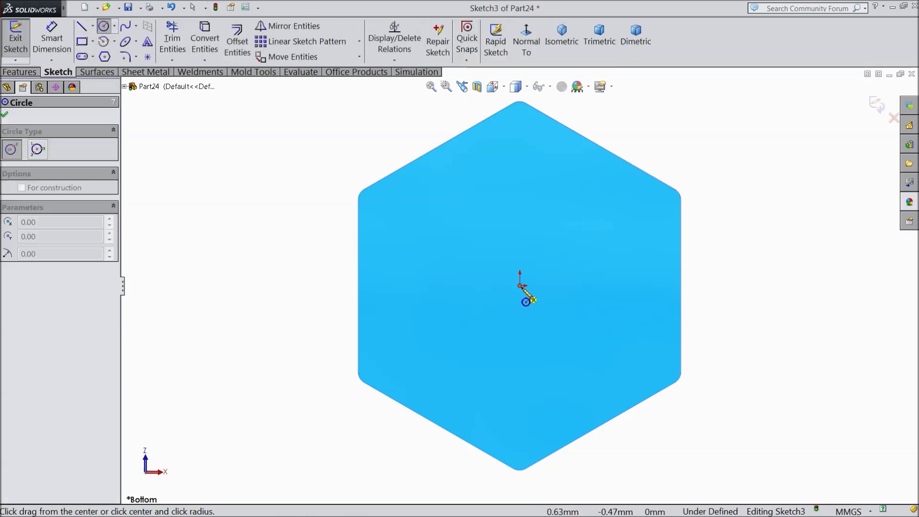
left_click(409, 219)
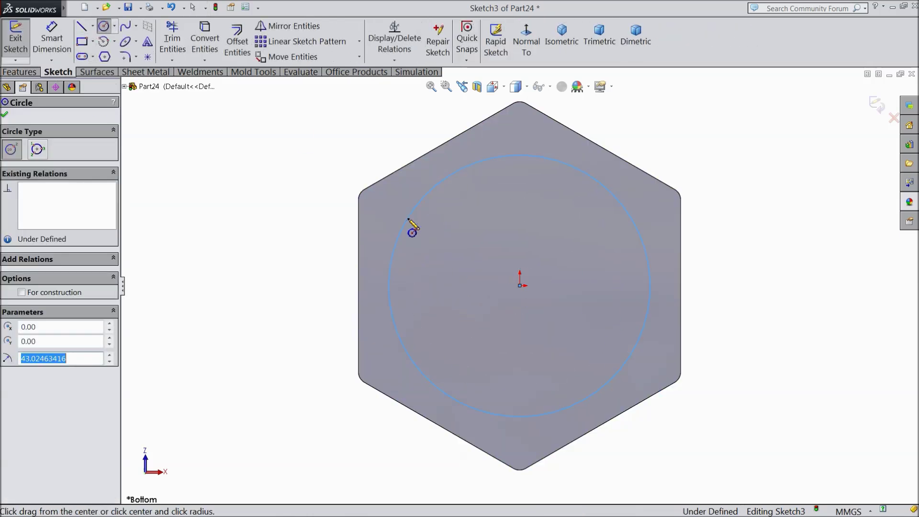
Dimension the circle on the underside and set its diameter to 90 mm
left_click(52, 50)
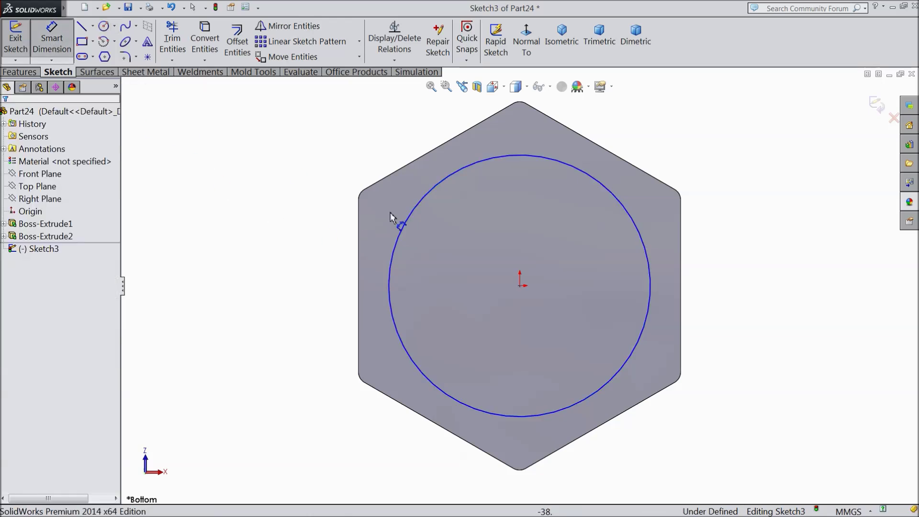
left_click(296, 273)
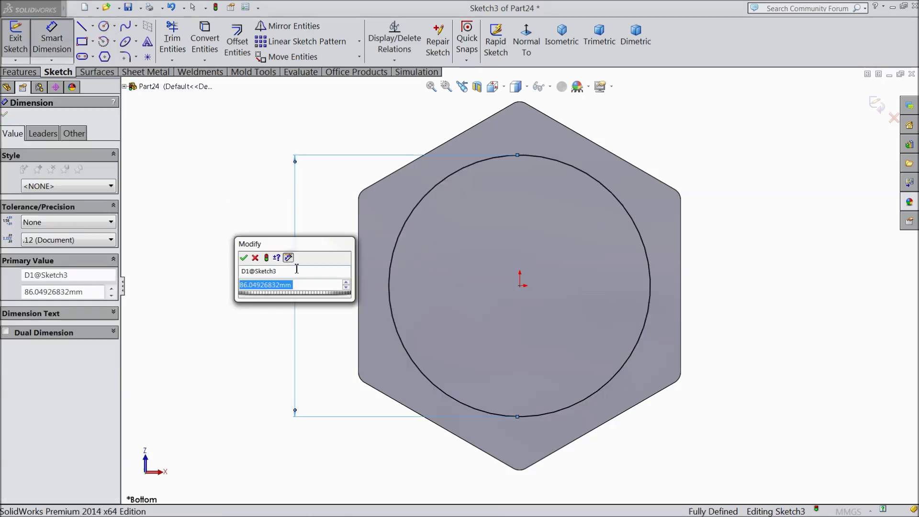
type("90")
left_click(244, 258)
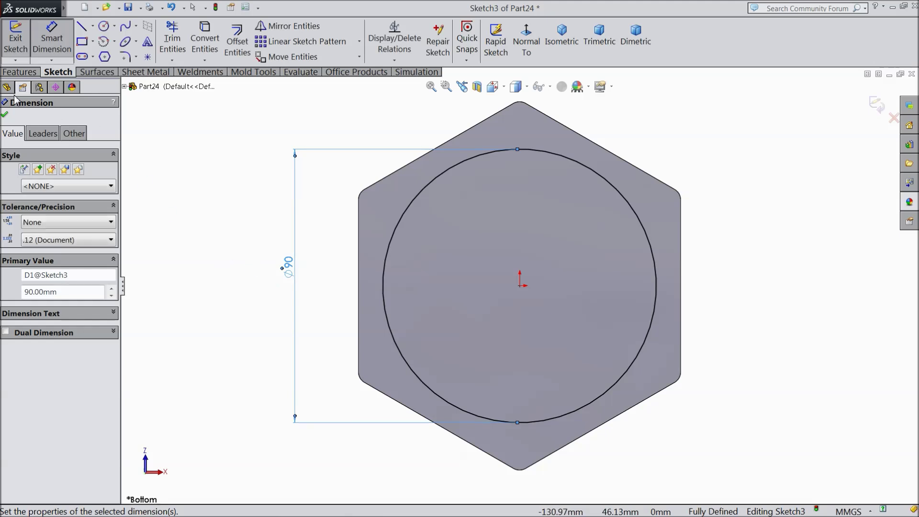
left_click(6, 116)
Extrude the 90 mm circle as a 6 mm blind boss merged with the plate's underside
left_click(19, 72)
left_click(22, 41)
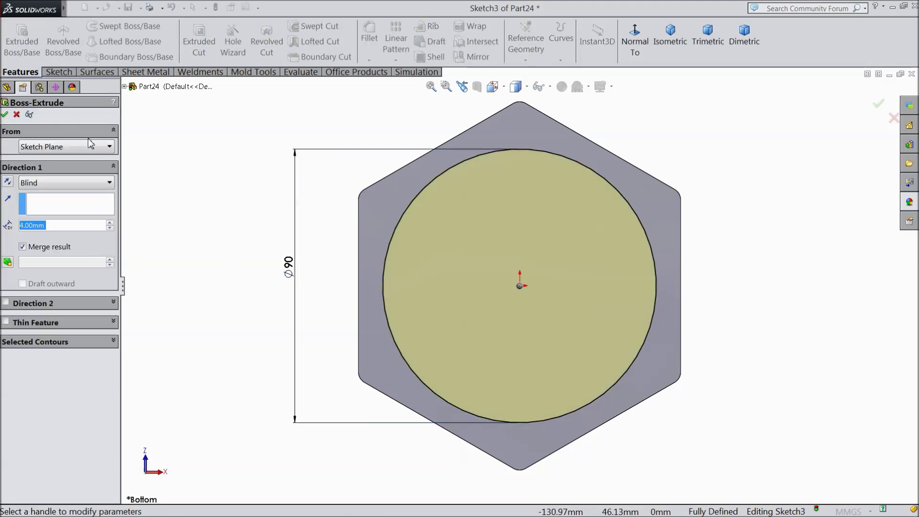
type("6")
key("Return")
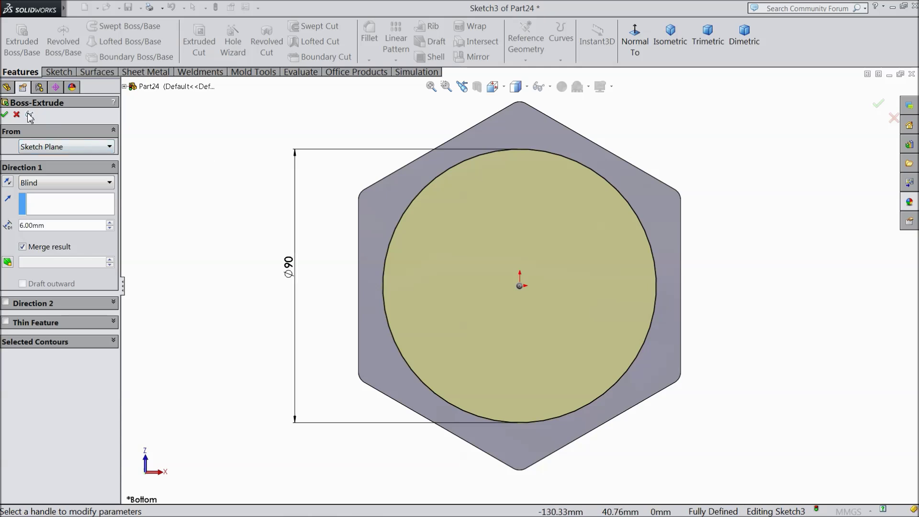
left_click(5, 114)
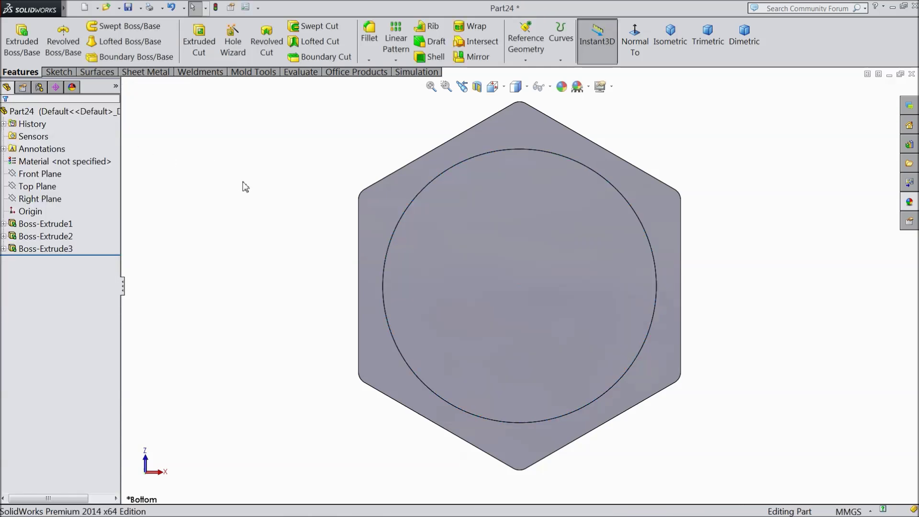
On the underside boss face, sketch two circles centered on the origin, about 73 mm and 29 mm in diameter
middle_click_drag(242, 182, 213, 224)
left_click(515, 321)
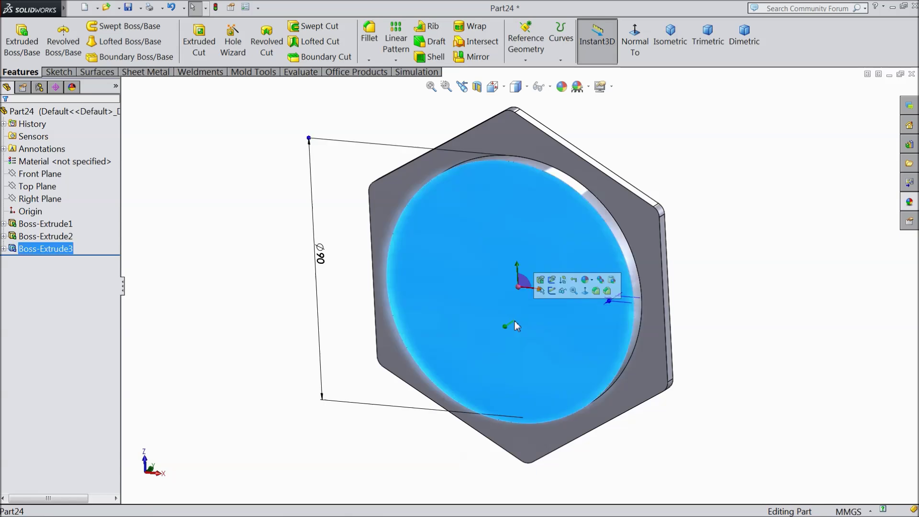
left_click(552, 291)
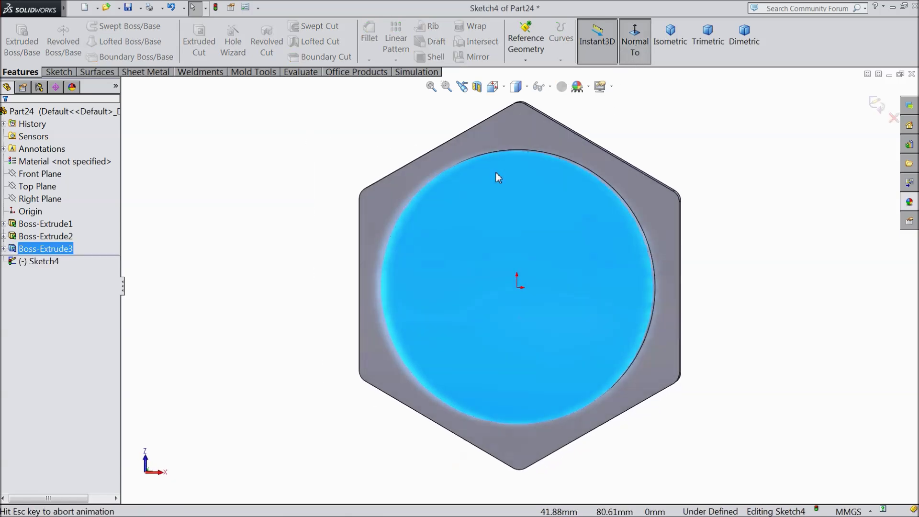
left_click(57, 72)
left_click(103, 26)
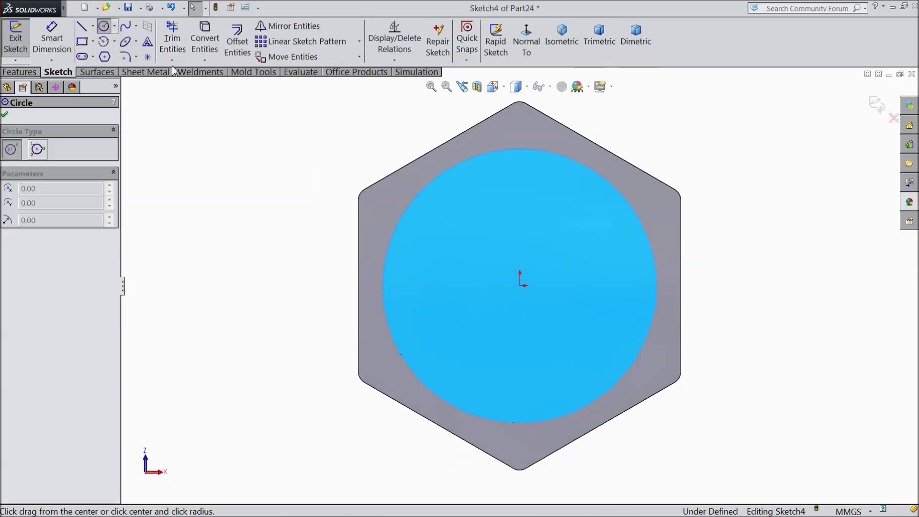
left_click(520, 286)
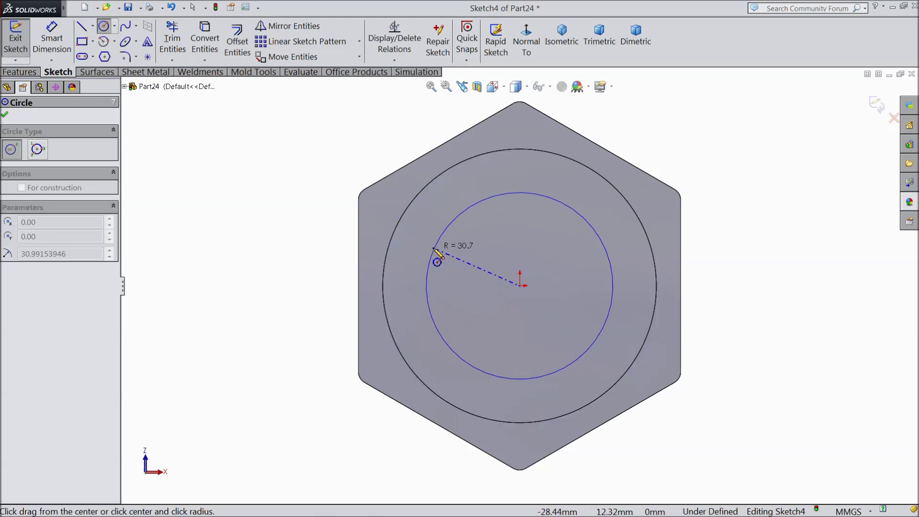
left_click(413, 258)
left_click(520, 286)
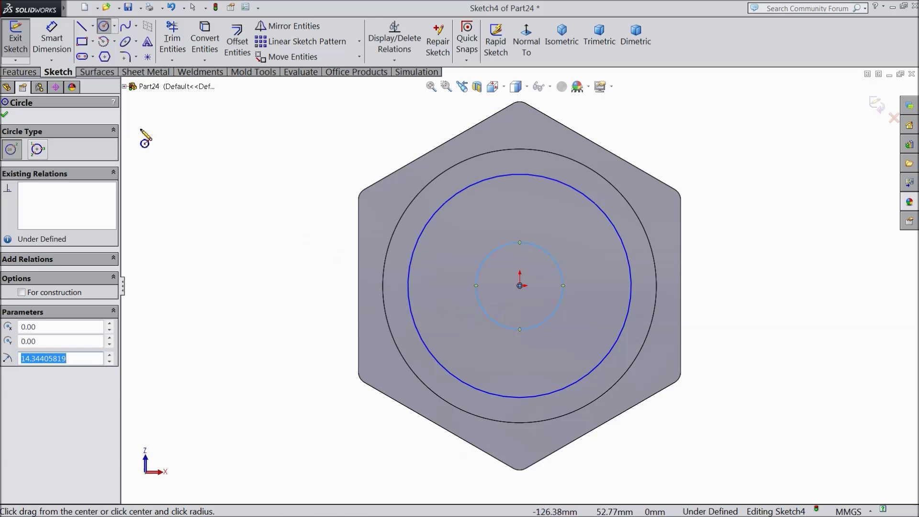
Dimension the outer sketch circle and set its diameter to 80 mm
left_click(54, 42)
left_click(409, 283)
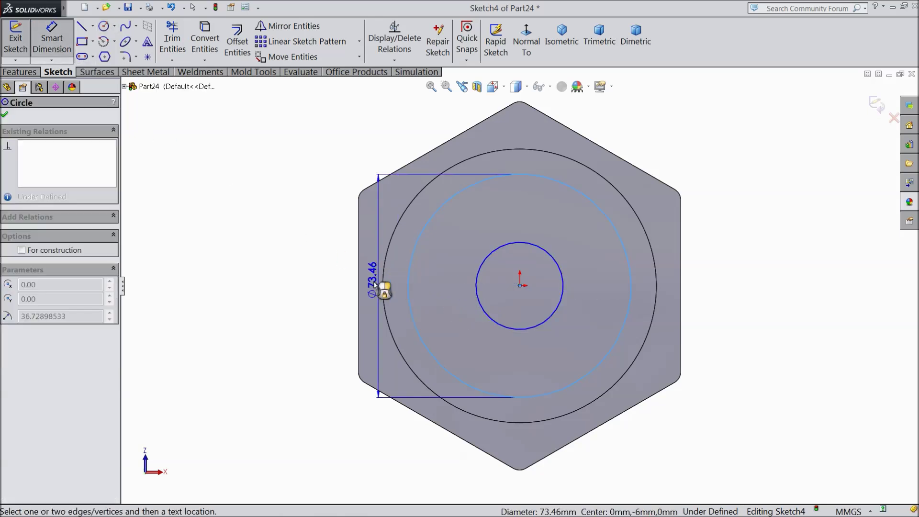
left_click(330, 286)
type("80")
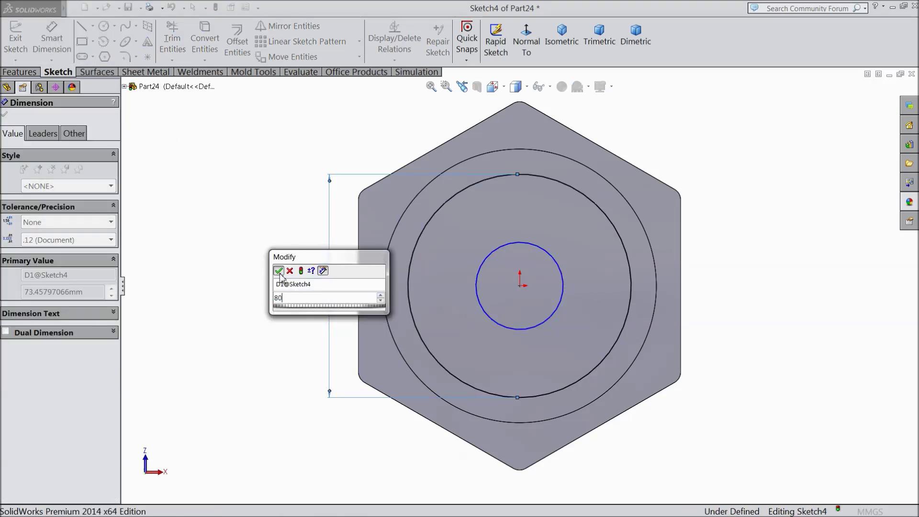
left_click(279, 271)
Dimension the inner sketch circle and set its diameter to 38 mm
left_click(478, 293)
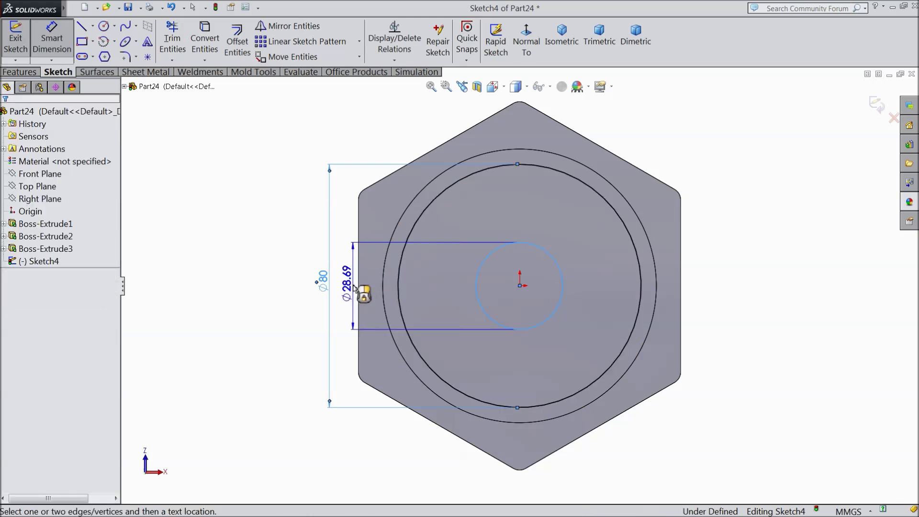
left_click(354, 288)
type("3")
key("Return")
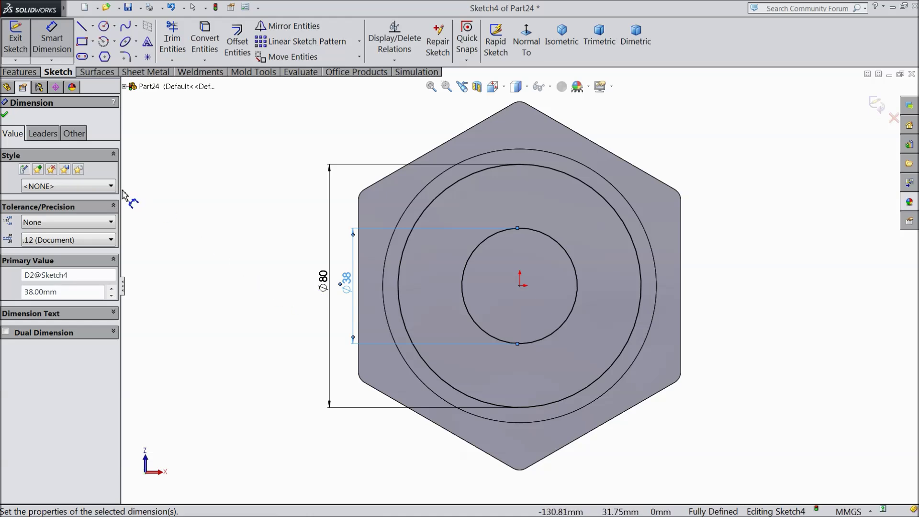
left_click(5, 116)
Cut the ring between the 80 mm and 38 mm circles as a 6 mm blind extruded cut
left_click(19, 72)
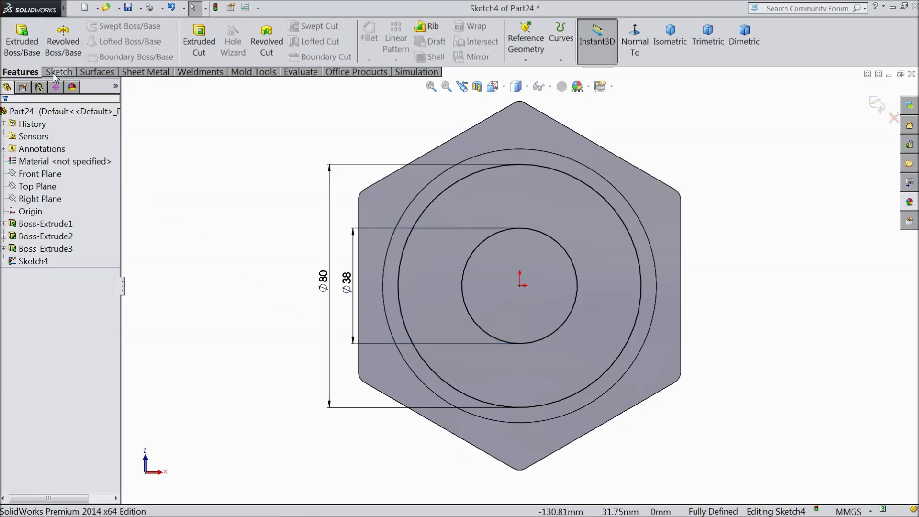
left_click(199, 41)
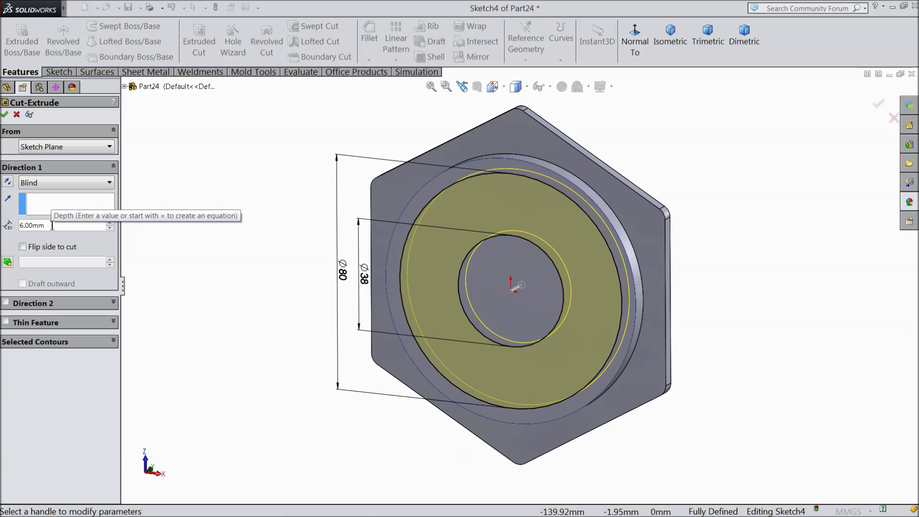
left_click(6, 115)
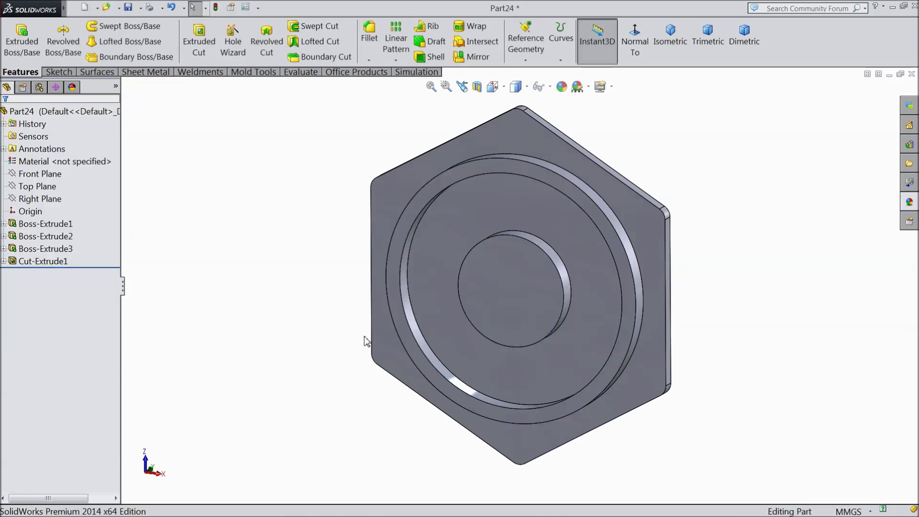
On the face of the central 38 mm boss, sketch a circle about 22 mm in diameter centered on the origin
left_click(524, 314)
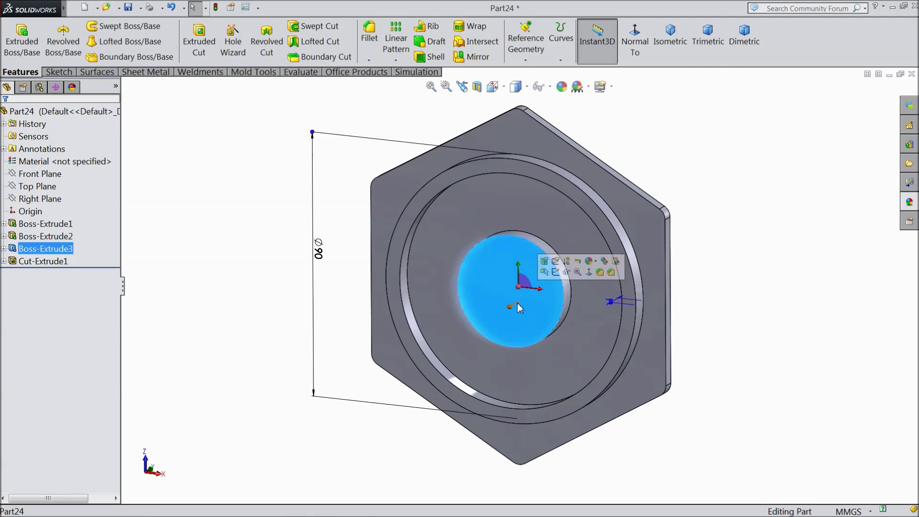
left_click(560, 274)
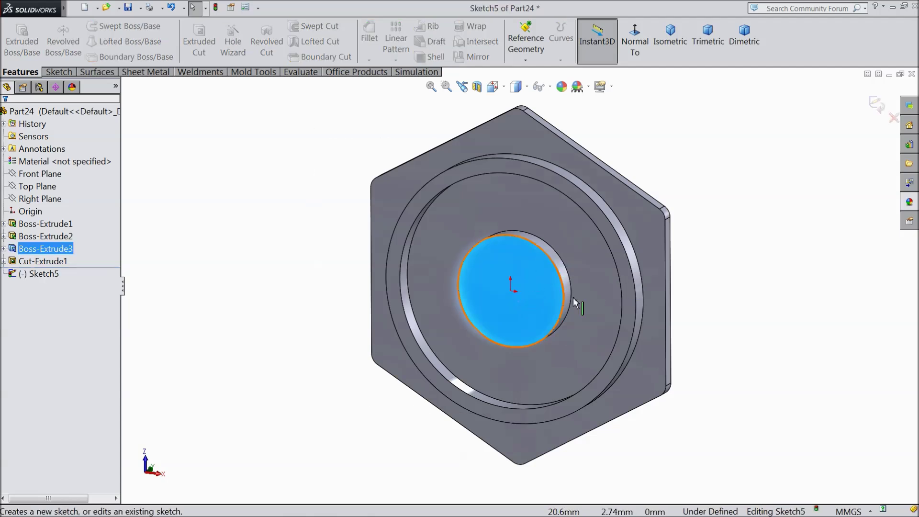
left_click(59, 72)
left_click(104, 25)
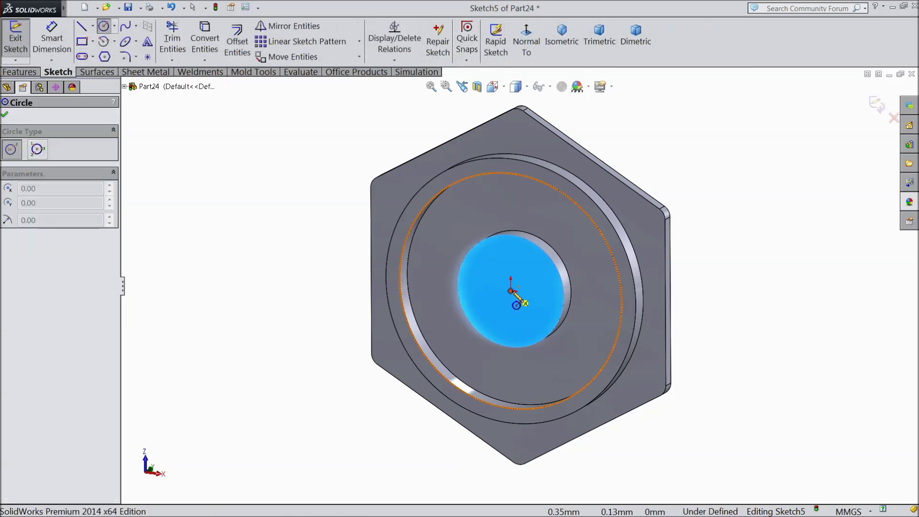
left_click(511, 291)
left_click(493, 262)
Dimension the circle on the central boss and set its diameter to 28 mm
left_click(48, 44)
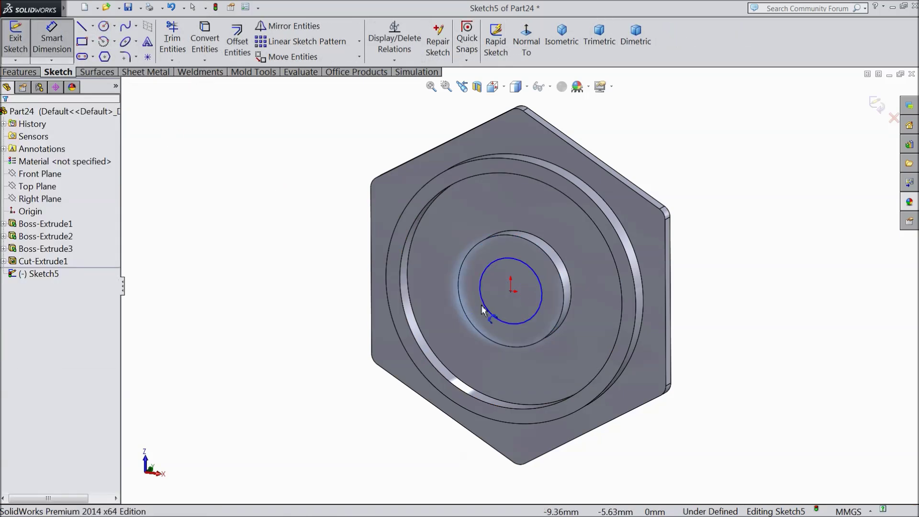
left_click(486, 293)
left_click(248, 263)
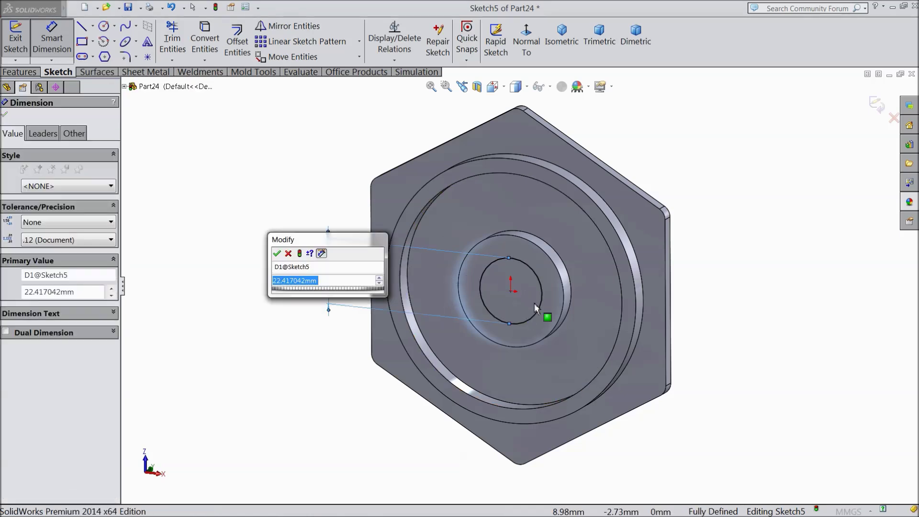
scroll(521, 294, "down", 3)
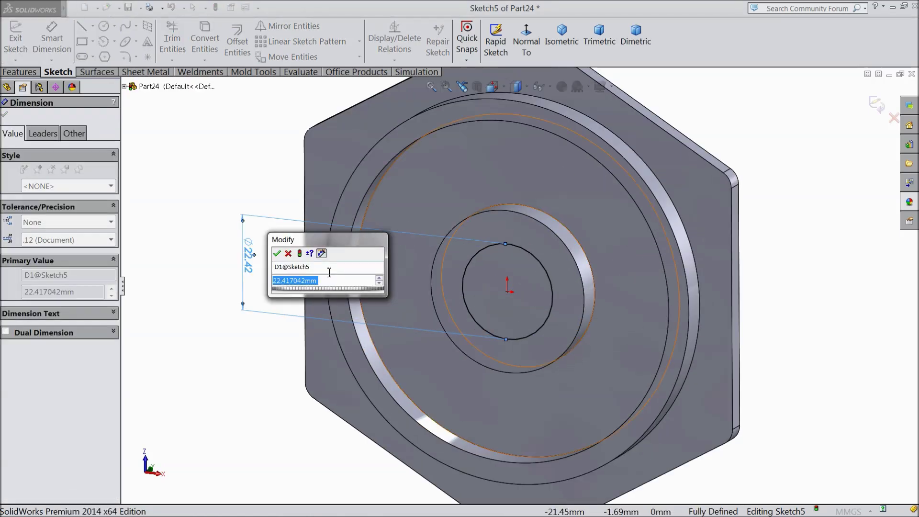
type("28")
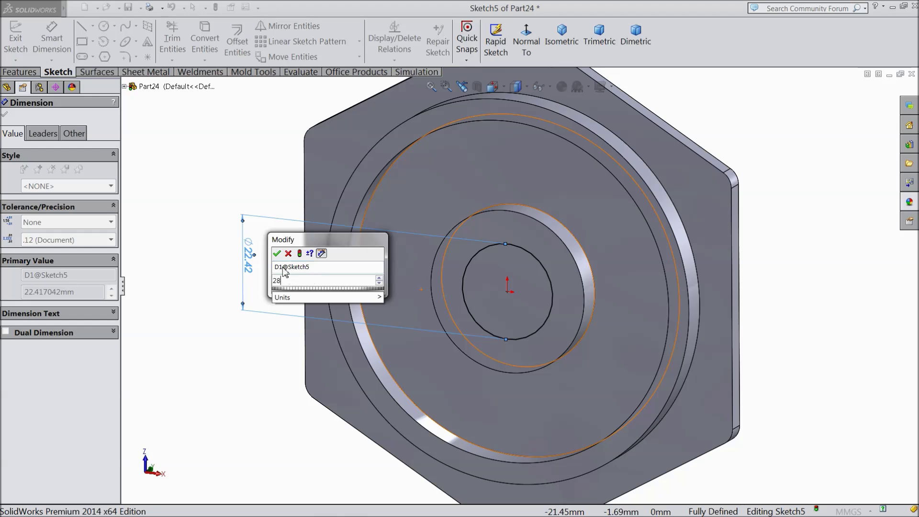
left_click(278, 256)
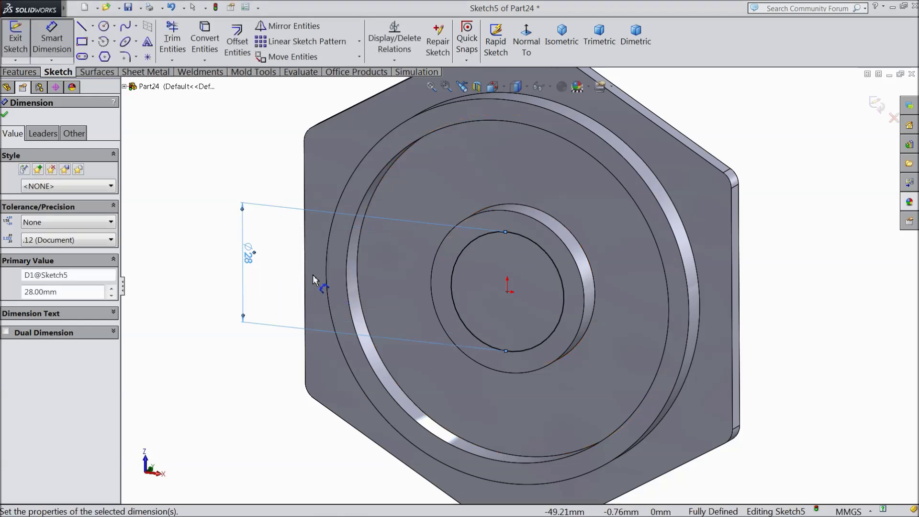
left_click(5, 116)
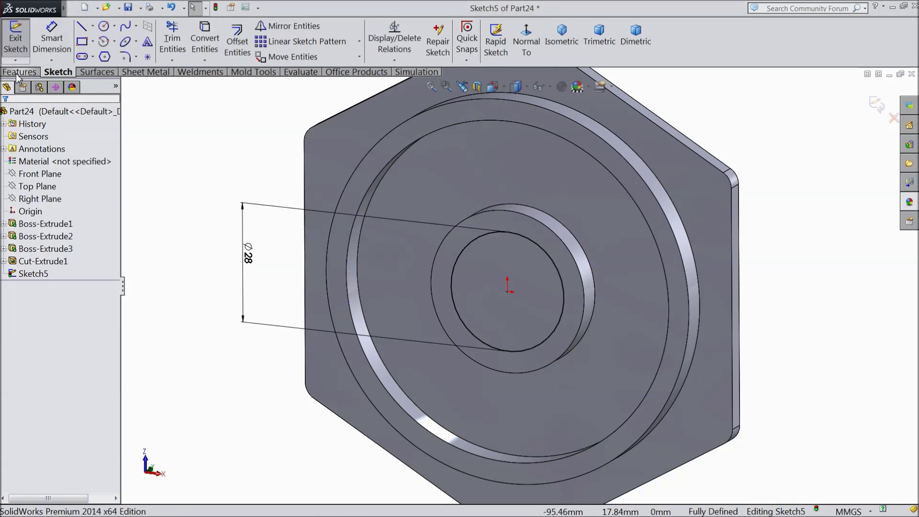
Cut the 28 mm circle 8 mm deep into the central boss as a blind extruded cut
left_click(19, 72)
left_click(198, 40)
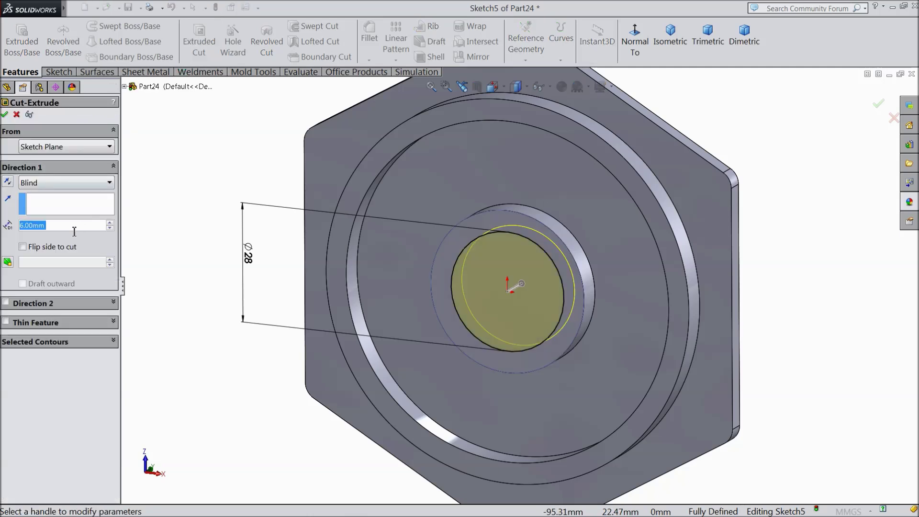
type("8")
key("Return")
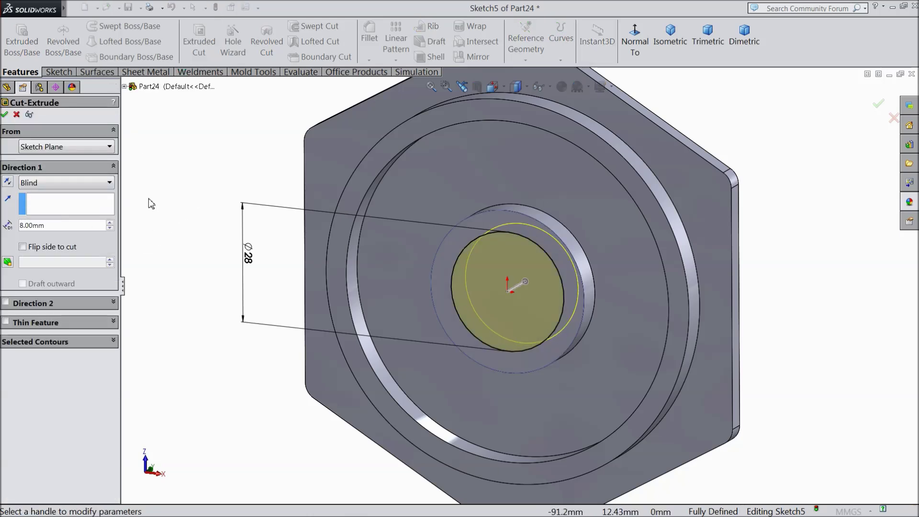
left_click(5, 114)
On the floor of the 28 mm pocket, sketch a circle about 20 mm in diameter centered on the origin
middle_click_drag(213, 236, 203, 240)
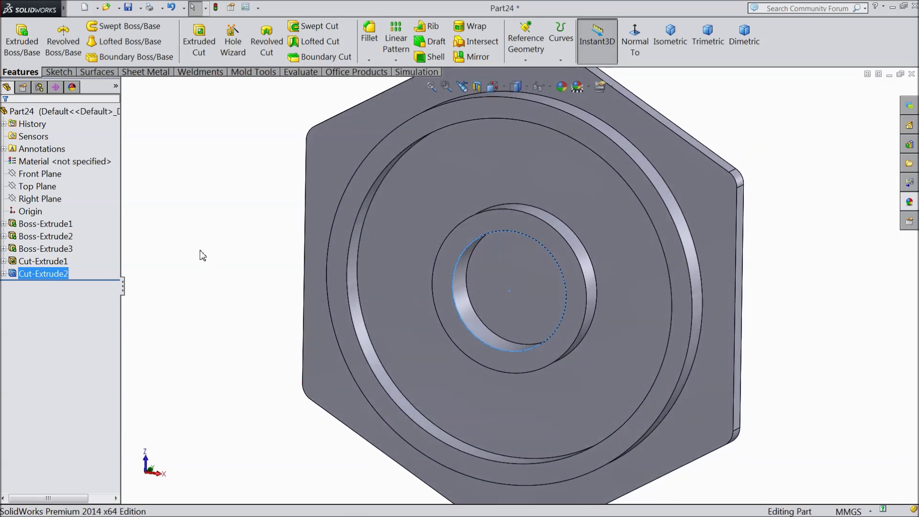
left_click(523, 289)
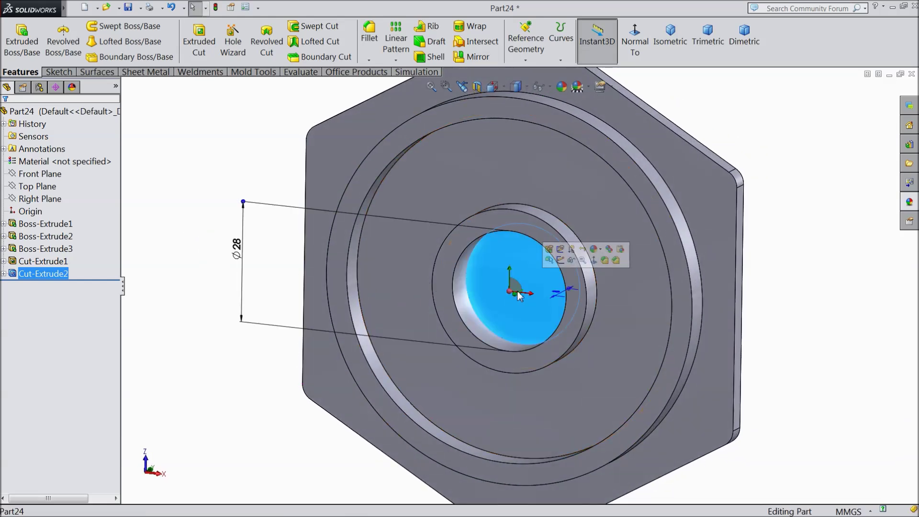
left_click(561, 260)
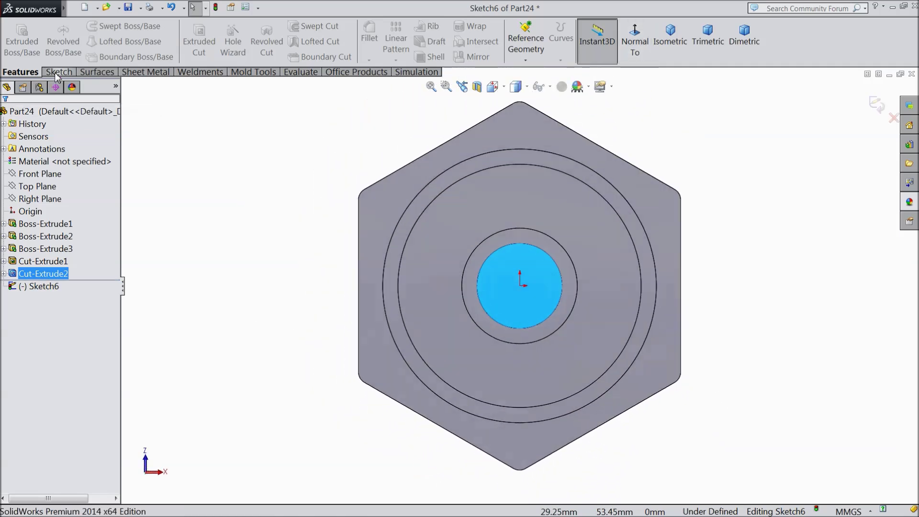
left_click(58, 72)
left_click(103, 26)
scroll(527, 302, "down", 3)
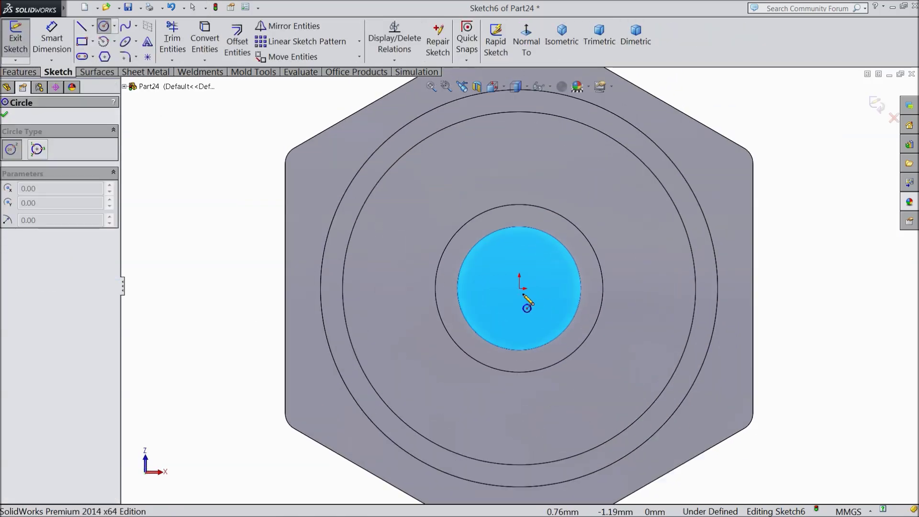
left_click(520, 289)
left_click(489, 257)
Dimension the circle on the pocket floor and set its diameter to 14 mm
left_click(64, 57)
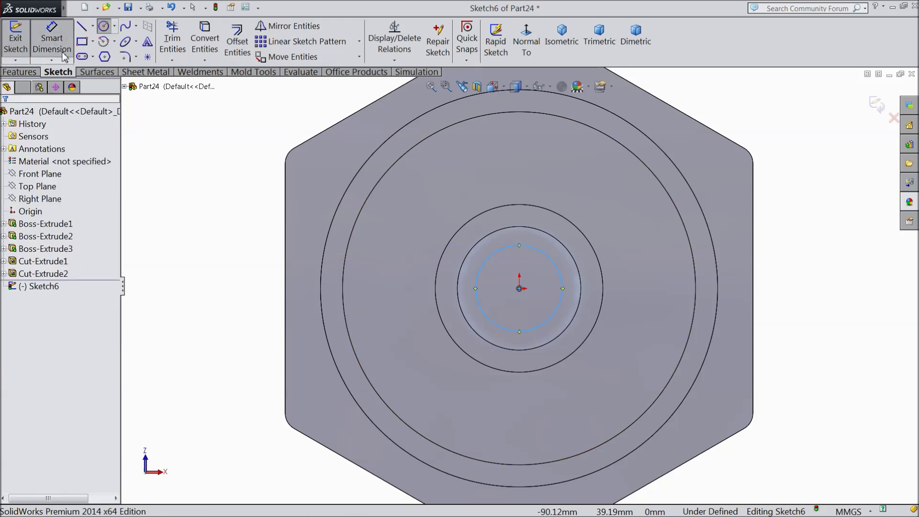
left_click(475, 286)
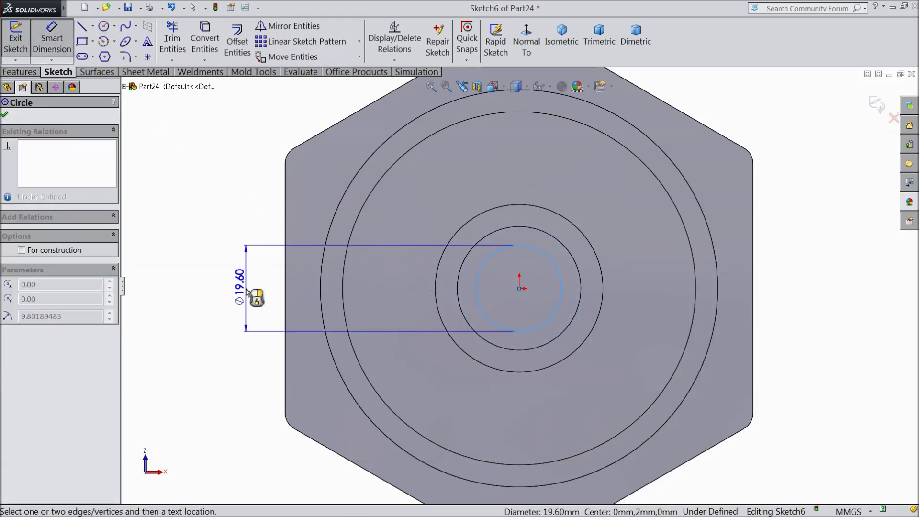
left_click(247, 292)
type("14")
key("Return")
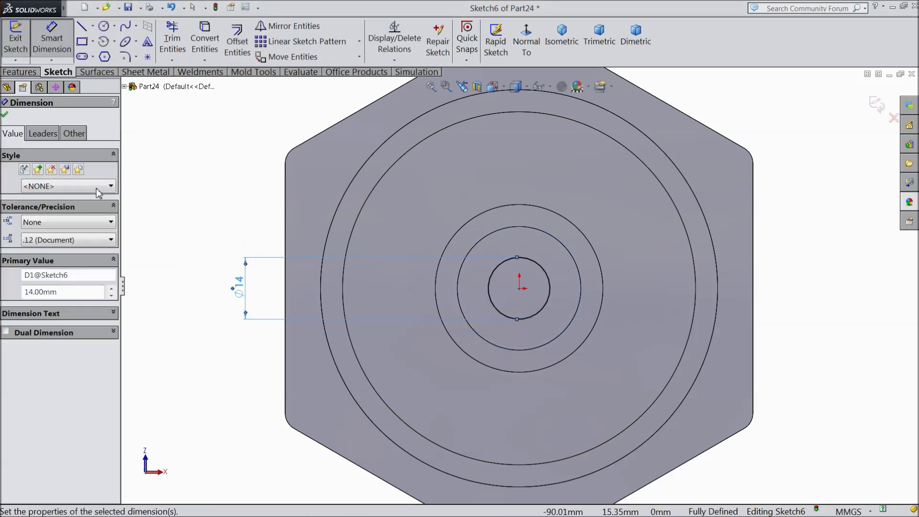
left_click(5, 114)
Cut the 14 mm circle through the whole part with a Through All extruded cut
left_click(19, 72)
left_click(198, 48)
left_click(35, 183)
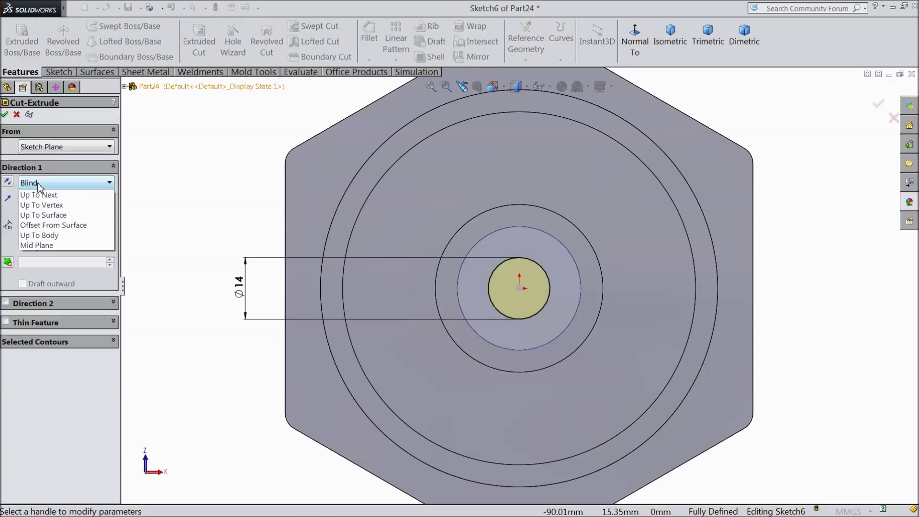
left_click(50, 206)
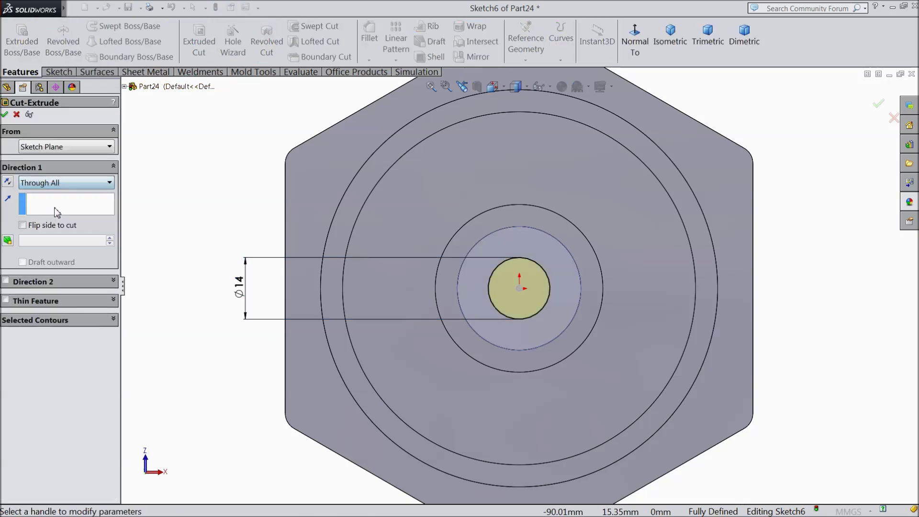
left_click(5, 115)
Set up a 2 mm constant-size fillet on the outer top edges of the central boss and the large raised ring
key("f")
middle_click_drag(258, 285, 235, 291)
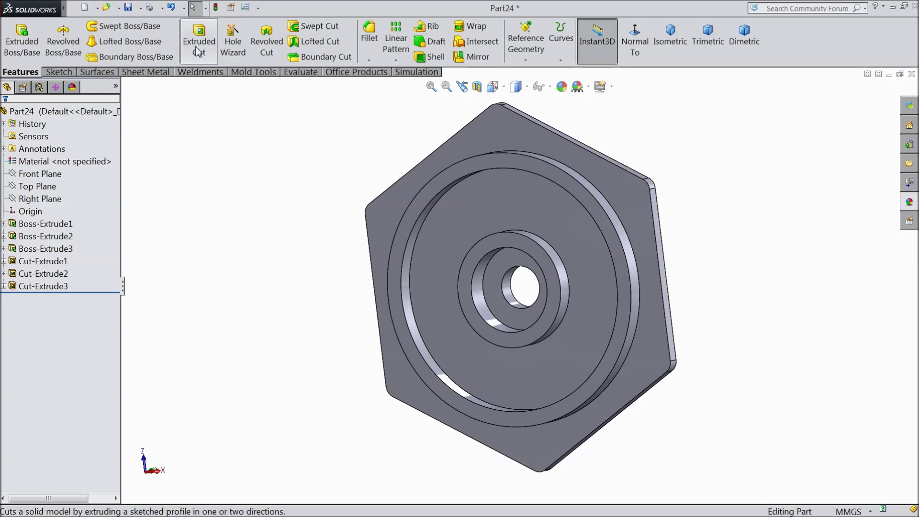
left_click(369, 37)
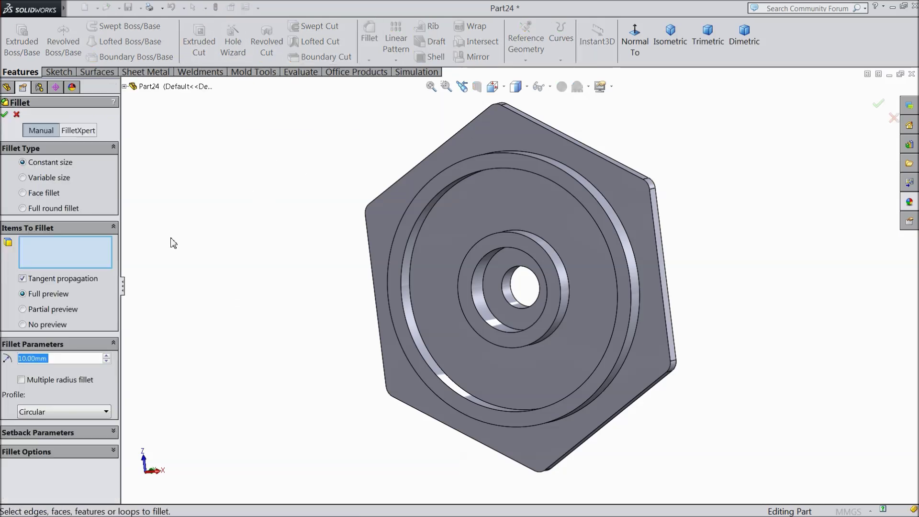
type("2")
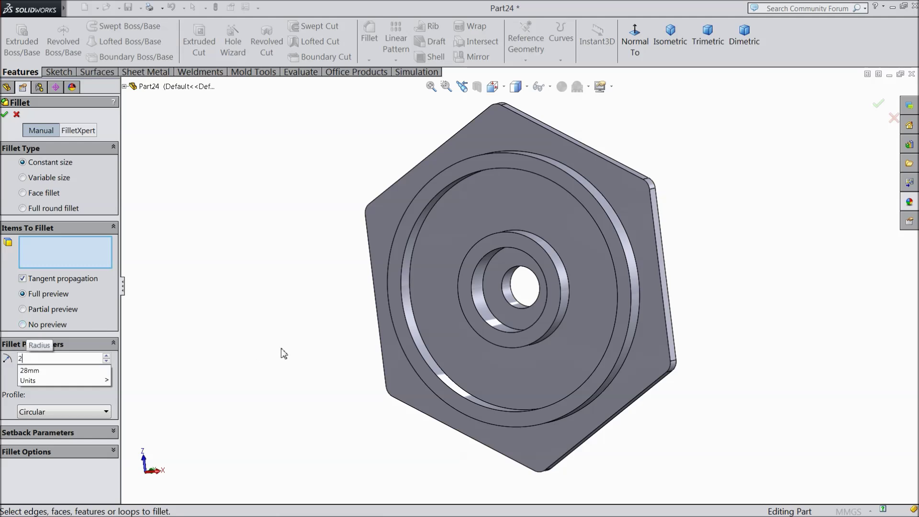
scroll(367, 307, "down", 2)
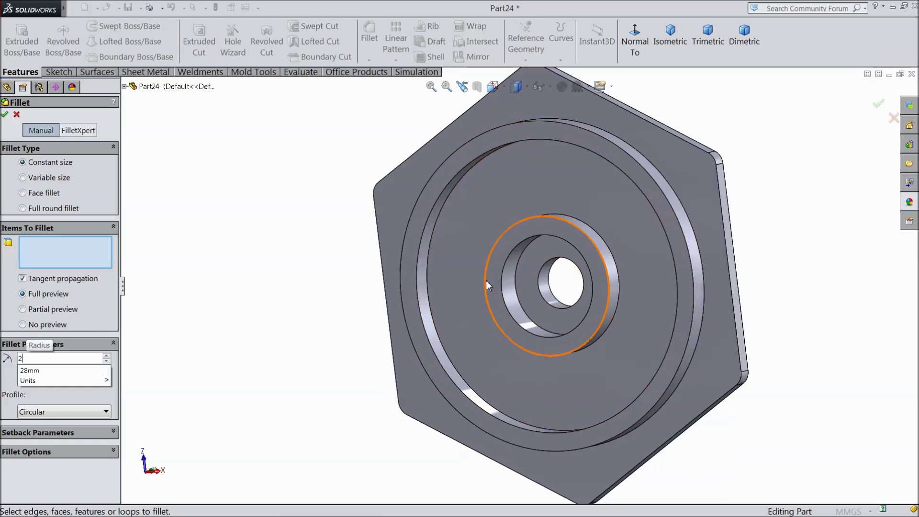
left_click(608, 280)
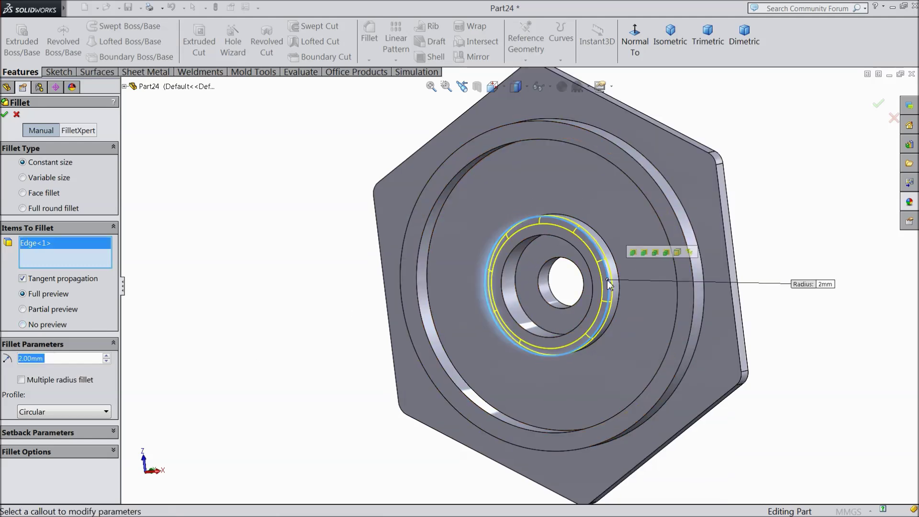
left_click(403, 276)
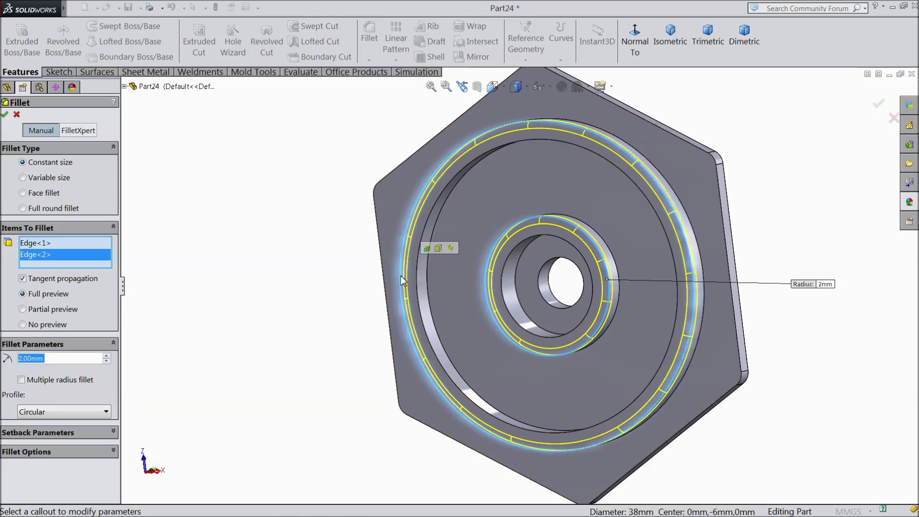
Add the base edge of the round boss on the plate's opposite side to the 2 mm fillet and apply it
scroll(383, 297, "up", 4)
middle_click_drag(426, 220, 275, 232)
scroll(512, 282, "down", 3)
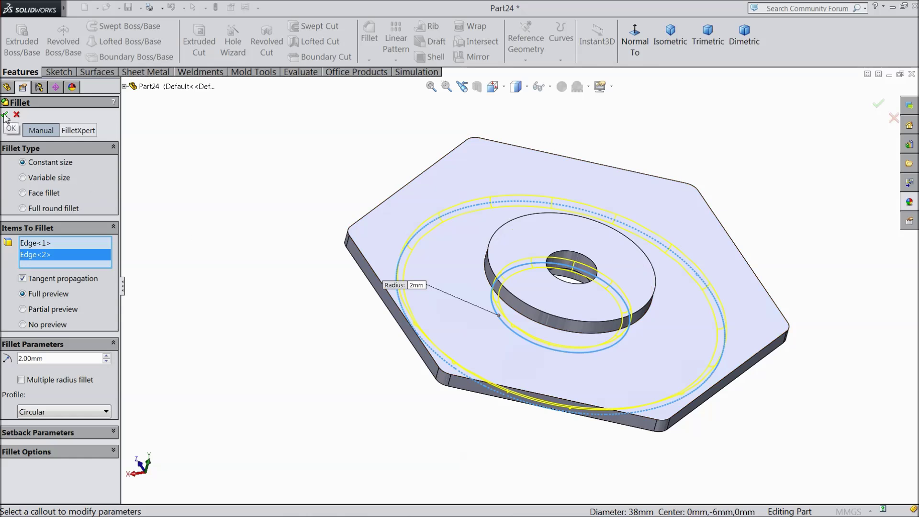
scroll(548, 330, "down", 3)
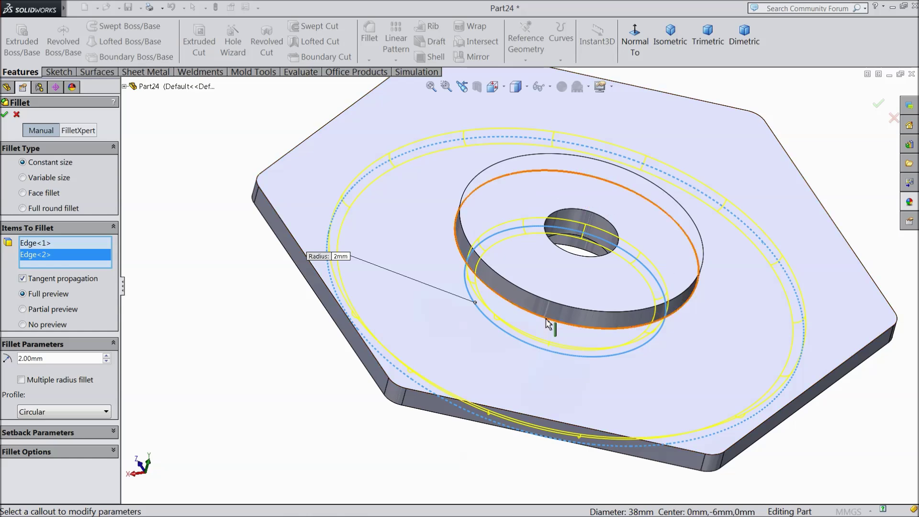
left_click(549, 324)
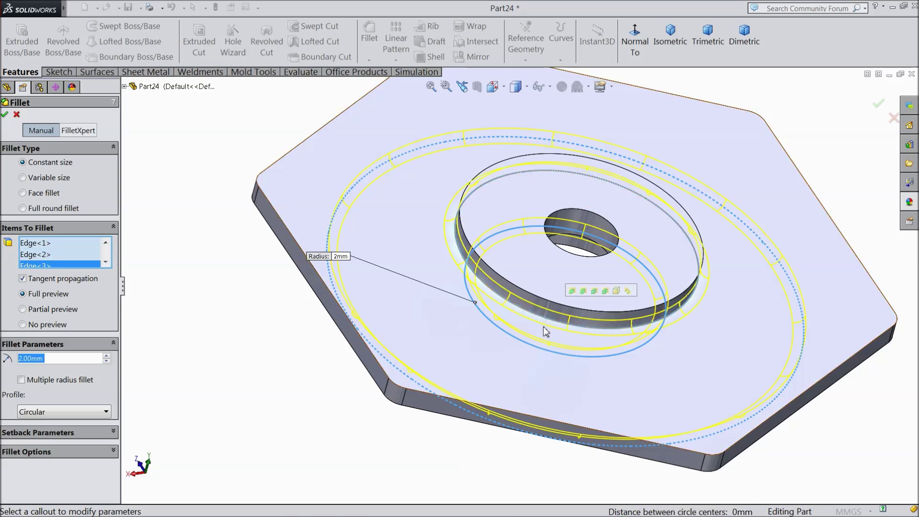
left_click(5, 115)
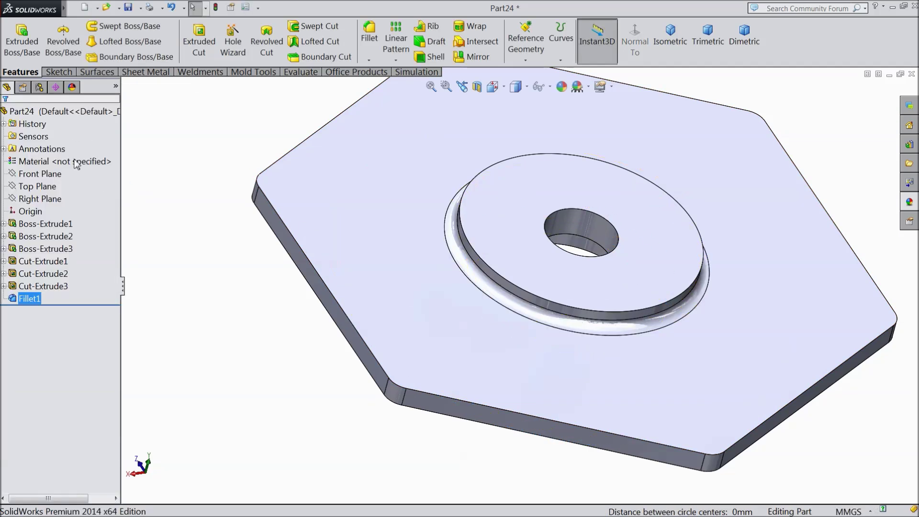
Start a new sketch on the hexagonal plate's flat face surrounding the filleted round boss
scroll(345, 268, "up", 2)
left_click(423, 230)
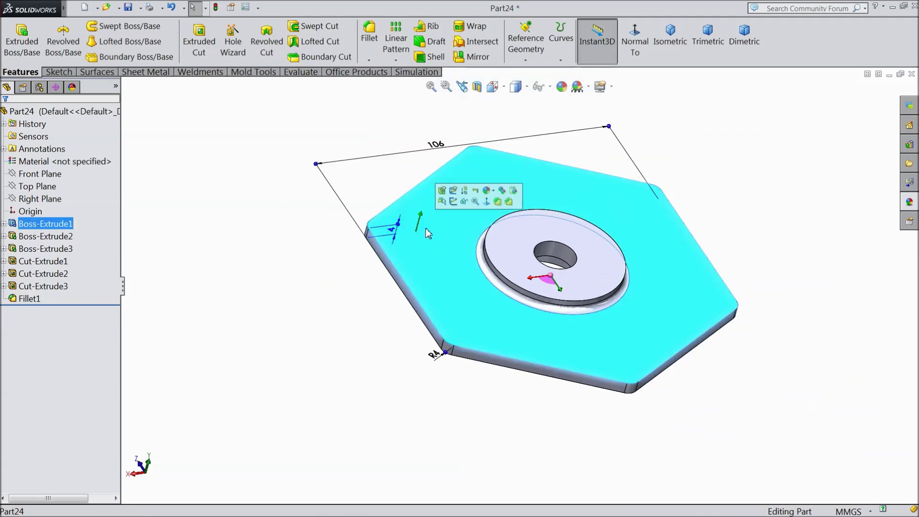
left_click(453, 201)
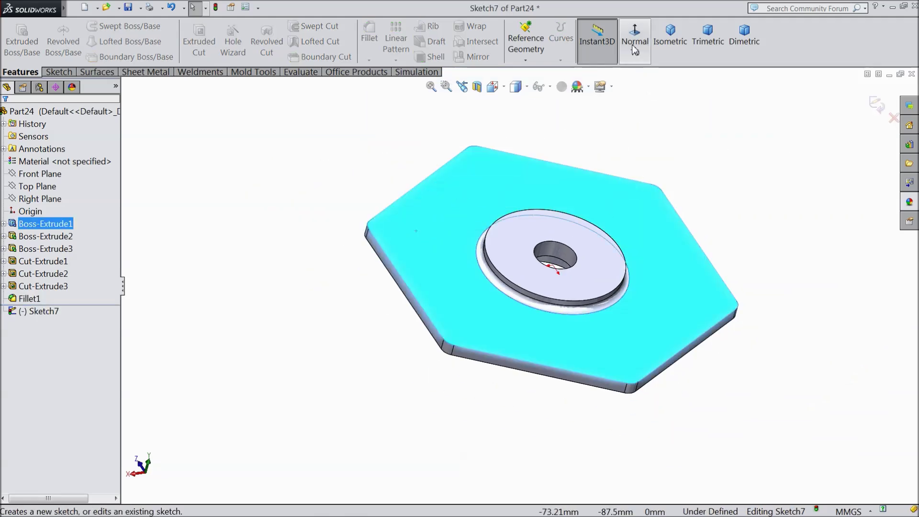
Sketch a circle about 97 mm in diameter centred on the origin on the hexagonal plate face
left_click(58, 72)
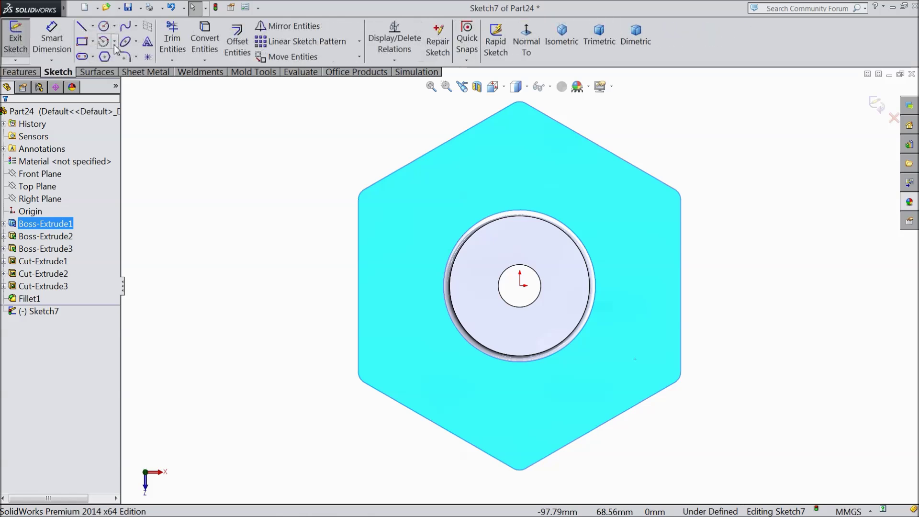
left_click(104, 26)
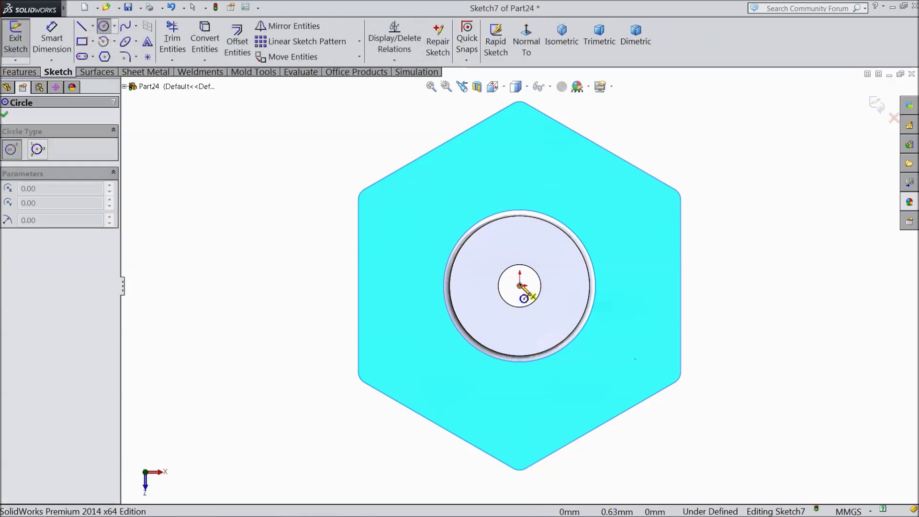
left_click(520, 287)
left_click(389, 221)
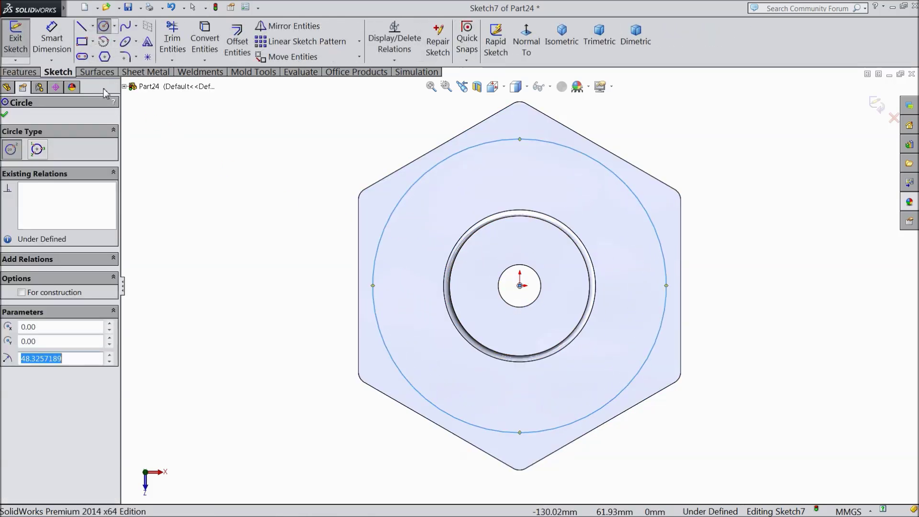
Set the circle's diameter to 102 mm and convert it to construction geometry
left_click(51, 38)
left_click(375, 268)
left_click(287, 269)
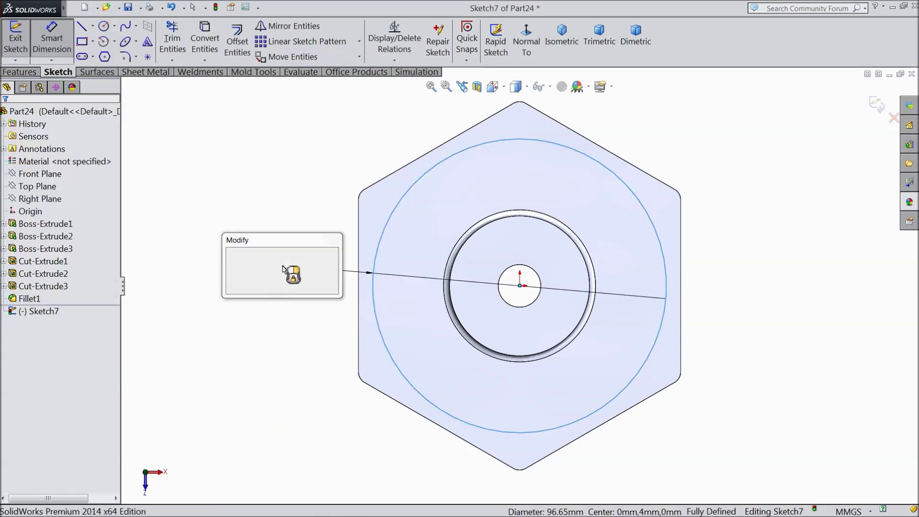
type("102")
left_click(232, 254)
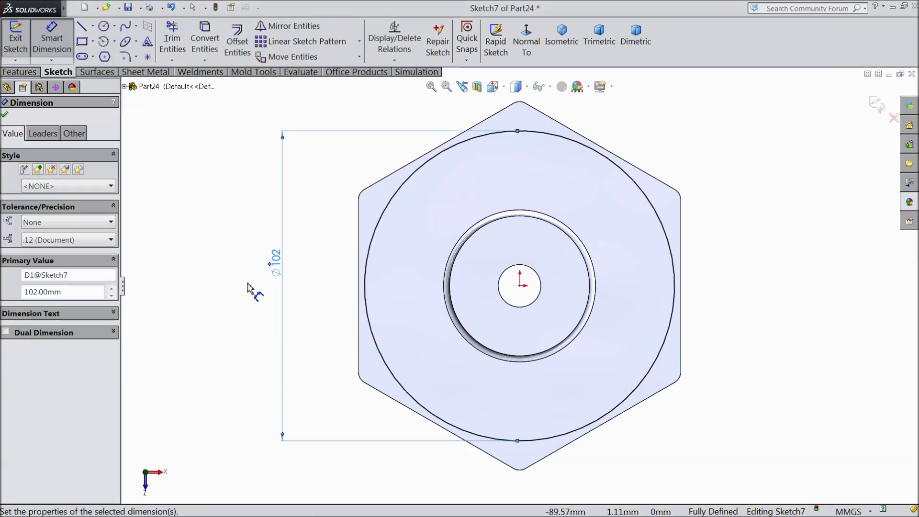
left_click(5, 116)
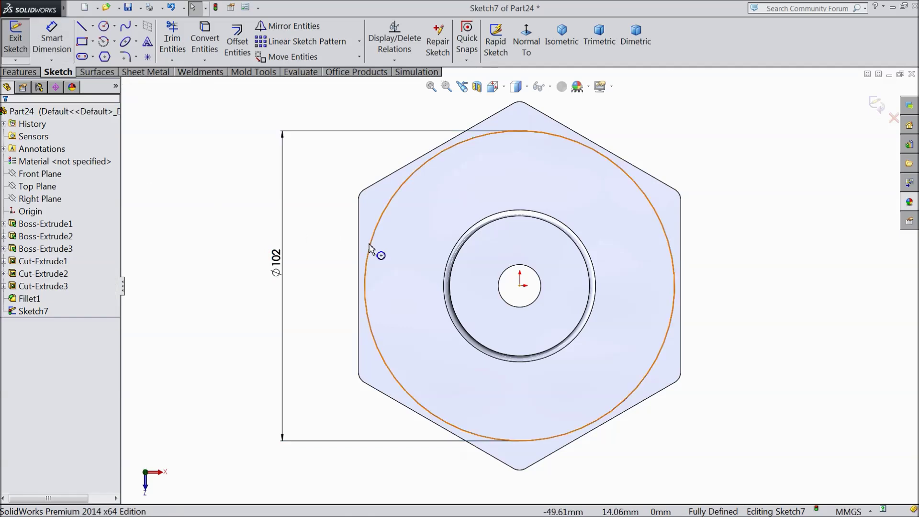
left_click(371, 243)
left_click(406, 214)
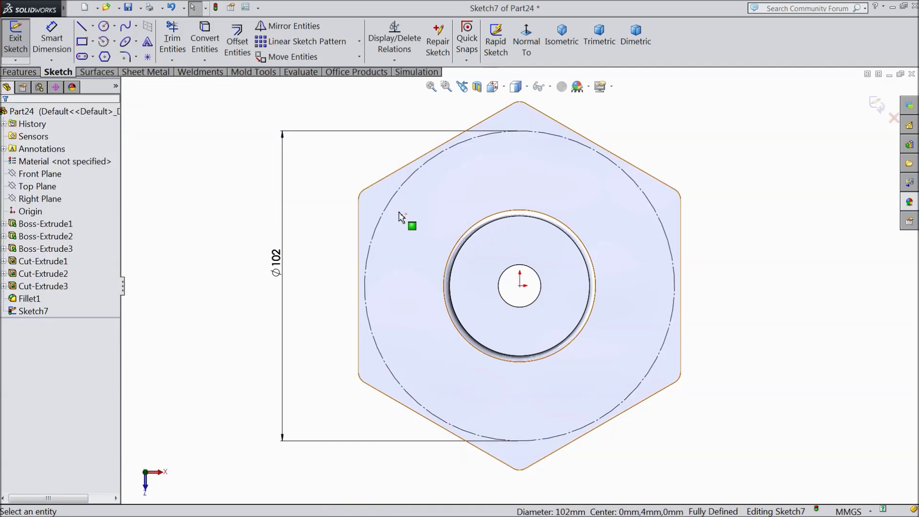
Draw a small circle centred on the construction circle's top quadrant point and set its diameter to 7 mm
left_click(104, 27)
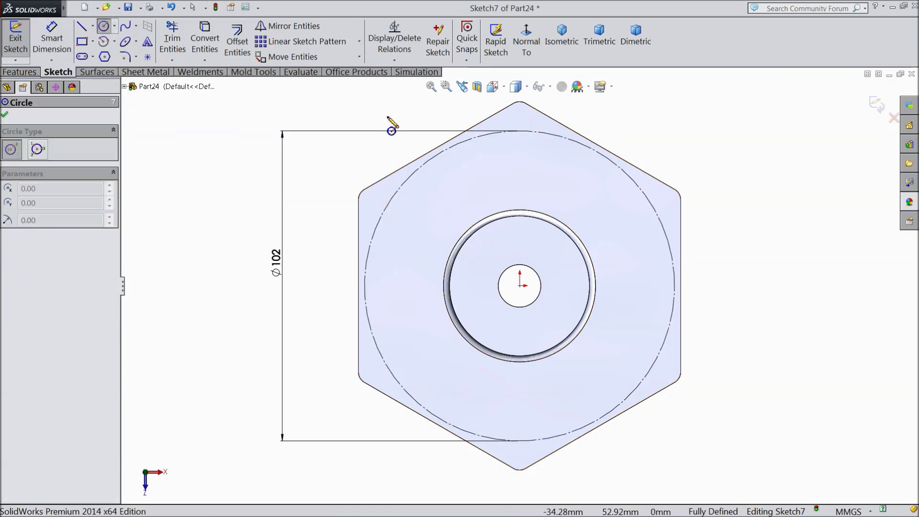
left_click(520, 131)
left_click(526, 146)
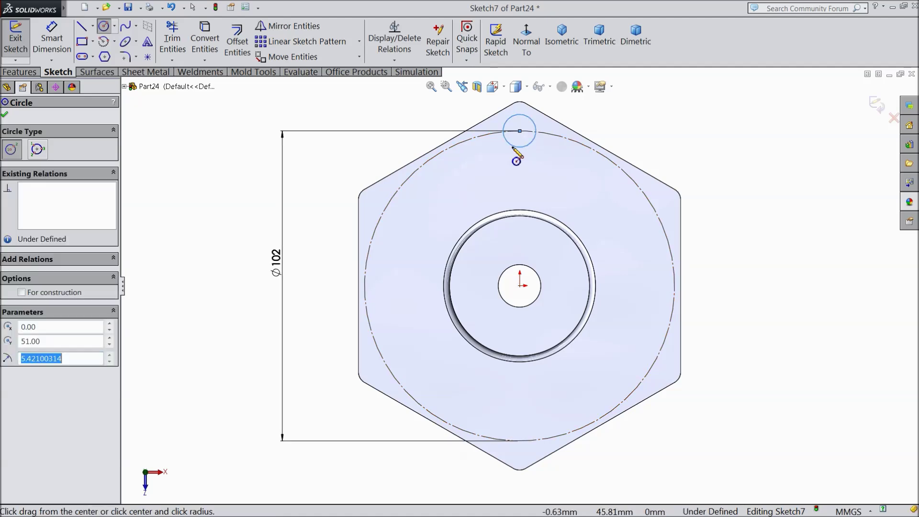
left_click(51, 39)
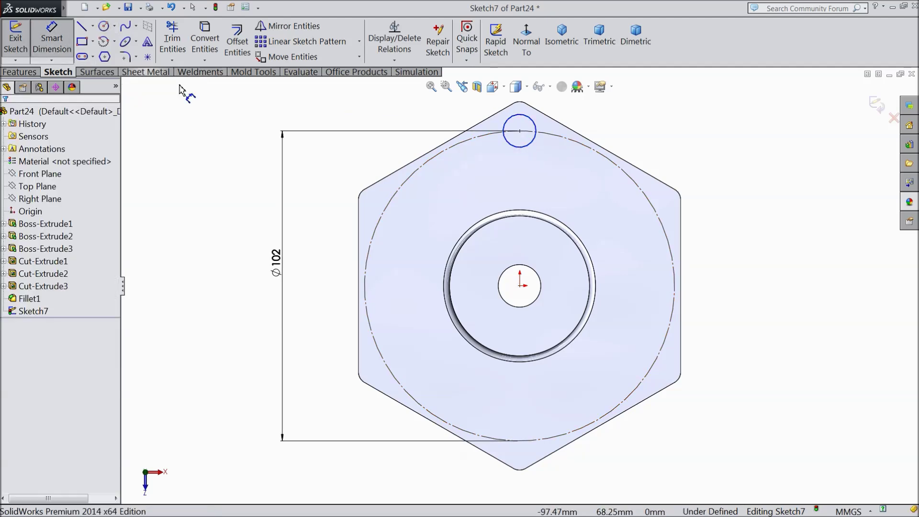
left_click(528, 146)
left_click(682, 149)
type("7")
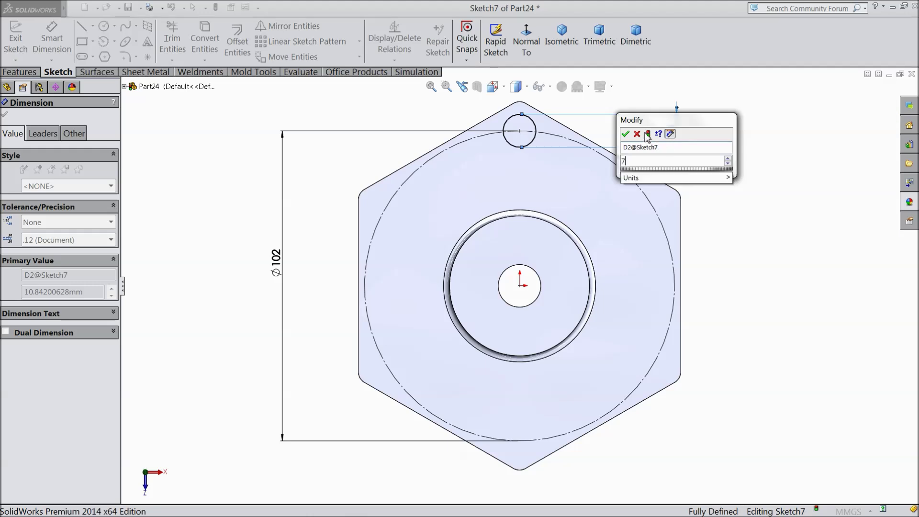
left_click(625, 133)
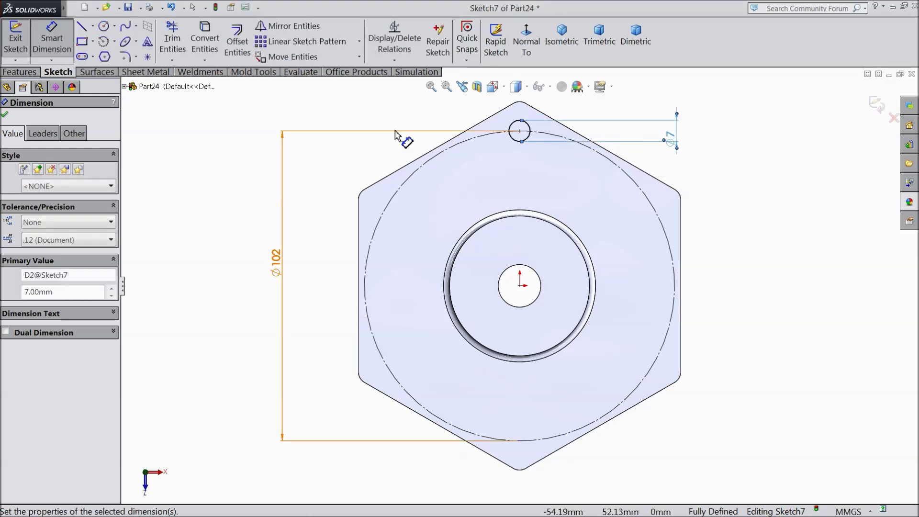
left_click(6, 116)
Try a circular sketch pattern of the 7 mm circle with 6 equally spaced instances over 360 degrees
left_click(360, 43)
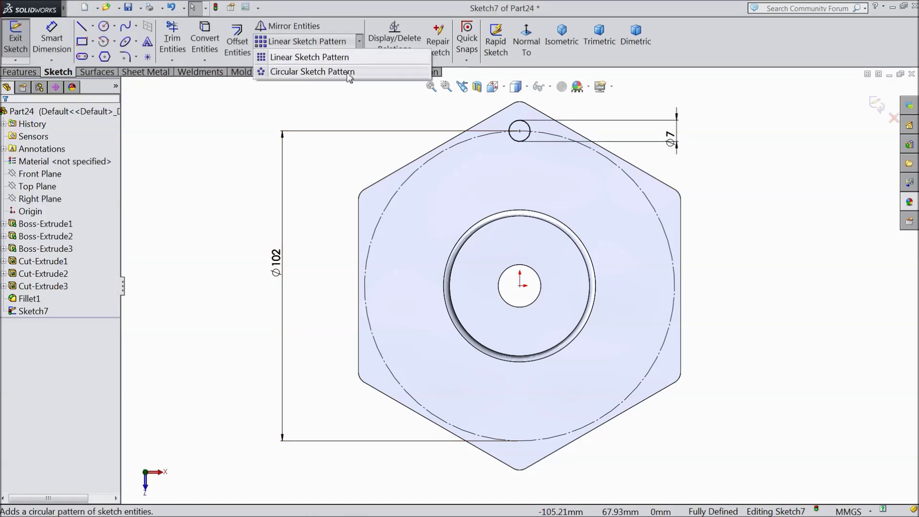
left_click(325, 73)
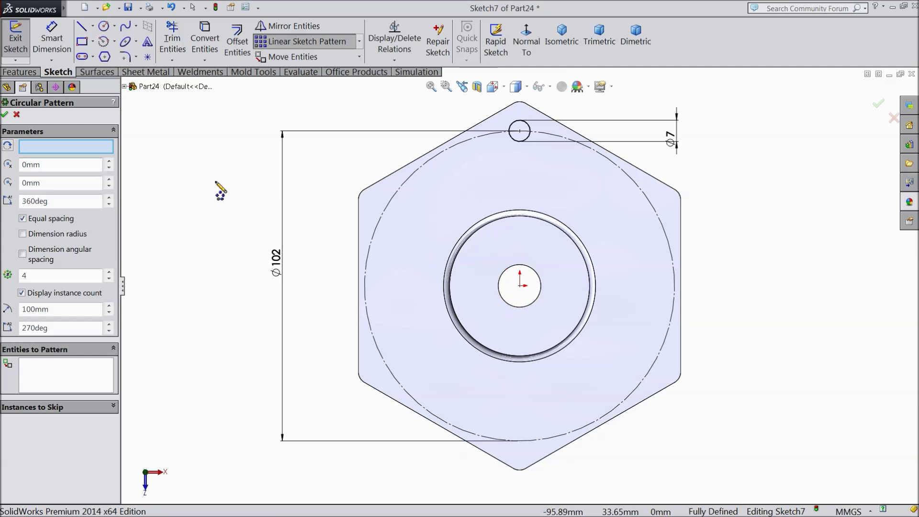
left_click(500, 279)
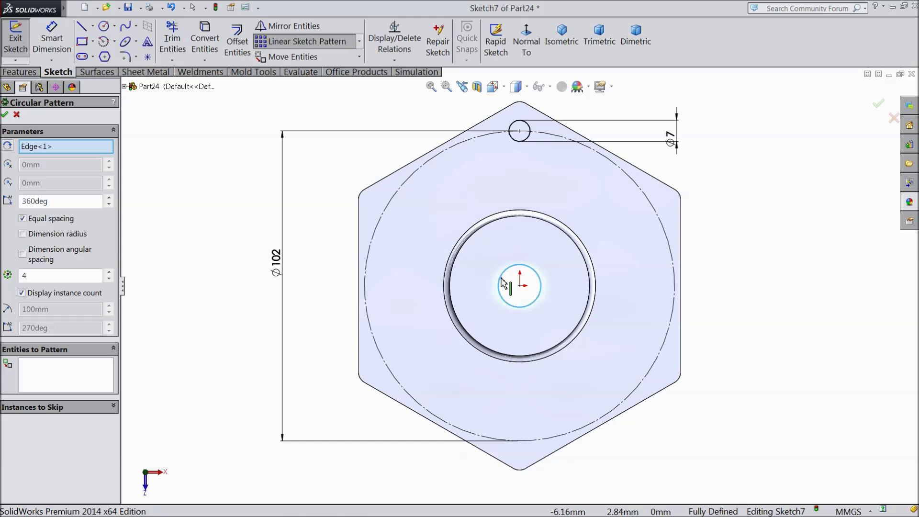
left_click(82, 374)
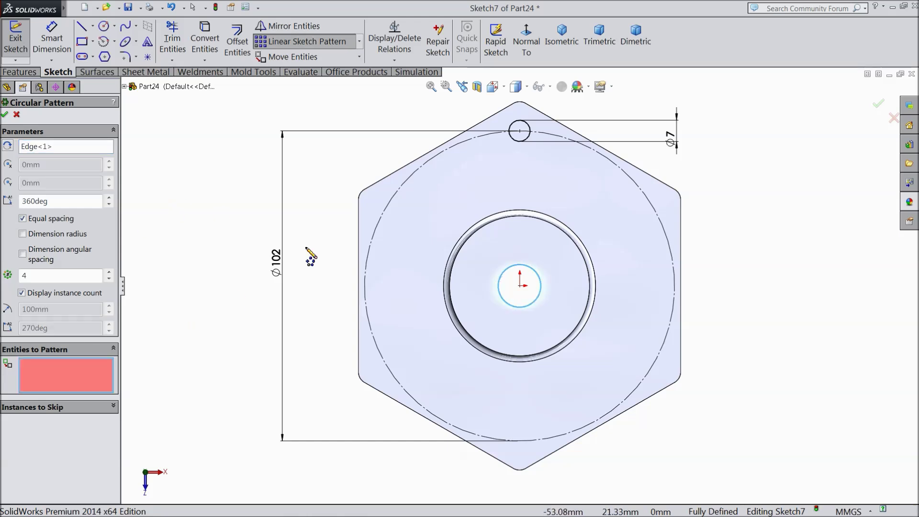
left_click(515, 139)
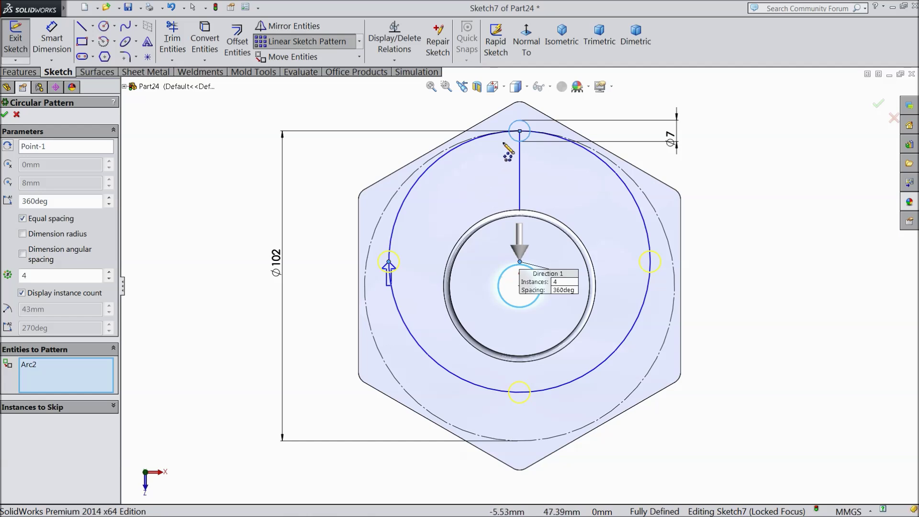
left_click(109, 272)
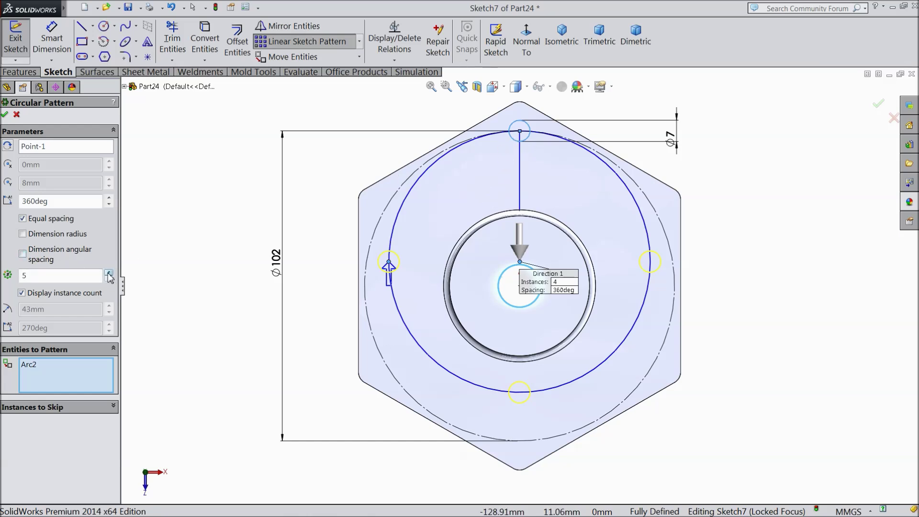
left_click(109, 273)
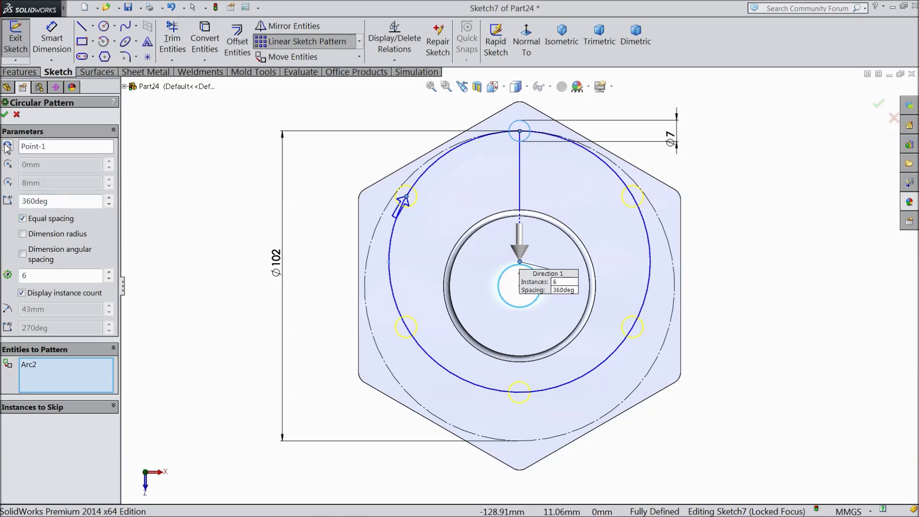
left_click(4, 114)
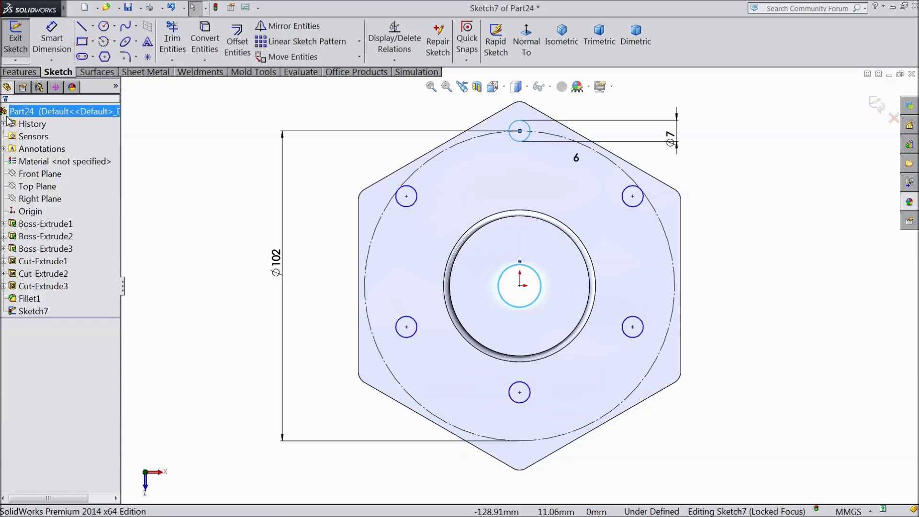
Undo the circular sketch pattern of the 7 mm circle
left_click(20, 72)
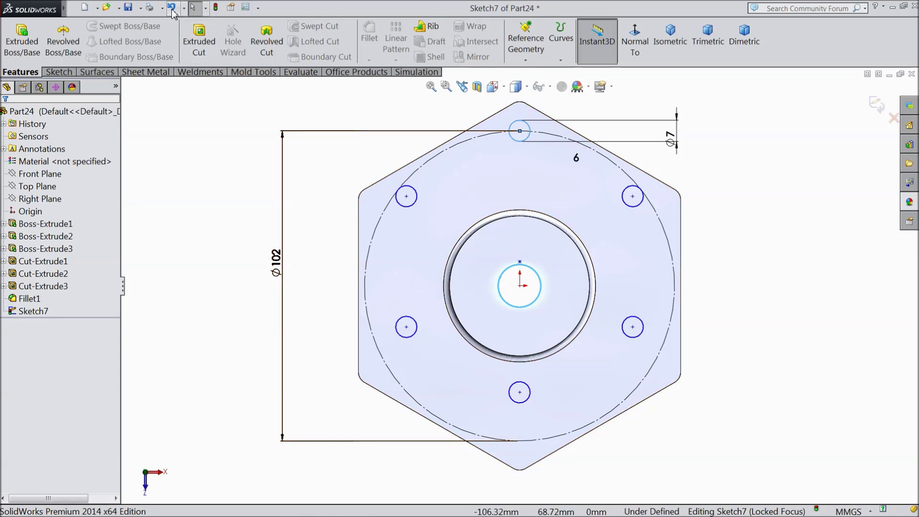
left_click(172, 8)
left_click(172, 8)
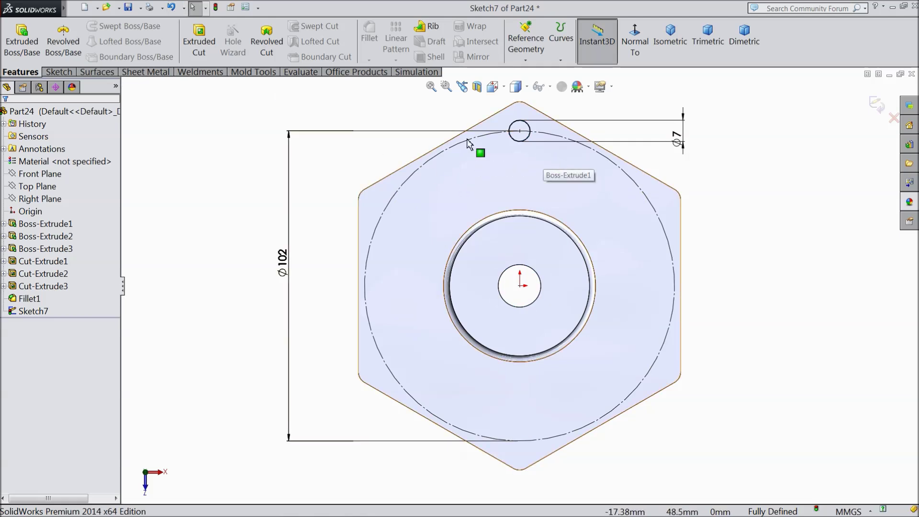
Cut-extrude the 7 mm circle through the plate with the Through All end condition
left_click(198, 40)
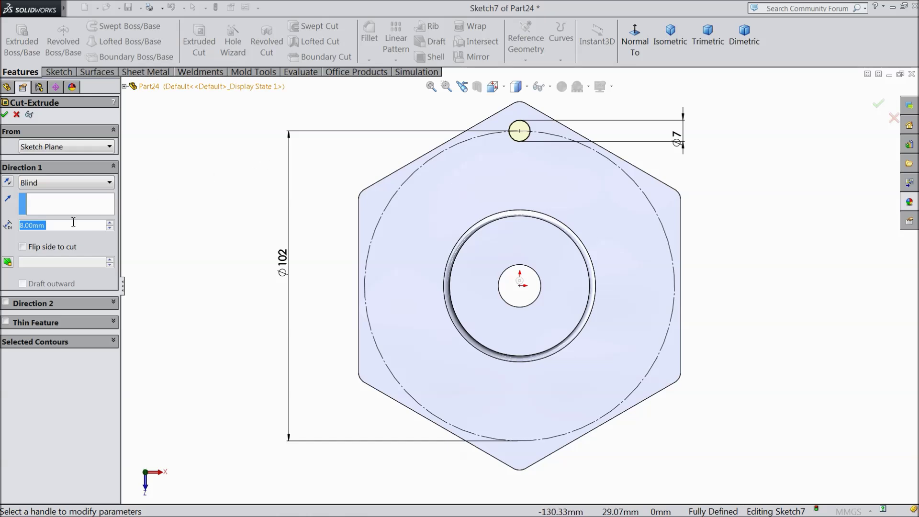
left_click(79, 184)
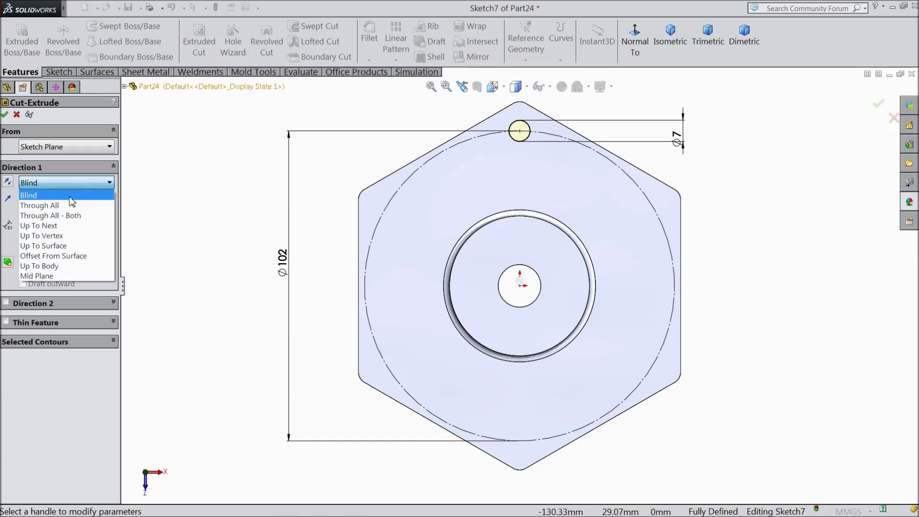
left_click(62, 204)
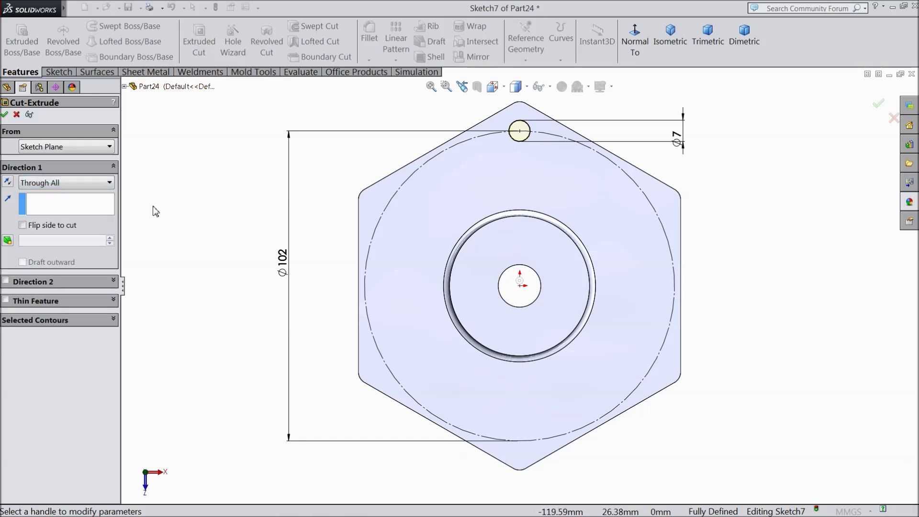
left_click(5, 115)
middle_click_drag(236, 221, 221, 259)
left_click_drag(224, 250, 211, 268)
key("Escape")
Circular-pattern the 7 mm hole around the central bore's face with 6 equally spaced instances over 360 degrees
left_click(396, 60)
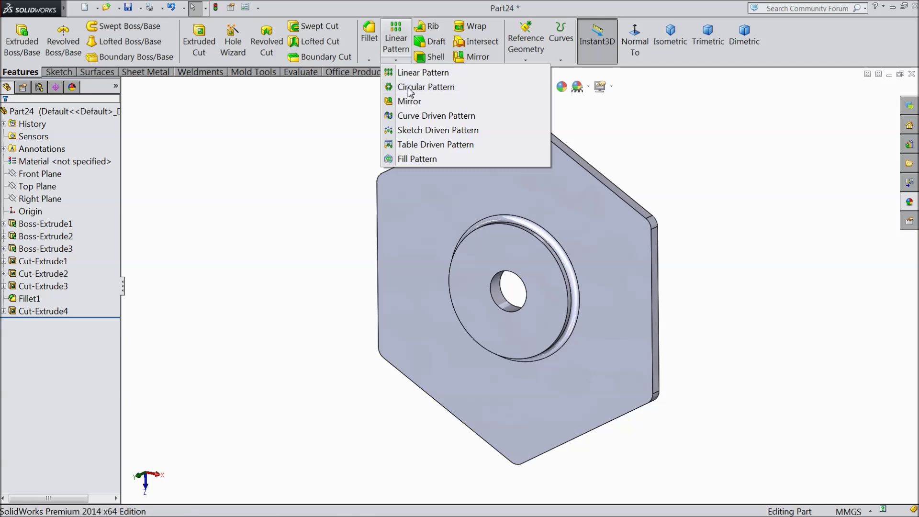
left_click(408, 88)
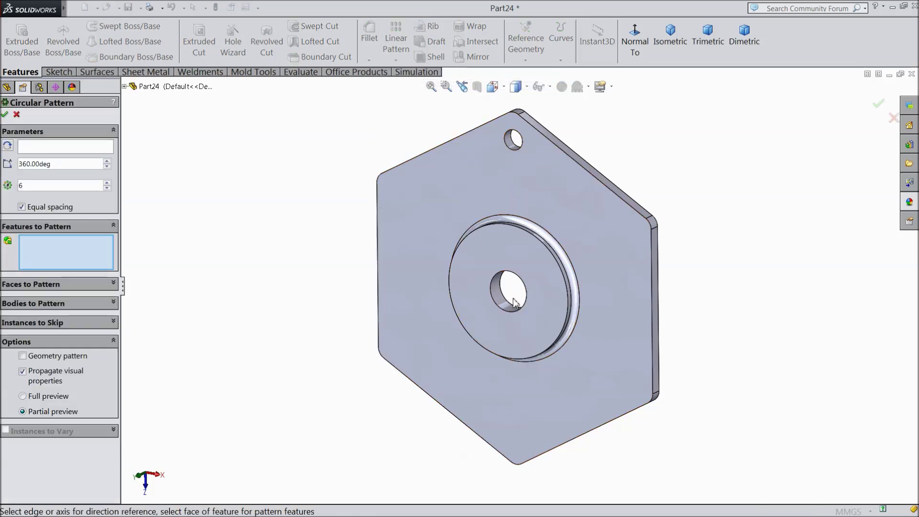
left_click(61, 150)
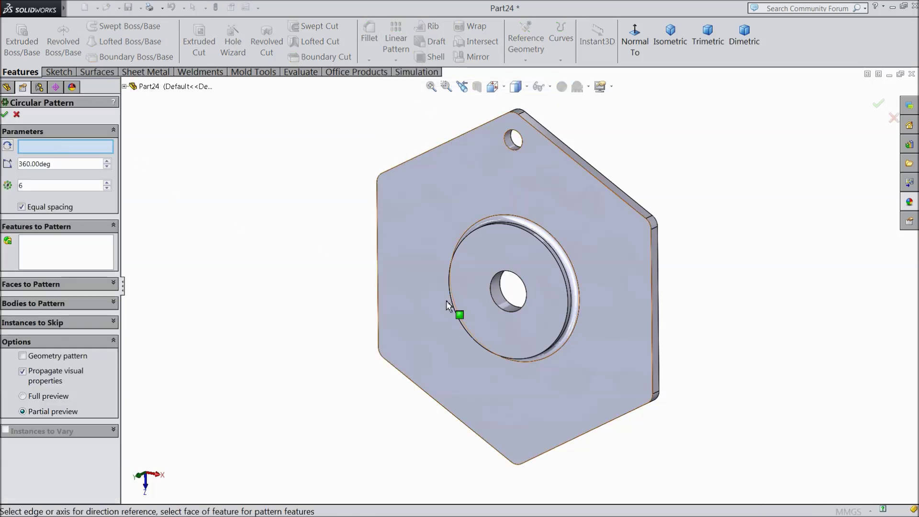
left_click(502, 302)
left_click(76, 255)
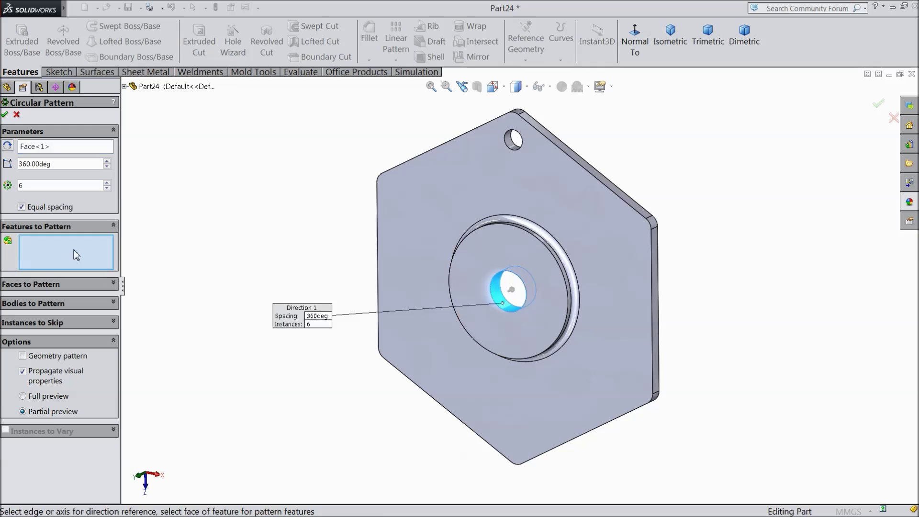
left_click(125, 87)
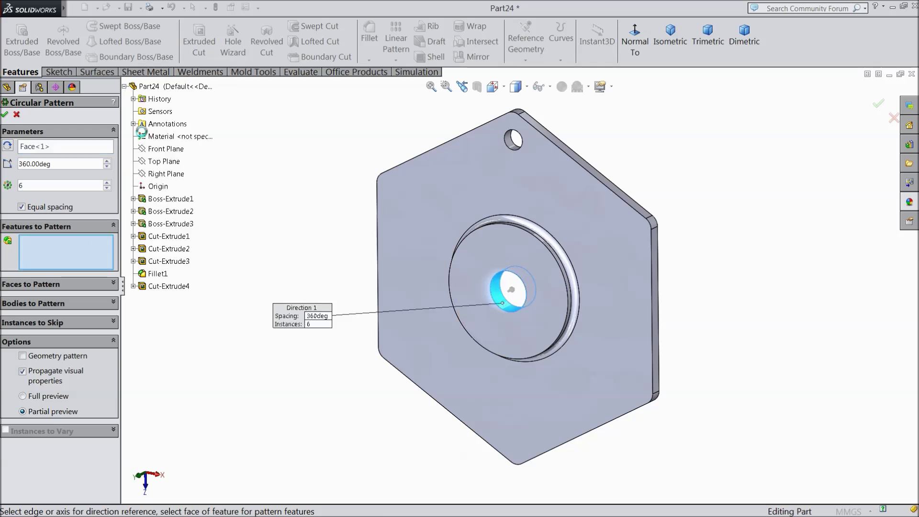
left_click(172, 287)
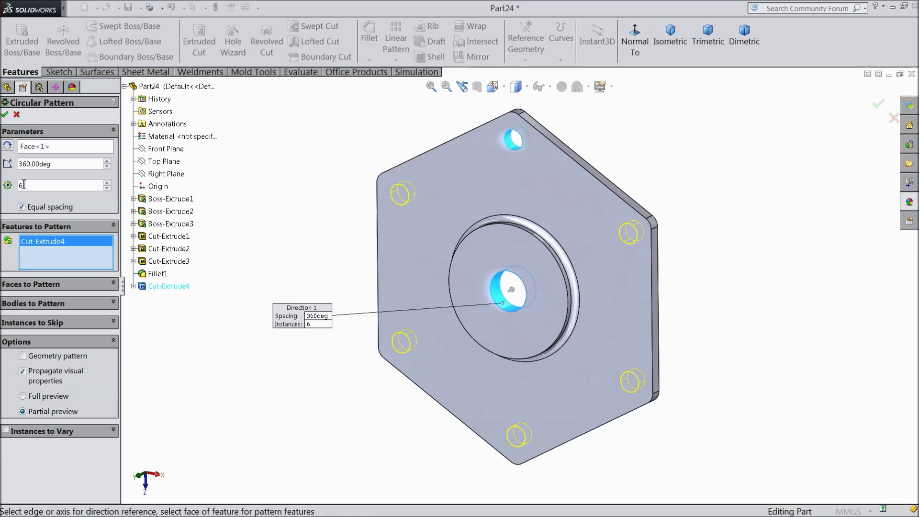
left_click(6, 115)
left_click(242, 236)
middle_click_drag(262, 274, 492, 296)
Apply an orange colour appearance (RGB 232, 113, 8) to the whole part
left_click(104, 114)
left_click(562, 87)
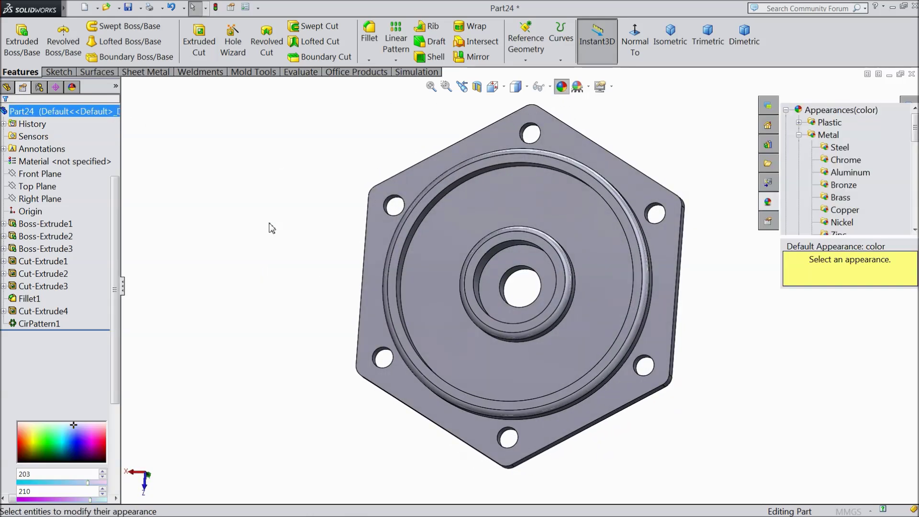
left_click(39, 356)
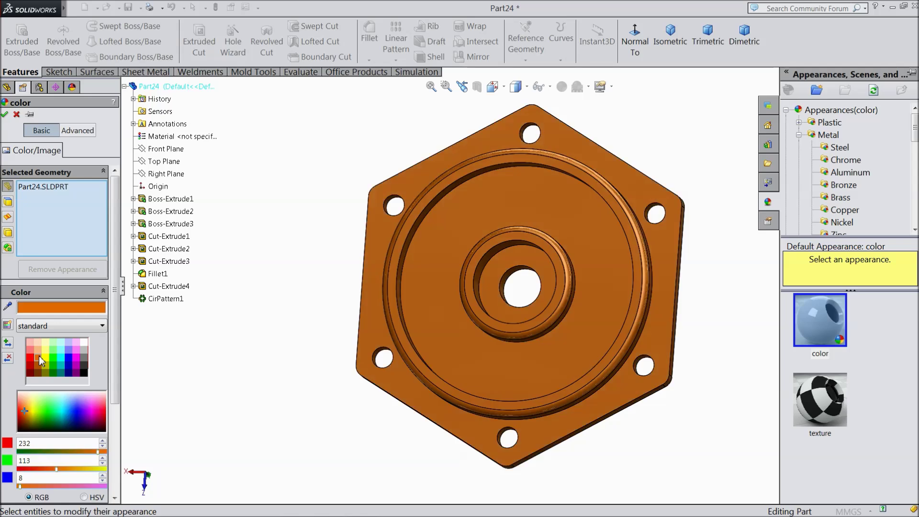
left_click(6, 114)
middle_click_drag(240, 326, 232, 256)
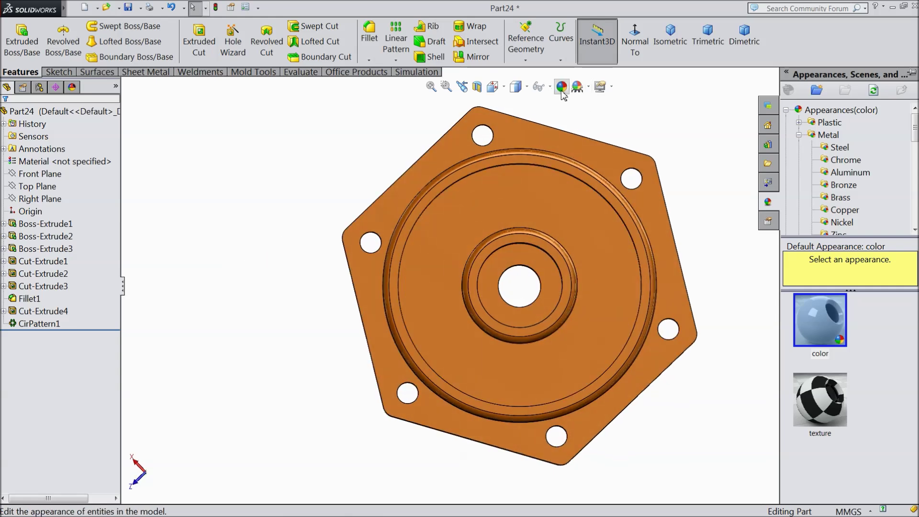
Save the orange cover part as "21. Crankcase cover" in the 6 Cylinder Radial Engine folder
left_click(130, 8)
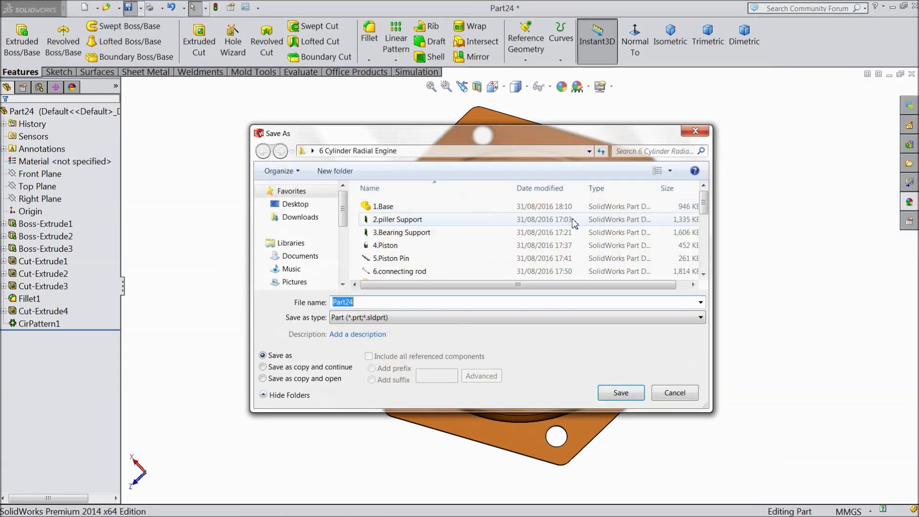
type("21")
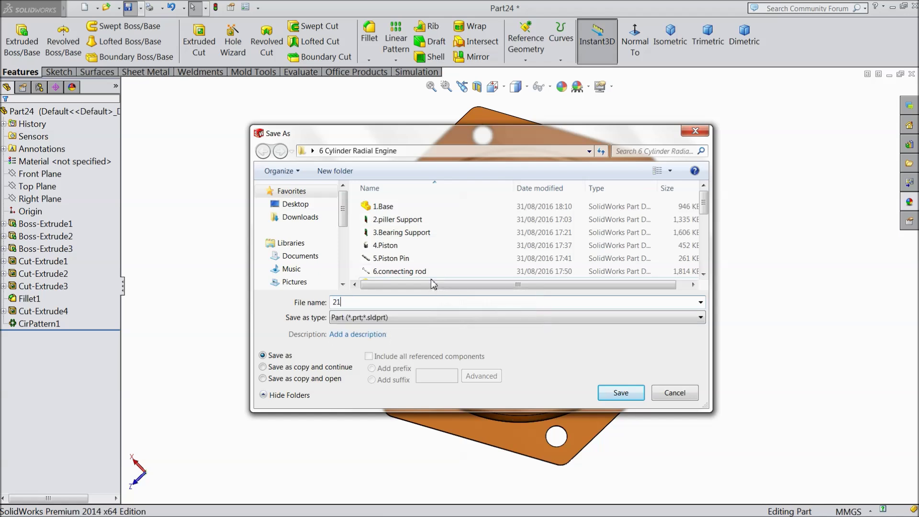
type(". Crankcase cover")
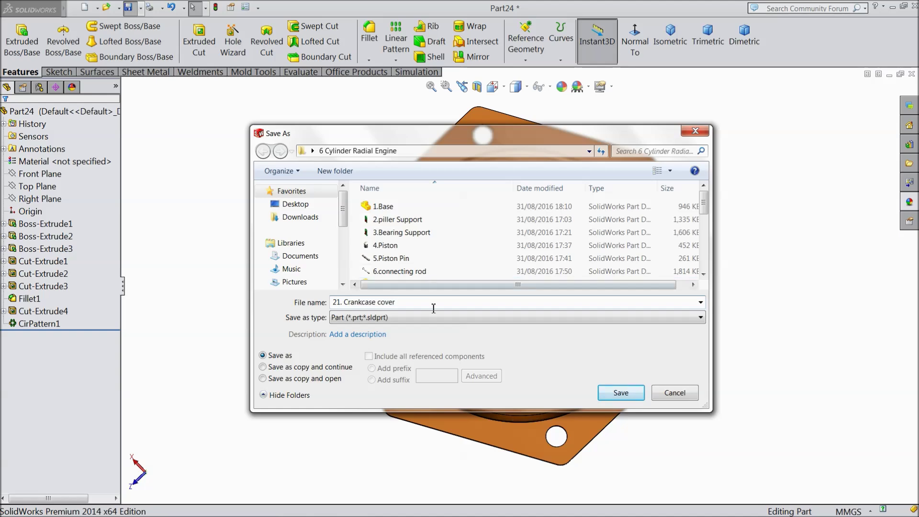
left_click(621, 394)
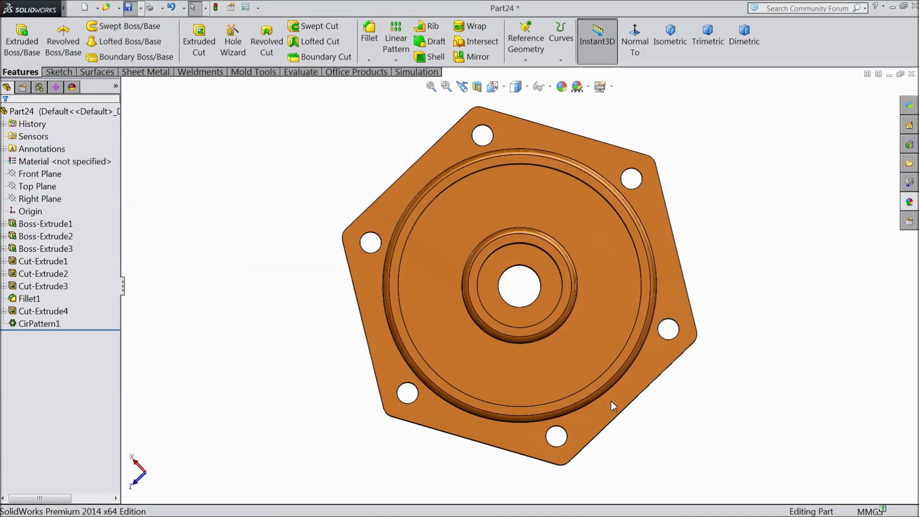
middle_click_drag(668, 409, 626, 297)
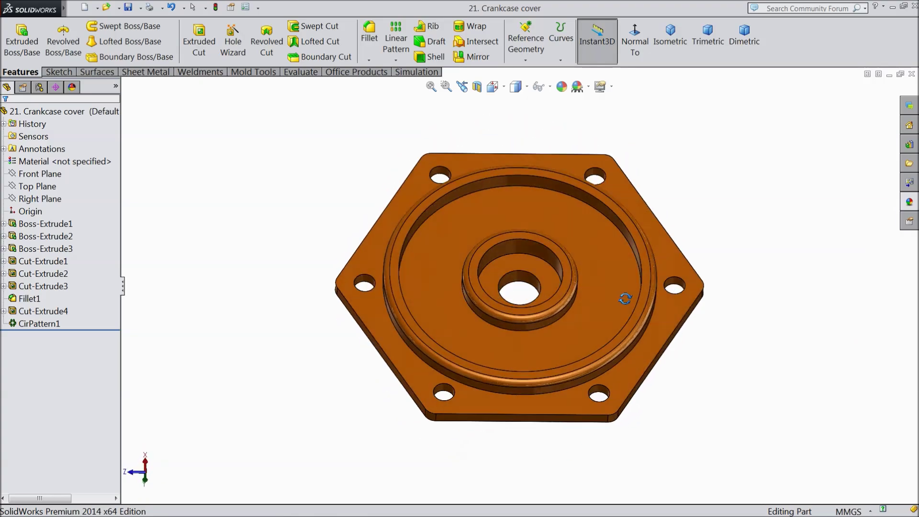
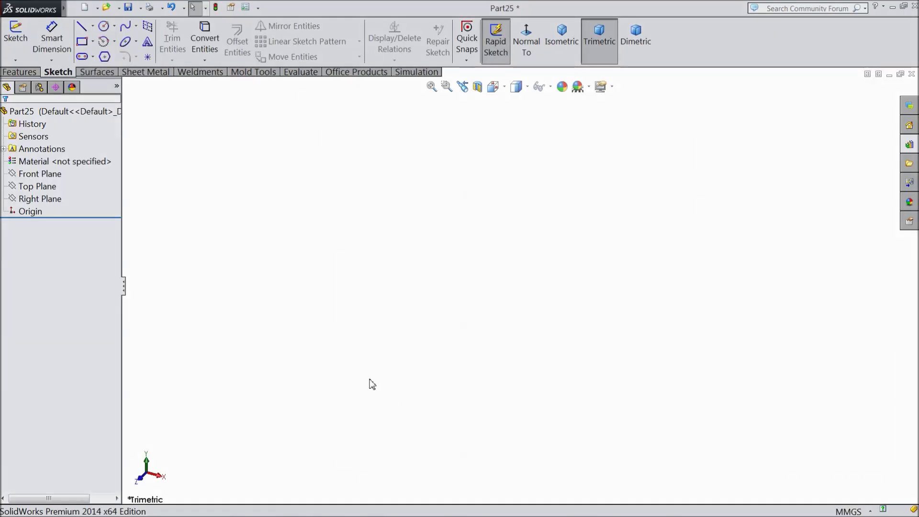
Start a sketch on the Top Plane of the new part and draw a circle of about 43 mm radius centred on the origin
left_click(38, 186)
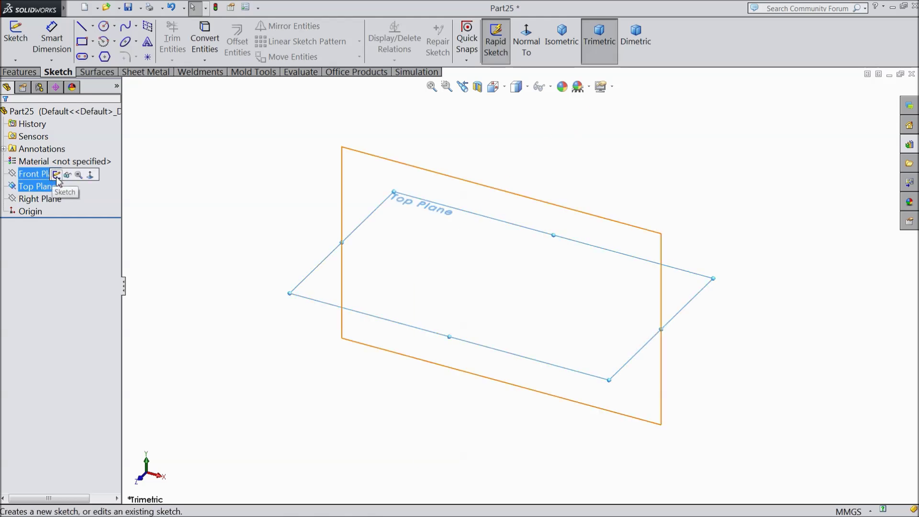
left_click(64, 175)
left_click(103, 25)
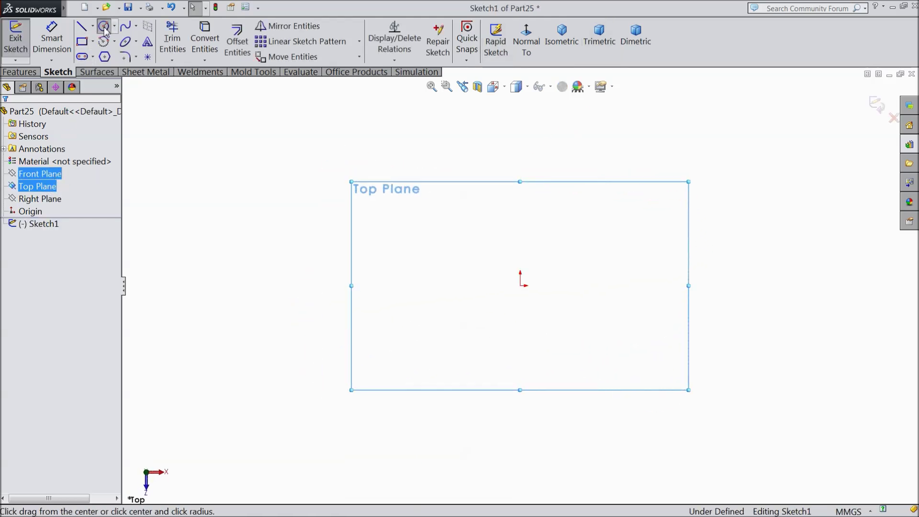
left_click(521, 286)
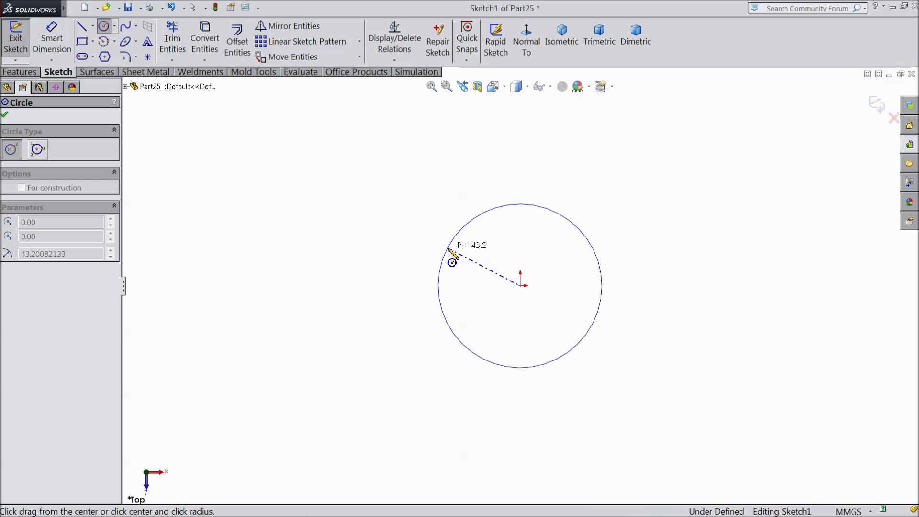
left_click(451, 257)
Dimension the circle's diameter as 5 mm
left_click(20, 72)
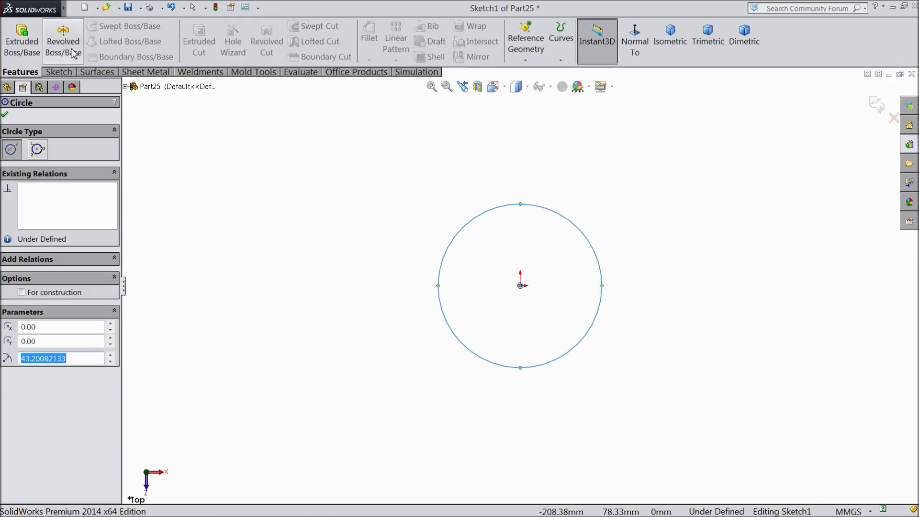
left_click(50, 73)
left_click(52, 36)
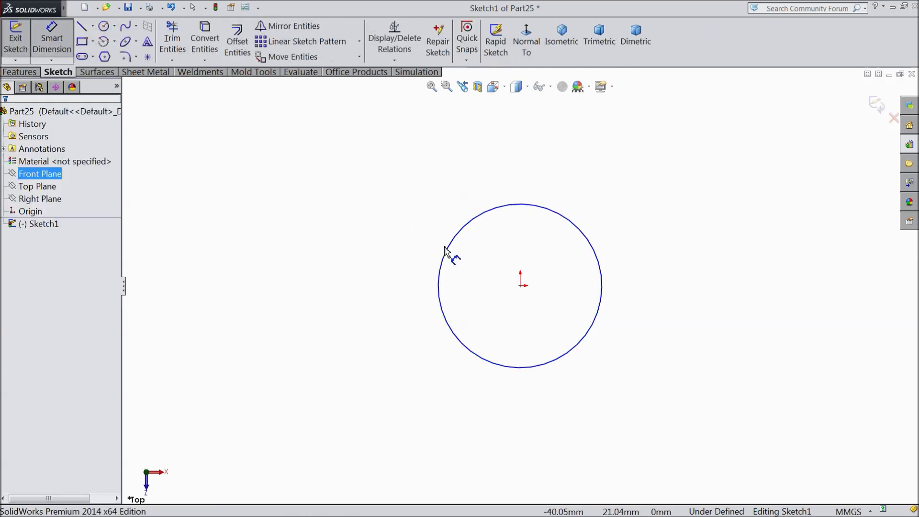
left_click(439, 270)
left_click(377, 266)
type("5")
left_click(326, 251)
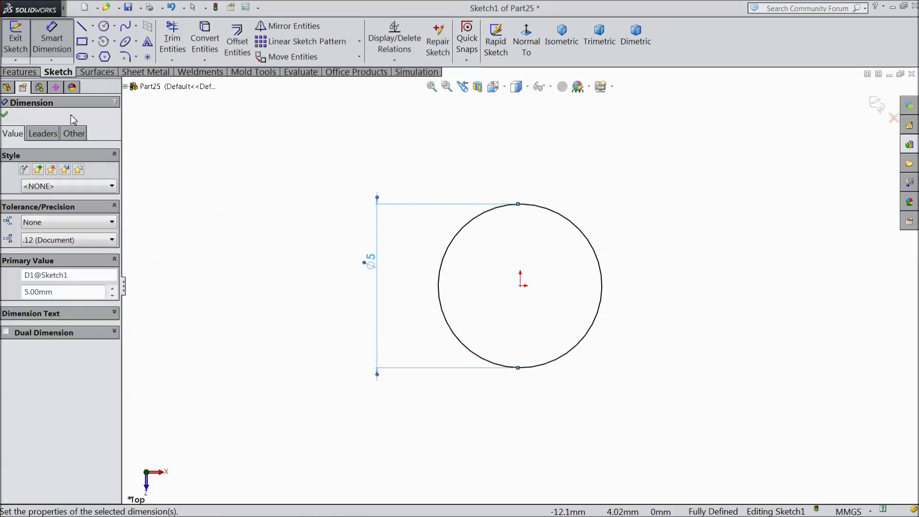
left_click(4, 115)
Extrude the 5 mm circle as a Blind boss to a depth of 16 mm
left_click(20, 72)
left_click(22, 40)
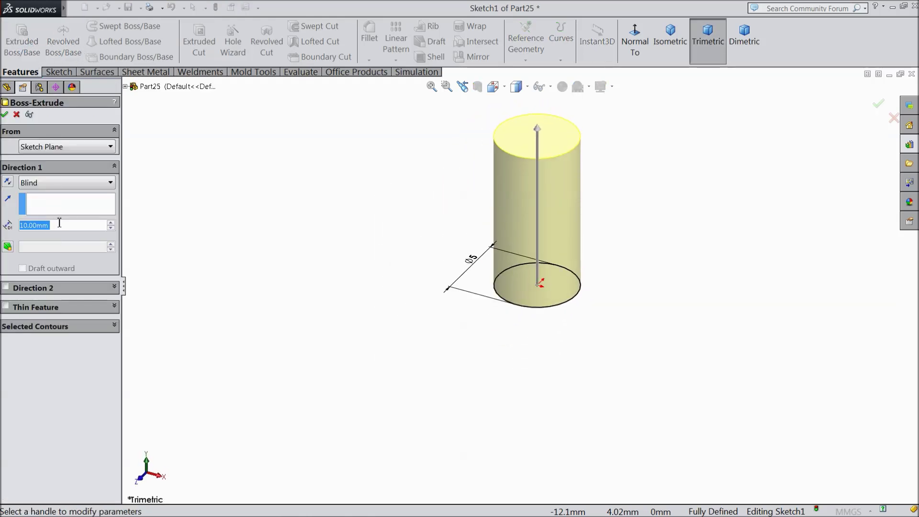
type("16")
key("Return")
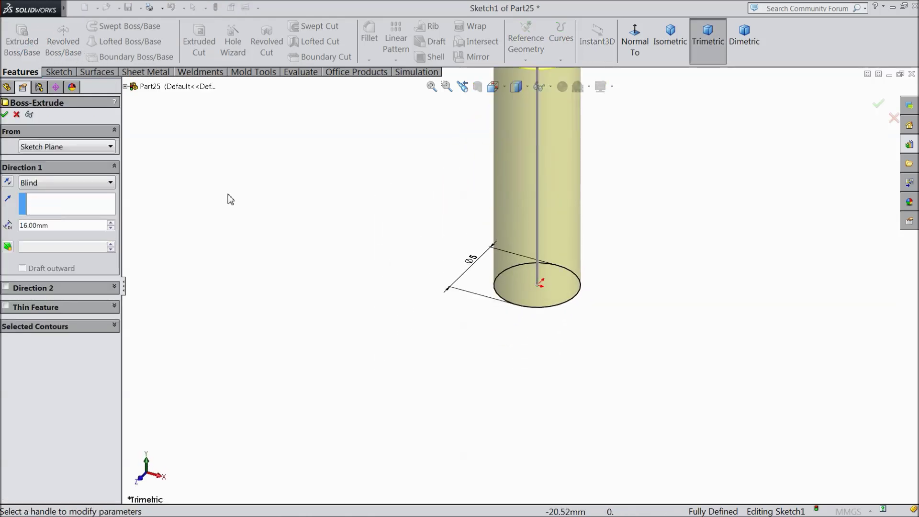
left_click(4, 115)
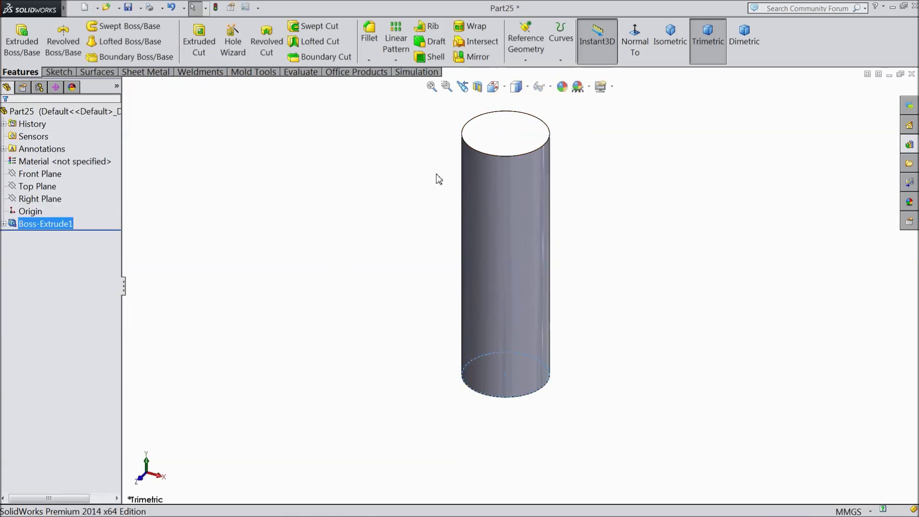
Chamfer the circular edges at both ends of the cylinder with a 0.3 mm distance and 45 degree angle
left_click(369, 59)
left_click(386, 86)
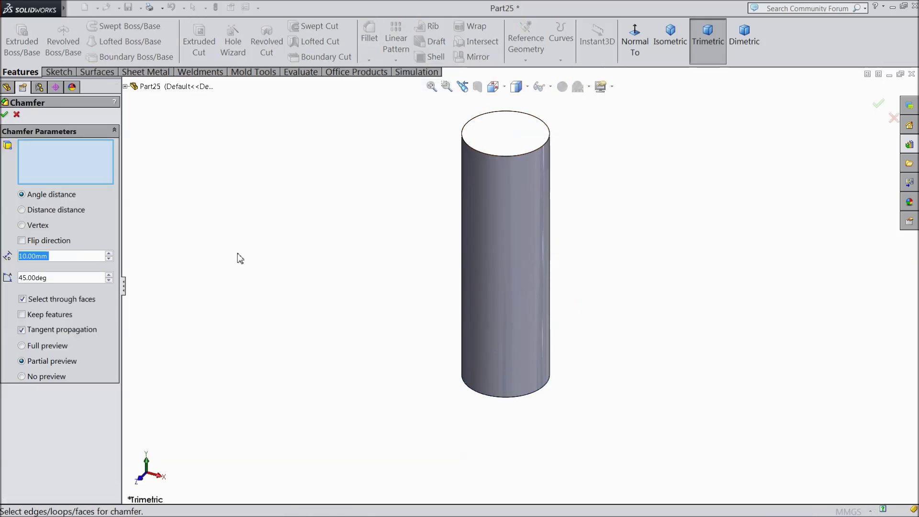
type("0.2")
key("Return")
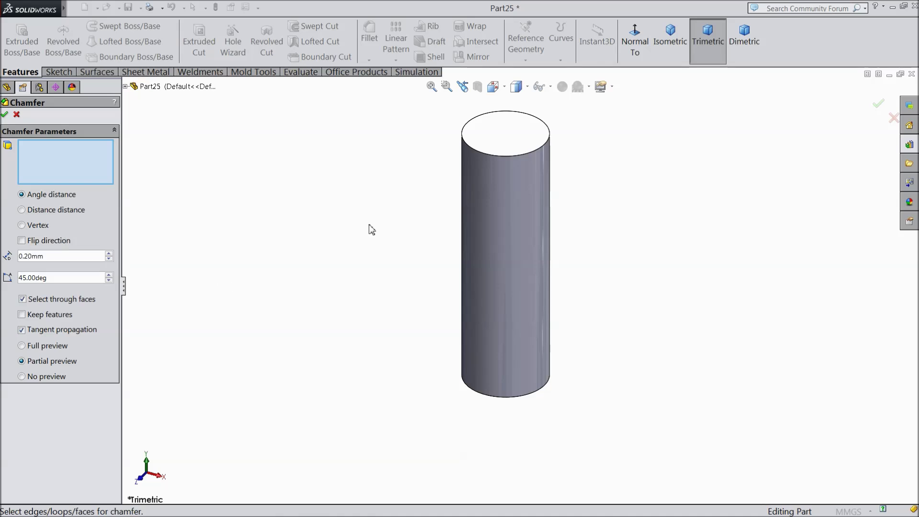
left_click(485, 157)
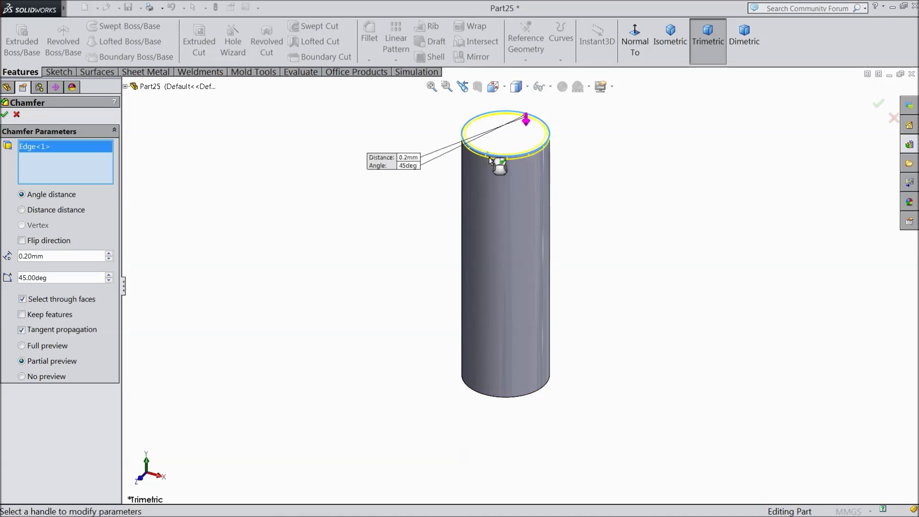
left_click(521, 403)
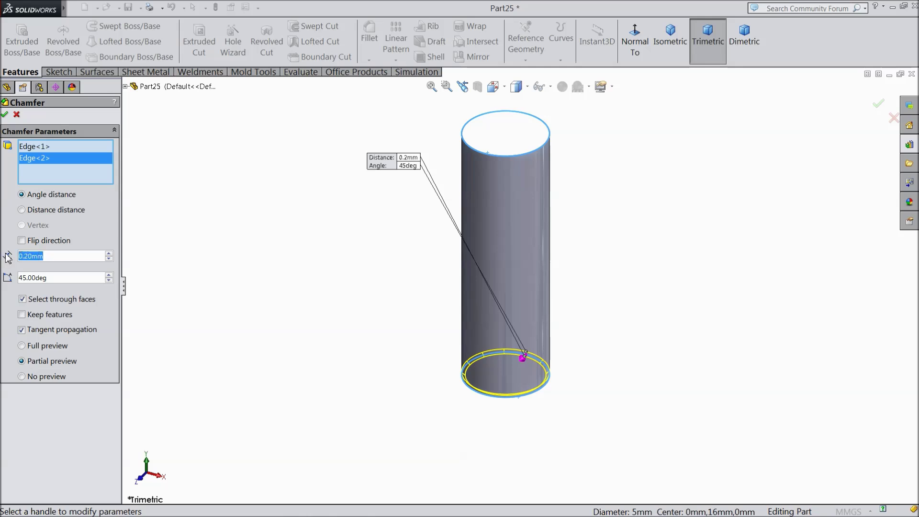
type("0.3")
key("Return")
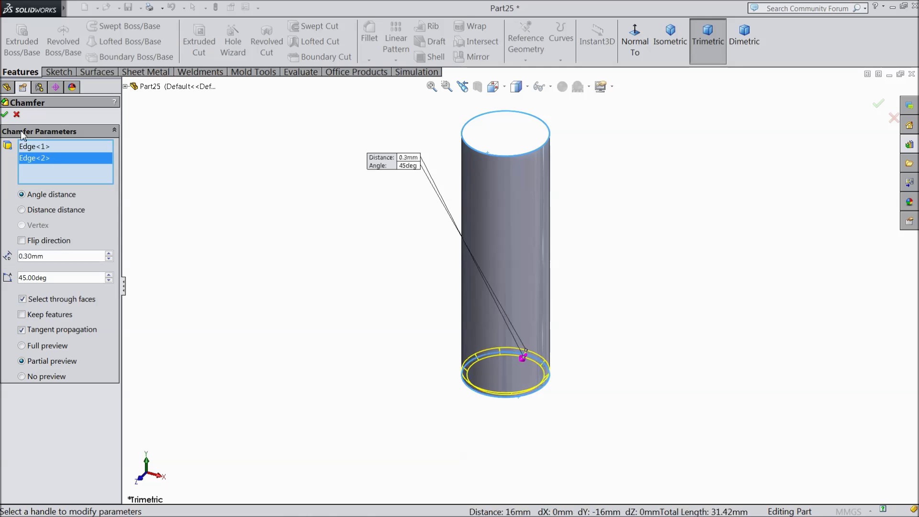
left_click(5, 115)
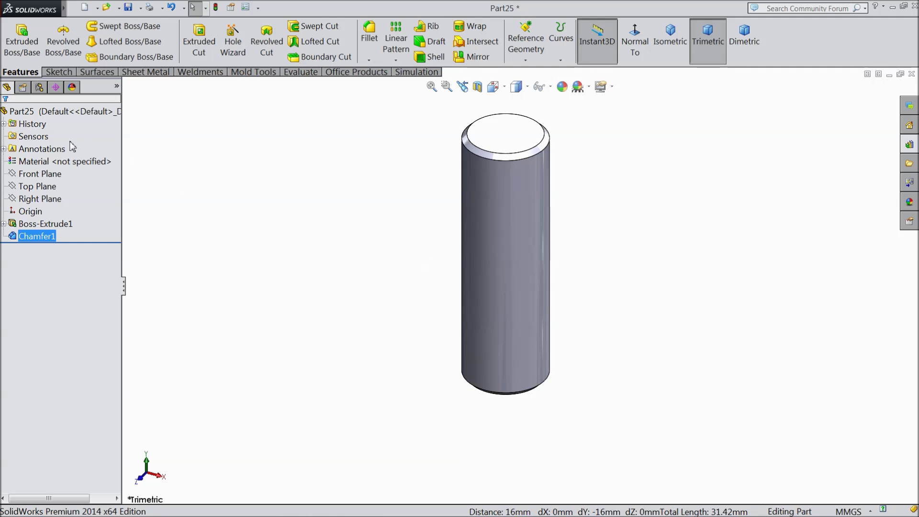
Apply the polished steel metal appearance to the whole pin part
left_click(46, 115)
left_click(909, 203)
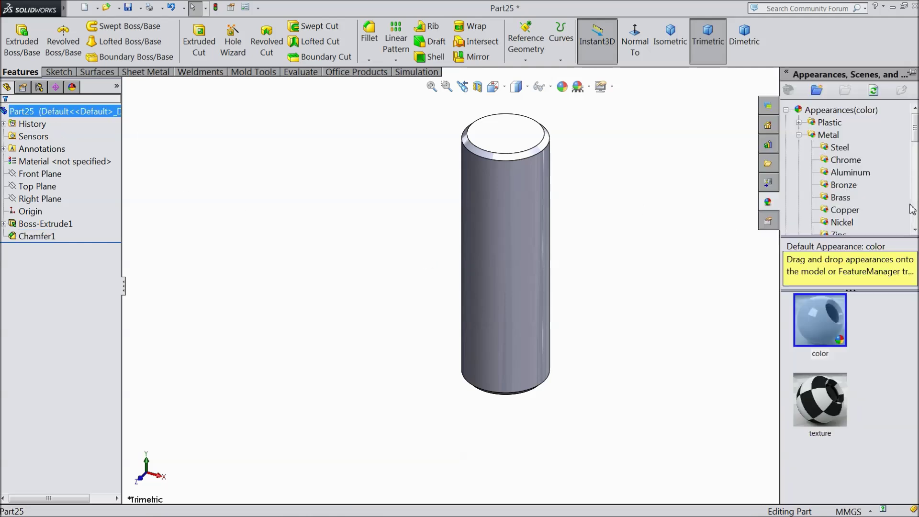
left_click(839, 147)
double_click(820, 324)
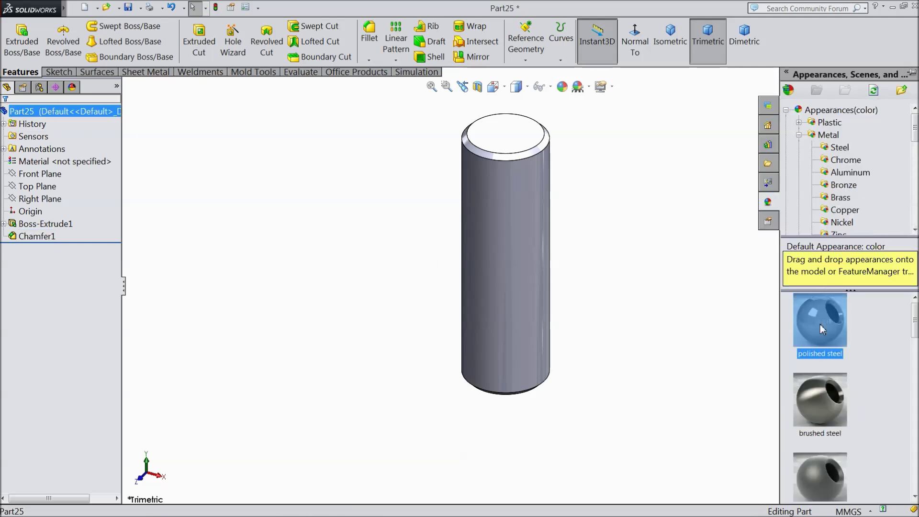
middle_click_drag(718, 299, 579, 400)
scroll(545, 257, "down", 2)
middle_click_drag(511, 385, 538, 242)
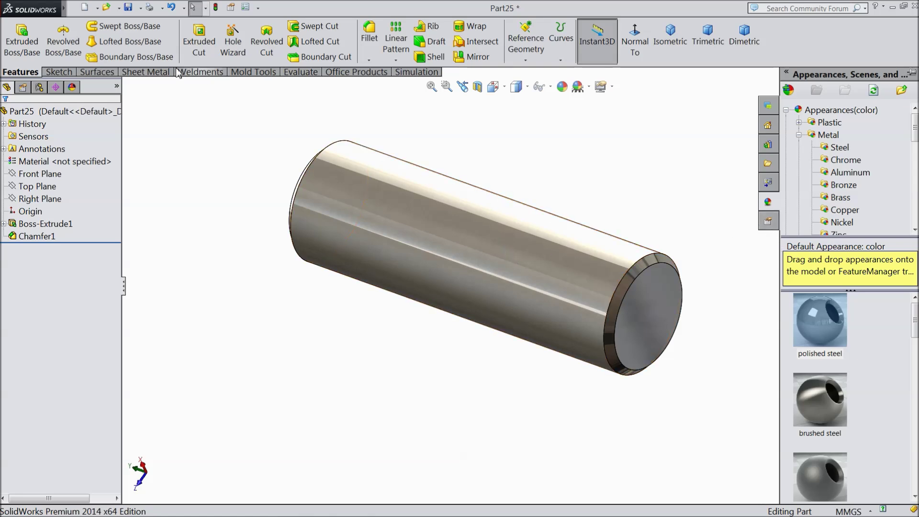
Save the pin part as "22.Hub Pin" in the 6 Cylinder Radial Engine folder on the Desktop
key("ctrl+s")
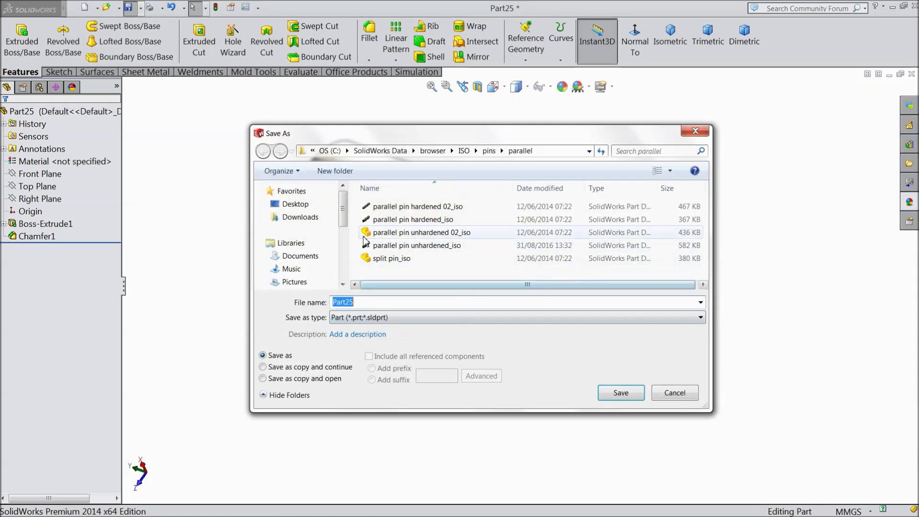
left_click(293, 204)
double_click(556, 266)
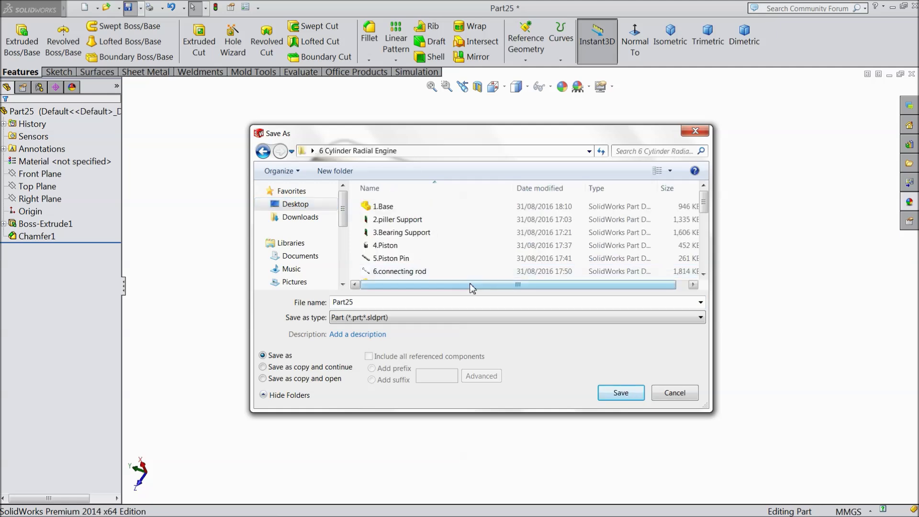
left_click_drag(705, 203, 703, 269)
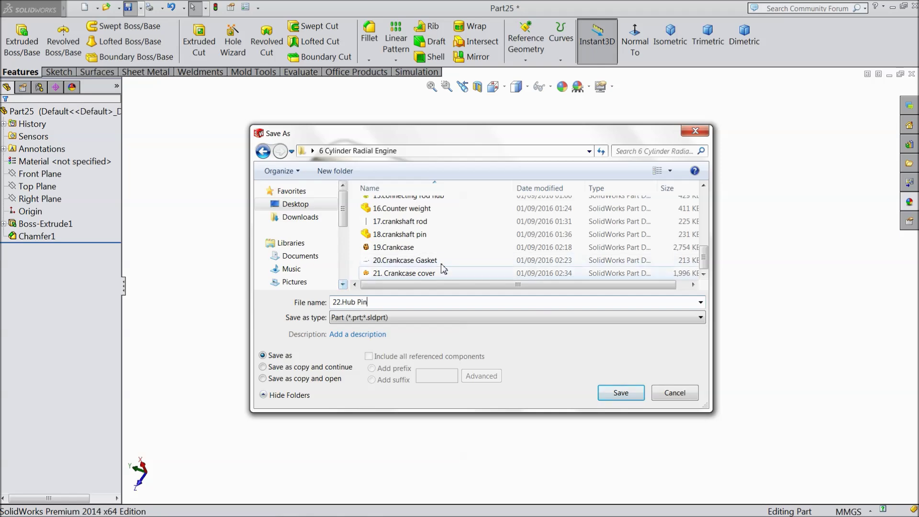
left_click(615, 396)
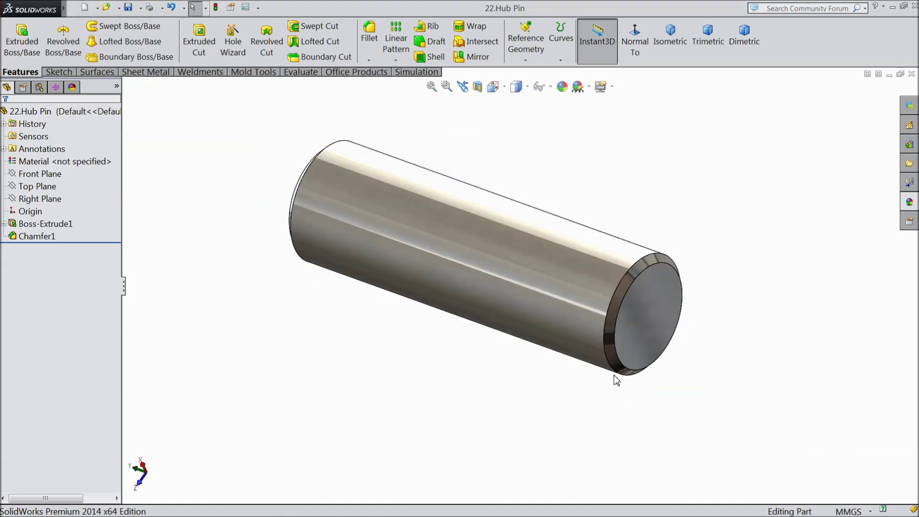
middle_click_drag(407, 365, 417, 314)
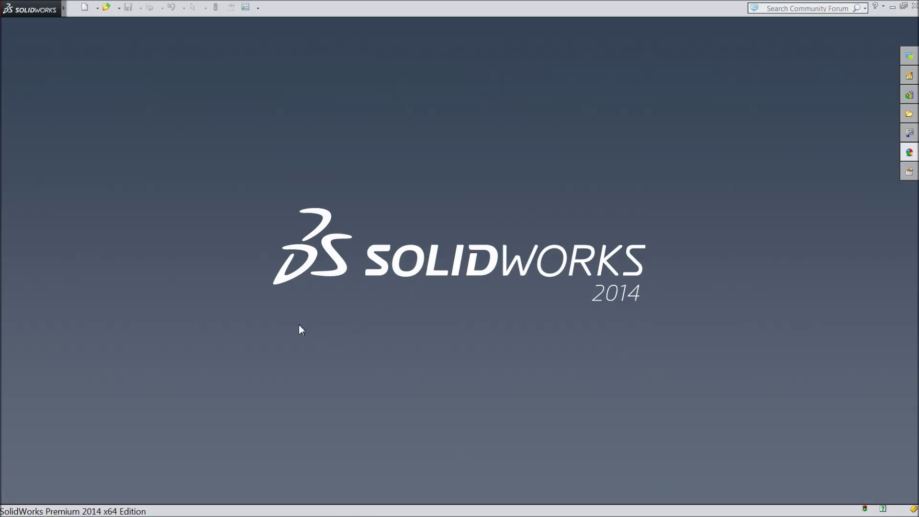
Create a new assembly document and widen the Begin Assembly pane
left_click(85, 7)
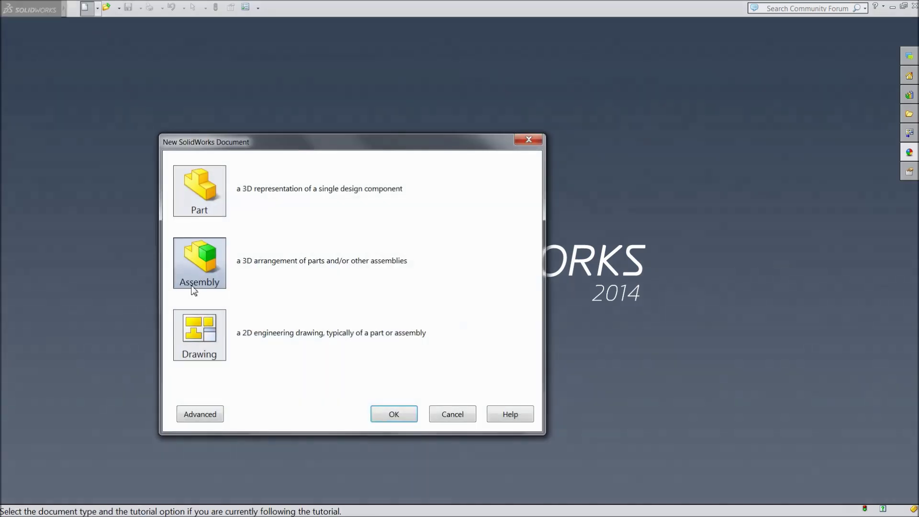
left_click(393, 415)
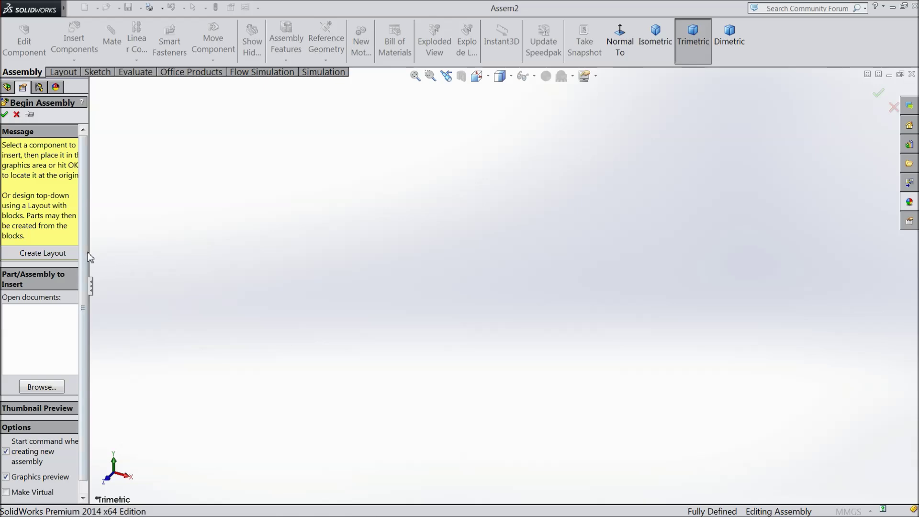
left_click_drag(90, 251, 126, 250)
Insert 4.Piston and 5.Piston Pin from the Desktop's 6 Cylinder Radial Engine folder, placing the pin below the piston
left_click(59, 348)
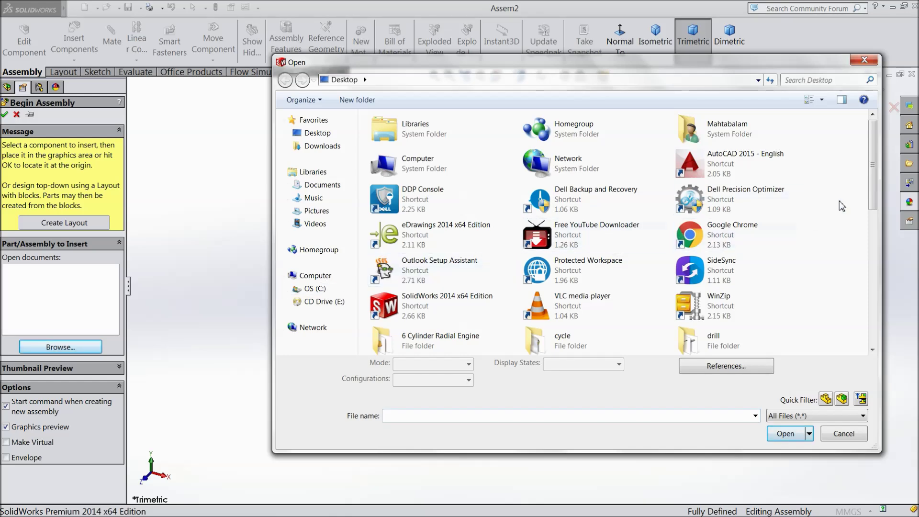
left_click_drag(877, 183, 878, 201)
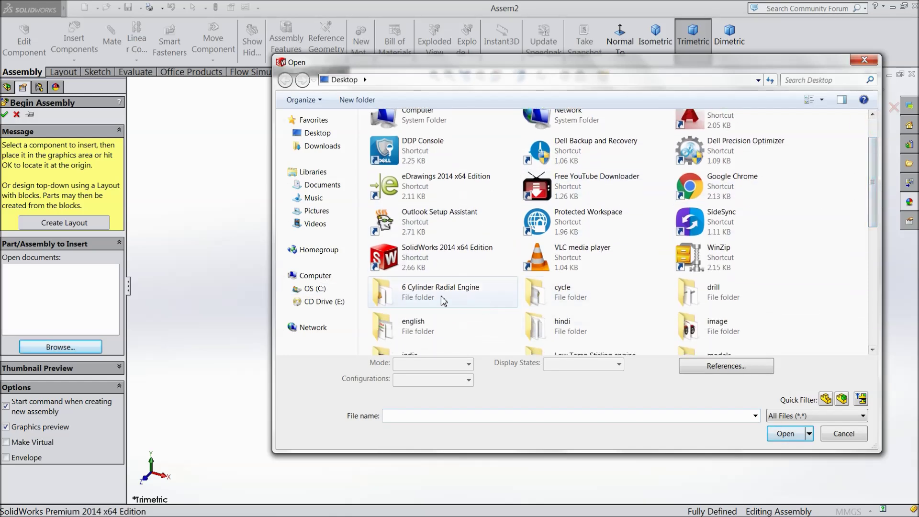
double_click(421, 287)
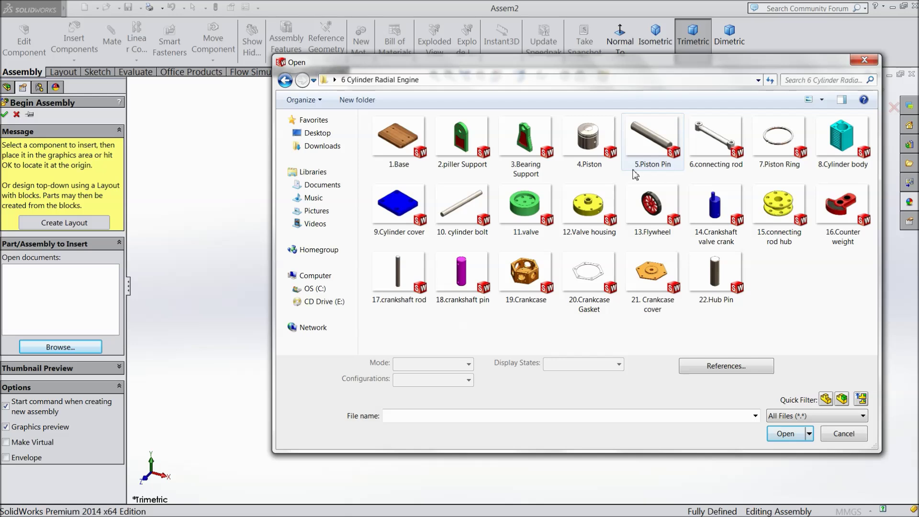
left_click(595, 162)
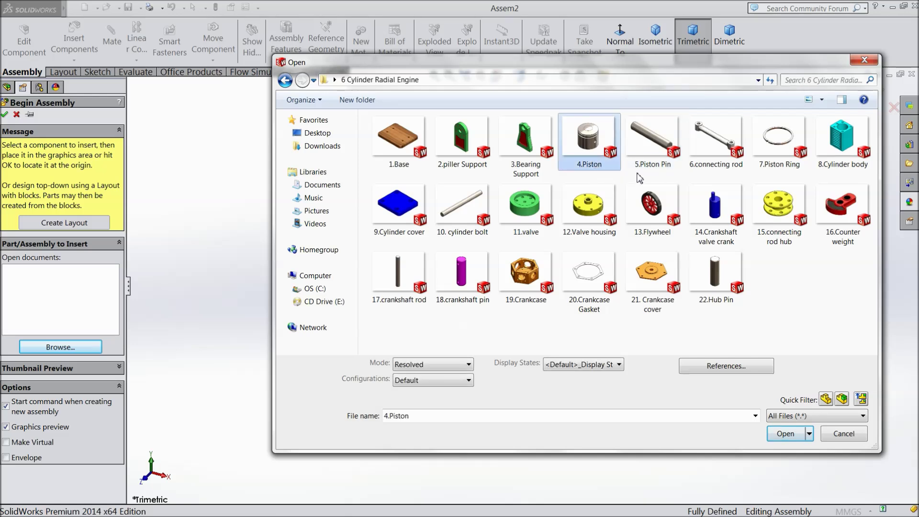
left_click(649, 165, "ctrl")
left_click(789, 443)
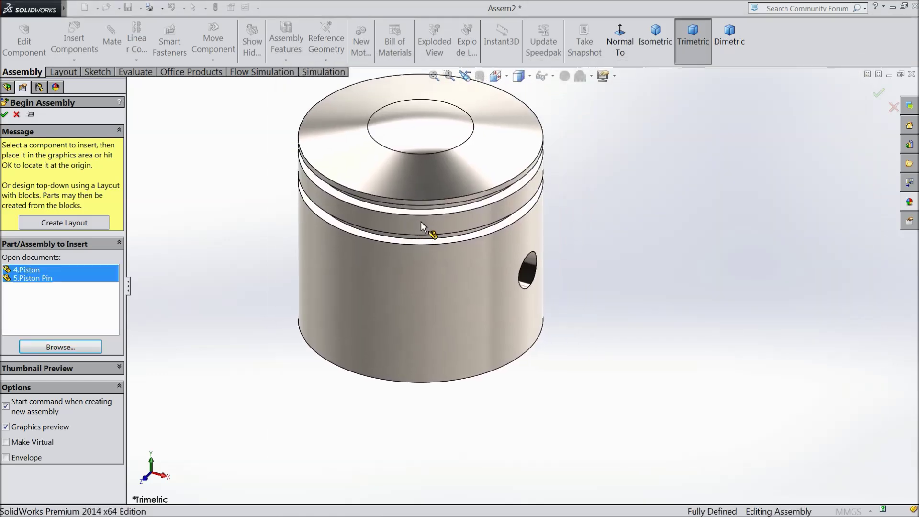
left_click(481, 283)
left_click(565, 420)
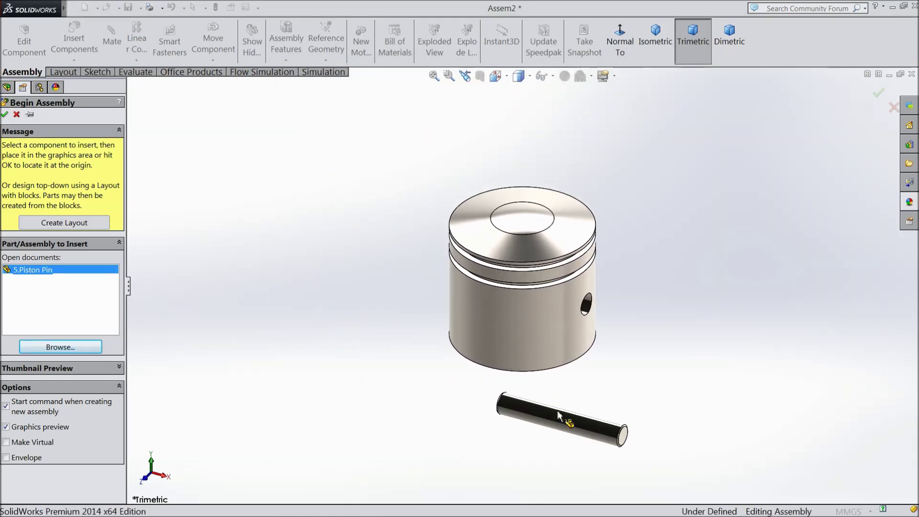
Change the assembly's scene to a plain white background
left_click(593, 77)
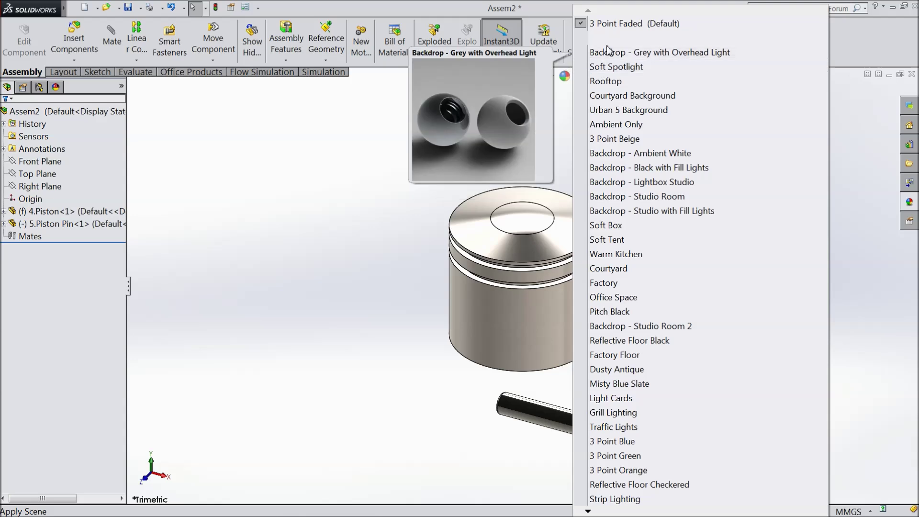
left_click(607, 39)
Open the piston pin part from the assembly and check the dimensions of its revolve and chamfer
middle_click_drag(630, 332, 627, 211)
scroll(594, 335, "down", 3)
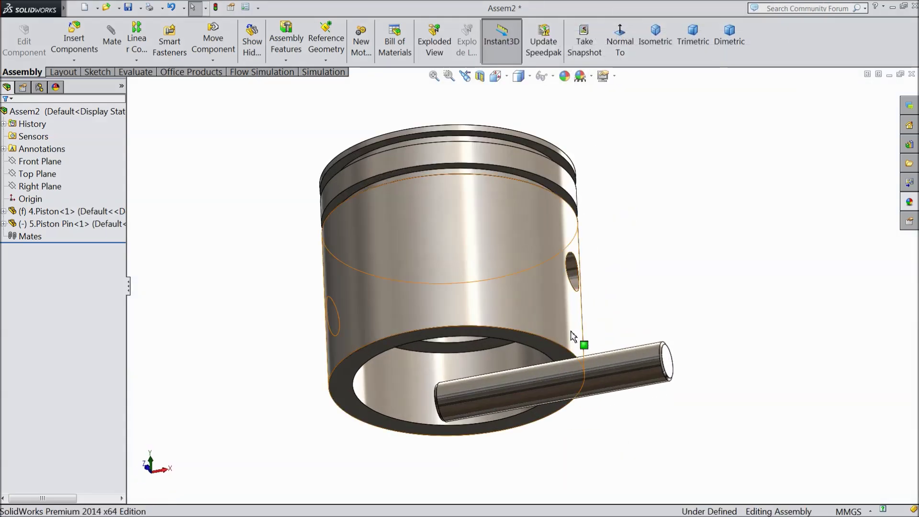
left_click(594, 377)
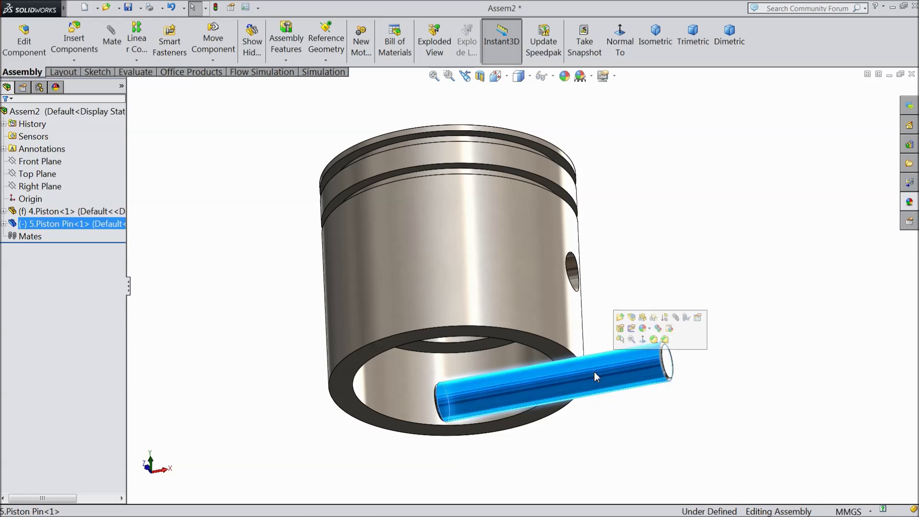
left_click(621, 319)
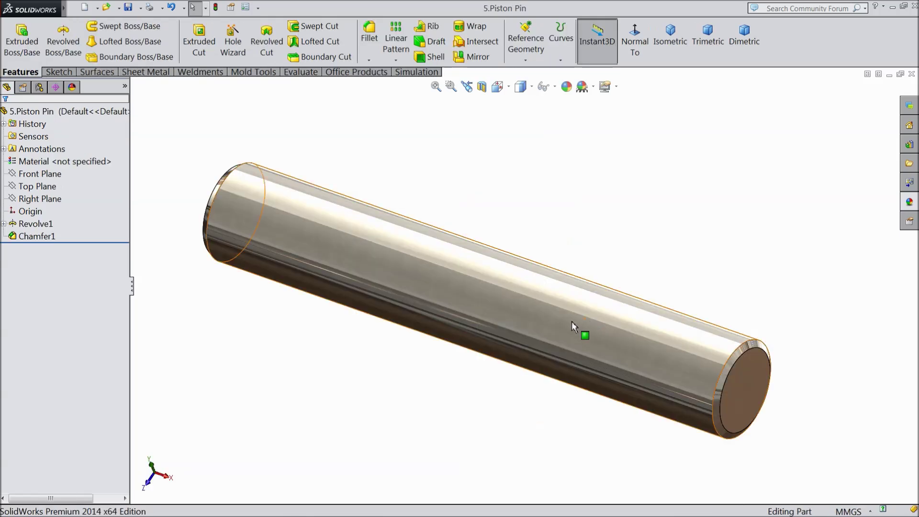
left_click(42, 199)
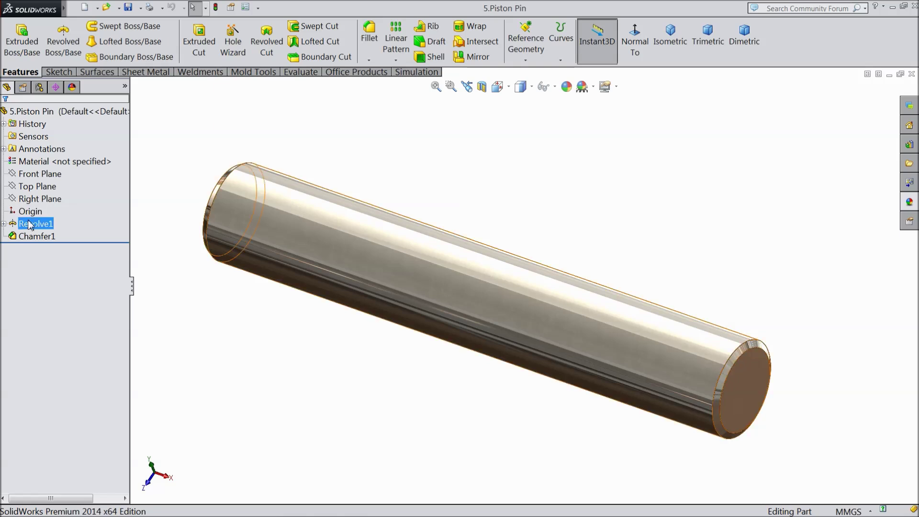
left_click(34, 236)
left_click(34, 223)
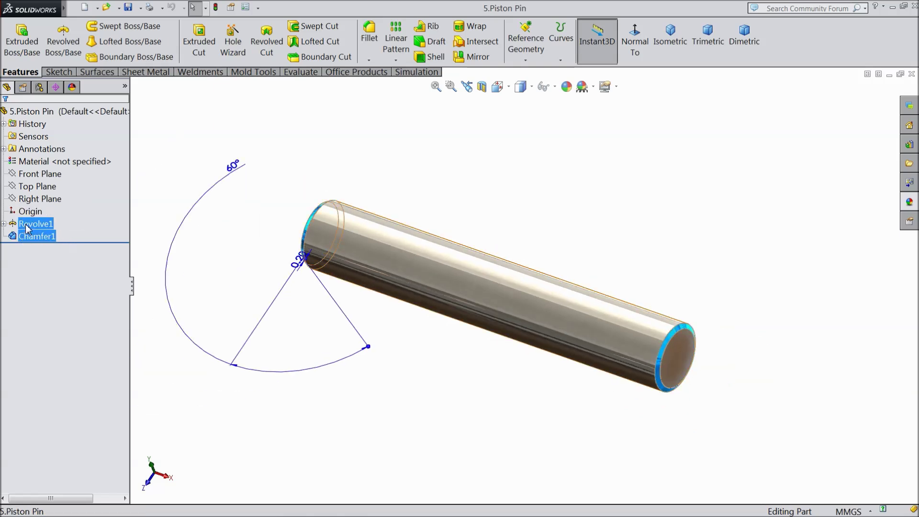
middle_click_drag(275, 297, 467, 225)
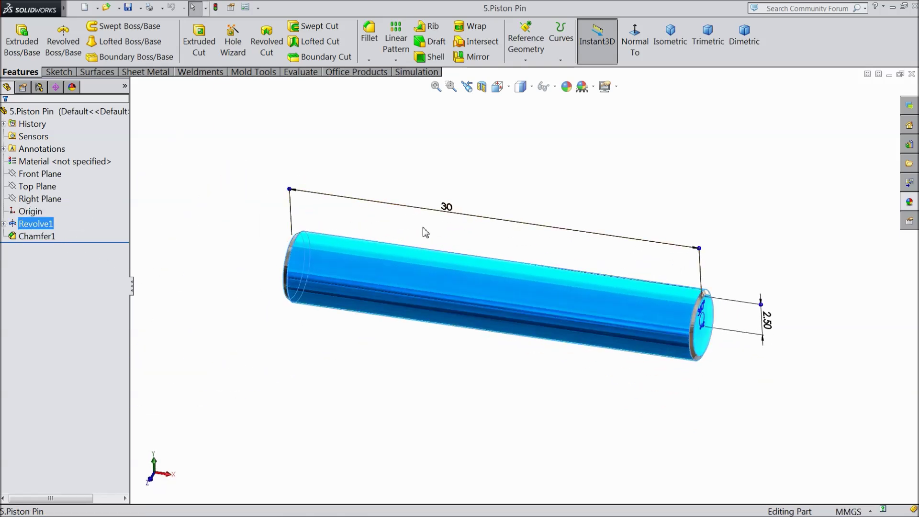
left_click(414, 157)
middle_click_drag(334, 178, 364, 192)
Create a reference plane offset 15 mm from the piston pin's end face, flipped inward to the middle of the pin
left_click(676, 353)
left_click(525, 60)
left_click(529, 72)
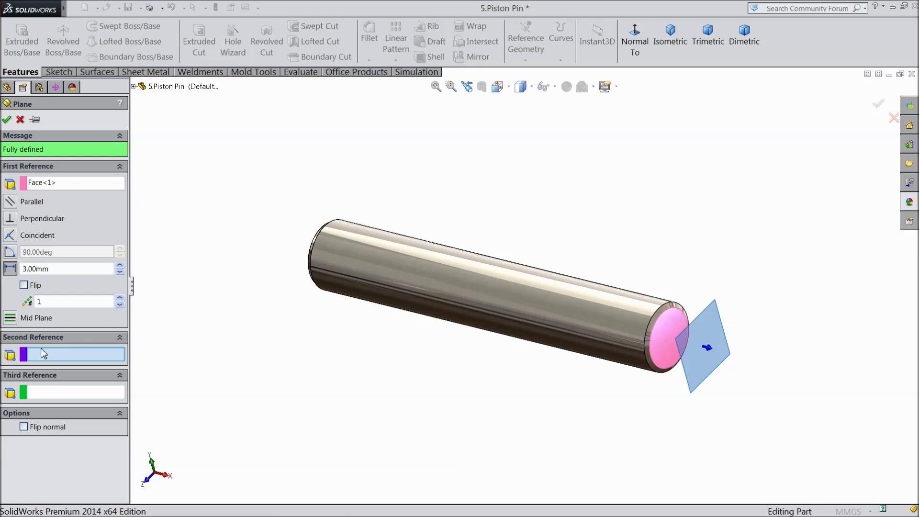
left_click(55, 268)
type("15")
key("Return")
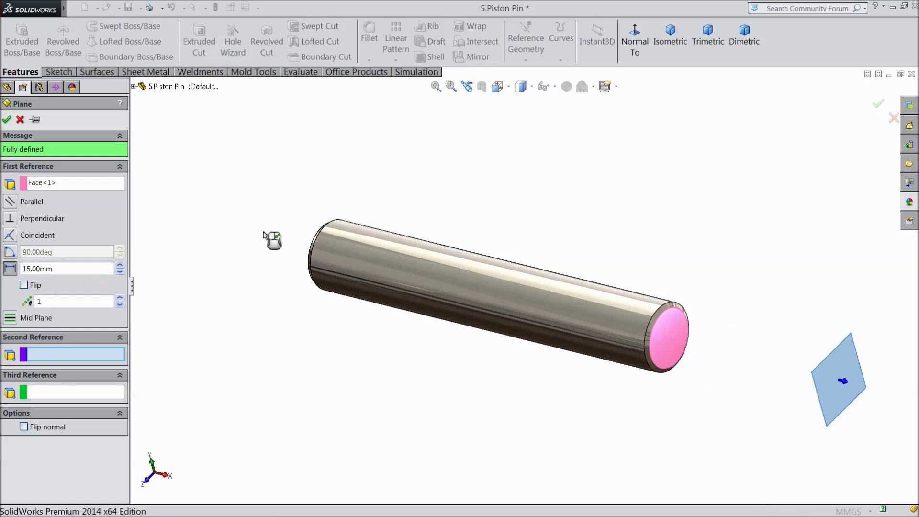
left_click(23, 285)
middle_click_drag(206, 302, 180, 291)
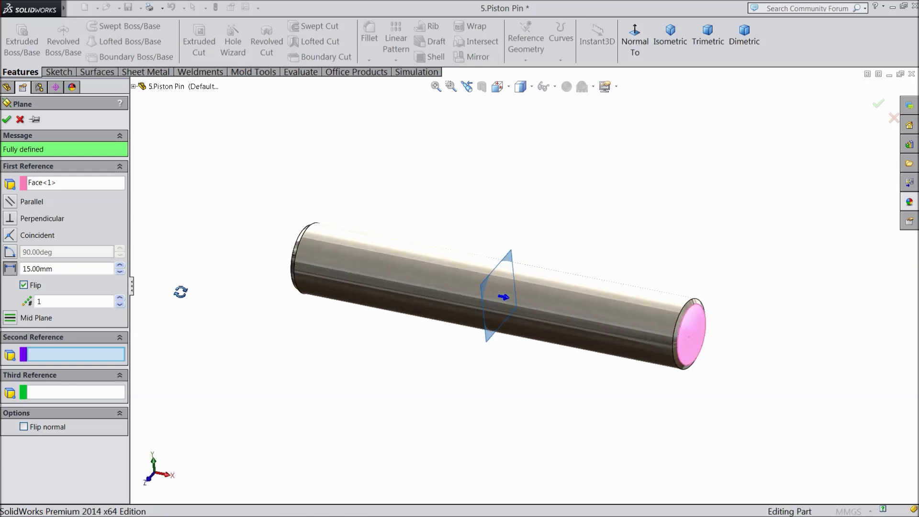
left_click(7, 120)
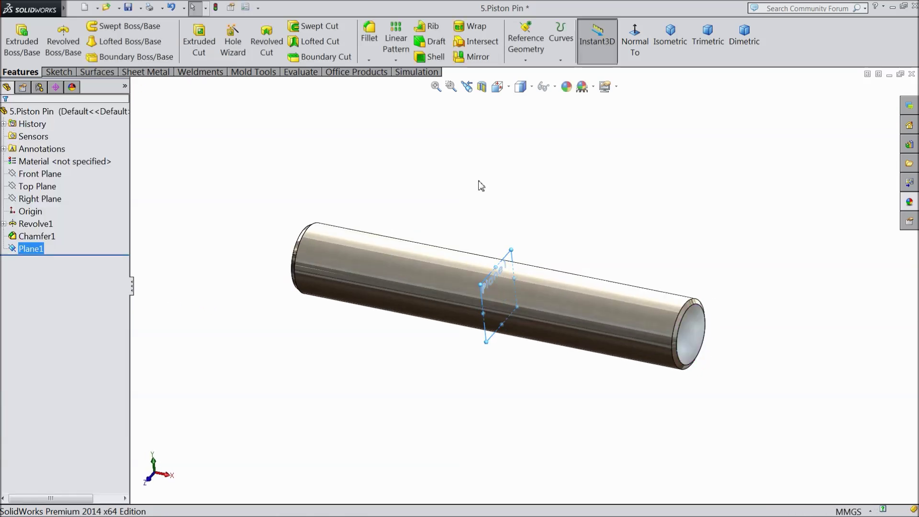
Save and close the piston pin part, and rebuild the assembly with the changed model
left_click(912, 74)
left_click(459, 265)
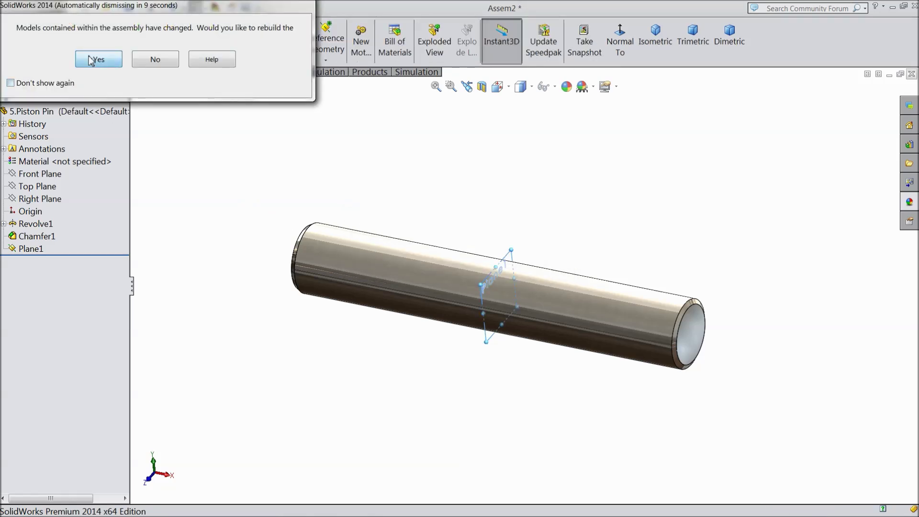
left_click(46, 57)
Add a concentric mate between the piston pin's cylindrical face and the pin hole in the piston
middle_click_drag(281, 296, 287, 318)
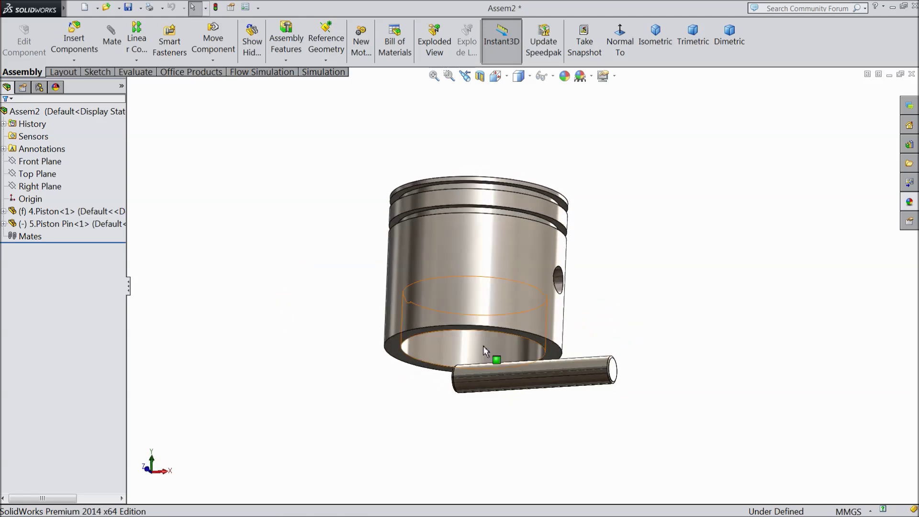
left_click(564, 376)
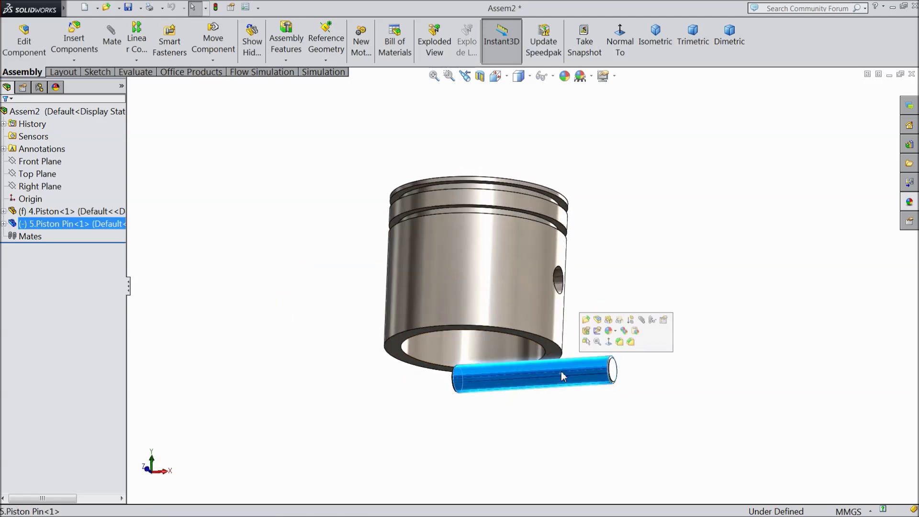
left_click(642, 320)
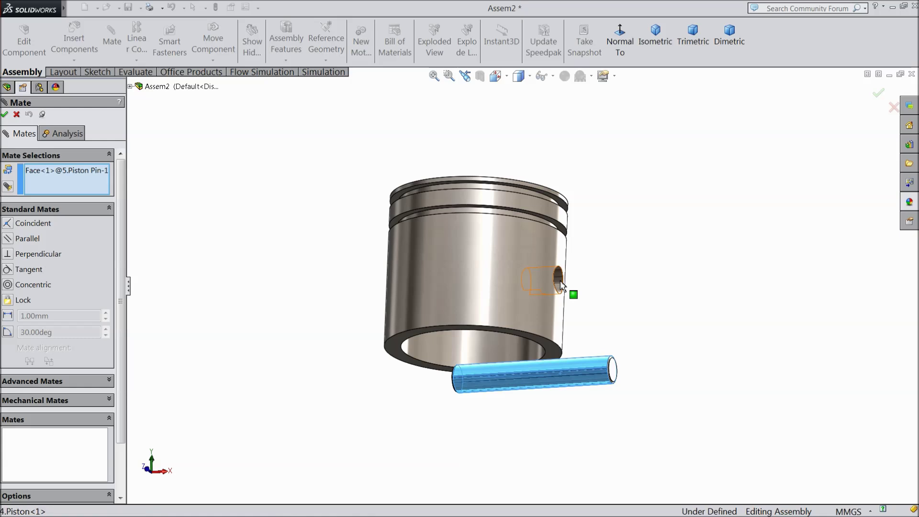
left_click(561, 284)
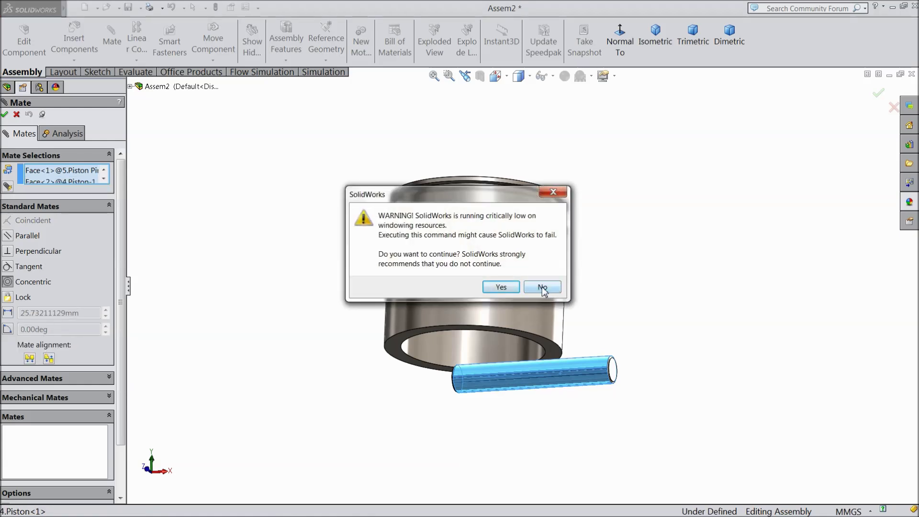
left_click(501, 287)
left_click(651, 253)
middle_click_drag(618, 312, 489, 235)
left_click(18, 115)
Add a coincident mate between the piston pin's Plane1 and the piston's Right Plane to centre the pin
left_click(3, 212)
left_click(54, 273)
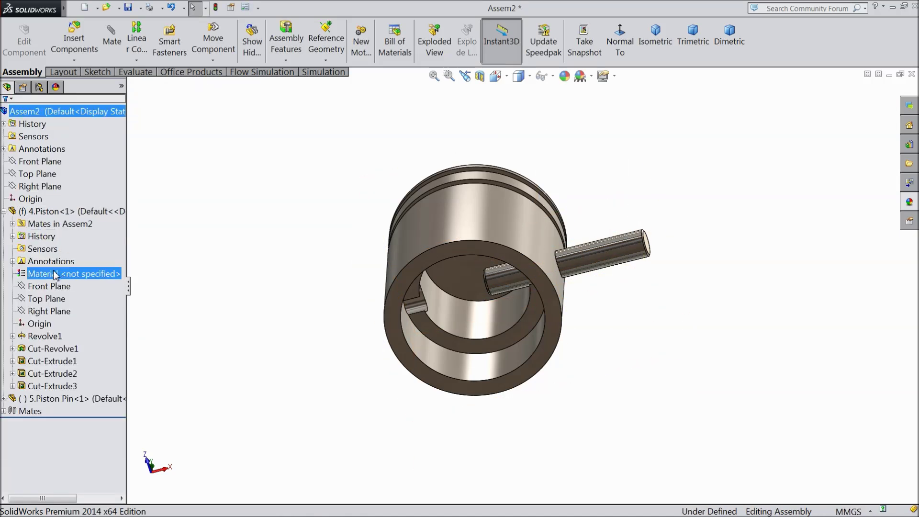
left_click(4, 399)
left_click(43, 424)
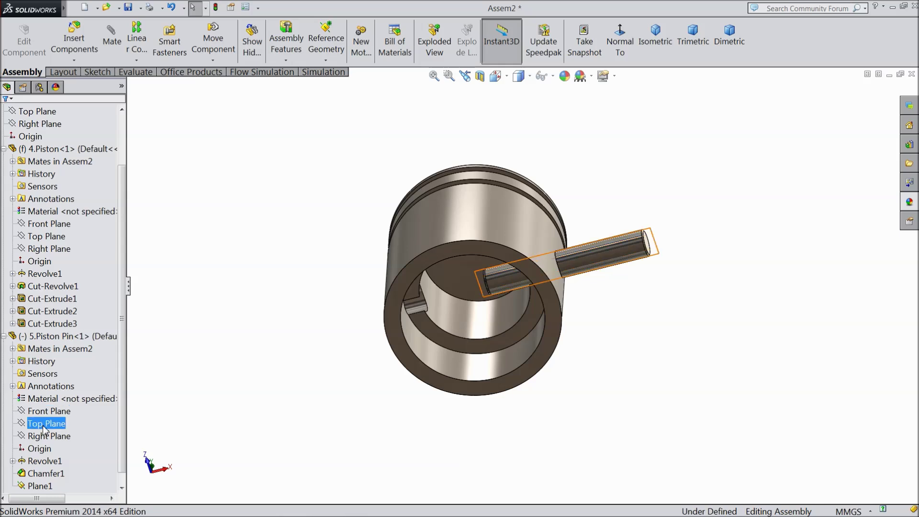
left_click(113, 444)
scroll(62, 470, "down", 1)
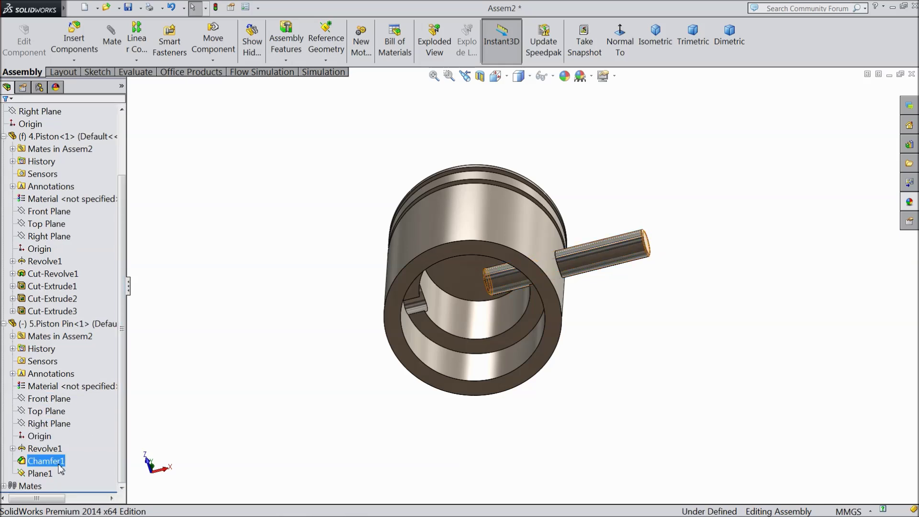
left_click(39, 473)
middle_click_drag(206, 434, 249, 371)
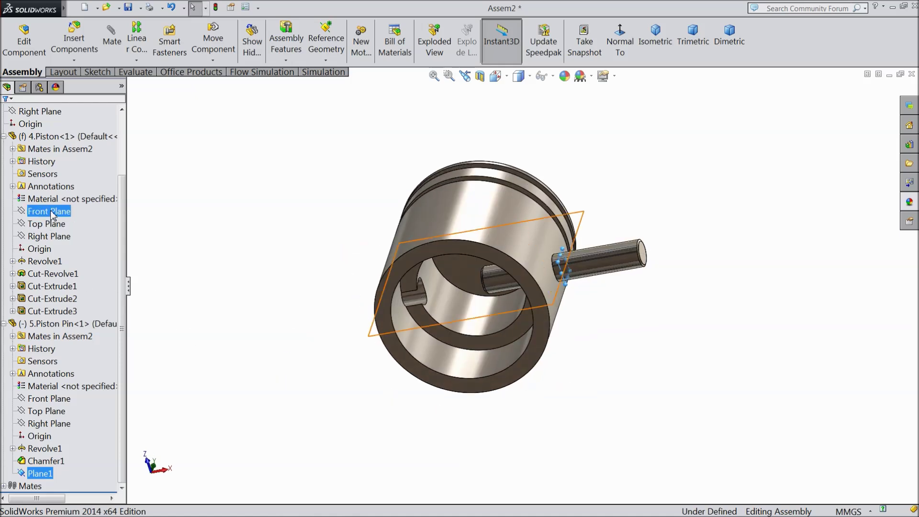
left_click(57, 241, "ctrl")
middle_click_drag(242, 267, 250, 352)
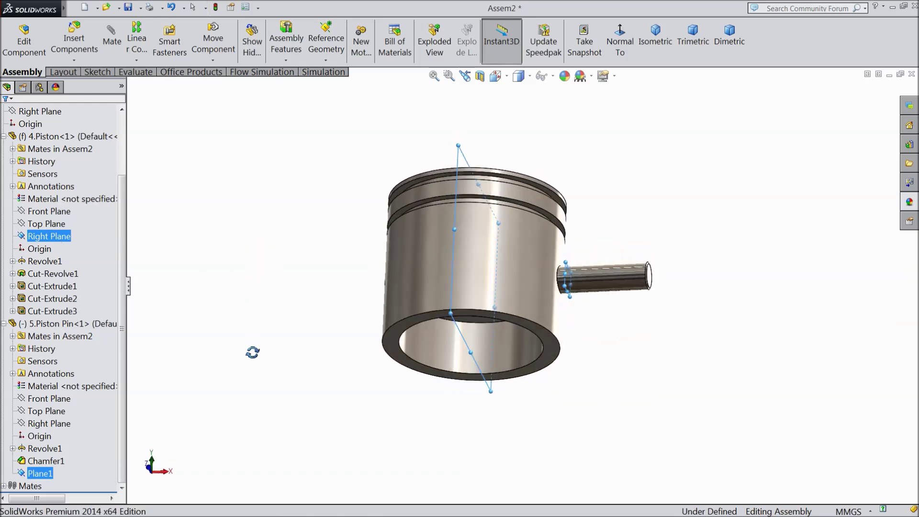
left_click(115, 57)
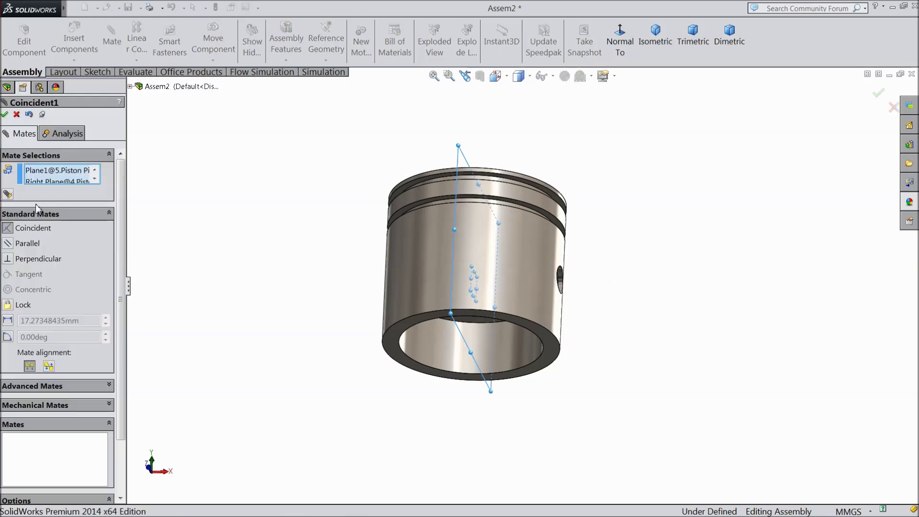
middle_click_drag(230, 309, 235, 206)
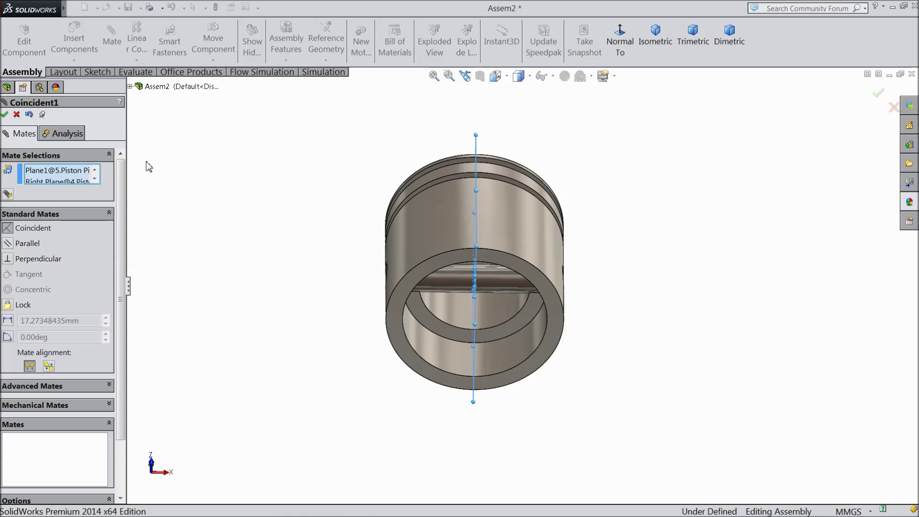
left_click(5, 114)
left_click(6, 115)
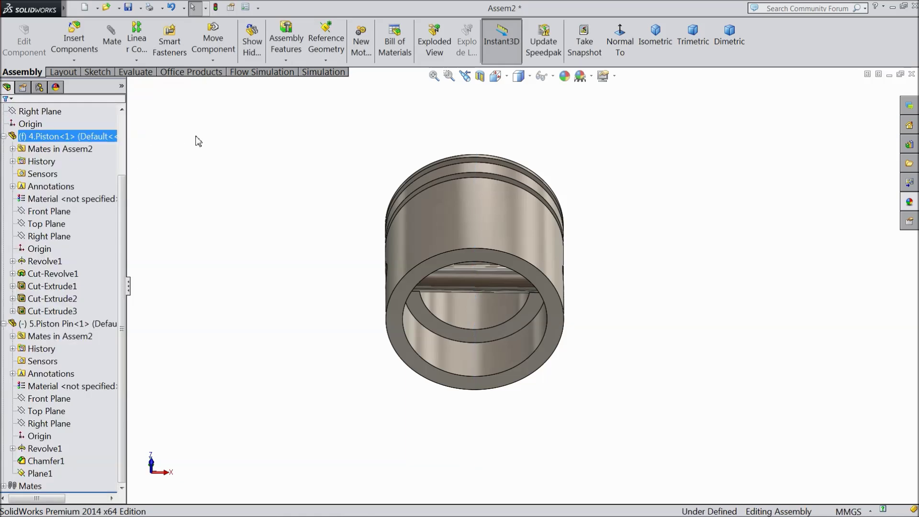
Collapse the feature listings of the piston and the piston pin in the assembly tree
middle_click_drag(196, 139, 164, 335)
left_click(4, 137)
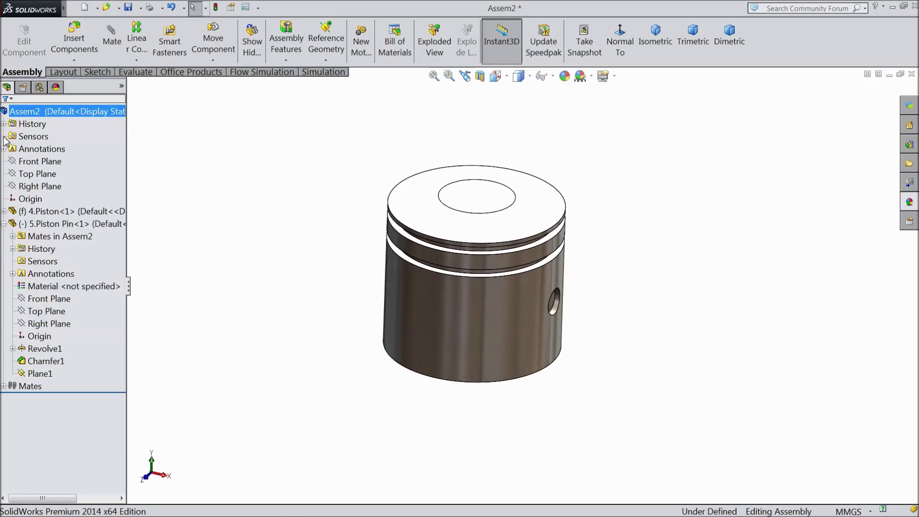
left_click(5, 224)
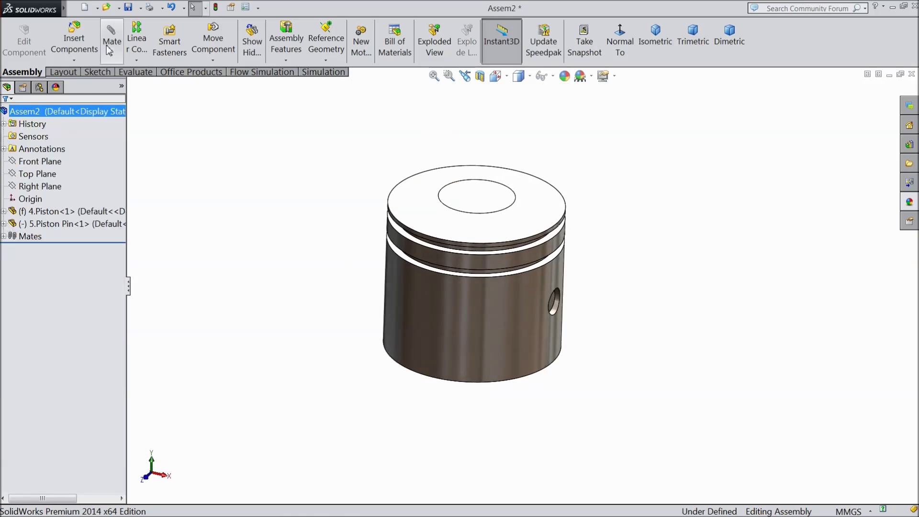
Insert the 7.Piston Ring part beside the piston and place a second copy of the ring below it
left_click(74, 41)
left_click(80, 339)
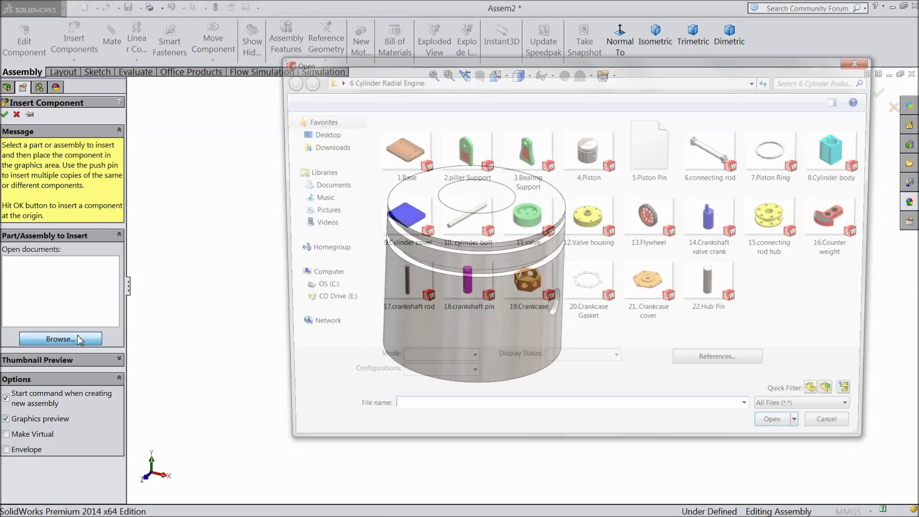
left_click(779, 171)
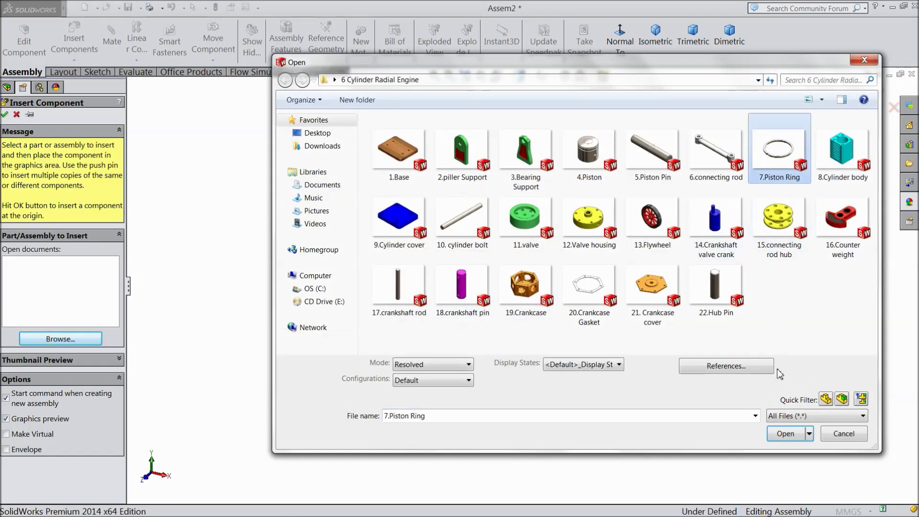
left_click(786, 434)
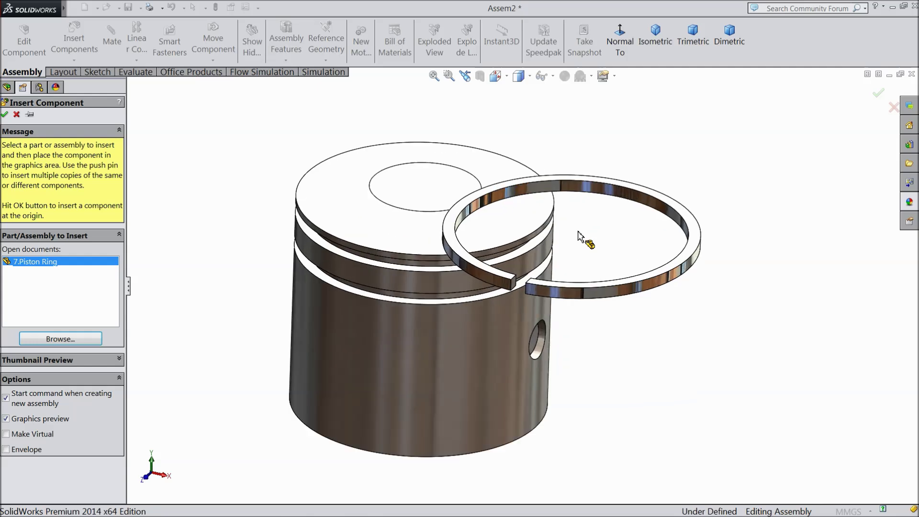
left_click(581, 237)
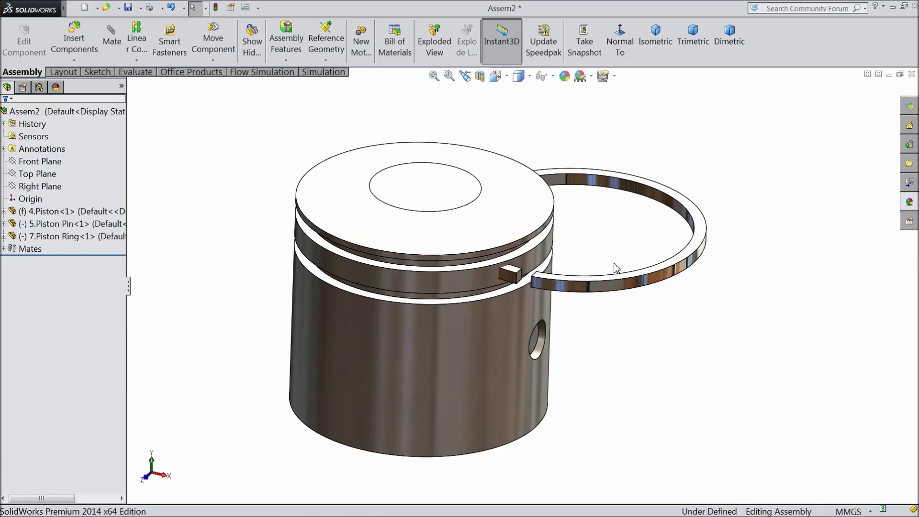
left_click_drag(632, 291, 654, 354, "ctrl")
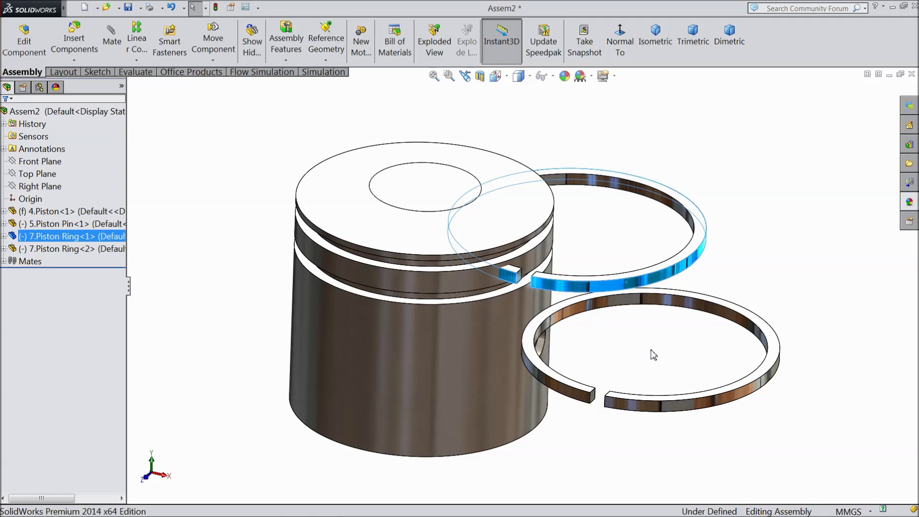
left_click(624, 337)
Add a concentric mate between the piston's lower ring groove and the outer face of the first piston ring
scroll(525, 288, "down", 3)
middle_click_drag(474, 307, 471, 287)
left_click(112, 41)
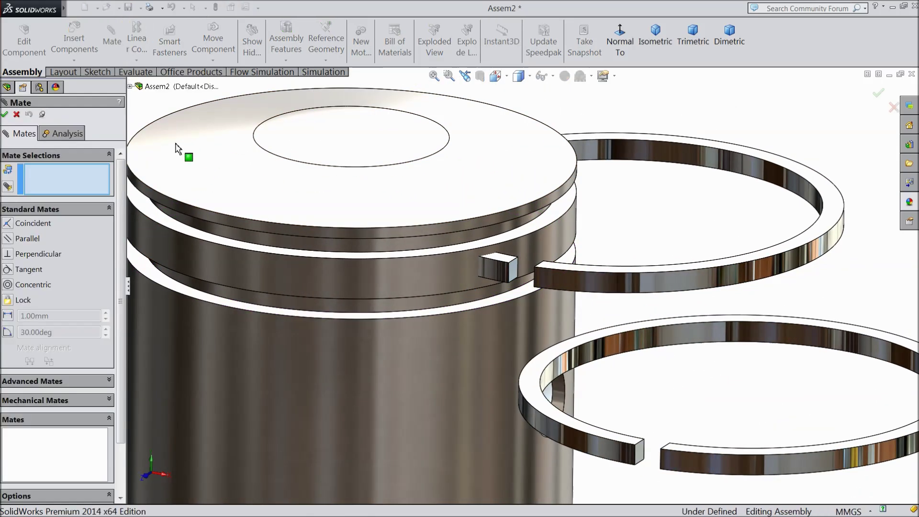
left_click(429, 308)
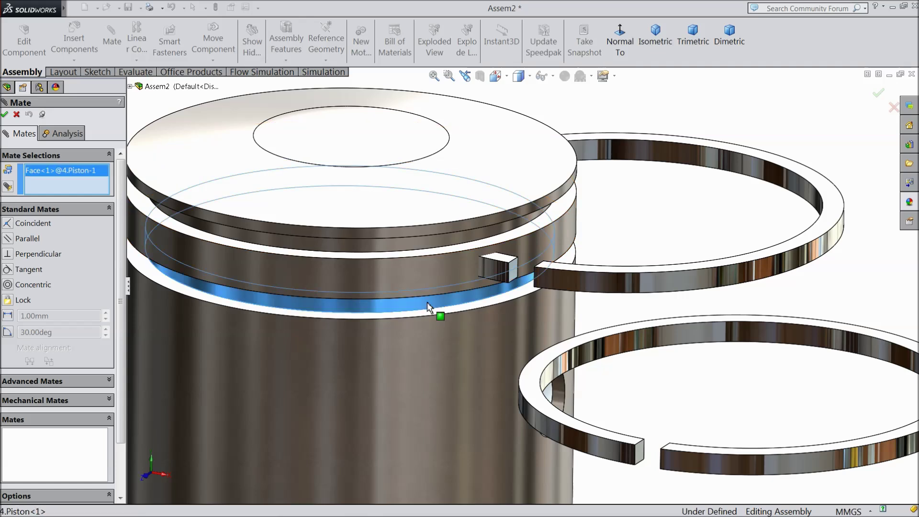
left_click(615, 285)
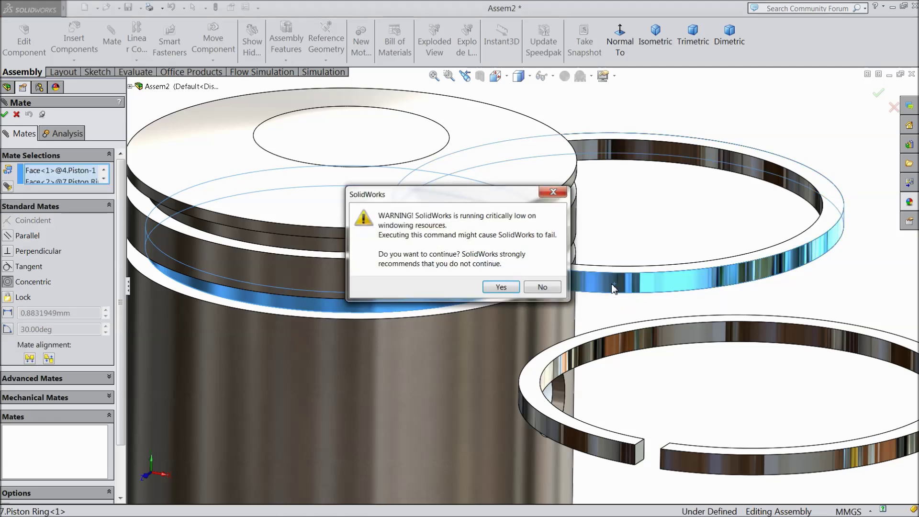
left_click(501, 287)
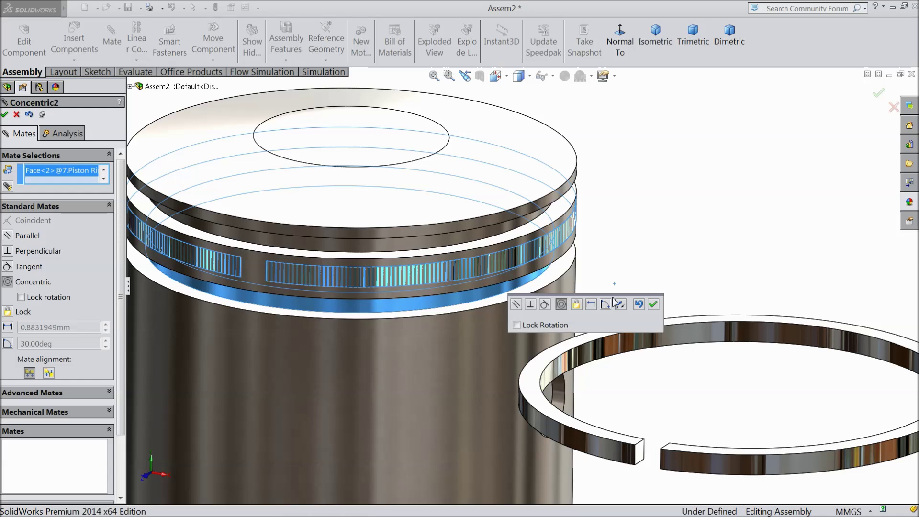
left_click(653, 304)
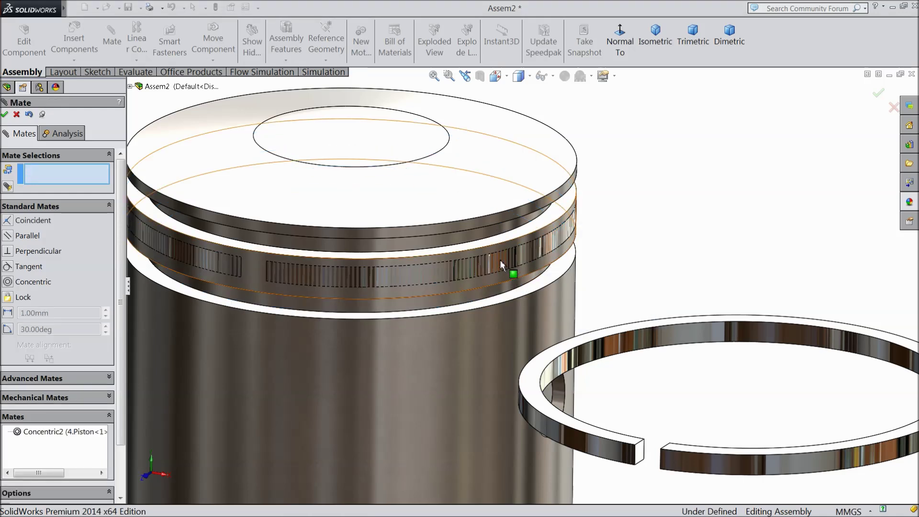
scroll(398, 295, "up", 2)
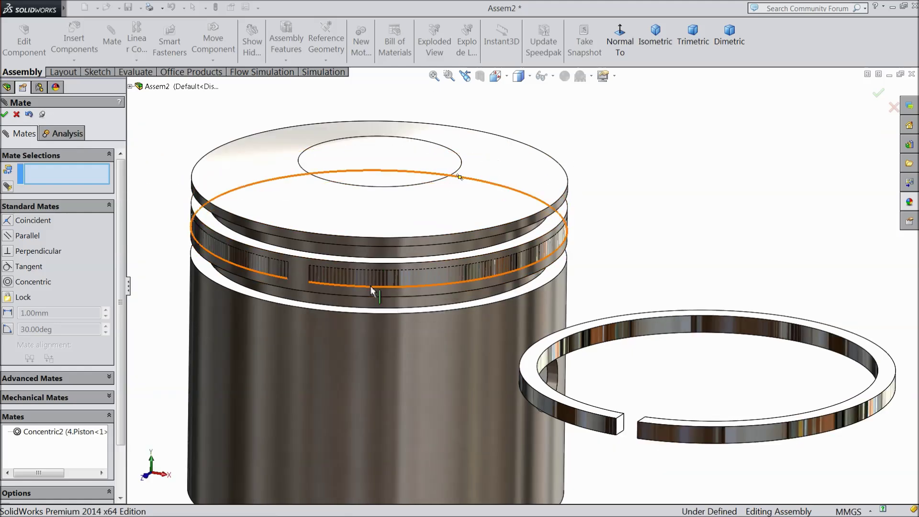
left_click(288, 271)
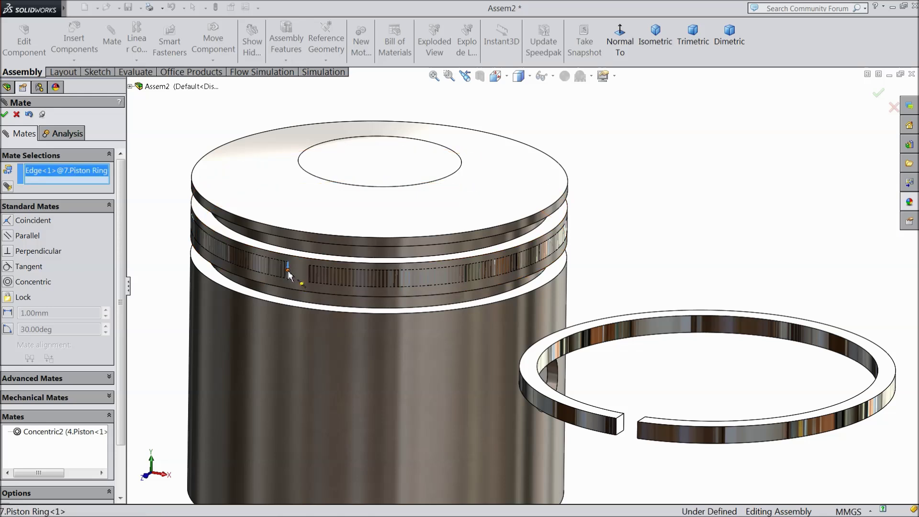
left_click(16, 114)
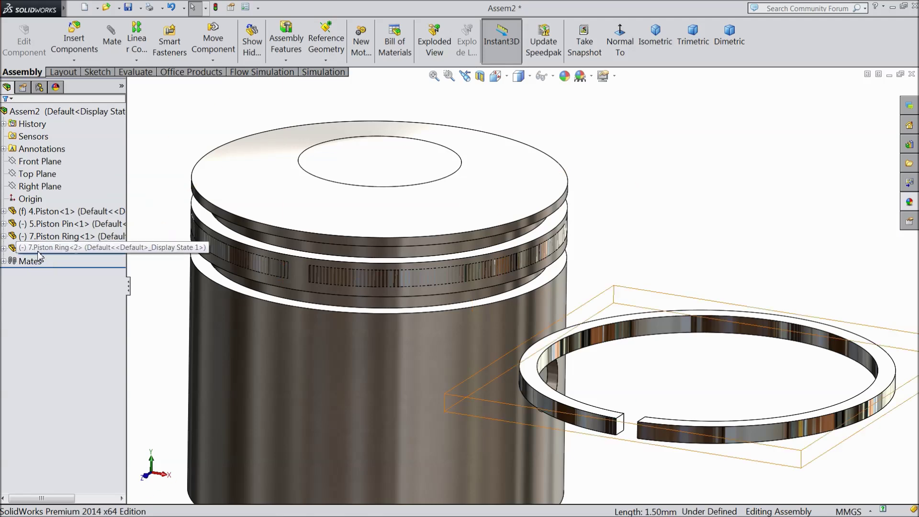
Slide the first piston ring along its axis until it sits above the piston crown
left_click_drag(311, 352, 330, 346)
middle_click_drag(328, 340, 322, 287)
left_click(312, 268)
left_click_drag(313, 268, 309, 203)
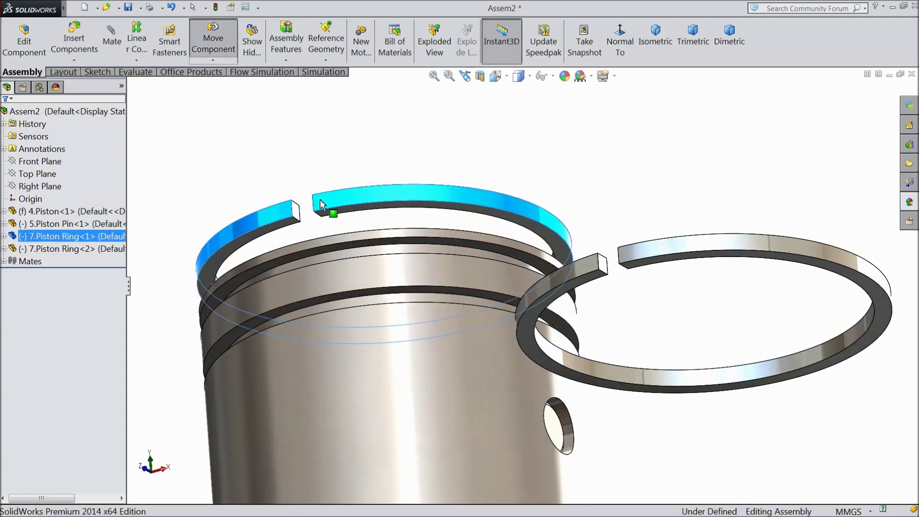
left_click(166, 130)
Add a coincident mate between the first ring's underside and the bottom face of the piston's lower groove
left_click(113, 46)
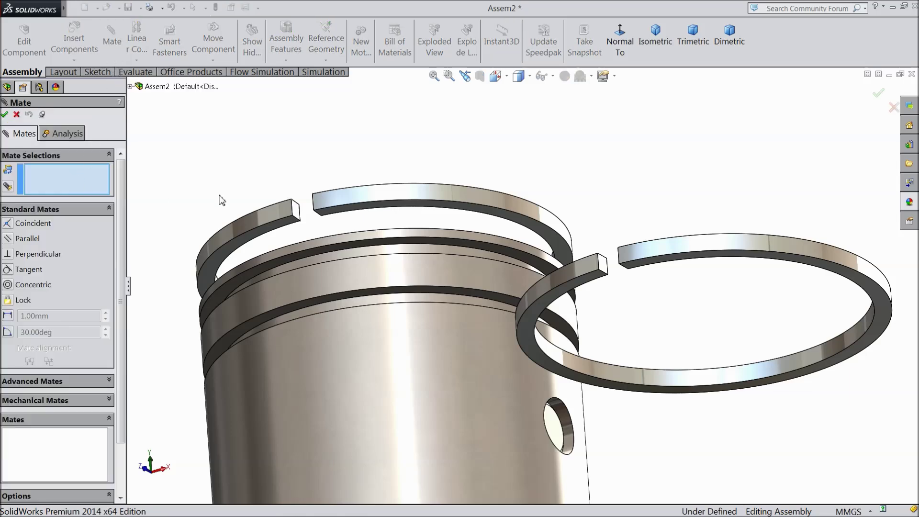
scroll(263, 227, "down", 3)
left_click(289, 218)
scroll(297, 192, "up", 3)
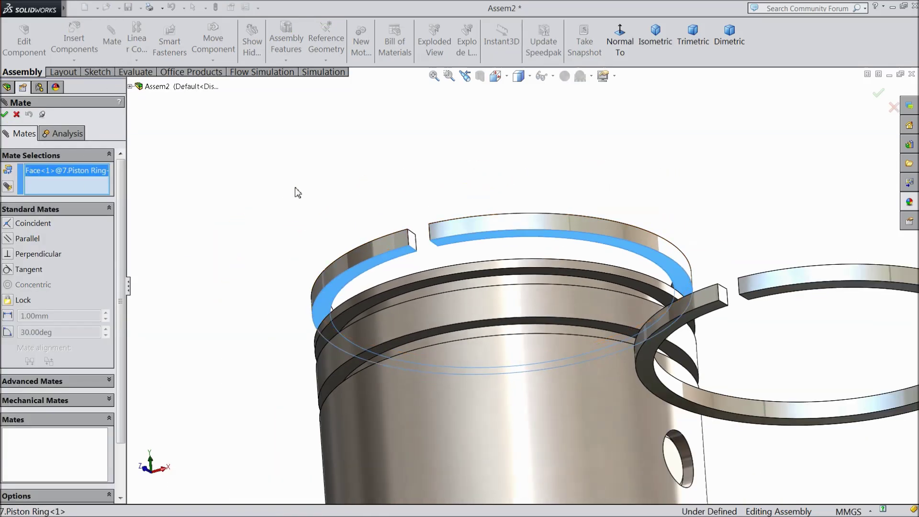
scroll(306, 265, "down", 6)
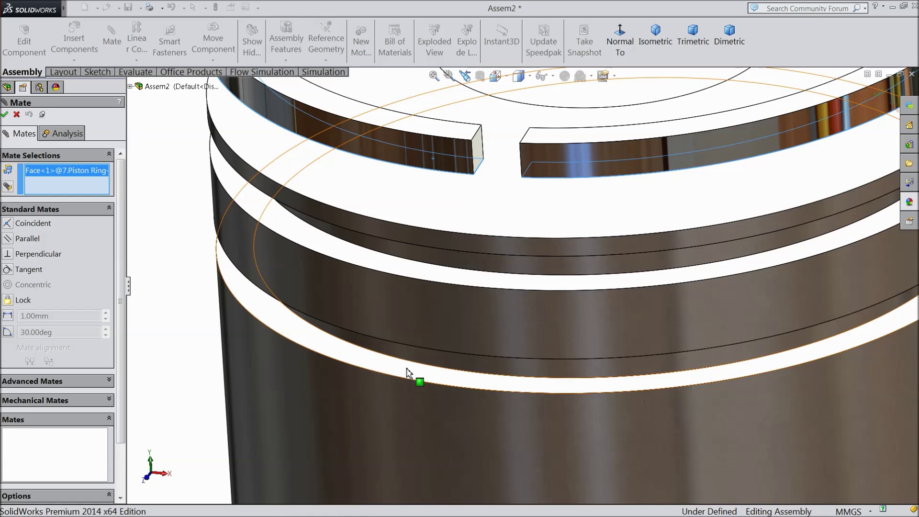
left_click(408, 375)
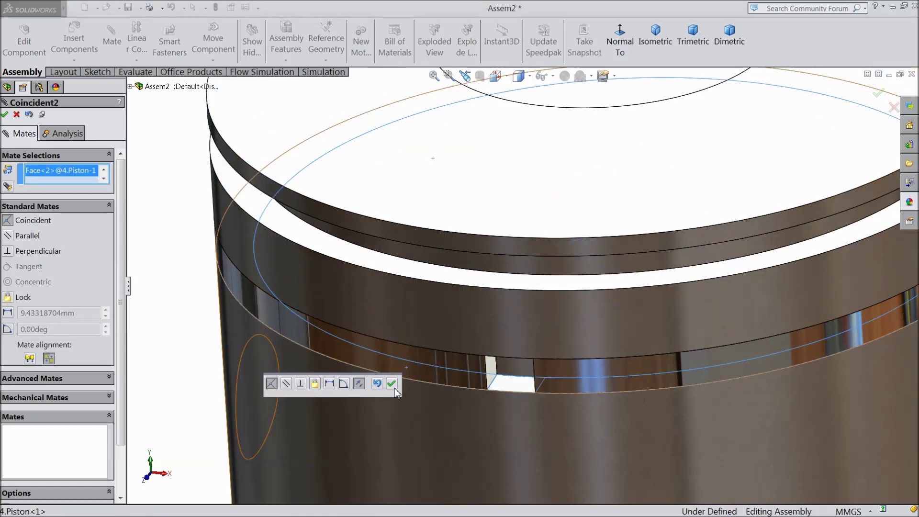
left_click(391, 384)
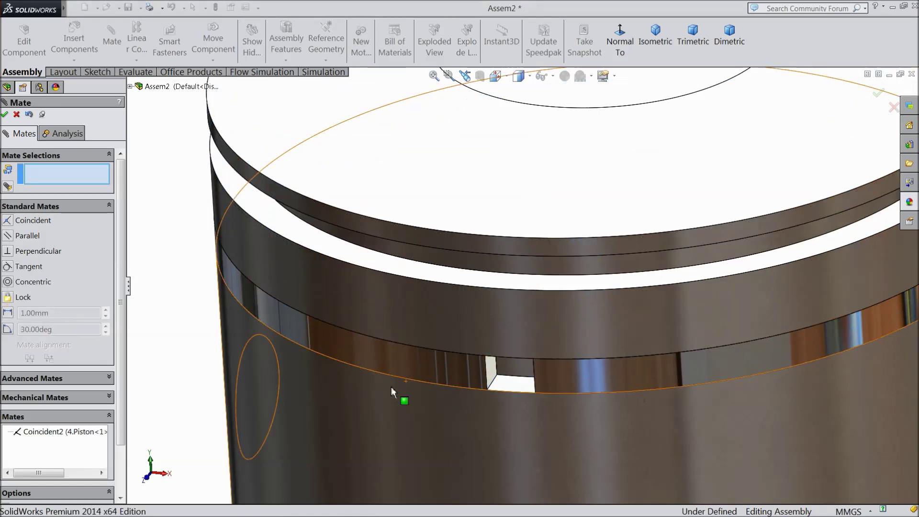
Add a coincident mate between the second ring's underside and the bottom face of the piston's upper groove
scroll(397, 383, "up", 5)
scroll(699, 393, "down", 3)
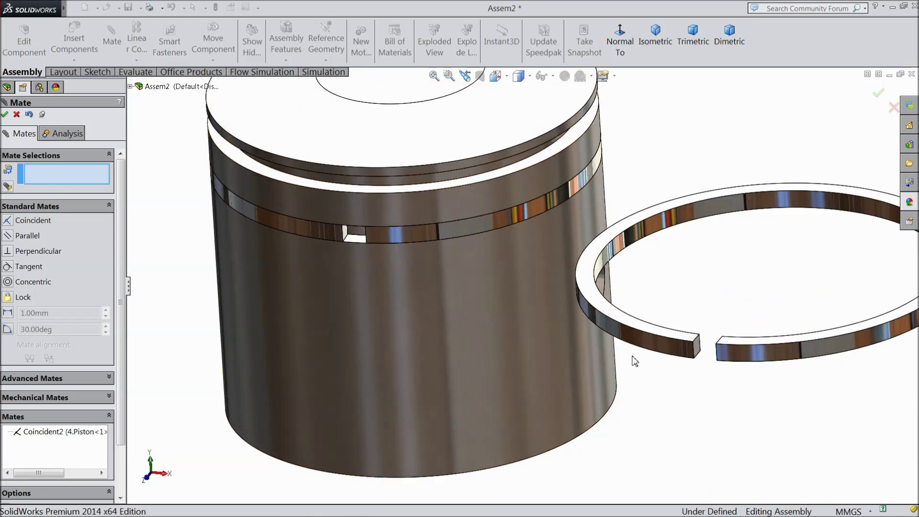
middle_click_drag(635, 361, 540, 309)
left_click(611, 206)
scroll(593, 201, "up", 3)
scroll(468, 191, "down", 5)
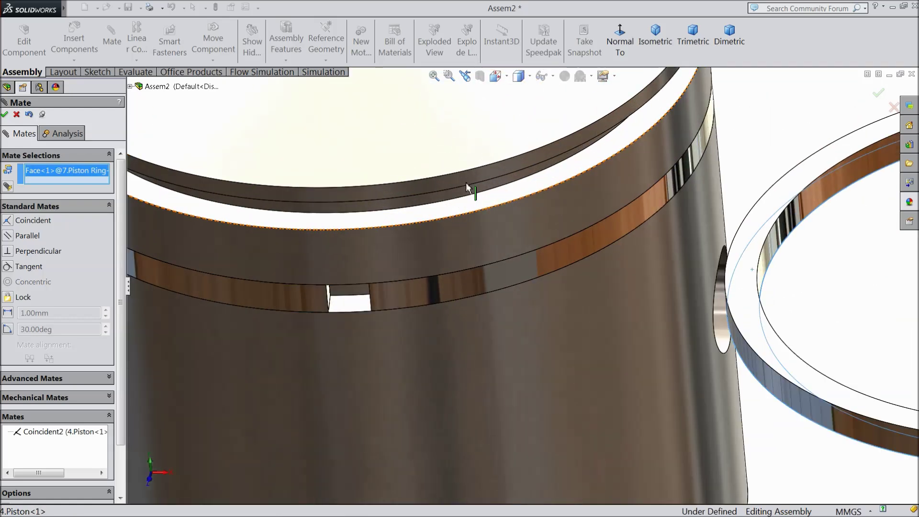
left_click(463, 214)
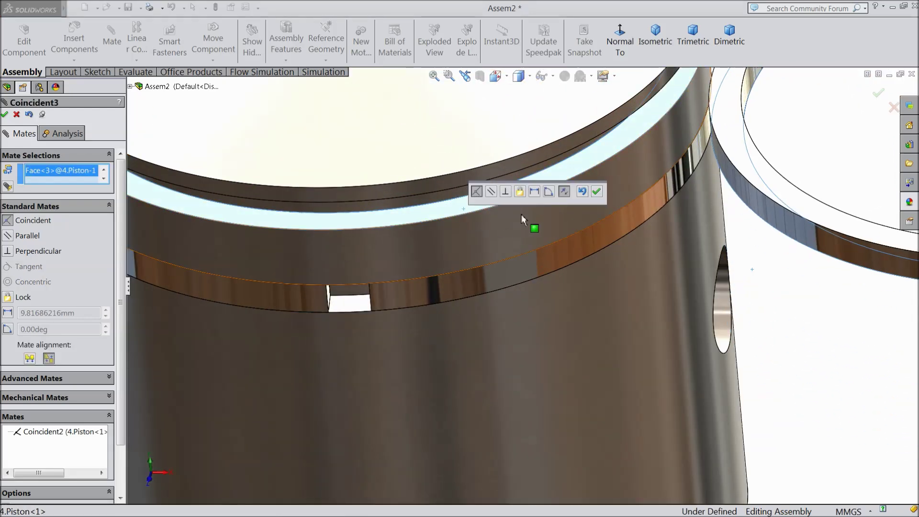
left_click(597, 192)
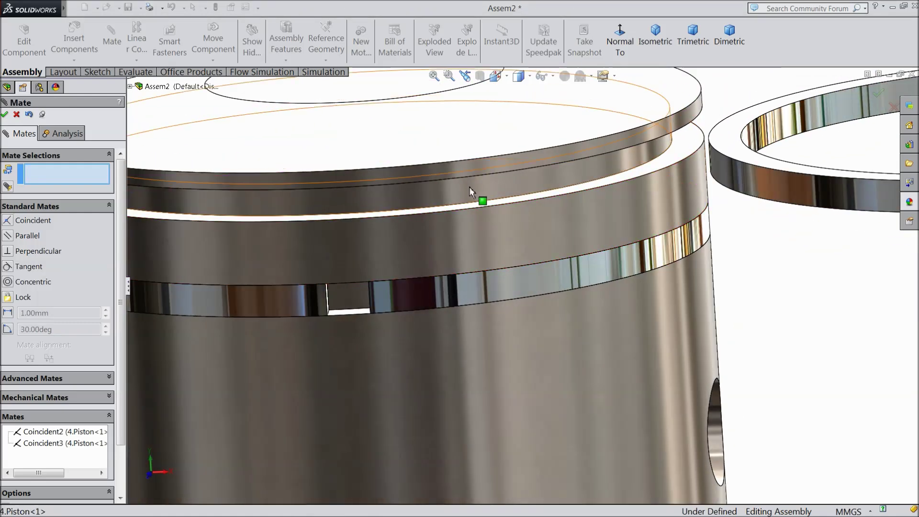
Add a concentric mate between the piston's upper ring groove and the second ring's outer face, and finish mating
left_click(461, 196)
scroll(467, 201, "up", 5)
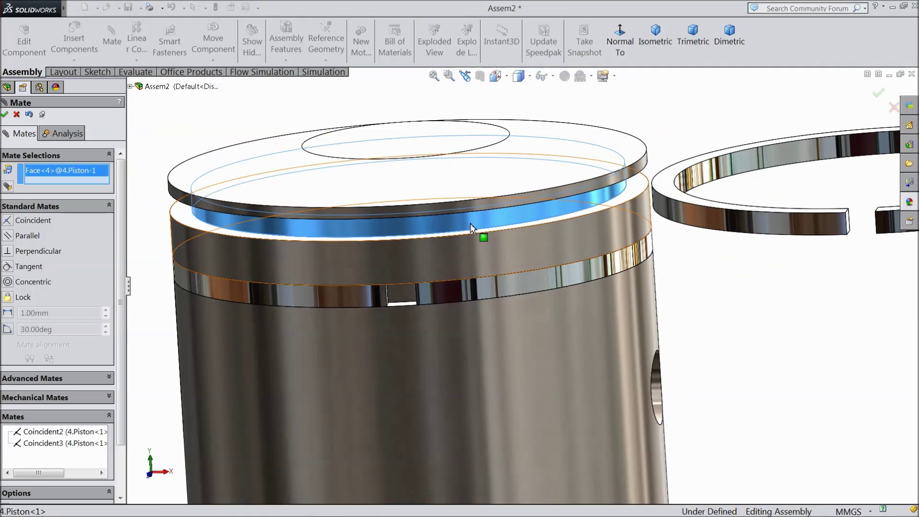
left_click(676, 247)
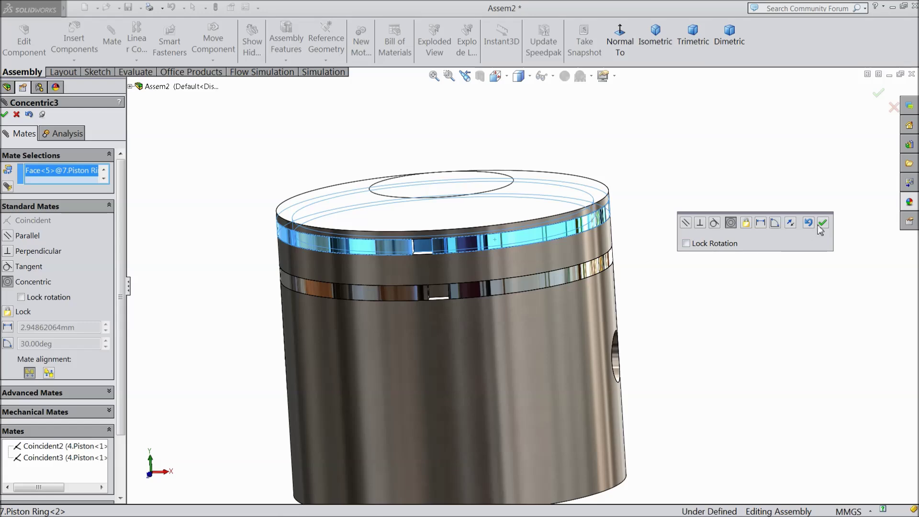
left_click(823, 223)
middle_click_drag(698, 236, 690, 259)
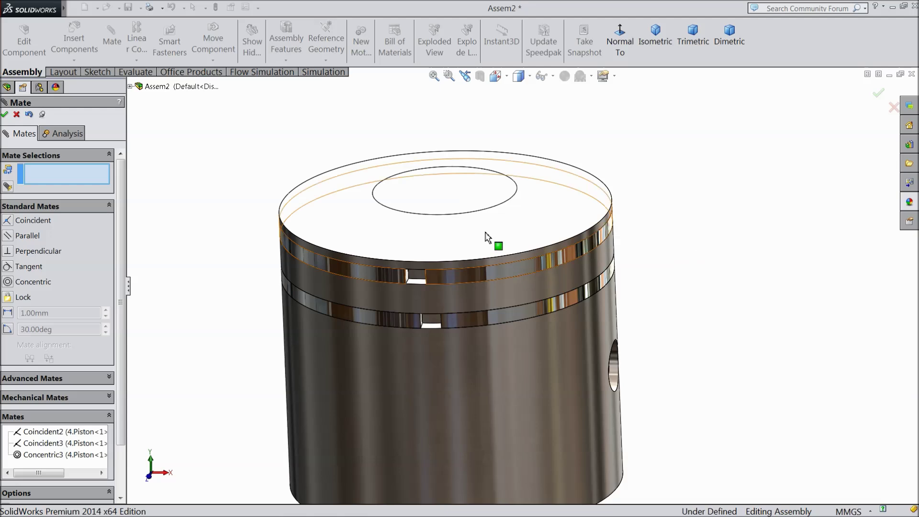
left_click(5, 115)
Save the finished assembly as Piston assembly in the 6 Cylinder Radial Engine folder
key("f")
middle_click_drag(240, 182, 366, 275)
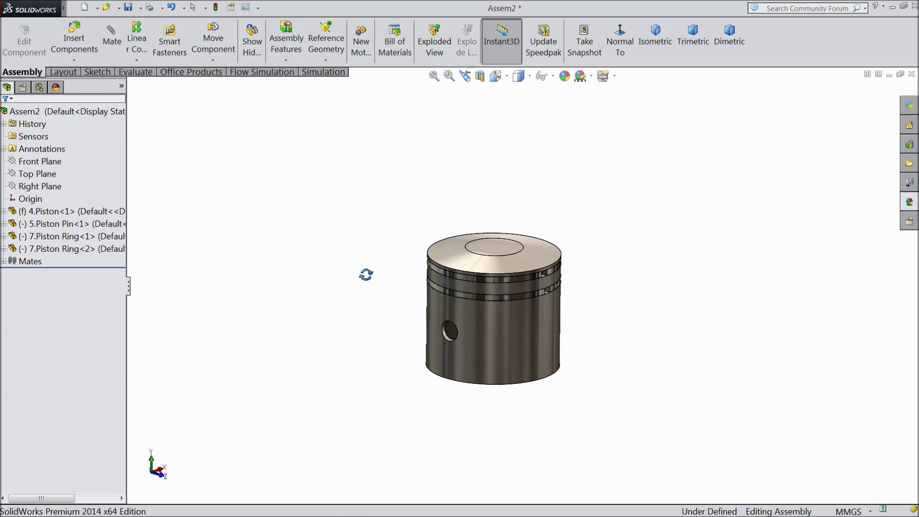
scroll(512, 339, "down", 5)
middle_click_drag(491, 318, 440, 300)
scroll(455, 285, "up", 1)
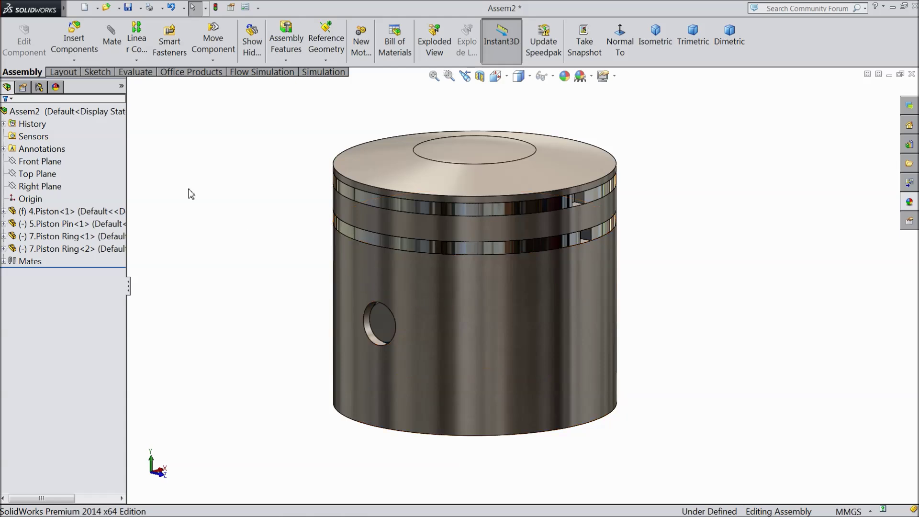
middle_click_drag(241, 188, 239, 181)
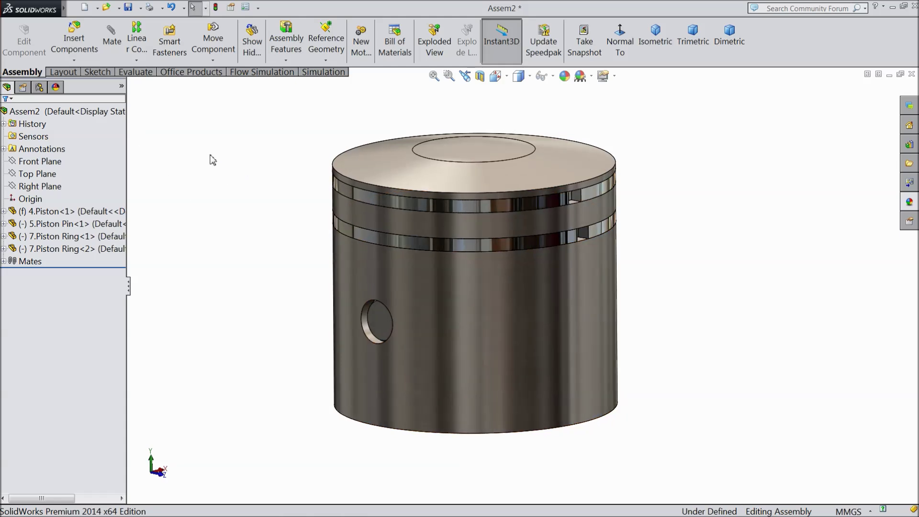
left_click(131, 8)
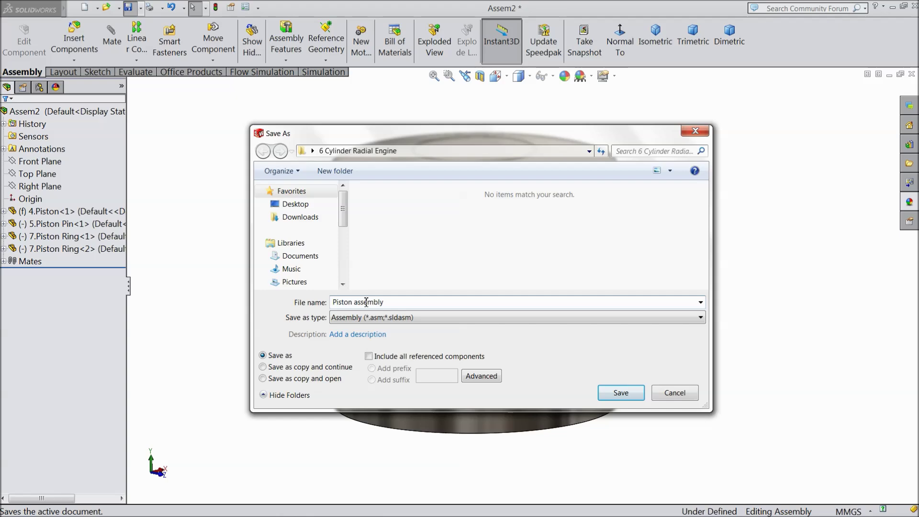
left_click(621, 393)
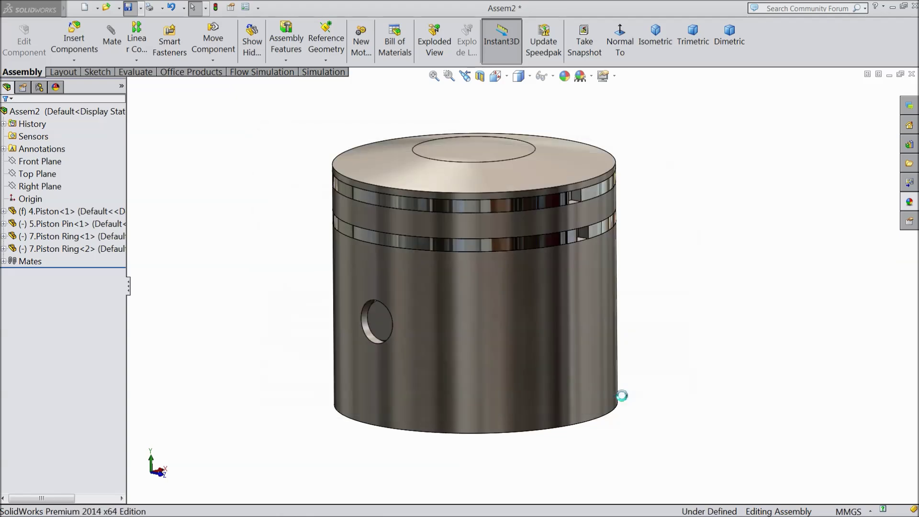
middle_click_drag(625, 358, 591, 320)
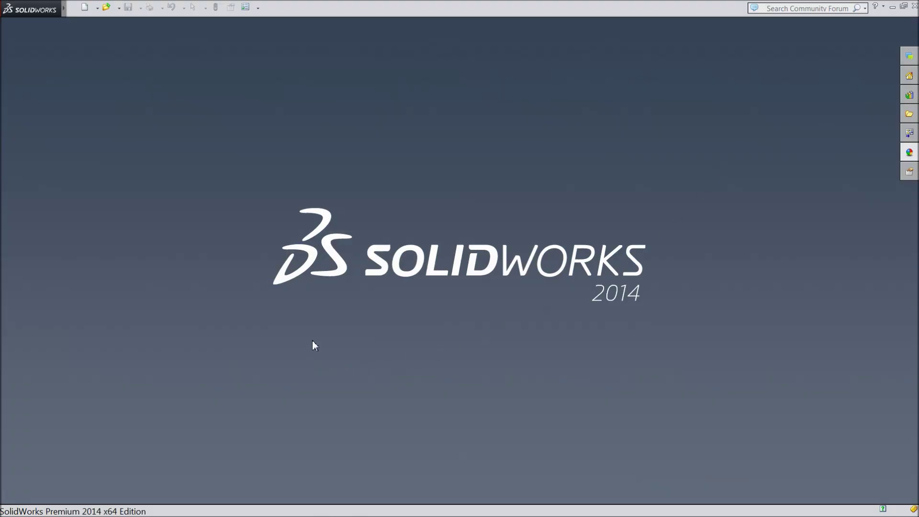
Create a new assembly and place the 16.Counter weight and 18.crankshaft pin parts in it side by side
left_click(85, 8)
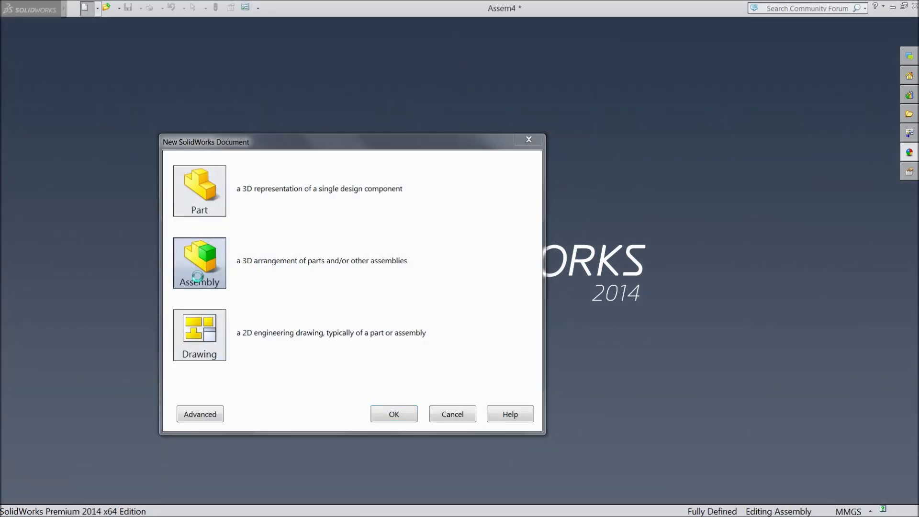
double_click(197, 277)
left_click_drag(91, 270, 121, 278)
left_click(57, 347)
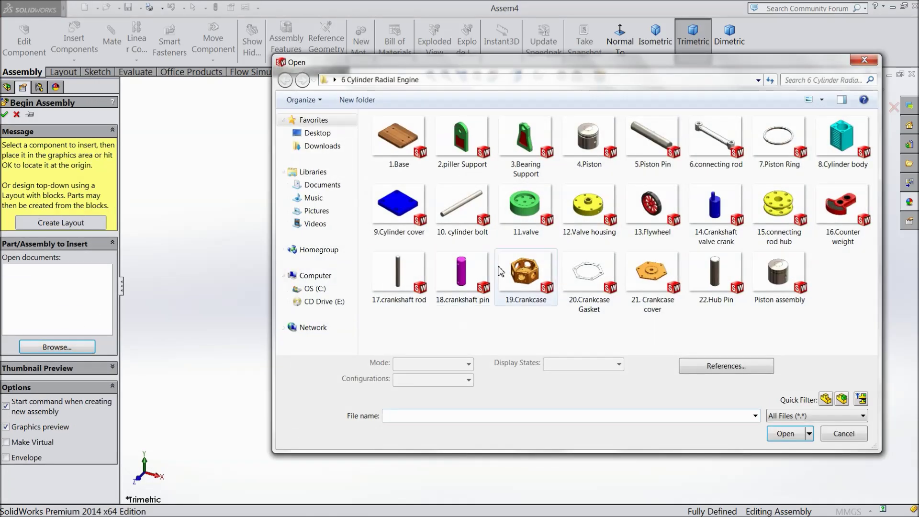
left_click(463, 278)
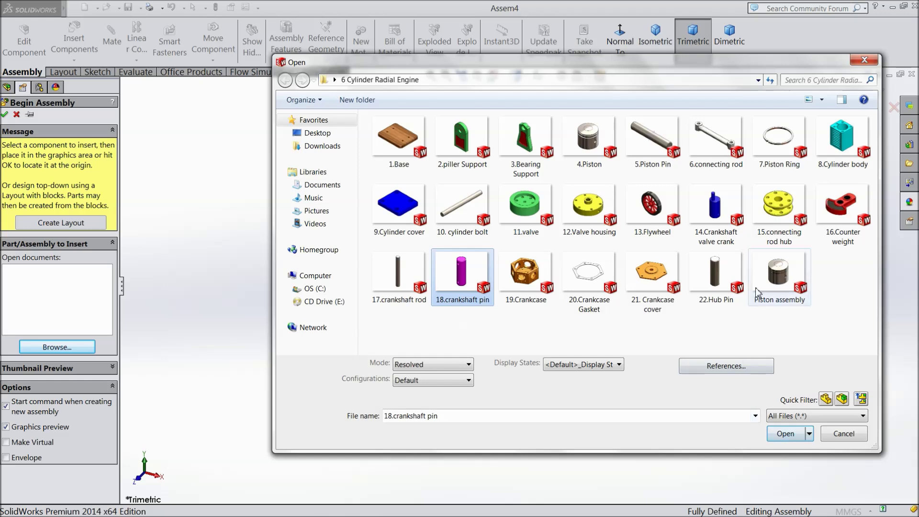
left_click(838, 237, "ctrl")
left_click(804, 437)
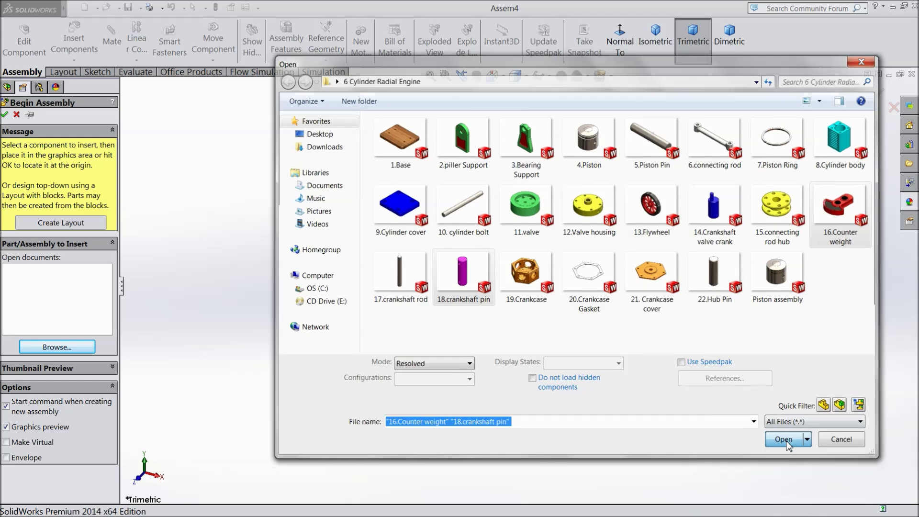
left_click(437, 198)
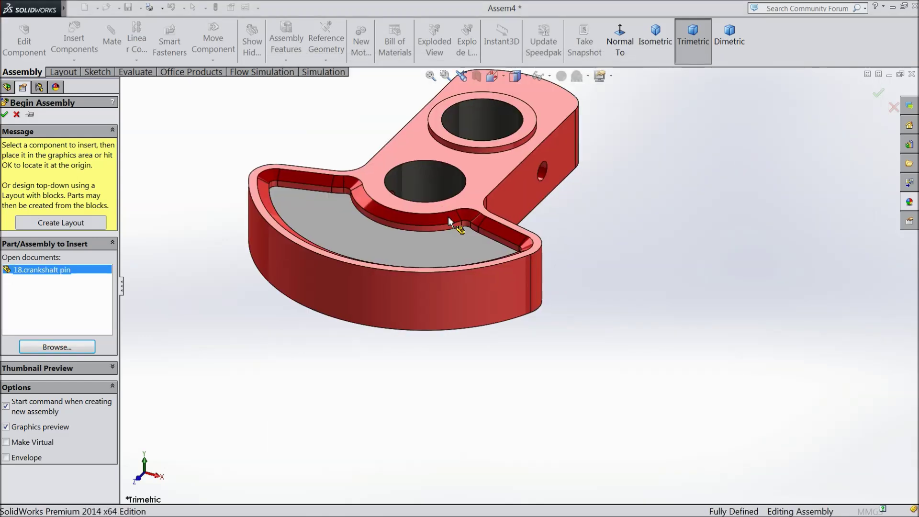
left_click(605, 251)
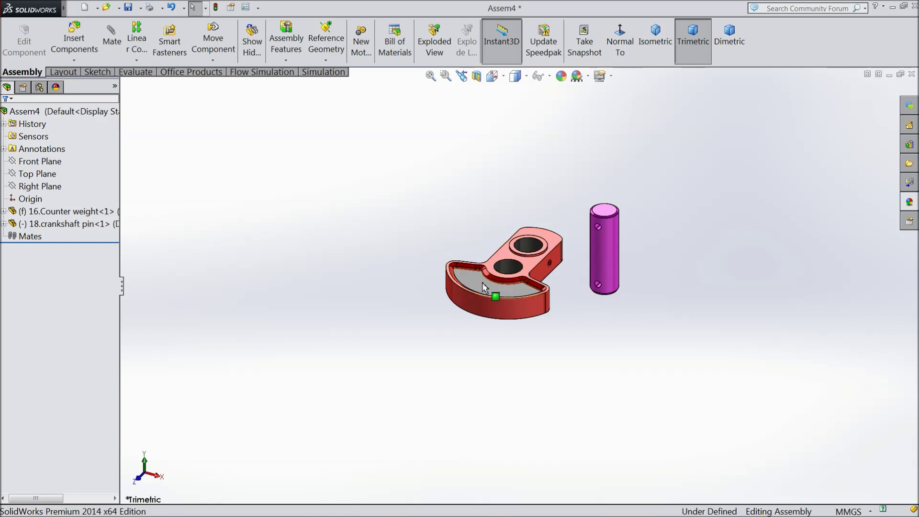
Float the fixed counter weight so that it can move freely in the assembly
left_click(521, 283)
scroll(530, 282, "down", 3)
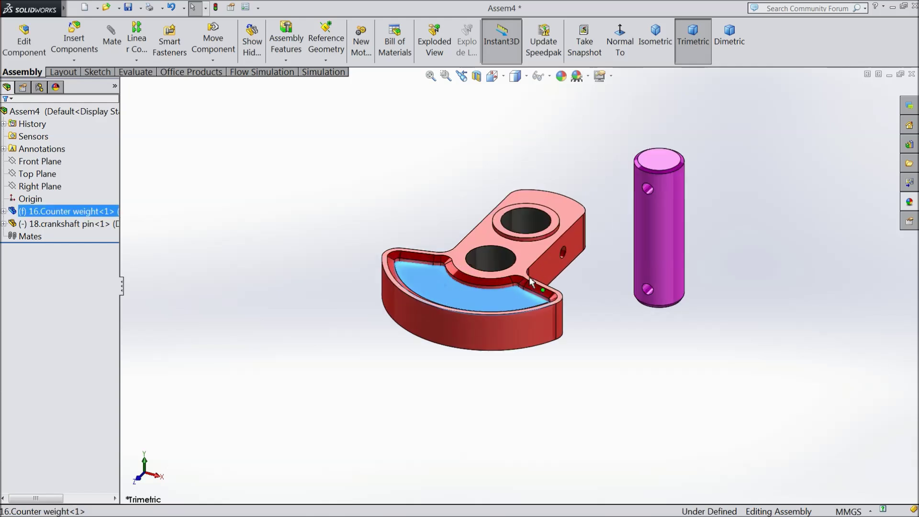
right_click(482, 303)
left_click(501, 304)
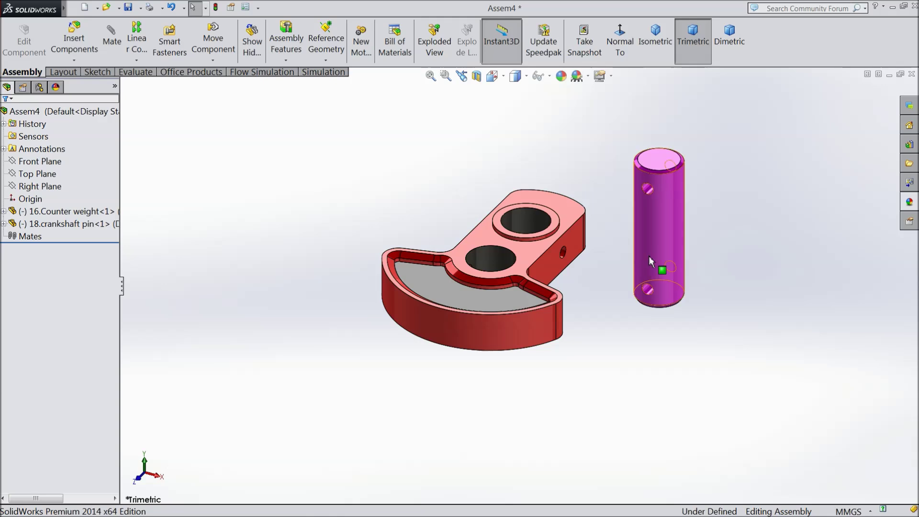
right_click(654, 243)
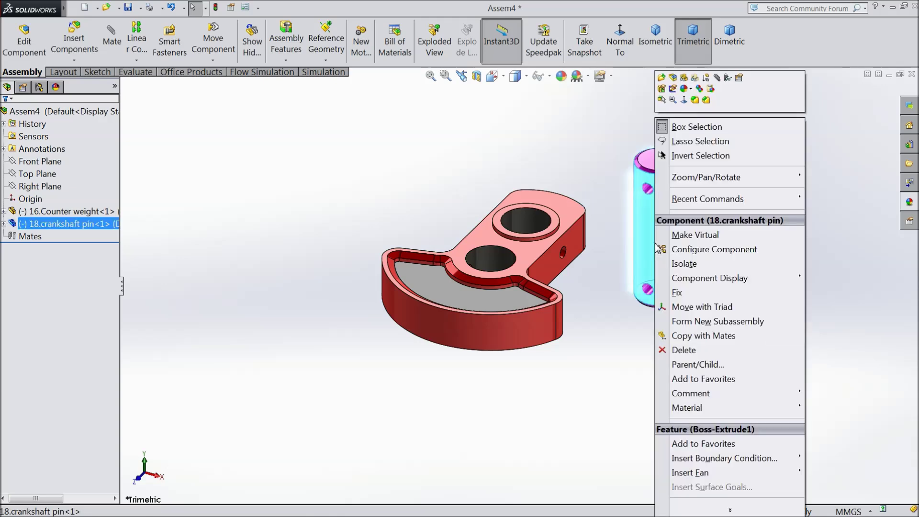
left_click(592, 178)
Add a concentric mate between the counter weight's plain bore without a collar and the crankshaft pin's outer face
middle_click_drag(590, 175, 529, 218)
scroll(553, 203, "down", 2)
scroll(519, 284, "up", 1)
middle_click_drag(532, 293, 492, 300)
scroll(498, 297, "up", 1)
left_click(547, 287)
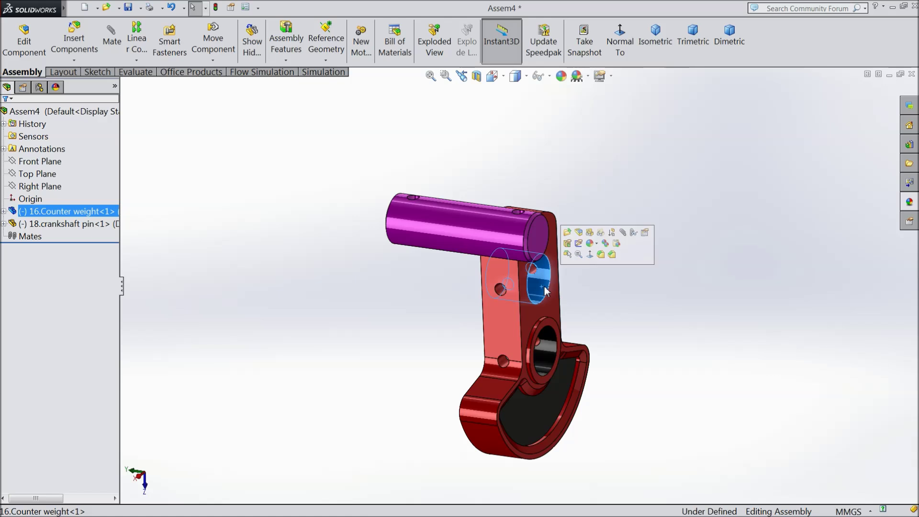
left_click(623, 234)
left_click(423, 230)
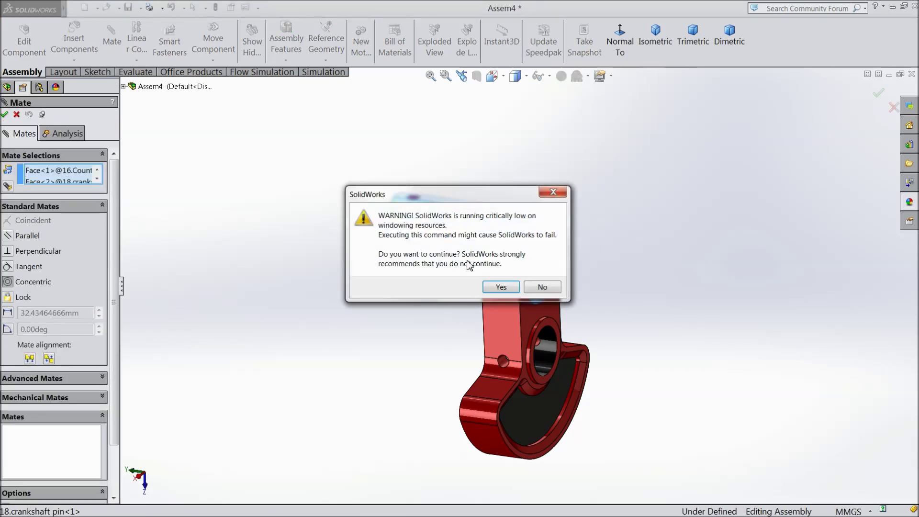
left_click(498, 286)
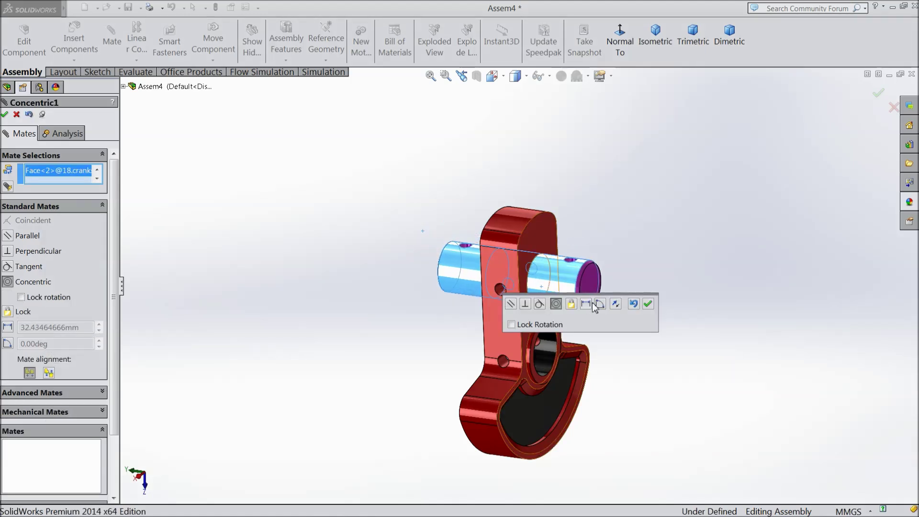
left_click(647, 305)
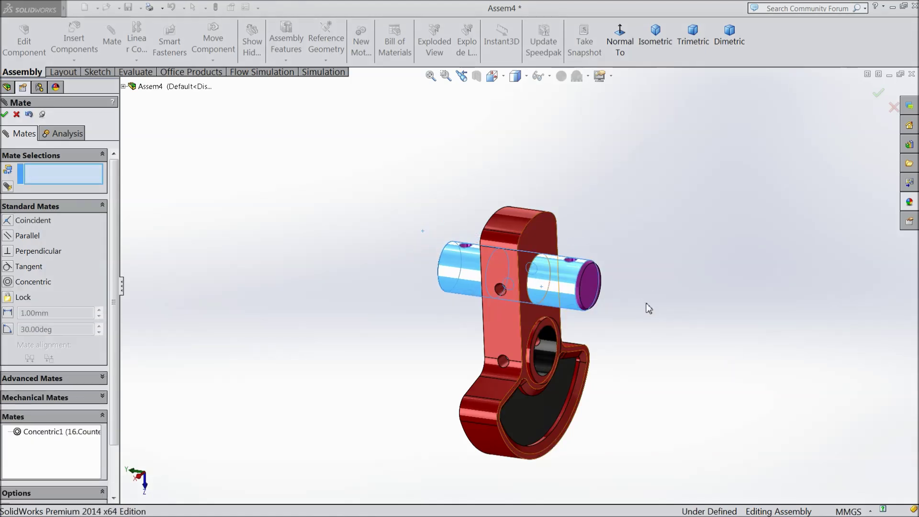
Add a concentric mate between the counter weight's upper side hole and the crankshaft pin's cross hole, and finish mating
scroll(459, 261, "down", 2)
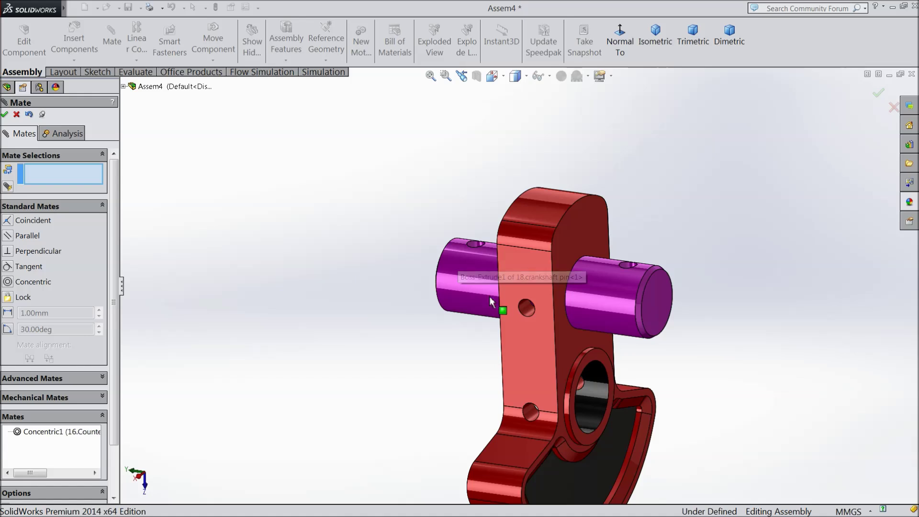
left_click(529, 311)
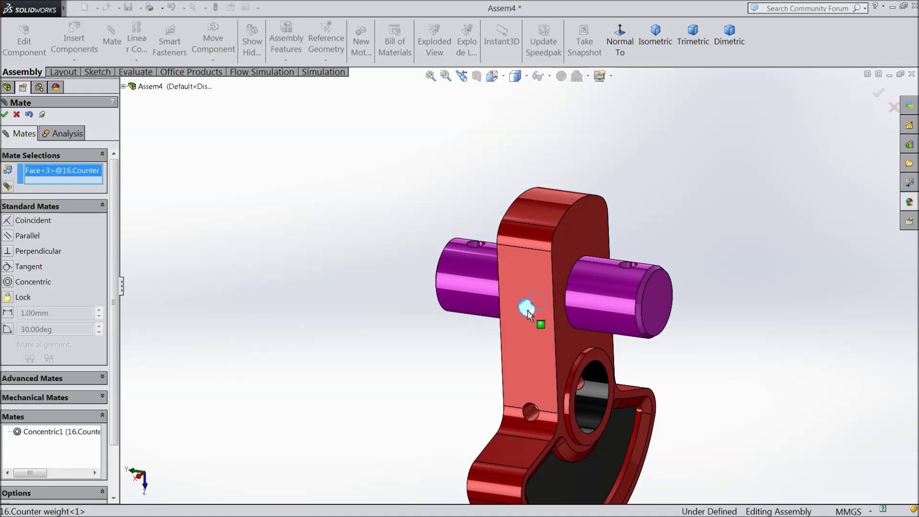
left_click(479, 246)
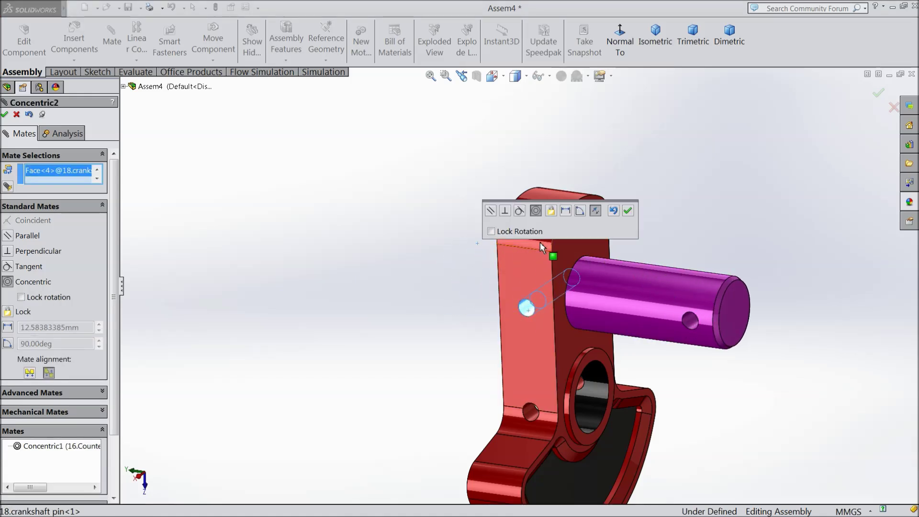
left_click(627, 210)
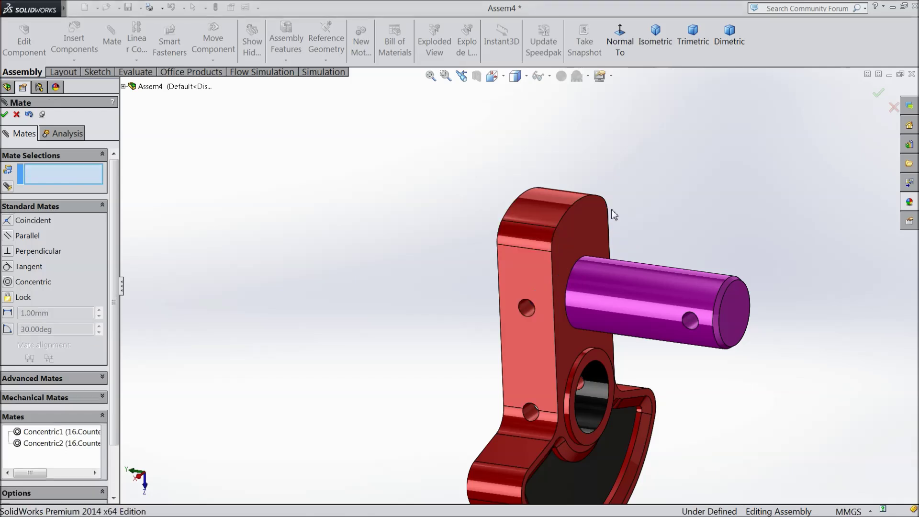
left_click(16, 115)
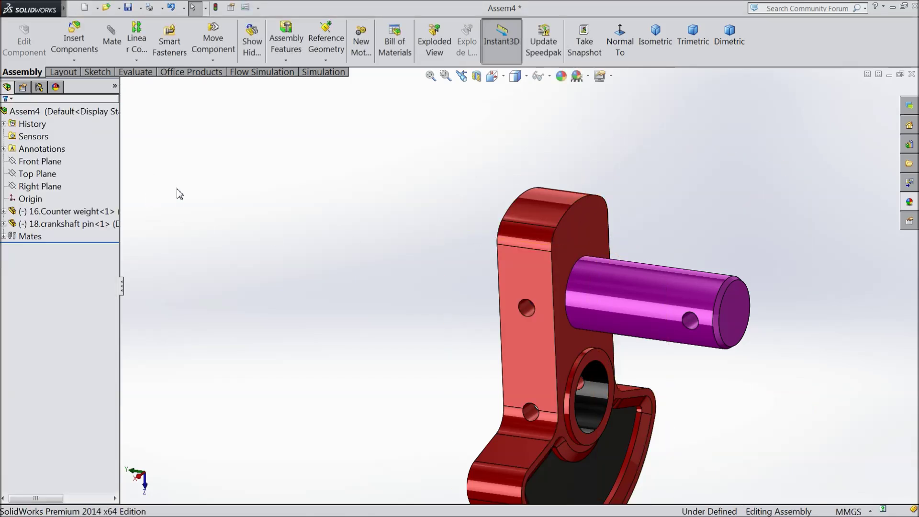
Apply a plain white background scene to the assembly and fit the counter weight and pin in view
scroll(388, 210, "up", 2)
left_click(578, 75)
left_click(606, 19)
middle_click_drag(501, 229, 591, 359)
key("f")
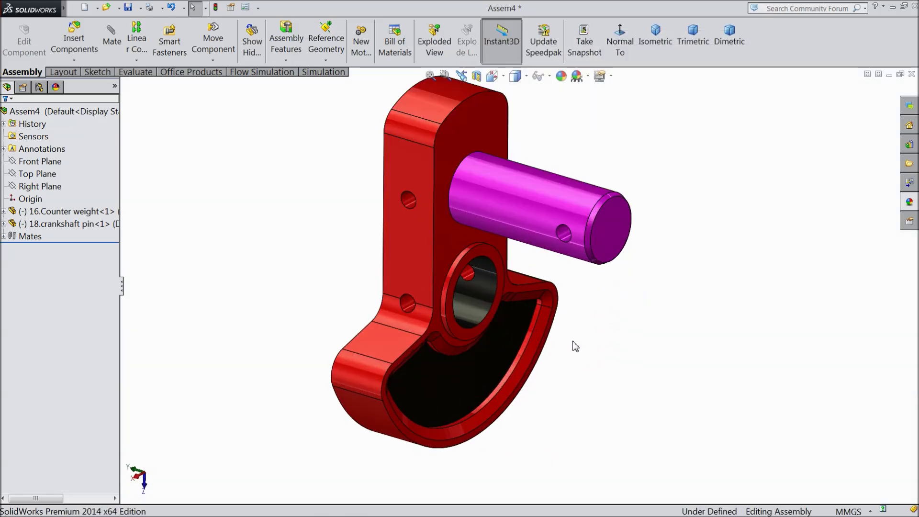
Insert a second 16.Counter weight near the free end of the crankshaft pin
left_click(75, 42)
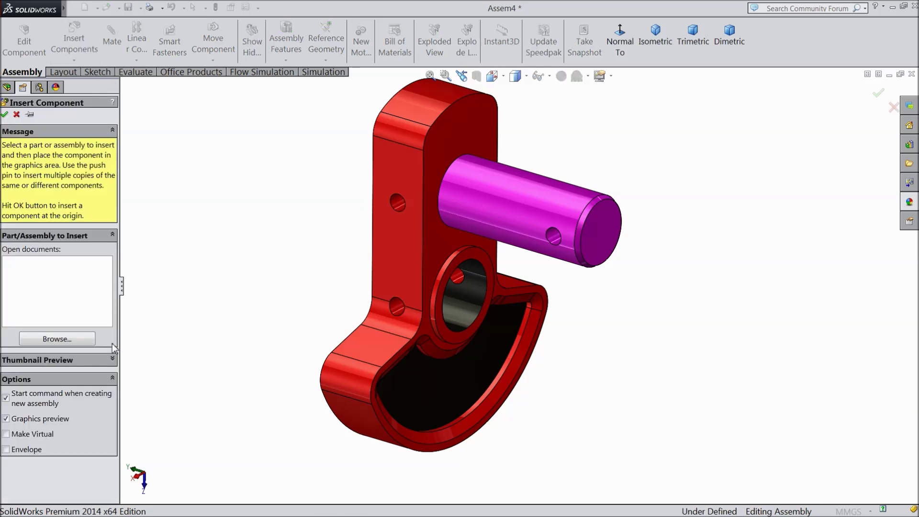
left_click(72, 339)
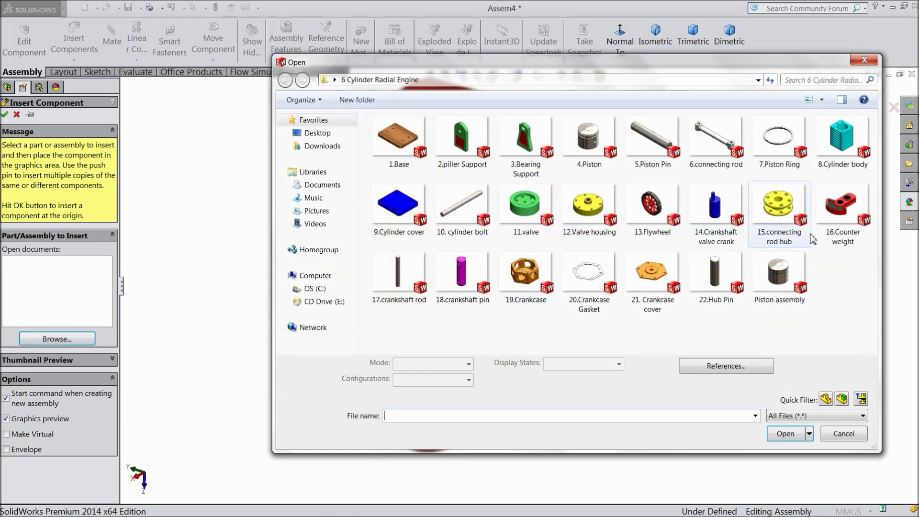
left_click(835, 215)
left_click(786, 433)
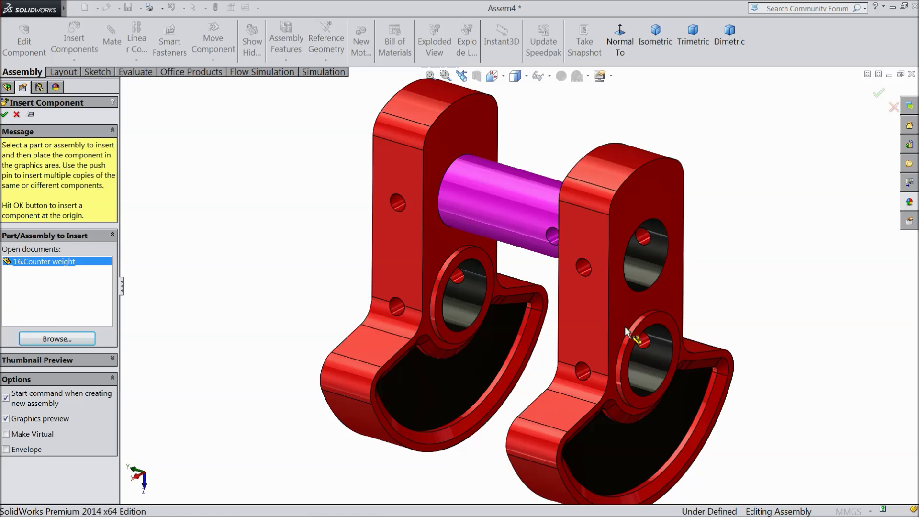
left_click(650, 311)
Add a concentric mate between the crankshaft pin's outer face and the second counter weight's plain upper bore
left_click(530, 237)
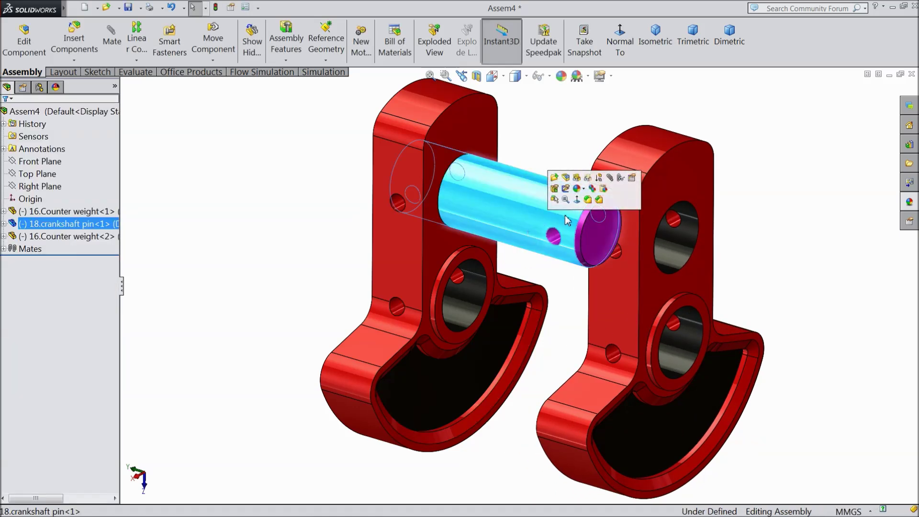
left_click(609, 178)
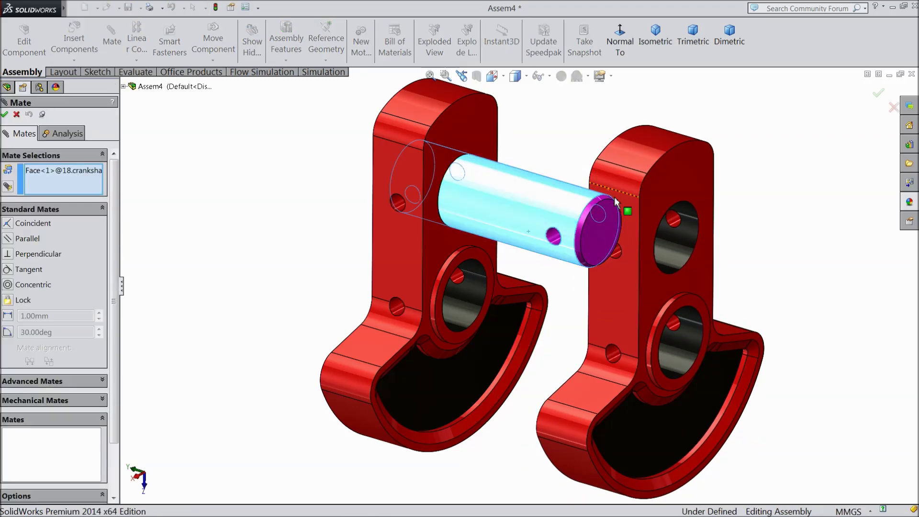
left_click(675, 246)
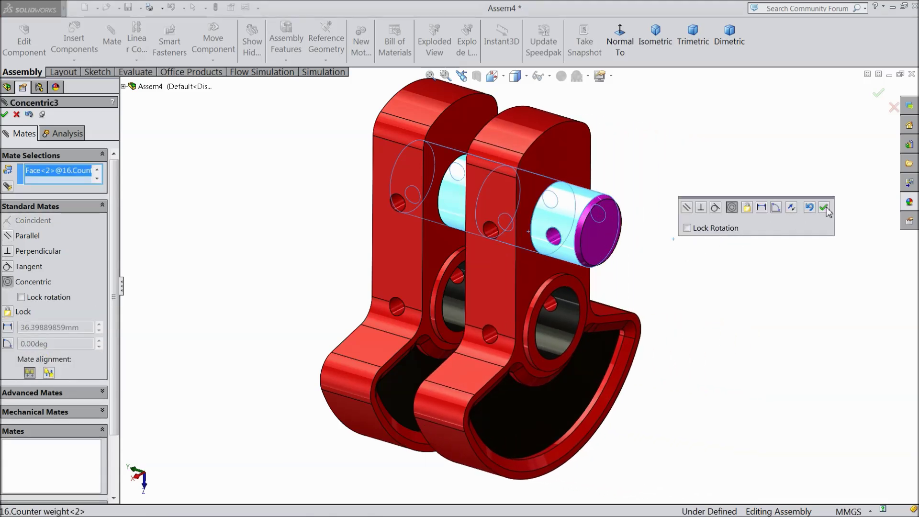
left_click(825, 208)
Add a concentric mate between the pin's free-end cross hole and the second counter weight's upper side hole, and finish mating
left_click(556, 238)
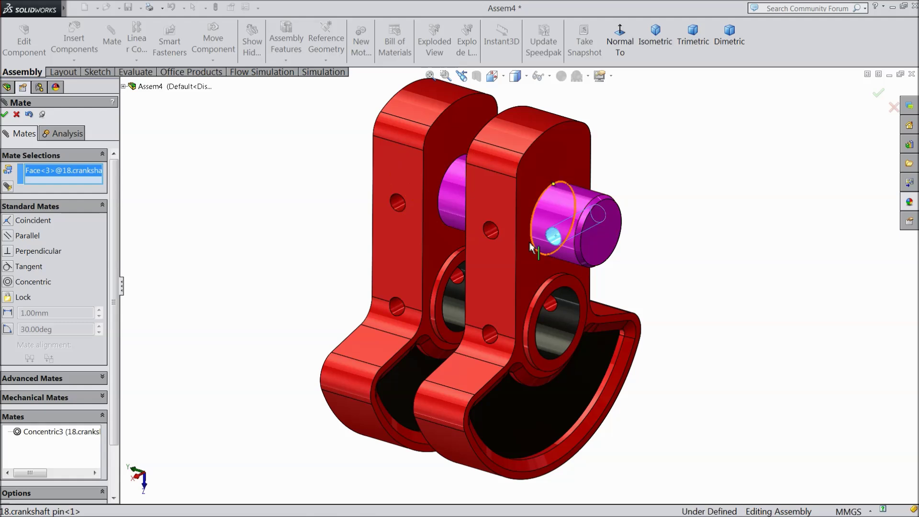
left_click(490, 230)
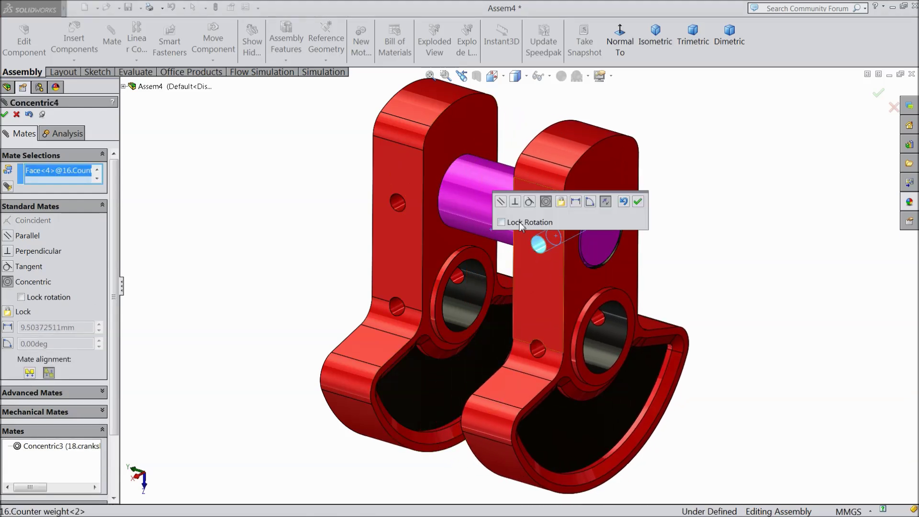
left_click(638, 203)
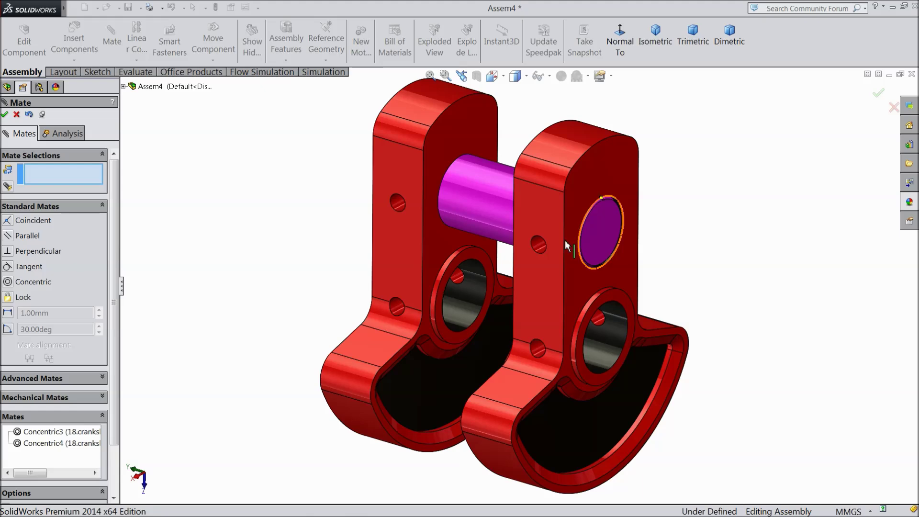
left_click(5, 115)
Insert the 17.crankshaft rod part beside the second counter weight
left_click(74, 43)
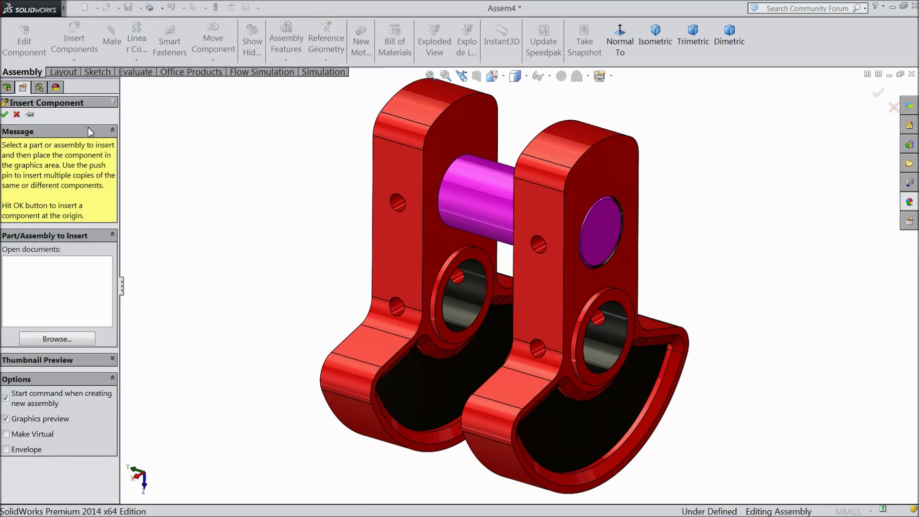
left_click(57, 342)
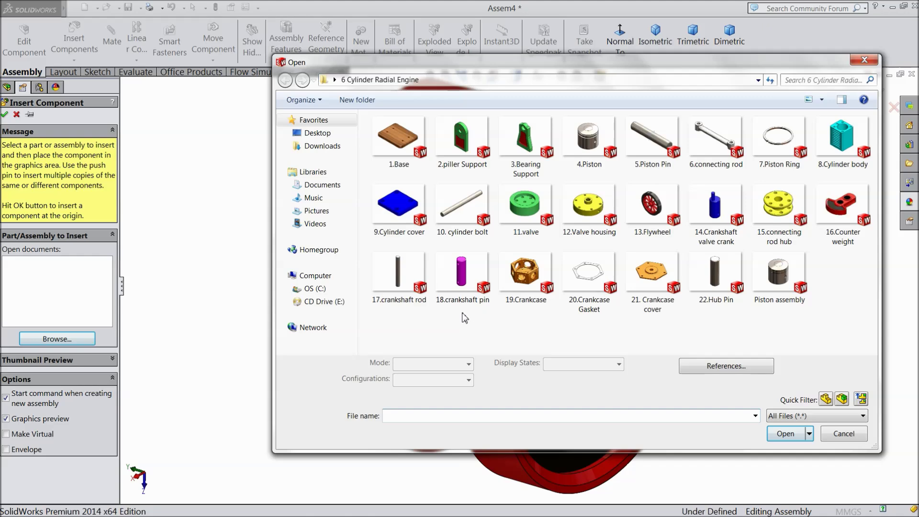
left_click(401, 286)
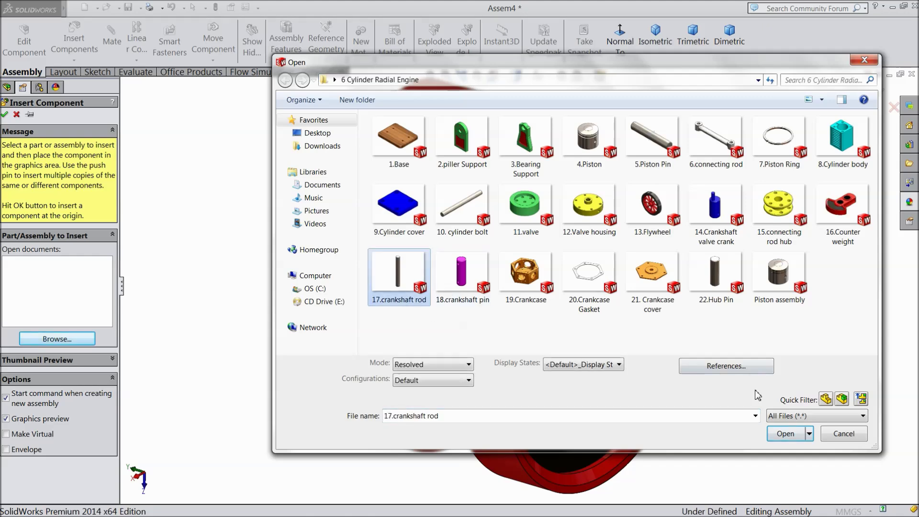
left_click(785, 434)
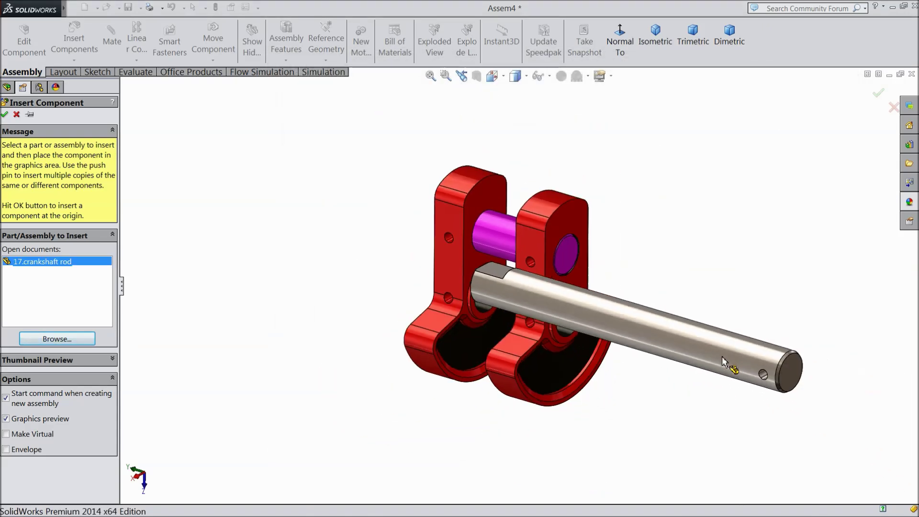
left_click(743, 331)
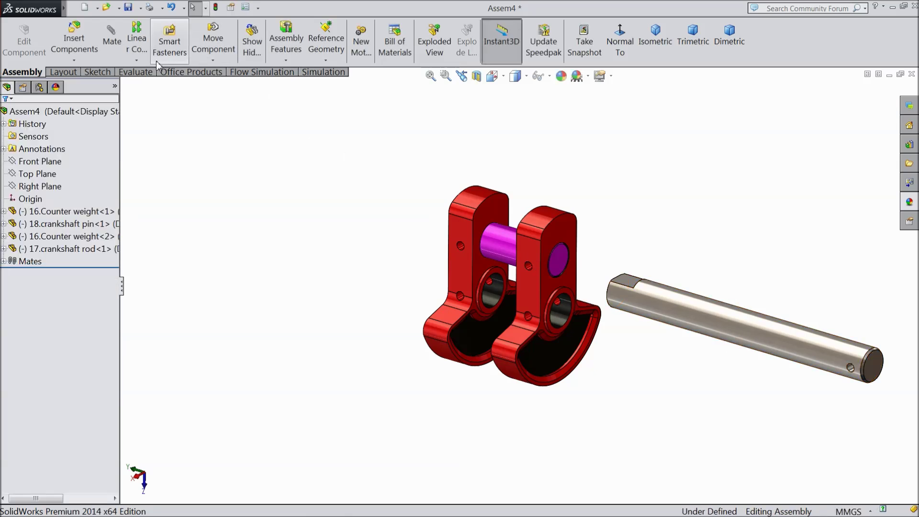
Rotate the crankshaft rod end for end so its cross-hole end faces the counter weights
left_click(212, 60)
left_click(242, 88)
left_click_drag(636, 299, 838, 431)
left_click(6, 117)
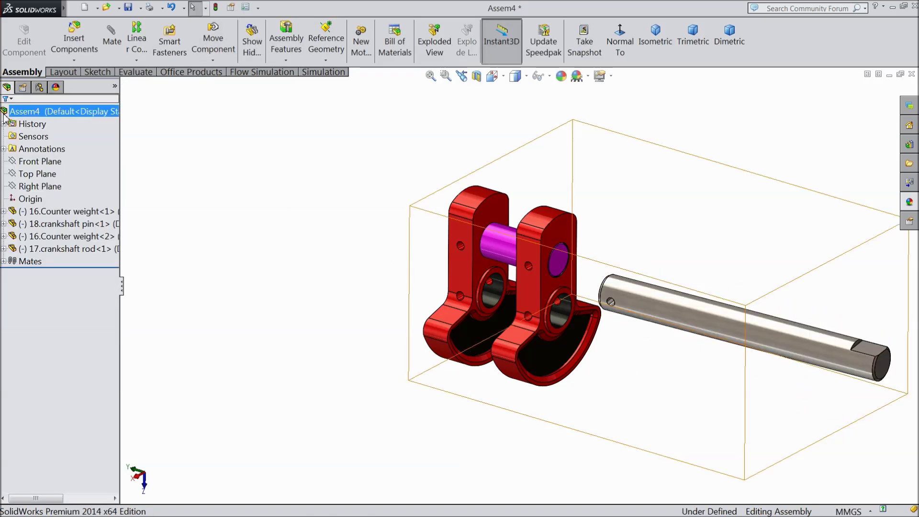
scroll(541, 260, "down", 2)
scroll(696, 349, "down", 1)
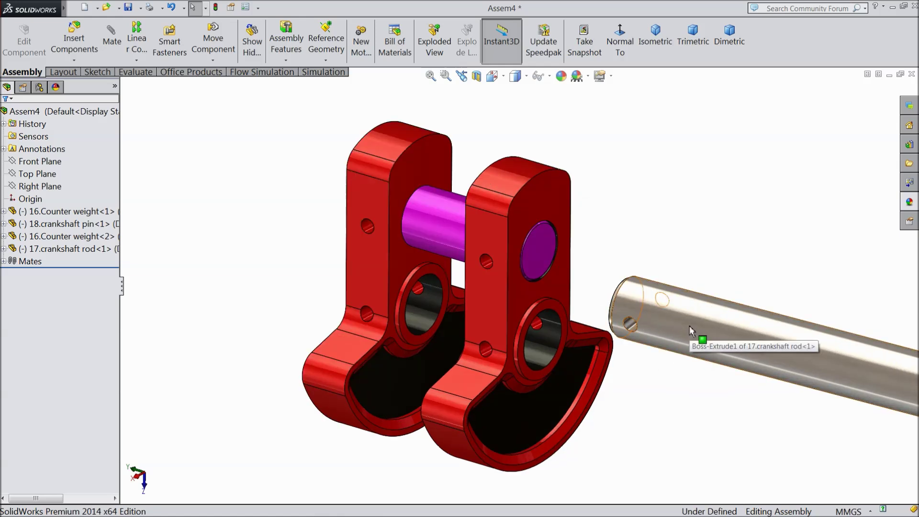
Try to mate the crankshaft rod concentric with the crankshaft pin's outer face, and slide the rod clear of the counter weights
left_click(689, 325)
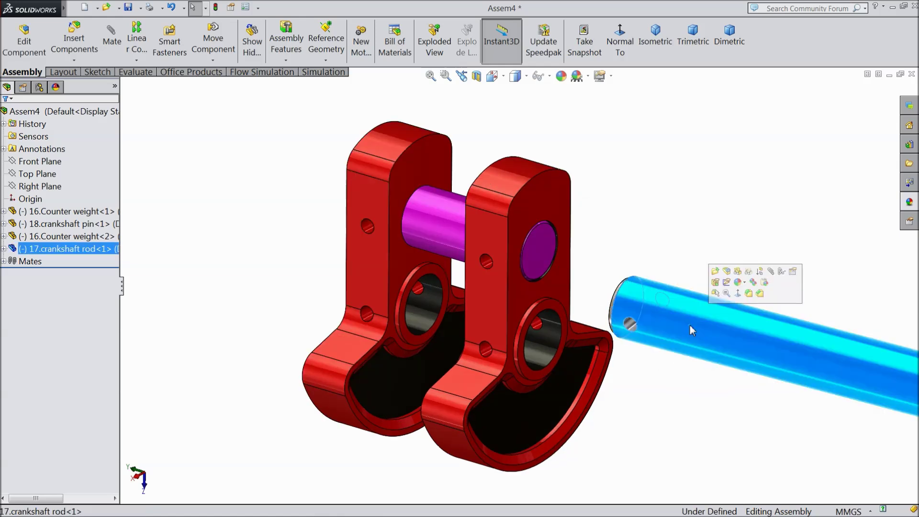
left_click(772, 272)
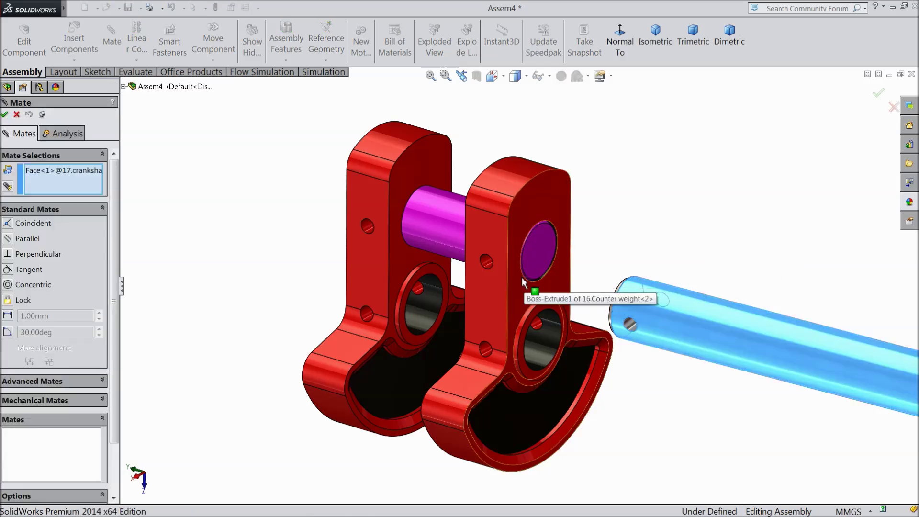
left_click(440, 227)
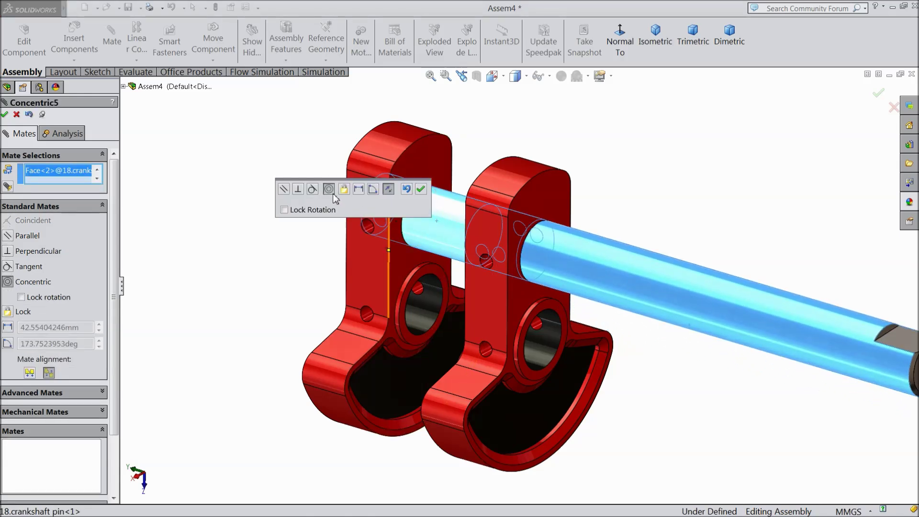
left_click(420, 189)
left_click_drag(567, 258, 733, 293)
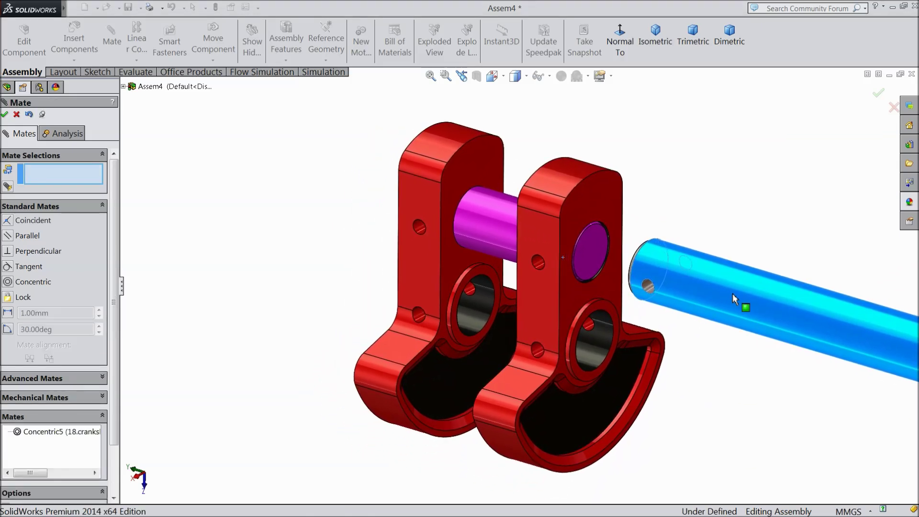
scroll(628, 293, "up", 3)
scroll(685, 309, "down", 3)
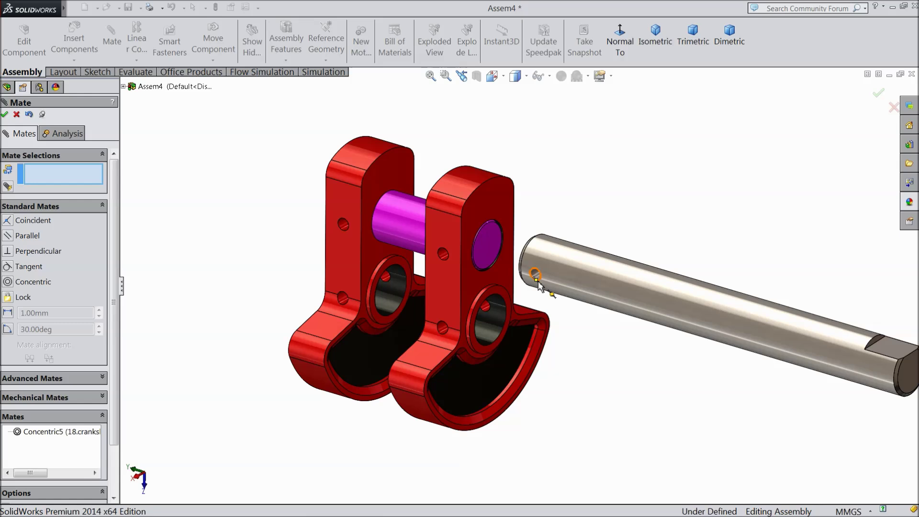
scroll(539, 286, "up", 1)
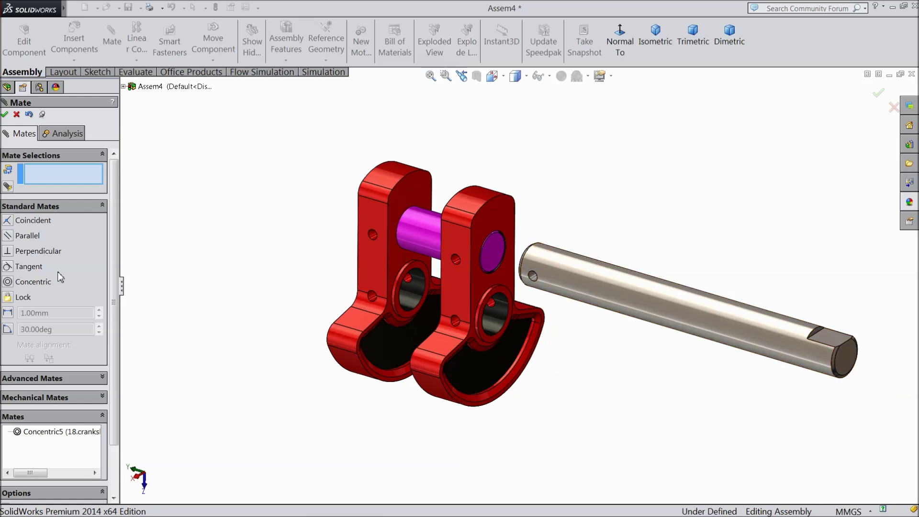
left_click(17, 114)
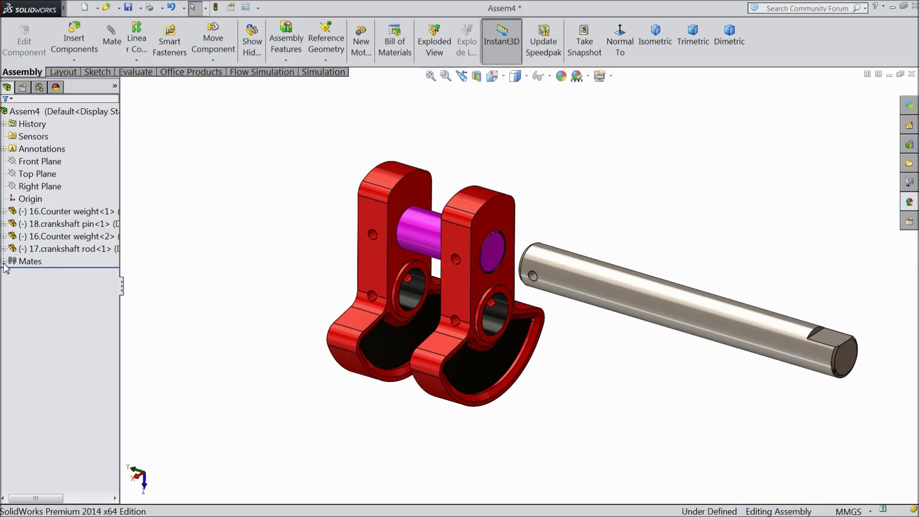
Delete the concentric mate between the crankshaft pin and the crankshaft rod
left_click(4, 262)
left_click(38, 323)
right_click(38, 324)
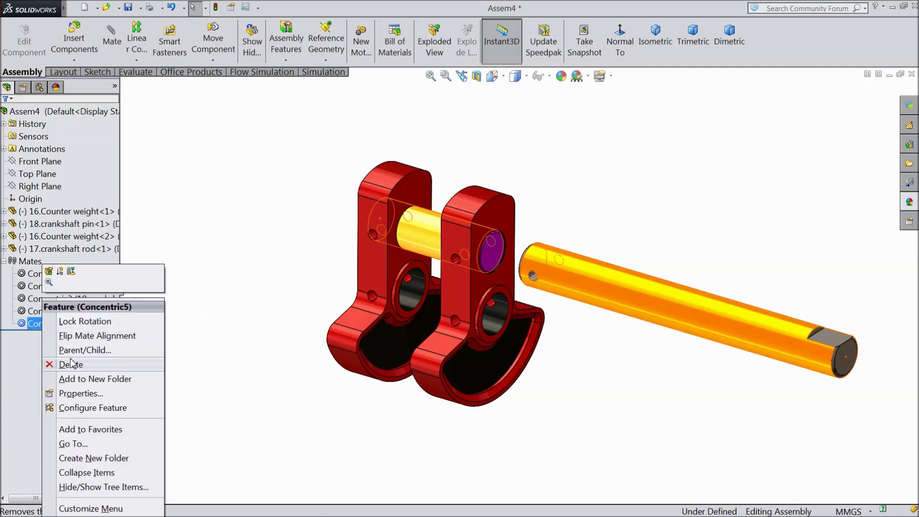
left_click(72, 366)
left_click(539, 188)
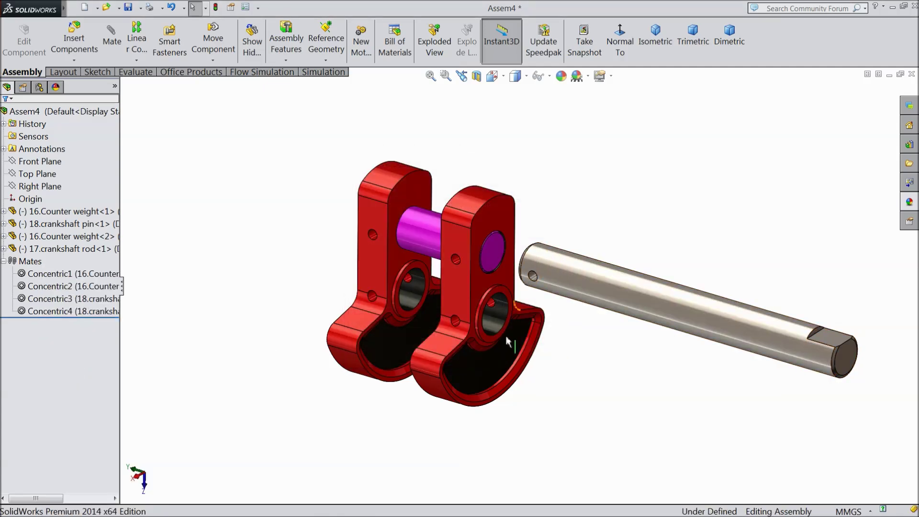
Add a concentric mate between the second counter weight's lower bore and the crankshaft rod's outer face
scroll(503, 325, "down", 3)
left_click(498, 303)
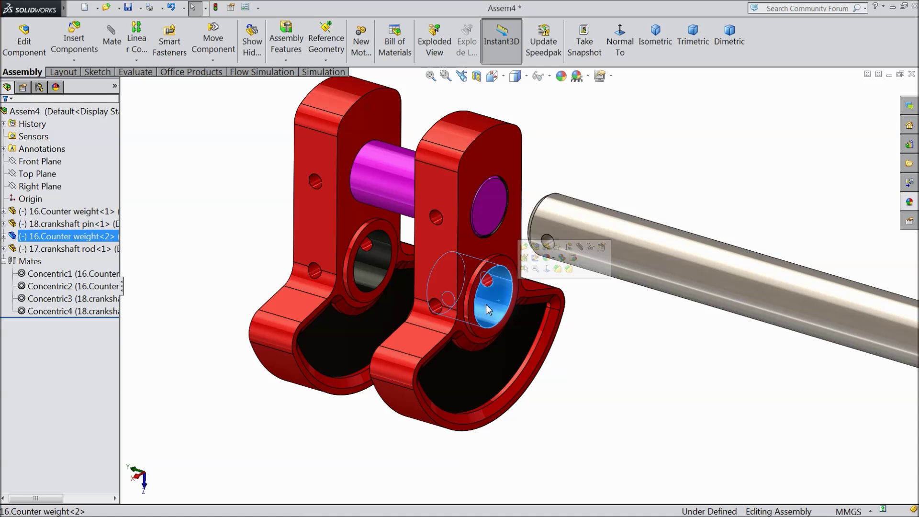
left_click(580, 248)
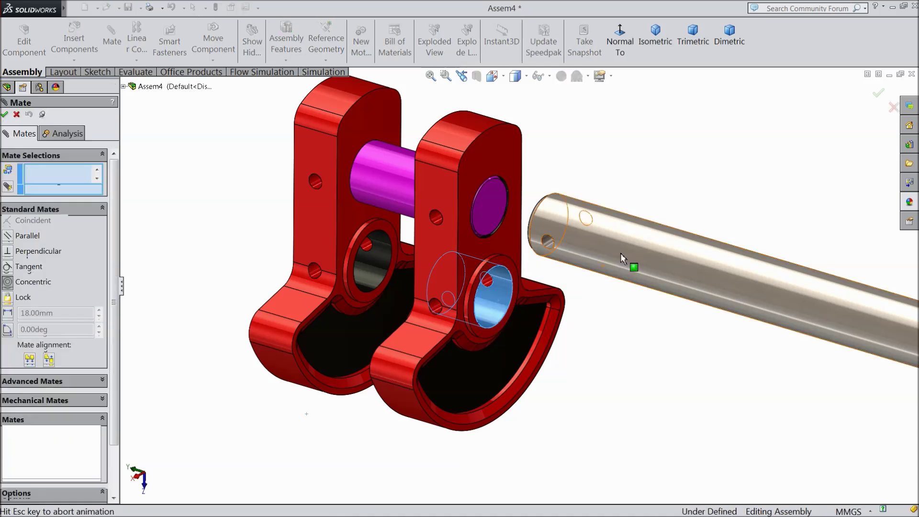
left_click(621, 253)
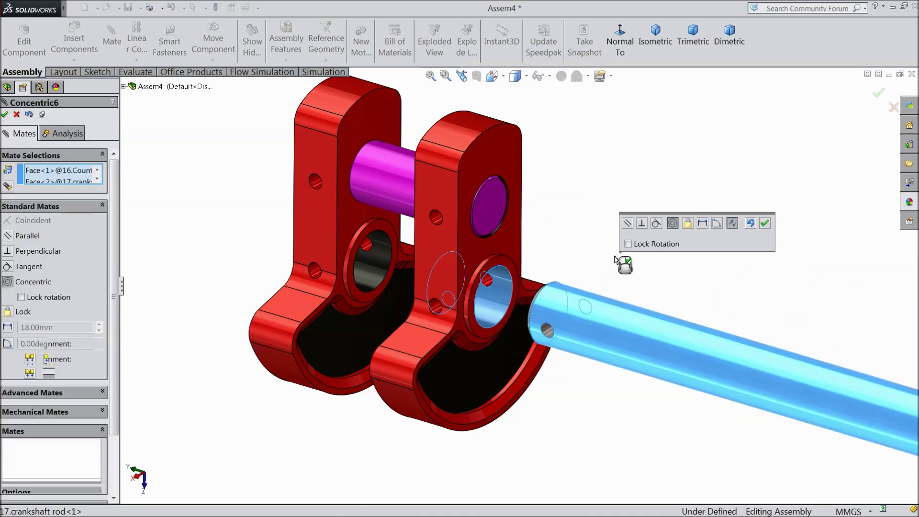
left_click(765, 223)
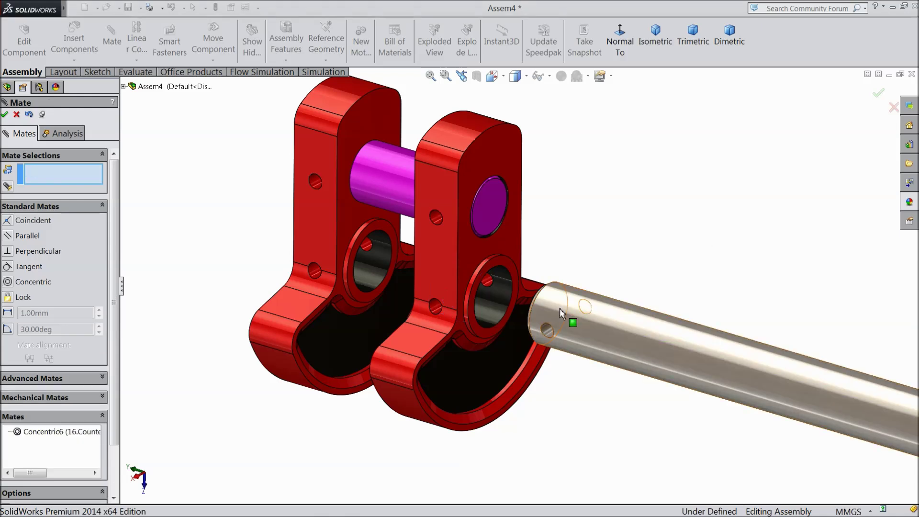
Add a concentric mate between the rod's cross hole and the second counter weight's lower side hole, and finish mating
left_click(548, 332)
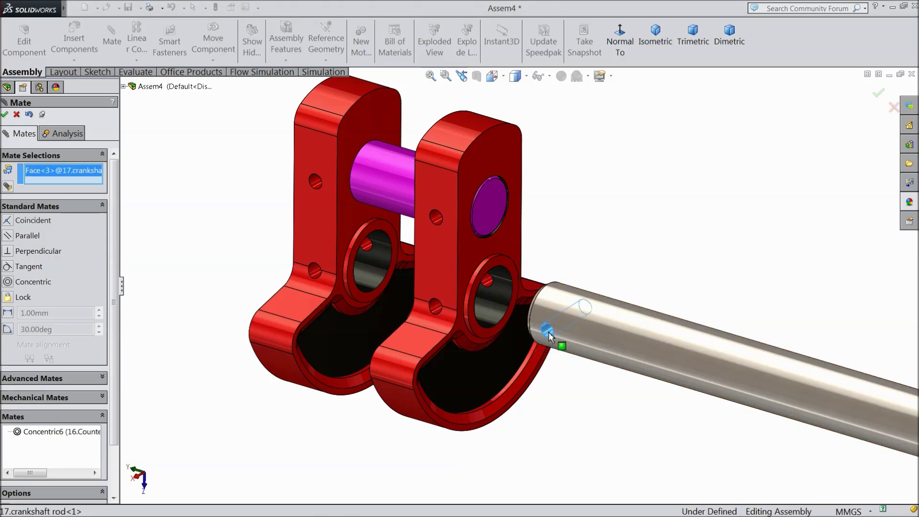
left_click(435, 305)
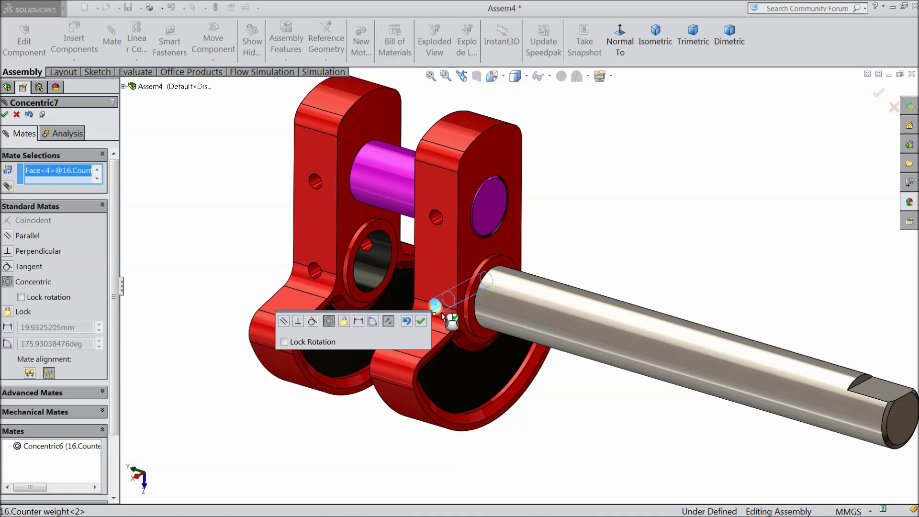
left_click(420, 321)
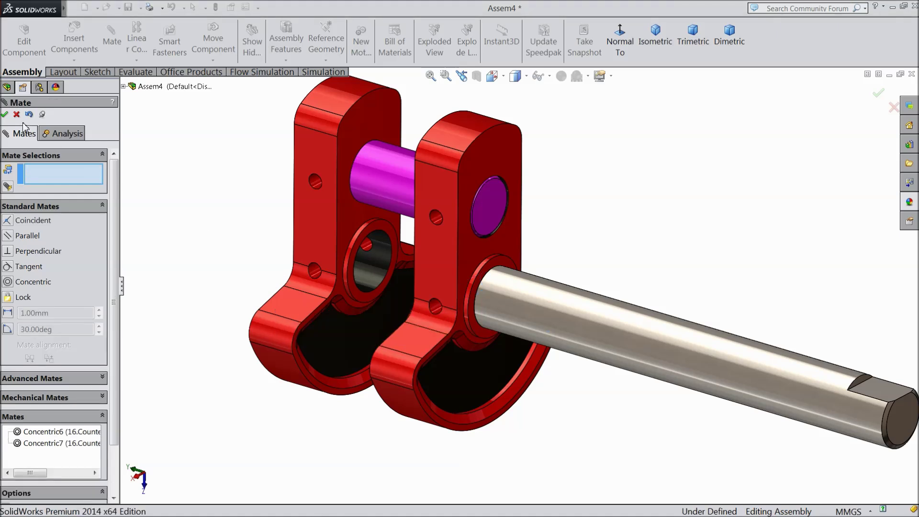
left_click(5, 114)
Fix the crankshaft pin in place
key("f")
middle_click_drag(304, 275, 346, 306)
scroll(506, 300, "down", 1)
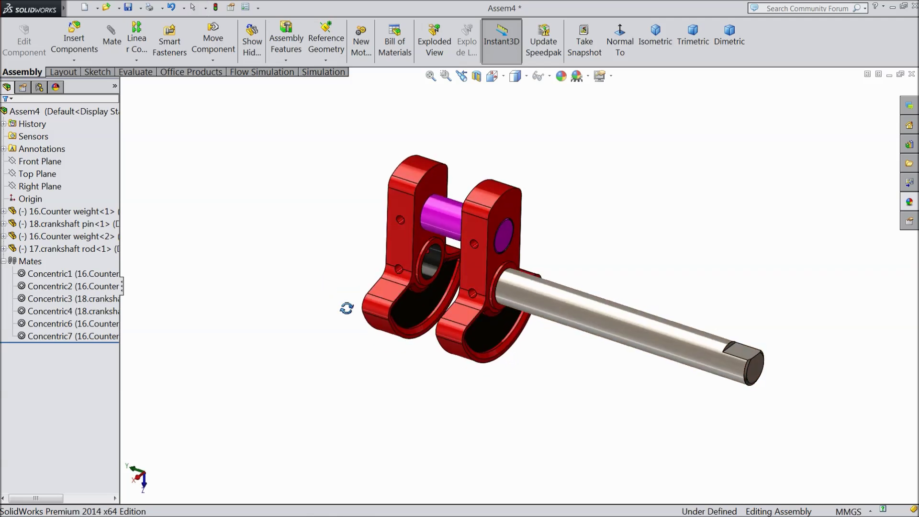
right_click(449, 223)
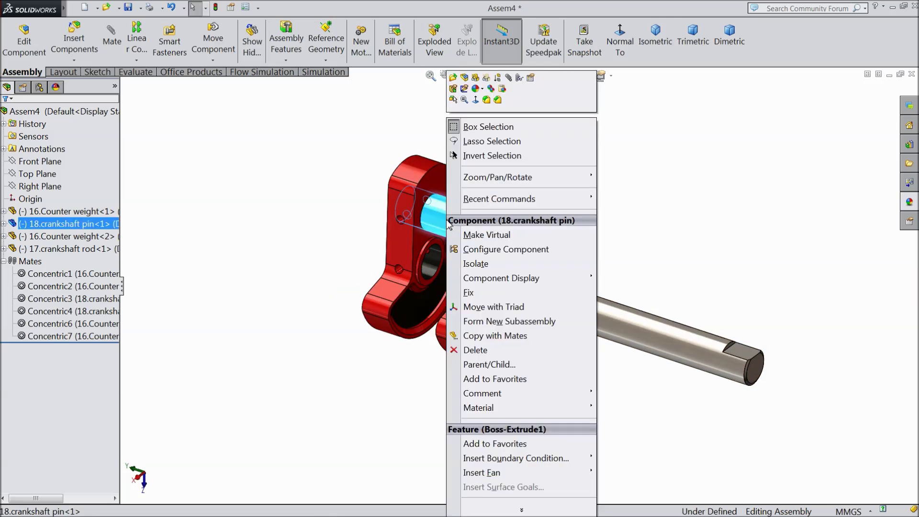
left_click(352, 244)
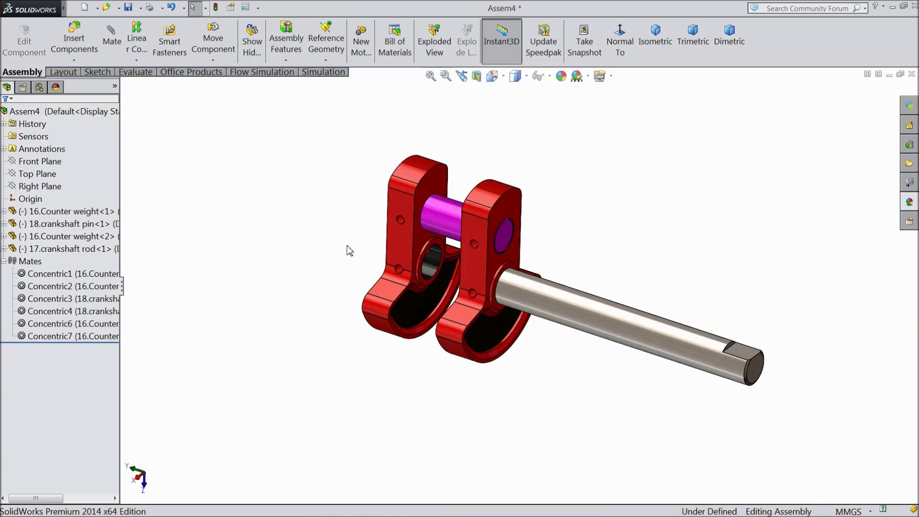
right_click(441, 226)
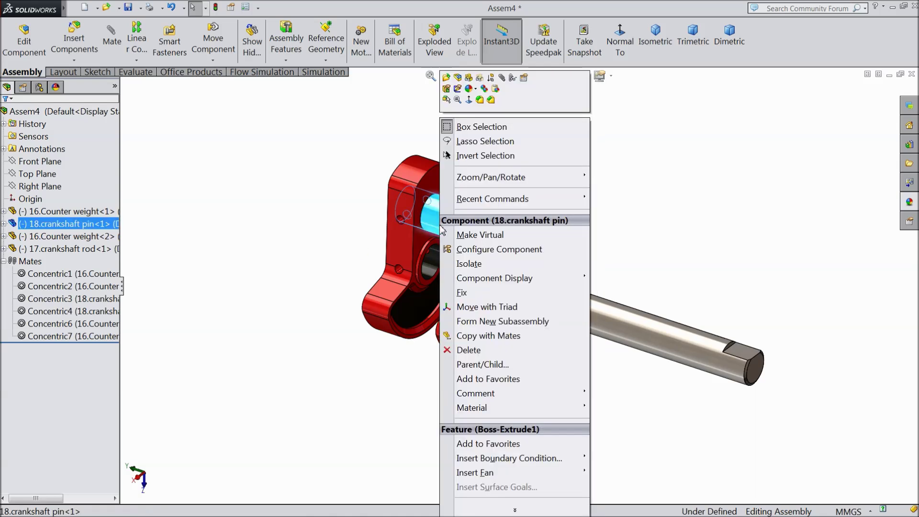
left_click(462, 293)
Try moving the second counter weight to check how the crankshaft assembly is constrained
middle_click_drag(468, 250, 400, 371)
left_click_drag(490, 348, 452, 330)
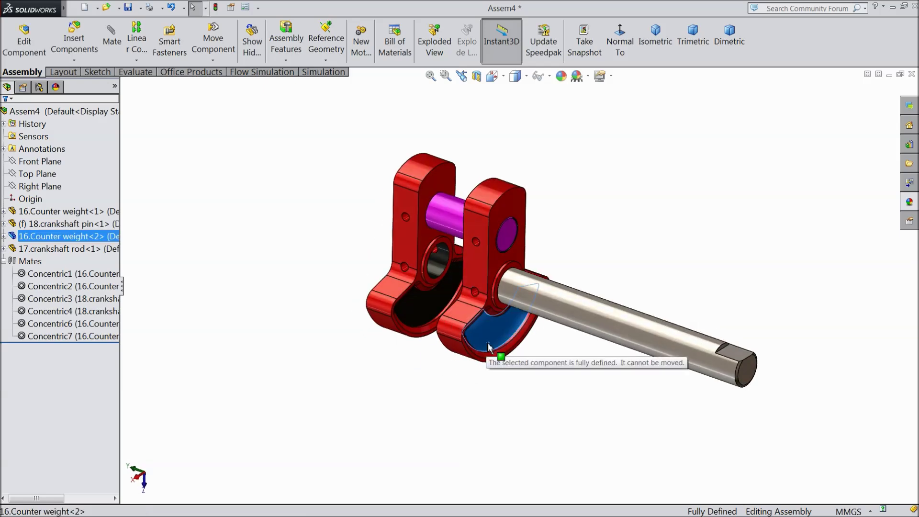
left_click(458, 416)
mouse_move(421, 419)
middle_mouse_down()
mouse_move(433, 408)
mouse_move(421, 402)
middle_mouse_up()
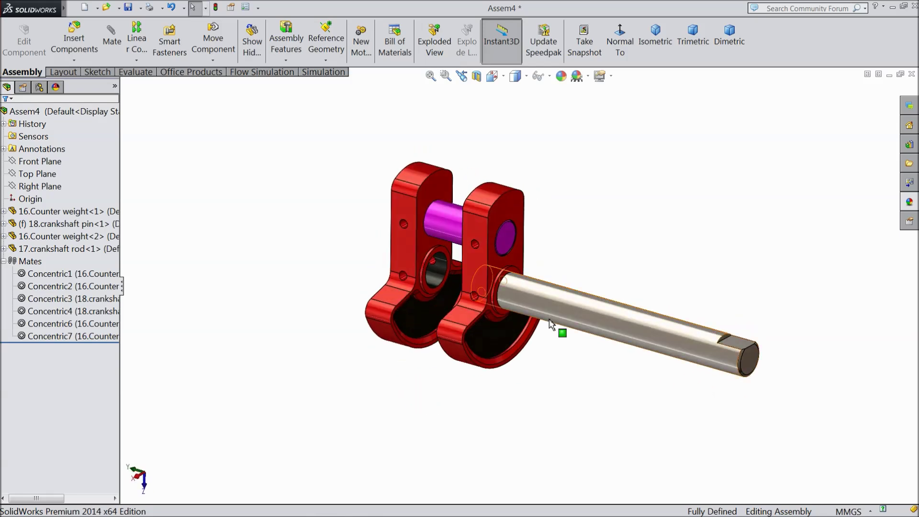
scroll(539, 297, "down", 3)
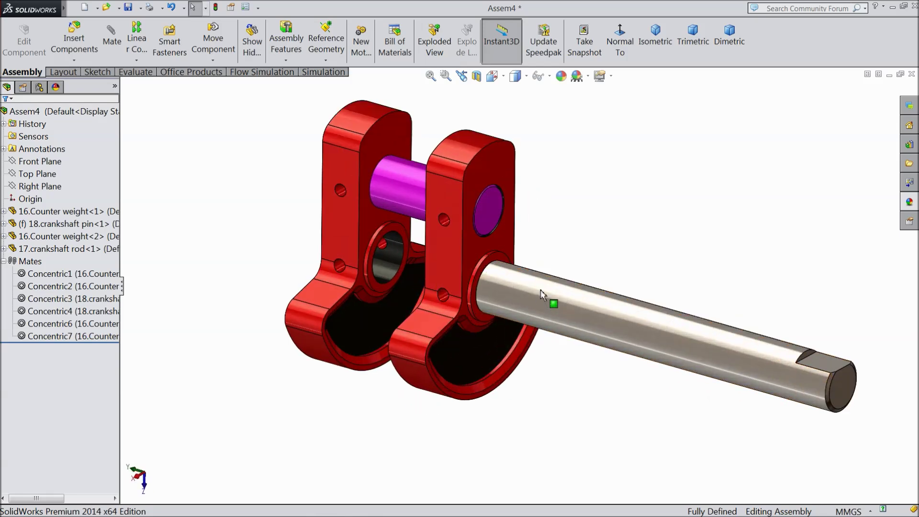
Save the assembly as "Assembly of crankshaft" in the 6 Cylinder Radial Engine folder
left_click(132, 10)
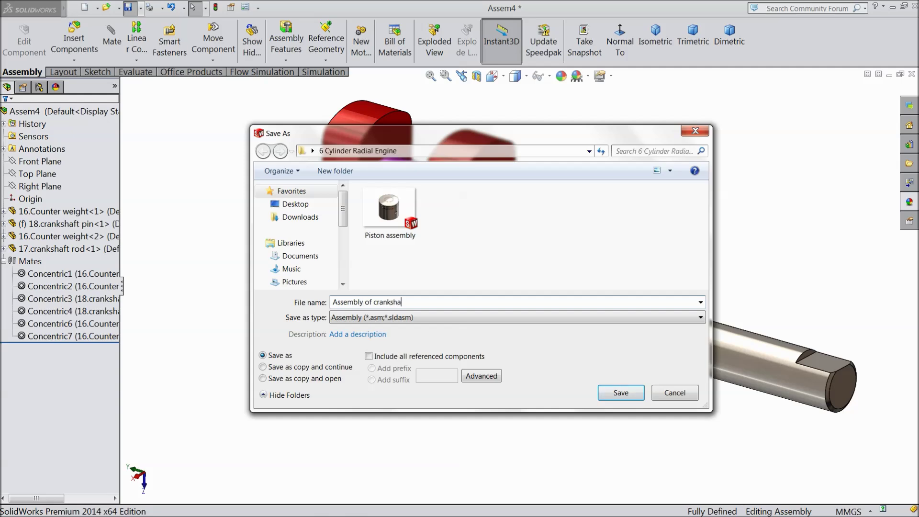
left_click(621, 393)
mouse_move(561, 378)
middle_mouse_down()
mouse_move(579, 367)
mouse_move(567, 383)
middle_mouse_up()
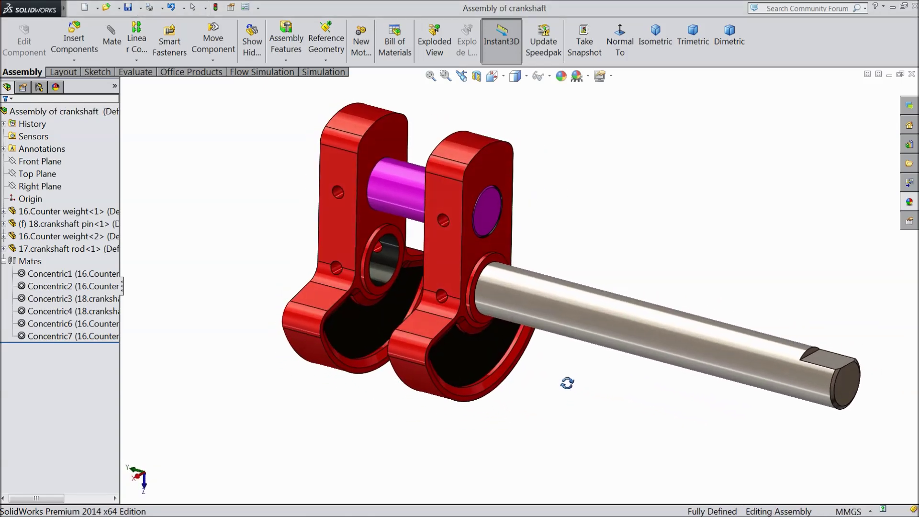
scroll(567, 384, "up", 1)
scroll(574, 263, "down", 1)
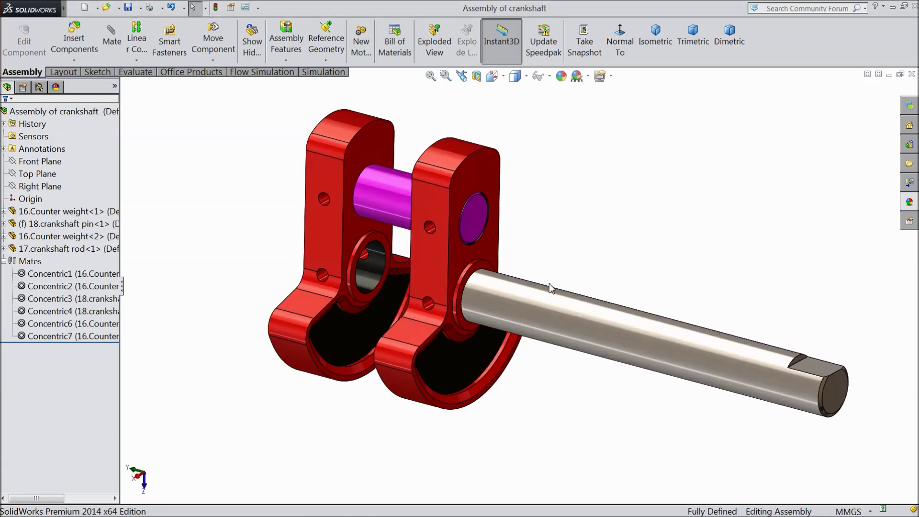
left_click_drag(426, 406, 762, 160)
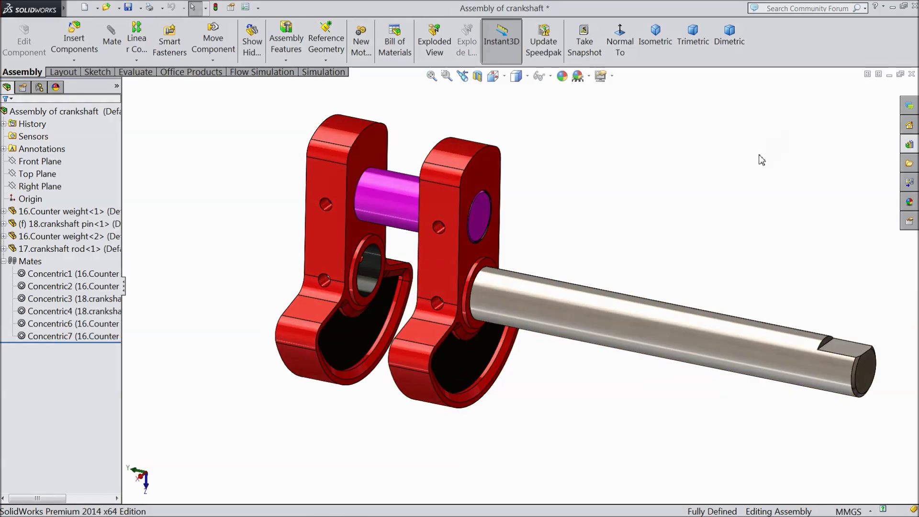
Delete the Concentric1 mate between the first counter weight's upper bore and the crankshaft pin's outer face
middle_click_drag(412, 279, 415, 253)
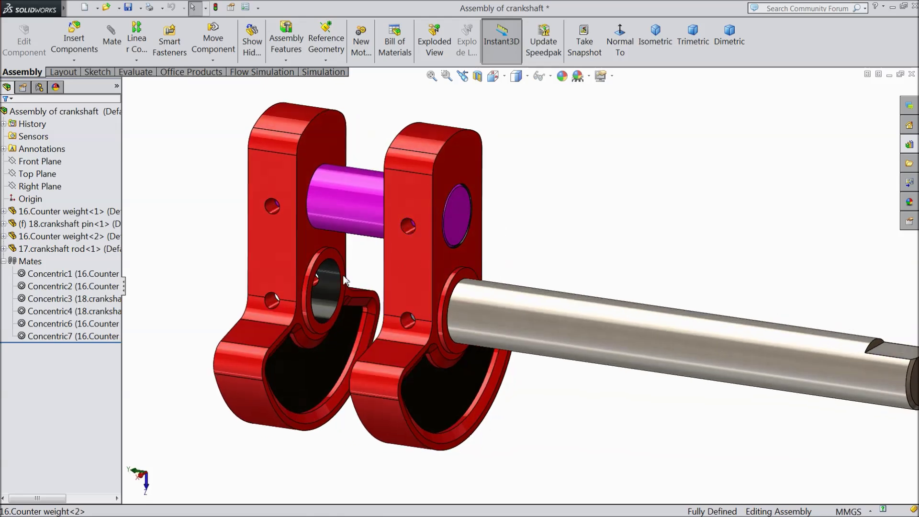
left_click(331, 227)
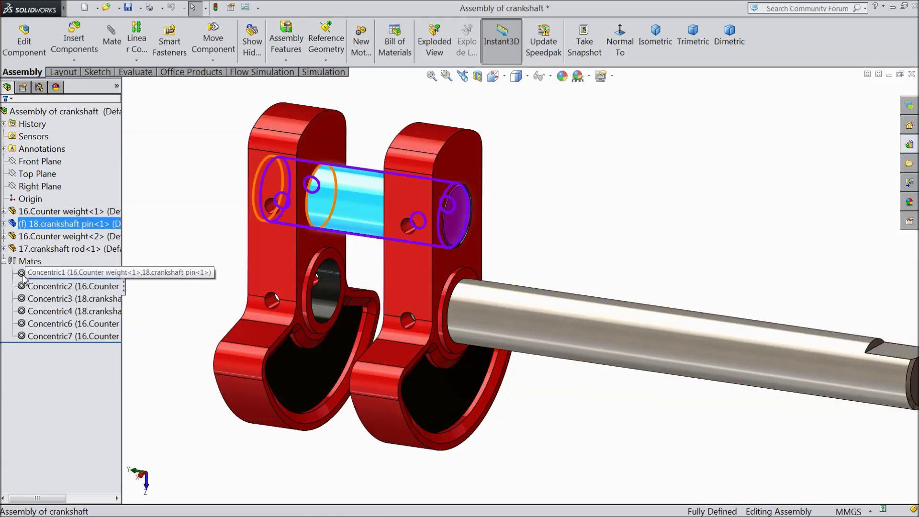
left_click(72, 273)
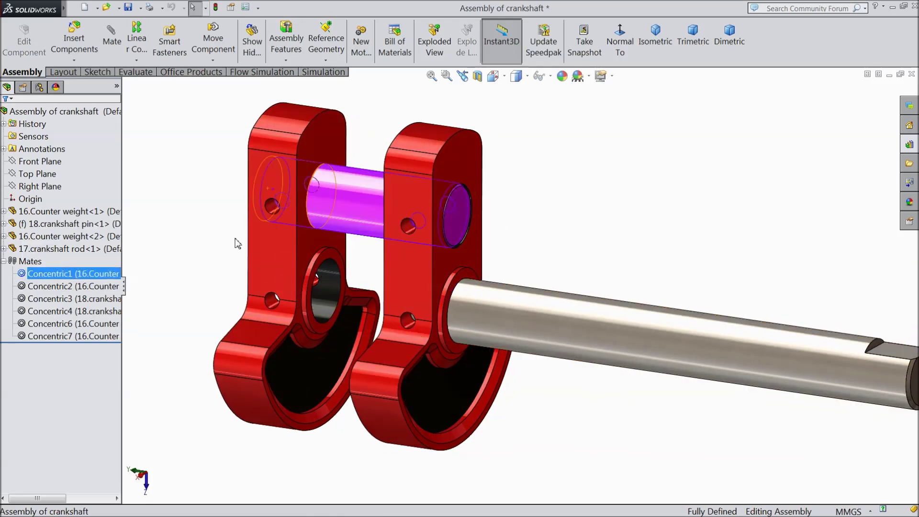
right_click(53, 280)
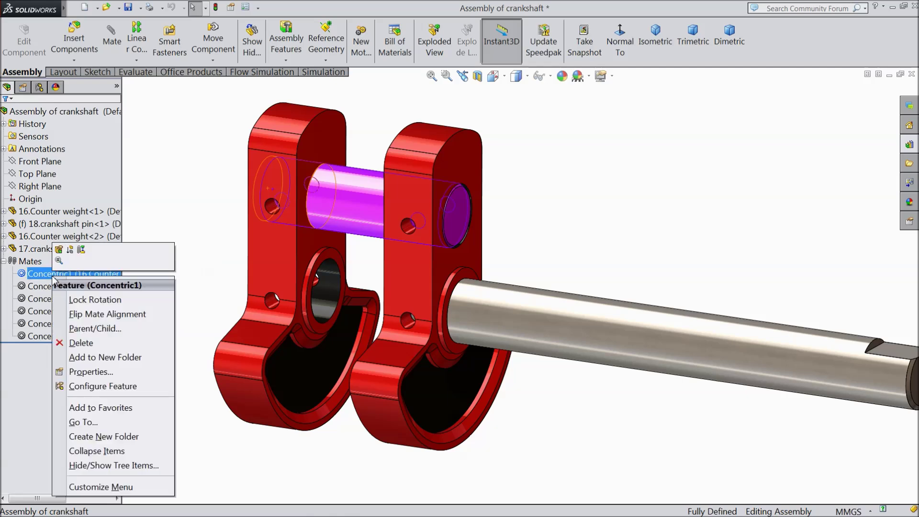
left_click(81, 343)
left_click(539, 186)
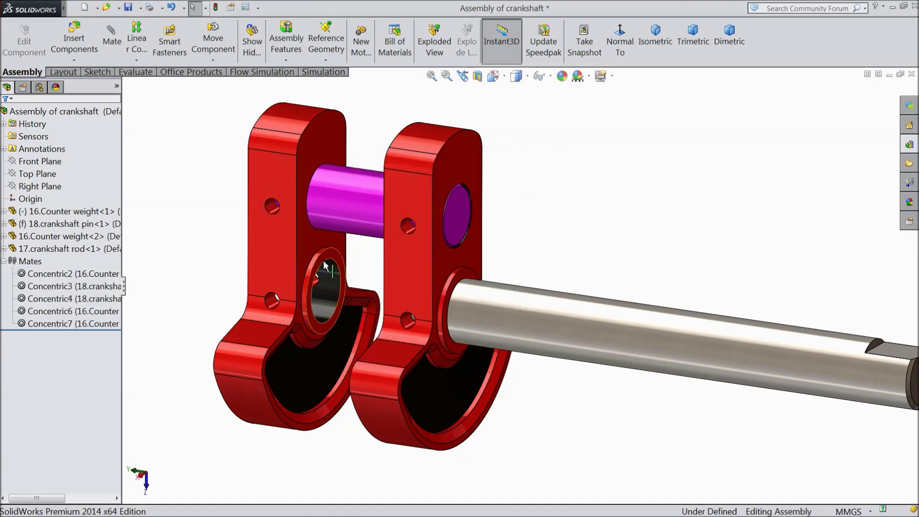
Swing the first counter weight slightly about the pin's cross hole and delete its remaining Concentric2 mate with the pin
left_click_drag(310, 237, 292, 199)
left_click(213, 60)
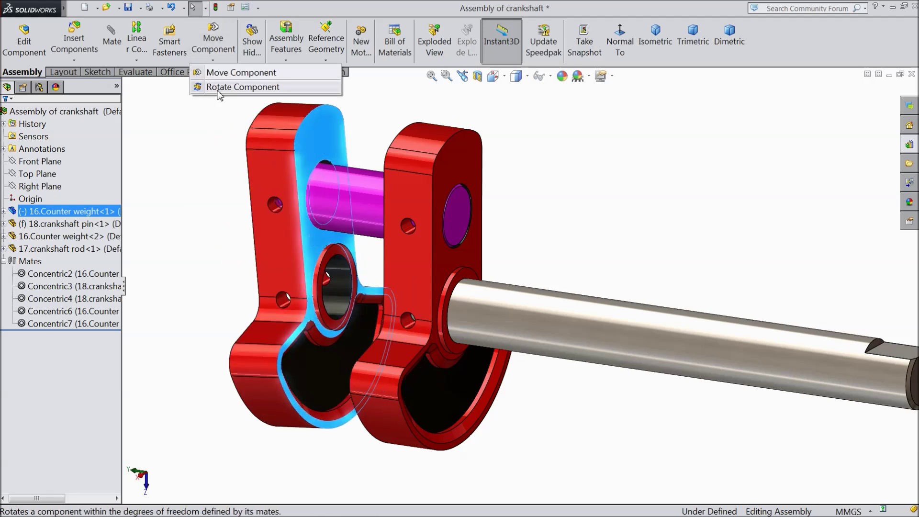
left_click(49, 277)
right_click(49, 276)
left_click(91, 344)
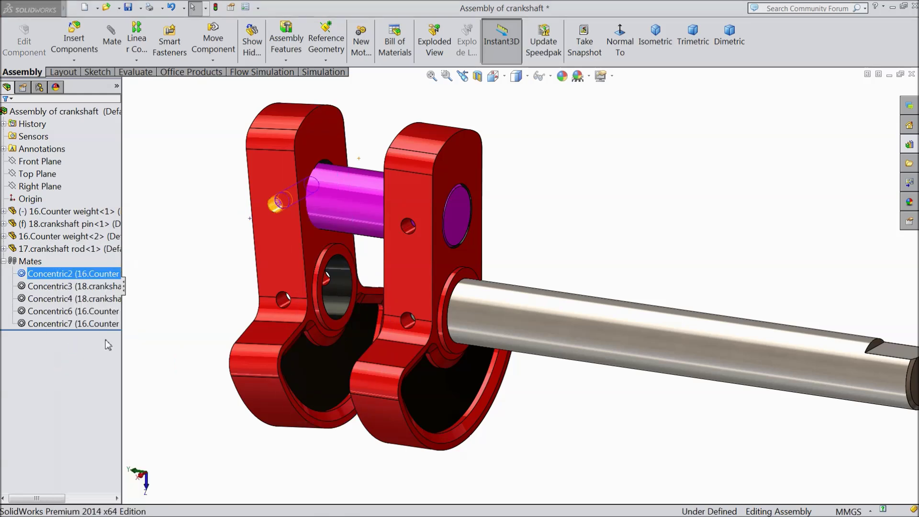
left_click(539, 186)
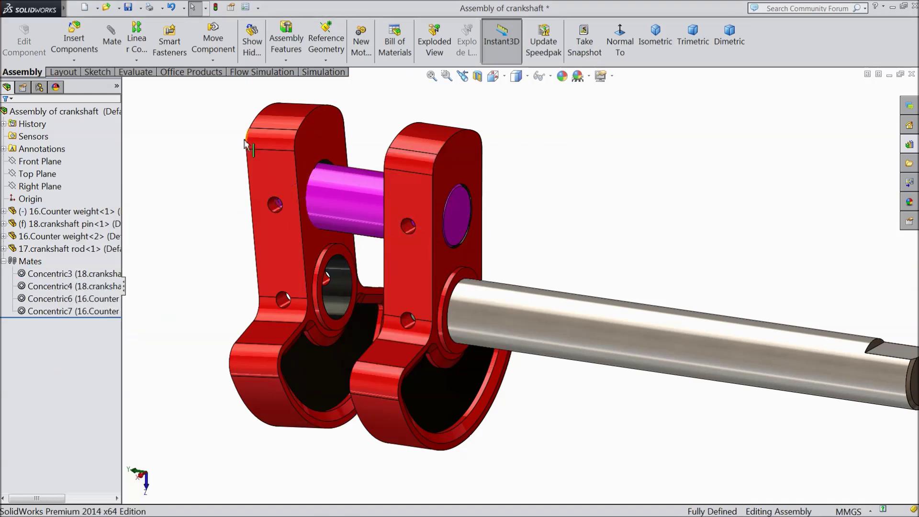
Rotate the first counter weight slightly with a free rotation near the crankshaft pin
left_click(213, 59)
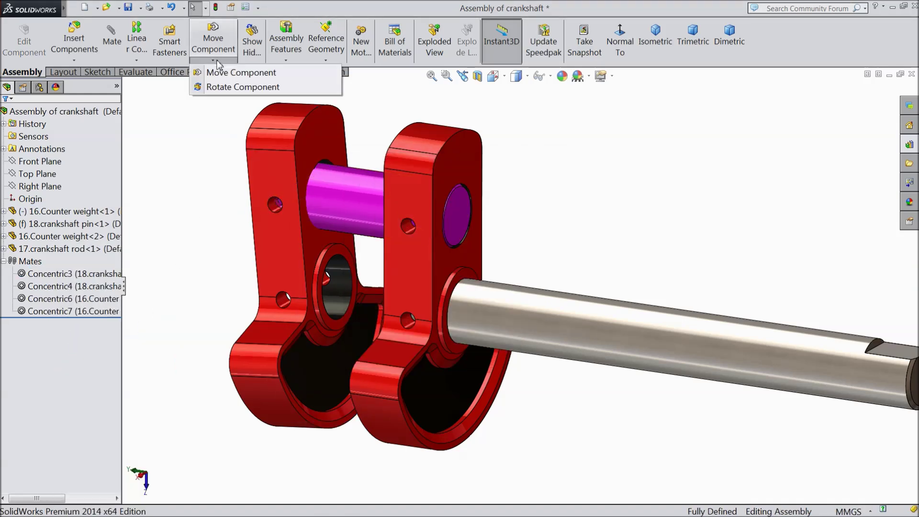
left_click(222, 88)
left_click_drag(275, 245, 143, 185)
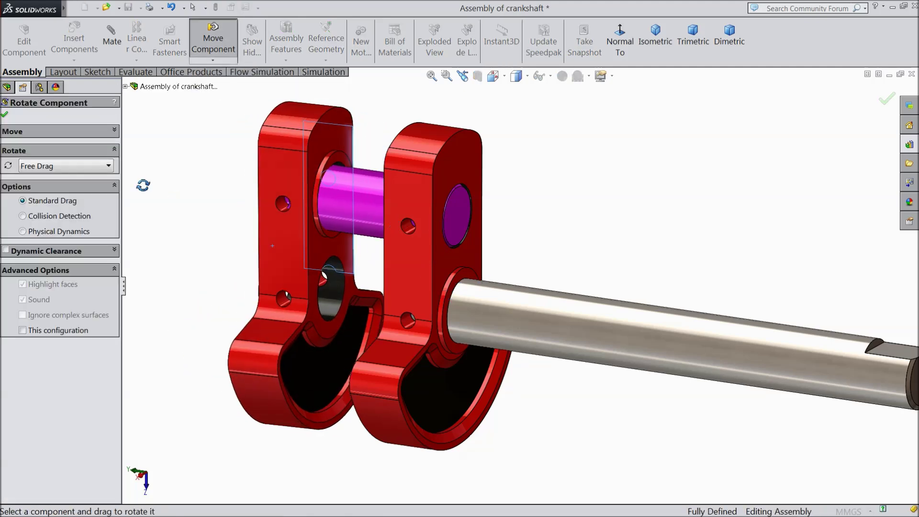
left_click(6, 115)
Pull the first counter weight away from the second one and mate its upper bore concentric with the crankshaft pin's outer face
left_click(112, 39)
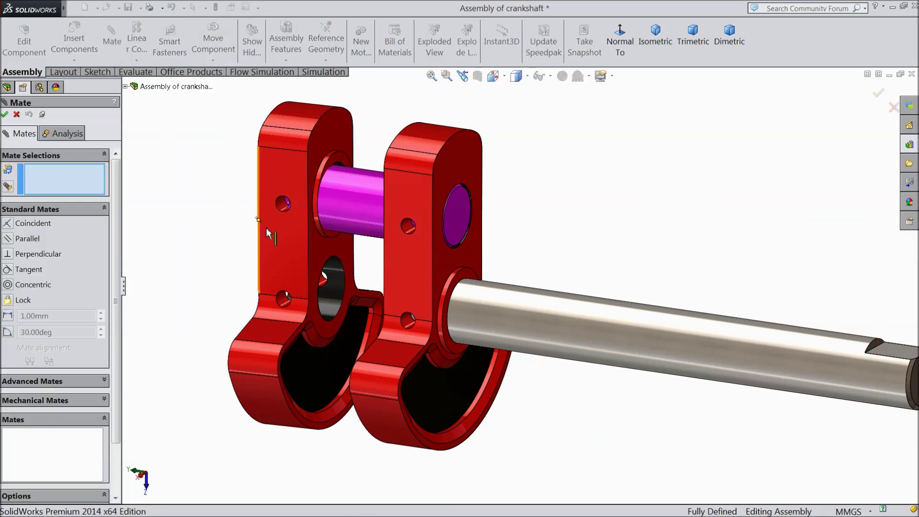
left_click_drag(272, 246, 199, 226)
left_click(267, 154)
left_click(326, 196)
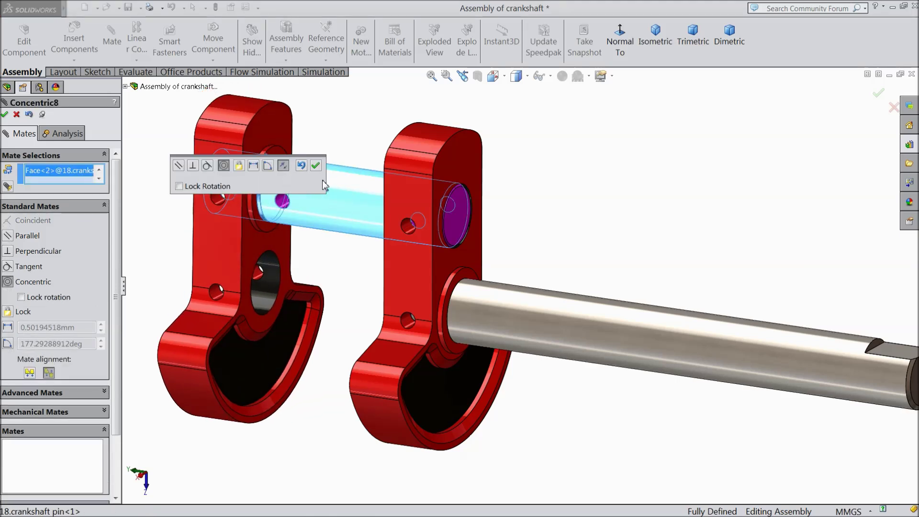
left_click(315, 165)
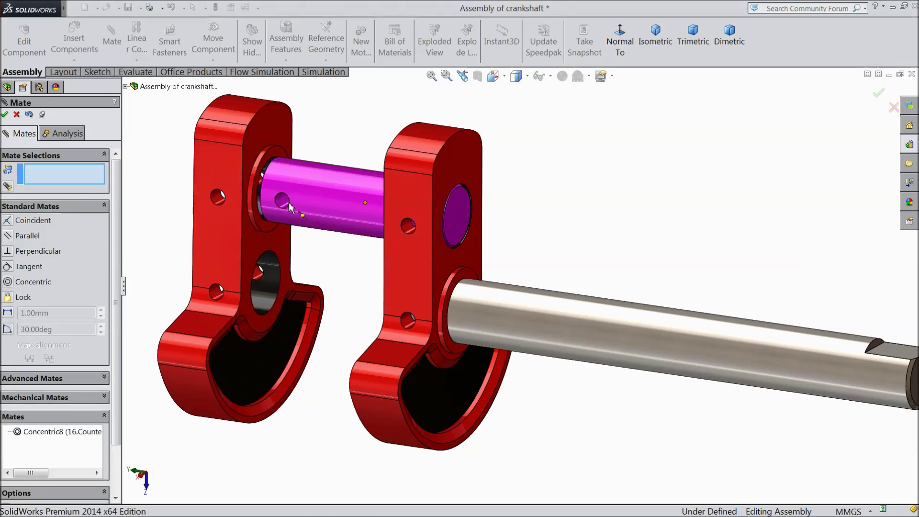
Add a concentric mate between the crankshaft pin's cross hole and the first counter weight's upper side hole
left_click(282, 202)
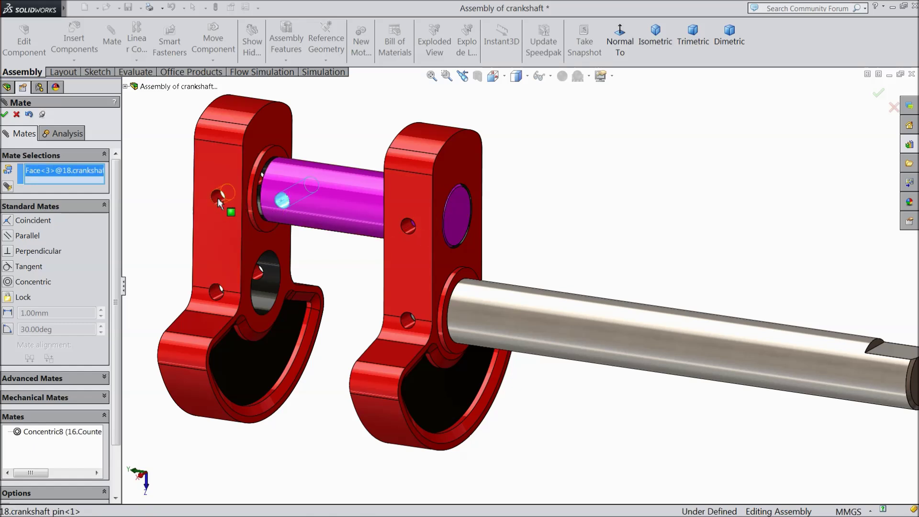
left_click(218, 197)
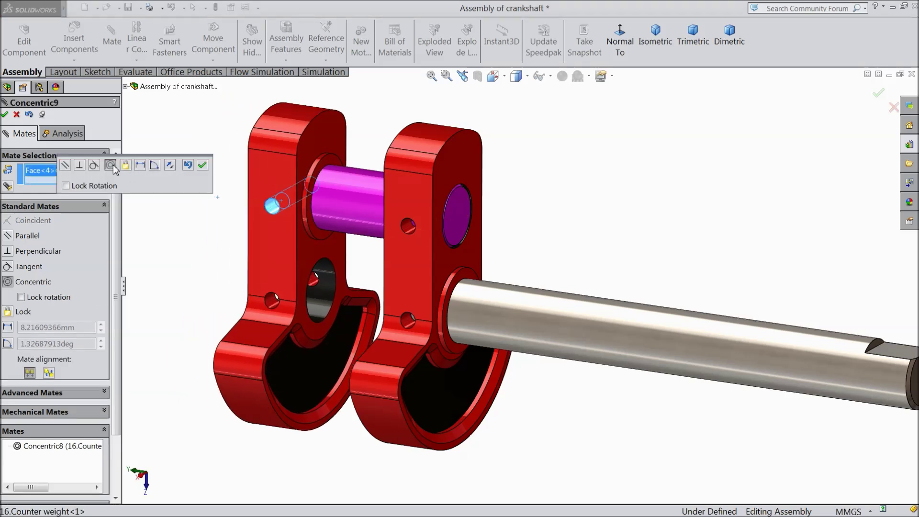
left_click(202, 165)
left_click(5, 114)
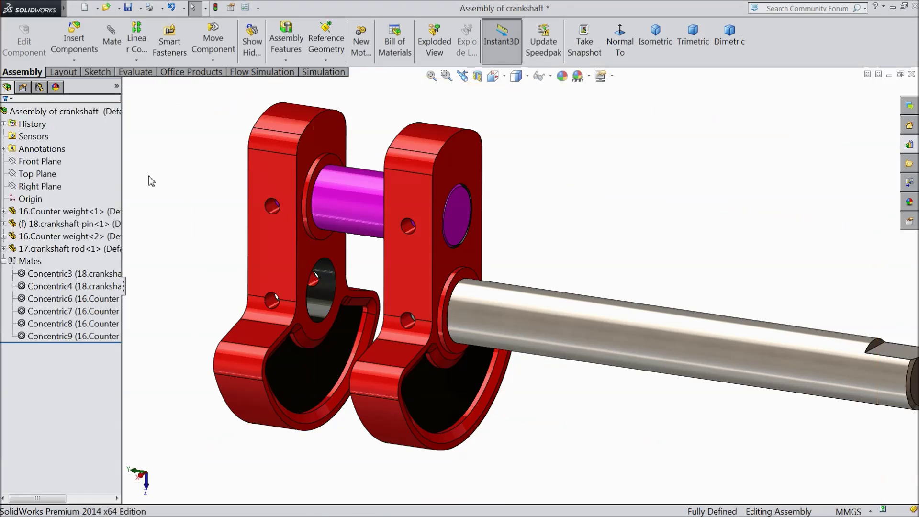
Save the remated crankshaft assembly and check it from other angles
scroll(208, 213, "up", 3)
middle_click_drag(207, 213, 234, 241)
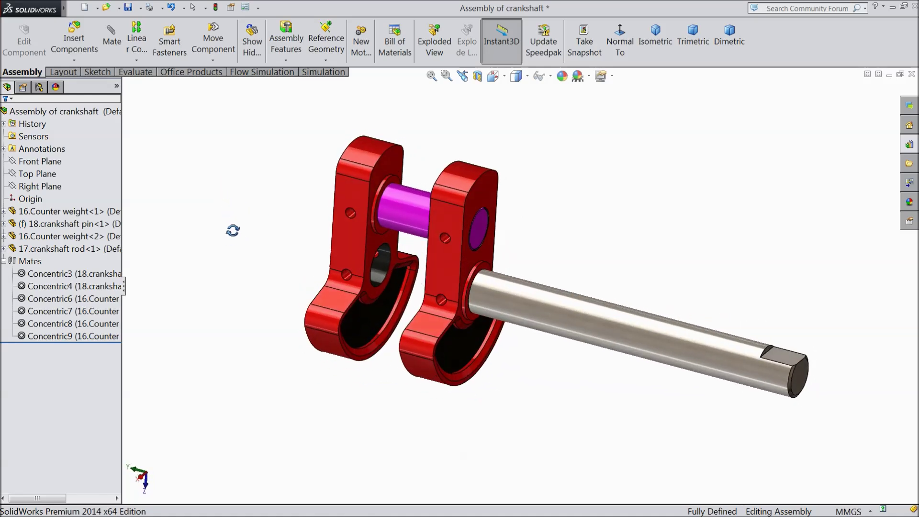
scroll(541, 261, "down", 2)
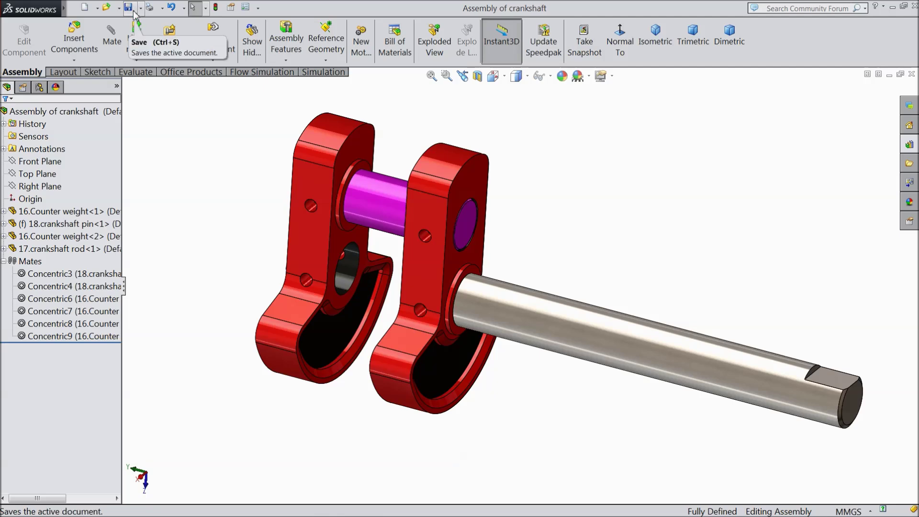
scroll(499, 302, "down", 2)
scroll(498, 306, "up", 3)
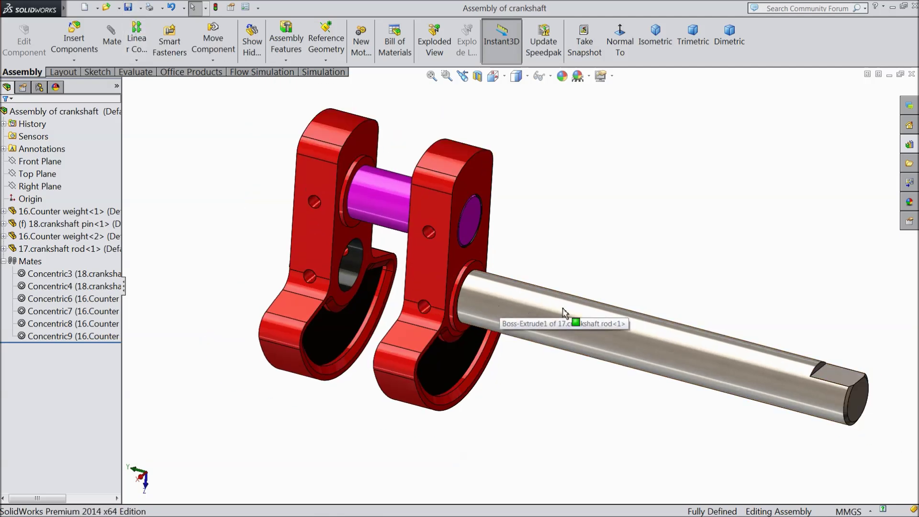
middle_click_drag(610, 302, 570, 301)
scroll(566, 302, "down", 3)
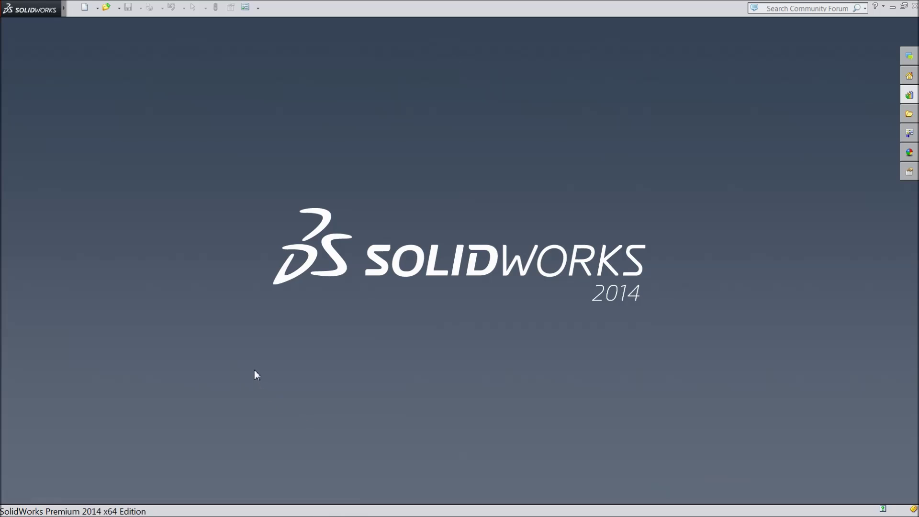
Create a new assembly, place 1.Base from the 6 Cylinder Radial Engine folder as its first component, and use a plain white background
left_click(87, 8)
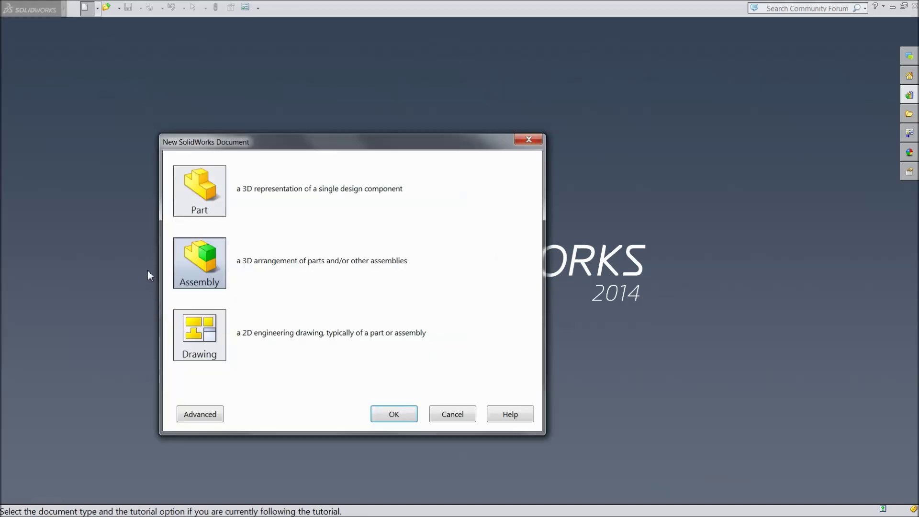
left_click(382, 413)
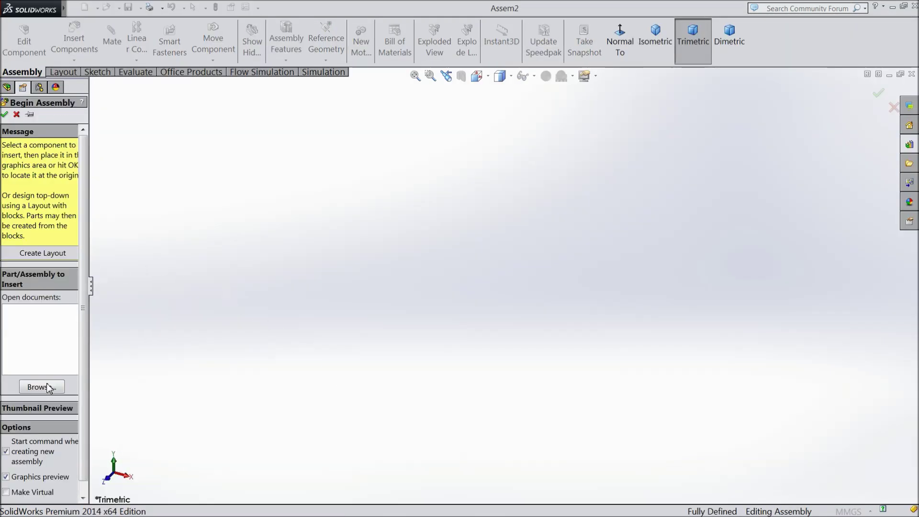
left_click(49, 387)
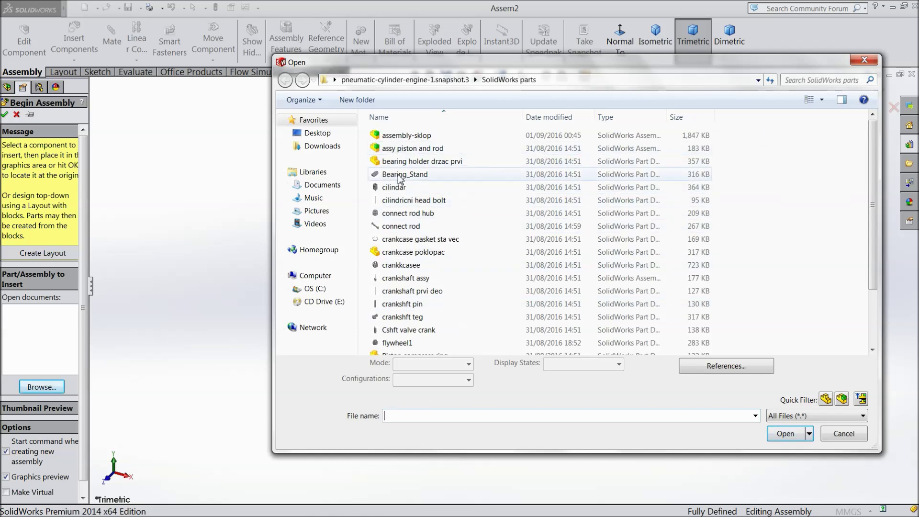
left_click(316, 133)
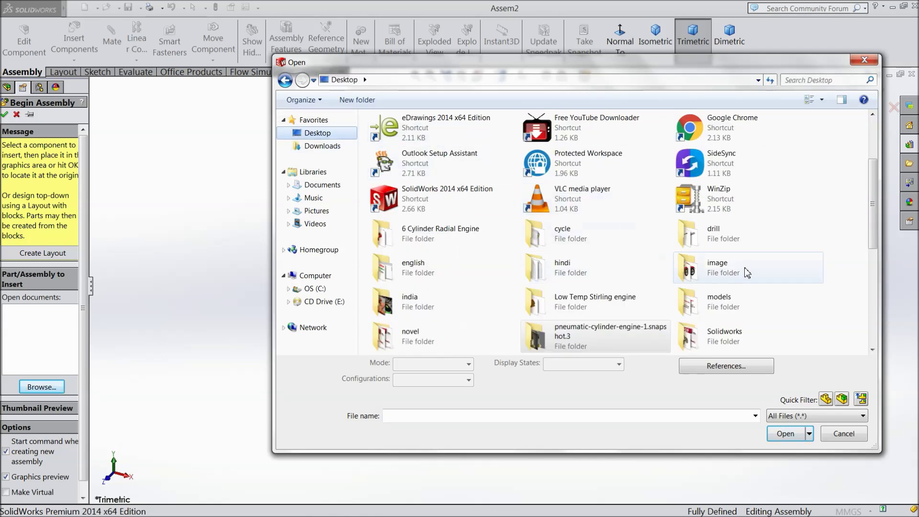
double_click(402, 235)
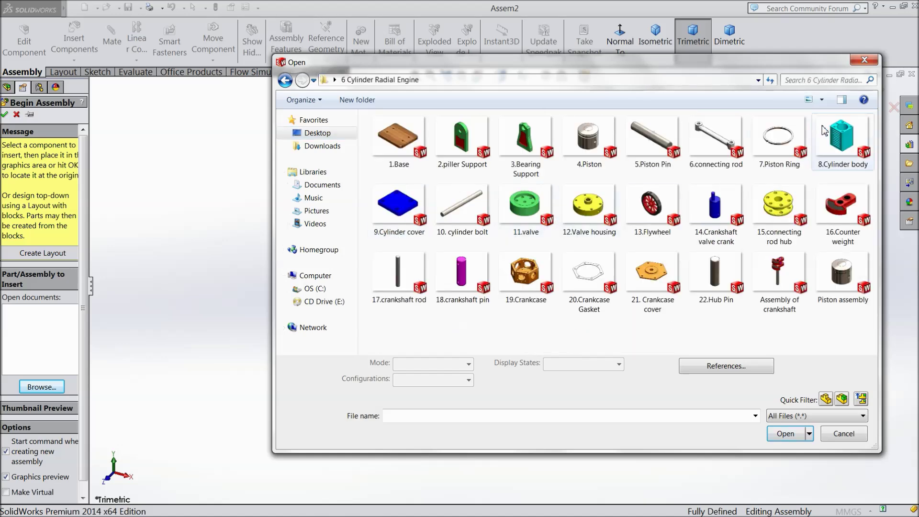
left_click(399, 141)
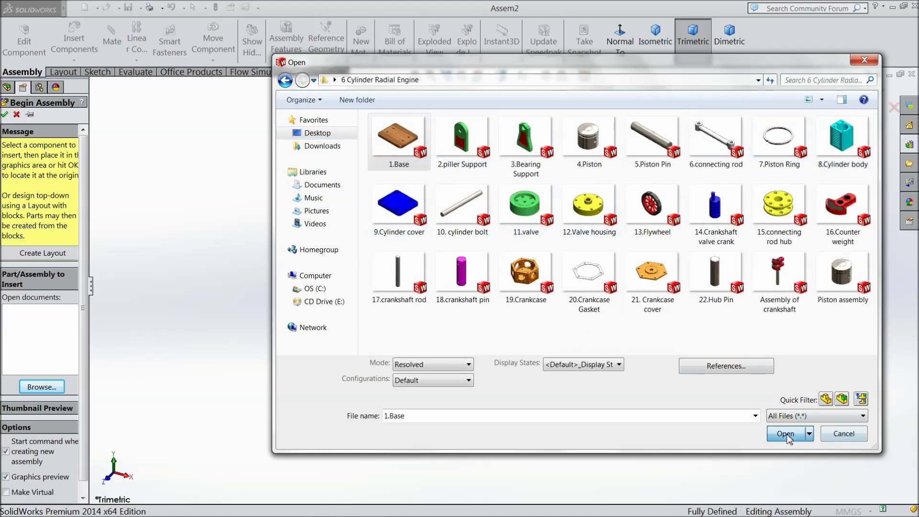
left_click(786, 434)
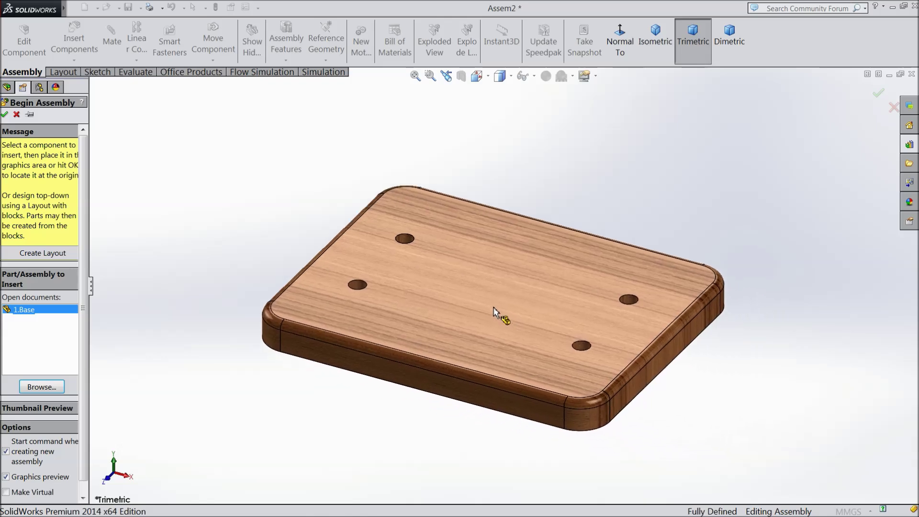
left_click(493, 311)
left_click(574, 76)
left_click(586, 41)
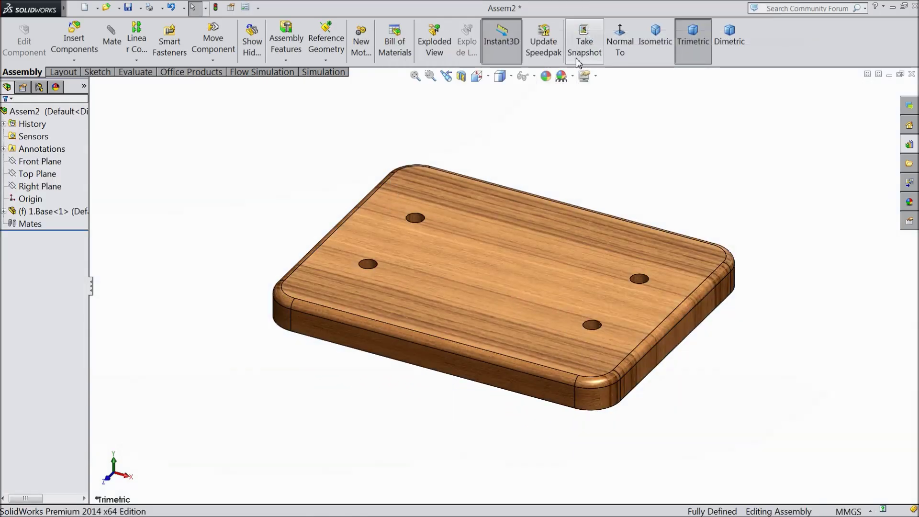
Raise the document's shaded and draft quality resolution to the highest setting and display the model in perspective
left_click(245, 7)
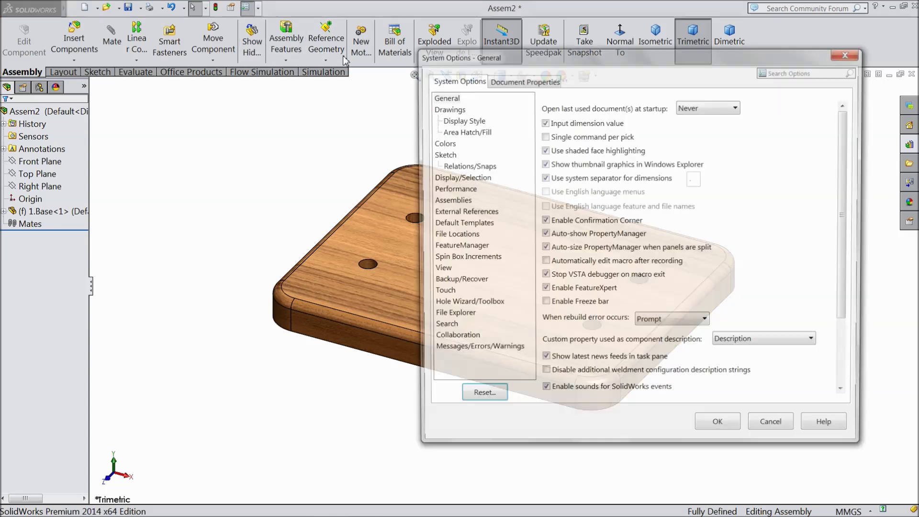
left_click(539, 82)
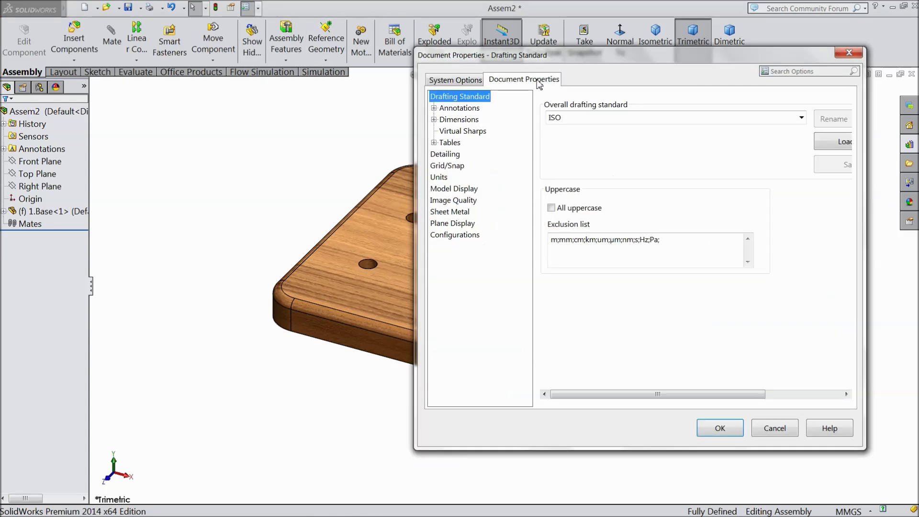
left_click(454, 201)
left_click_drag(654, 133, 799, 136)
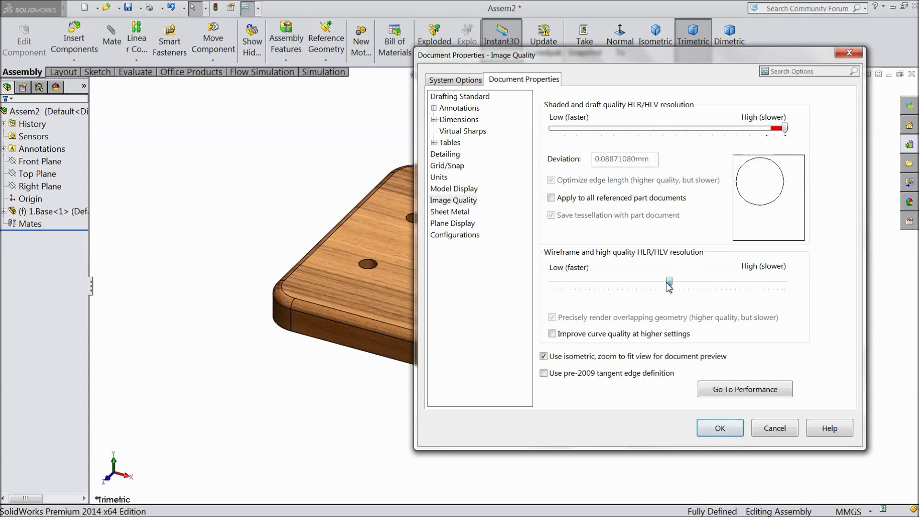
left_click(728, 432)
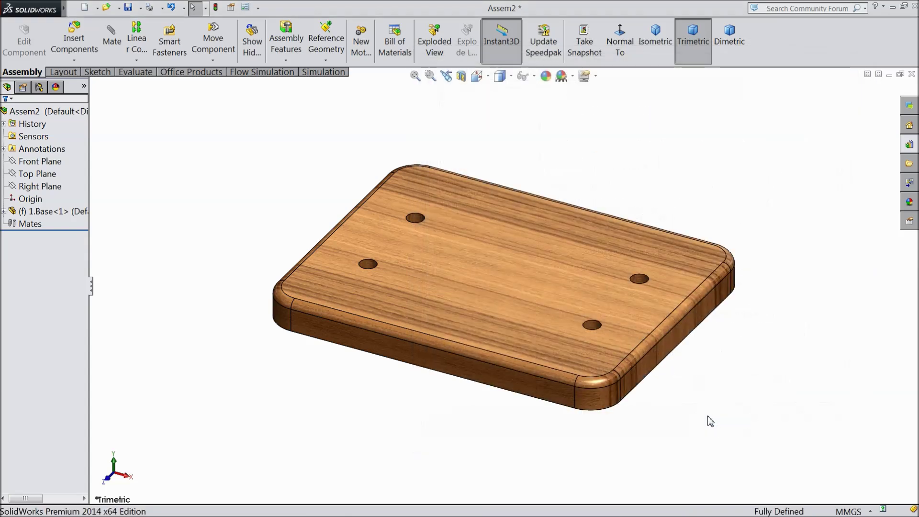
left_click(585, 75)
left_click(599, 136)
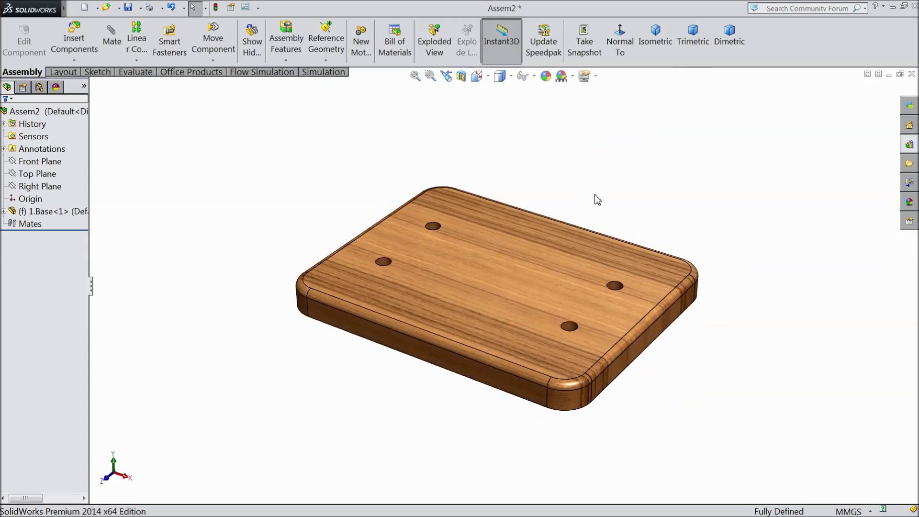
Insert 2.piller Support from the 6 Cylinder Radial Engine folder and place it beside the rear end of the base
scroll(549, 243, "down", 2)
left_click(73, 40)
left_click(34, 379)
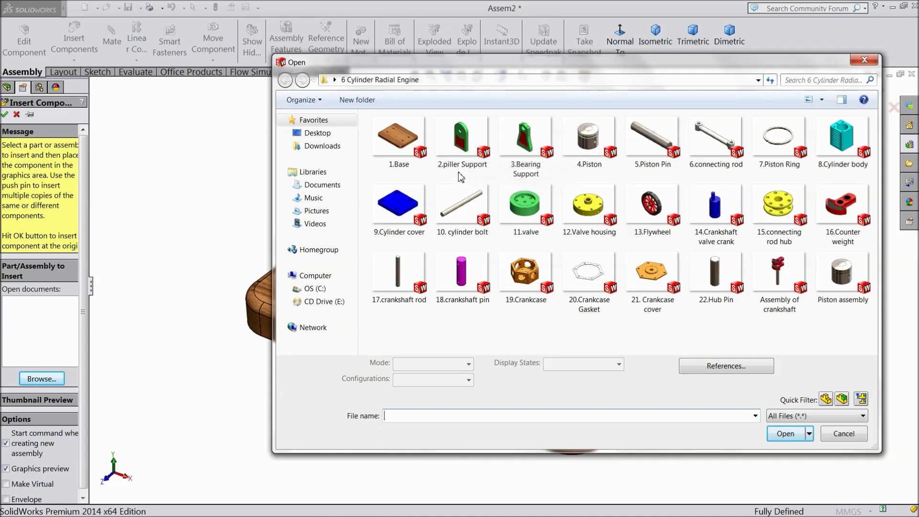
left_click(462, 167)
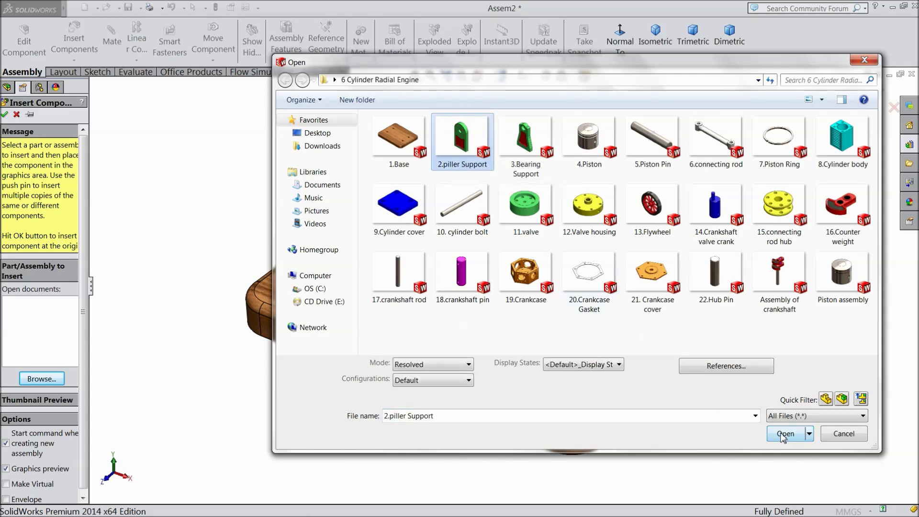
left_click(783, 434)
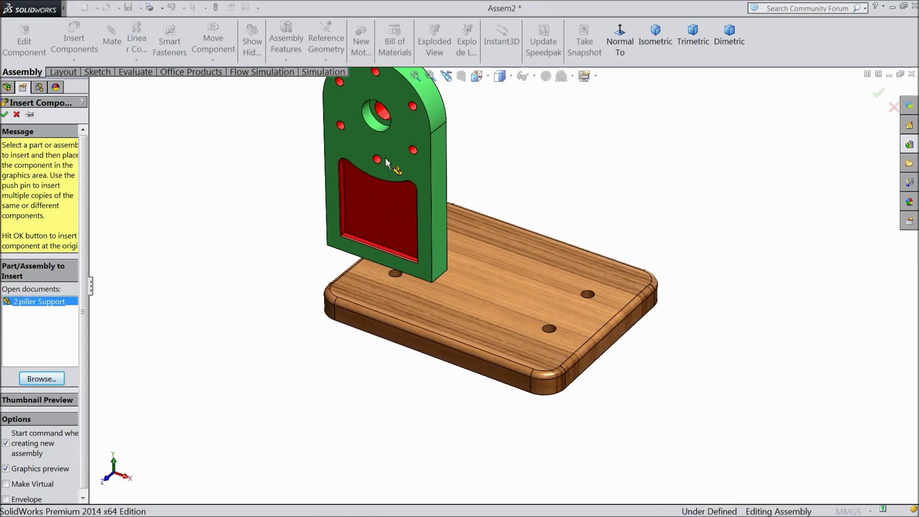
left_click(386, 162)
Insert 3.Bearing Support at the base's opposite end and widen the feature tree
left_click(73, 42)
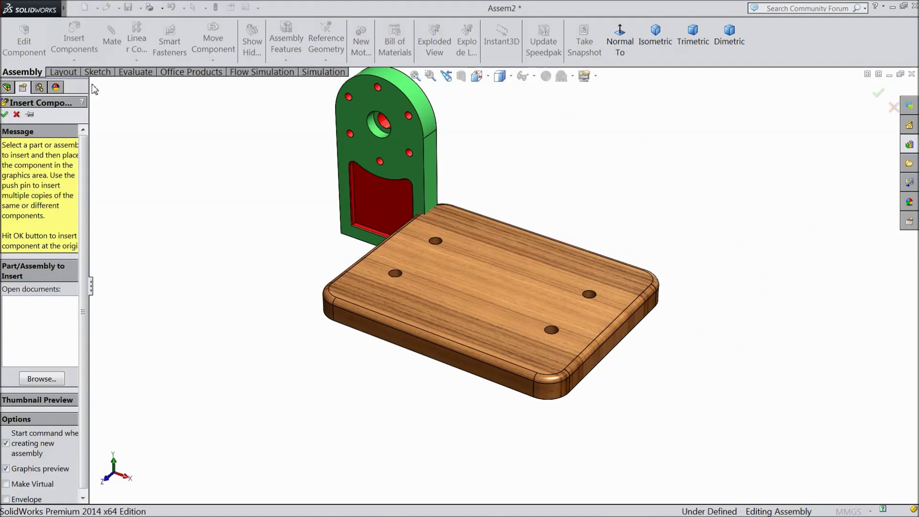
left_click(35, 383)
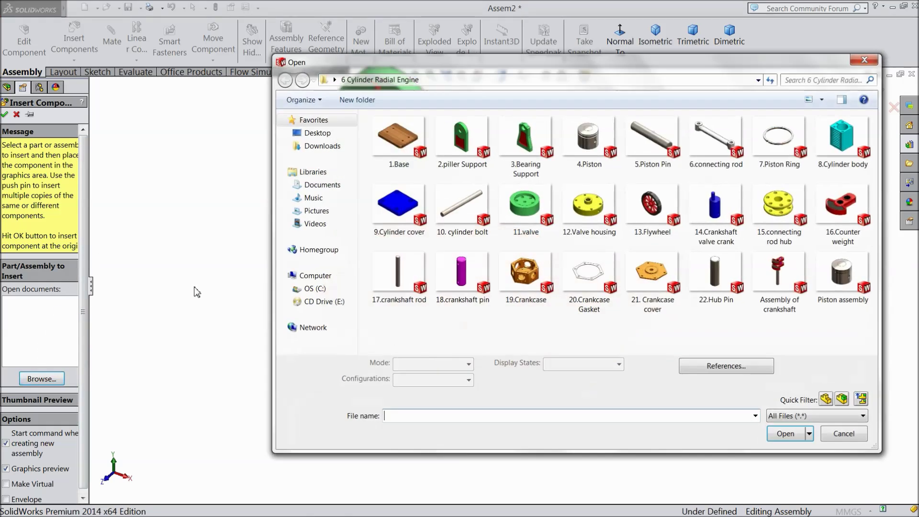
left_click(525, 140)
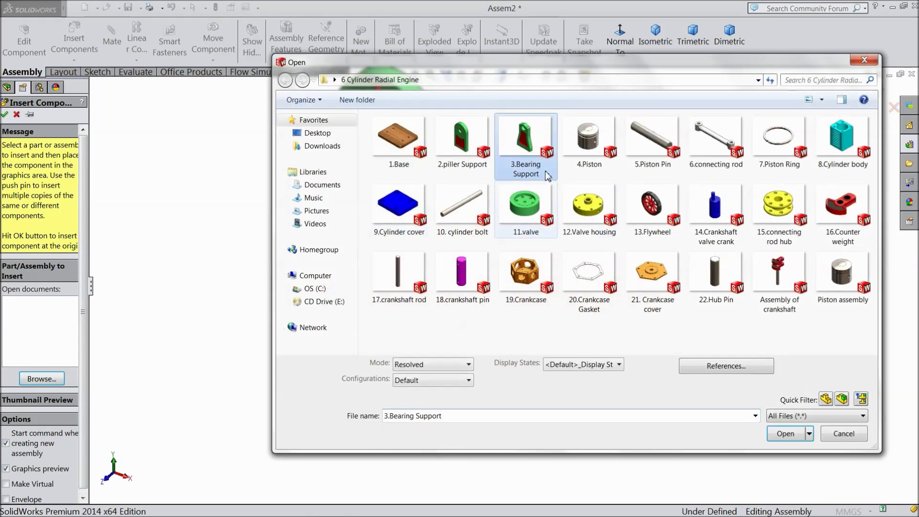
left_click(785, 433)
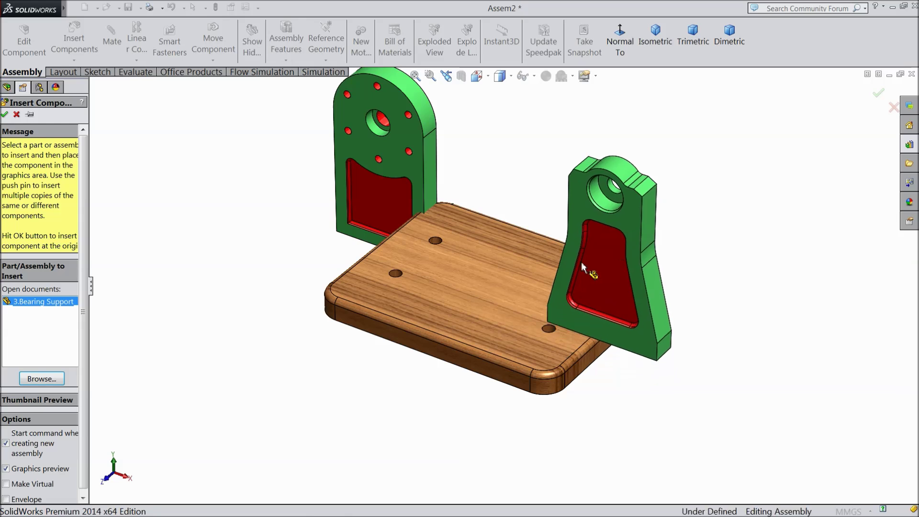
left_click(594, 274)
left_click_drag(91, 310, 120, 309)
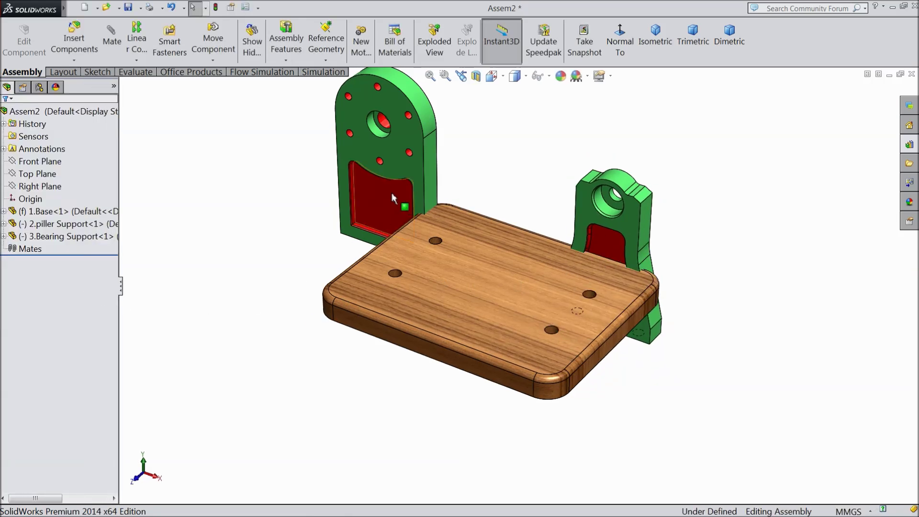
Raise the piller support above the base and rotate it to face along the base's length, roughly in line with its mounting holes
left_click_drag(392, 193, 393, 144)
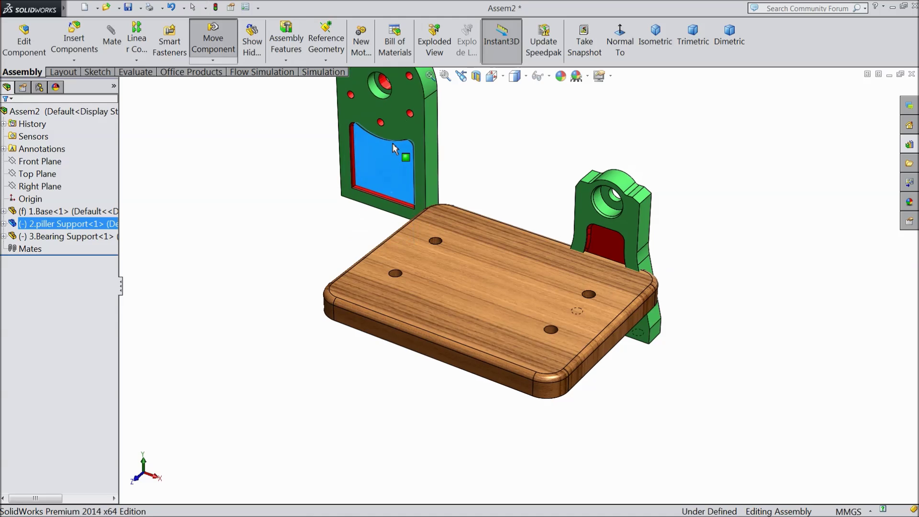
left_click(213, 61)
left_click(221, 87)
left_click_drag(383, 144, 458, 149)
middle_click_drag(458, 150, 343, 195)
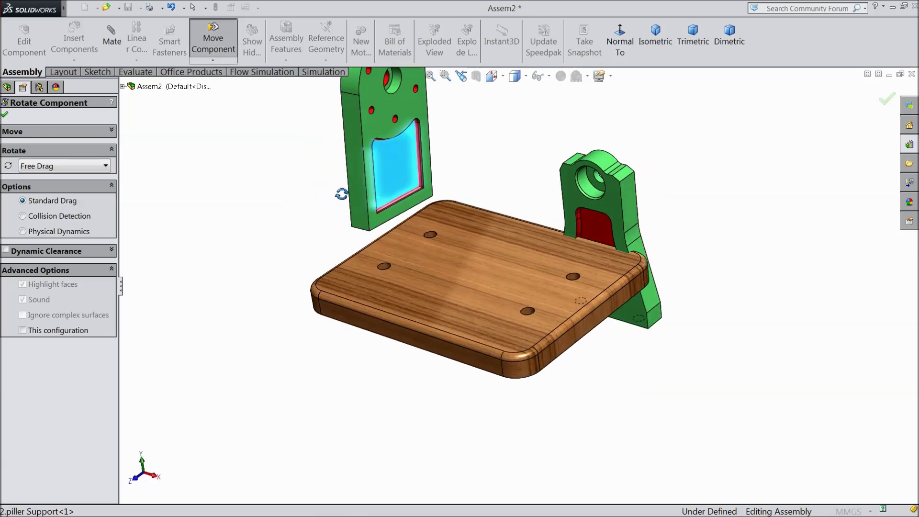
scroll(343, 195, "up", 3)
scroll(476, 161, "down", 3)
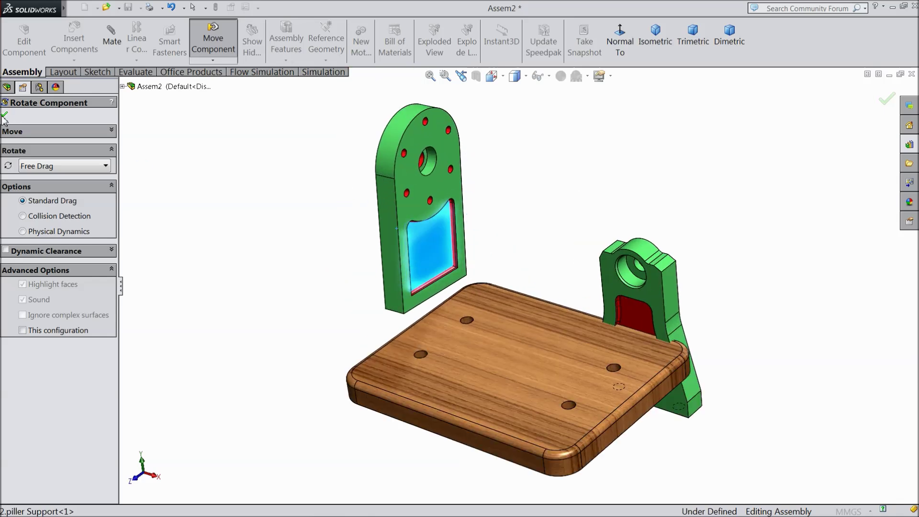
left_click(5, 116)
Lift the bearing support above the base, rotate it roughly parallel to the piller support, and slightly adjust the piller support's orientation
left_click_drag(651, 297, 627, 183)
left_click(212, 60)
left_click(246, 88)
left_click_drag(645, 230, 563, 298)
left_click_drag(388, 244, 381, 218)
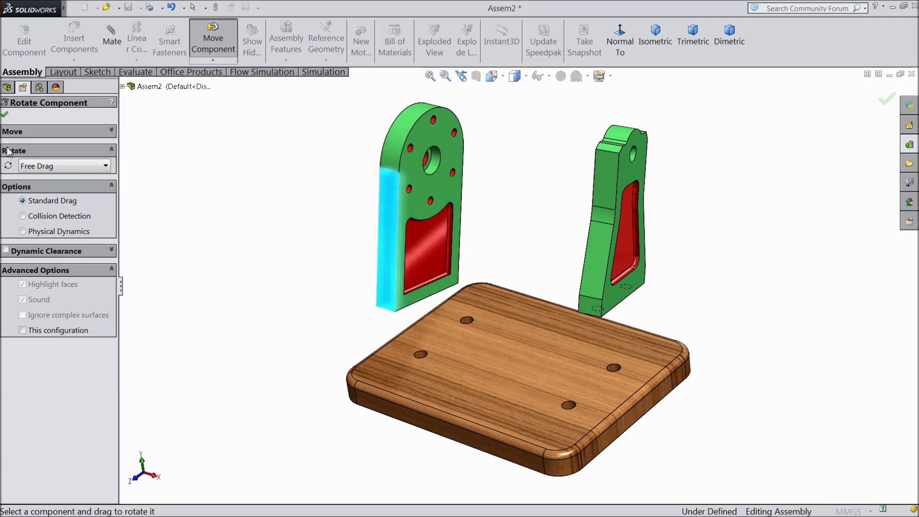
left_click(4, 115)
Add a concentric mate between one rear mounting hole of the base and a bottom hole of the piller support
middle_click_drag(304, 283, 319, 259)
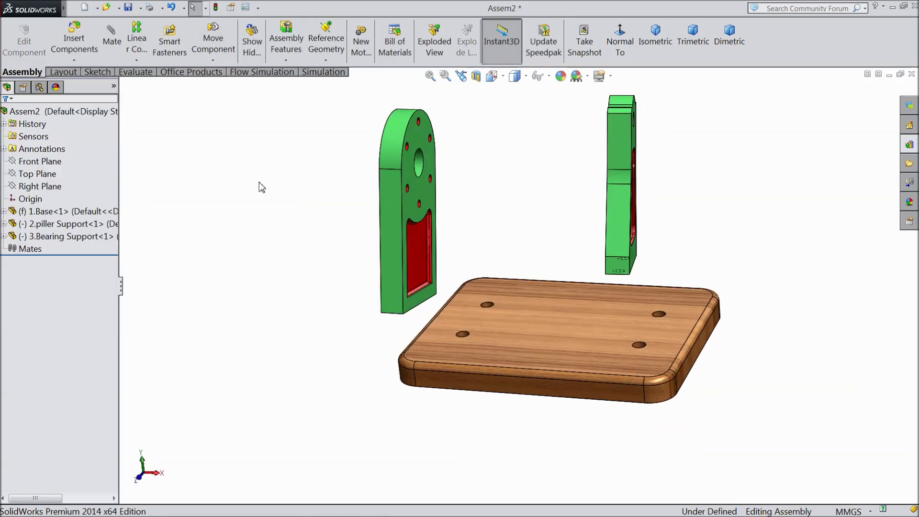
left_click(111, 38)
scroll(531, 330, "down", 3)
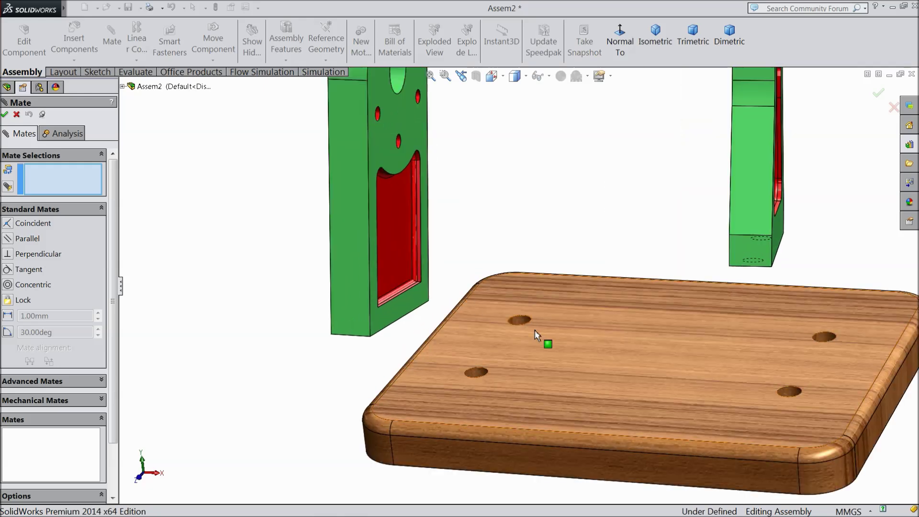
left_click(527, 326)
middle_click_drag(527, 326, 421, 287)
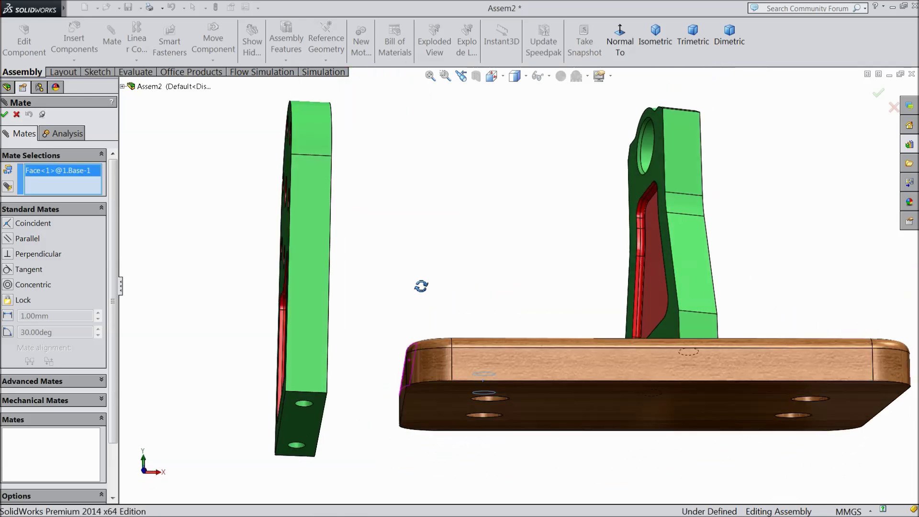
left_click(302, 443)
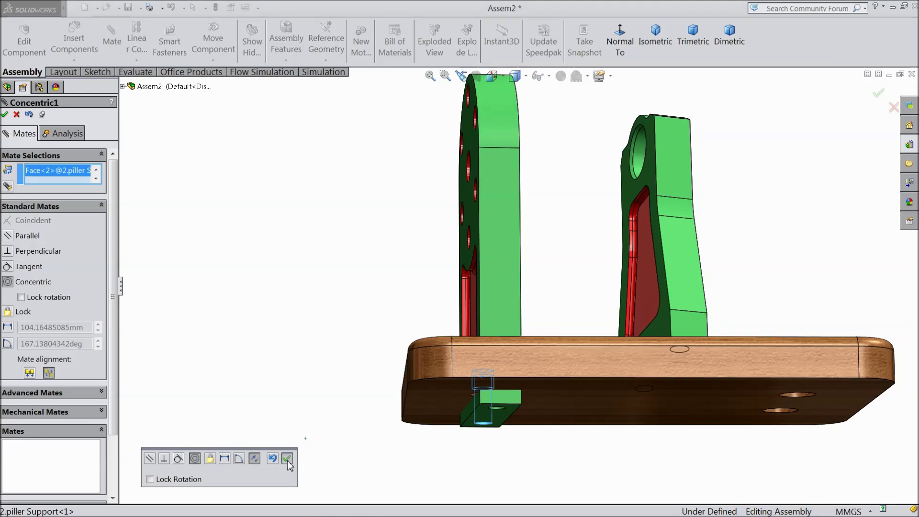
left_click(287, 458)
Make the piller support's other bottom hole concentric with the remaining rear mounting hole in the base
middle_click_drag(507, 445, 524, 363)
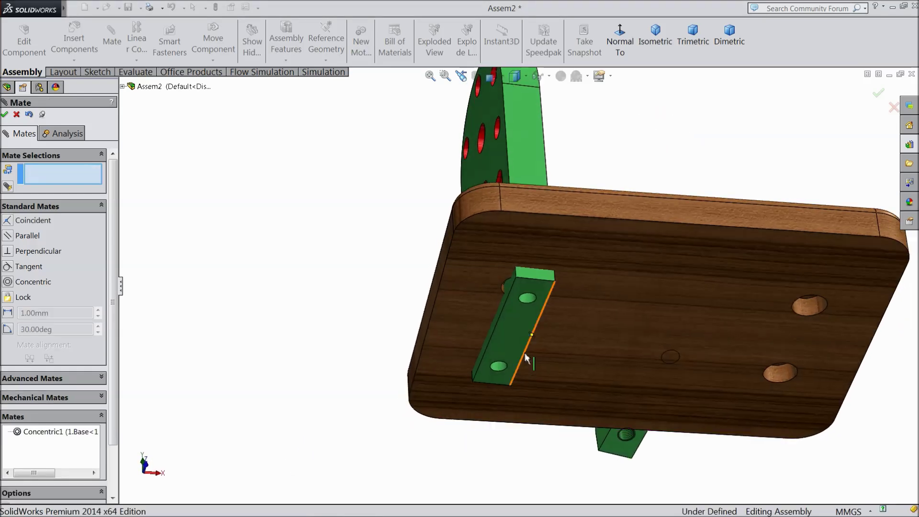
left_click_drag(528, 288, 565, 318)
left_click(561, 318)
middle_click_drag(487, 231, 509, 277)
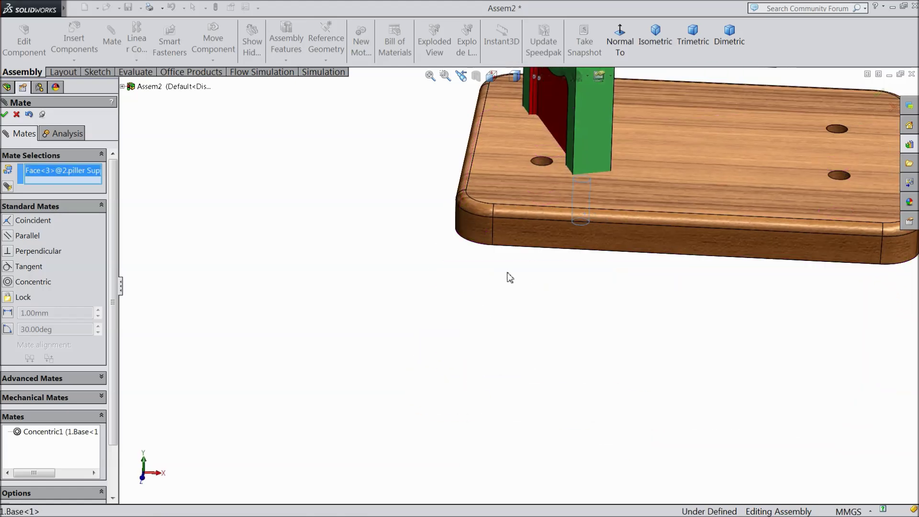
left_click(543, 160)
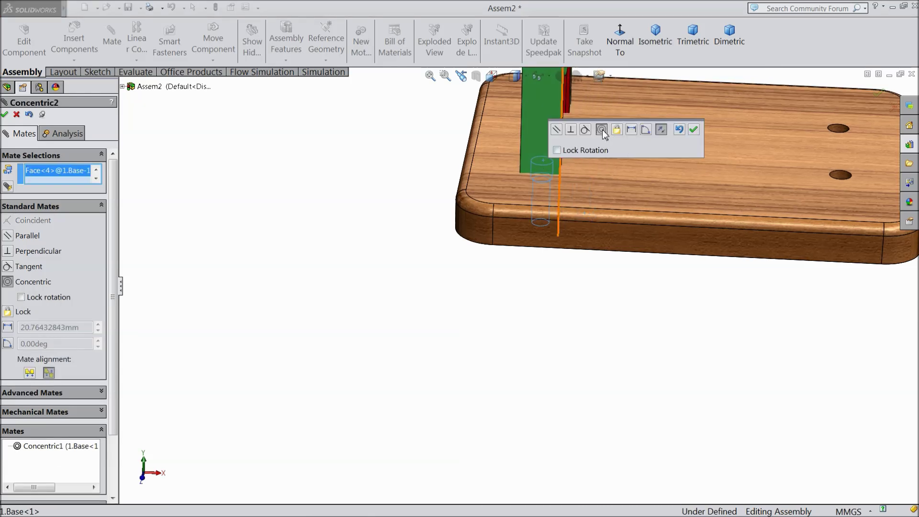
left_click(694, 129)
Seat the piller support on the base with a coincident mate between its bottom face and the base's top face
scroll(574, 240, "up", 3)
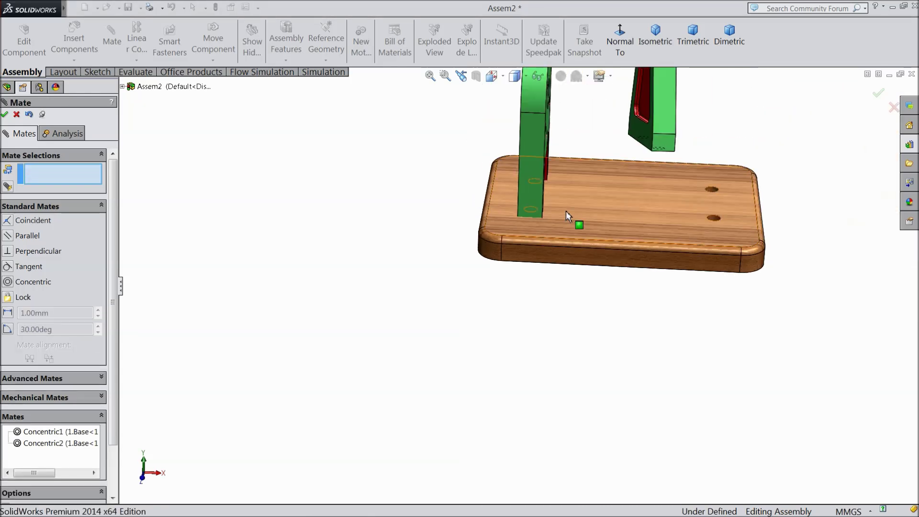
left_click(568, 212)
middle_click_drag(511, 339, 524, 327)
scroll(524, 327, "down", 2)
left_click(543, 359)
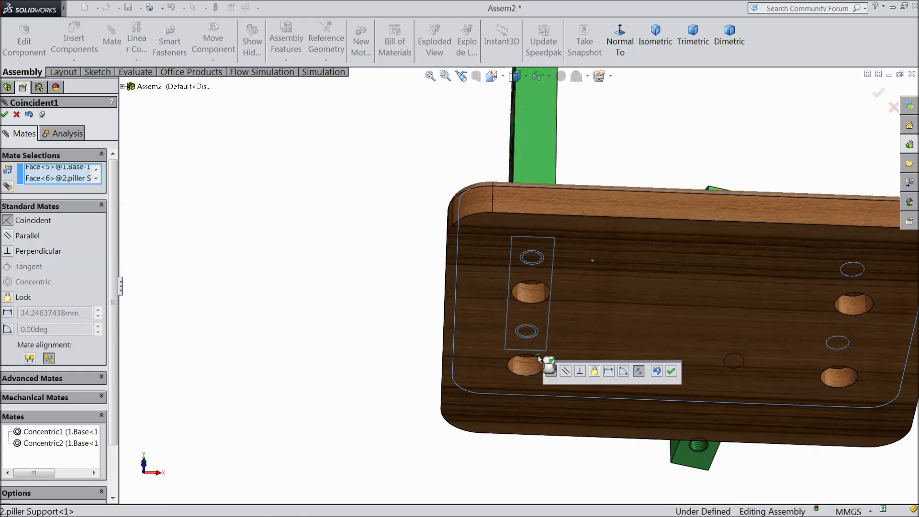
middle_click_drag(479, 294, 416, 364)
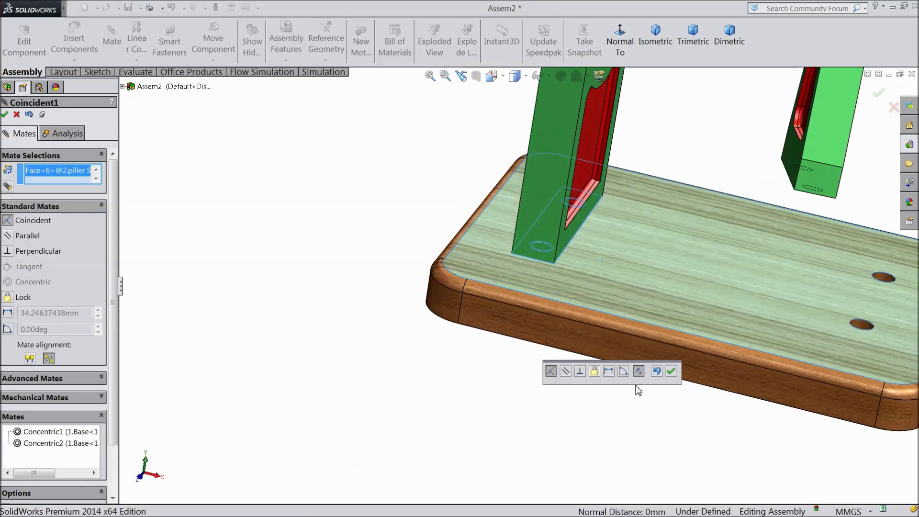
left_click(671, 372)
Add a concentric mate between a bottom hole of the bearing support and its matching mounting hole at the base's free end
scroll(631, 319, "up", 3)
middle_click_drag(631, 318, 665, 259)
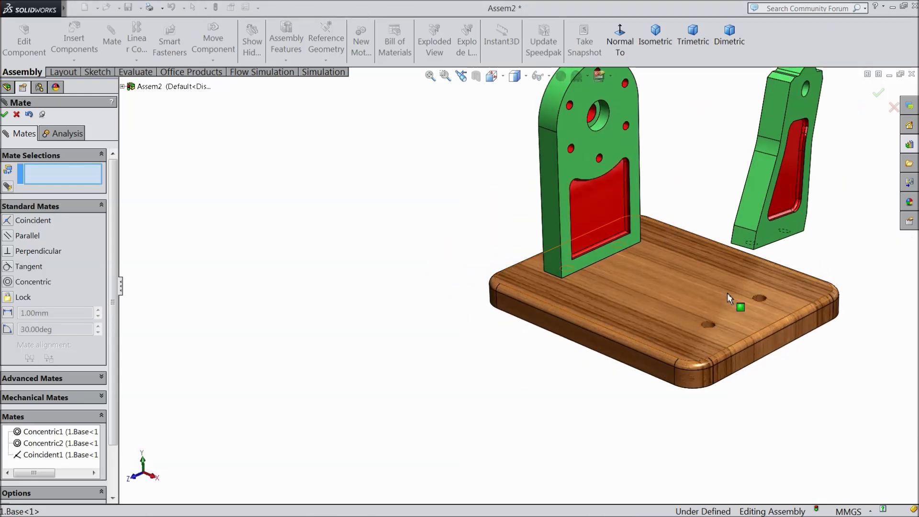
scroll(728, 292, "down", 5)
middle_click_drag(774, 246, 802, 202)
scroll(803, 202, "down", 4)
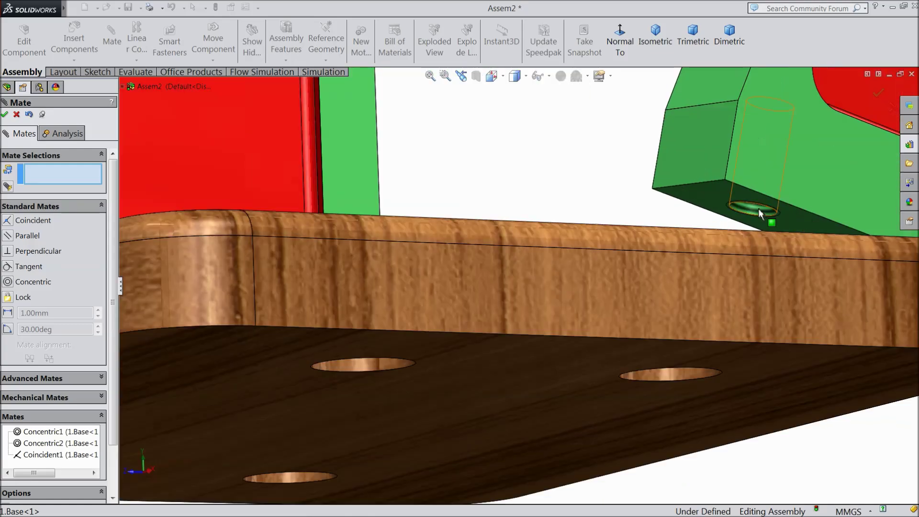
left_click(755, 209)
scroll(719, 220, "up", 4)
middle_click_drag(546, 177, 568, 286)
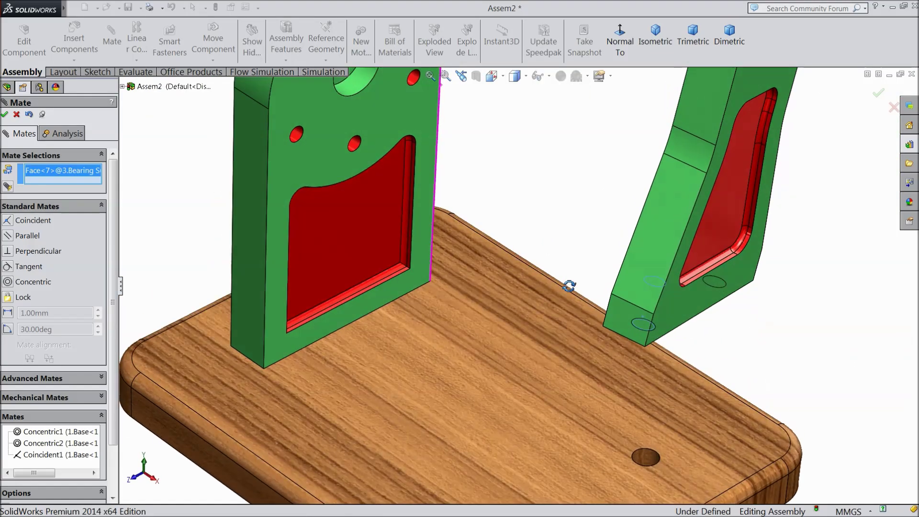
scroll(550, 353, "up", 2)
left_click(530, 451)
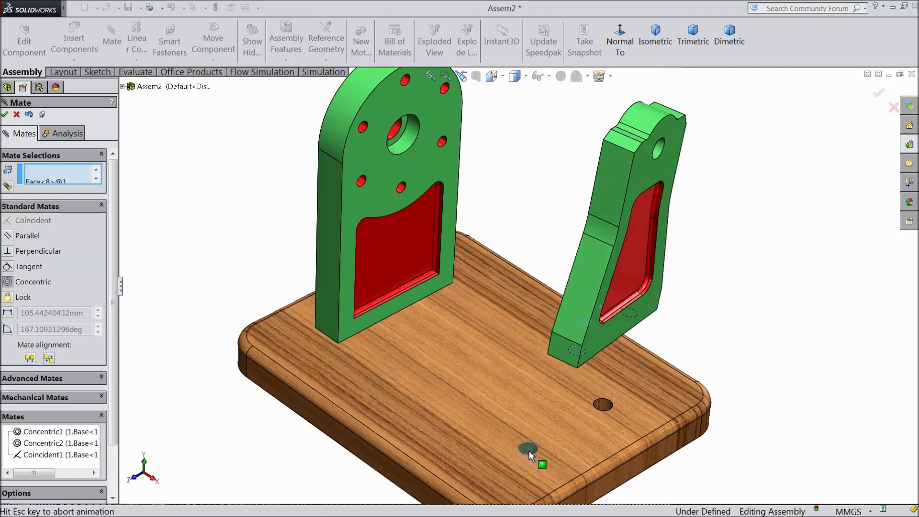
left_click(680, 466)
Make the bearing support's second bottom hole concentric with the remaining open mounting hole in the base
middle_click_drag(626, 440, 583, 312)
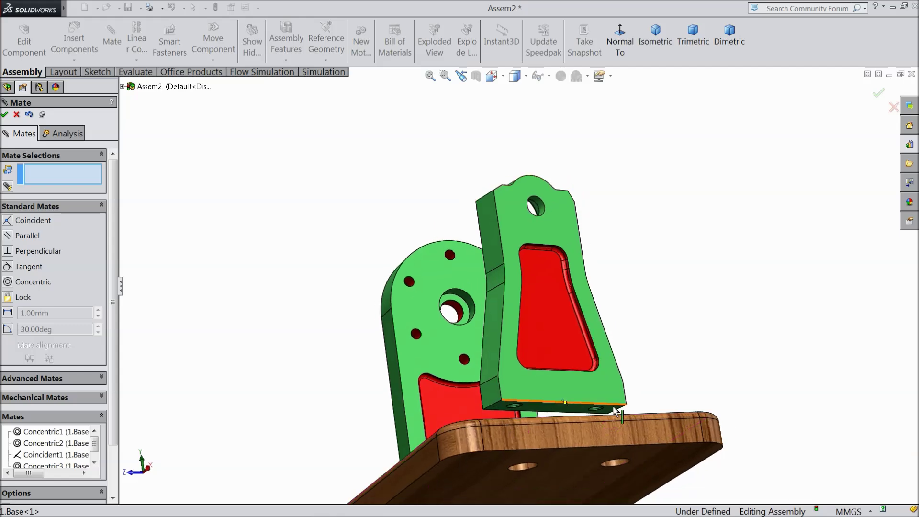
scroll(613, 411, "down", 6)
left_click(611, 430)
scroll(611, 430, "up", 5)
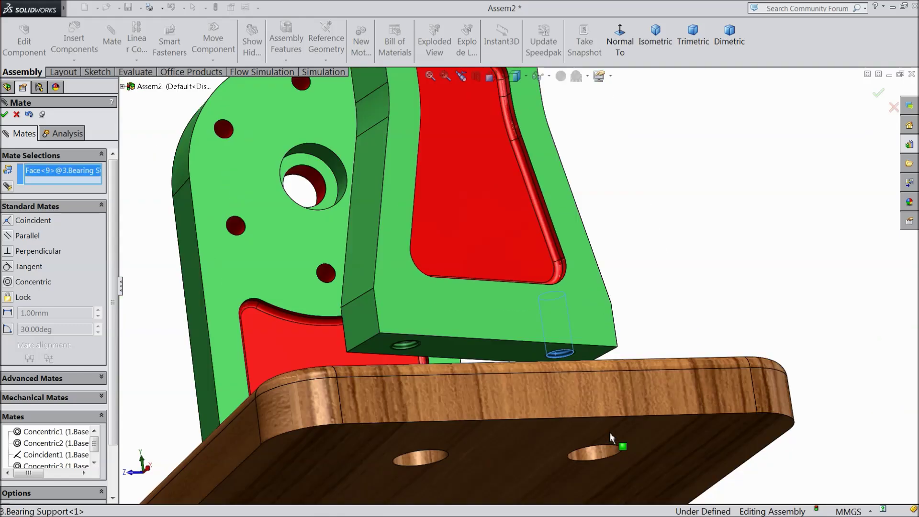
middle_click_drag(640, 326, 632, 435)
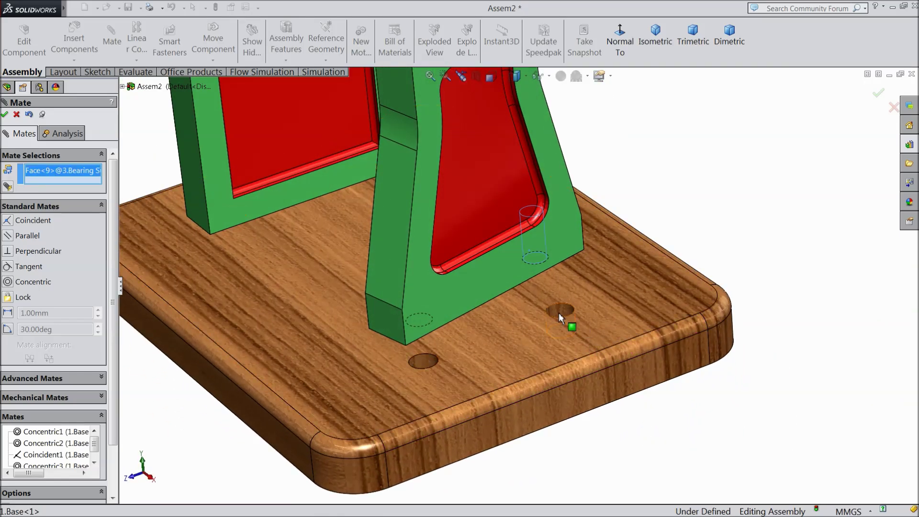
left_click(558, 312)
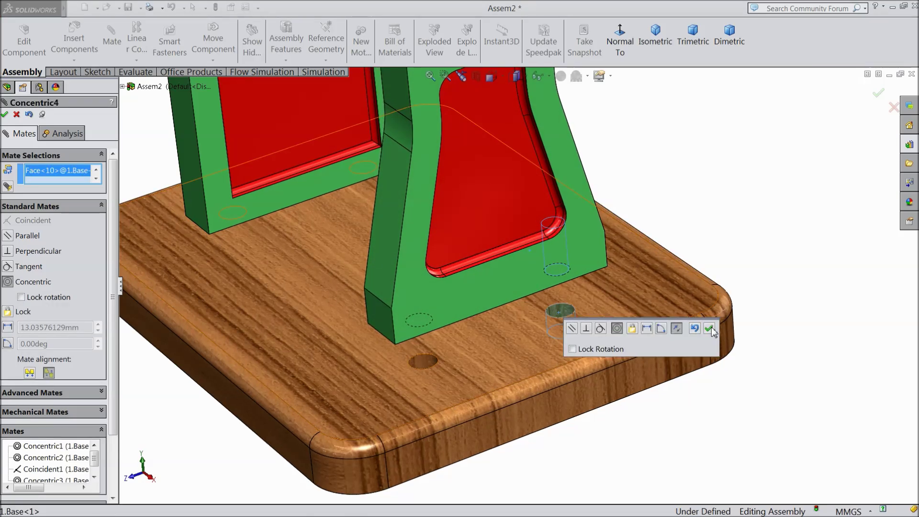
left_click(709, 328)
Mate the bearing support's bottom face coincident with the base's top face and finish the mating command
middle_click_drag(470, 363, 461, 244)
left_click(474, 327)
middle_click_drag(476, 283, 501, 372)
left_click(503, 367)
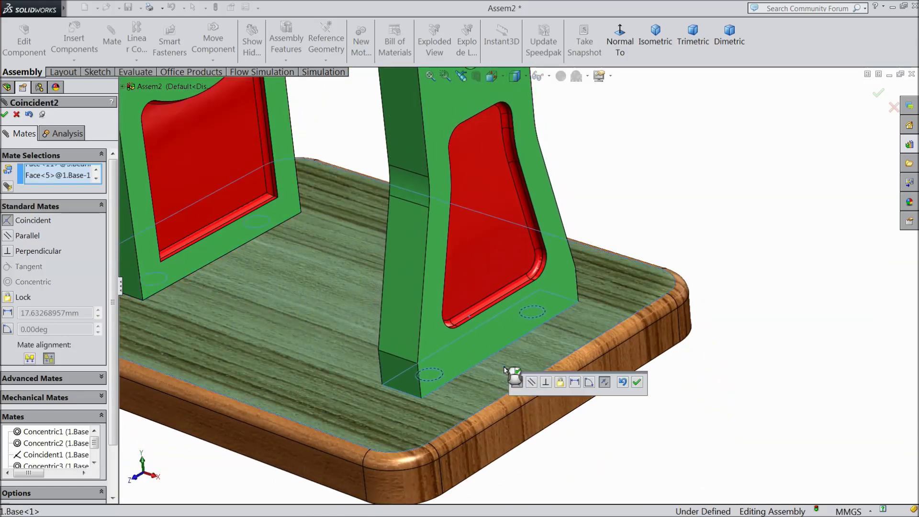
left_click(638, 387)
scroll(527, 374, "down", 5)
middle_click_drag(501, 372, 459, 330)
scroll(449, 266, "up", 3)
scroll(404, 226, "down", 3)
scroll(401, 224, "up", 1)
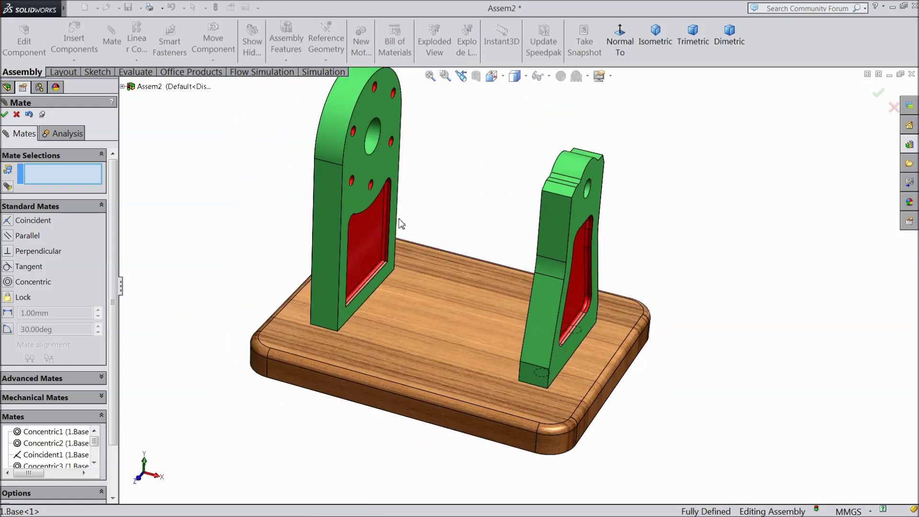
left_click(6, 115)
Insert 12.Valve housing from the 6 Cylinder Radial Engine folder and place it between the two supports
middle_click_drag(240, 281, 222, 266)
middle_click_drag(248, 275, 241, 280)
scroll(241, 280, "up", 2)
mouse_move(363, 240)
middle_mouse_down()
mouse_move(334, 193)
mouse_move(366, 238)
mouse_move(368, 264)
mouse_move(369, 254)
middle_mouse_up()
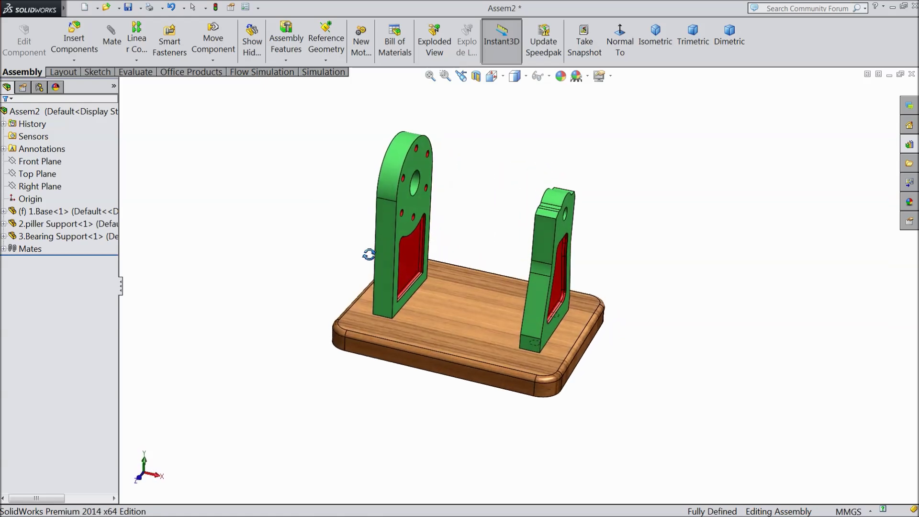
scroll(529, 226, "down", 3)
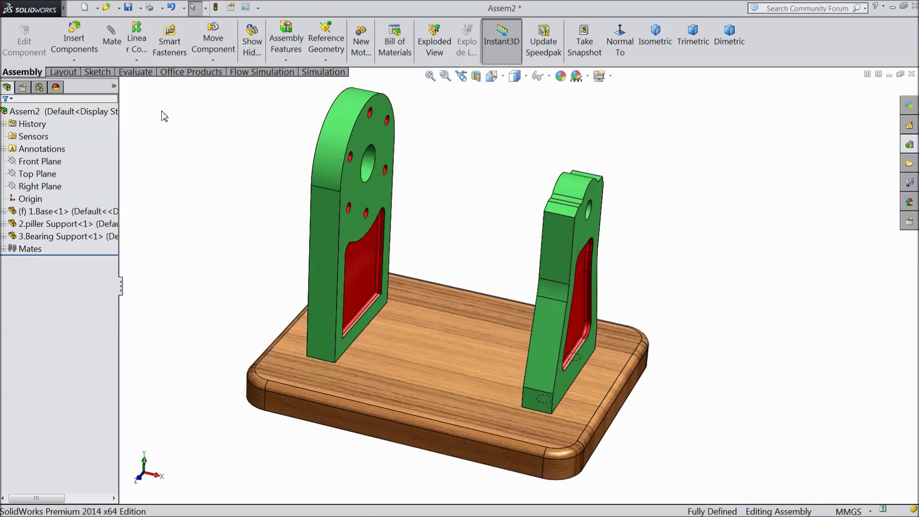
left_click(70, 50)
left_click(50, 350)
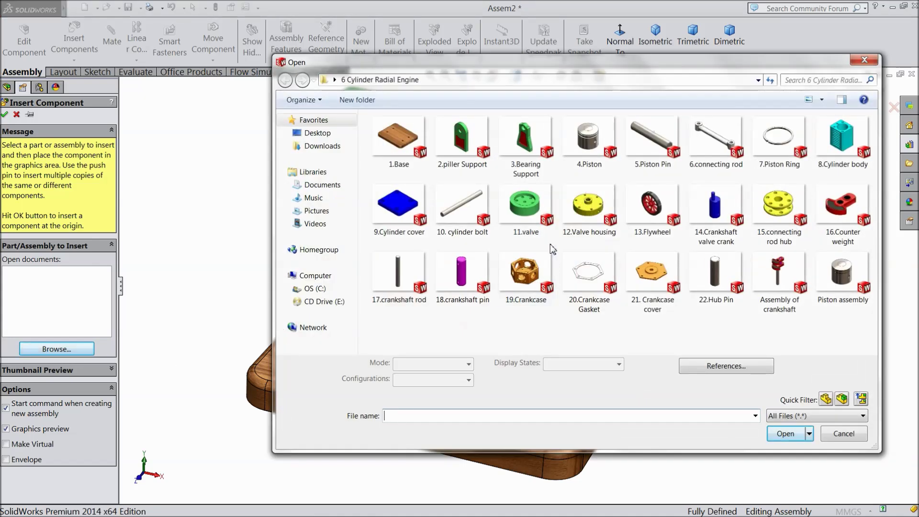
left_click(588, 237)
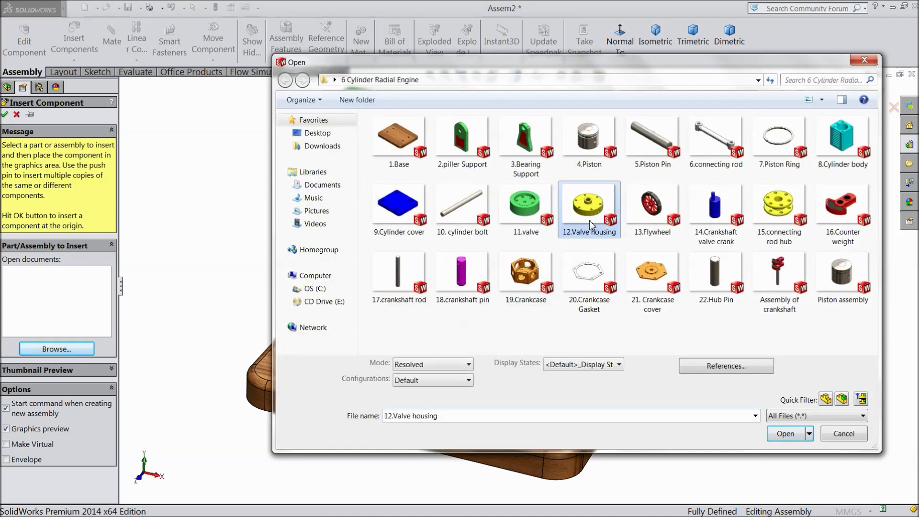
left_click(785, 434)
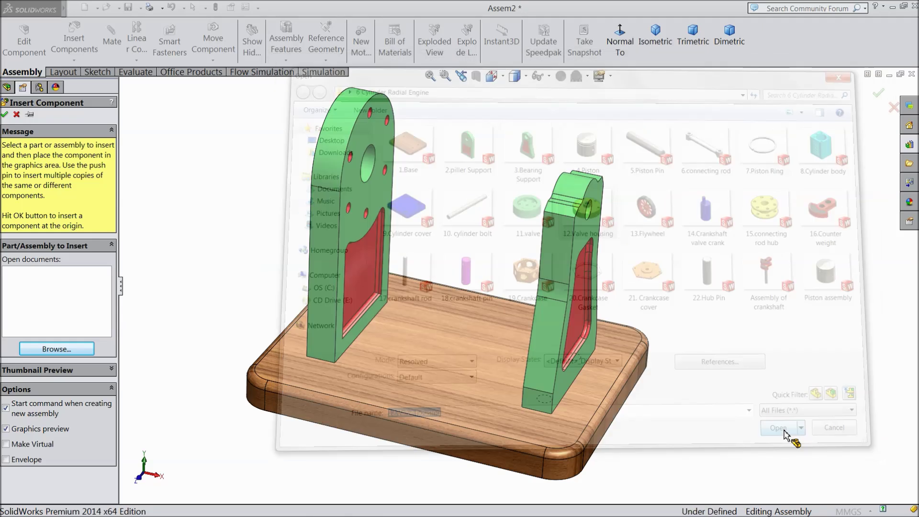
left_click(502, 213)
Rotate the valve housing upright so its hub points toward the piller support and its open side toward the bearing support
left_click(225, 61)
left_click(269, 88)
left_click_drag(517, 259, 602, 131)
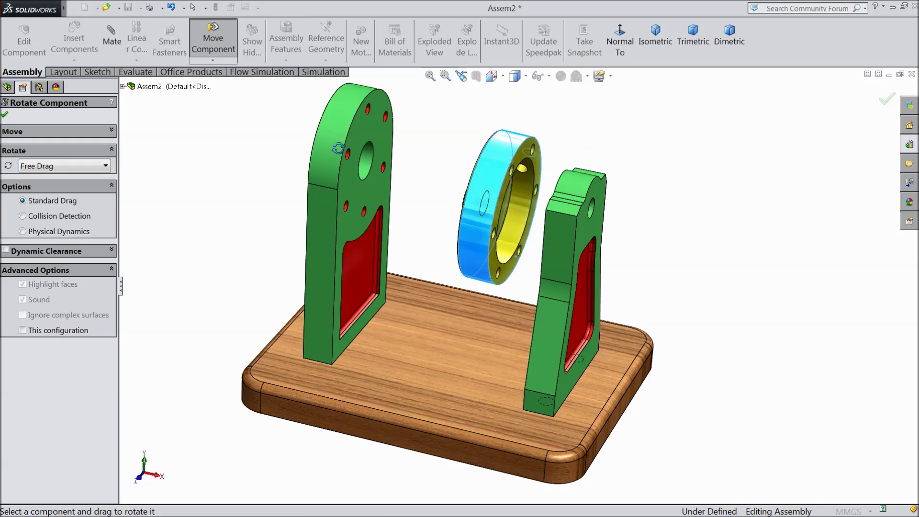
left_click(7, 116)
Add a concentric mate between the piller support's large central bore and the valve housing's cylindrical hub
scroll(402, 197, "down", 3)
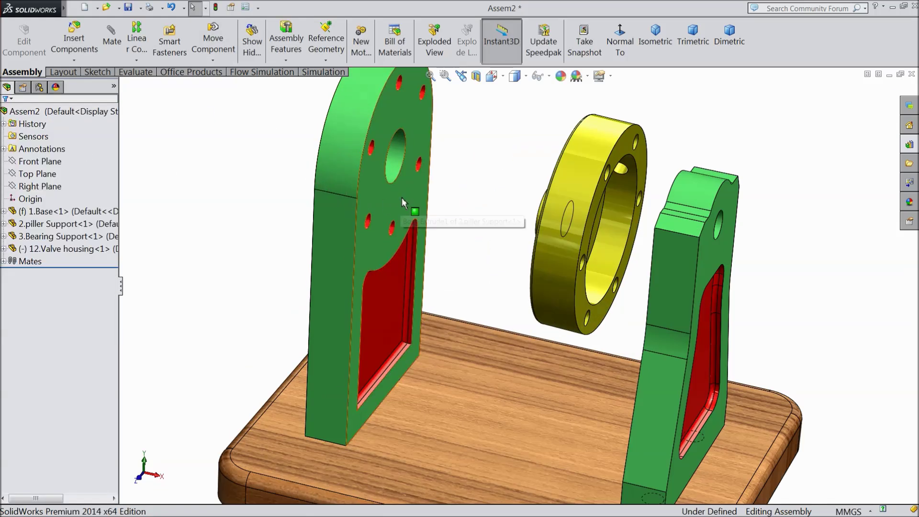
mouse_move(424, 186)
middle_mouse_down()
mouse_move(441, 192)
mouse_move(433, 186)
middle_mouse_up()
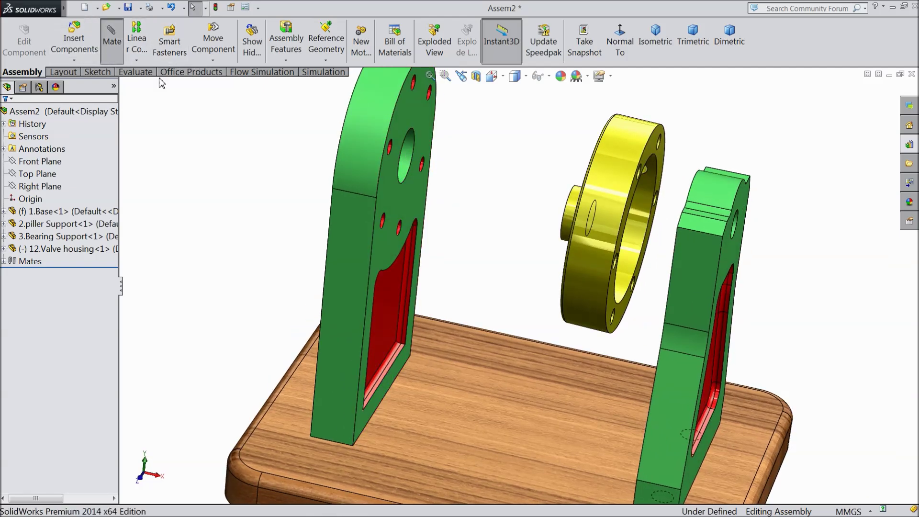
left_click(410, 161)
middle_click_drag(441, 180, 542, 218)
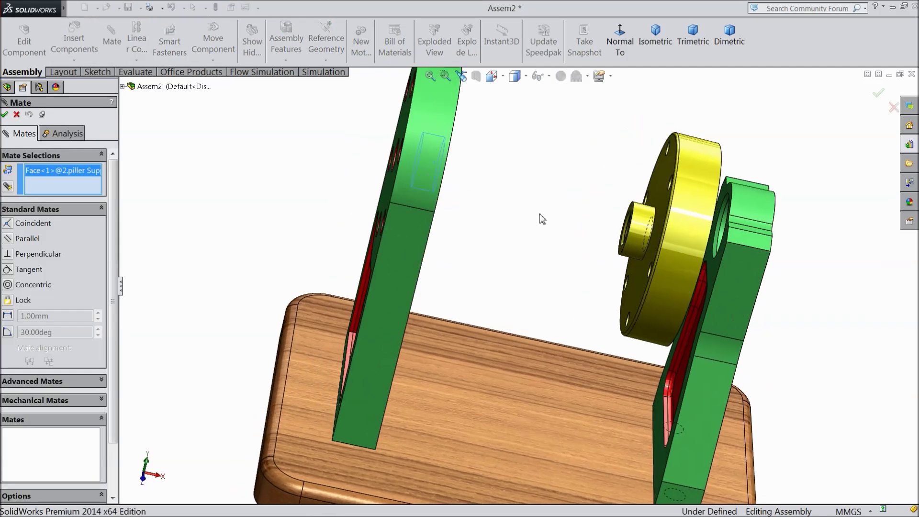
left_click(636, 234)
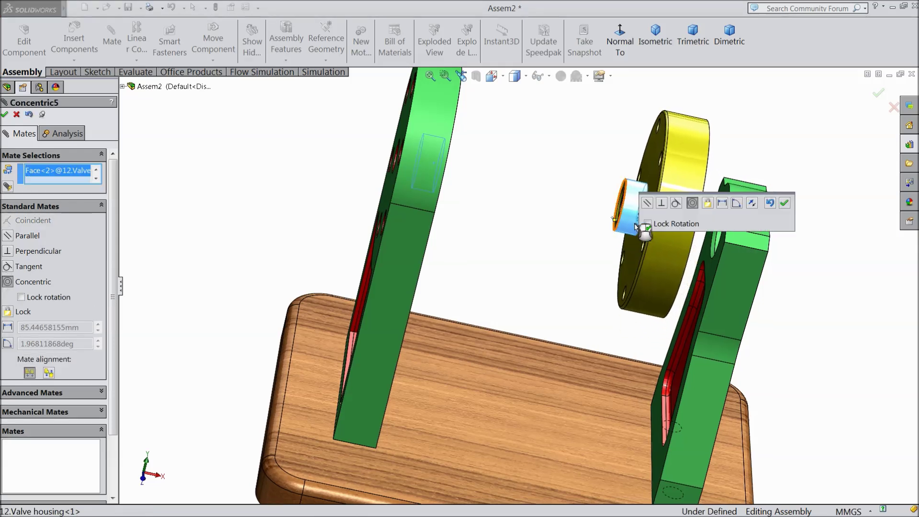
left_click(784, 204)
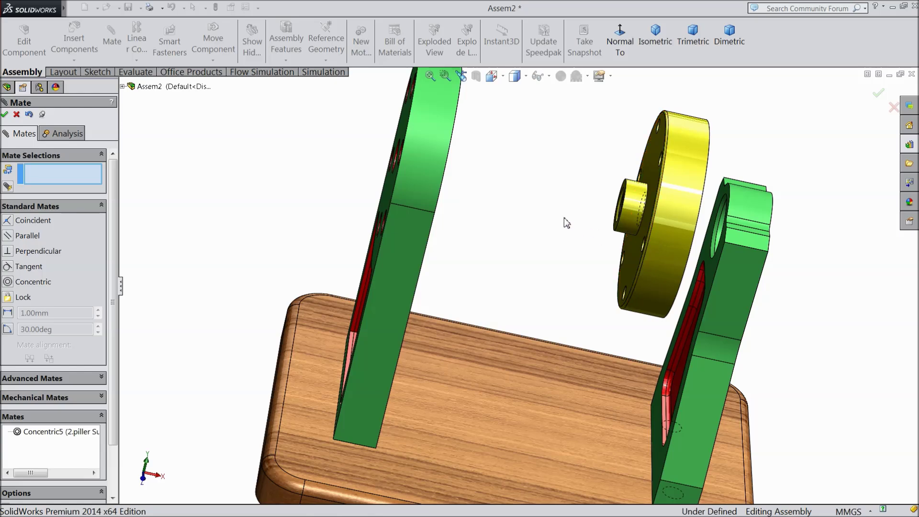
Mate the stepped face inside the piller support's central bore coincident with the valve housing's hub end face and finish the mating command
middle_click_drag(546, 220, 496, 199)
scroll(412, 188, "down", 6)
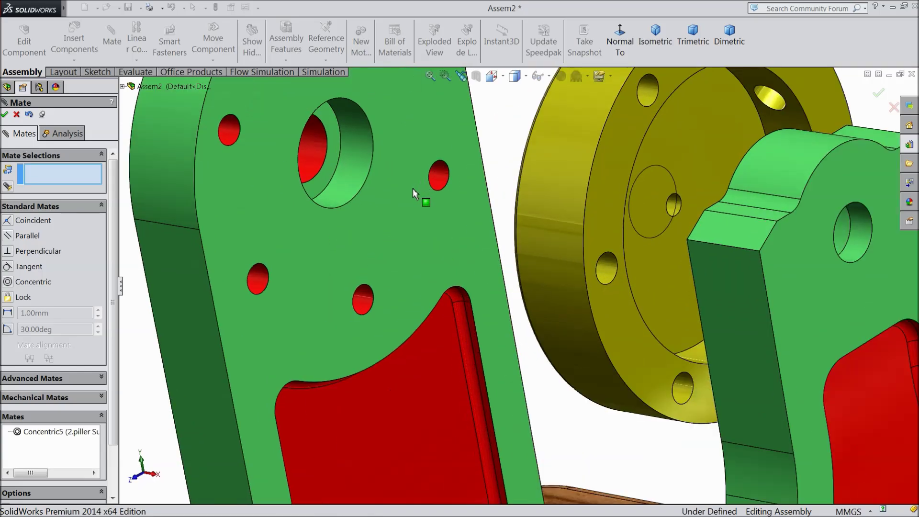
left_click(285, 164)
scroll(389, 263, "up", 6)
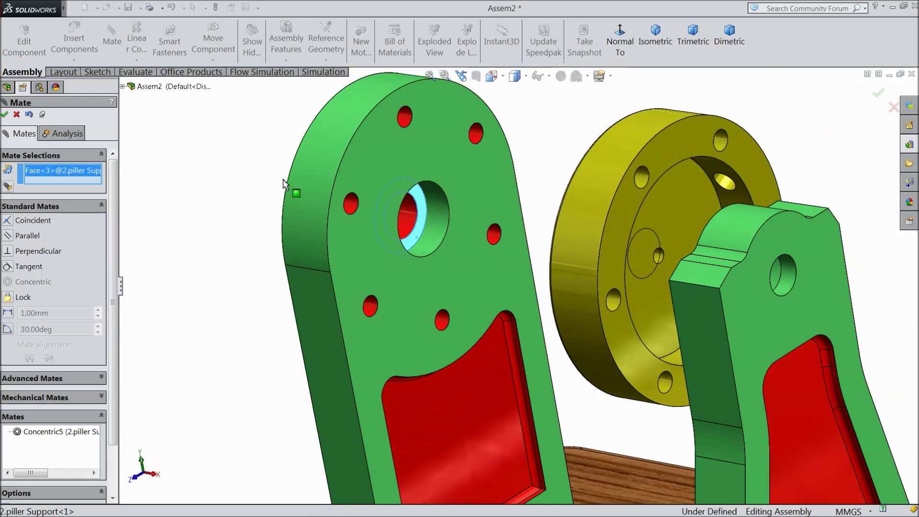
middle_click_drag(389, 262, 504, 270)
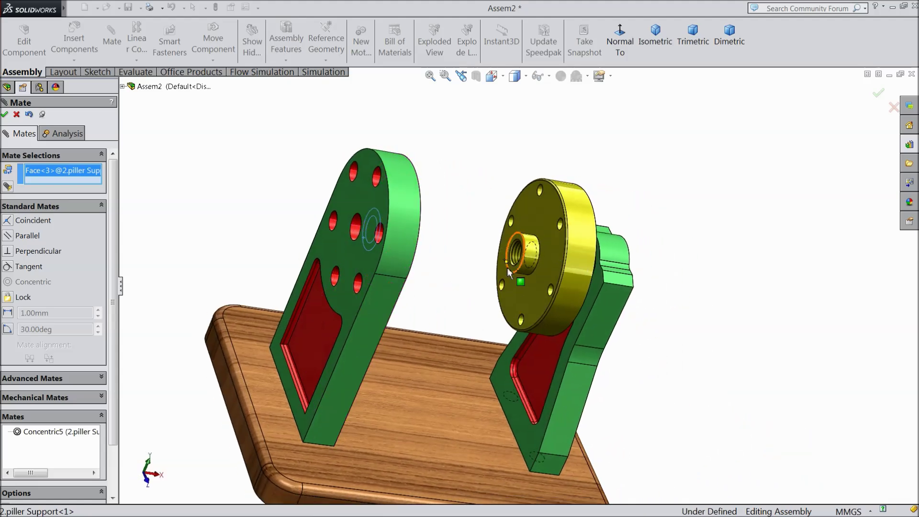
scroll(512, 271, "down", 6)
left_click(538, 265)
scroll(458, 322, "up", 3)
middle_click_drag(458, 321, 541, 282)
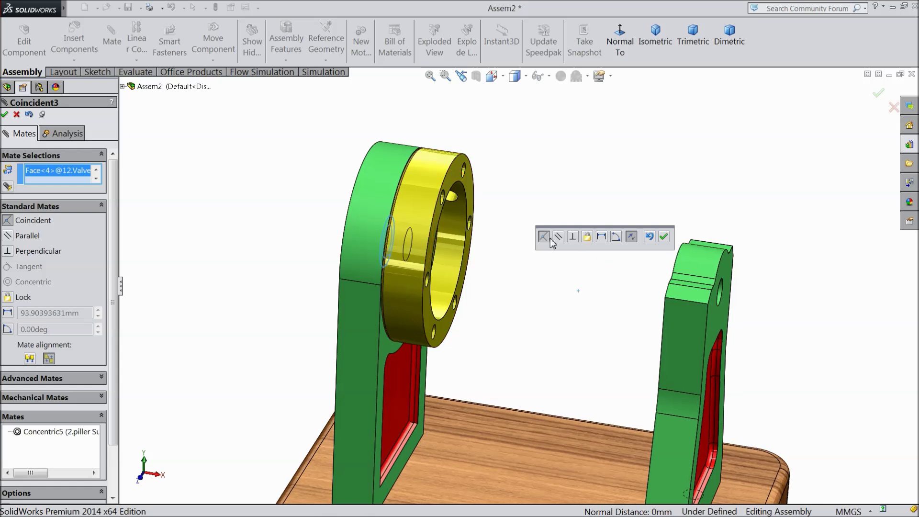
left_click(664, 242)
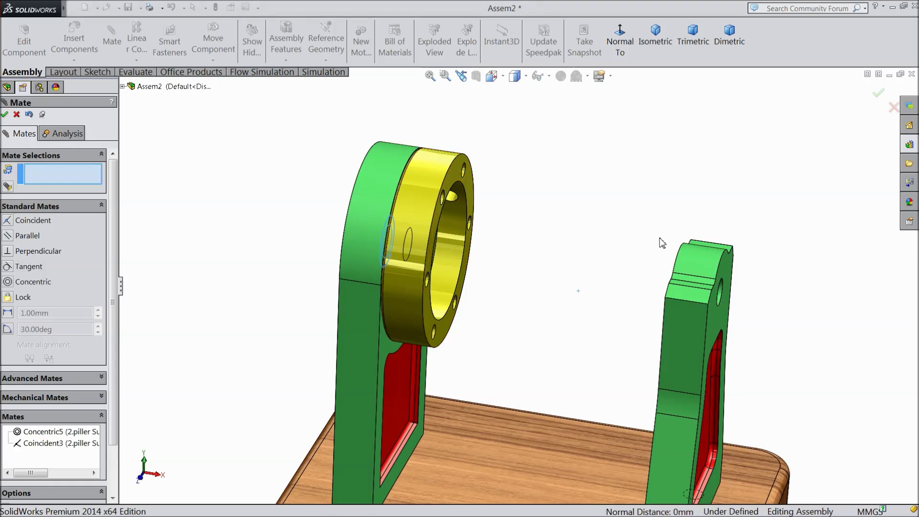
scroll(530, 289, "up", 5)
middle_click_drag(529, 289, 506, 269)
scroll(504, 314, "down", 4)
middle_click_drag(504, 315, 444, 289)
left_click(16, 114)
Insert 11.valve from the 6 Cylinder Radial Engine folder and place it between the valve housing and the bearing support
left_click(74, 43)
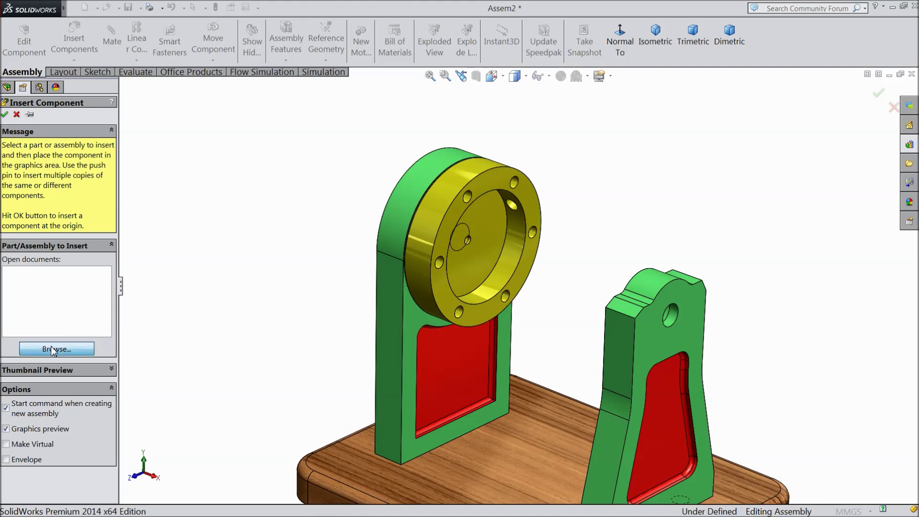
left_click(54, 350)
left_click(522, 219)
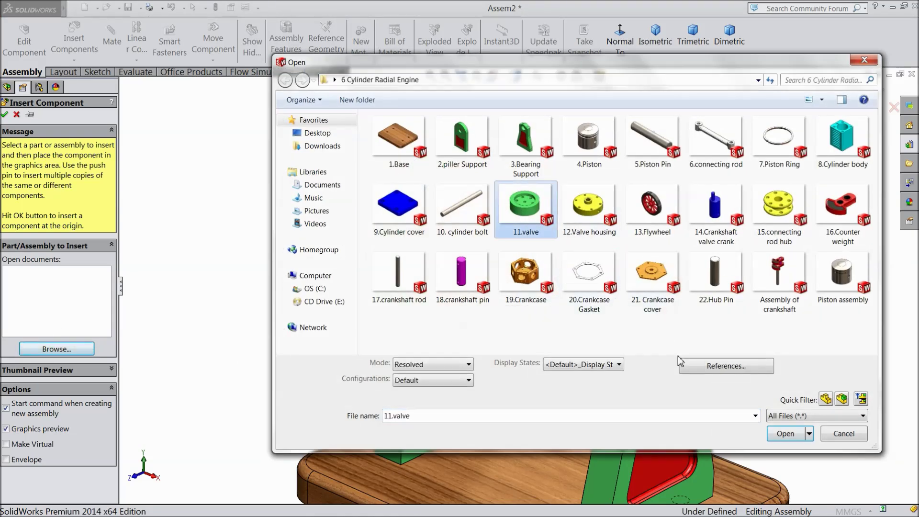
left_click(786, 434)
left_click(577, 292)
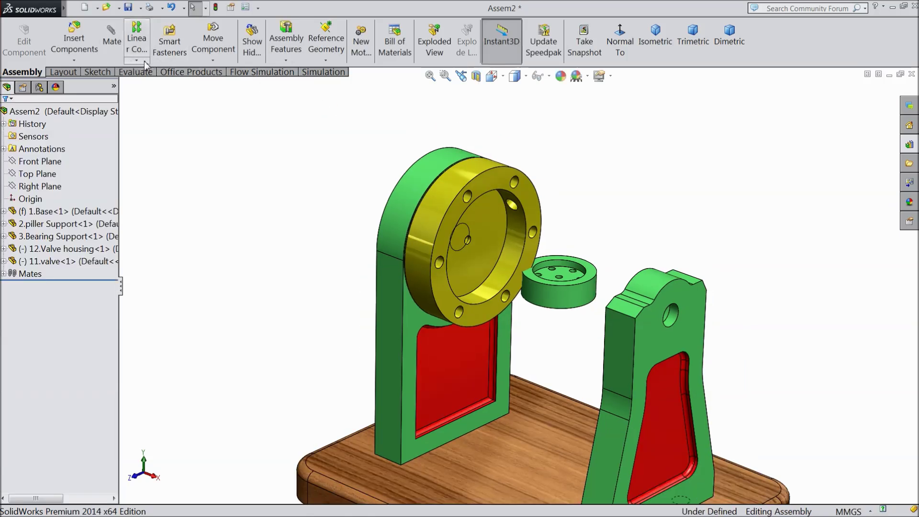
Rotate the valve freely until its open side with the small hub points toward the bearing support
left_click(212, 60)
left_click(230, 88)
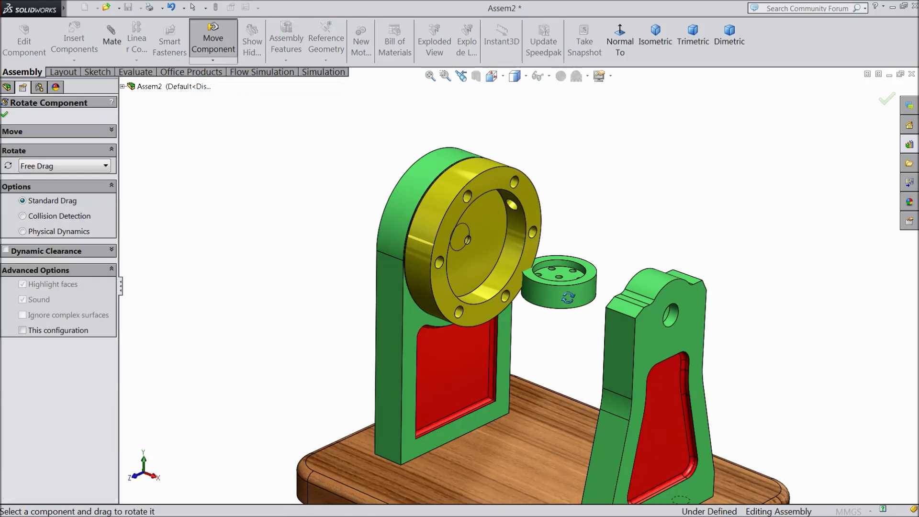
left_click_drag(591, 231, 565, 280)
scroll(565, 280, "down", 3)
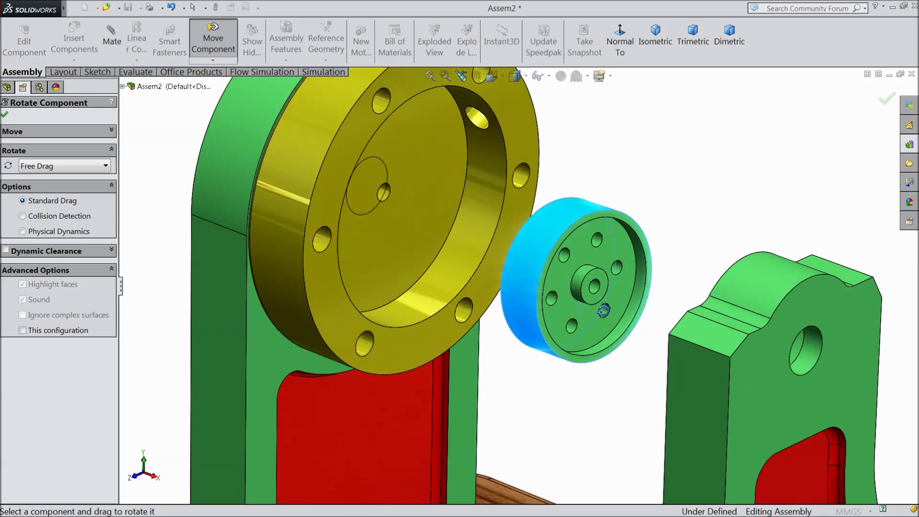
mouse_move(600, 268)
middle_mouse_down()
mouse_move(622, 271)
mouse_move(611, 268)
middle_mouse_up()
left_click(6, 115)
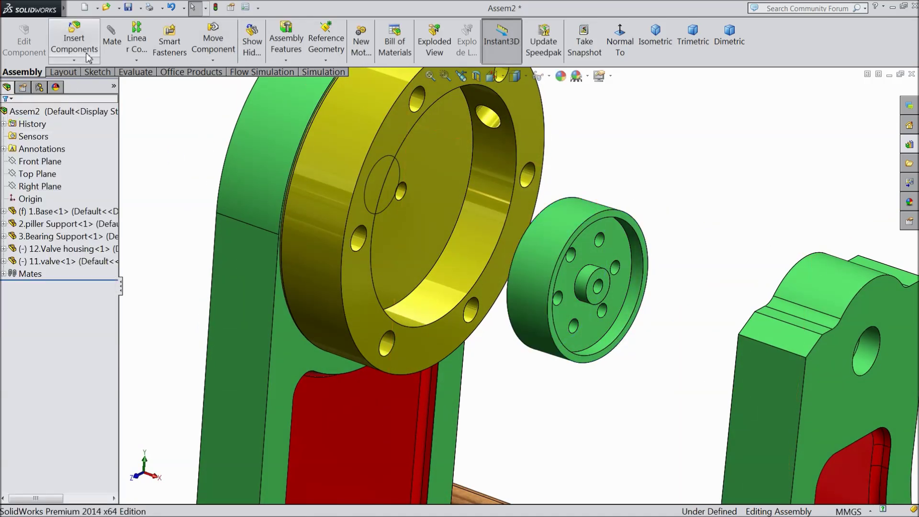
Add a concentric mate between the valve housing's inner cylindrical wall and the valve's outer cylindrical face
left_click(113, 42)
left_click(479, 242)
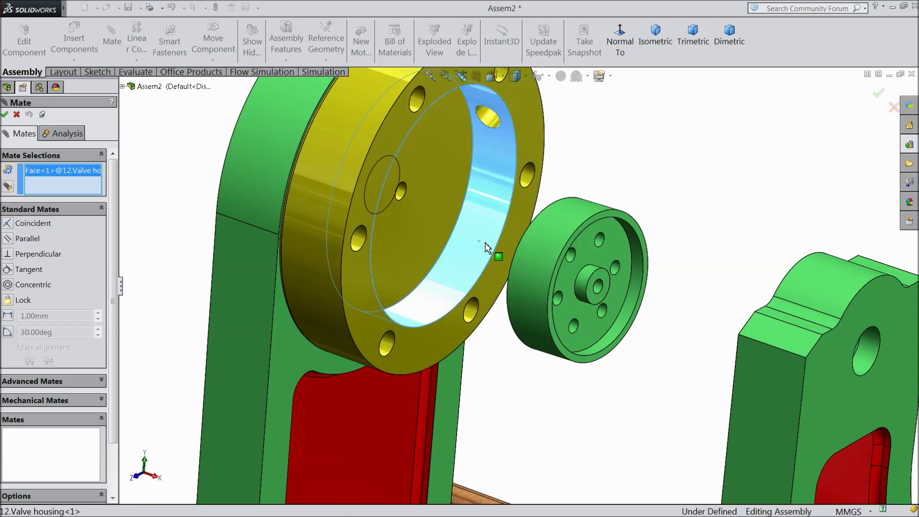
left_click(544, 251)
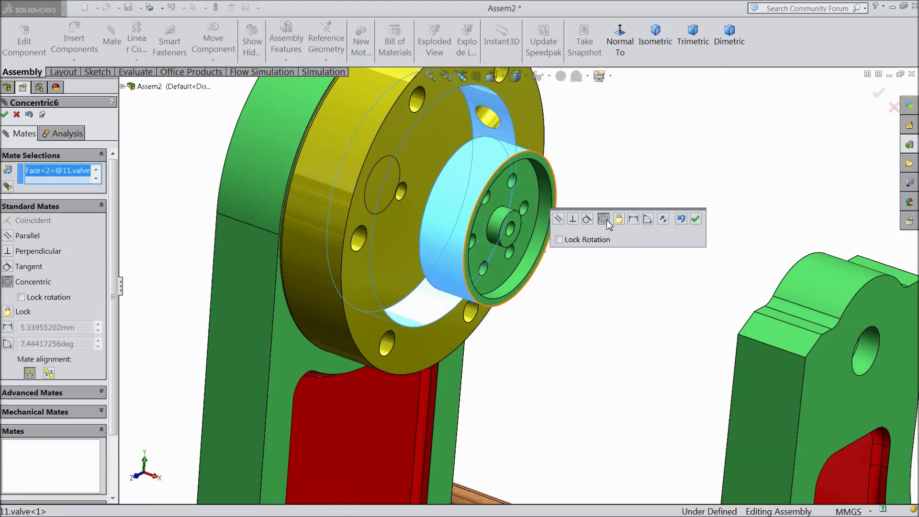
left_click(696, 220)
Pull the valve out of the housing, mate its back face coincident with the housing's inner floor, and finish the mating command
left_click_drag(493, 224, 552, 254)
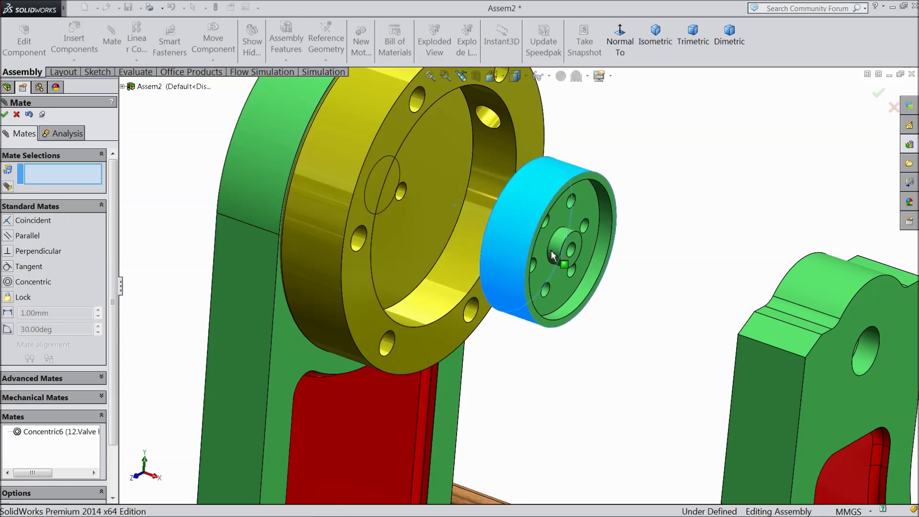
left_click(406, 239)
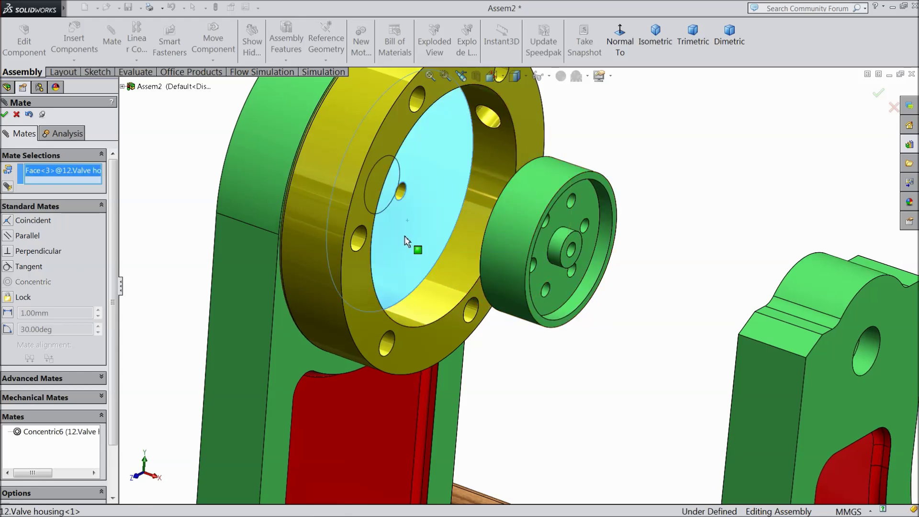
middle_click_drag(406, 239, 514, 249)
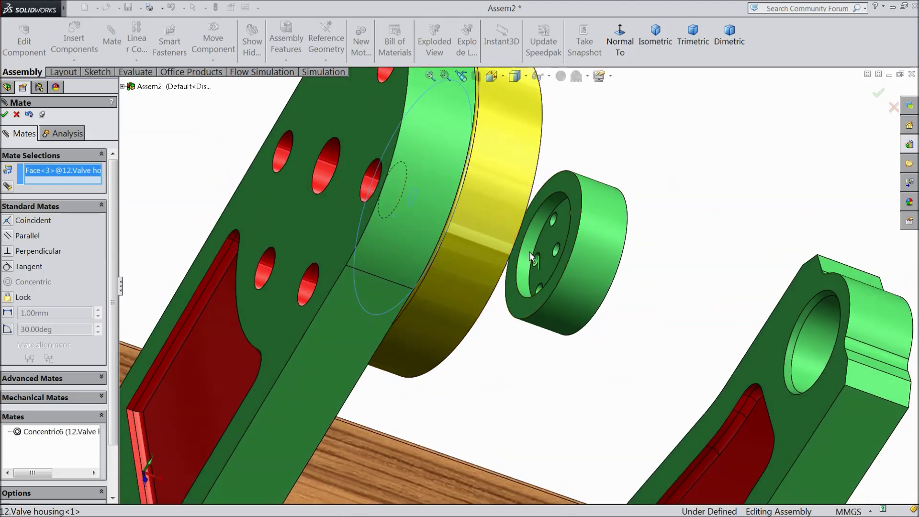
left_click(575, 191)
middle_click_drag(579, 216, 443, 254)
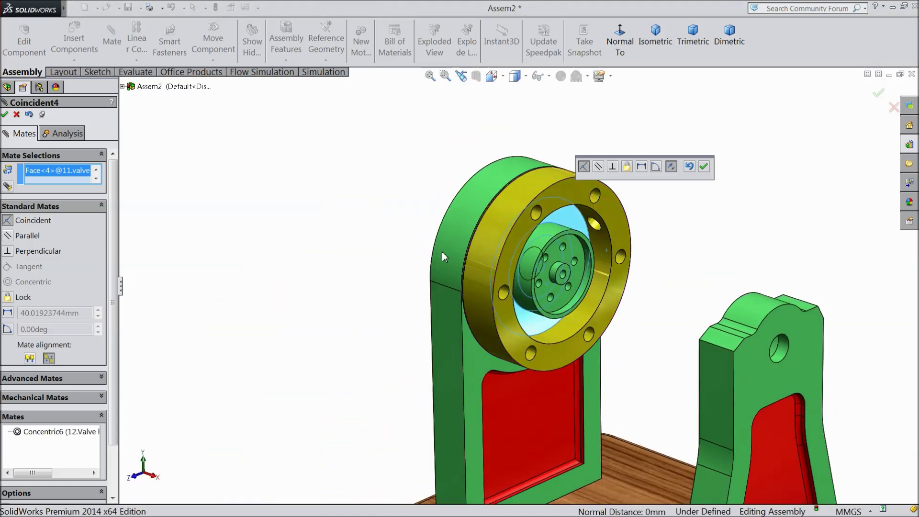
left_click(703, 169)
key("f")
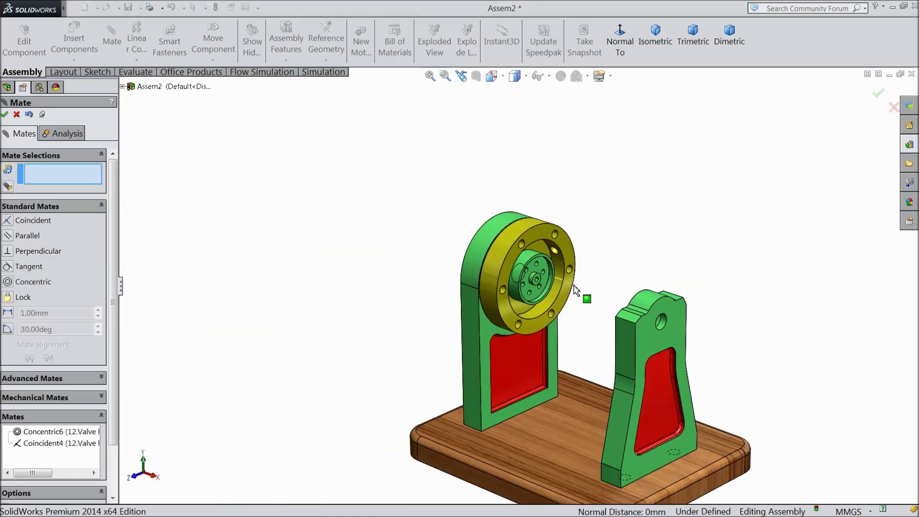
scroll(550, 291, "down", 5)
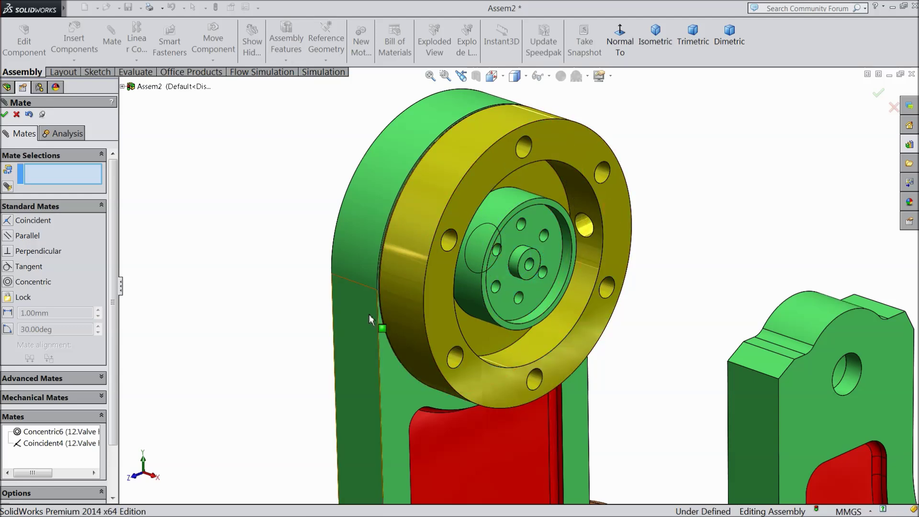
scroll(479, 368, "up", 5)
scroll(567, 394, "down", 3)
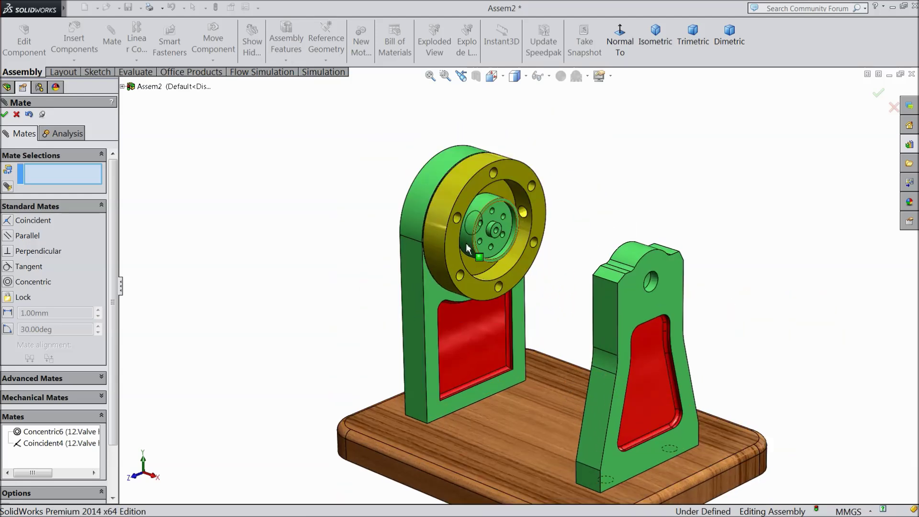
scroll(514, 247, "down", 2)
scroll(515, 247, "down", 1)
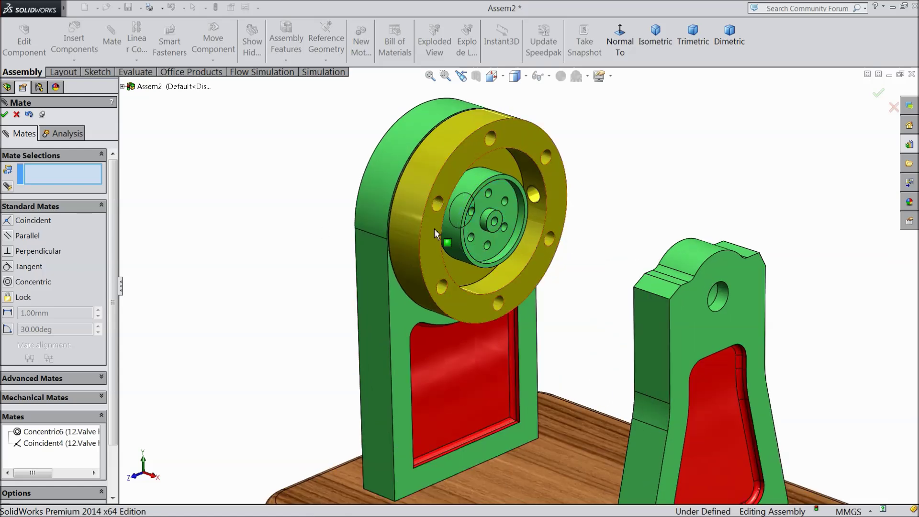
scroll(471, 229, "down", 2)
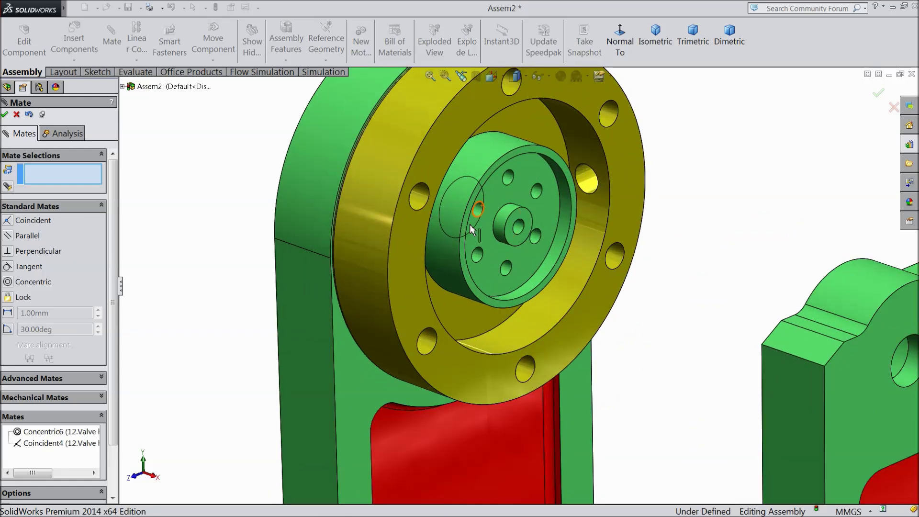
left_click(17, 115)
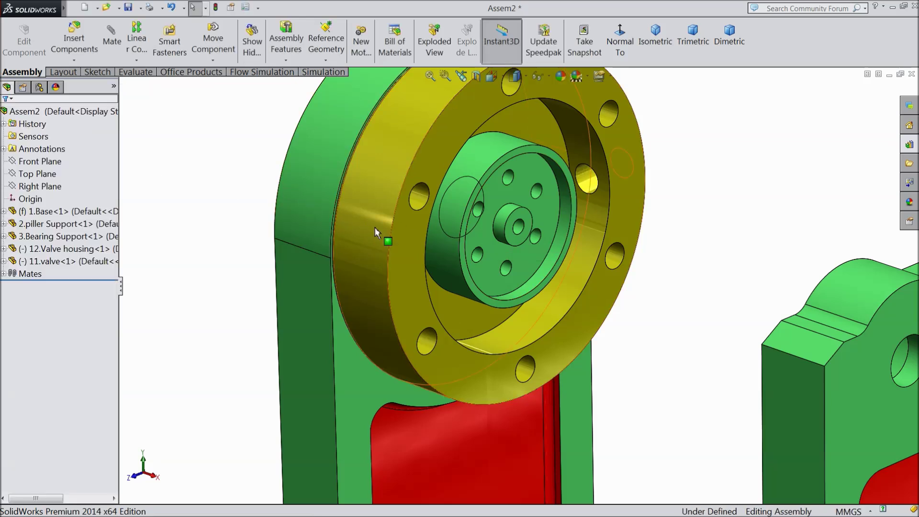
Hide Cosmetic Thread1 under Cut-Extrude3 of the valve housing
left_click(463, 242)
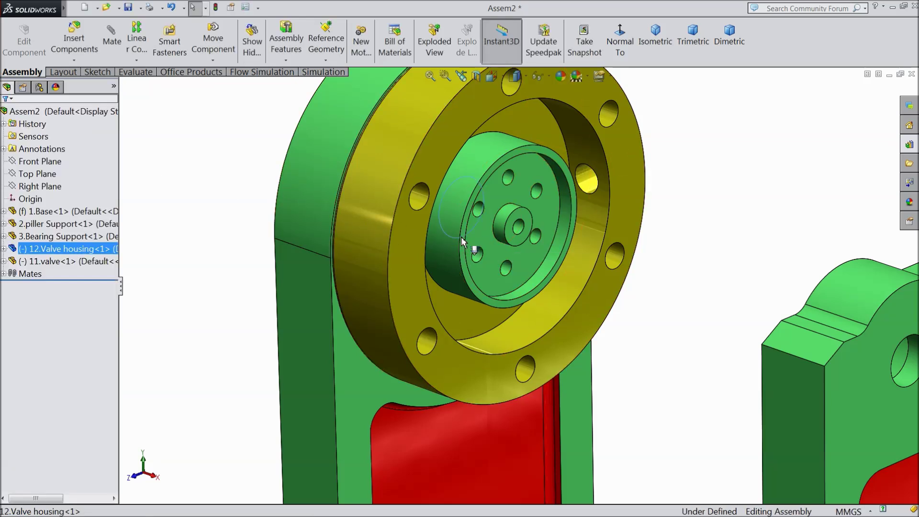
left_click(3, 249)
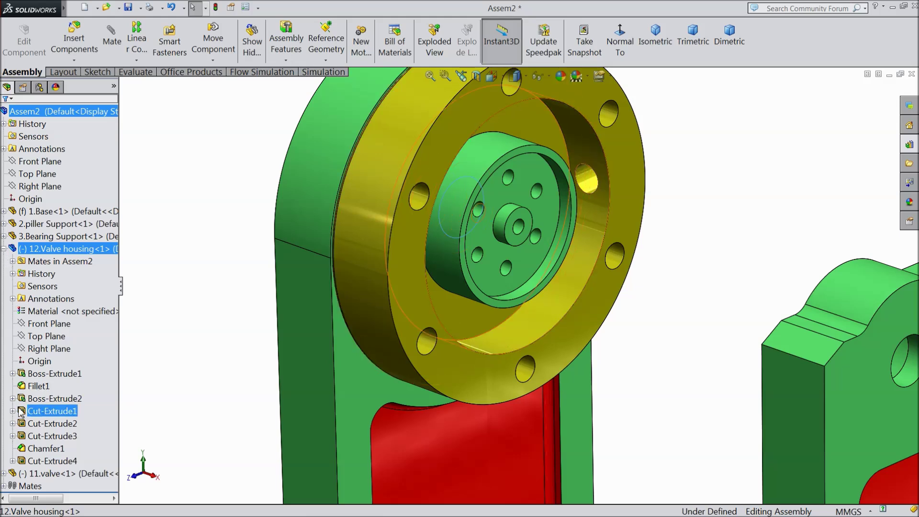
scroll(53, 365, "down", 2)
scroll(53, 366, "up", 1)
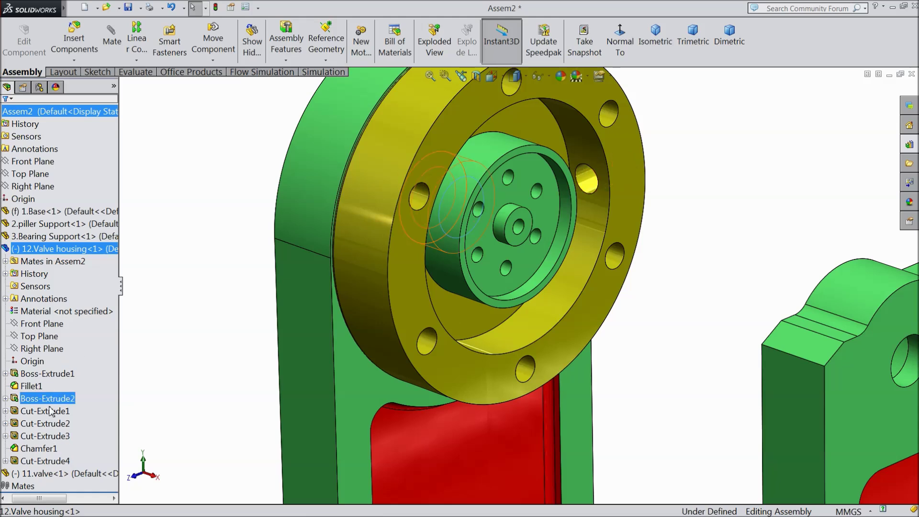
left_click(6, 374)
left_click(5, 373)
left_click(6, 400)
left_click(6, 400)
left_click(6, 461)
left_click(5, 461)
left_click(9, 437)
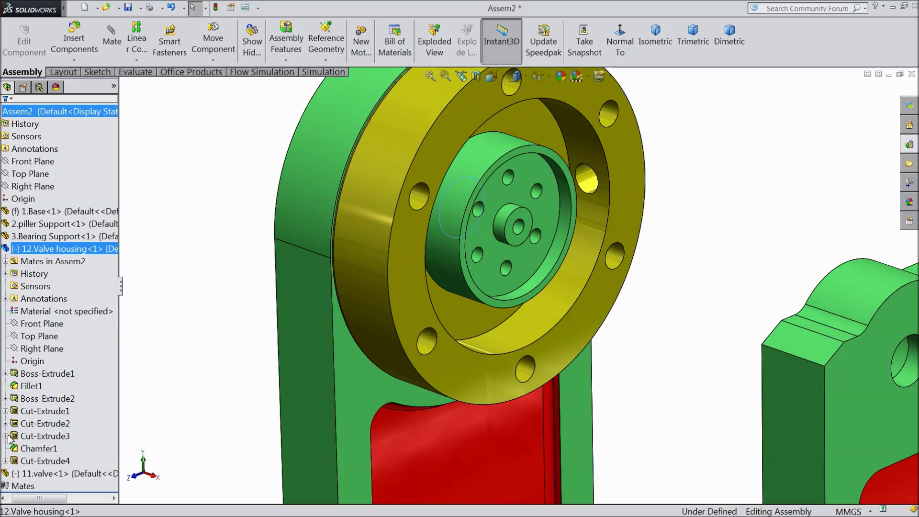
left_click(34, 463)
left_click(34, 463)
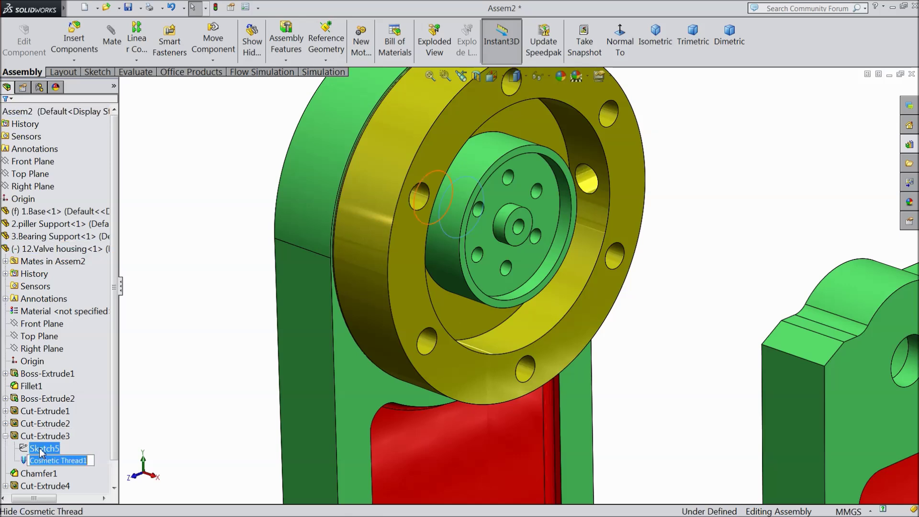
left_click(23, 461)
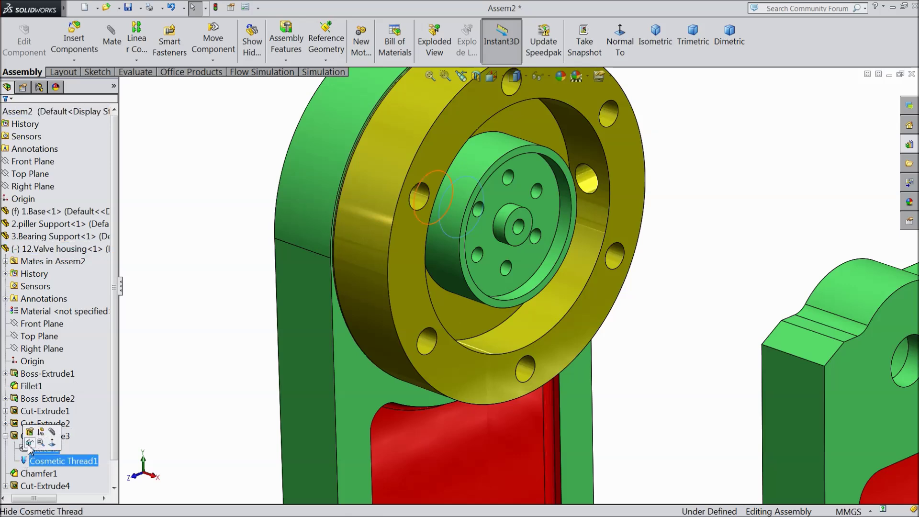
left_click(29, 443)
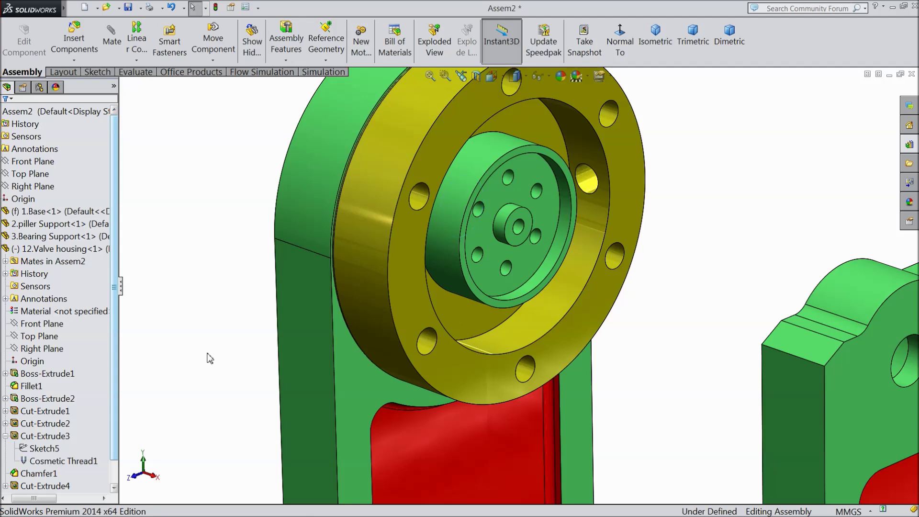
Collapse the valve housing's expanded feature list in the assembly's design tree
scroll(210, 358, "up", 6)
middle_click_drag(332, 275, 311, 293)
scroll(527, 369, "up", 3)
scroll(594, 346, "down", 4)
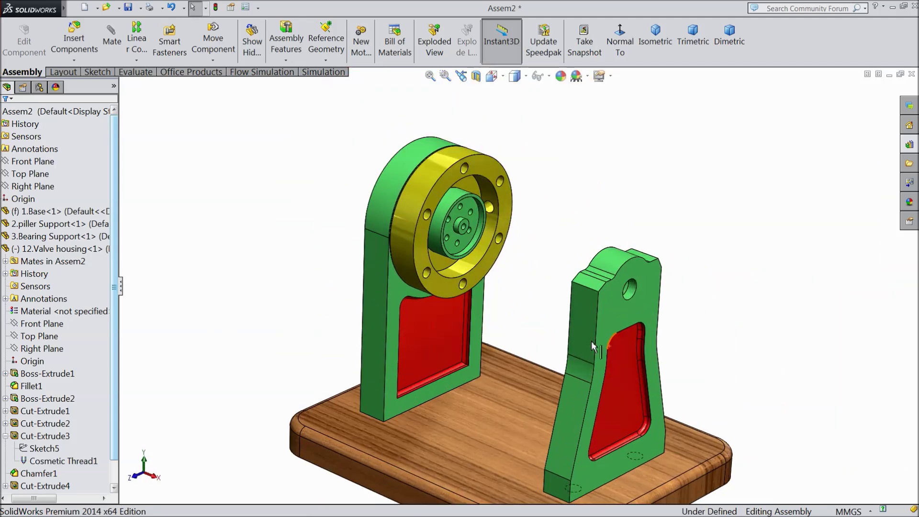
scroll(575, 357, "up", 3)
scroll(570, 352, "down", 3)
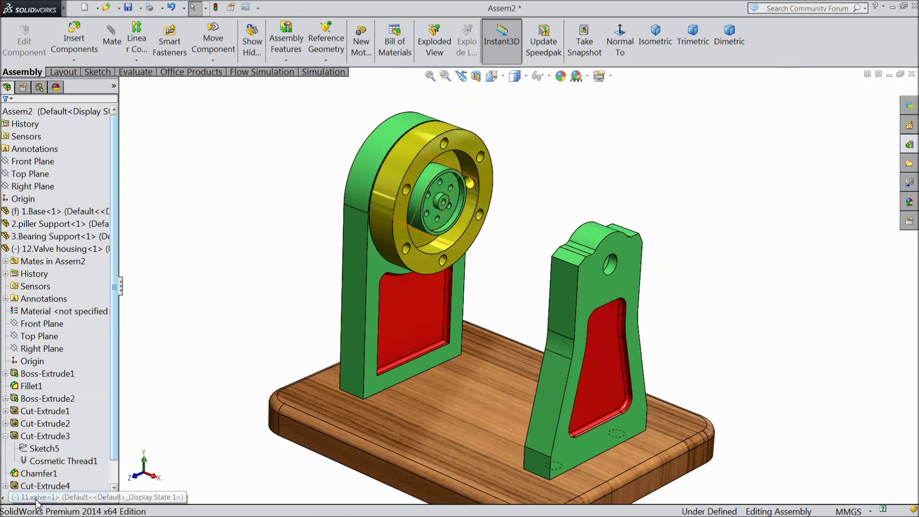
left_click_drag(23, 499, 21, 500)
left_click(3, 249)
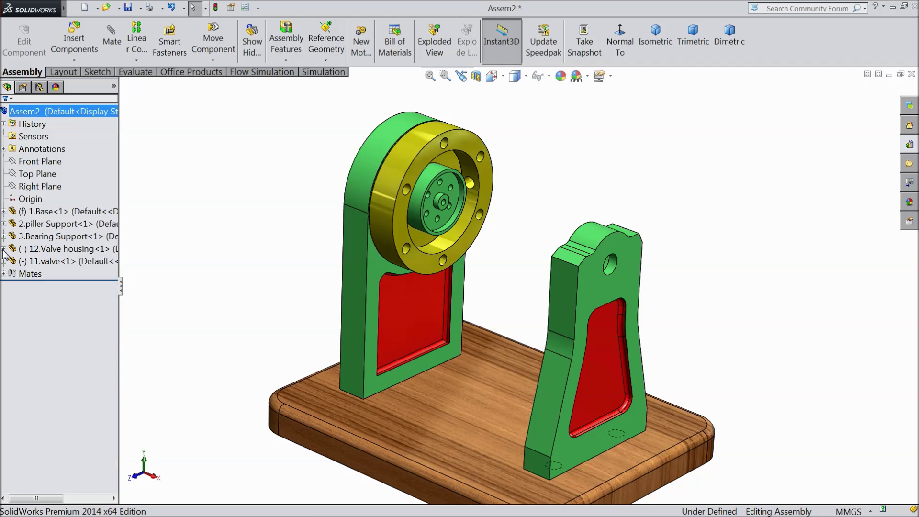
Insert the 19.Crankcase part into the assembly and place it near the bearing support
left_click(75, 46)
left_click(52, 351)
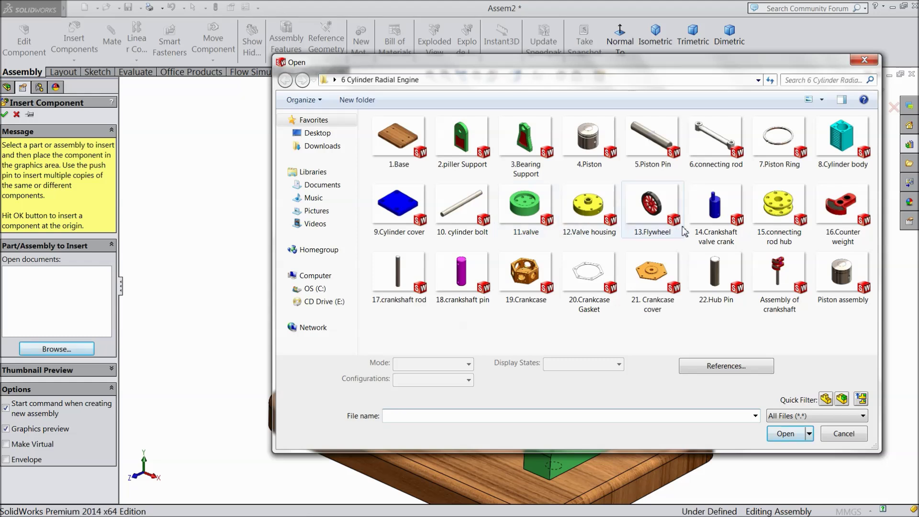
left_click(536, 292)
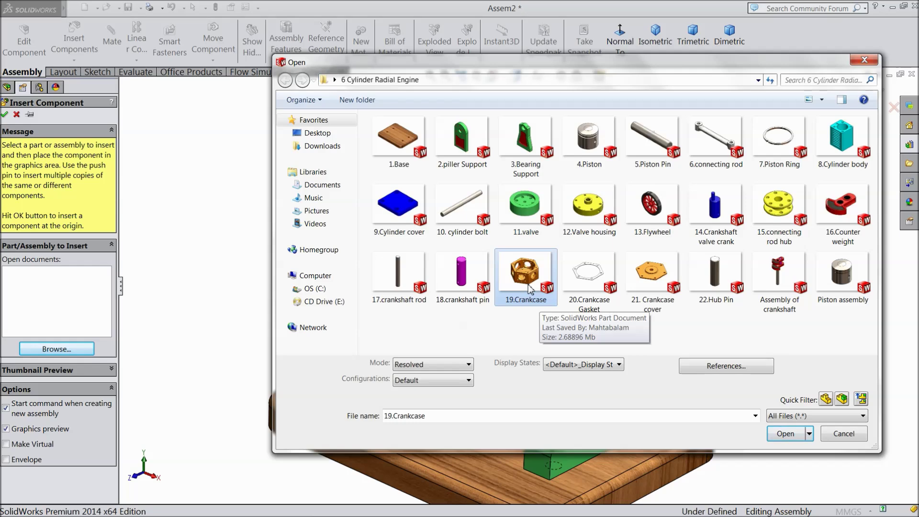
left_click(789, 436)
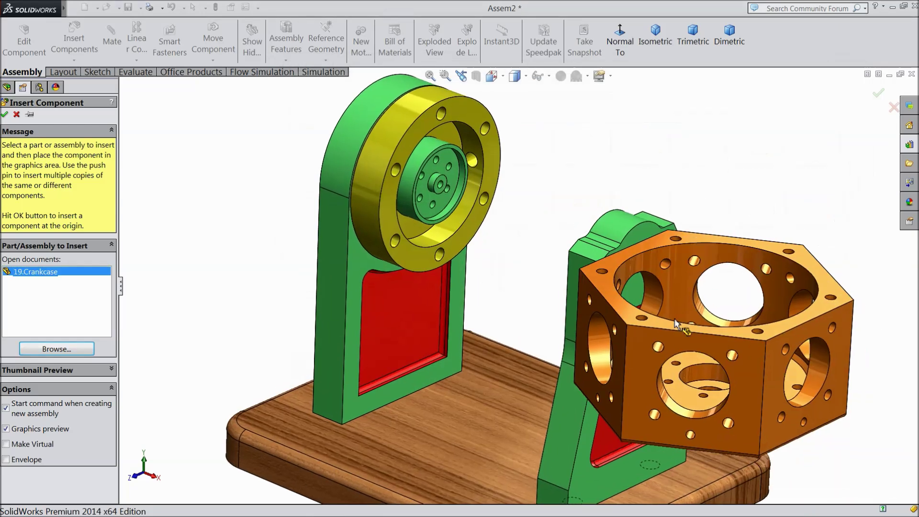
left_click(584, 246)
key("f")
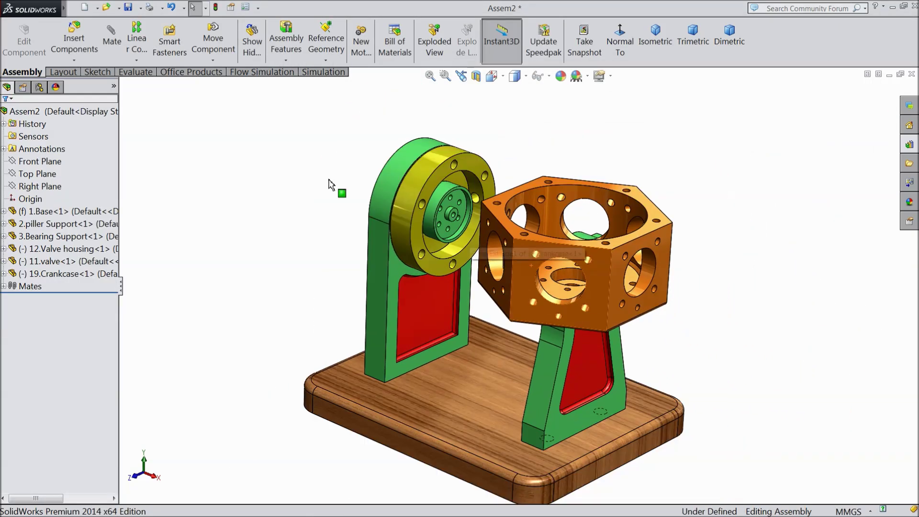
Rotate the crankcase freely until its axis is roughly horizontal and its open side faces the bearing support
left_click(212, 61)
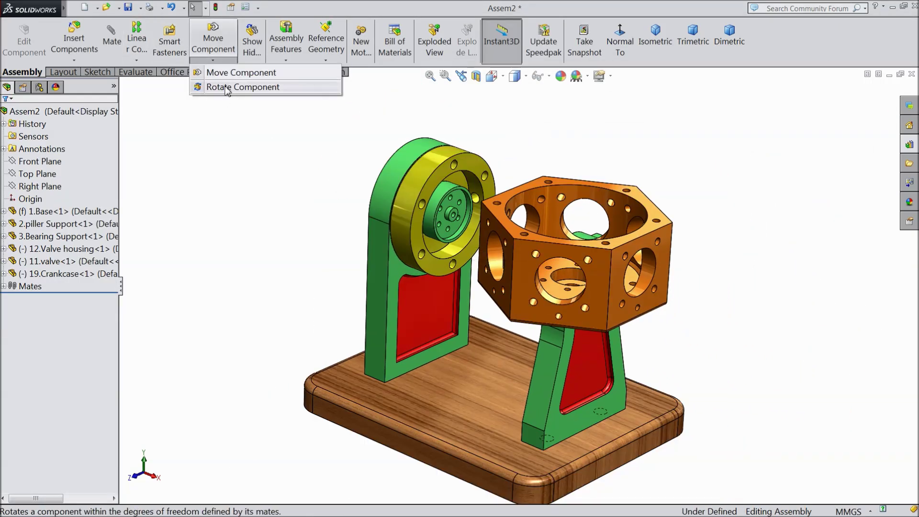
left_click(230, 87)
left_click_drag(523, 297, 488, 212)
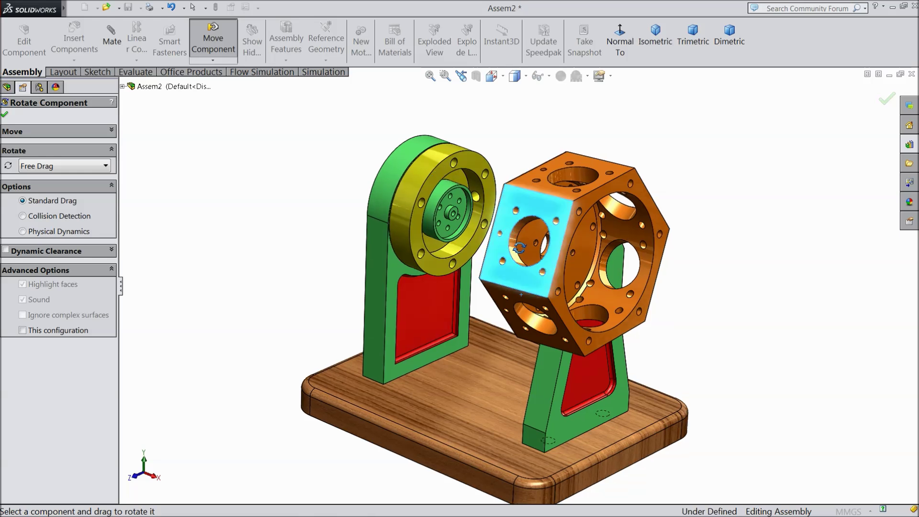
left_click(4, 115)
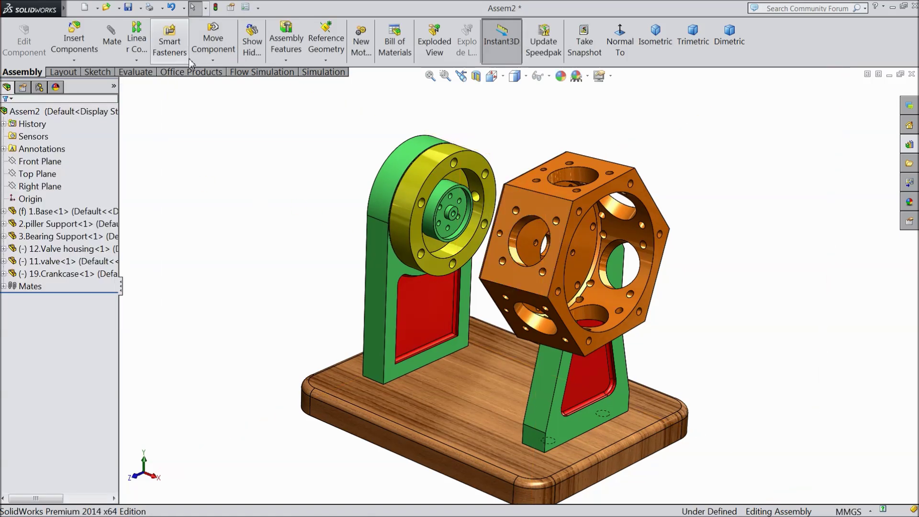
Move the crankcase into the space between the valve housing and the bearing support, and finish moving it
left_click(213, 45)
left_click_drag(582, 257, 517, 225)
middle_click_drag(529, 309, 474, 260)
scroll(480, 314, "up", 3)
mouse_move(573, 355)
middle_mouse_down()
mouse_move(559, 345)
mouse_move(568, 359)
mouse_move(572, 351)
middle_mouse_up()
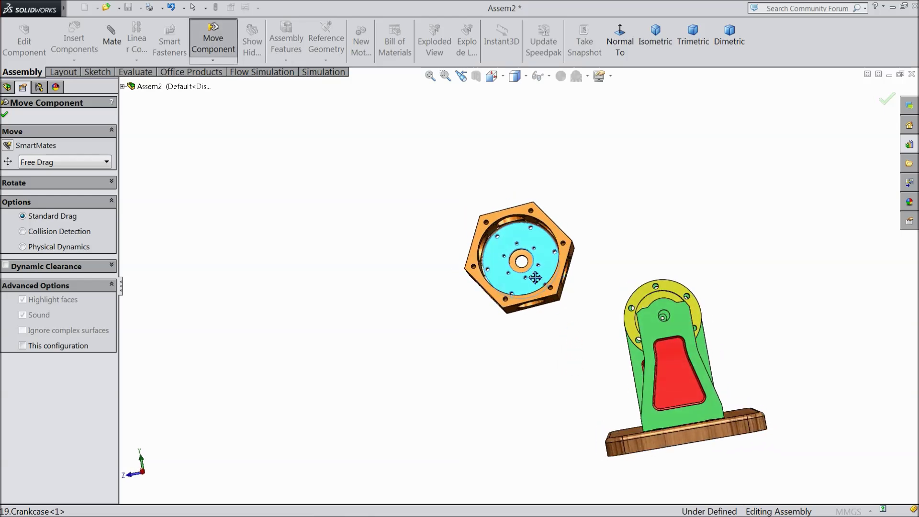
left_click_drag(535, 278, 656, 345)
middle_click_drag(546, 351, 657, 345)
scroll(656, 345, "down", 3)
scroll(671, 375, "up", 4)
scroll(699, 401, "down", 4)
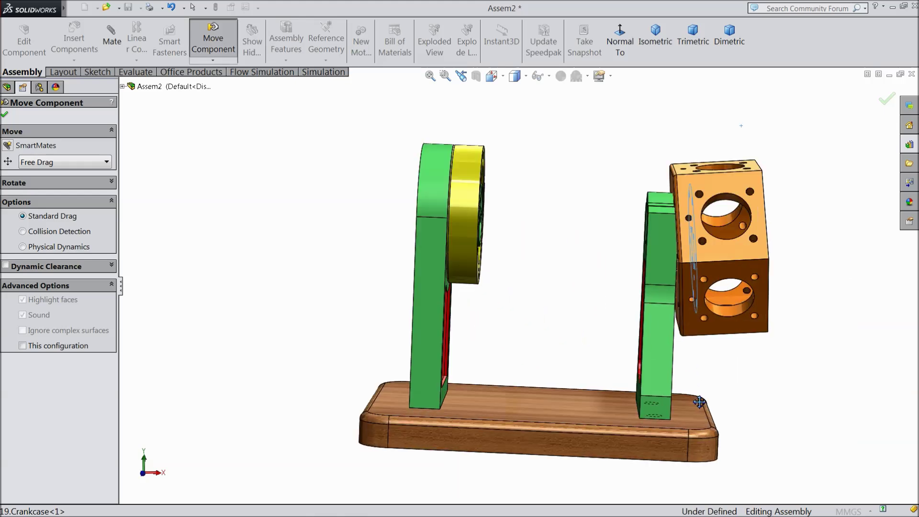
scroll(699, 402, "down", 2)
left_click_drag(711, 304, 458, 264)
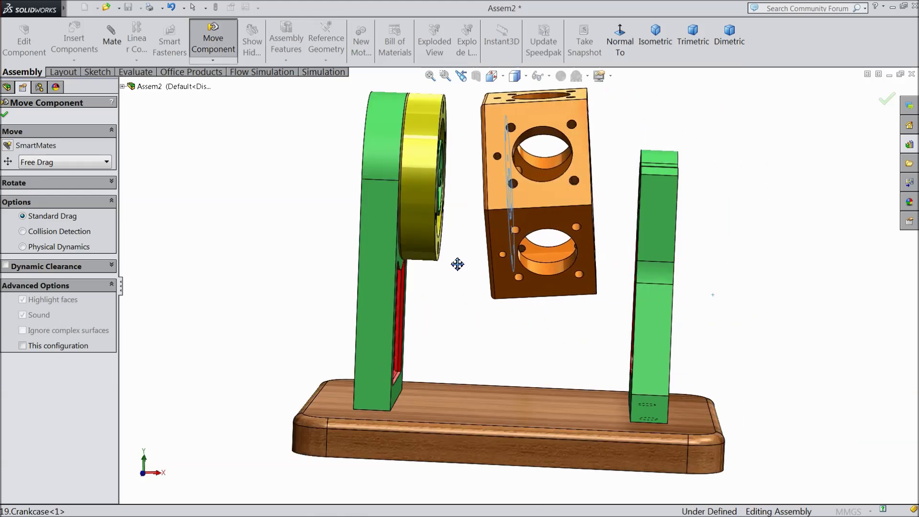
middle_click_drag(581, 369, 463, 348)
middle_click_drag(462, 371, 530, 418)
right_click(261, 223)
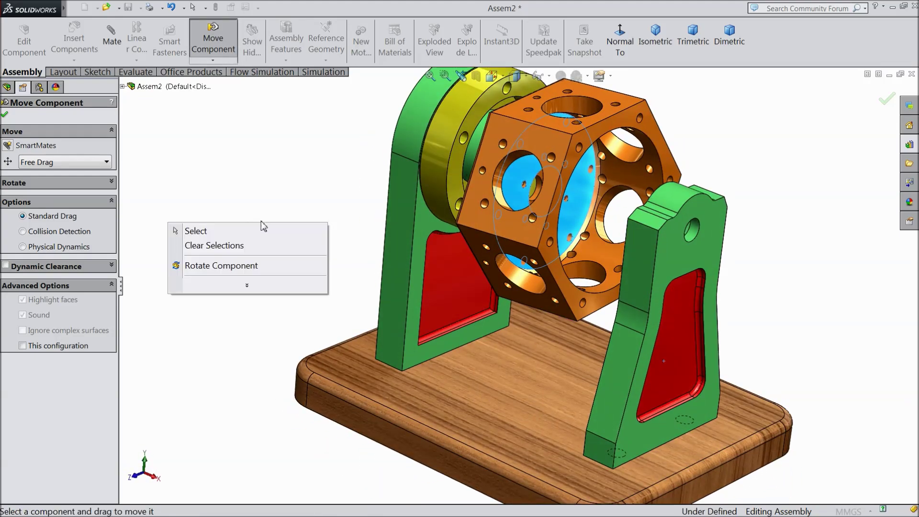
left_click(4, 117)
scroll(219, 205, "up", 3)
middle_click_drag(289, 246, 262, 237)
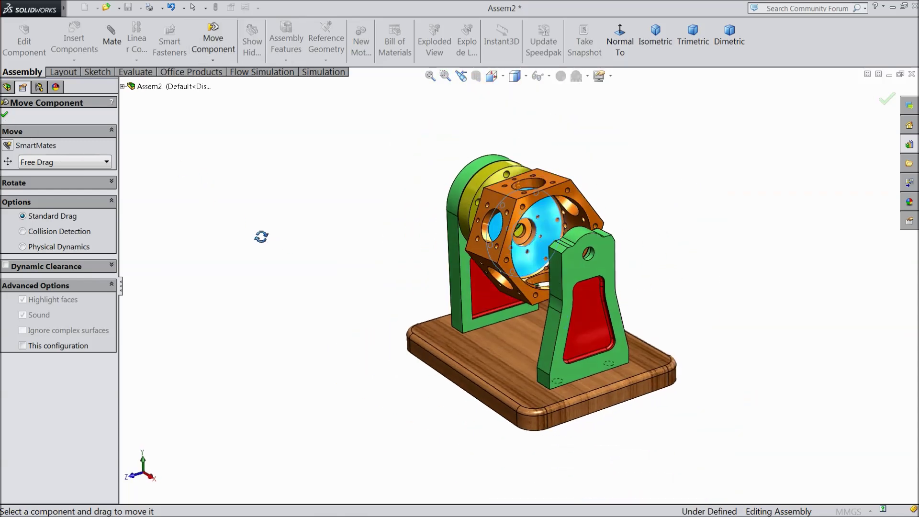
left_click(5, 117)
Add a concentric mate between the cylindrical wall of the crankcase's central bore and the valve housing's outer cylindrical face
scroll(509, 279, "down", 3)
middle_click_drag(494, 280, 515, 246)
scroll(542, 260, "down", 5)
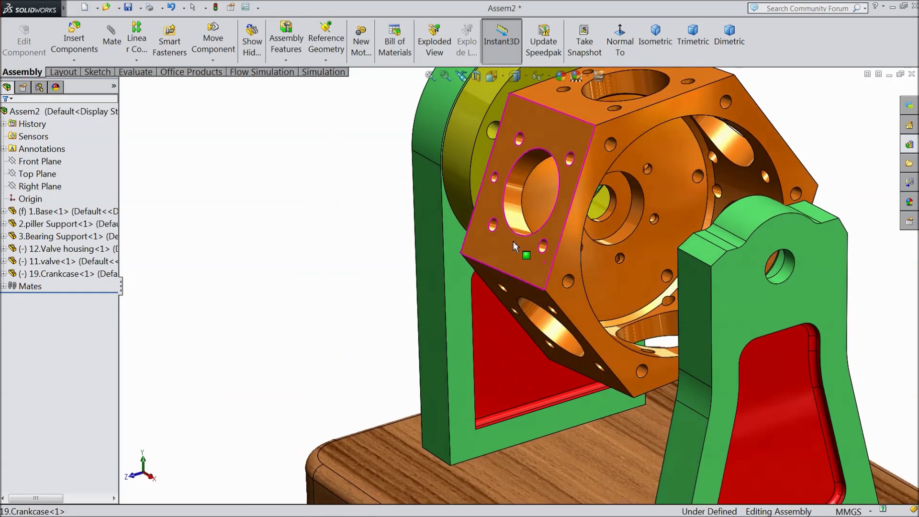
left_click(111, 42)
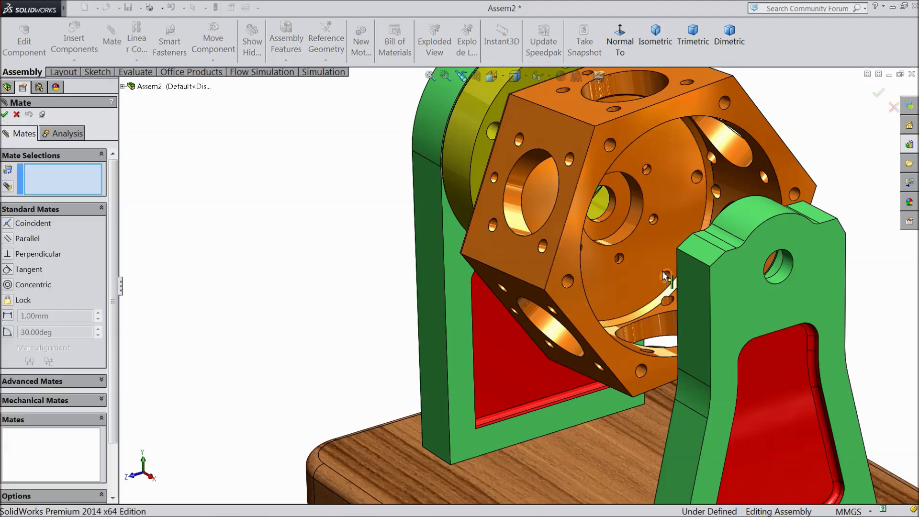
left_click(634, 225)
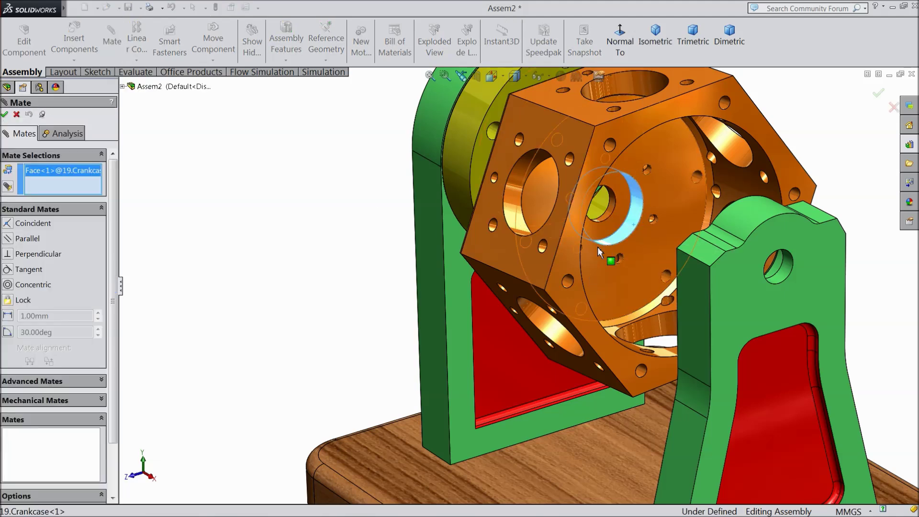
scroll(598, 246, "up", 5)
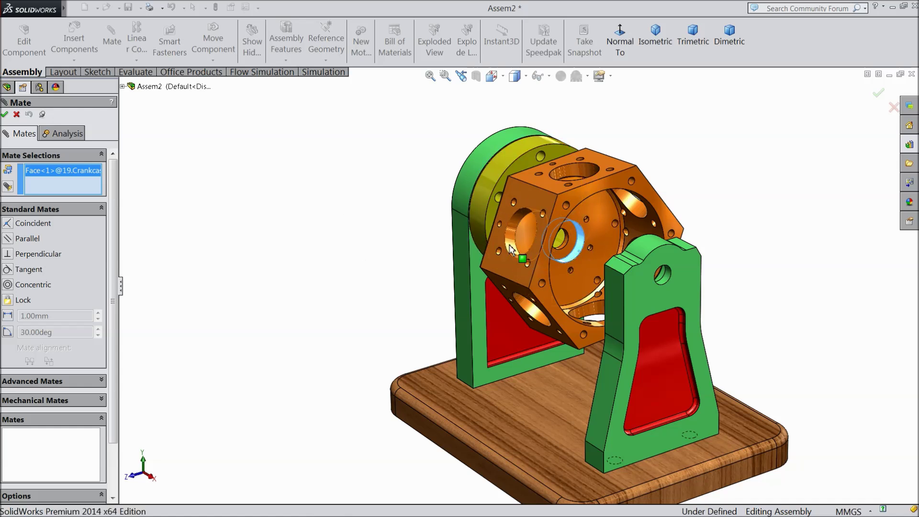
left_click(477, 204)
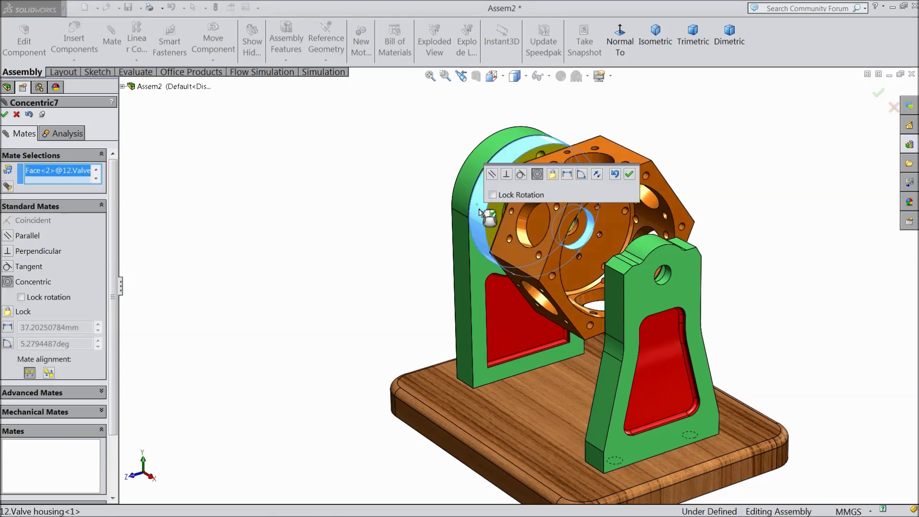
left_click(629, 174)
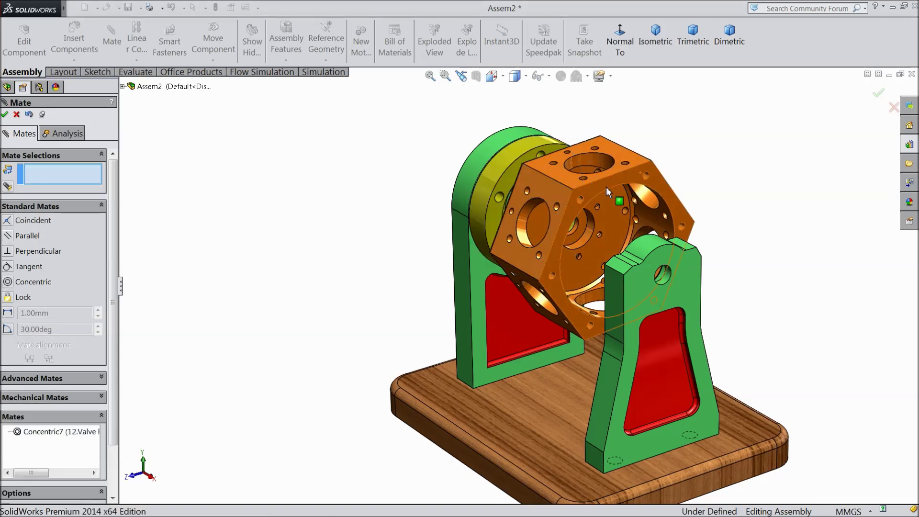
Add a parallel mate between a flat outer side face of the crankcase and the long side face of the base
scroll(399, 278, "up", 5)
middle_click_drag(399, 278, 349, 274)
scroll(491, 297, "down", 3)
middle_click_drag(491, 297, 461, 277)
scroll(601, 277, "down", 3)
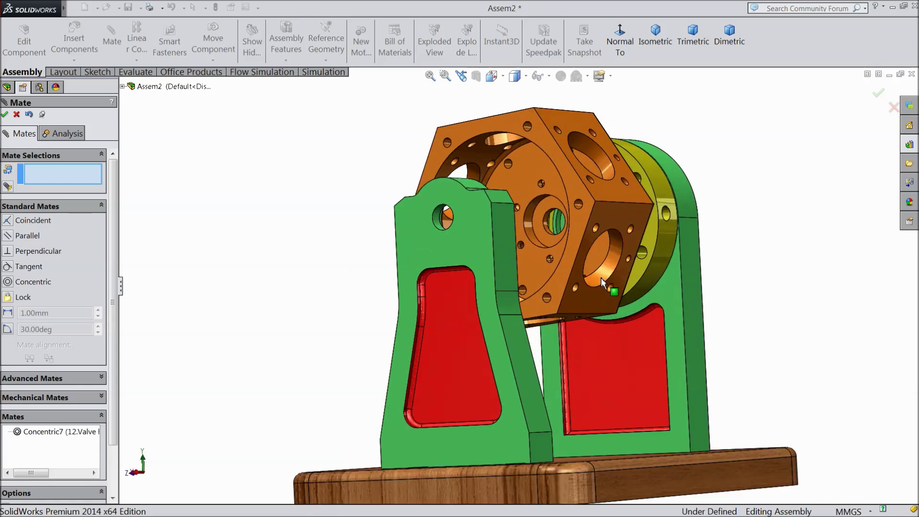
left_click(590, 300)
scroll(506, 286, "up", 1)
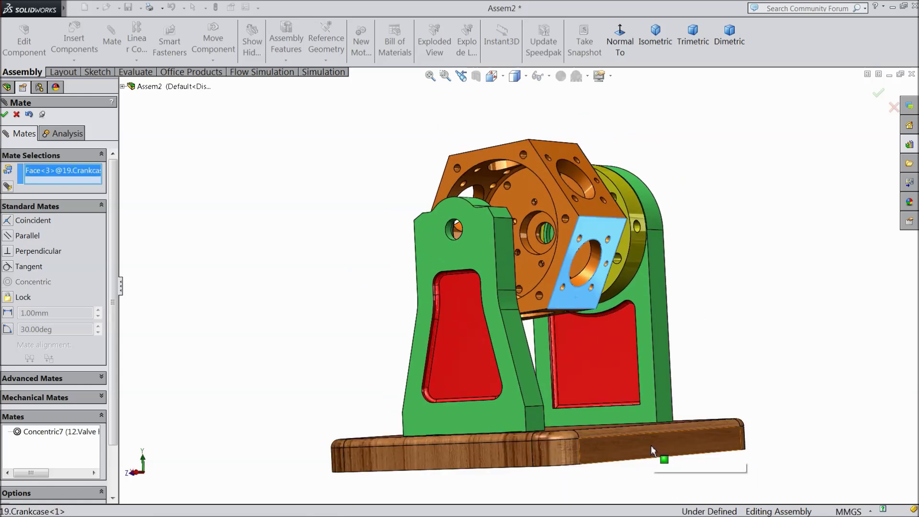
left_click(652, 444)
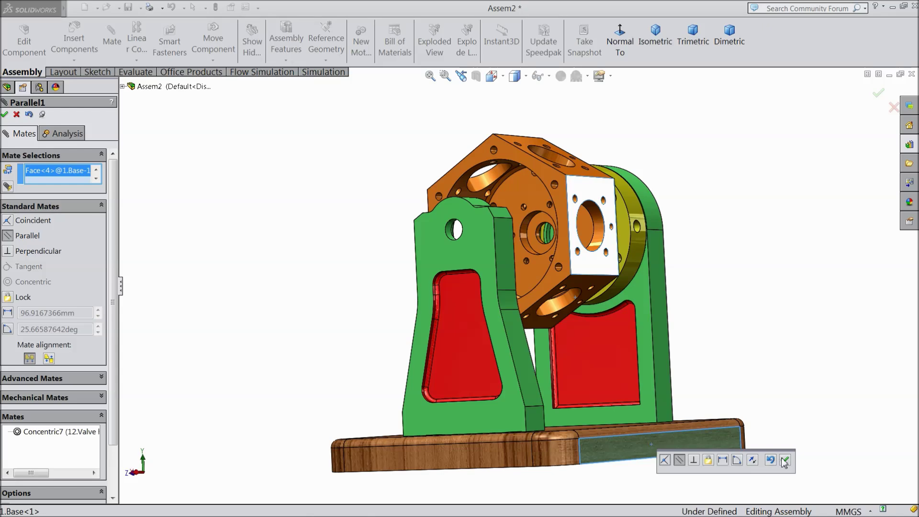
left_click(785, 461)
Slide the crankcase along its axis away from the valve housing and finish the mating command
scroll(714, 376, "up", 3)
middle_click_drag(704, 324, 652, 321)
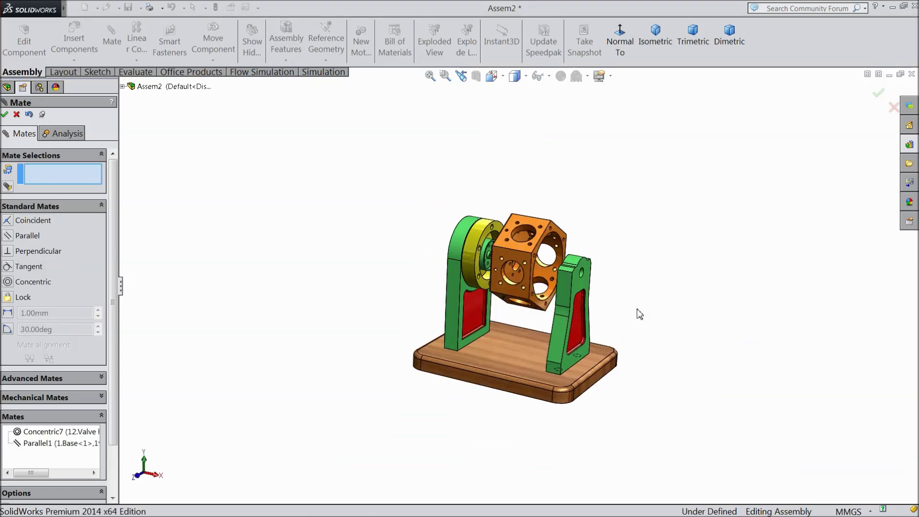
scroll(605, 300, "down", 3)
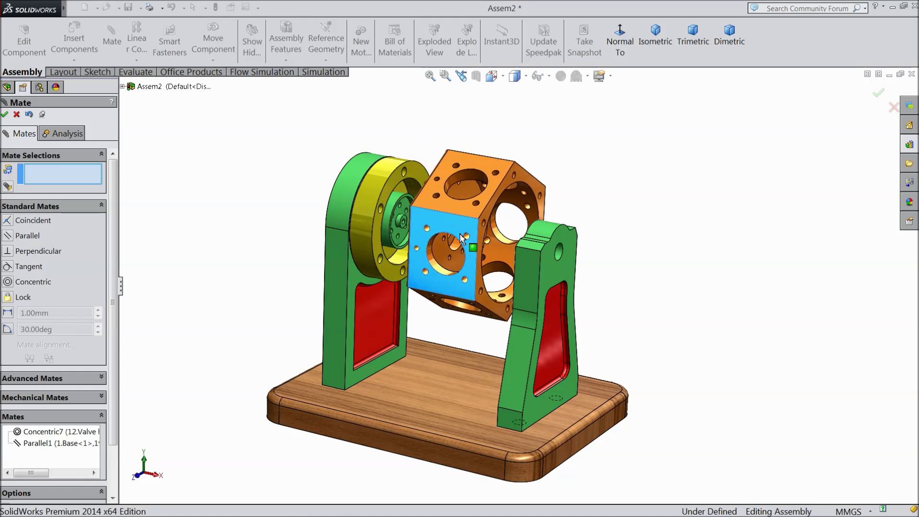
left_click_drag(446, 235, 487, 241)
scroll(458, 276, "up", 1)
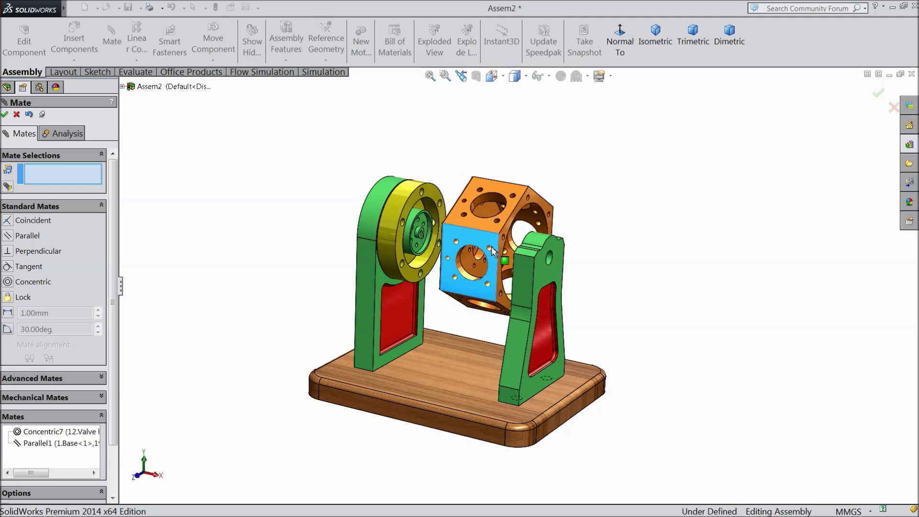
middle_click_drag(436, 282, 429, 315)
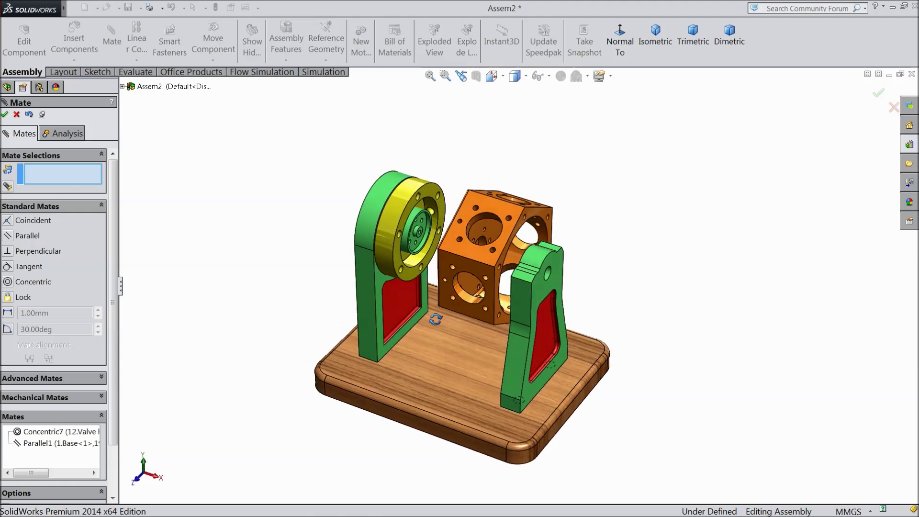
scroll(437, 267, "down", 3)
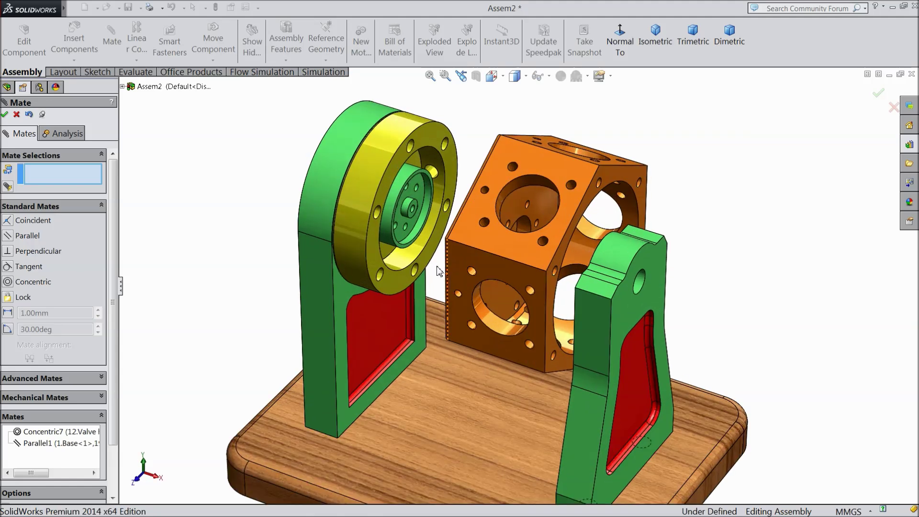
left_click(5, 115)
Insert the Assembly of crankshaft subassembly and place it in front of the crankcase
left_click(83, 44)
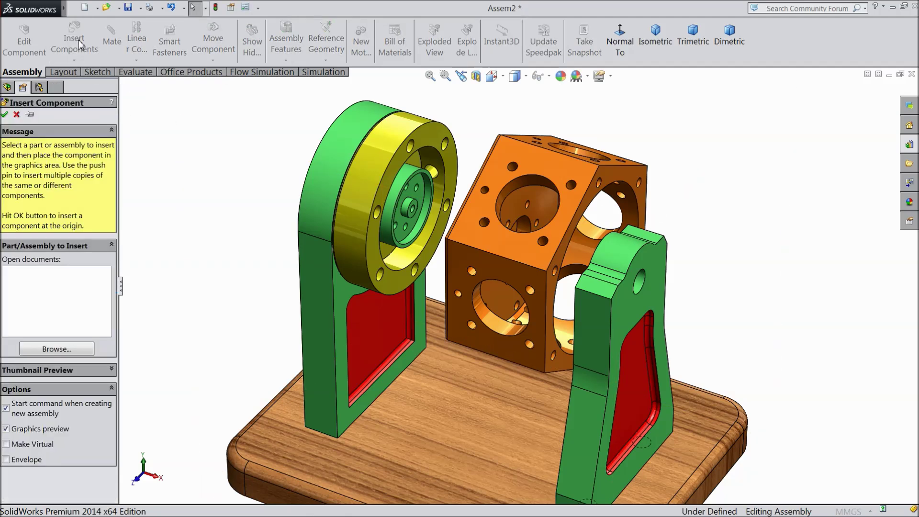
left_click(48, 351)
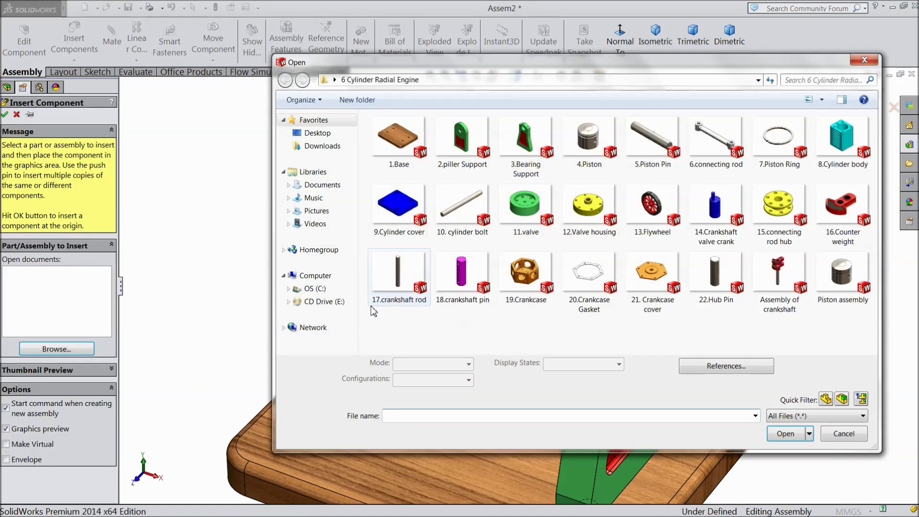
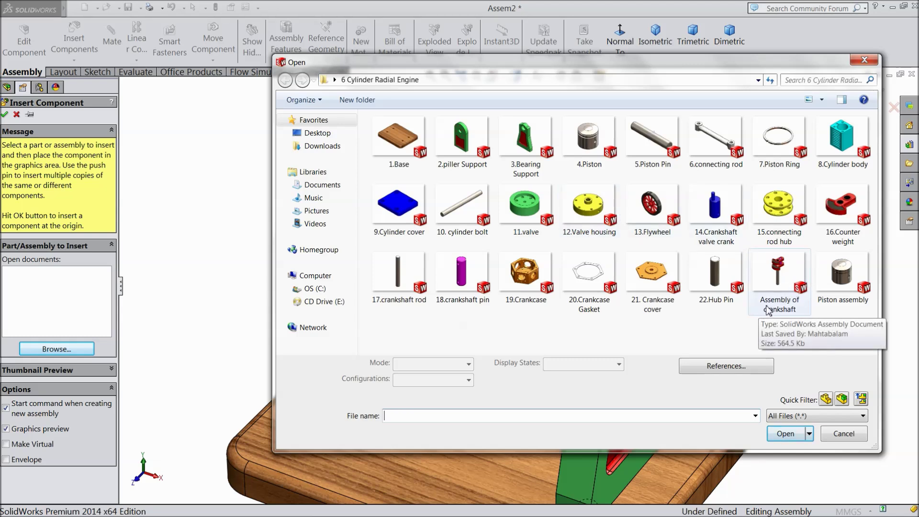
left_click(782, 308)
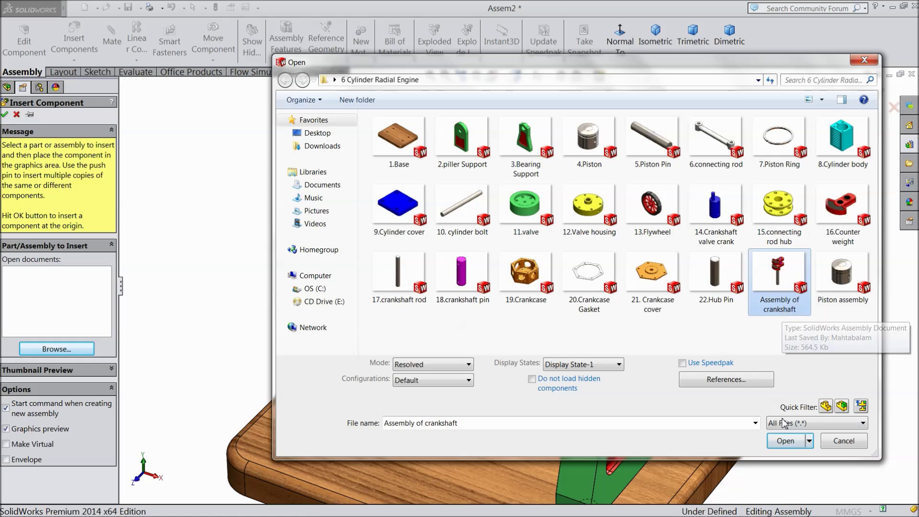
left_click(788, 441)
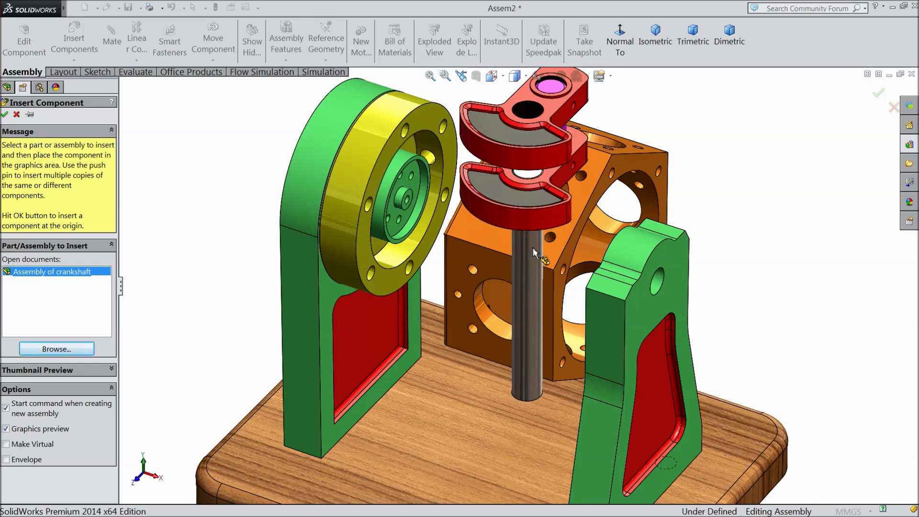
left_click(533, 248)
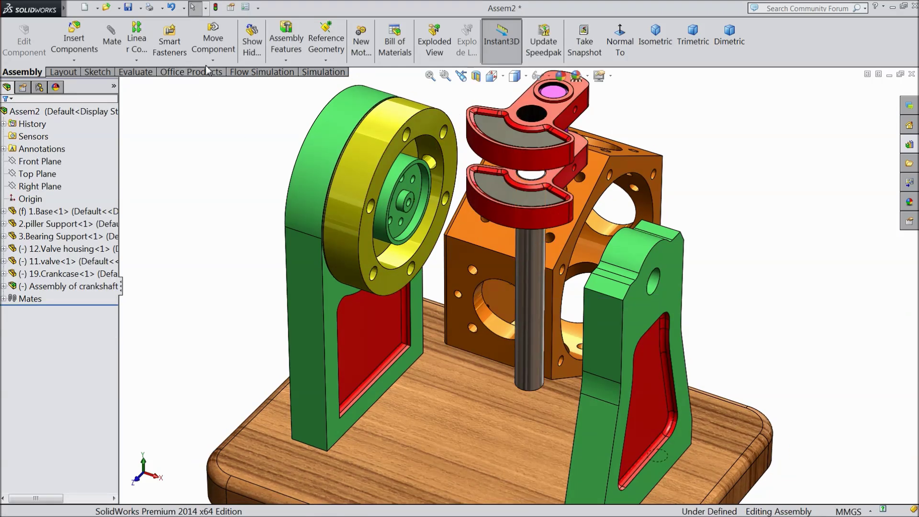
Rotate the crankshaft subassembly until its rod lies roughly horizontal and points toward the bearing support, and select the crankshaft rod
left_click(222, 63)
left_click(239, 87)
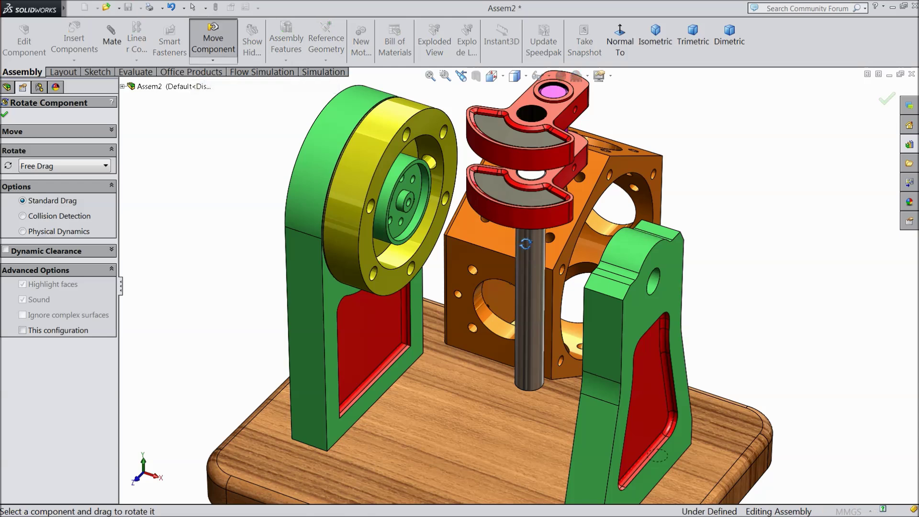
left_click_drag(533, 243, 420, 396)
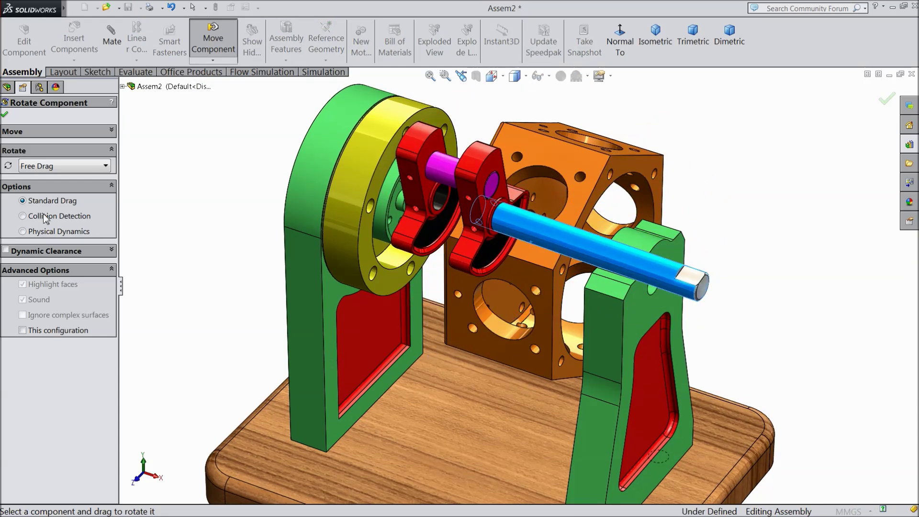
left_click(4, 115)
left_click(574, 245)
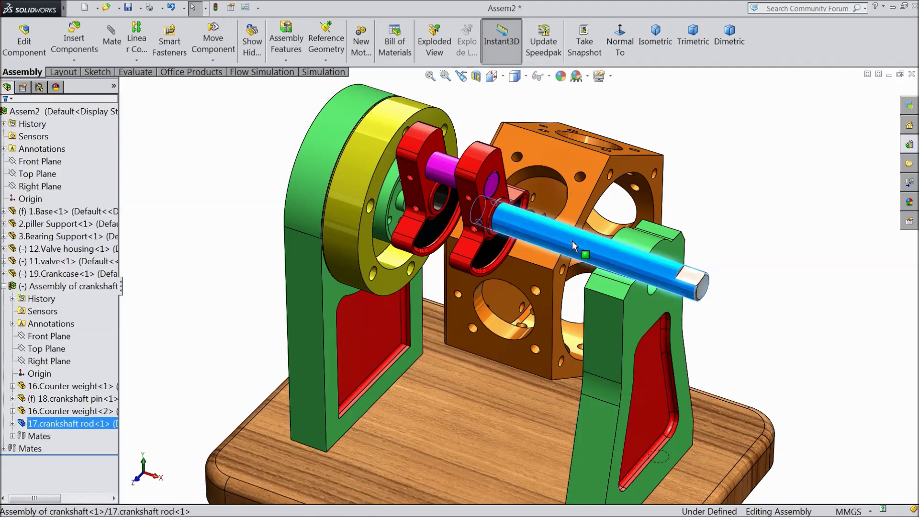
Add a concentric mate between the crankshaft rod's cylindrical face and the shaft hole of the bearing support
middle_click_drag(592, 298, 620, 283)
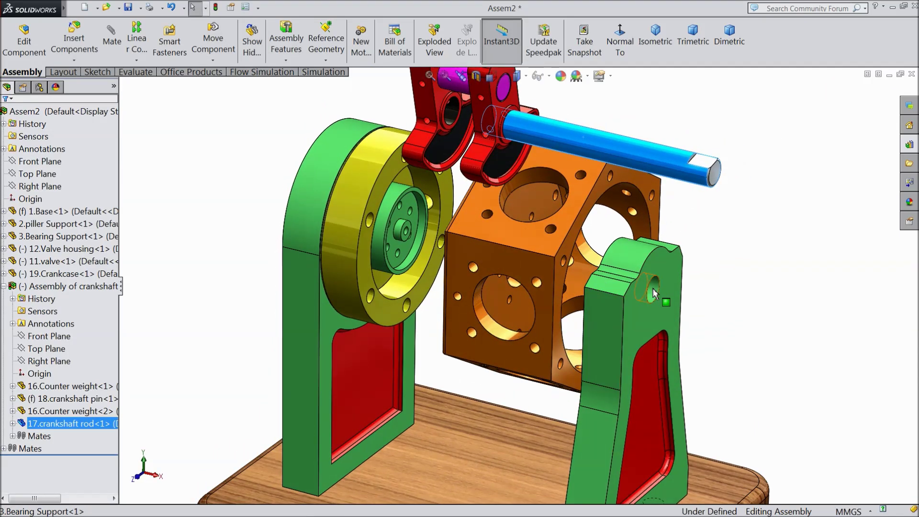
left_click(120, 47)
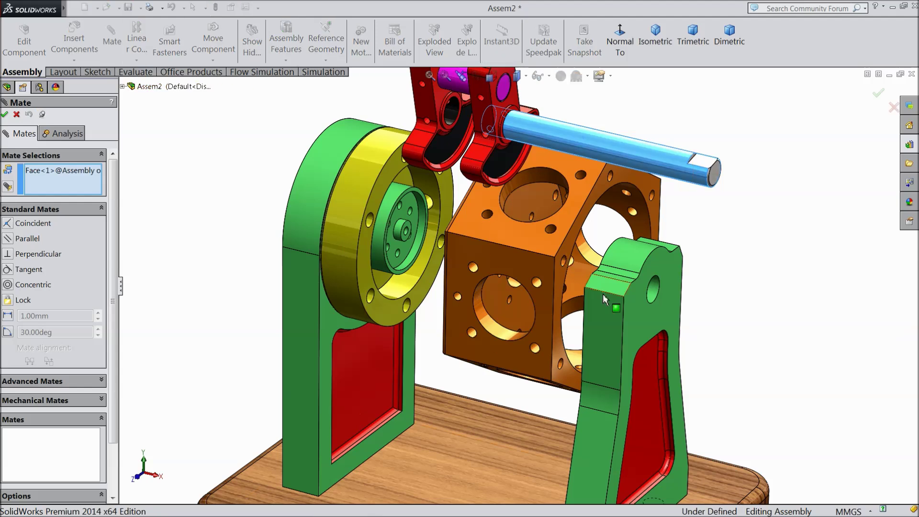
left_click(652, 294)
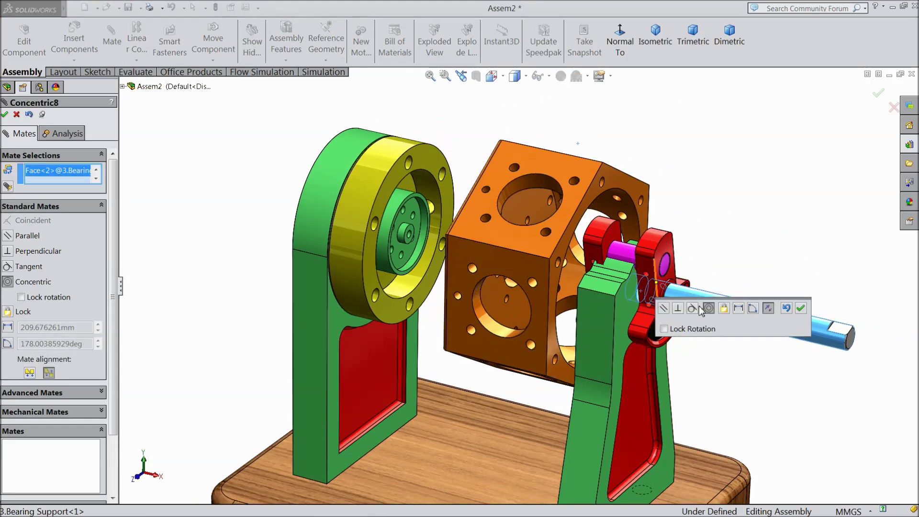
left_click(801, 311)
Slide the crankshaft subassembly along its axis so its counterweights reach through the crankcase, and finish the mating command
left_click_drag(759, 322, 569, 267)
scroll(481, 286, "up", 3)
mouse_move(470, 286)
middle_mouse_down()
mouse_move(460, 286)
mouse_move(477, 294)
middle_mouse_up()
scroll(474, 273, "down", 2)
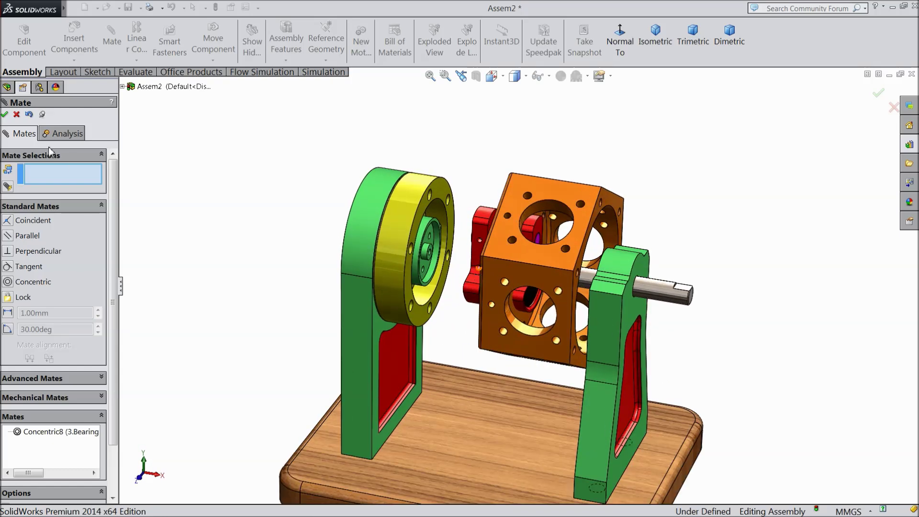
left_click(6, 115)
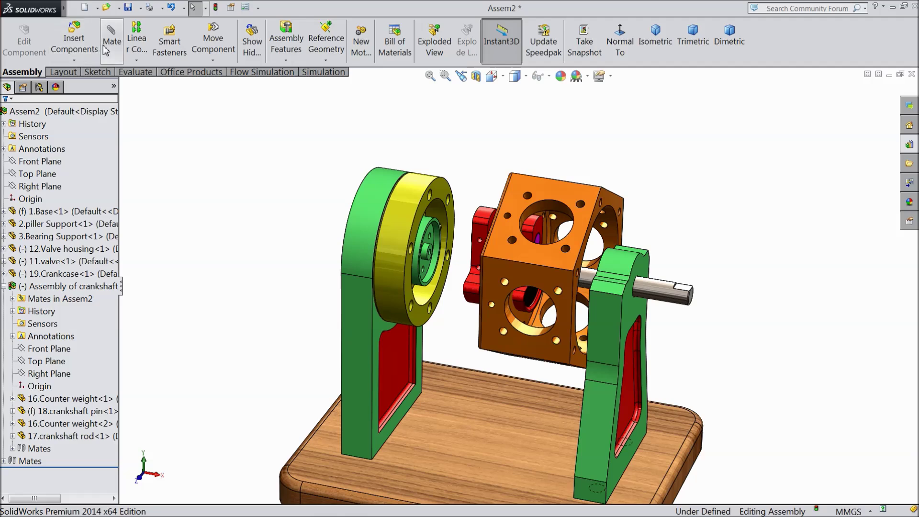
Insert the 14.Crankshaft valve crank part and place it between the valve and the crankcase
left_click(82, 46)
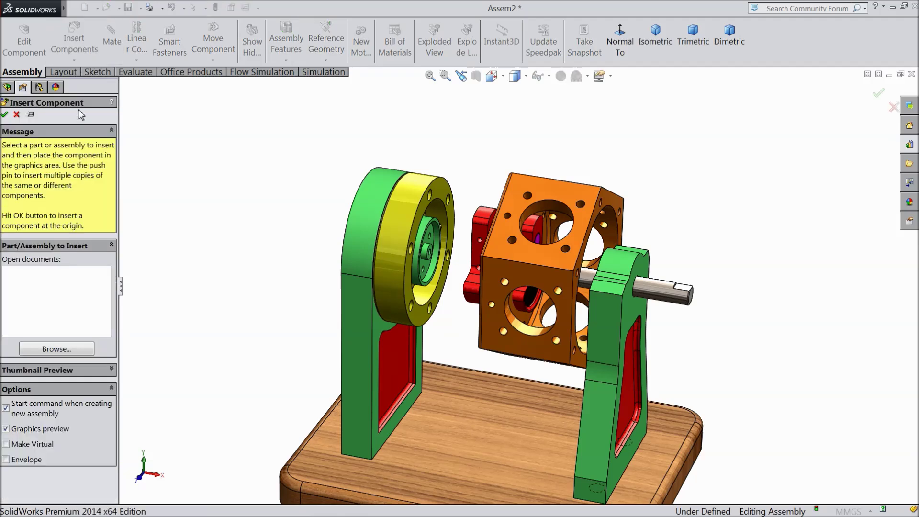
left_click(55, 350)
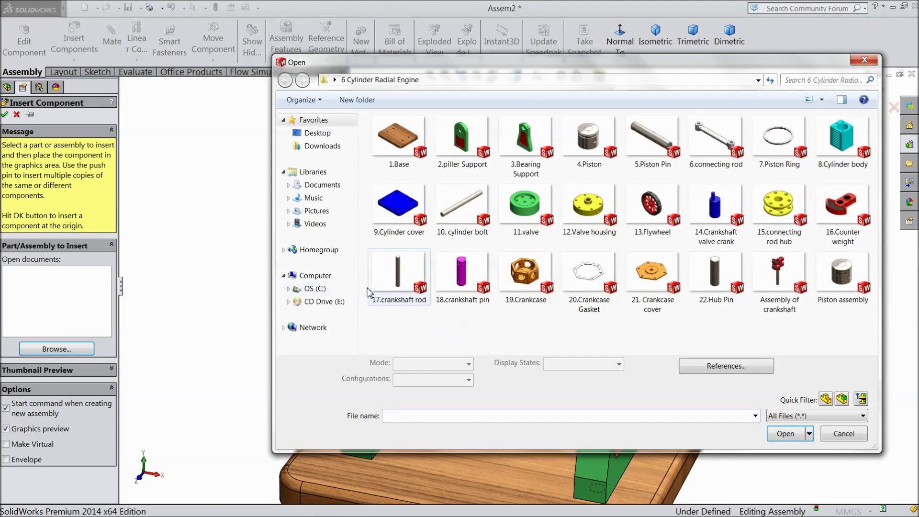
left_click(712, 246)
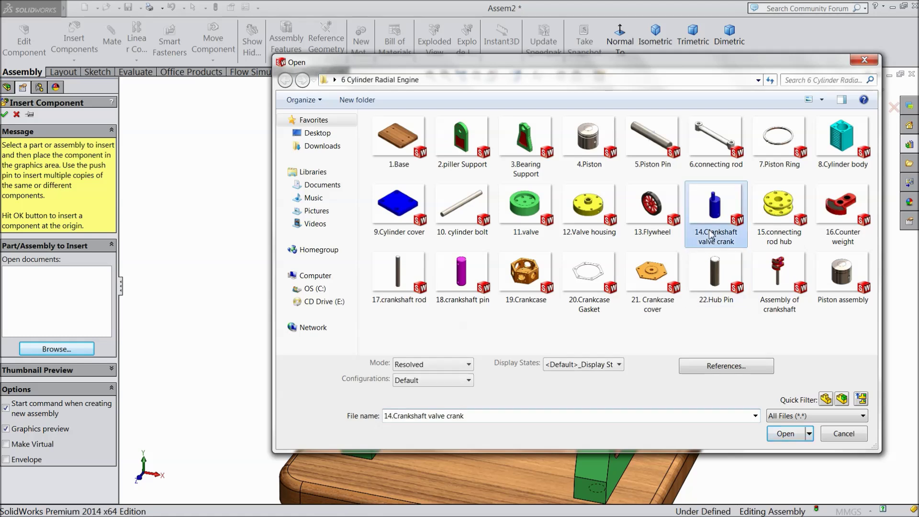
left_click(786, 434)
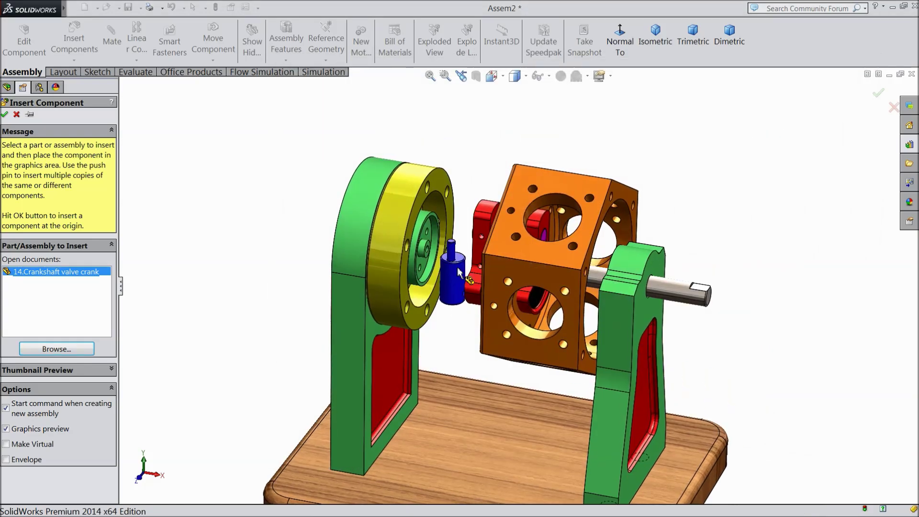
left_click(480, 319)
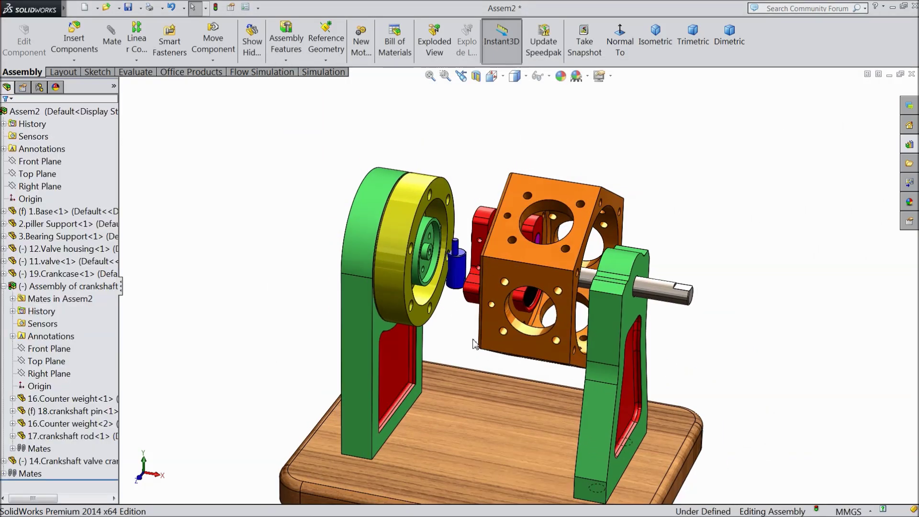
Rotate and move the valve crank until it lies roughly horizontal in front of the valve with its thin pin facing it
middle_click_drag(470, 343, 352, 327)
left_click_drag(338, 316, 400, 312)
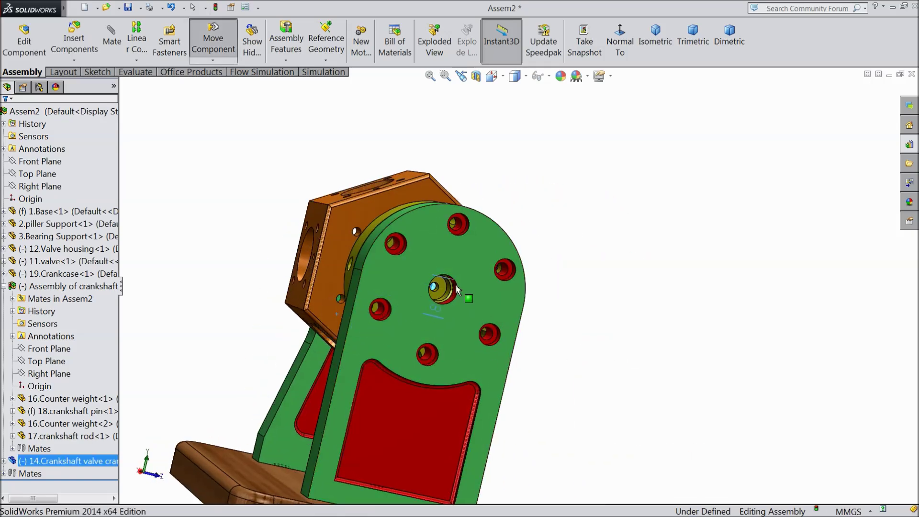
left_click_drag(456, 285, 459, 288)
scroll(536, 329, "up", 4)
middle_click_drag(538, 329, 403, 316)
scroll(445, 288, "down", 10)
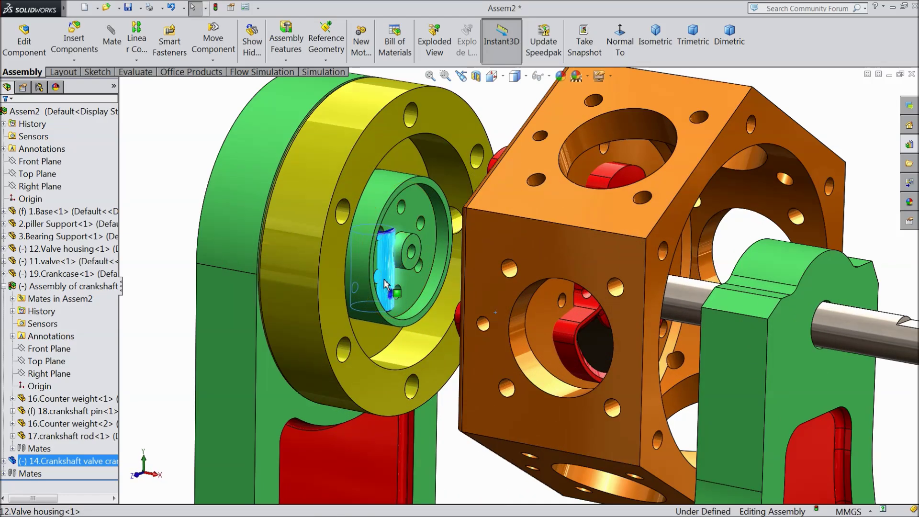
left_click_drag(386, 283, 453, 282)
left_click(213, 60)
left_click(222, 87)
left_click(5, 115)
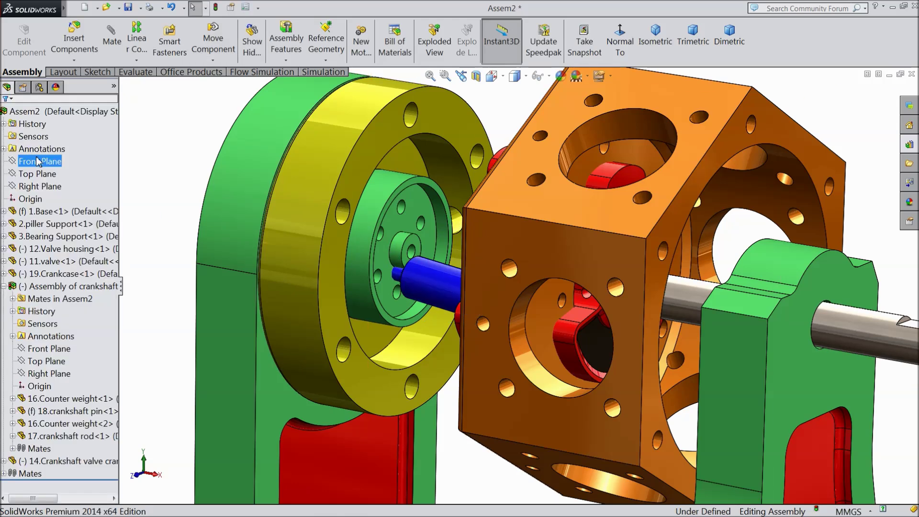
Collapse the crankshaft subassembly in the feature tree and examine which components the most recent mates connect, widening the tree to read their names
middle_click_drag(223, 246, 488, 239)
left_click(395, 280)
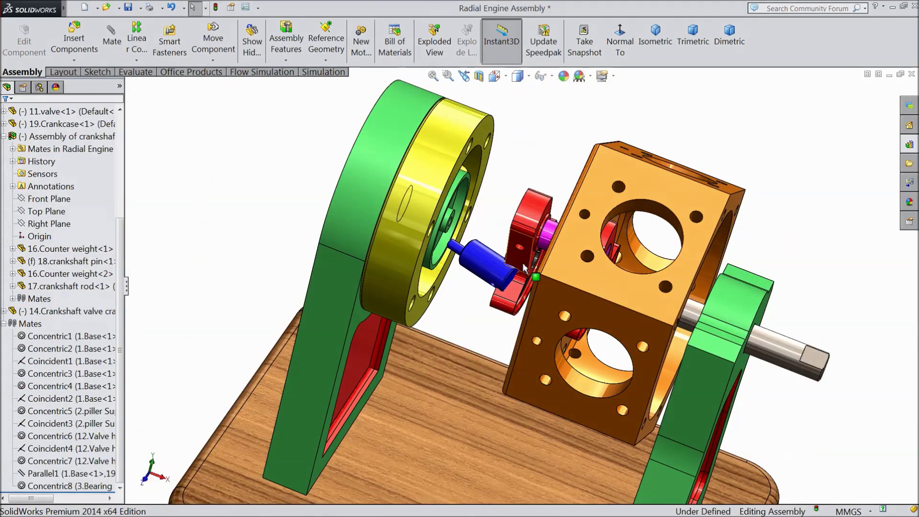
scroll(525, 269, "down", 8)
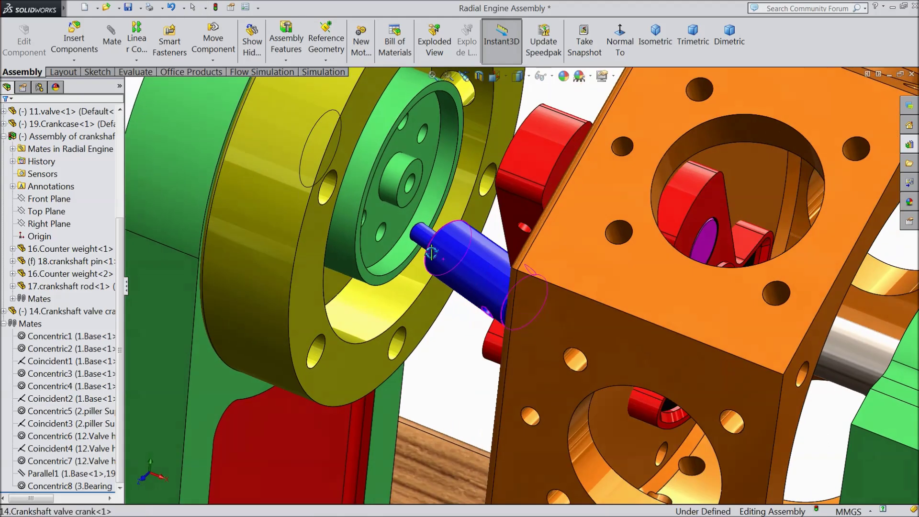
scroll(431, 253, "up", 3)
middle_click_drag(435, 247, 368, 269)
scroll(368, 270, "down", 1)
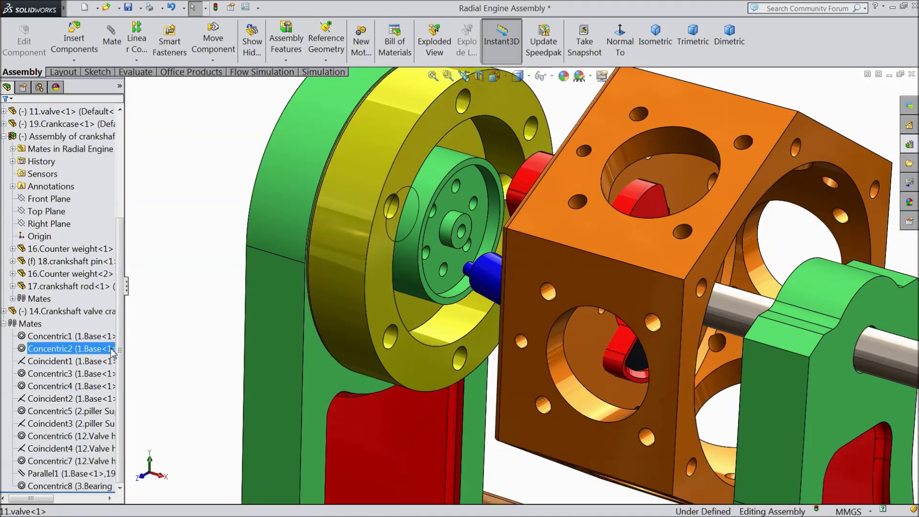
left_click(4, 137)
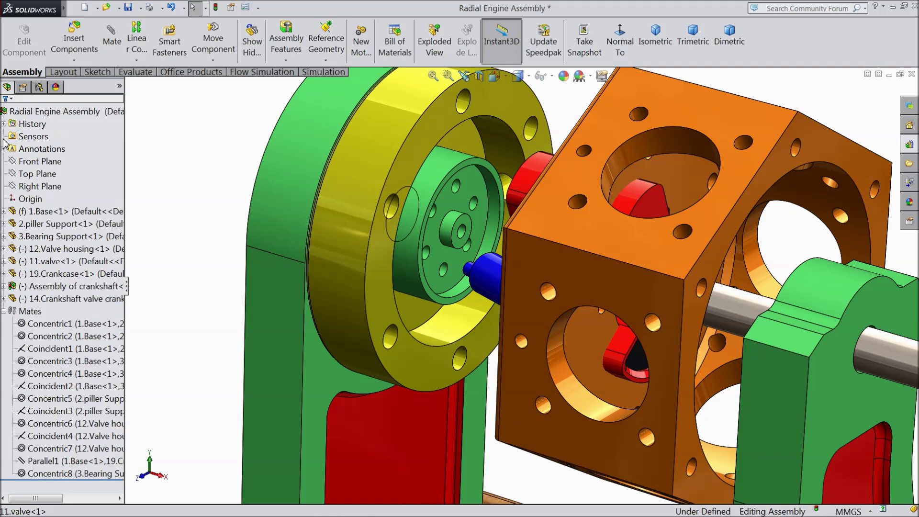
left_click(47, 473)
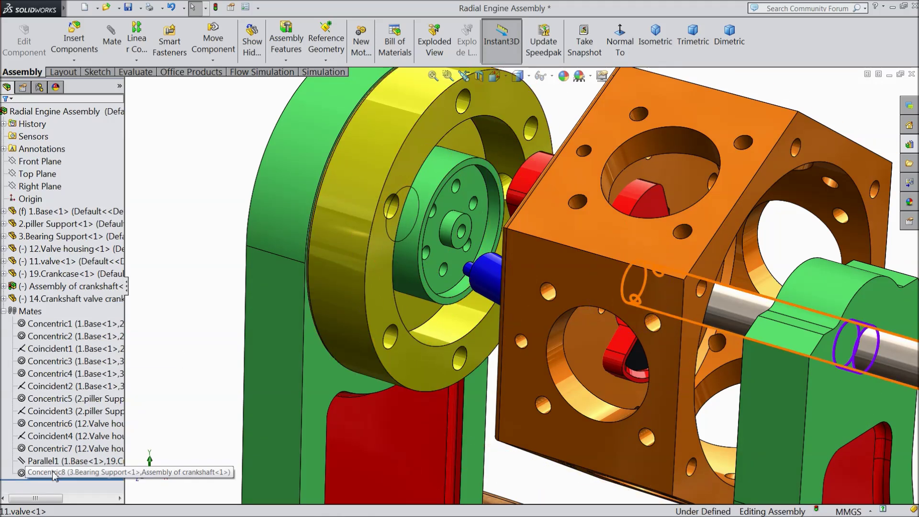
left_click(35, 461, "ctrl")
left_click(34, 462)
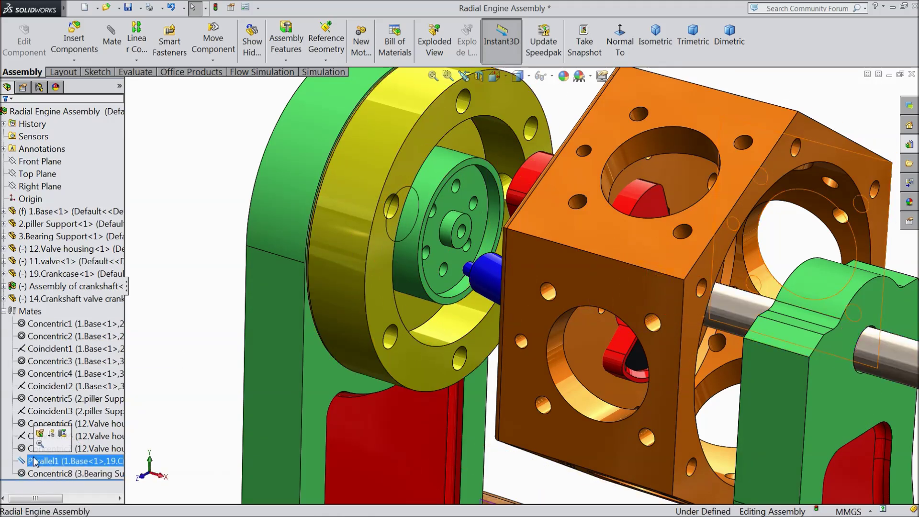
left_click(37, 449)
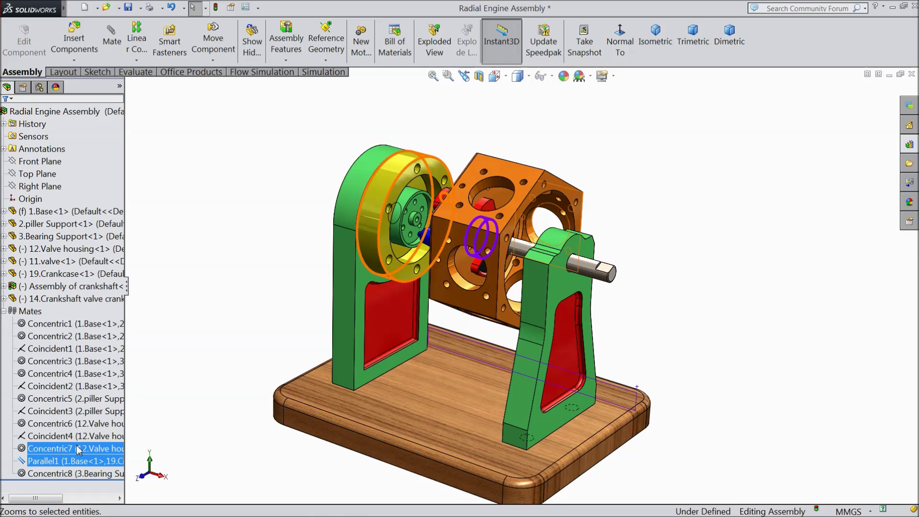
left_click(67, 450)
middle_click_drag(232, 335, 257, 360)
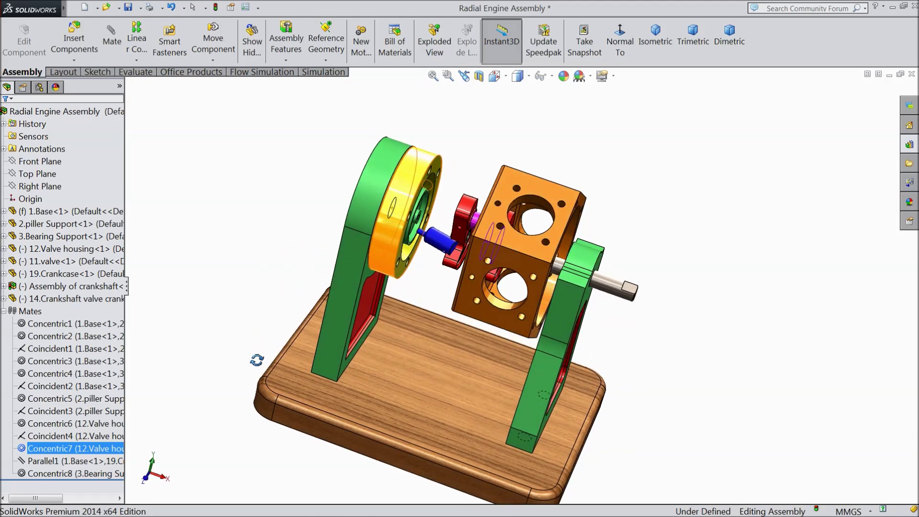
scroll(259, 360, "down", 1)
left_click_drag(126, 410, 223, 416)
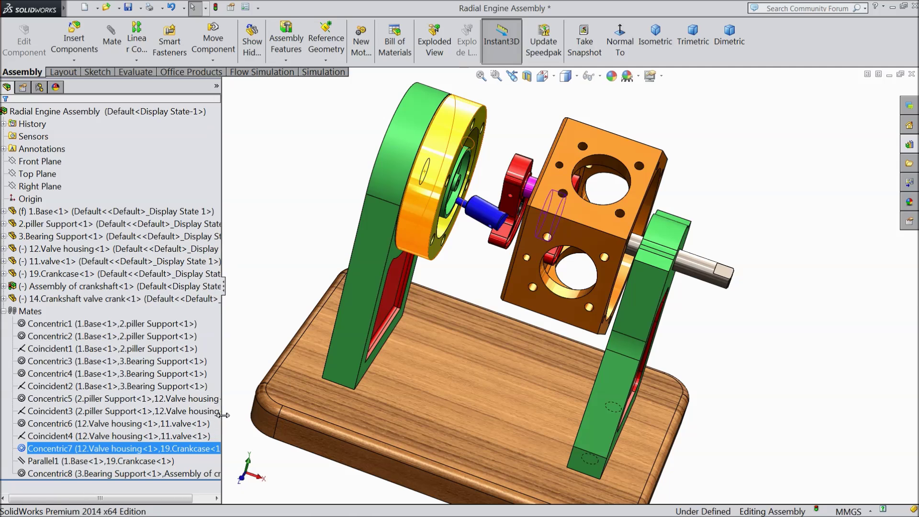
left_click(154, 439, "ctrl")
left_click(153, 440)
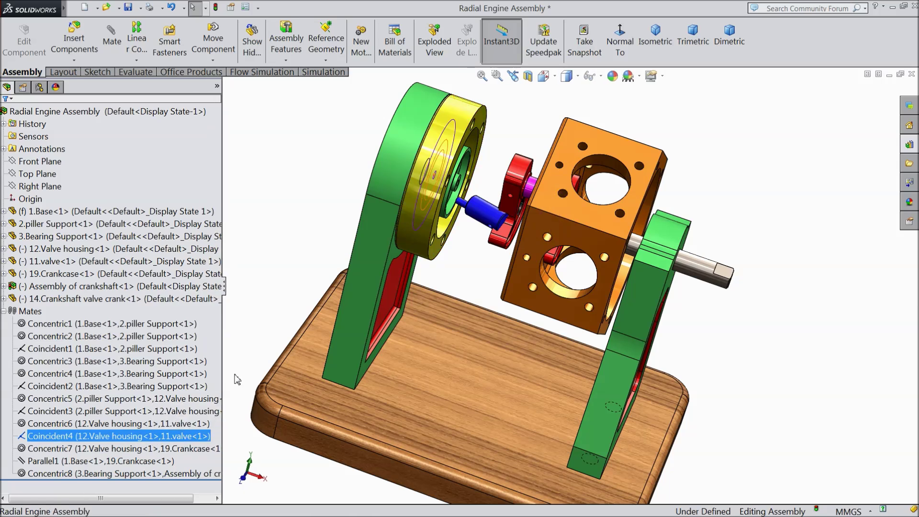
scroll(276, 330, "up", 2)
middle_click_drag(278, 331, 261, 288)
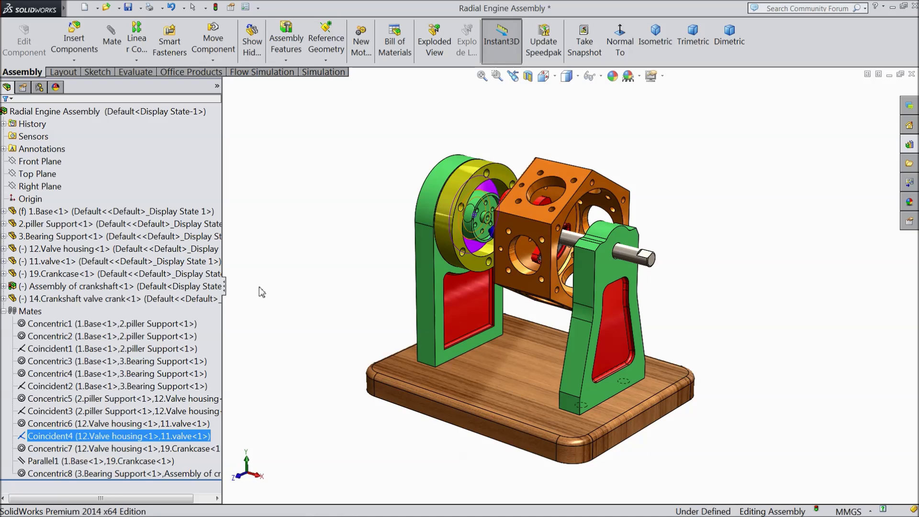
Delete the concentric mate between the valve housing and the valve
left_click(137, 424)
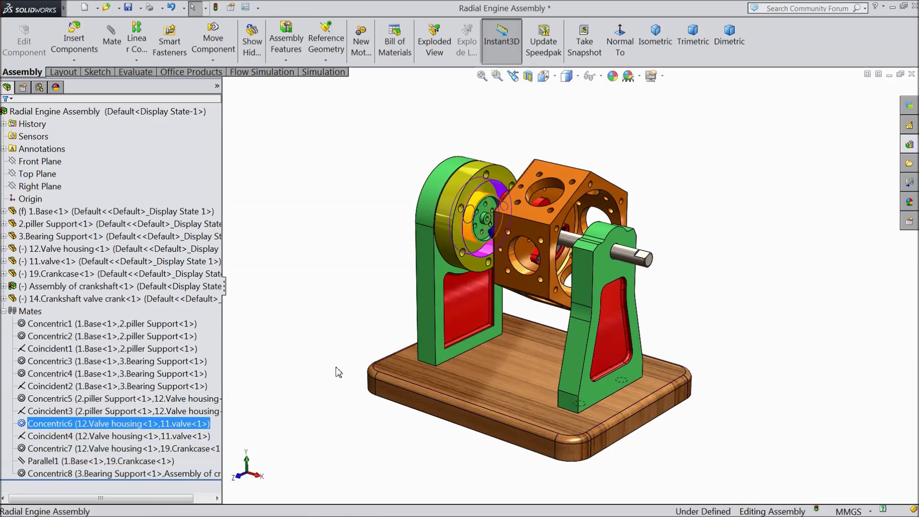
scroll(486, 221, "down", 5)
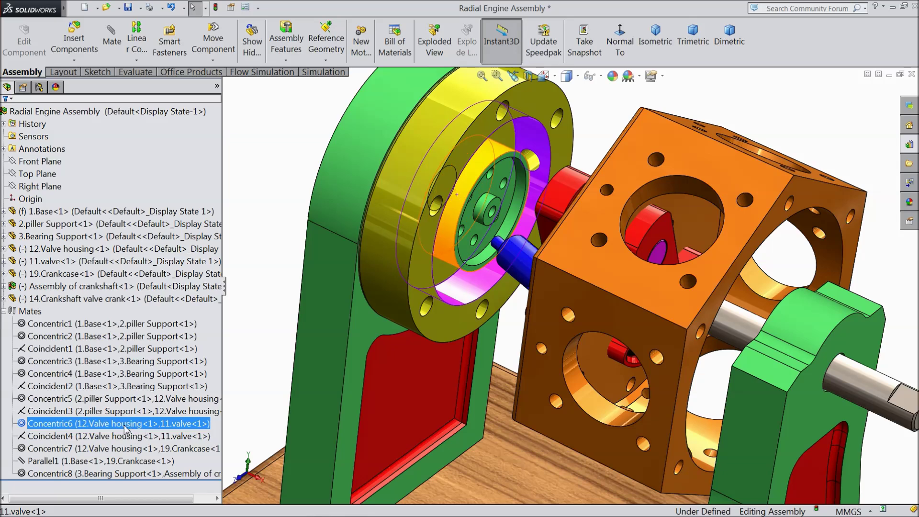
right_click(178, 430)
left_click(198, 367)
left_click(539, 186)
scroll(375, 254, "up", 5)
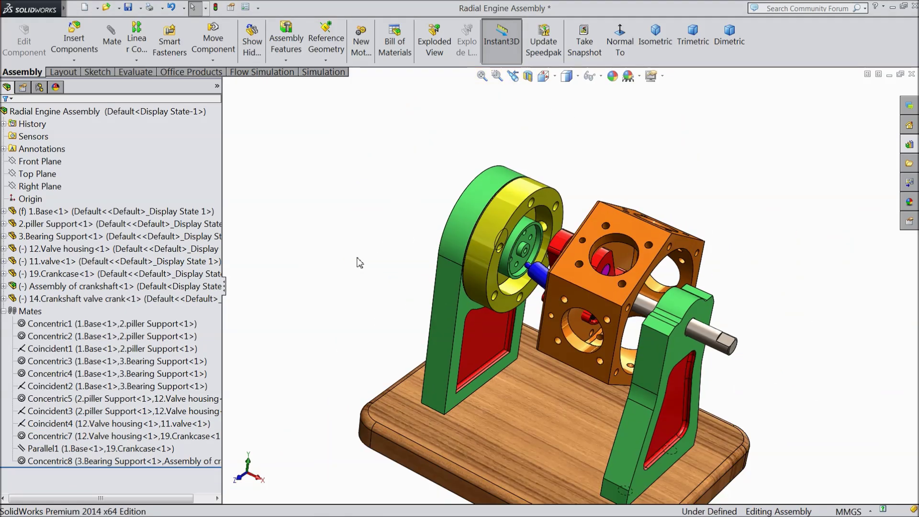
middle_click_drag(359, 262, 480, 337)
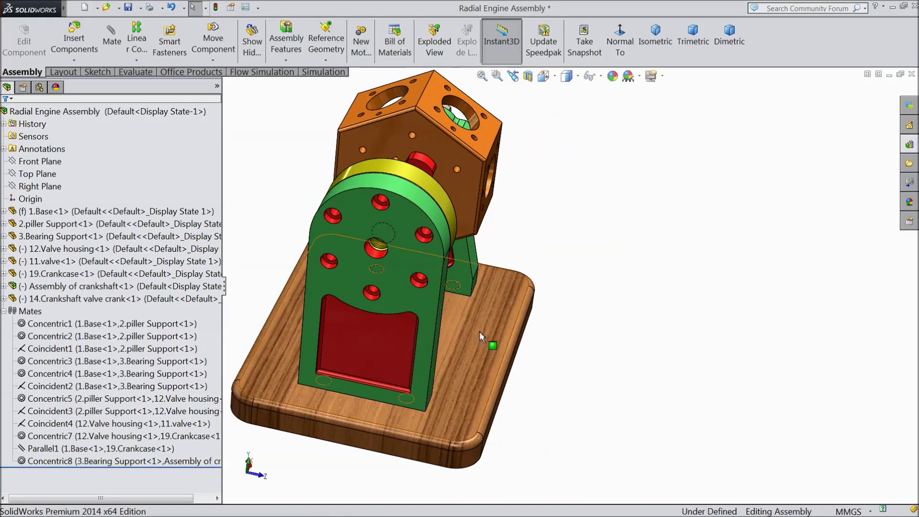
scroll(387, 235, "down", 3)
middle_click(409, 239)
middle_click_drag(408, 238, 432, 156)
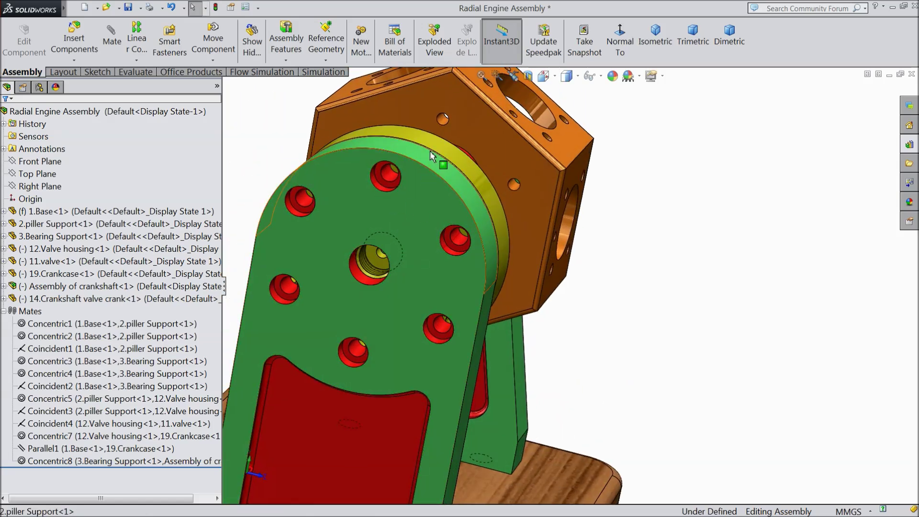
scroll(431, 143, "down", 4)
middle_click_drag(411, 243, 431, 210)
middle_click_drag(433, 204, 268, 287)
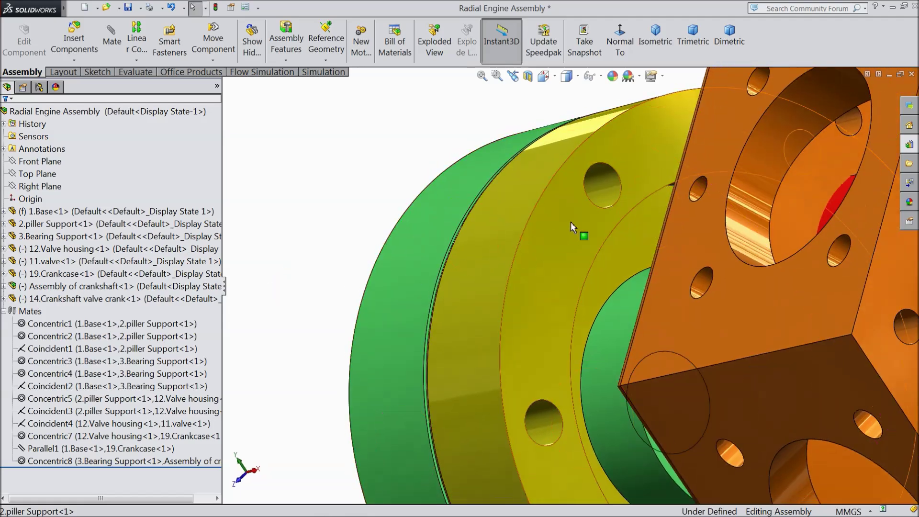
left_click(606, 191)
left_click(691, 134)
middle_click_drag(496, 199, 473, 246)
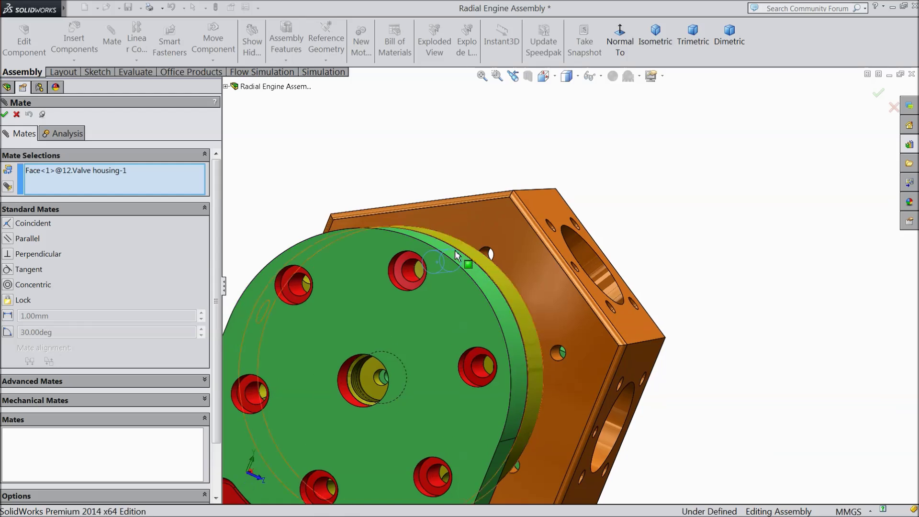
left_click(406, 280)
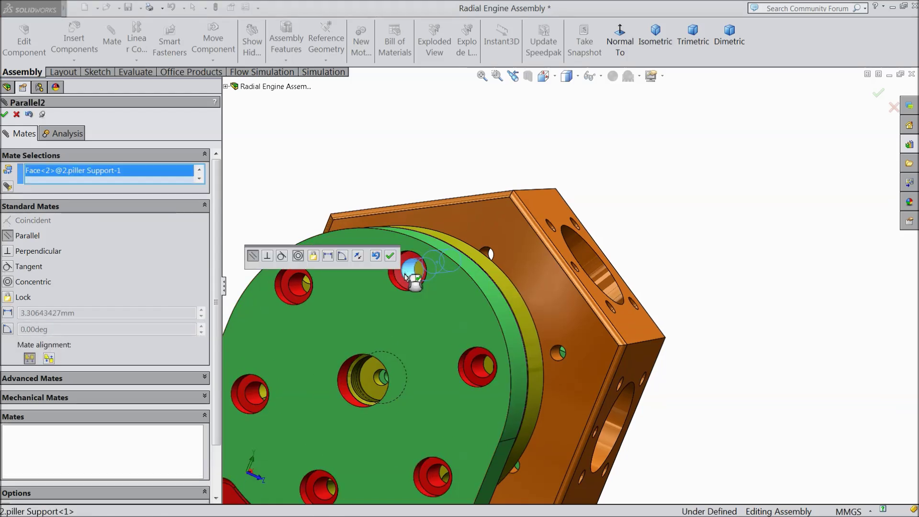
scroll(415, 304, "up", 3)
middle_click_drag(423, 303, 473, 295)
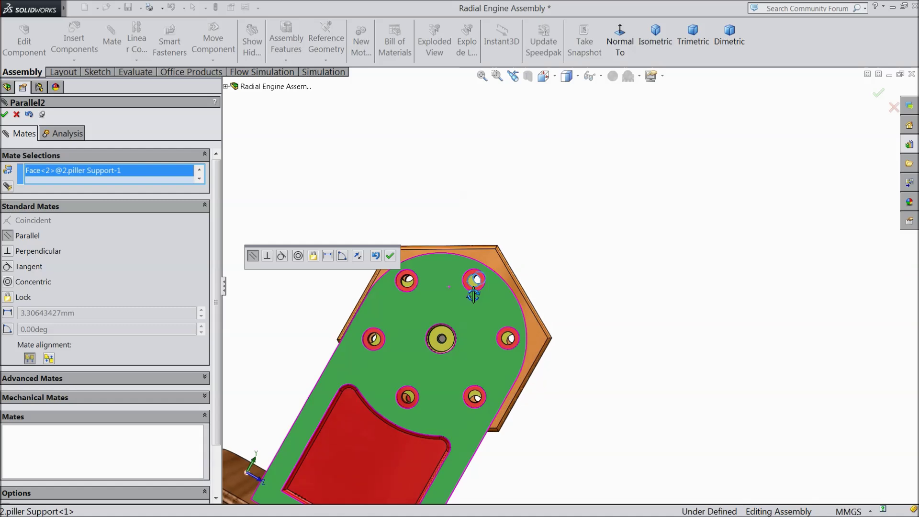
middle_click_drag(473, 296, 474, 297)
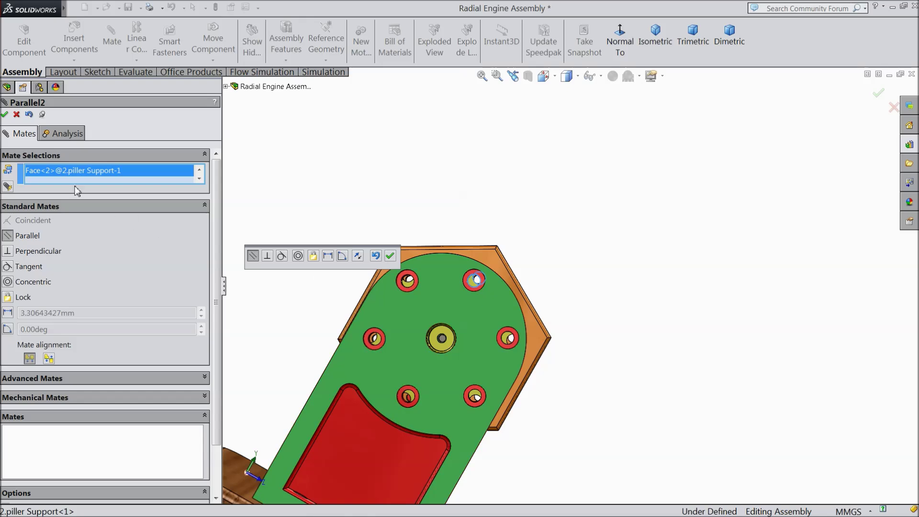
left_click(17, 115)
middle_click_drag(461, 295, 290, 300)
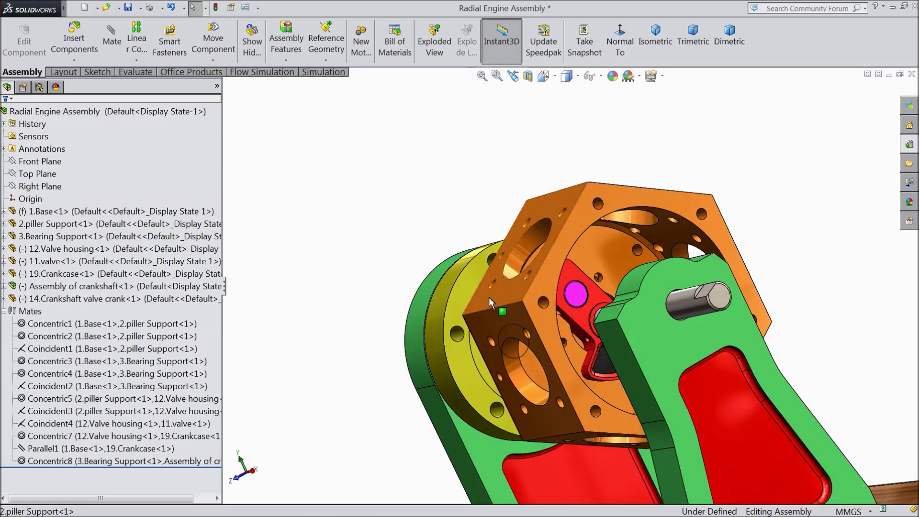
Move the crankcase well away from the crankshaft to expose the valve crank and the counterweights
left_click_drag(513, 290, 874, 348)
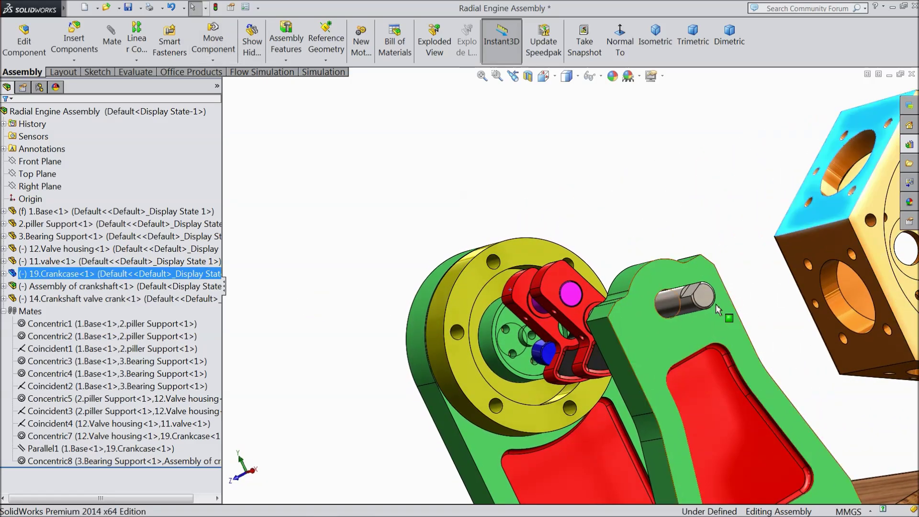
scroll(576, 295, "down", 4)
middle_click_drag(570, 266, 544, 268)
scroll(545, 269, "up", 4)
middle_click_drag(471, 276, 445, 248)
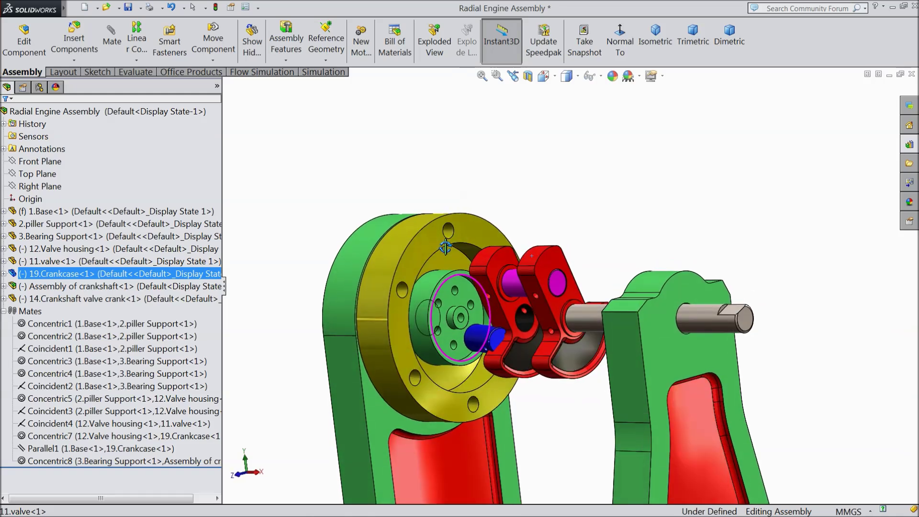
scroll(484, 357, "down", 3)
Add a concentric mate between the valve crank's large cylindrical face and the bore of the counterweight nearest the valve
left_click(523, 298)
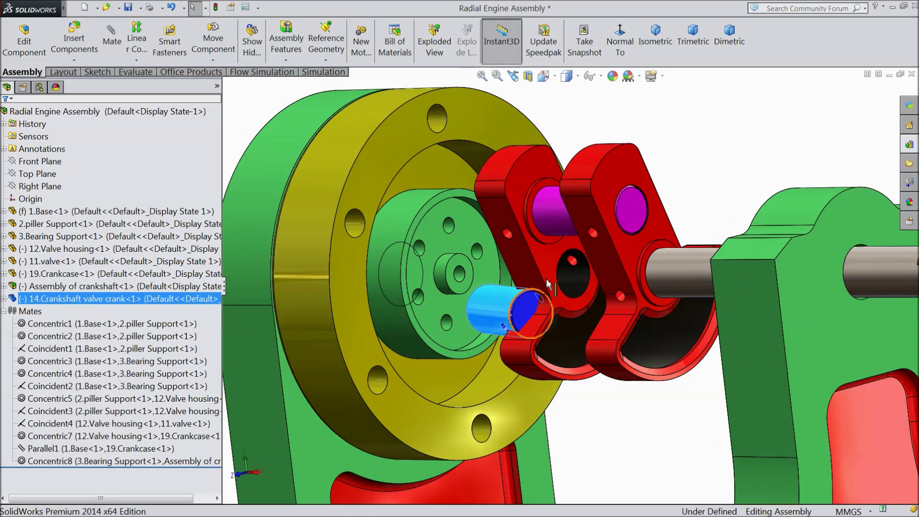
scroll(523, 298, "up", 3)
left_click(602, 181)
middle_click_drag(602, 181, 635, 183)
scroll(498, 269, "down", 3)
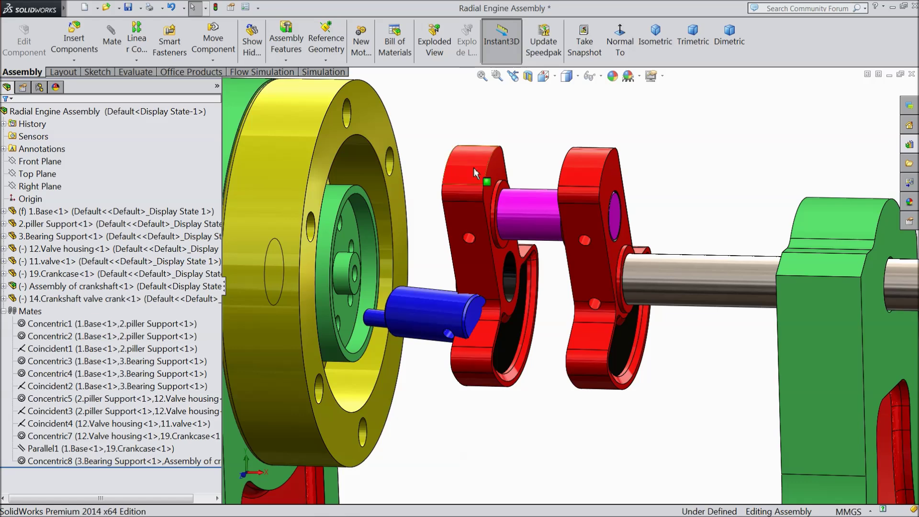
scroll(448, 271, "up", 2)
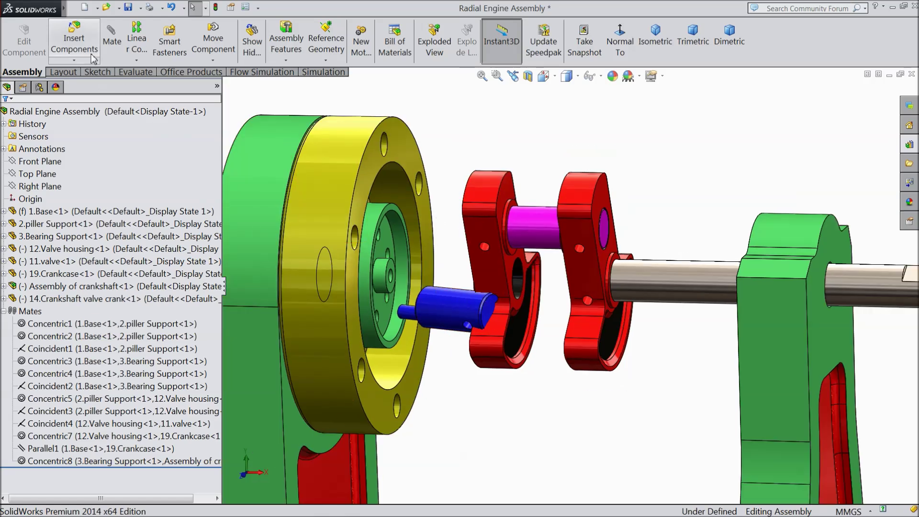
left_click(118, 46)
scroll(452, 313, "down", 2)
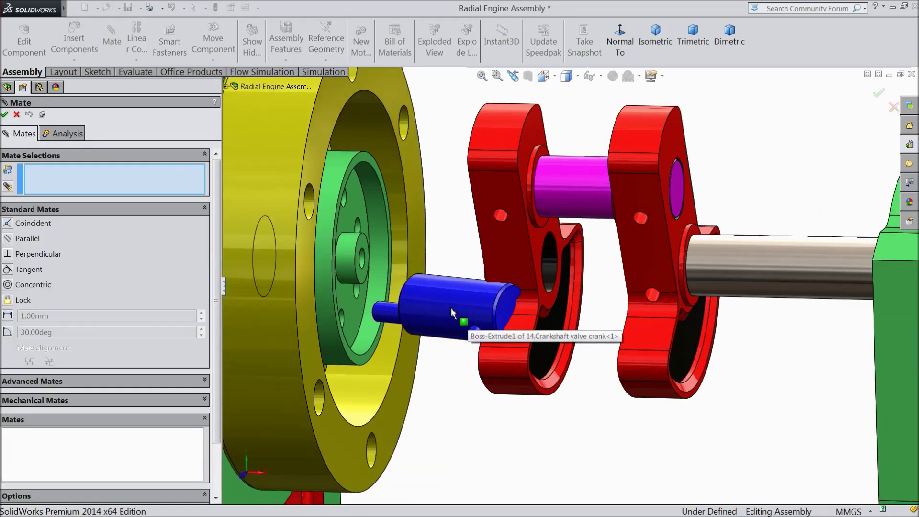
left_click(453, 313)
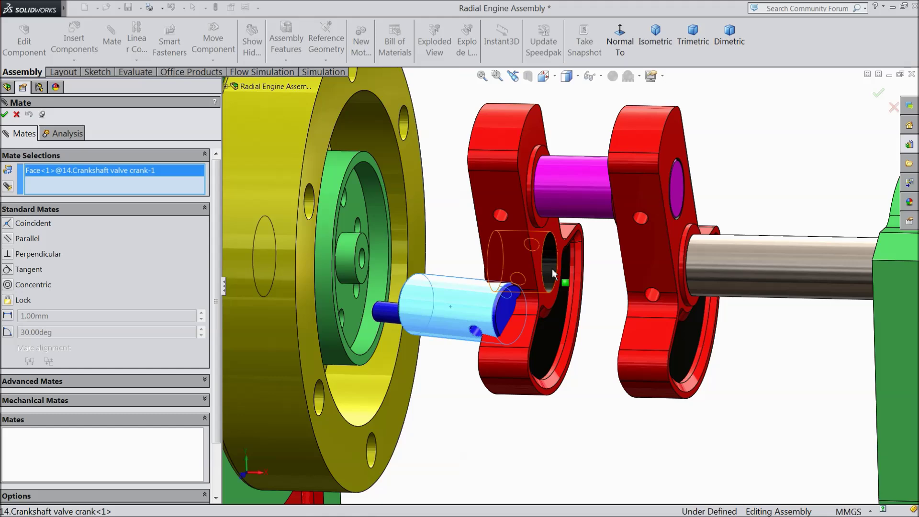
left_click(553, 268)
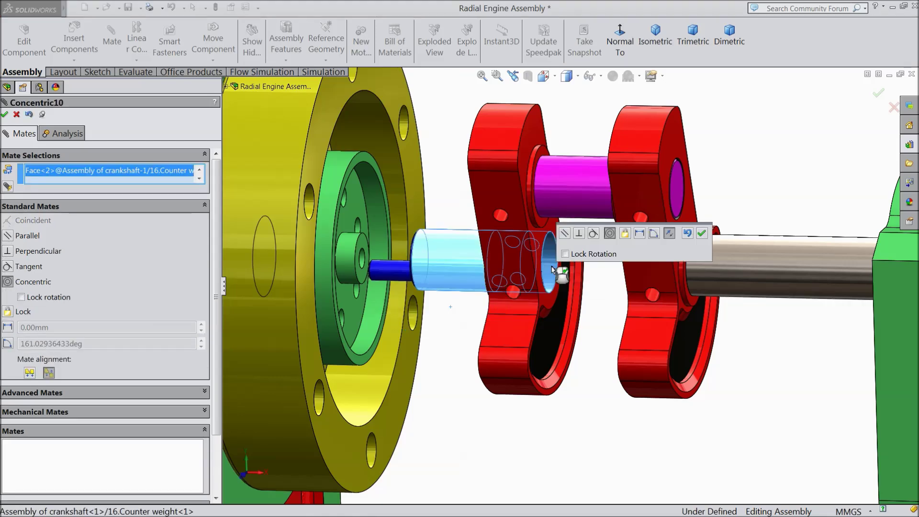
left_click(702, 234)
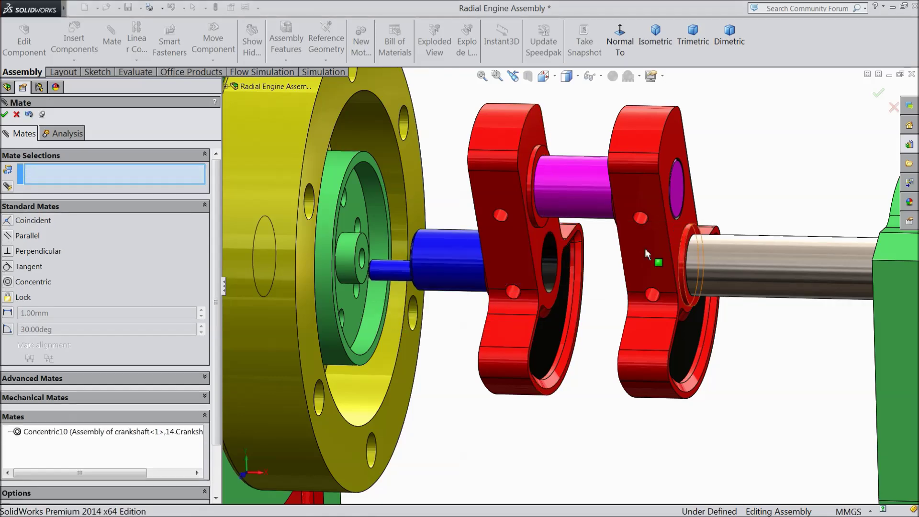
Slide the valve crank out towards the valve and mate its small cross hole concentric with the counterweight's lower pin hole
middle_click_drag(513, 312, 486, 286)
left_click_drag(486, 285, 449, 281)
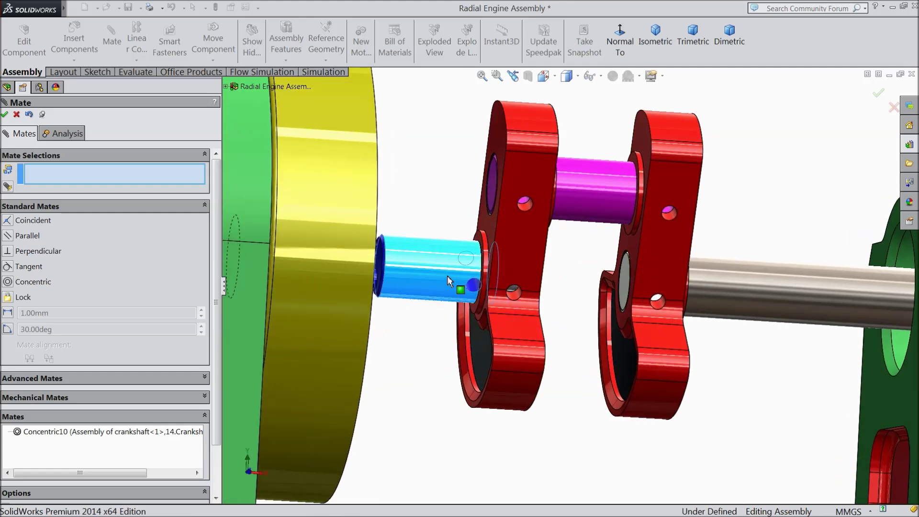
scroll(434, 278, "down", 3)
left_click(482, 296)
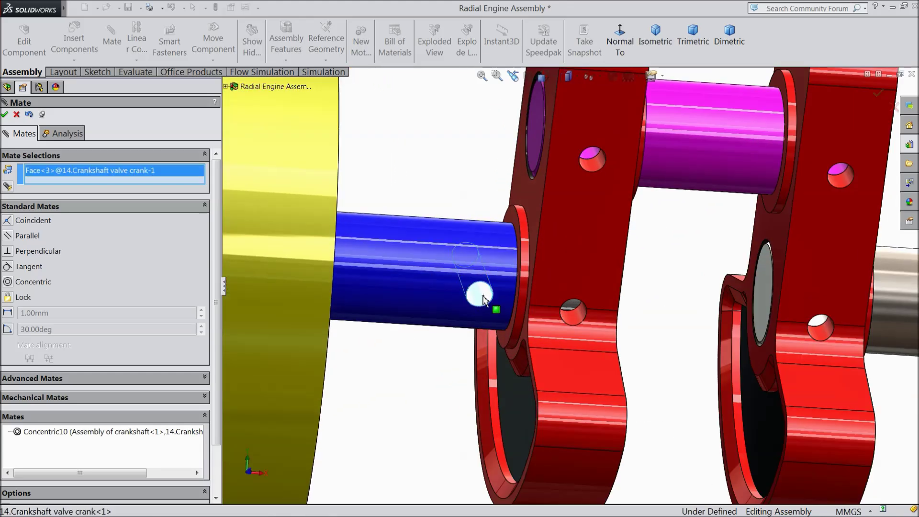
left_click(573, 315)
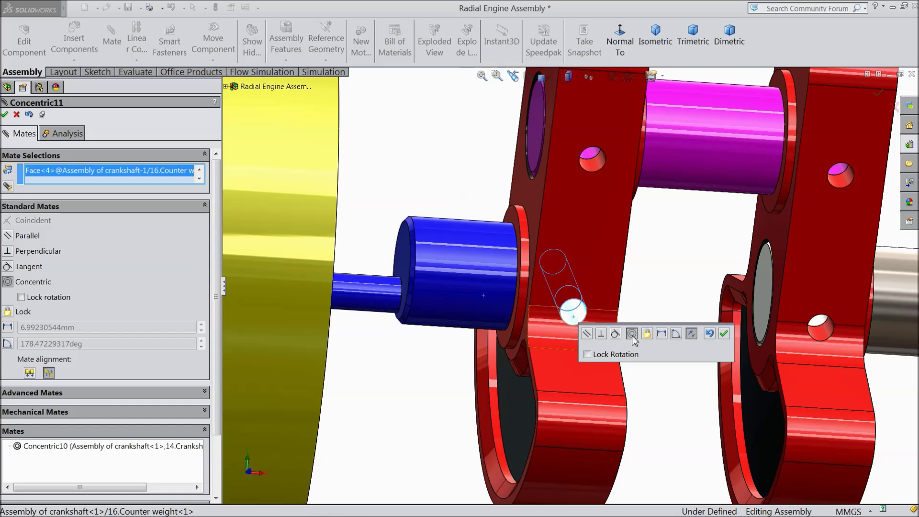
left_click(725, 336)
Add a concentric mate between the valve's central hub hole and the valve crank's thin pin
scroll(565, 349, "up", 3)
middle_click_drag(563, 349, 511, 335)
scroll(488, 305, "down", 3)
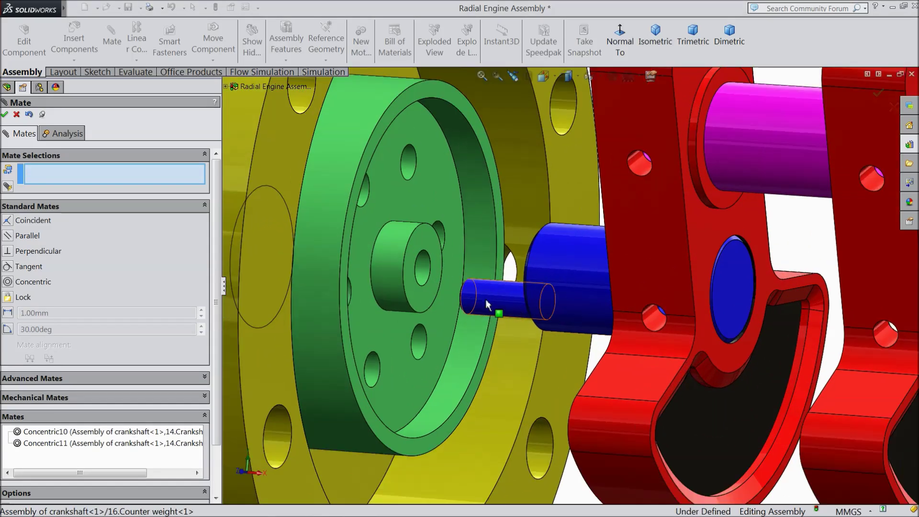
left_click(428, 272)
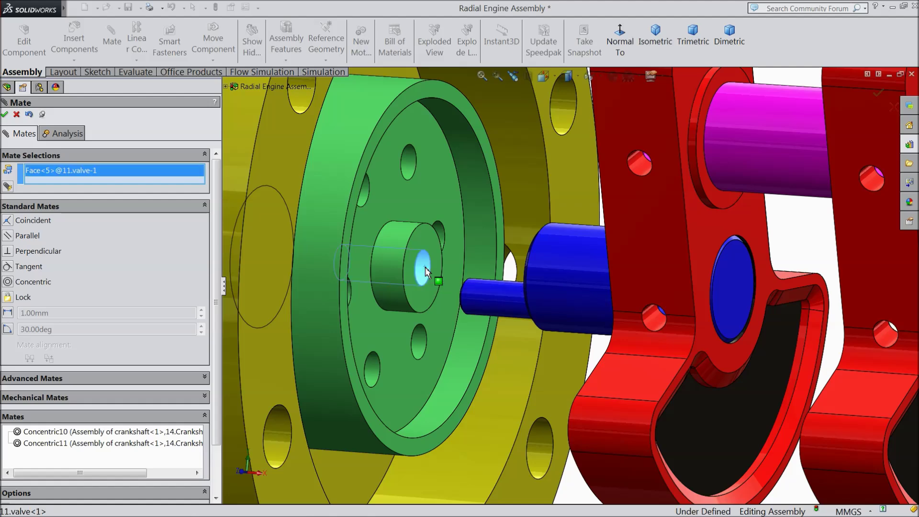
left_click(519, 309)
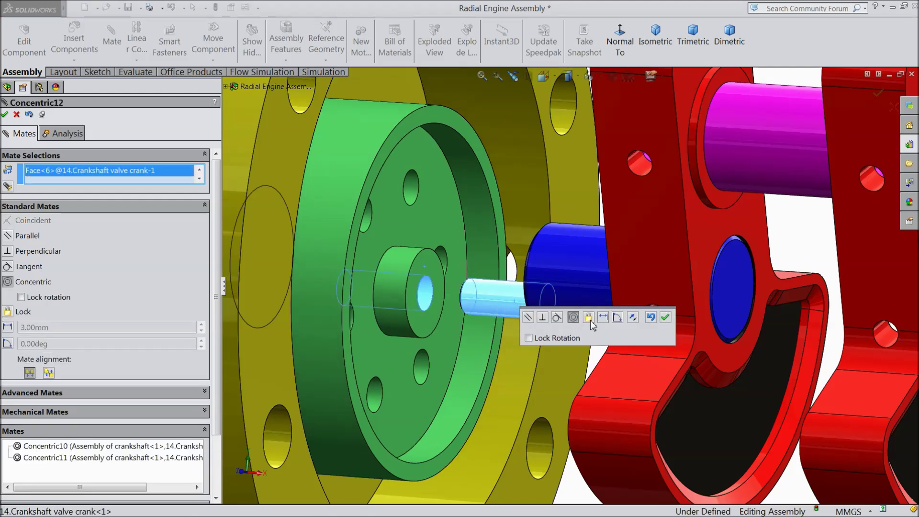
Accept the concentric mate between valve bore and crank pin, and mate the valve's hub end face coincident with the valve crank's shoulder face
left_click(665, 319)
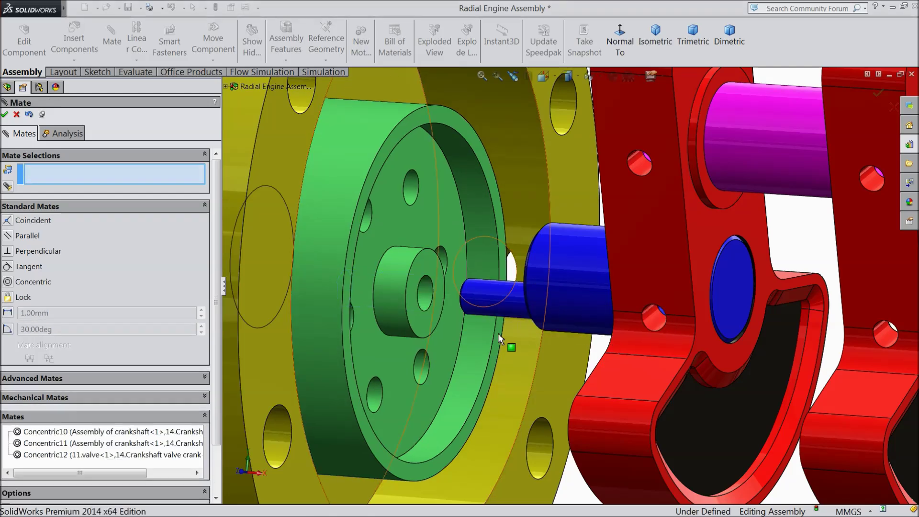
left_click(430, 320)
middle_click_drag(472, 323, 591, 345)
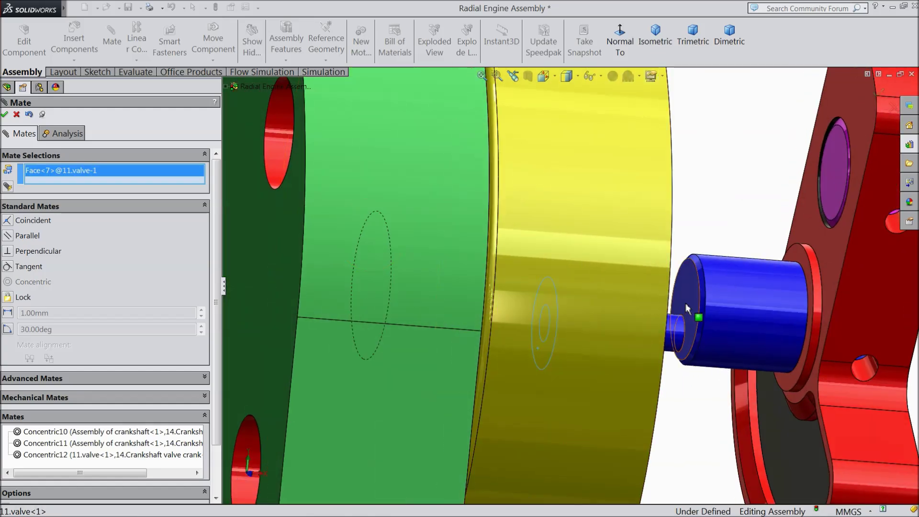
left_click(678, 355)
middle_click_drag(675, 374, 618, 375)
left_click(819, 319)
scroll(714, 335, "down", 5)
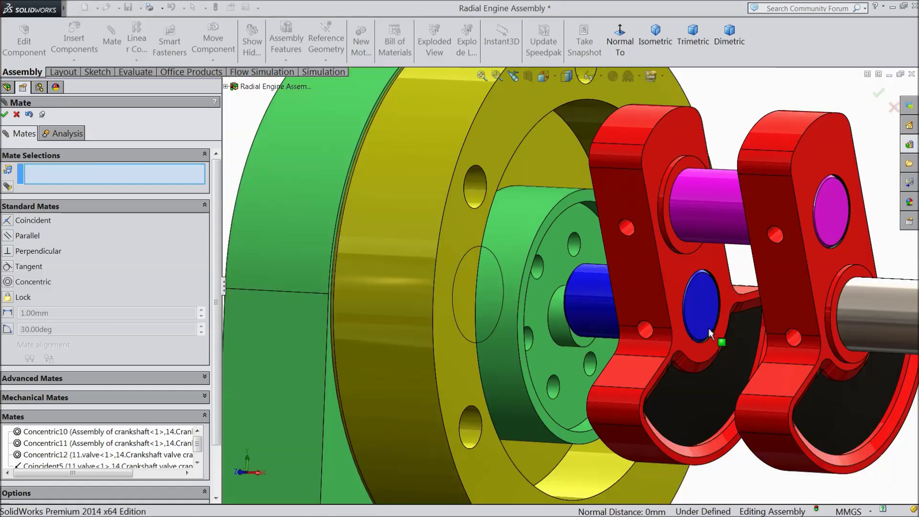
Rotate the crankshaft on its axis to test the valve crank connection, and close the Mate command
middle_click_drag(661, 325, 672, 295)
left_click_drag(672, 295, 657, 384)
scroll(637, 390, "down", 5)
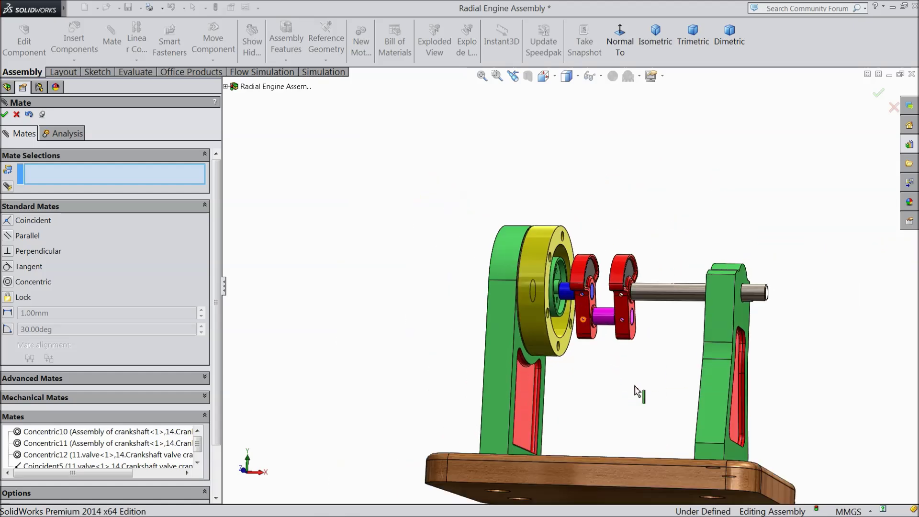
middle_click_drag(612, 390, 561, 455)
left_click(5, 115)
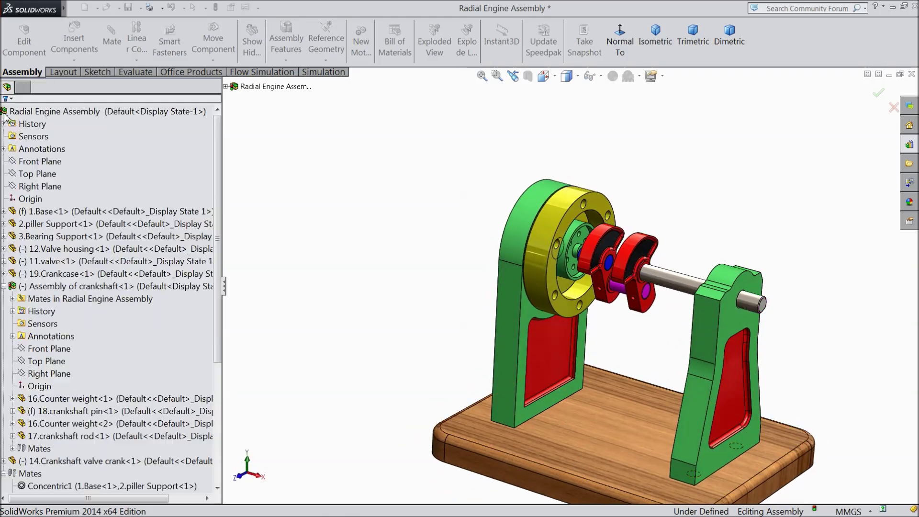
Move the crankcase onto the crankshaft rod, between the counterweights and the bearing support
scroll(689, 337, "up", 4)
left_click_drag(769, 328, 612, 293)
scroll(592, 312, "down", 8)
left_click(592, 312)
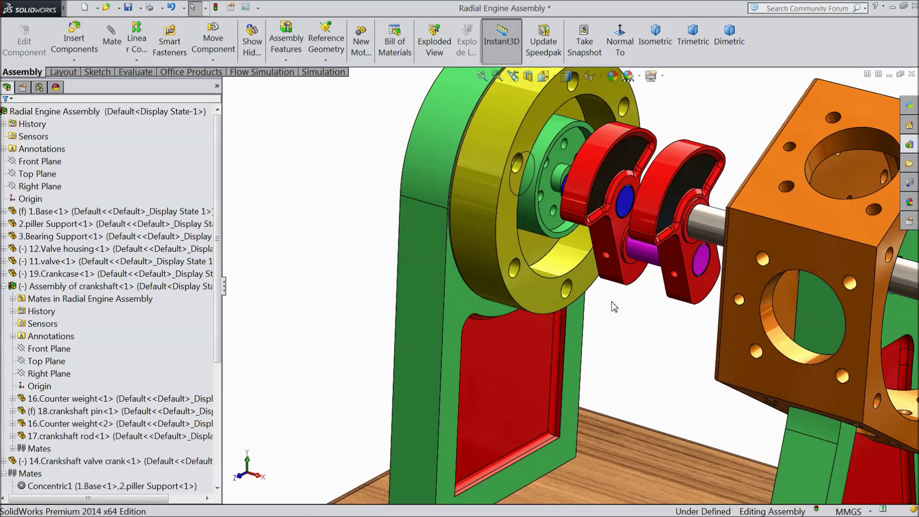
scroll(632, 312, "up", 5)
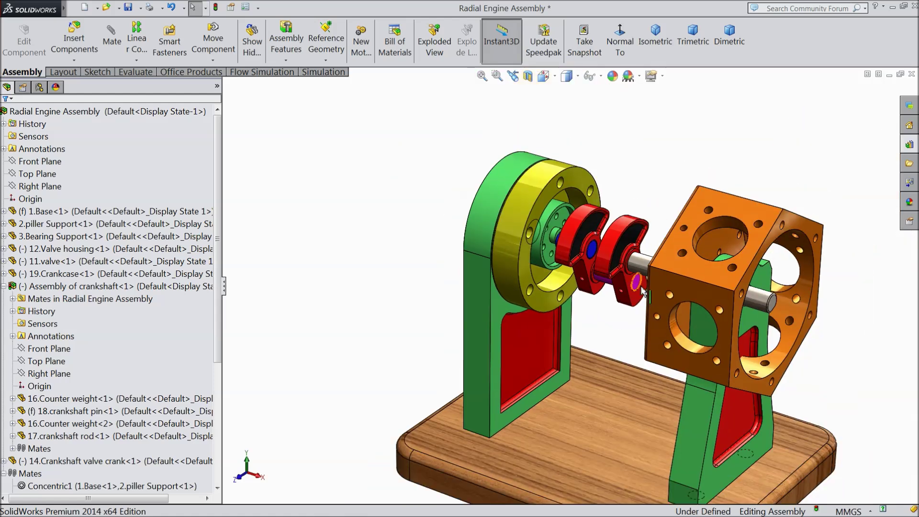
scroll(577, 313, "down", 4)
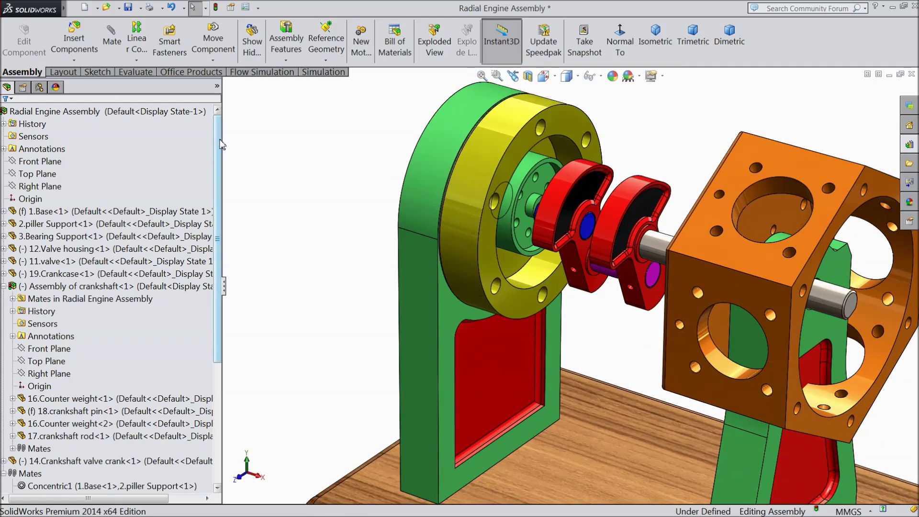
Add a coincident mate between the valve housing's open ring face and the crankcase's rear face
left_click_drag(223, 141, 131, 139)
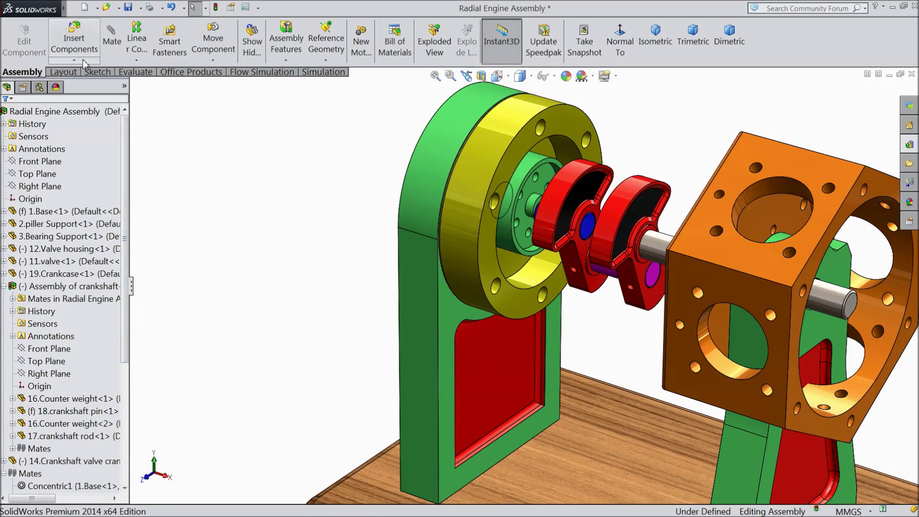
left_click(85, 44)
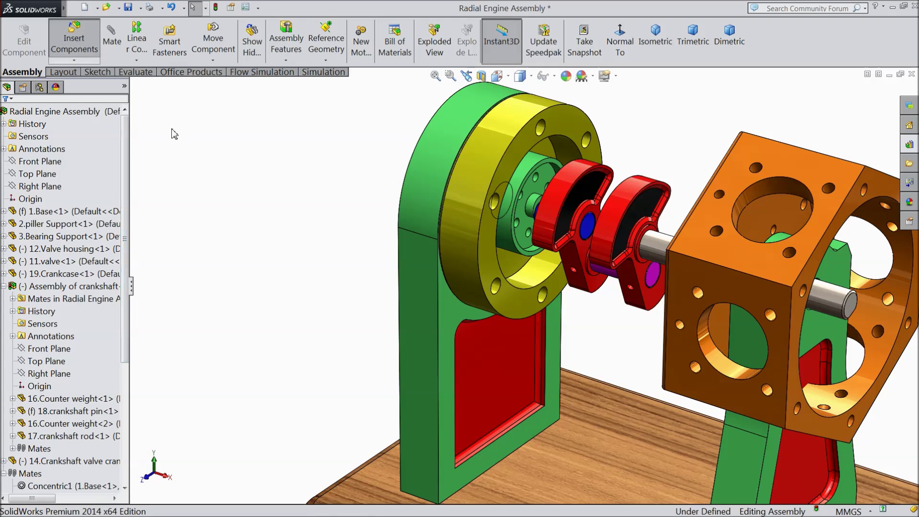
left_click(113, 47)
scroll(576, 299, "up", 3)
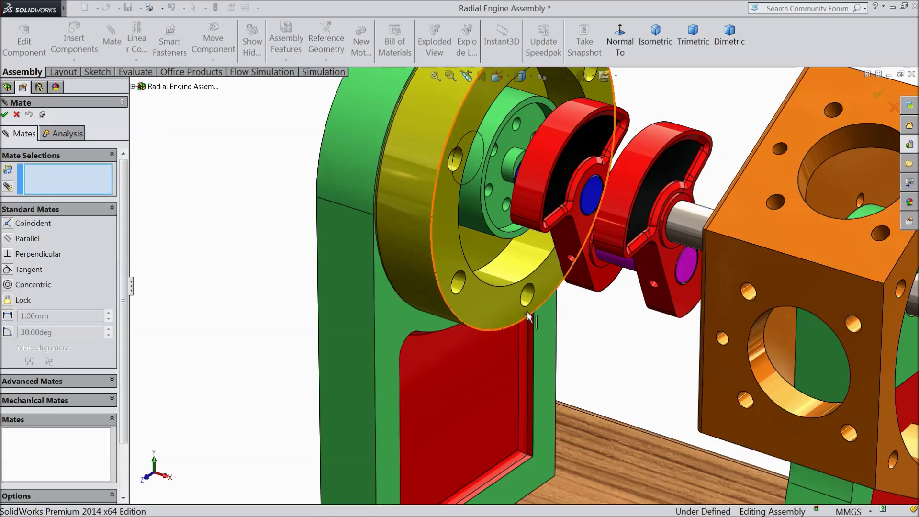
left_click(486, 302)
scroll(553, 322, "down", 5)
middle_click_drag(554, 322, 617, 362)
scroll(760, 352, "up", 3)
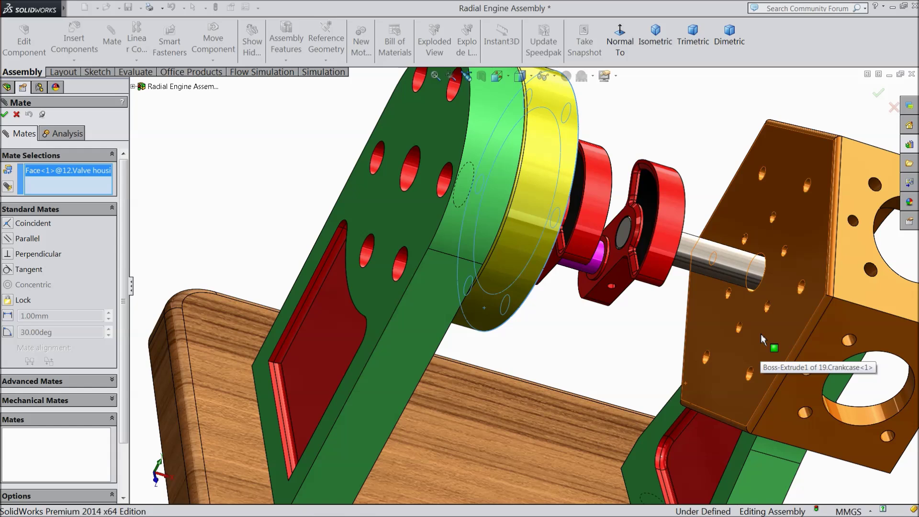
left_click(760, 334)
scroll(612, 360, "down", 2)
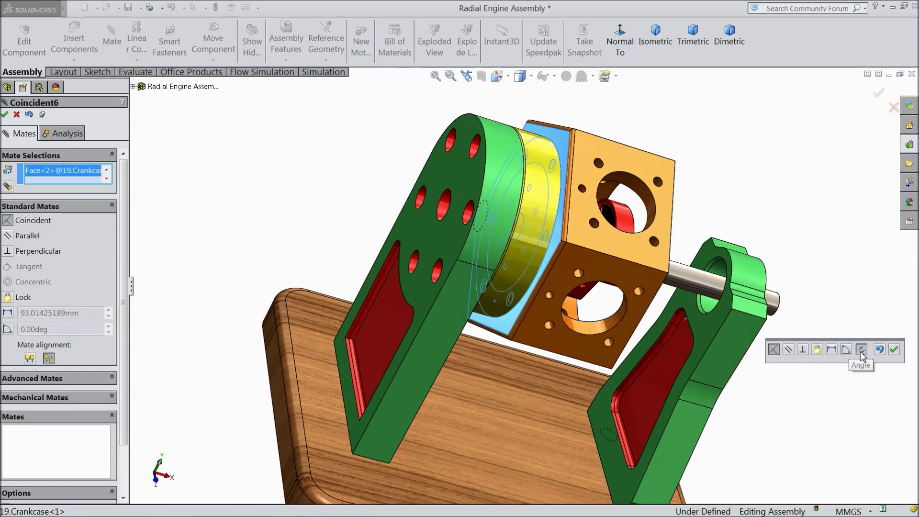
left_click(895, 350)
Add a concentric mate between a bolt hole in the crankcase's rear wall and the matching valve housing hole, and finish mating
middle_click_drag(735, 383, 648, 293)
scroll(697, 320, "down", 3)
scroll(627, 311, "up", 6)
middle_click_drag(619, 329, 597, 301)
scroll(584, 188, "down", 6)
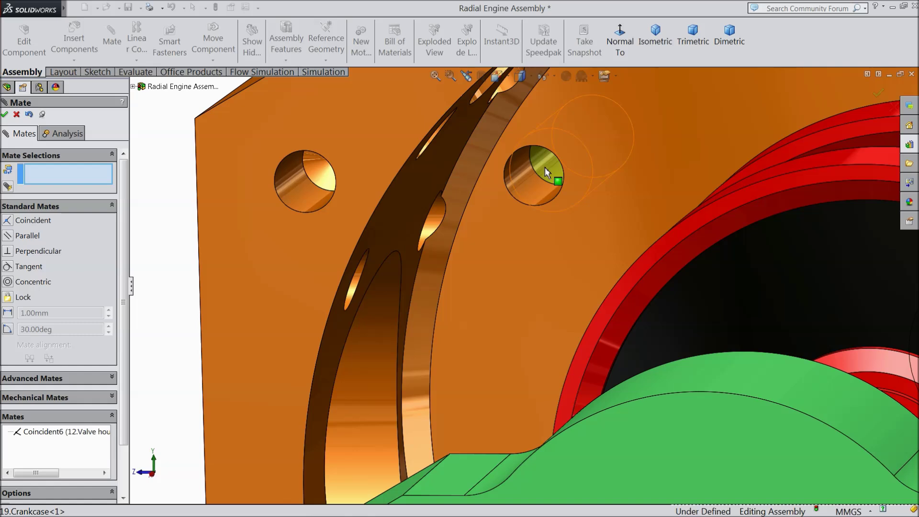
left_click(538, 177)
left_click(526, 185)
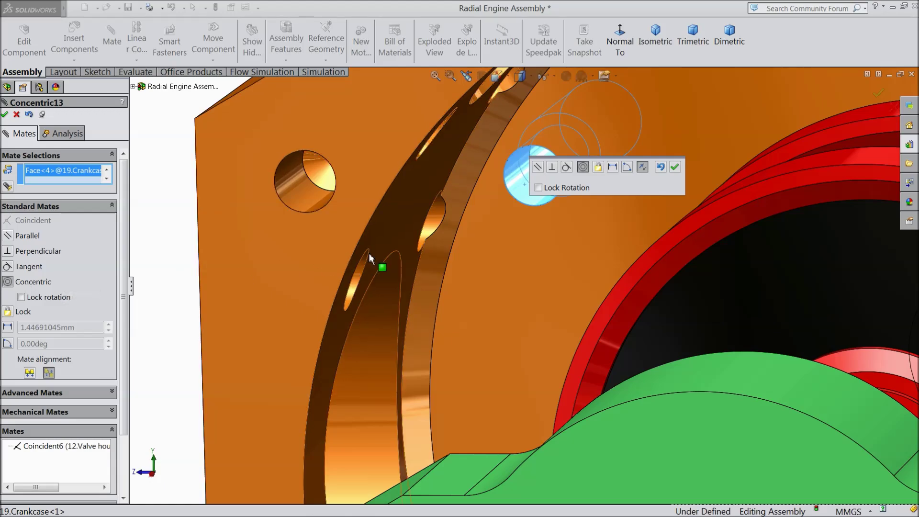
scroll(458, 280, "up", 5)
middle_click_drag(380, 265, 458, 271)
scroll(458, 271, "up", 3)
middle_click_drag(379, 279, 400, 296)
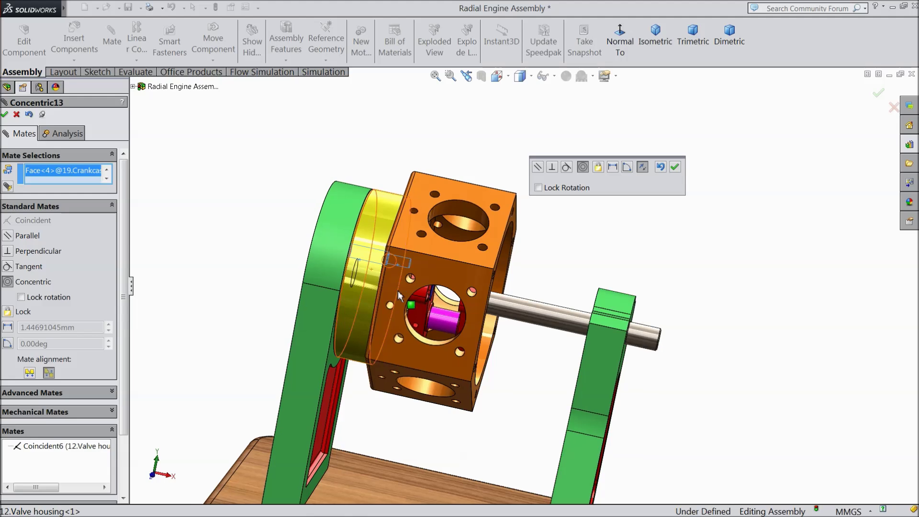
scroll(380, 261, "down", 2)
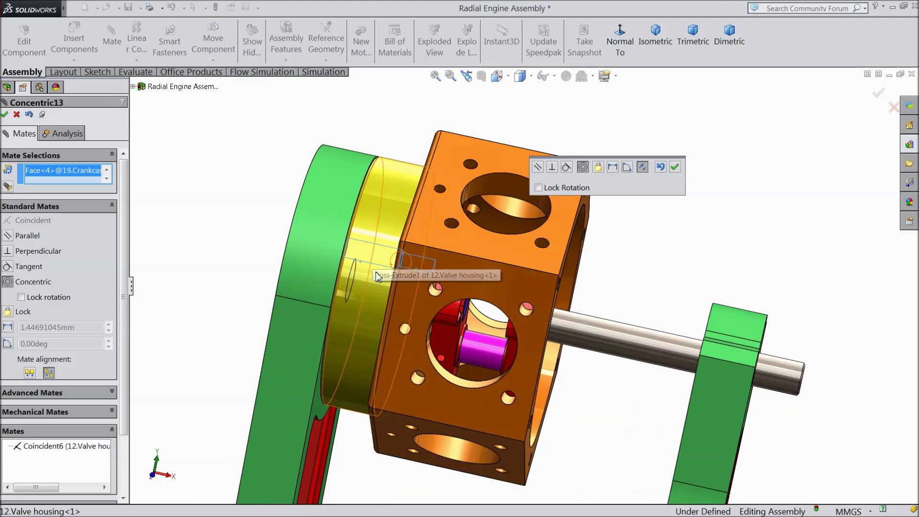
middle_click_drag(482, 308, 340, 274)
scroll(374, 298, "up", 3)
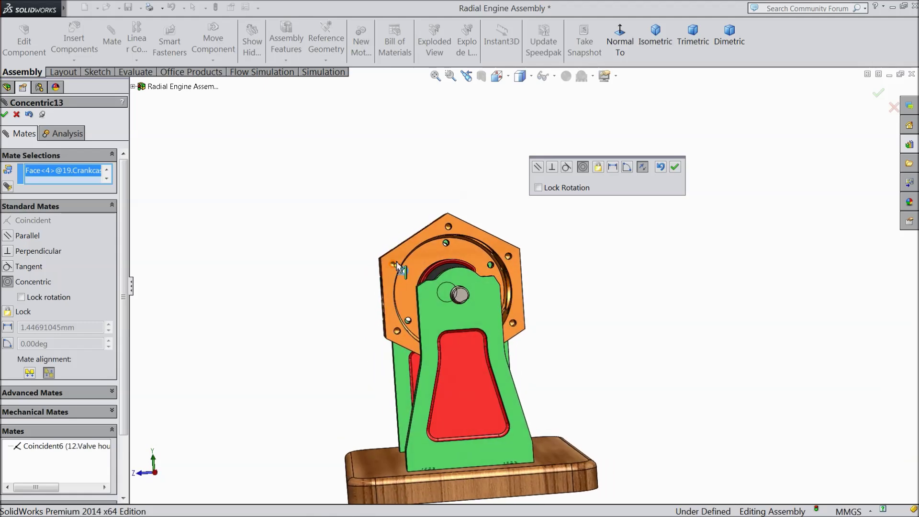
scroll(398, 263, "down", 6)
middle_click_drag(454, 278, 432, 296)
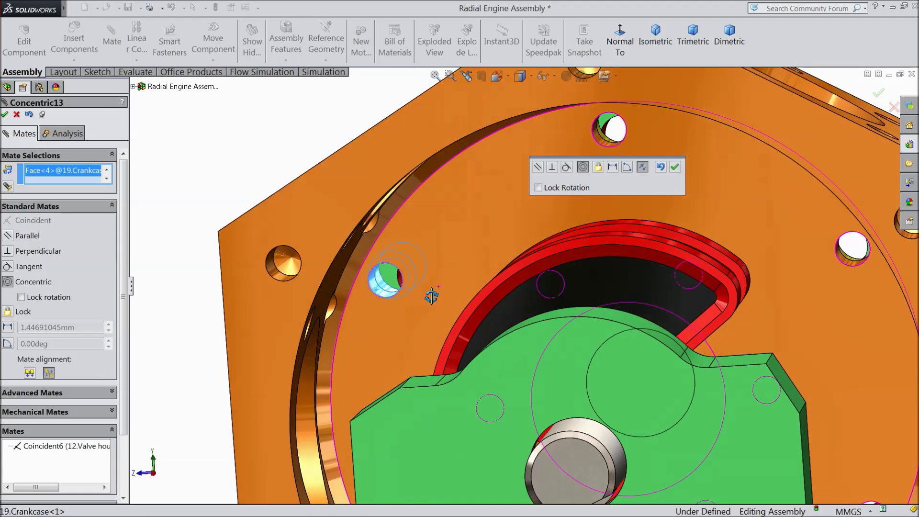
left_click(675, 167)
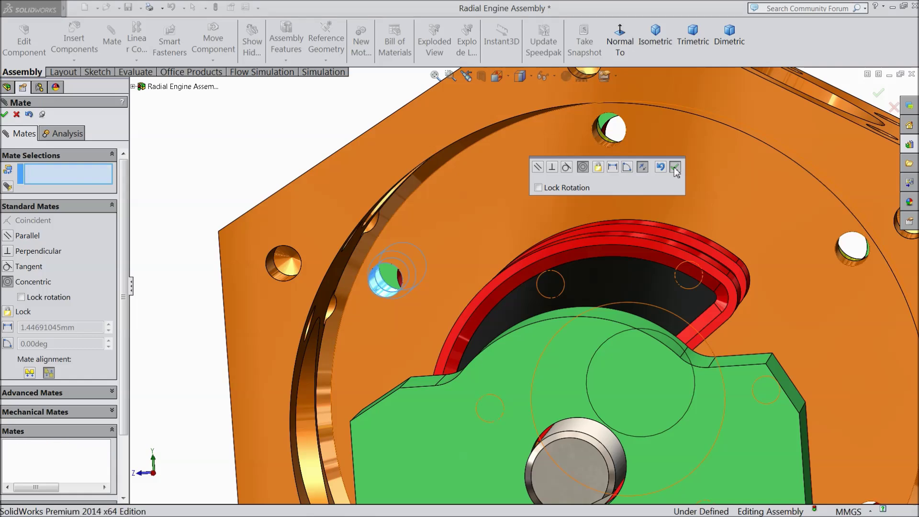
left_click(18, 115)
scroll(314, 261, "up", 7)
middle_click_drag(346, 272, 425, 345)
scroll(386, 266, "down", 3)
middle_click_drag(405, 279, 386, 292)
scroll(388, 295, "up", 5)
scroll(561, 387, "up", 1)
scroll(556, 383, "down", 2)
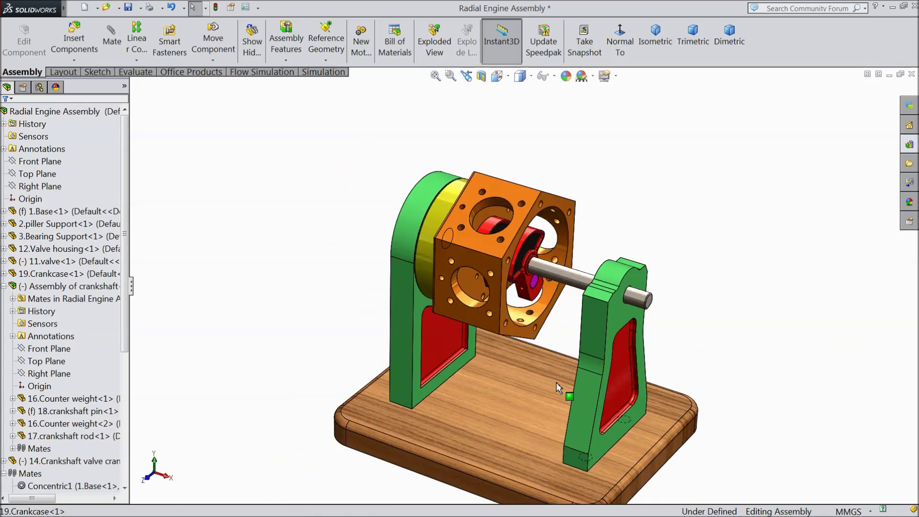
Insert an SKF Radial Ball Bearing from the Toolbox ball bearings beside the bearing support's shaft end
scroll(556, 382, "down", 2)
left_click(910, 146)
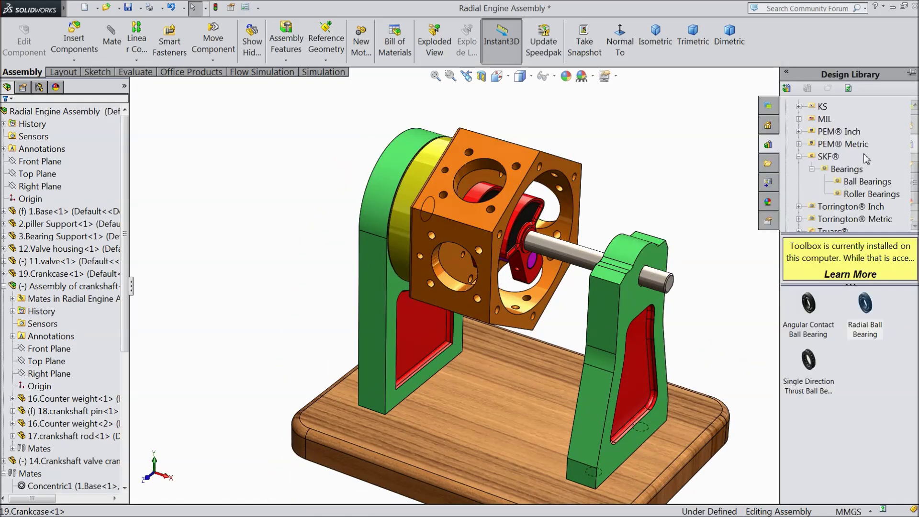
scroll(836, 158, "up", 2)
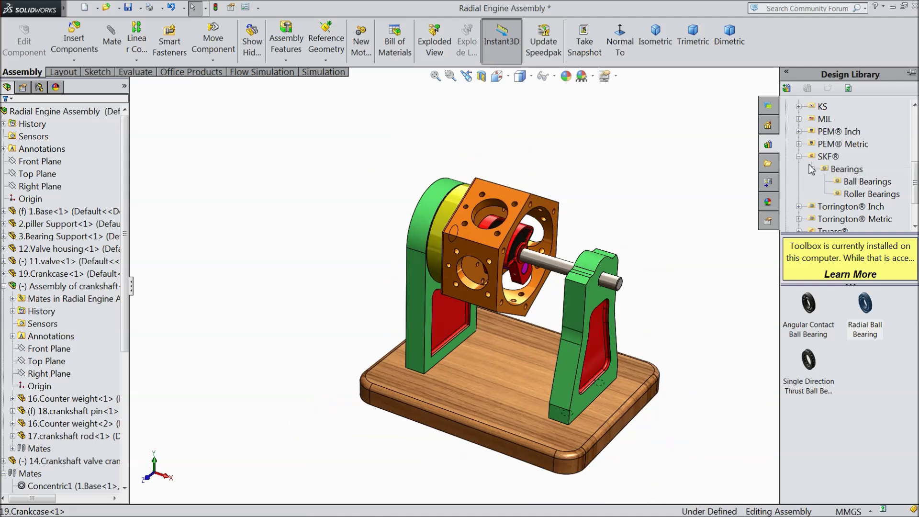
left_click(827, 158)
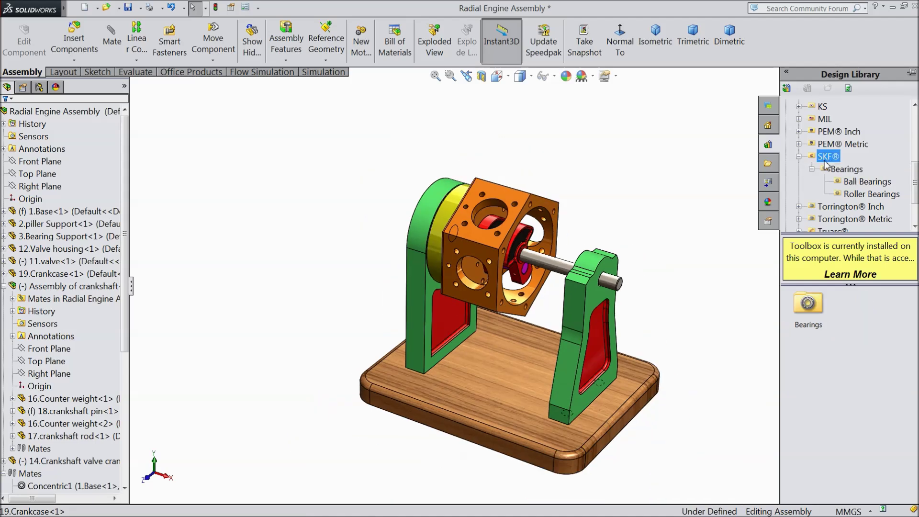
left_click(860, 184)
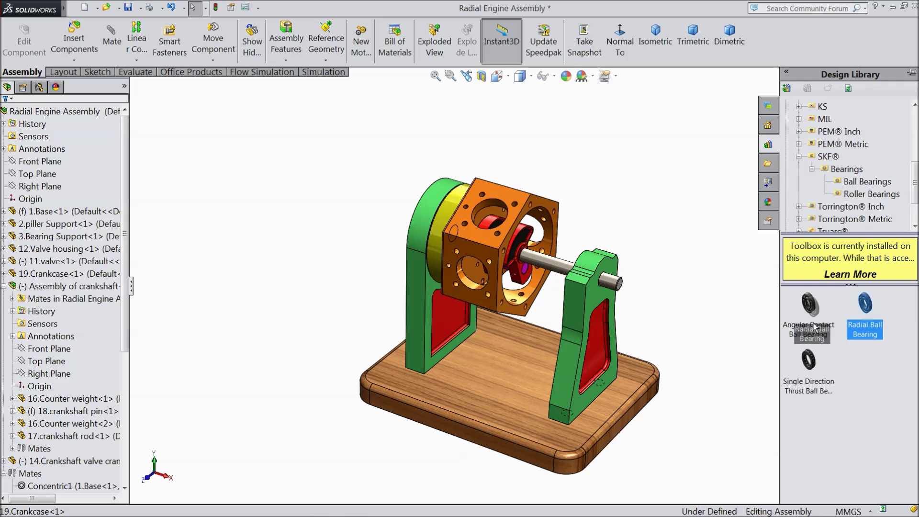
left_click_drag(816, 326, 676, 279)
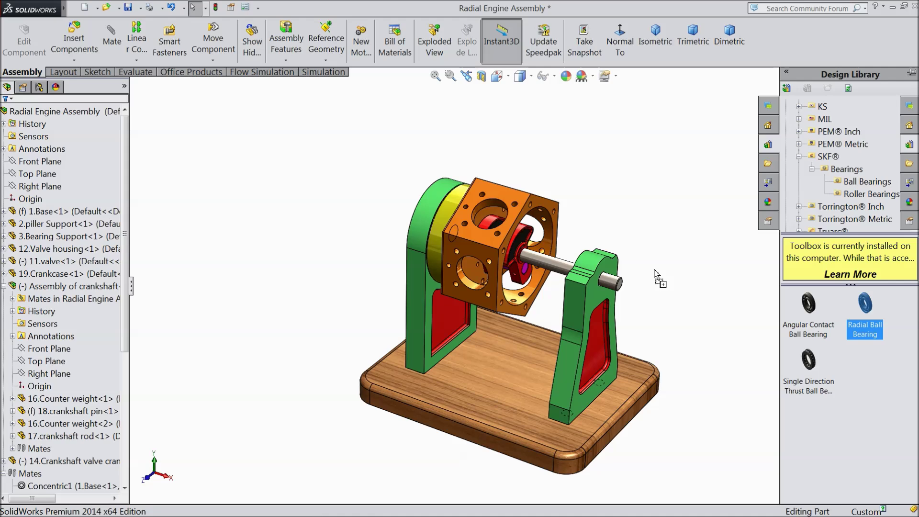
left_click_drag(668, 273, 621, 271)
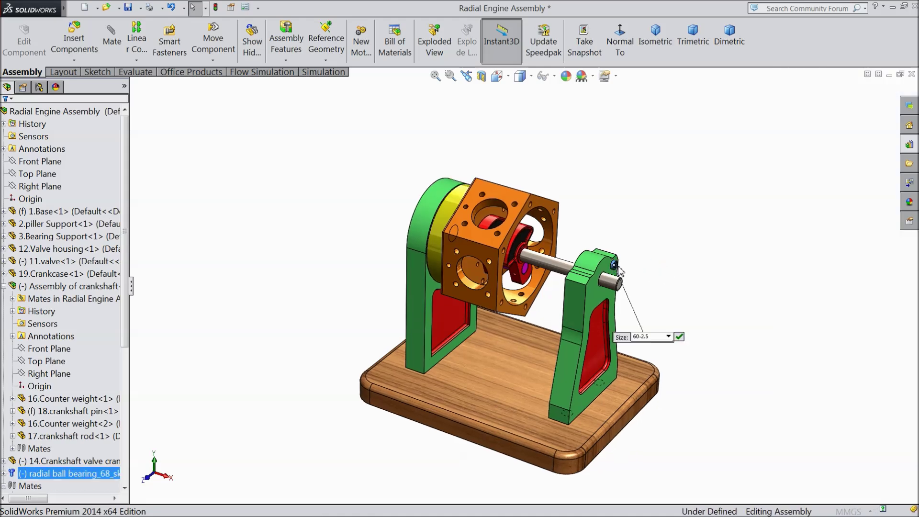
Set the radial ball bearing's size to 6001
scroll(621, 271, "down", 5)
scroll(619, 273, "down", 4)
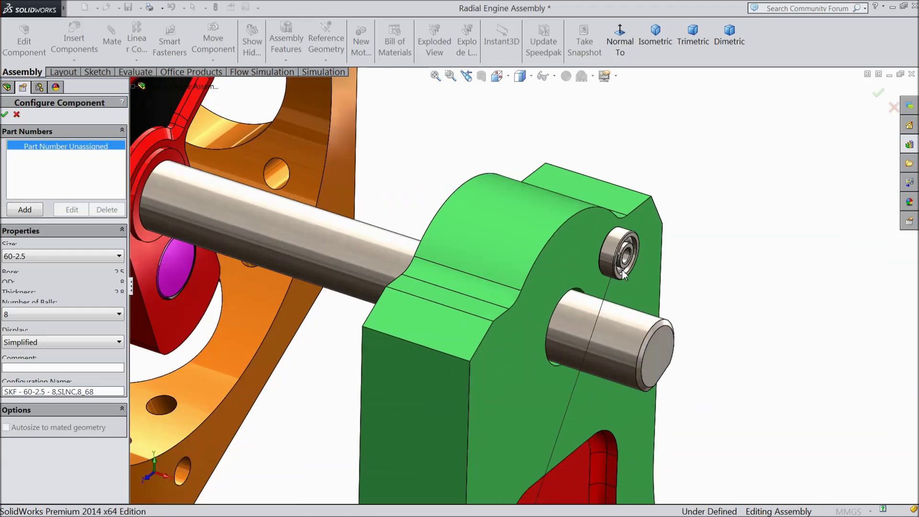
left_click(32, 262)
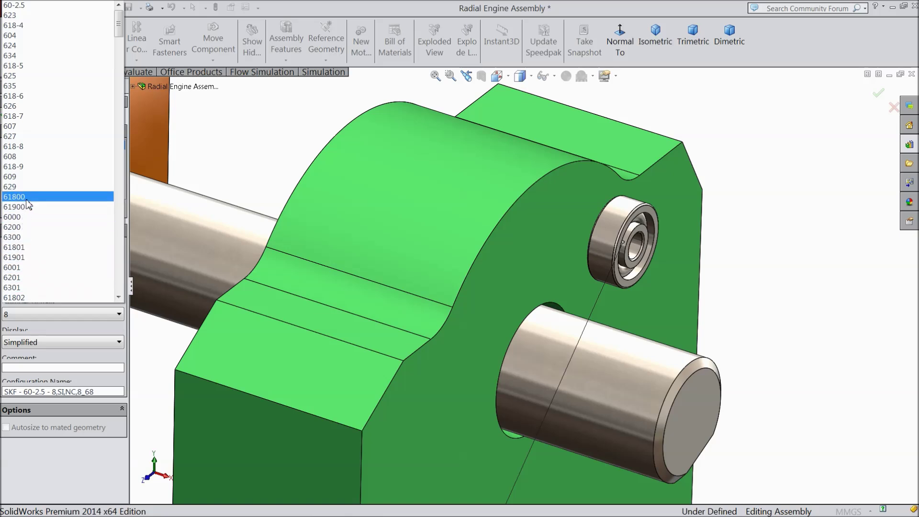
scroll(31, 208, "down", 1)
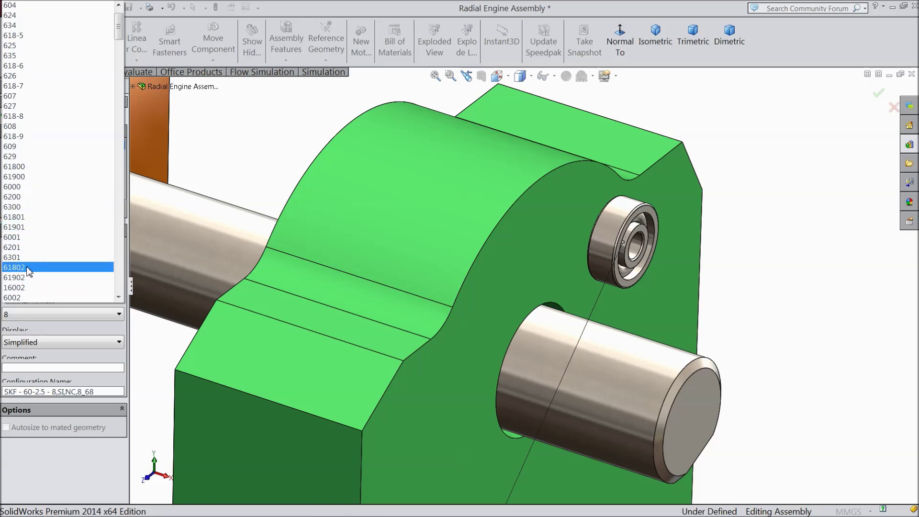
left_click(16, 237)
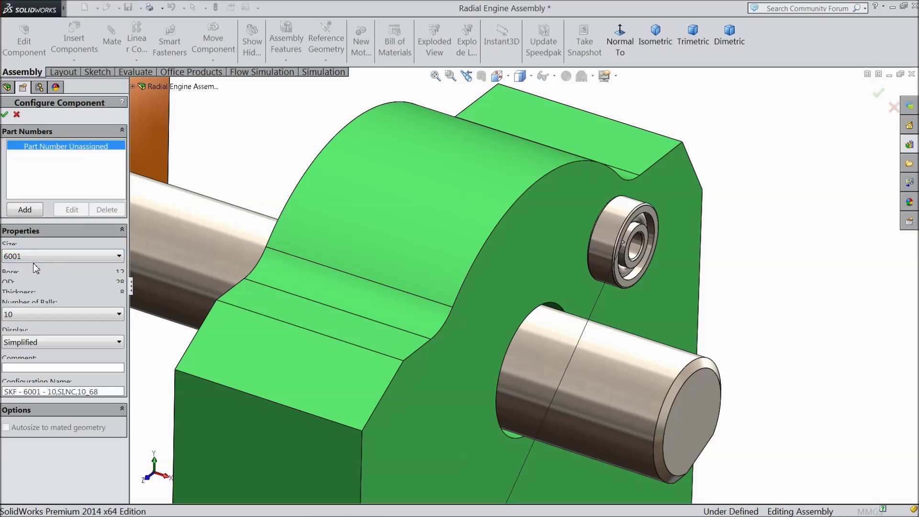
Set the bearing's number of balls to Full and its display to Detailed
left_click(25, 317)
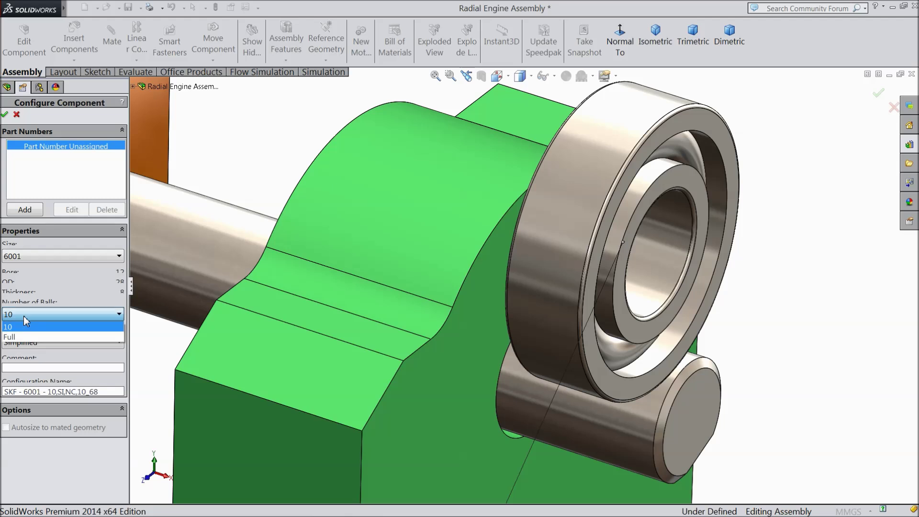
left_click(17, 342)
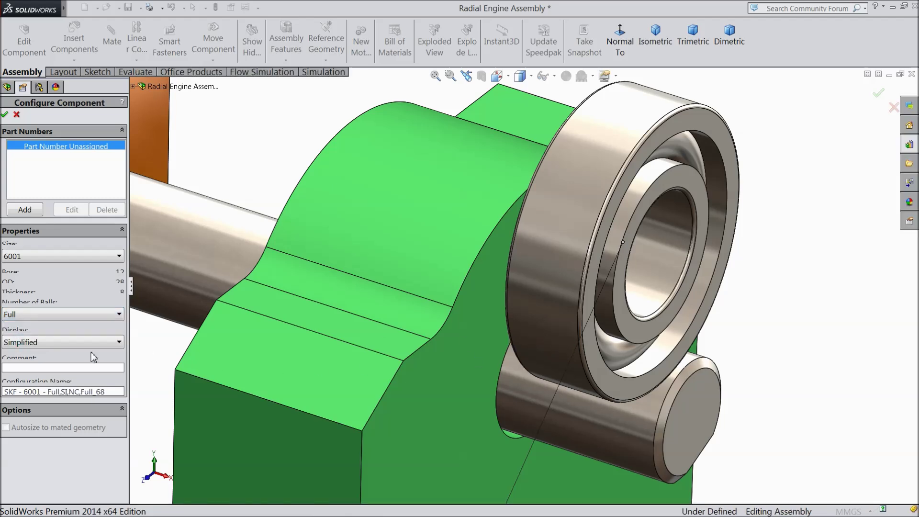
left_click(79, 342)
left_click(24, 365)
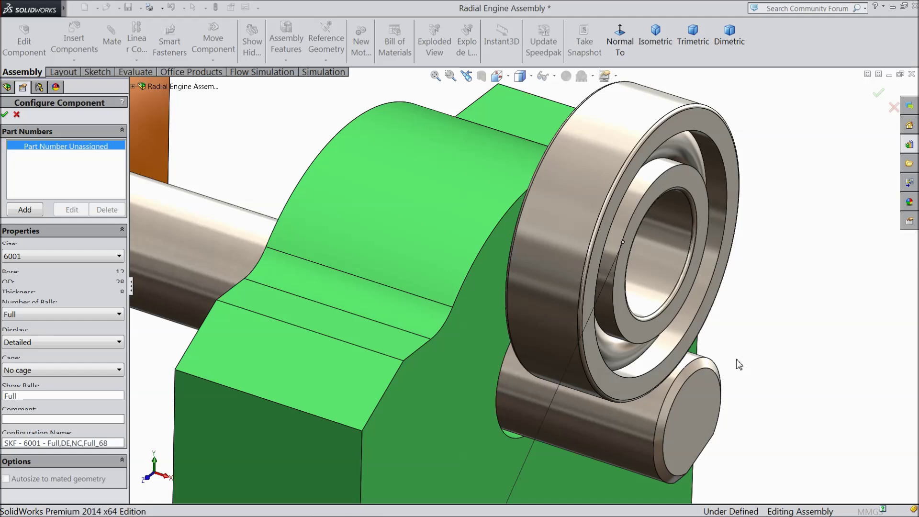
Add a cage to the radial ball bearing, accept its configuration and finish inserting without placing further copies
scroll(718, 365, "up", 1)
middle_click_drag(703, 359, 541, 334)
left_click(34, 371)
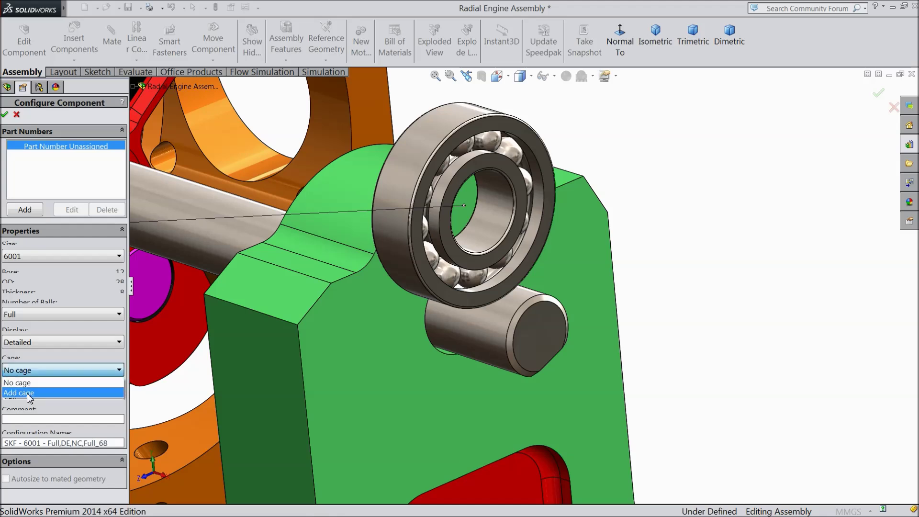
left_click(28, 393)
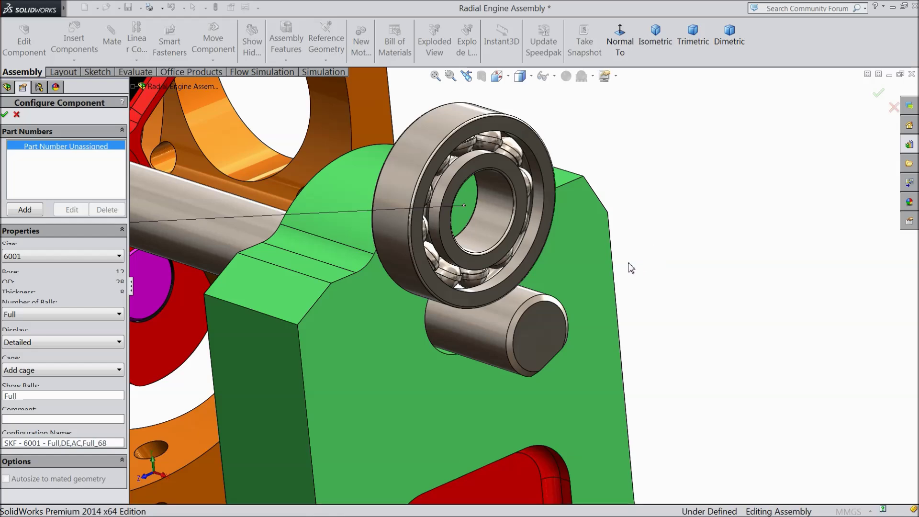
middle_click_drag(623, 271, 613, 269)
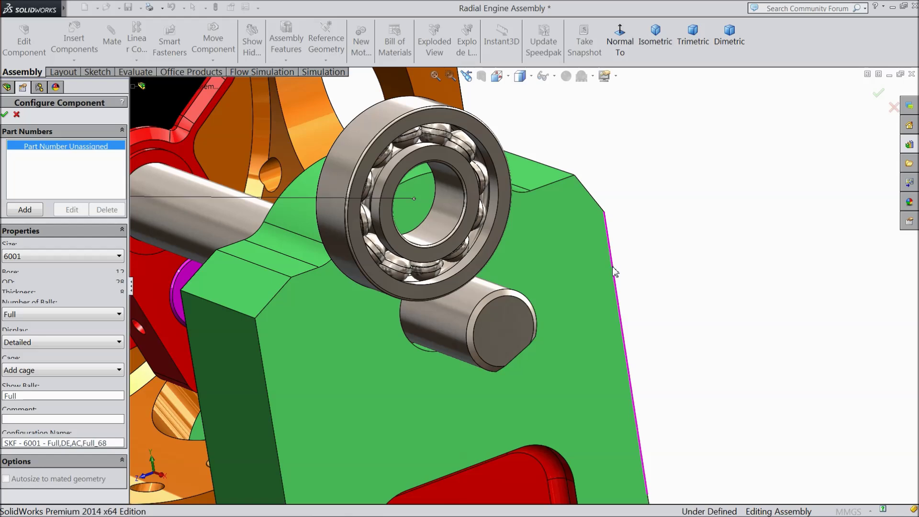
middle_click_drag(425, 269, 403, 265)
scroll(389, 165, "down", 3)
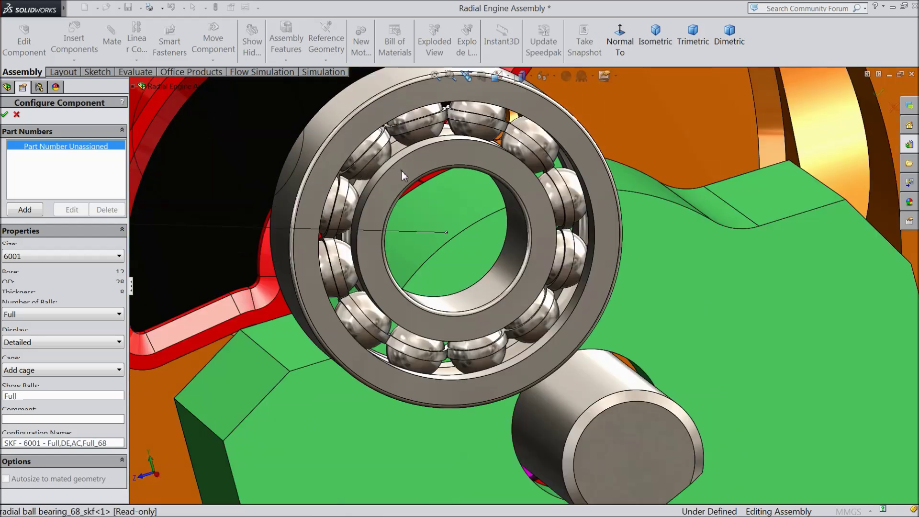
scroll(240, 298, "up", 2)
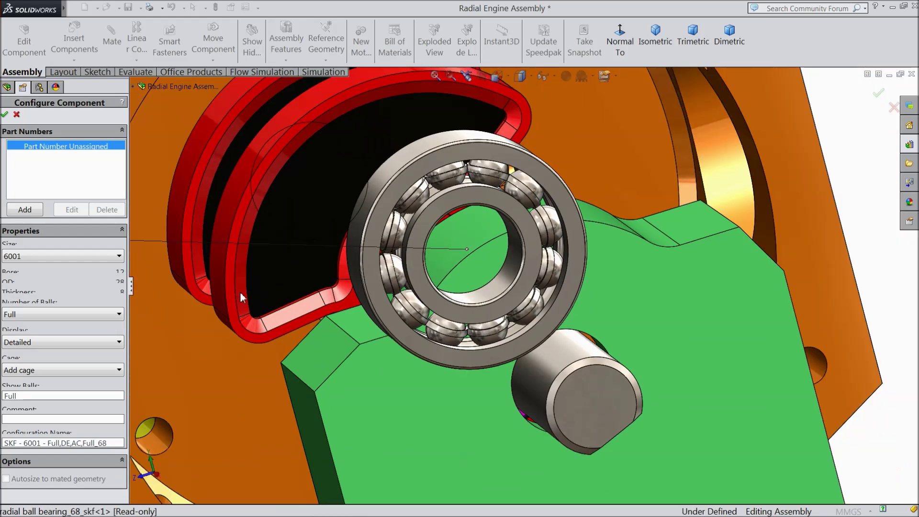
middle_click_drag(325, 308, 214, 340)
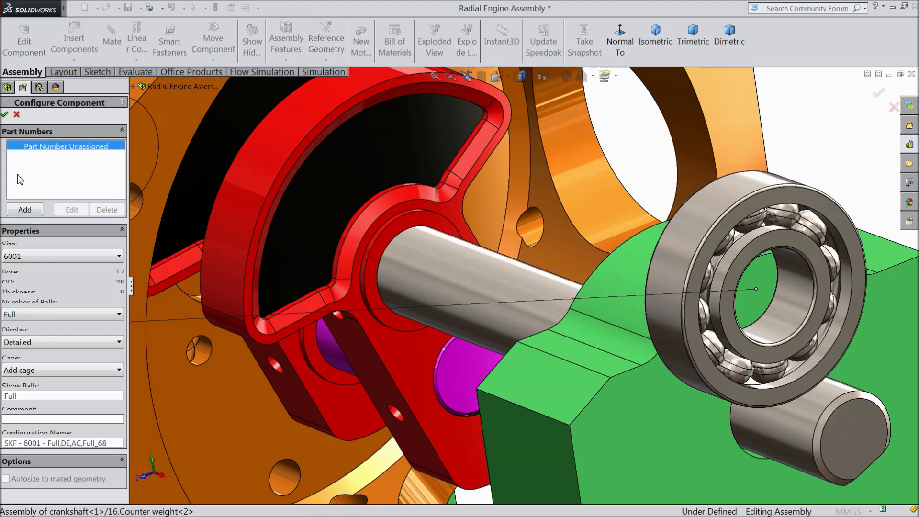
left_click(5, 115)
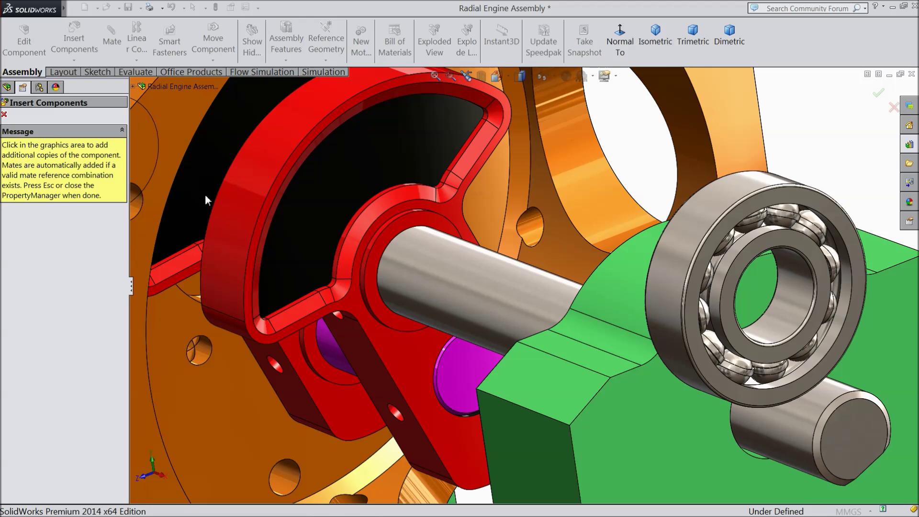
key("Escape")
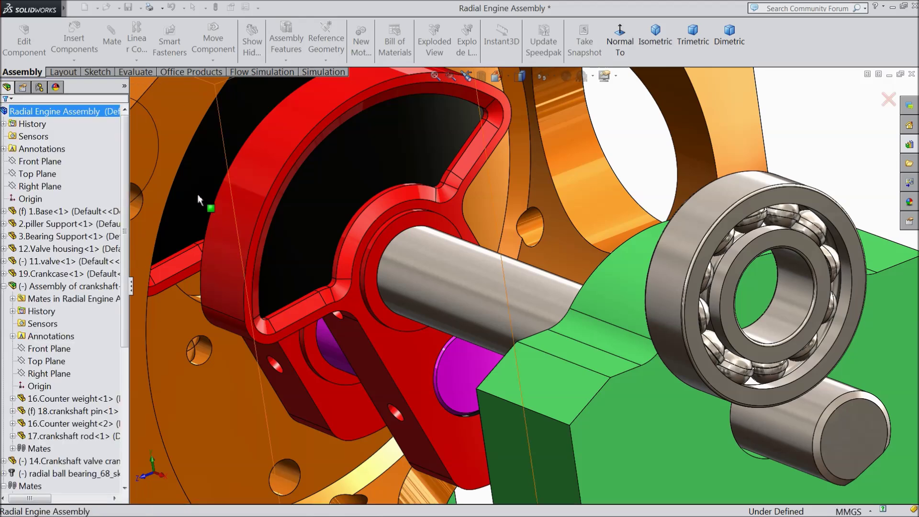
Add a concentric mate between the crankshaft rod's cylindrical face and the ball bearing's bore
scroll(438, 247, "up", 4)
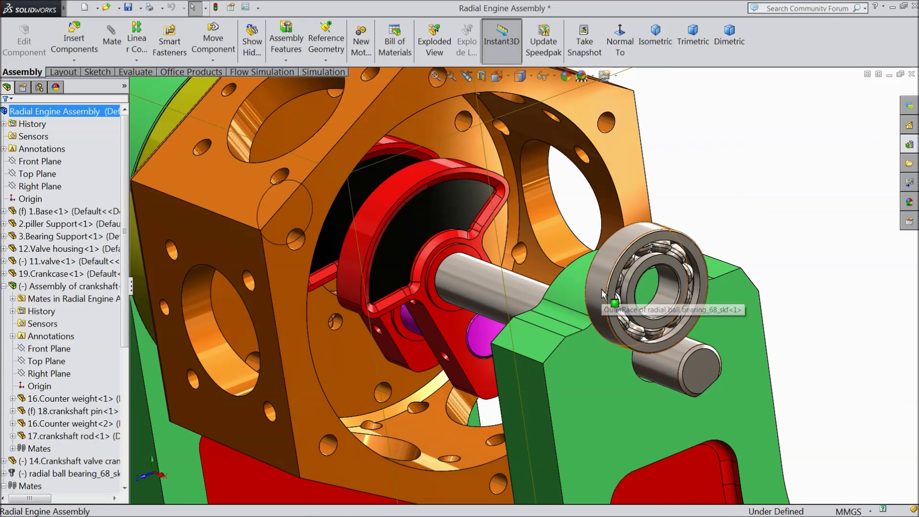
left_click_drag(613, 298, 499, 282)
middle_click_drag(487, 287, 500, 296)
left_click(531, 304)
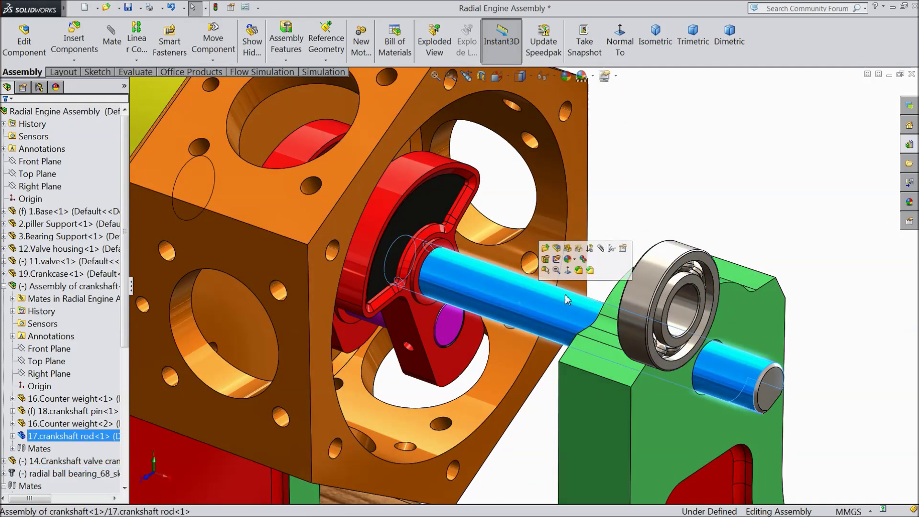
left_click(601, 248)
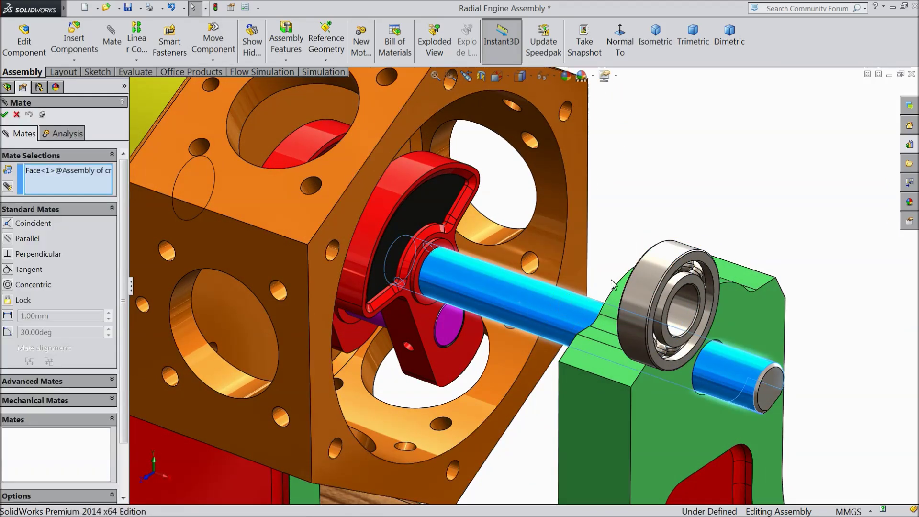
left_click(689, 319)
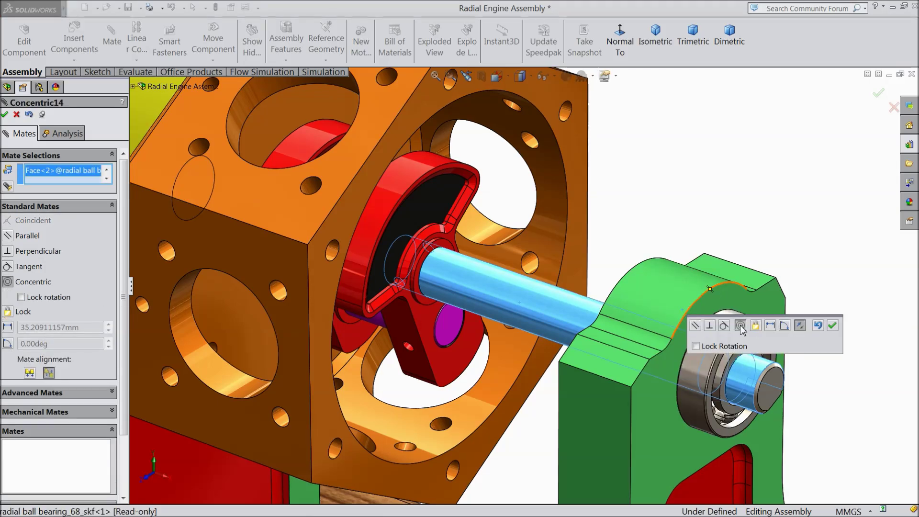
left_click(833, 327)
Add a coincident mate between the bearing's side face and the recessed face inside the bearing support, and finish mating
middle_click_drag(837, 332, 685, 364)
scroll(684, 364, "down", 2)
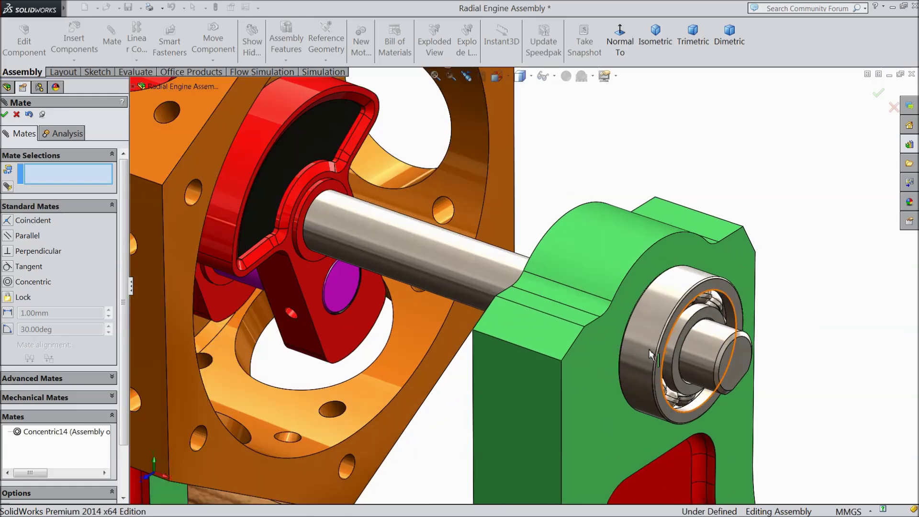
scroll(671, 344, "down", 3)
left_click(656, 349)
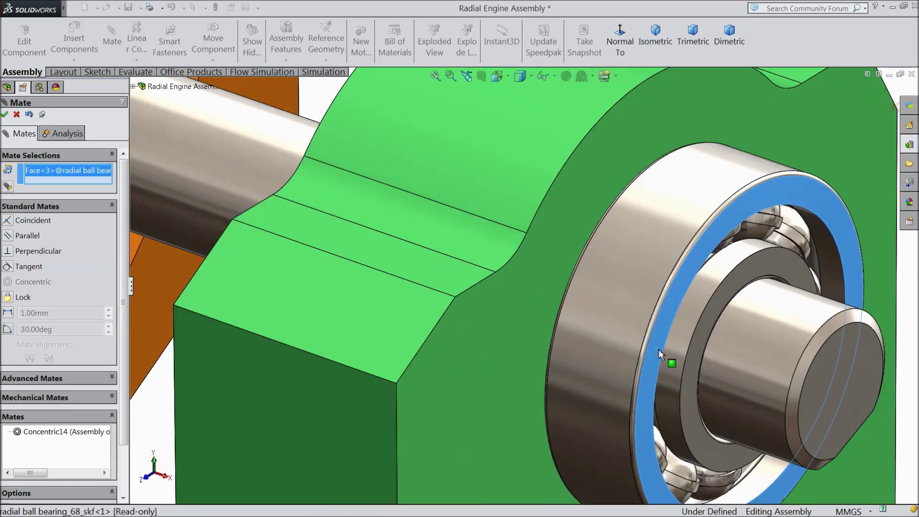
middle_click_drag(659, 349, 808, 385)
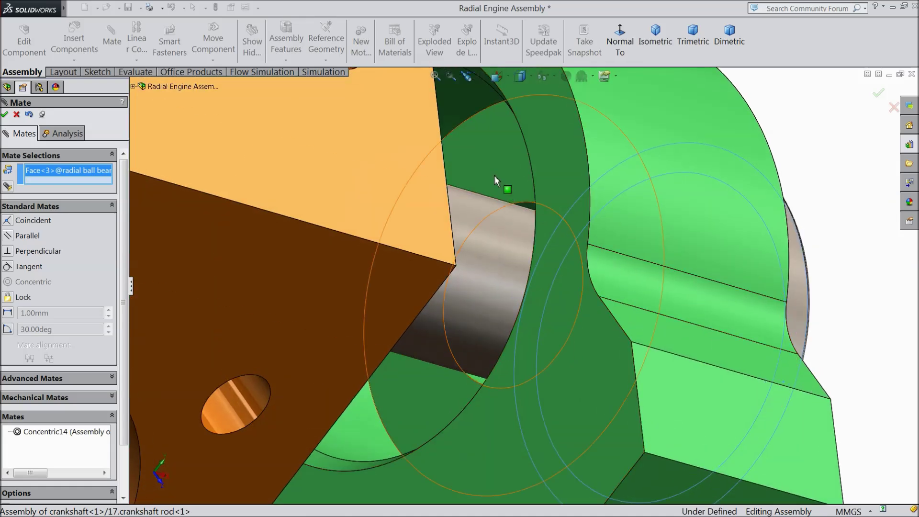
left_click(493, 174)
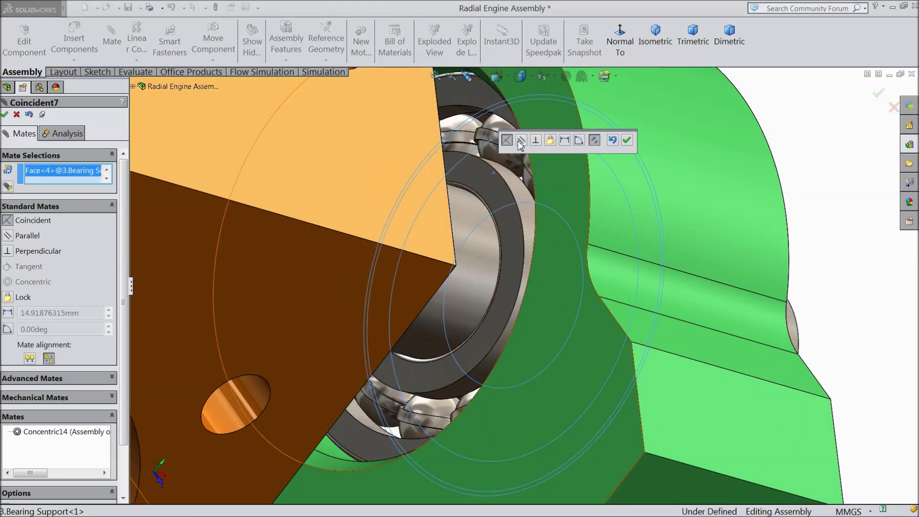
left_click(626, 140)
scroll(581, 165, "up", 6)
middle_click_drag(585, 248, 503, 208)
scroll(601, 273, "up", 3)
mouse_move(605, 296)
middle_mouse_down()
mouse_move(583, 263)
mouse_move(601, 300)
middle_mouse_up()
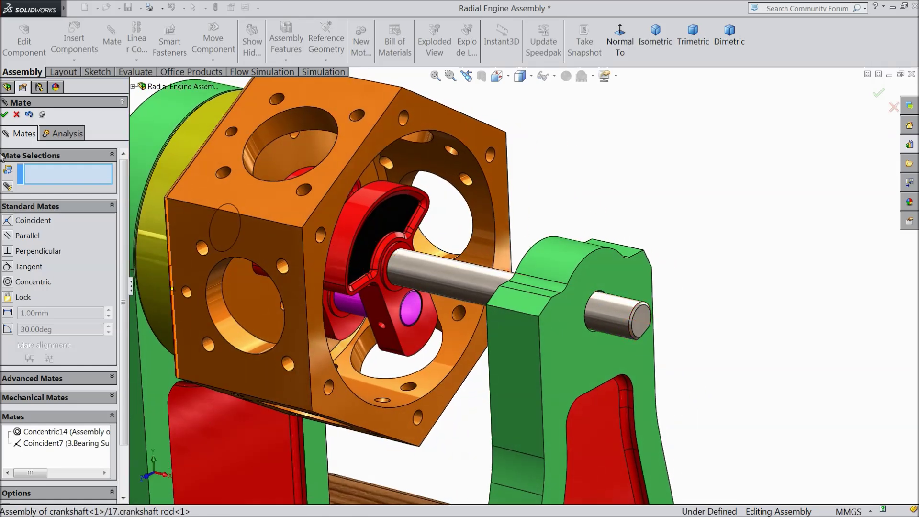
left_click(16, 114)
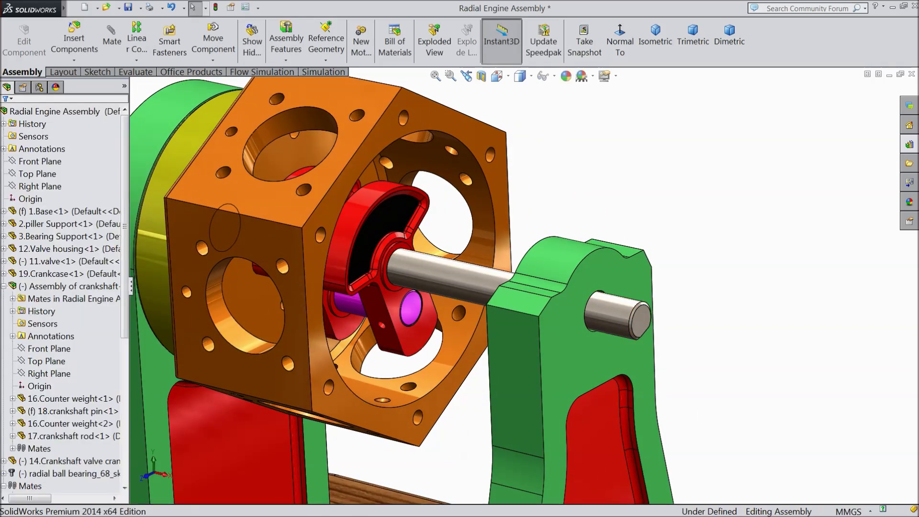
Insert a second SKF 6001 radial ball bearing above the bearing support, with Full balls, Detailed display and a cage
left_click(910, 144)
left_click_drag(868, 314, 664, 168)
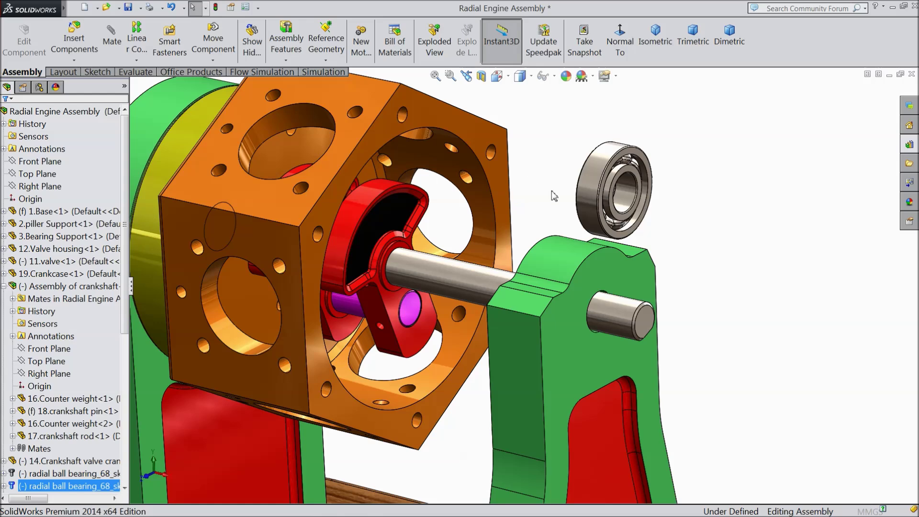
left_click(572, 212)
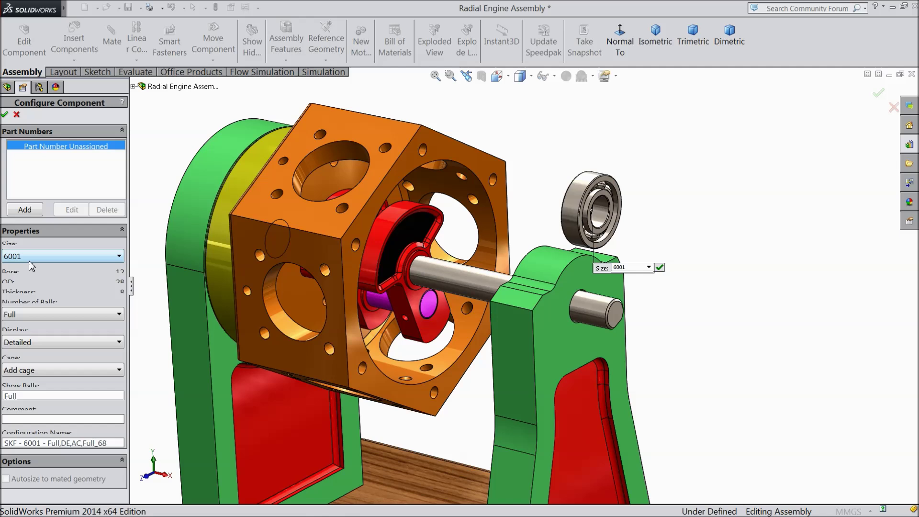
left_click(22, 319)
left_click(25, 337)
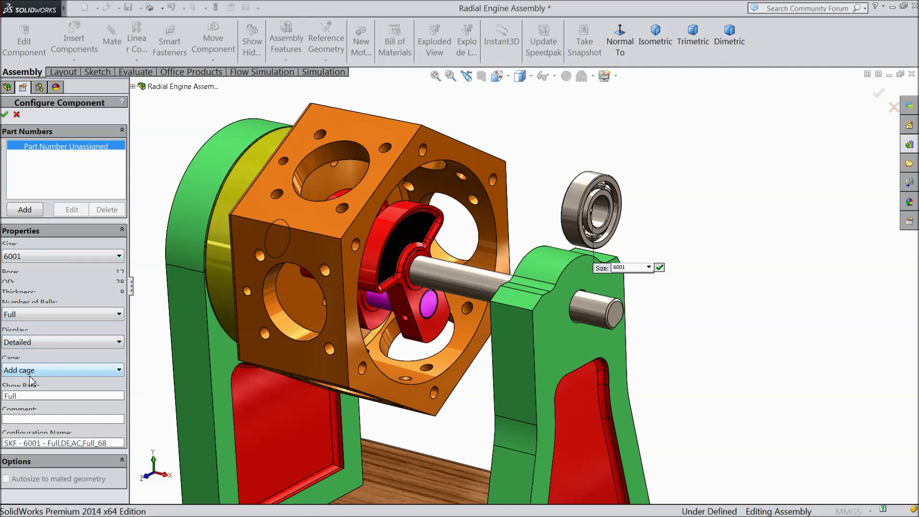
left_click(5, 114)
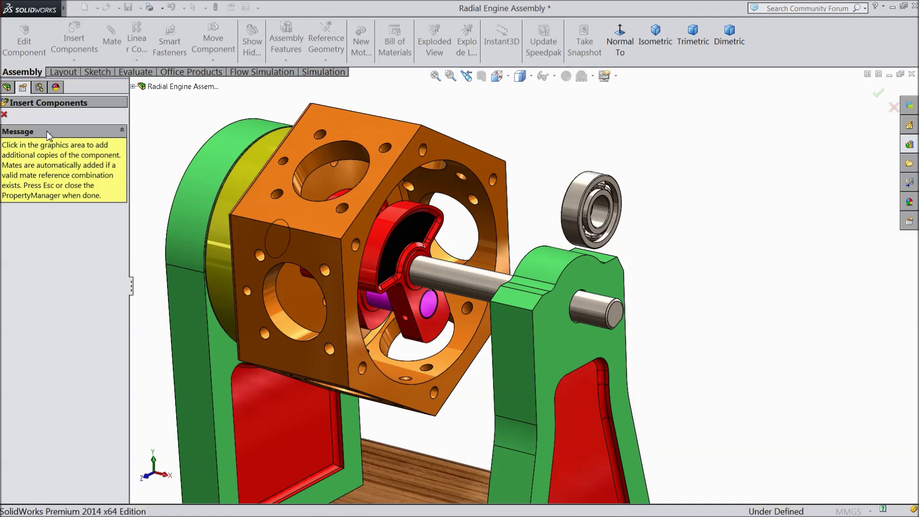
key("Escape")
Move the second ball bearing away from the bearing support toward the crankcase
left_click(335, 221)
middle_click_drag(335, 221, 356, 223)
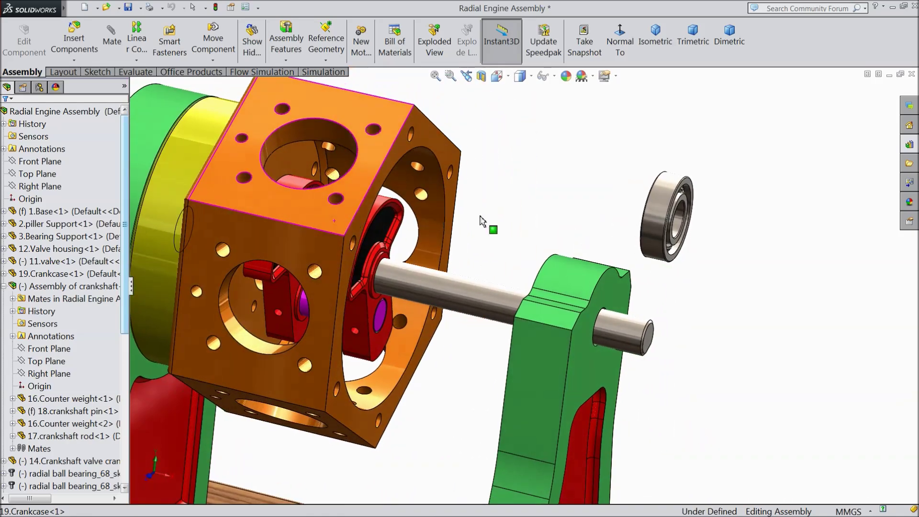
left_click(613, 229)
left_click_drag(613, 228, 430, 271)
middle_click_drag(269, 278, 259, 372)
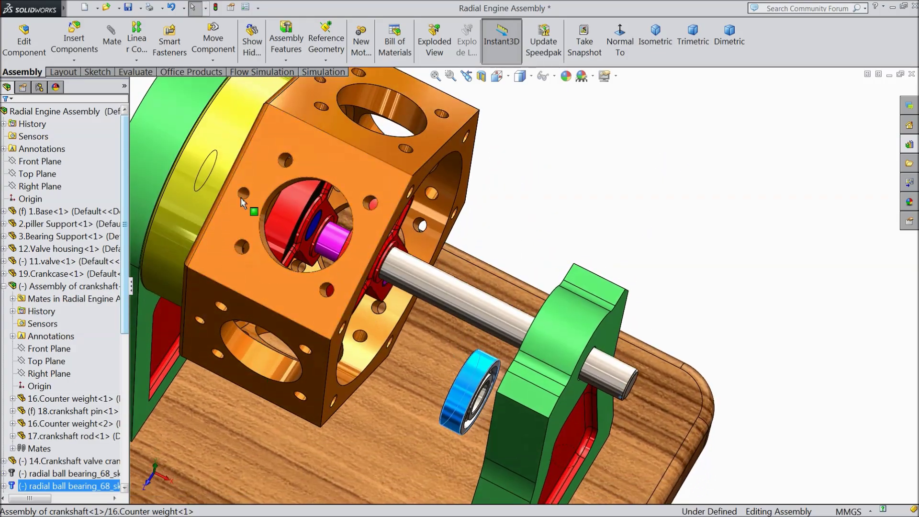
Make the crankcase transparent to inspect the crankshaft and valve inside, and restore its opaque display
left_click(285, 197)
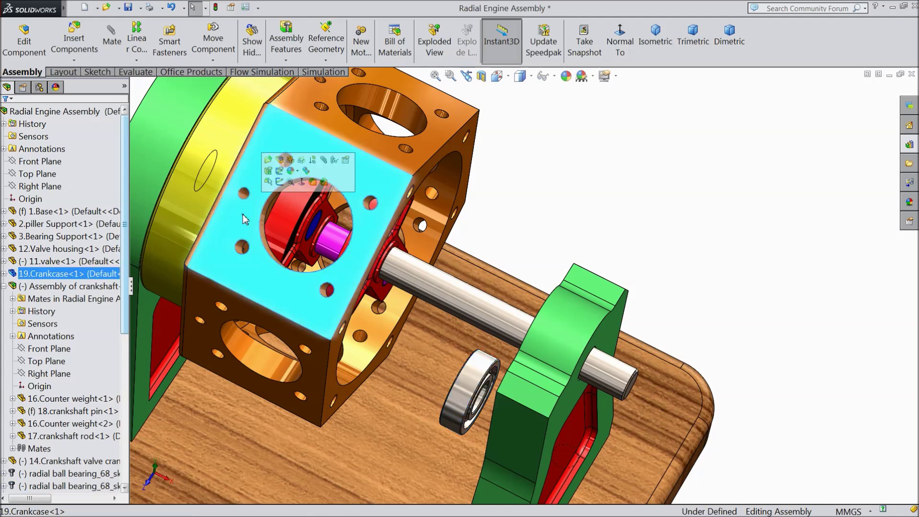
left_click(301, 163)
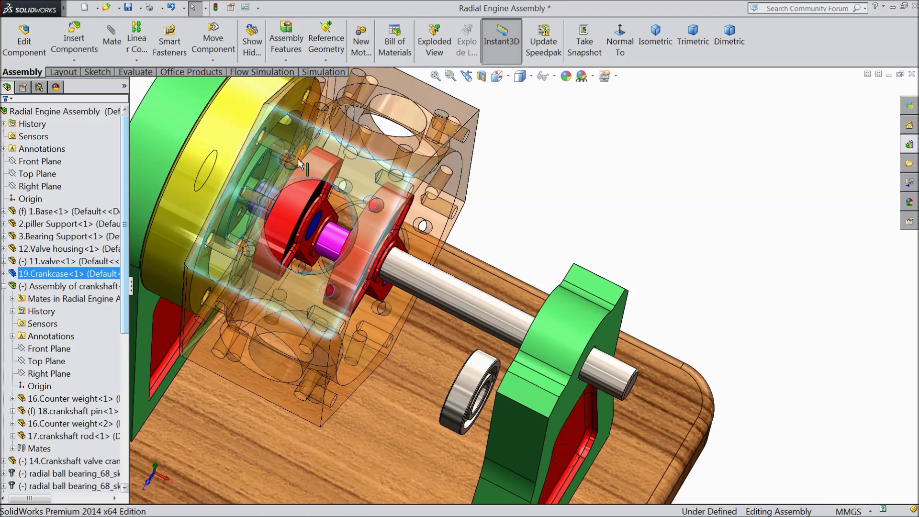
middle_click_drag(291, 225, 268, 56)
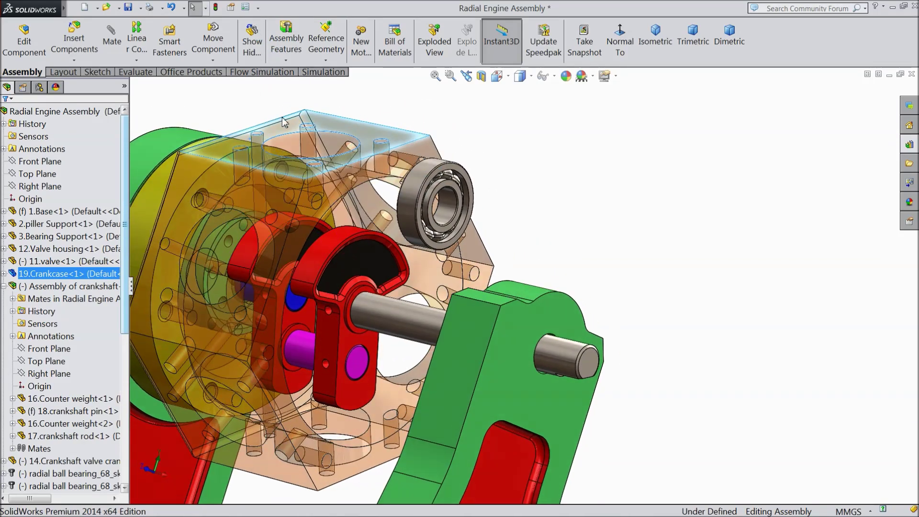
left_click(333, 78)
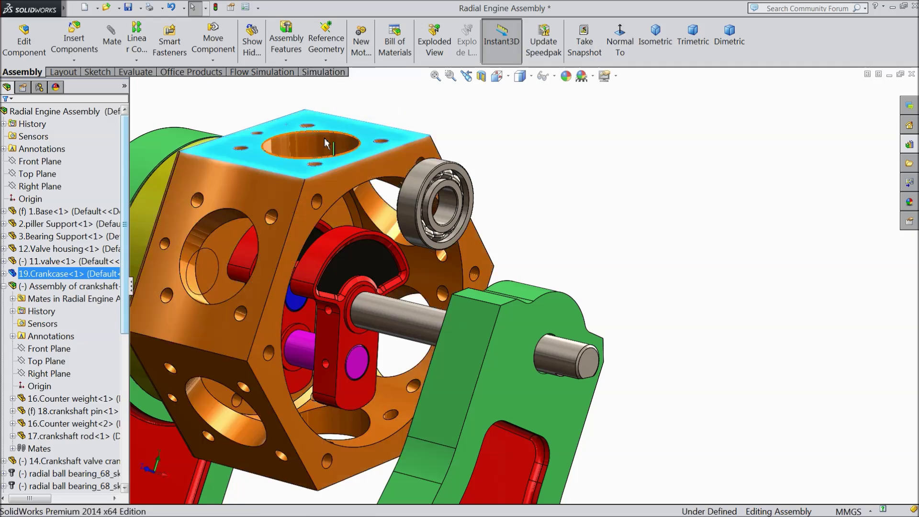
middle_click_drag(300, 142, 282, 125)
scroll(288, 147, "down", 2)
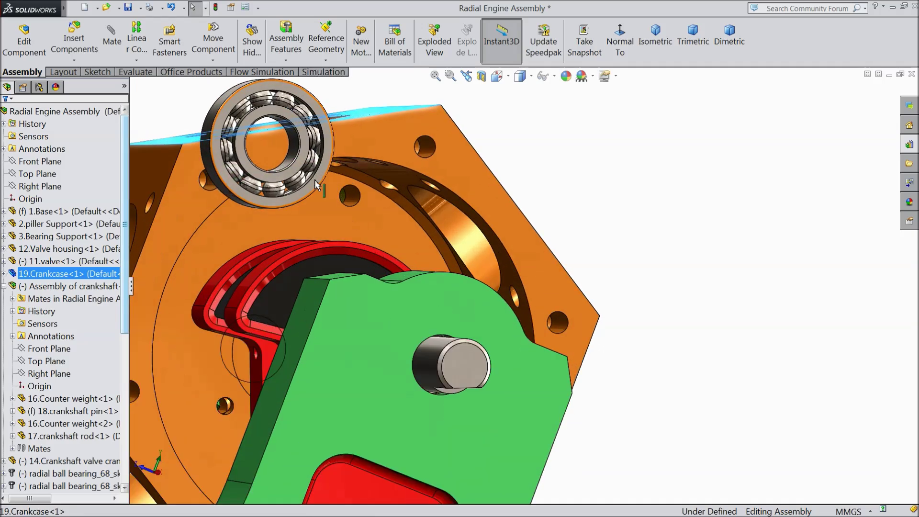
left_click(333, 222)
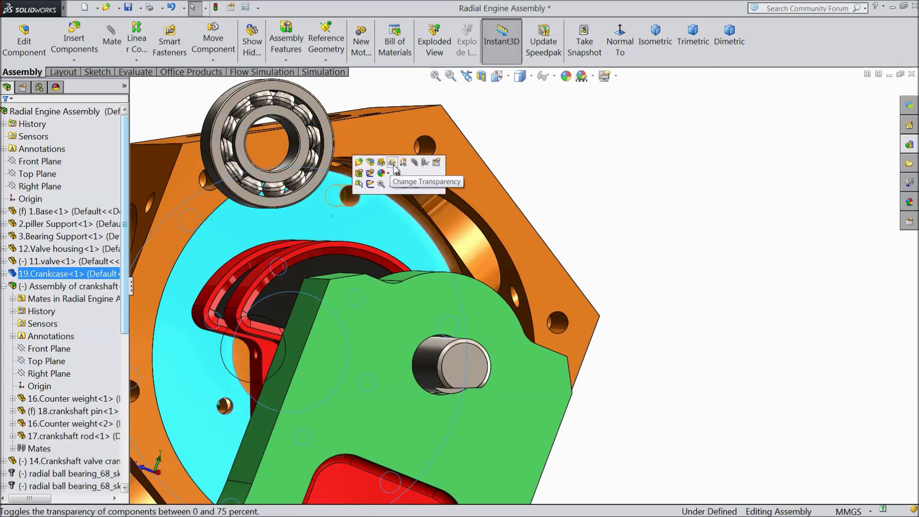
left_click(414, 163)
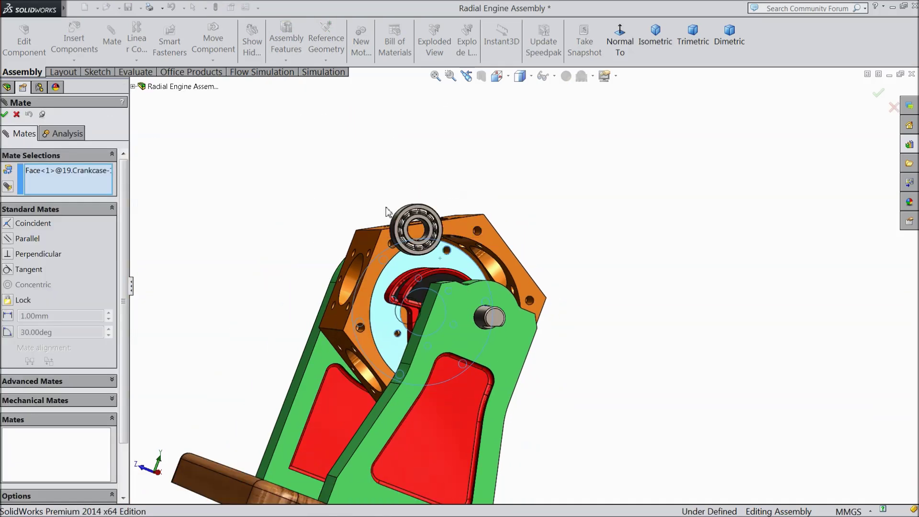
middle_click_drag(388, 212, 517, 271)
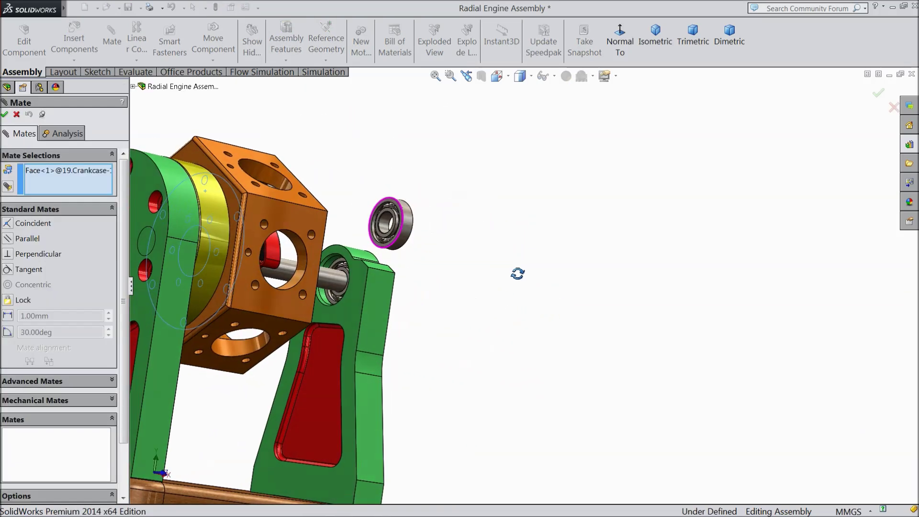
scroll(403, 238, "down", 3)
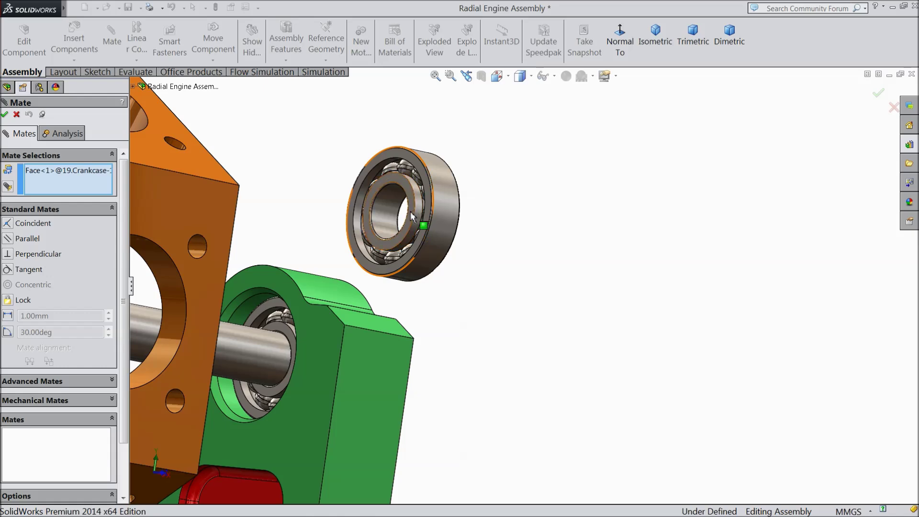
left_click(409, 212)
scroll(370, 236, "up", 5)
middle_click_drag(404, 247, 281, 224)
scroll(474, 331, "down", 10)
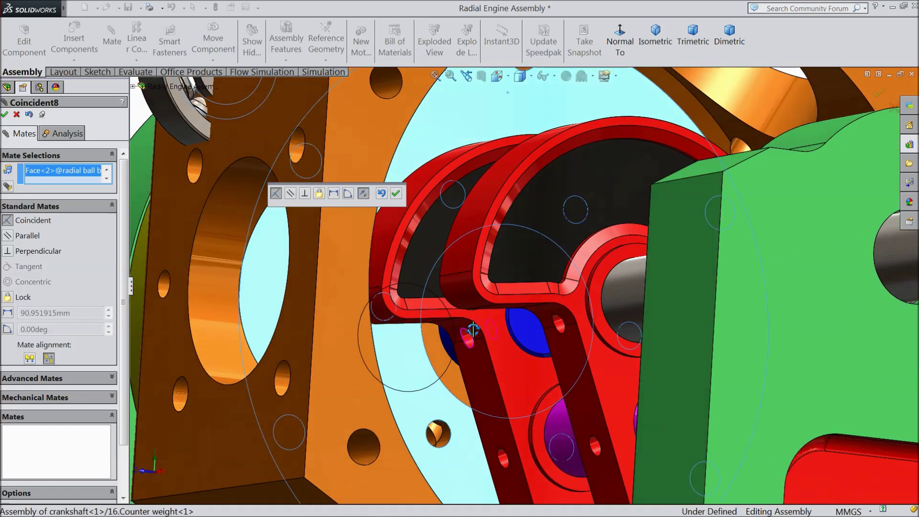
mouse_move(473, 331)
middle_mouse_down()
mouse_move(460, 289)
mouse_move(476, 336)
middle_mouse_up()
left_click(191, 264)
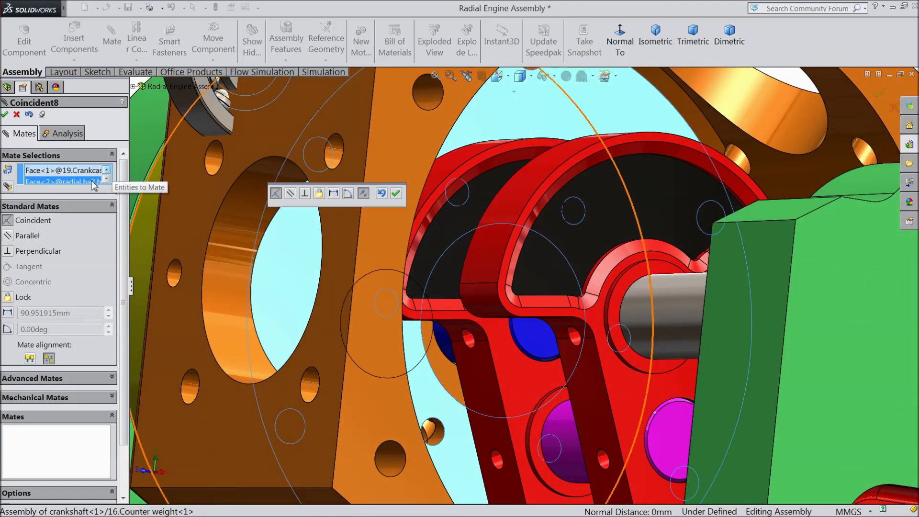
right_click(94, 185)
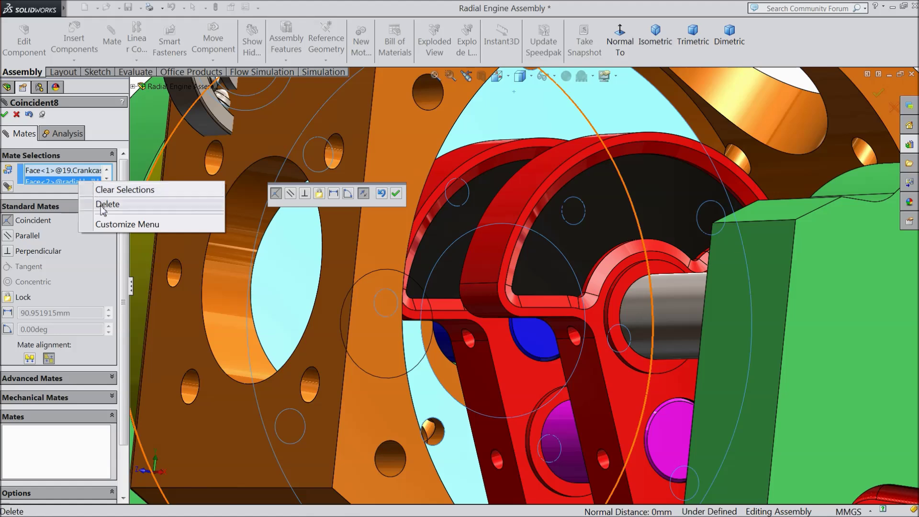
left_click(103, 205)
key("f")
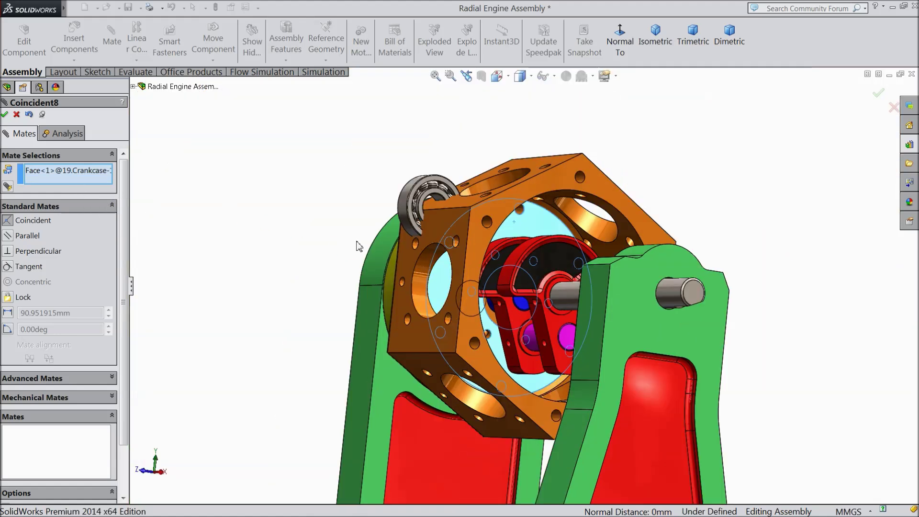
right_click(56, 180)
left_click(84, 182)
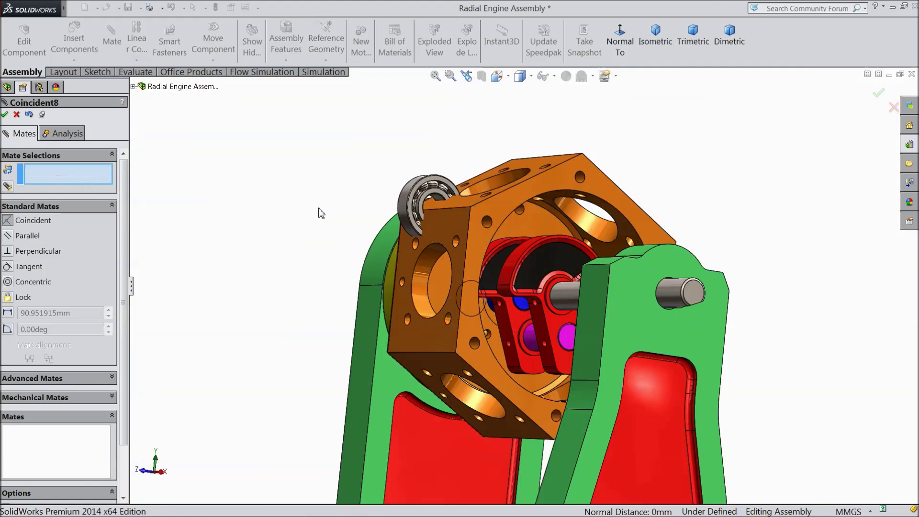
Move the second ball bearing clear of the crankcase so that its side face is accessible
middle_click_drag(350, 212, 409, 246)
left_click_drag(510, 233, 663, 201)
scroll(663, 201, "down", 5)
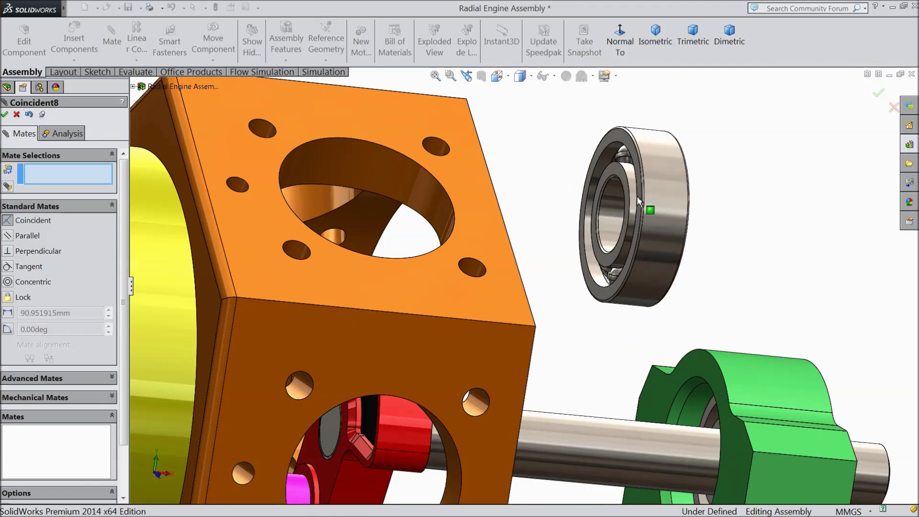
Add a coincident mate between the bearing's inner-ring side face and the crankcase's recessed bearing-seat face, turning the crankshaft aside for access
left_click(617, 175)
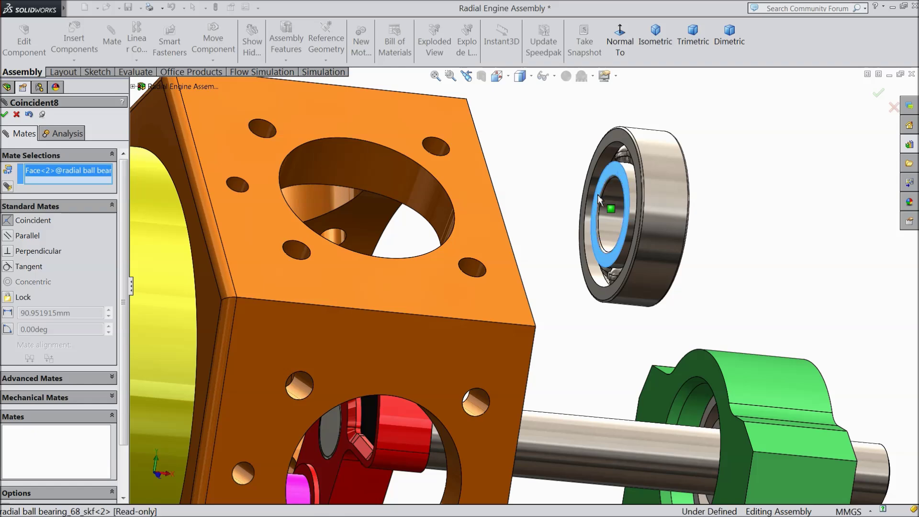
scroll(573, 231, "up", 8)
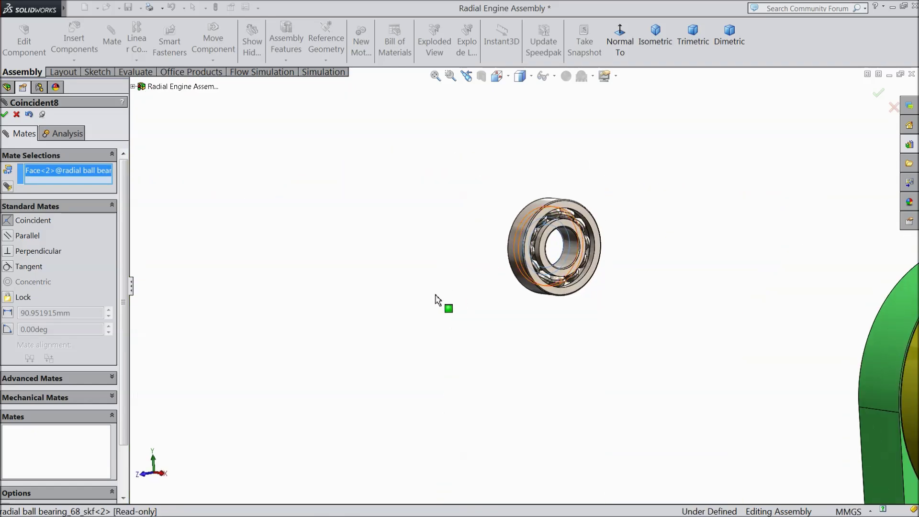
scroll(655, 336, "down", 10)
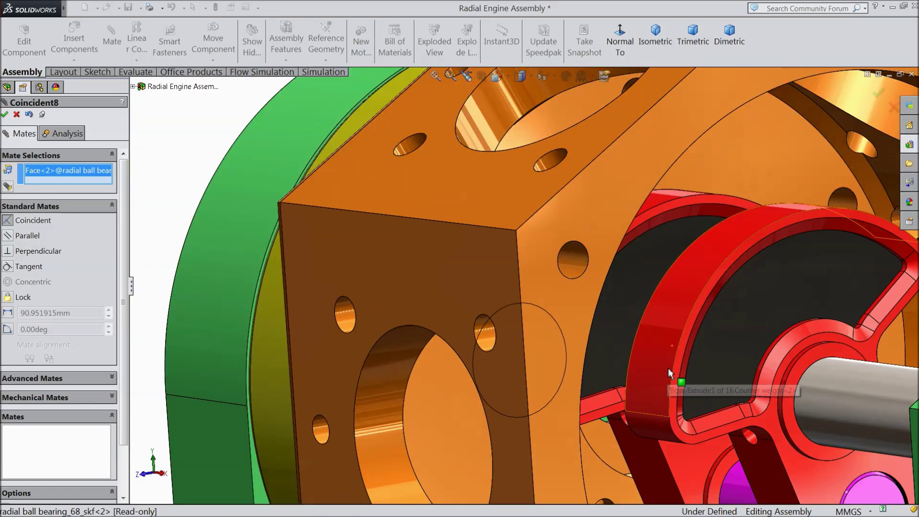
scroll(663, 330, "up", 3)
scroll(662, 356, "down", 3)
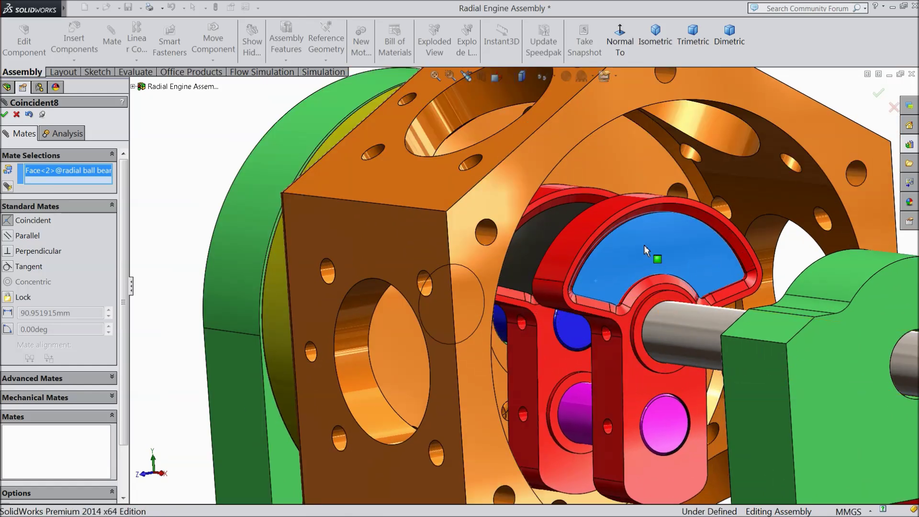
left_click_drag(679, 239, 632, 335)
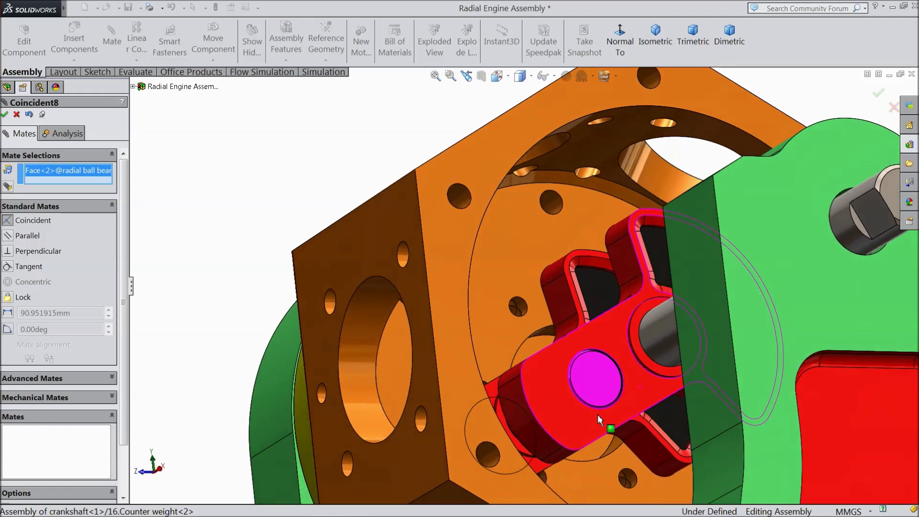
scroll(565, 356, "down", 8)
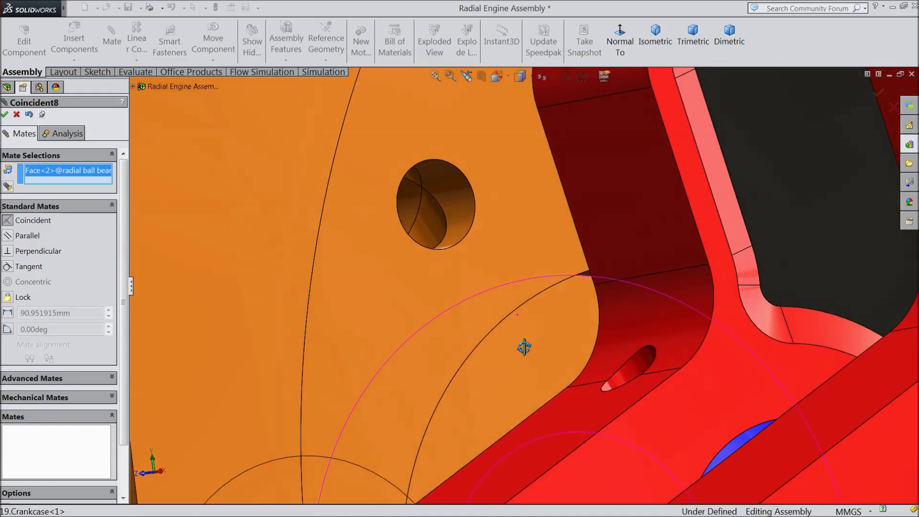
left_click(547, 367)
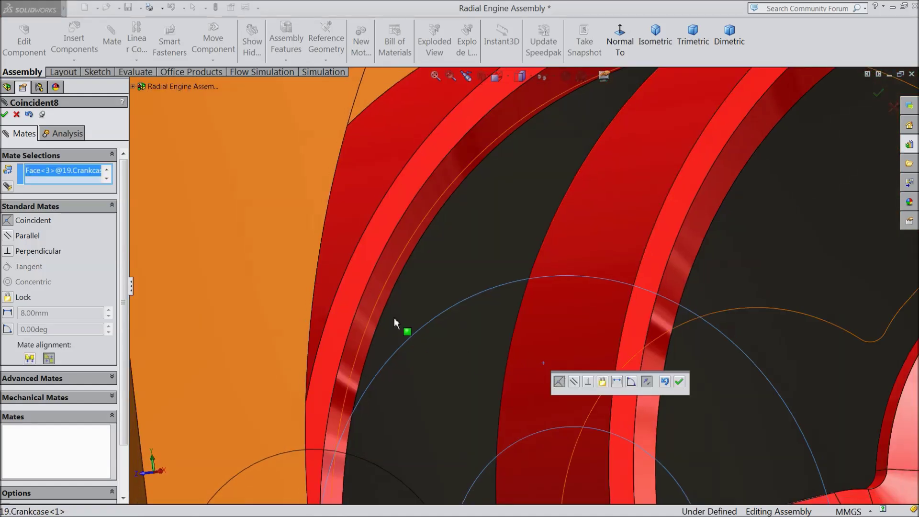
scroll(400, 293, "up", 7)
mouse_move(440, 328)
middle_mouse_down()
mouse_move(456, 318)
mouse_move(517, 332)
mouse_move(433, 336)
mouse_move(451, 339)
middle_mouse_up()
left_click(680, 382)
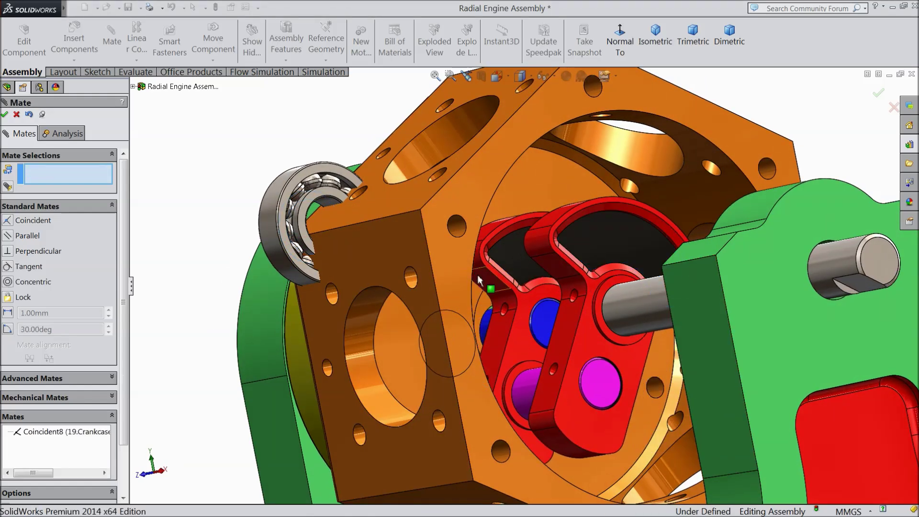
Turn the crankshaft so the crankcase's bearing bore can be reached through the side cylinder opening
scroll(478, 274, "up", 5)
scroll(456, 258, "up", 2)
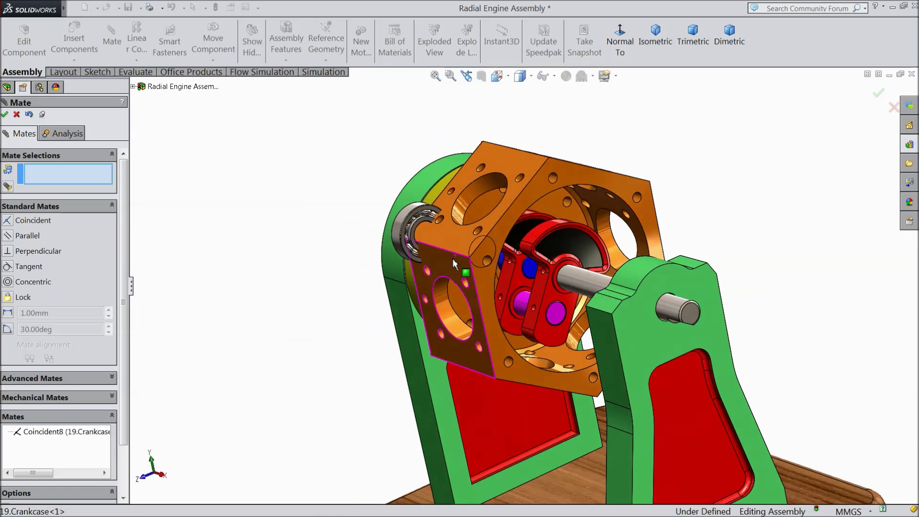
scroll(452, 258, "down", 6)
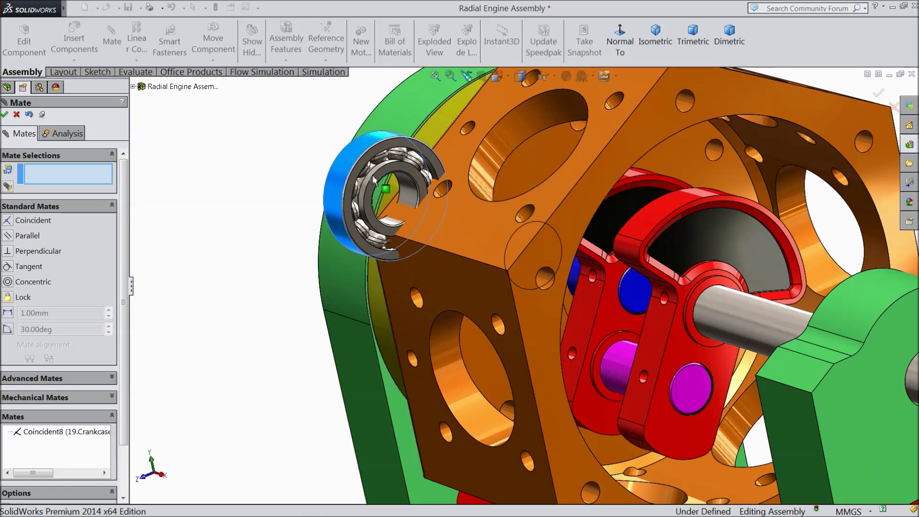
scroll(445, 227, "down", 2)
scroll(452, 227, "up", 2)
middle_click_drag(640, 379, 680, 315)
left_click_drag(624, 349, 662, 229)
middle_click_drag(641, 323, 649, 446)
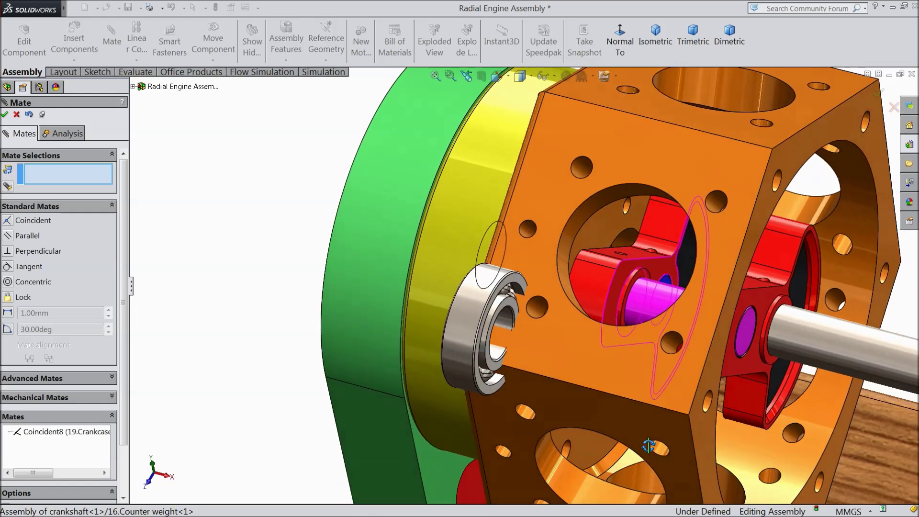
Add a concentric mate between the crankcase's bearing bore and the bearing's outer cylindrical face, and finish mating
left_click(626, 241)
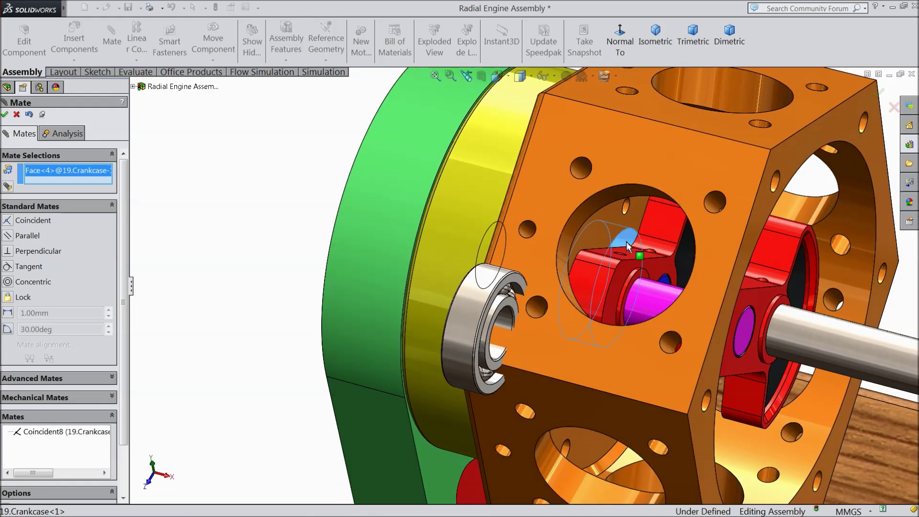
left_click(472, 311)
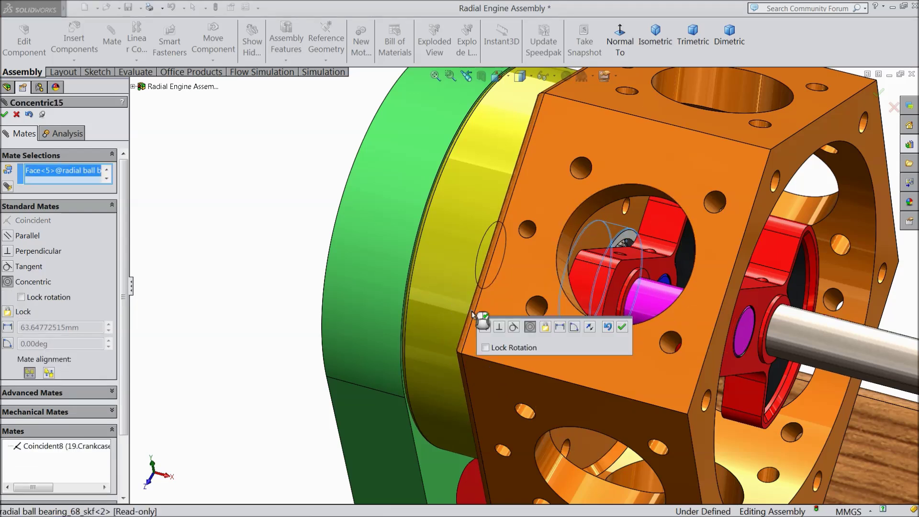
left_click(622, 328)
key("f")
middle_click_drag(597, 326, 604, 348)
left_click(538, 323)
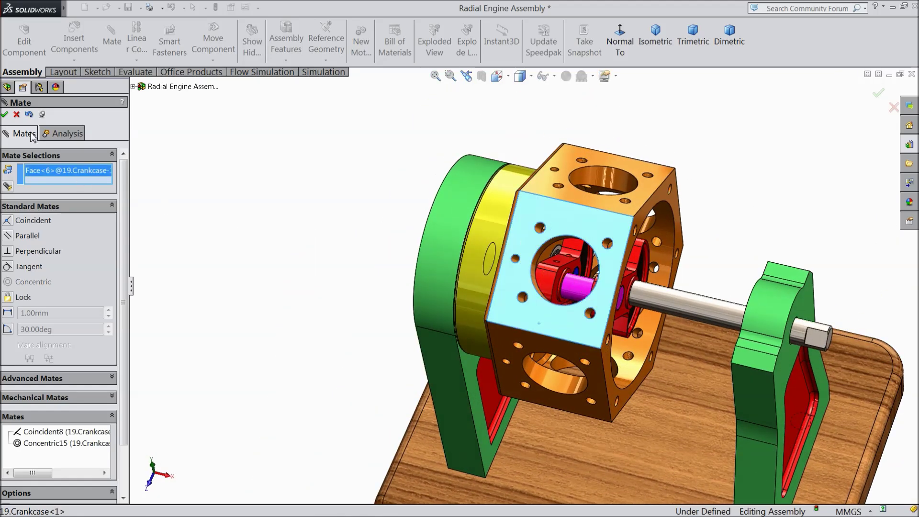
left_click(16, 115)
Hide the crankcase and inspect the exposed bearing and crankshaft
left_click(542, 324)
left_click(591, 272)
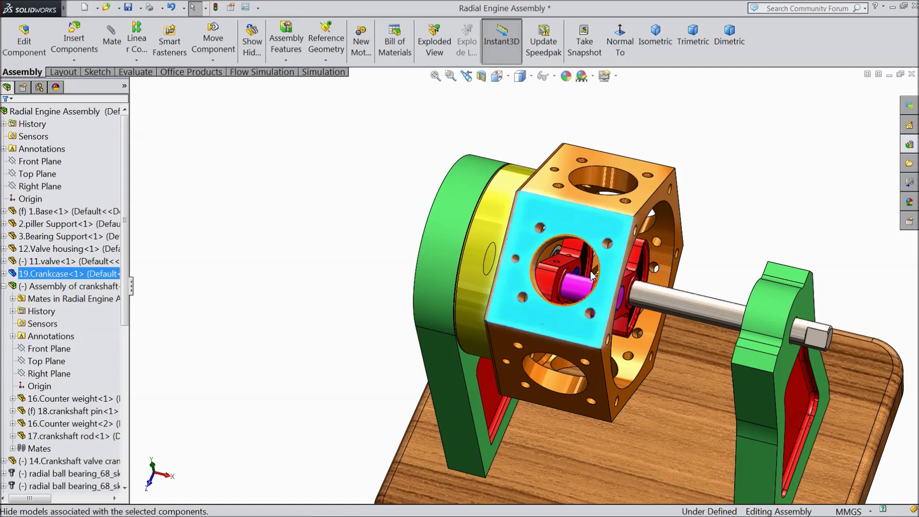
middle_click_drag(527, 269, 525, 251)
scroll(547, 285, "down", 4)
scroll(544, 269, "up", 5)
scroll(526, 254, "down", 5)
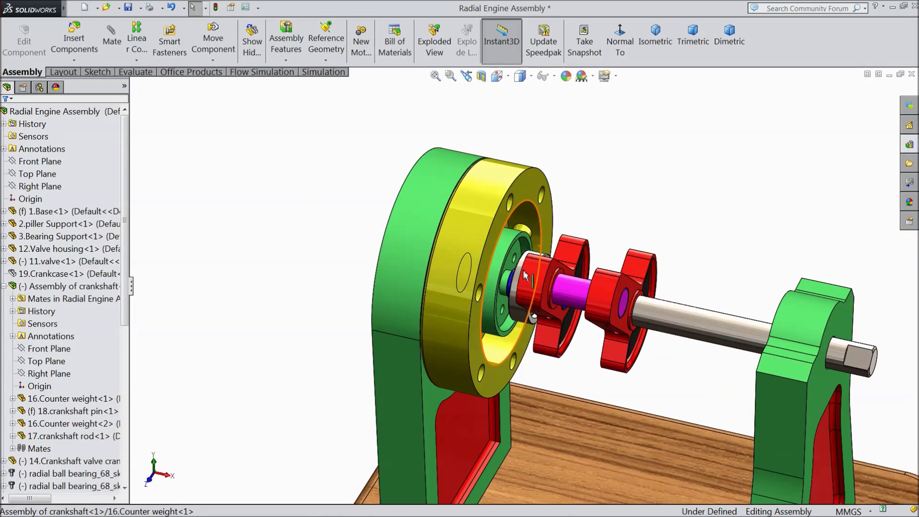
middle_click_drag(571, 265, 535, 346)
scroll(566, 213, "up", 5)
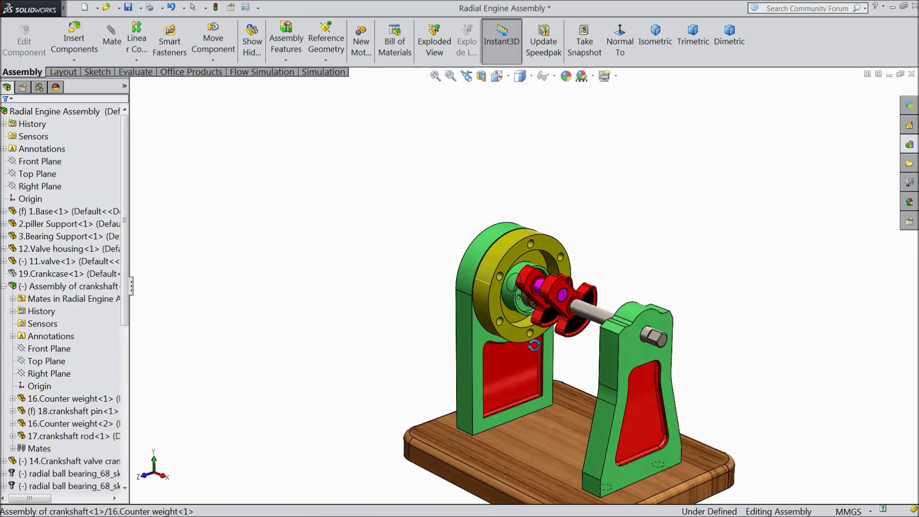
scroll(563, 348, "down", 6)
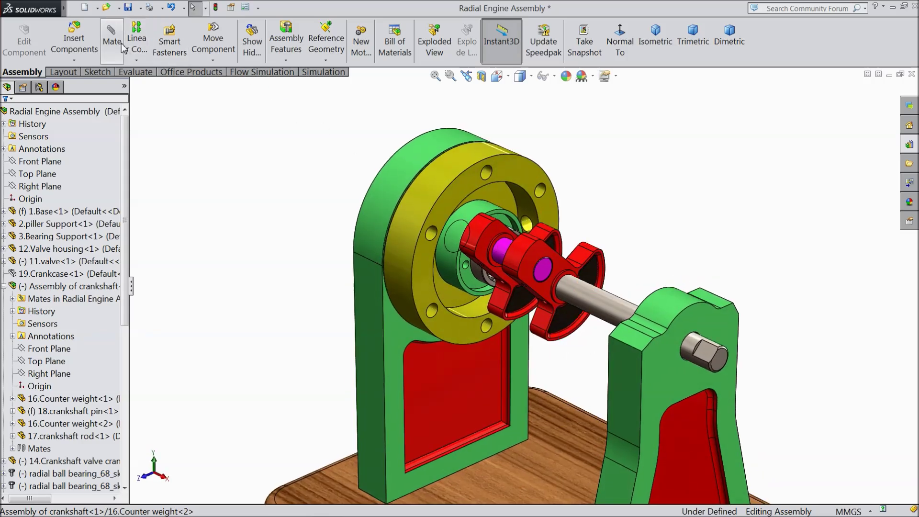
Insert the part 15.connecting rod hub into the assembly above the crankshaft
left_click(77, 44)
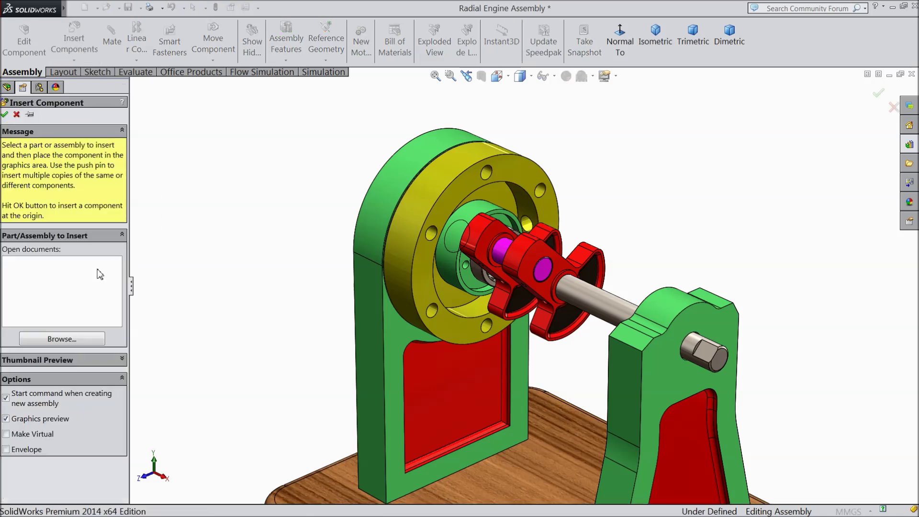
left_click(59, 339)
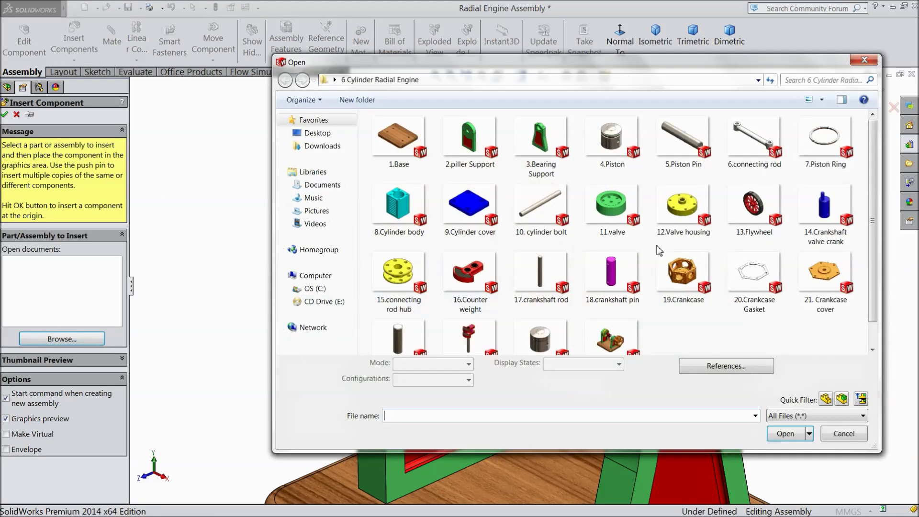
left_click(419, 289)
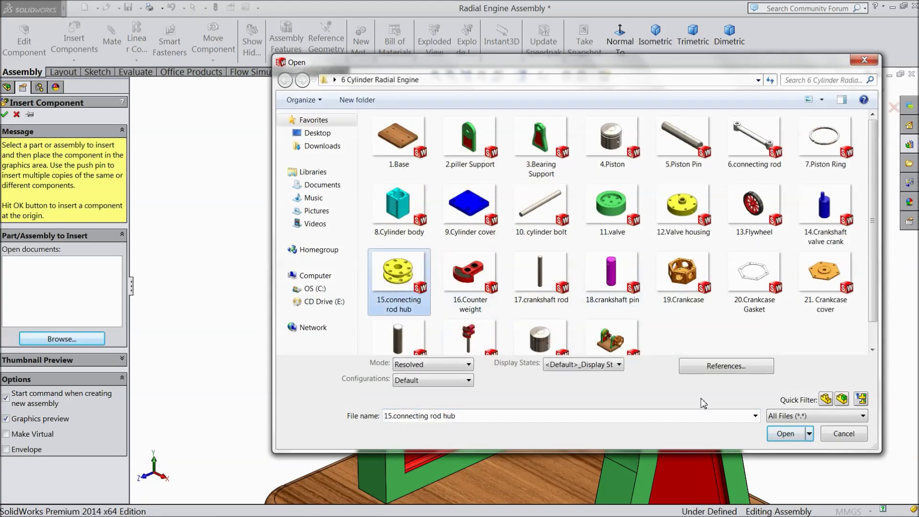
left_click(786, 433)
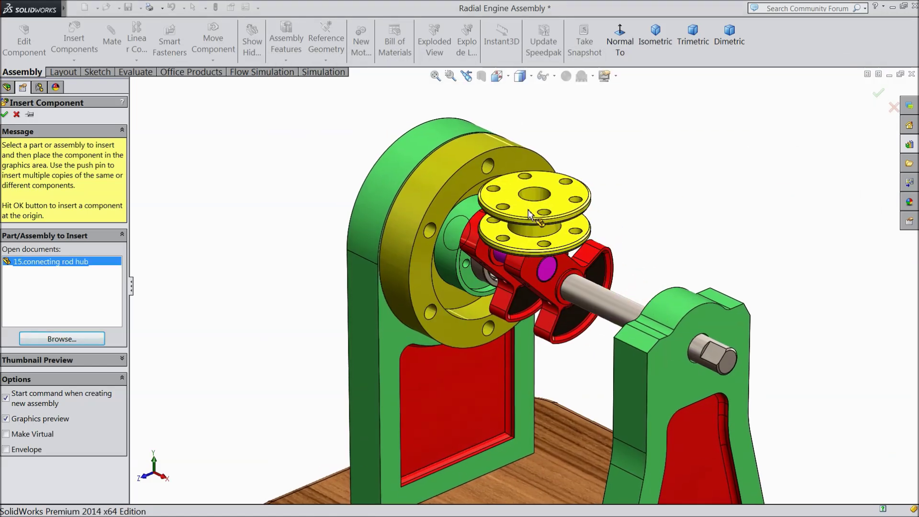
left_click(526, 299)
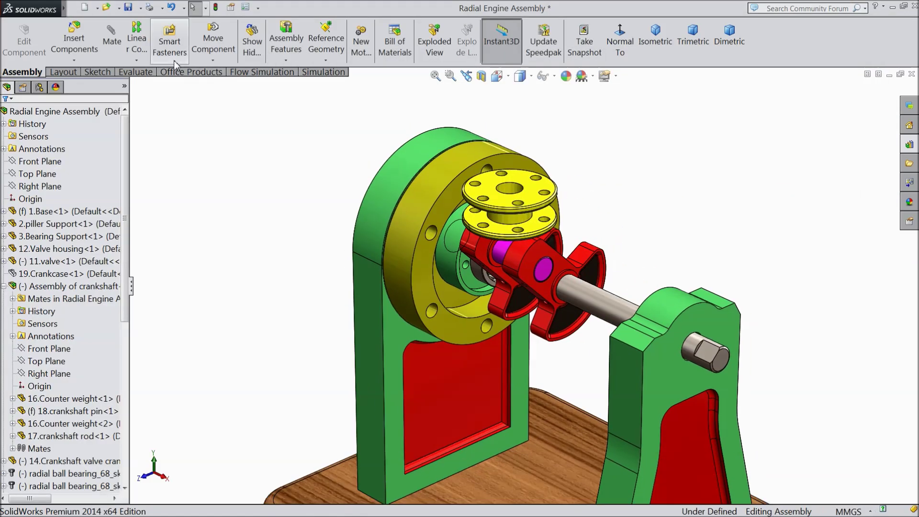
Rotate the connecting rod hub freely until its discs stand upright, roughly facing along the crankshaft
left_click(212, 60)
left_click(234, 87)
left_click_drag(482, 233, 547, 79)
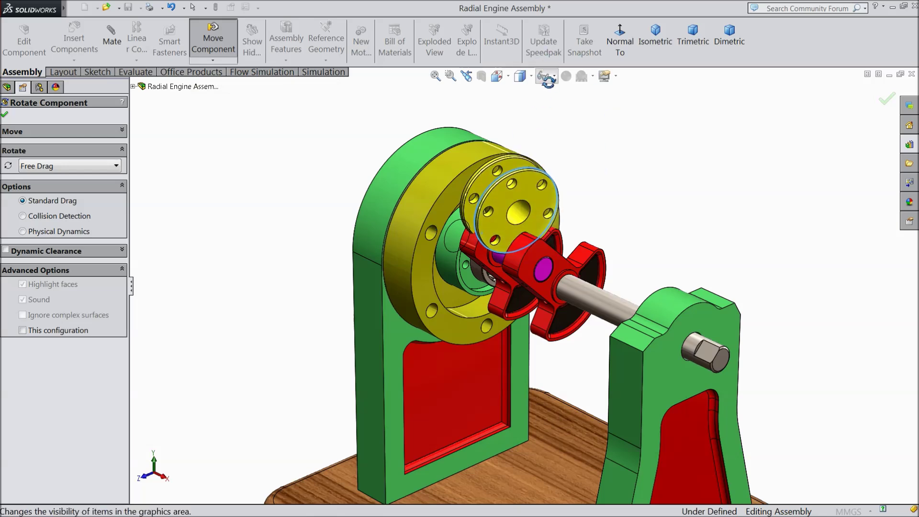
Finish rotating the hub and add a concentric mate between the crankshaft pin and the connecting rod hub's centre bore
left_click(5, 116)
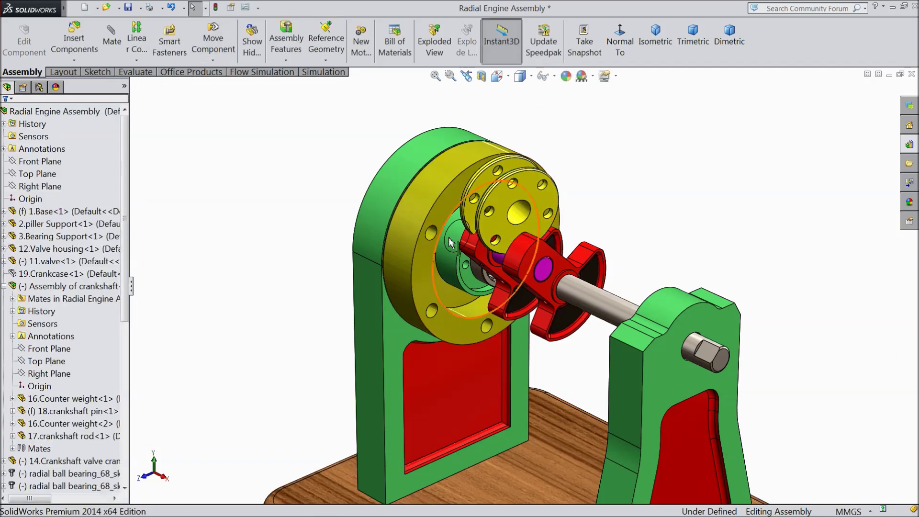
scroll(419, 232, "down", 3)
left_click(577, 197)
middle_click_drag(636, 297, 678, 231)
left_click(577, 297)
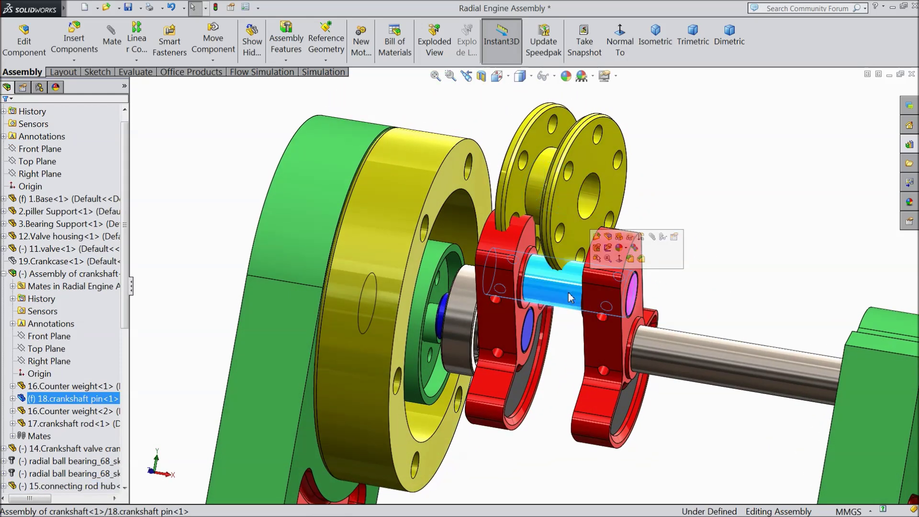
left_click(653, 237)
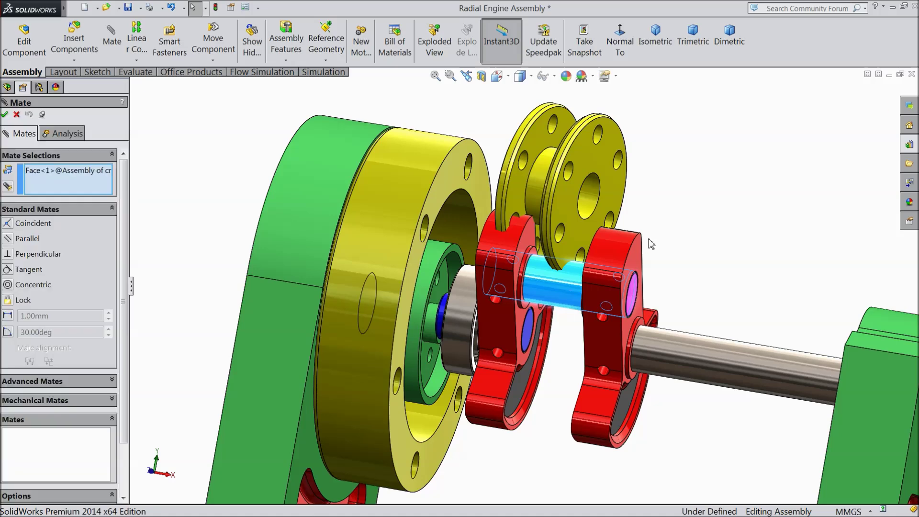
left_click(585, 206)
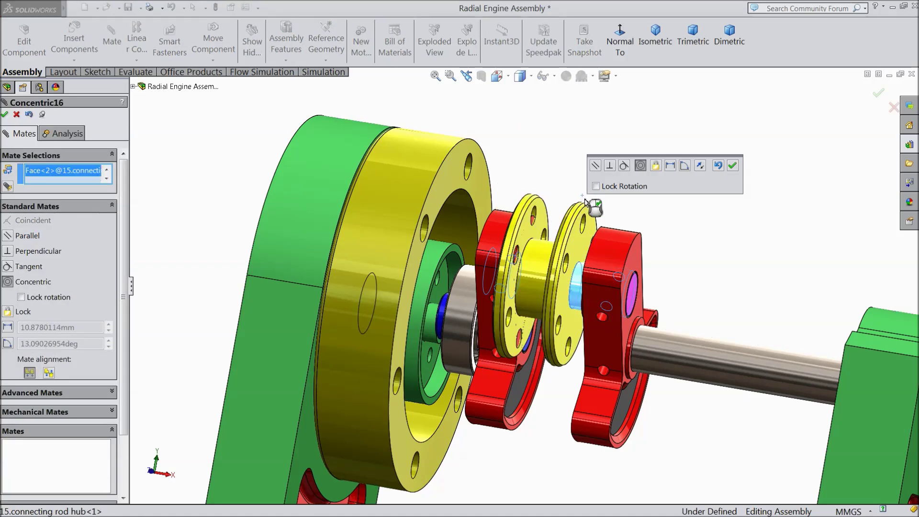
left_click(733, 166)
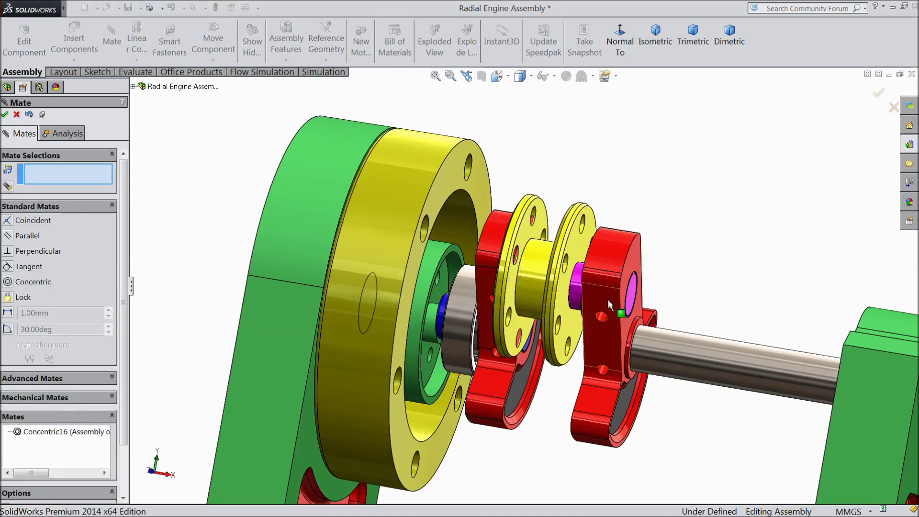
Try to mate the hub's disc face coincident with the adjacent counterweight face, and clear the mate selections
left_click(565, 305)
middle_click_drag(572, 307, 602, 273)
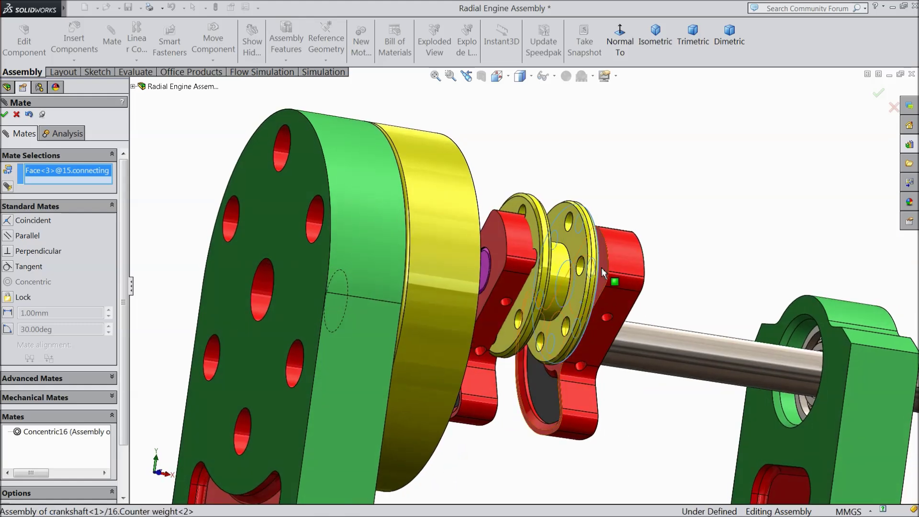
left_click(604, 275)
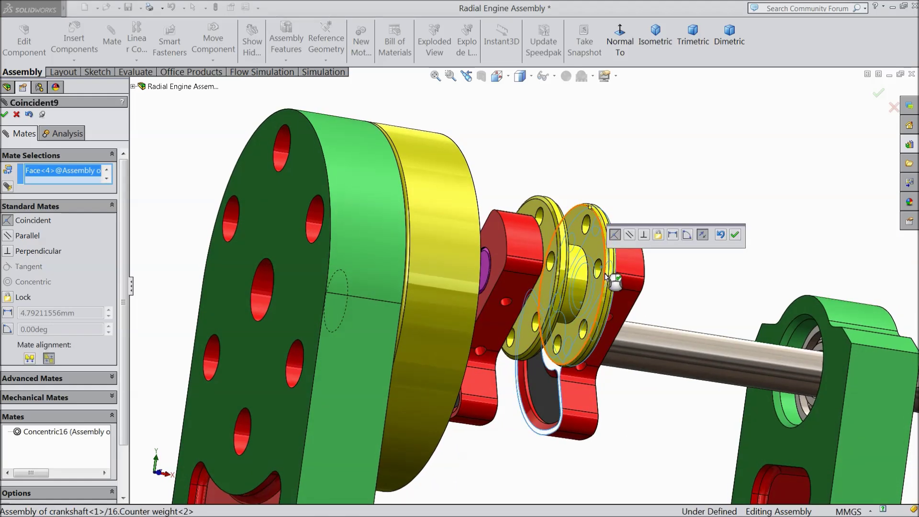
right_click(81, 174)
left_click(113, 184)
middle_click_drag(587, 345, 578, 327)
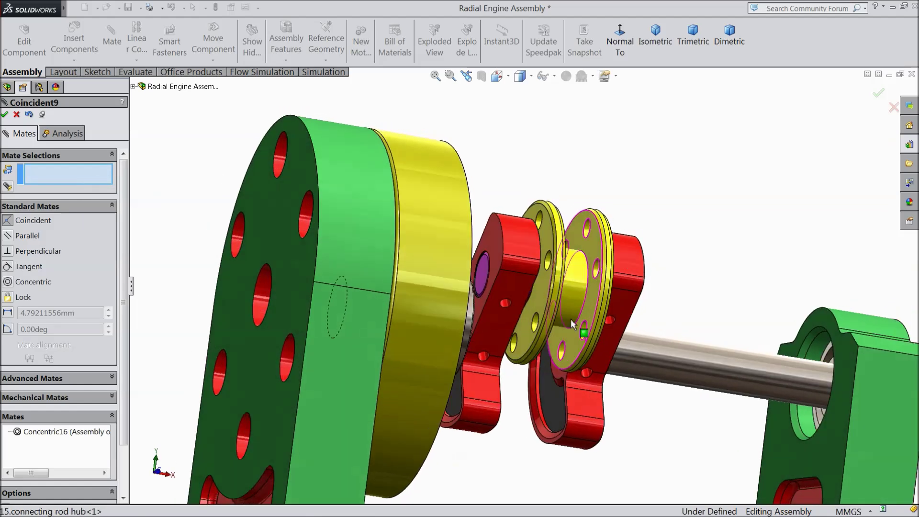
Drag the mated hub, reopen its concentric mate for editing and clear the mate's face selections
left_click_drag(544, 300, 604, 396)
middle_click_drag(604, 397, 589, 308)
scroll(564, 353, "up", 4)
middle_click_drag(550, 351, 546, 306)
left_click(62, 432)
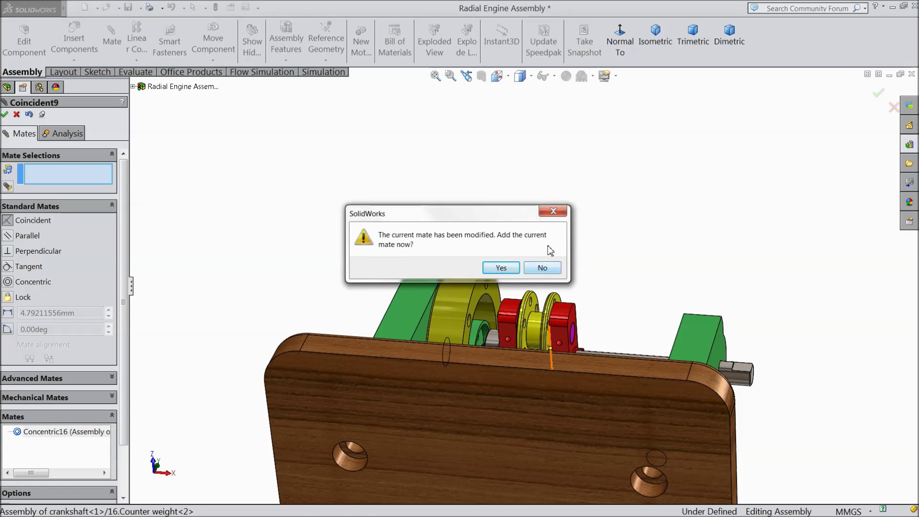
left_click(501, 268)
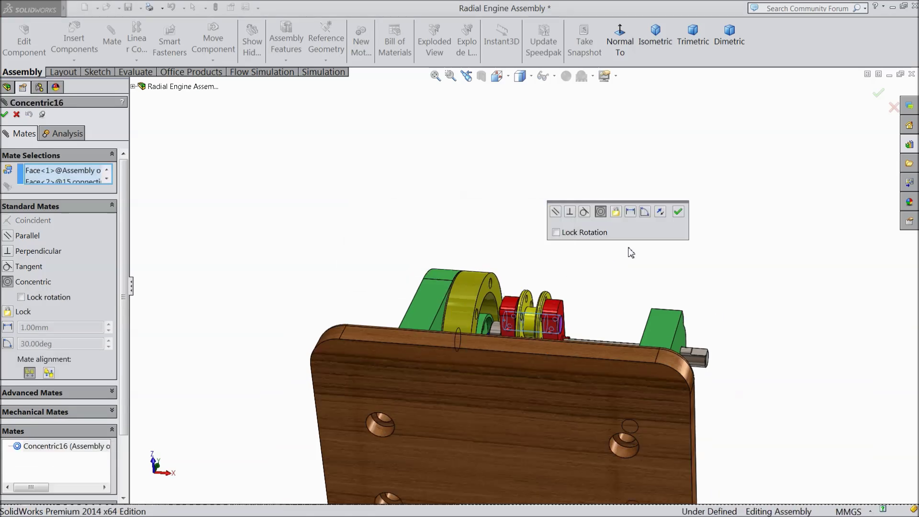
right_click(66, 184)
left_click(98, 183)
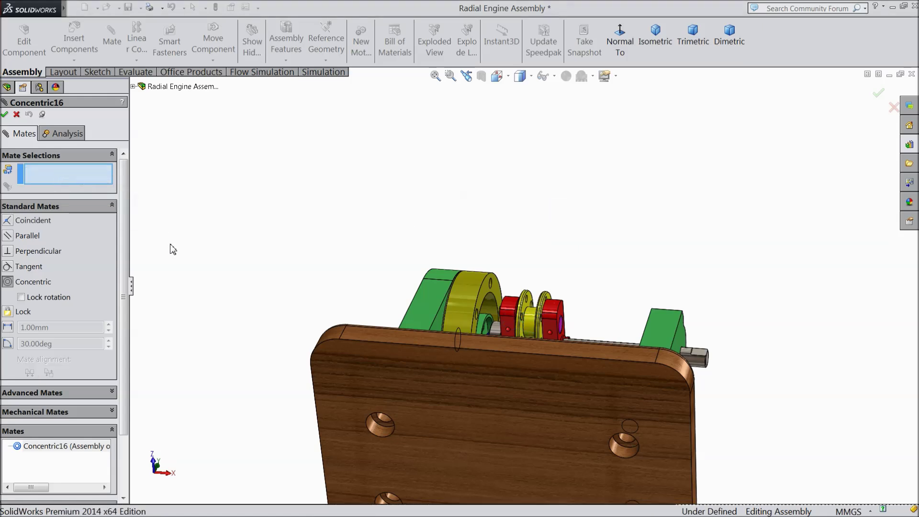
middle_click_drag(363, 213, 347, 342)
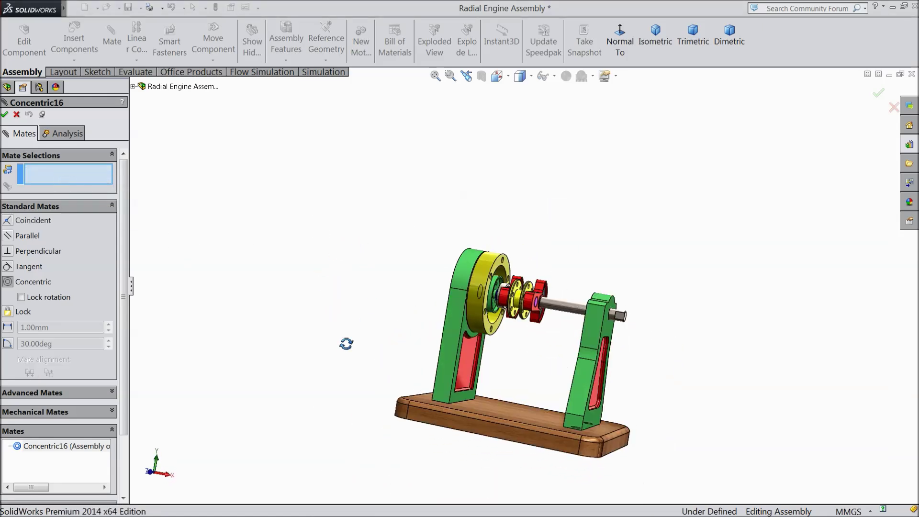
Delete the concentric mate between the crankshaft pin and the connecting rod hub
right_click(71, 450)
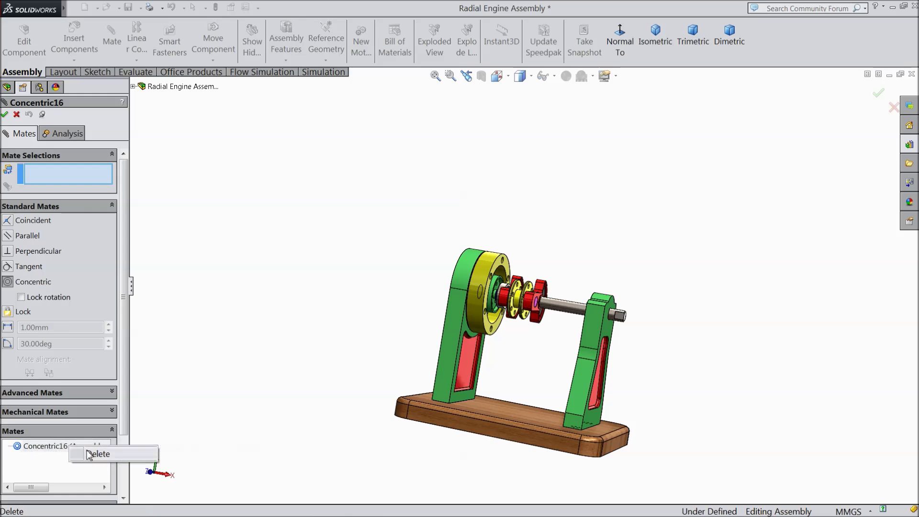
left_click(90, 454)
scroll(517, 326, "down", 6)
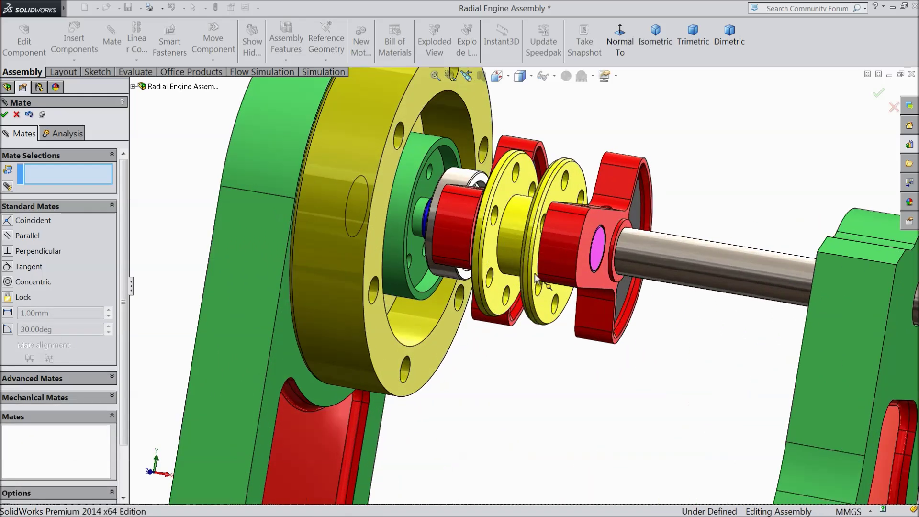
Pull the hub clear of the crankshaft and mate its centre bore concentric with the crankshaft pin
left_click_drag(511, 244, 555, 141)
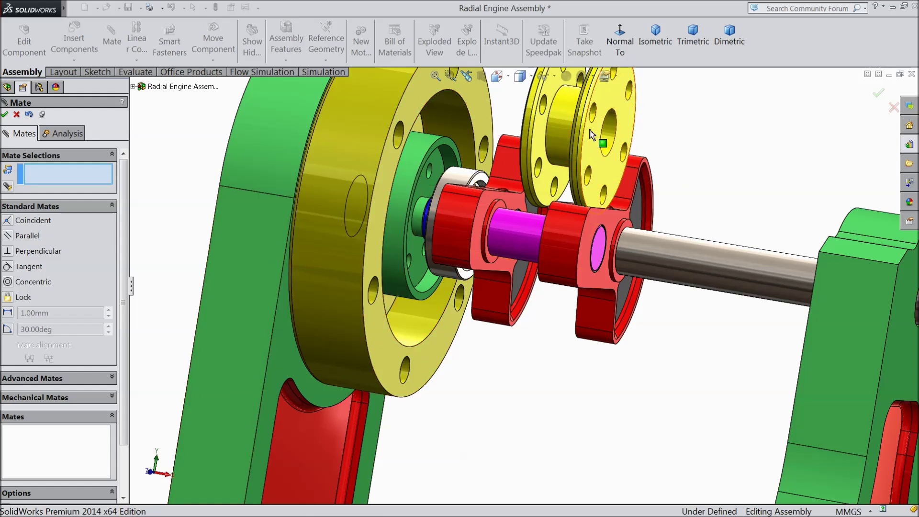
left_click(608, 138)
left_click(512, 234)
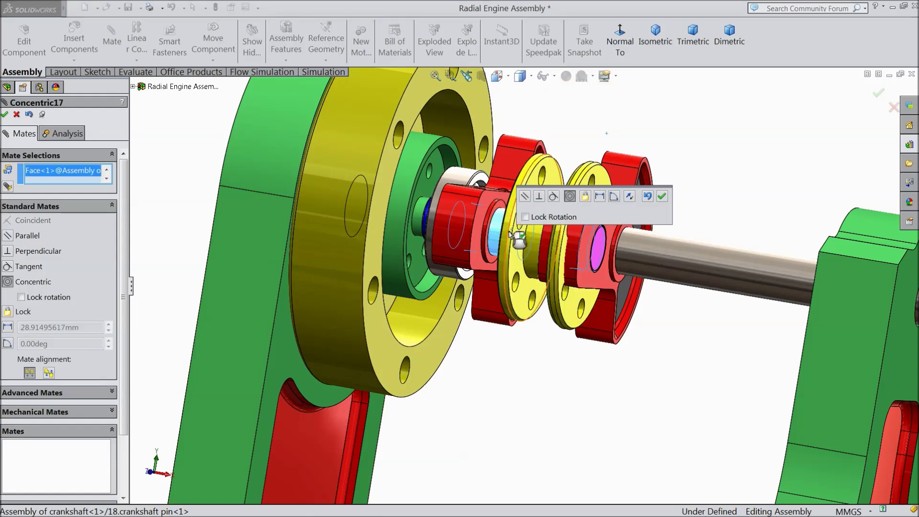
left_click(662, 196)
Add a coincident mate between the counterweight's raised ring face around the pin and the facing outer disc face of the hub
scroll(490, 226, "down", 6)
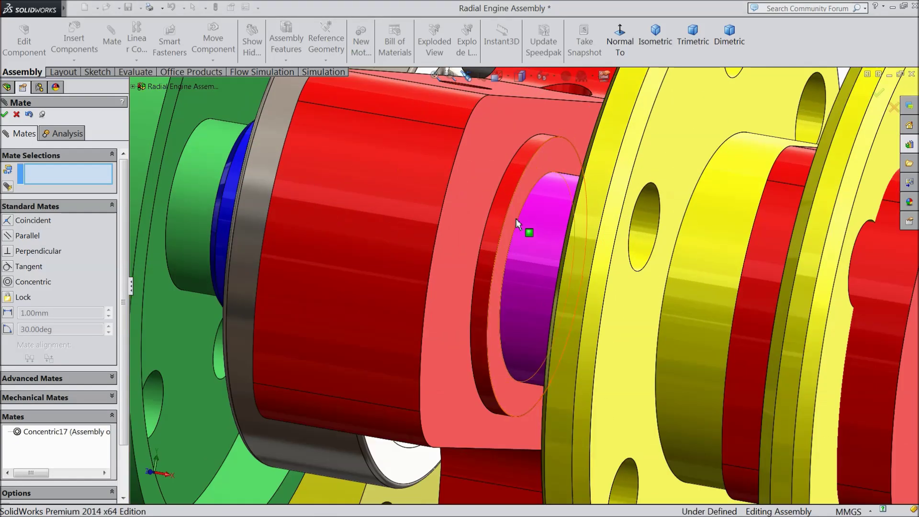
left_click(516, 218)
scroll(515, 243, "up", 4)
middle_click_drag(516, 252, 557, 286)
left_click(613, 193)
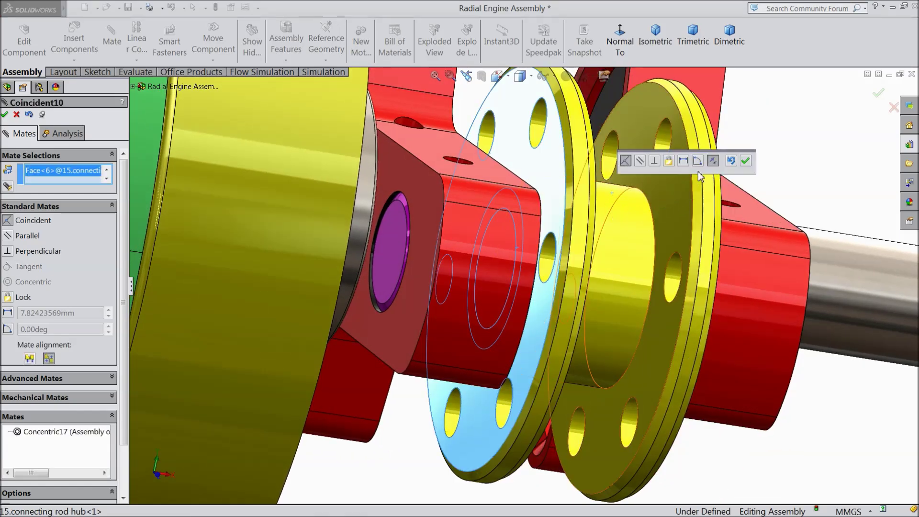
left_click(746, 163)
Turn the crankshaft until its pin end stands upright to check the hub's motion, and finish mating
middle_click_drag(670, 239, 506, 360)
scroll(555, 300, "up", 4)
scroll(474, 346, "up", 4)
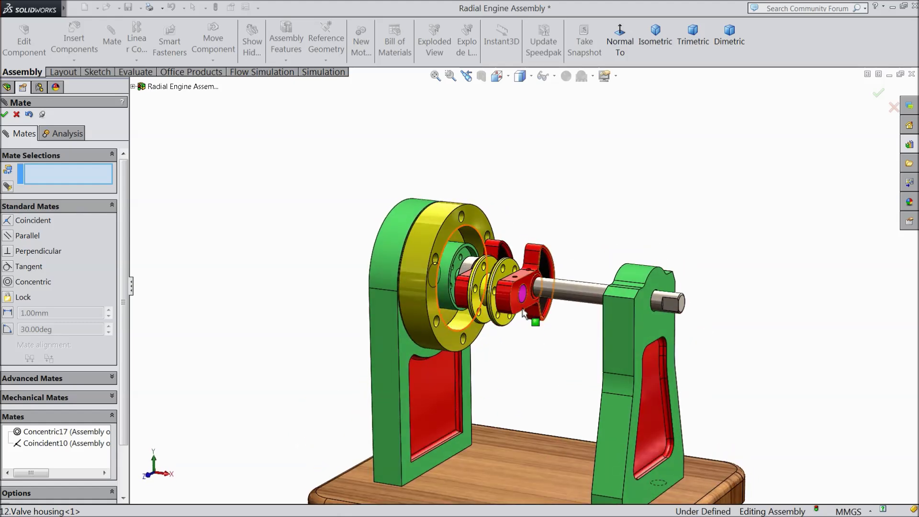
left_click_drag(515, 307, 546, 239)
mouse_move(621, 237)
middle_mouse_down()
mouse_move(627, 223)
mouse_move(622, 235)
middle_mouse_up()
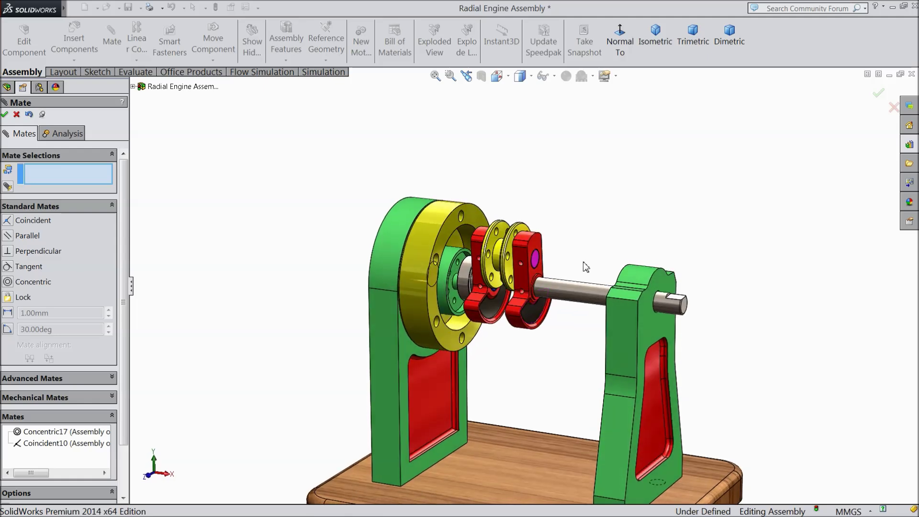
scroll(585, 267, "down", 2)
scroll(553, 270, "down", 2)
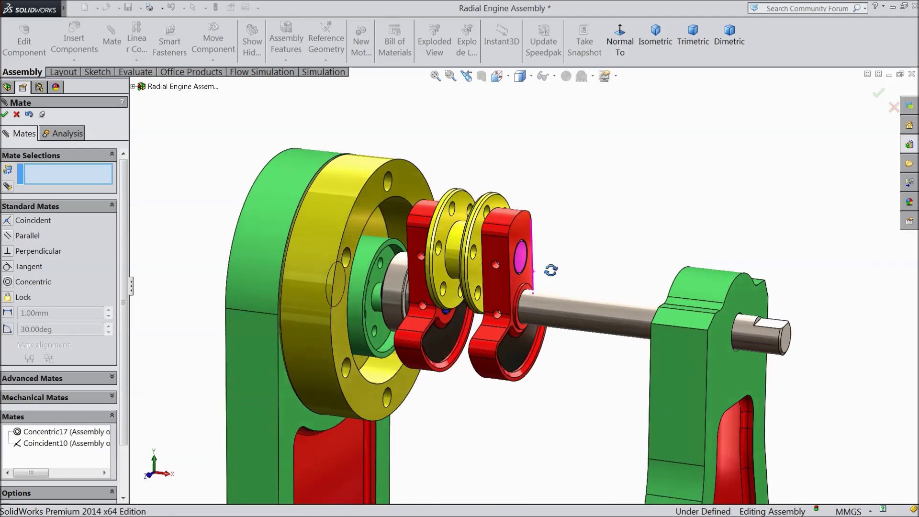
mouse_move(531, 238)
left_mouse_down()
mouse_move(519, 373)
mouse_move(561, 223)
mouse_move(473, 381)
mouse_move(591, 219)
mouse_move(461, 304)
mouse_move(493, 306)
mouse_move(522, 227)
mouse_move(577, 247)
mouse_move(515, 242)
mouse_move(548, 210)
mouse_move(542, 404)
mouse_move(530, 227)
left_mouse_up()
scroll(581, 258, "up", 3)
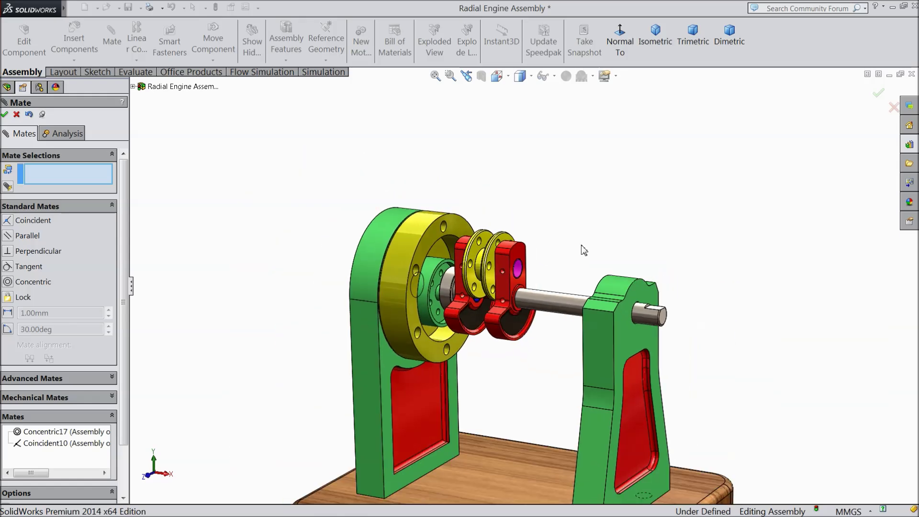
left_click(17, 115)
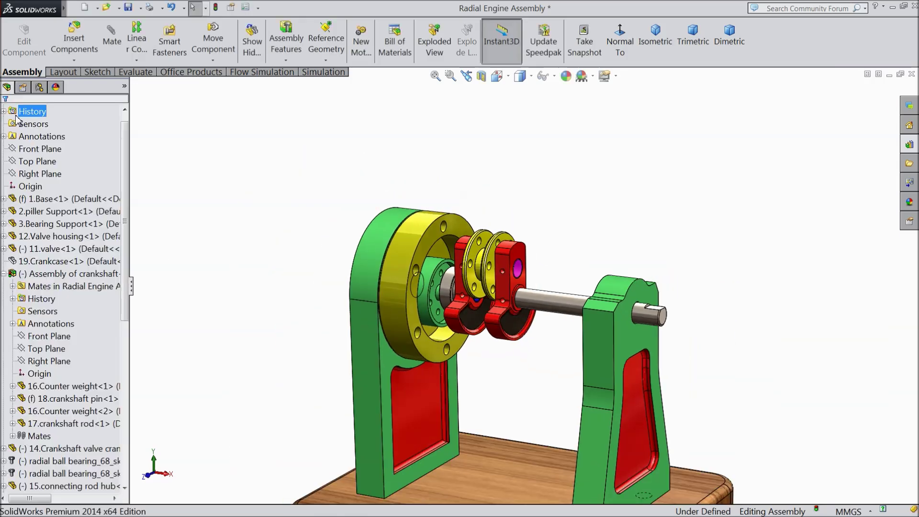
Rebuild and save the assembly as Radial Engine Assembly in the 6 Cylinder Radial Engine folder, replacing the existing file
left_click(139, 10)
left_click(161, 39)
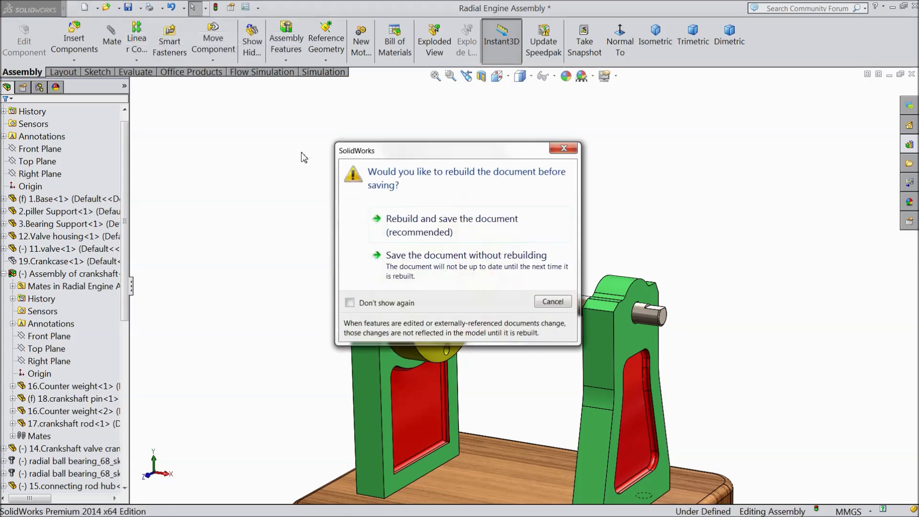
left_click(443, 225)
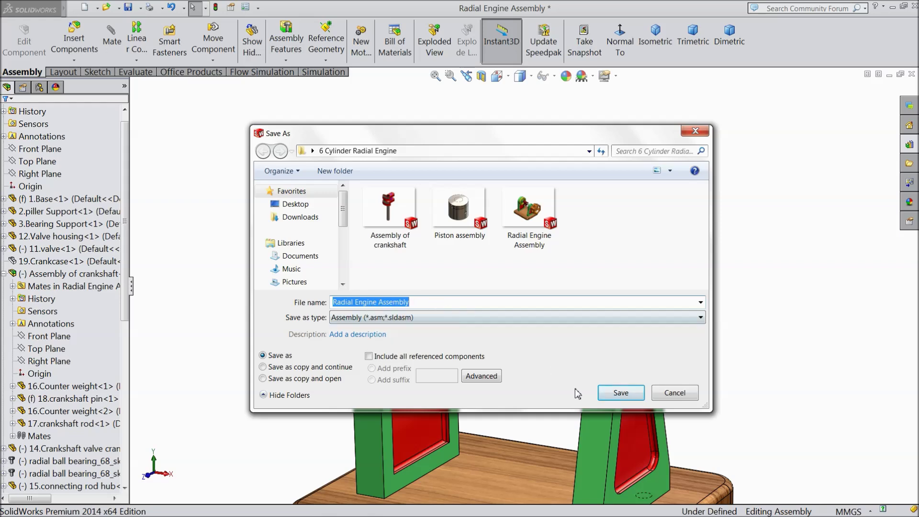
left_click(621, 394)
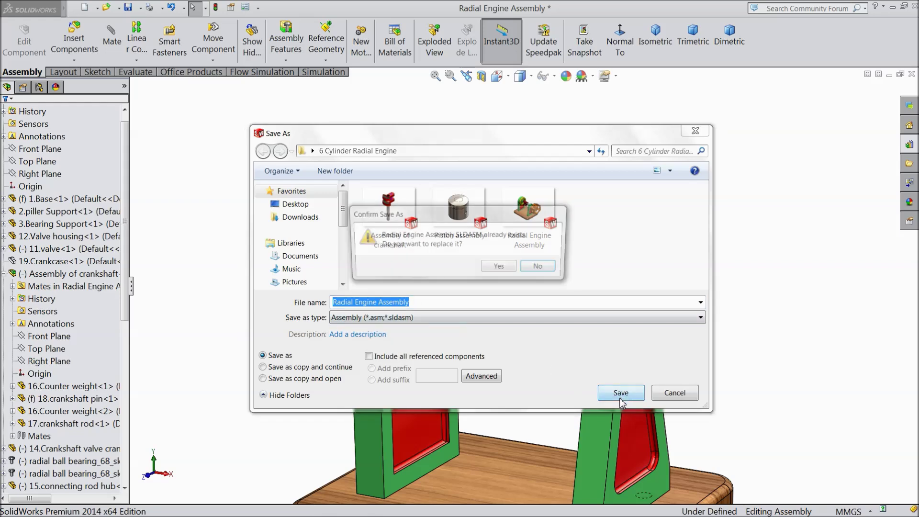
left_click(499, 269)
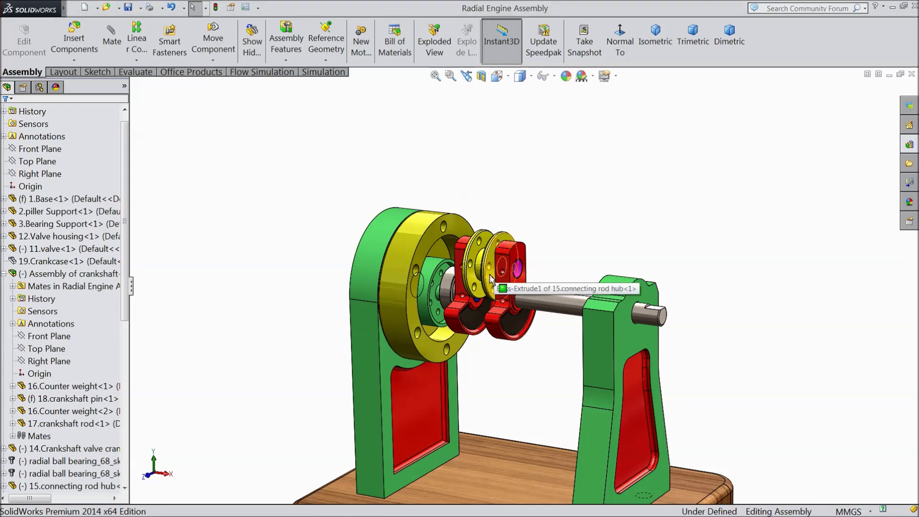
Show the hidden 19.Crankcase again and collapse the crankshaft subassembly and the Mates folder in the design tree
scroll(491, 279, "up", 4)
middle_click_drag(474, 346, 488, 342)
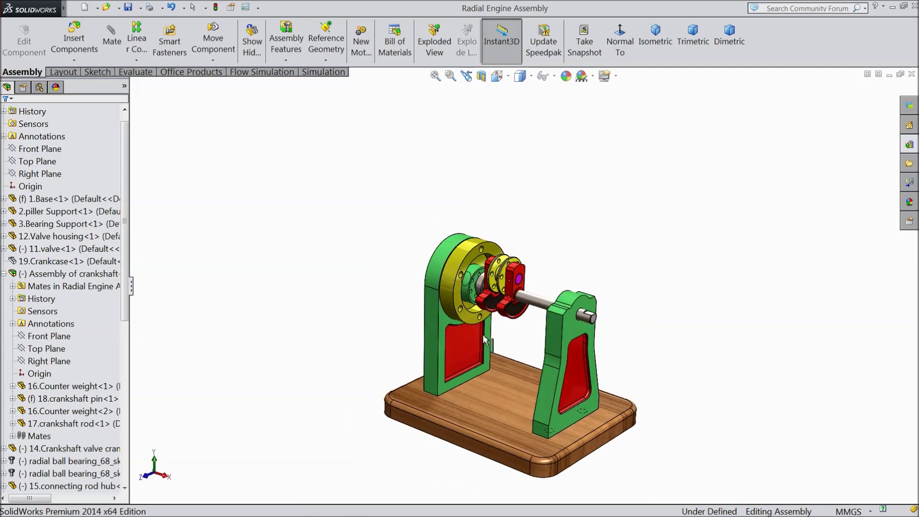
scroll(490, 340, "down", 3)
scroll(510, 338, "up", 2)
scroll(533, 389, "down", 3)
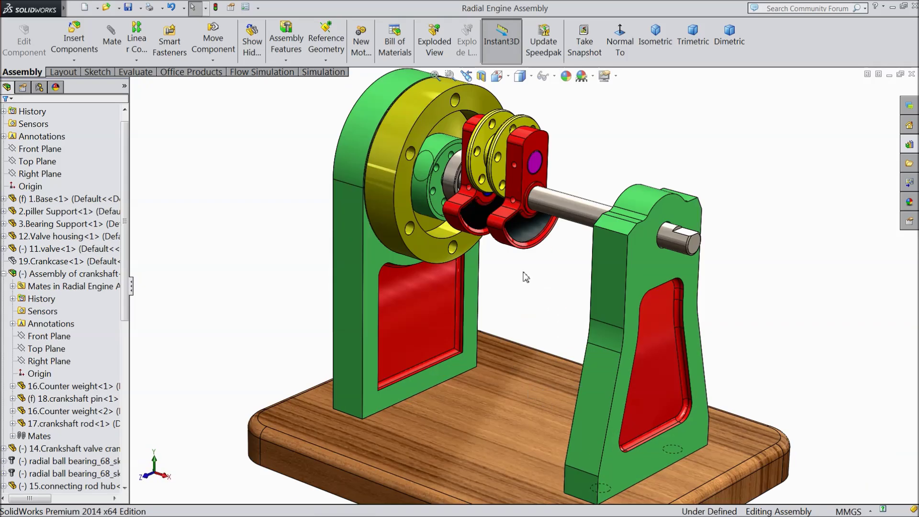
scroll(493, 189, "down", 2)
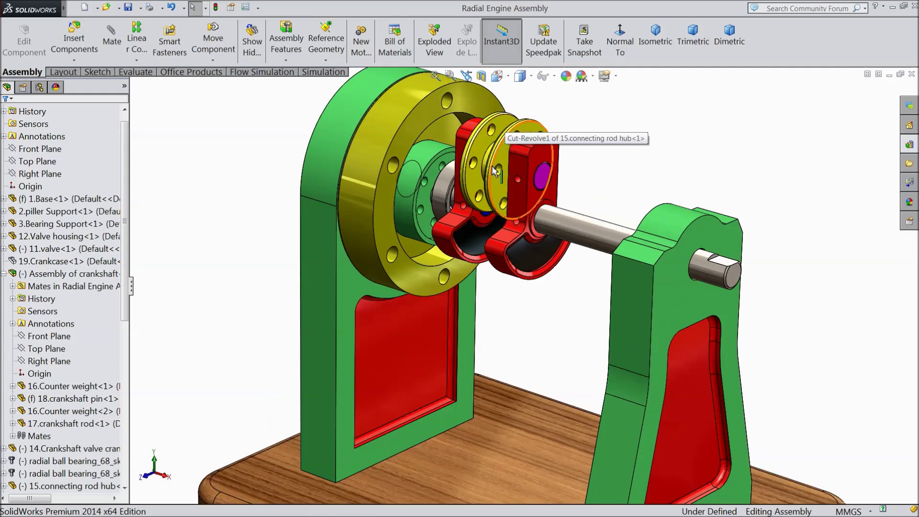
left_click(41, 261)
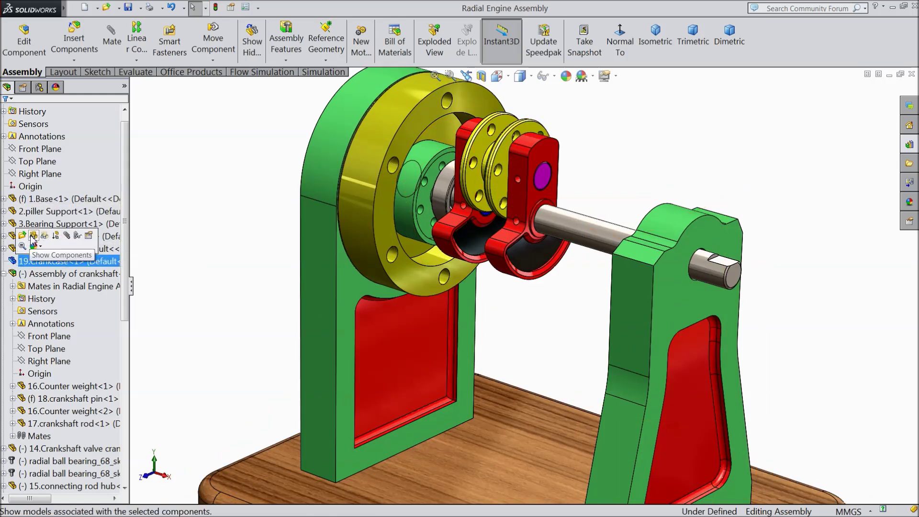
left_click(32, 235)
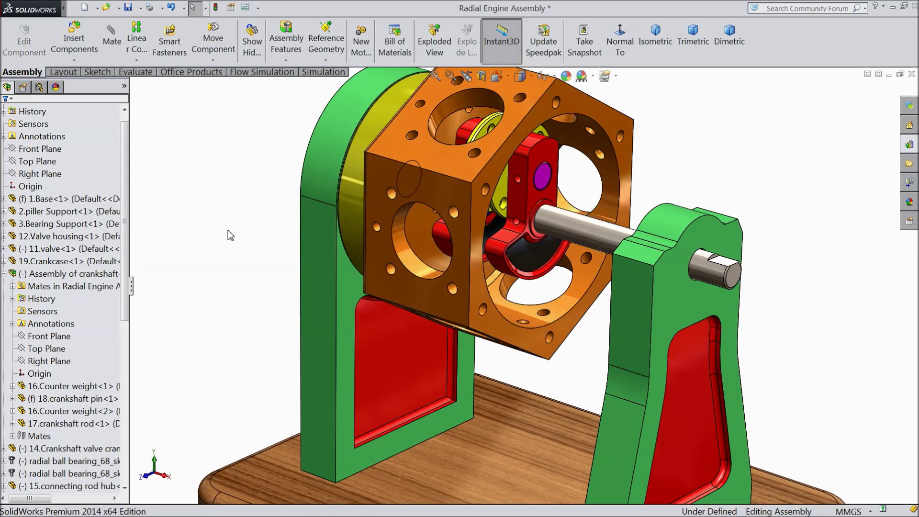
key("f")
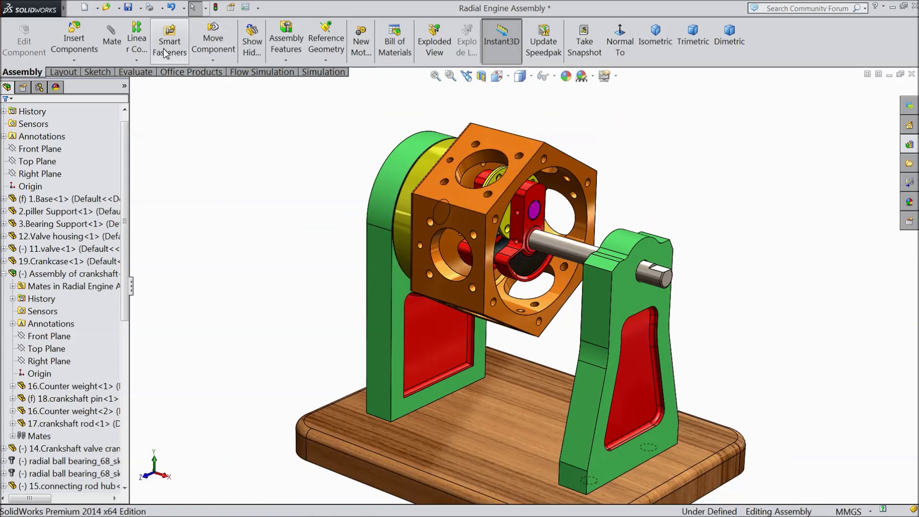
left_click(4, 274)
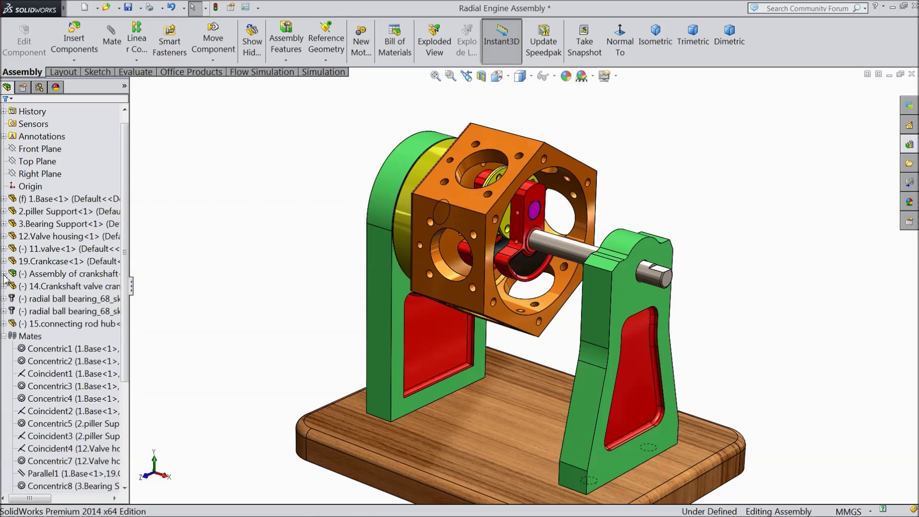
left_click(3, 336)
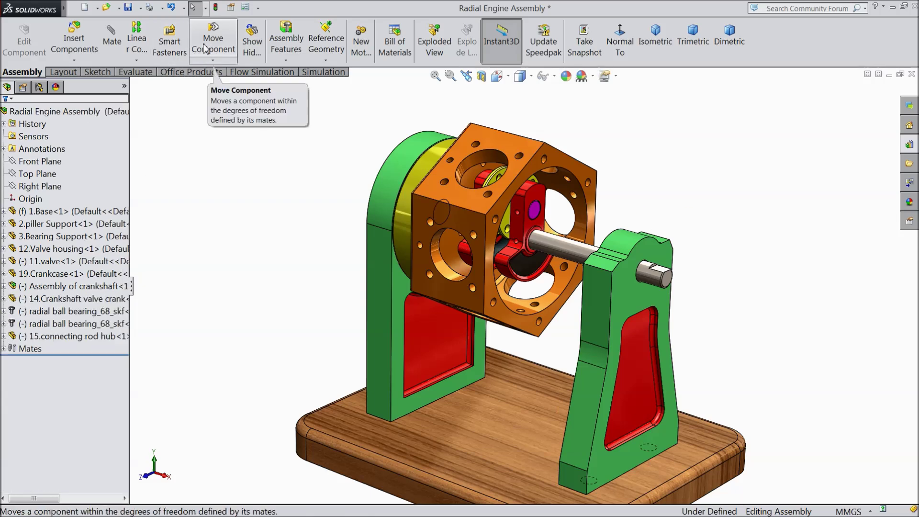
Insert the 20.Crankcase Gasket part from the 6 Cylinder Radial Engine folder and place it beside the crankcase's open side
left_click(67, 45)
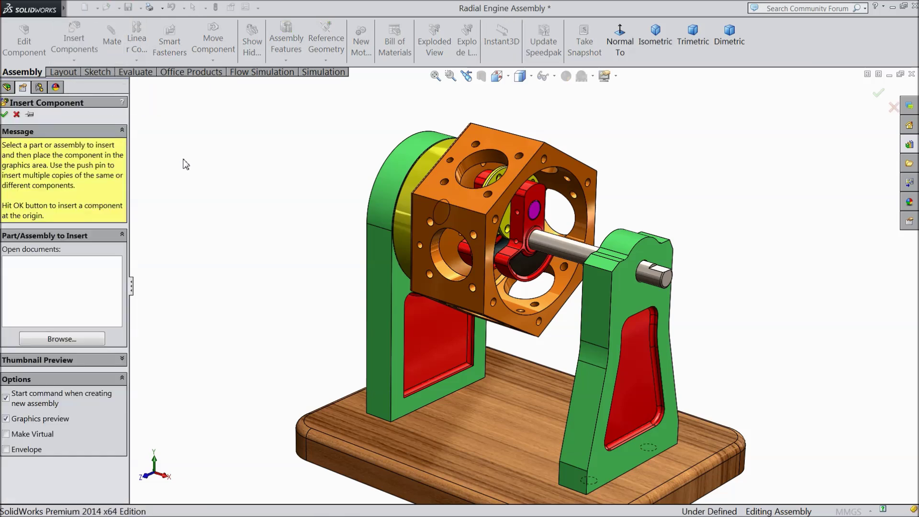
left_click(62, 339)
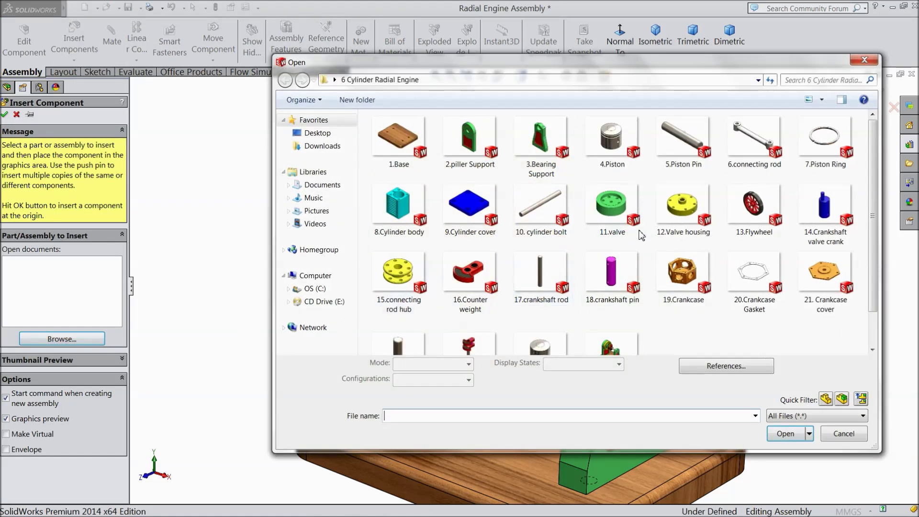
left_click(758, 286)
left_click(784, 433)
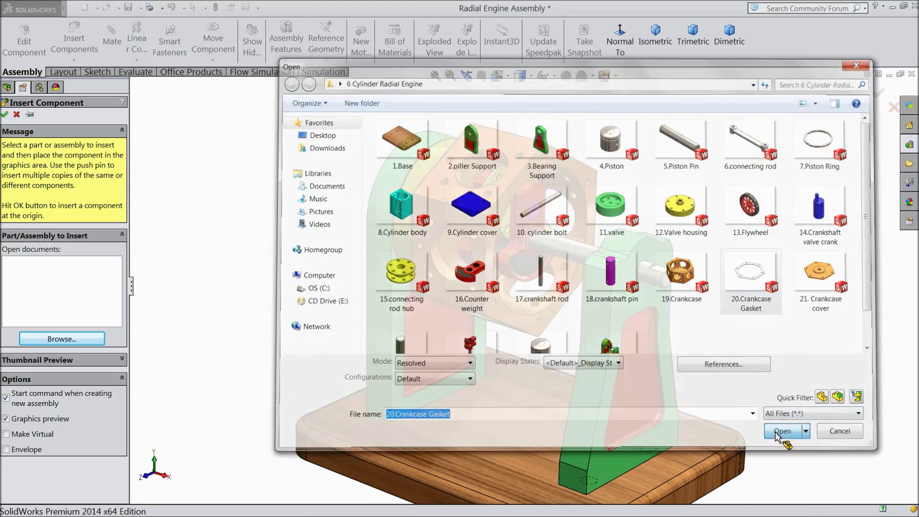
left_click(639, 191)
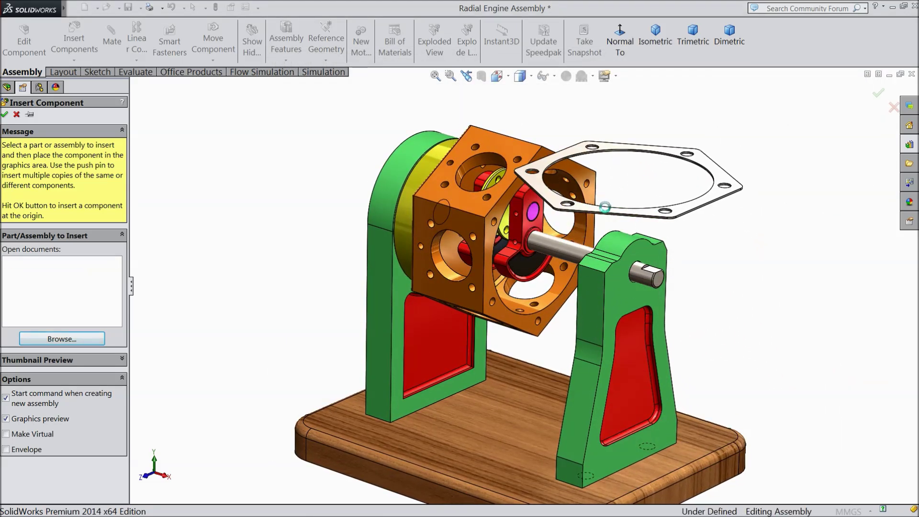
left_click(605, 206)
Add a coincident mate between the crankcase's open hexagonal end face and the flat face of the gasket
scroll(613, 181, "down", 3)
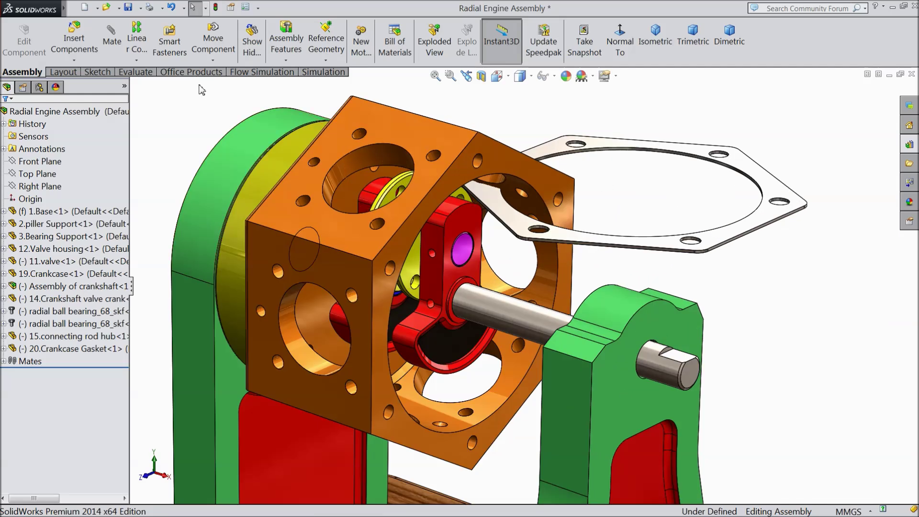
left_click(112, 43)
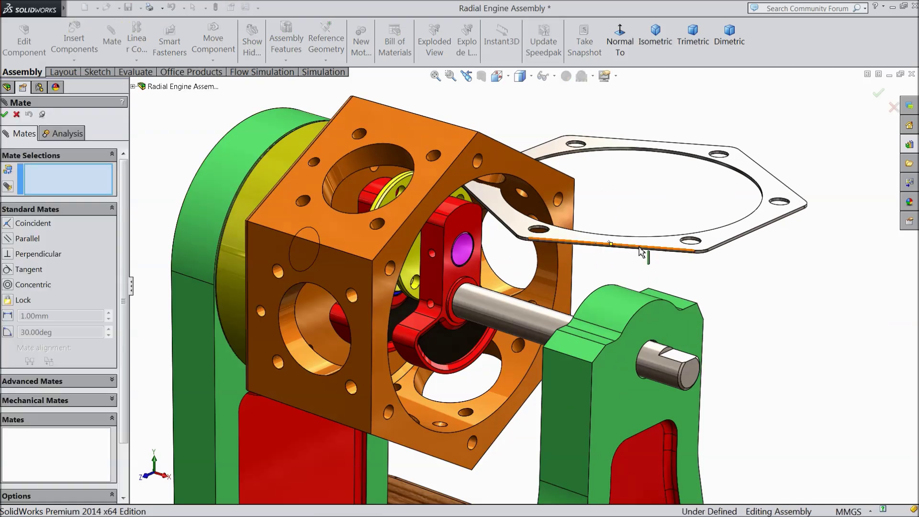
left_click(443, 197)
left_click(516, 219)
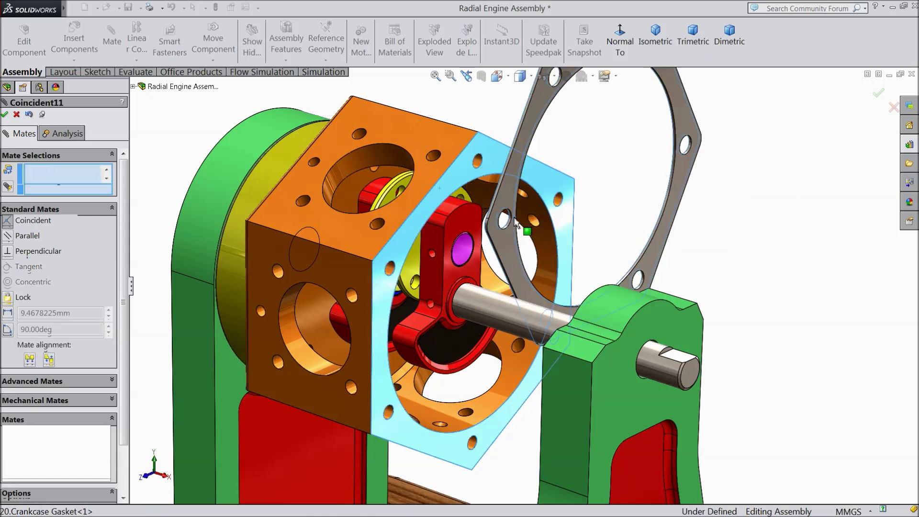
middle_click_drag(601, 154, 649, 203)
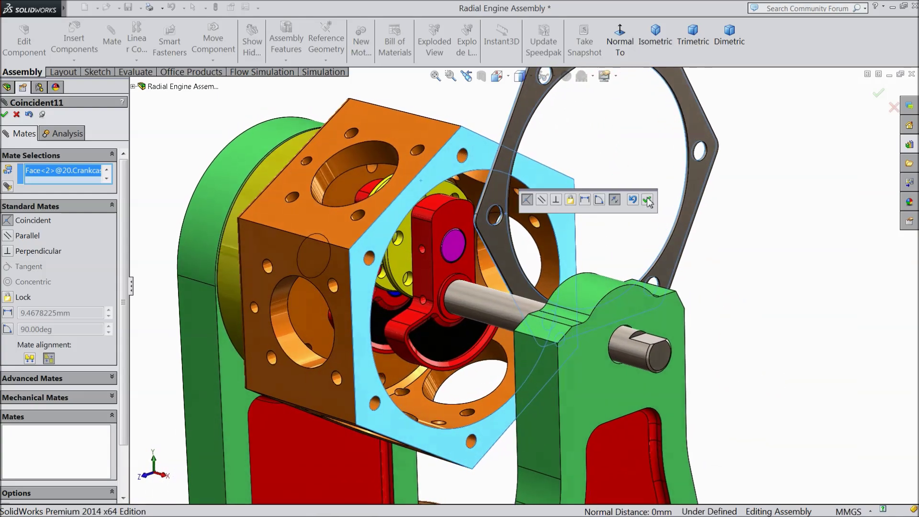
left_click(648, 202)
Add a concentric mate between the crankcase's large circular inner face and the gasket's inner circular edge face
scroll(565, 246, "down", 4)
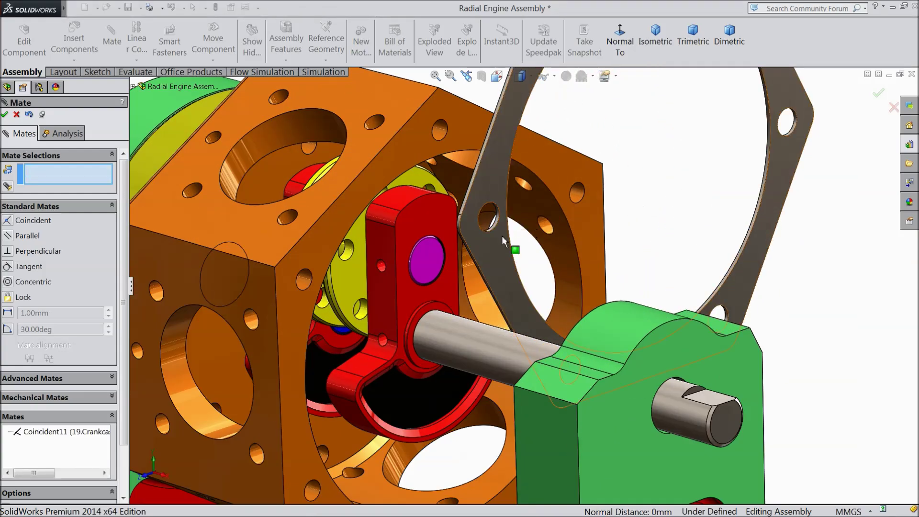
left_click(564, 242)
scroll(567, 240, "up", 5)
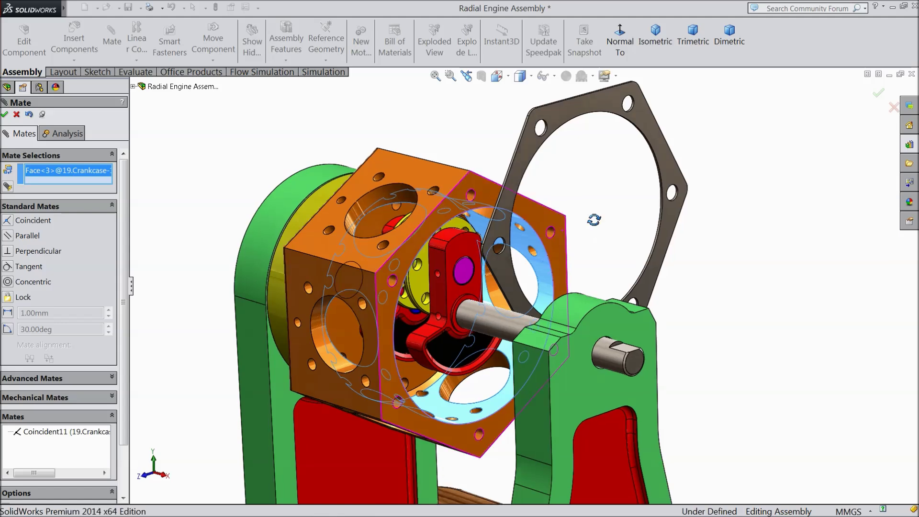
scroll(596, 229, "down", 6)
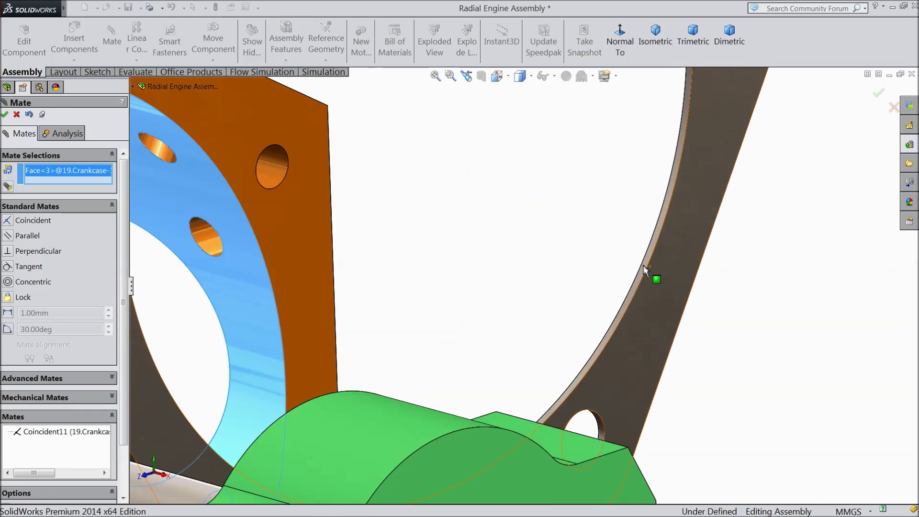
left_click(643, 266)
scroll(539, 292, "up", 6)
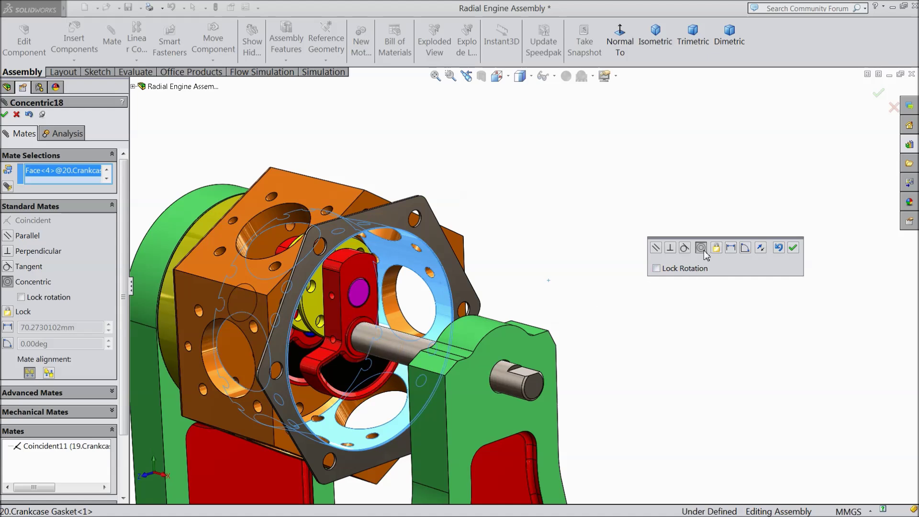
left_click(794, 249)
Rotate the gasket about its centre until its bolt holes roughly line up with those of the crankcase
scroll(378, 235, "down", 5)
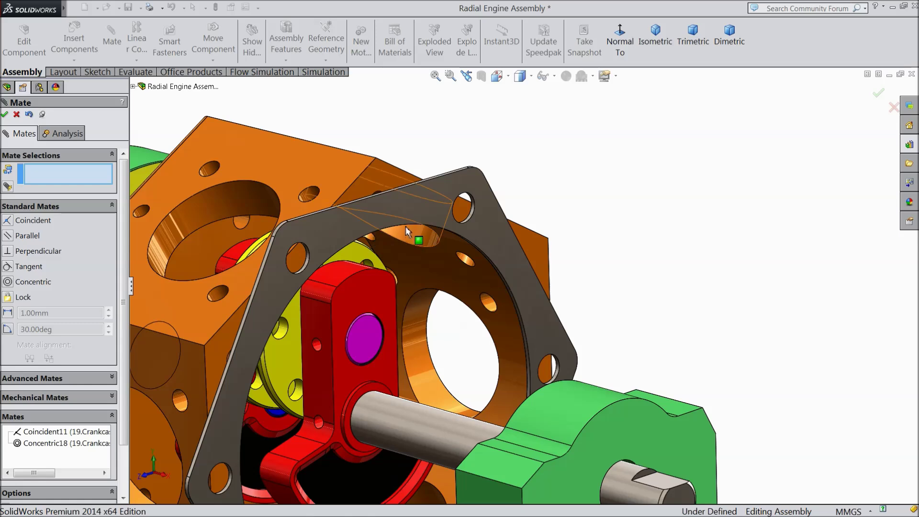
left_click_drag(394, 214, 368, 224)
middle_click_drag(367, 227, 343, 260)
left_click_drag(359, 194, 283, 241)
Add a concentric mate between a crankcase bolt hole and the matching gasket hole, and finish mating
scroll(283, 241, "down", 5)
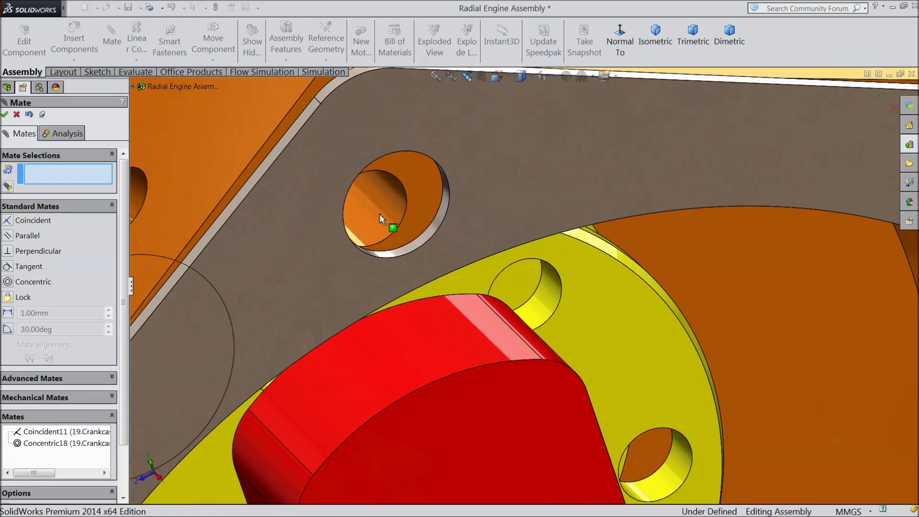
left_click(380, 213)
left_click(442, 209)
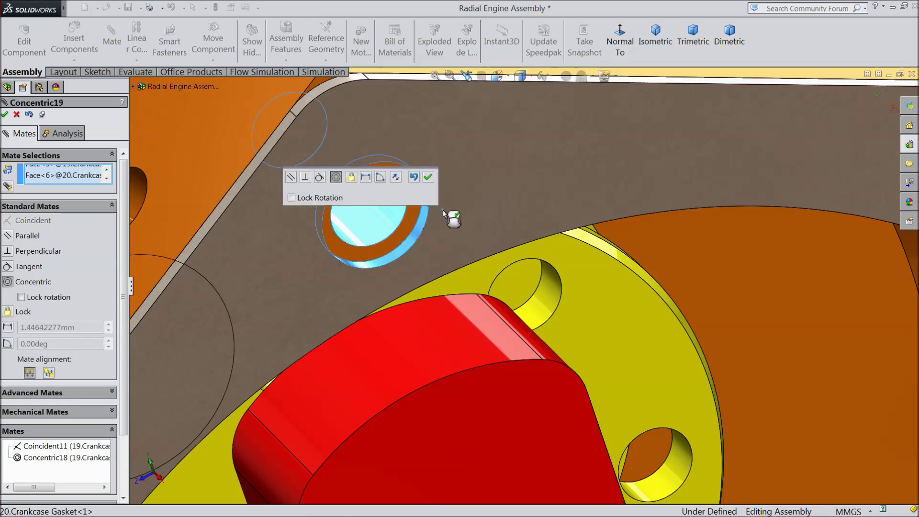
left_click(428, 177)
scroll(338, 214, "up", 10)
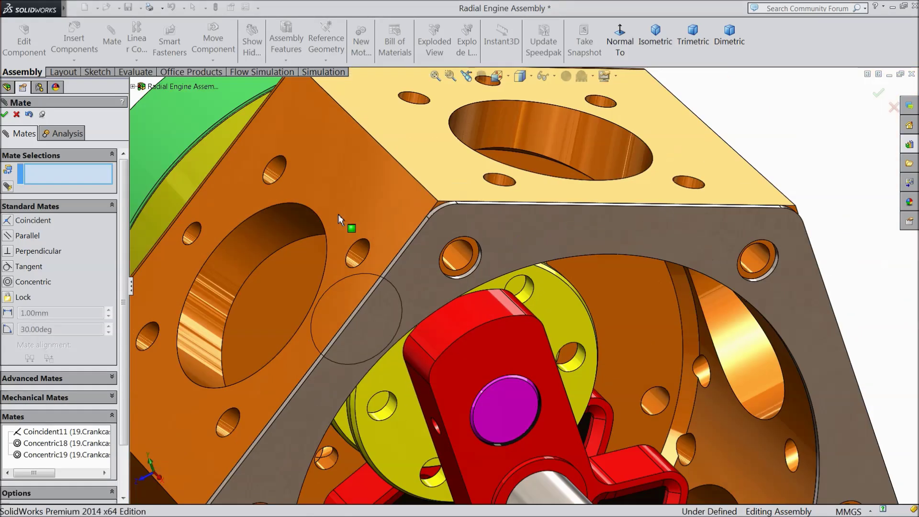
middle_click_drag(424, 307, 412, 292)
scroll(506, 315, "up", 3)
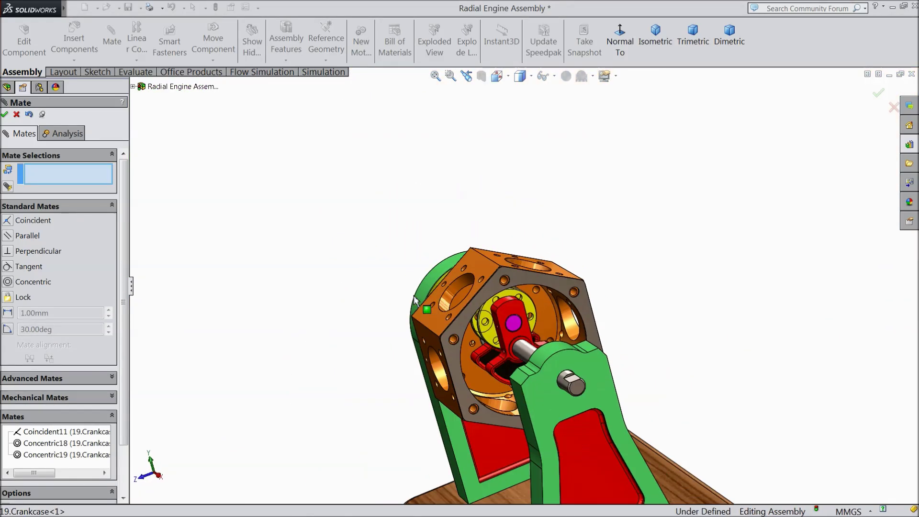
scroll(500, 375, "down", 3)
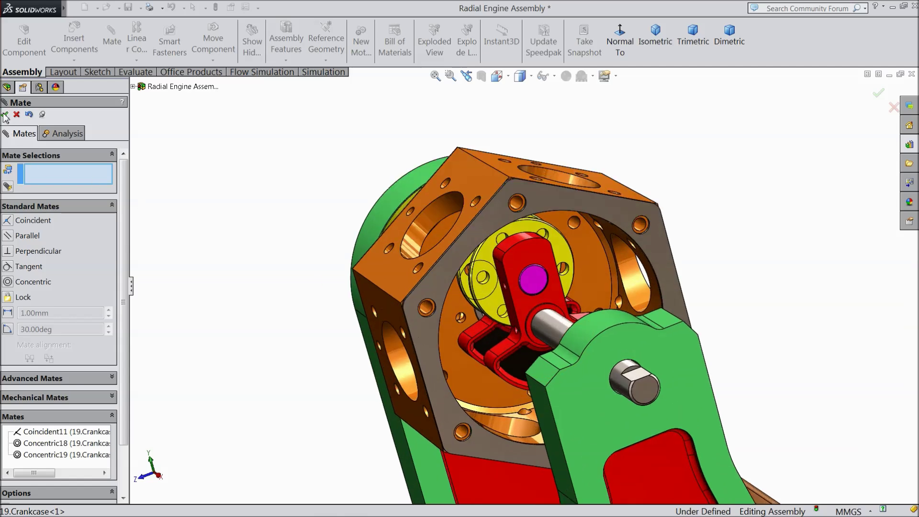
left_click(5, 115)
Insert the 21. Crankcase cover part from the 6 Cylinder Radial Engine folder and place it near the crankcase
left_click(74, 42)
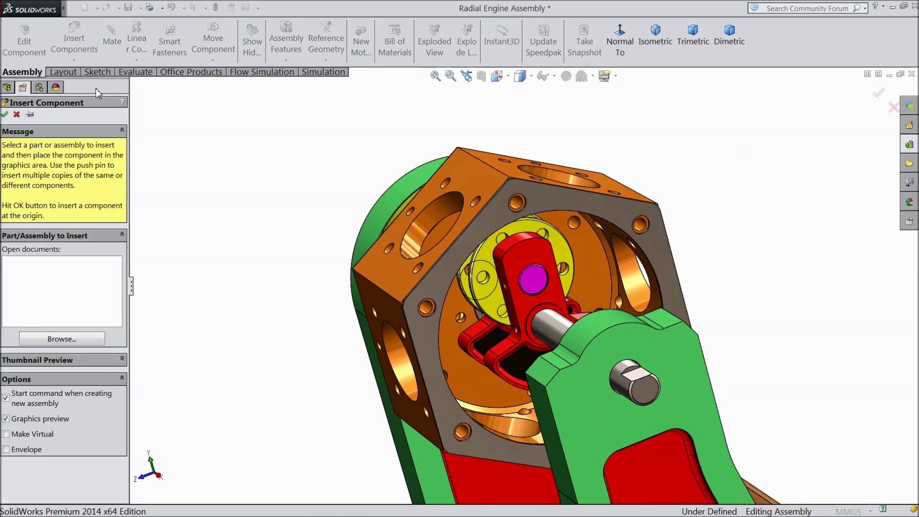
left_click(77, 339)
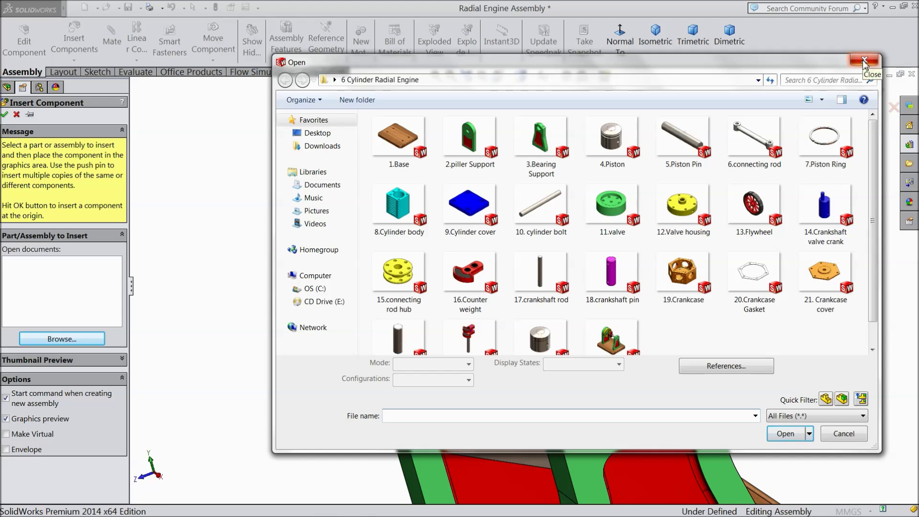
left_click(824, 275)
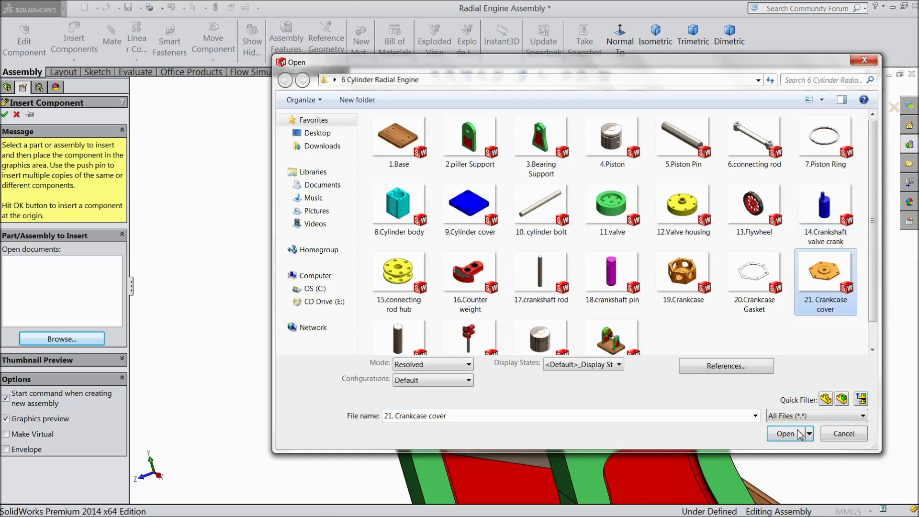
left_click(786, 433)
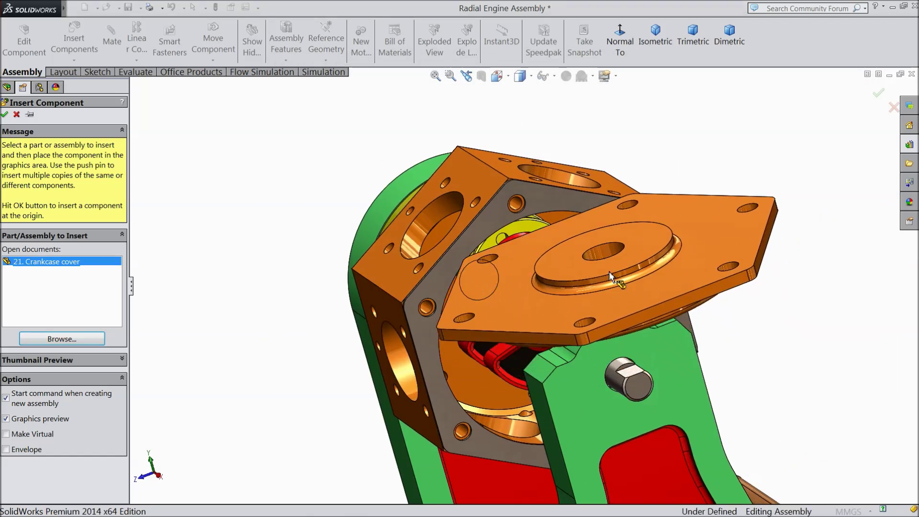
left_click(628, 290)
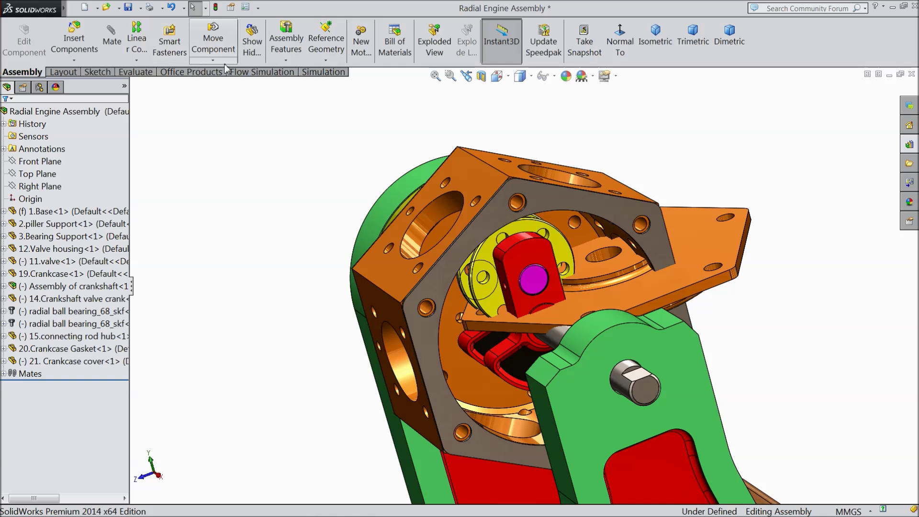
Move the crankcase cover away from the crankshaft and rotate it freely until it stands upright, roughly parallel to the gasket
left_click_drag(742, 259, 889, 278)
left_click(213, 61)
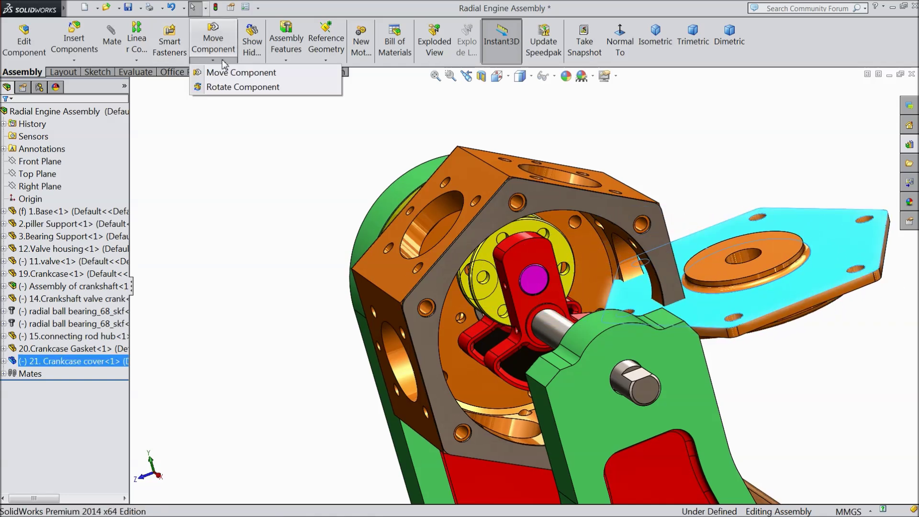
left_click(243, 86)
left_click_drag(770, 313, 545, 160)
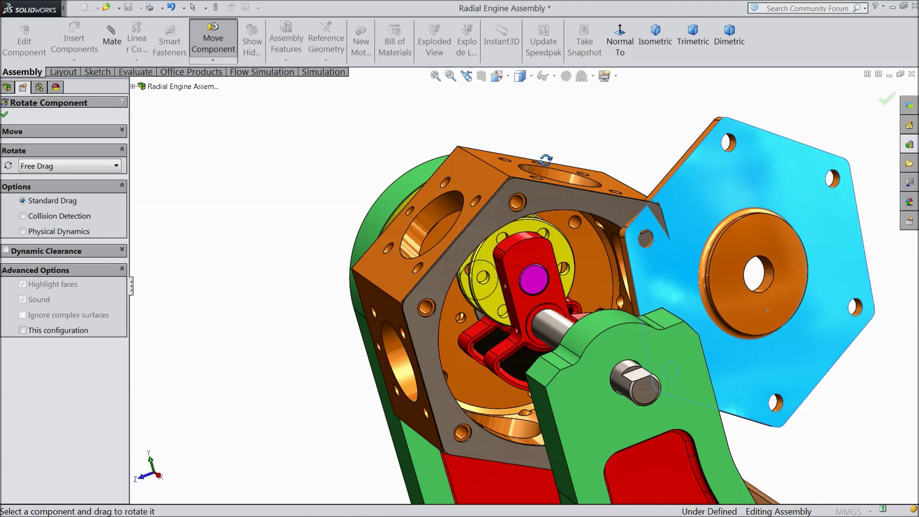
left_click(5, 115)
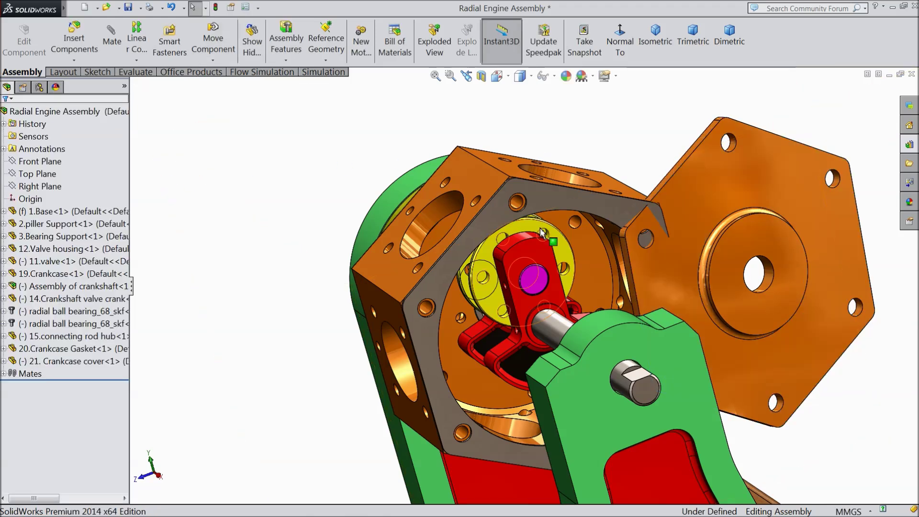
Move the upright crankcase cover farther out so that it stands clear of the engine and the bearing support
scroll(540, 228, "up", 5)
left_click(625, 227)
left_click_drag(627, 229, 718, 253)
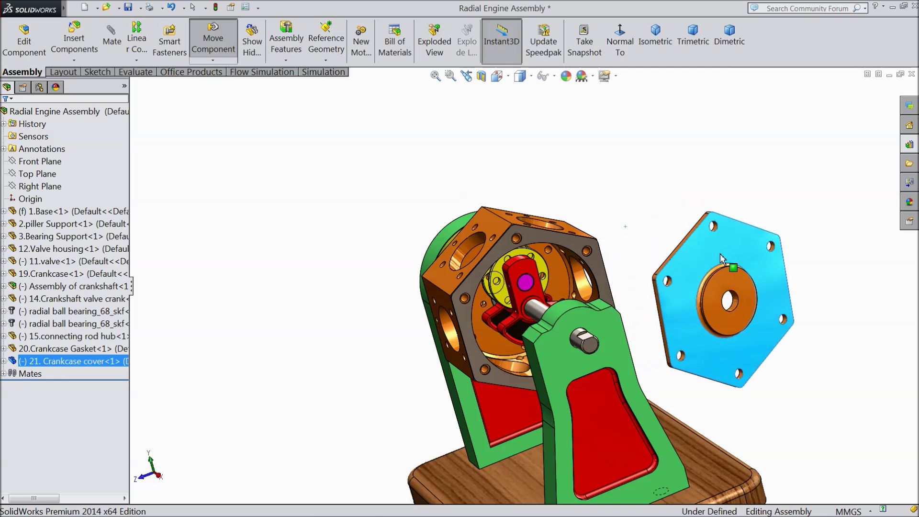
left_click(804, 249)
Insert an SKF radial ball bearing from the Toolbox beside the cover's inner side, with size 6001, full balls and detailed display
middle_click_drag(785, 258, 704, 320)
scroll(704, 320, "down", 6)
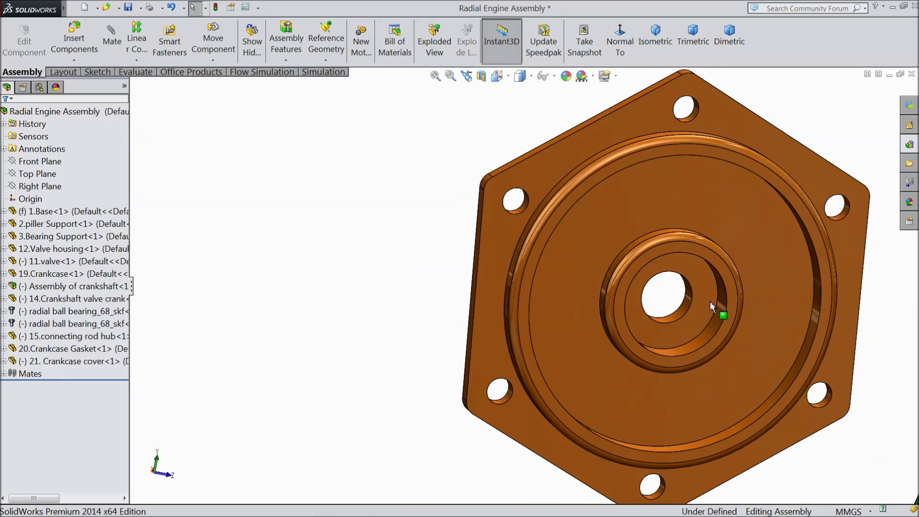
left_click(910, 146)
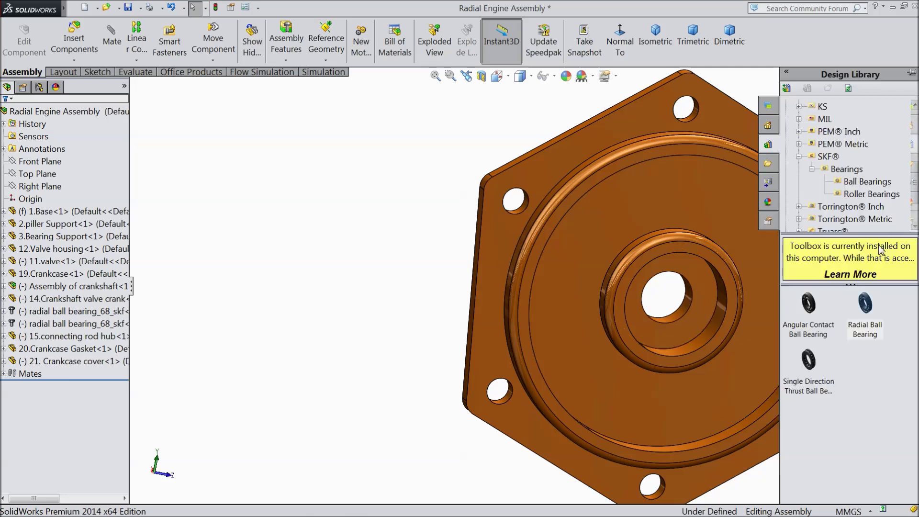
left_click_drag(871, 313, 402, 320)
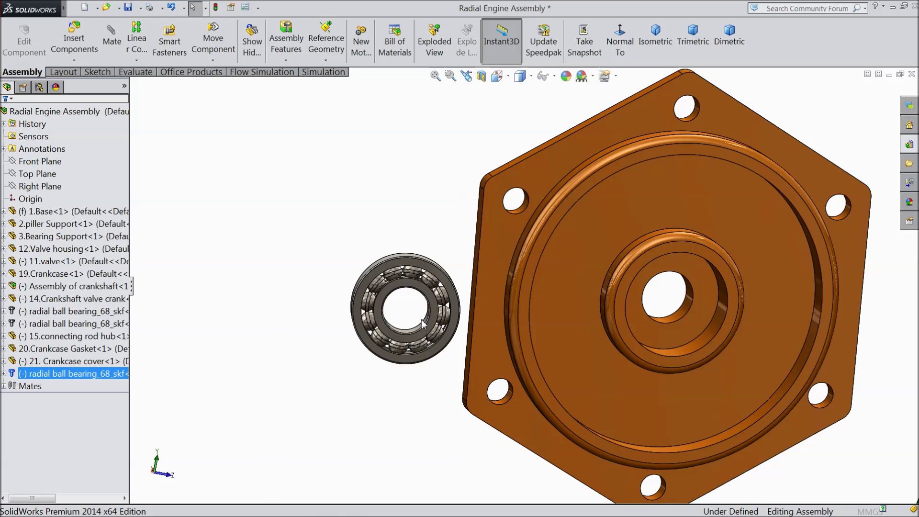
double_click(421, 309)
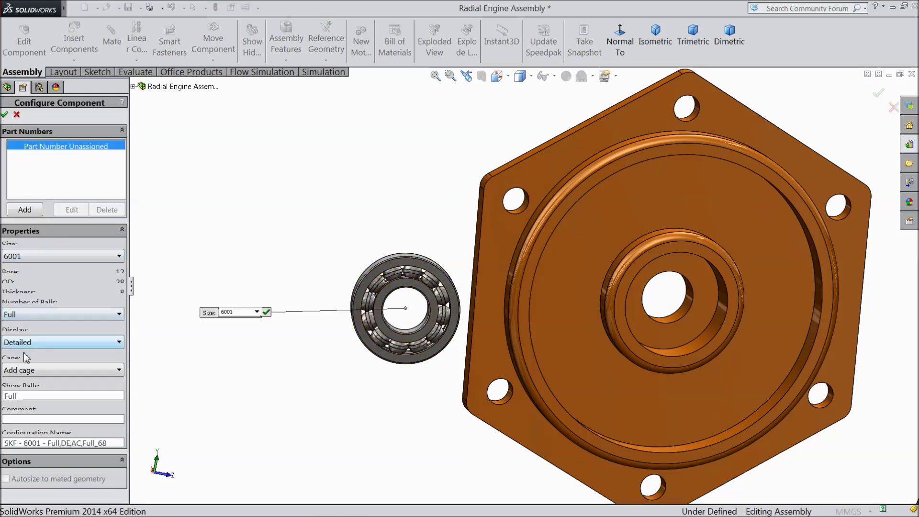
left_click(4, 115)
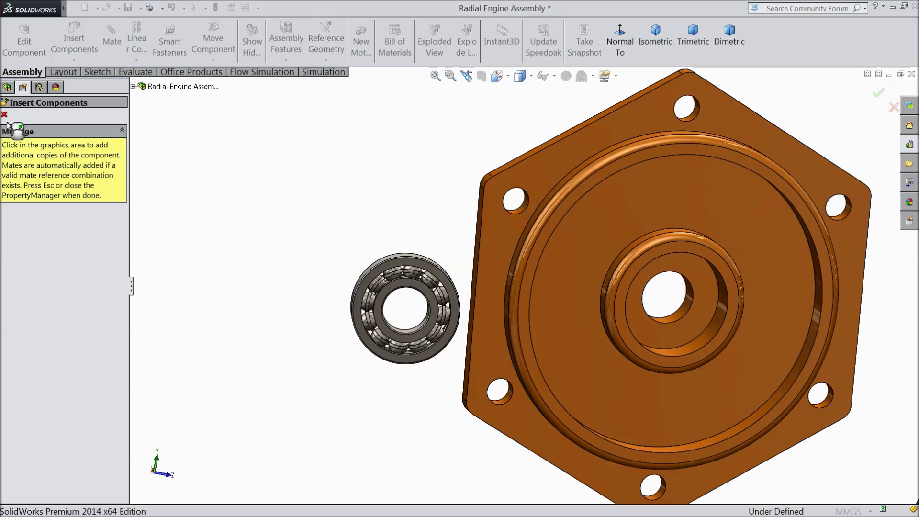
key("Escape")
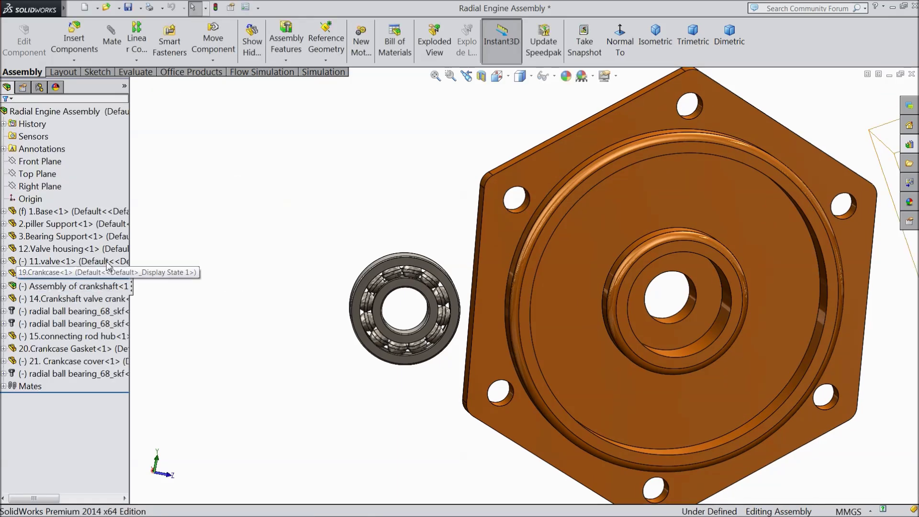
Add a concentric mate between the new ball bearing's outer cylindrical face and the bearing bore in the crankcase cover
scroll(605, 328, "down", 3)
middle_click_drag(558, 330, 577, 339)
left_click(328, 257)
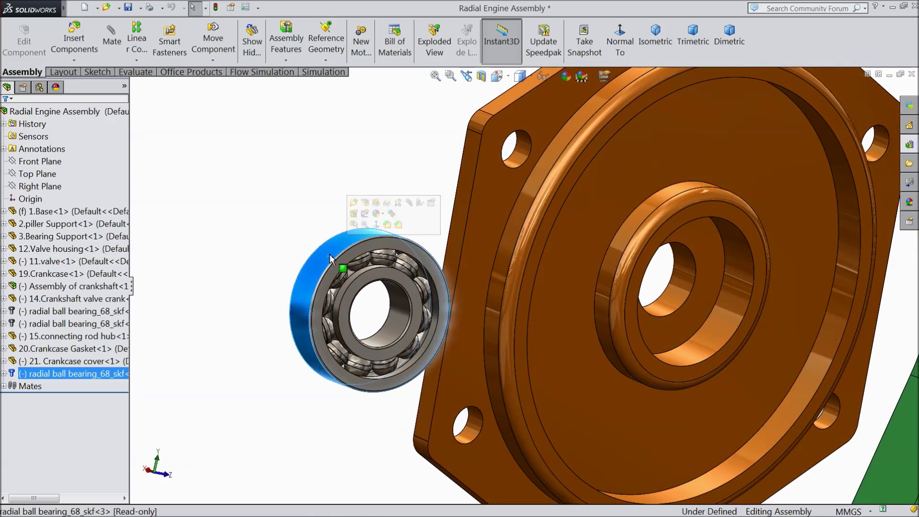
left_click(409, 202)
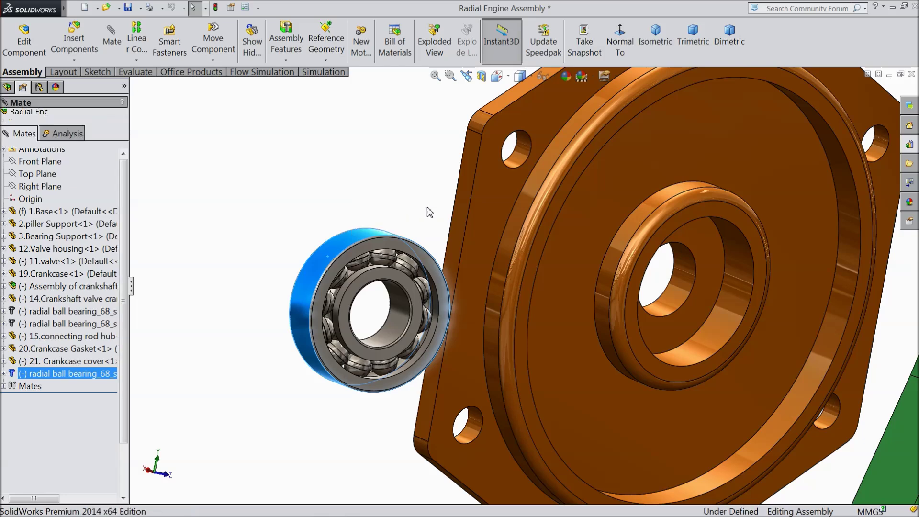
left_click(723, 325)
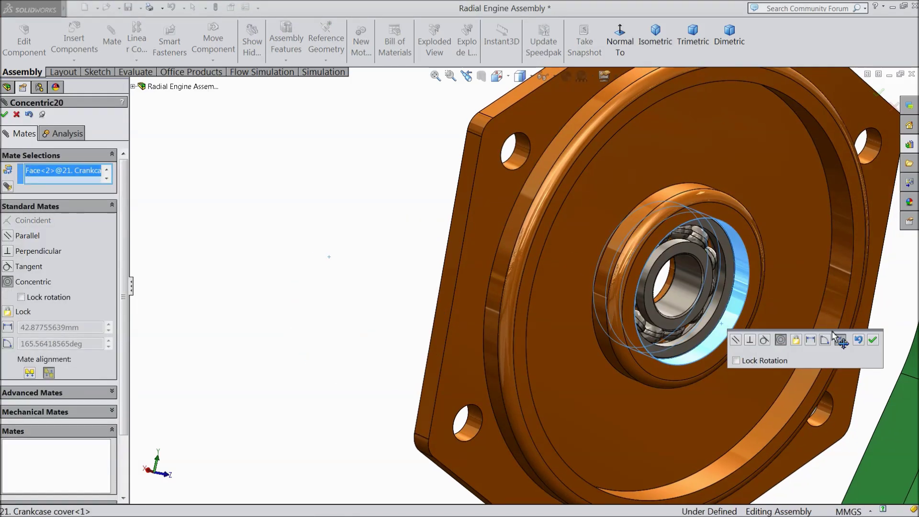
left_click(872, 341)
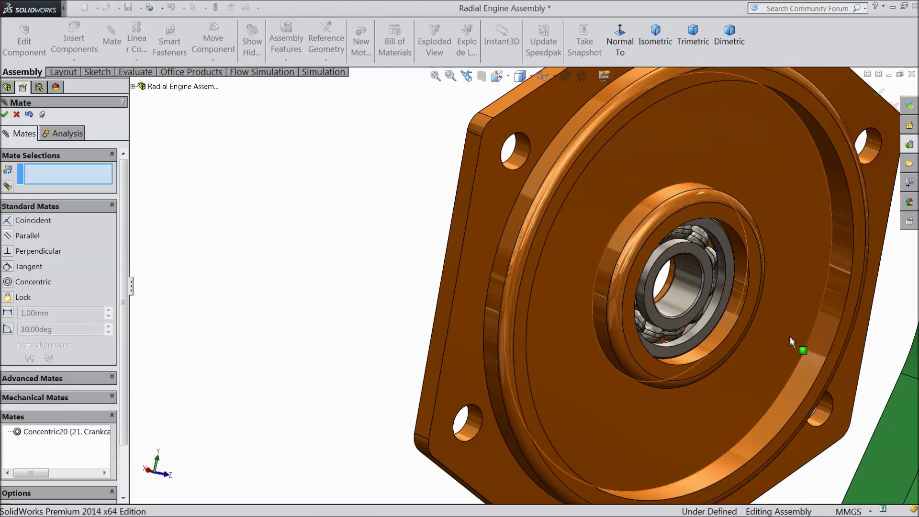
Slide the bearing along its axis out of the cover's bore until it stands clear and its rear side is accessible
scroll(742, 331, "up", 2)
left_click_drag(628, 291, 768, 380)
scroll(768, 380, "down", 3)
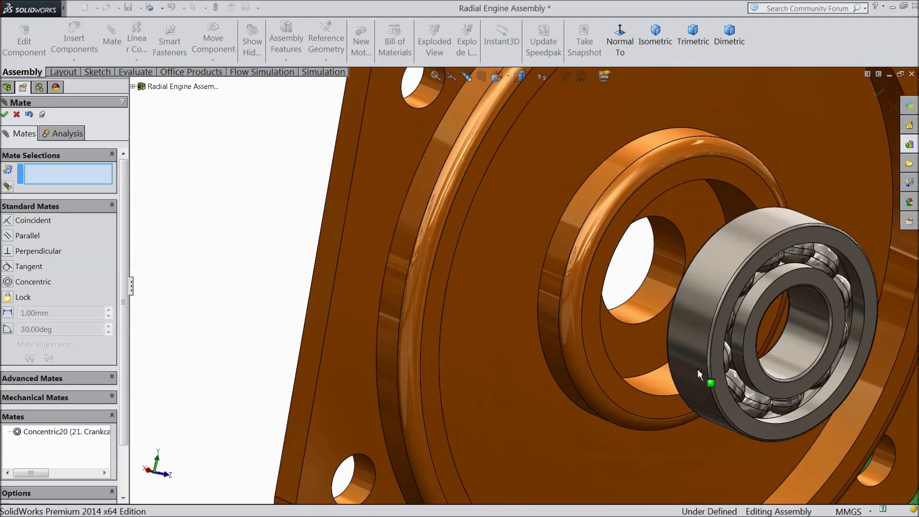
middle_click_drag(671, 343, 723, 372)
scroll(664, 366, "up", 2)
left_click_drag(697, 346, 768, 356)
scroll(725, 351, "down", 4)
middle_click_drag(723, 352, 745, 368)
scroll(712, 336, "down", 2)
Seat the bearing in the crankcase cover with a coincident mate between its inner ring's side face and the bore's shoulder face
left_click(683, 326)
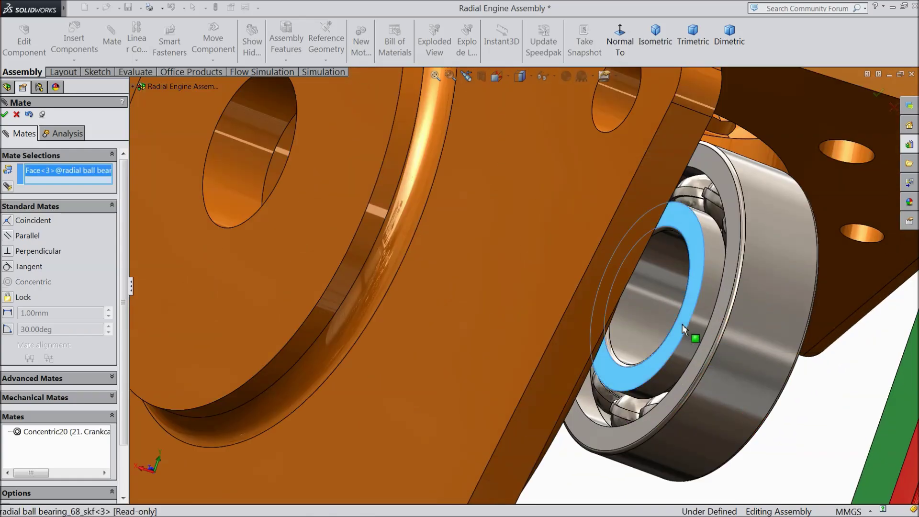
scroll(651, 354, "up", 3)
middle_click_drag(650, 355, 578, 337)
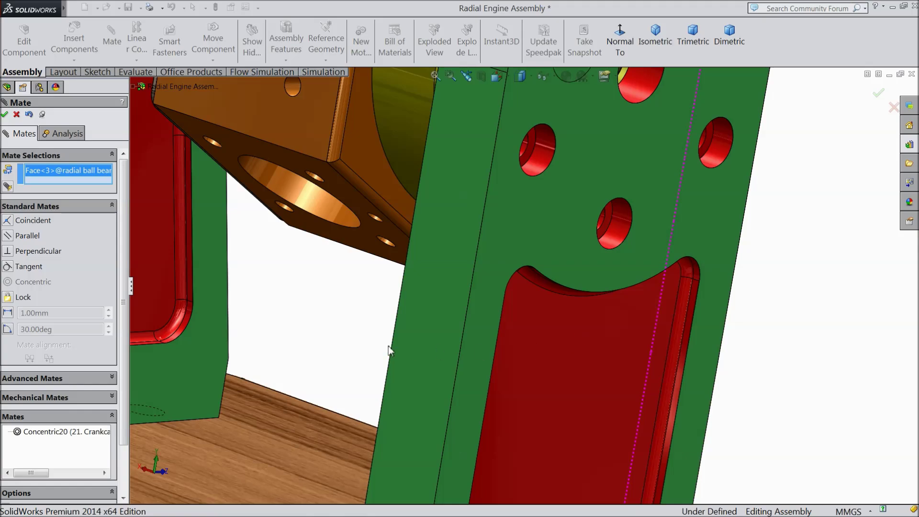
key("f")
scroll(296, 240, "down", 5)
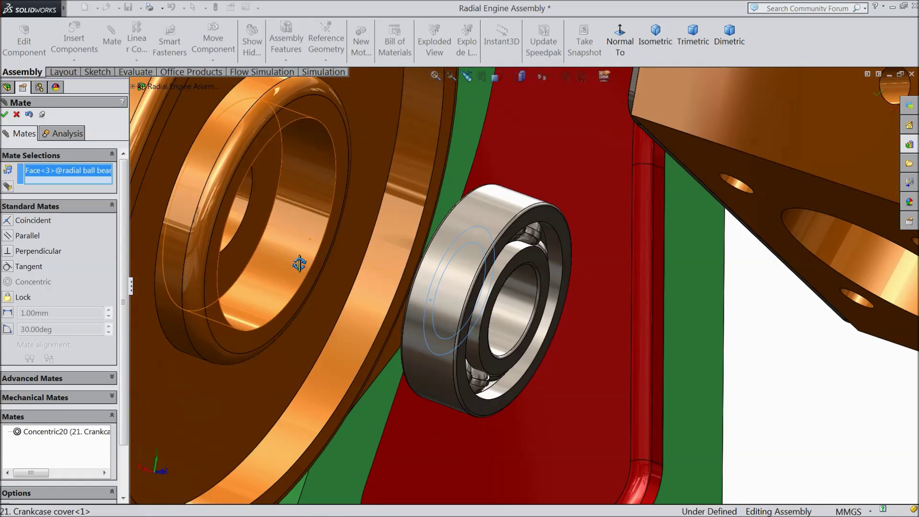
scroll(301, 266, "up", 2)
left_click(251, 242)
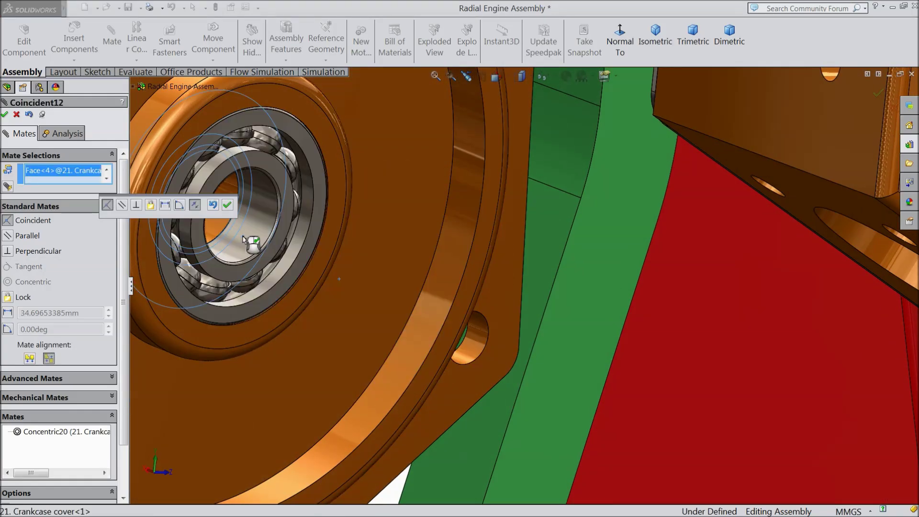
left_click(228, 206)
scroll(293, 237, "up", 4)
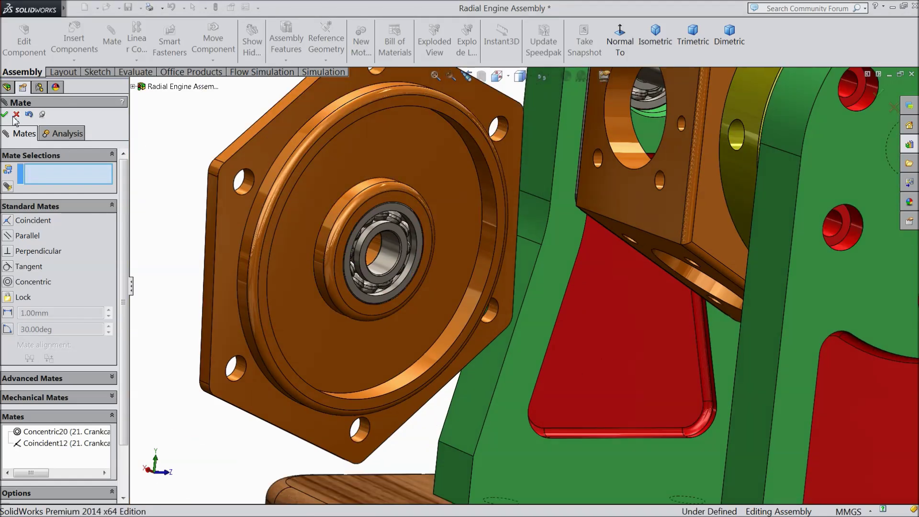
Align the crankcase cover with the crankcase by a concentric mate between the cover's central shaft hole and the crankcase's round inner face
scroll(230, 203, "up", 5)
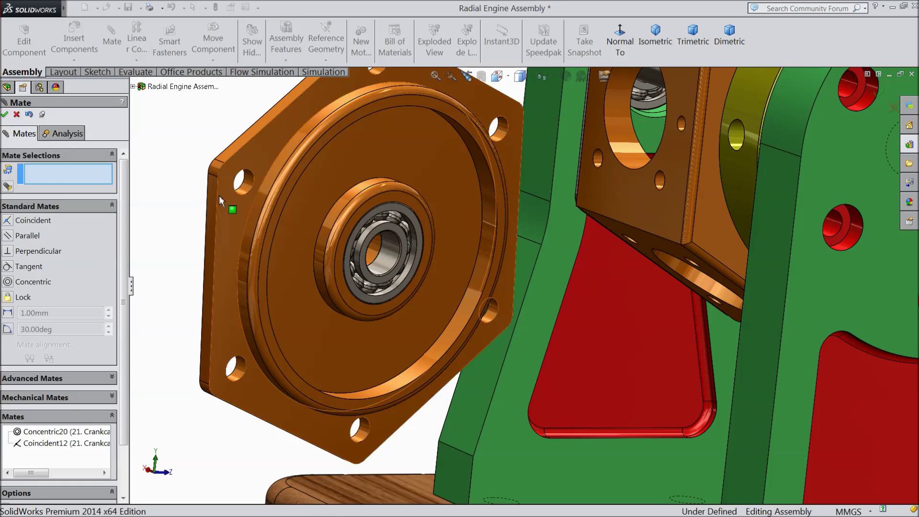
middle_click_drag(228, 199, 337, 256)
scroll(260, 208, "up", 4)
middle_click_drag(261, 208, 330, 278)
scroll(322, 268, "up", 3)
scroll(291, 195, "down", 3)
scroll(304, 228, "up", 3)
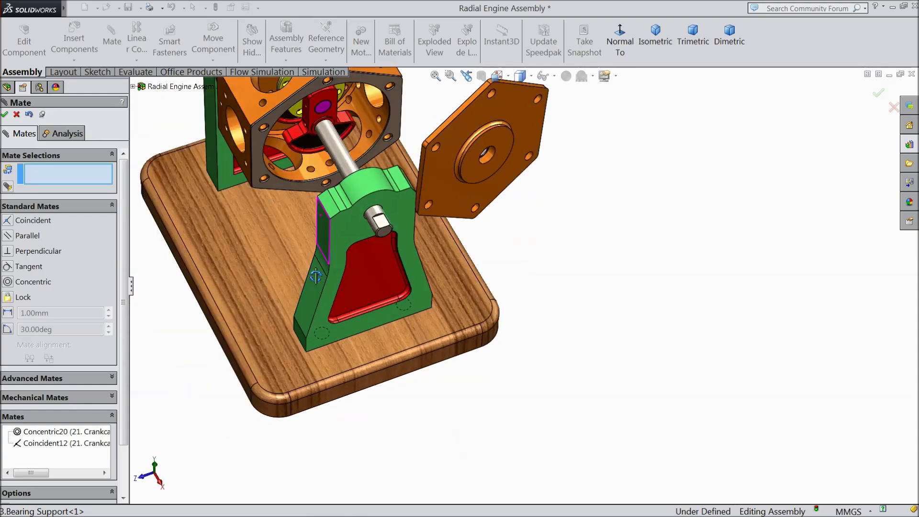
scroll(438, 240, "down", 5)
scroll(438, 241, "up", 5)
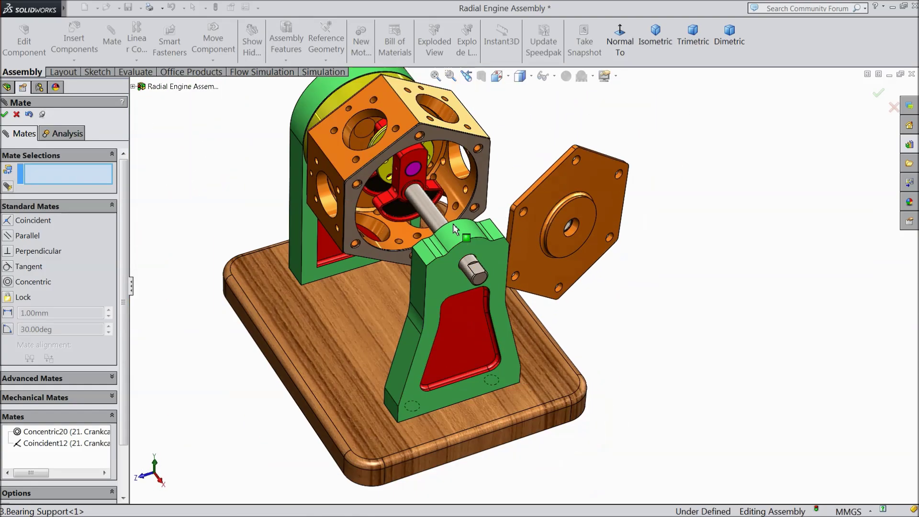
middle_click_drag(427, 204, 410, 164)
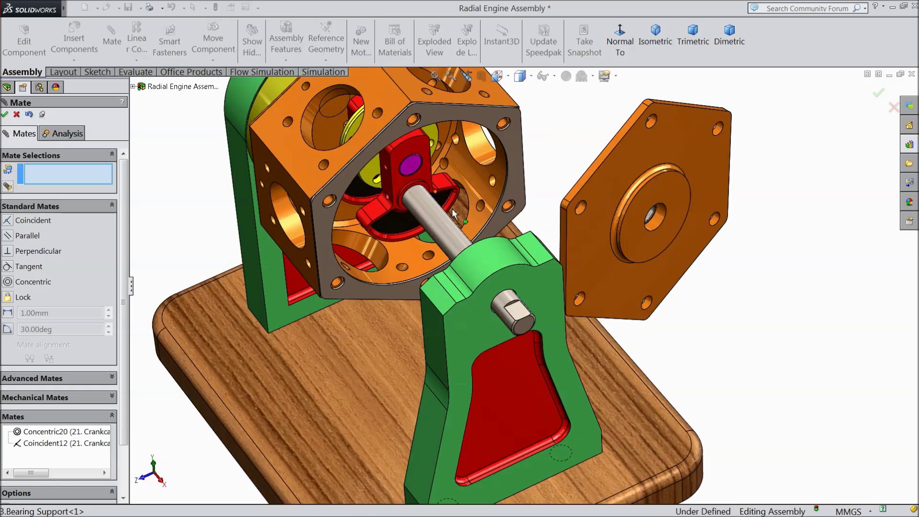
scroll(475, 185, "down", 3)
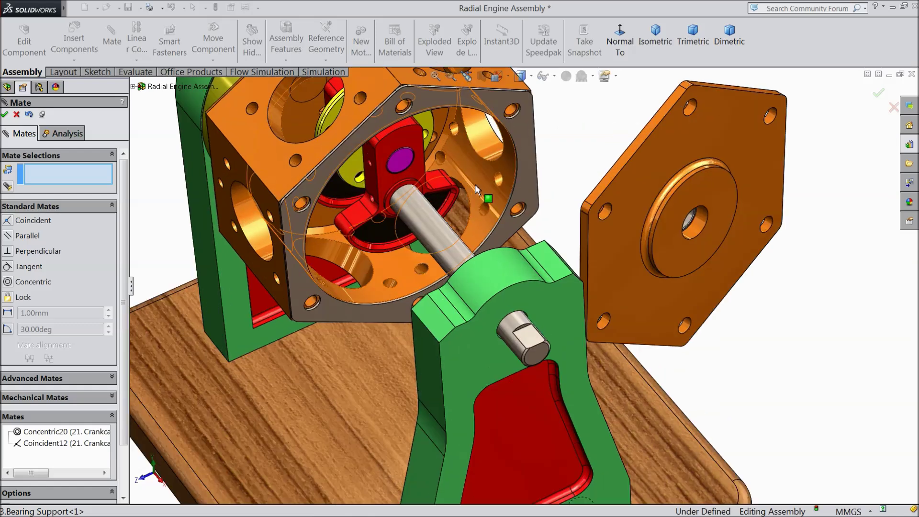
left_click(498, 195)
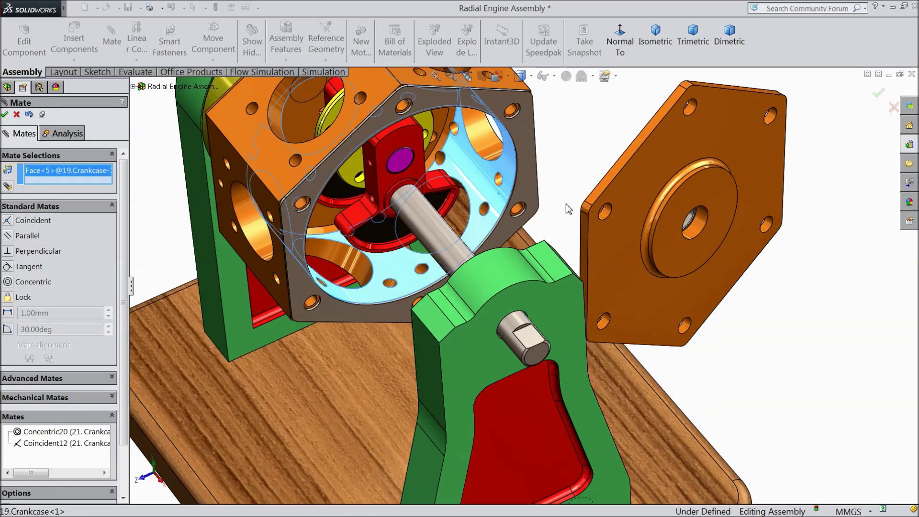
middle_click_drag(693, 229, 648, 266)
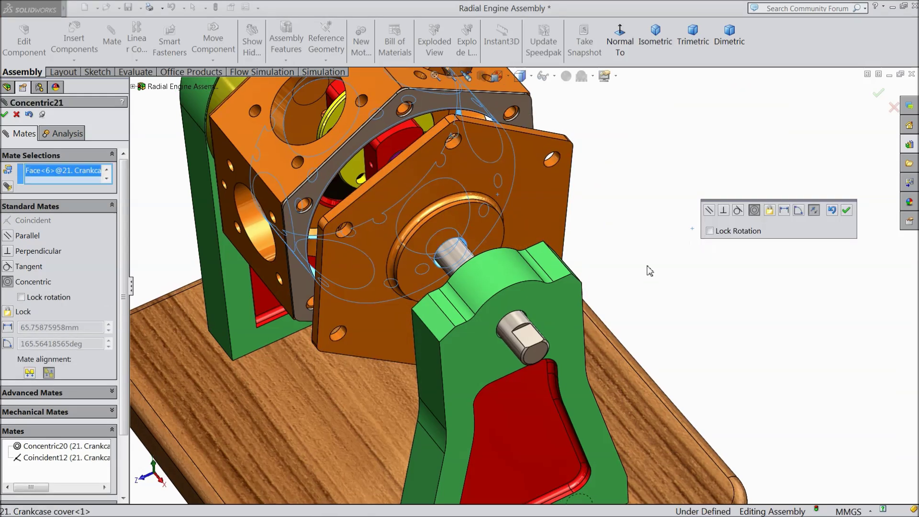
left_click(846, 211)
Add a concentric mate between one of the cover's corner bolt holes and the matching crankcase bolt hole
scroll(431, 163, "down", 5)
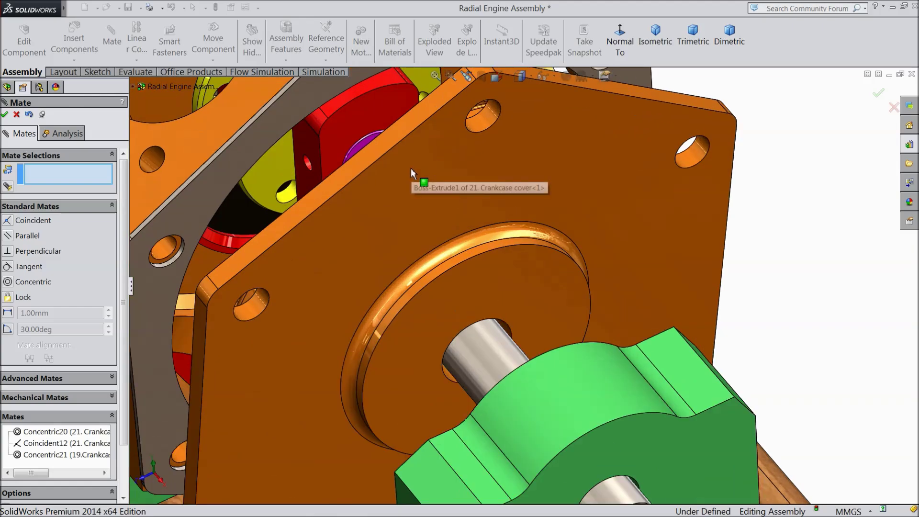
scroll(411, 168, "up", 3)
middle_click_drag(415, 173, 478, 197)
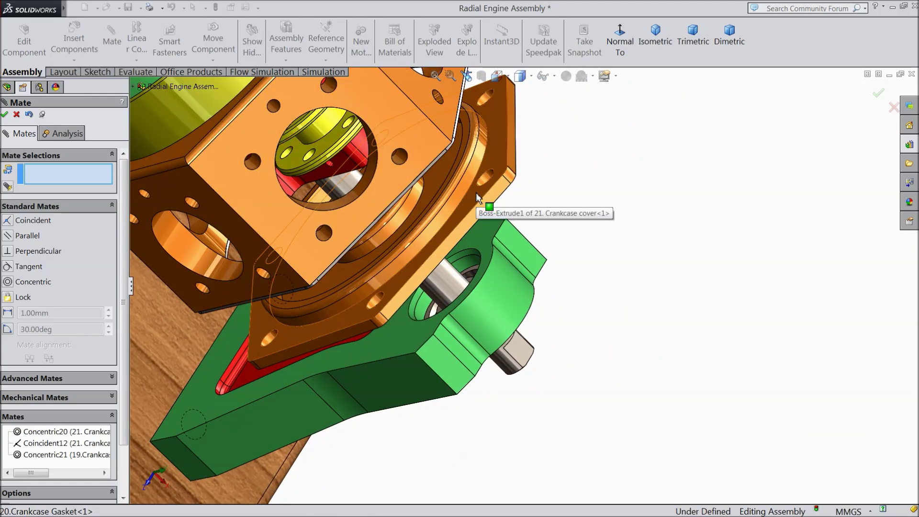
left_click(489, 180)
middle_click_drag(467, 225, 462, 181)
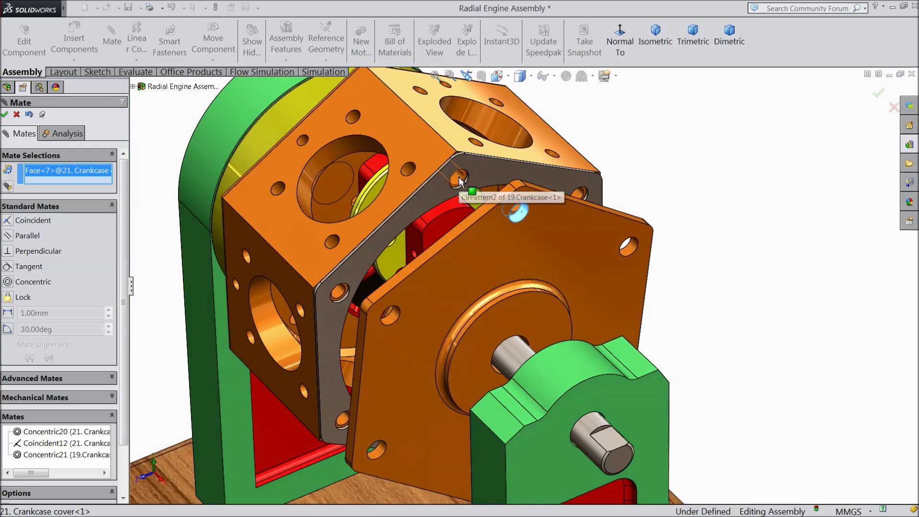
left_click(459, 182)
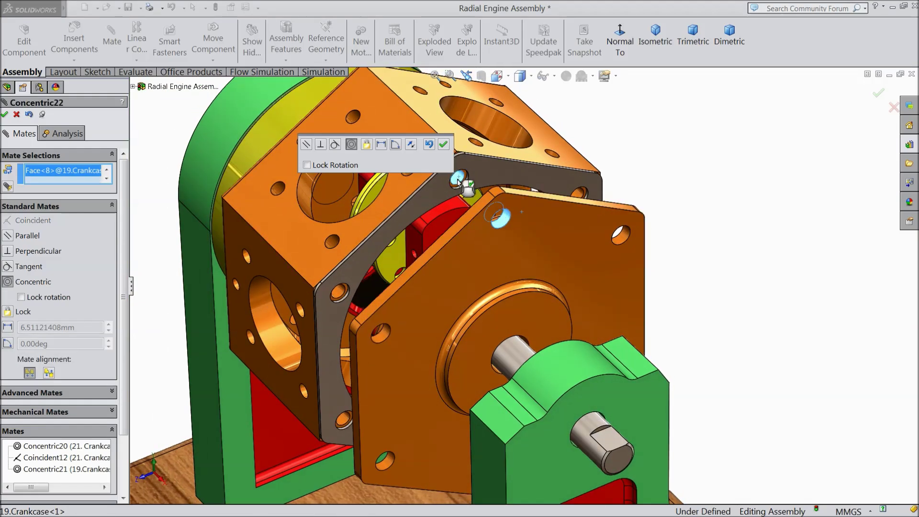
left_click(444, 145)
Add a coincident mate between the crankcase cover's inner flange face and the outer face of the crankcase gasket
middle_click_drag(460, 237, 529, 306)
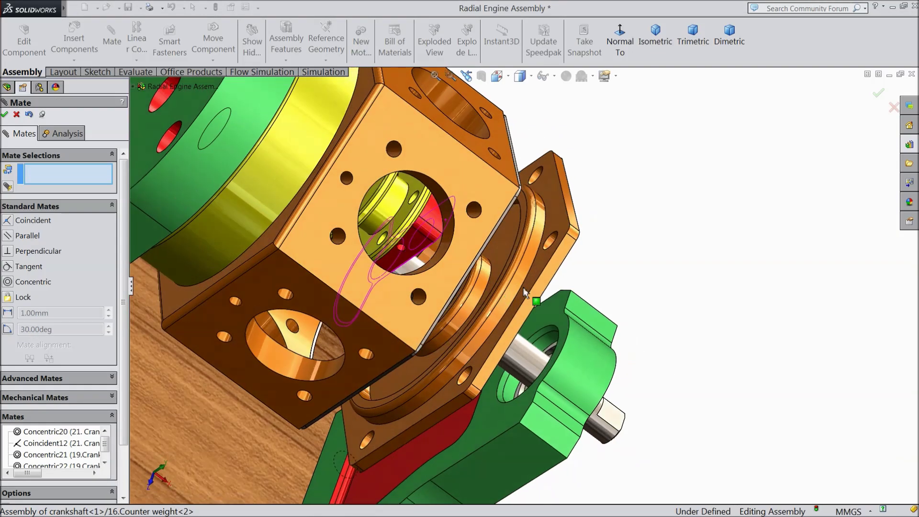
left_click(539, 265)
middle_click_drag(541, 269, 383, 198)
left_click(348, 164)
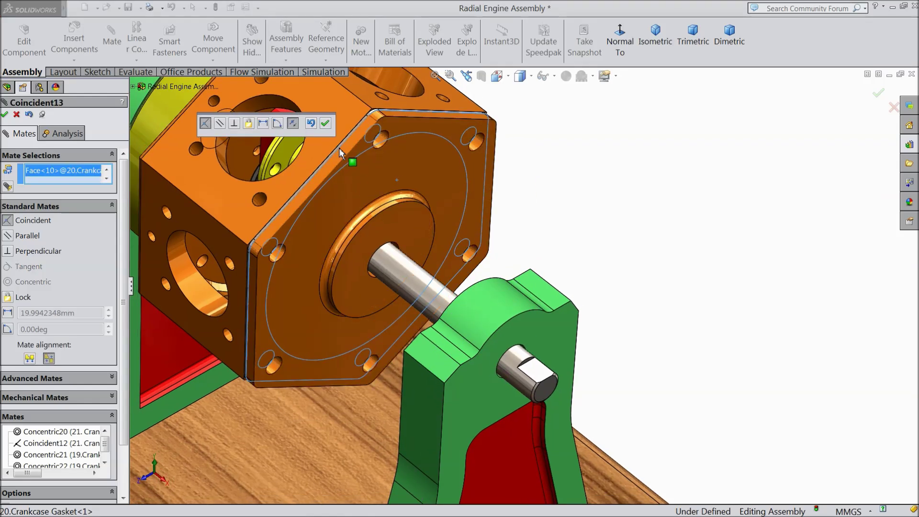
left_click(325, 126)
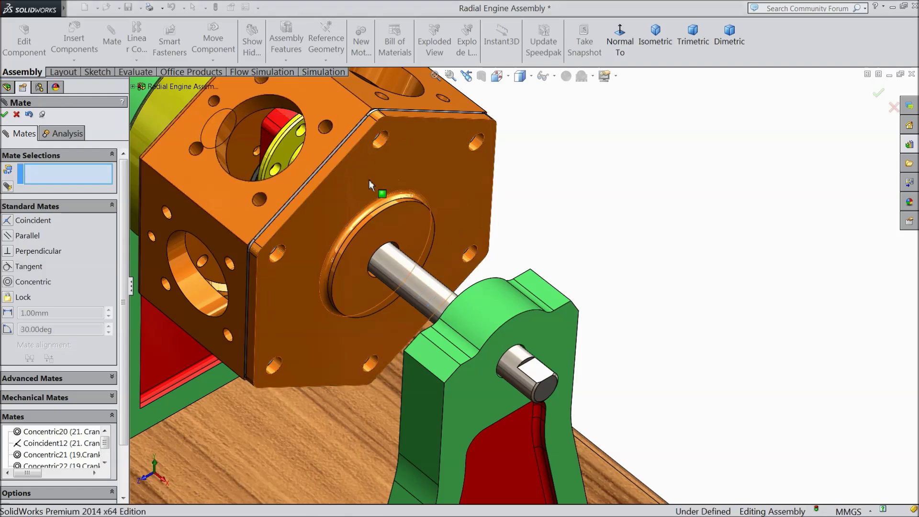
Finish mating and review how the crankcase cover and gasket sit on the crankcase and shaft
scroll(366, 208, "up", 5)
scroll(391, 235, "up", 2)
middle_click_drag(394, 238, 430, 273)
scroll(474, 320, "down", 2)
scroll(442, 265, "down", 4)
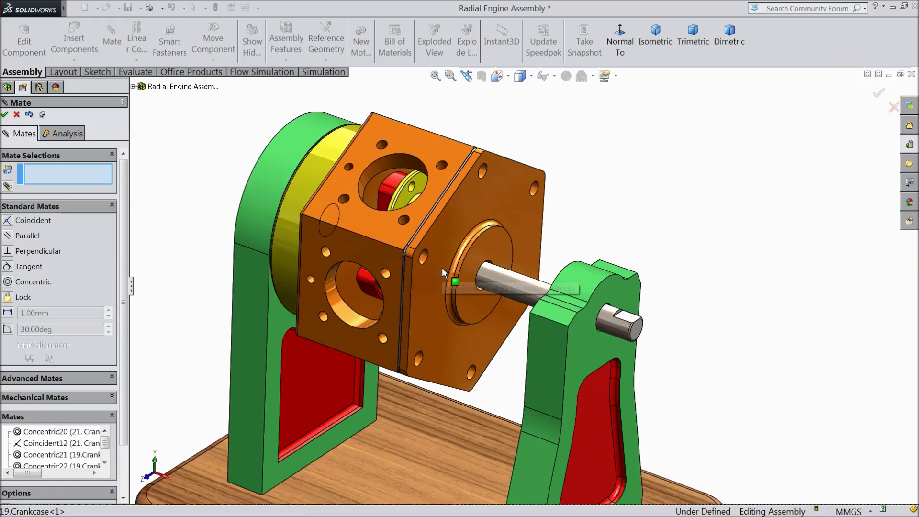
middle_click_drag(441, 272, 418, 275)
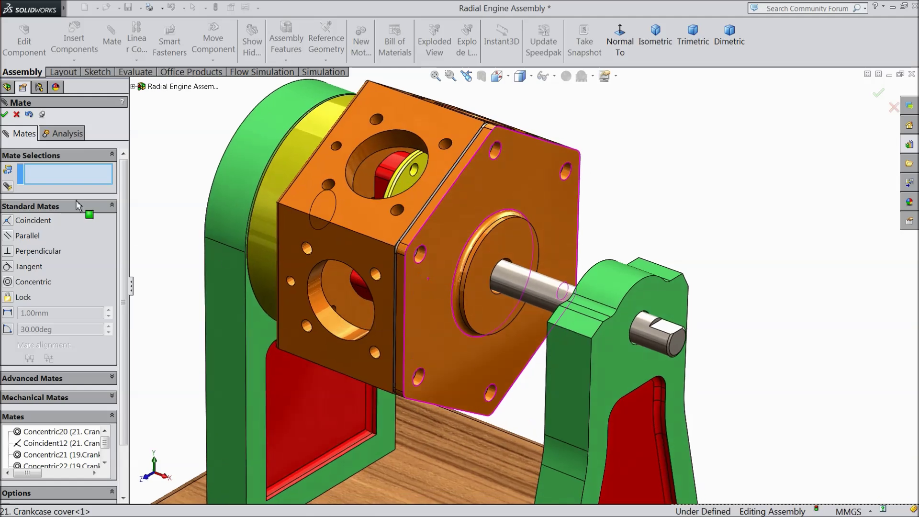
left_click(17, 115)
scroll(287, 225, "up", 6)
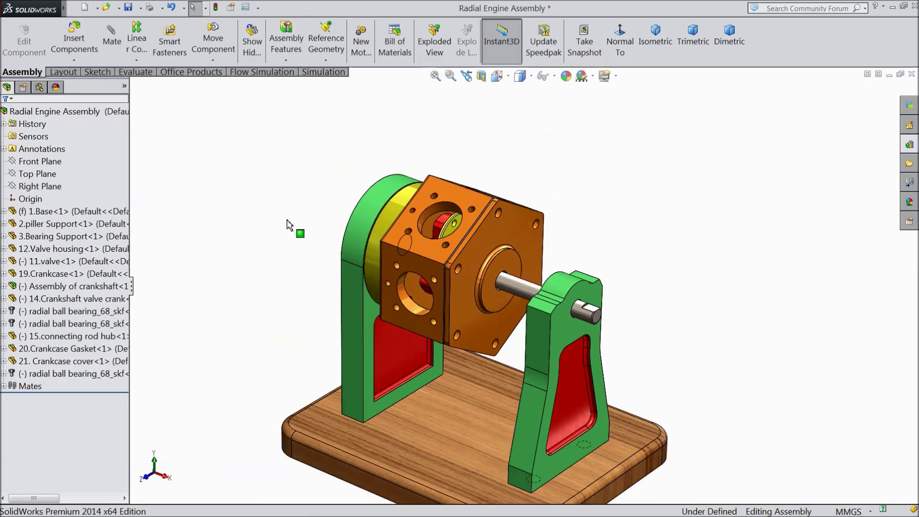
scroll(474, 353, "down", 3)
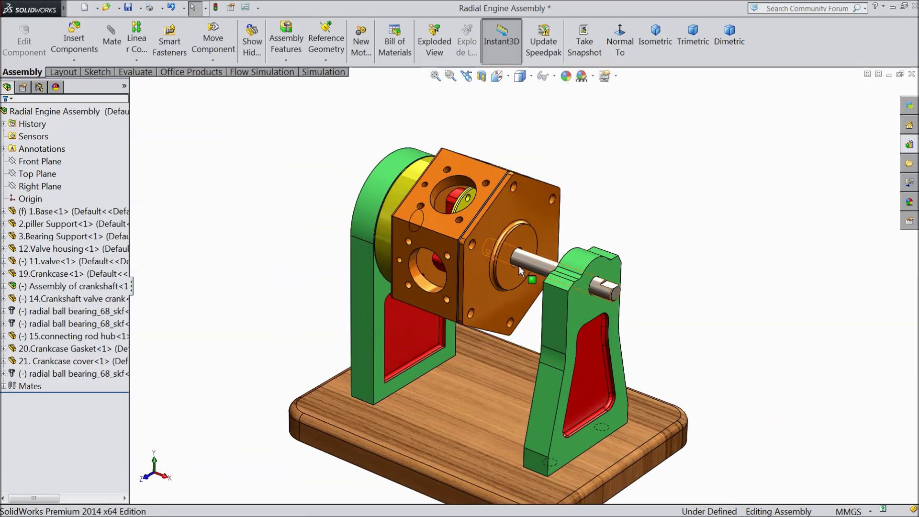
scroll(510, 272, "up", 1)
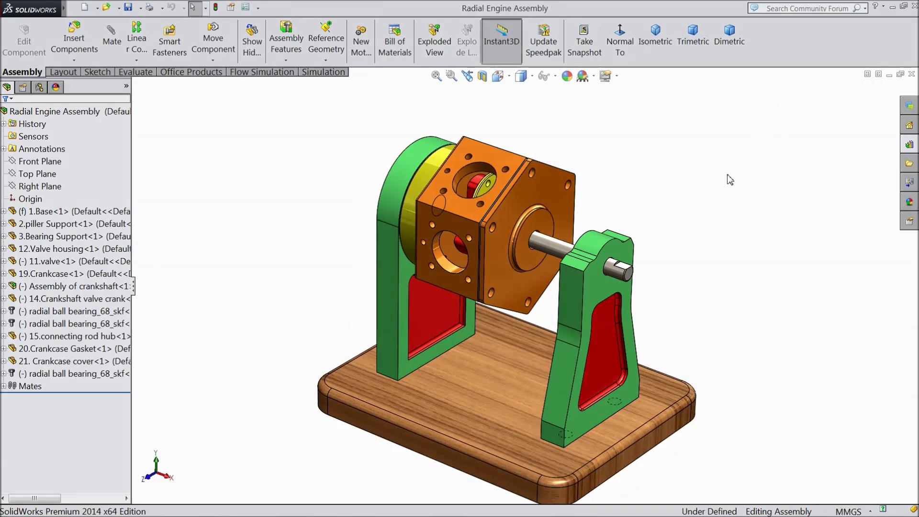
Hide the crankcase cover to expose the bearing and crankshaft inside the crankcase
scroll(665, 199, "down", 3)
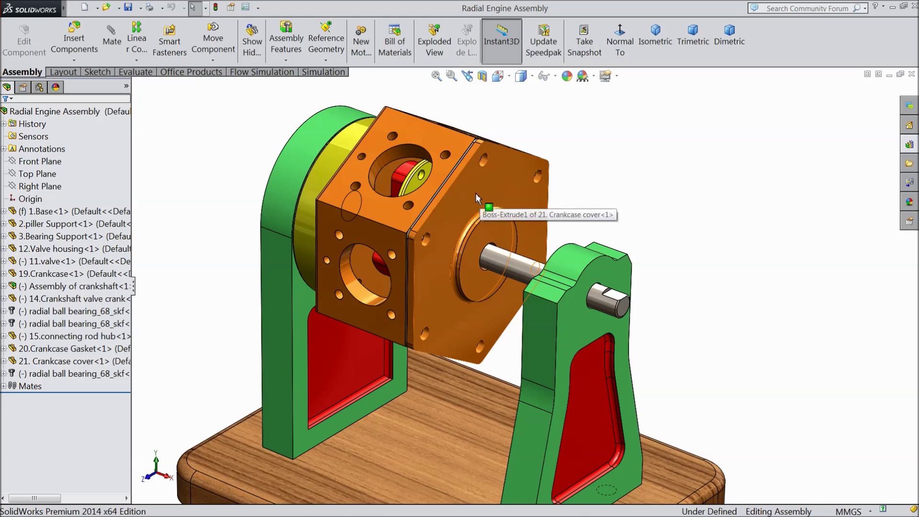
left_click(472, 191)
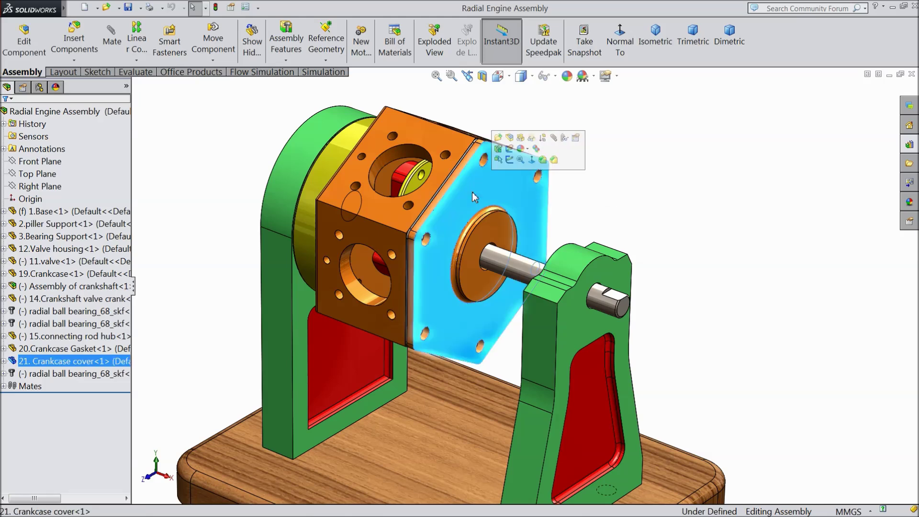
left_click(522, 139)
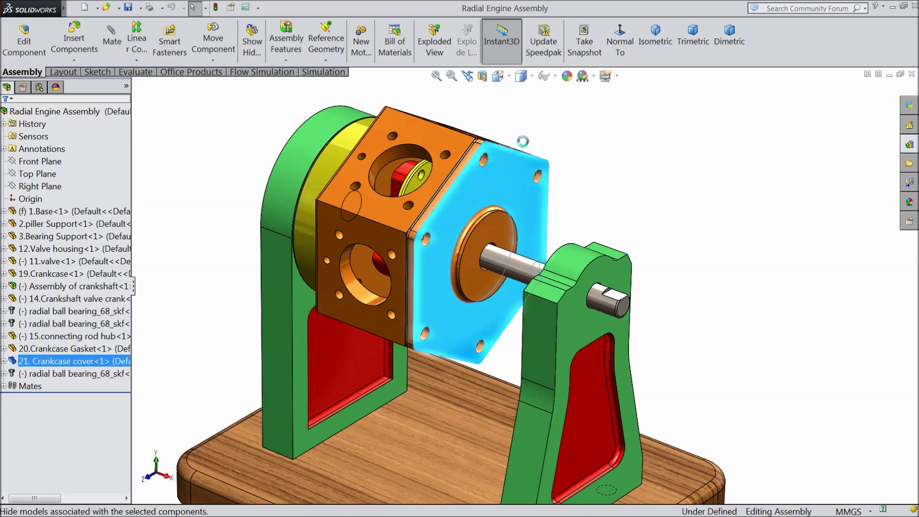
scroll(509, 152, "down", 1)
scroll(443, 197, "up", 1)
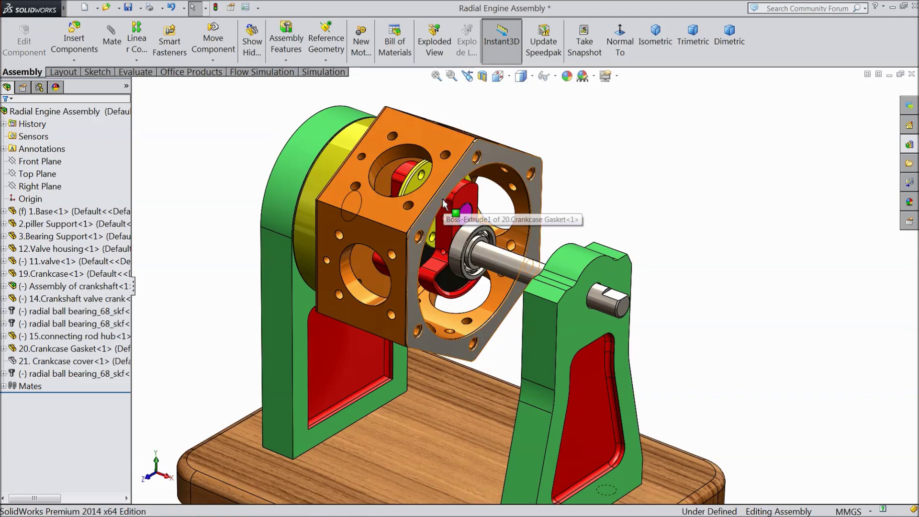
Hide the crankcase to expose the crankshaft assembly and connecting rod hub
mouse_move(434, 205)
middle_mouse_down()
mouse_move(407, 180)
mouse_move(429, 204)
middle_mouse_up()
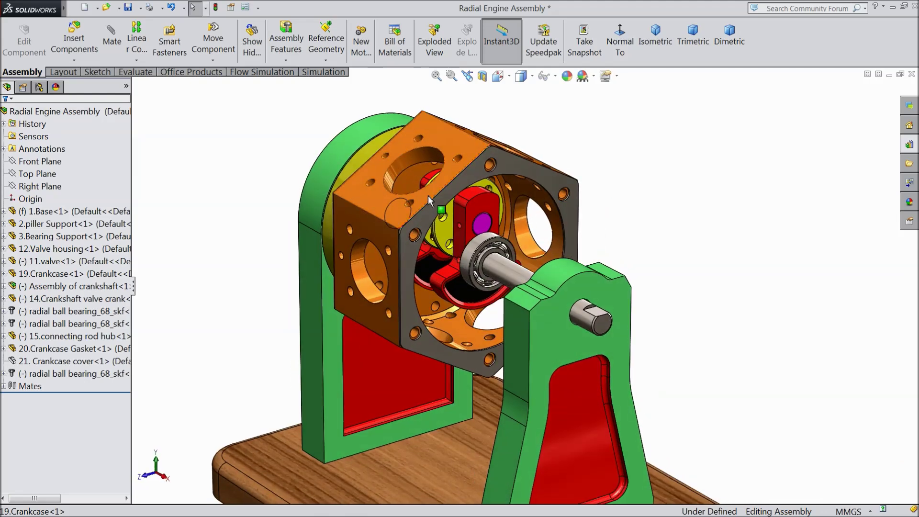
left_click(428, 201)
left_click(473, 158)
middle_click_drag(474, 158, 463, 182)
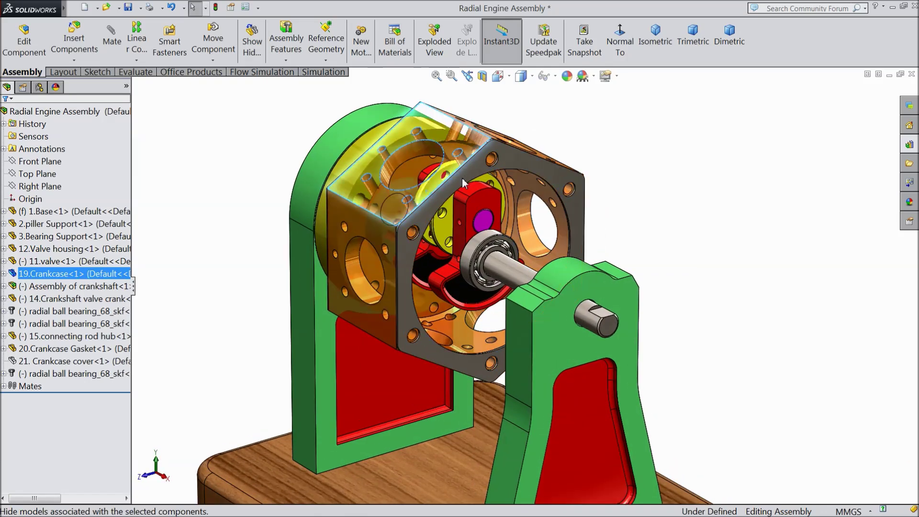
Hide the crankcase and the crankcase gasket to expose the crankshaft and connecting rod hub
left_click(472, 169)
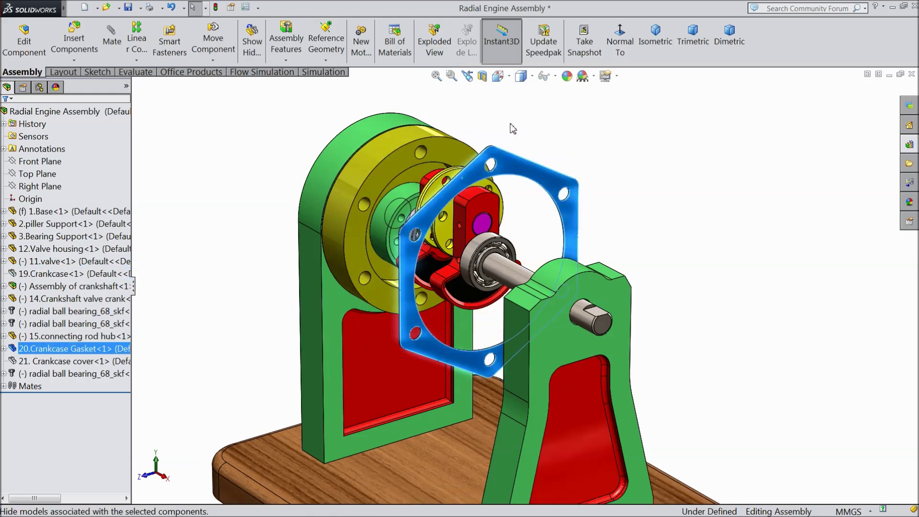
left_click(513, 128)
middle_click_drag(512, 128, 467, 182)
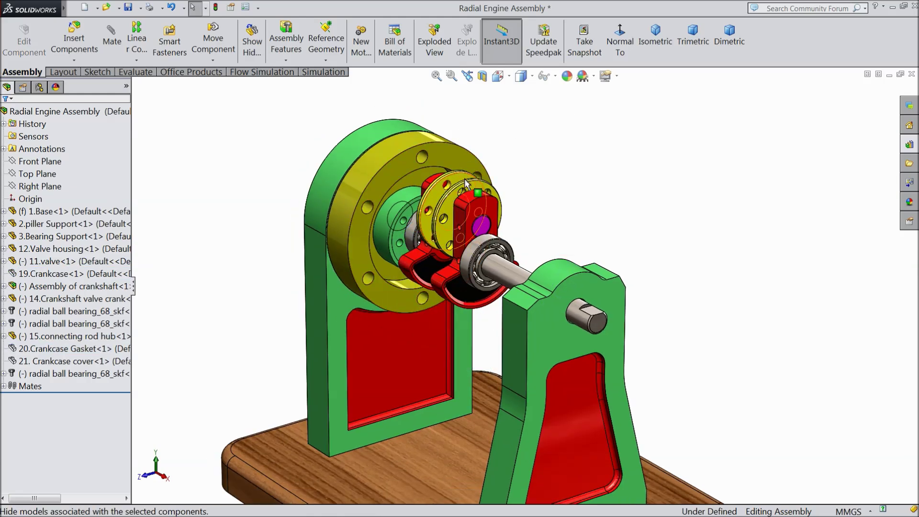
Insert the 22.Hub Pin part and place it beside the connecting rod hub
scroll(465, 183, "down", 3)
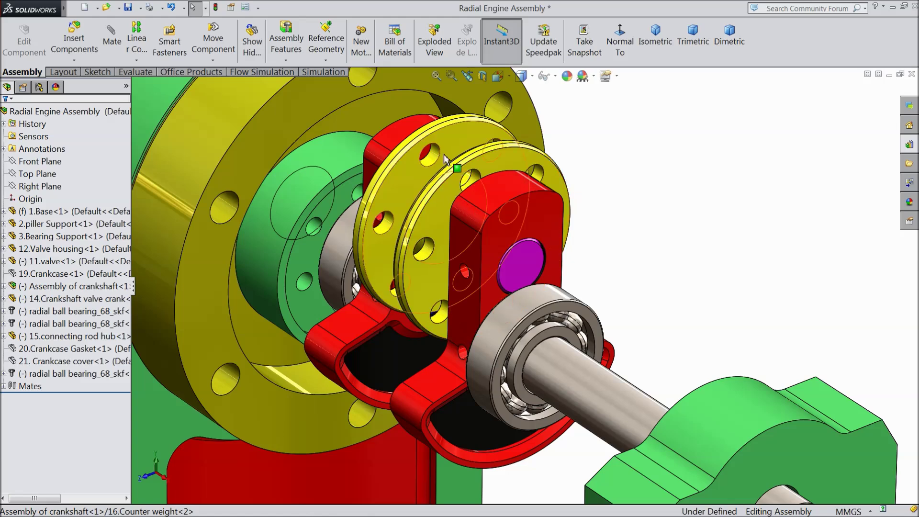
left_click(80, 39)
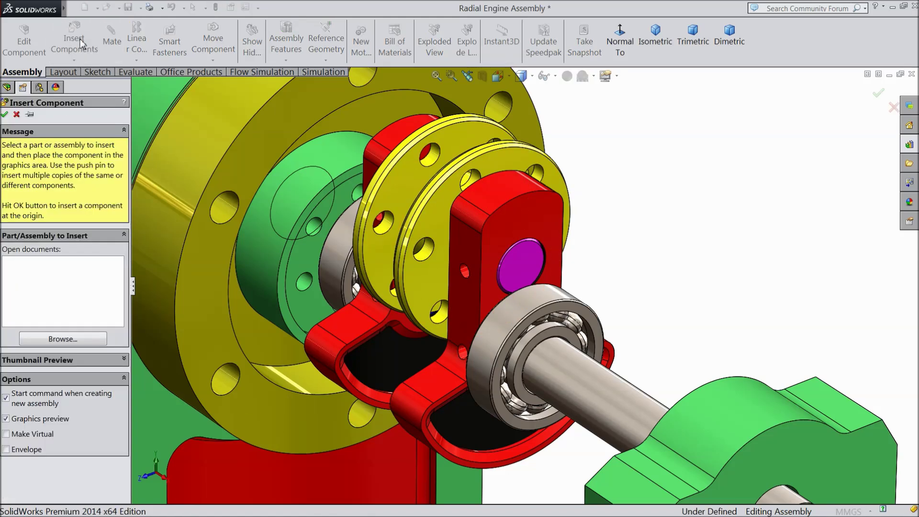
left_click(46, 339)
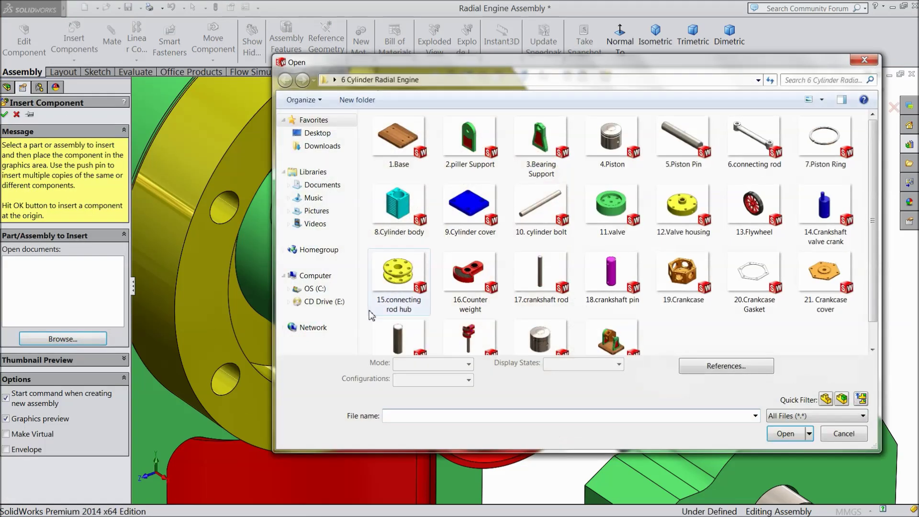
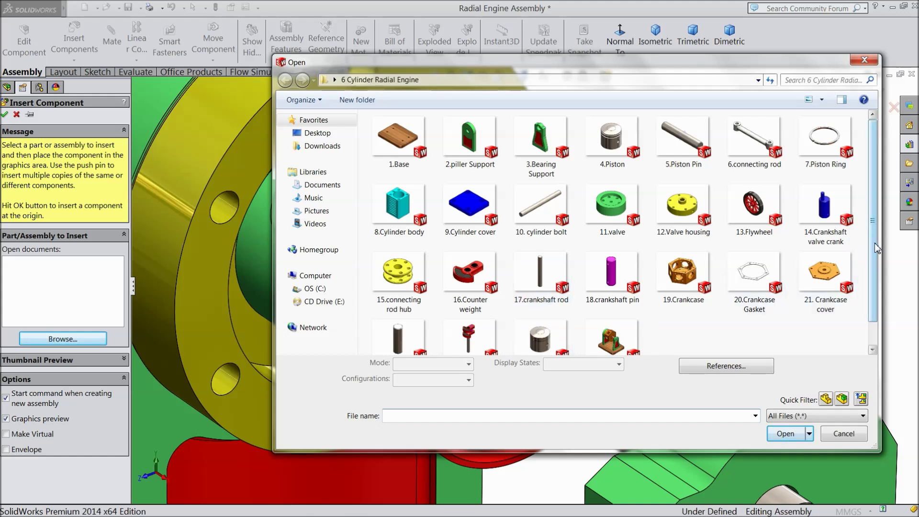
scroll(876, 254, "down", 2)
left_click(400, 316)
left_click(786, 434)
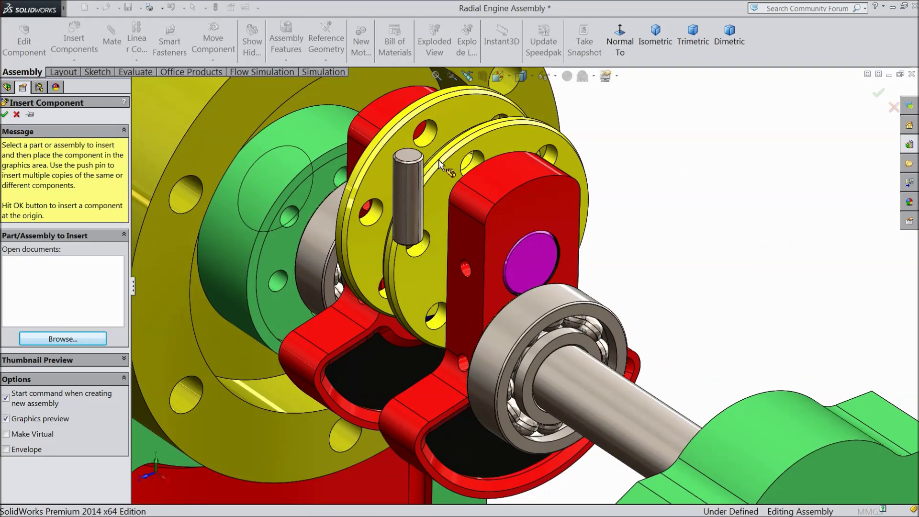
left_click(407, 201)
scroll(423, 215, "up", 3)
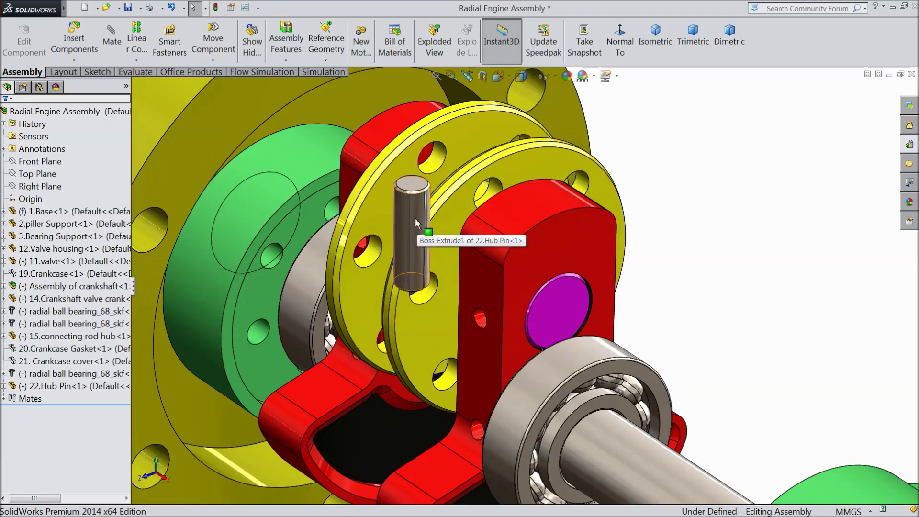
Create five more copies of the hub pin in the open space beside the crankshaft assembly
left_click_drag(415, 217, 780, 211, "ctrl")
scroll(412, 208, "up", 2)
left_click_drag(413, 207, 719, 211, "ctrl")
left_click_drag(417, 208, 837, 232, "ctrl")
left_click_drag(418, 222, 743, 246, "ctrl")
left_click_drag(416, 228, 857, 294, "ctrl")
scroll(814, 296, "down", 1)
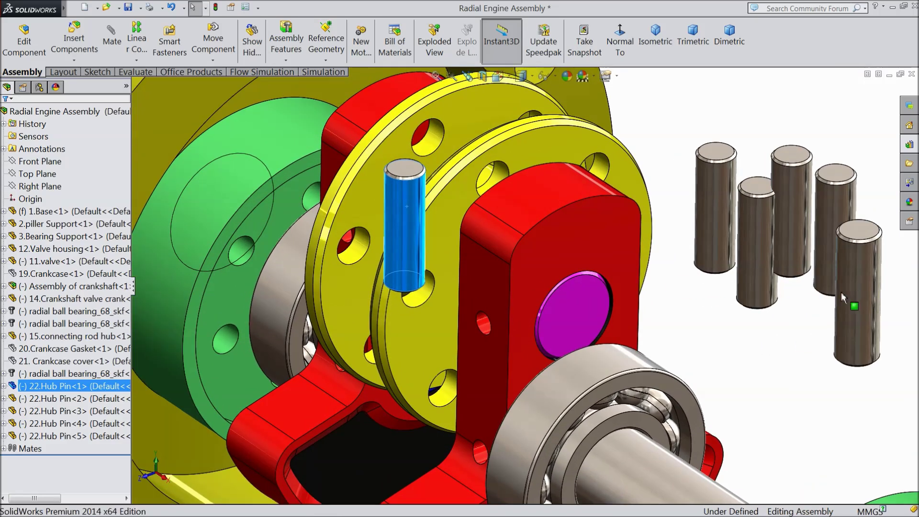
Mate the original hub pin concentric with the hub hole at the counterweight's upper left and its end face coincident with the hub's outer face
scroll(577, 225, "up", 2)
middle_click_drag(517, 230, 521, 244)
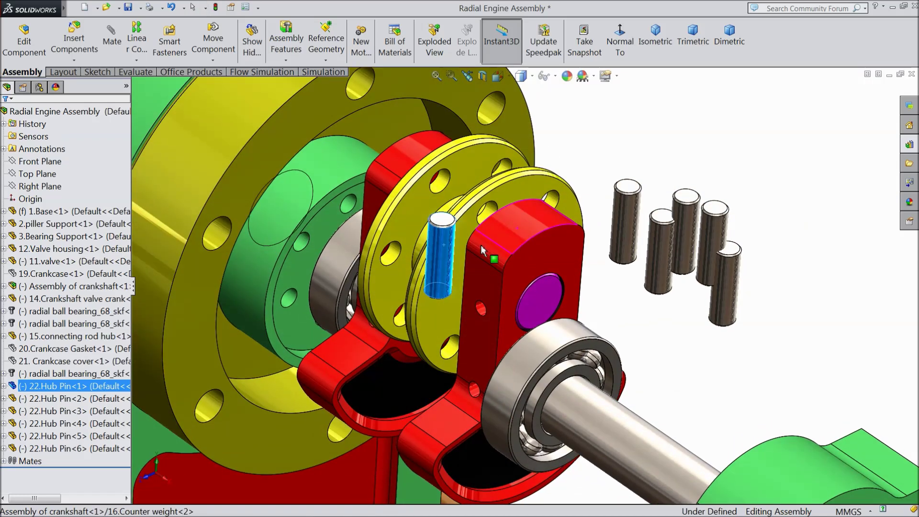
scroll(482, 250, "down", 2)
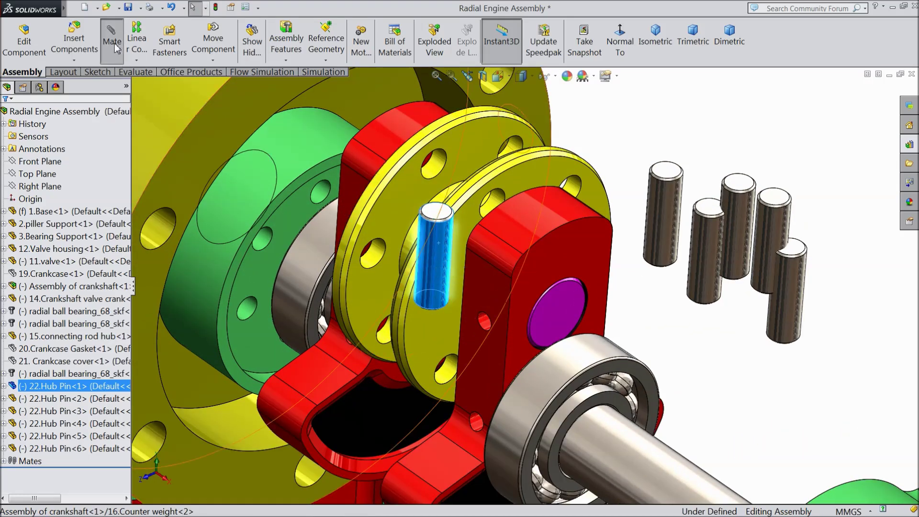
left_click(112, 41)
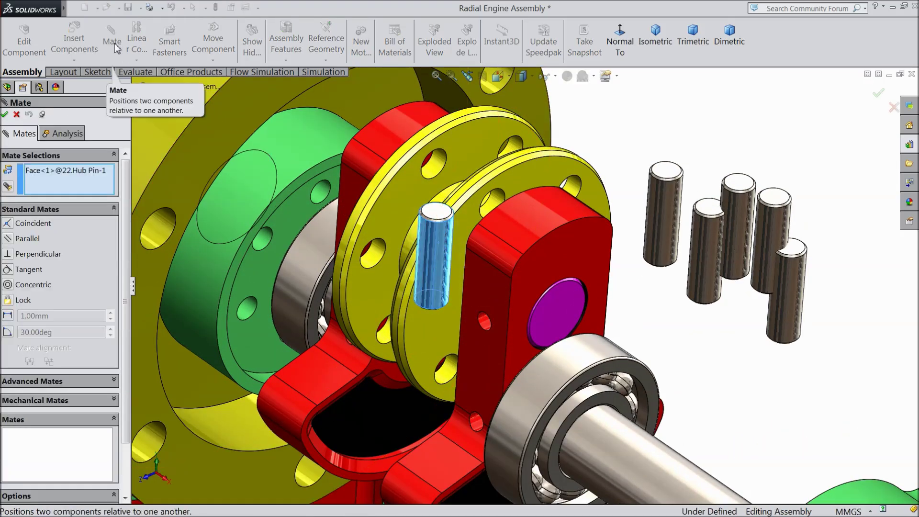
left_click(435, 167)
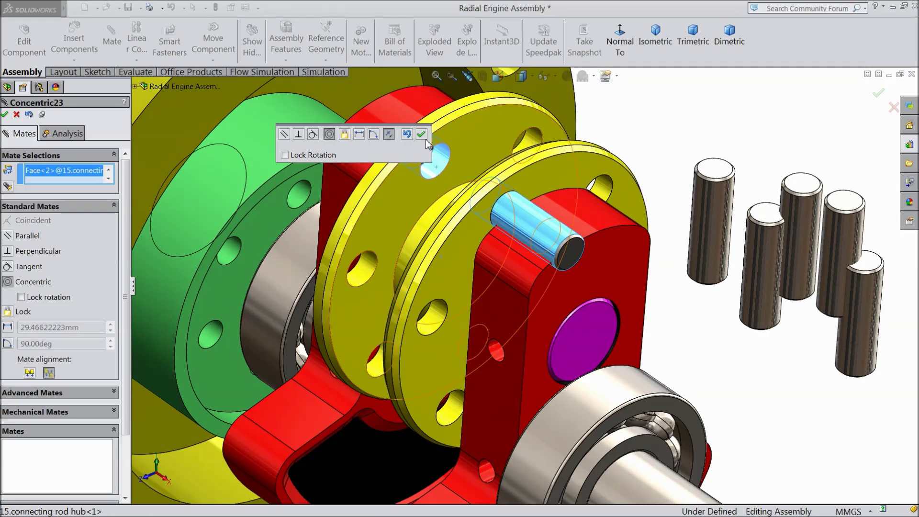
left_click(422, 134)
left_click(471, 225)
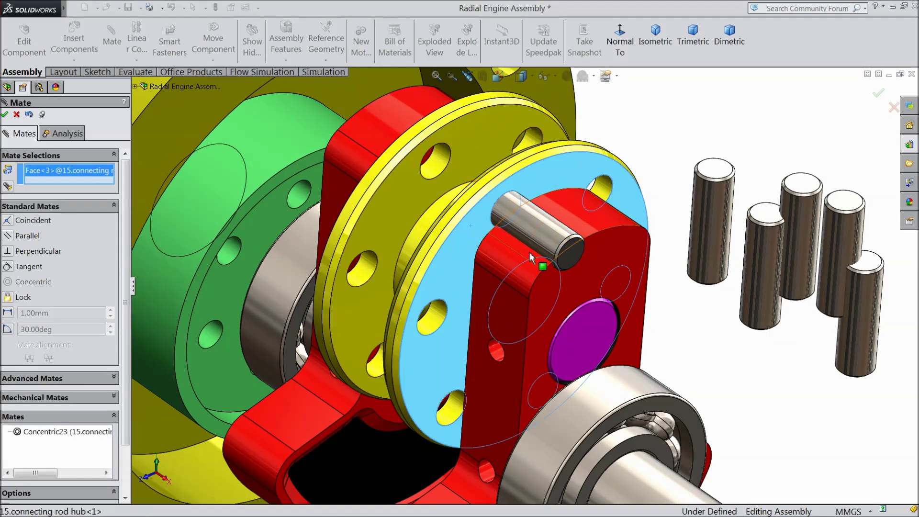
left_click(568, 251)
left_click(701, 220)
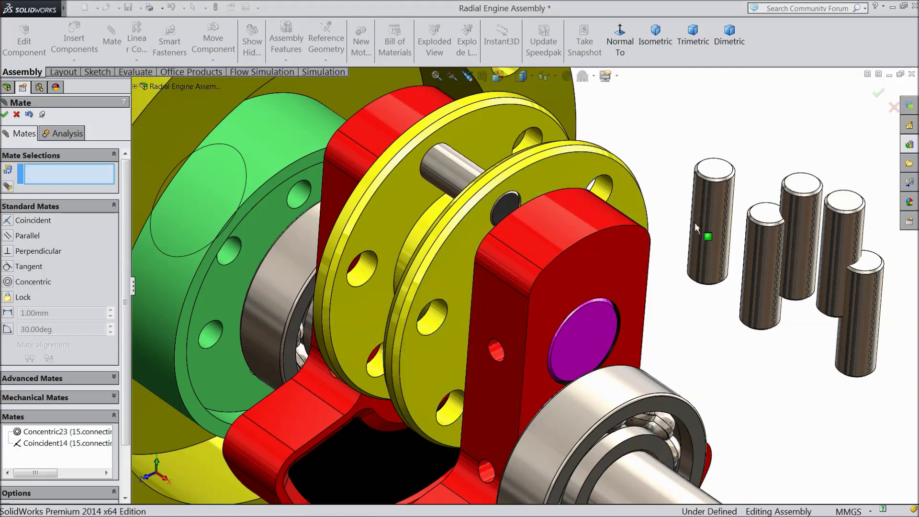
Mate a second hub pin concentric with the hub hole at the counterweight's upper right and its end flush with the hub's outer face
left_click(715, 211)
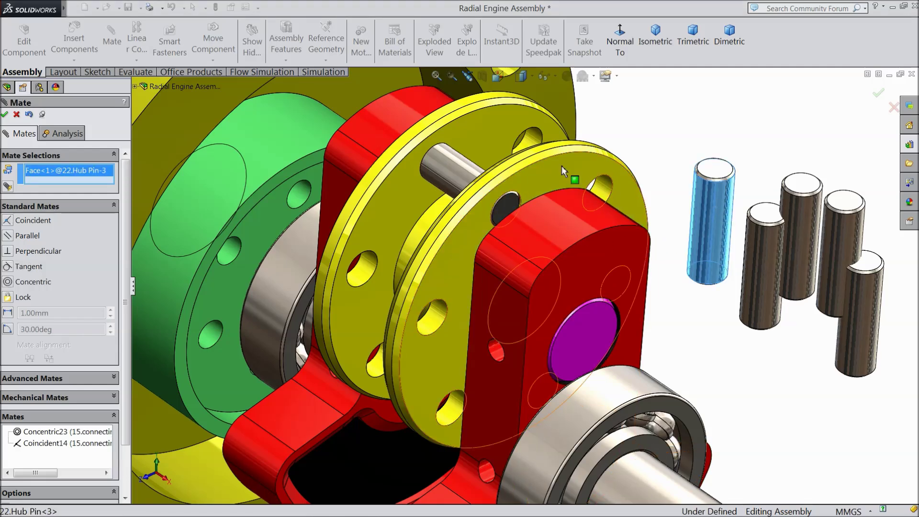
left_click(531, 142)
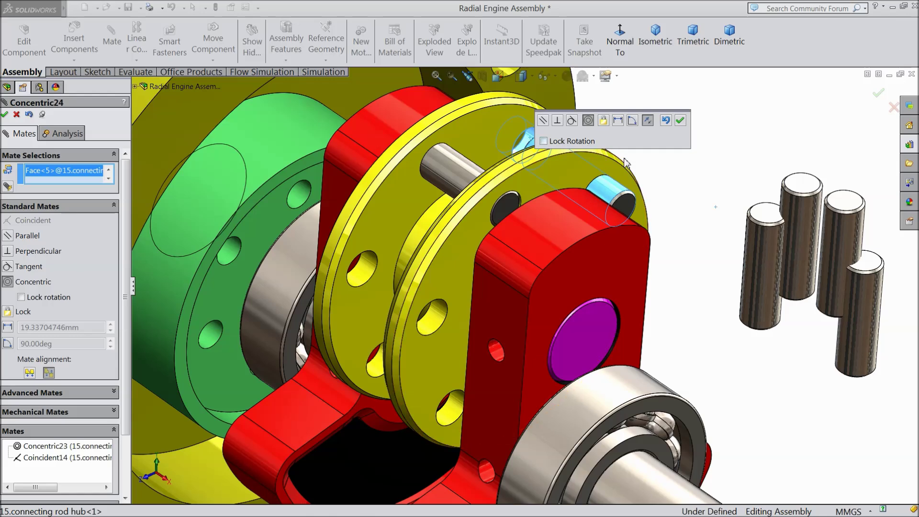
left_click(682, 124)
middle_click_drag(538, 161, 501, 160)
scroll(642, 214, "down", 2)
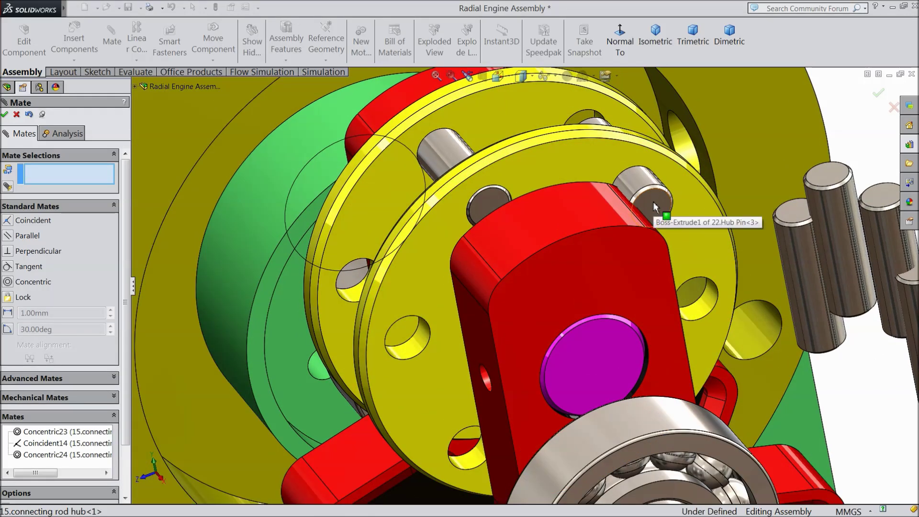
left_click(653, 202)
left_click(594, 161)
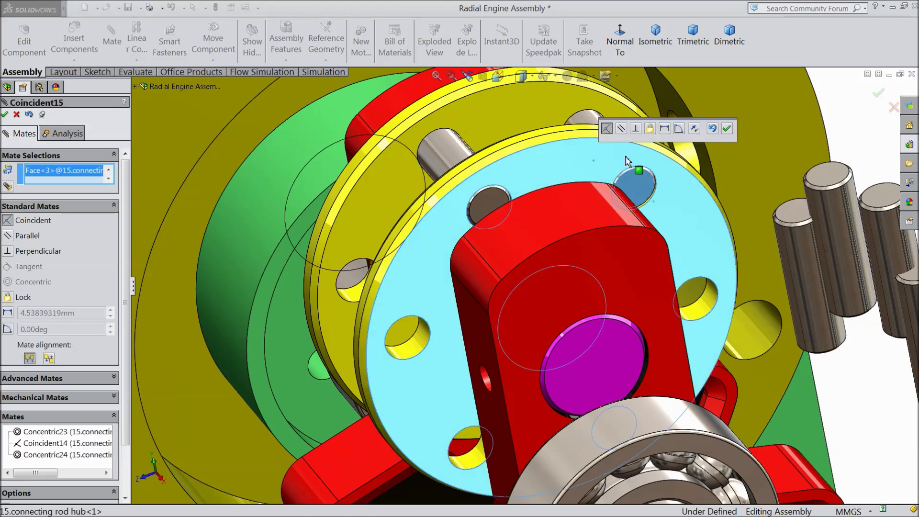
left_click(725, 130)
Mate a third hub pin concentric with the hub hole right of the counterweight and its end face coincident with the hub's outer face
scroll(638, 253, "up", 3)
middle_click_drag(635, 255, 663, 264)
scroll(653, 268, "down", 2)
left_click(654, 265)
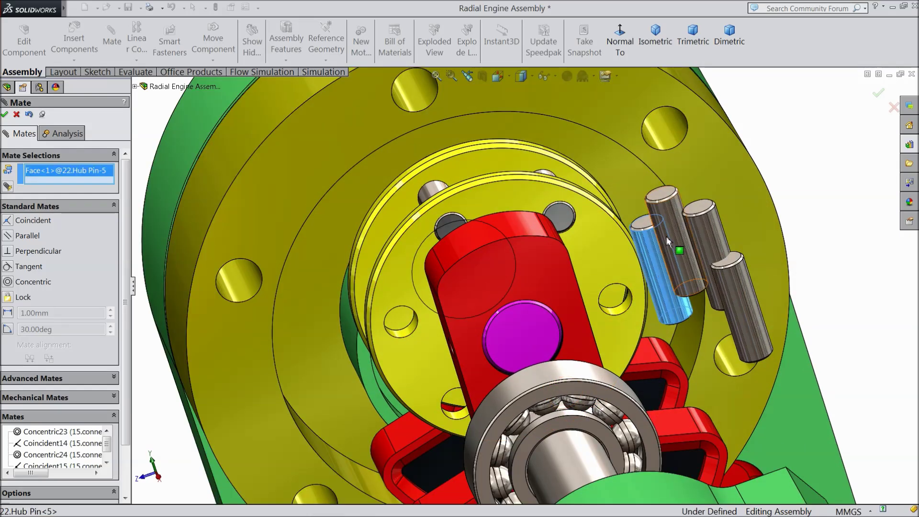
left_click(618, 316)
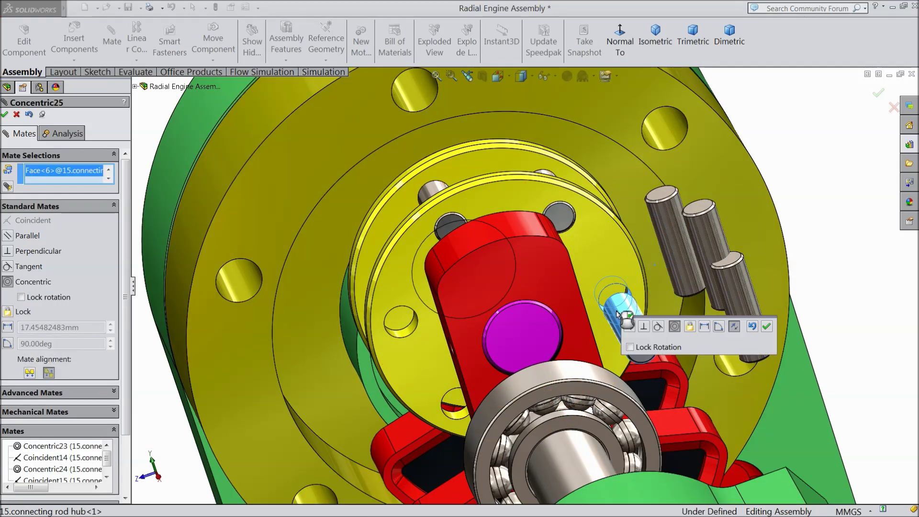
left_click(767, 326)
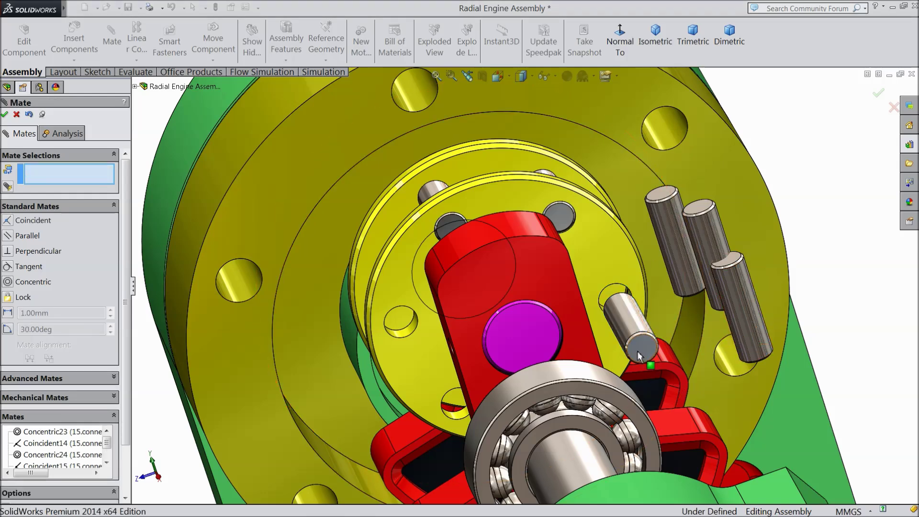
left_click(645, 355)
left_click(608, 247)
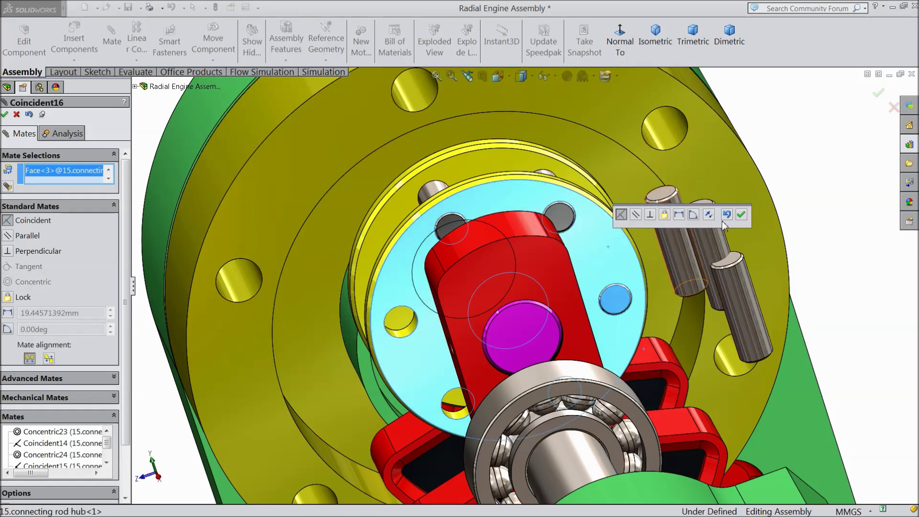
left_click(742, 216)
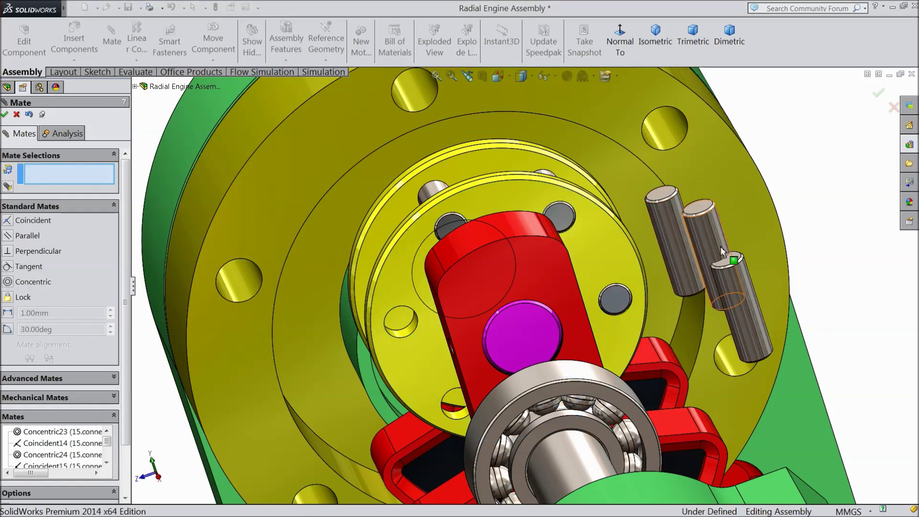
Mate a fourth hub pin concentric with the hub hole left of the counterweight and its end face coincident with the hub's outer face
left_click(683, 240)
left_click(408, 331)
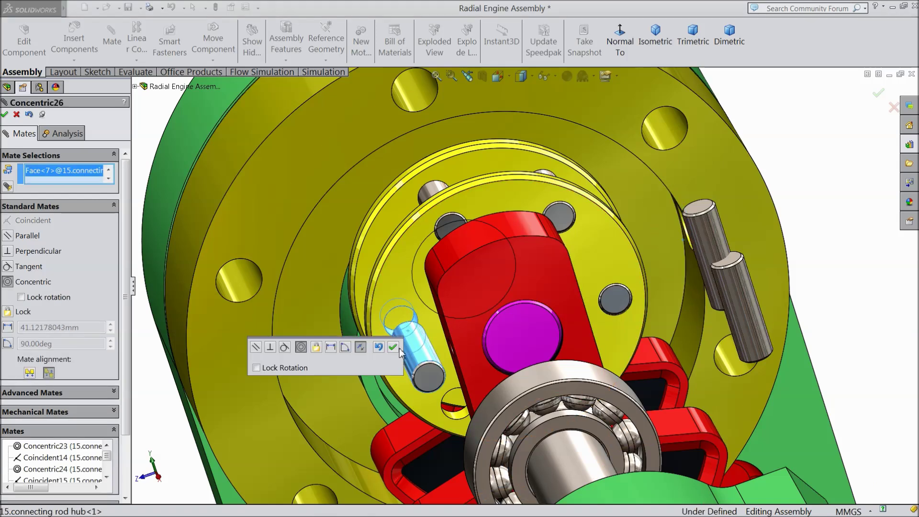
left_click(394, 347)
left_click(428, 377)
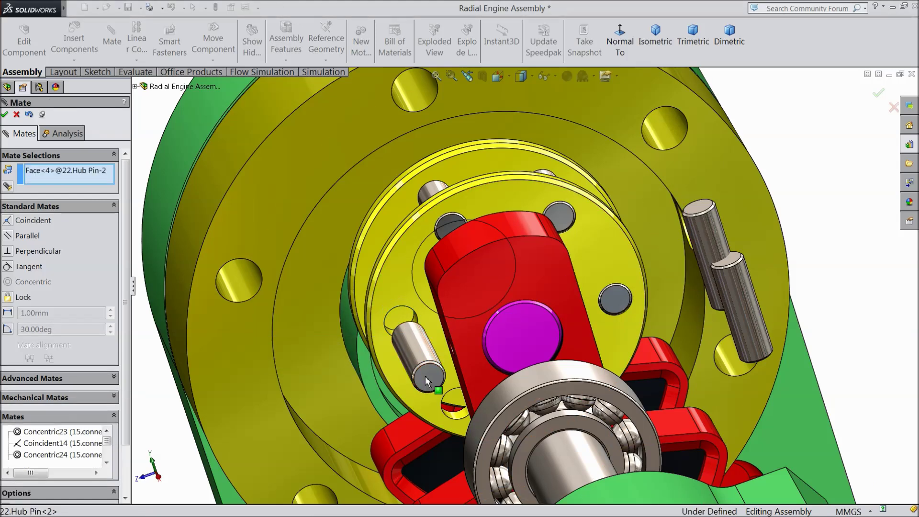
left_click(400, 294)
left_click(384, 249)
Mate a fifth hub pin concentric with the hub's lower left hole and its end face coincident with the hub's outer face
middle_click_drag(445, 356, 644, 329)
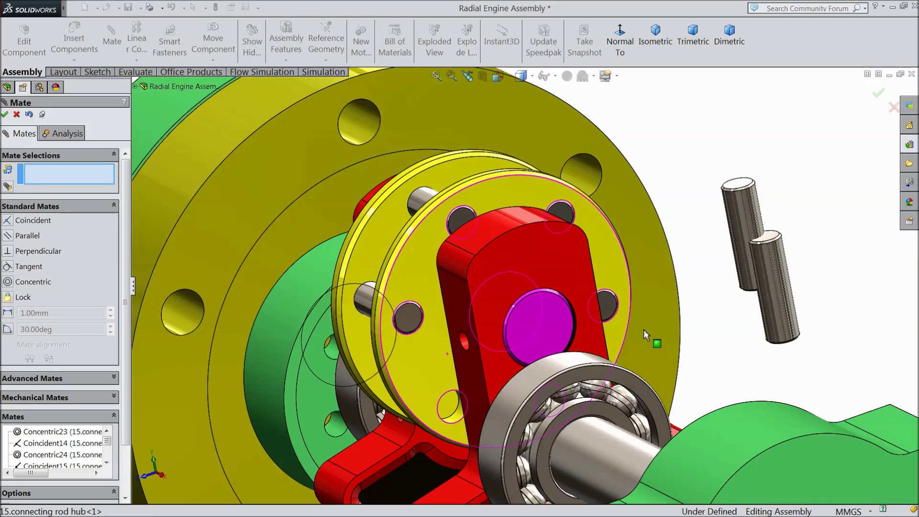
left_click(756, 229)
left_click(458, 415)
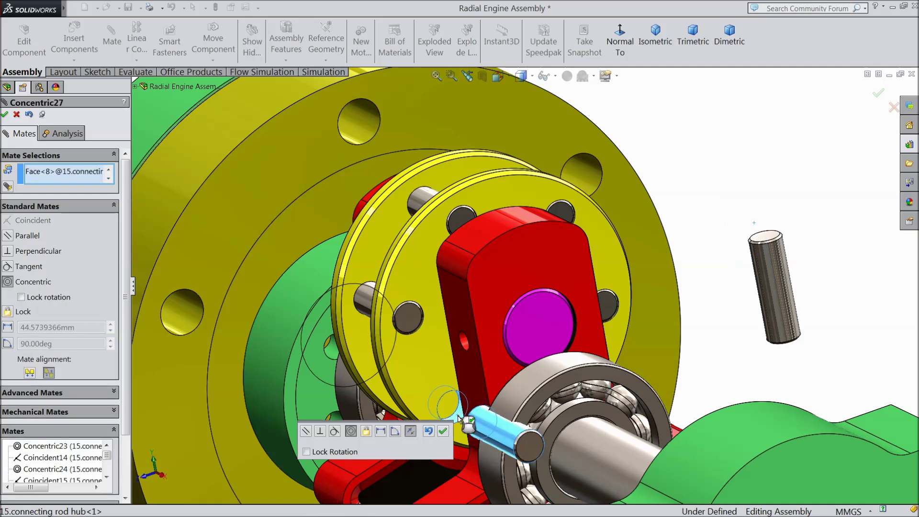
left_click(442, 432)
left_click(438, 373)
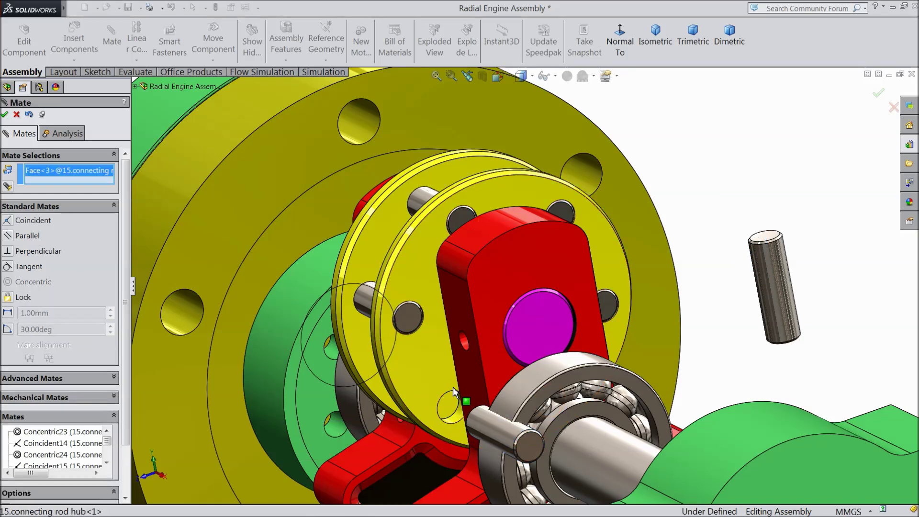
left_click(527, 448)
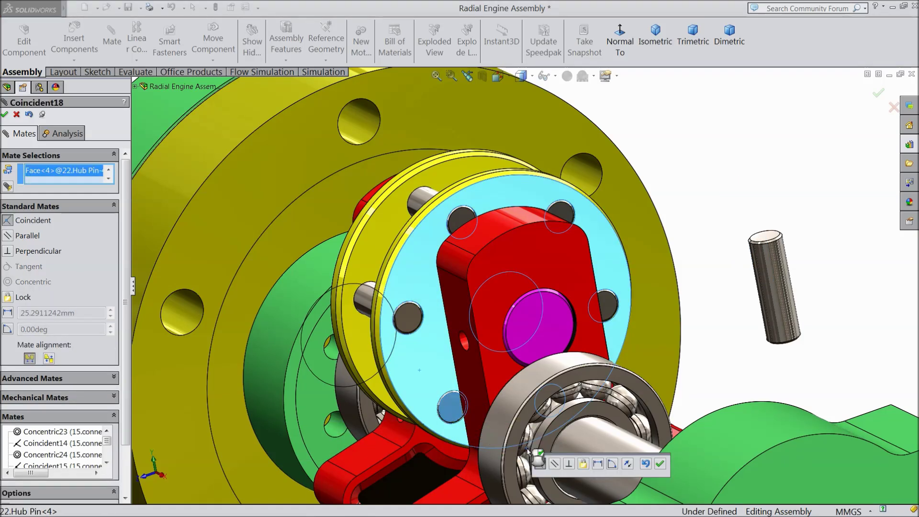
left_click(660, 465)
Rotate the crankshaft by its counterweight to expose the last empty hole in the connecting rod hub
scroll(628, 336, "up", 4)
middle_click_drag(627, 336, 598, 321)
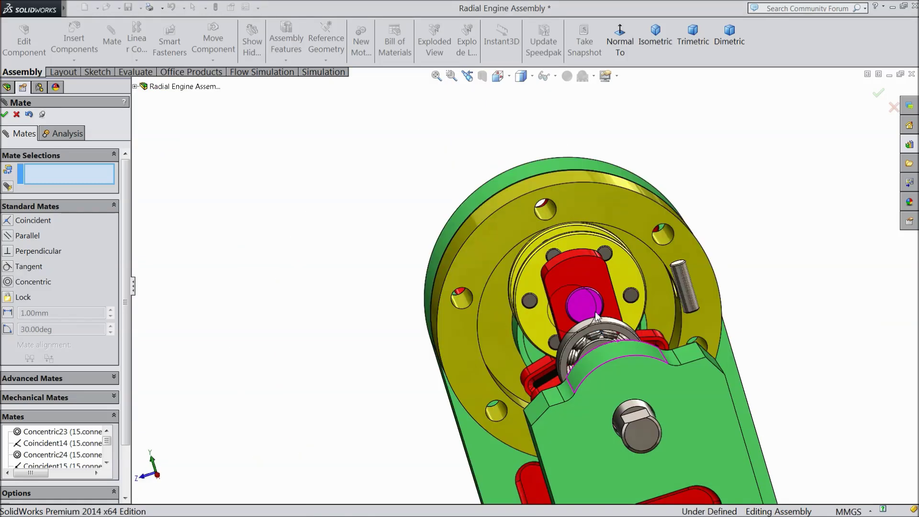
left_click_drag(581, 259, 711, 328)
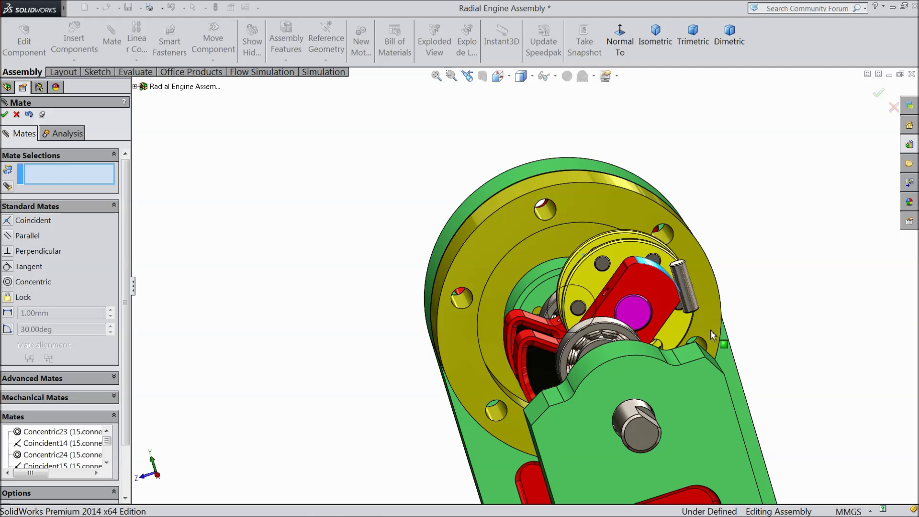
Add a concentric mate between the last loose hub pin and the remaining empty hole in the connecting rod hub
middle_click_drag(712, 329, 698, 350)
scroll(614, 362, "down", 3)
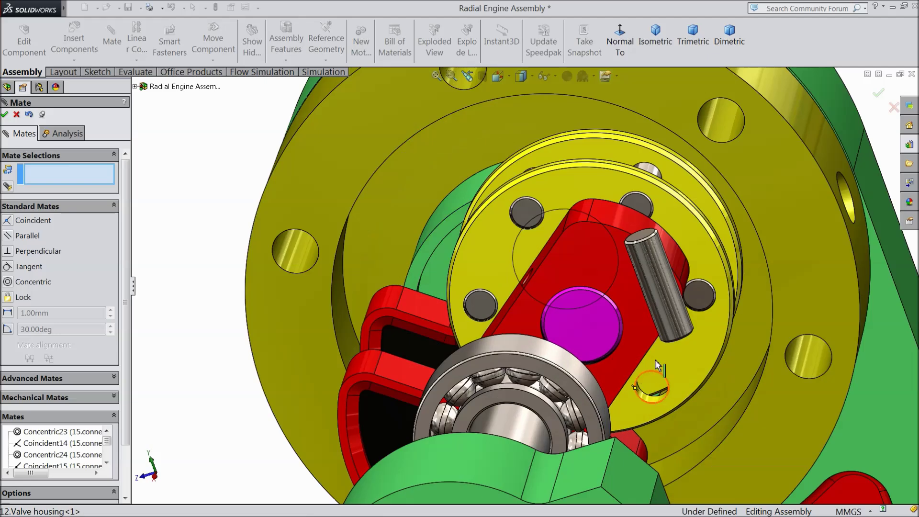
left_click(663, 304)
left_click(654, 404)
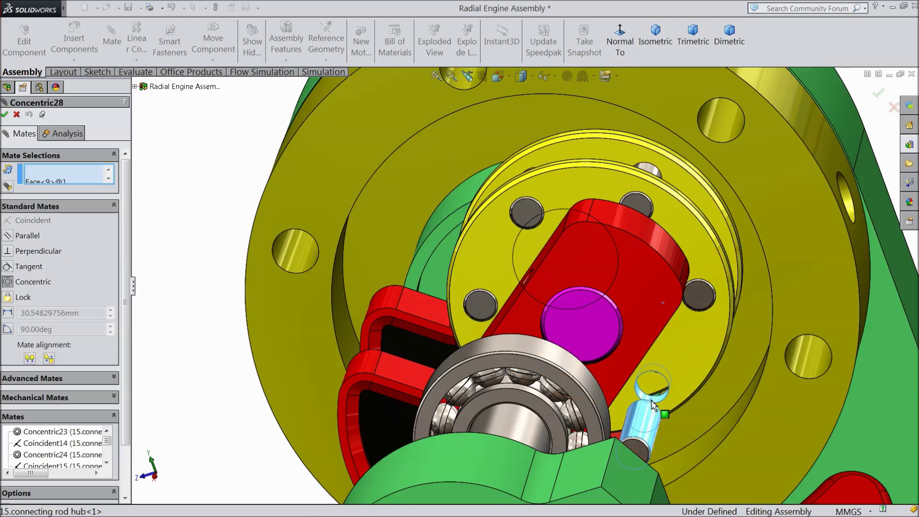
left_click(802, 416)
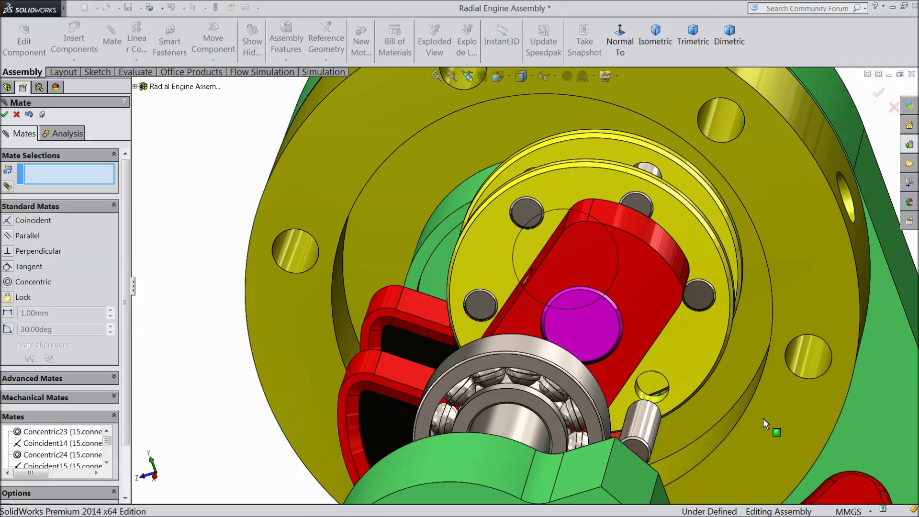
Make the last hub pin's end face coincident with the connecting rod hub's outer face and finish mating
left_click(654, 453)
left_click(692, 358)
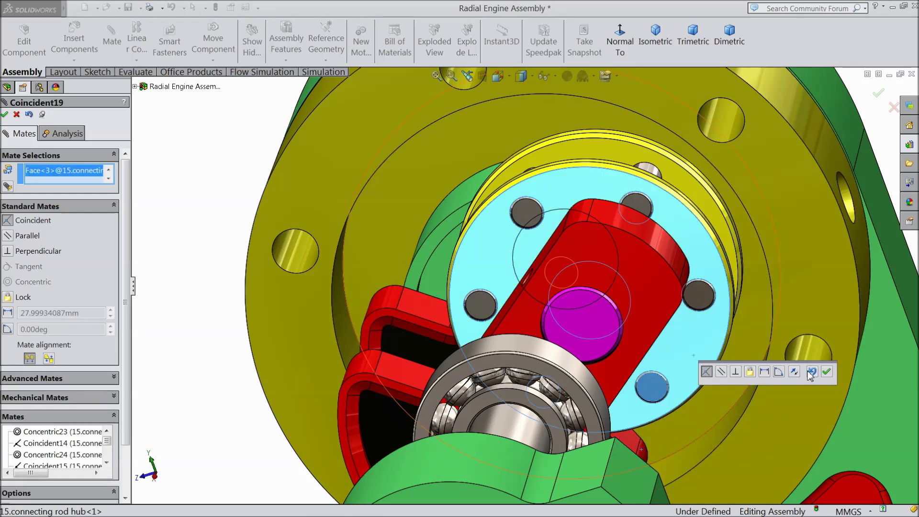
left_click(826, 372)
scroll(581, 297, "up", 5)
middle_click_drag(581, 297, 632, 322)
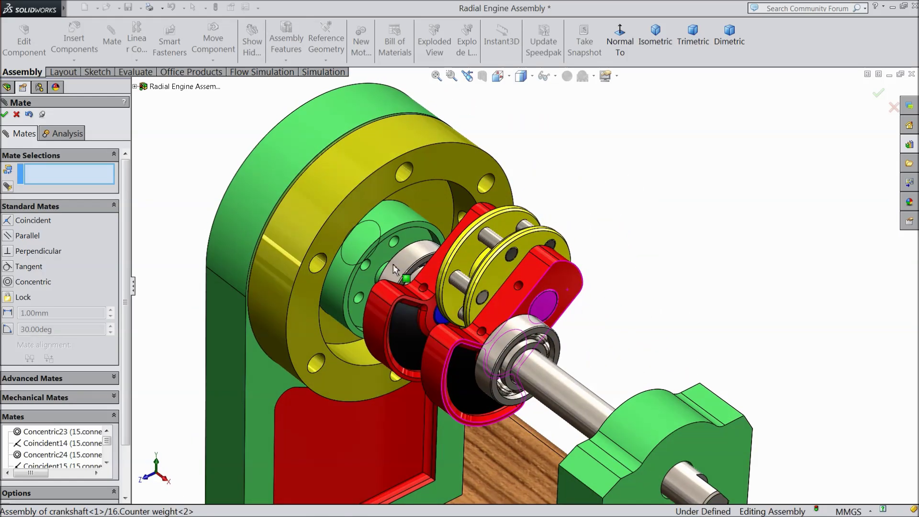
left_click(17, 116)
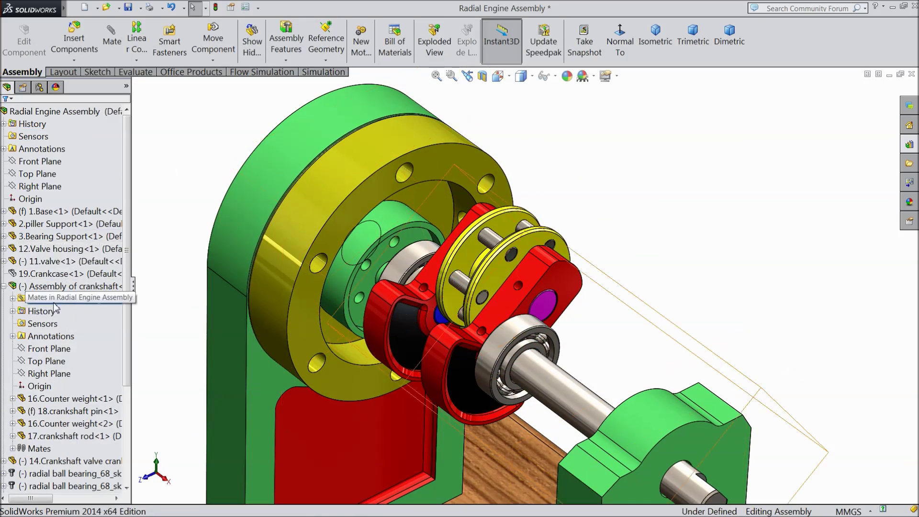
Show the hidden 19.Crankcase component and collapse the crankshaft subassembly in the component tree
left_click(35, 275)
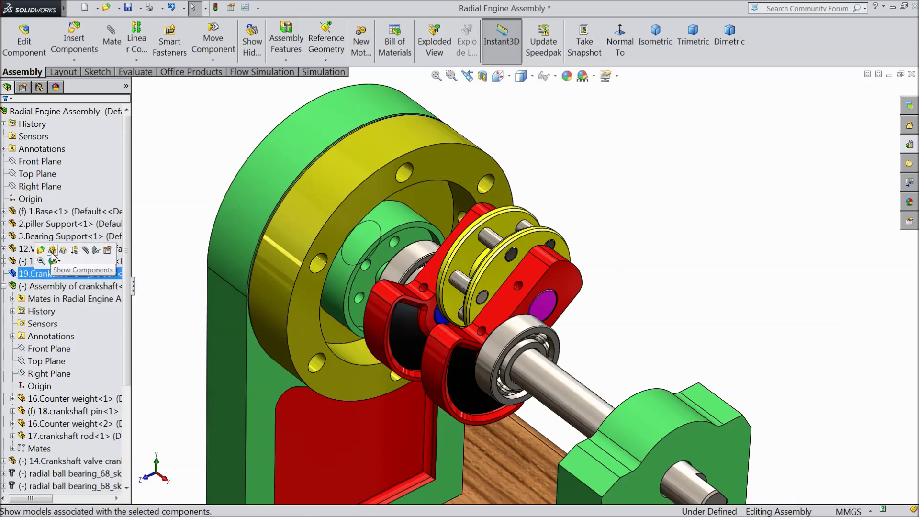
left_click(52, 251)
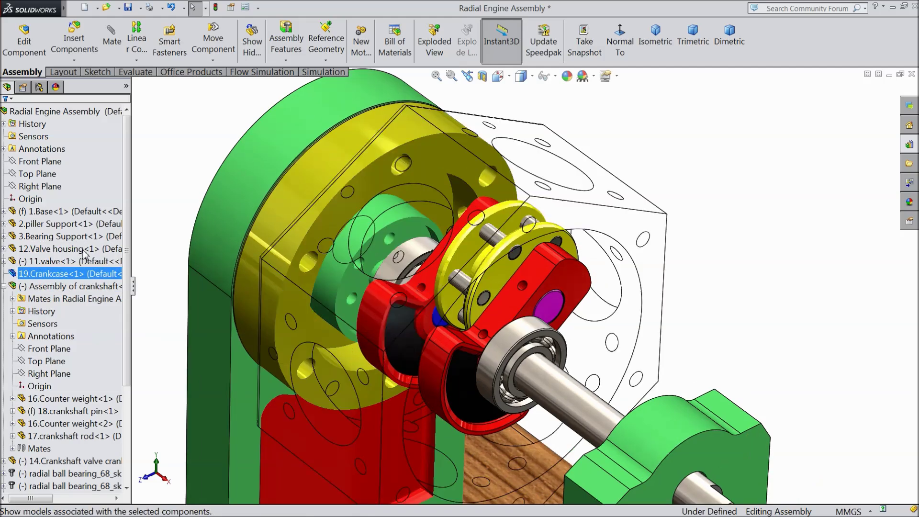
scroll(406, 244, "up", 3)
middle_click_drag(402, 232, 385, 246)
scroll(551, 253, "down", 3)
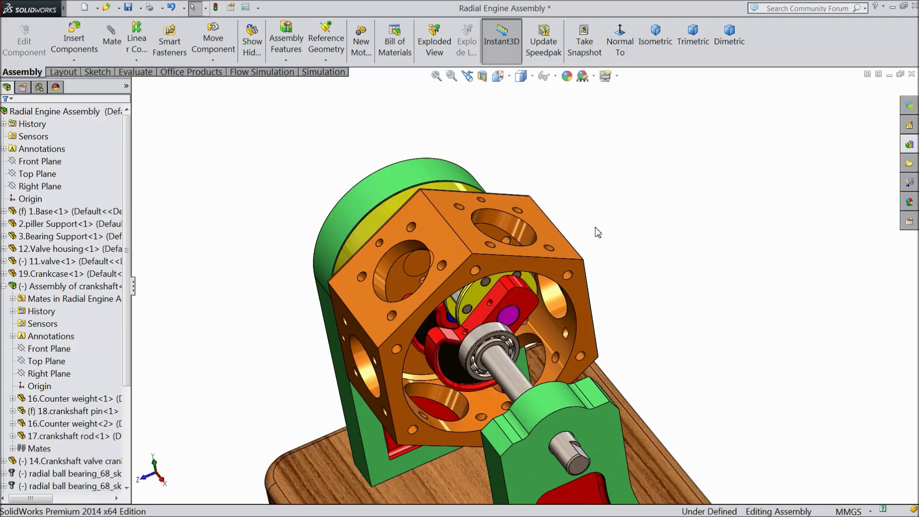
left_click(40, 224)
left_click(4, 286)
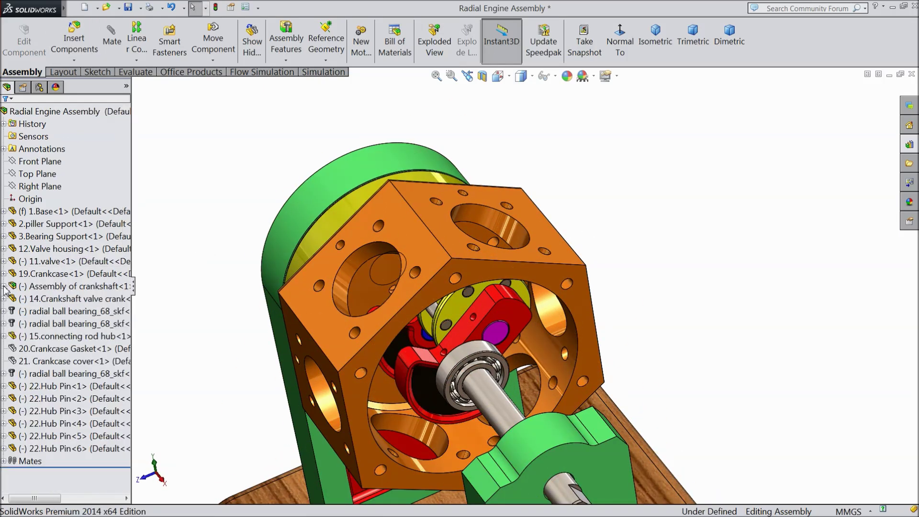
Insert the 8.Cylinder body part into the assembly and place it above the crankcase
left_click(74, 44)
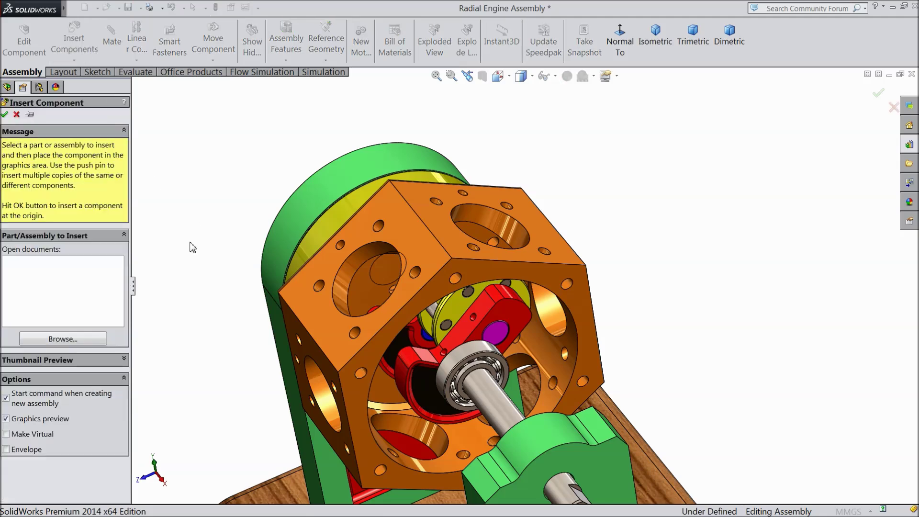
left_click(73, 340)
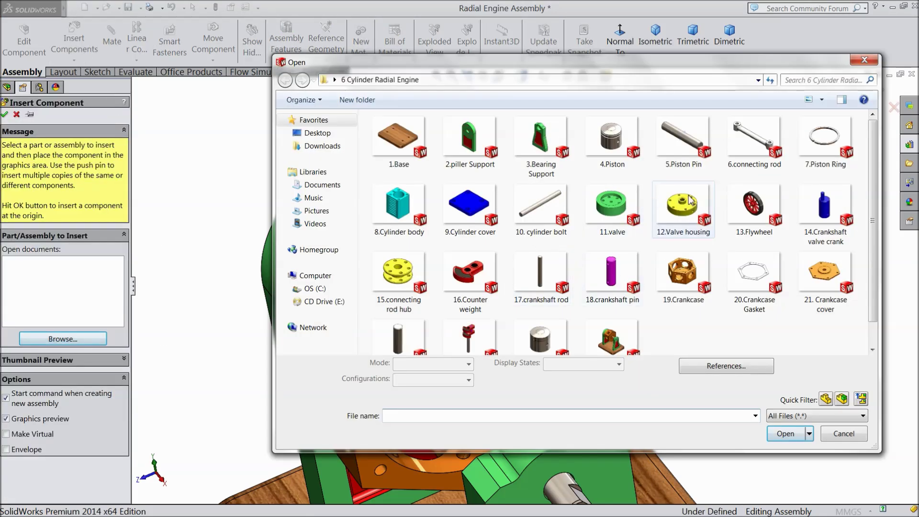
left_click(414, 226)
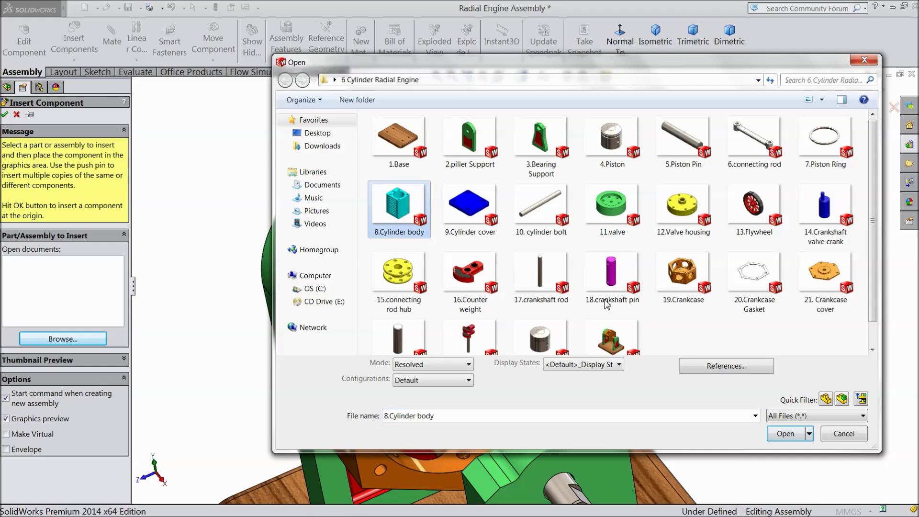
left_click(786, 434)
scroll(545, 216, "down", 3)
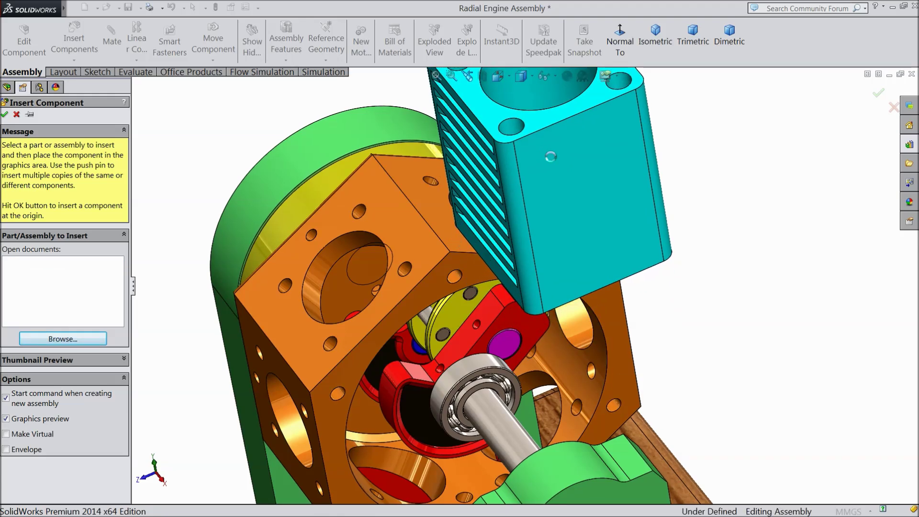
left_click(550, 156)
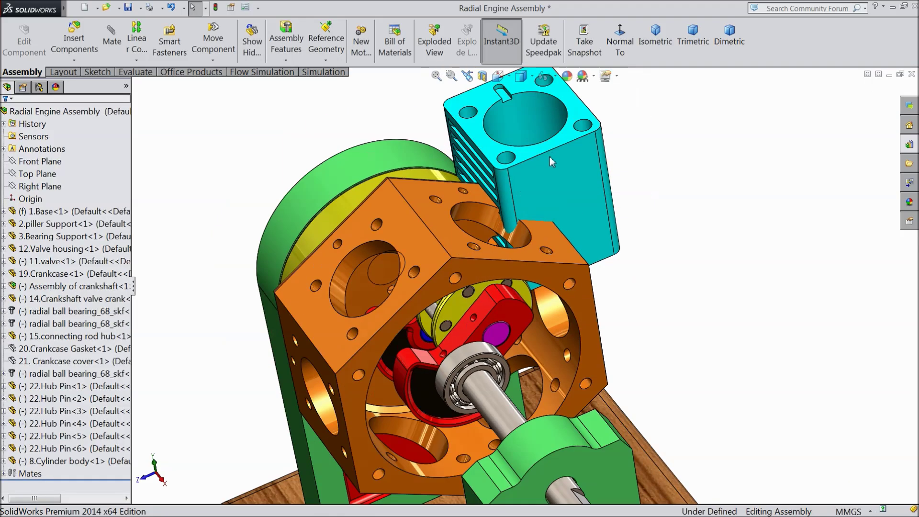
Rotate the cylinder body freely to tilt it toward the crankcase's upper right face and move it clear of the crankcase
left_click(213, 61)
left_click(236, 86)
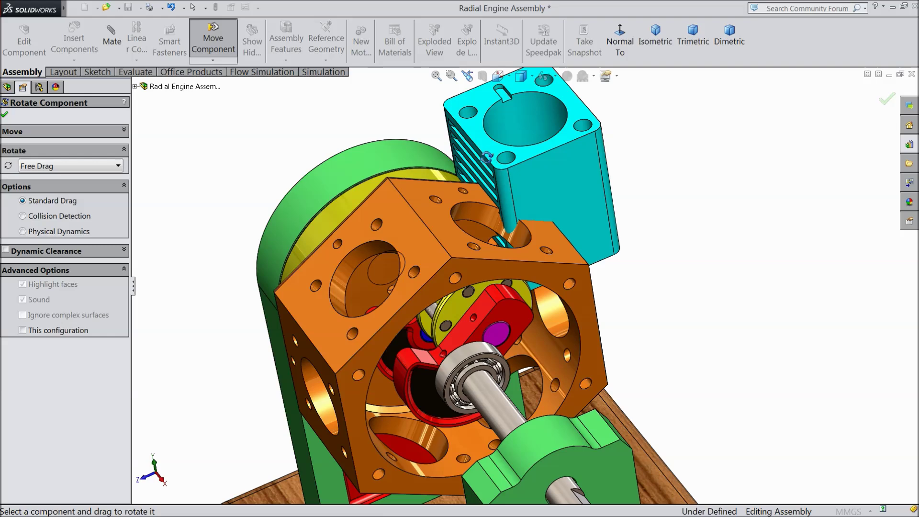
left_click_drag(527, 158, 551, 143)
left_click_drag(570, 75, 486, 51)
left_click(4, 114)
scroll(460, 211, "up", 3)
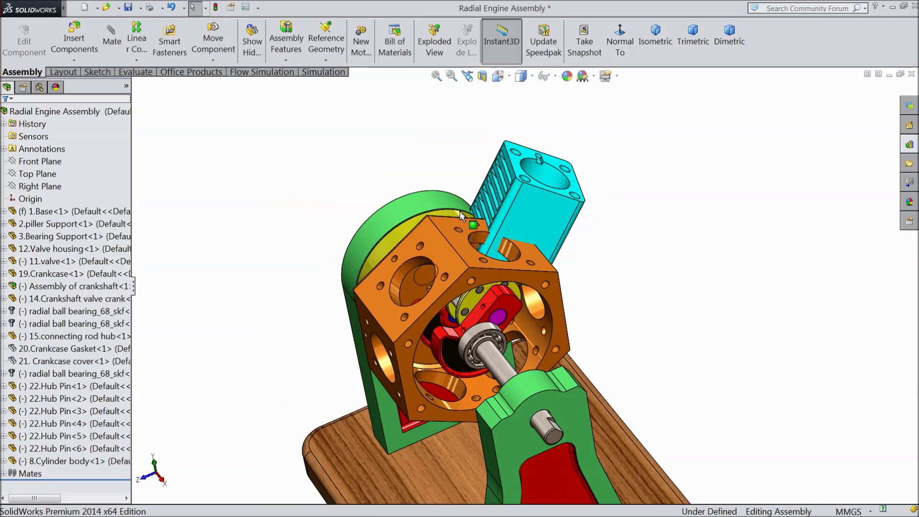
left_click_drag(537, 217, 576, 159)
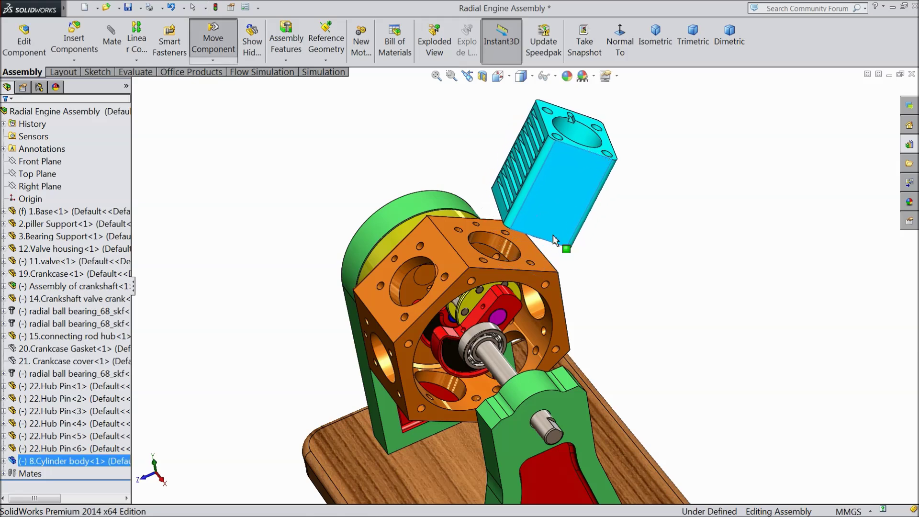
key("Escape")
scroll(580, 273, "down", 3)
key("Escape")
Mate the cylinder body's bore concentric with the large opening in the crankcase's upper right face
scroll(571, 282, "up", 2)
left_click(120, 61)
scroll(575, 144, "down", 2)
left_click(584, 138)
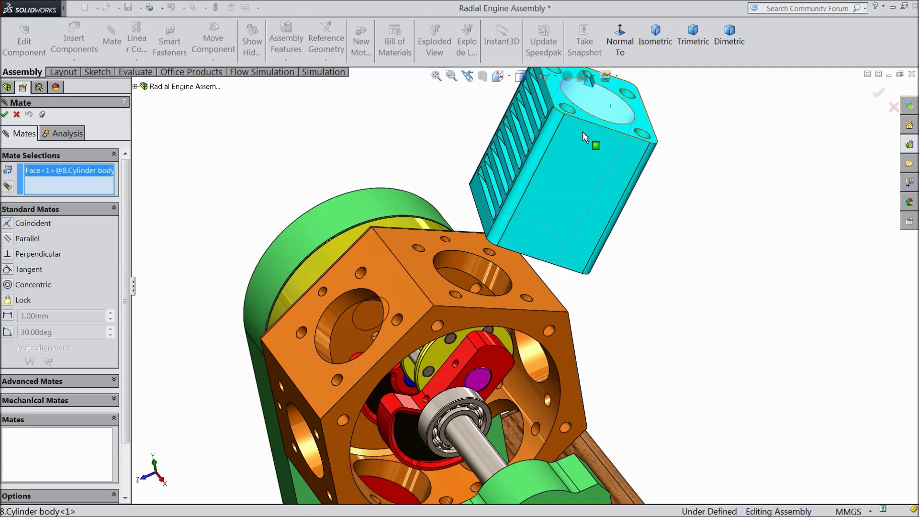
left_click(483, 275)
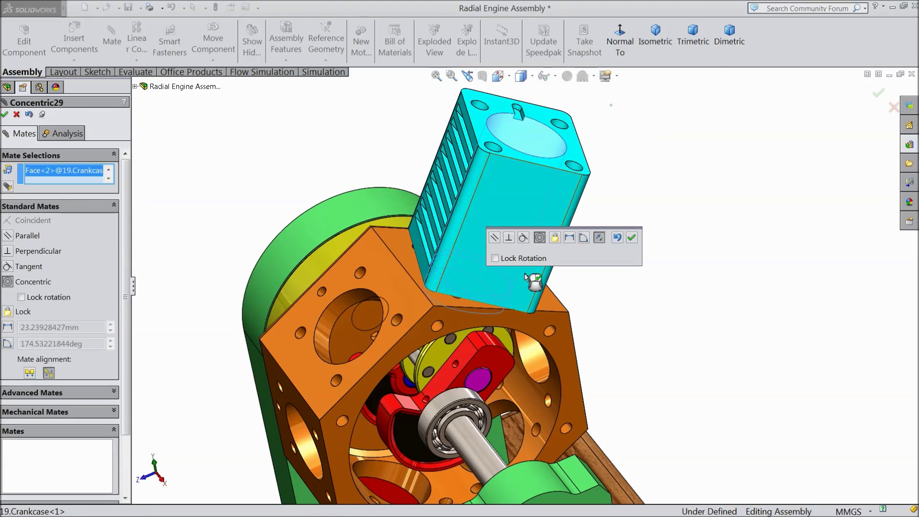
left_click(632, 237)
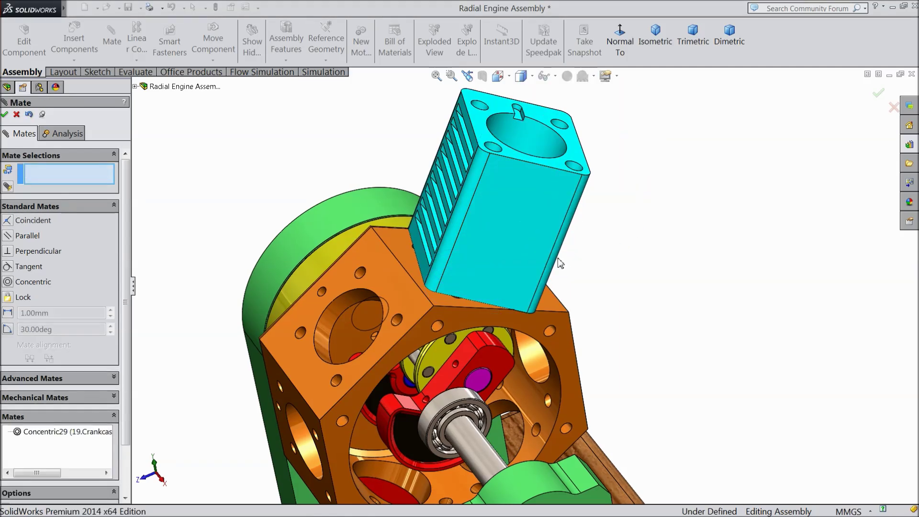
Mate the cylinder body's front corner bolt hole concentric with the matching tapped hole in the crankcase's upper right face
middle_click_drag(635, 243, 546, 266)
left_click_drag(559, 245, 555, 234)
scroll(541, 198, "down", 3)
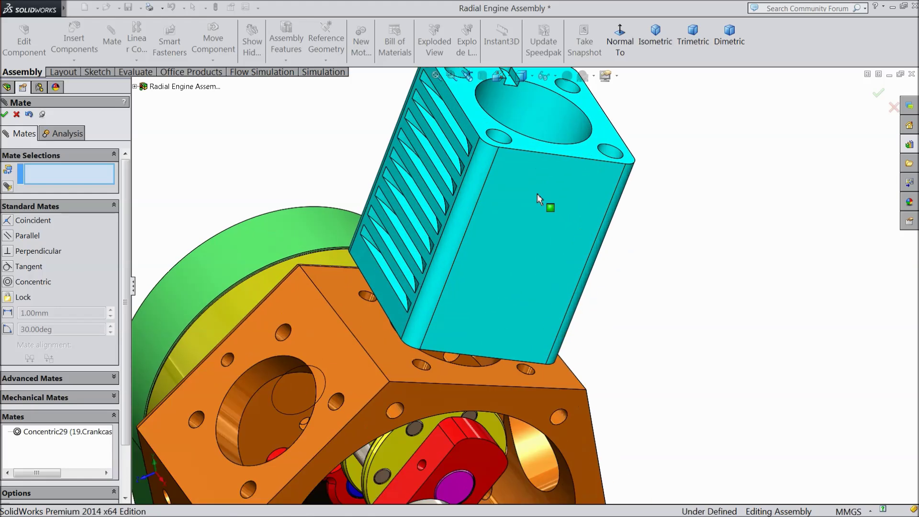
left_click(499, 142)
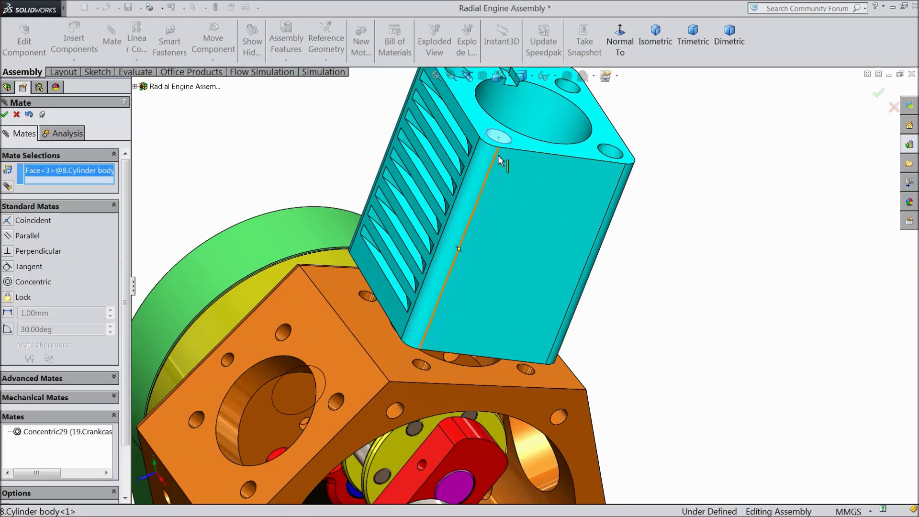
left_click(422, 365)
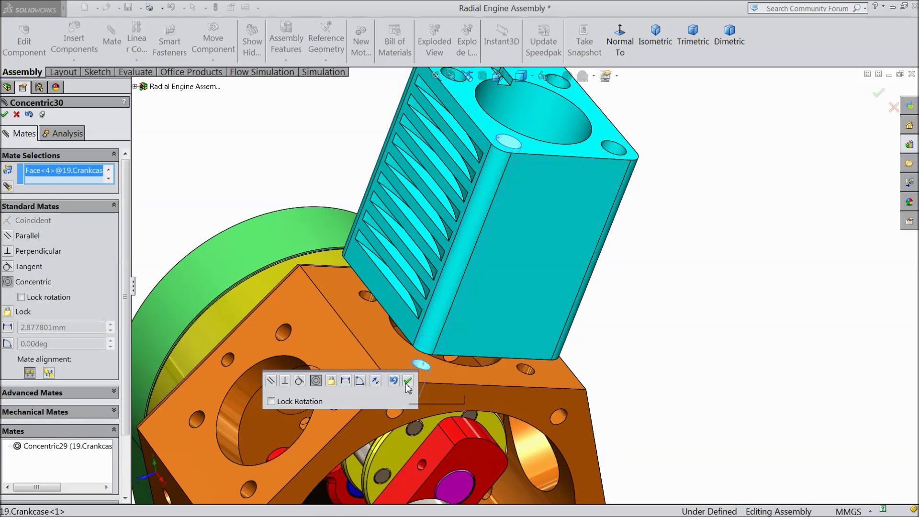
left_click(407, 381)
Inspect the cylinder body's round lower collar against the crankcase opening, leave mating, and open the crankcase part for editing
middle_click_drag(452, 373, 503, 295)
scroll(447, 358, "down", 2)
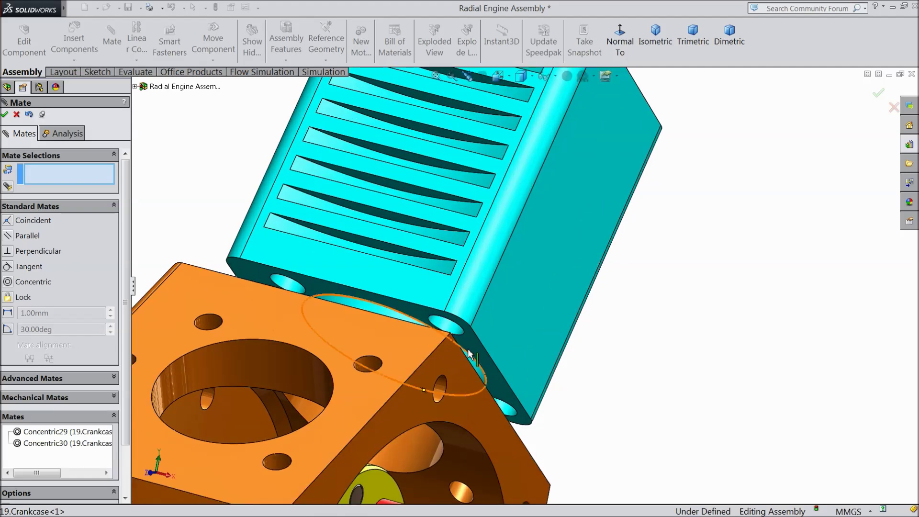
scroll(432, 330, "down", 1)
mouse_move(430, 329)
middle_mouse_down()
mouse_move(421, 401)
mouse_move(416, 372)
mouse_move(429, 365)
mouse_move(407, 341)
mouse_move(414, 344)
mouse_move(419, 322)
middle_mouse_up()
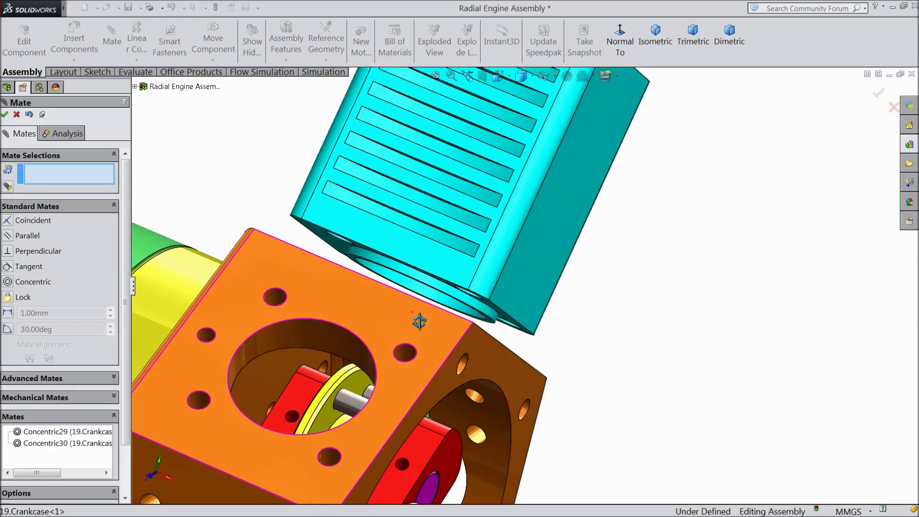
middle_click_drag(420, 322, 411, 332)
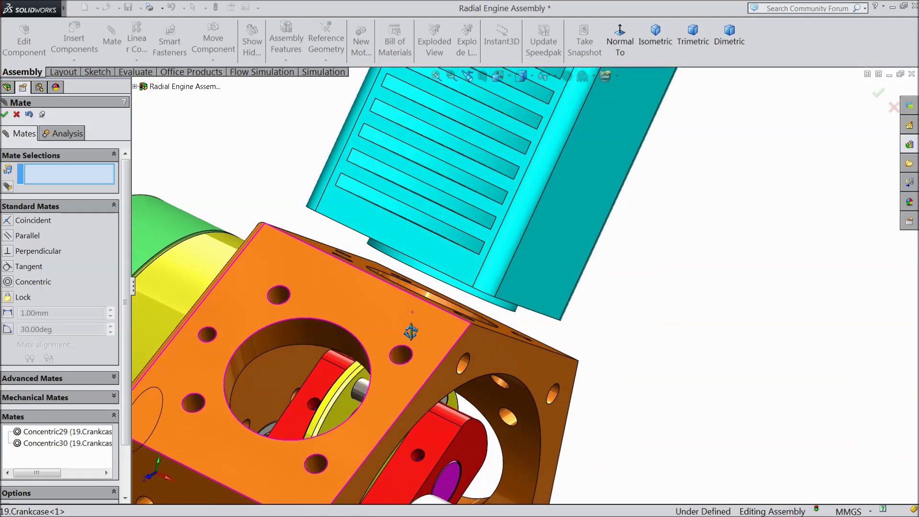
left_click(16, 114)
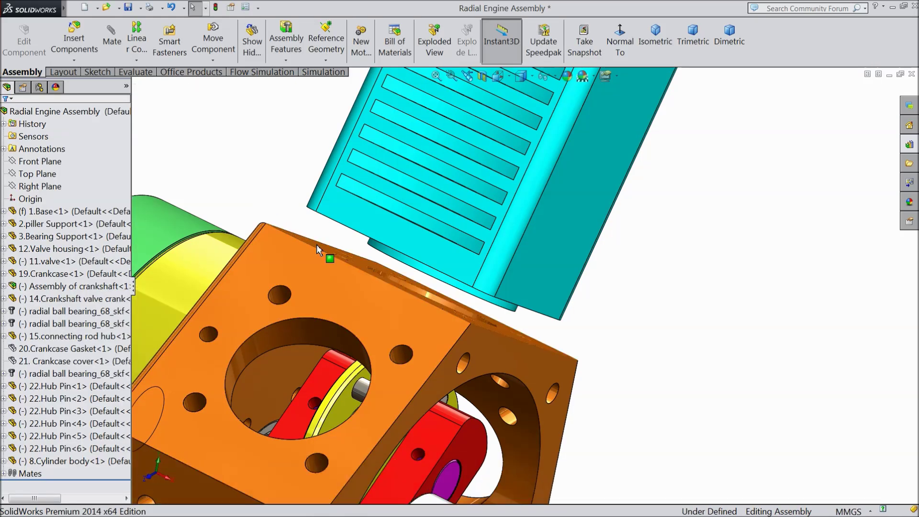
middle_click_drag(317, 245, 296, 272)
left_click(327, 277)
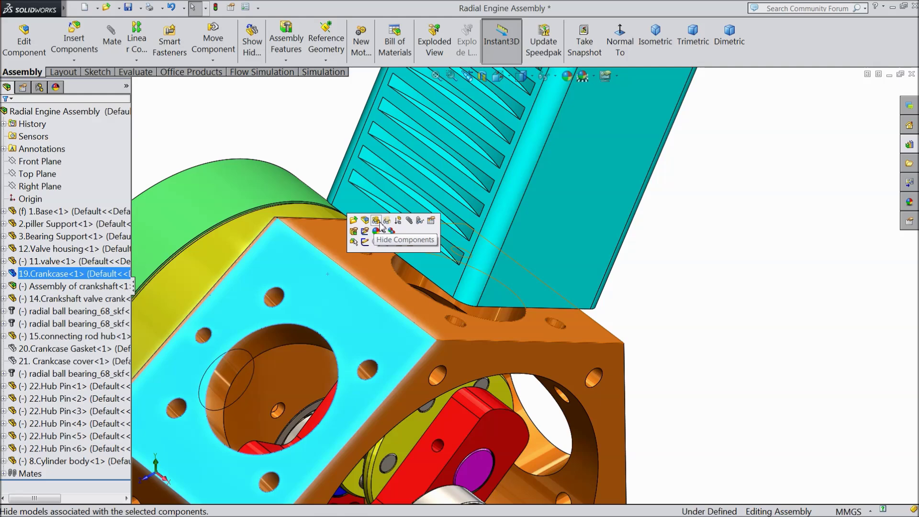
left_click(352, 221)
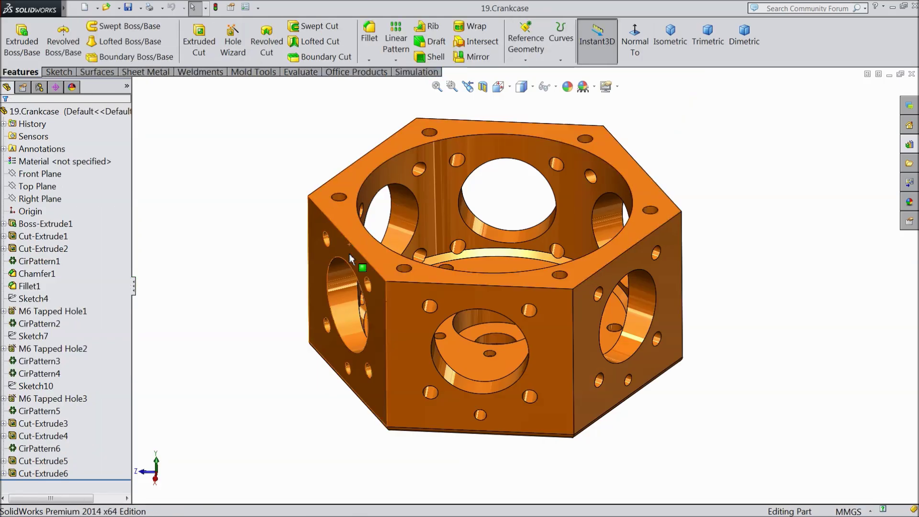
Enlarge the diameter of the crankcase's patterned round cylinder openings through Cut-Extrude2 and return to the engine assembly
left_click(458, 383)
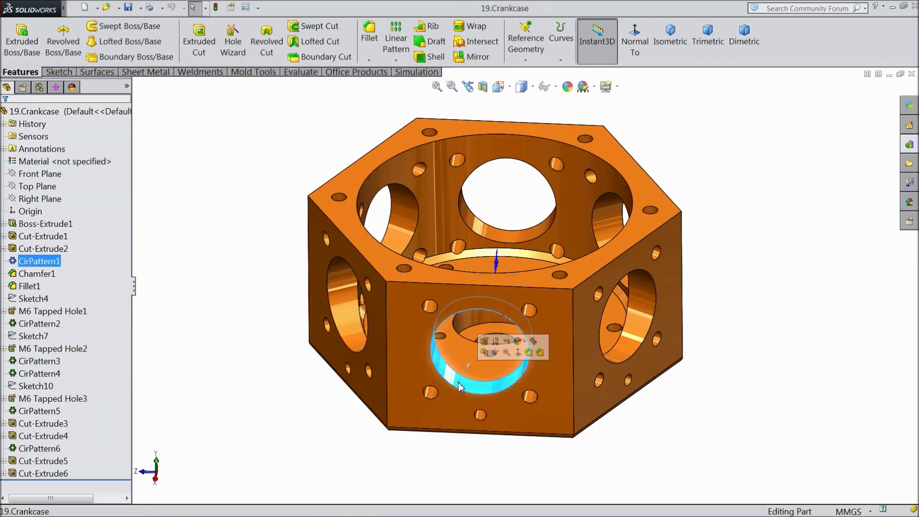
left_click(32, 250)
middle_click_drag(244, 337, 329, 357)
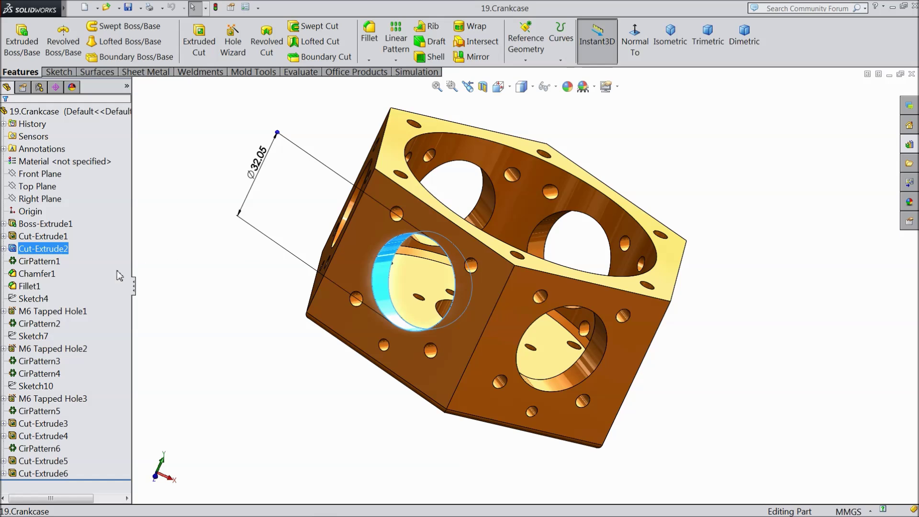
left_click(257, 168)
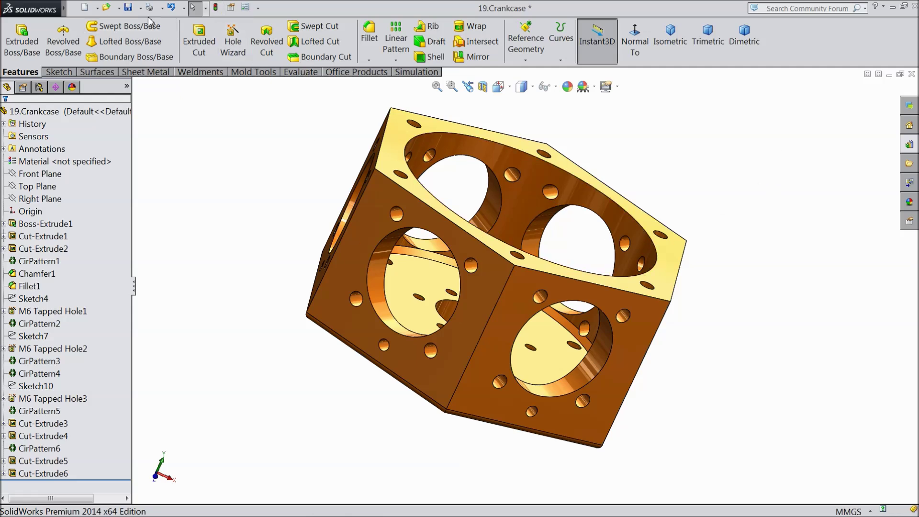
left_click(912, 74)
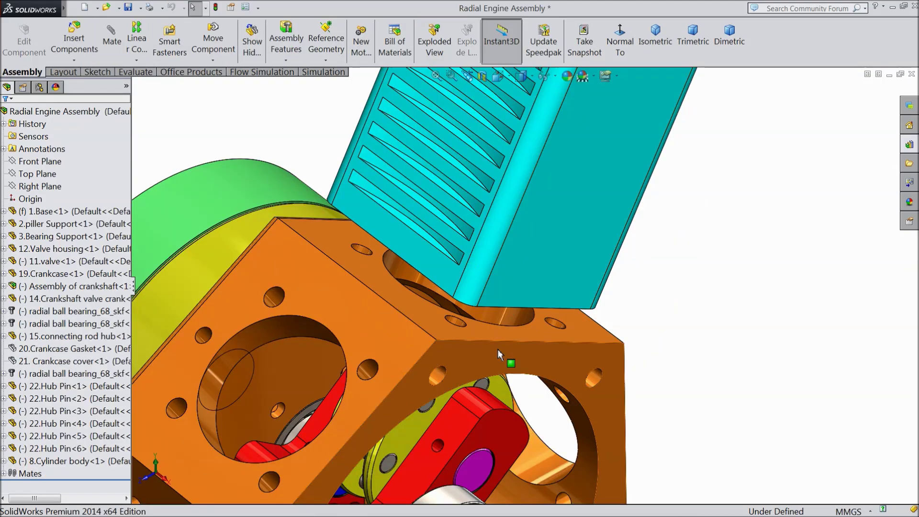
Mate the cylinder body's lower face coincident with the crankcase's upper right outer face and leave mating
middle_click_drag(451, 356, 464, 280)
scroll(439, 308, "down", 3)
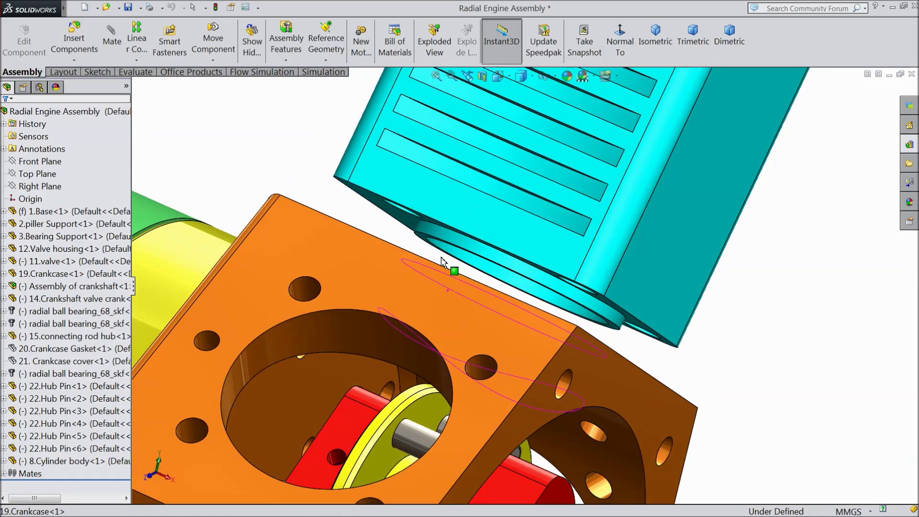
scroll(443, 261, "down", 2)
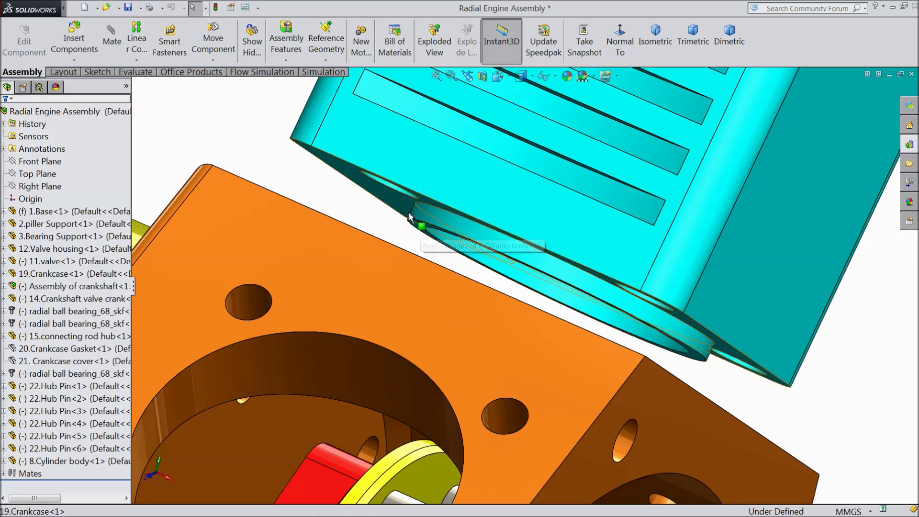
middle_click_drag(410, 239, 433, 248)
left_click(435, 219)
left_click(452, 231)
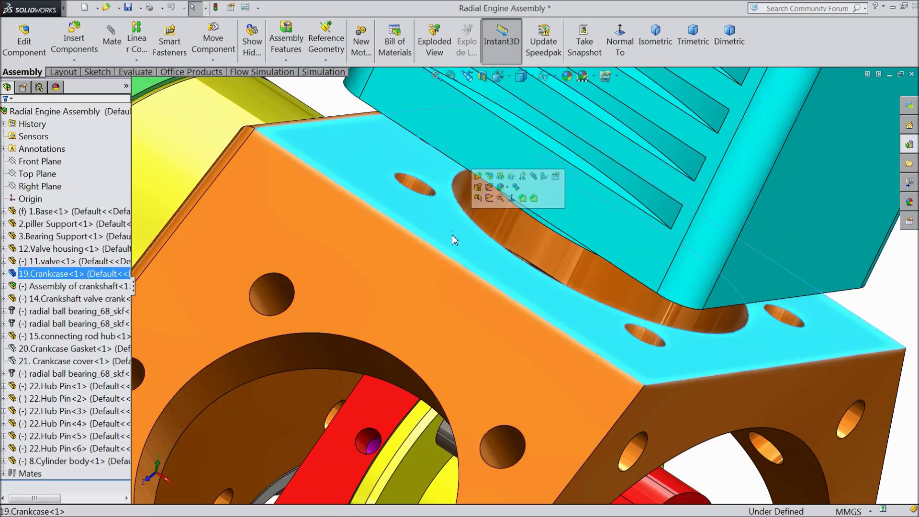
left_click(112, 42)
middle_click_drag(411, 245, 441, 196)
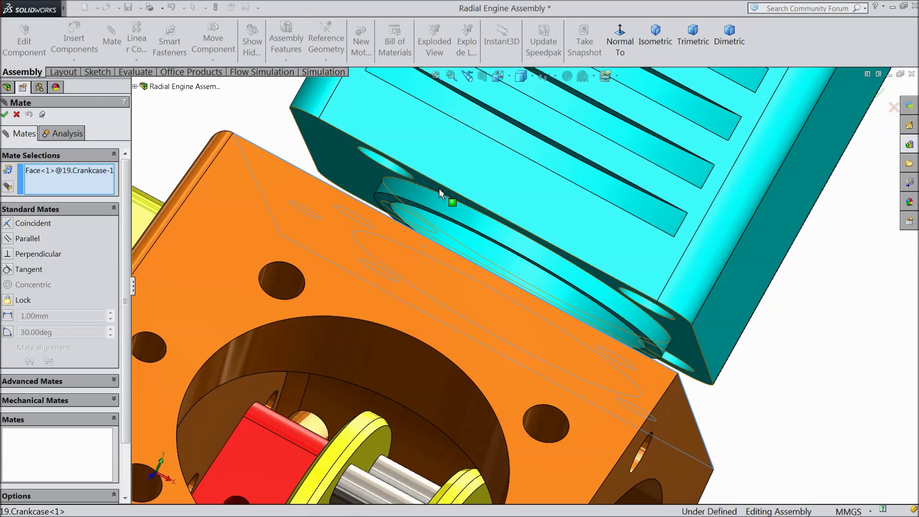
left_click(439, 188)
middle_click_drag(437, 251, 421, 277)
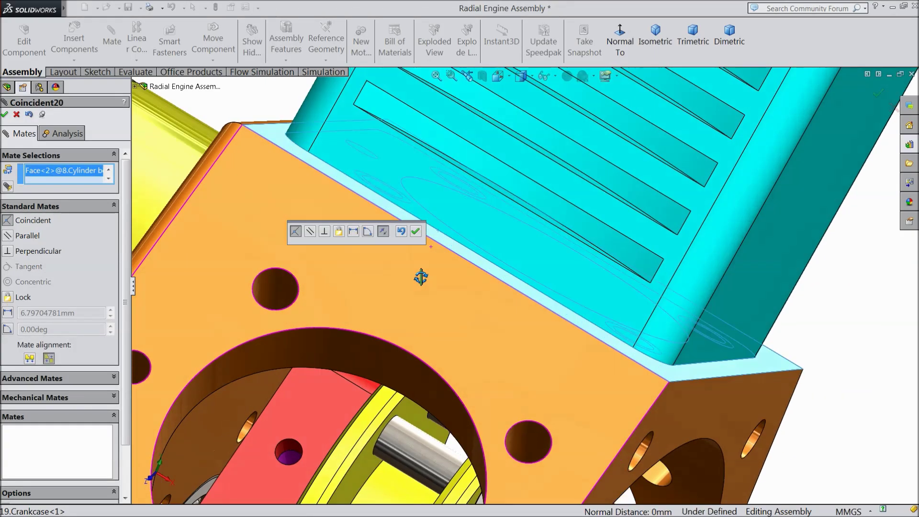
left_click(415, 231)
middle_click_drag(418, 330, 511, 224)
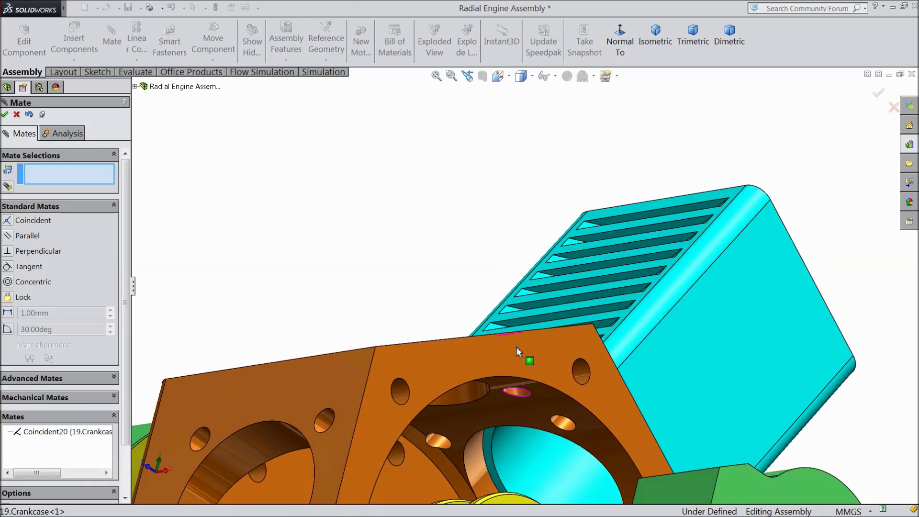
scroll(515, 347, "up", 3)
middle_click_drag(490, 361, 456, 436)
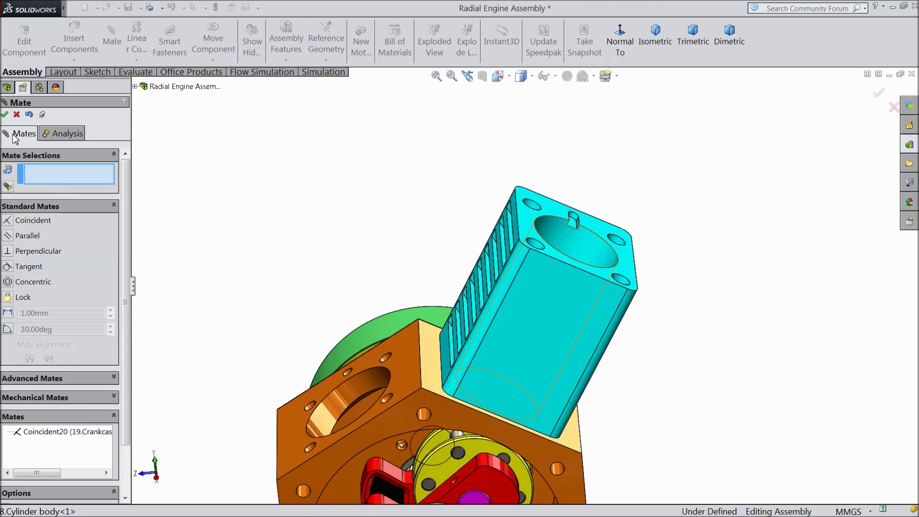
left_click(6, 114)
Insert the 10. cylinder bolt part into the assembly and place it beside the cylinder body
middle_click_drag(289, 289, 516, 329)
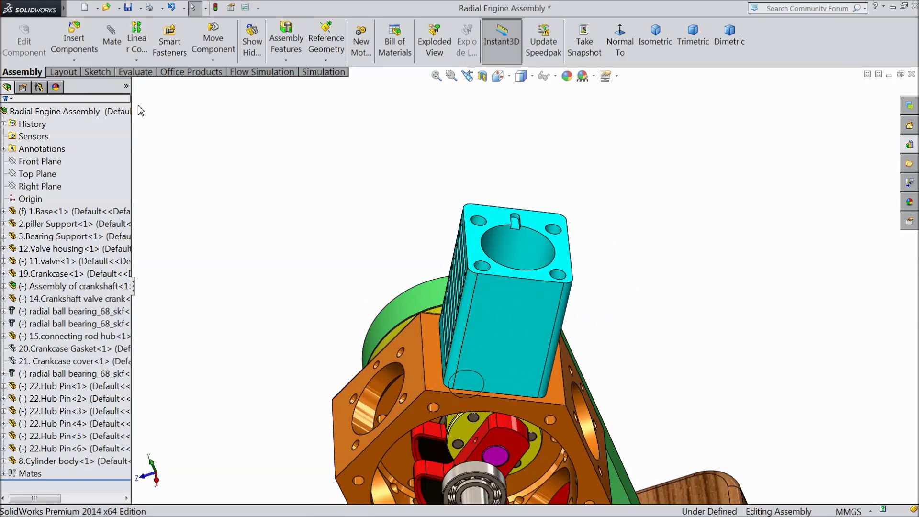
left_click(74, 45)
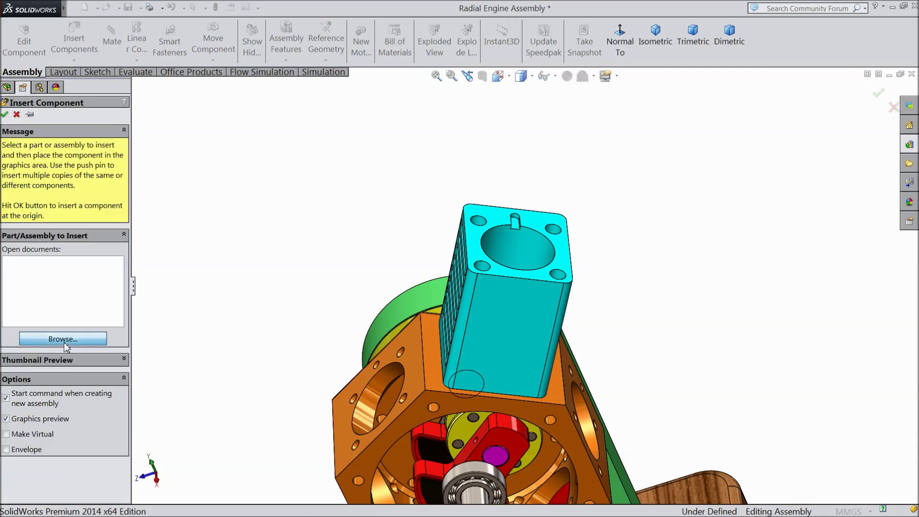
left_click(63, 340)
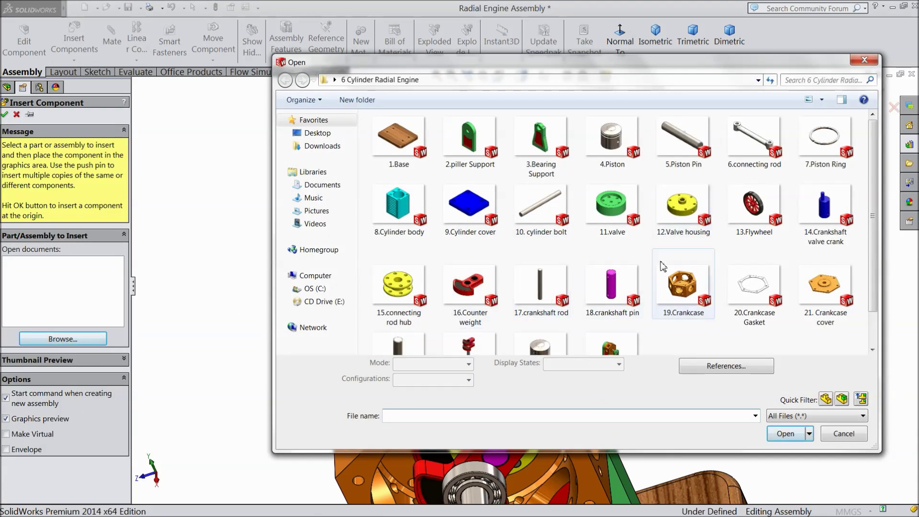
left_click_drag(874, 218, 874, 255)
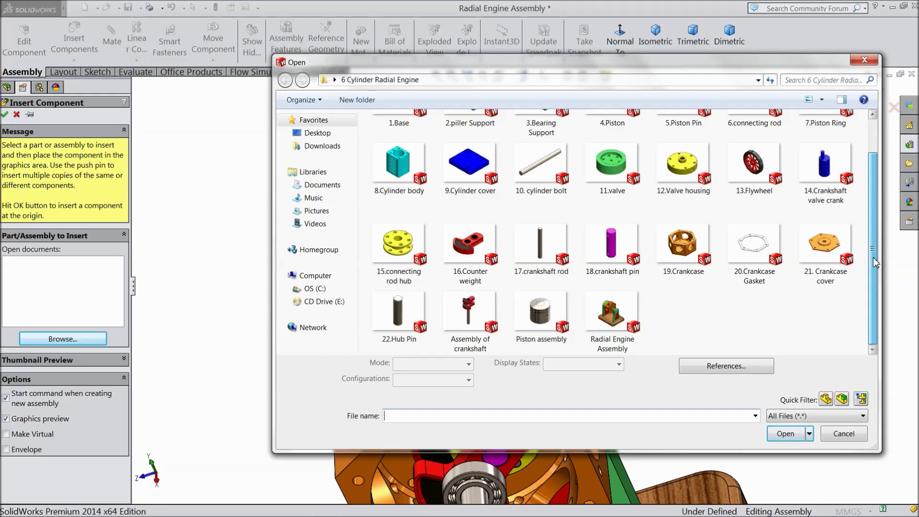
left_click(540, 165)
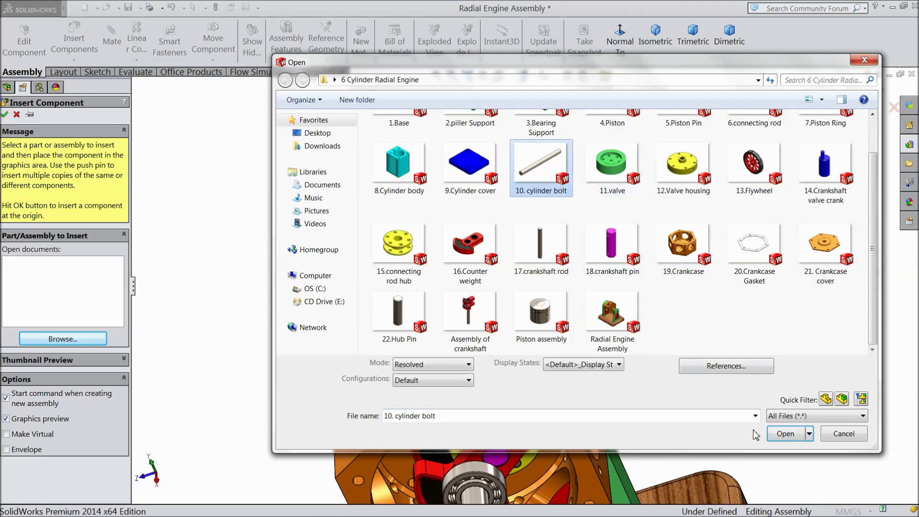
left_click(781, 434)
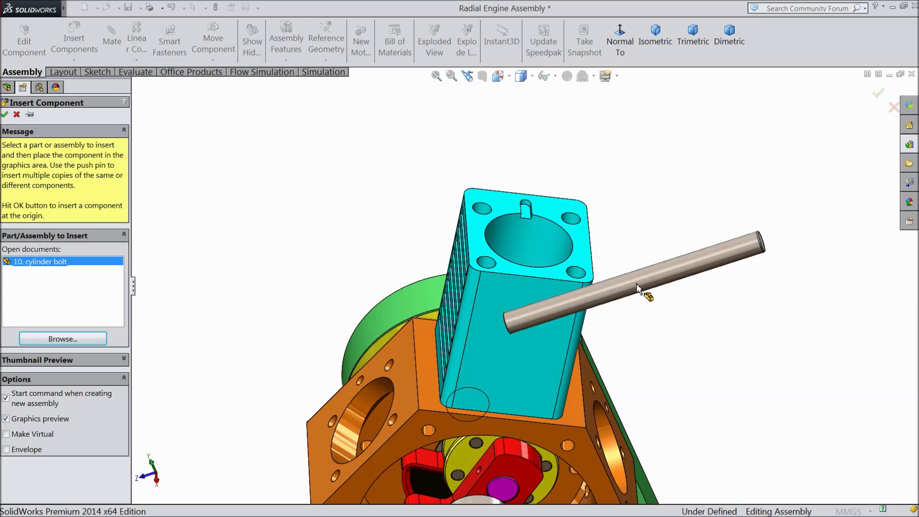
left_click(637, 304)
Mate the cylinder bolt concentric with the front corner bolt hole in the cylinder body's top face
left_click(562, 275)
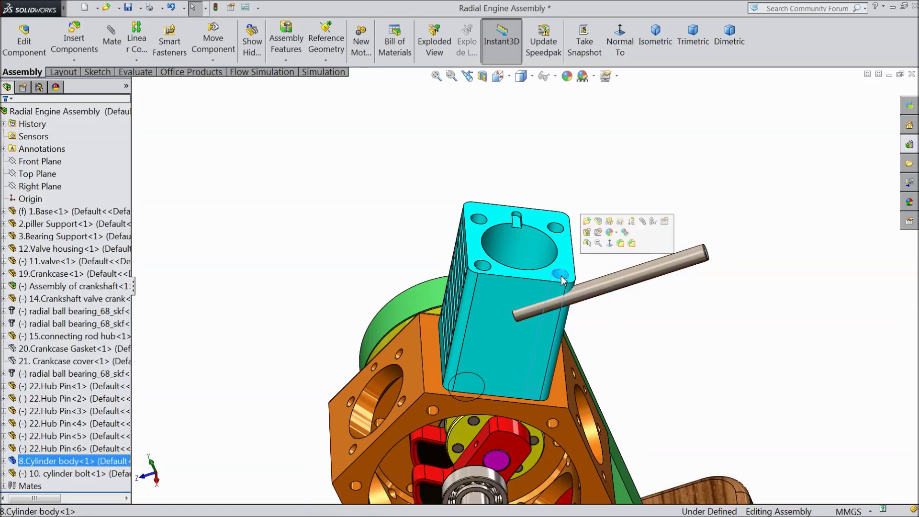
left_click(642, 221)
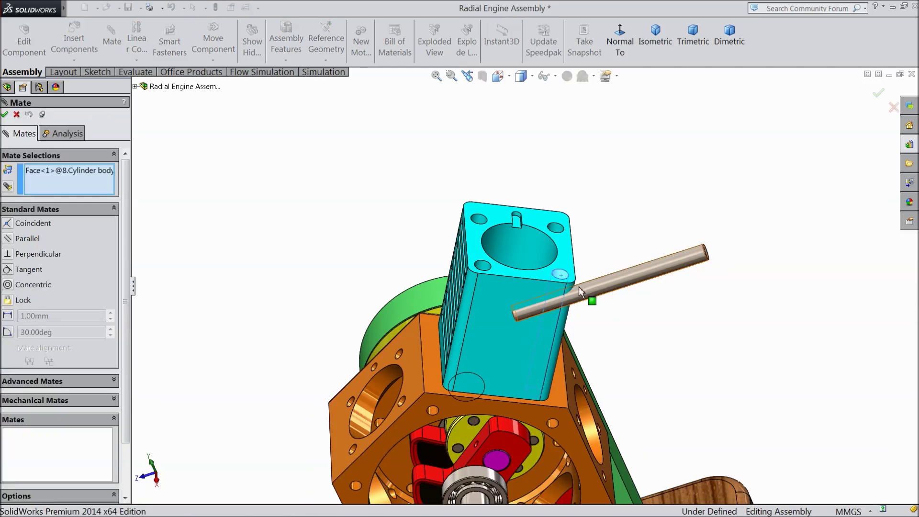
left_click(616, 279)
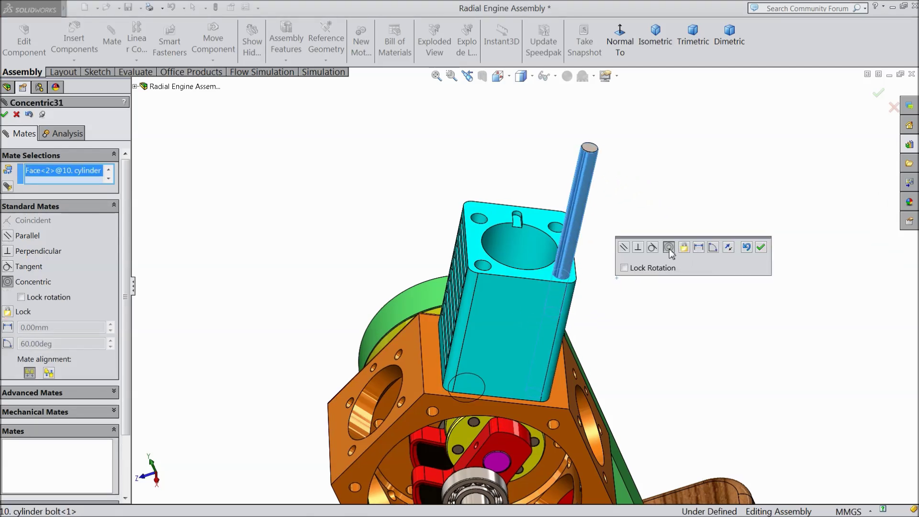
left_click(761, 248)
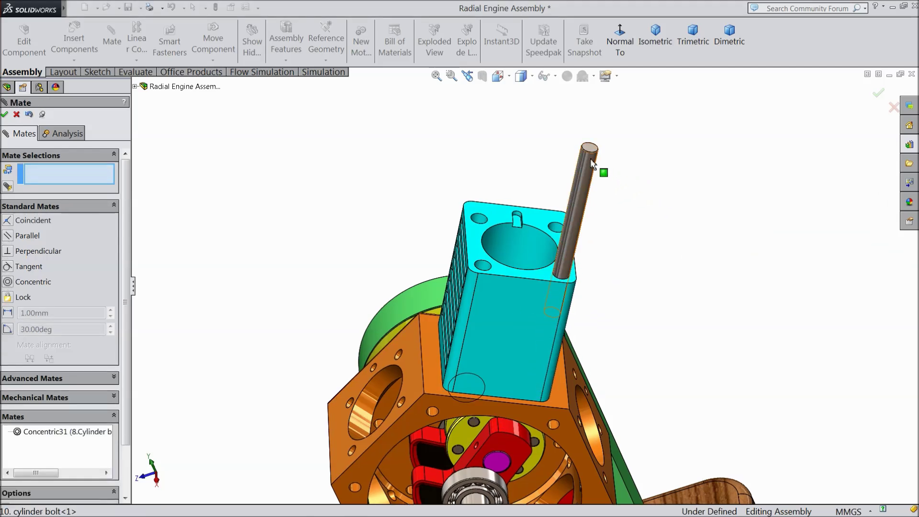
Slide the bolt down its hole, mate its end face 7.71 mm from the cylinder body's top face, and leave mating
left_click_drag(592, 163, 570, 271)
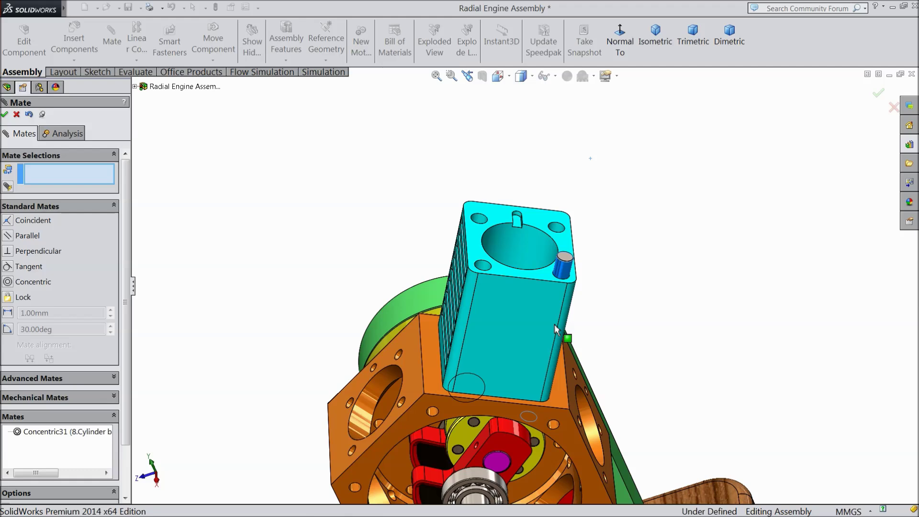
scroll(548, 291, "down", 3)
scroll(550, 261, "down", 1)
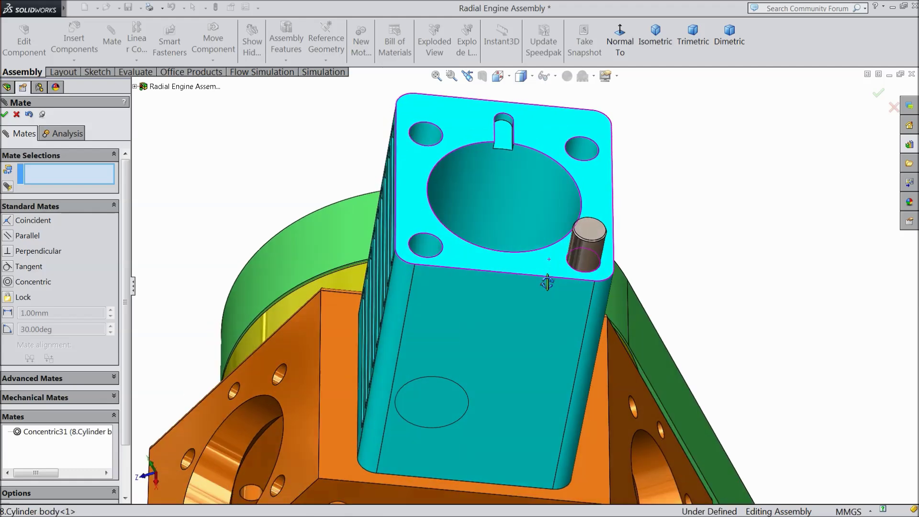
left_click(600, 228)
left_click(547, 263)
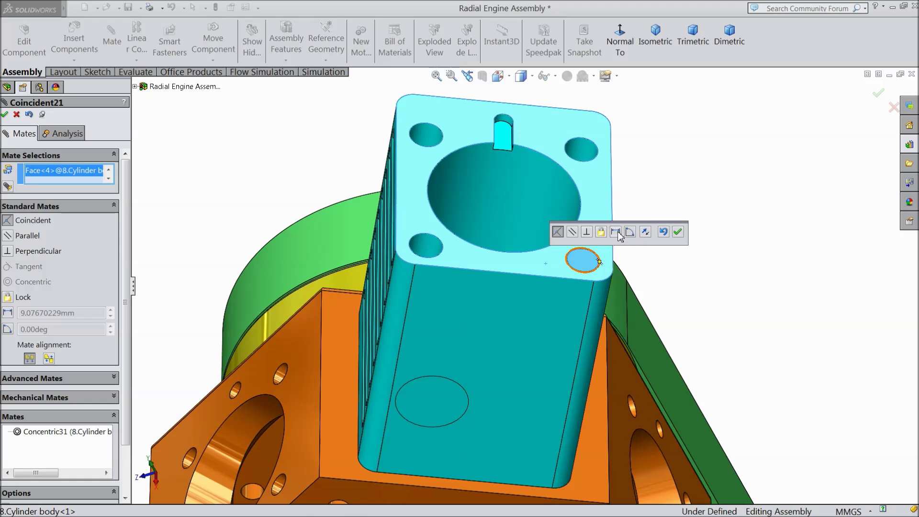
left_click(616, 233)
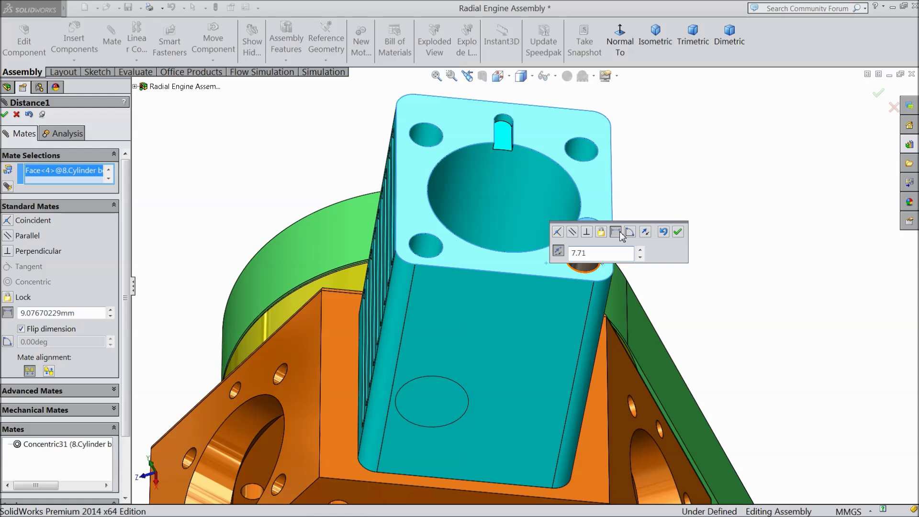
left_click(678, 233)
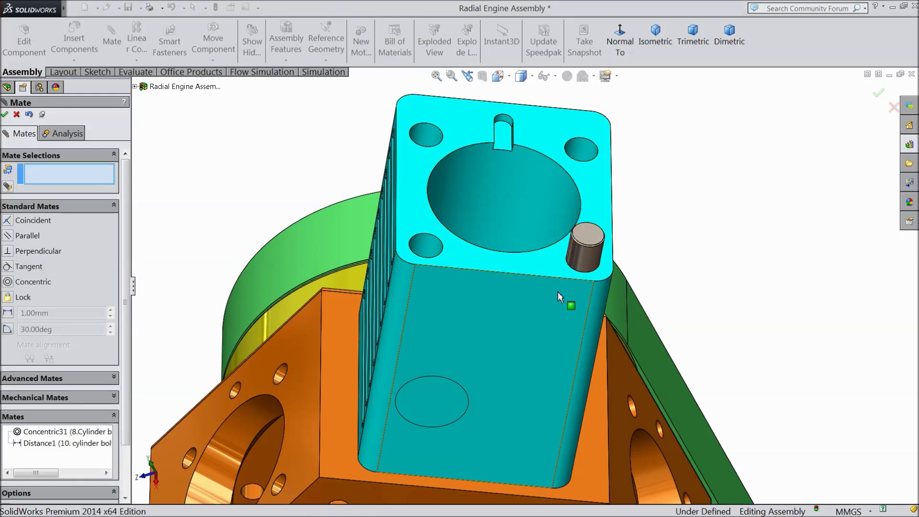
scroll(551, 293, "up", 2)
scroll(527, 292, "up", 2)
scroll(526, 282, "down", 2)
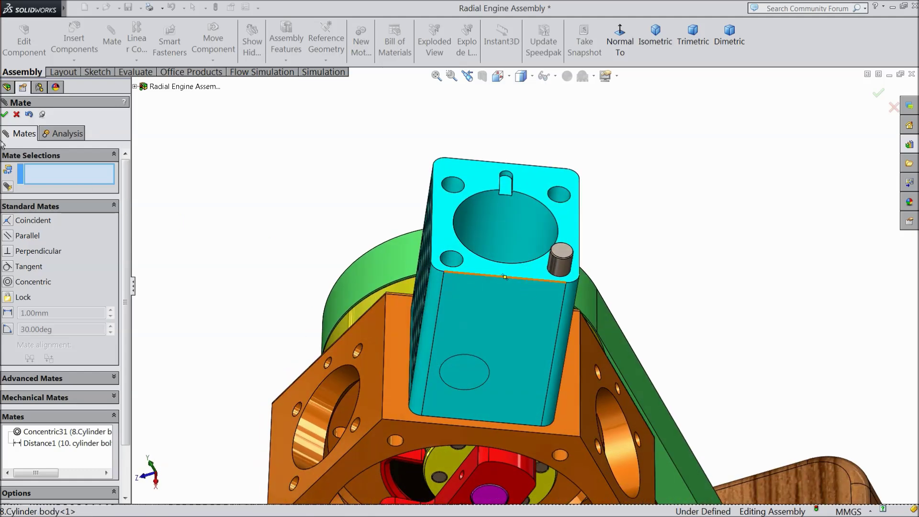
left_click(5, 114)
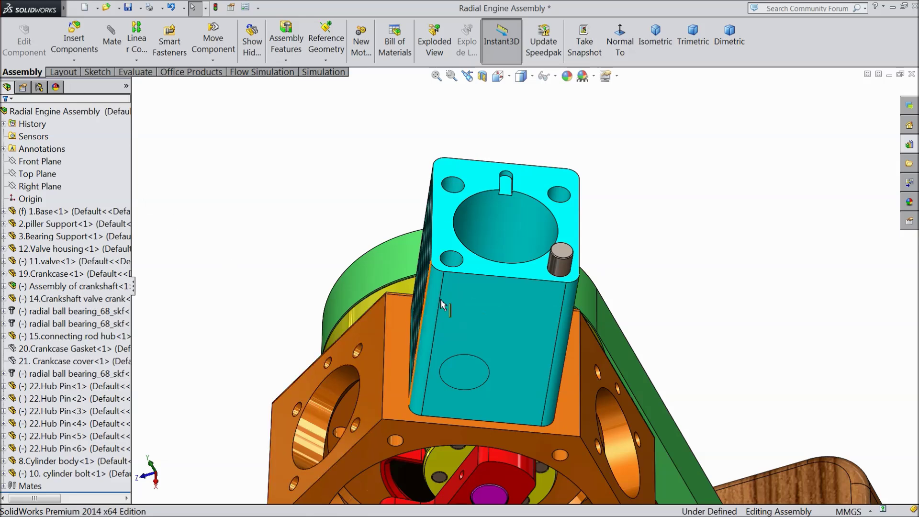
Insert the 9.Cylinder cover part into the assembly and place it near the cylinder body's open end
left_click(472, 312)
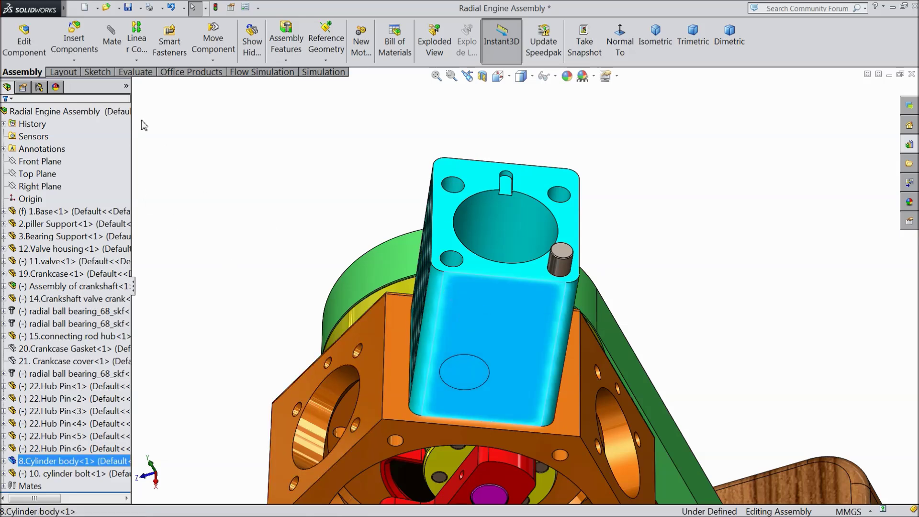
left_click(75, 41)
left_click(62, 339)
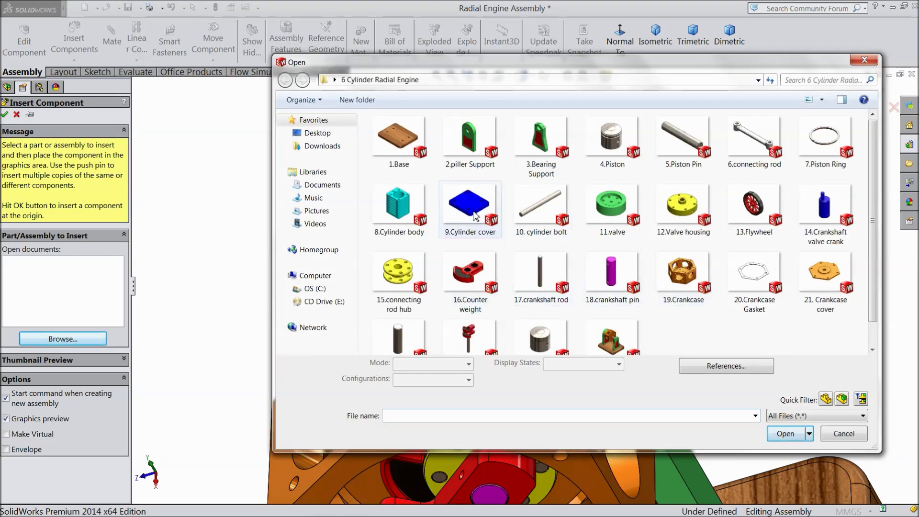
left_click(469, 206)
left_click(799, 438)
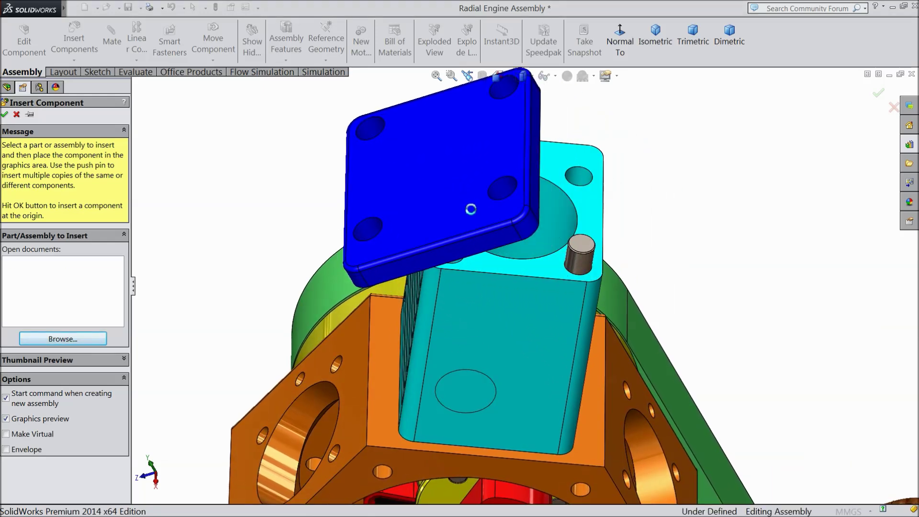
left_click(491, 253)
Mate the round recess in the cylinder cover's underside concentric with the cylinder body's bore
middle_click_drag(446, 229, 404, 130)
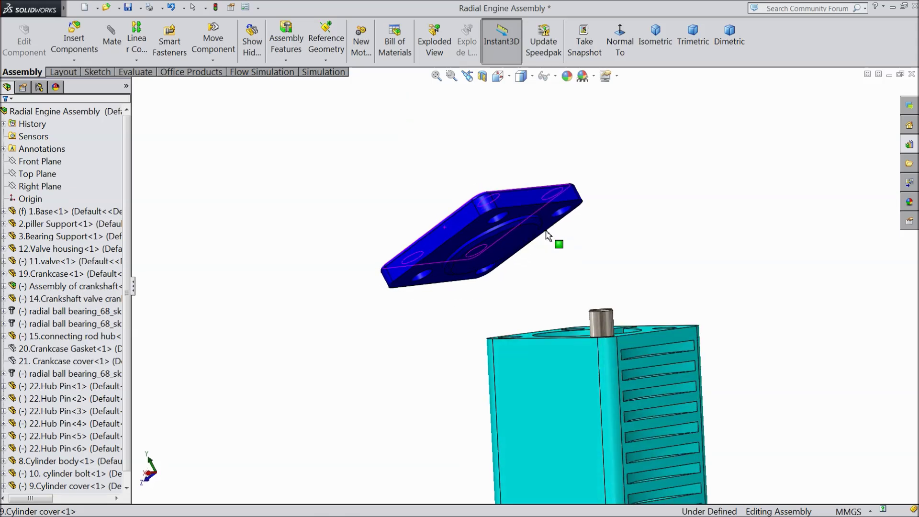
scroll(548, 235, "down", 3)
left_click(474, 227)
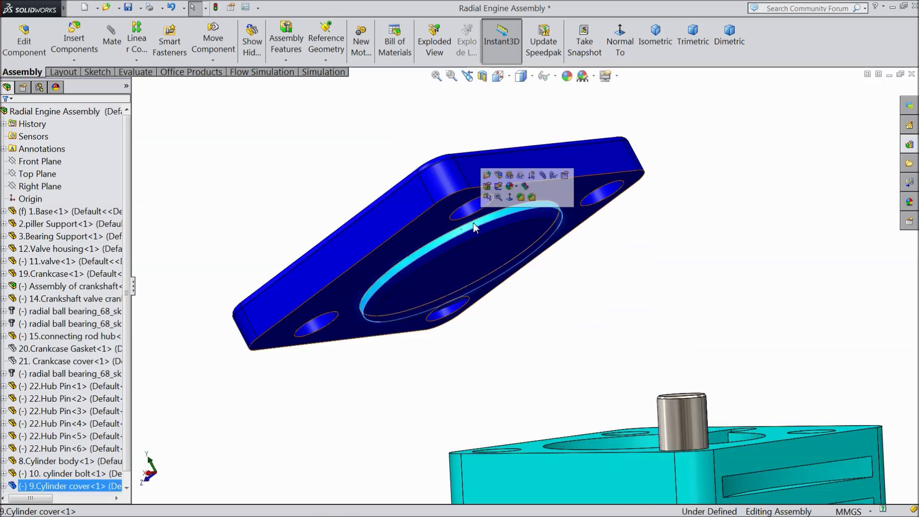
left_click(543, 176)
scroll(543, 278, "up", 2)
middle_click_drag(543, 278, 569, 358)
left_click(569, 358)
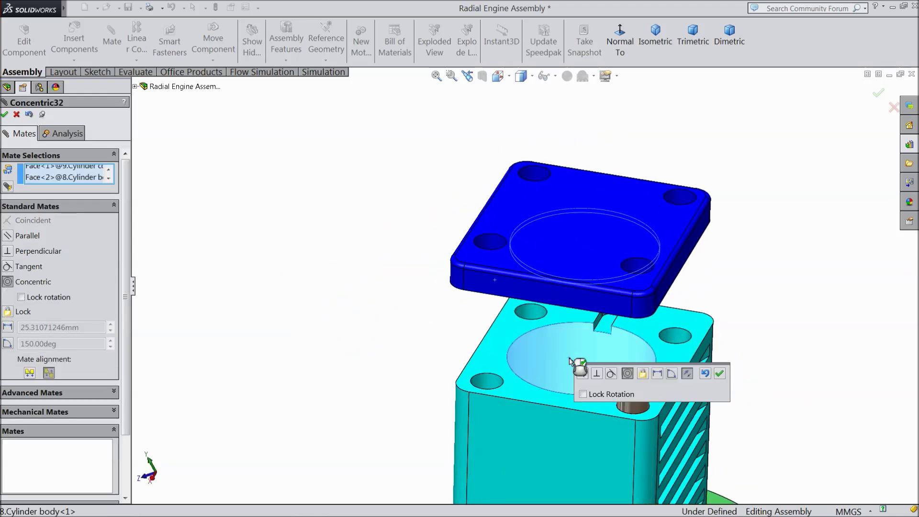
left_click(720, 373)
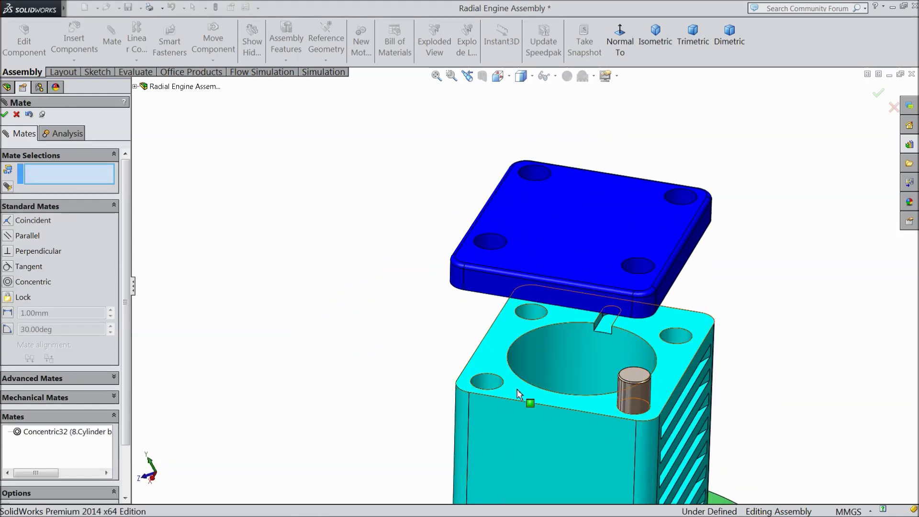
Mate the cylinder cover's underside coincident with the cylinder body's top face
middle_click_drag(518, 389, 513, 271)
left_click(512, 271)
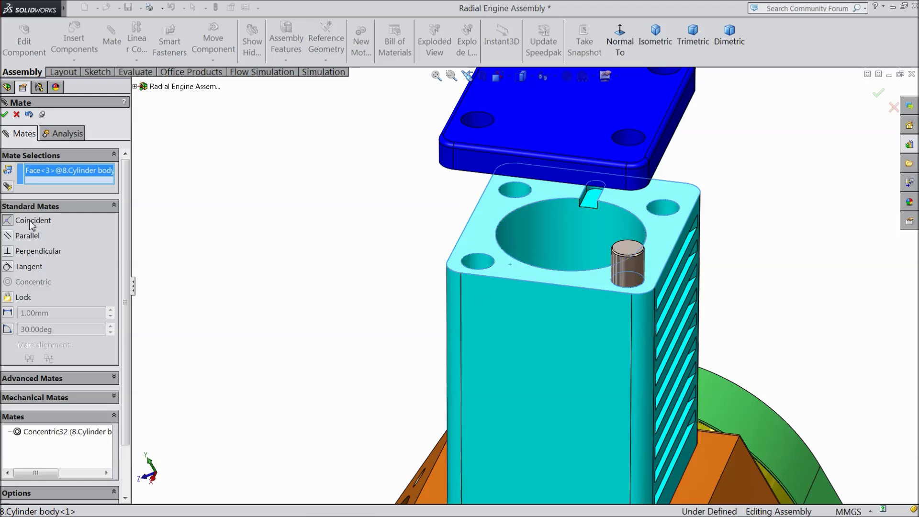
middle_click_drag(493, 242, 493, 111)
left_click(493, 111)
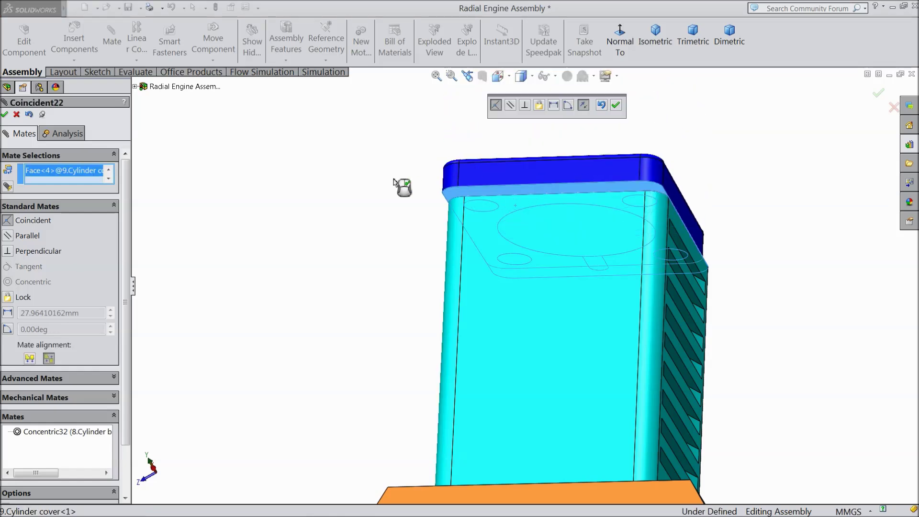
middle_click_drag(382, 174, 385, 289)
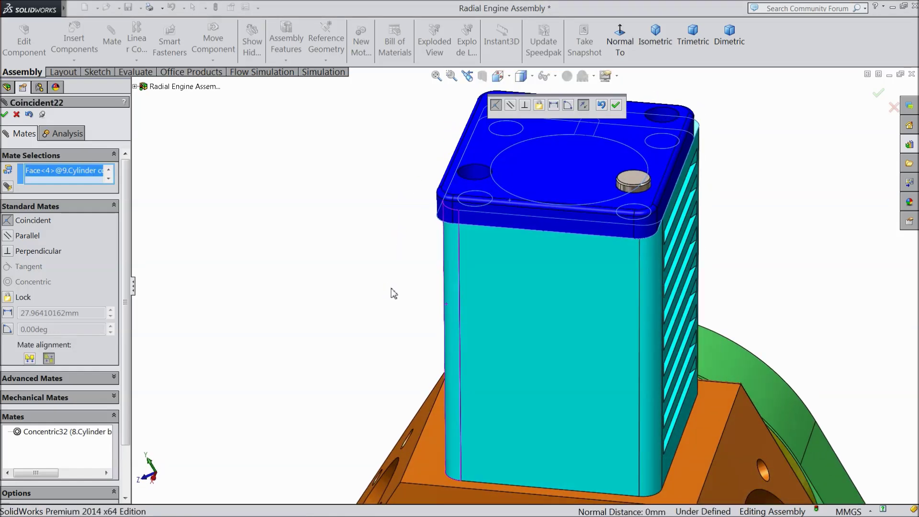
left_click(616, 105)
scroll(504, 246, "up", 2)
middle_click_drag(544, 220, 520, 306)
scroll(599, 178, "down", 4)
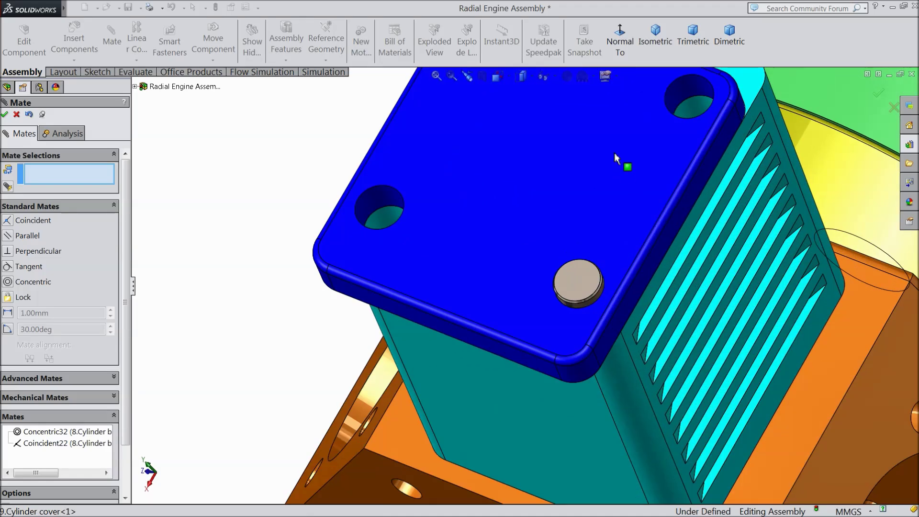
Rotate the cylinder cover about the bore so its corner holes roughly line up with the cylinder body's bolt holes
scroll(612, 165, "up", 2)
middle_click_drag(611, 174, 639, 140)
middle_click_drag(611, 102, 610, 117)
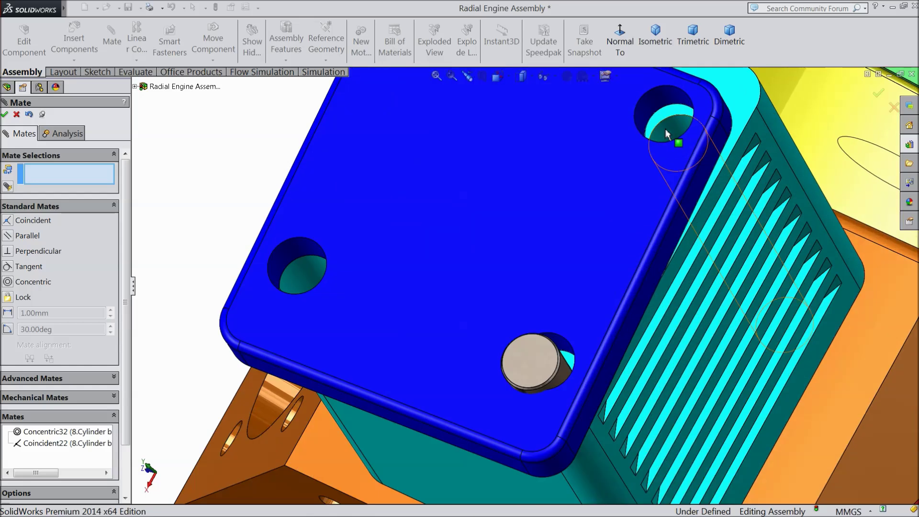
scroll(620, 211, "up", 5)
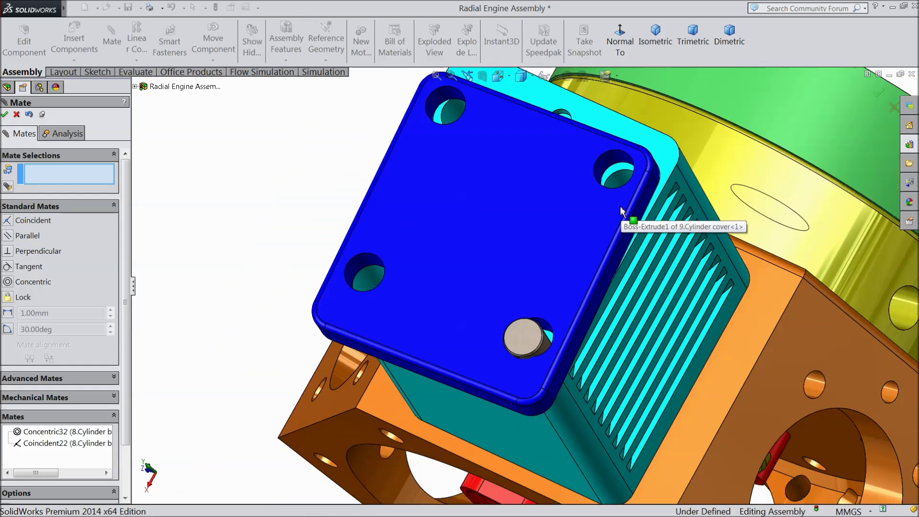
left_click(600, 186)
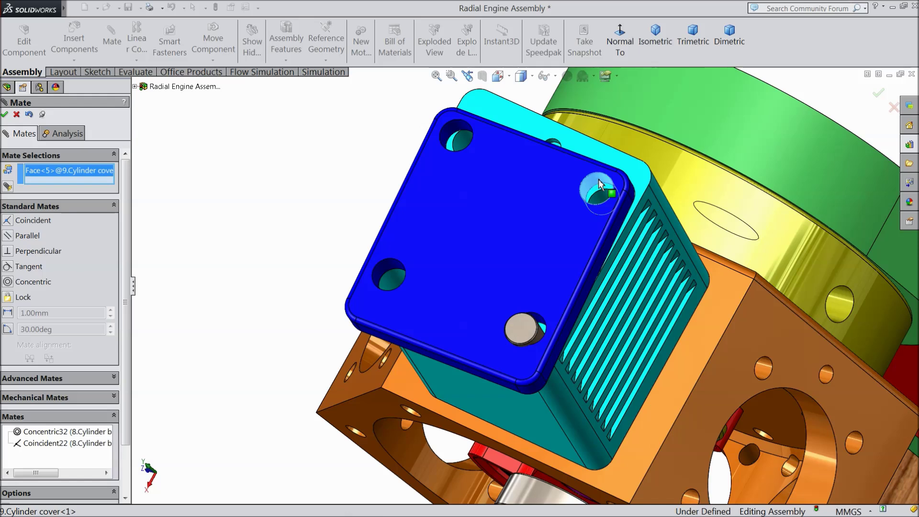
left_click_drag(567, 180, 374, 330)
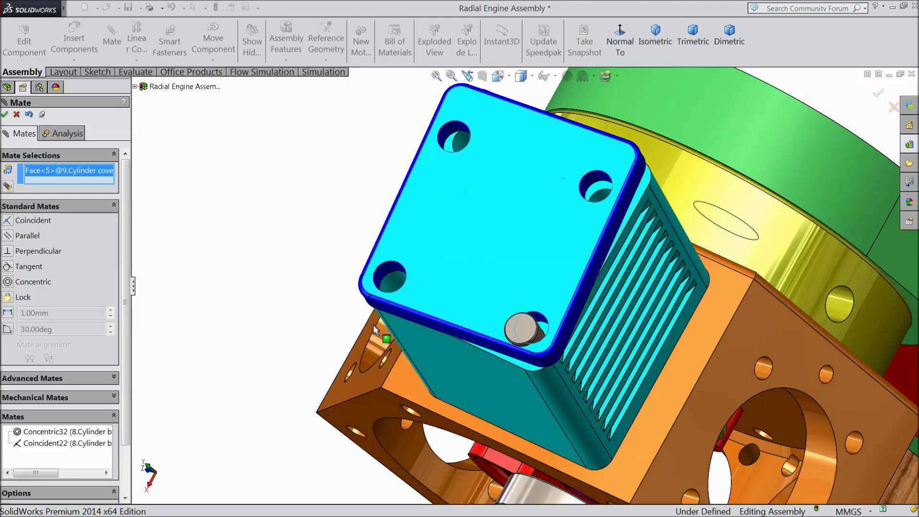
scroll(389, 274, "down", 3)
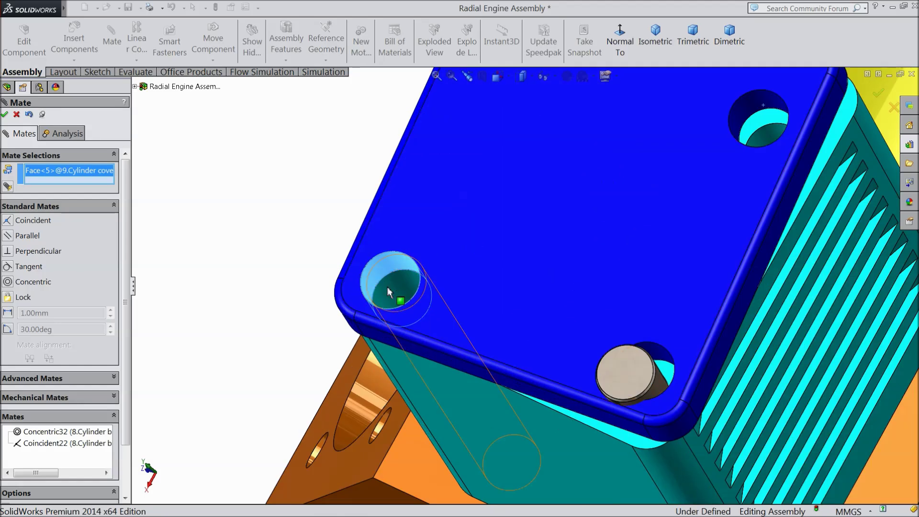
Mate a corner hole of the cylinder cover concentric with the matching bolt hole in the cylinder body, and leave mating
left_click(383, 270)
left_click(392, 289)
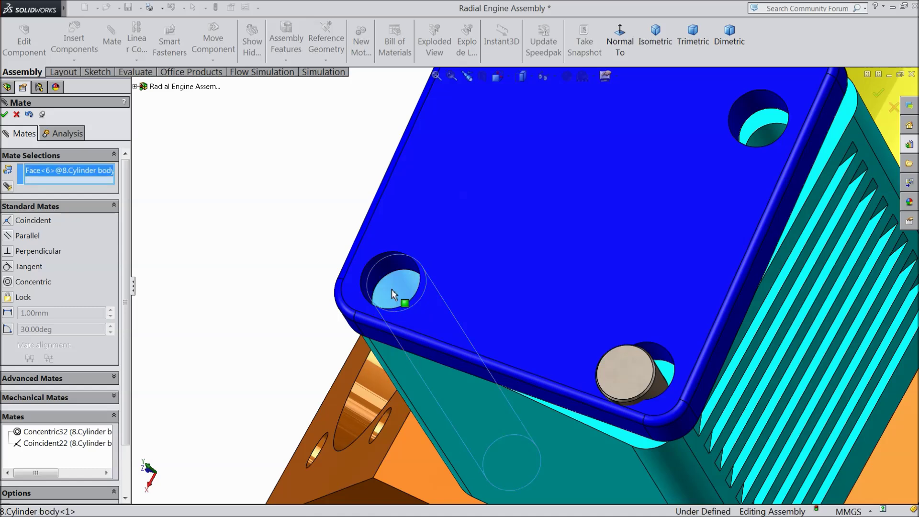
left_click(392, 290)
left_click(381, 272)
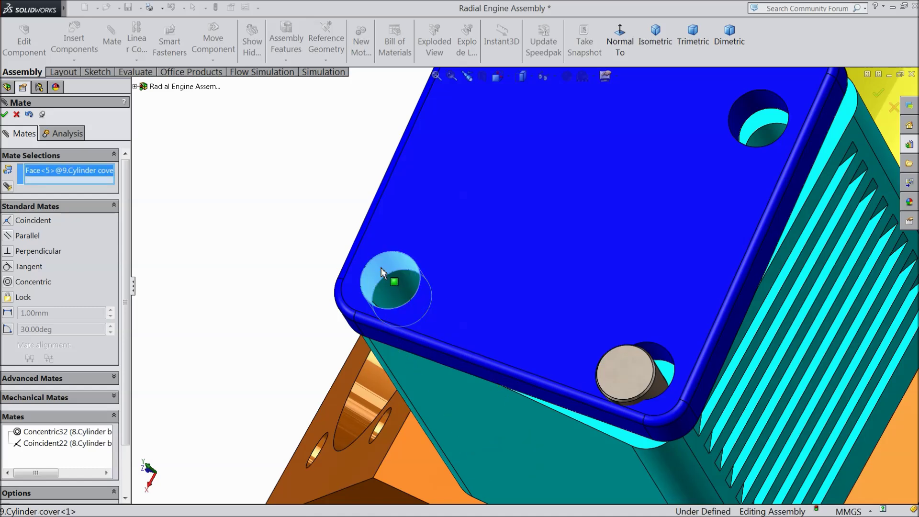
left_click(395, 289)
left_click(382, 304)
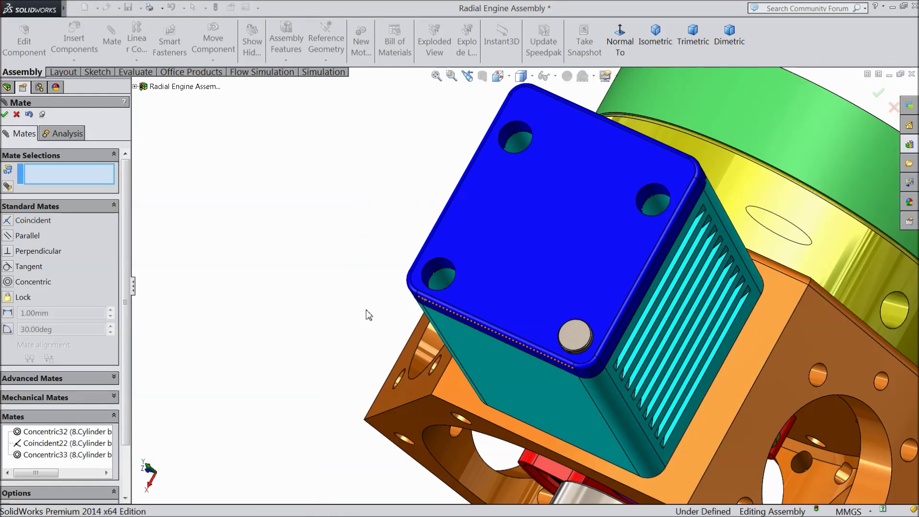
middle_click_drag(369, 315, 450, 72)
scroll(599, 291, "down", 6)
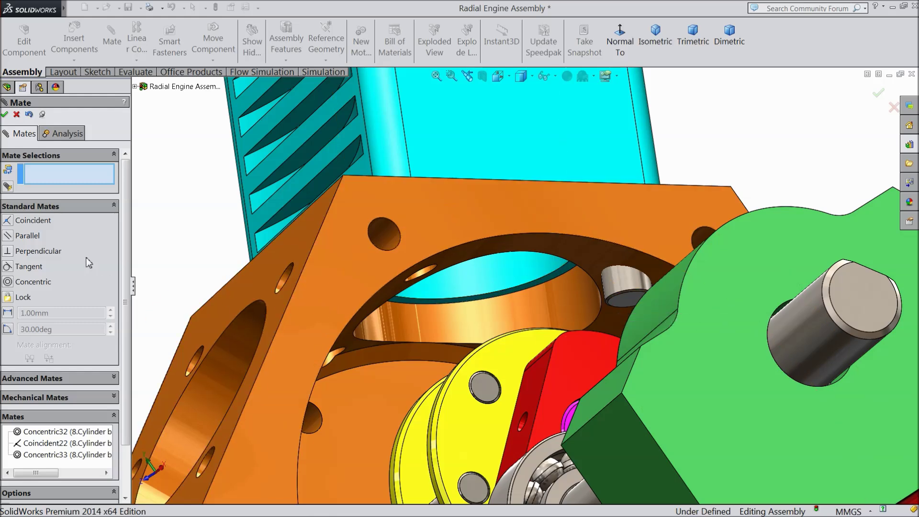
left_click(17, 115)
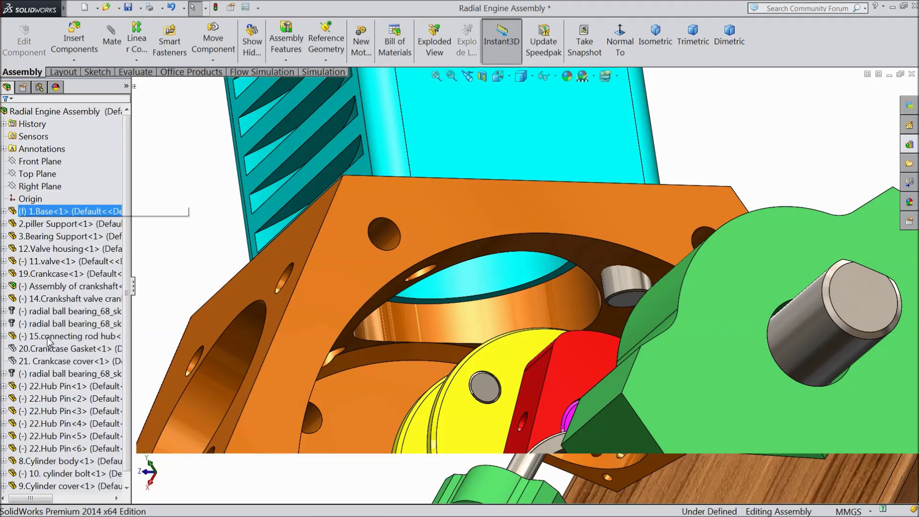
Edit the existing distance mate between the cylinder bolt and the cylinder body, setting the distance to 10.71 mm
left_click(109, 336)
left_click_drag(129, 279, 121, 366)
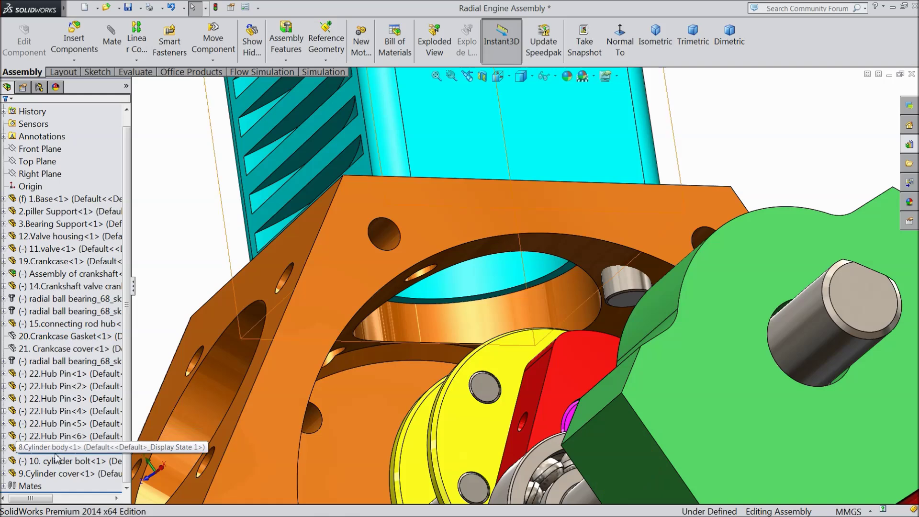
left_click(3, 486)
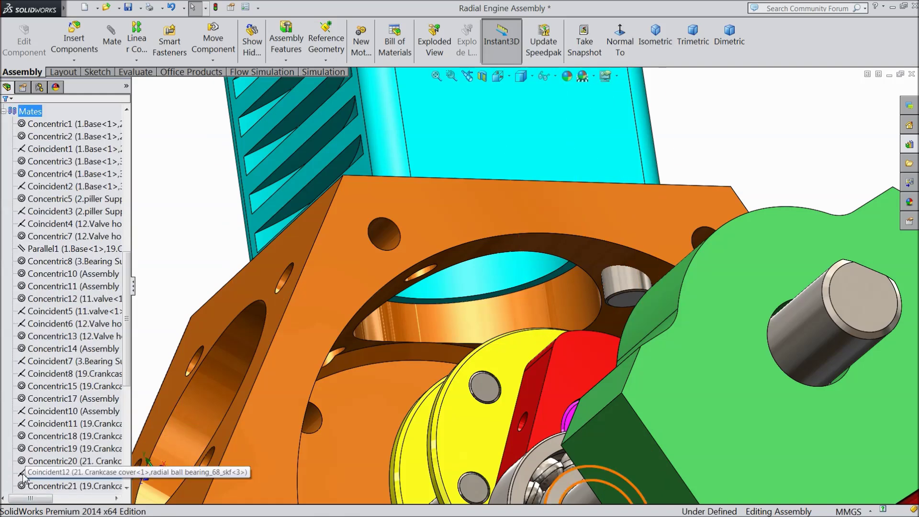
scroll(39, 393, "down", 4)
scroll(52, 397, "down", 2)
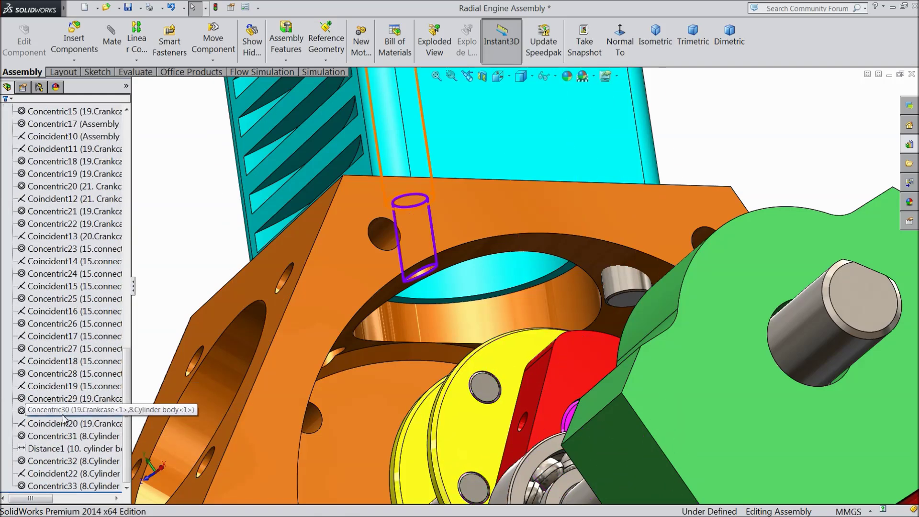
left_click(20, 449)
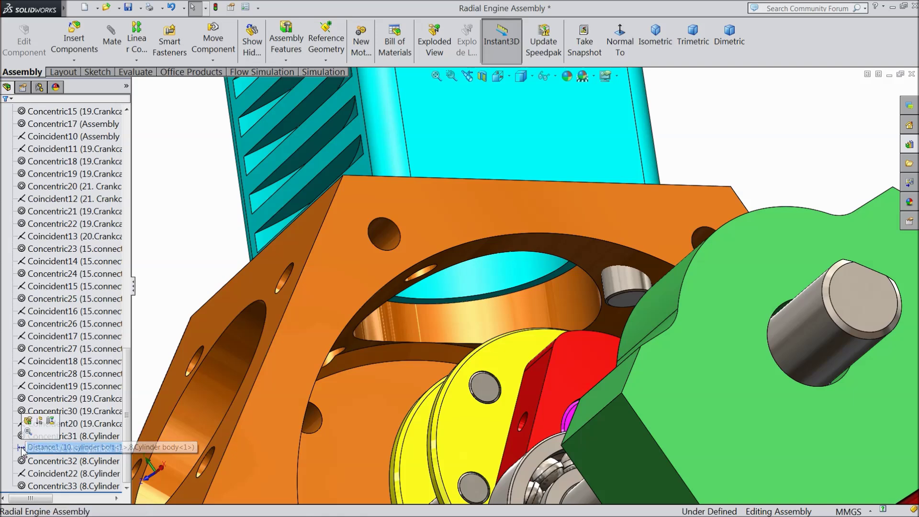
left_click(29, 423)
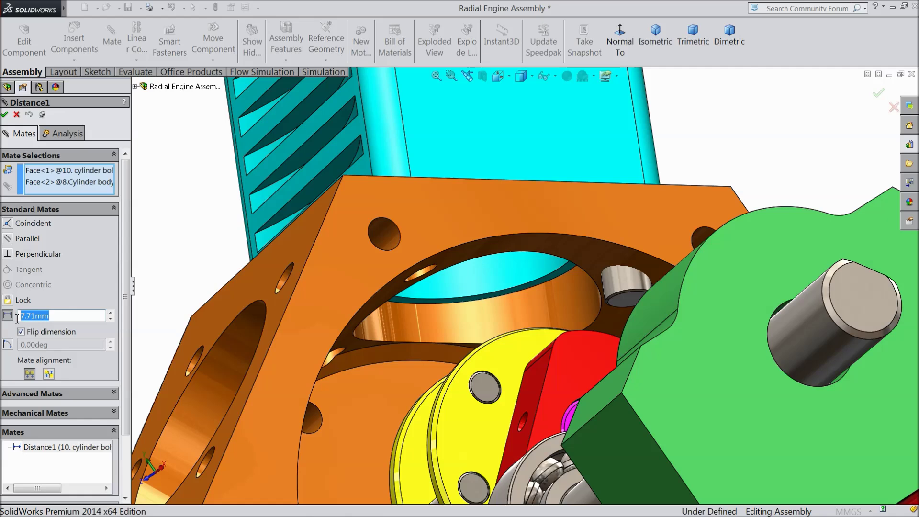
type("10.71")
key("Return")
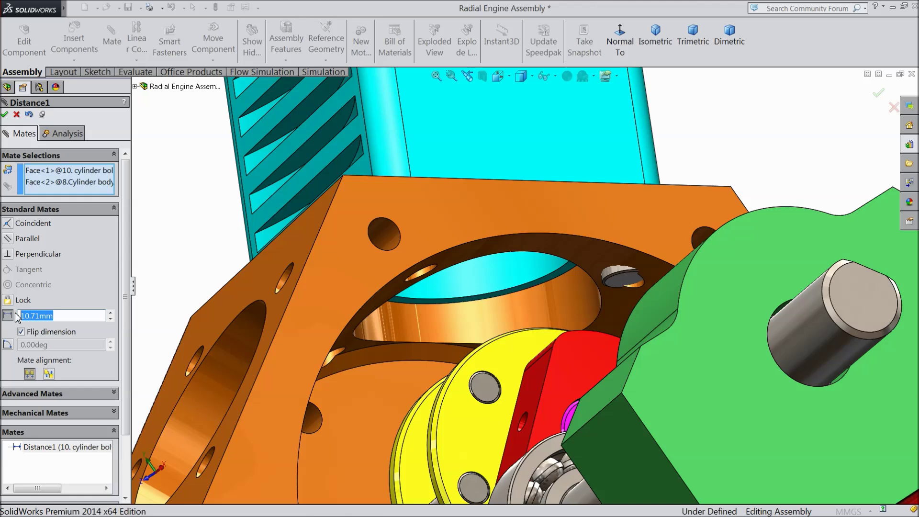
Set the cylinder bolt's distance mate to 13.71 mm and finish editing the mate
scroll(441, 366, "up", 6)
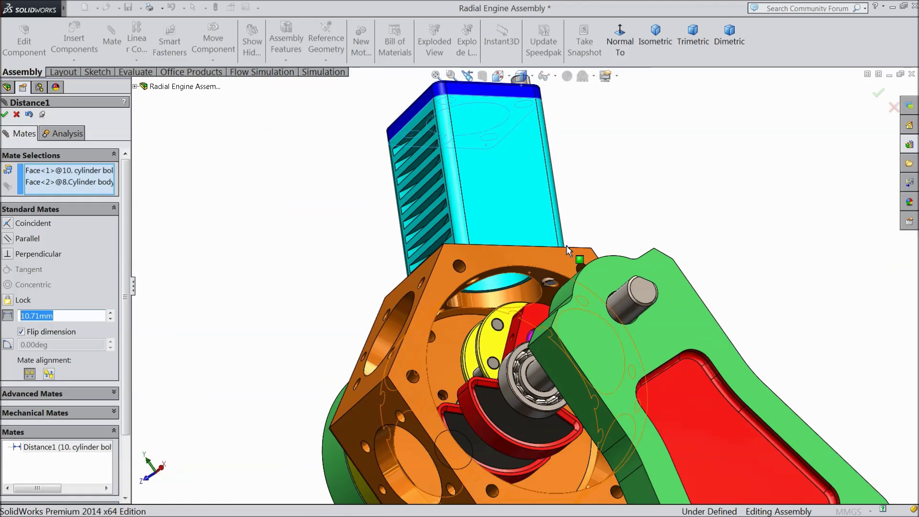
middle_click_drag(599, 177, 551, 256)
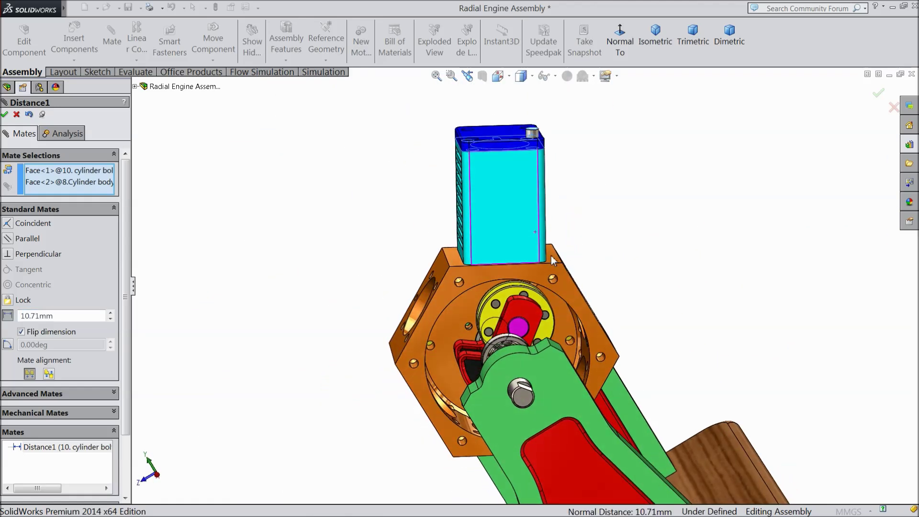
type("1")
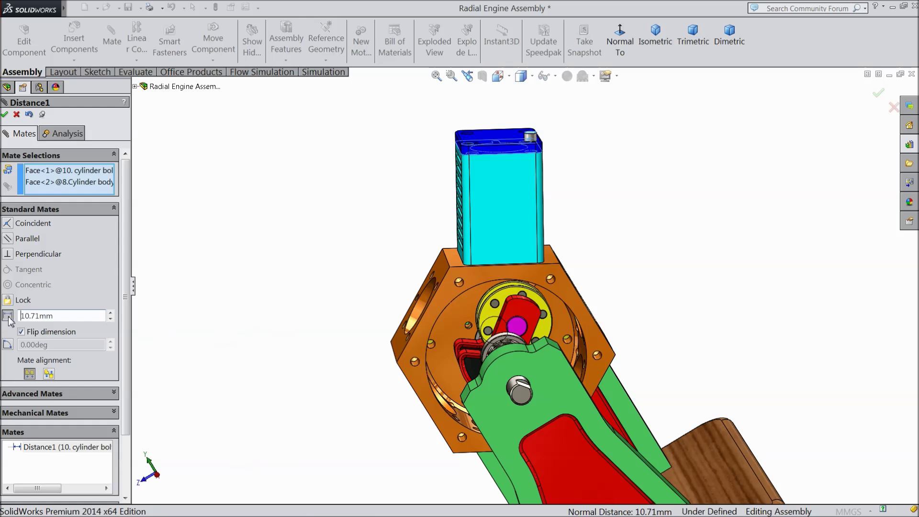
type("13")
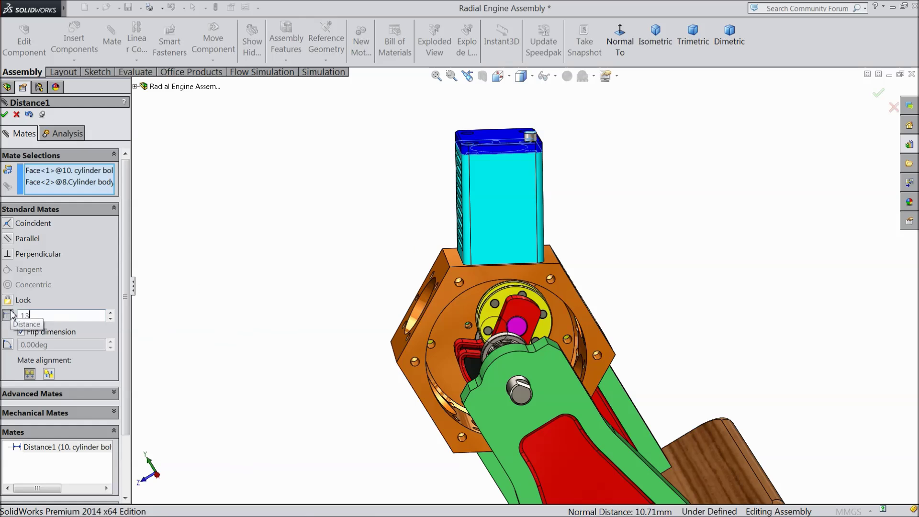
key("Return")
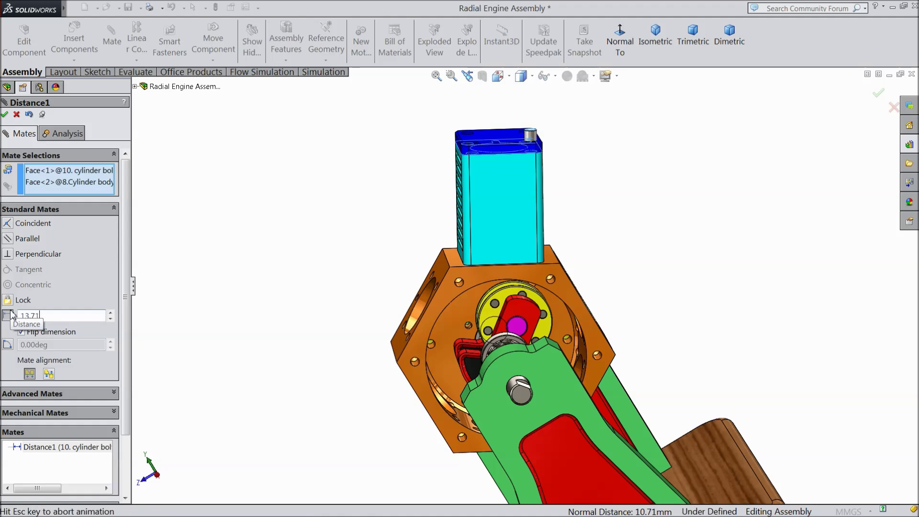
left_click(5, 115)
middle_click_drag(367, 214, 373, 257)
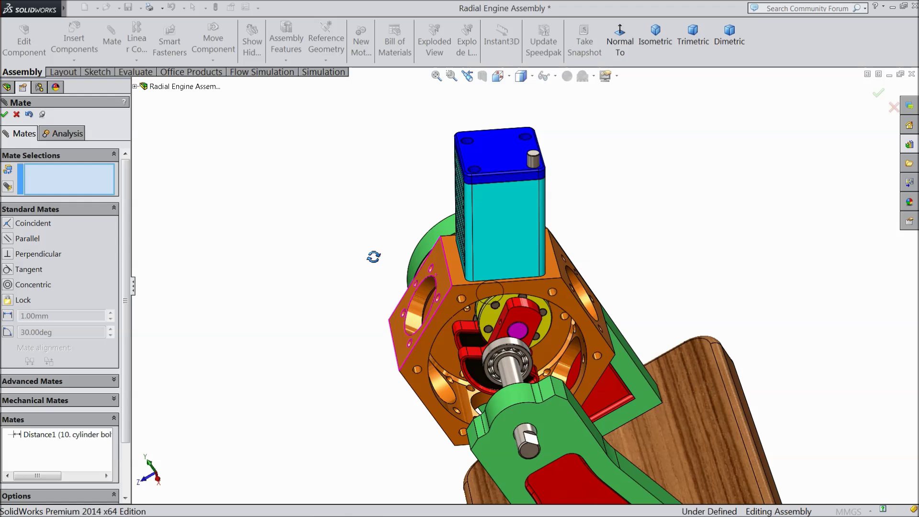
scroll(517, 309, "down", 5)
middle_click_drag(516, 309, 494, 301)
scroll(502, 307, "up", 3)
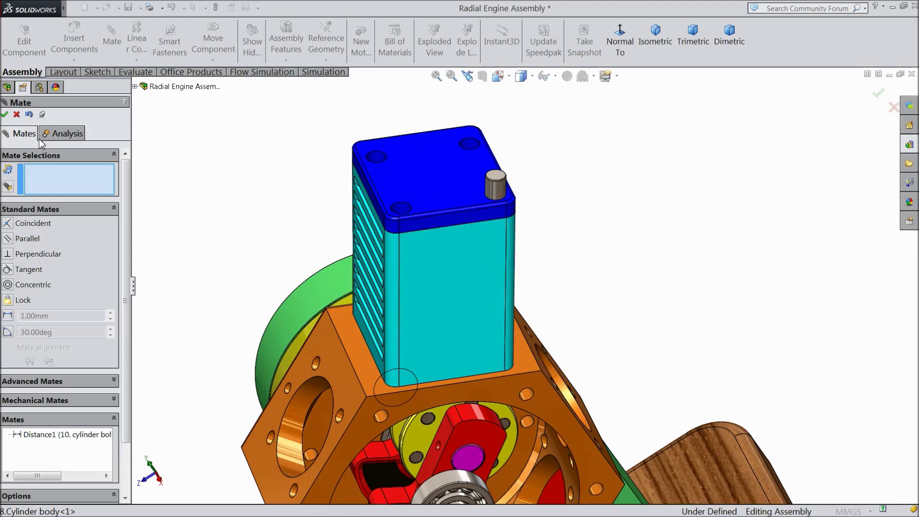
left_click(6, 115)
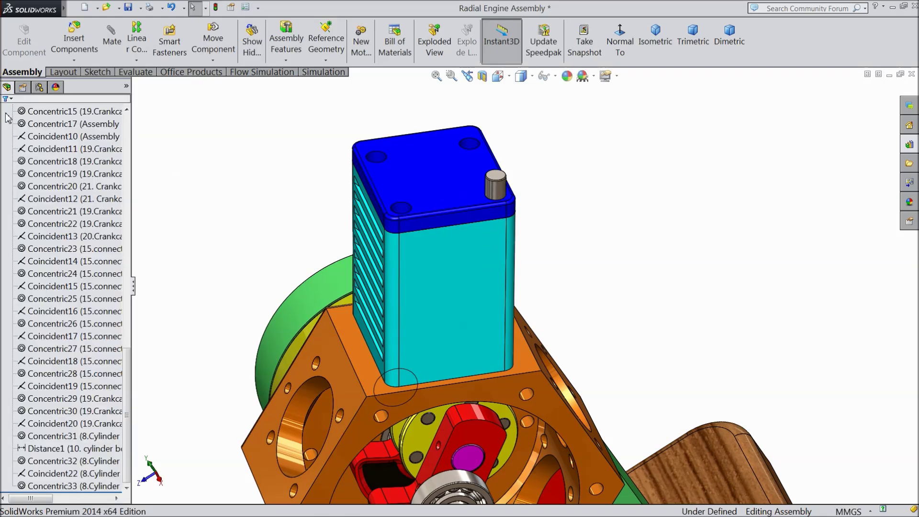
Copy the cylinder bolt with its mates, using the cover's near empty corner hole for the concentric mate and its top face for the distance
scroll(474, 177, "down", 2)
left_click(74, 61)
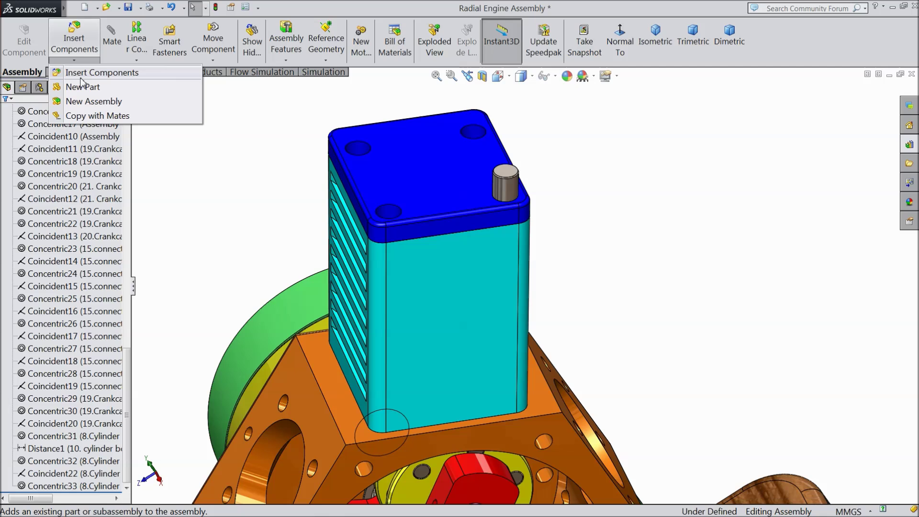
left_click(92, 117)
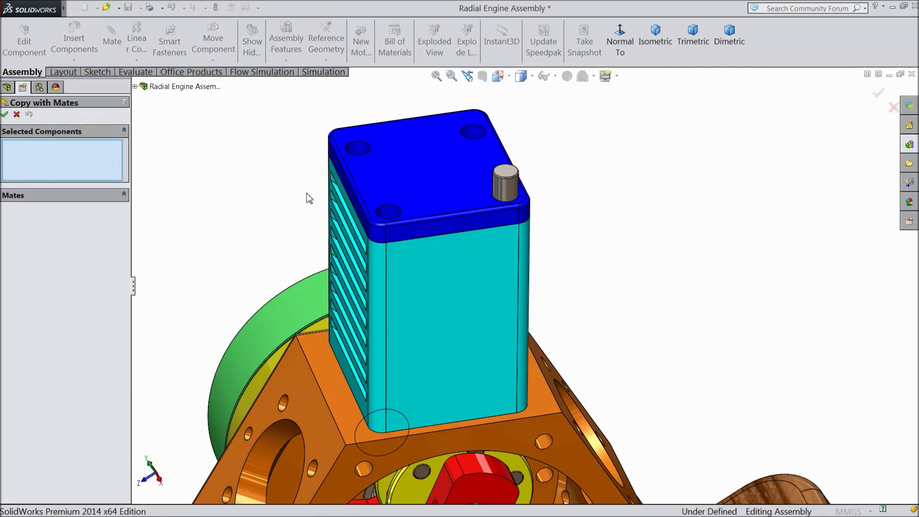
left_click(504, 184)
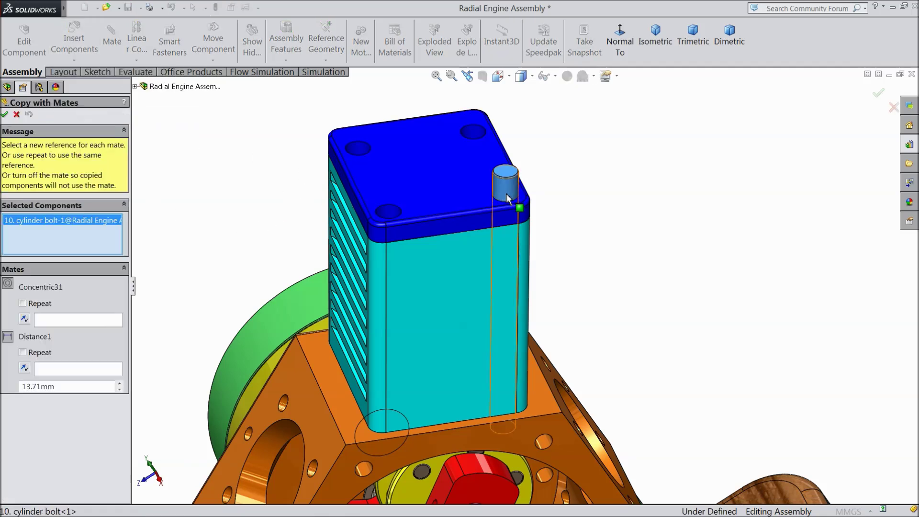
left_click(82, 324)
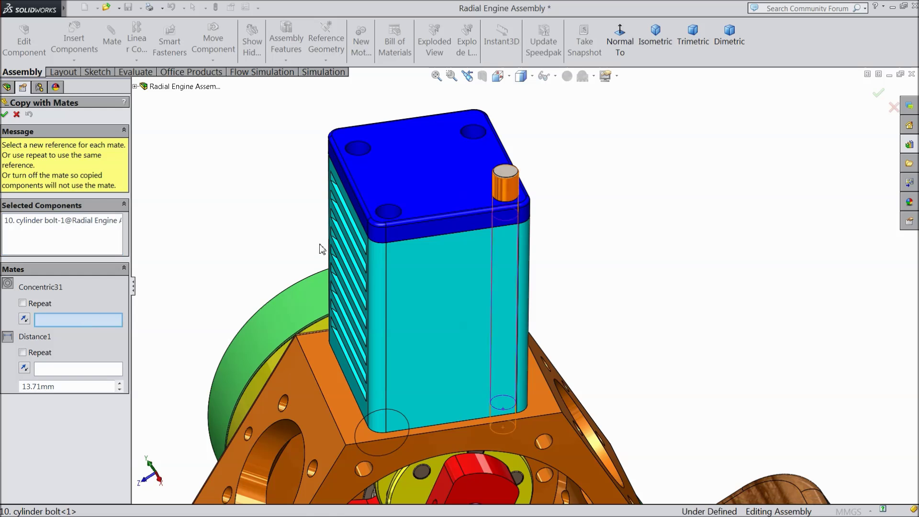
left_click(389, 218)
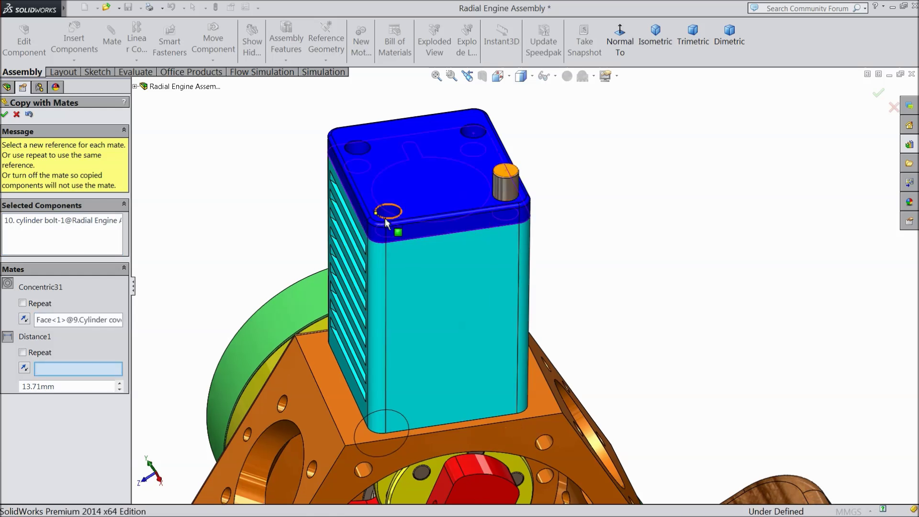
left_click(443, 196)
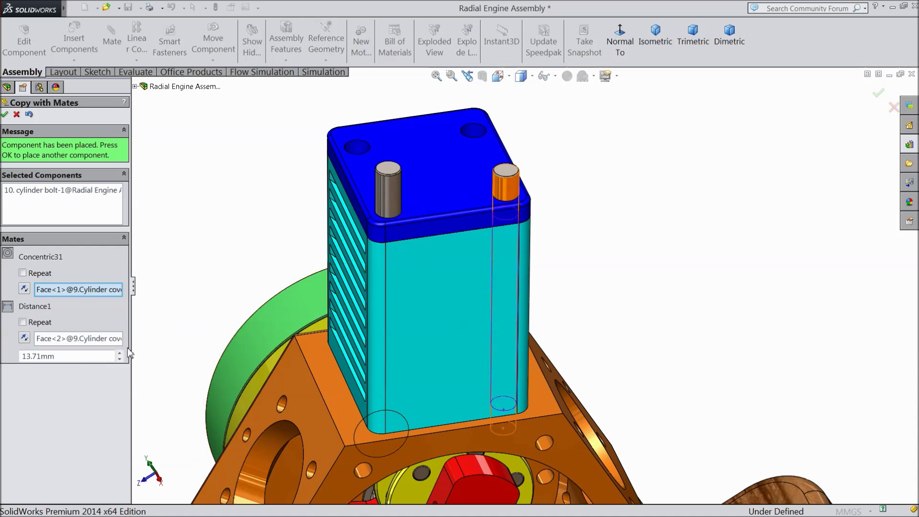
Set the copied bolt's distance from the cylinder cover's top face to 7.71 mm
middle_click_drag(263, 306, 266, 335)
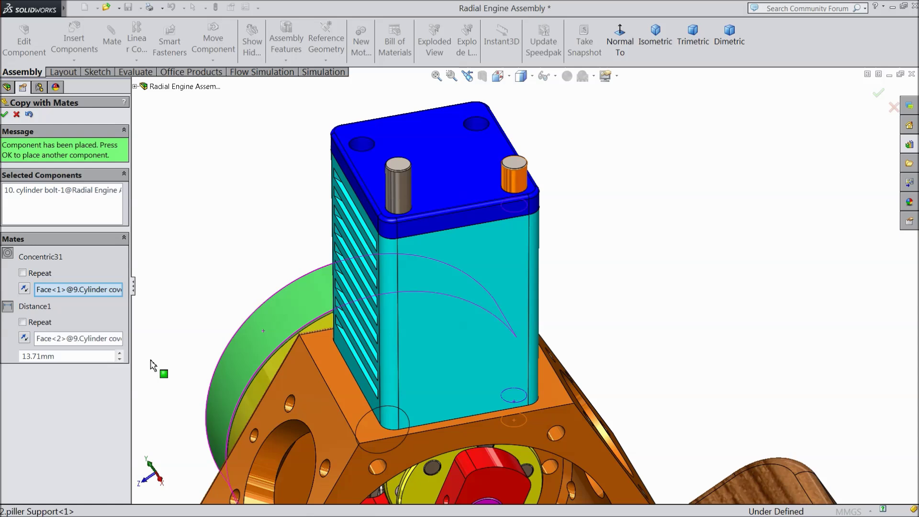
left_click(119, 359)
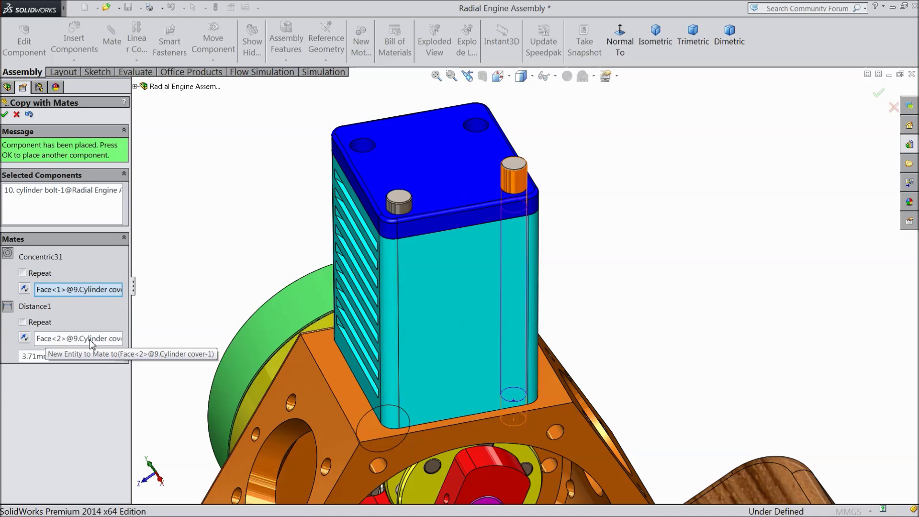
middle_click_drag(327, 275, 329, 180)
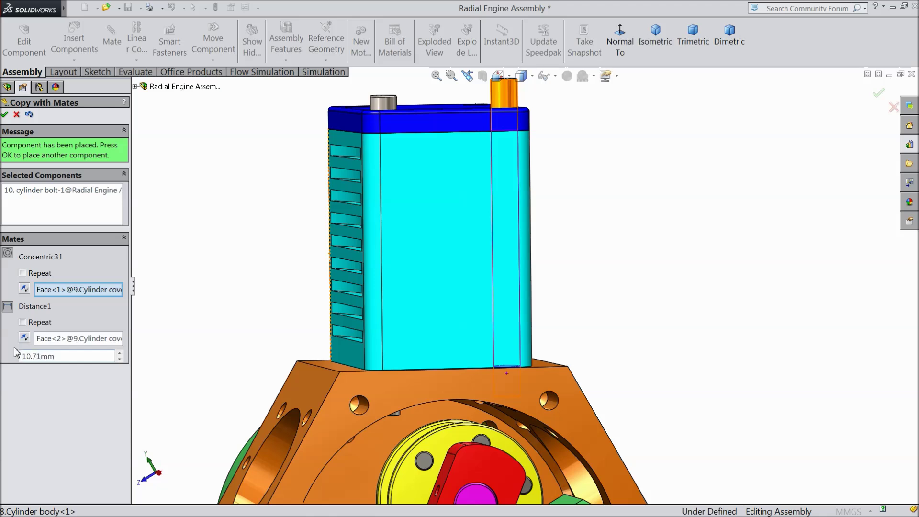
middle_click_drag(246, 251, 267, 256)
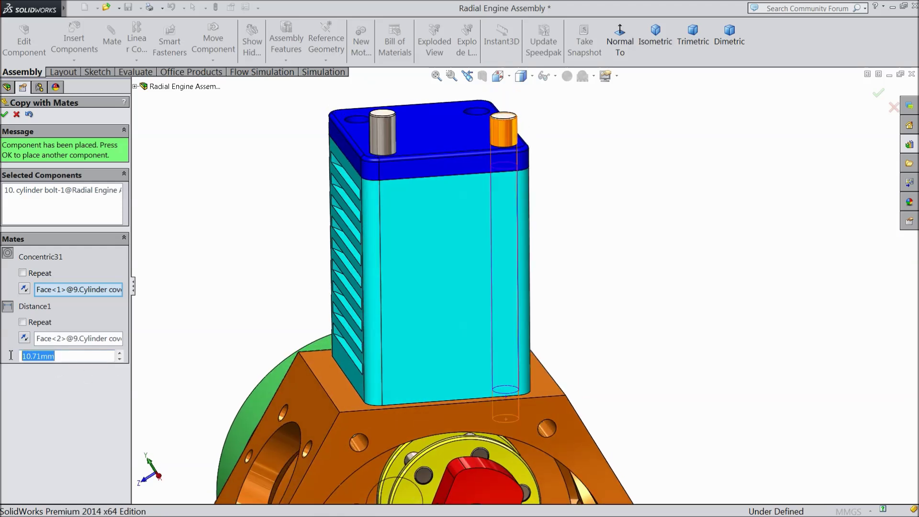
type("7.")
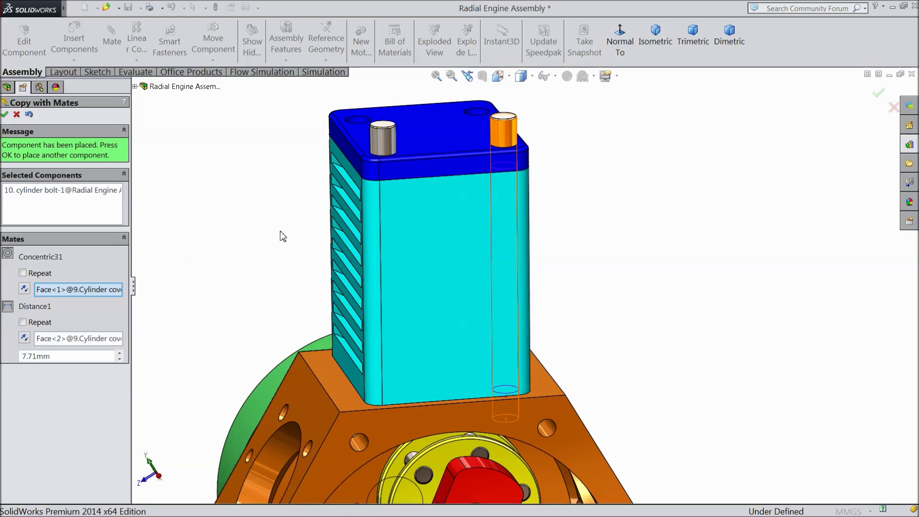
Copy the cylinder bolt with mates into the cover's far corner hole diagonally opposite the original empty pair, keeping 7.71 mm from the top face
middle_click_drag(281, 258, 284, 294)
left_click(4, 115)
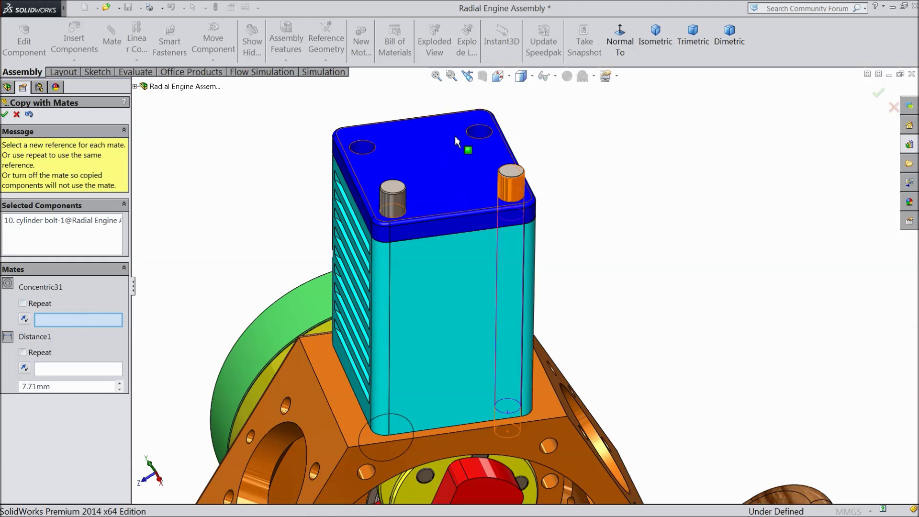
left_click(480, 138)
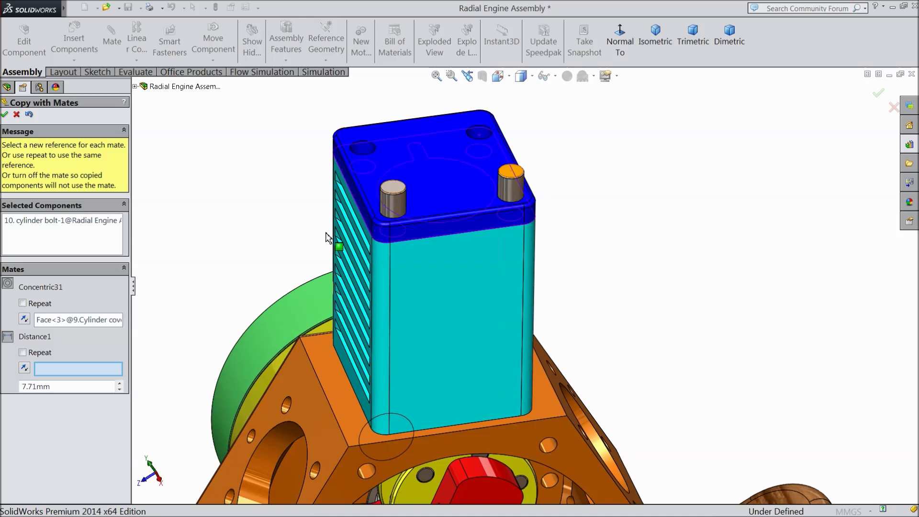
left_click(440, 177)
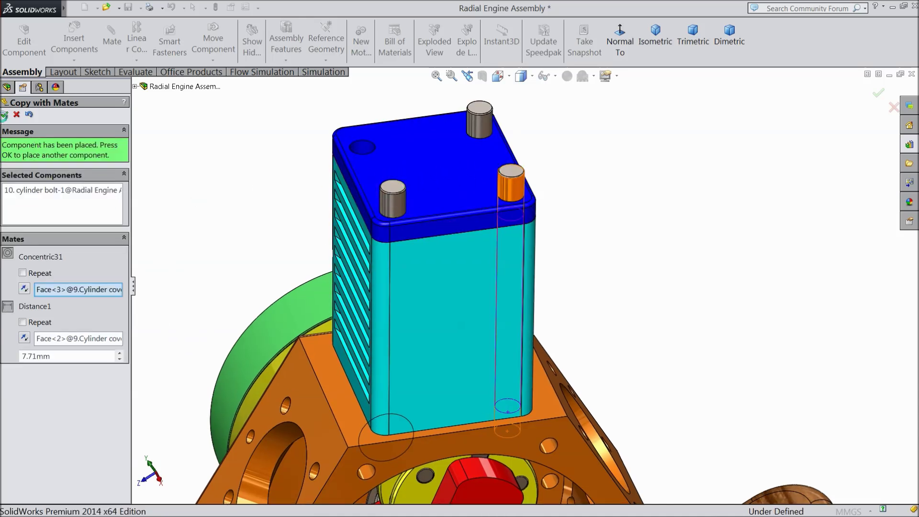
left_click(4, 115)
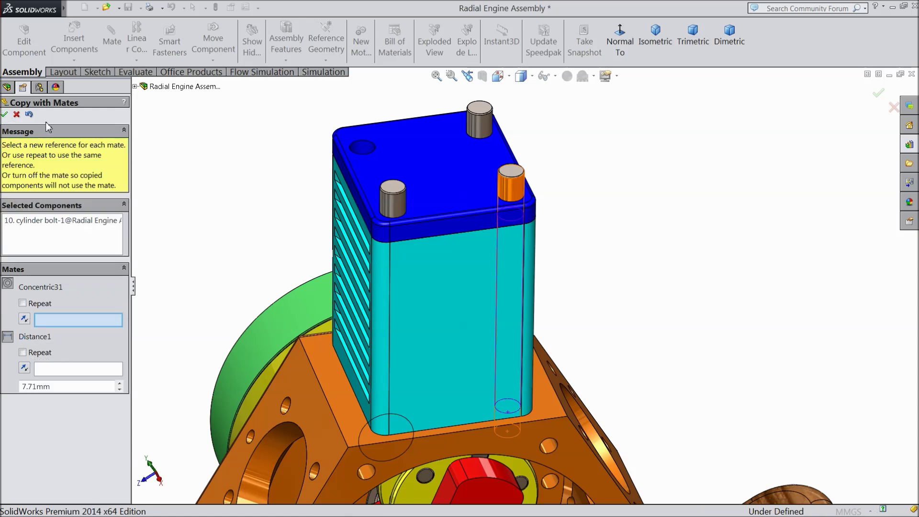
Copy the cylinder bolt with mates into the cover's last empty corner hole, 7.71 mm from the top face, and finish copying
left_click(364, 152)
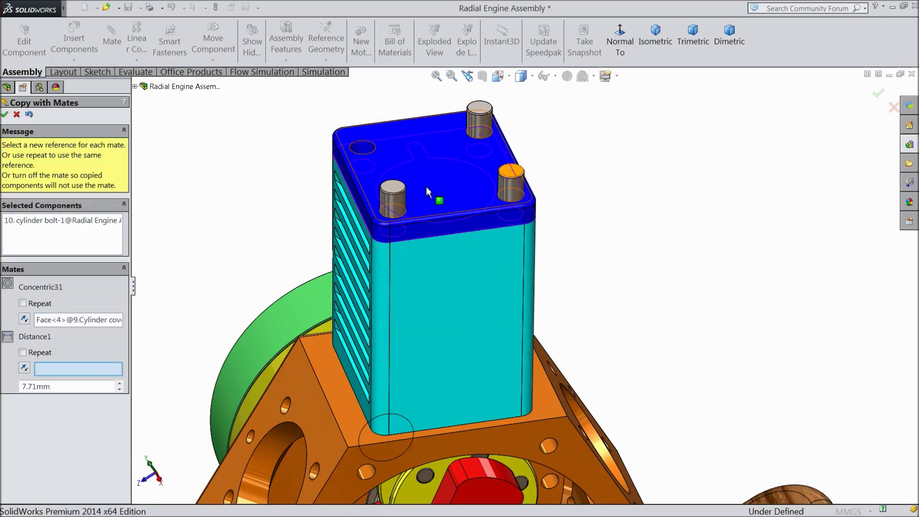
left_click(441, 185)
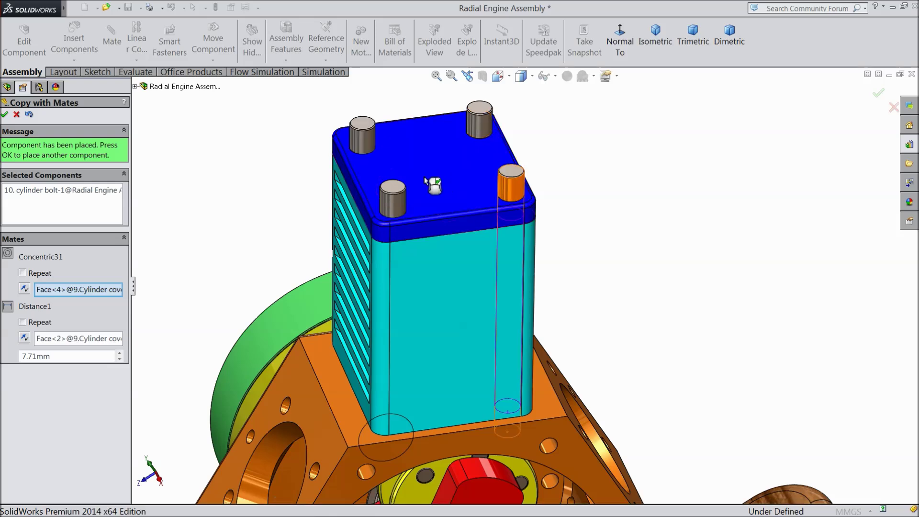
left_click(6, 115)
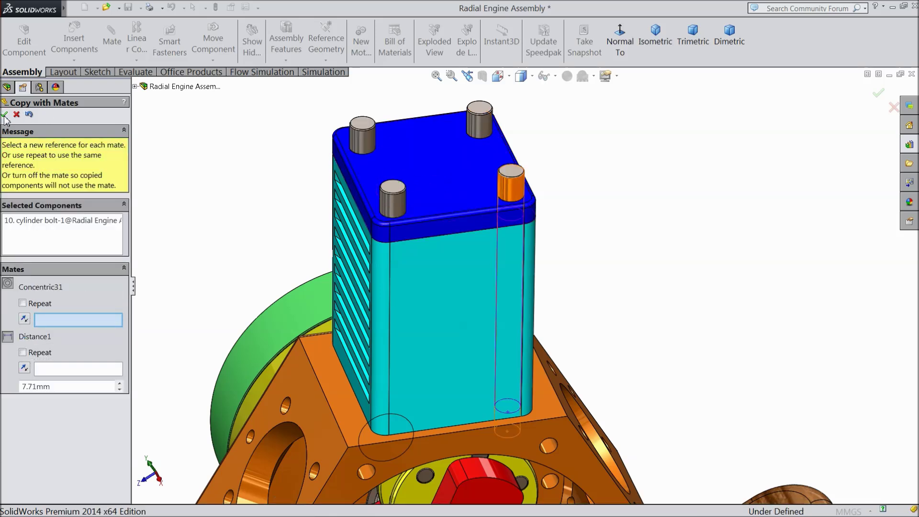
left_click(6, 115)
Inspect the bolted cylinder, its cover and the whole engine from several angles
scroll(260, 201, "up", 3)
middle_click_drag(261, 216, 280, 211)
scroll(399, 198, "up", 2)
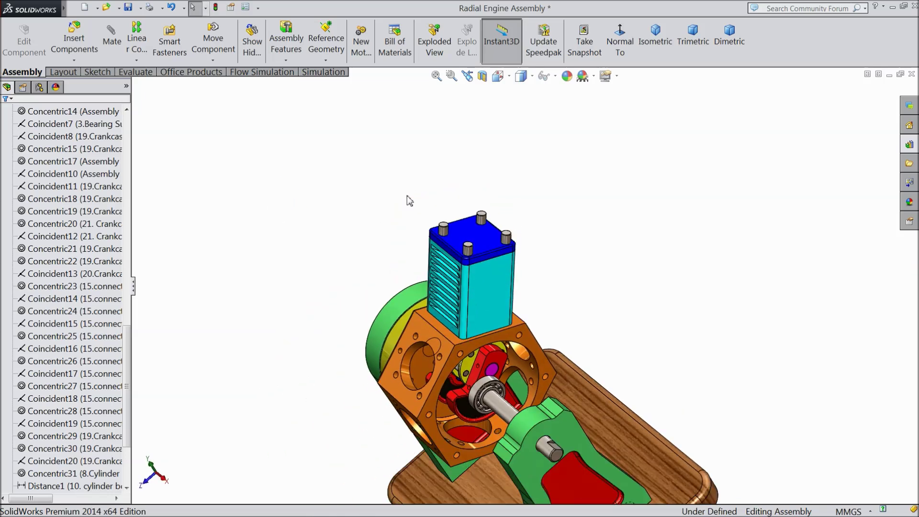
middle_click_drag(436, 269, 448, 257)
scroll(477, 263, "down", 6)
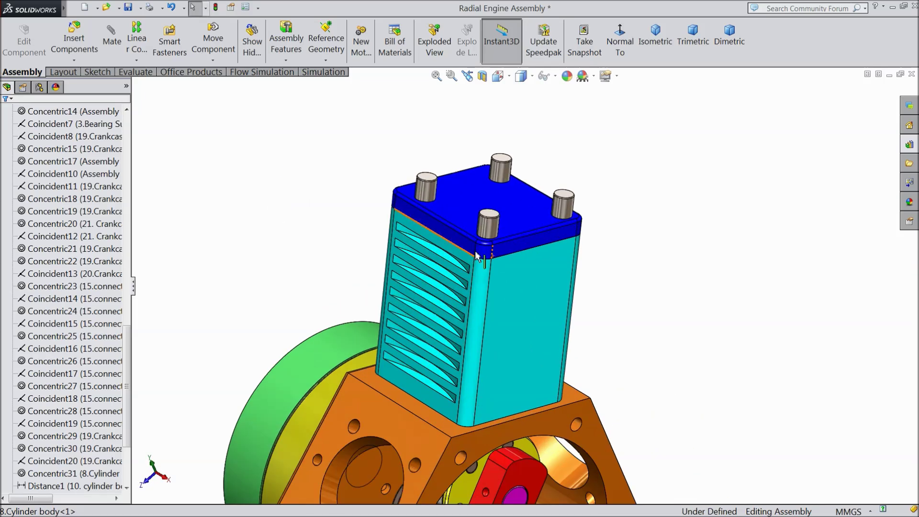
scroll(466, 261, "up", 8)
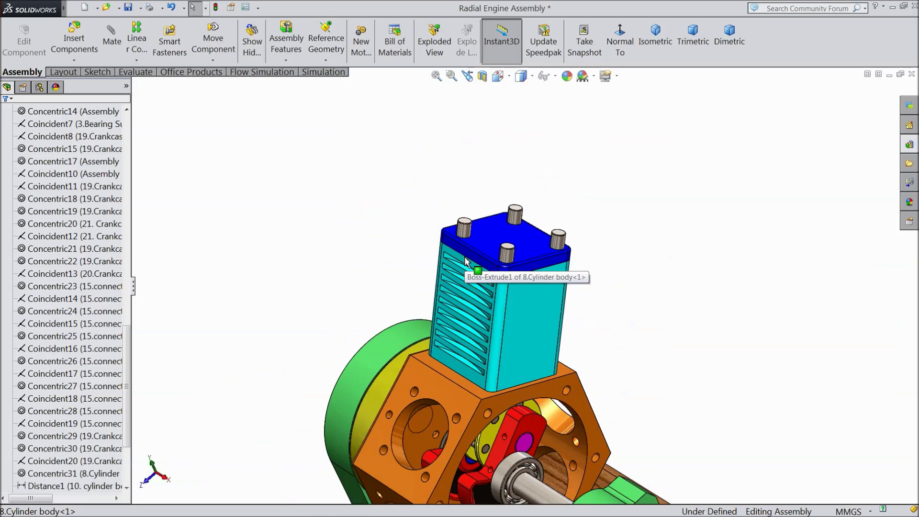
middle_click_drag(469, 268, 500, 359)
scroll(500, 359, "up", 5)
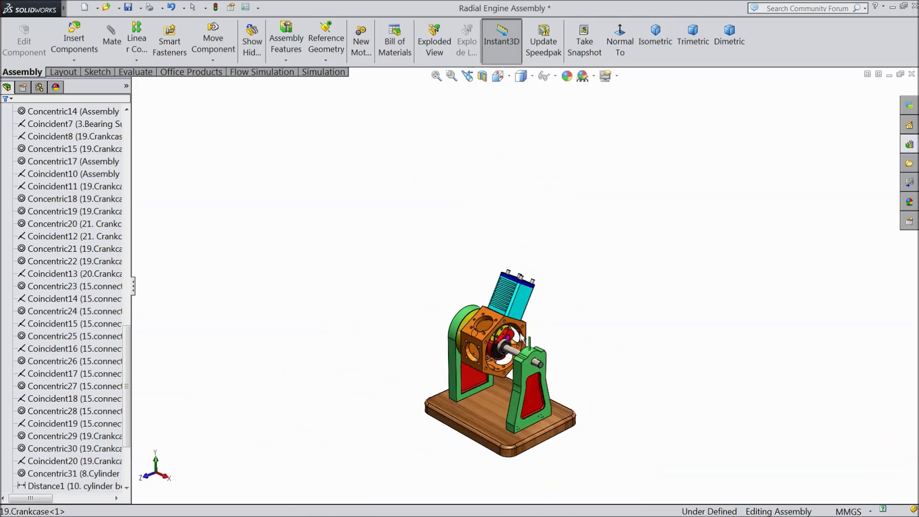
scroll(522, 339, "down", 2)
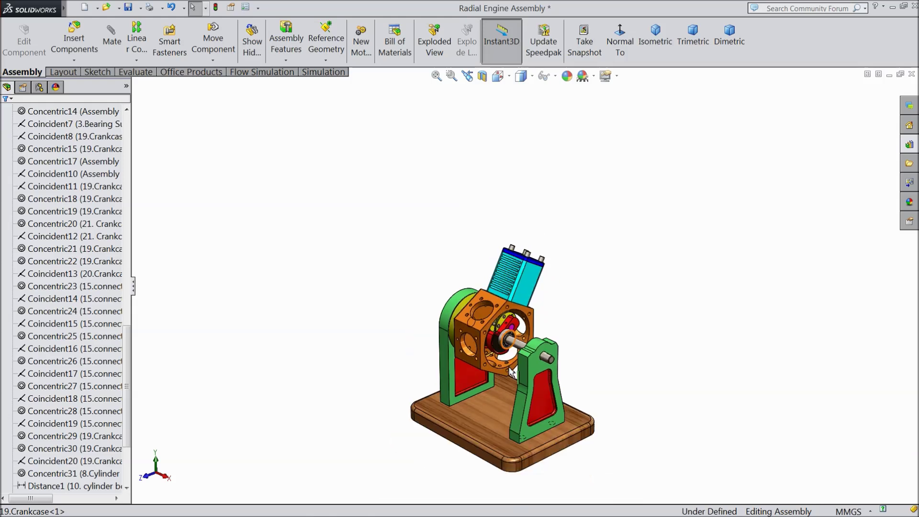
scroll(517, 359, "down", 2)
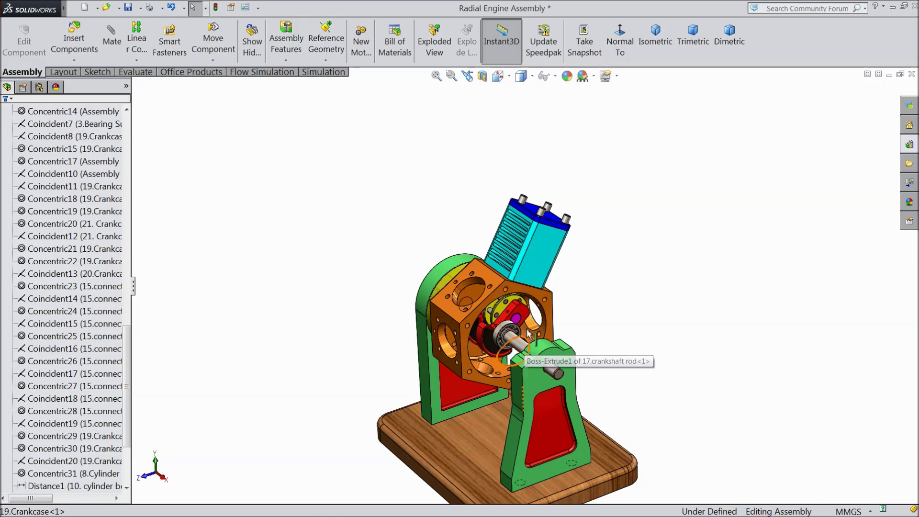
scroll(527, 346, "down", 3)
mouse_move(490, 279)
middle_mouse_down()
mouse_move(485, 260)
mouse_move(492, 275)
middle_mouse_up()
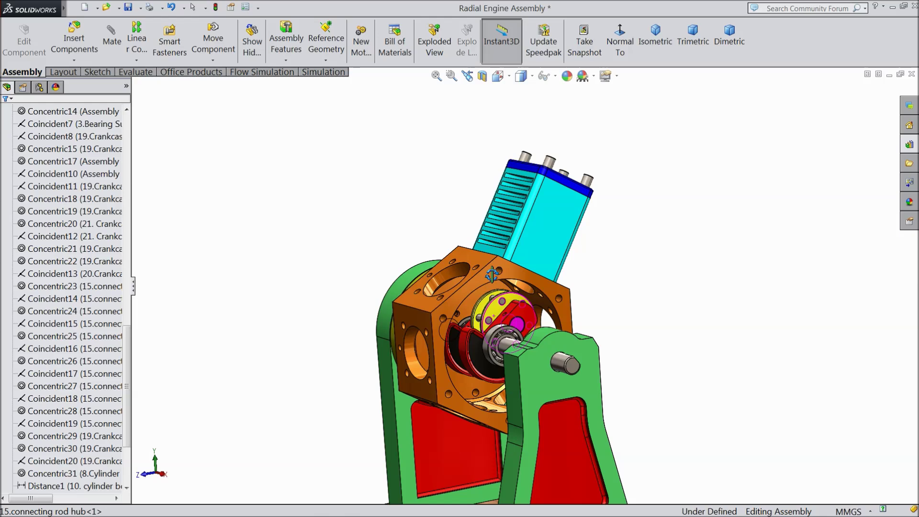
Hide the cylinder cover on the first cylinder
middle_click_drag(520, 223, 525, 283)
scroll(565, 177, "down", 4)
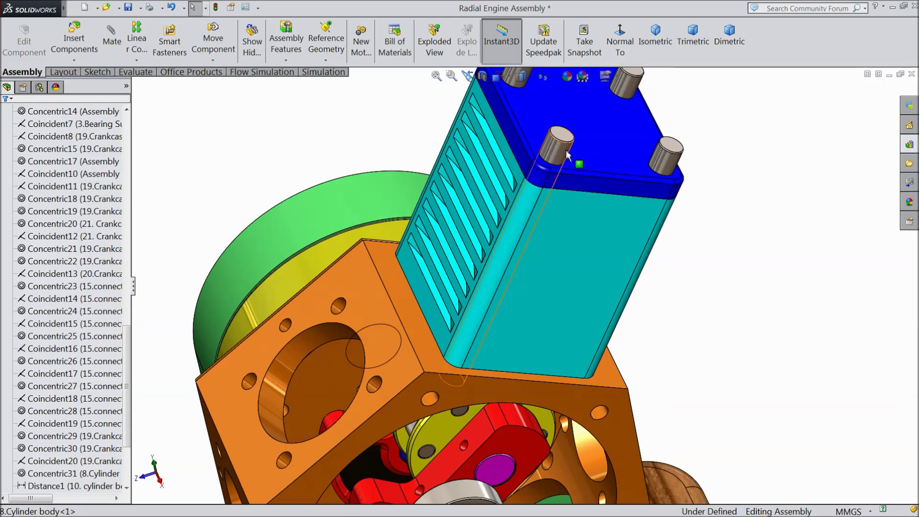
left_click(576, 132)
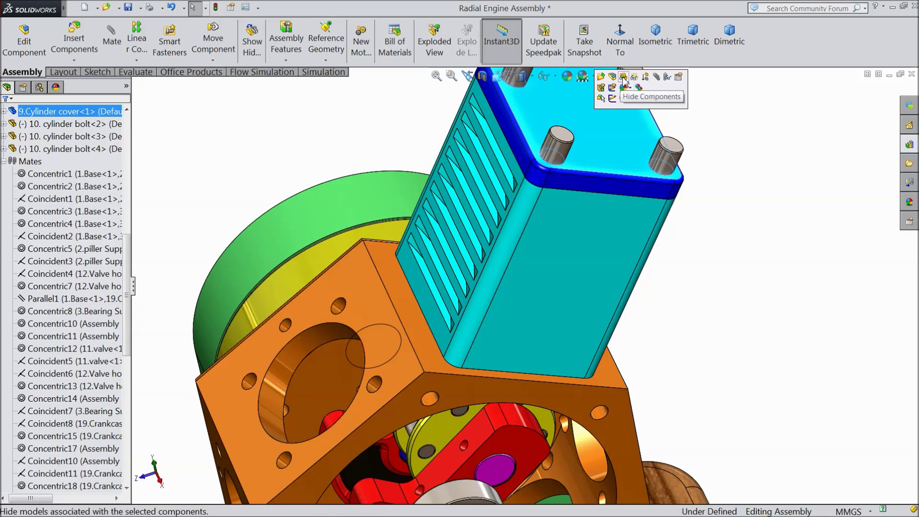
left_click(623, 99)
middle_click_drag(557, 200, 573, 167)
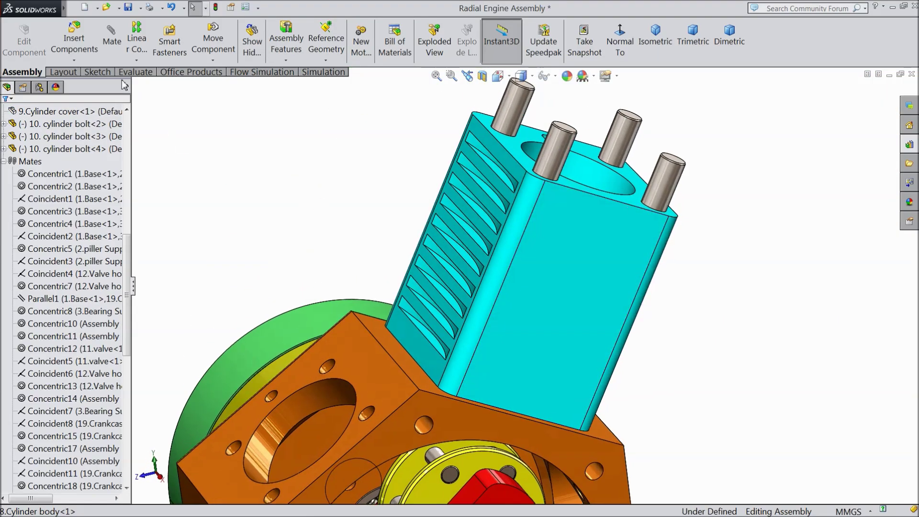
left_click(77, 47)
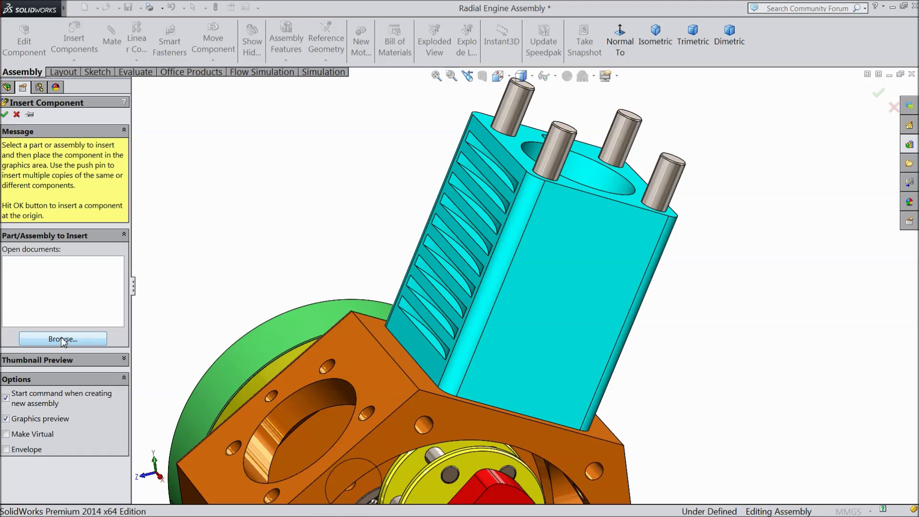
left_click(17, 116)
Start a circular component pattern with the cylinder body and its four cylinder bolts as the components to pattern
scroll(352, 261, "up", 5)
middle_click_drag(352, 261, 401, 292)
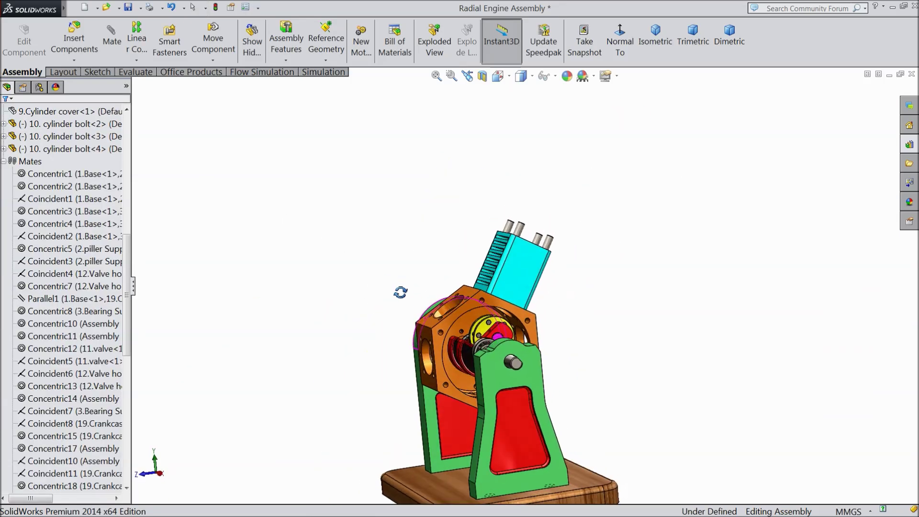
scroll(501, 331, "down", 3)
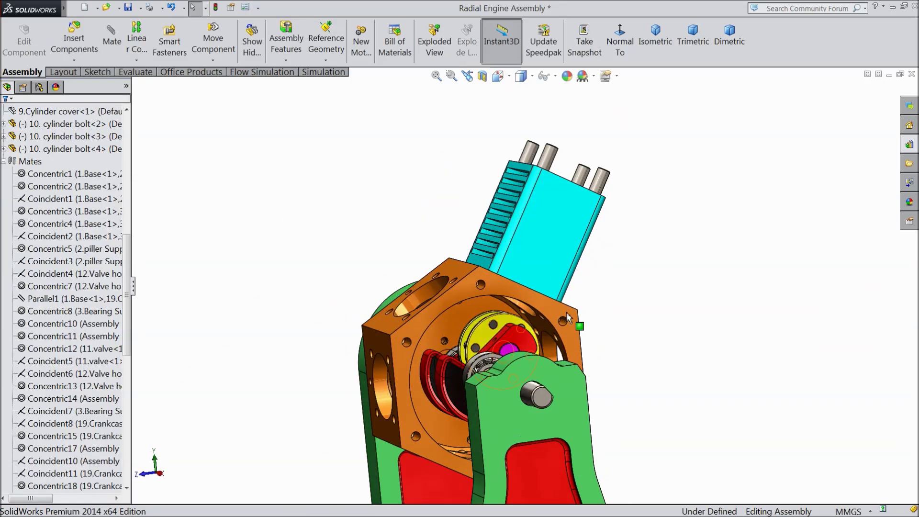
left_click(136, 60)
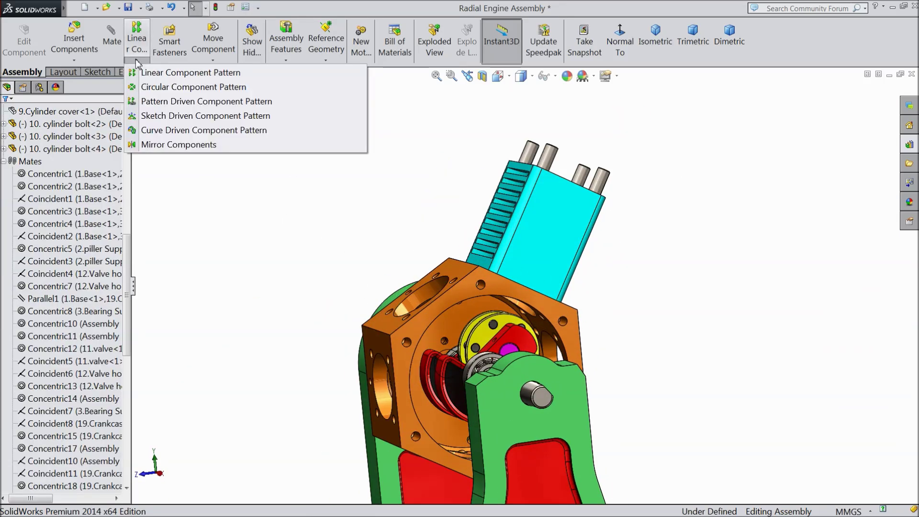
left_click(173, 88)
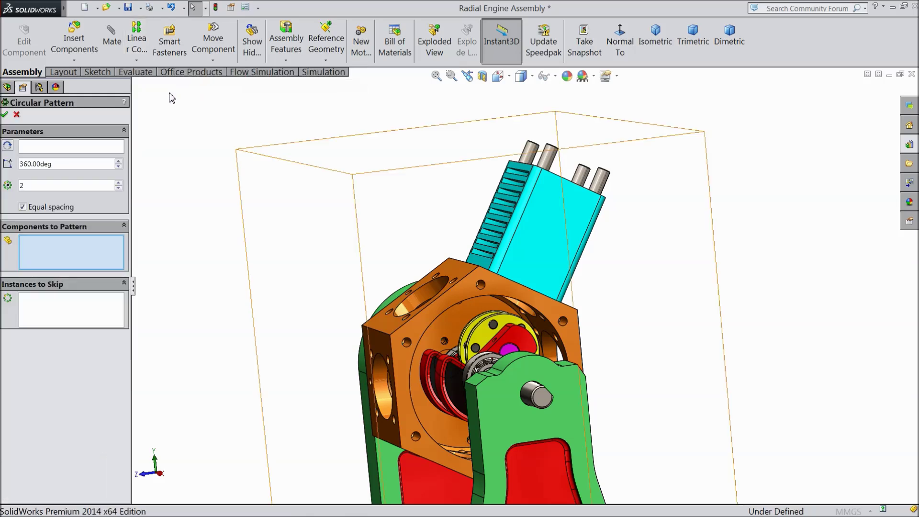
scroll(317, 306, "up", 2)
middle_click_drag(390, 286, 385, 314)
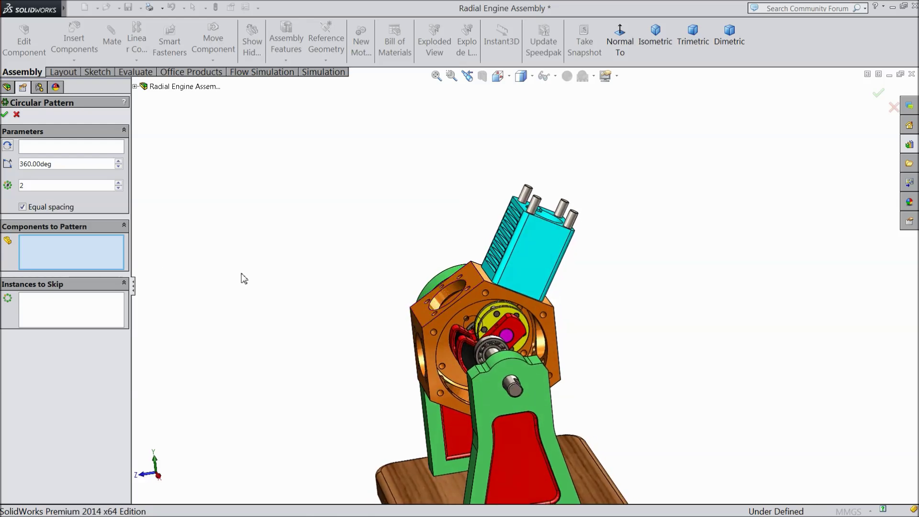
left_click(519, 257)
scroll(545, 225, "down", 2)
scroll(545, 192, "down", 3)
left_click(548, 170)
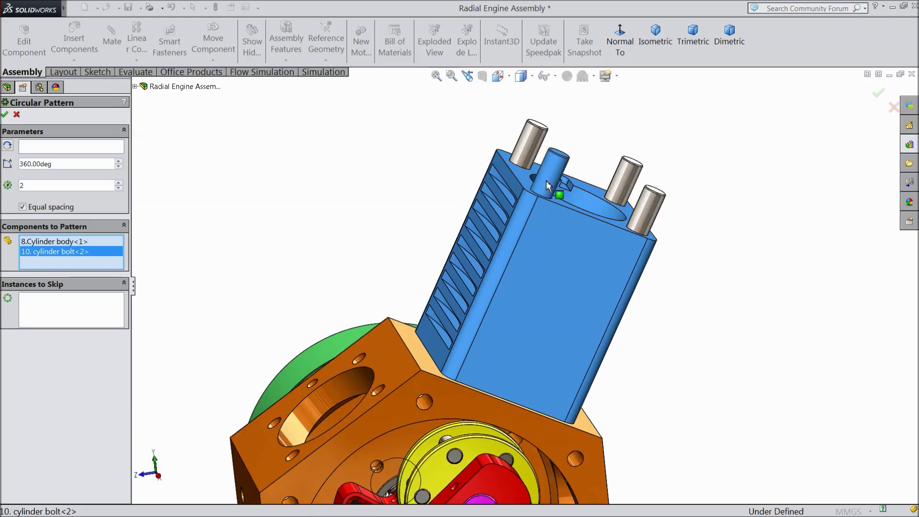
left_click(528, 148)
left_click(631, 174)
left_click(649, 209)
scroll(427, 341, "up", 2)
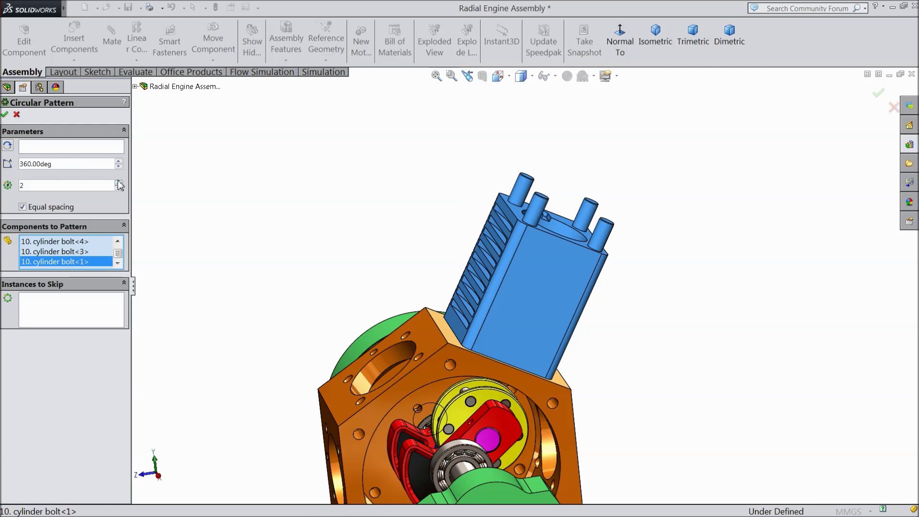
Pattern the cylinder components about the crankcase's circular front edge as 6 equally spaced instances over 360 degrees
left_click(79, 149)
scroll(289, 305, "up", 3)
scroll(452, 356, "down", 3)
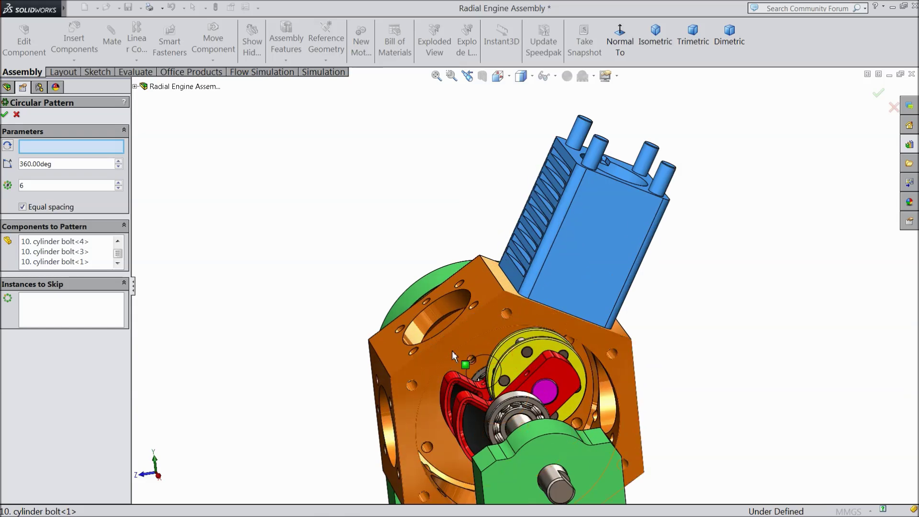
left_click(453, 353)
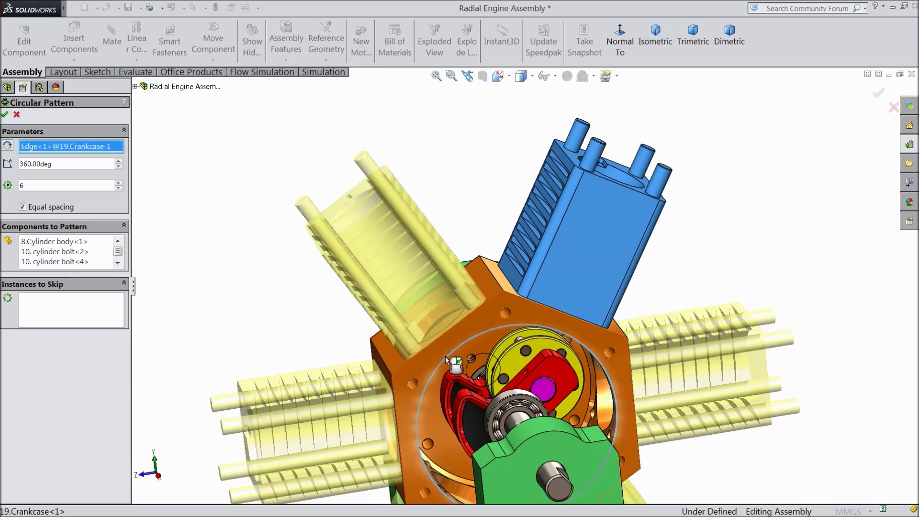
scroll(447, 358, "up", 3)
middle_click_drag(378, 422, 378, 387)
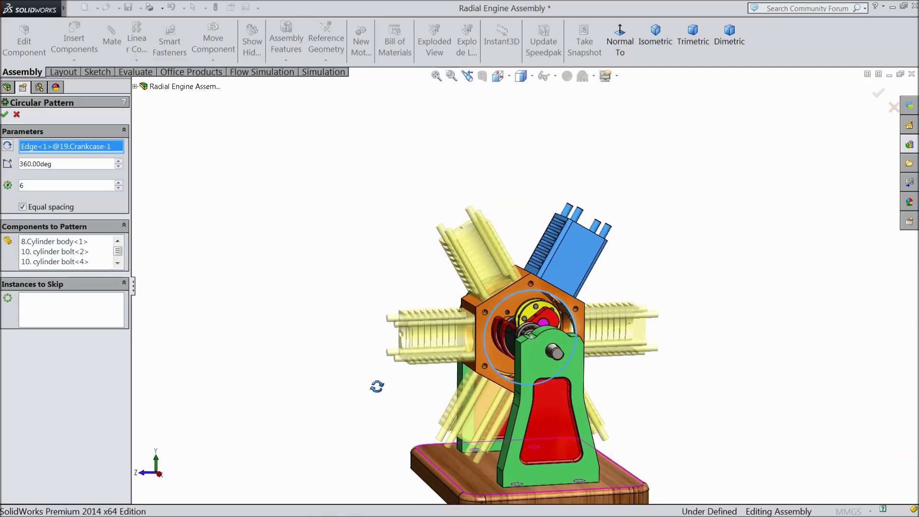
left_click(6, 116)
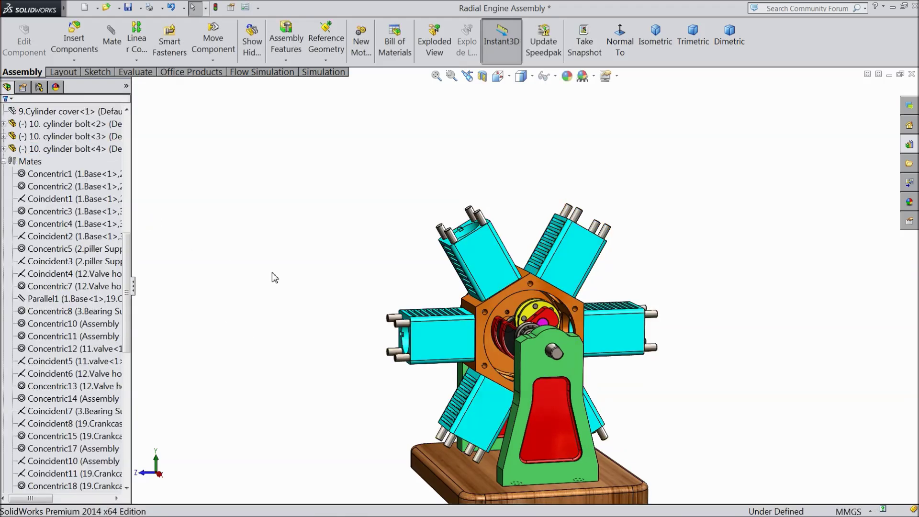
Inspect the six cylinders arranged around the crankcase and save the assembly
middle_click_drag(314, 282, 344, 329)
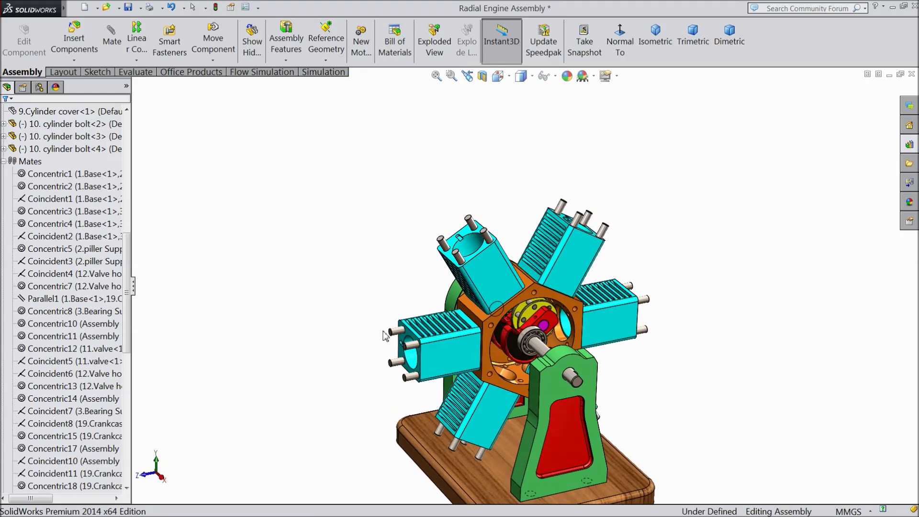
scroll(510, 316, "down", 3)
scroll(510, 316, "down", 1)
mouse_move(462, 355)
middle_mouse_down()
mouse_move(454, 305)
mouse_move(445, 359)
mouse_move(445, 344)
mouse_move(456, 355)
mouse_move(448, 356)
mouse_move(465, 356)
middle_mouse_up()
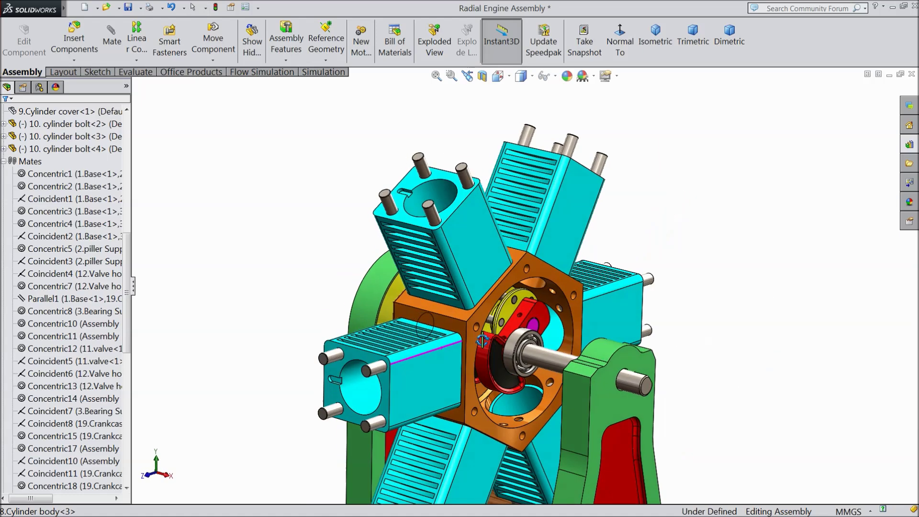
scroll(465, 356, "up", 2)
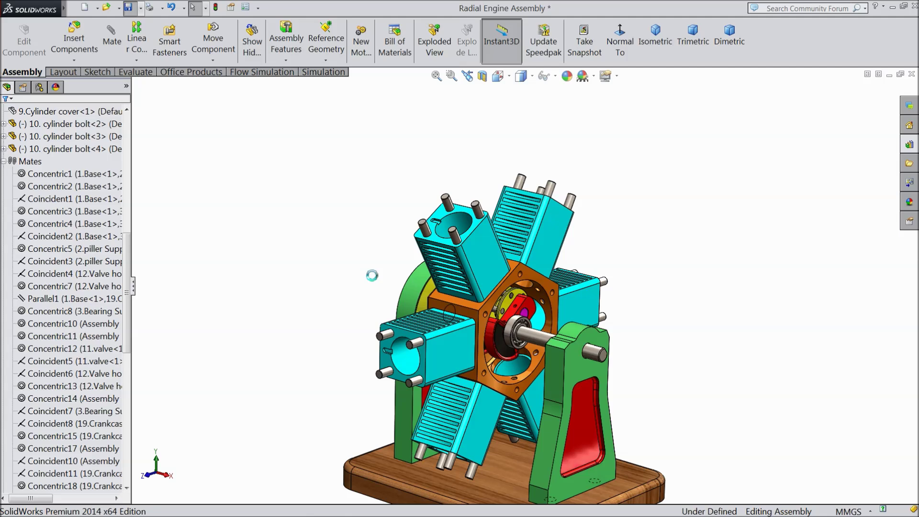
middle_click_drag(372, 274, 354, 291)
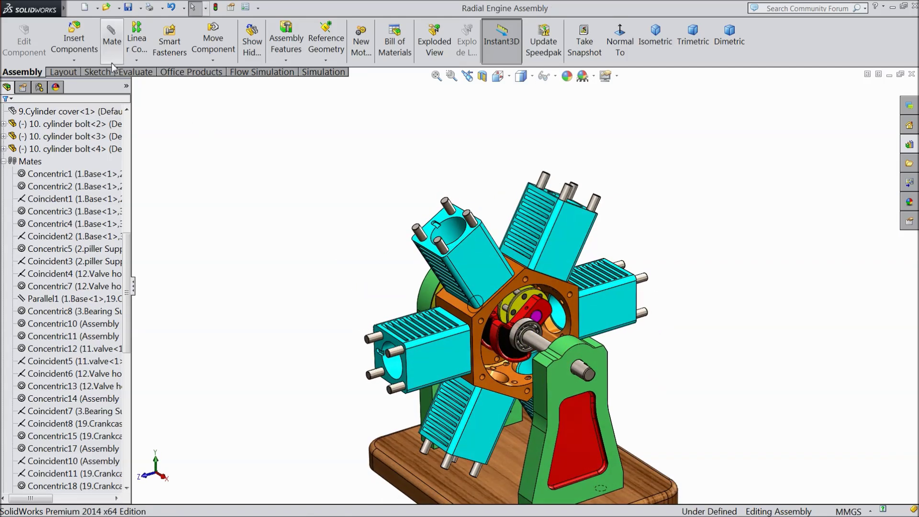
Insert the 6.connecting rod part beside the engine and move it lower, close to the cylinders
left_click(79, 40)
left_click(62, 339)
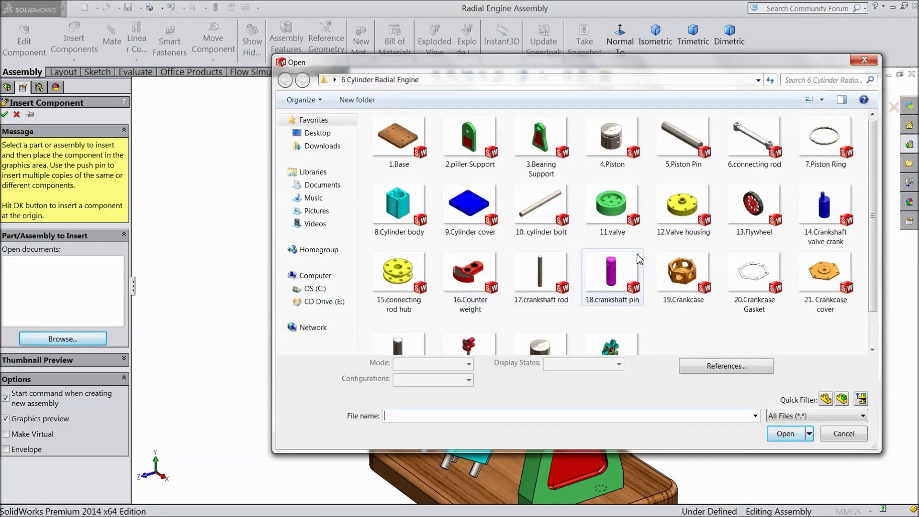
left_click(753, 142)
left_click(787, 432)
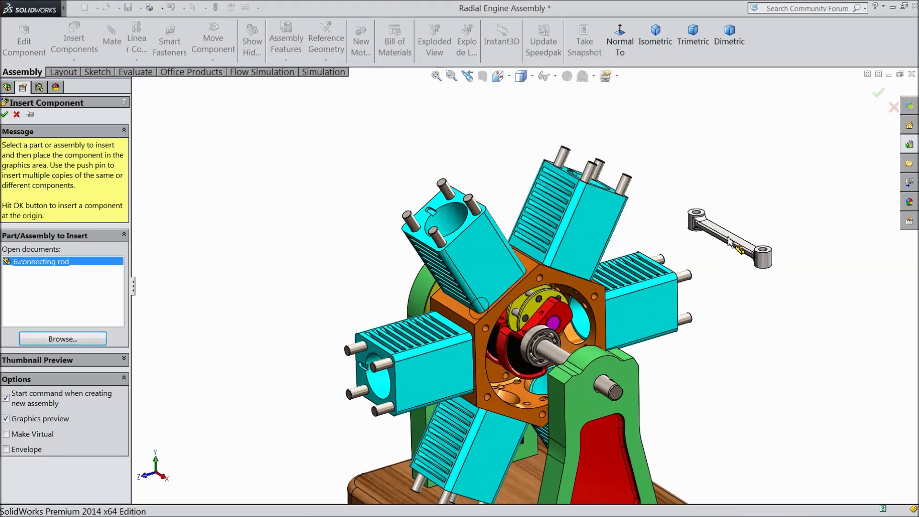
left_click(723, 231)
scroll(559, 314, "up", 1)
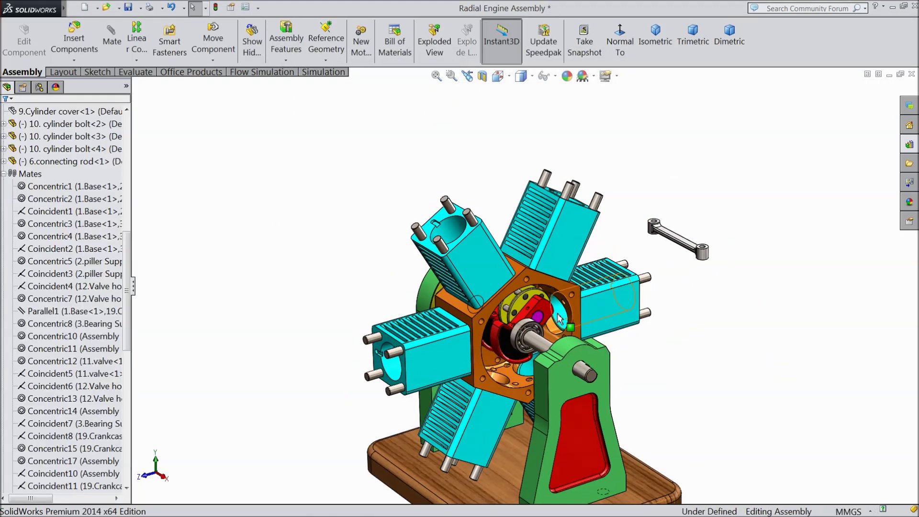
scroll(559, 319, "down", 3)
left_click(792, 197)
left_click_drag(725, 243, 545, 455)
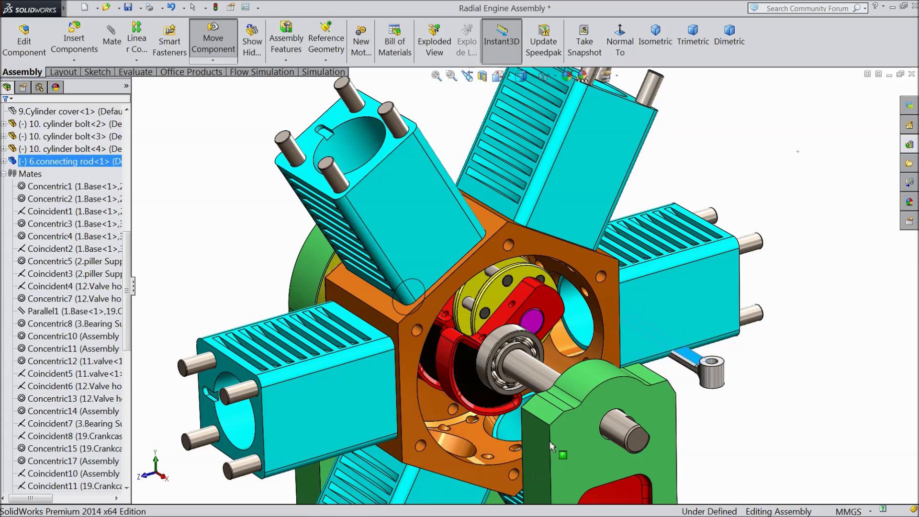
Add a concentric mate between the upper hub pin on the connecting rod hub and the connecting rod's end bore
scroll(554, 377, "down", 3)
mouse_move(499, 255)
middle_mouse_down()
mouse_move(493, 235)
mouse_move(498, 247)
middle_mouse_up()
left_click(461, 203)
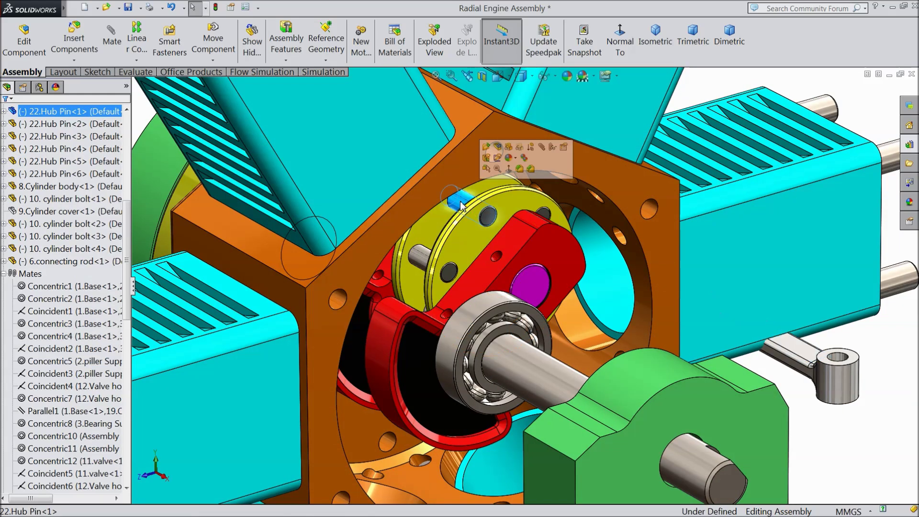
left_click(543, 148)
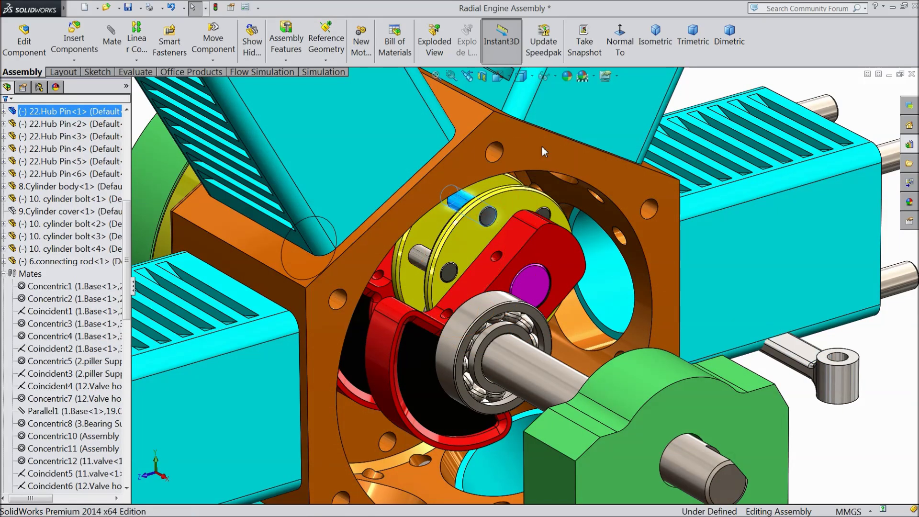
left_click(838, 362)
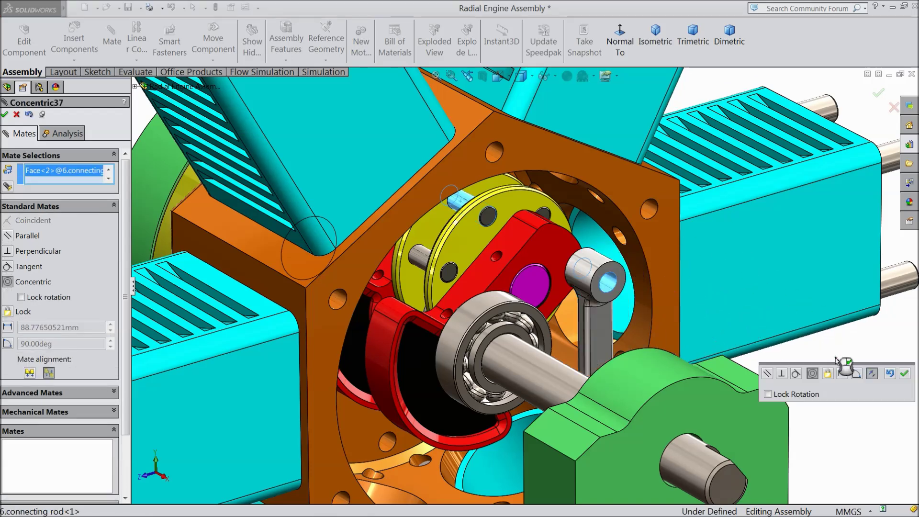
left_click(905, 375)
Swing the connecting rod's free end up and outward in front of the cylinders, and finish mating
scroll(549, 254, "down", 1)
scroll(546, 254, "up", 1)
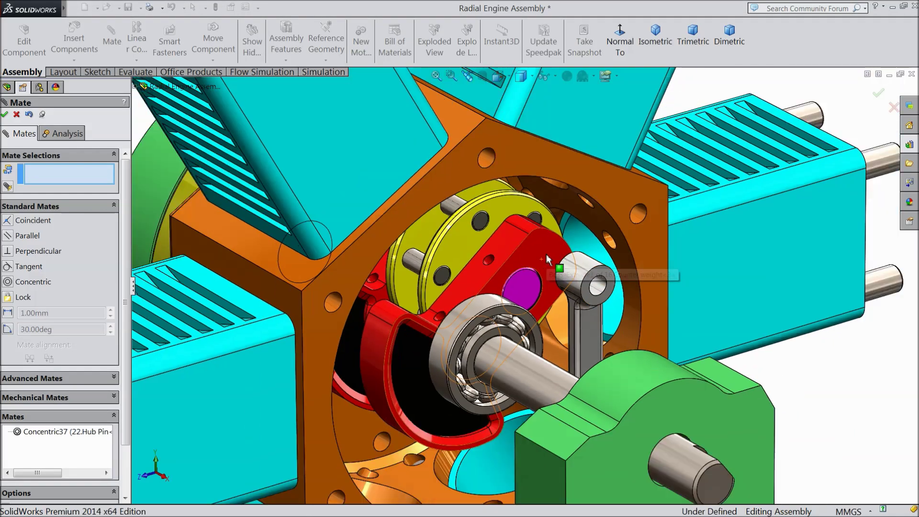
scroll(503, 252, "up", 1)
scroll(459, 228, "down", 2)
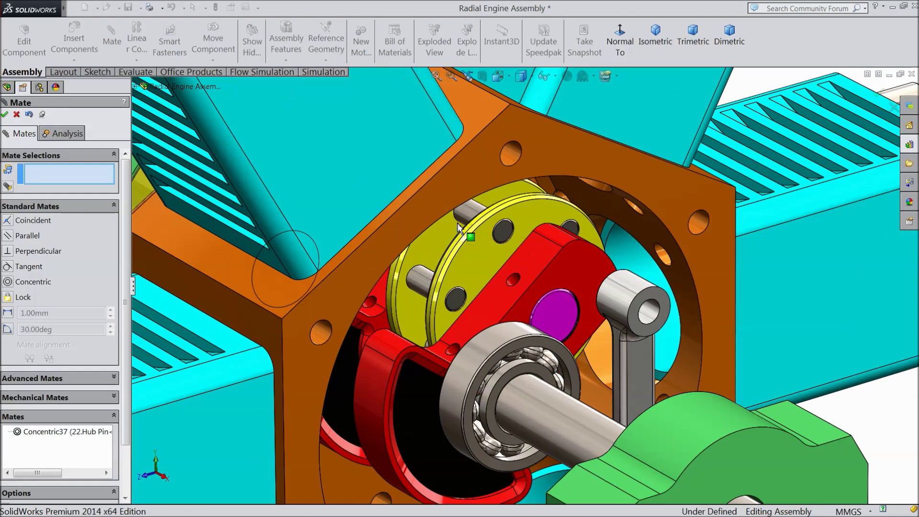
scroll(457, 237, "up", 1)
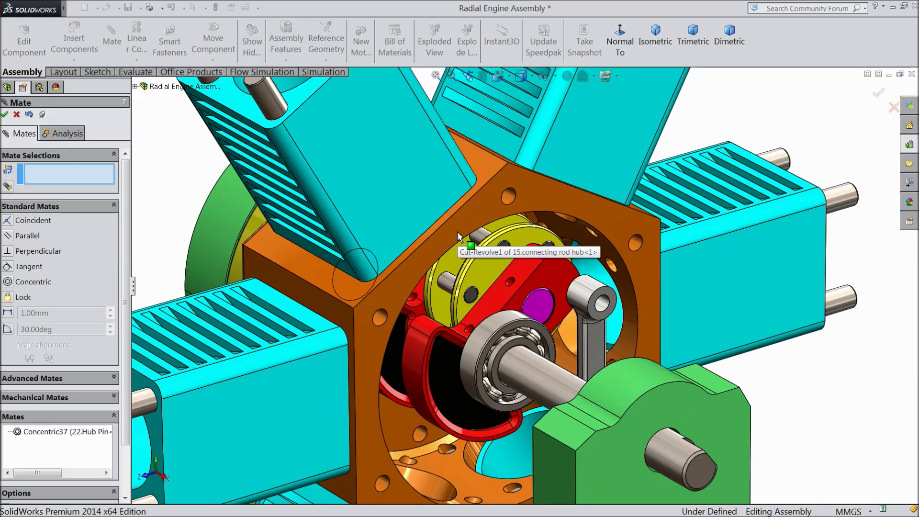
scroll(458, 232, "up", 2)
left_click_drag(581, 323, 719, 196)
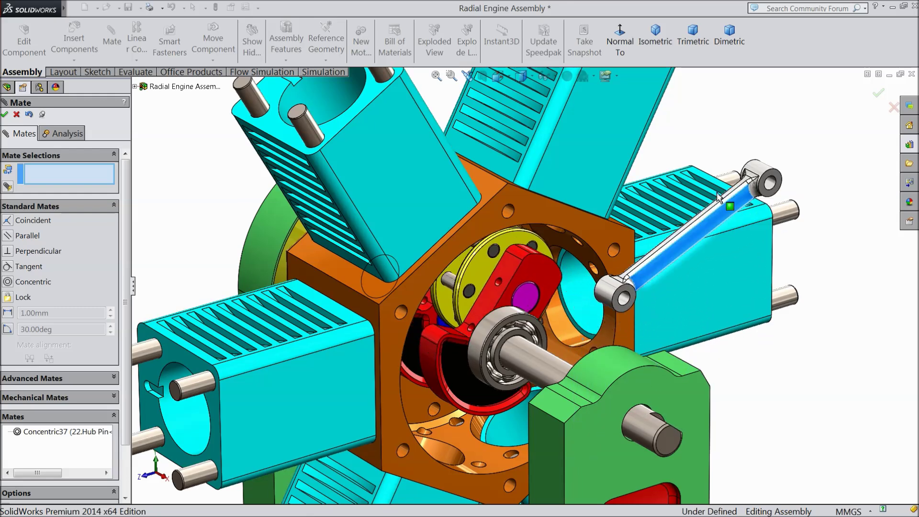
scroll(713, 223, "up", 2)
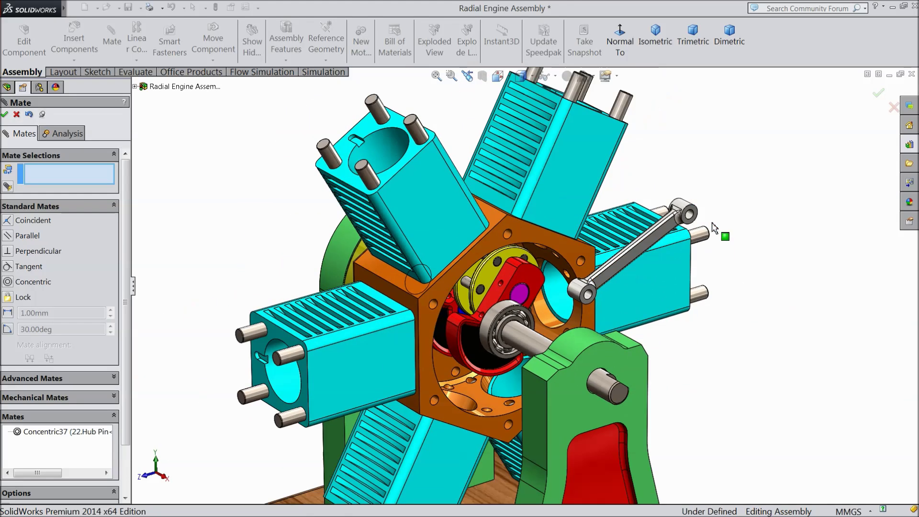
left_click_drag(688, 218, 657, 177)
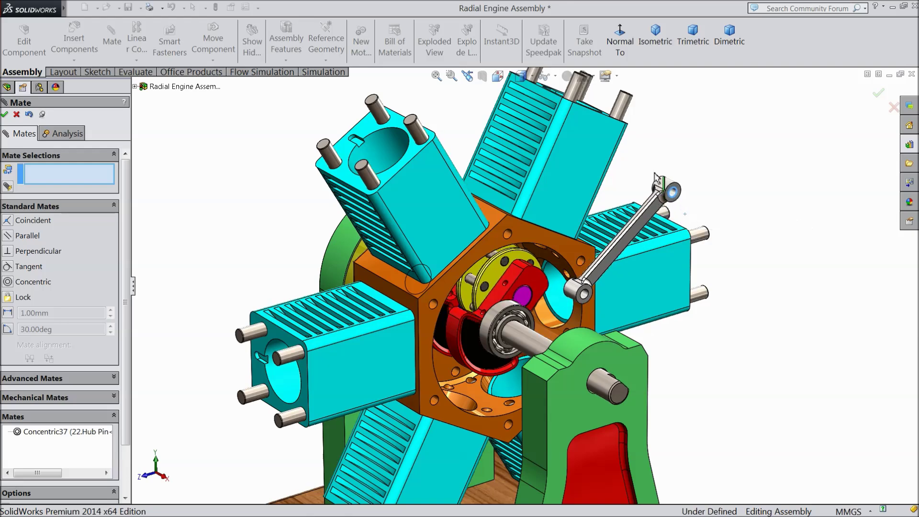
left_click(5, 114)
Start inserting another component and browse the 6 Cylinder Radial Engine folder for its part file
left_click(74, 43)
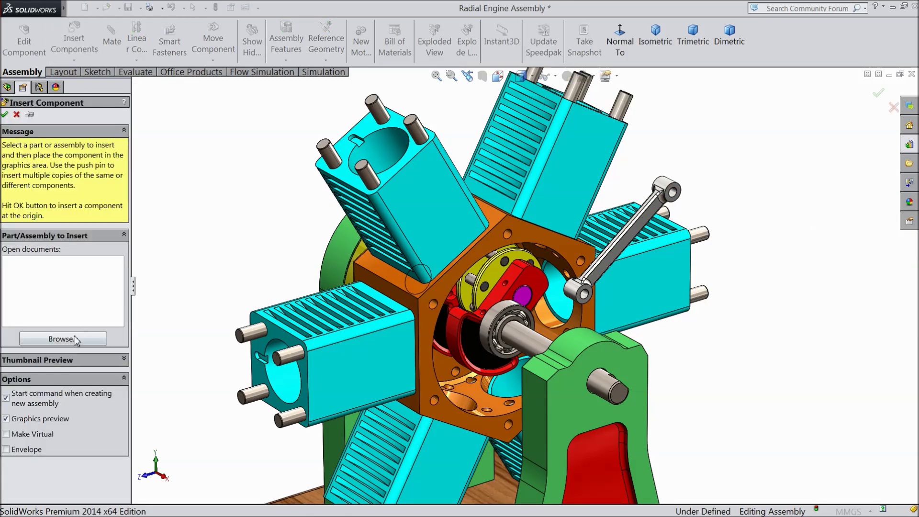
left_click(78, 338)
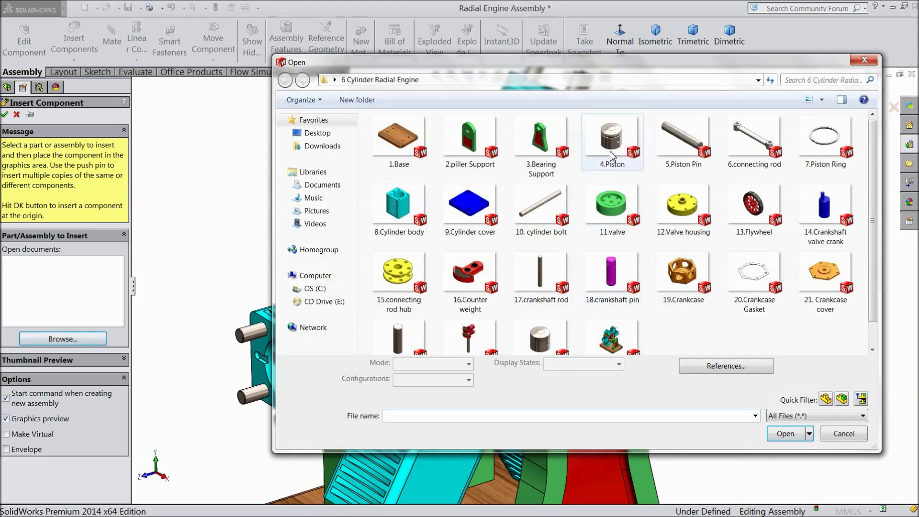
Insert the 4.Piston part and place it beside the loose connecting rod
left_click(612, 156)
left_click(785, 434)
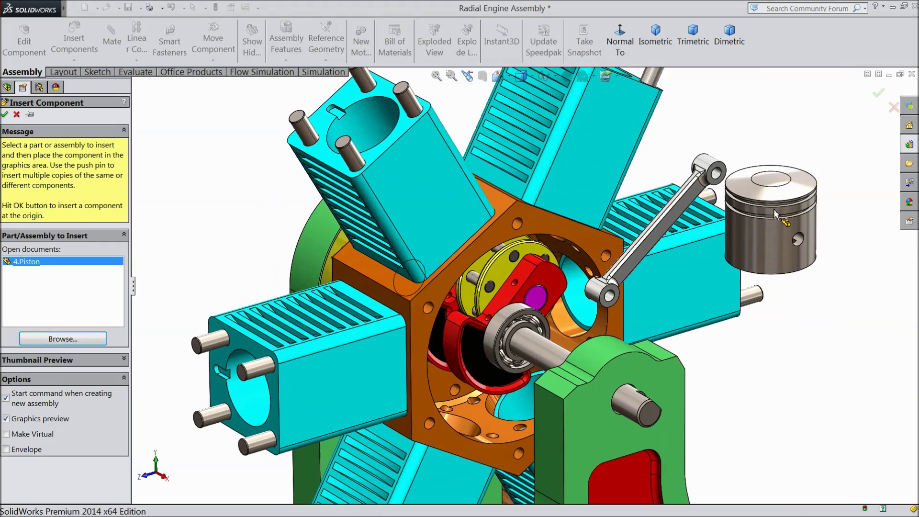
left_click(783, 180)
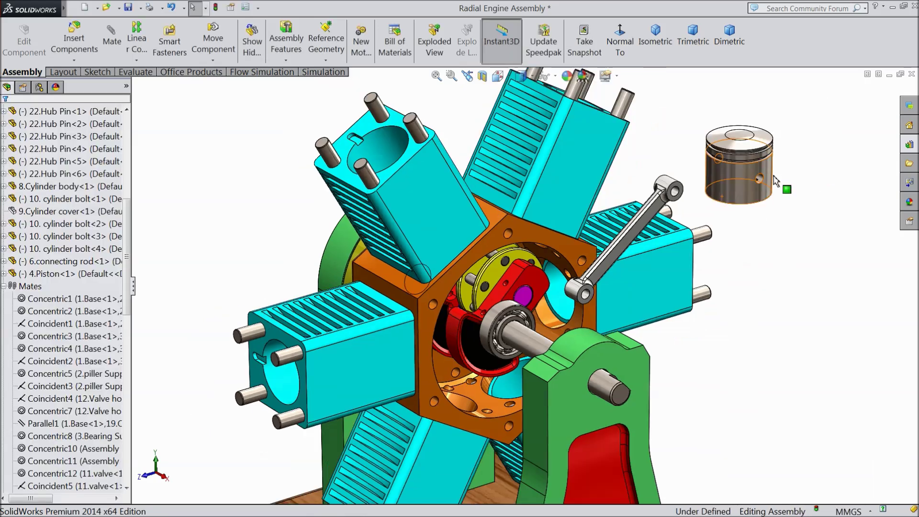
scroll(746, 174, "down", 2)
left_click(647, 203)
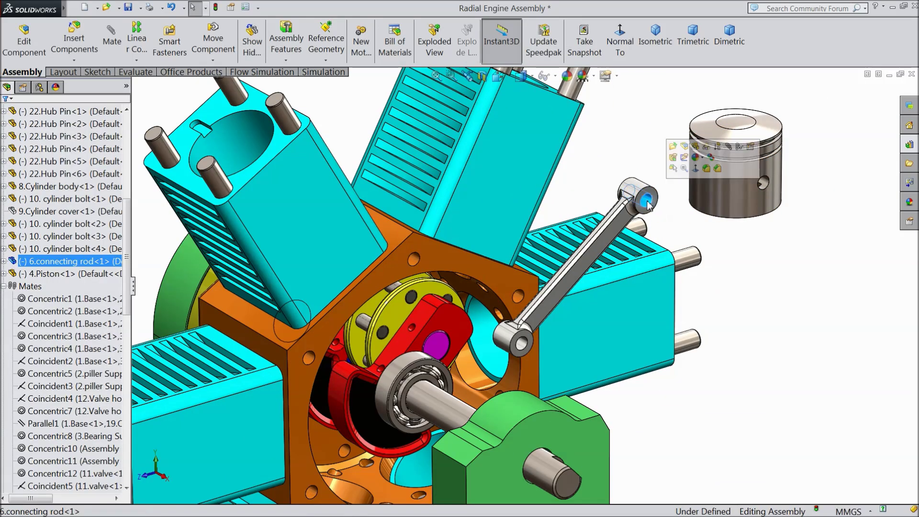
left_click(729, 147)
middle_click_drag(749, 269, 677, 261)
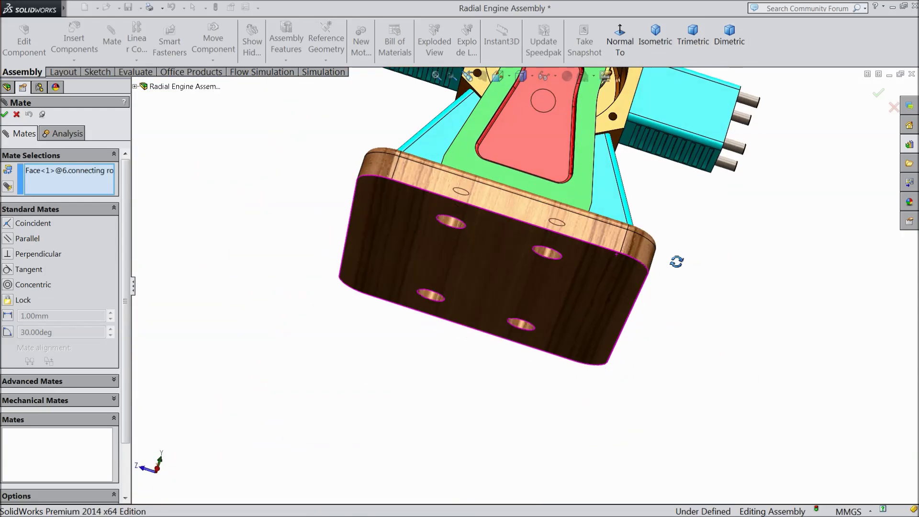
scroll(677, 229, "up", 5)
scroll(567, 192, "down", 5)
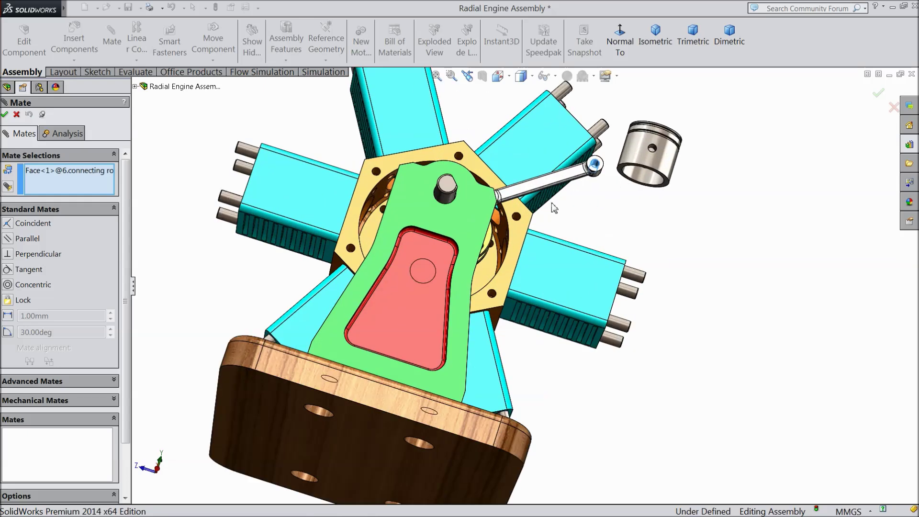
left_click(17, 115)
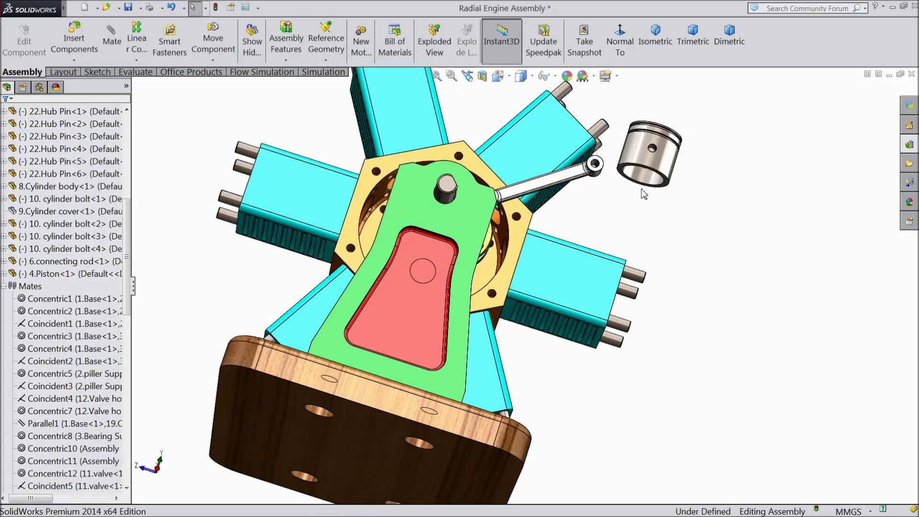
Delete the inserted 4.Piston component from the assembly
left_click(655, 165)
right_click(654, 161)
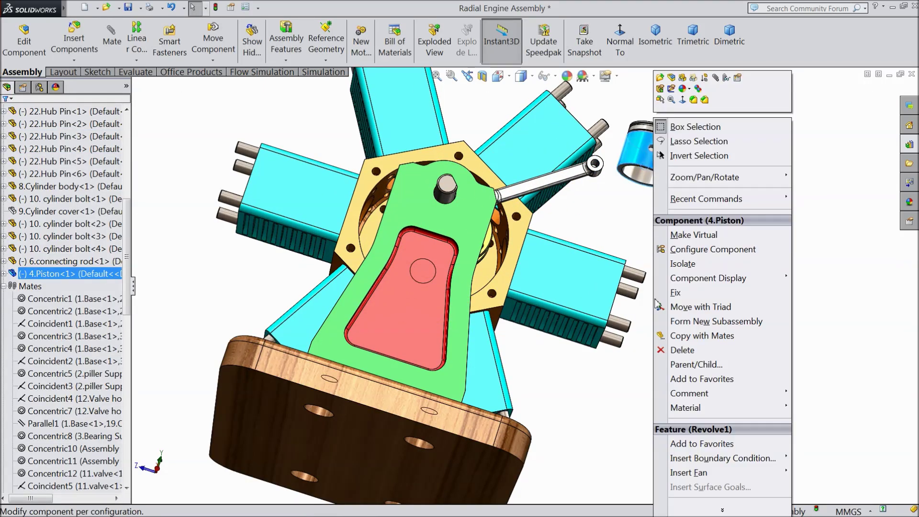
left_click(680, 352)
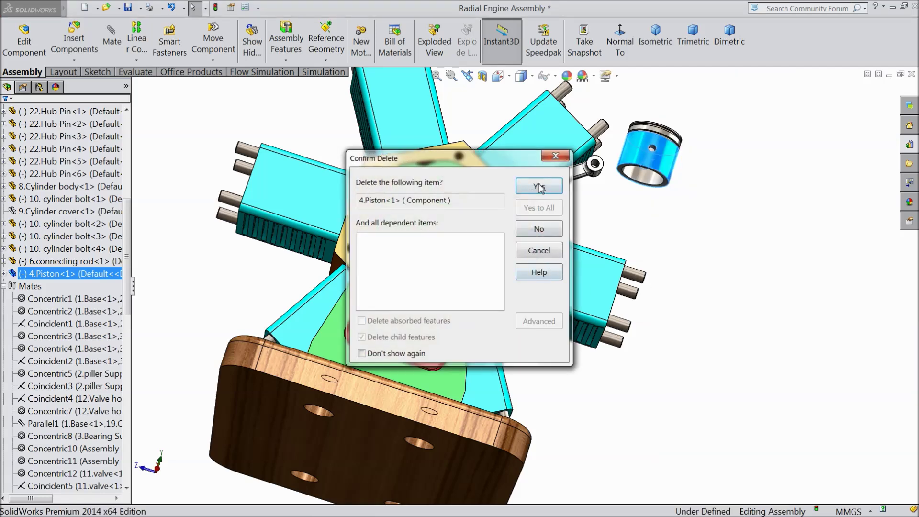
left_click(539, 186)
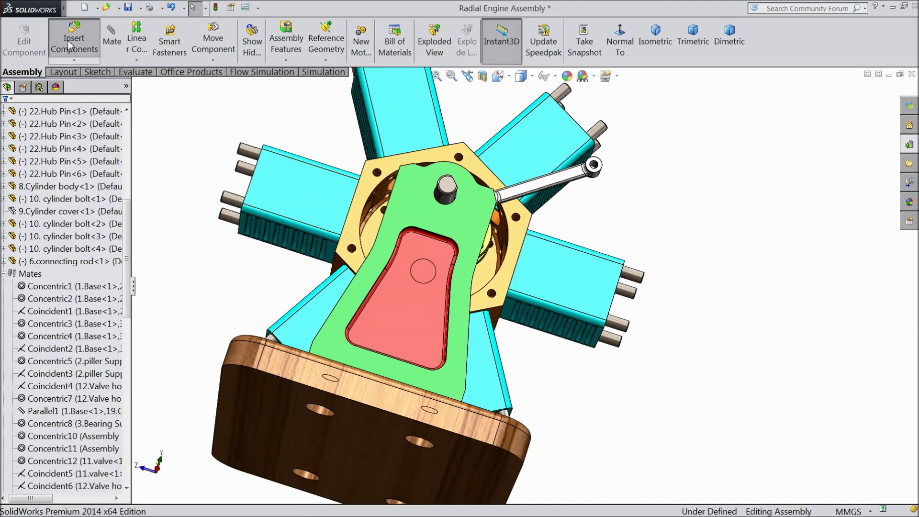
Insert the Piston assembly subassembly and place it beside the free end of the connecting rod
left_click(70, 45)
left_click(71, 339)
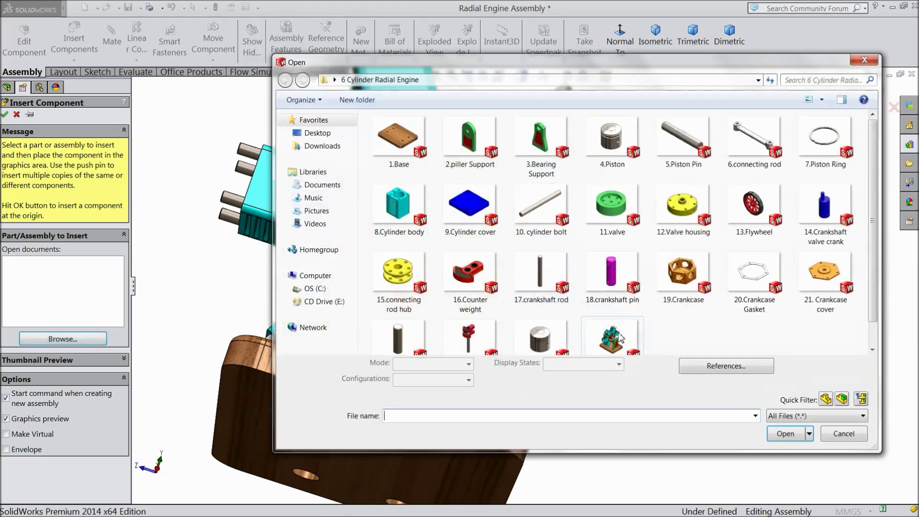
left_click(540, 338)
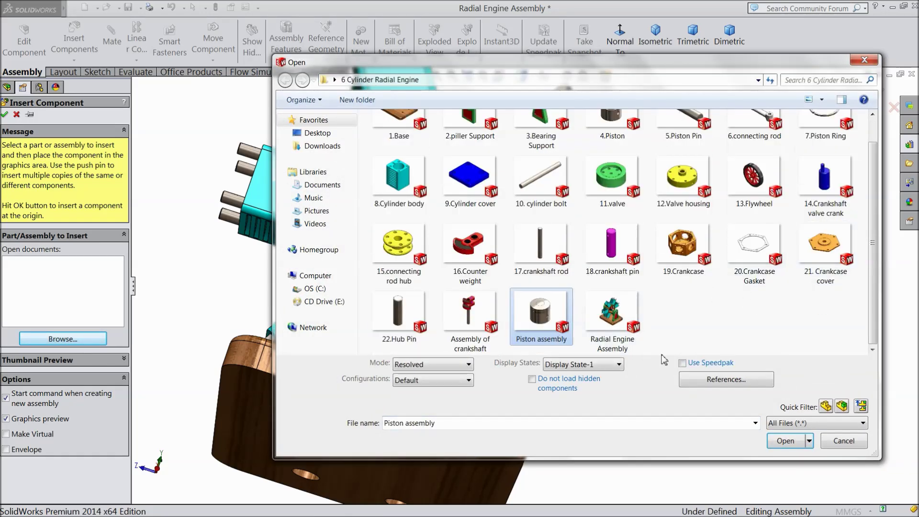
left_click(786, 441)
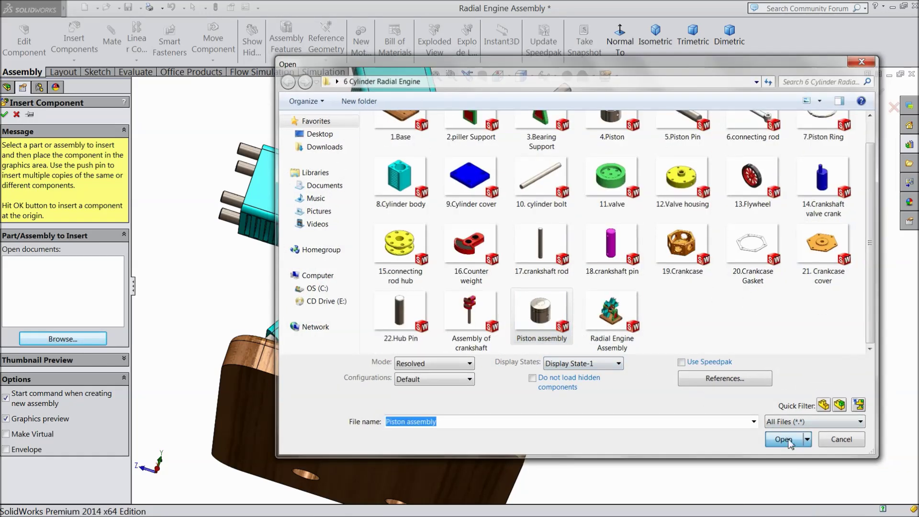
scroll(703, 202, "up", 3)
left_click(710, 181)
Add a concentric mate between the connecting rod's outer end hole and the piston pin, and finish mating
scroll(695, 187, "down", 2)
middle_click_drag(677, 183, 688, 112)
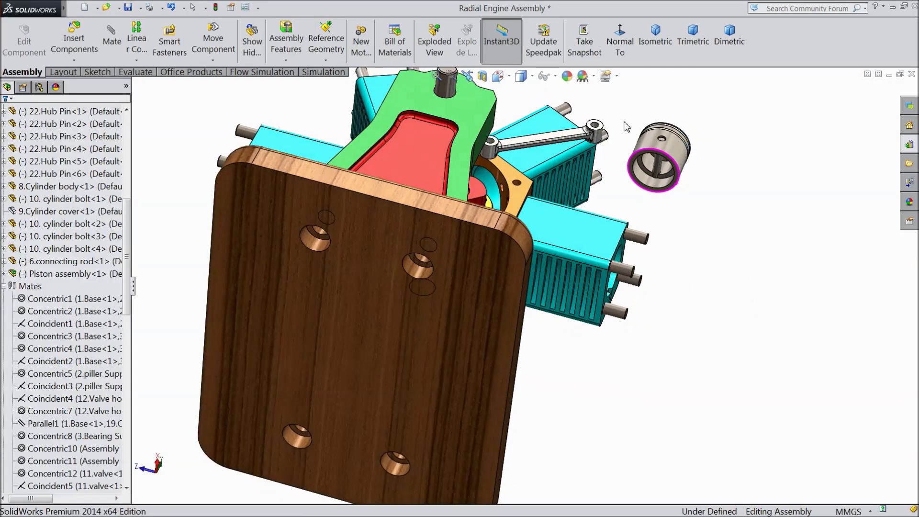
scroll(587, 124, "up", 2)
scroll(617, 122, "up", 3)
left_click(644, 104)
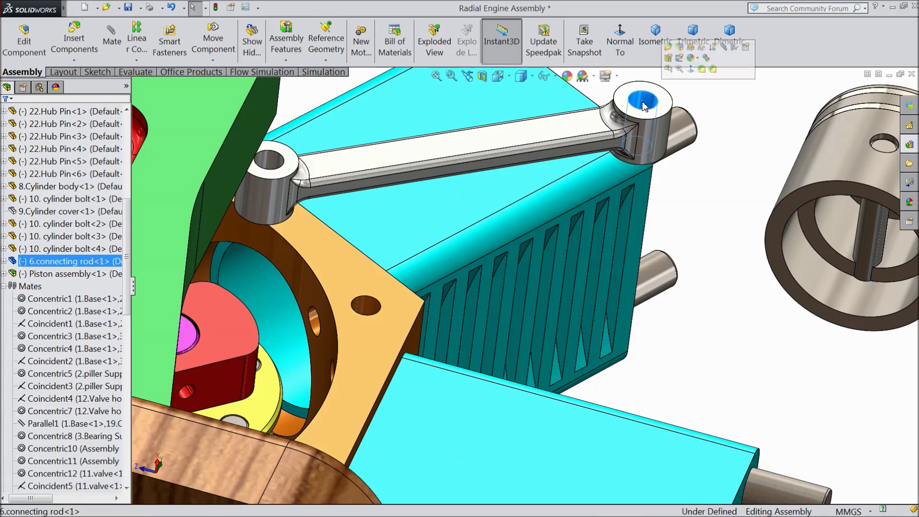
left_click(112, 42)
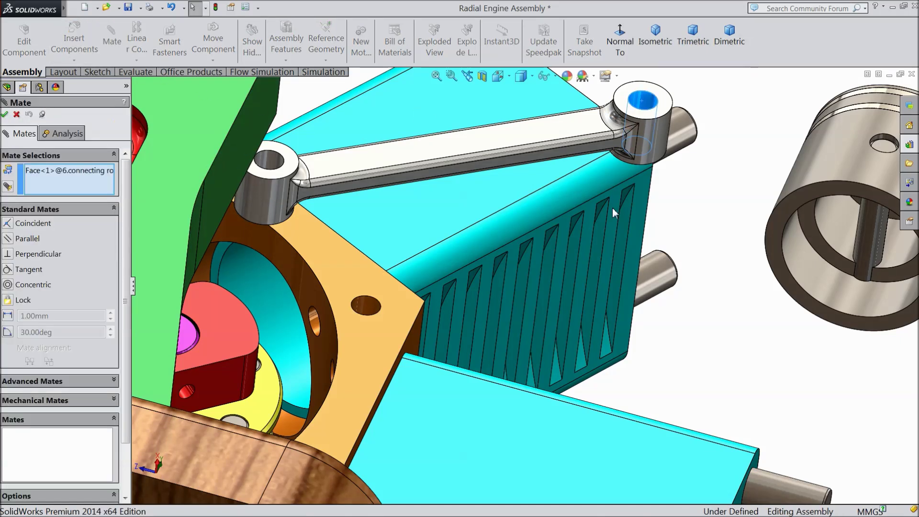
left_click(868, 246)
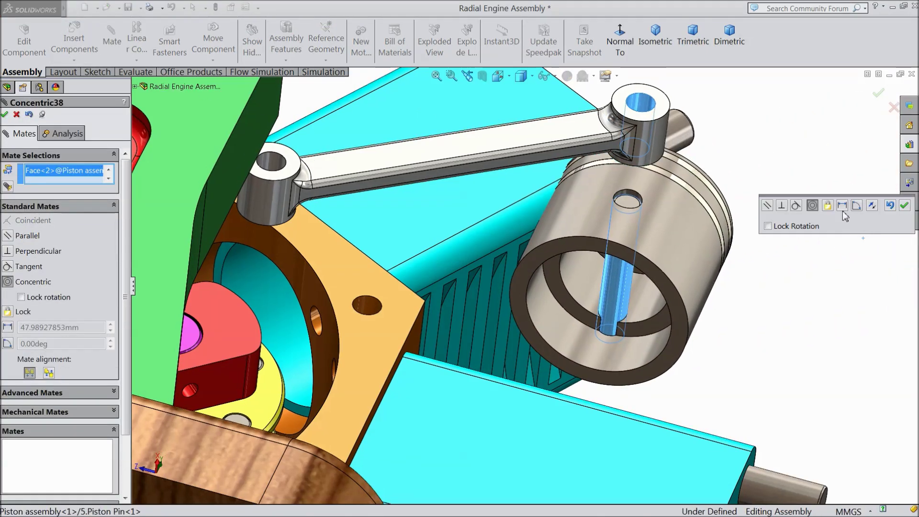
left_click(904, 205)
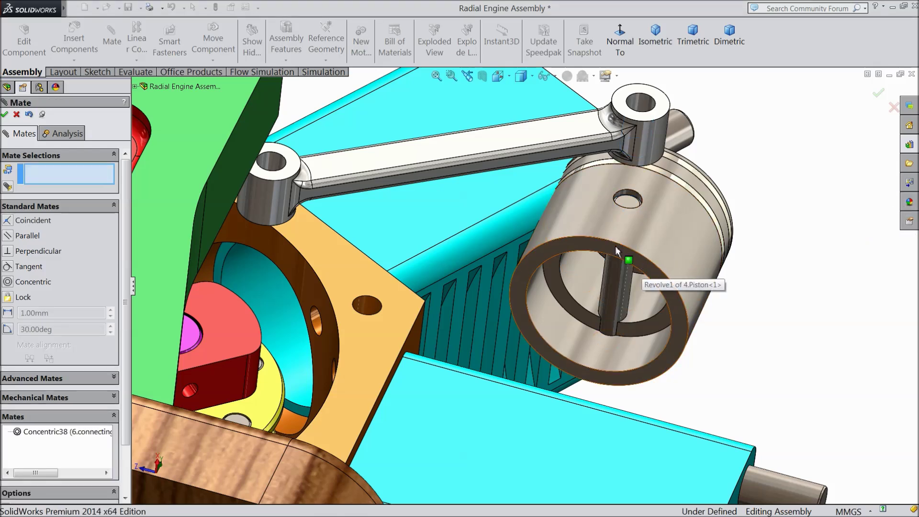
left_click(16, 116)
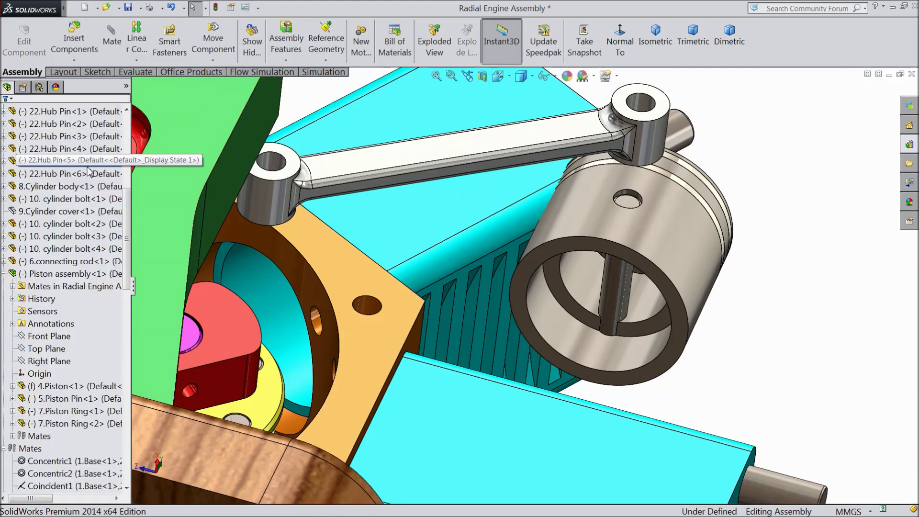
Try to mate Plane1 of the 5.Piston Pin in the Piston assembly with the connecting rod's Front Plane
left_click(117, 239)
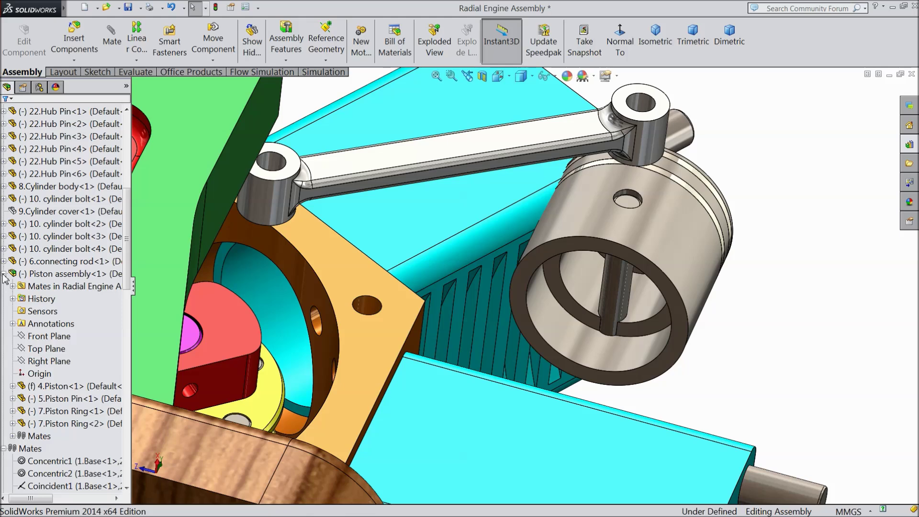
left_click(71, 273)
scroll(111, 282, "down", 4)
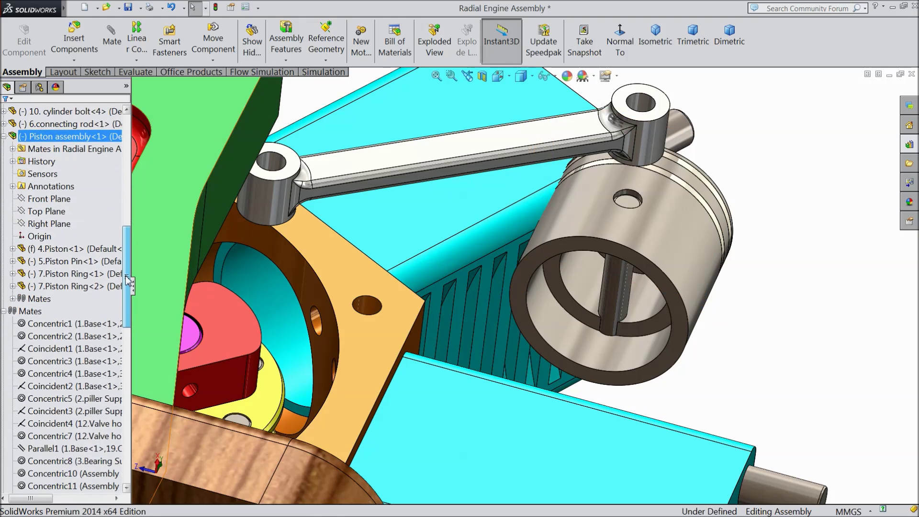
left_click(32, 253)
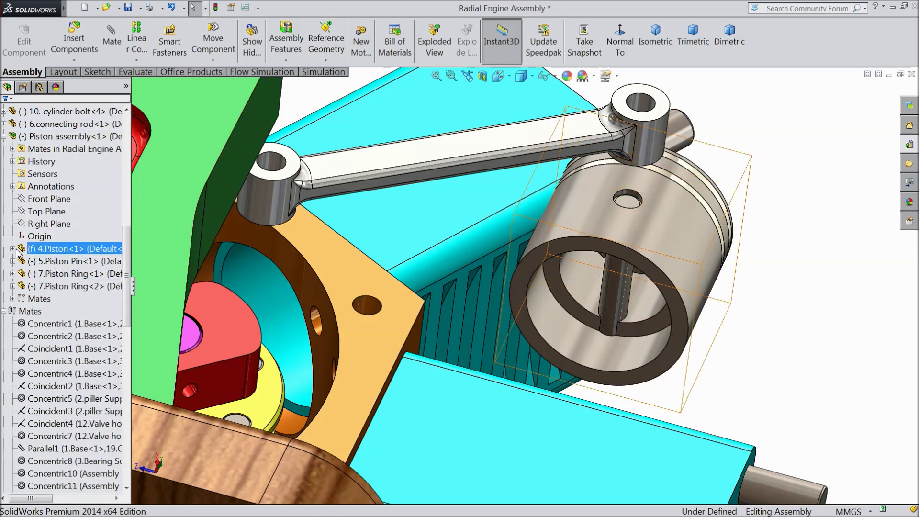
left_click(62, 249)
left_click(63, 261)
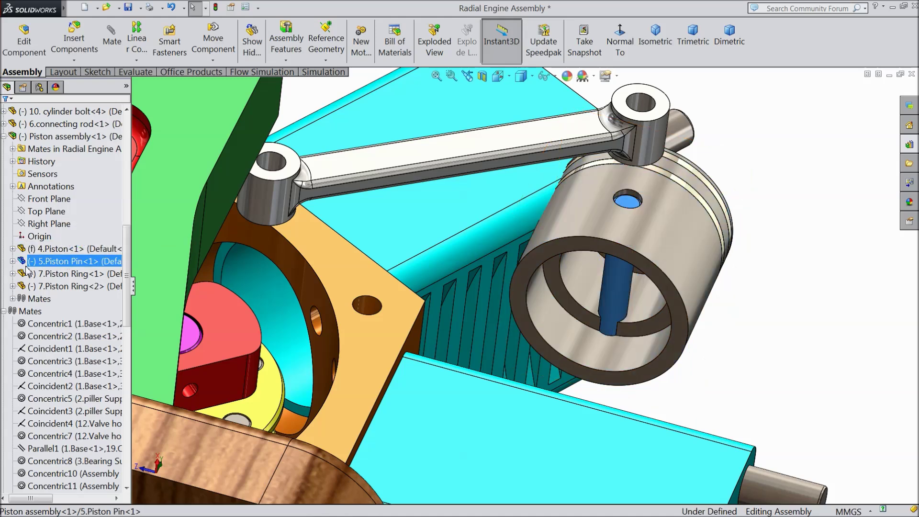
left_click(12, 261)
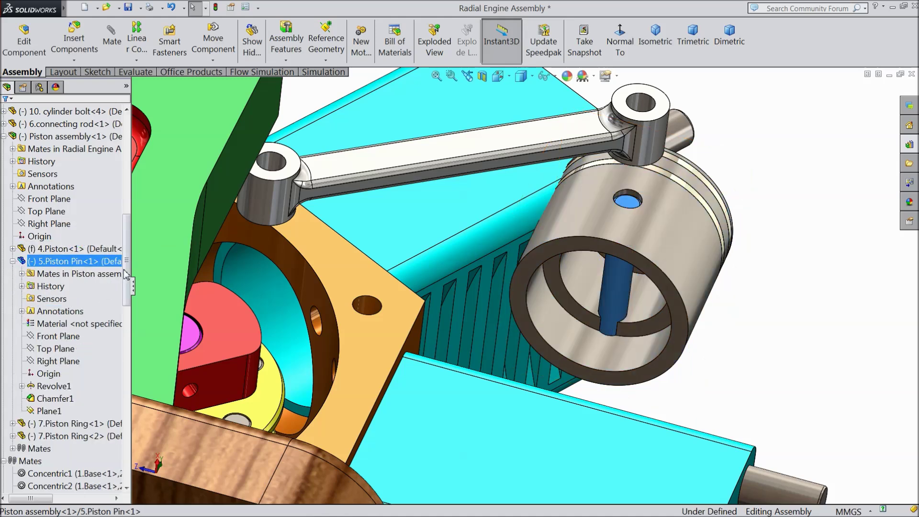
scroll(123, 278, "down", 2)
scroll(124, 280, "down", 2)
left_click(49, 299)
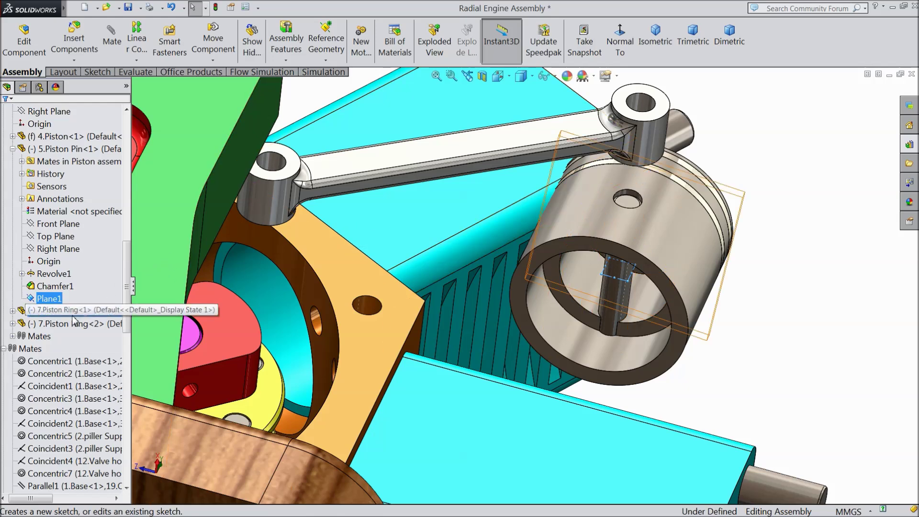
scroll(62, 187, "up", 3)
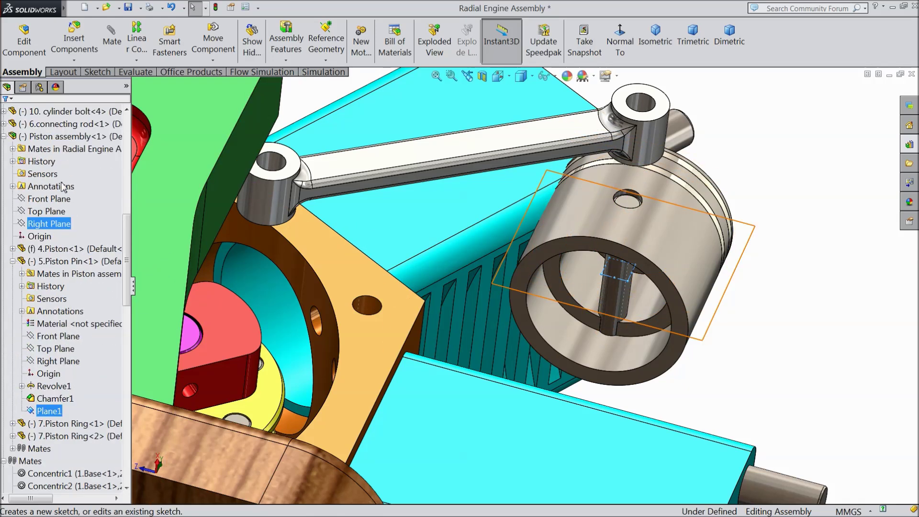
left_click(3, 125)
left_click(48, 200)
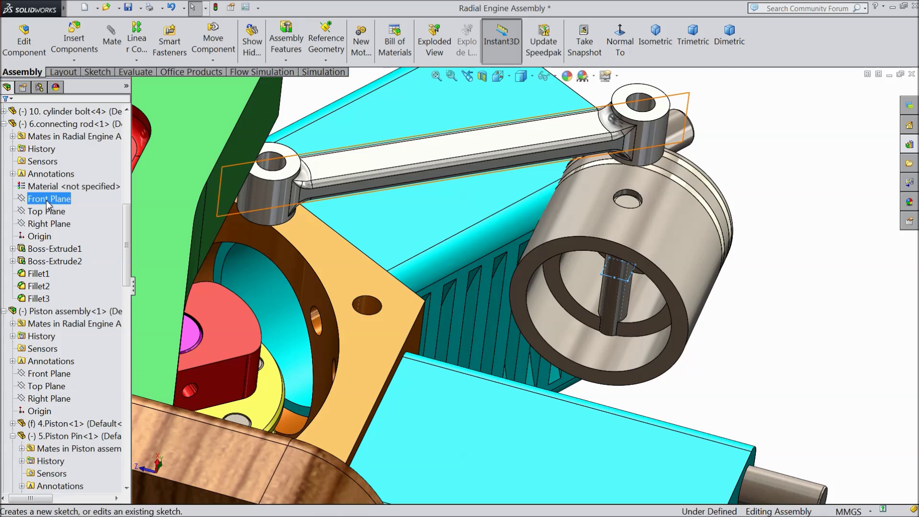
middle_click_drag(714, 209, 715, 159)
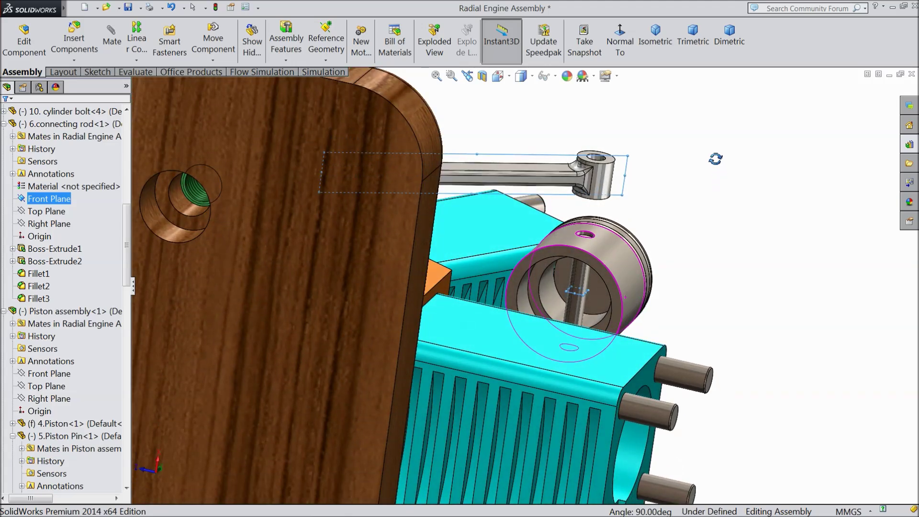
left_click(112, 44)
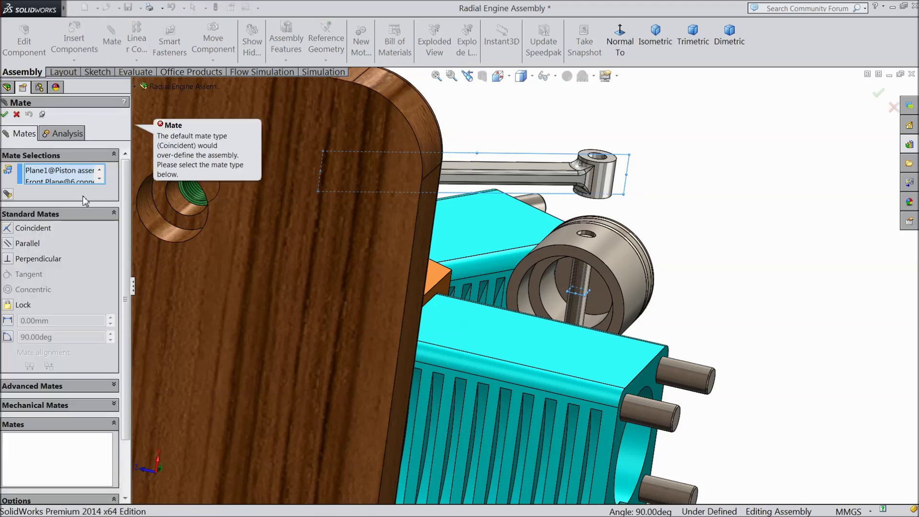
left_click(17, 114)
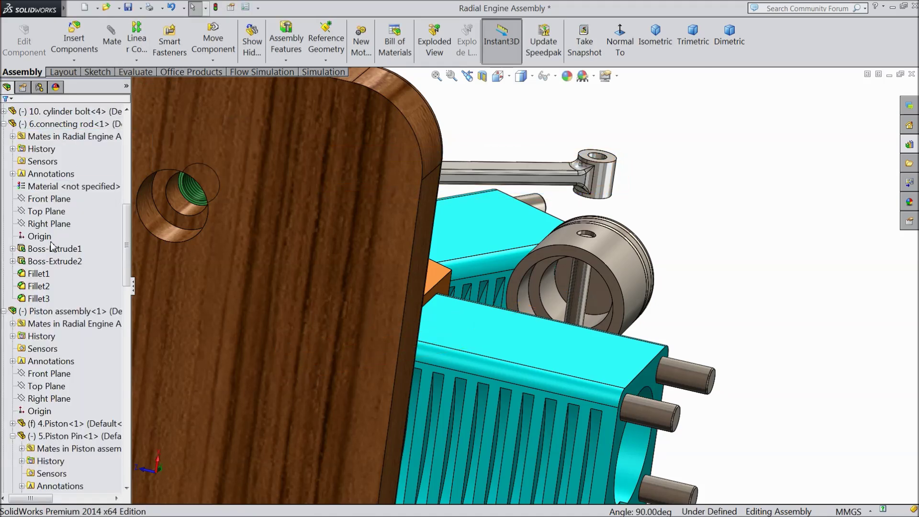
Add a coincident mate between the connecting rod's Top Plane and the piston pin's Plane1
left_click(50, 224)
left_click(54, 212)
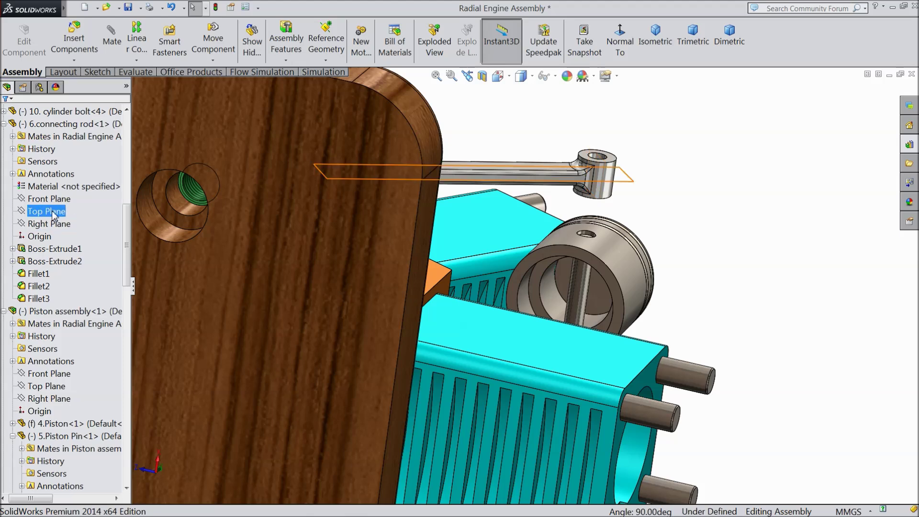
left_click(53, 214)
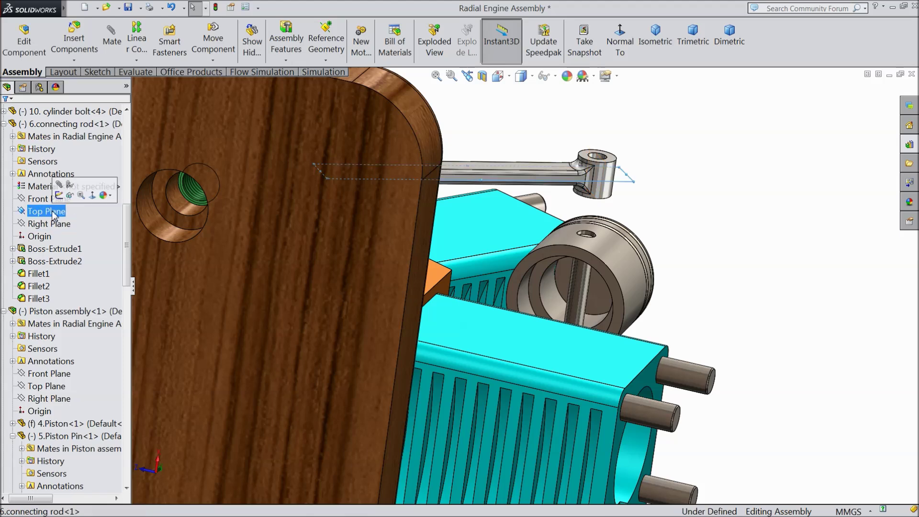
left_click_drag(127, 214, 122, 272)
left_click(48, 325)
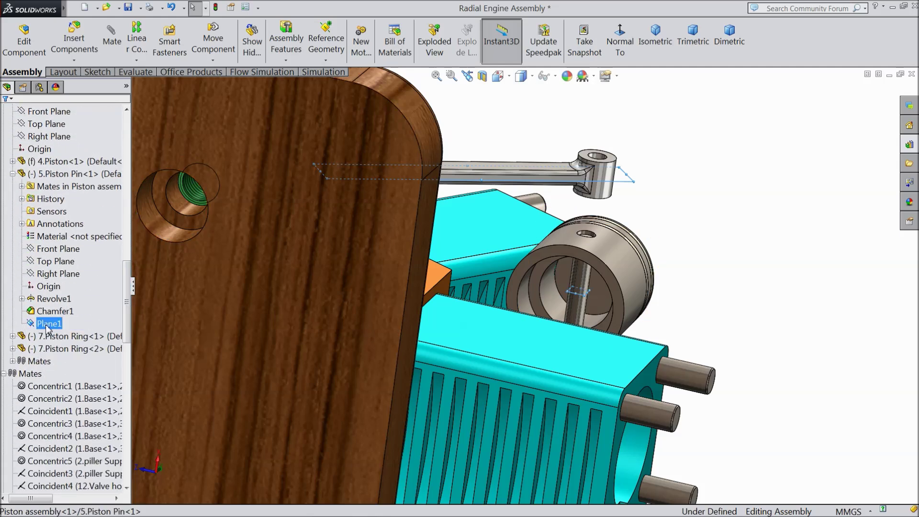
left_click(112, 41)
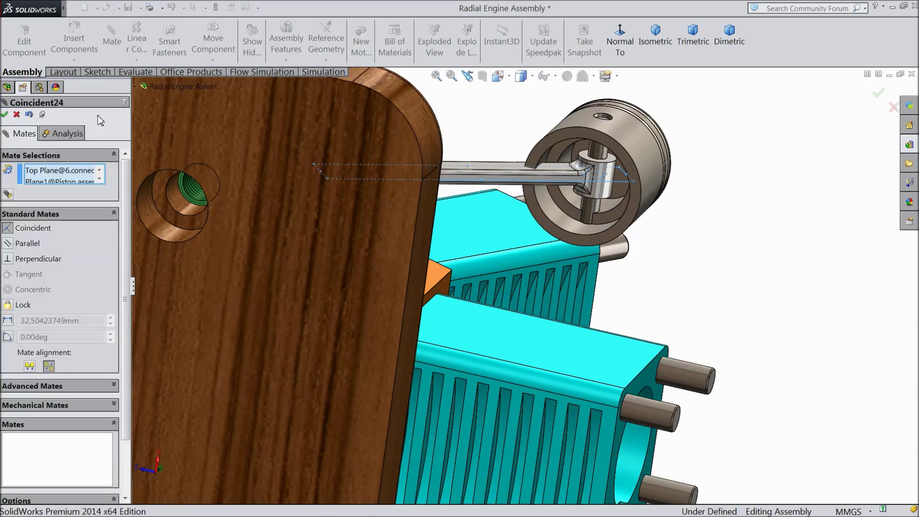
left_click(5, 115)
Move the piston with its connecting rod closer to the crankcase, in front of the adjacent cylinder body
scroll(678, 178, "up", 4)
middle_click_drag(679, 166, 651, 295)
scroll(560, 189, "down", 4)
mouse_move(630, 195)
left_mouse_down()
mouse_move(626, 188)
mouse_move(621, 197)
left_mouse_up()
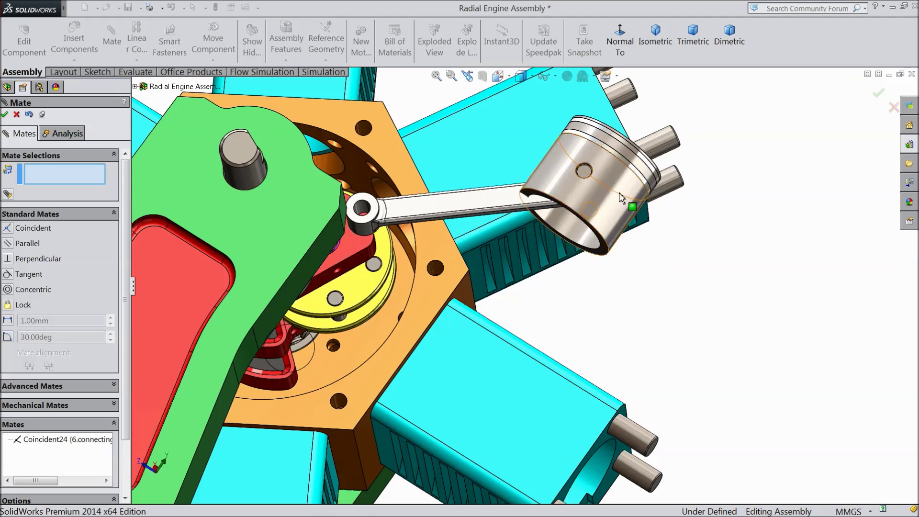
left_click_drag(585, 239, 460, 200)
scroll(539, 221, "up", 3)
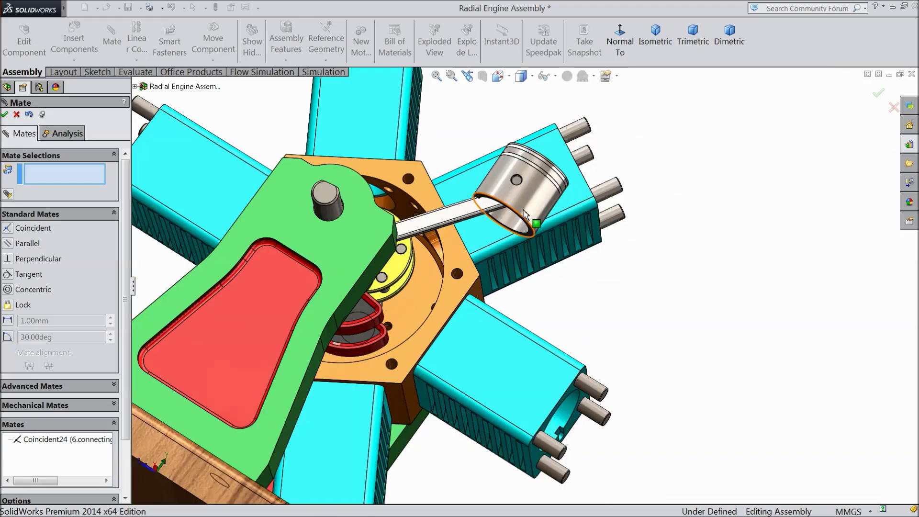
Add a concentric mate between the piston's outer cylindrical face and the bore of the 8.Cylinder body
middle_click_drag(539, 222, 659, 203)
scroll(599, 218, "down", 3)
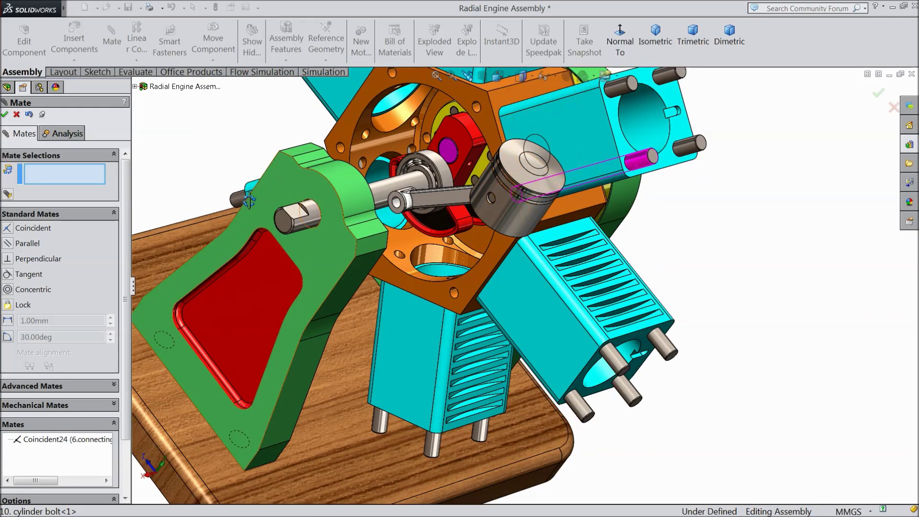
left_click(525, 222)
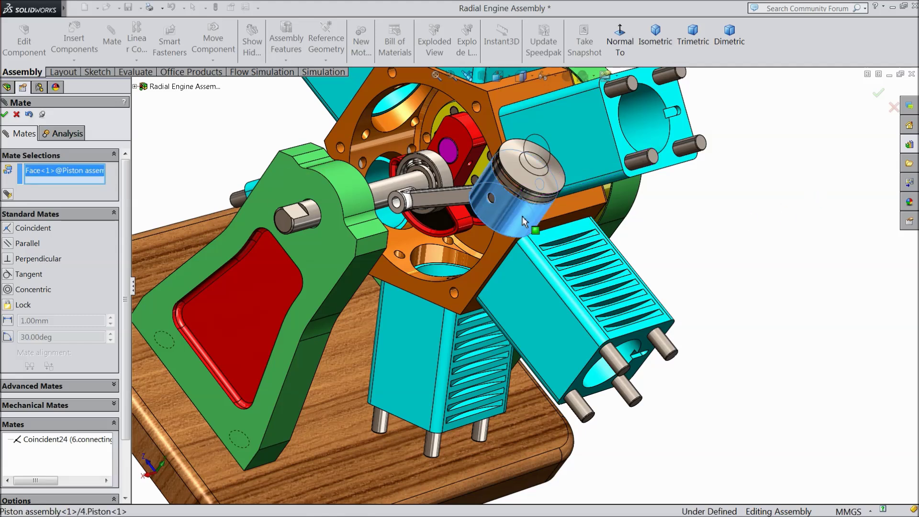
left_click(651, 121)
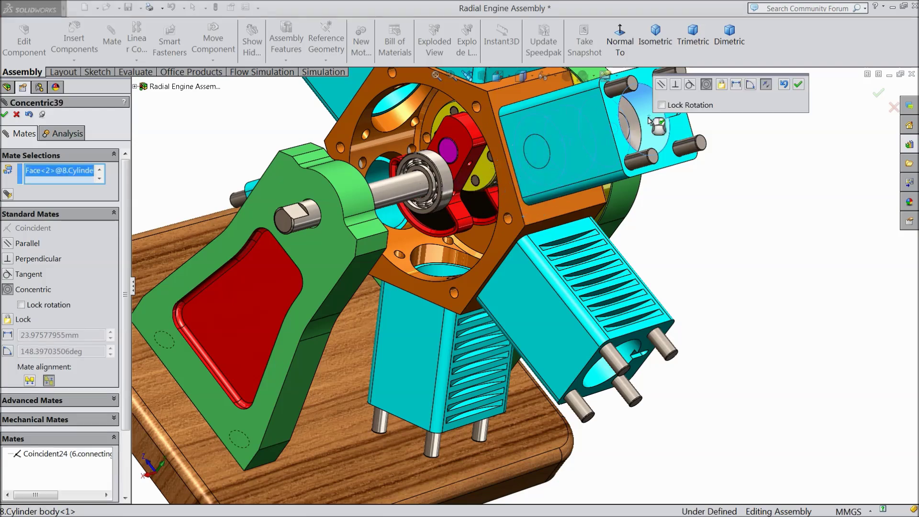
left_click(799, 86)
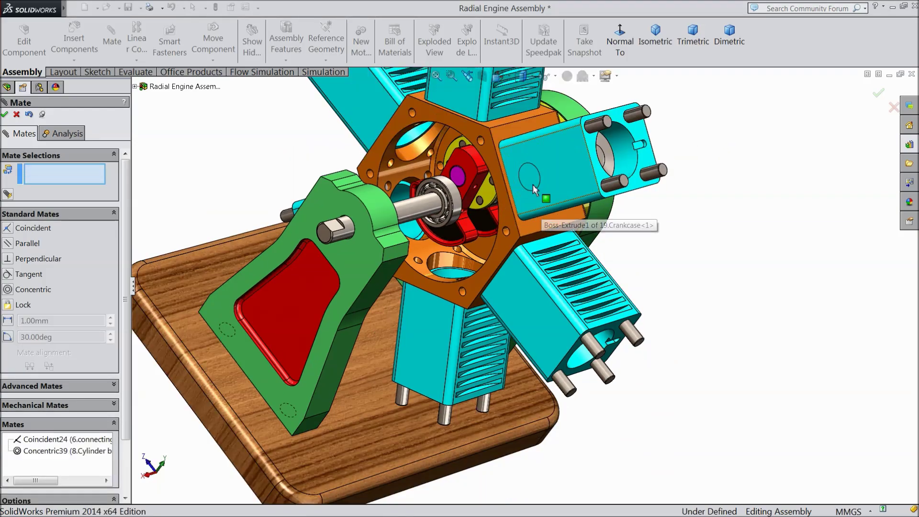
Swing the connecting rod hub inside the crankcase to examine how the piston travels in the cylinder
middle_click_drag(545, 212, 568, 180)
scroll(498, 215, "down", 3)
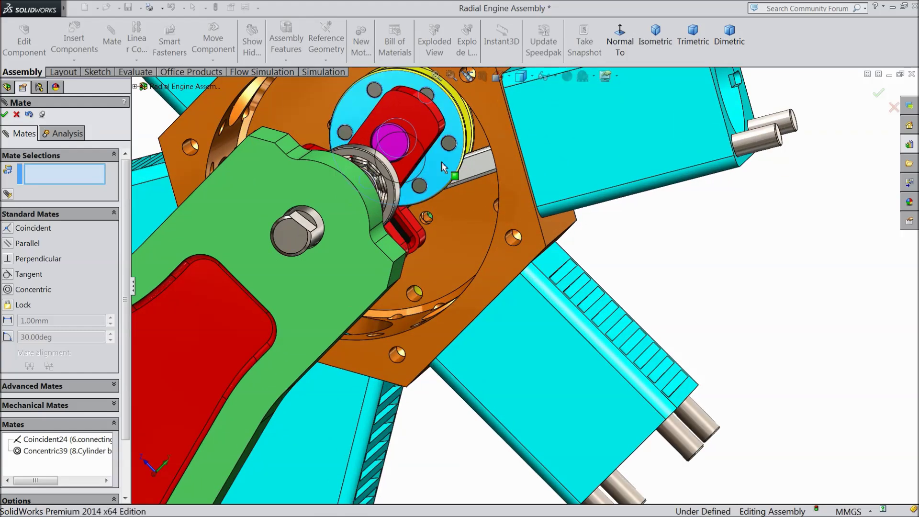
left_click_drag(467, 107, 443, 150)
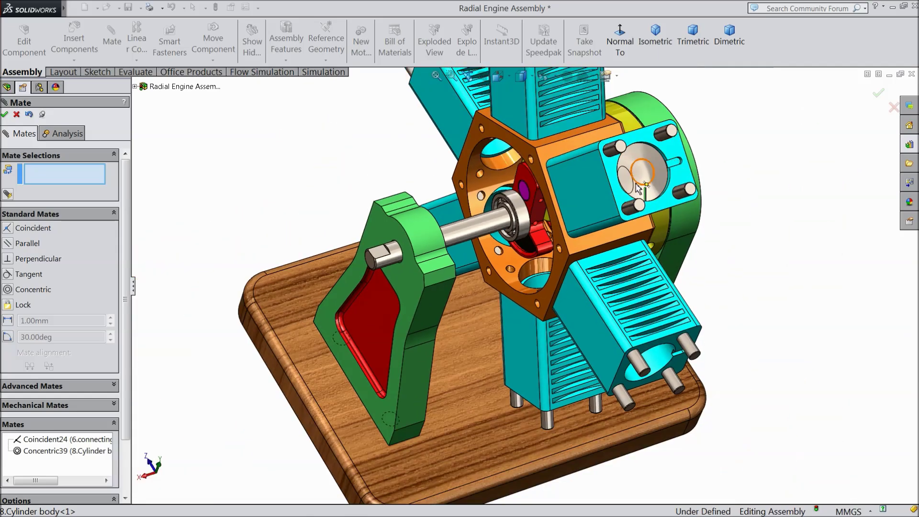
middle_click_drag(638, 188, 613, 257)
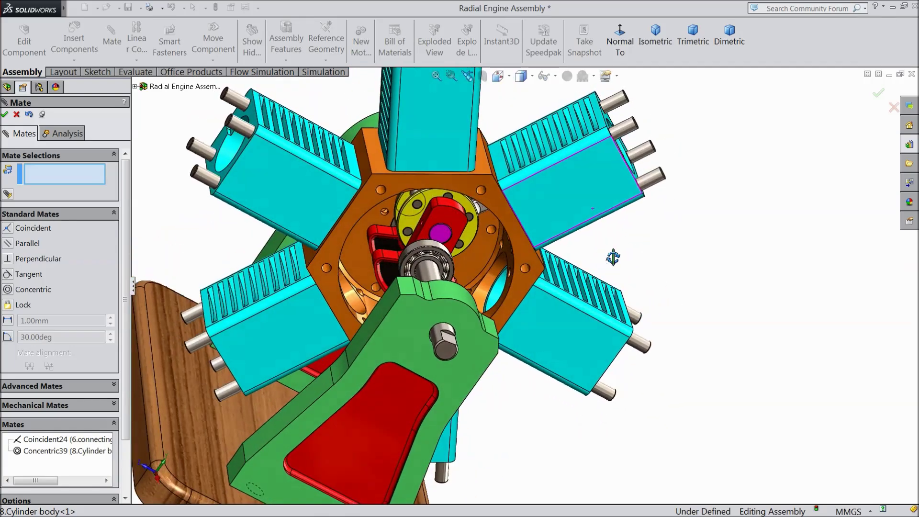
Leave mating and hide the 19.Crankcase component to expose the crankshaft and connecting rod
left_click(436, 184)
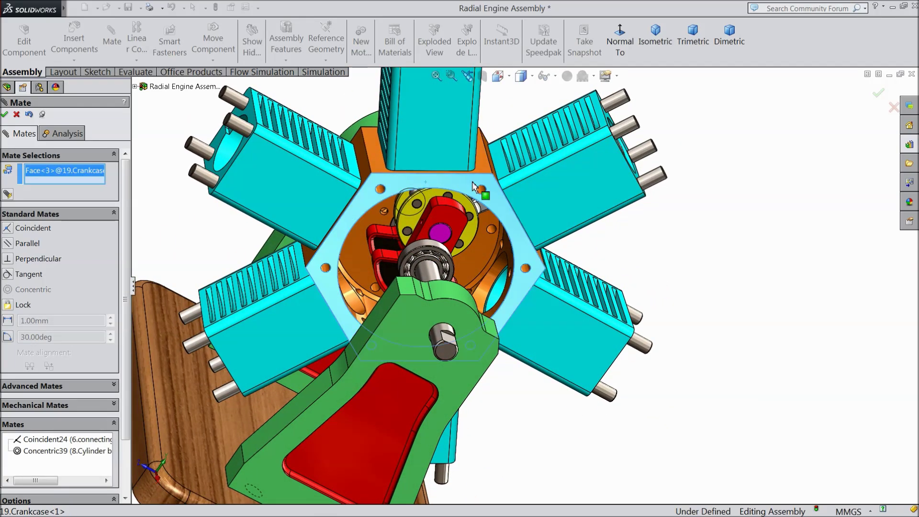
left_click(17, 115)
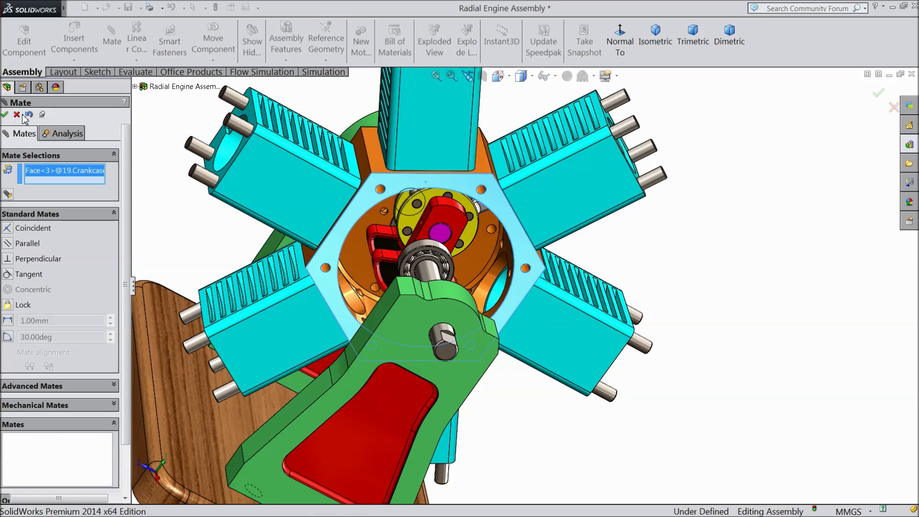
left_click(452, 169)
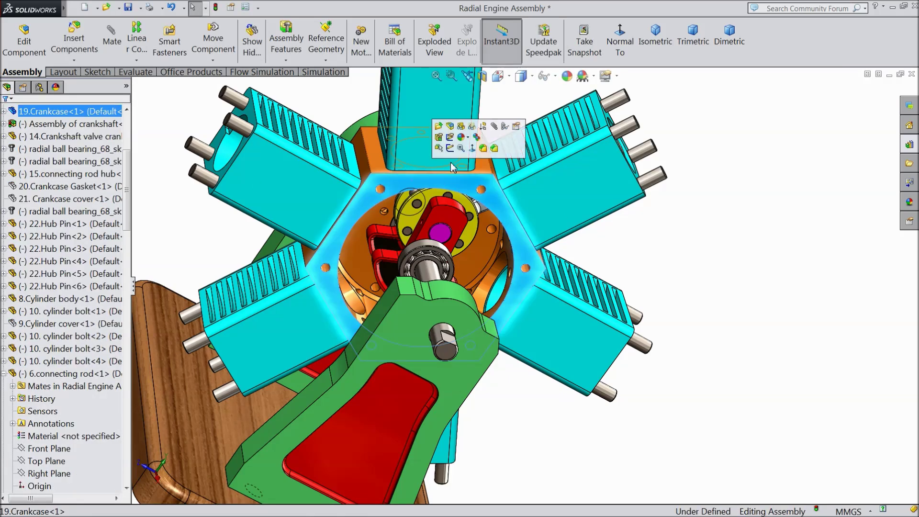
left_click(464, 130)
middle_click_drag(478, 268, 480, 270)
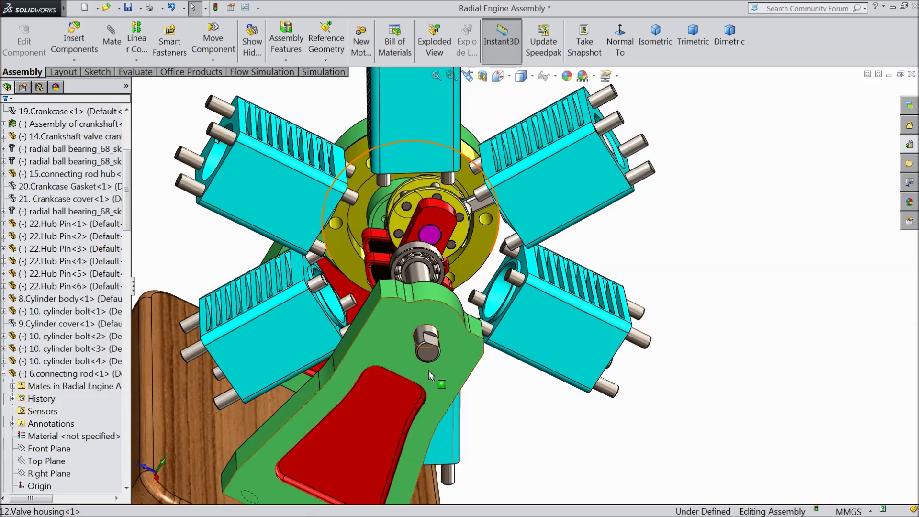
Turn the crankshaft by its rod and counter weight to examine the motion of the hub and connecting rod
left_click_drag(414, 347, 438, 358)
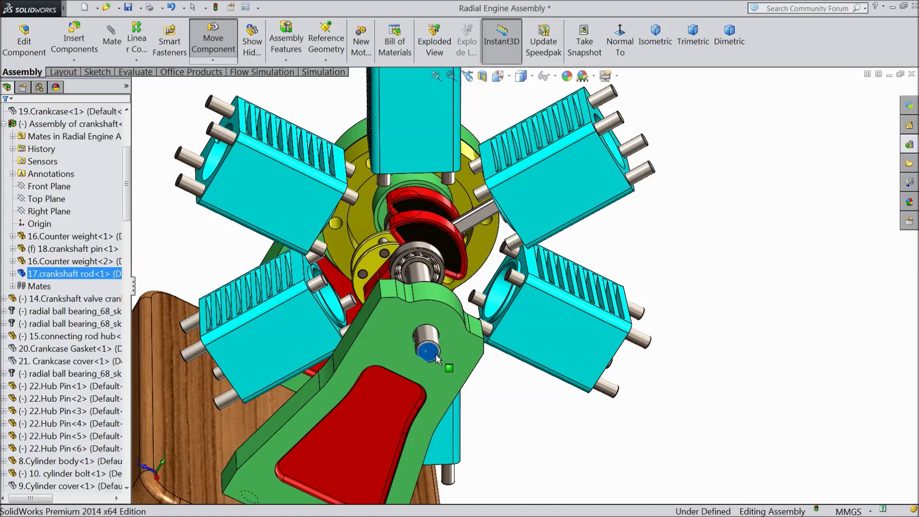
middle_click_drag(486, 358, 435, 372)
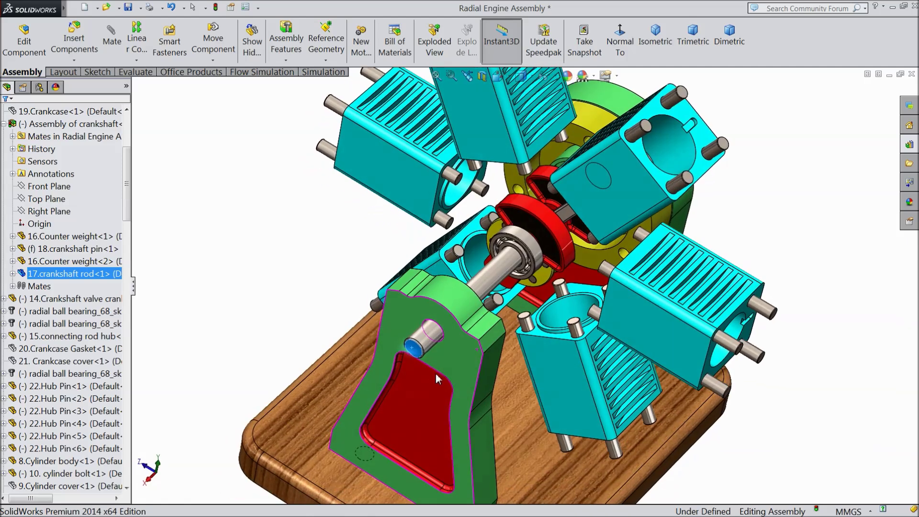
left_click_drag(545, 217, 545, 254)
middle_click_drag(545, 254, 623, 345)
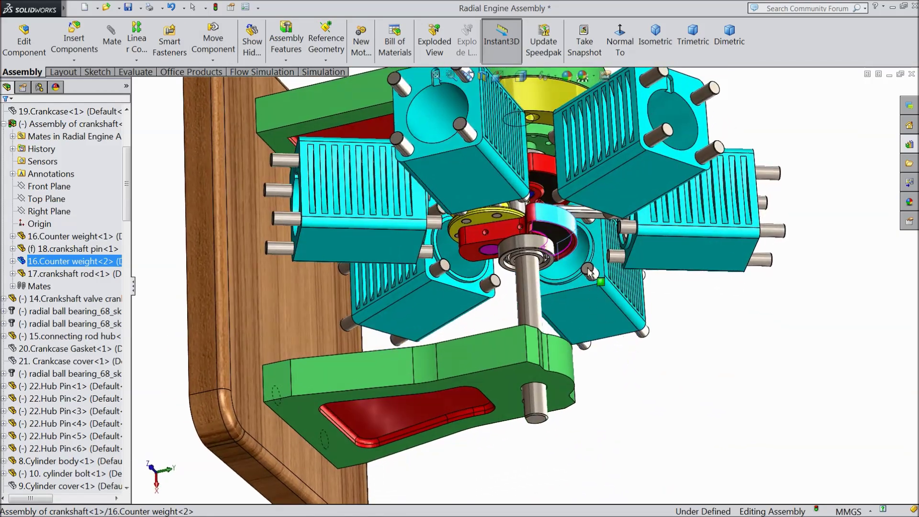
Move the crankshaft and piston through their travel to examine the motion from several angles
scroll(591, 272, "down", 3)
left_click_drag(406, 238, 654, 245)
middle_click_drag(654, 244, 565, 198)
left_click_drag(611, 97, 617, 144)
middle_click_drag(419, 276, 361, 195)
scroll(480, 267, "up", 4)
scroll(637, 271, "down", 3)
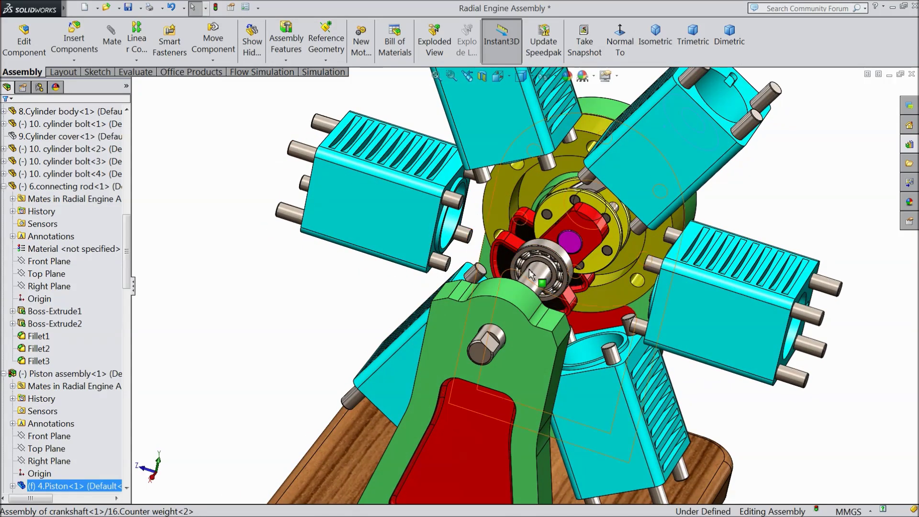
Save the radial engine assembly, rebuilding the document first
scroll(556, 271, "up", 5)
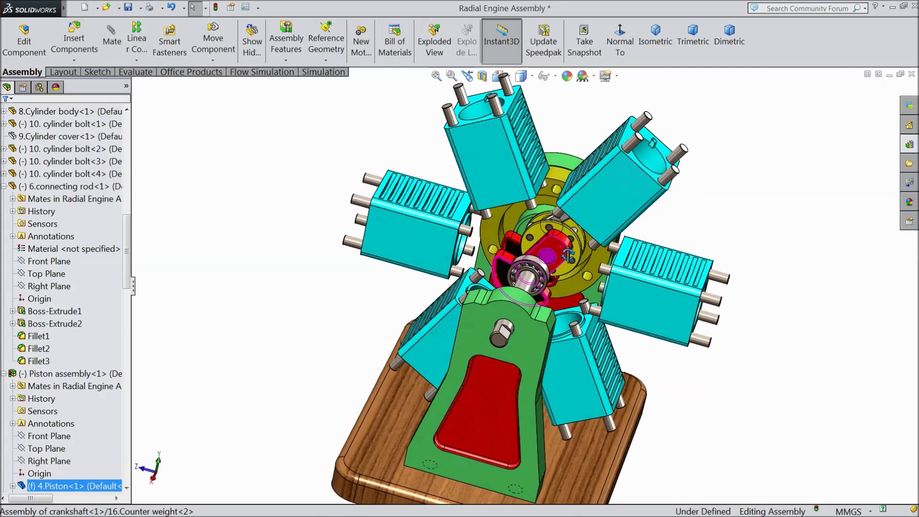
left_click_drag(544, 229, 561, 280)
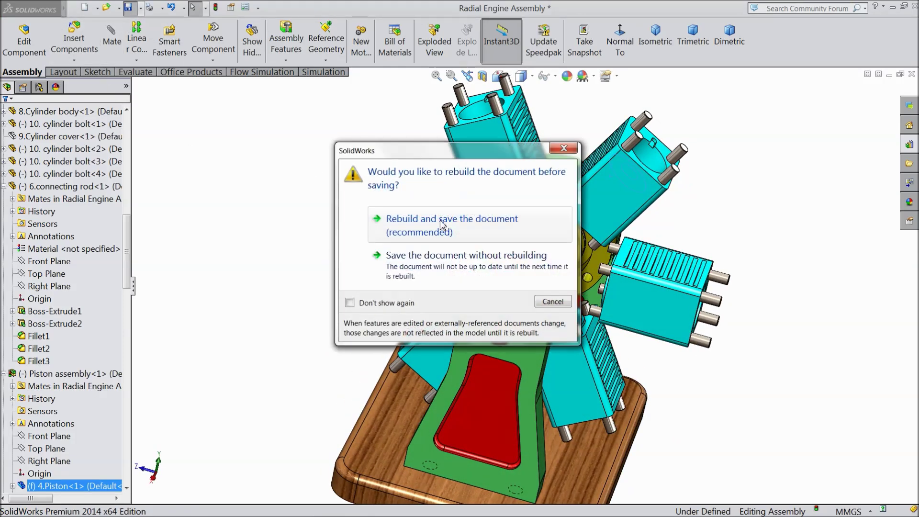
left_click(438, 220)
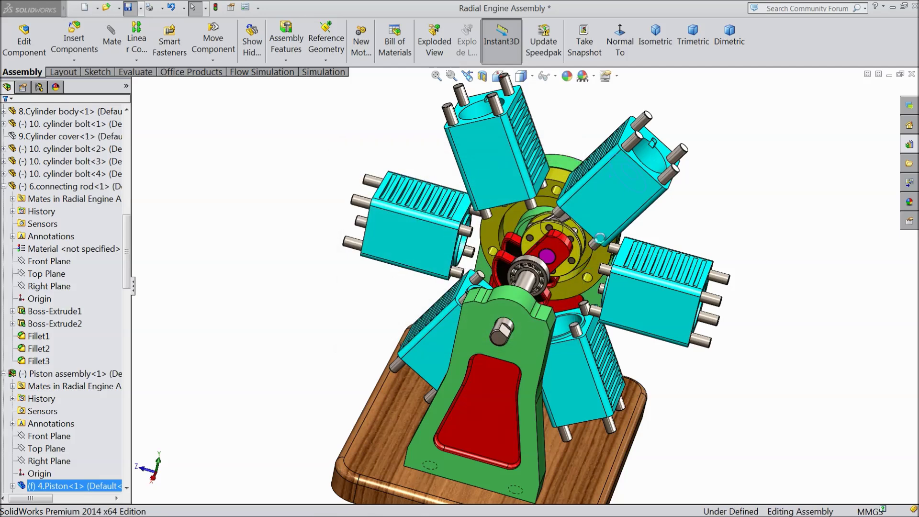
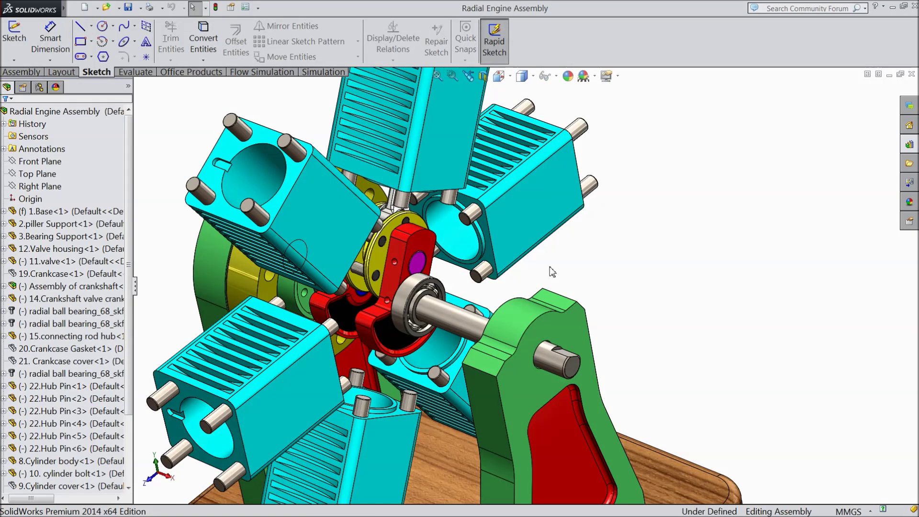
Show the hidden 9.Cylinder cover component on top of its cylinder body
key("f")
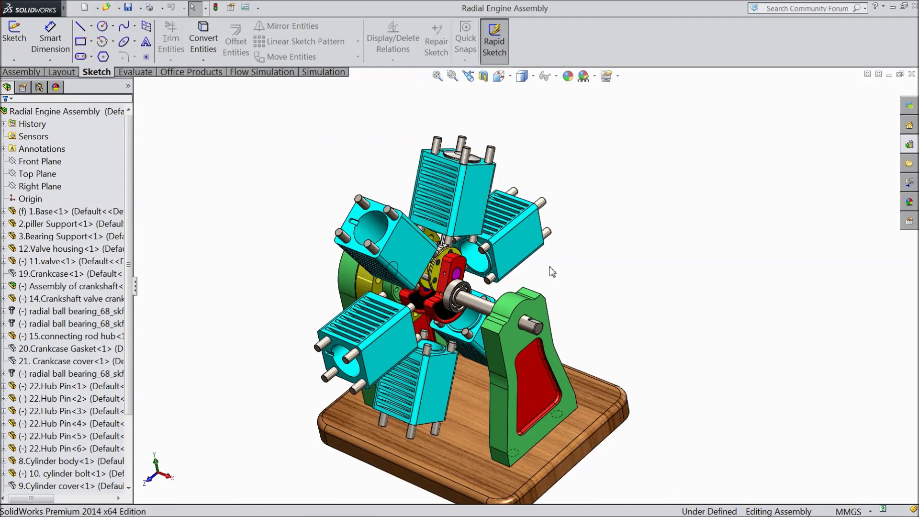
middle_click_drag(570, 260, 546, 266)
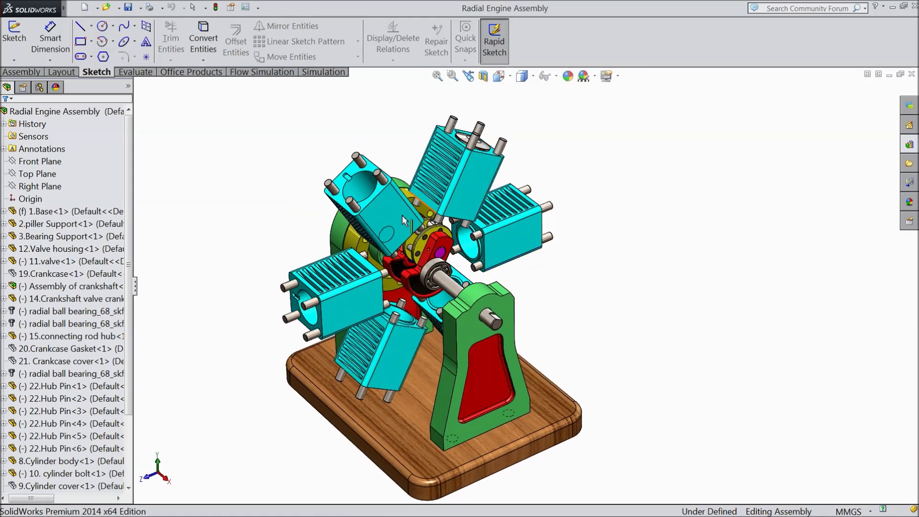
left_click(34, 277)
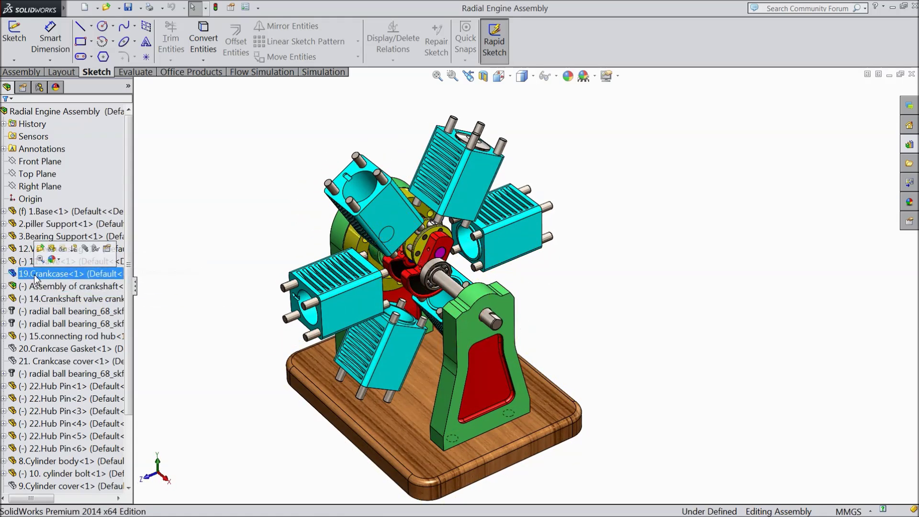
left_click(41, 349)
left_click(40, 366, "ctrl")
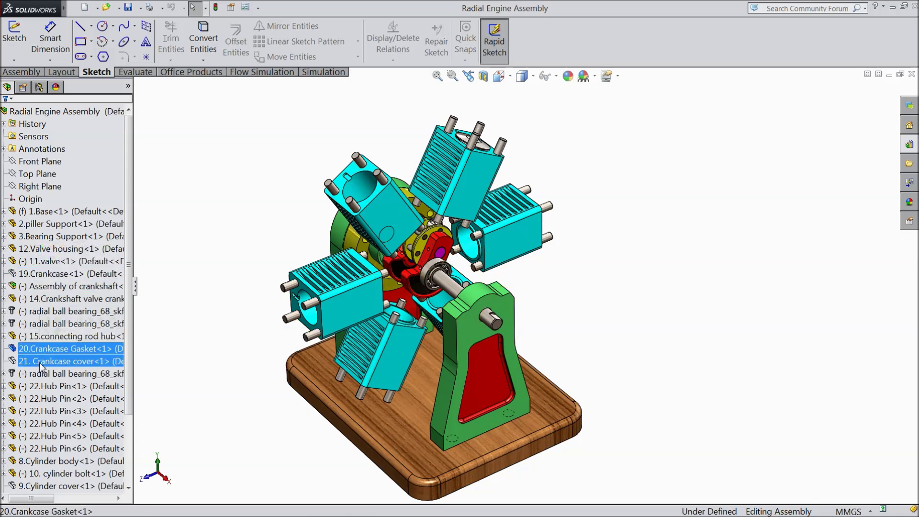
left_click(41, 363, "ctrl")
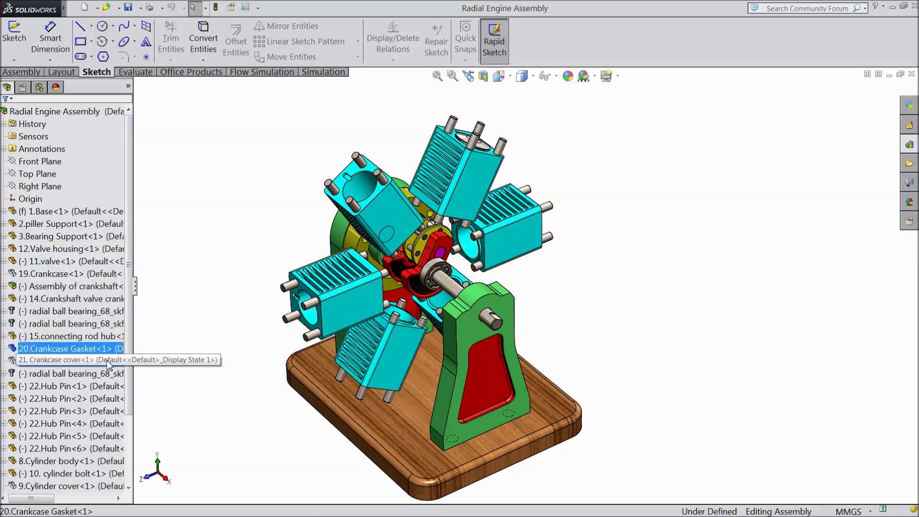
scroll(134, 337, "down", 3)
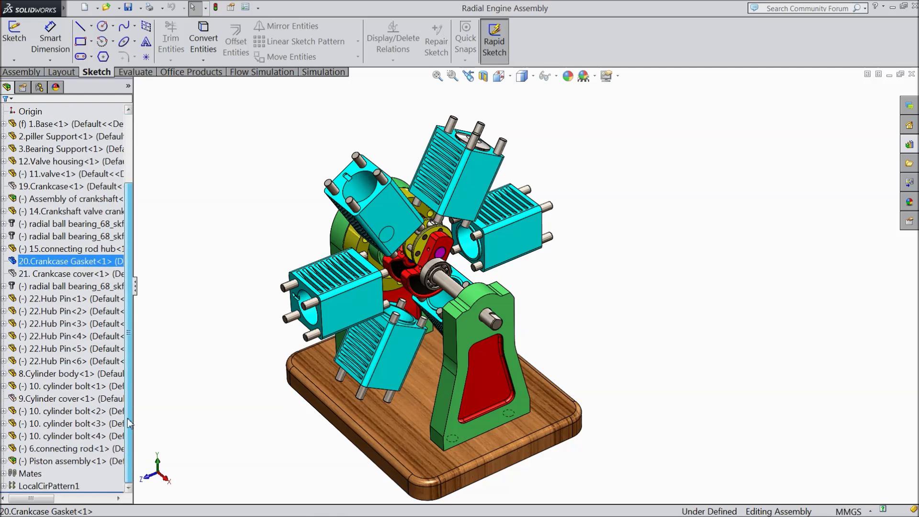
left_click(47, 398)
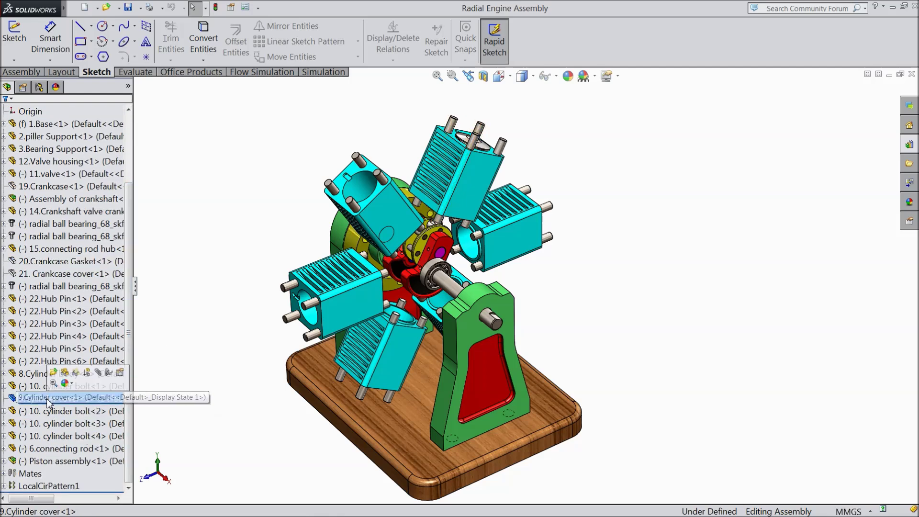
left_click(65, 373)
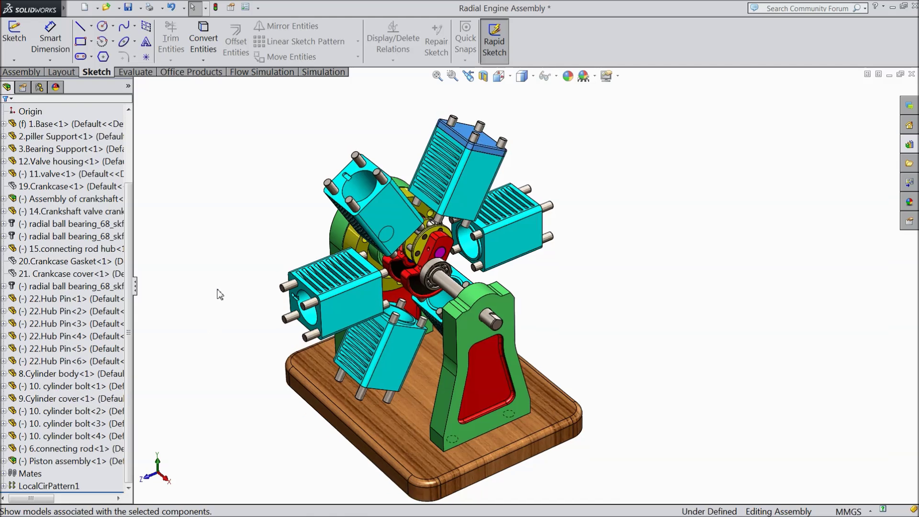
Edit LocalCirPattern1 to include the 9.Cylinder cover among its patterned components, keeping 6 equally spaced instances over 360 degrees
middle_click_drag(383, 246, 213, 193)
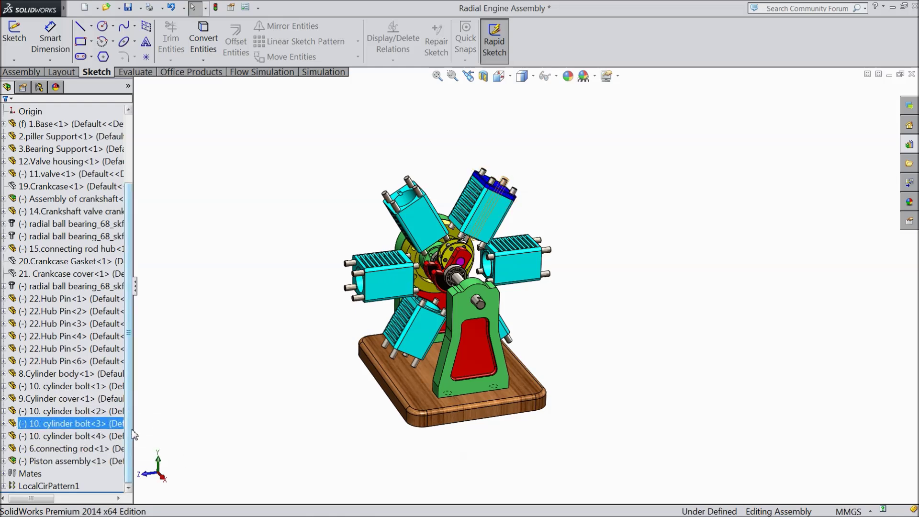
left_click(21, 486)
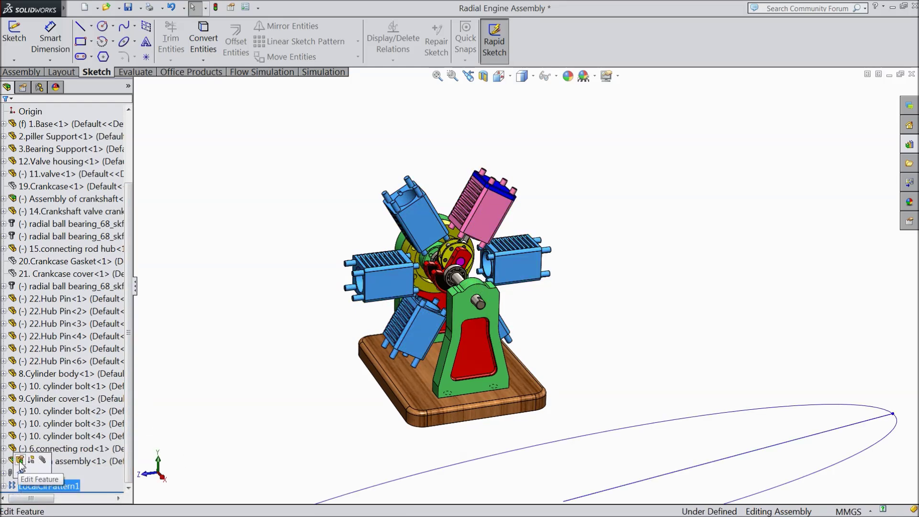
left_click(22, 461)
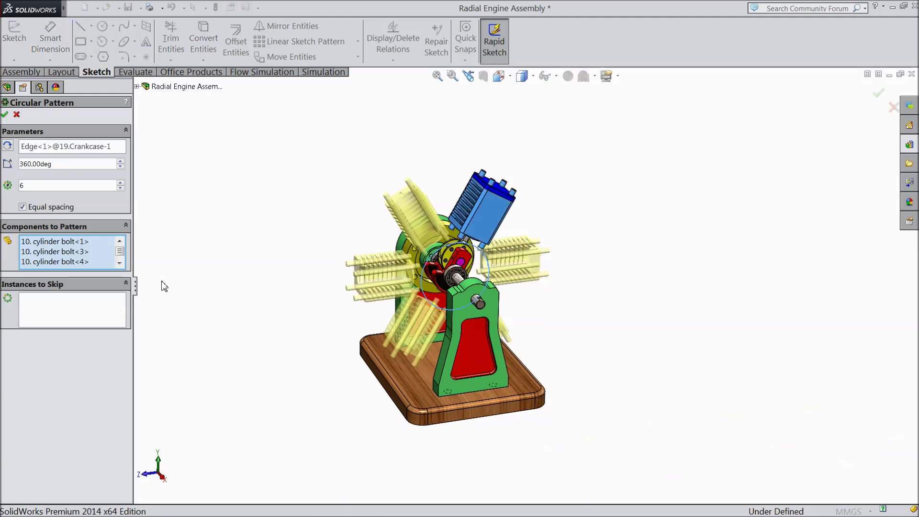
scroll(484, 206, "down", 5)
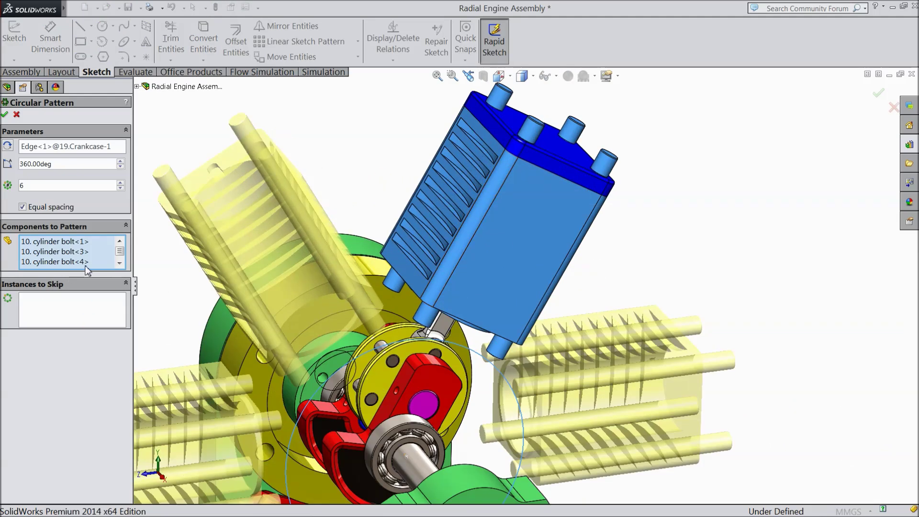
left_click(539, 153)
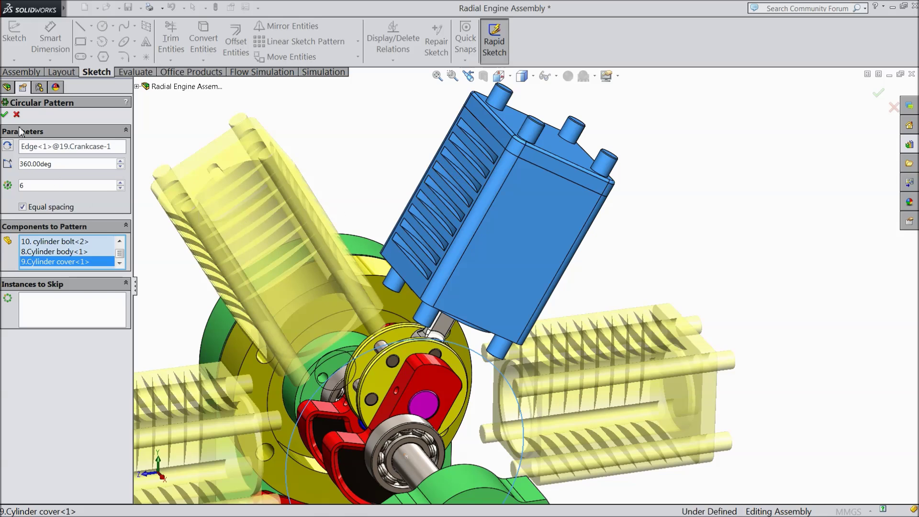
left_click(5, 115)
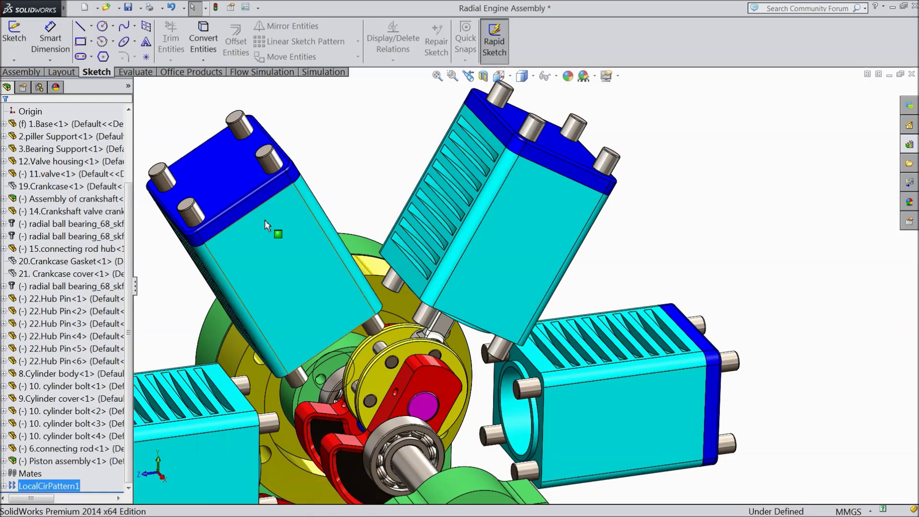
Browse the Toolbox library to the DIN nuts category and open its Hex Nuts - Cap folder
scroll(280, 237, "up", 5)
mouse_move(293, 263)
middle_mouse_down()
mouse_move(291, 211)
mouse_move(296, 250)
middle_mouse_up()
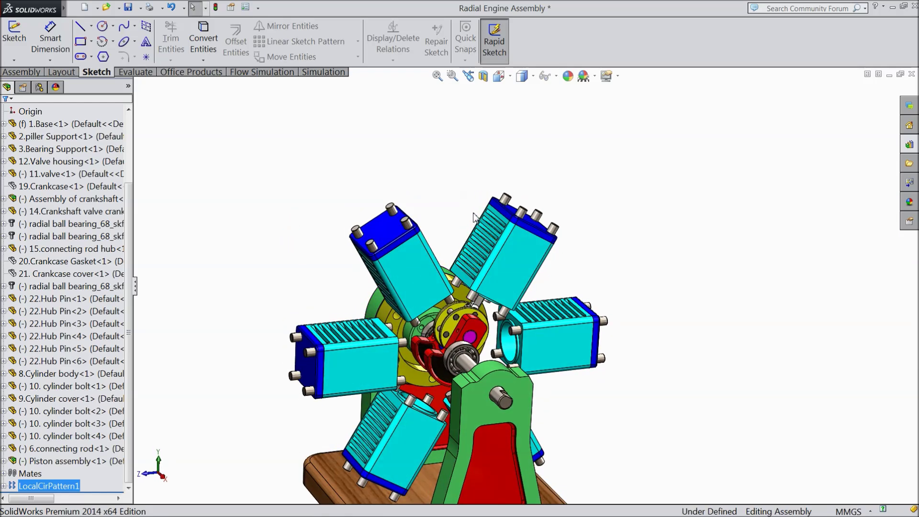
middle_click_drag(473, 218, 457, 224)
left_click(911, 146)
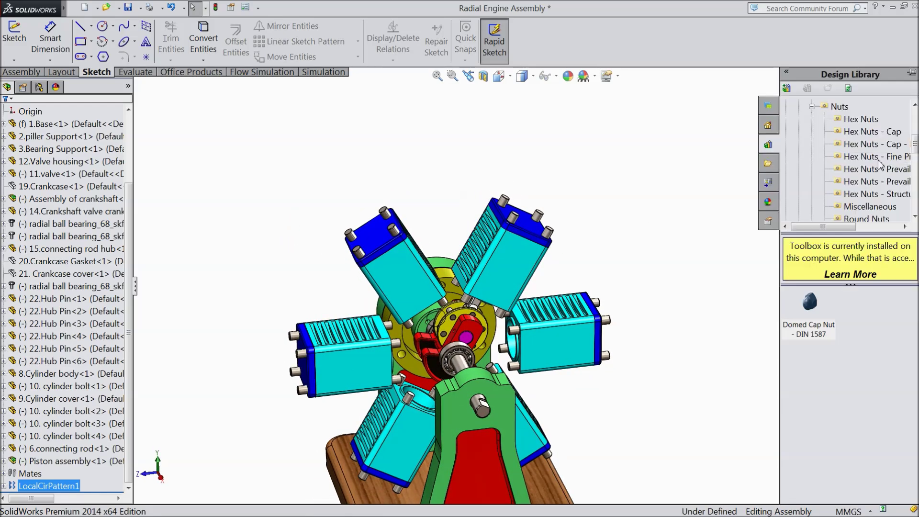
scroll(824, 151, "up", 5)
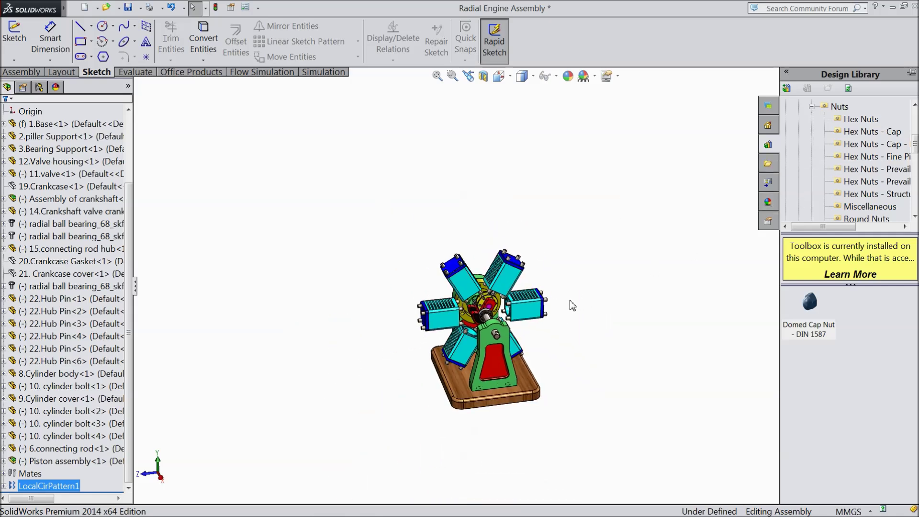
scroll(504, 331, "down", 5)
left_click_drag(916, 147, 915, 126)
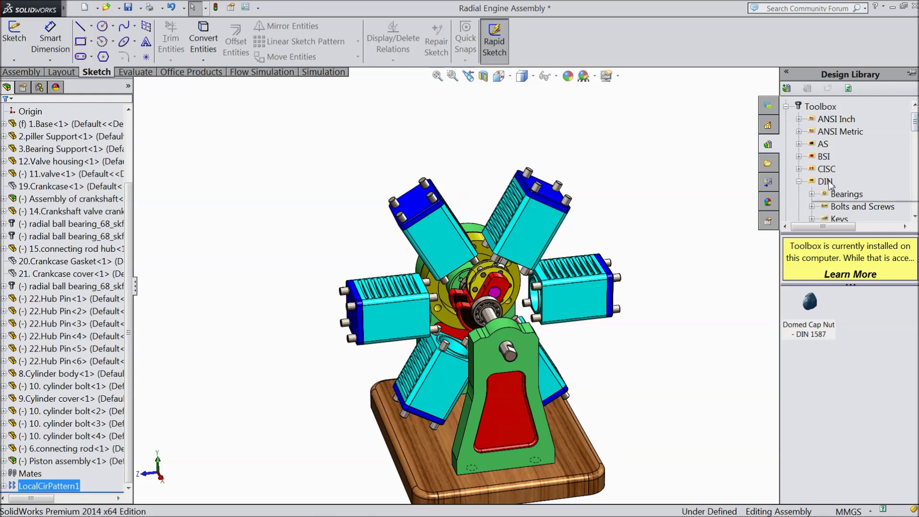
left_click_drag(915, 124, 916, 133)
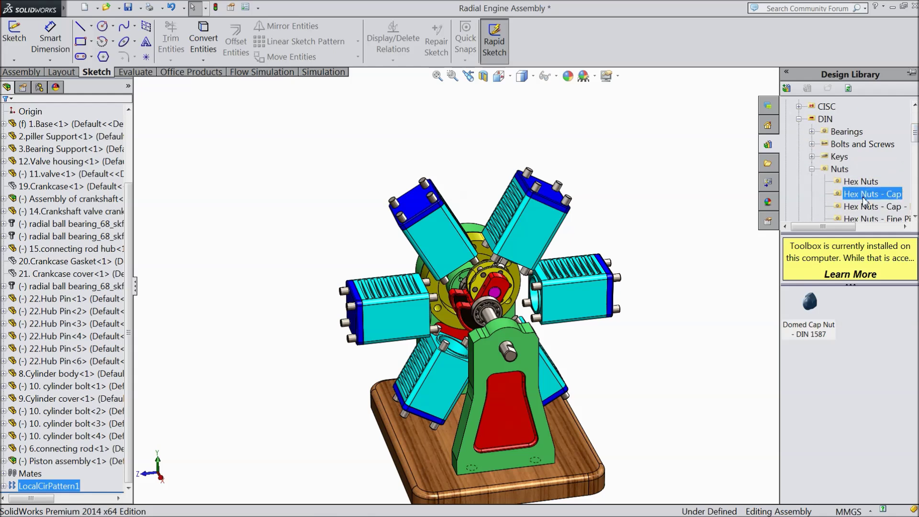
left_click_drag(917, 134, 918, 146)
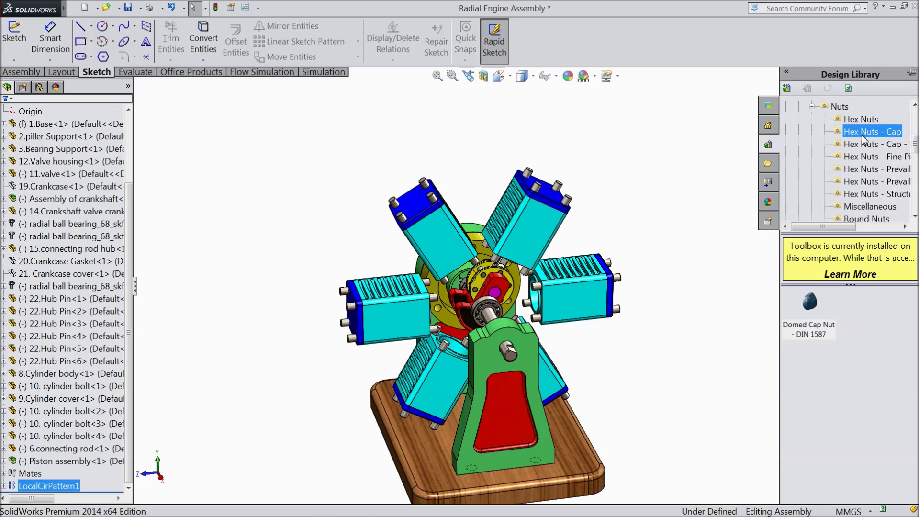
left_click(839, 110)
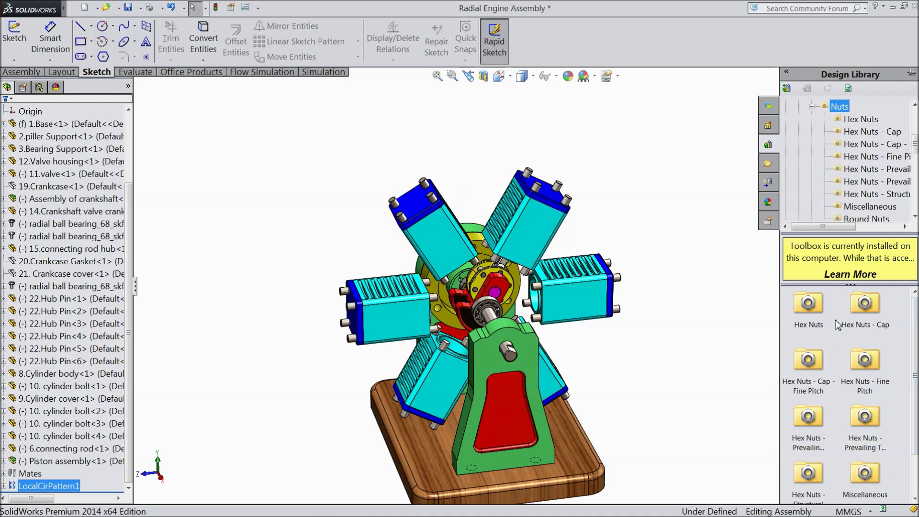
double_click(871, 311)
Insert one Domed Cap Nut - DIN 1587 into the assembly, sized M6 with simplified thread display and undercut
left_click_drag(810, 314, 618, 207)
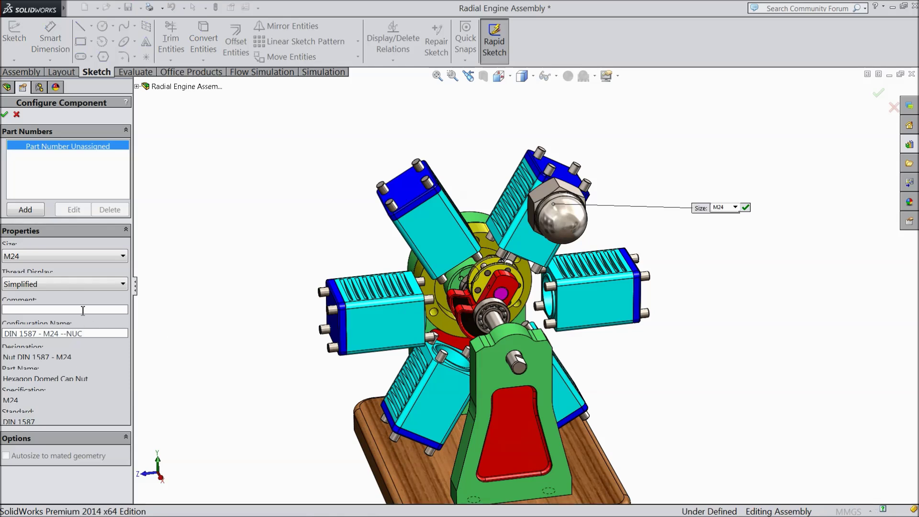
left_click(735, 208)
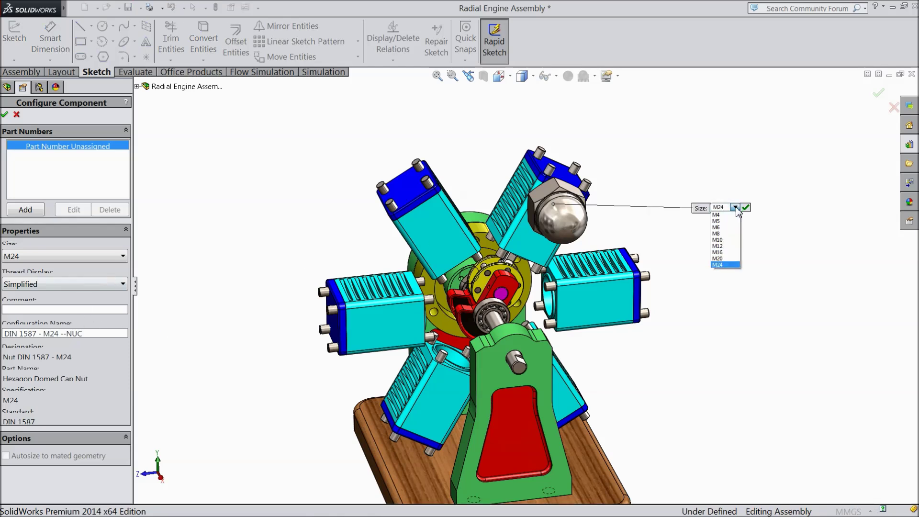
left_click(720, 228)
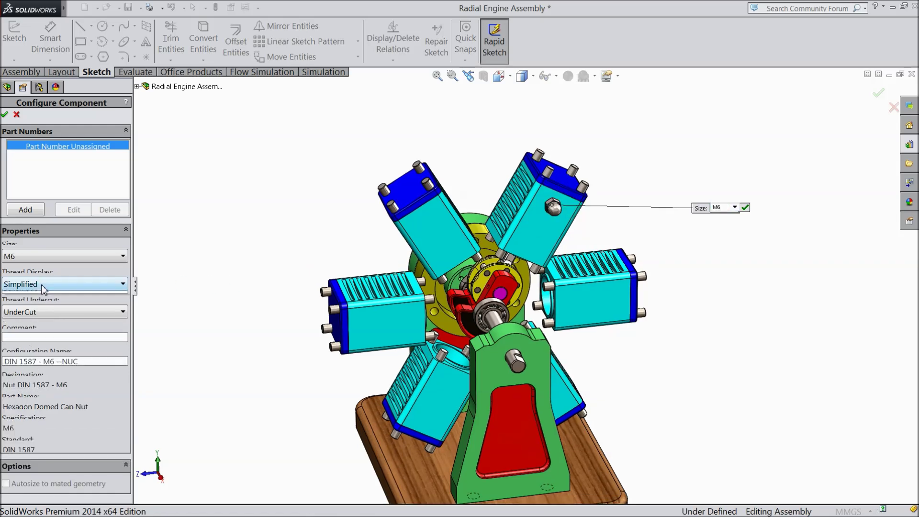
left_click(43, 288)
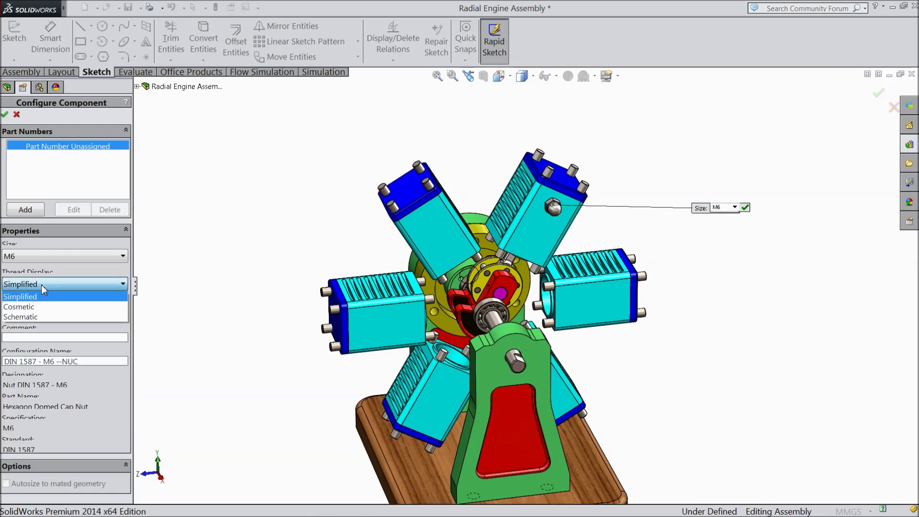
left_click(45, 290)
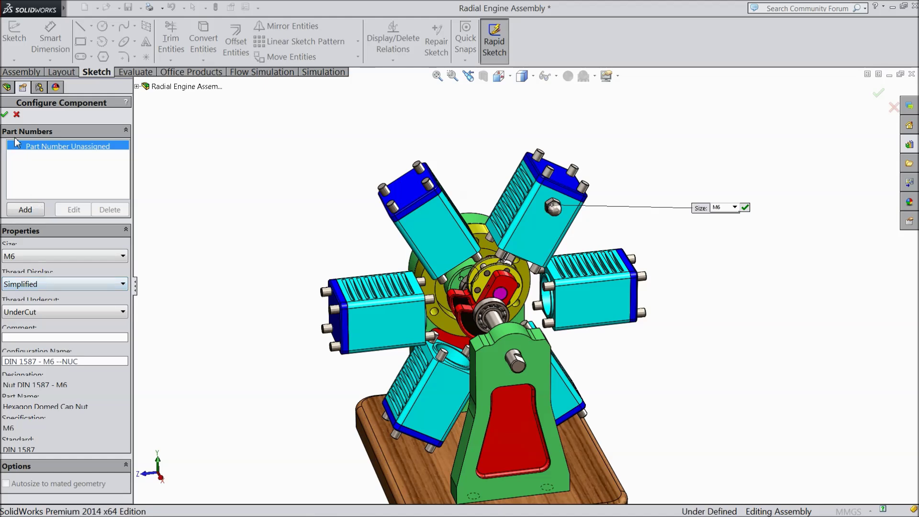
left_click(4, 115)
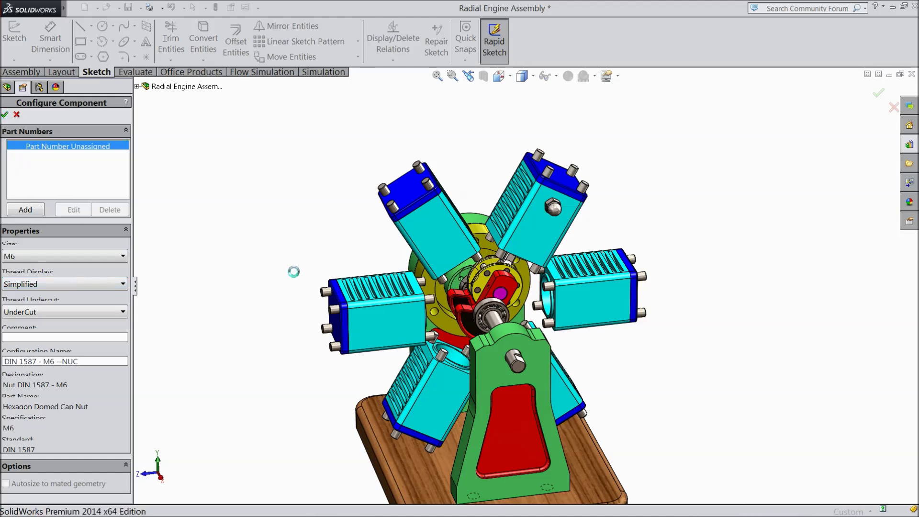
scroll(588, 197, "down", 2)
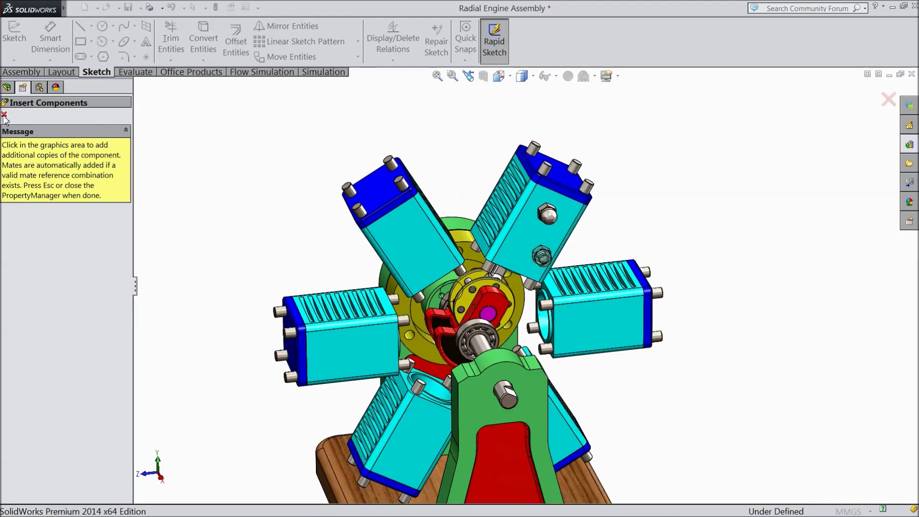
key("Escape")
Move the domed cap nut off the cylinder body into the free space beside the blue cylinder cover
scroll(565, 206, "down", 2)
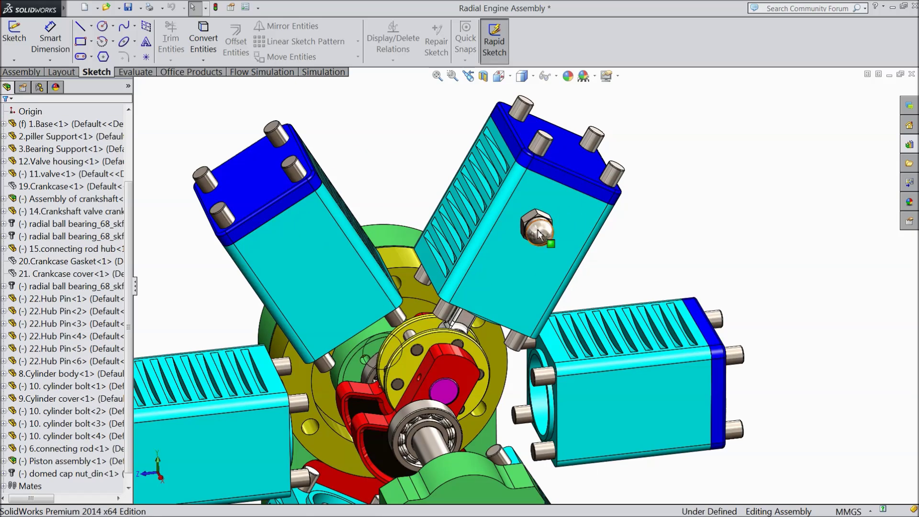
left_click_drag(538, 230, 633, 145)
middle_click_drag(660, 139, 622, 204)
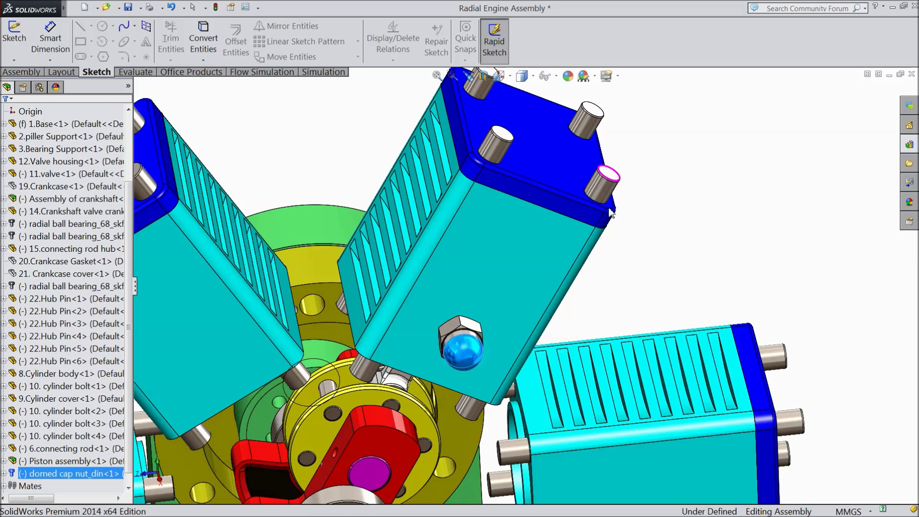
scroll(611, 213, "up", 3)
left_click_drag(491, 321, 596, 228)
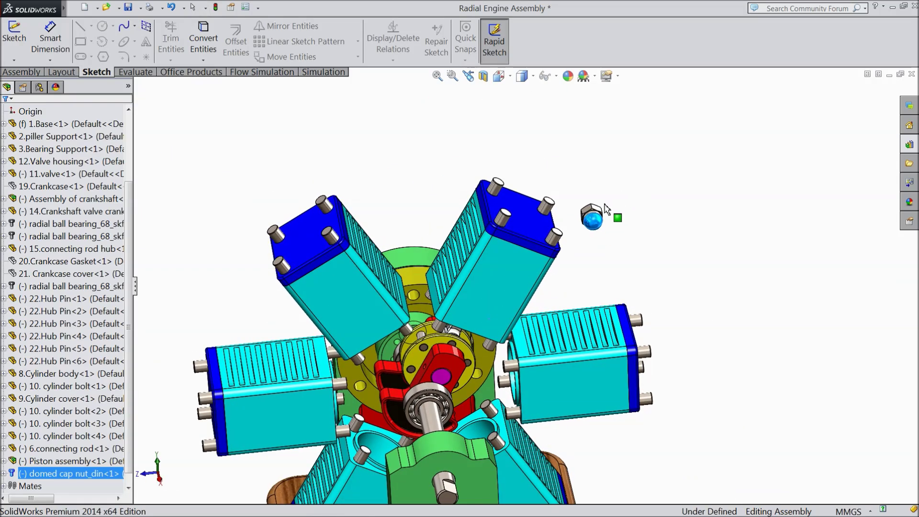
scroll(551, 225, "down", 2)
left_click(271, 177)
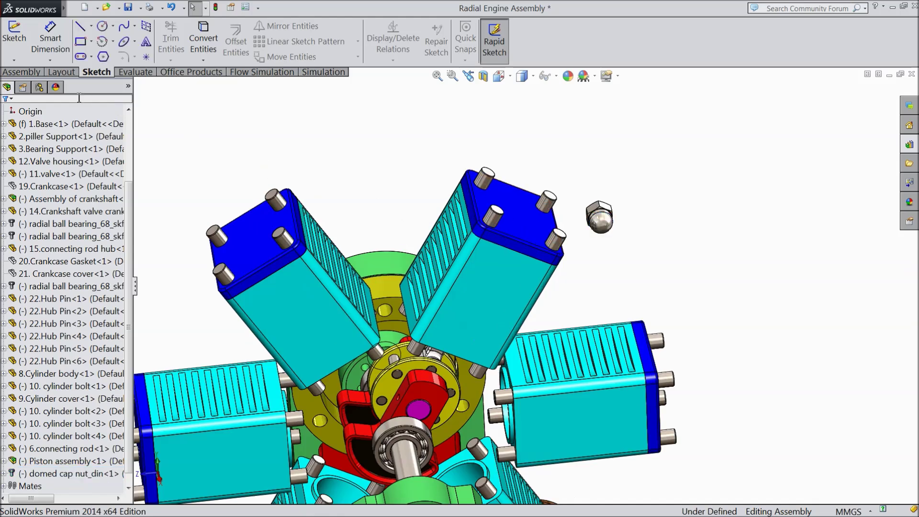
Add a concentric mate between the cylinder bolt's shank and the cap nut's hole, and slide the nut along the bolt
left_click(29, 72)
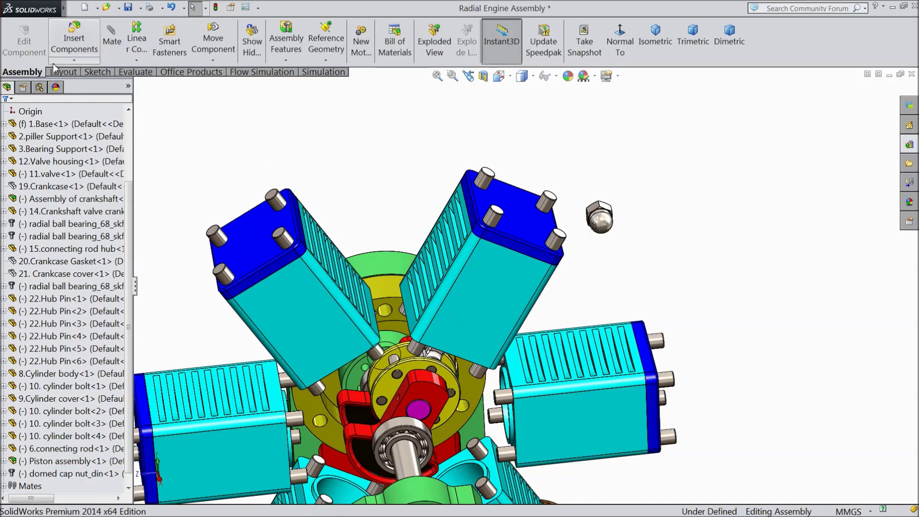
left_click(111, 39)
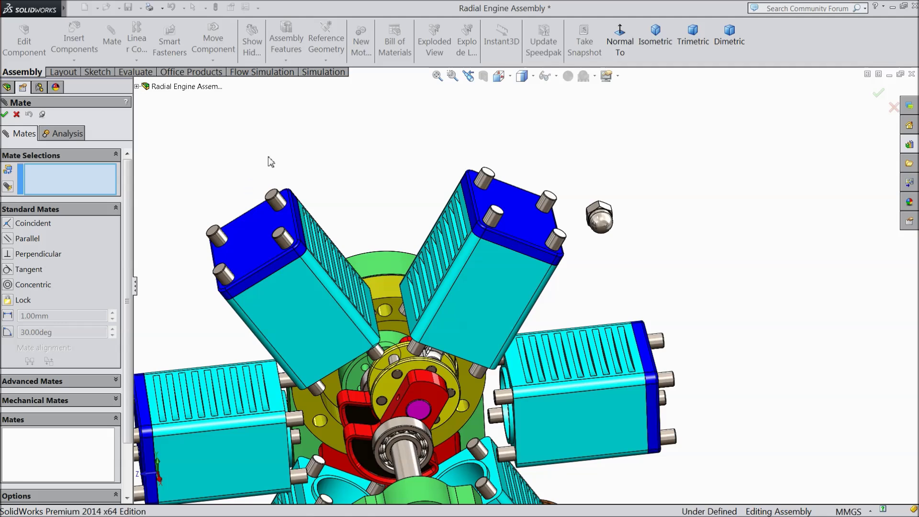
scroll(593, 229, "down", 3)
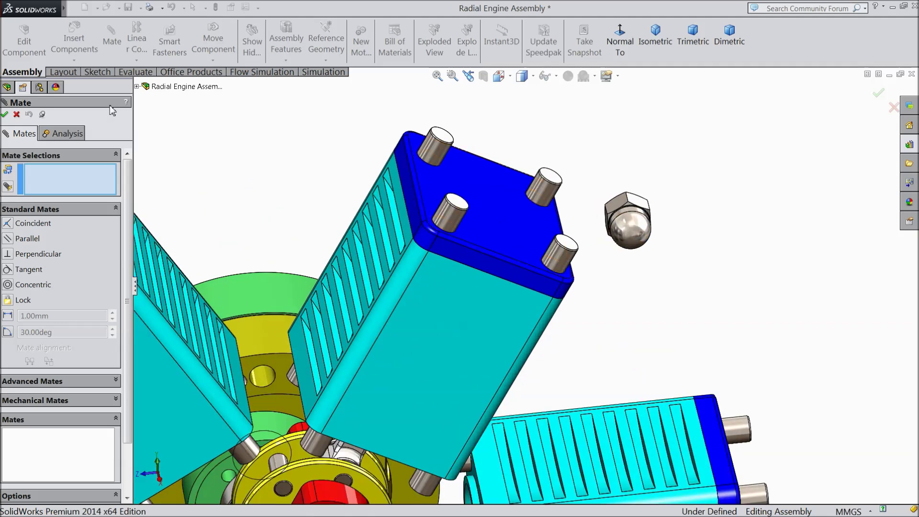
left_click(548, 196)
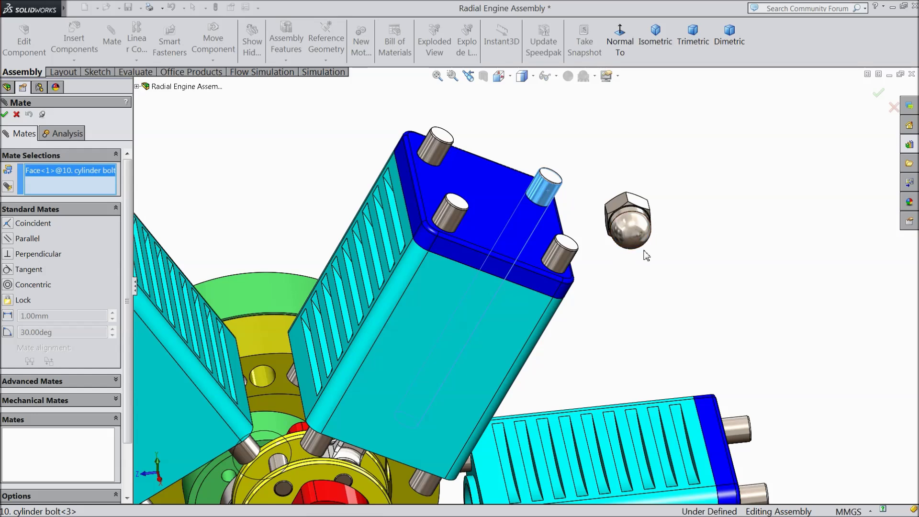
middle_click_drag(605, 229, 509, 314)
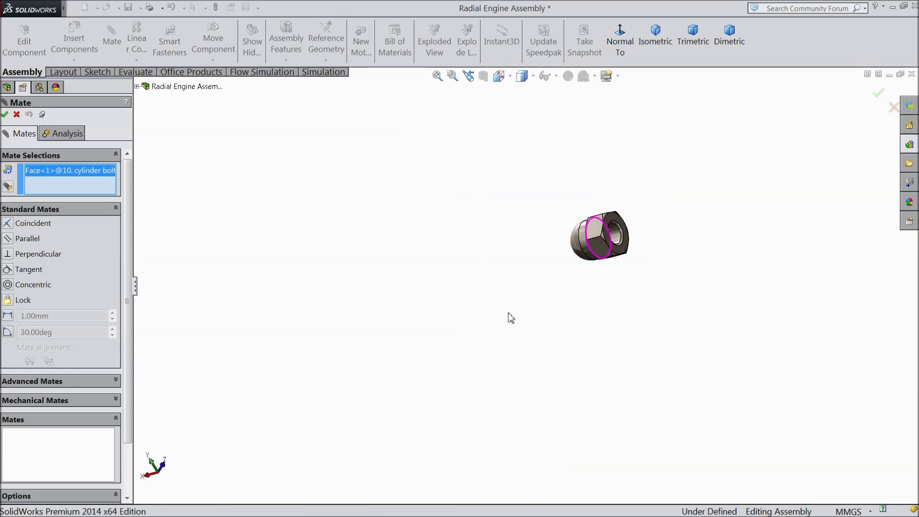
left_click(615, 238)
scroll(608, 288, "up", 6)
middle_click_drag(686, 298, 734, 273)
left_click(763, 201)
scroll(740, 305, "down", 3)
left_click_drag(785, 245, 722, 352)
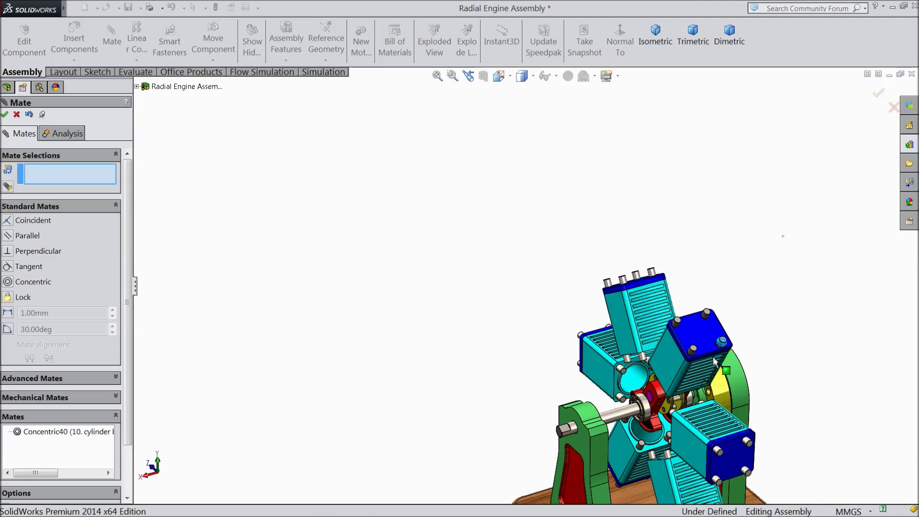
Add a coincident mate between the cylinder cover's outer face and the cap nut's flat base, and finish mating
scroll(722, 352, "down", 8)
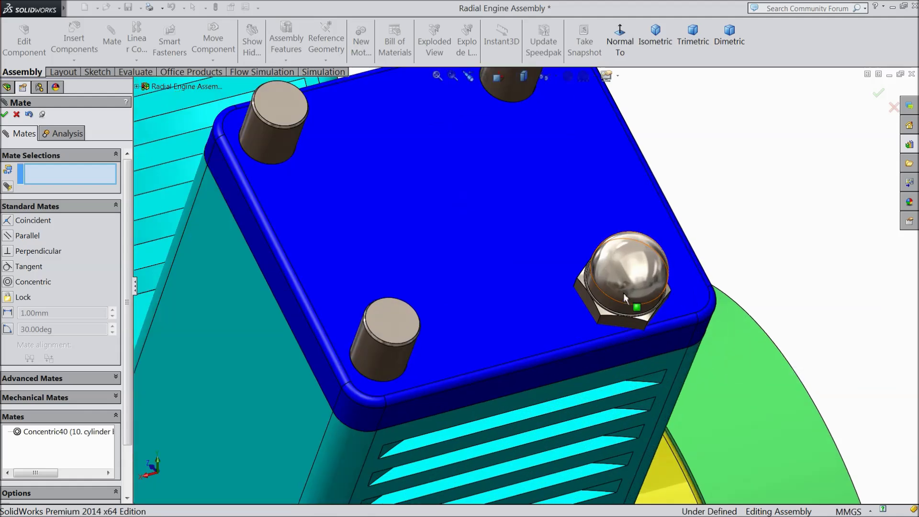
left_click(585, 319)
middle_click_drag(584, 319, 655, 207)
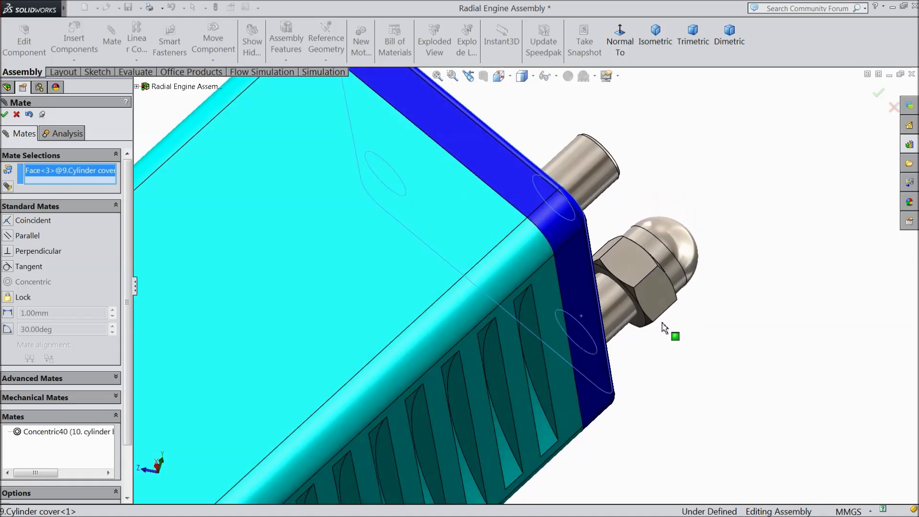
scroll(665, 328, "down", 3)
left_click(621, 314)
scroll(610, 316, "up", 3)
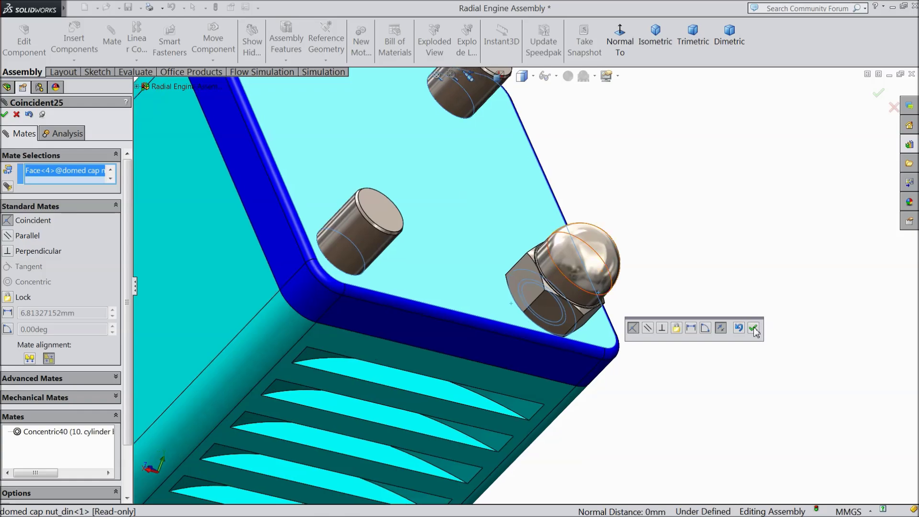
left_click(754, 329)
scroll(745, 345, "up", 5)
middle_click_drag(636, 349, 378, 282)
scroll(382, 271, "down", 3)
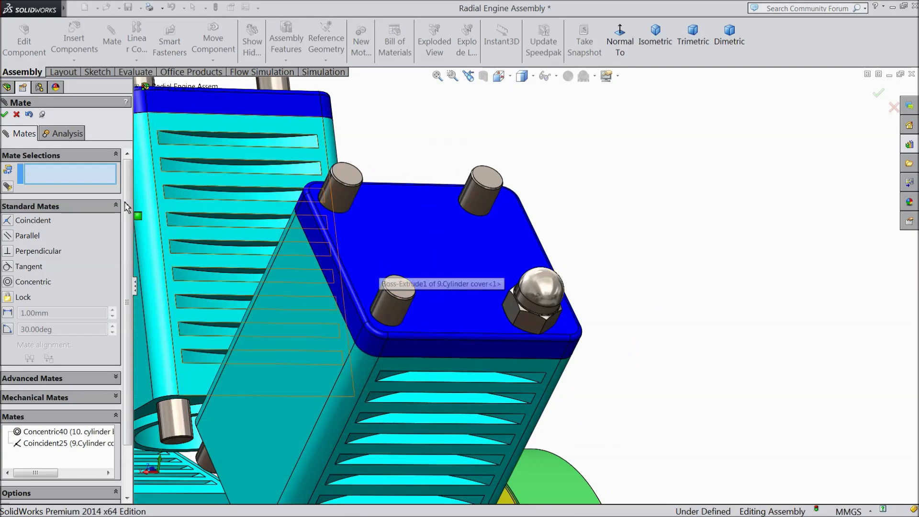
left_click(16, 115)
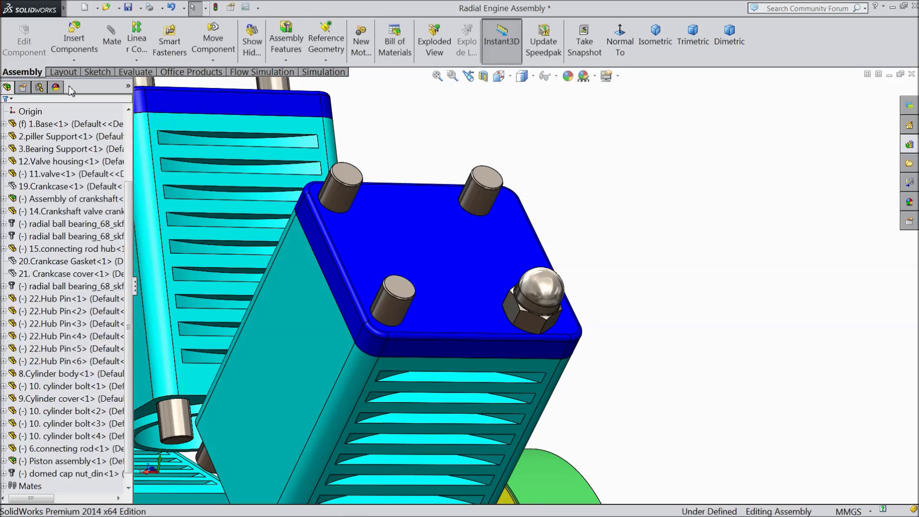
Copy the domed cap nut with its mates onto an adjacent bolt, seating it on the same cylinder cover face
left_click(74, 60)
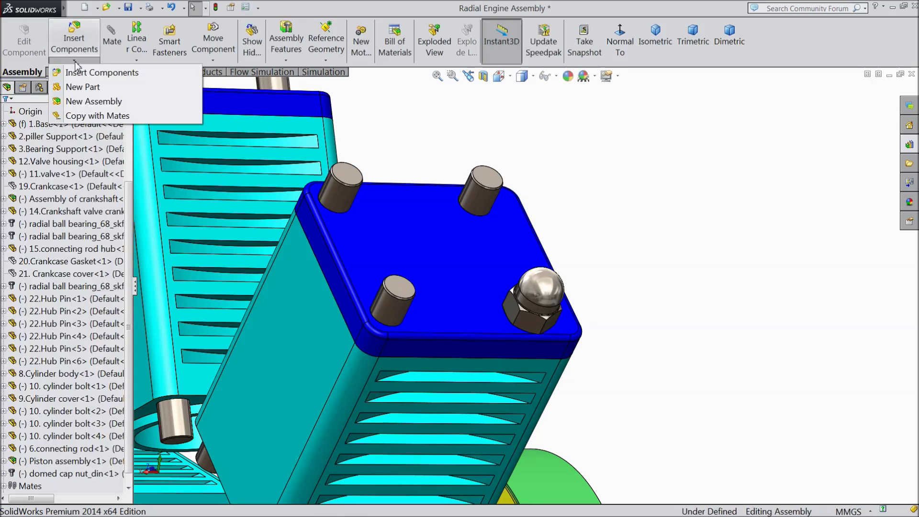
left_click(86, 117)
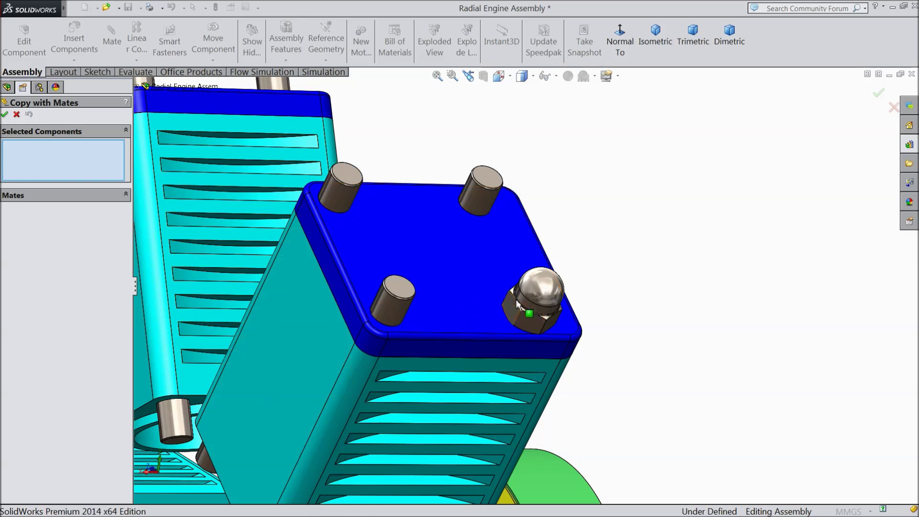
left_click(543, 301)
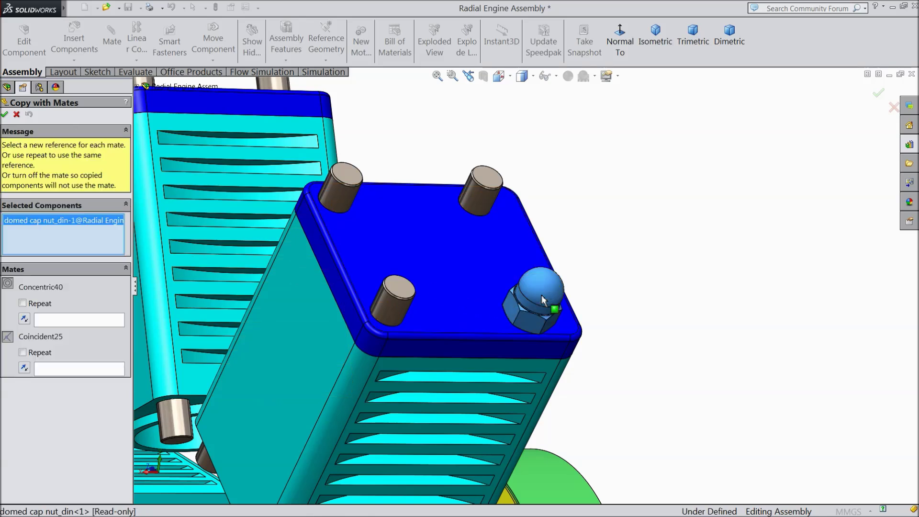
left_click(67, 320)
left_click(391, 310)
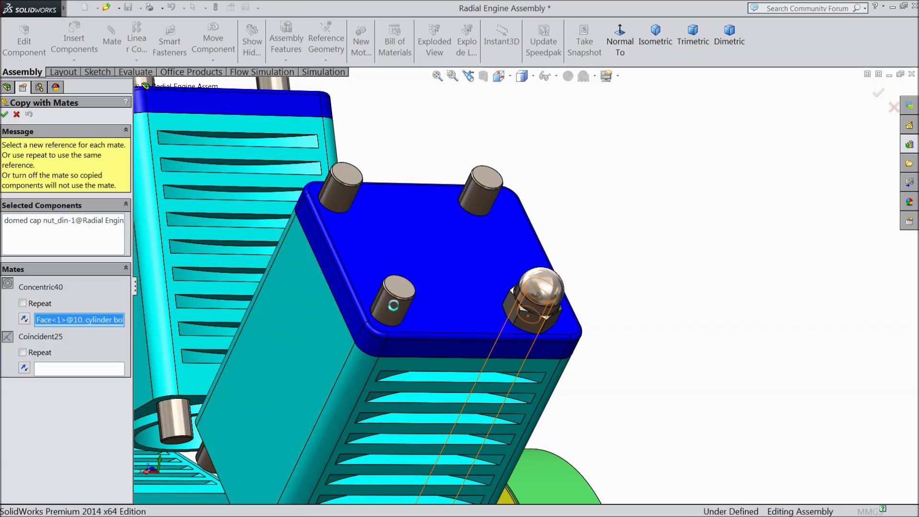
left_click(444, 253)
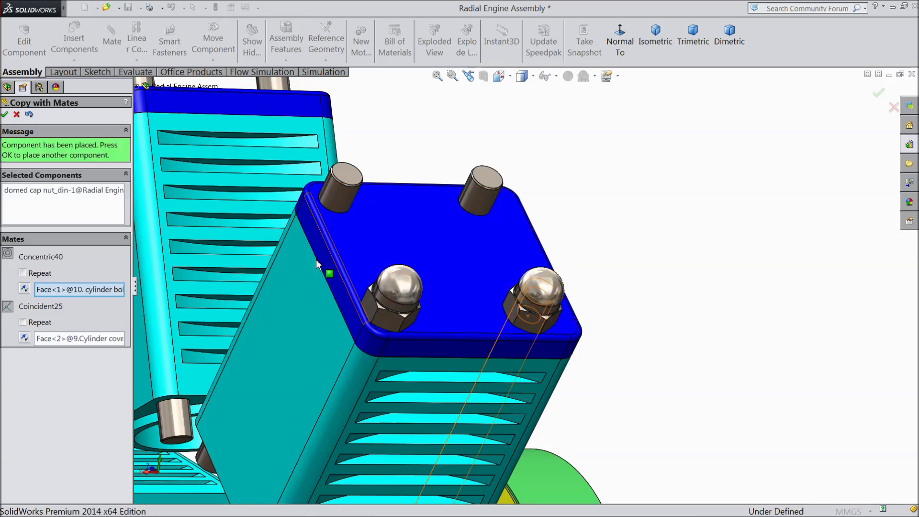
left_click(5, 114)
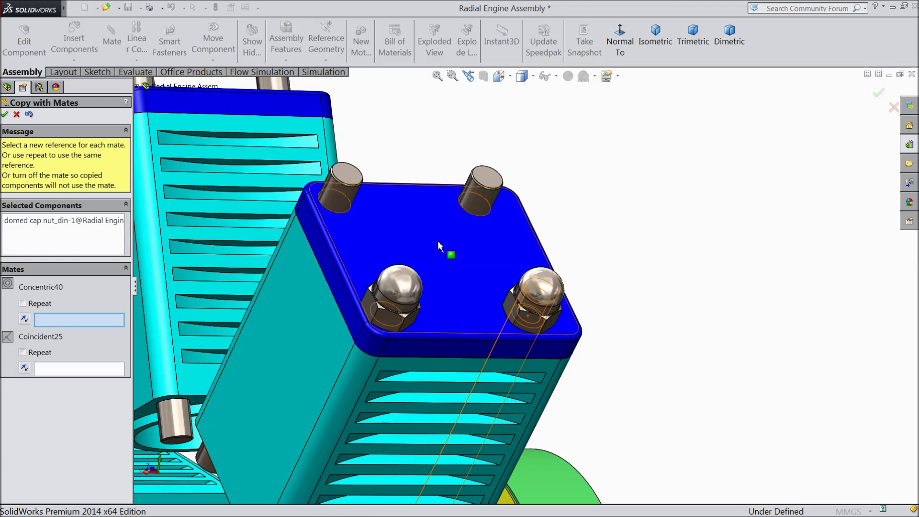
Copy the domed cap nut with its mates onto the two remaining bolts, seating both on the same cylinder cover face, and finish copying
left_click(486, 204)
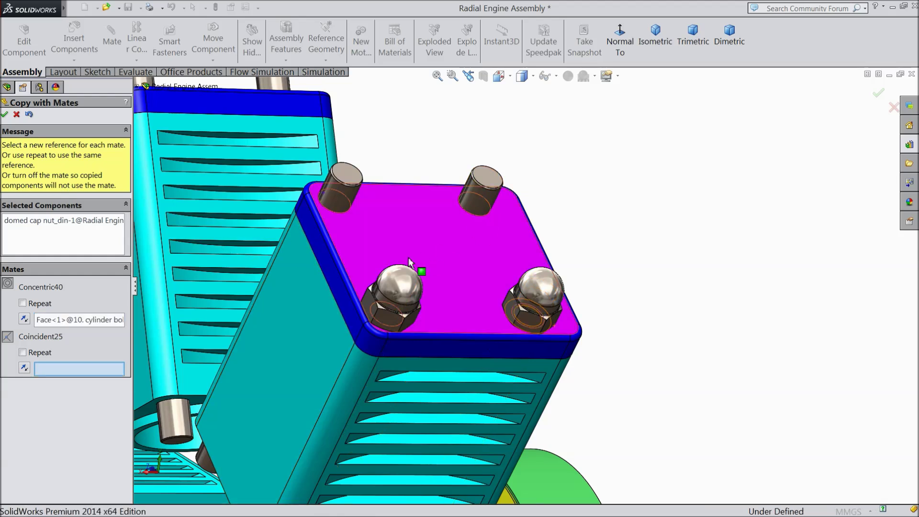
left_click(417, 244)
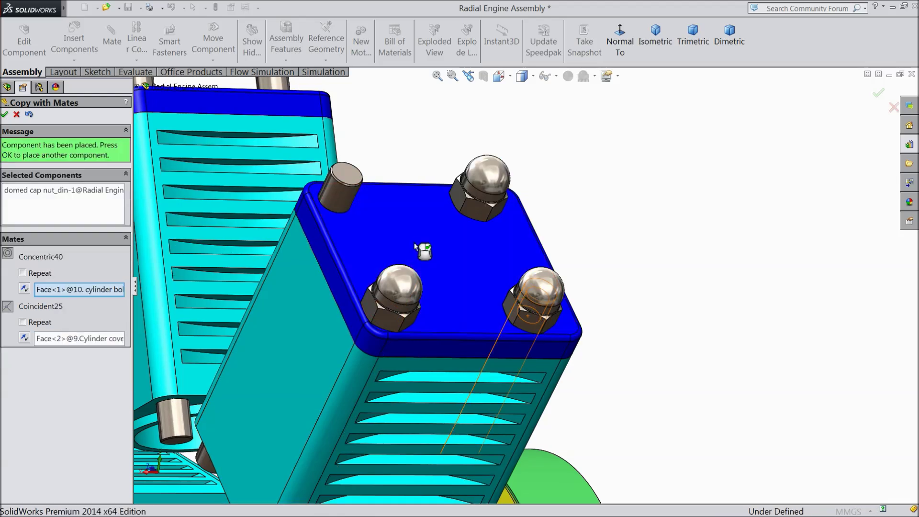
left_click(5, 115)
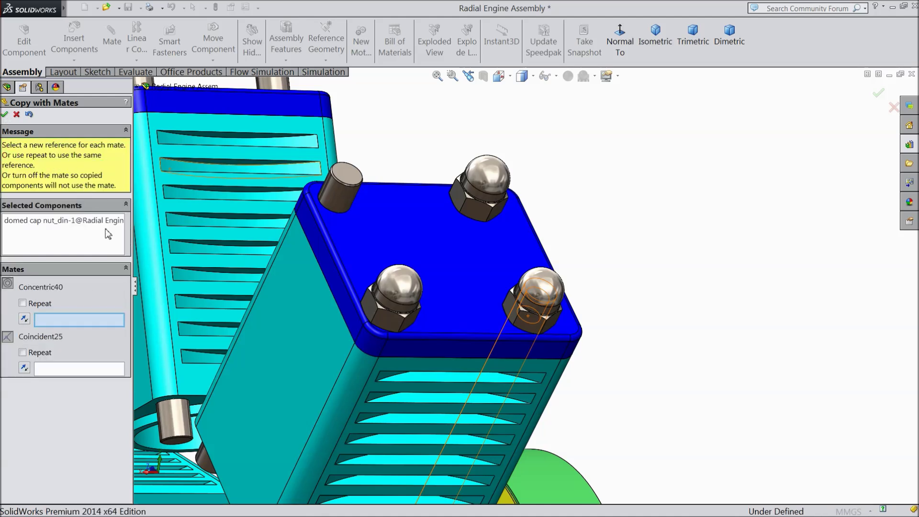
left_click(350, 204)
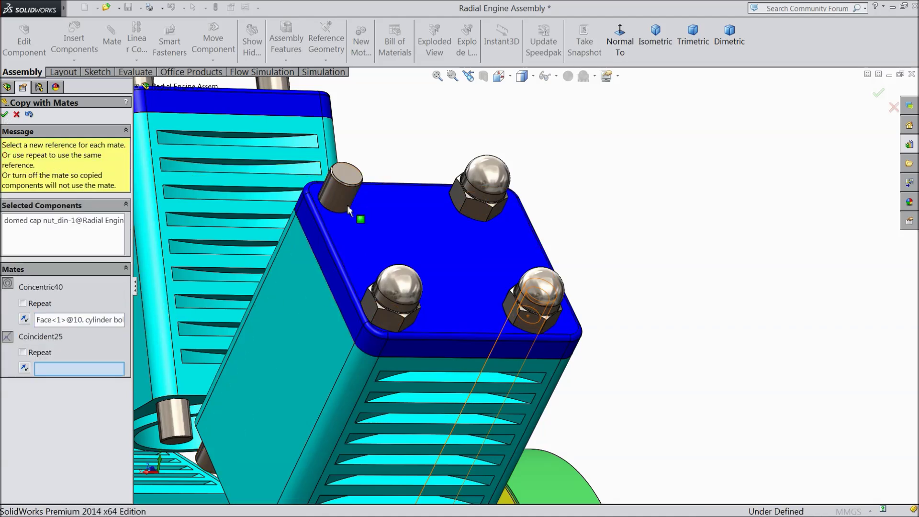
left_click(452, 238)
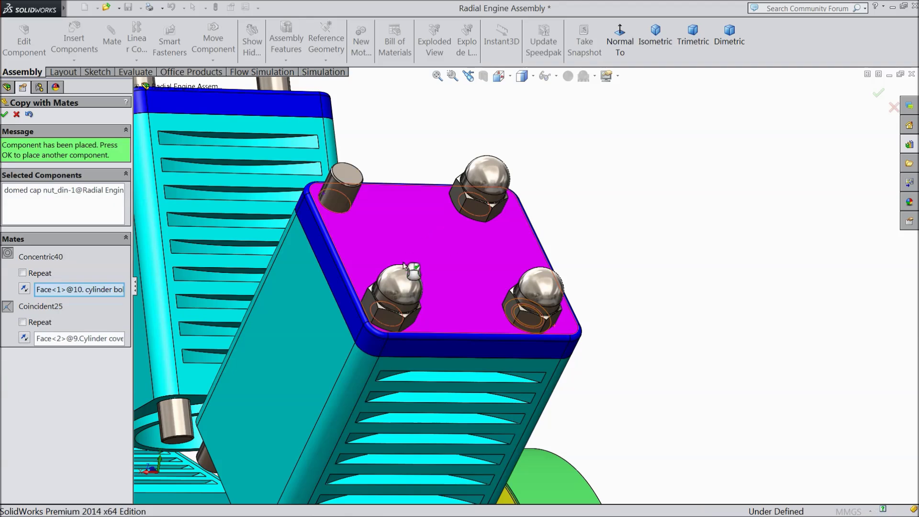
left_click(5, 115)
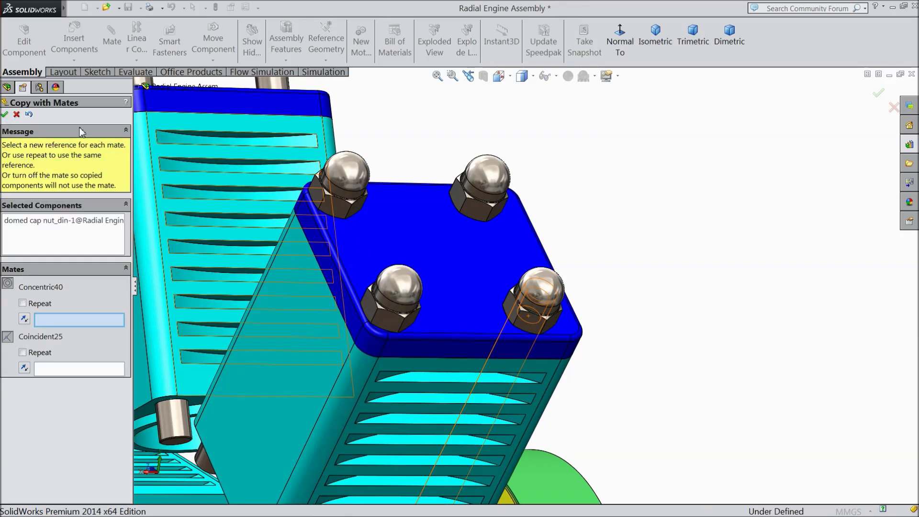
left_click(5, 116)
Begin a circular component pattern with the four domed cap nuts on the cylinder cover as the components to pattern
scroll(389, 232, "up", 9)
middle_click_drag(390, 277, 443, 306)
scroll(494, 295, "down", 1)
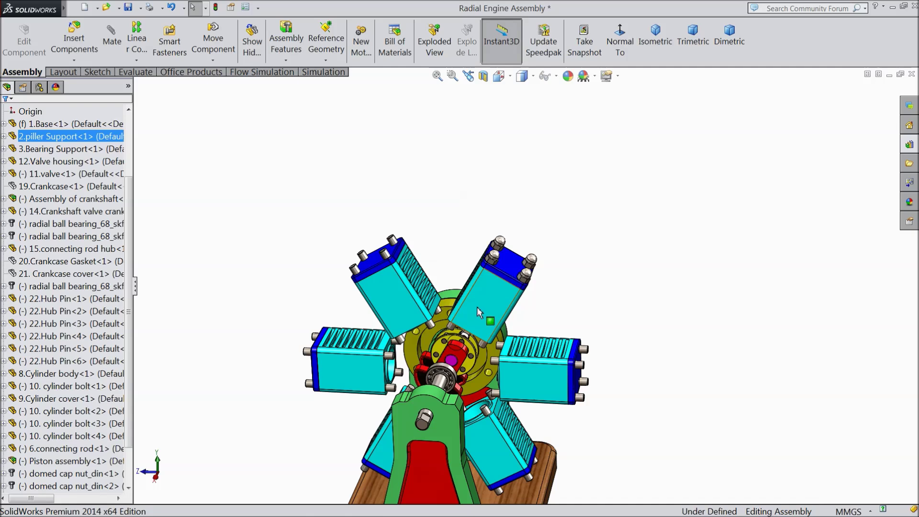
scroll(484, 307, "down", 4)
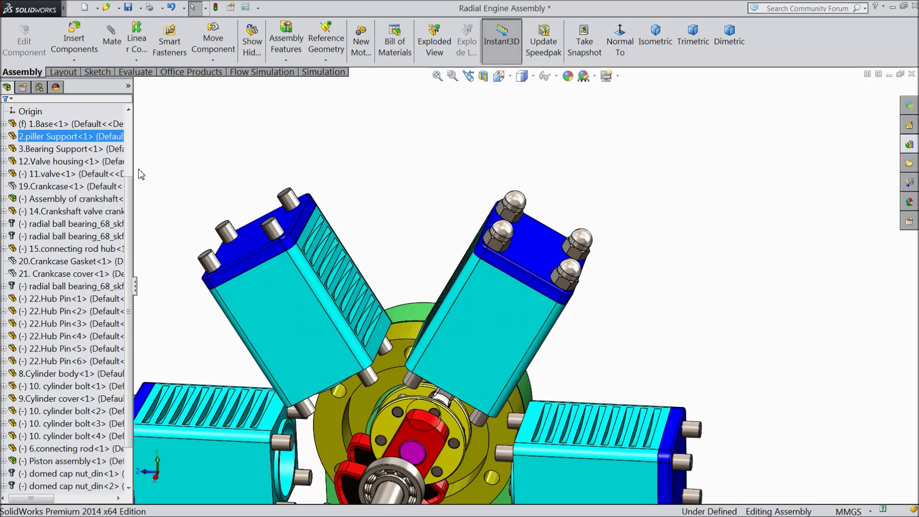
left_click(136, 61)
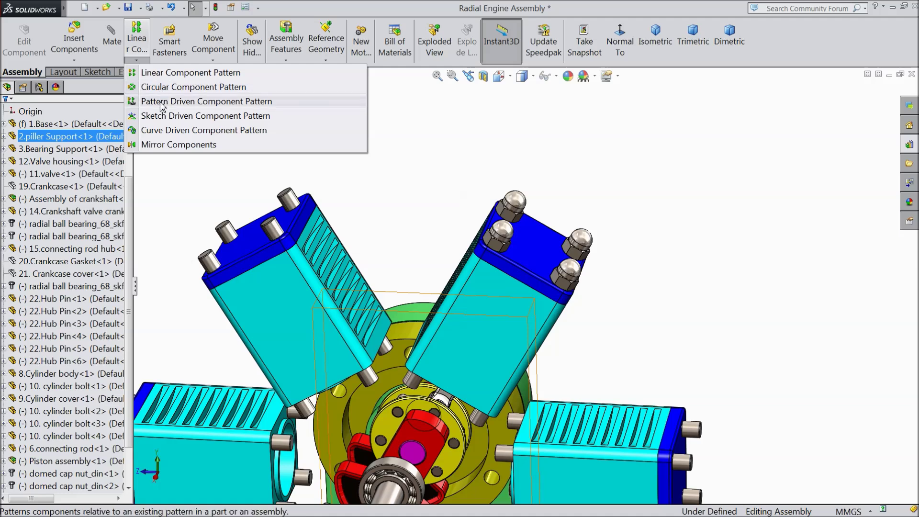
left_click(163, 88)
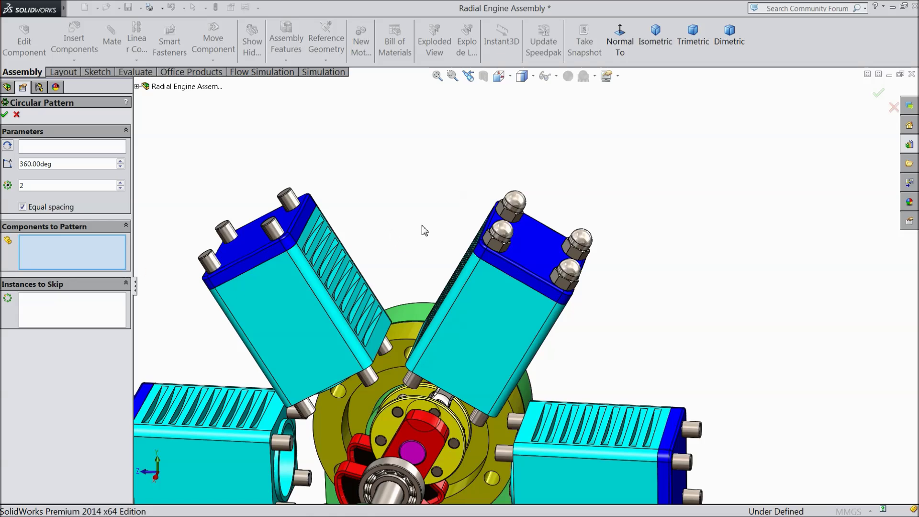
scroll(503, 230, "down", 3)
left_click(525, 222)
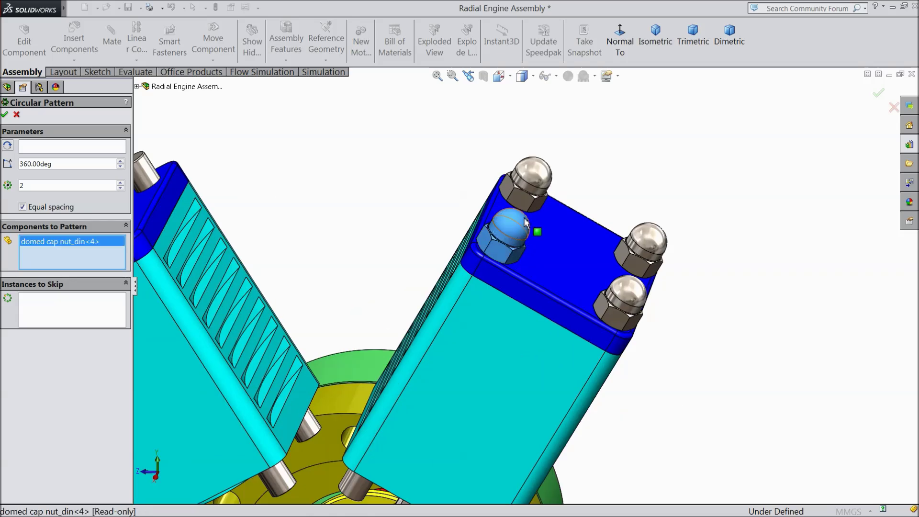
left_click(530, 181)
left_click(647, 251)
left_click(633, 300)
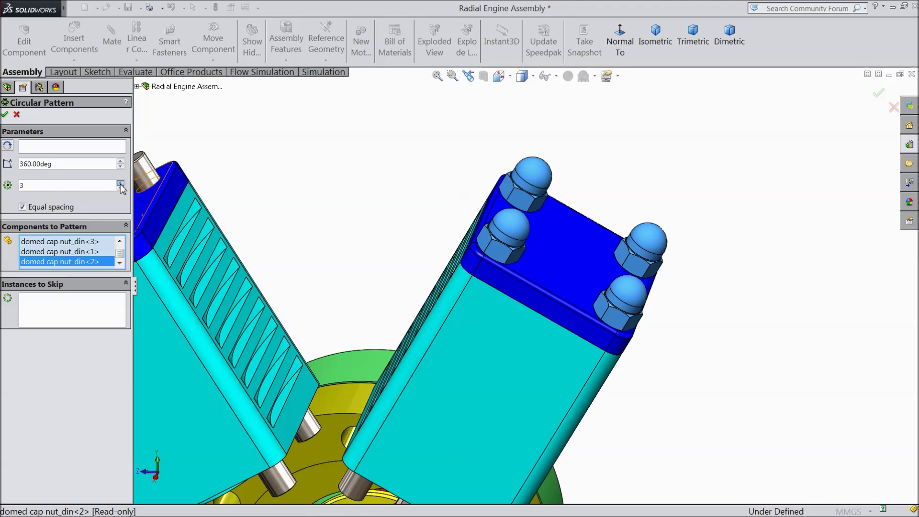
Pattern the cap nuts as 6 equally spaced instances over 360 degrees around the crankshaft ball bearing's outer cylindrical face
left_click(47, 150)
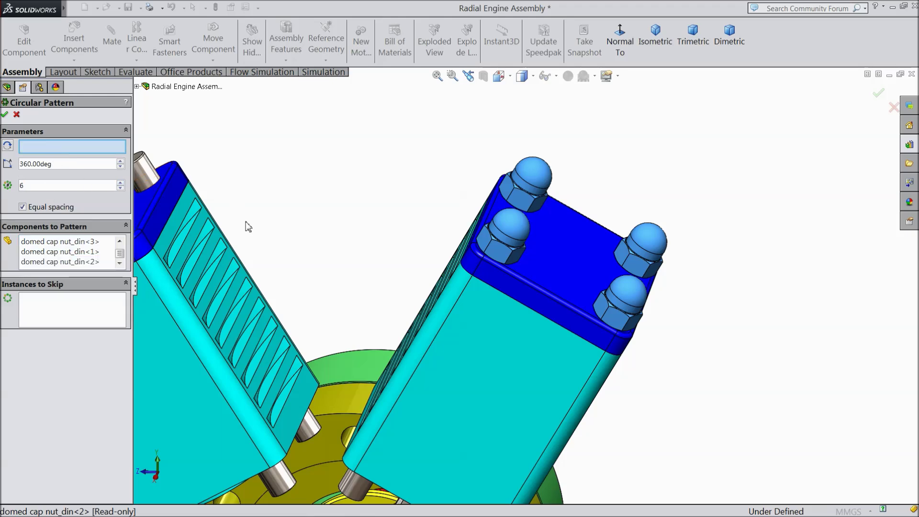
scroll(479, 407, "up", 5)
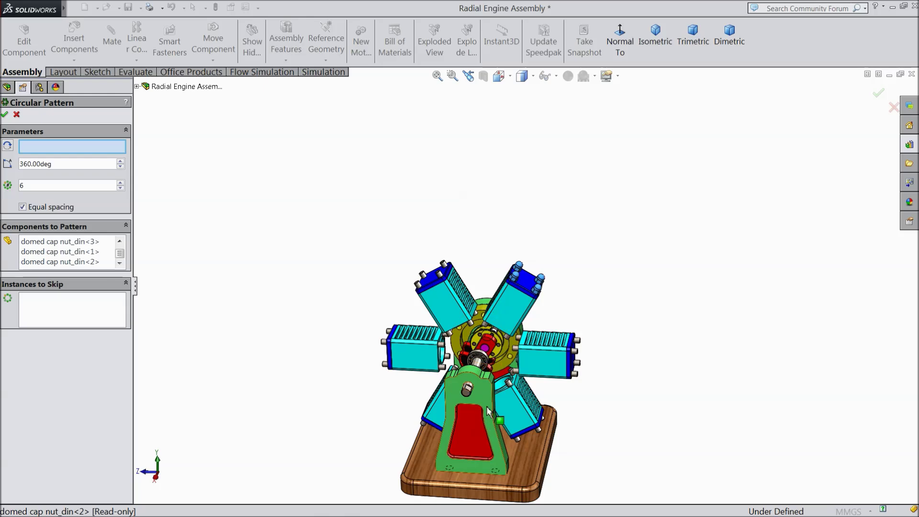
scroll(486, 361, "down", 3)
scroll(487, 362, "down", 3)
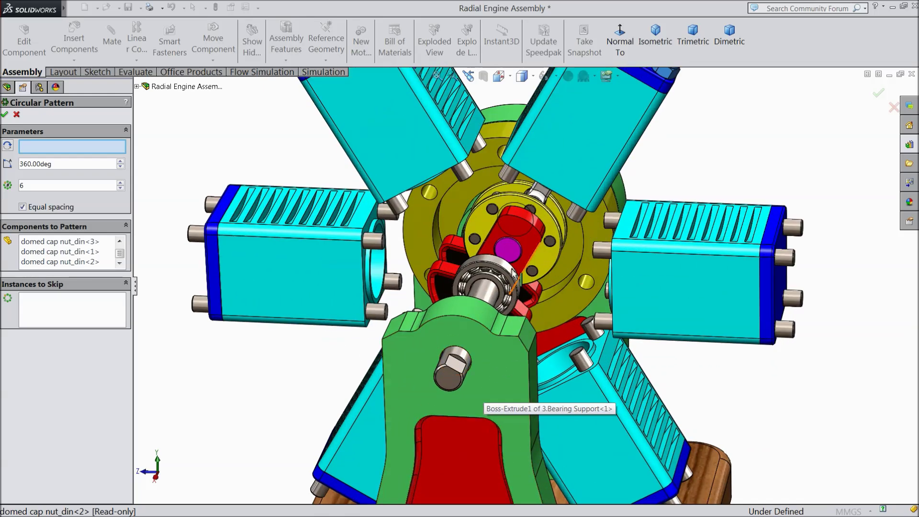
scroll(498, 263, "down", 3)
left_click(498, 265)
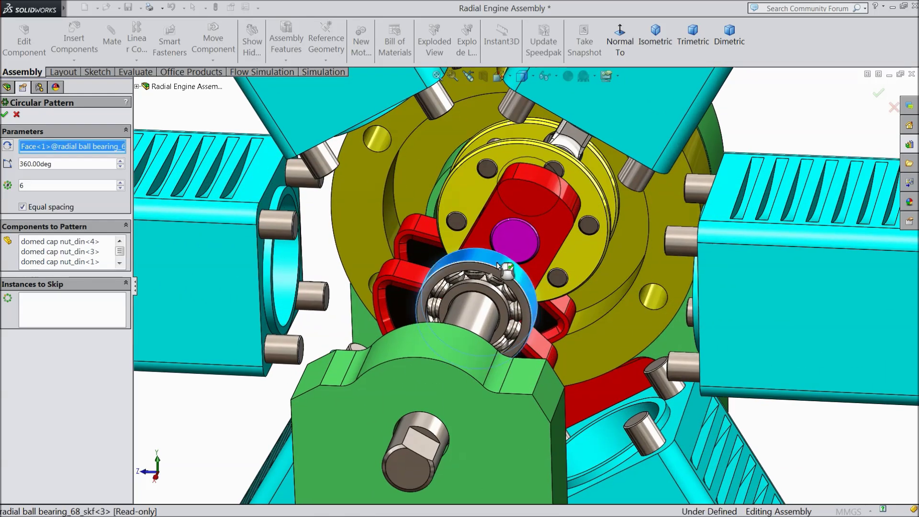
scroll(437, 295, "up", 5)
middle_click_drag(437, 294, 513, 244)
scroll(485, 183, "down", 2)
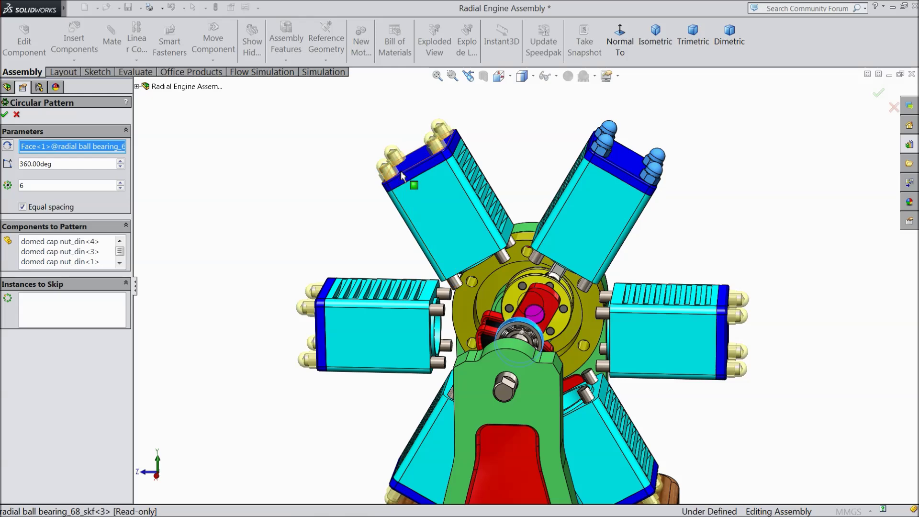
scroll(406, 176, "down", 2)
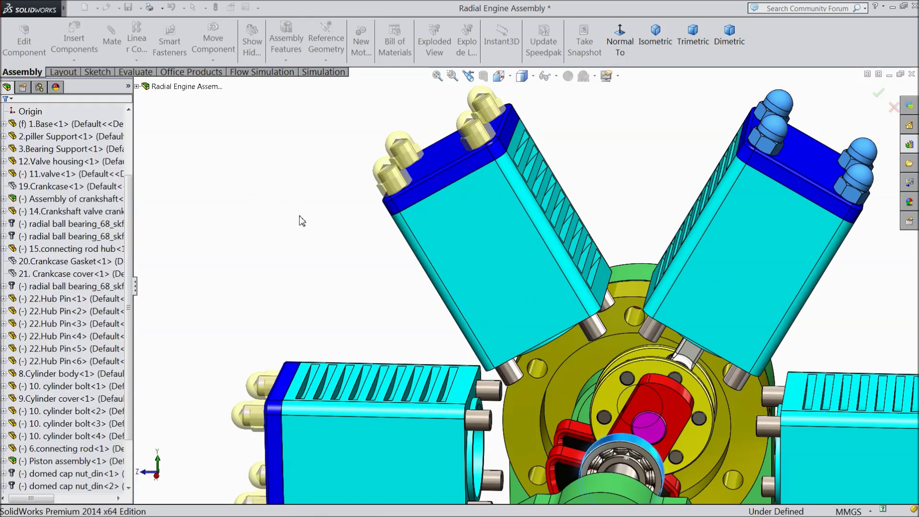
Examine the patterned cap nuts on the cylinders from several angles and distances
key("f")
mouse_move(318, 267)
middle_mouse_down()
mouse_move(369, 243)
mouse_move(334, 266)
middle_mouse_up()
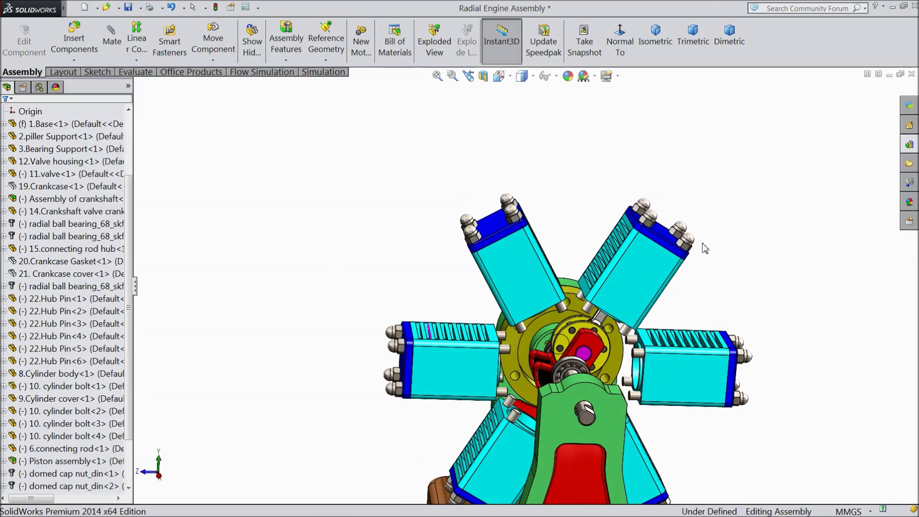
scroll(702, 245, "down", 2)
mouse_move(614, 257)
middle_mouse_down()
mouse_move(590, 304)
mouse_move(637, 229)
mouse_move(610, 263)
mouse_move(610, 243)
mouse_move(615, 256)
middle_mouse_up()
scroll(596, 267, "up", 5)
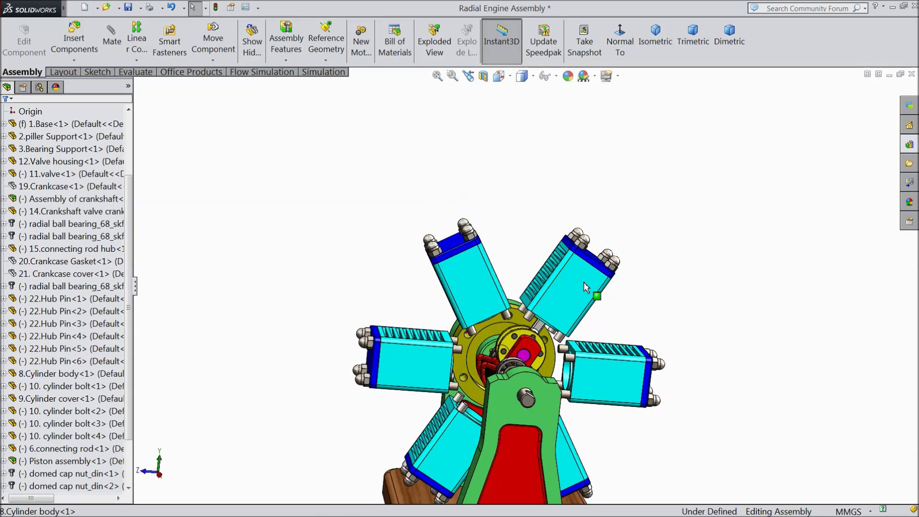
middle_click_drag(599, 320, 534, 357)
scroll(565, 411, "up", 3)
scroll(536, 348, "down", 8)
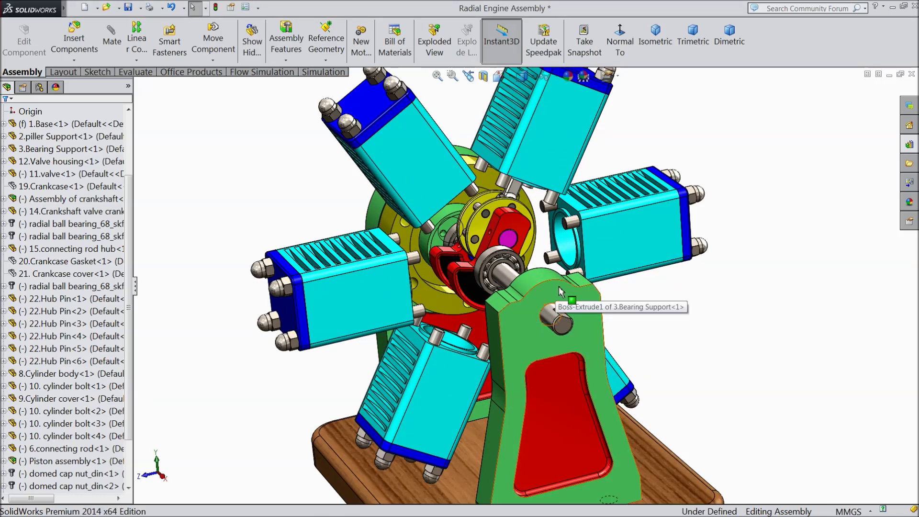
mouse_move(663, 308)
middle_mouse_down()
mouse_move(677, 300)
mouse_move(669, 296)
middle_mouse_up()
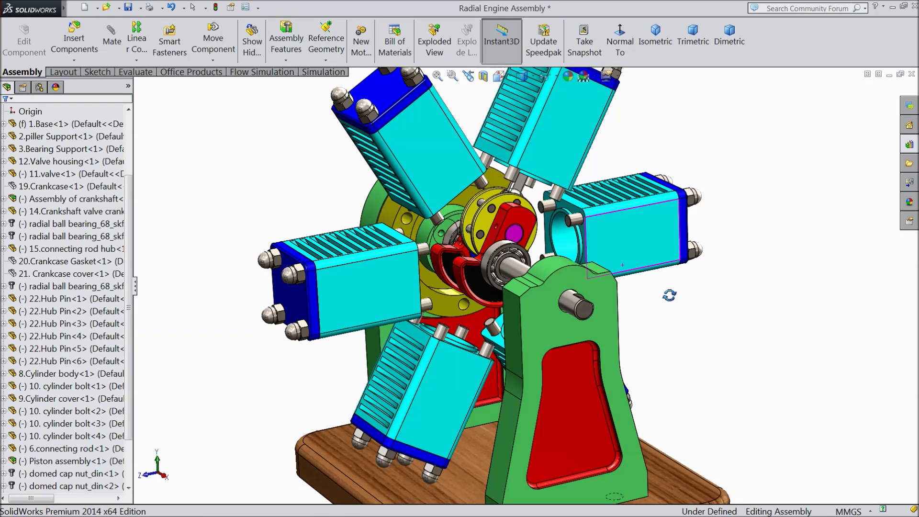
key("f")
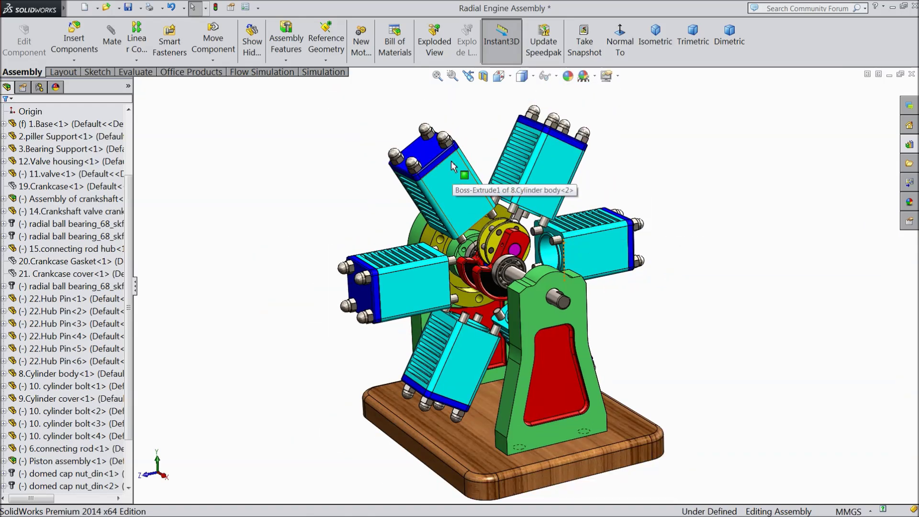
Hide the patterned cylinder covers <2>, <3>, <6> and <4>, and collapse the first circular pattern's component list
scroll(453, 166, "down", 2)
left_click(426, 156)
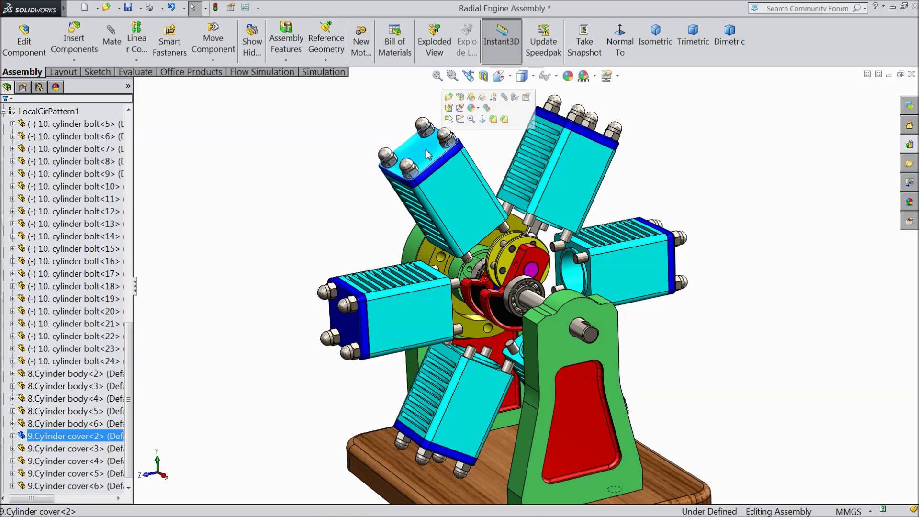
left_click(471, 97)
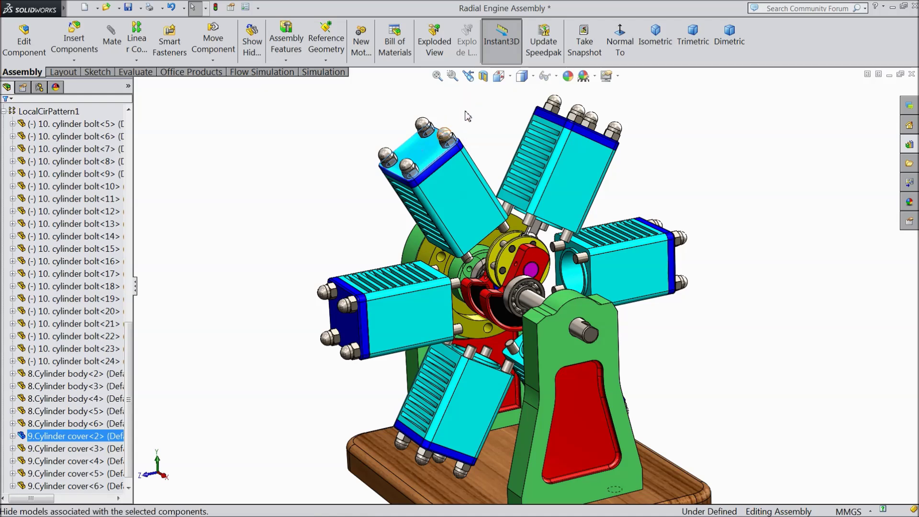
left_click(348, 325)
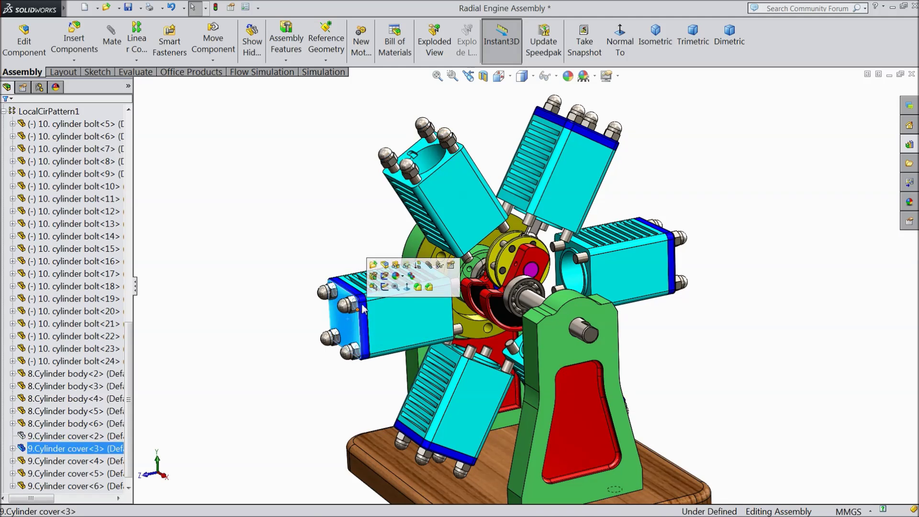
left_click(673, 266)
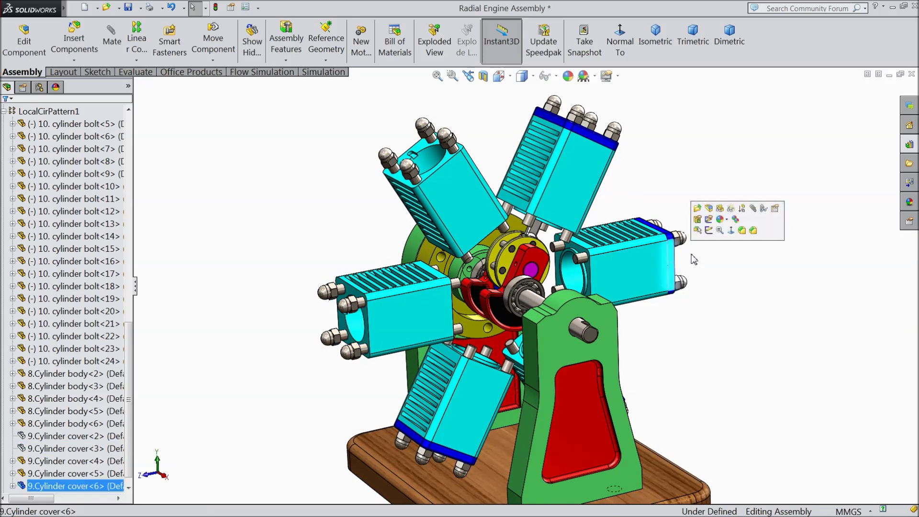
left_click(720, 210)
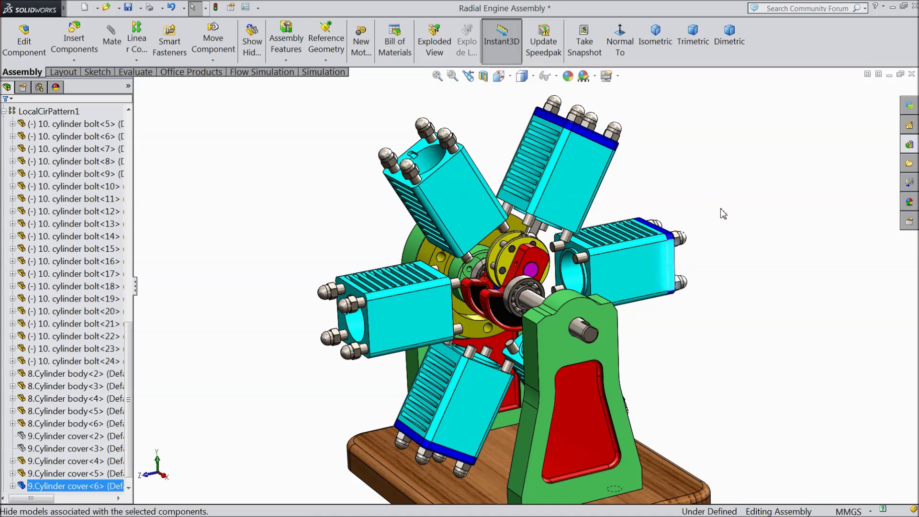
left_click(450, 454)
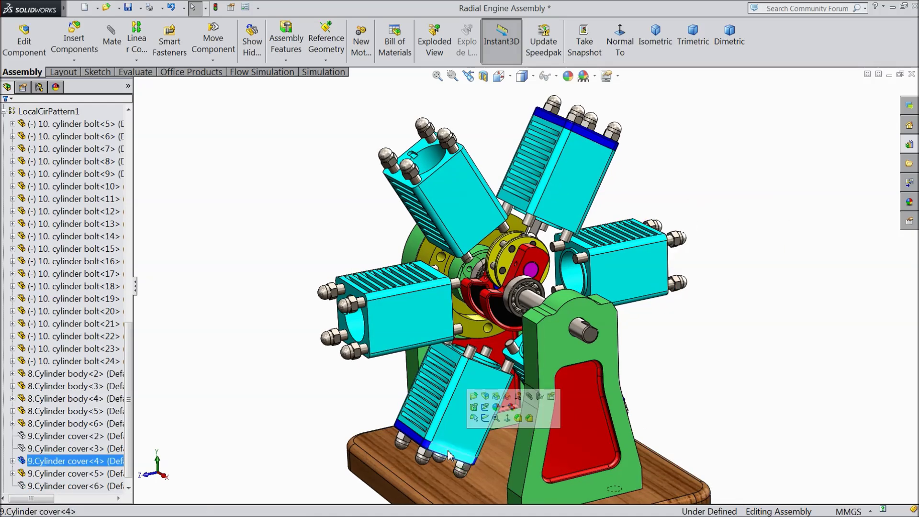
left_click(497, 403)
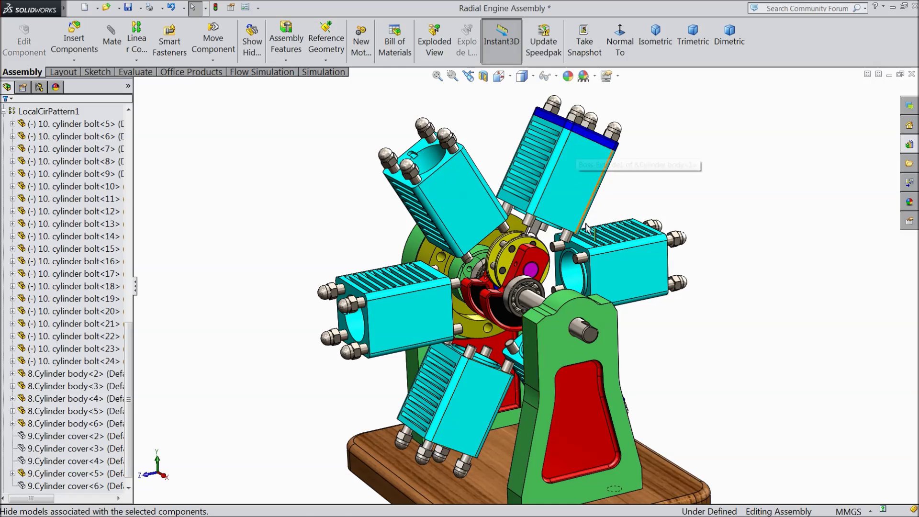
left_click(3, 111)
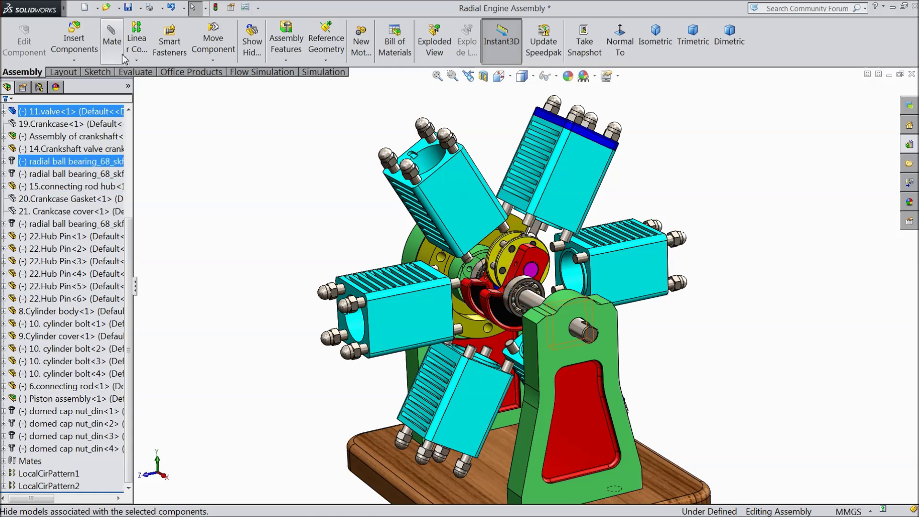
Insert another 6.connecting rod part into the assembly, placed in the empty space beside the engine
left_click(83, 43)
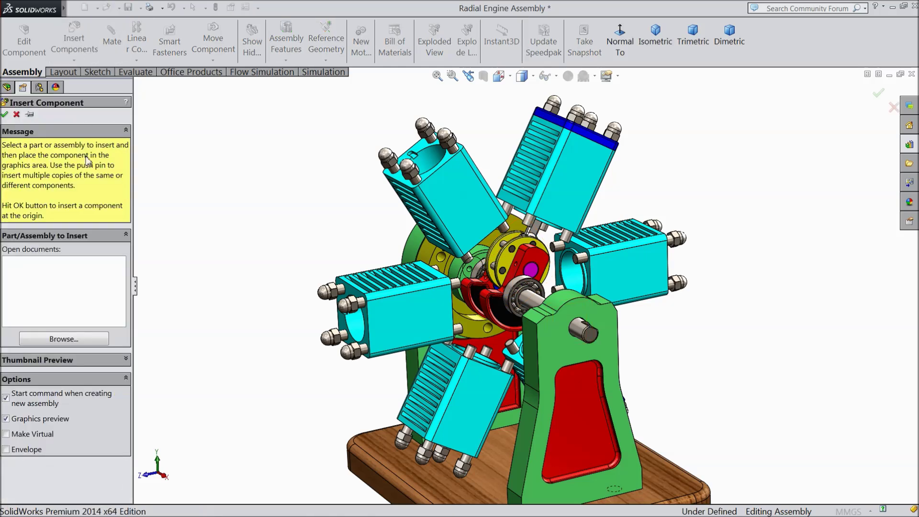
left_click(84, 343)
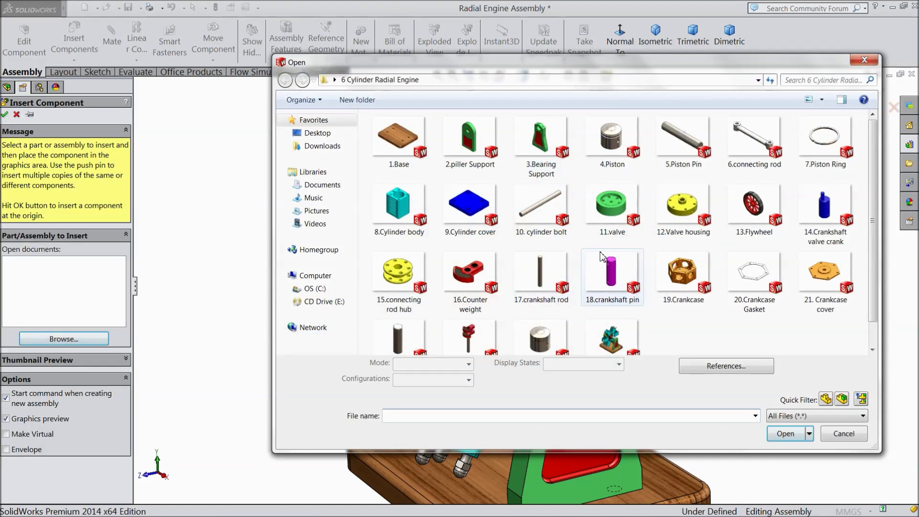
left_click(750, 148)
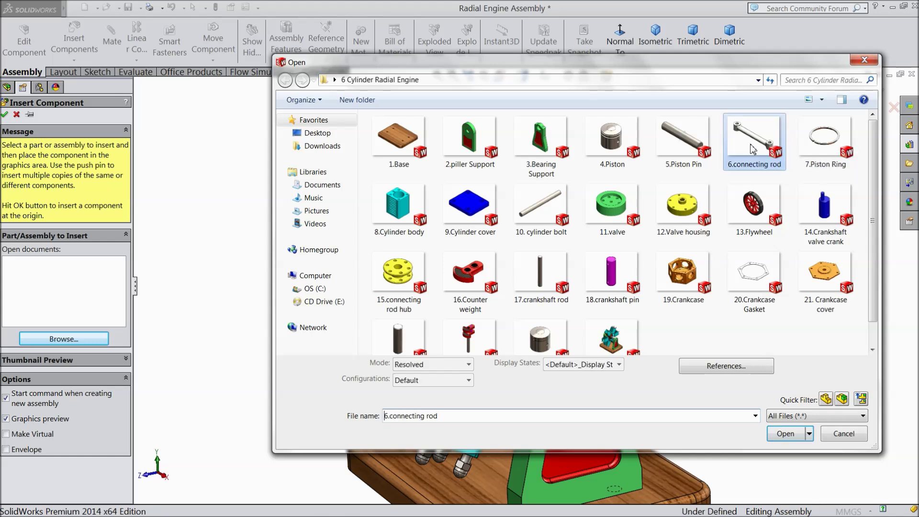
left_click(782, 437)
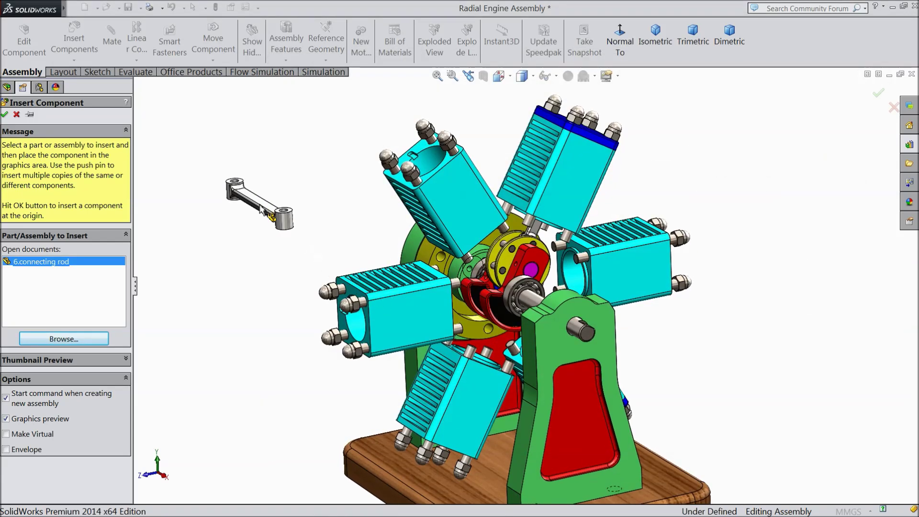
left_click(257, 251)
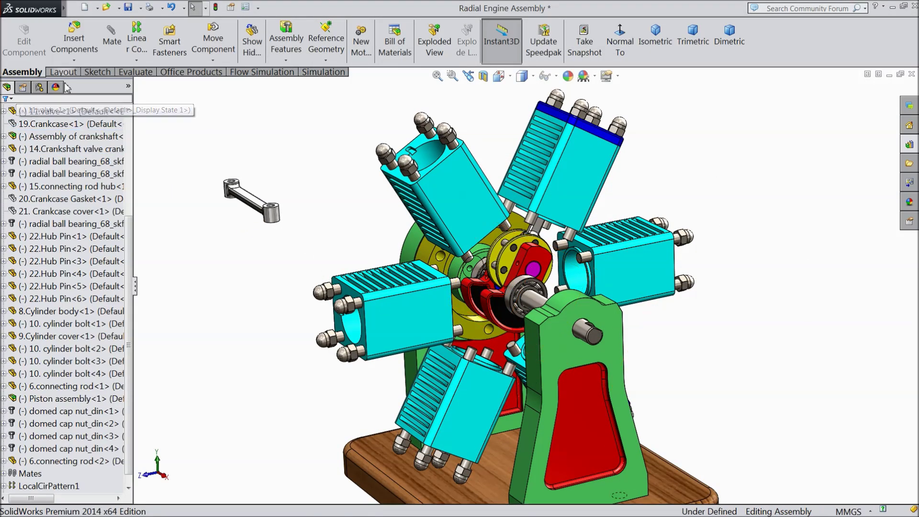
Insert the 4.Piston part beside the newly added connecting rod
left_click(85, 49)
left_click(58, 343)
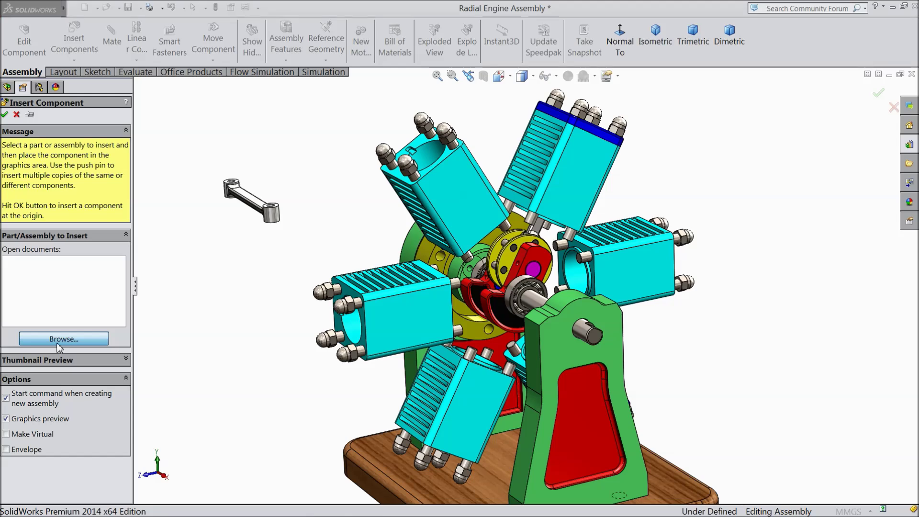
left_click(608, 152)
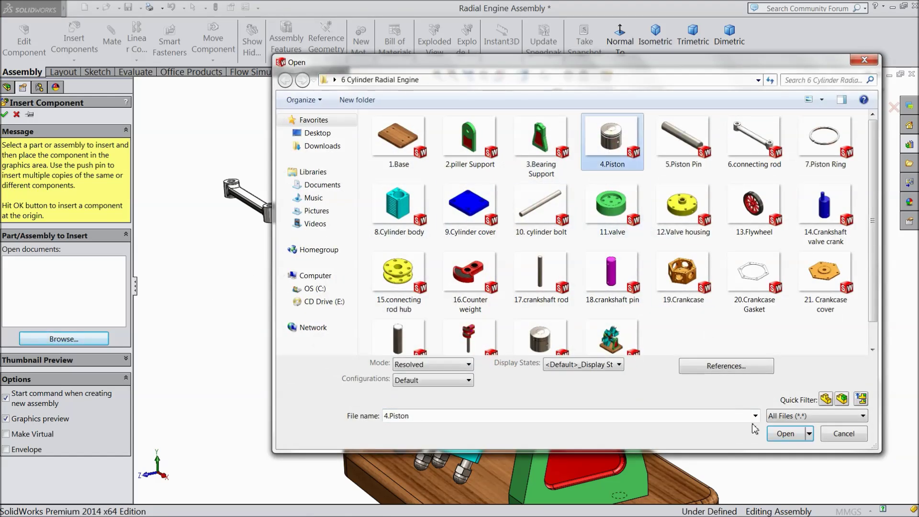
left_click(783, 434)
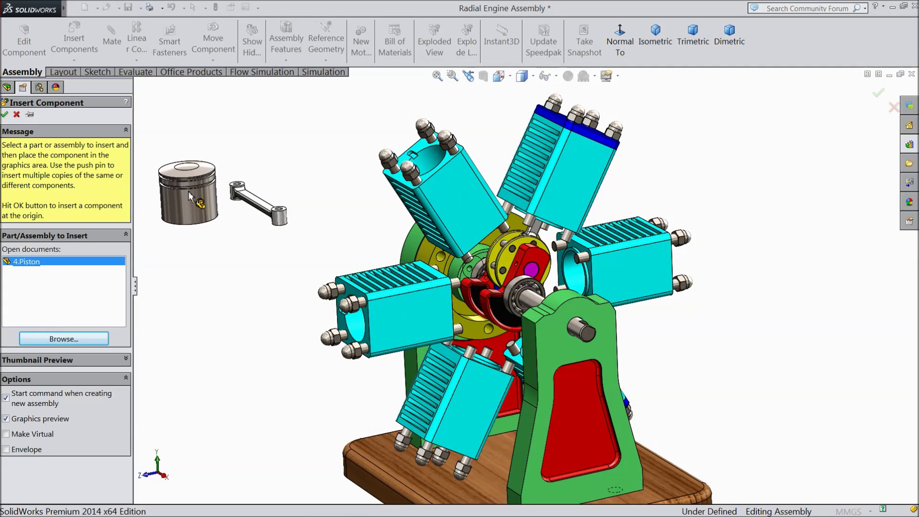
left_click(198, 191)
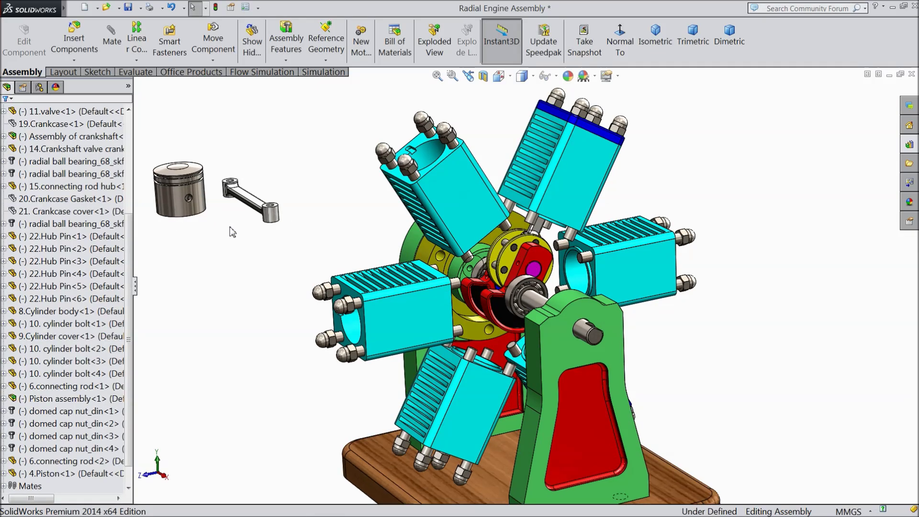
scroll(229, 228, "up", 2)
scroll(354, 254, "down", 3)
middle_click_drag(340, 272, 349, 223)
left_click_drag(376, 204, 327, 288)
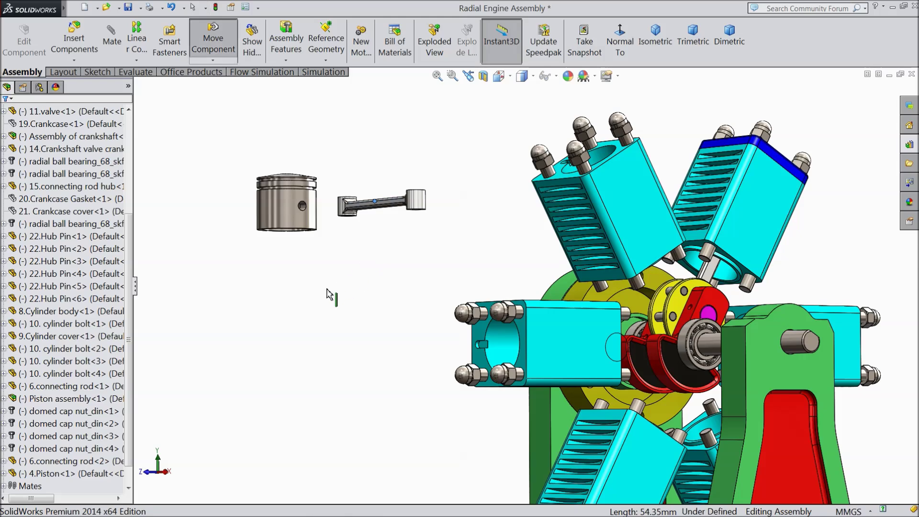
scroll(312, 204, "down", 3)
middle_click_drag(294, 259, 297, 286)
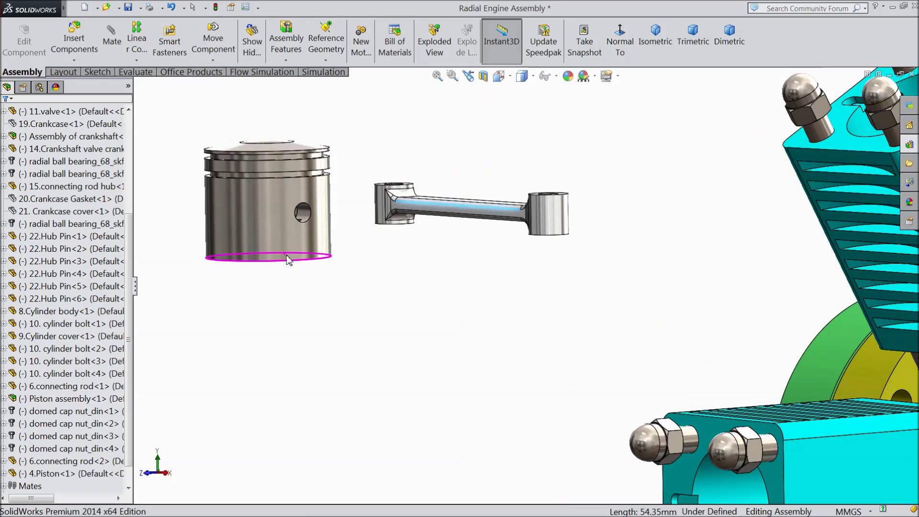
Delete the loose 4.Piston part from the assembly
left_click(271, 220)
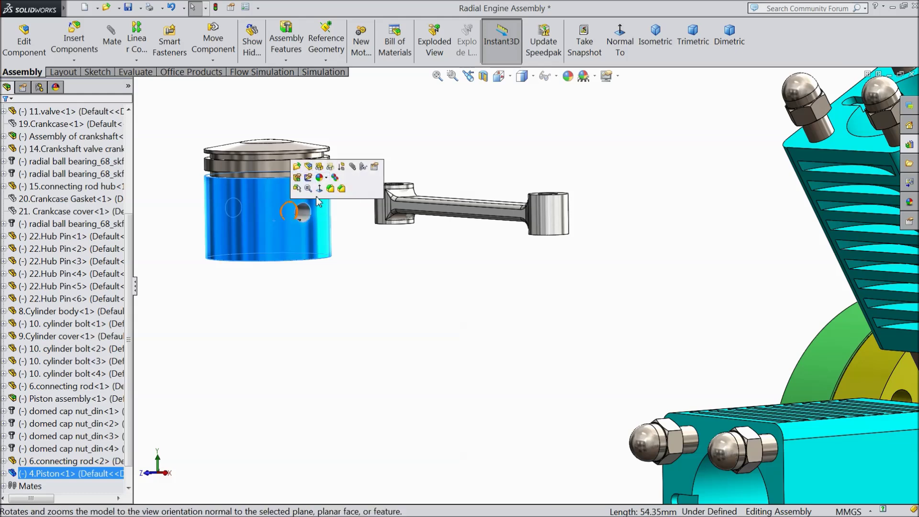
right_click(271, 220)
left_click(300, 350)
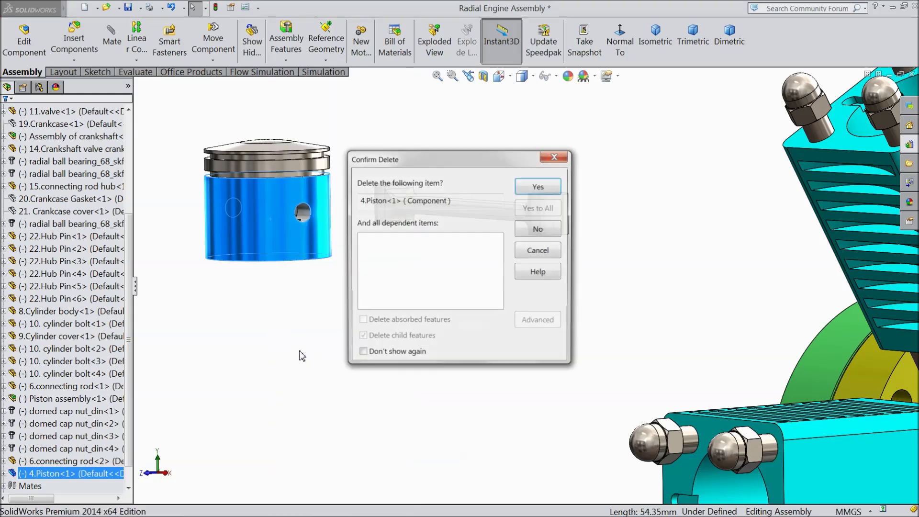
left_click(532, 191)
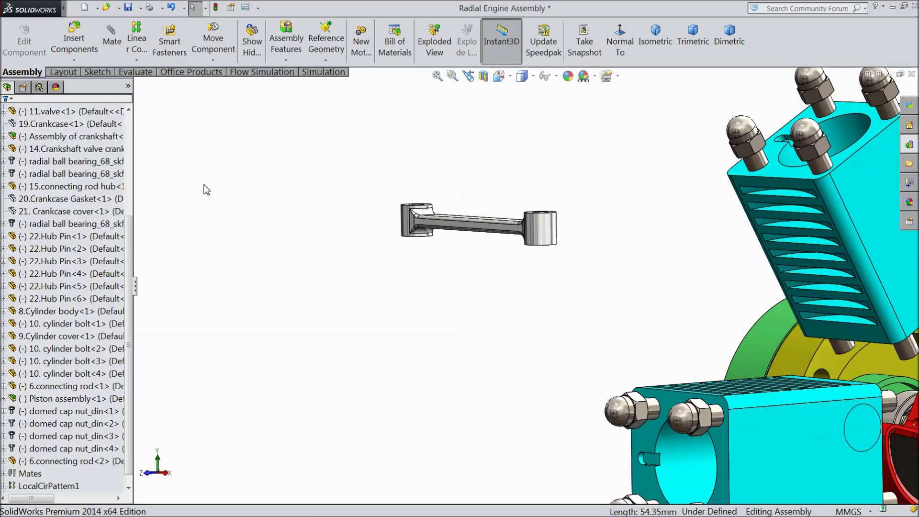
Insert another Piston assembly subassembly beside the loose connecting rod
left_click(73, 43)
left_click(64, 339)
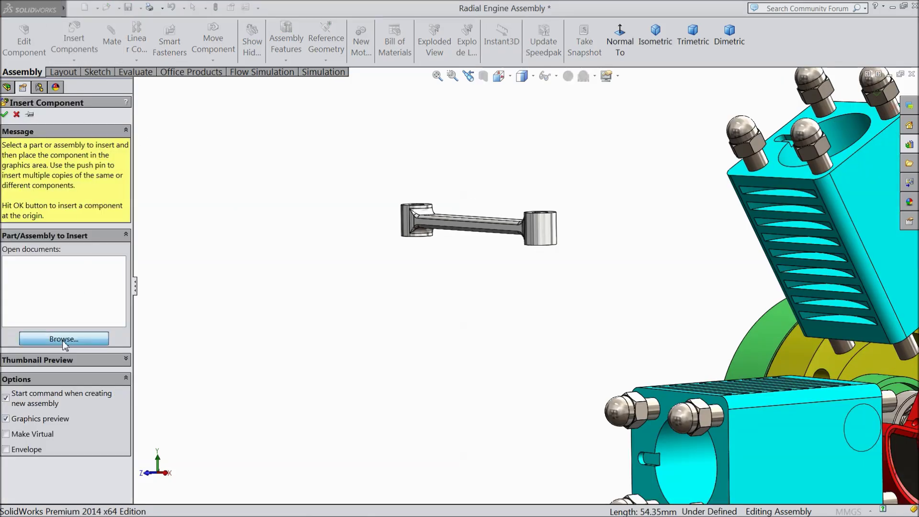
scroll(872, 243, "down", 1)
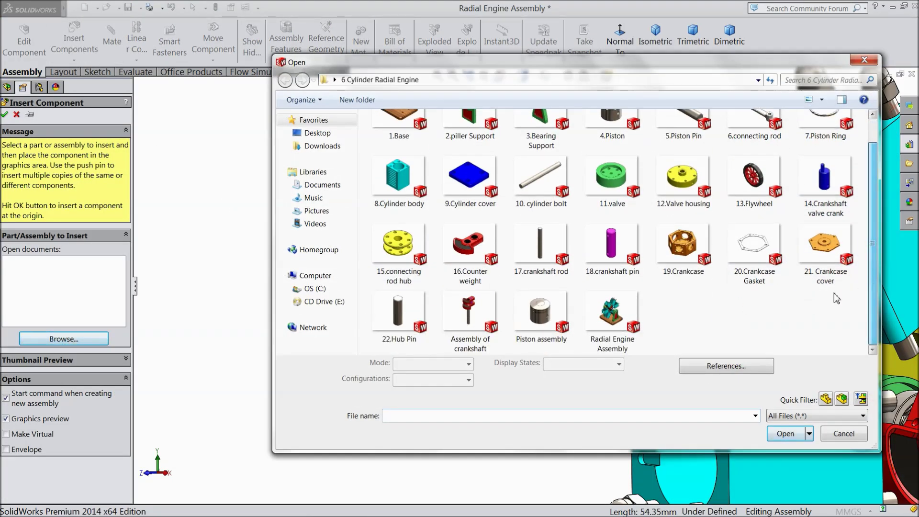
double_click(540, 316)
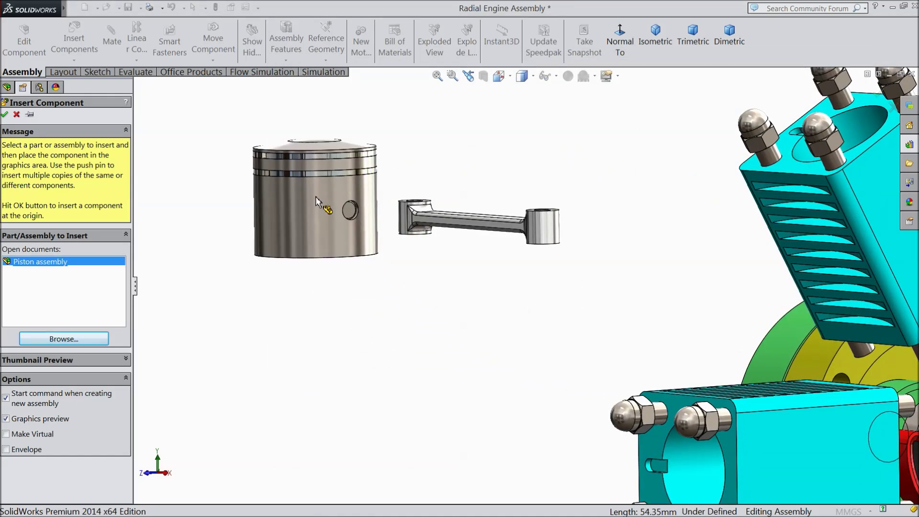
left_click(322, 200)
Add a concentric mate between the loose connecting rod's end hole and the piston pin of the new Piston assembly
middle_click_drag(371, 283, 386, 172)
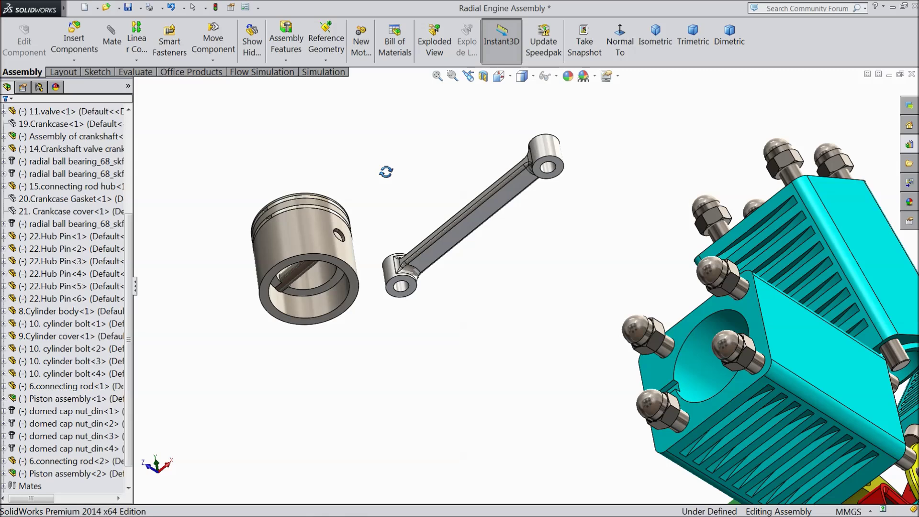
left_click(402, 290)
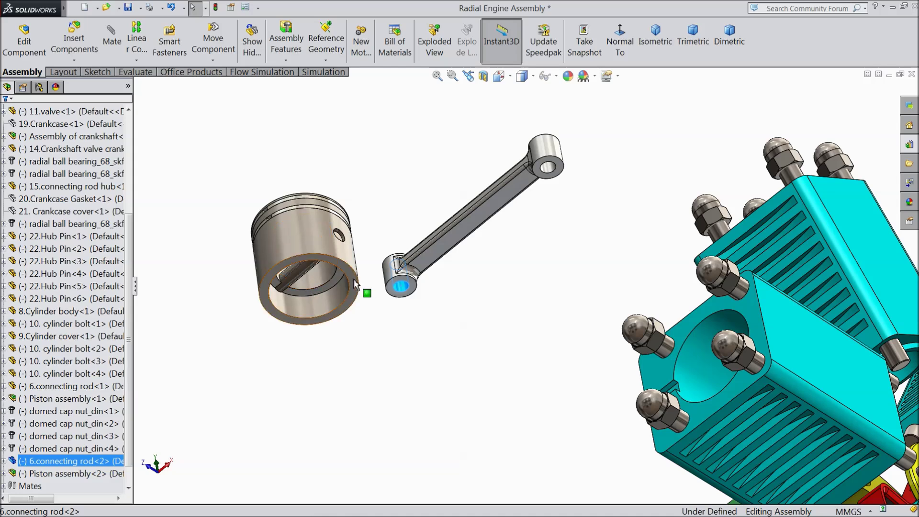
left_click(119, 56)
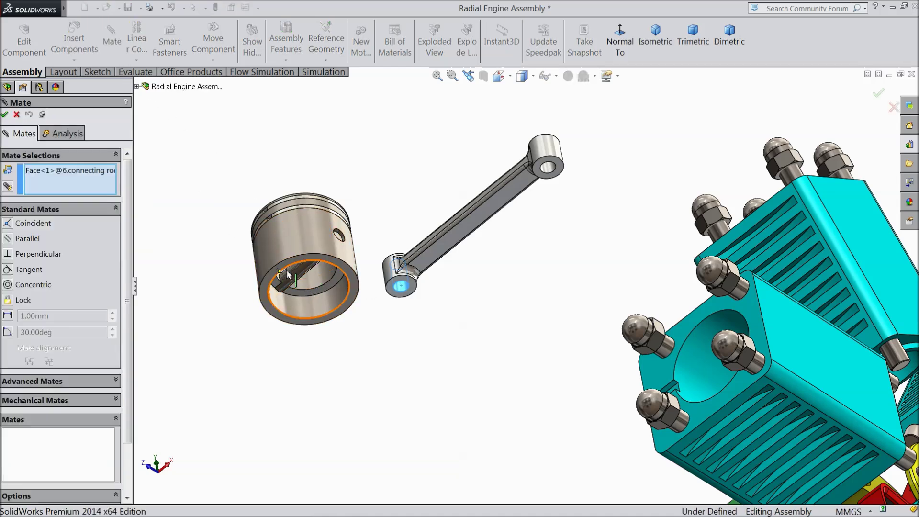
left_click(296, 269)
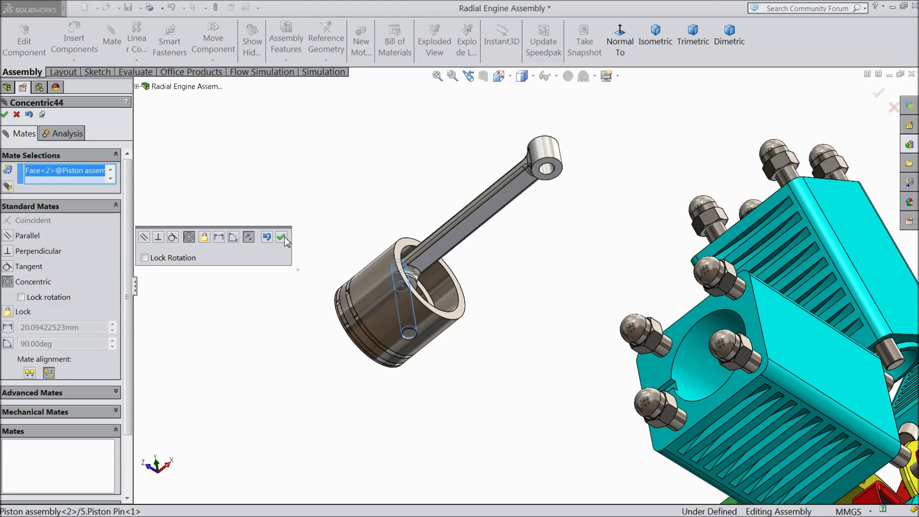
left_click(281, 237)
middle_click_drag(326, 283, 301, 365)
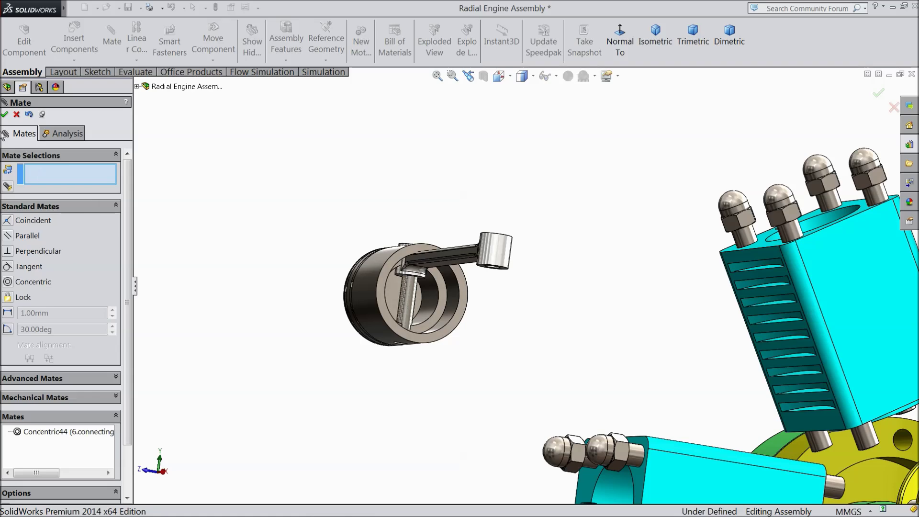
left_click(17, 115)
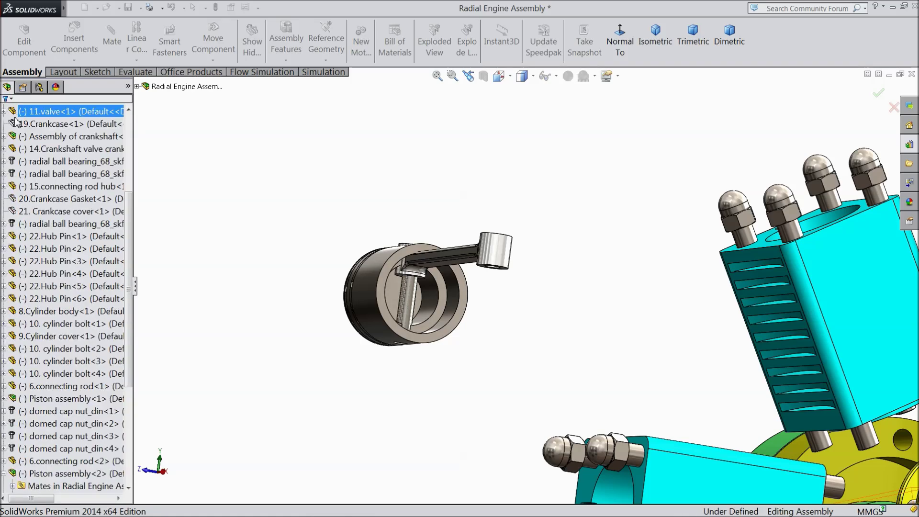
Expand the new Piston assembly's 5.Piston Pin in the component tree and select its Plane1
left_click(95, 211)
scroll(91, 287, "down", 5)
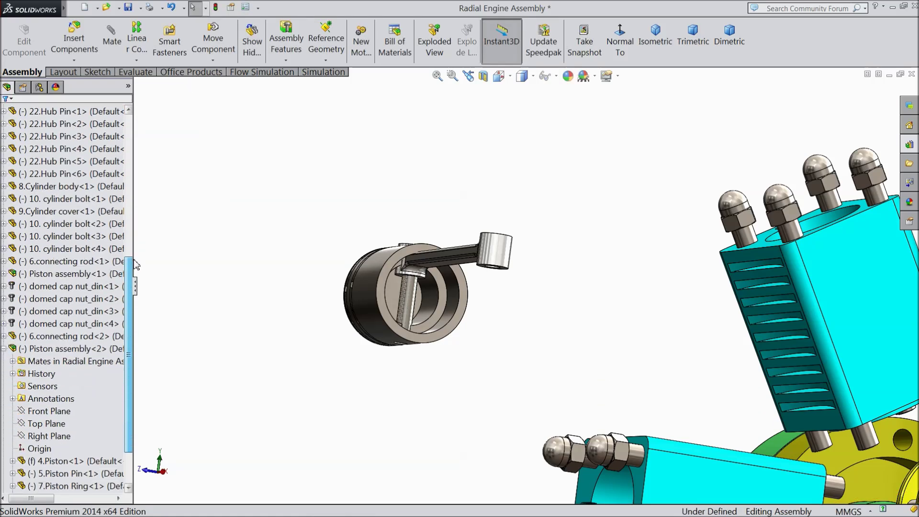
left_click(91, 299)
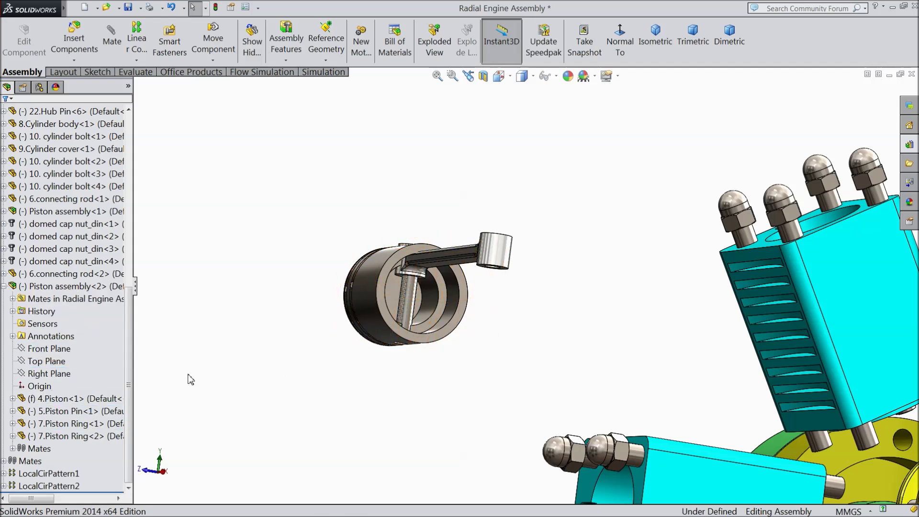
left_click(12, 411)
scroll(116, 416, "down", 2)
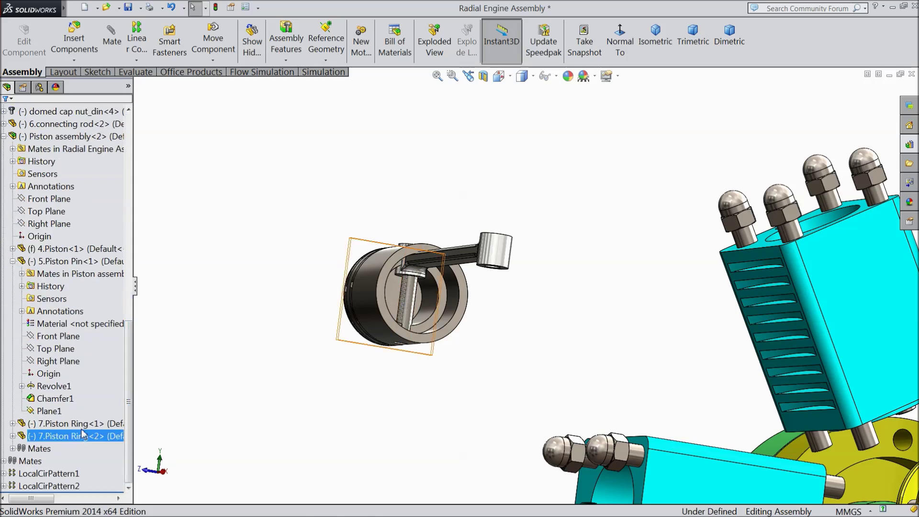
left_click(48, 411)
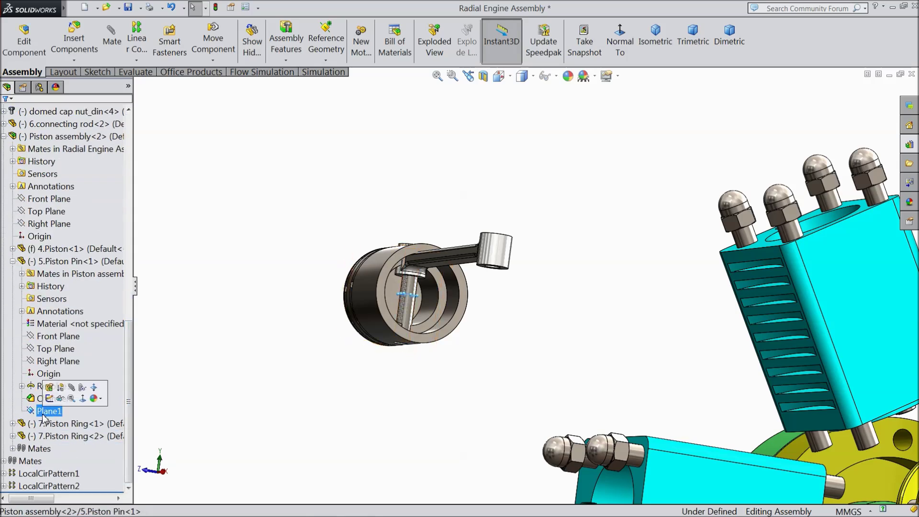
Add a coincident mate between the piston pin's Plane1 and the Top Plane of 6.connecting rod<2>
scroll(411, 300, "down", 3)
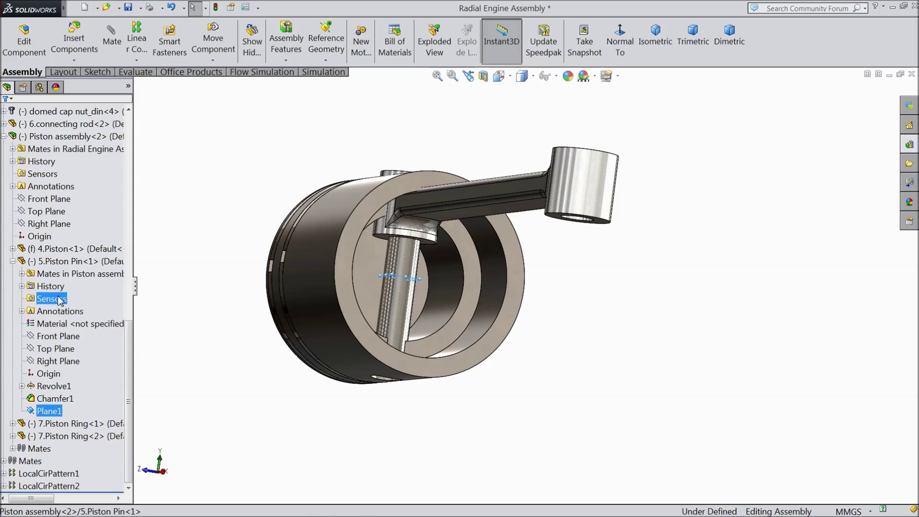
scroll(39, 211, "up", 1)
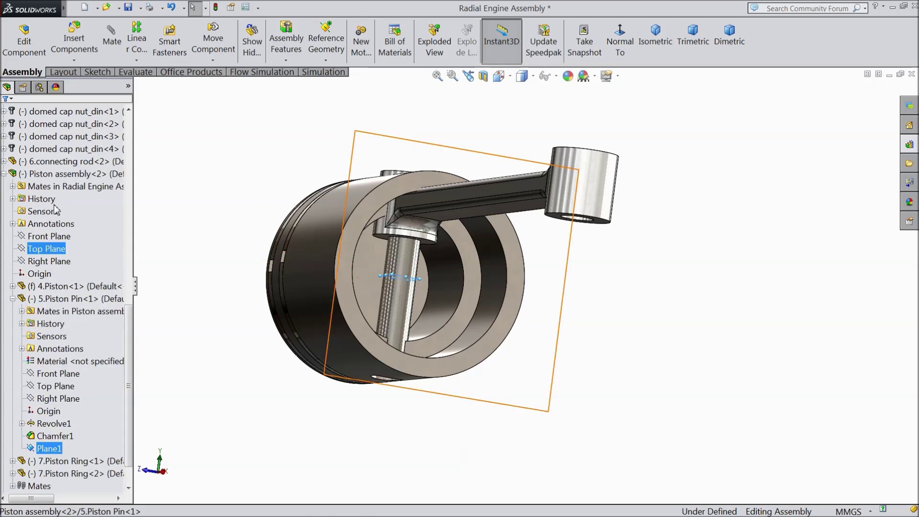
left_click(4, 161)
left_click(32, 248)
left_click(38, 261)
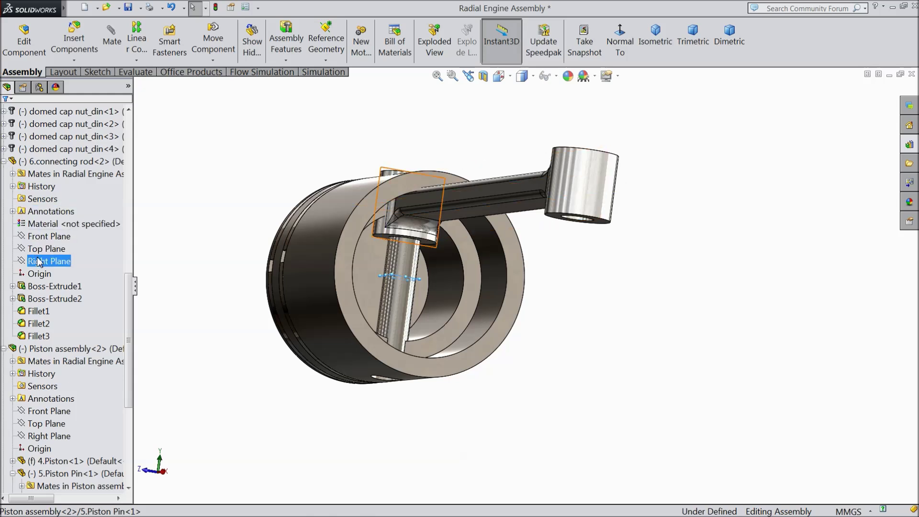
left_click(45, 250)
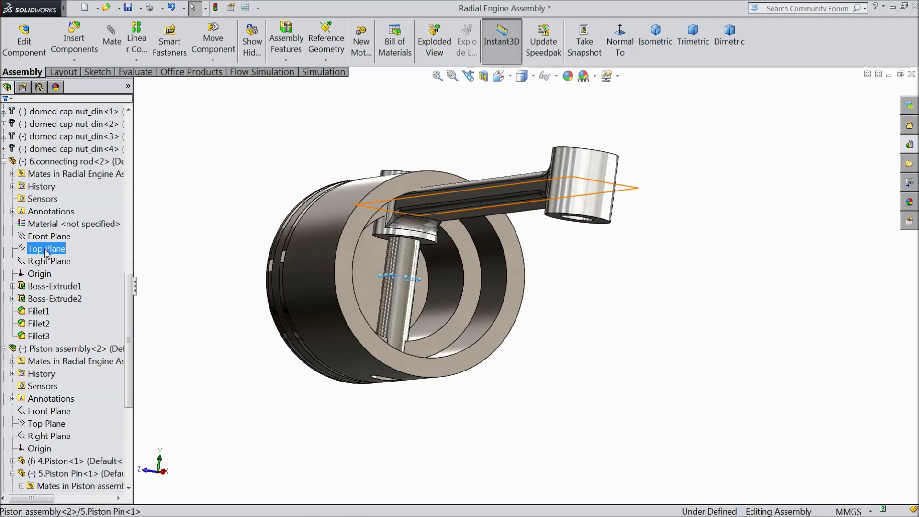
left_click(44, 249, "ctrl")
mouse_move(236, 226)
middle_mouse_down()
mouse_move(238, 254)
mouse_move(239, 241)
middle_mouse_up()
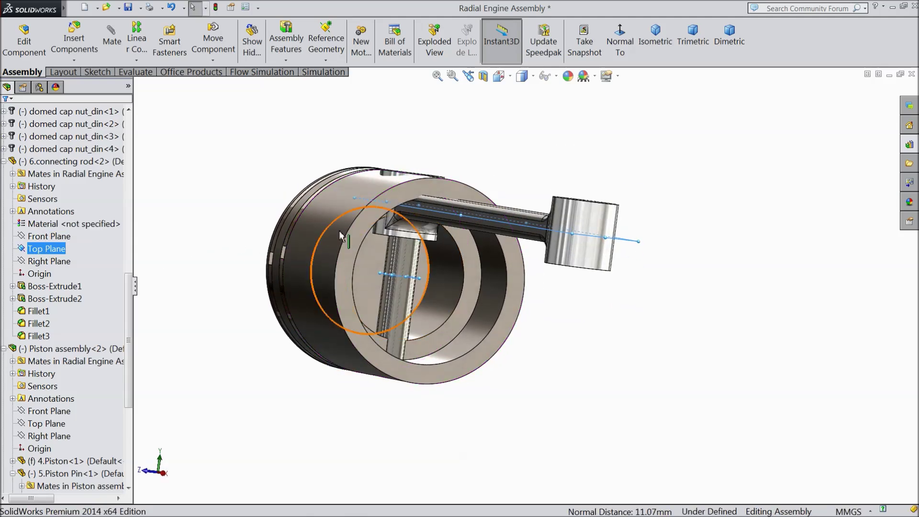
left_click(112, 41)
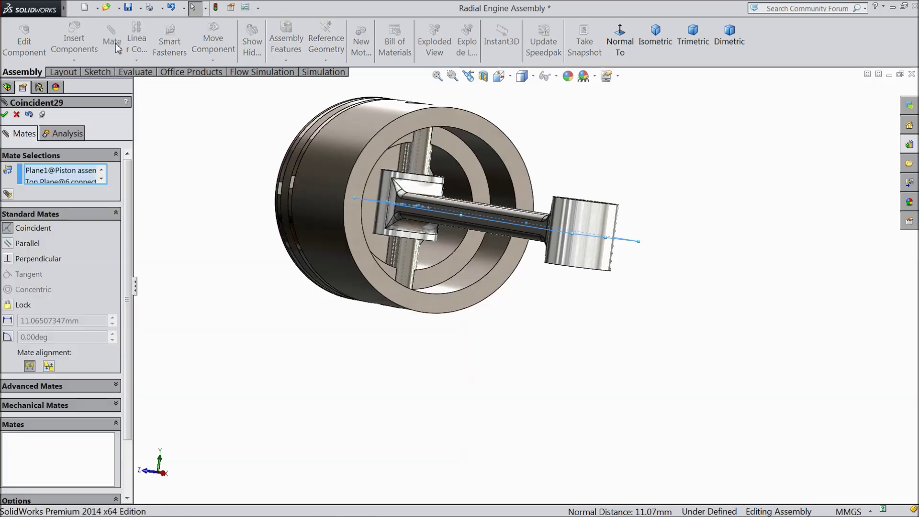
left_click(7, 116)
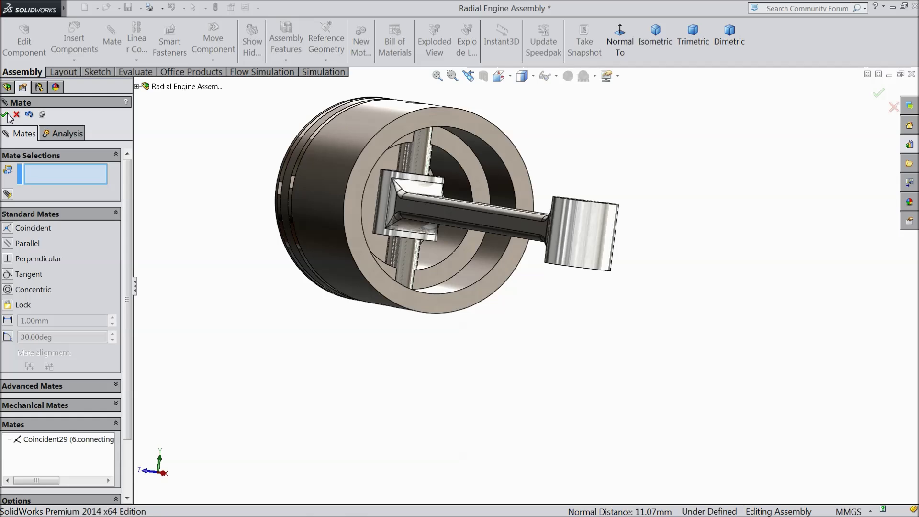
left_click(6, 115)
scroll(258, 203, "up", 3)
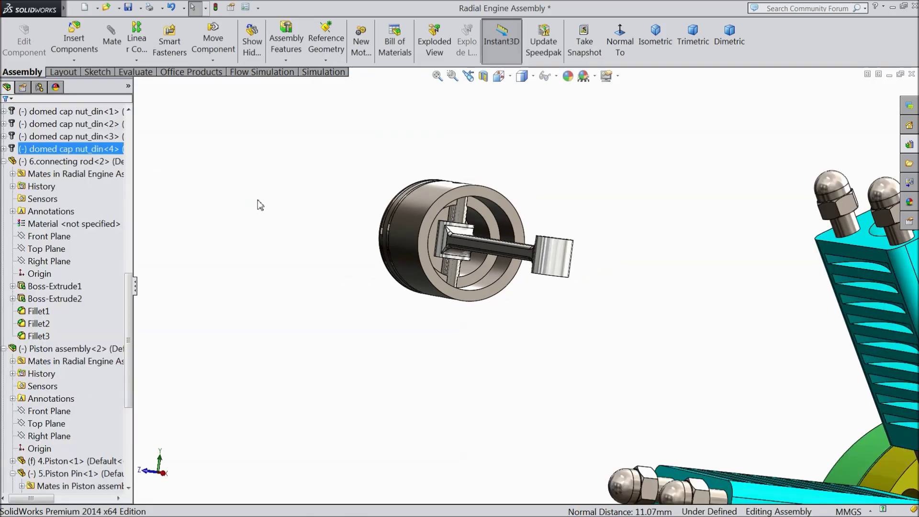
Rotate the loose piston and connecting rod with Rotate Component until the rod's free end points toward the engine's crankshaft
middle_click_drag(259, 203, 299, 213)
scroll(423, 331, "up", 3)
scroll(552, 400, "up", 2)
middle_click_drag(552, 400, 474, 323)
left_click(213, 60)
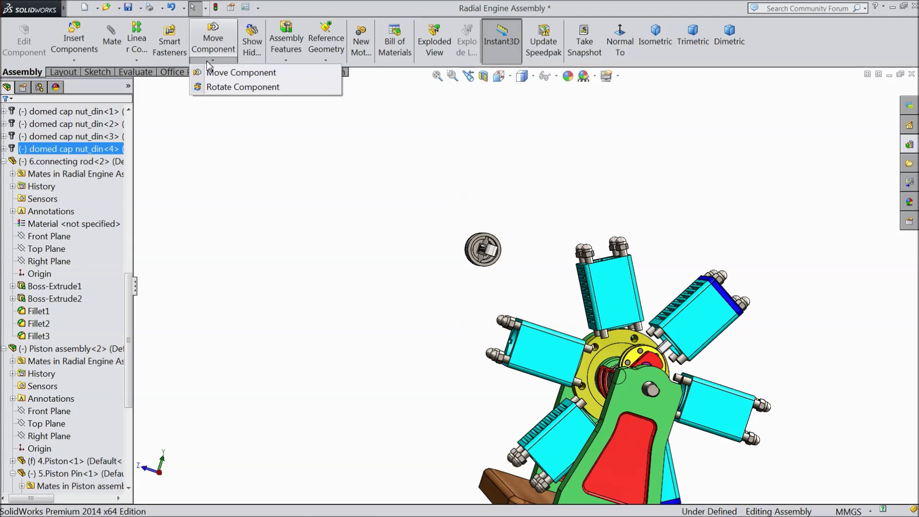
left_click(222, 86)
left_click_drag(493, 245, 583, 311)
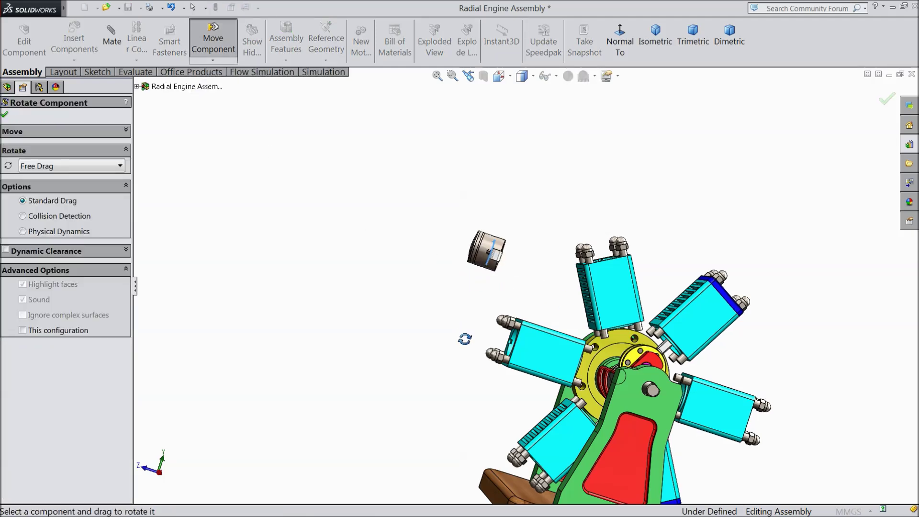
middle_click_drag(464, 338, 462, 394)
left_click_drag(493, 263, 446, 185)
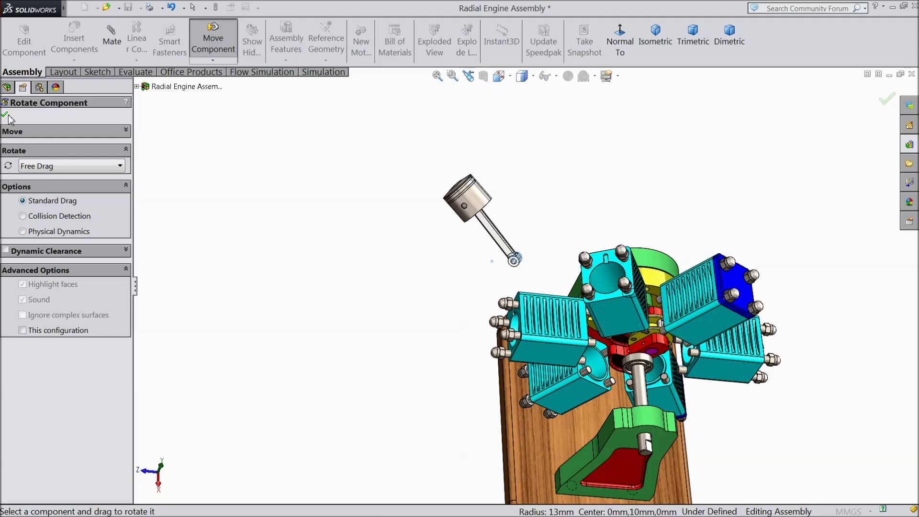
left_click(5, 116)
Move the loose connecting rod's free end beside the connecting rod hub at the engine's centre
scroll(495, 306, "down", 5)
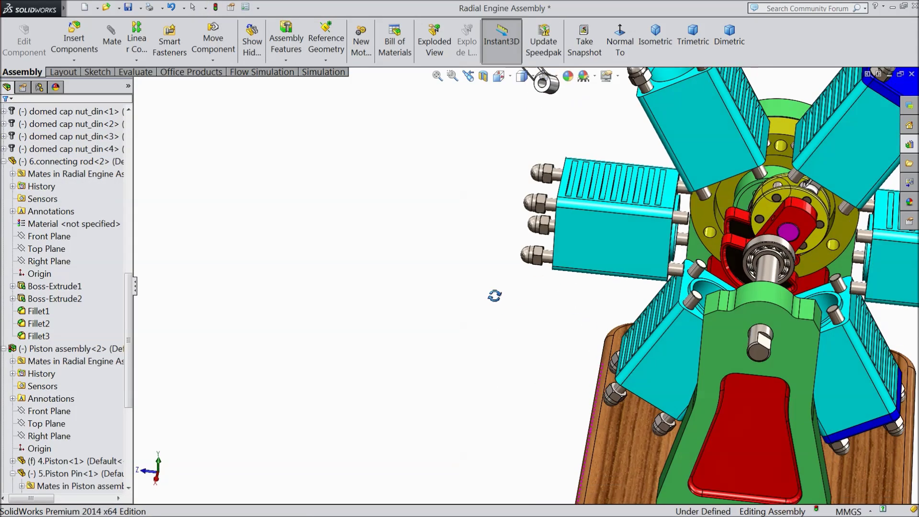
scroll(498, 320, "up", 2)
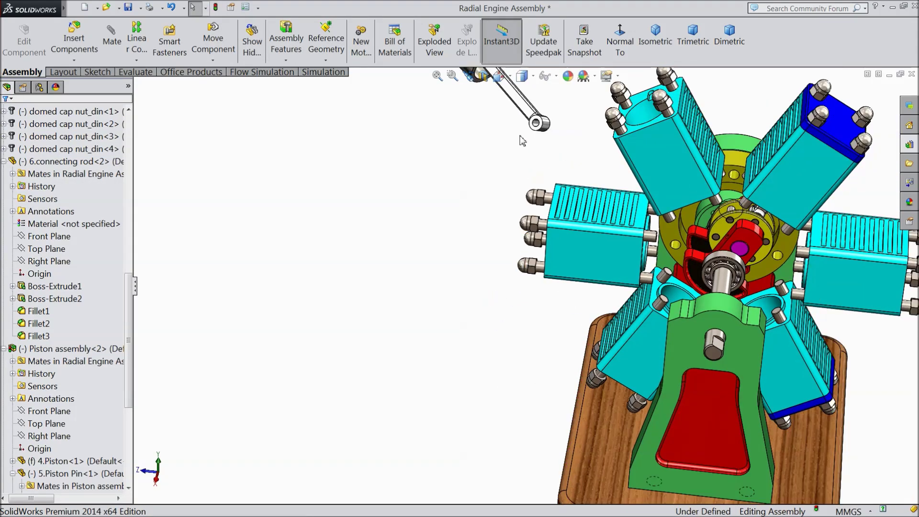
left_click_drag(529, 115, 724, 229)
Add a concentric mate between the free-end hole of 6.connecting rod<2> and 22.Hub Pin<2> on the connecting rod hub
scroll(729, 225, "down", 5)
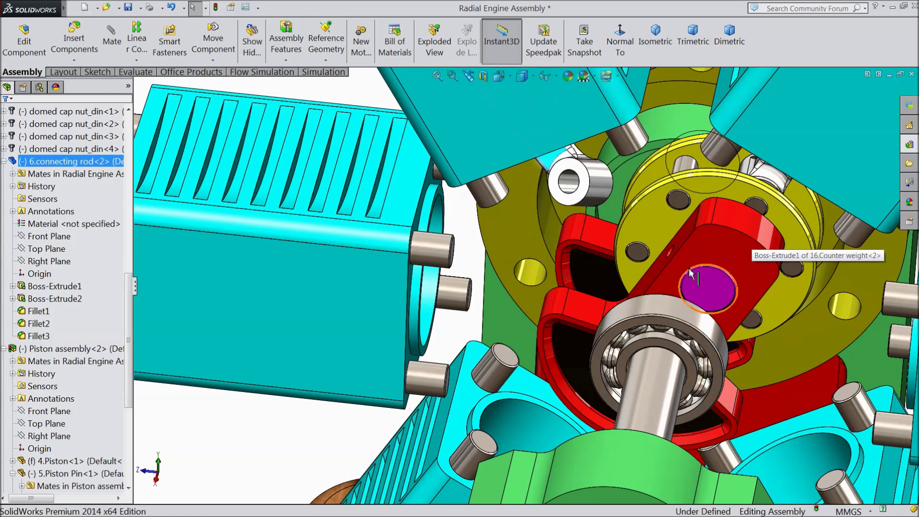
middle_click_drag(691, 274, 713, 252)
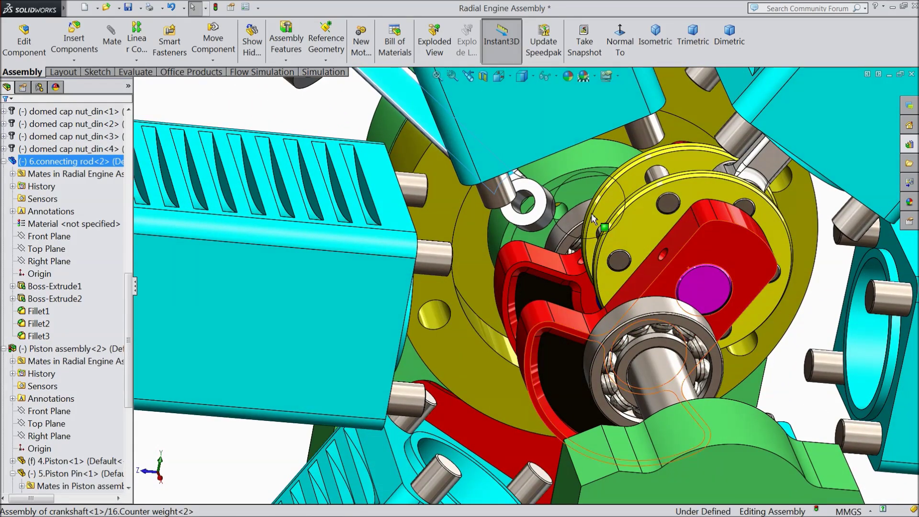
middle_click_drag(688, 212, 670, 206)
left_click(487, 206)
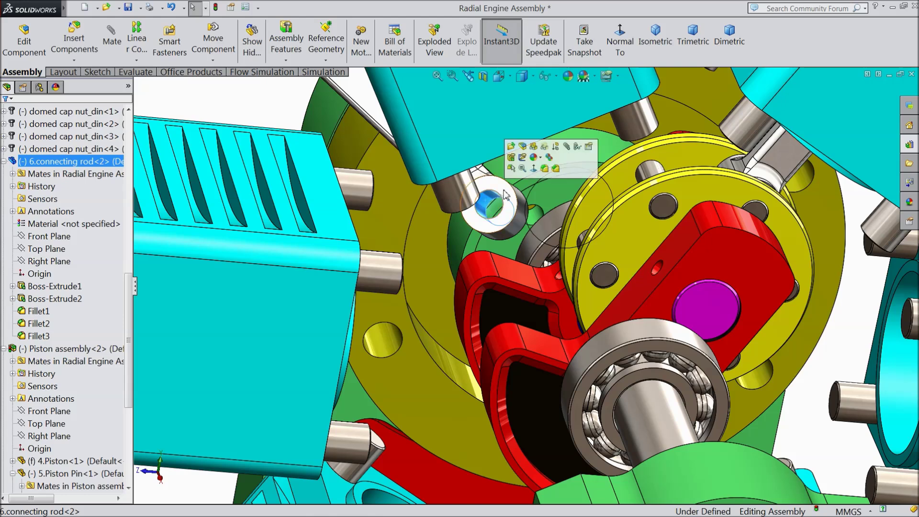
left_click(567, 147)
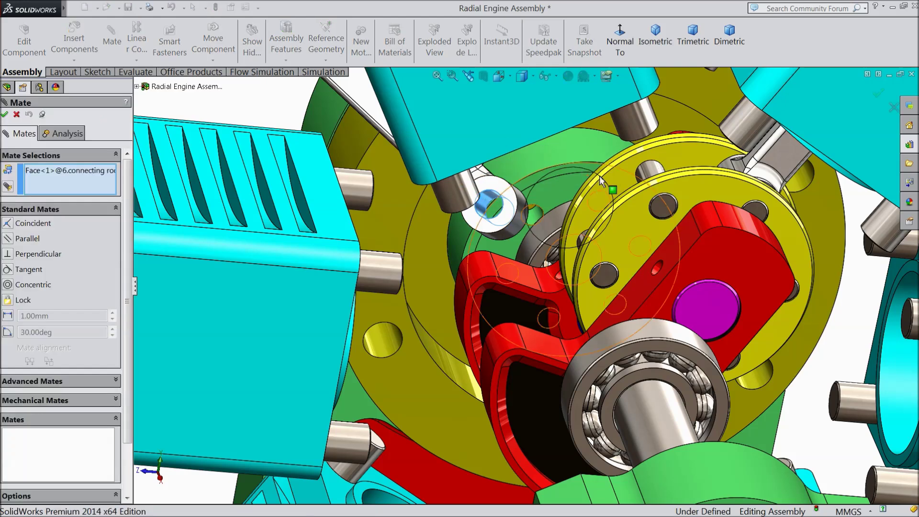
left_click(658, 175)
middle_click_drag(735, 172, 733, 172)
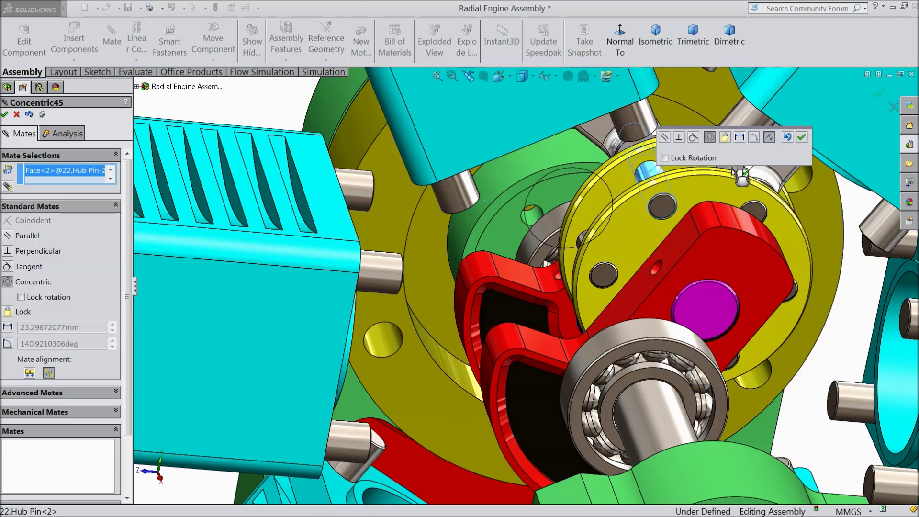
left_click(801, 138)
Add a concentric mate between the bore of 8.Cylinder body<2> and the outer face of the piston in Piston assembly<2>
scroll(527, 287, "up", 5)
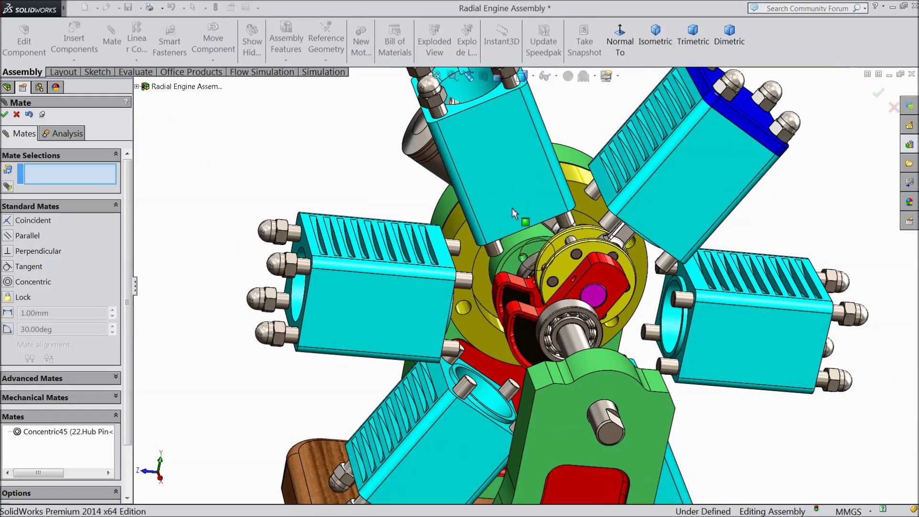
scroll(460, 144, "up", 2)
scroll(479, 163, "down", 8)
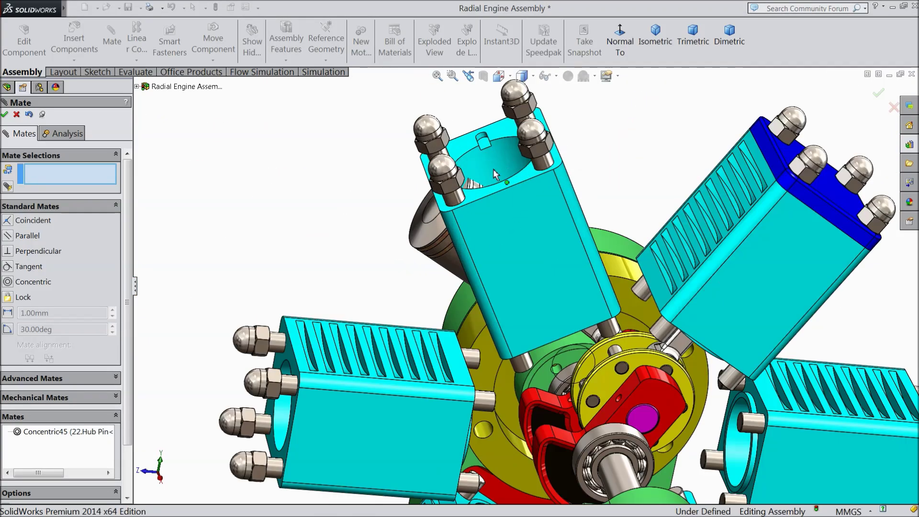
scroll(504, 179, "down", 2)
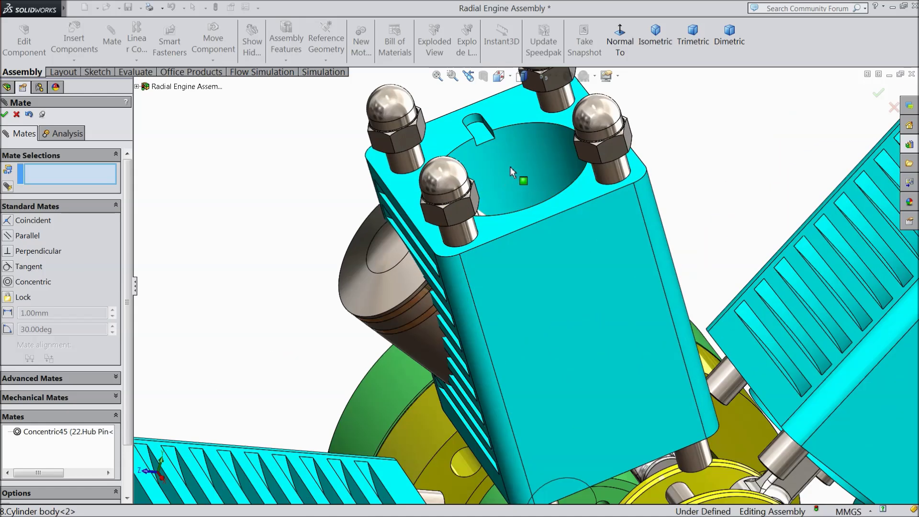
left_click(509, 166)
left_click(423, 350)
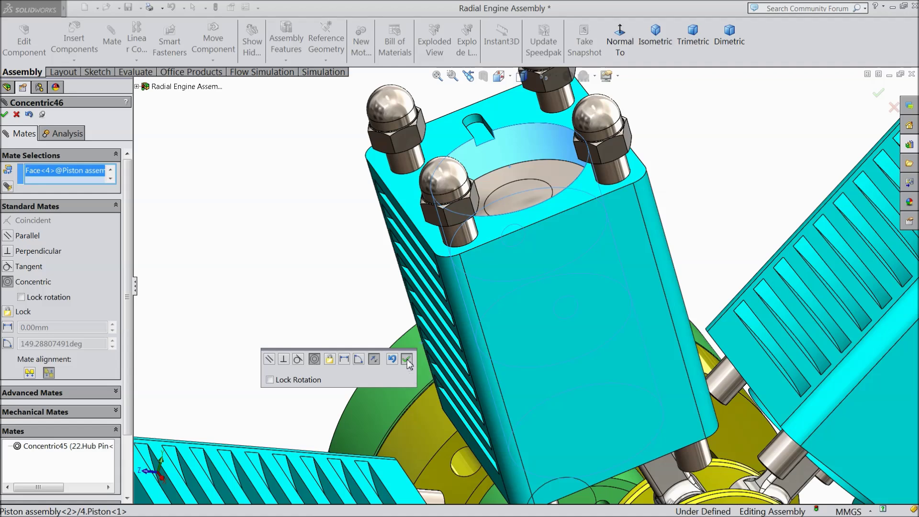
left_click(406, 360)
left_click(16, 114)
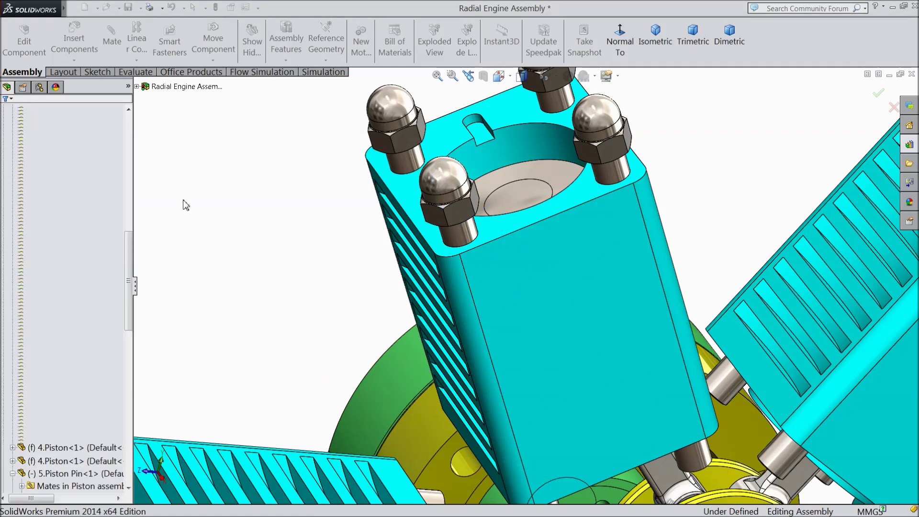
Swing the connecting rod hub around and inspect how the newly mated connecting rod and piston follow in their cylinder
middle_click_drag(256, 245, 243, 217)
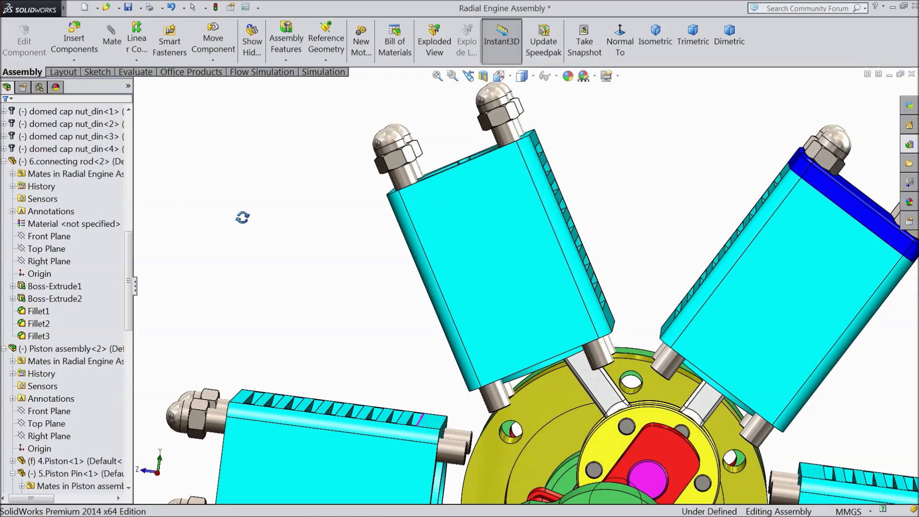
left_click_drag(611, 433, 381, 376)
scroll(330, 331, "up", 1)
scroll(329, 330, "up", 2)
middle_click_drag(328, 328, 347, 343)
scroll(559, 365, "down", 2)
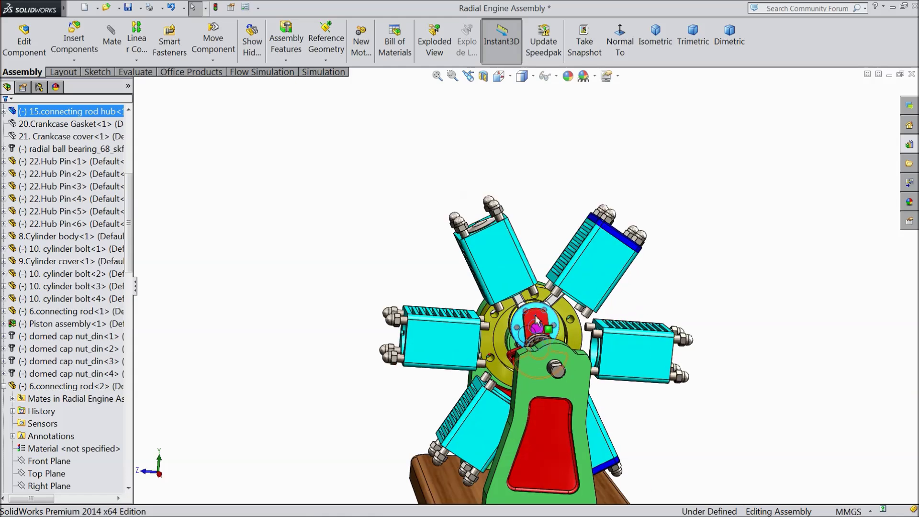
scroll(536, 319, "down", 3)
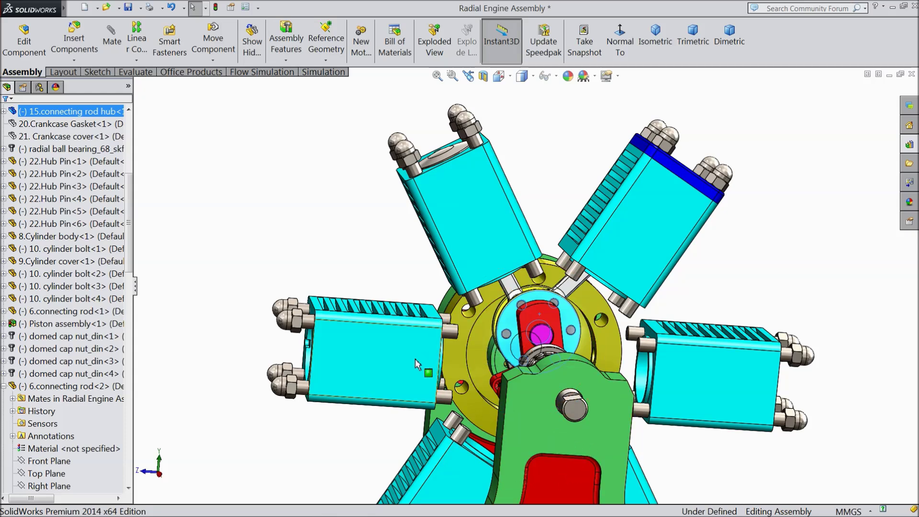
scroll(378, 368, "up", 3)
middle_click_drag(404, 371, 439, 396)
left_click(358, 414)
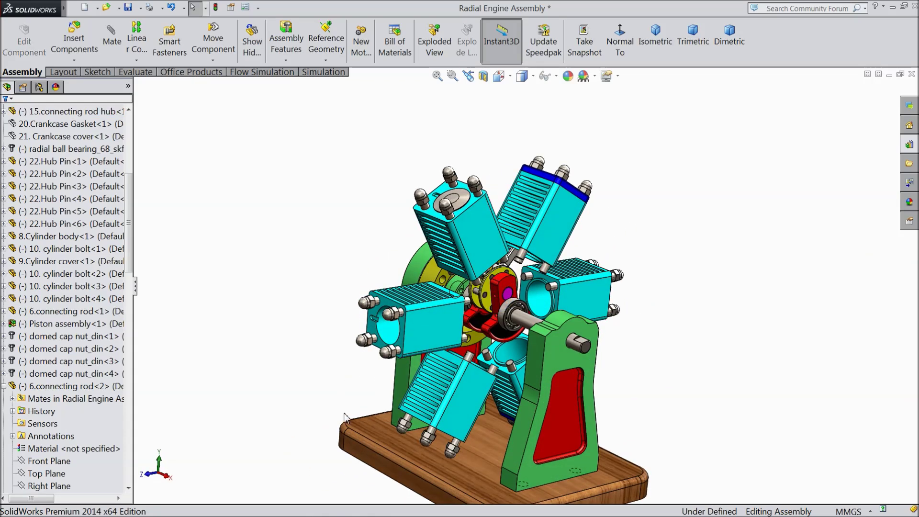
mouse_move(386, 516)
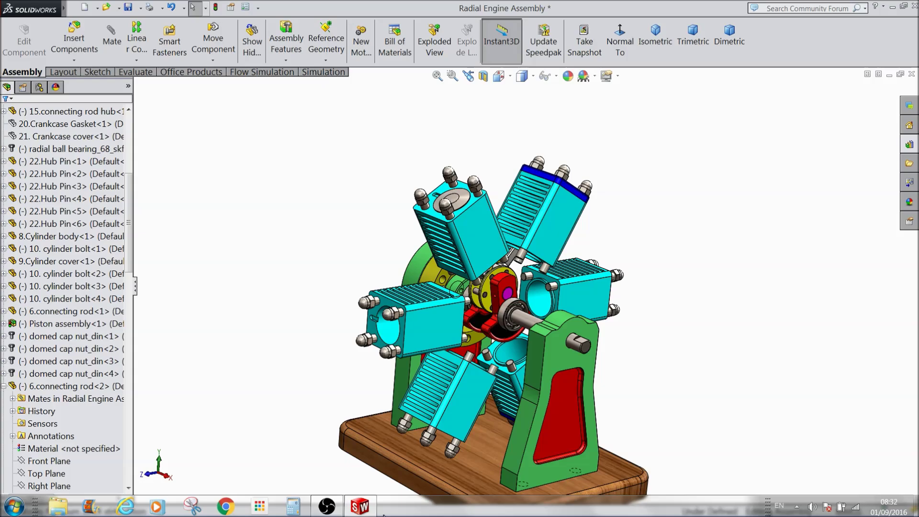
left_click(327, 506)
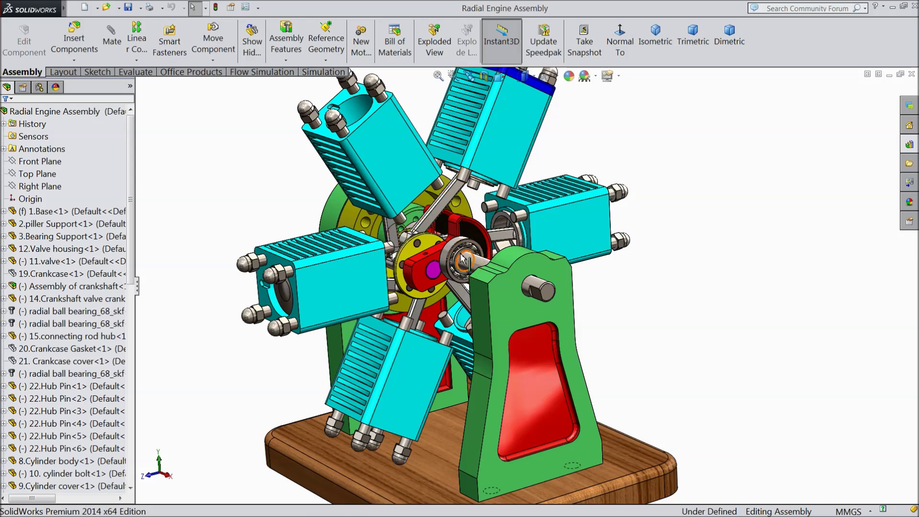
Turn the crankshaft rod by its exposed end to check the motion of the six connecting rods and pistons
left_click_drag(548, 293, 557, 307)
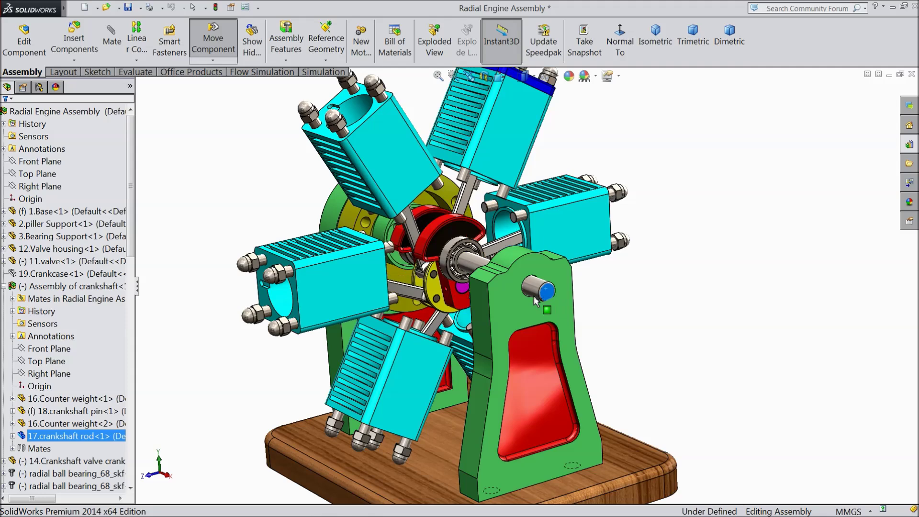
left_click_drag(529, 286, 551, 263)
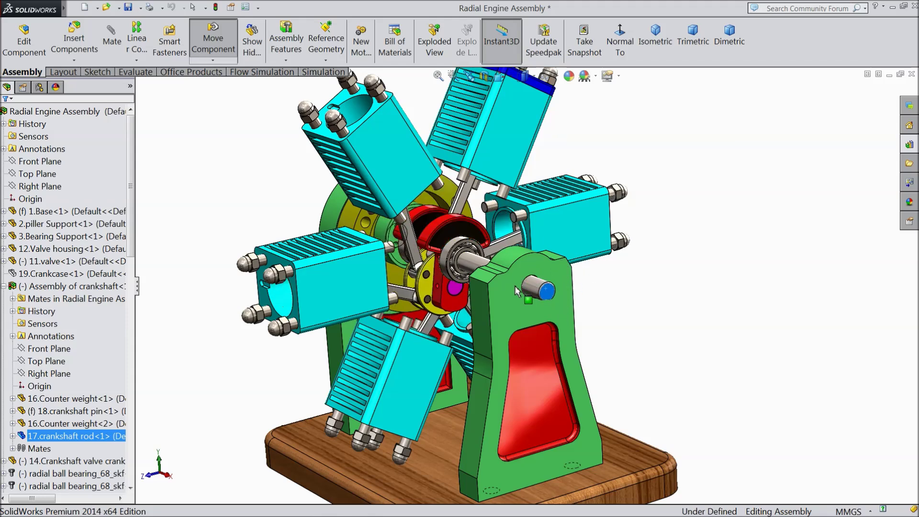
left_click_drag(546, 245, 562, 276)
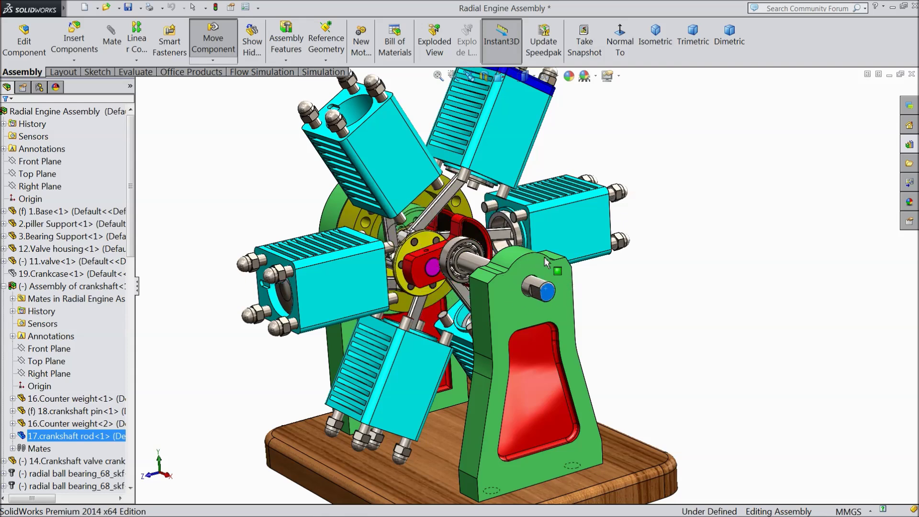
mouse_move(545, 266)
left_mouse_down()
mouse_move(549, 309)
mouse_move(553, 278)
left_mouse_up()
left_click_drag(534, 296, 569, 288)
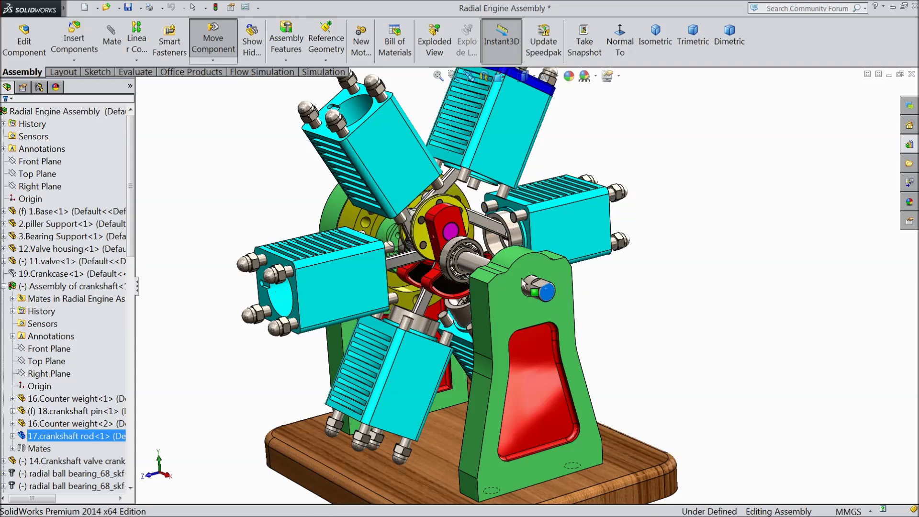
Open the 12.Valve housing part from the assembly for editing
scroll(524, 283, "up", 3)
middle_click_drag(312, 222, 383, 249)
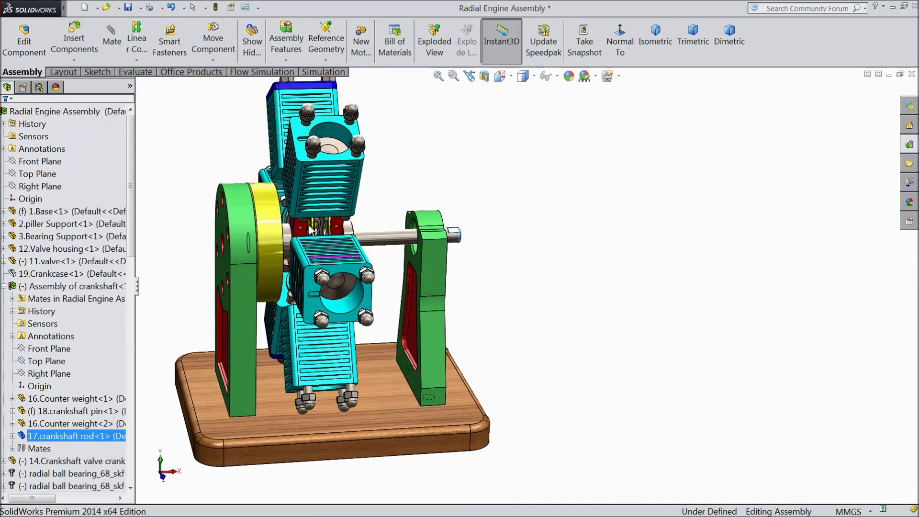
scroll(313, 234, "down", 1)
left_click(273, 241)
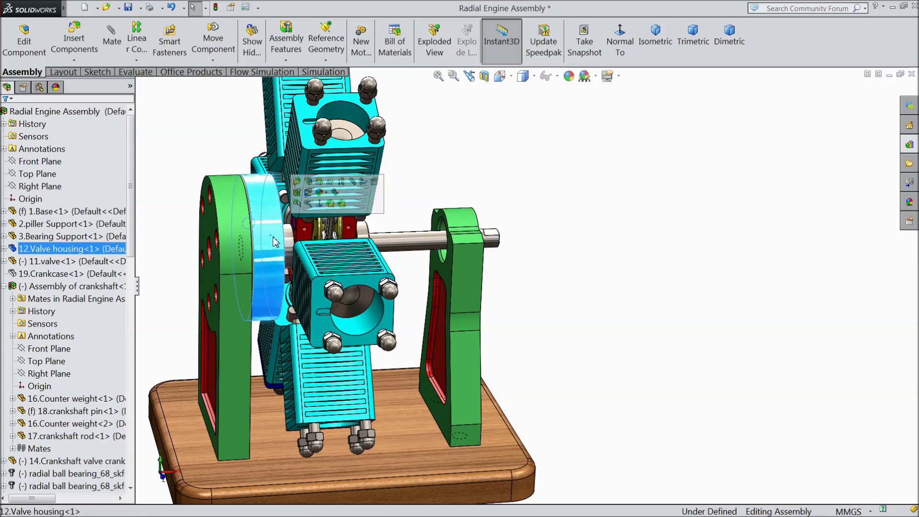
left_click(297, 182)
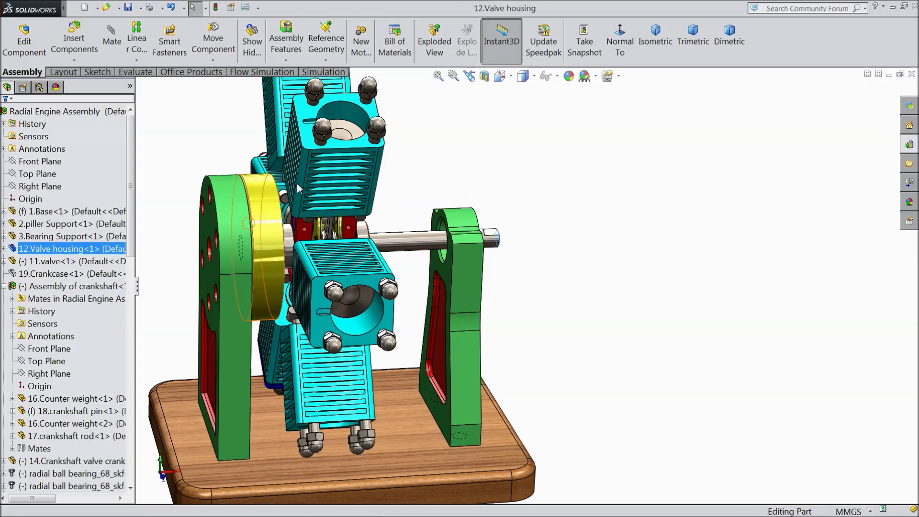
Set the diameter of the valve housing's six-hole bolt circle to 72 mm
left_click(268, 260)
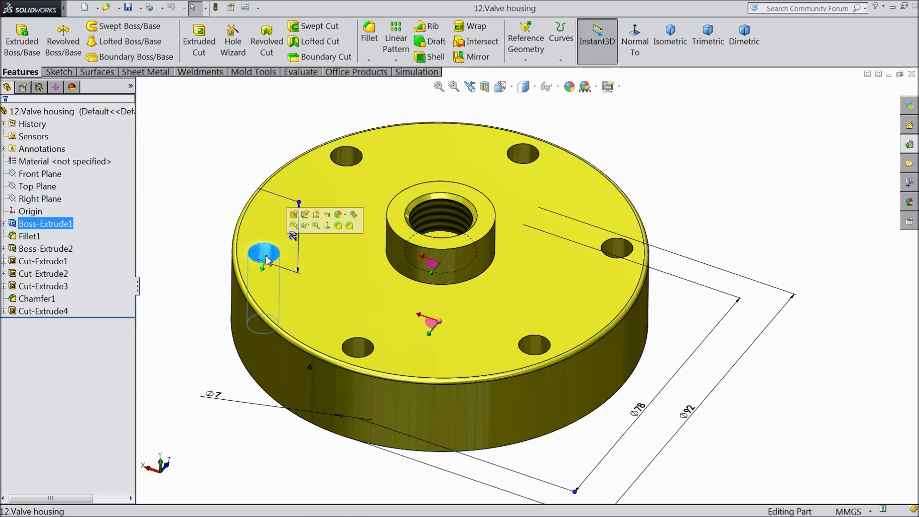
scroll(528, 287, "up", 3)
middle_click_drag(399, 309, 378, 282)
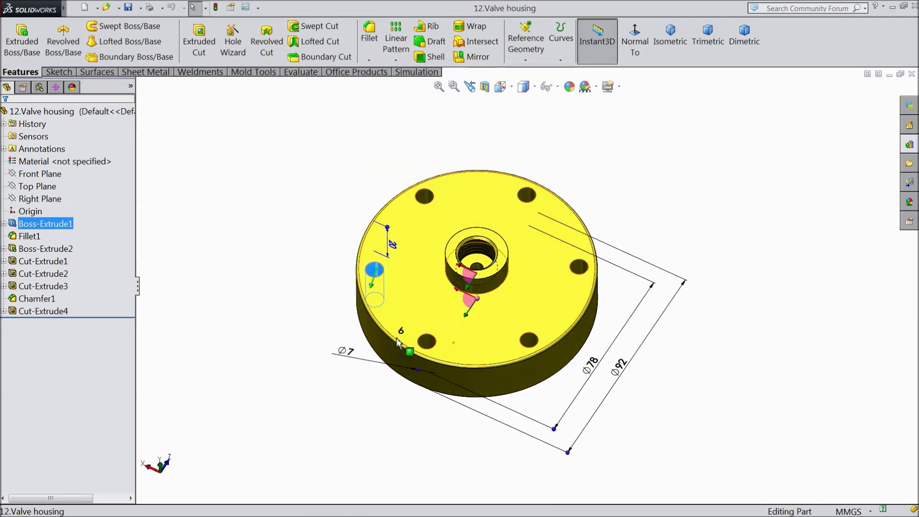
left_click(595, 368)
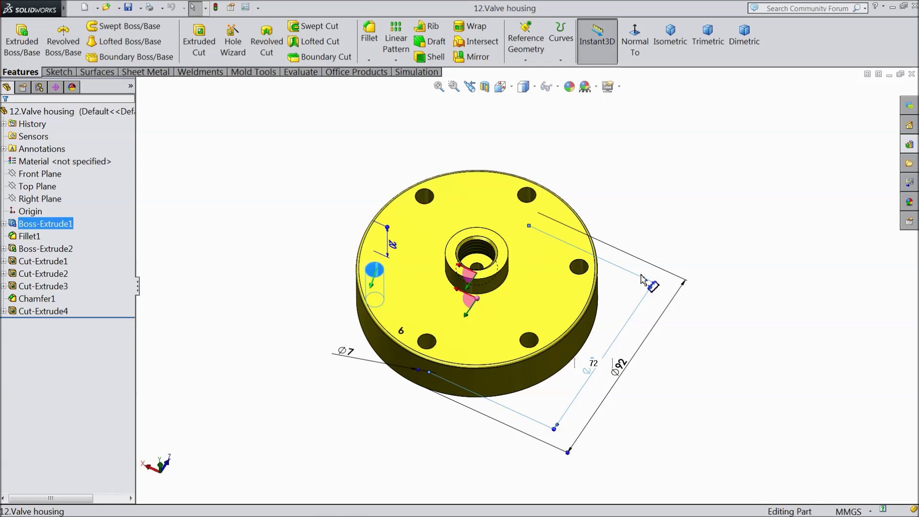
left_click_drag(641, 279, 643, 280)
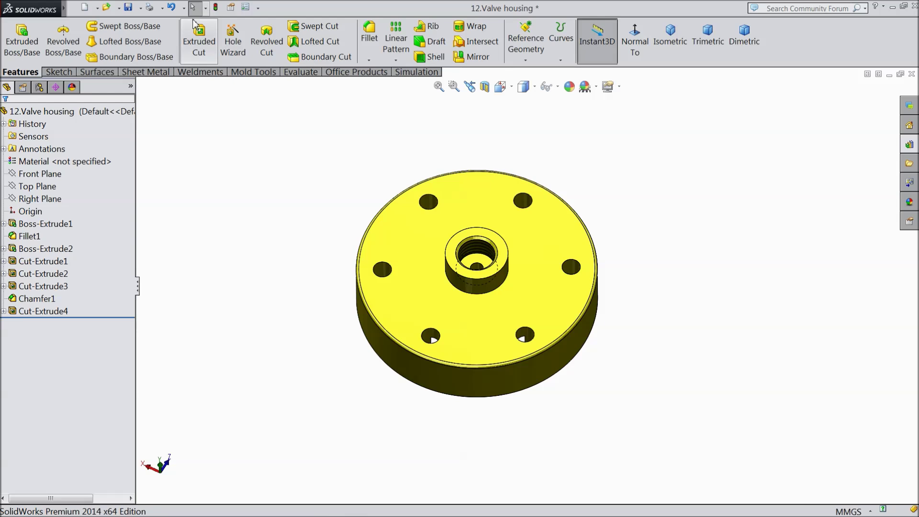
Save and close the 12.Valve housing part, accepting the rebuild of the Radial Engine Assembly
left_click(216, 8)
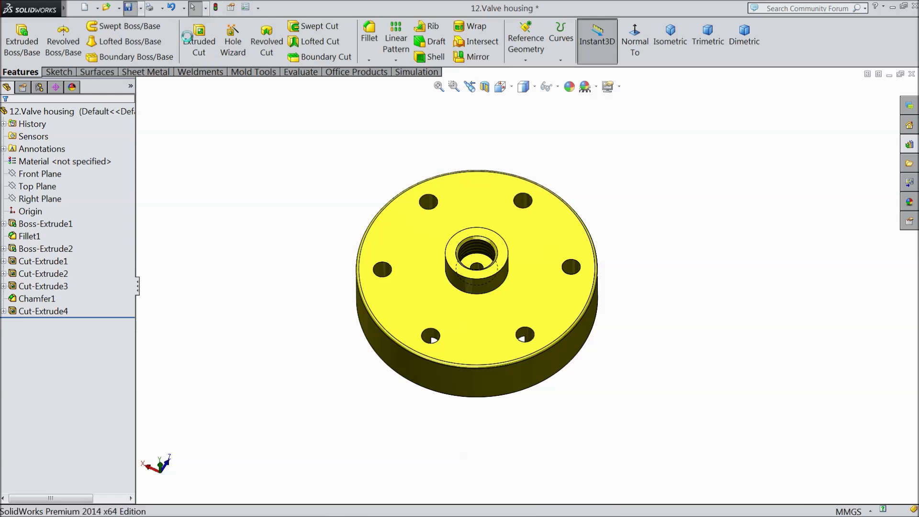
left_click(912, 74)
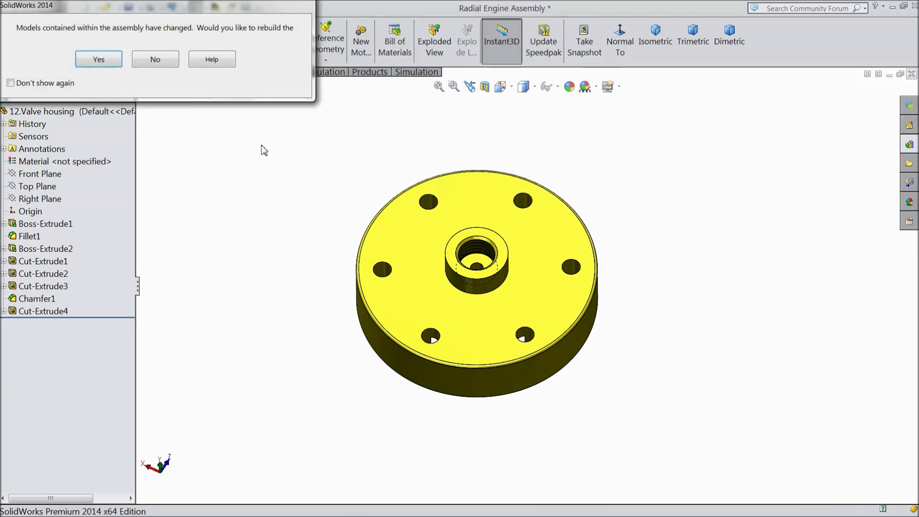
left_click(98, 59)
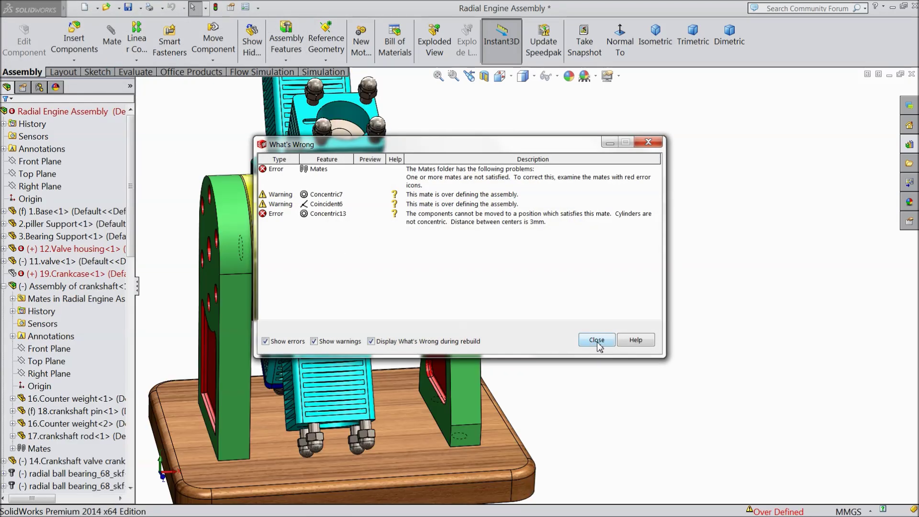
Close the rebuild error report and expand the Mates folder of the Radial Engine Assembly
left_click(597, 340)
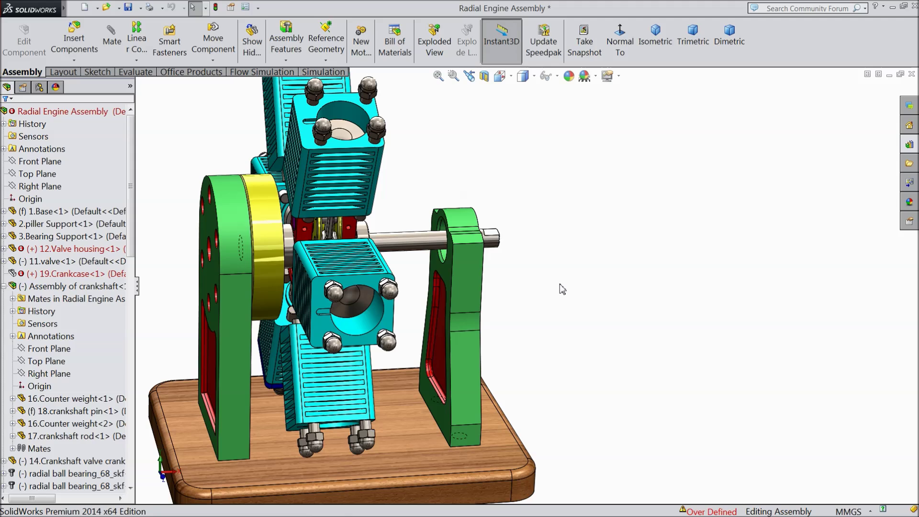
scroll(268, 286, "up", 5)
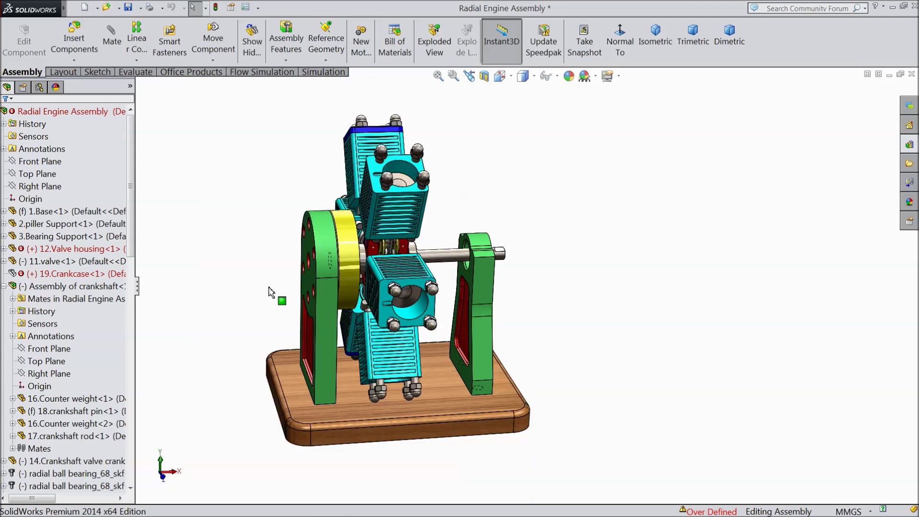
middle_click_drag(271, 282, 291, 293)
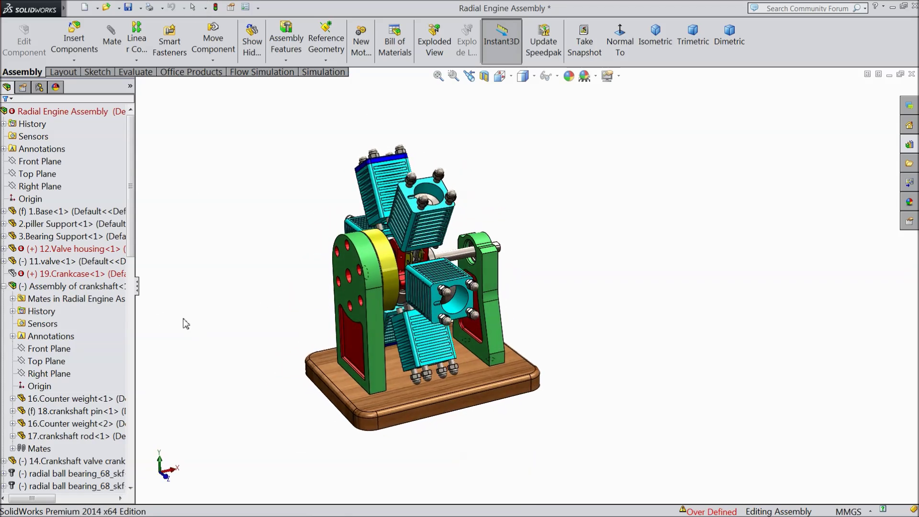
scroll(124, 436, "down", 12)
scroll(124, 436, "down", 3)
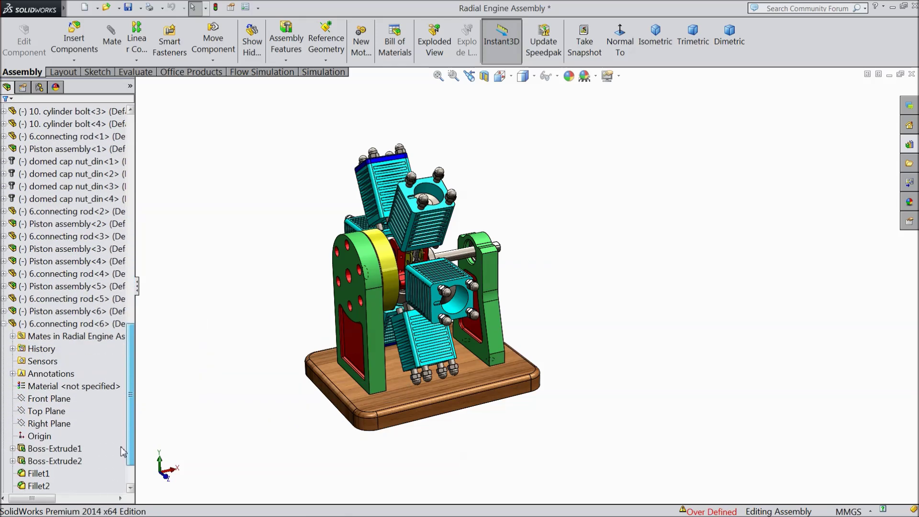
left_click(3, 461)
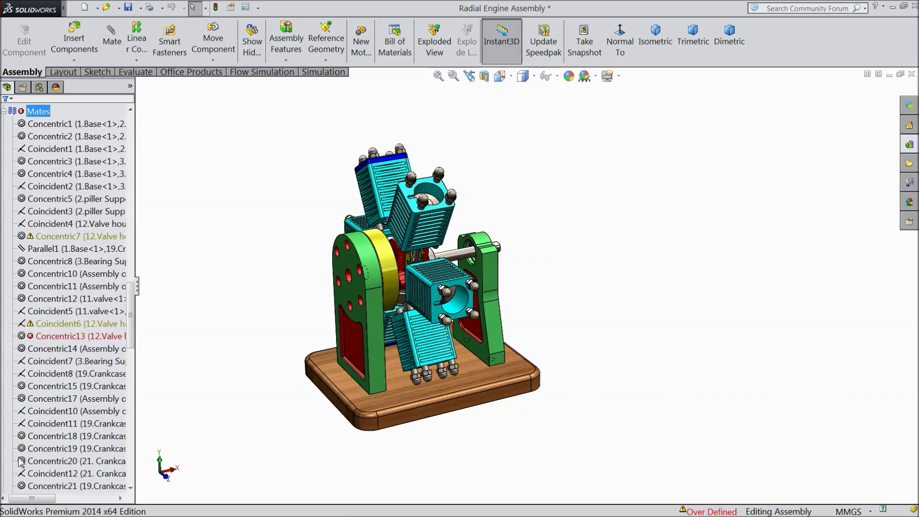
Delete the Concentric13 mate between the 12.Valve housing and the 19.Crankcase
left_click(52, 336)
middle_click_drag(205, 344, 278, 330)
mouse_move(66, 341)
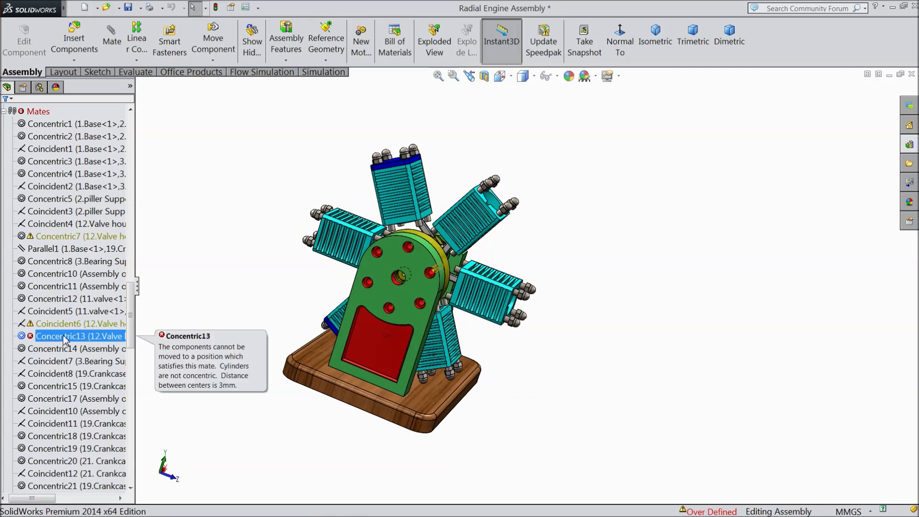
middle_click_drag(211, 295, 166, 310)
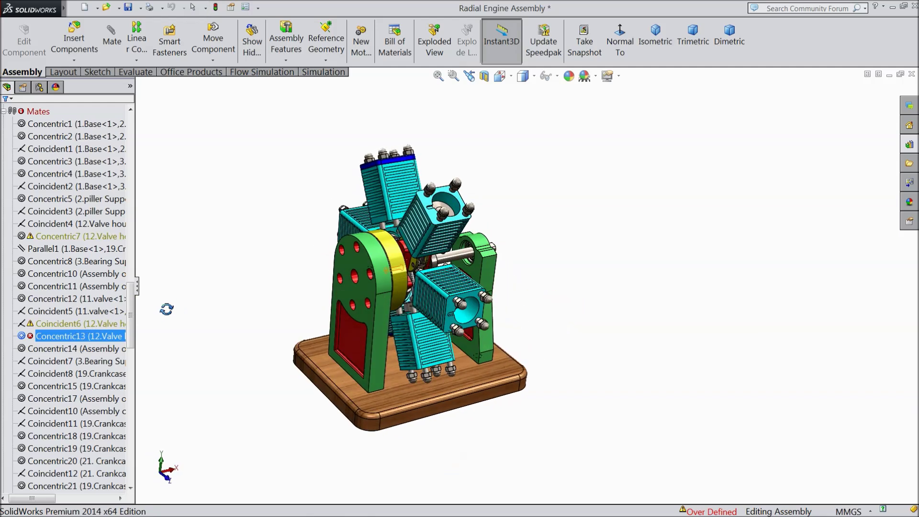
scroll(95, 338, "down", 2)
right_click(50, 261)
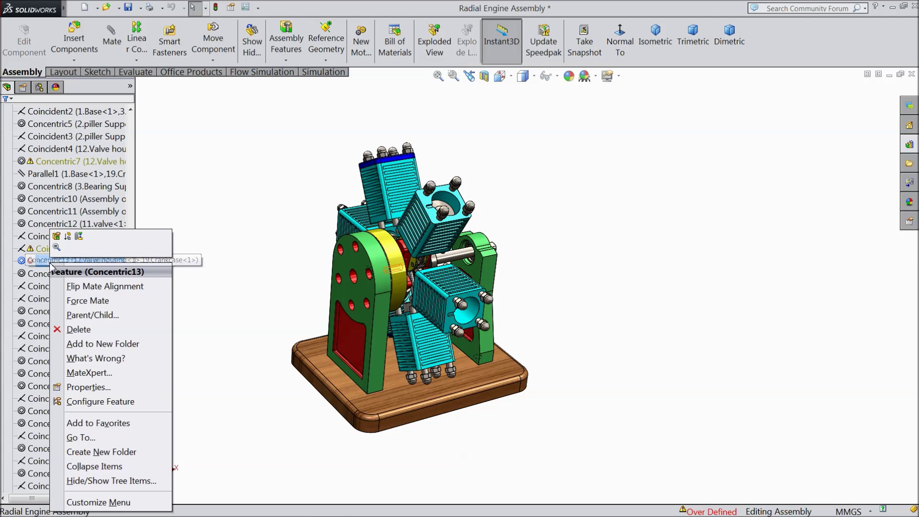
left_click(78, 330)
left_click(538, 186)
Examine how the valve housing's bolt holes line up with the holes in the 2.piller Support
middle_click_drag(407, 297, 365, 307)
scroll(74, 286, "up", 10)
scroll(74, 284, "down", 4)
left_click(75, 311)
middle_click_drag(306, 283, 392, 251)
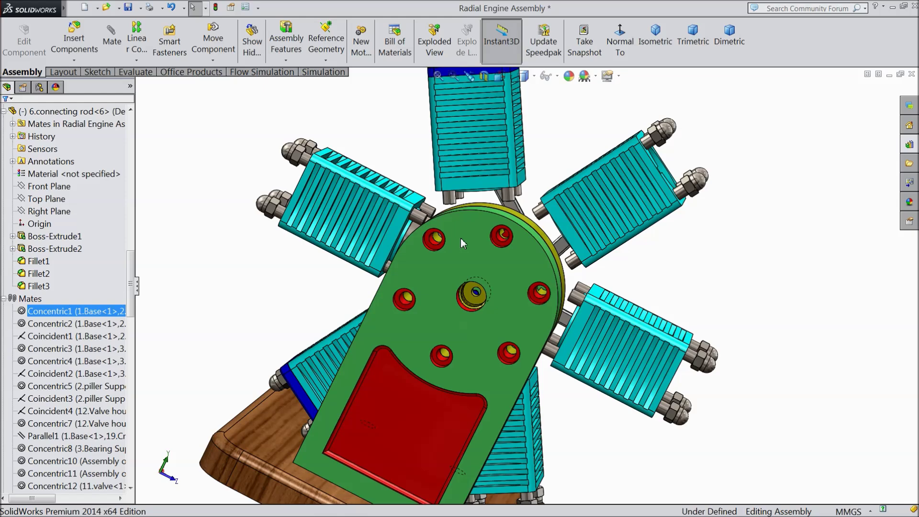
scroll(476, 241, "down", 8)
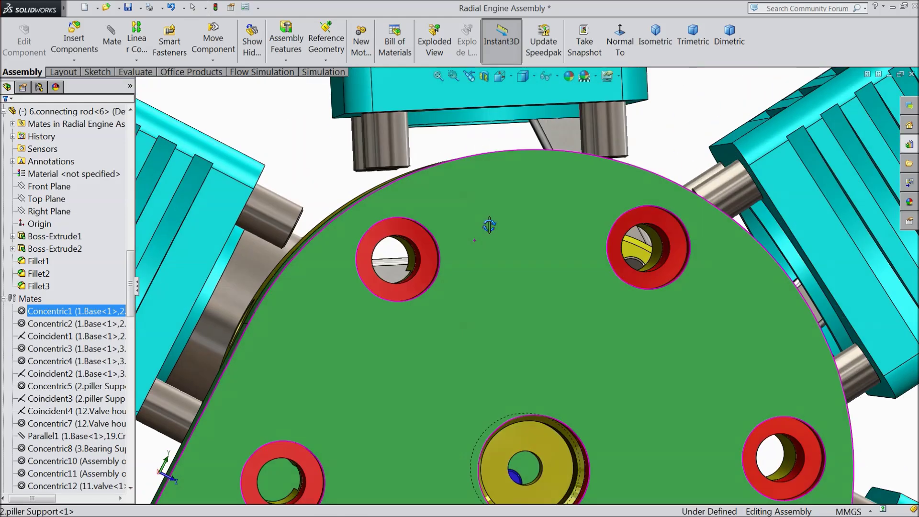
middle_click_drag(489, 225, 473, 244)
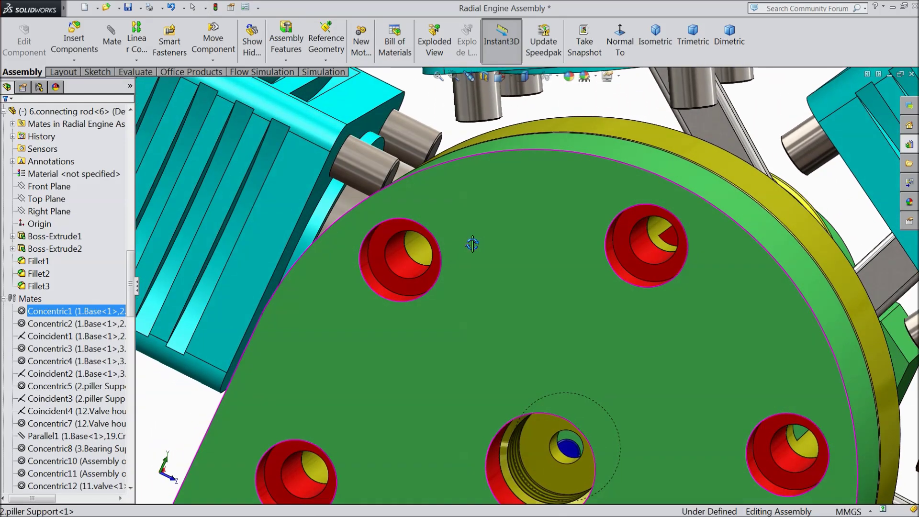
left_click(671, 146)
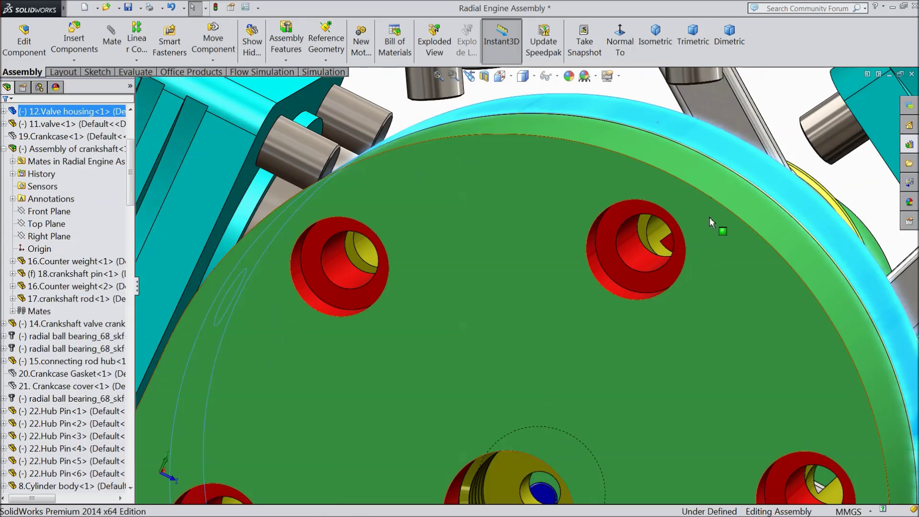
mouse_move(709, 217)
middle_mouse_down()
mouse_move(719, 211)
mouse_move(714, 218)
middle_mouse_up()
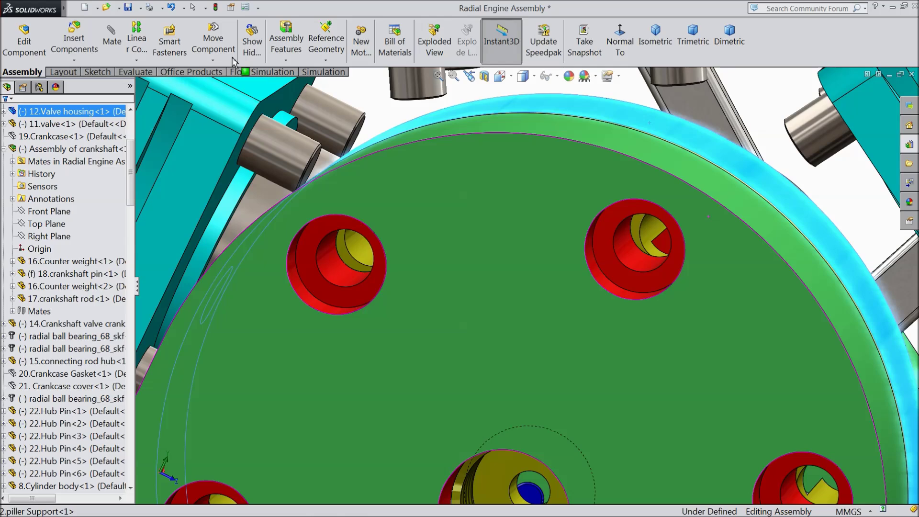
Add a concentric mate between one valve housing bolt hole and the matching counterbored hole in the 2.piller Support
left_click(113, 42)
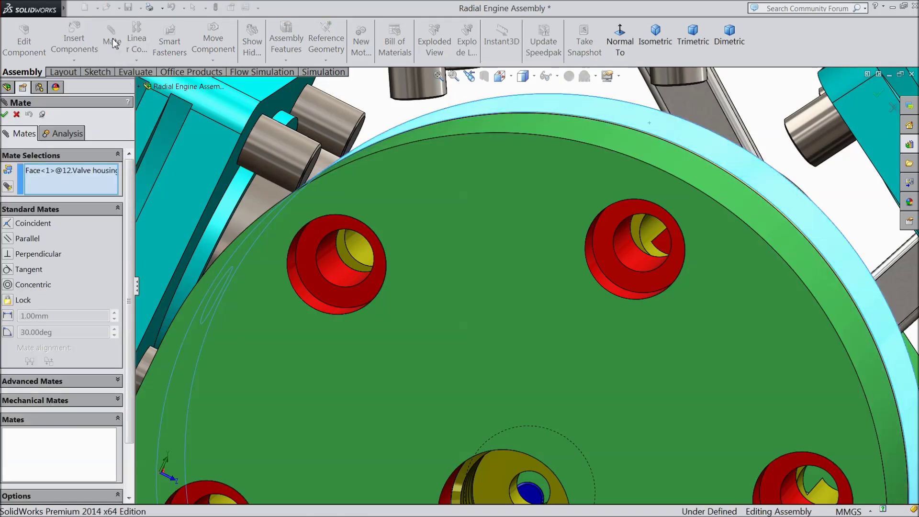
right_click(59, 178)
left_click(79, 182)
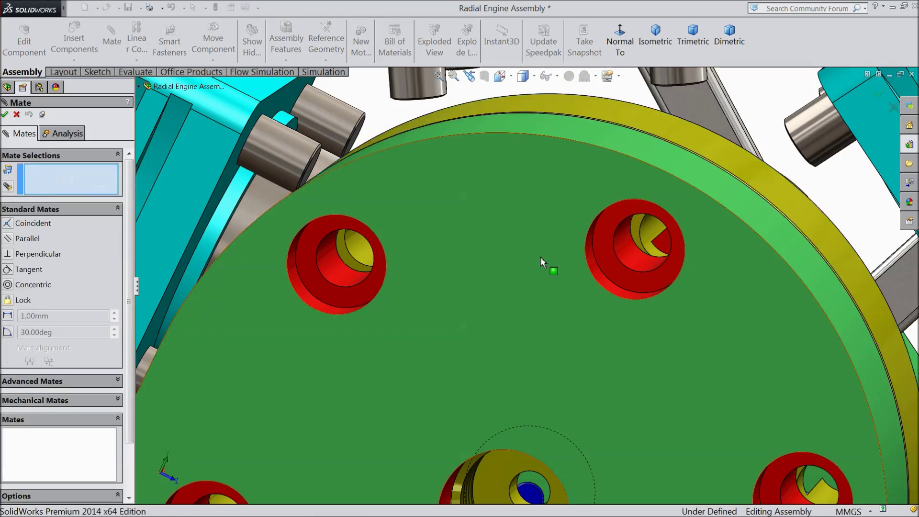
left_click(655, 229)
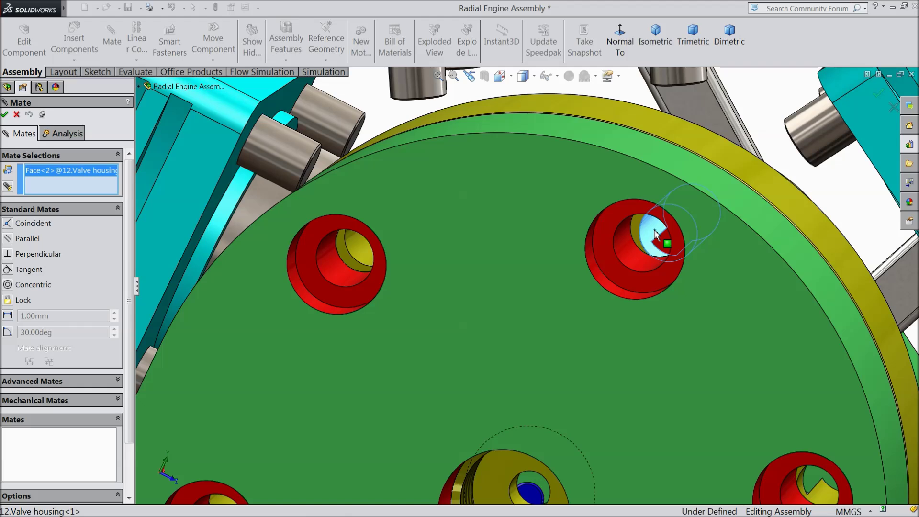
left_click(630, 260)
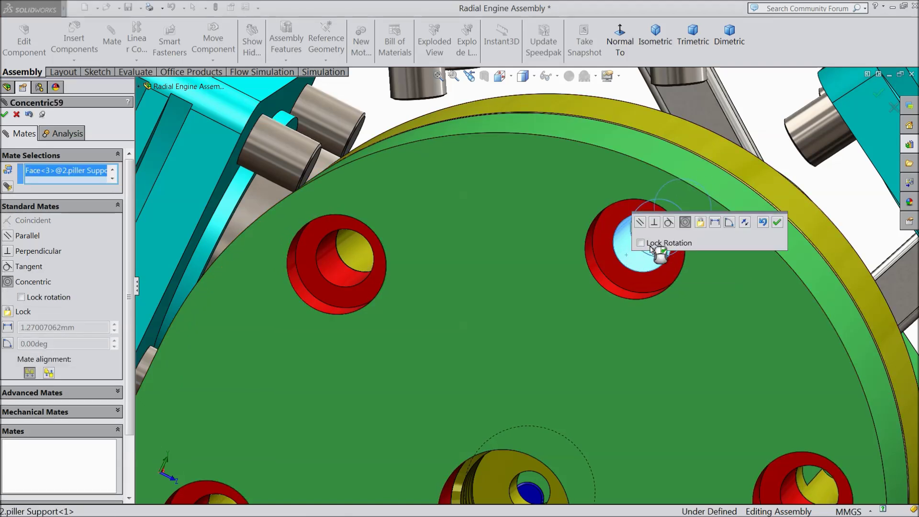
left_click(776, 222)
left_click(5, 114)
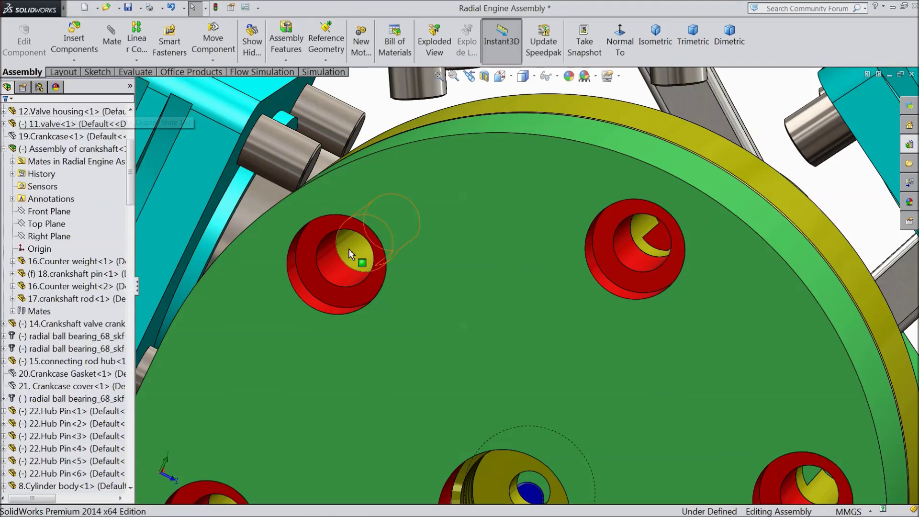
Browse the Design Library's ISO bolts and screws to the Hexagon Socket Head Screws category
scroll(348, 248, "up", 5)
middle_click_drag(342, 260, 367, 292)
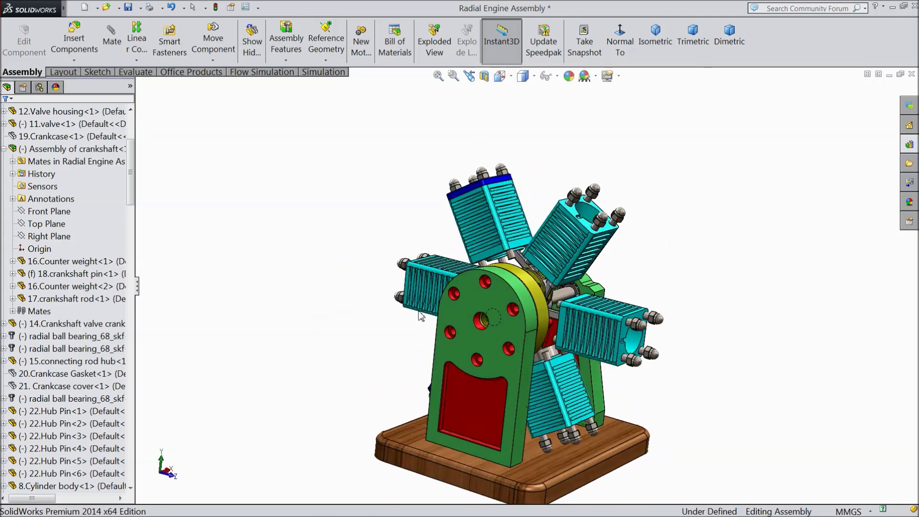
scroll(535, 362, "down", 5)
left_click(911, 146)
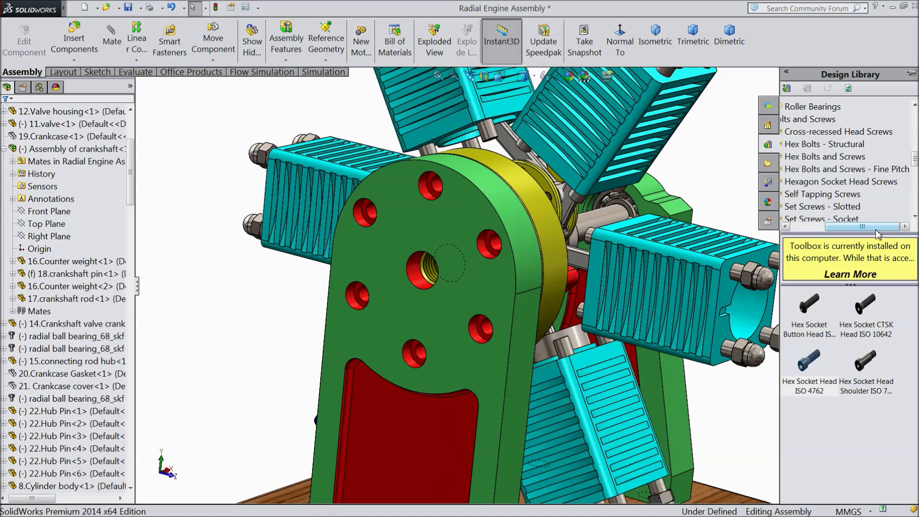
left_click_drag(870, 230, 835, 230)
scroll(869, 179, "up", 3)
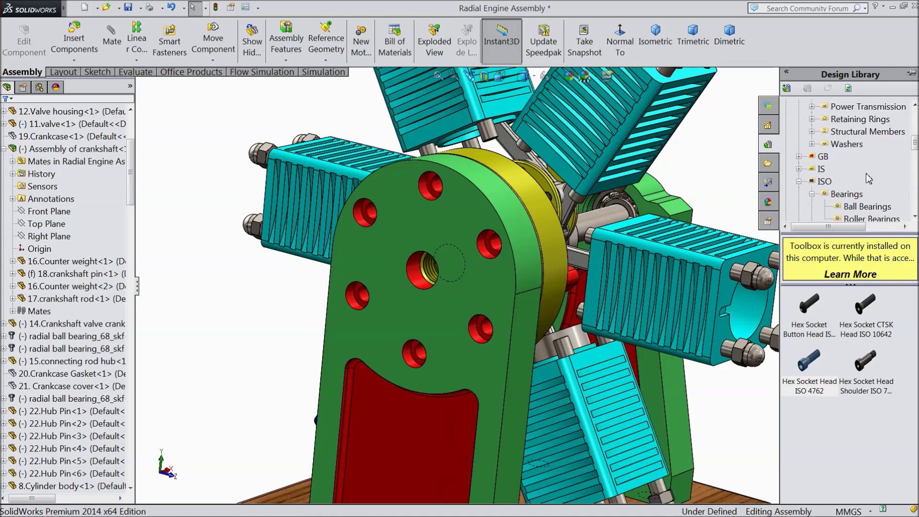
left_click(824, 182)
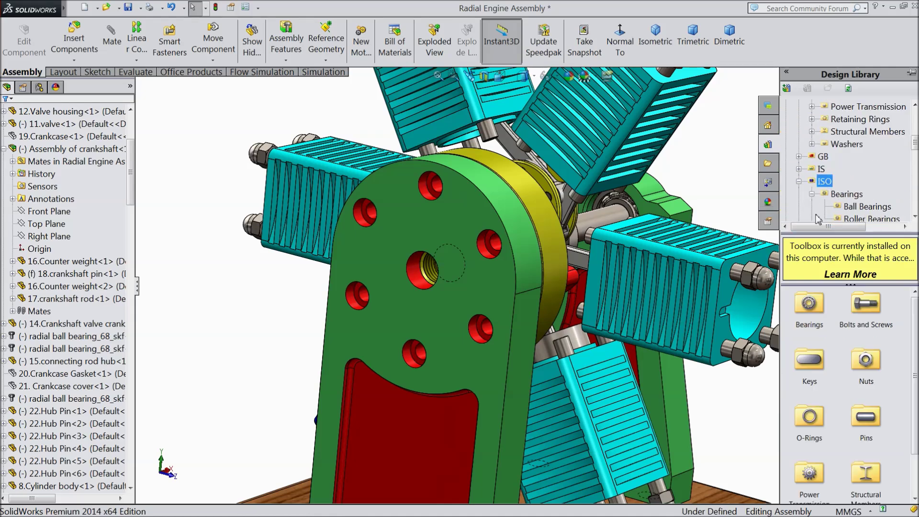
double_click(860, 308)
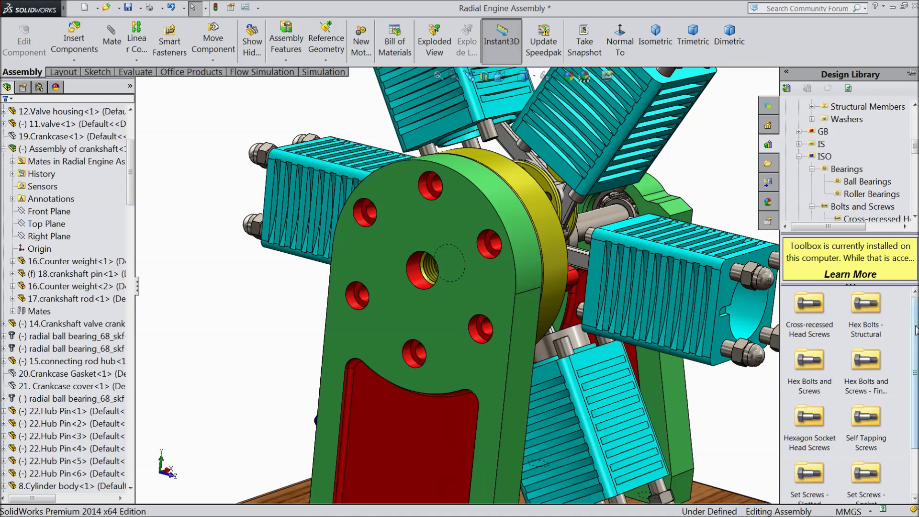
left_click_drag(916, 331, 915, 368)
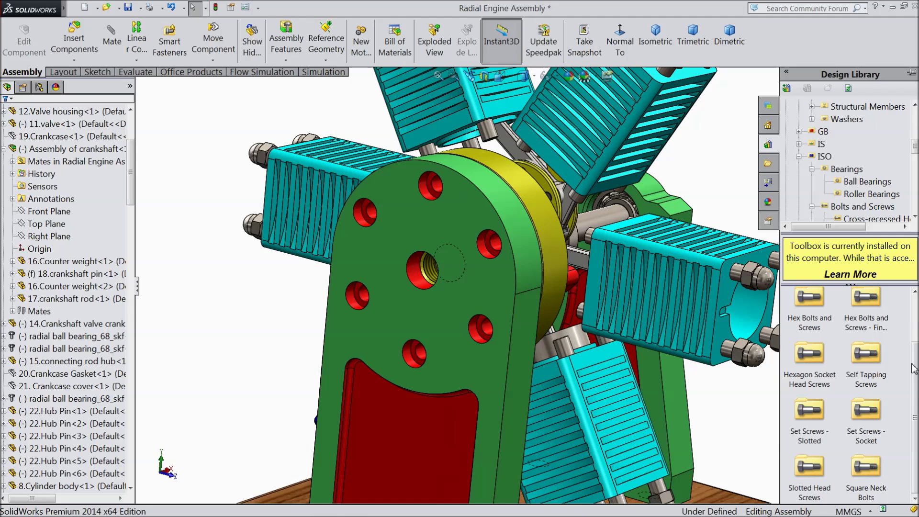
scroll(848, 392, "up", 2)
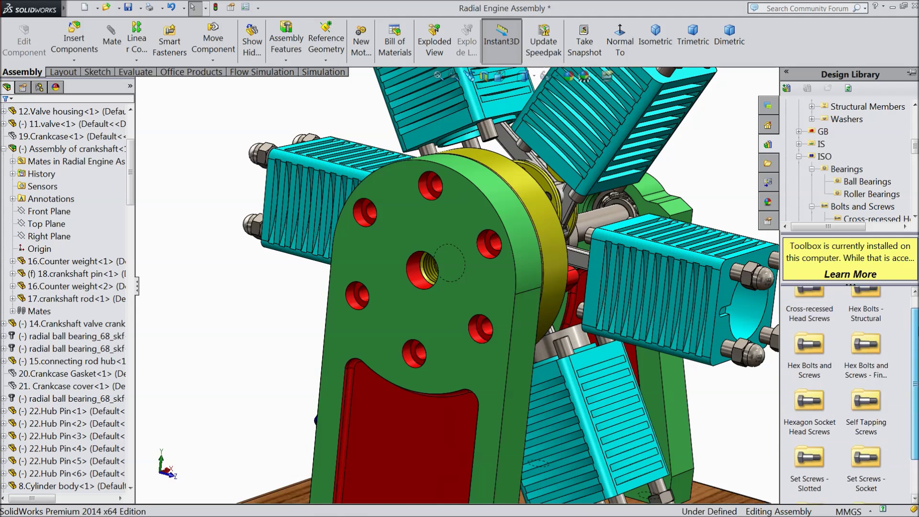
scroll(819, 388, "down", 2)
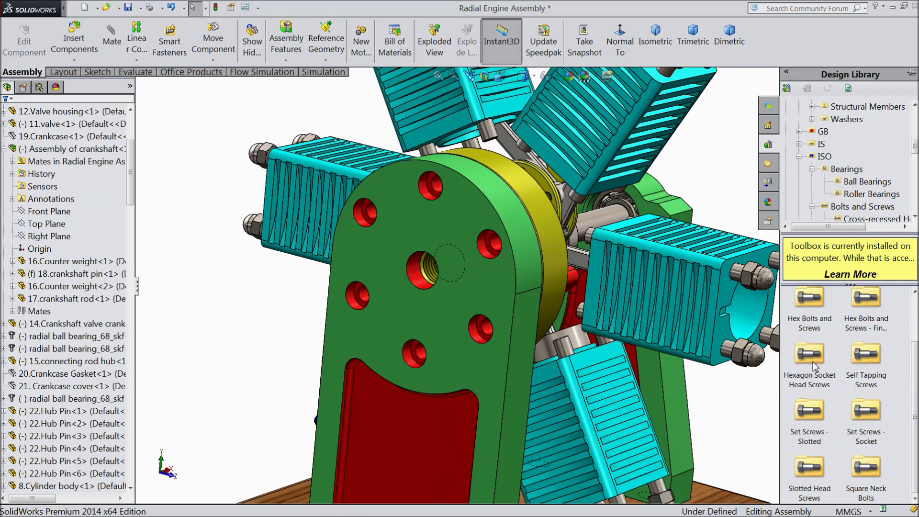
double_click(817, 364)
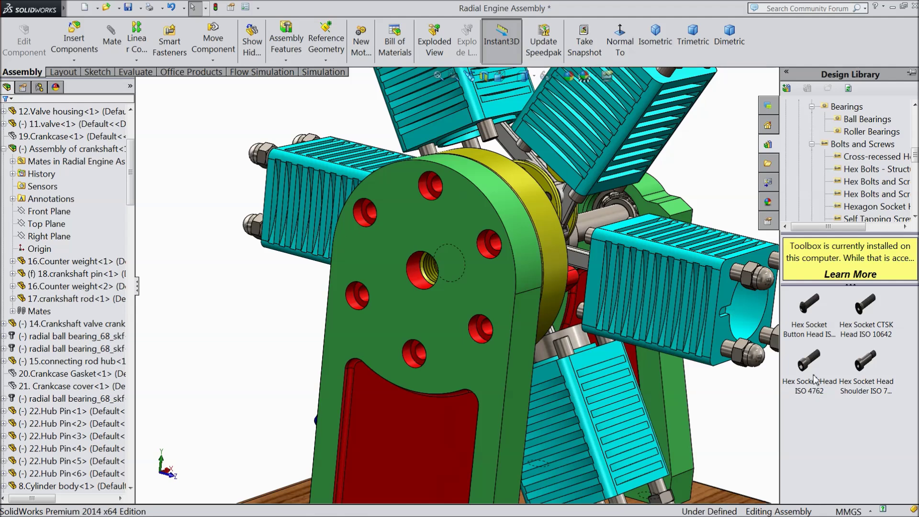
Insert a Hex Socket Head ISO 4762 screw beside the pillar support, with size M6 and length 45
left_click_drag(809, 371, 282, 312)
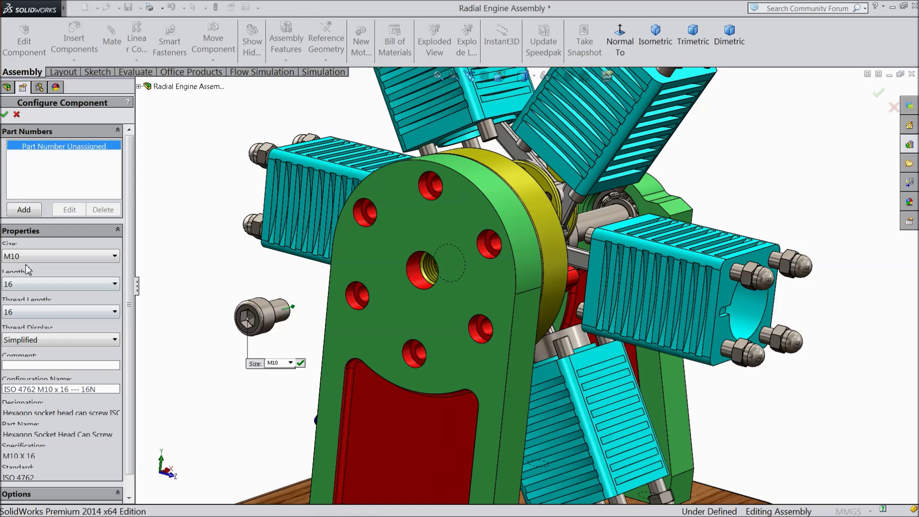
left_click(17, 257)
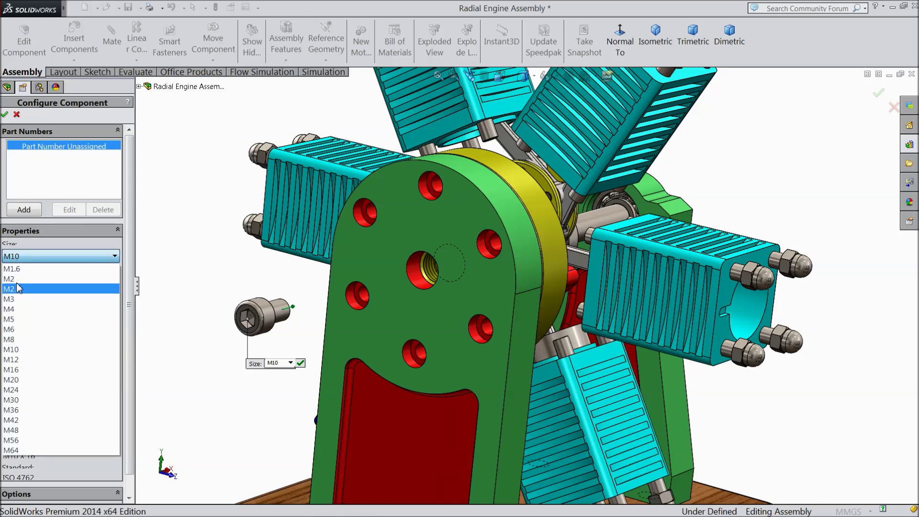
left_click(14, 330)
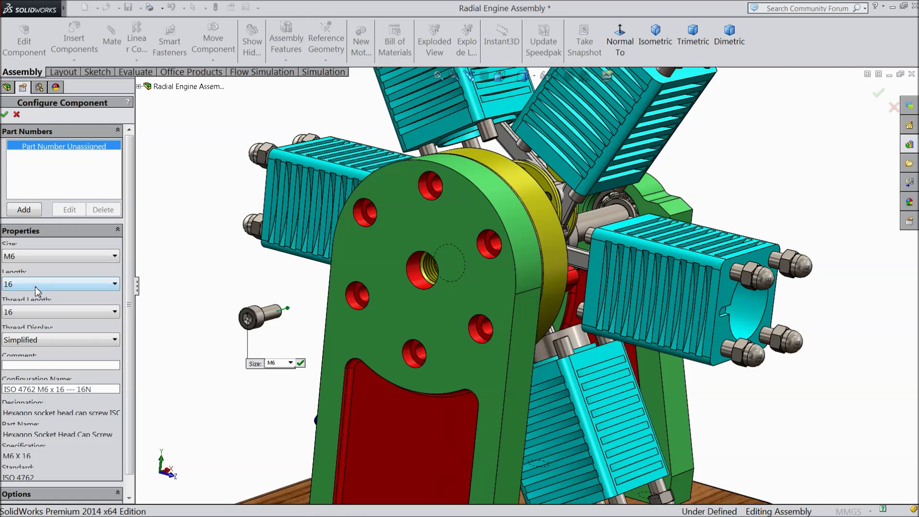
left_click(37, 288)
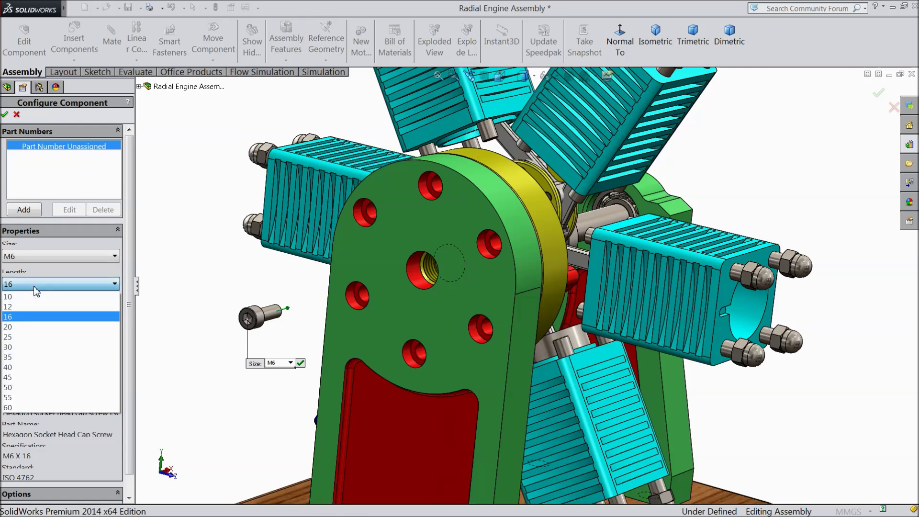
left_click(14, 378)
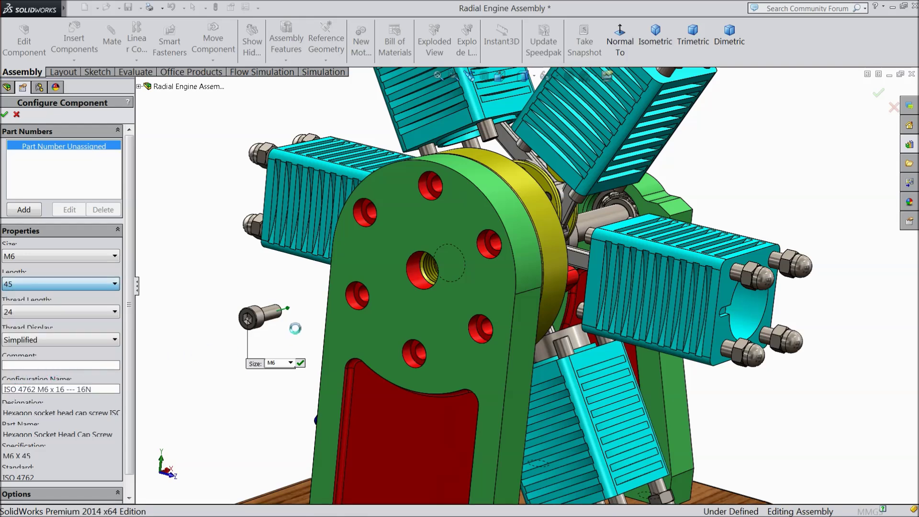
Set the M6 screw's thread display to Schematic and its thread length to 45
scroll(297, 316, "down", 2)
left_click(33, 343)
left_click(23, 373)
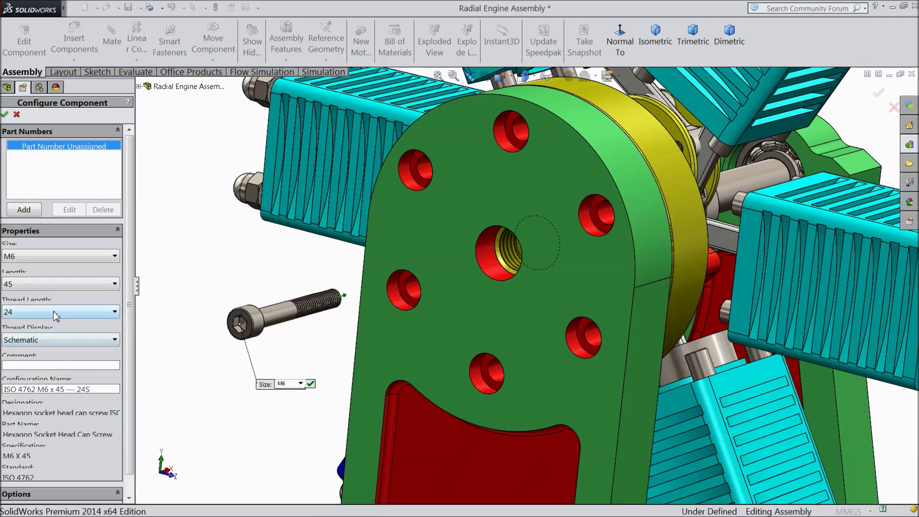
left_click(56, 312)
left_click(20, 335)
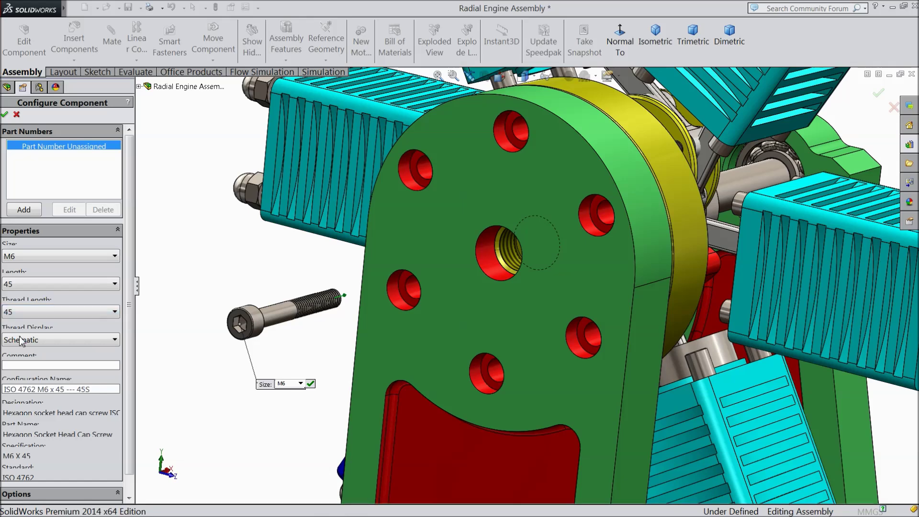
scroll(268, 315, "down", 2)
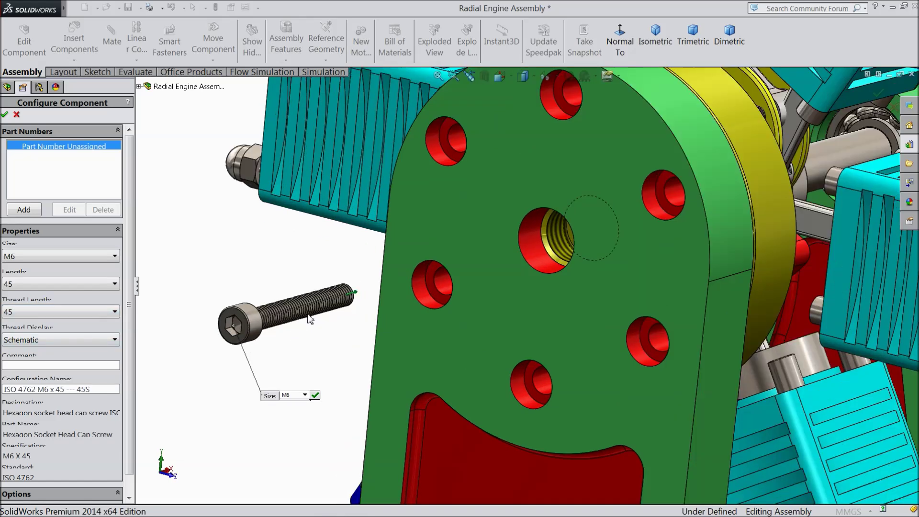
Finish placing the M6 x 45 screw and mate its head concentric with a lower side counterbored hole in the 2.piller Support
left_click(6, 115)
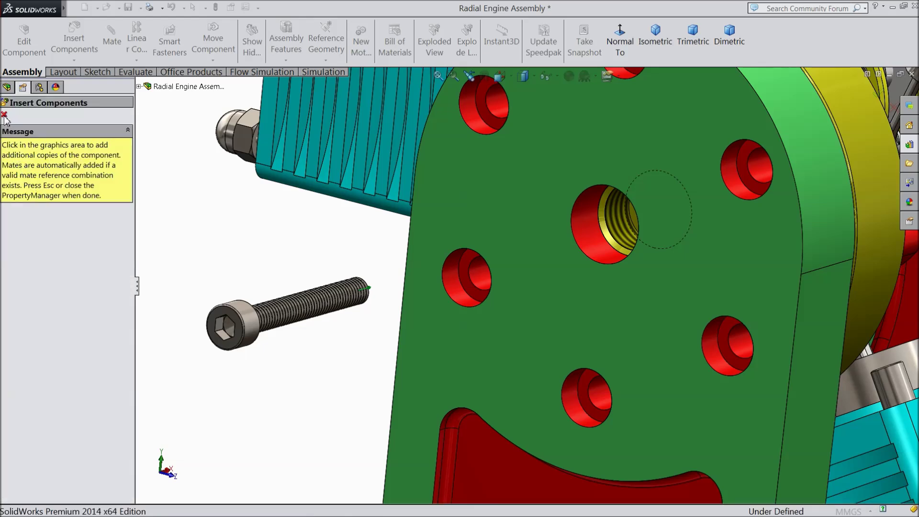
key("Escape")
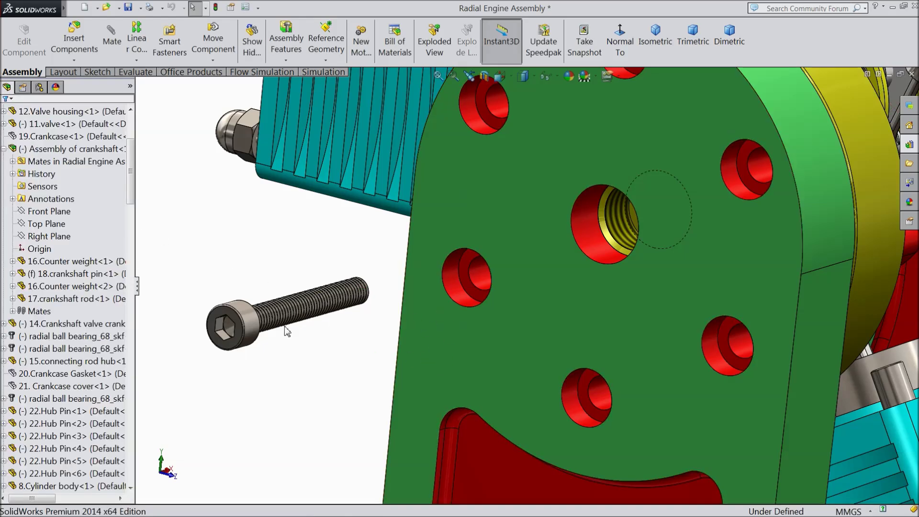
left_click(254, 328)
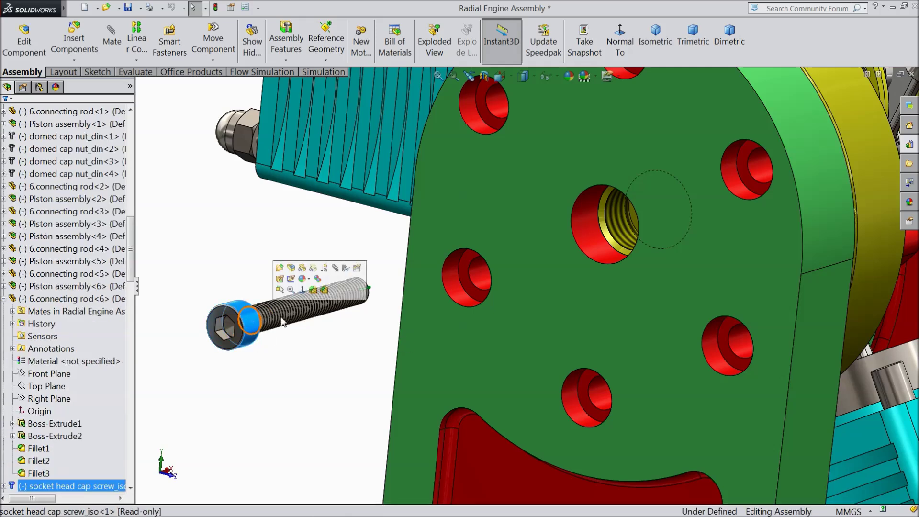
left_click(336, 267)
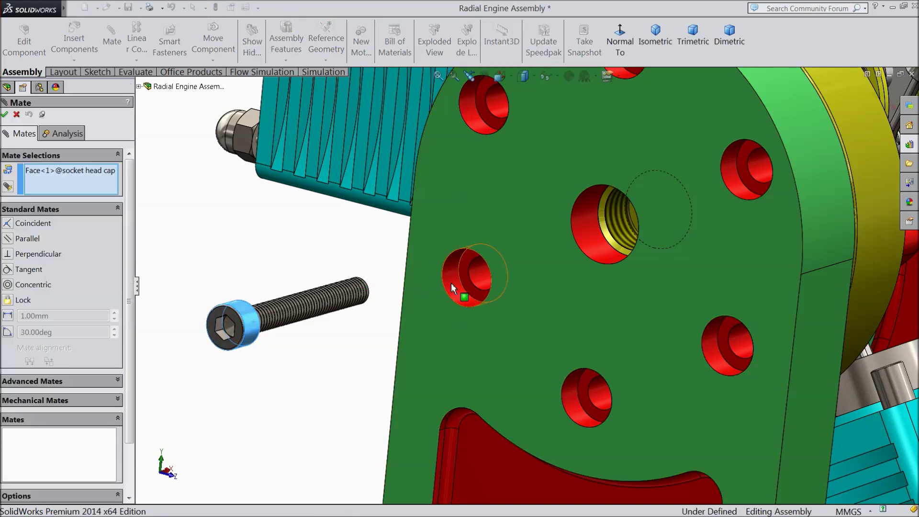
left_click(451, 283)
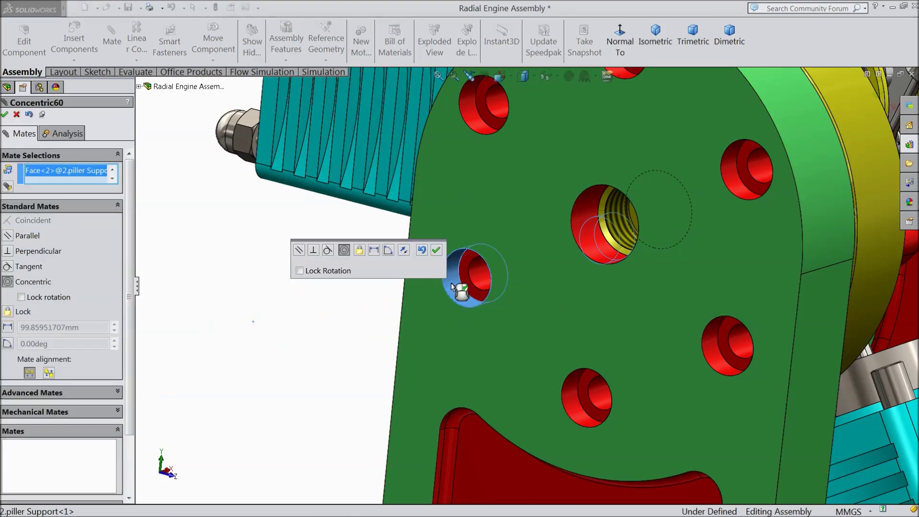
scroll(464, 286, "up", 3)
middle_click_drag(362, 321, 451, 316)
left_click(436, 250)
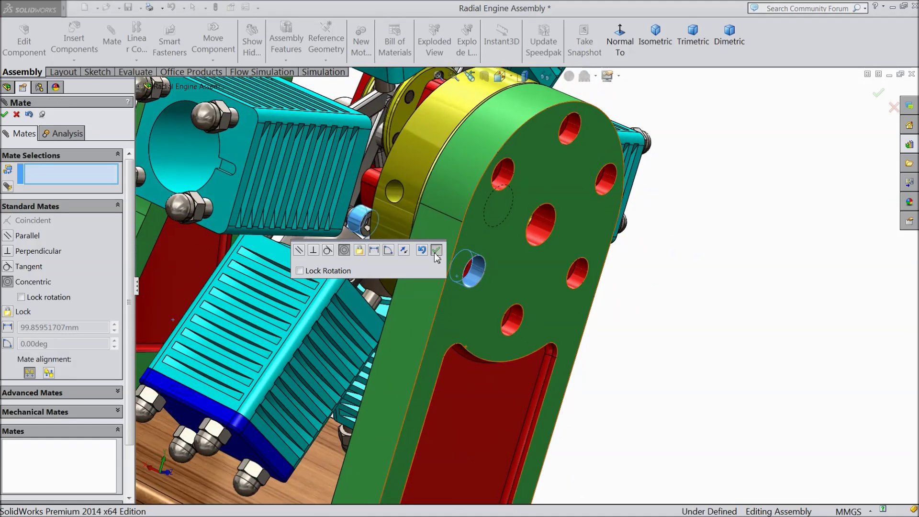
Pull the M6 x 45 screw out of the support and mate its head face coincident with the support's outer face
left_click_drag(387, 240, 517, 309)
scroll(498, 287, "up", 2)
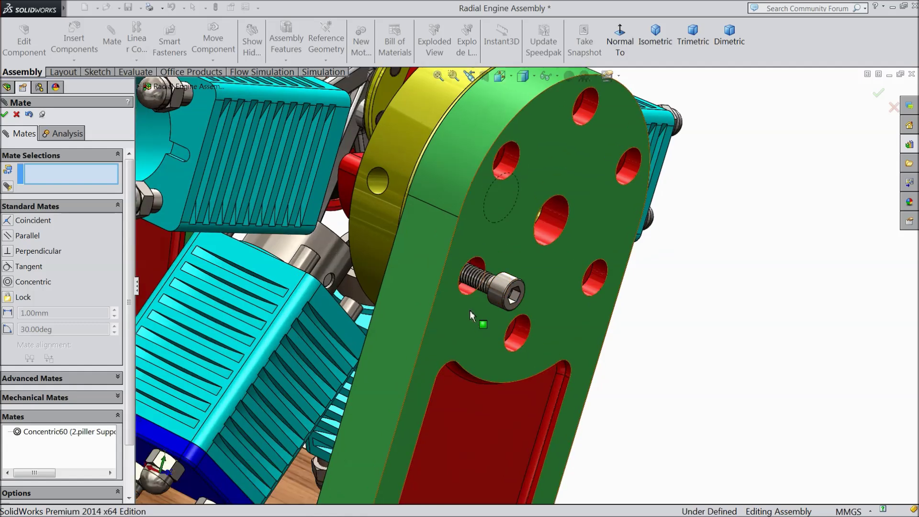
left_click(503, 316)
scroll(513, 302, "up", 3)
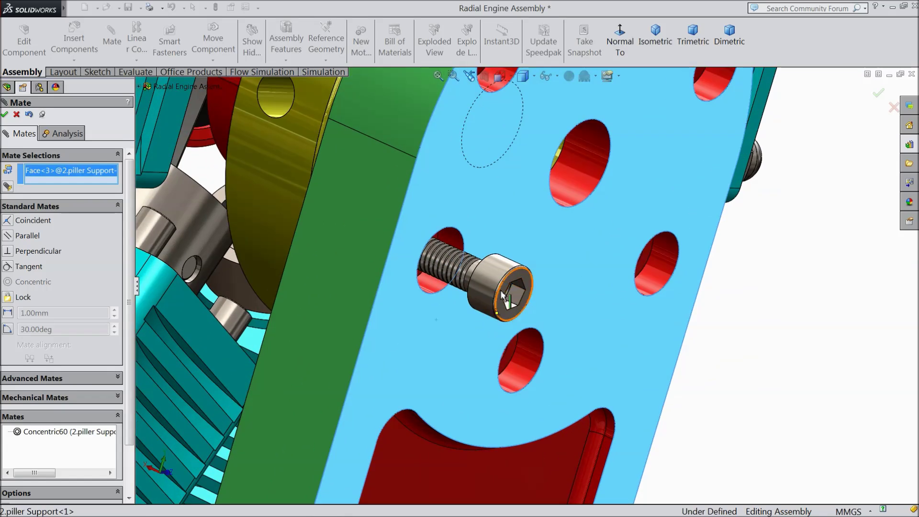
left_click(504, 291)
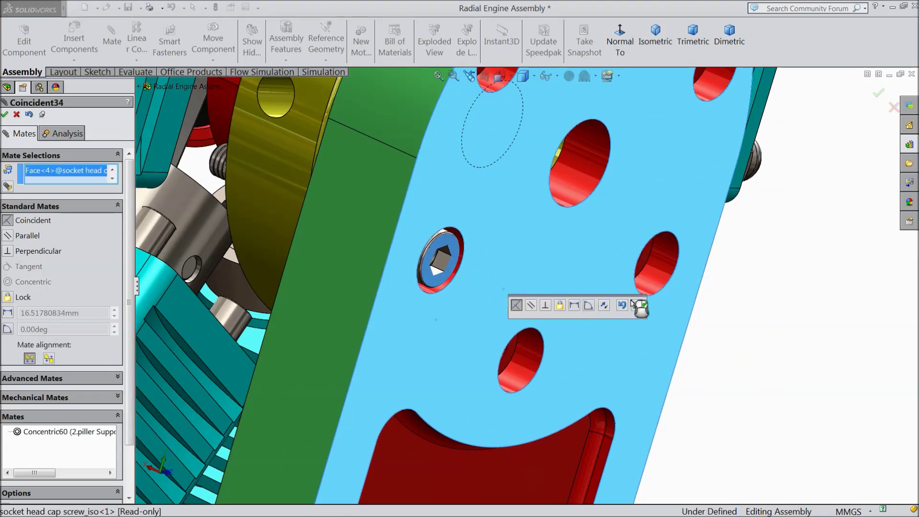
left_click(637, 309)
Examine how far the seated M6 x 45 screw reaches through the pillar support and valve housing, and finish mating
middle_click_drag(526, 304, 478, 294)
scroll(272, 333, "up", 1)
left_click_drag(230, 260, 207, 177)
middle_click_drag(474, 322, 314, 354)
mouse_move(432, 339)
middle_mouse_down()
mouse_move(441, 445)
mouse_move(398, 493)
mouse_move(426, 332)
middle_mouse_up()
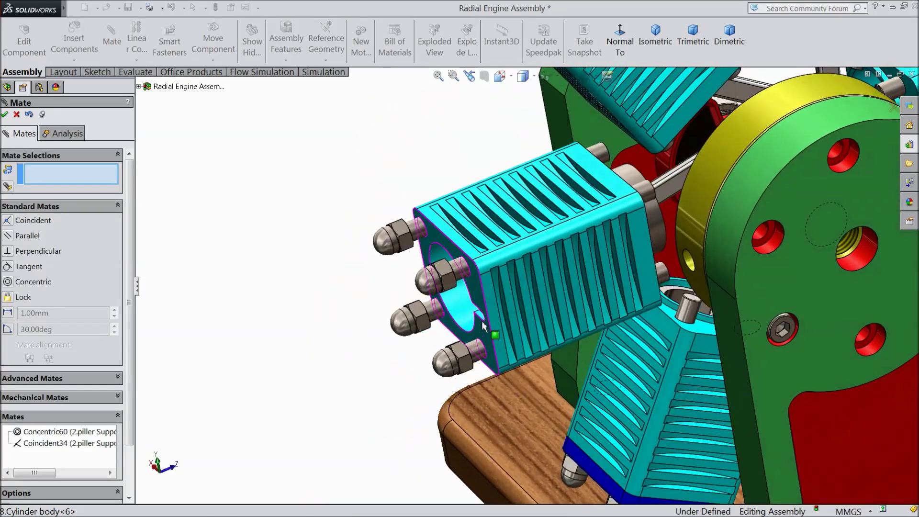
scroll(642, 331, "up", 6)
mouse_move(637, 318)
middle_mouse_down()
mouse_move(661, 266)
mouse_move(652, 308)
middle_mouse_up()
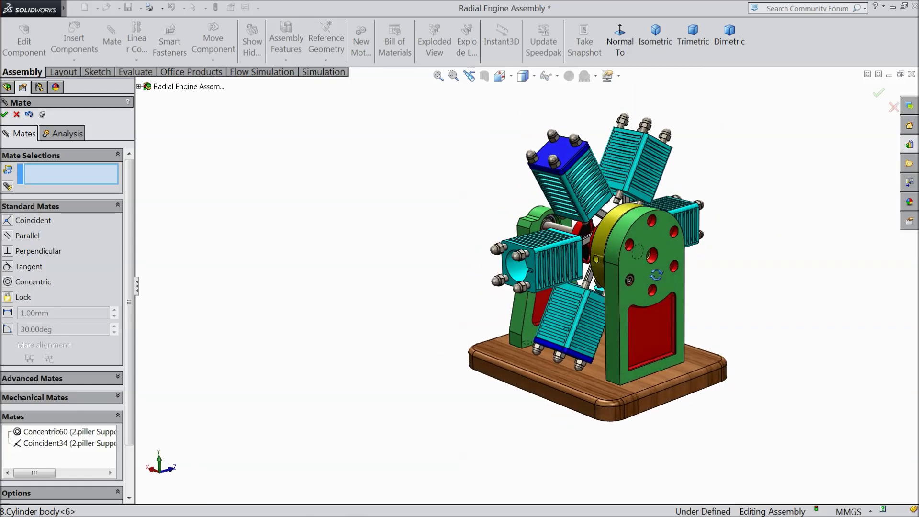
scroll(687, 255, "down", 2)
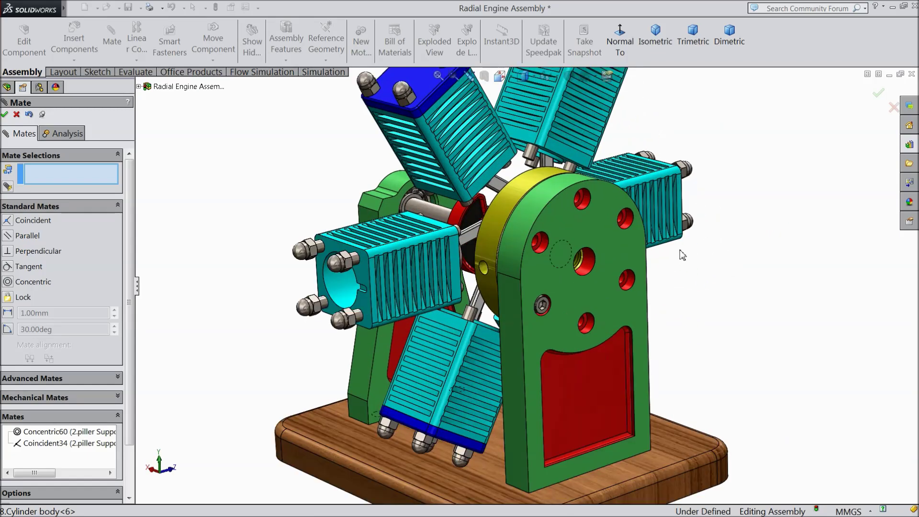
left_click(17, 115)
middle_click_drag(702, 283, 658, 284)
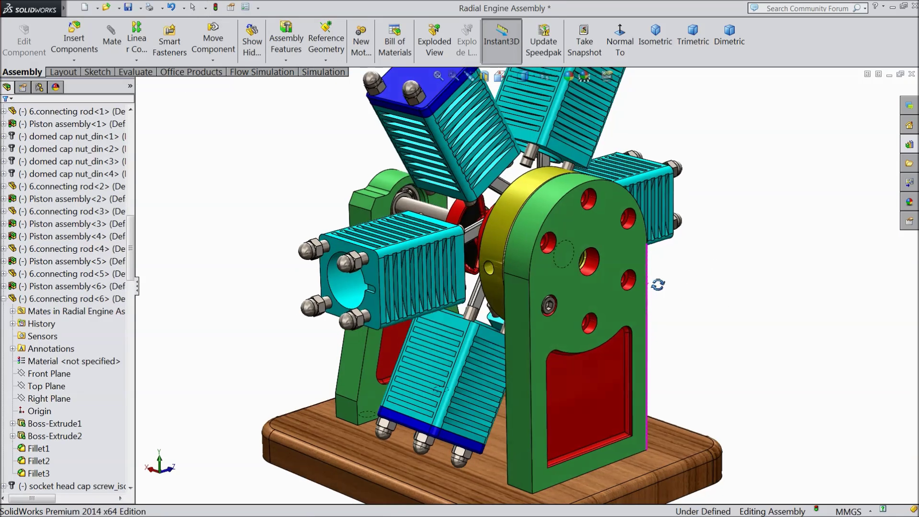
Insert another ISO 4762 M6 socket head screw beside the pillar support with length 30 and Schematic thread display
left_click(910, 144)
left_click_drag(809, 362, 730, 321)
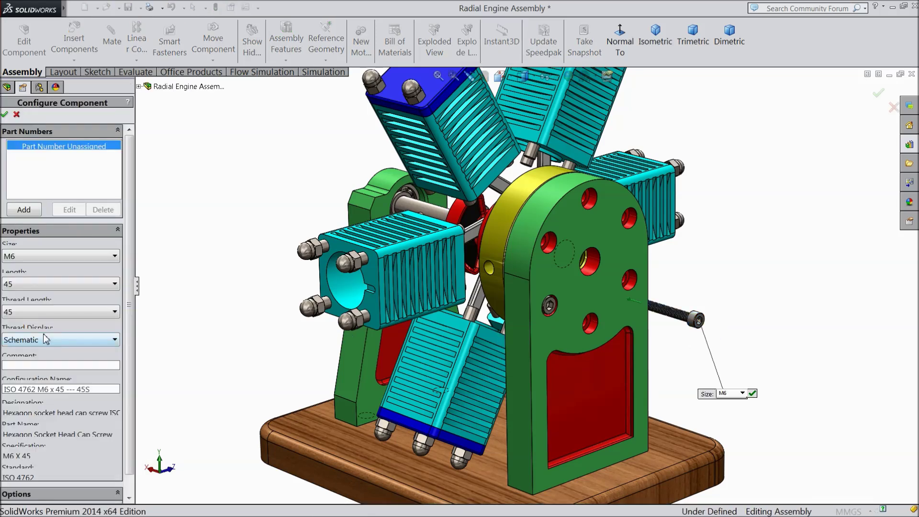
left_click(11, 287)
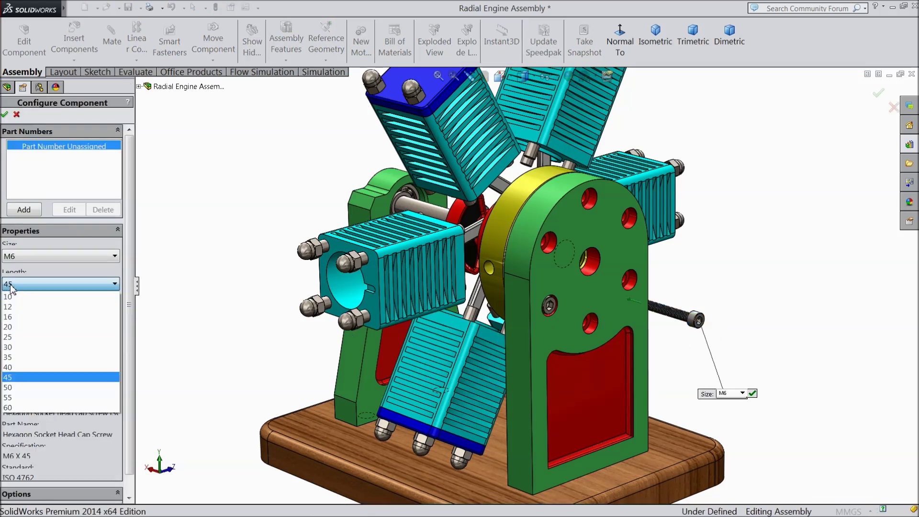
left_click(13, 348)
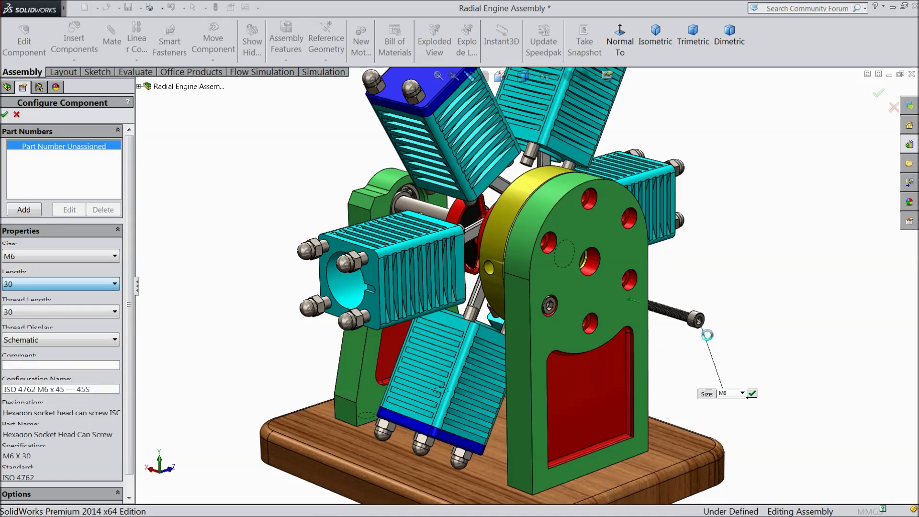
scroll(692, 328, "down", 4)
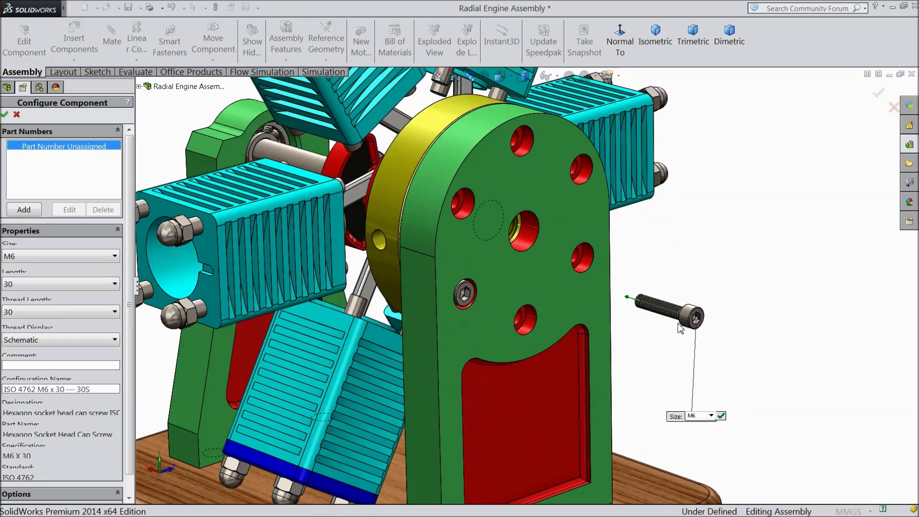
mouse_move(667, 331)
middle_mouse_down()
mouse_move(689, 314)
mouse_move(691, 323)
mouse_move(661, 320)
middle_mouse_up()
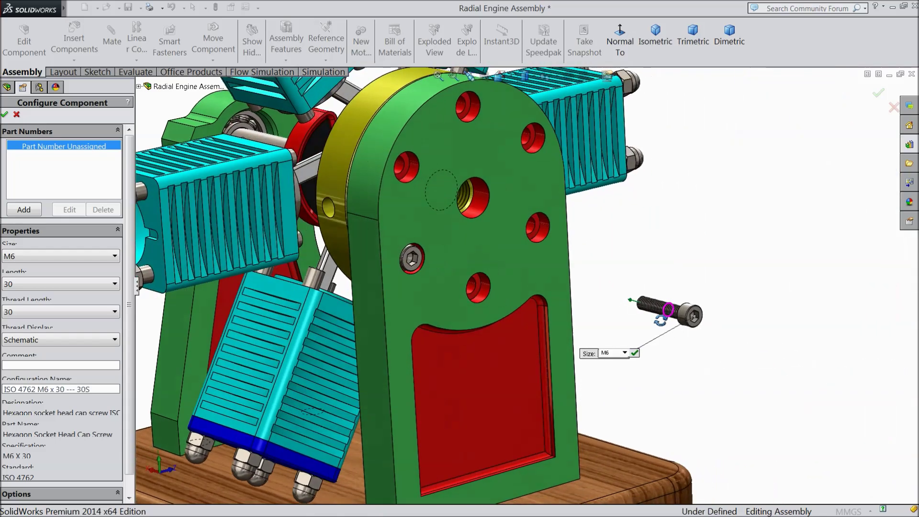
Set the new M6 screw's length to 35 and finish inserting it without adding further copies
left_click(18, 314)
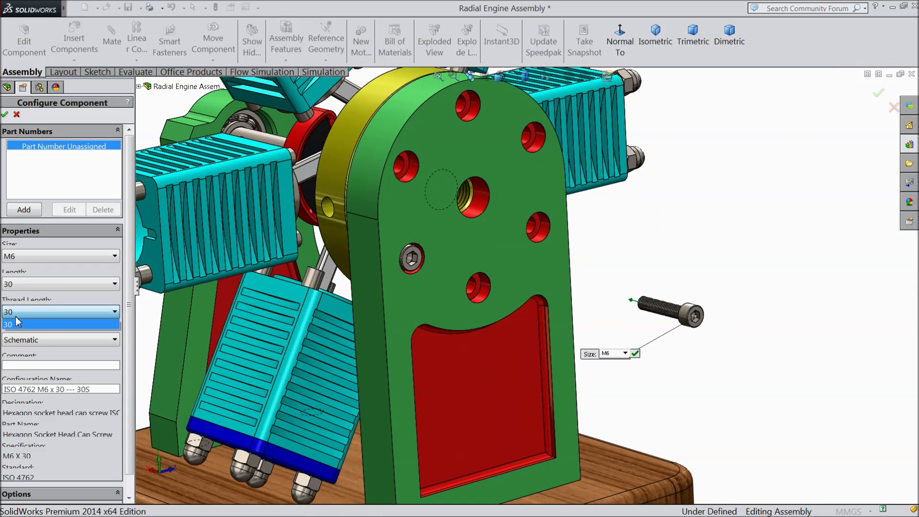
left_click(17, 287)
left_click(18, 285)
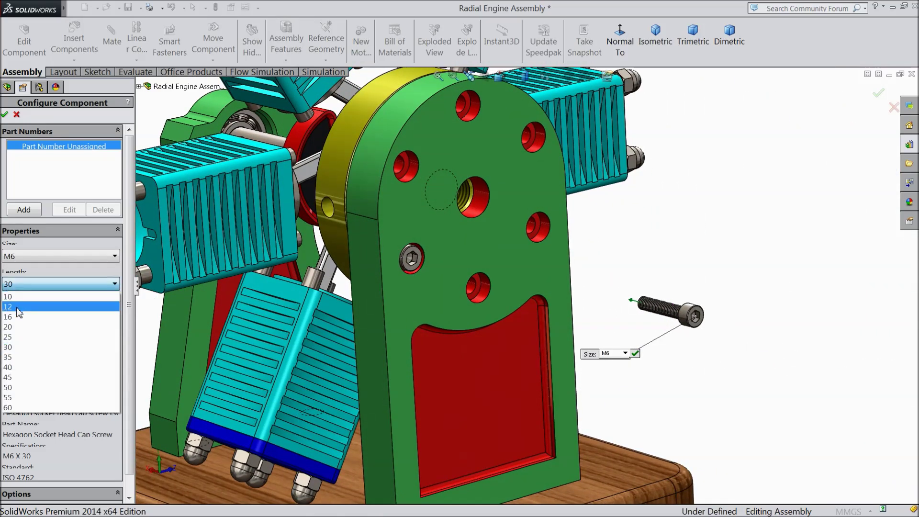
left_click(18, 357)
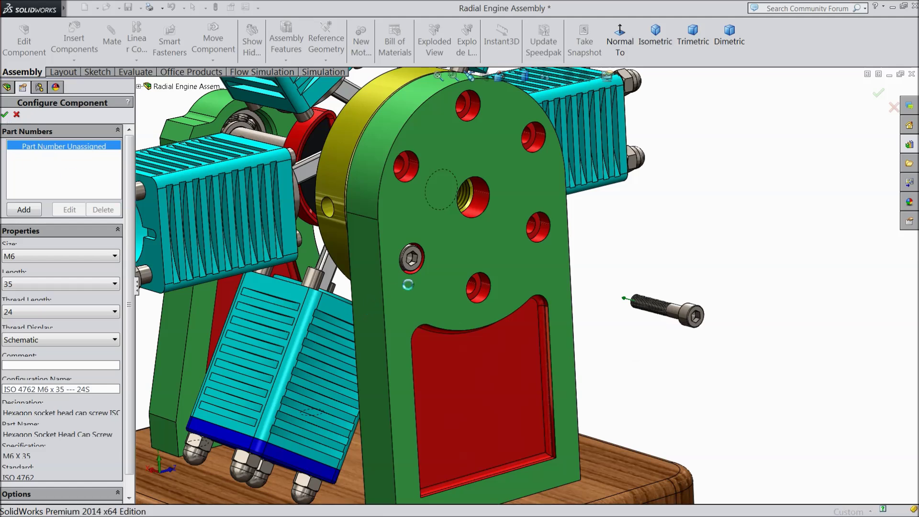
right_click(422, 283)
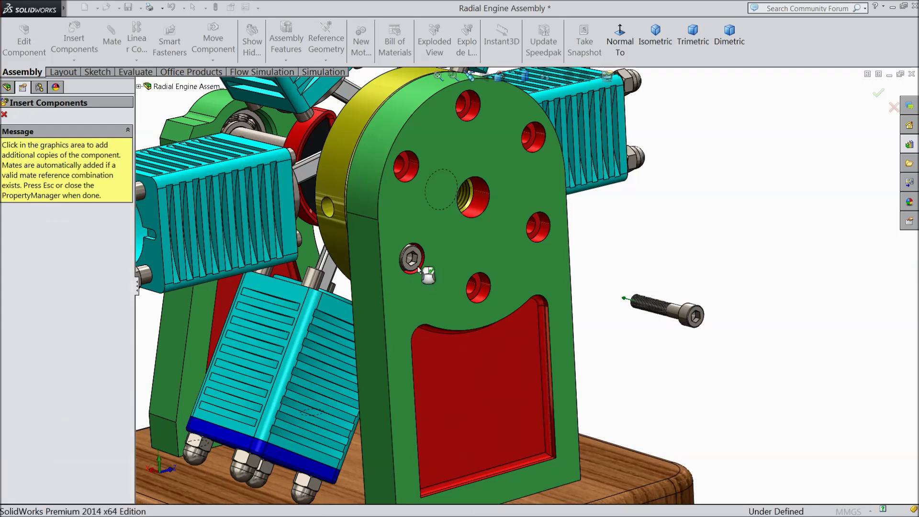
left_click(4, 115)
Delete the M6 x 45 screw seated in the pillar support together with its dependent mates
scroll(407, 261, "down", 2)
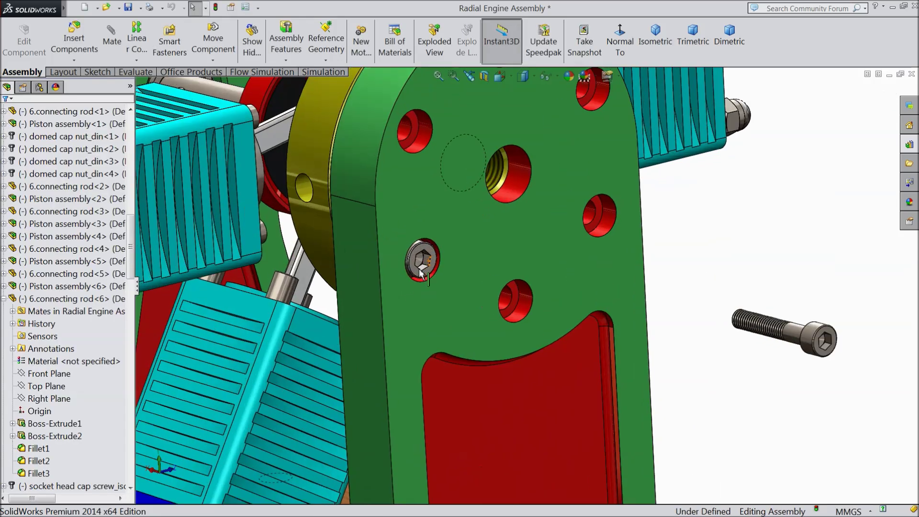
left_click(429, 271)
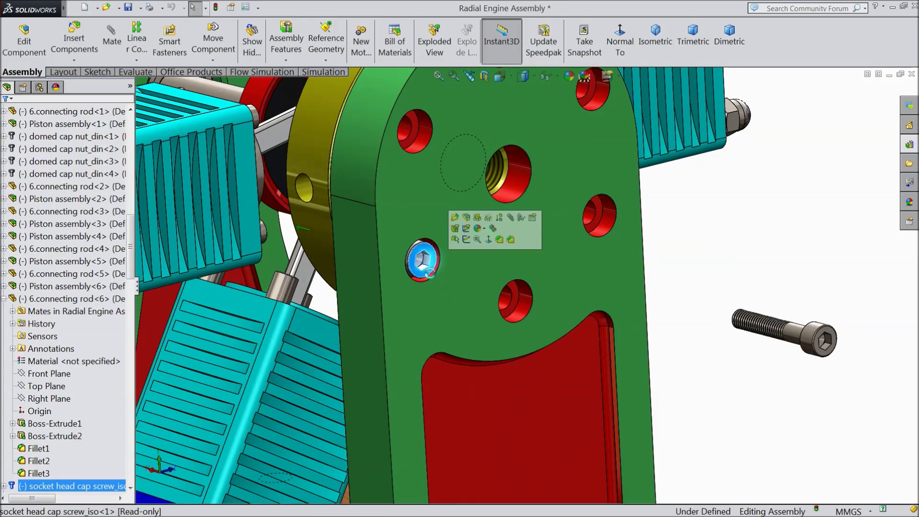
right_click(428, 274)
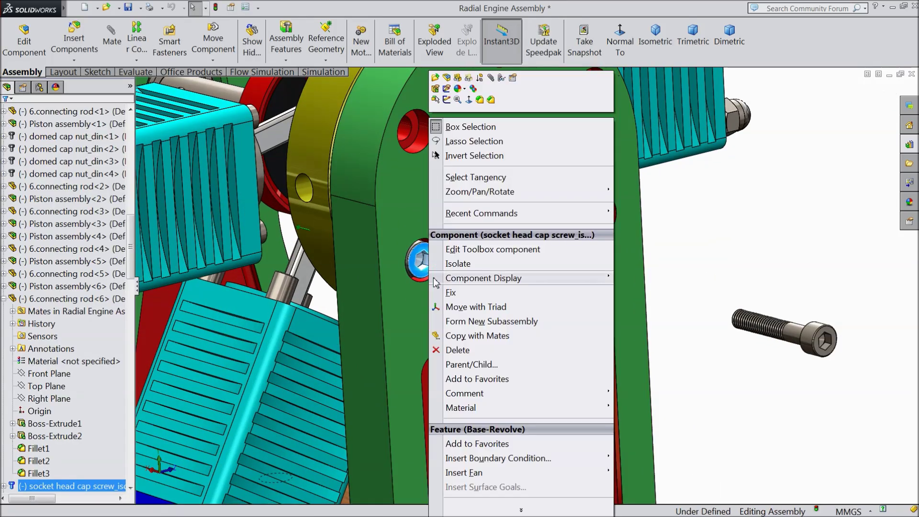
left_click(457, 350)
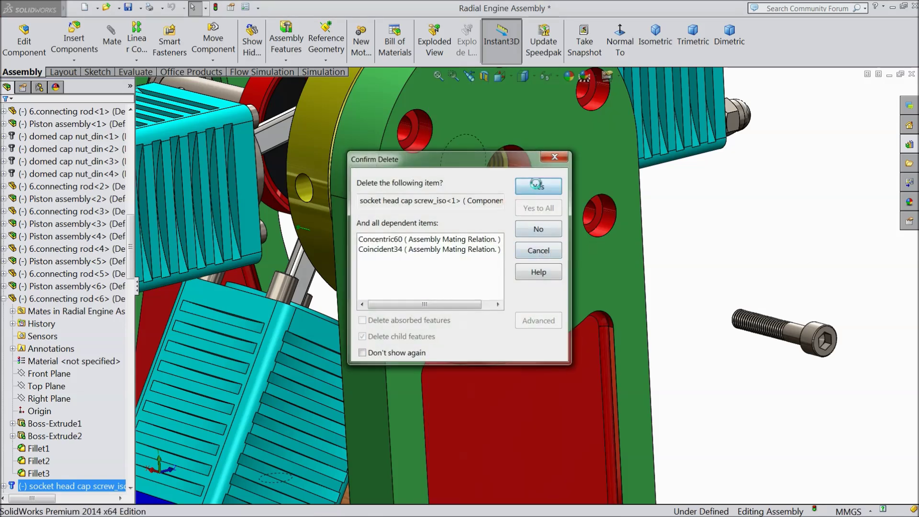
left_click(537, 187)
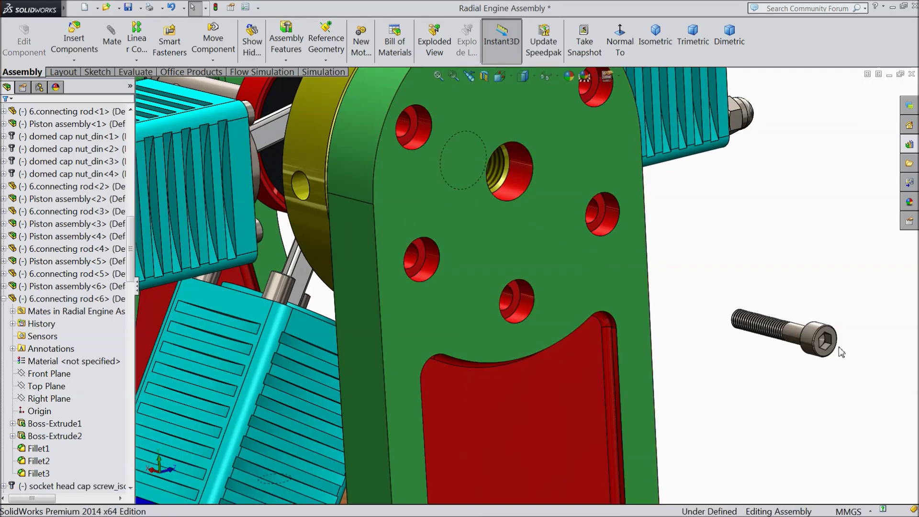
Add a concentric mate between the M6 x 35 screw head and the support's lowest counterbored hole, just above the recess
scroll(823, 348, "down", 2)
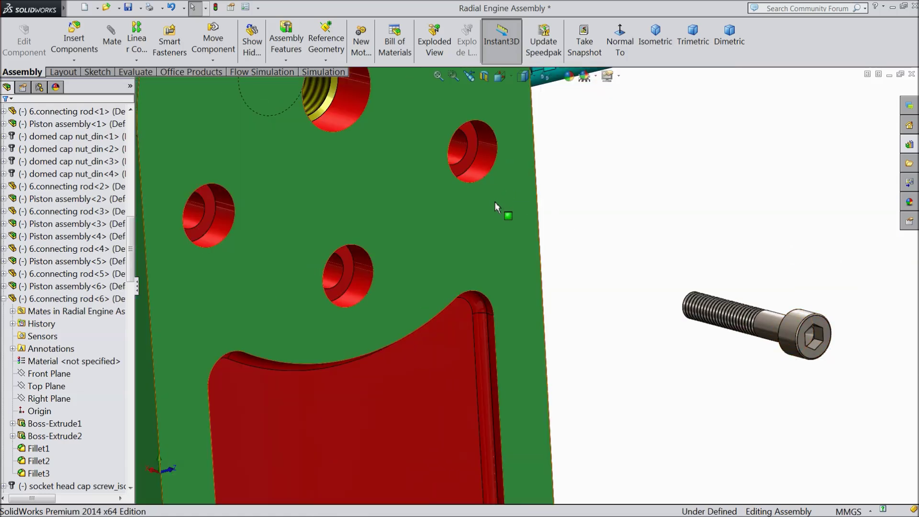
scroll(497, 207, "up", 4)
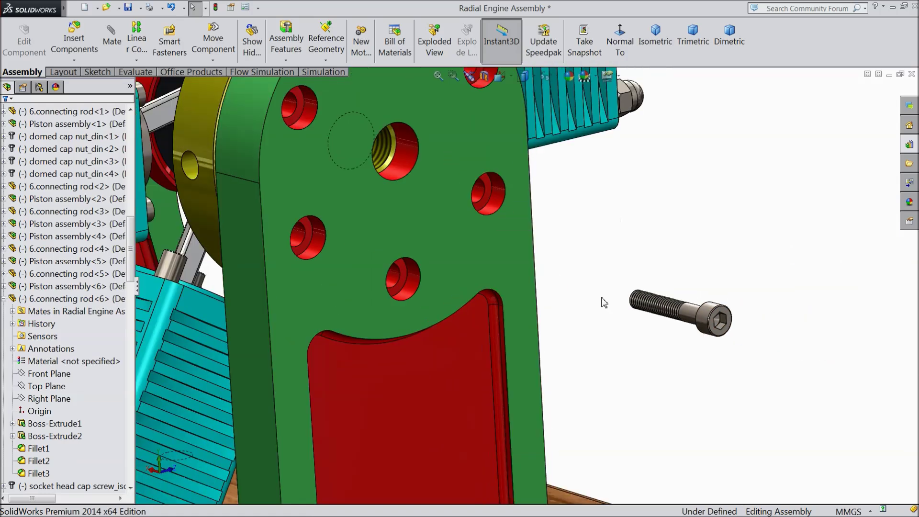
left_click(407, 287)
left_click(492, 234)
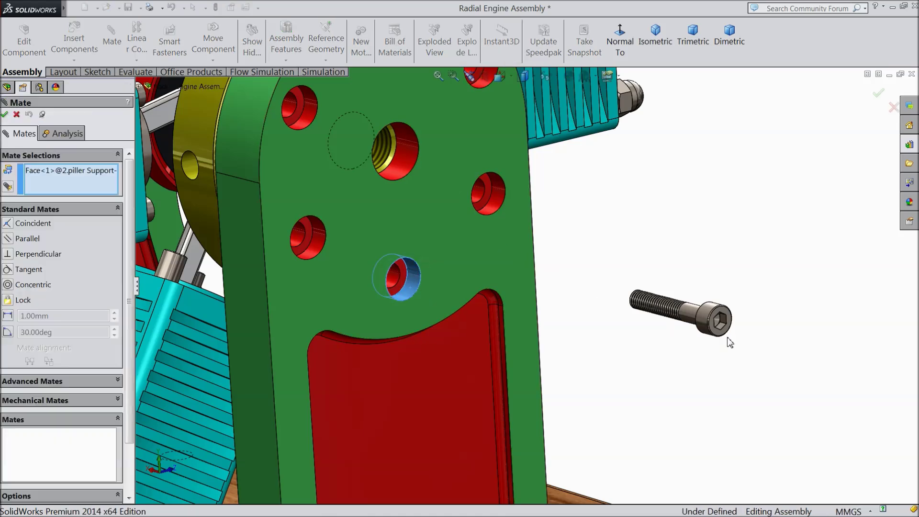
left_click(709, 320)
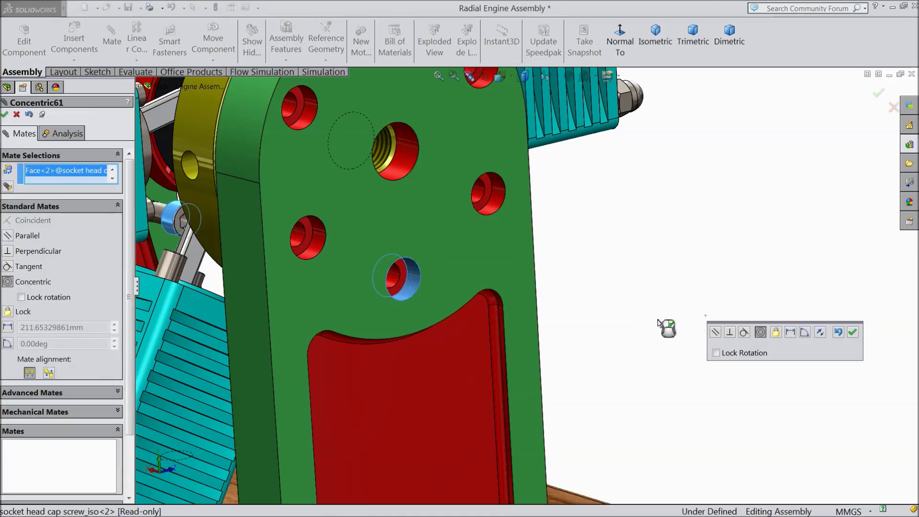
left_click(853, 334)
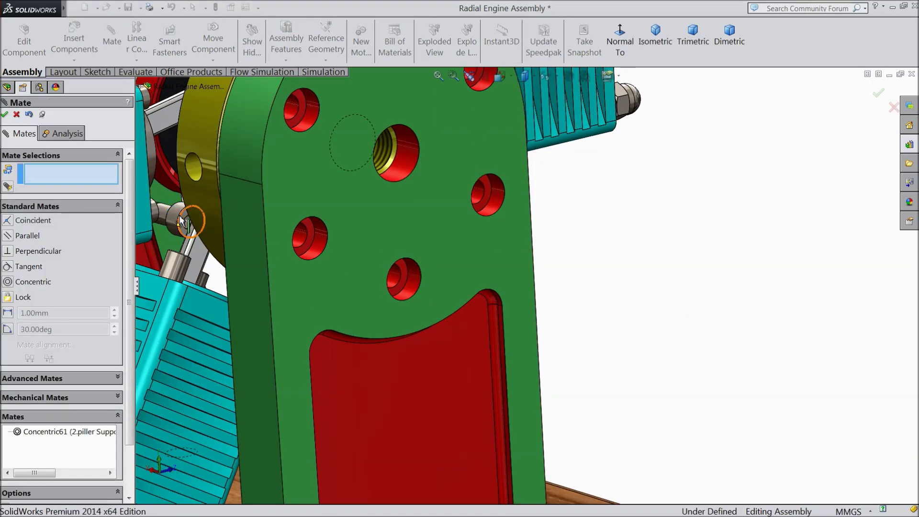
Seat the M6 x 35 screw with a coincident mate between its head's end face and the pillar support's outer face, then finish mating
left_click_drag(295, 261, 461, 305)
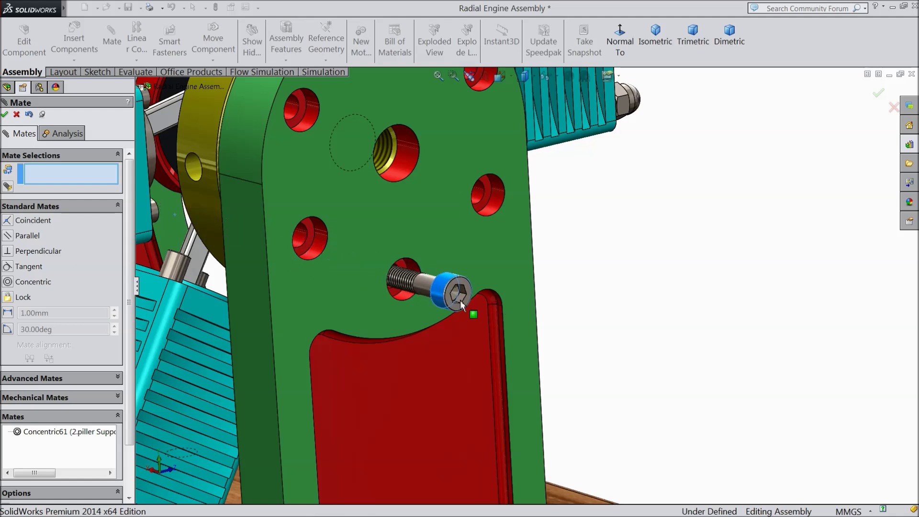
left_click(357, 264)
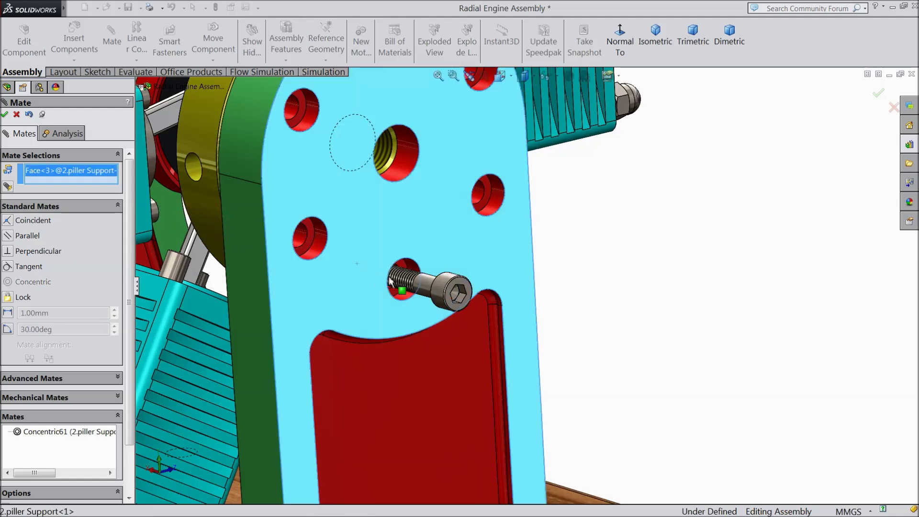
left_click(449, 296)
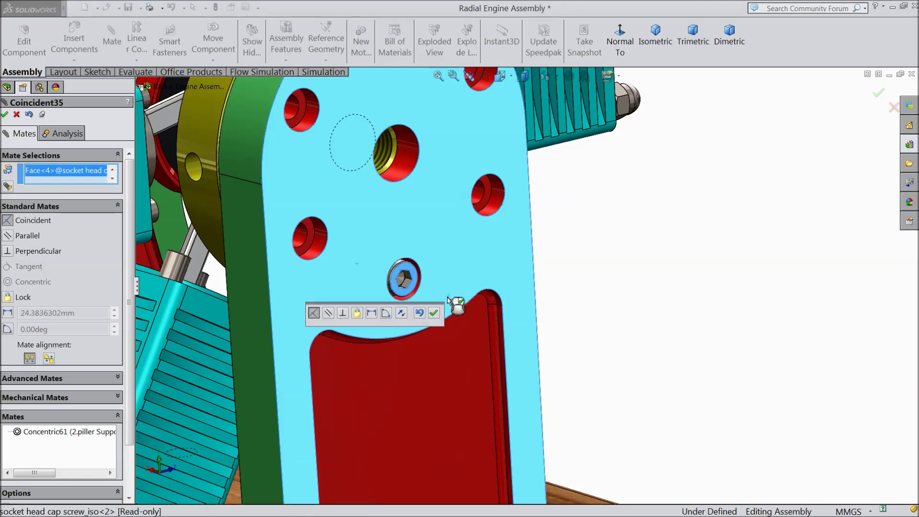
left_click(439, 314)
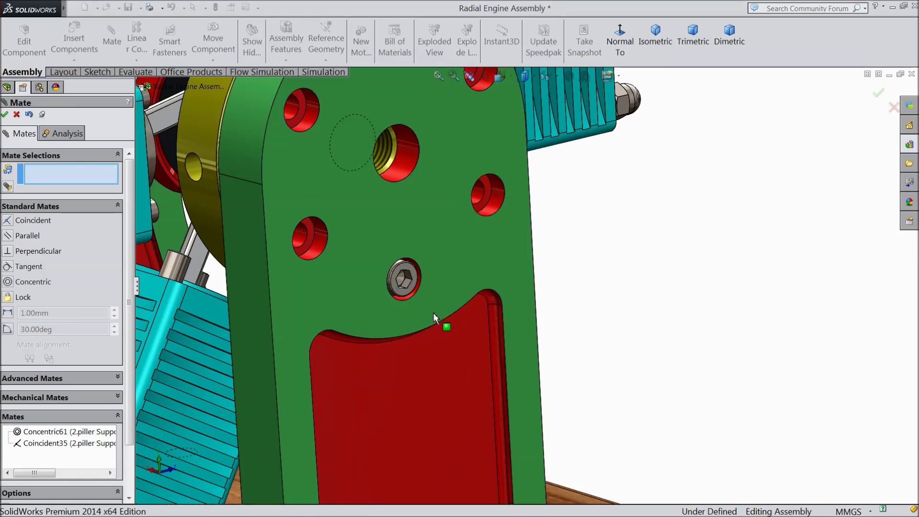
left_click(4, 117)
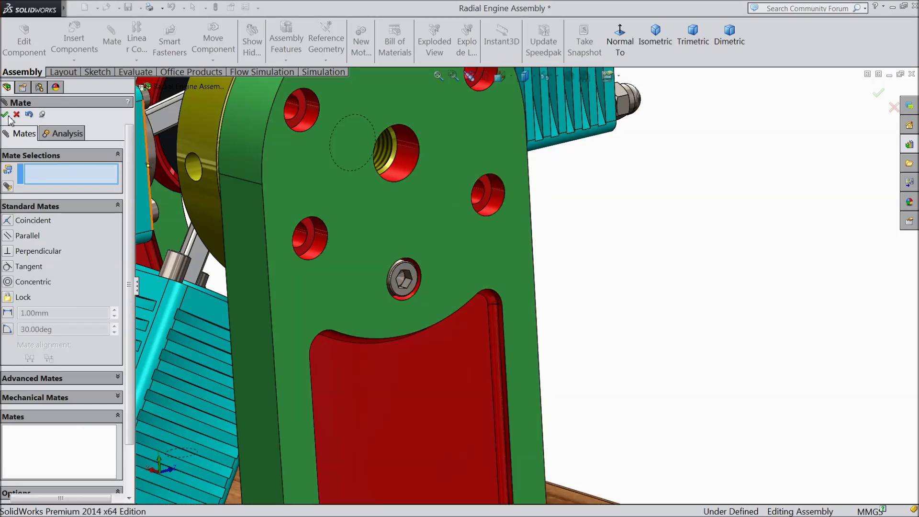
Copy the seated M6 screw with its mates into the support's lower-left counterbored hole, using the outer face as the coincident reference
scroll(306, 261, "up", 3)
mouse_move(397, 265)
middle_mouse_down()
mouse_move(385, 241)
mouse_move(382, 261)
middle_mouse_up()
scroll(507, 199, "down", 2)
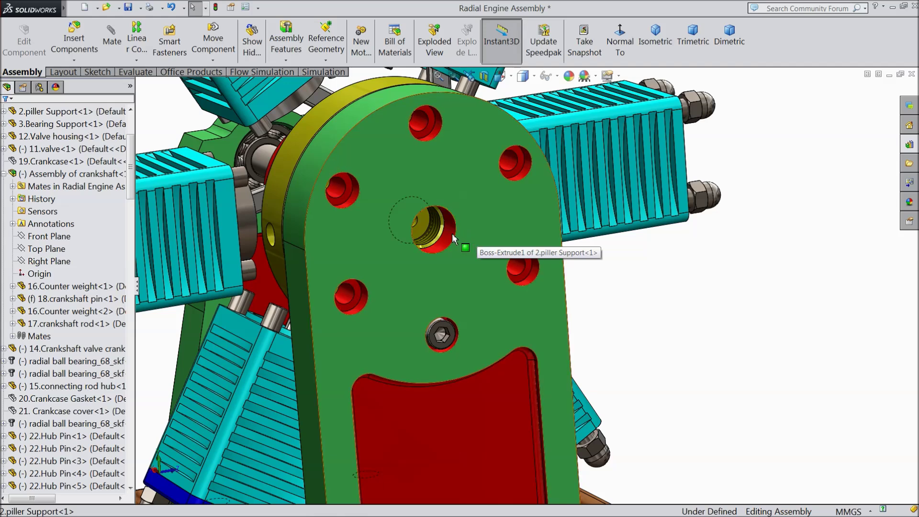
left_click(73, 62)
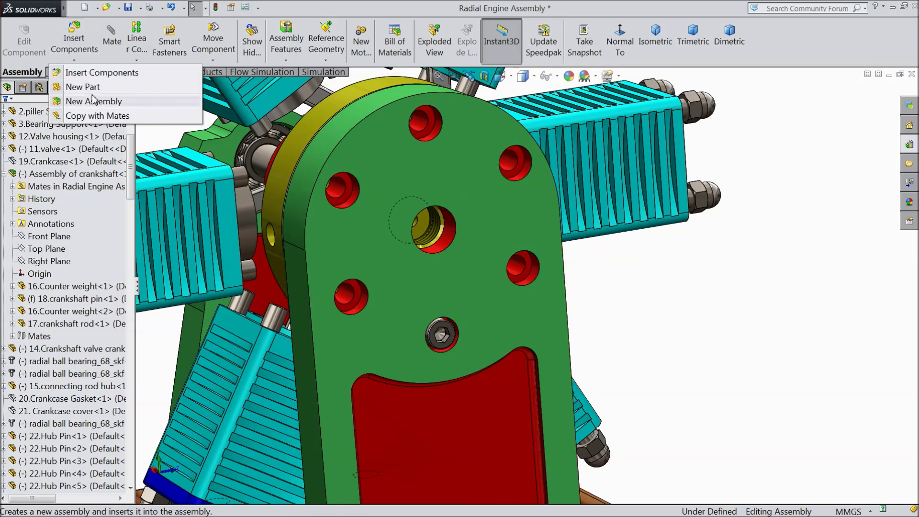
left_click(89, 117)
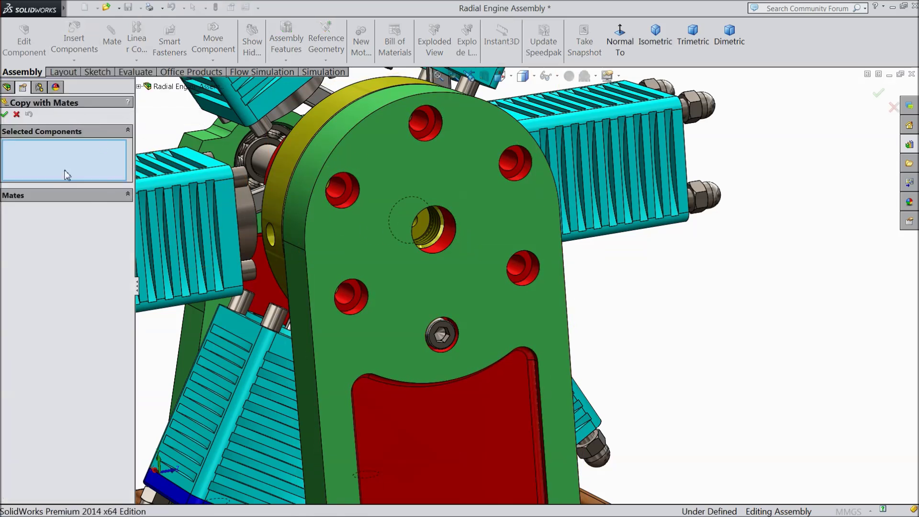
scroll(462, 353, "down", 2)
left_click(428, 313)
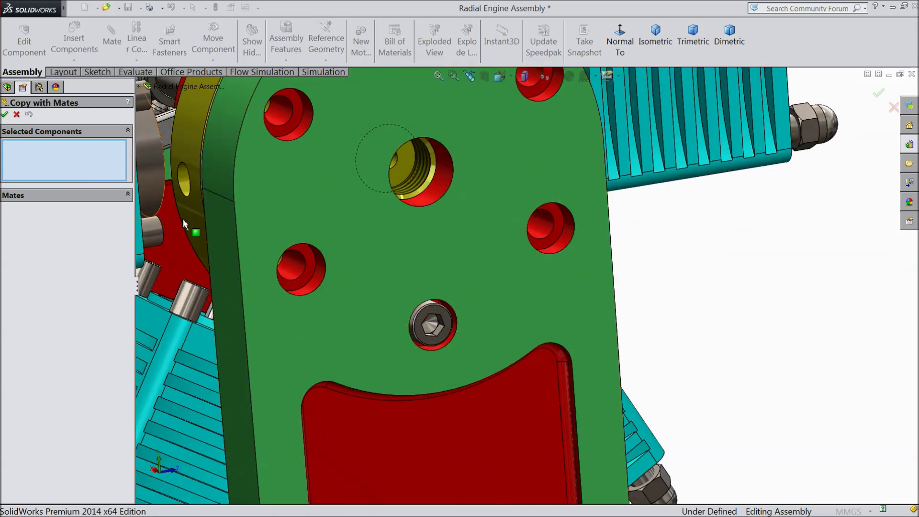
left_click(429, 342)
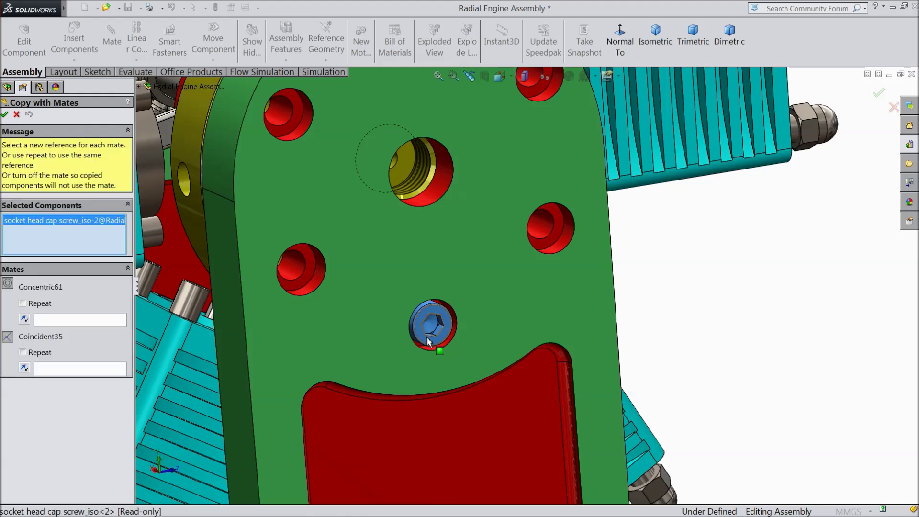
left_click(76, 320)
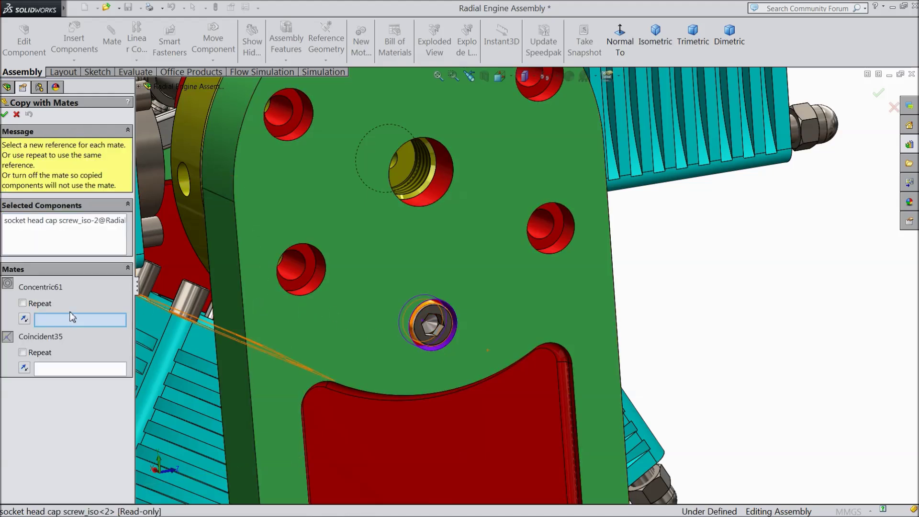
left_click(300, 275)
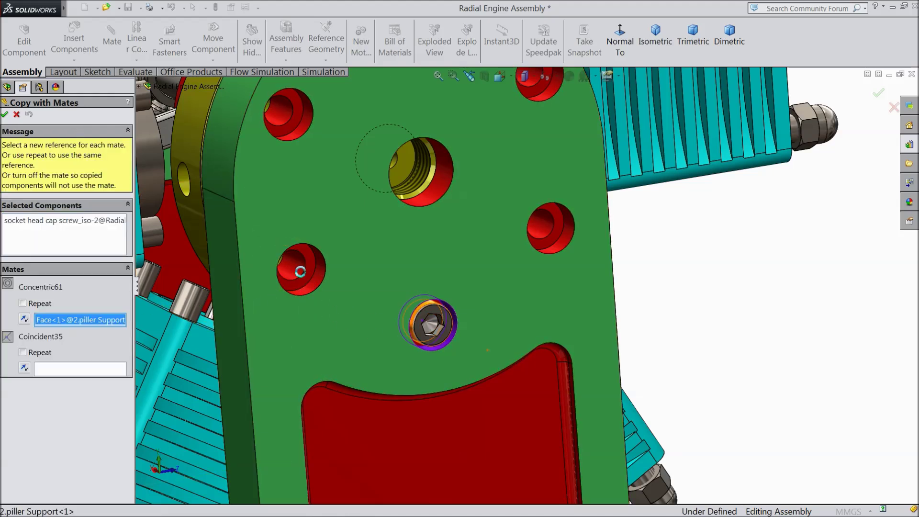
left_click(400, 266)
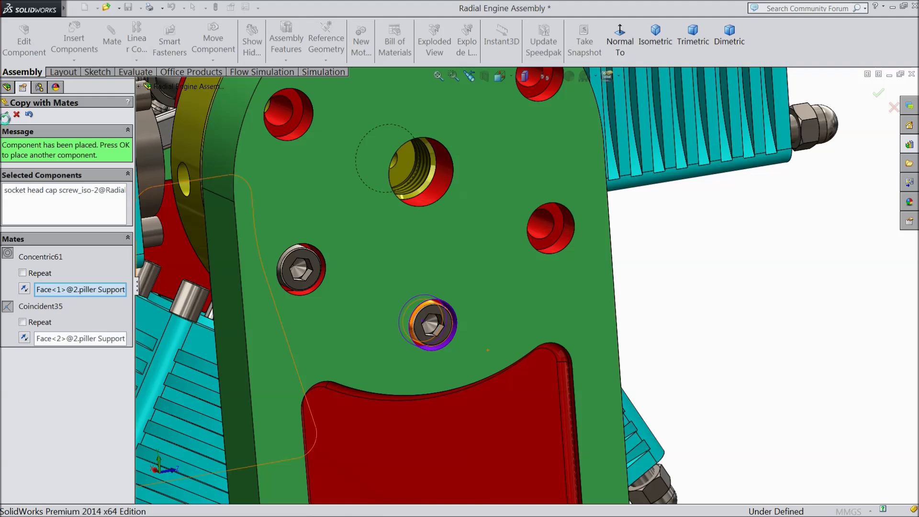
Place two more mated screw copies in the support's upper-left and topmost counterbored holes, flush with the outer face
left_click(288, 118)
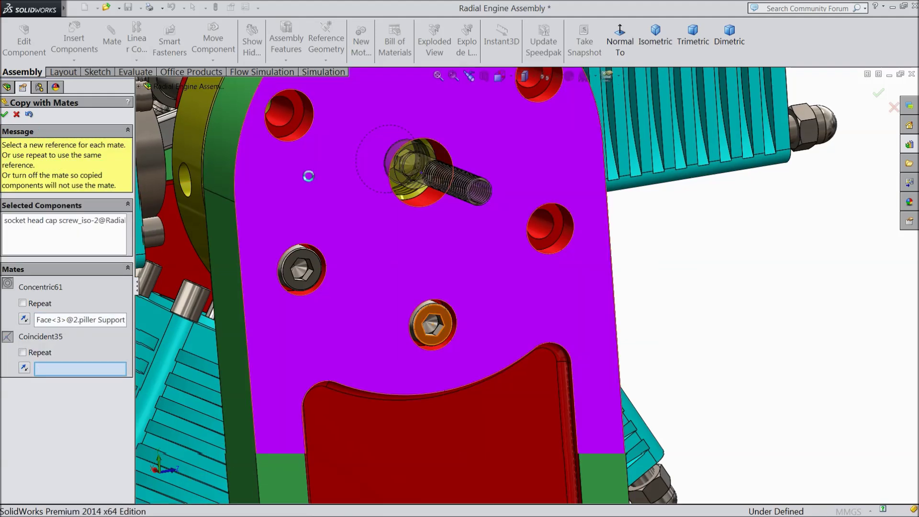
left_click(316, 190)
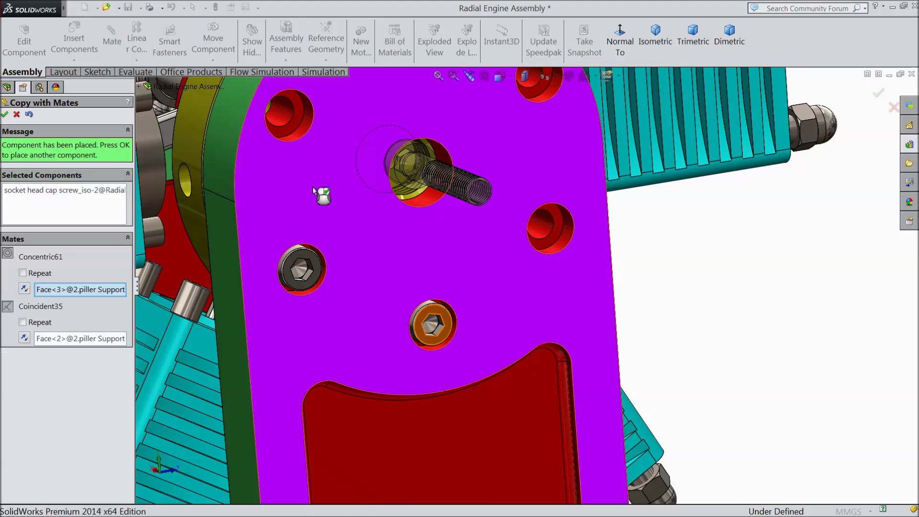
scroll(304, 156, "up", 3)
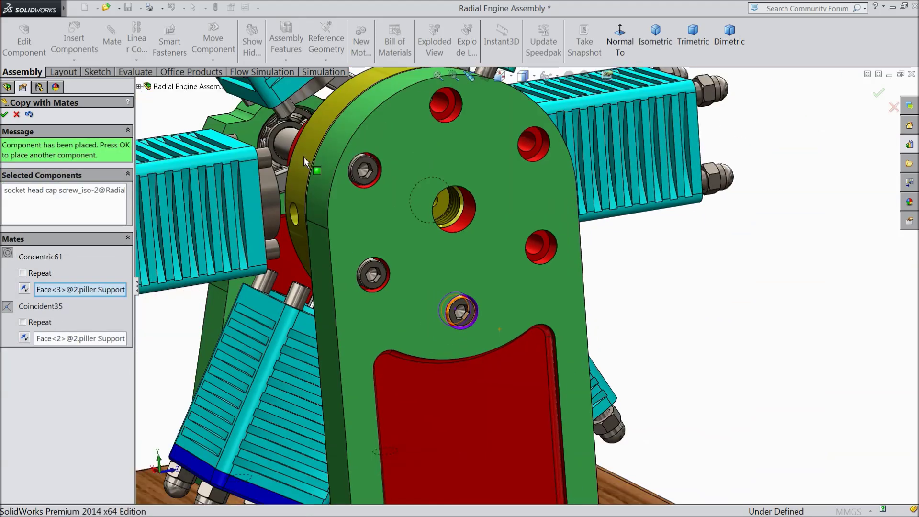
scroll(454, 143, "down", 4)
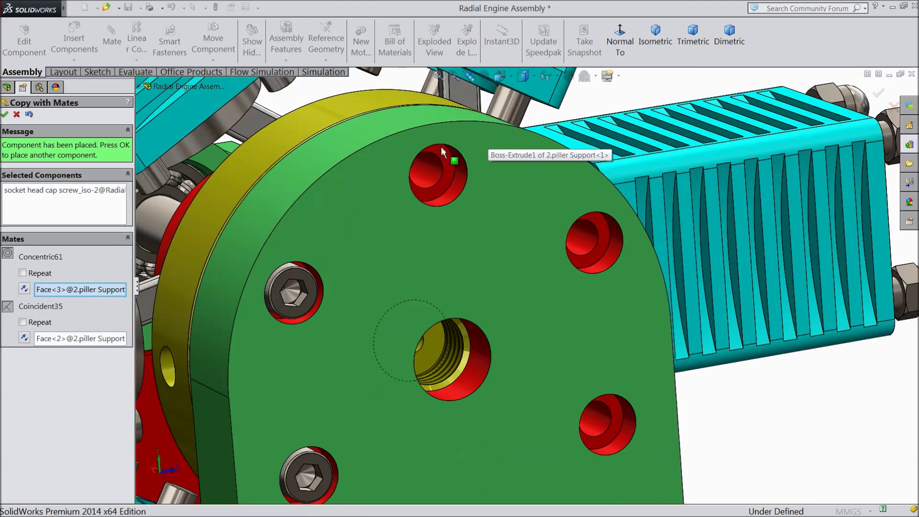
left_click(4, 115)
left_click(439, 181)
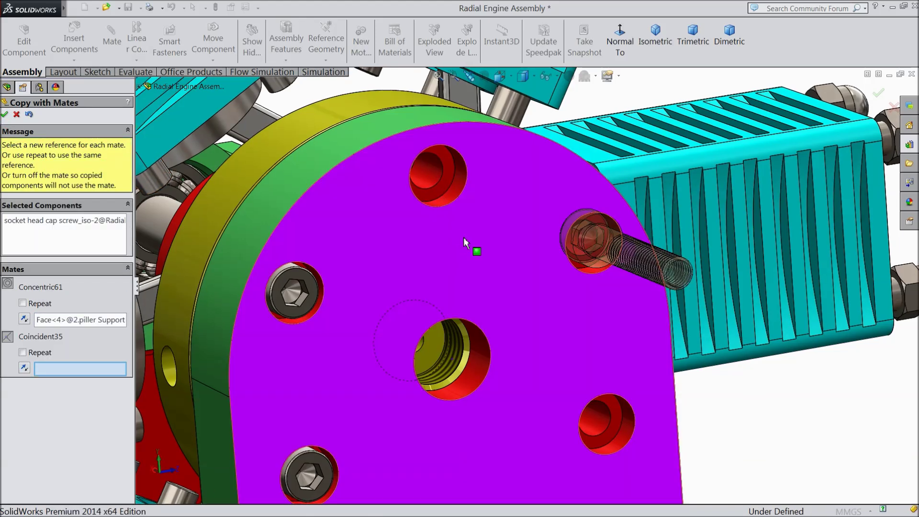
left_click(466, 240)
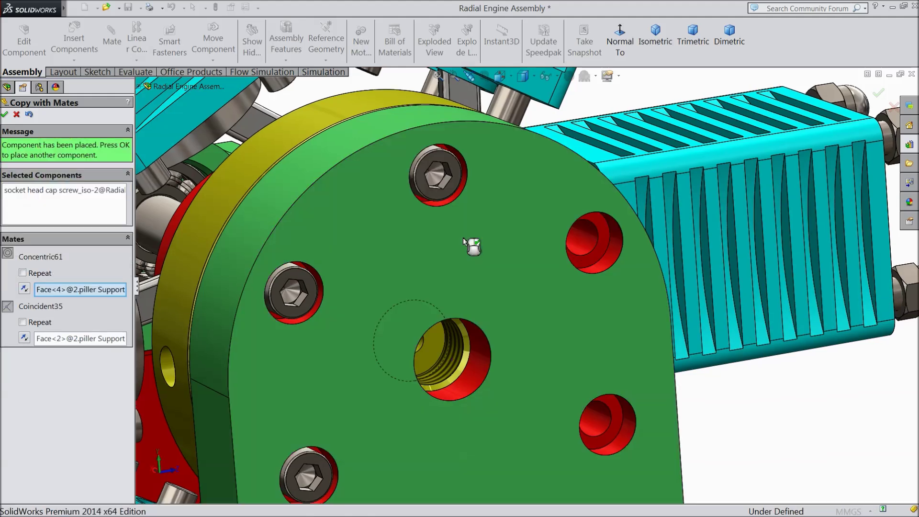
left_click(6, 115)
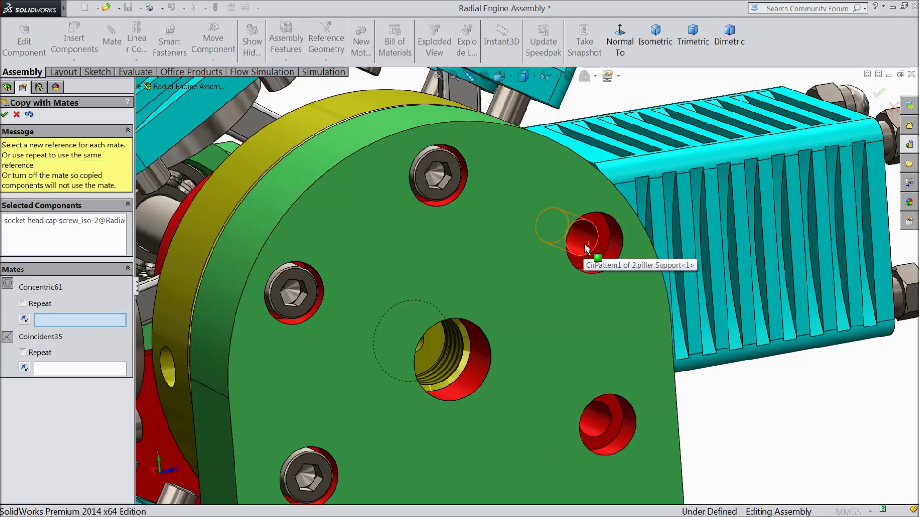
Fill the support's upper-right and lower-right counterbored holes with mated screw copies and finish Copy with Mates
left_click(586, 246)
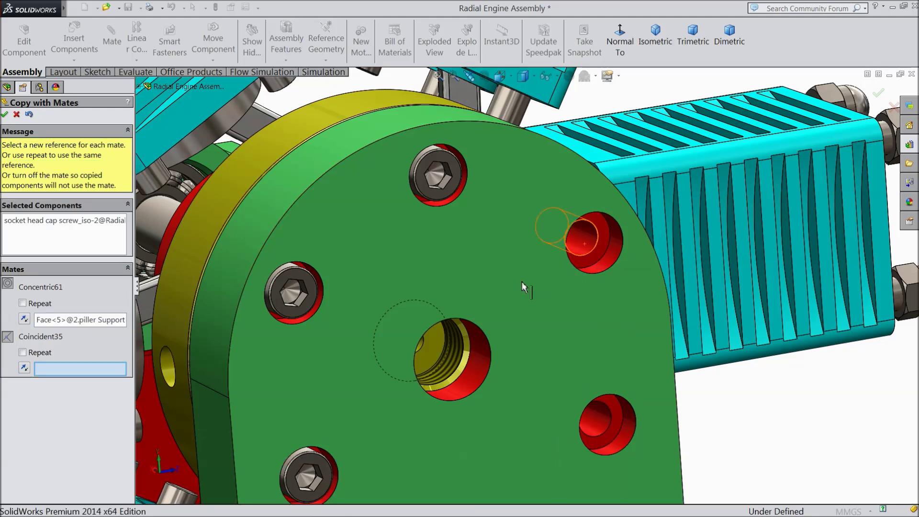
left_click(522, 288)
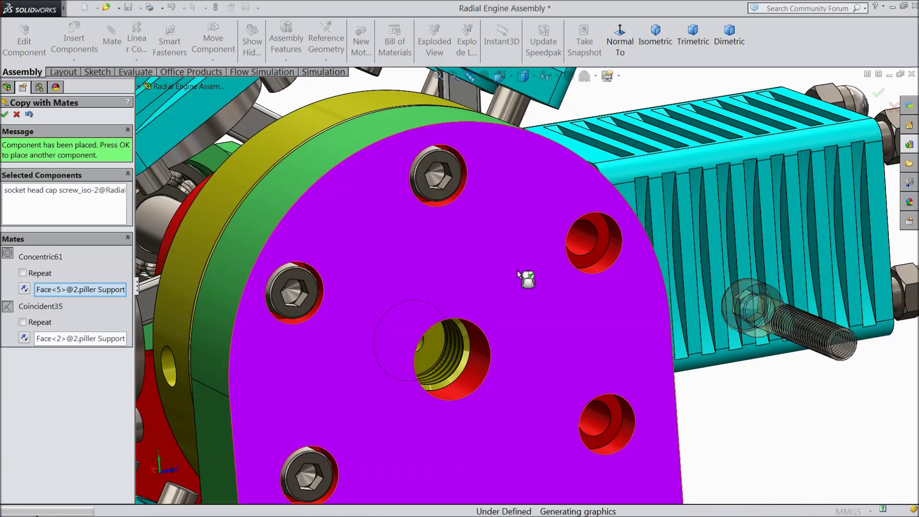
scroll(551, 303, "up", 5)
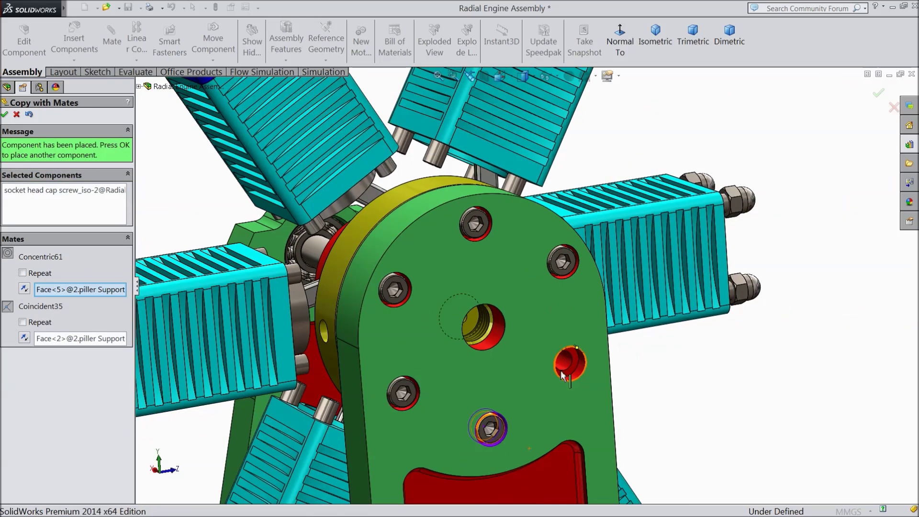
scroll(556, 348, "down", 10)
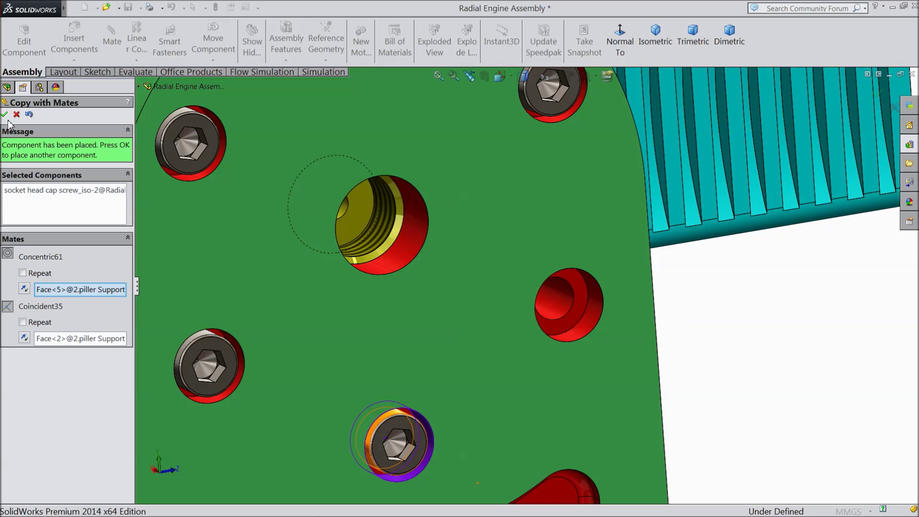
left_click(5, 115)
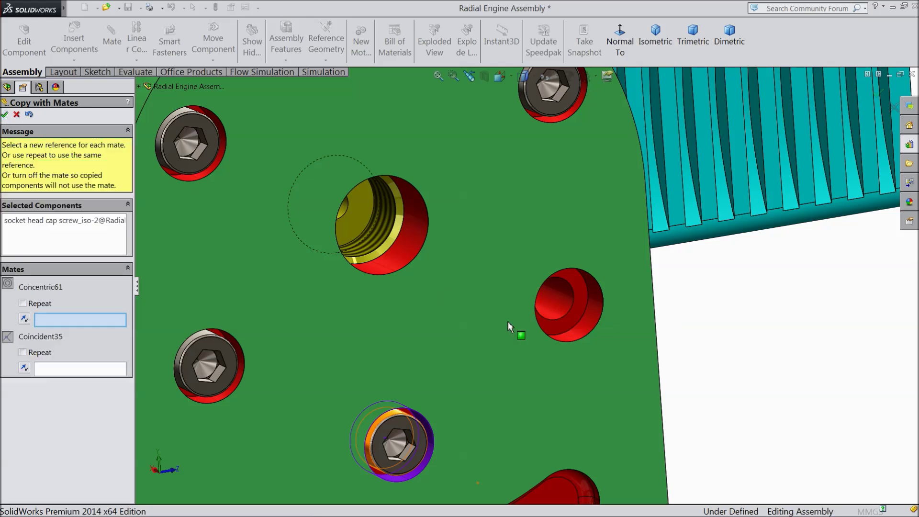
left_click(561, 314)
left_click(569, 369)
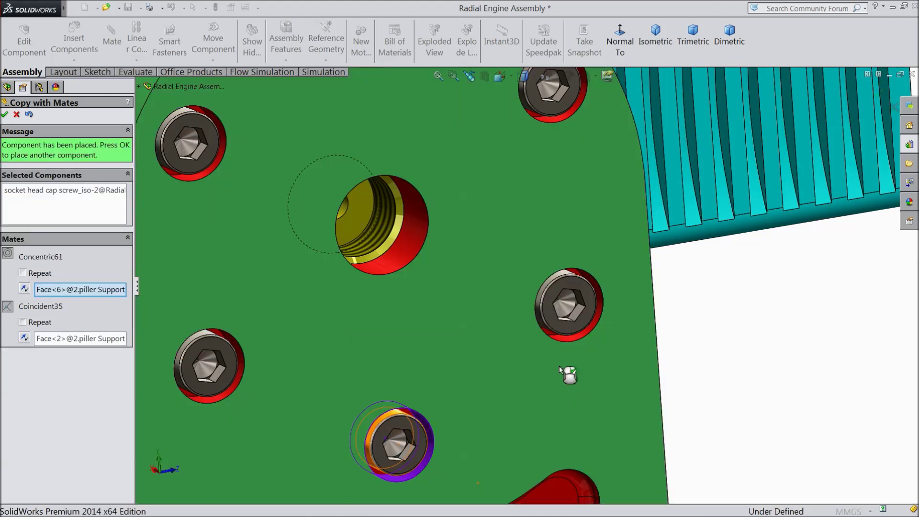
left_click(6, 115)
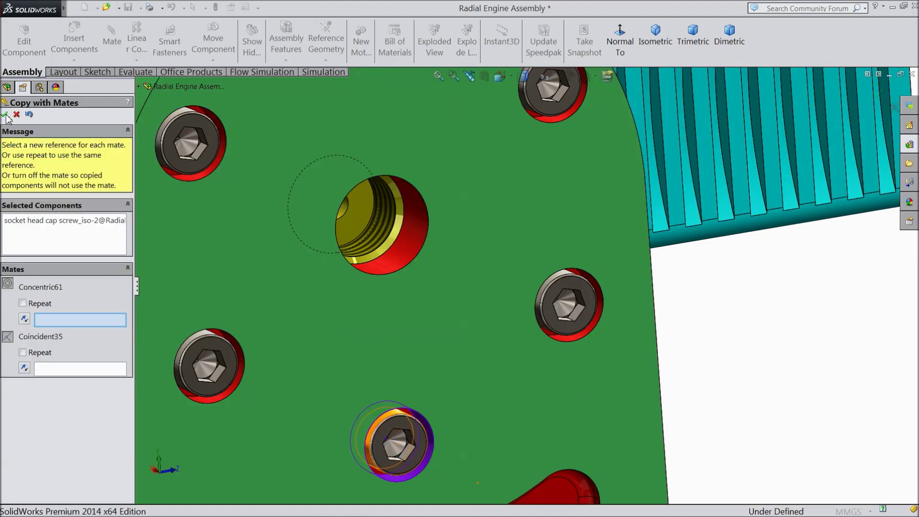
left_click(5, 115)
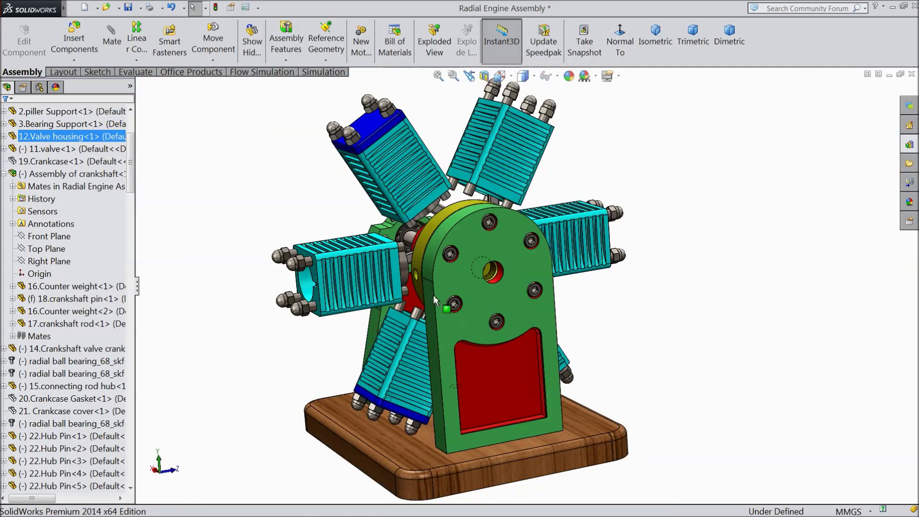
Make the engine's left, upper-left and upper-right cylinder bodies transparent using Change Transparency
middle_click_drag(435, 300, 608, 310)
scroll(496, 322, "up", 1)
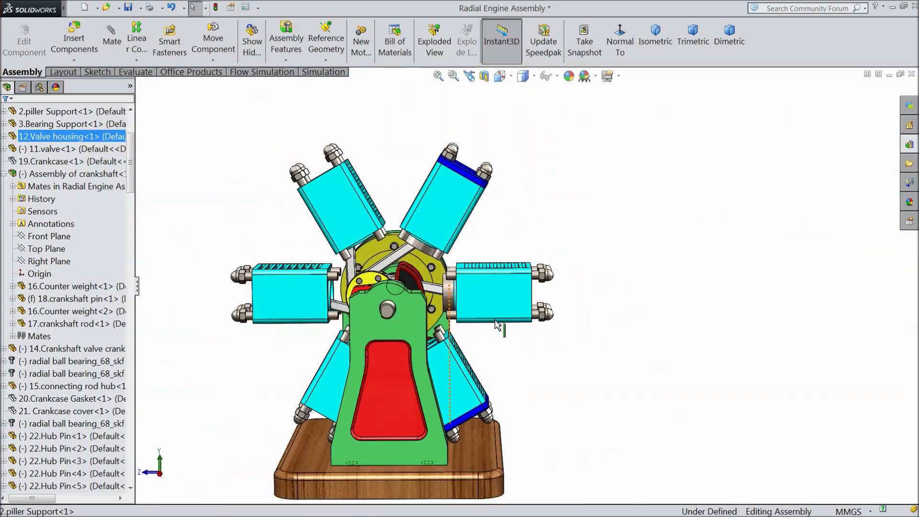
middle_click_drag(533, 346, 569, 362)
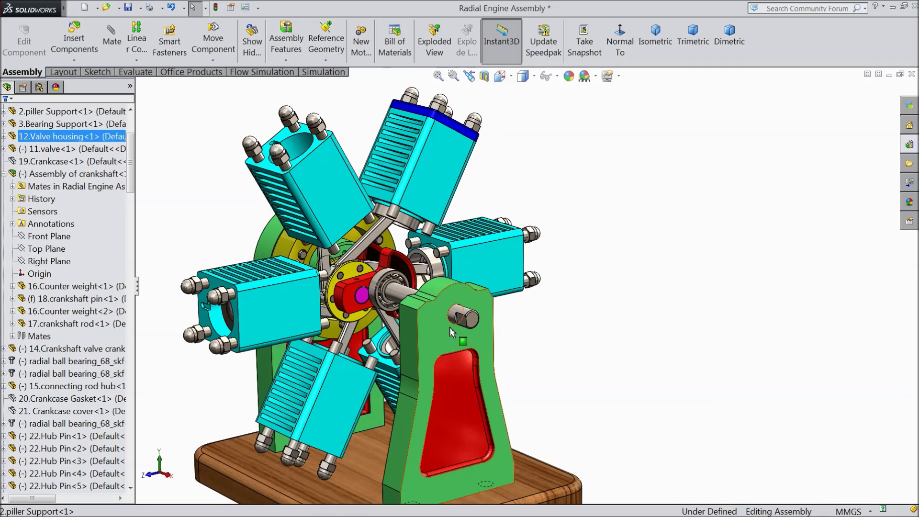
scroll(450, 326, "down", 2)
scroll(278, 291, "up", 3)
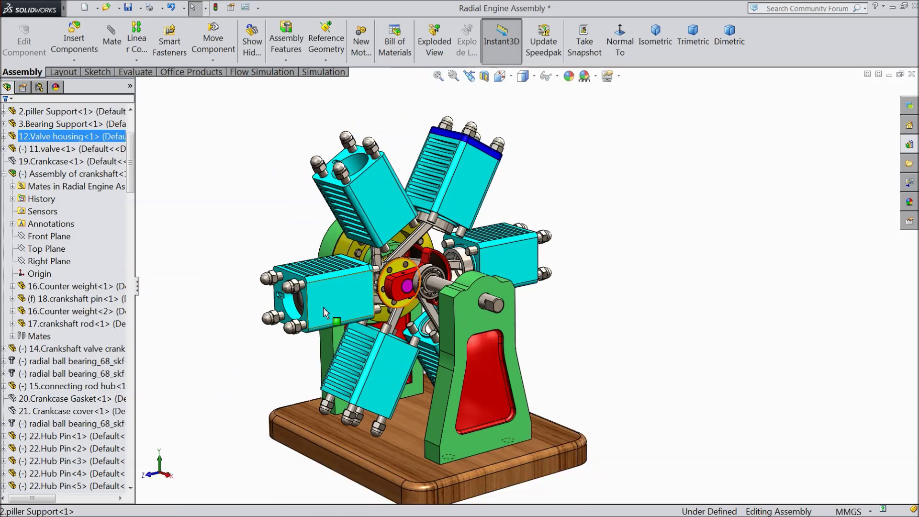
scroll(328, 312, "down", 1)
left_click(381, 292)
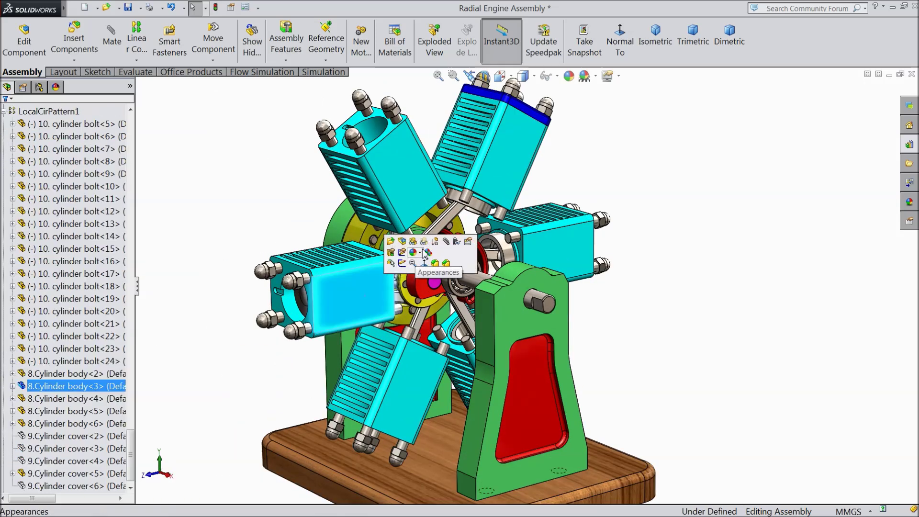
left_click(413, 241)
left_click(416, 193)
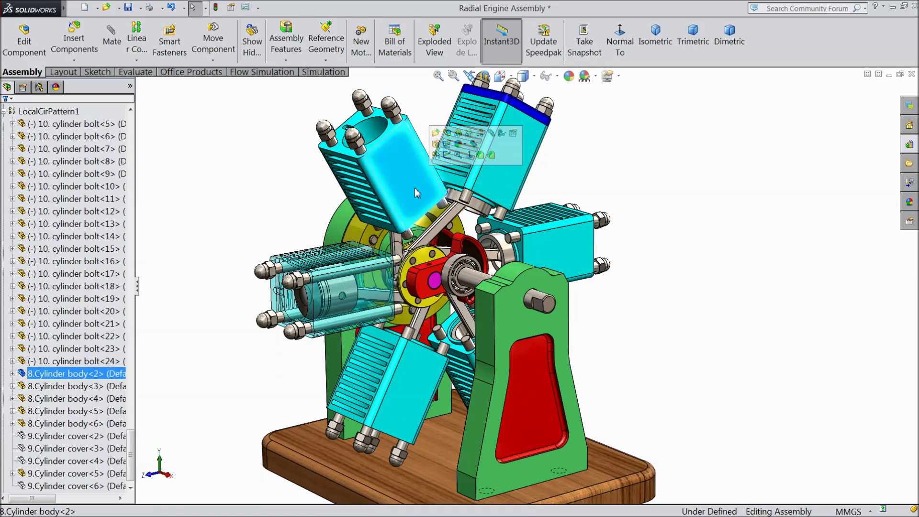
left_click(474, 144)
left_click(527, 151)
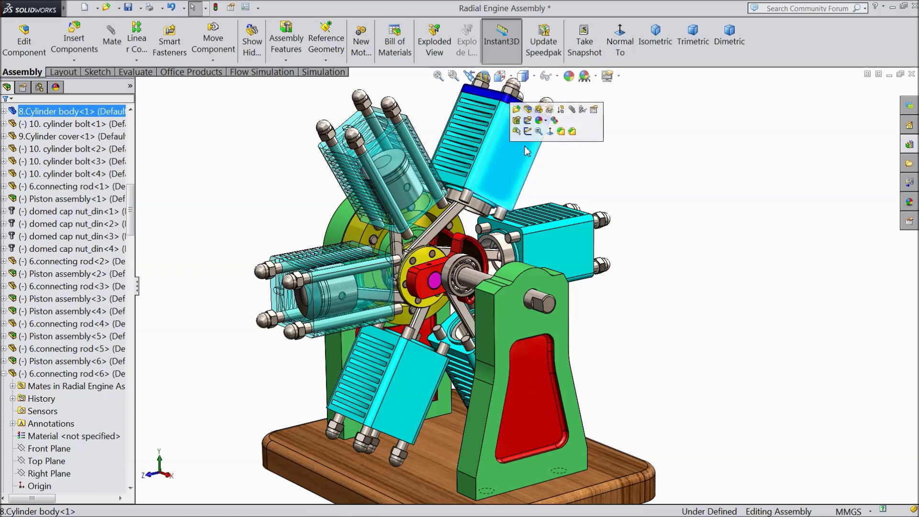
left_click(549, 111)
Make the remaining right, lower-left and lower-right cylinder bodies transparent as well and clear the selection
left_click(549, 244)
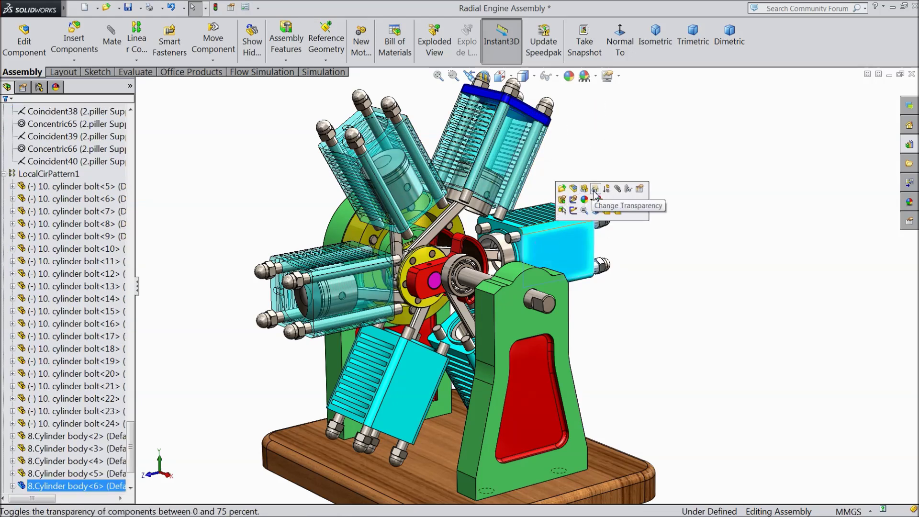
left_click(596, 190)
left_click(409, 383)
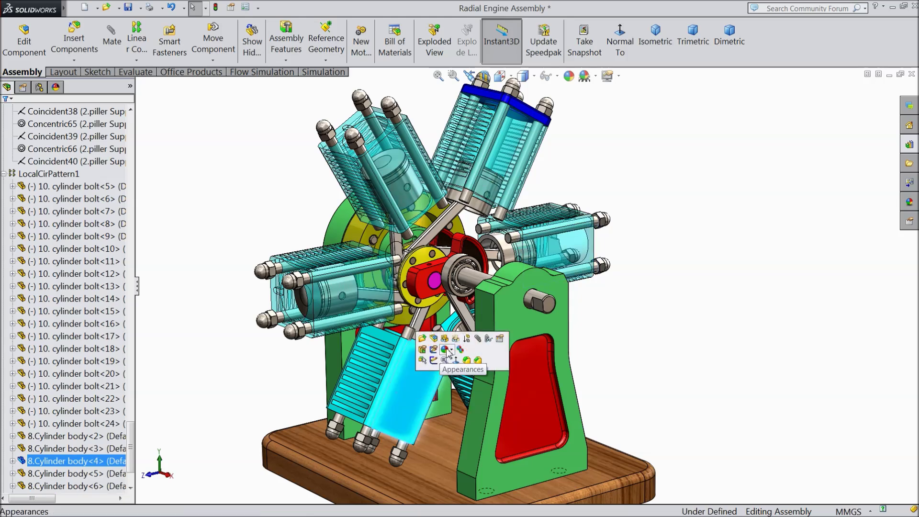
left_click(456, 339)
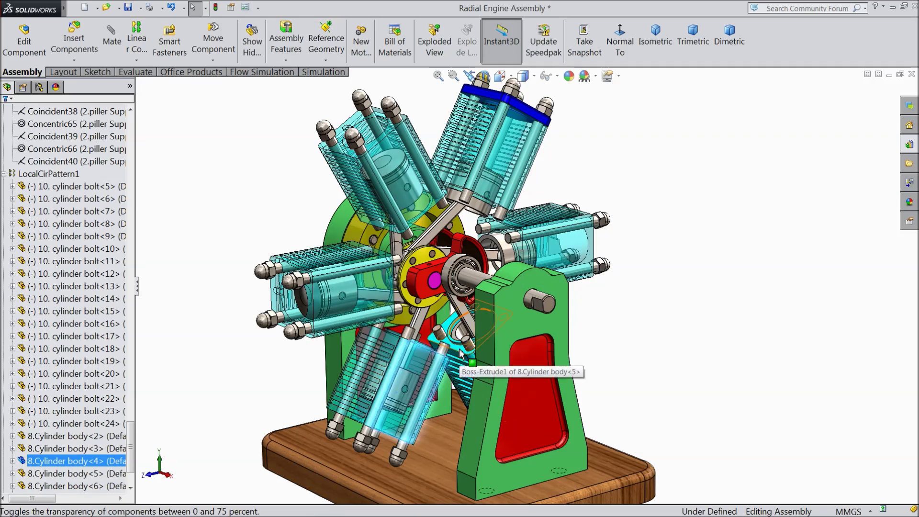
left_click(460, 356)
left_click(519, 295)
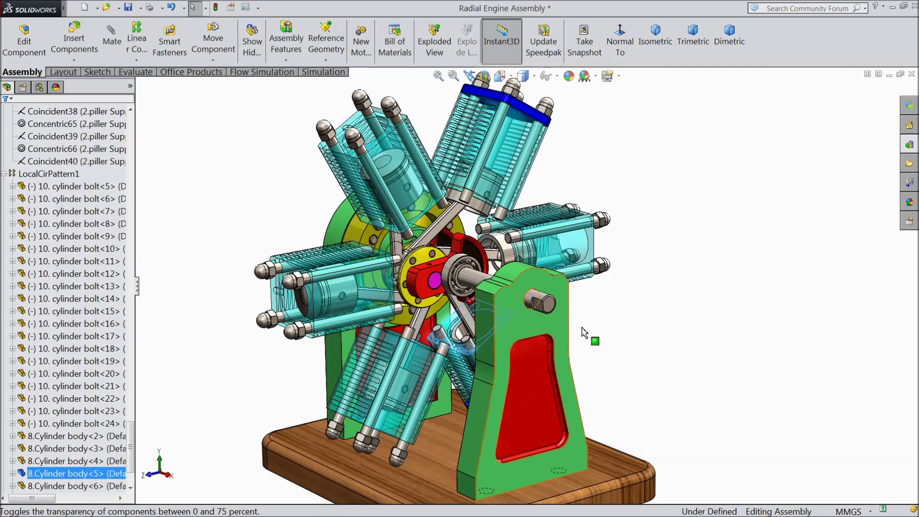
left_click(745, 291)
Turn the crankshaft by its protruding end to check the piston motion, and rebuild and save the assembly
left_click_drag(546, 304, 579, 294)
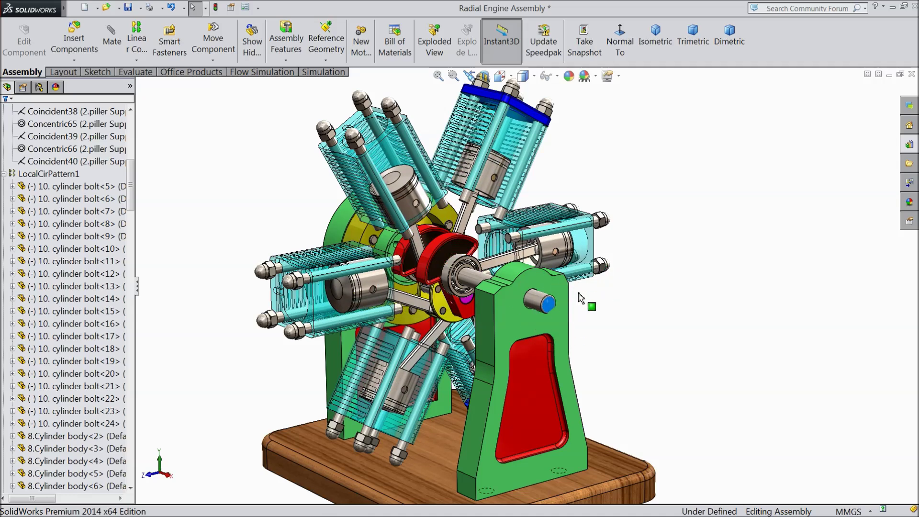
left_click(558, 314)
left_click(652, 300)
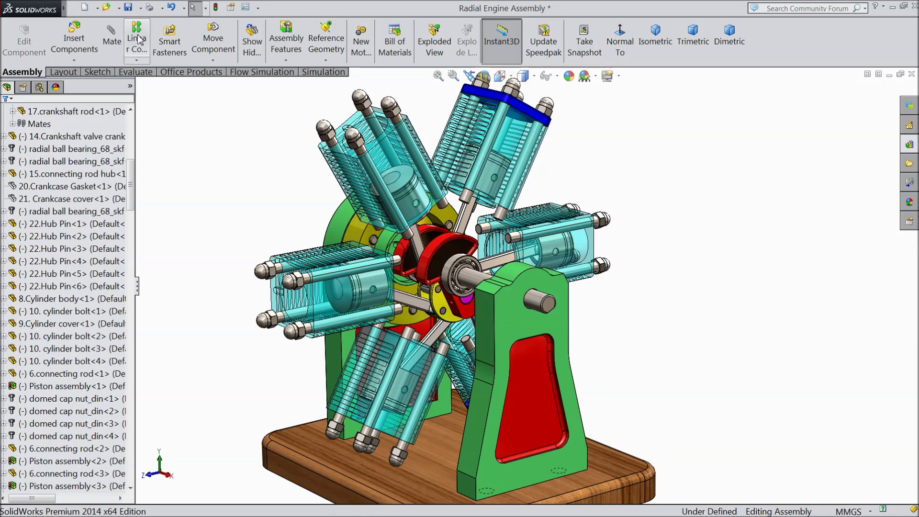
left_click(128, 8)
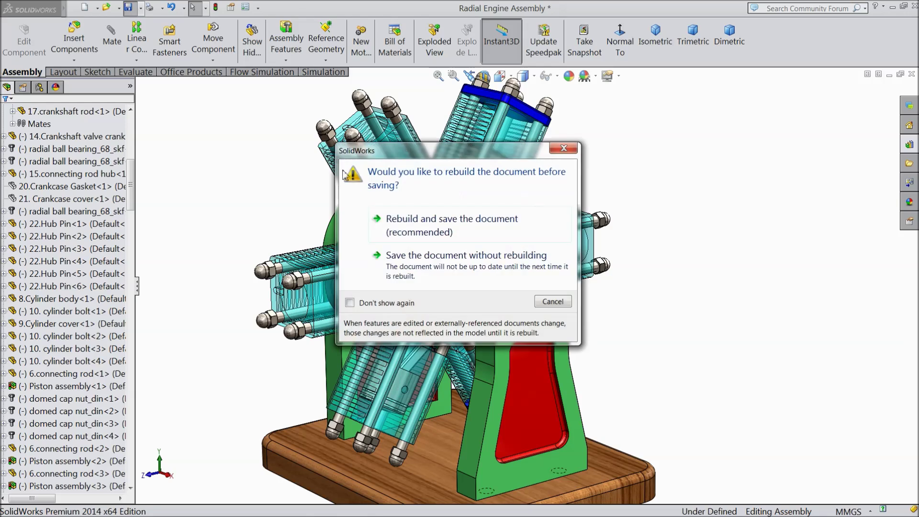
left_click(429, 221)
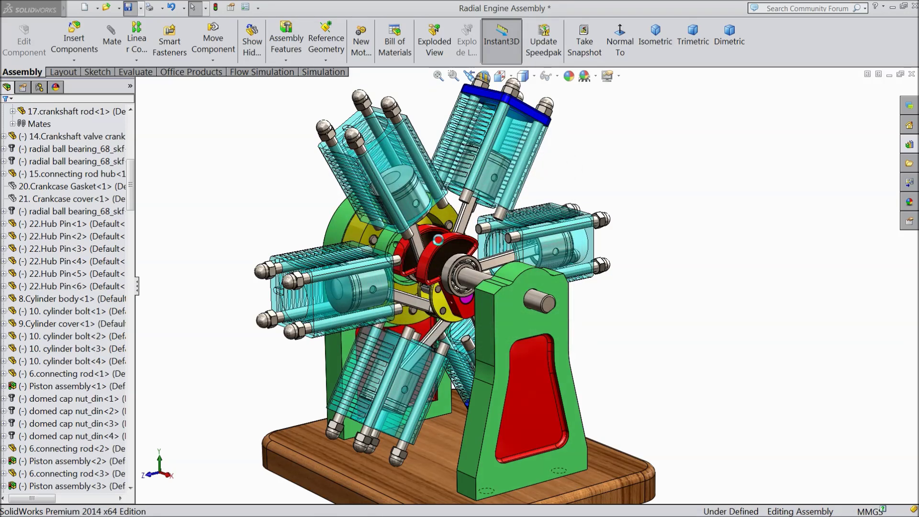
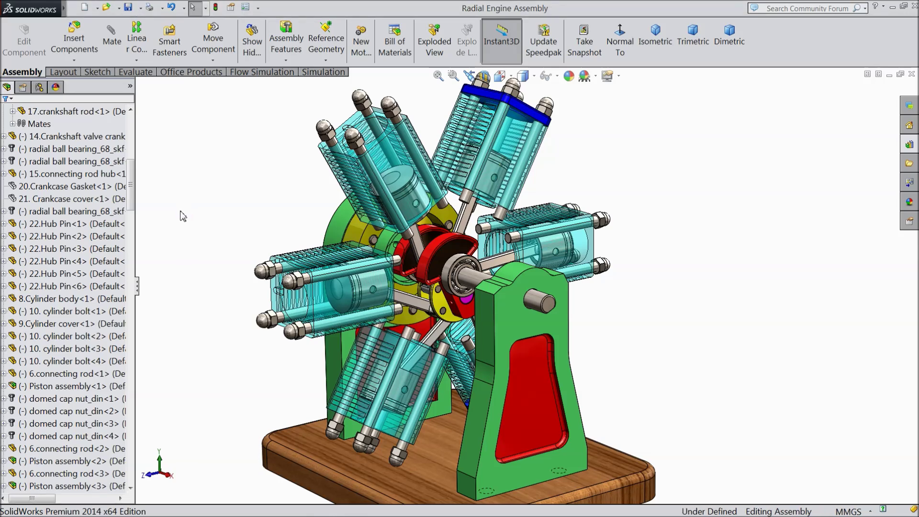
Show the hidden patterned cylinder covers 9.Cylinder cover<2>, <3>, <4> and <6>
scroll(125, 220, "down", 8)
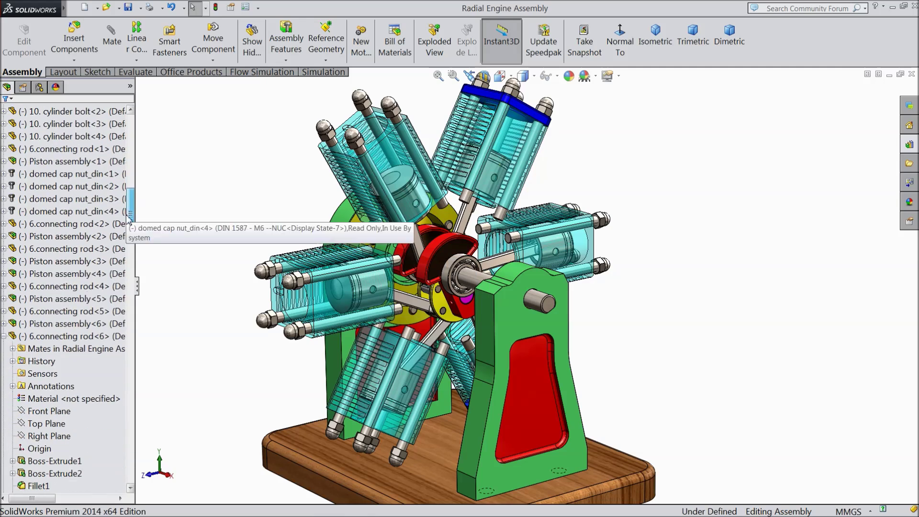
left_click_drag(125, 229, 125, 230)
left_click(4, 237)
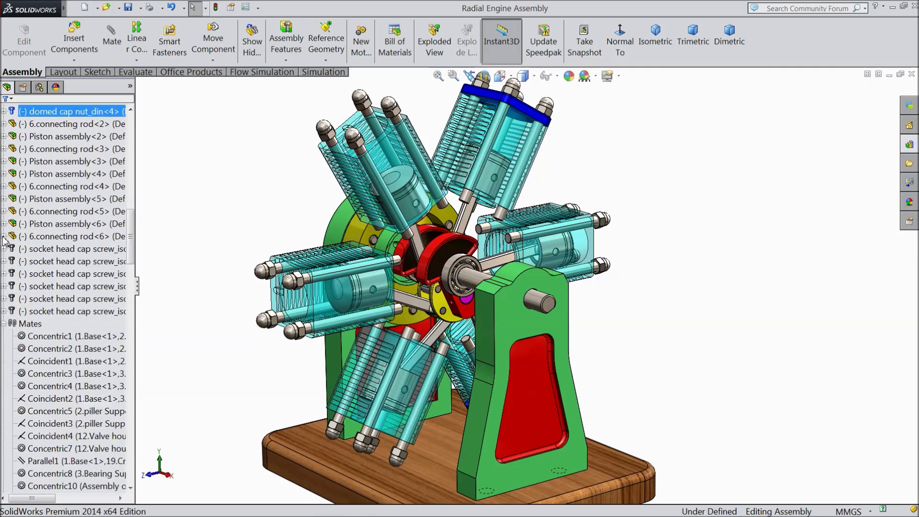
left_click(98, 250)
left_click_drag(131, 240, 115, 443)
scroll(115, 443, "down", 3)
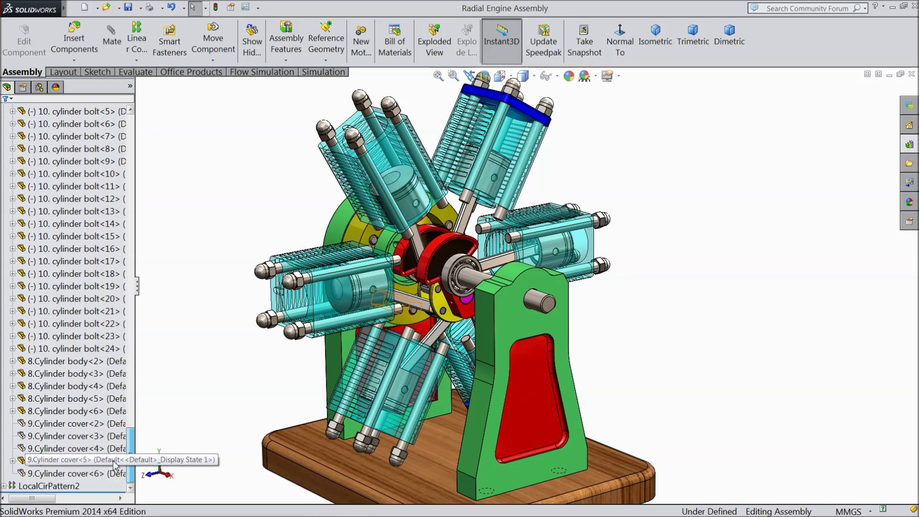
left_click(74, 424)
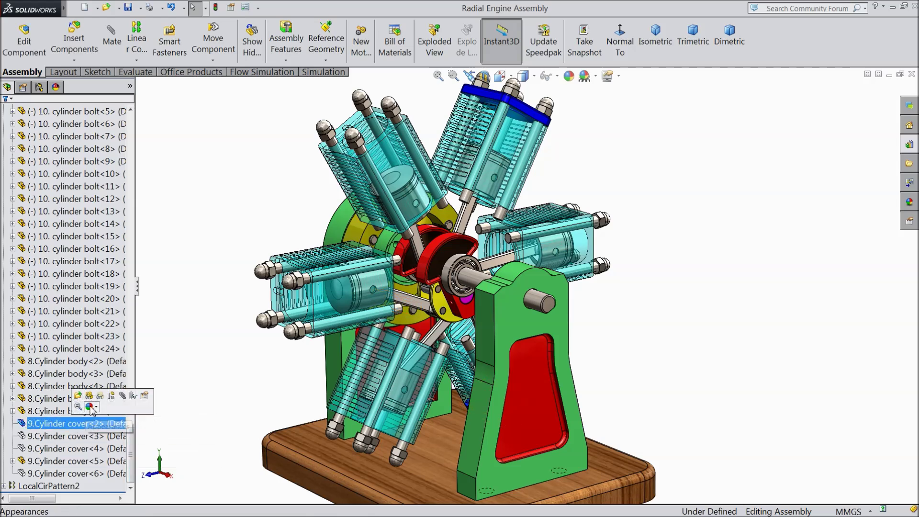
left_click(57, 437)
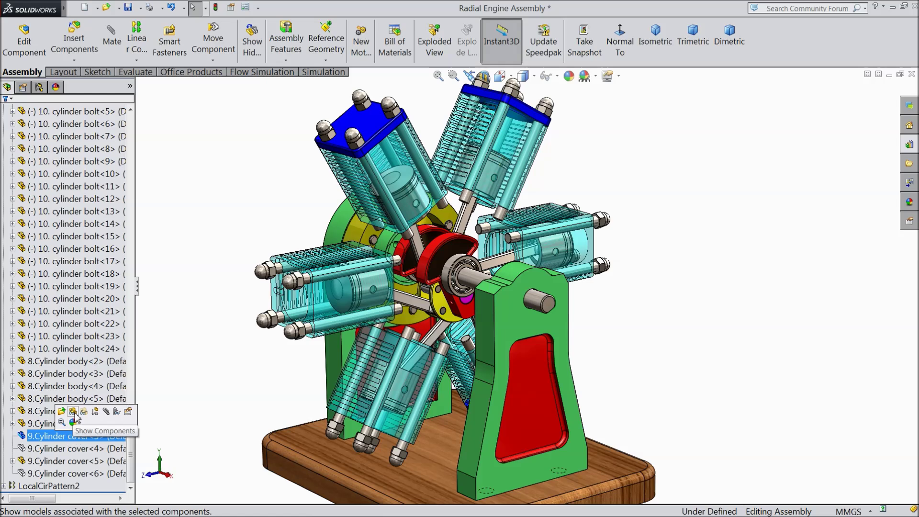
left_click(54, 450)
left_click(54, 473)
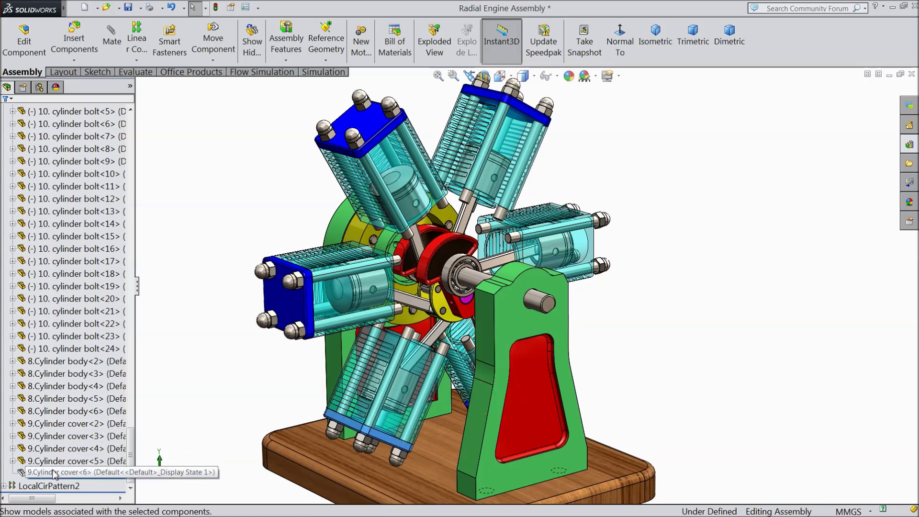
left_click(71, 456)
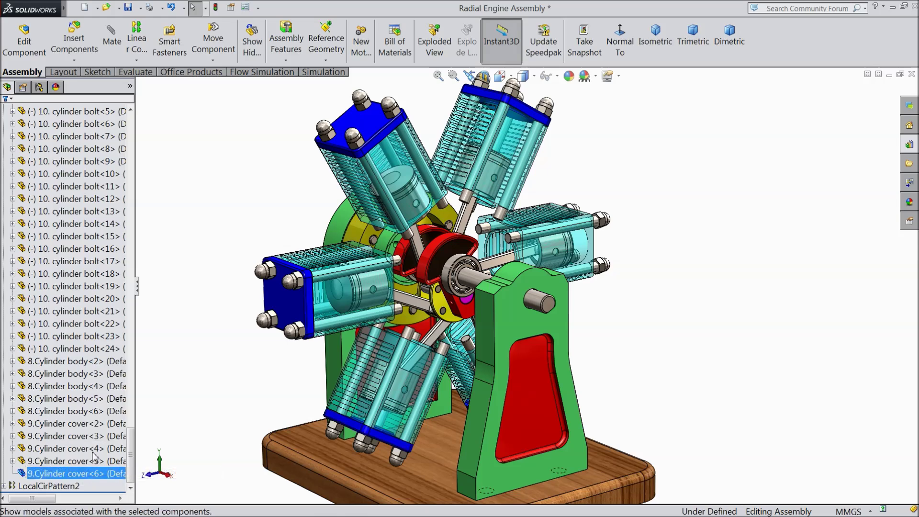
left_click(190, 347)
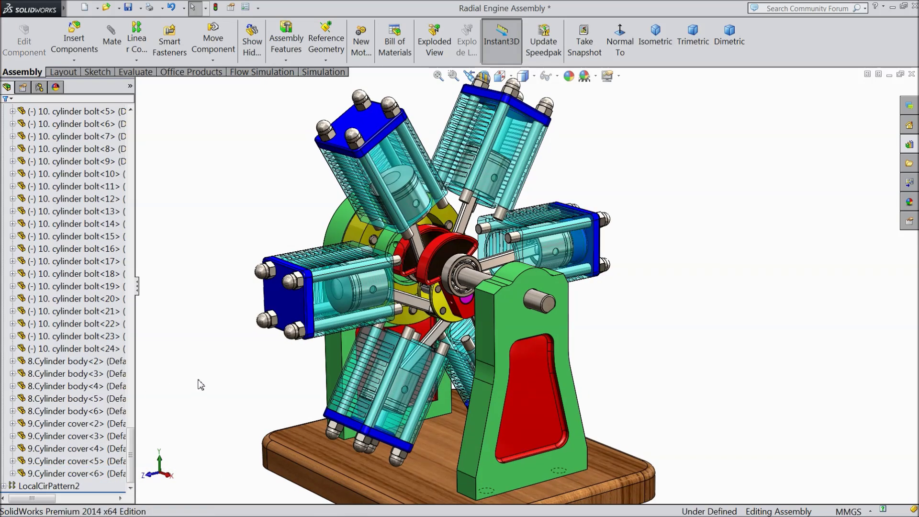
Rotate the crankshaft by its protruding end to watch the pistons move inside the covered transparent cylinders
mouse_move(201, 382)
middle_mouse_down()
mouse_move(201, 354)
mouse_move(190, 374)
middle_mouse_up()
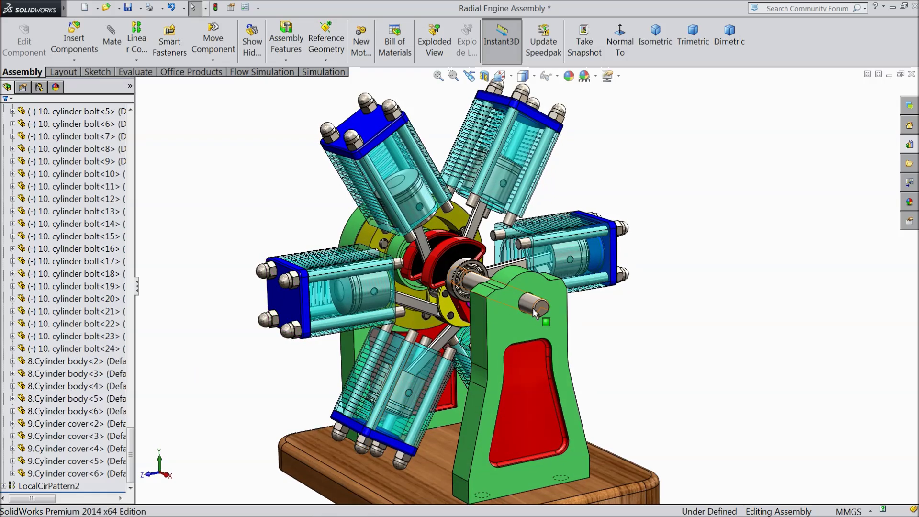
mouse_move(545, 310)
left_mouse_down()
mouse_move(539, 325)
mouse_move(528, 319)
mouse_move(548, 304)
mouse_move(530, 326)
mouse_move(542, 299)
mouse_move(537, 334)
mouse_move(532, 293)
mouse_move(537, 307)
mouse_move(545, 296)
left_mouse_up()
left_click_drag(600, 302, 609, 324)
key("Escape")
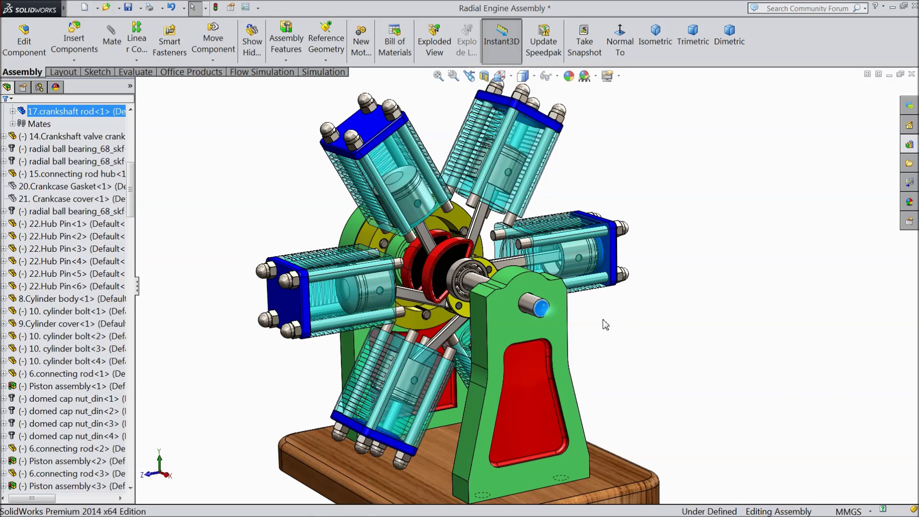
key("Escape")
Insert the 13.Flywheel part from the 6 Cylinder Radial Engine folder and place it beside the bearing support
scroll(580, 354, "up", 2)
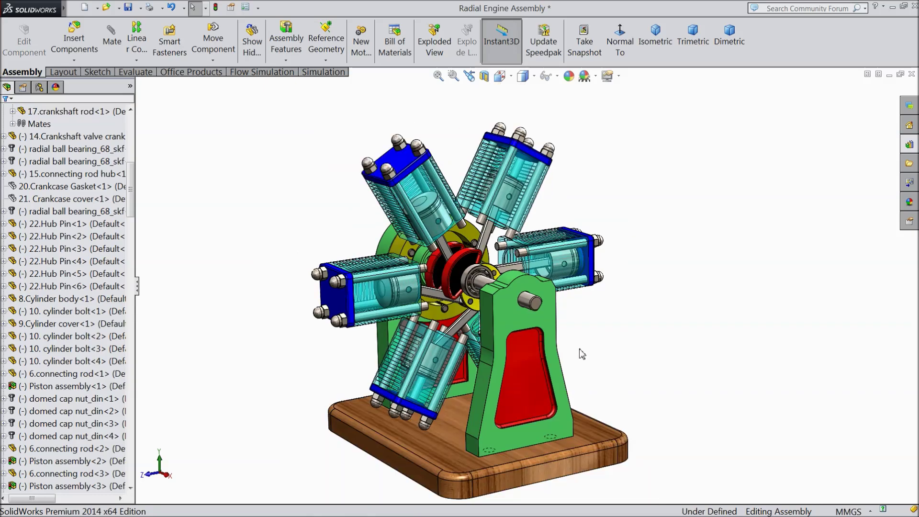
middle_click_drag(583, 348, 587, 348)
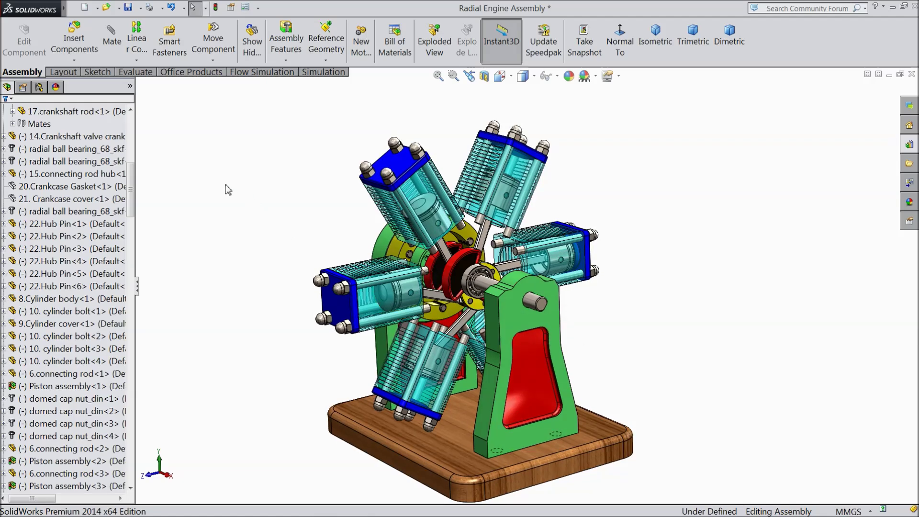
left_click(72, 45)
left_click(65, 339)
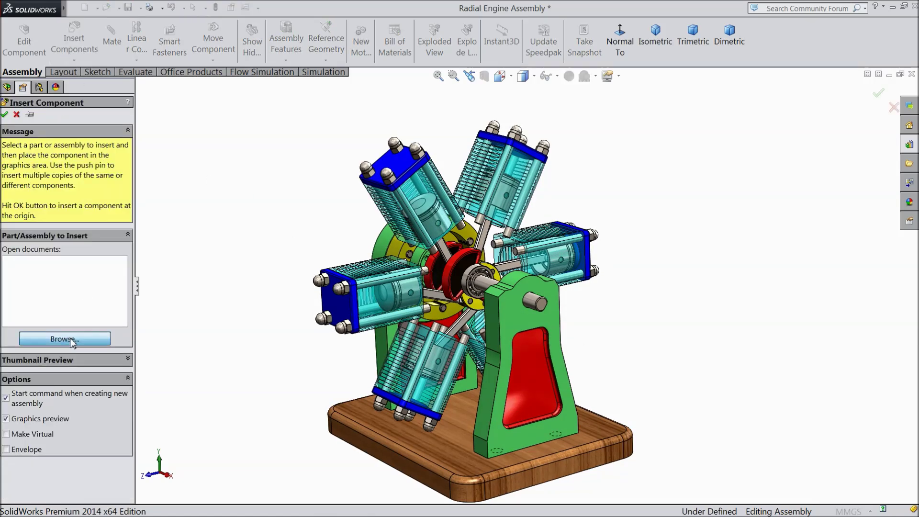
left_click(754, 218)
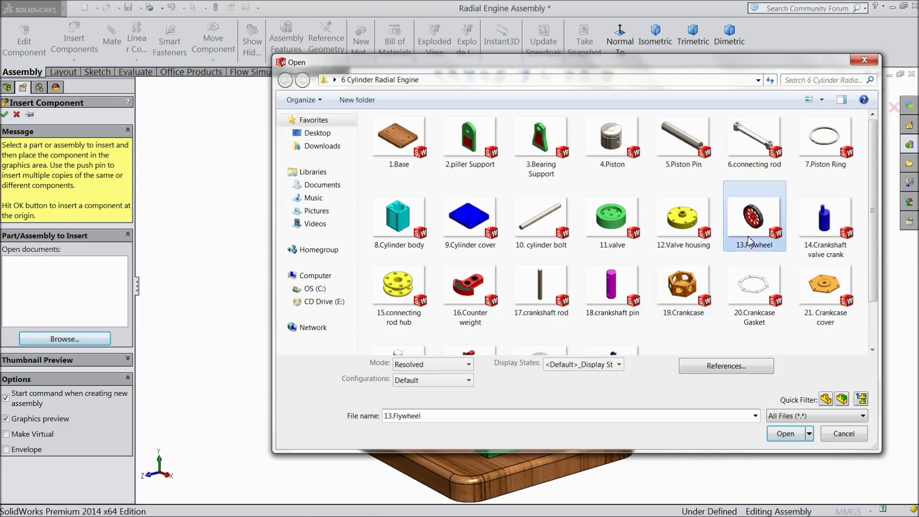
left_click(785, 434)
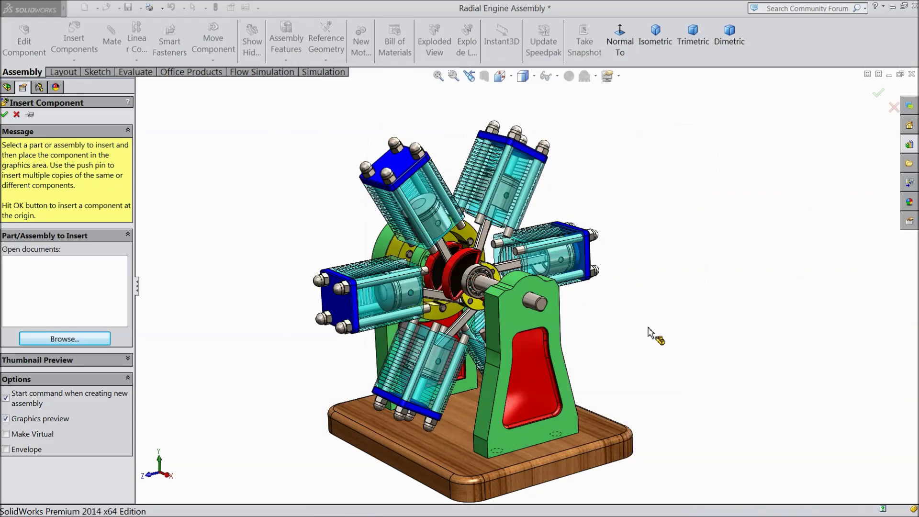
left_click(632, 315)
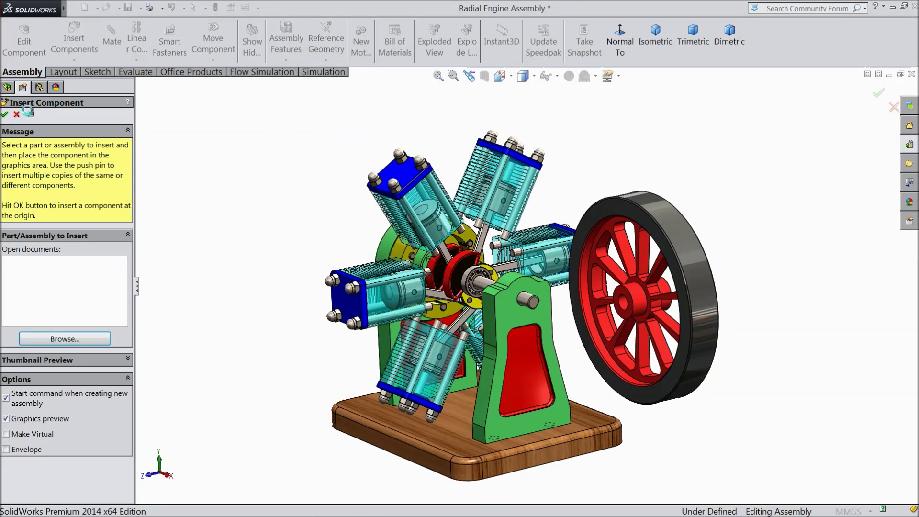
Rotate the flywheel with Rotate Component until its hub axis is roughly parallel to the crankshaft
left_click(212, 60)
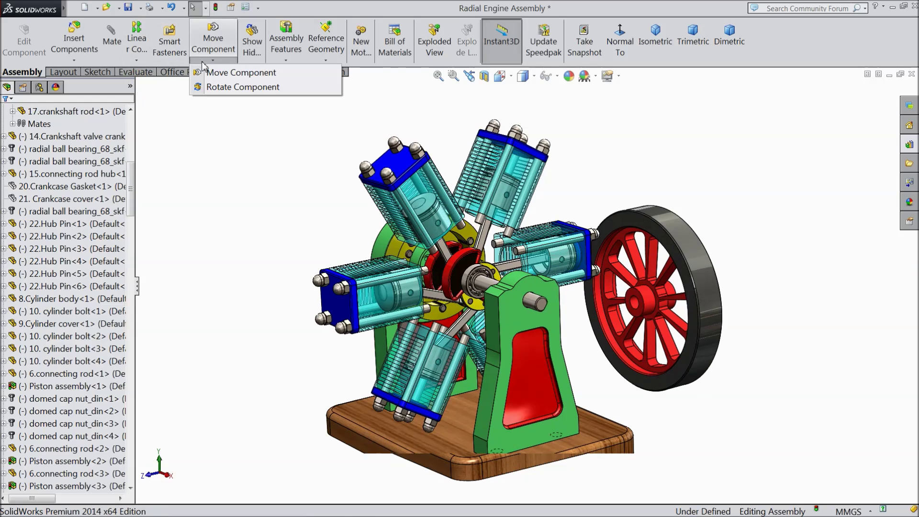
left_click(235, 86)
left_click_drag(706, 327, 809, 315)
left_click(5, 114)
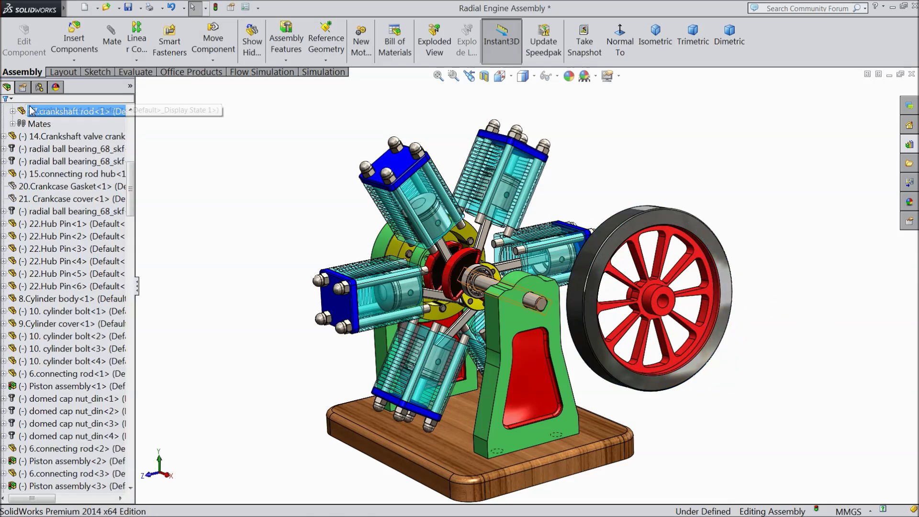
Mate the flywheel's hub bore concentric with the protruding end of the crankshaft rod
left_click(111, 43)
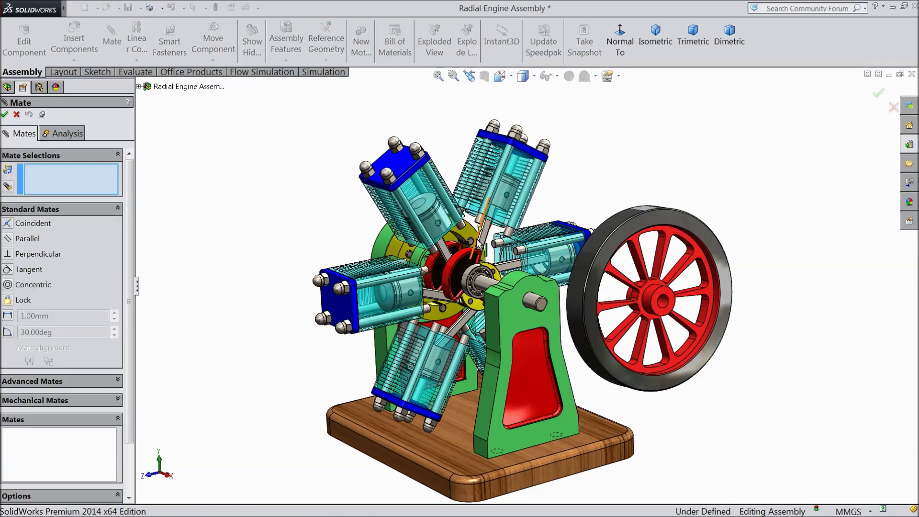
scroll(529, 320, "down", 5)
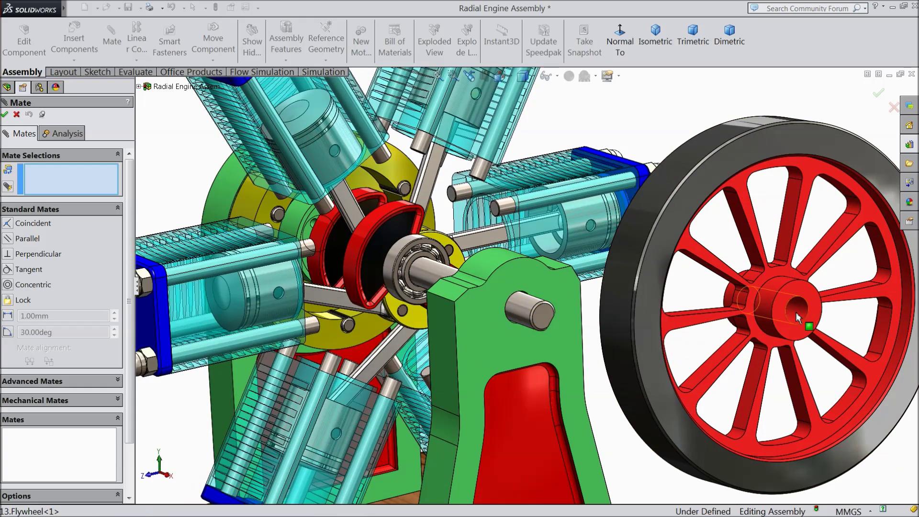
left_click(798, 319)
left_click(529, 311)
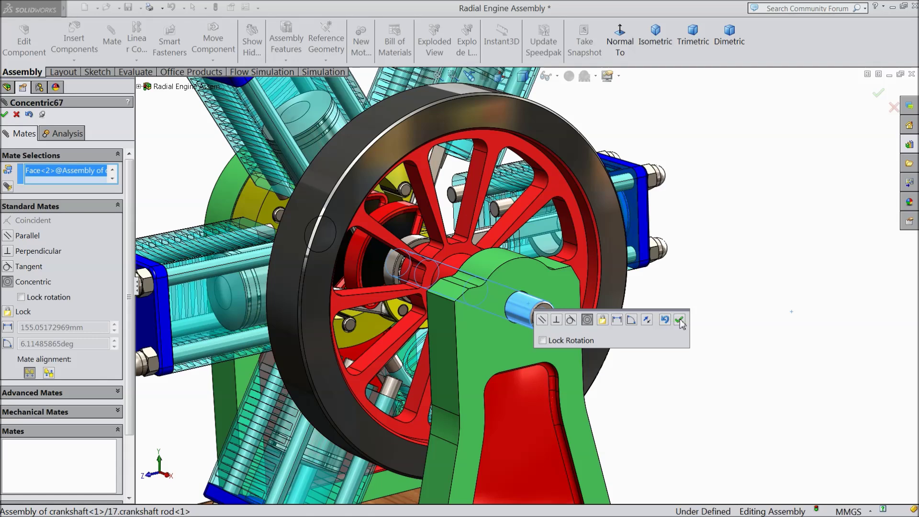
left_click(679, 320)
Add a coincident mate between the side face of the radial ball bearing in the bearing support and the flywheel hub's end face
scroll(396, 293, "down", 3)
middle_click_drag(396, 293, 377, 323)
middle_click_drag(328, 309, 319, 305)
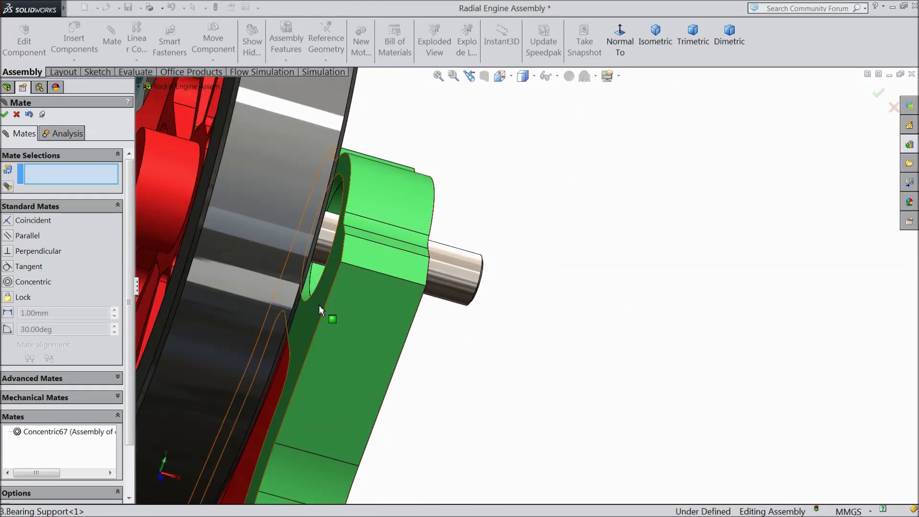
middle_click_drag(340, 291, 429, 274)
scroll(429, 274, "down", 4)
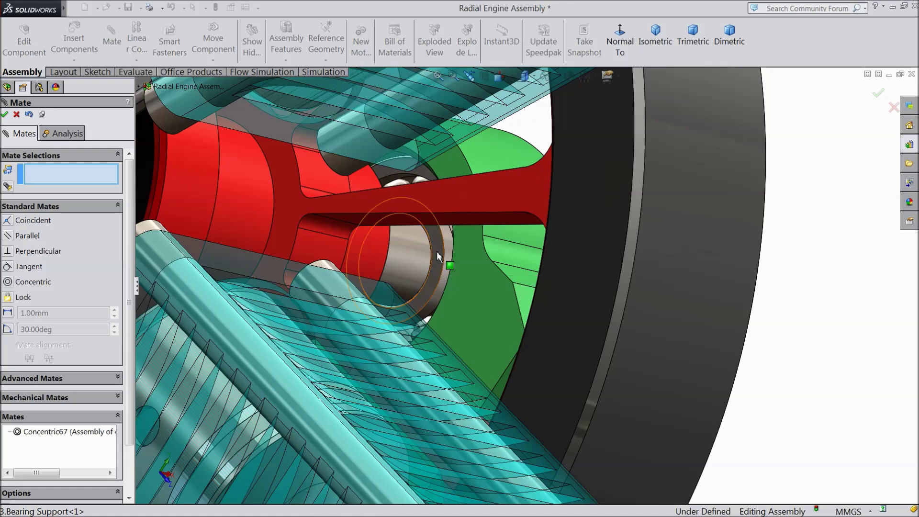
left_click(438, 256)
scroll(434, 270, "up", 4)
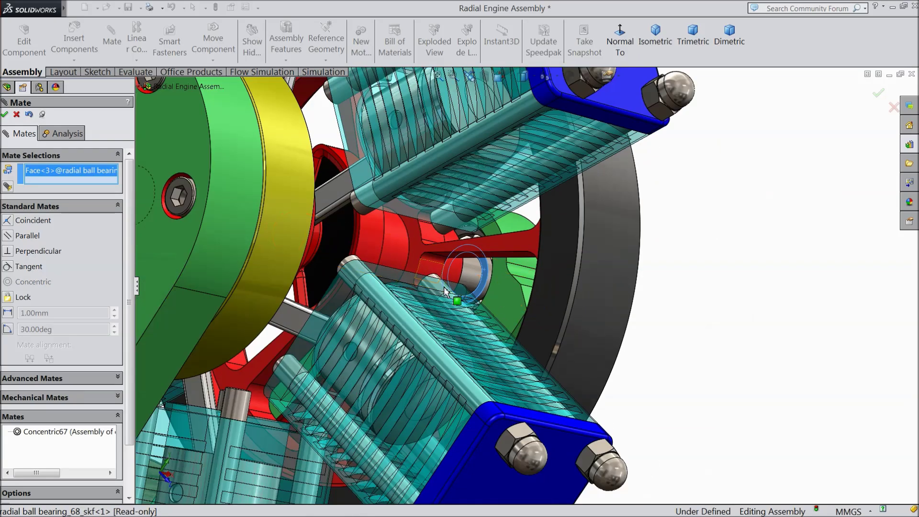
middle_click_drag(434, 271, 397, 265)
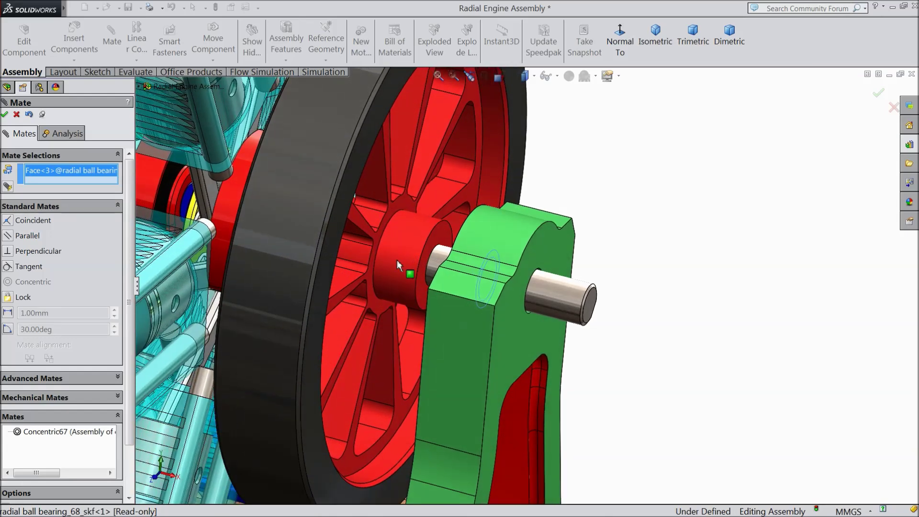
left_click(434, 253)
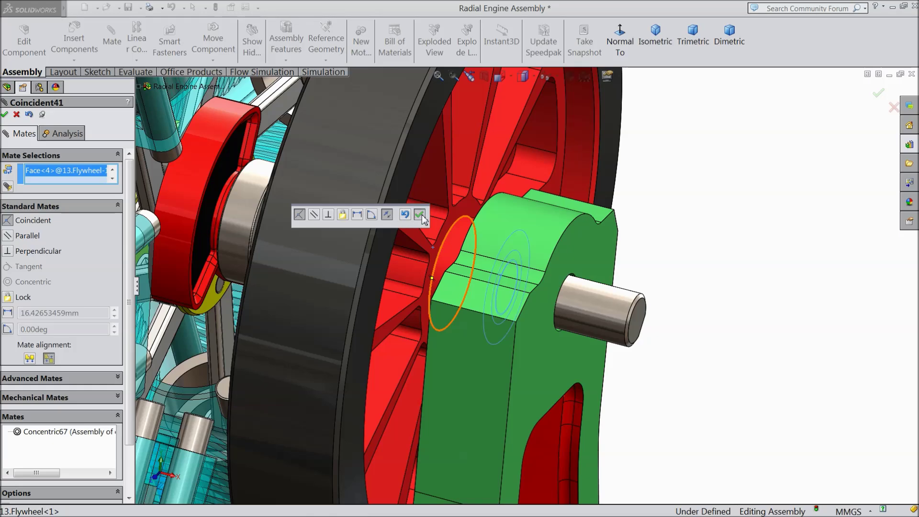
left_click(419, 215)
key("f")
middle_click_drag(498, 322, 475, 305)
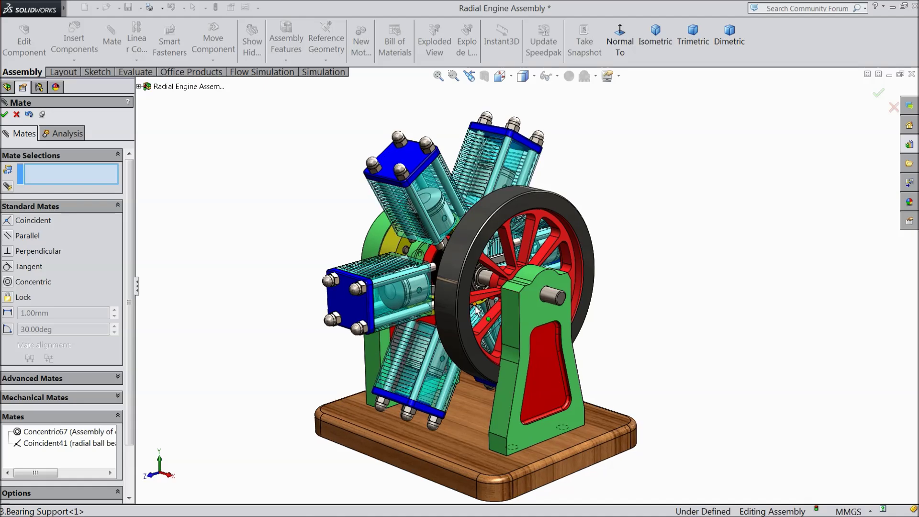
scroll(585, 292, "down", 3)
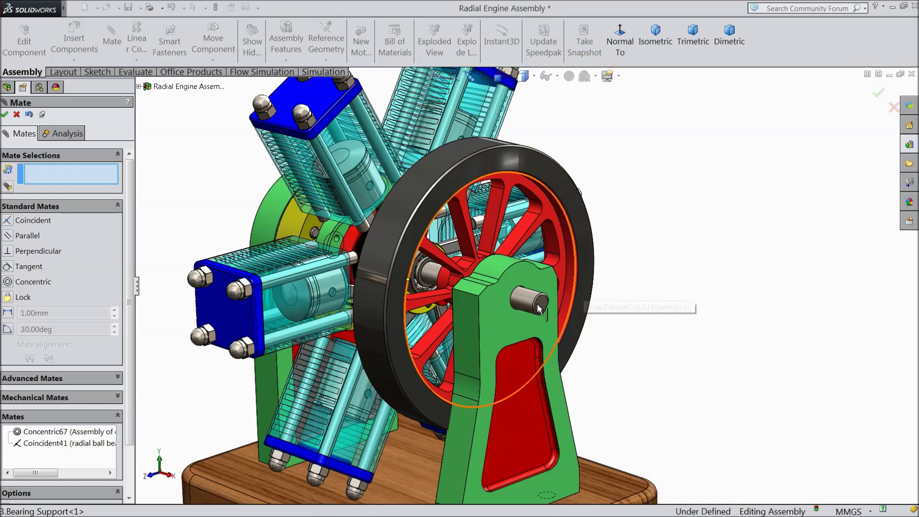
left_click(6, 115)
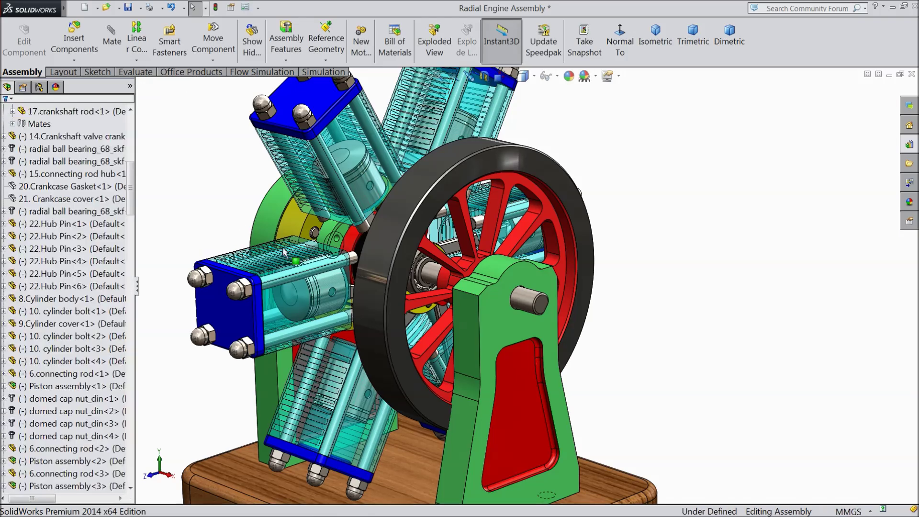
Expand 17.crankshaft rod<1> in the feature tree and select its Front Plane
scroll(456, 247, "down", 2)
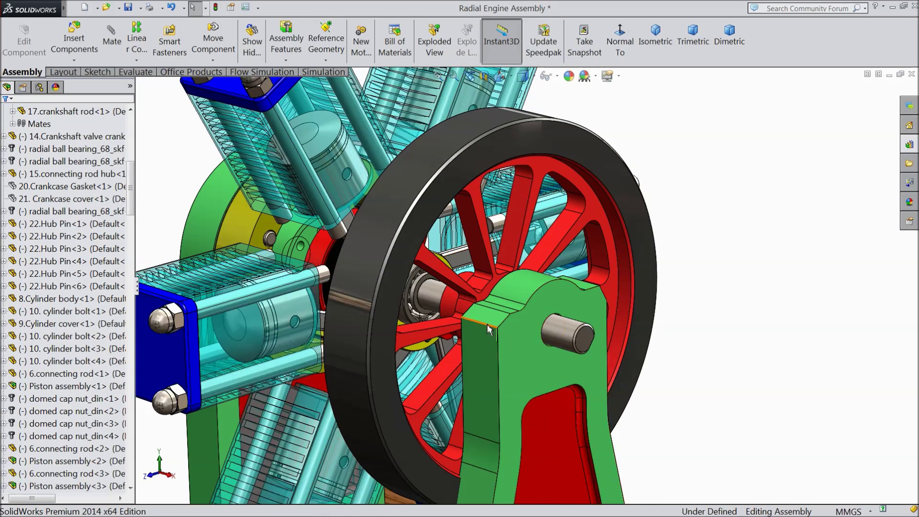
left_click(584, 343)
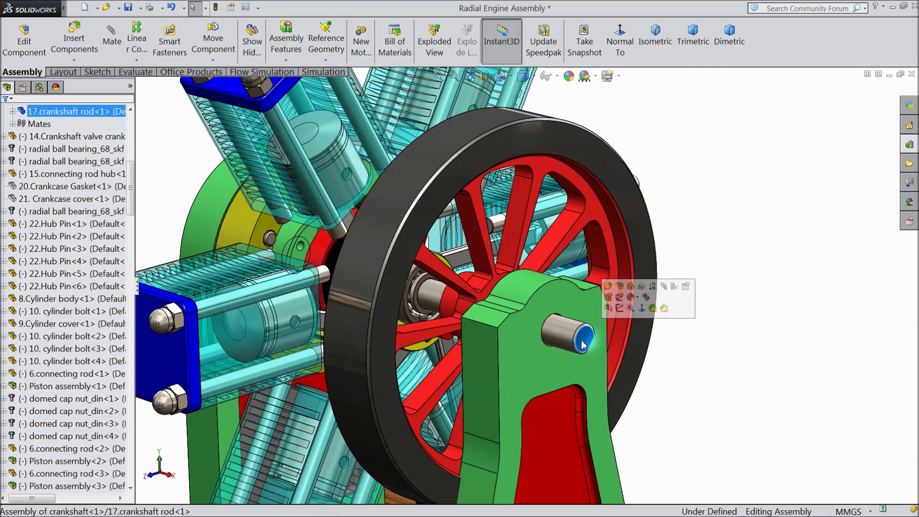
left_click_drag(130, 183, 130, 173)
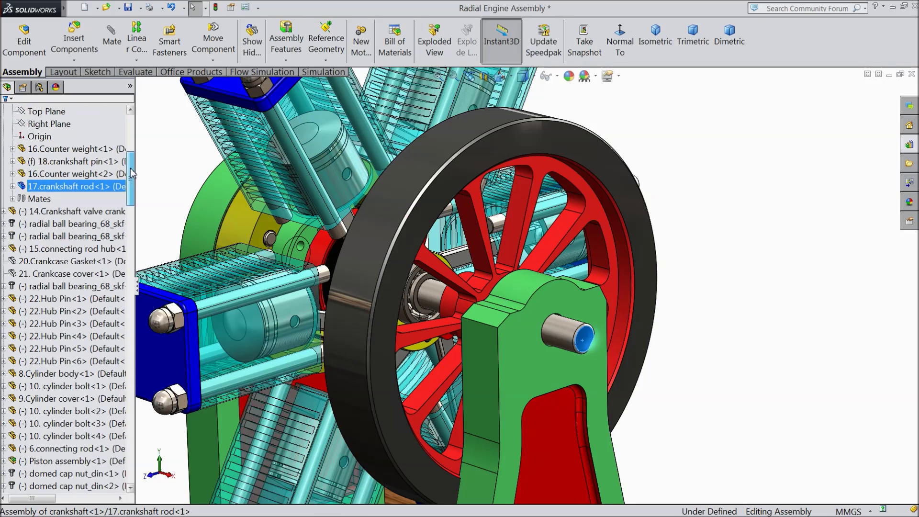
left_click(13, 187)
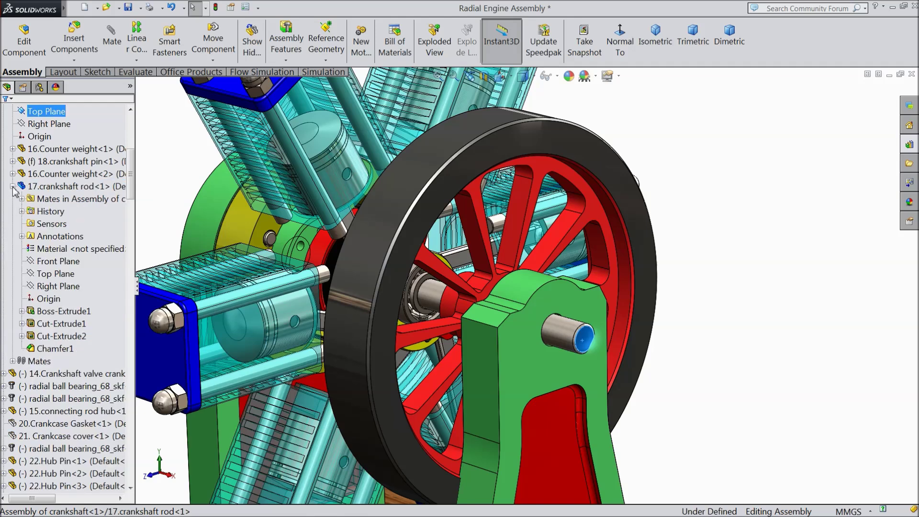
left_click(57, 262)
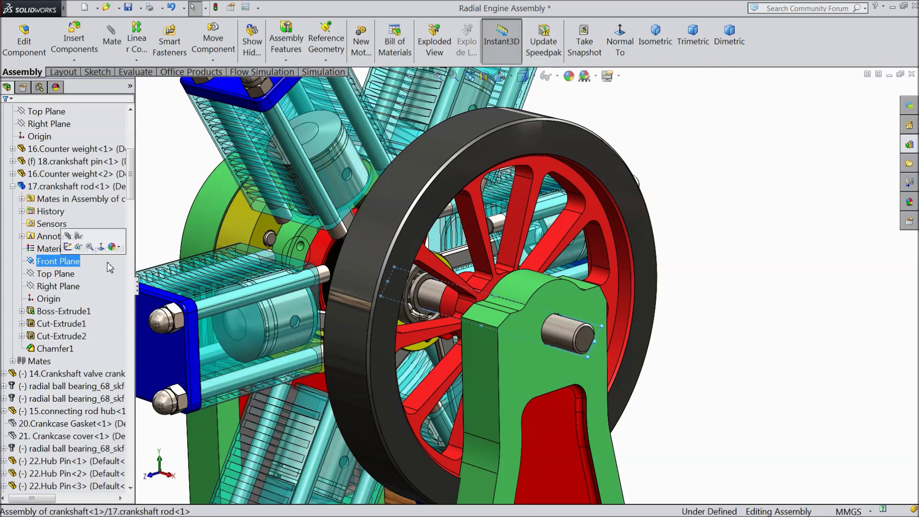
Expand 13.Flywheel<1> in the feature tree and add its Front Plane to the selection
left_click_drag(133, 161, 115, 433)
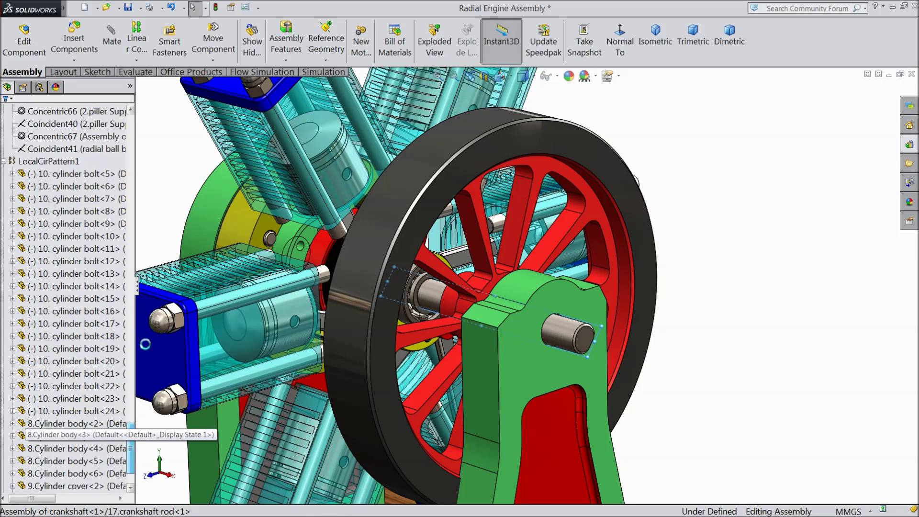
left_click(131, 424)
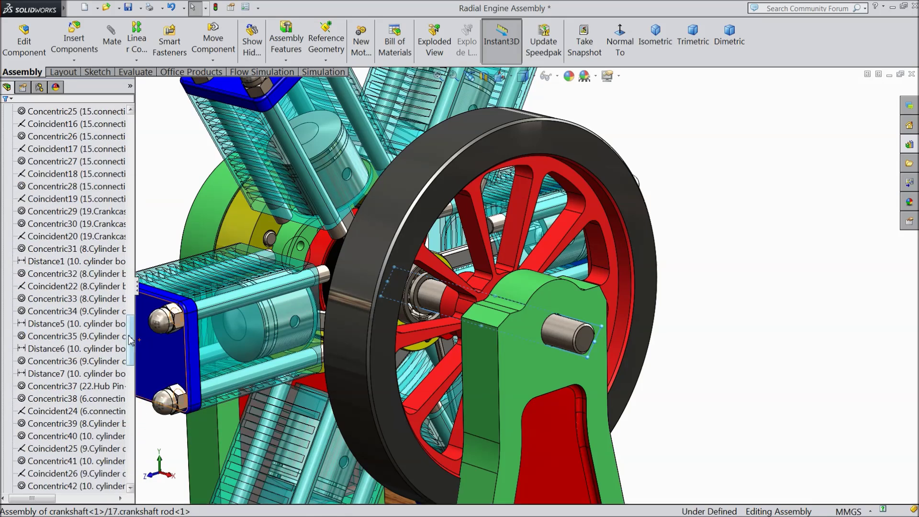
left_click_drag(131, 338, 131, 268)
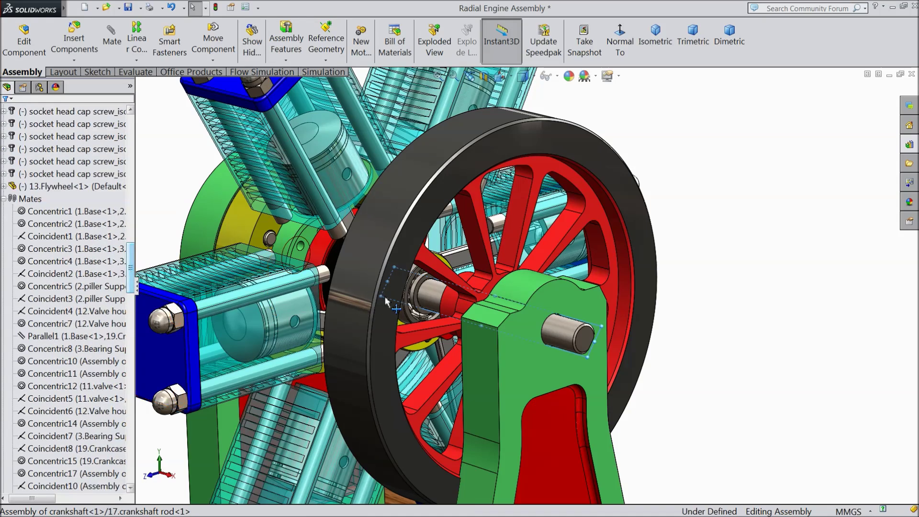
left_click(5, 186)
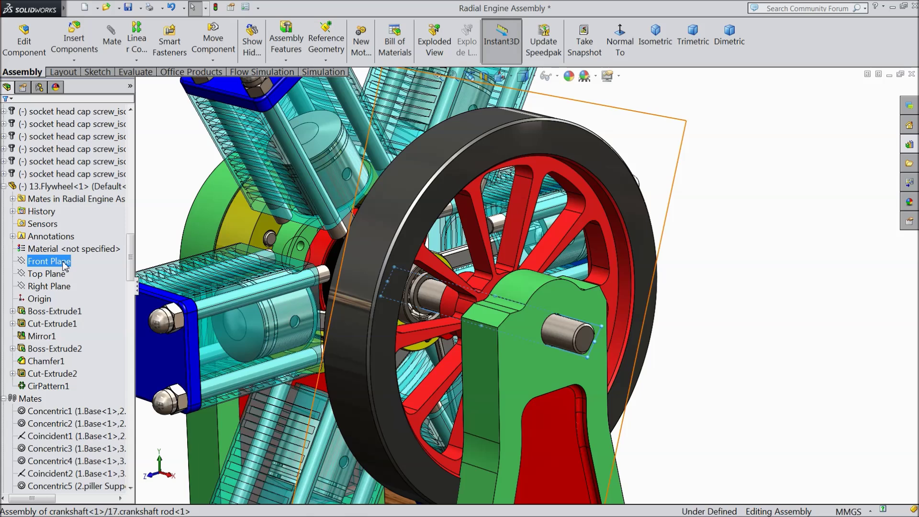
left_click(65, 263)
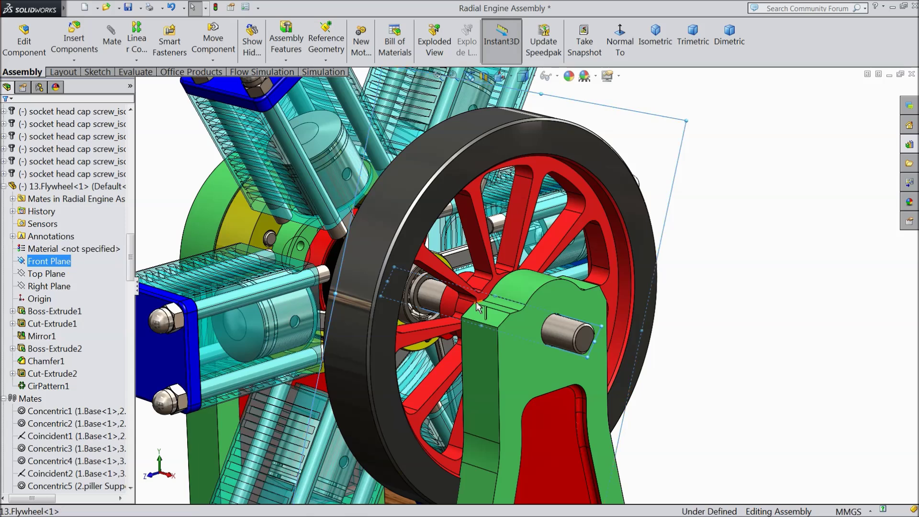
Compare the orientations of the flywheel's Front, Top and Right planes with the crankshaft rod's Front Plane
scroll(510, 311, "up", 5)
middle_click_drag(613, 343, 576, 335)
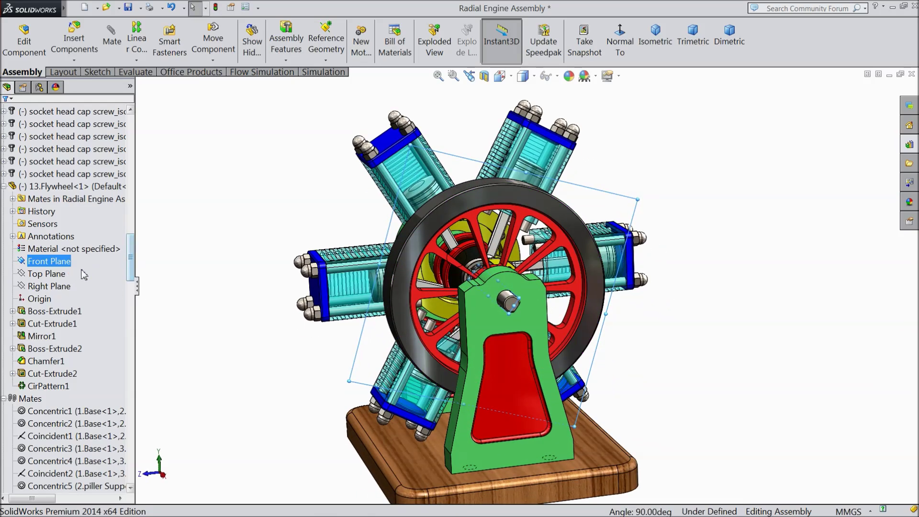
left_click_drag(128, 261, 140, 186)
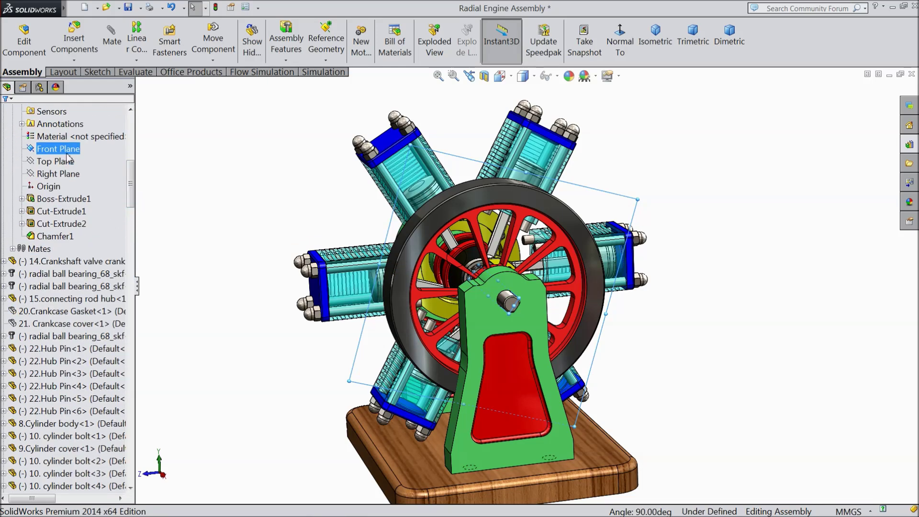
left_click_drag(131, 181, 132, 174)
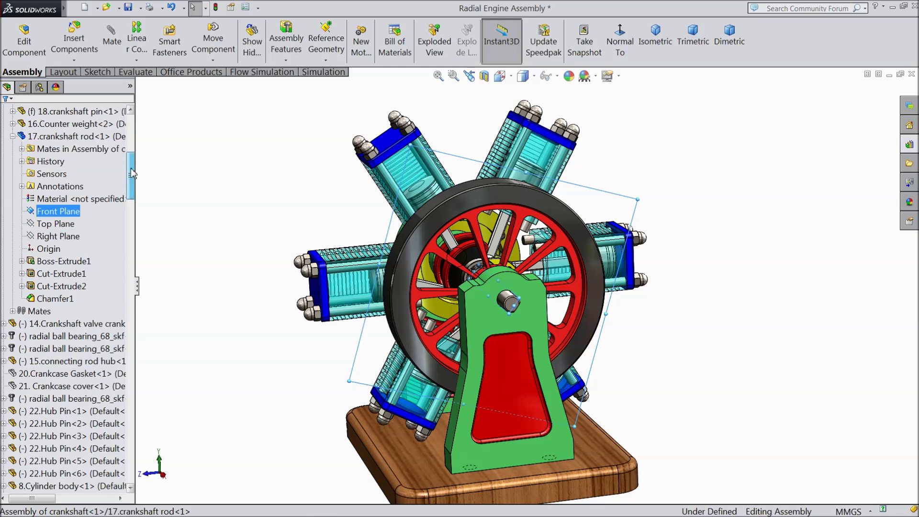
left_click_drag(132, 173, 139, 262)
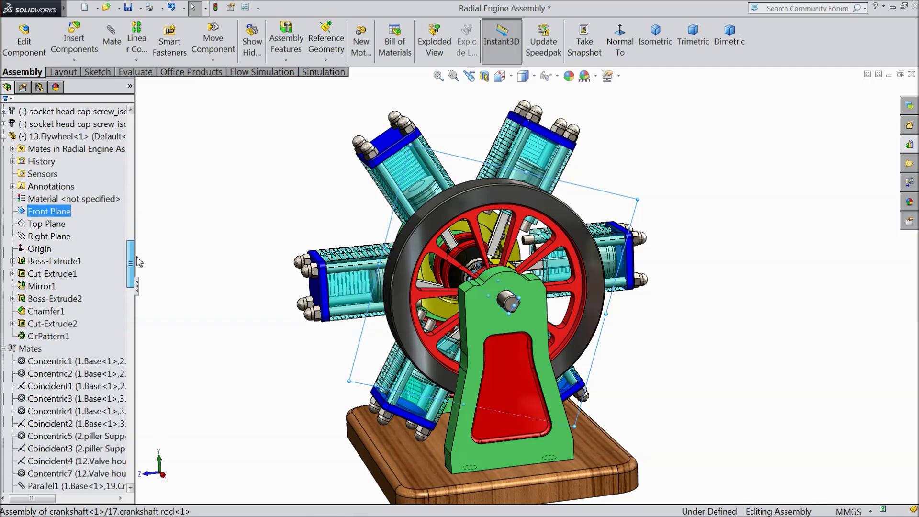
left_click(60, 236, "ctrl")
left_click(57, 224)
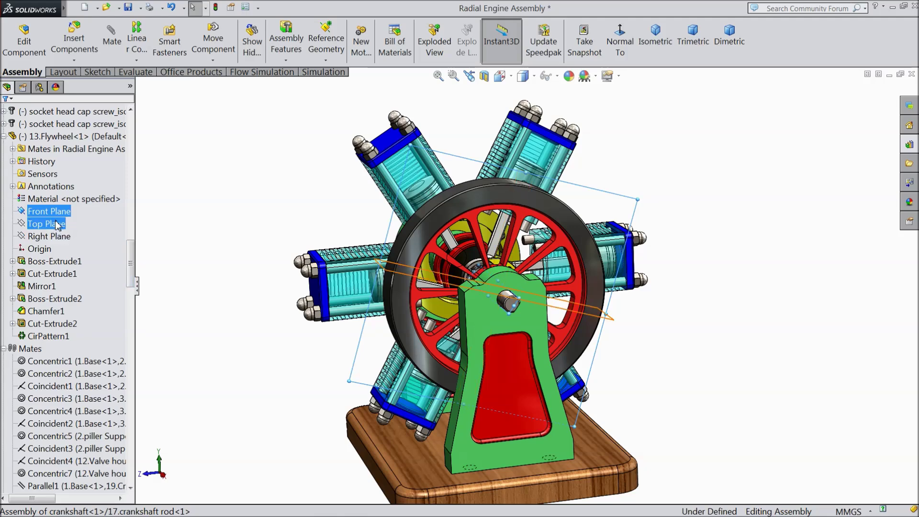
left_click(58, 237)
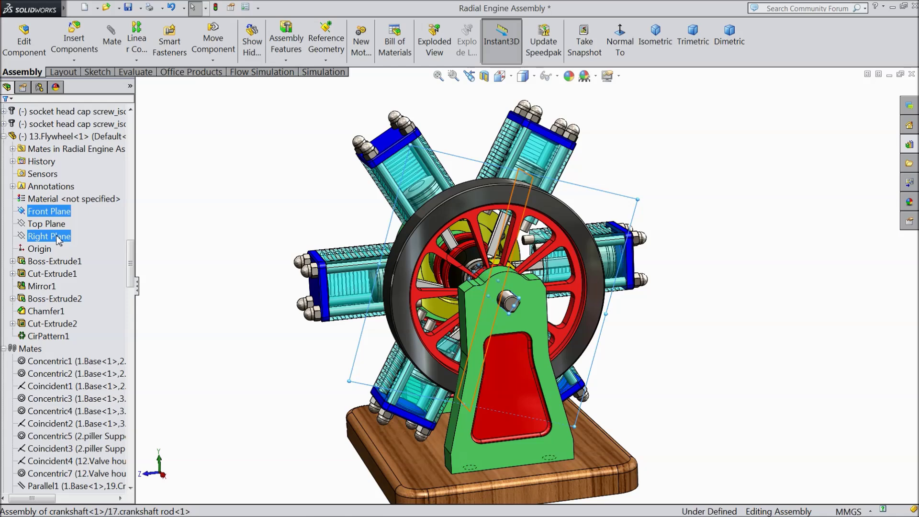
left_click(56, 237, "ctrl")
Mate the flywheel's Right Plane coincident with the crankshaft rod's Front Plane
left_click(53, 237)
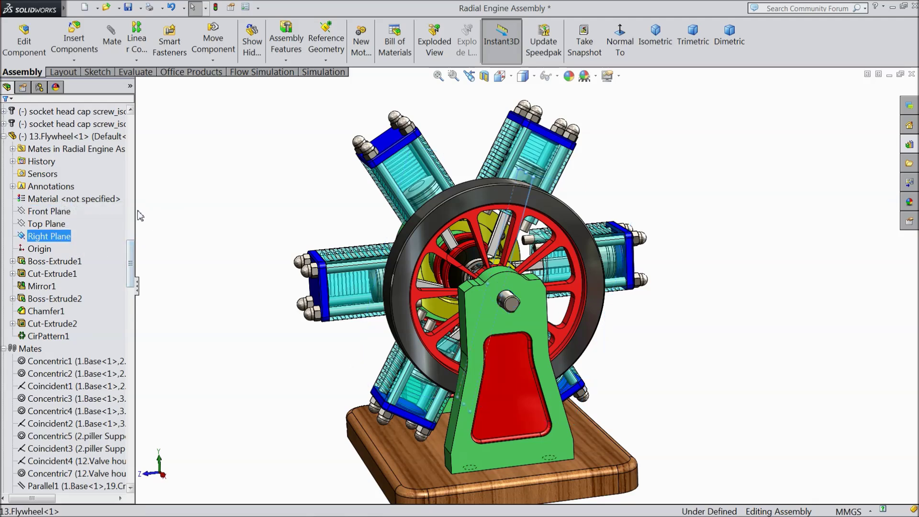
left_click_drag(137, 254, 139, 175)
left_click(75, 186)
left_click(69, 174)
left_click(69, 163)
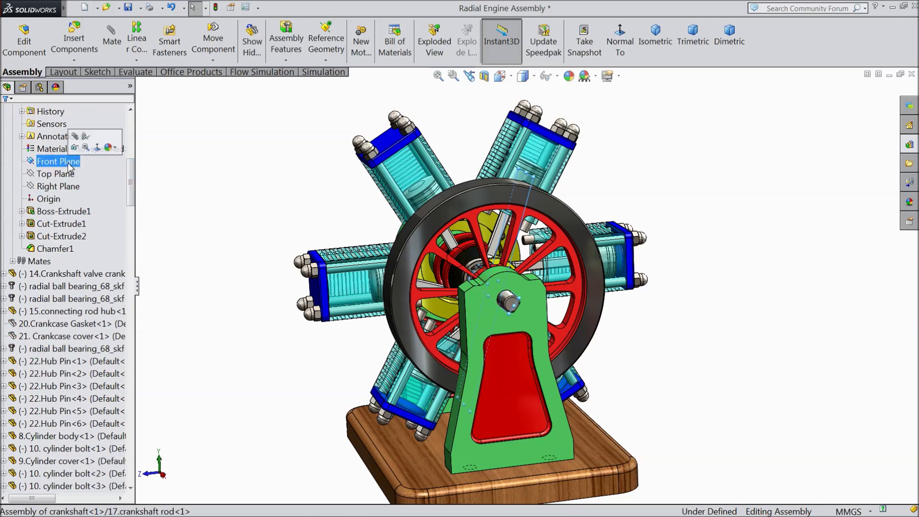
left_click(75, 138)
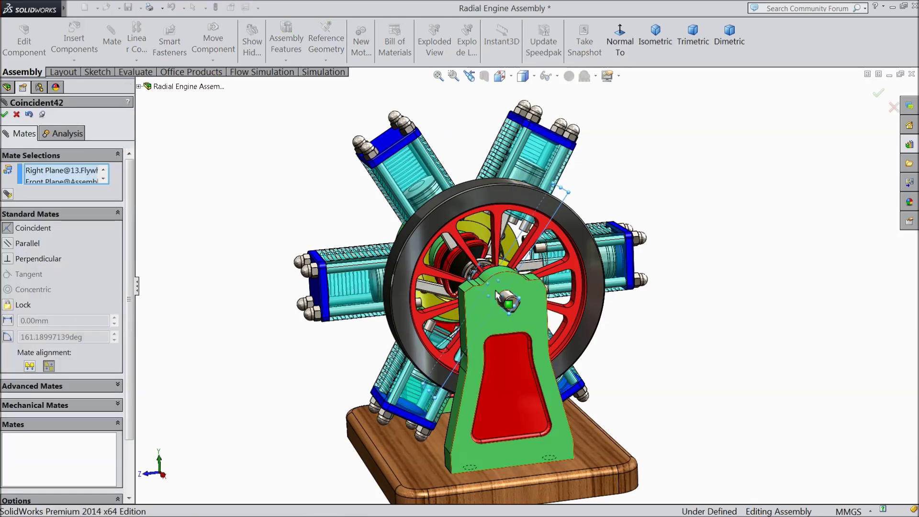
scroll(484, 292, "down", 3)
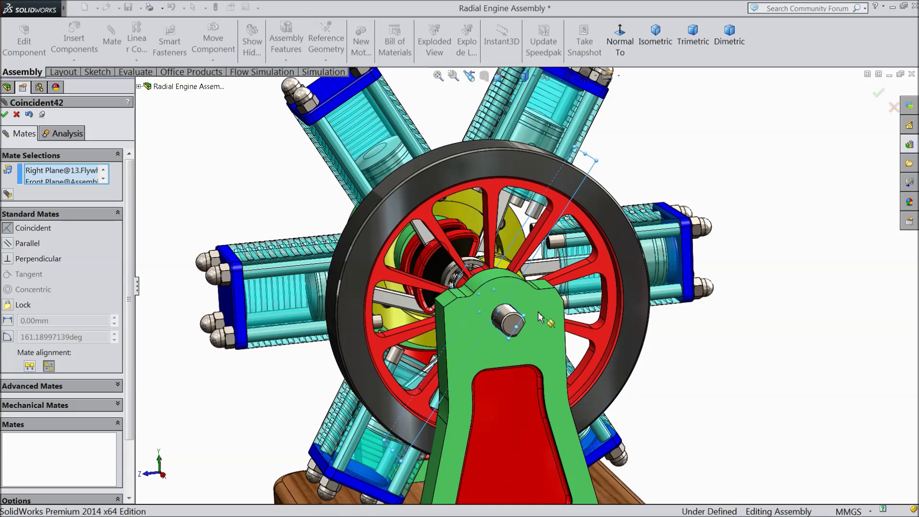
left_click(5, 115)
left_click(6, 114)
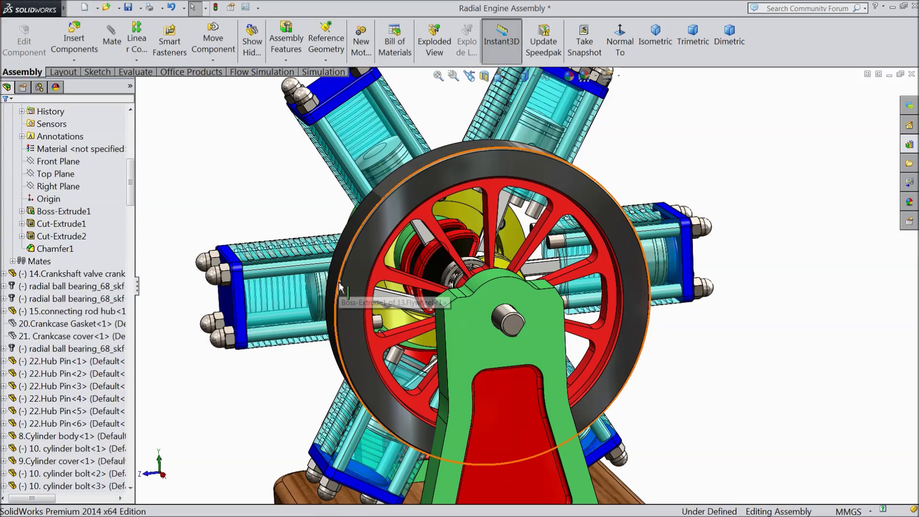
Turn the crankshaft by its protruding end to check that the flywheel and pistons move with it
key("f")
middle_click_drag(332, 300, 365, 311)
scroll(572, 341, "down", 5)
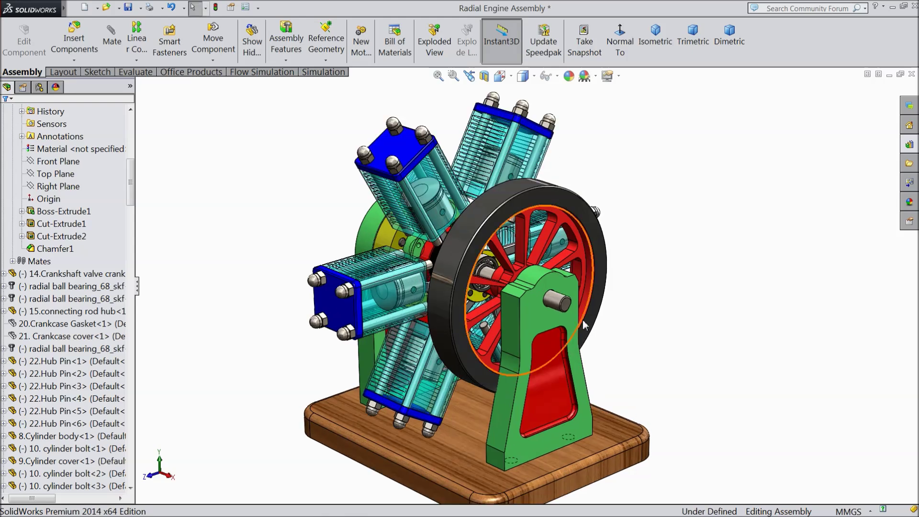
scroll(553, 260, "up", 2)
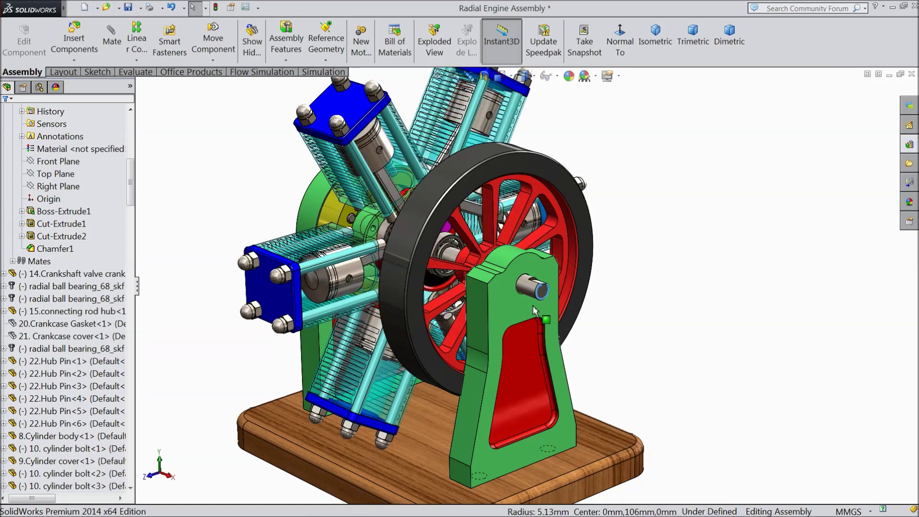
left_click_drag(533, 272, 501, 270)
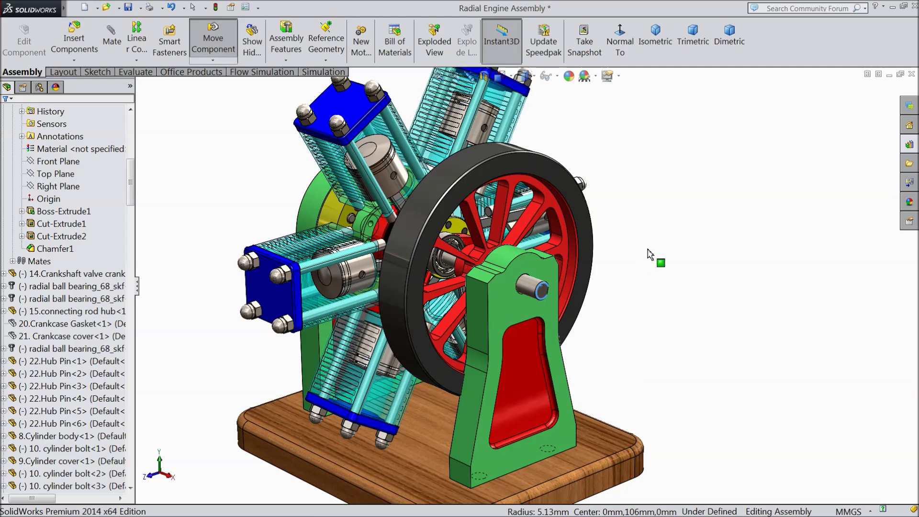
Rotate the crankshaft again by its exposed end to watch the pistons and flywheel from another angle
key("Escape")
middle_click_drag(635, 297, 609, 344)
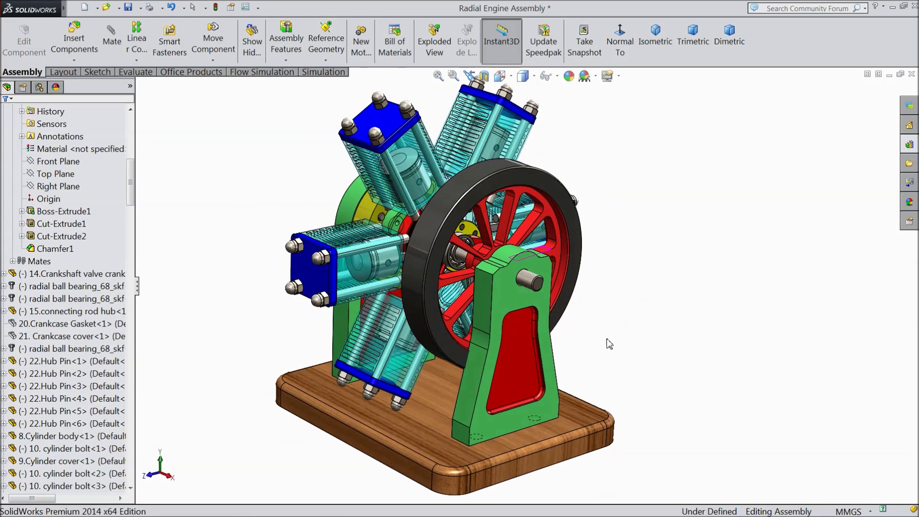
scroll(543, 293, "down", 2)
left_click_drag(537, 286, 524, 302)
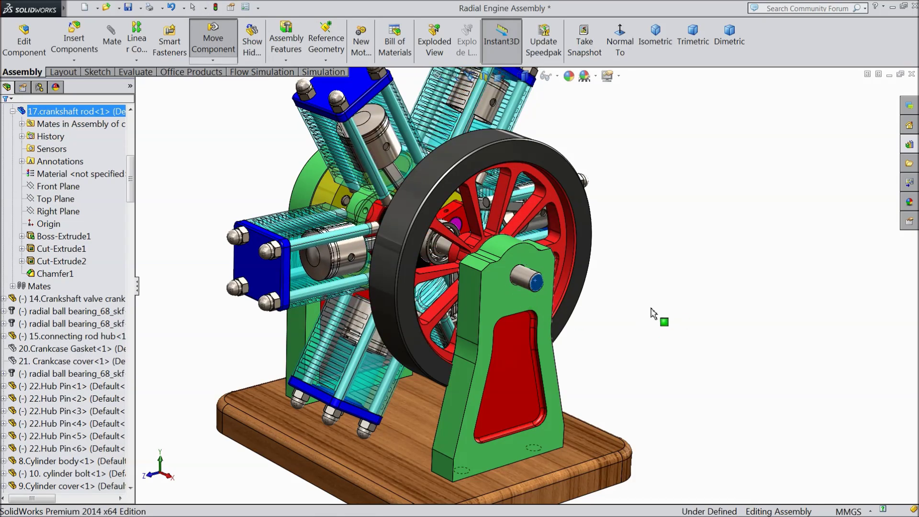
Save the Radial Engine Assembly with a rebuild of the document
scroll(653, 310, "up", 1)
left_click(129, 8)
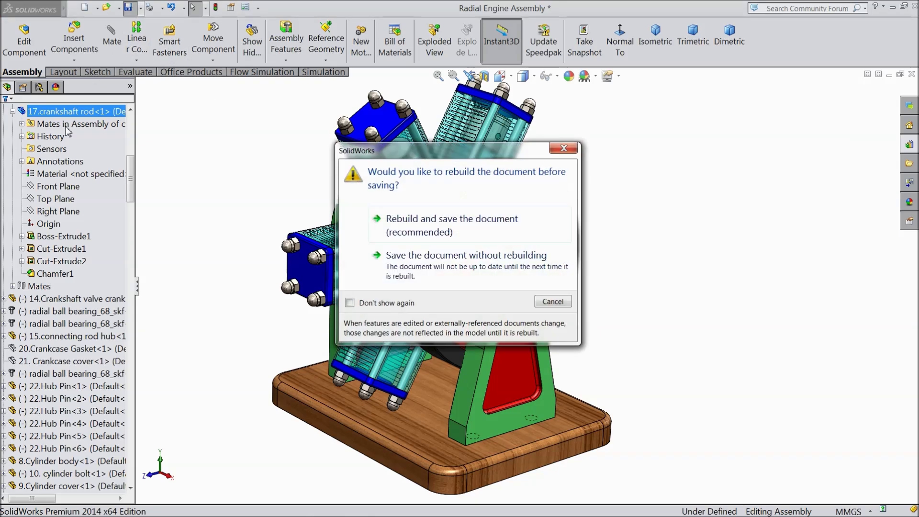
left_click(447, 217)
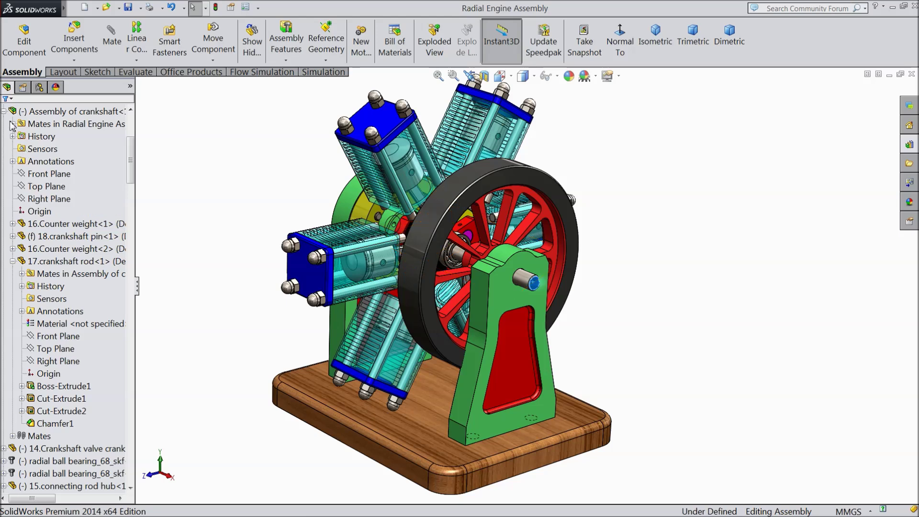
Collapse the crankshaft sub-assembly in the feature tree and clear the selection
left_click(4, 111)
scroll(22, 152, "up", 5)
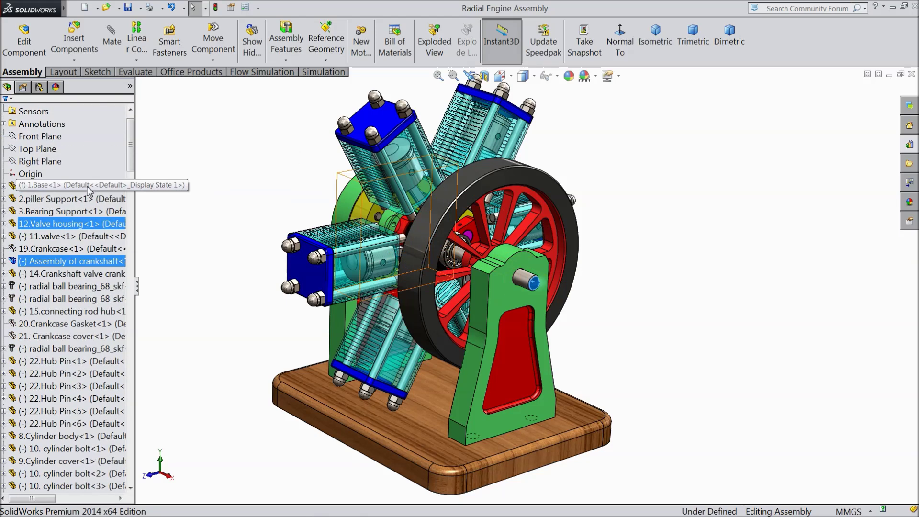
left_click(236, 203)
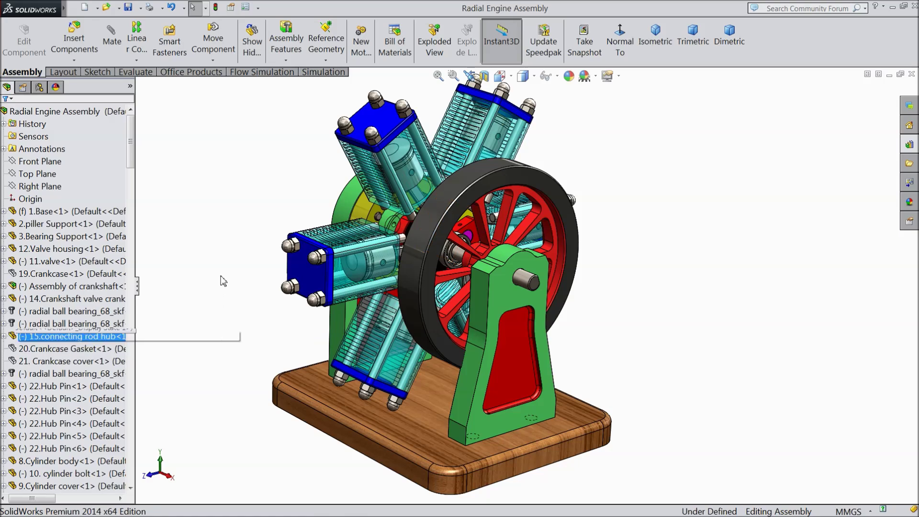
mouse_move(228, 274)
middle_mouse_down()
mouse_move(221, 256)
mouse_move(222, 265)
middle_mouse_up()
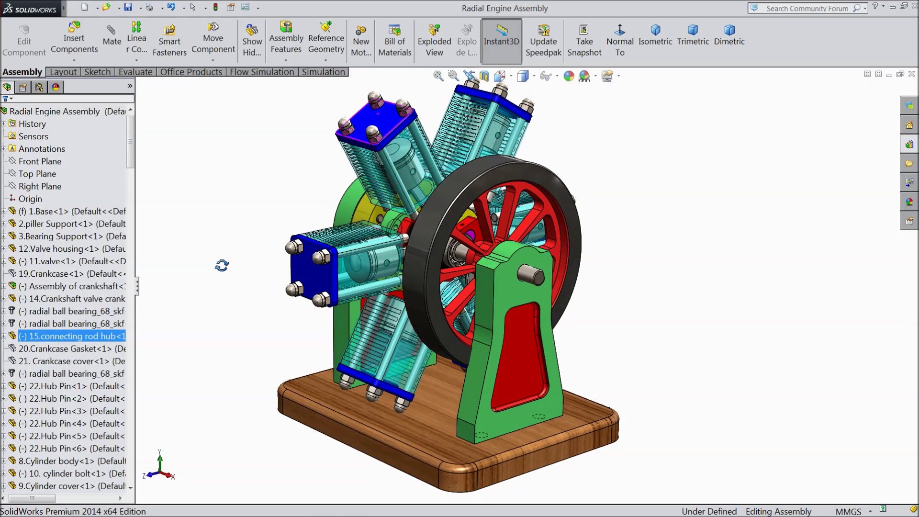
Turn the crankshaft rod in several small moves to check that the flywheel and pistons follow its rotation
left_click(541, 278)
mouse_move(542, 279)
left_mouse_down()
mouse_move(542, 289)
mouse_move(542, 274)
left_mouse_up()
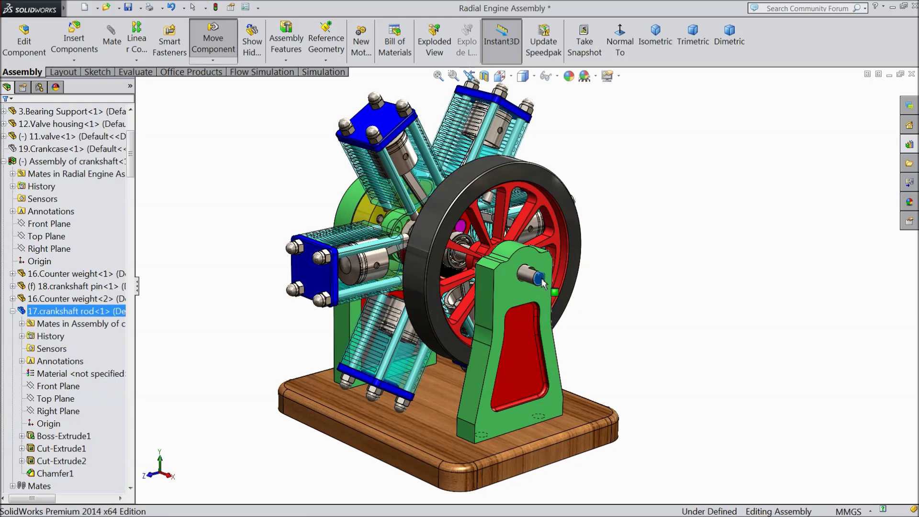
left_click_drag(531, 280, 544, 272)
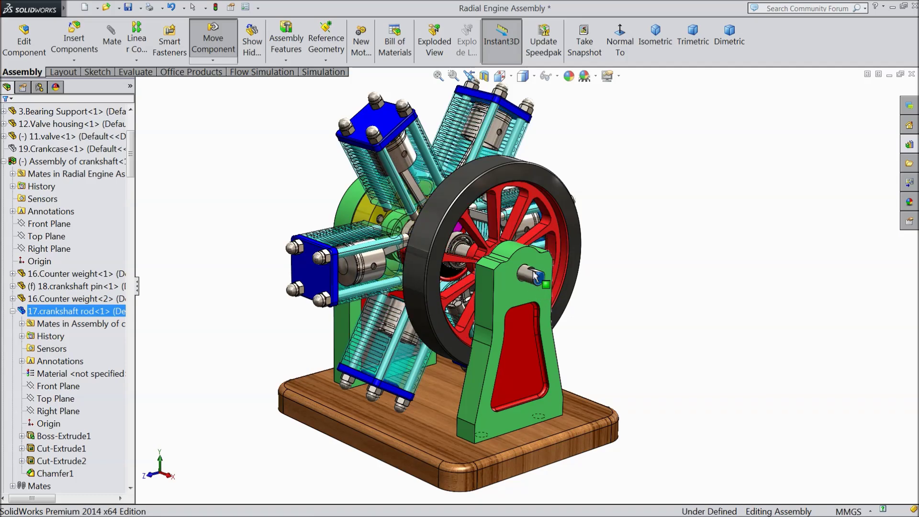
mouse_move(530, 276)
left_mouse_down()
mouse_move(551, 283)
mouse_move(535, 275)
left_mouse_up()
key("Escape")
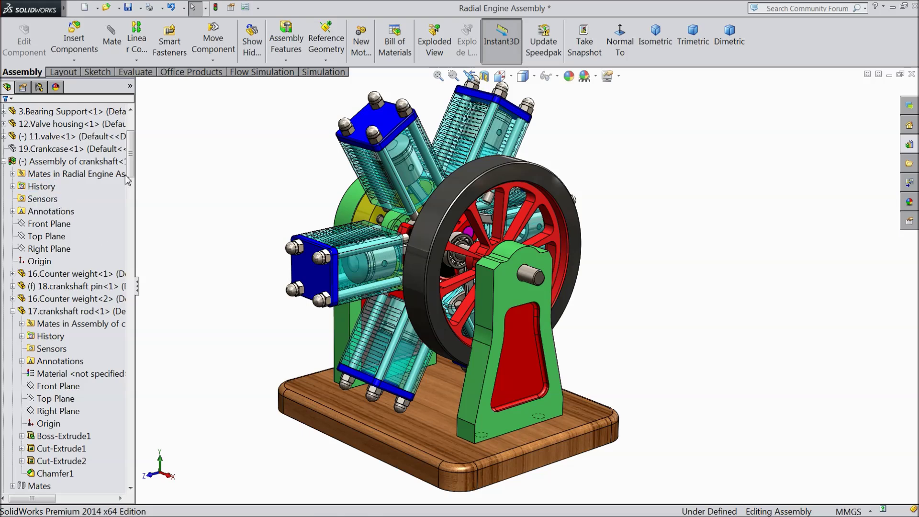
Collapse the crankshaft sub-assembly in the feature tree and show the hidden 20.Crankcase Gasket<1> and 21. Crankcase cover<1>
left_click(67, 174)
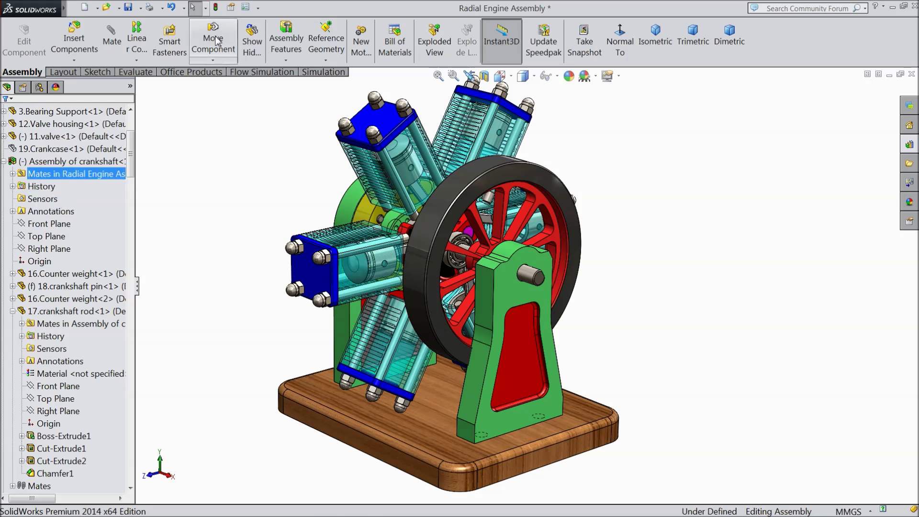
left_click(4, 162)
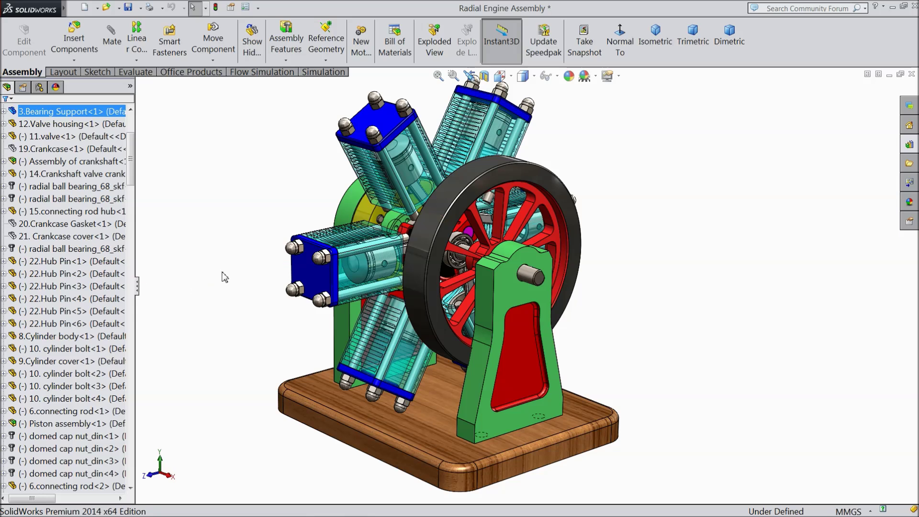
left_click(53, 224)
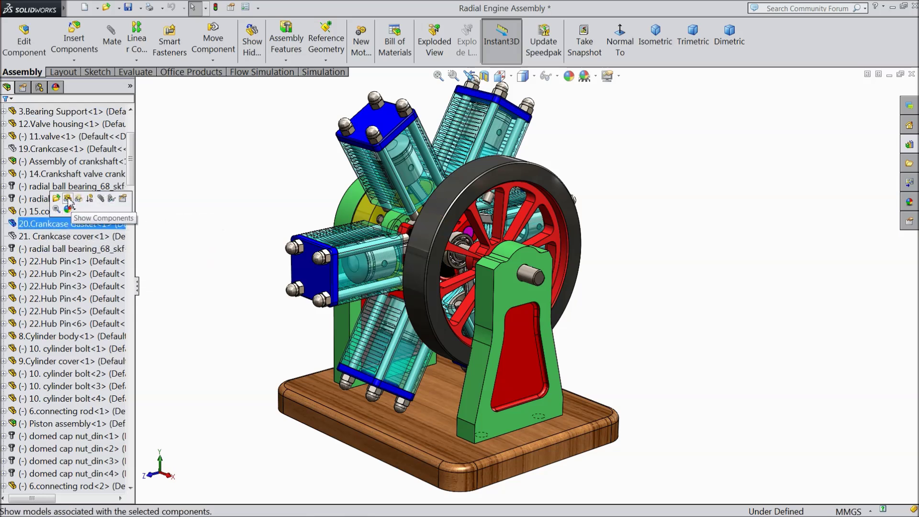
left_click(68, 200)
left_click(67, 235)
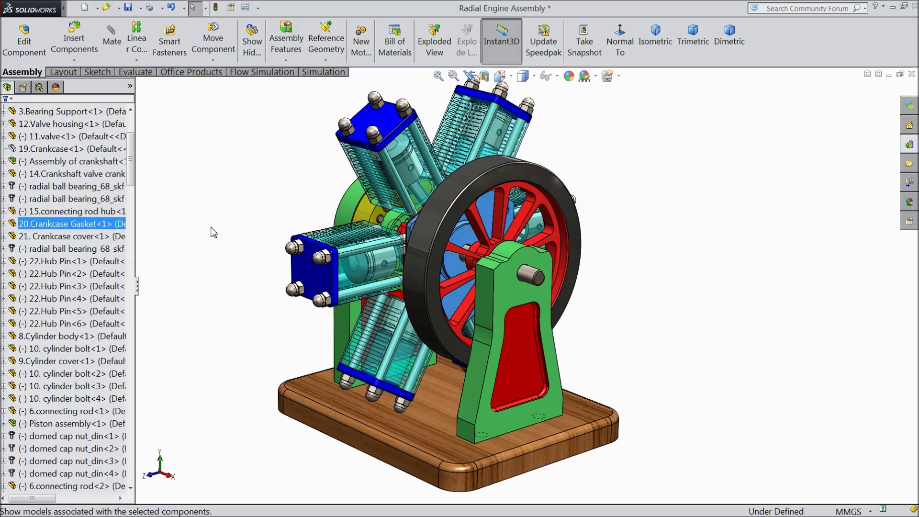
left_click(238, 225)
mouse_move(224, 286)
middle_mouse_down()
mouse_move(246, 294)
mouse_move(227, 280)
middle_mouse_up()
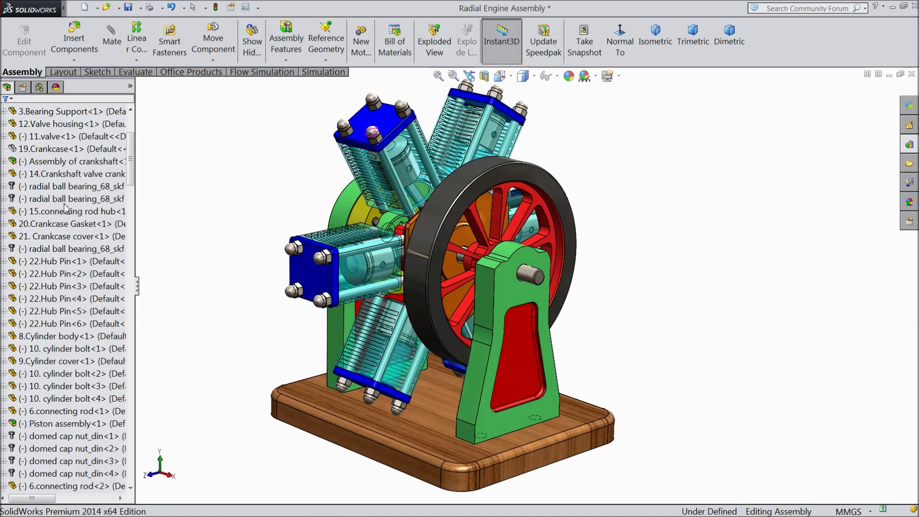
Show the hidden 19.Crankcase<1> component in the assembly
left_click(53, 149)
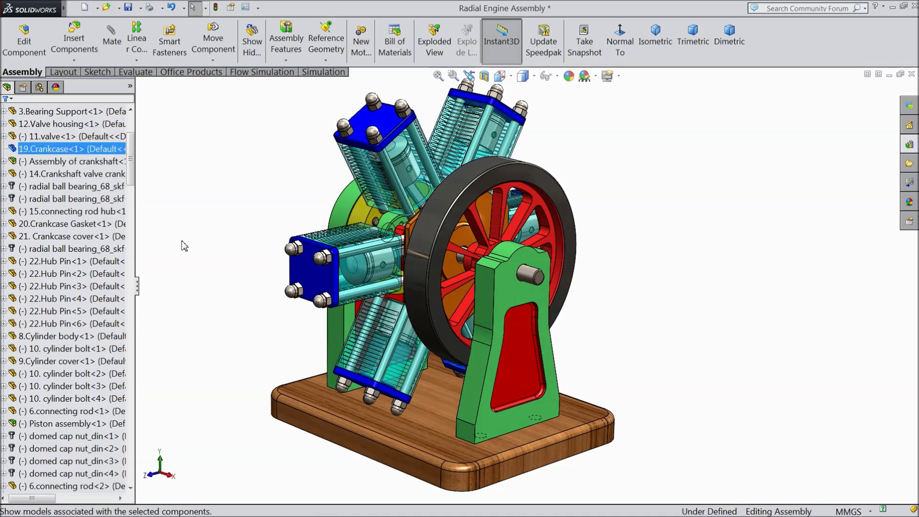
left_click(244, 265)
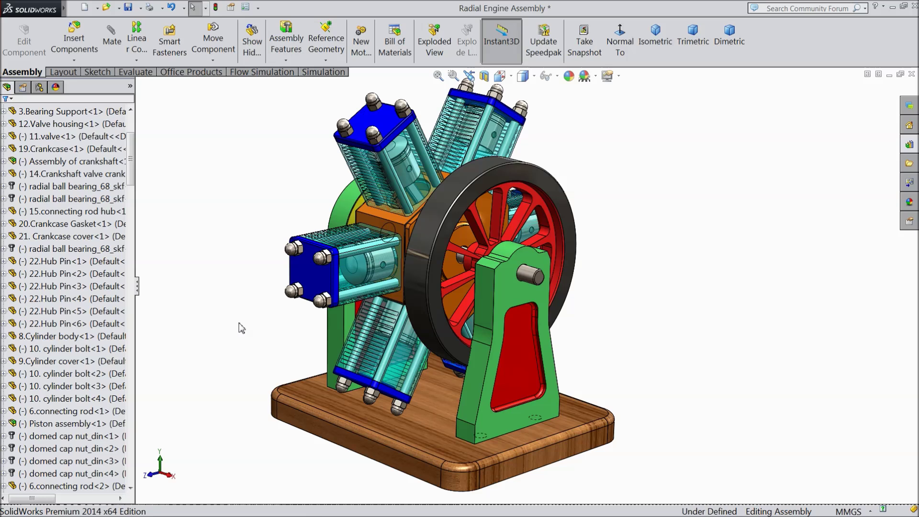
mouse_move(236, 316)
middle_mouse_down()
mouse_move(225, 314)
mouse_move(233, 319)
mouse_move(233, 303)
middle_mouse_up()
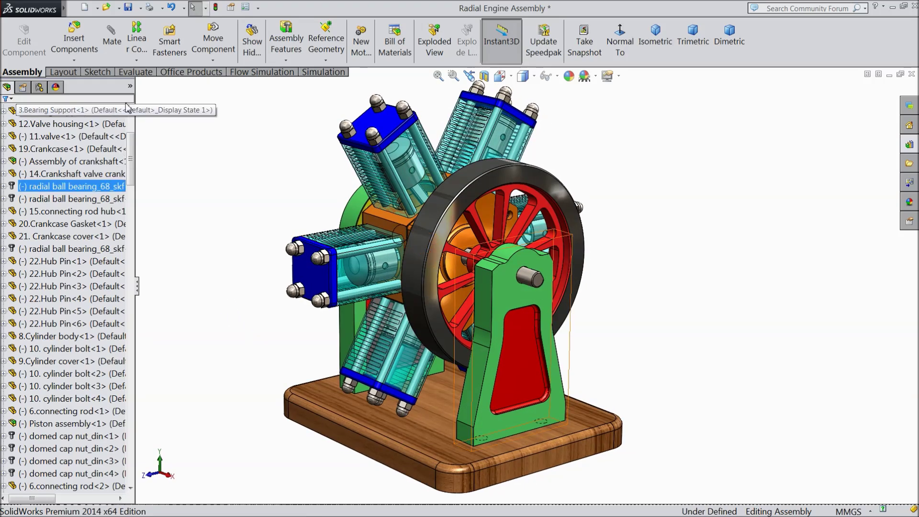